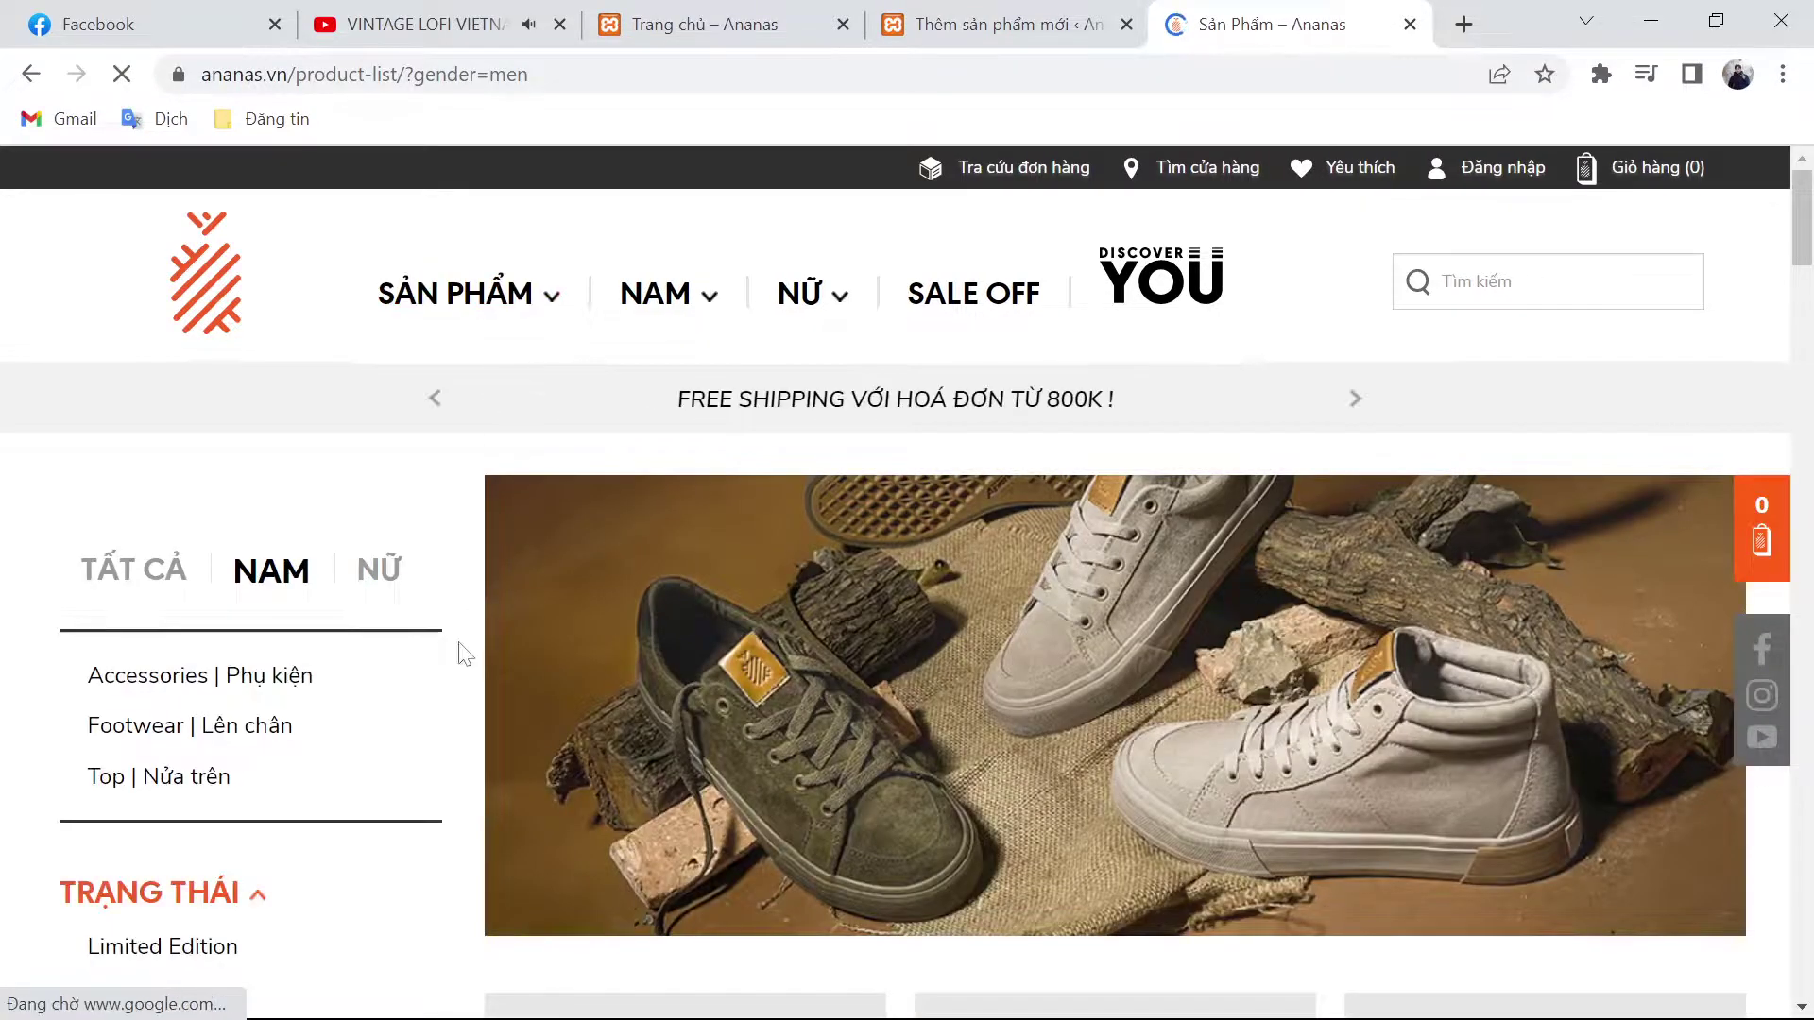
Step: Filter the men's footwear list on ananas.vn to the Basas line
click(270, 727)
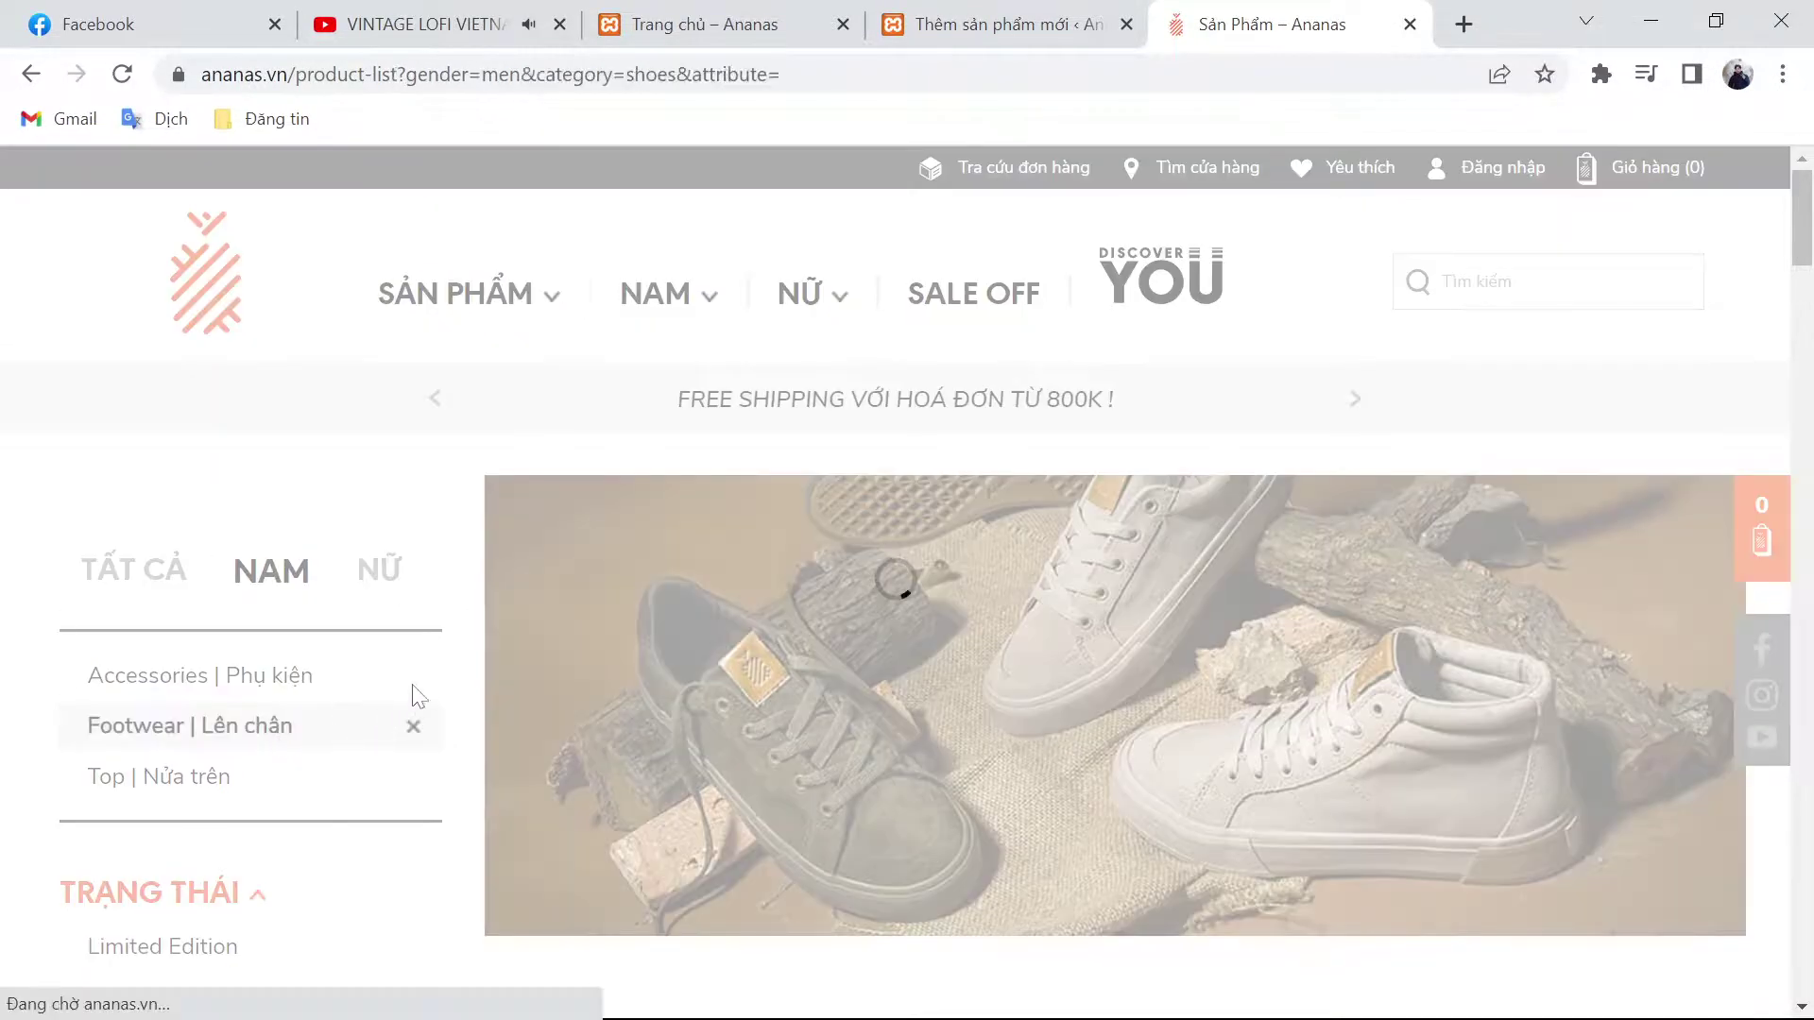
scroll(568, 607, down, 6)
scroll(251, 514, down, 9)
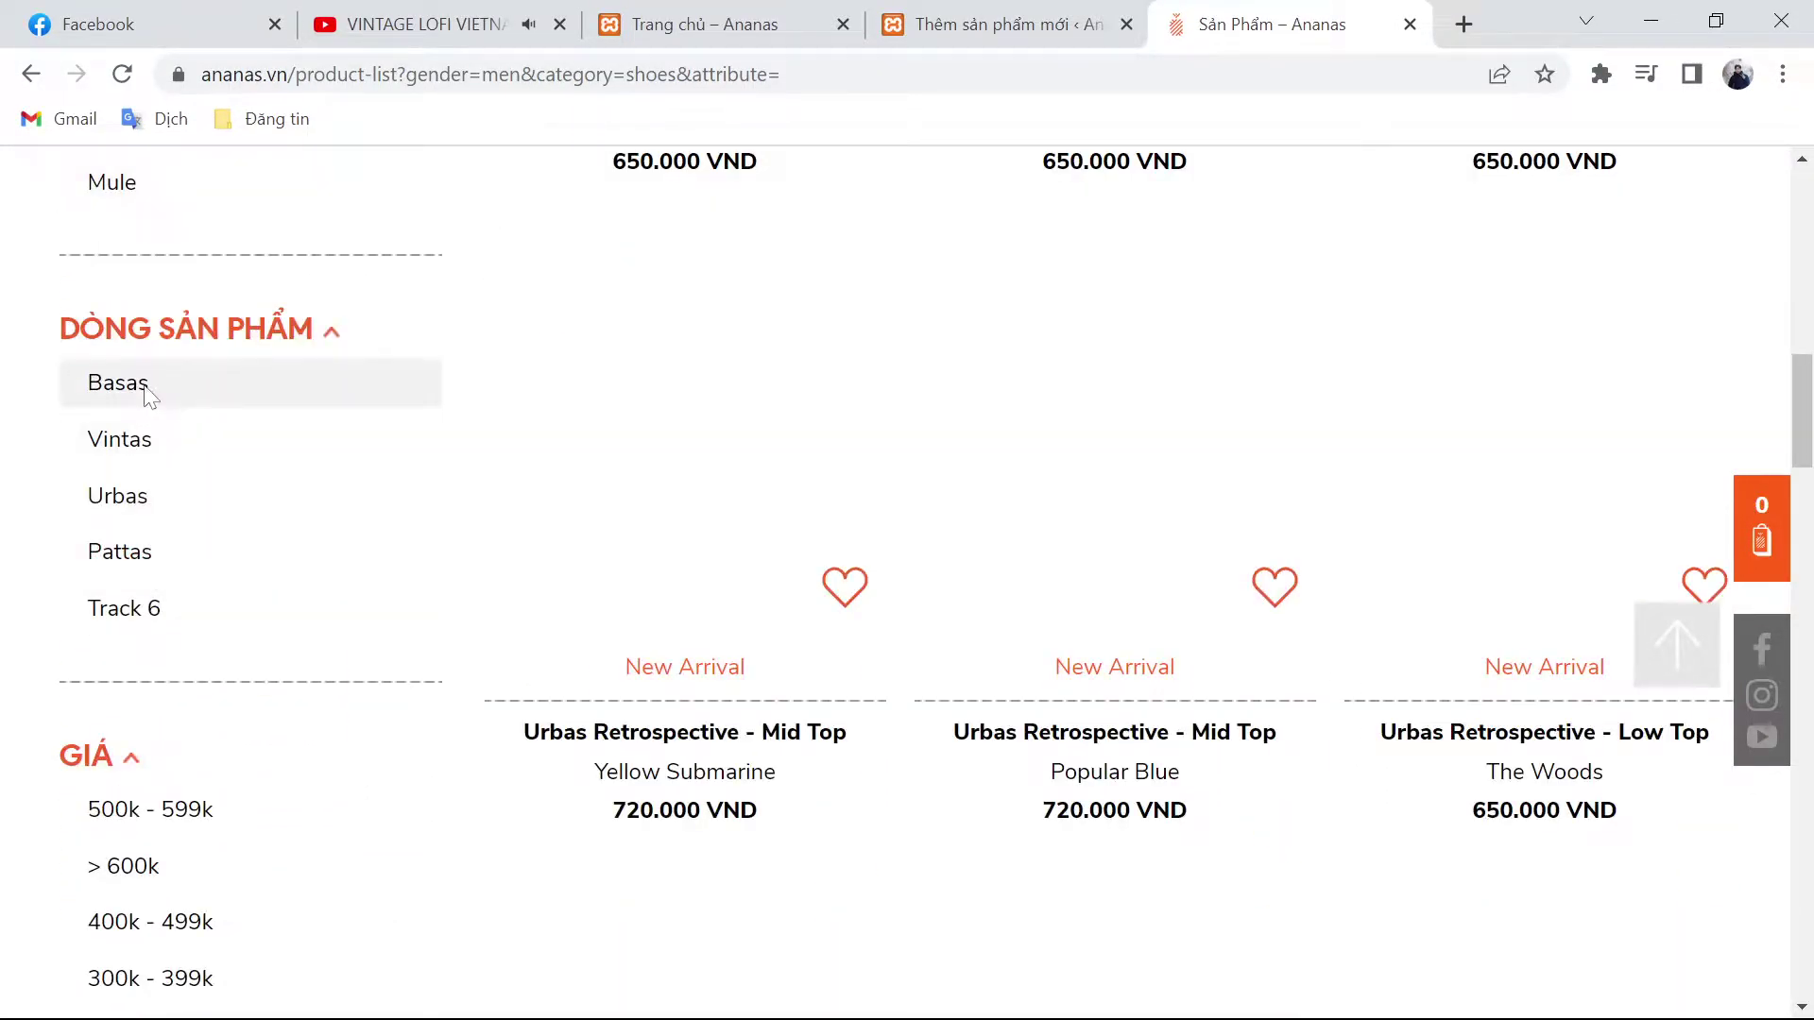
click(150, 390)
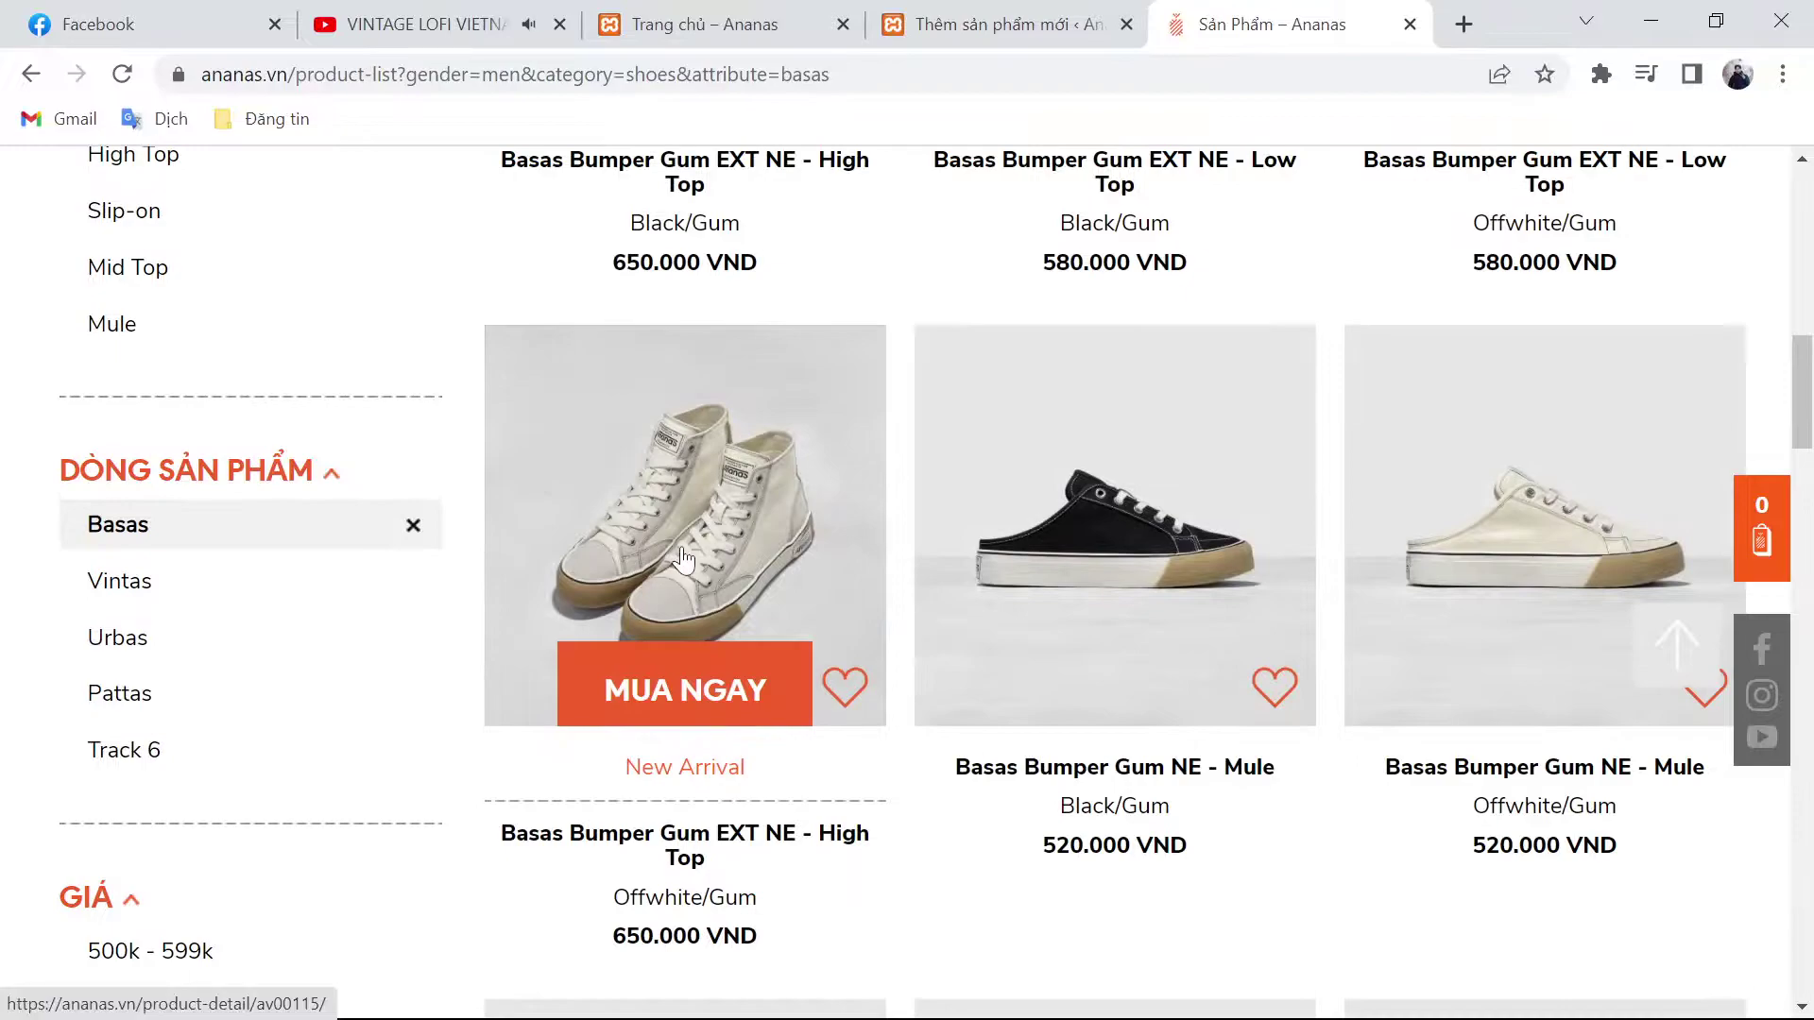
Step: Open the Basas Bumper Gum EXT NE High Top Black/Gum page, then return to the product form
scroll(684, 555, up, 6)
scroll(473, 642, down, 3)
scroll(798, 765, up, 7)
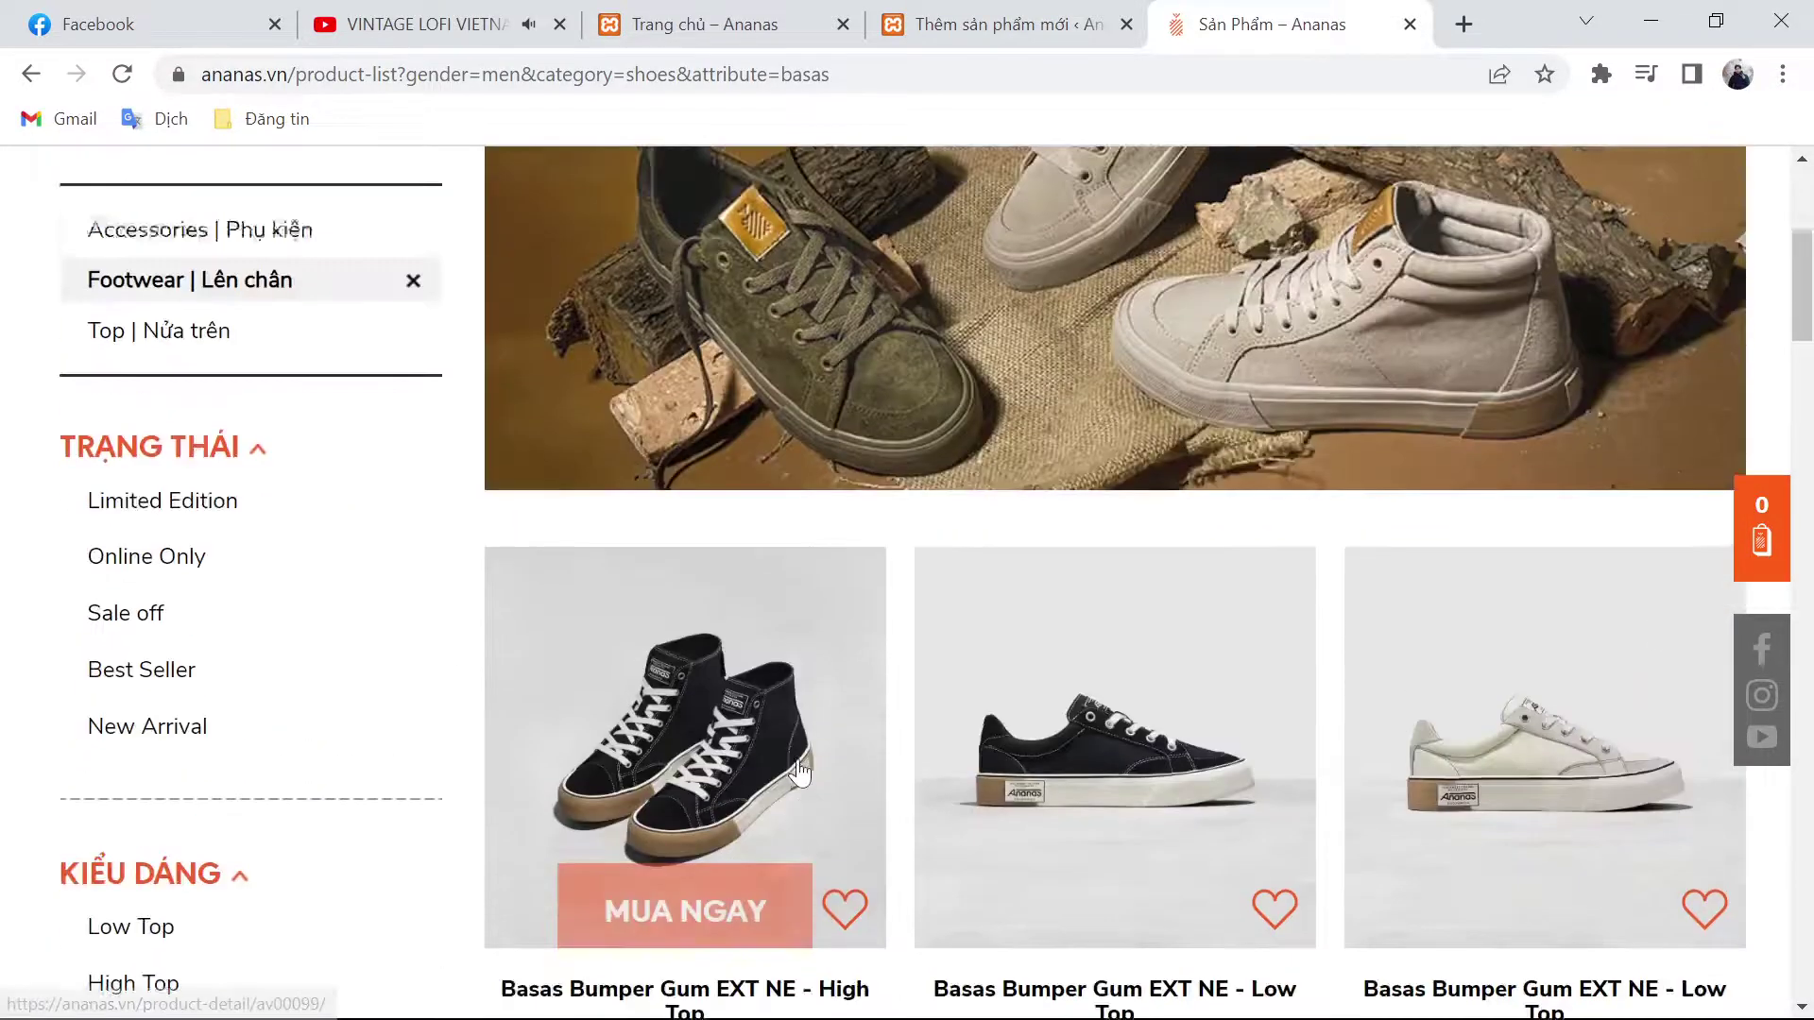
scroll(673, 659, down, 3)
click(673, 659)
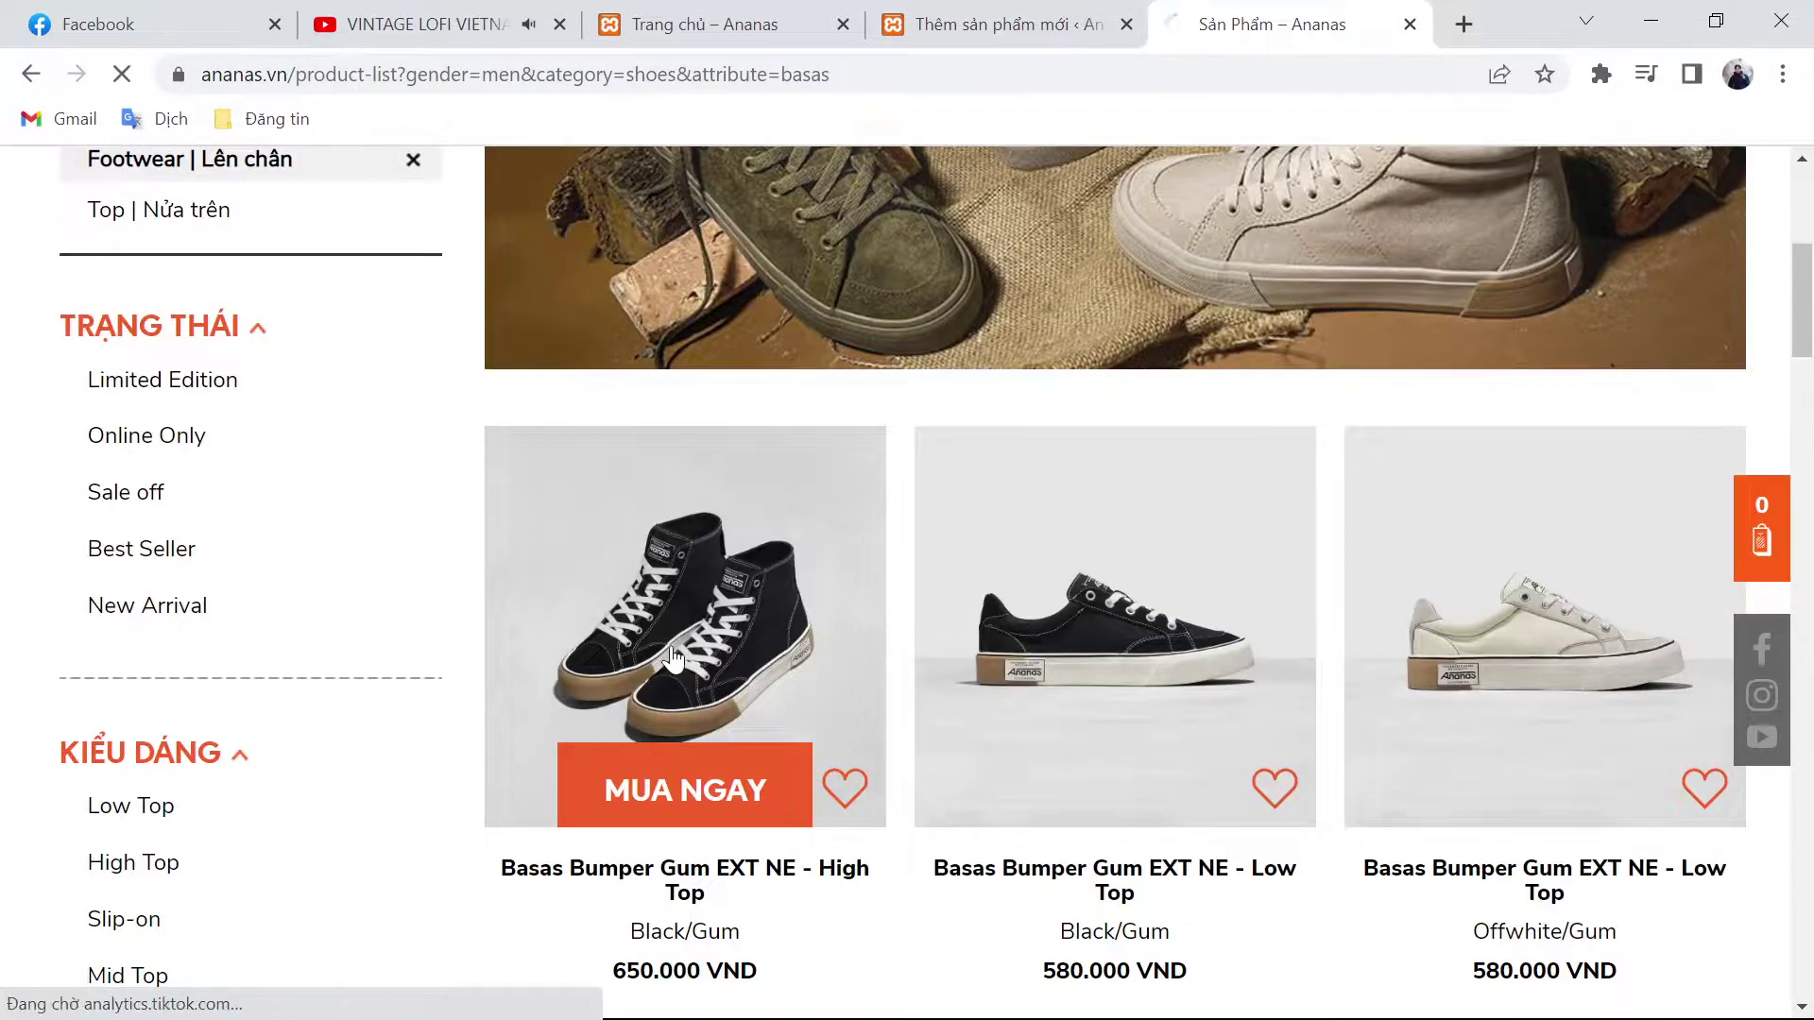
key(ctrl+shift+Tab)
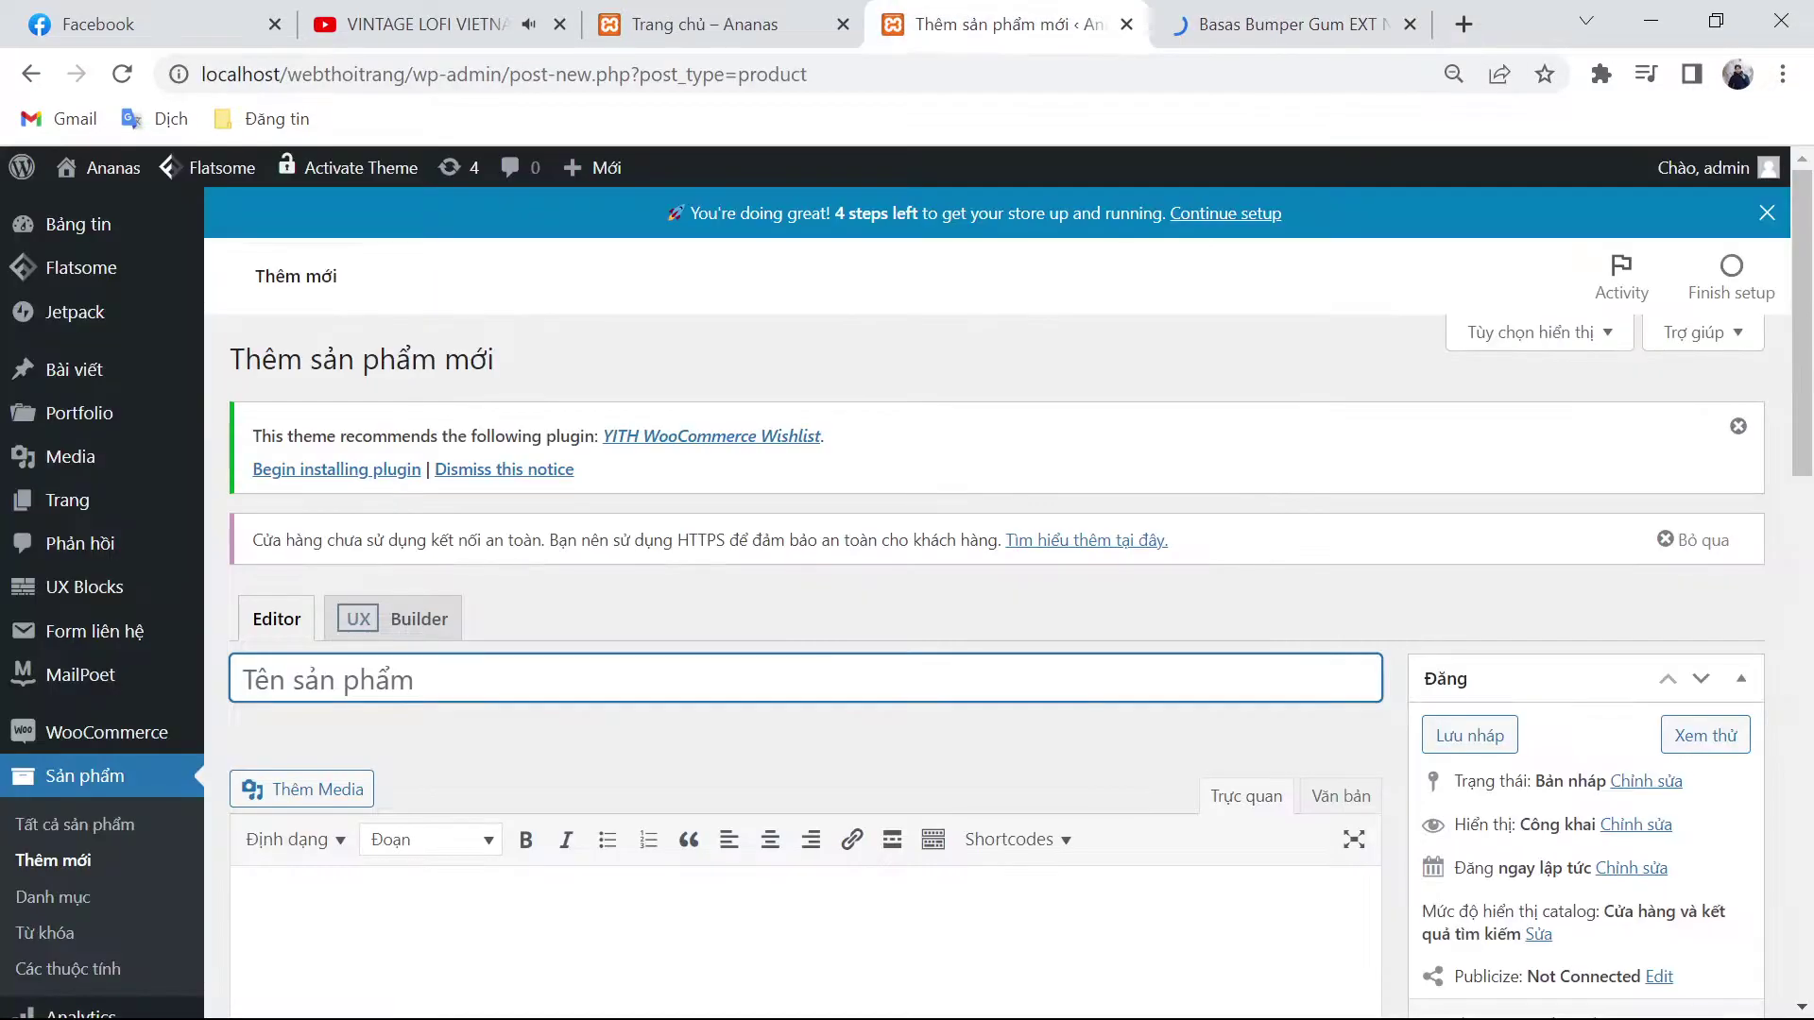
Step: Copy the Basas high-top's full title into the product name
scroll(1494, 661, down, 4)
scroll(1494, 661, down, 1)
scroll(1495, 662, up, 1)
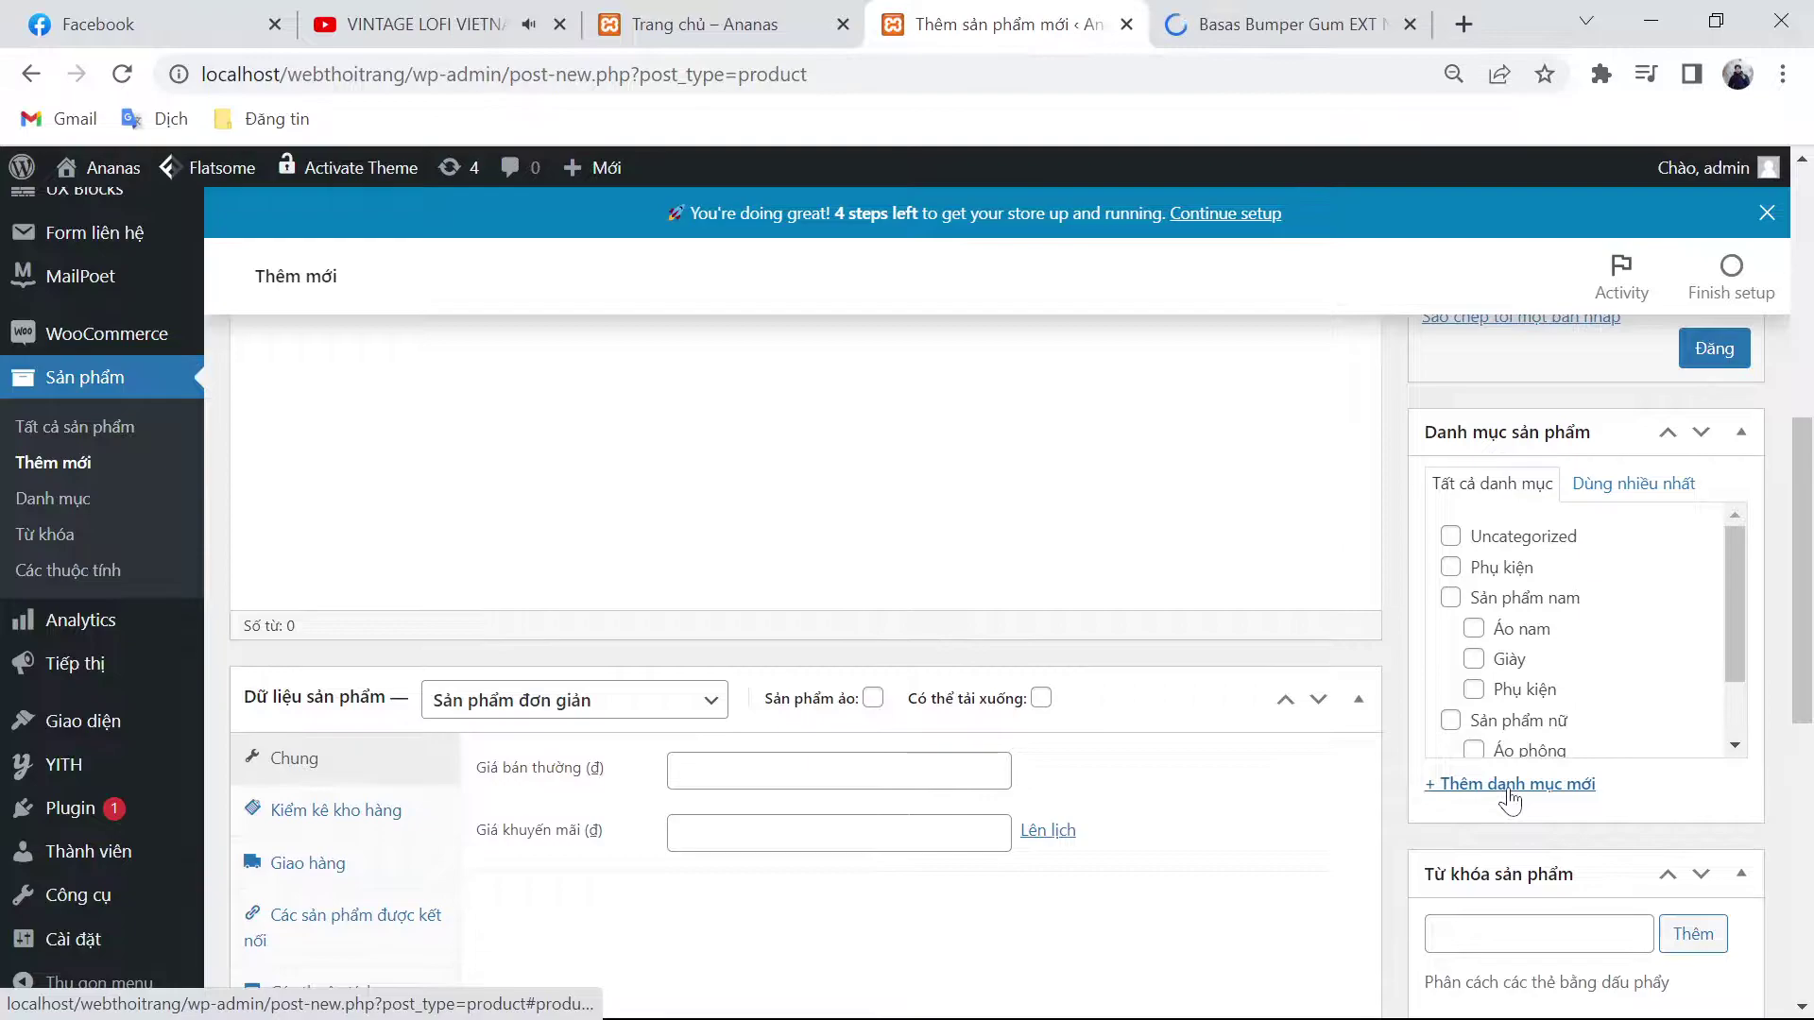
scroll(983, 656, up, 5)
key(ctrl+Tab)
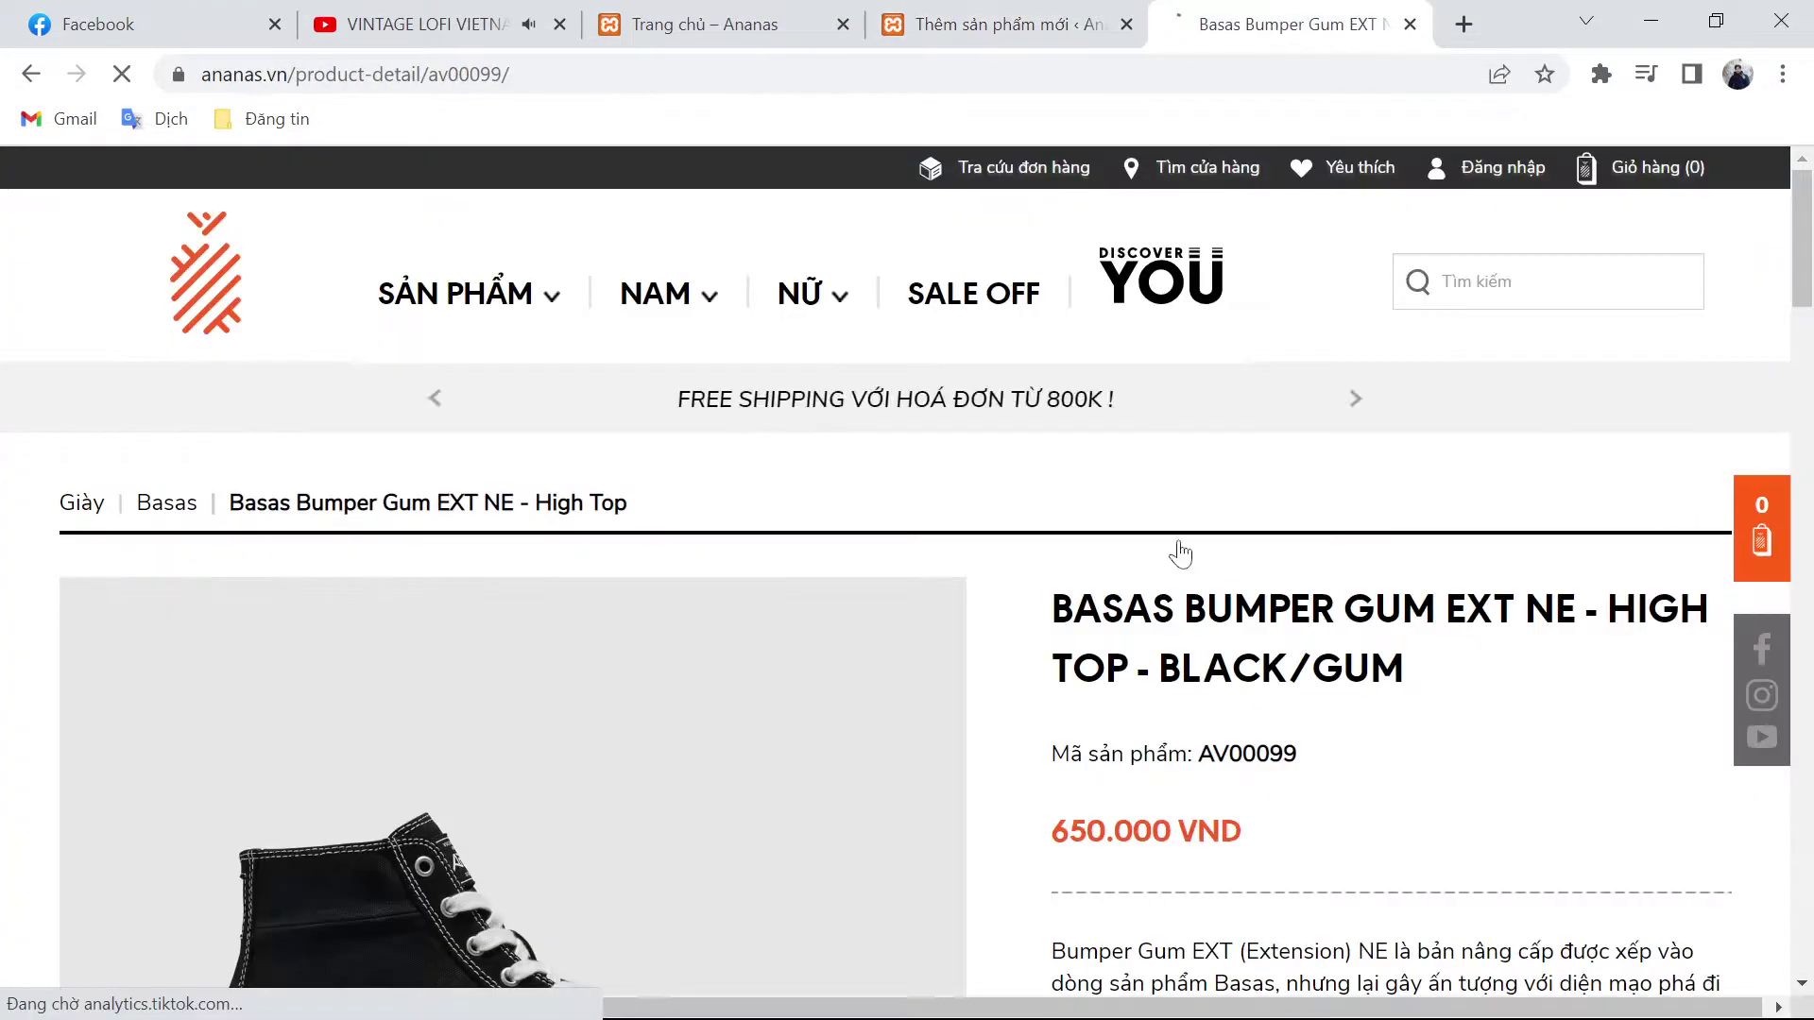
drag(1055, 605, 1405, 666)
key(ctrl+c)
key(ctrl+shift+Tab)
key(ctrl+v)
scroll(551, 855, down, 3)
key(Tab)
Step: Paste the 650.000 price into the regular price field
key(ctrl+Tab)
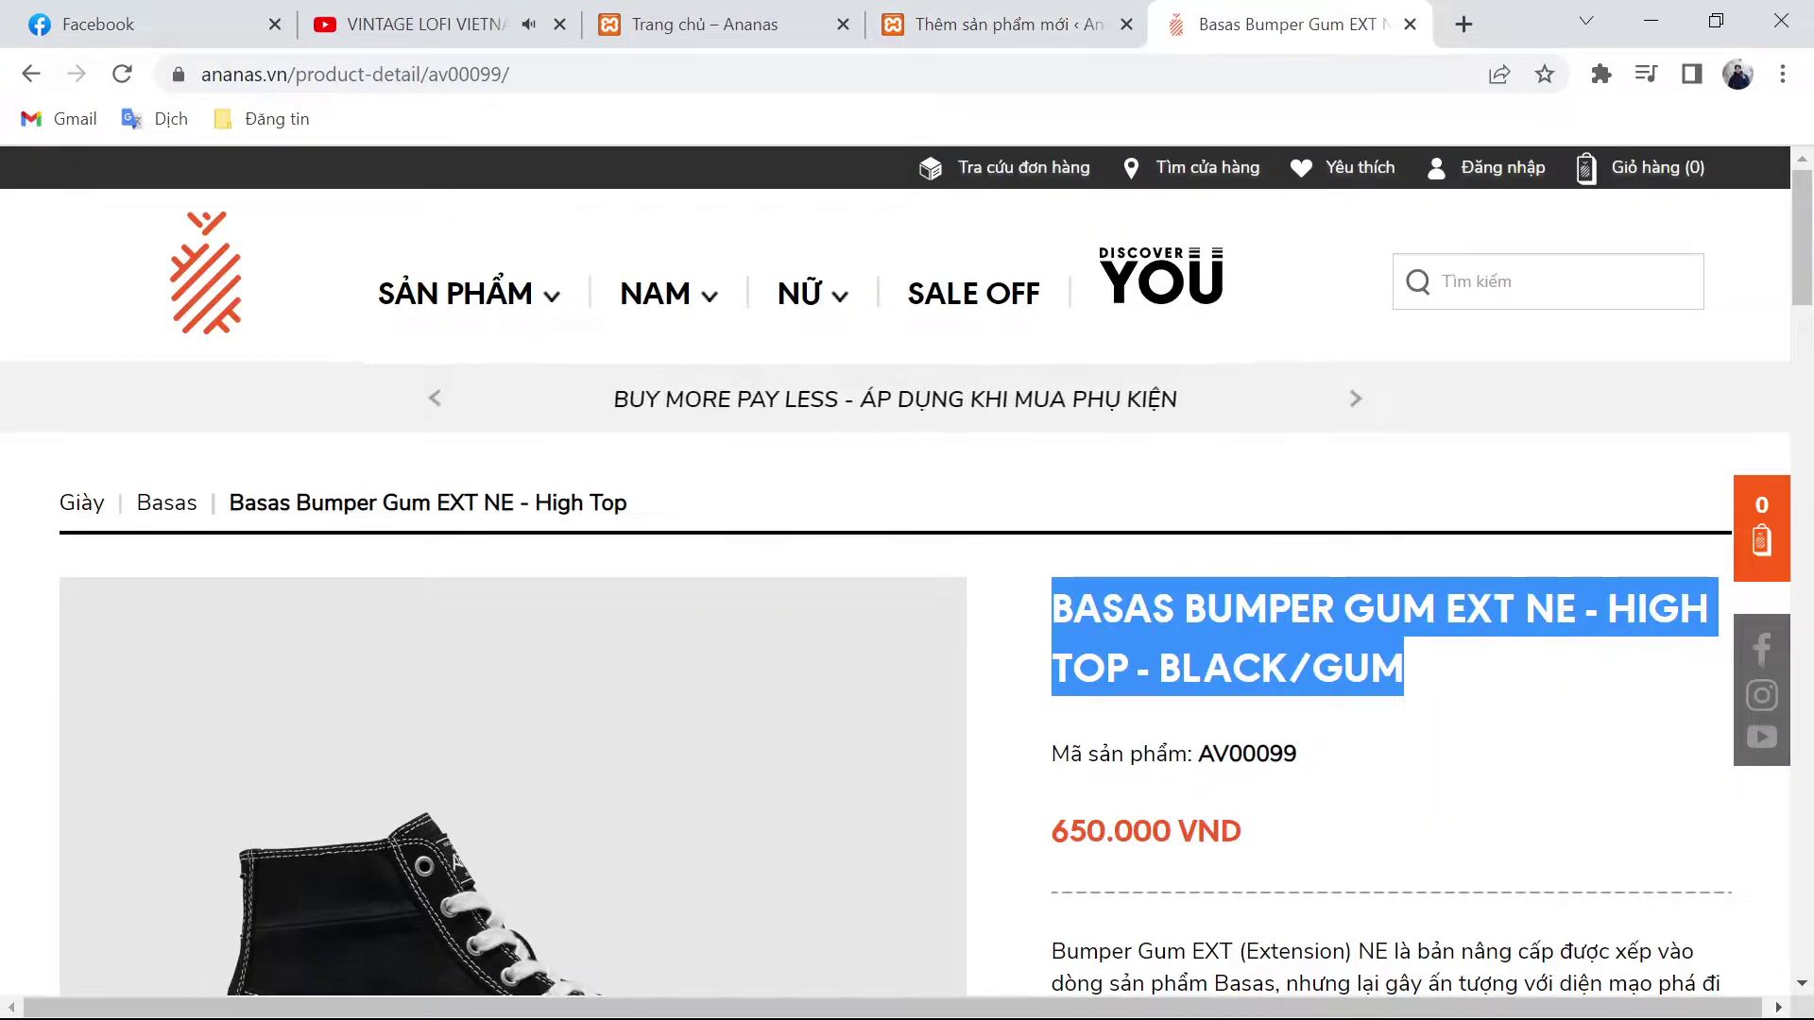
scroll(1219, 751, down, 1)
double_click(1111, 689)
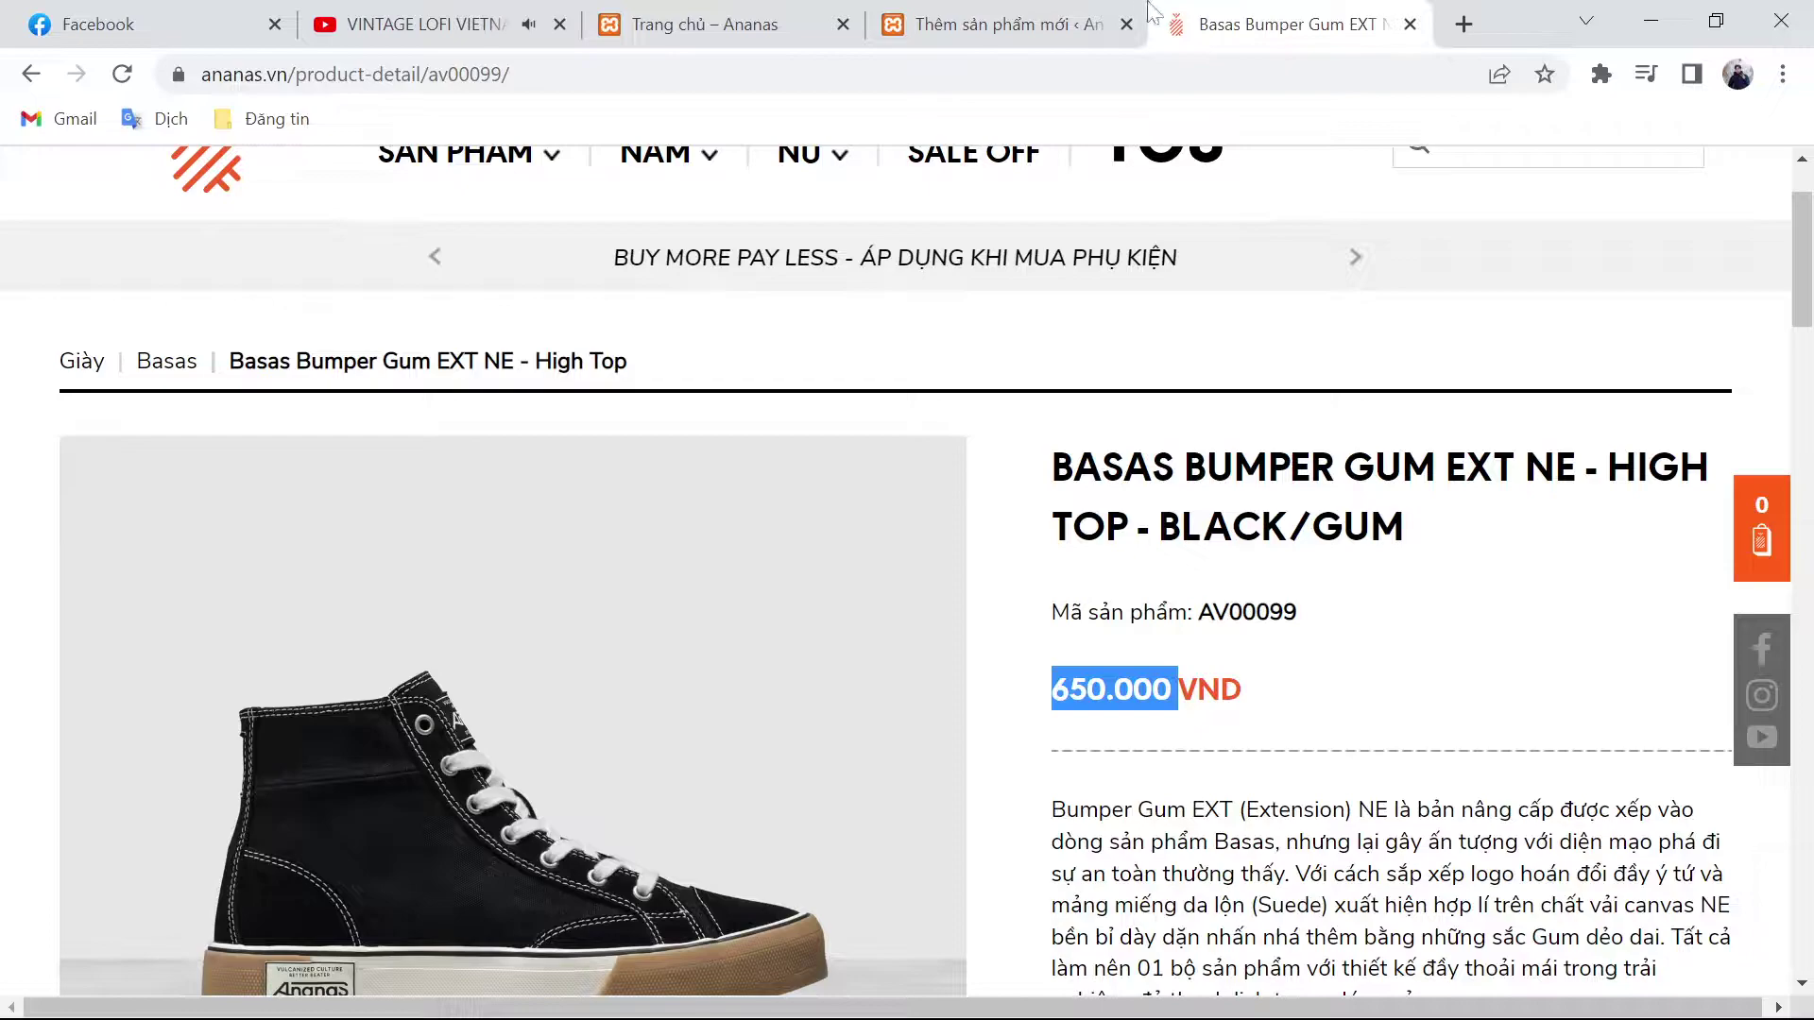
click(1141, 17)
scroll(816, 732, down, 10)
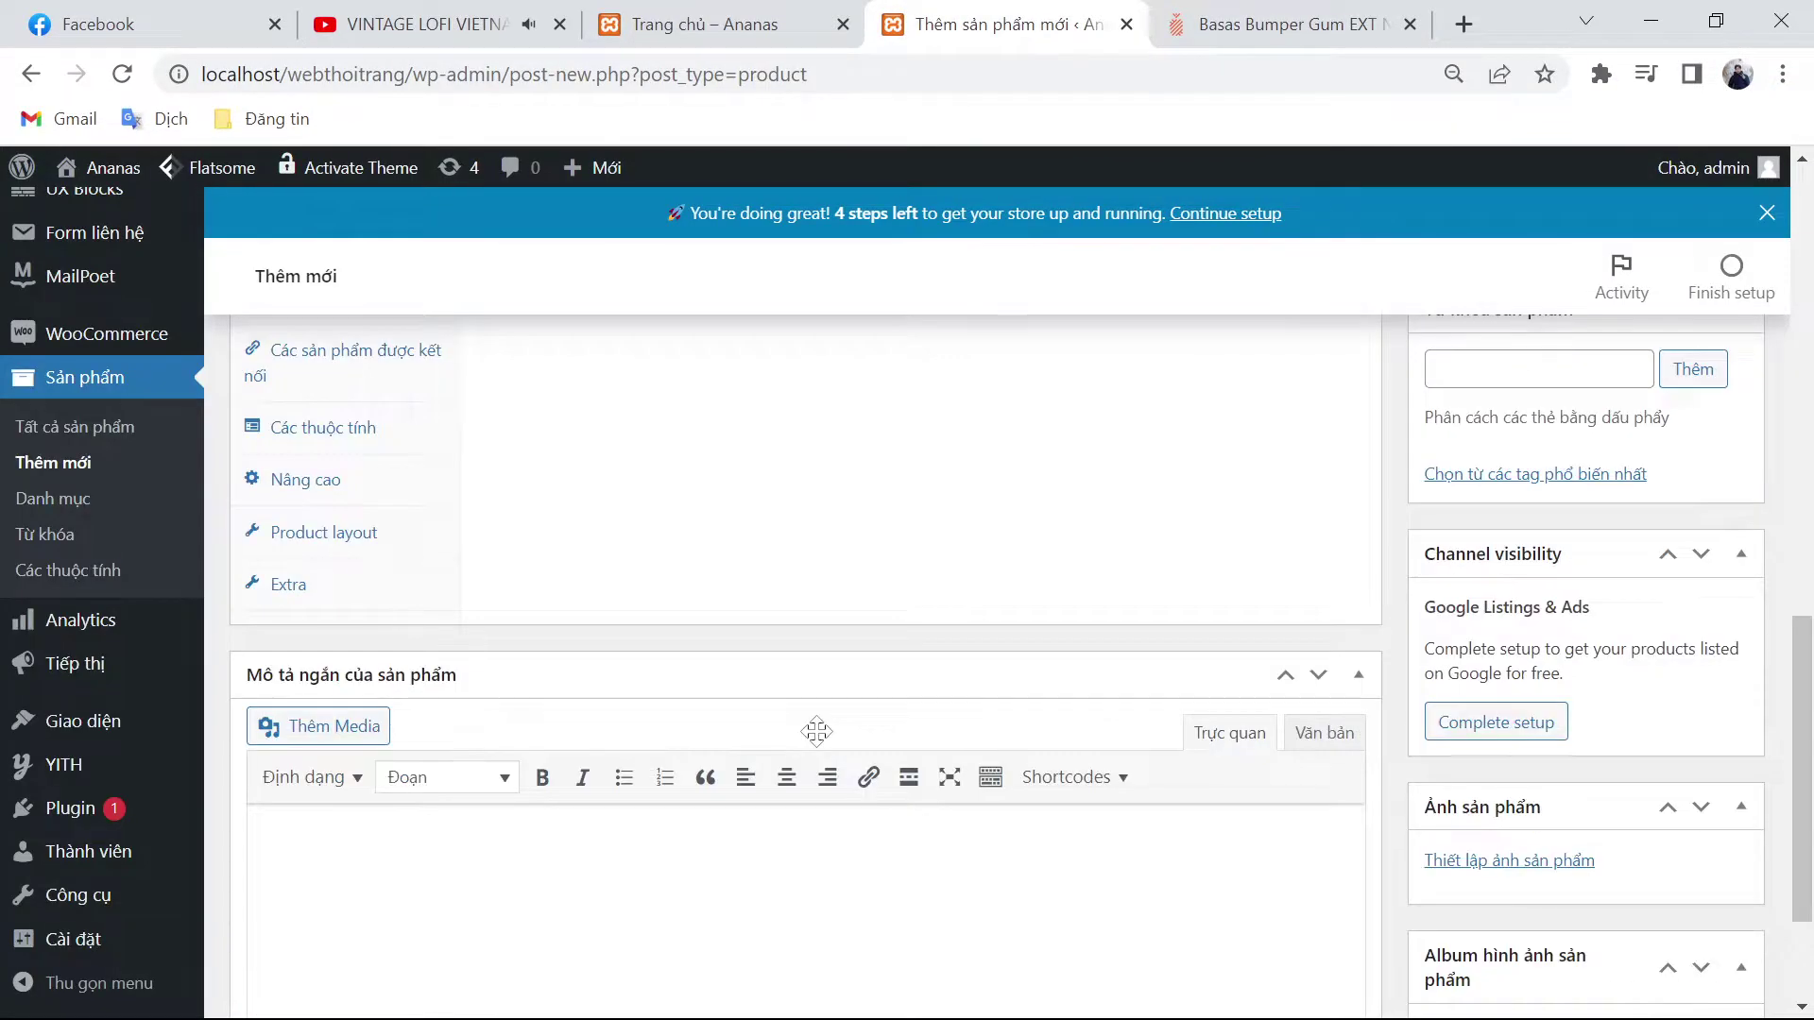
scroll(816, 732, up, 5)
click(839, 635)
key(ctrl+v)
scroll(817, 566, up, 10)
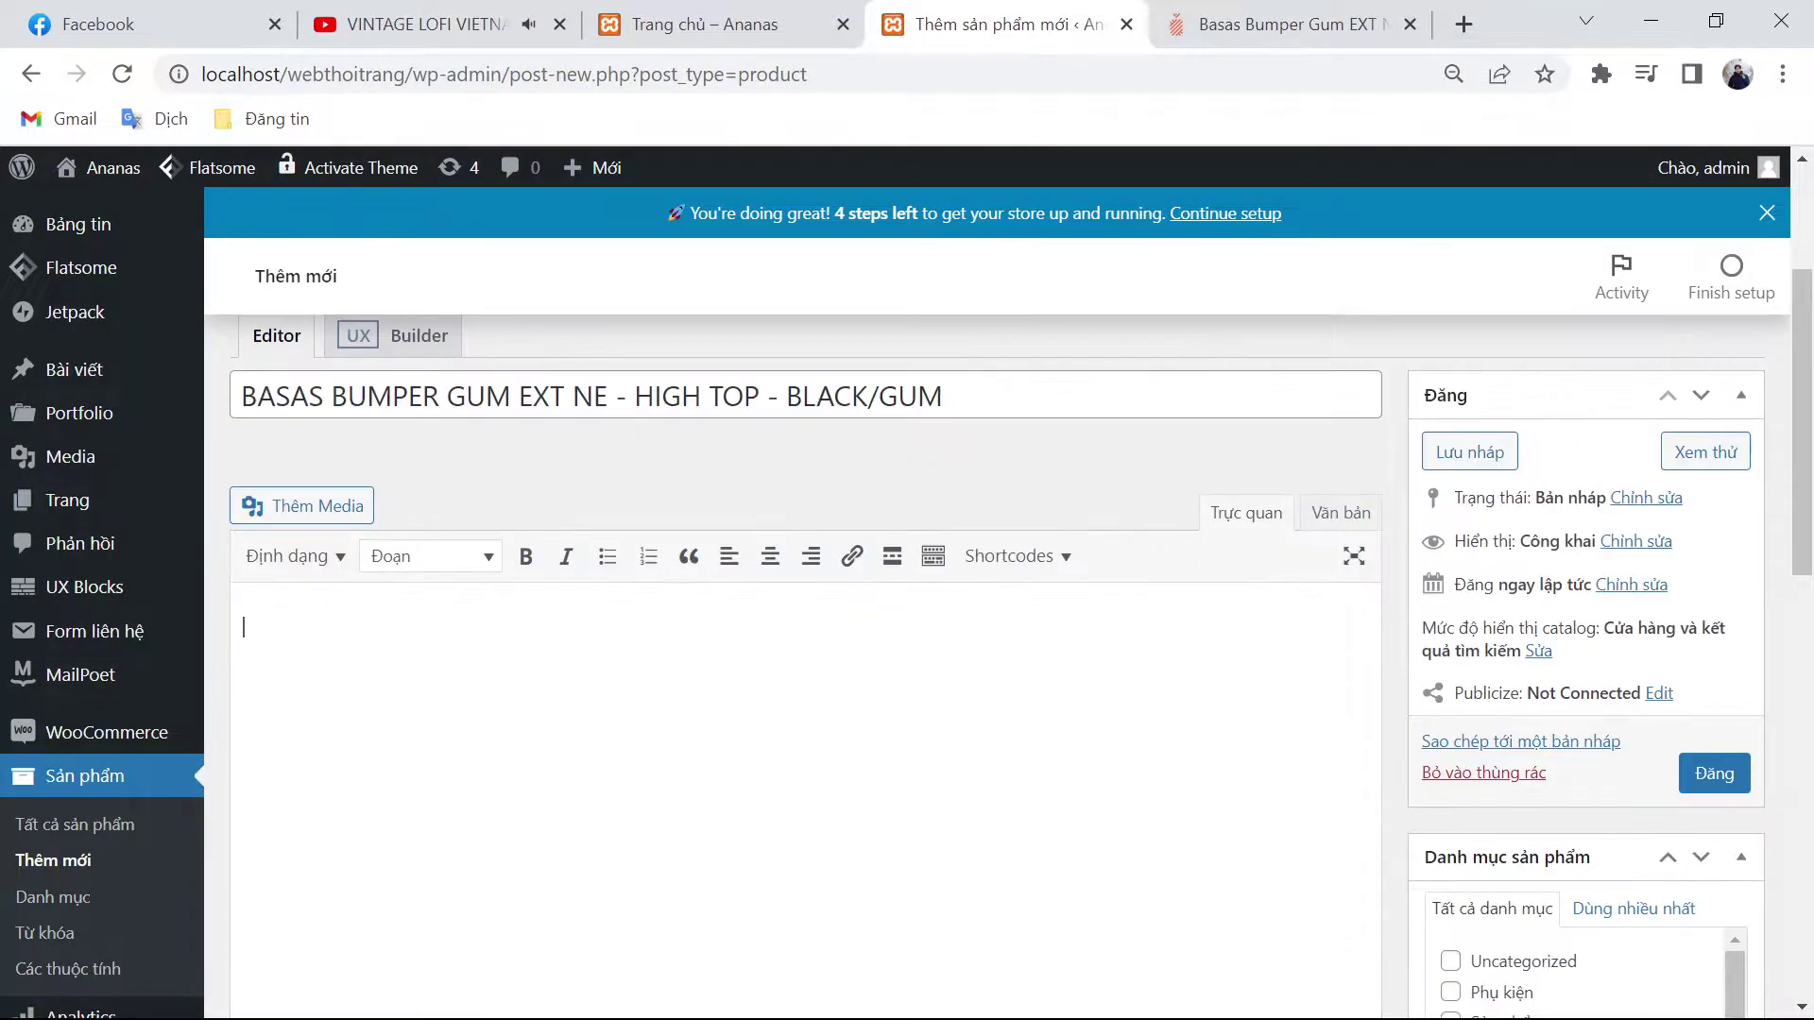
Step: Paste the shoe's description paragraph into the short description
key(ctrl+Tab)
scroll(1426, 650, down, 5)
drag(1420, 576, 1052, 382)
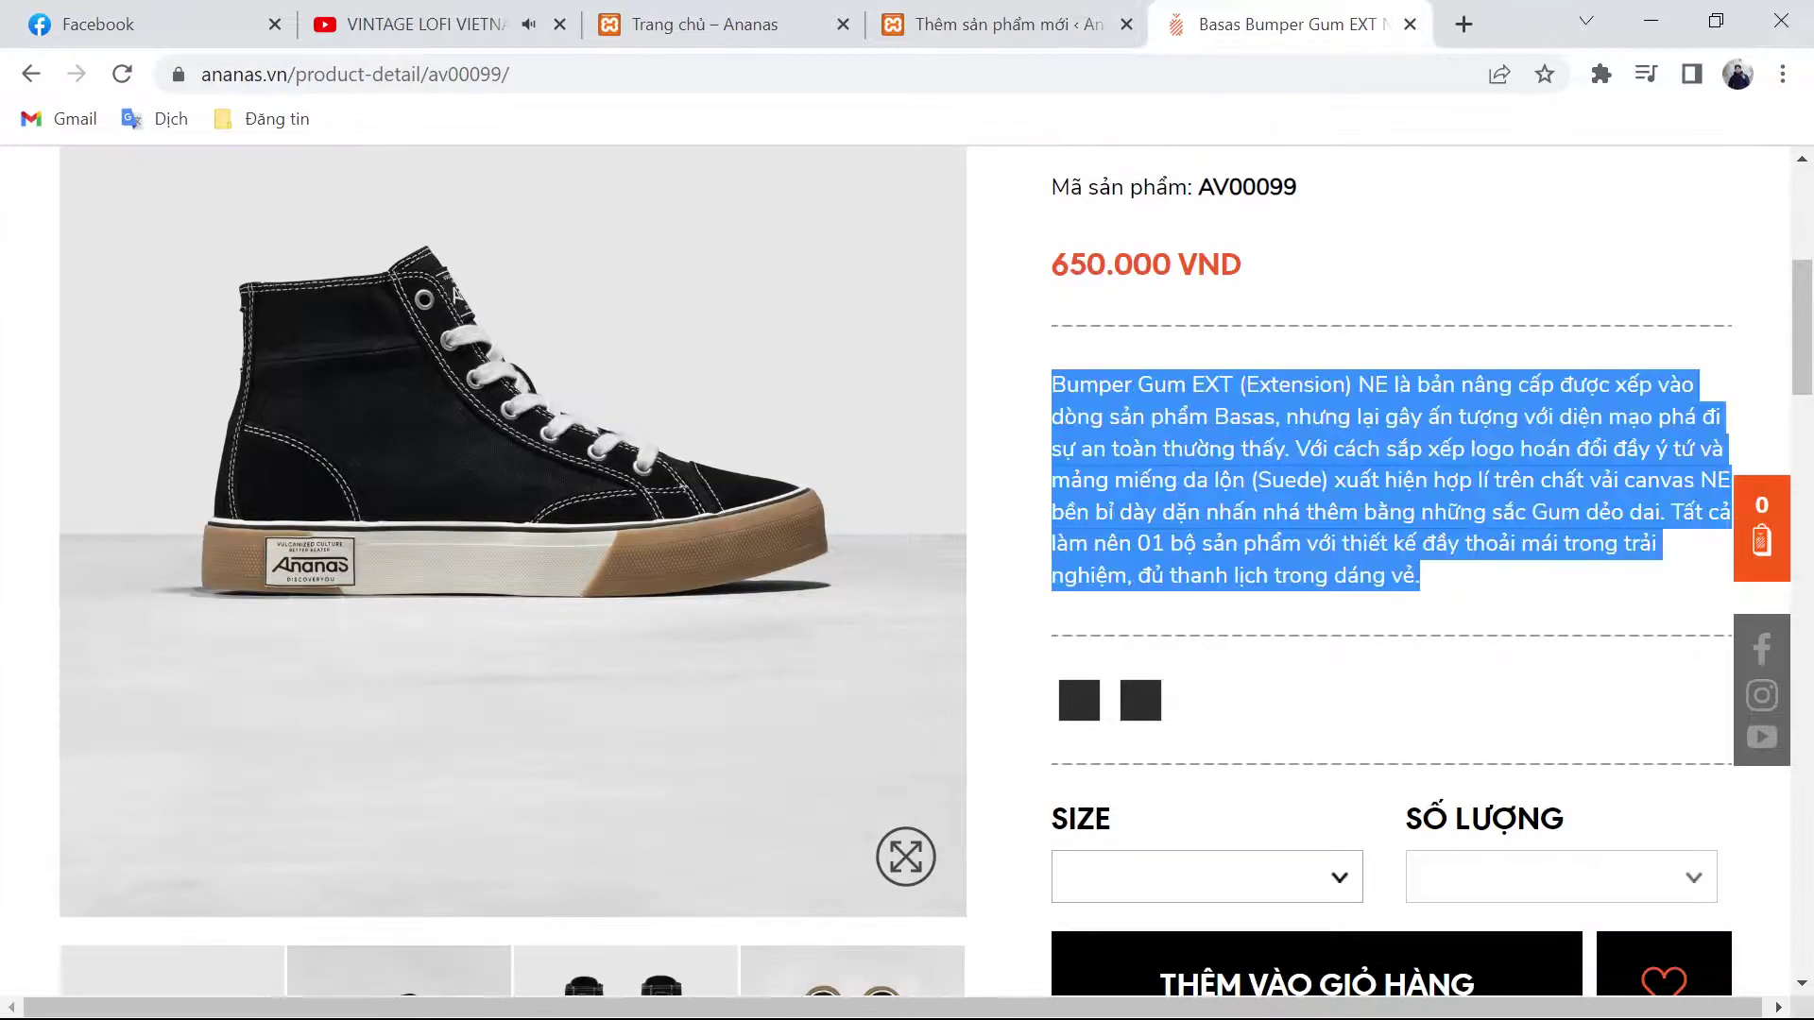
key(ctrl+shift+Tab)
scroll(803, 662, down, 10)
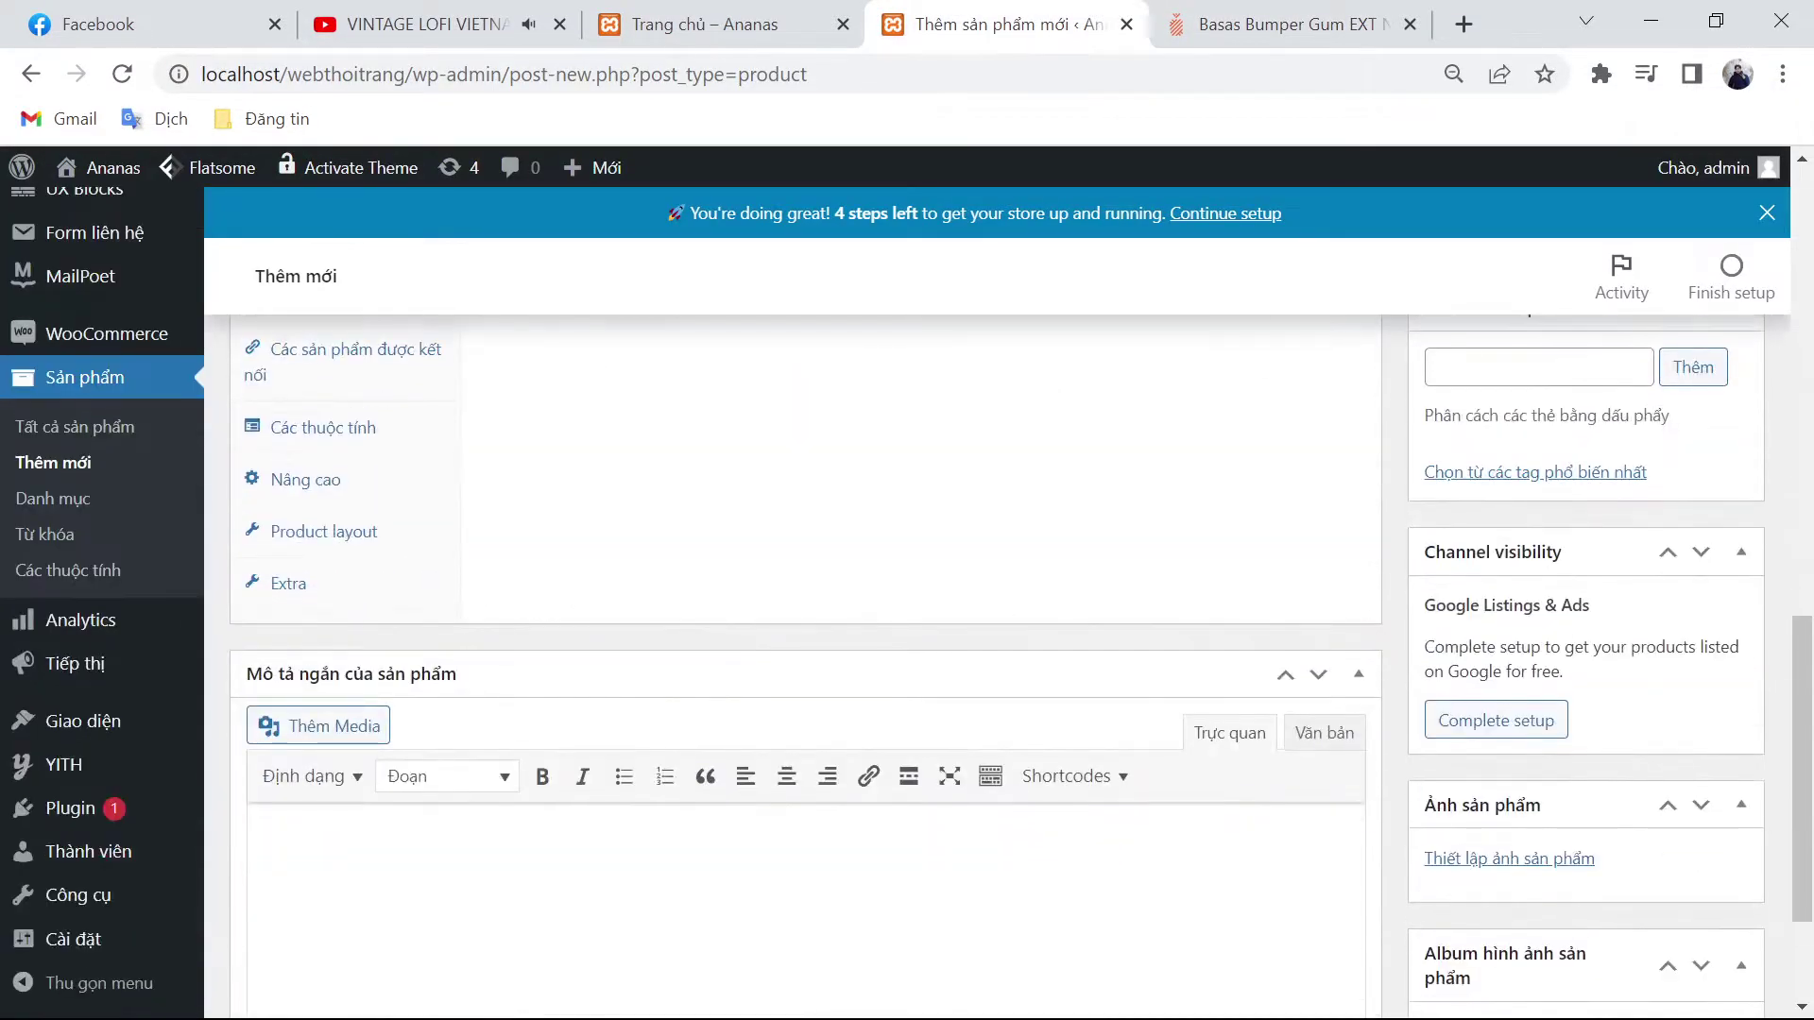
key(ctrl+v)
Step: Paste the specs list and size chart into the main product description
key(ctrl+Tab)
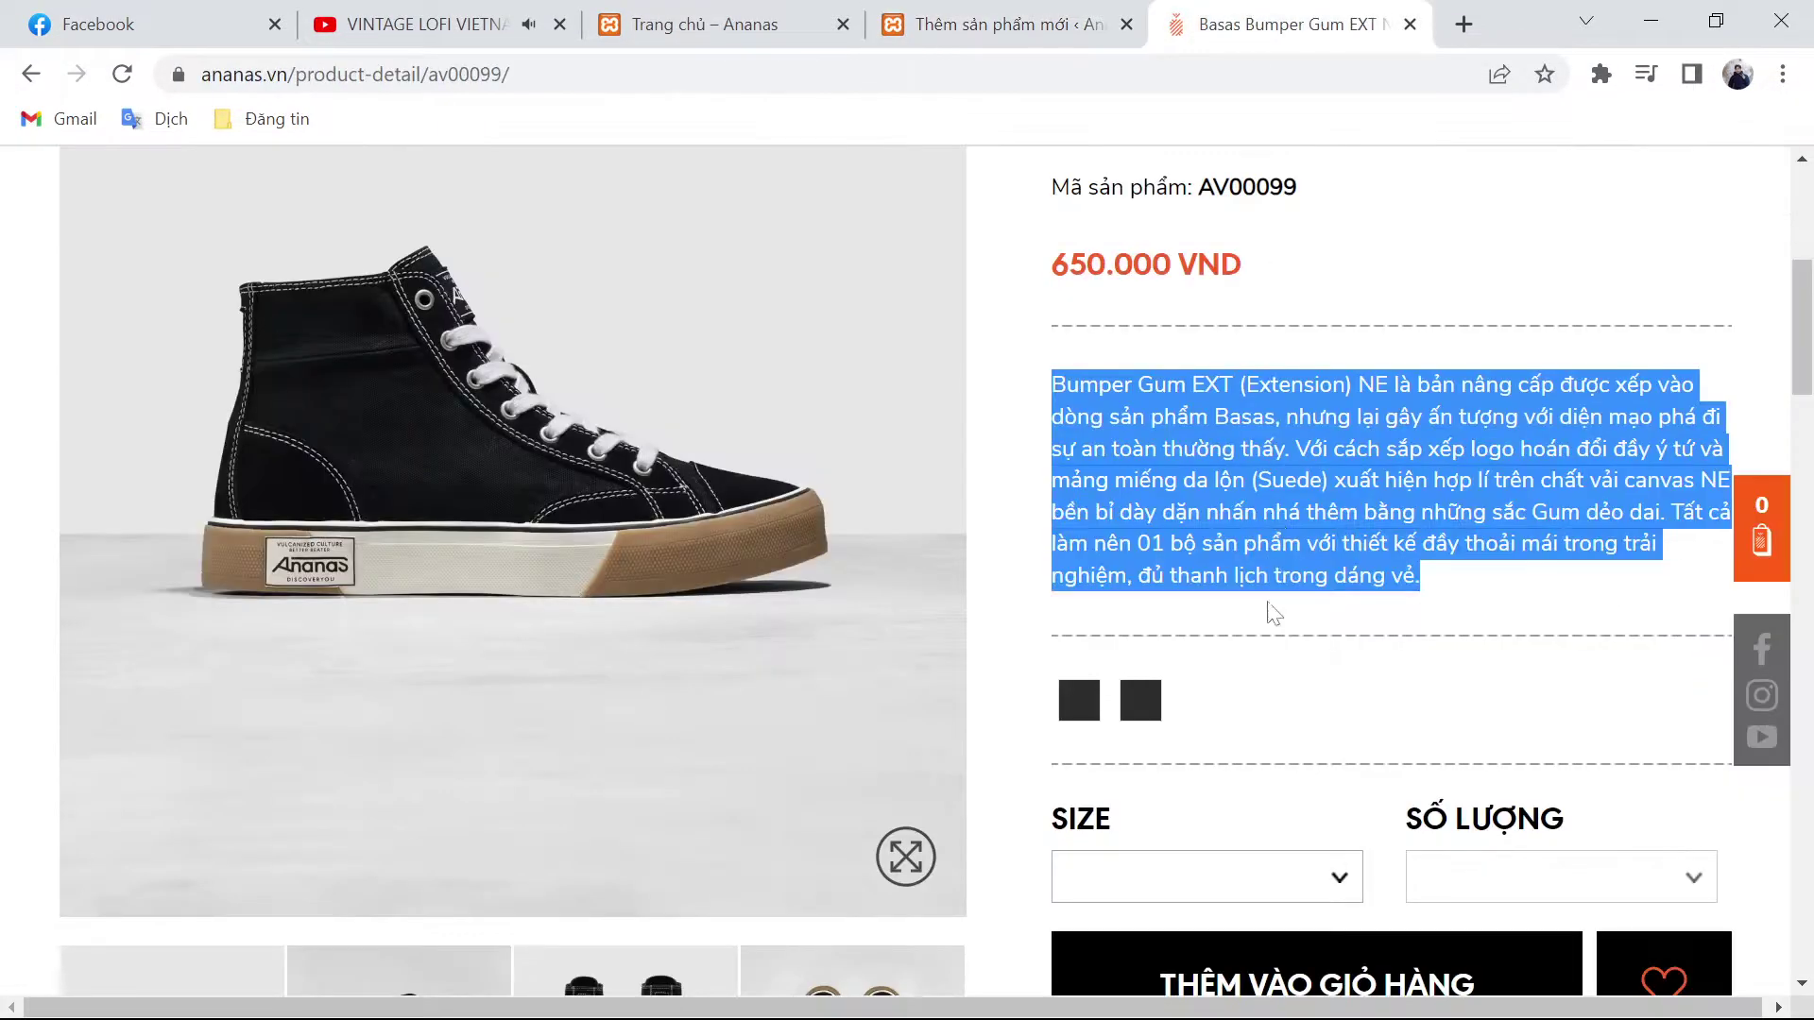
scroll(1271, 624, down, 9)
scroll(1266, 657, down, 2)
drag(1051, 371, 1600, 867)
scroll(1441, 862, down, 2)
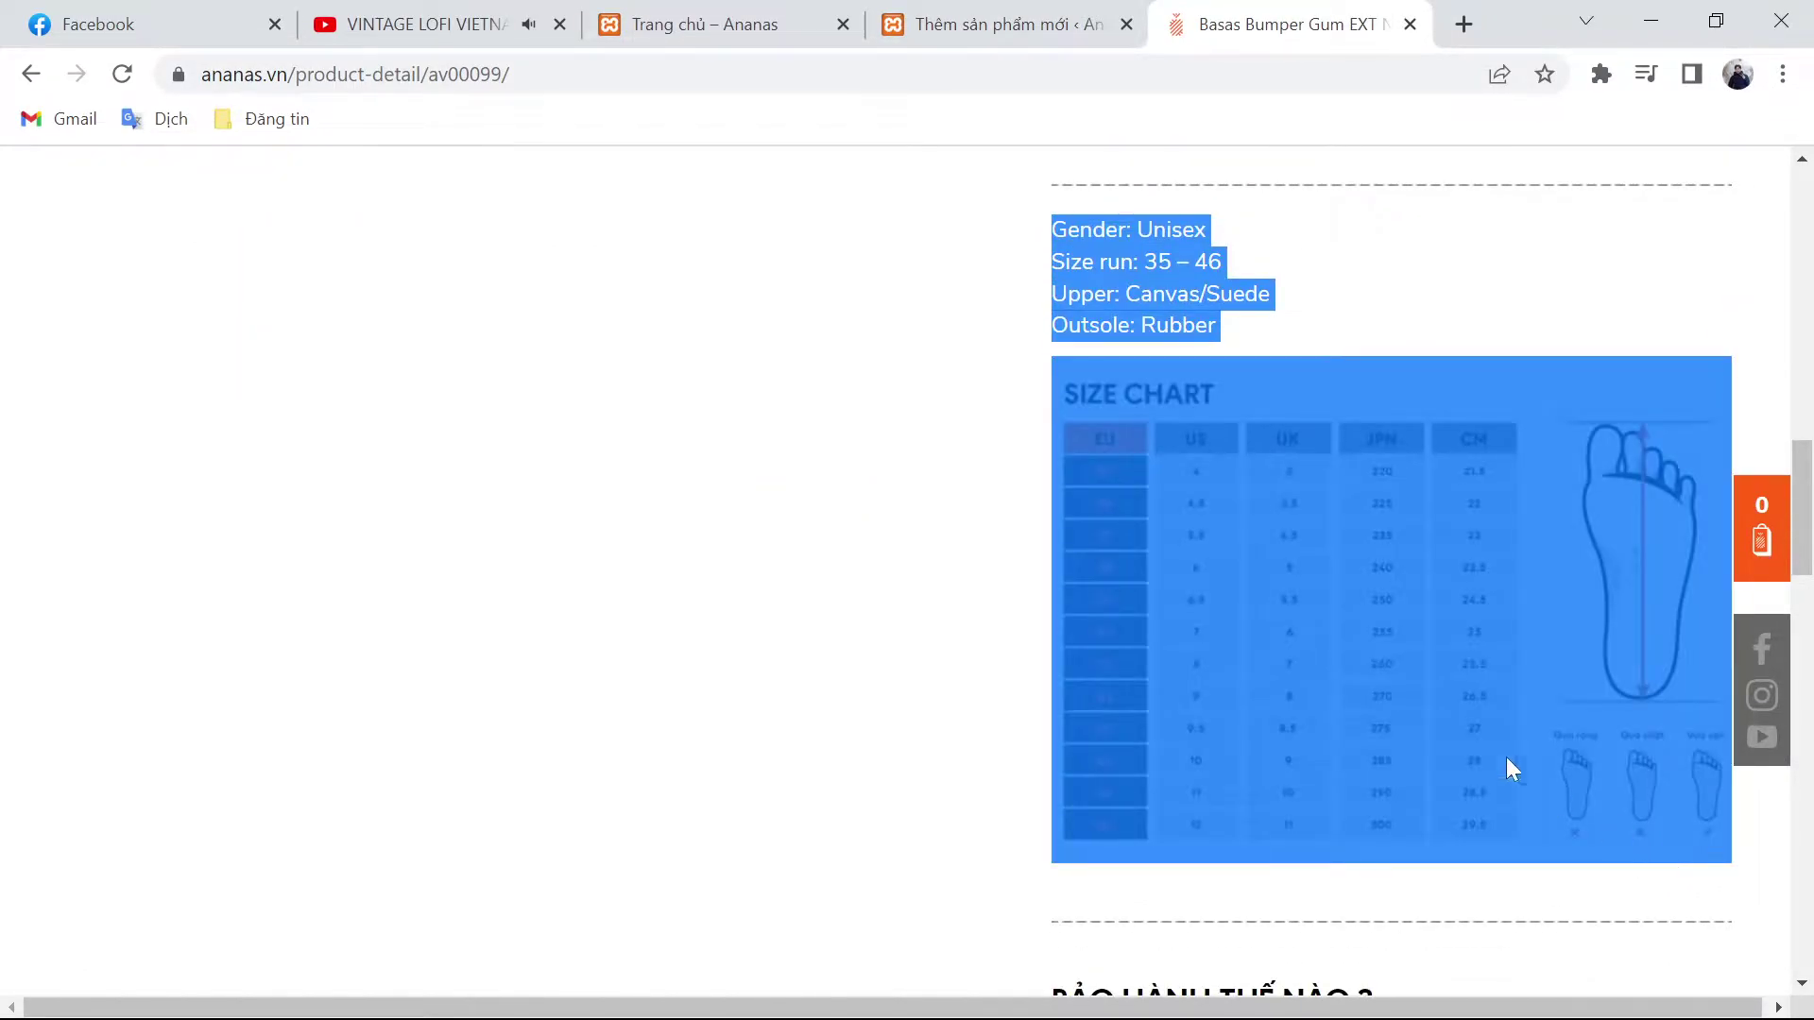
click(1001, 24)
scroll(718, 526, up, 10)
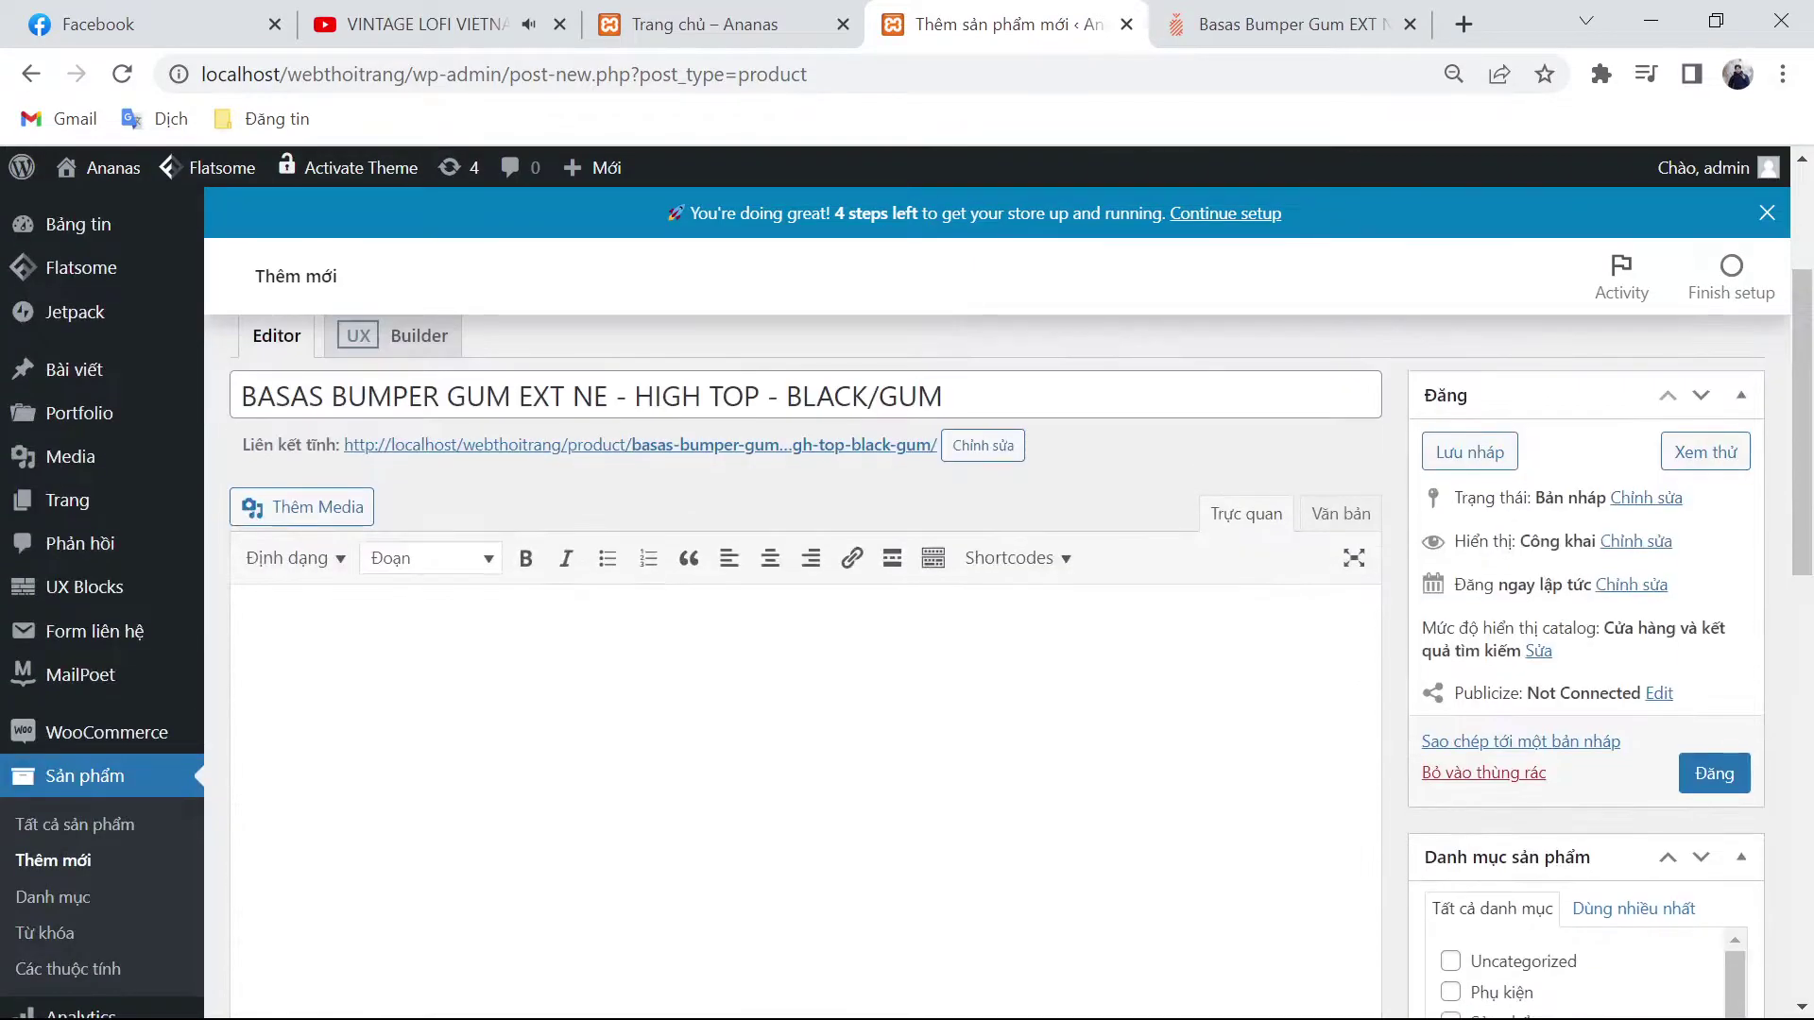
key(ctrl+v)
scroll(808, 605, up, 3)
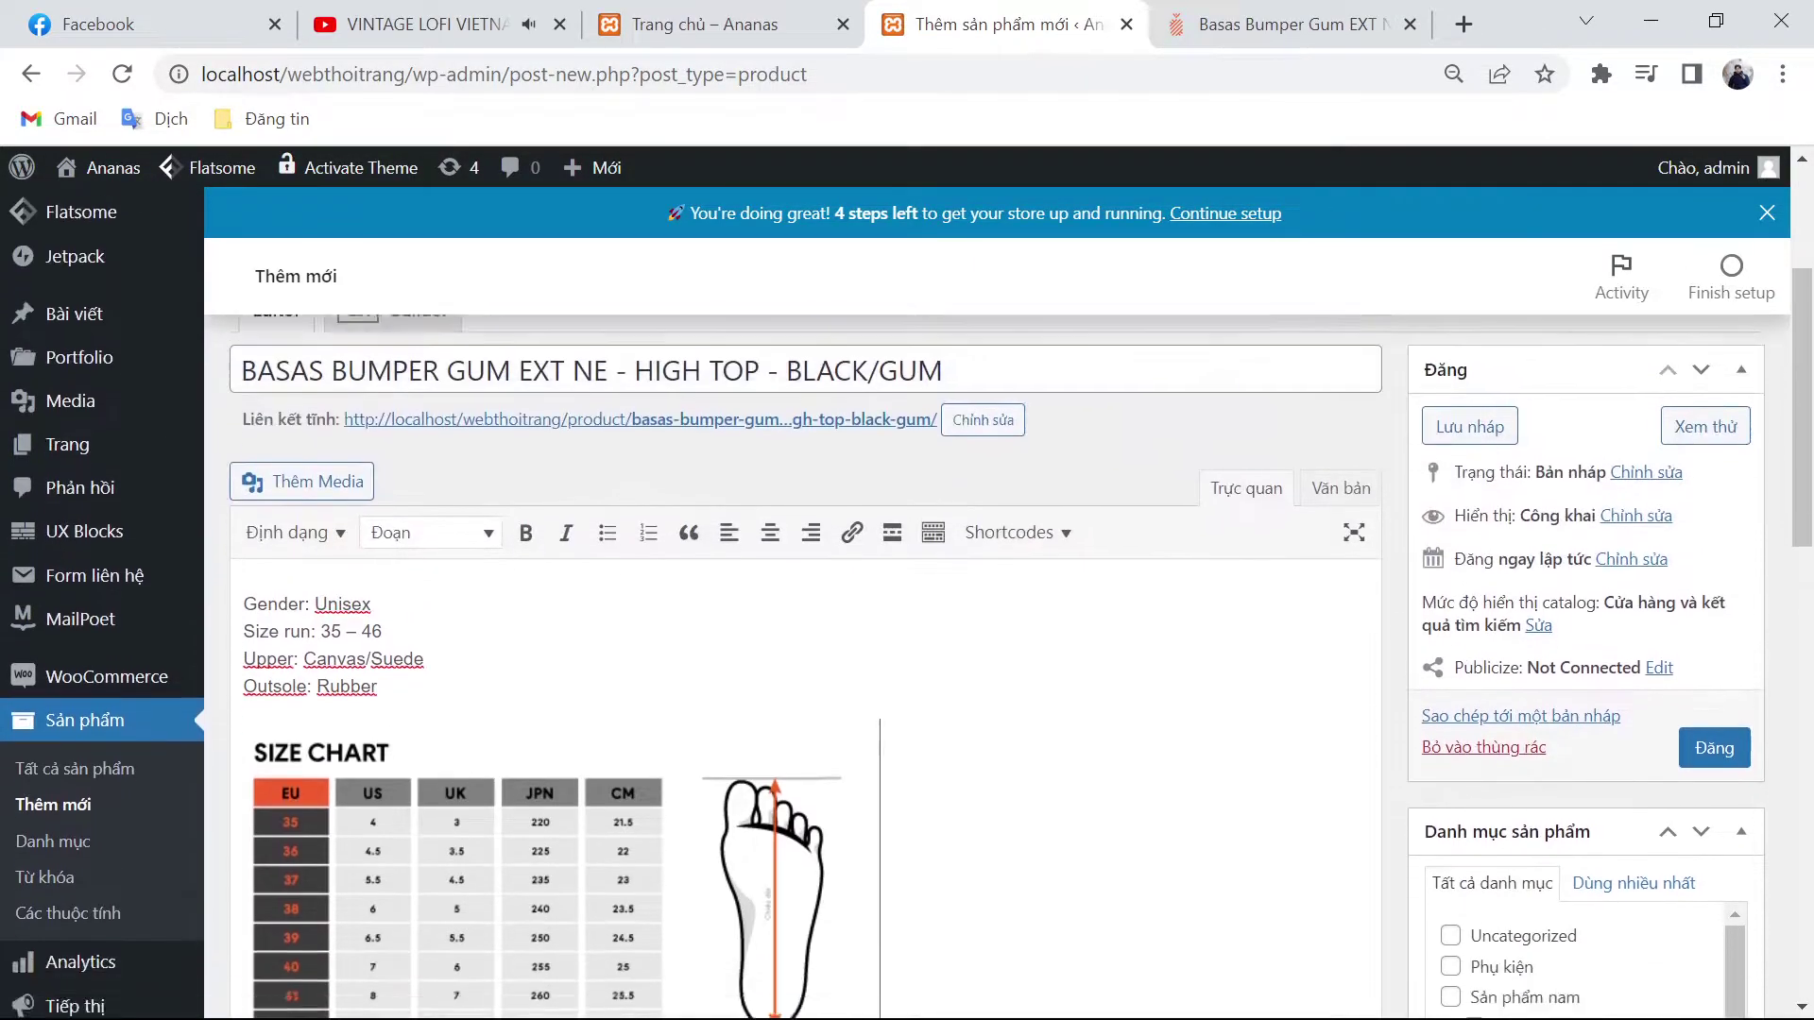
scroll(808, 604, down, 4)
scroll(1498, 675, down, 2)
click(1500, 672)
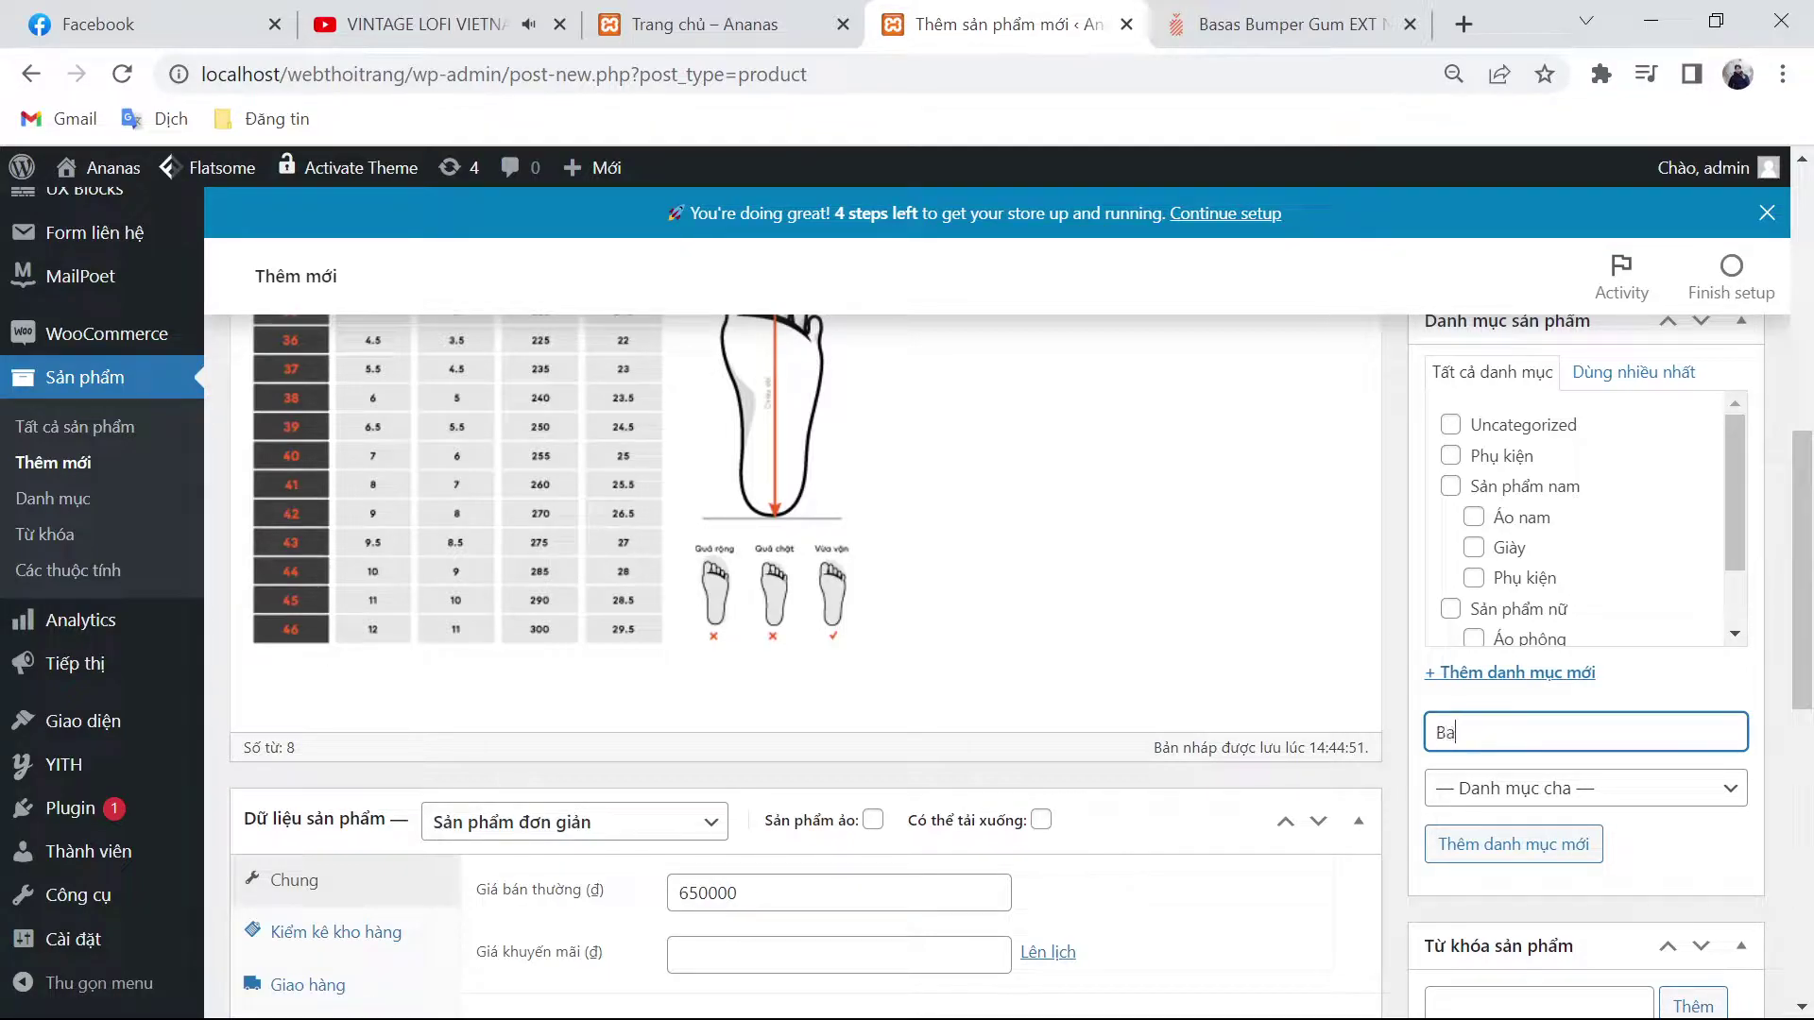
Step: Create a Basas product category under the parent Giày
click(1512, 788)
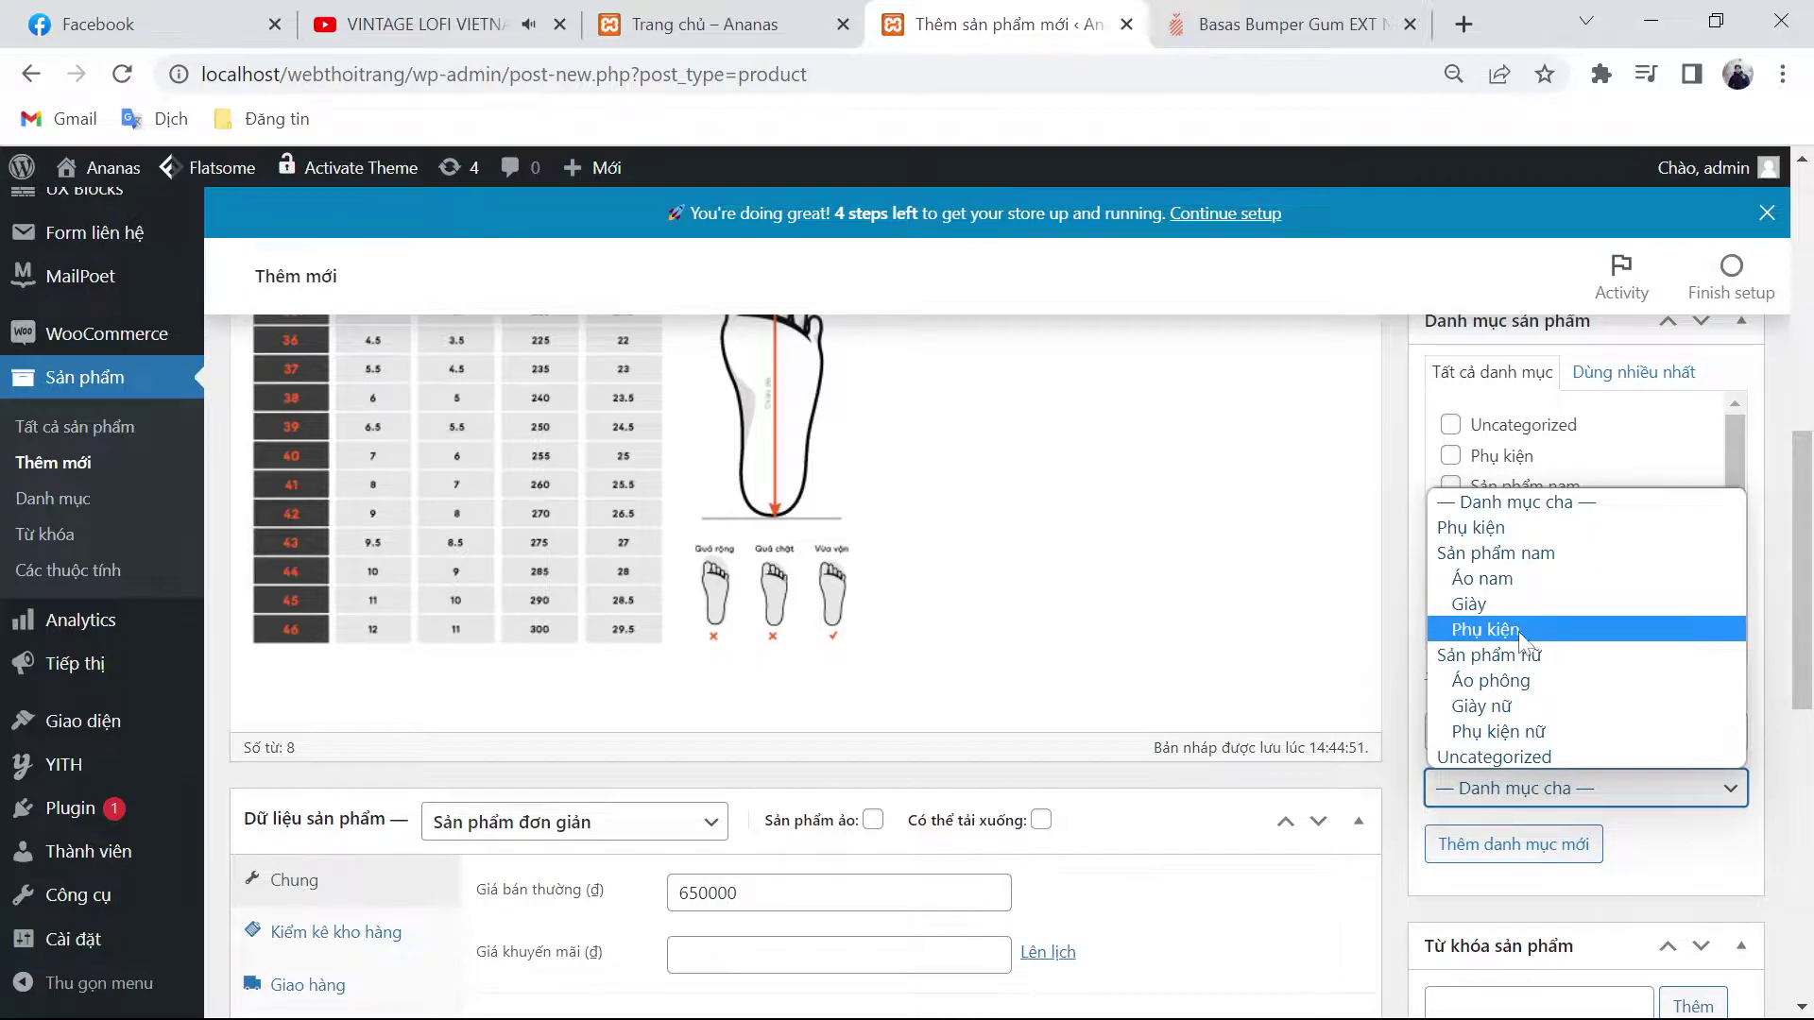
click(1511, 603)
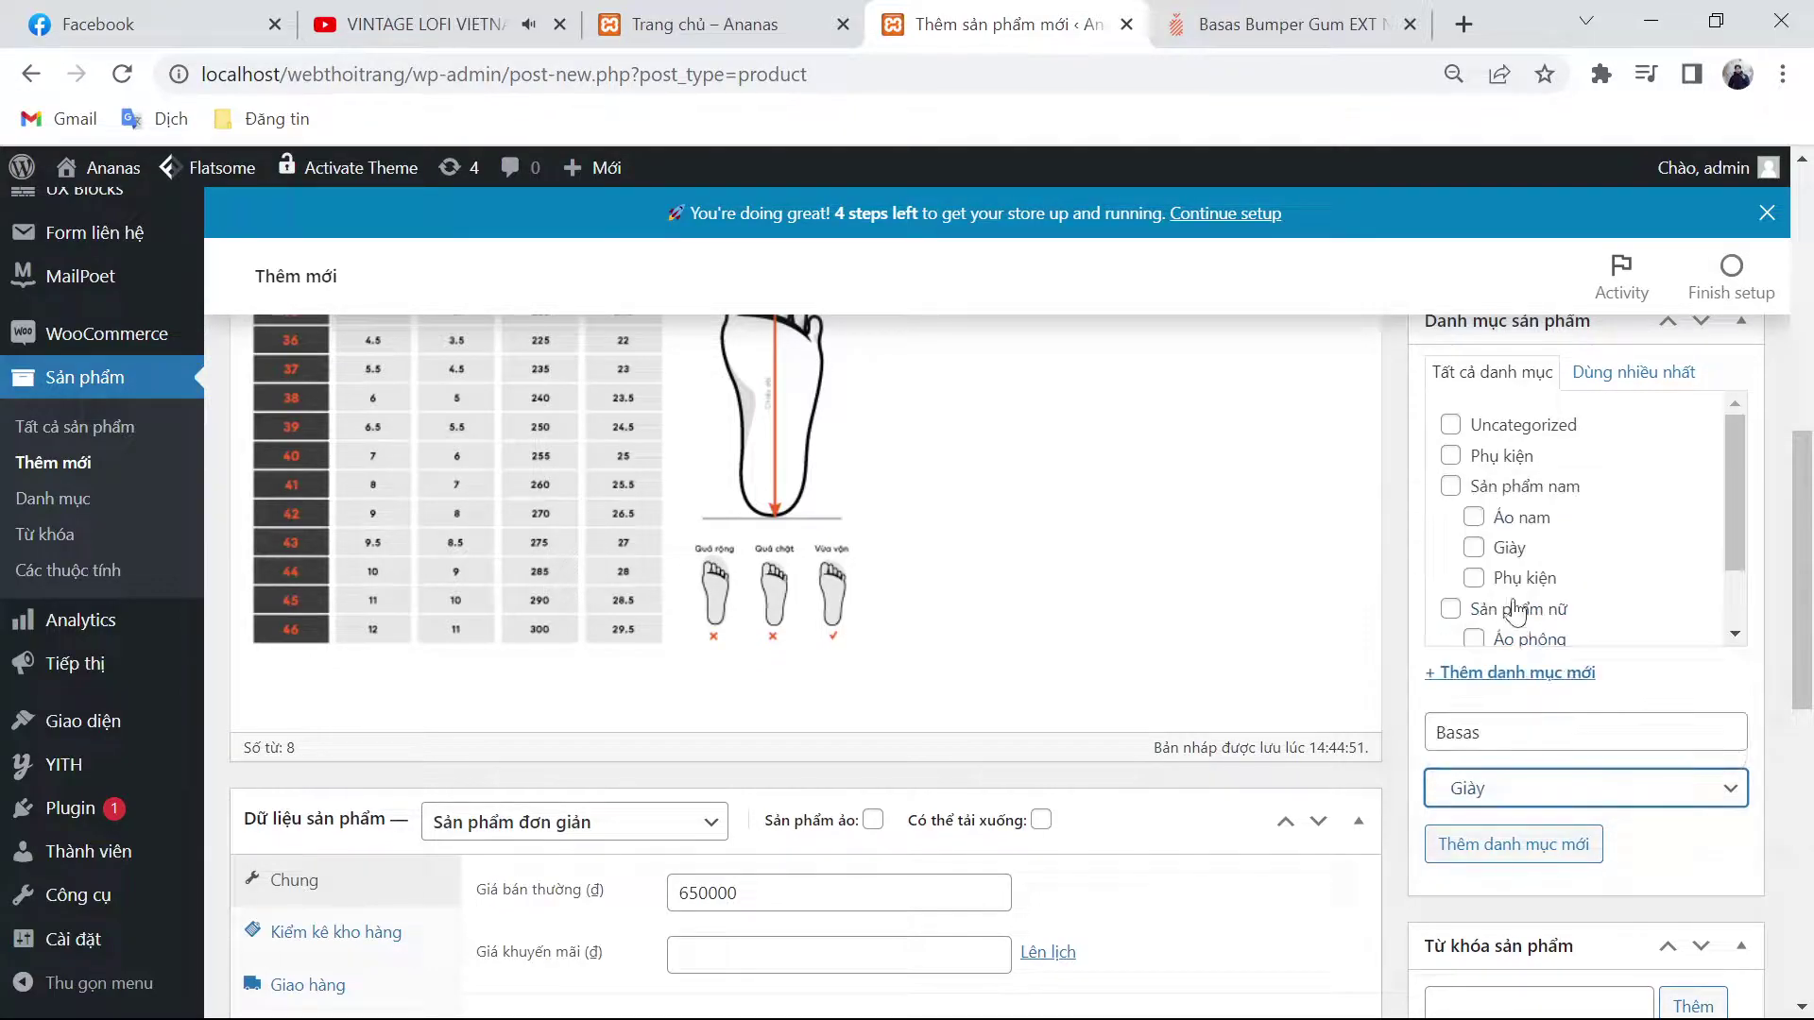
click(1550, 860)
Step: Add the product tags basas and giày nam
click(1523, 861)
text(basas)
key(Return)
text(g)
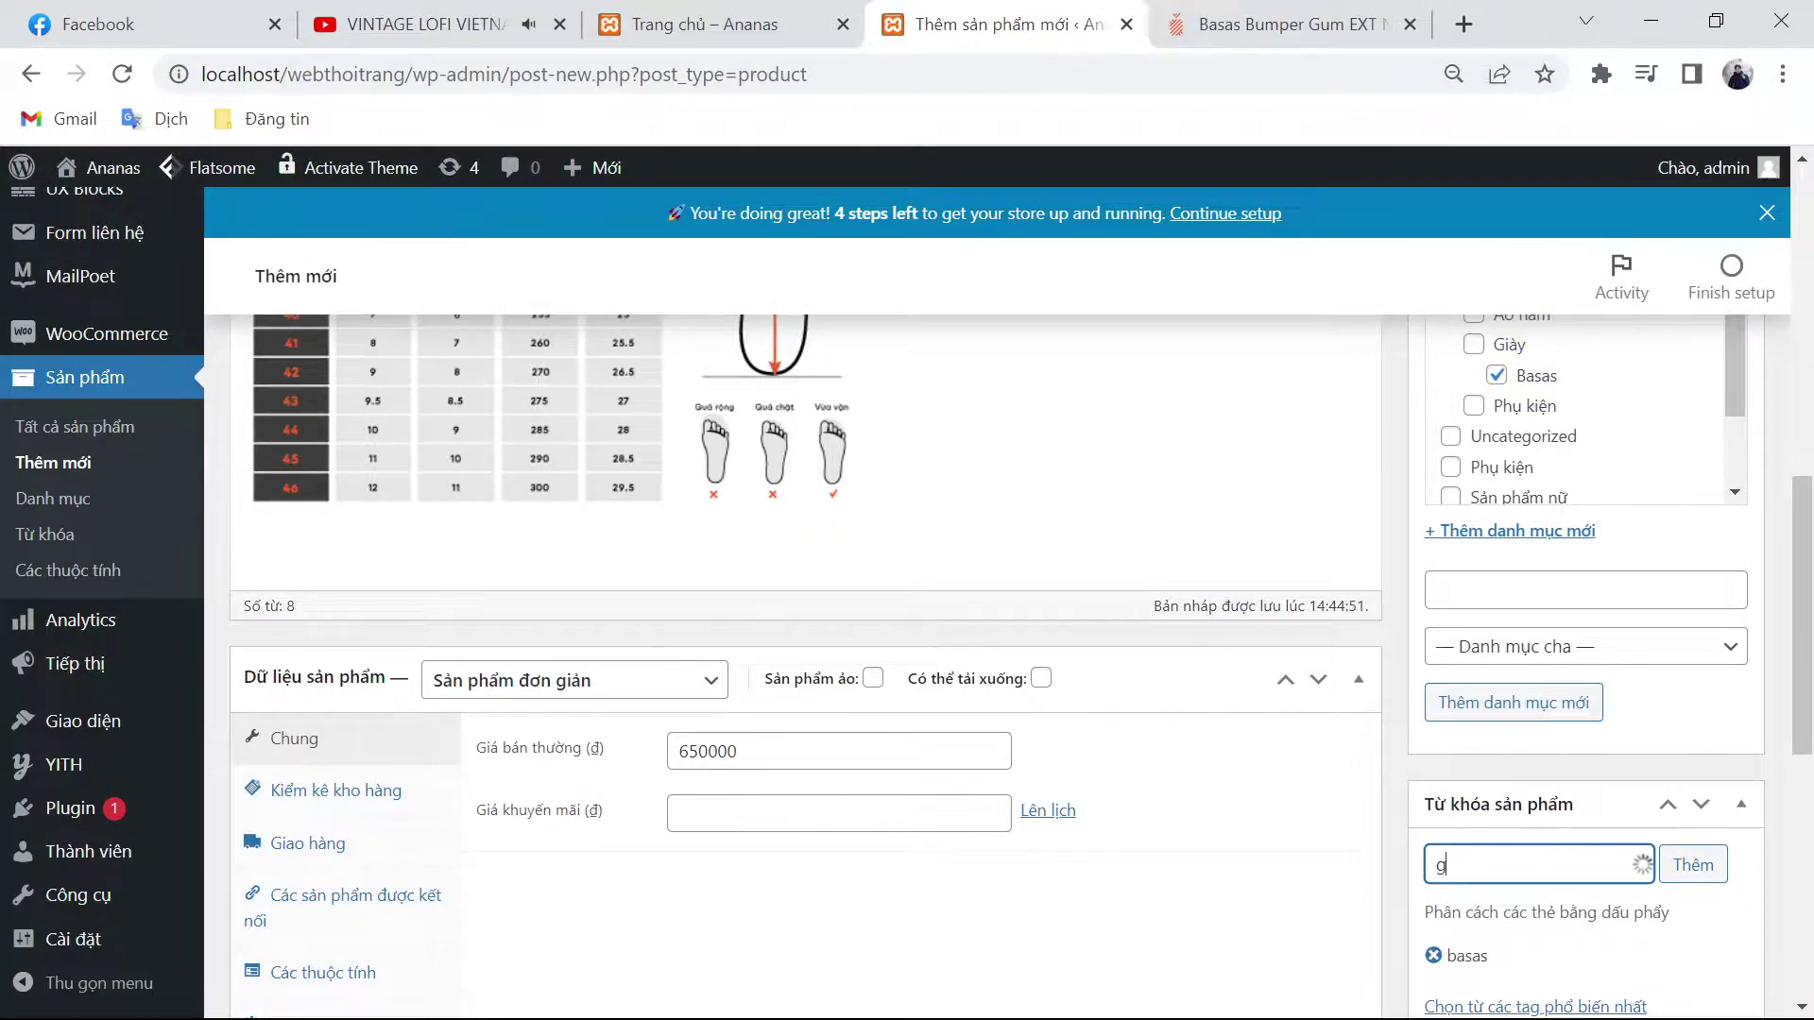
text(iày nam)
key(Return)
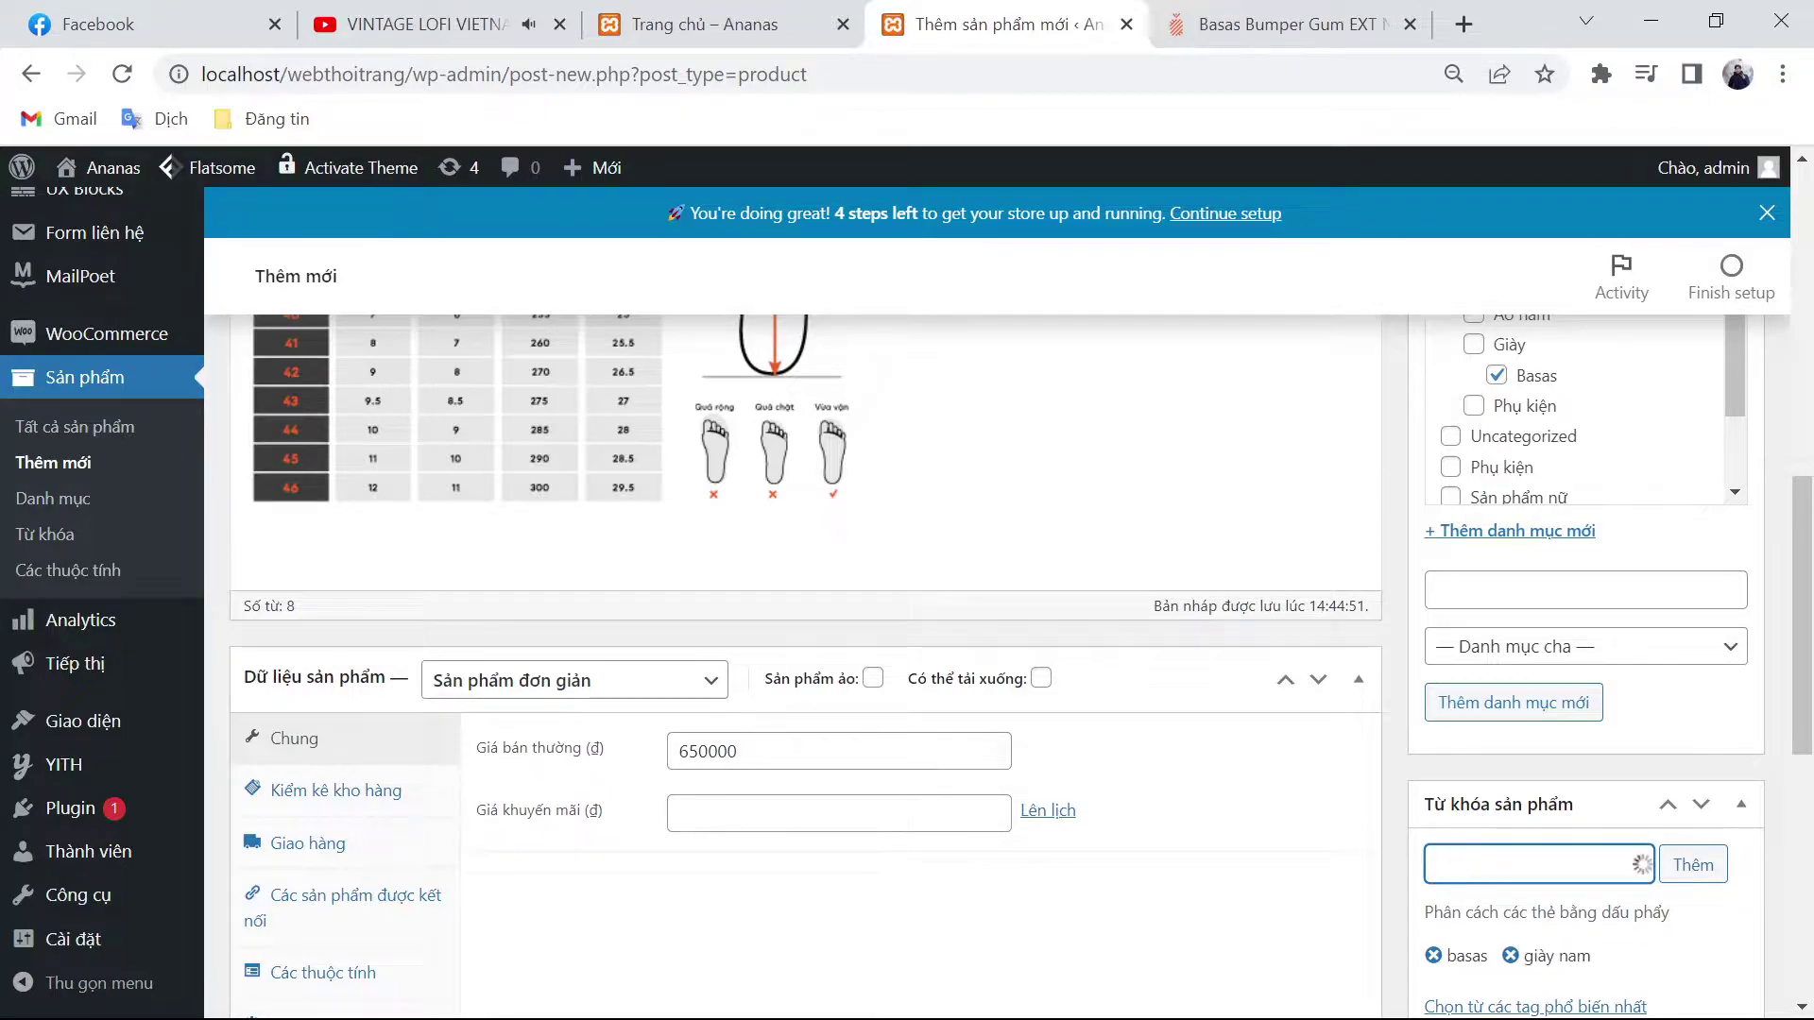
Step: Copy the product name and add BASAS BUMPER GUM EXT NE as a tag
scroll(522, 871, up, 15)
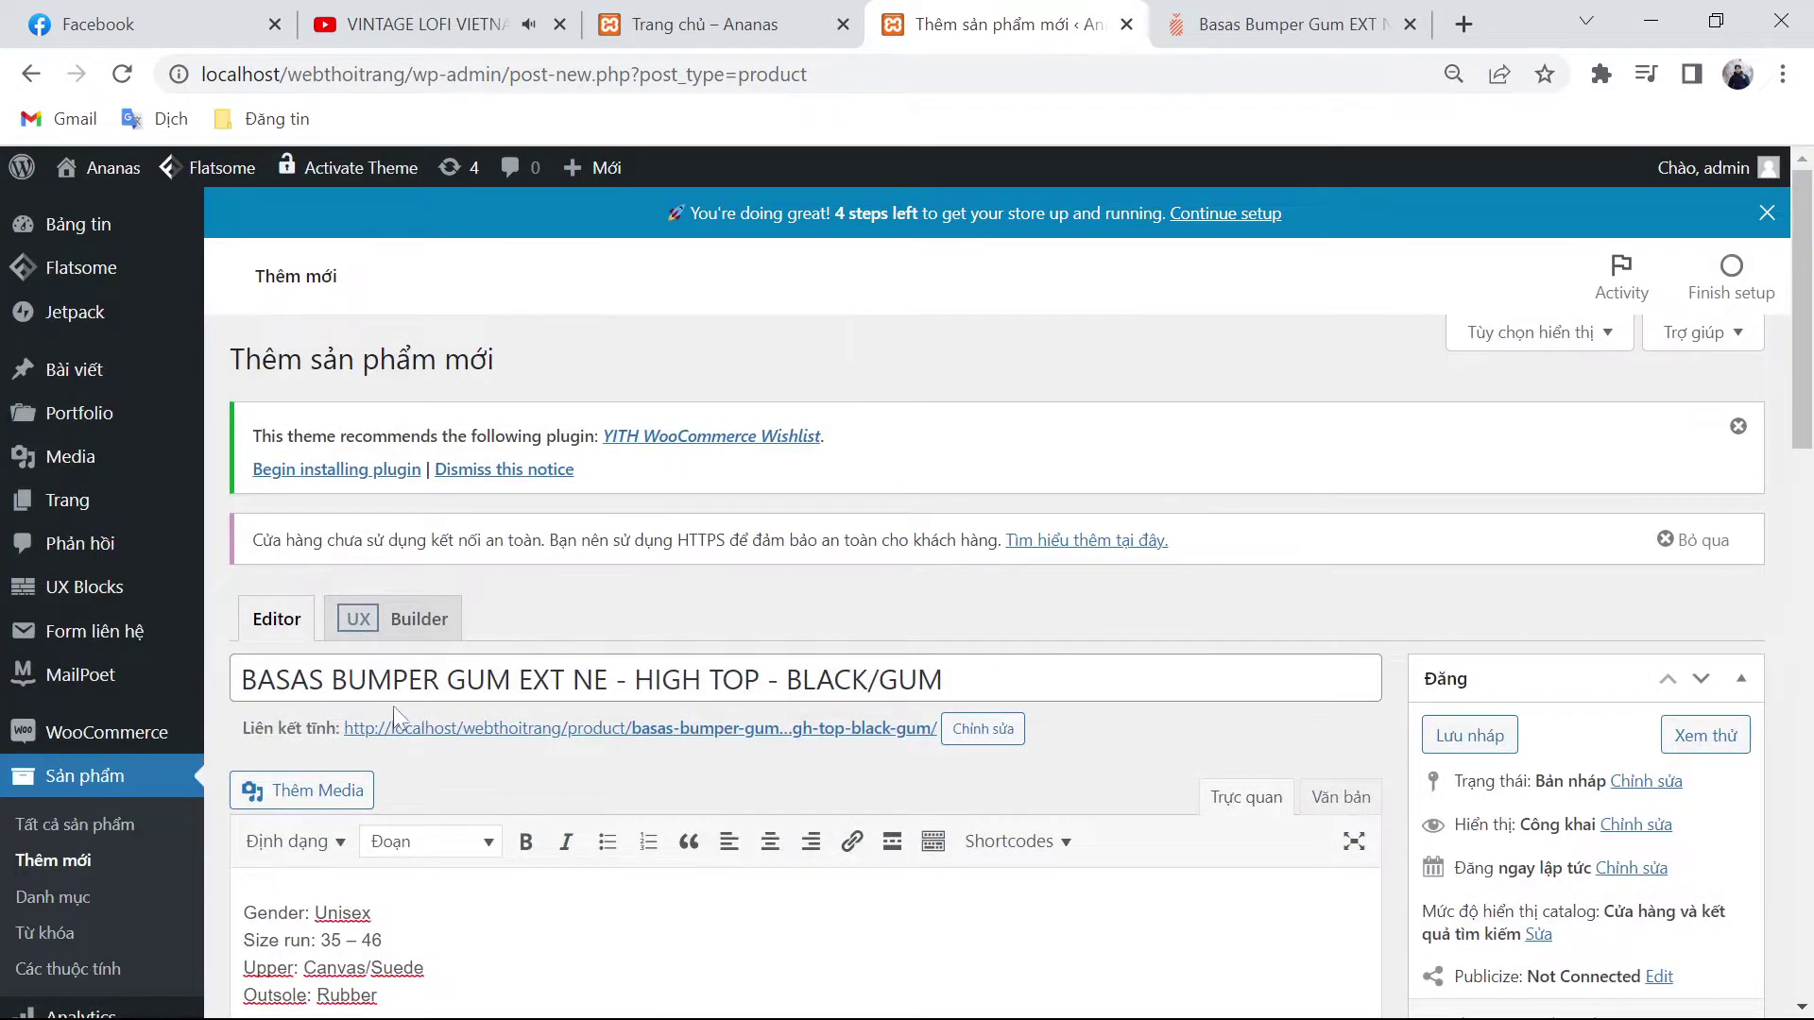
drag(609, 679, 162, 689)
key(ctrl+c)
scroll(162, 689, down, 5)
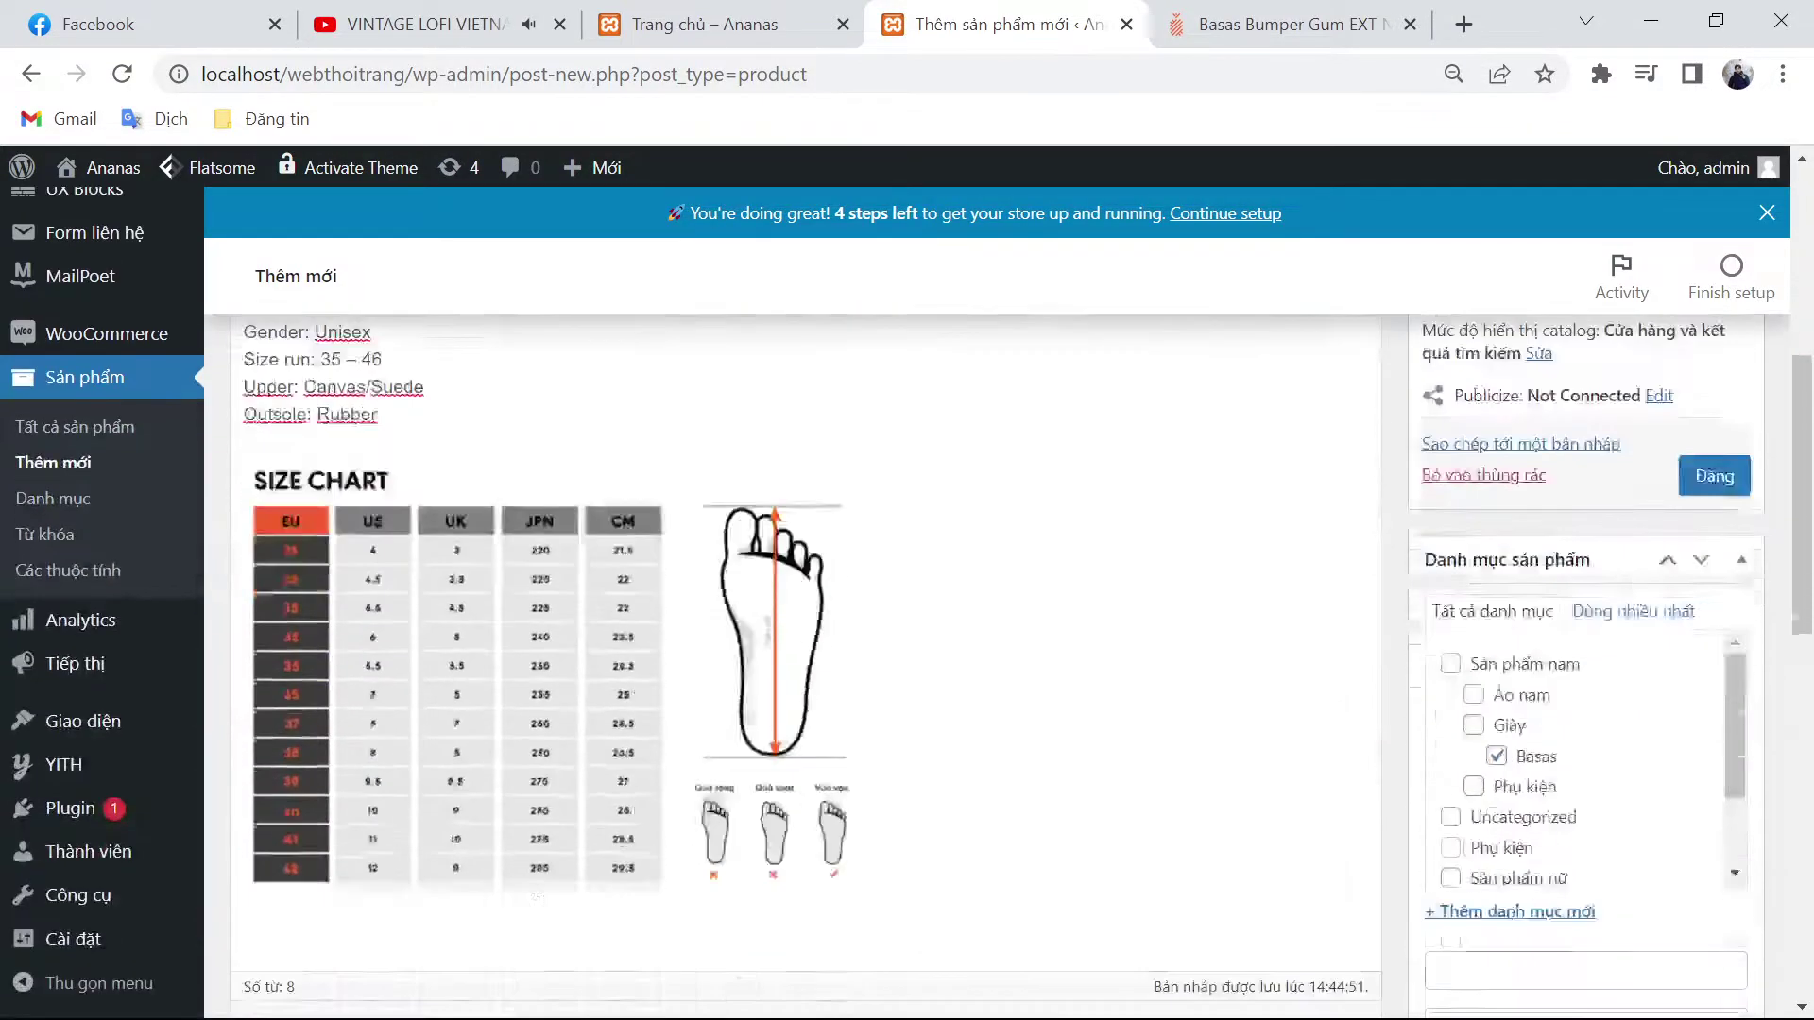
scroll(806, 661, down, 5)
click(1538, 834)
key(ctrl+v)
key(Return)
scroll(806, 661, down, 7)
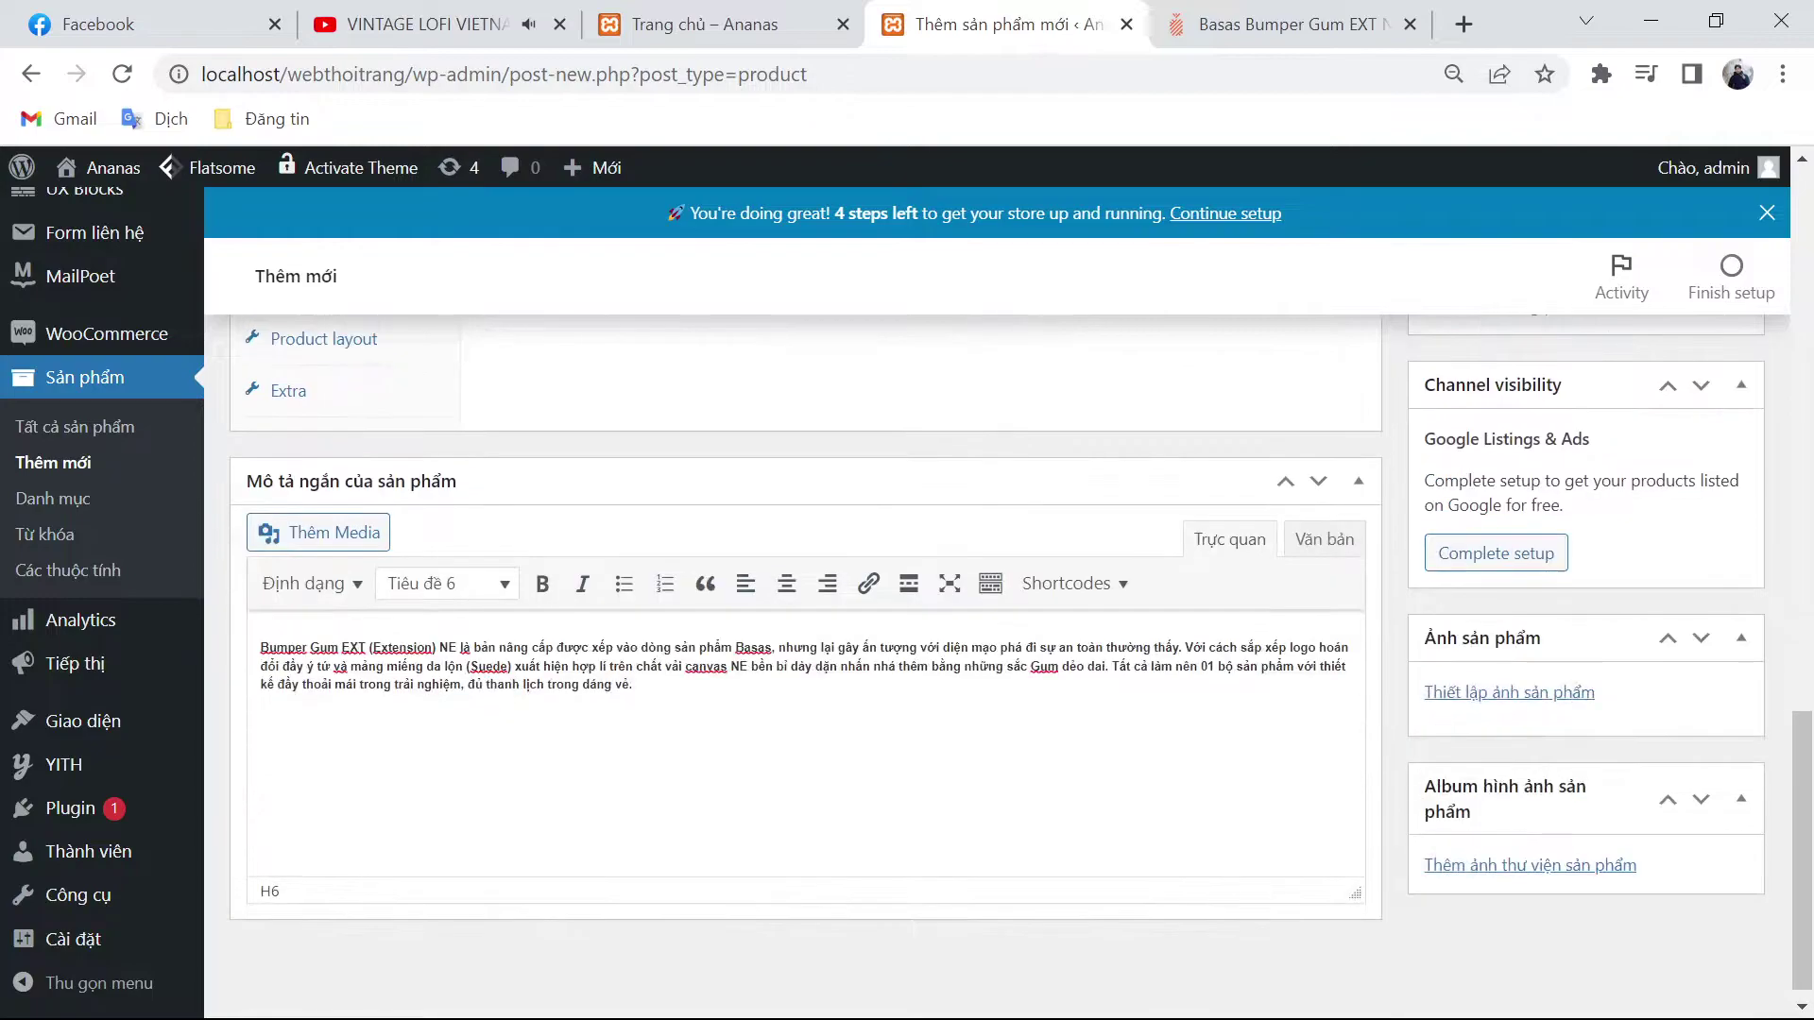
click(1165, 24)
Step: Save the main shoe photo and second thumbnail, Pro_AV00099_1.jpg and Pro_AV00099_2.jpg
scroll(898, 615, up, 10)
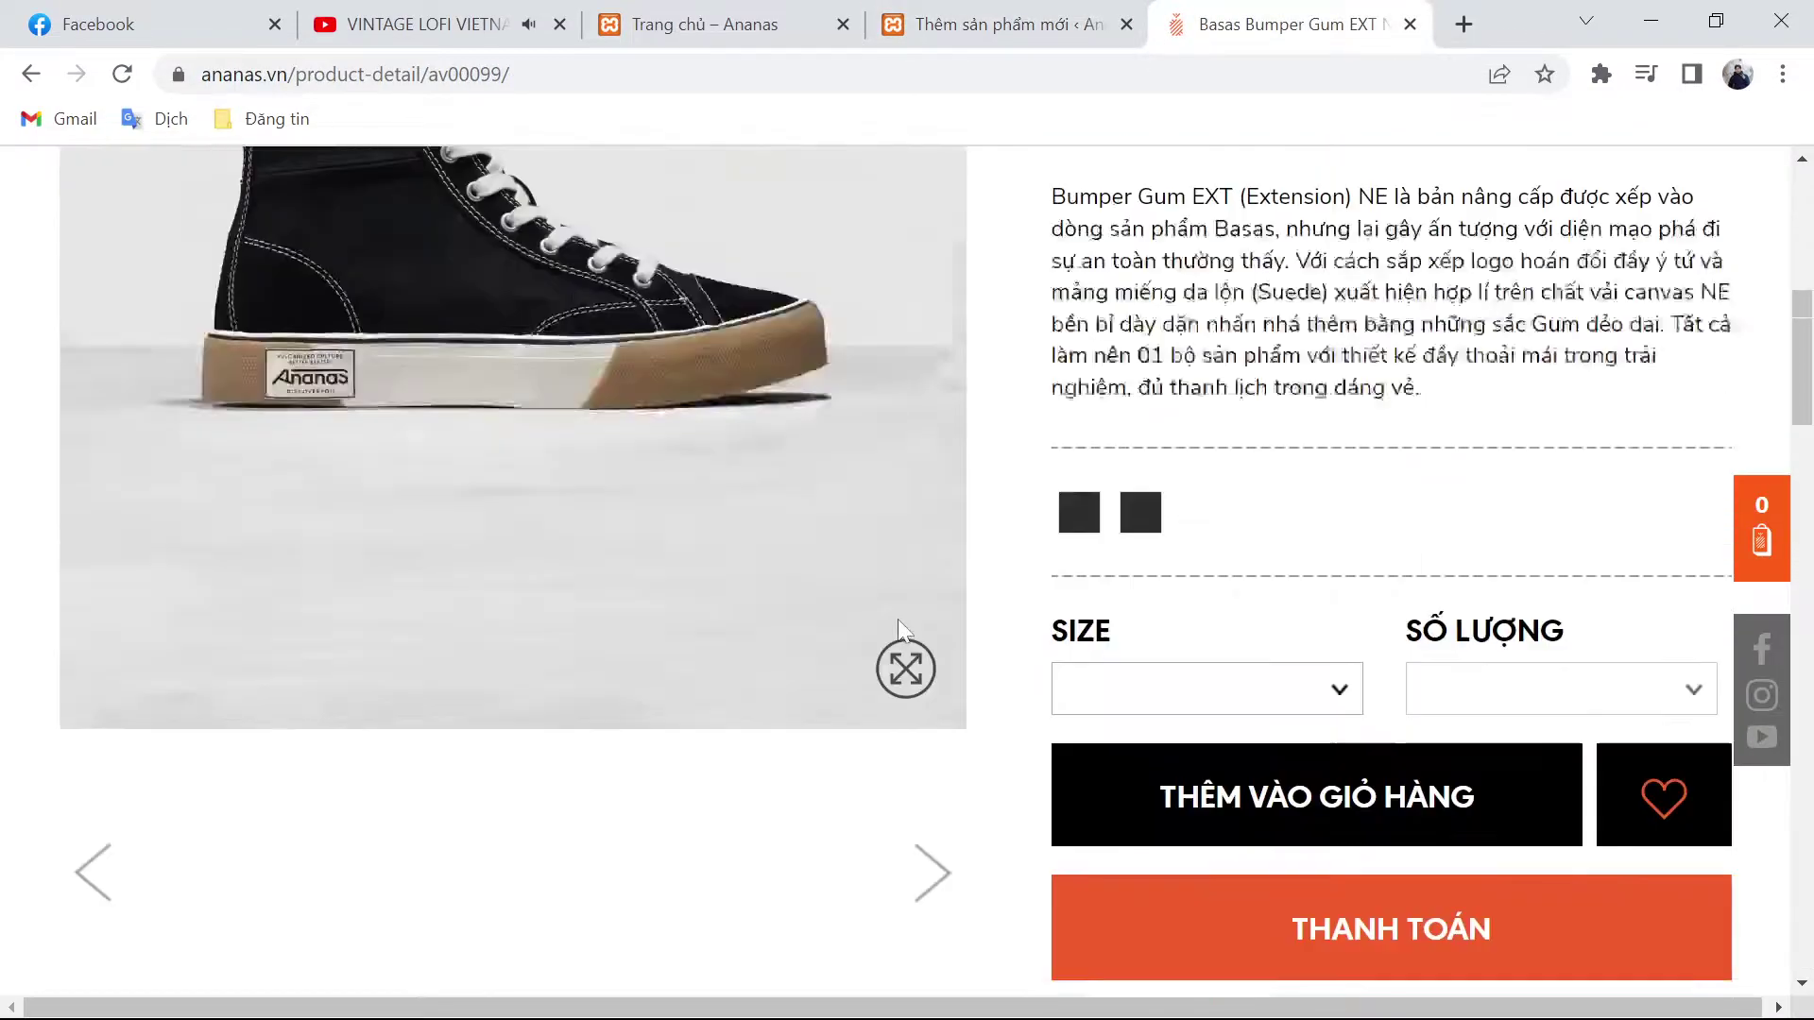
scroll(989, 645, up, 4)
scroll(1030, 628, down, 3)
right_click(580, 447)
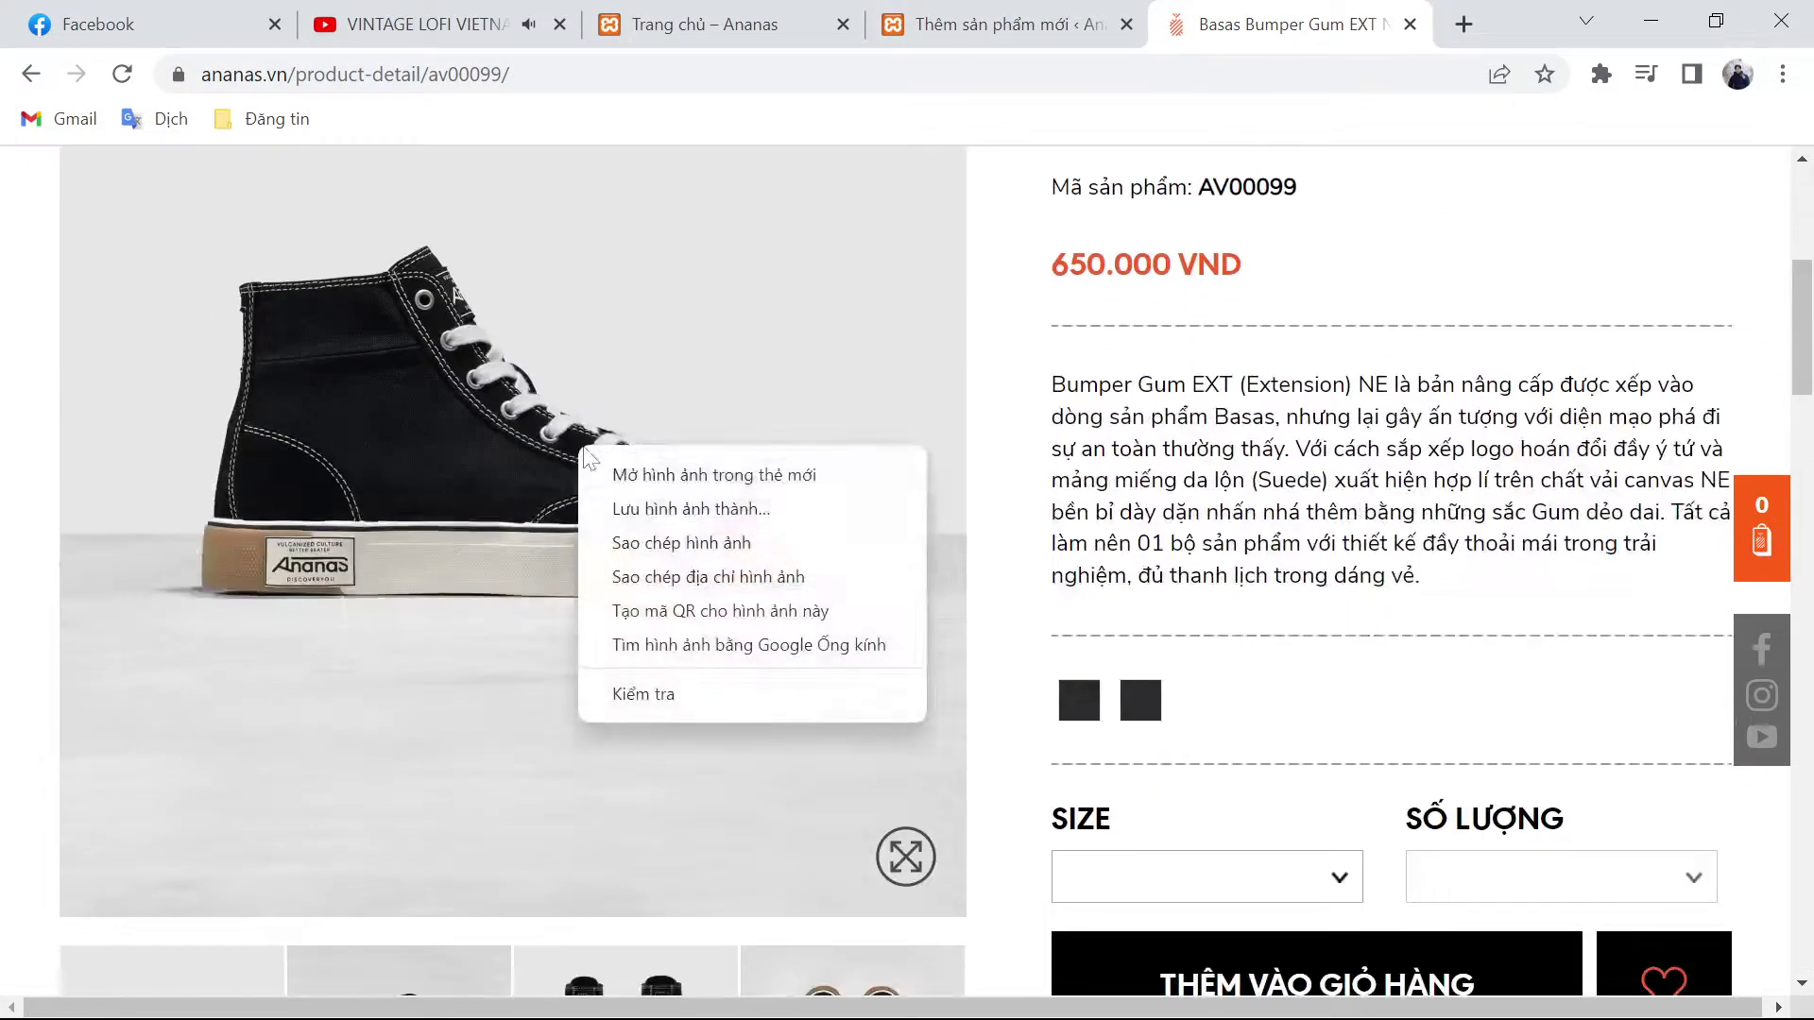
click(760, 518)
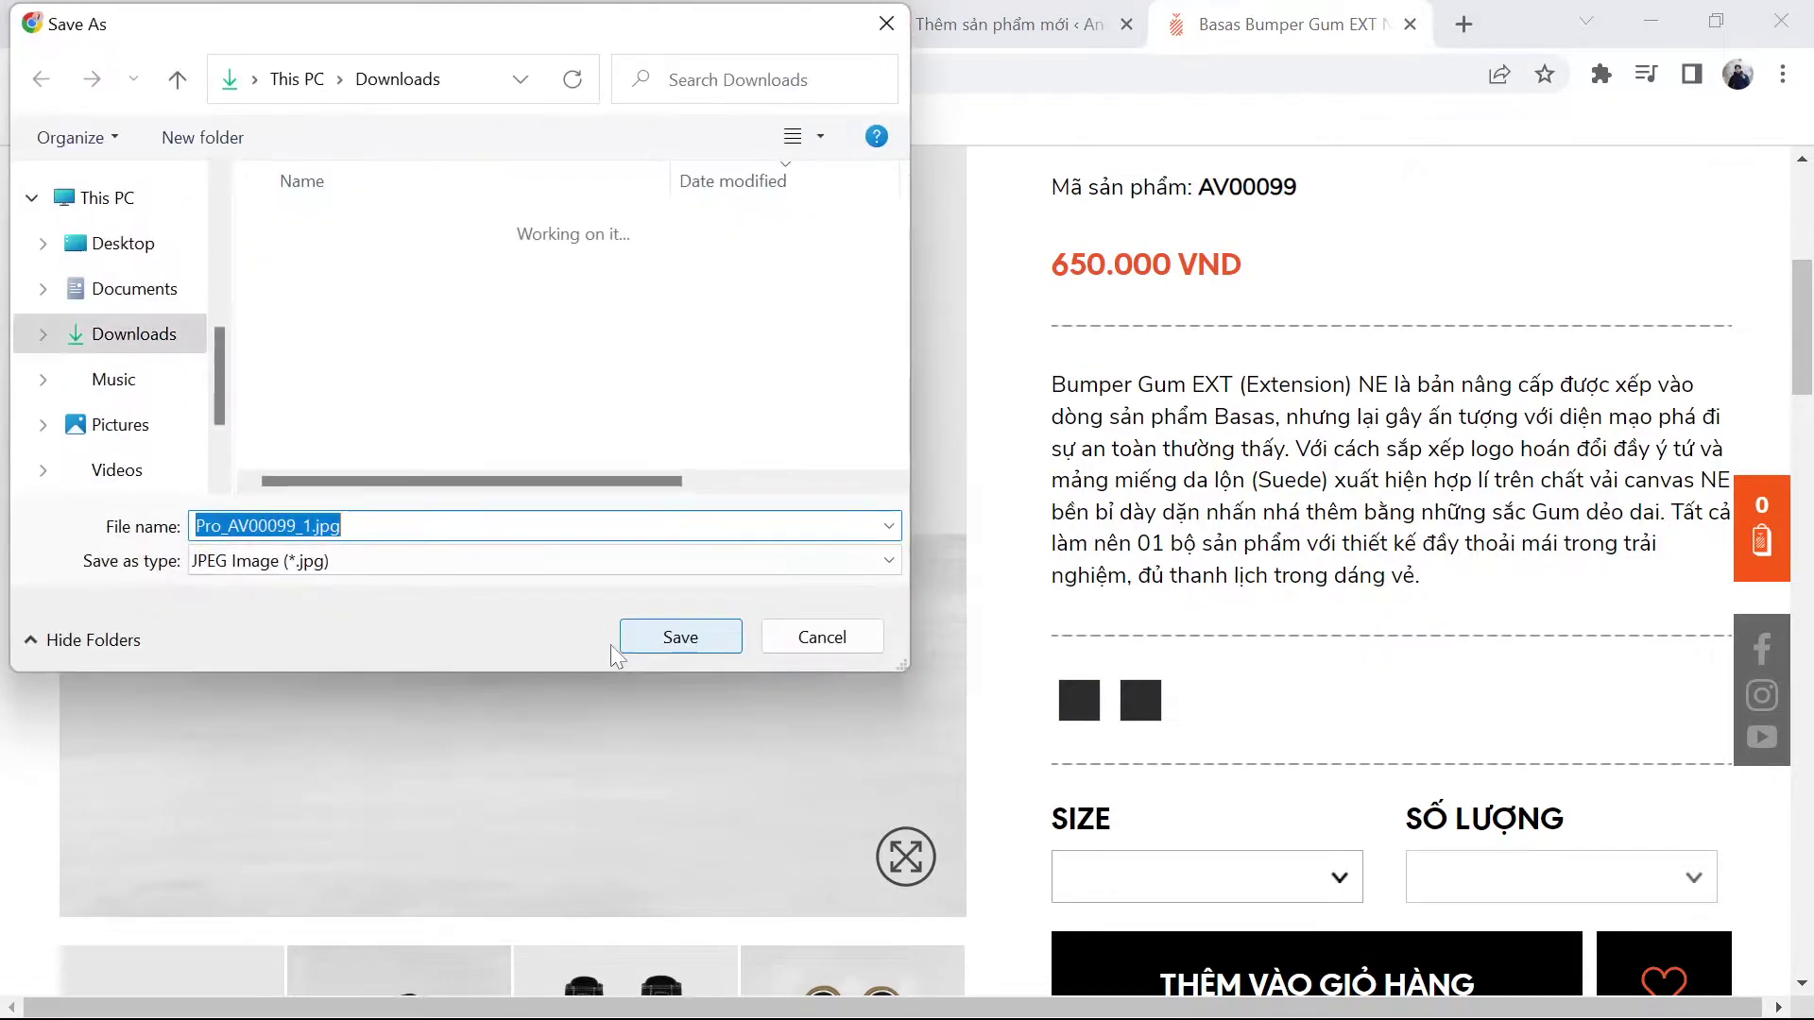
click(647, 642)
scroll(647, 642, down, 3)
right_click(385, 637)
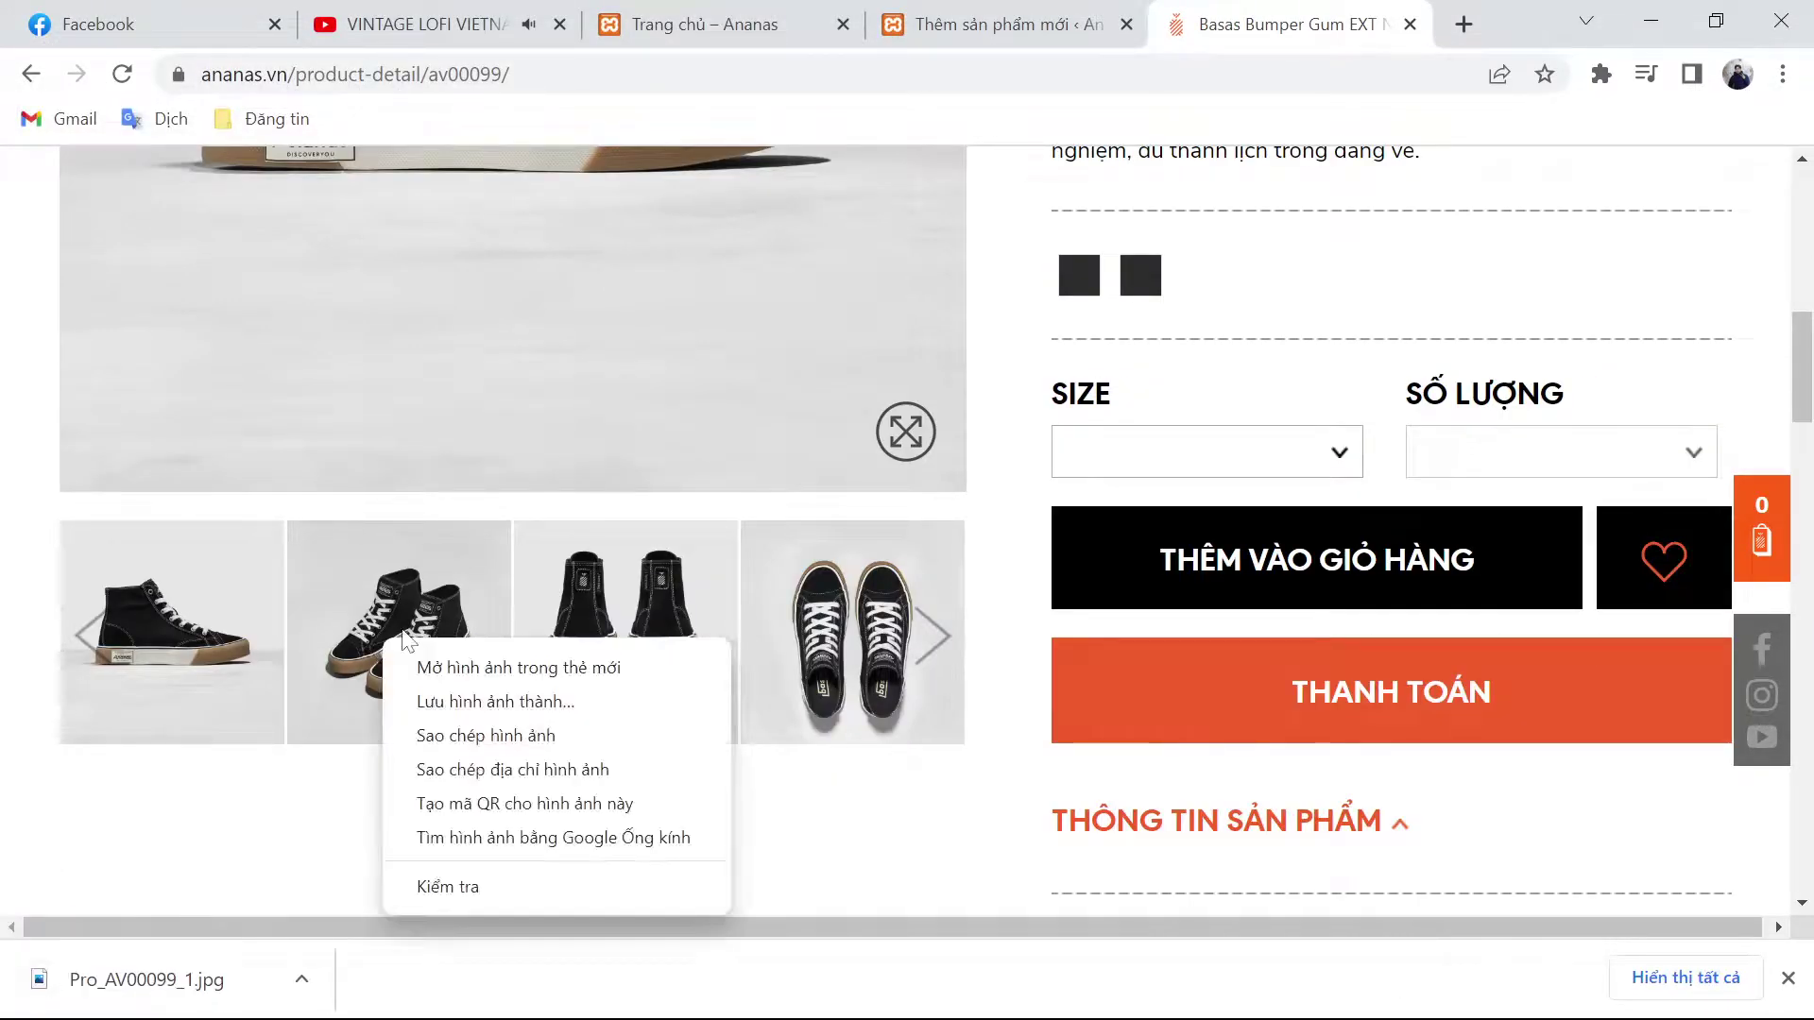
click(499, 702)
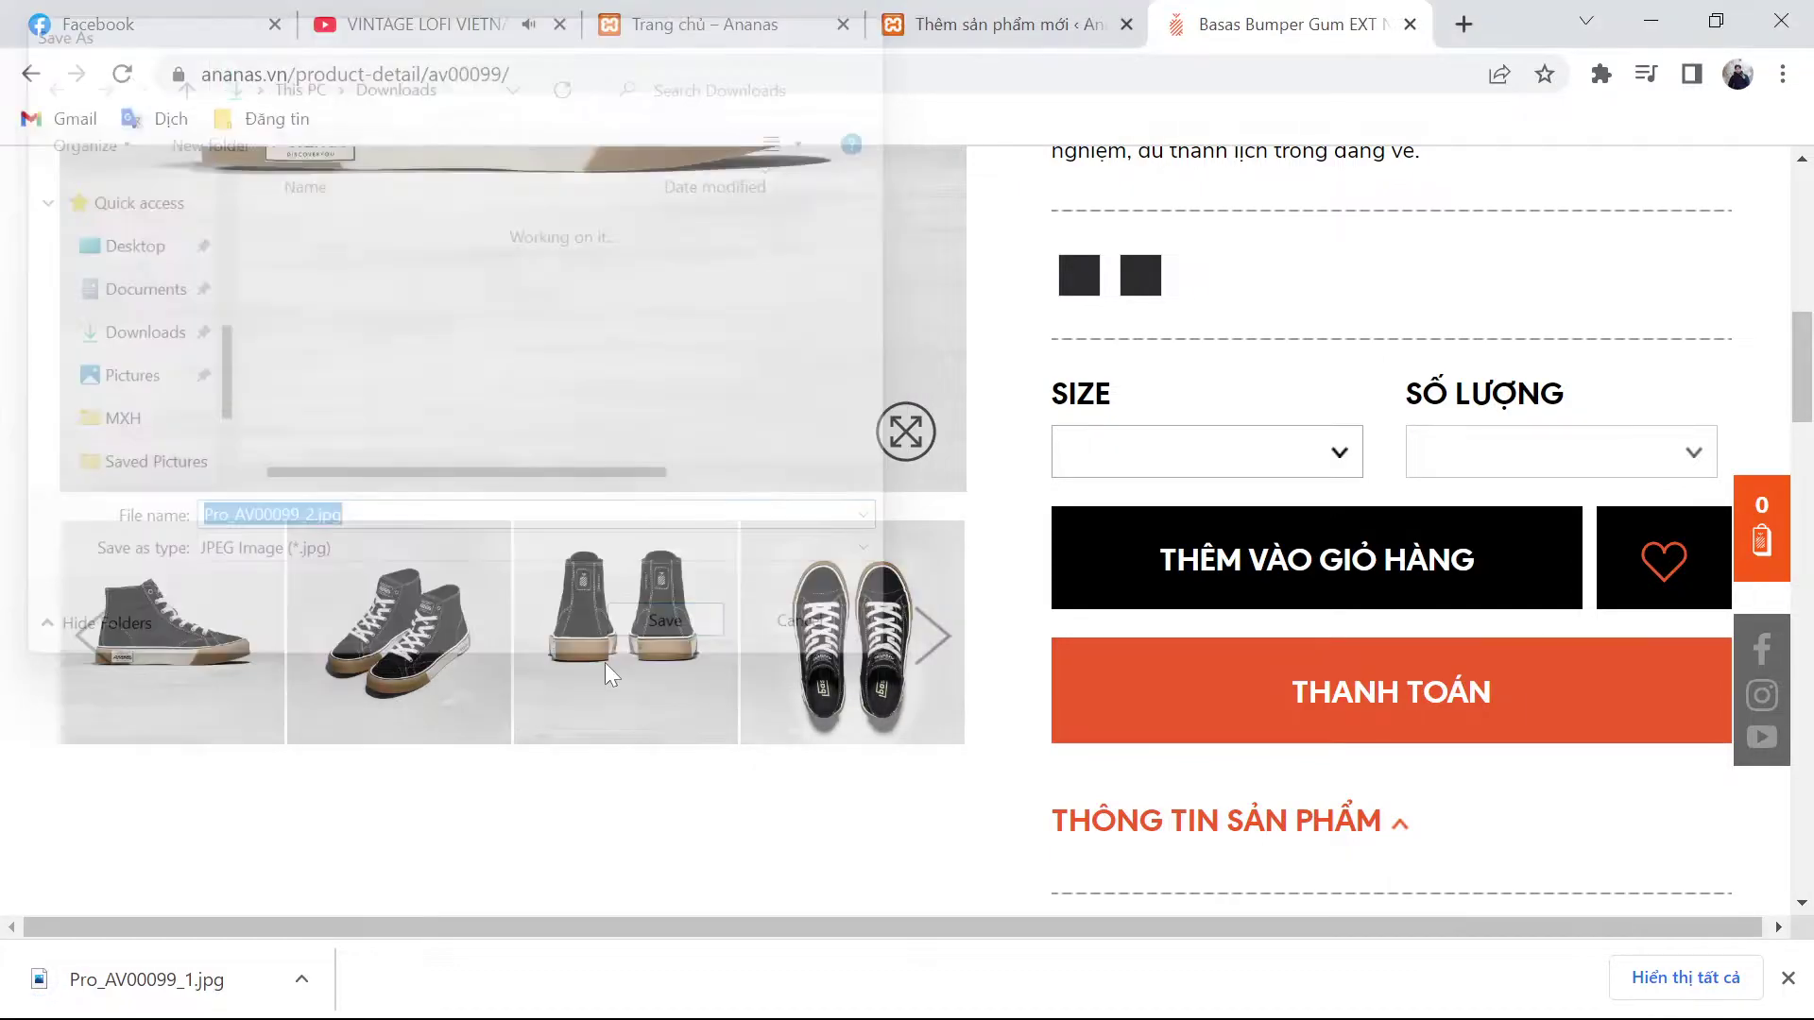
click(632, 650)
Step: Save the third and fourth thumbnails, Pro_AV00099_3.jpg and Pro_AV00099_4.jpg
right_click(634, 667)
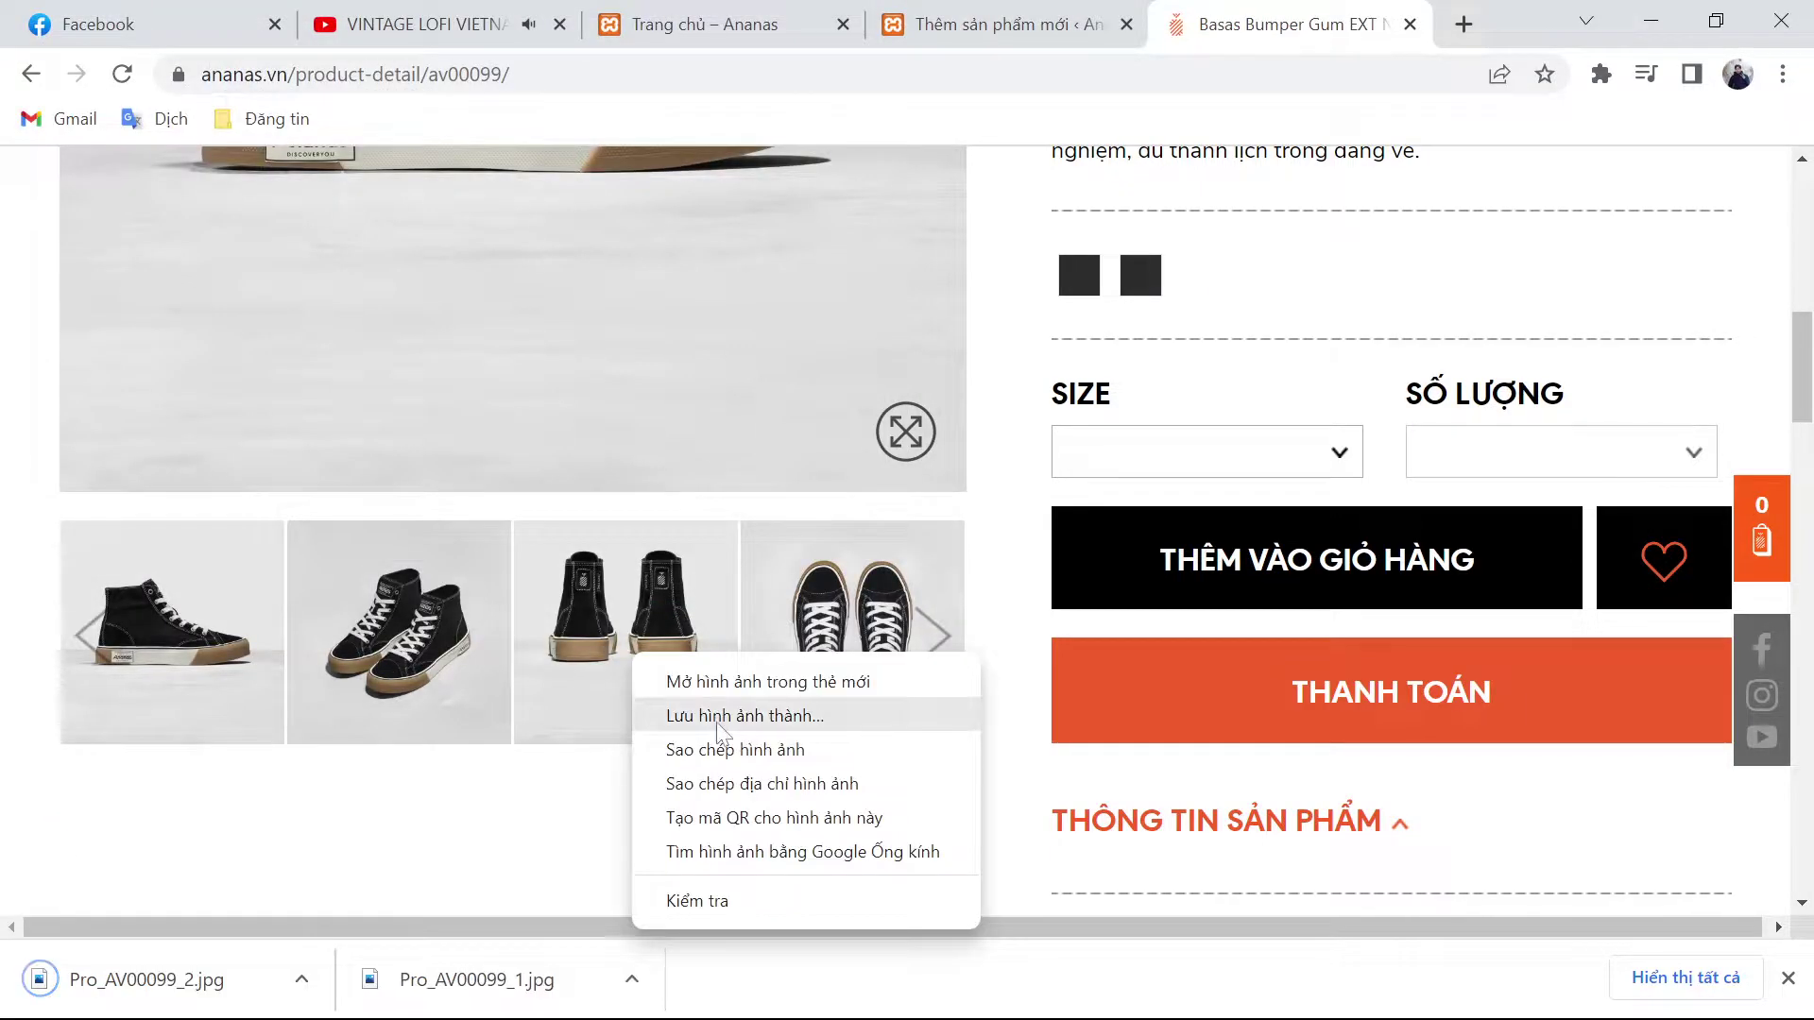
click(716, 722)
key(Return)
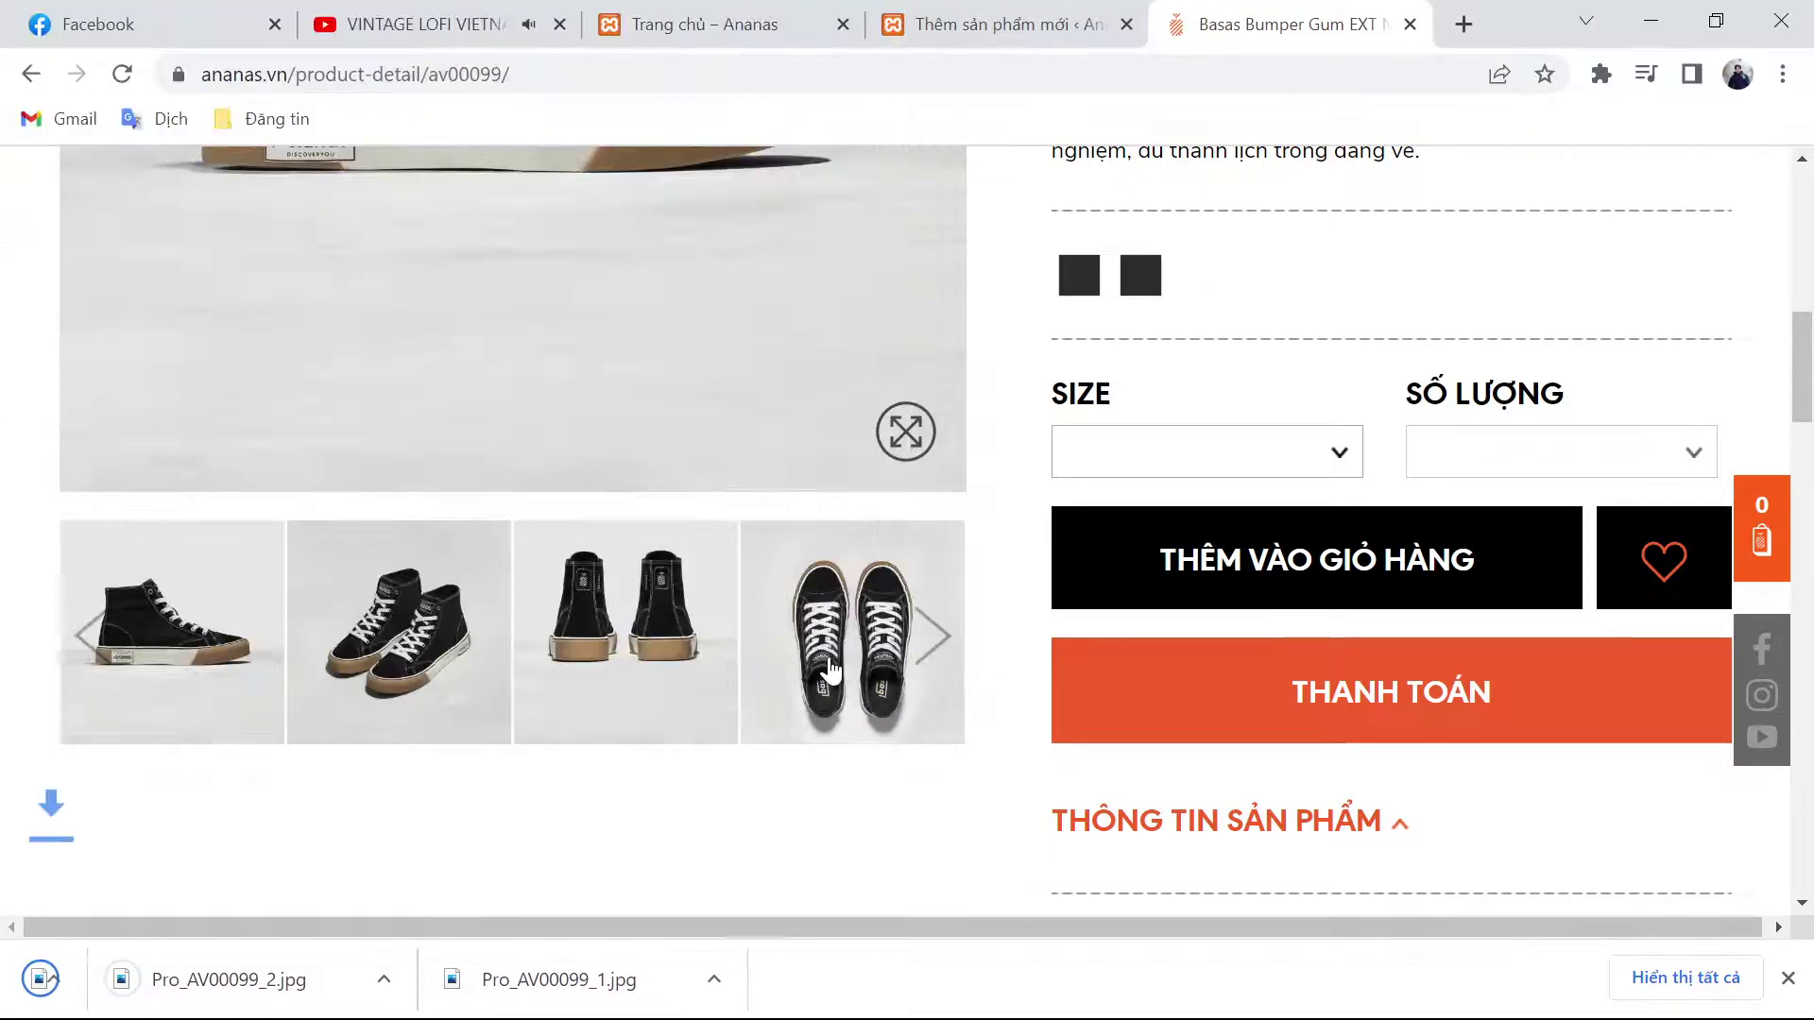
right_click(831, 666)
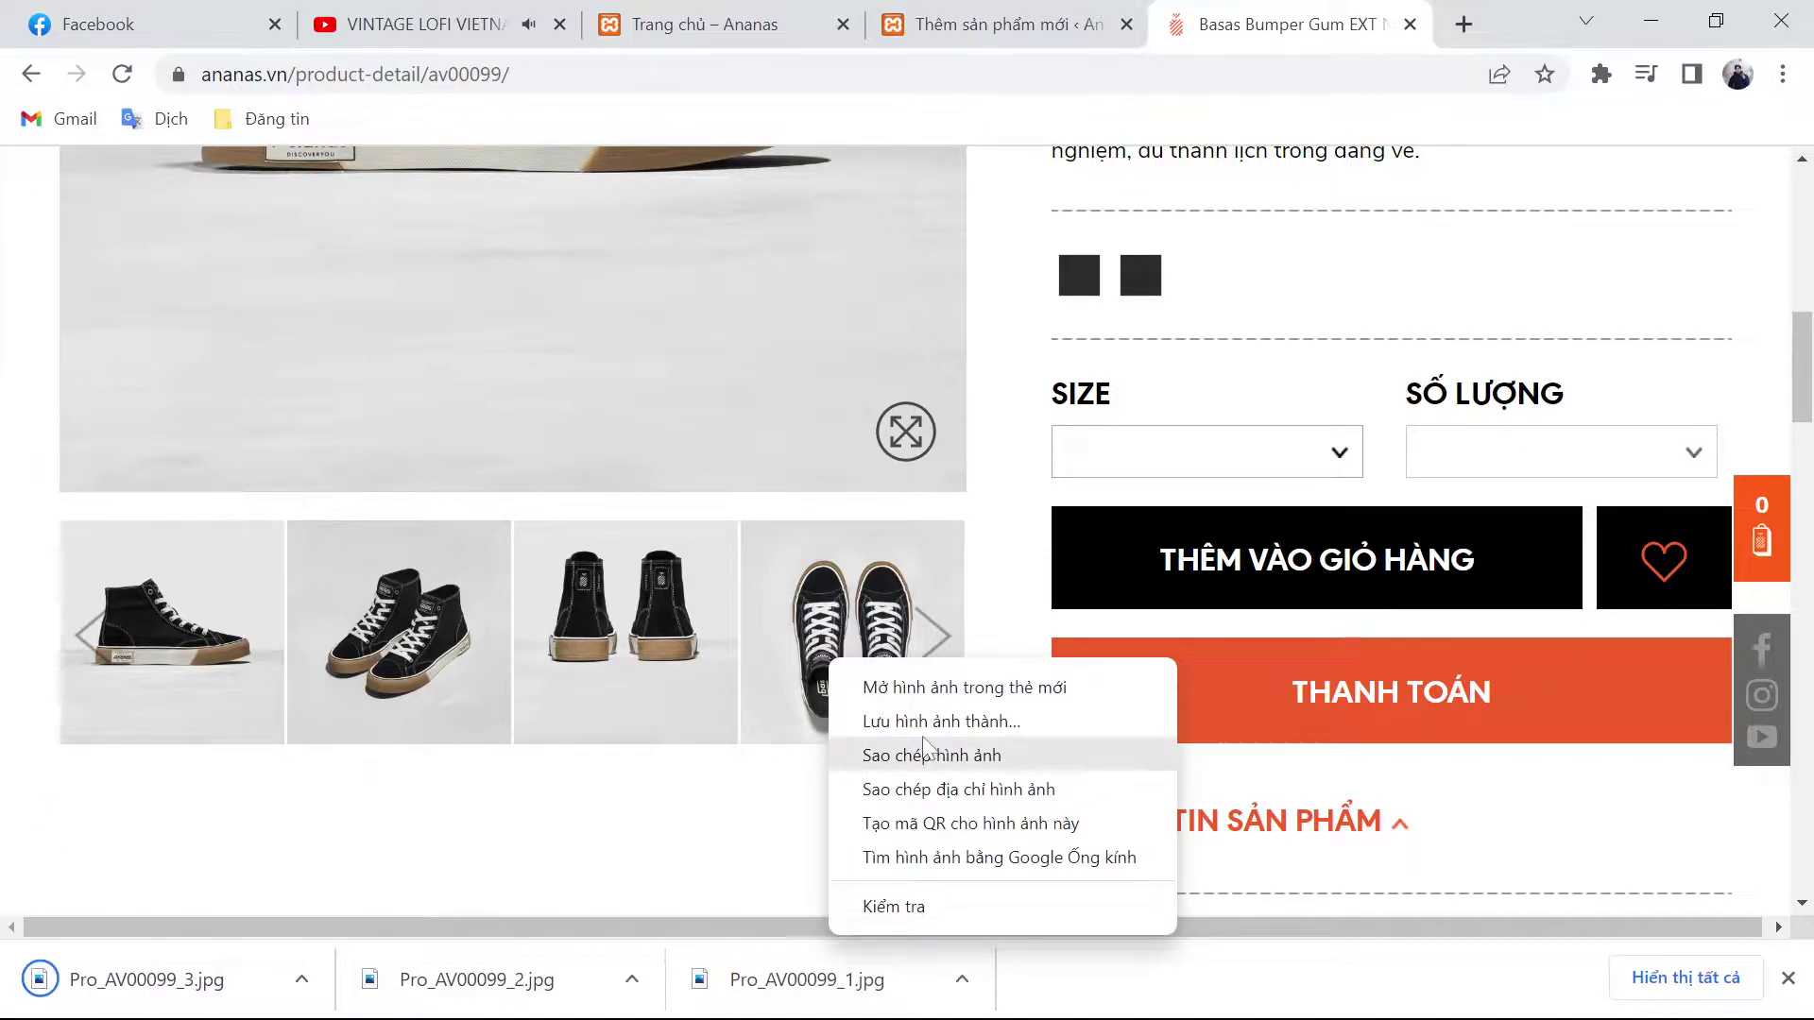
click(836, 721)
key(Return)
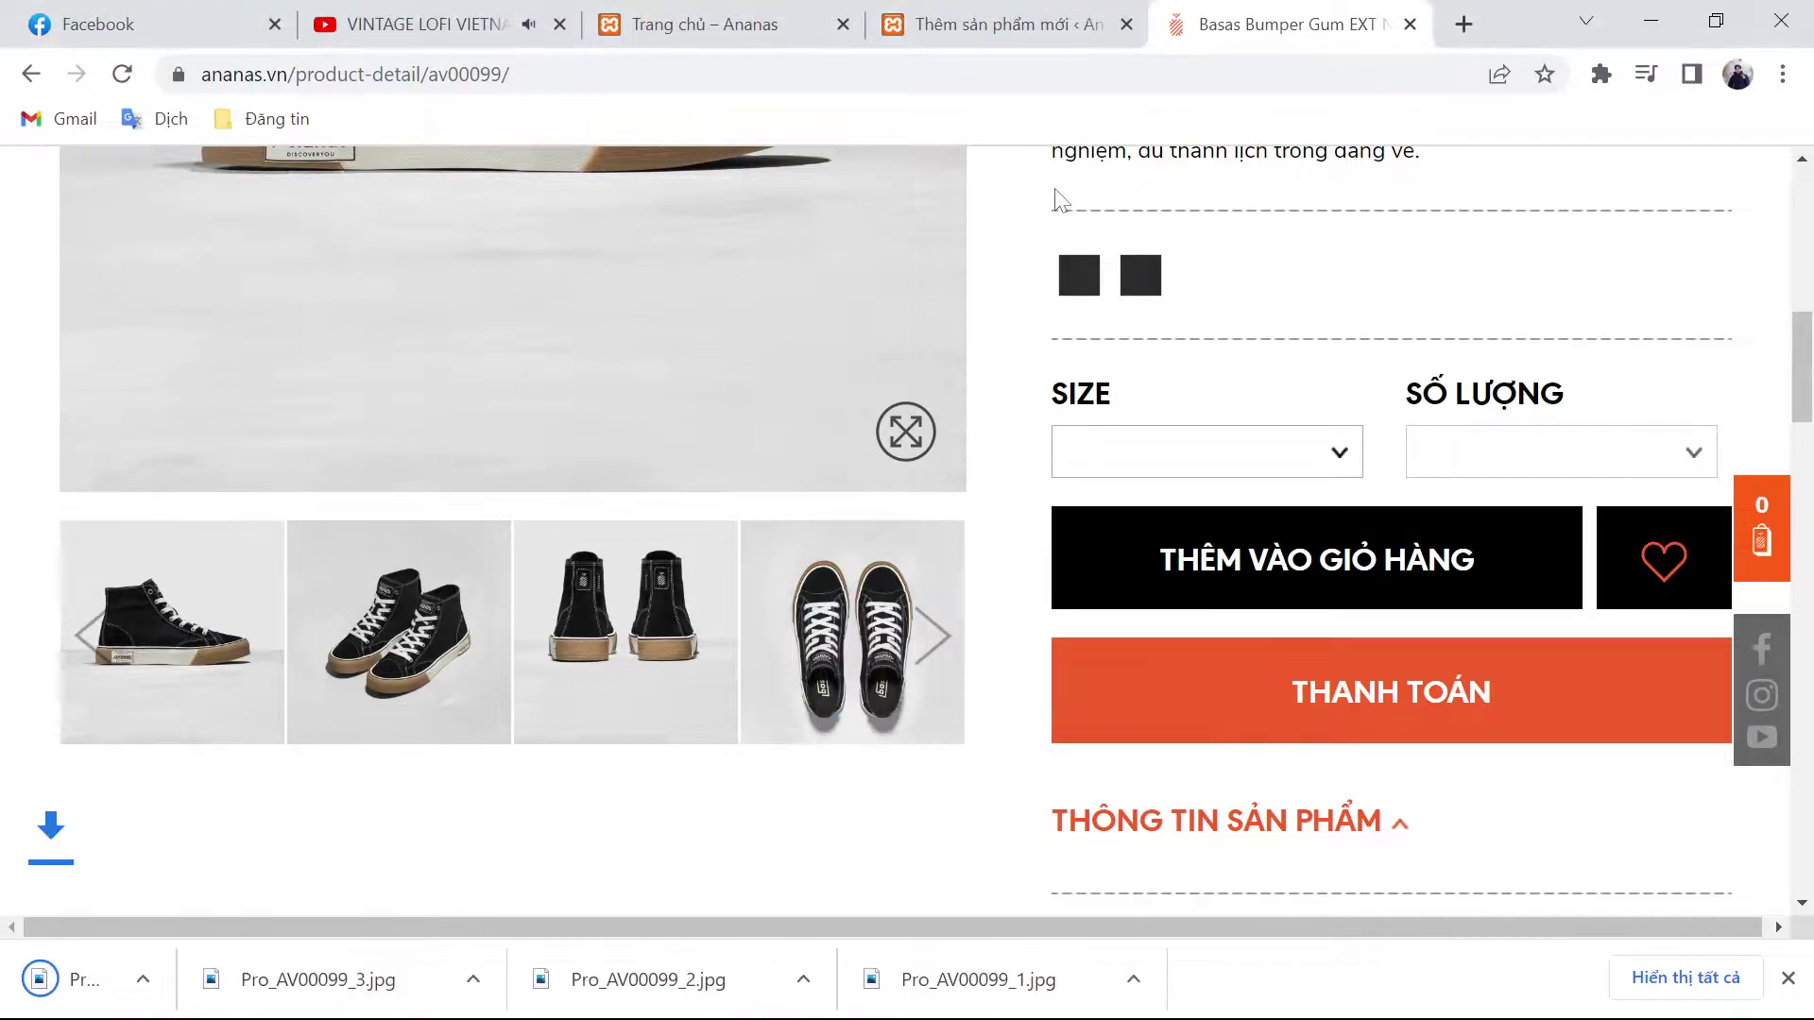
click(992, 24)
Step: Upload the four Pro_AV00099 photos and make Pro_AV00099_1.jpg the product image
click(1516, 697)
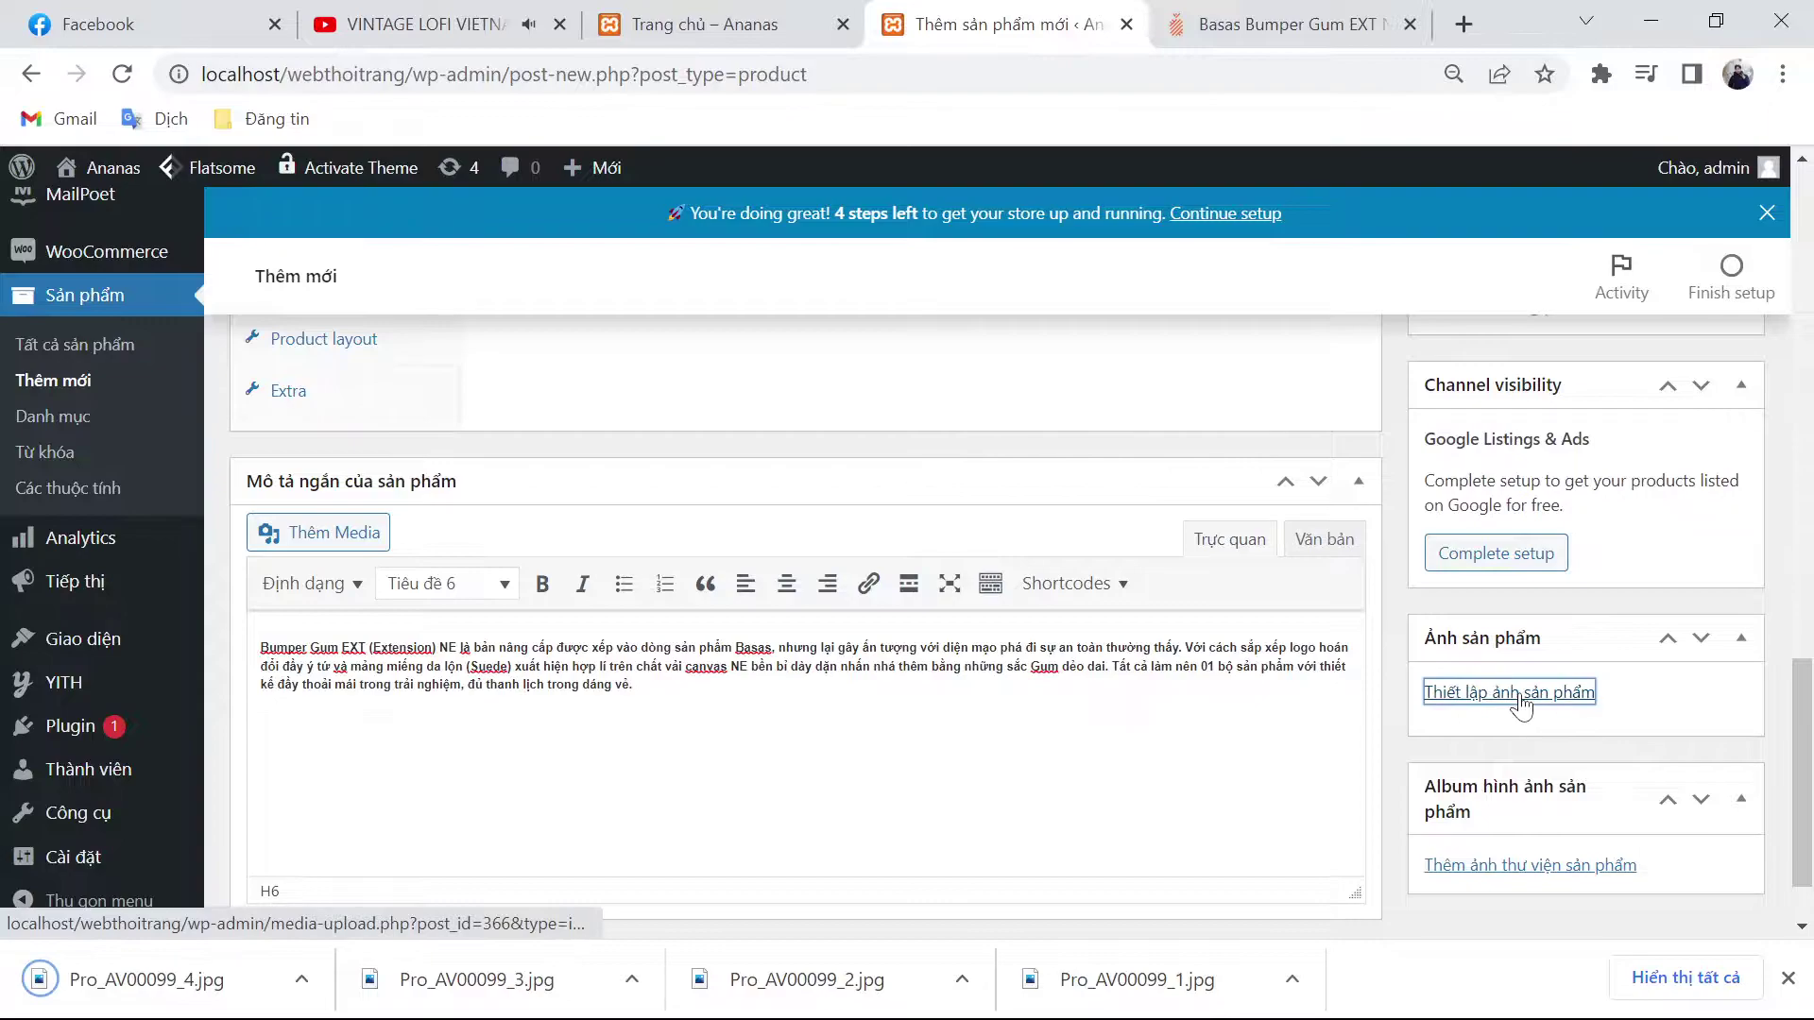
click(113, 284)
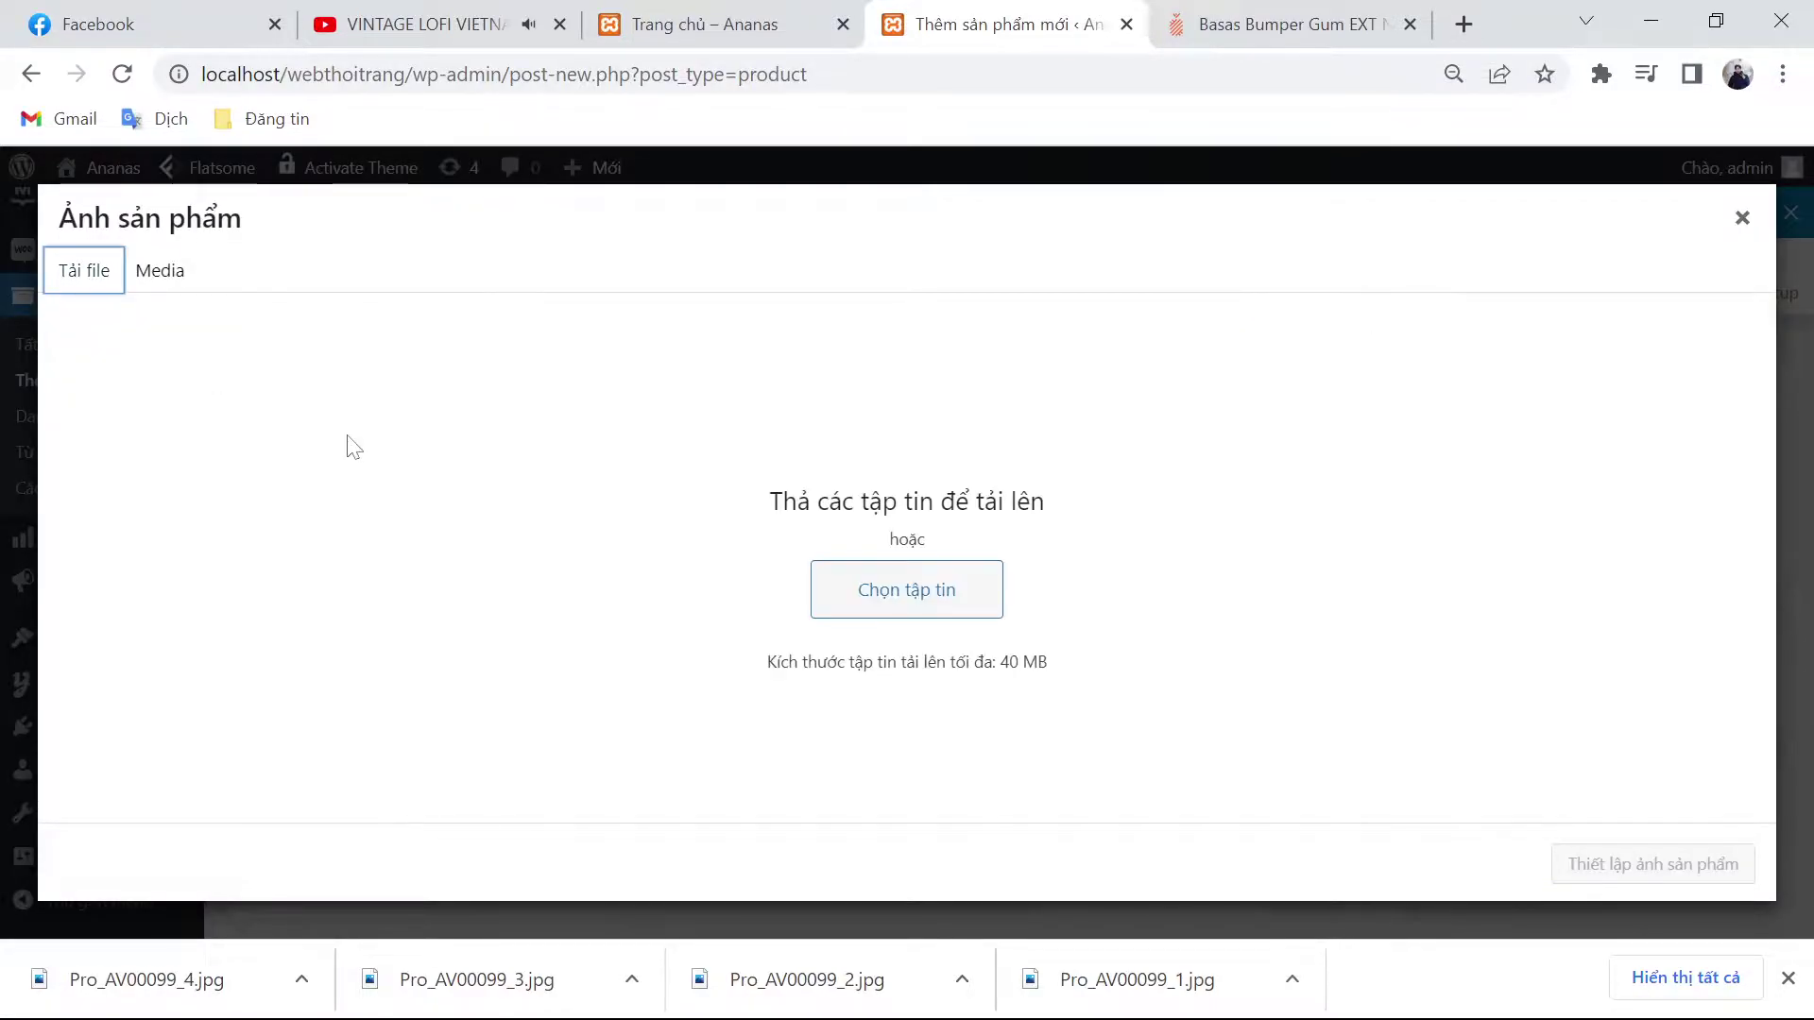
click(896, 606)
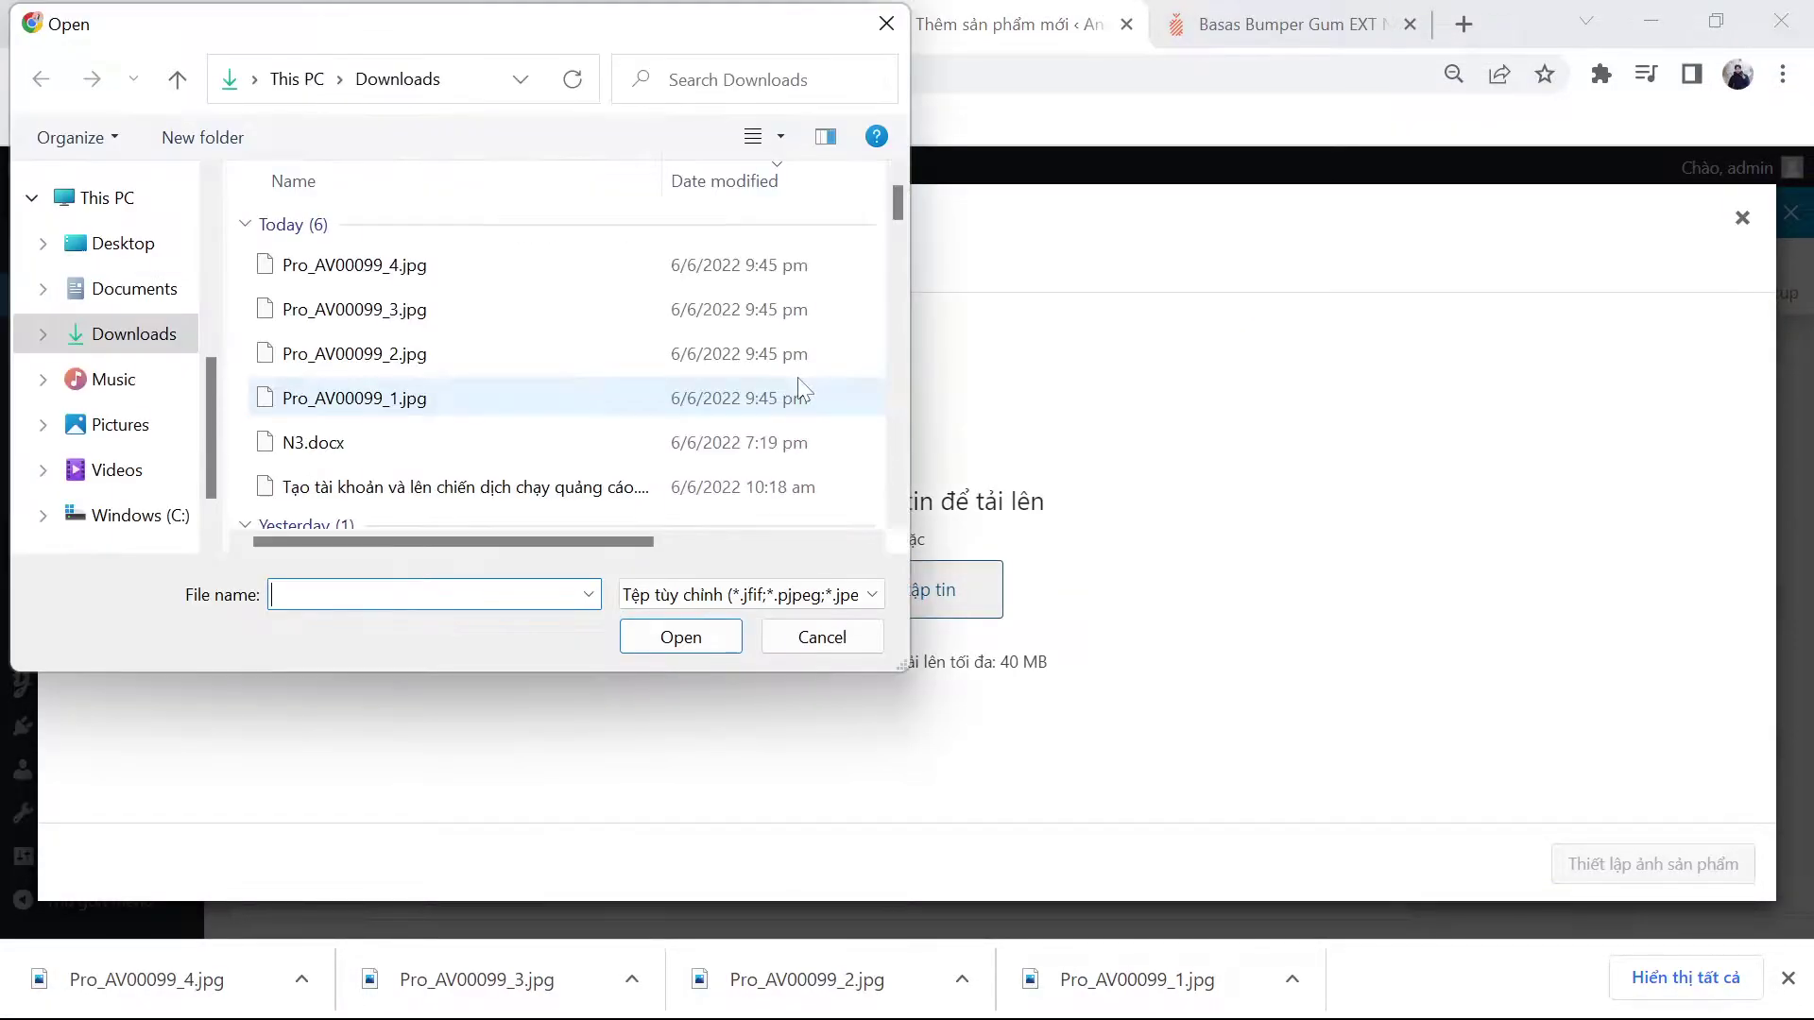
click(599, 265)
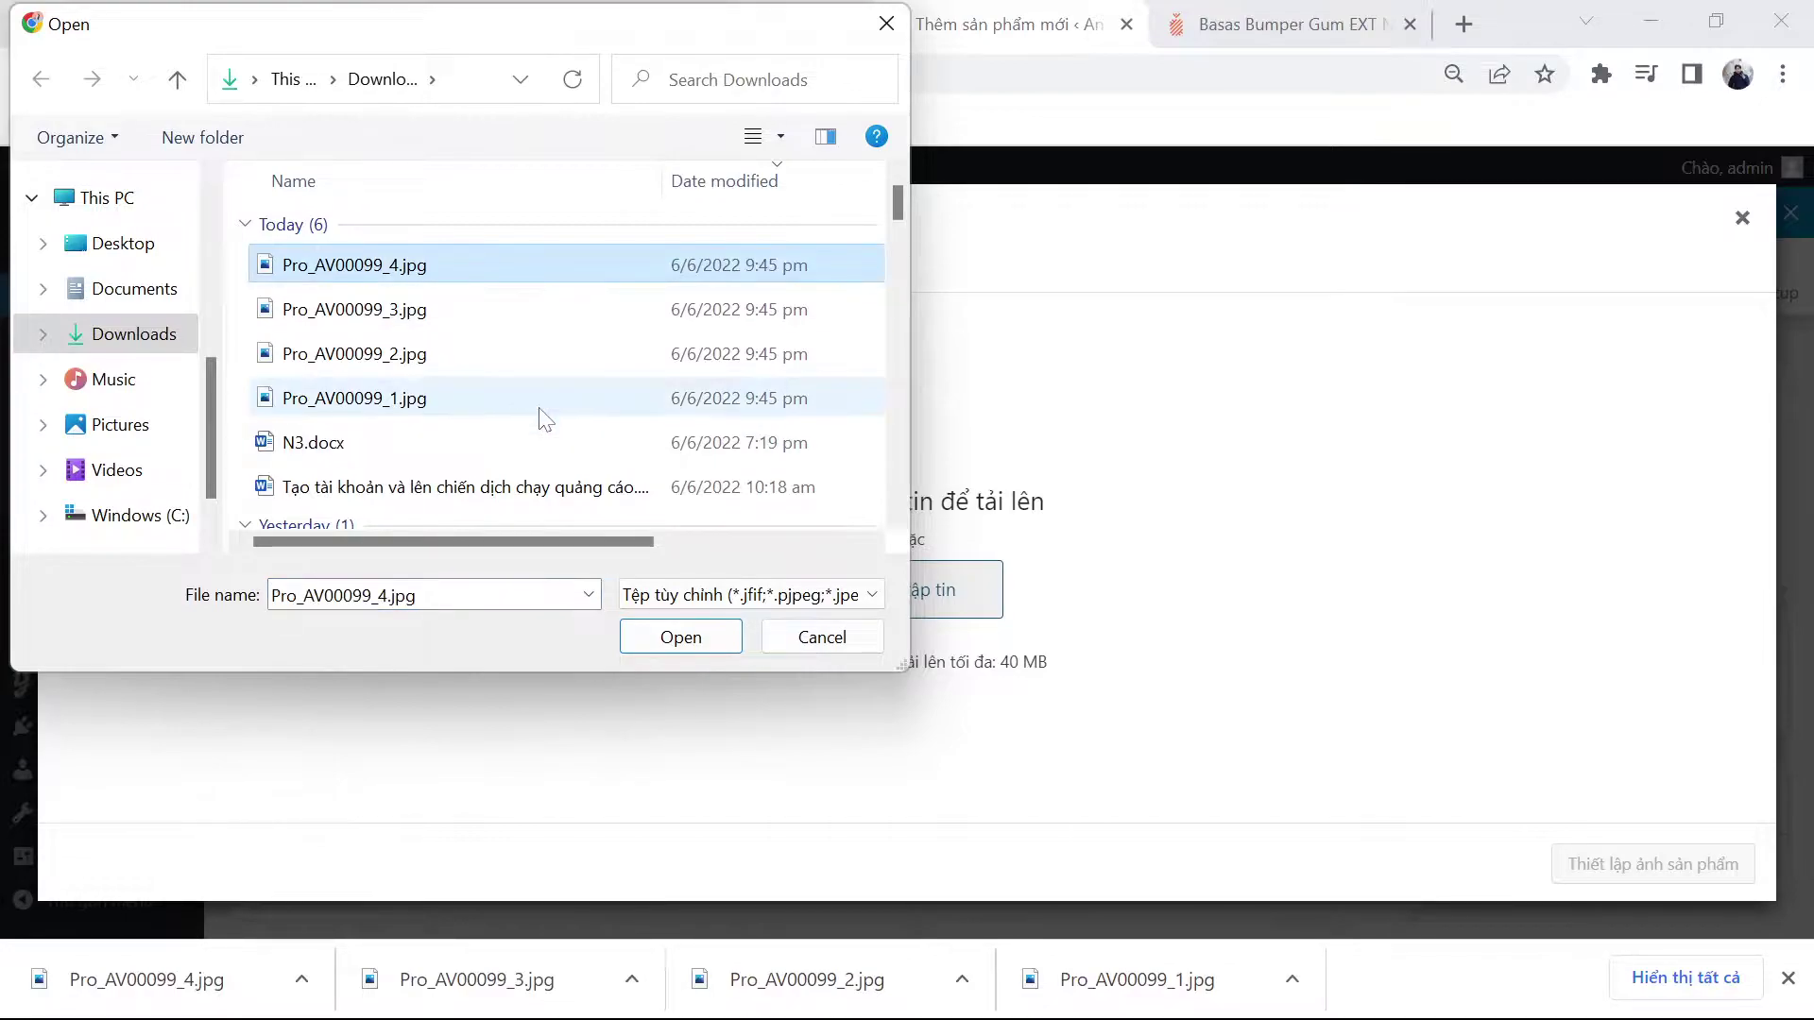
shift+click(546, 406)
click(676, 634)
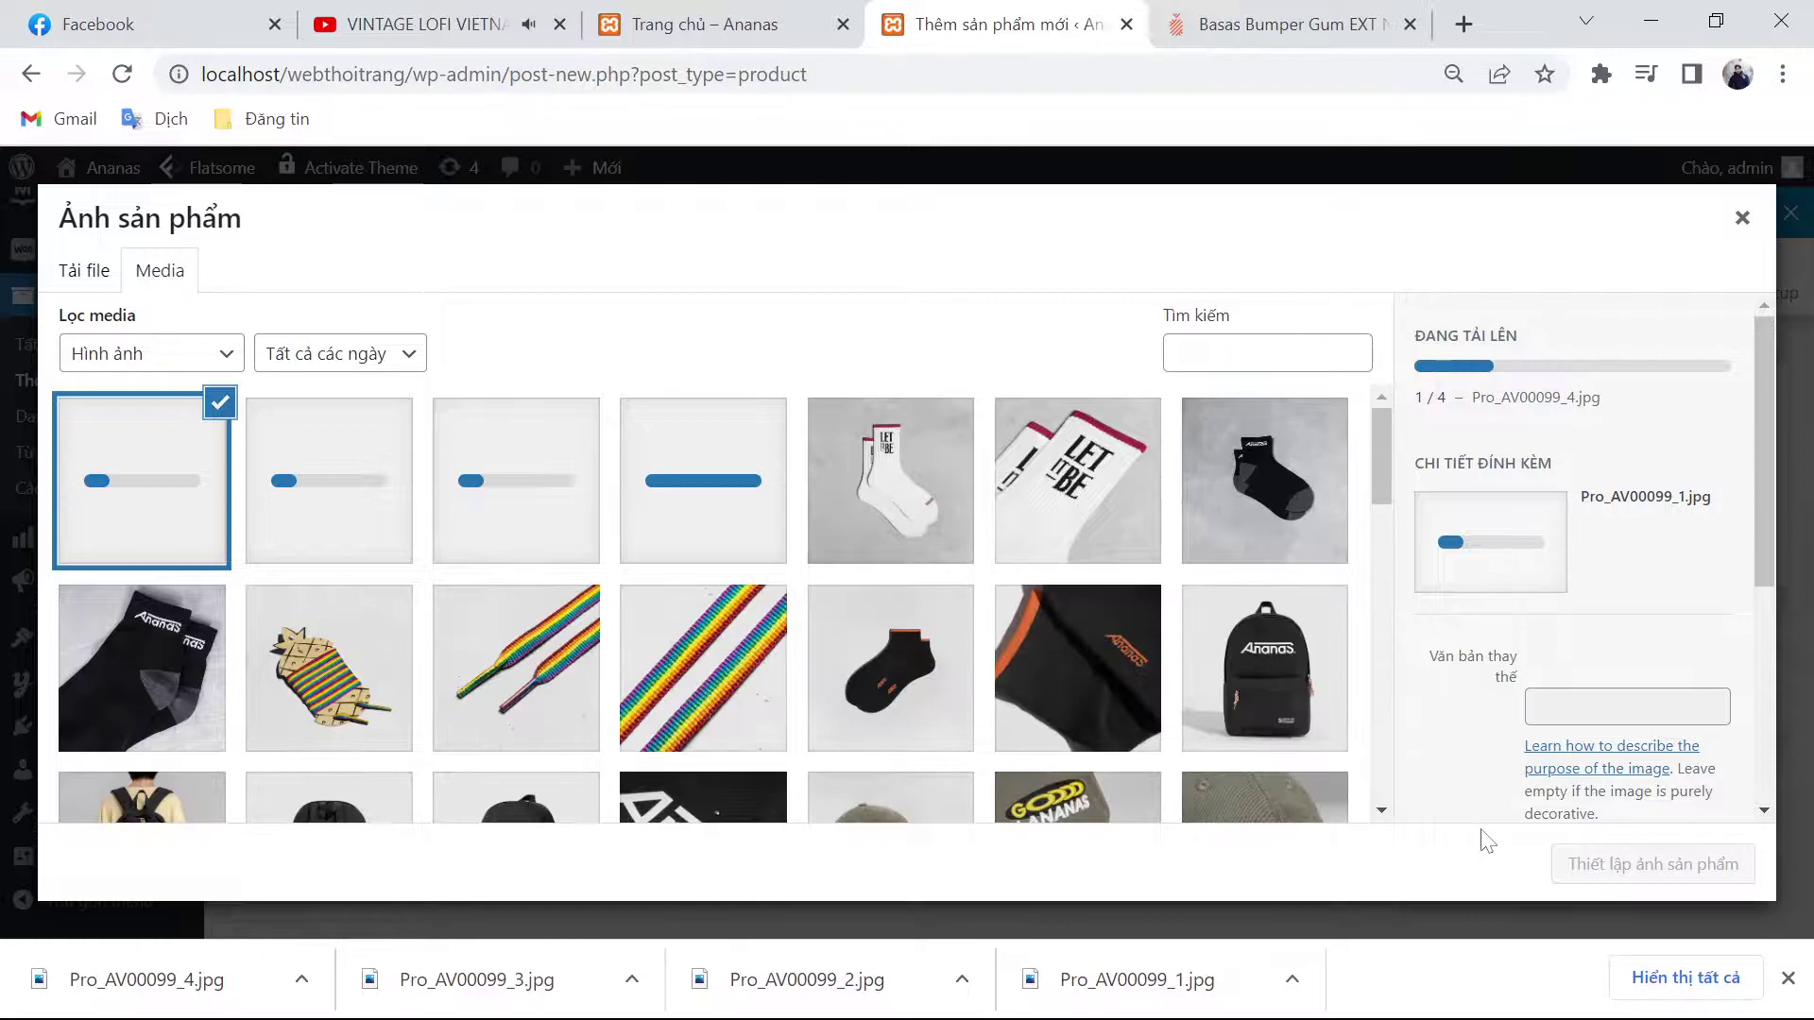
click(1787, 978)
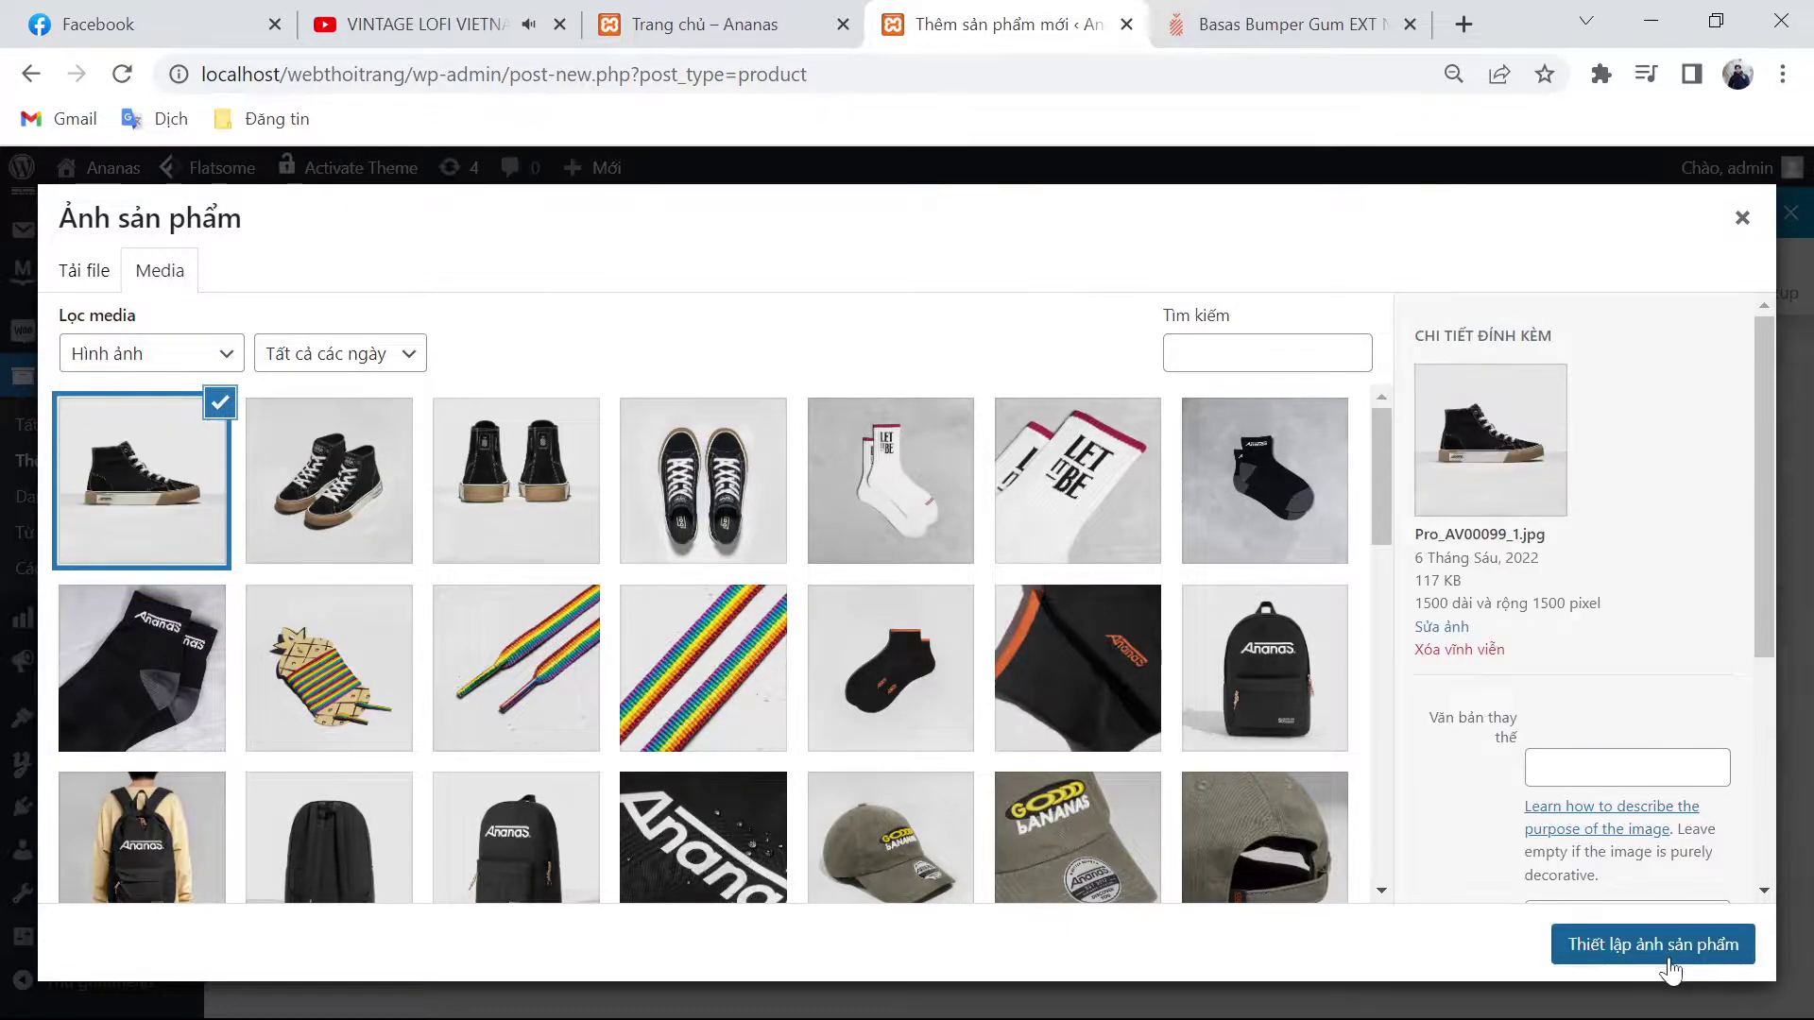
click(1691, 956)
Step: Add the other three shoe photos to the product gallery
click(1597, 867)
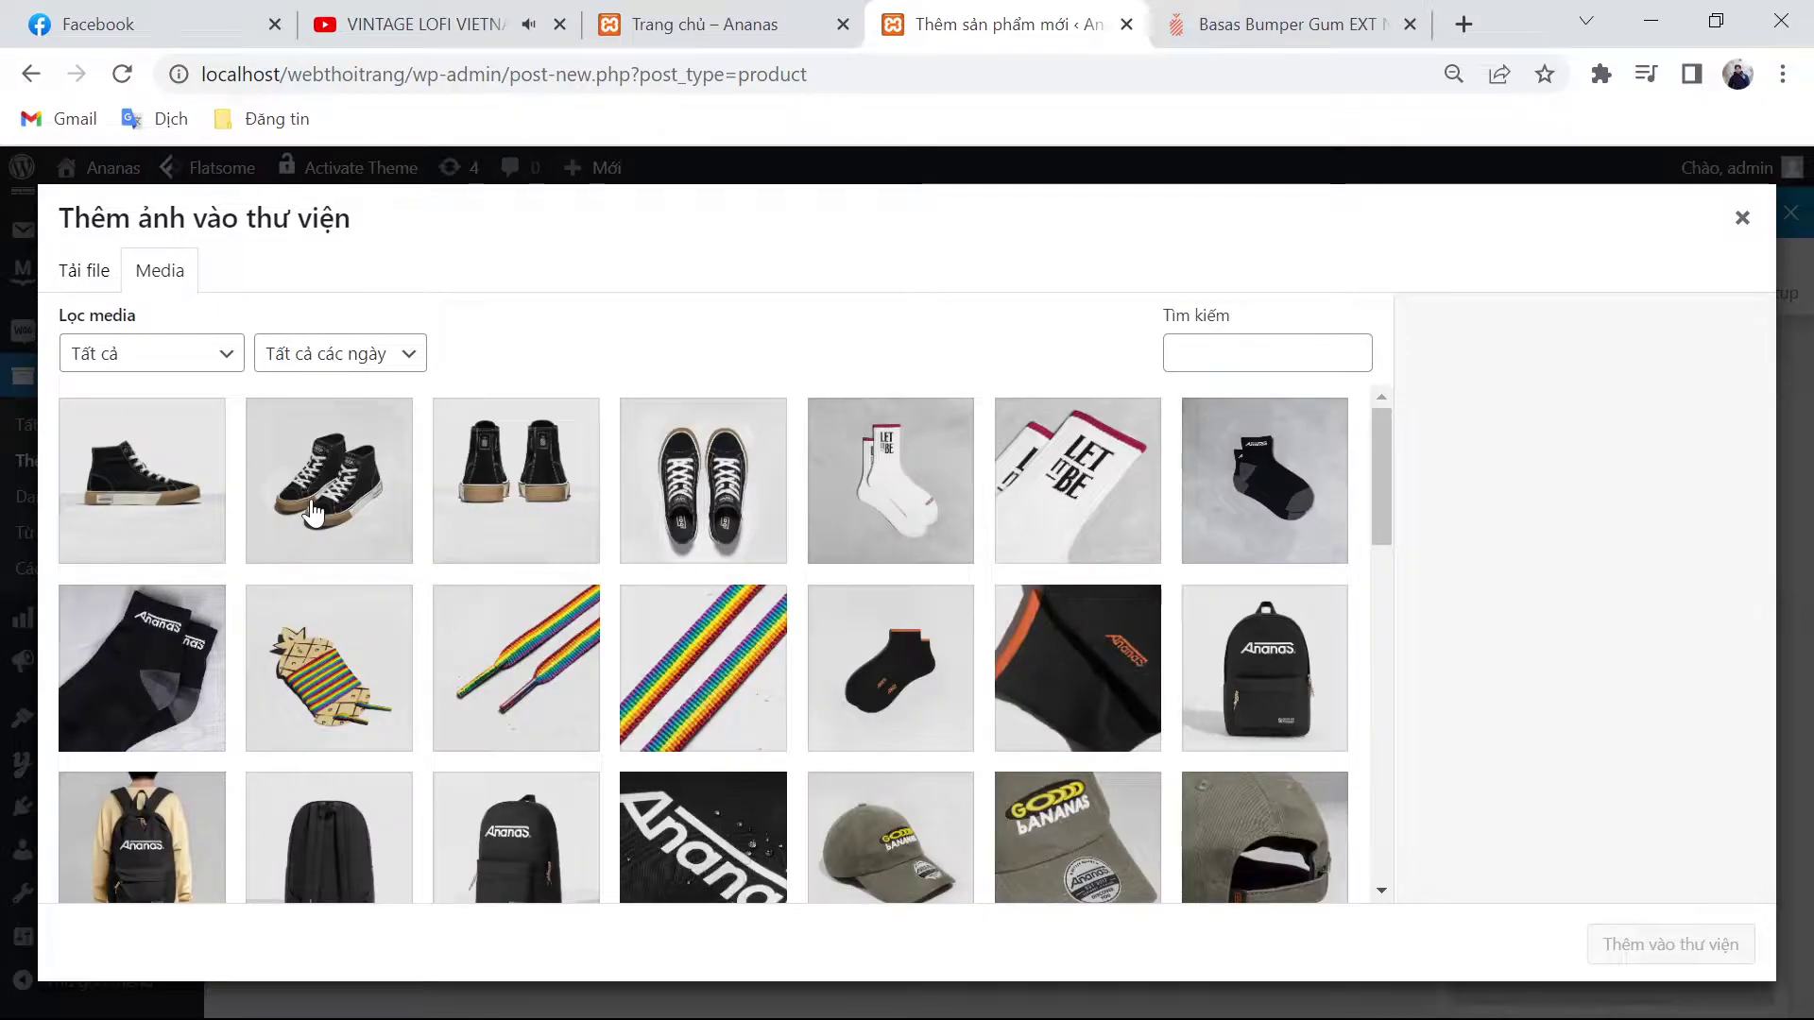
click(308, 506)
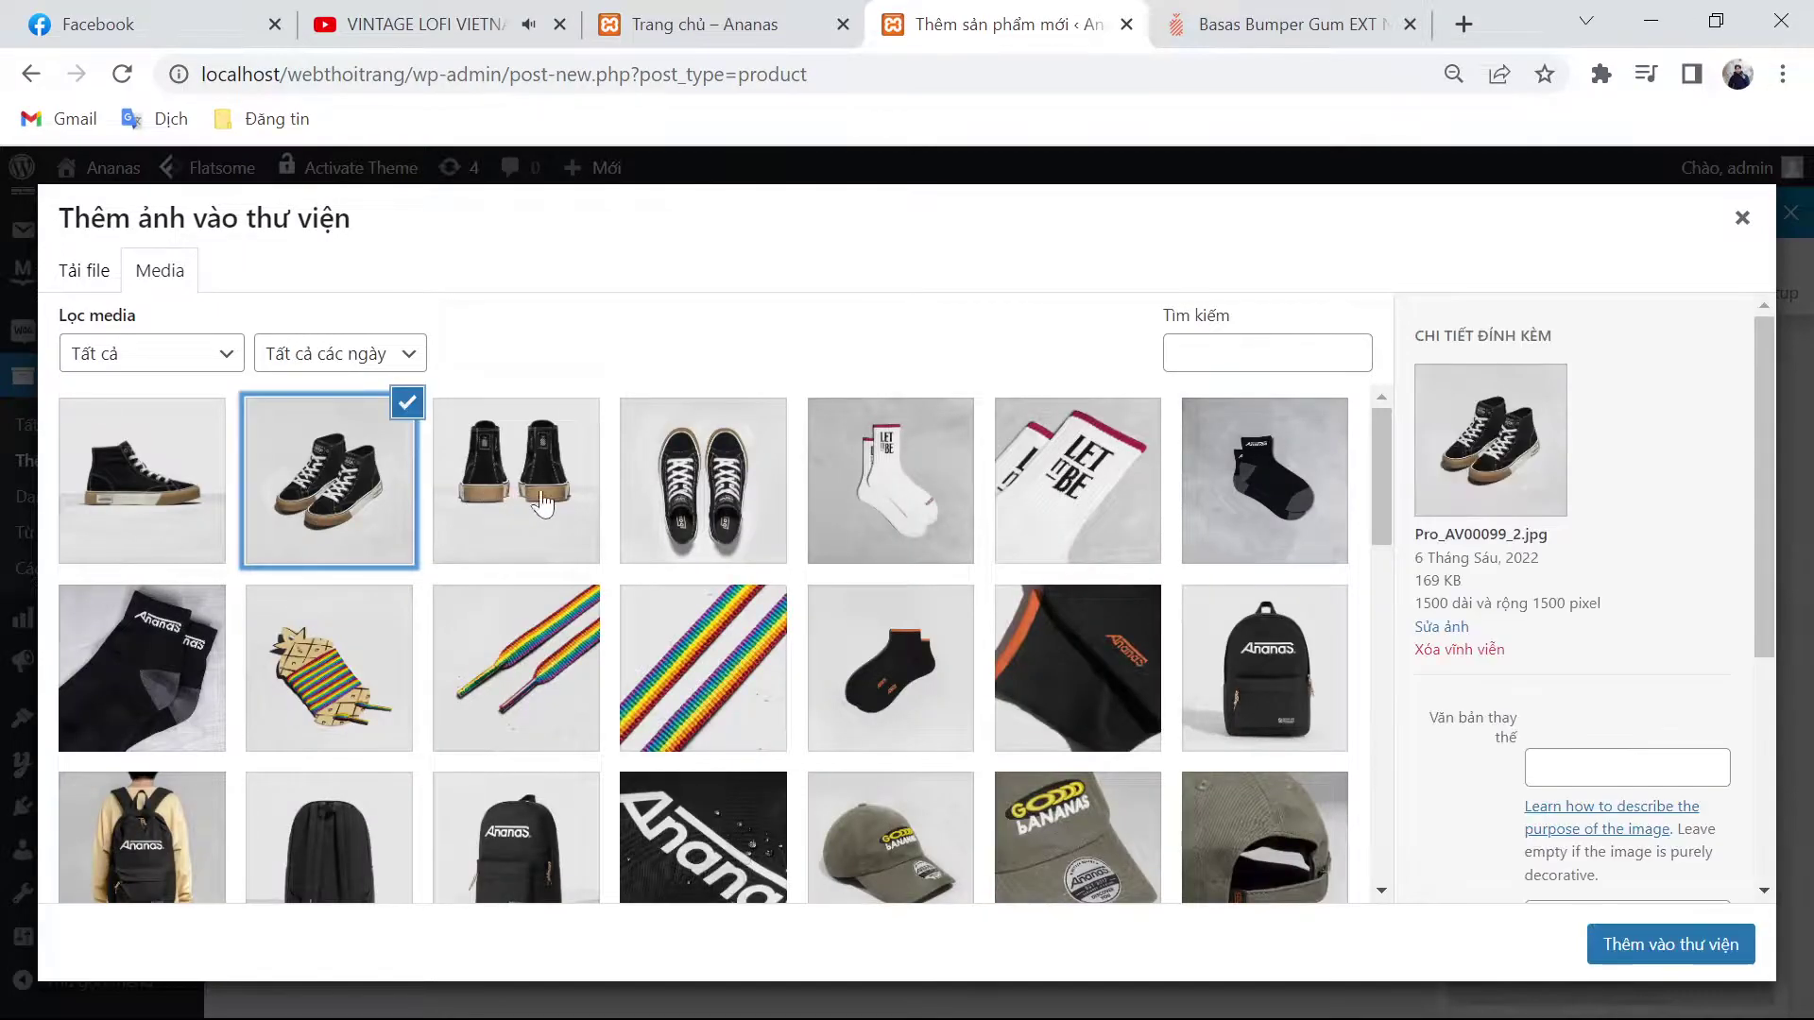
click(542, 507)
click(676, 508)
click(1724, 940)
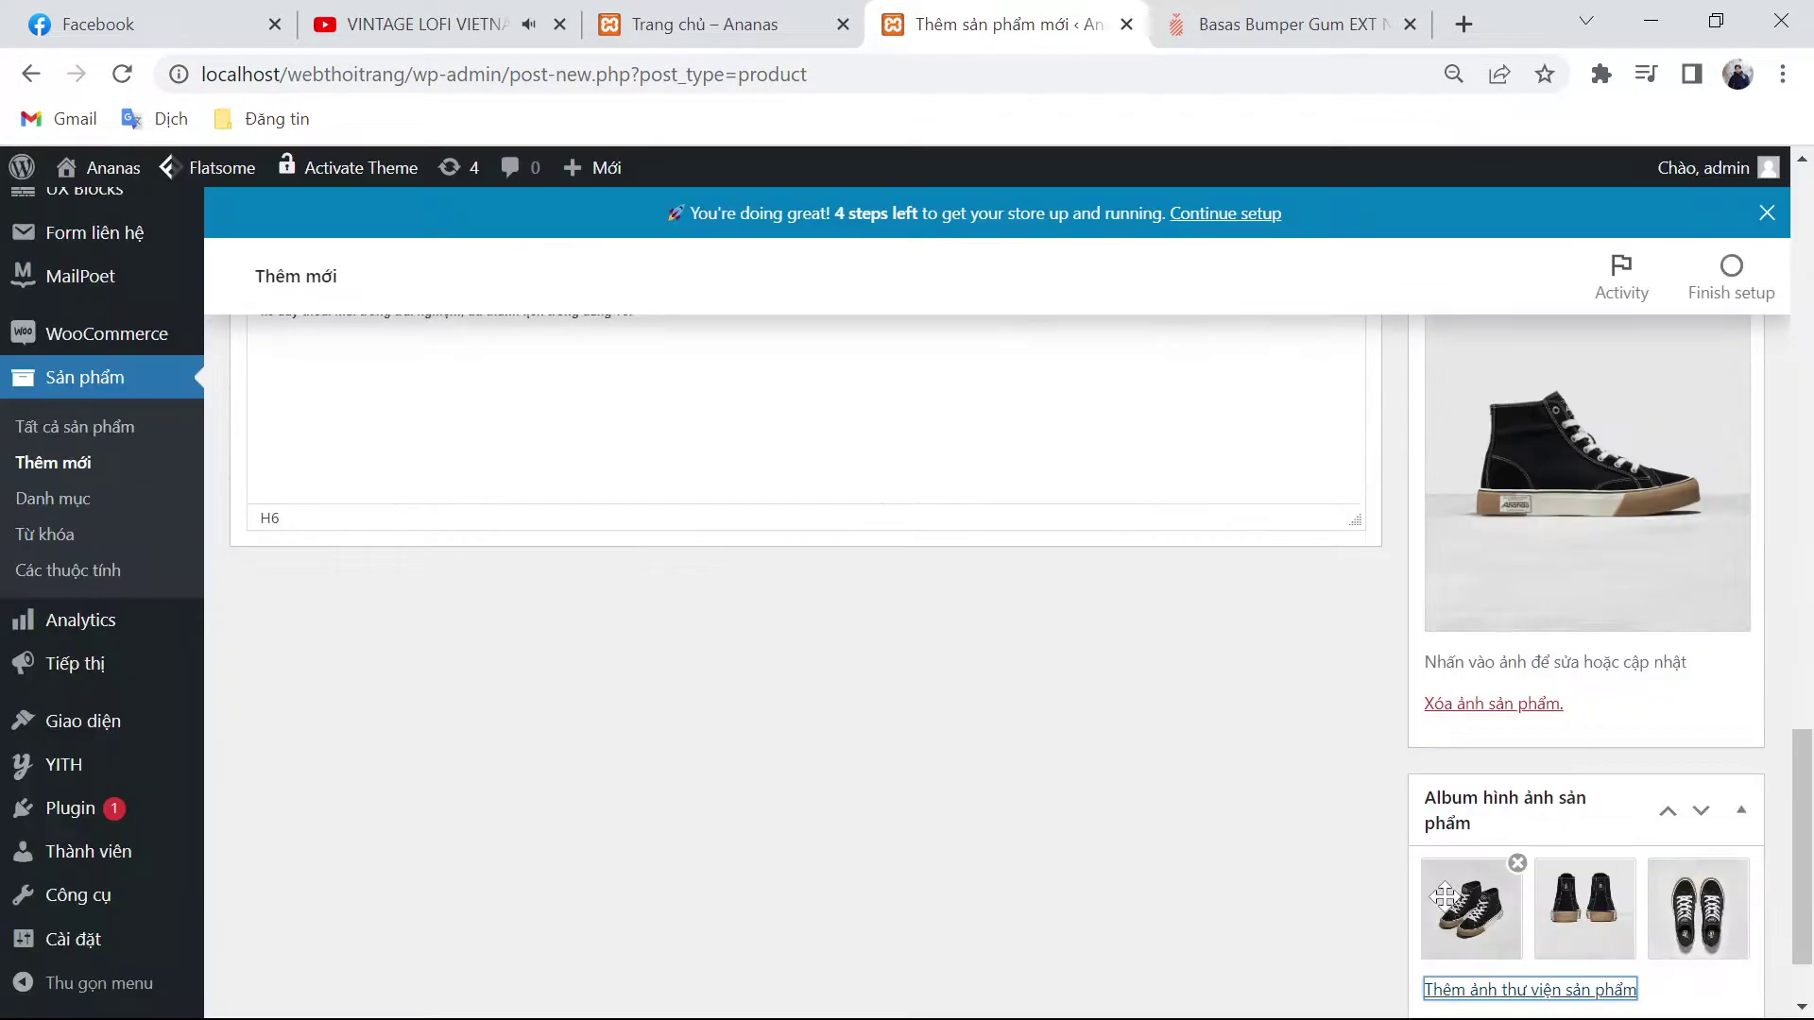
Step: Tick the Sản phẩm nam and Giày product categories
scroll(1511, 864, up, 5)
scroll(1533, 805, up, 10)
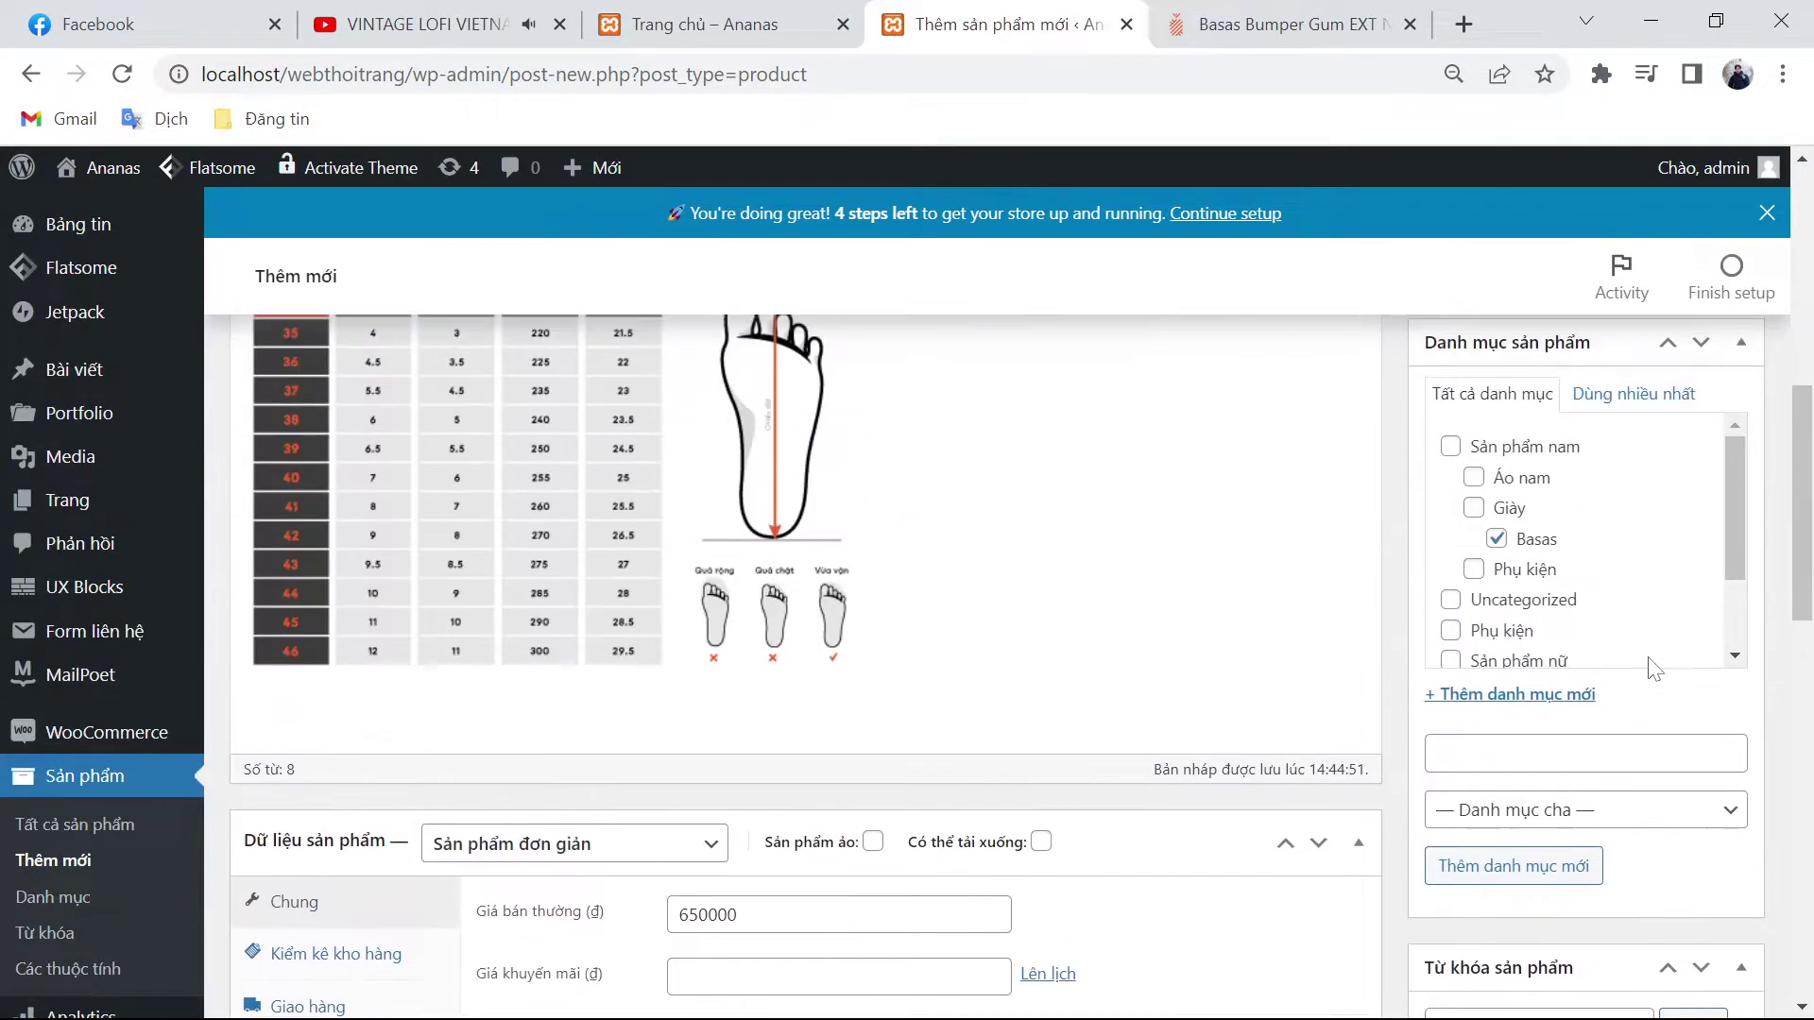
click(1455, 593)
click(1473, 650)
Step: Publish the High Top Black/Gum product
scroll(1479, 653, up, 3)
click(1712, 685)
scroll(1370, 708, up, 3)
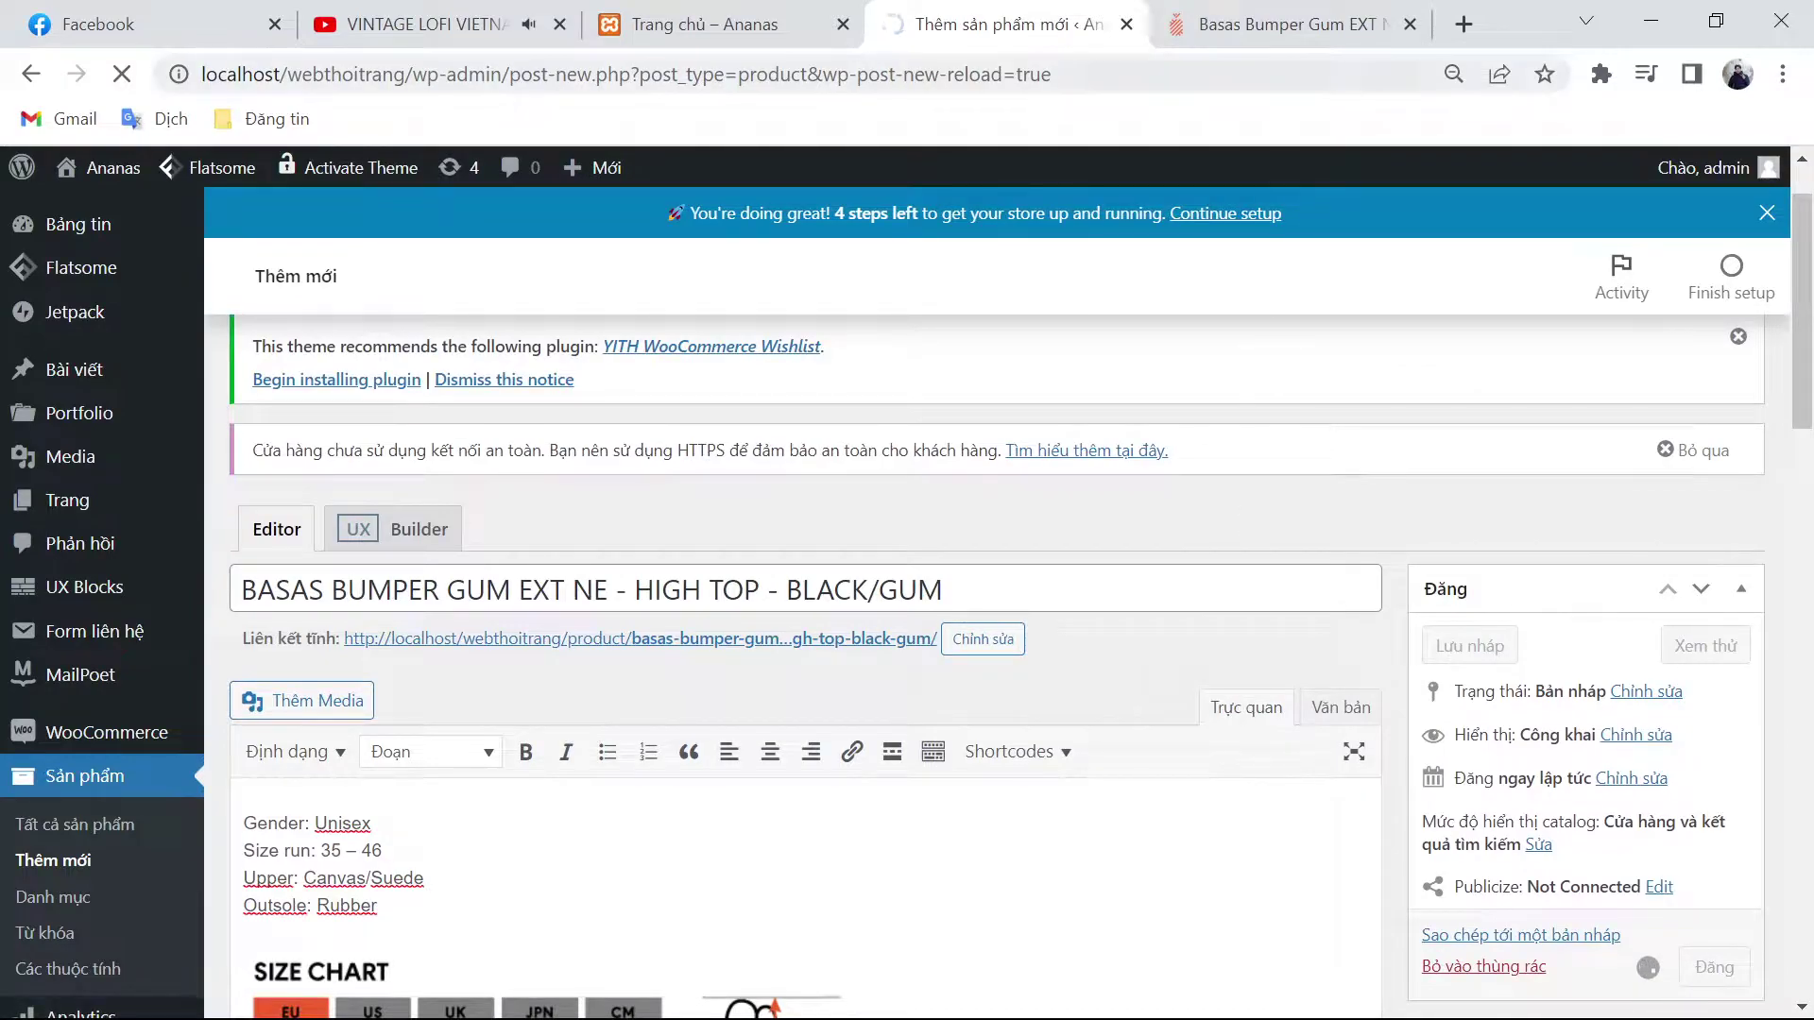
click(1323, 24)
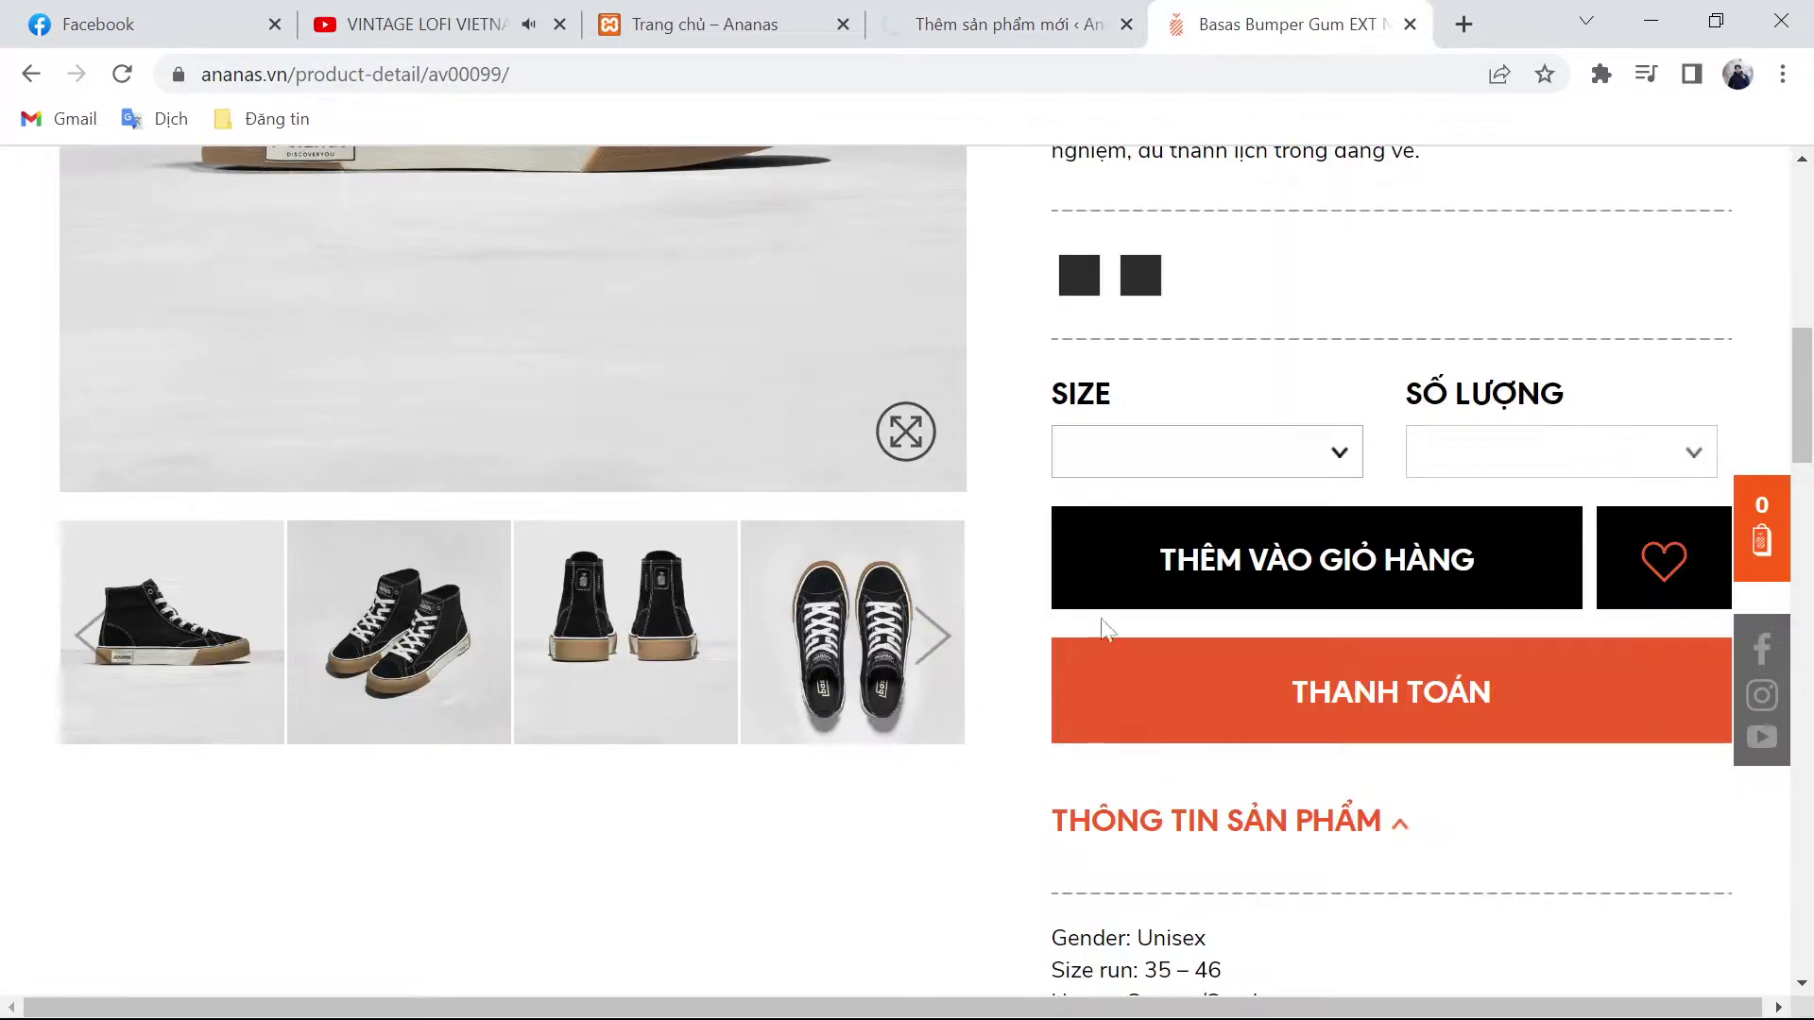
Step: Open the Basas Low Top Offwhite/Gum page, select its title, and begin a new WordPress product
key(alt+Left)
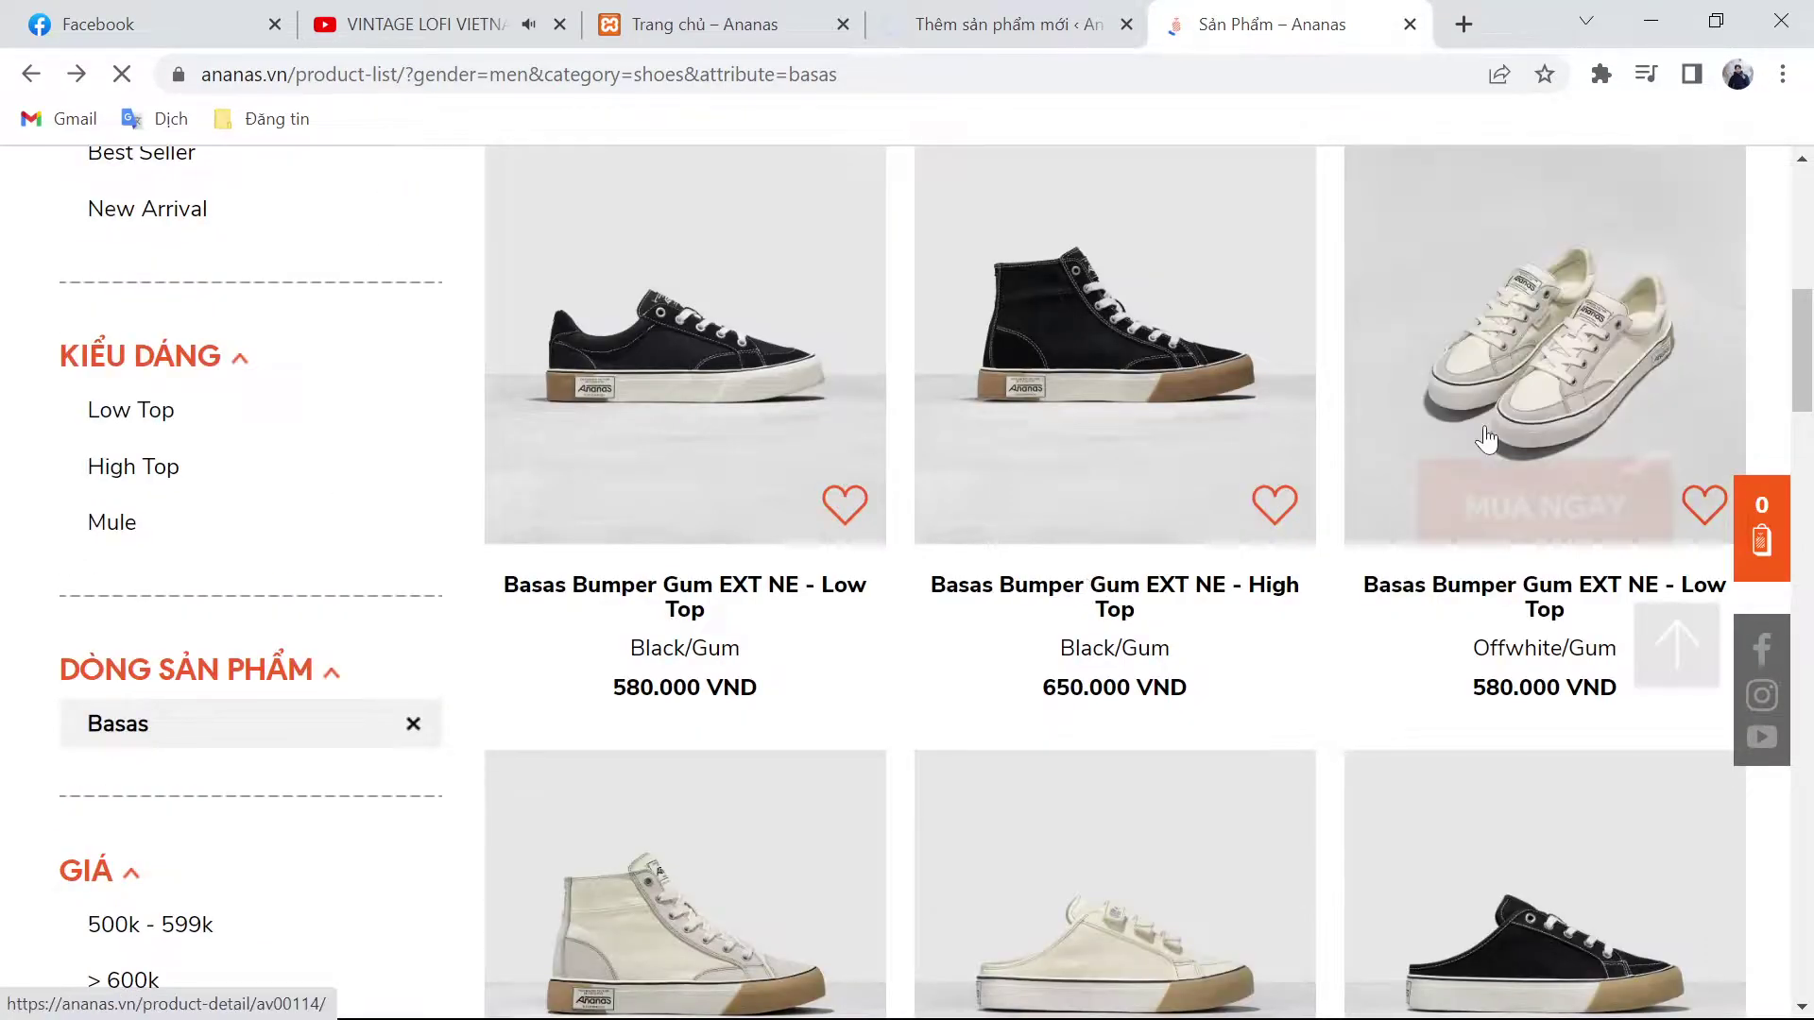
key(alt+Right)
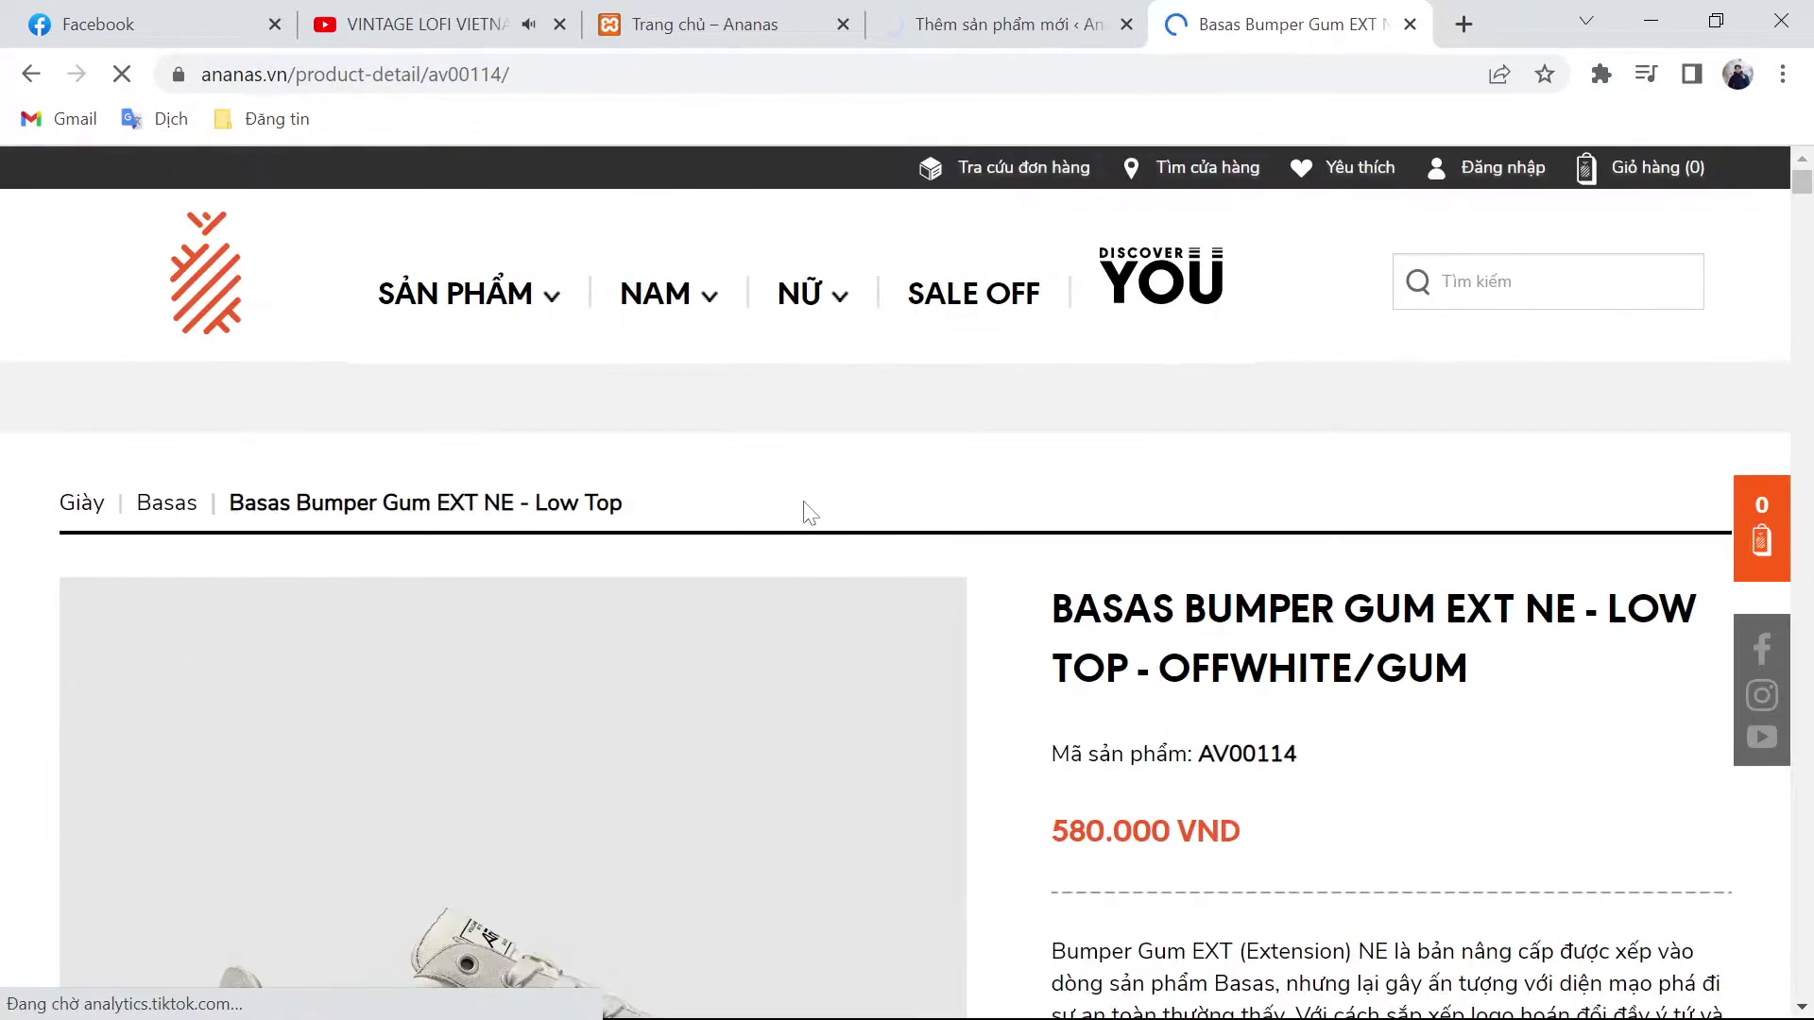
triple_click(1327, 673)
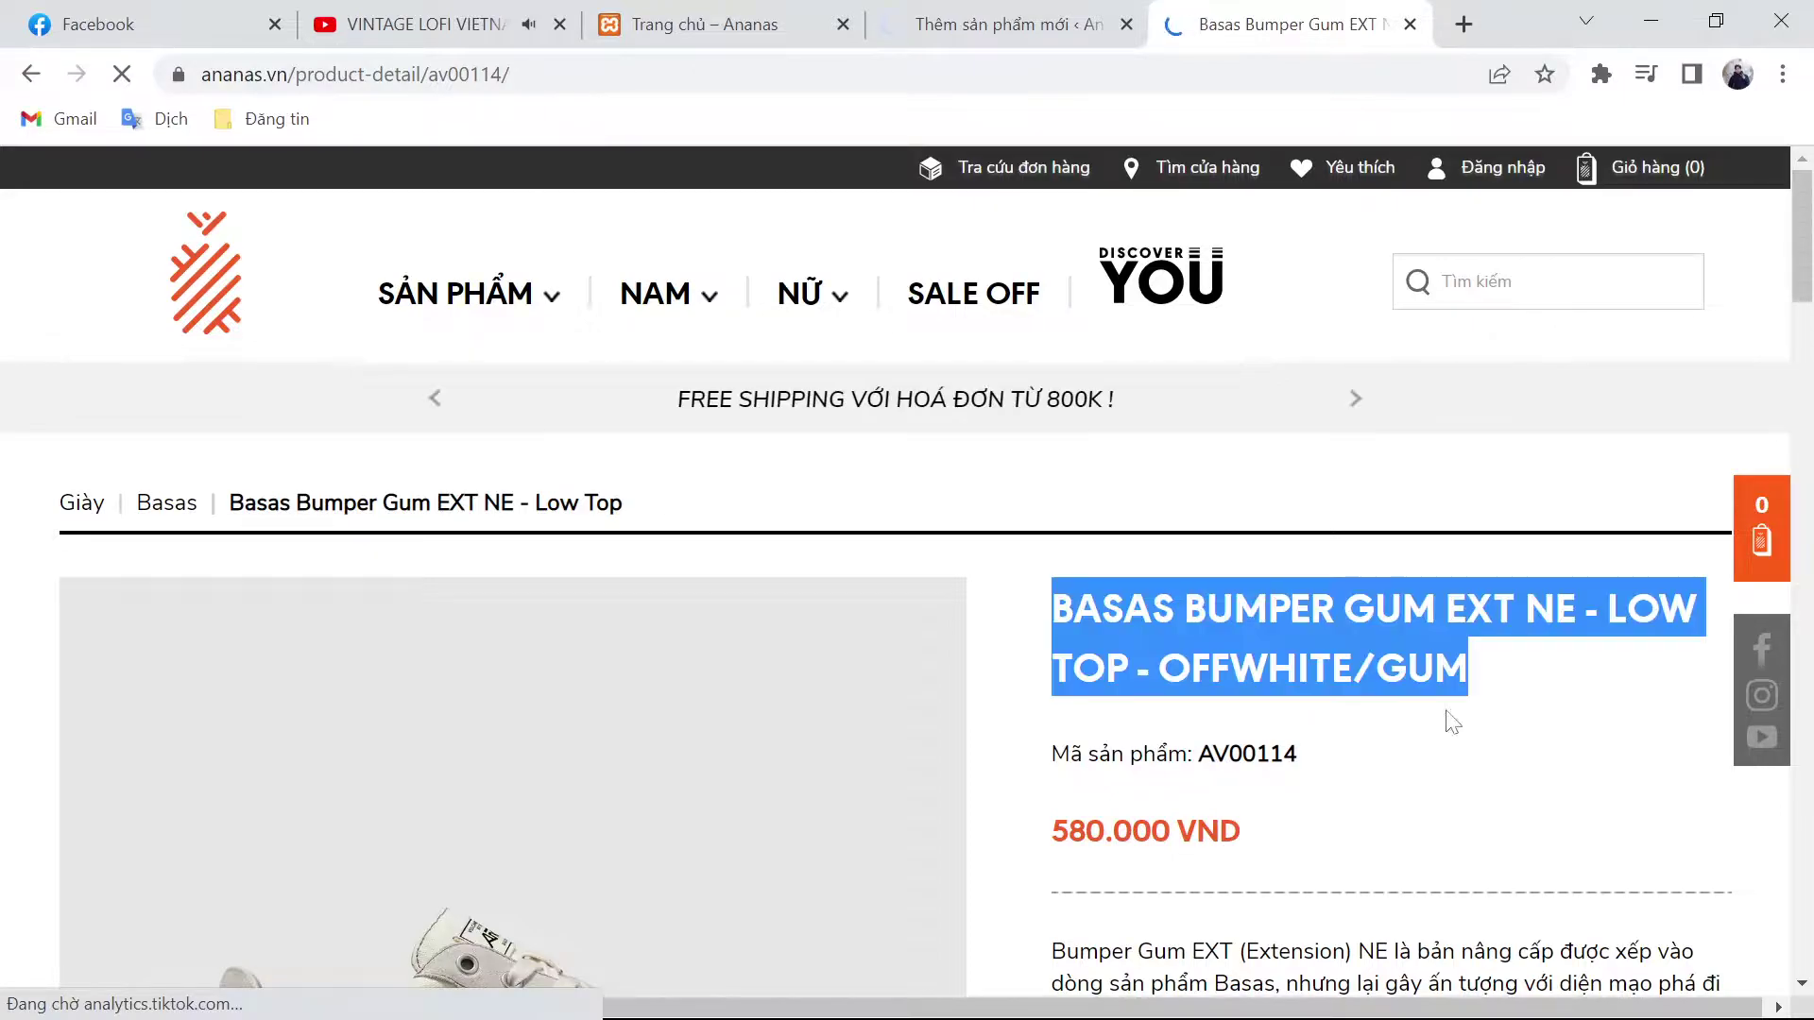
click(1040, 22)
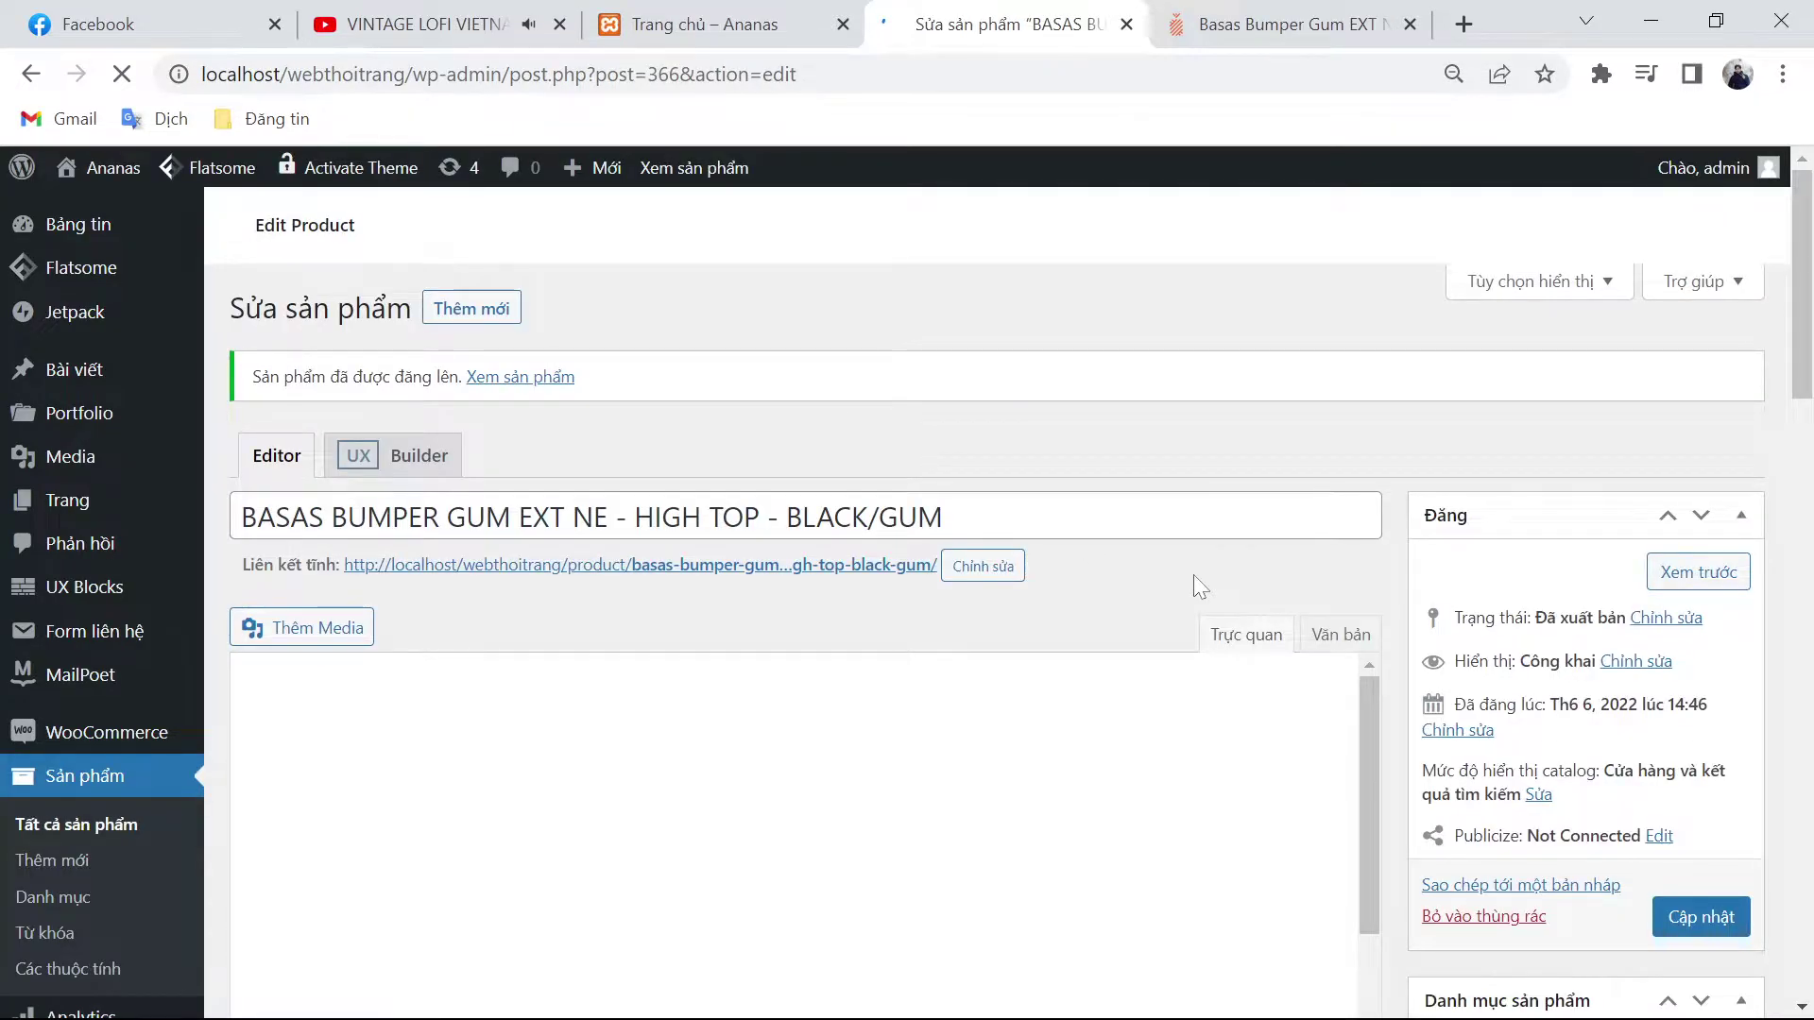
click(472, 310)
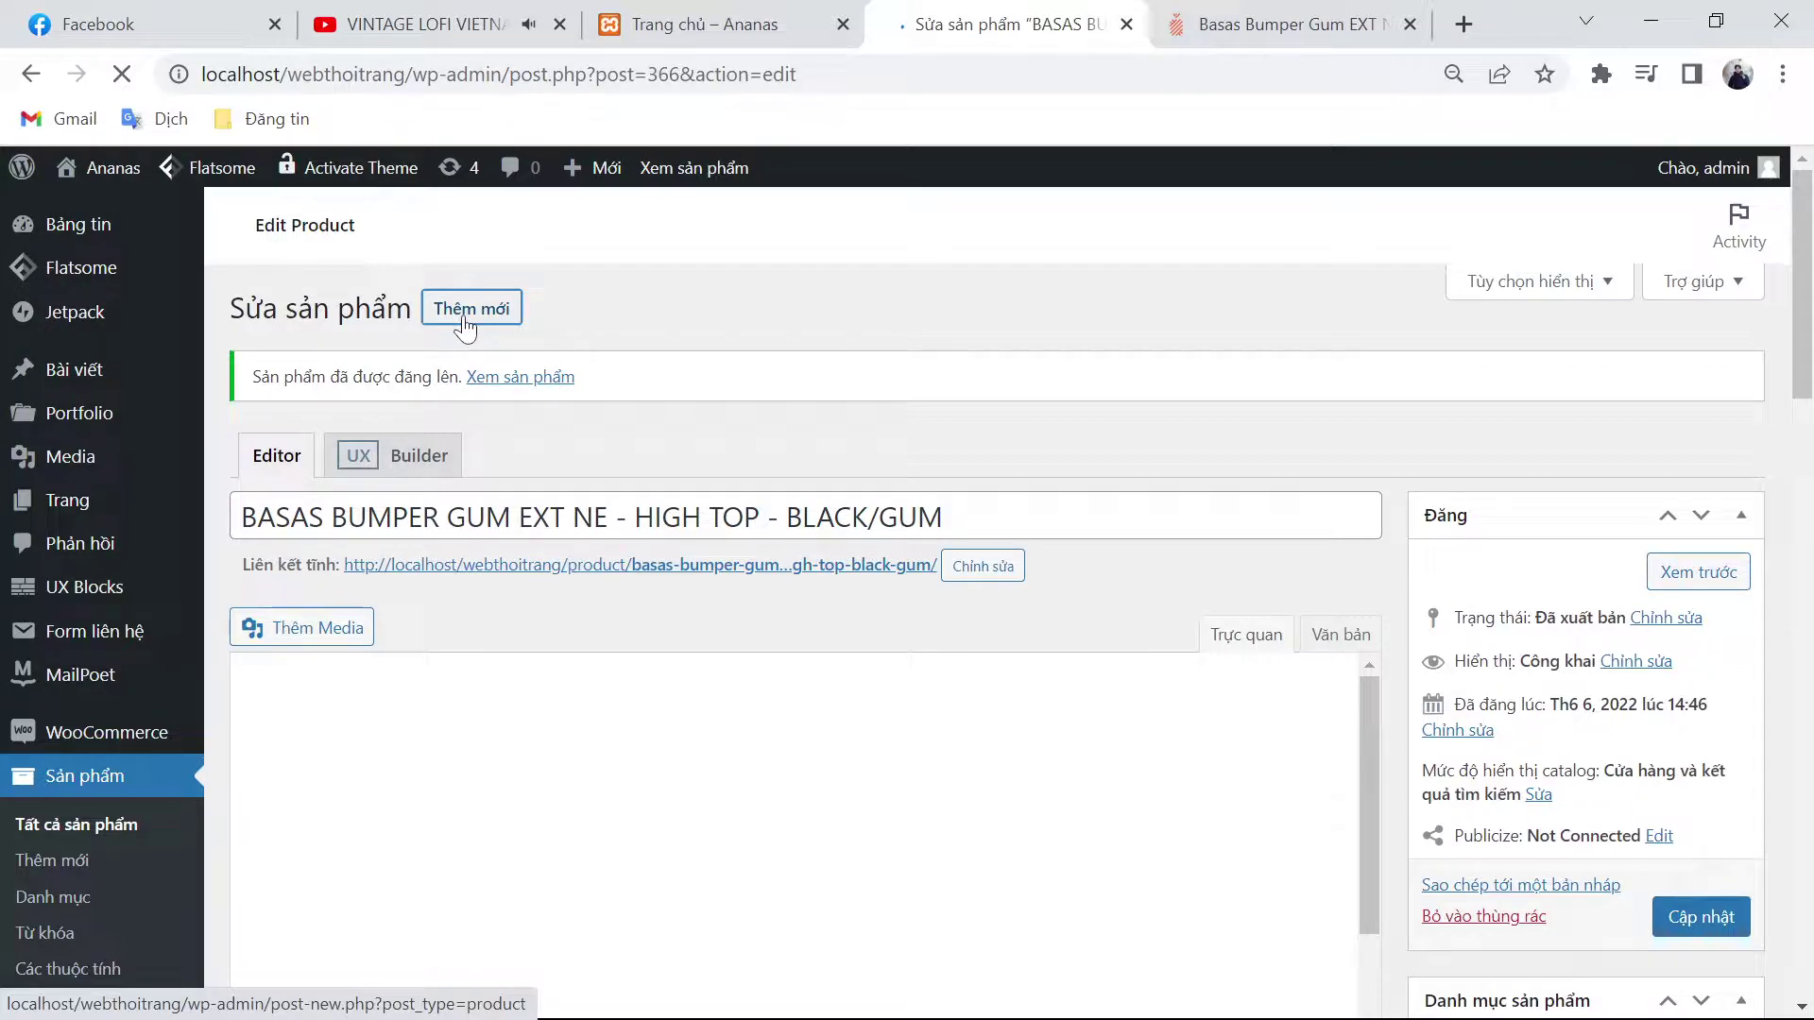
Step: Set the regular price to 580.000 from ananas.vn and the sale price to 555000
click(1289, 23)
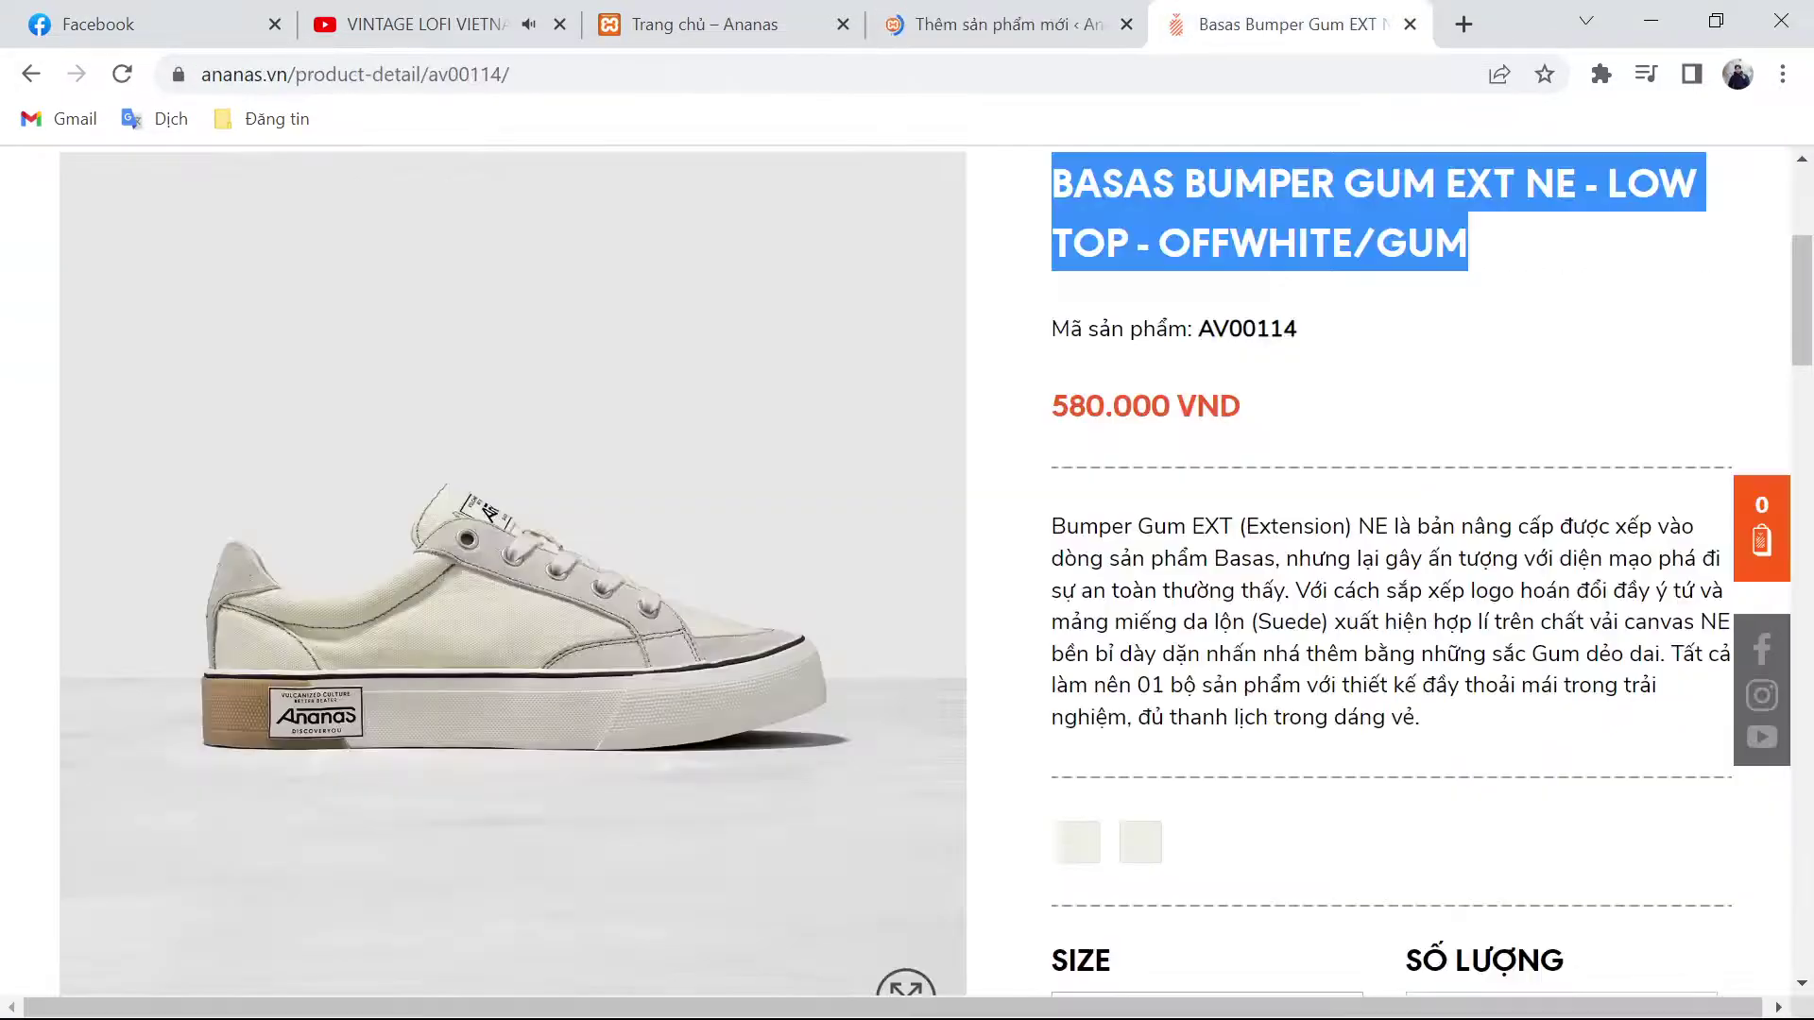
triple_click(1323, 623)
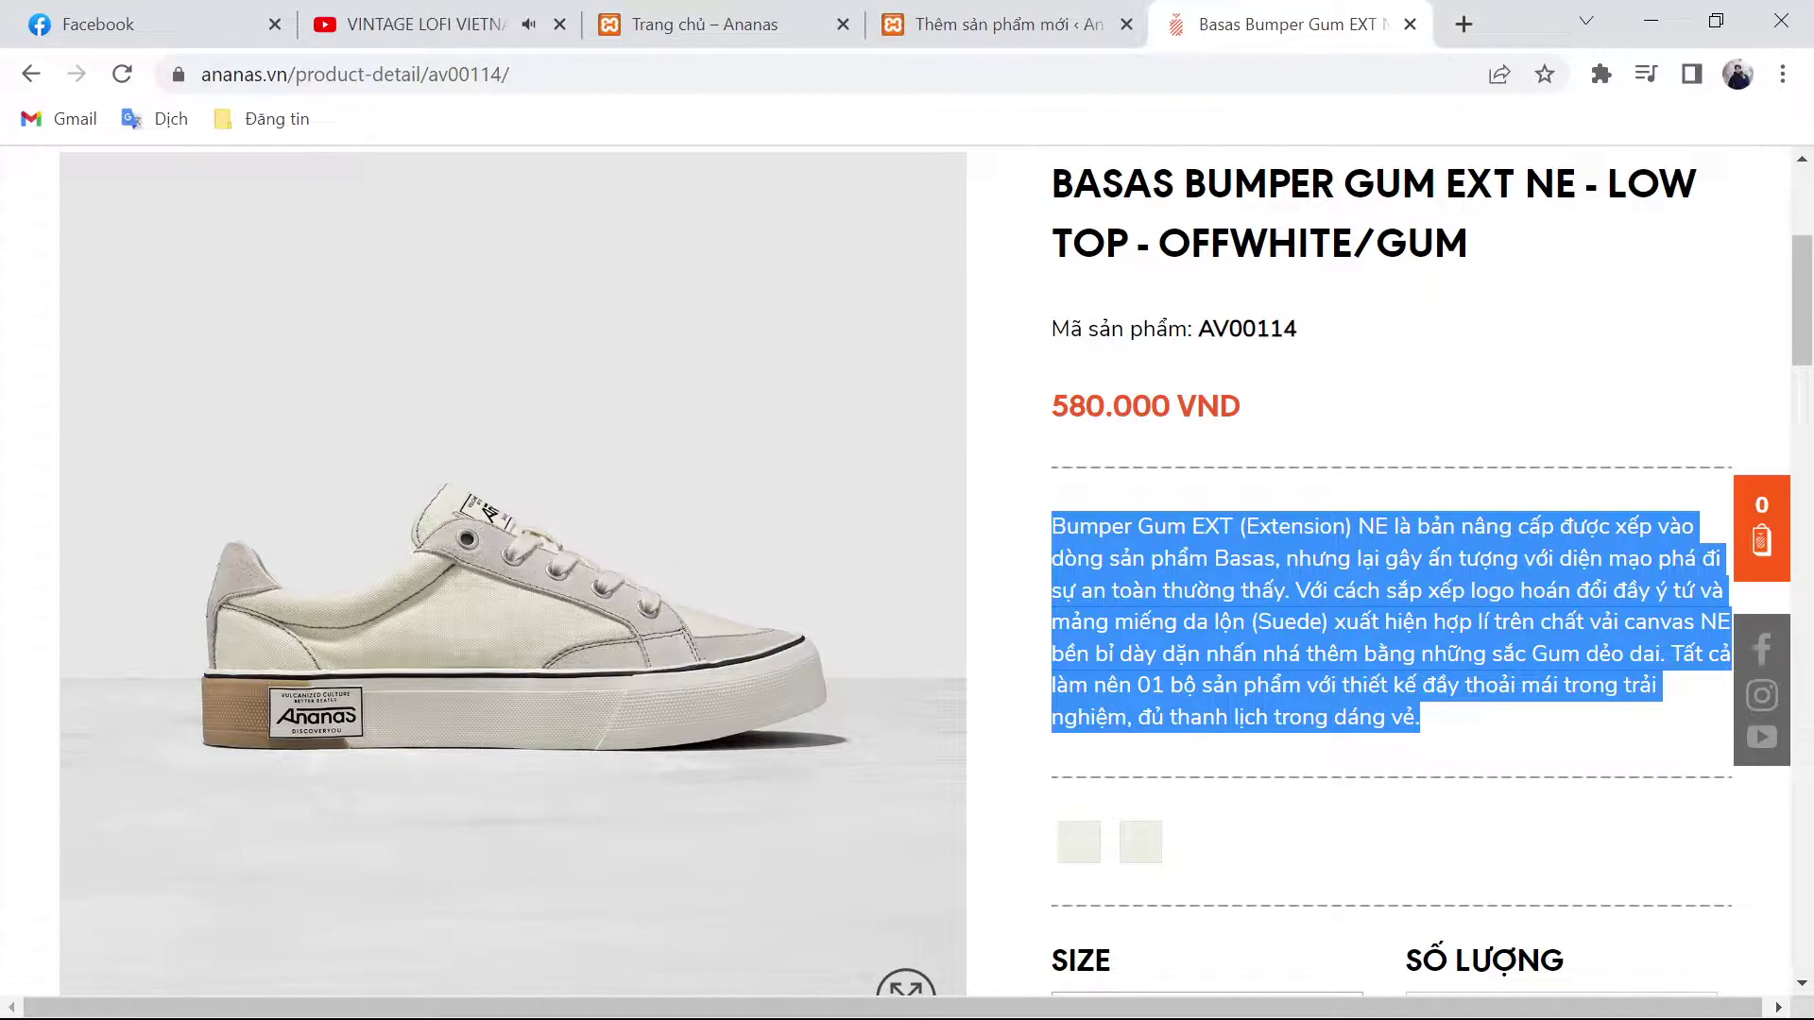
double_click(1111, 405)
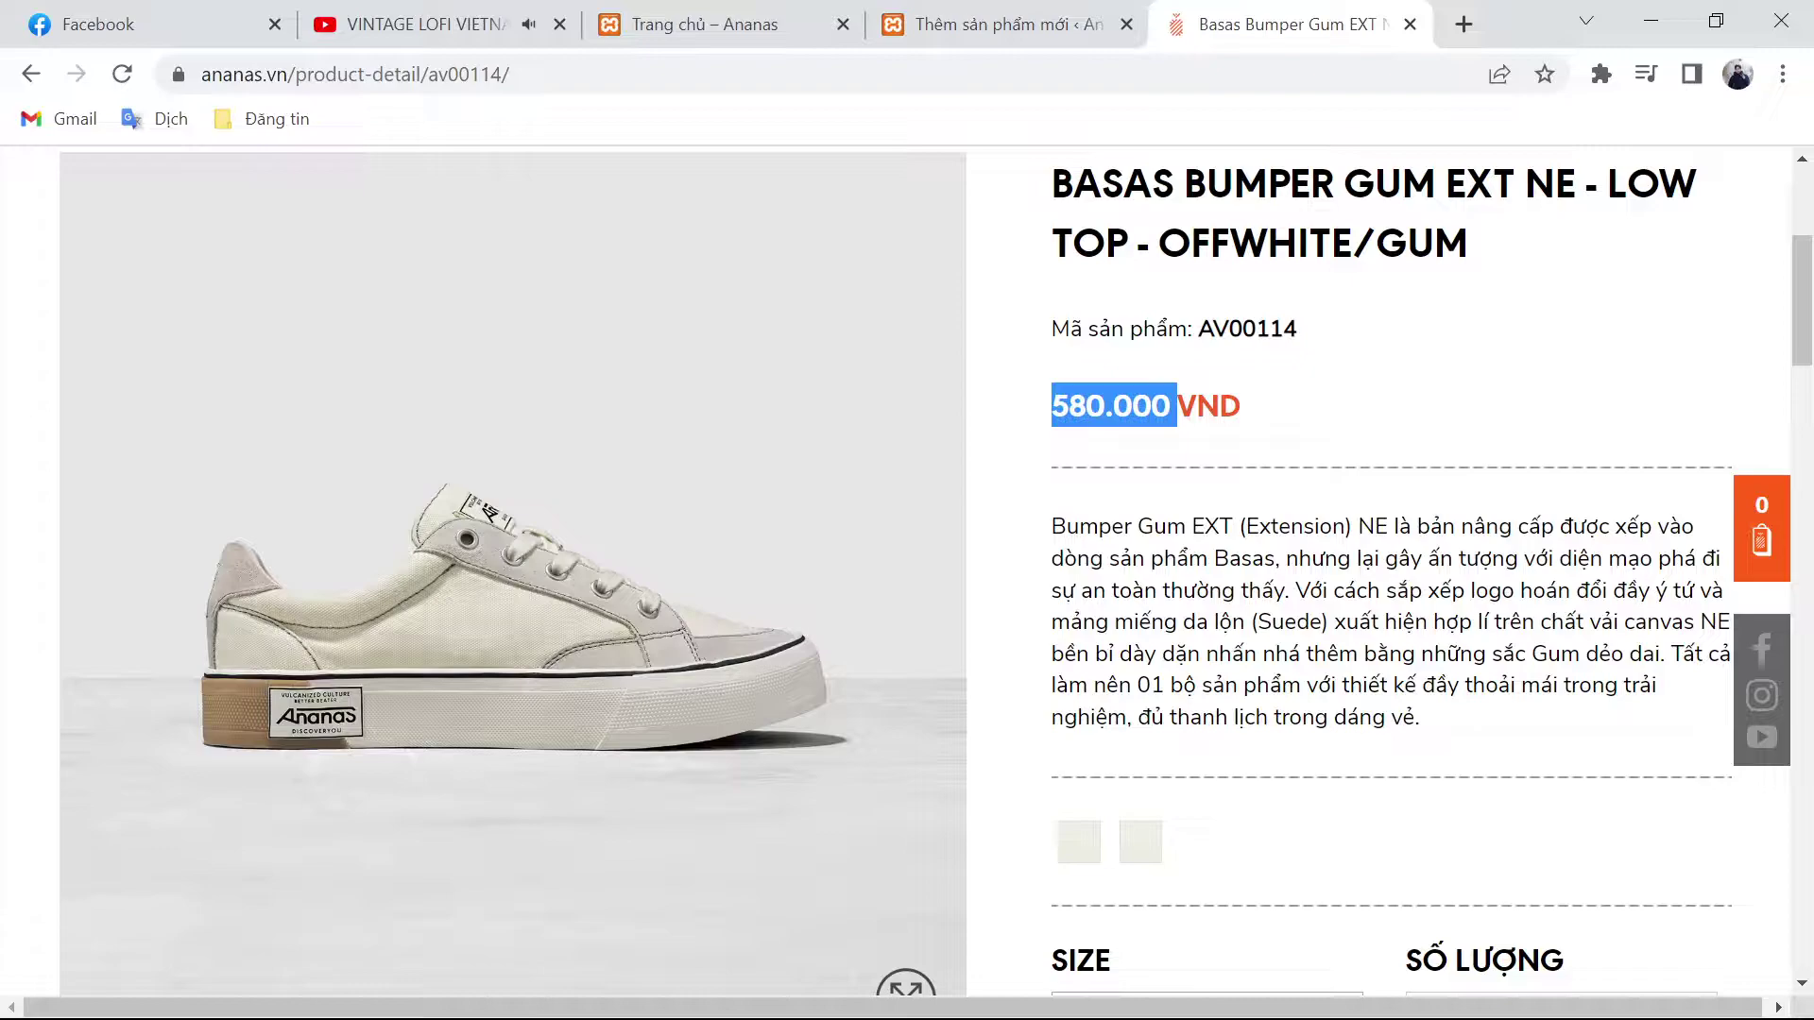
key(ctrl+Page_Up)
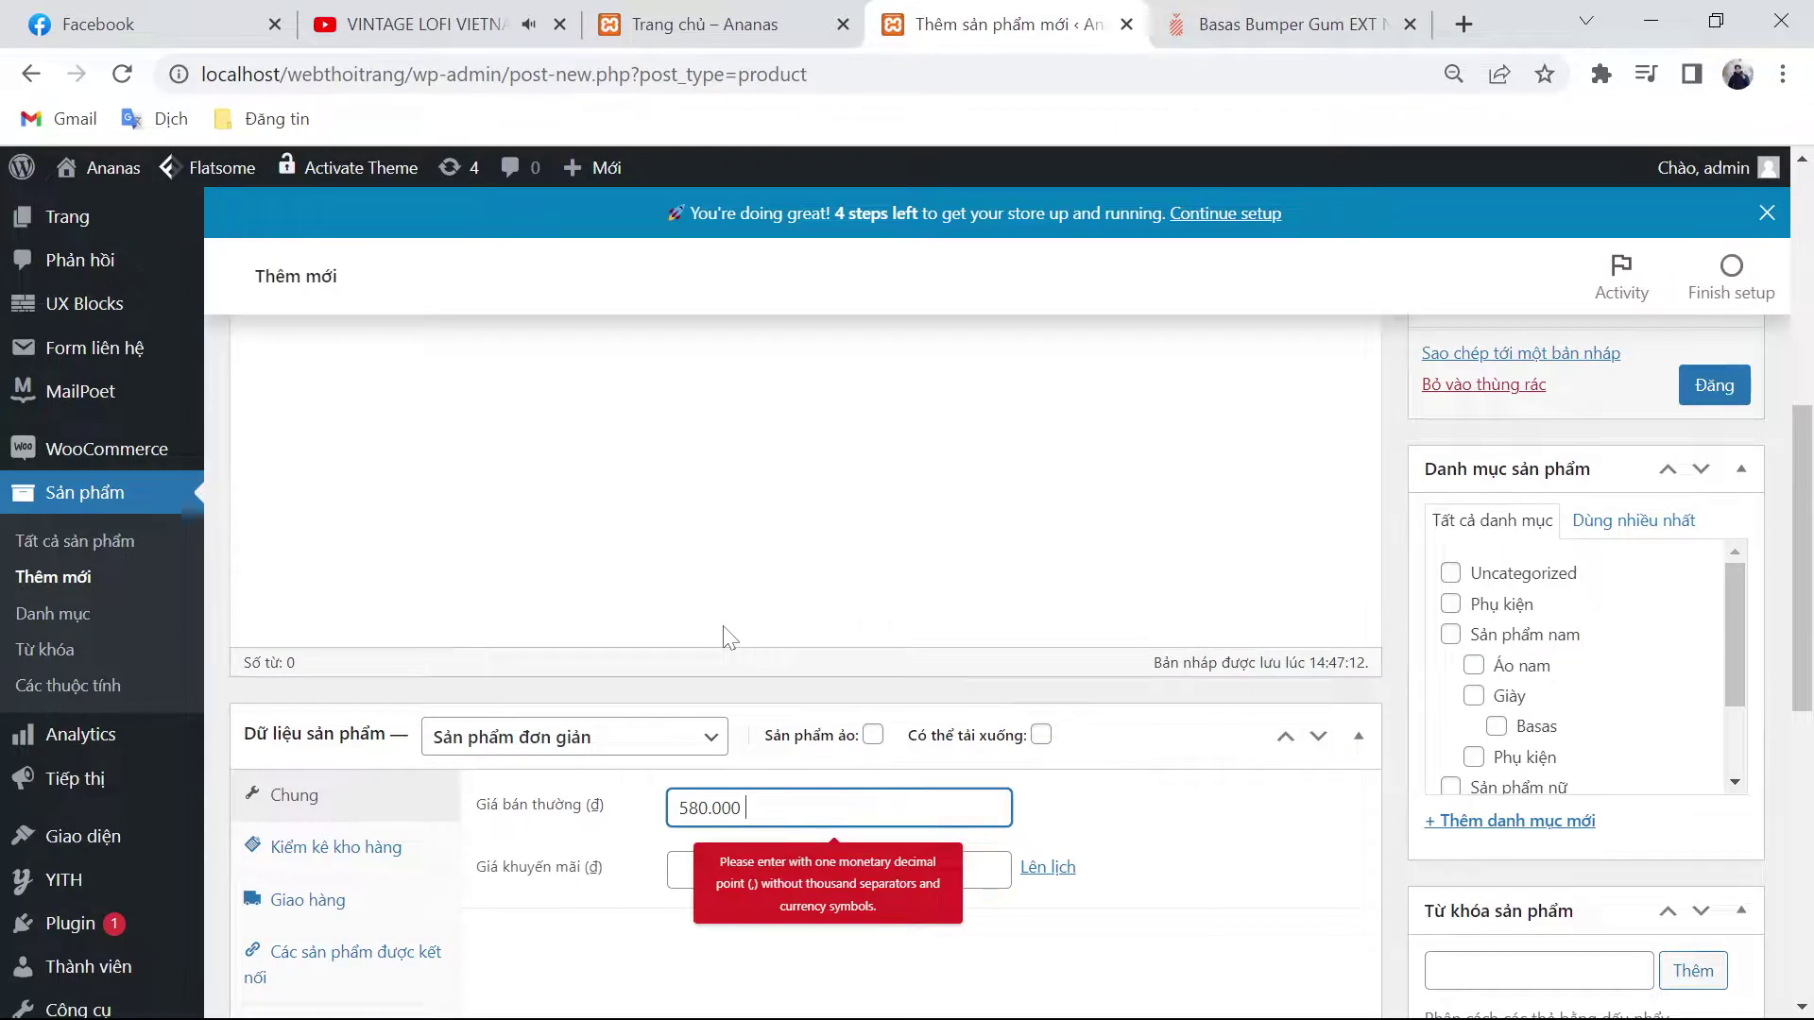
key(Tab)
text(5)
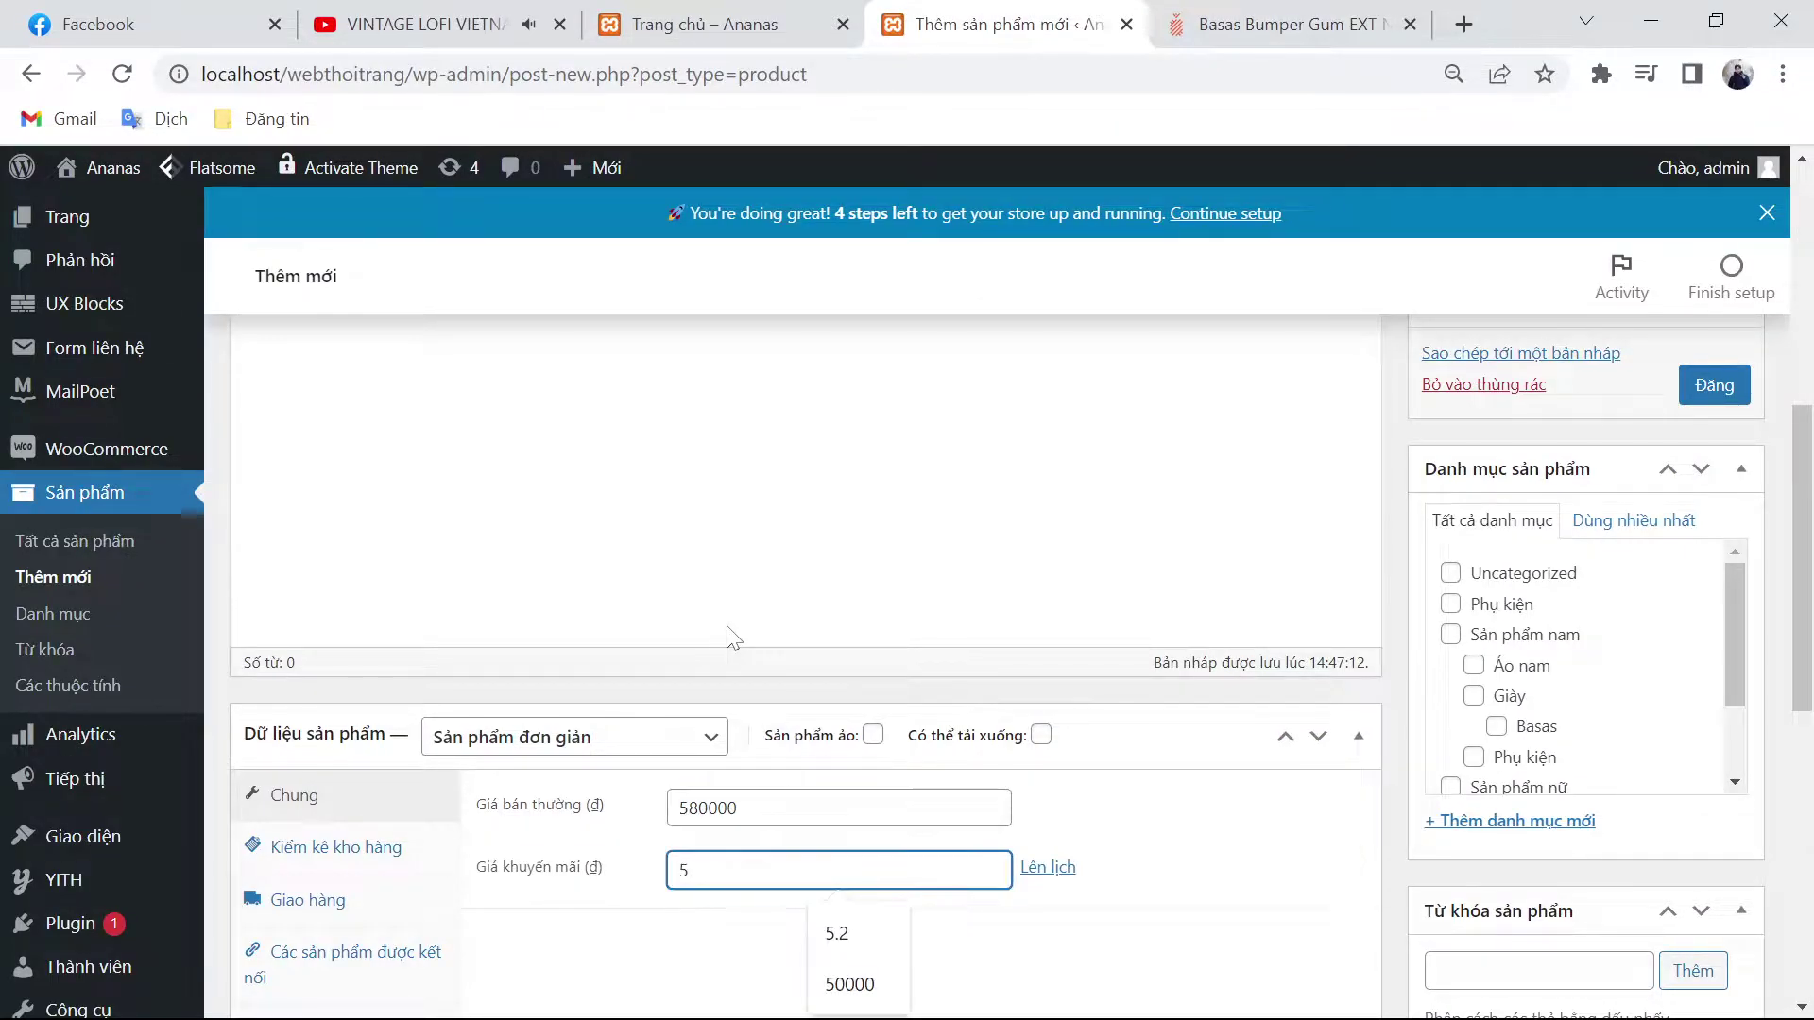
text(55)
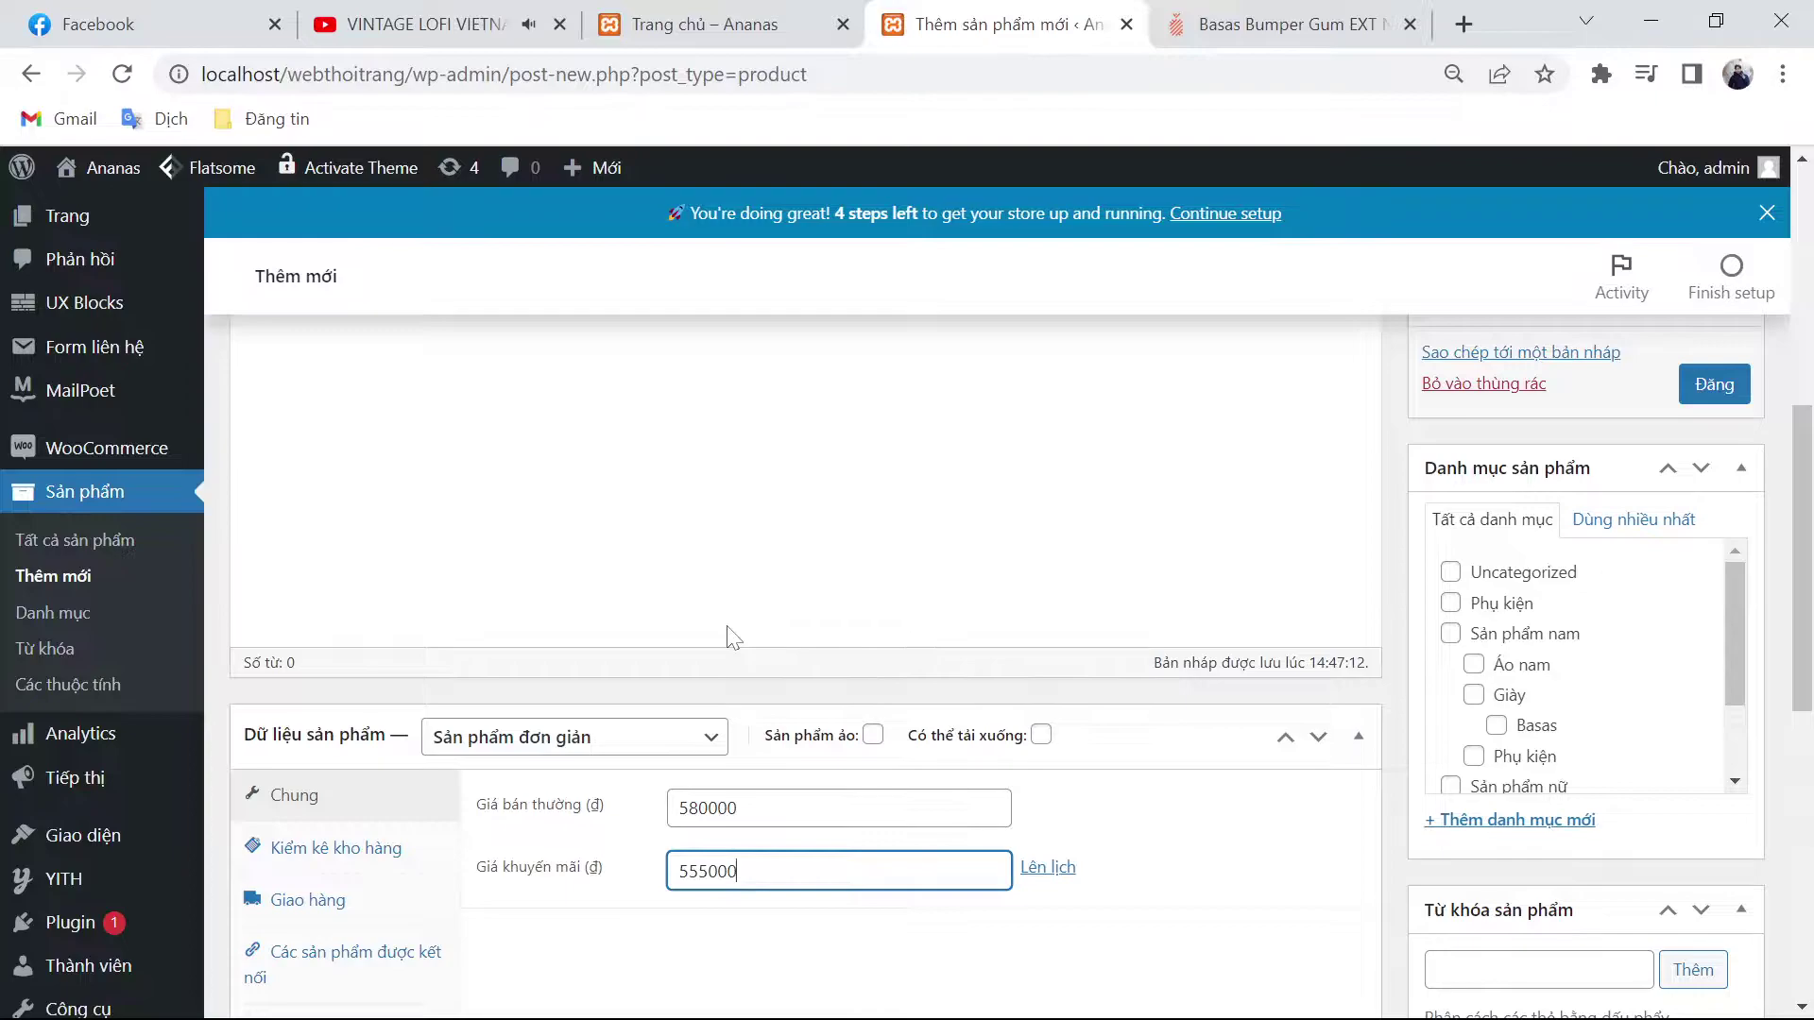
Step: Paste the Low Top's product info lines and size chart into the description
scroll(727, 628, up, 5)
click(1285, 23)
scroll(1045, 533, down, 5)
drag(1045, 533, 1426, 822)
scroll(1322, 736, down, 2)
key(ctrl+c)
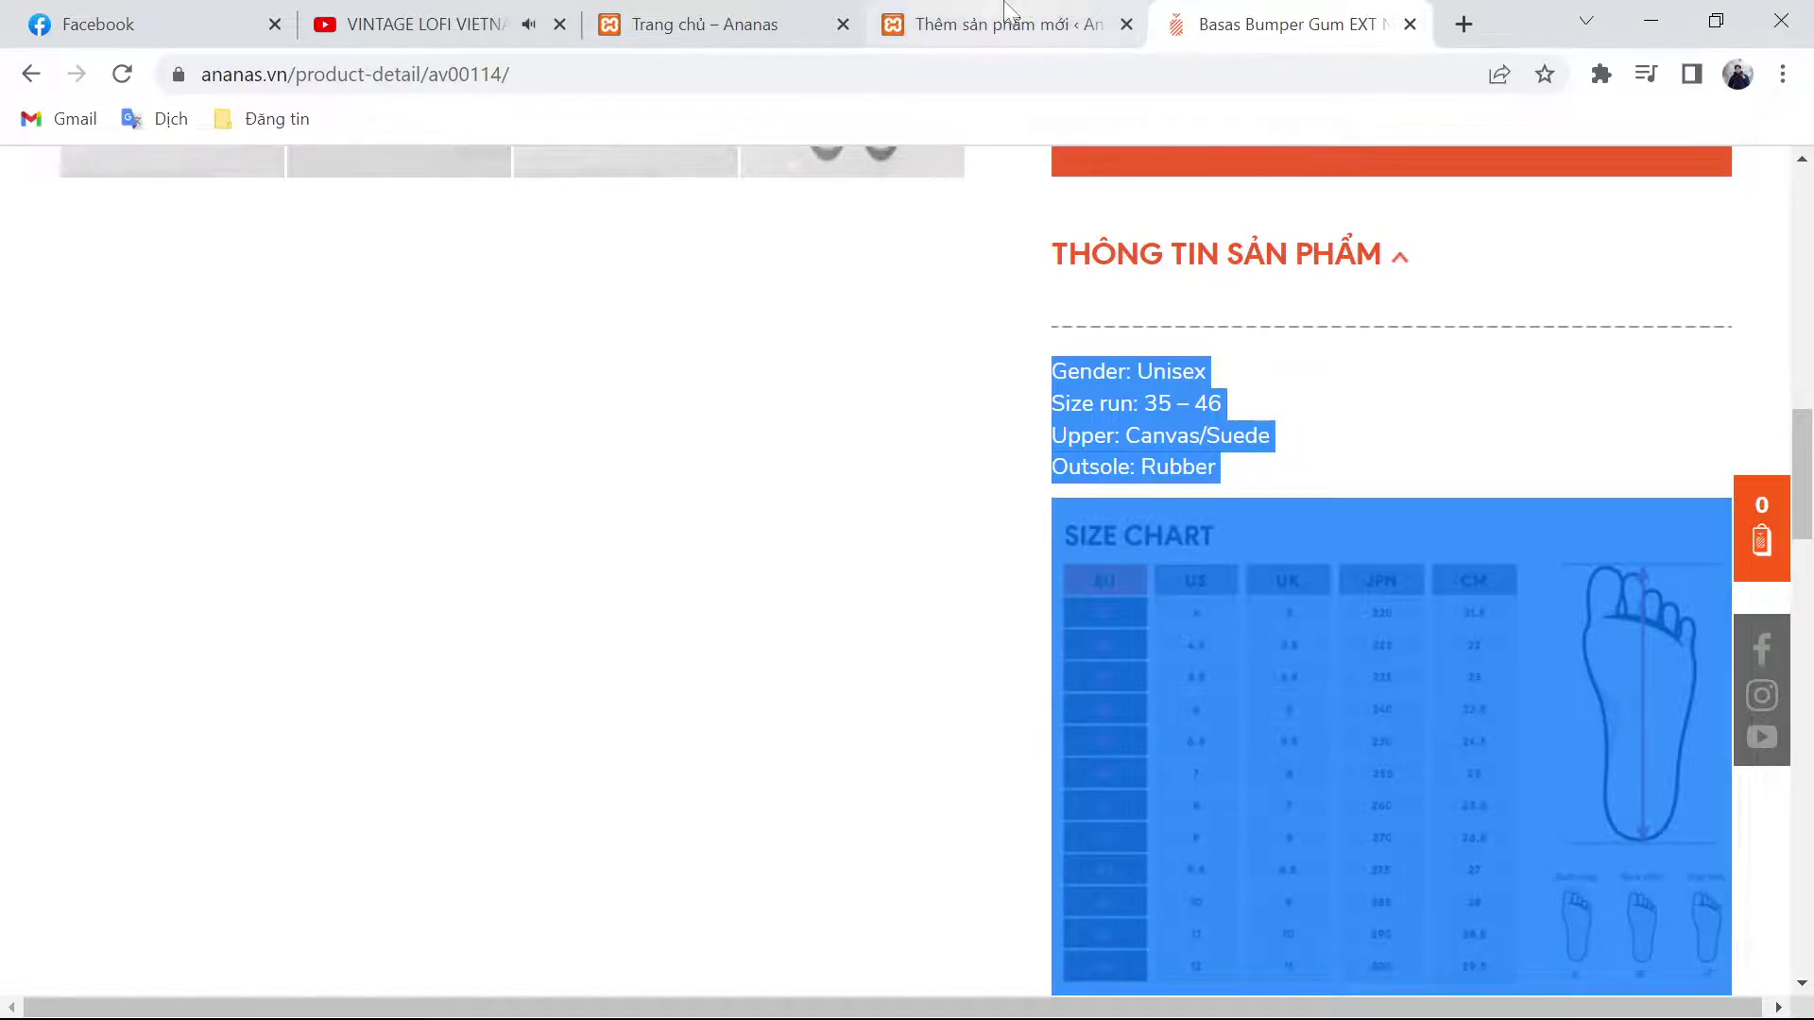
click(992, 24)
key(ctrl+v)
Step: File the product under Sản phẩm nam, Giày and Basas, clearing a mistaken Phụ kiện tick
click(1452, 739)
click(1450, 739)
click(1450, 769)
click(1476, 836)
click(1495, 862)
Step: Start setting the WordPress product image, then save the main ananas.vn shoe photo as pro_AV00114_1.jpg
scroll(1496, 864, up, 5)
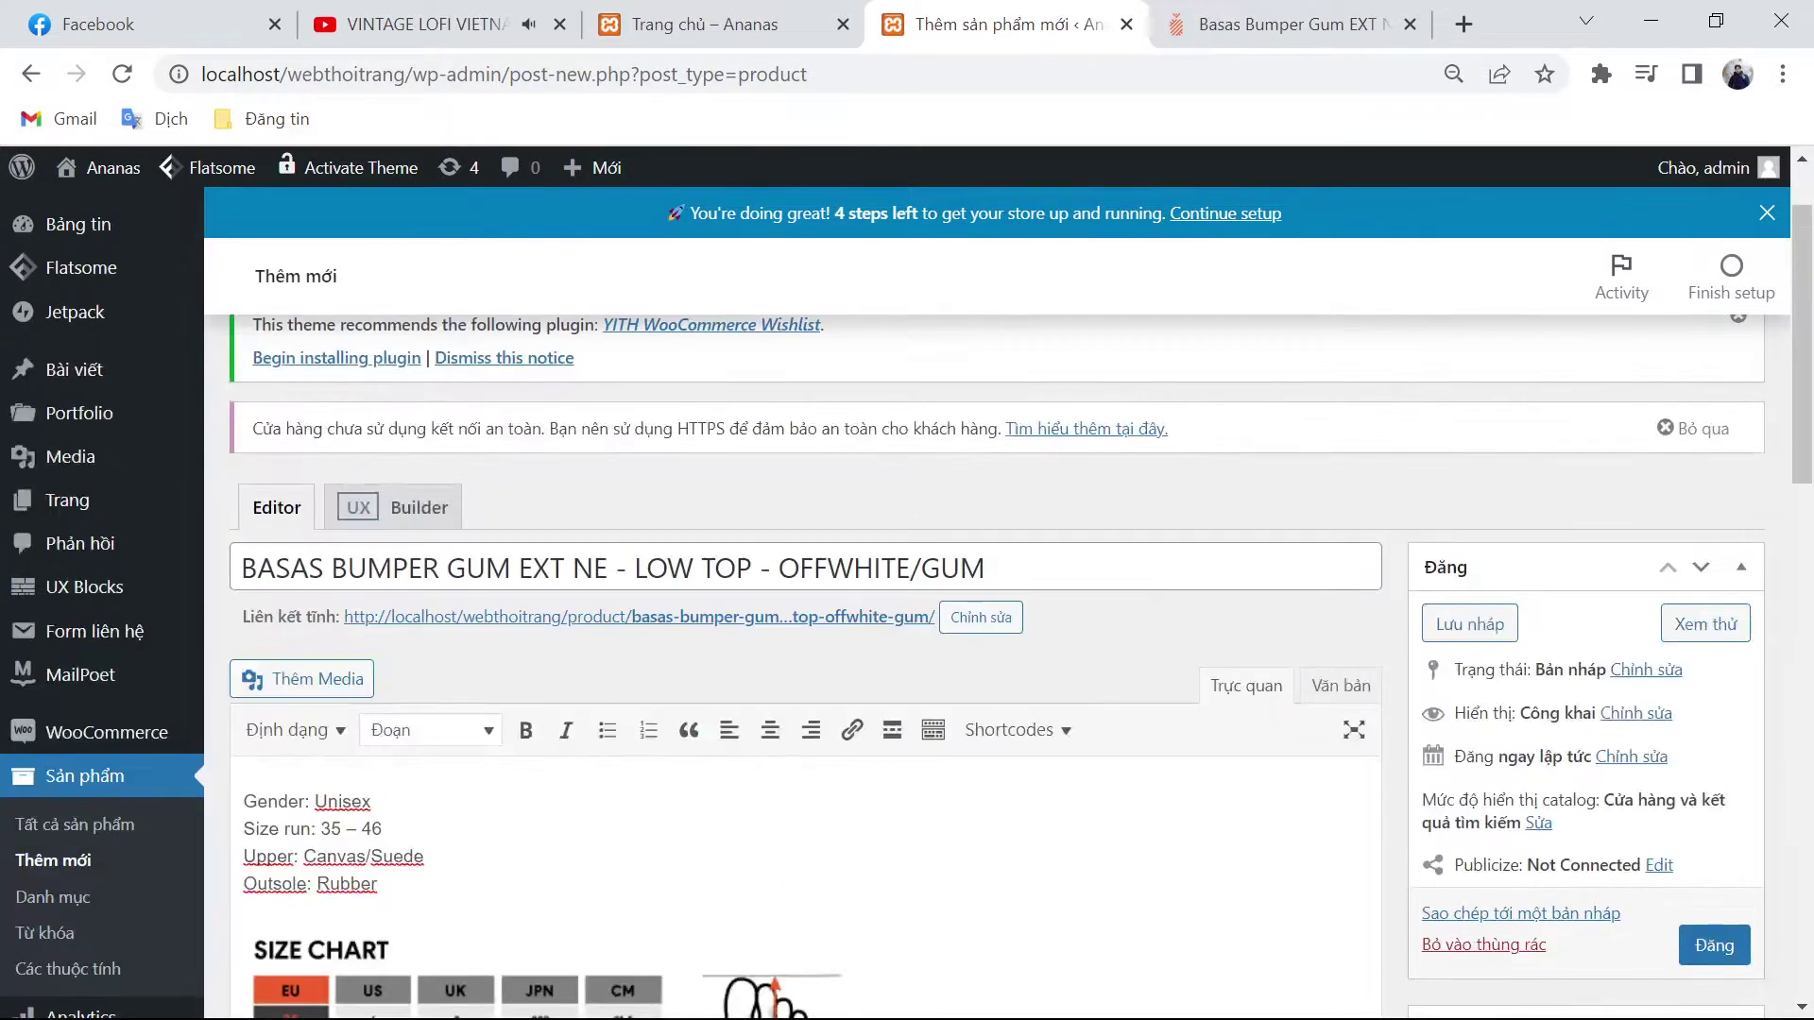
scroll(1431, 749, down, 12)
scroll(1432, 750, down, 5)
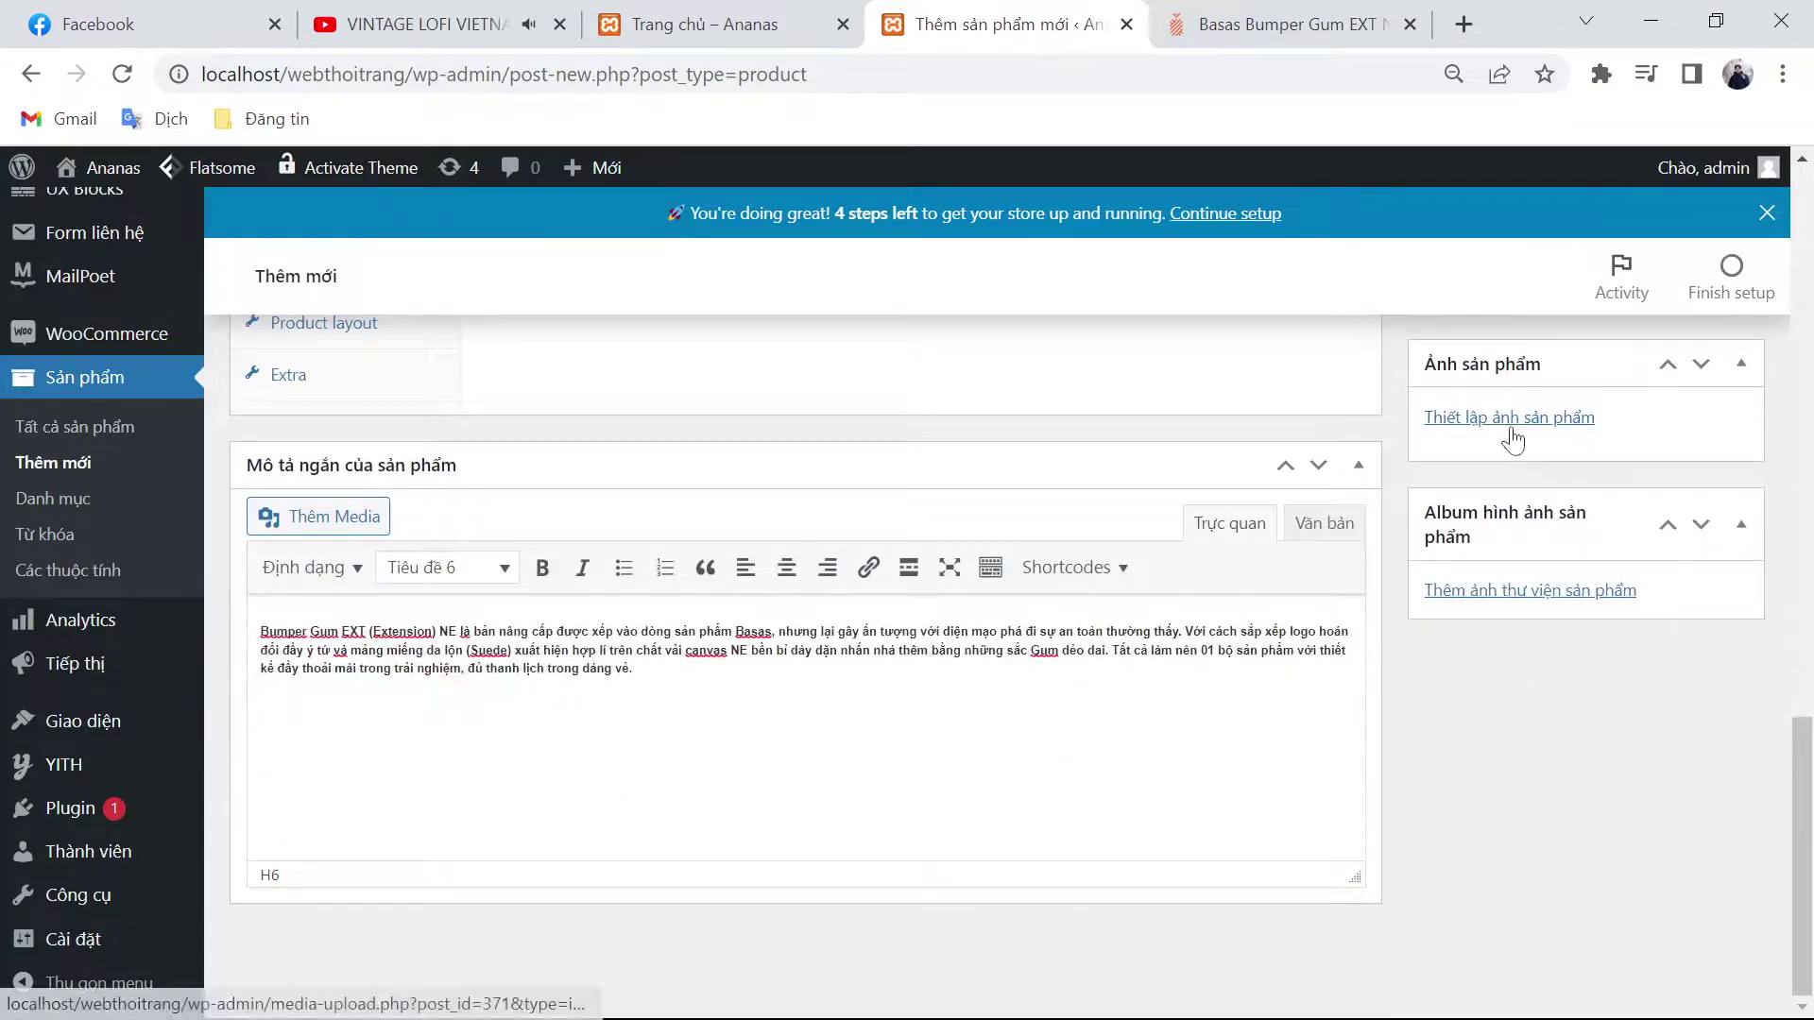
click(1508, 422)
key(ctrl+Tab)
scroll(982, 672, up, 3)
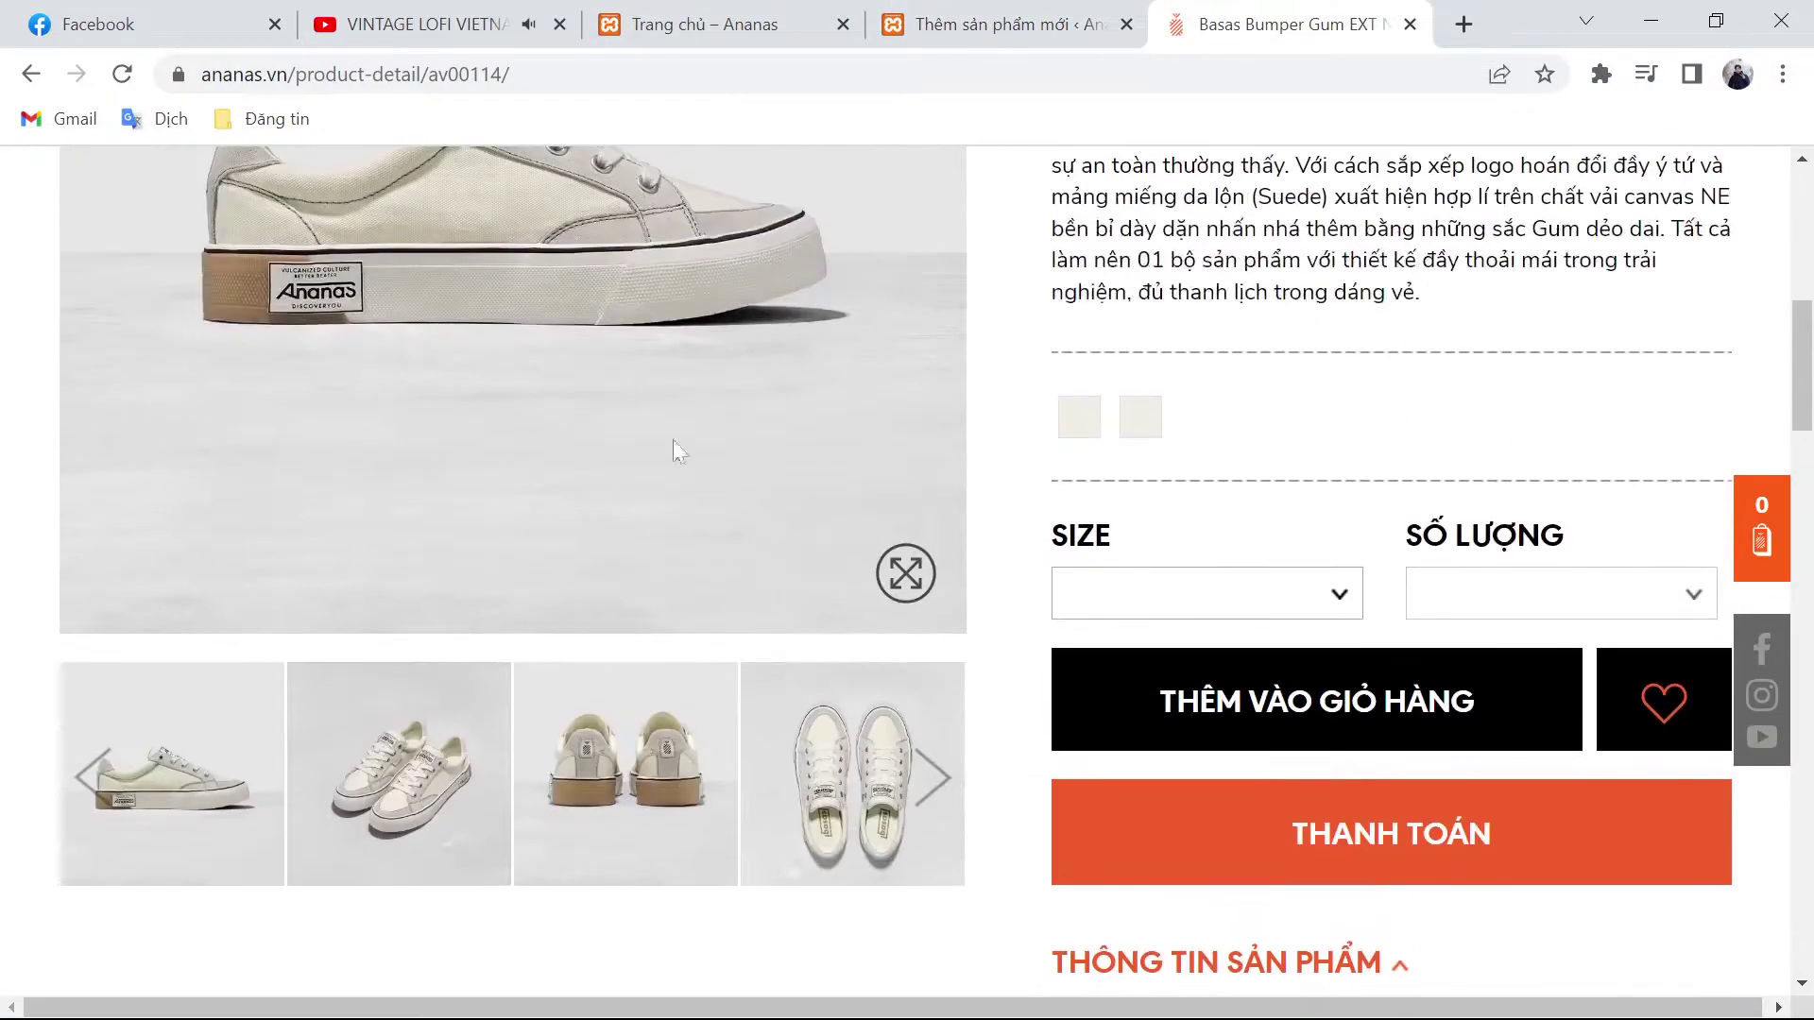
right_click(609, 357)
click(665, 416)
key(Return)
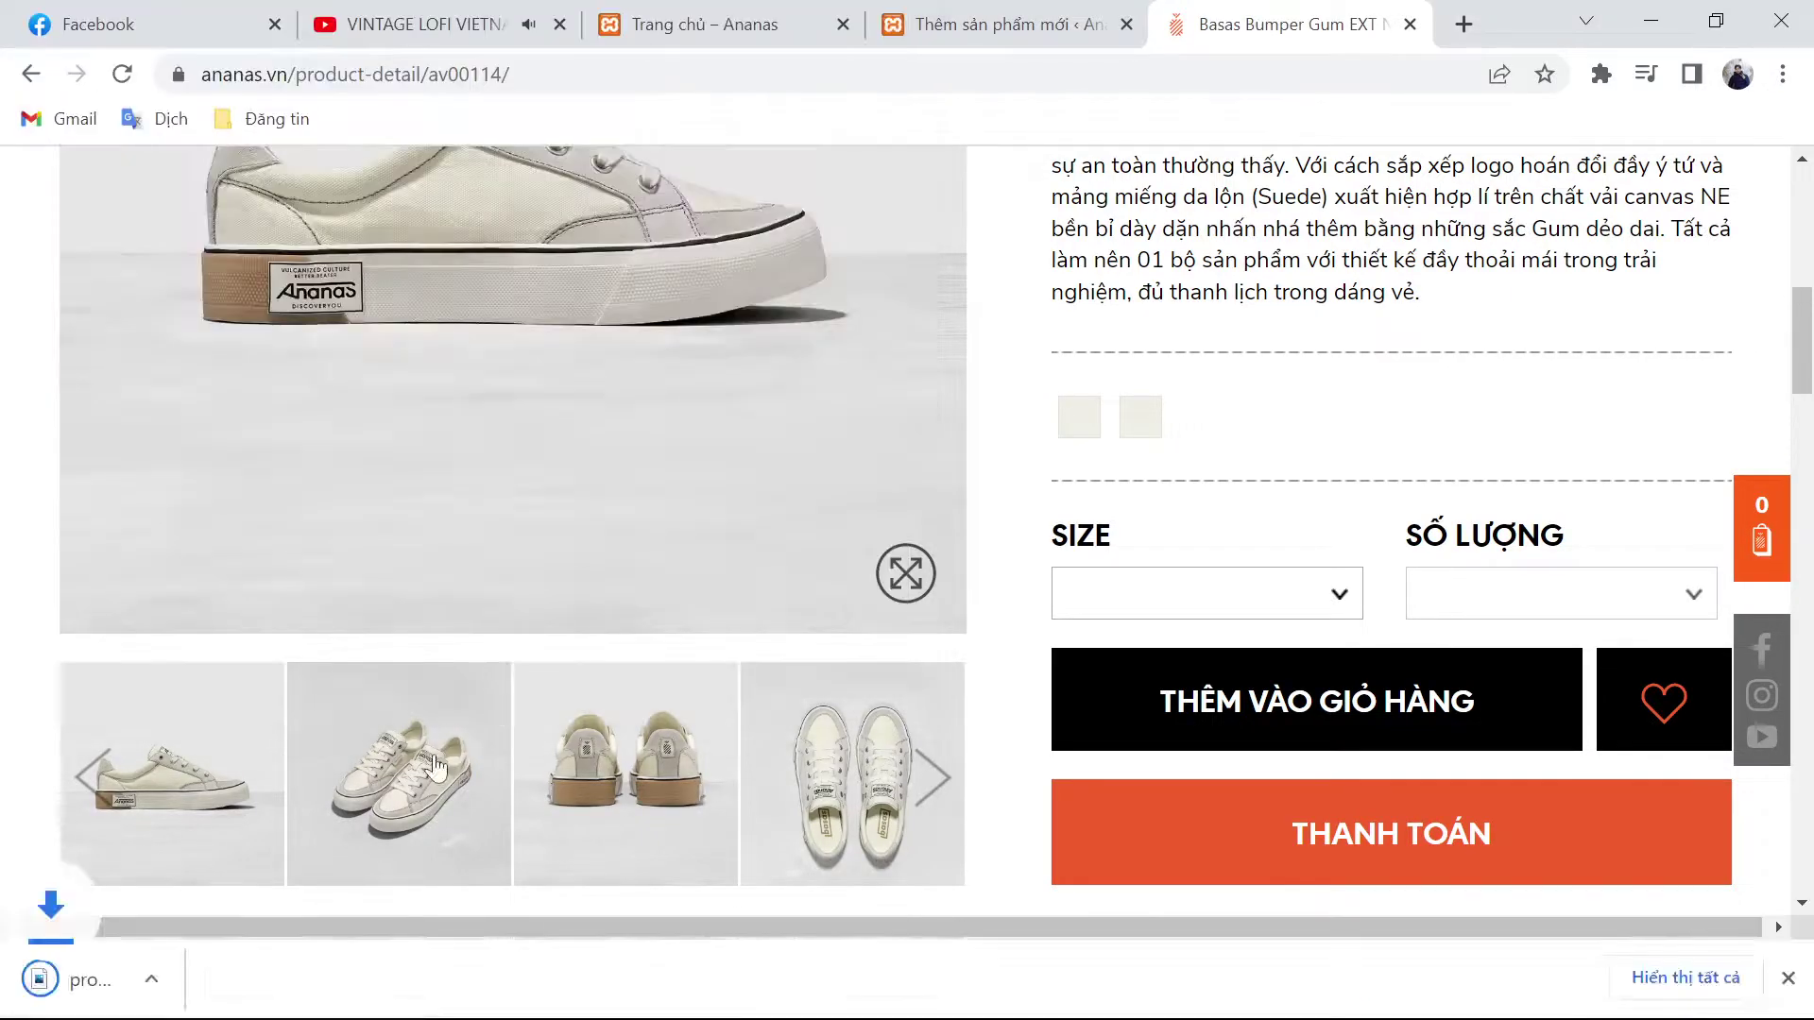
Step: Save the second and third shoe photos as pro_AV00114_2.jpg and pro_AV00114_3.jpg
right_click(433, 753)
click(619, 576)
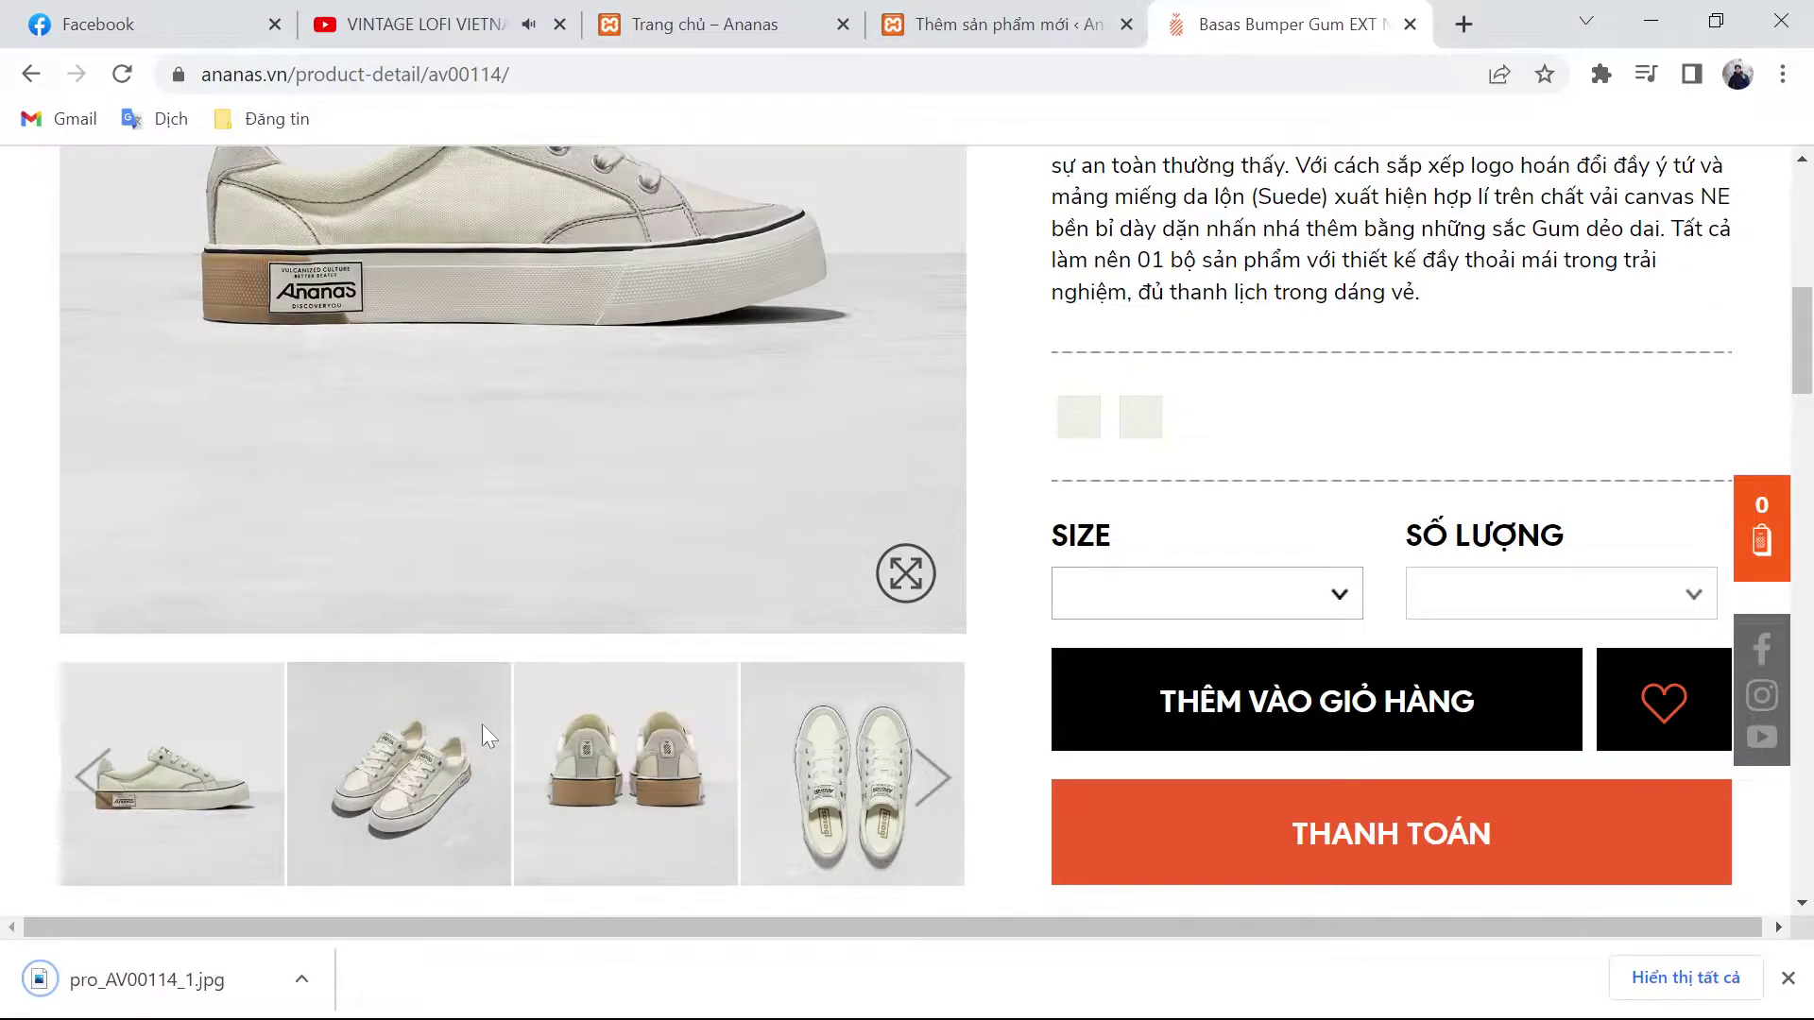
right_click(418, 727)
click(578, 518)
key(Return)
right_click(630, 762)
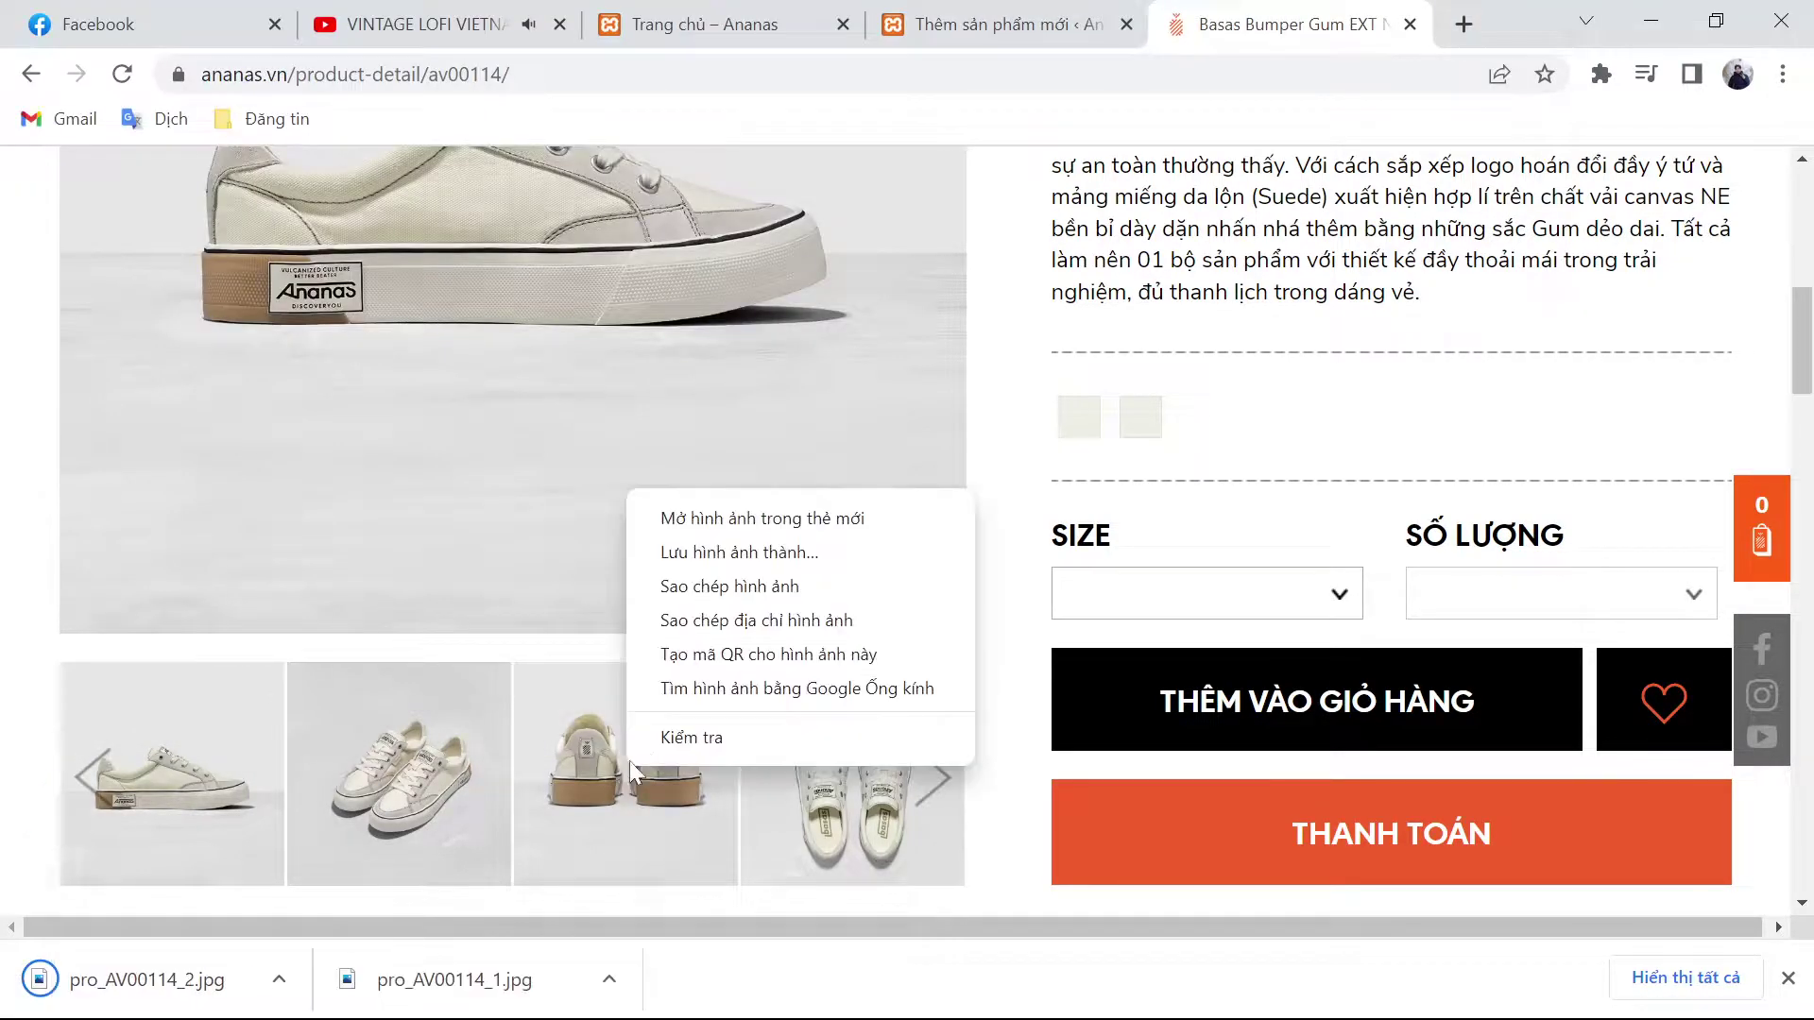
click(735, 578)
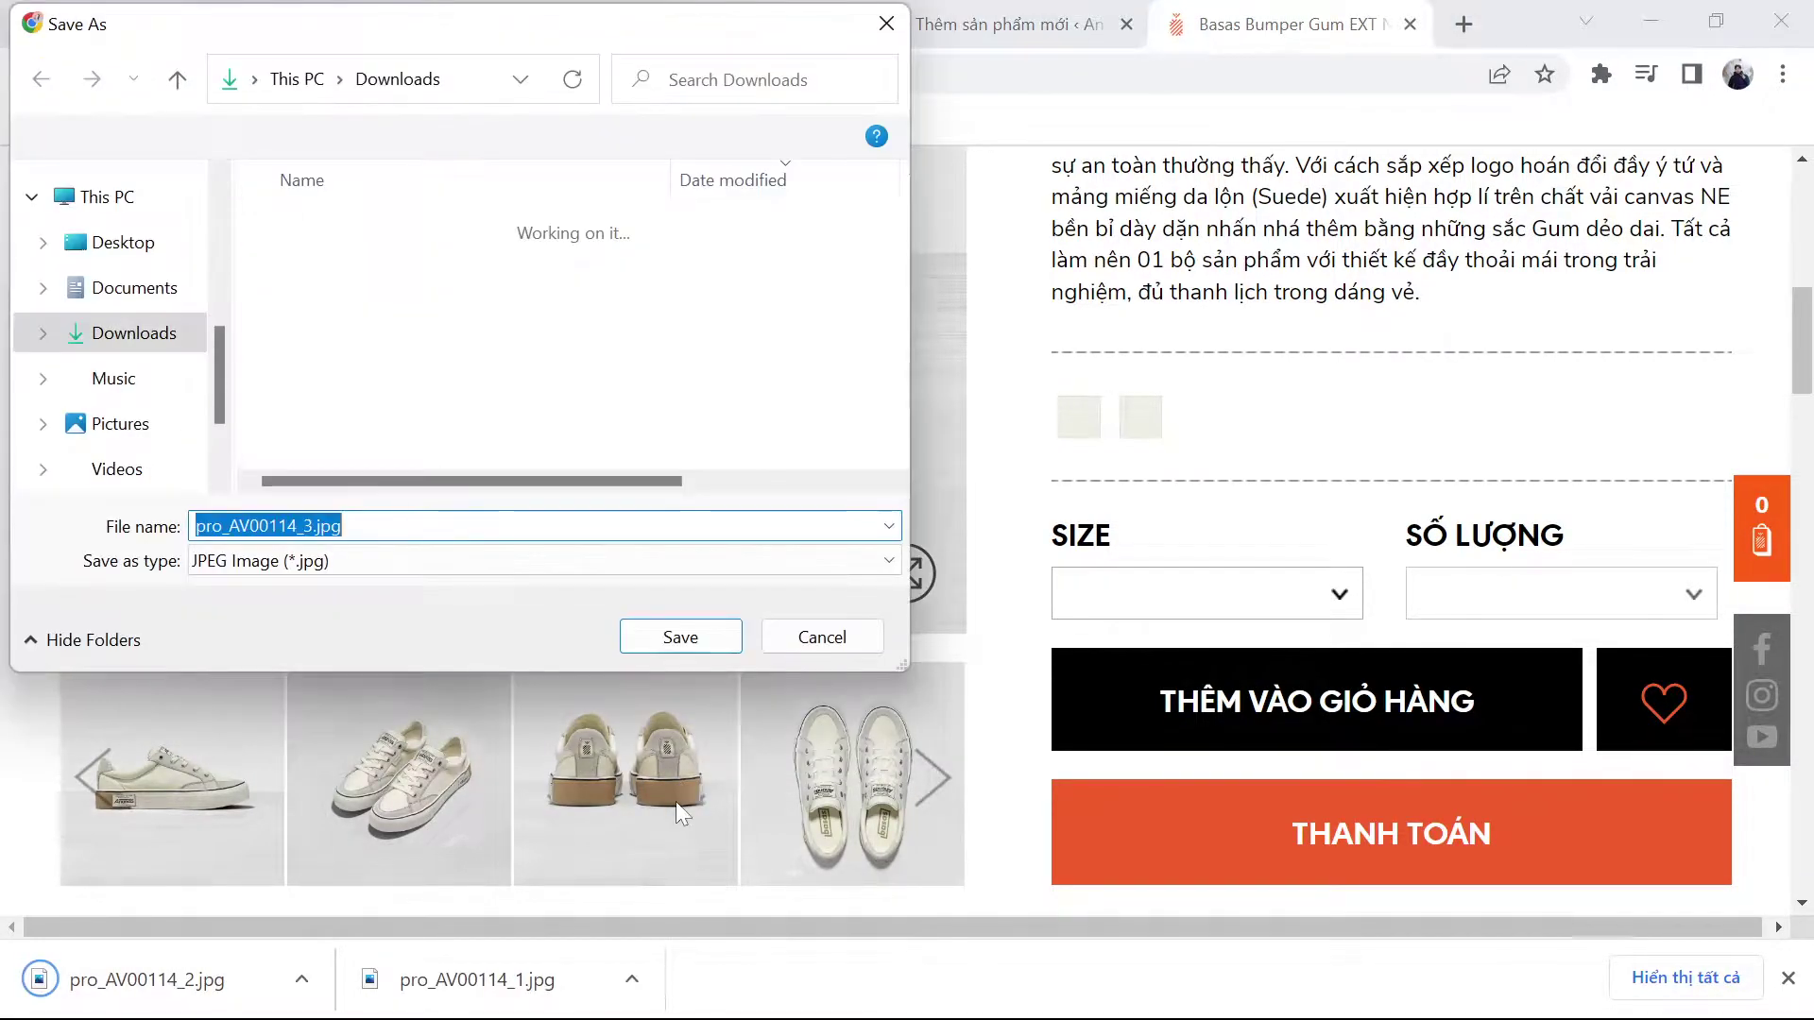
key(Return)
Step: Save the fourth shoe photo as pro_AV00114_4.jpg and return to the WordPress new-product page
right_click(813, 764)
click(925, 550)
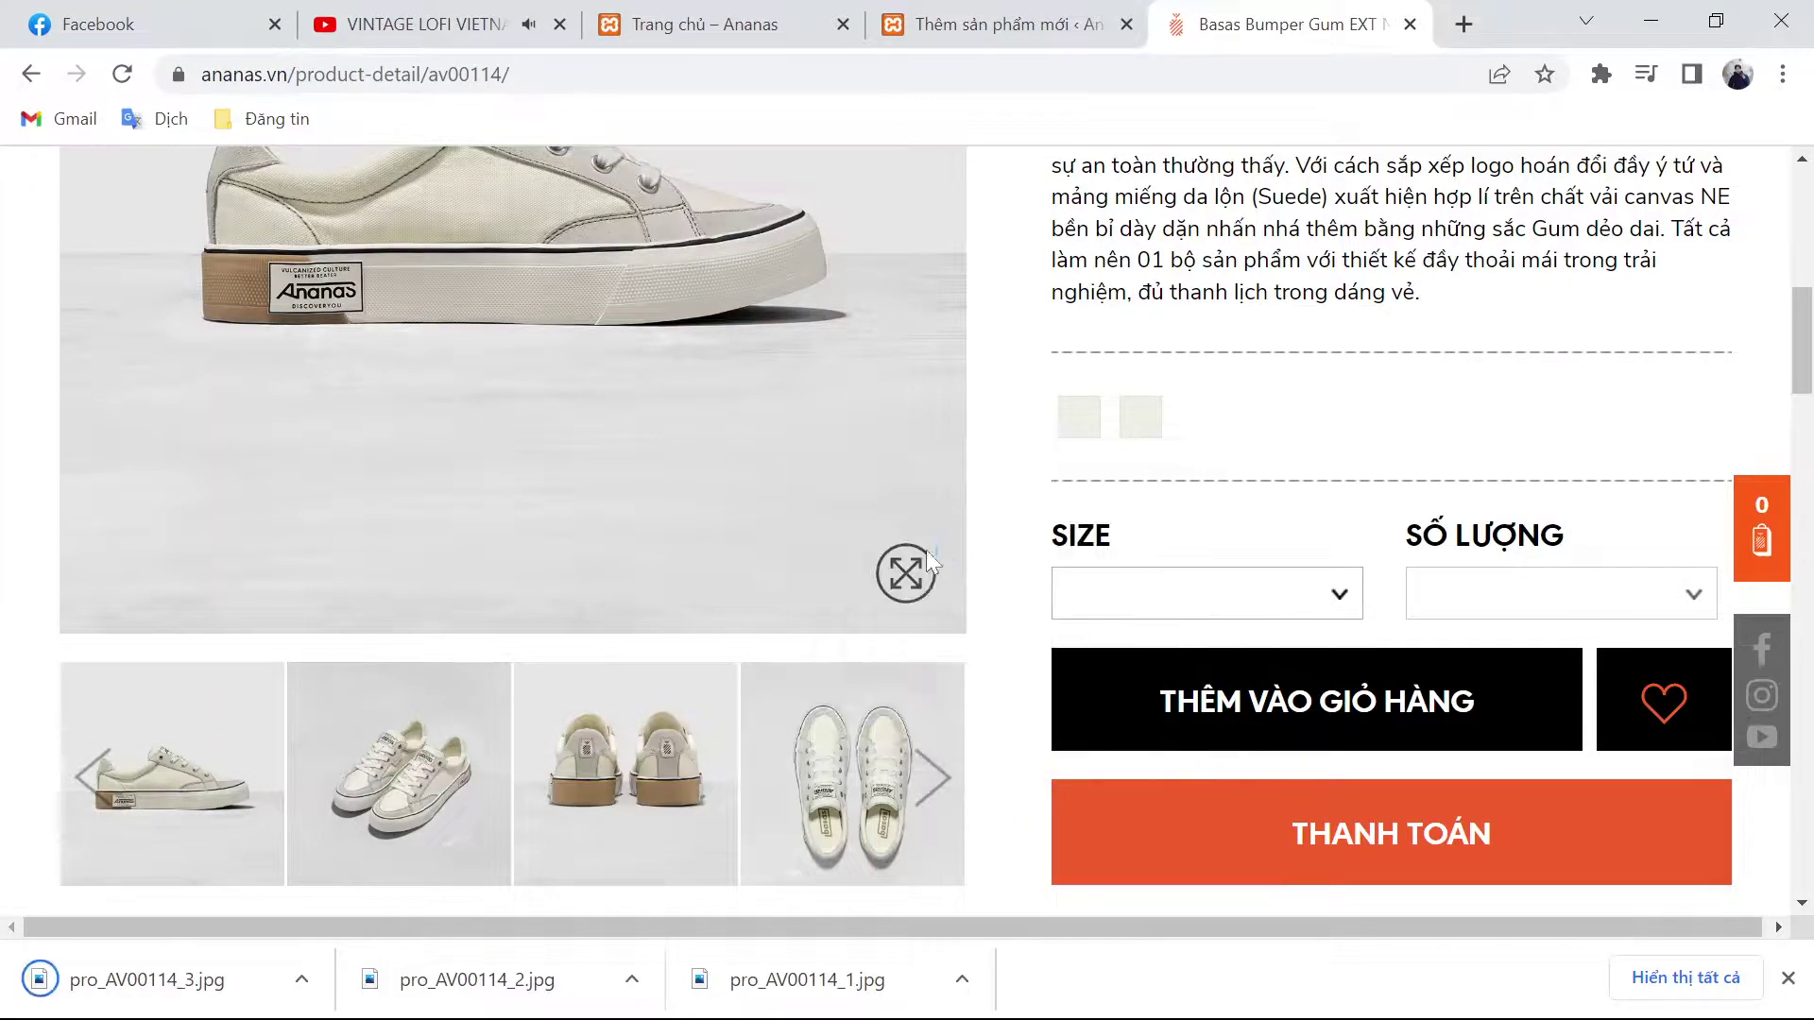
key(Return)
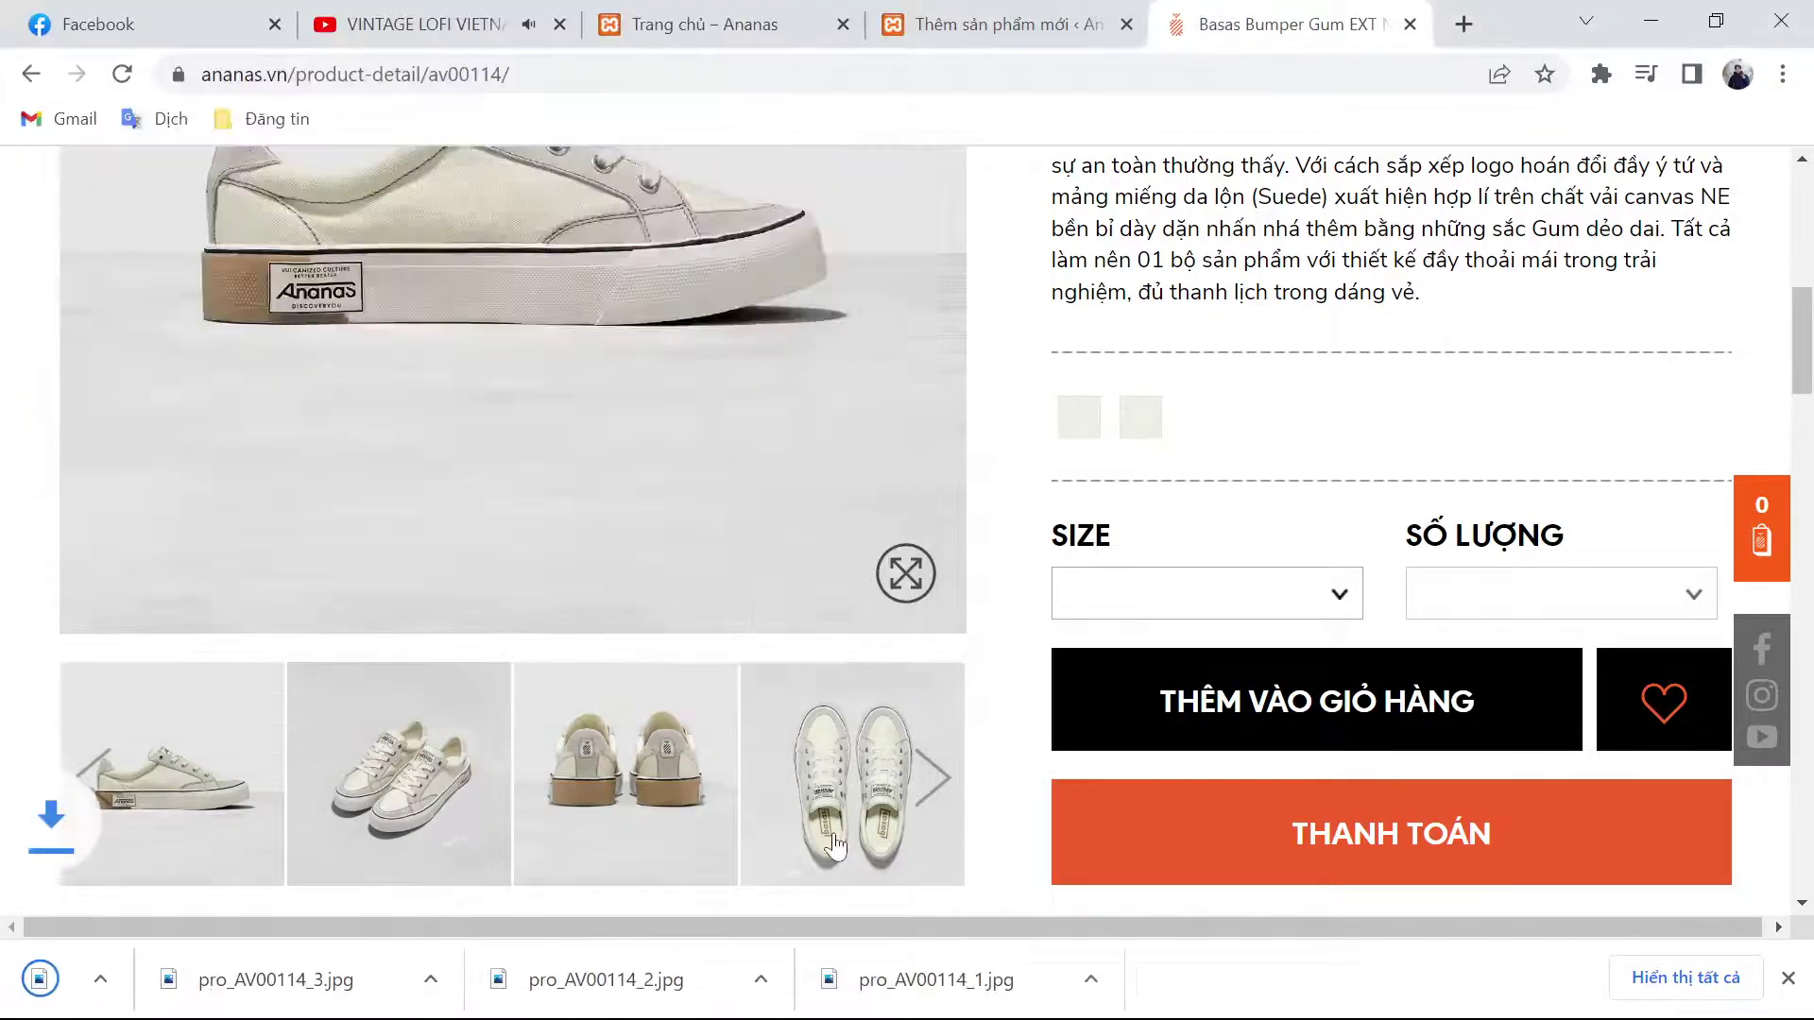
click(936, 17)
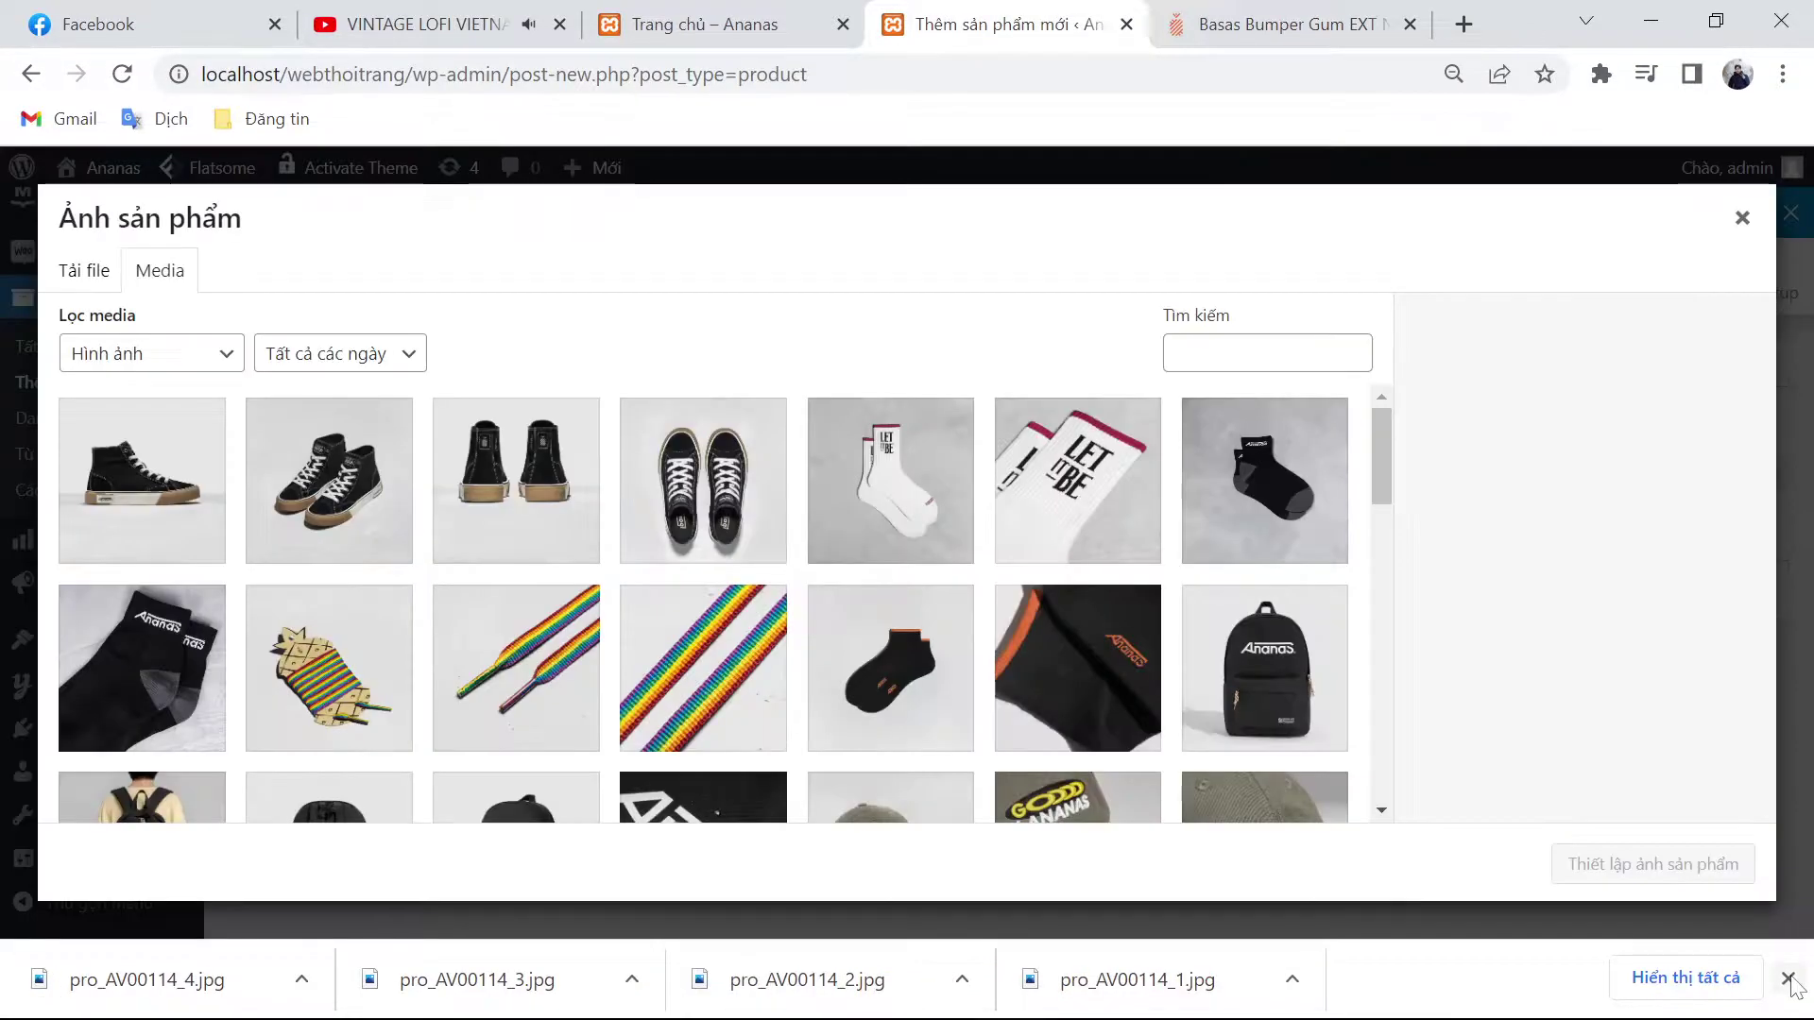
Step: Upload pro_AV00114_1 to pro_AV00114_4.jpg and set the side-view photo as the product image
click(88, 288)
click(885, 605)
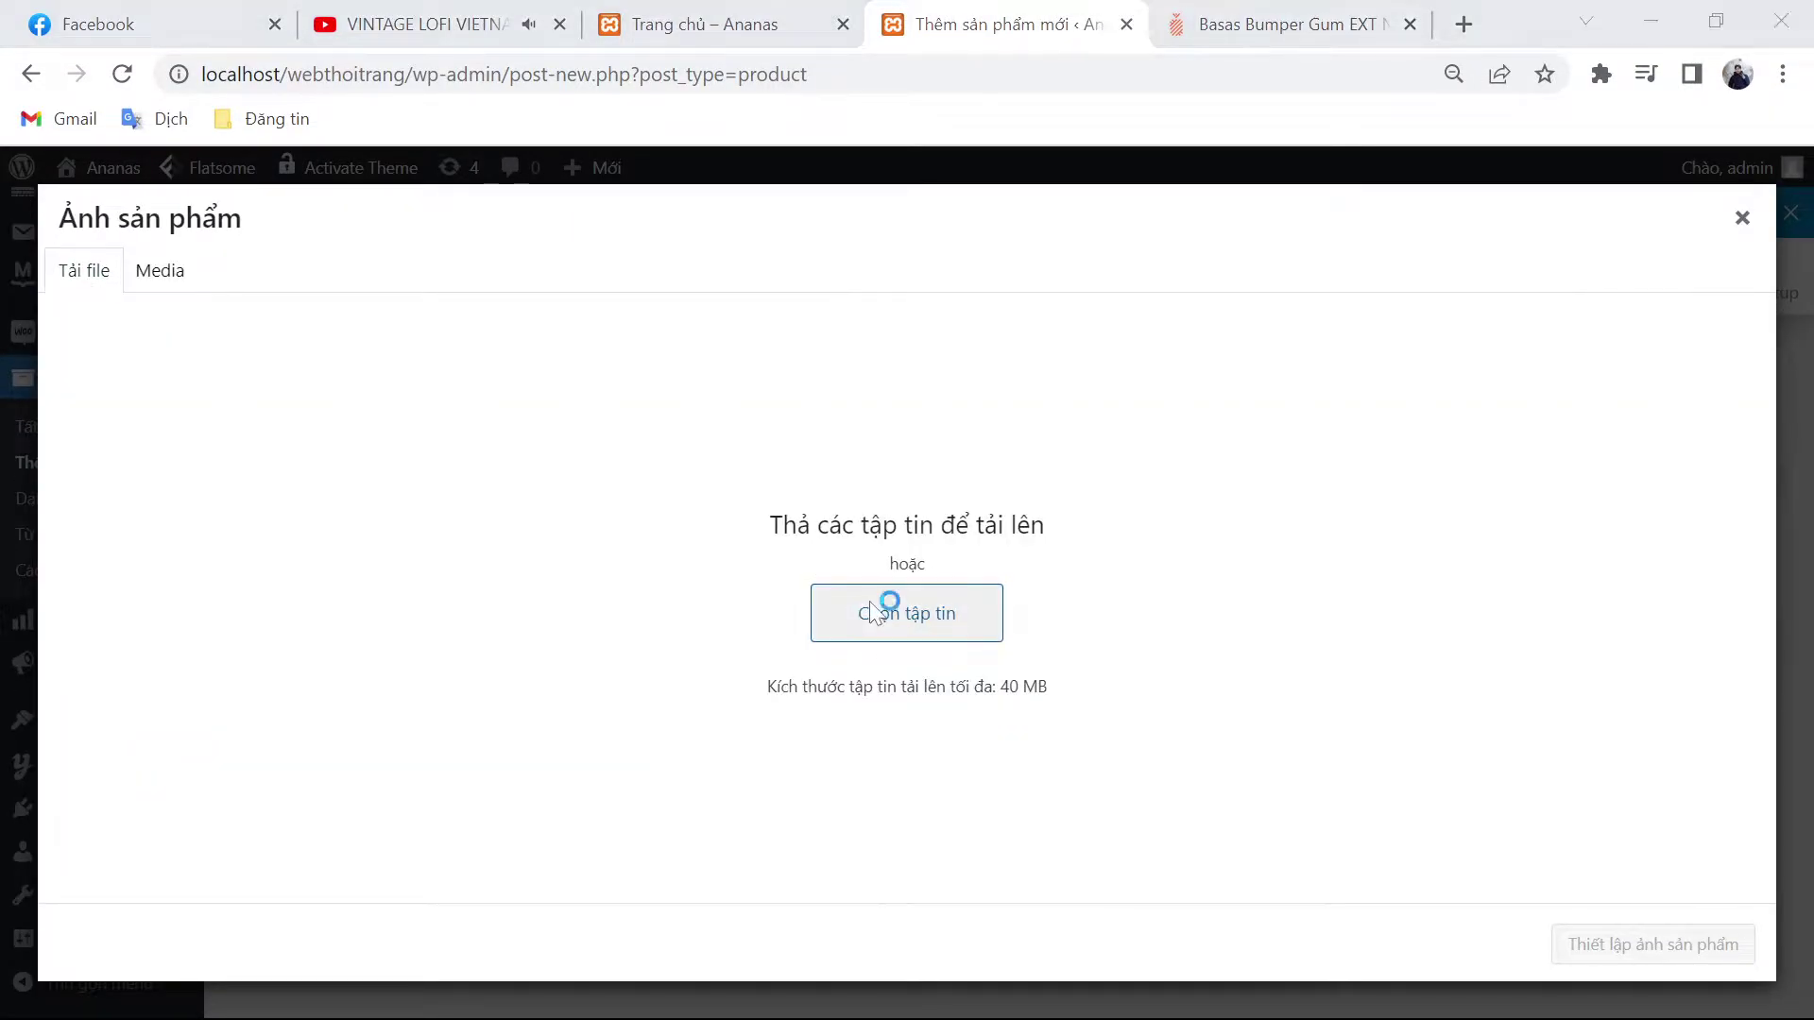
click(463, 257)
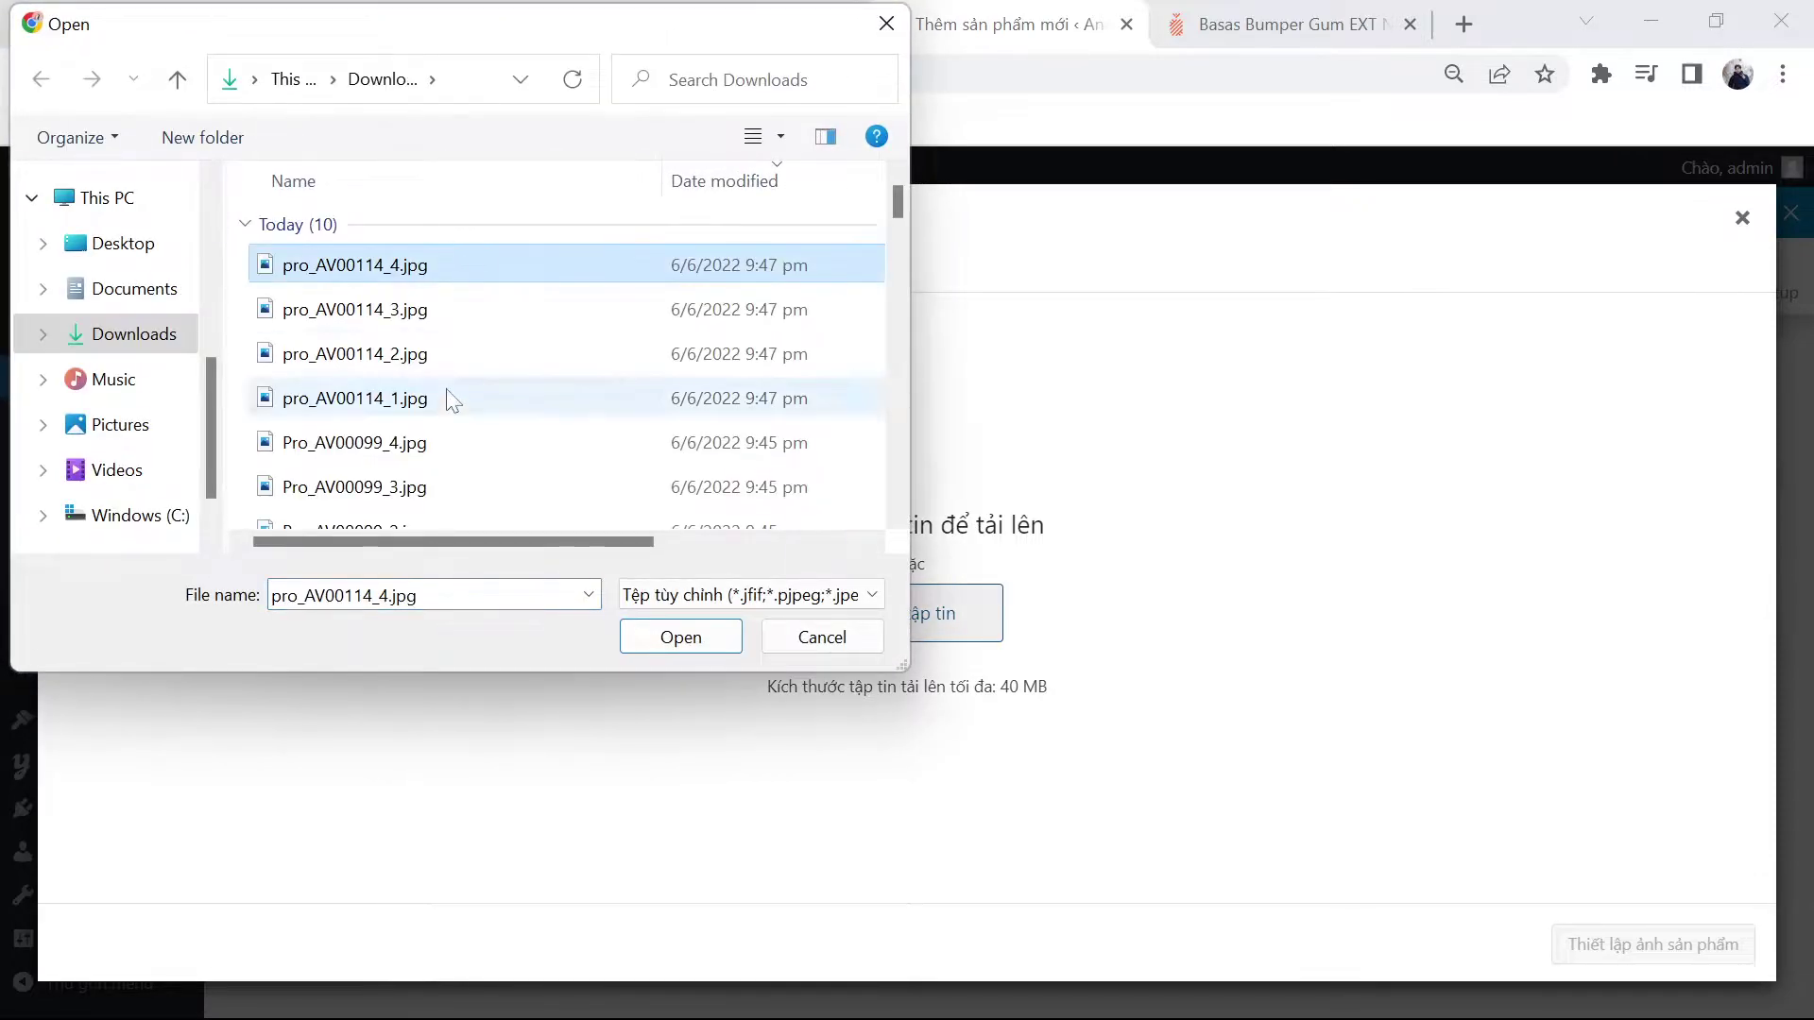
shift+click(451, 397)
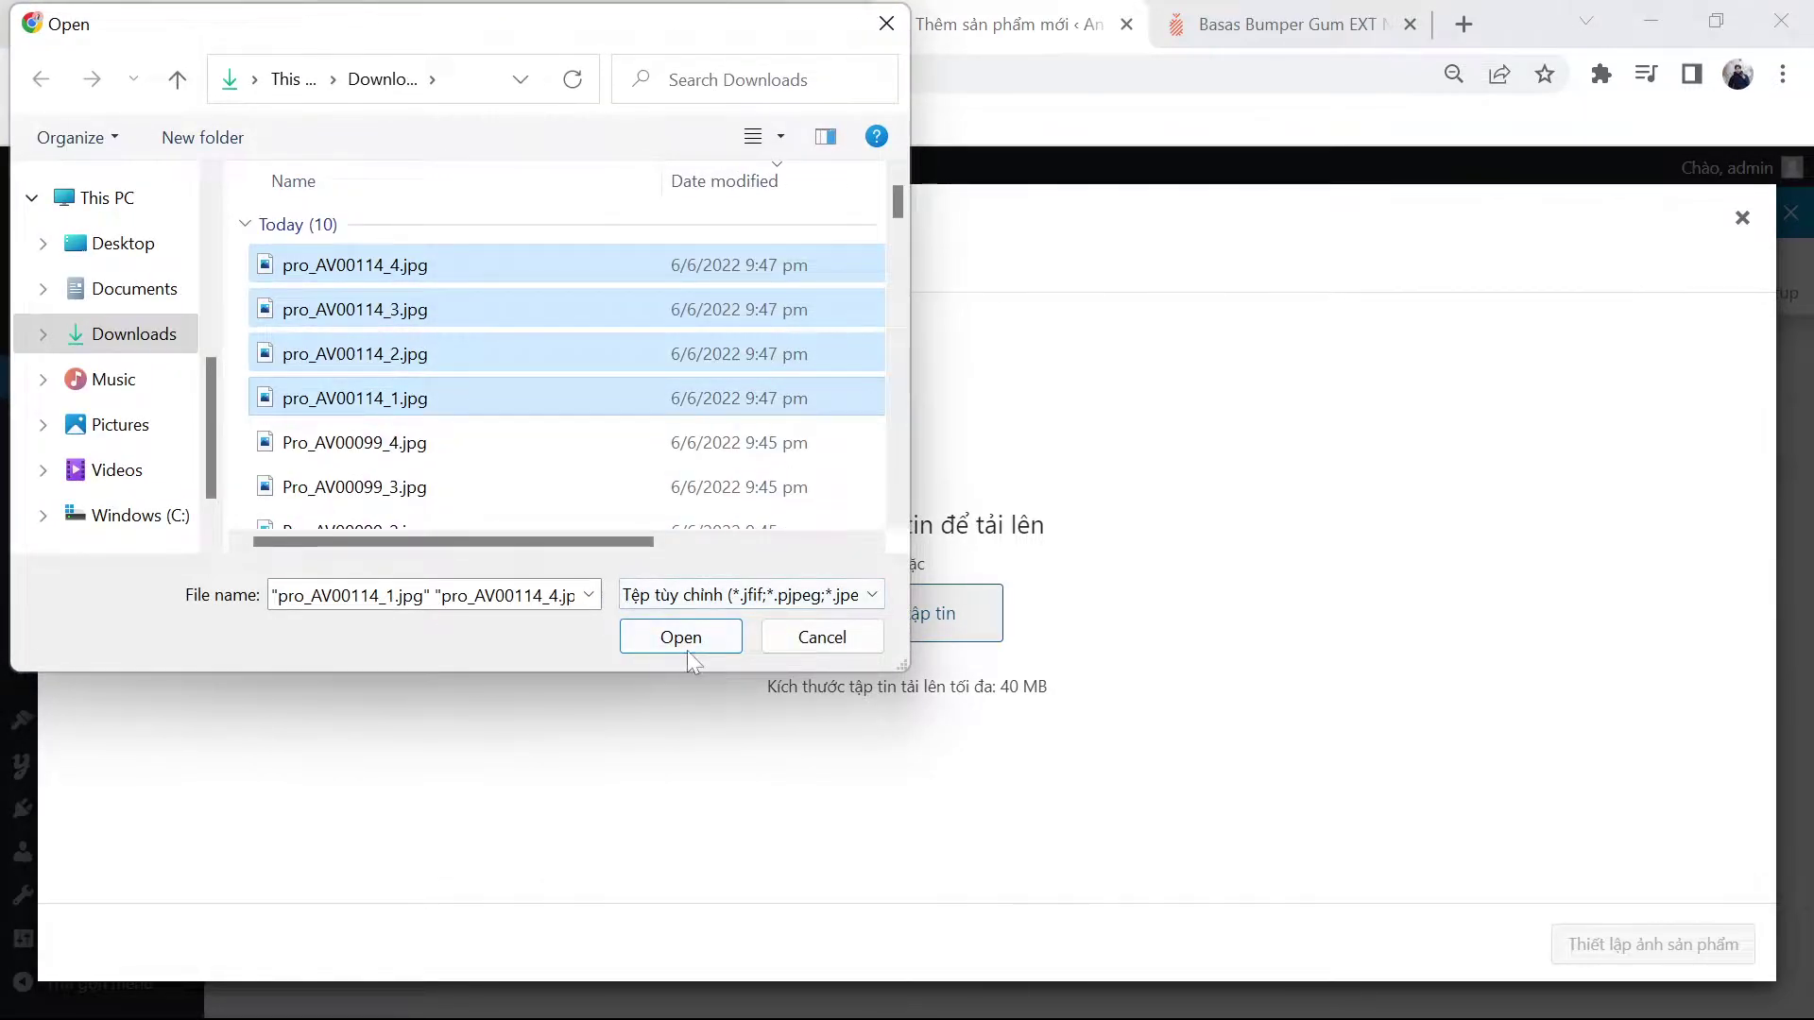
click(684, 650)
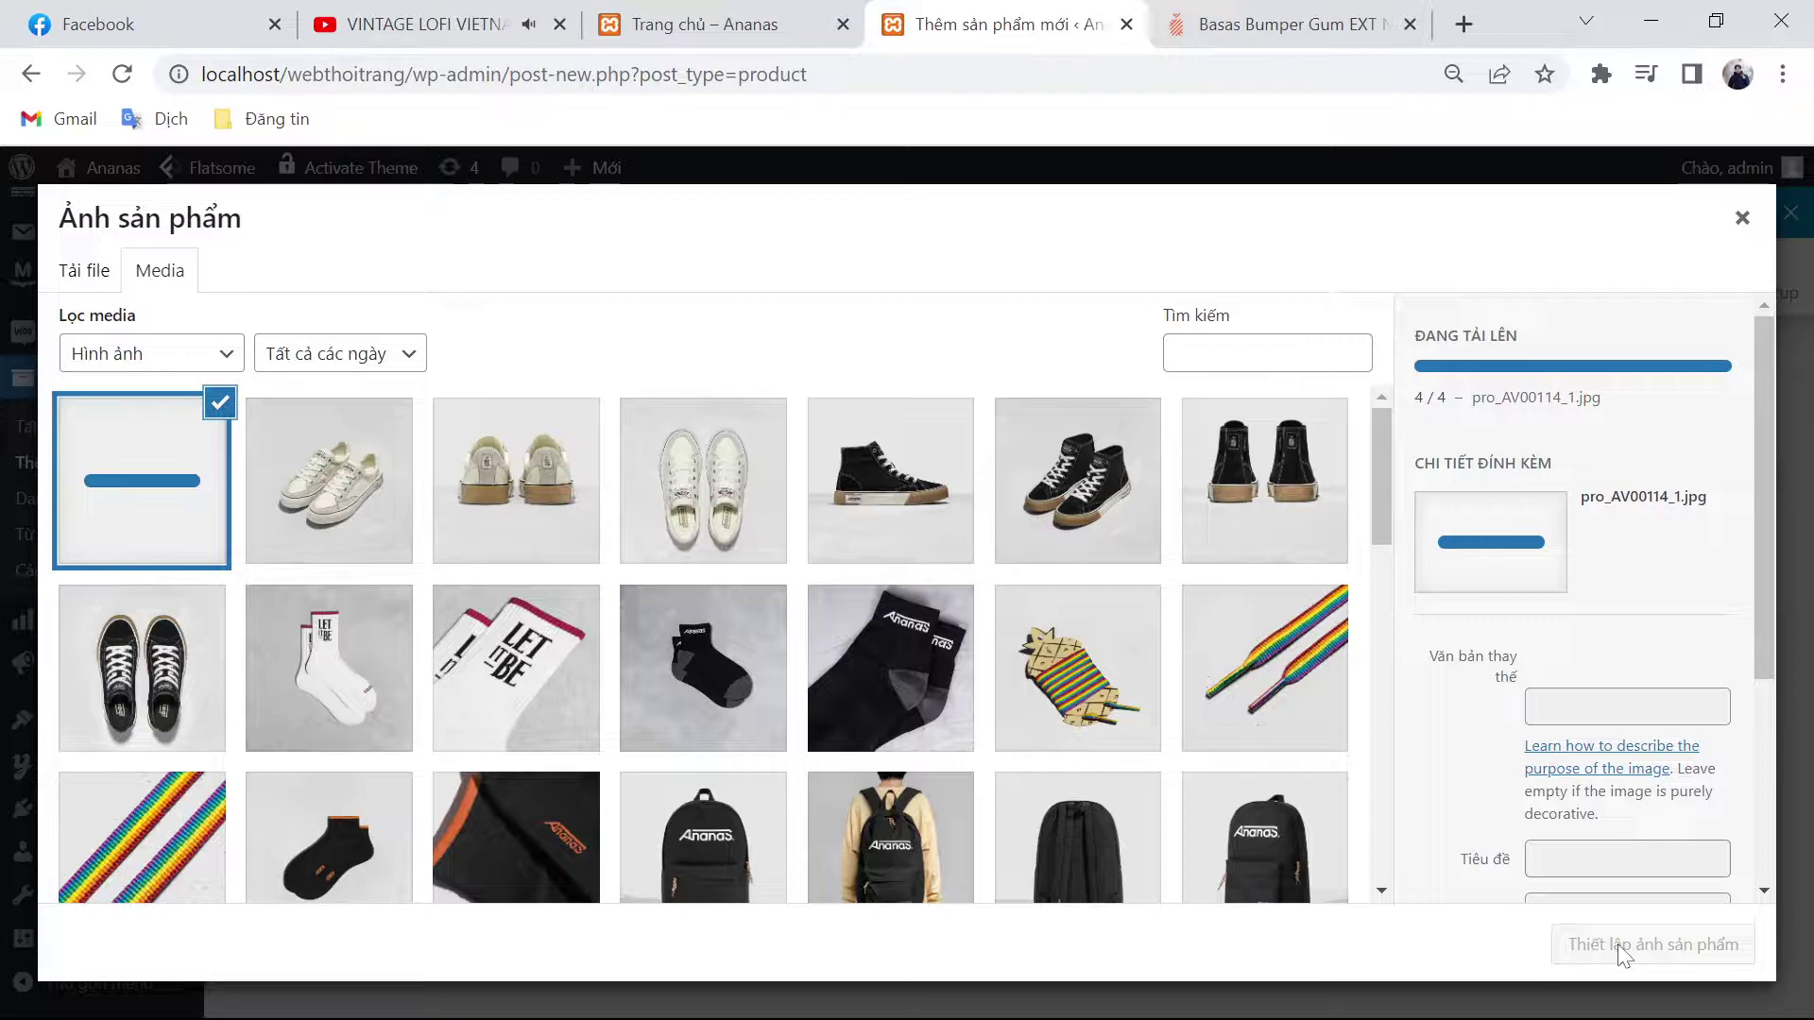
click(1655, 954)
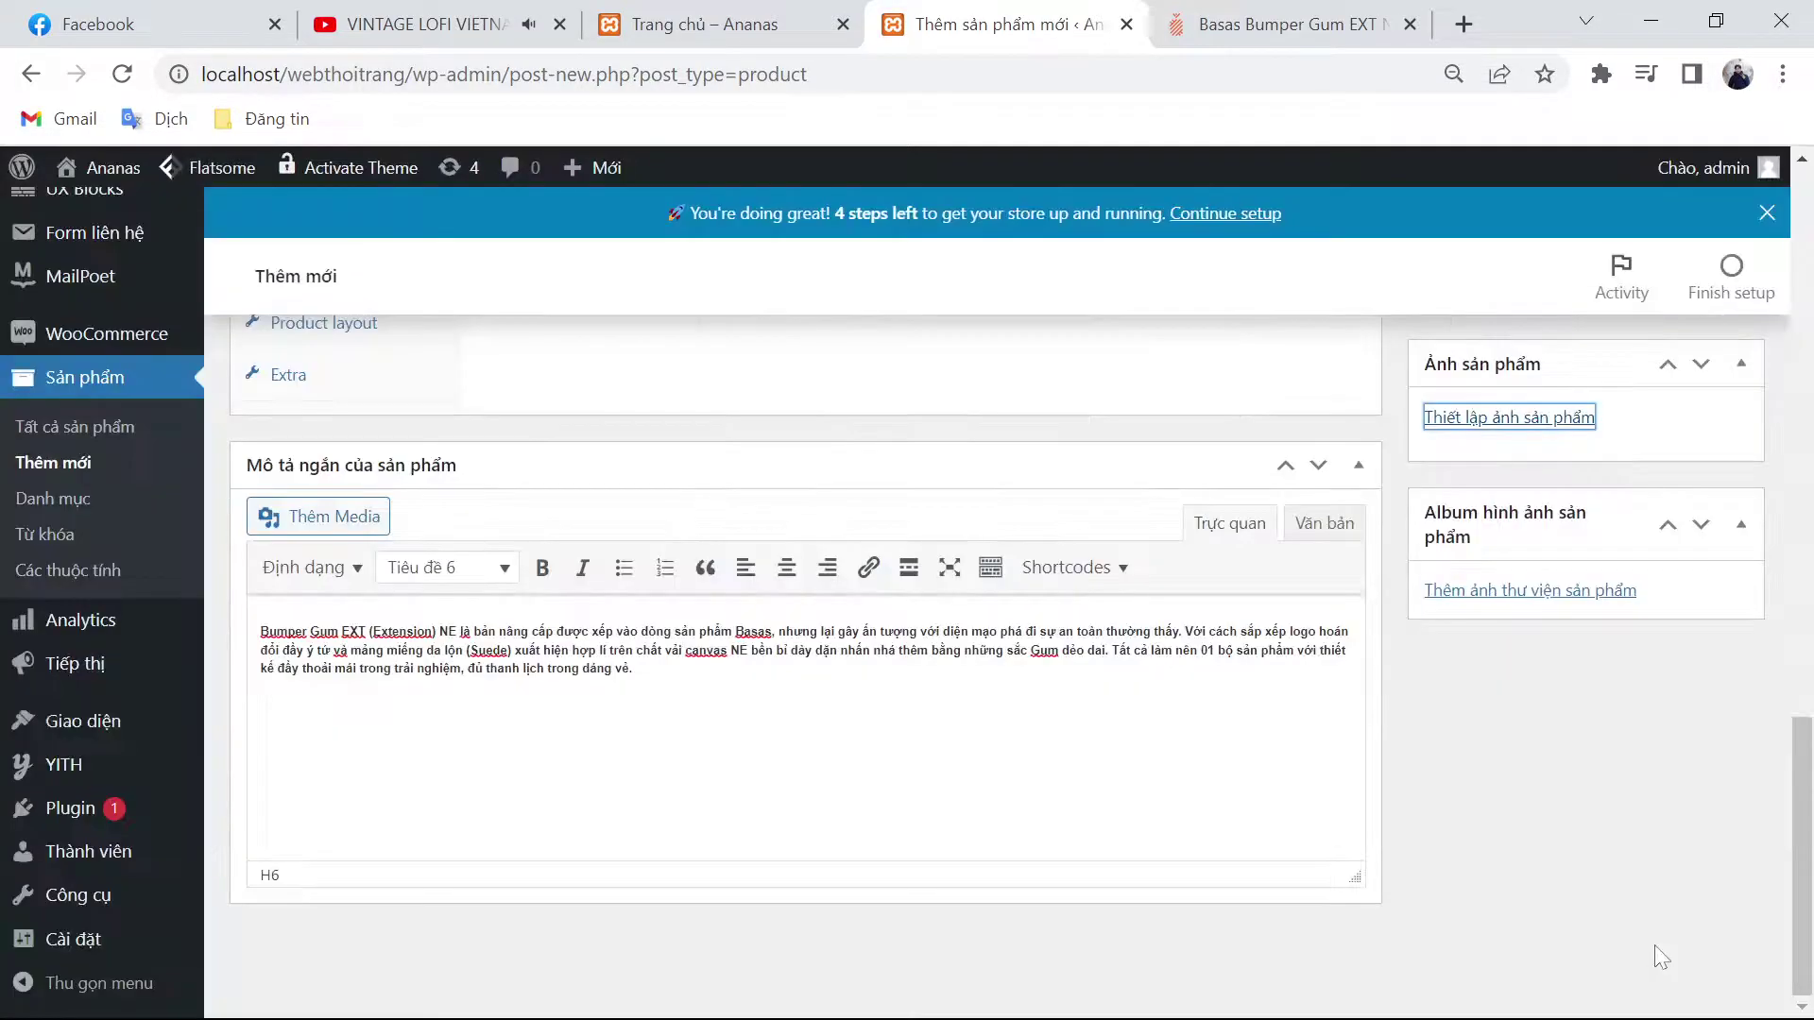
Step: Add the second, third and fourth shoe photos to the product gallery
click(1554, 592)
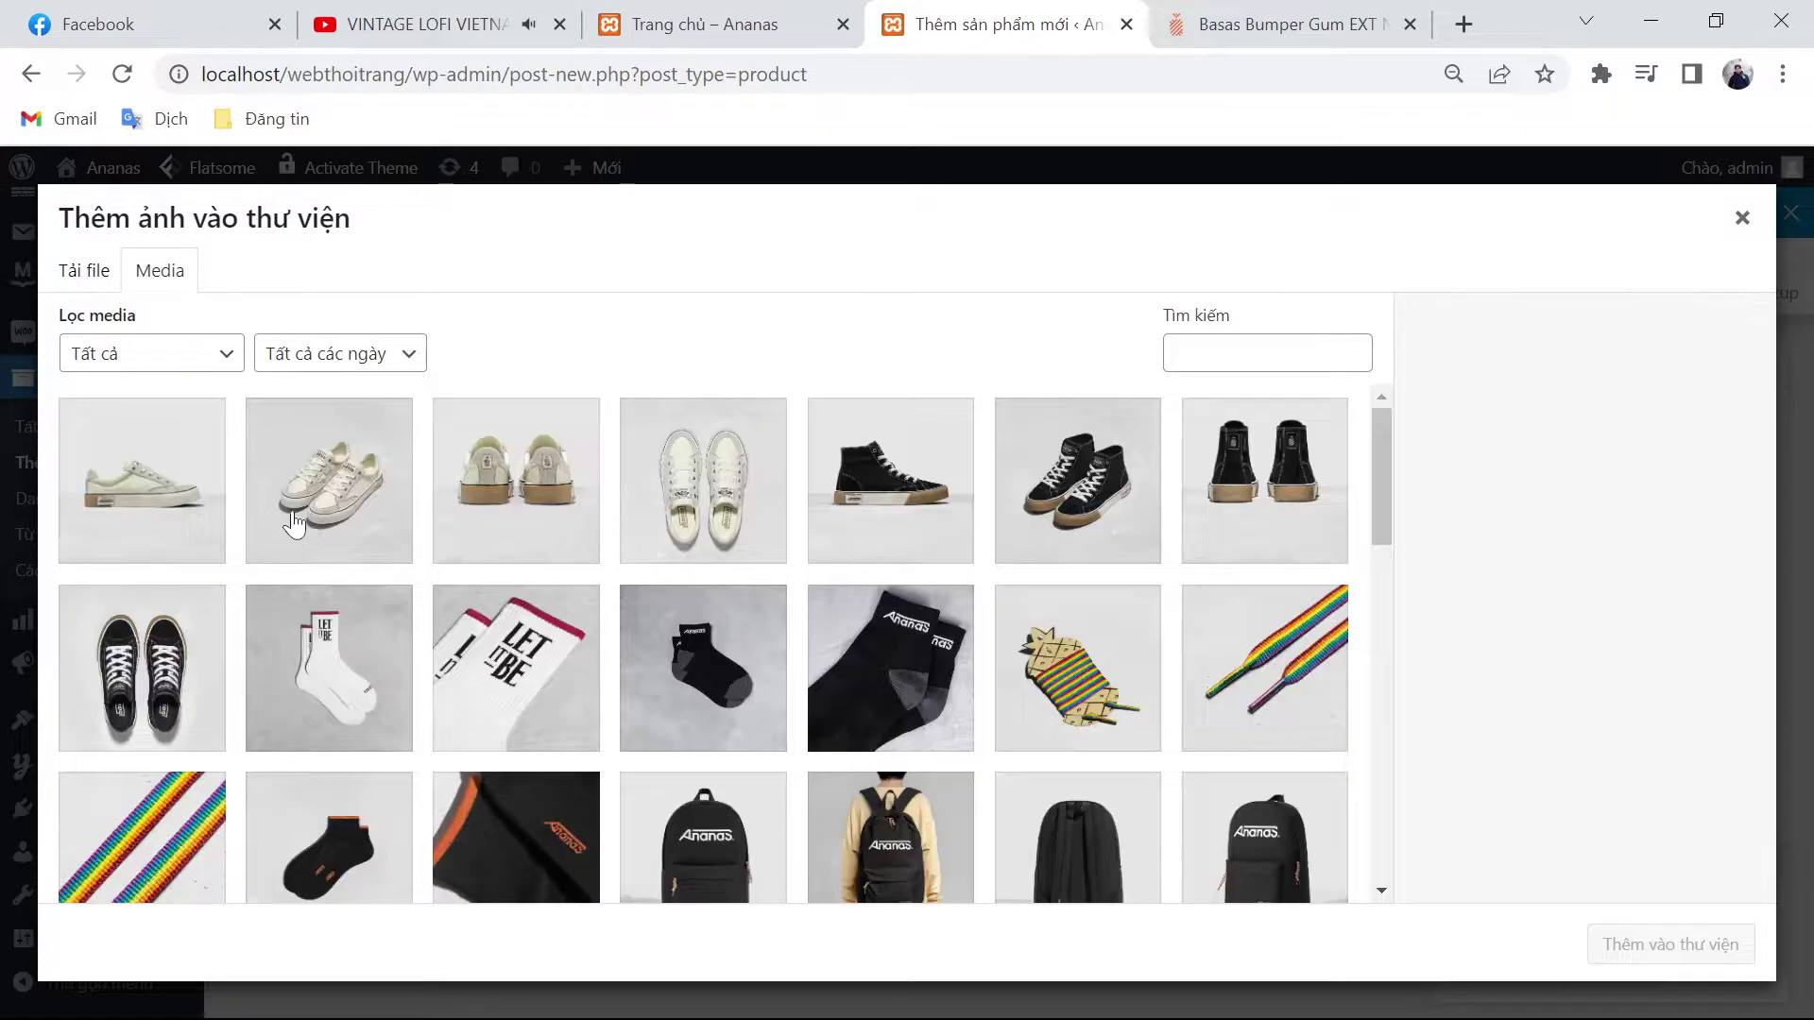
click(293, 531)
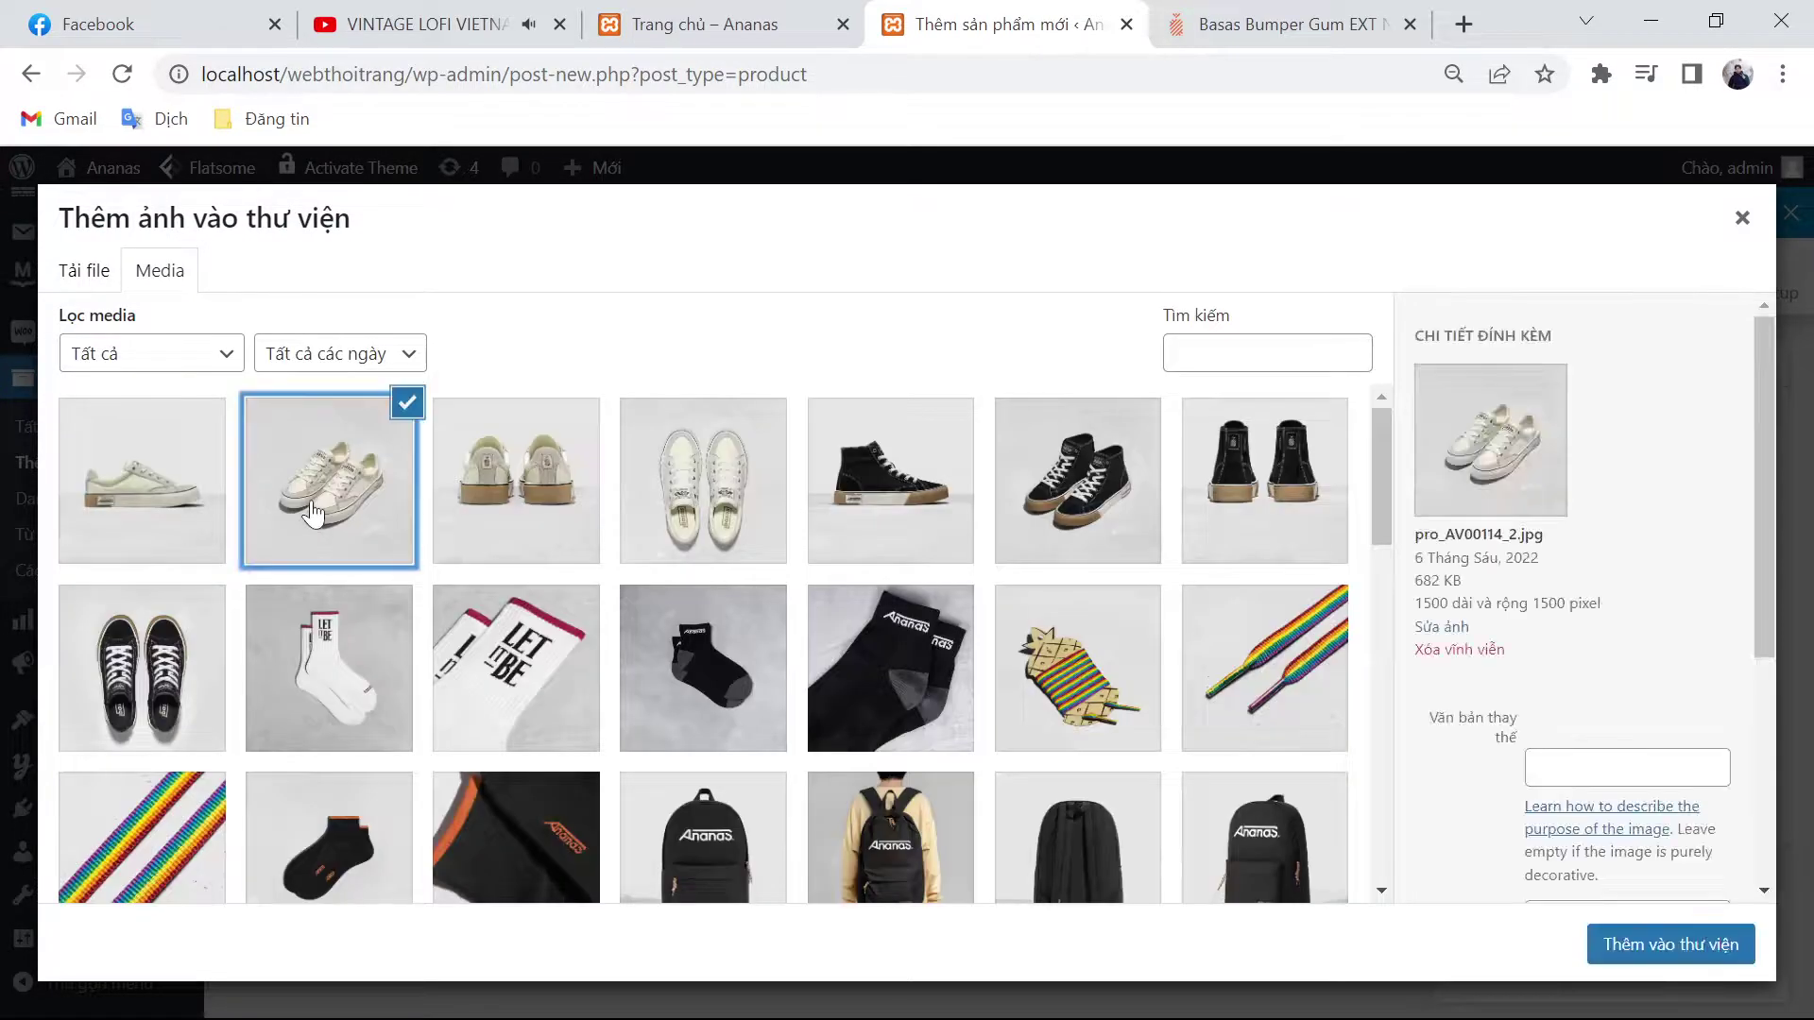
shift+click(746, 544)
click(1619, 944)
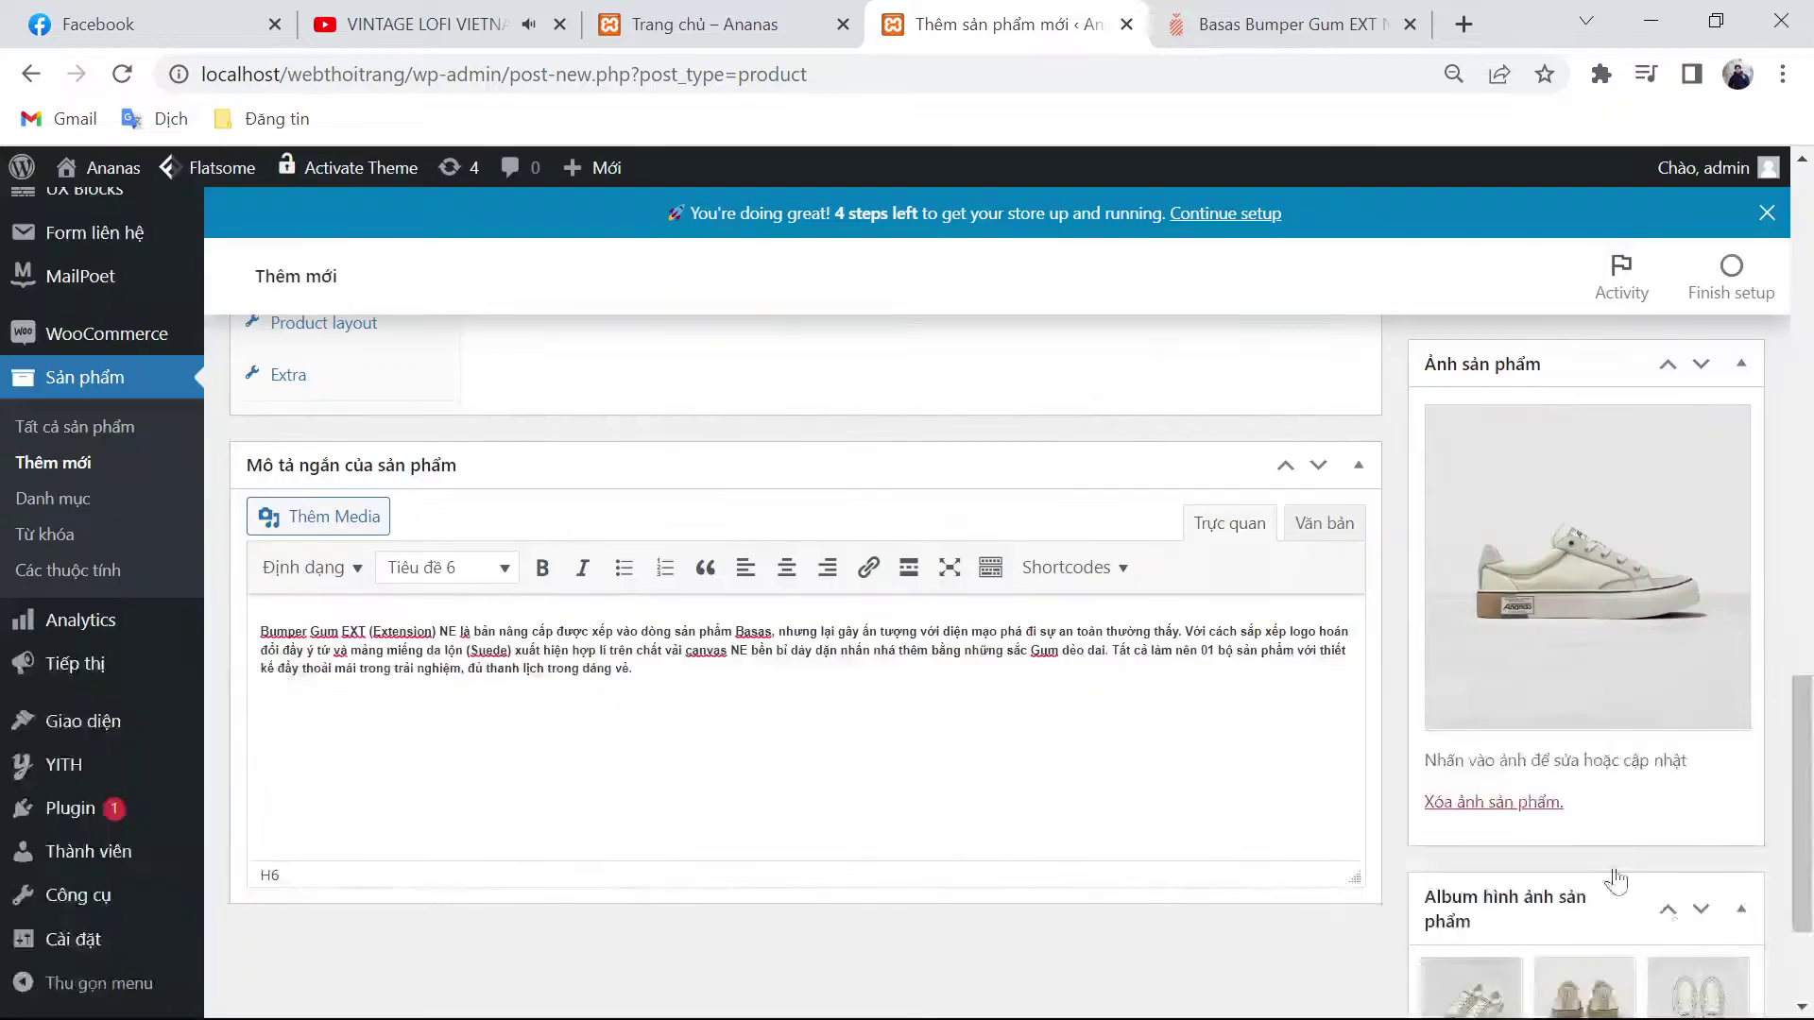
scroll(1437, 791, up, 10)
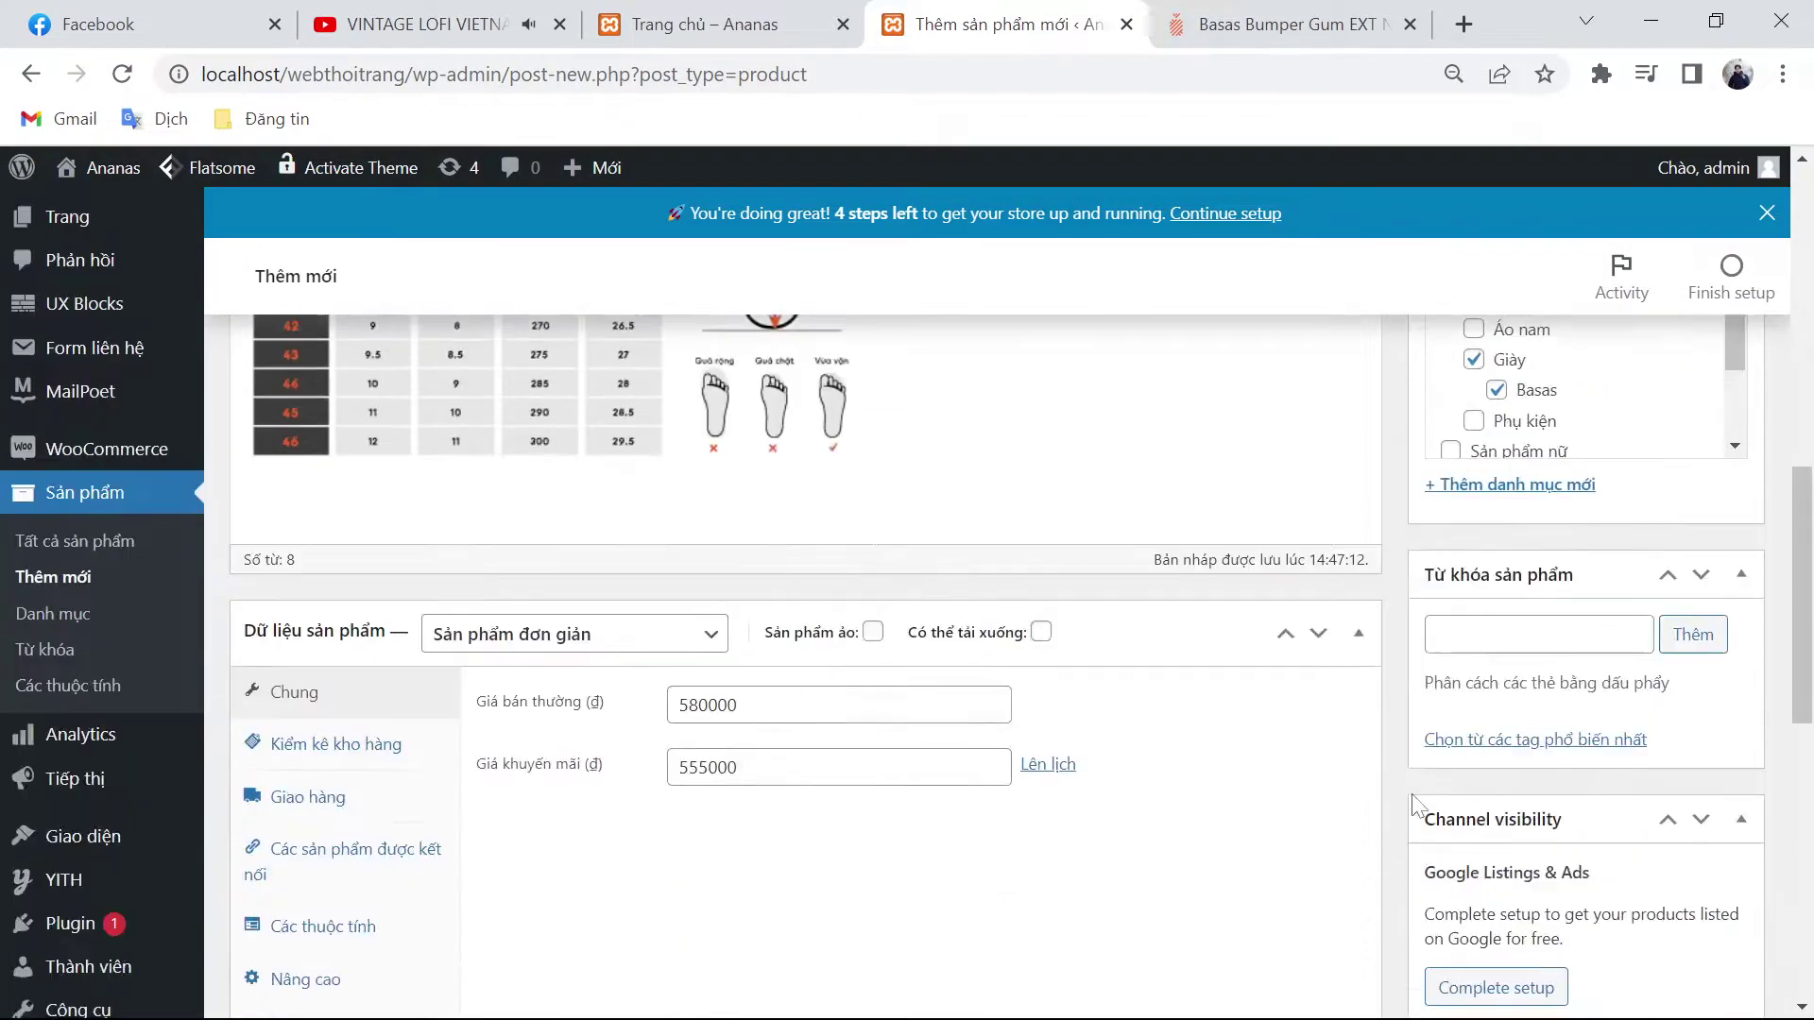
Step: Tag the product BASAS BUMPER GUM EXT NE, giày nam and basas
scroll(1288, 659, up, 10)
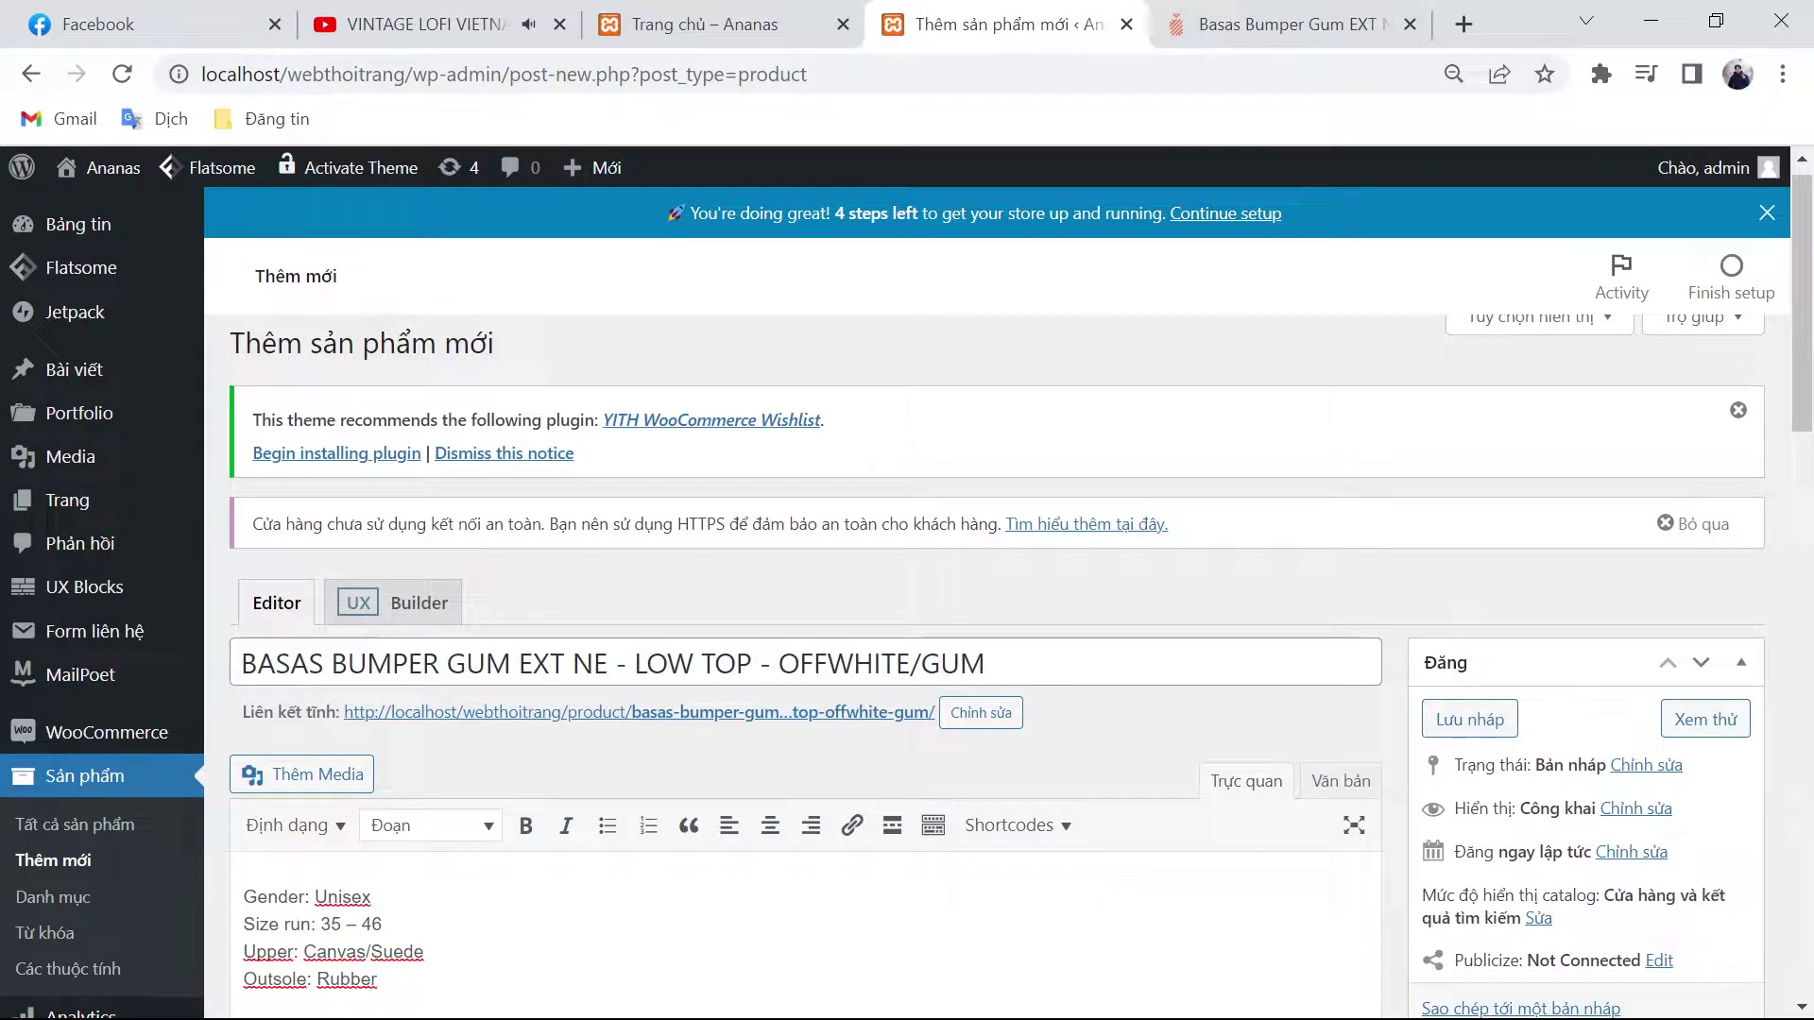
drag(793, 664, 66, 674)
key(ctrl+c)
scroll(945, 718, down, 5)
scroll(1386, 742, down, 3)
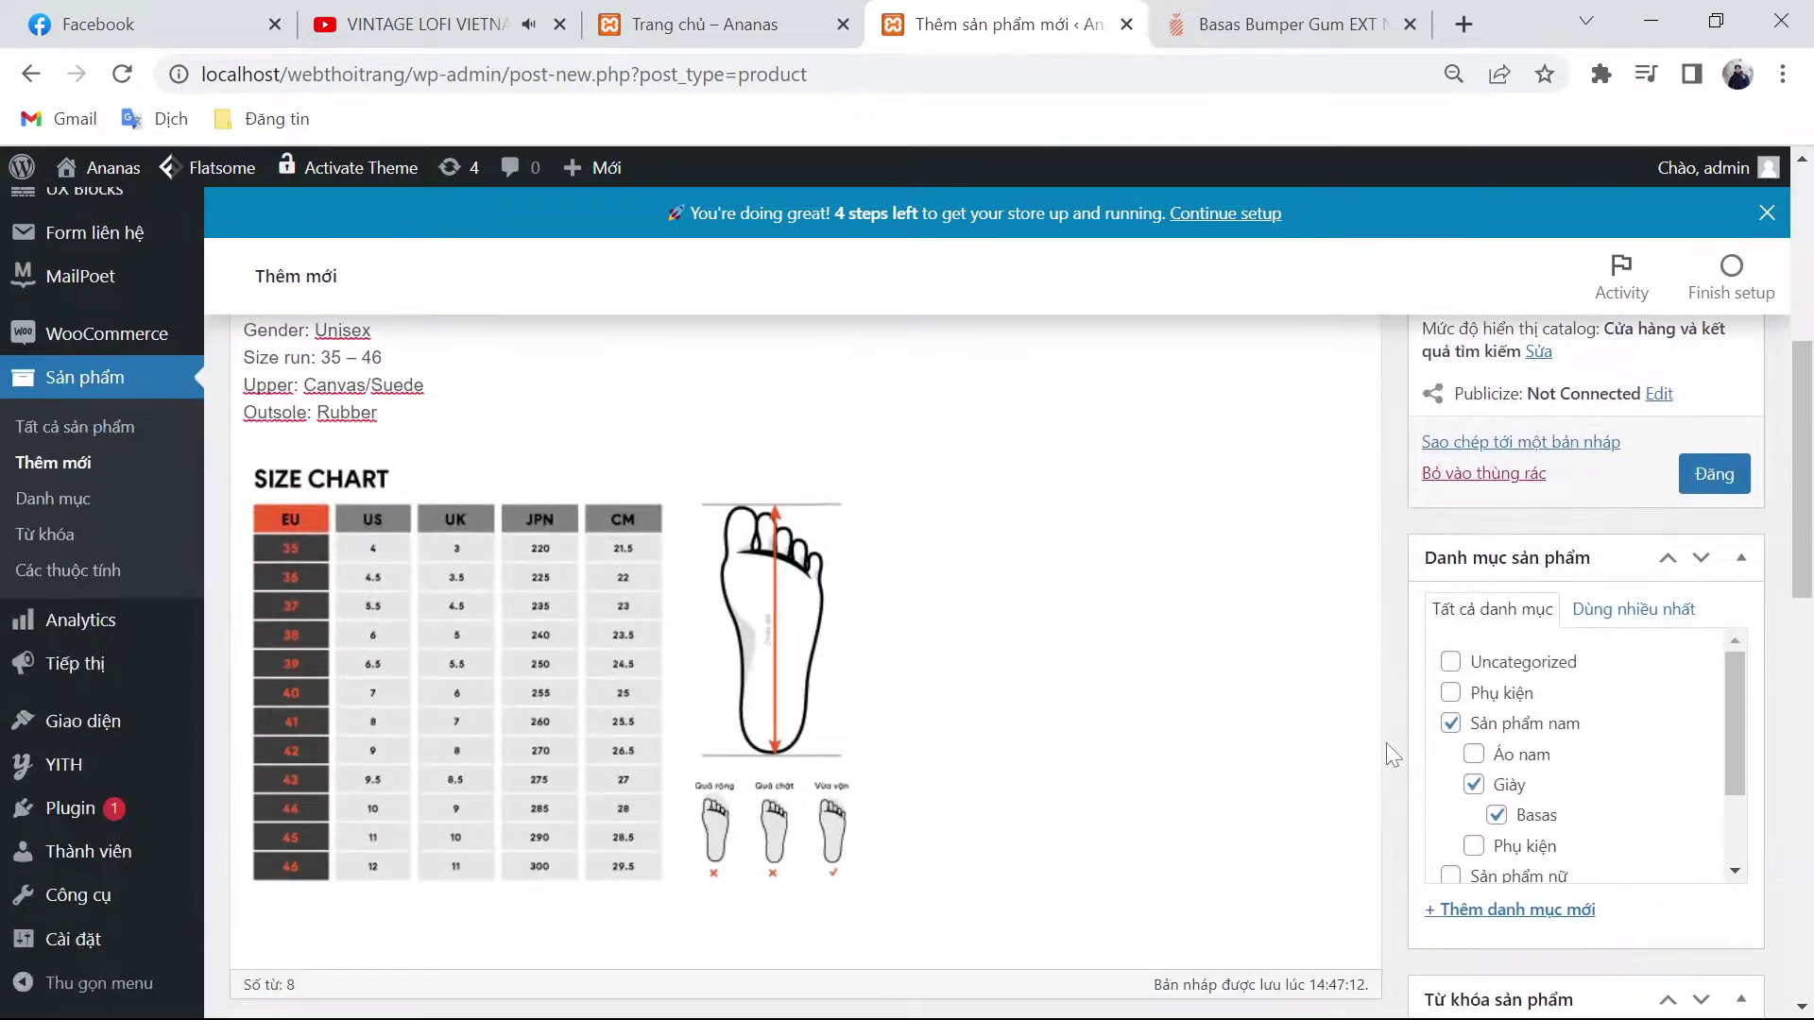
click(1538, 917)
key(ctrl+v)
scroll(689, 749, down, 2)
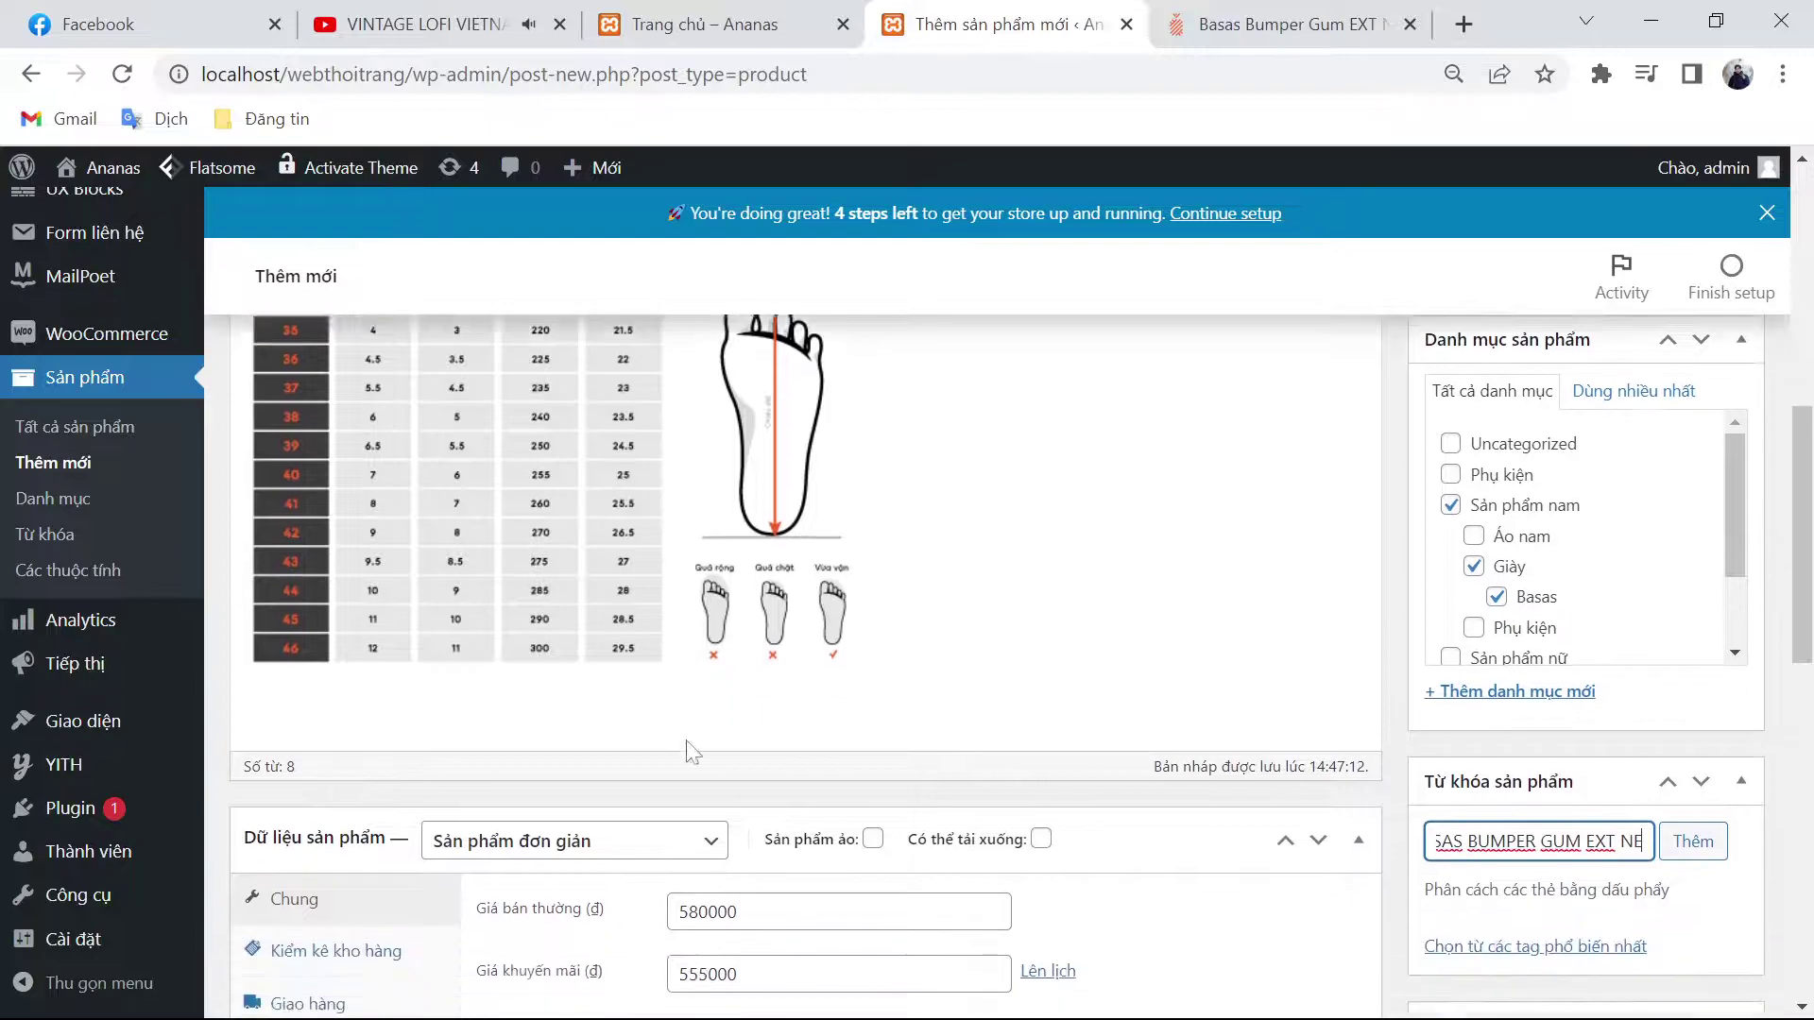
key(Return)
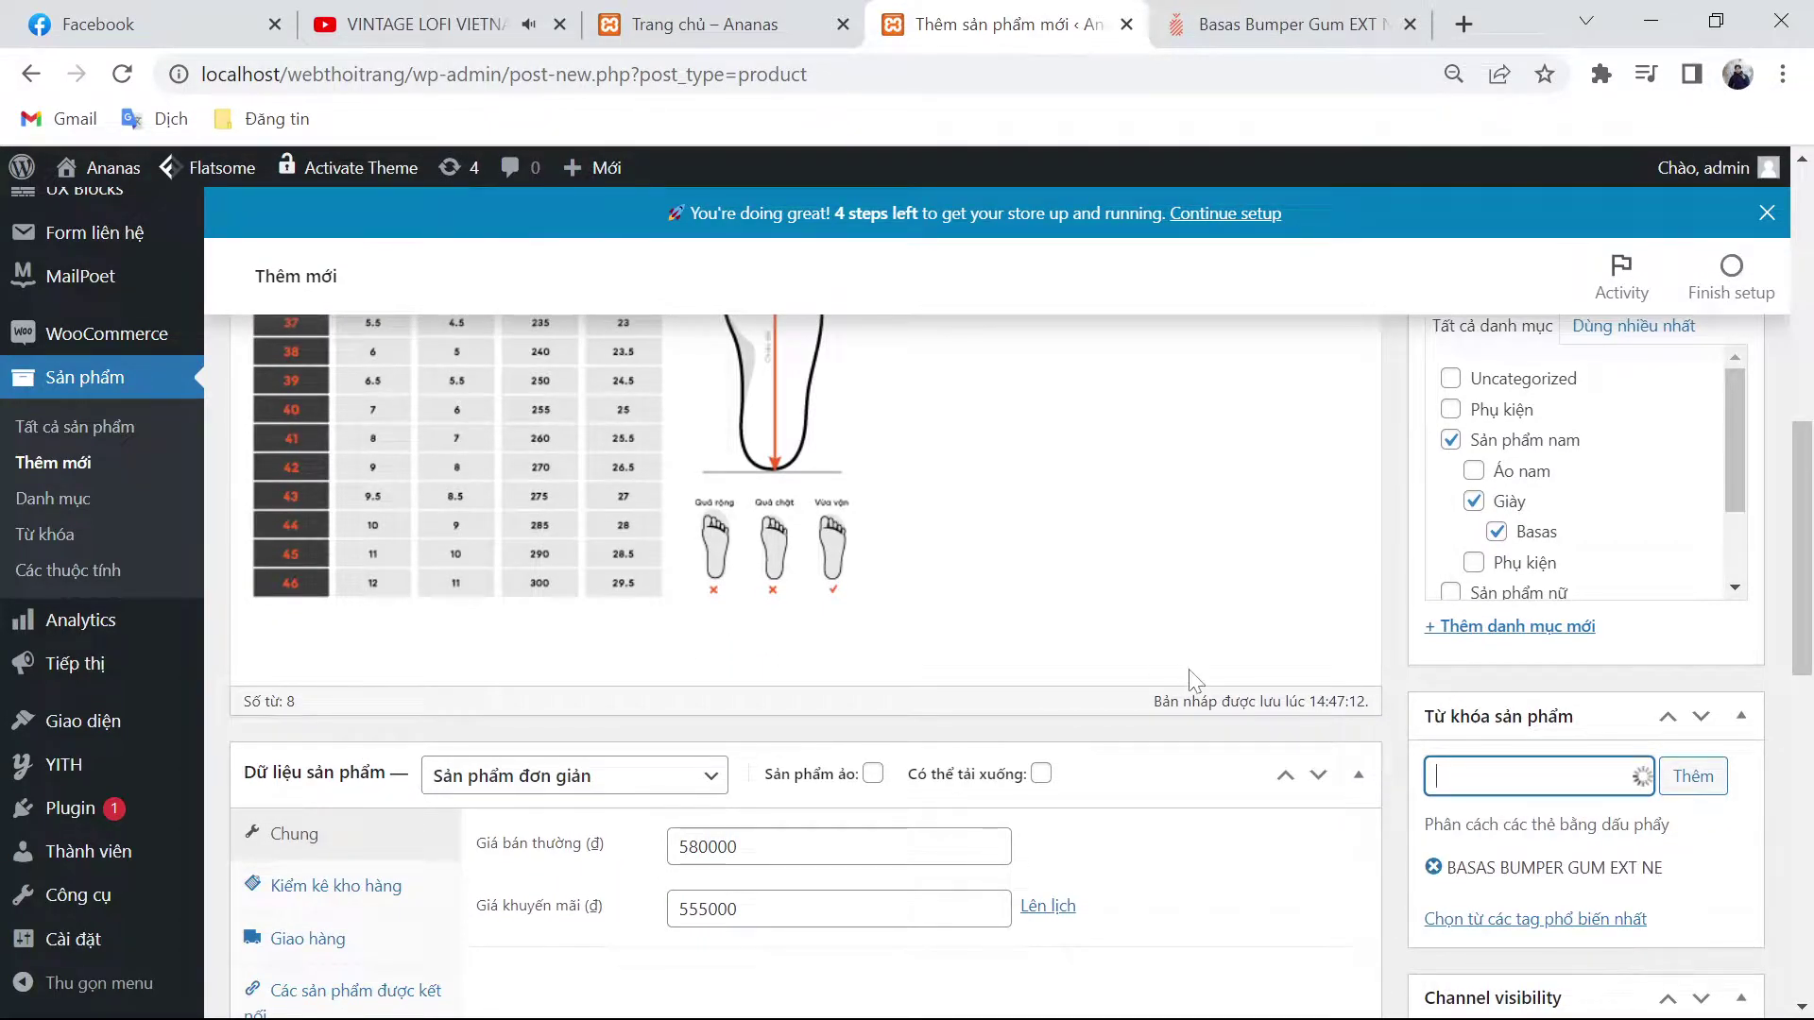
text(giày na)
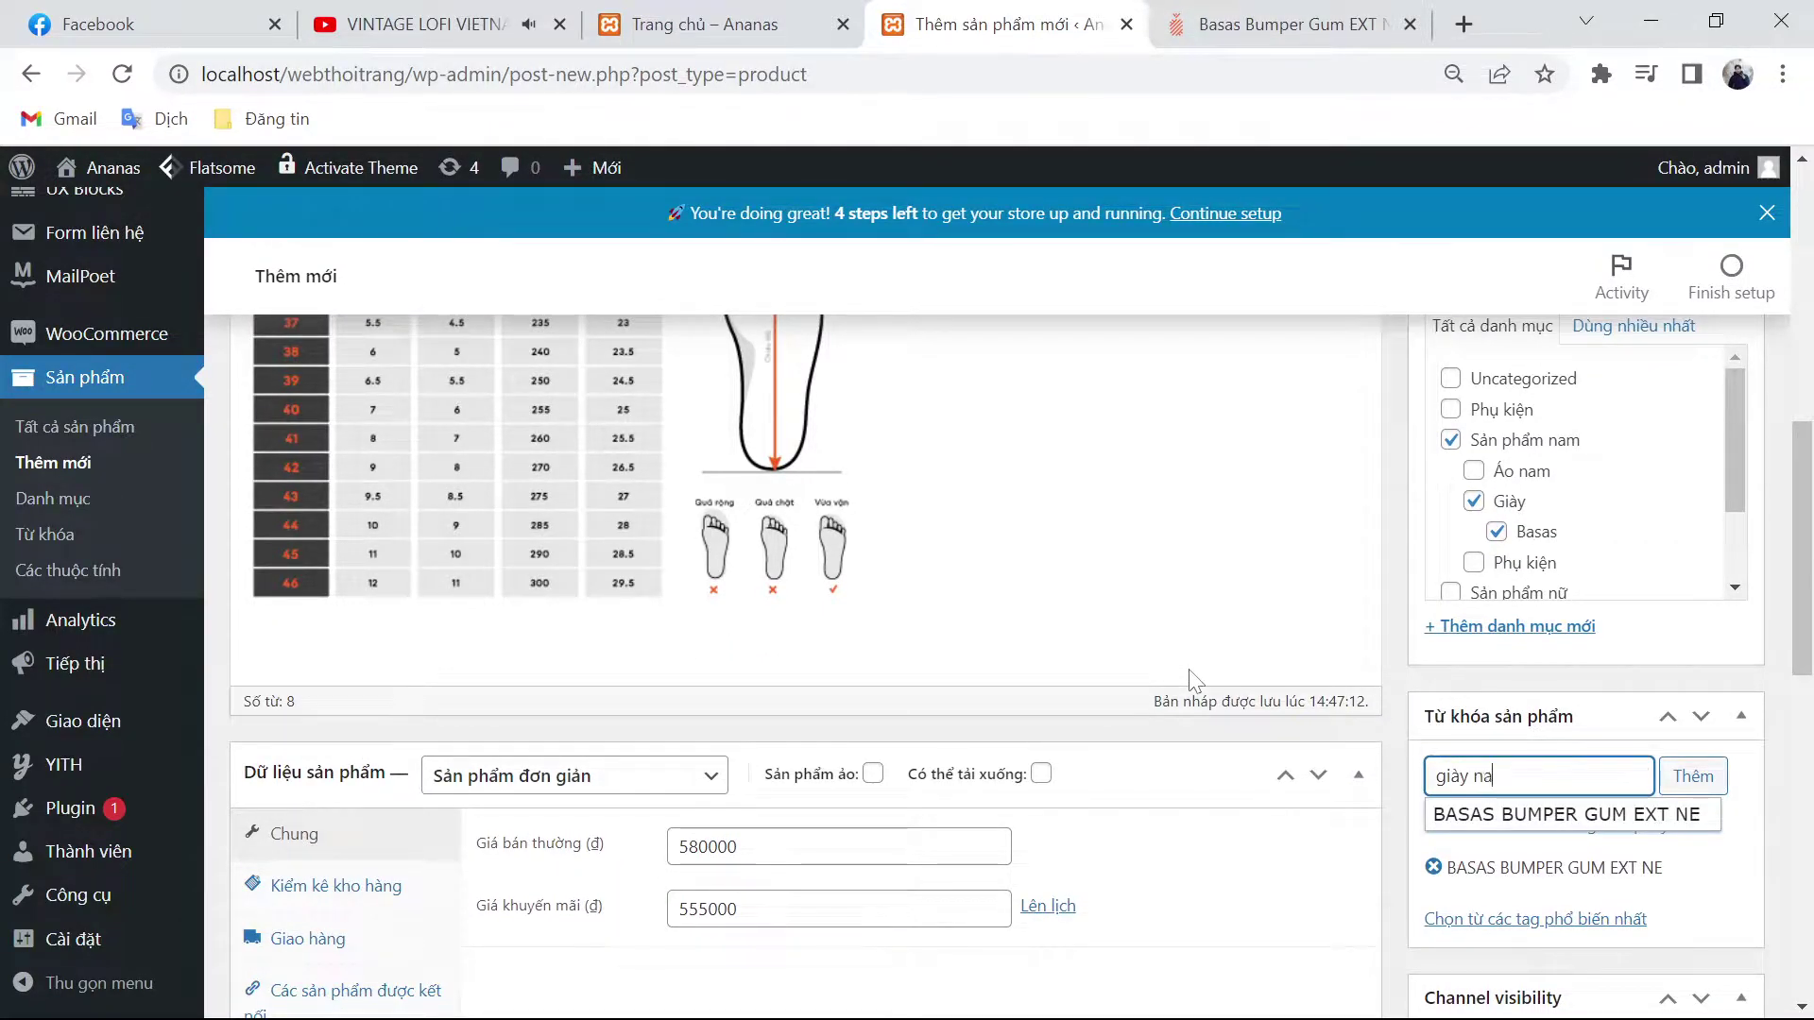
text(m)
key(Return)
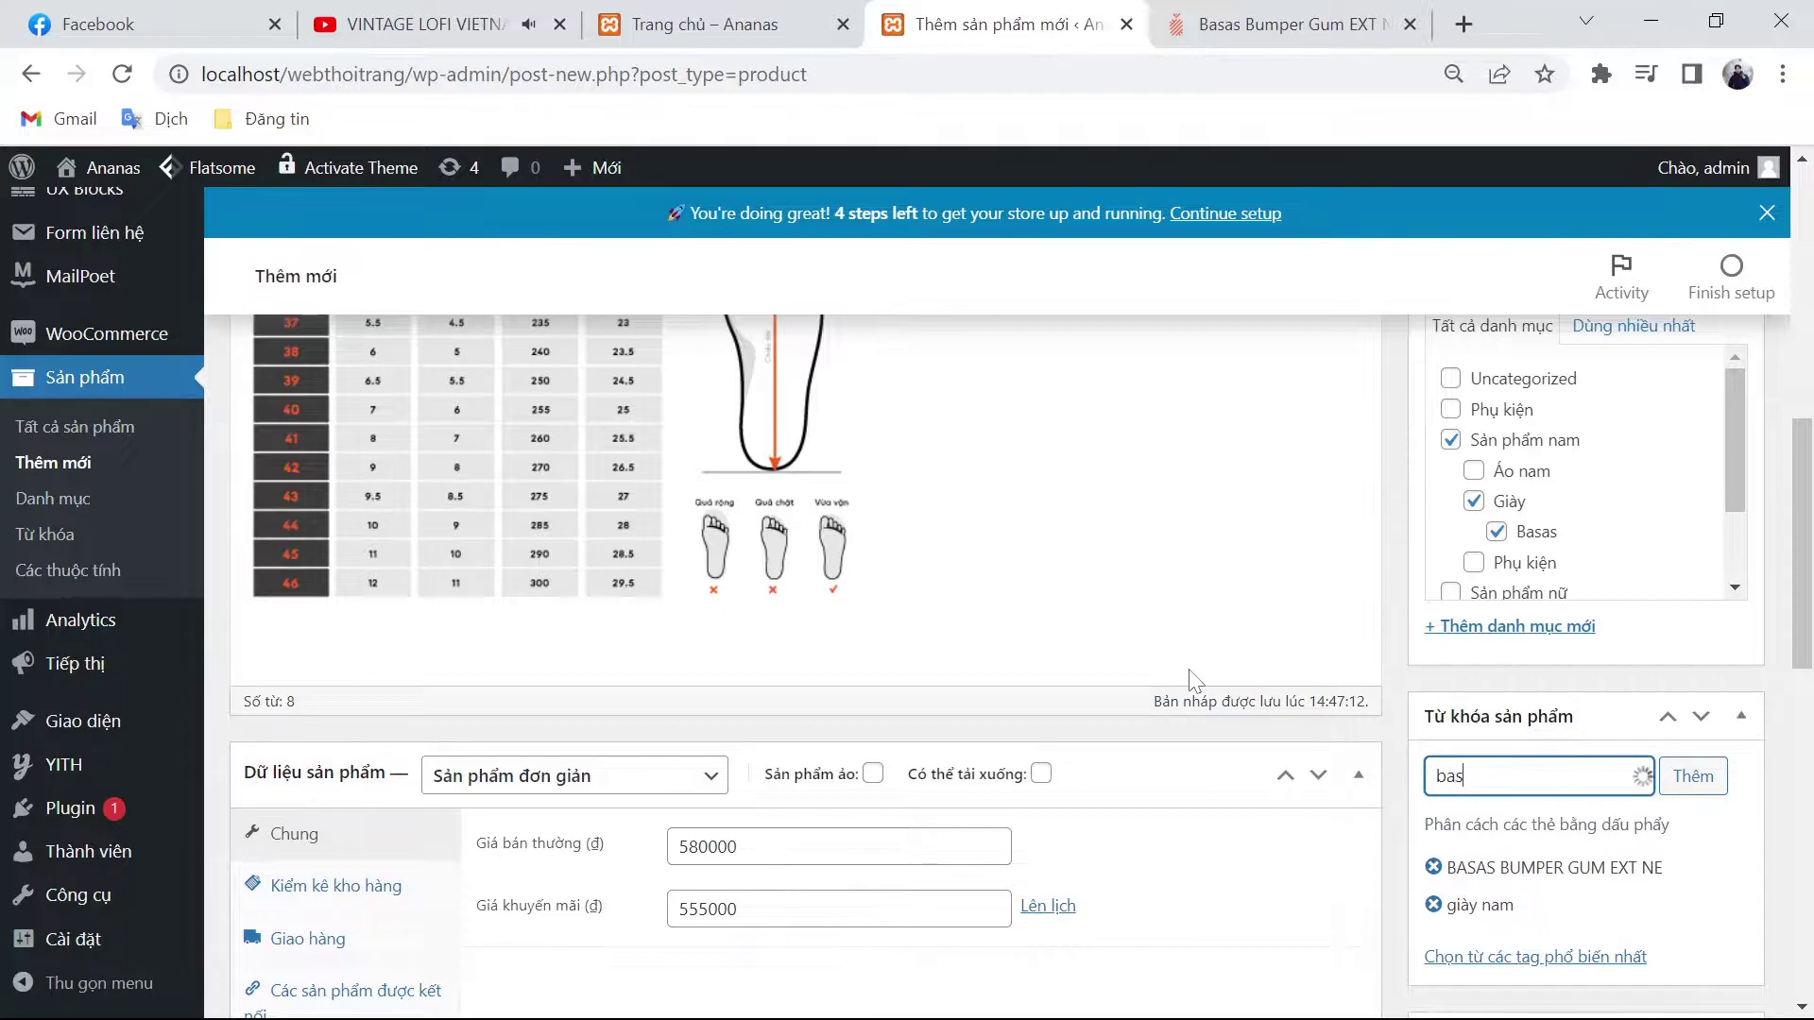
key(Return)
Step: Publish the Low Top product and go back to the ananas.vn product page
scroll(1761, 854, down, 7)
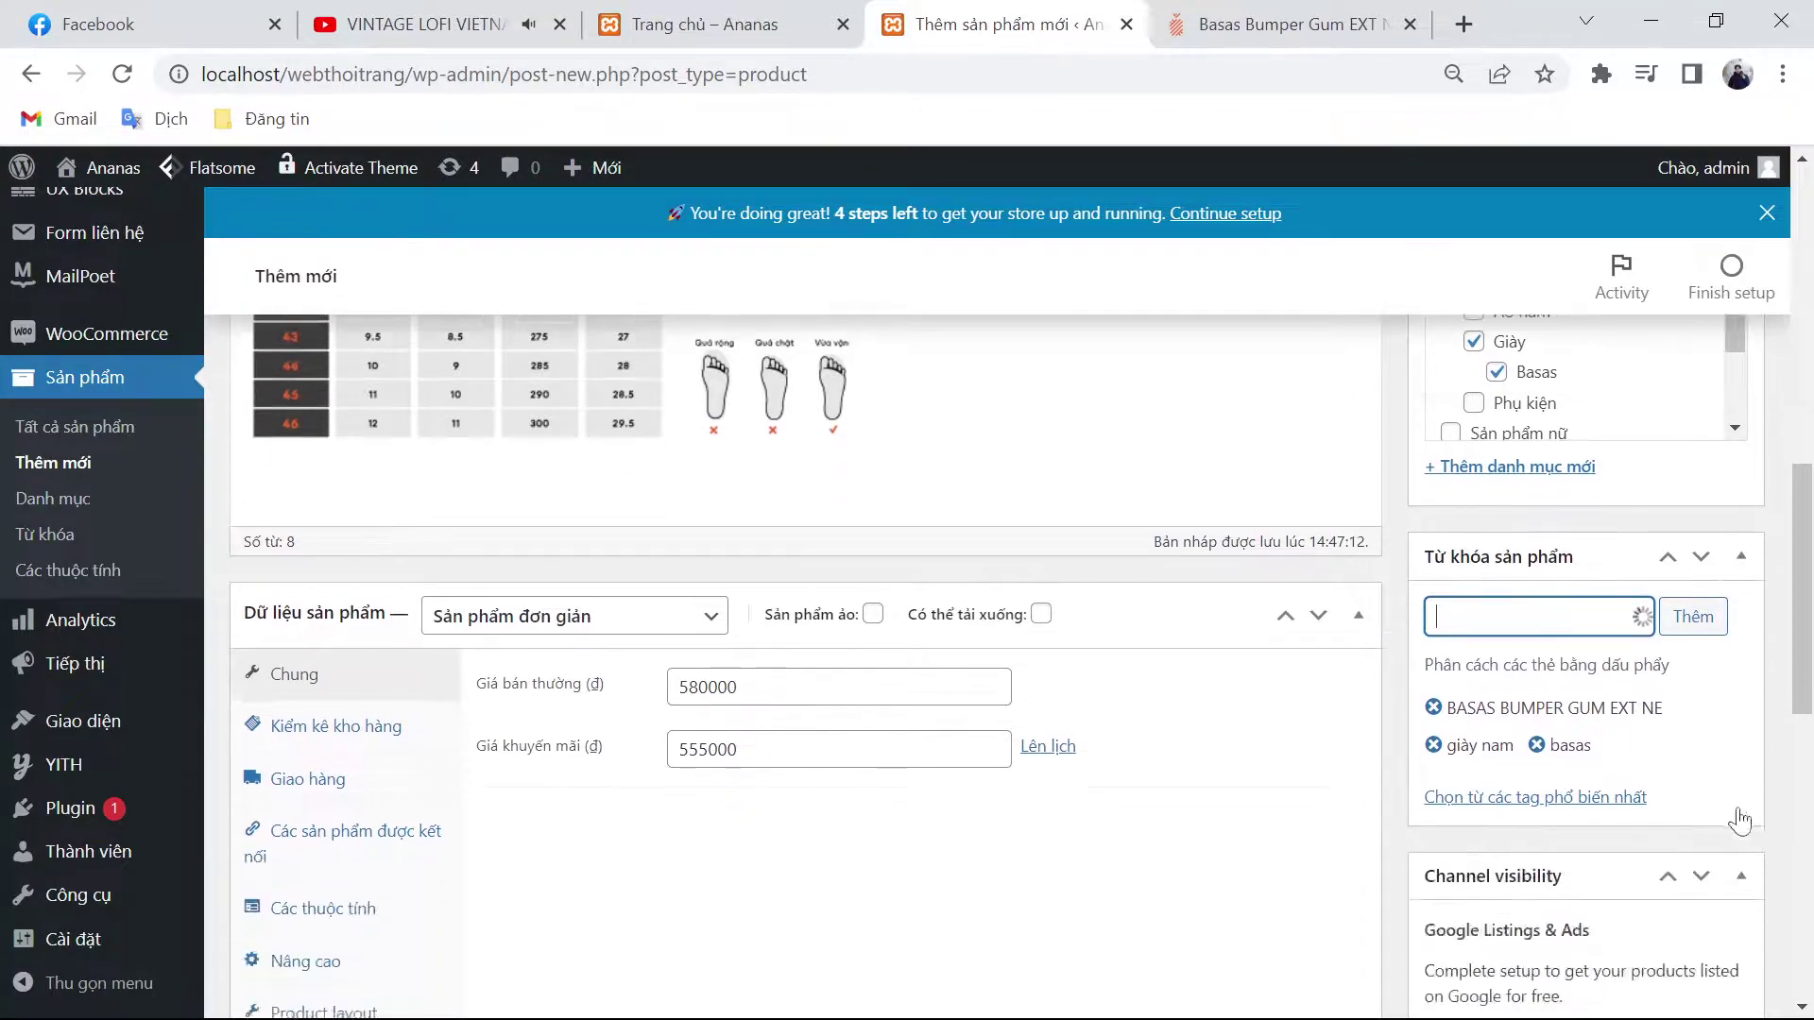
scroll(1518, 809, up, 15)
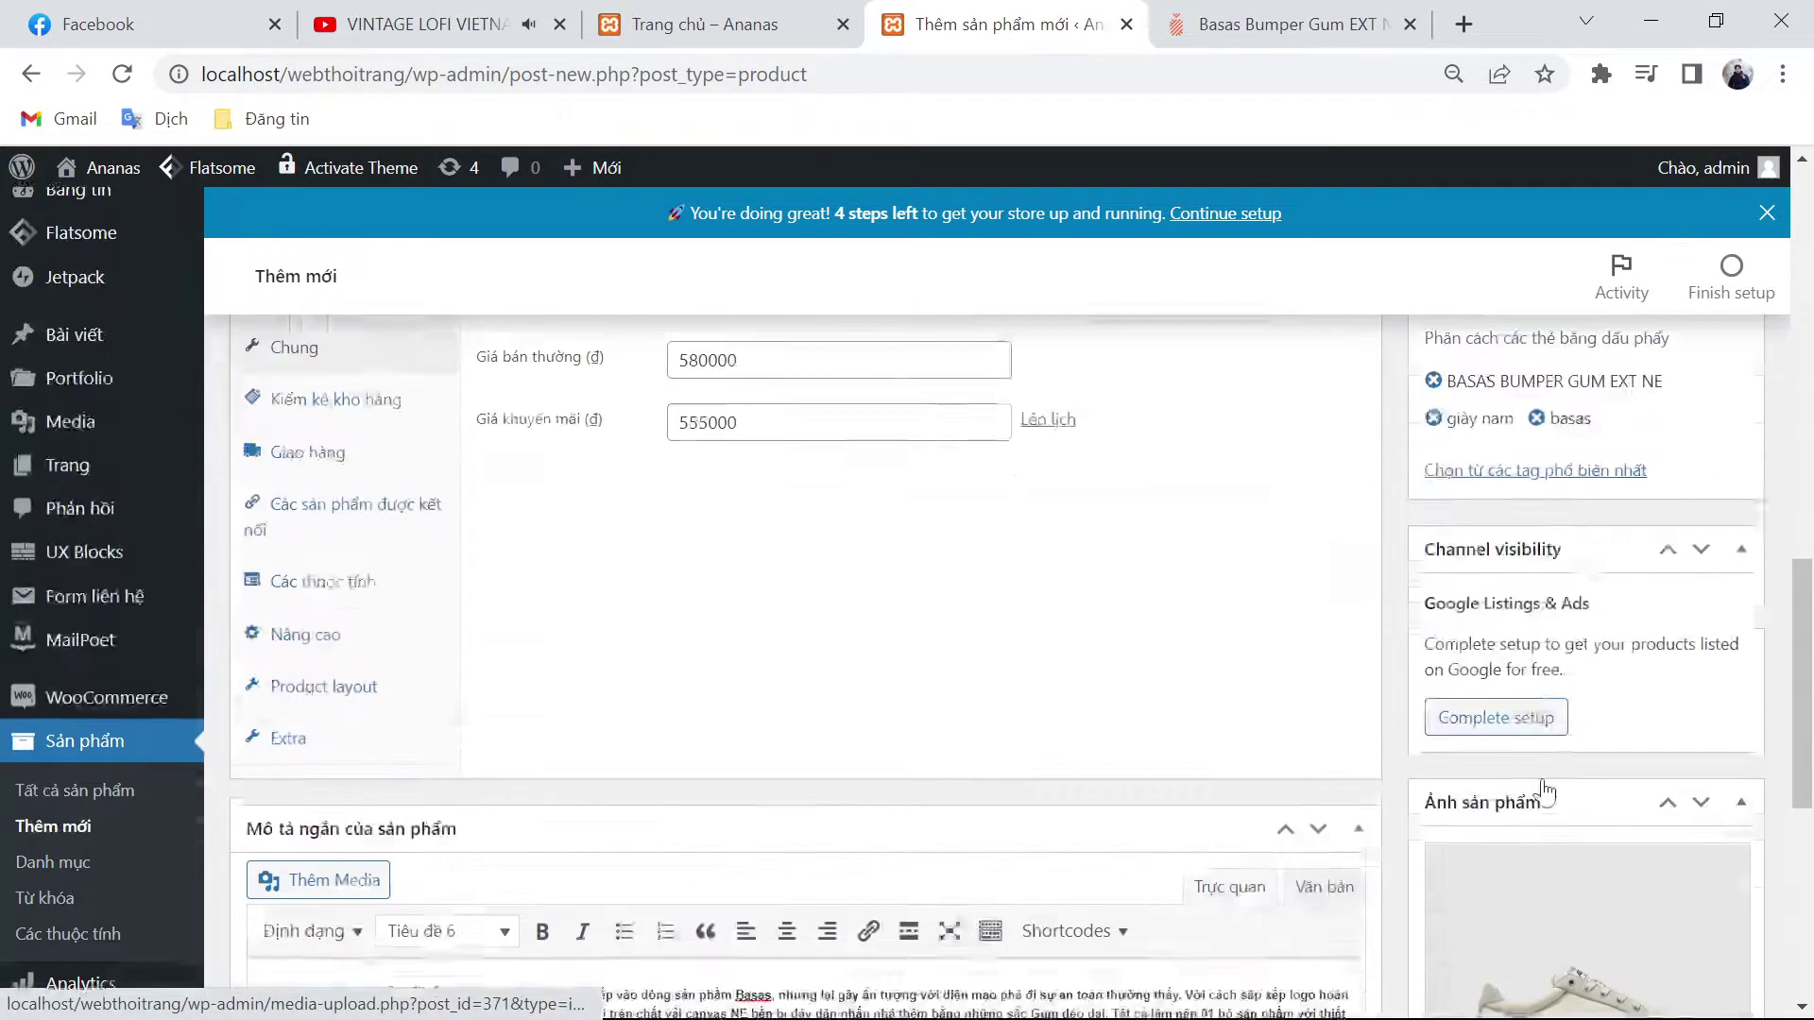
scroll(1606, 756, down, 1)
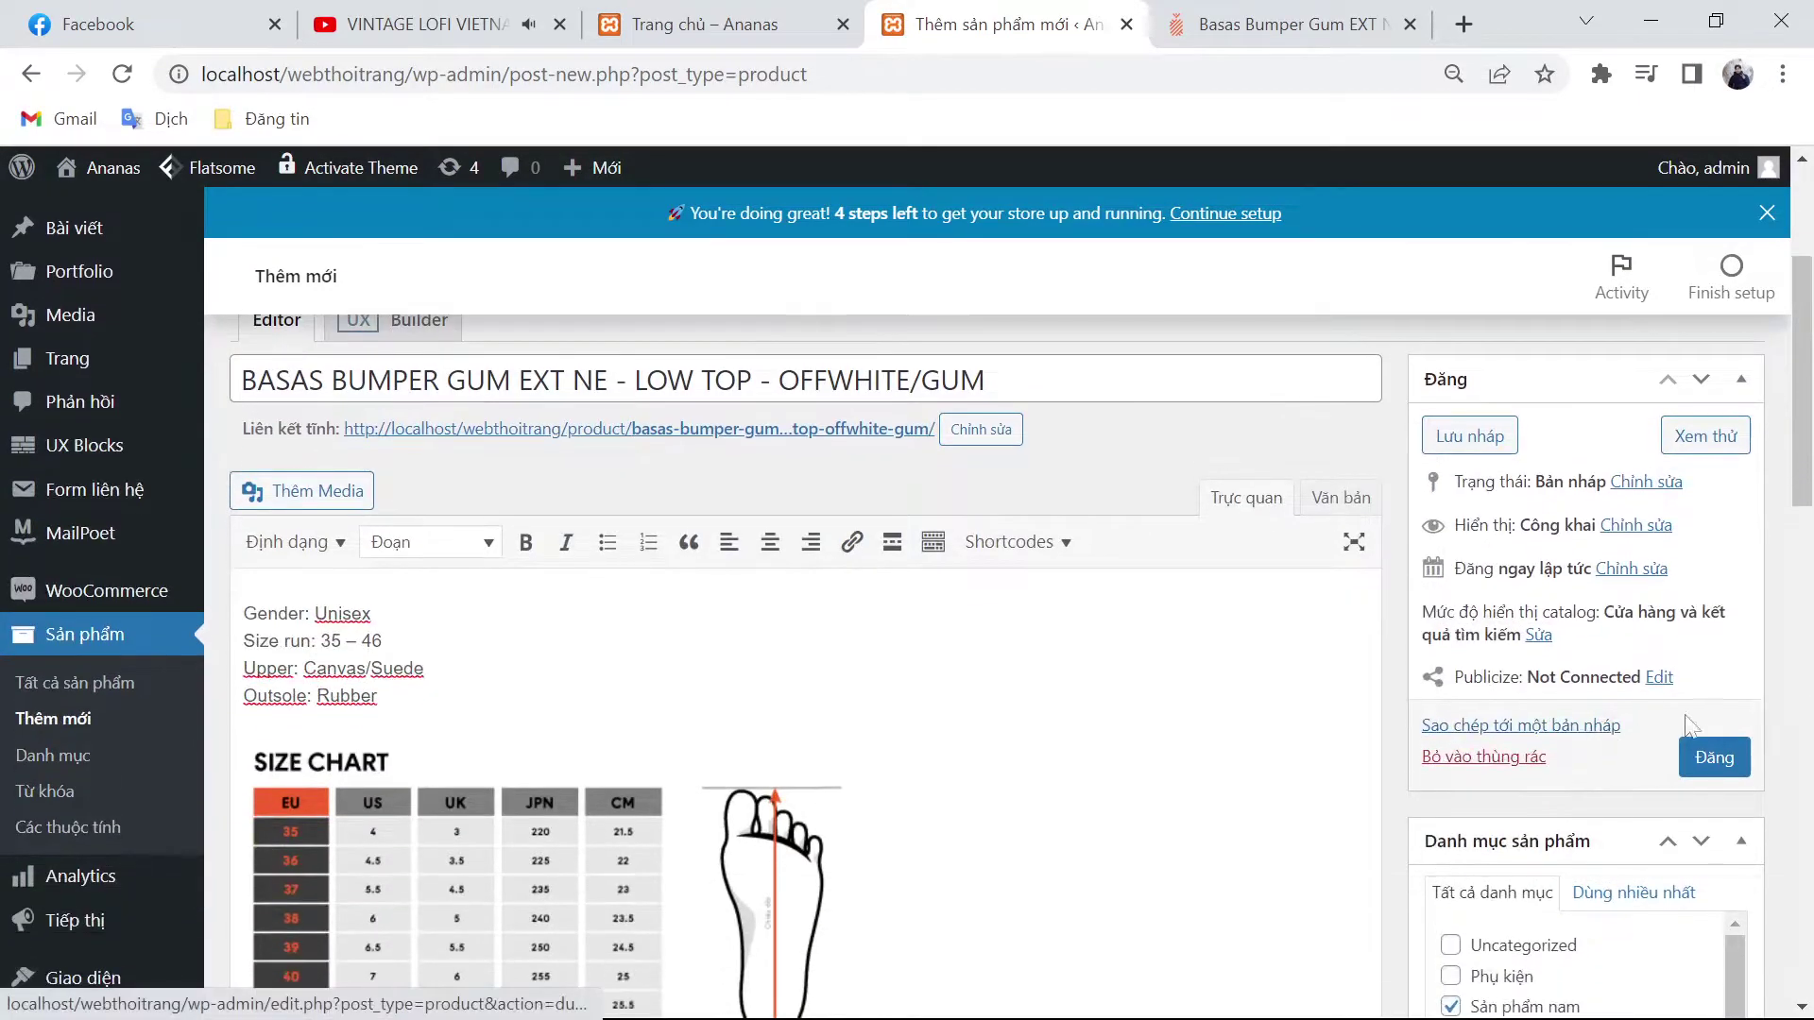
click(1703, 771)
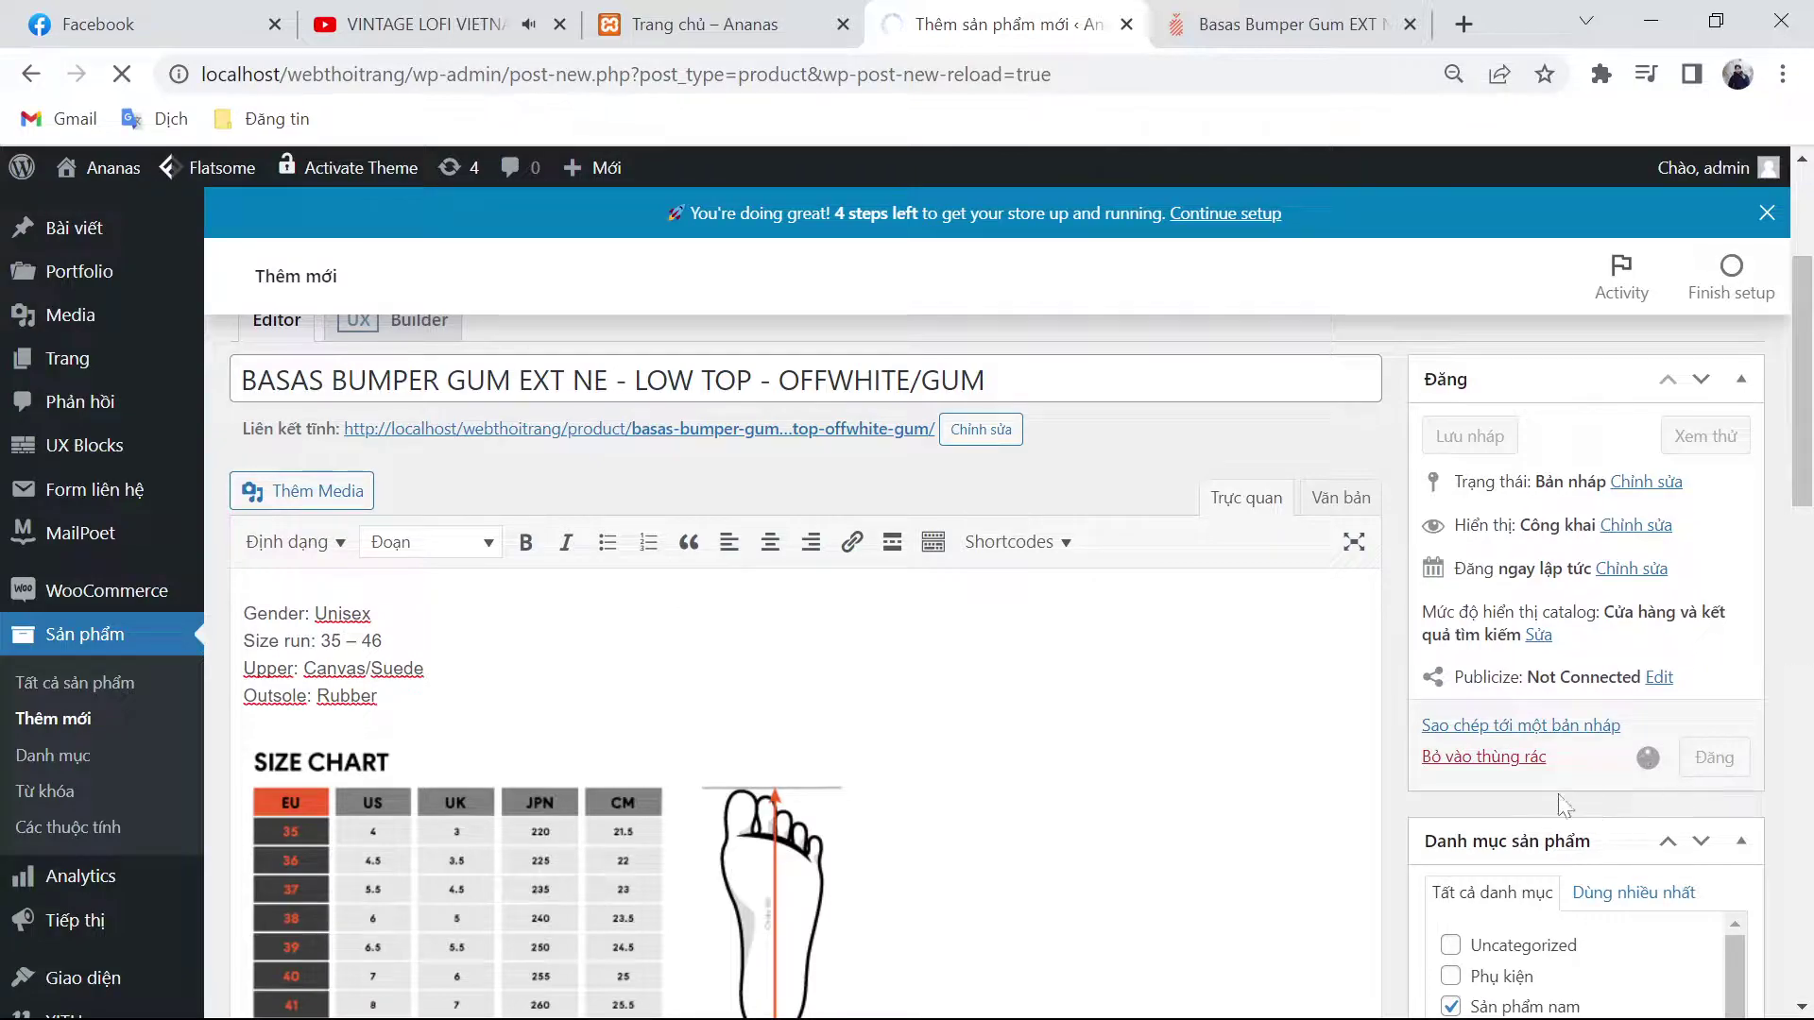
click(1339, 11)
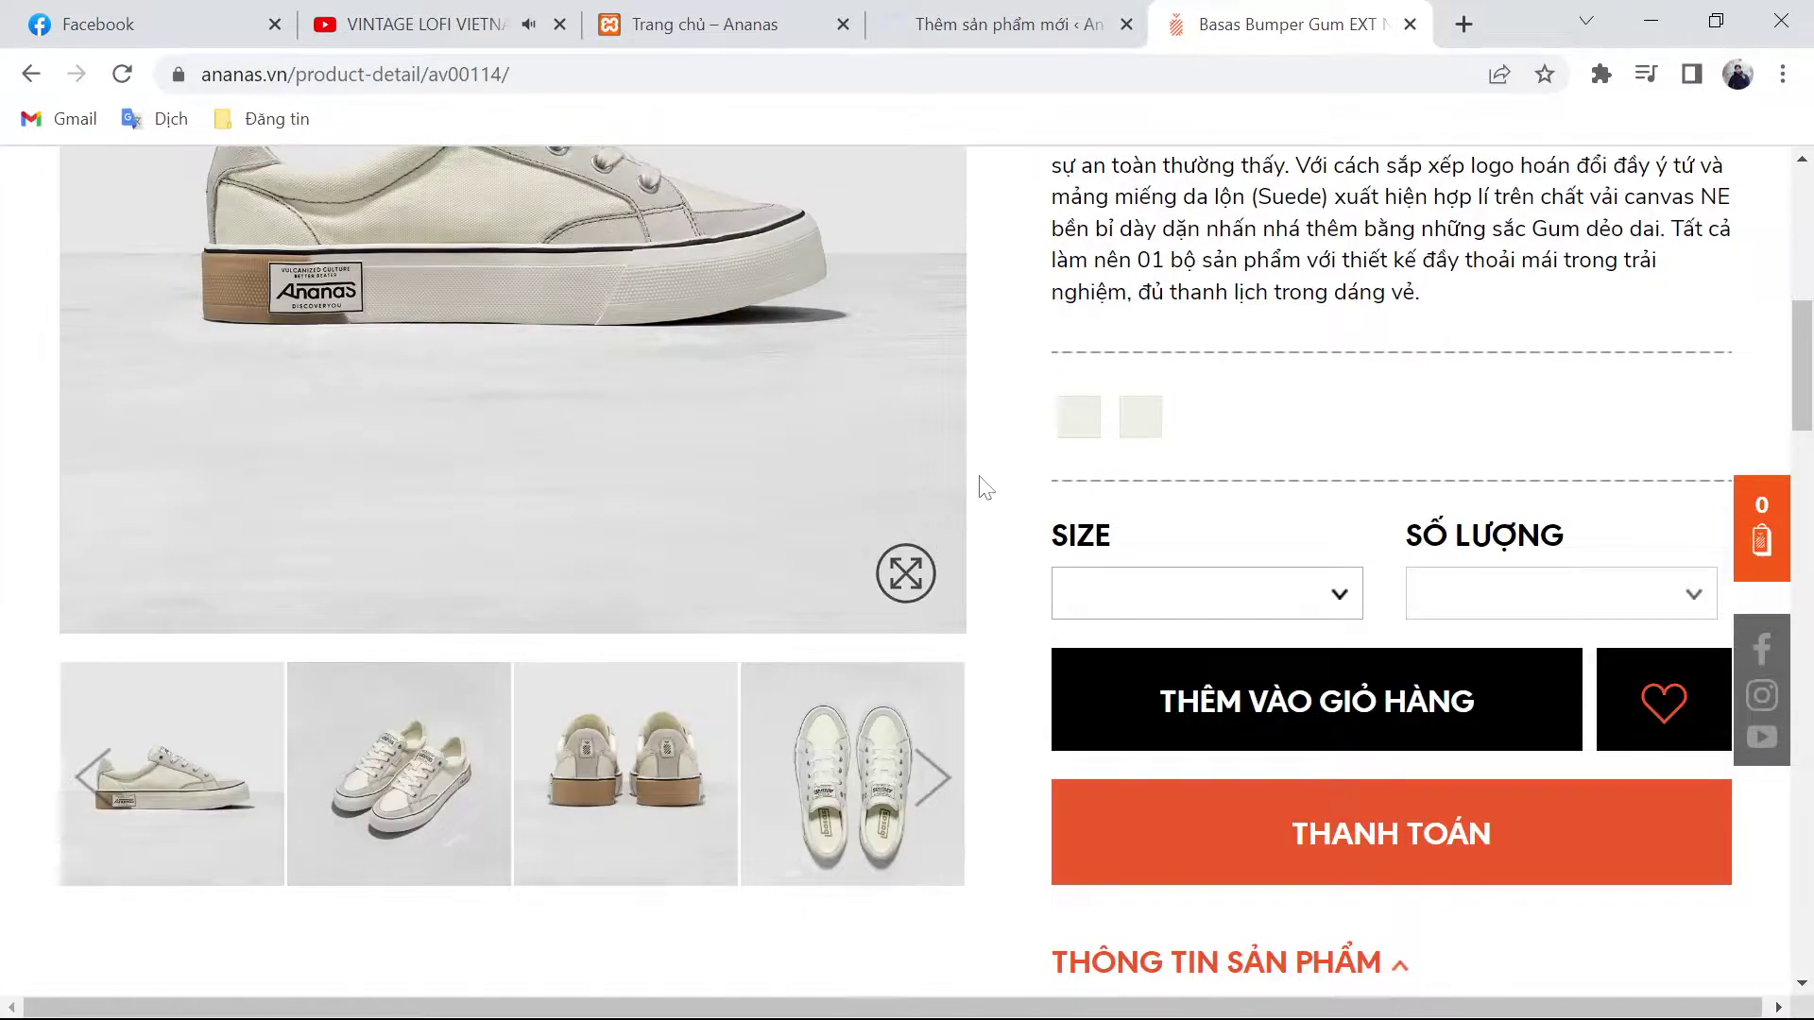
Step: Open the Basas Bumper Gum NE - Mule - Black/Gum page from the Basas list and copy its title
key(alt+Left)
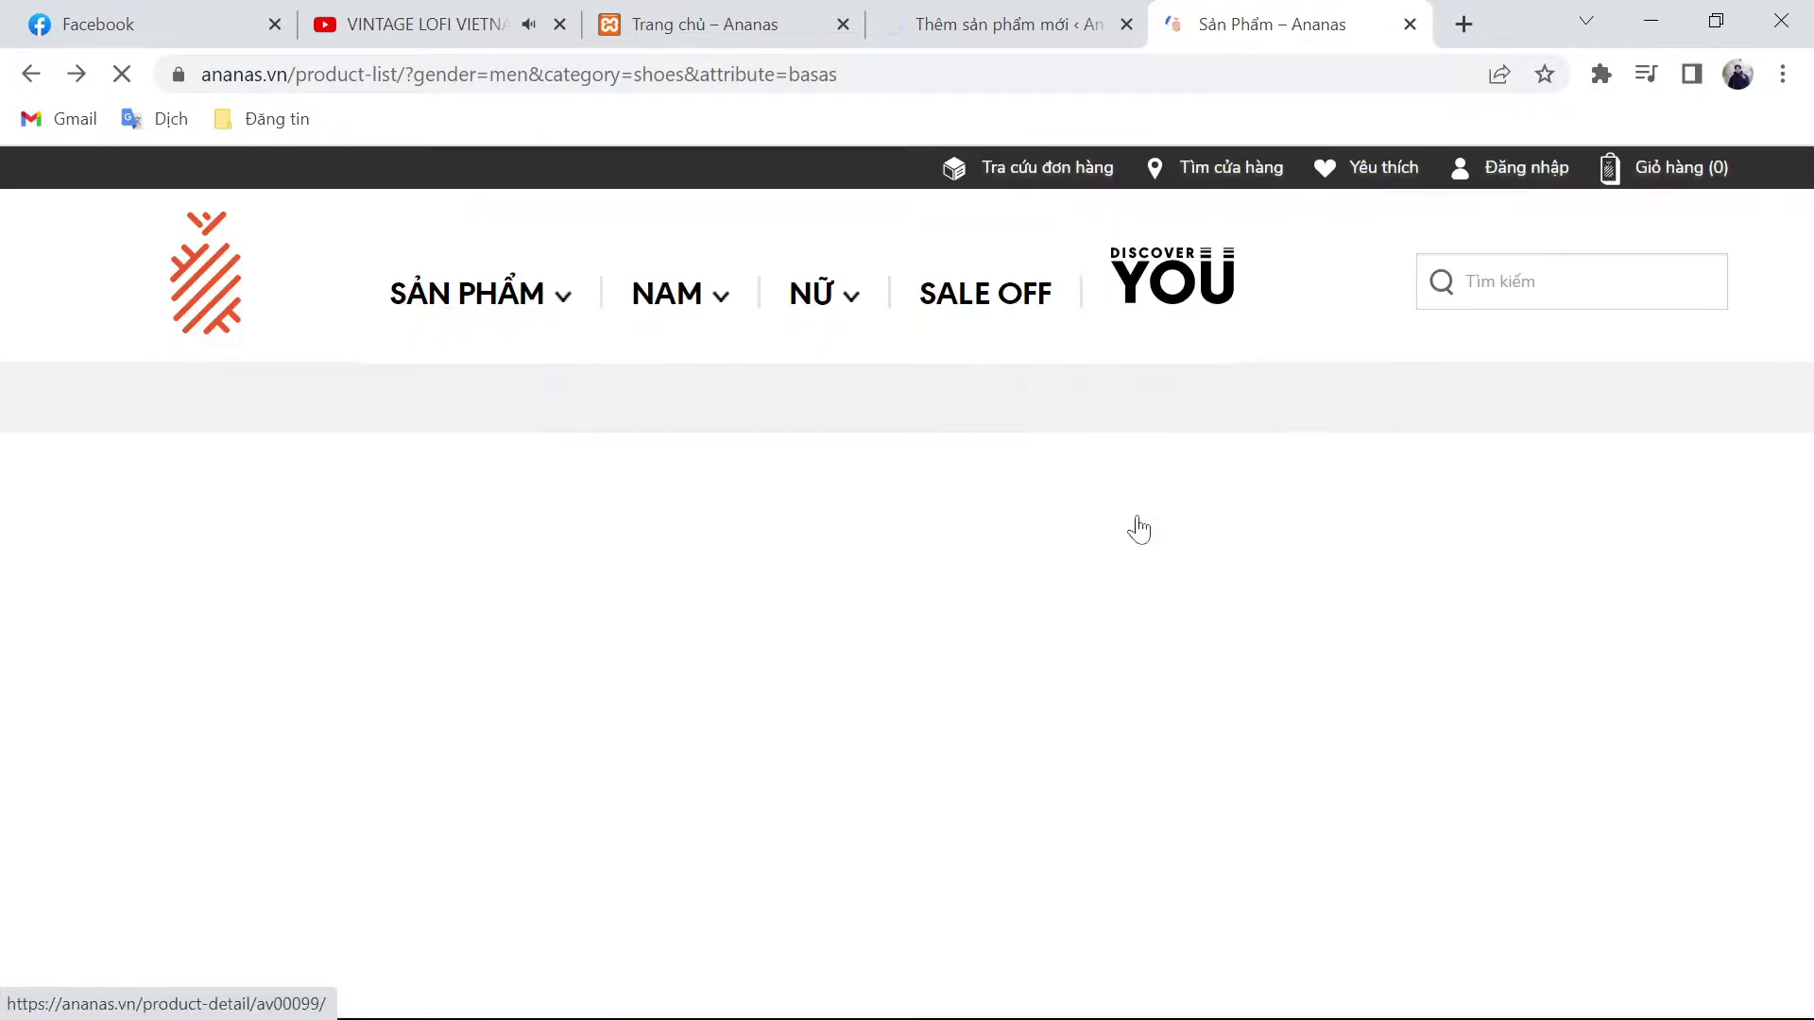
scroll(1012, 619, down, 7)
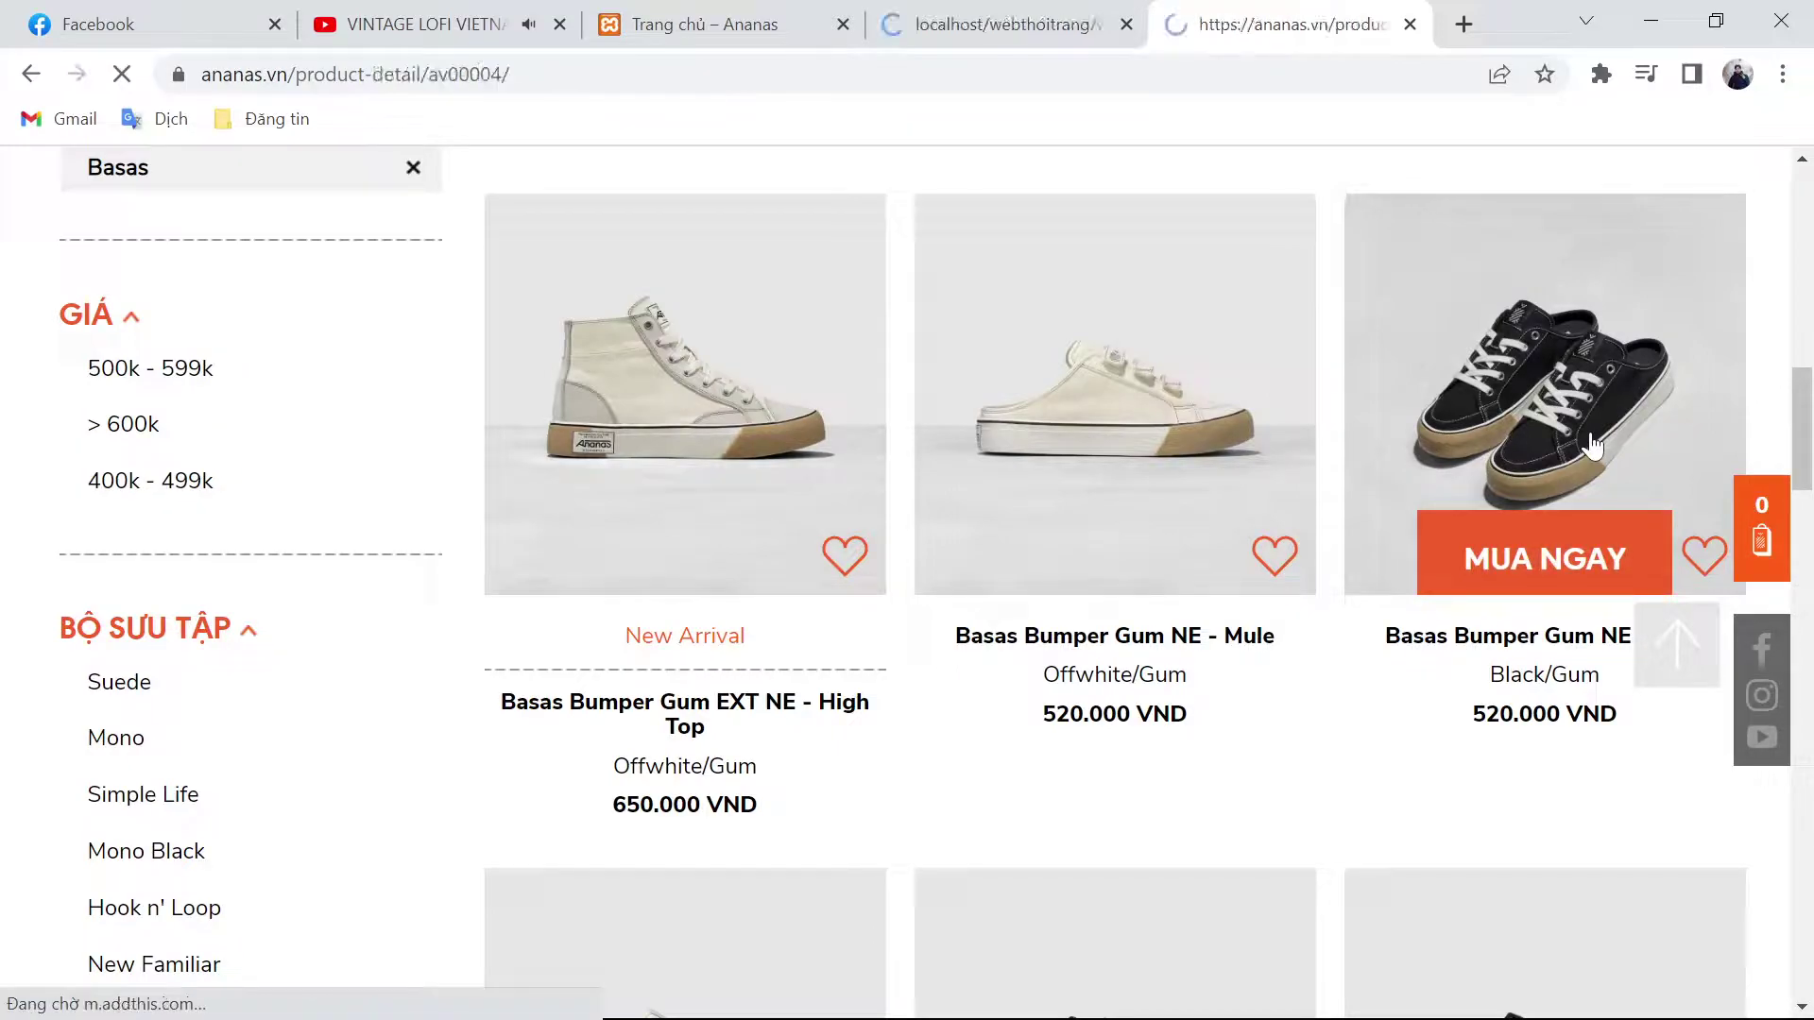
click(1594, 444)
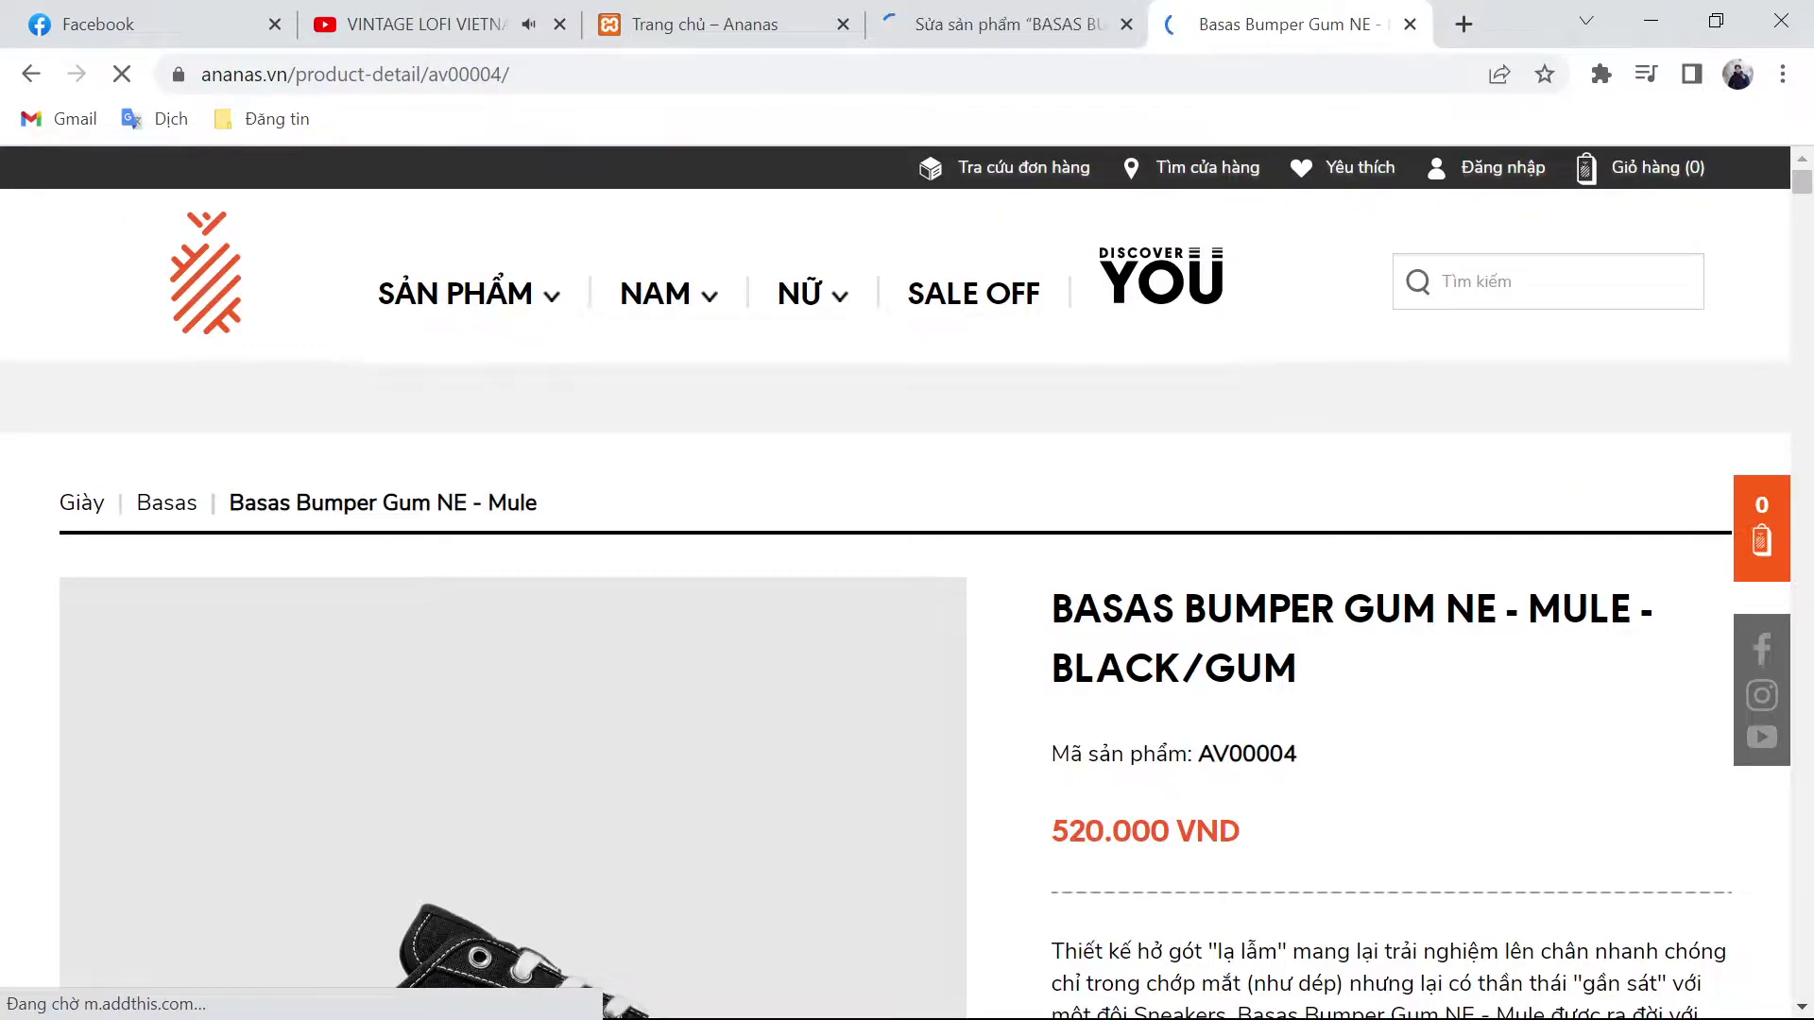
drag(1053, 605, 1348, 704)
click(1001, 24)
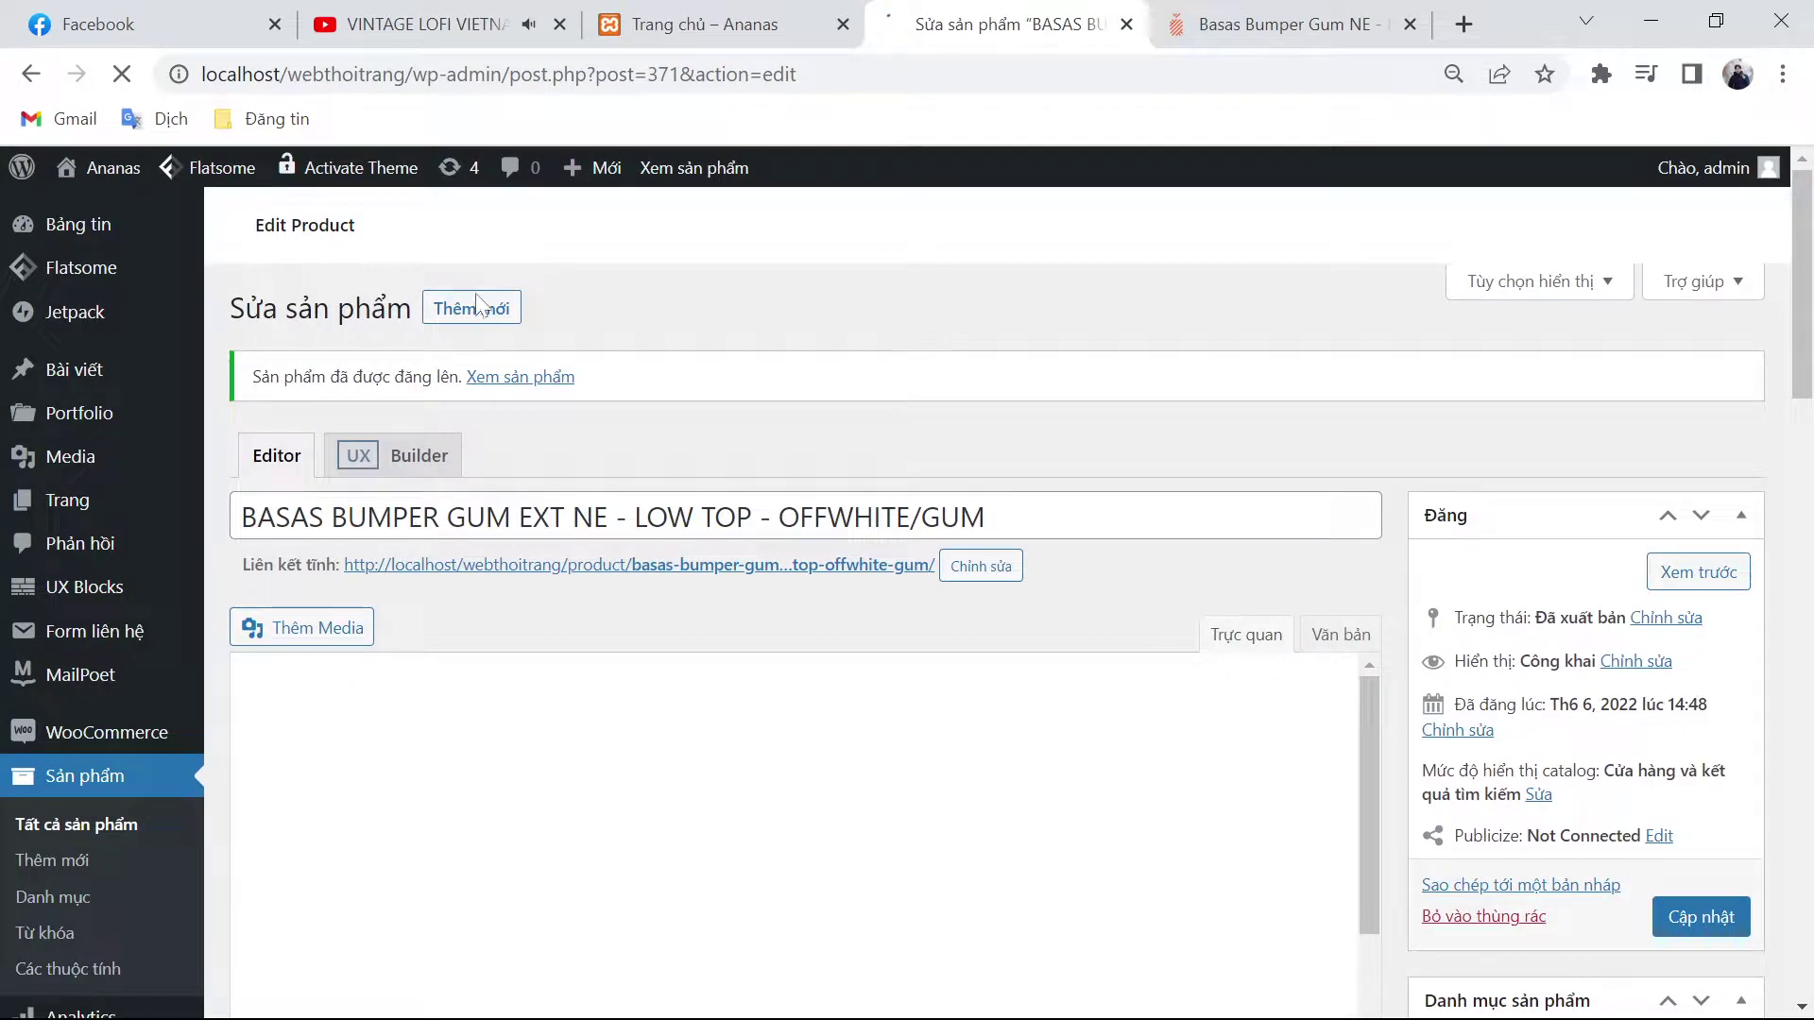
click(1309, 24)
scroll(1133, 425, down, 5)
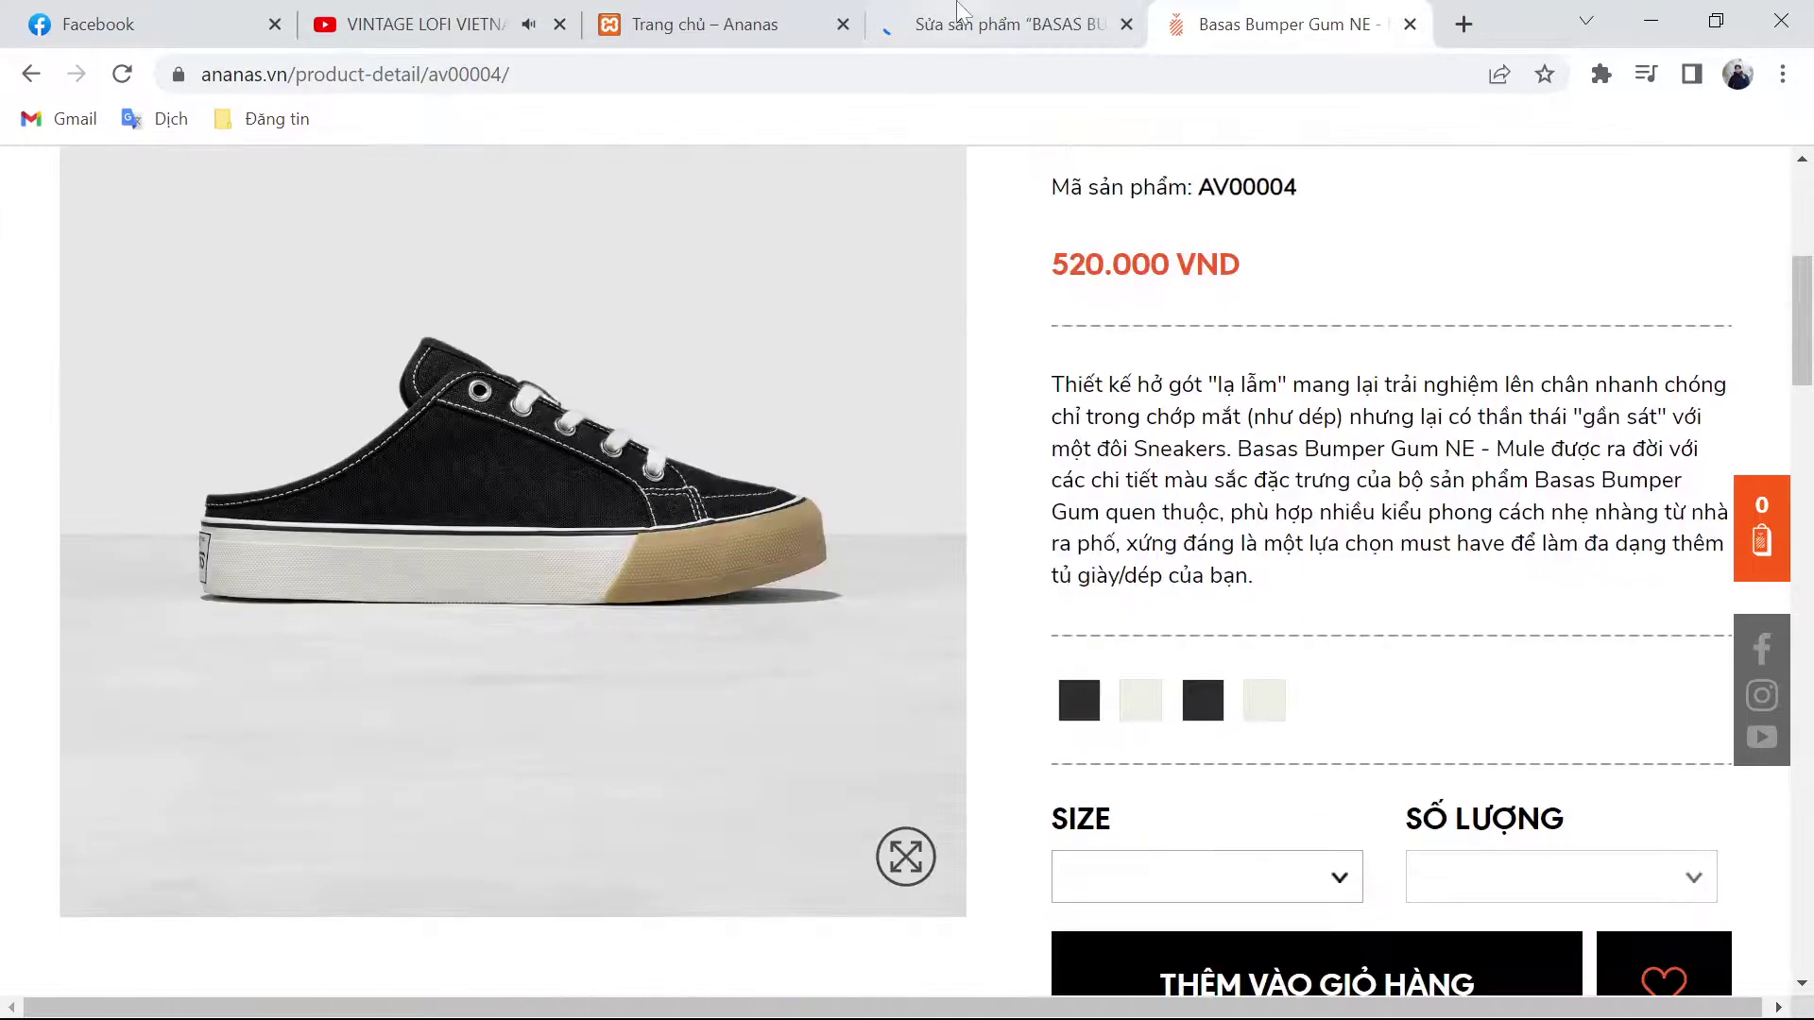
click(959, 13)
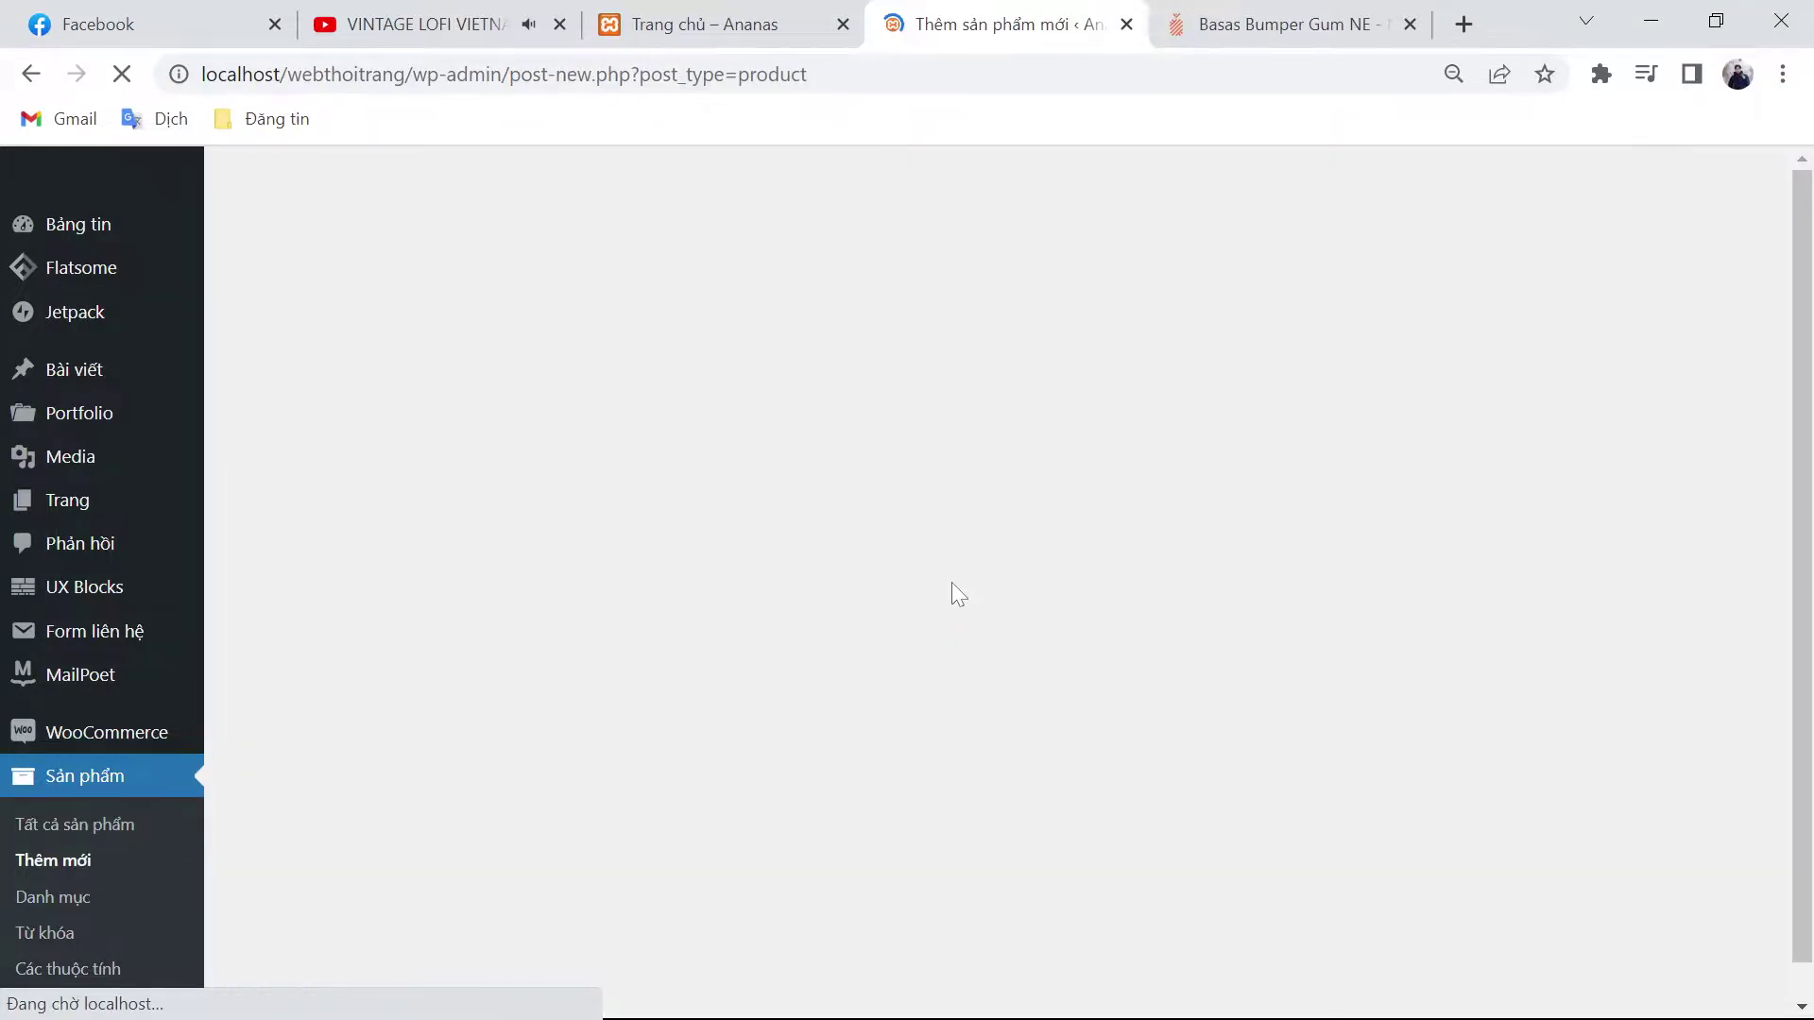
Step: Copy the Mule's Thông tin sản phẩm specs and size chart from ananas.vn into the description editor
click(1294, 24)
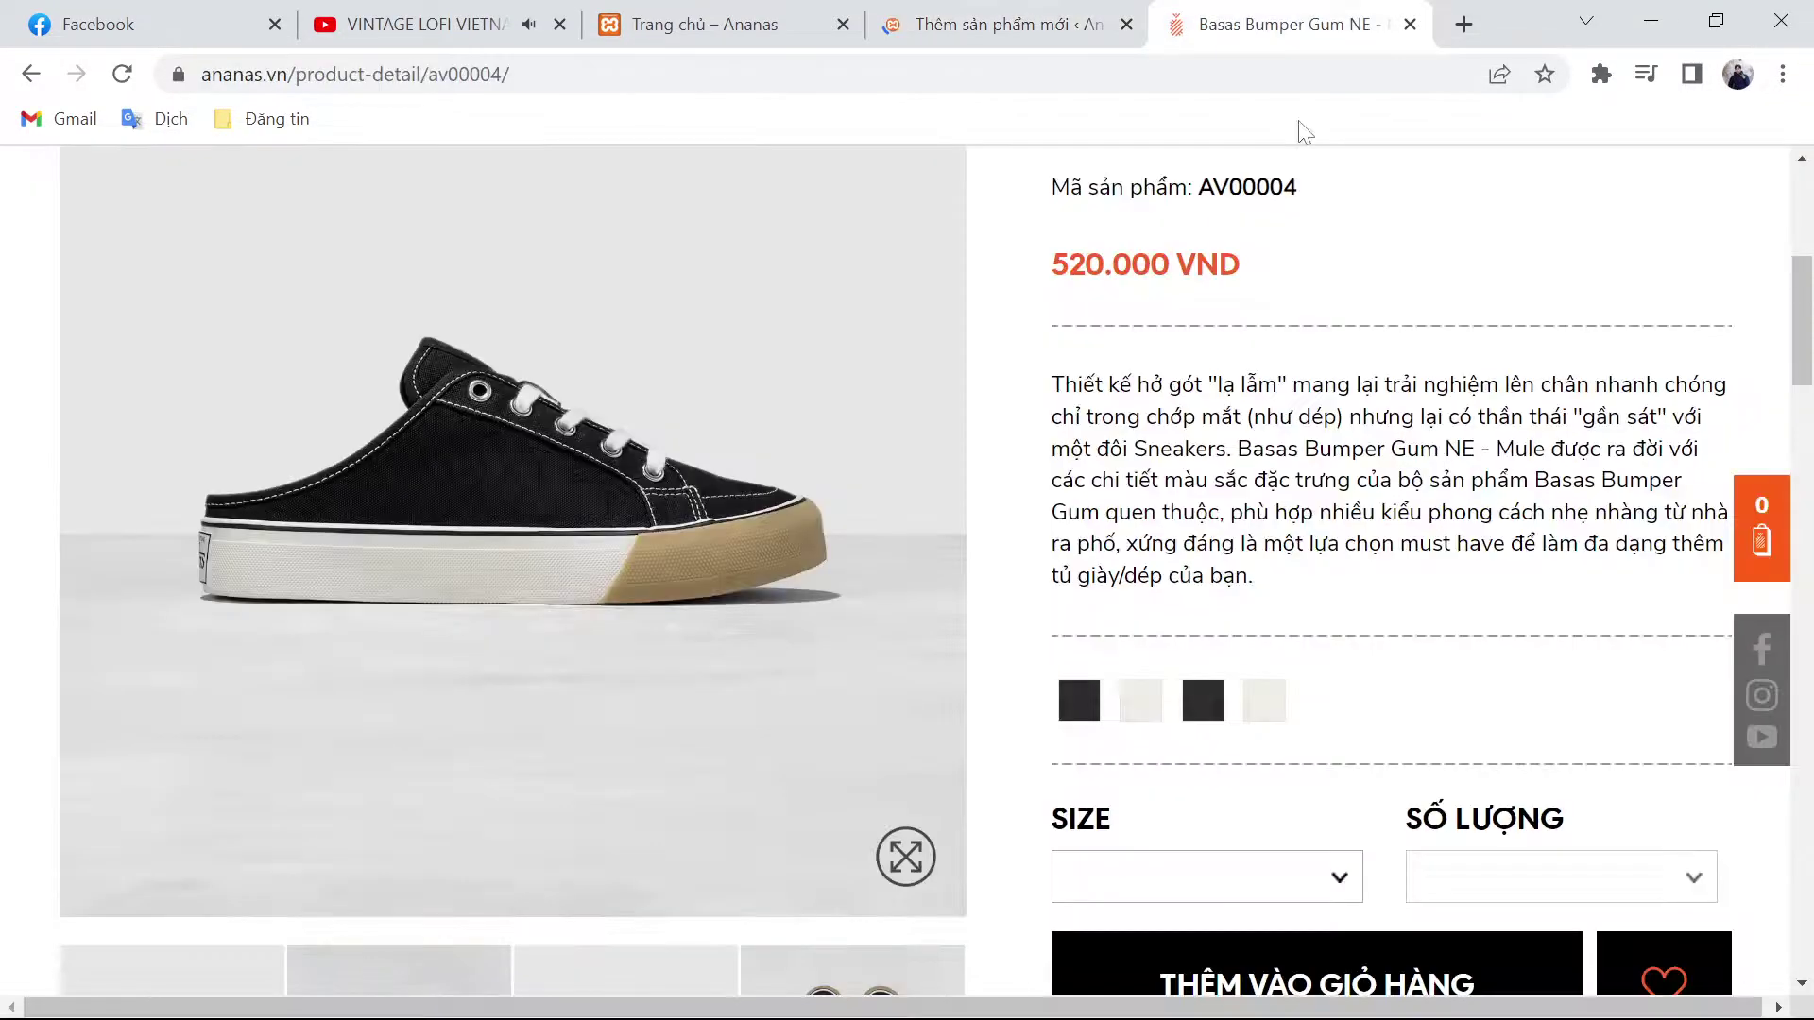
triple_click(1323, 454)
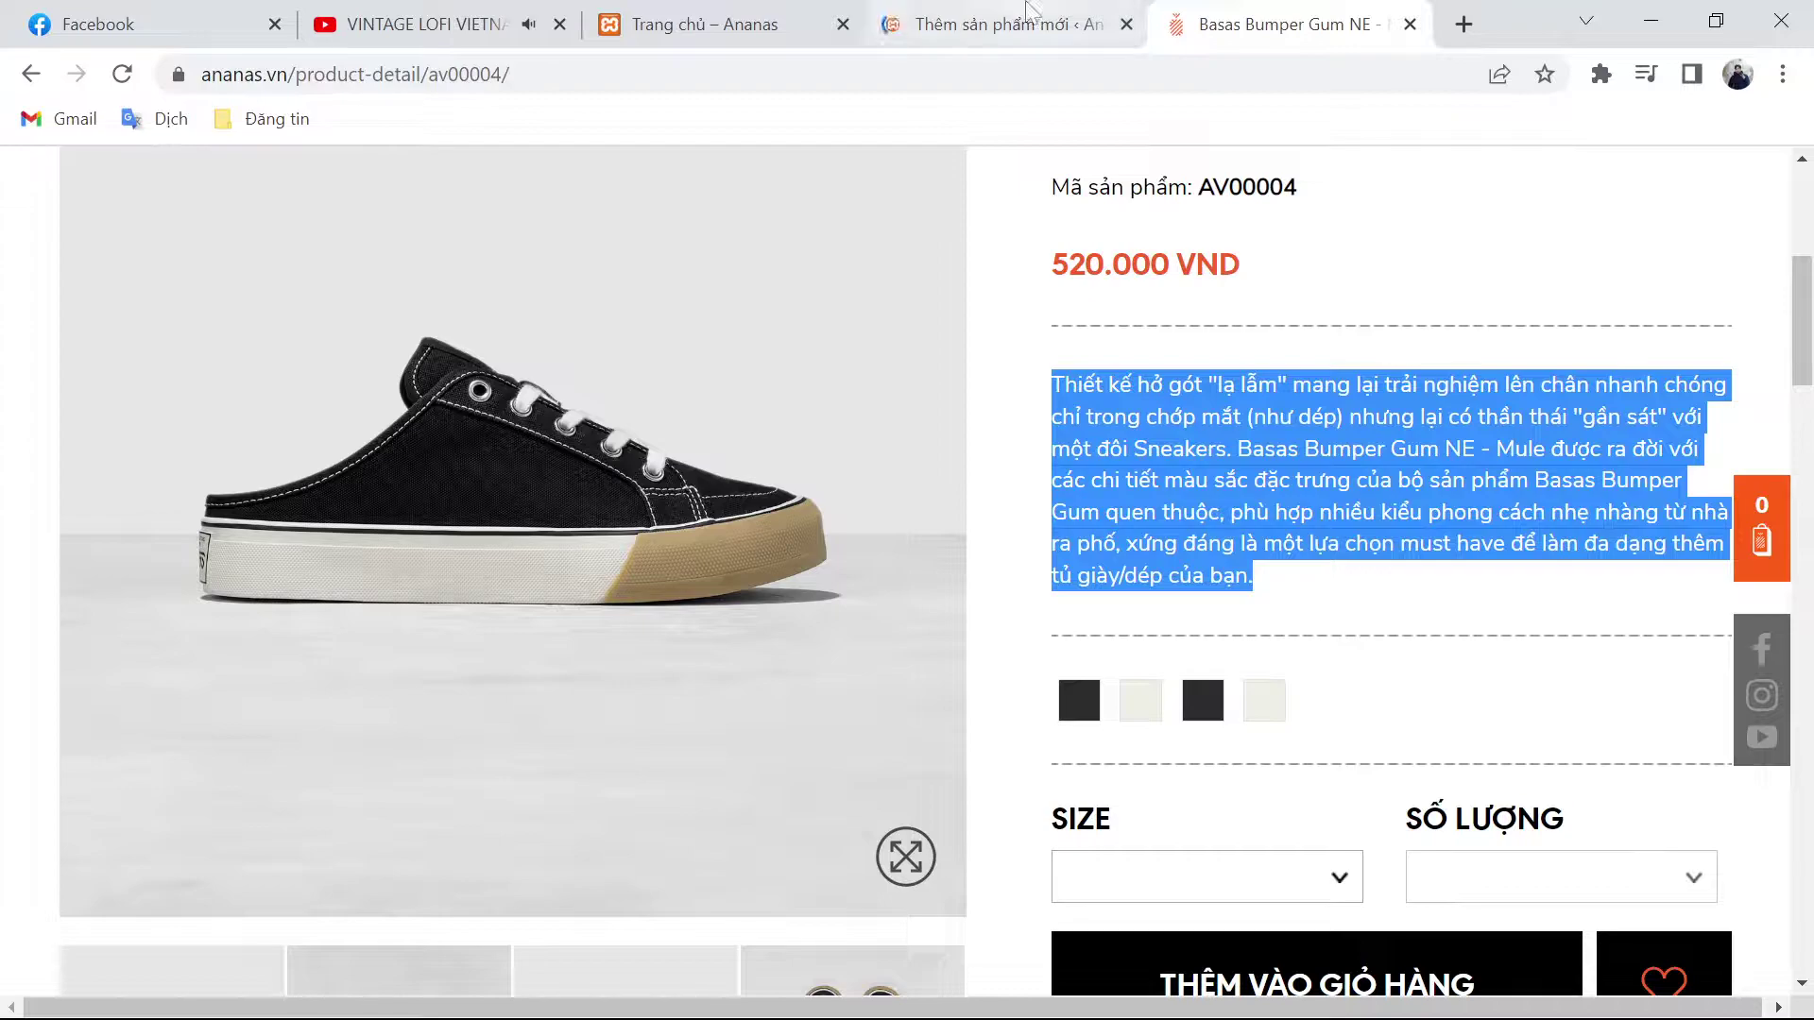
click(1029, 17)
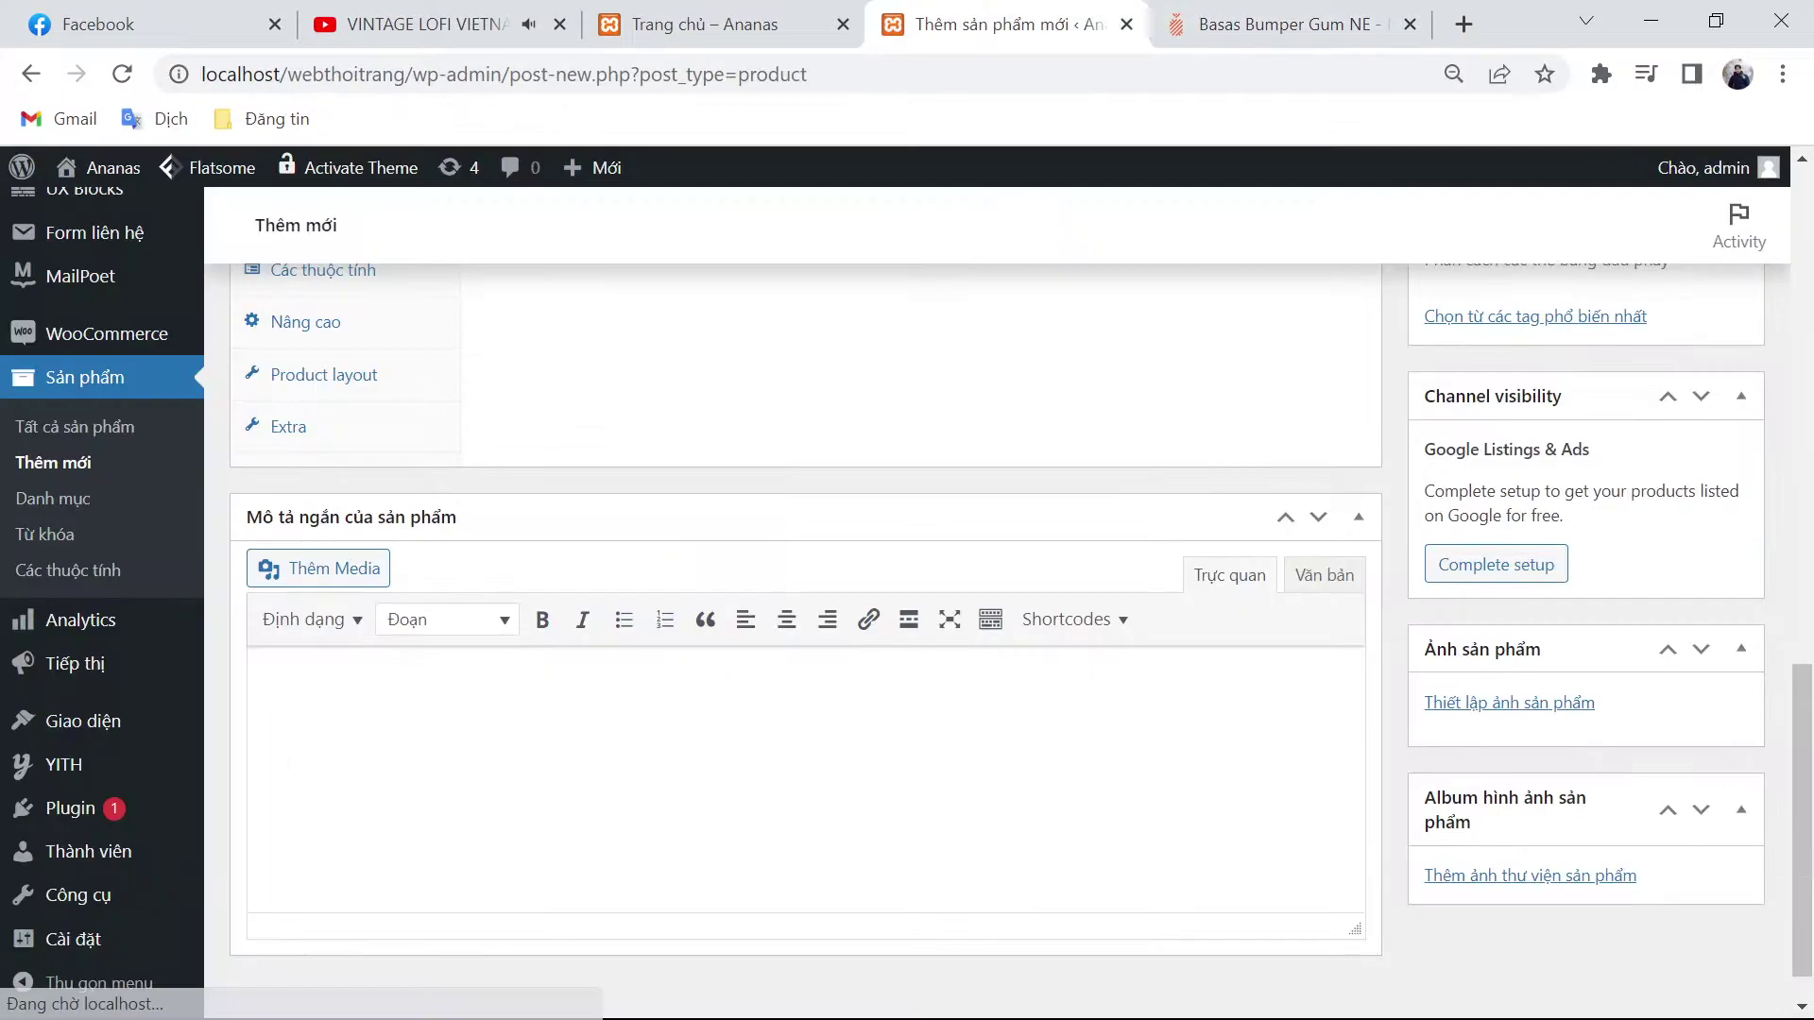
scroll(862, 556, up, 5)
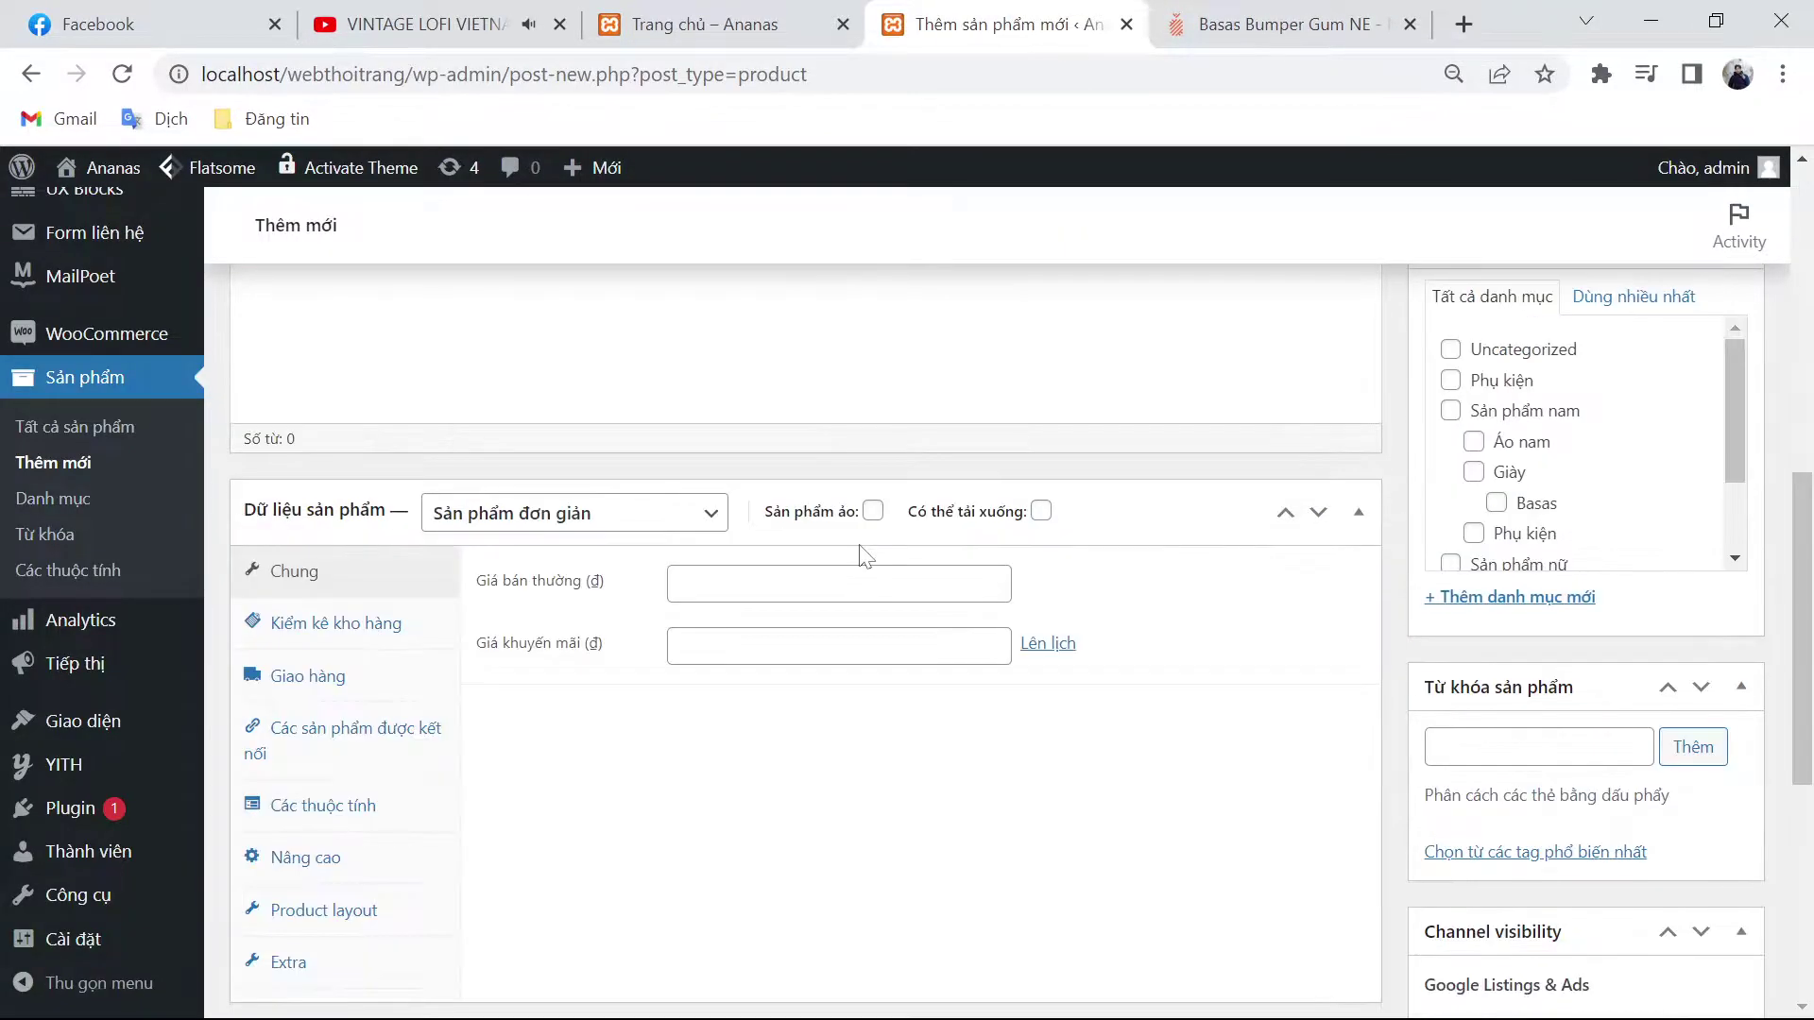
scroll(861, 555, up, 3)
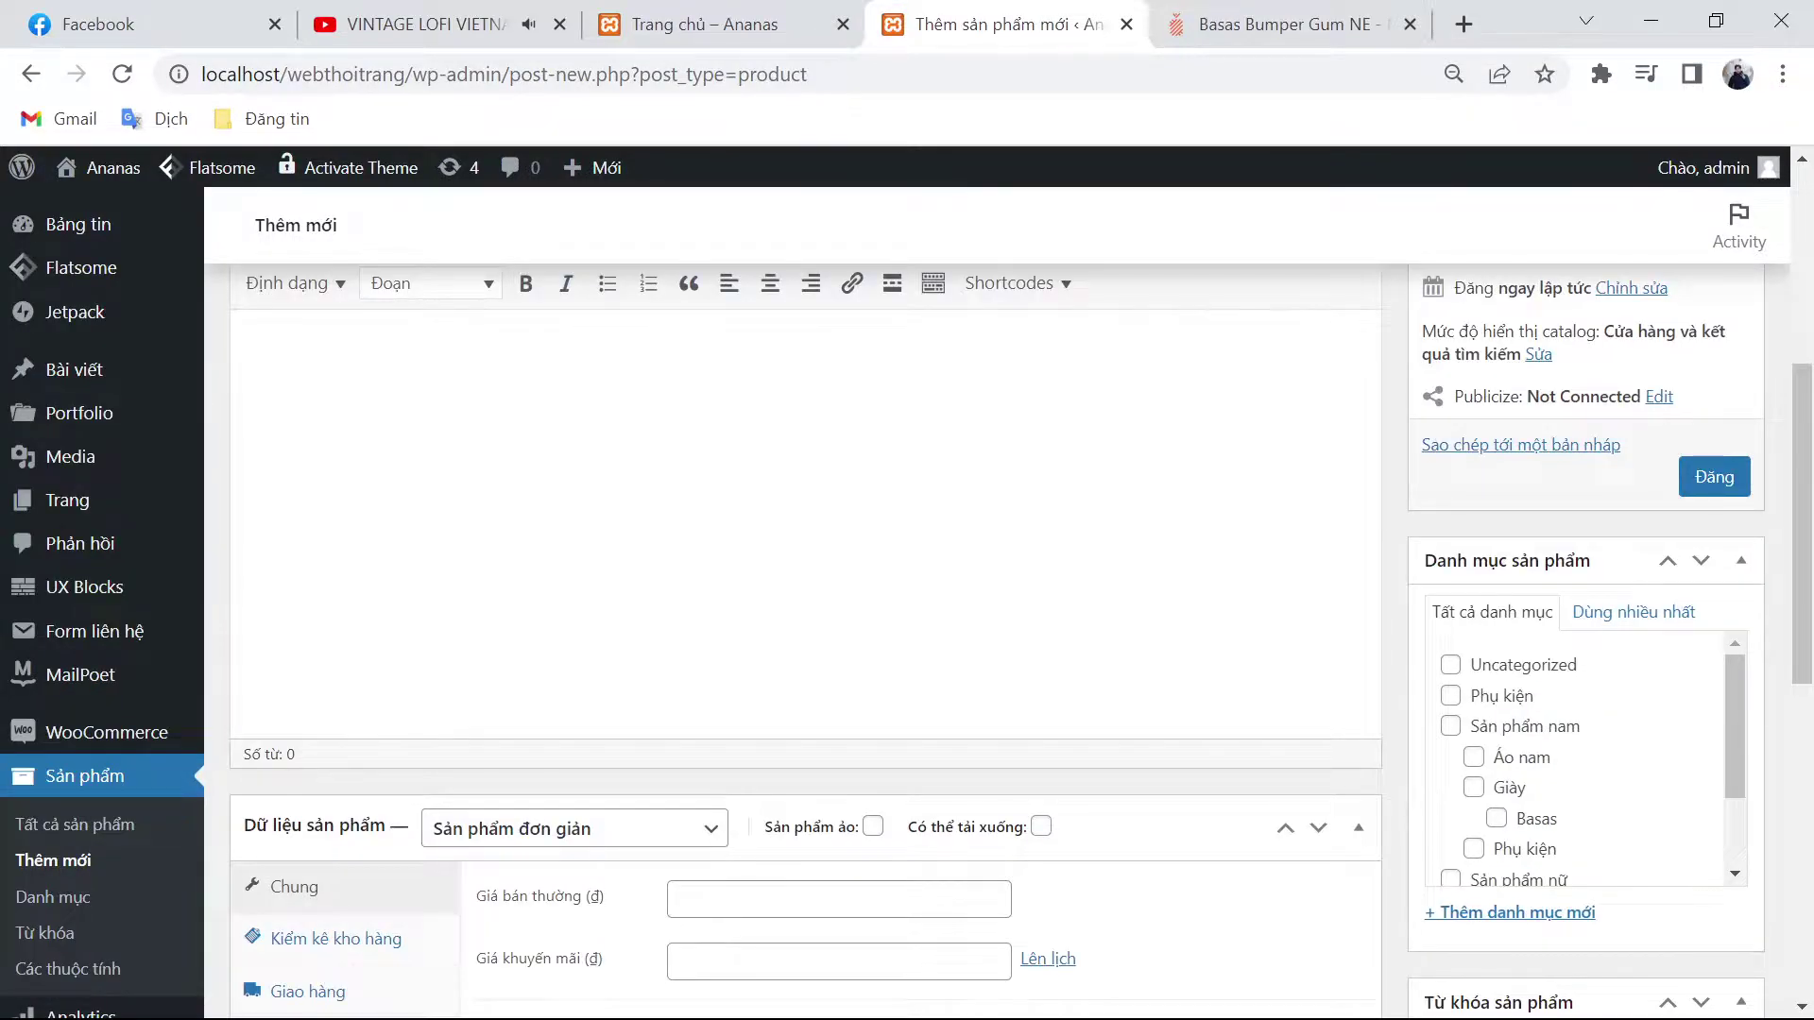
key(ctrl+Tab)
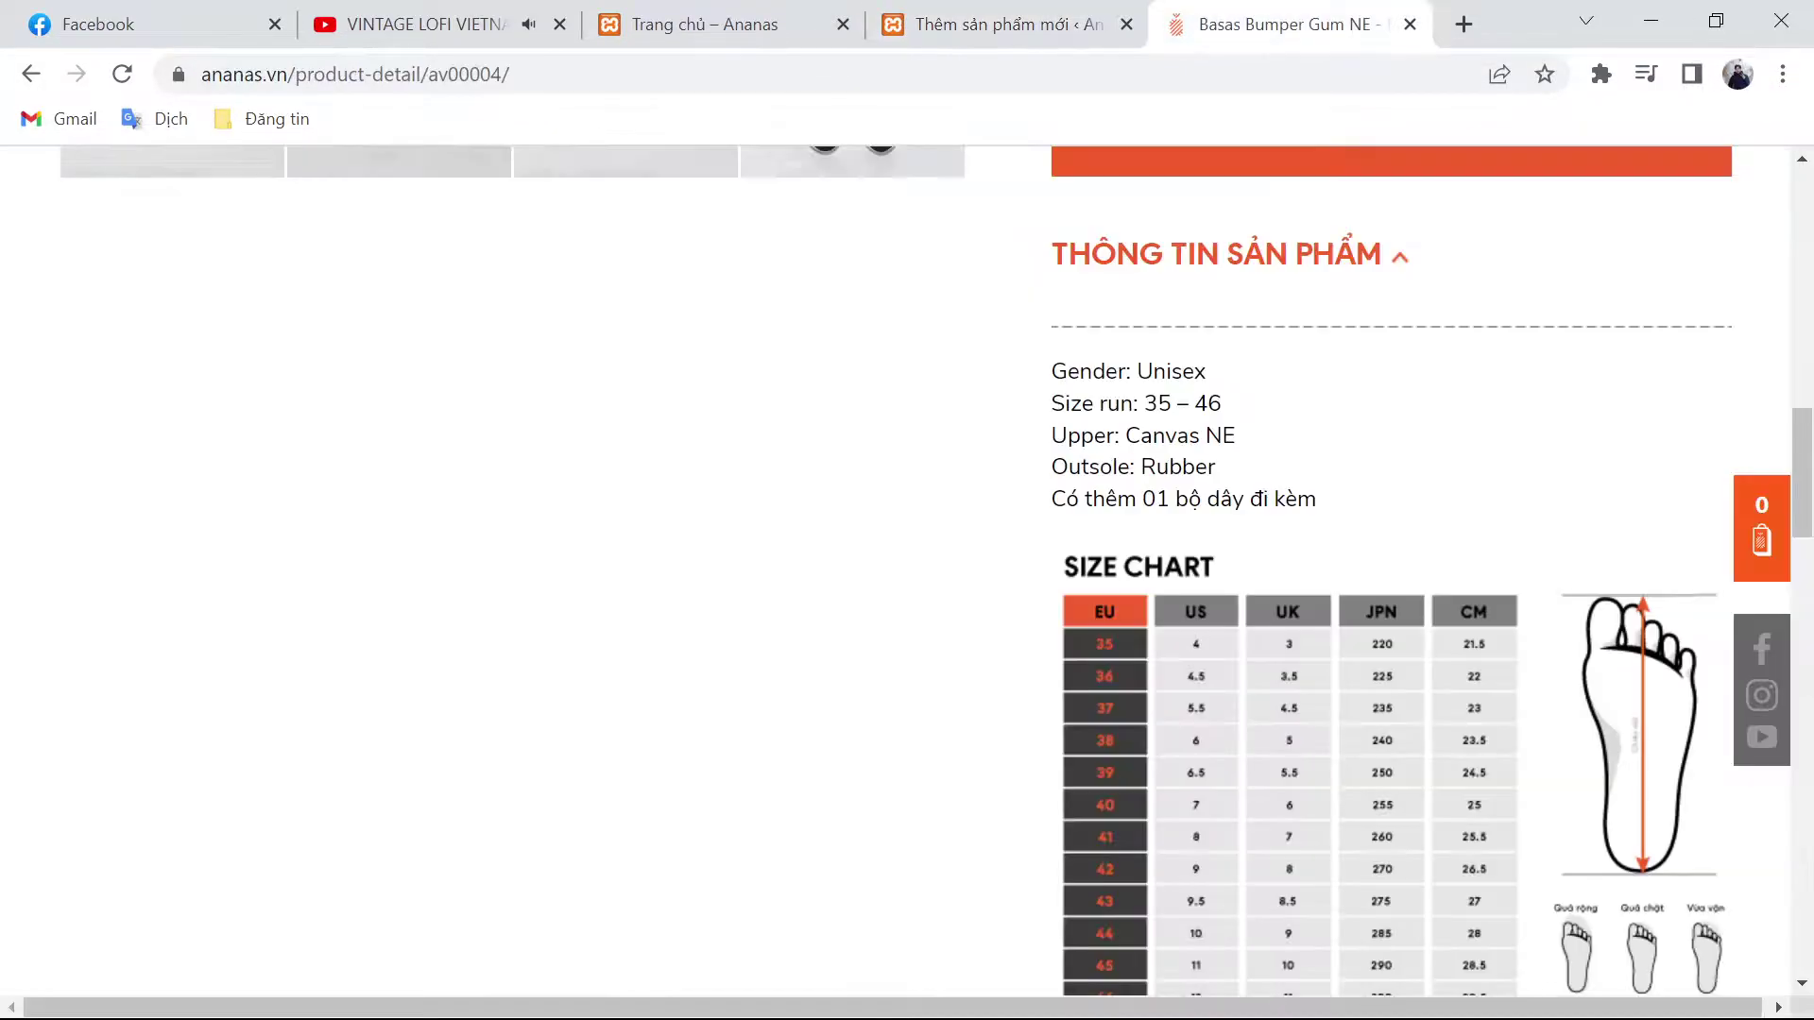
key(ctrl+a)
scroll(1392, 567, down, 3)
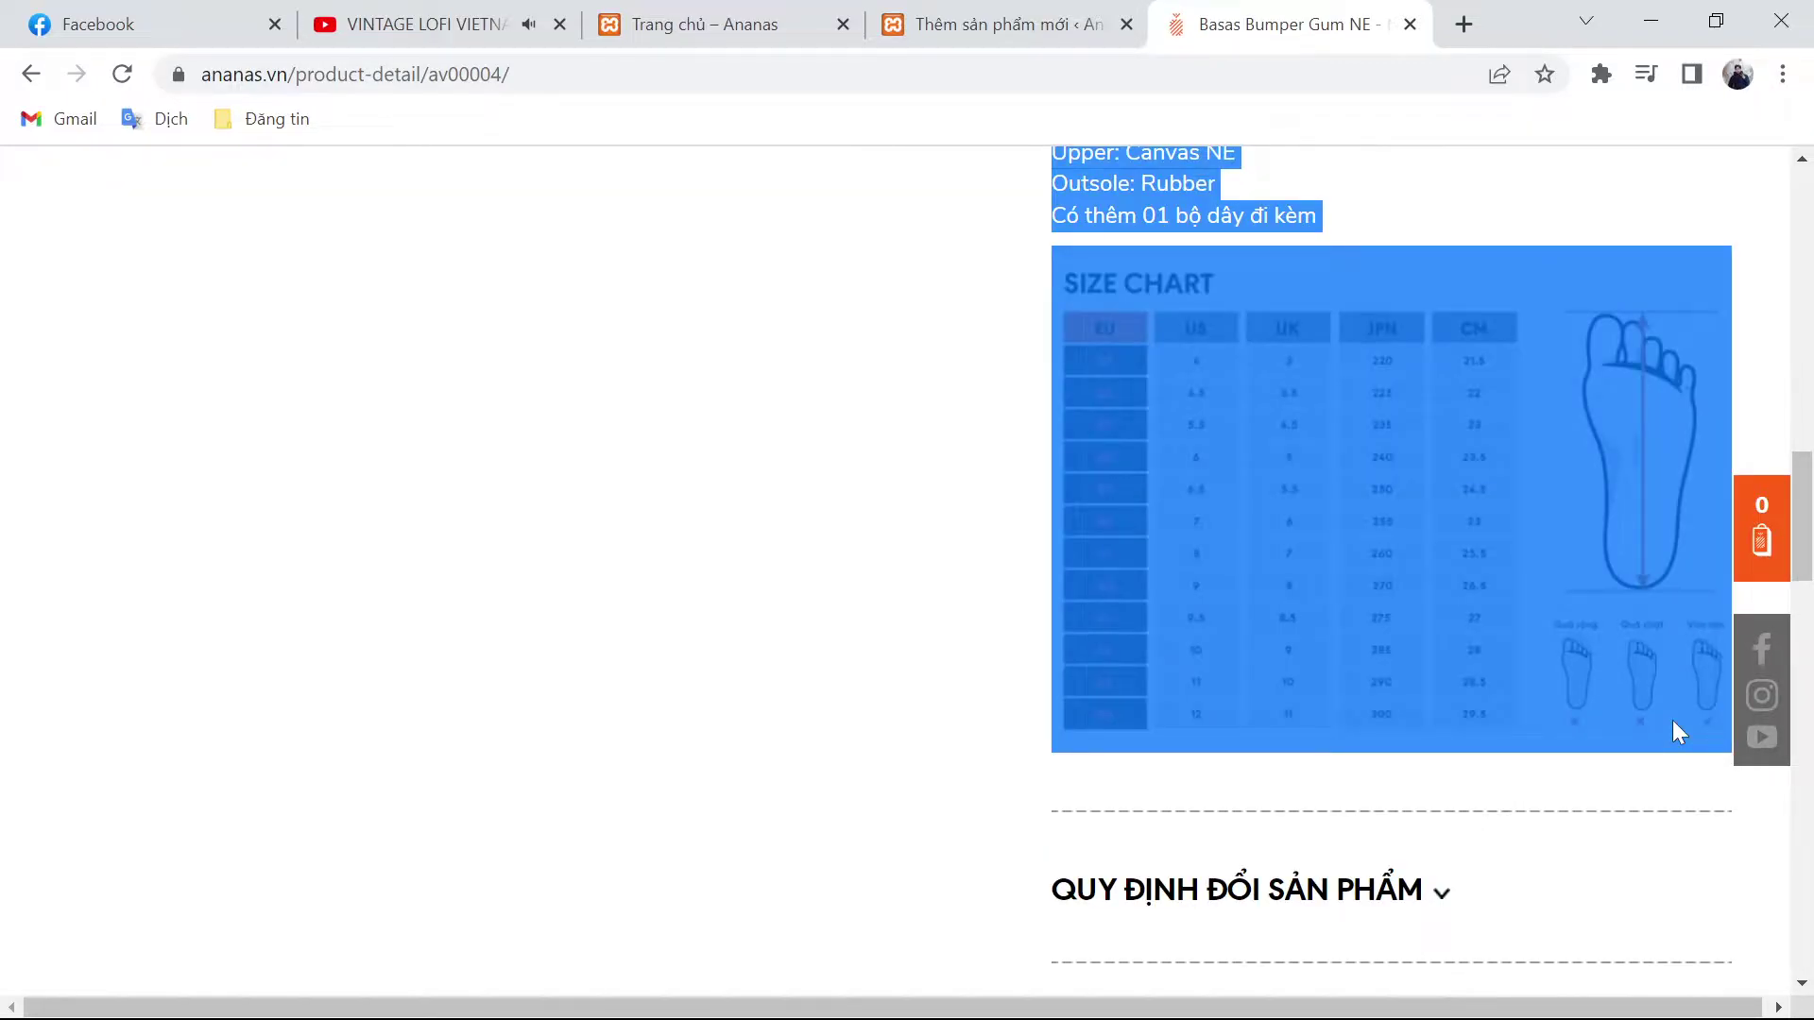
key(ctrl+shift+Tab)
text(Gender: Unisex Size run: 35 – 46 Upper: Canvas NE Outsole: Rubber Có thêm 01 bộ dây đi kèm)
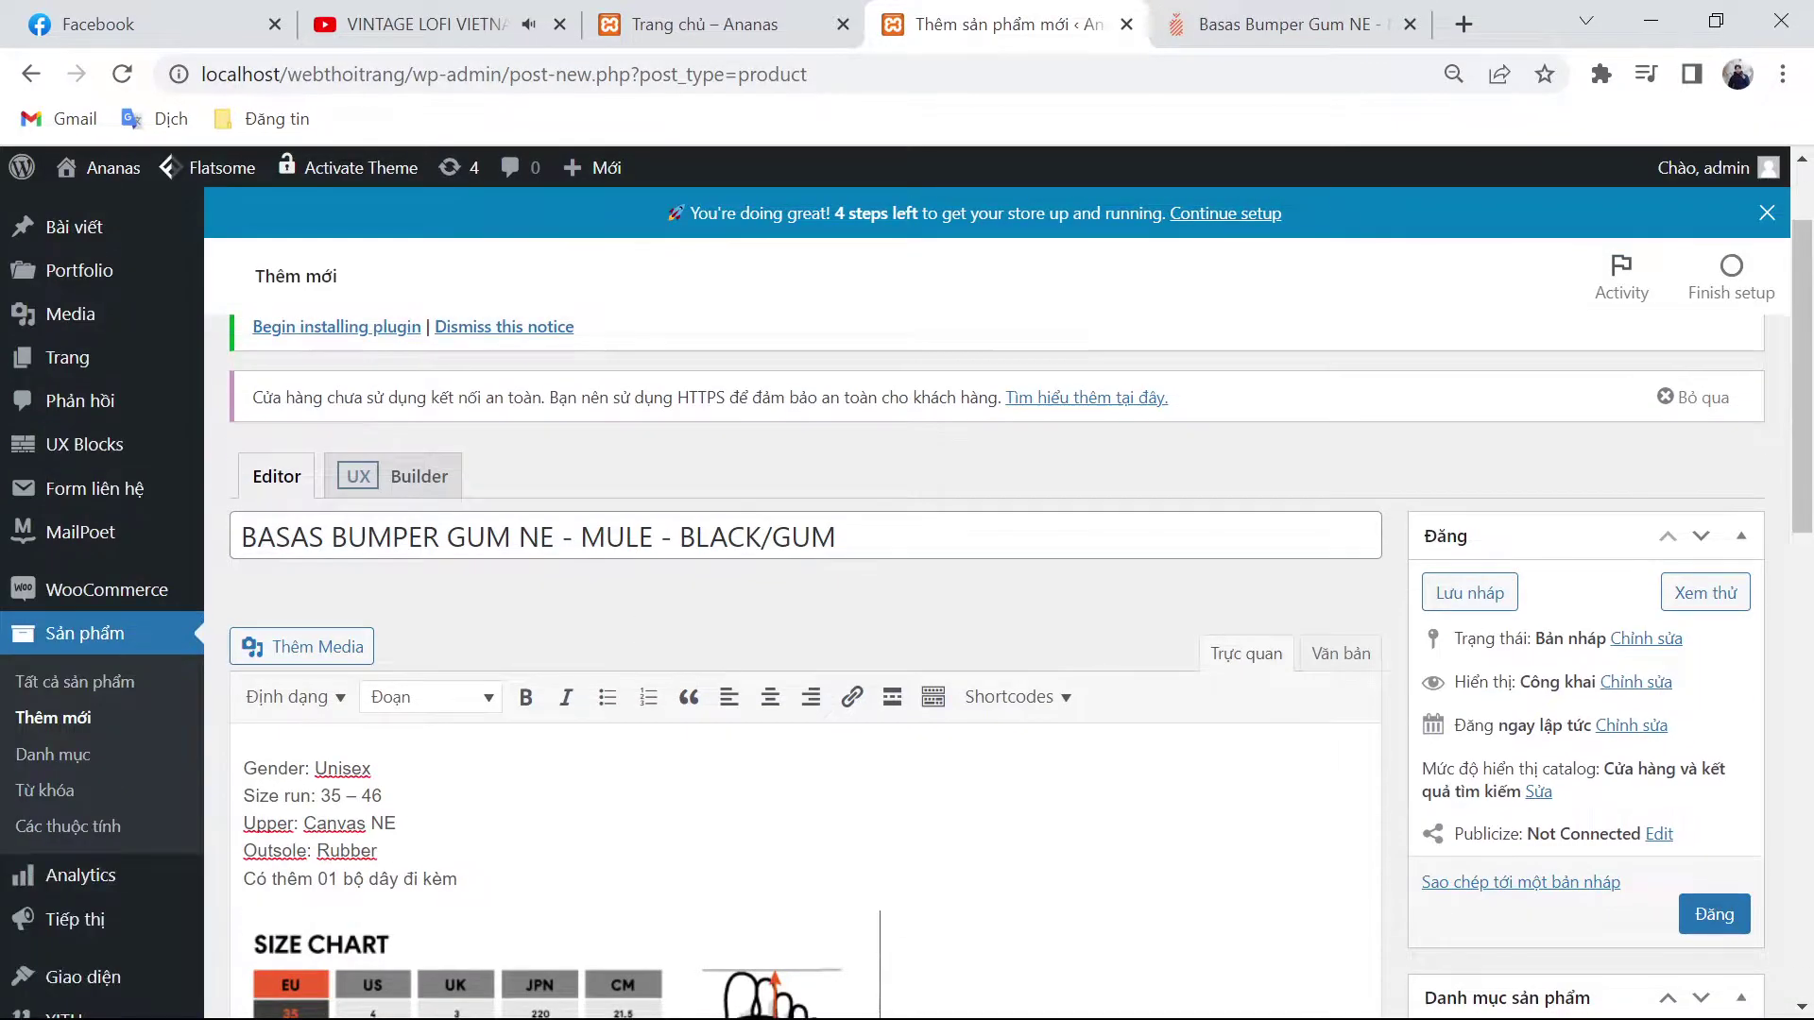
scroll(846, 779, down, 10)
Step: Set the regular price to 520.000 copied from ananas.vn and a 499000 sale price
click(839, 743)
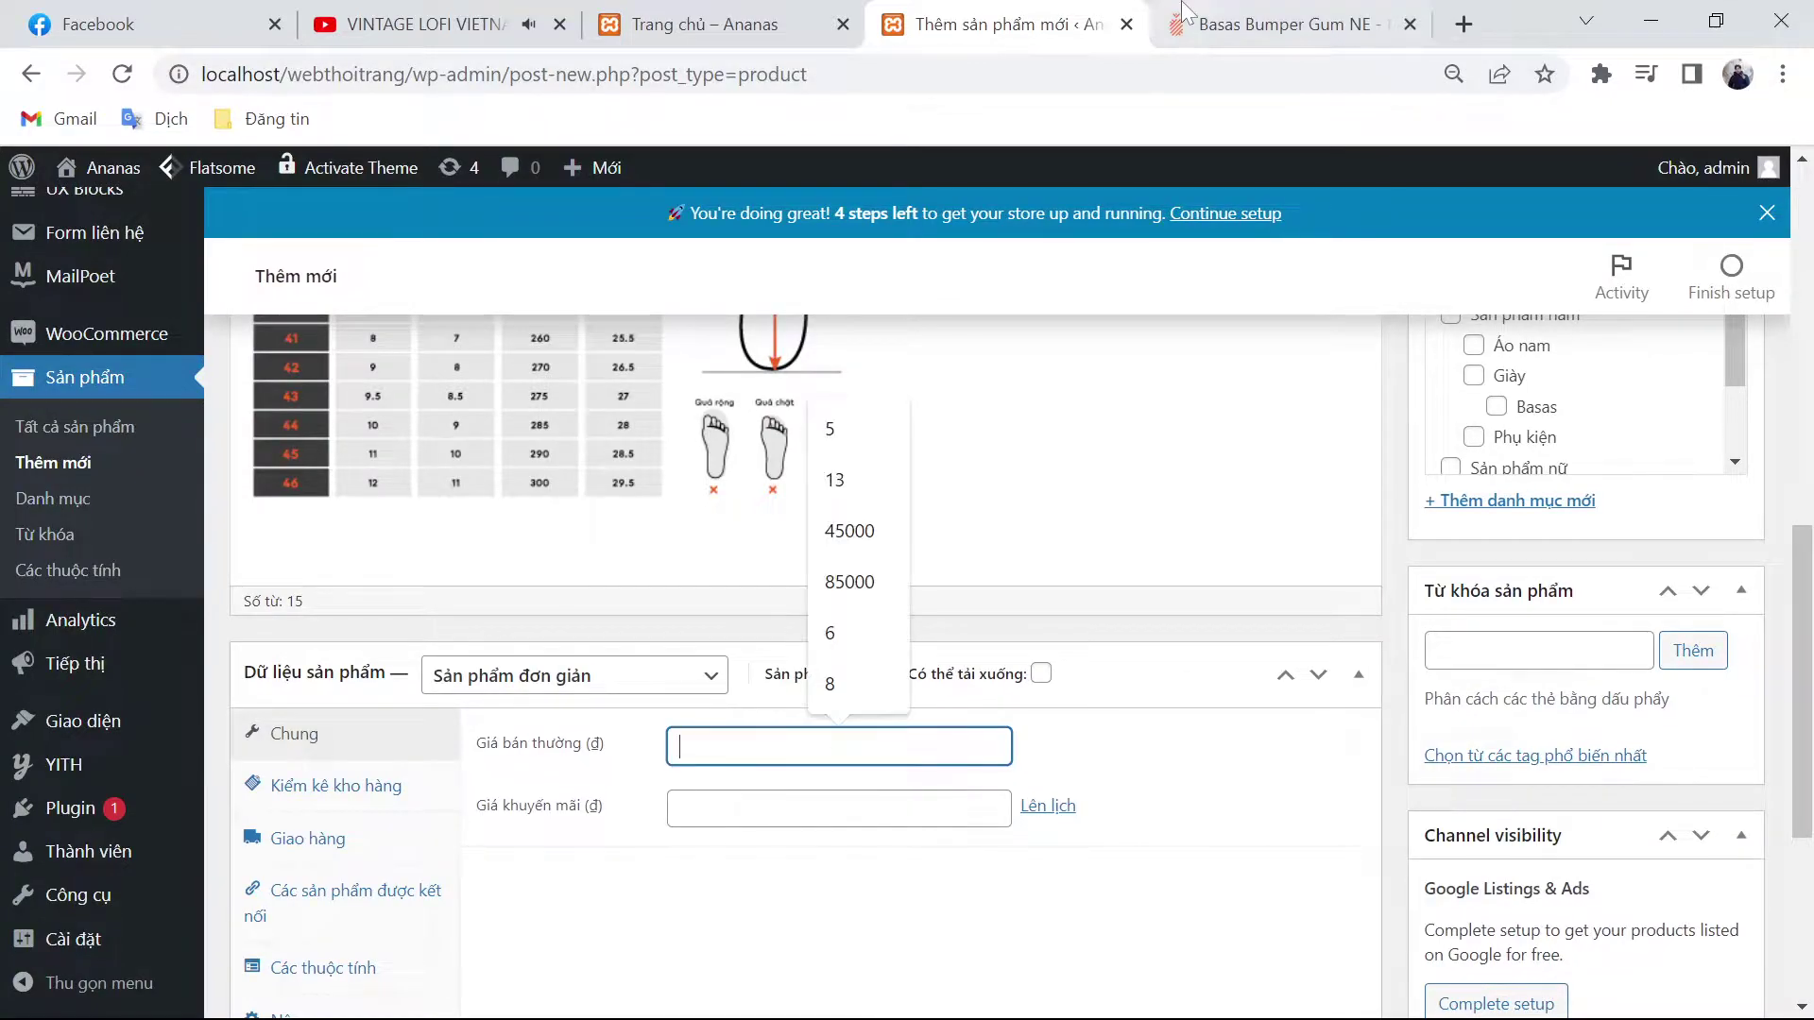
key(ctrl+Tab)
scroll(1192, 444, up, 5)
scroll(1170, 491, up, 9)
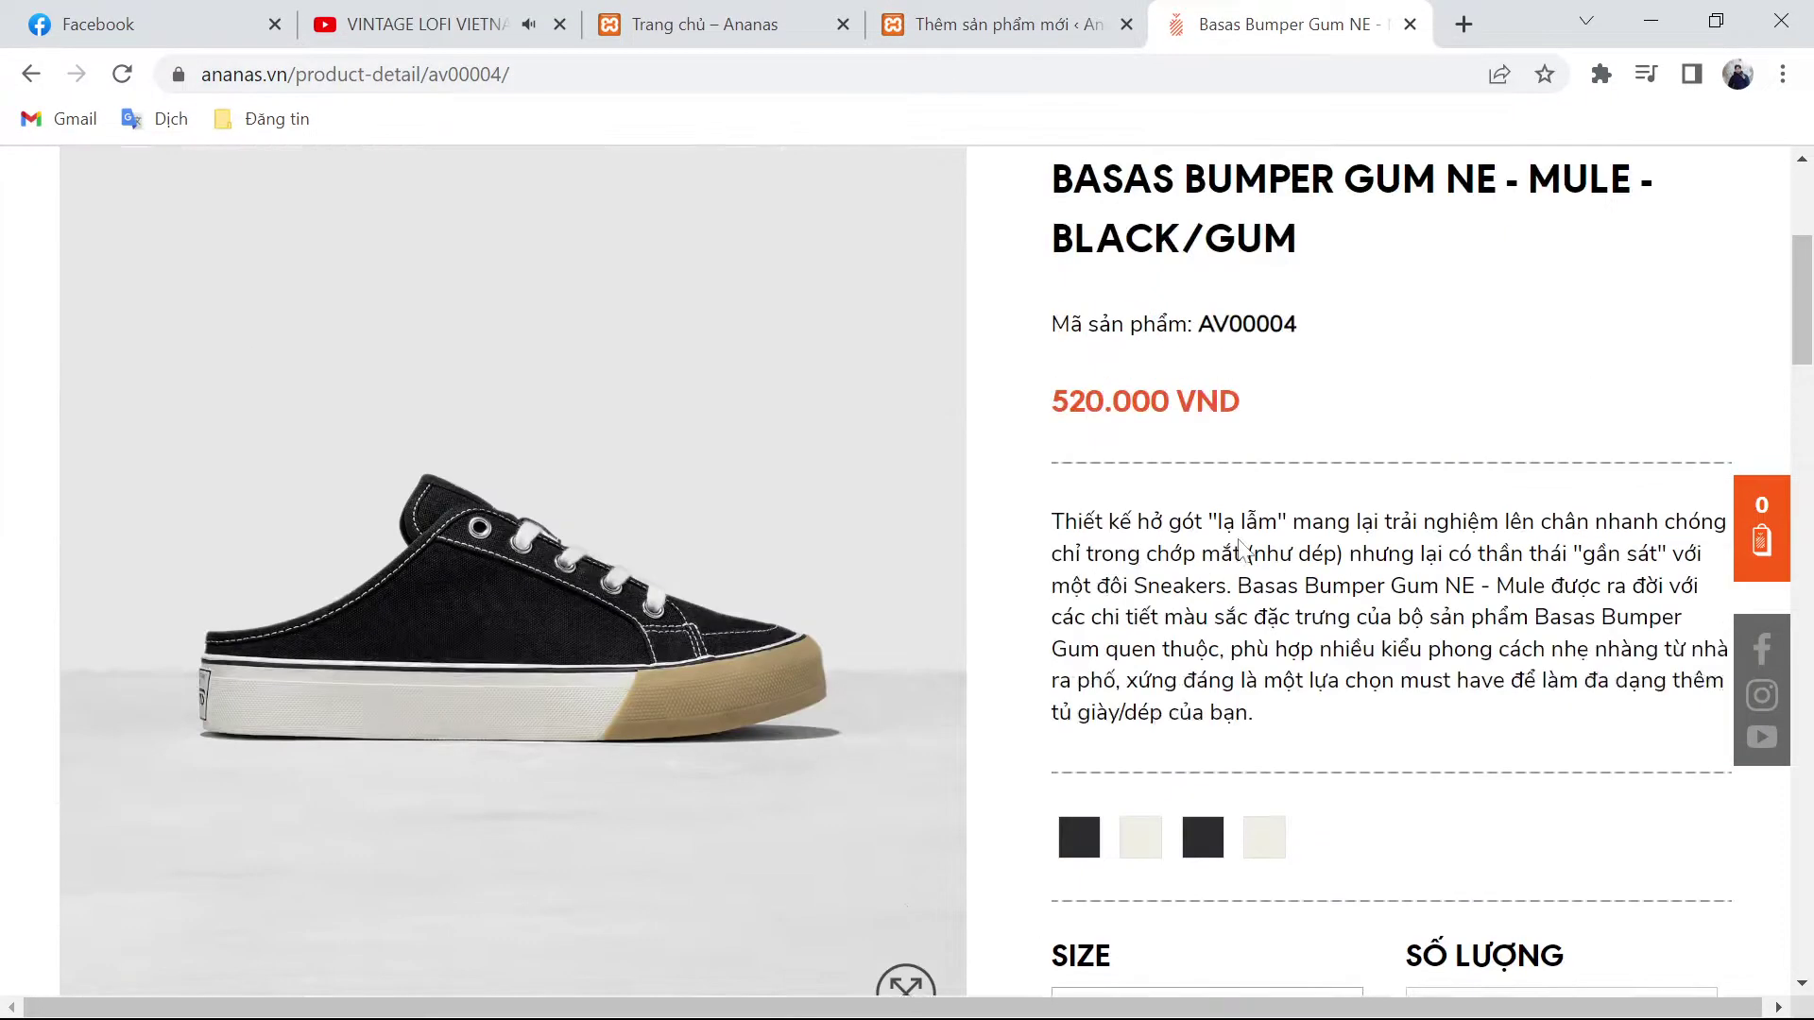
double_click(1106, 406)
key(ctrl+c)
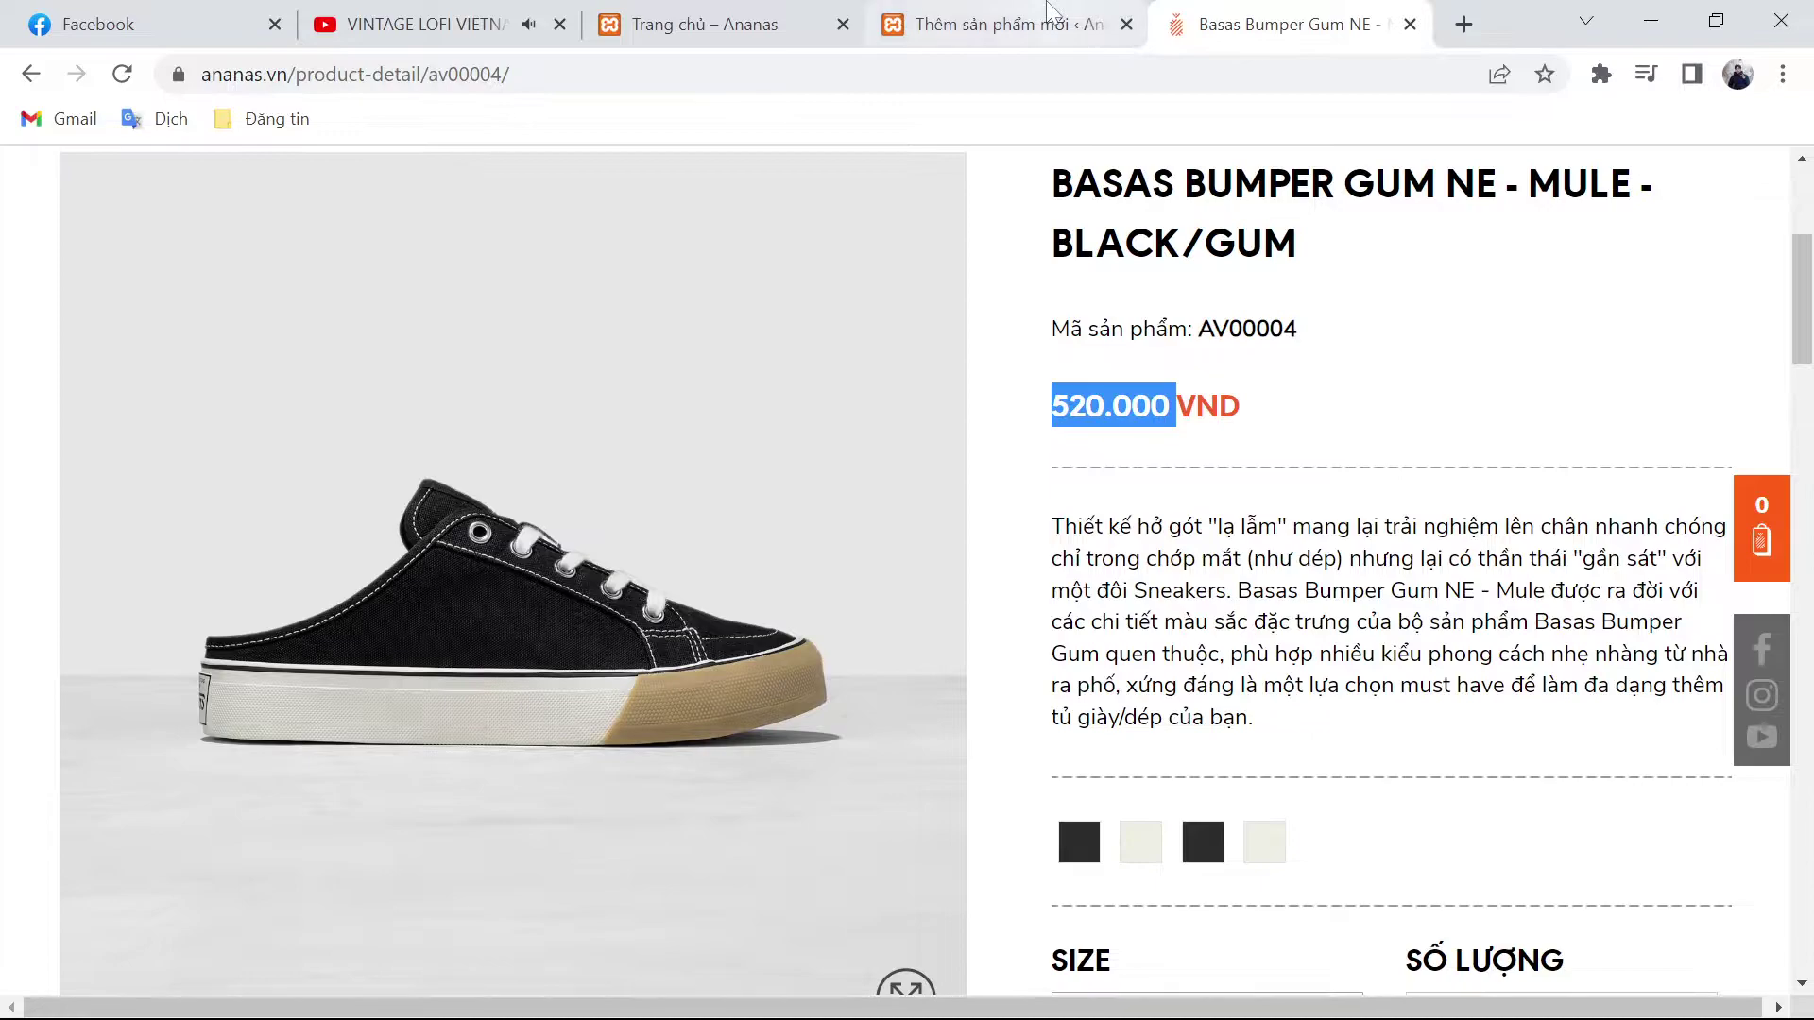
click(1049, 21)
key(ctrl+v)
click(839, 807)
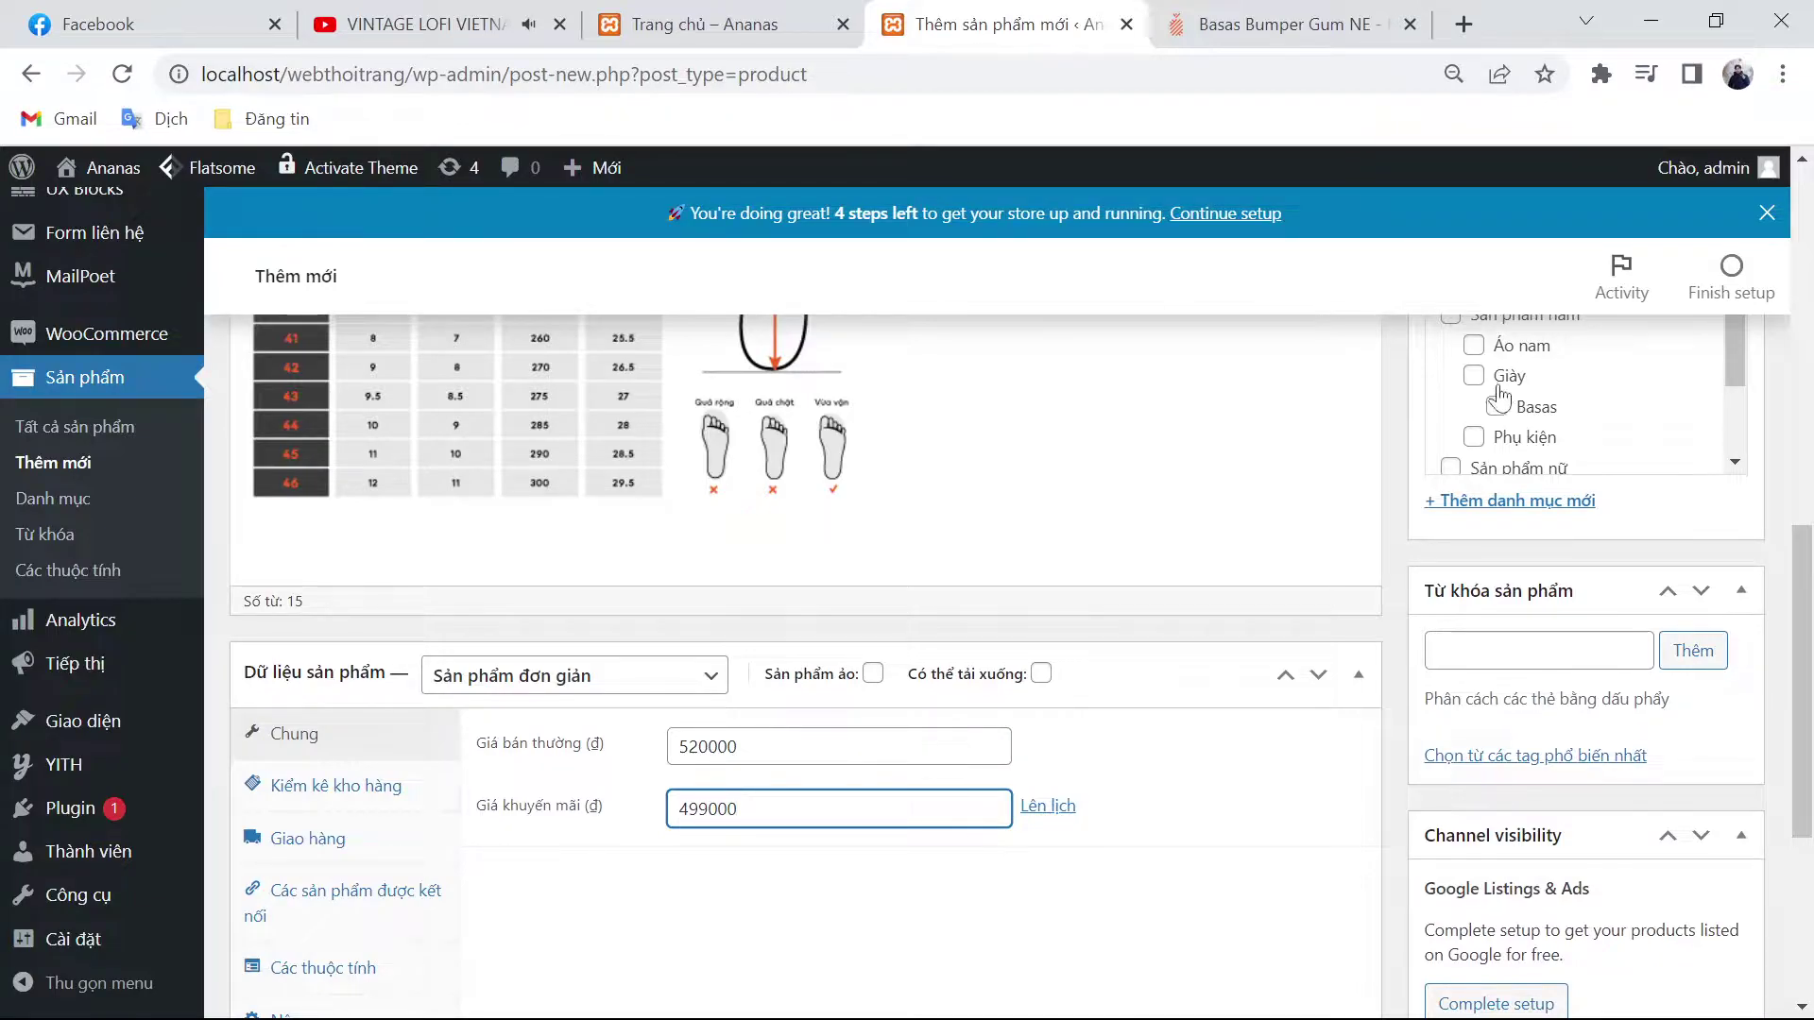
Step: Assign the product to the Sản phẩm nam, Giày and Basas categories
scroll(1483, 463, up, 3)
click(1451, 597)
click(1474, 659)
click(1497, 691)
key(ctrl+Tab)
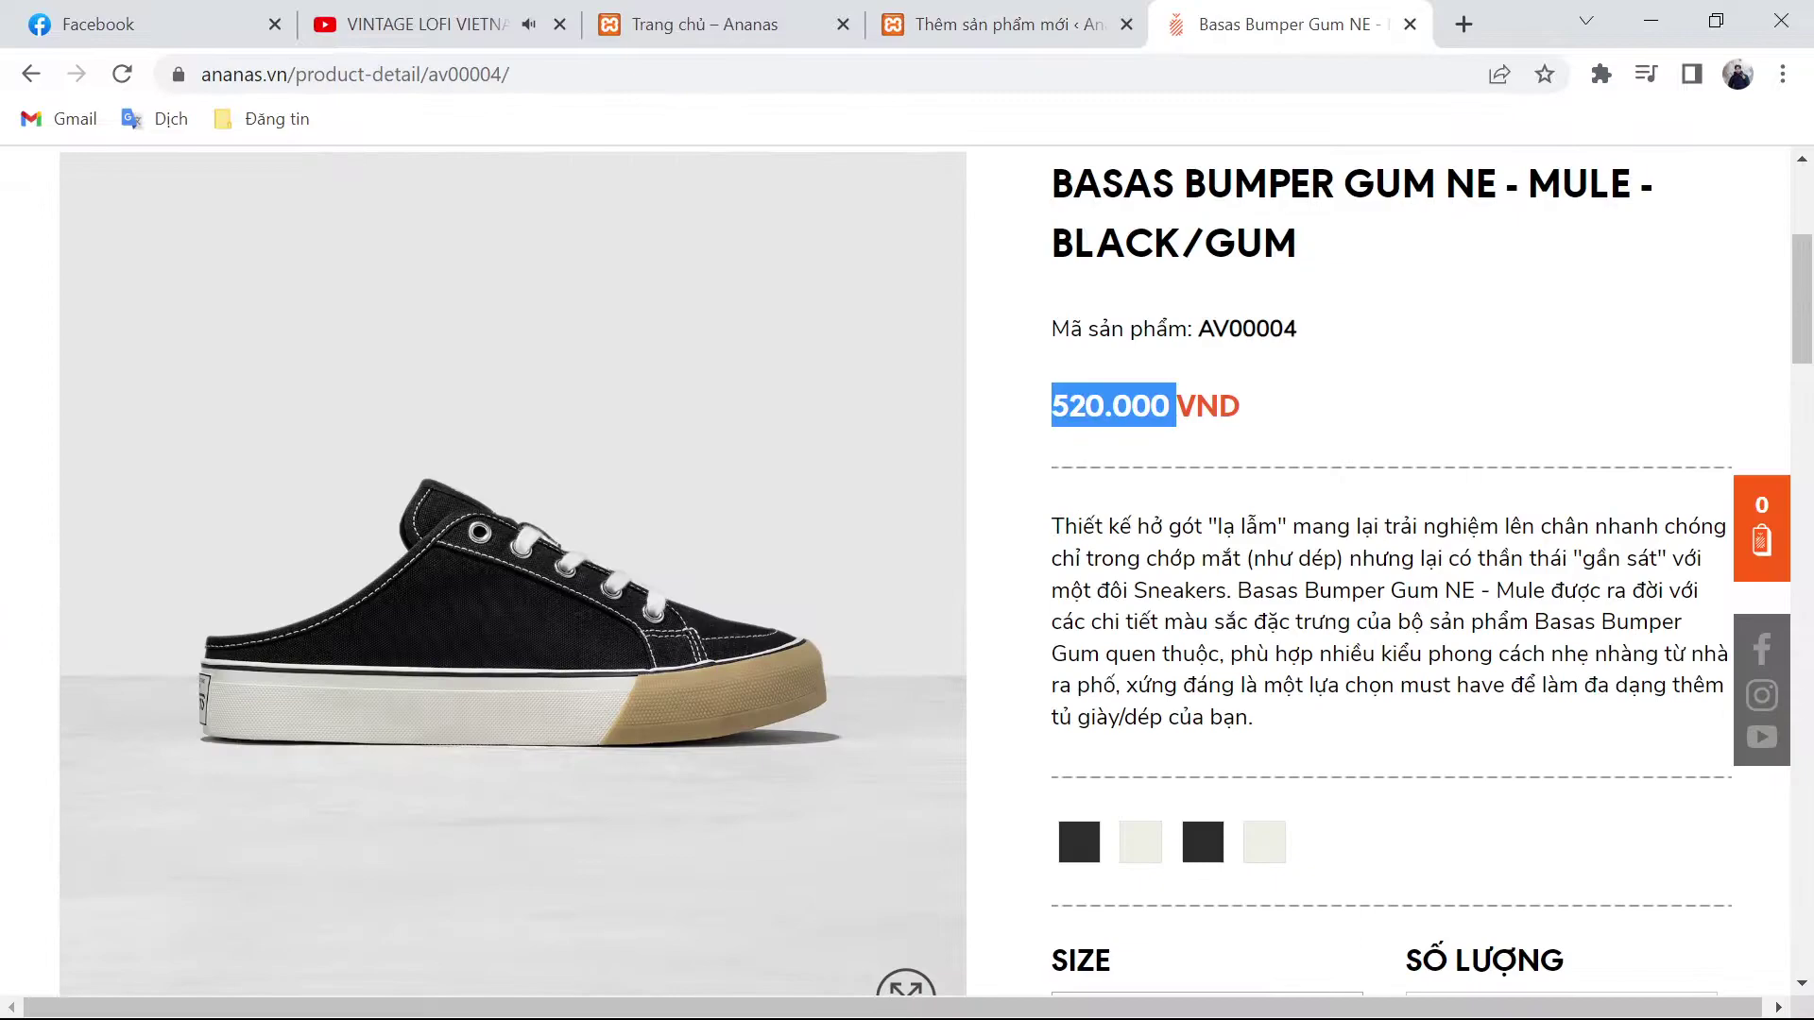
scroll(860, 822, down, 4)
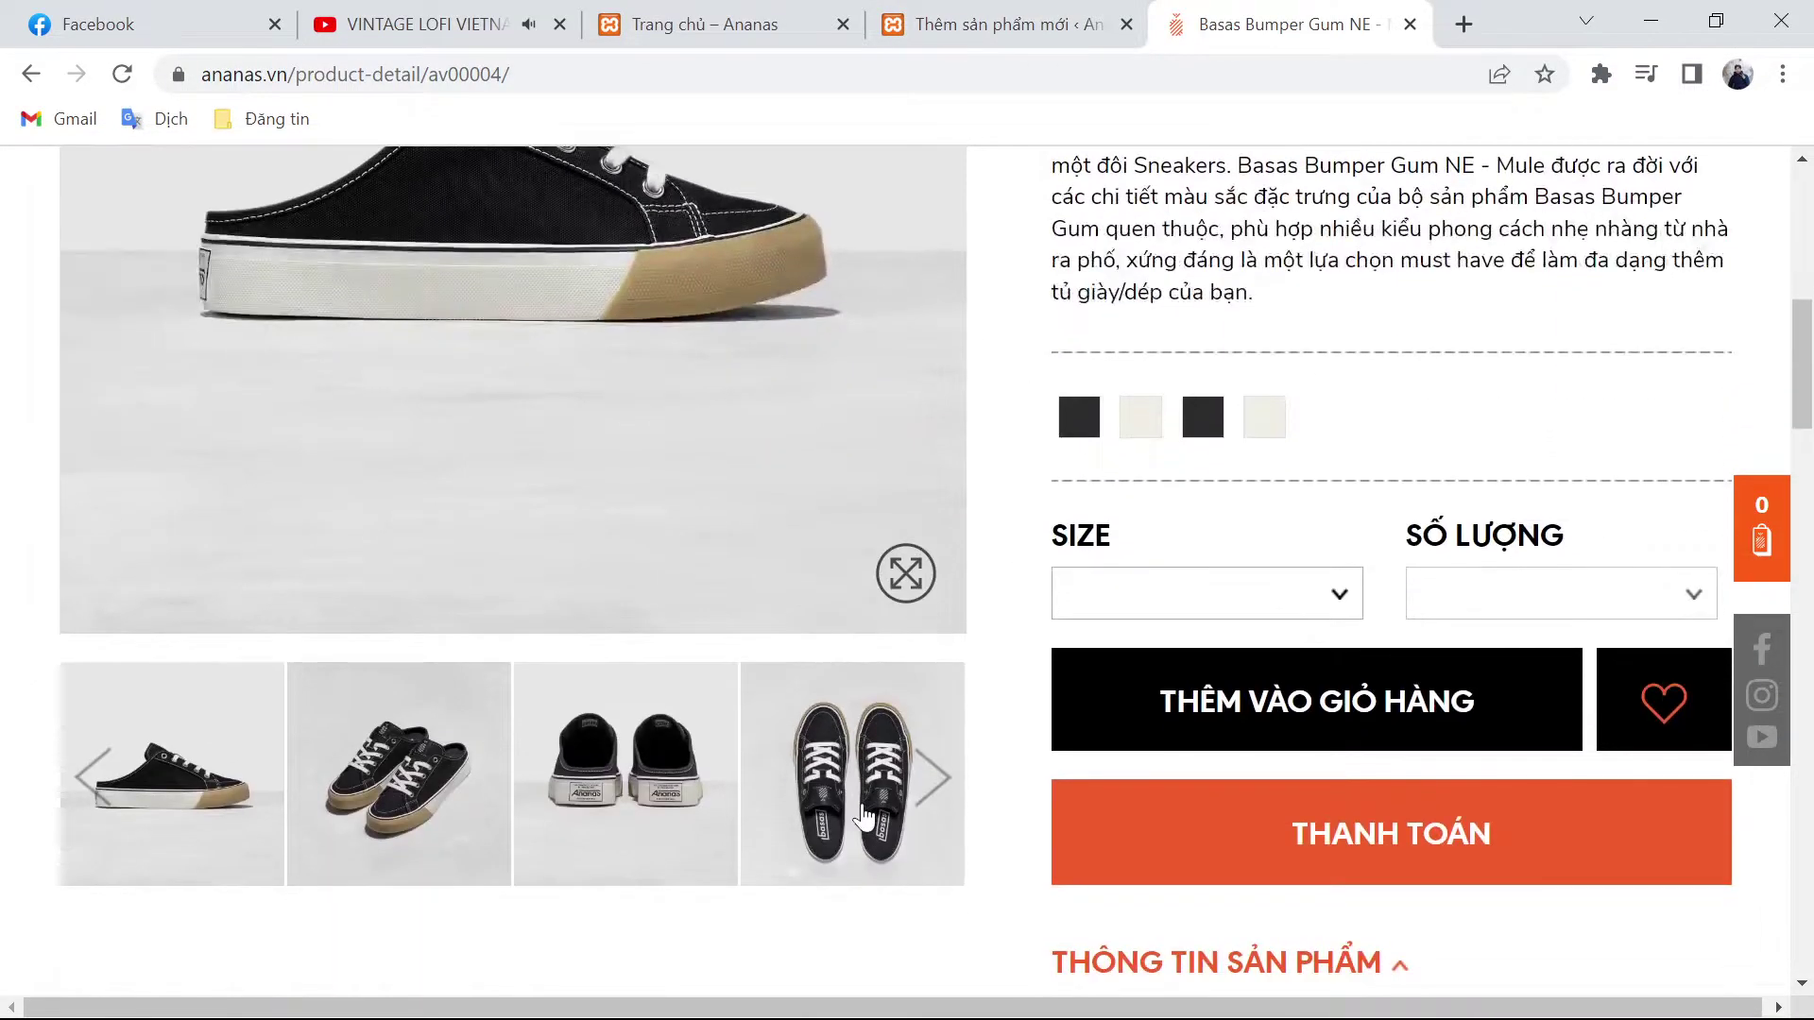
Step: Also assign the product to the Giày nữ and Sản phẩm nữ categories
scroll(999, 836, up, 5)
key(ctrl+shift+Tab)
scroll(1512, 529, down, 1)
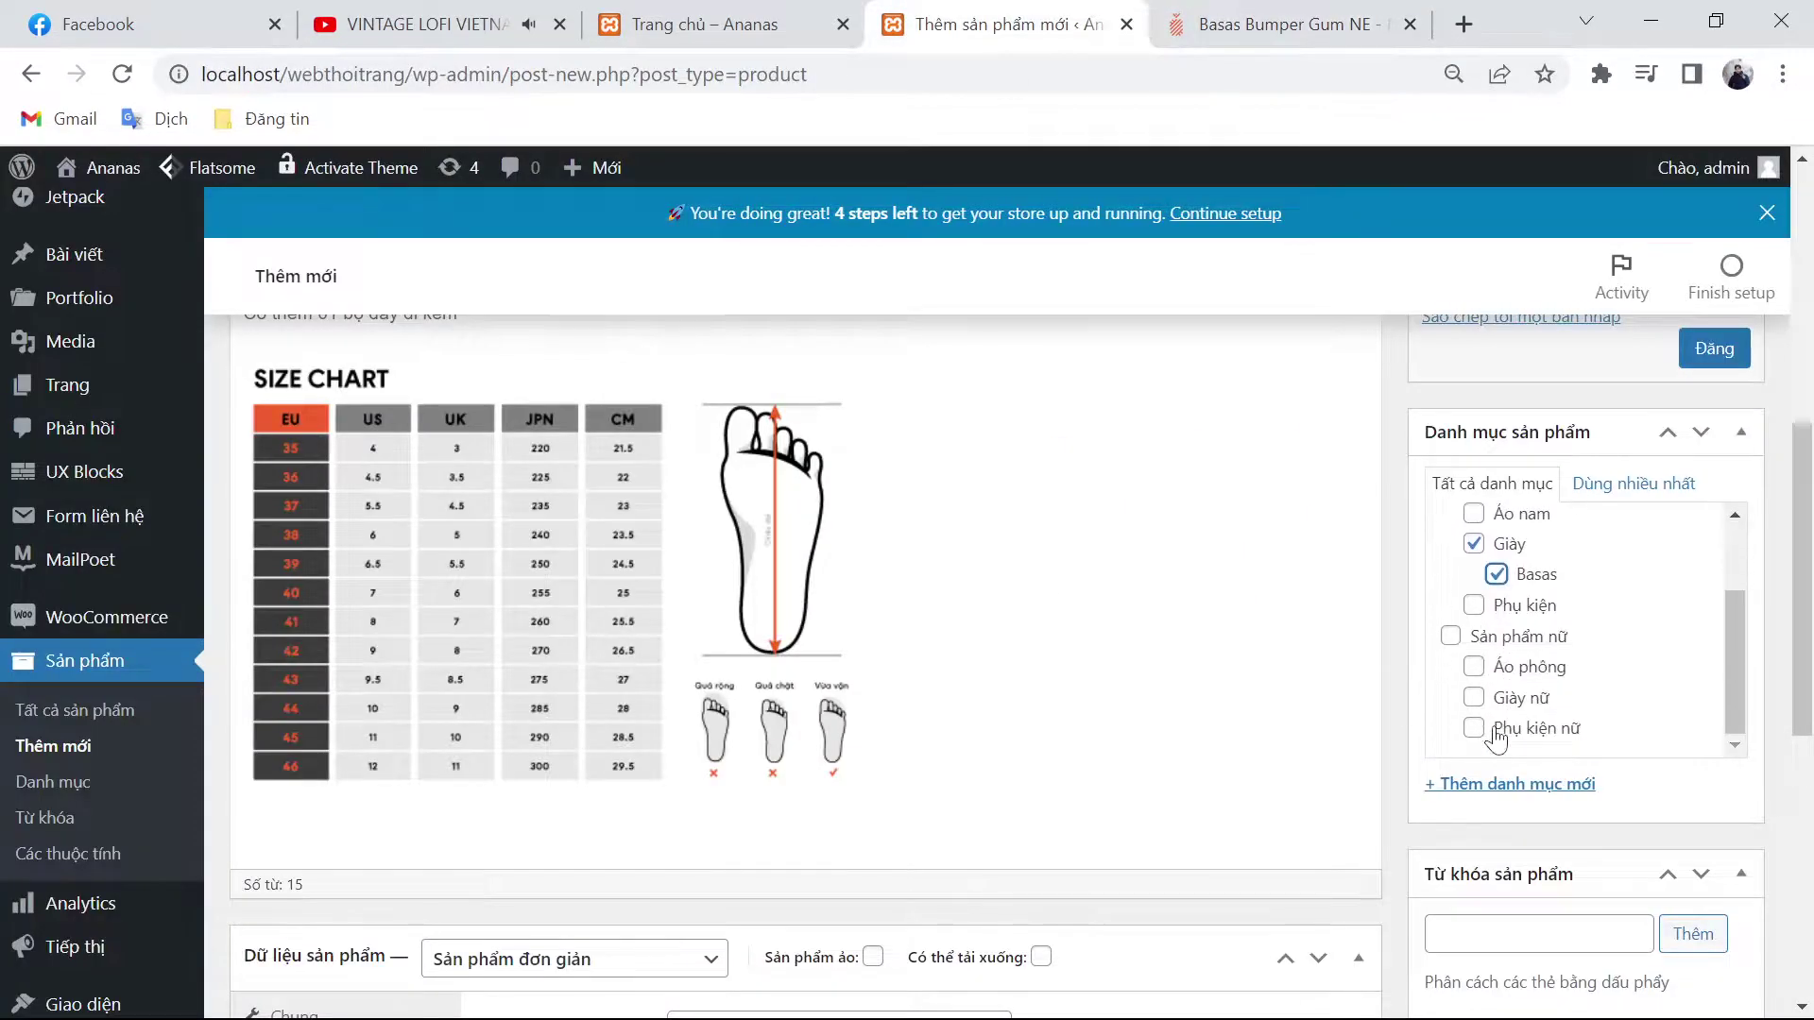
scroll(1489, 699, down, 2)
click(1474, 556)
scroll(1474, 566, up, 2)
click(1450, 636)
Step: Create a new Basas category with Giày nữ as its parent
click(1511, 936)
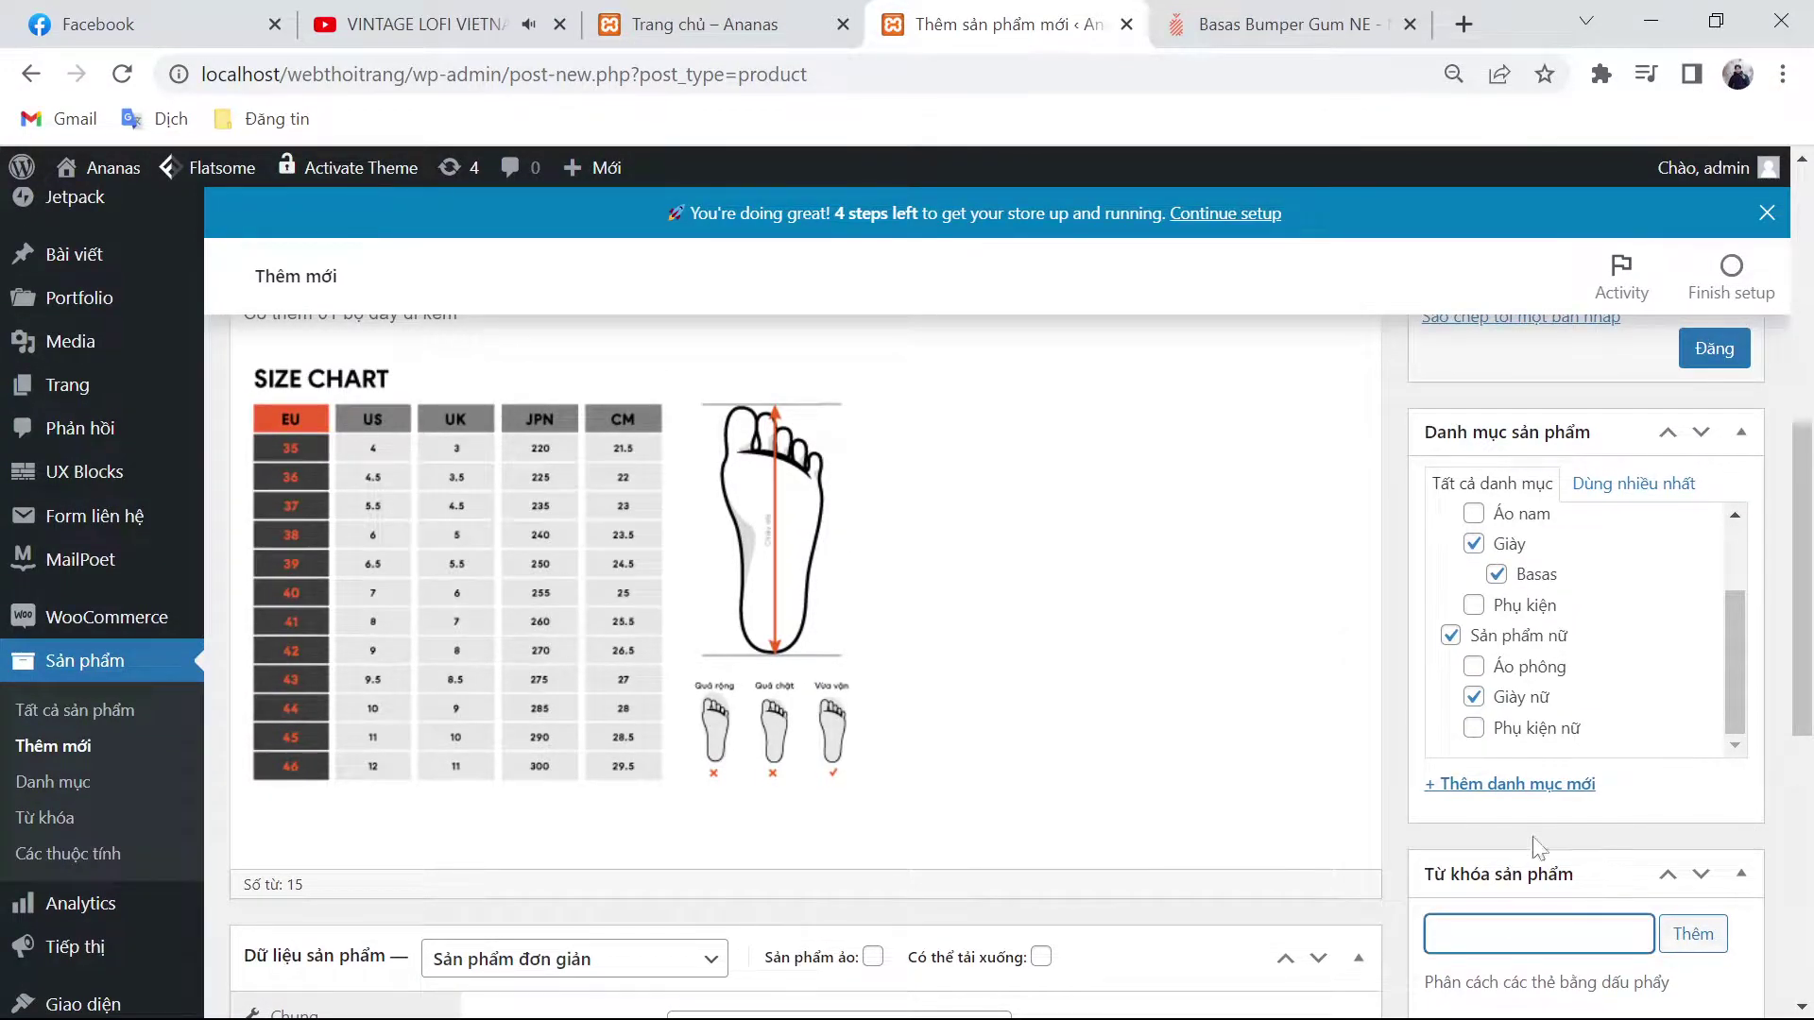
click(1543, 797)
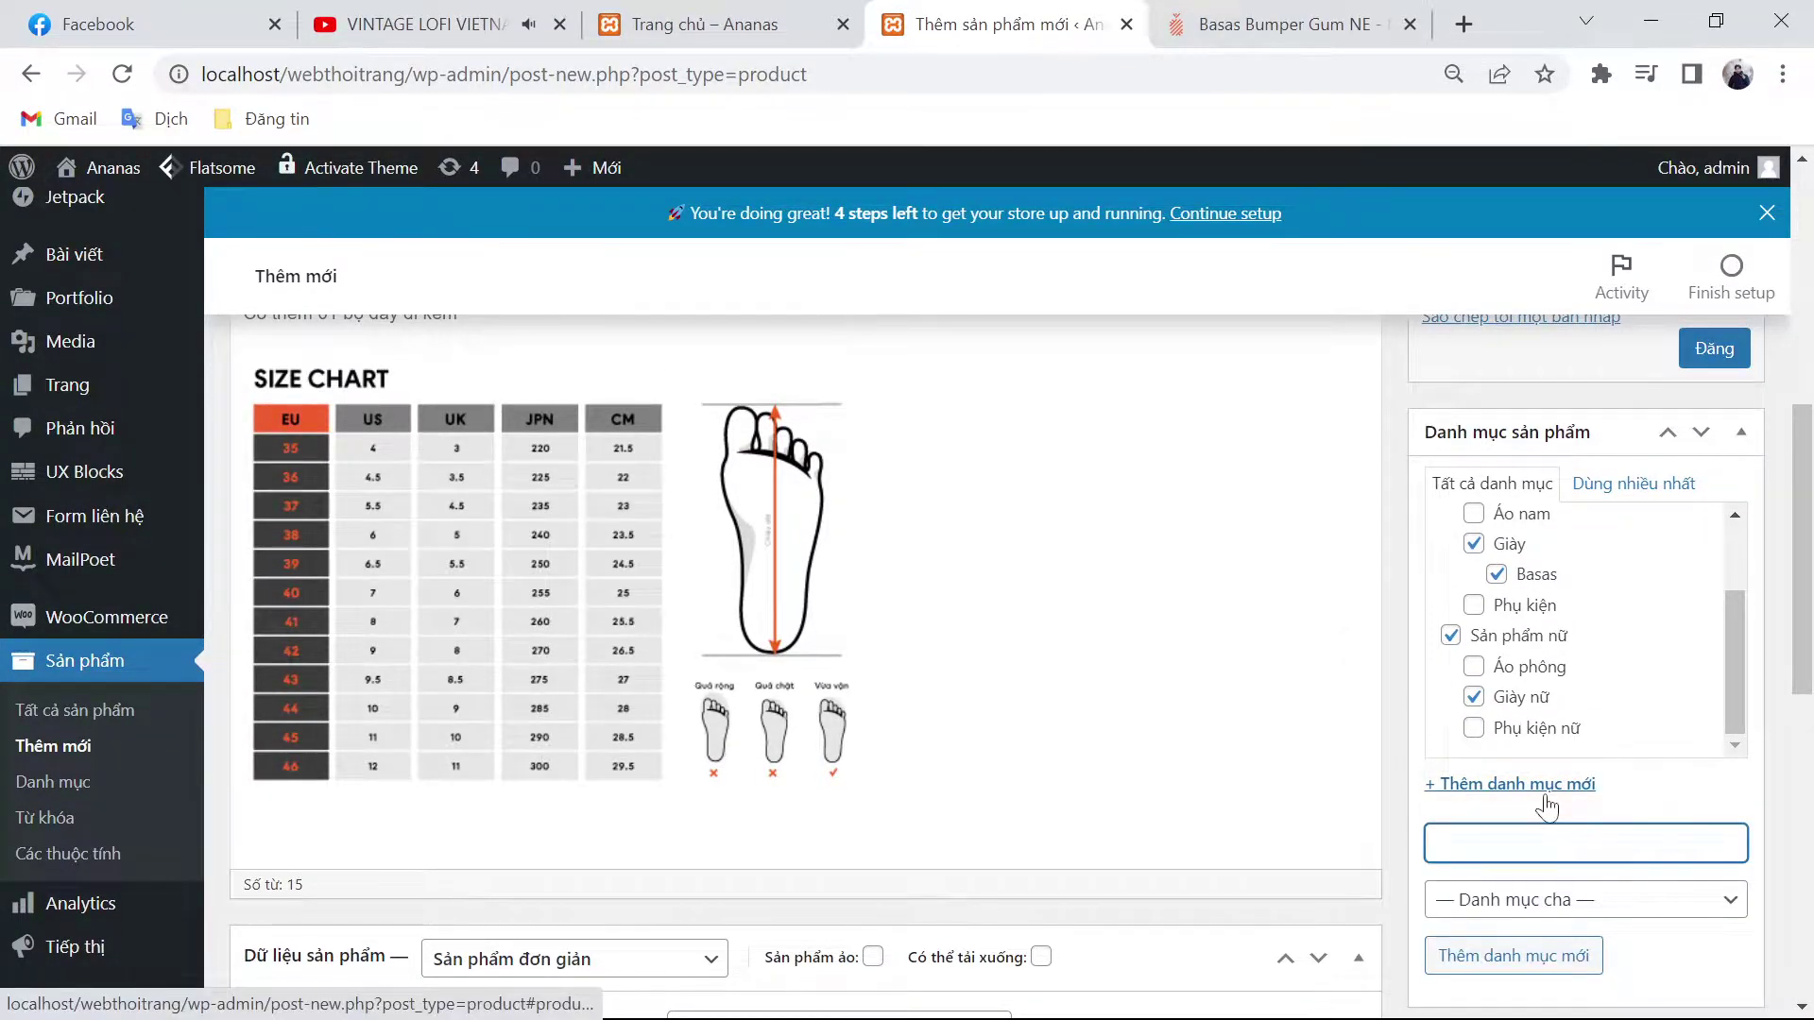
text(Basas)
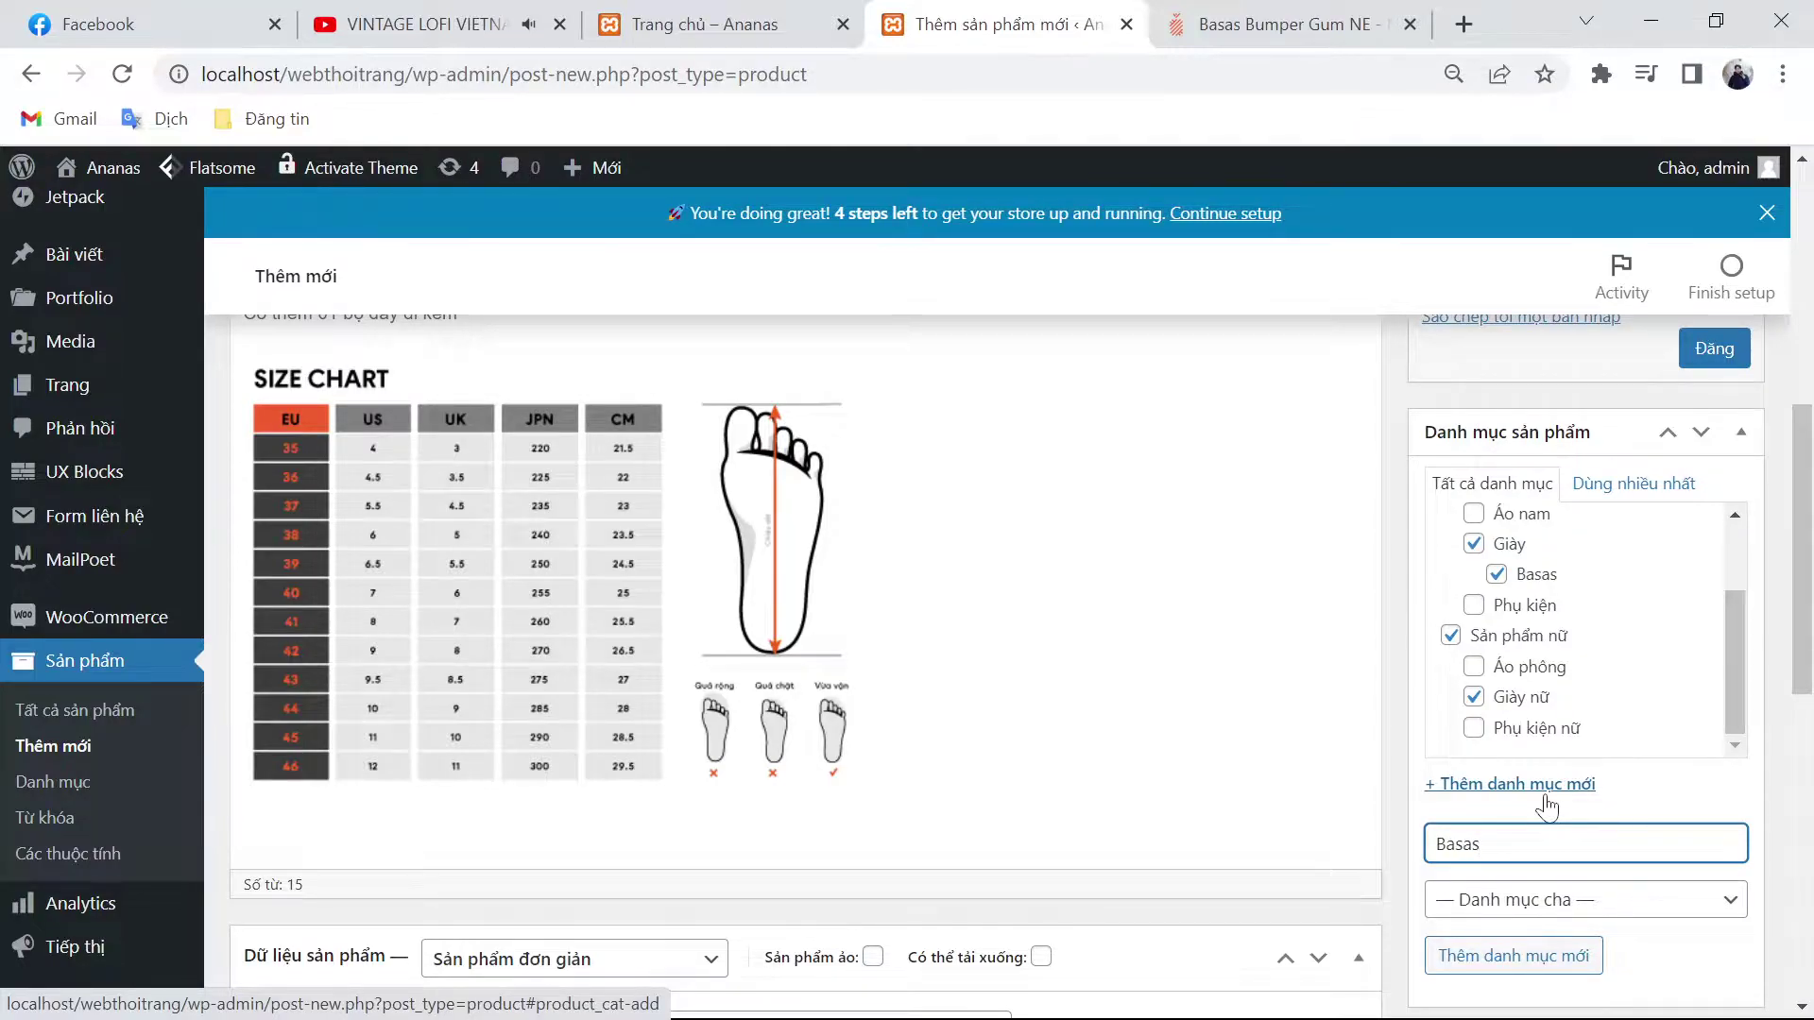
click(1588, 899)
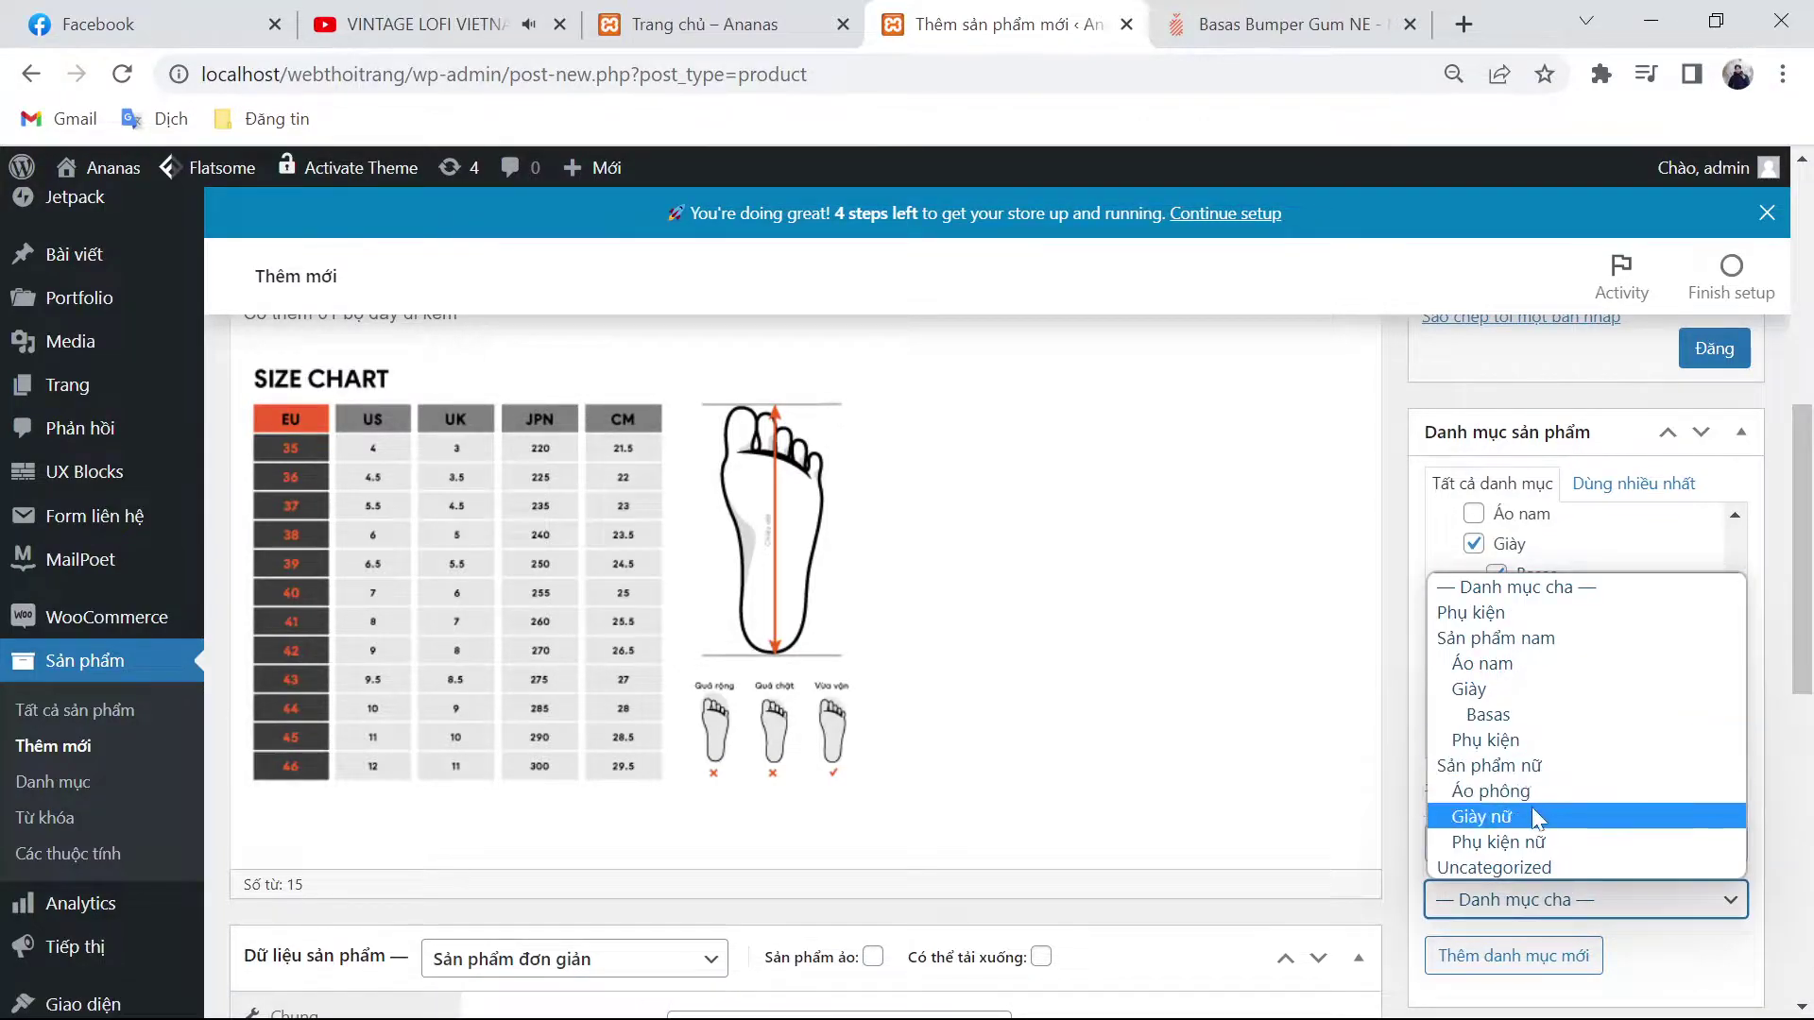
click(1532, 808)
click(1510, 955)
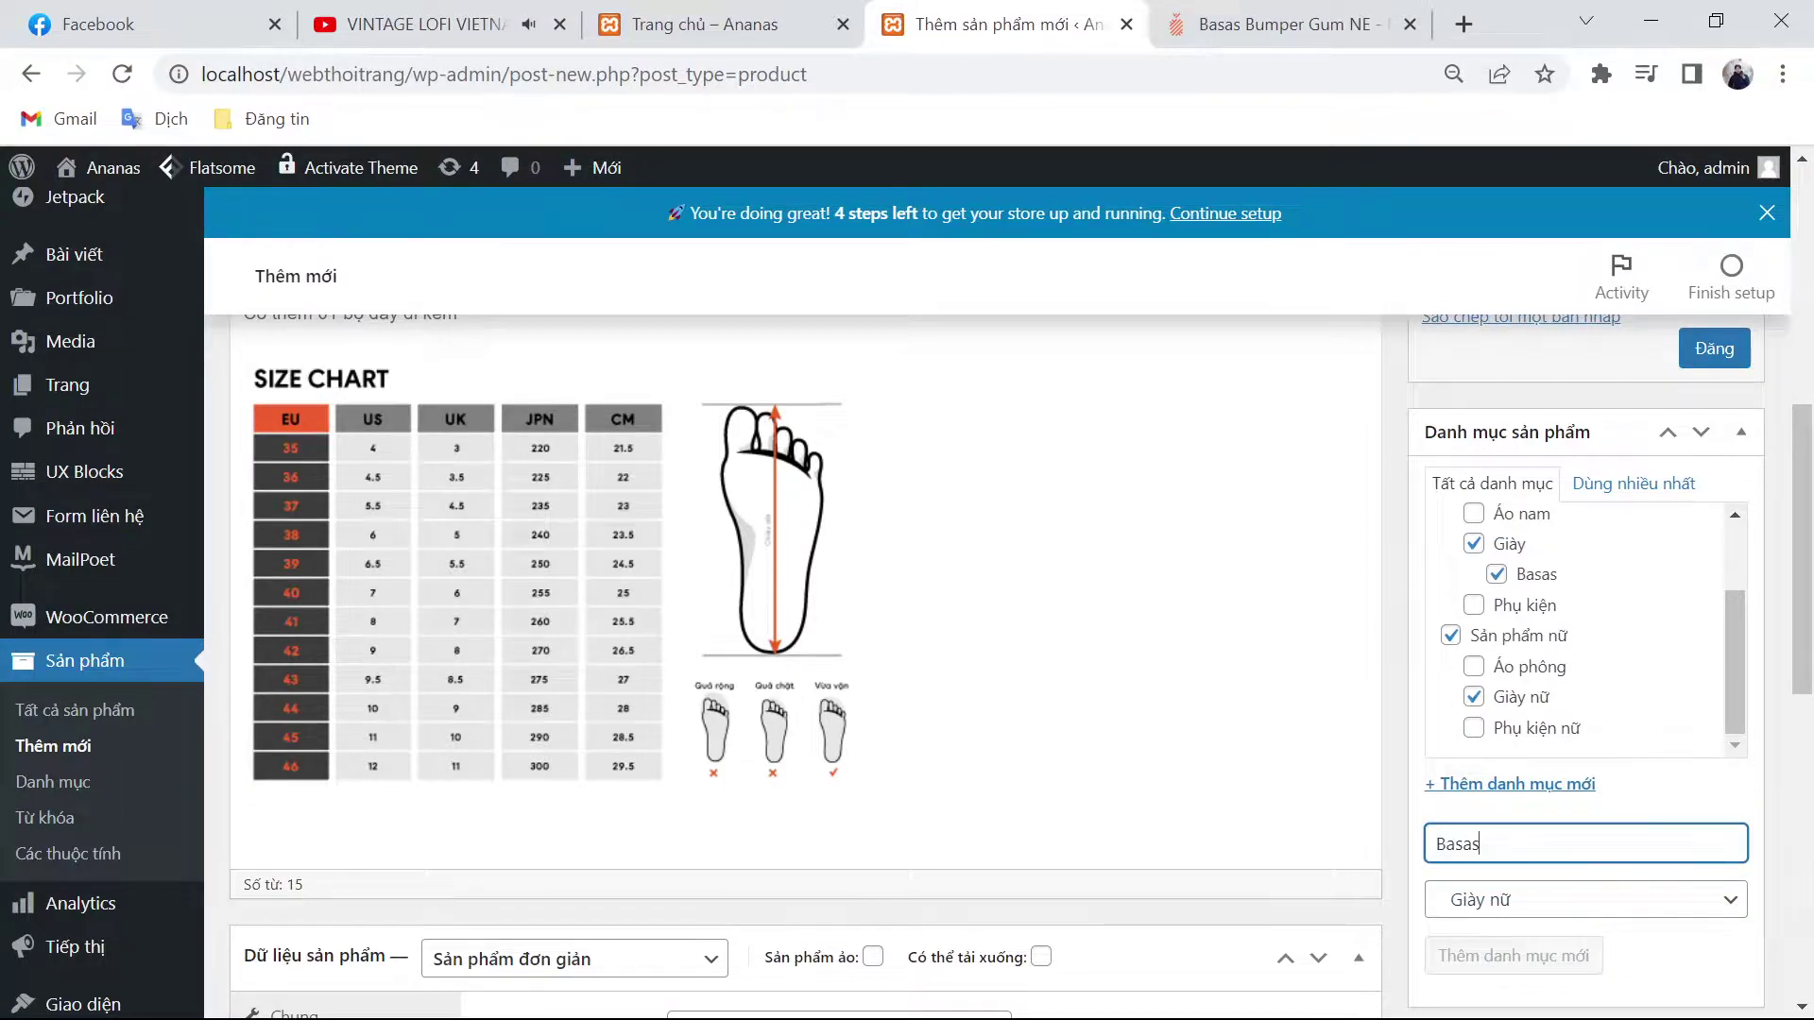
Step: Add the product tags basas, giày, giày nam and giày nữ
scroll(1427, 752, down, 5)
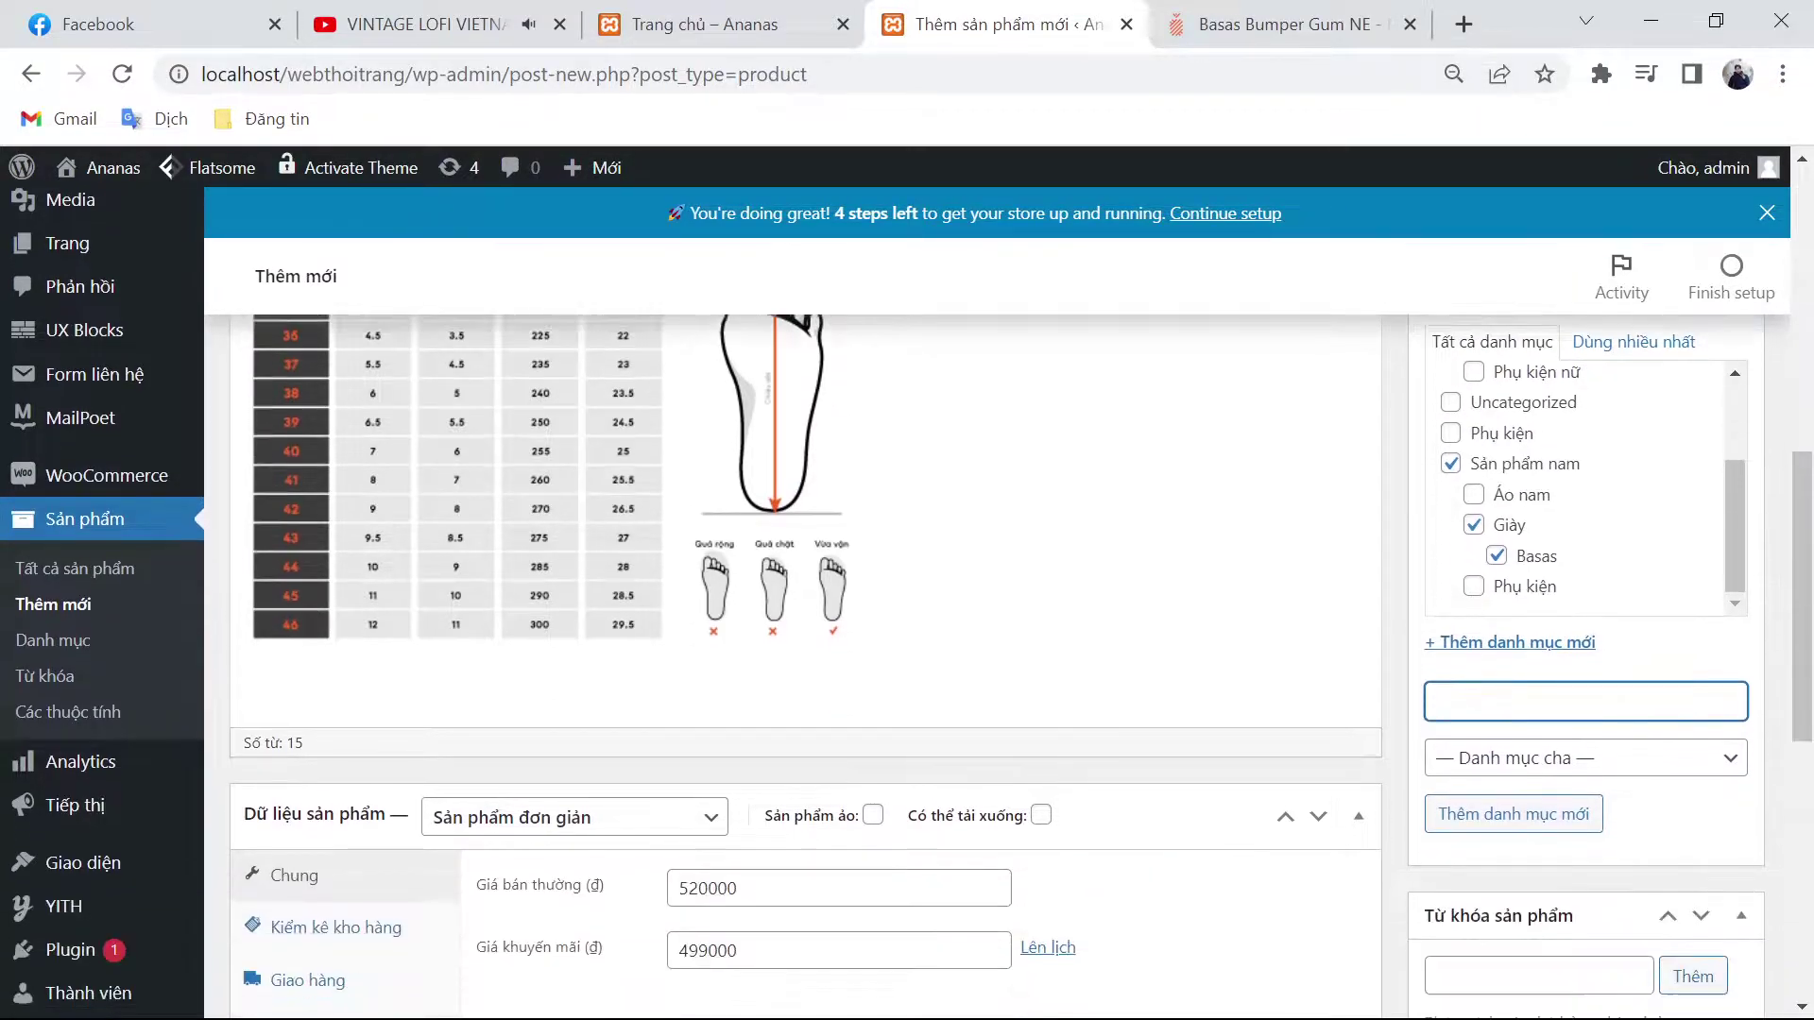
scroll(1427, 751, down, 2)
click(1455, 551)
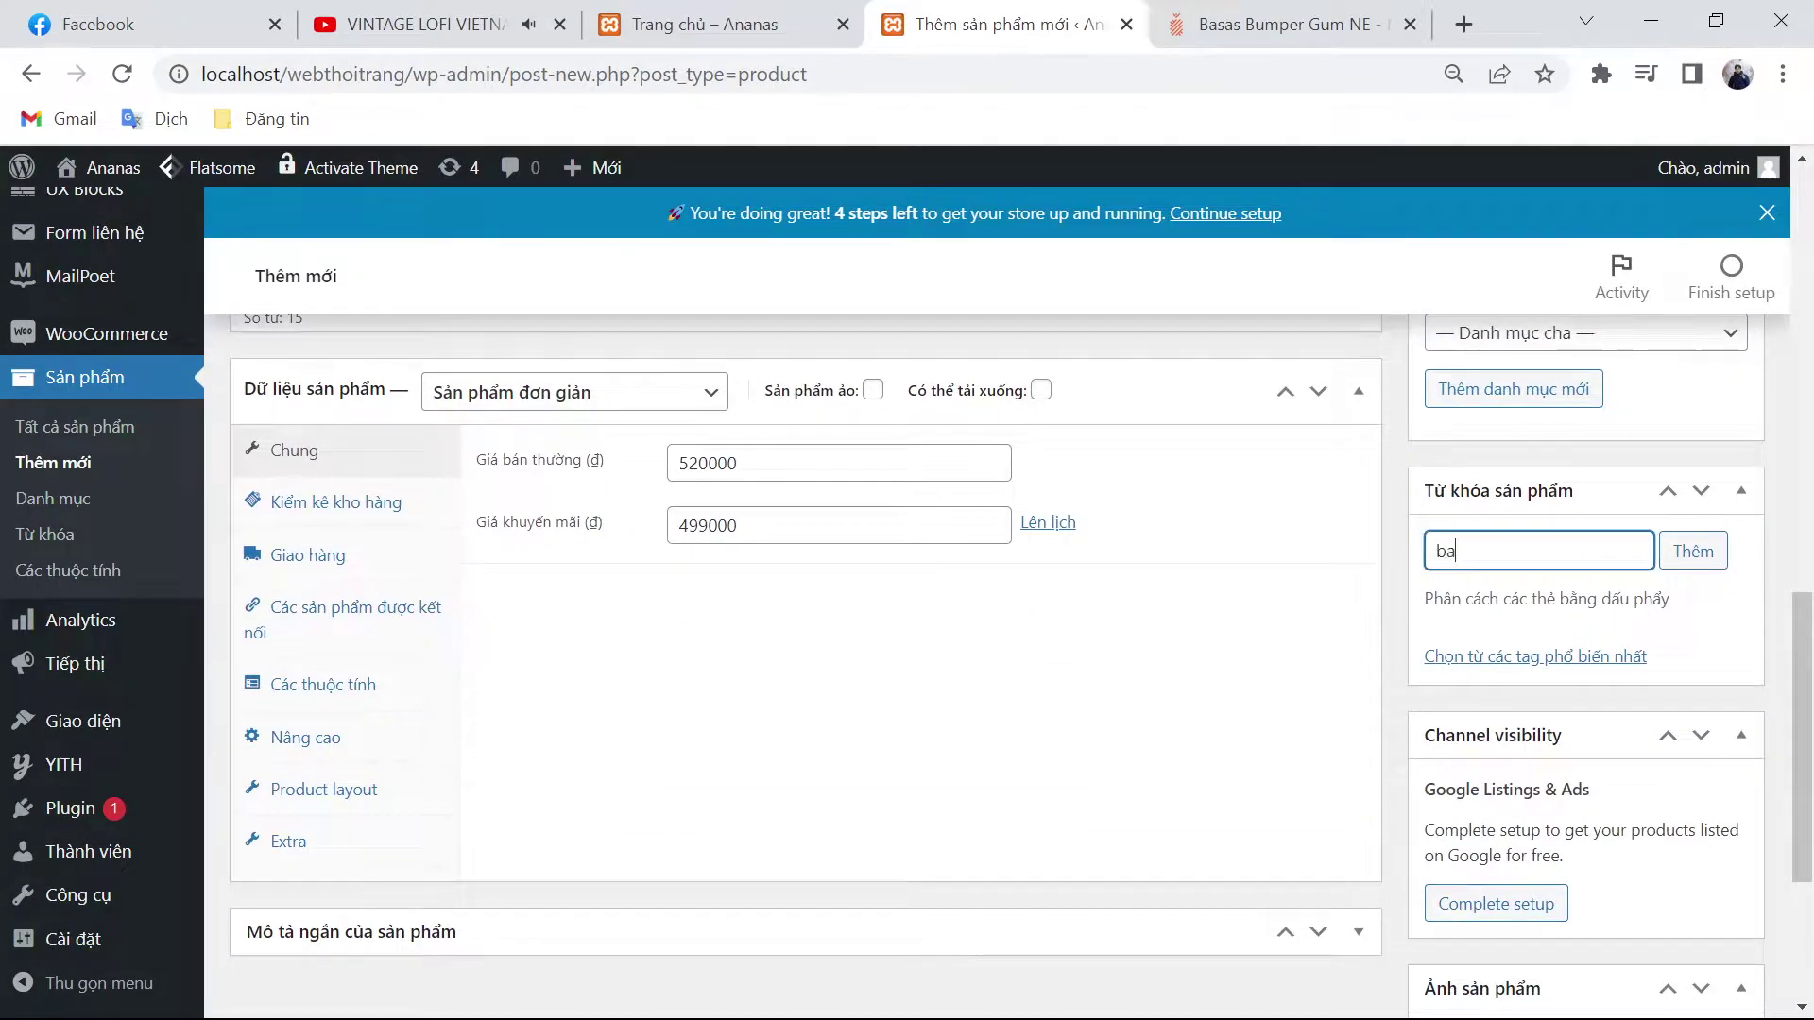
text(basas)
key(Return)
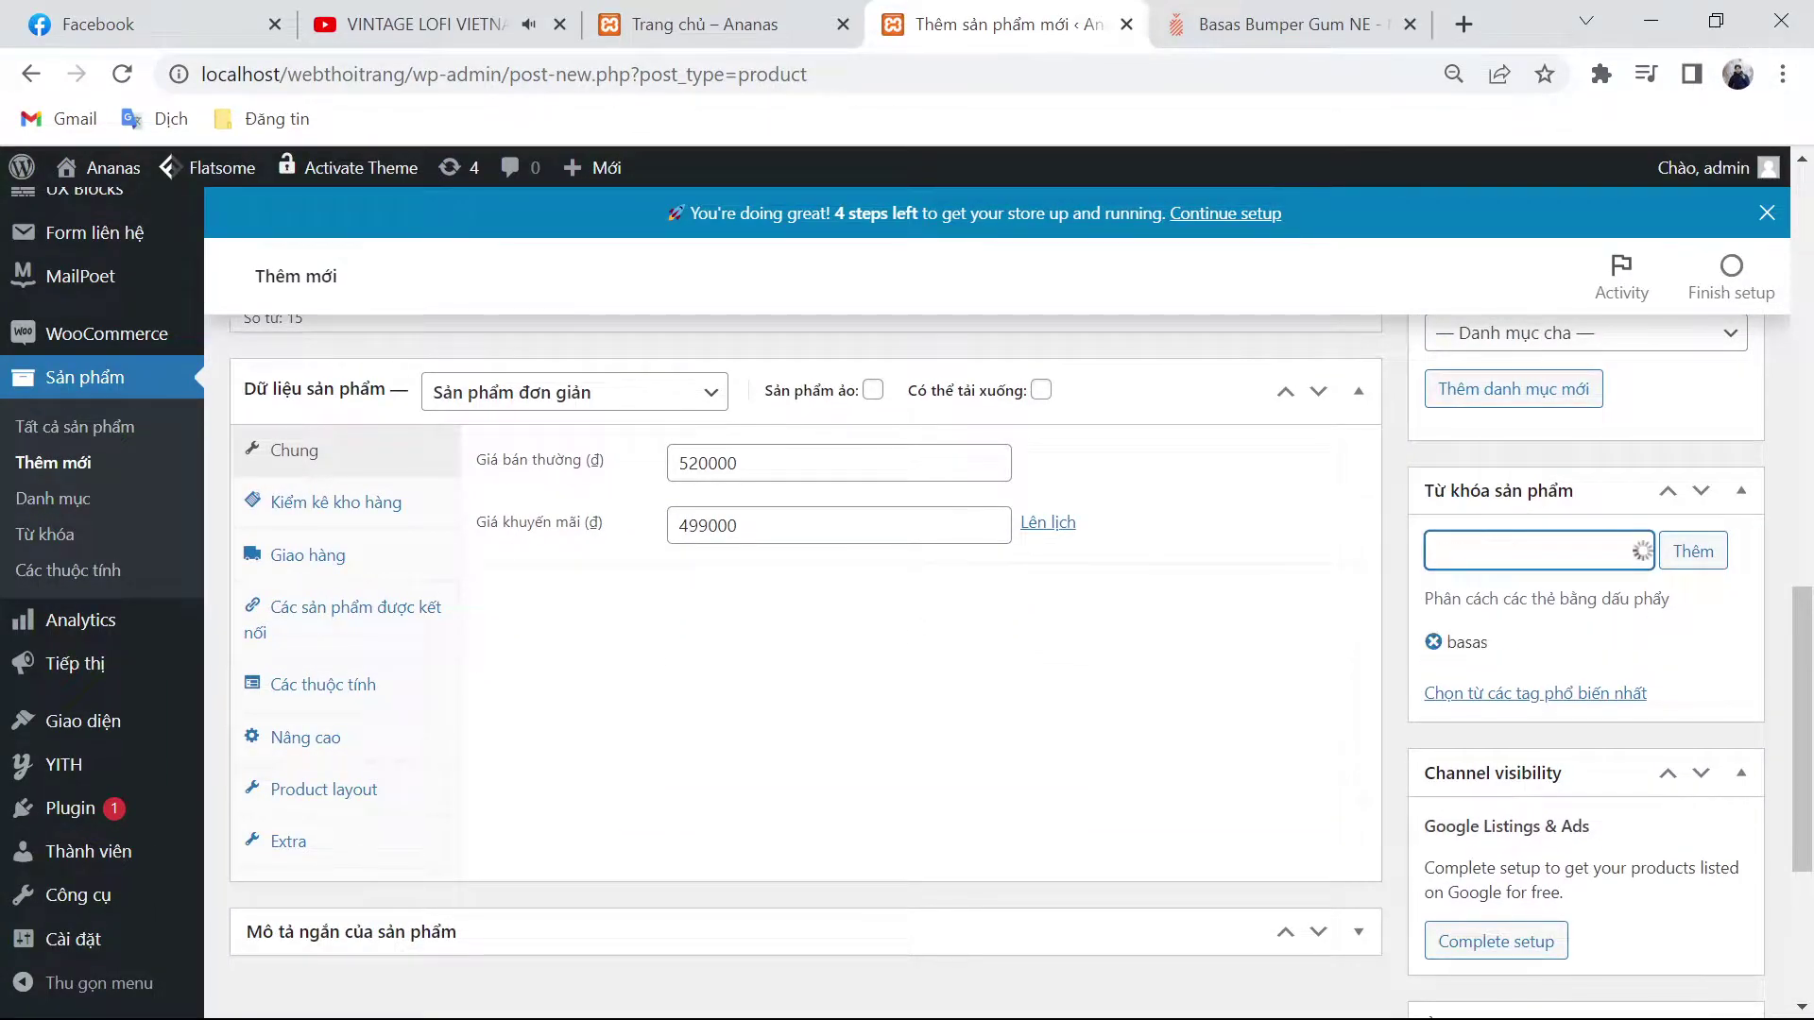
text(giày)
key(Return)
text(giày nam)
key(Return)
text(g)
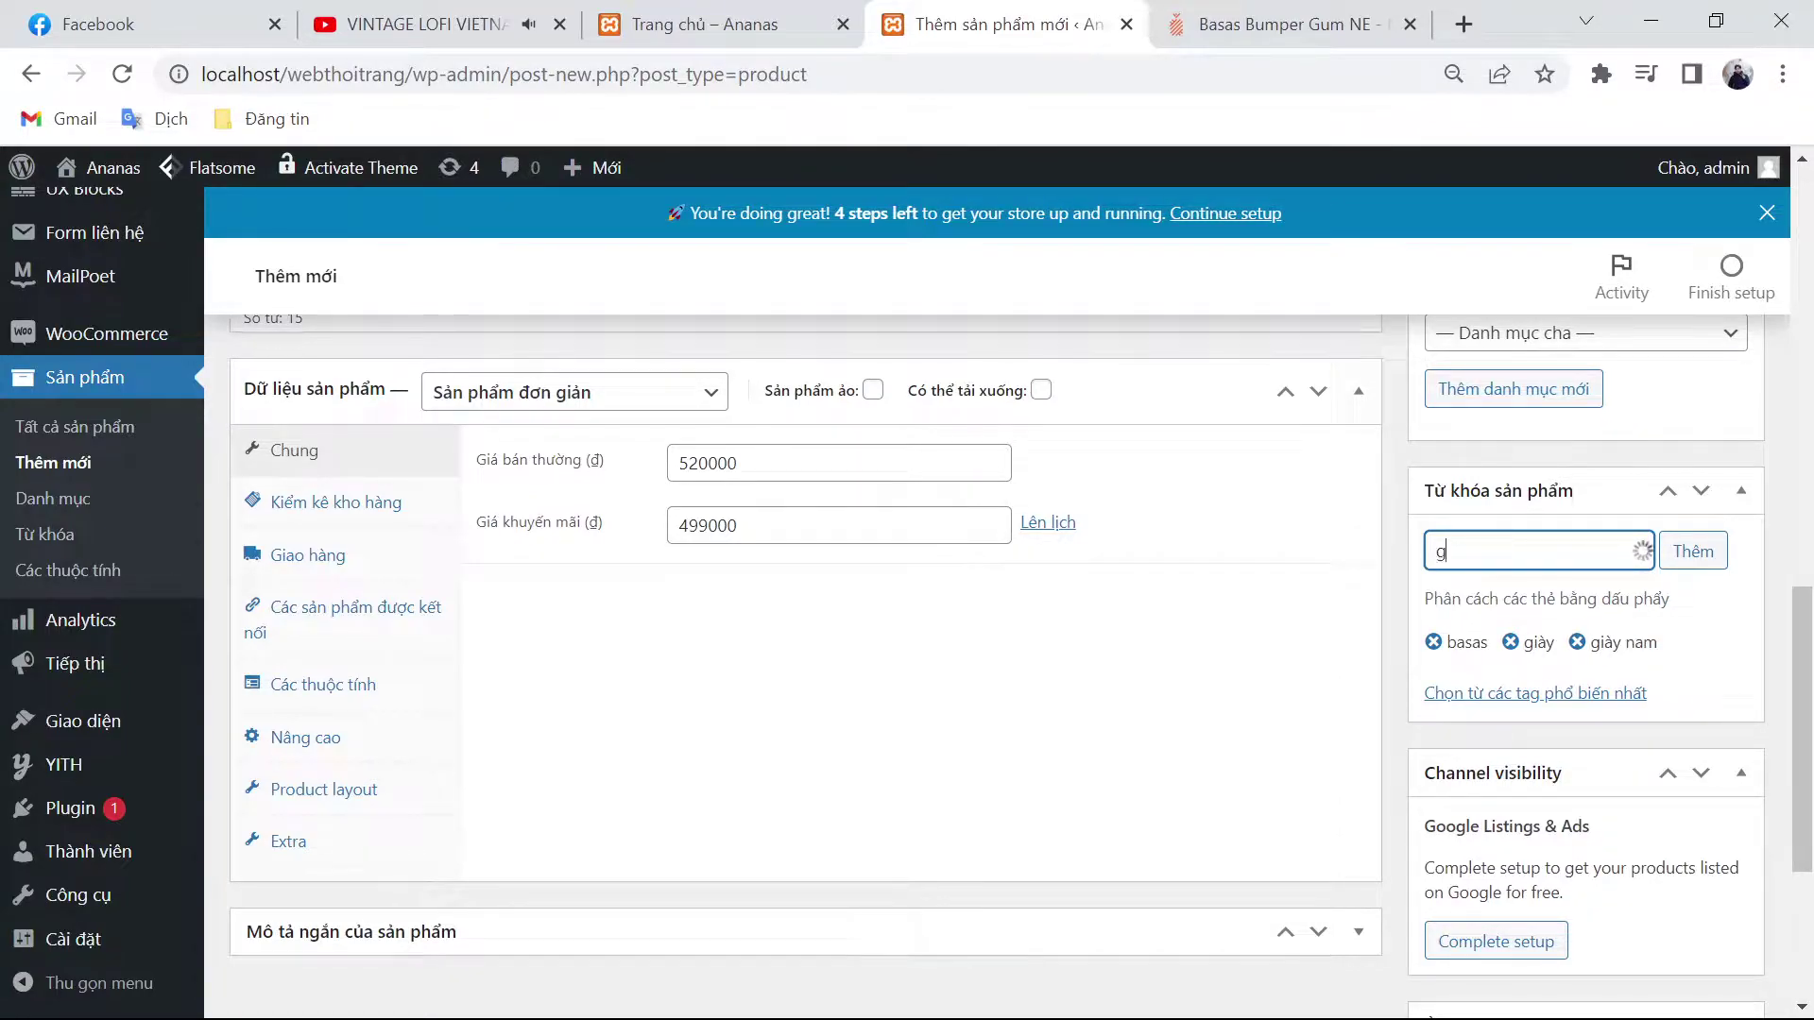
text(iày nữ)
key(Return)
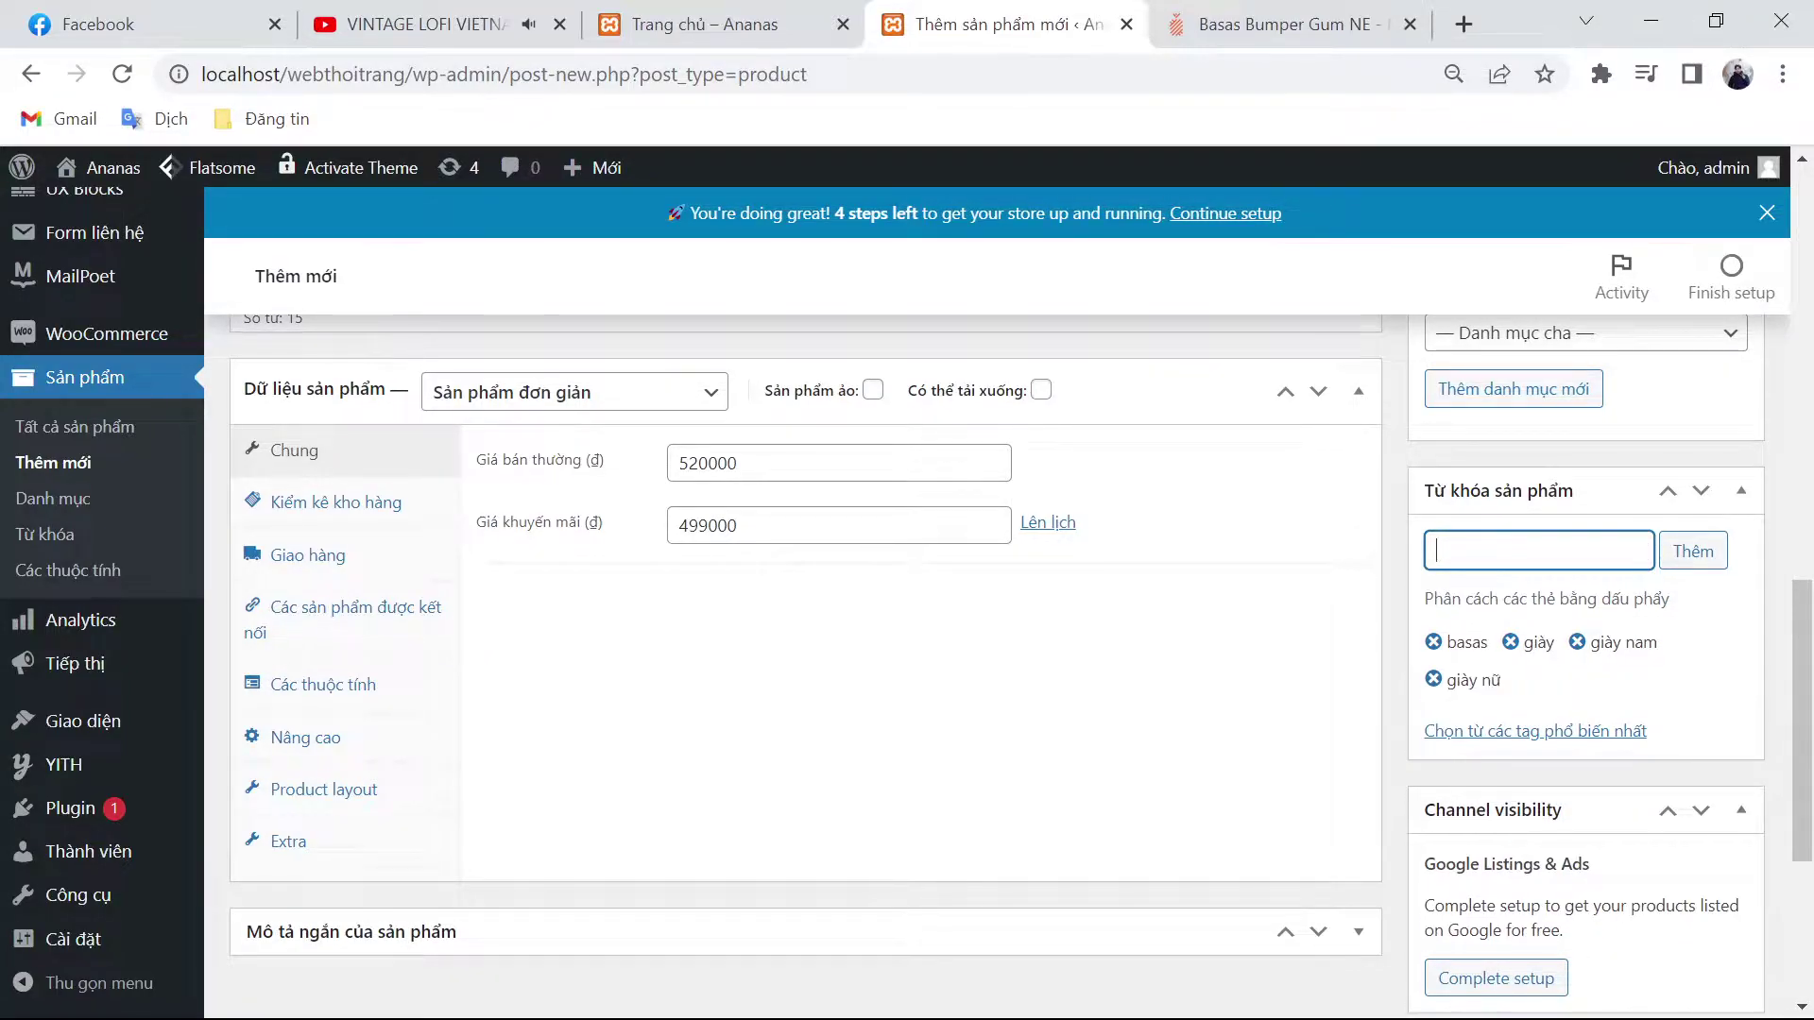
Step: Copy the product title and add BASAS BUMPER GUM NE as a tag
scroll(557, 651, up, 10)
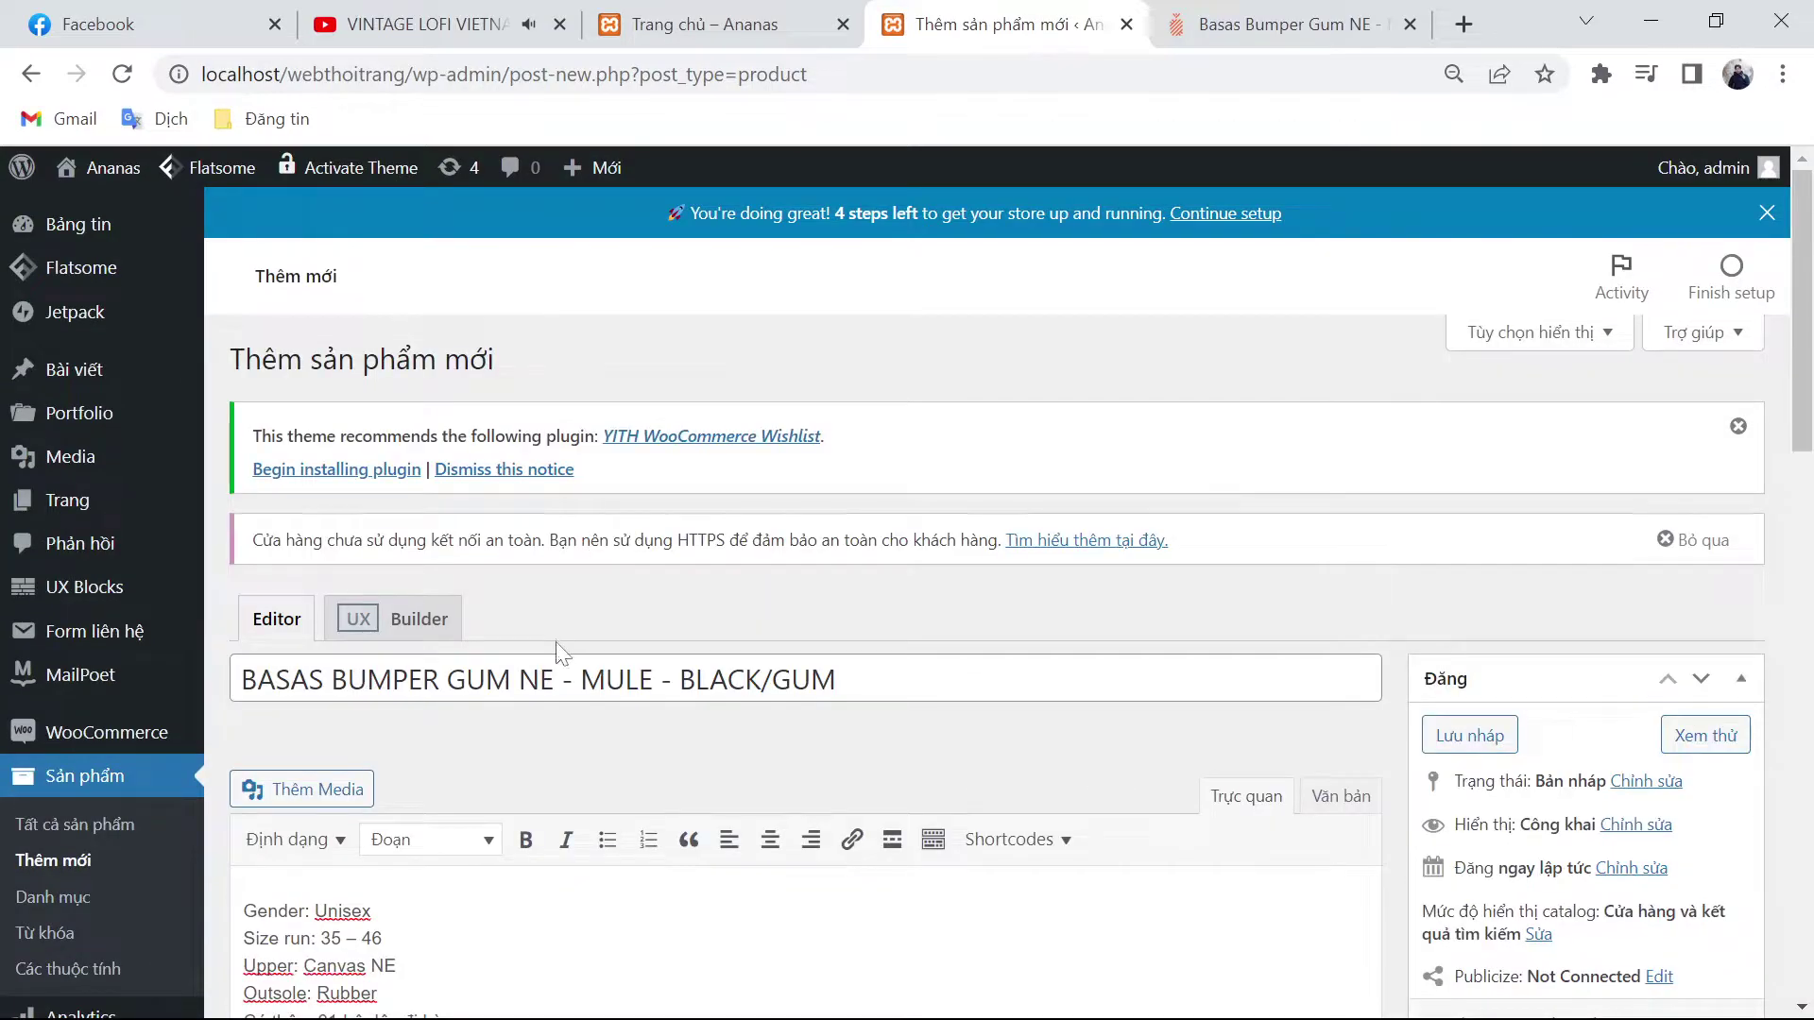
drag(571, 680, 238, 680)
key(ctrl+c)
scroll(790, 721, down, 10)
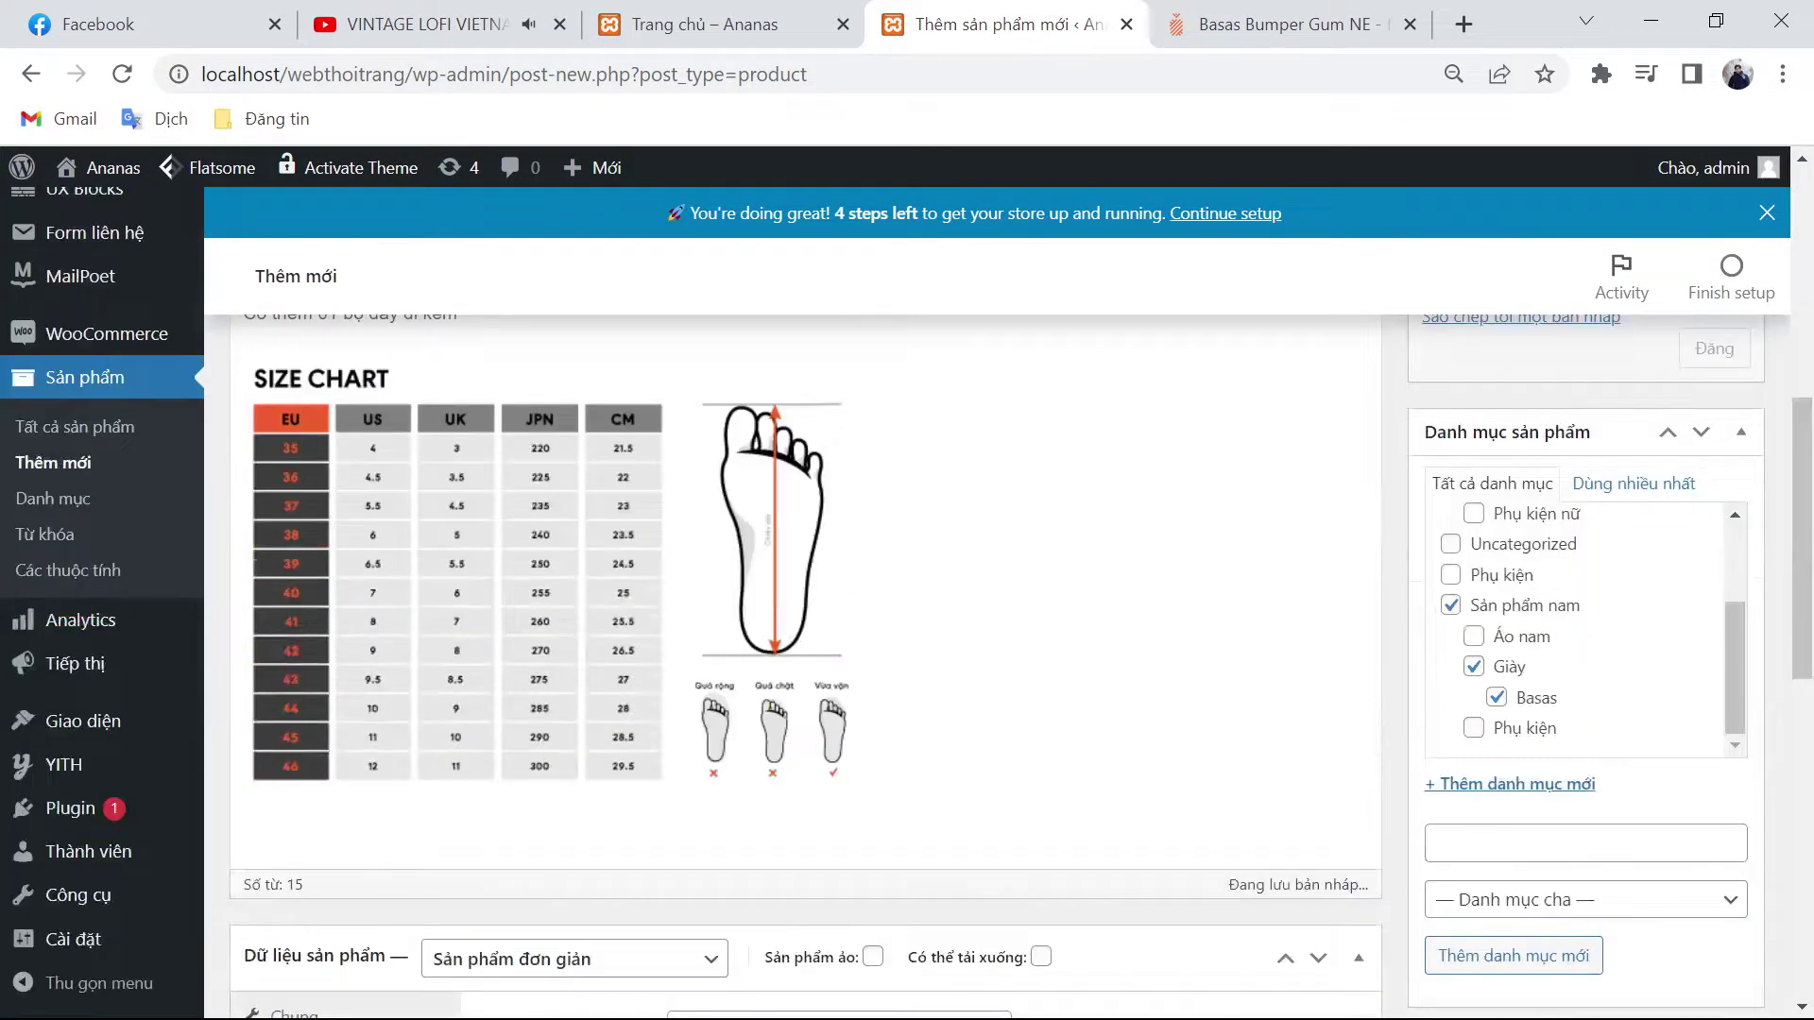
click(1585, 842)
key(ctrl+v)
key(ctrl+z)
scroll(1539, 850, down, 3)
click(1540, 834)
key(ctrl+v)
key(Return)
scroll(1502, 831, down, 7)
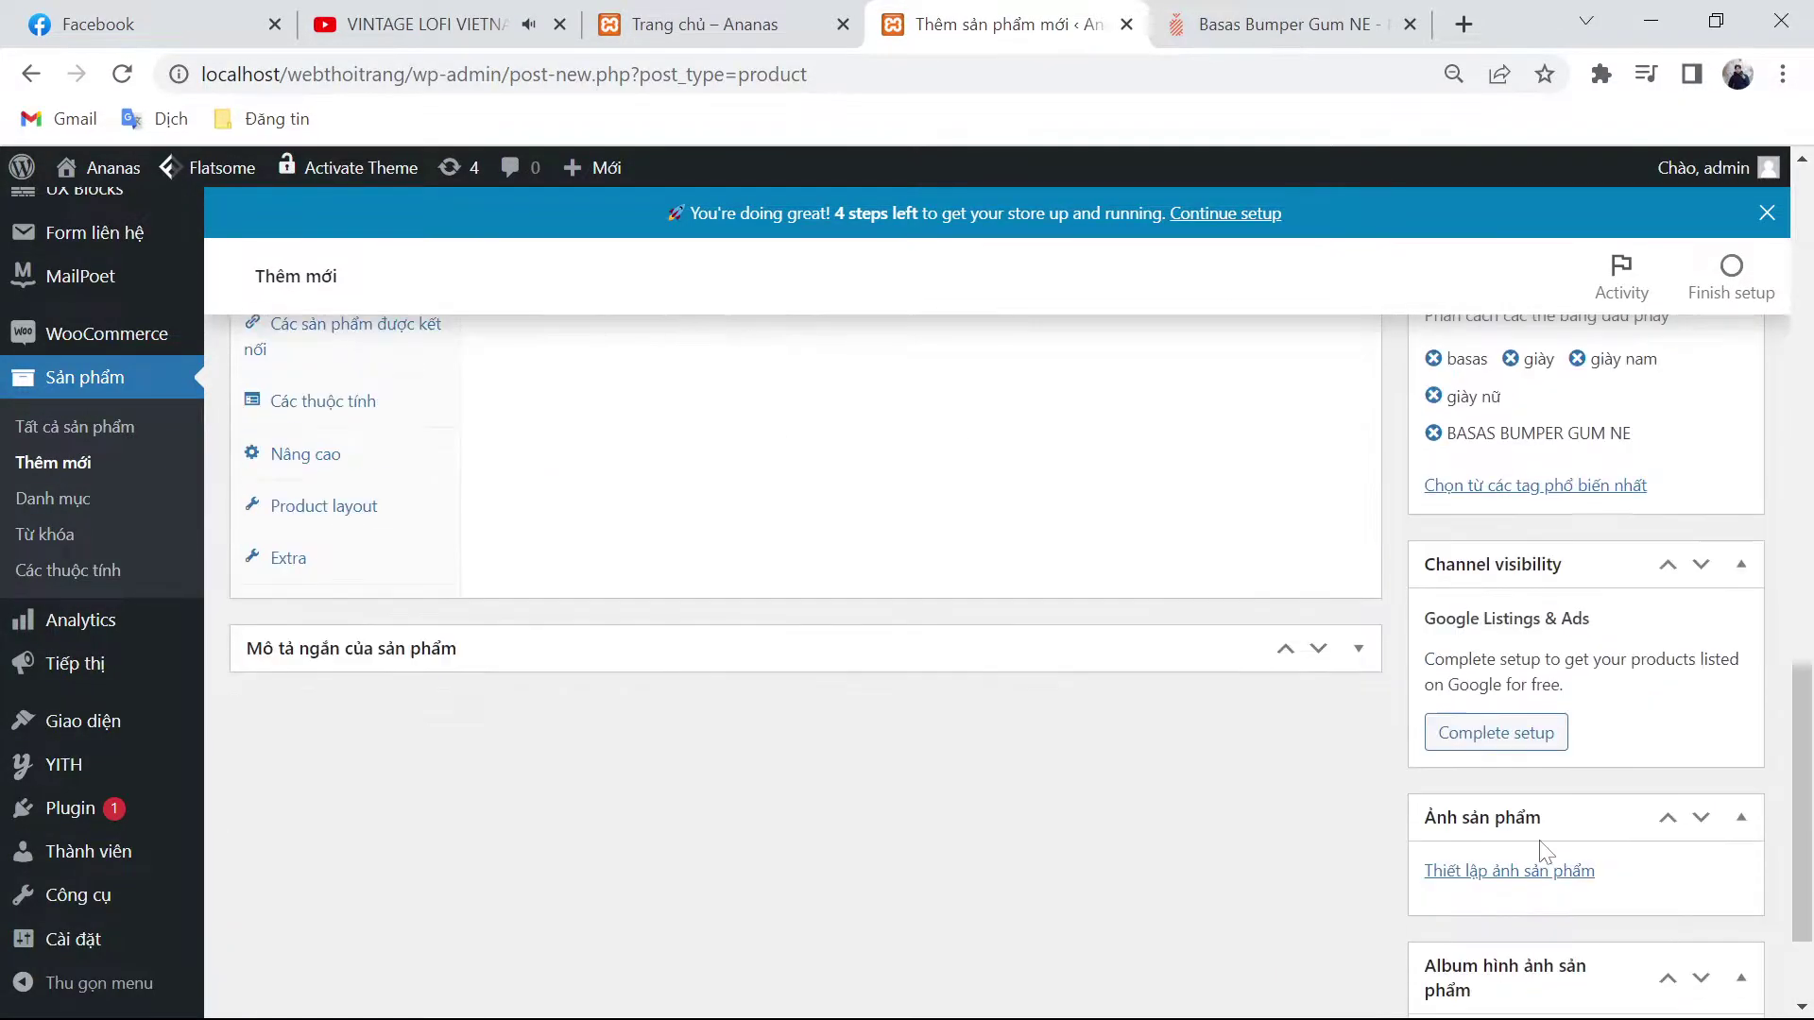
Step: Save the first two Mule photos as pro_AV00004_1.jpg and pro_AV00004_2.jpg
click(1302, 20)
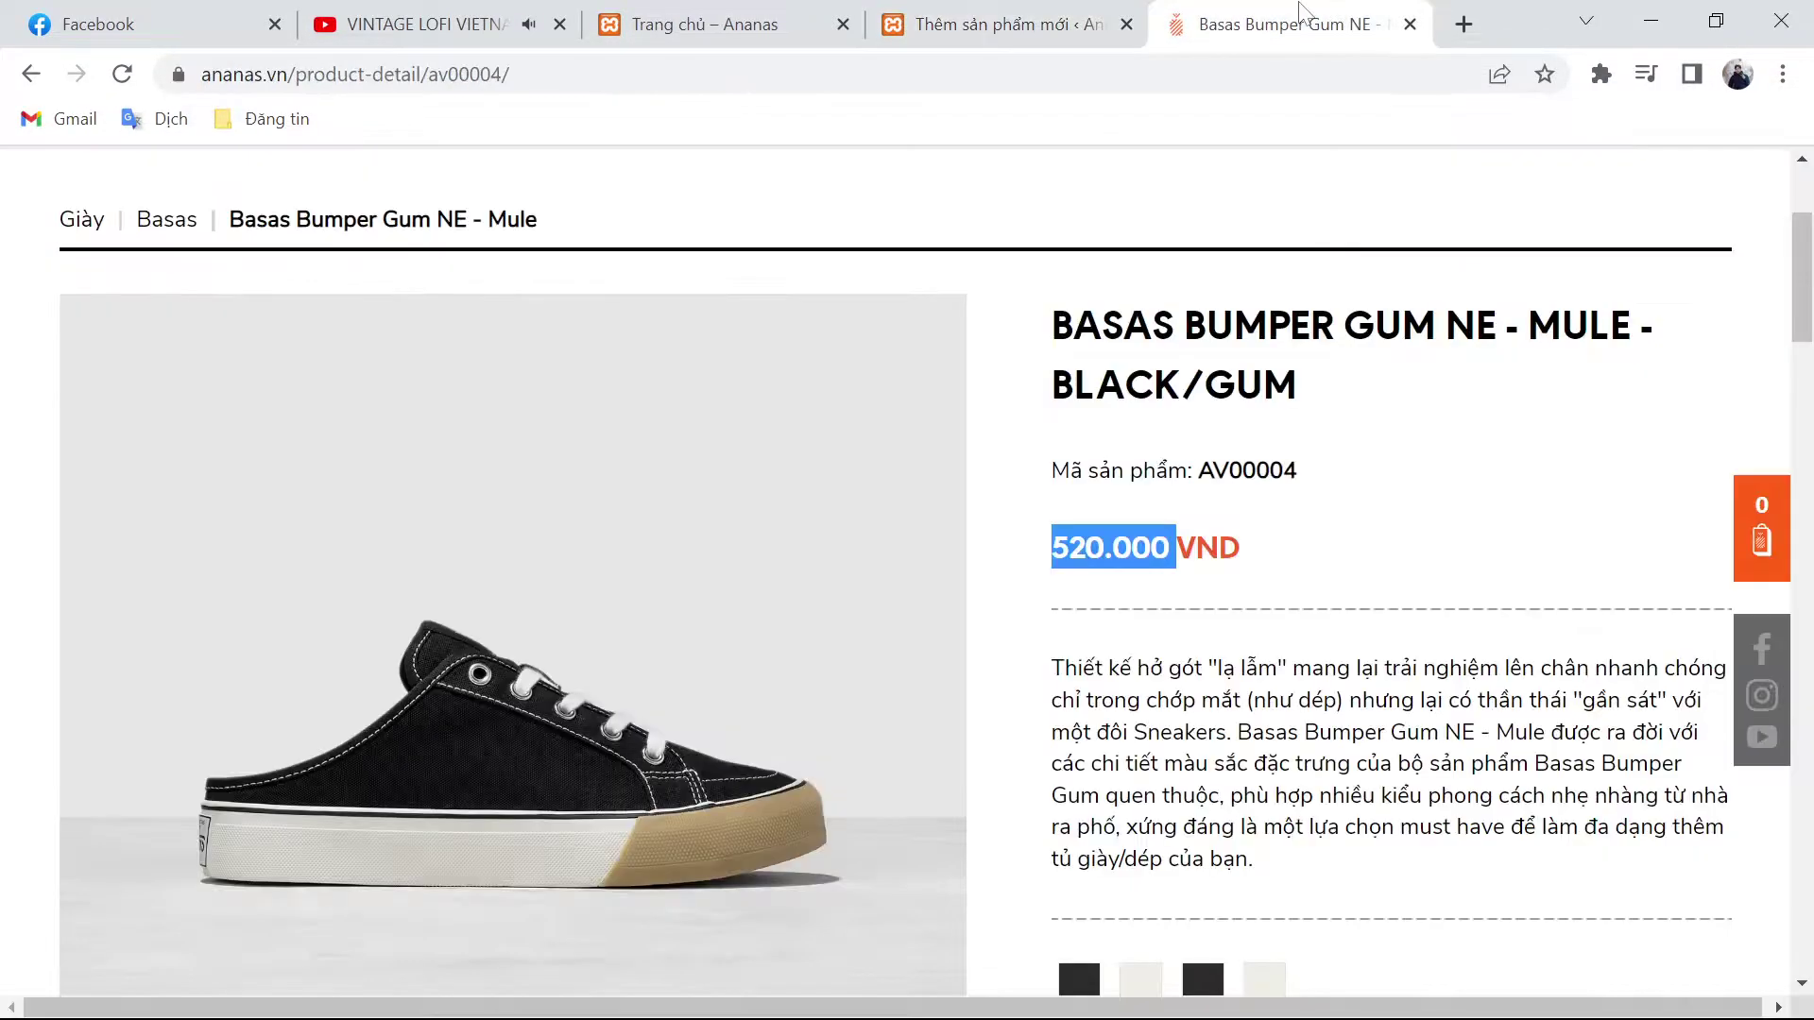
right_click(649, 497)
click(727, 561)
key(Return)
scroll(622, 641, down, 7)
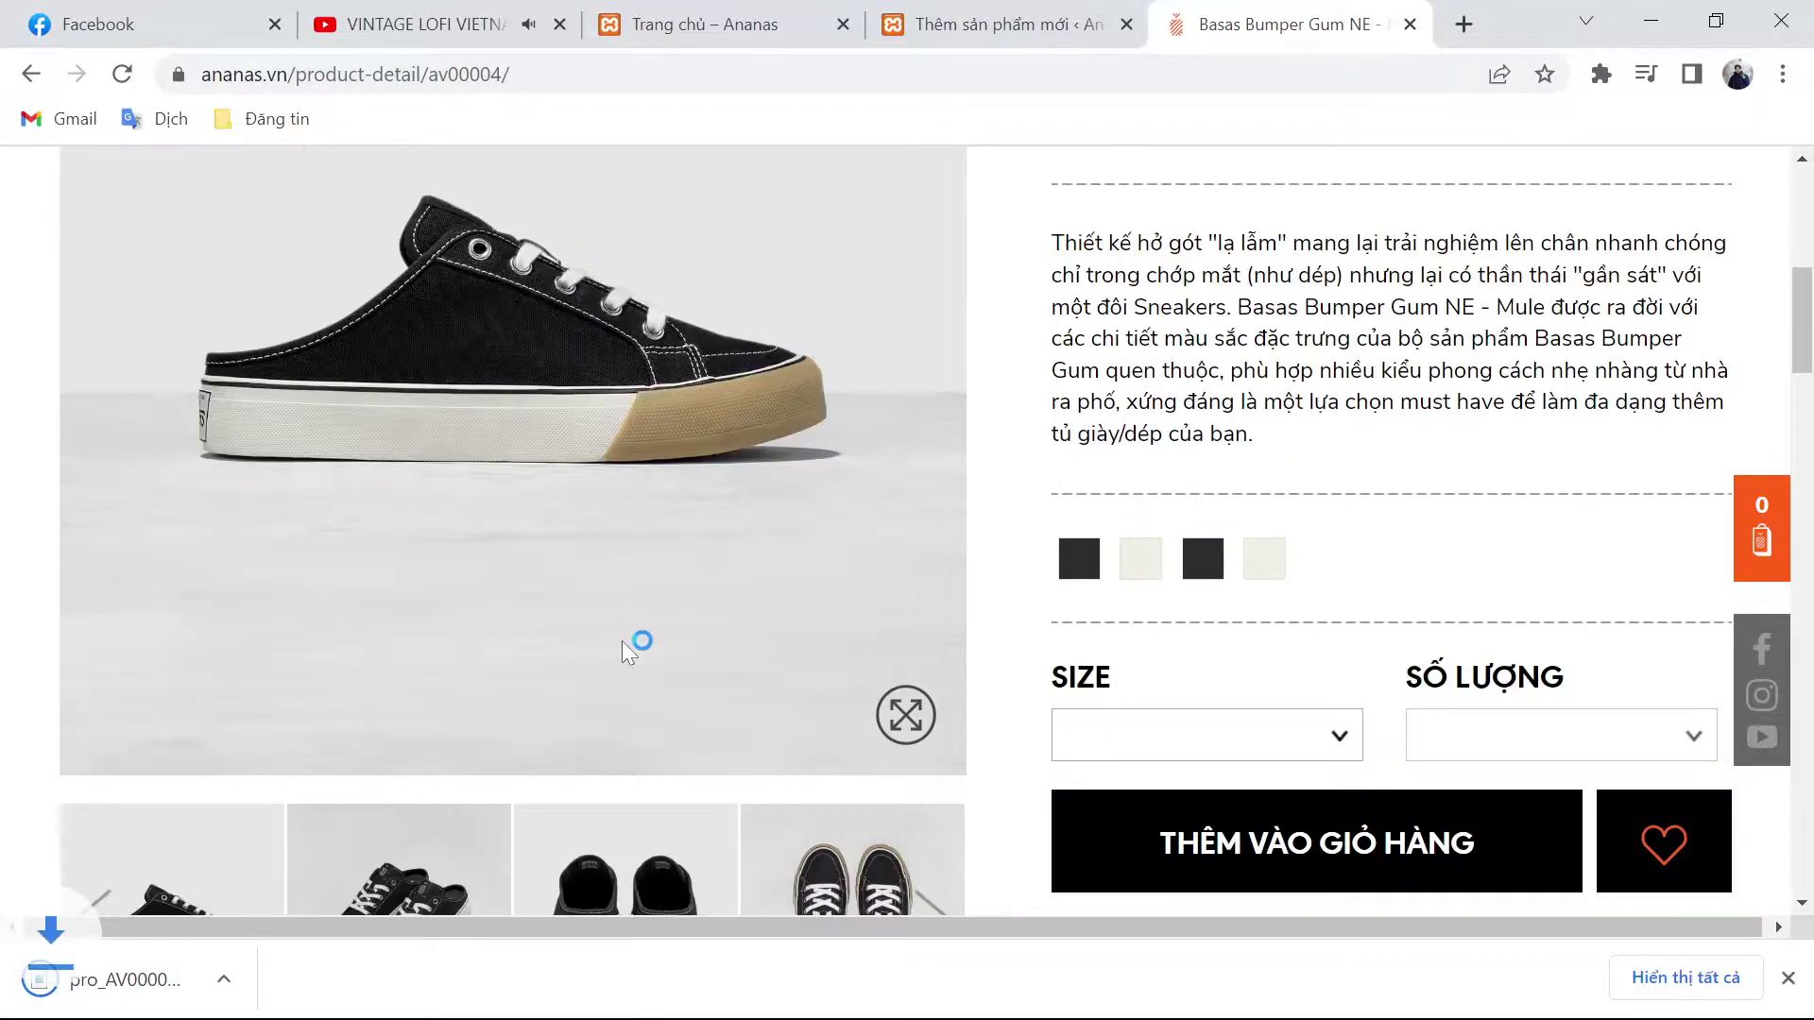
right_click(489, 274)
click(545, 384)
right_click(654, 575)
click(731, 640)
key(Return)
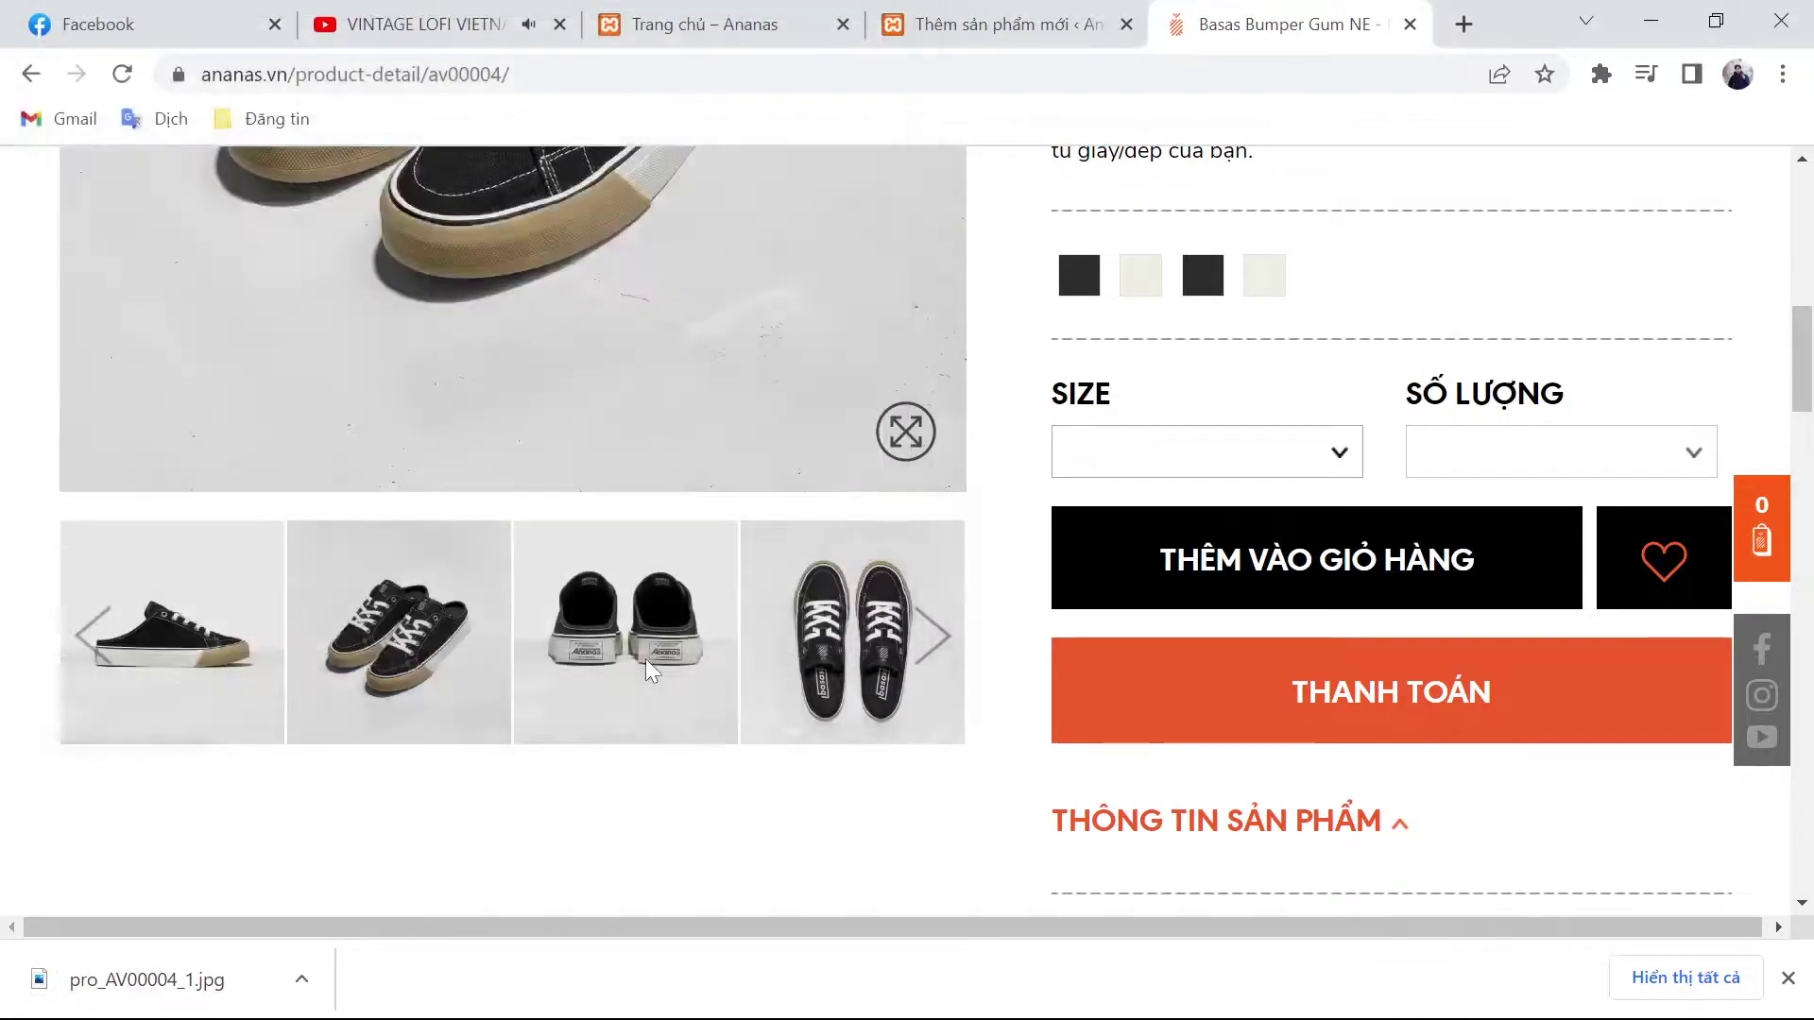
Step: Save the third and fourth photos as pro_AV00004_3.jpg and pro_AV00004_4.jpg, then return to WordPress
right_click(633, 639)
click(673, 693)
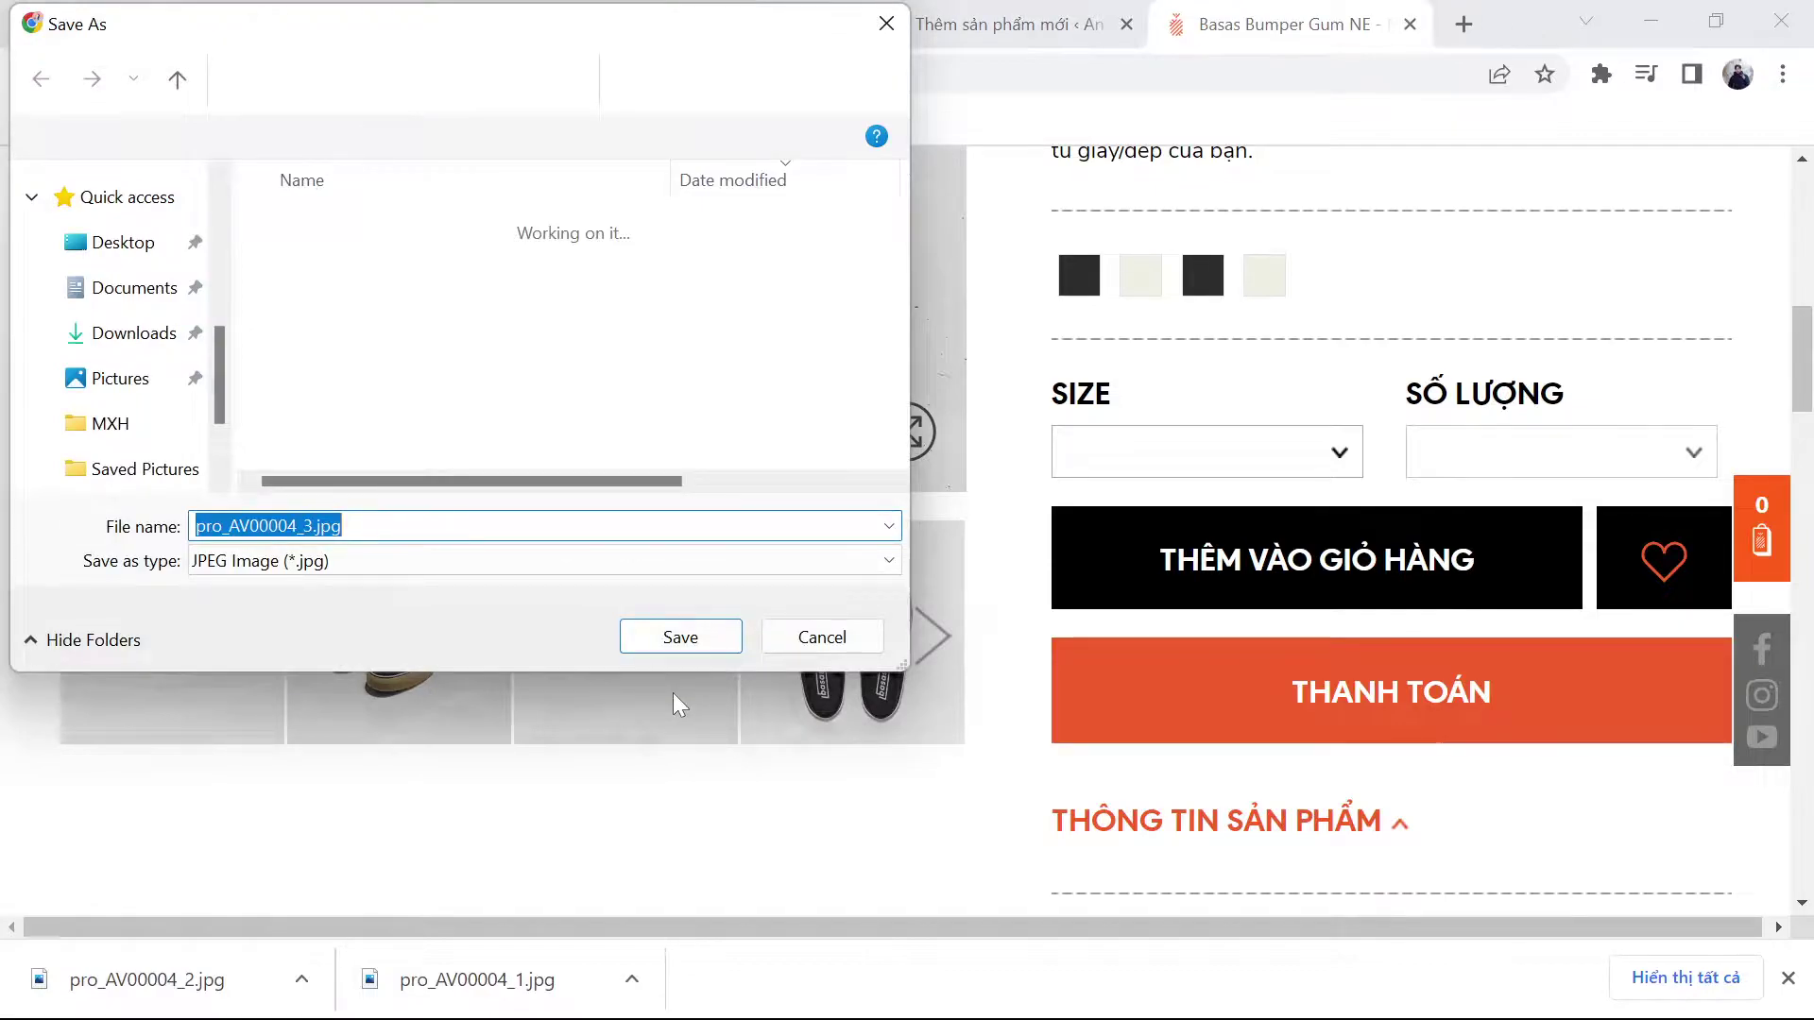
key(Return)
right_click(836, 628)
click(883, 695)
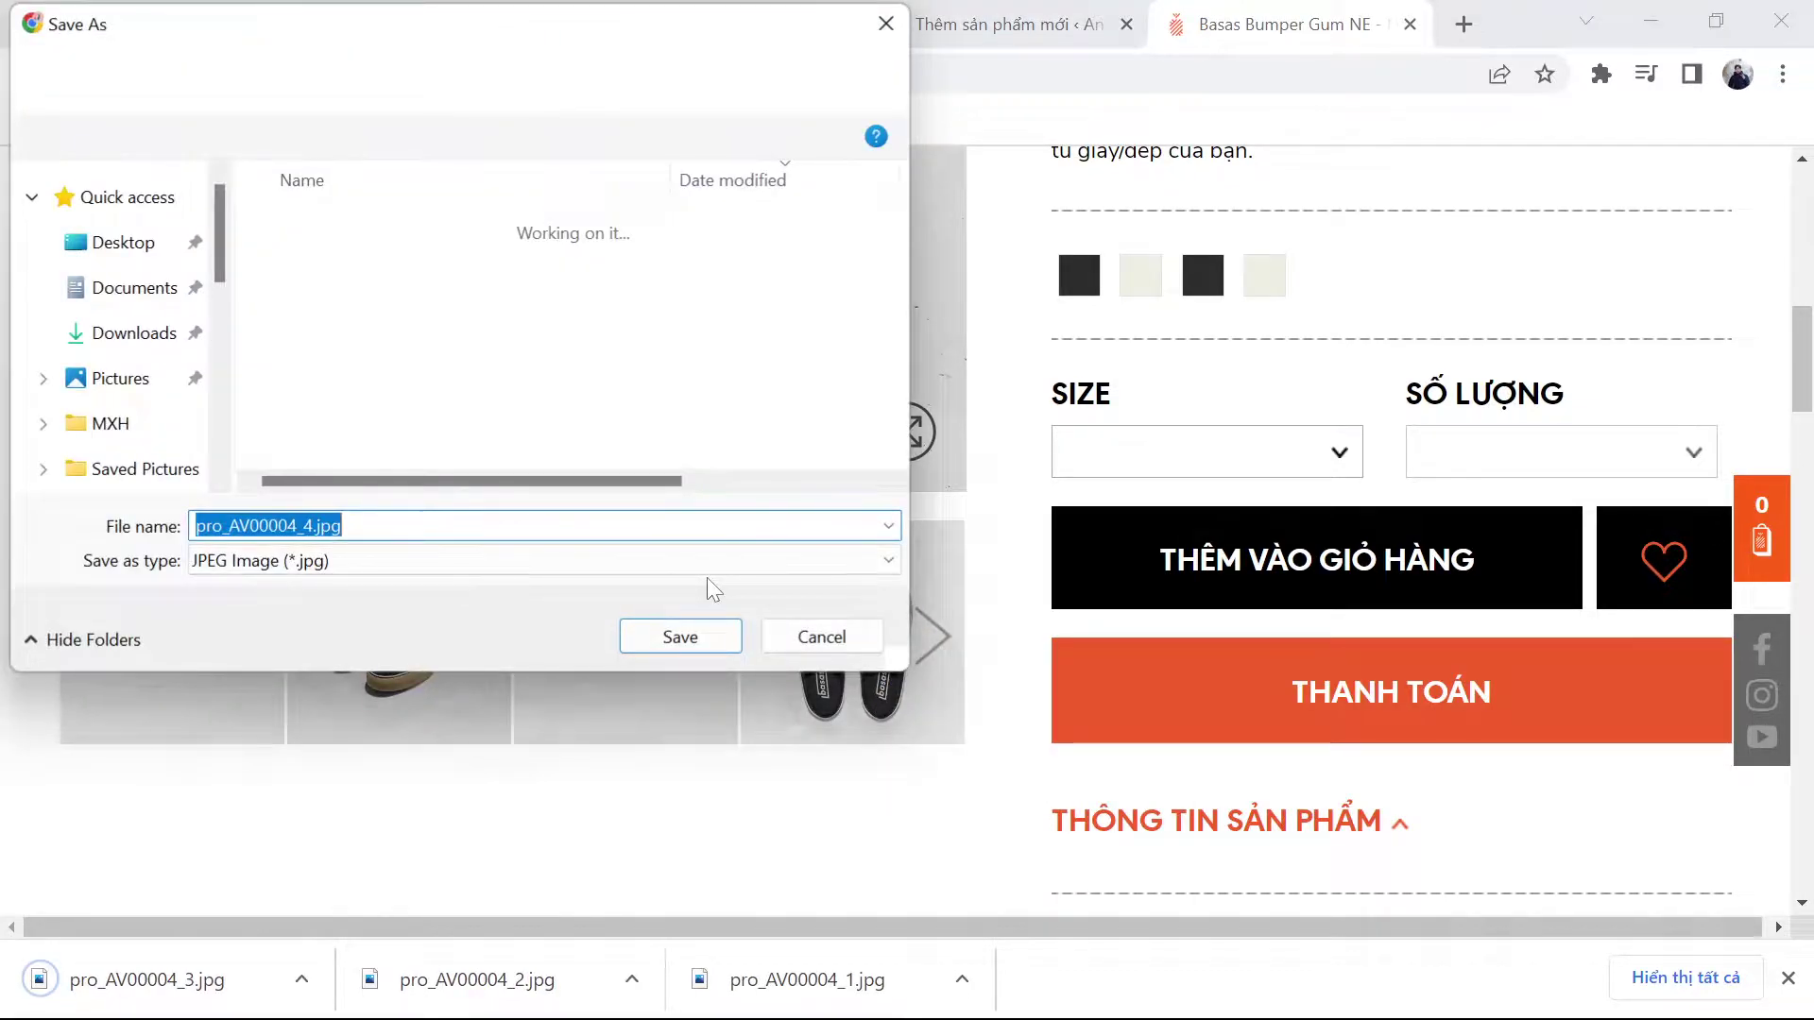
key(Return)
key(ctrl+shift+Tab)
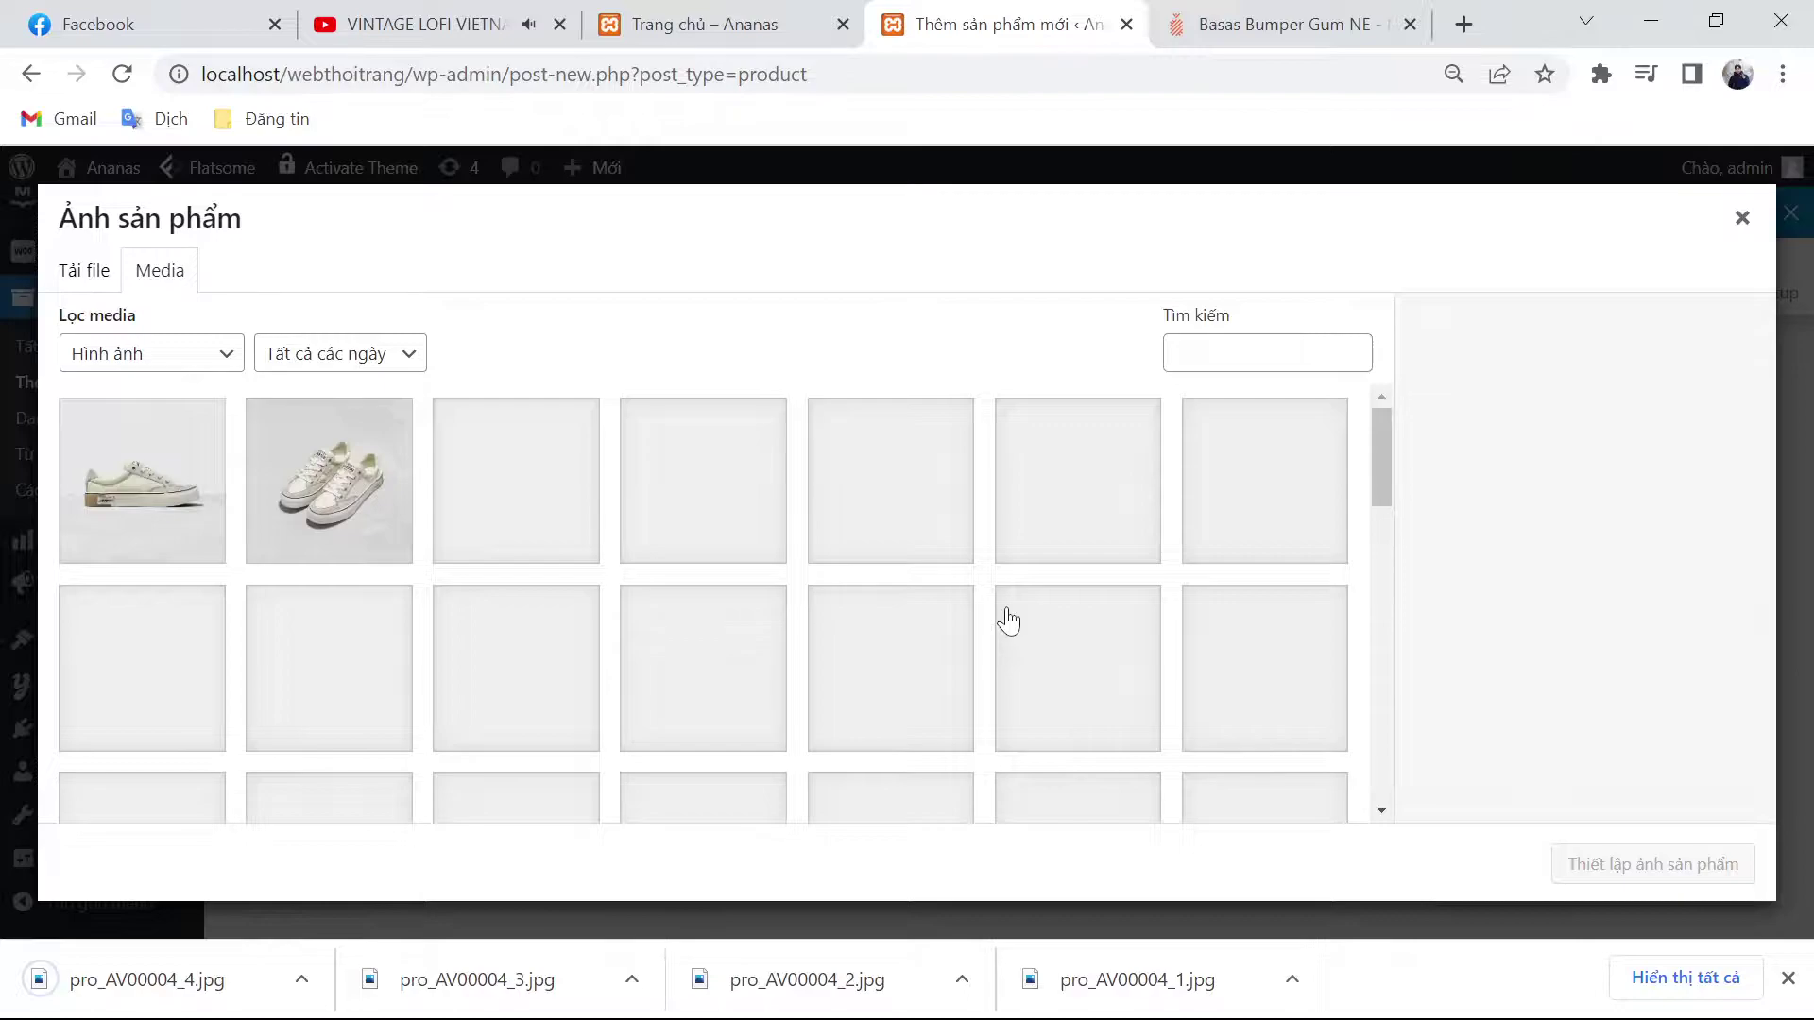
Step: Upload the four pro_AV00004 shoe images from Downloads to the media library
click(84, 271)
click(833, 588)
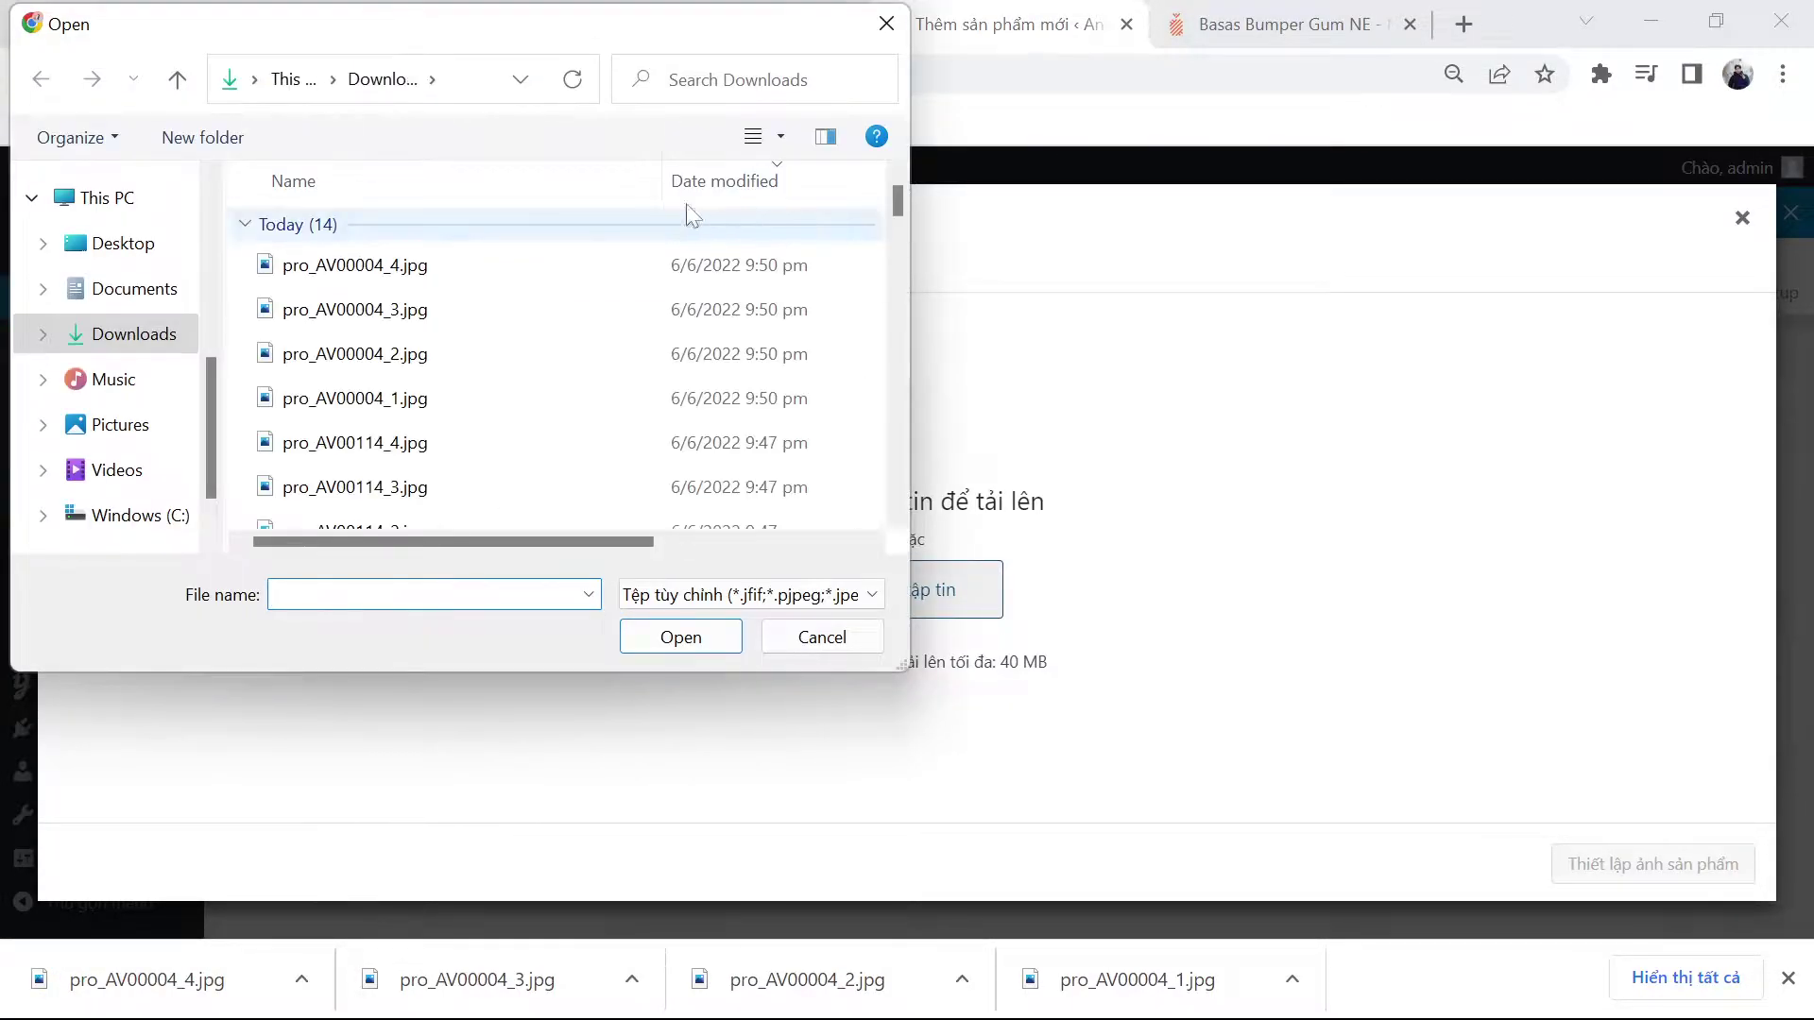
click(603, 223)
click(579, 183)
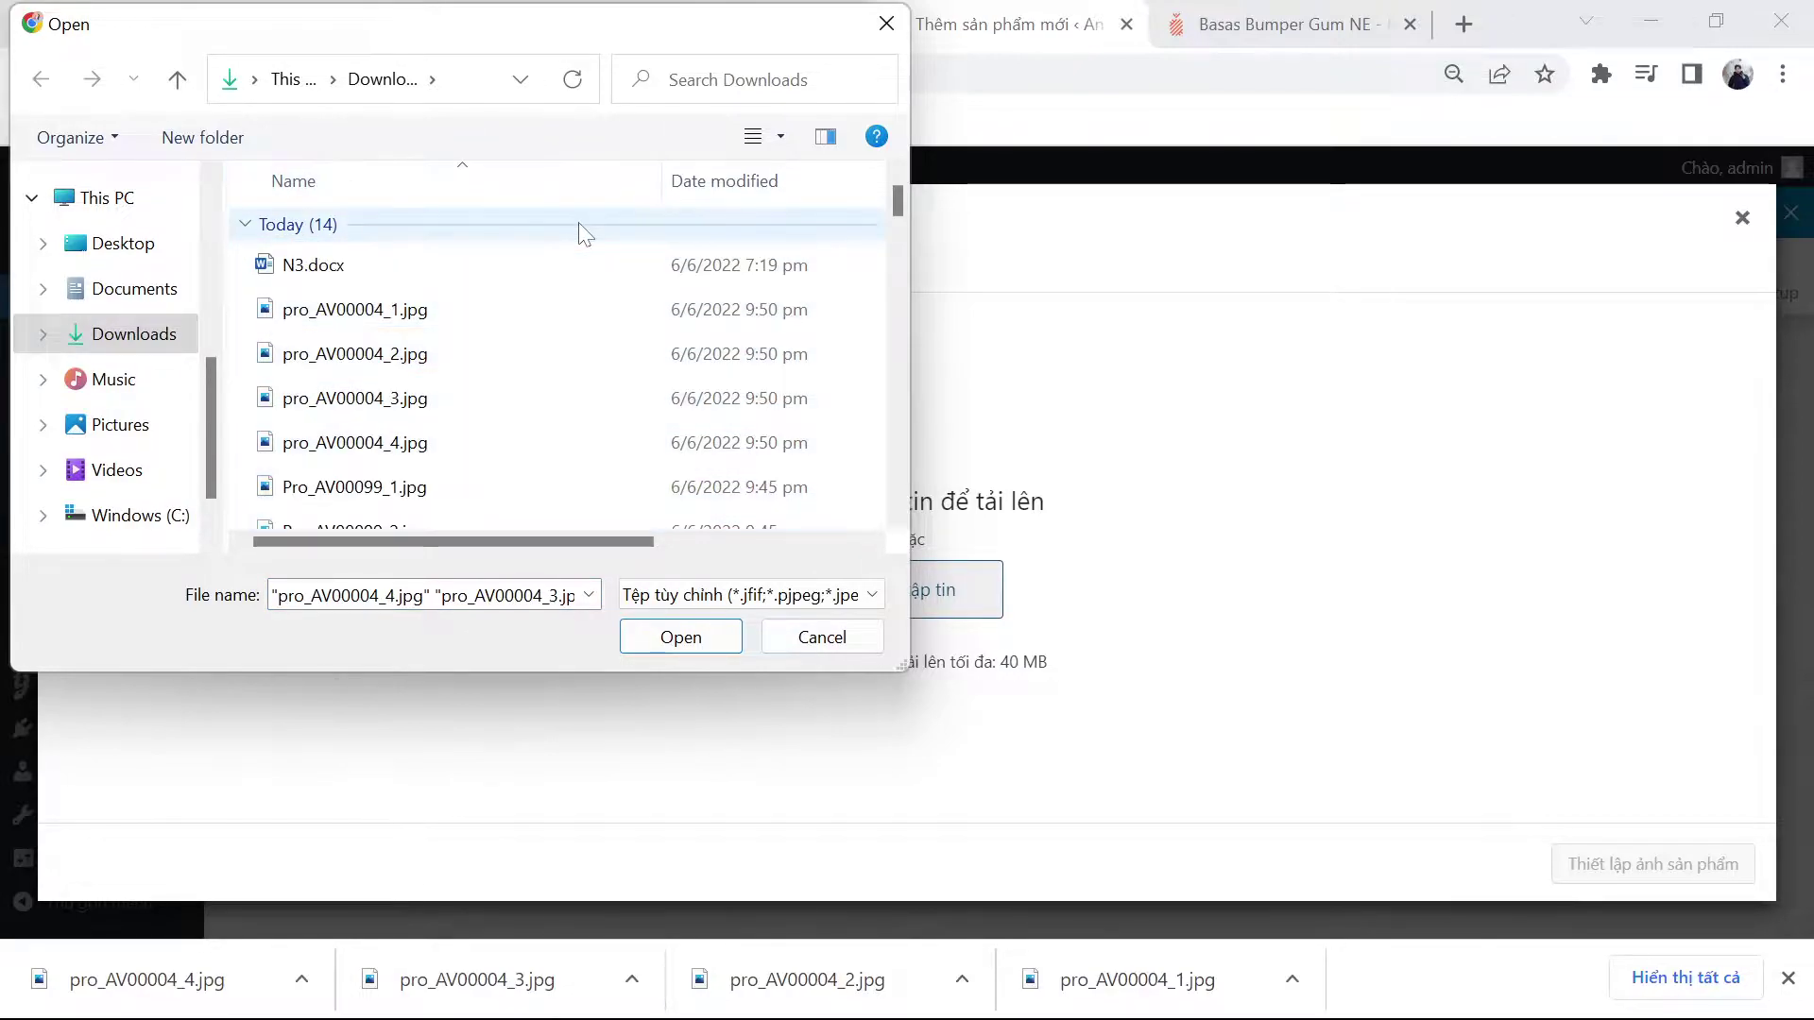
click(433, 309)
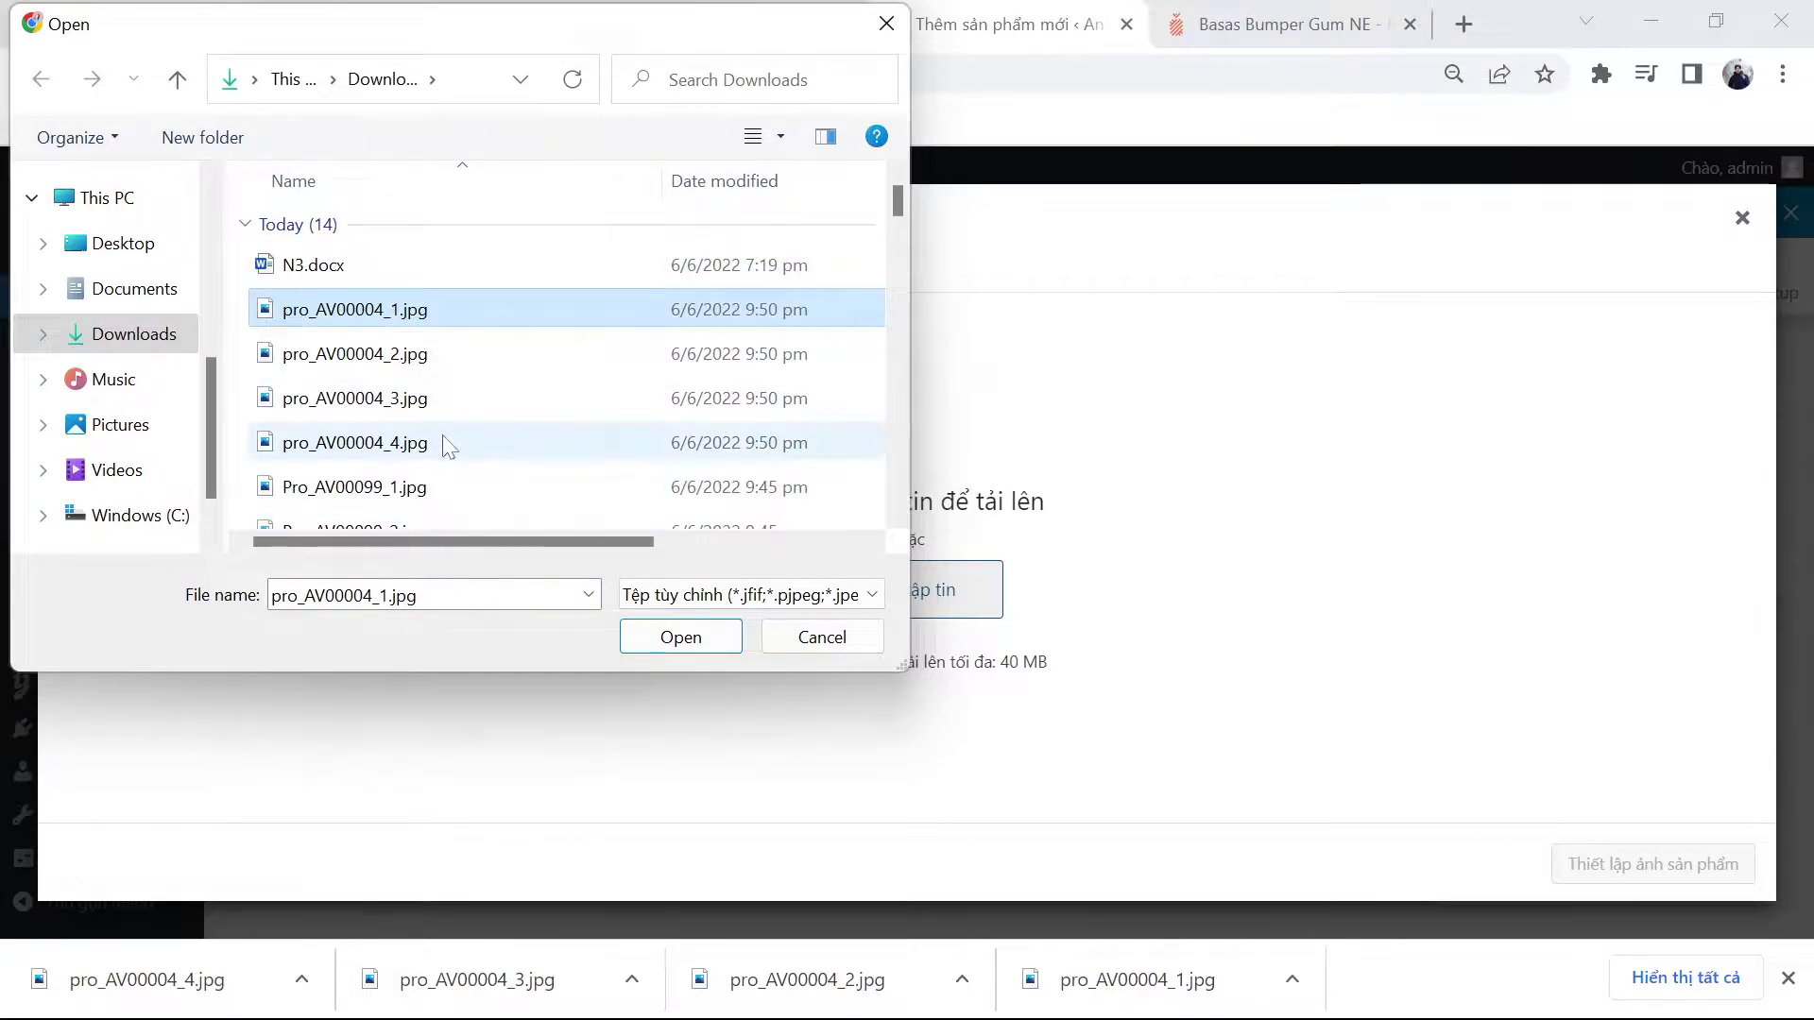
click(662, 643)
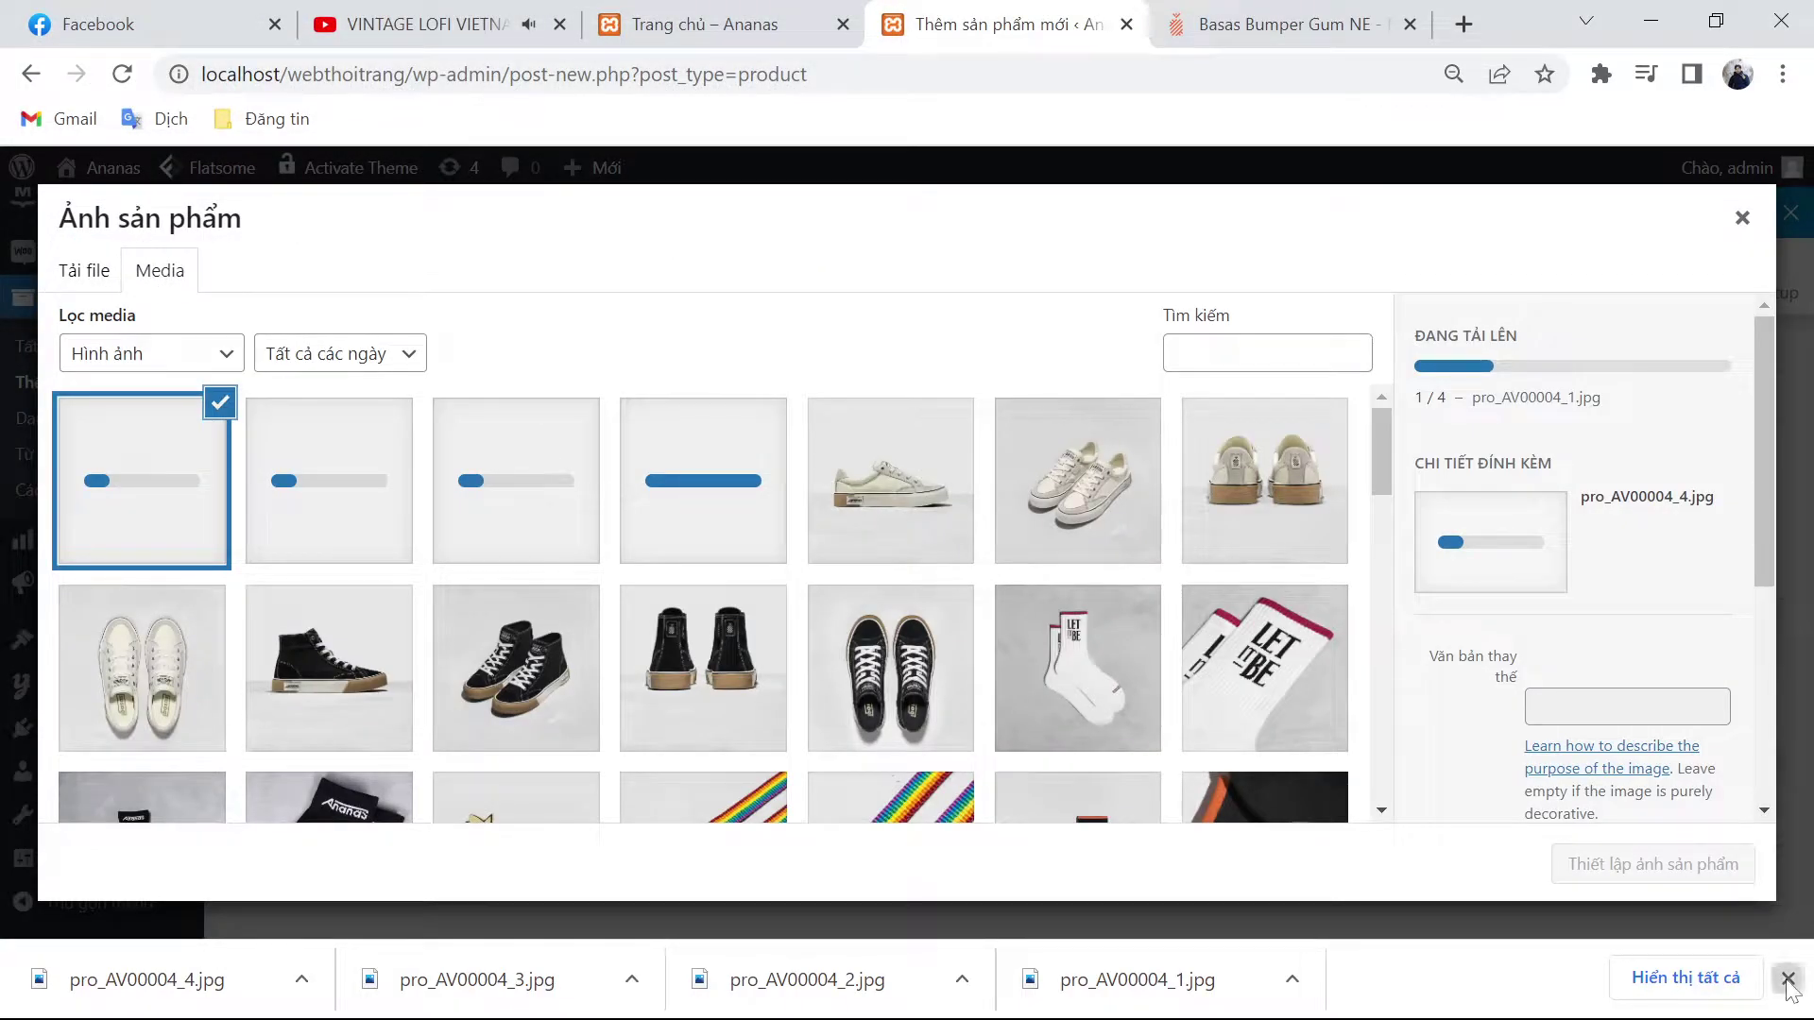
click(1787, 980)
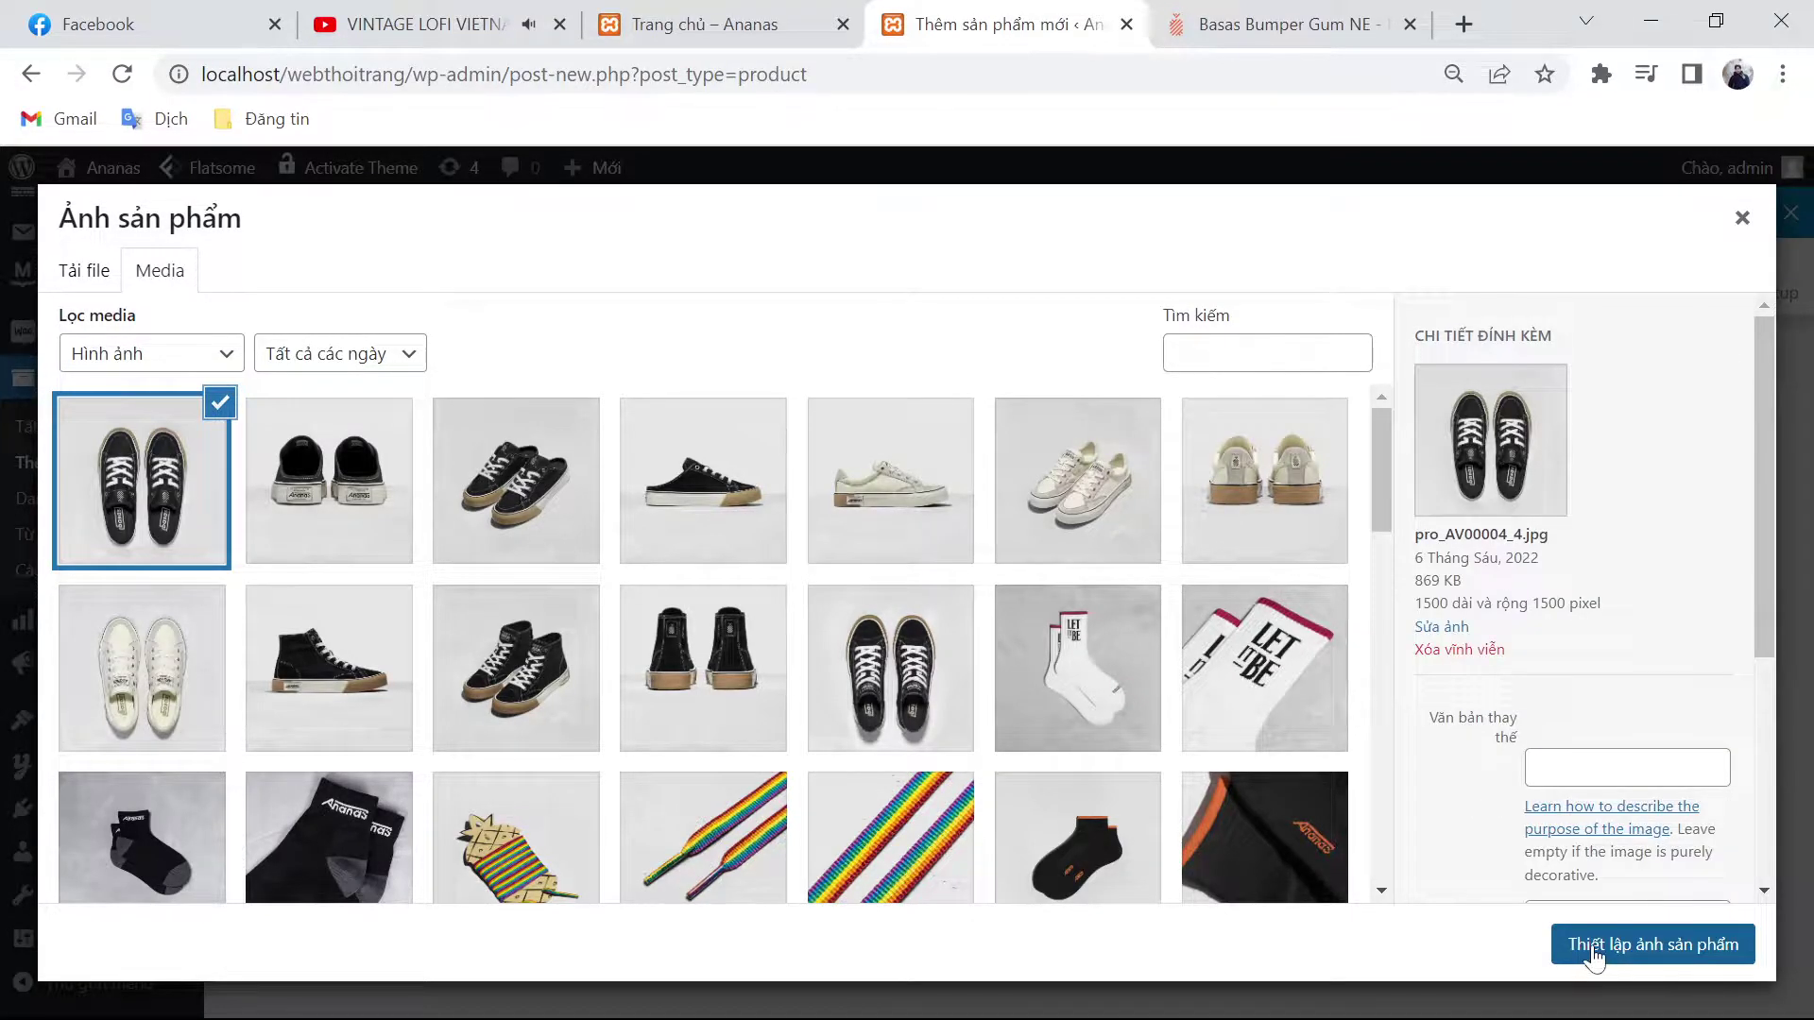
Step: Set the uploaded shoe photo as product image and add three gallery photos
click(1591, 947)
click(1563, 879)
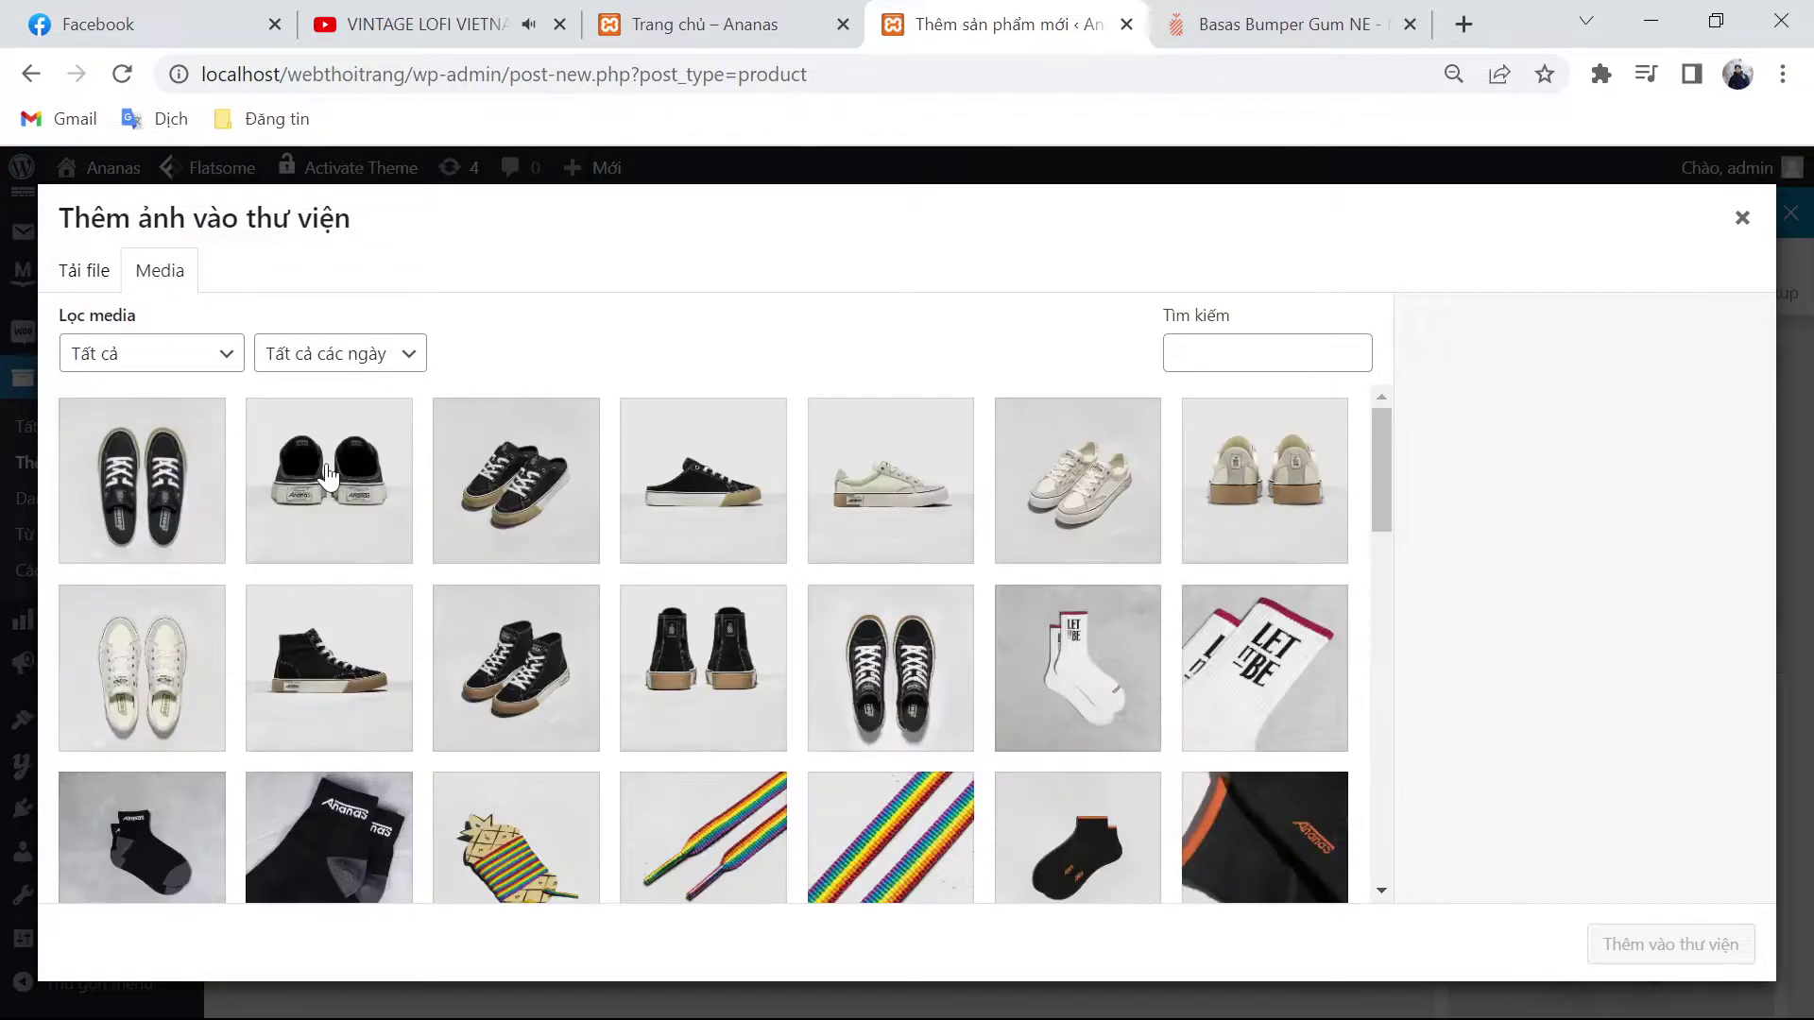
click(330, 477)
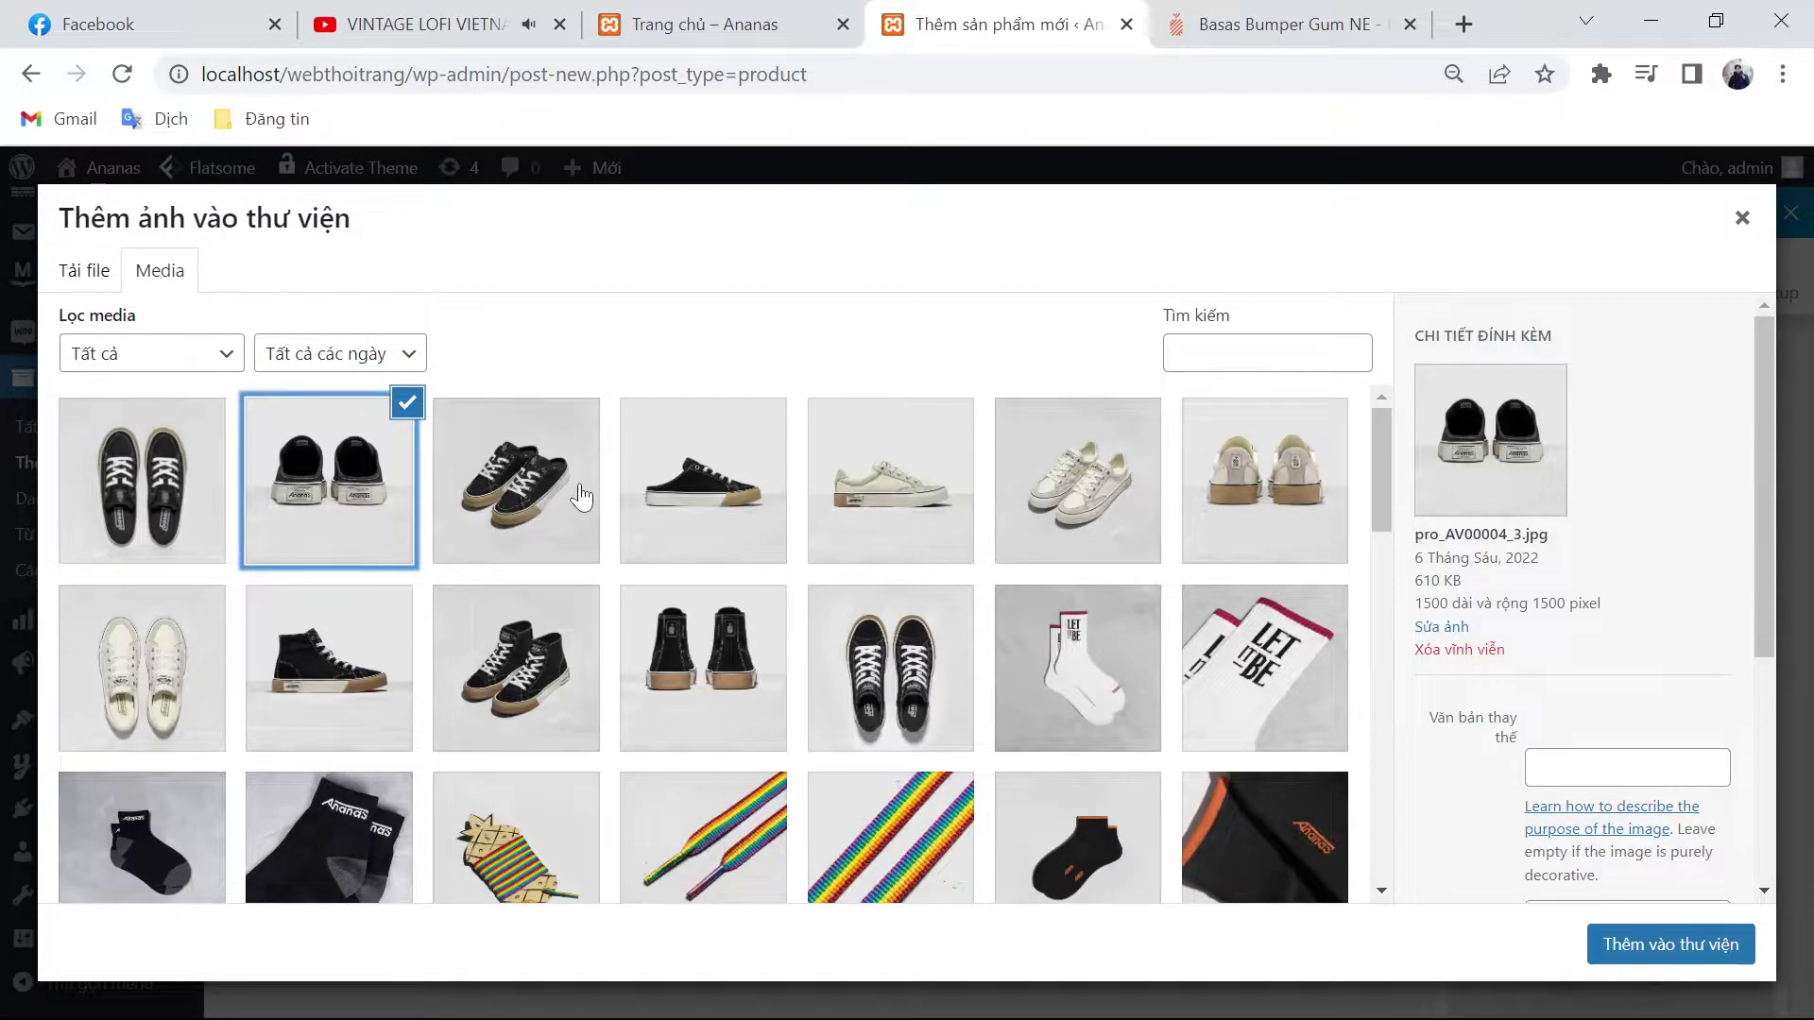
shift+click(727, 493)
click(1644, 943)
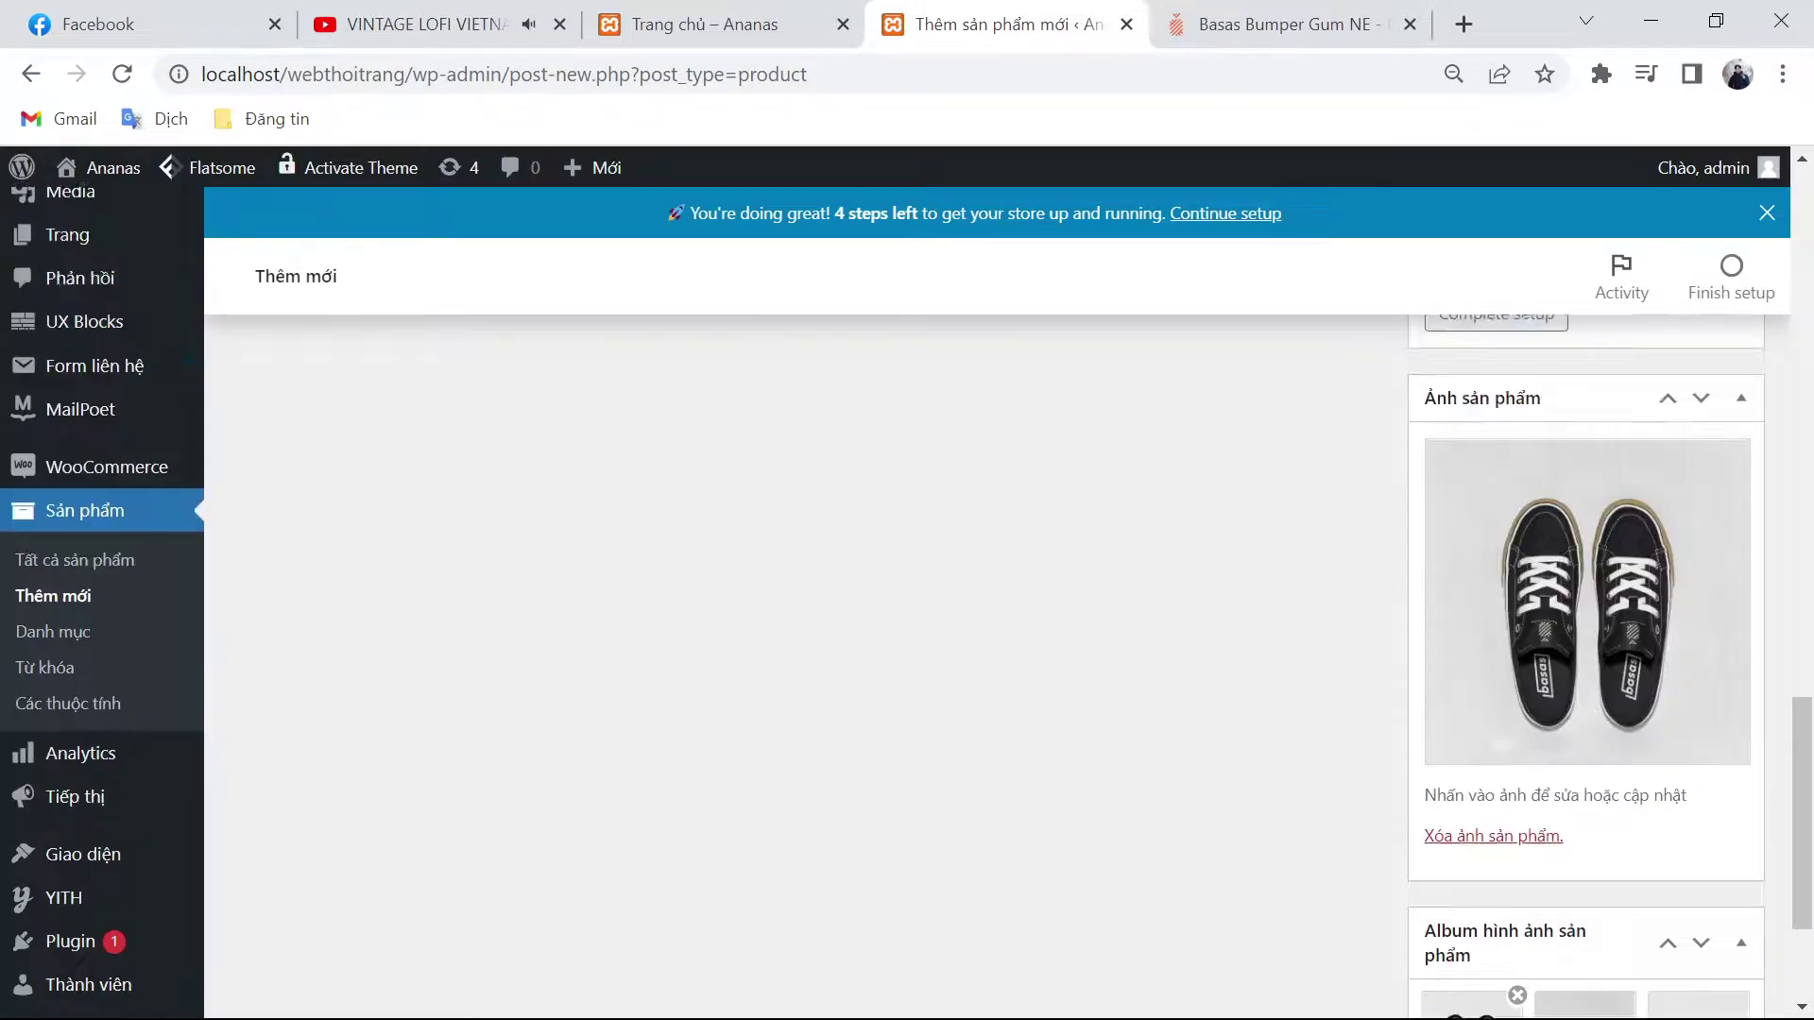
Step: Publish the Basas Bumper Gum NE Mule Black/Gum product
scroll(1447, 886, up, 5)
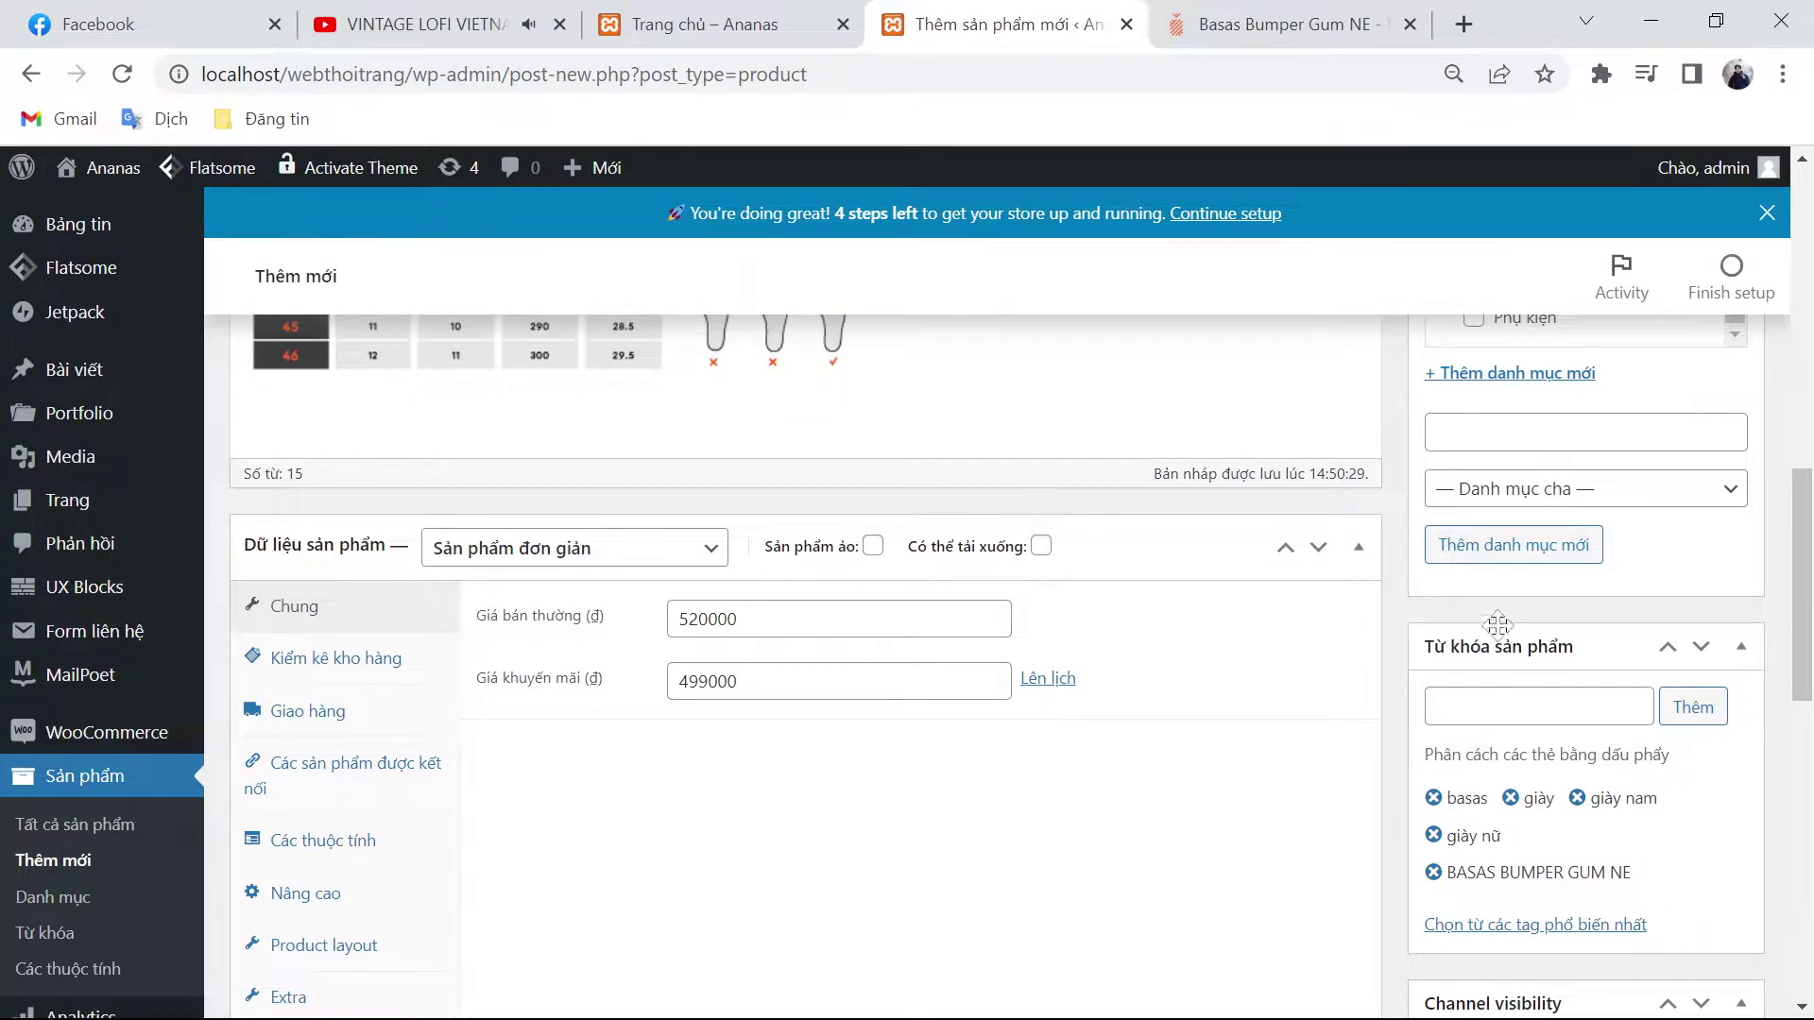
scroll(1324, 797, up, 3)
scroll(803, 662, up, 7)
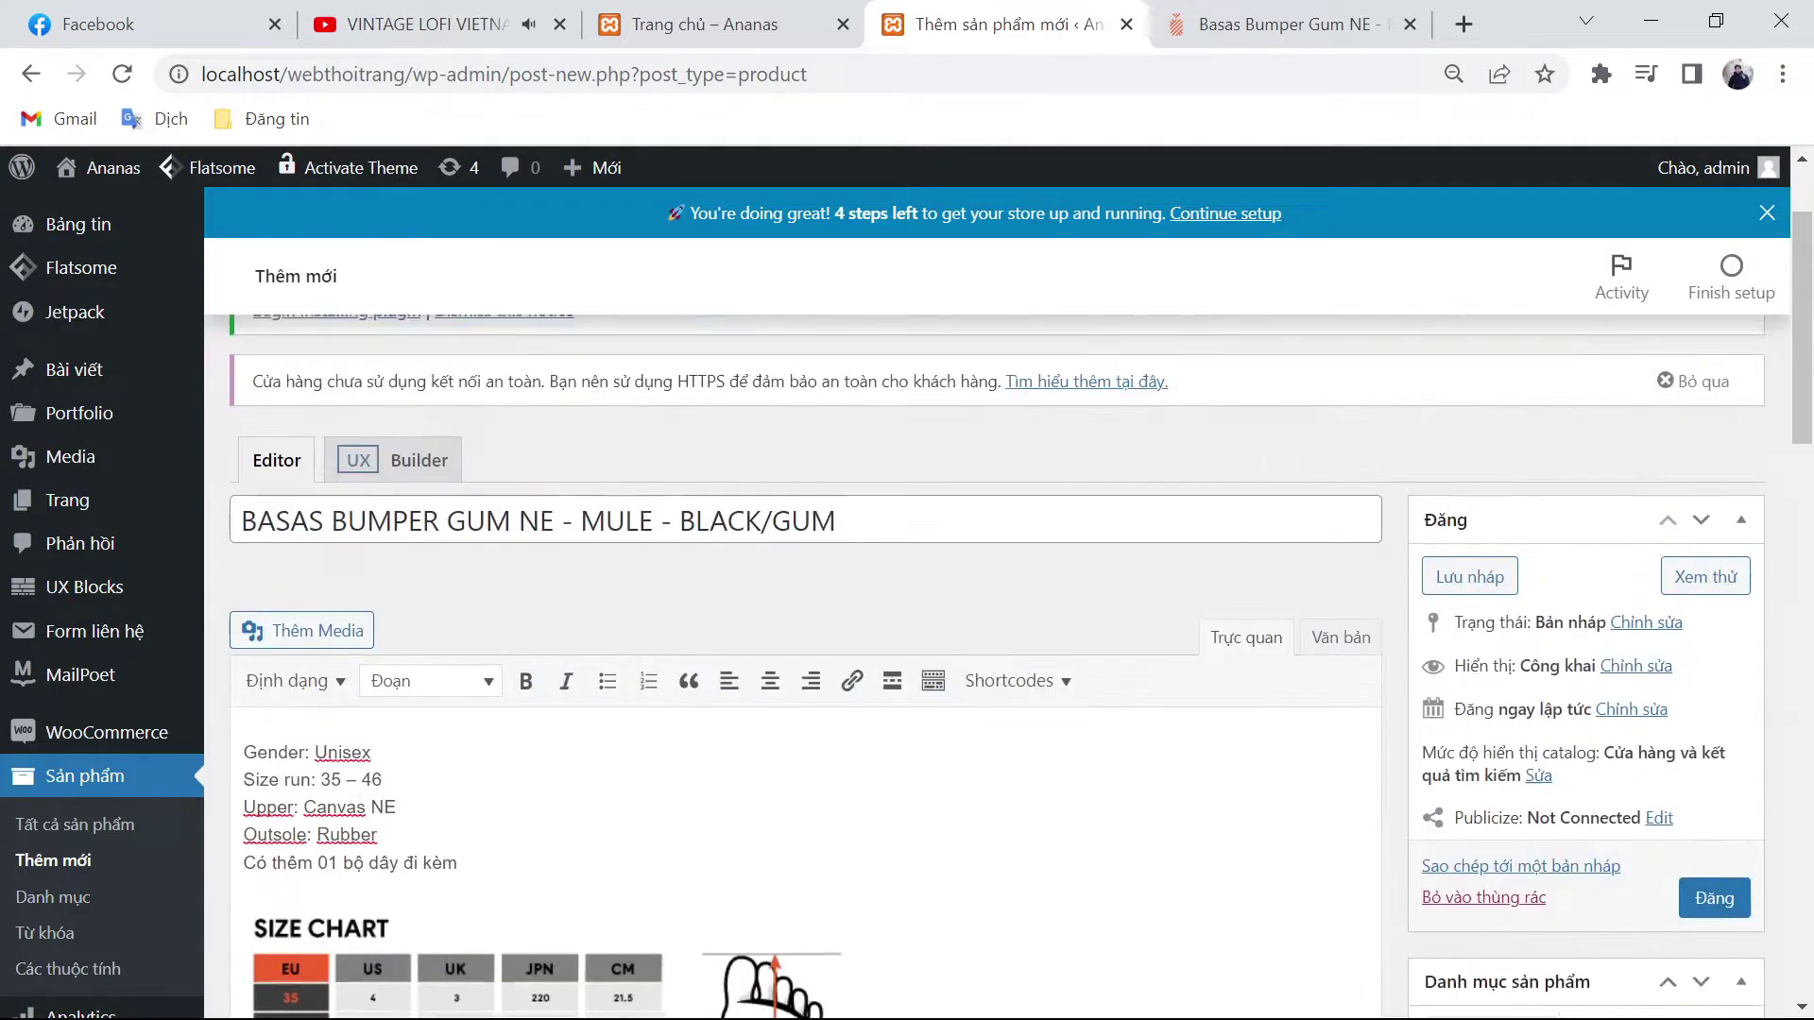
click(1714, 928)
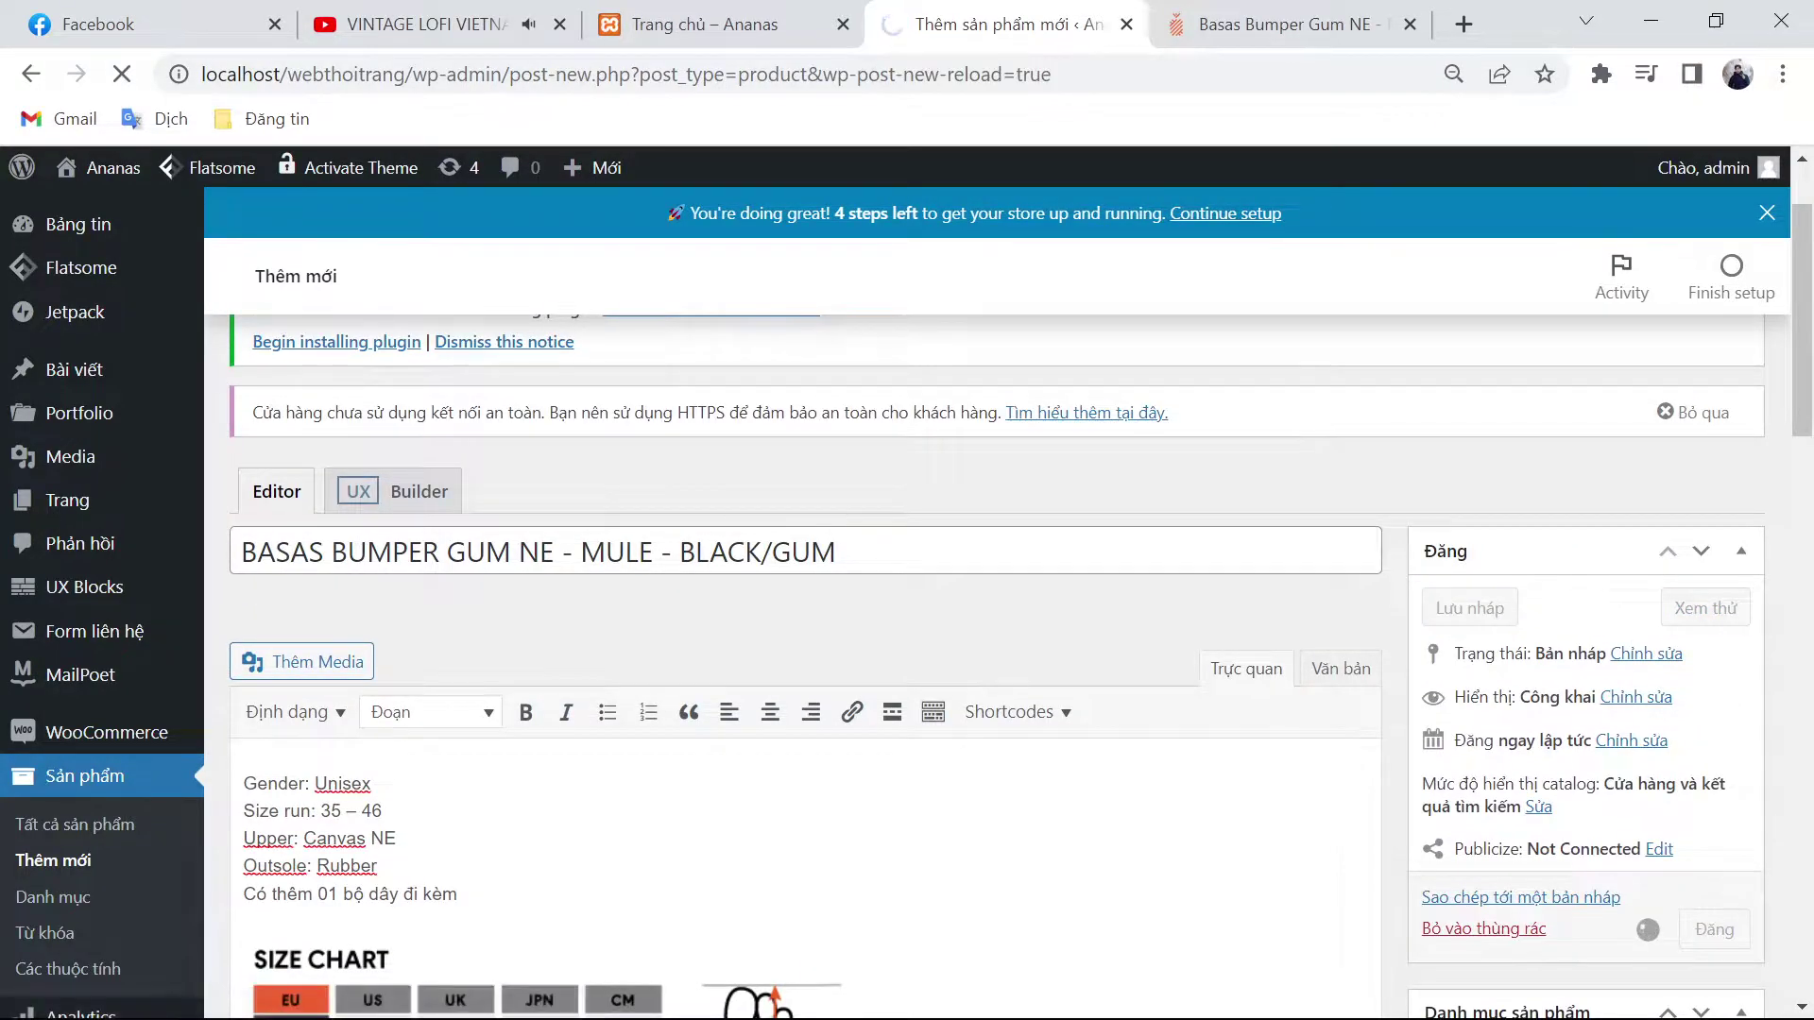
click(1285, 24)
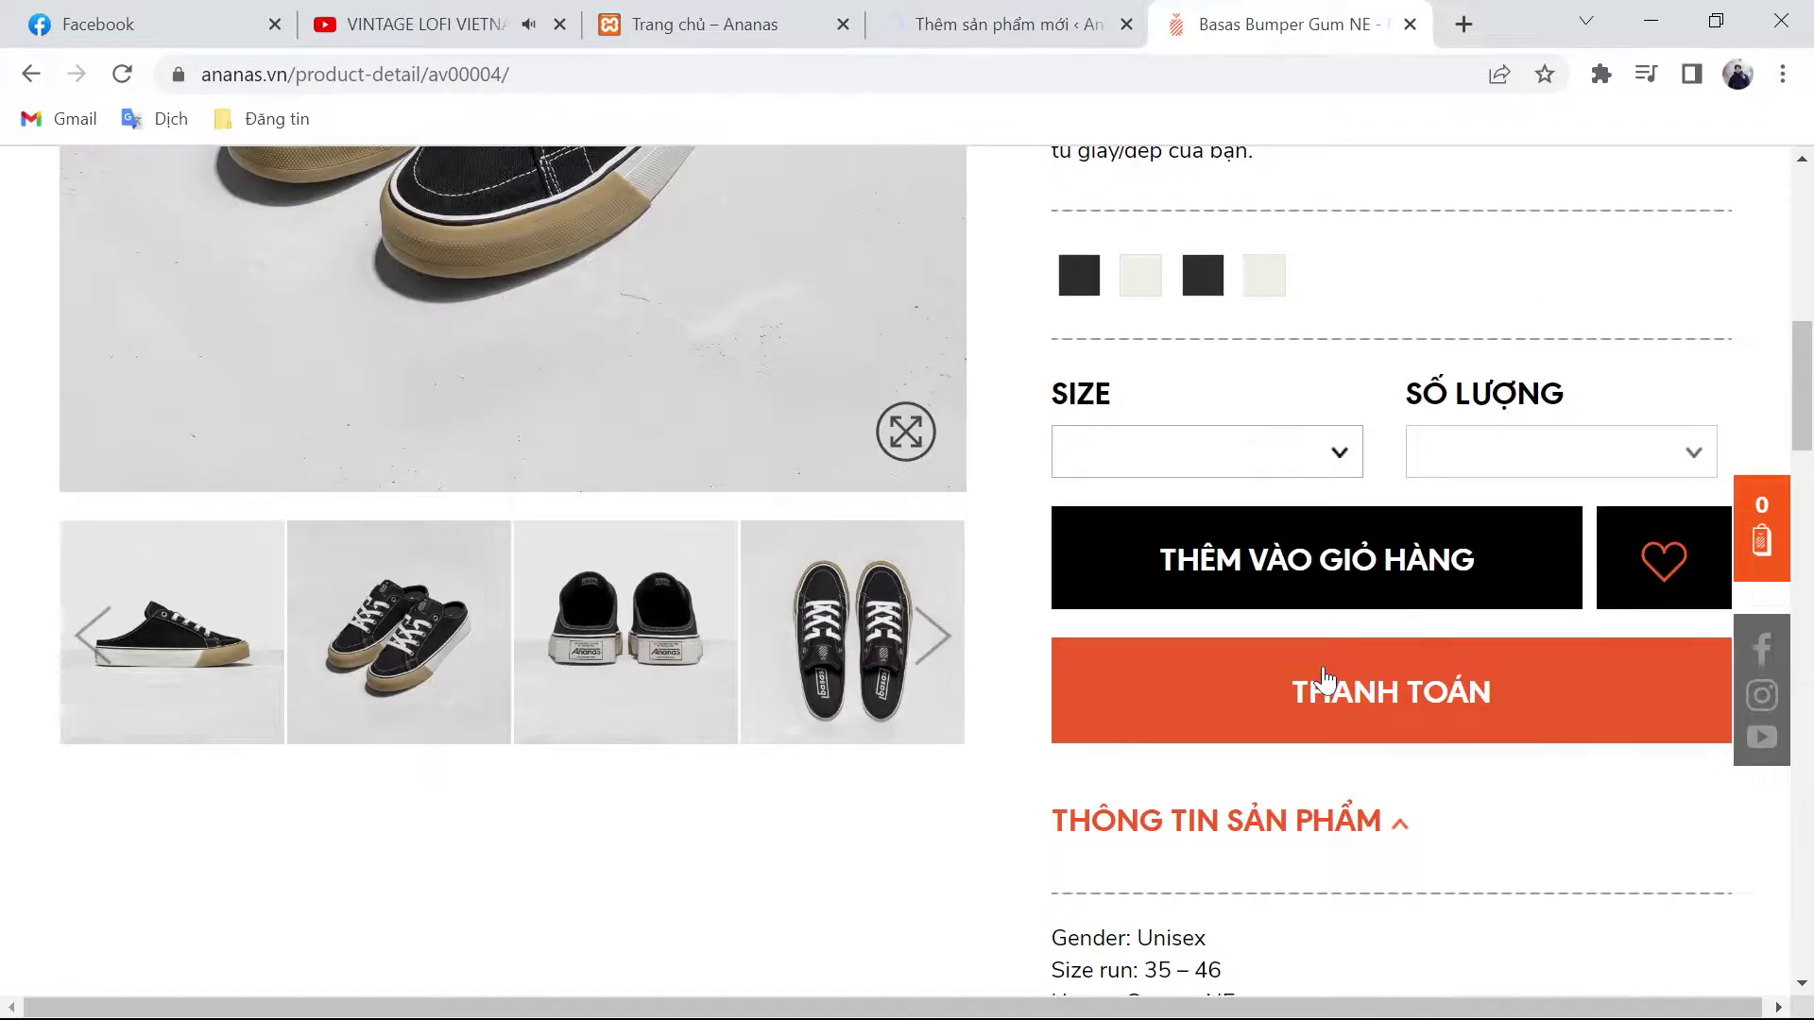
Step: Open the Basas Mono Black NE - High Top page from the men's Basas list
click(1323, 676)
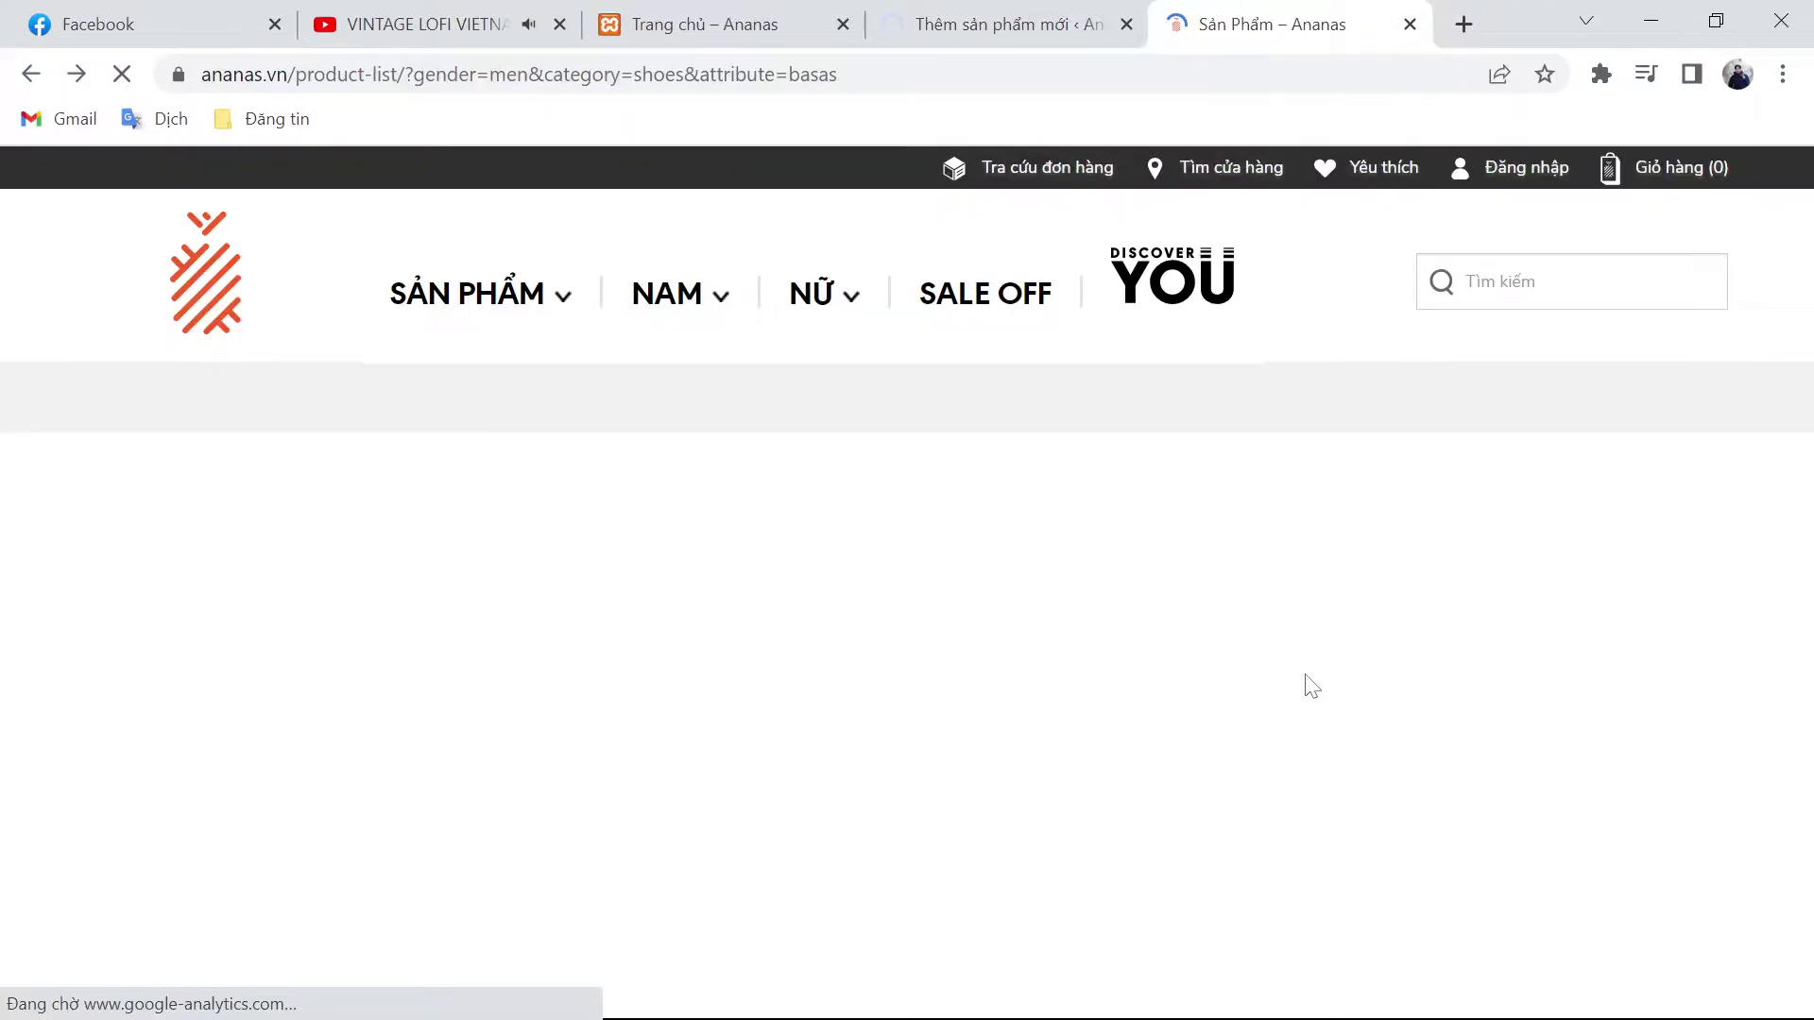
scroll(1311, 686, down, 5)
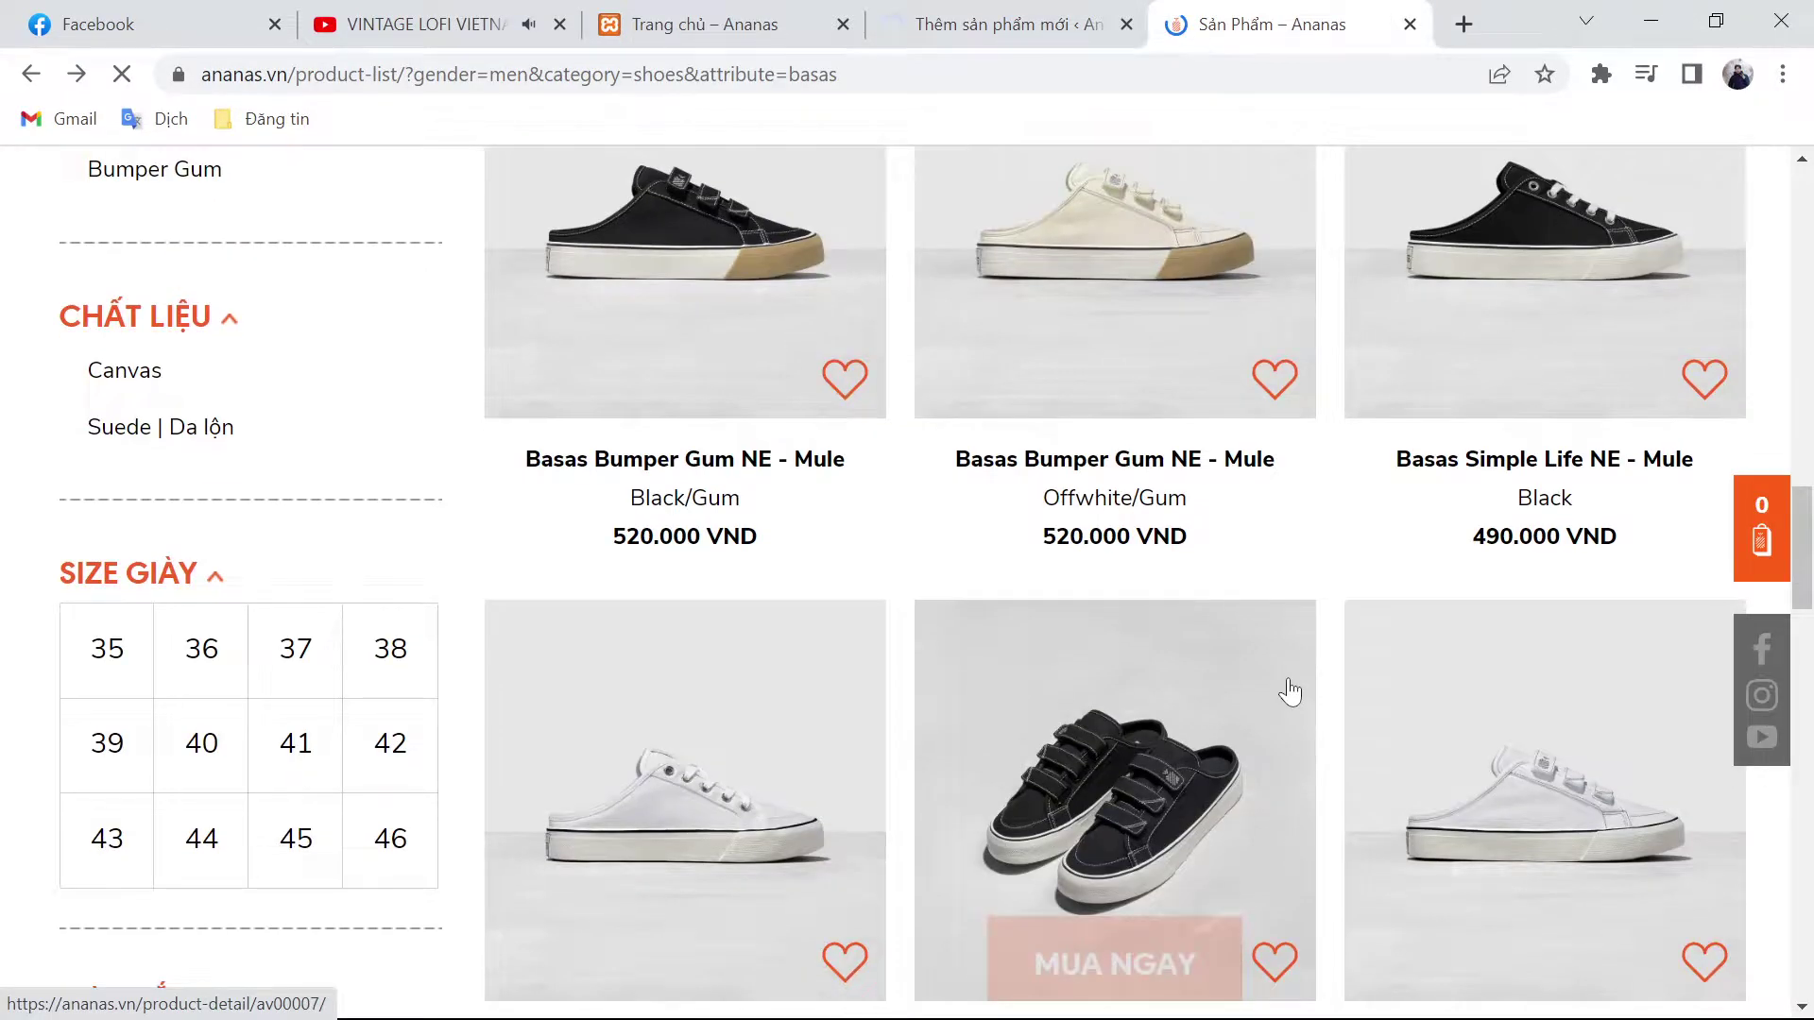
scroll(1290, 692, down, 10)
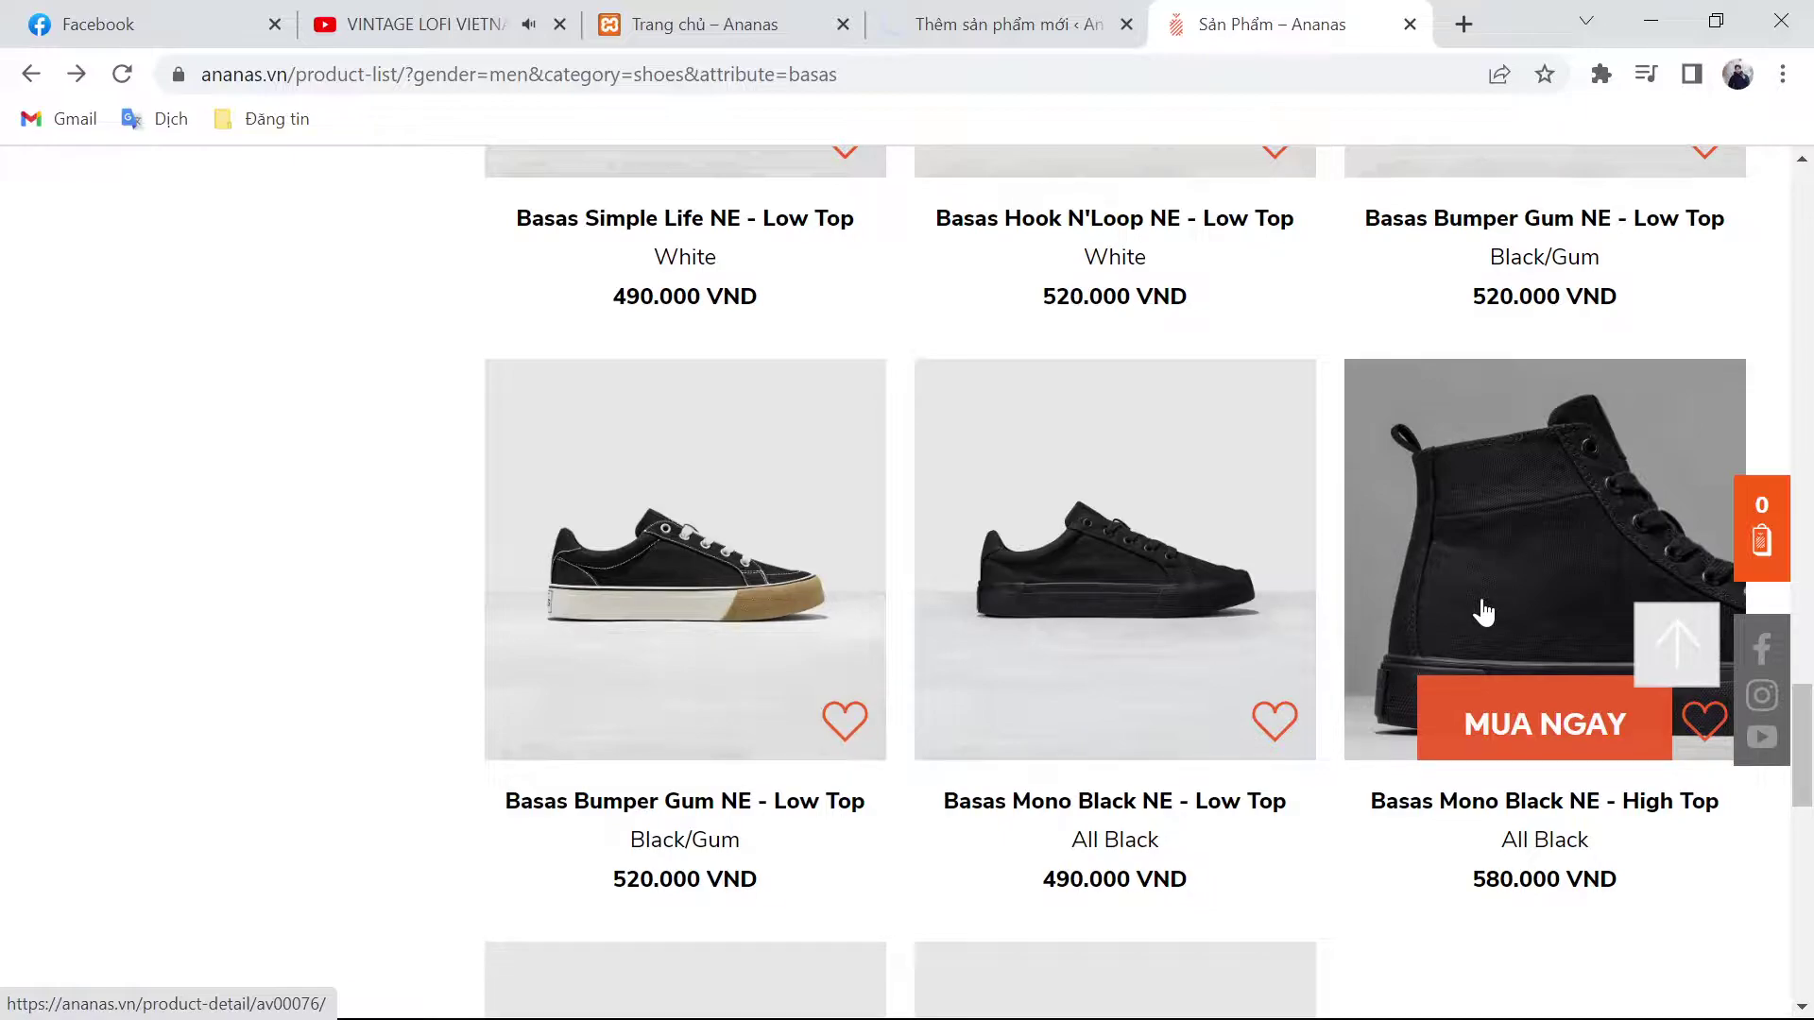
click(1483, 612)
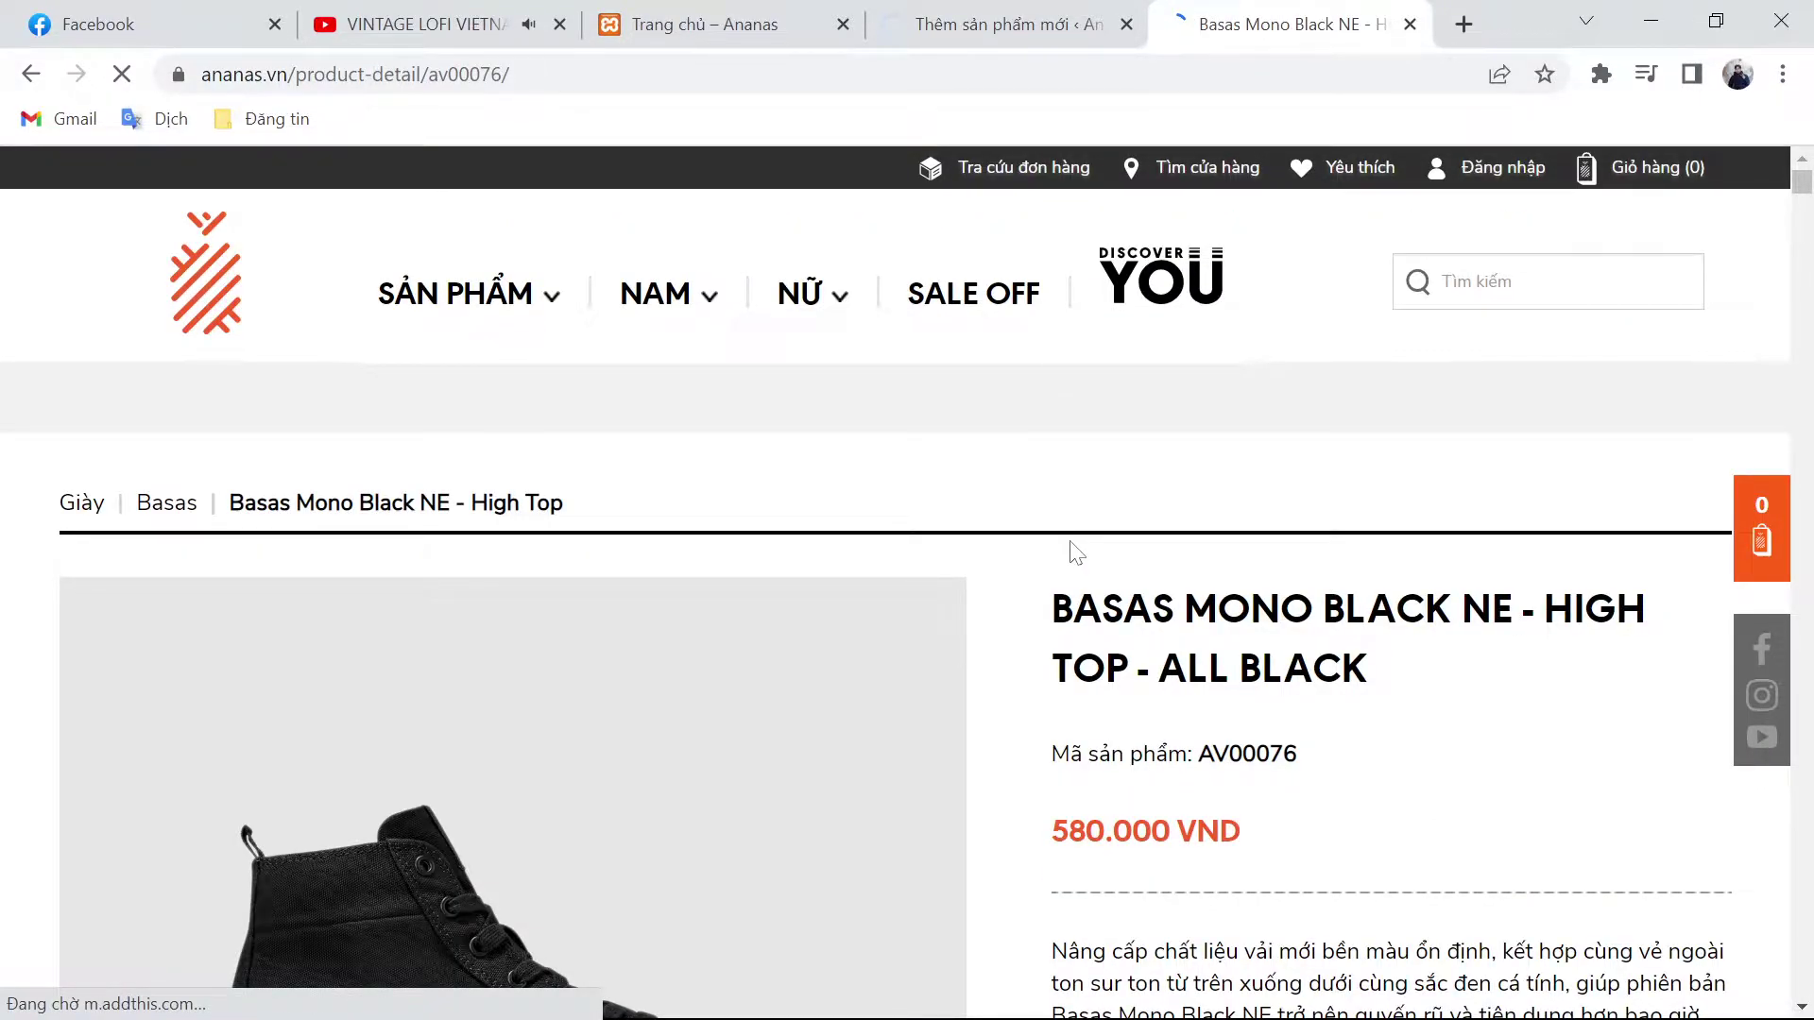
key(ctrl+Page_Up)
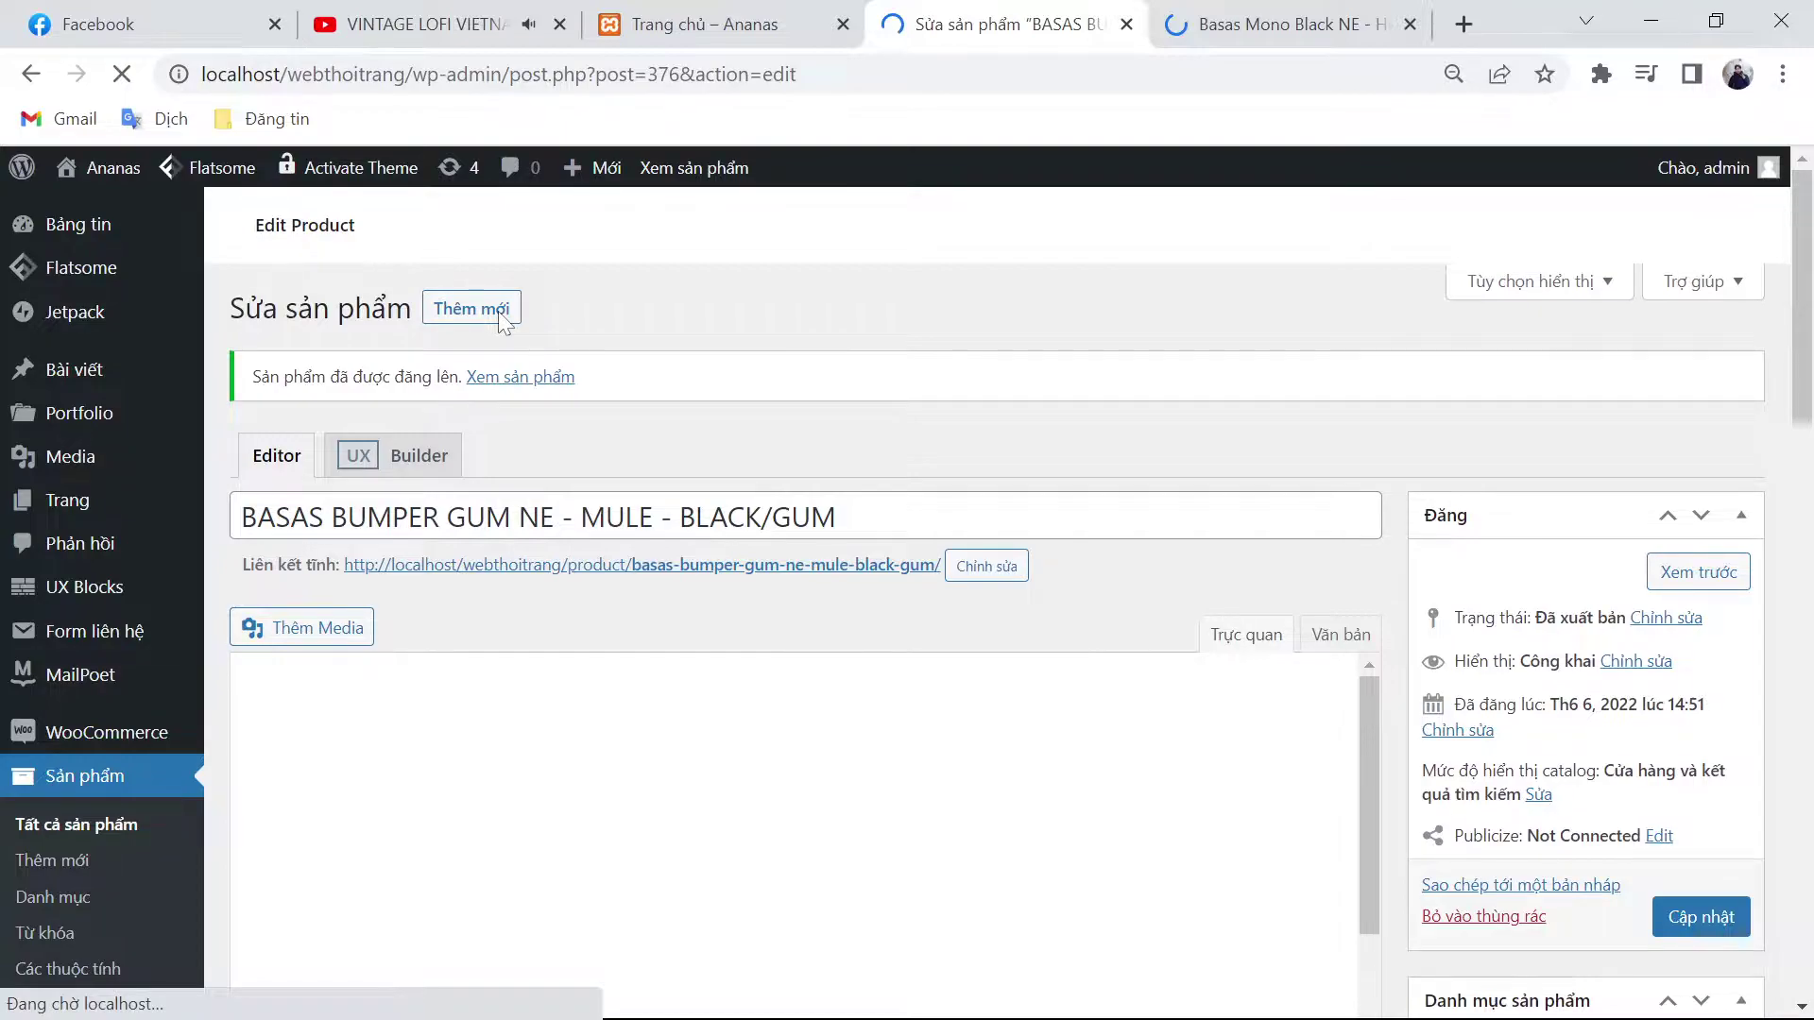
Step: Check the storefront best sellers carousel for the new Bumper Gum NE Mule product
key(ctrl+Page_Up)
scroll(793, 652, down, 4)
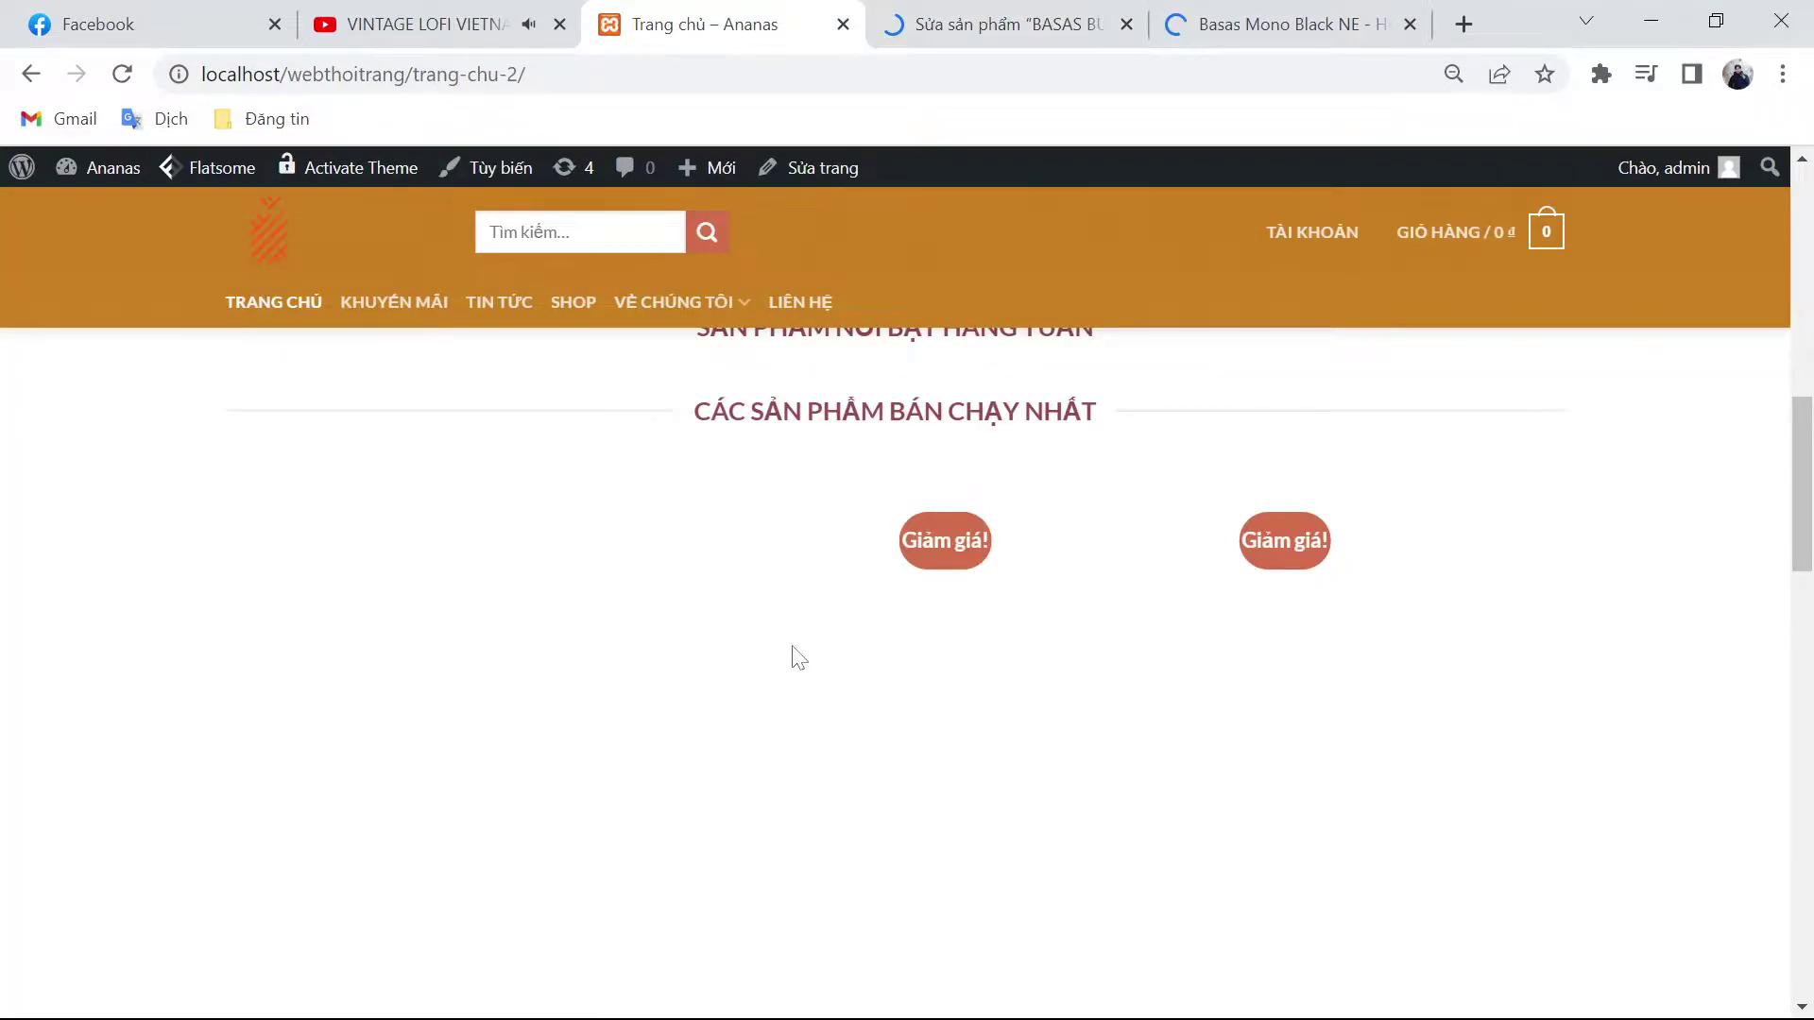
click(940, 11)
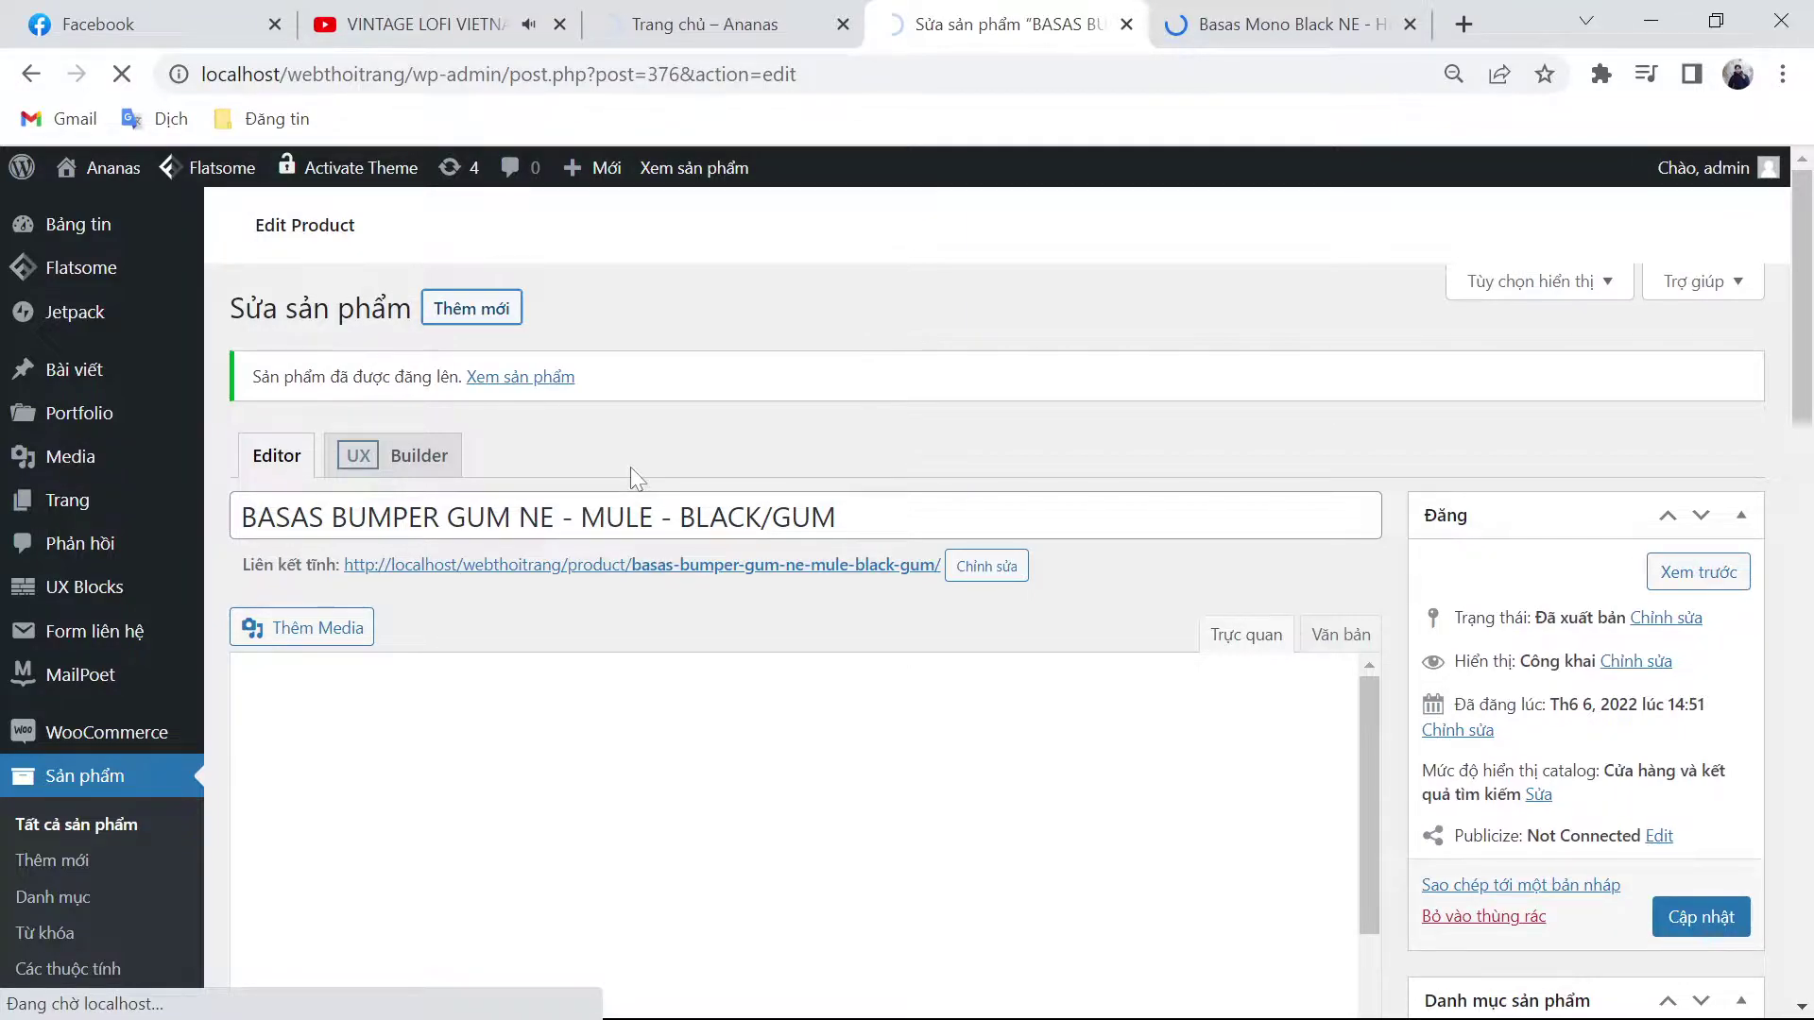
key(ctrl+shift+Tab)
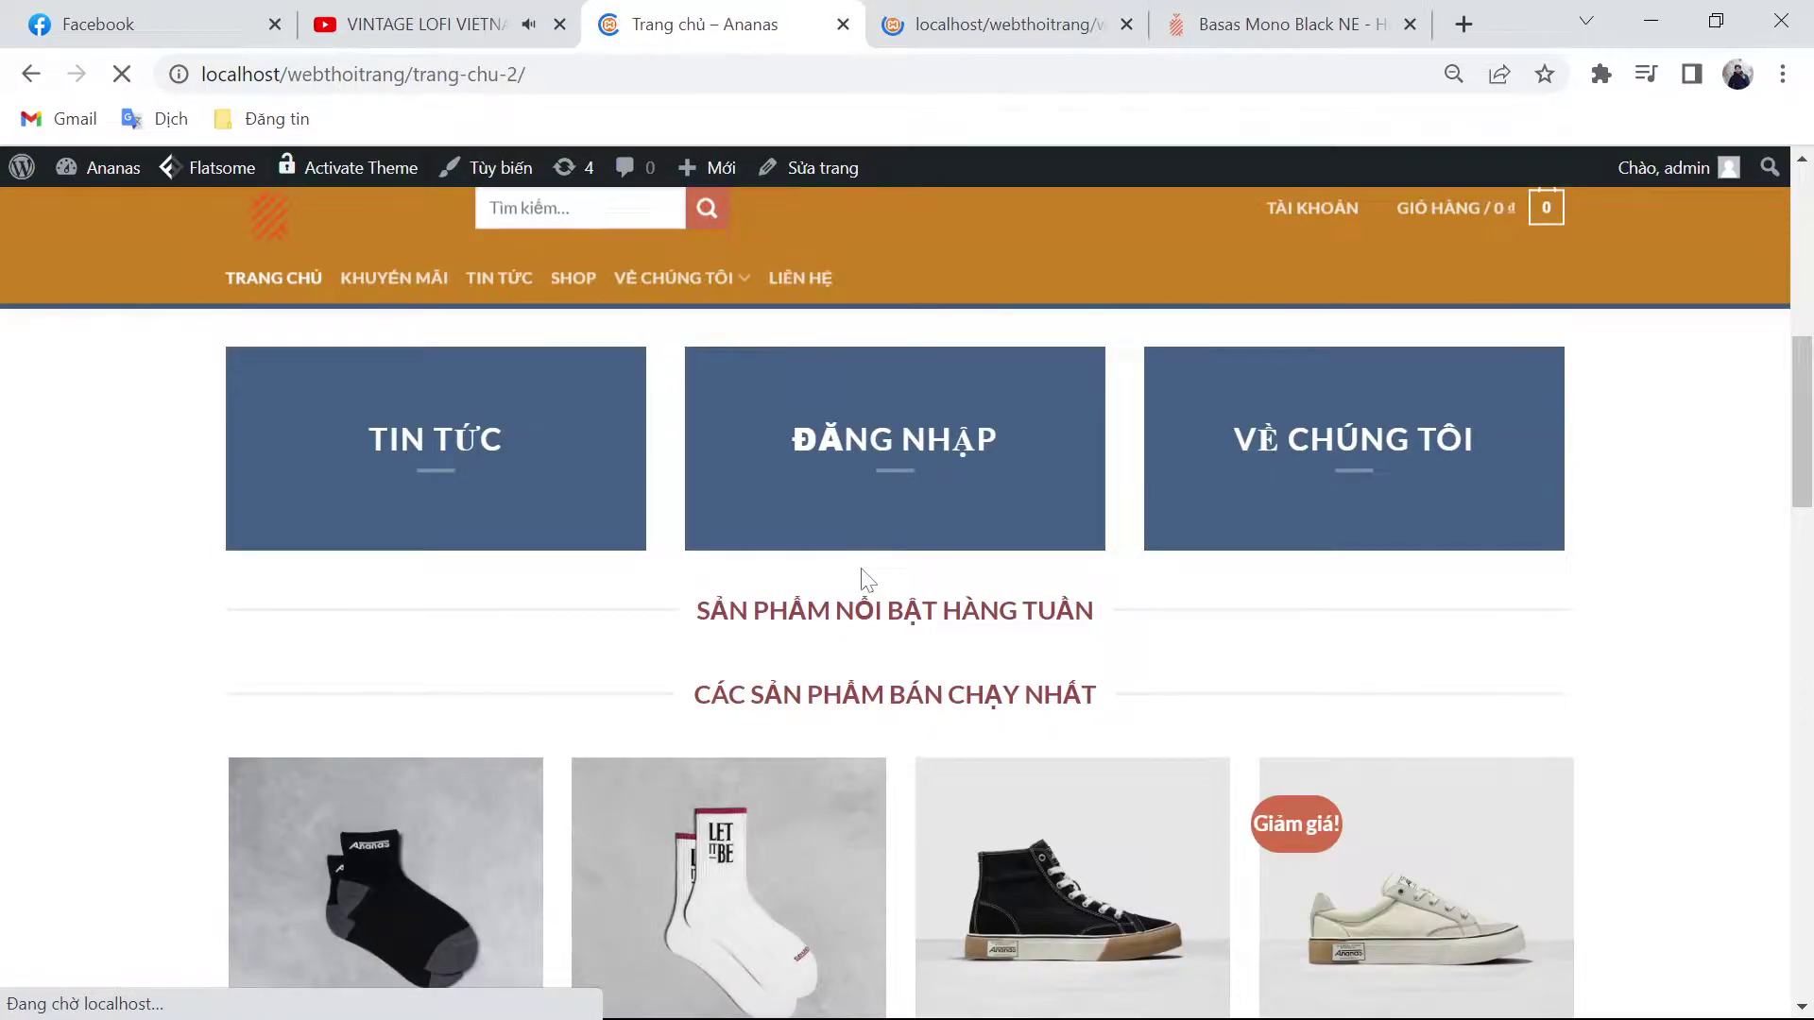
scroll(861, 579, down, 3)
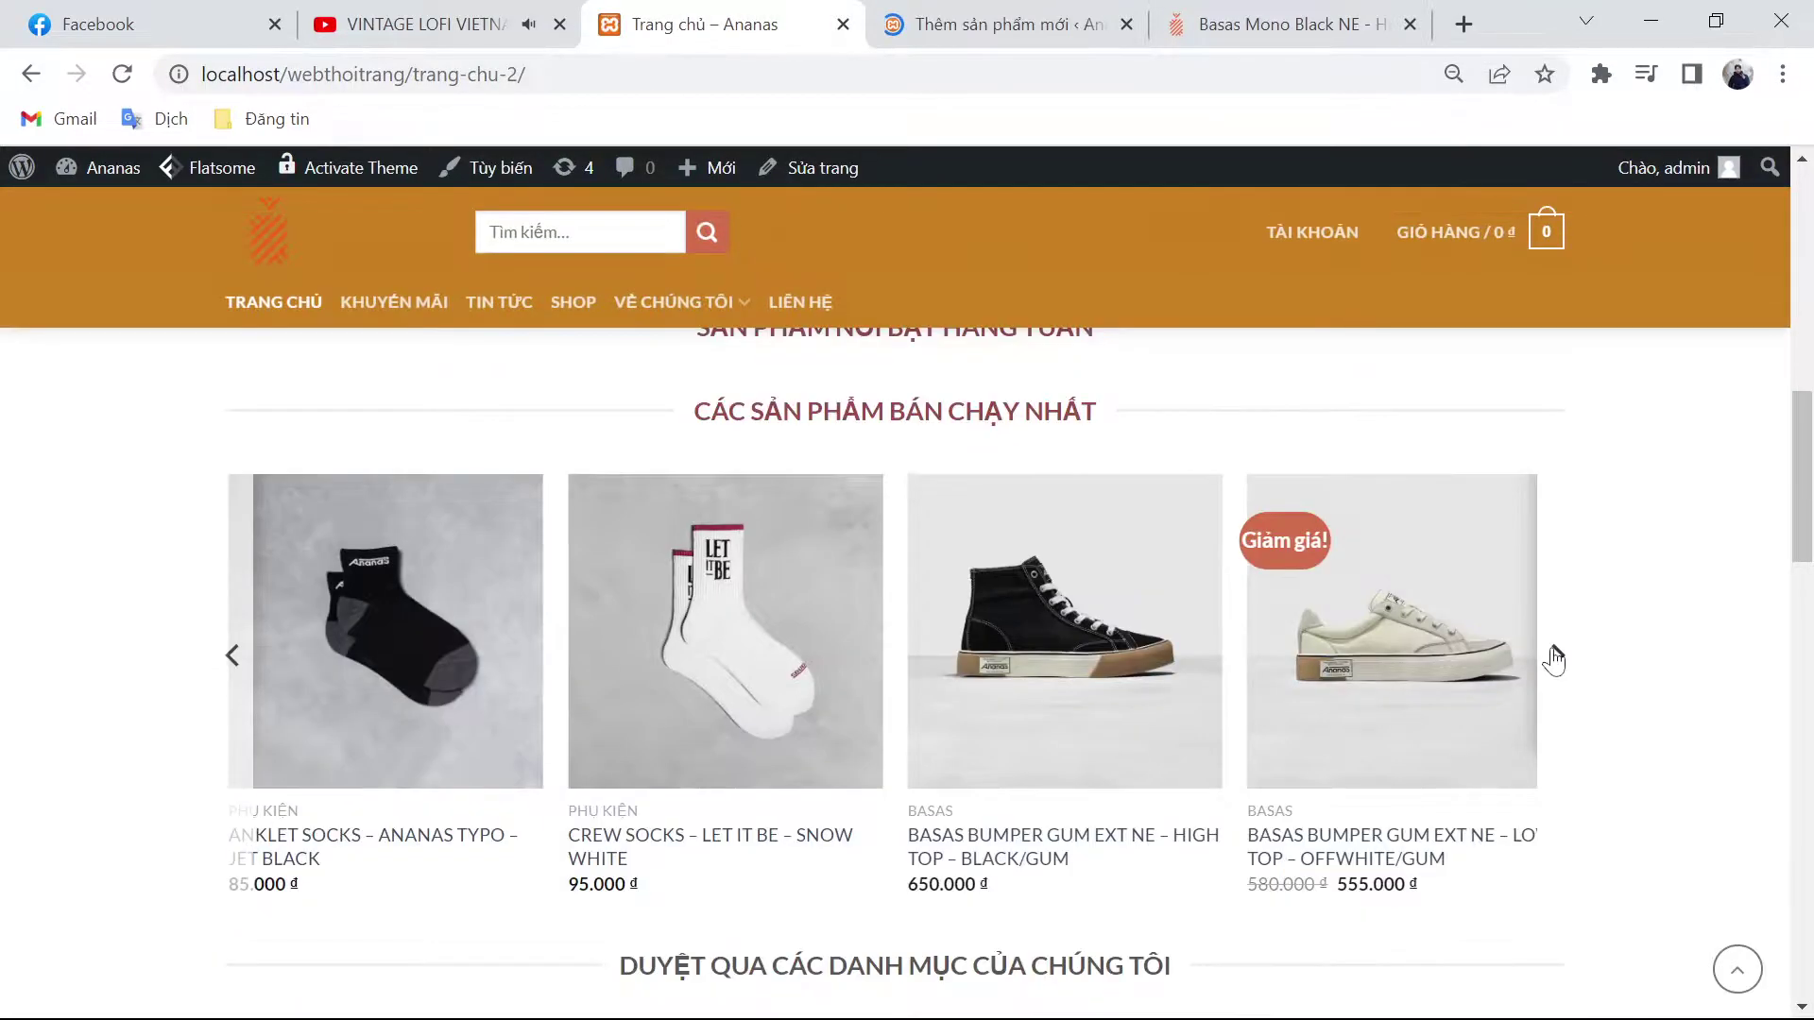
click(1552, 654)
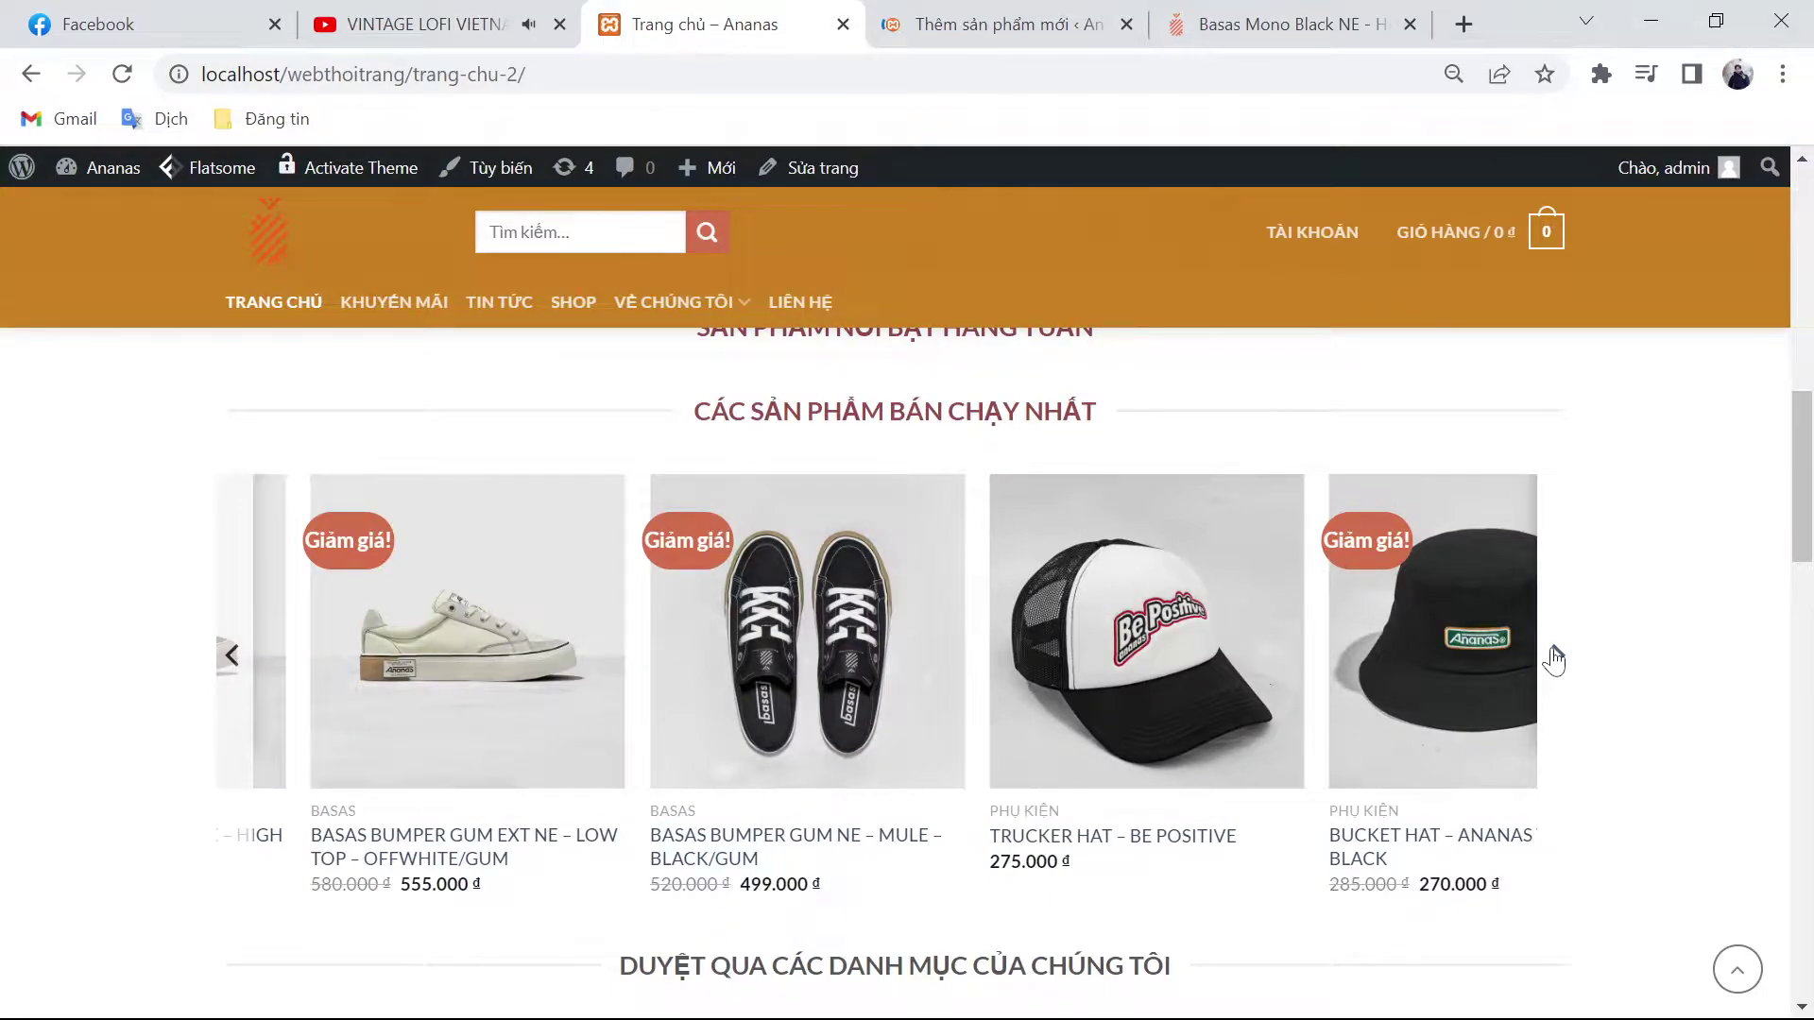
scroll(1592, 713, down, 9)
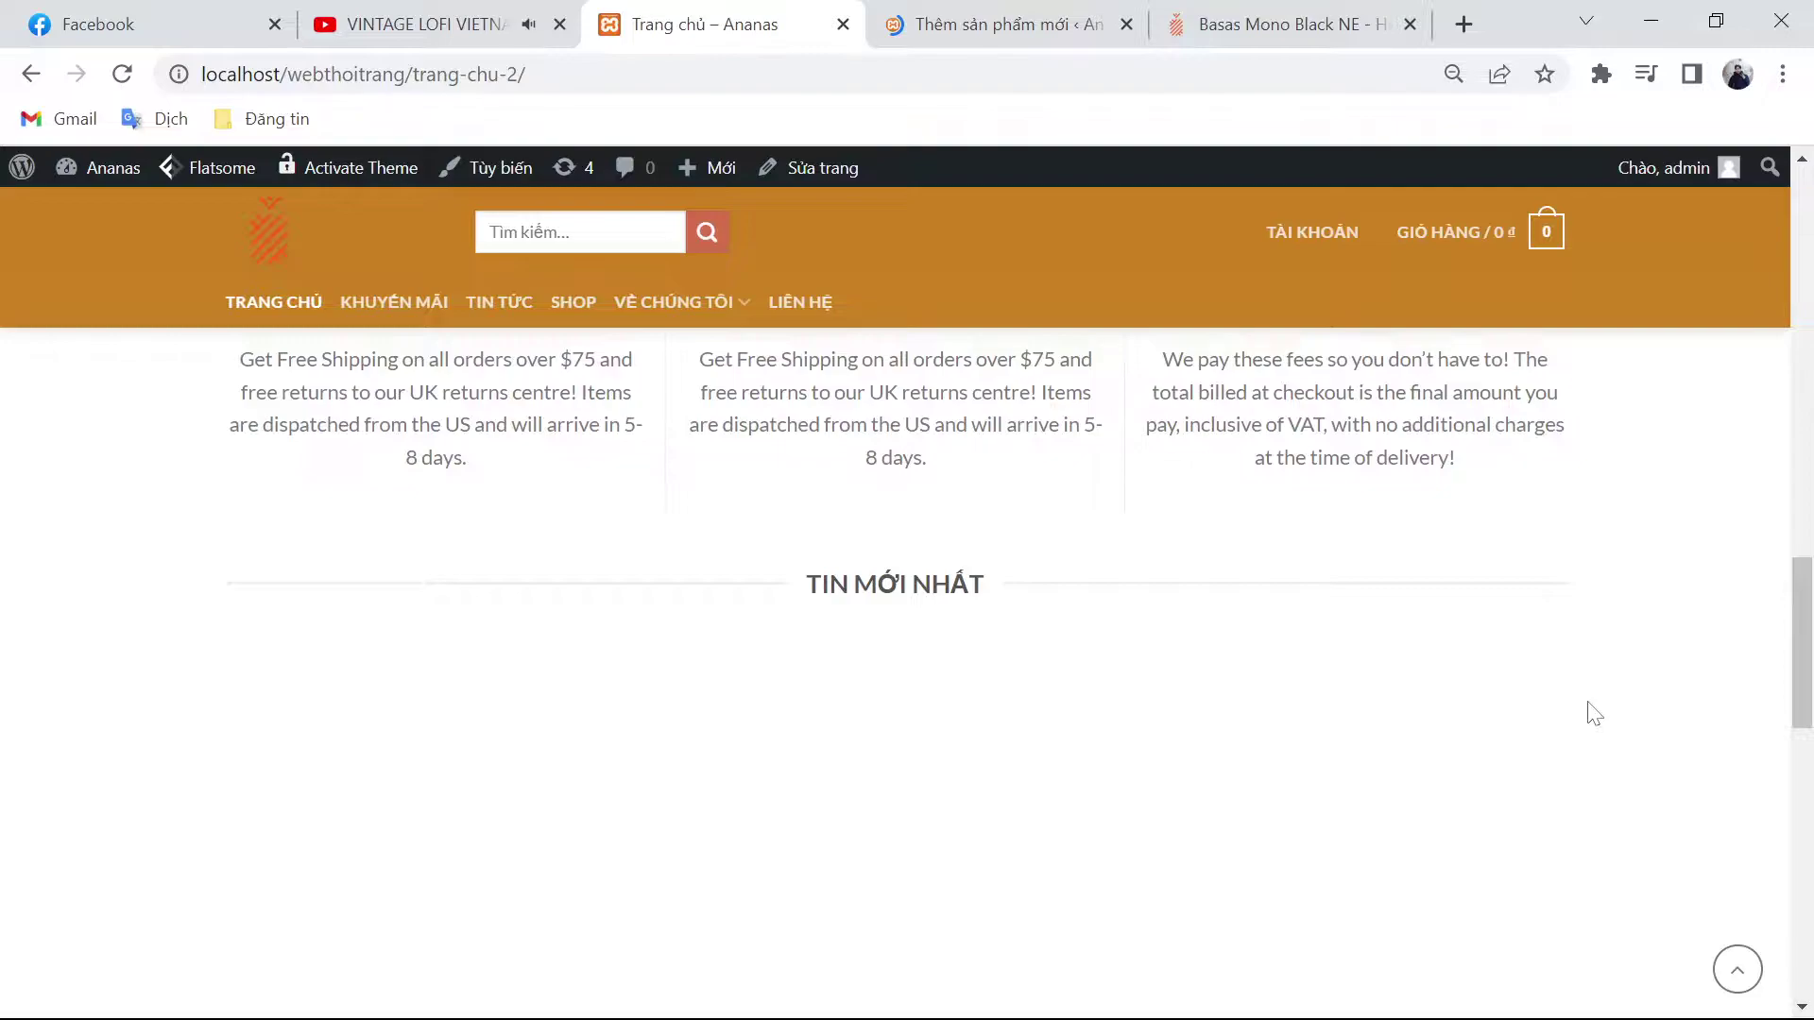
scroll(1183, 812, up, 6)
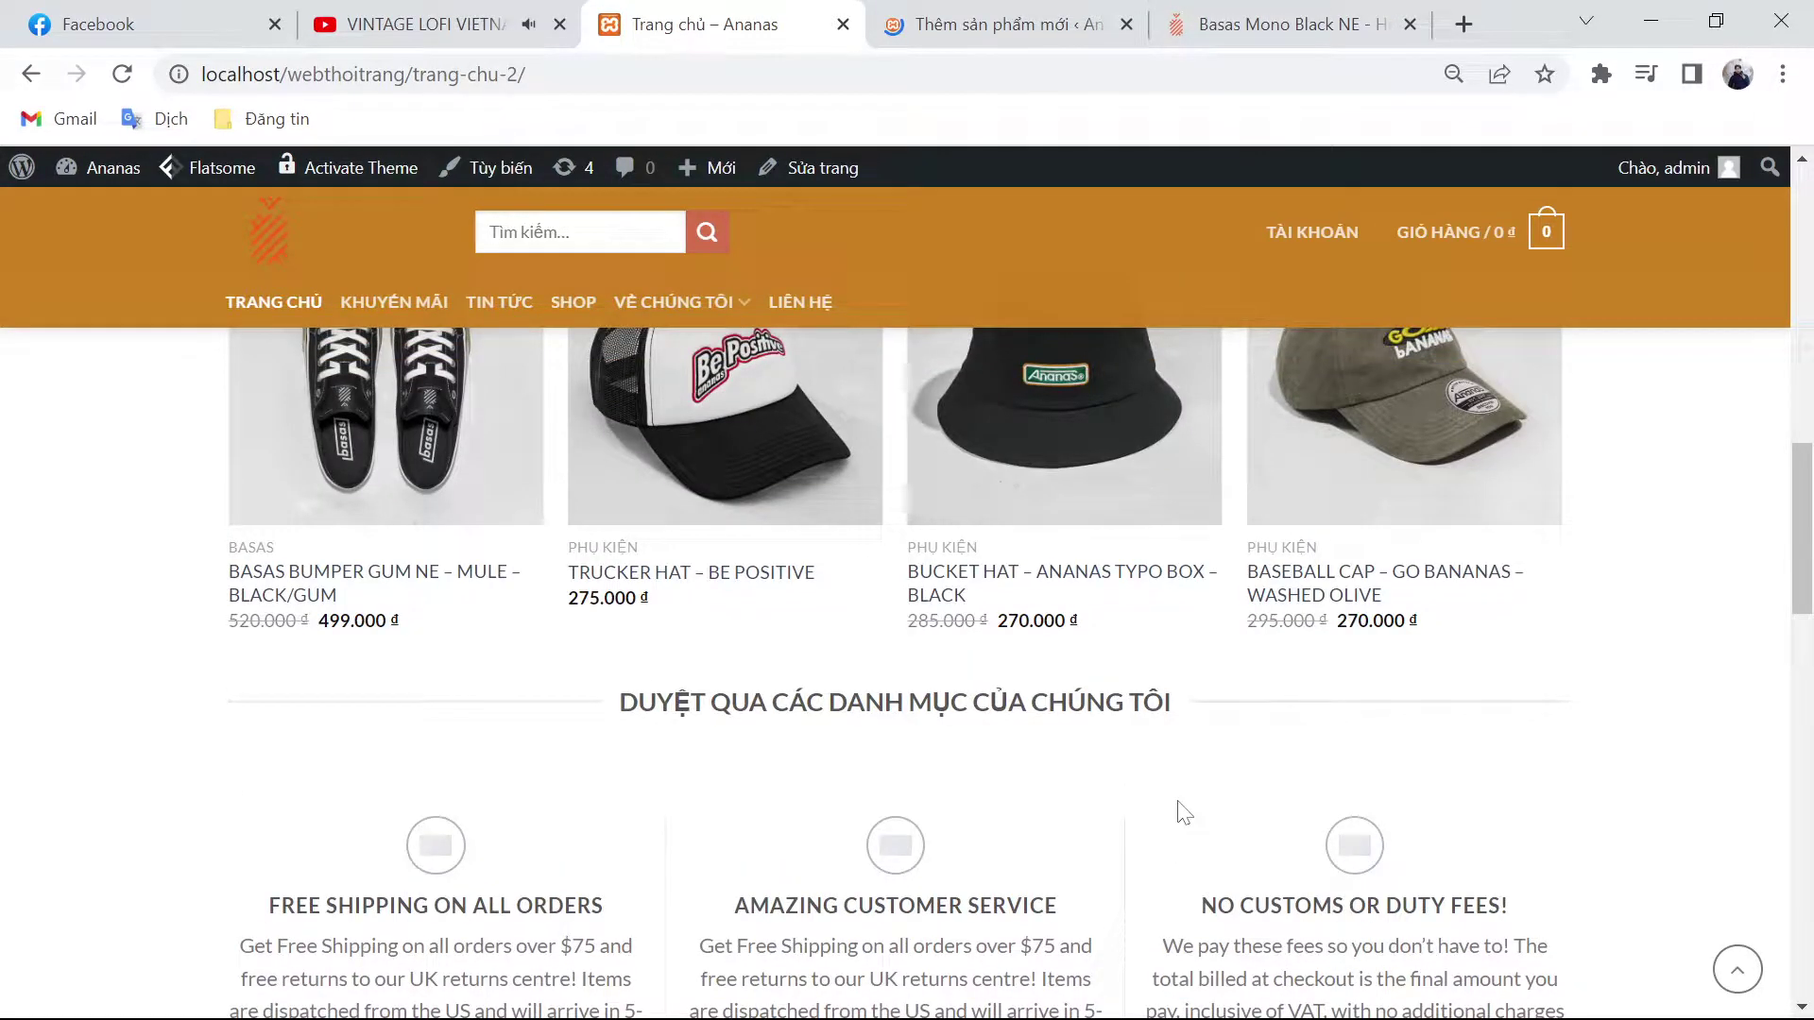
key(ctrl+Tab)
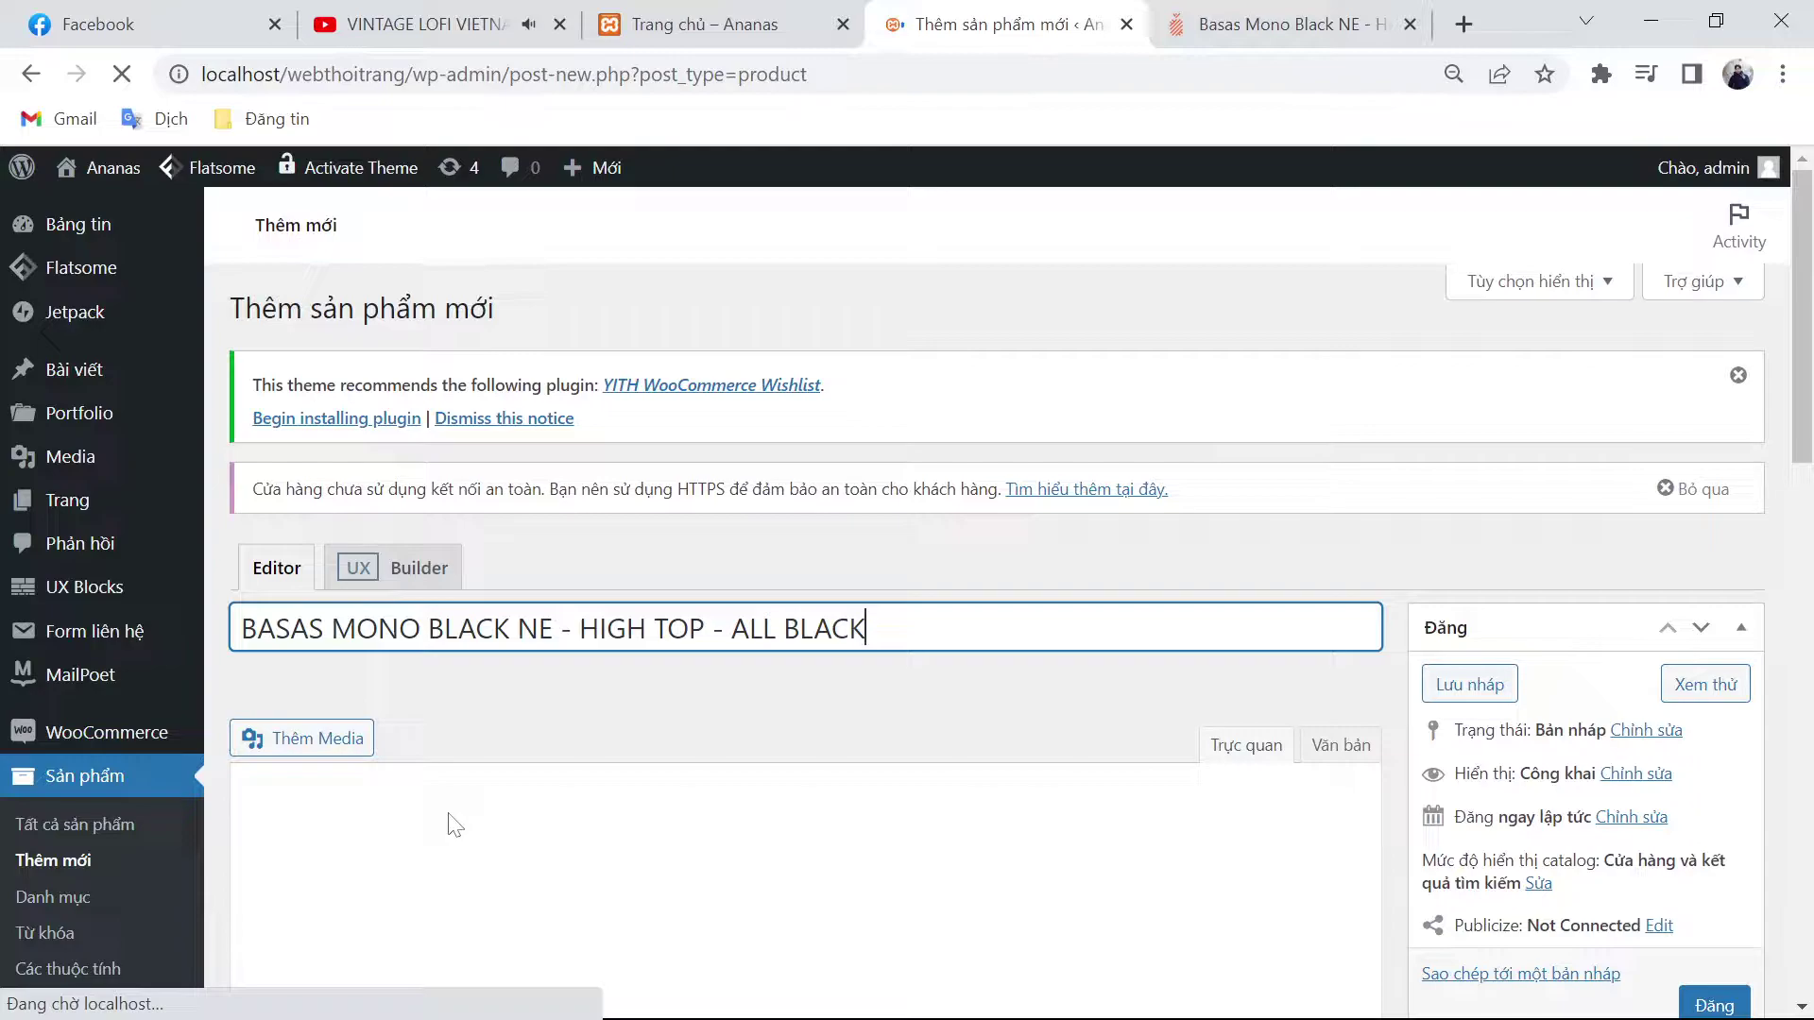
Step: Enter regular price 580000 and sale price 555000 for the Mono Black product
key(ctrl+Tab)
click(938, 23)
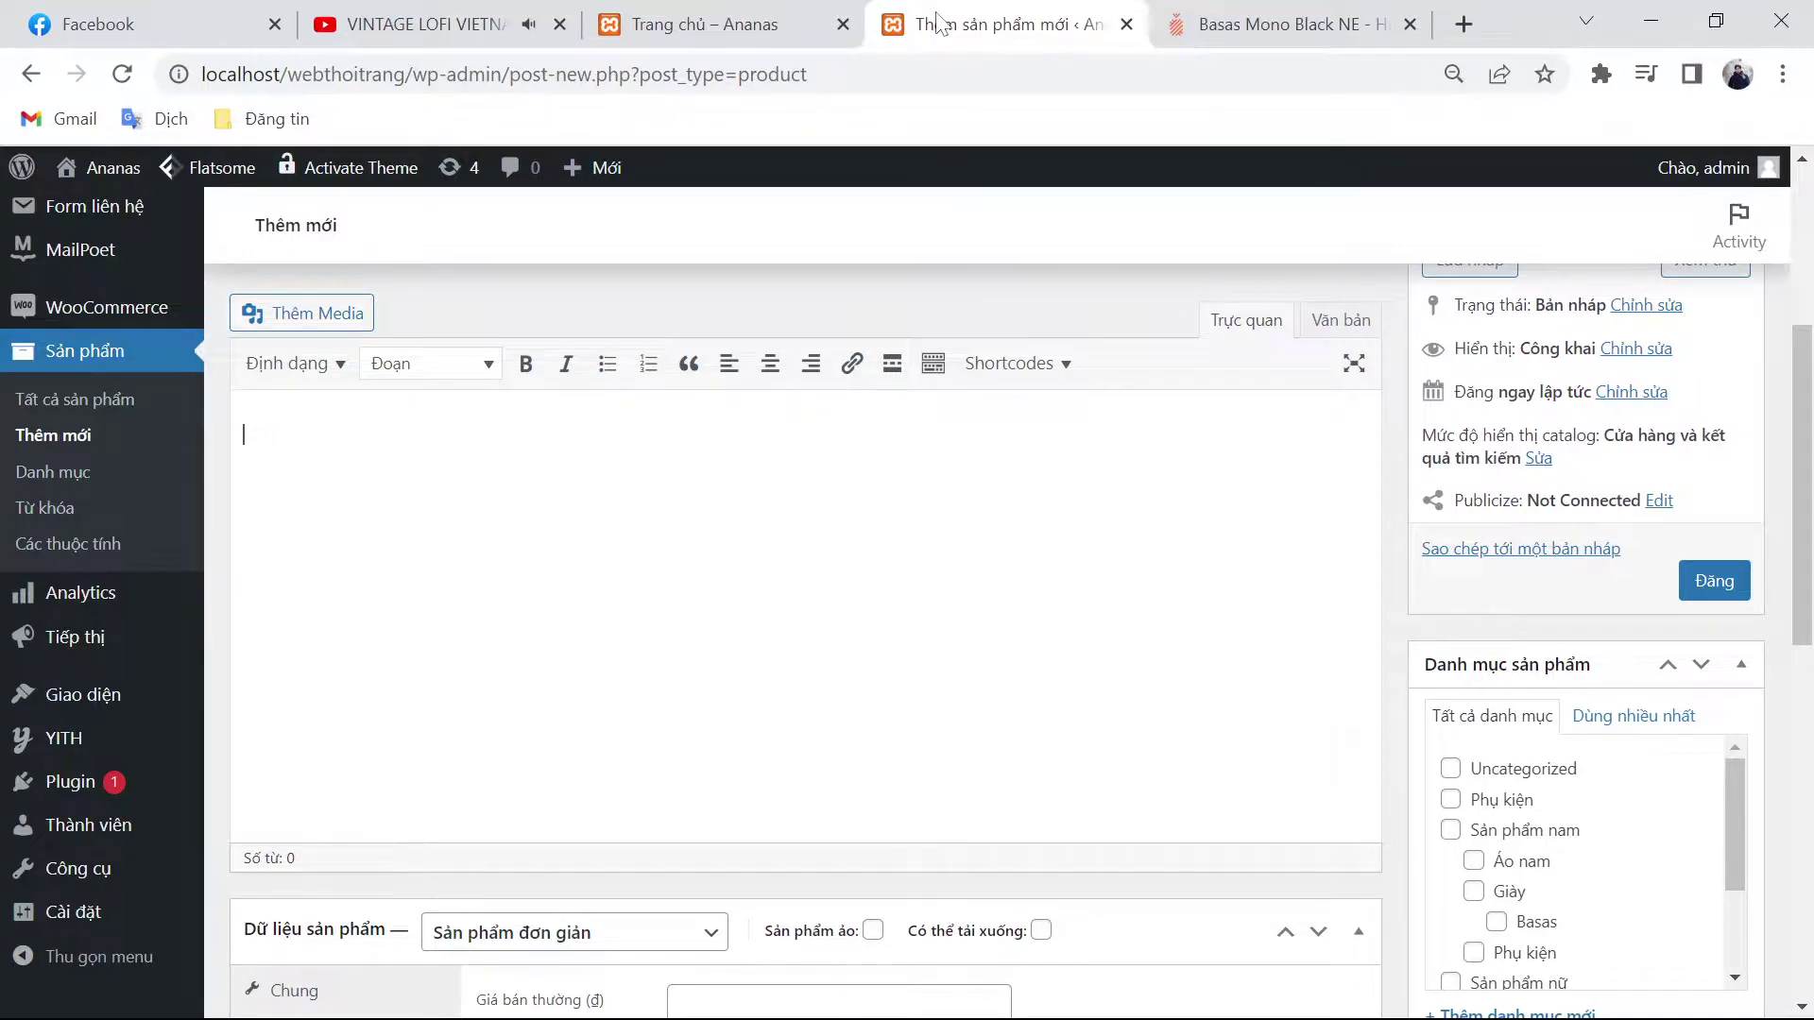
scroll(803, 605, down, 8)
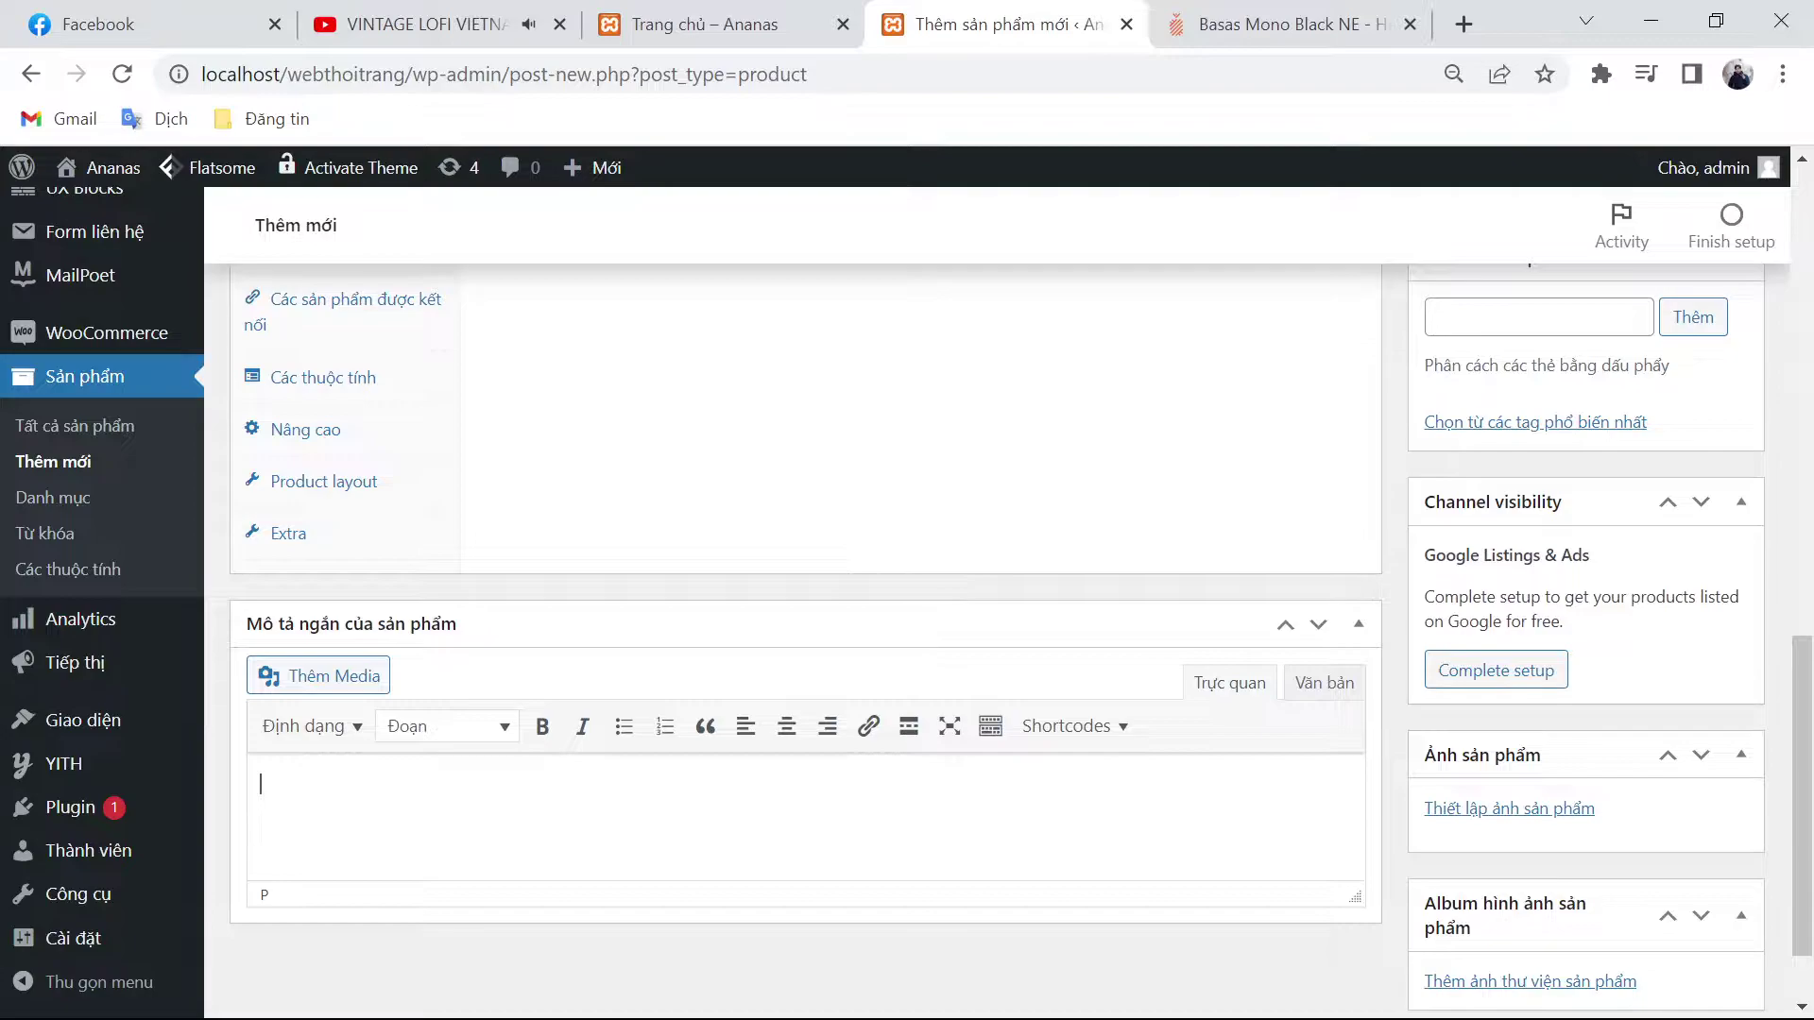
scroll(803, 604, up, 5)
click(839, 631)
text(580000)
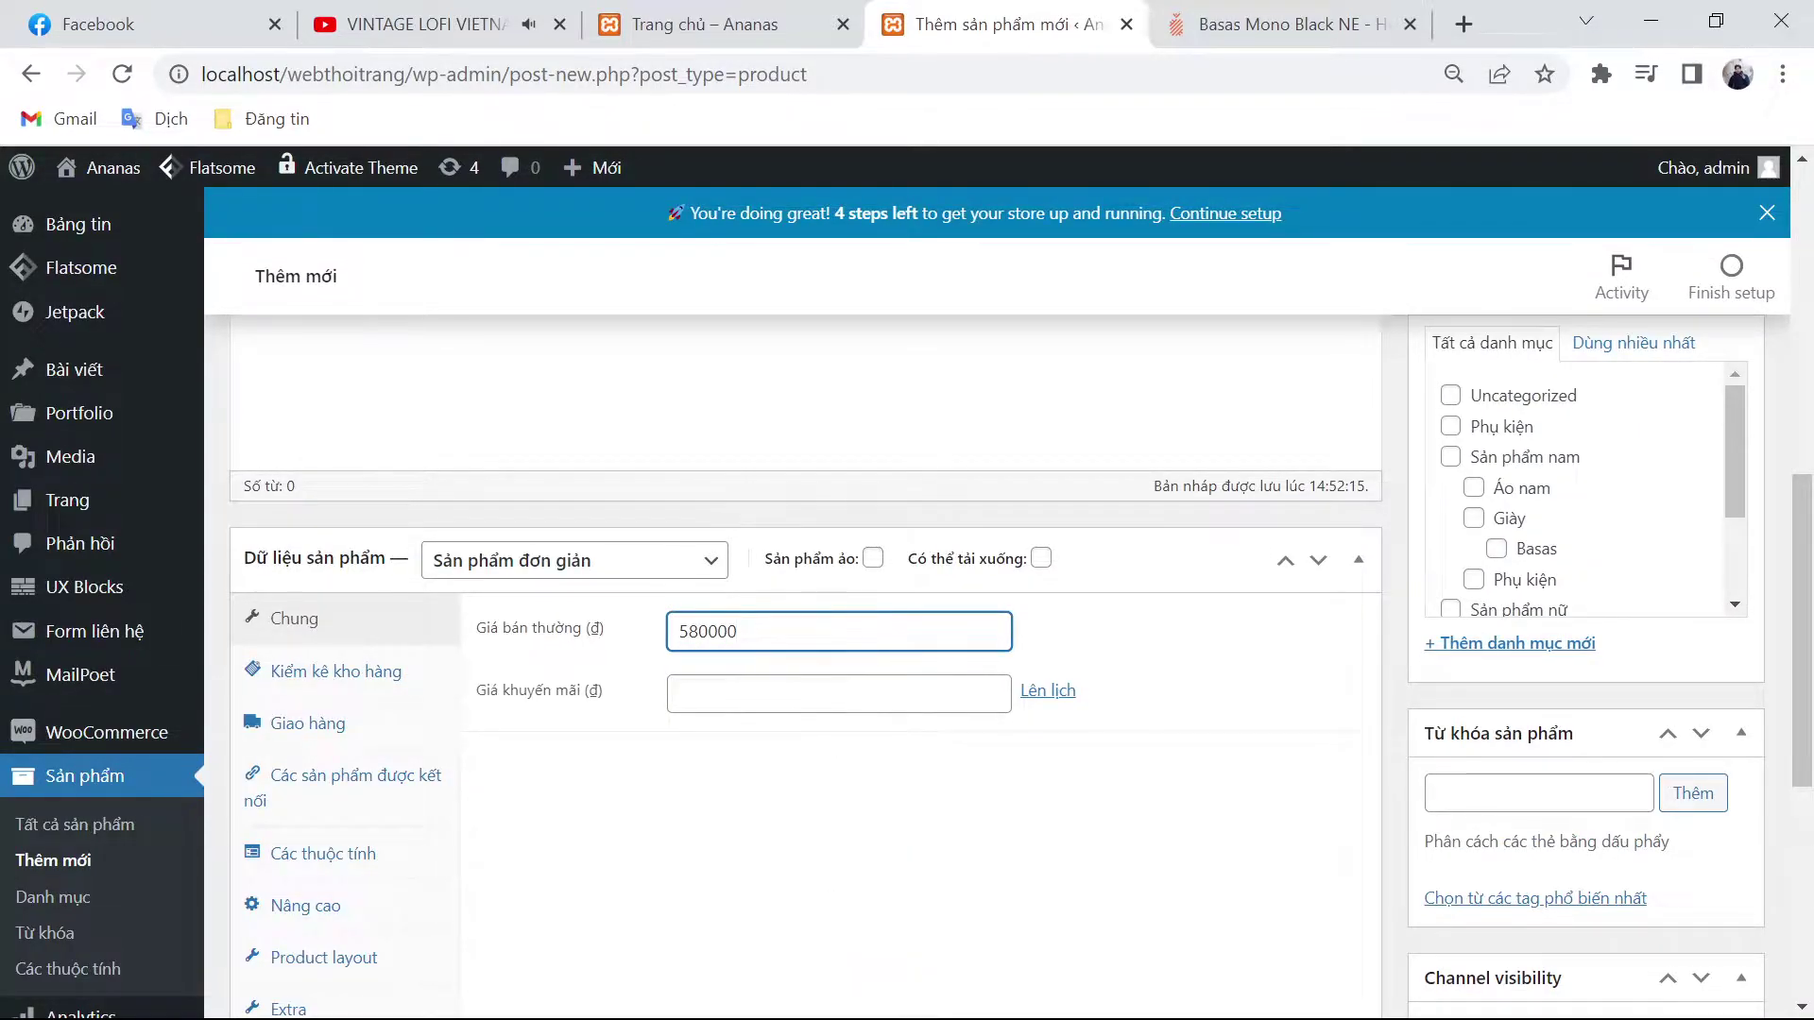
click(751, 689)
text(555000)
scroll(907, 567, up, 6)
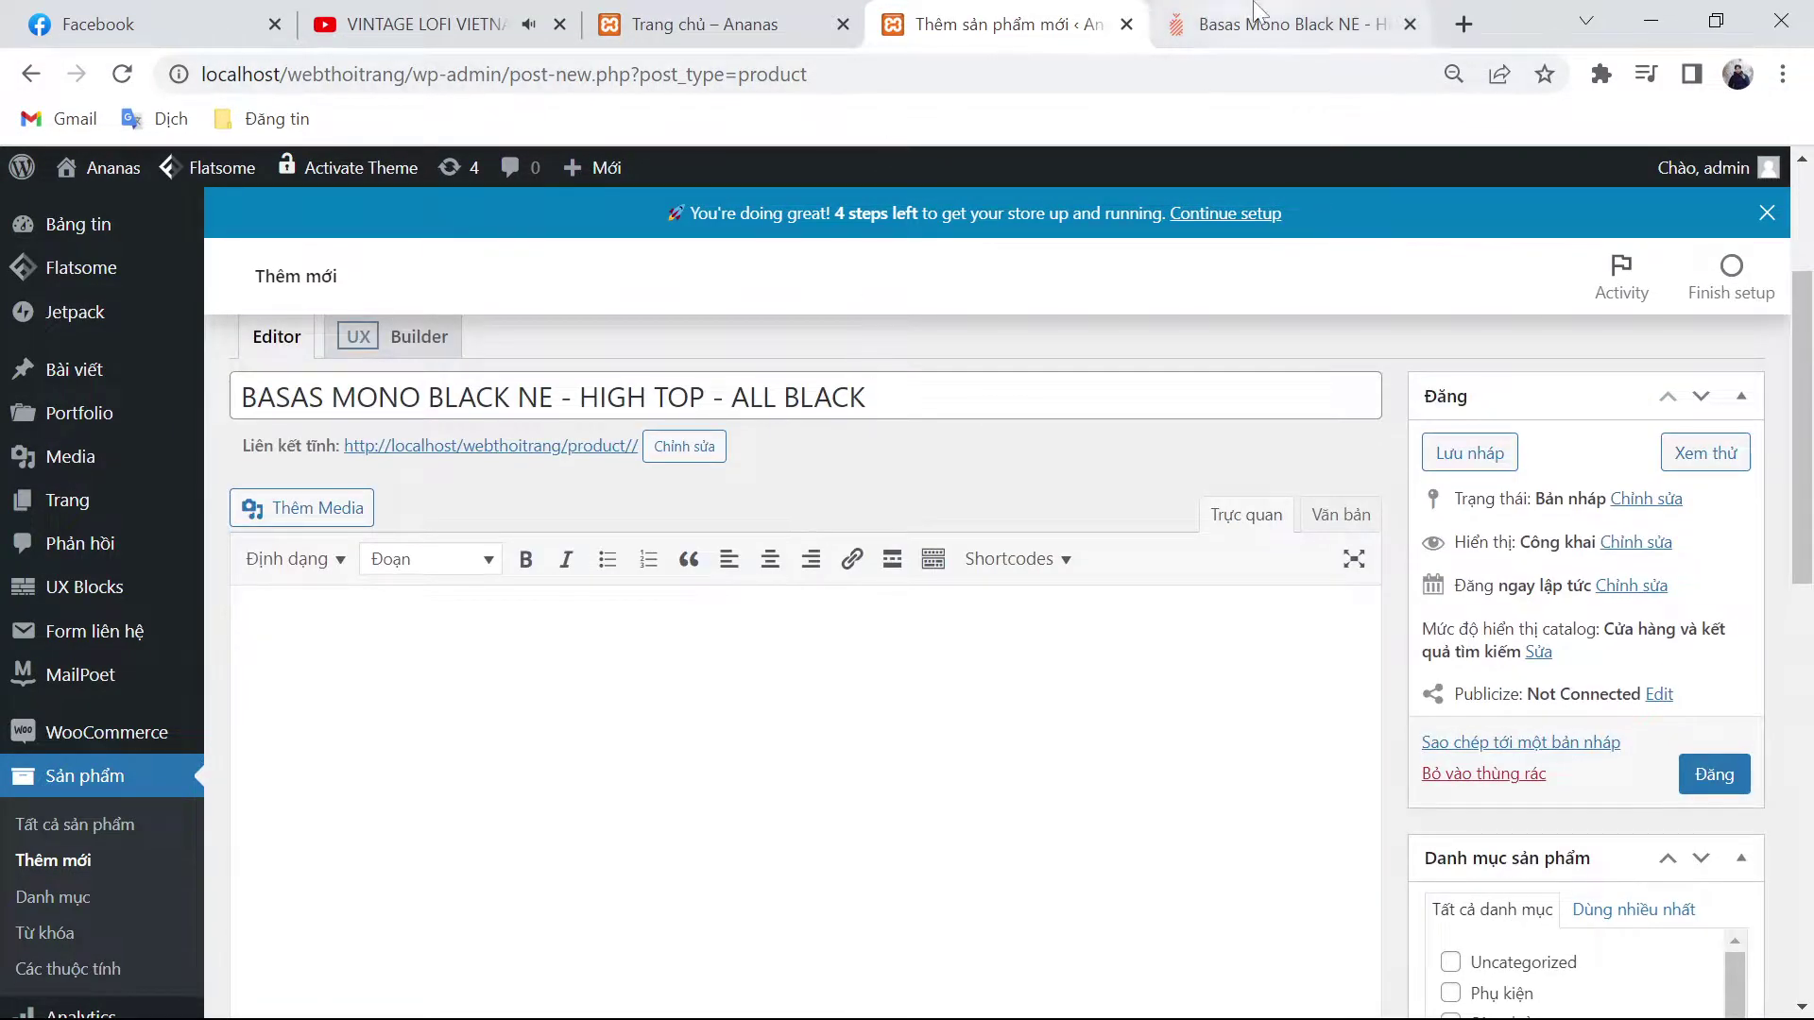
Step: Copy the specs and size chart from ananas.vn into the product description
click(1266, 23)
scroll(1254, 587, down, 5)
scroll(1254, 587, down, 4)
drag(1031, 445, 1474, 677)
scroll(1253, 833, down, 4)
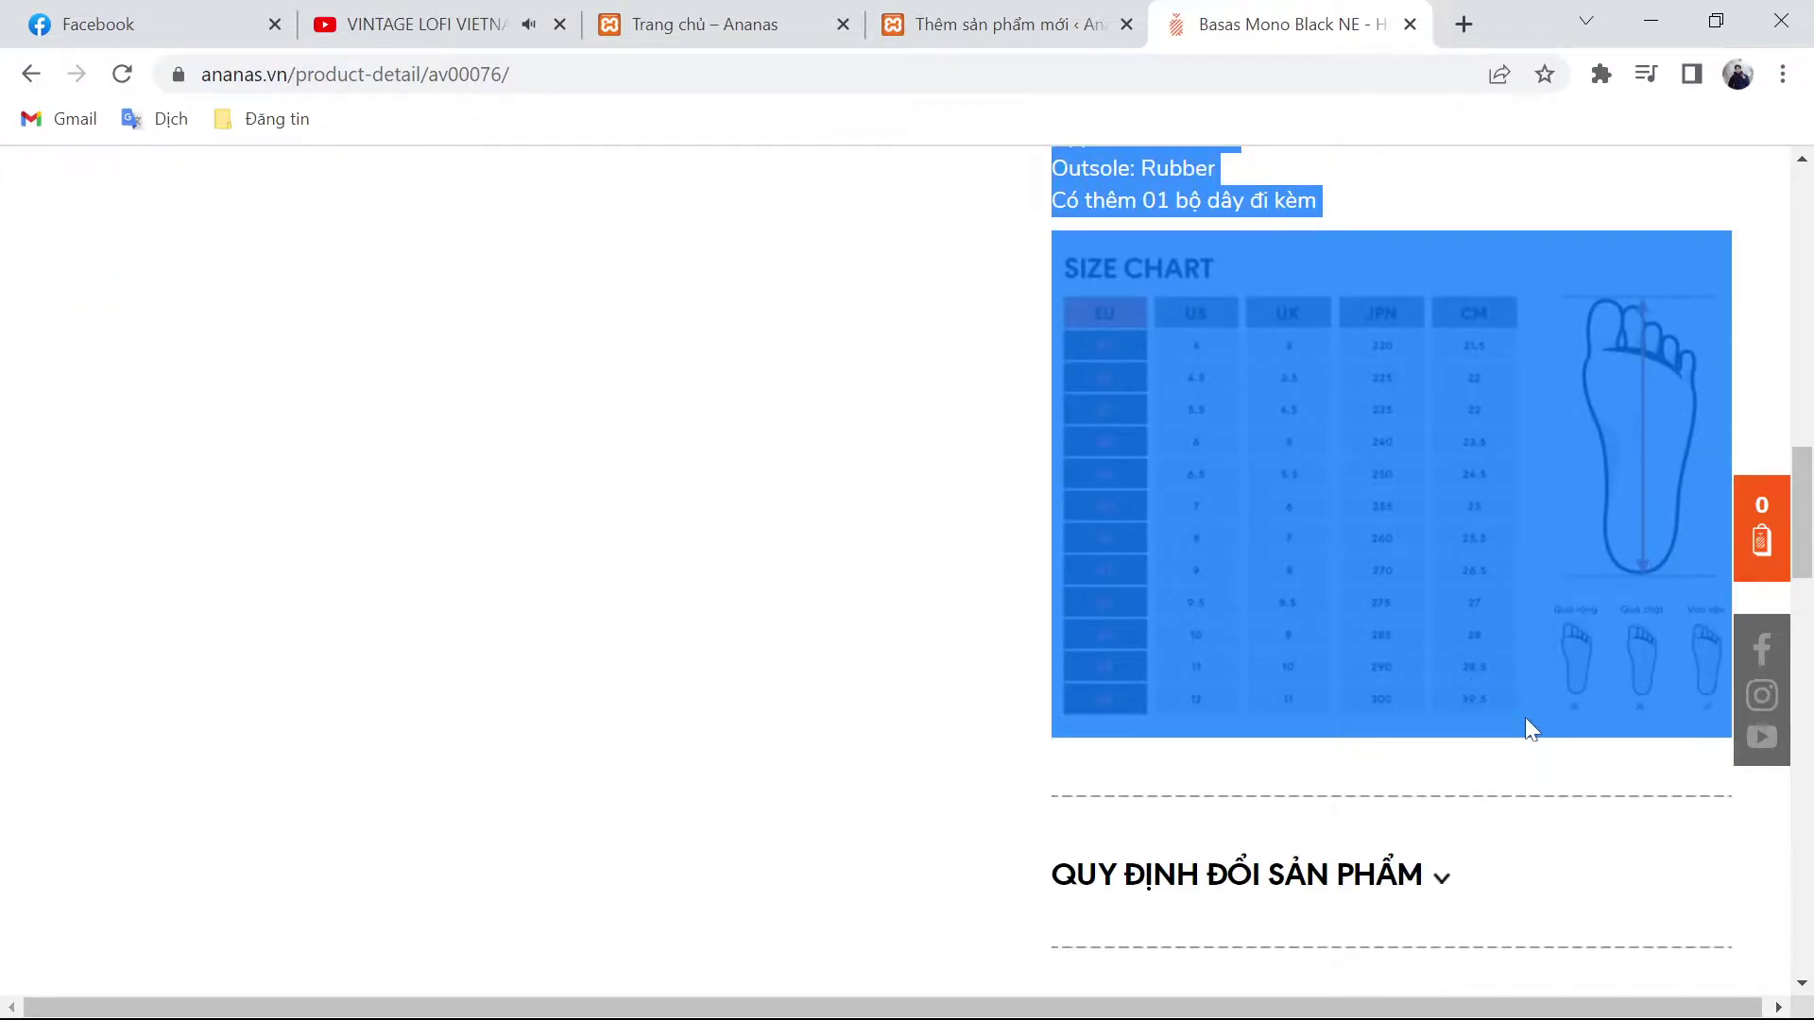
key(ctrl+c)
click(992, 27)
key(ctrl+v)
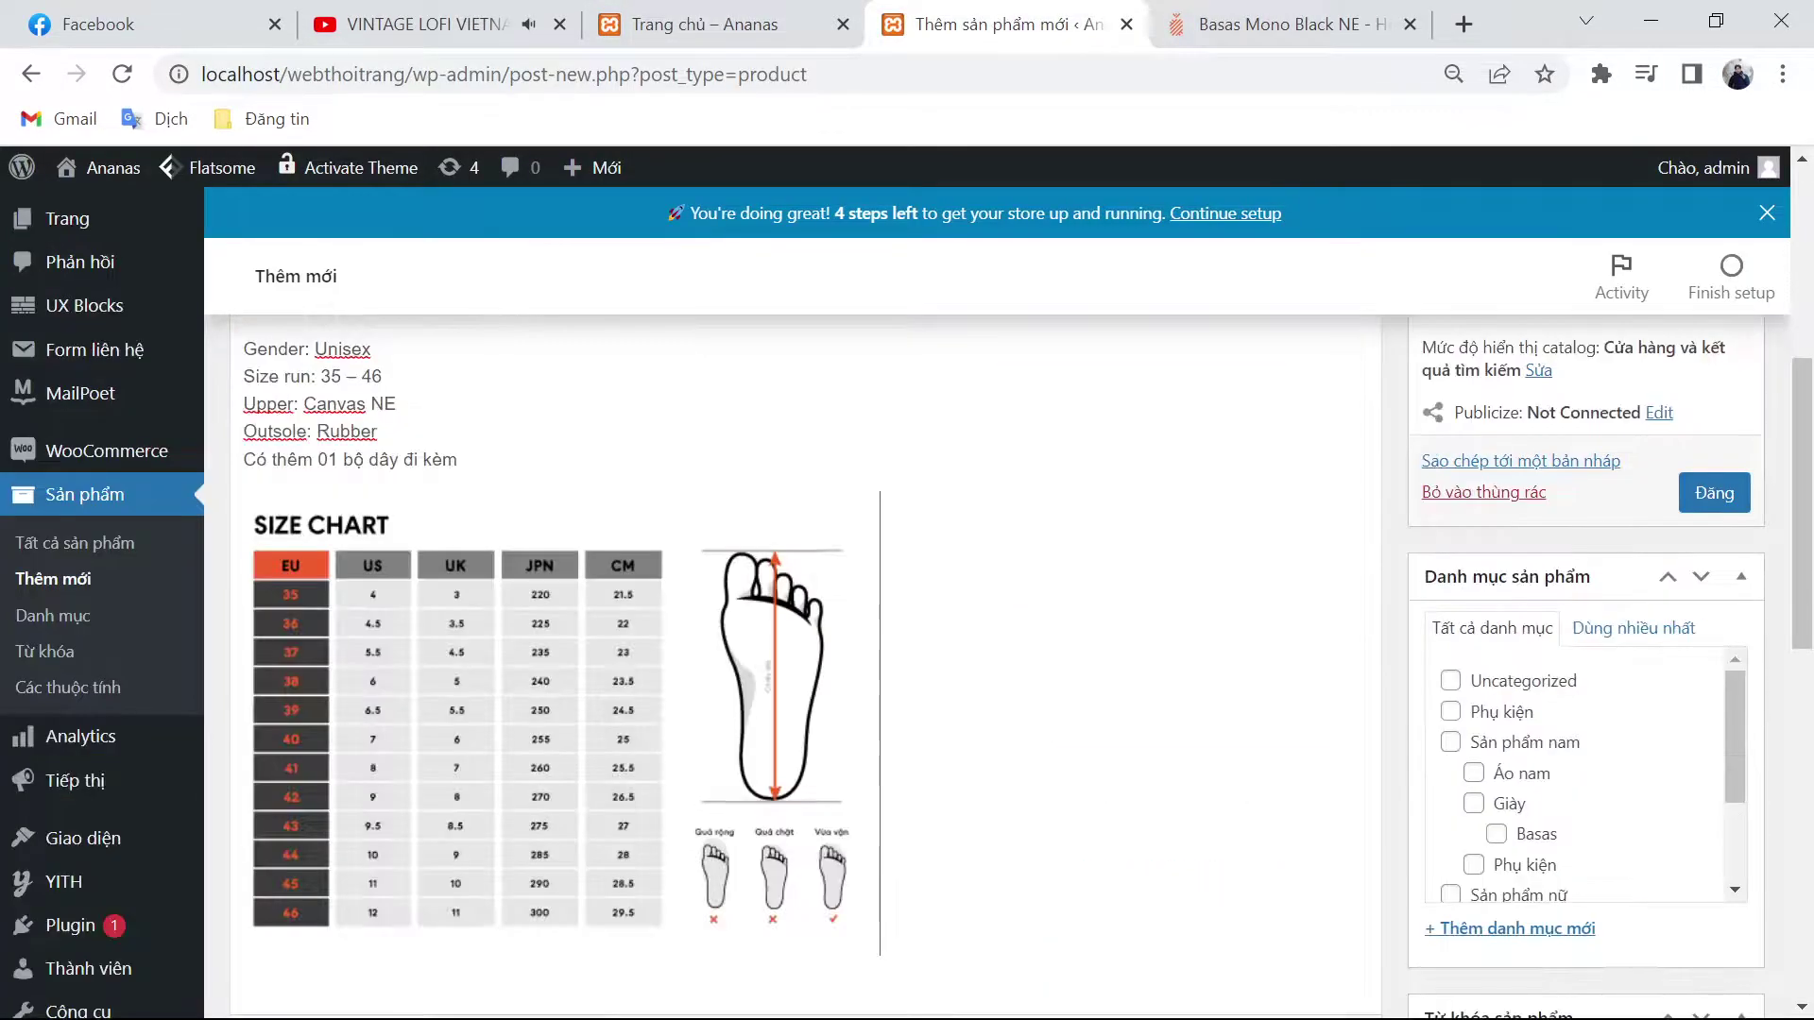
click(1176, 11)
scroll(1077, 633, up, 13)
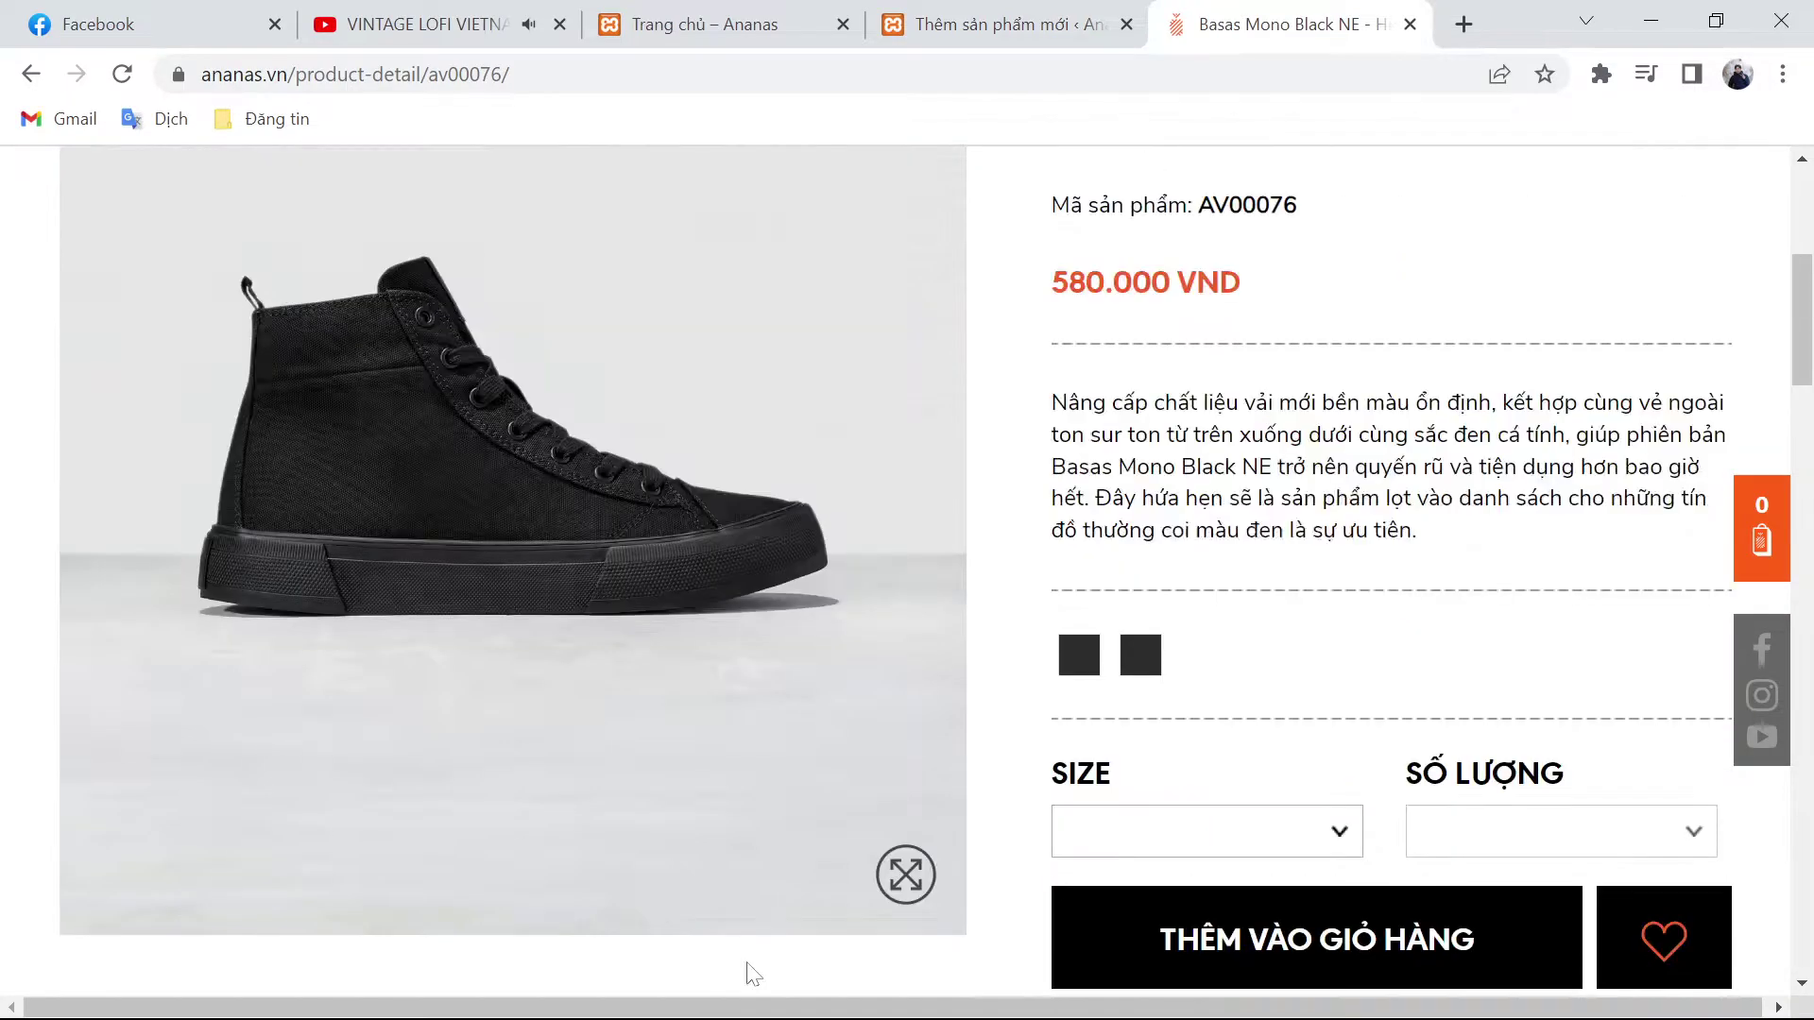
Step: Save Pro_AV00076_1.jpg, pro_AV00076_6-1.jpg and Pro_AV00076_2.jpg from ananas.vn to Downloads
scroll(641, 529, down, 4)
scroll(616, 514, up, 1)
right_click(610, 508)
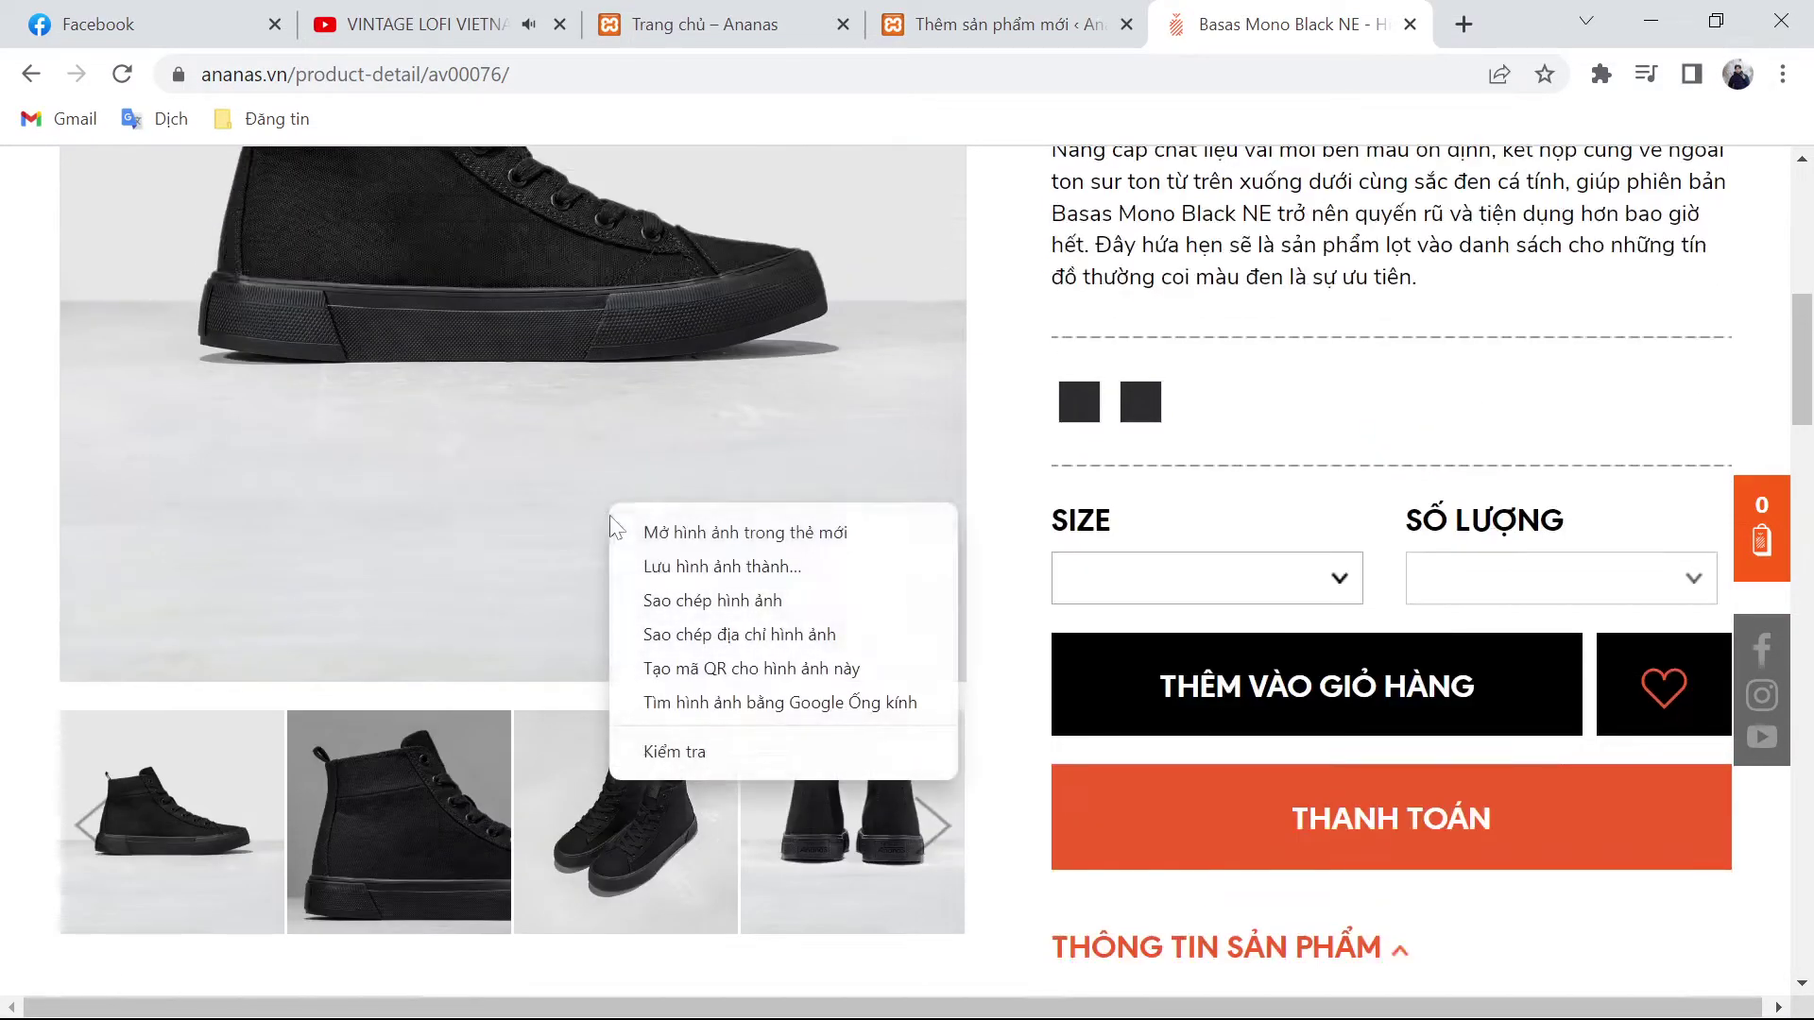
click(678, 567)
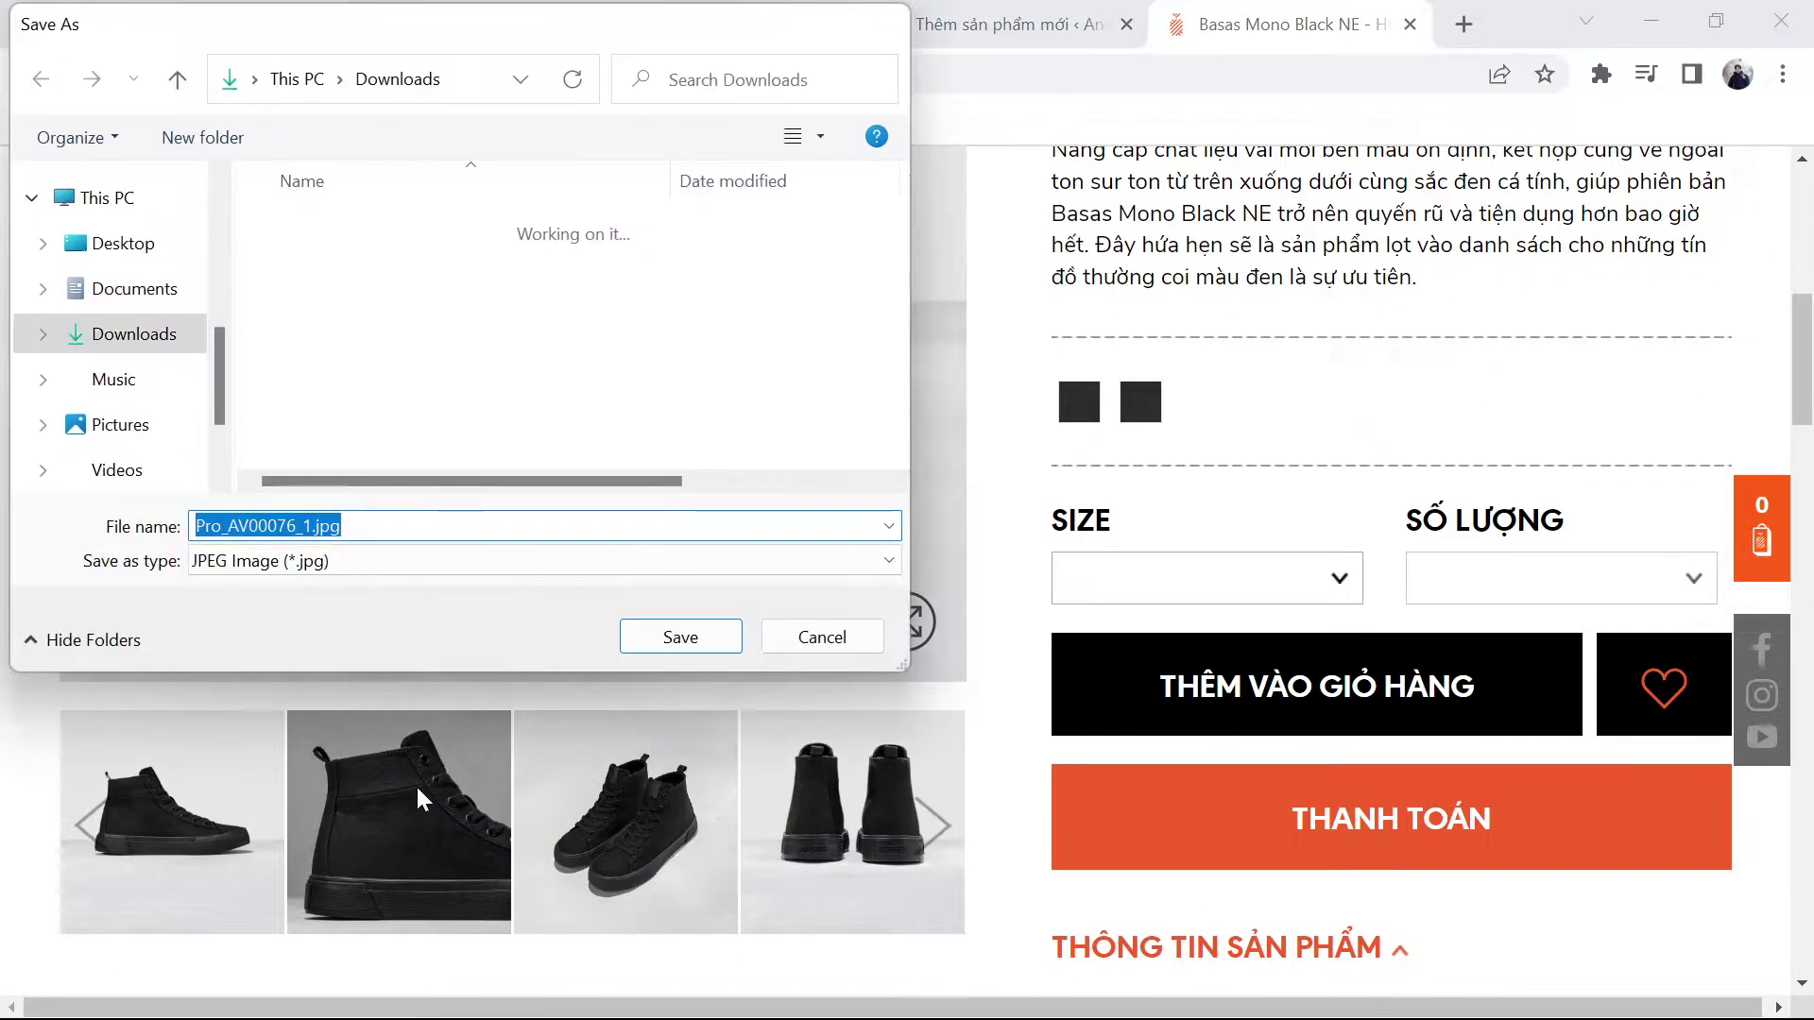
key(Return)
right_click(353, 768)
click(437, 572)
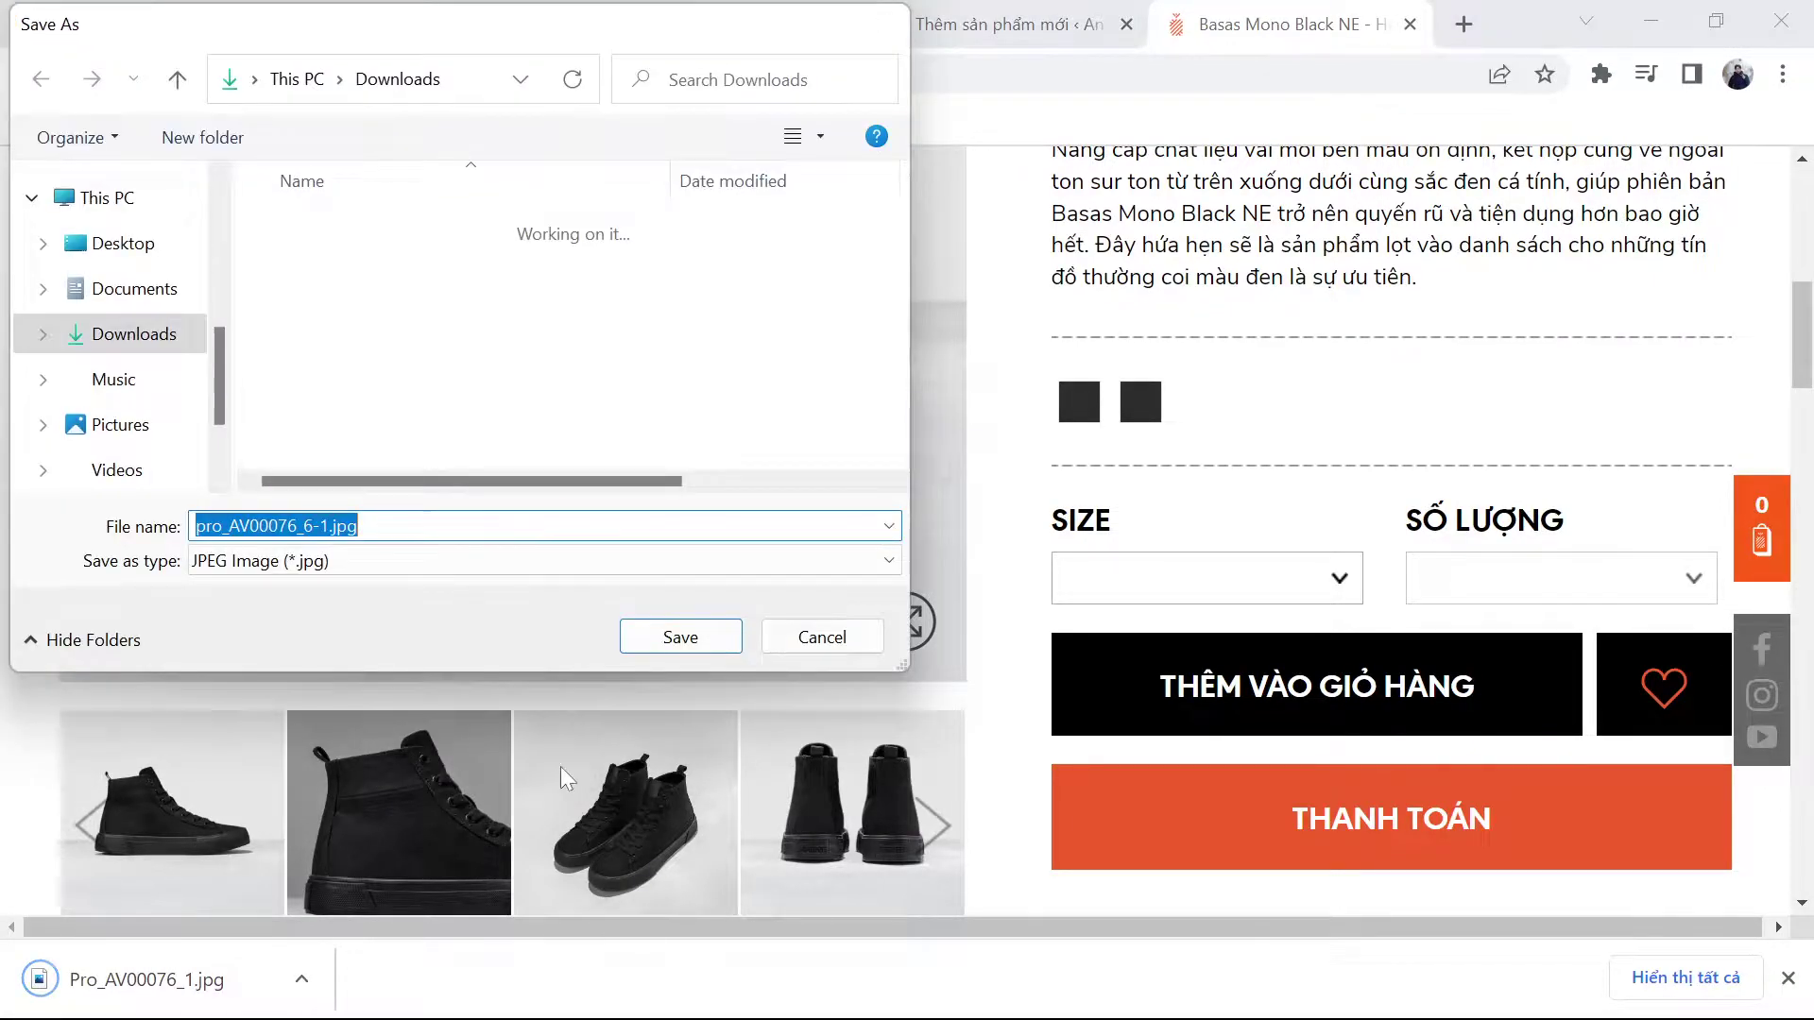
key(Return)
right_click(639, 801)
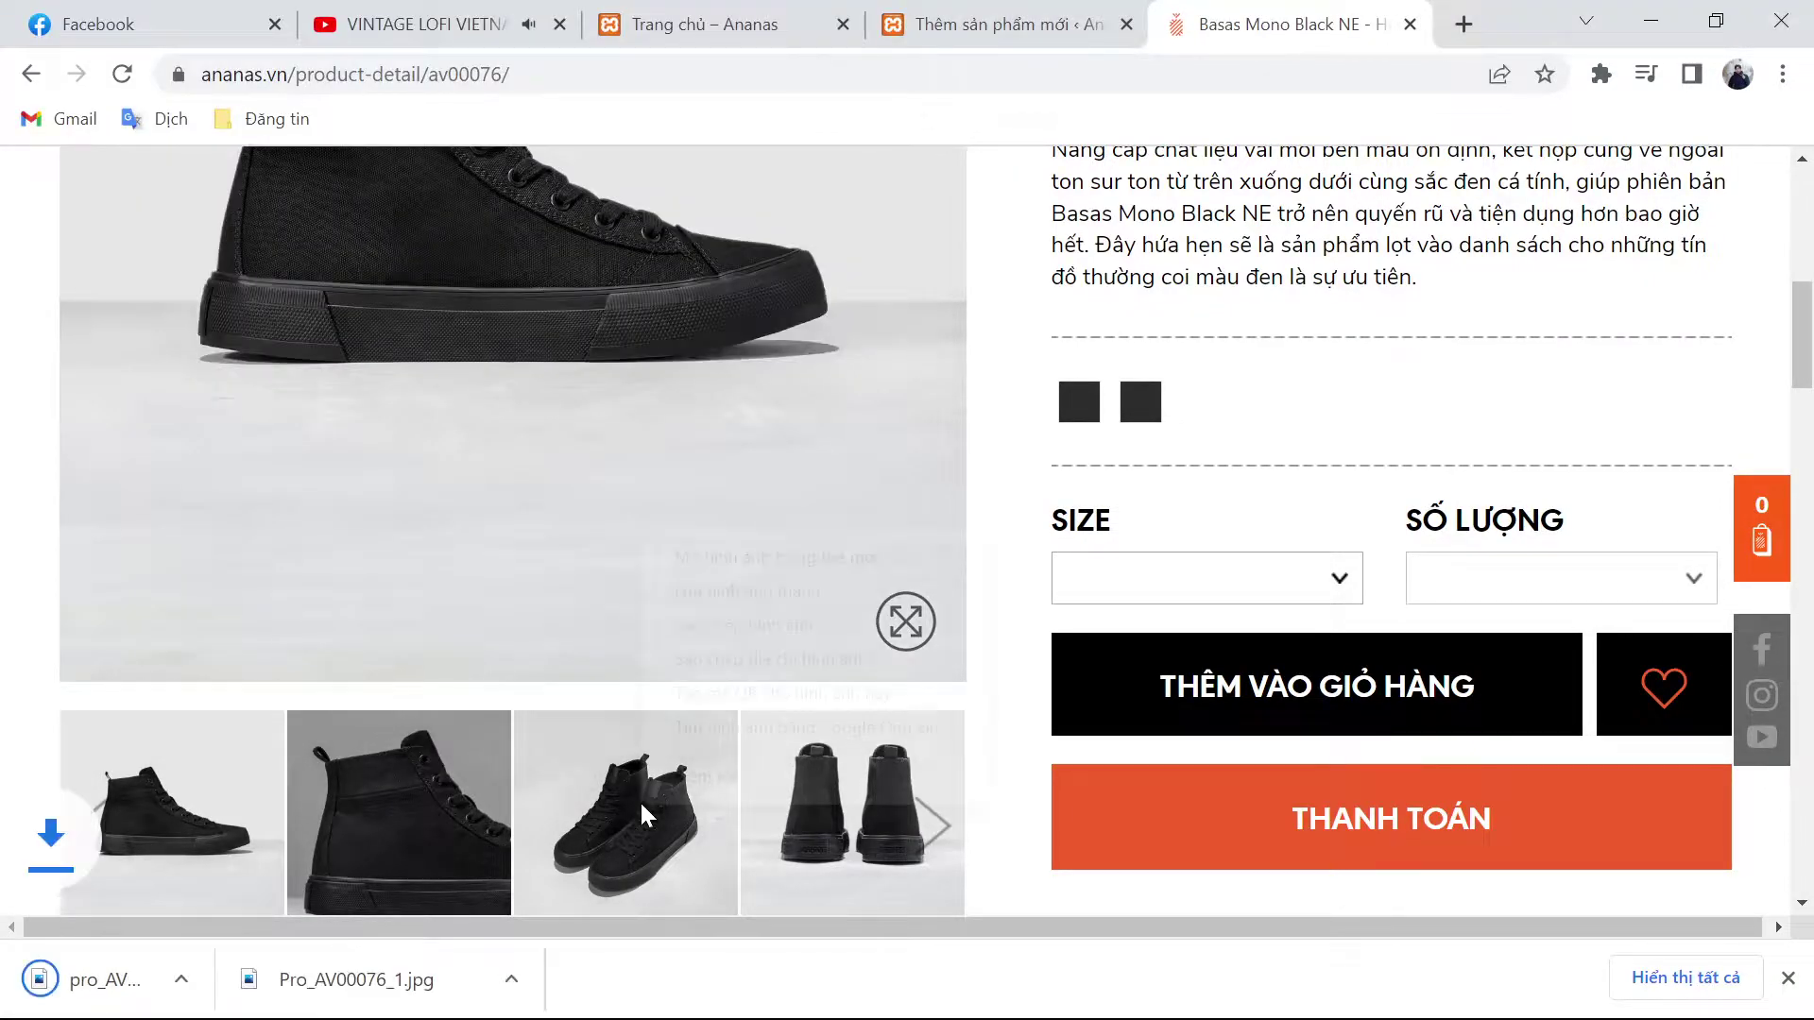
click(731, 599)
key(Return)
key(ctrl+shift+Tab)
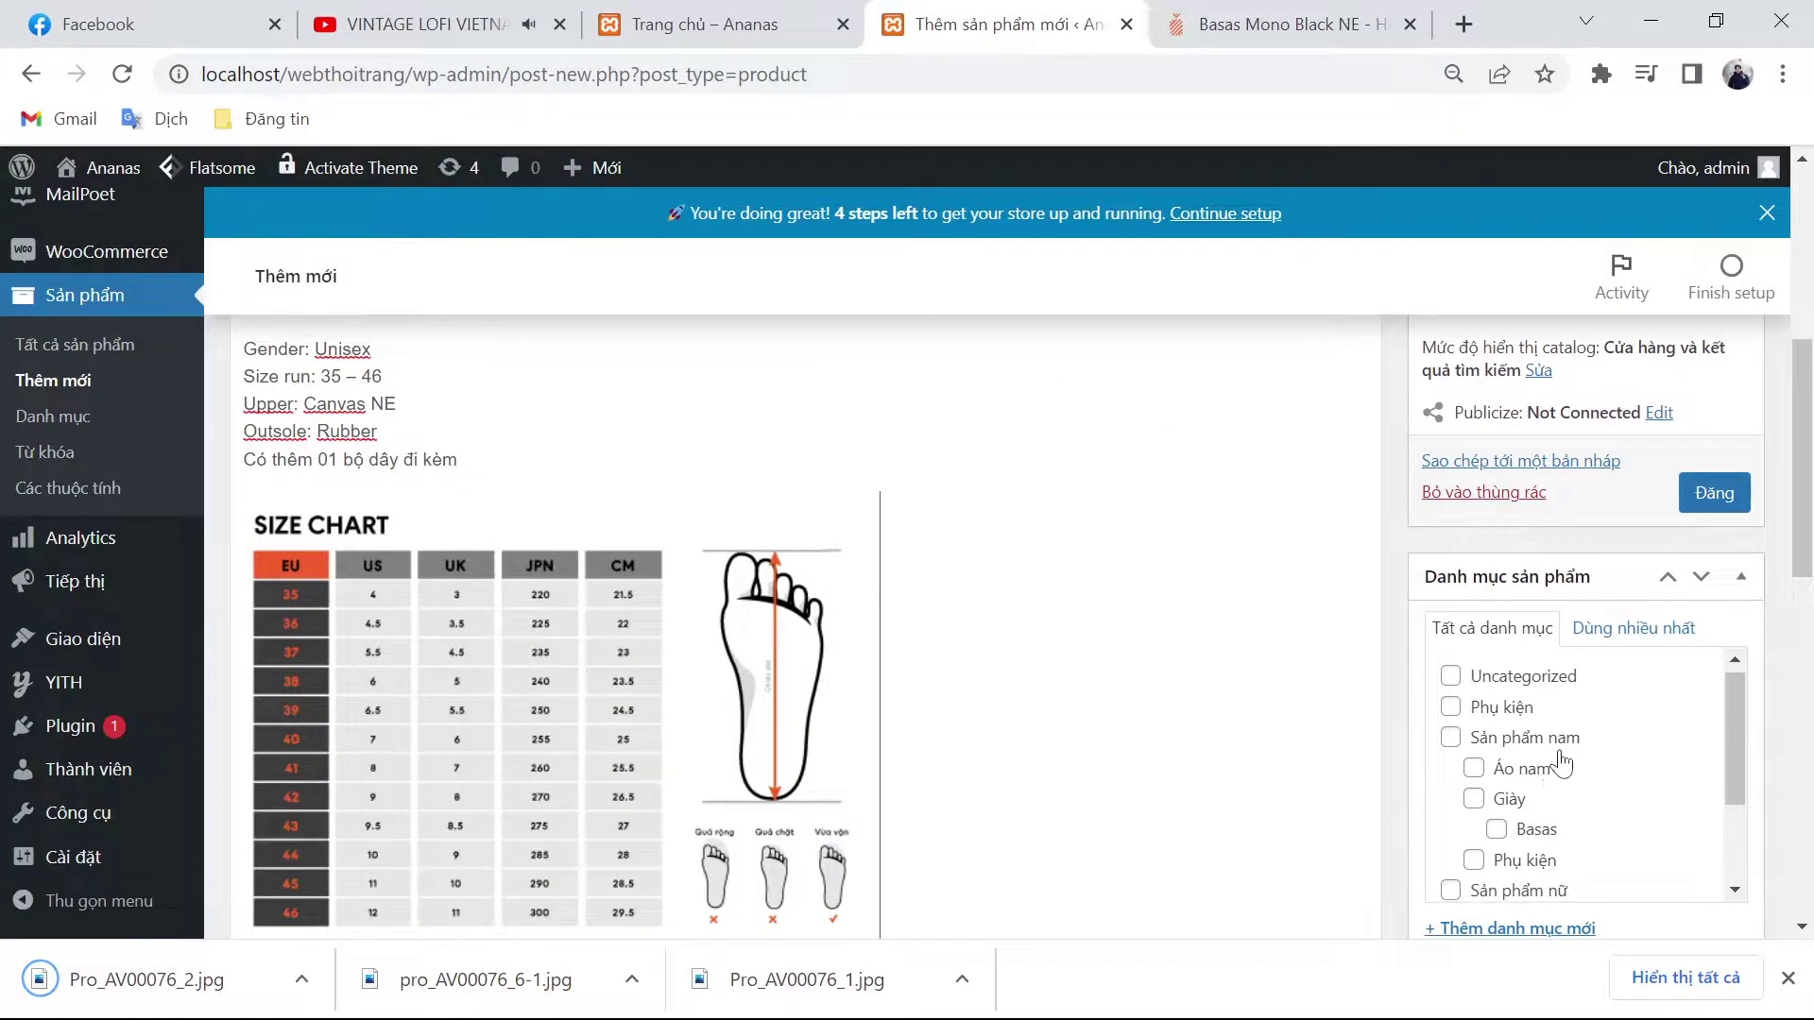
Step: Assign the categories Sản phẩm nam, Giày and Basas
click(1450, 742)
click(1473, 803)
click(1495, 833)
scroll(1338, 782, down, 4)
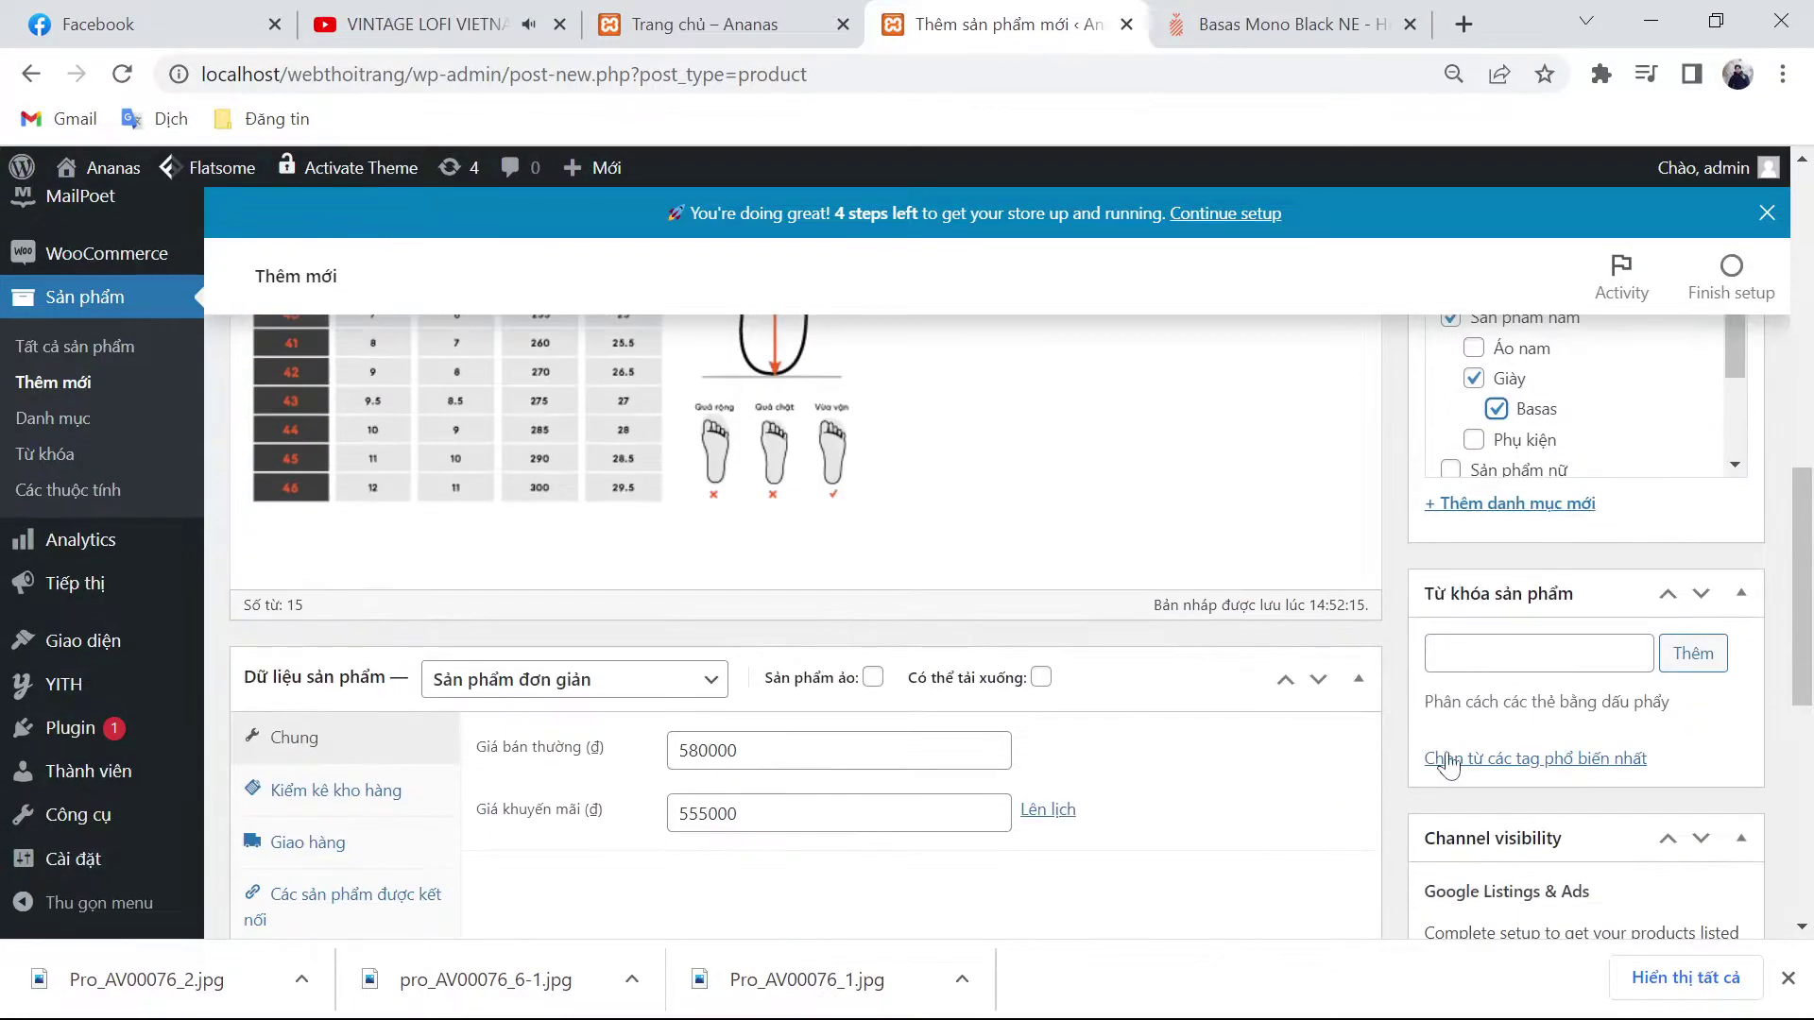
scroll(1440, 765, down, 2)
Step: Add the product tags giày nam and giày
click(1531, 512)
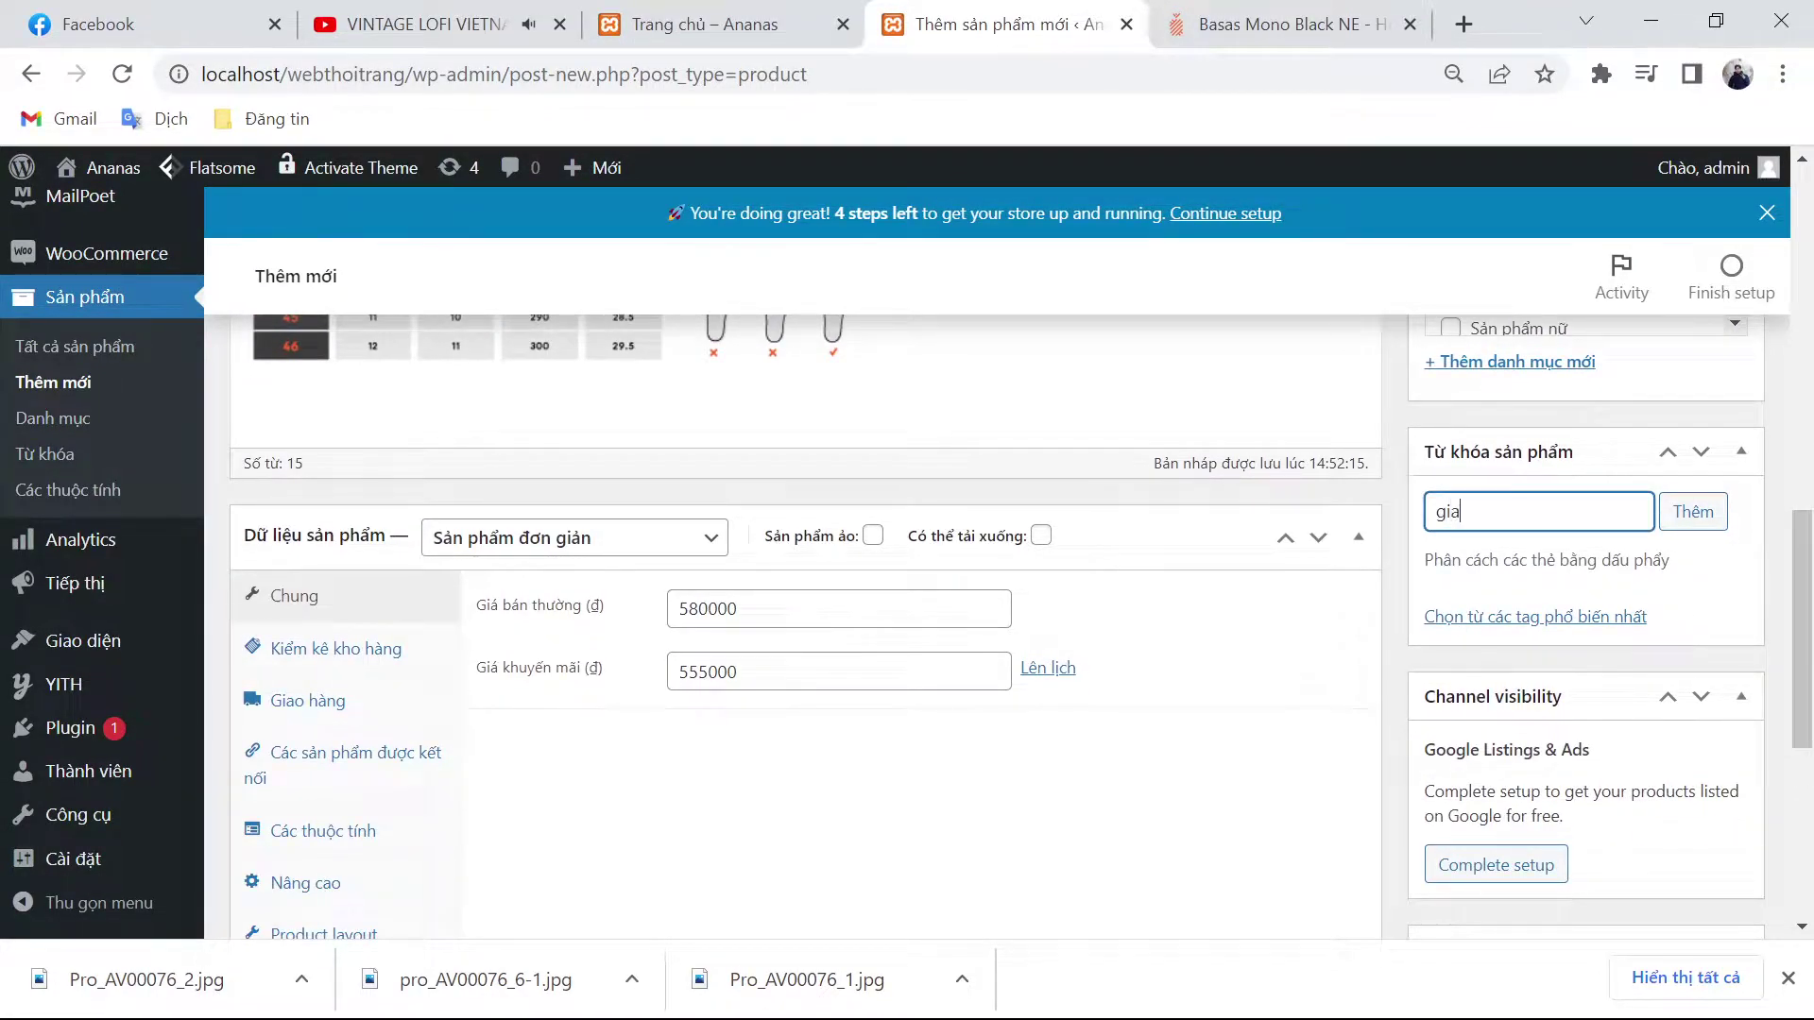
text(giày nam)
key(Return)
text(gi)
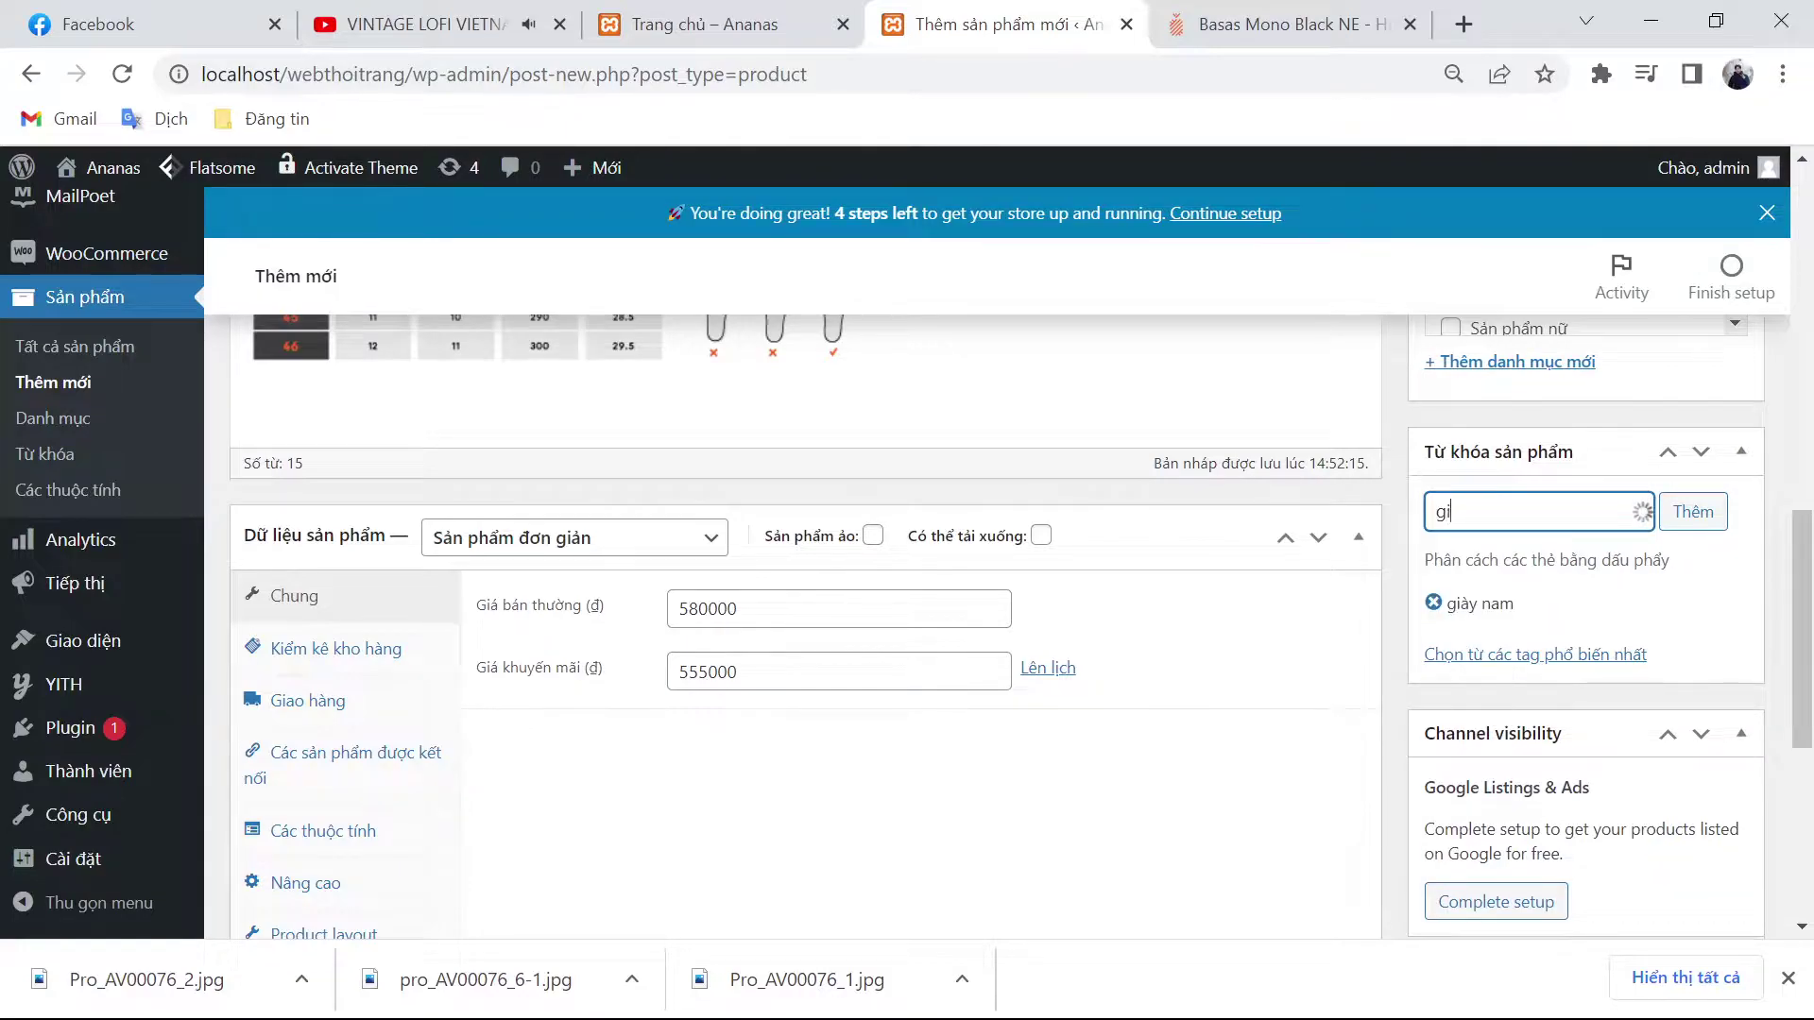
key(Return)
key(Return)
Step: Add the product name BASAS MONO BLACK NE as another tag
scroll(1116, 627, up, 10)
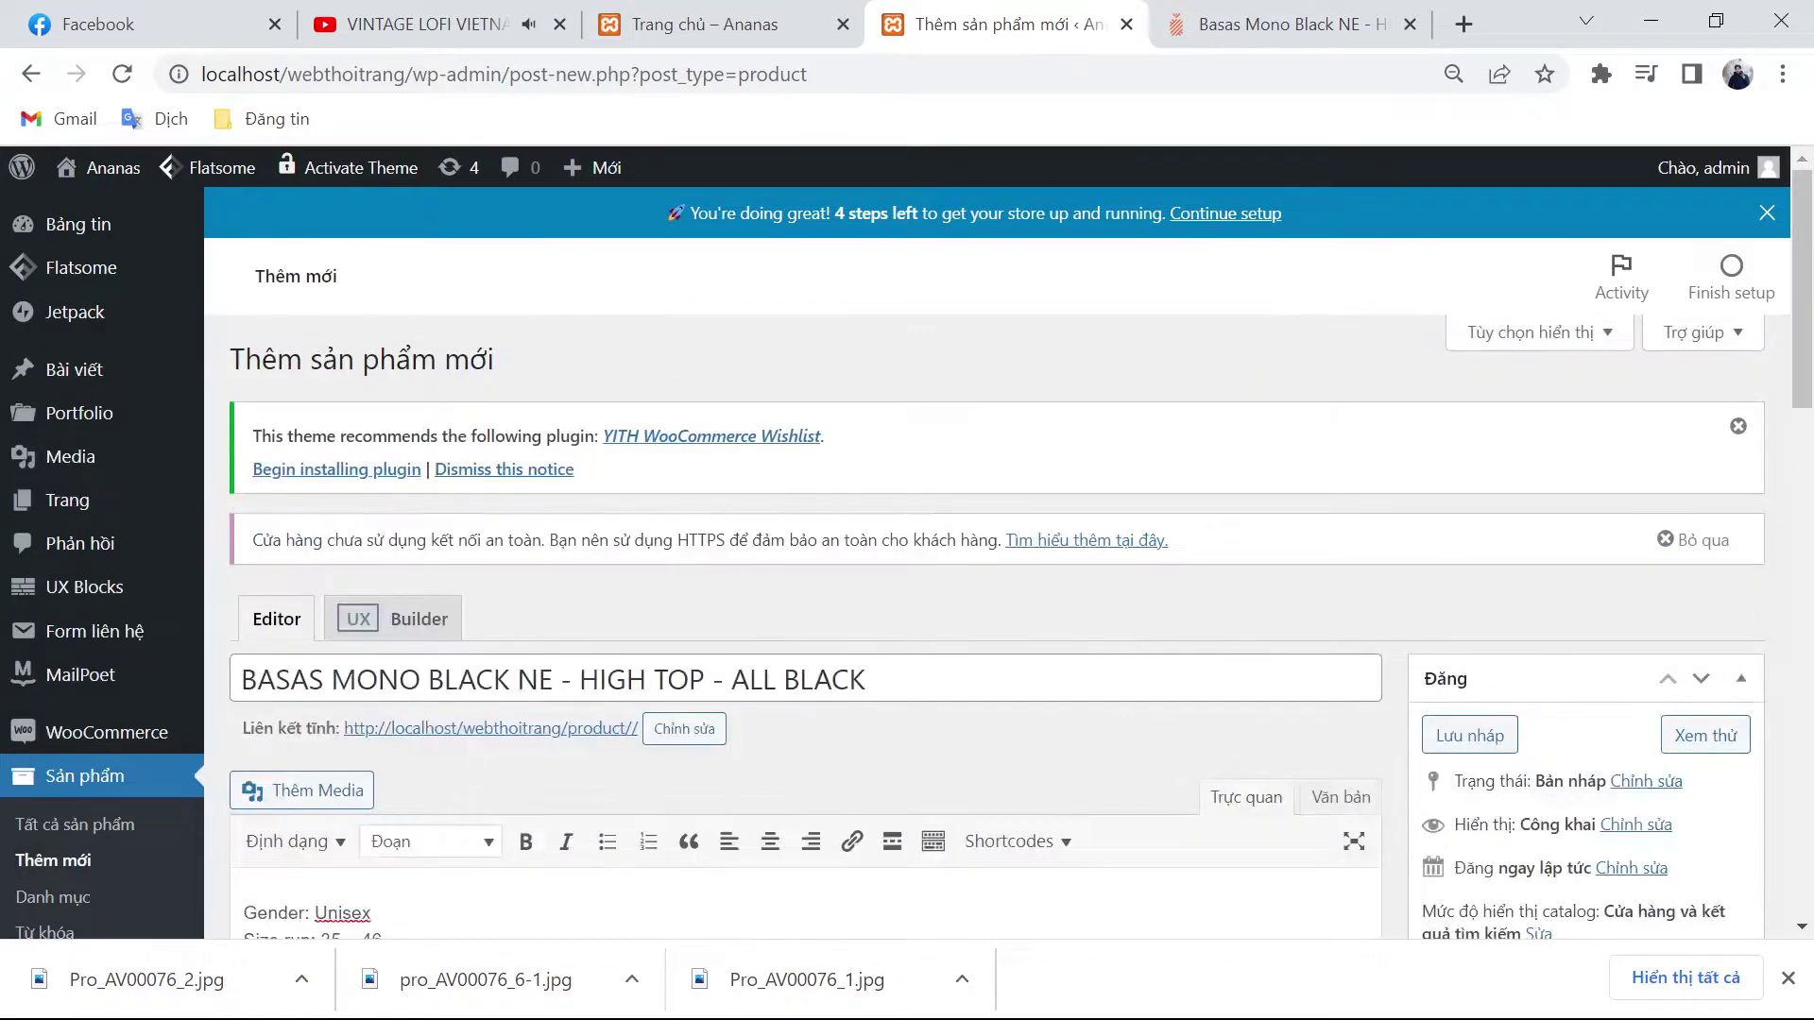
drag(553, 680, 222, 678)
scroll(737, 722, down, 4)
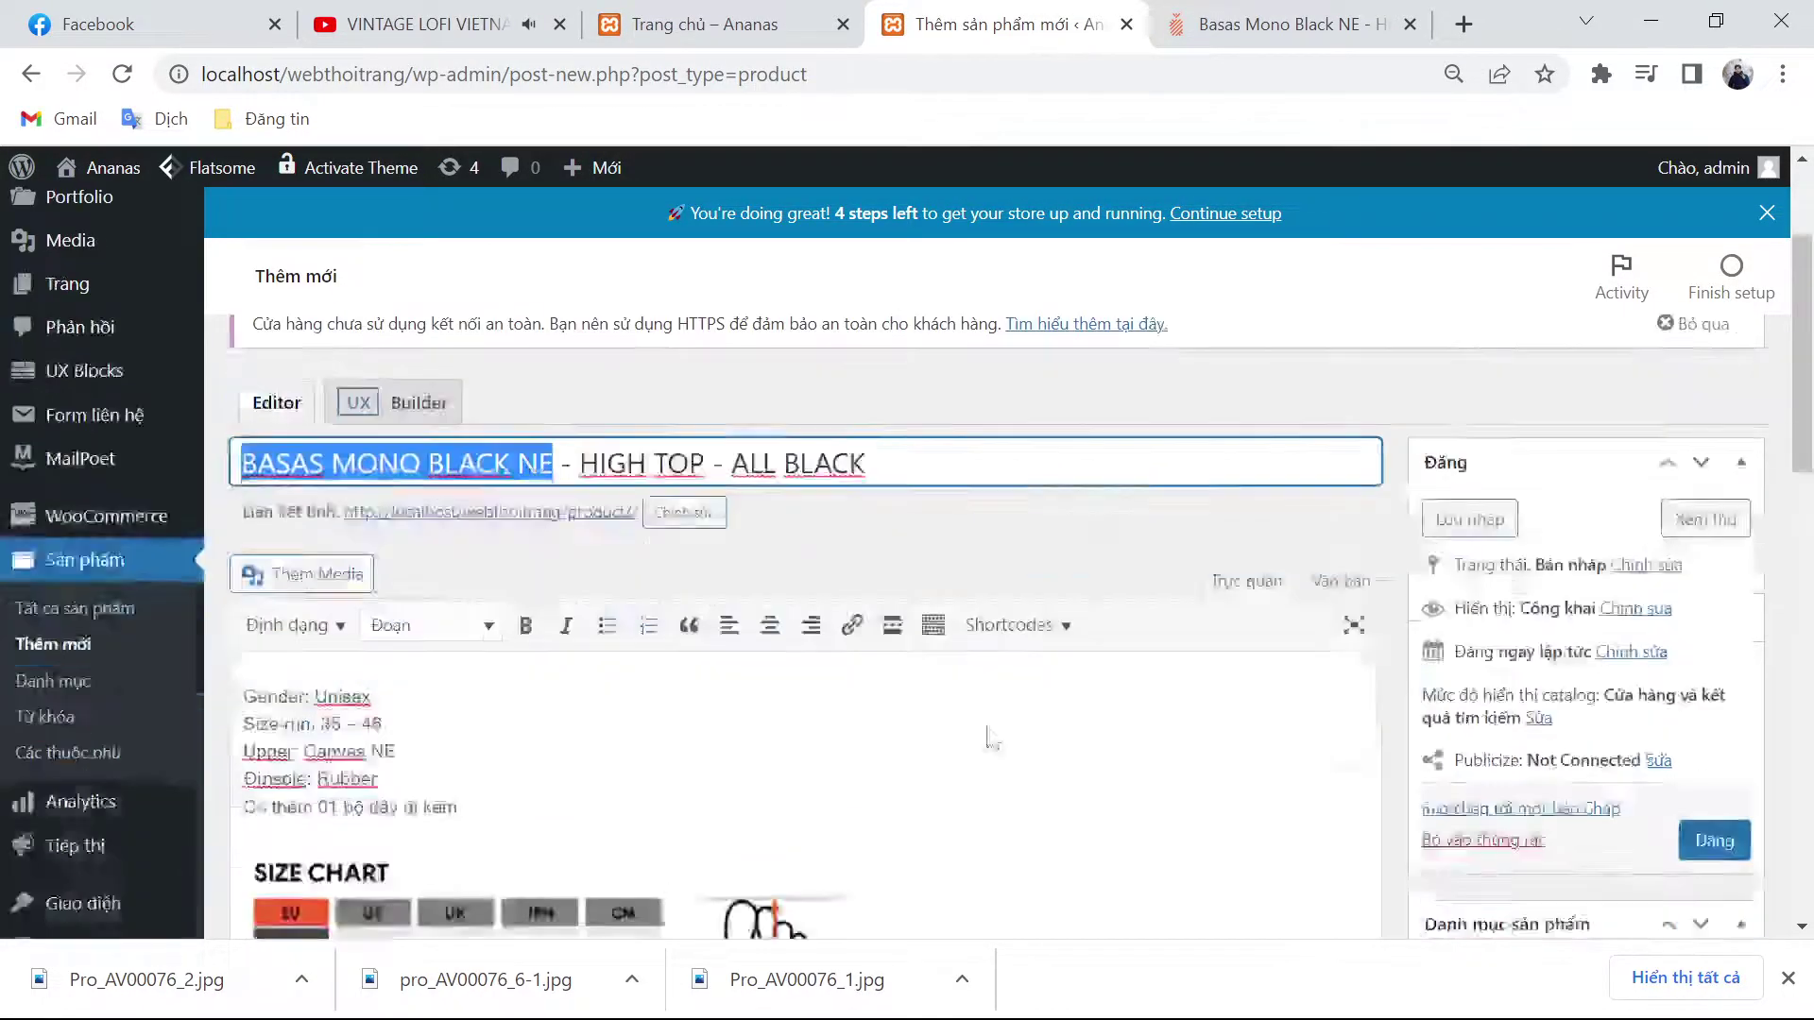
scroll(1508, 805, down, 10)
click(1512, 367)
key(ctrl+v)
key(Return)
scroll(1646, 768, down, 4)
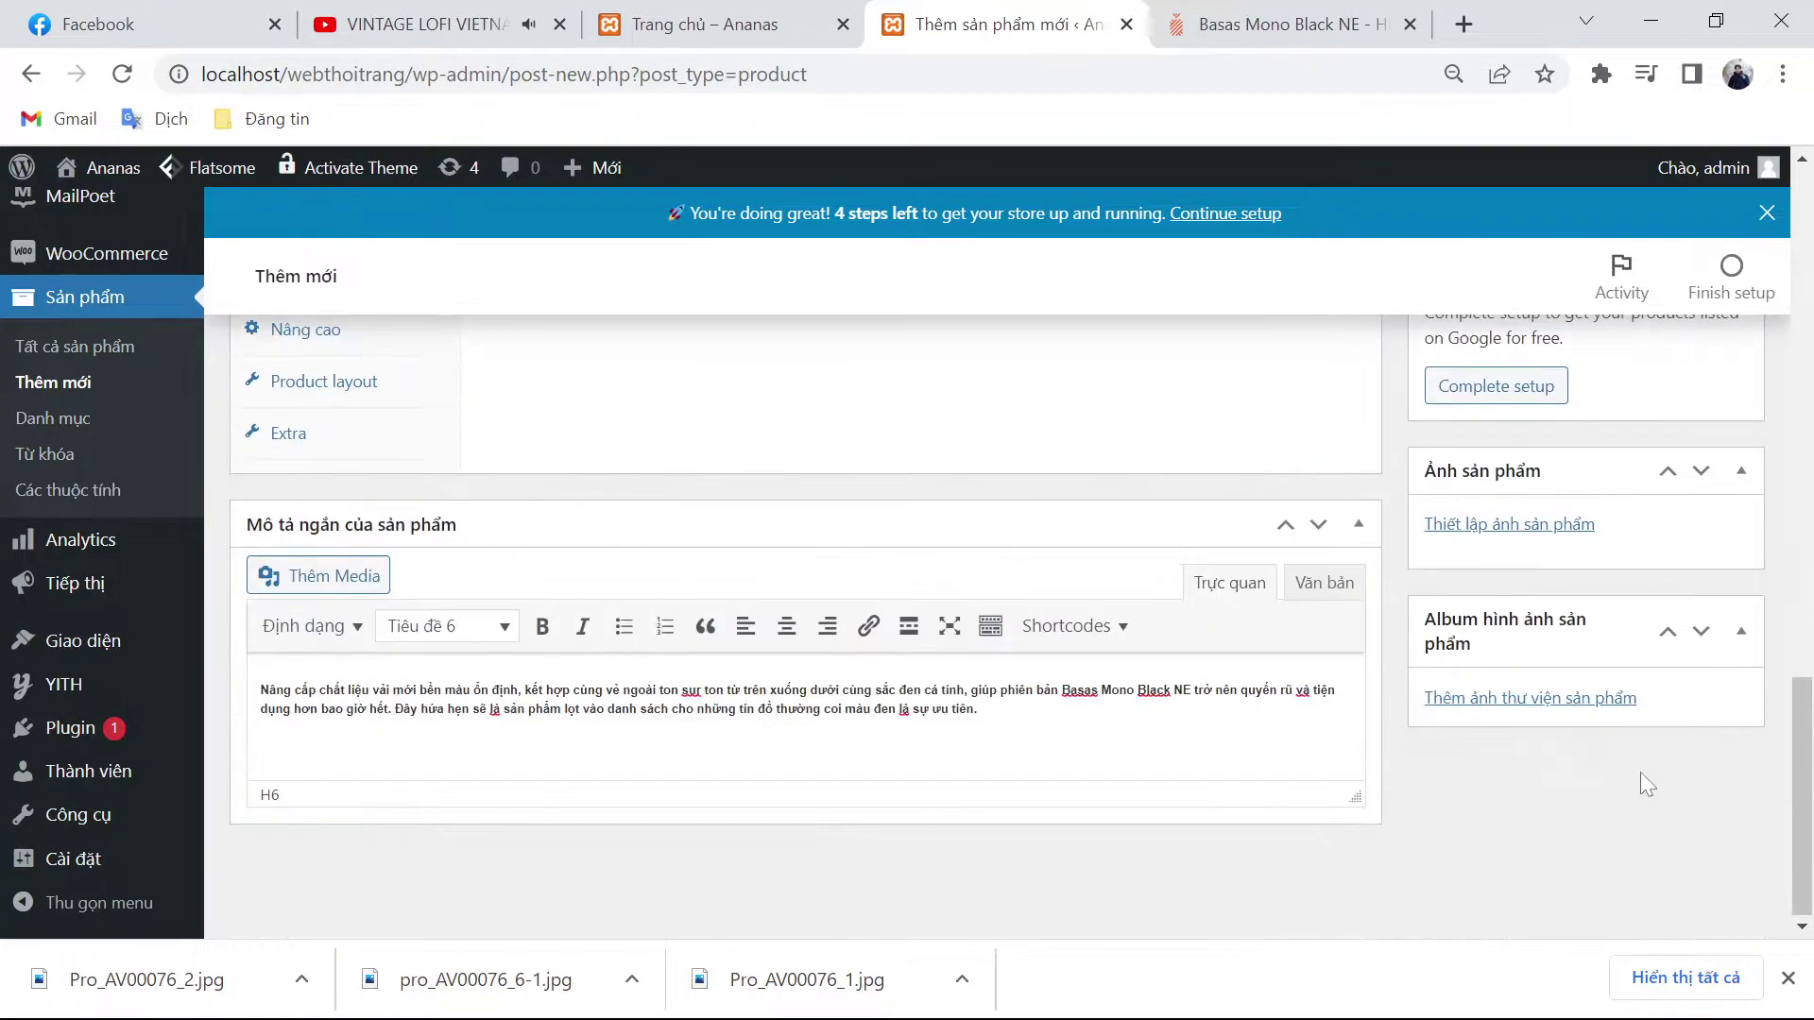
Step: Start uploading a product image from the computer
click(1510, 525)
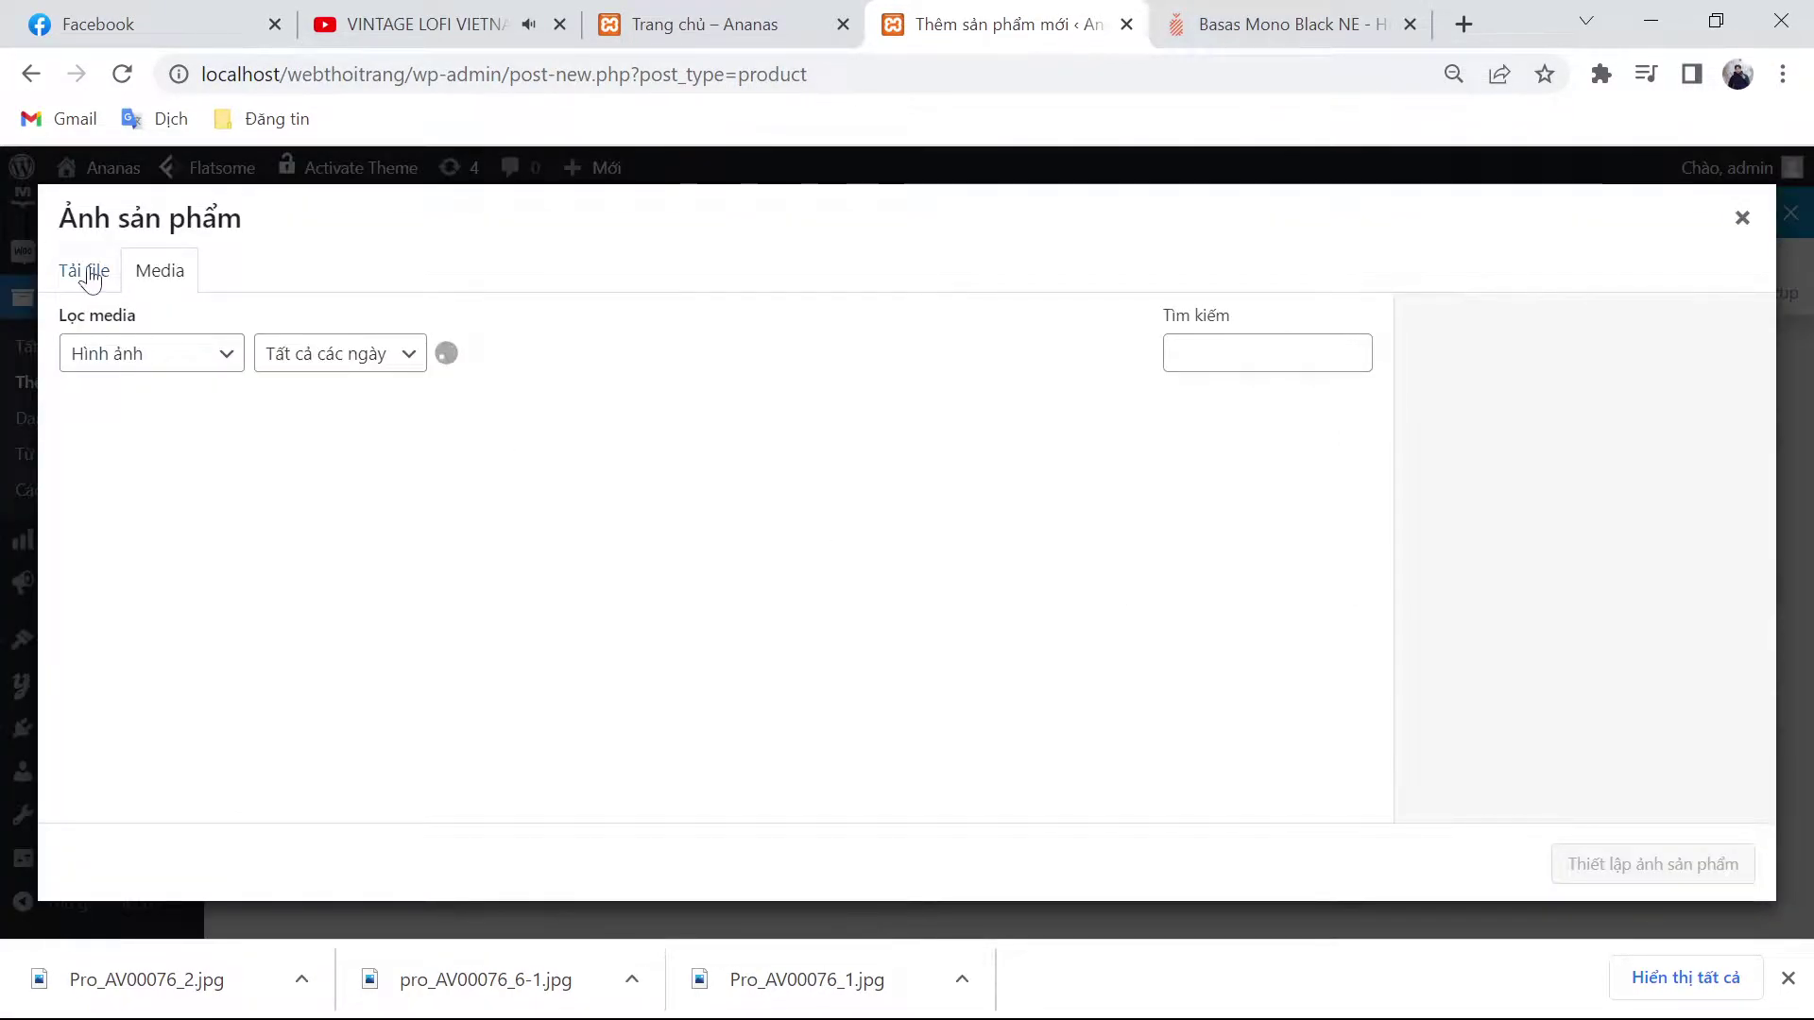
click(83, 271)
click(820, 599)
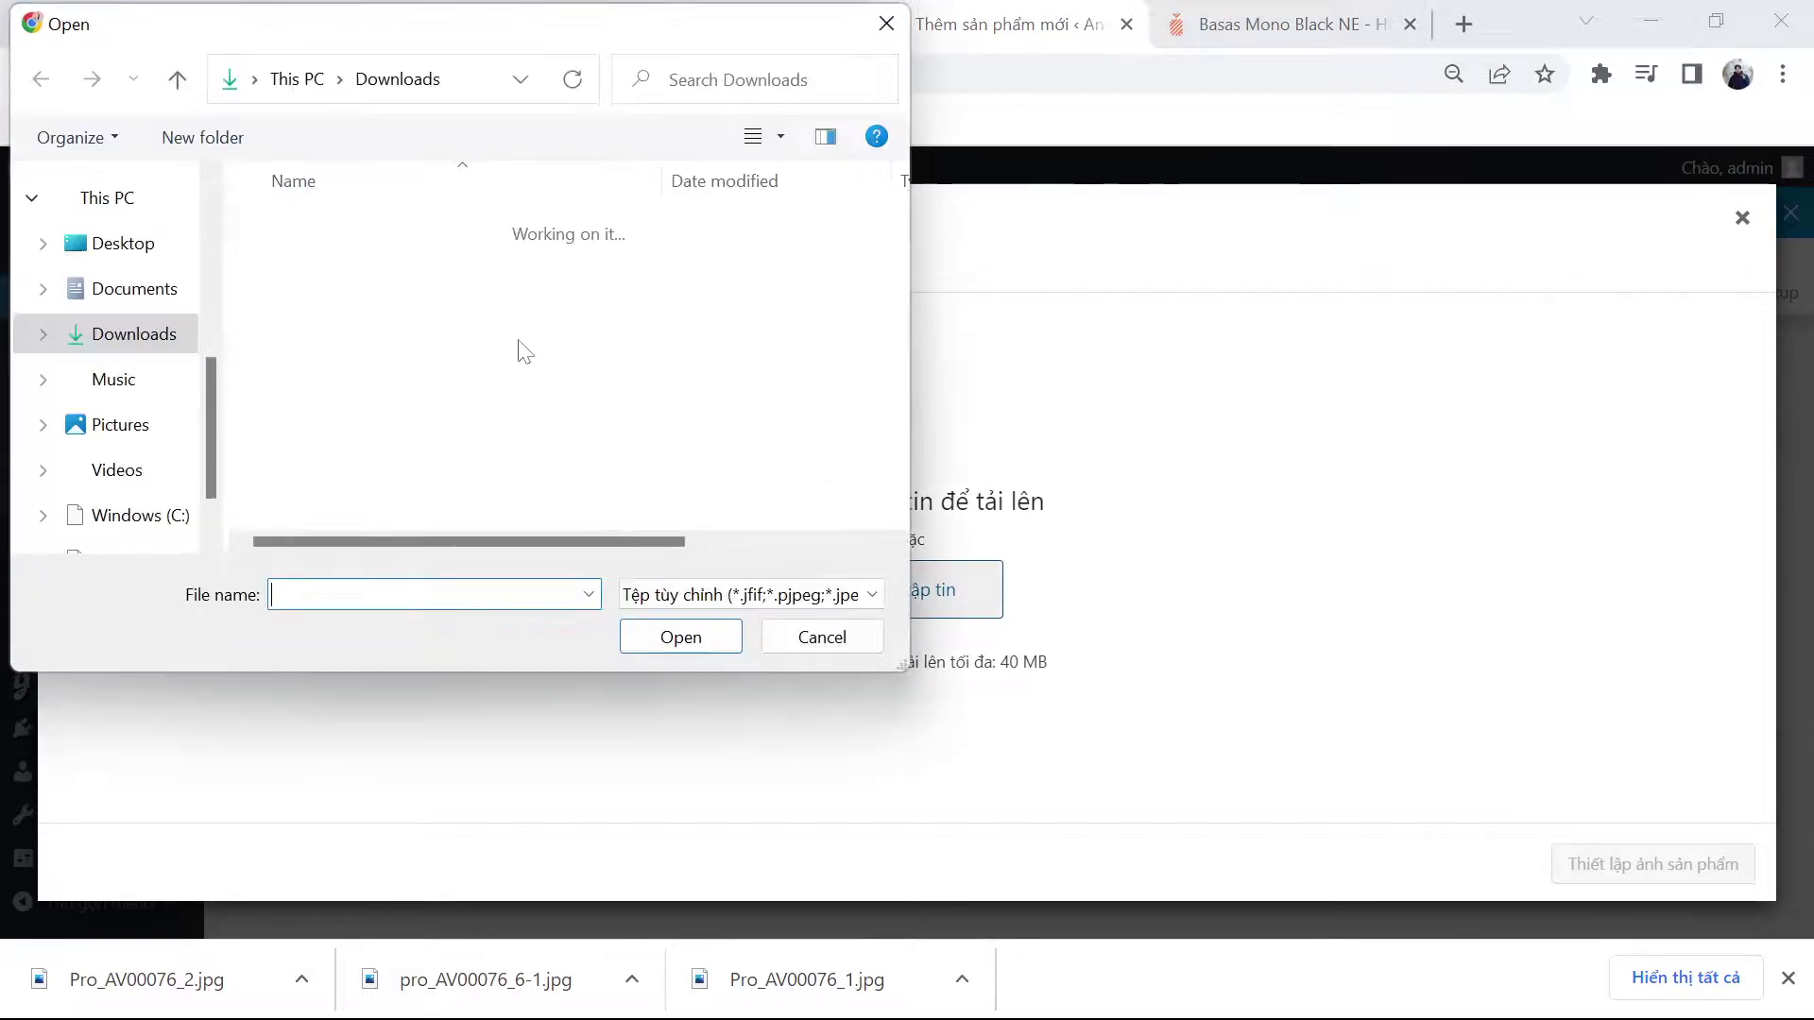
Step: Upload pro_AV00004_1 through pro_AV00004_3 and select the third photo in the library
click(462, 309)
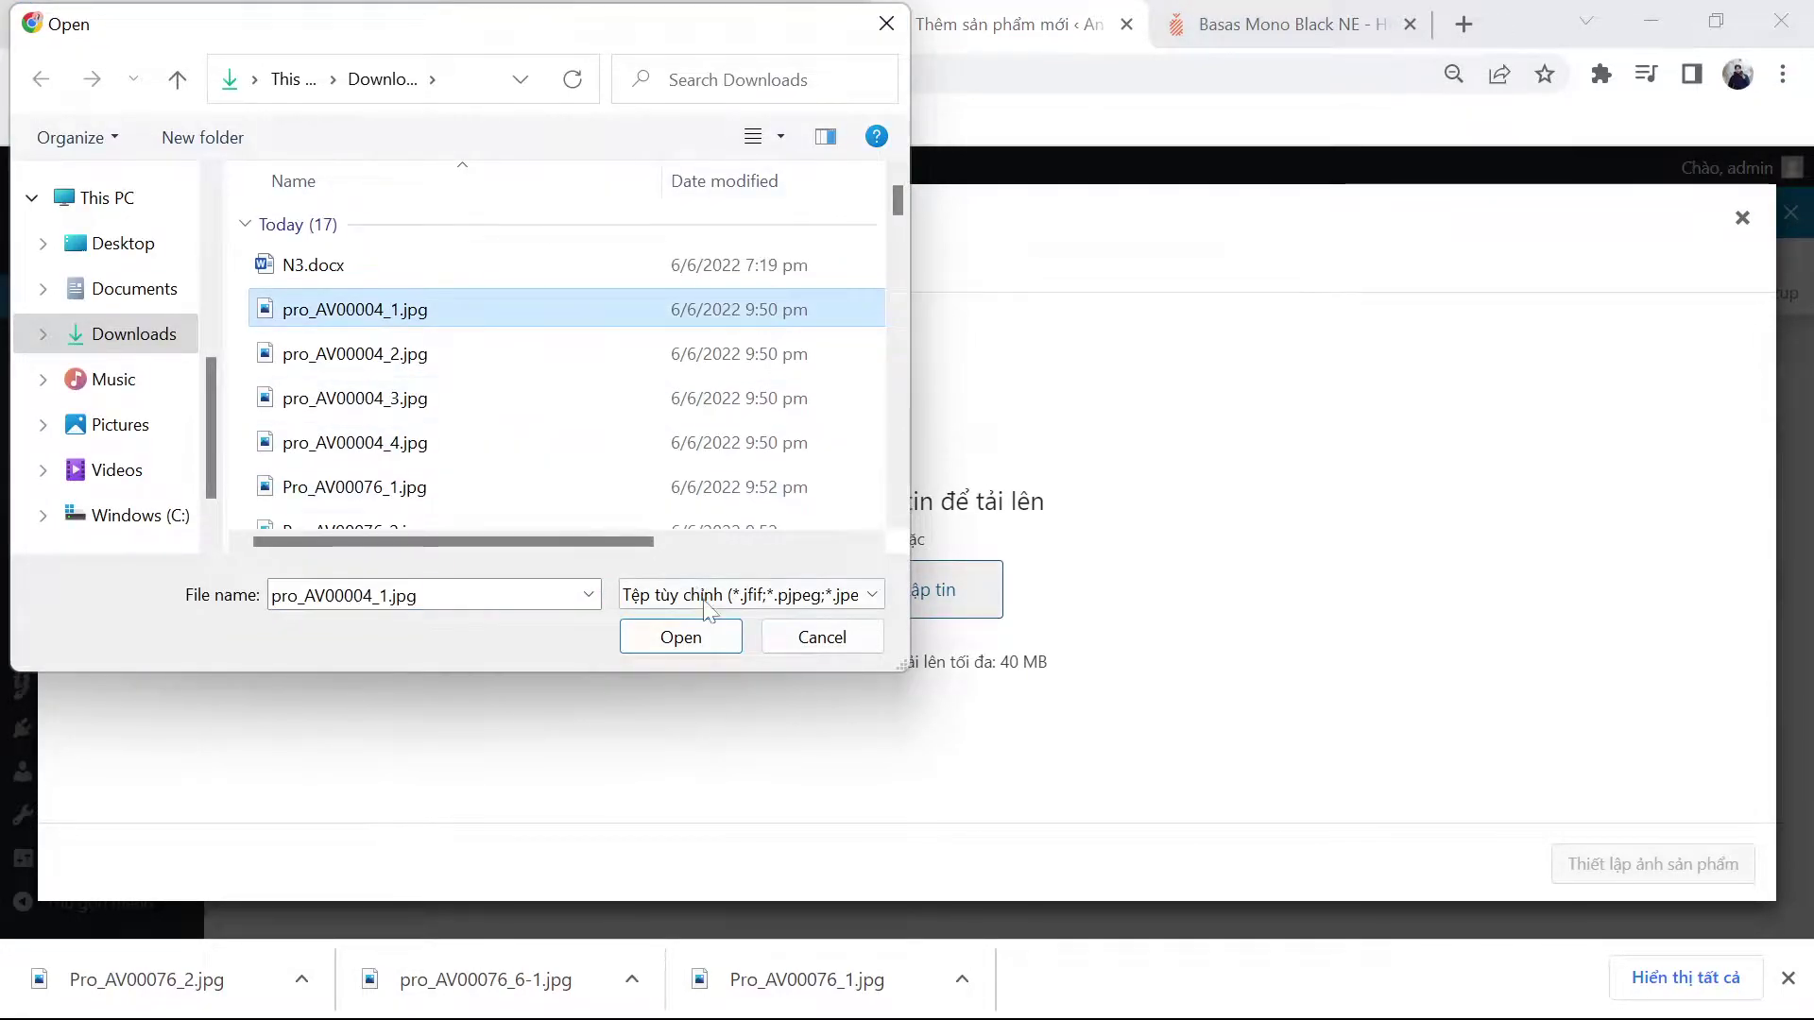
shift+click(565, 418)
click(694, 638)
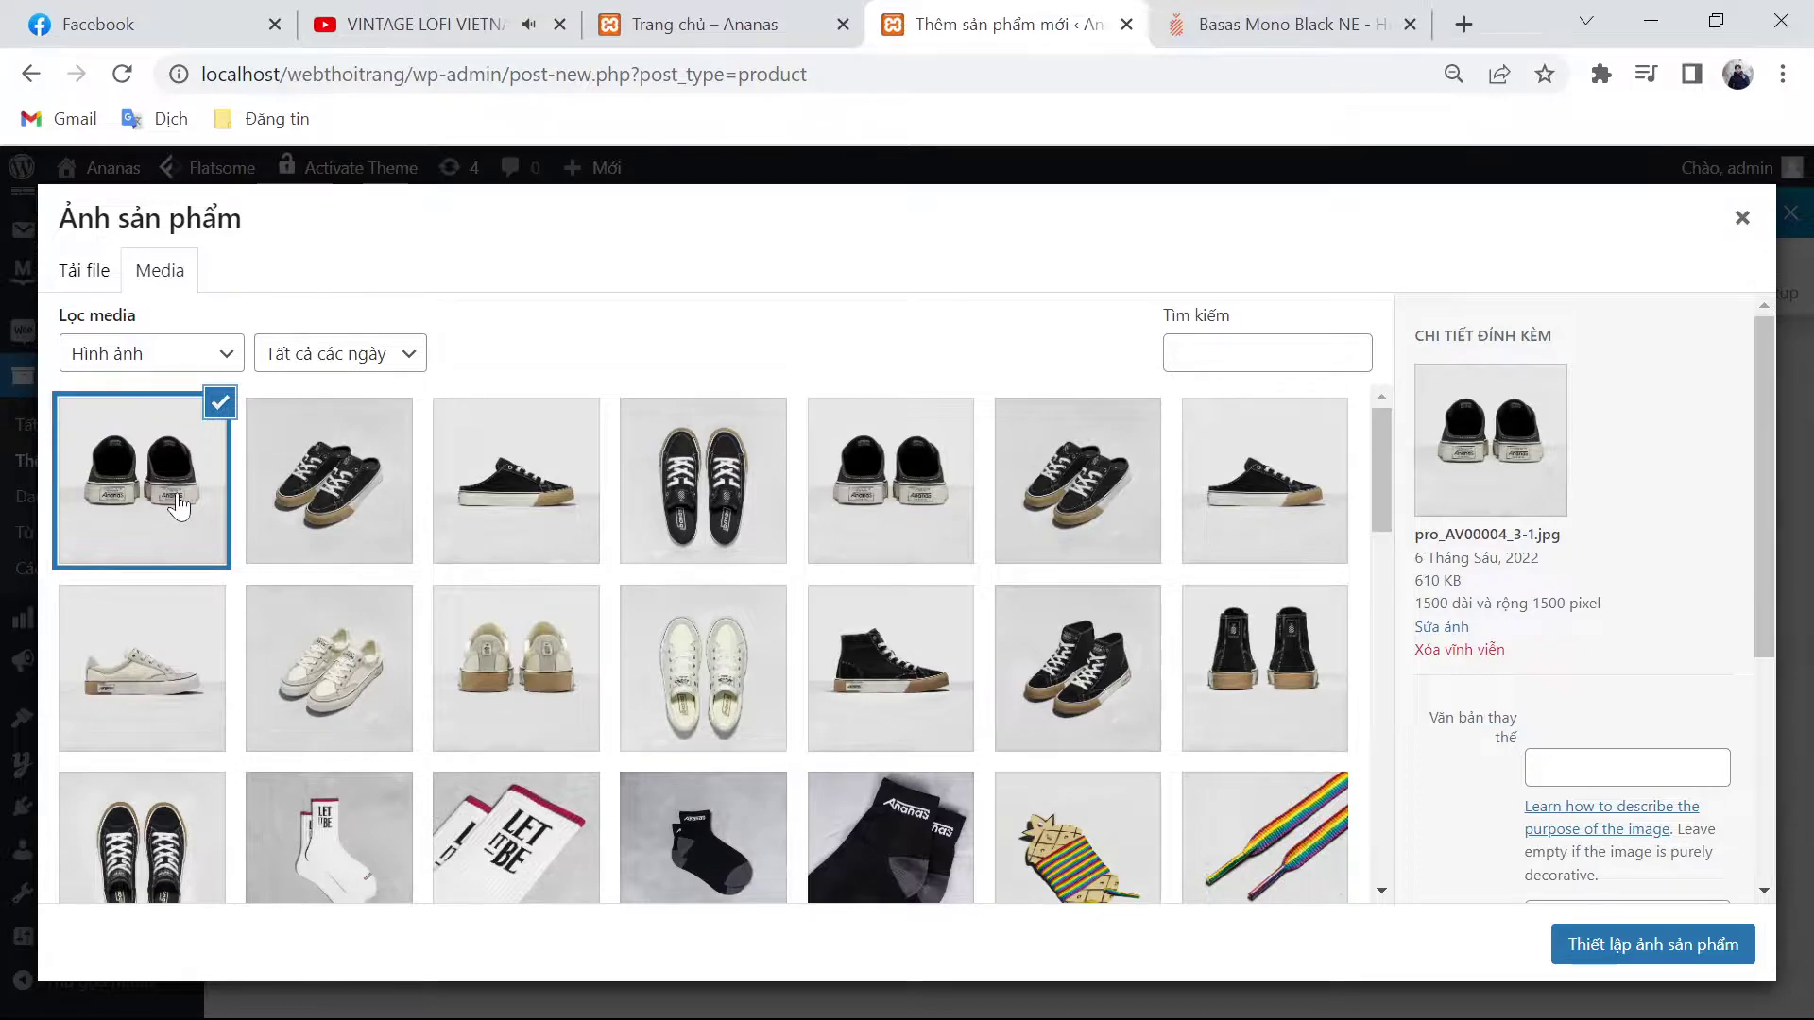
click(568, 555)
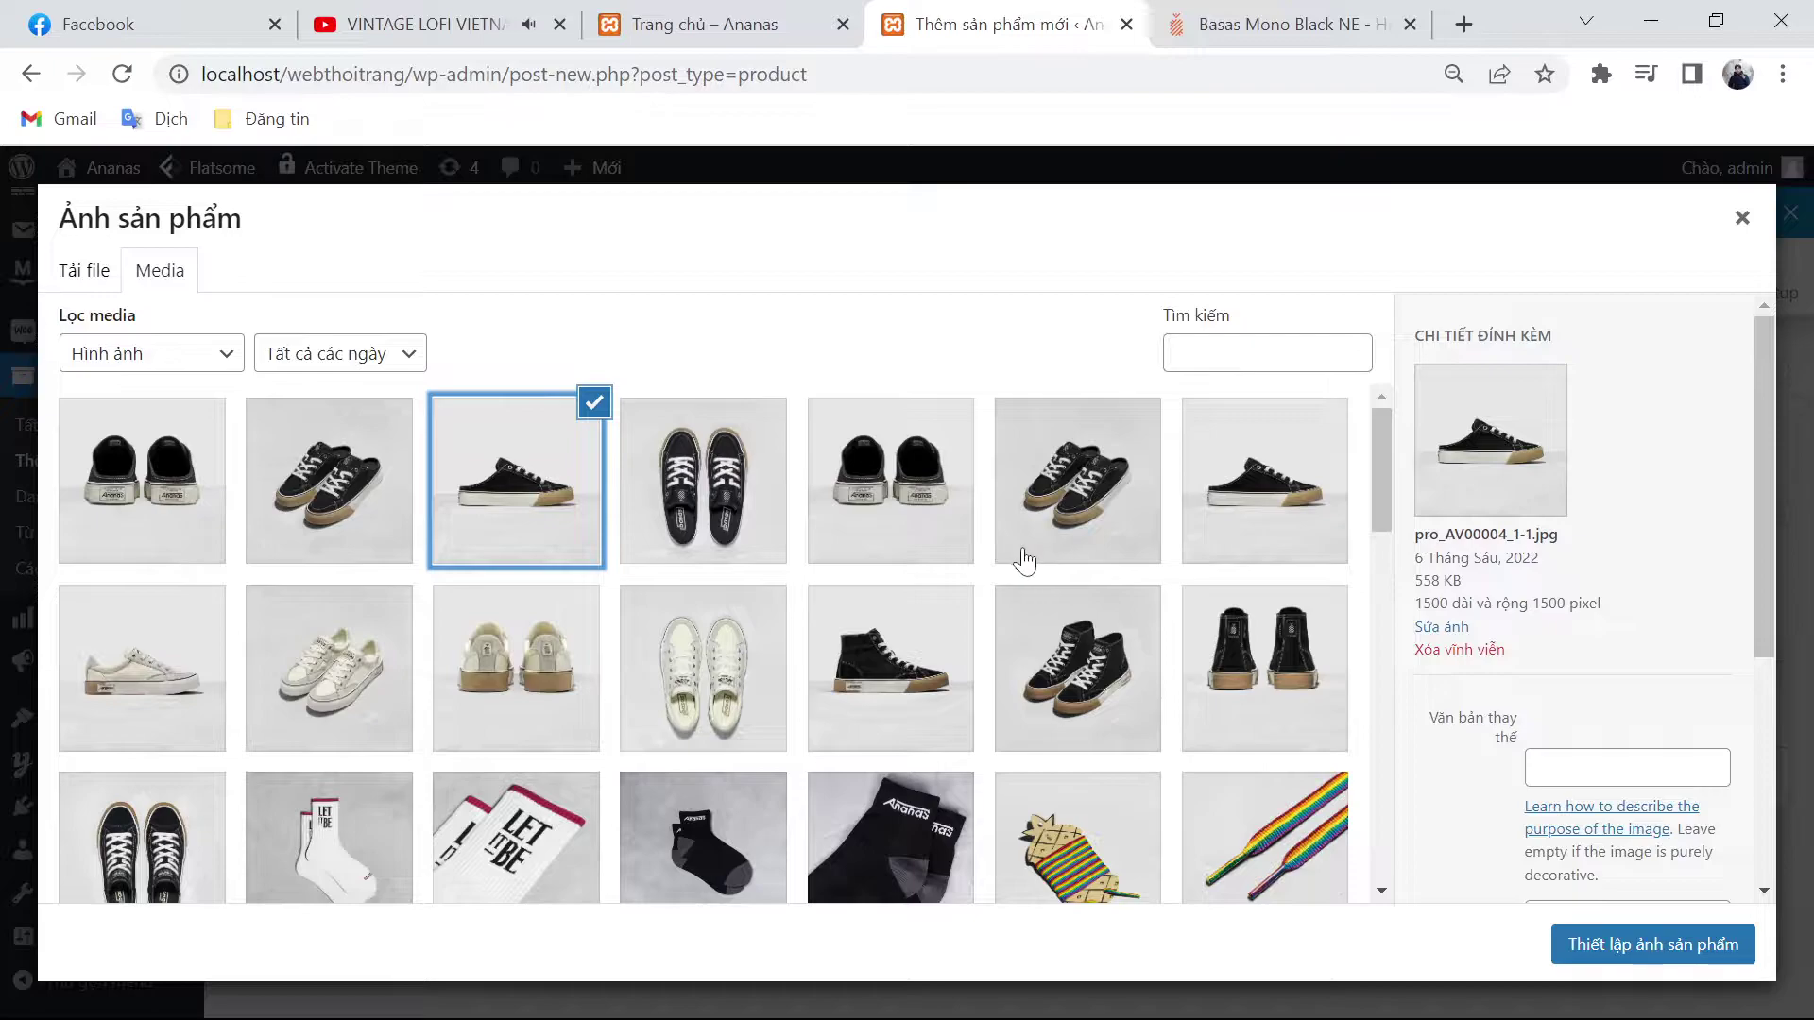
click(1275, 42)
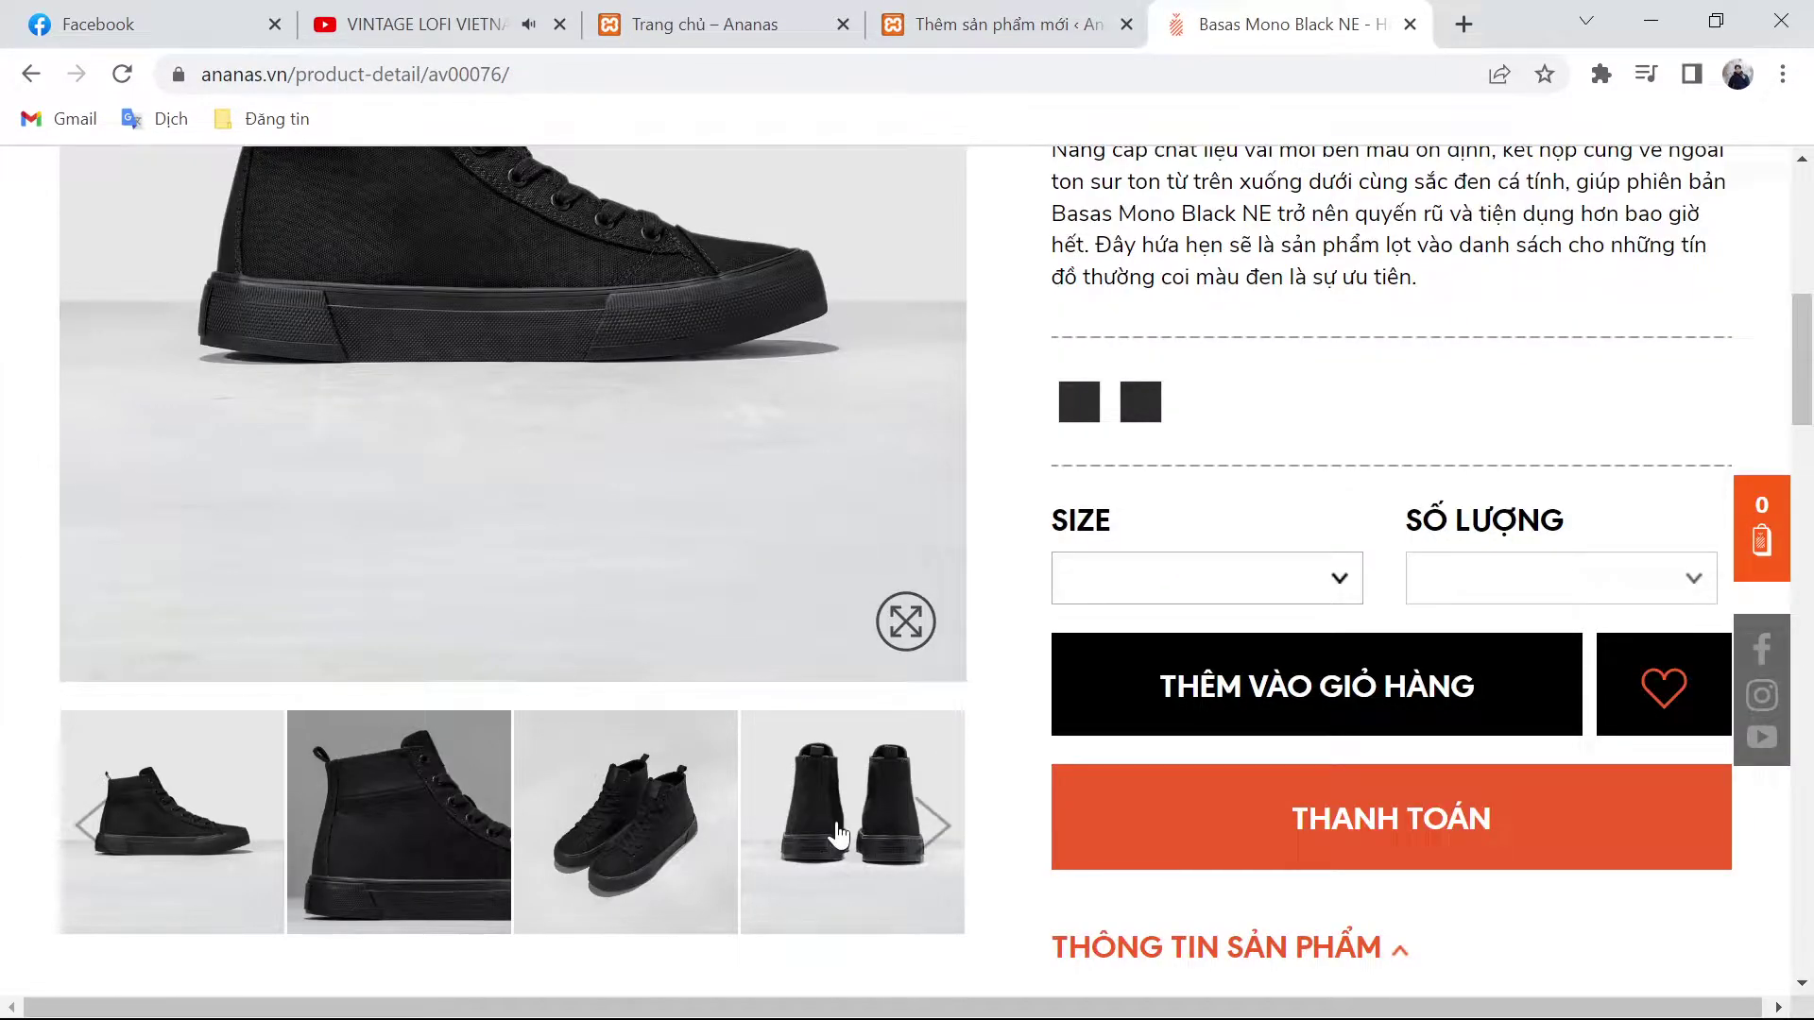
click(1039, 13)
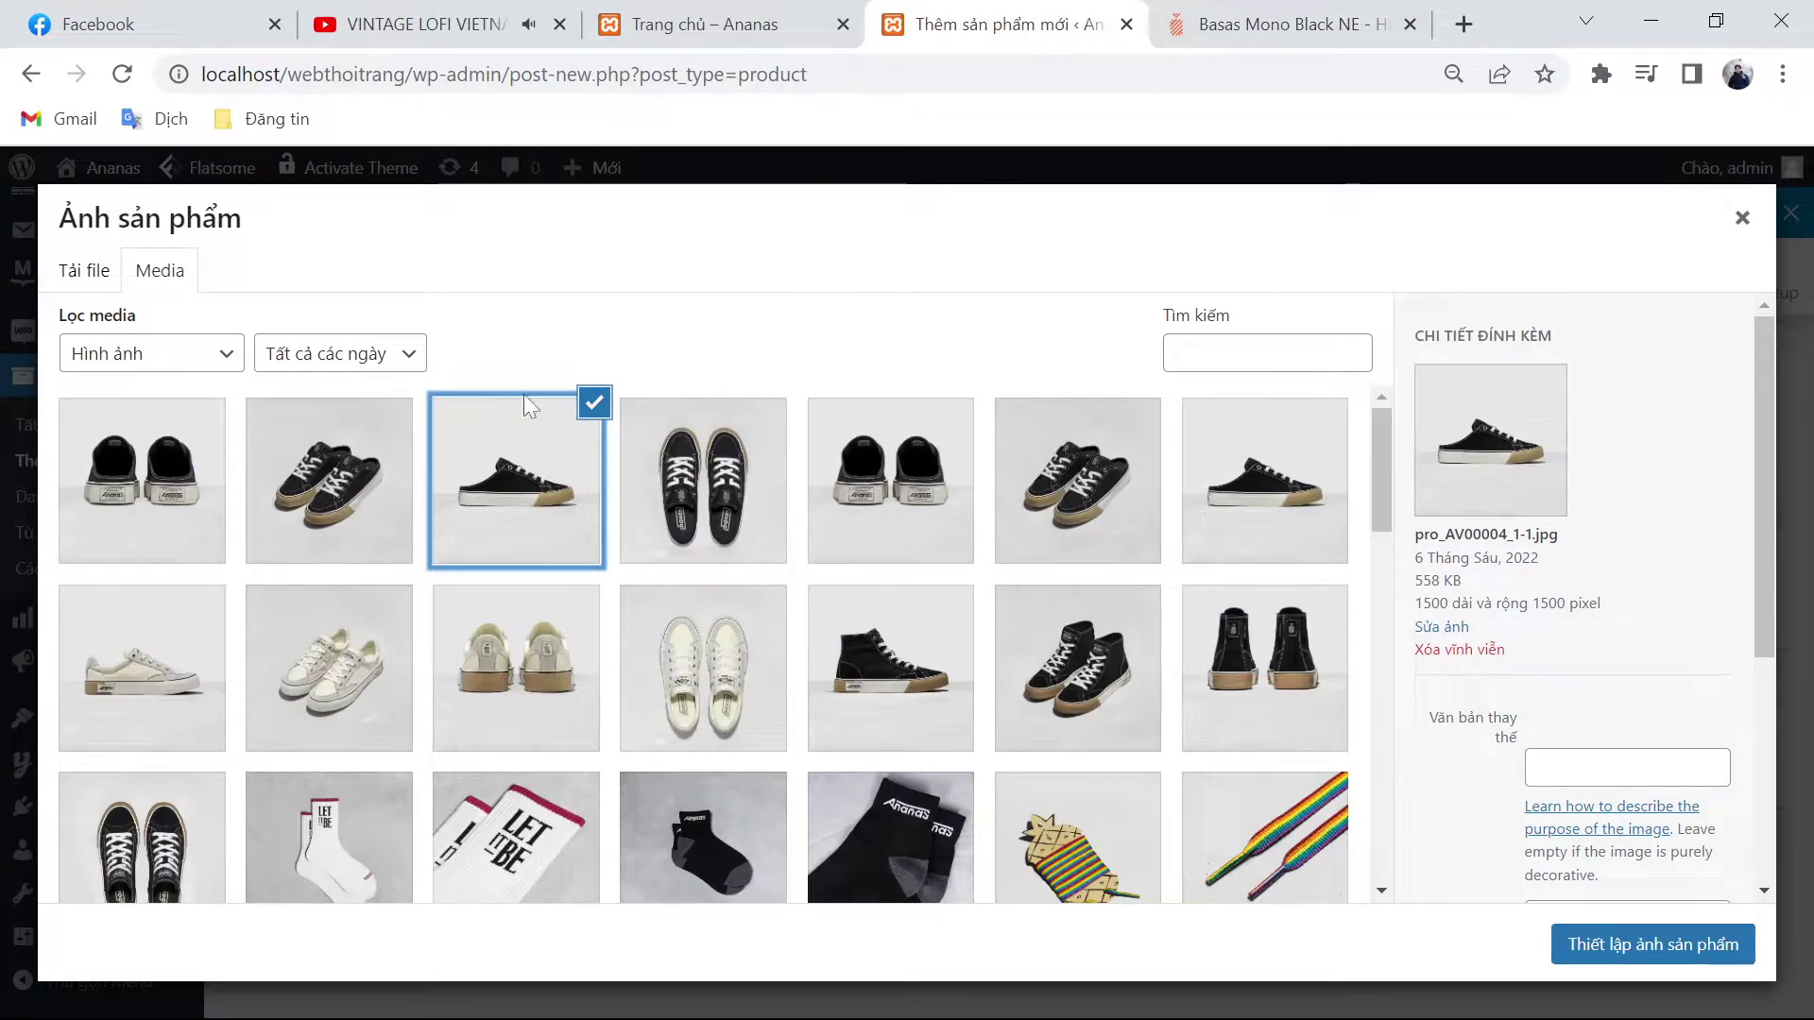
click(95, 271)
Step: Browse today's downloaded files in the picker and look at the list layout options
click(863, 622)
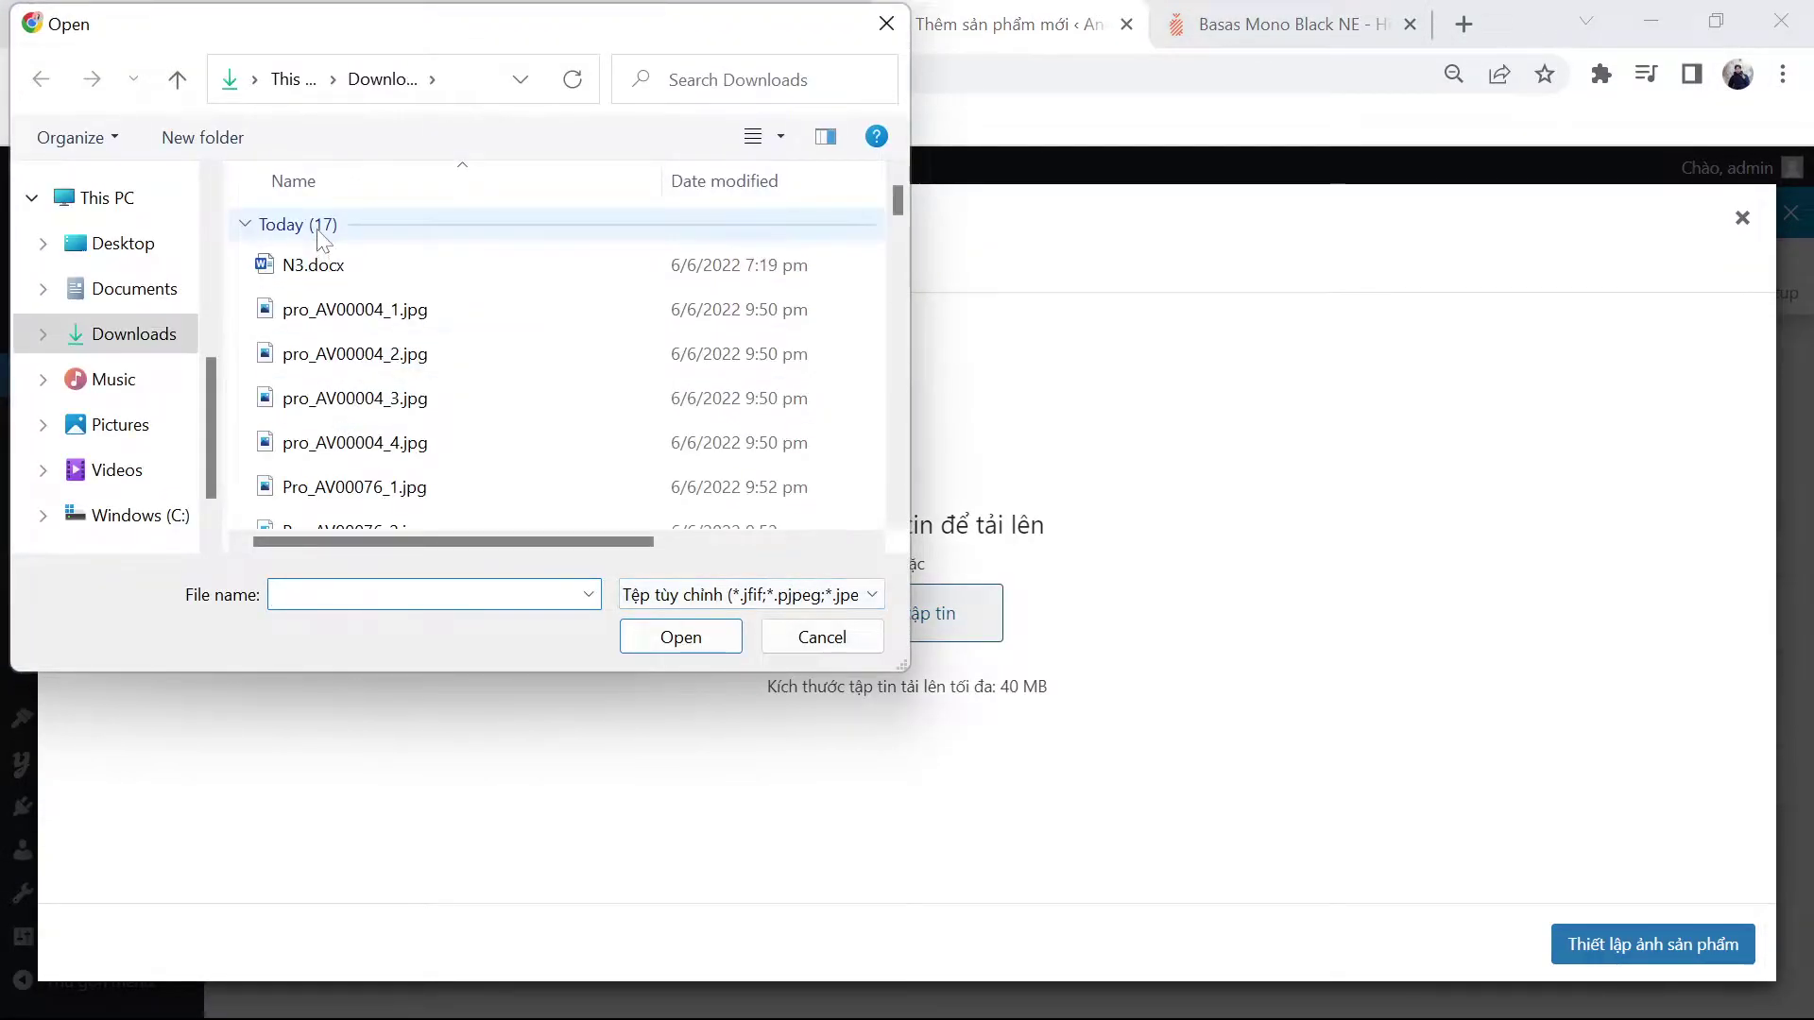
click(312, 226)
double_click(303, 219)
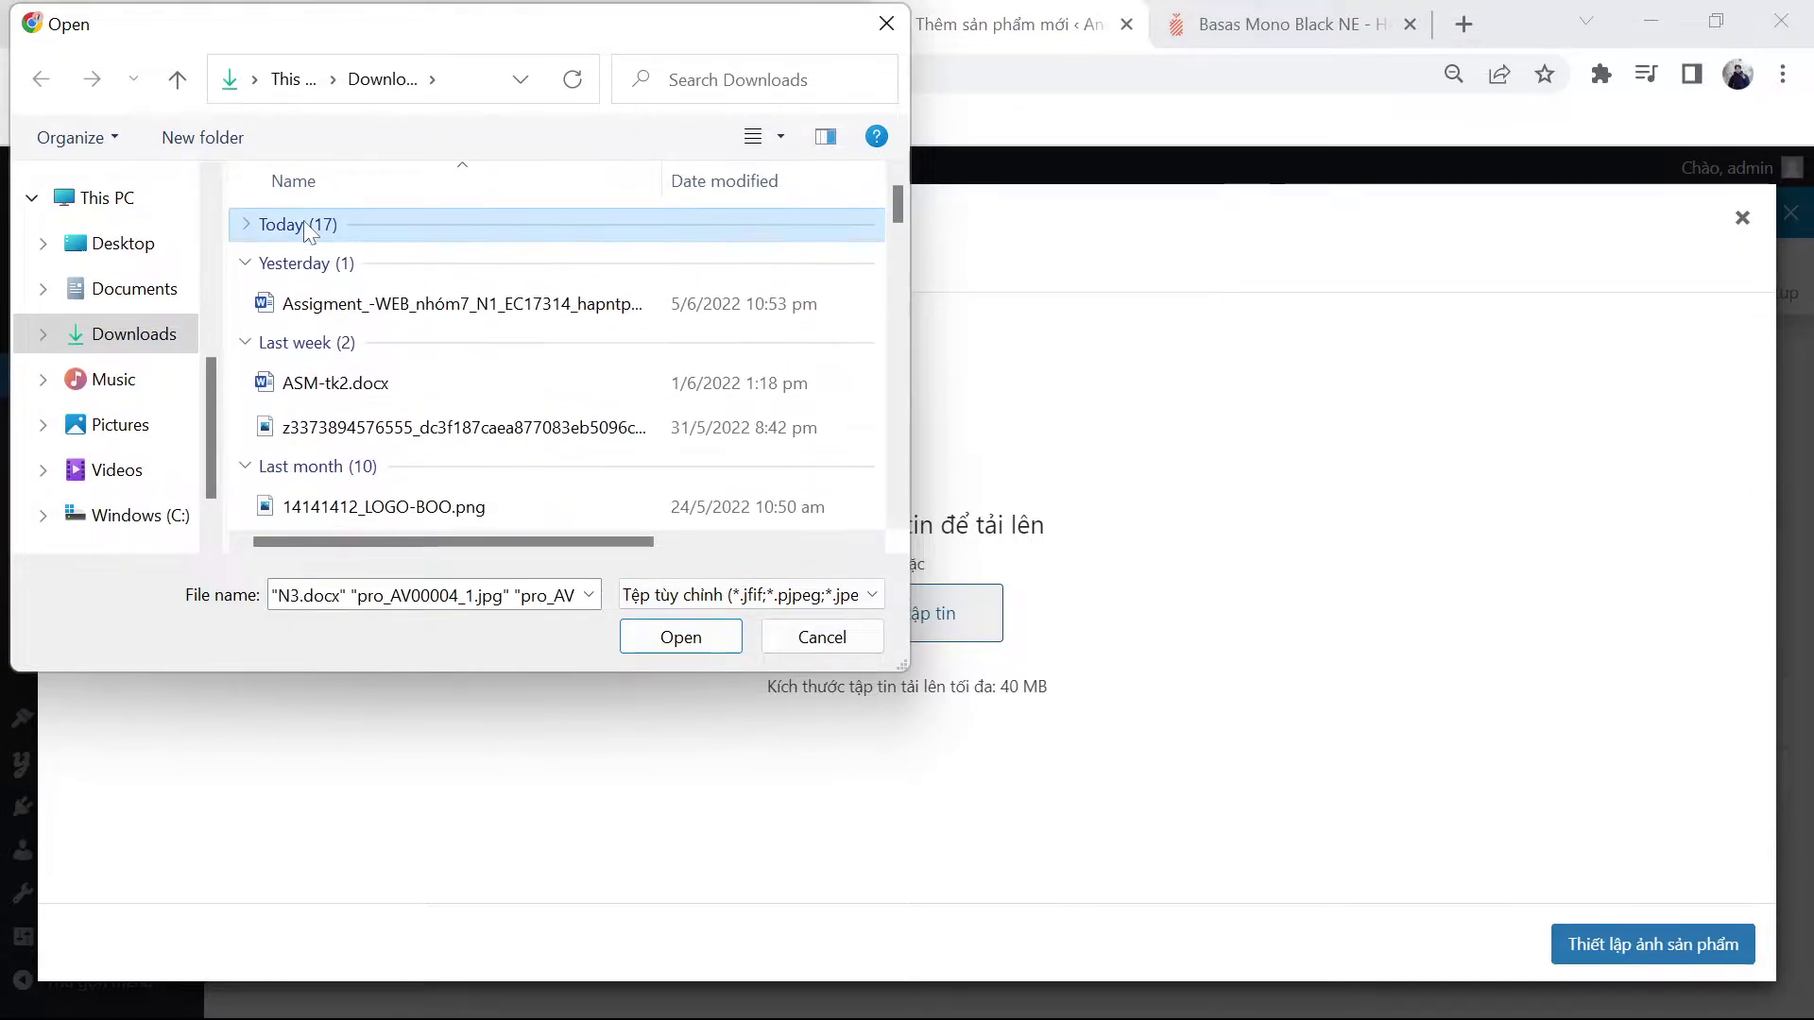
double_click(303, 219)
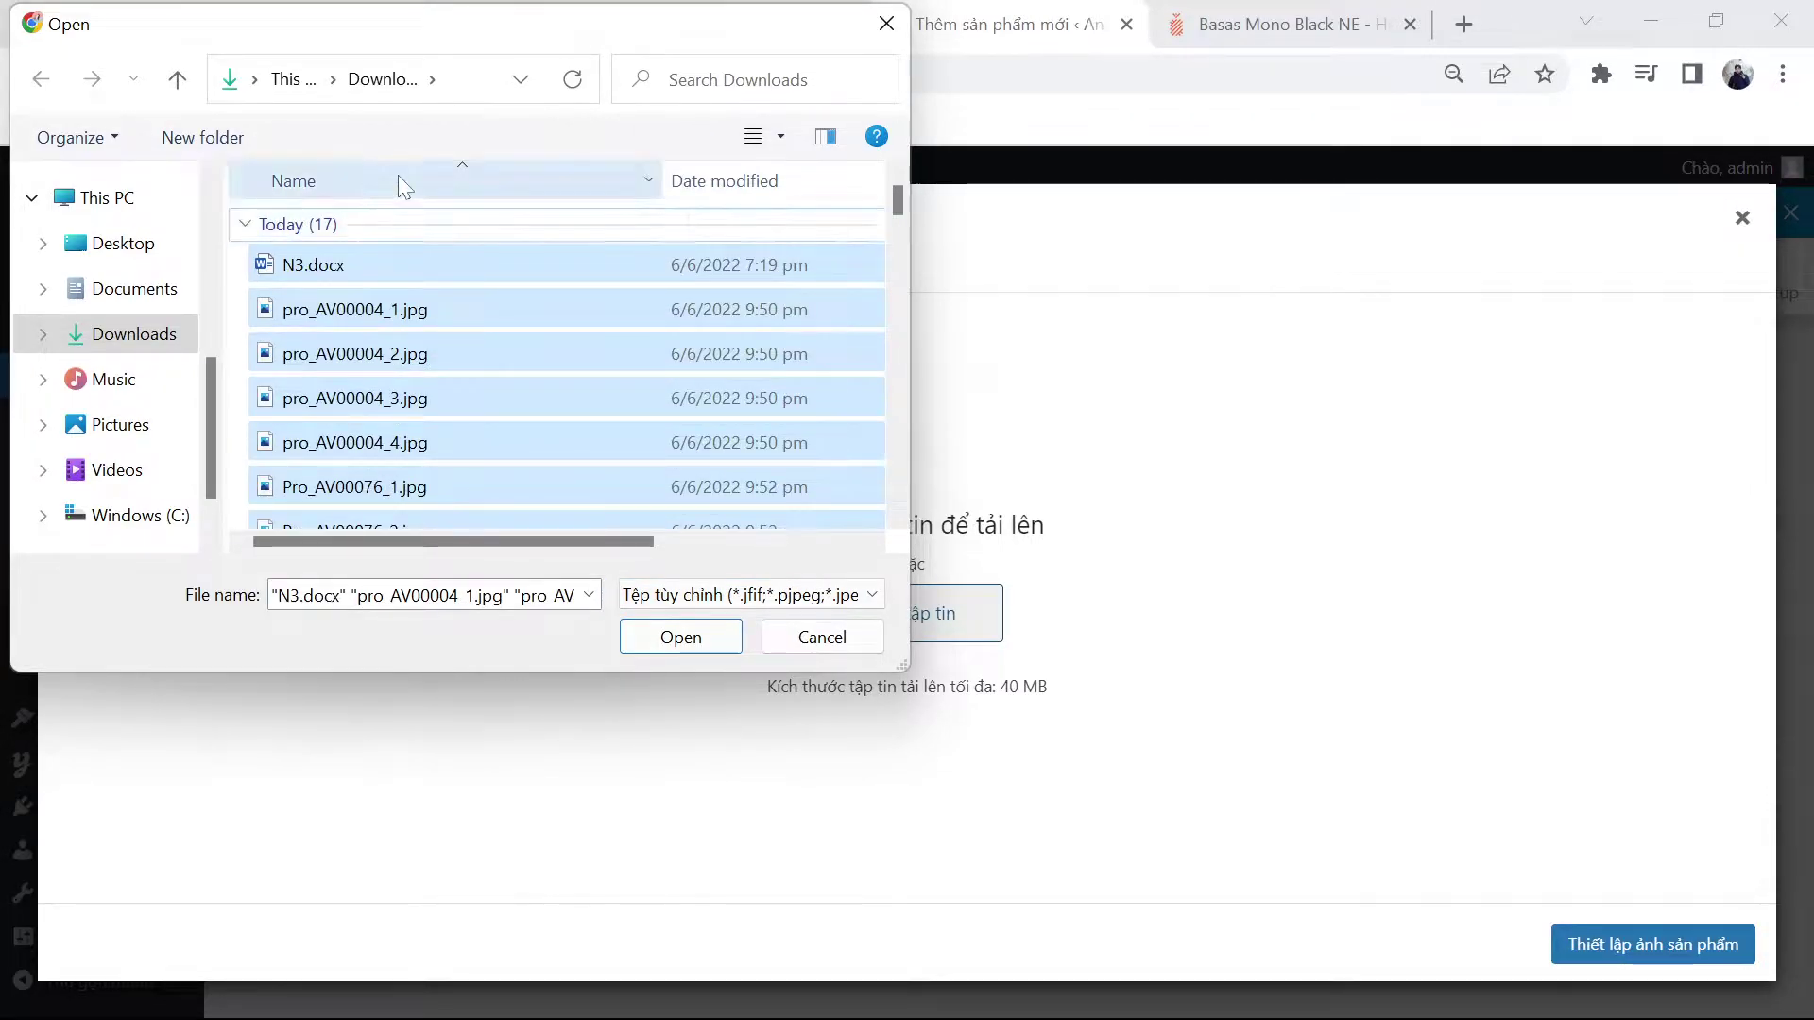
right_click(237, 283)
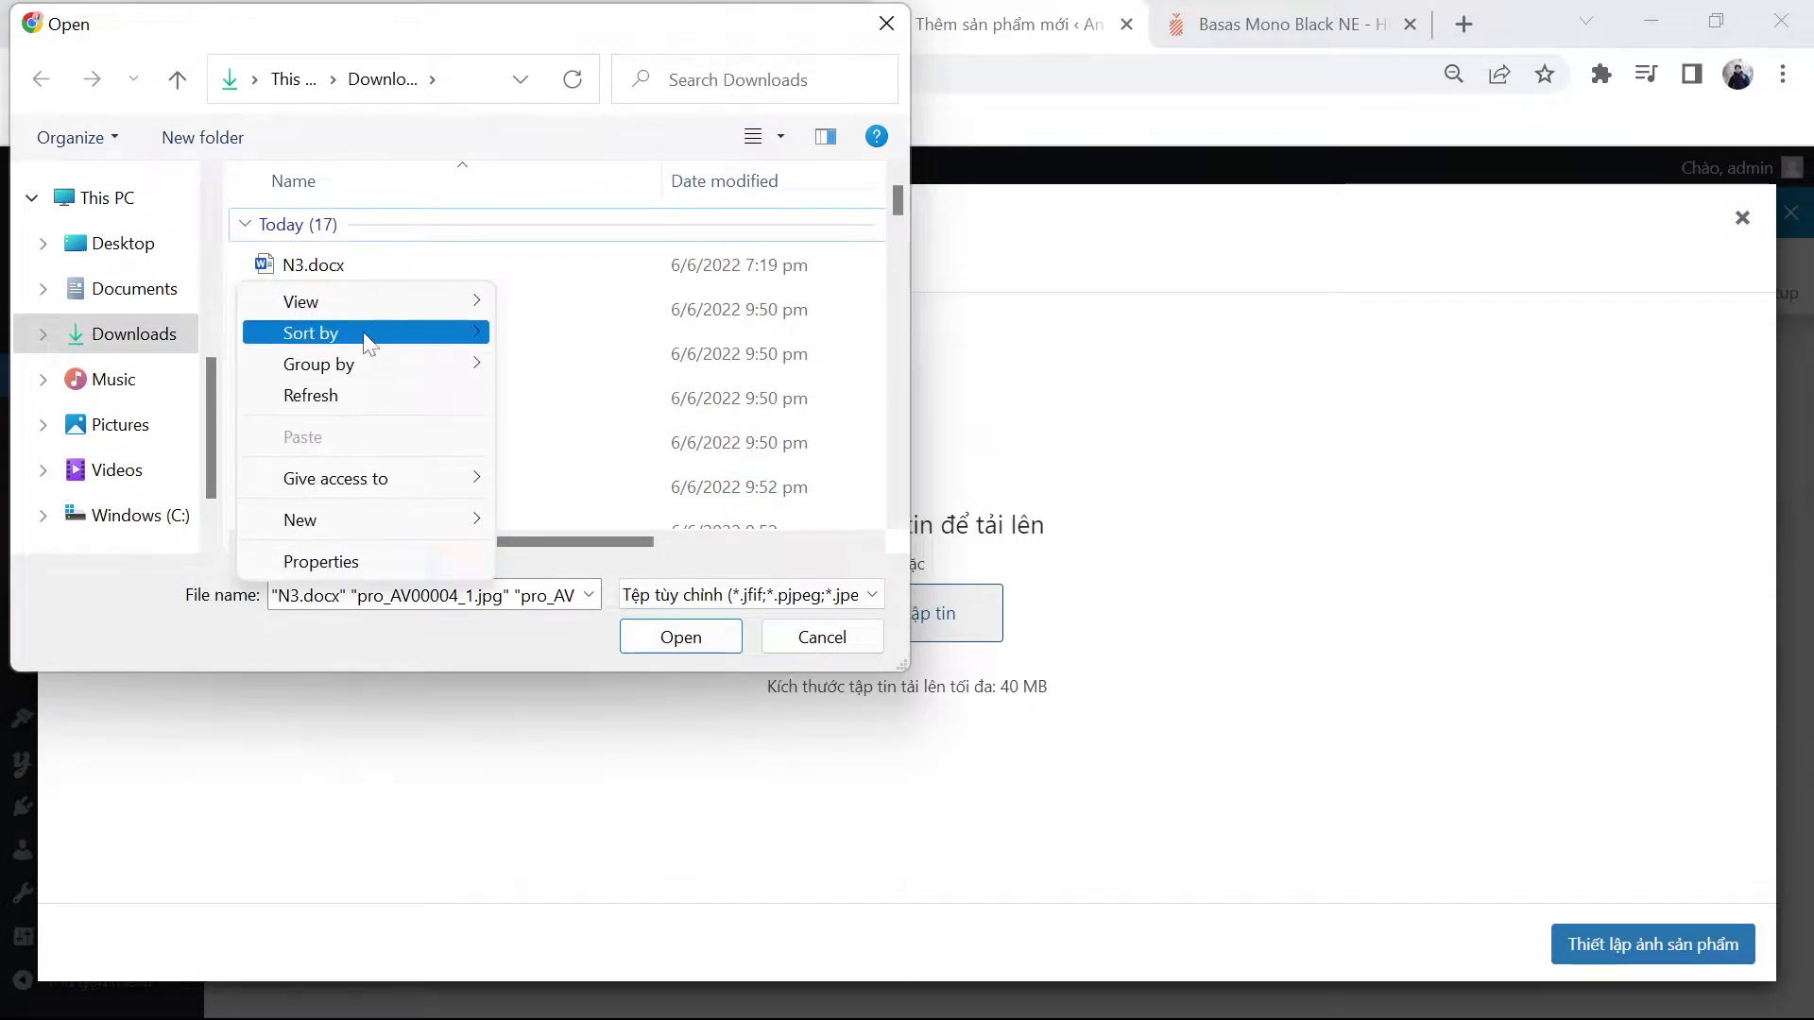
mouse_move(373, 311)
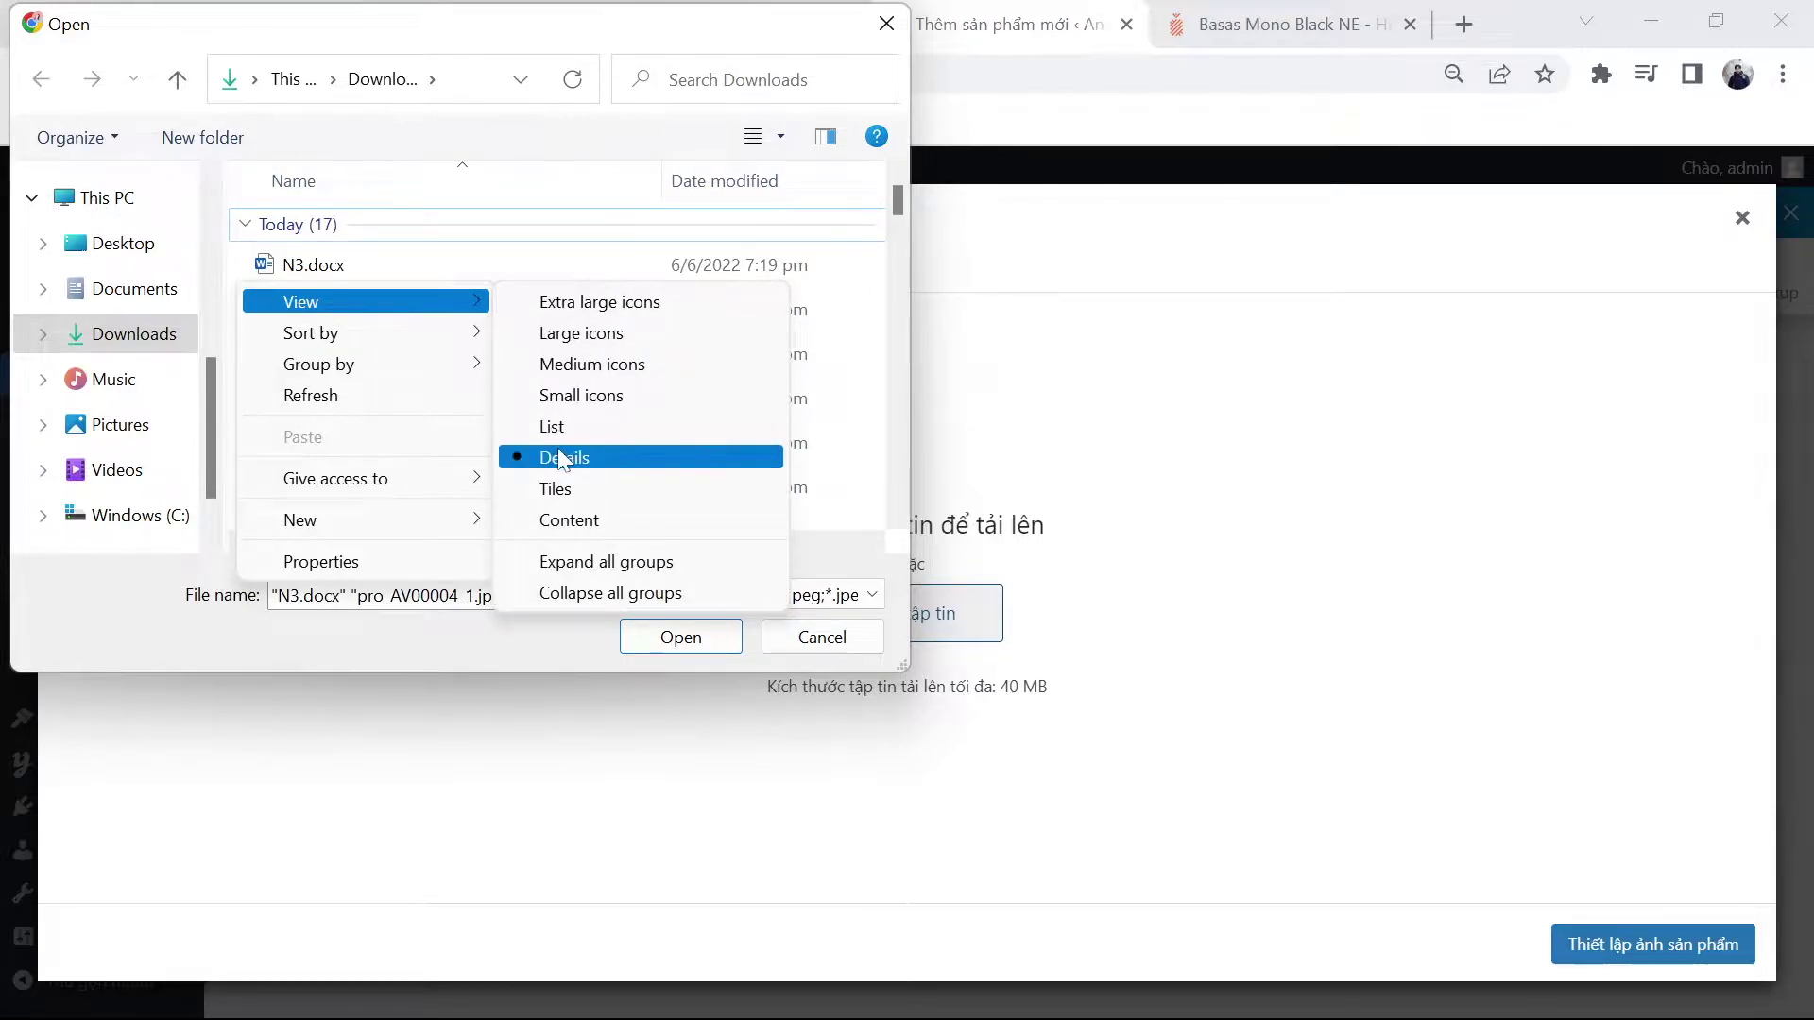
key(Escape)
key(Escape)
Step: Clear the file selection and cancel the picker without uploading anything
scroll(522, 409, down, 6)
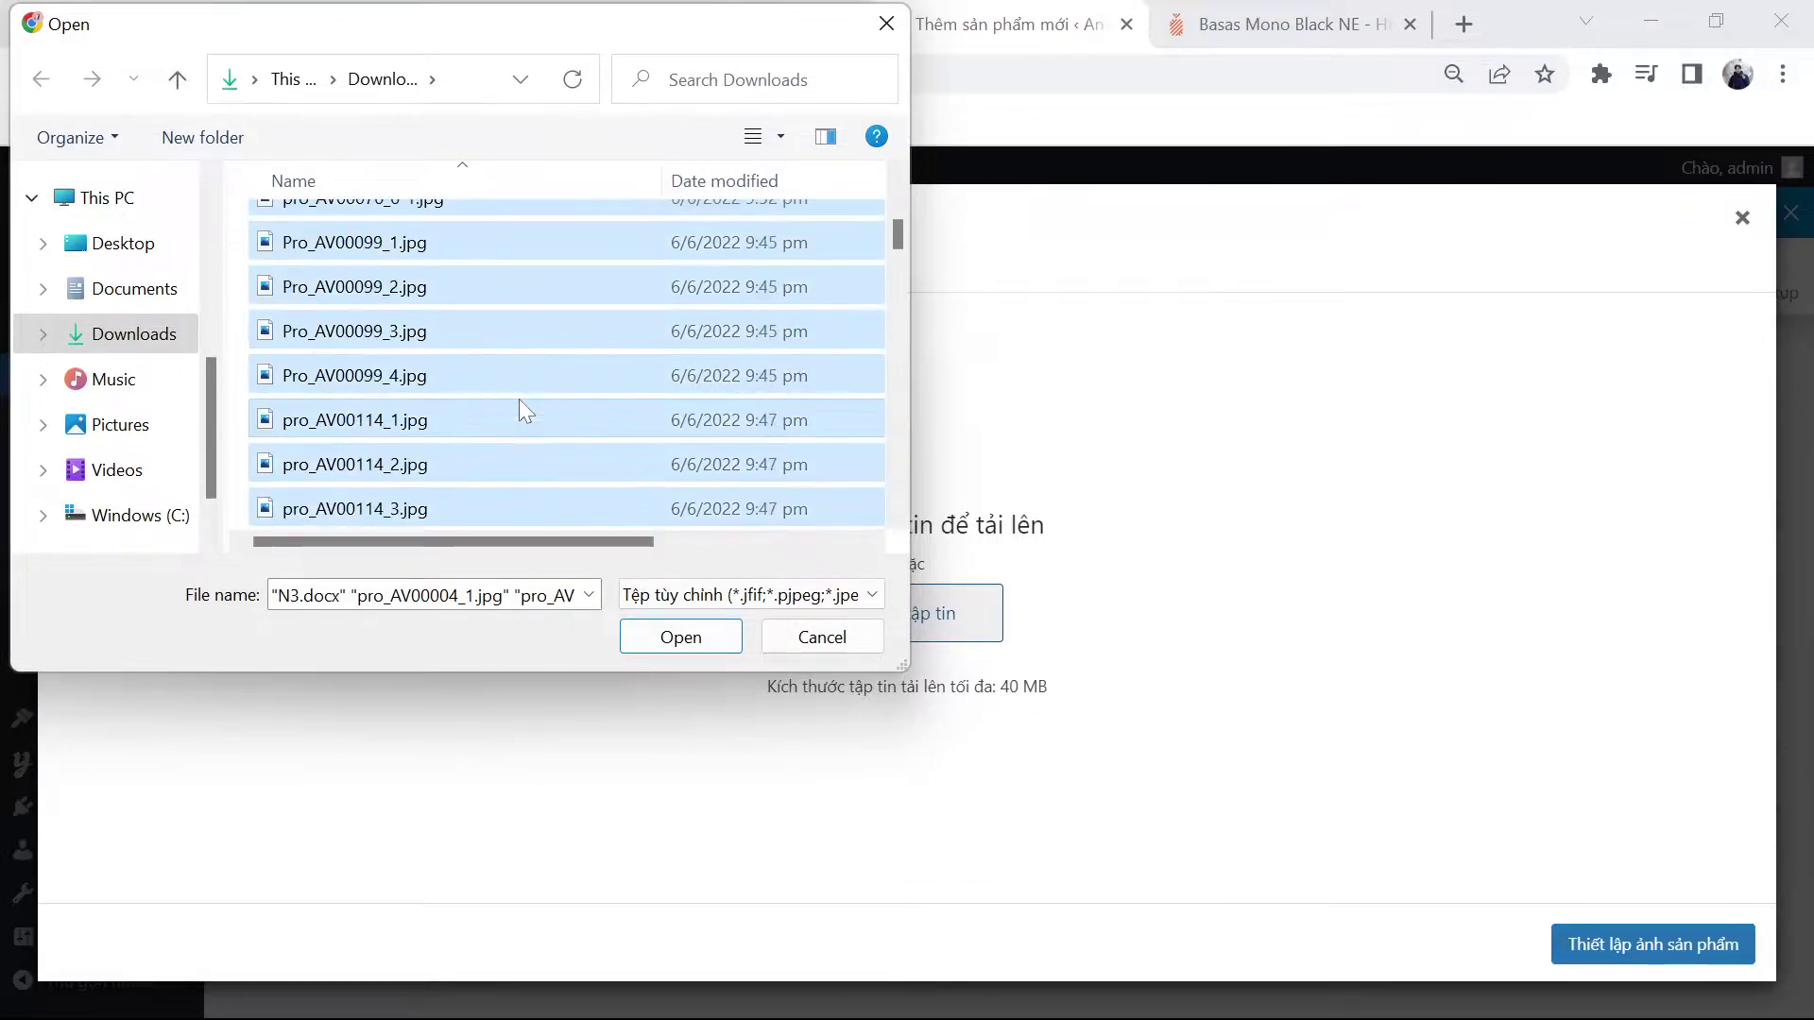
scroll(522, 409, up, 6)
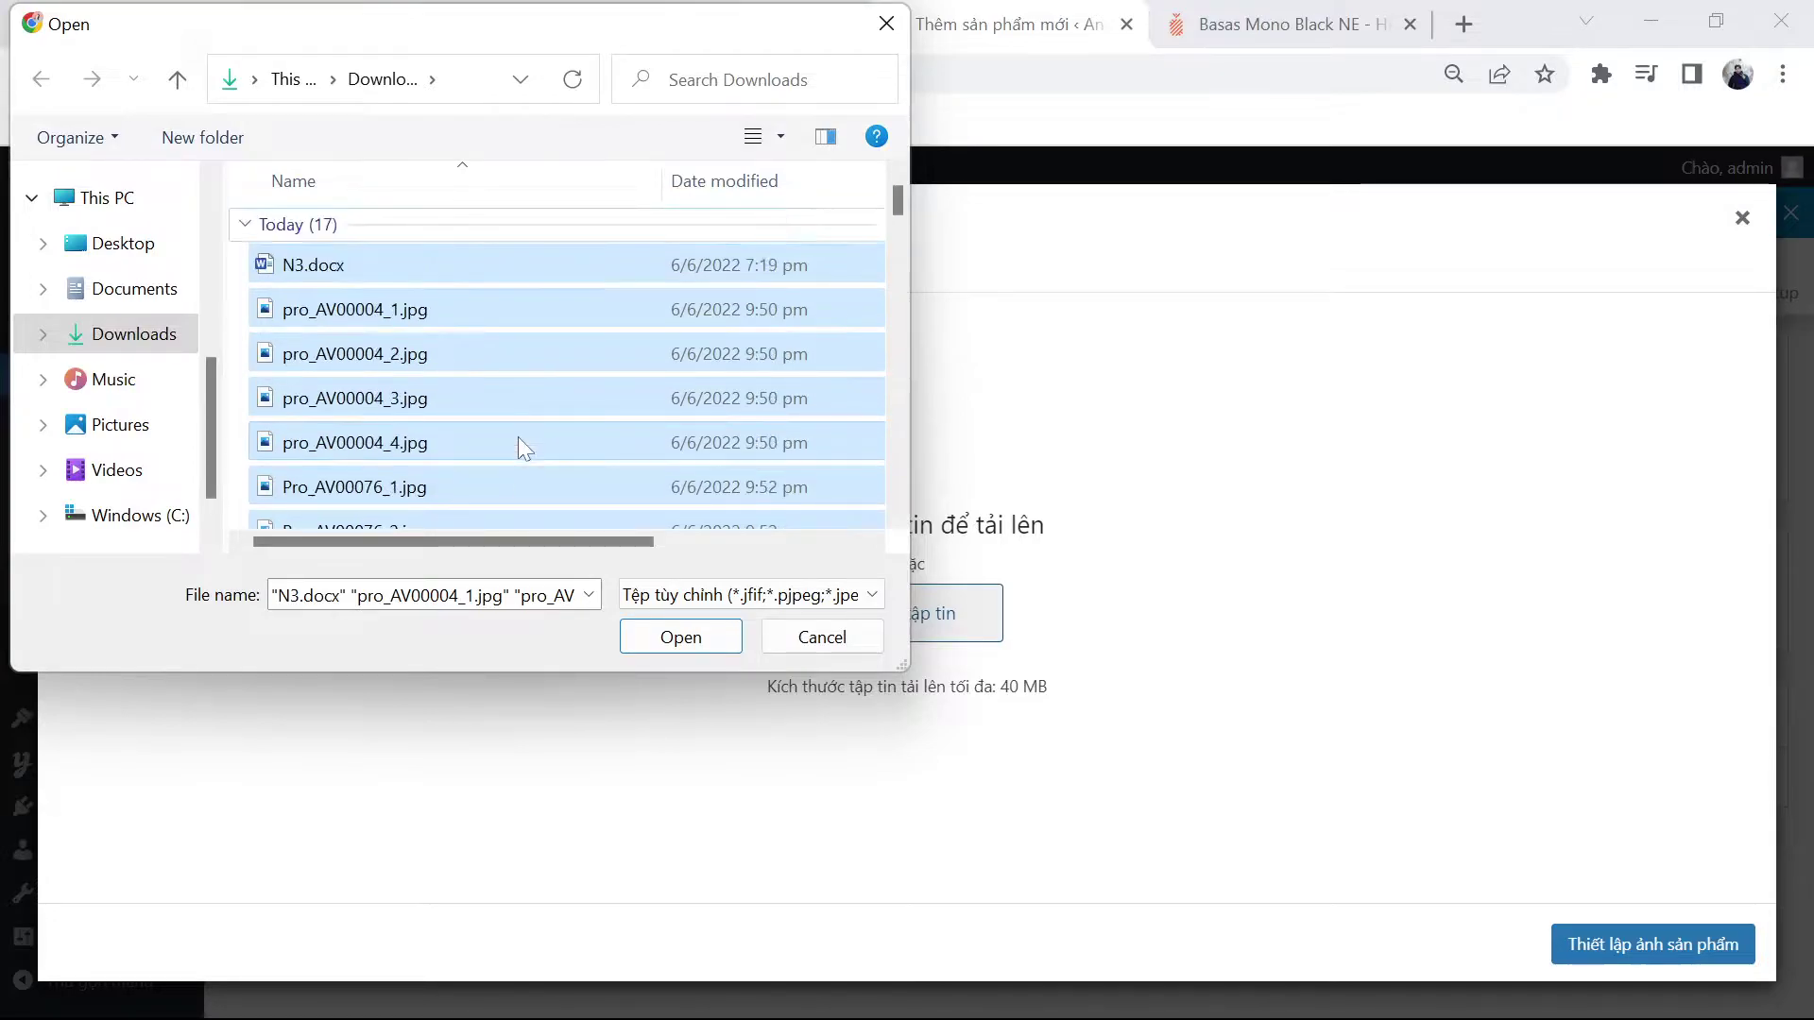
click(240, 310)
scroll(354, 444, down, 1)
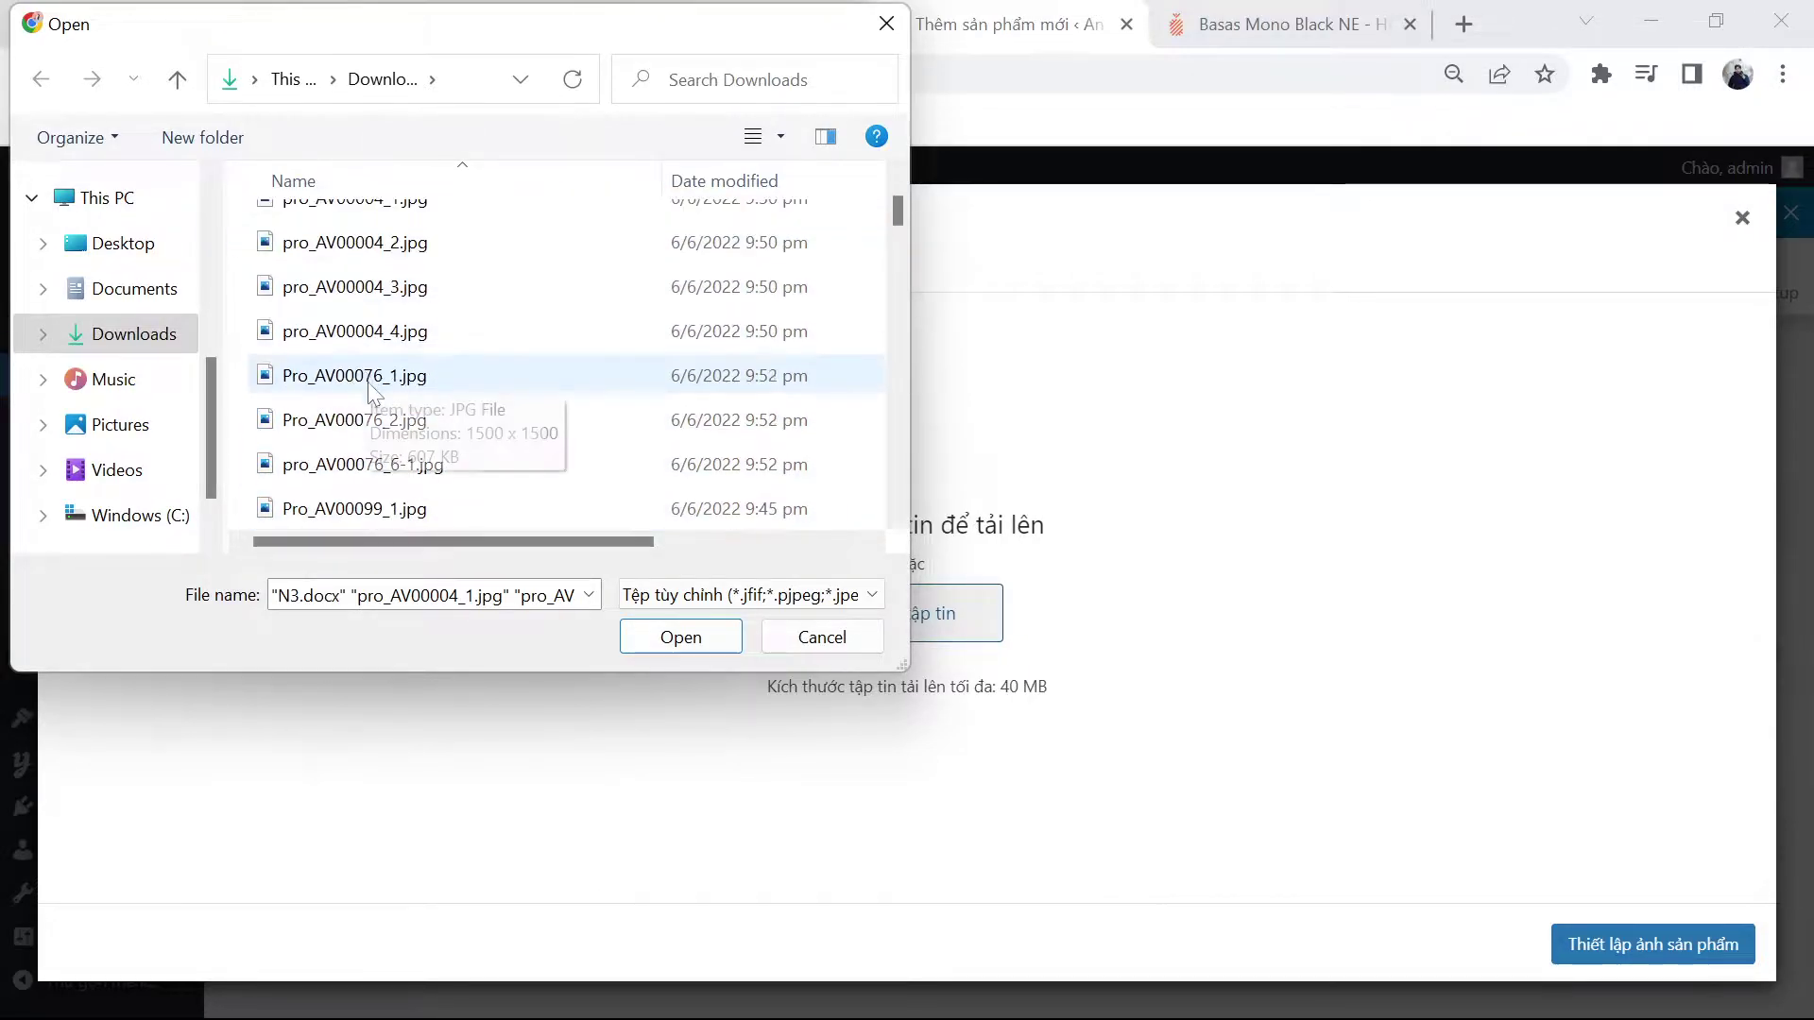
scroll(355, 455, down, 1)
scroll(350, 463, down, 2)
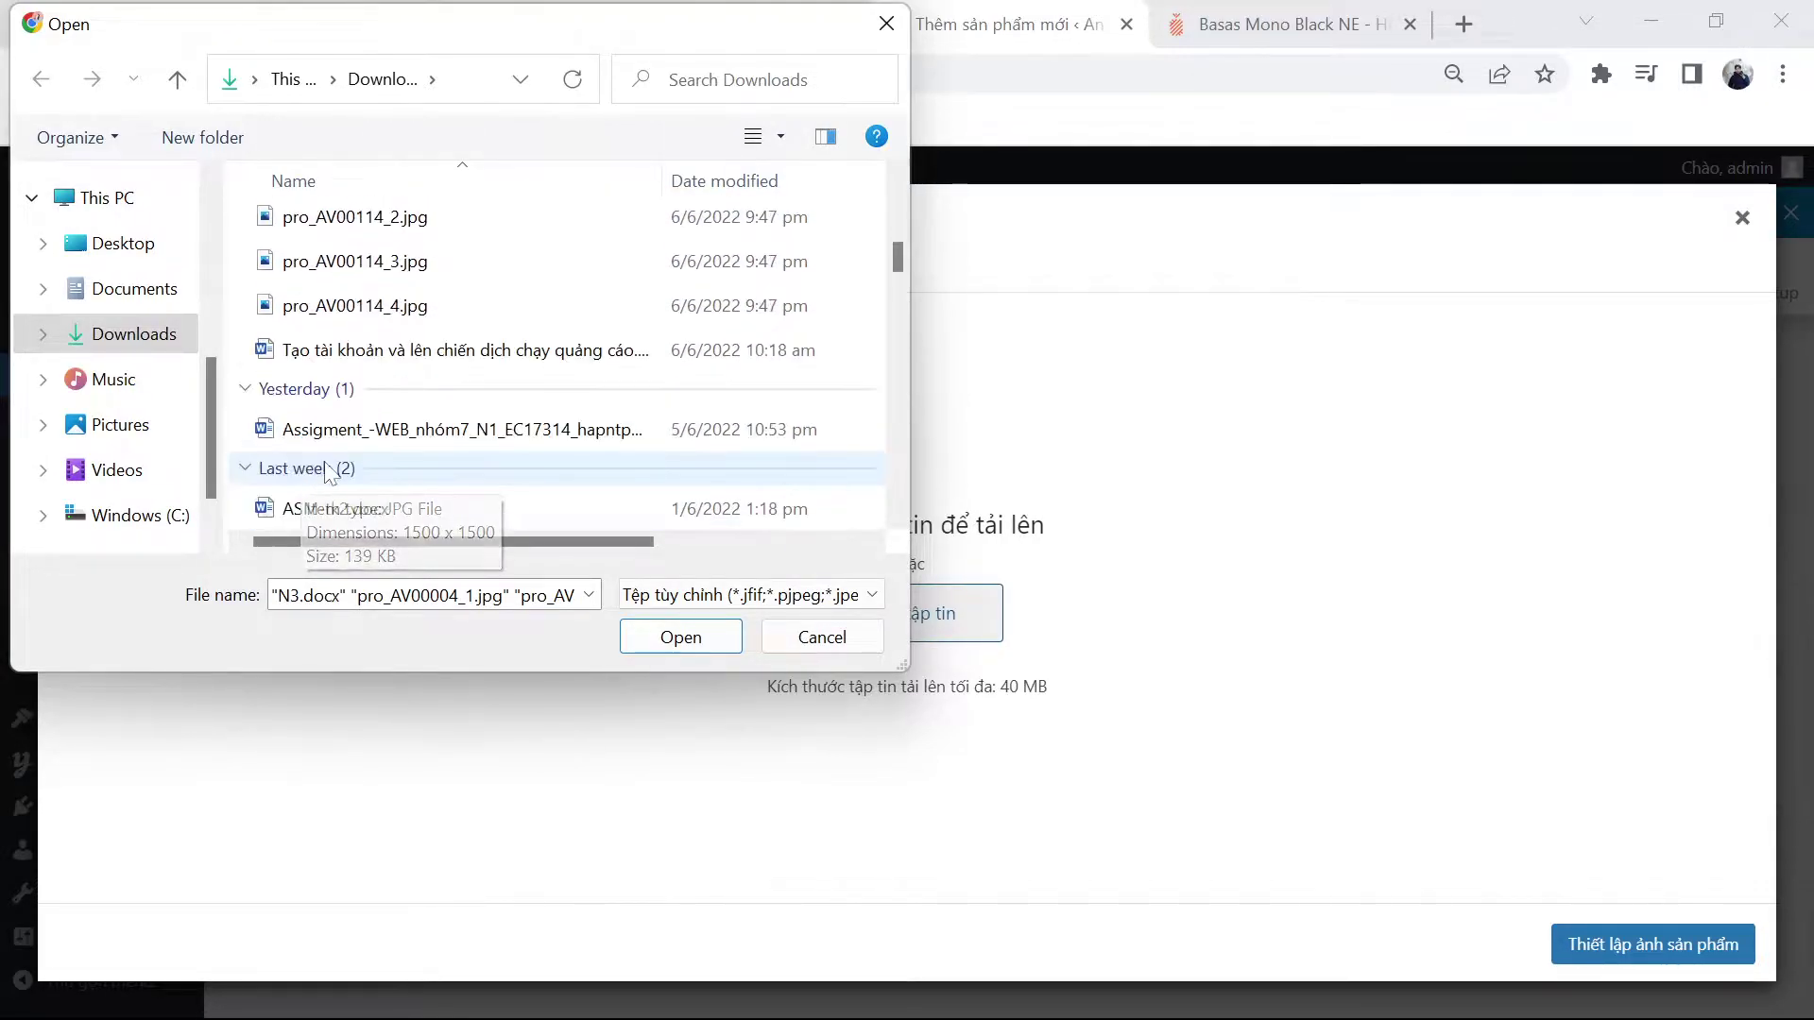
scroll(344, 470, up, 6)
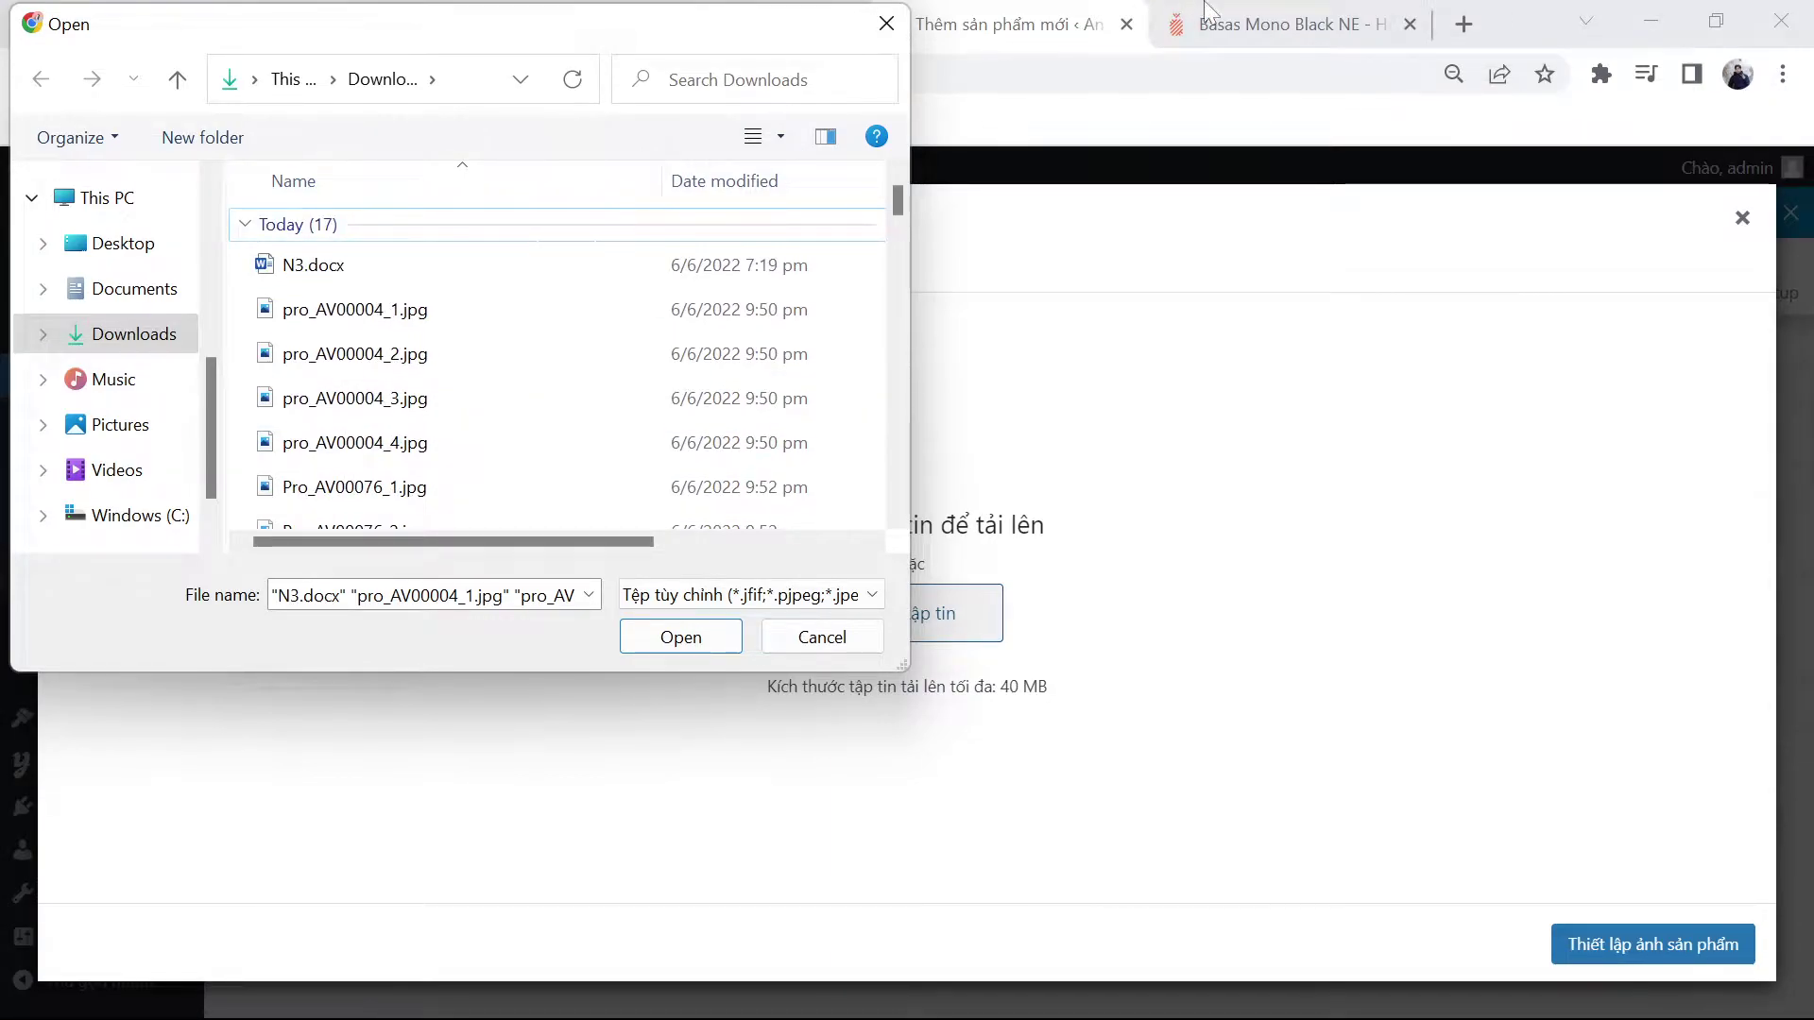
click(1164, 94)
click(888, 20)
Step: Save the Pro_AV00076_3.jpg shoe thumbnail from ananas.vn to Downloads
click(1325, 11)
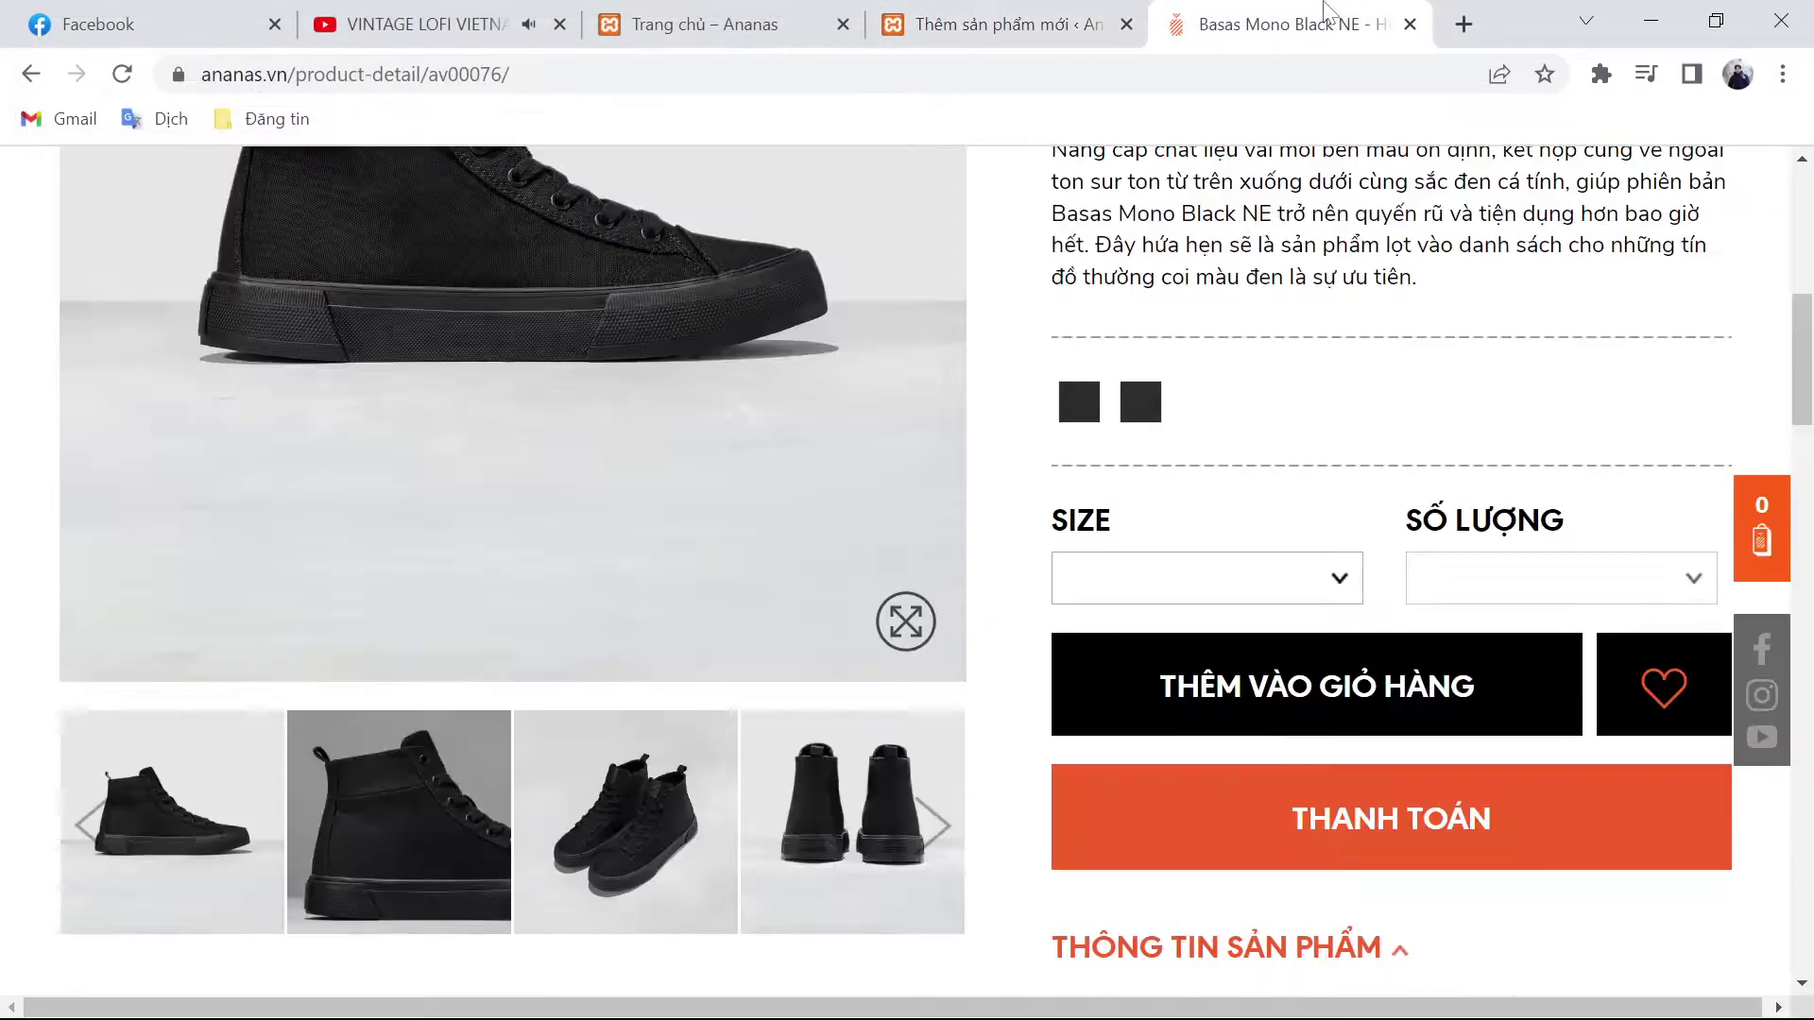
right_click(814, 818)
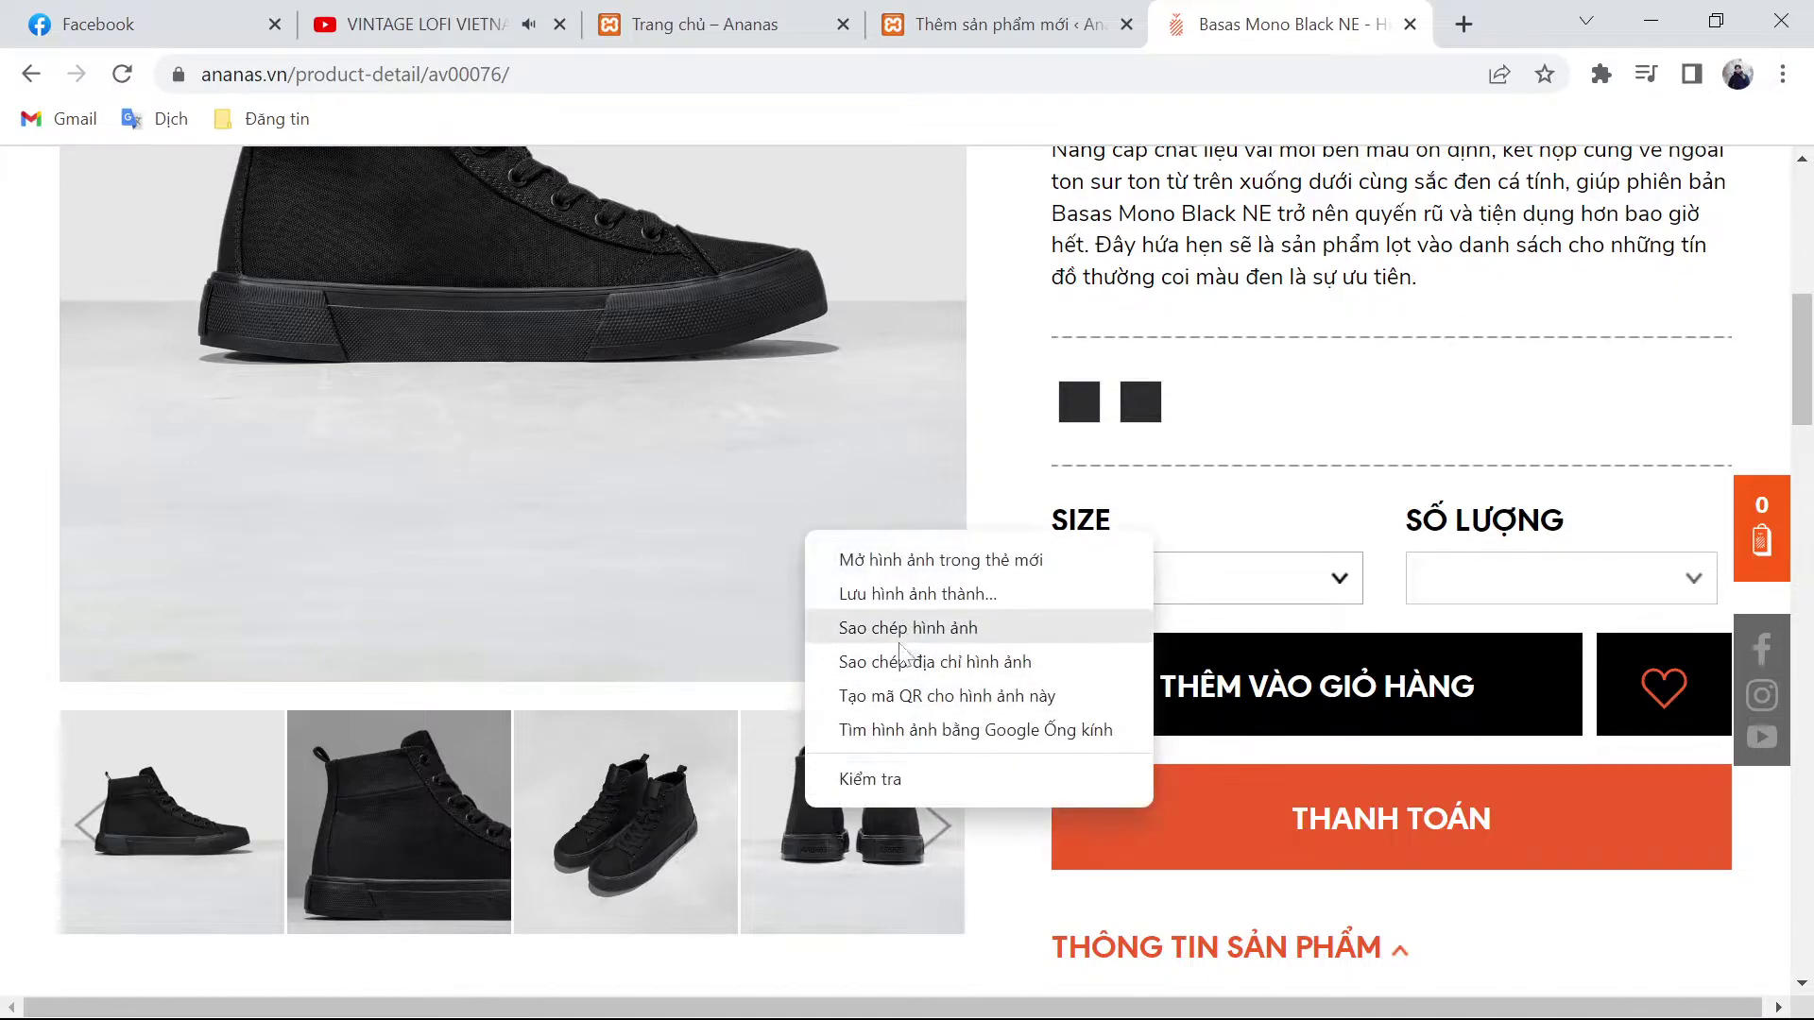
click(908, 591)
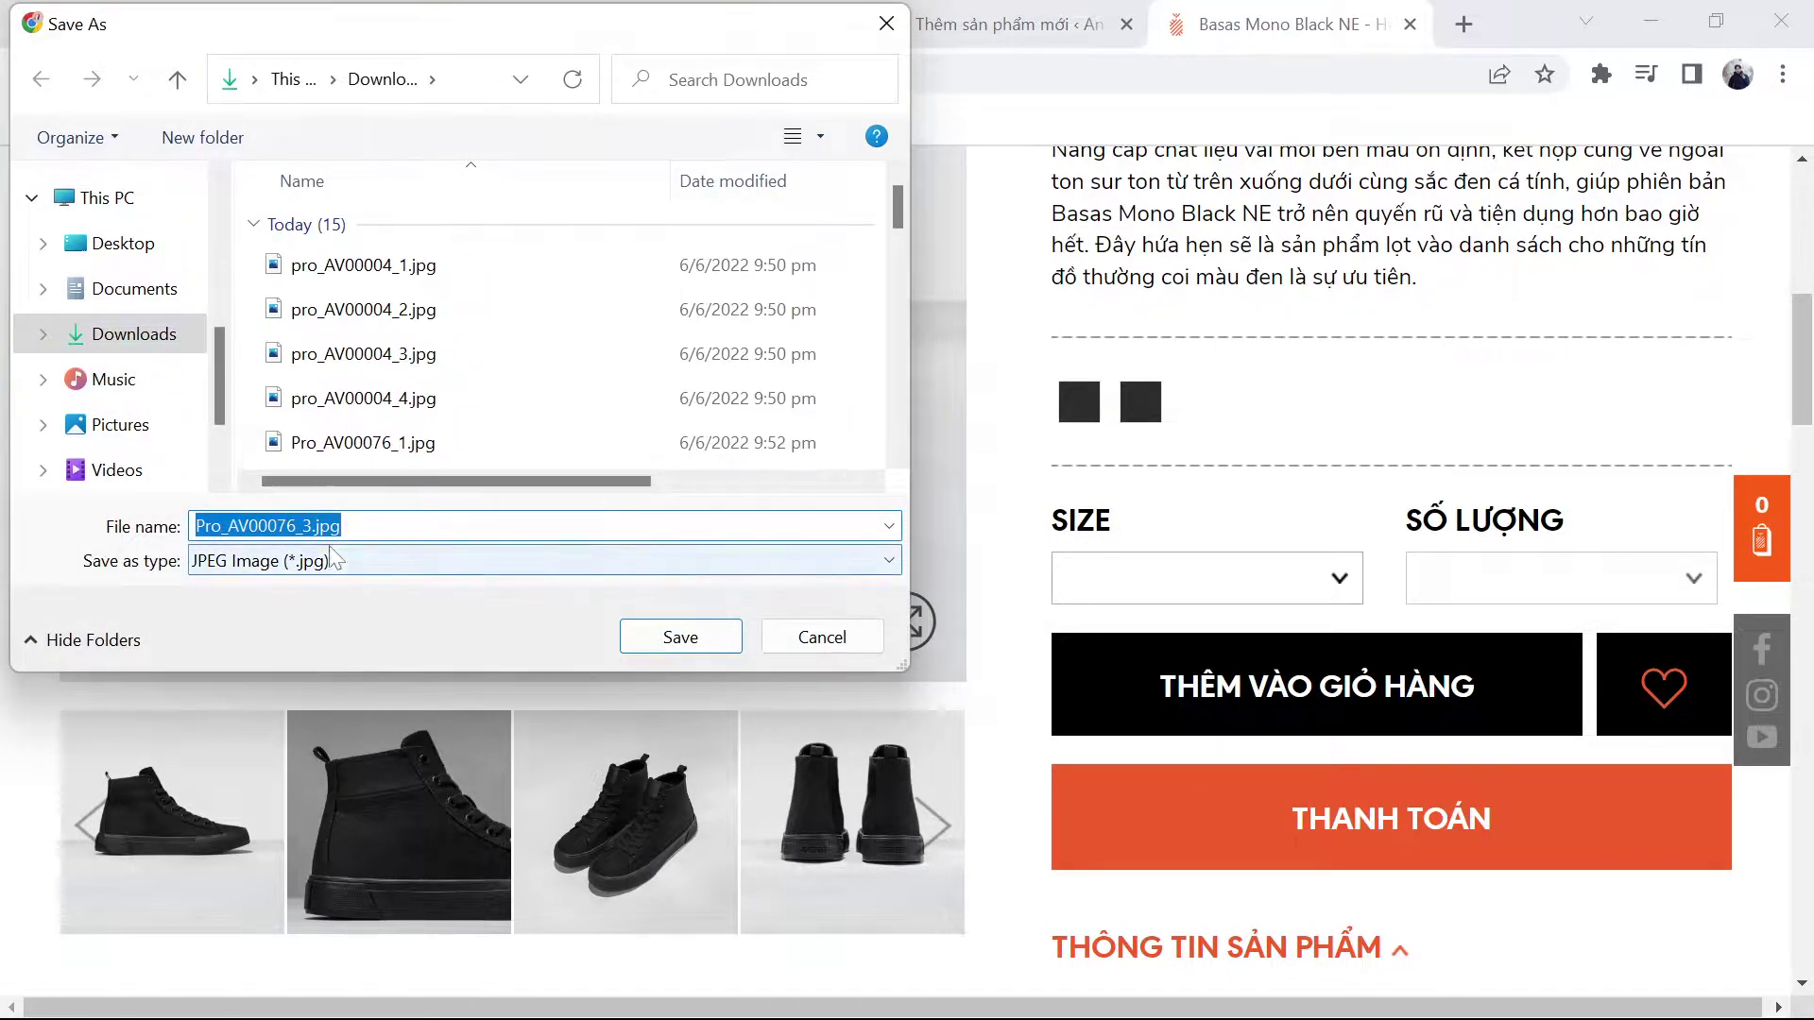
scroll(601, 421, down, 1)
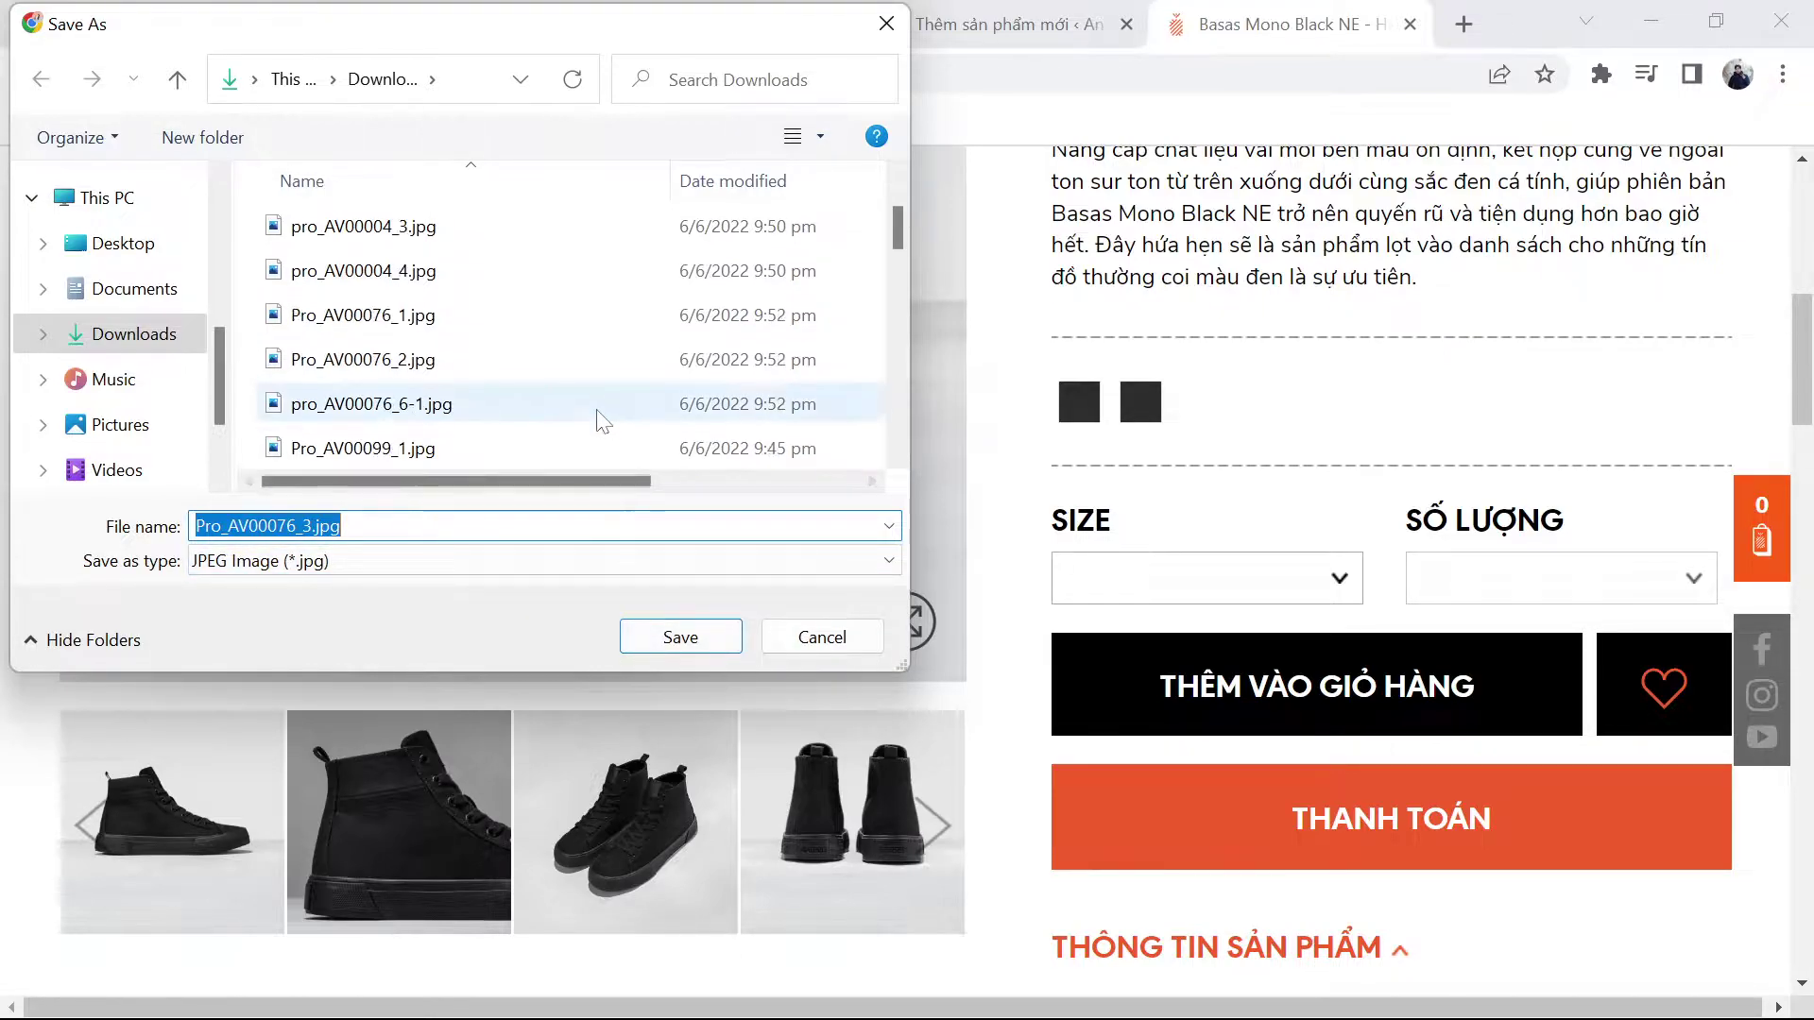
click(672, 639)
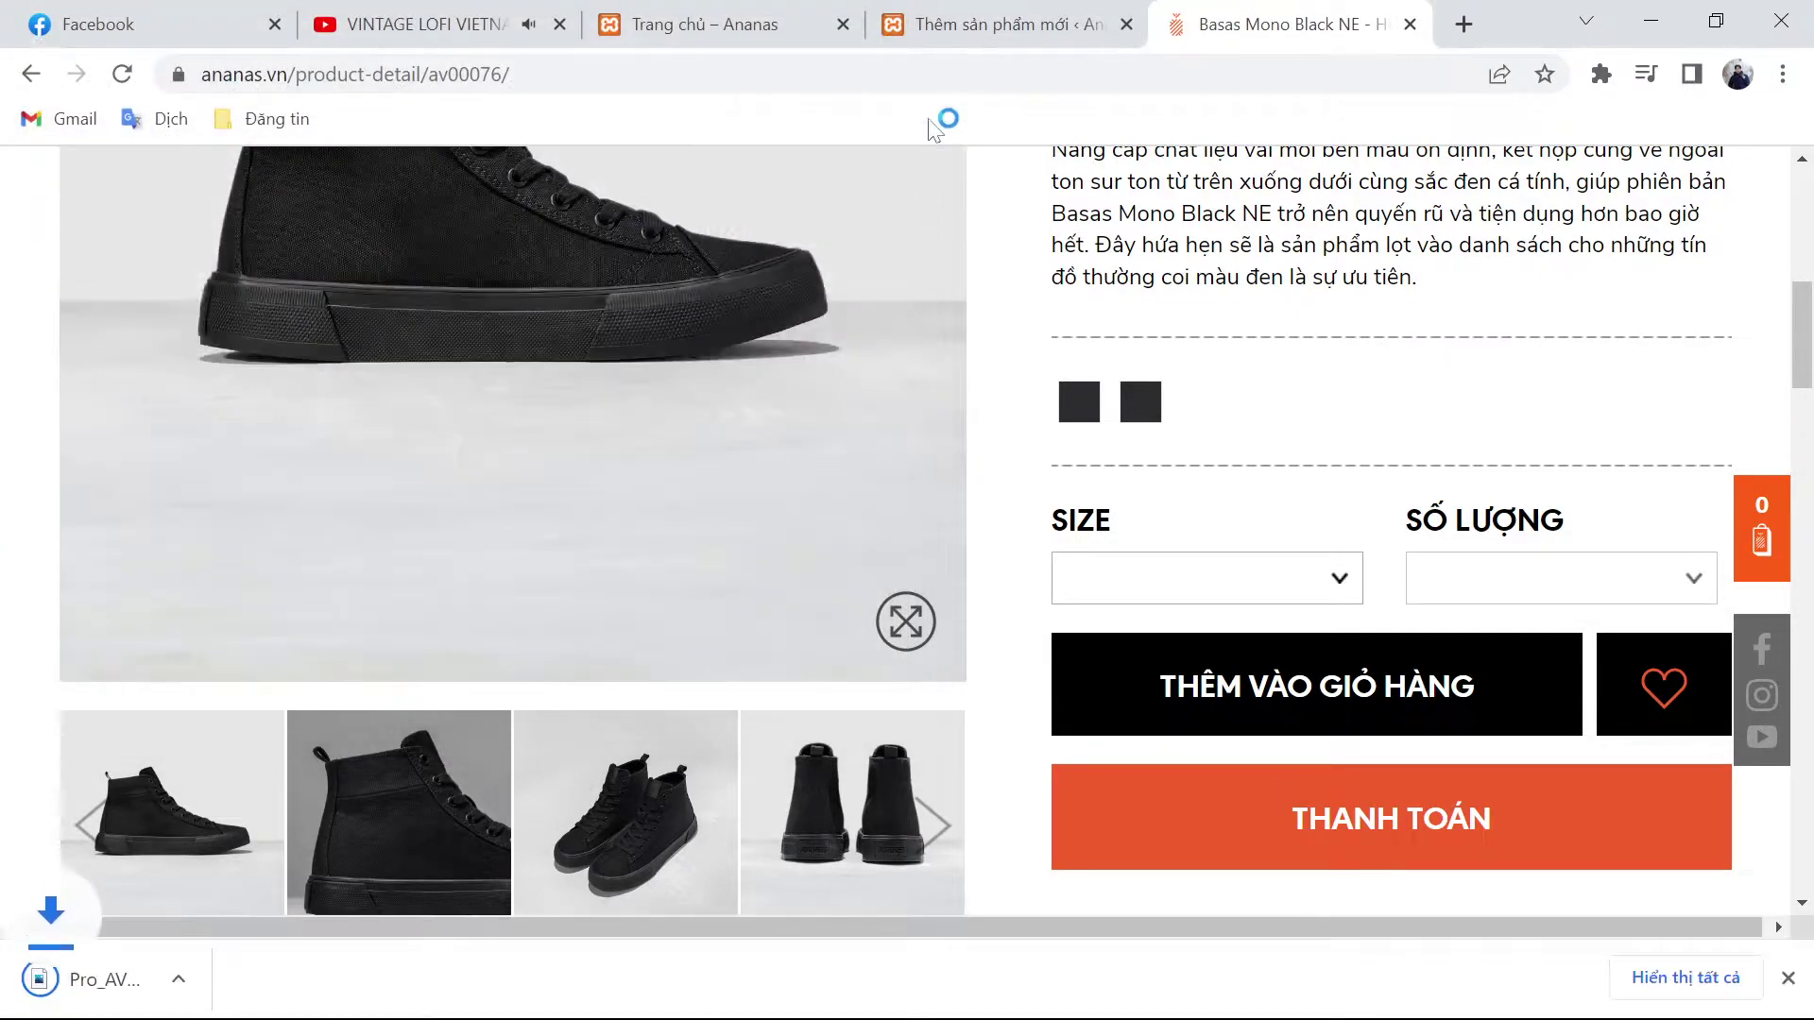
click(1001, 24)
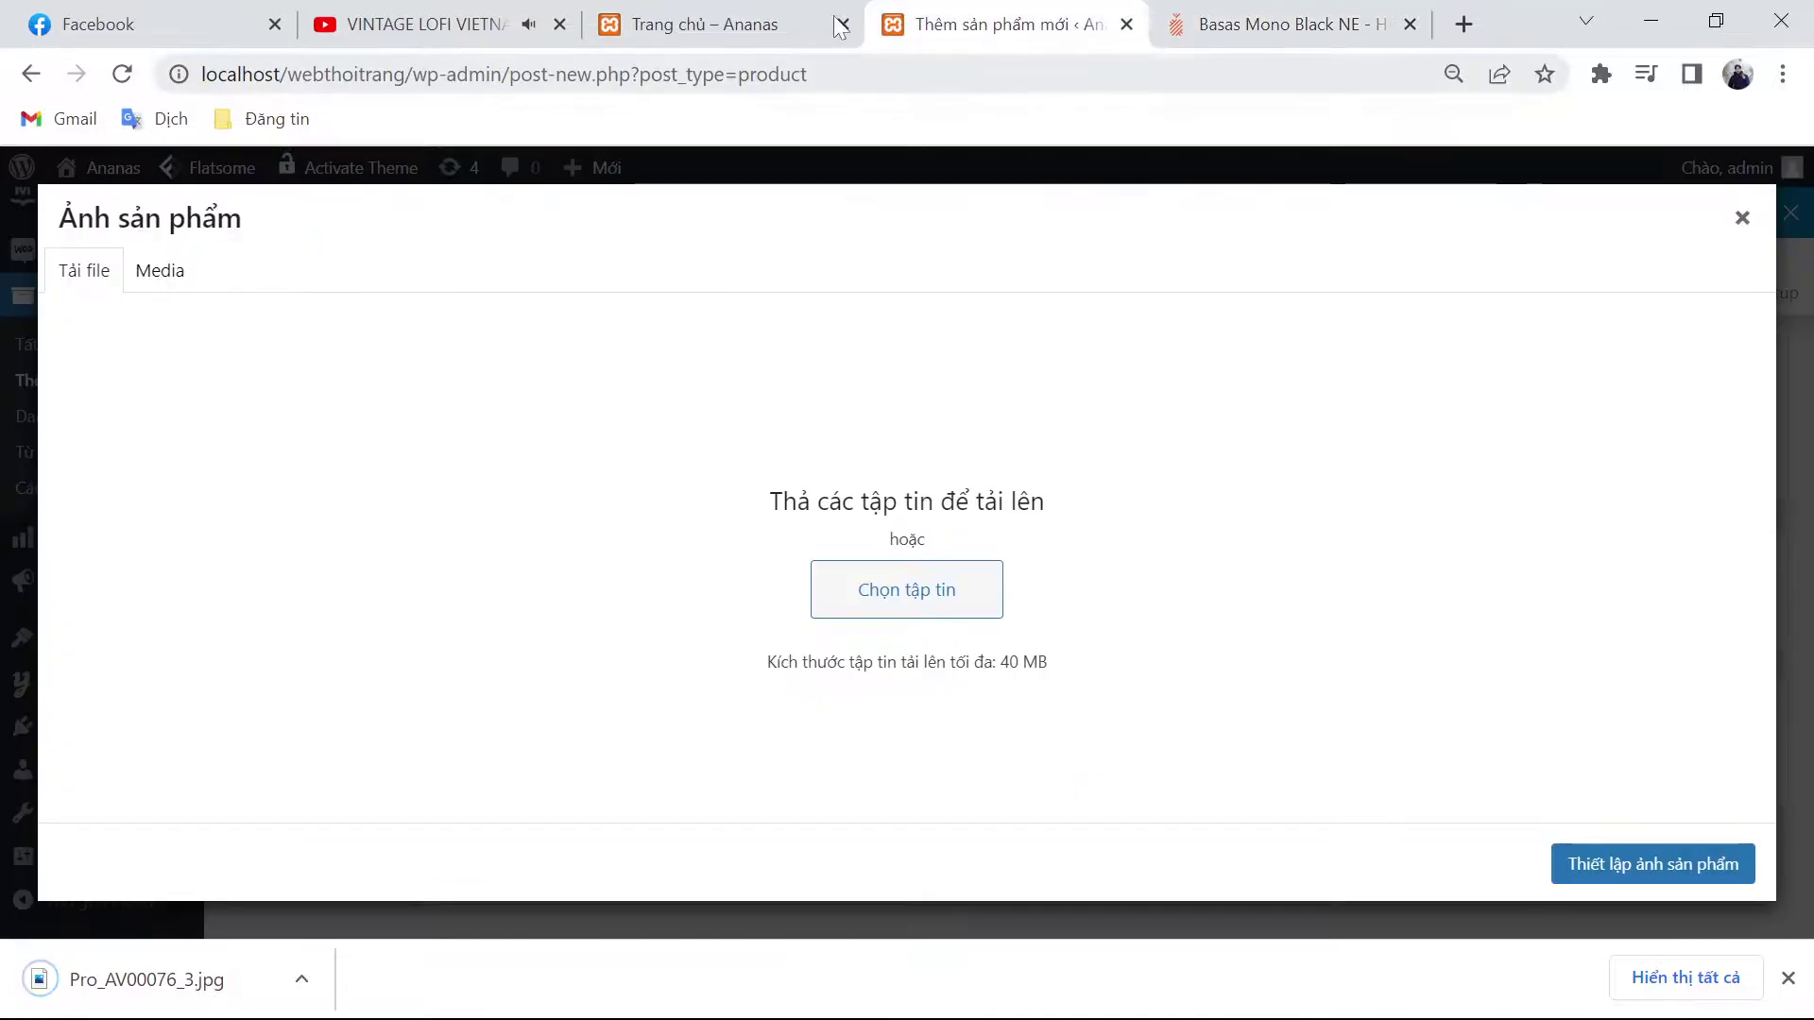
Step: Upload the four AV00076 Basas Mono Black NE photos to the media library
click(909, 591)
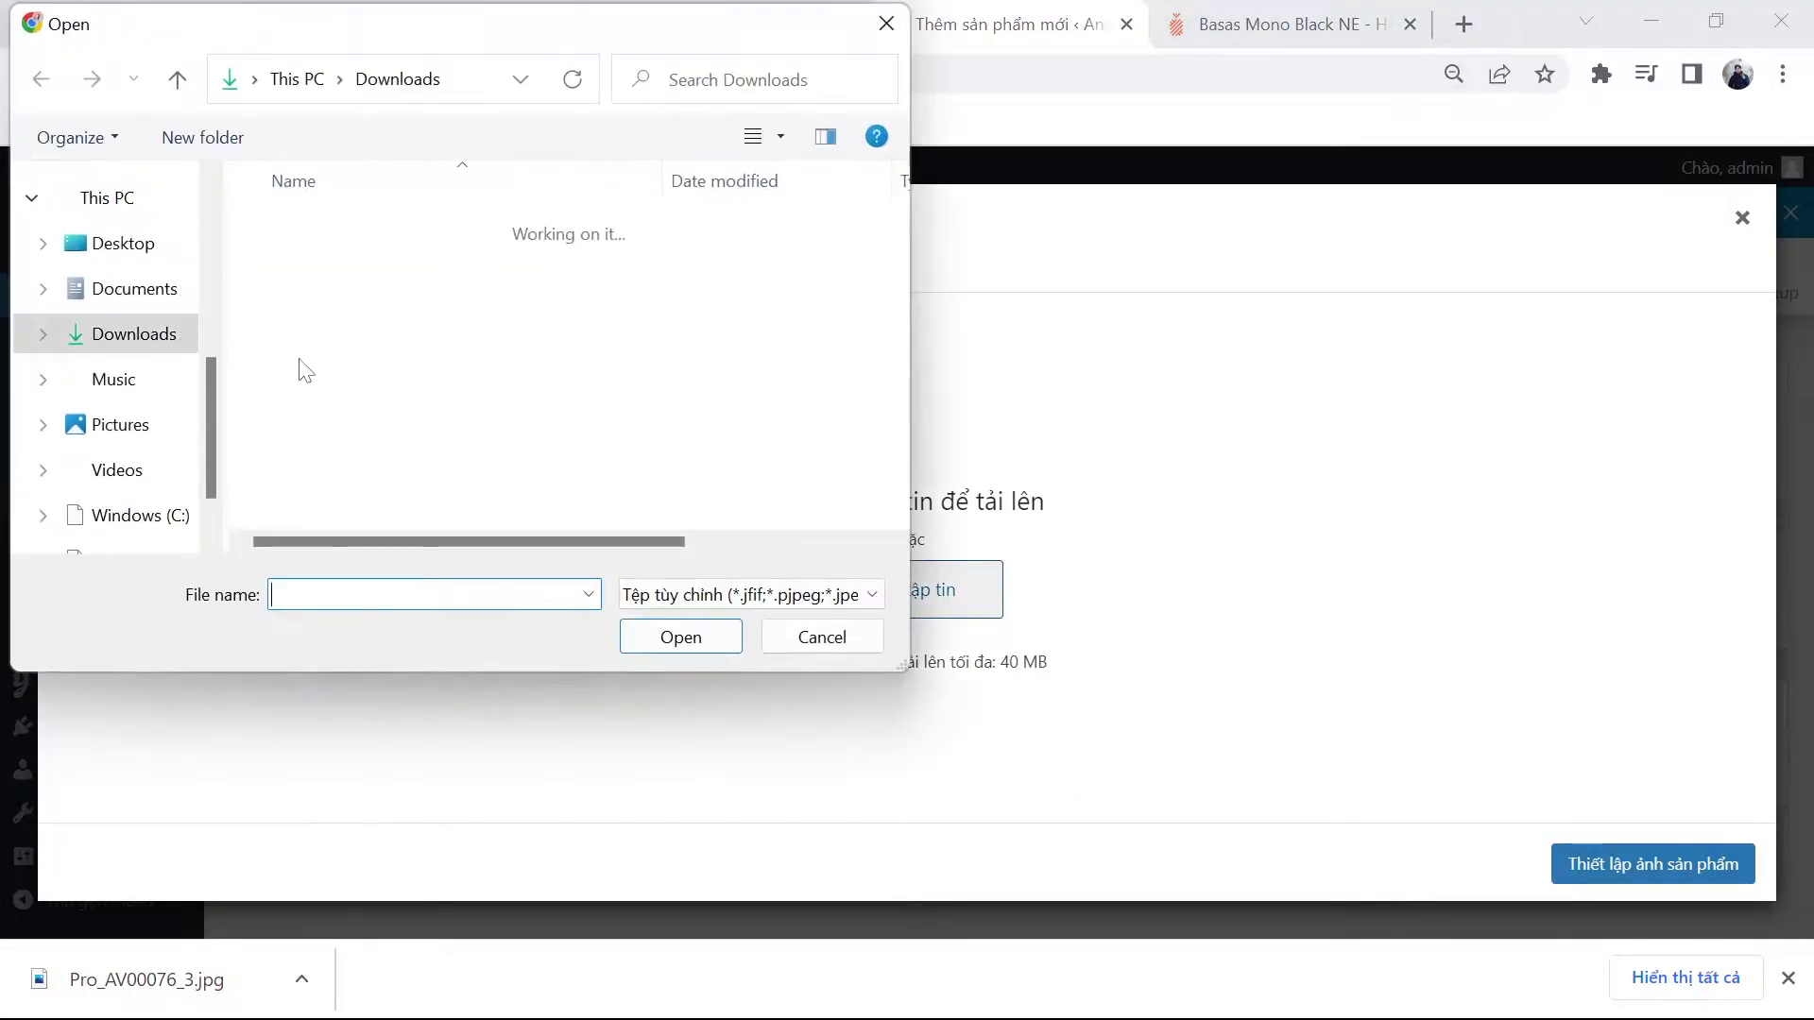
scroll(416, 374, down, 1)
drag(416, 378, 569, 552)
click(681, 637)
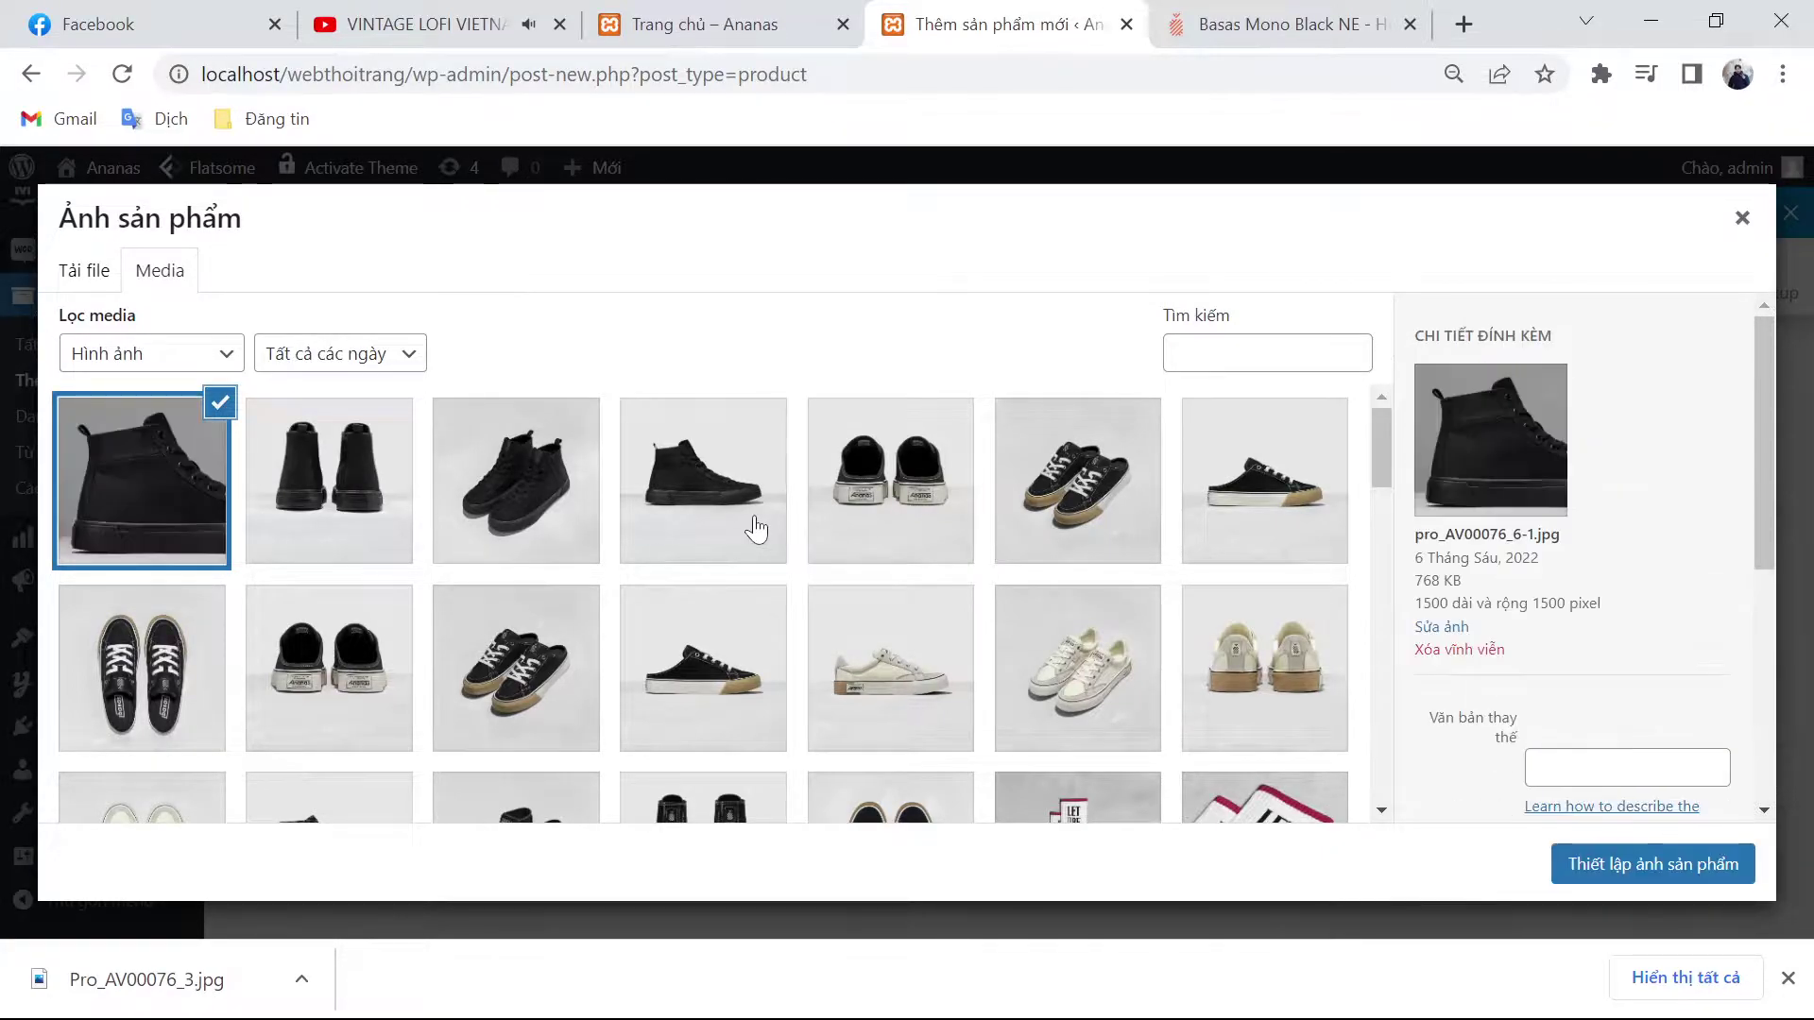
Step: Set pro_AV00076_6-1.jpg as product image, add gallery photos, and publish
click(756, 529)
click(1676, 869)
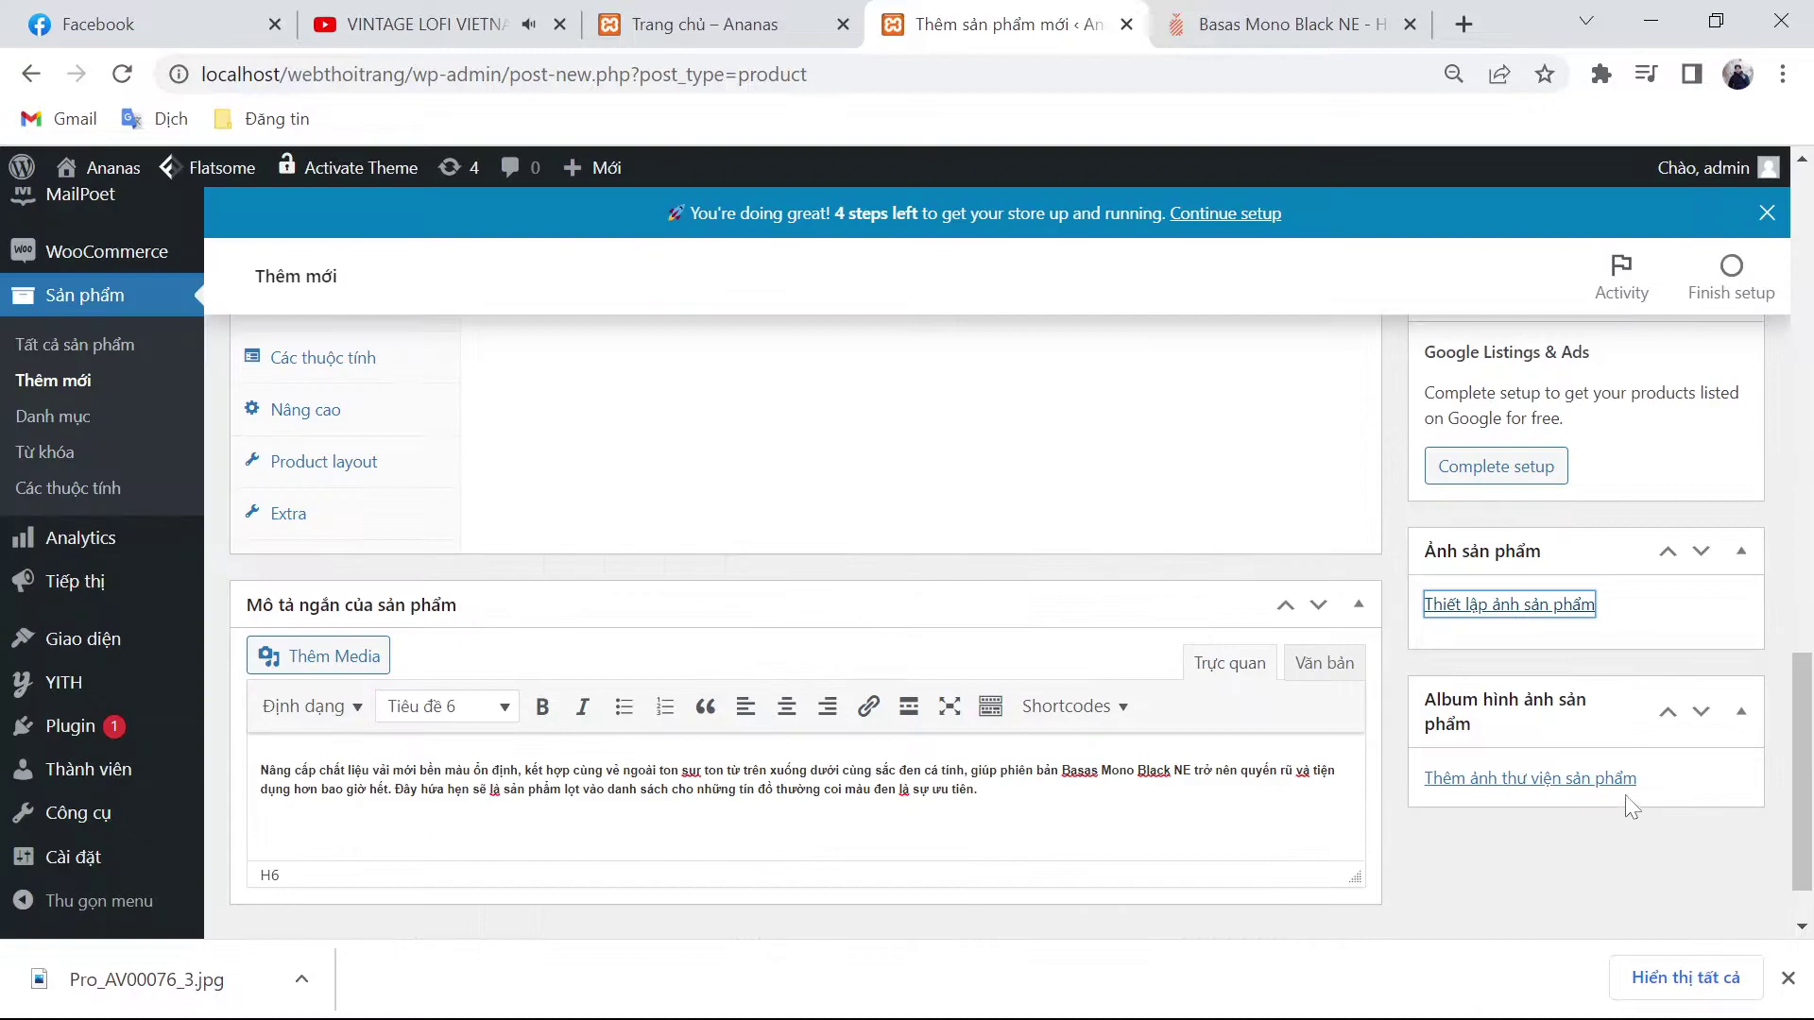
click(1573, 780)
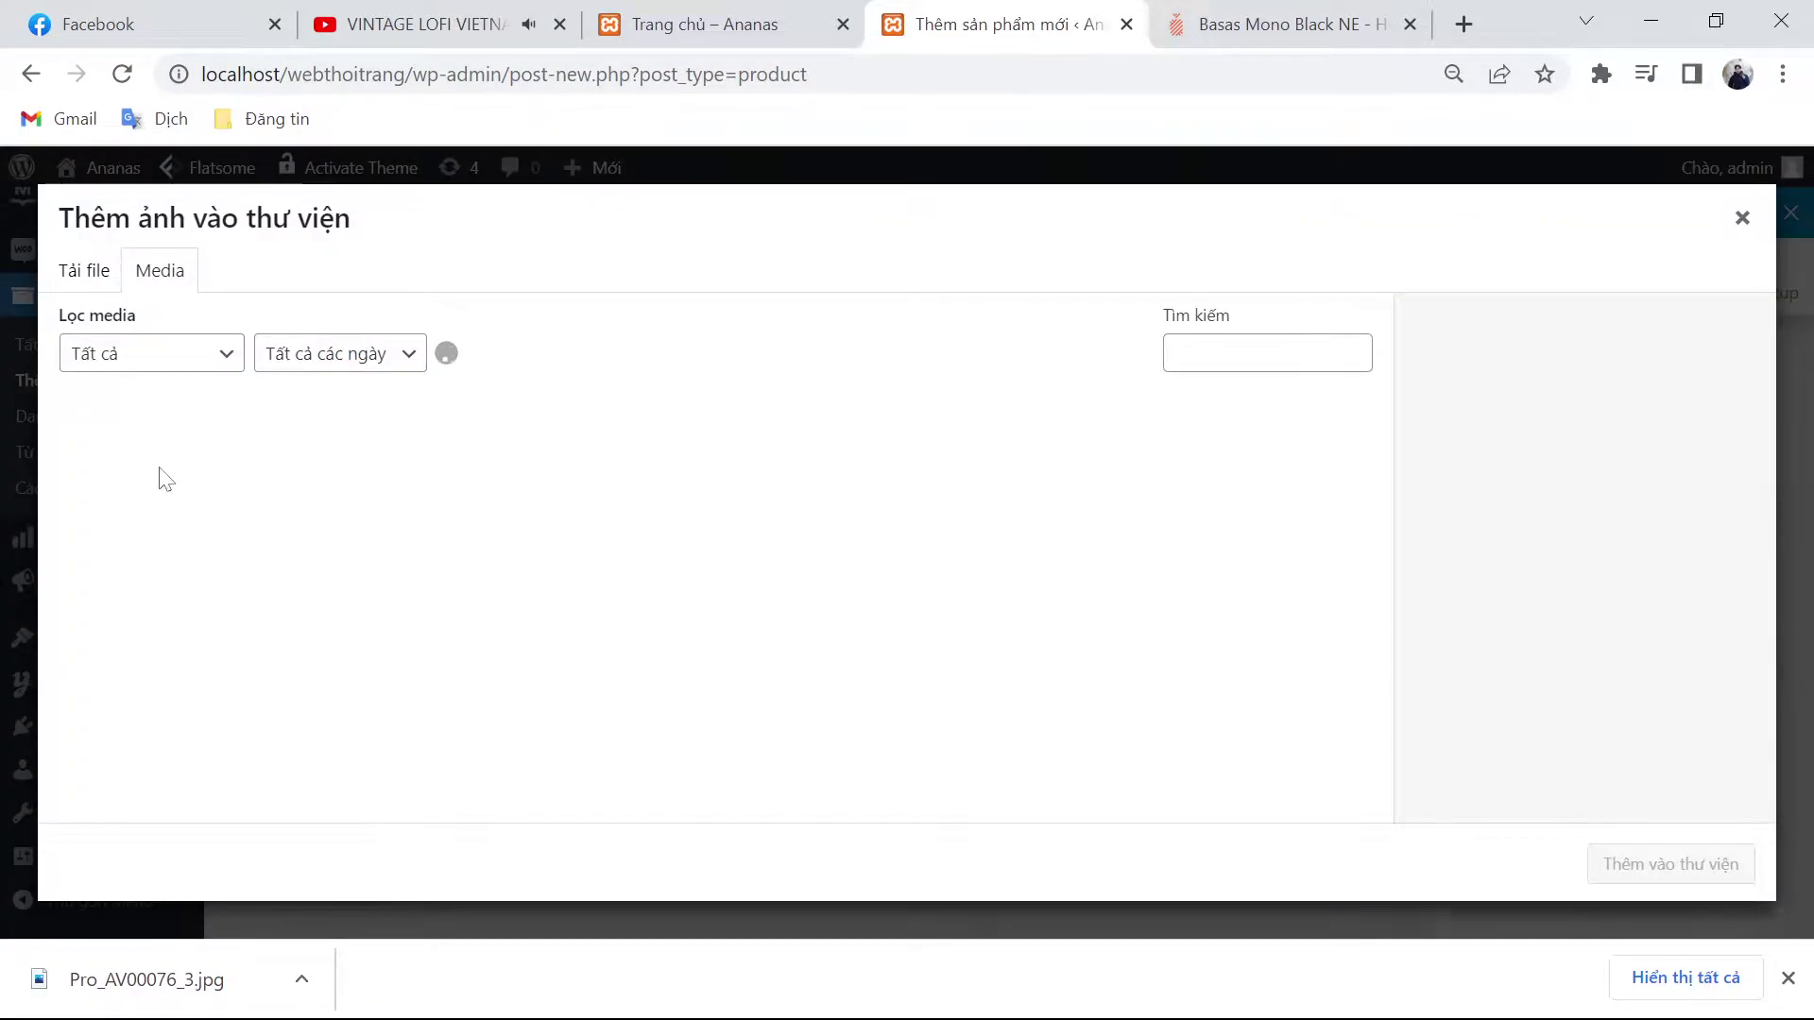
click(156, 478)
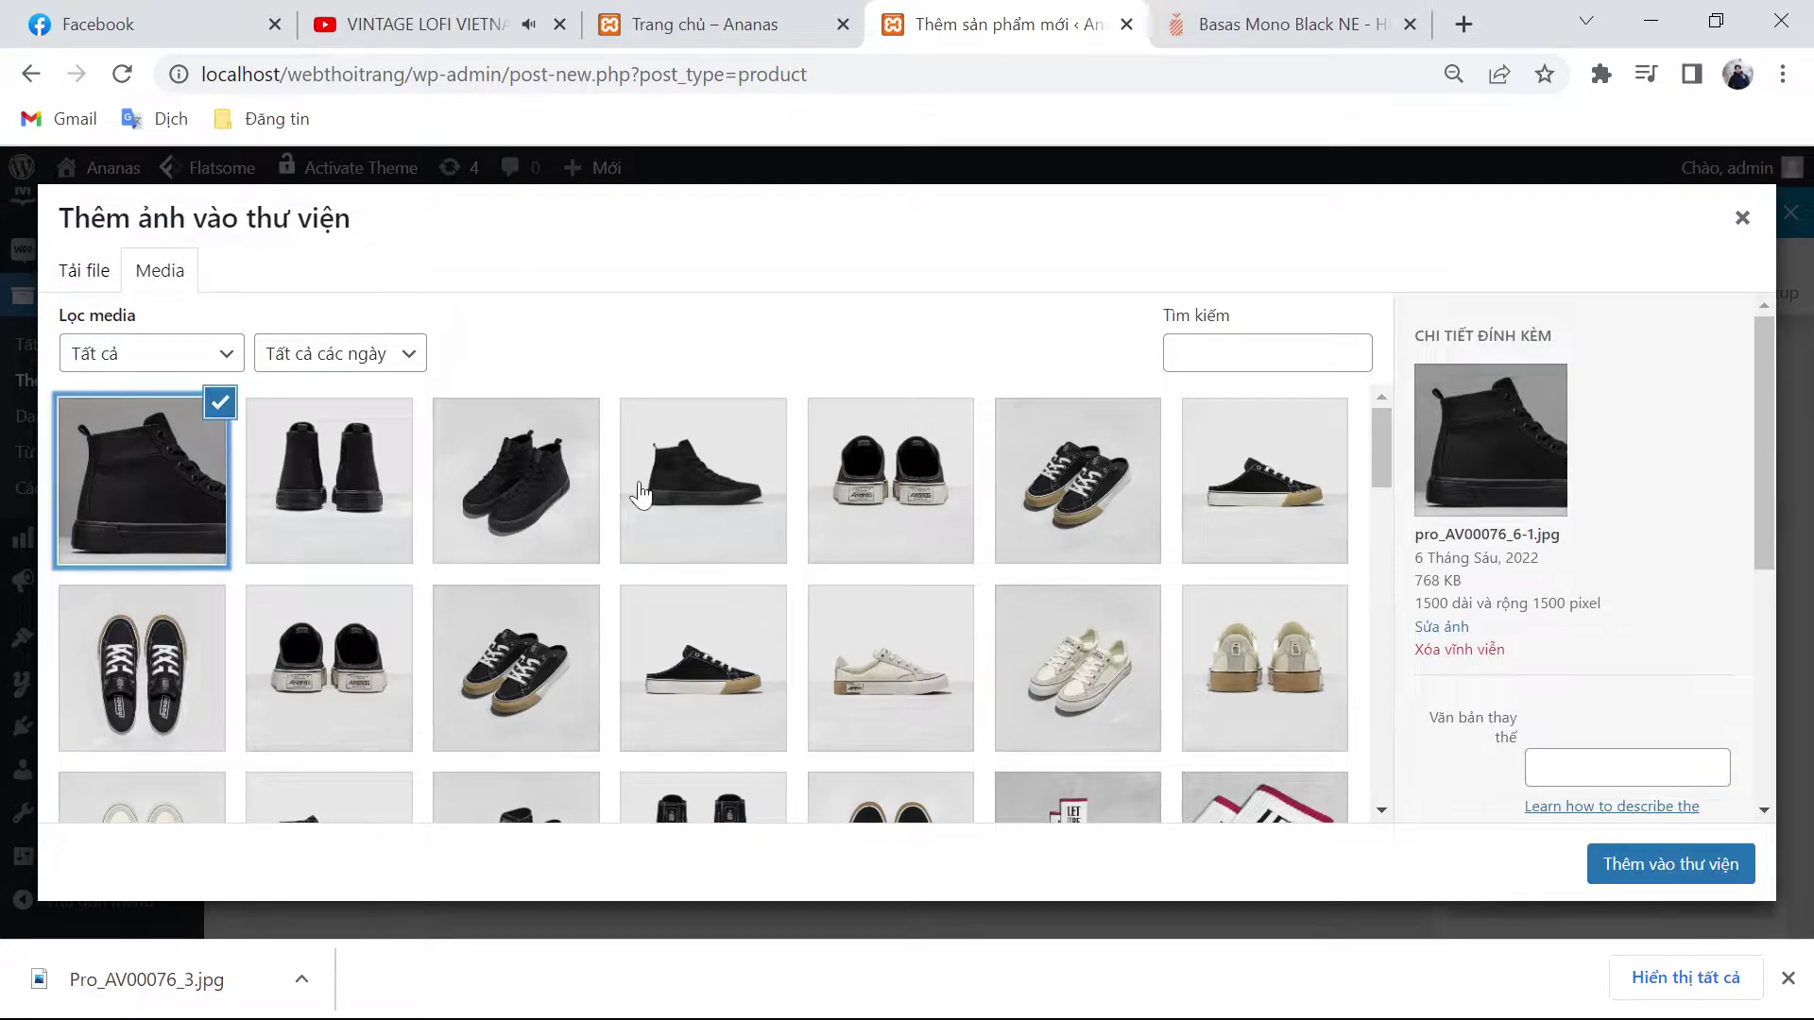
shift+click(463, 496)
click(1621, 862)
scroll(1309, 763, up, 15)
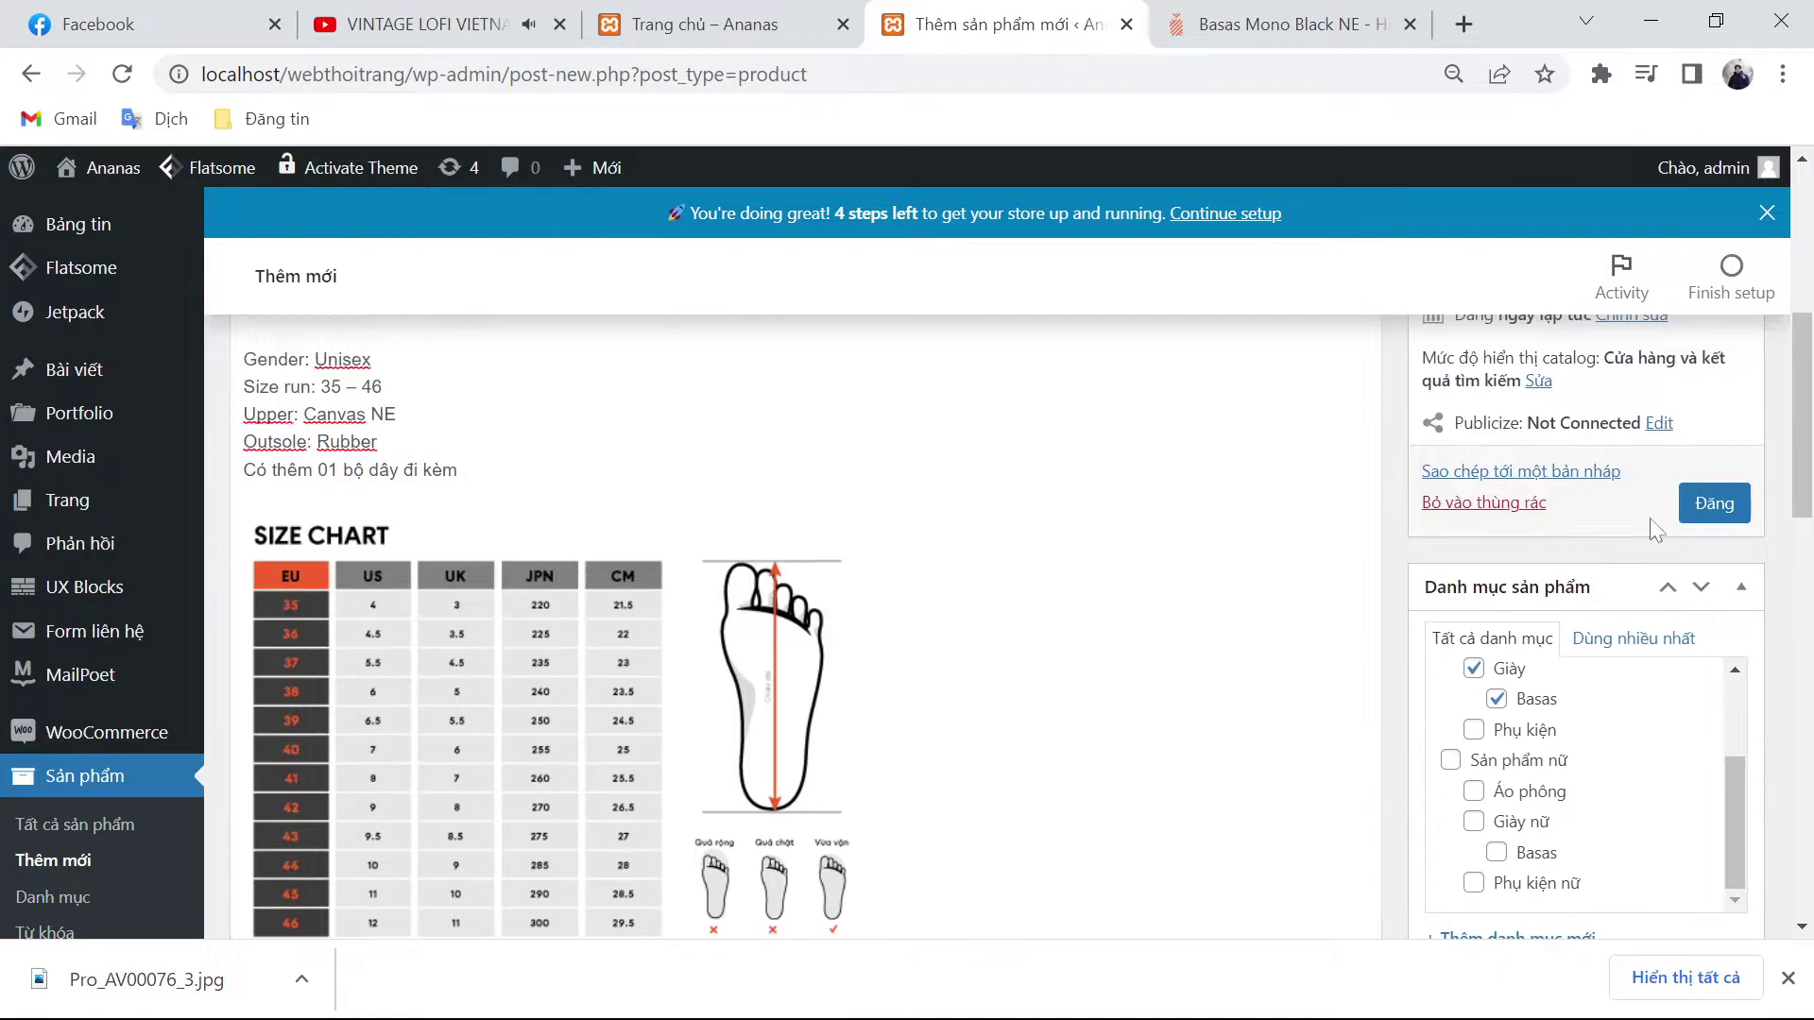
click(1699, 520)
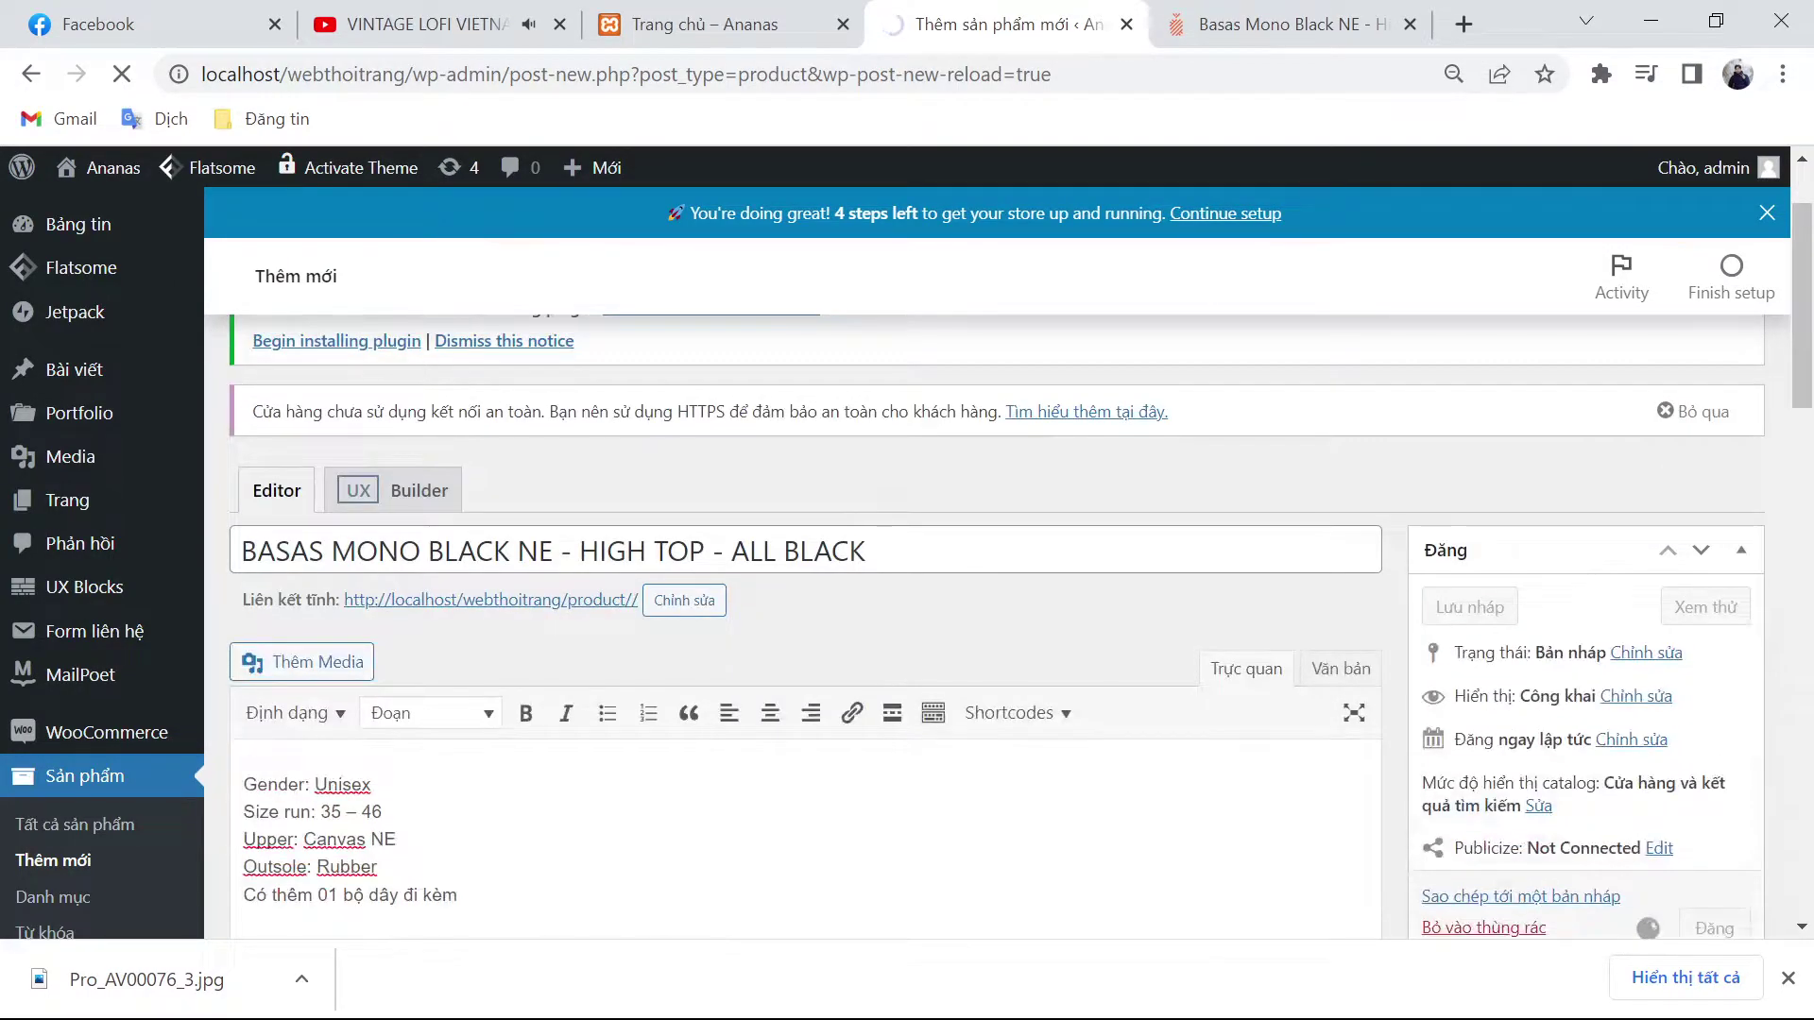
Step: In File Explorer's Downloads, select and delete the shoe photos Pro_AV00076_3.jpg through Pro_AV00099_1.jpg
click(888, 1000)
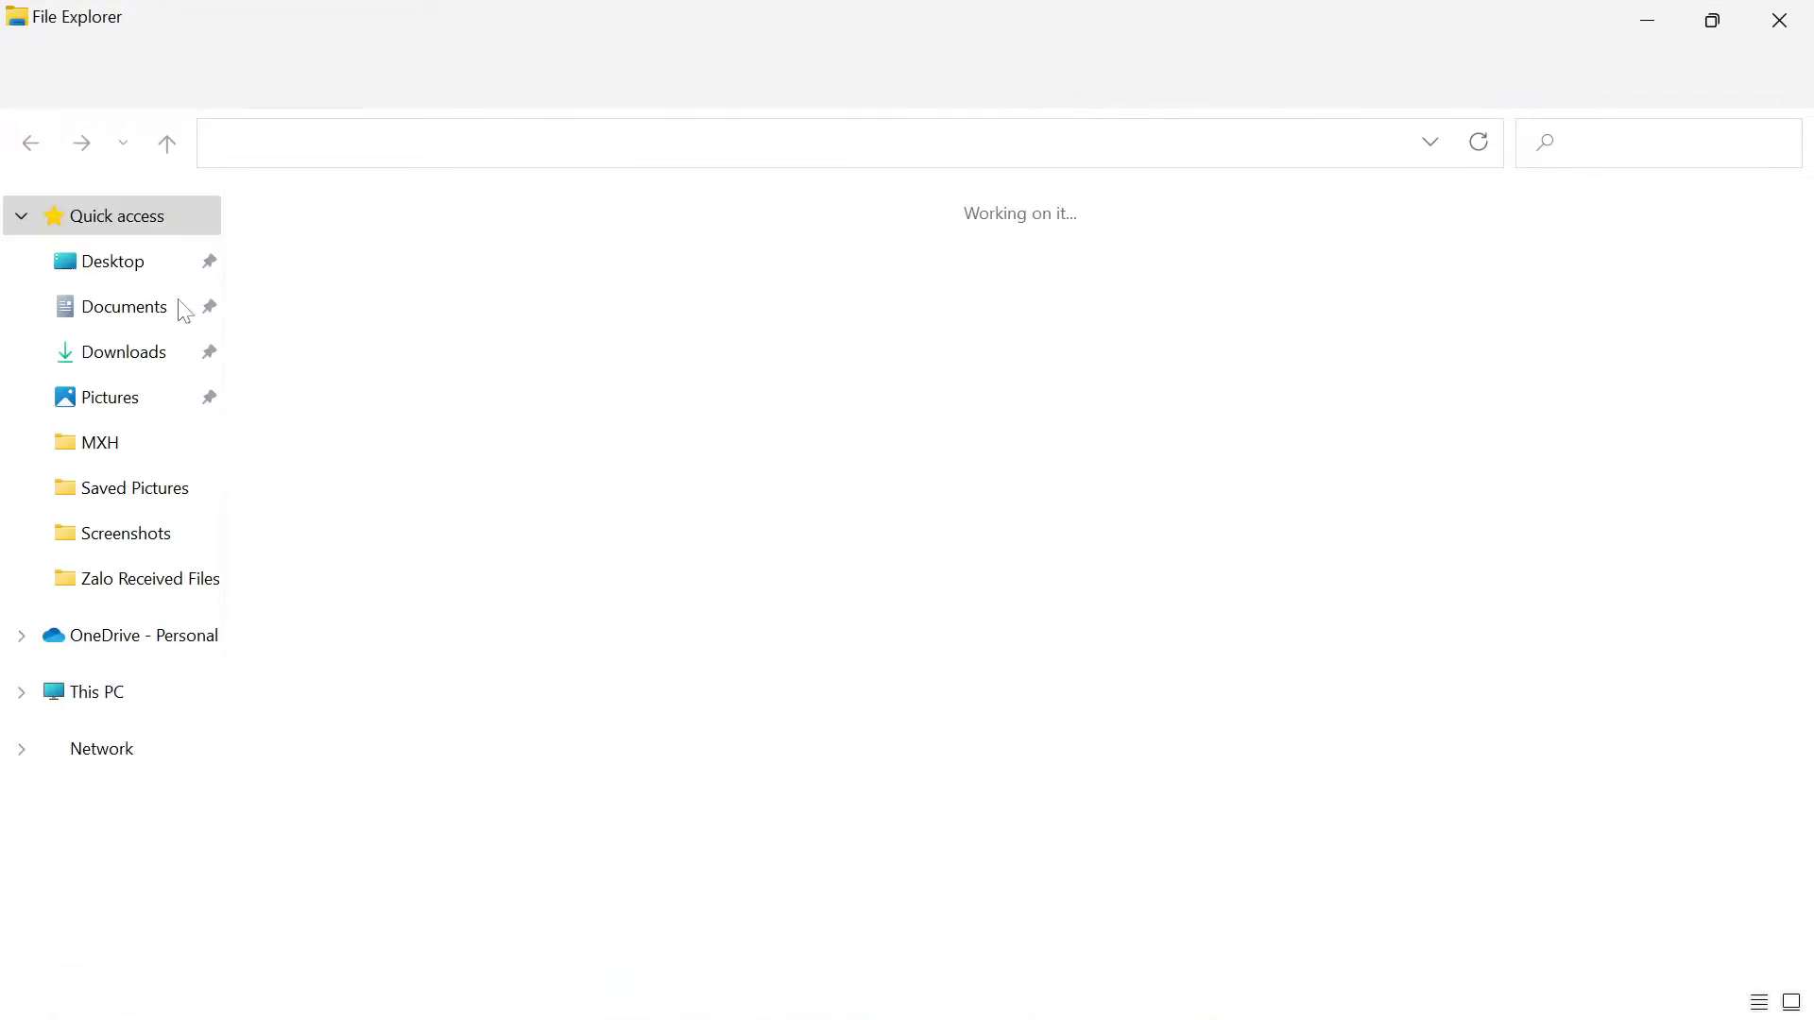
click(113, 351)
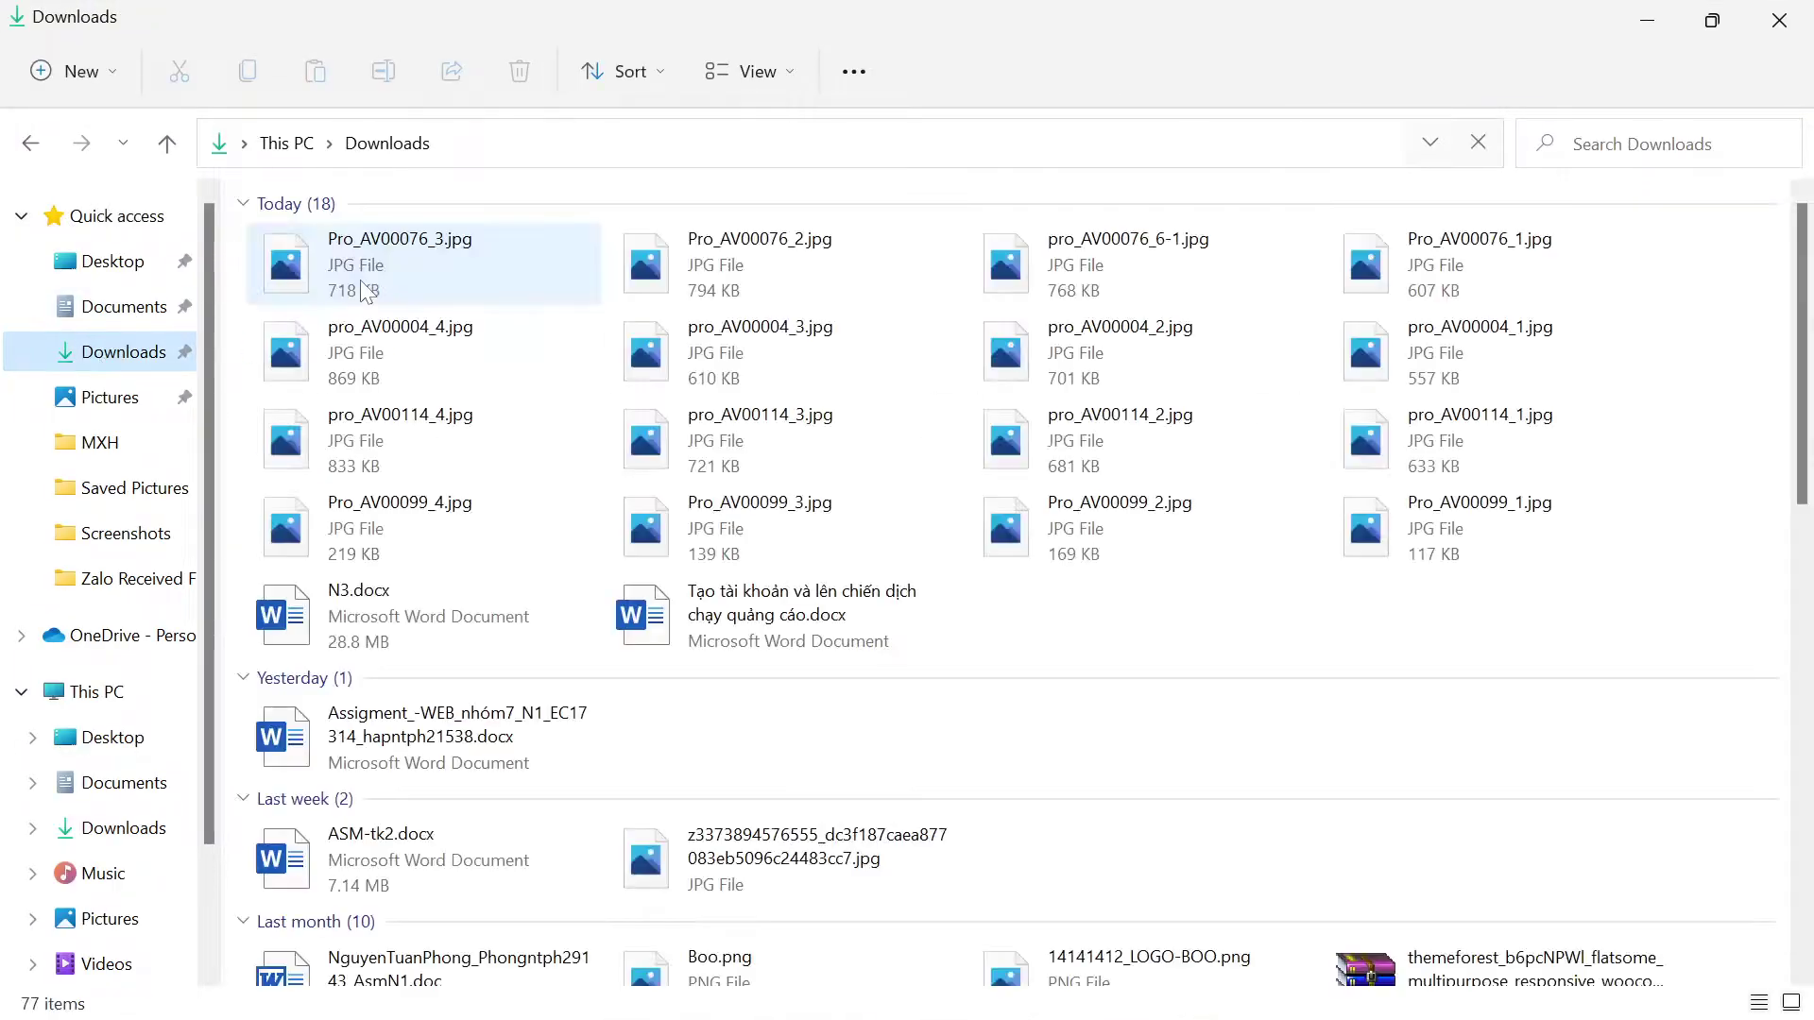
click(363, 290)
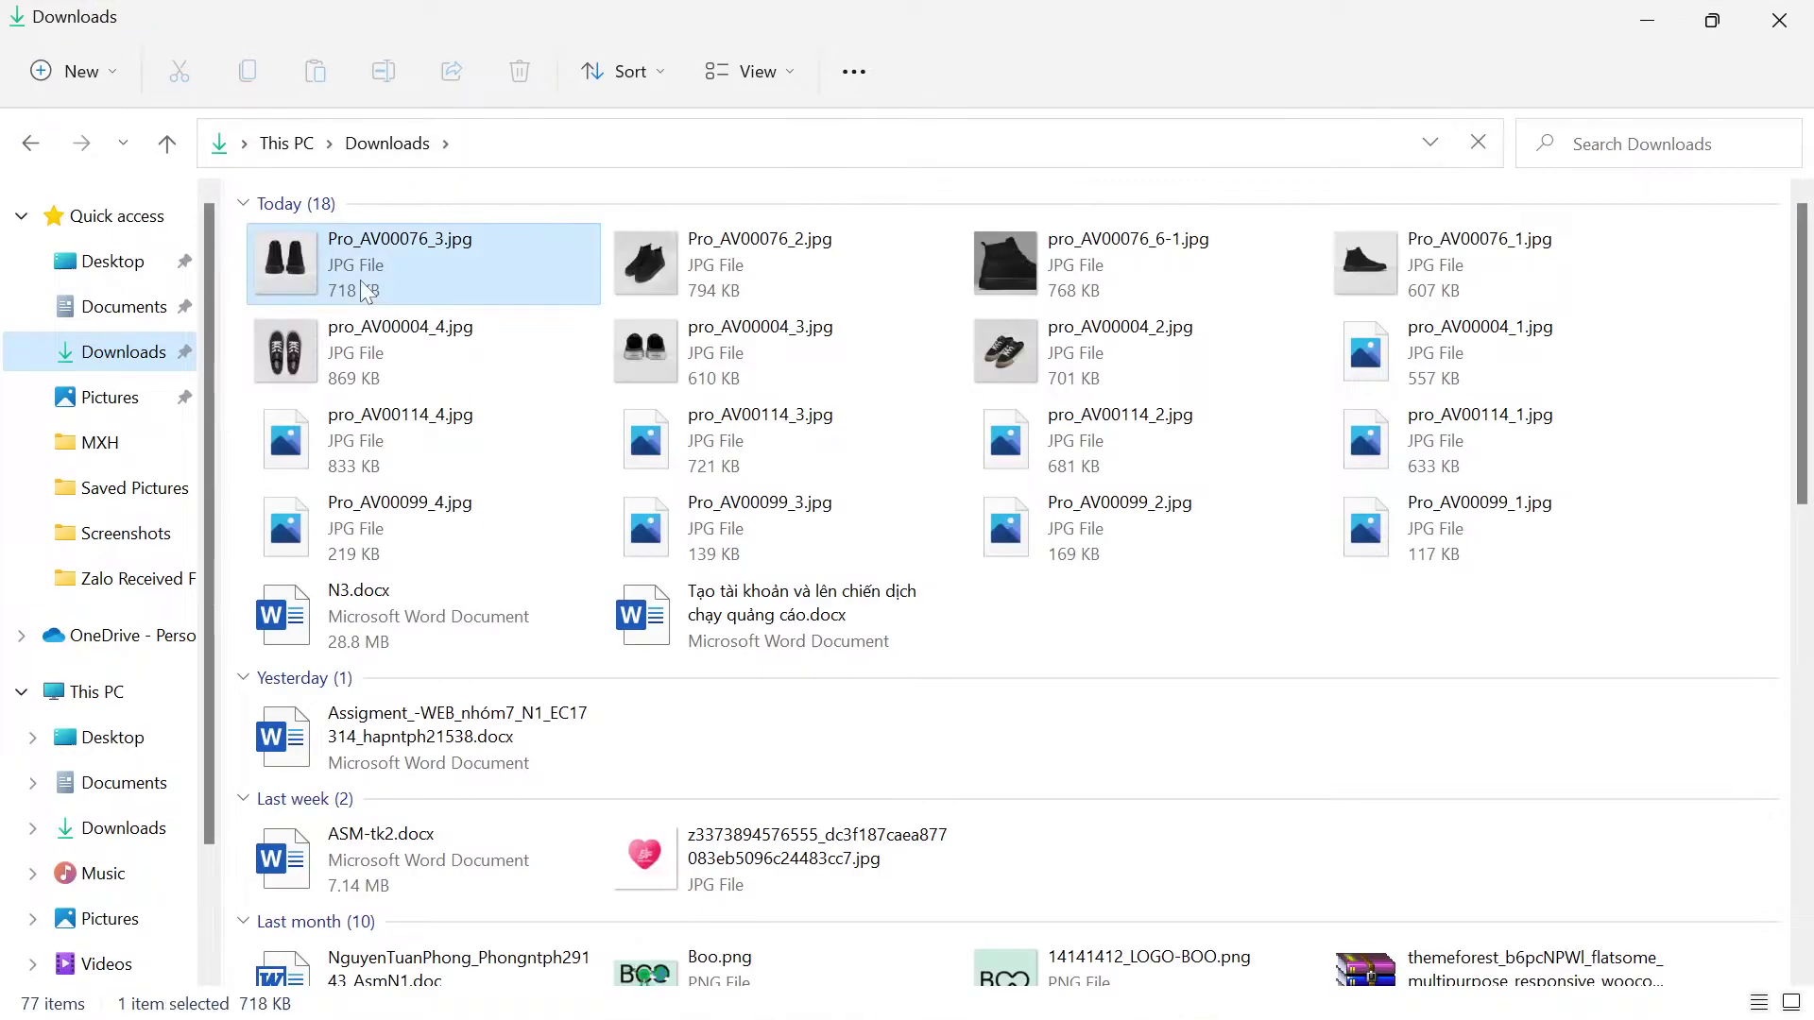
shift+click(697, 628)
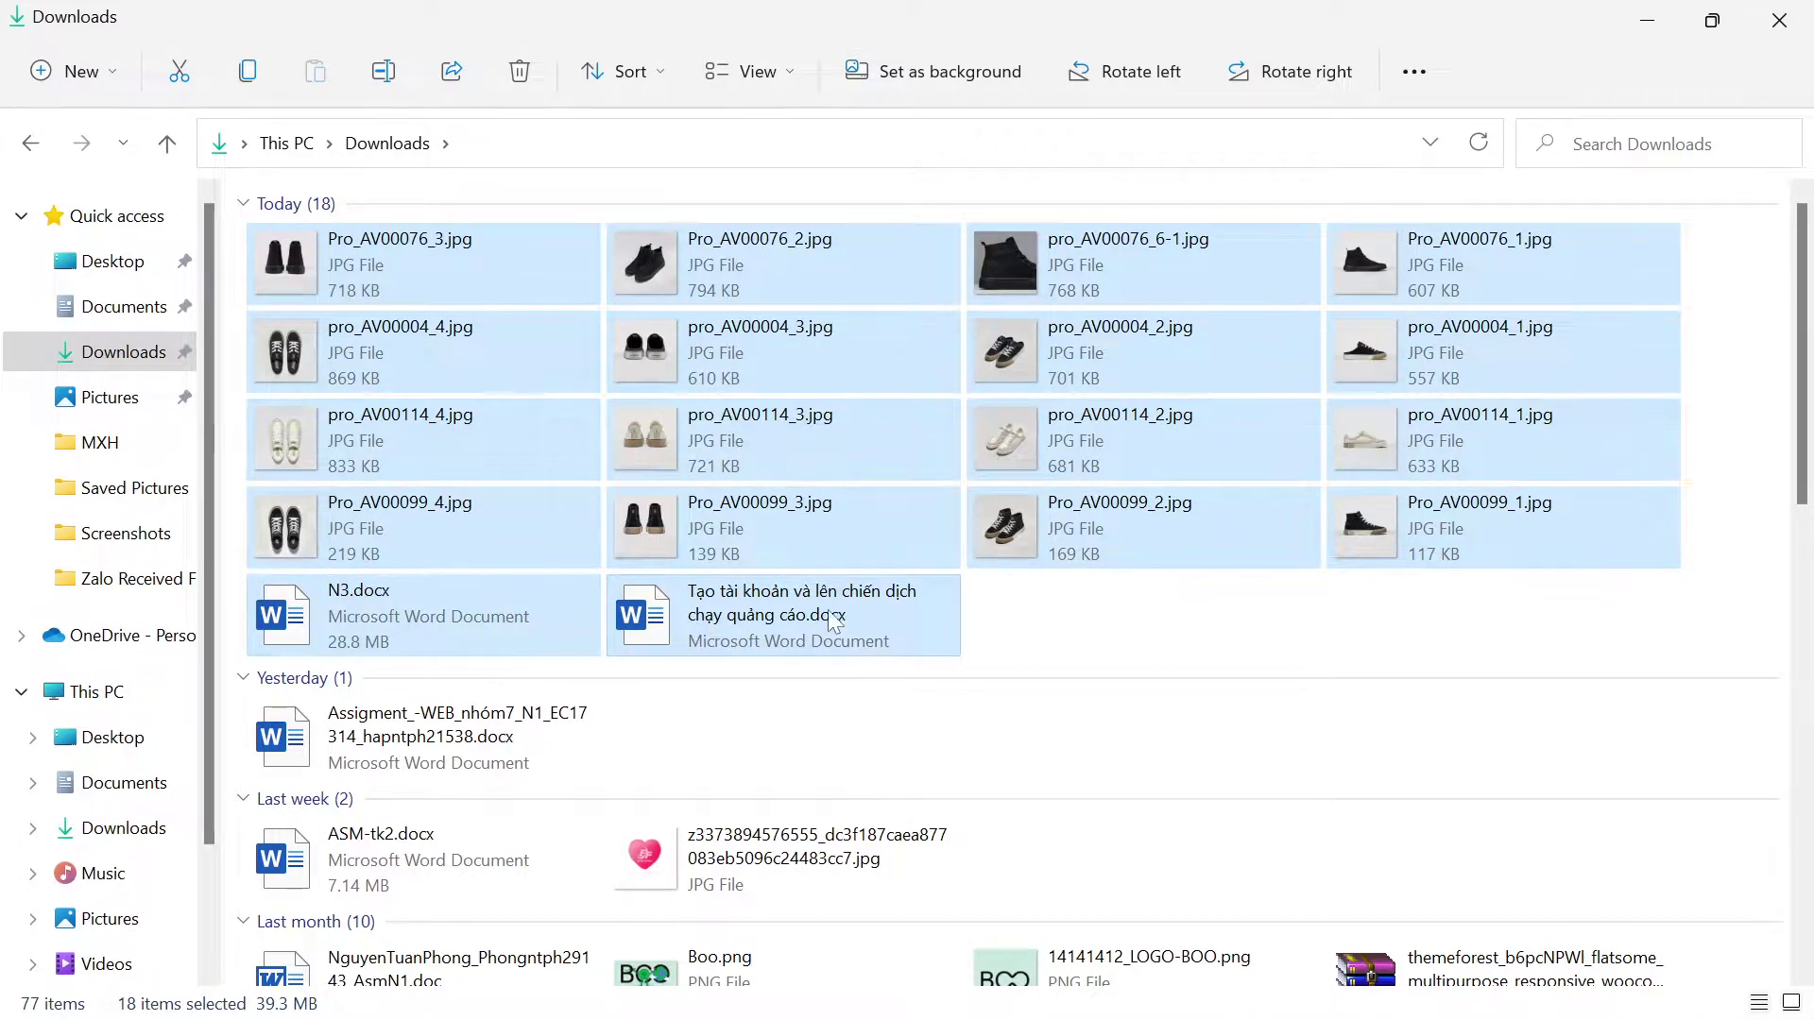
click(404, 274)
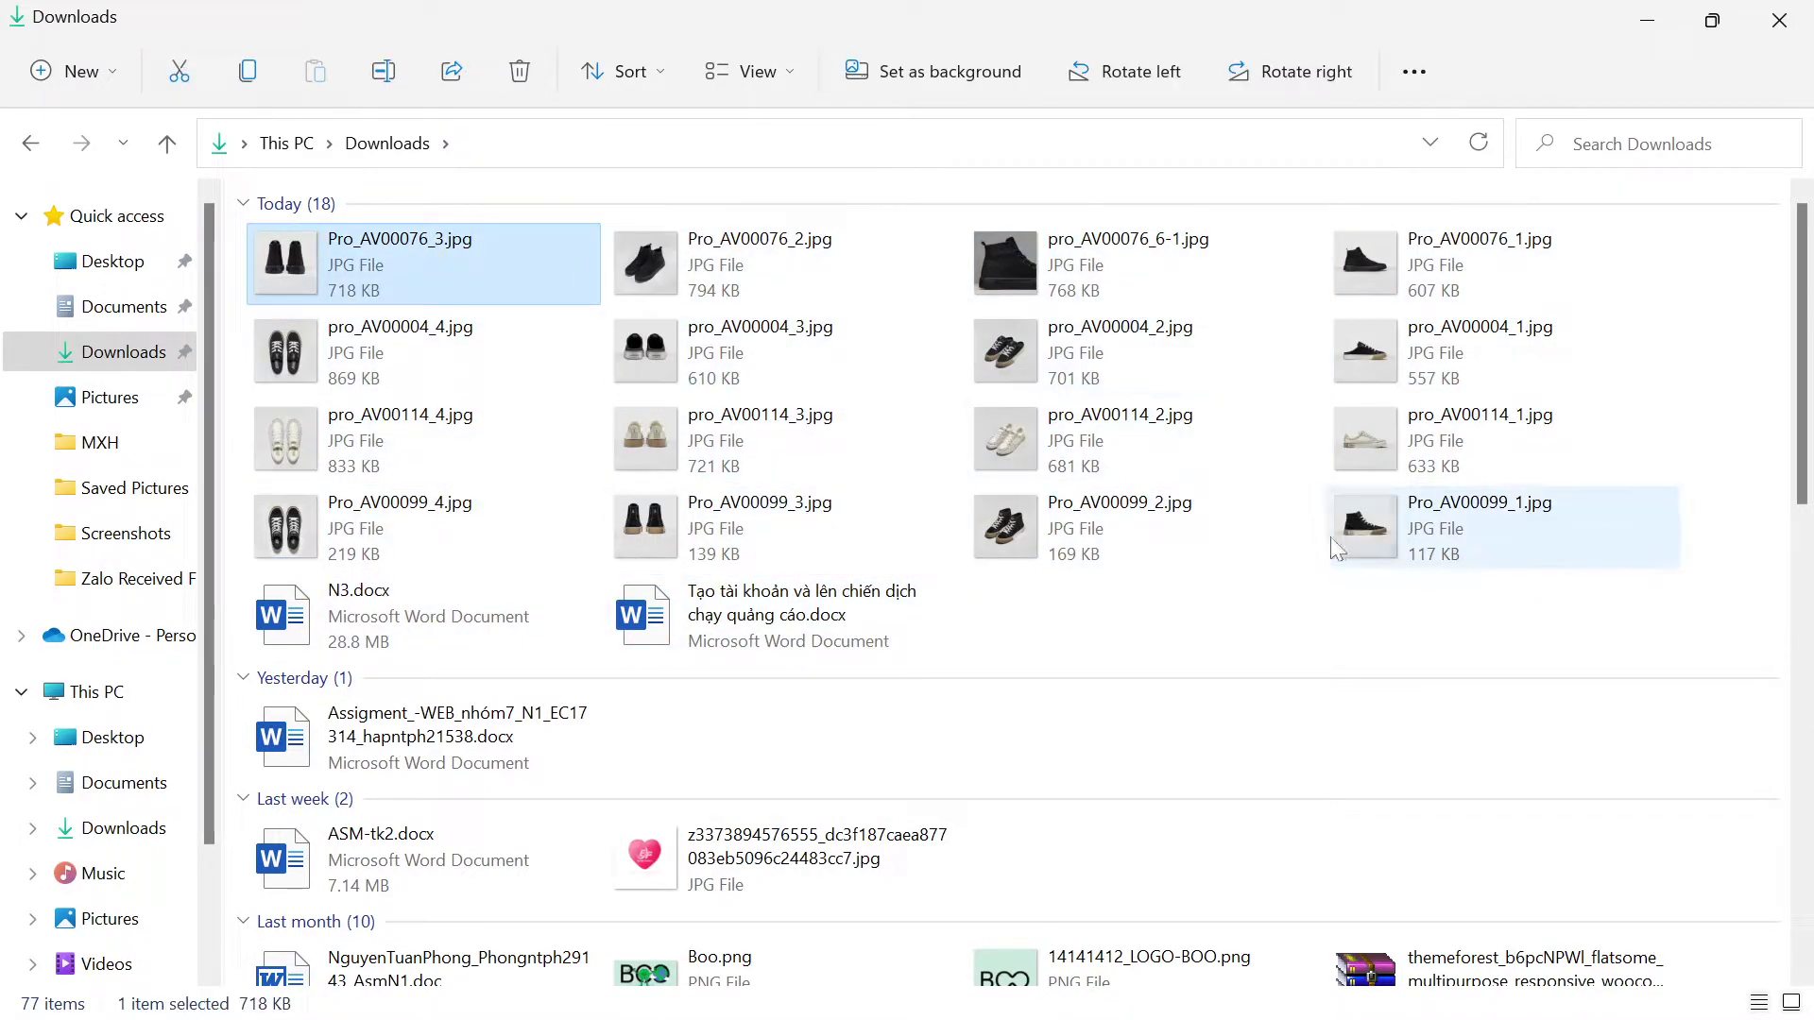
shift+click(1330, 543)
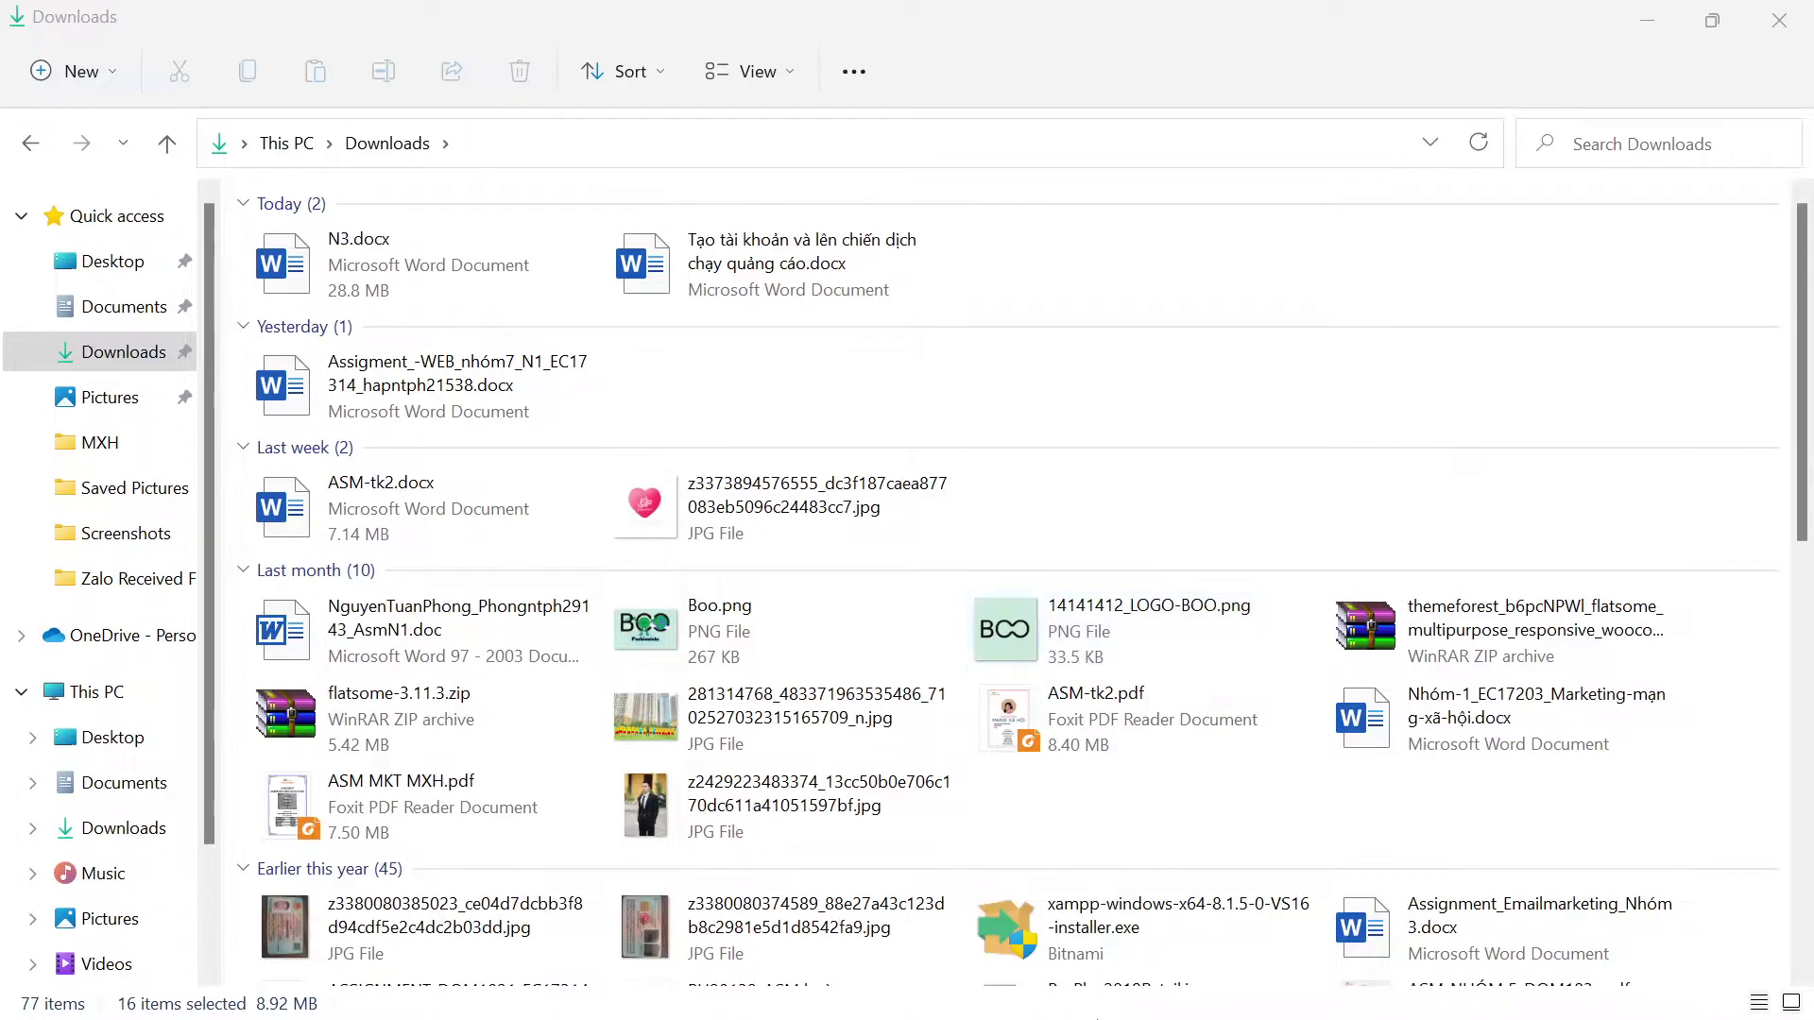
Step: Return to the browser and start adding another new WooCommerce product
mouse_move(1115, 999)
click(1009, 999)
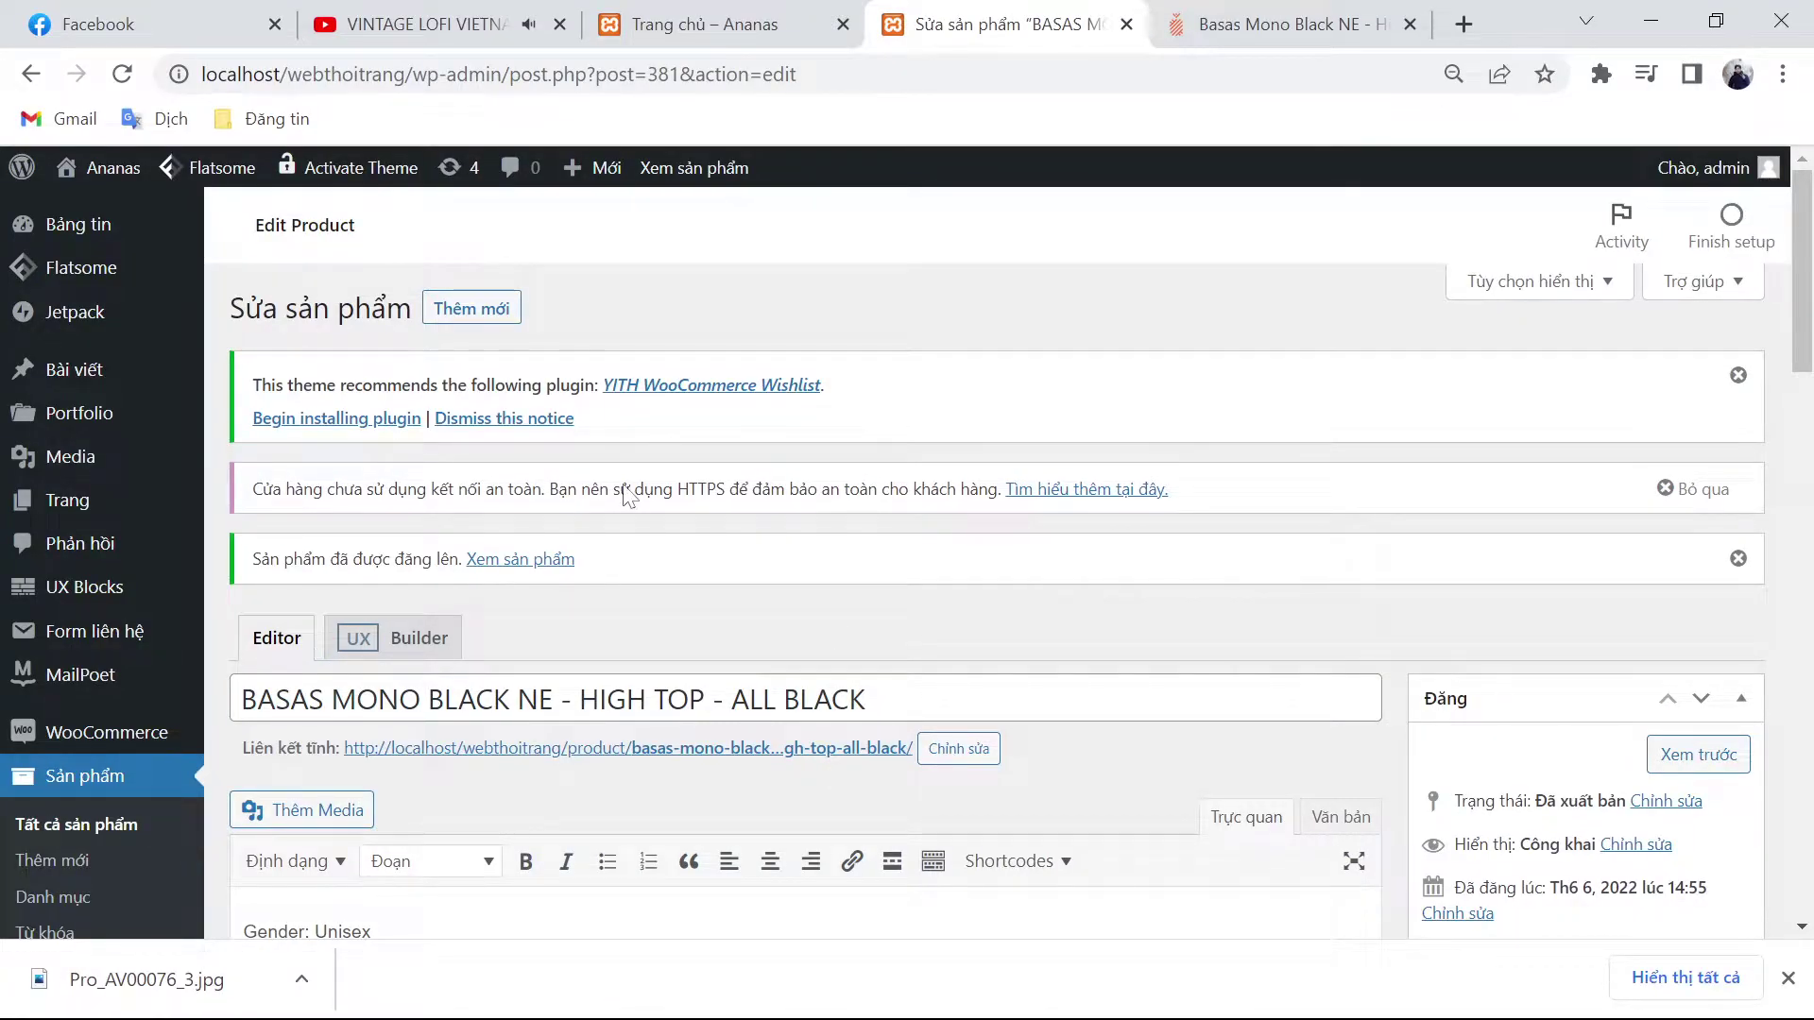
click(441, 325)
Step: On ananas.vn, go back to the Basas product list and clear the Basas filter
key(ctrl+Tab)
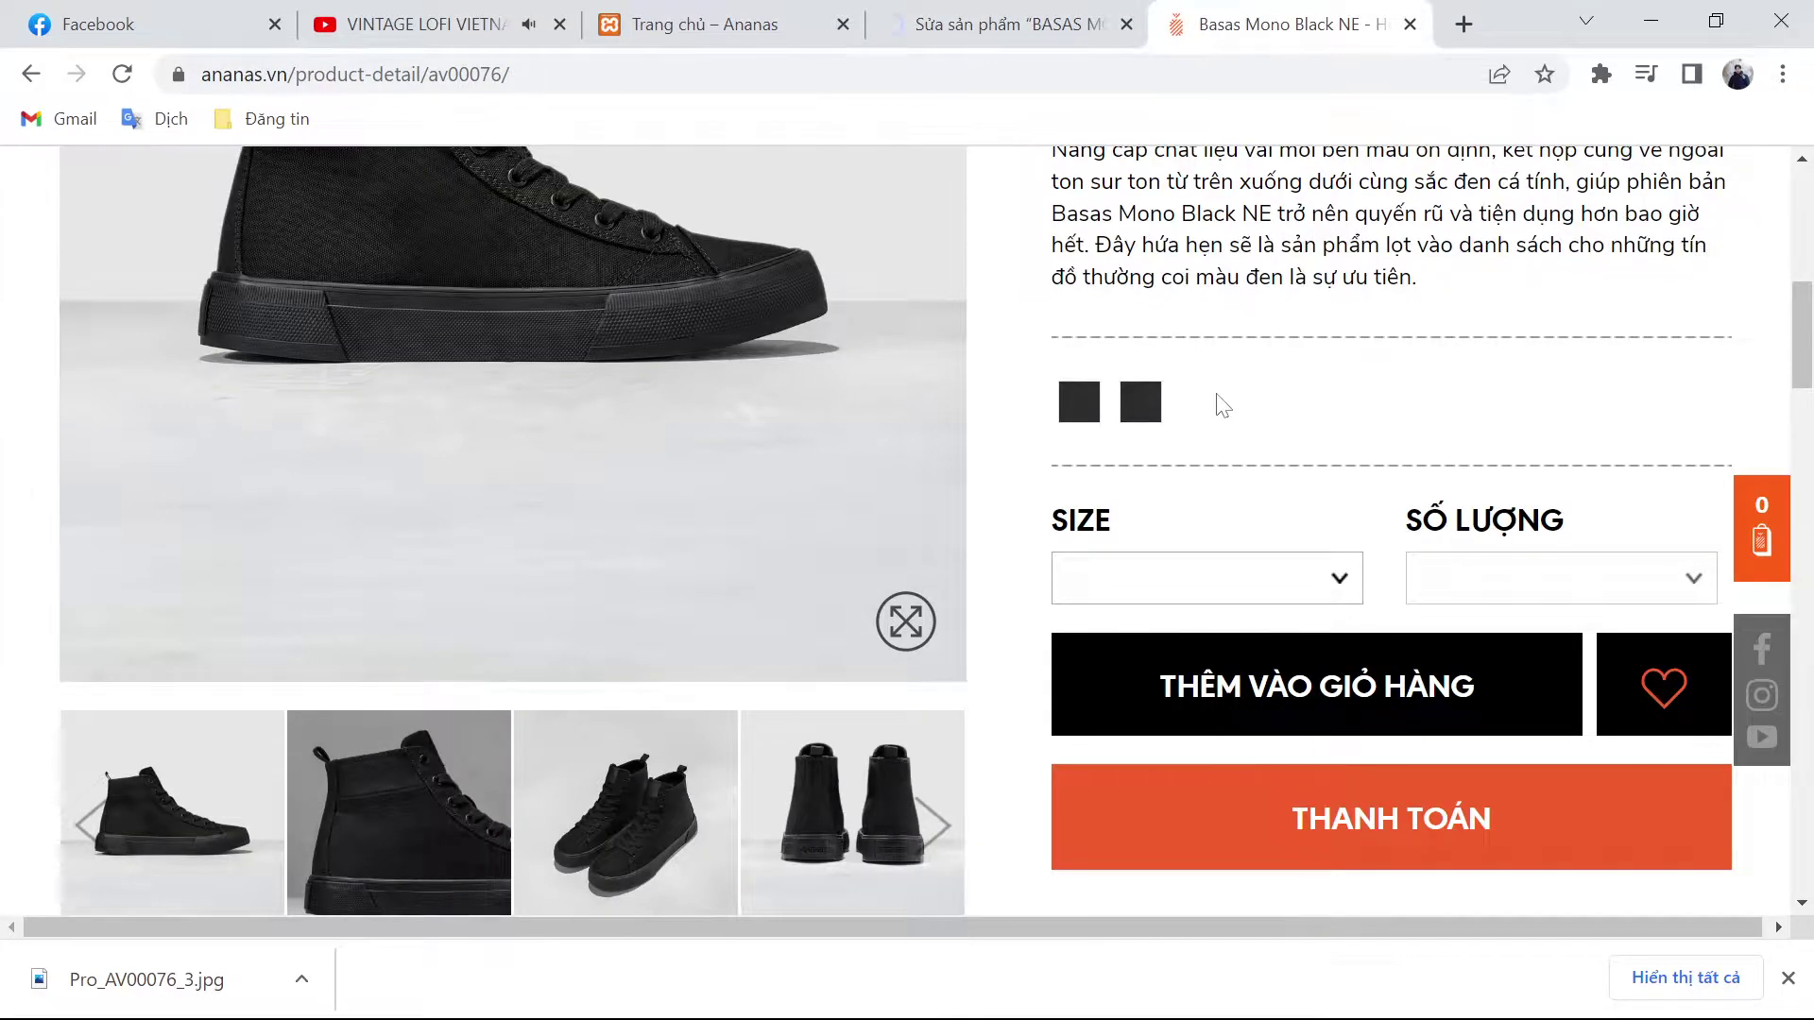
key(alt+Left)
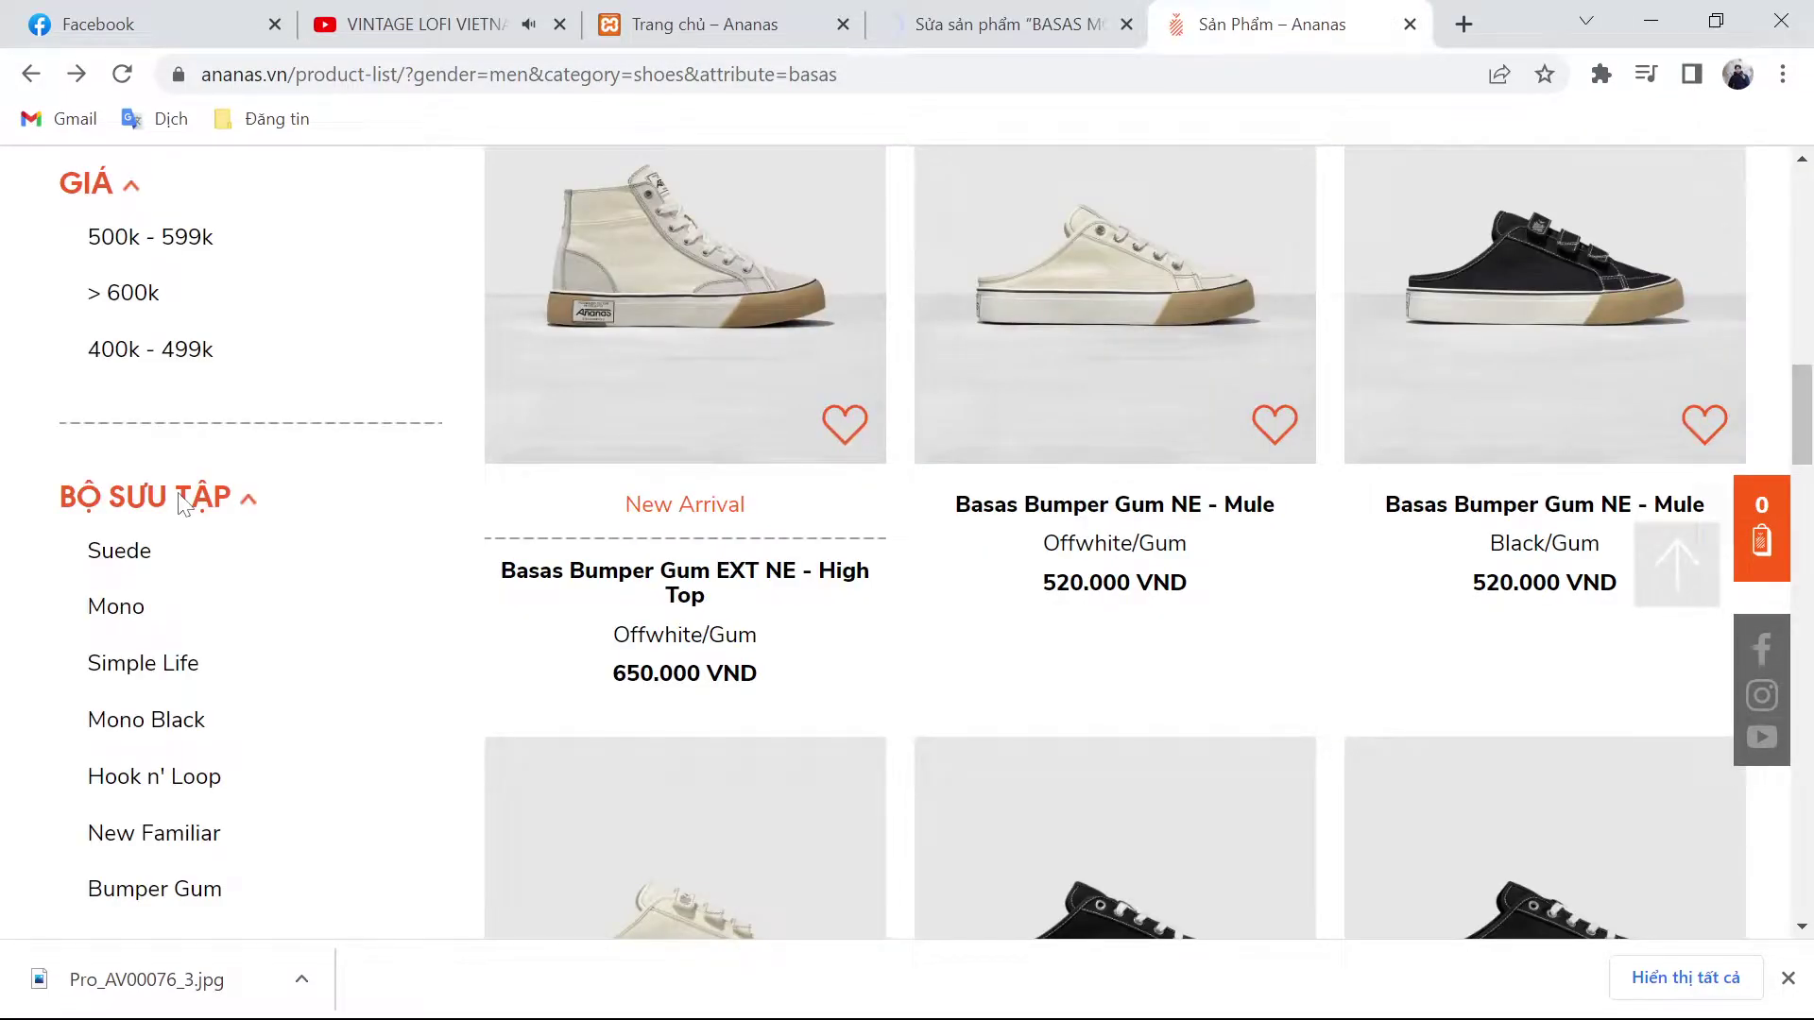
scroll(226, 529, up, 10)
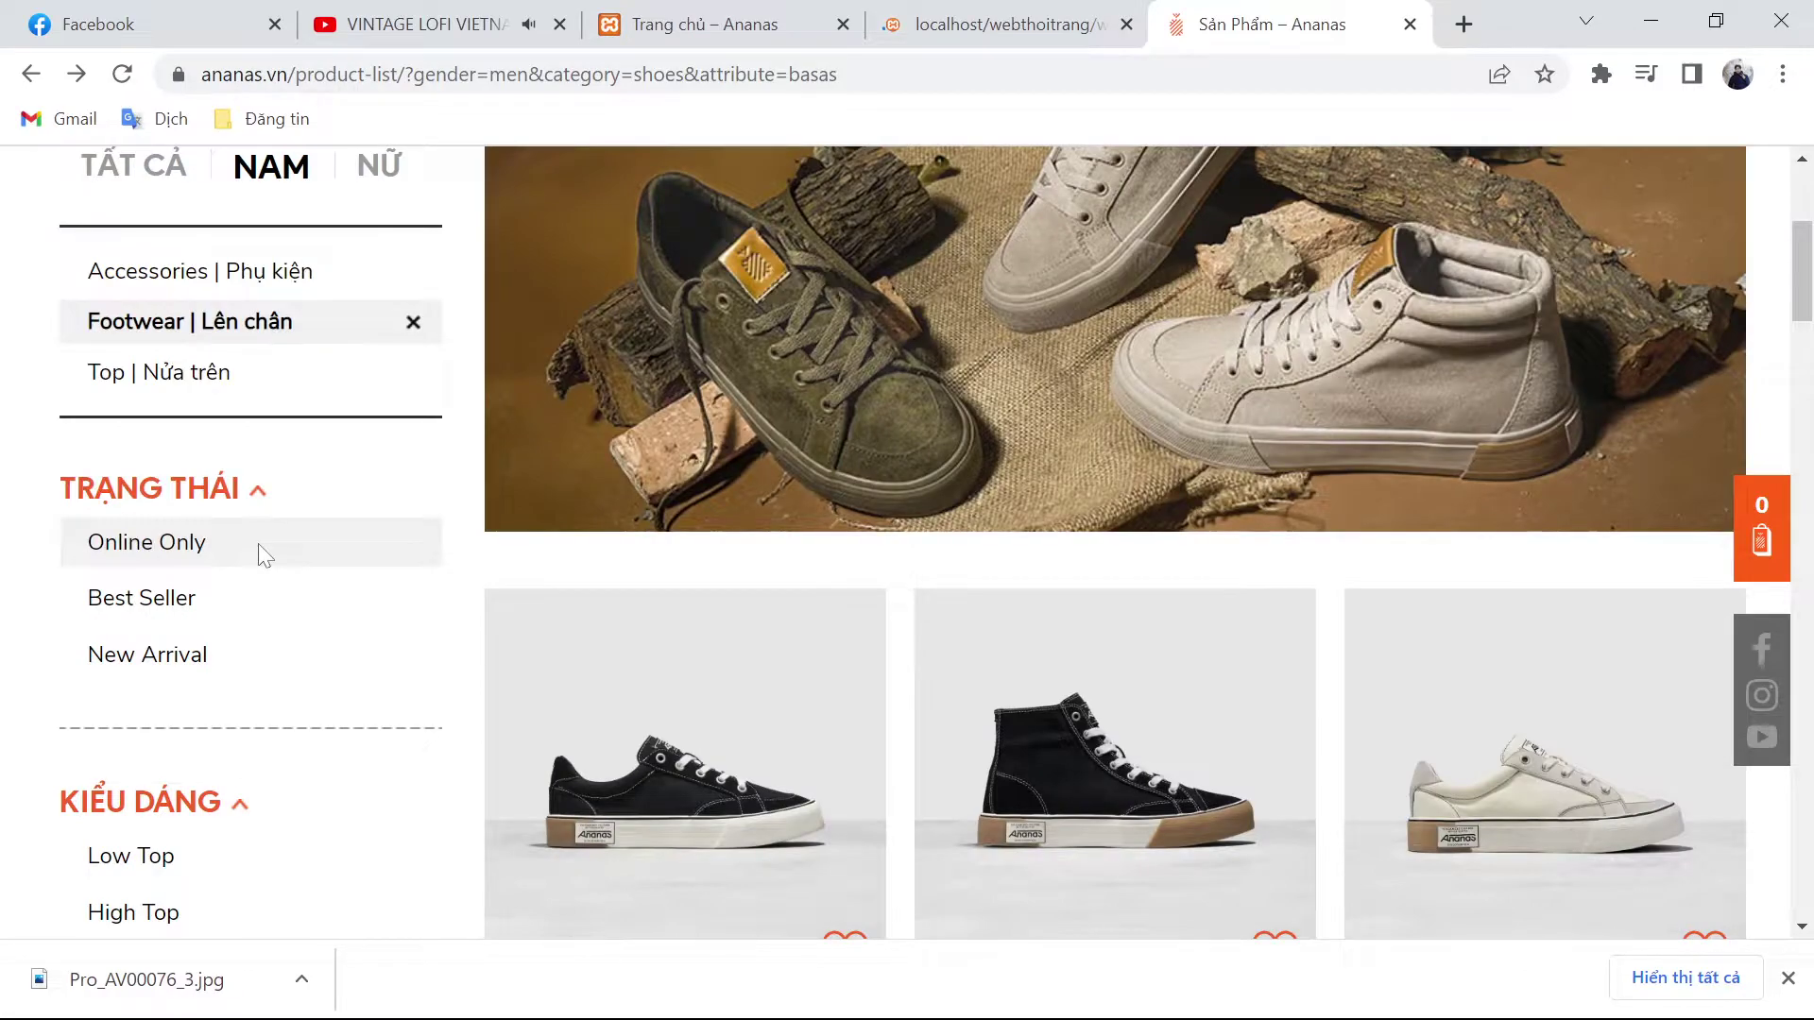
scroll(279, 642, down, 9)
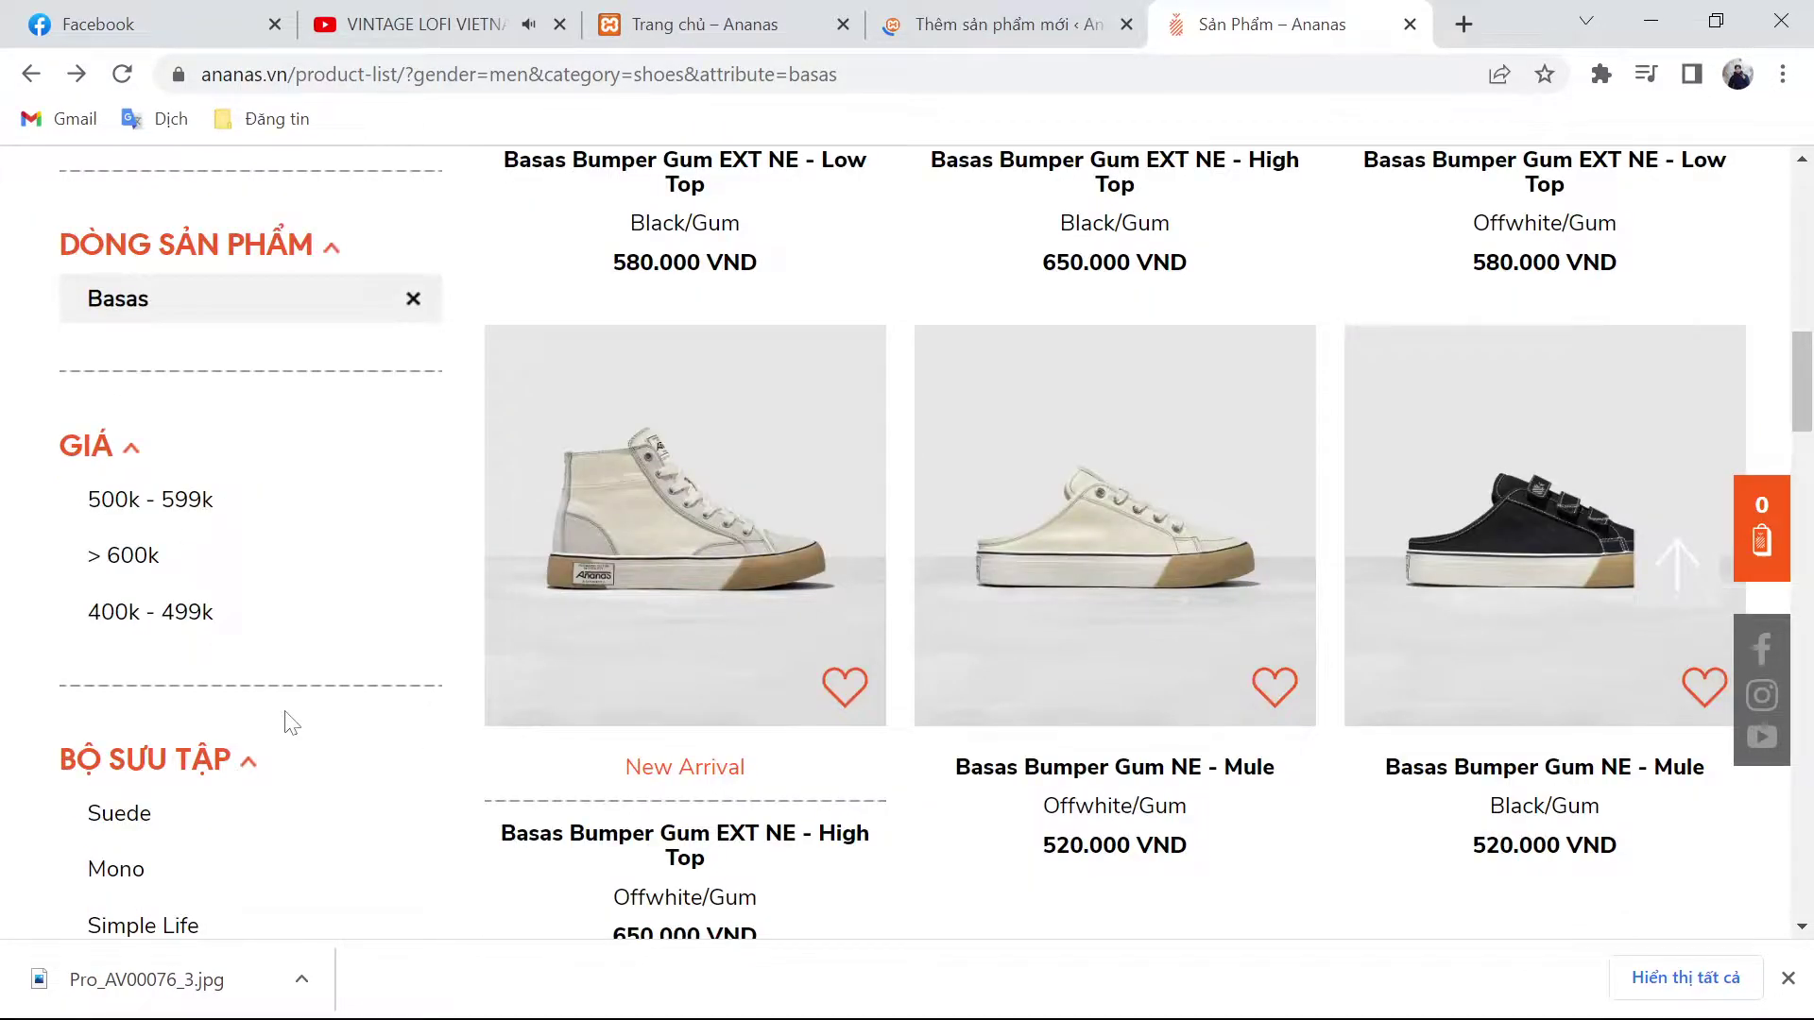
click(412, 301)
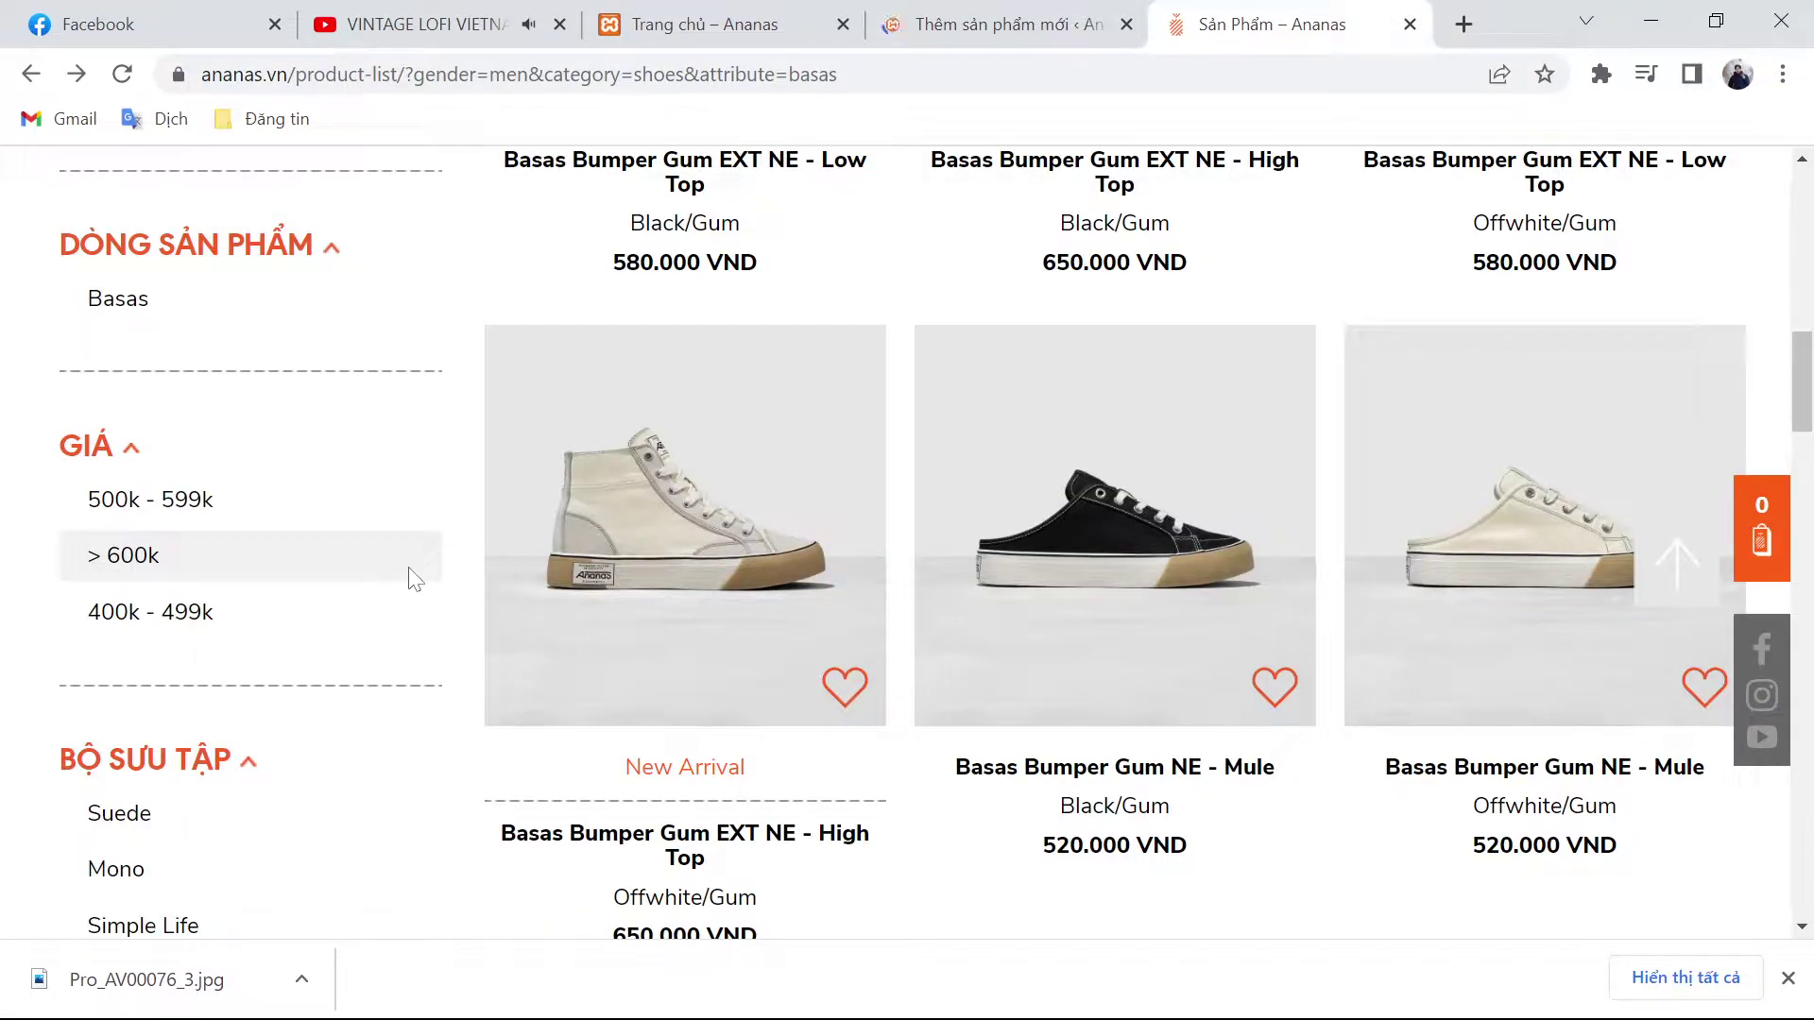
Step: Filter men's products (CHO NAM) to Vintas and open Vintas Mister NE High Top Chocolate Brown
scroll(413, 579, up, 10)
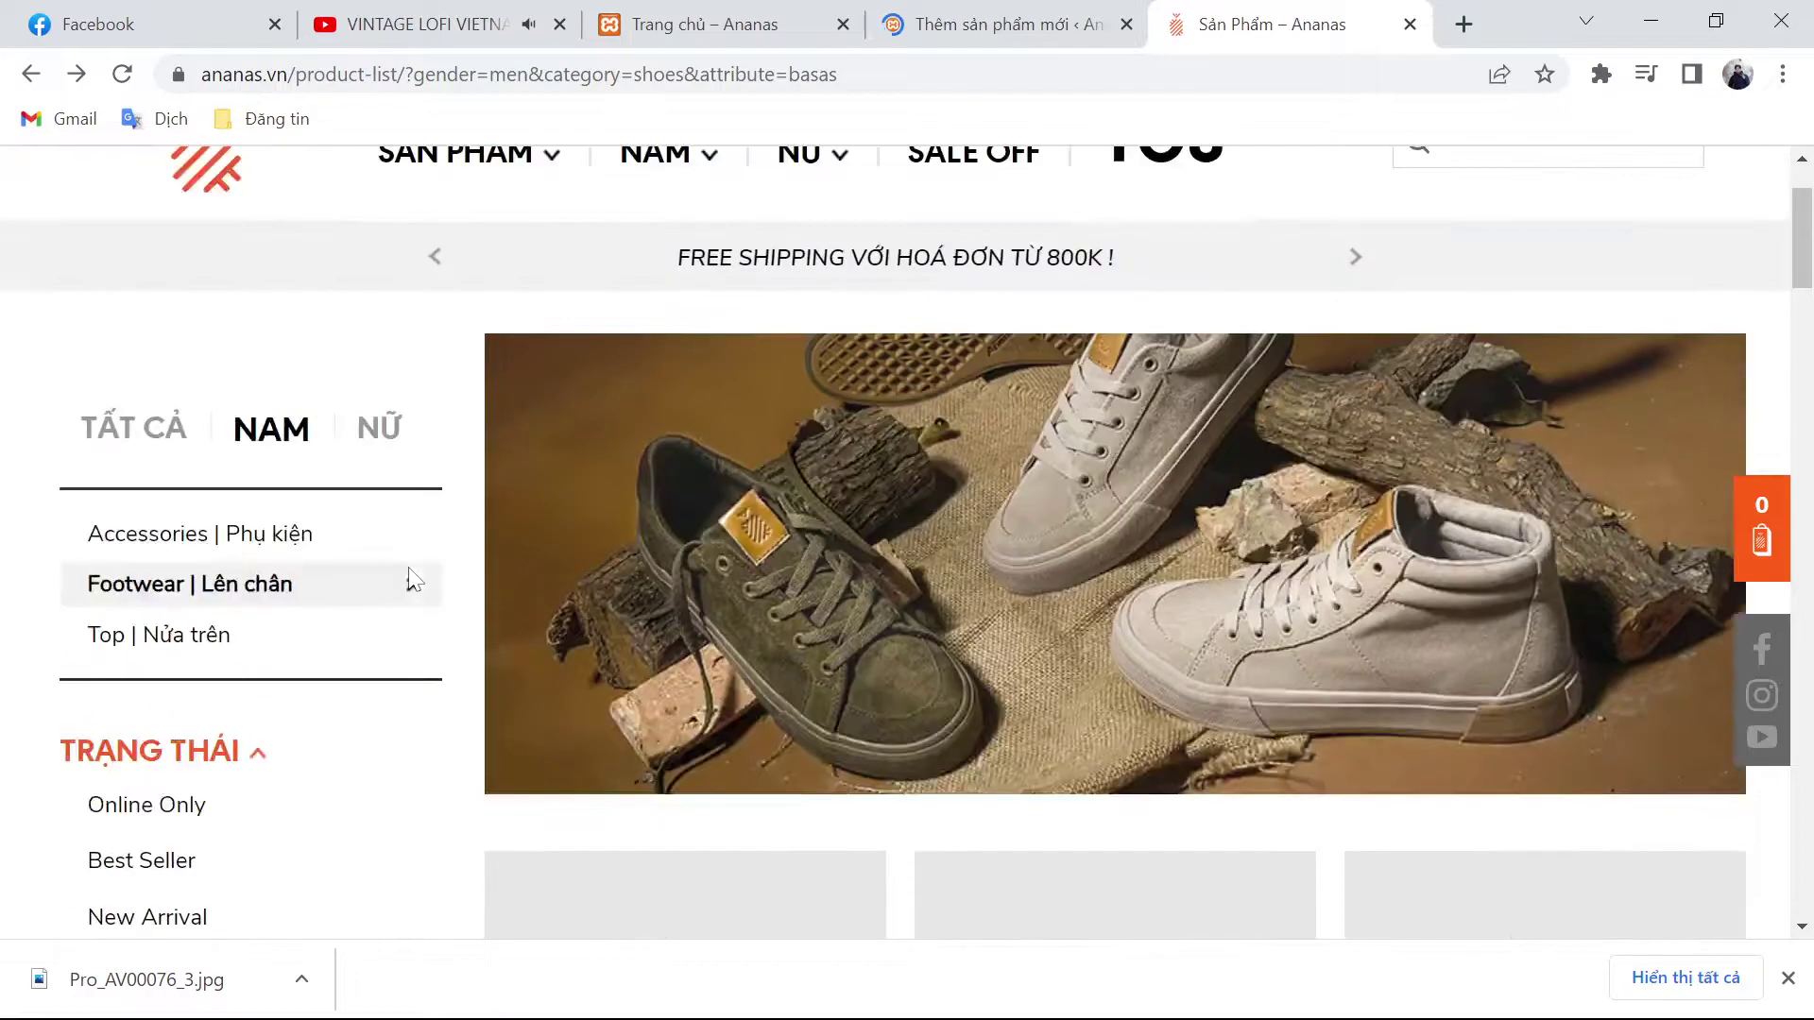
scroll(412, 579, up, 2)
mouse_move(535, 312)
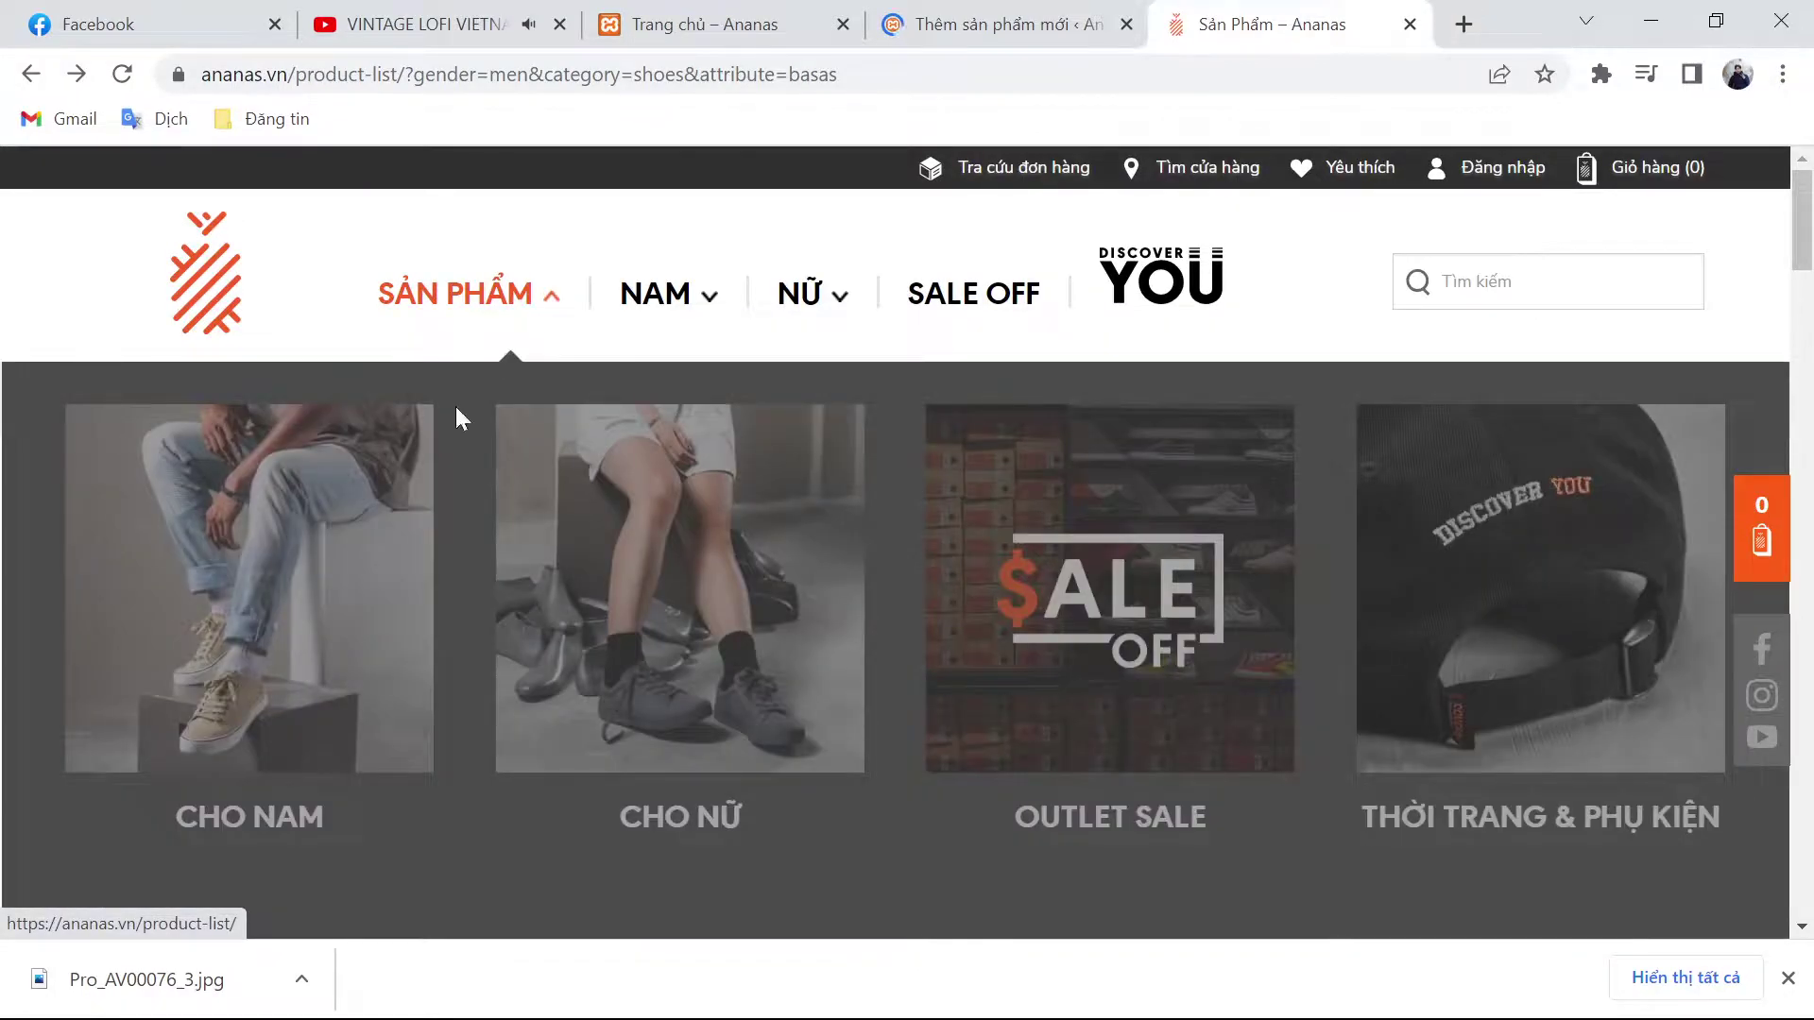
click(387, 540)
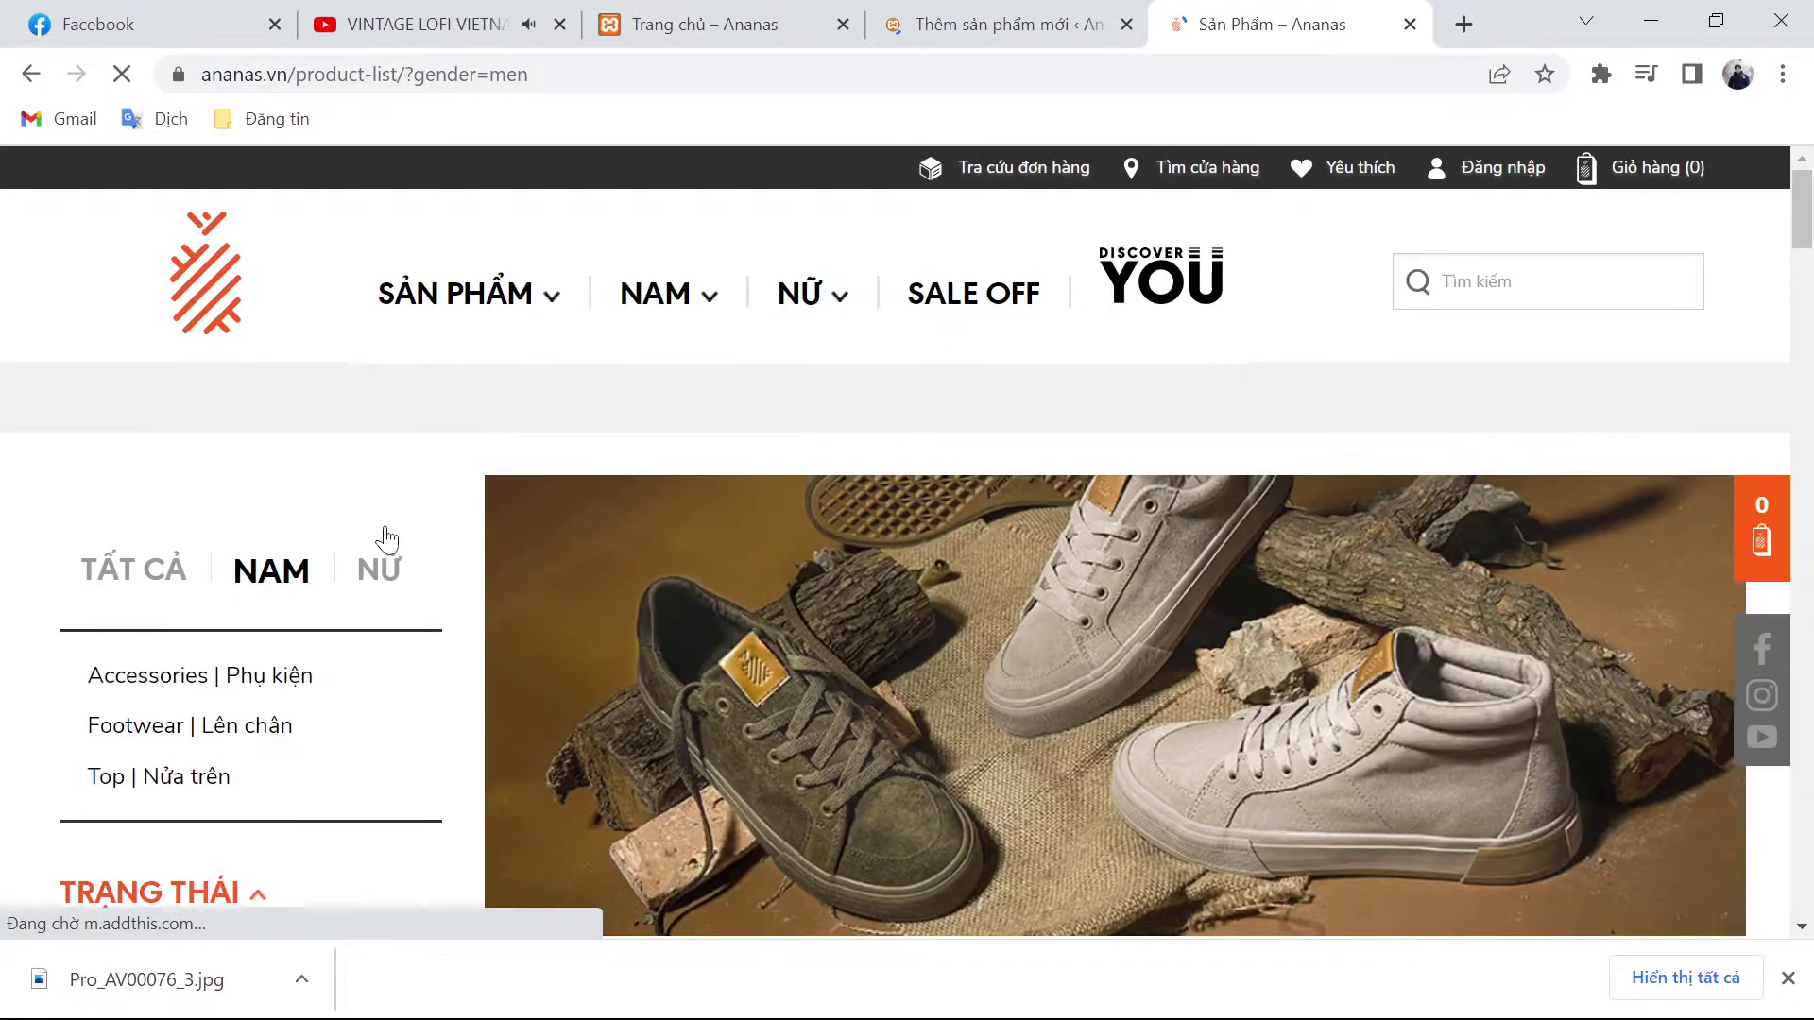
scroll(662, 593, down, 7)
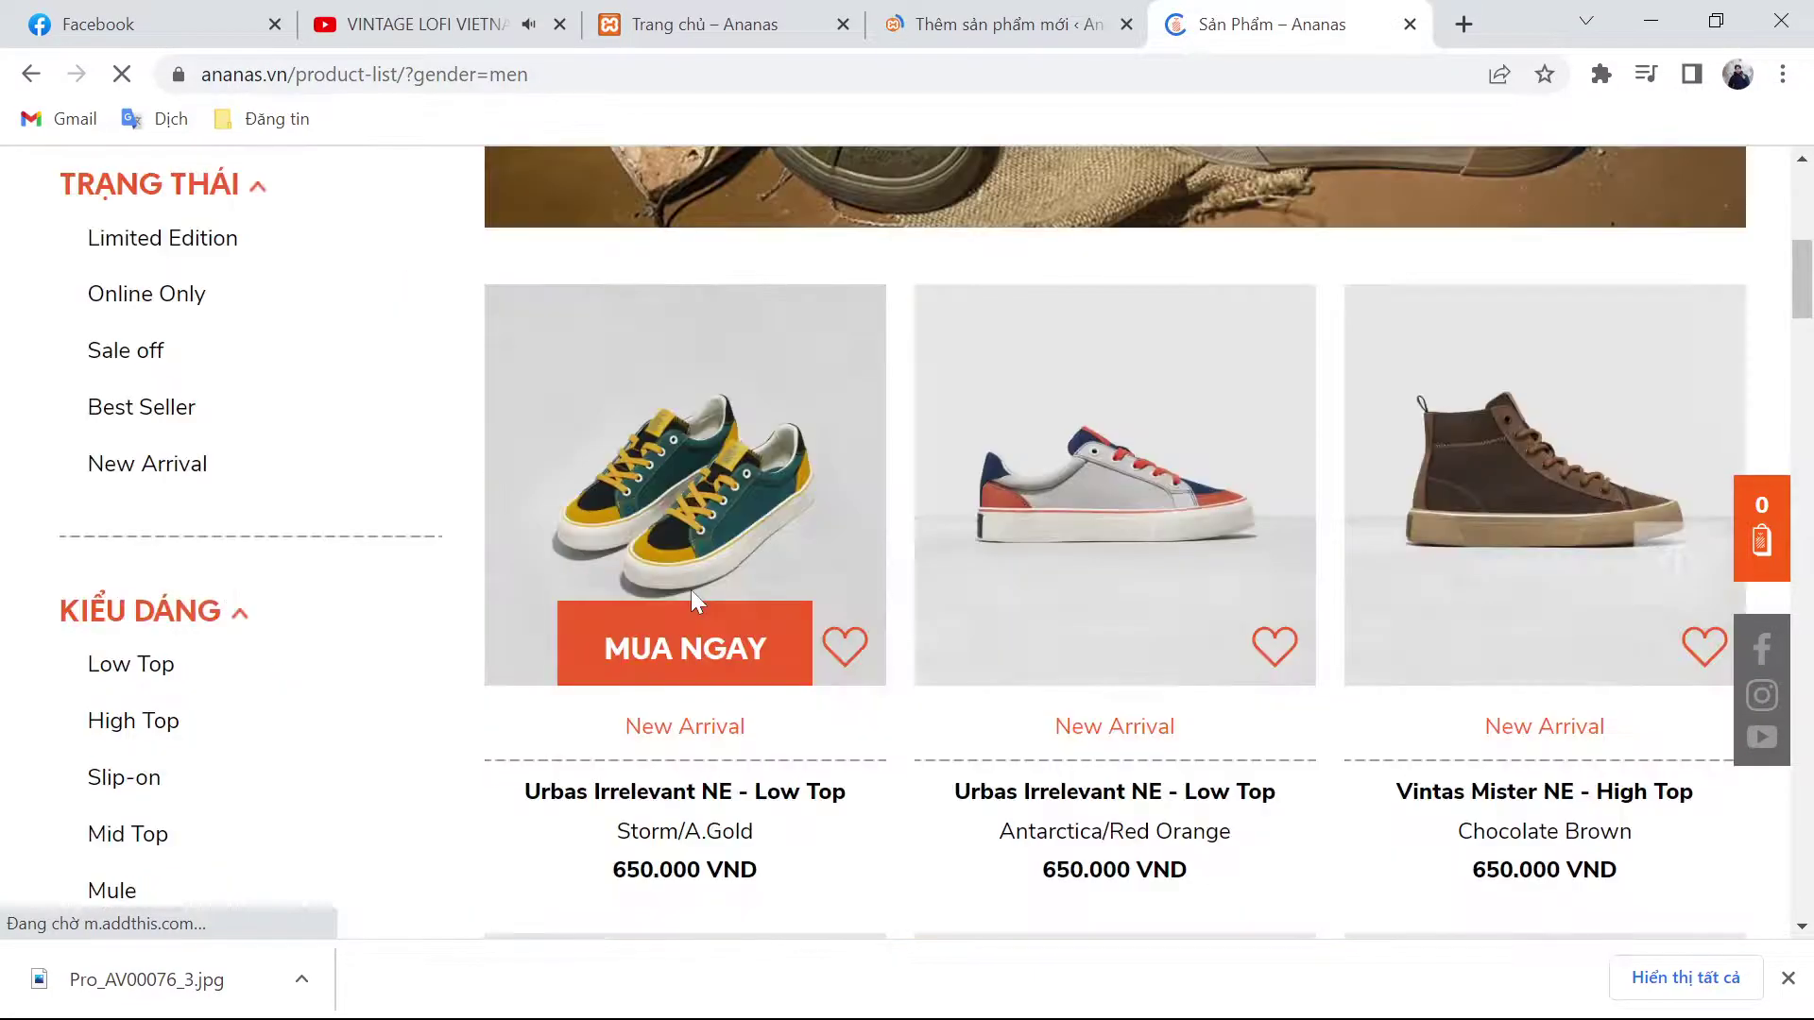
scroll(182, 522, down, 4)
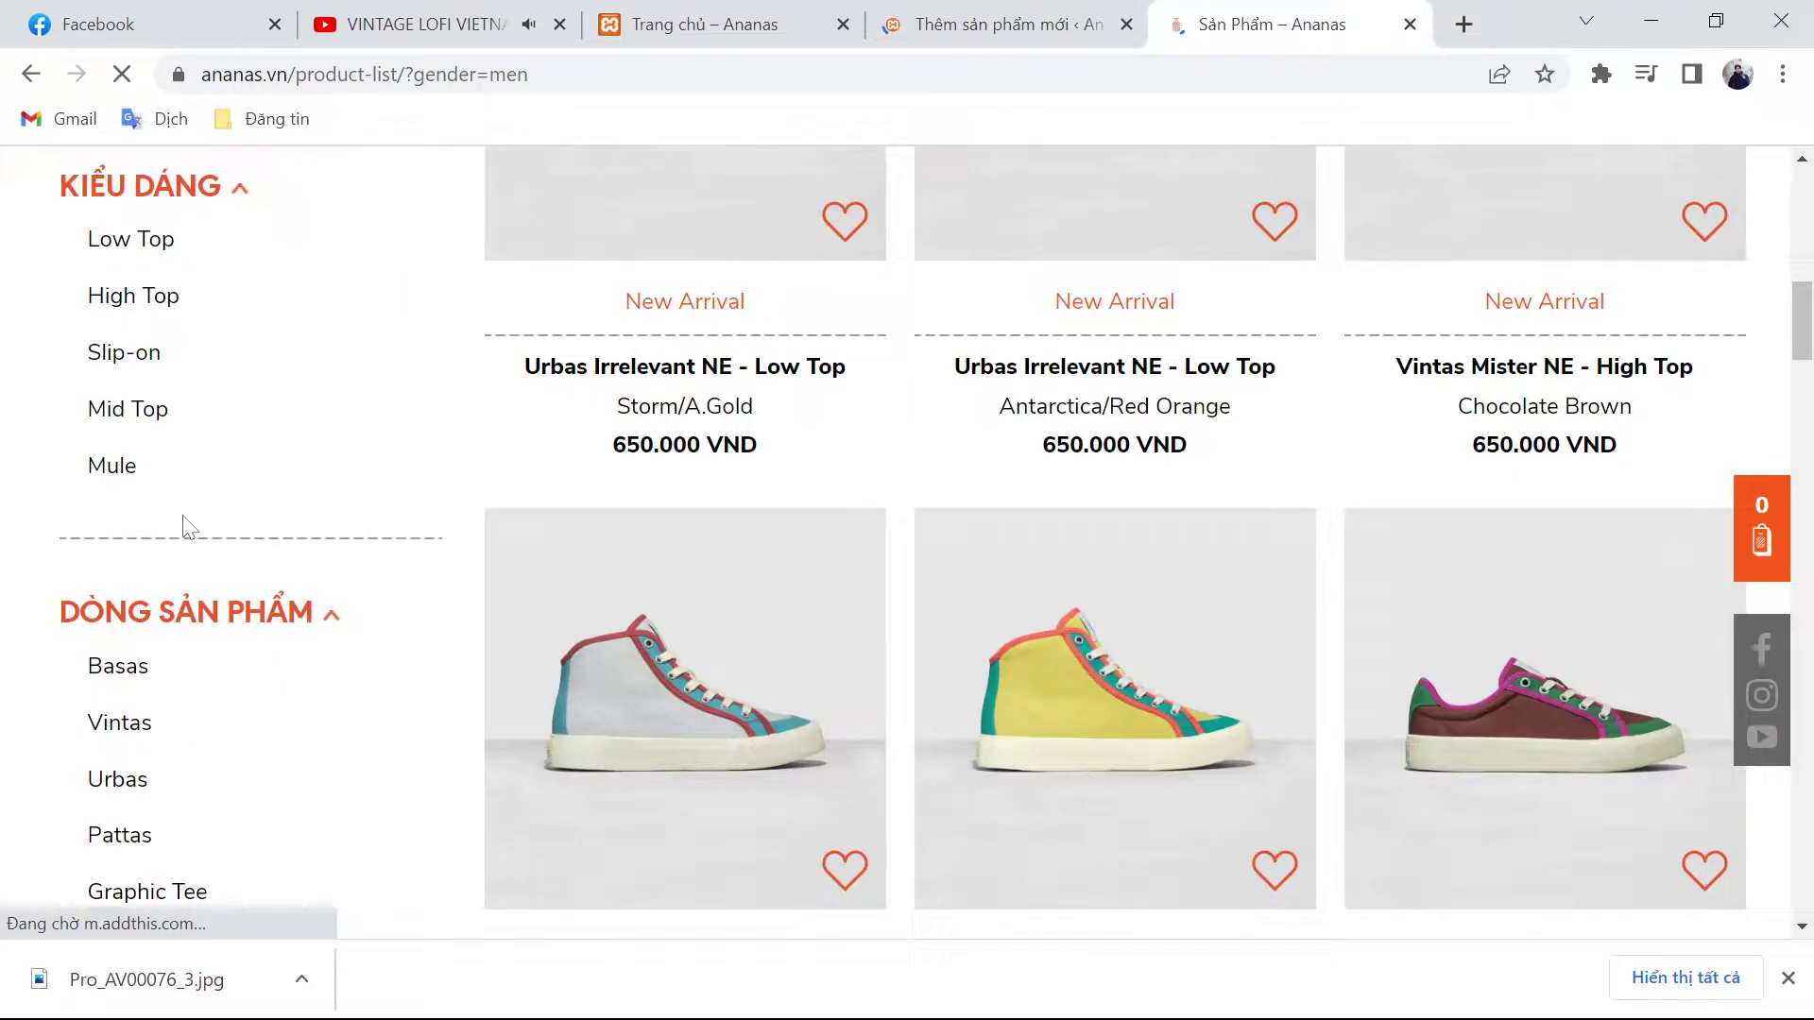
click(119, 722)
scroll(959, 563, up, 5)
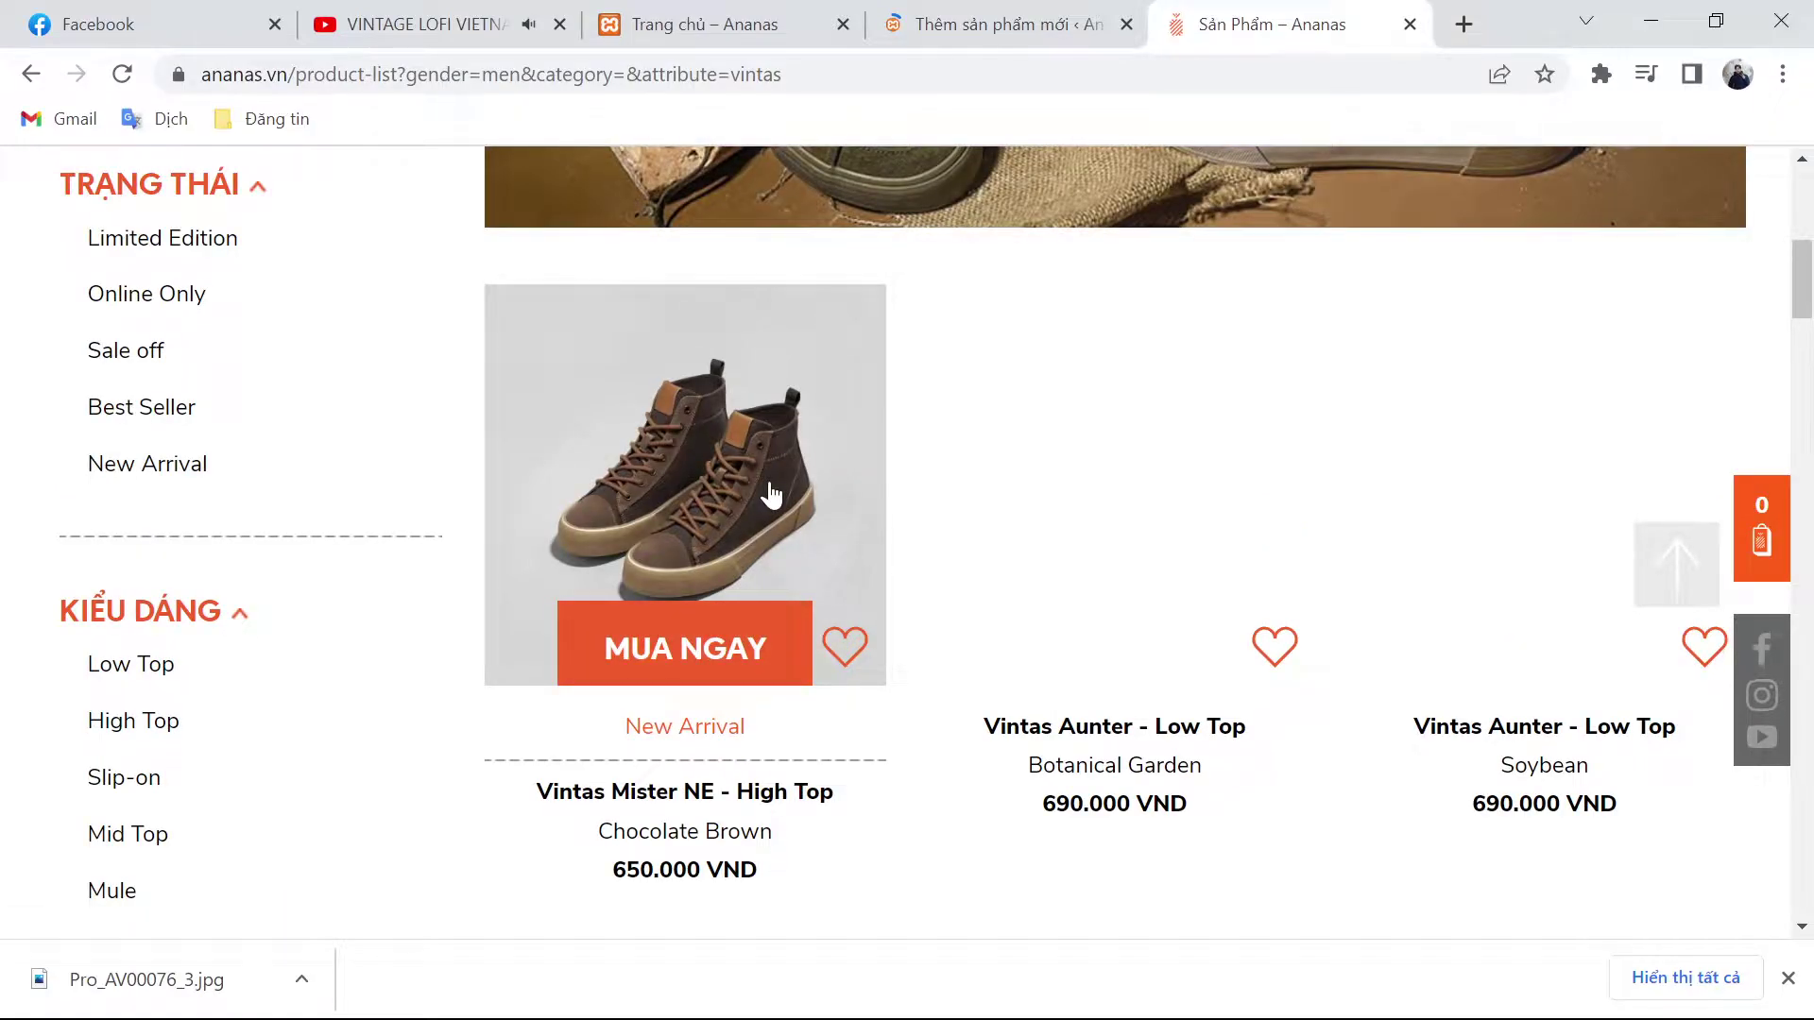
click(1107, 29)
click(1181, 27)
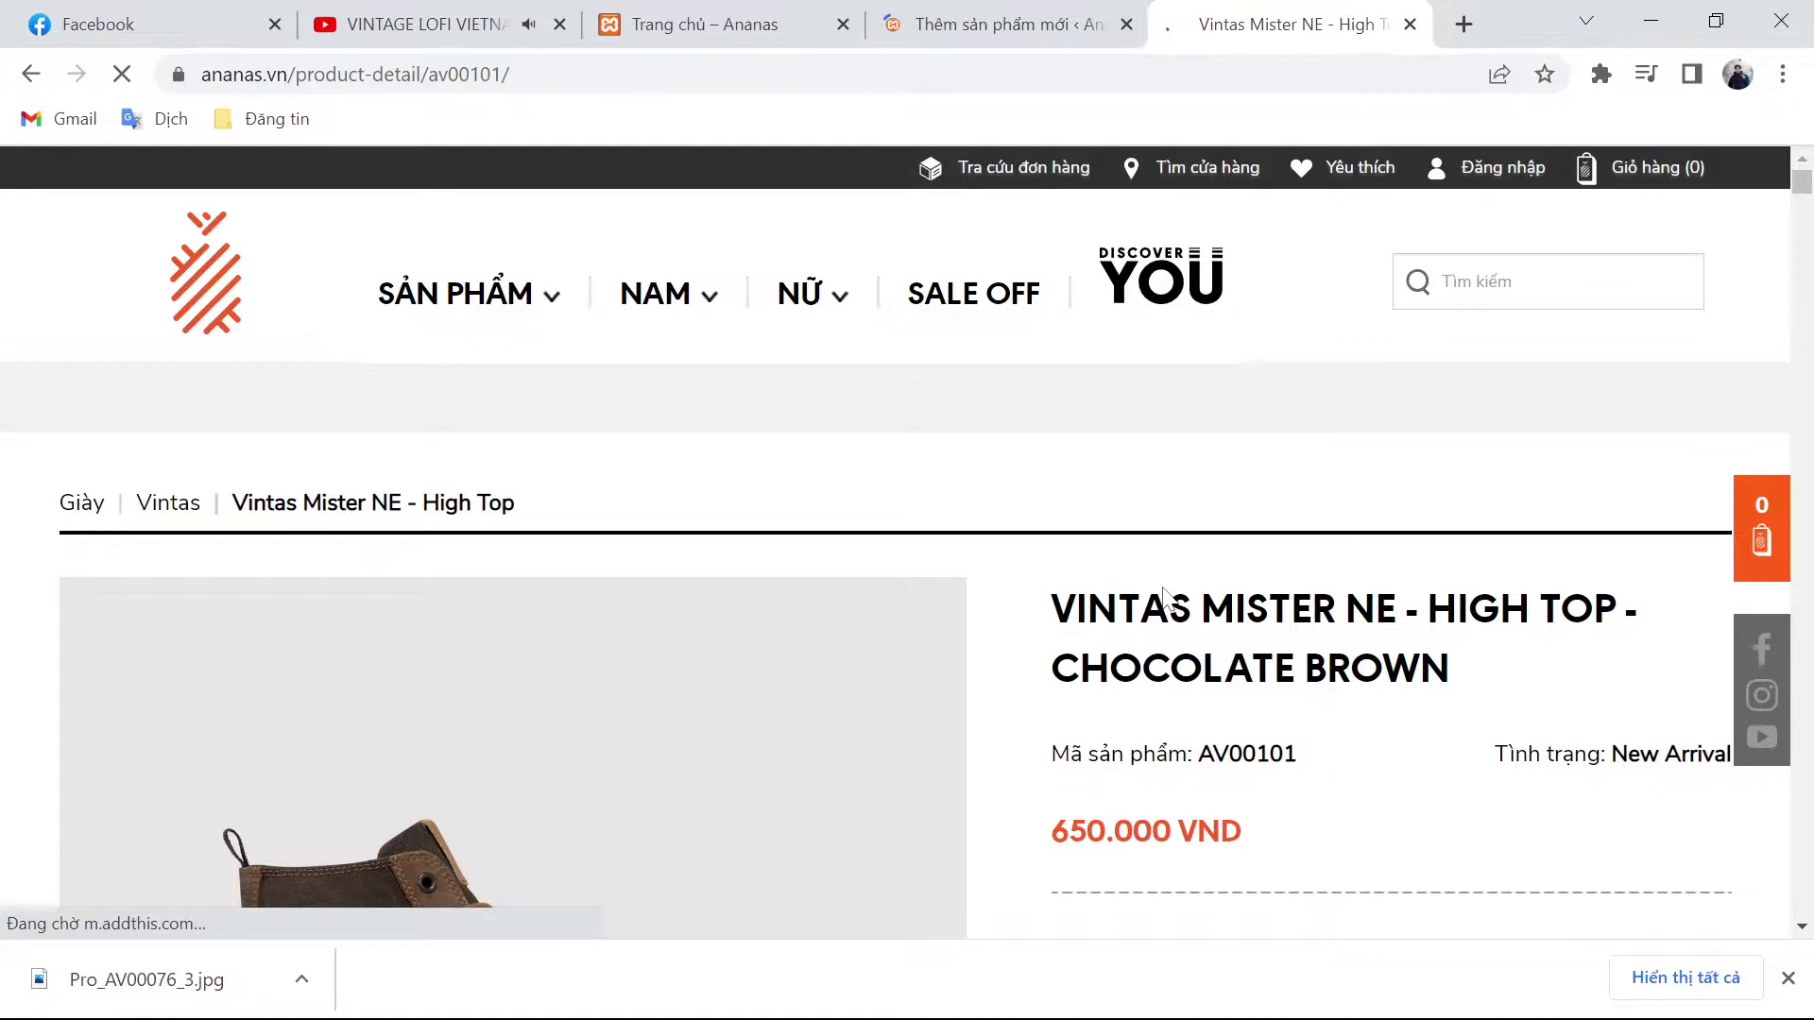
Step: Copy the 650.000 price from the Vintas Mister NE page on ananas.vn
key(ctrl+shift+Tab)
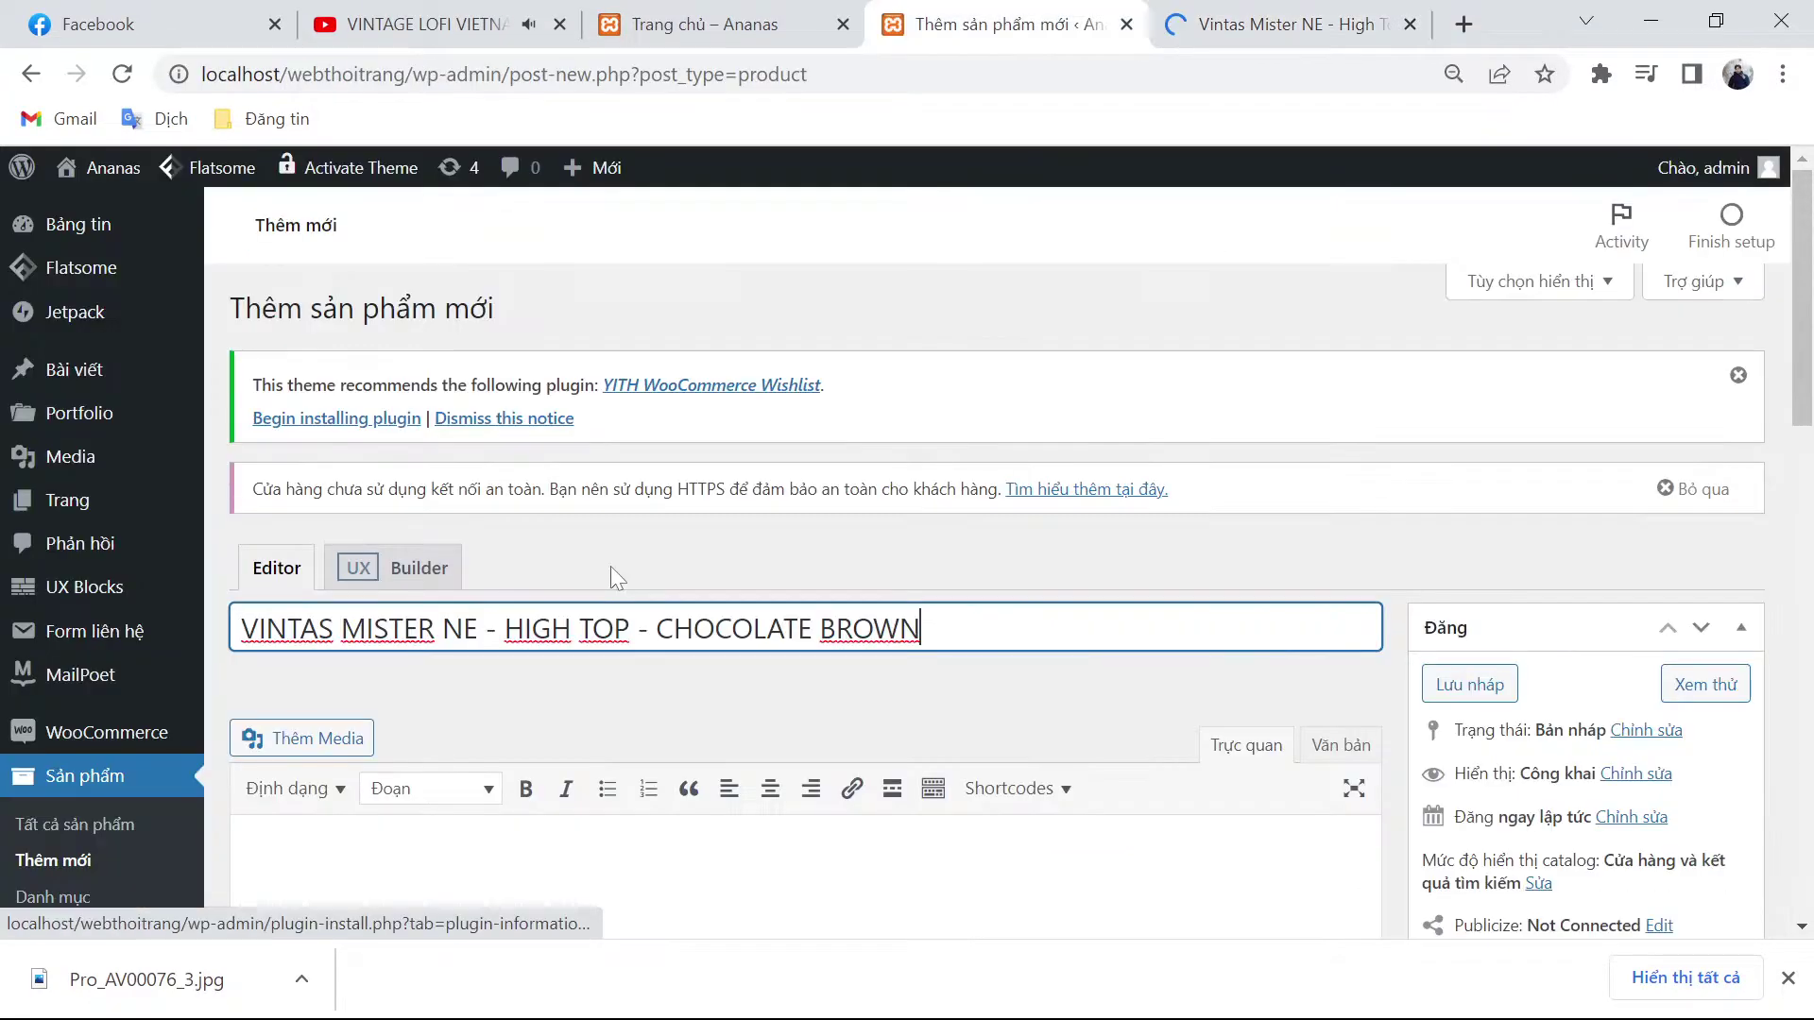
scroll(610, 565, down, 3)
key(ctrl+Tab)
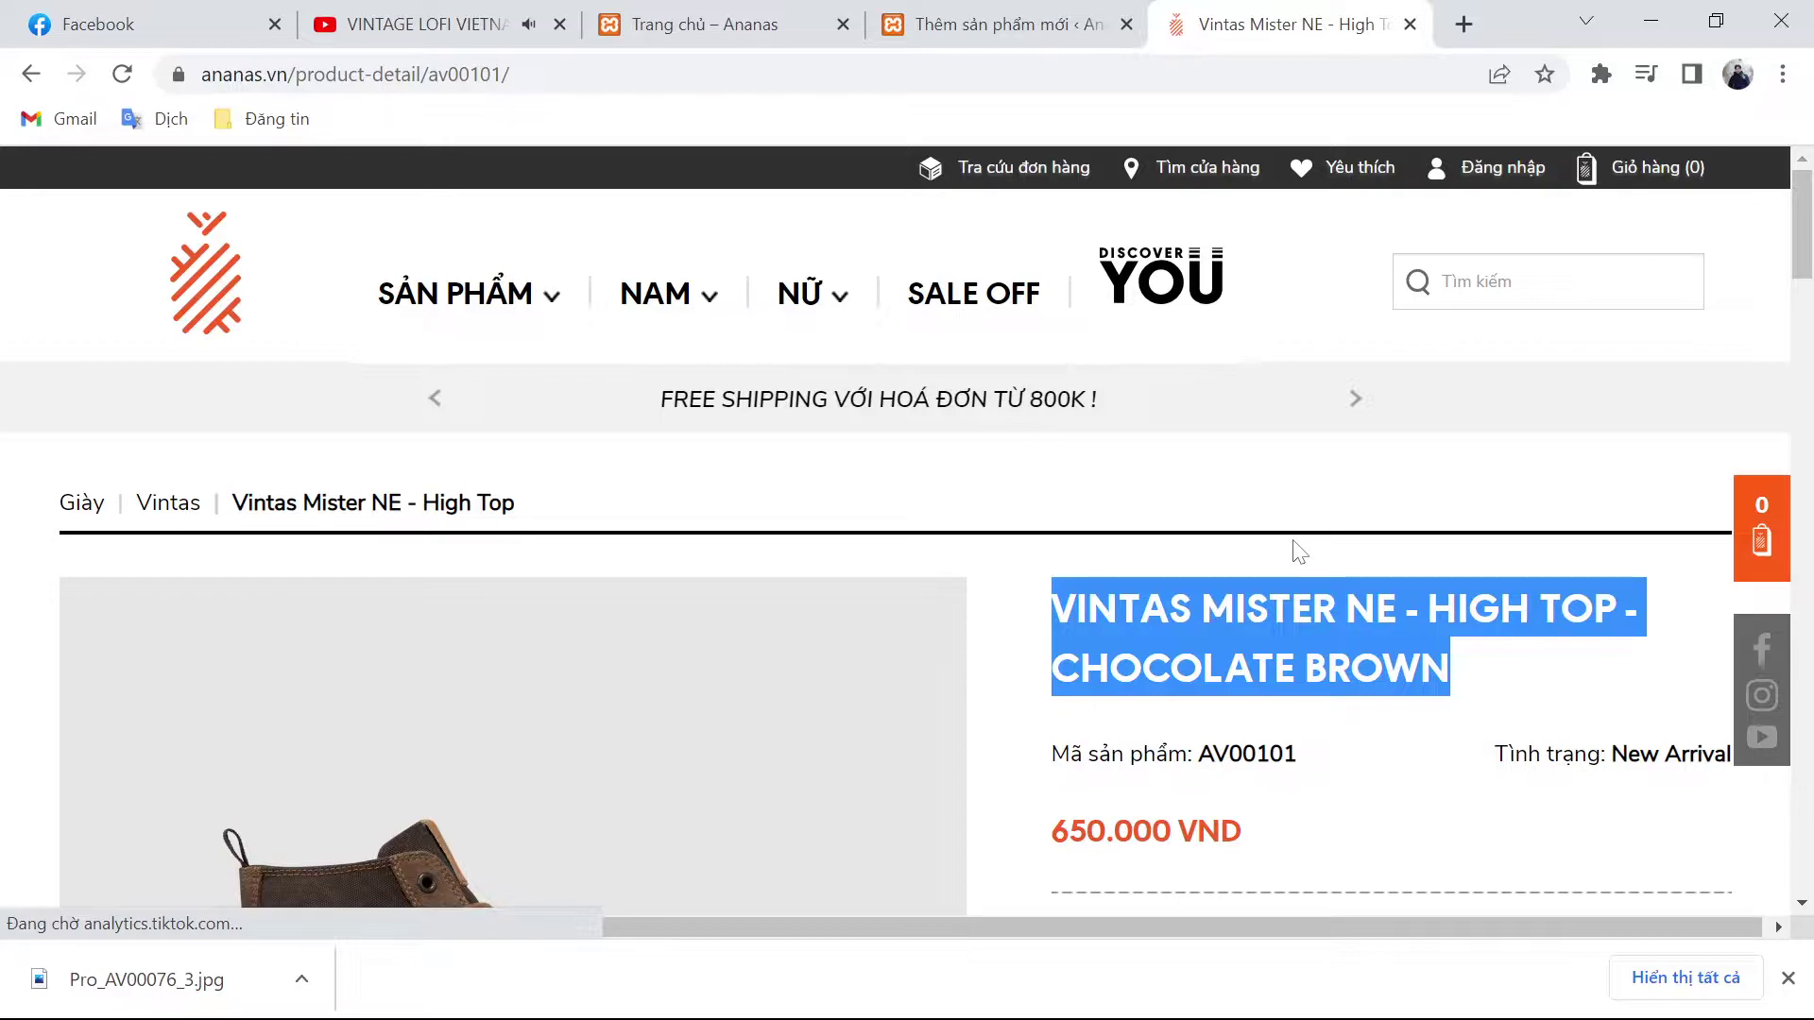
scroll(1300, 552, down, 4)
drag(1051, 526, 1687, 622)
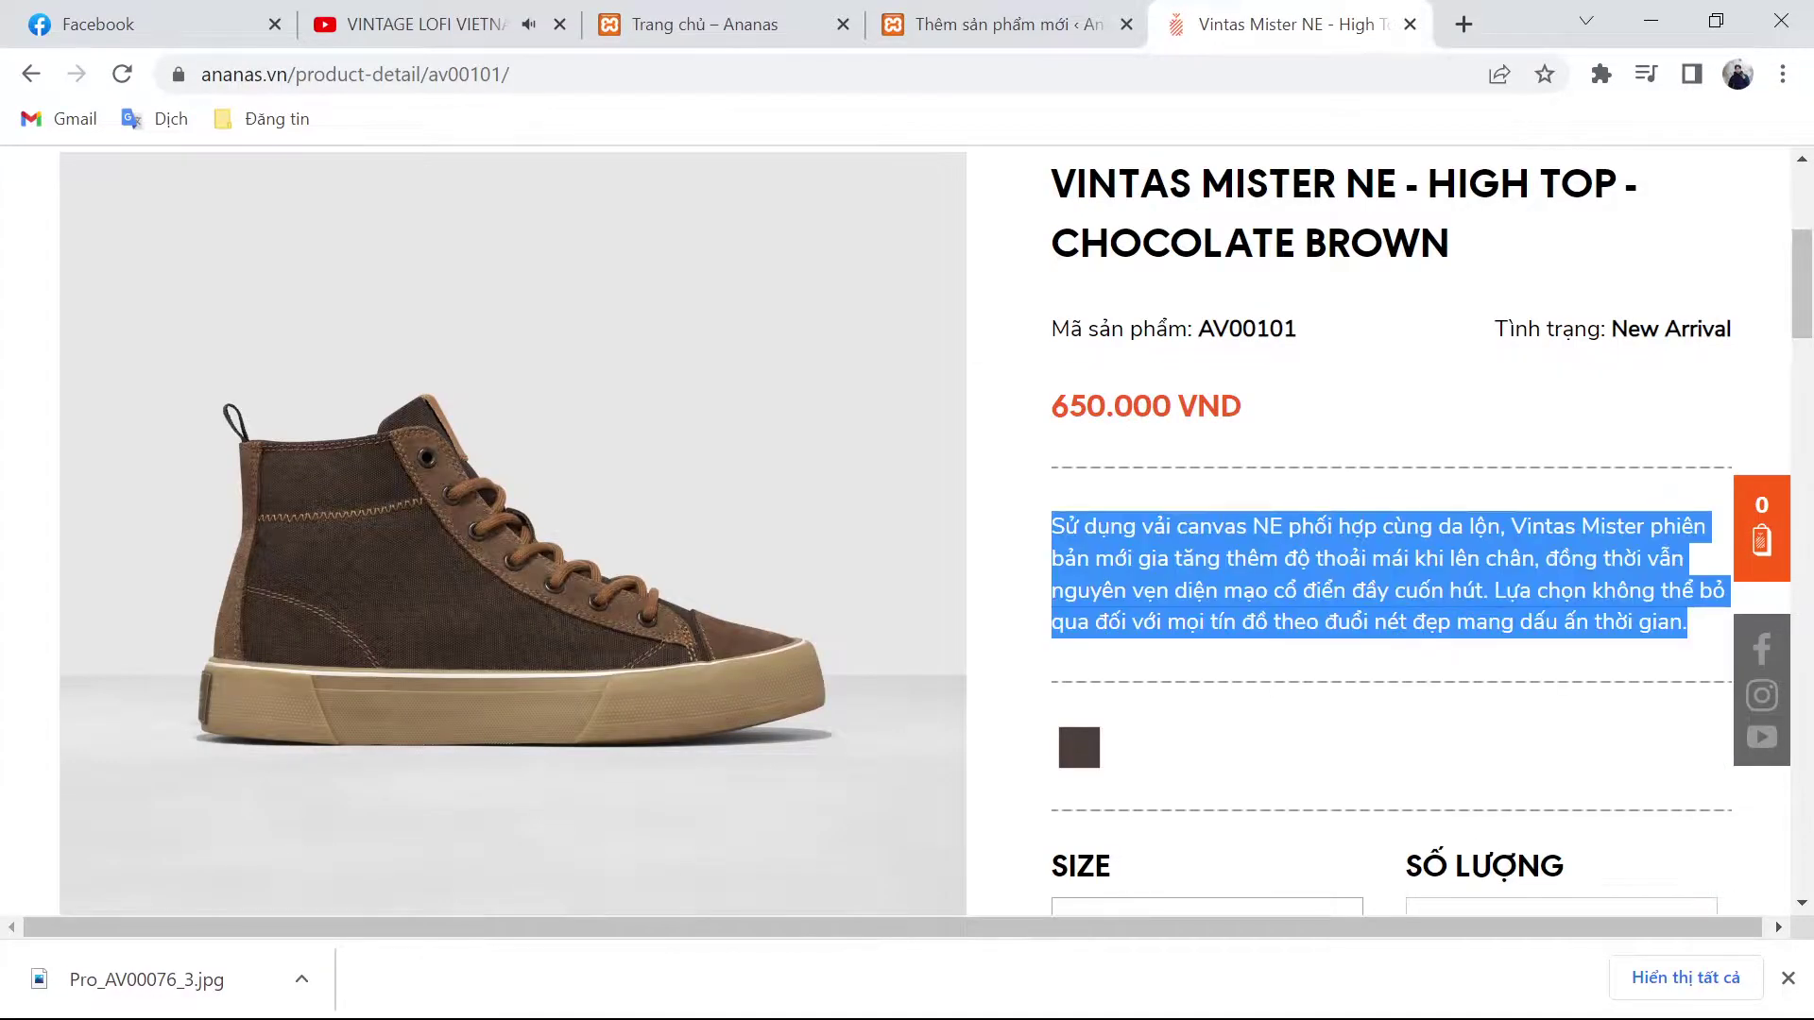
key(ctrl+shift+Tab)
scroll(882, 827, down, 6)
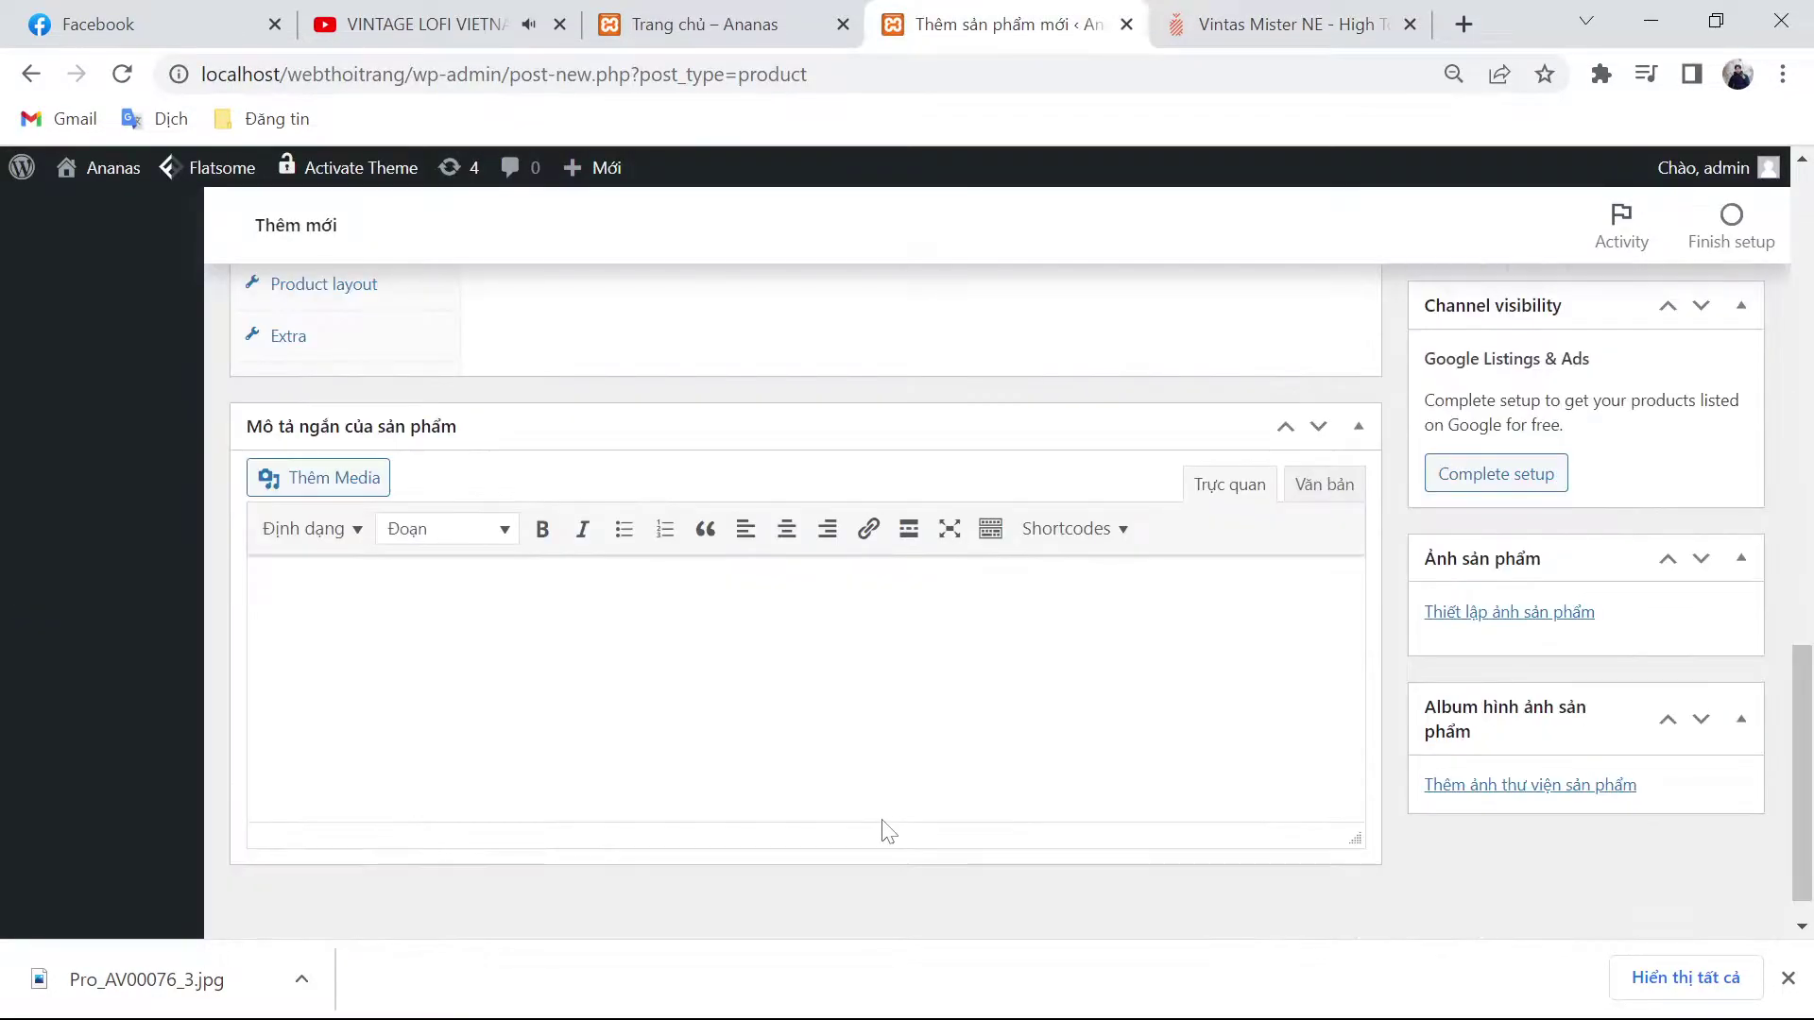
key(ctrl+Tab)
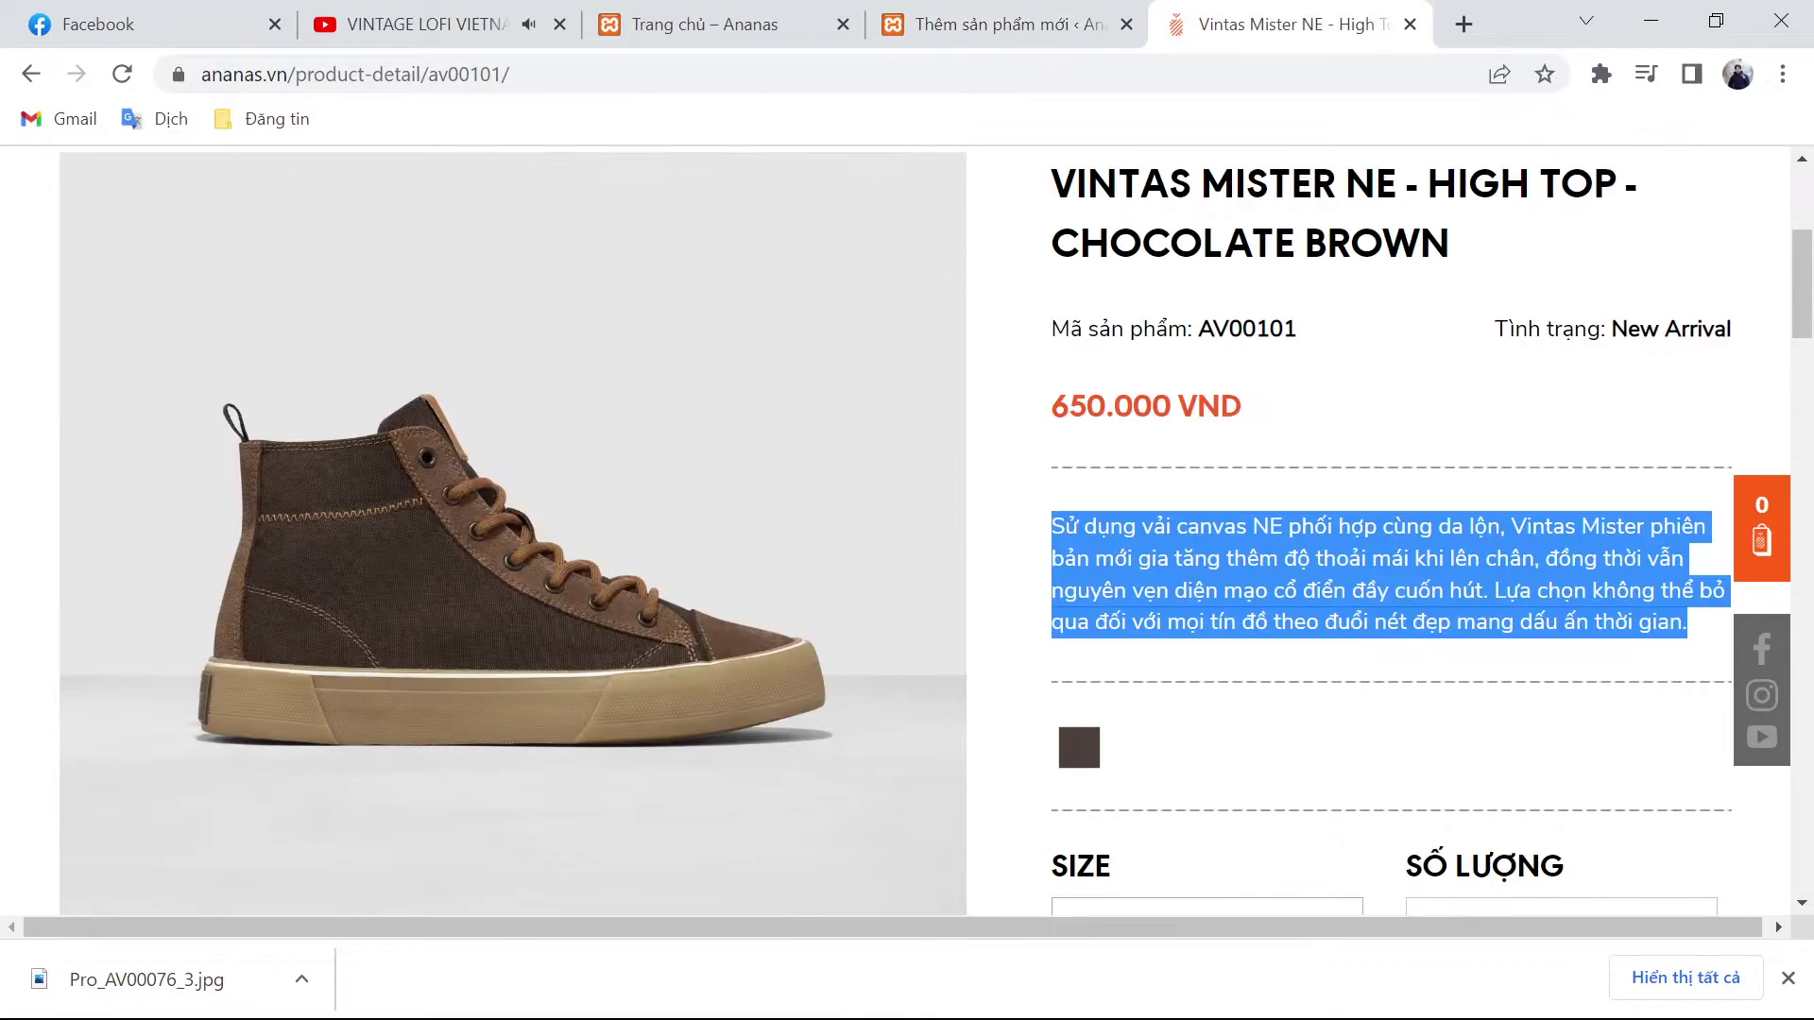
double_click(1111, 406)
key(ctrl+c)
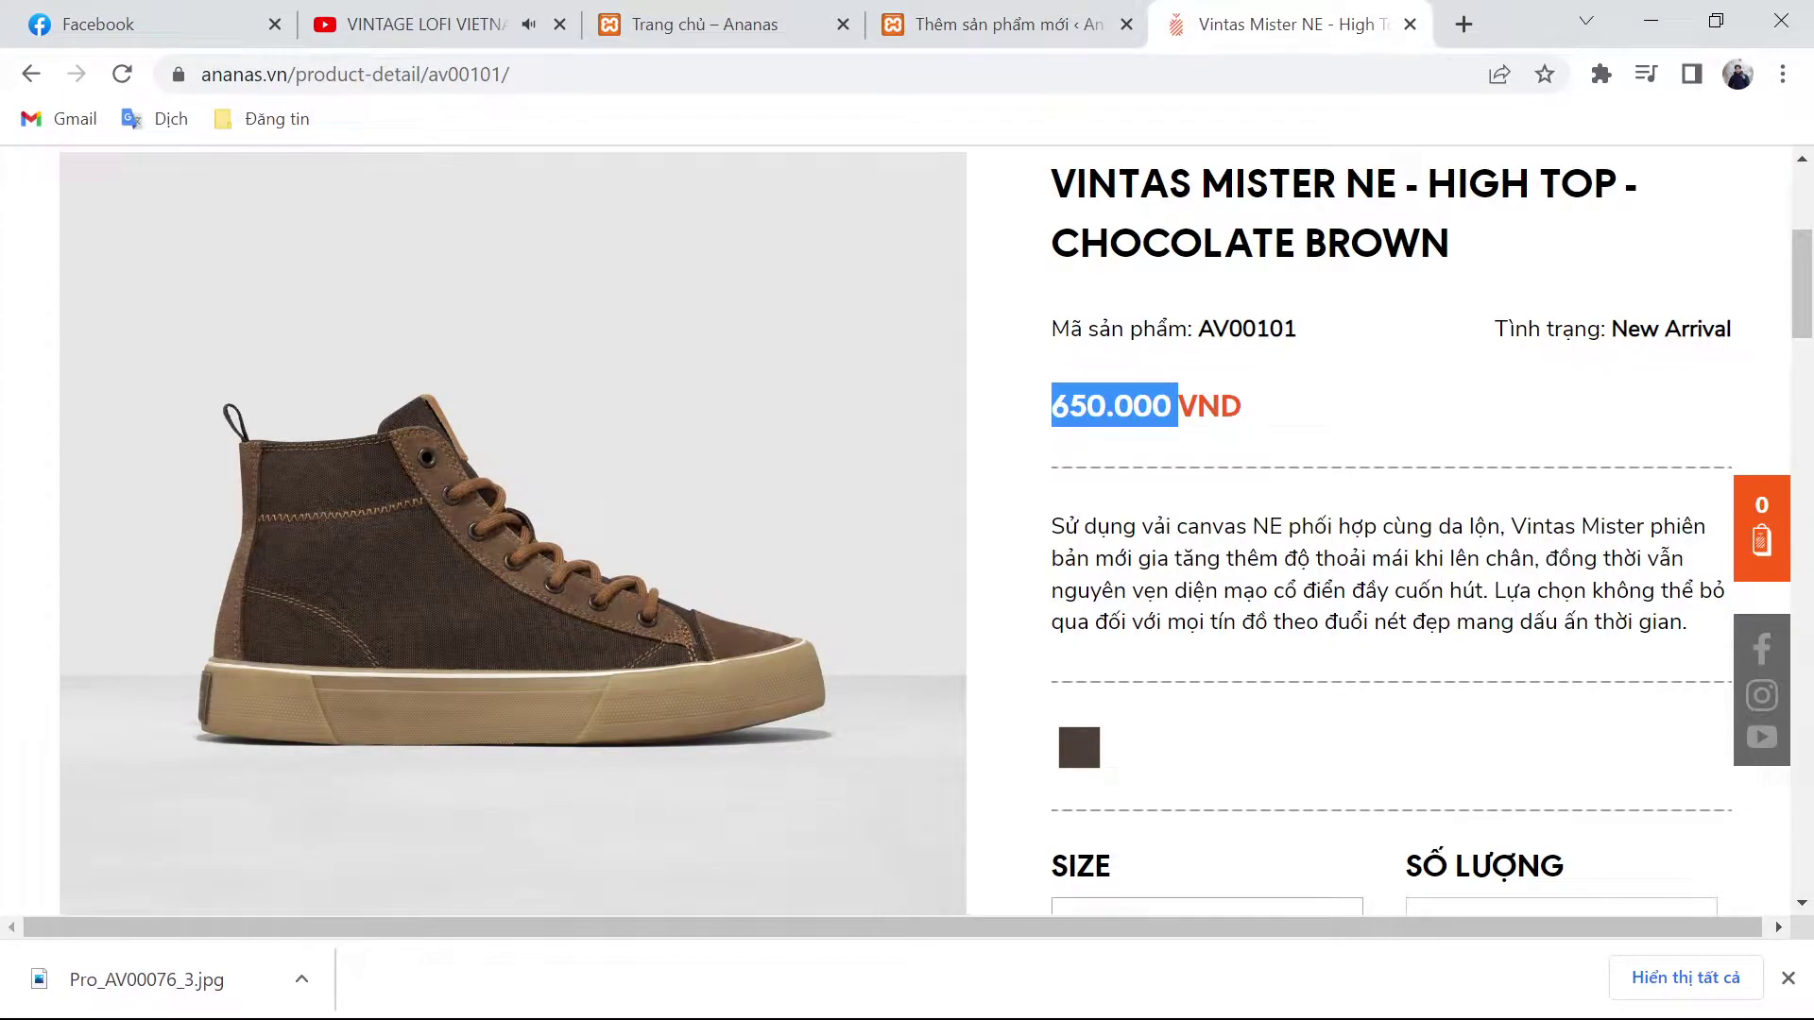
key(ctrl+shift+Tab)
Step: Enter 650000 as the Giá bán thường regular price and reset browser zoom to 100%
key(ctrl+plus)
key(ctrl+plus)
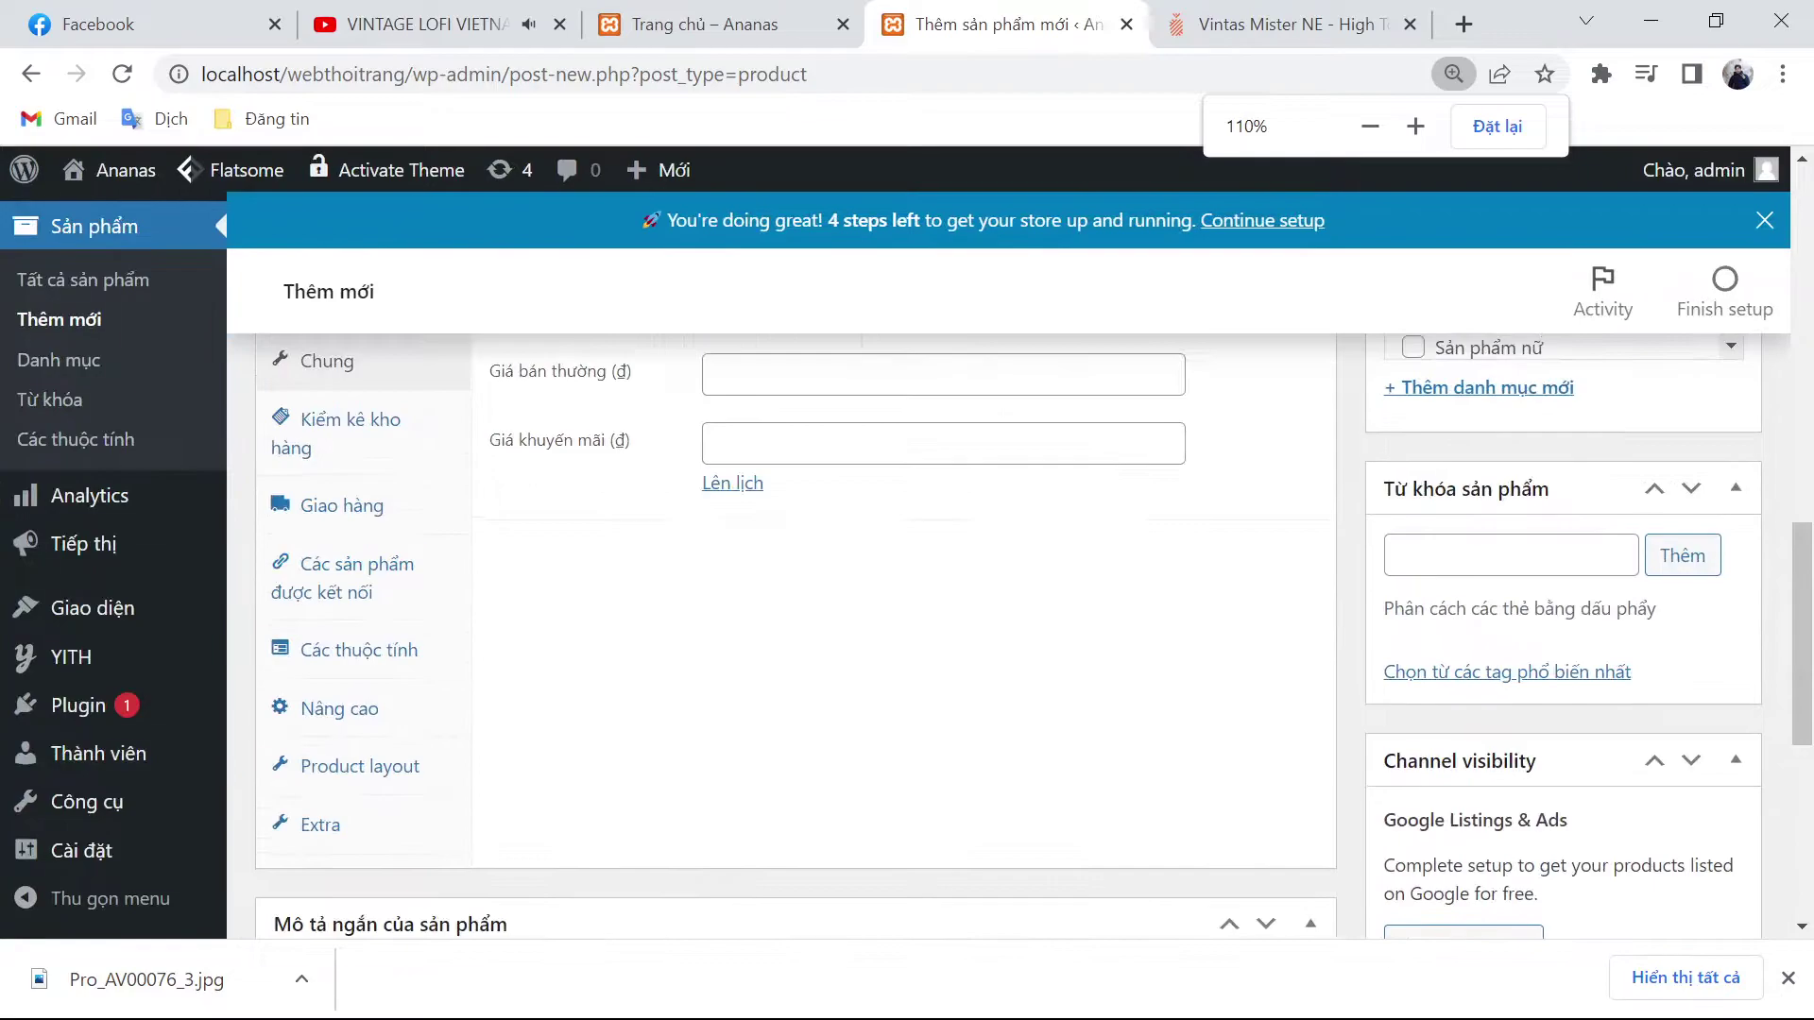
click(874, 437)
key(ctrl+v)
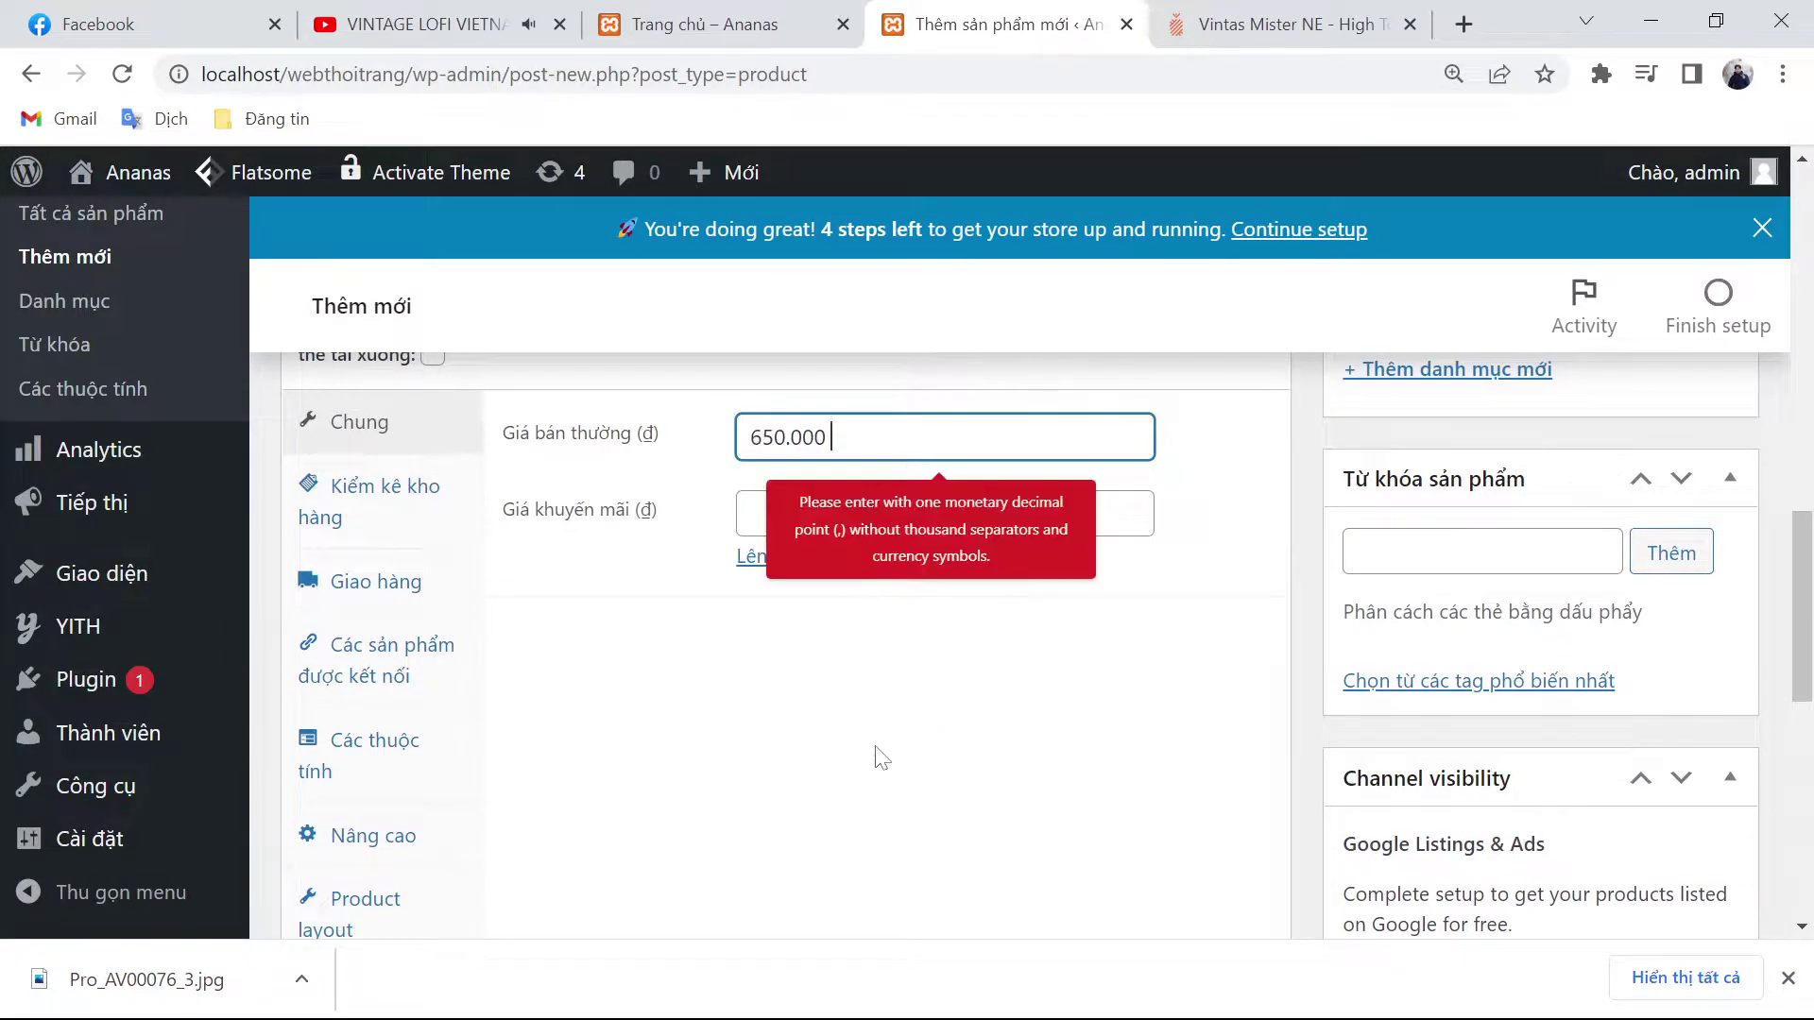
key(ctrl+plus)
key(ctrl+plus)
key(ctrl+plus)
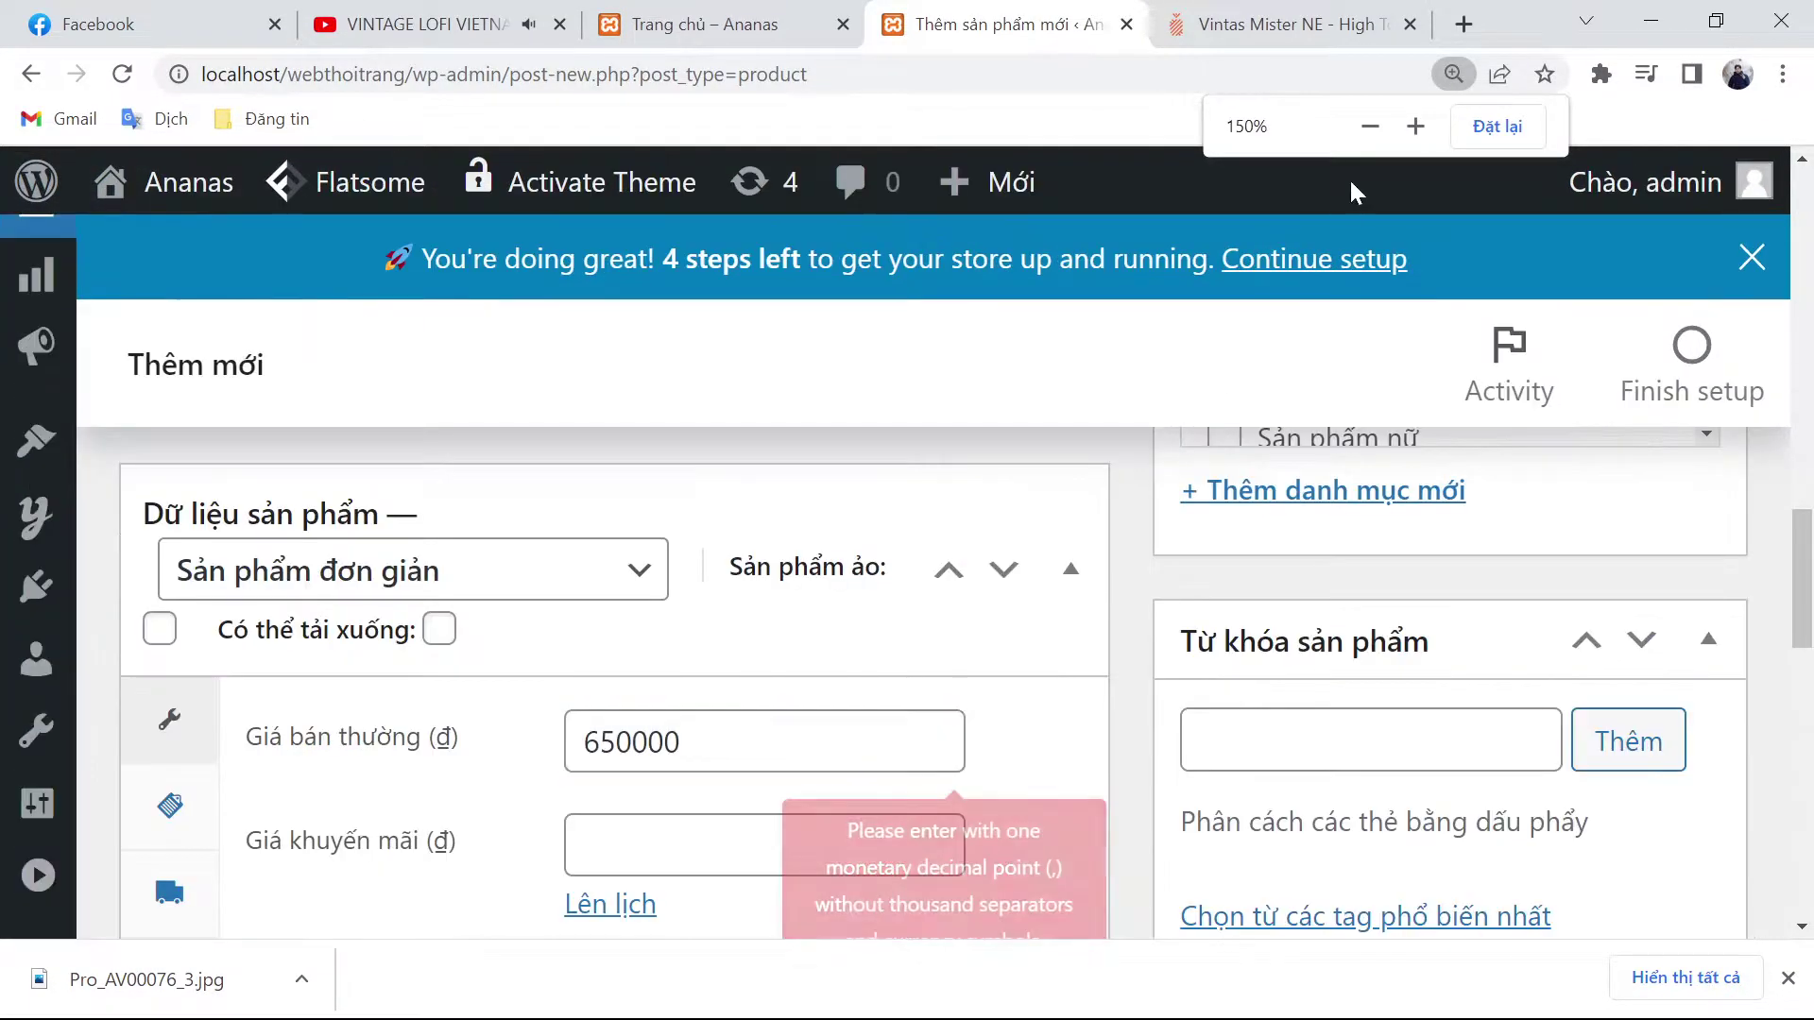
click(1497, 126)
scroll(963, 697, up, 8)
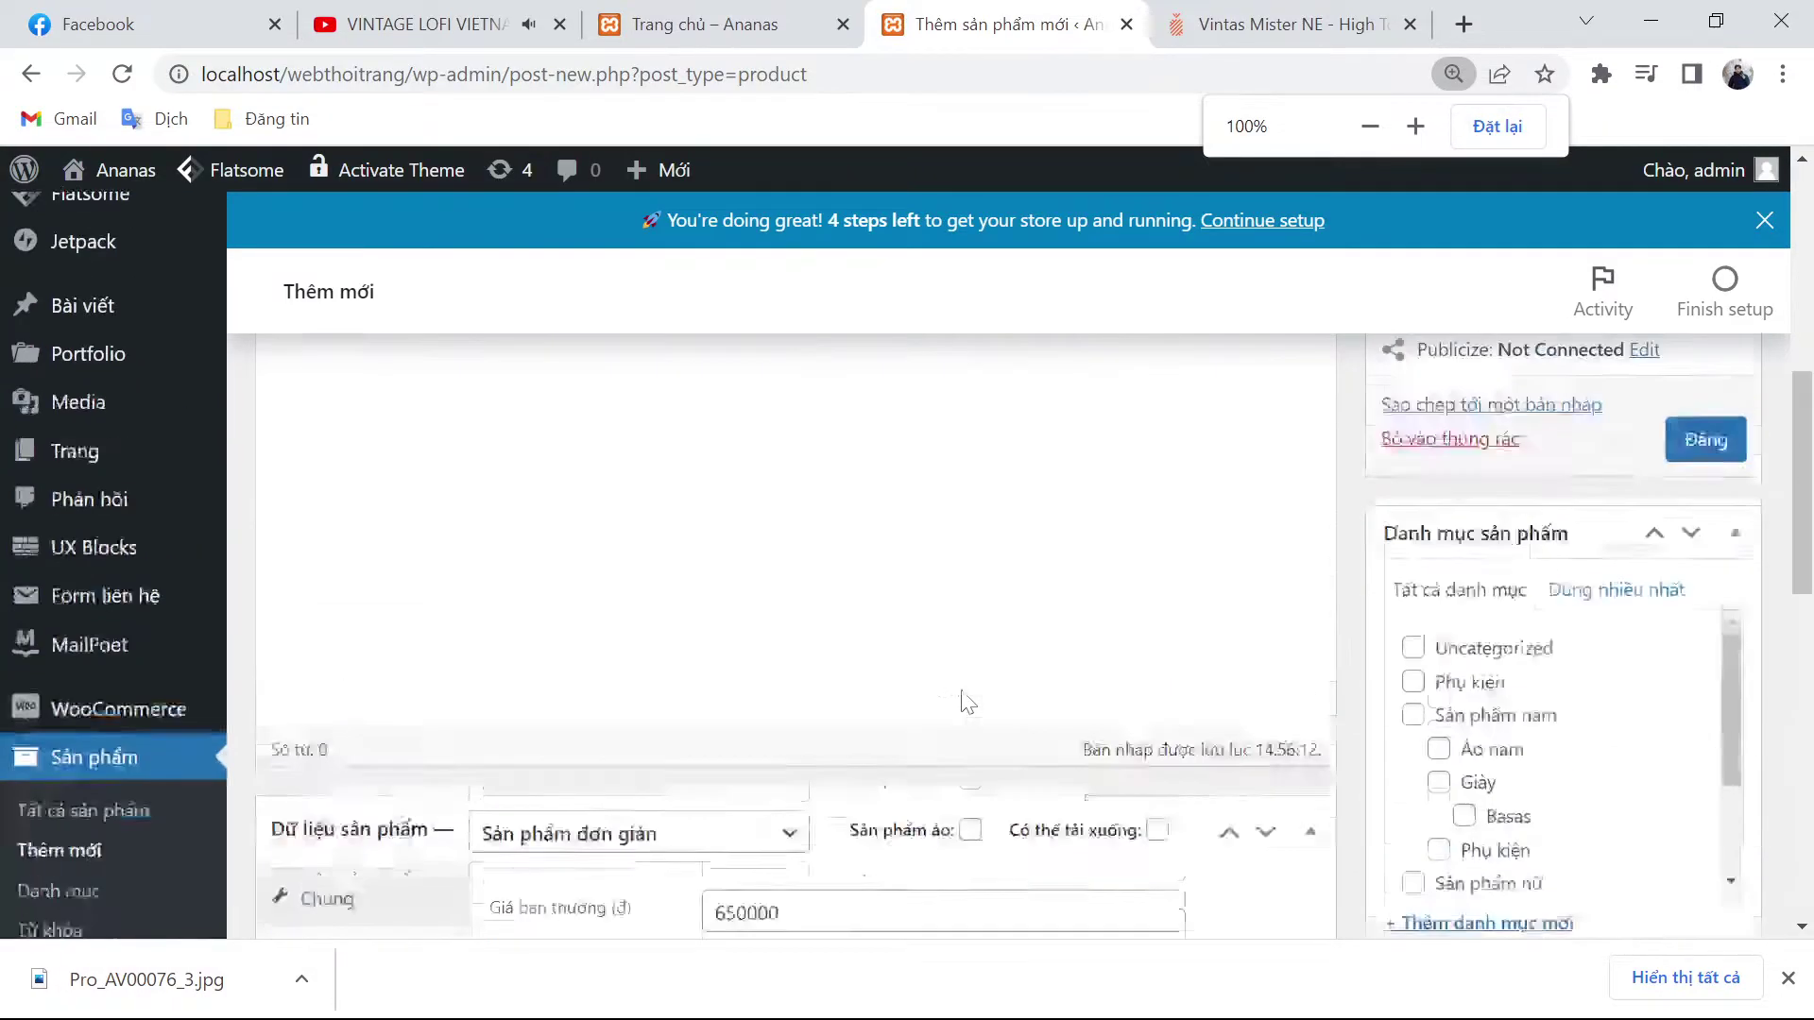
click(1285, 24)
scroll(1249, 582, down, 4)
scroll(1249, 582, down, 6)
Step: Paste the Vintas spec lines and size chart into the product description
drag(992, 422, 1329, 848)
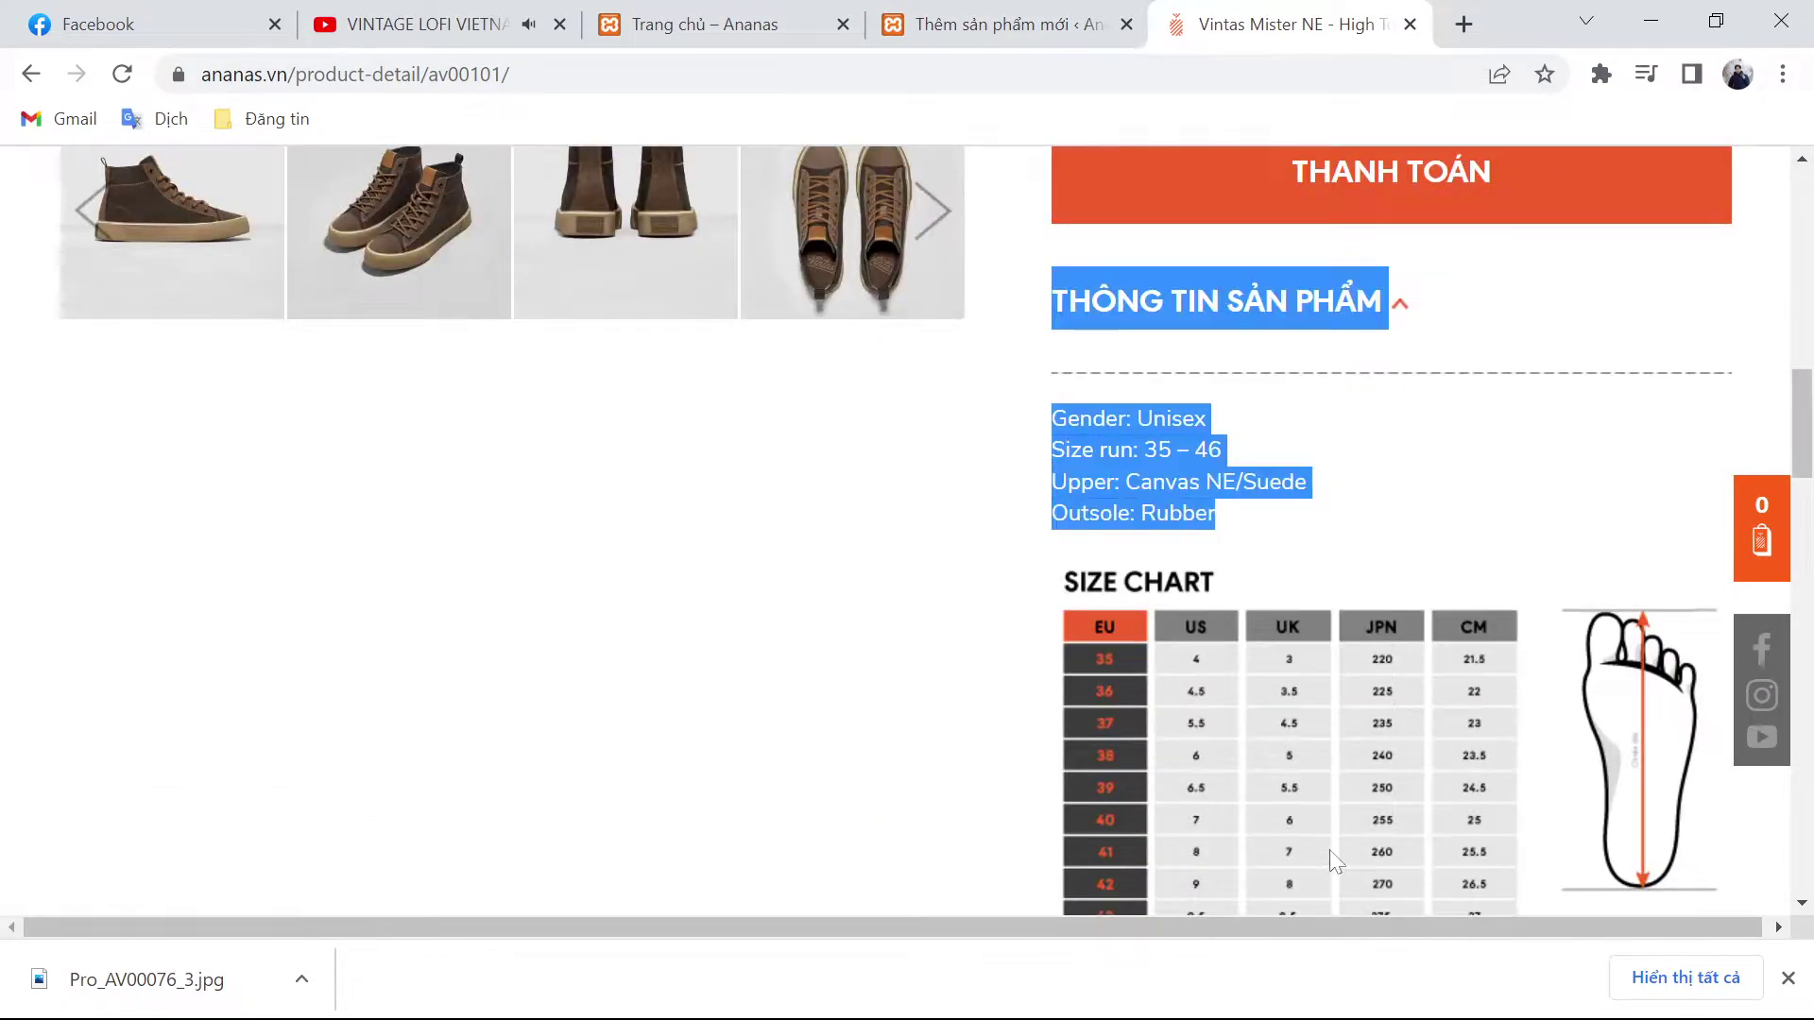
click(1341, 868)
drag(1048, 416, 1535, 764)
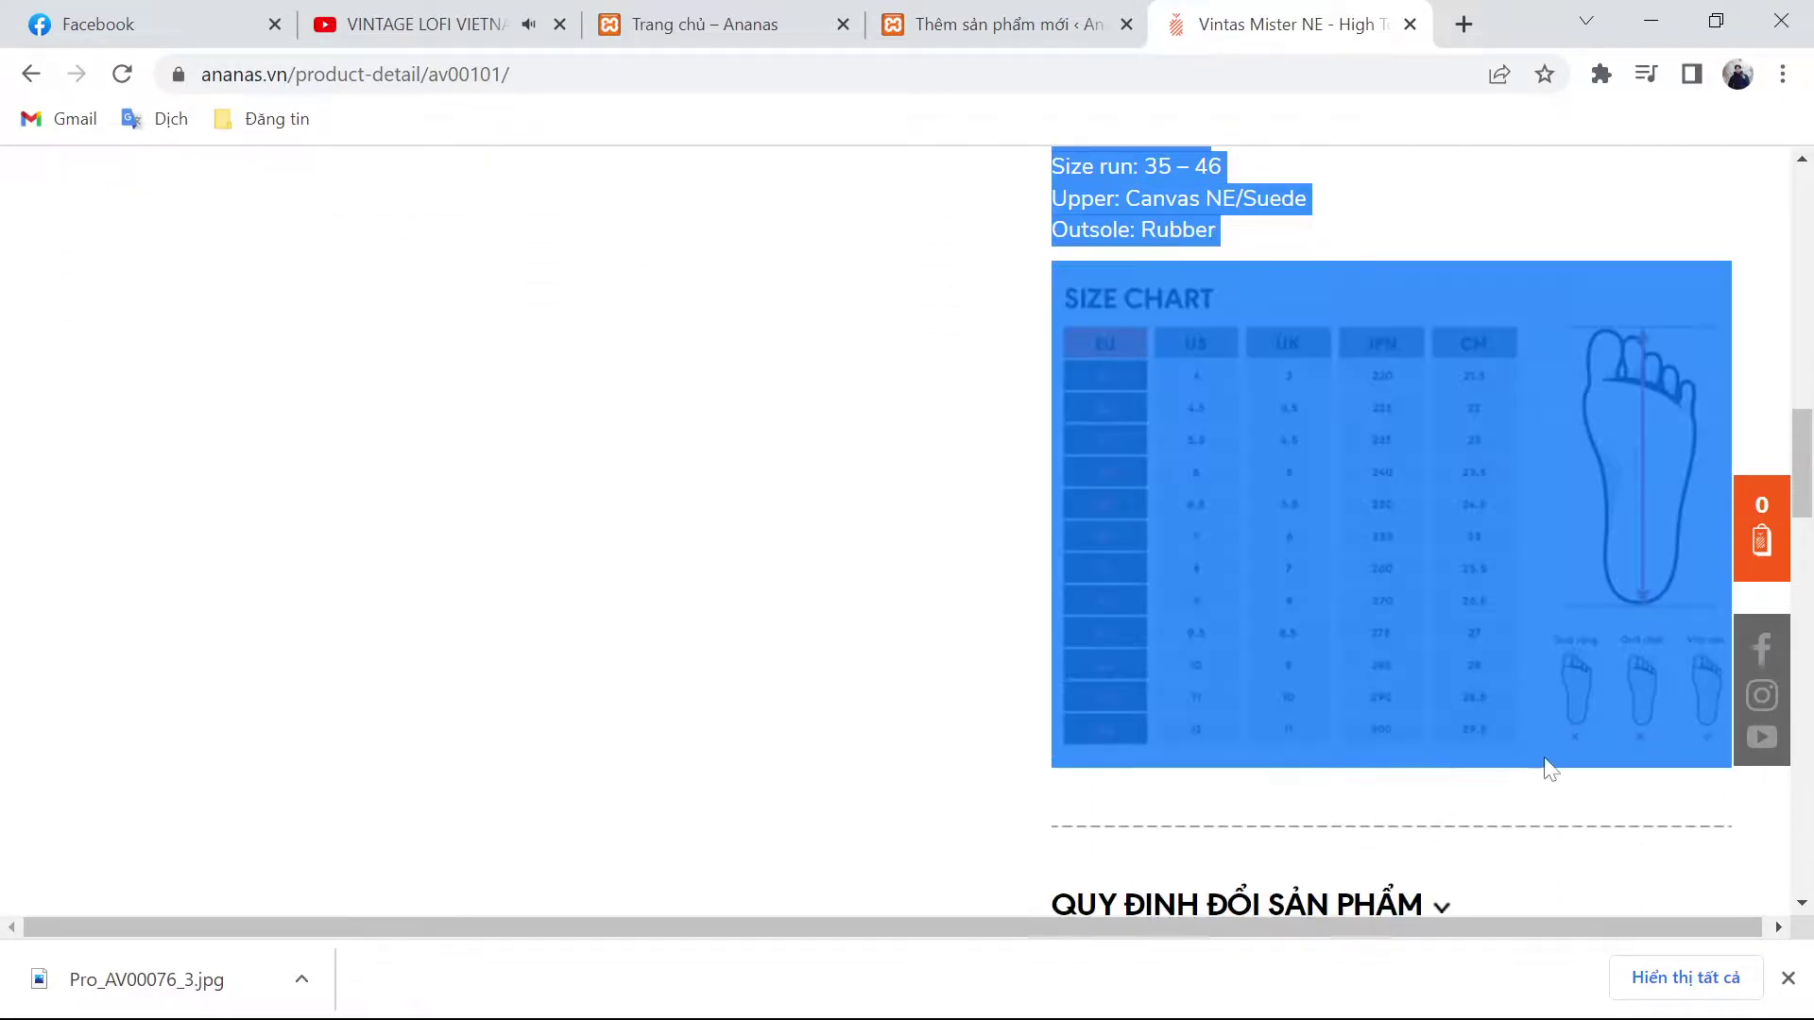
click(964, 24)
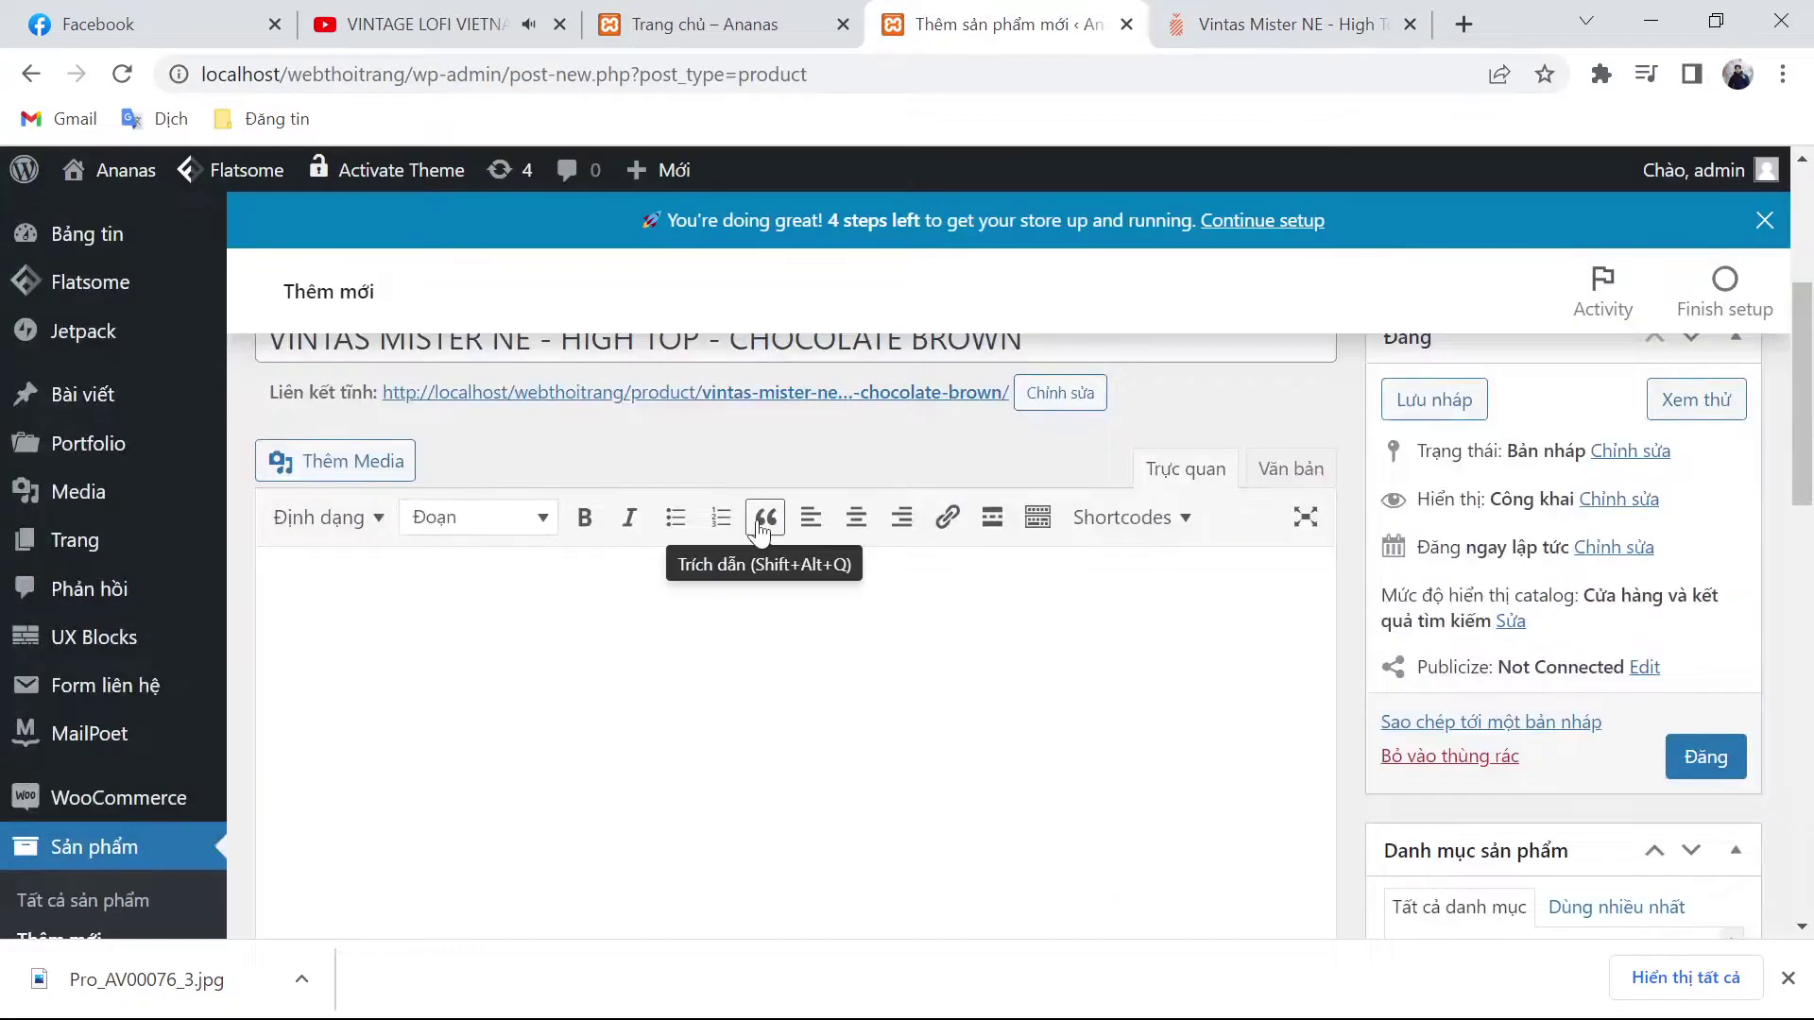
key(ctrl+v)
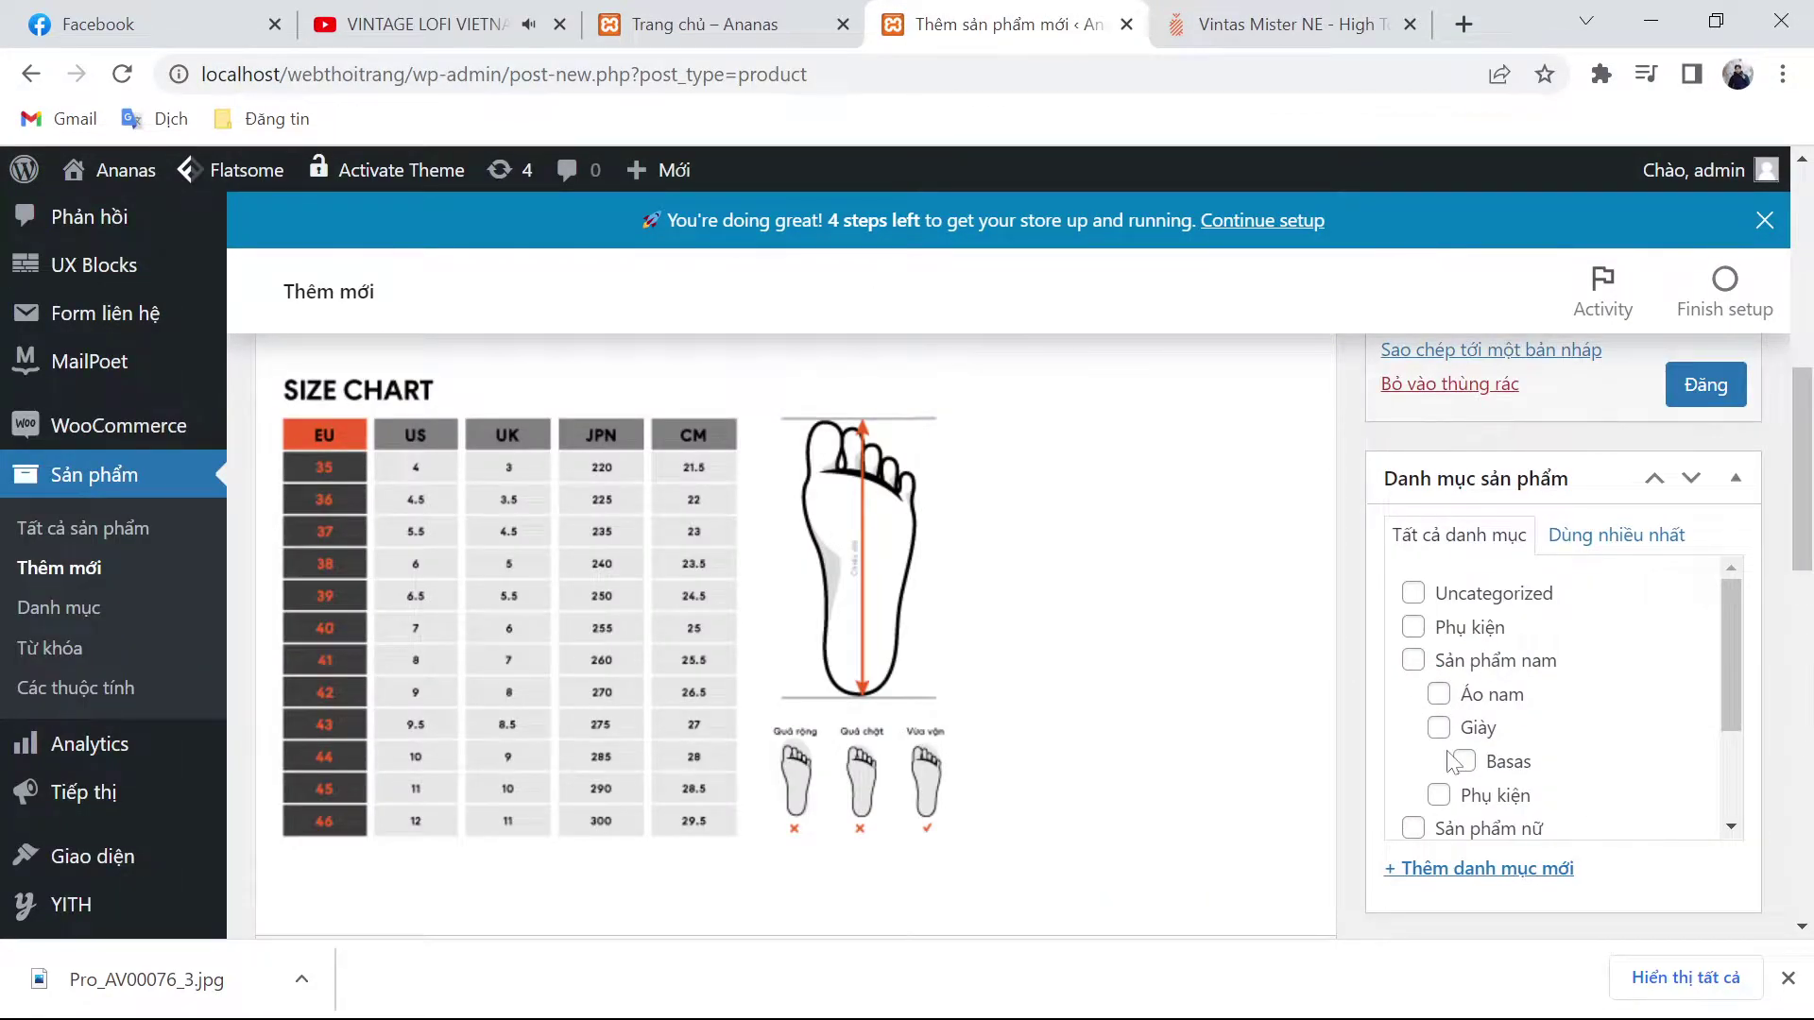
Step: Tick Sản phẩm nam and Giày, and create a new Vintas category under Giày
click(1413, 660)
click(1438, 728)
click(1465, 871)
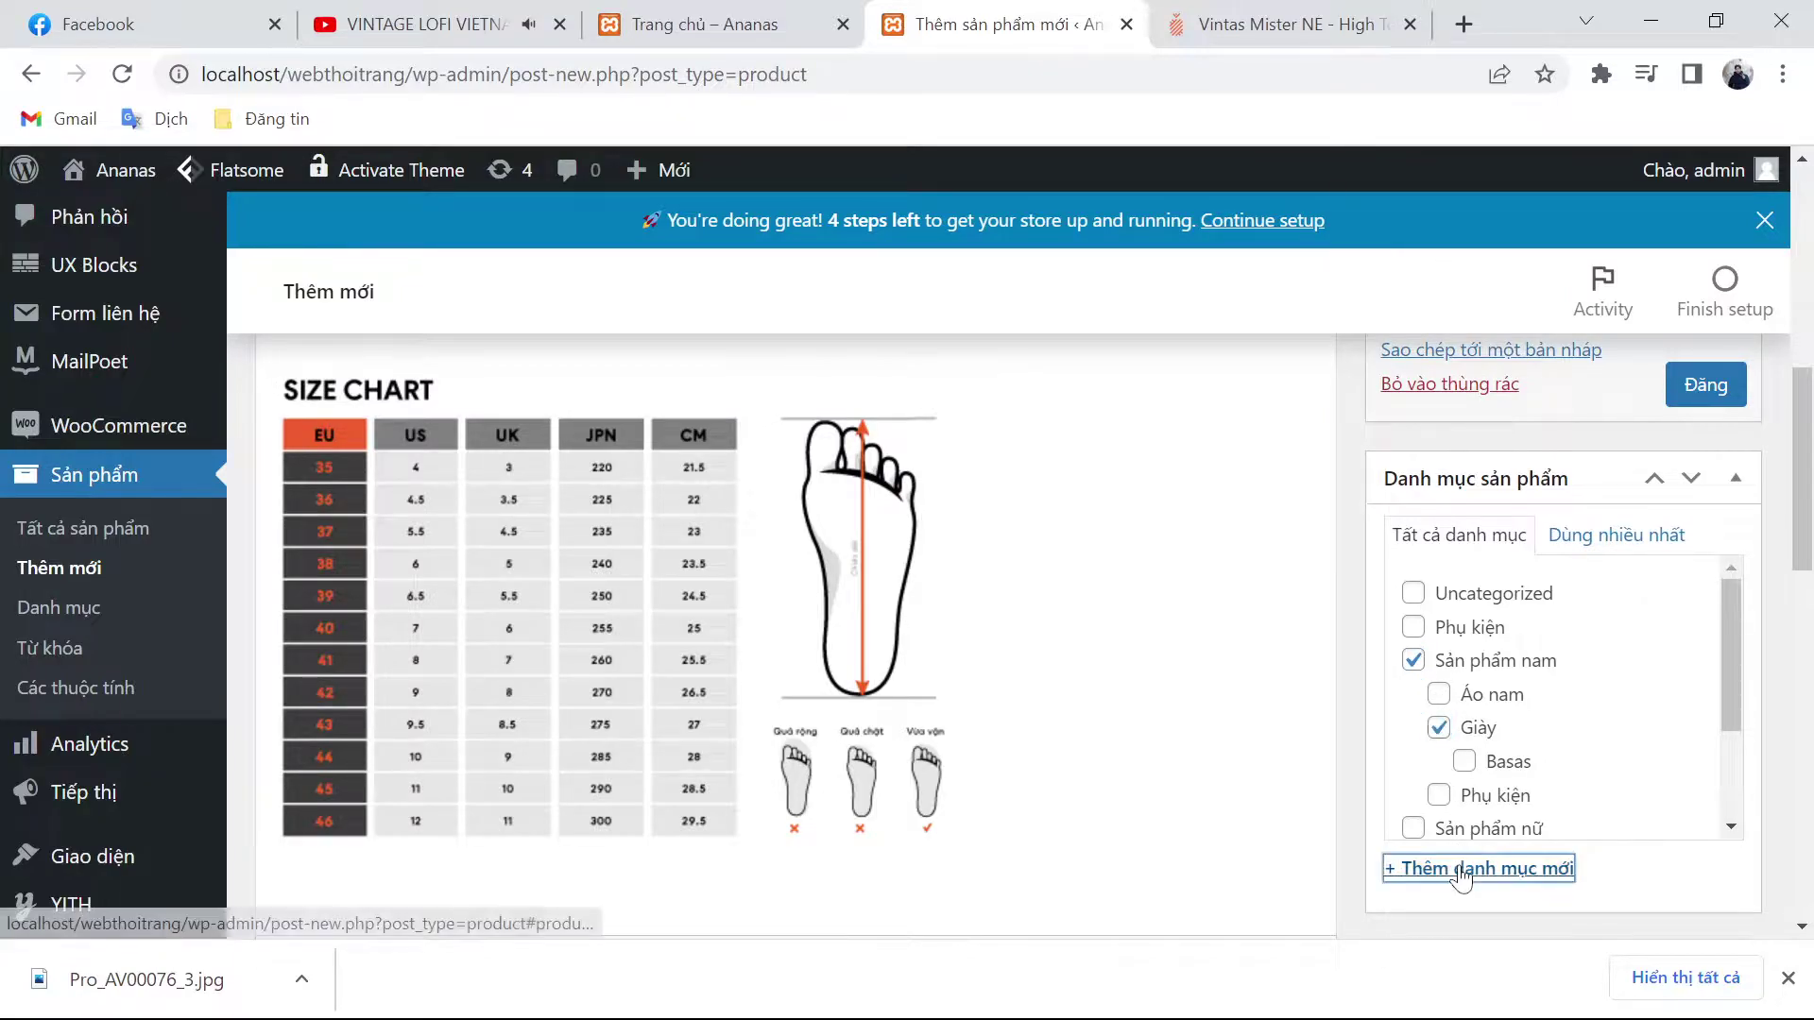
text(Vint)
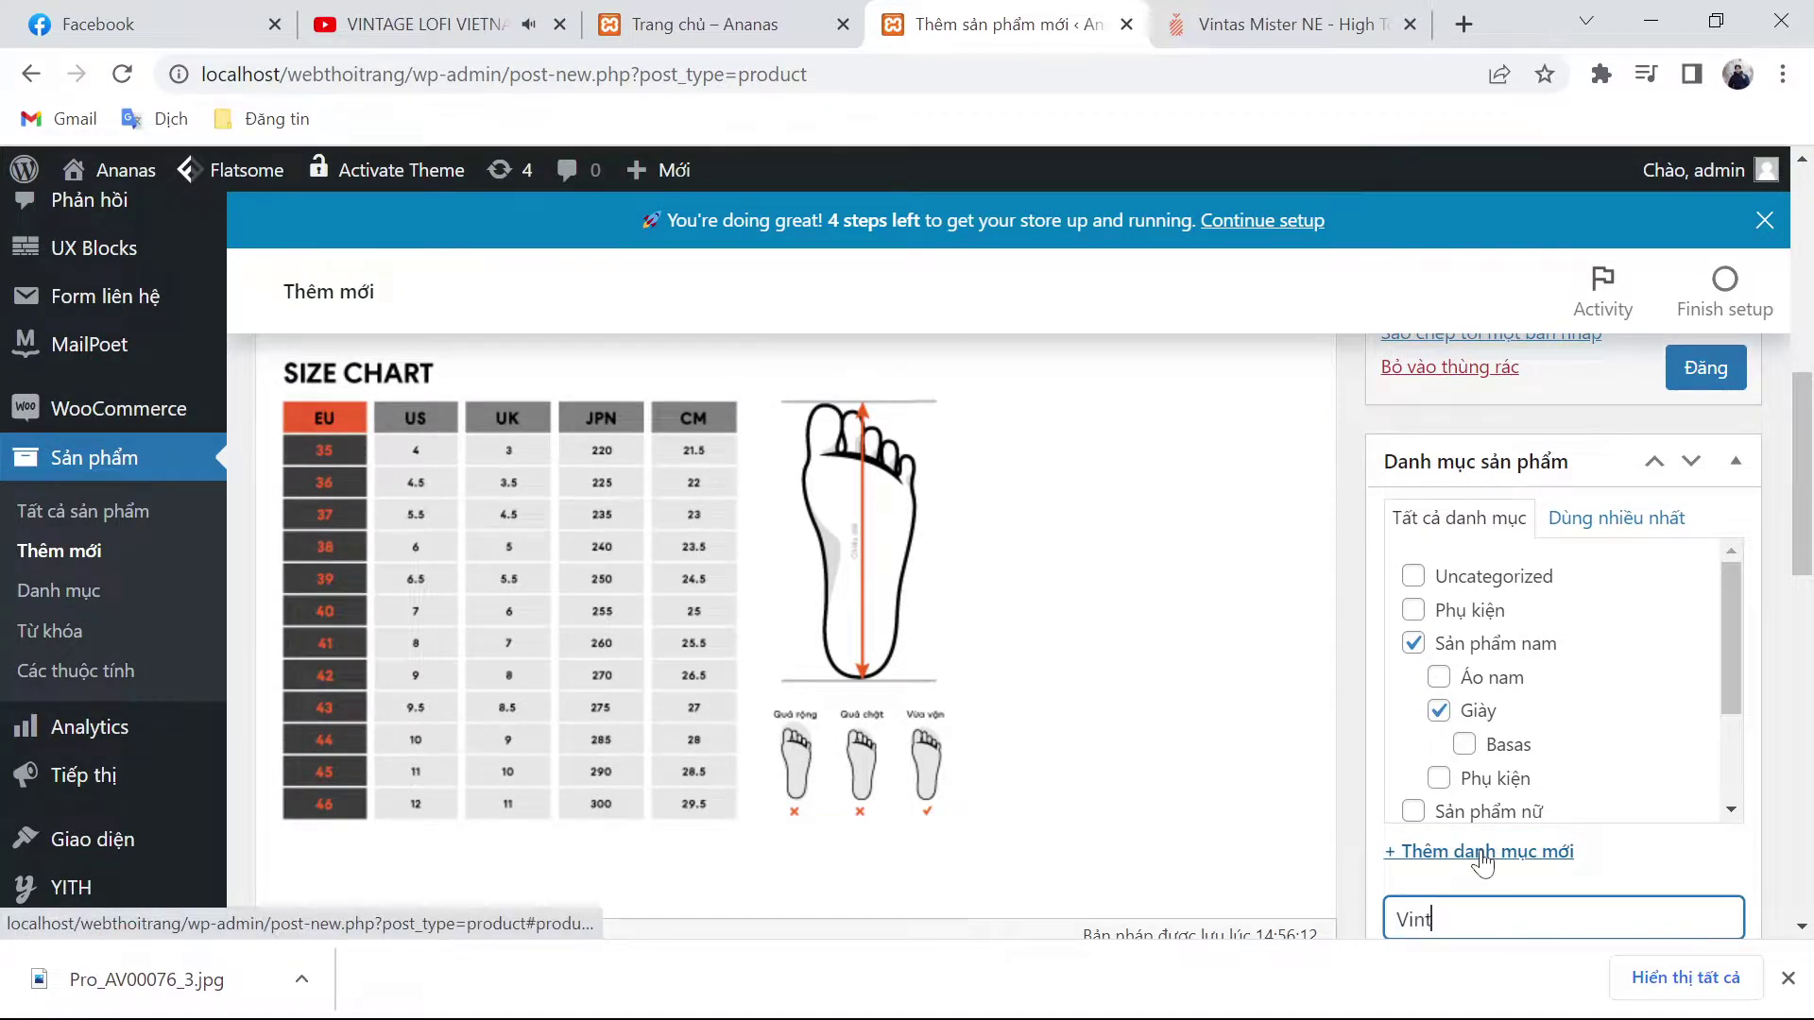
text(as)
scroll(1483, 862, down, 1)
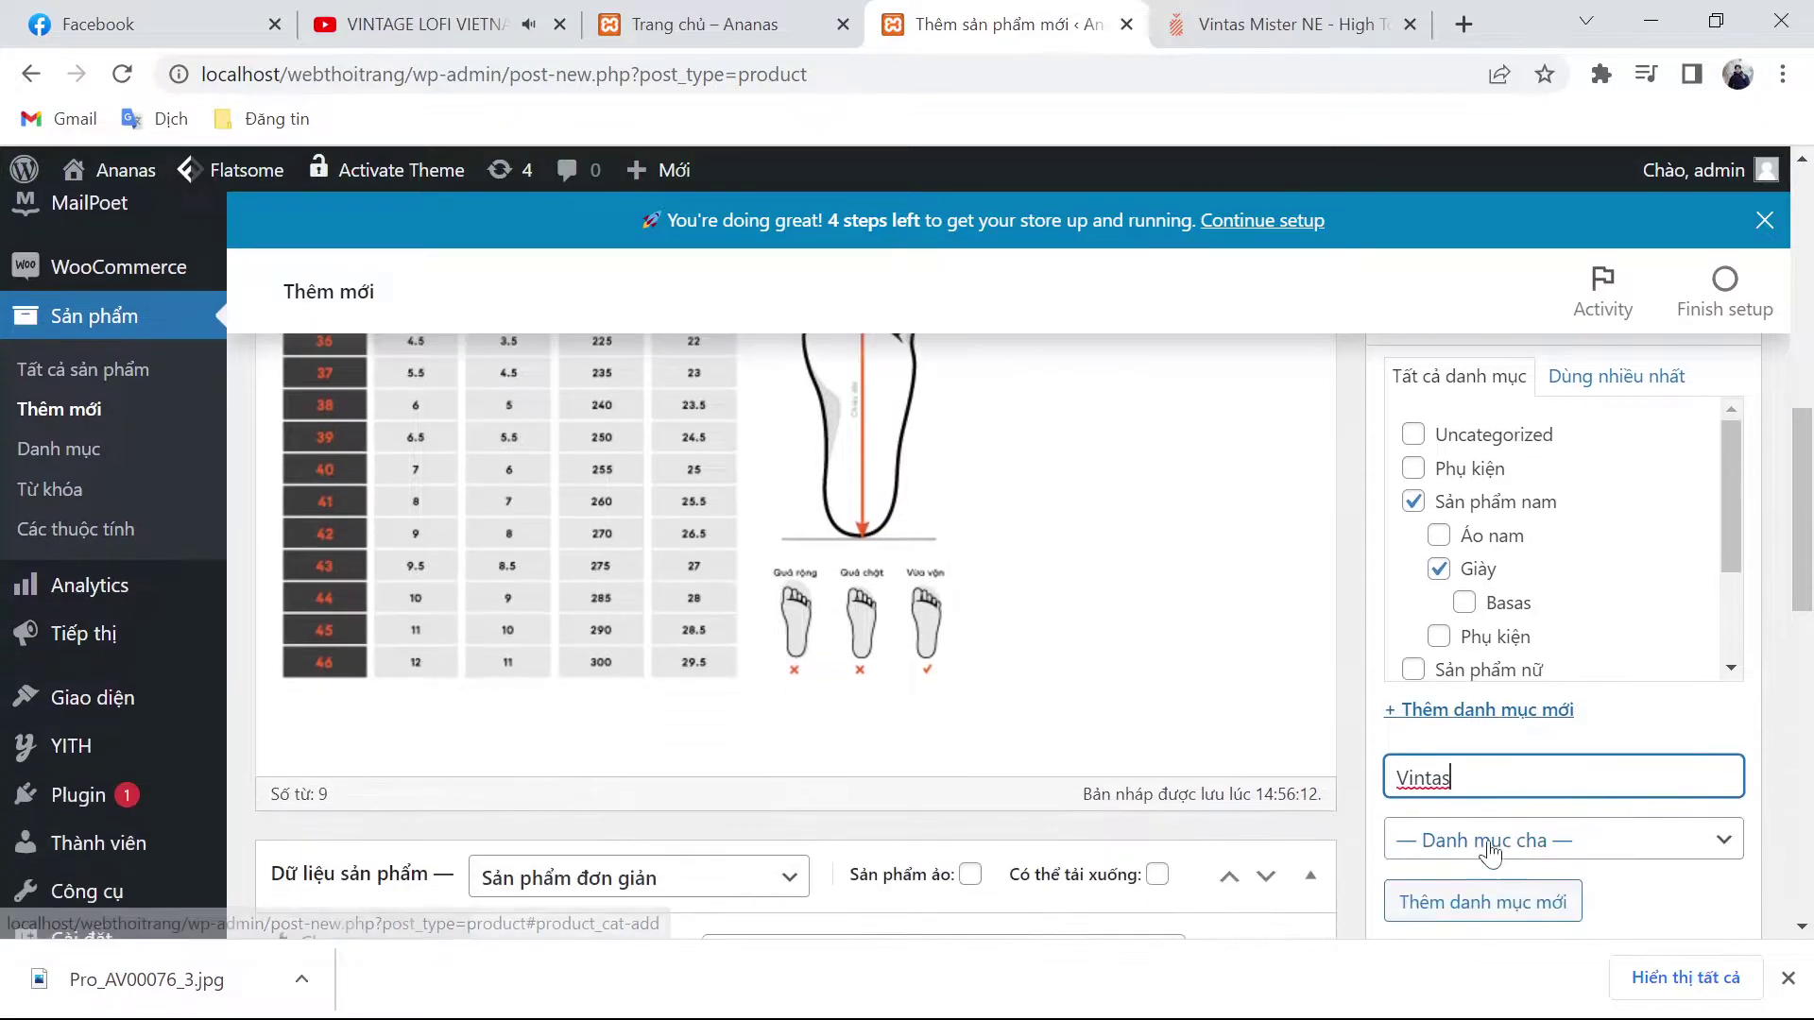
click(1511, 840)
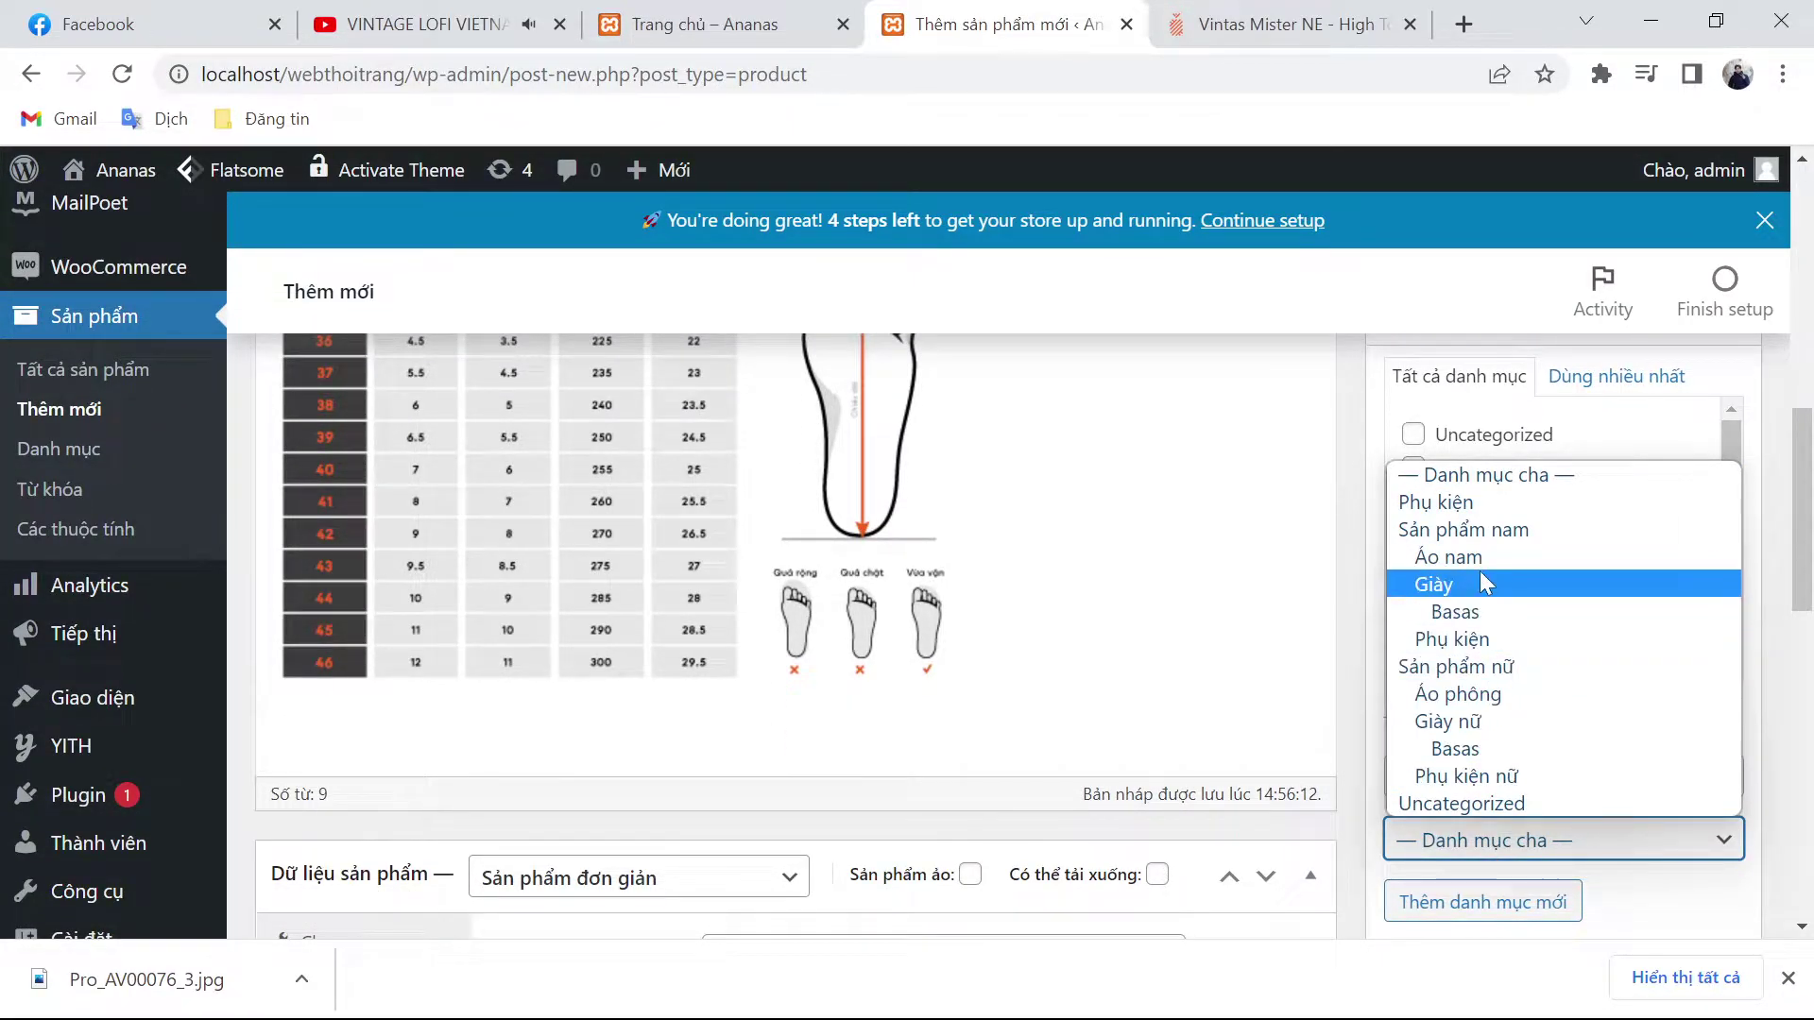
click(1480, 572)
click(1475, 844)
click(1455, 576)
scroll(1502, 661, down, 3)
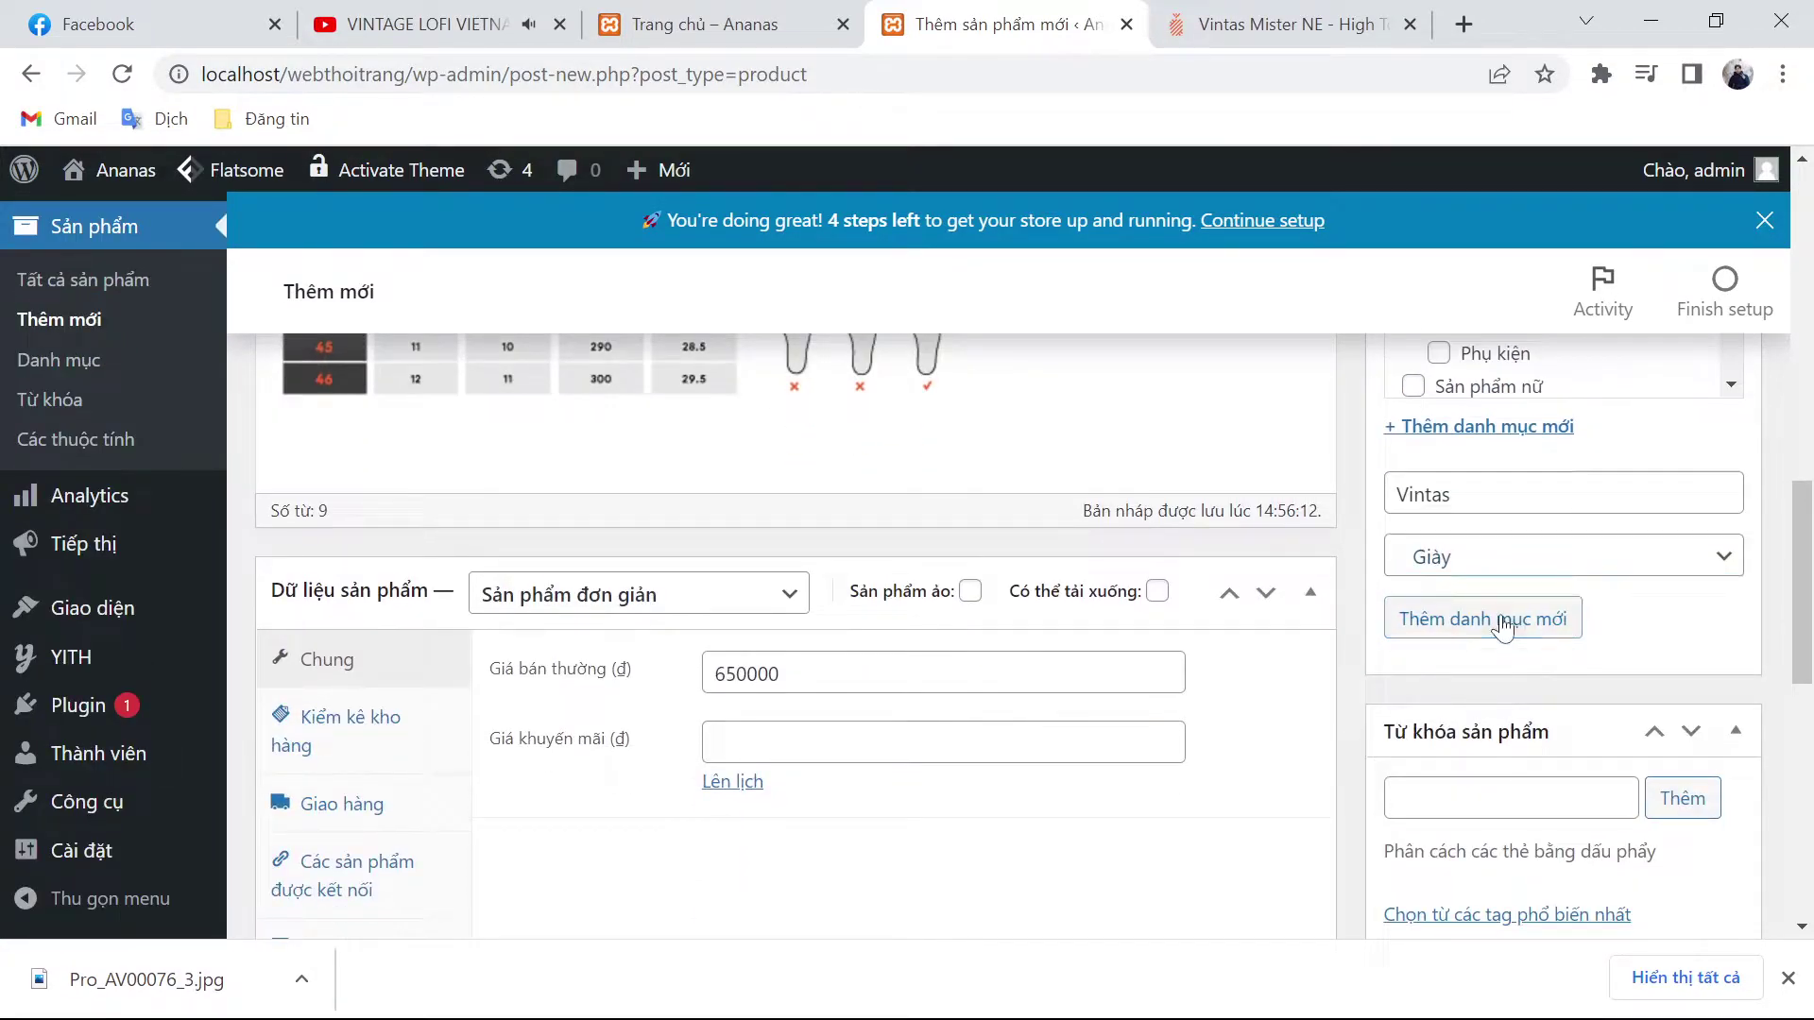
click(1483, 619)
Step: Add the product tags vintas and giày nam
scroll(1503, 623, up, 3)
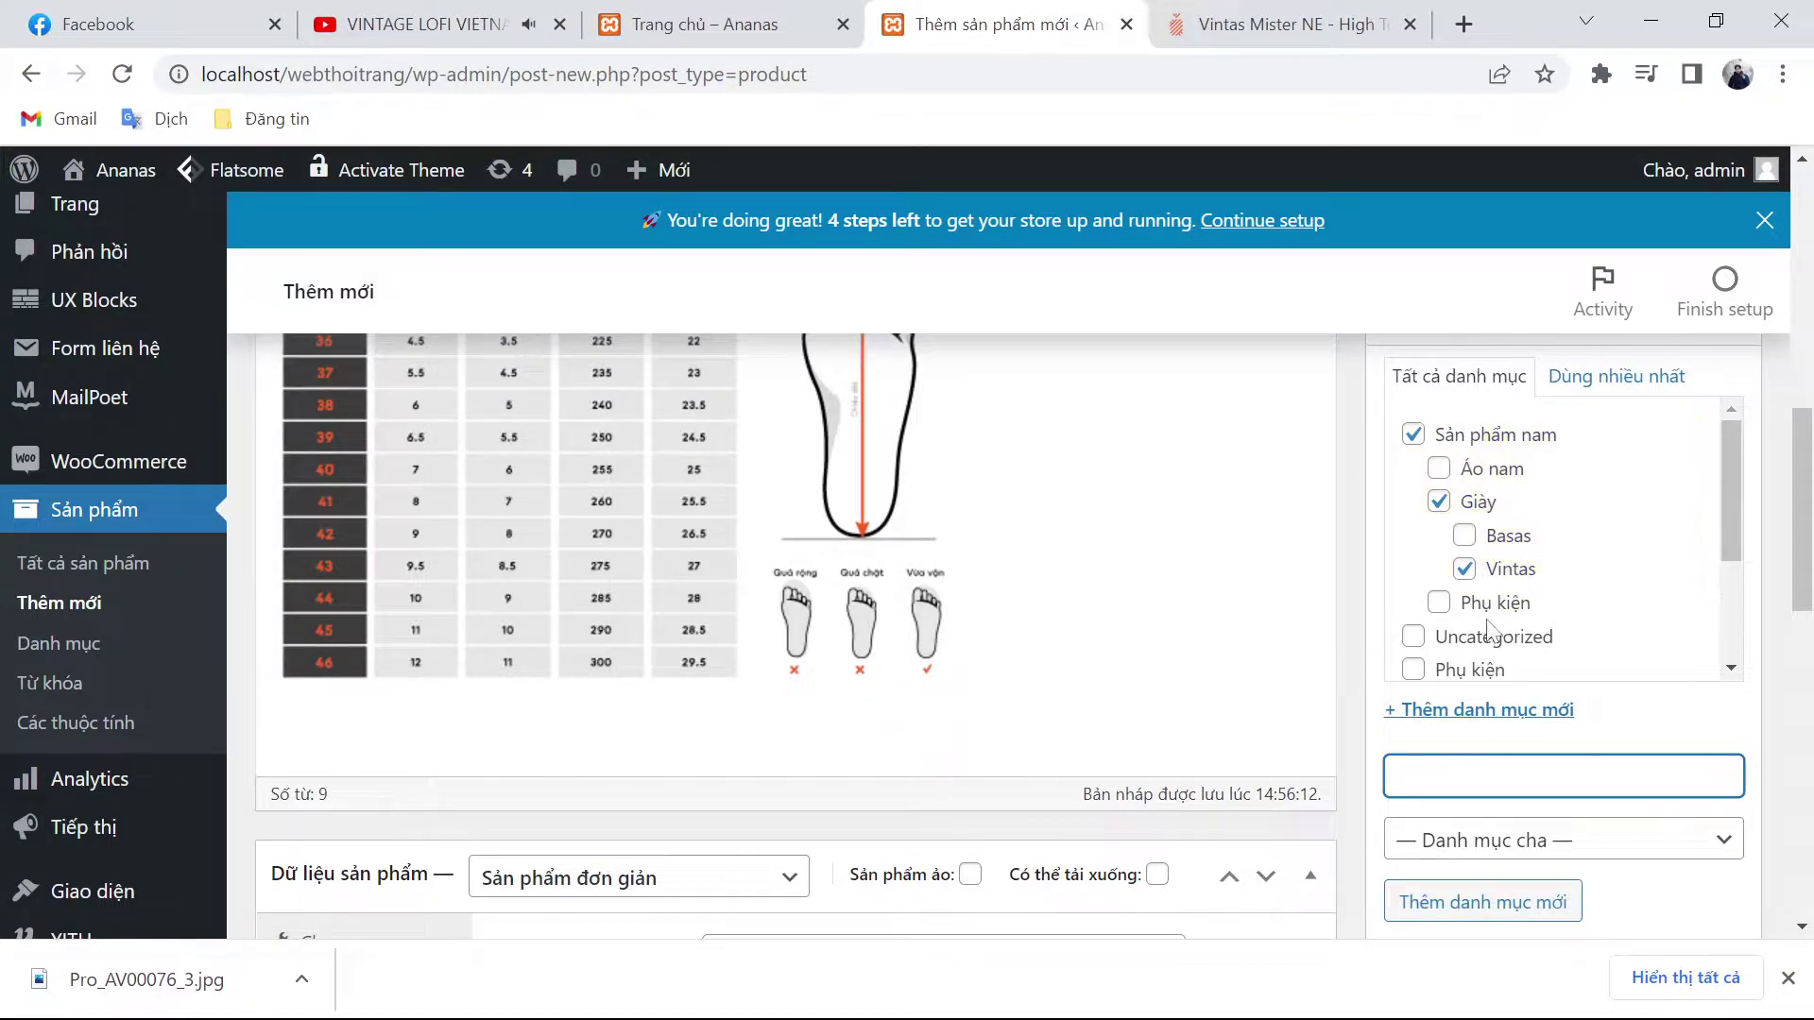
scroll(1548, 652, down, 2)
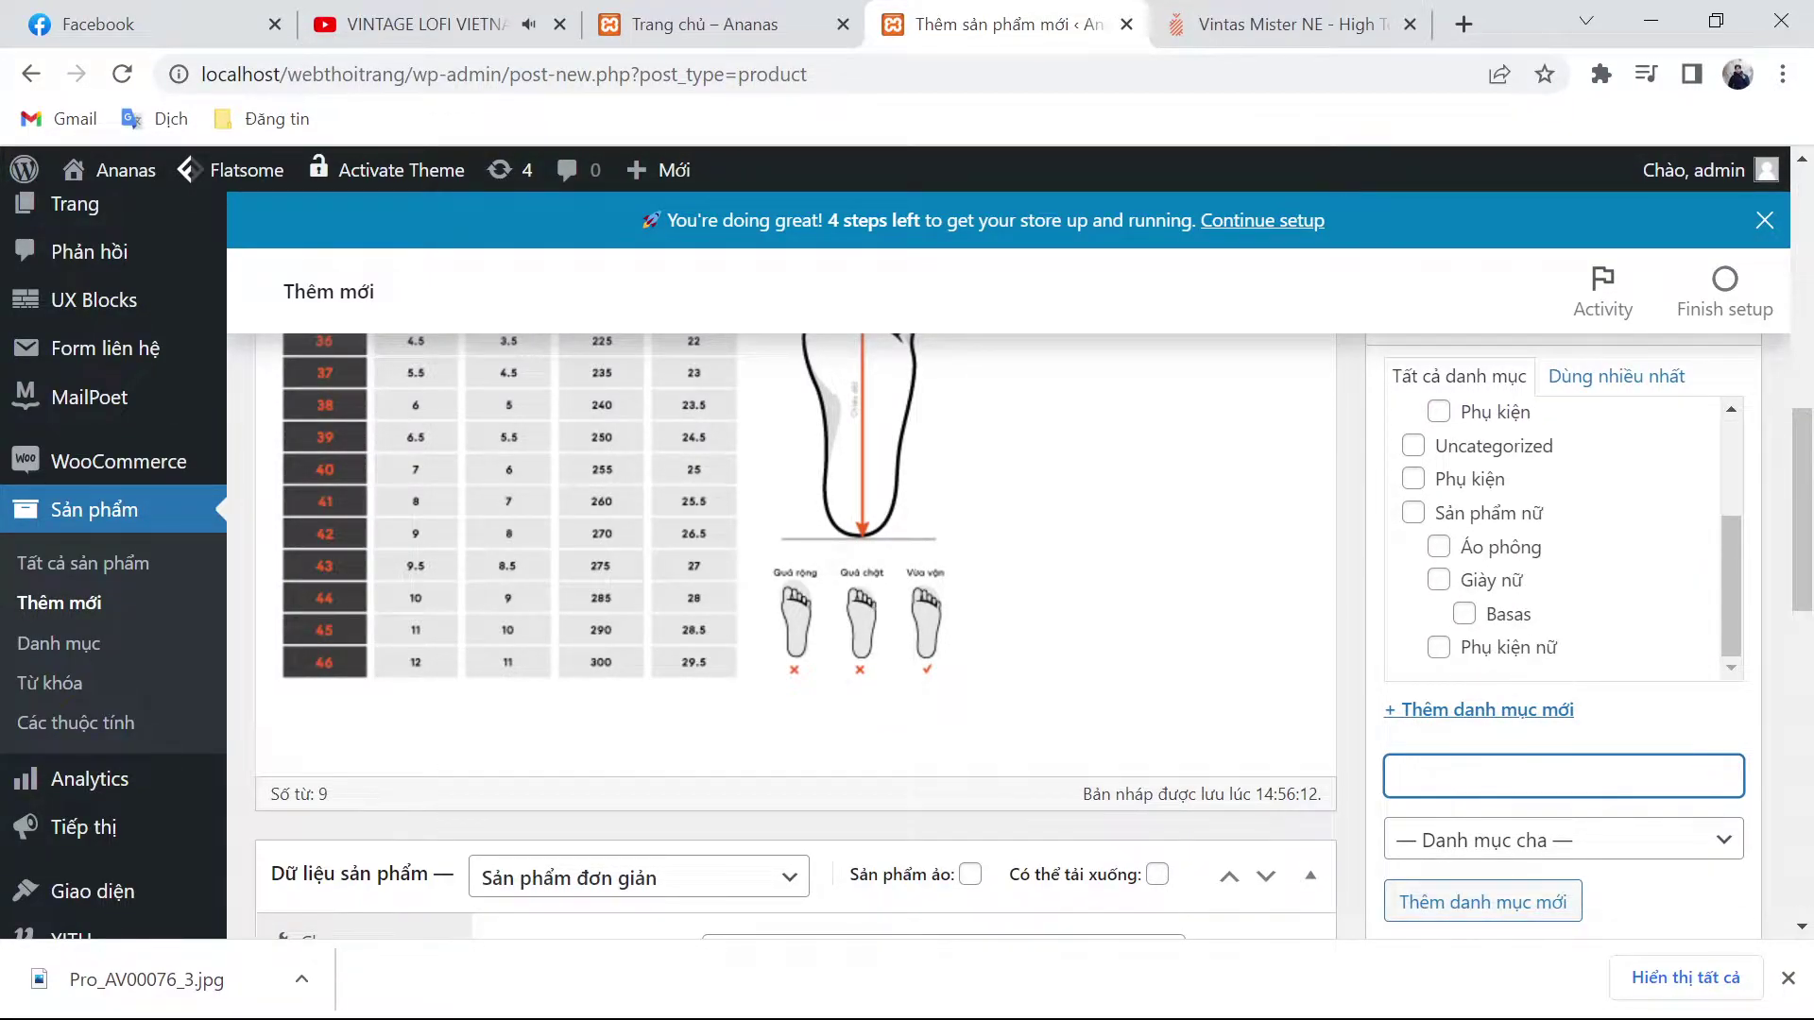
scroll(1511, 567, up, 2)
scroll(1349, 631, down, 6)
click(1510, 514)
text(vintas)
key(Return)
text(giay nam)
key(Return)
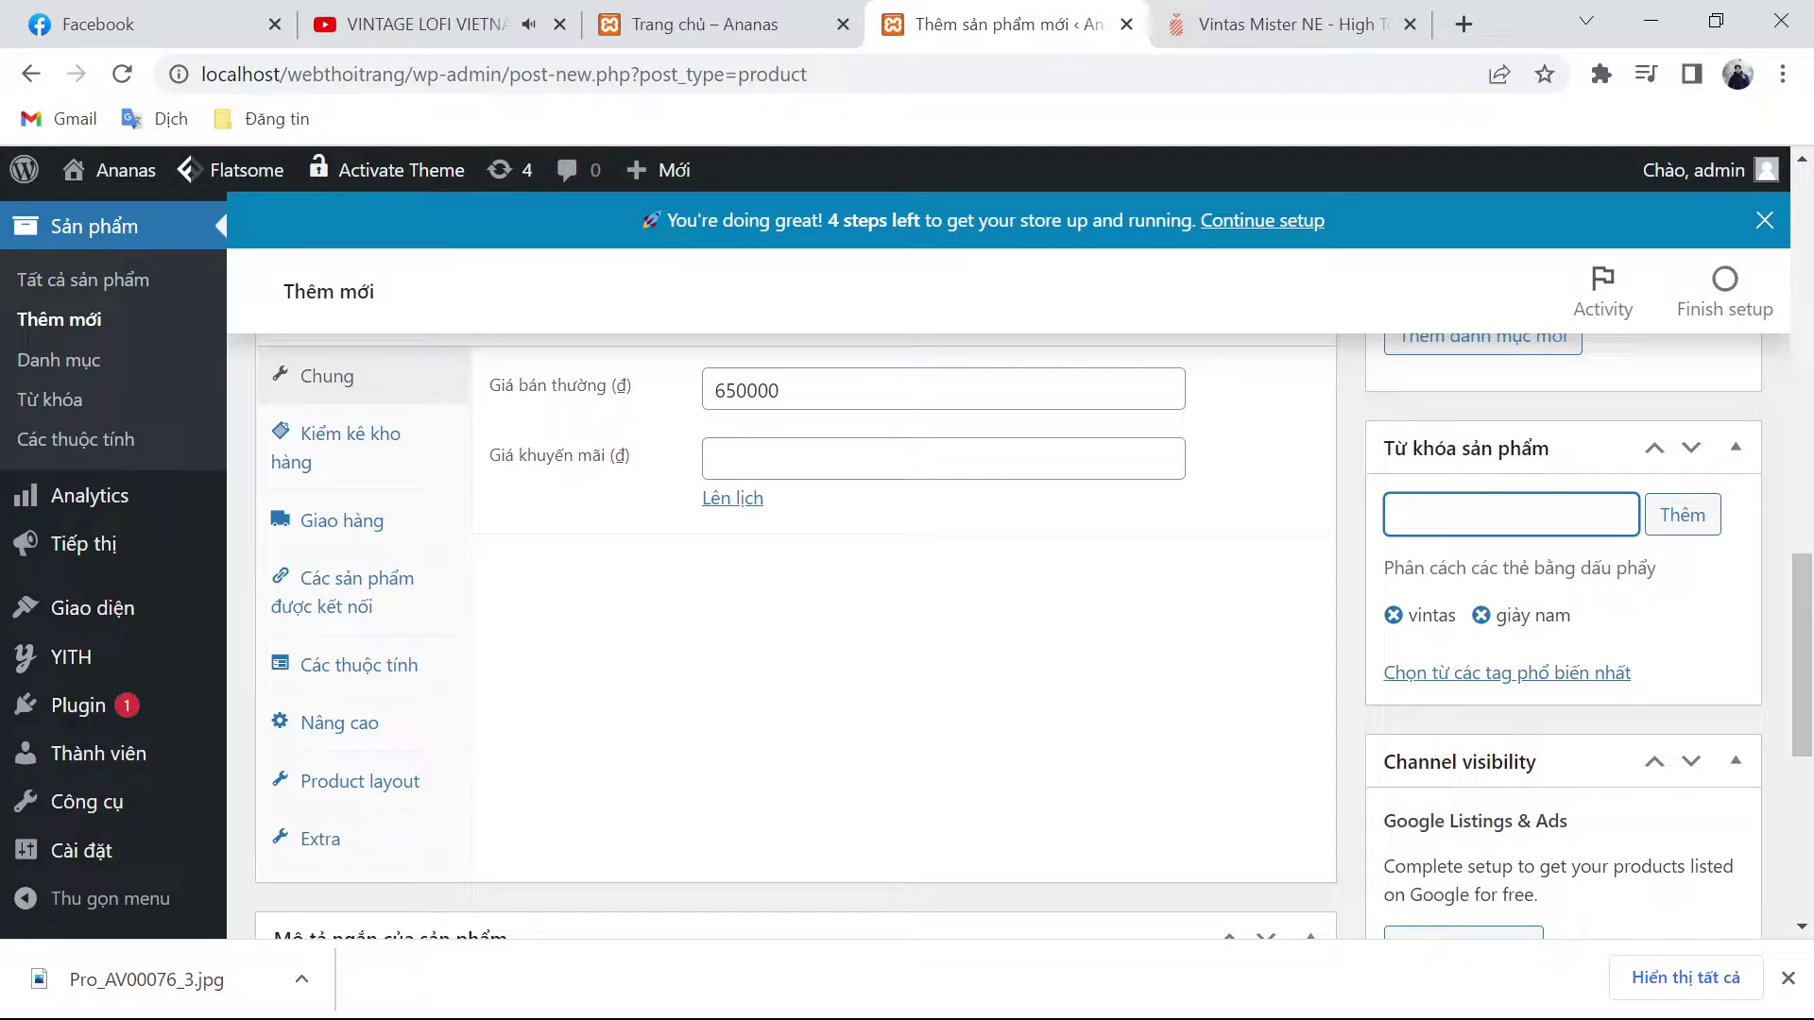
Step: Open the Thiết lập ảnh sản phẩm product-image window in WordPress
scroll(1437, 595, down, 6)
scroll(1328, 634, up, 4)
scroll(1322, 638, up, 4)
scroll(1207, 639, down, 5)
click(1491, 837)
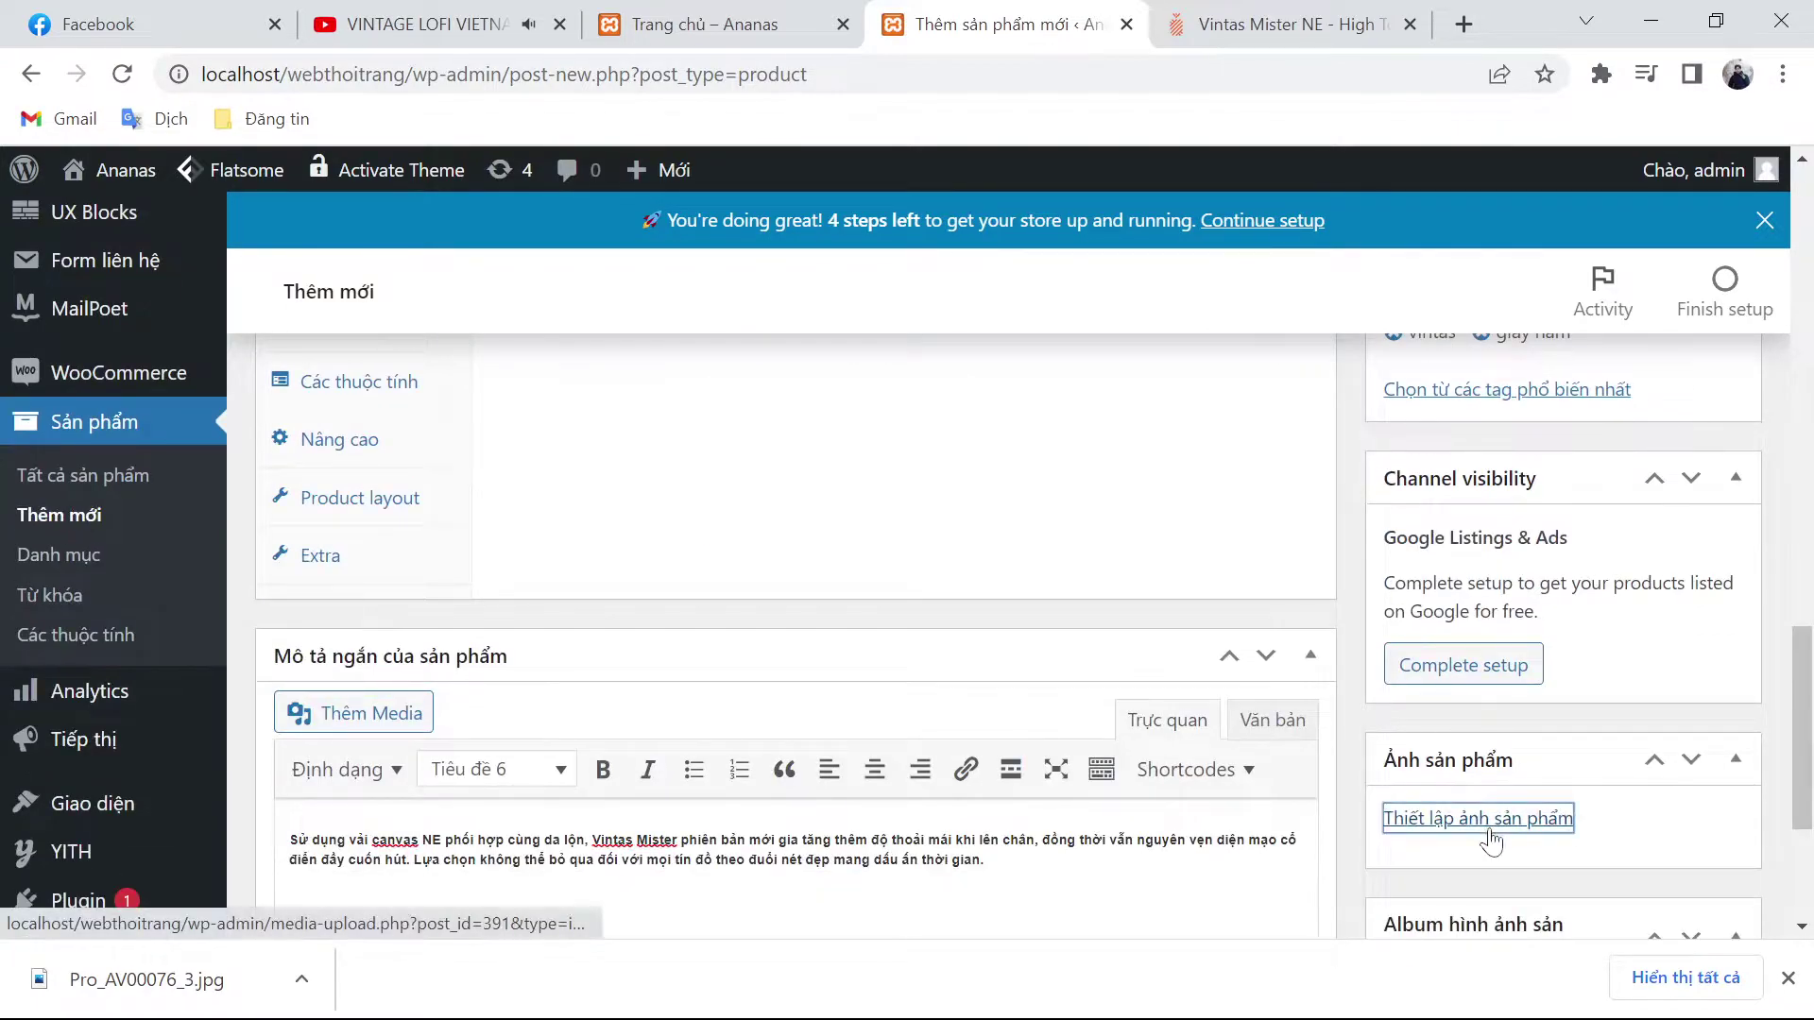
Step: Save the five Vintas Mister NE photos to Downloads as pro_AV00101_1.jpg through pro_AV00101_5.jpg
key(ctrl+Tab)
click(999, 510)
scroll(945, 529, up, 5)
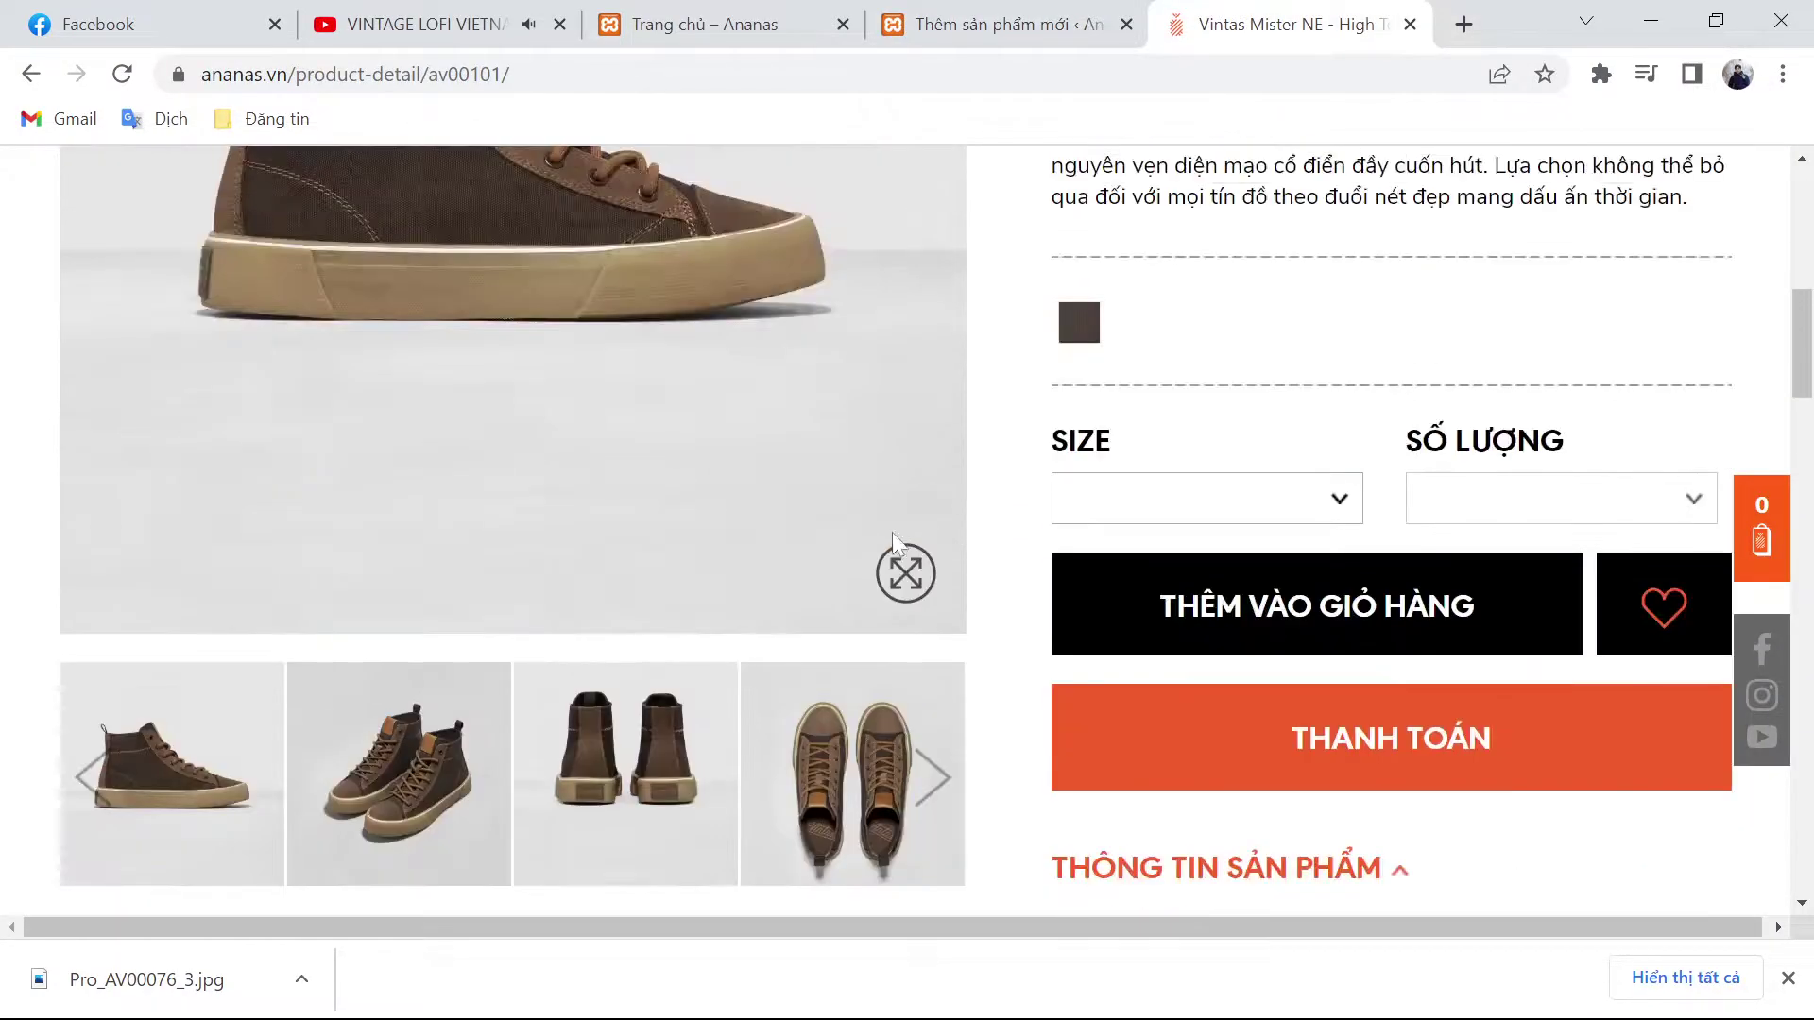
right_click(243, 771)
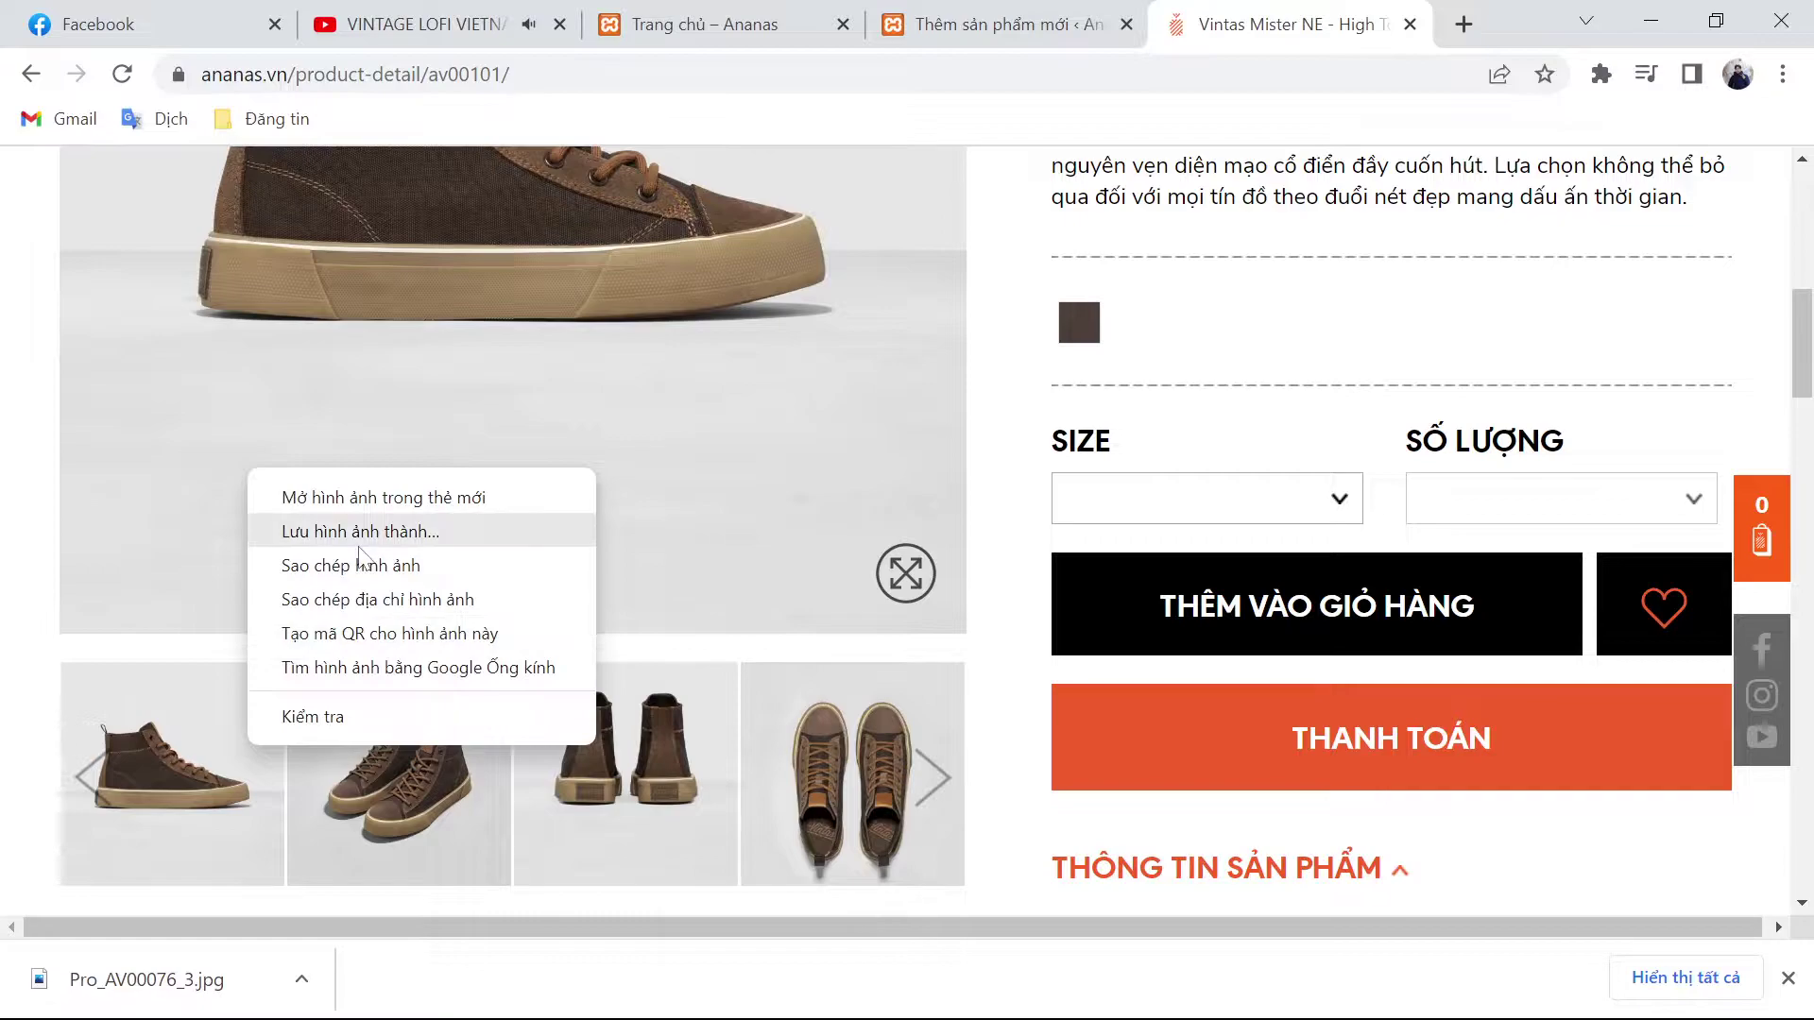
click(364, 539)
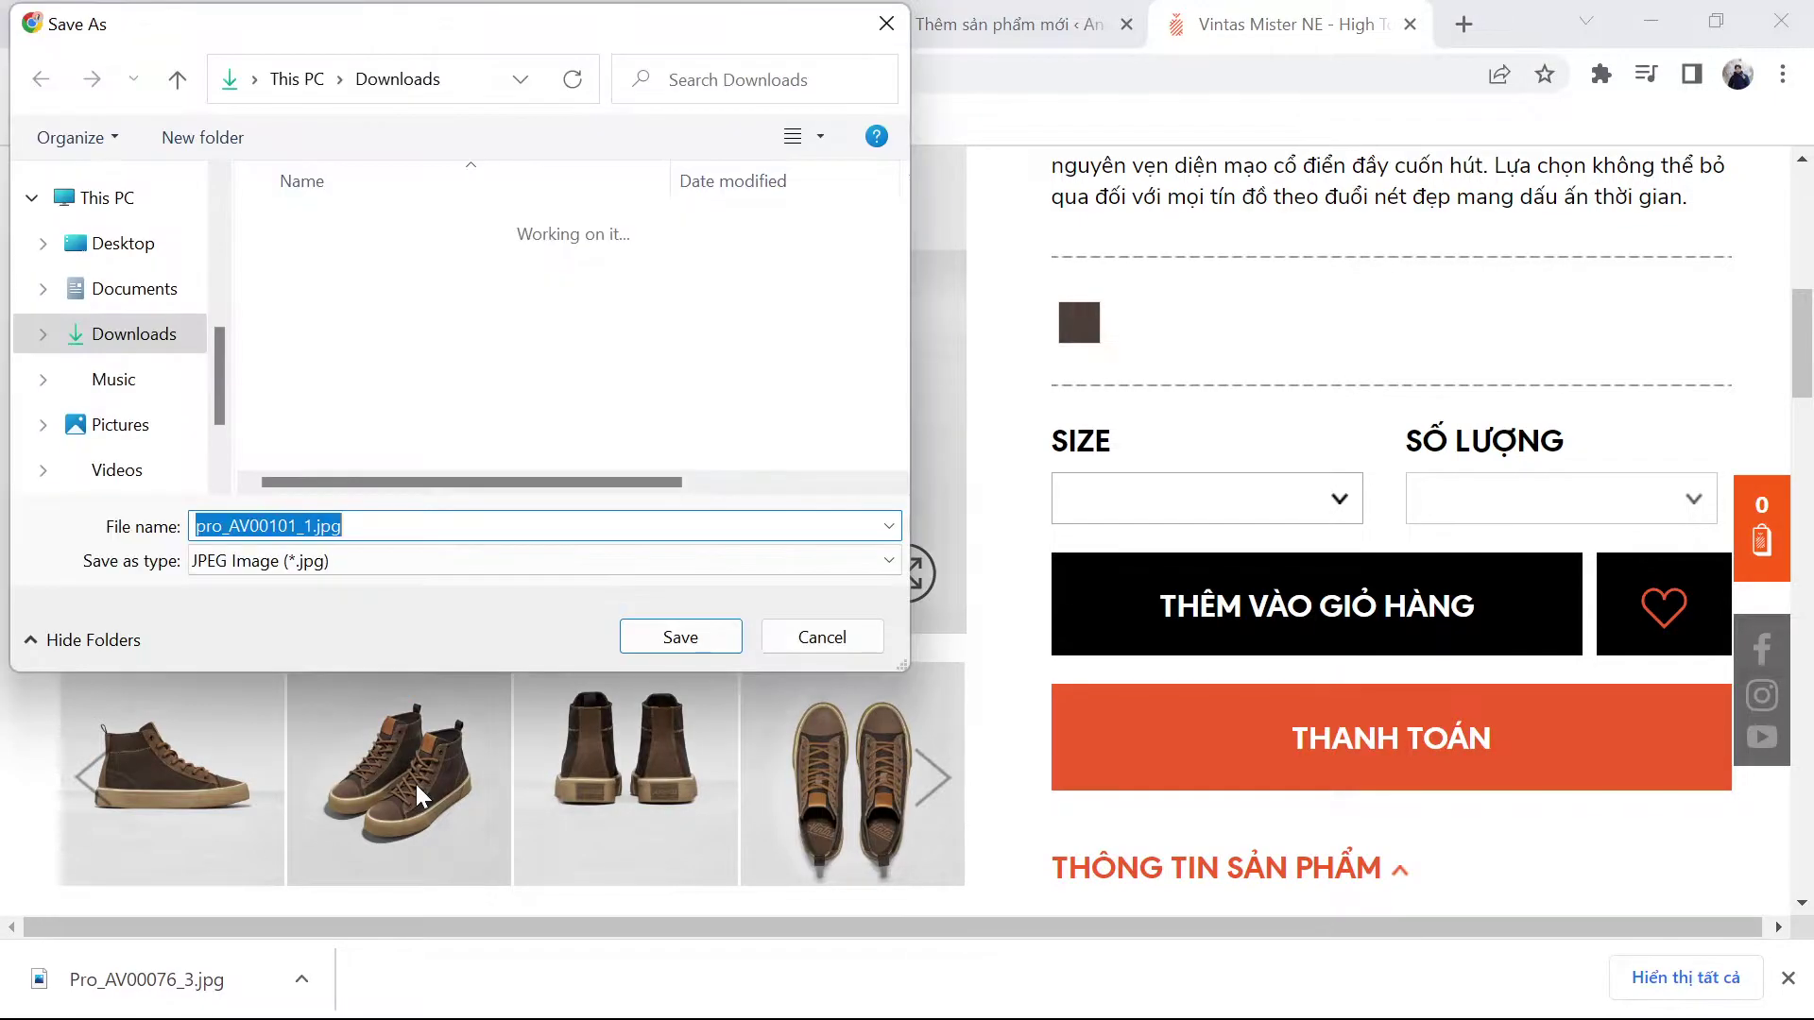
key(Return)
right_click(407, 460)
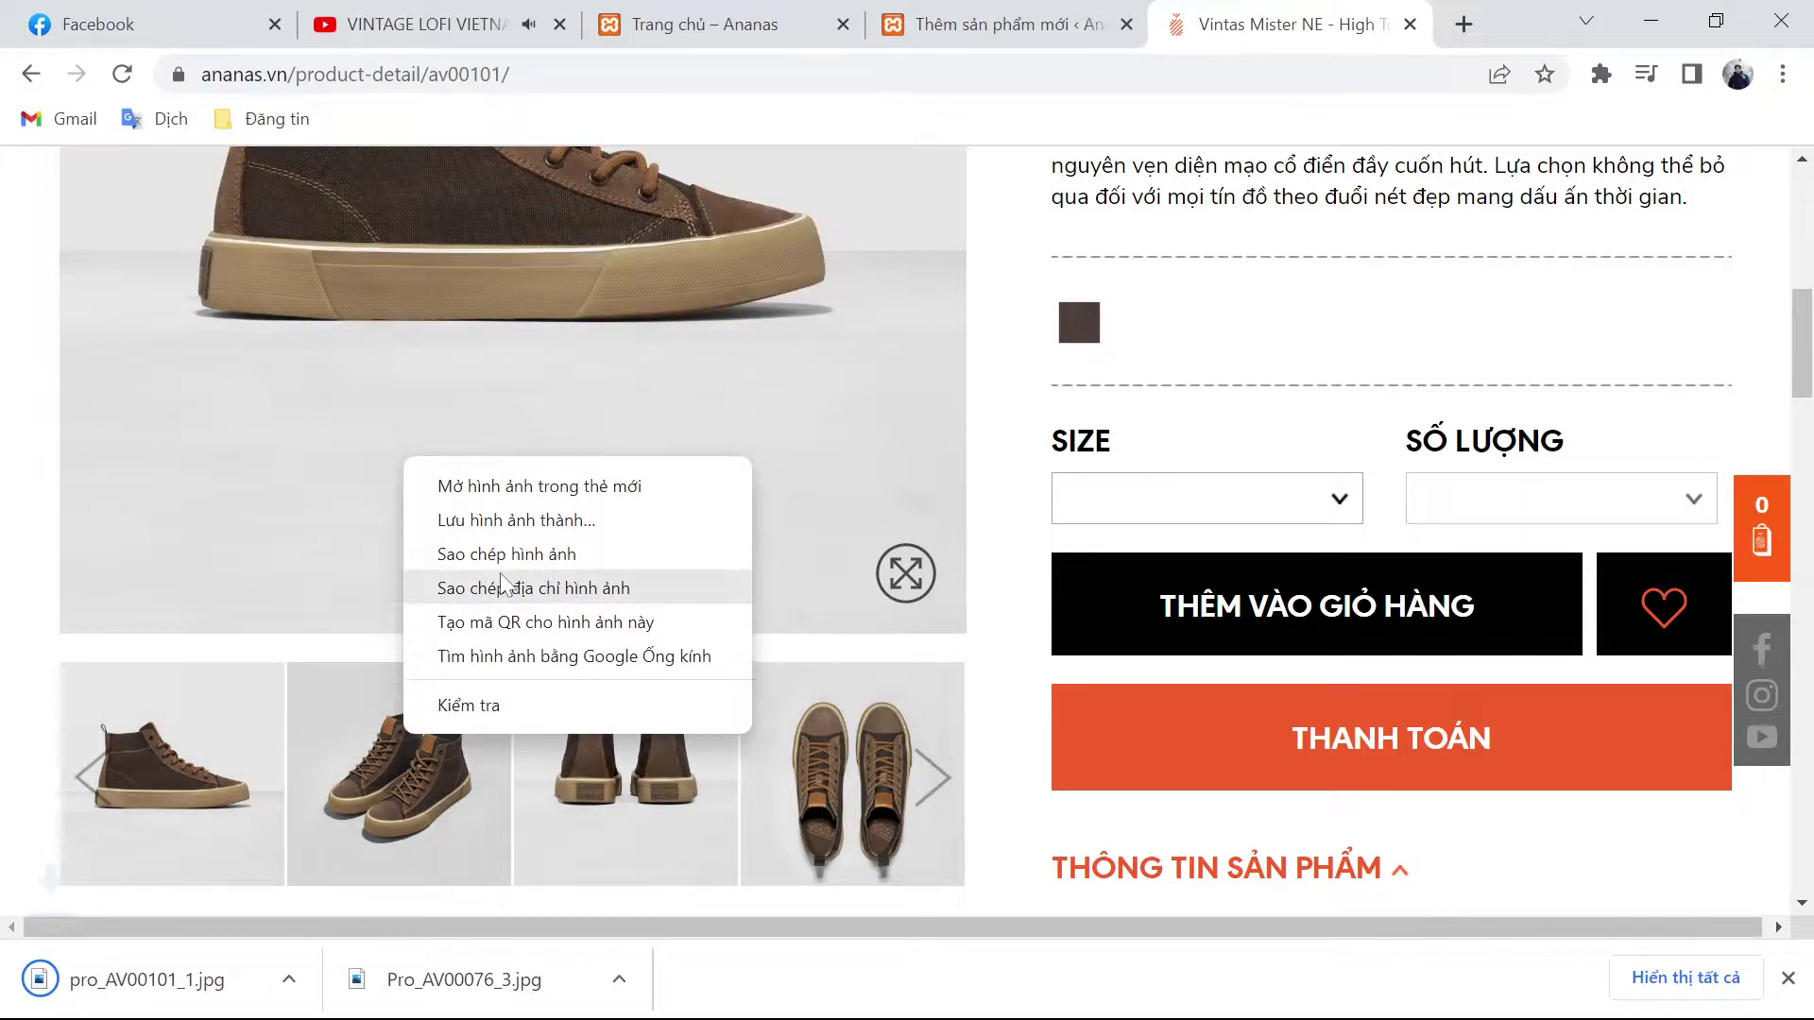
click(515, 521)
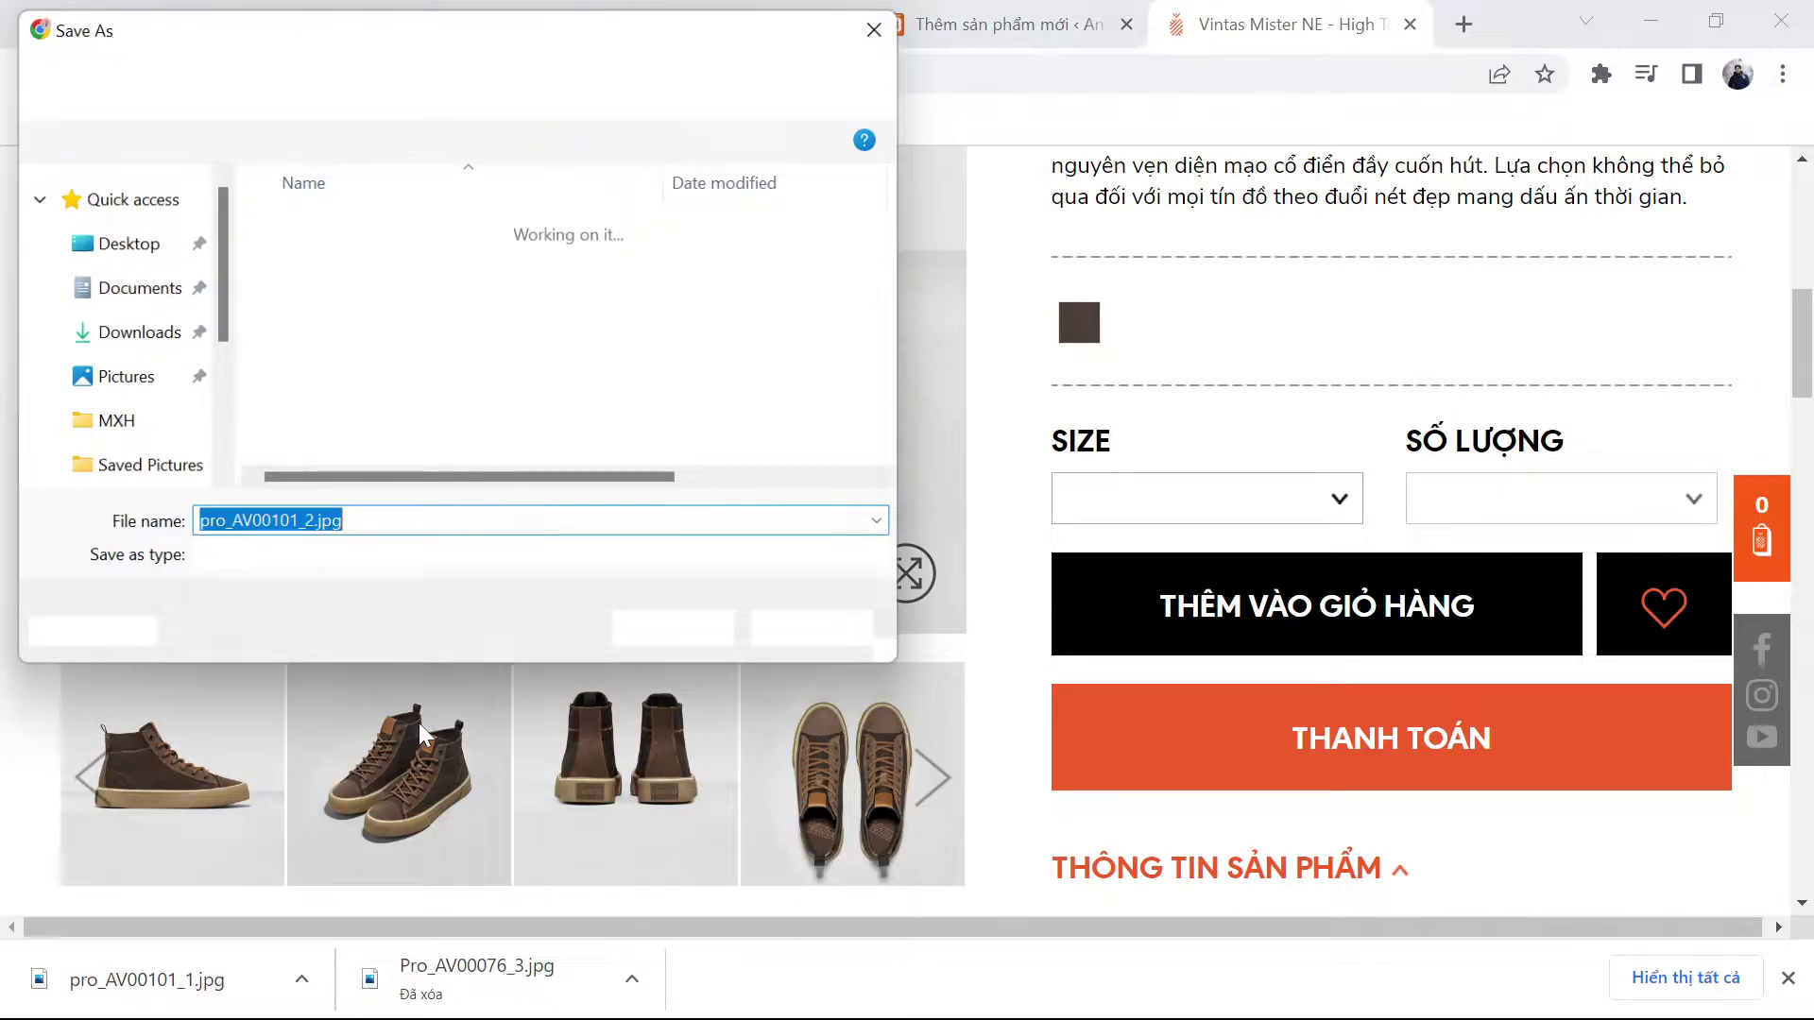
key(Return)
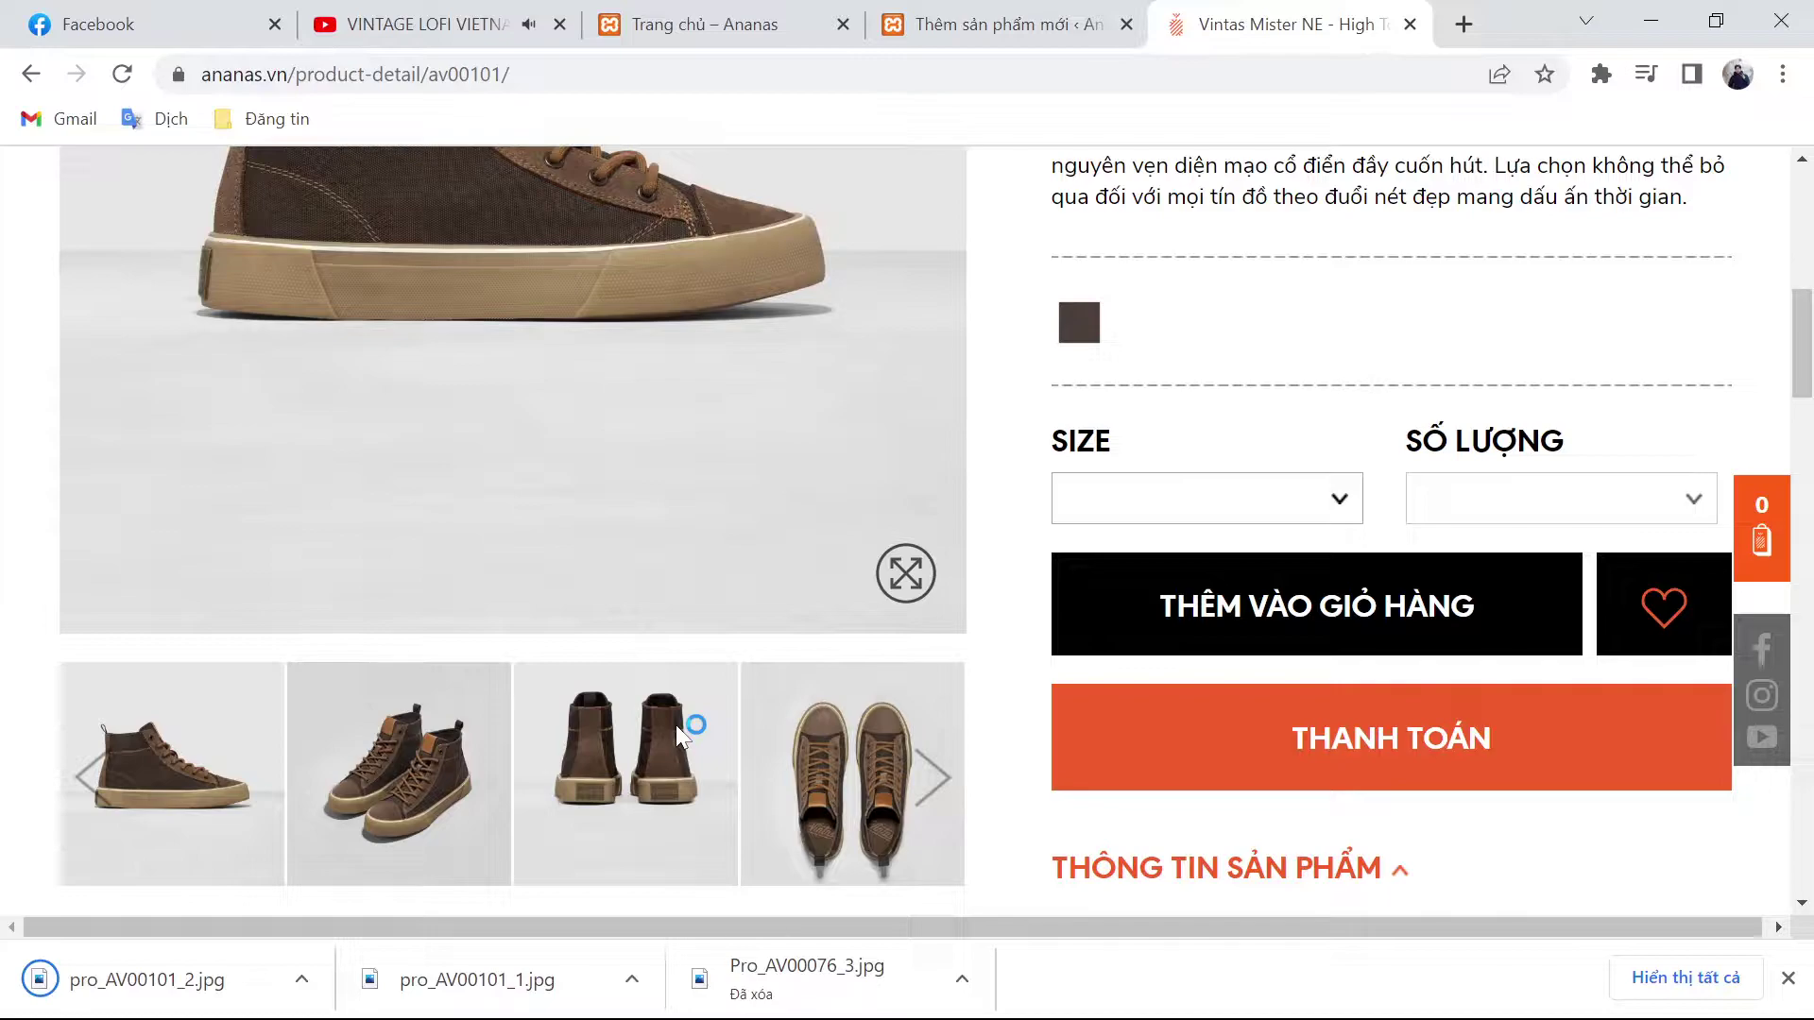
right_click(864, 825)
key(v)
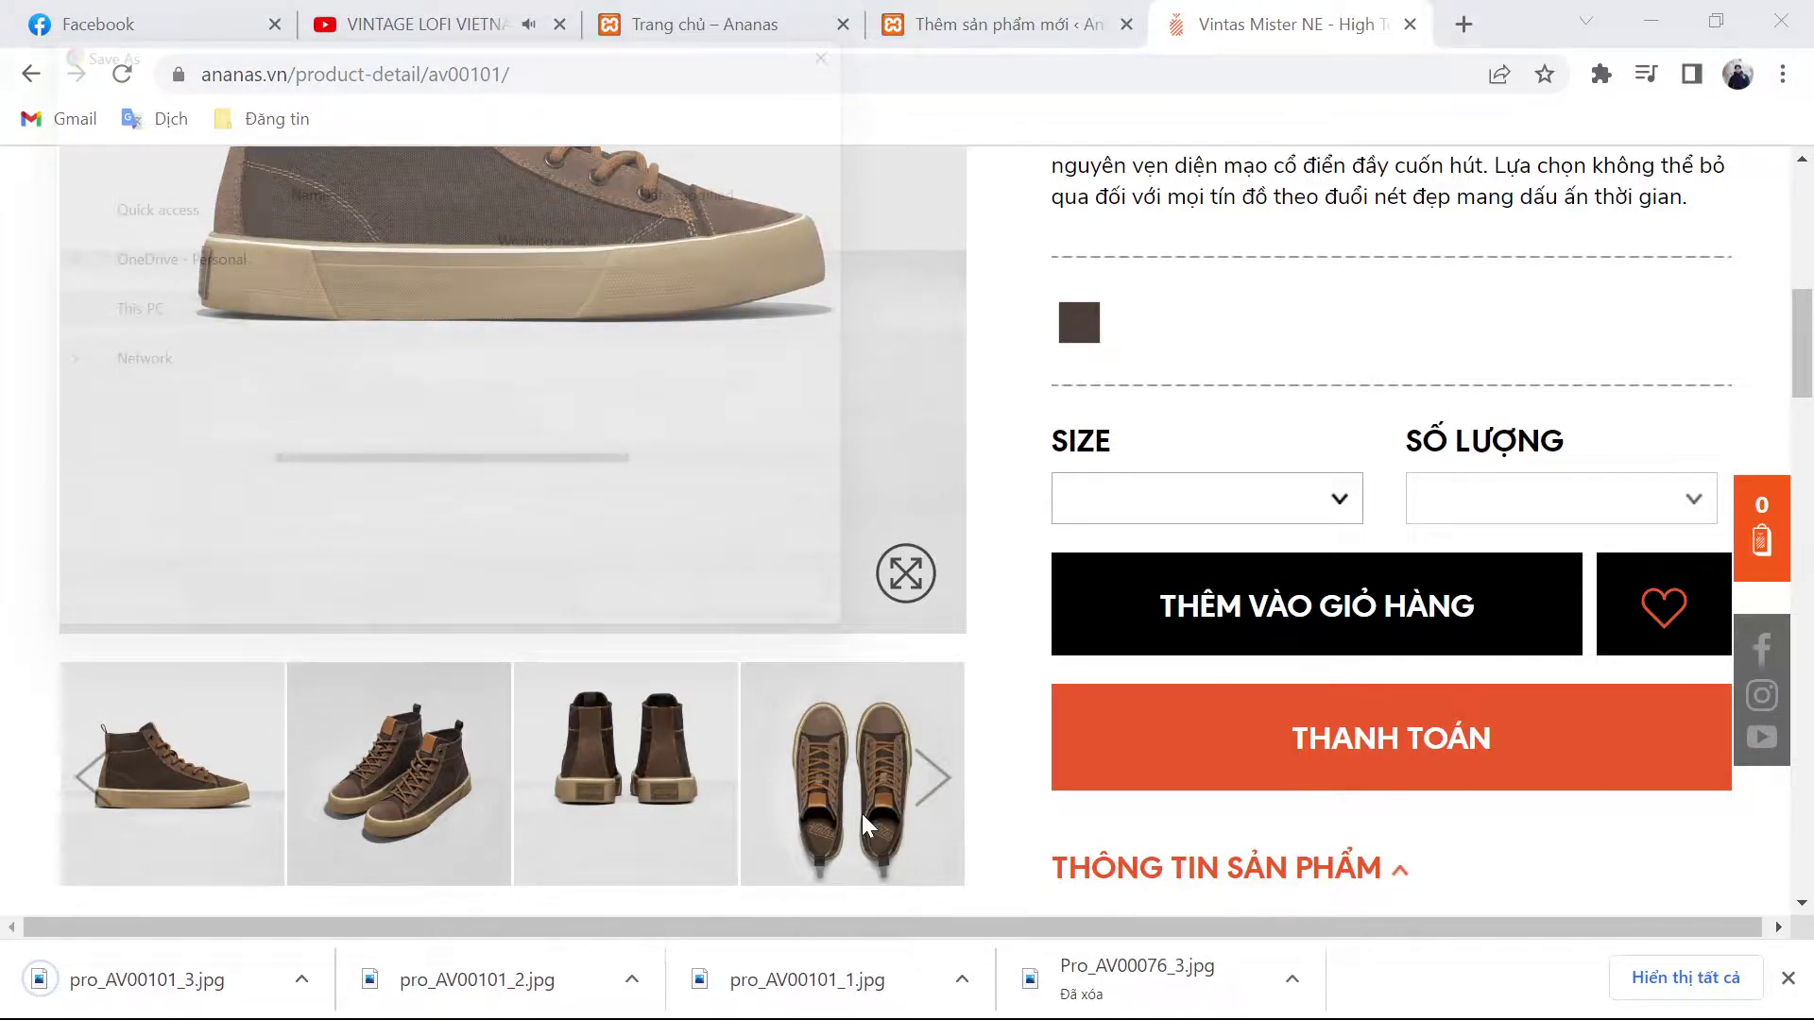
key(Return)
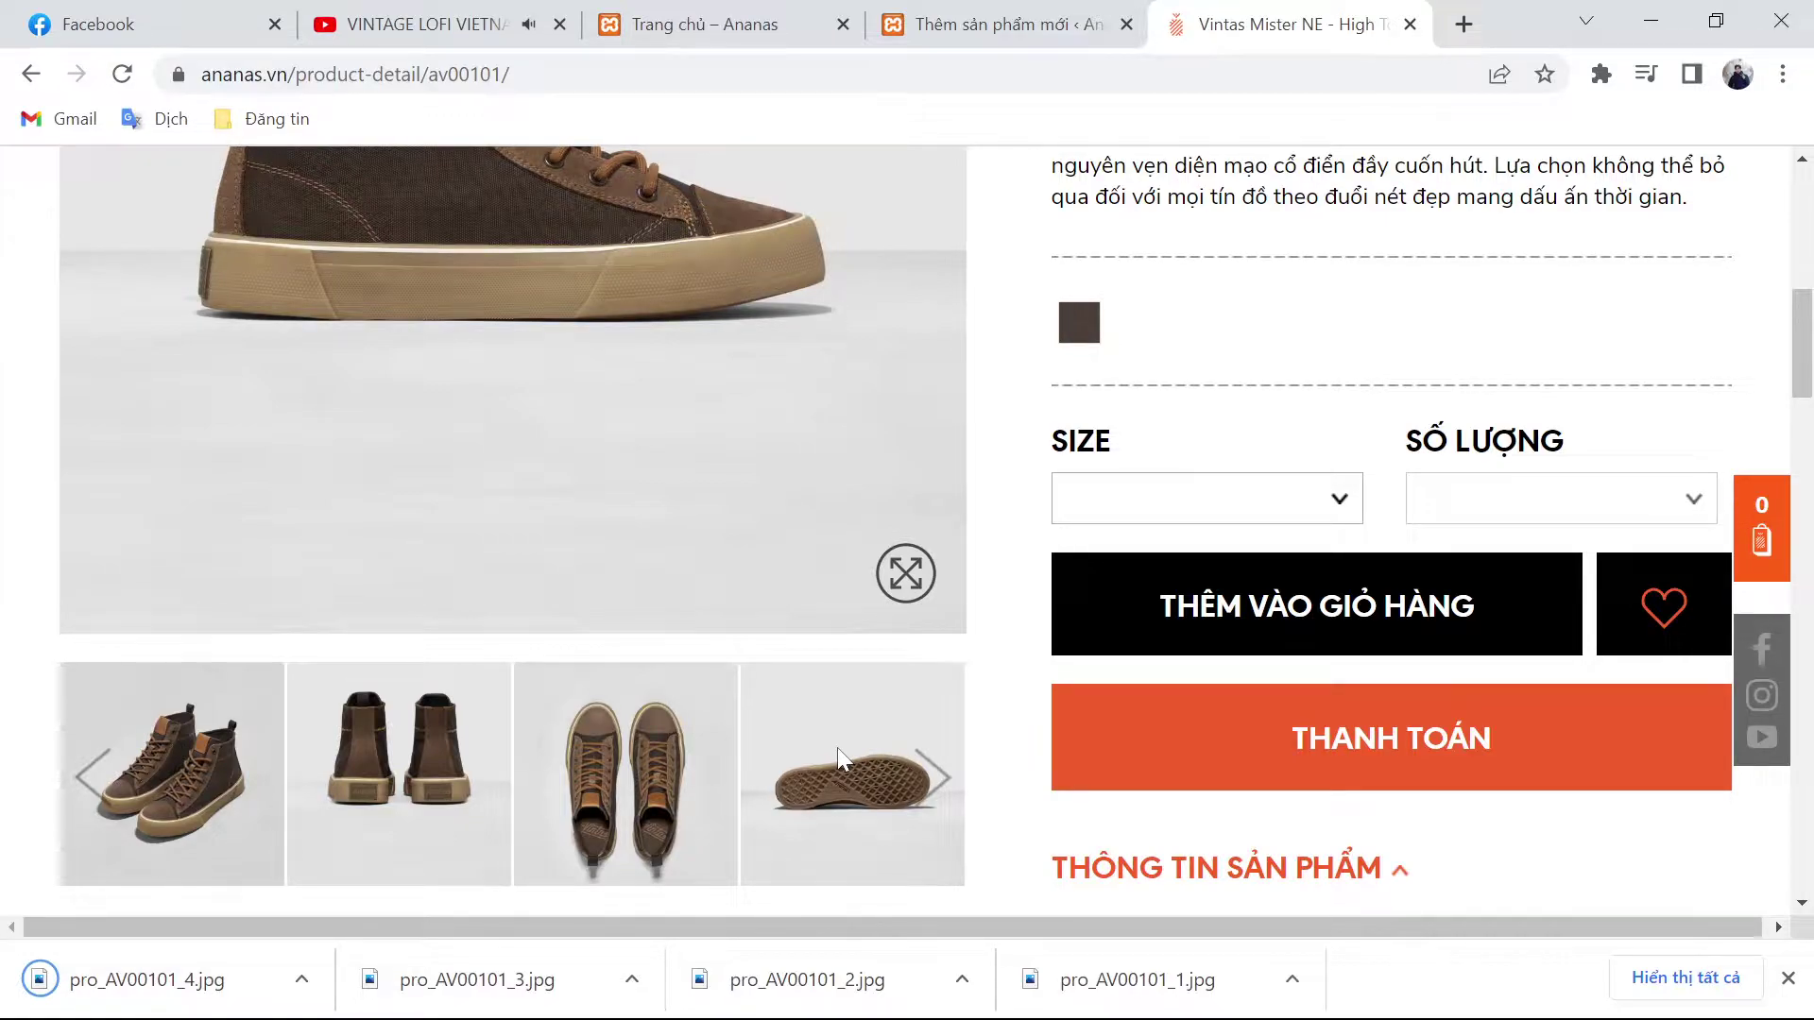
key(ctrl+shift+Tab)
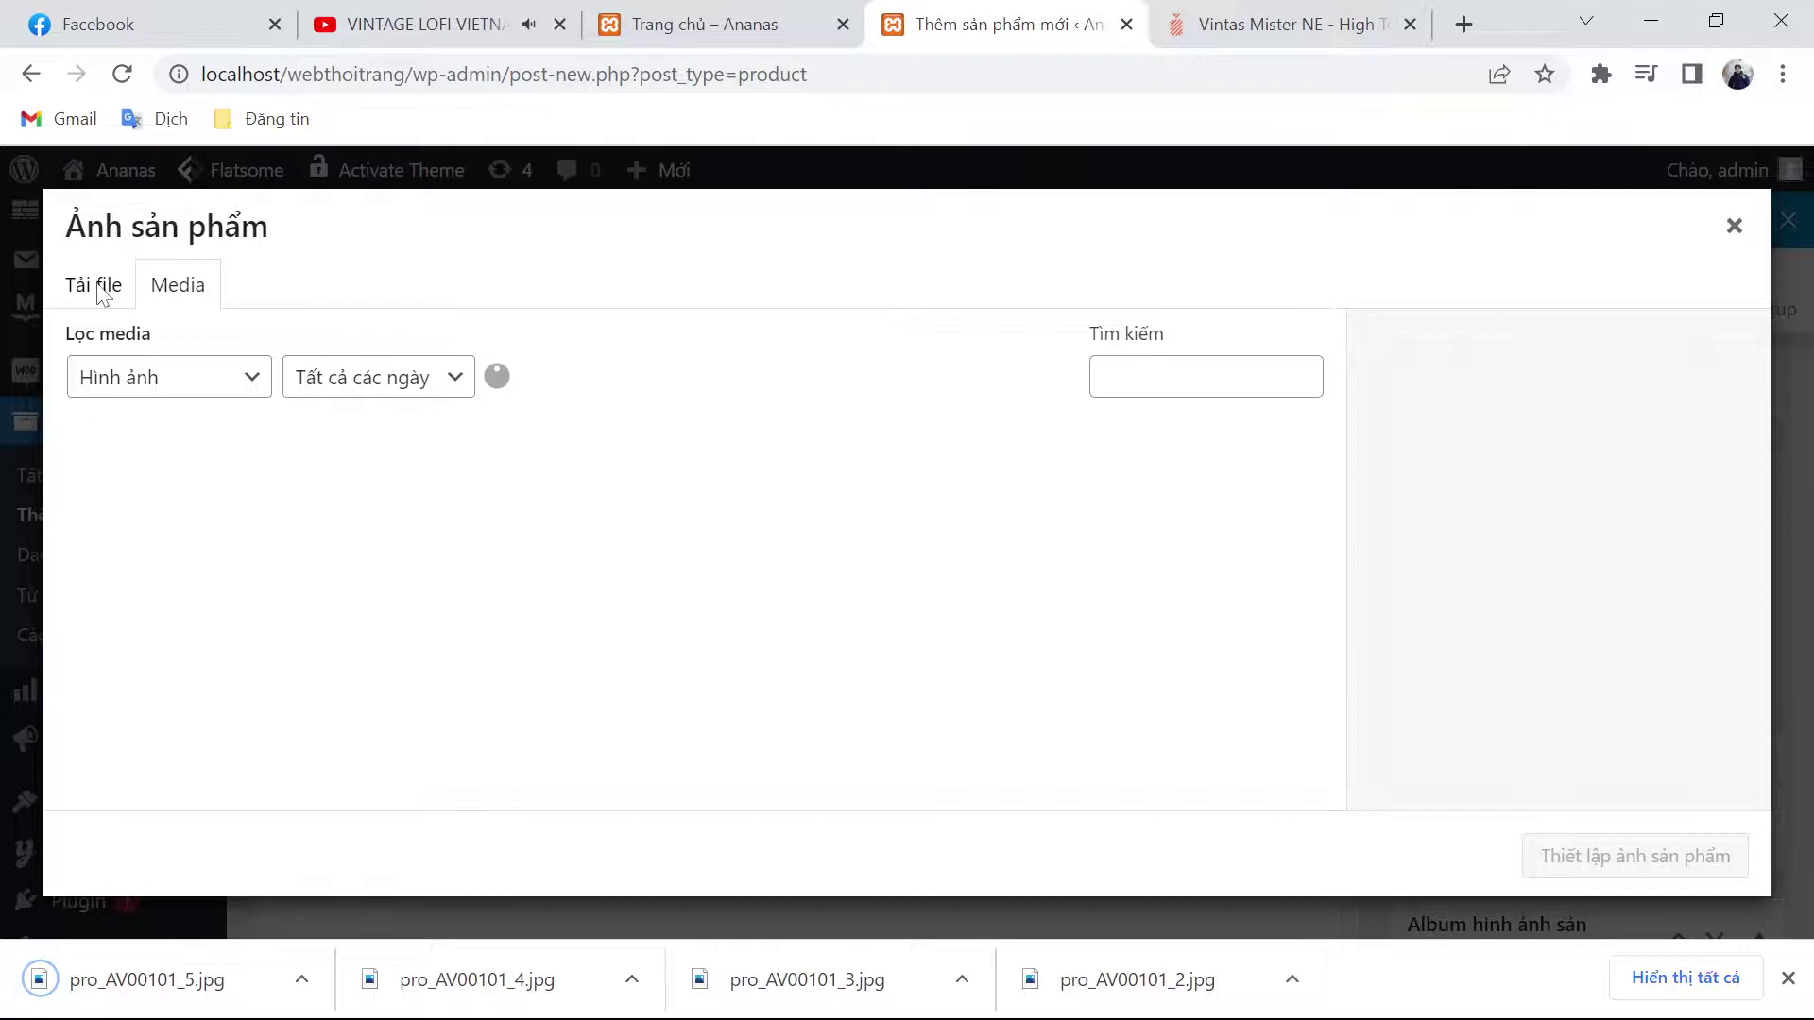
Step: Upload pro_AV00101_1.jpg–pro_AV00101_5.jpg from Downloads and pick pro_AV00101_1.jpg as product image
click(99, 286)
click(897, 612)
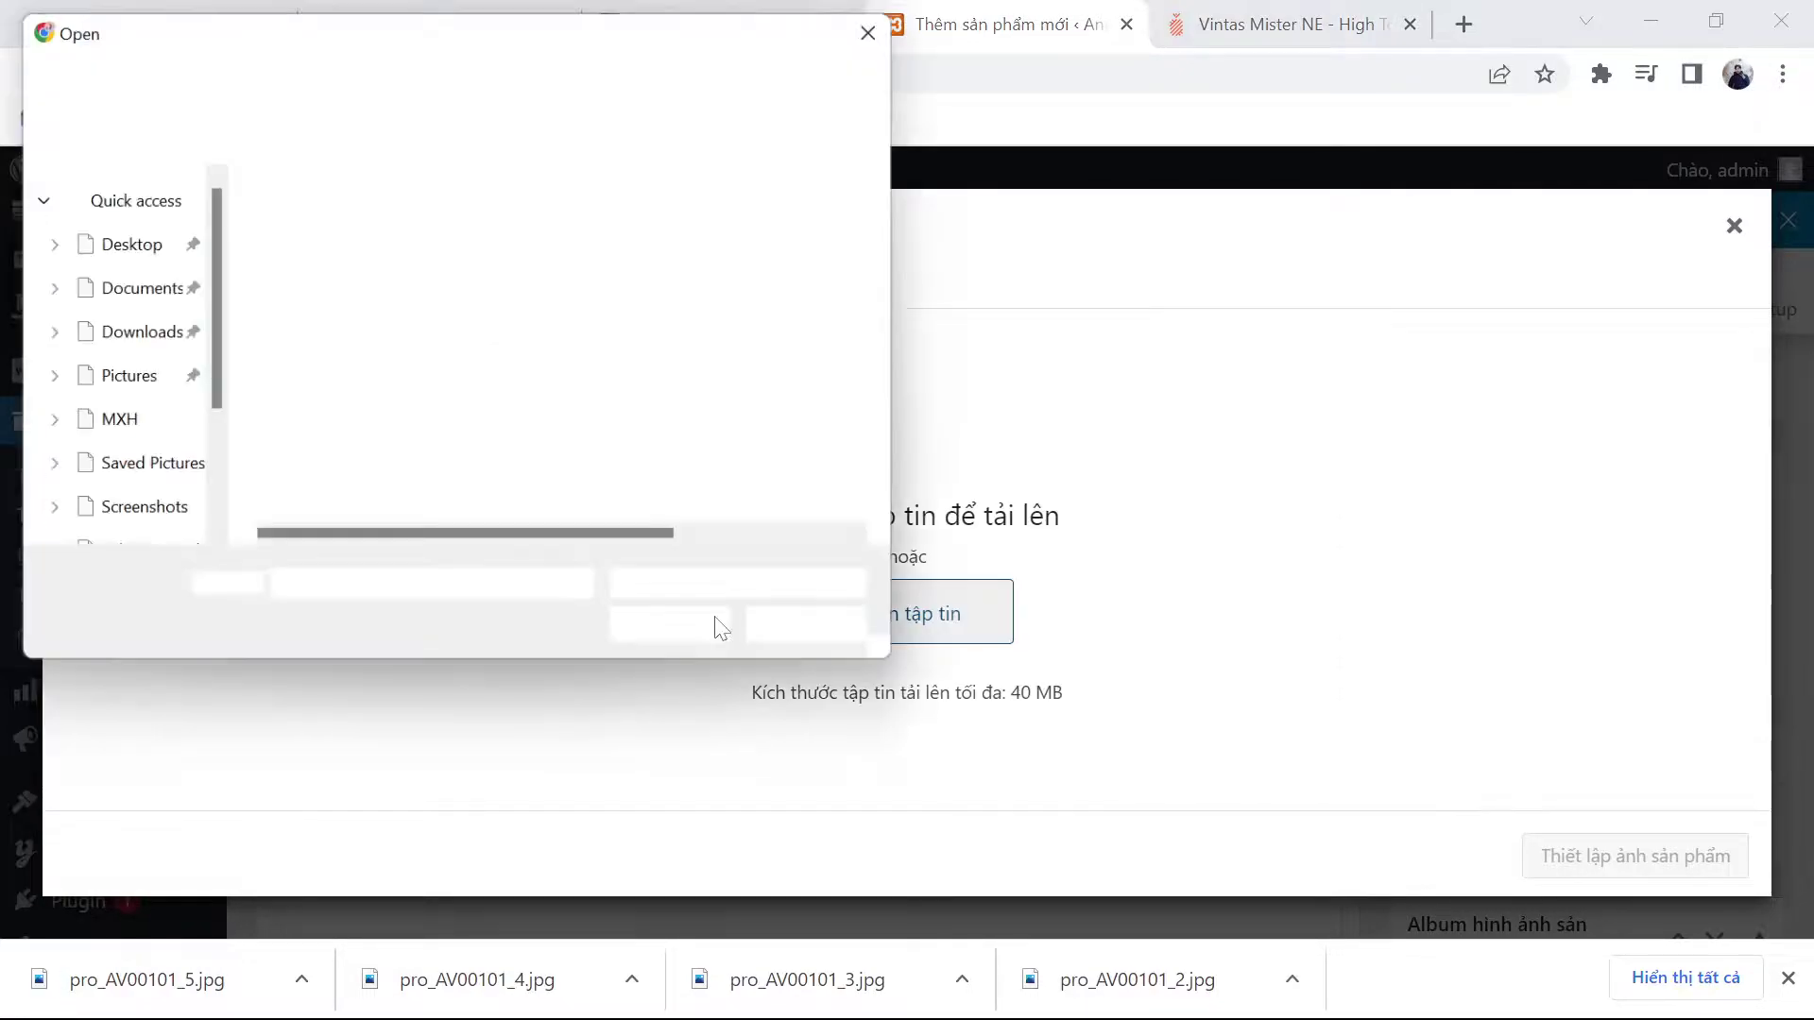
click(445, 311)
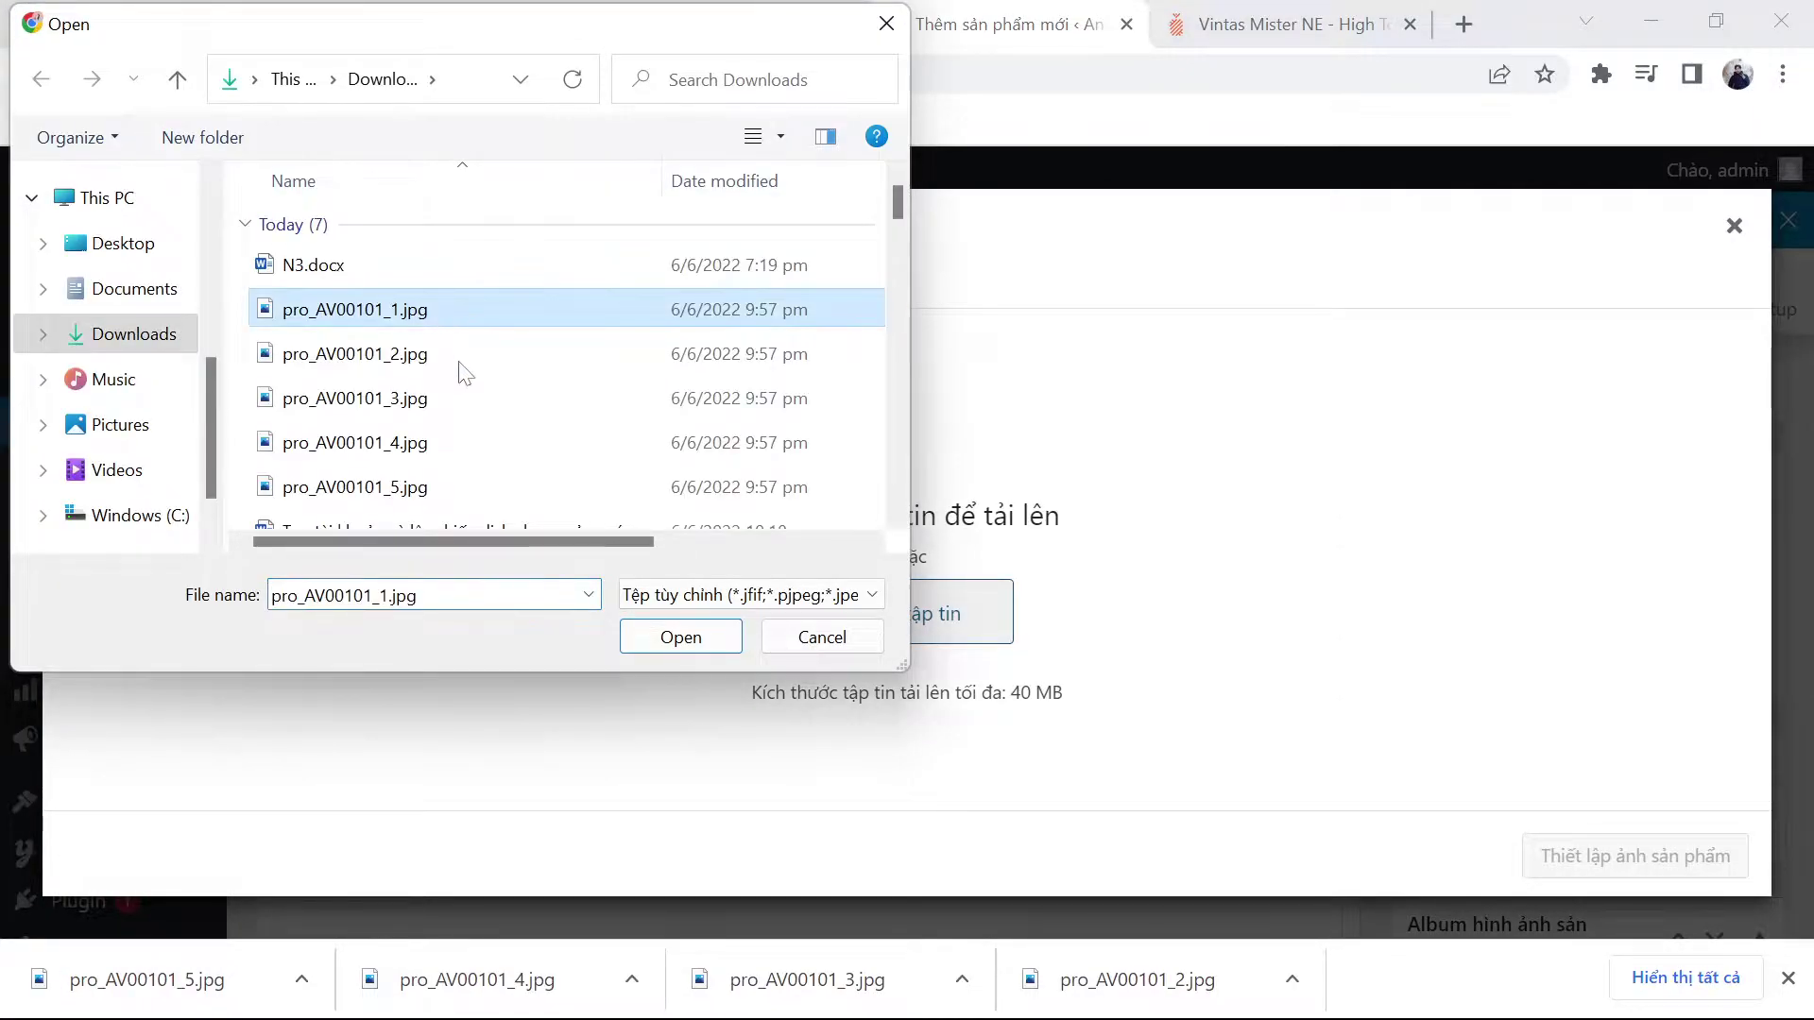
shift+click(445, 477)
click(688, 640)
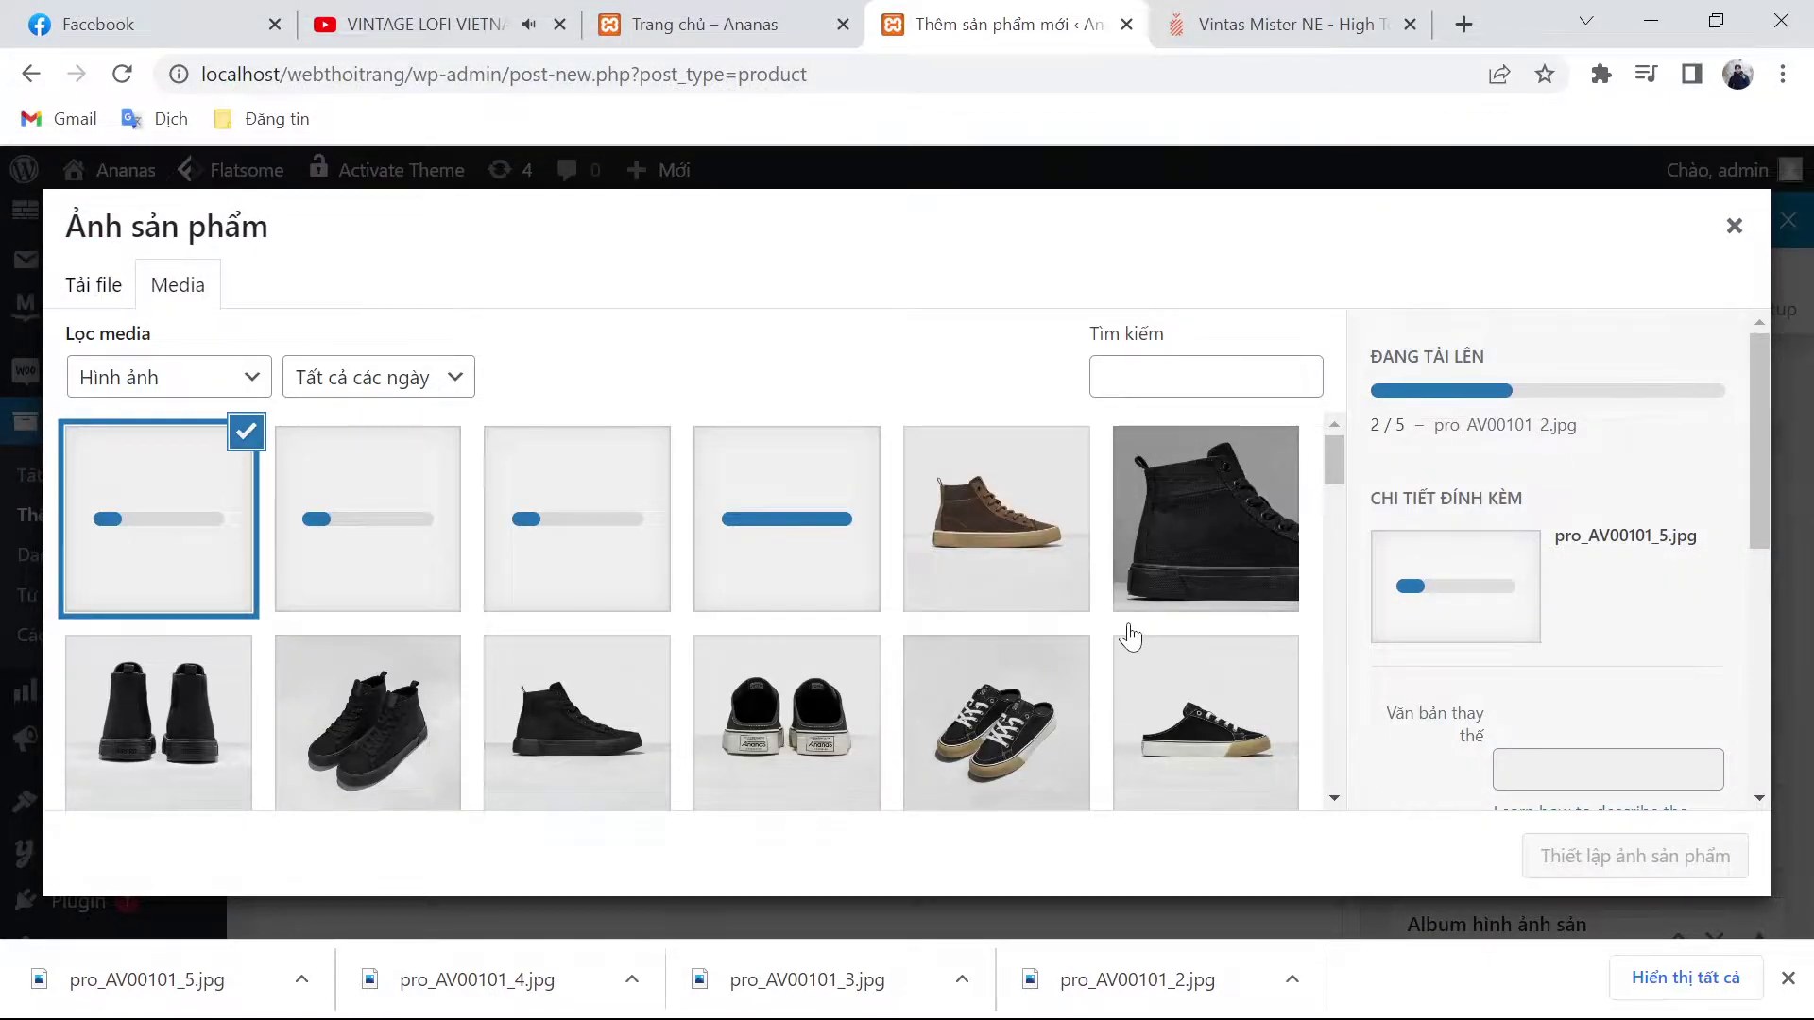
click(1066, 597)
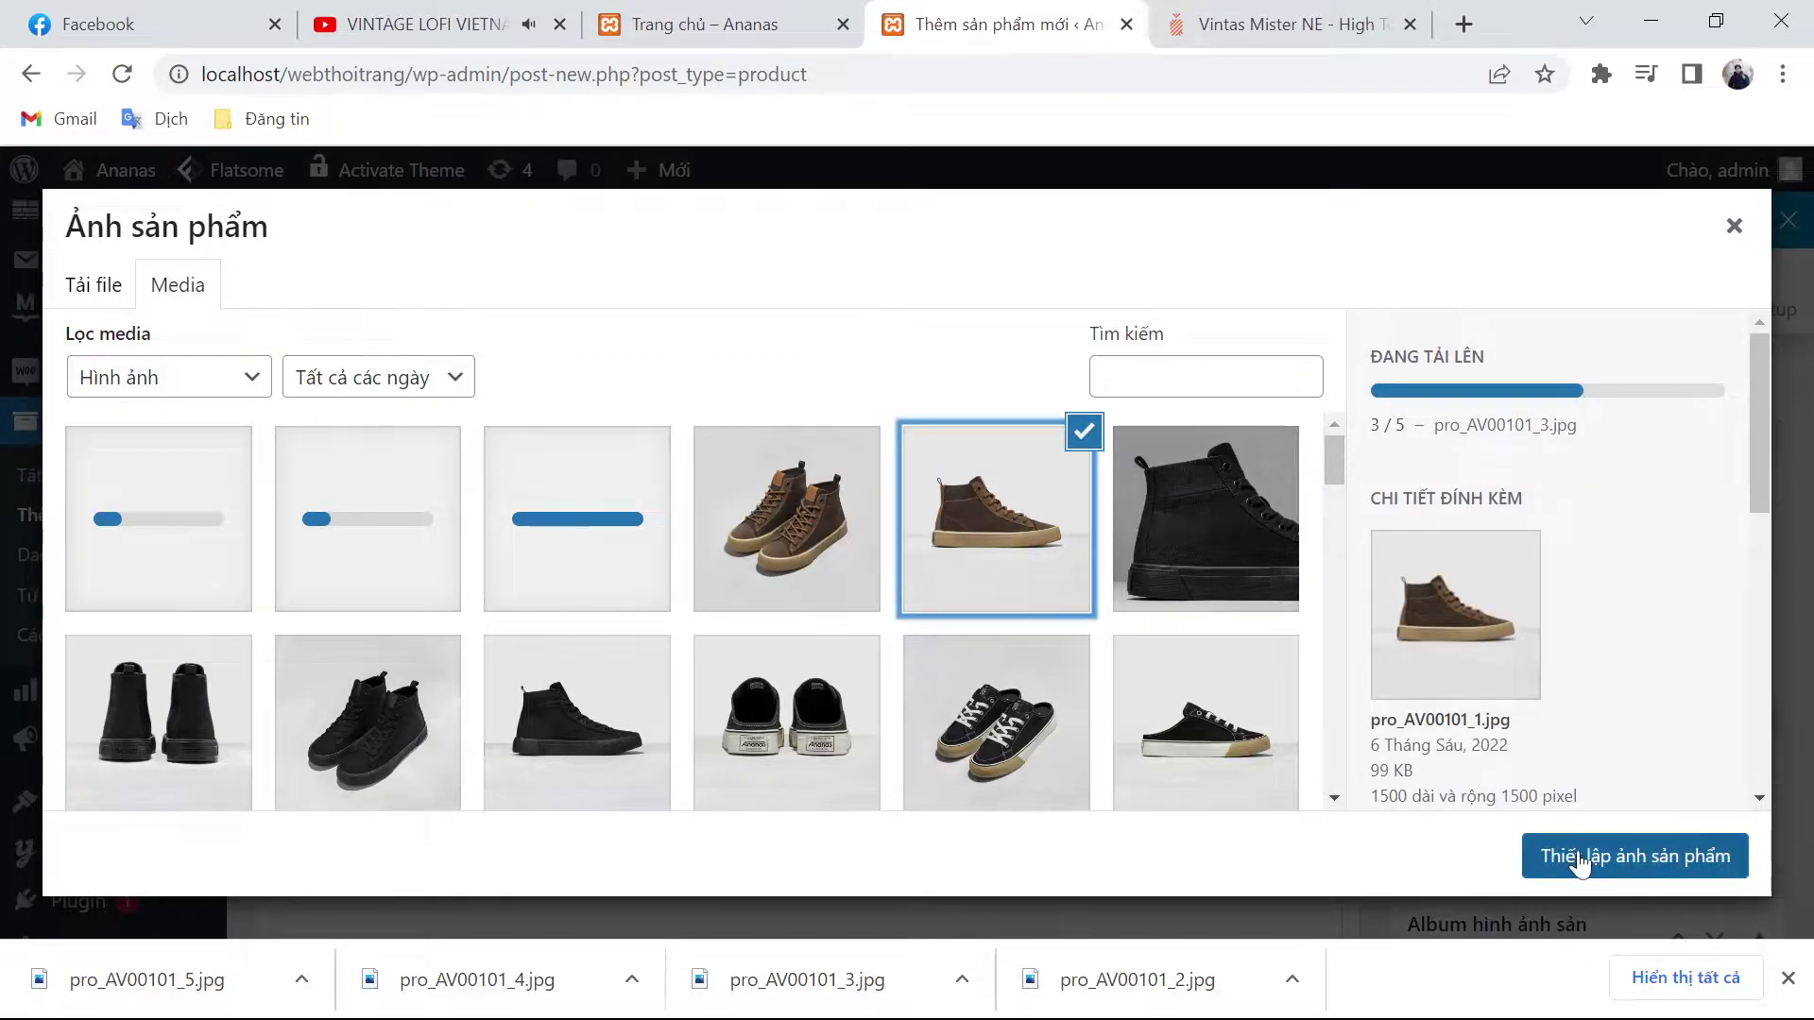
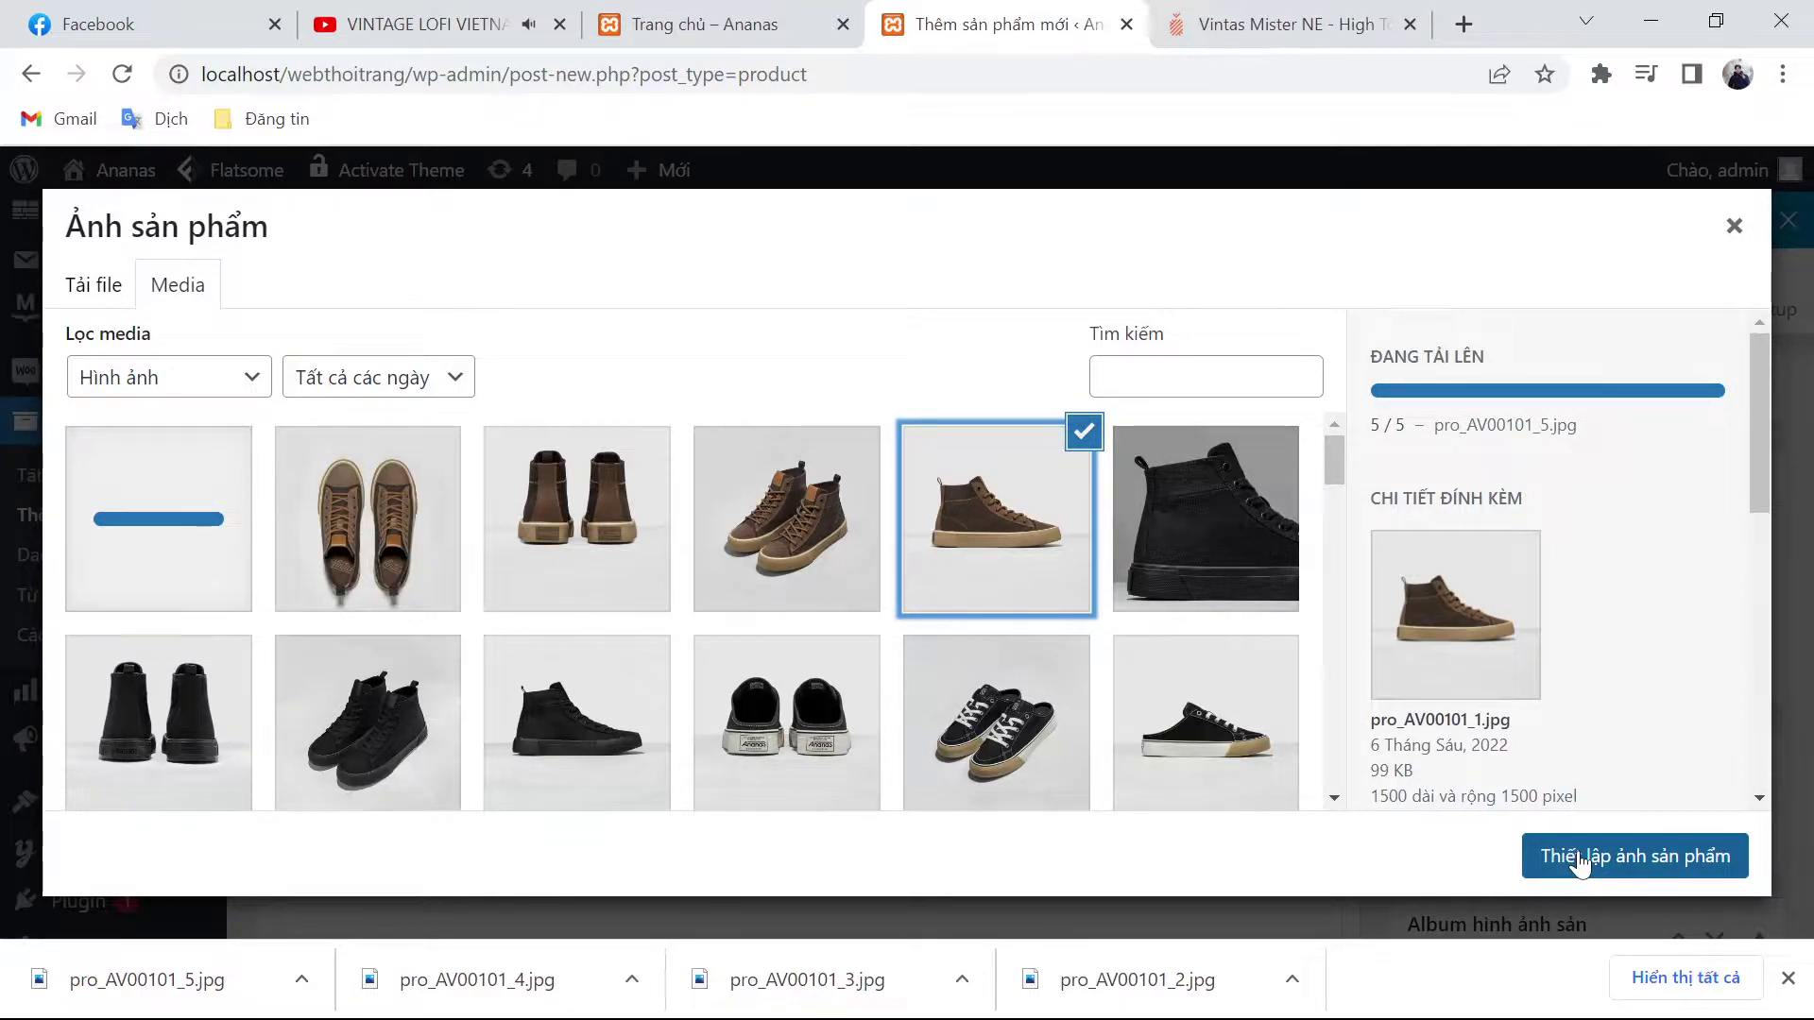
Step: Set the brown high-top photo as product image and add four photos to the gallery
click(1576, 856)
scroll(1550, 841, down, 2)
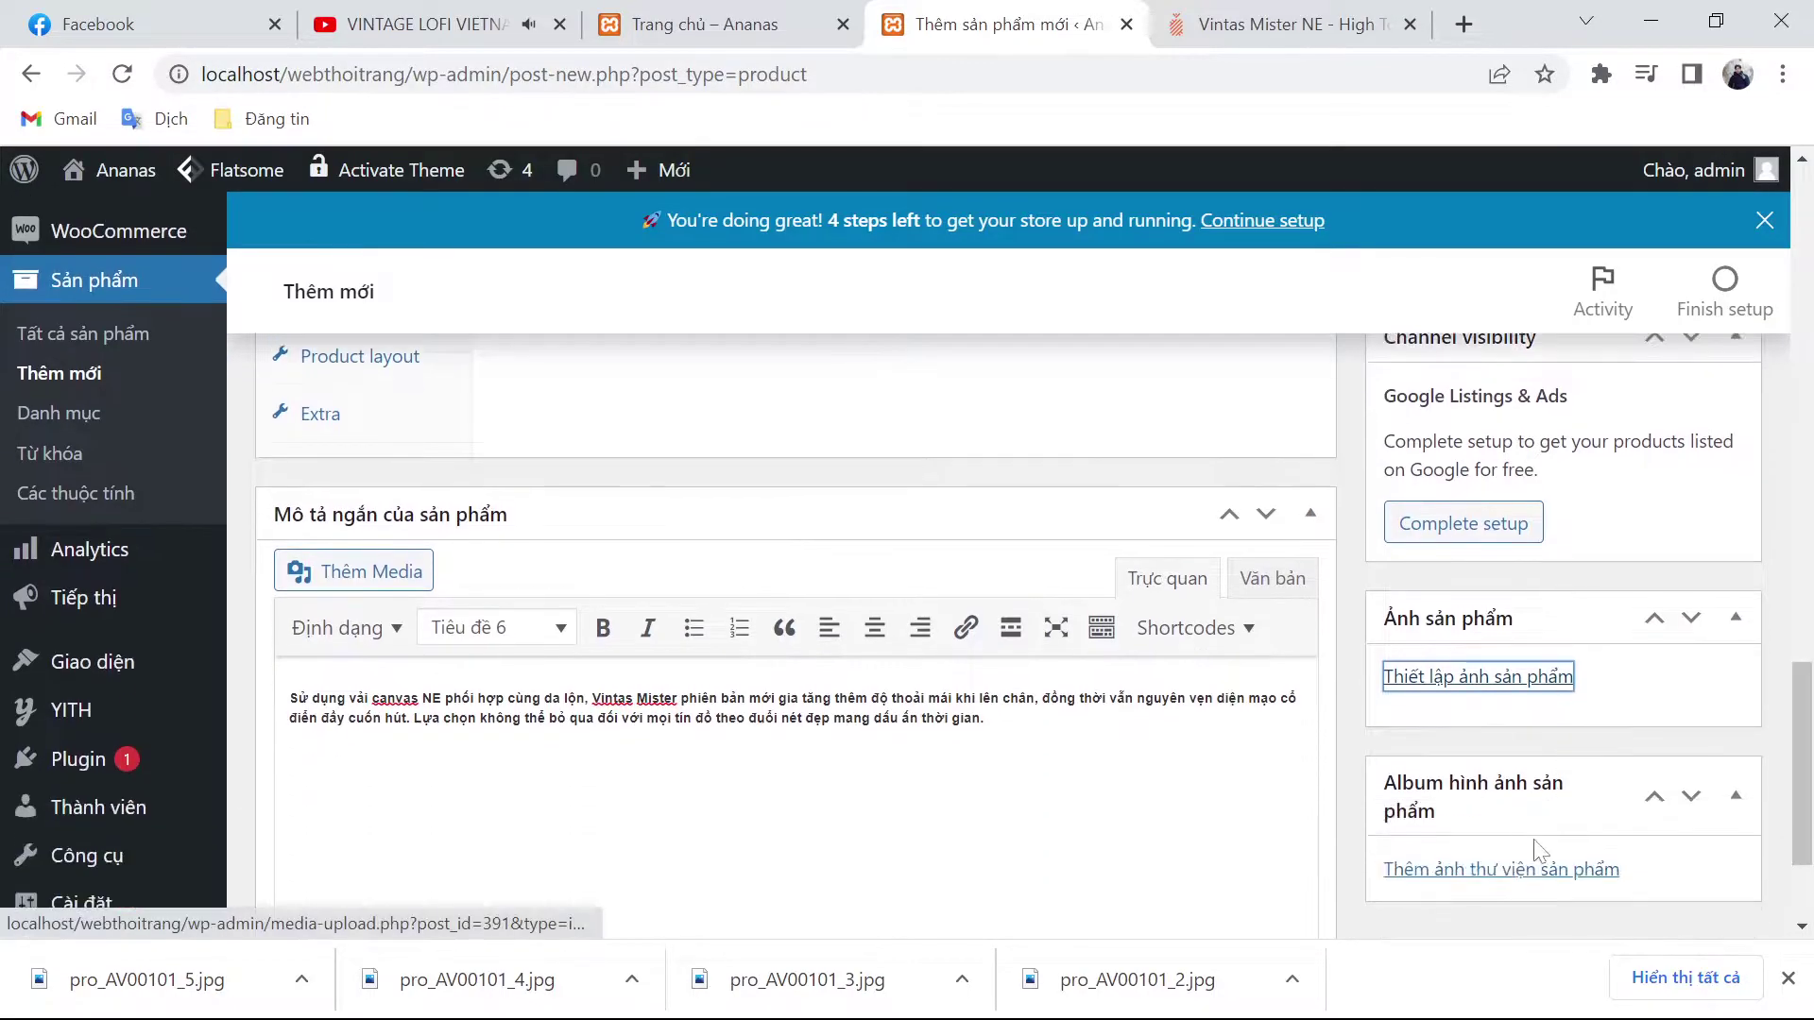
click(1502, 864)
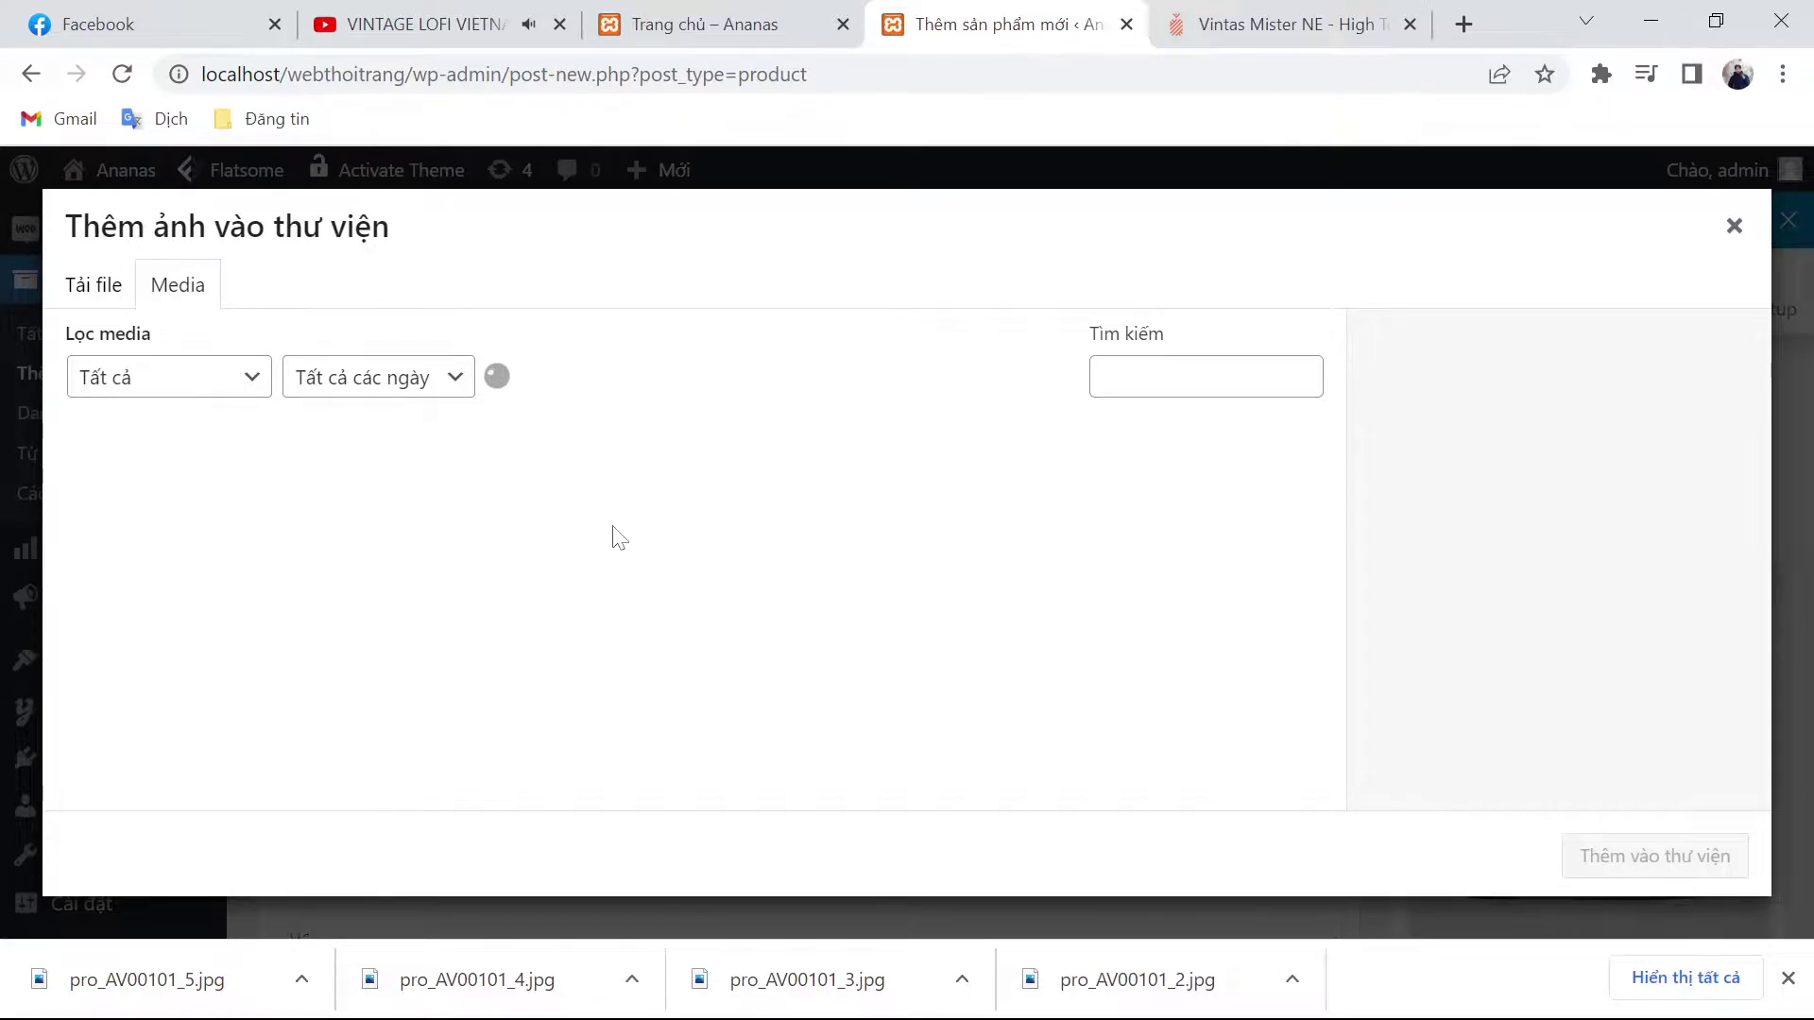
click(782, 534)
shift+click(222, 518)
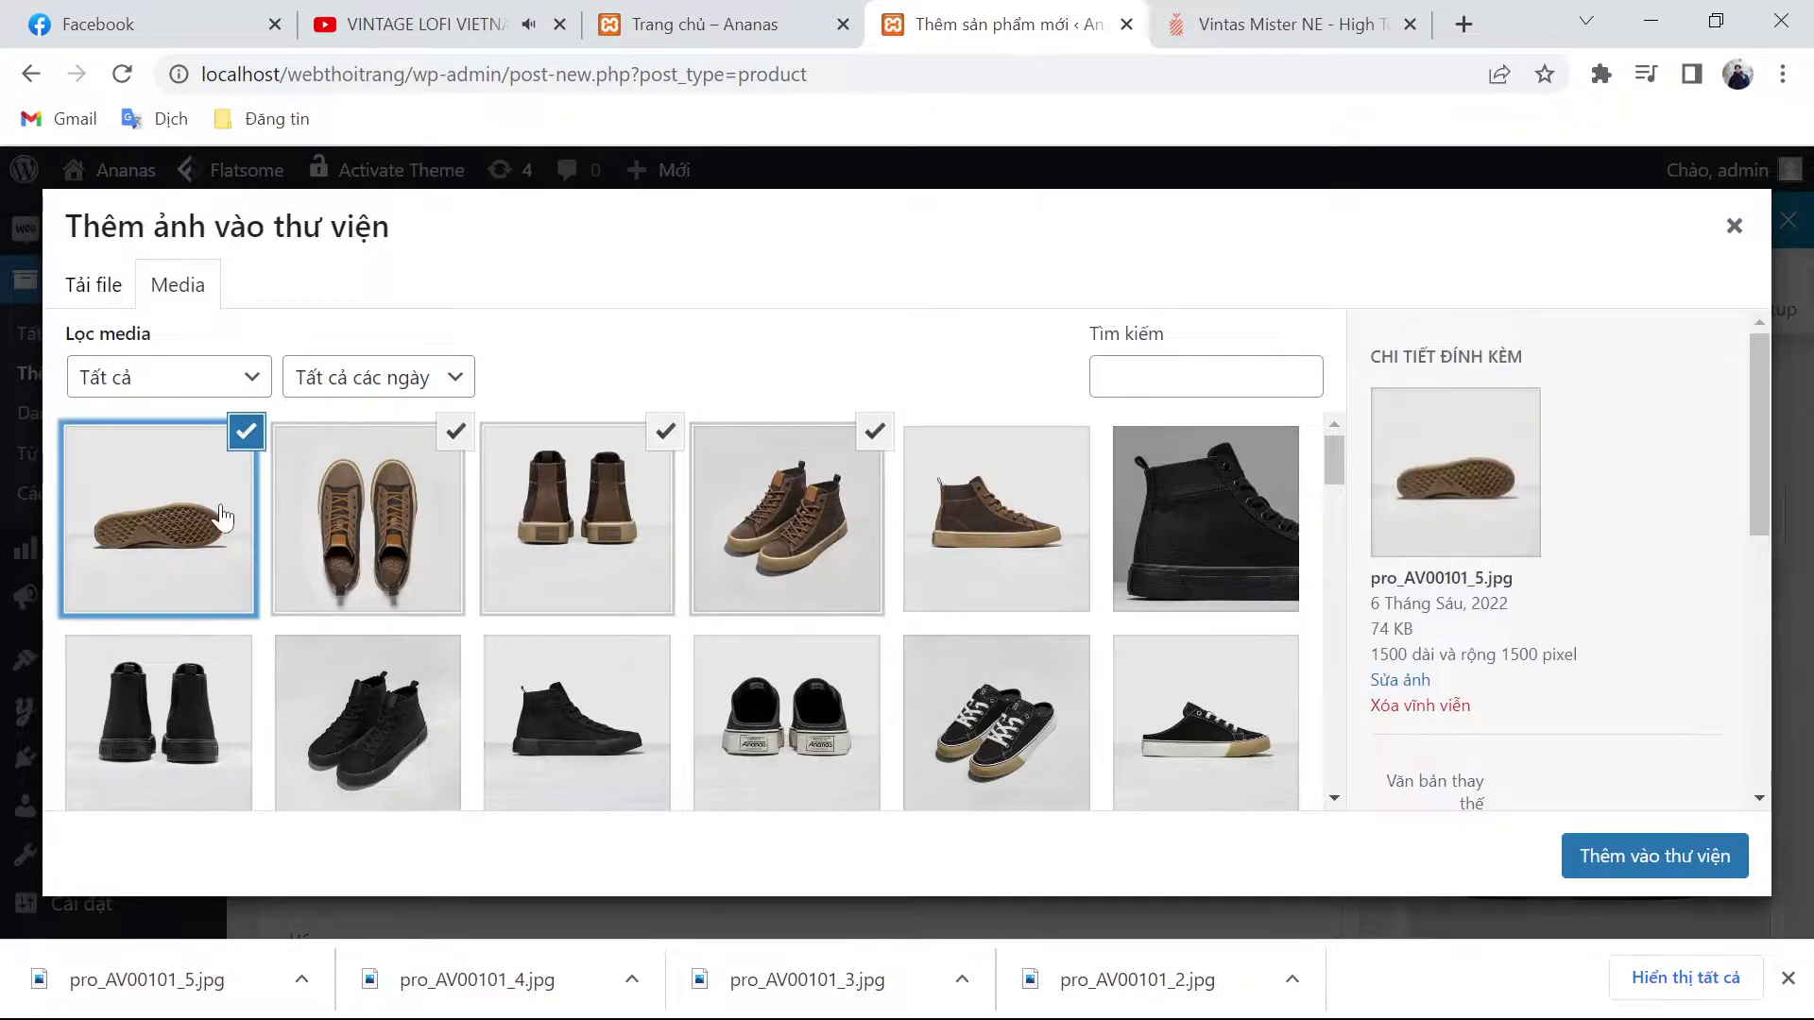
click(1611, 862)
click(1789, 979)
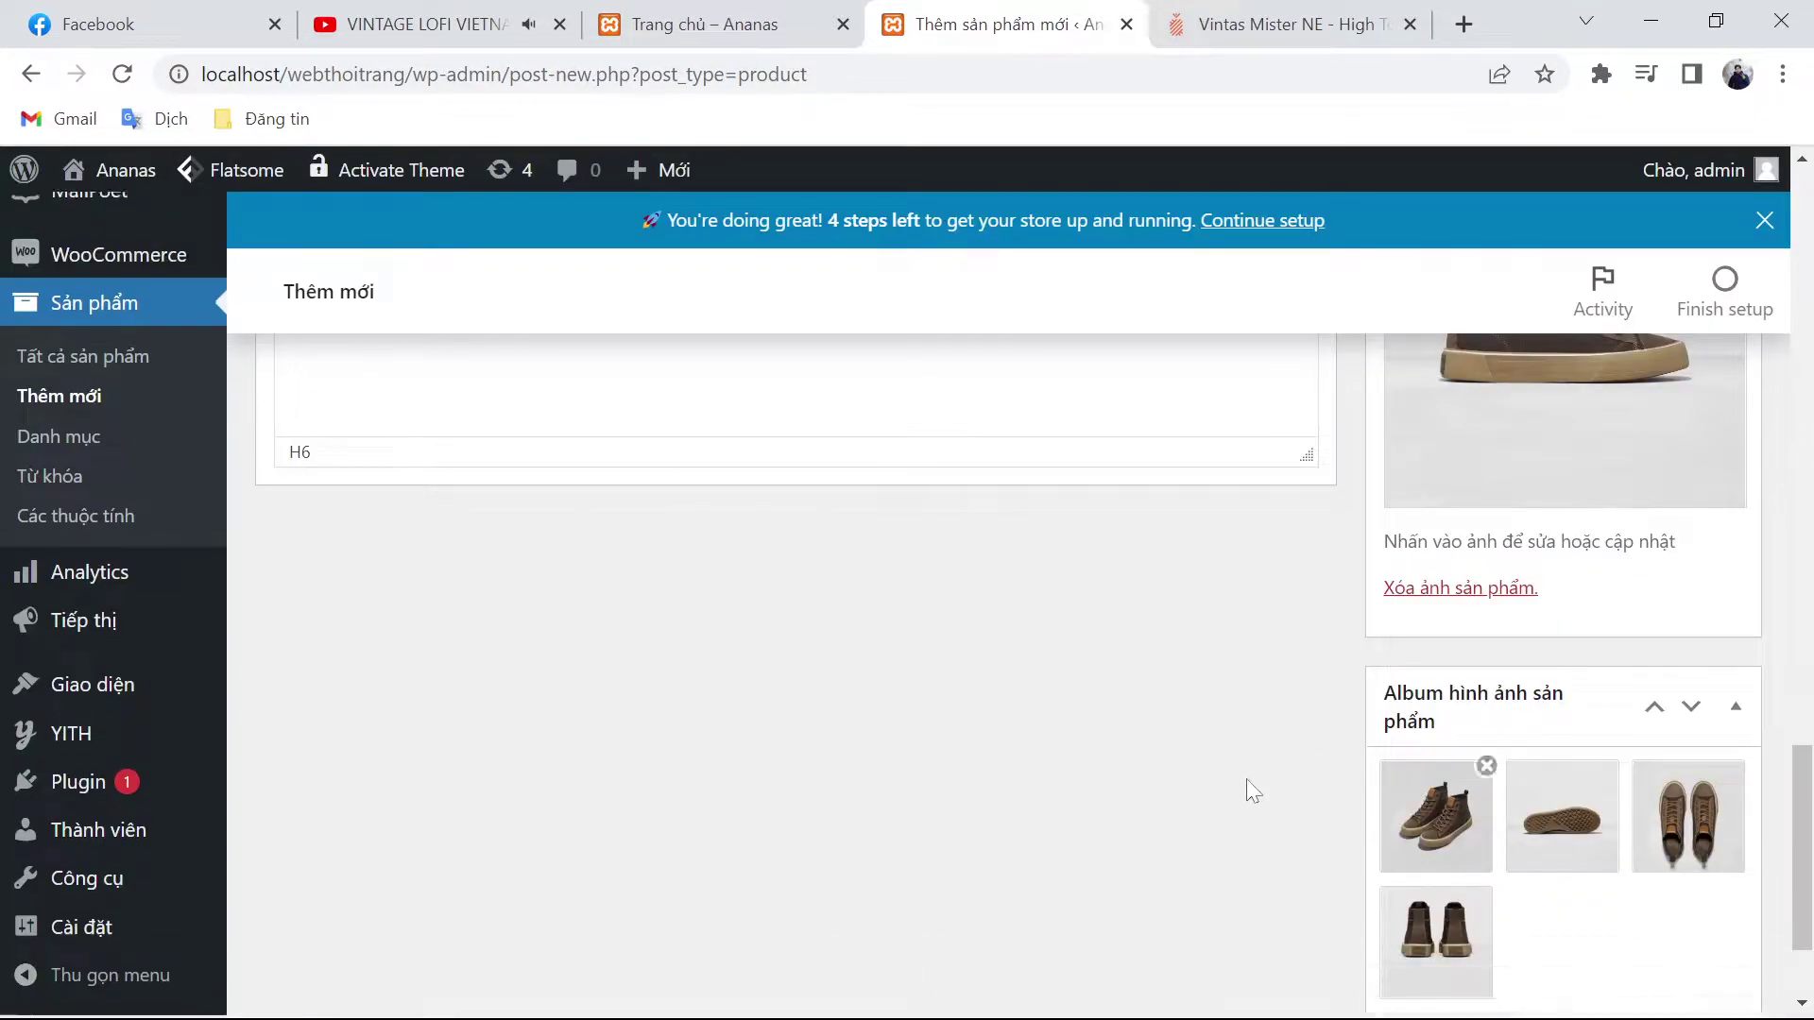
Step: Publish the Vintas high-top product
scroll(1260, 779, up, 10)
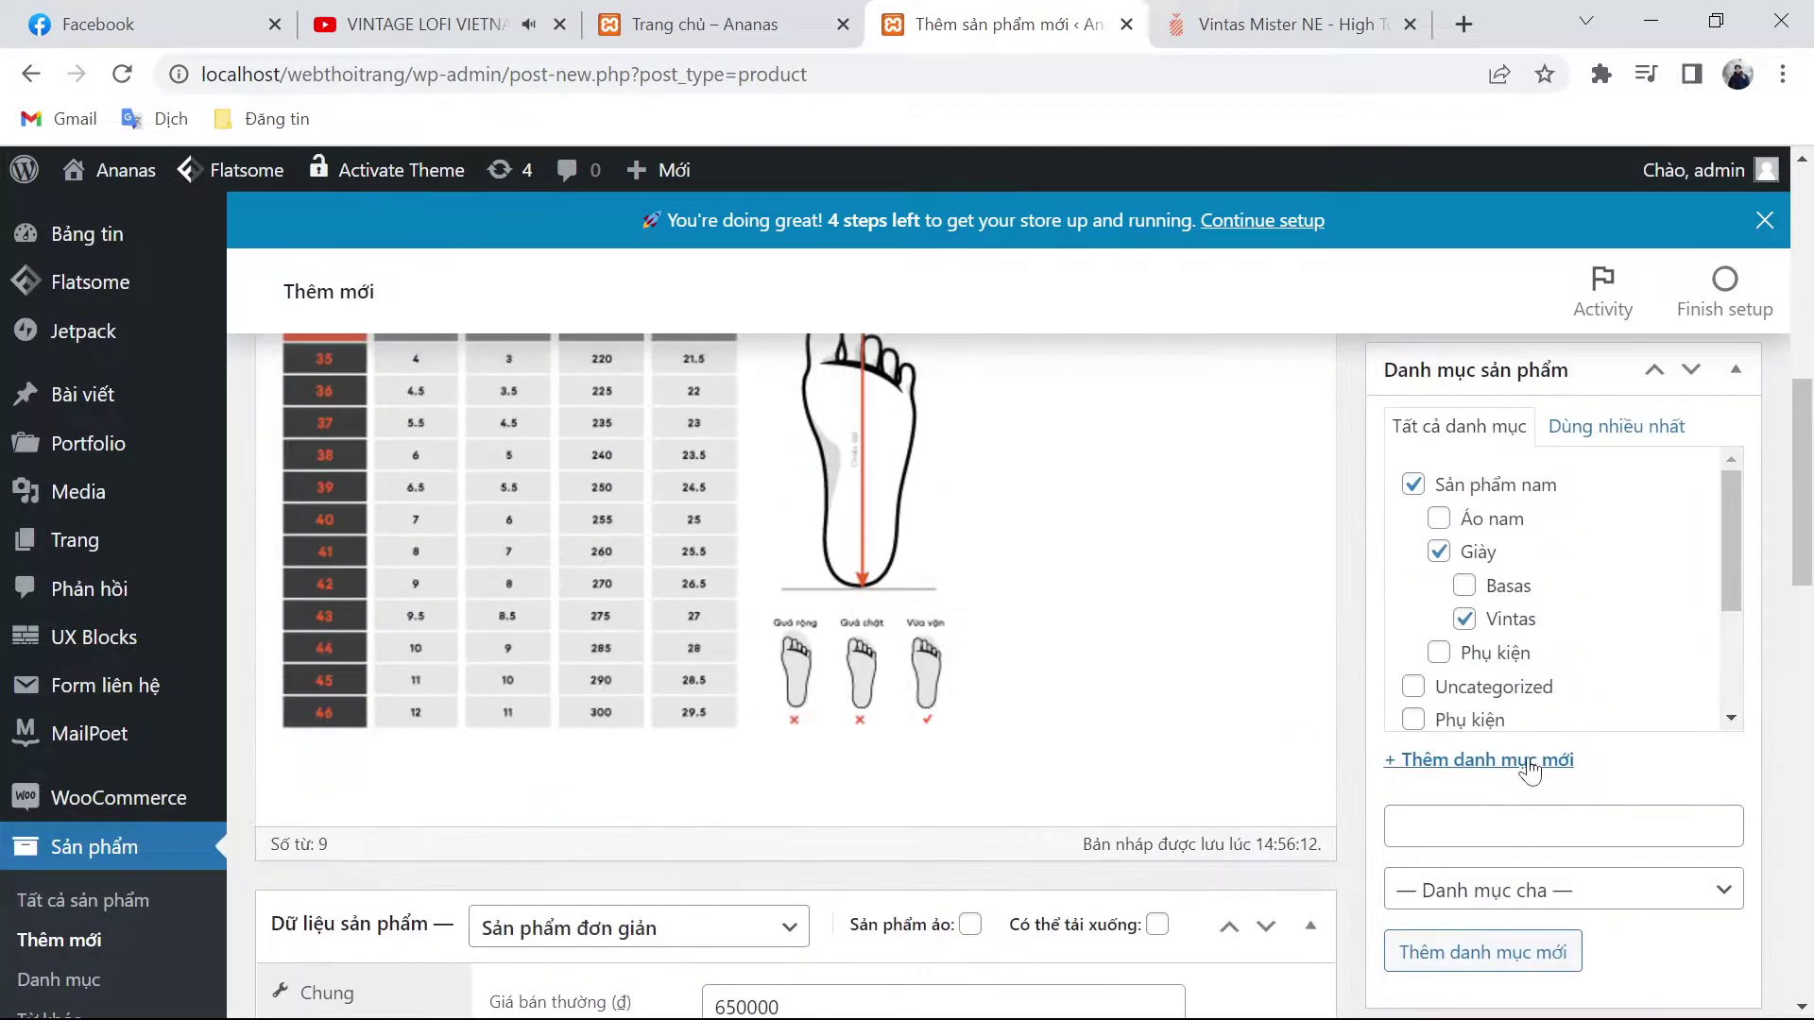
scroll(1531, 770, up, 5)
click(1701, 699)
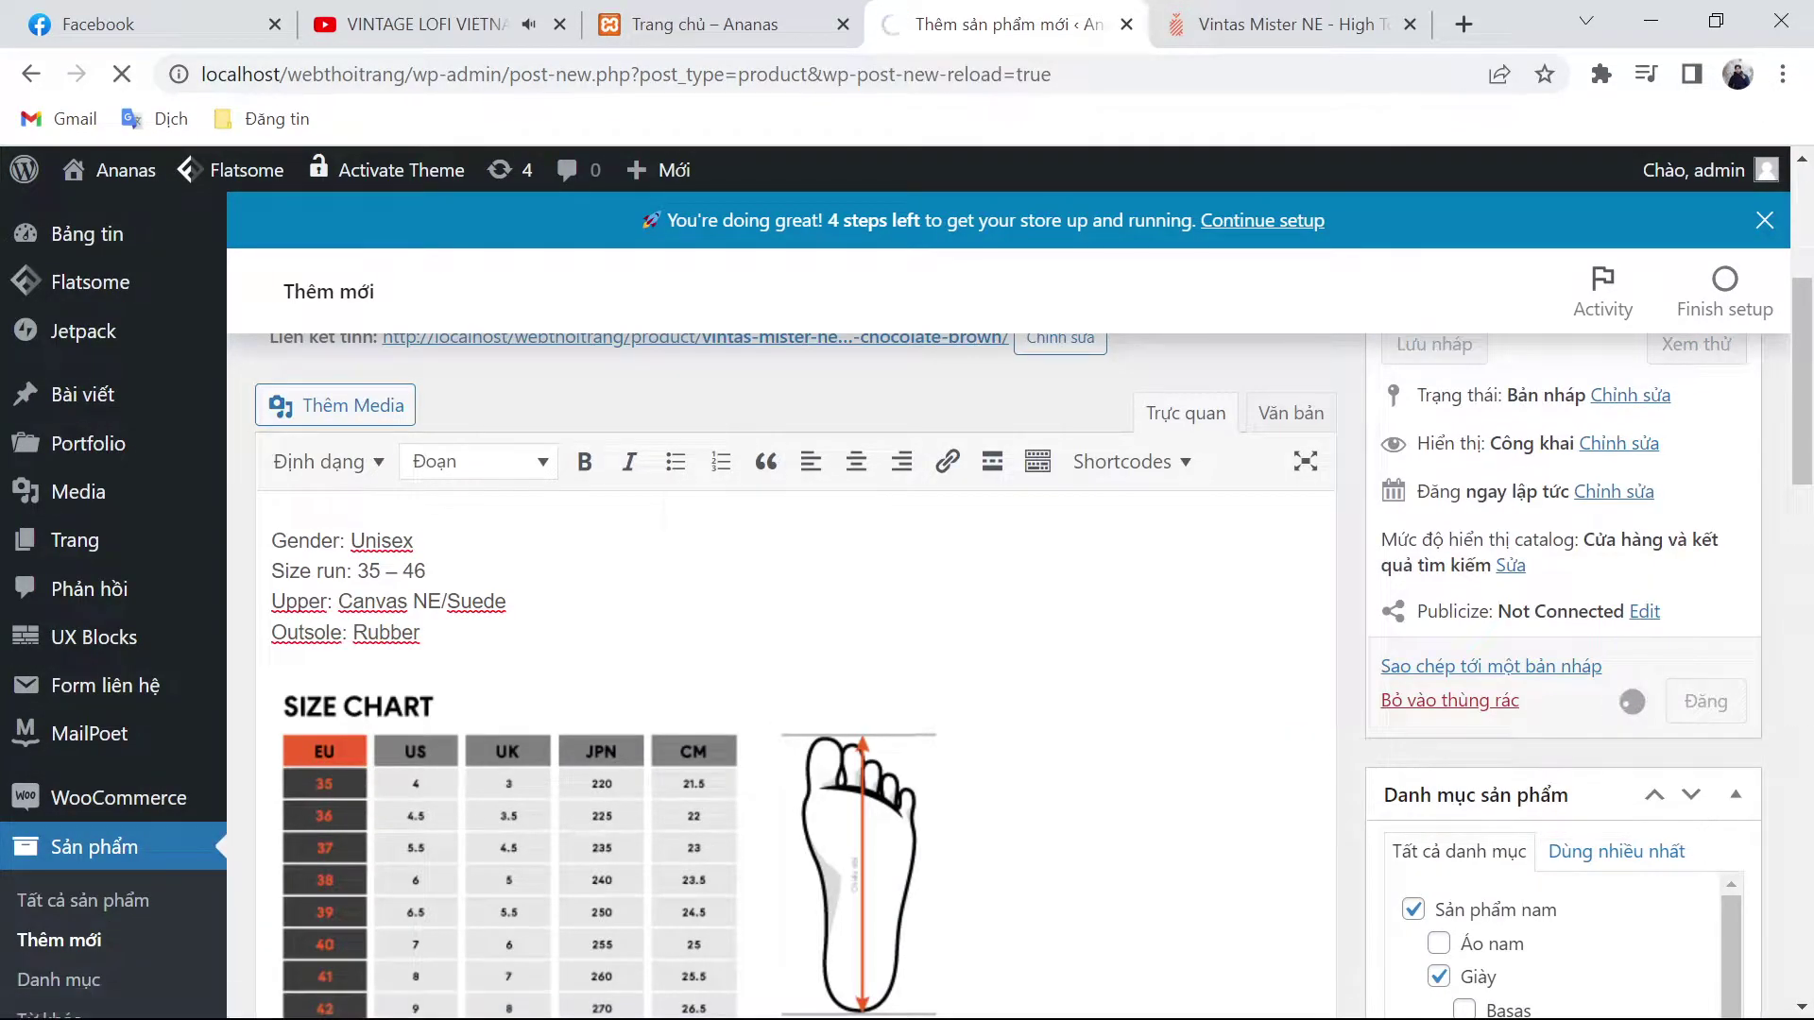
Step: Open the green Vintas Aunter product page on ananas.vn and select its full title
key(ctrl+Tab)
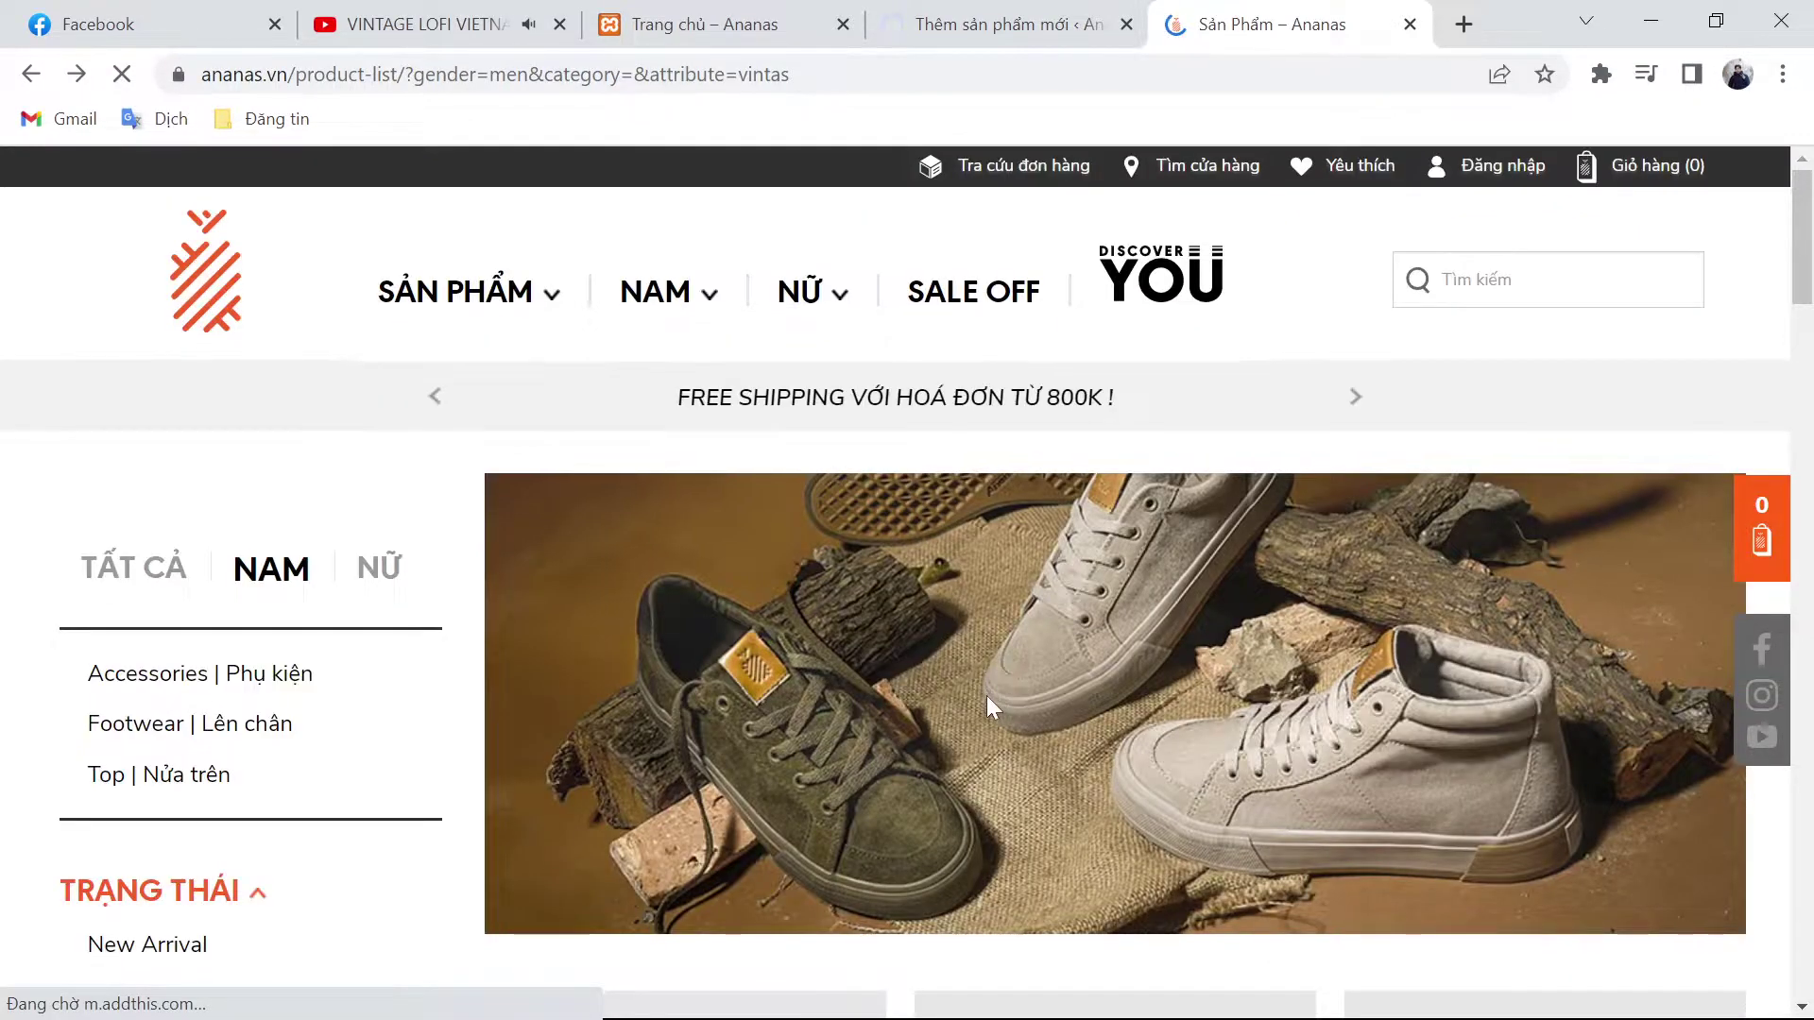
scroll(986, 699, down, 7)
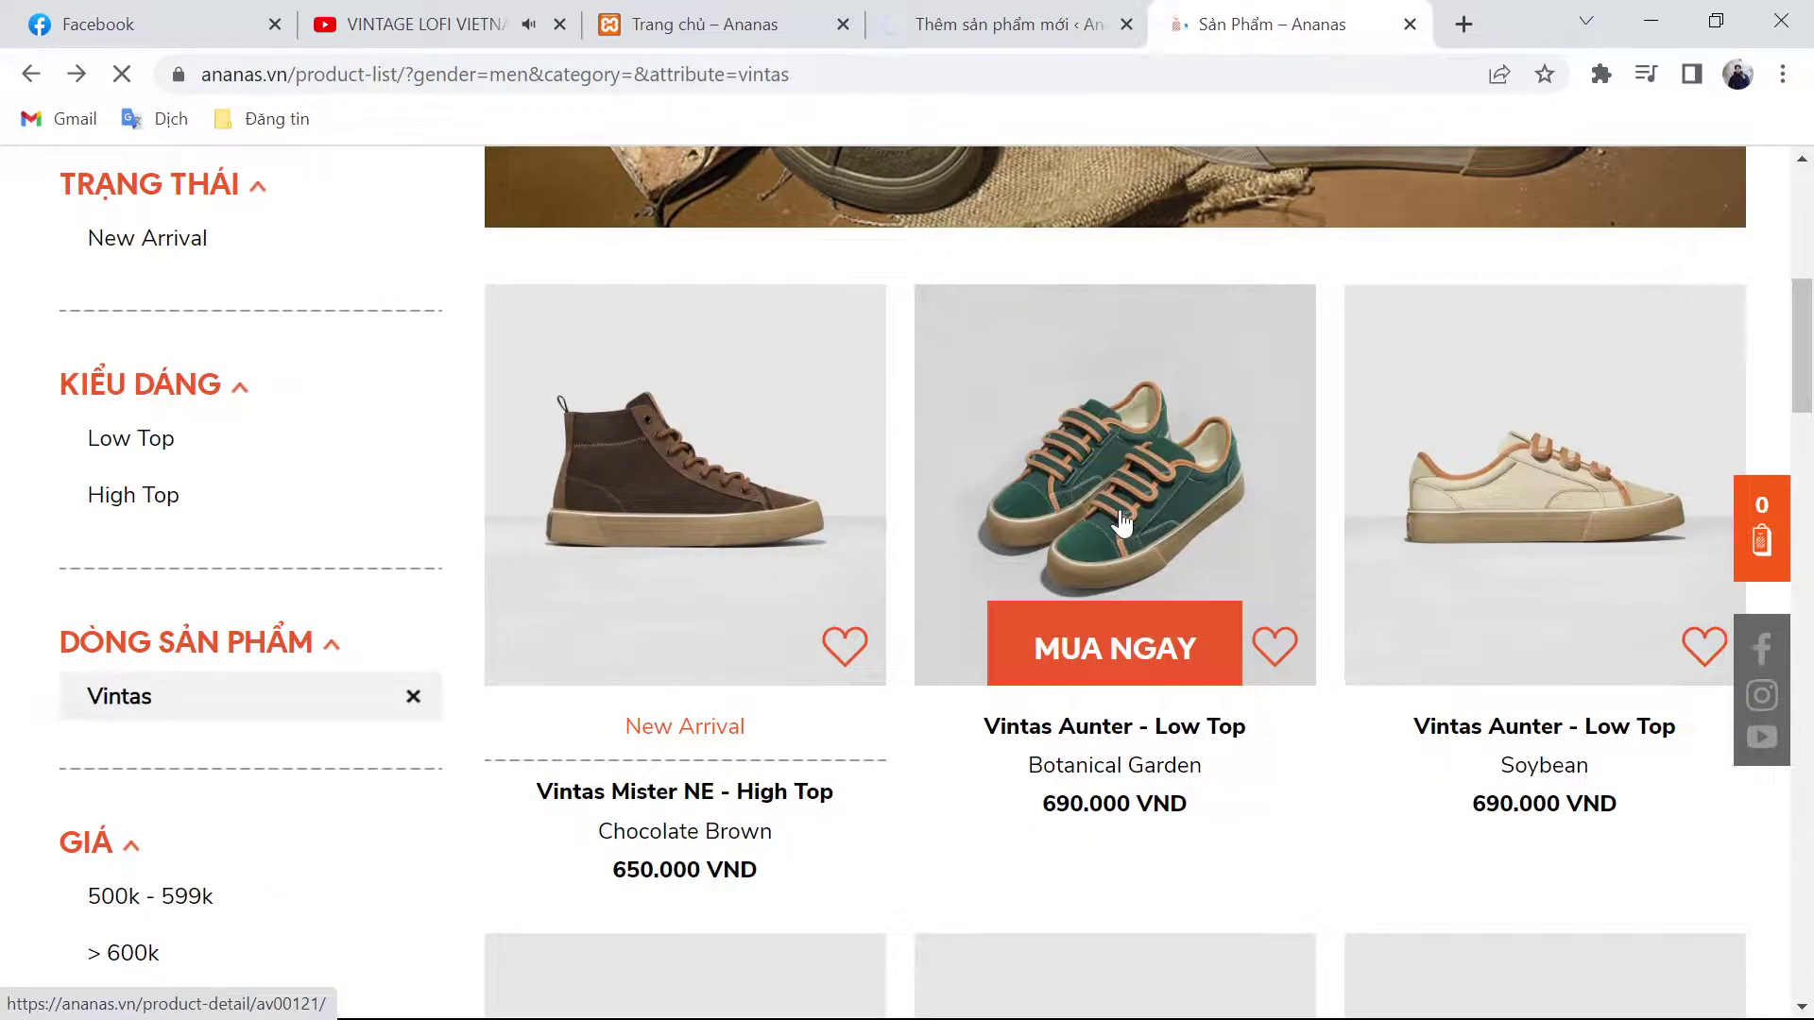
click(1123, 522)
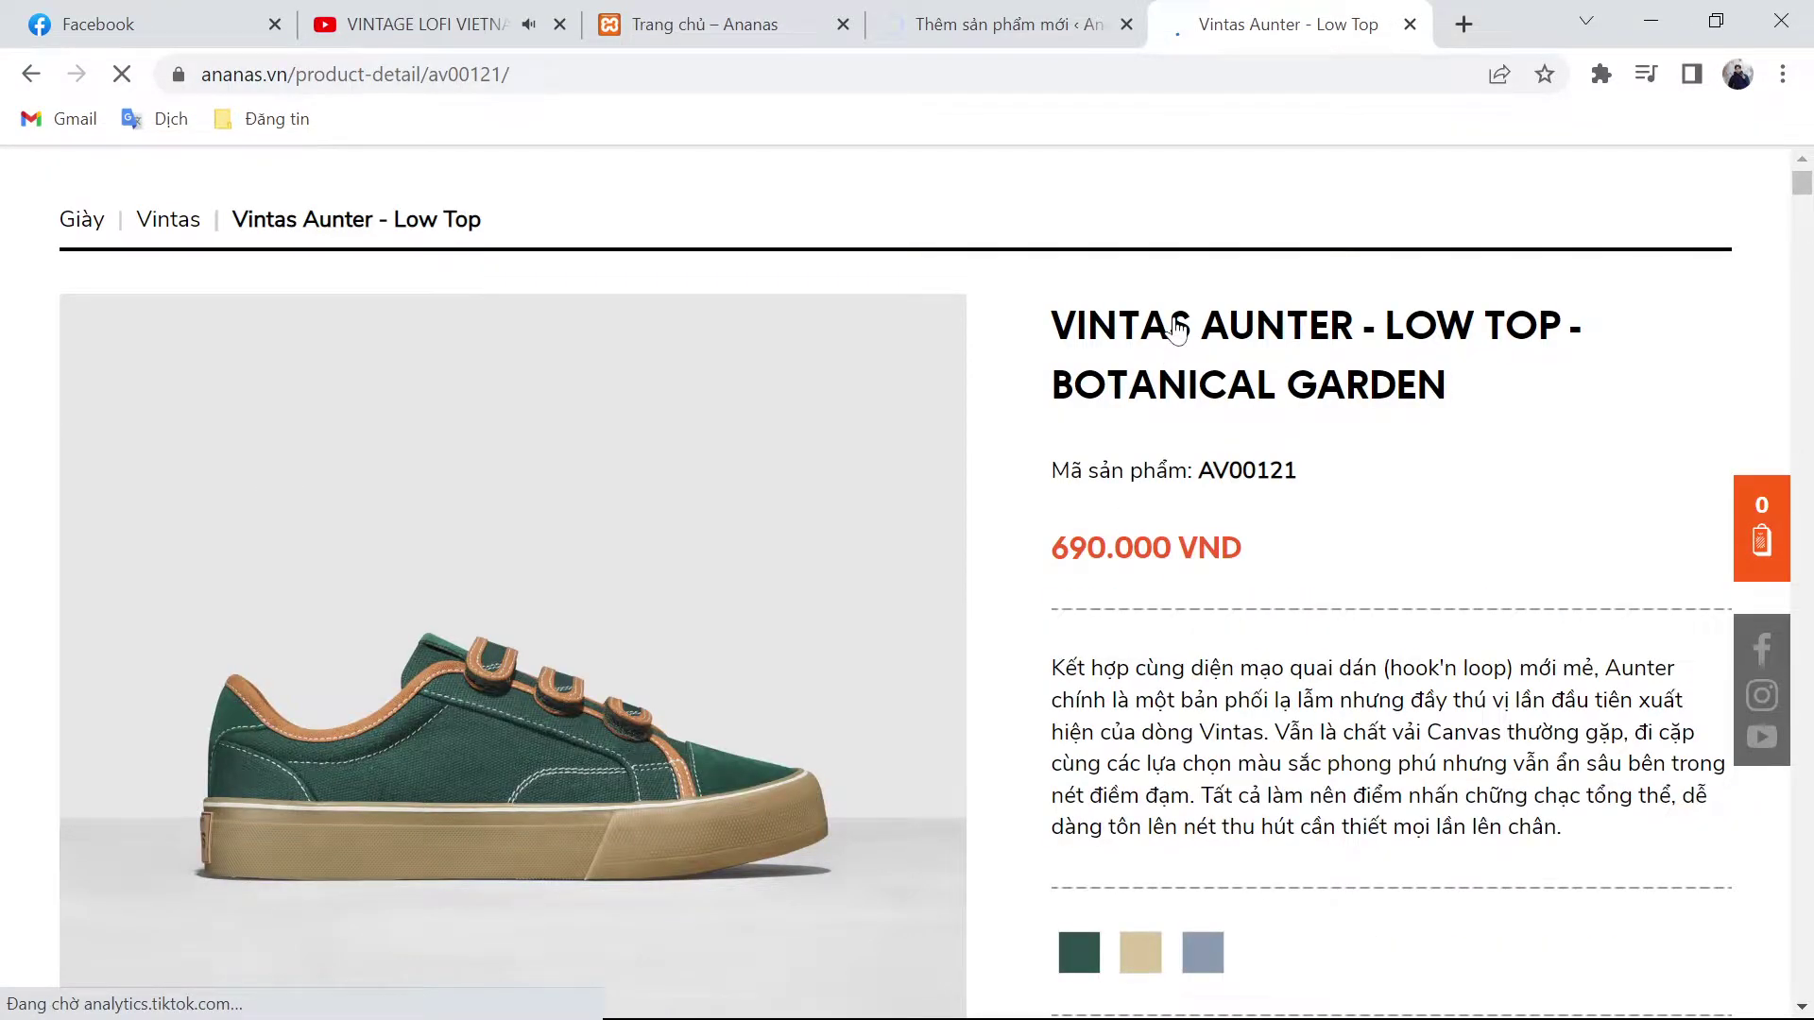
triple_click(1177, 326)
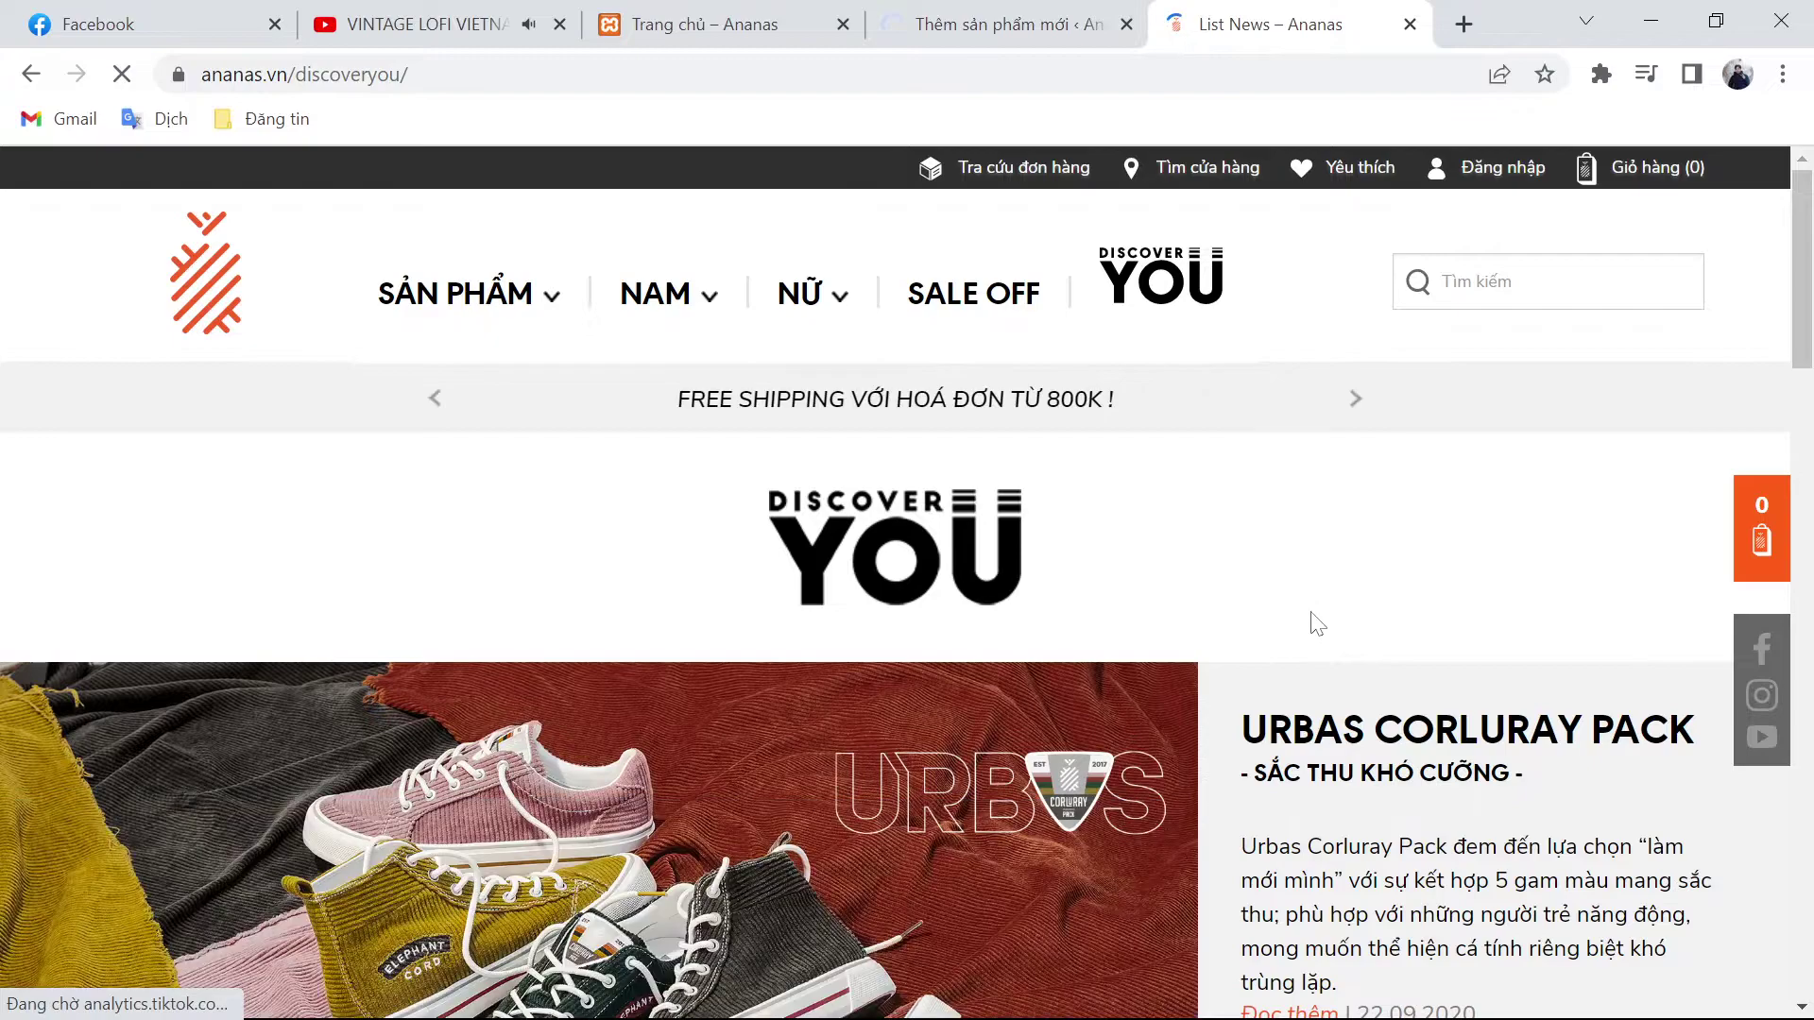
key(alt+Left)
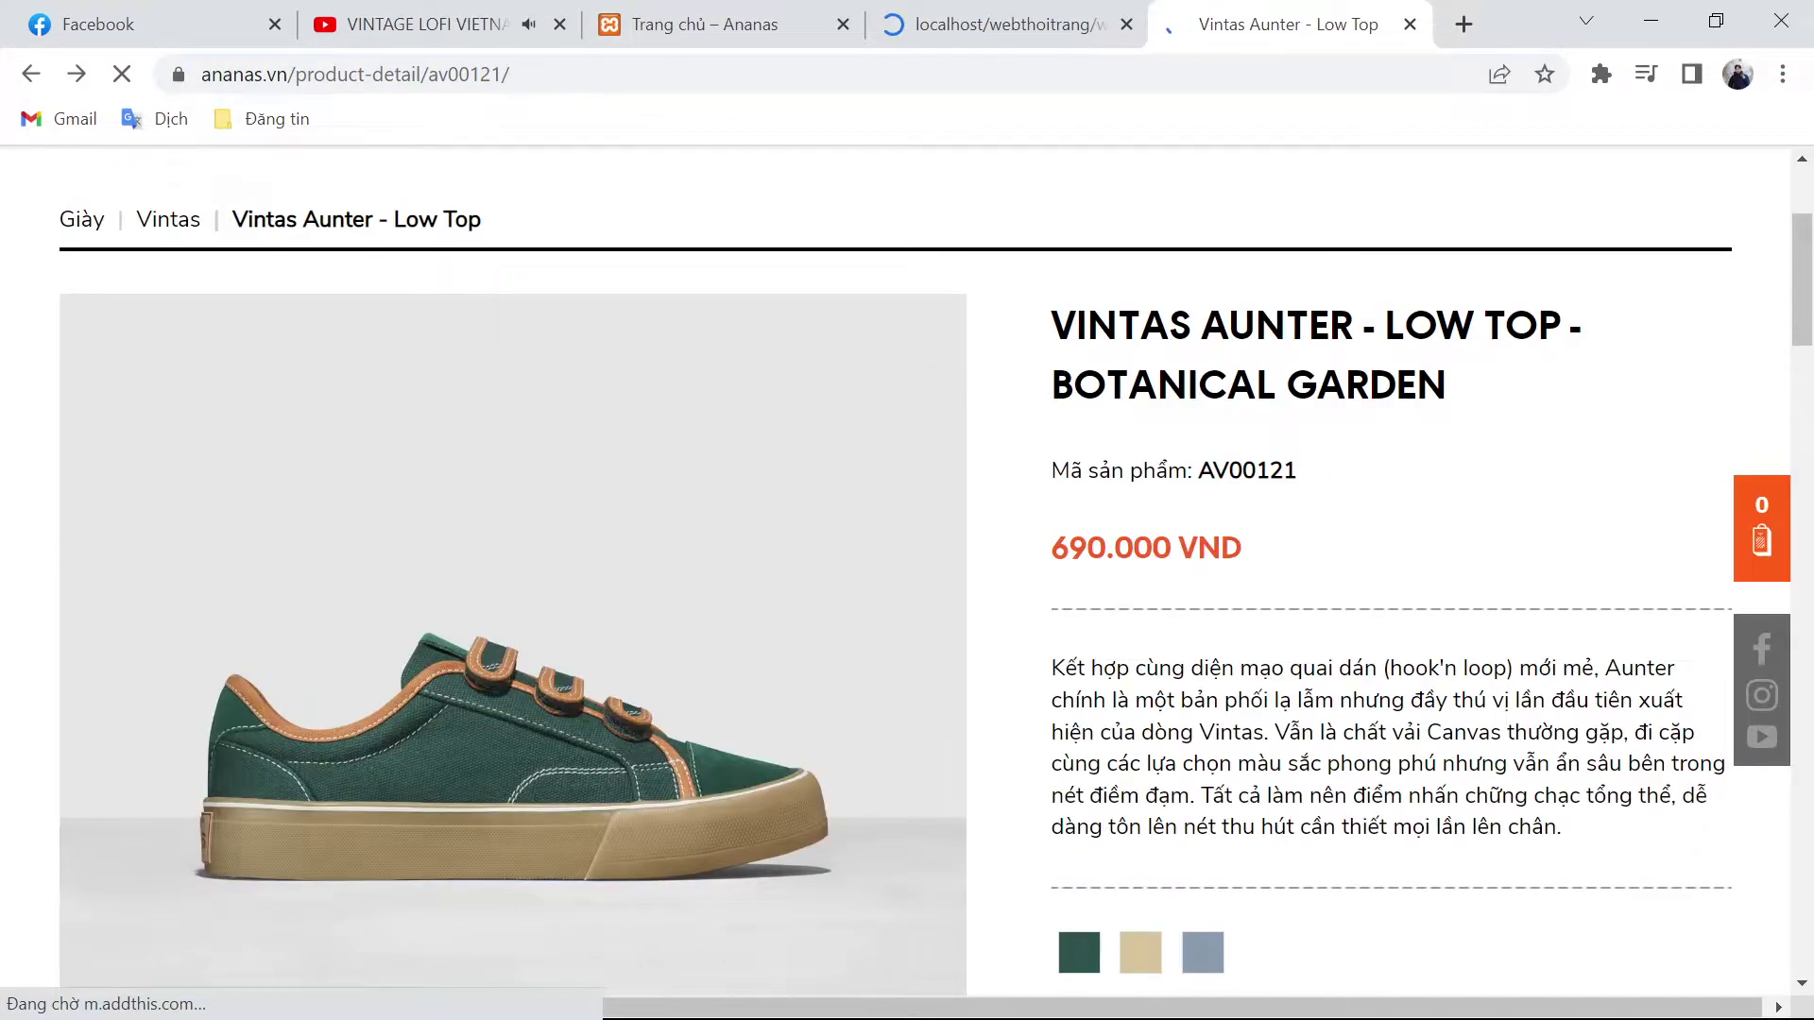
triple_click(1228, 349)
key(ctrl+c)
Step: Load the WordPress admin dashboard in the store tab and return to the product tab
key(ctrl+shift+Tab)
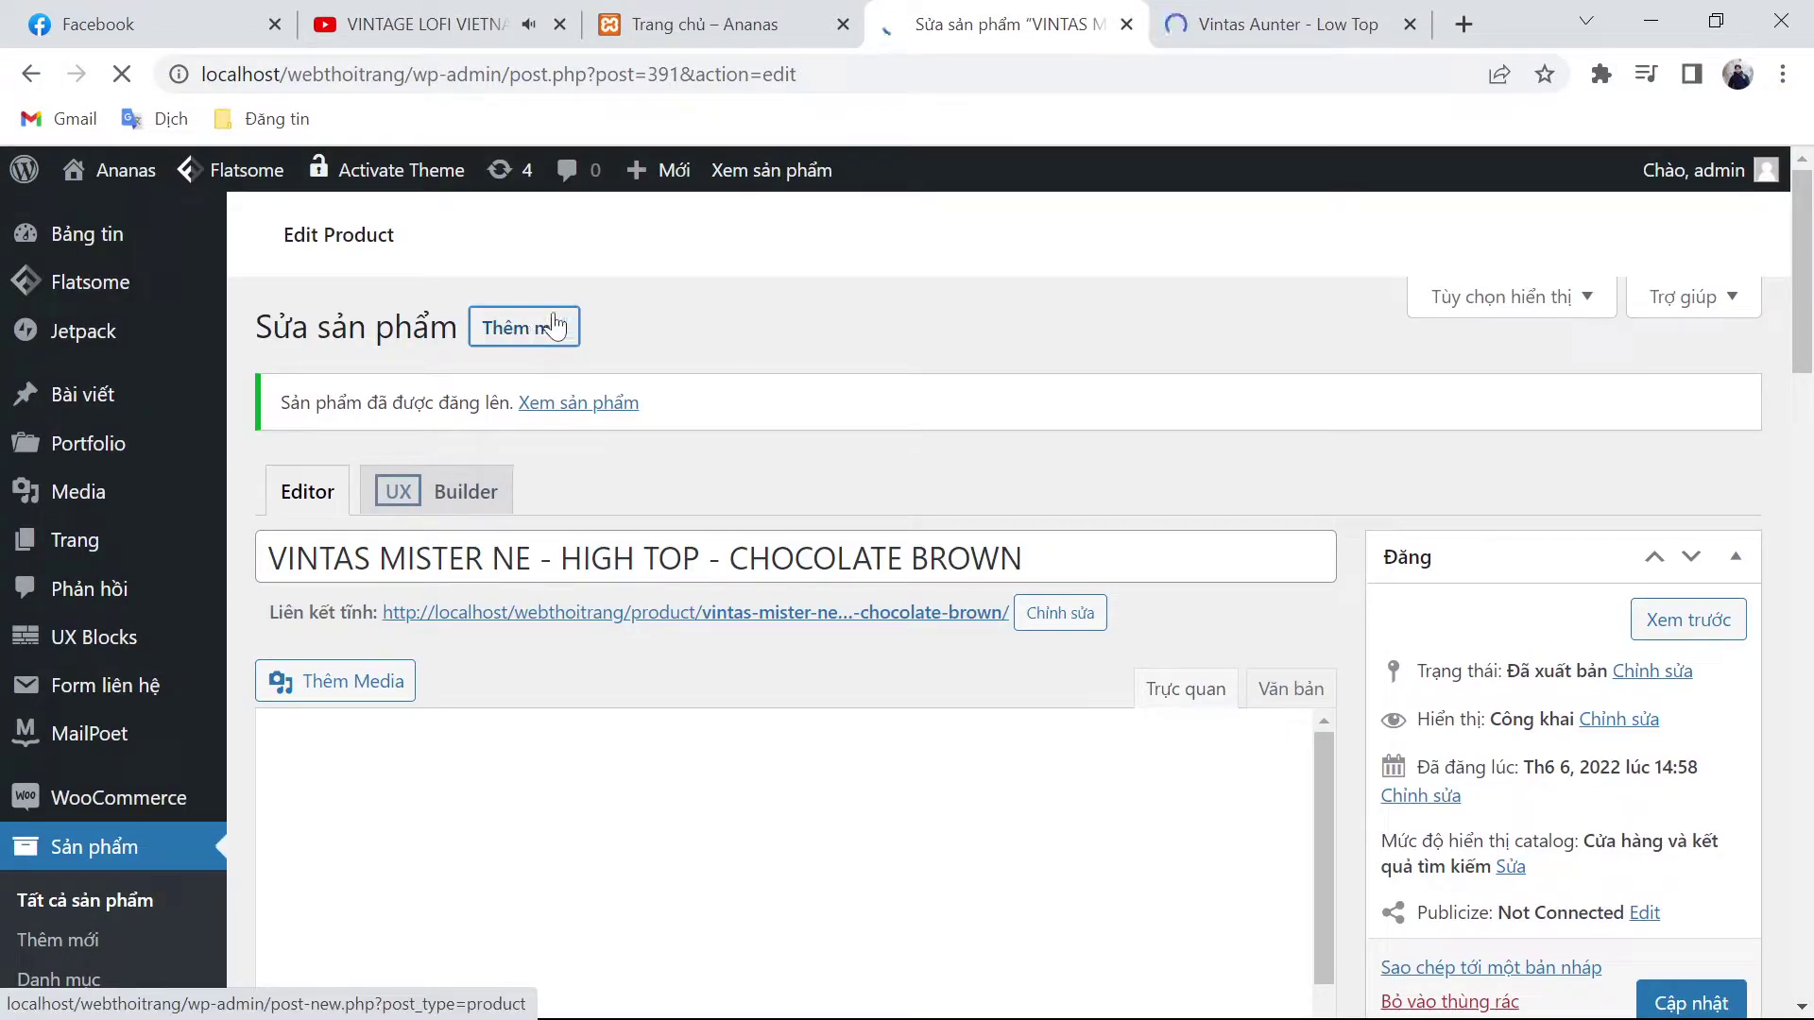
click(741, 33)
click(529, 73)
click(527, 74)
drag(527, 73, 413, 74)
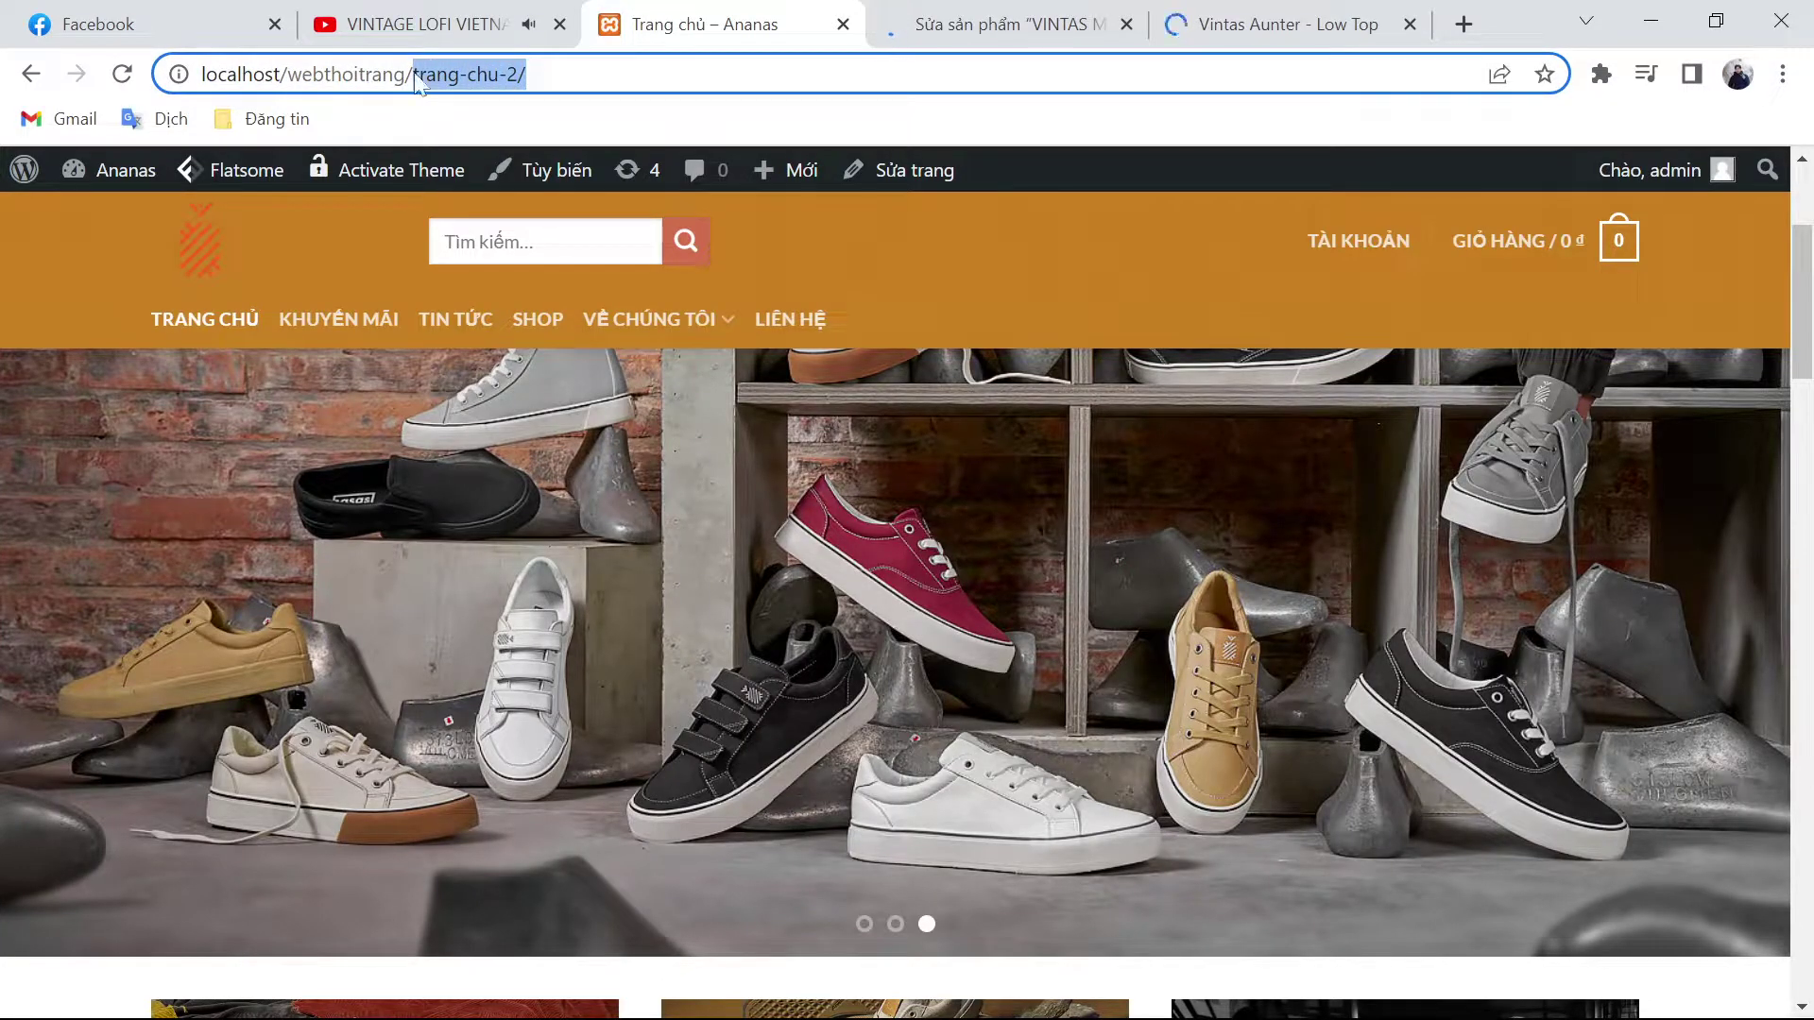
text(w)
key(Return)
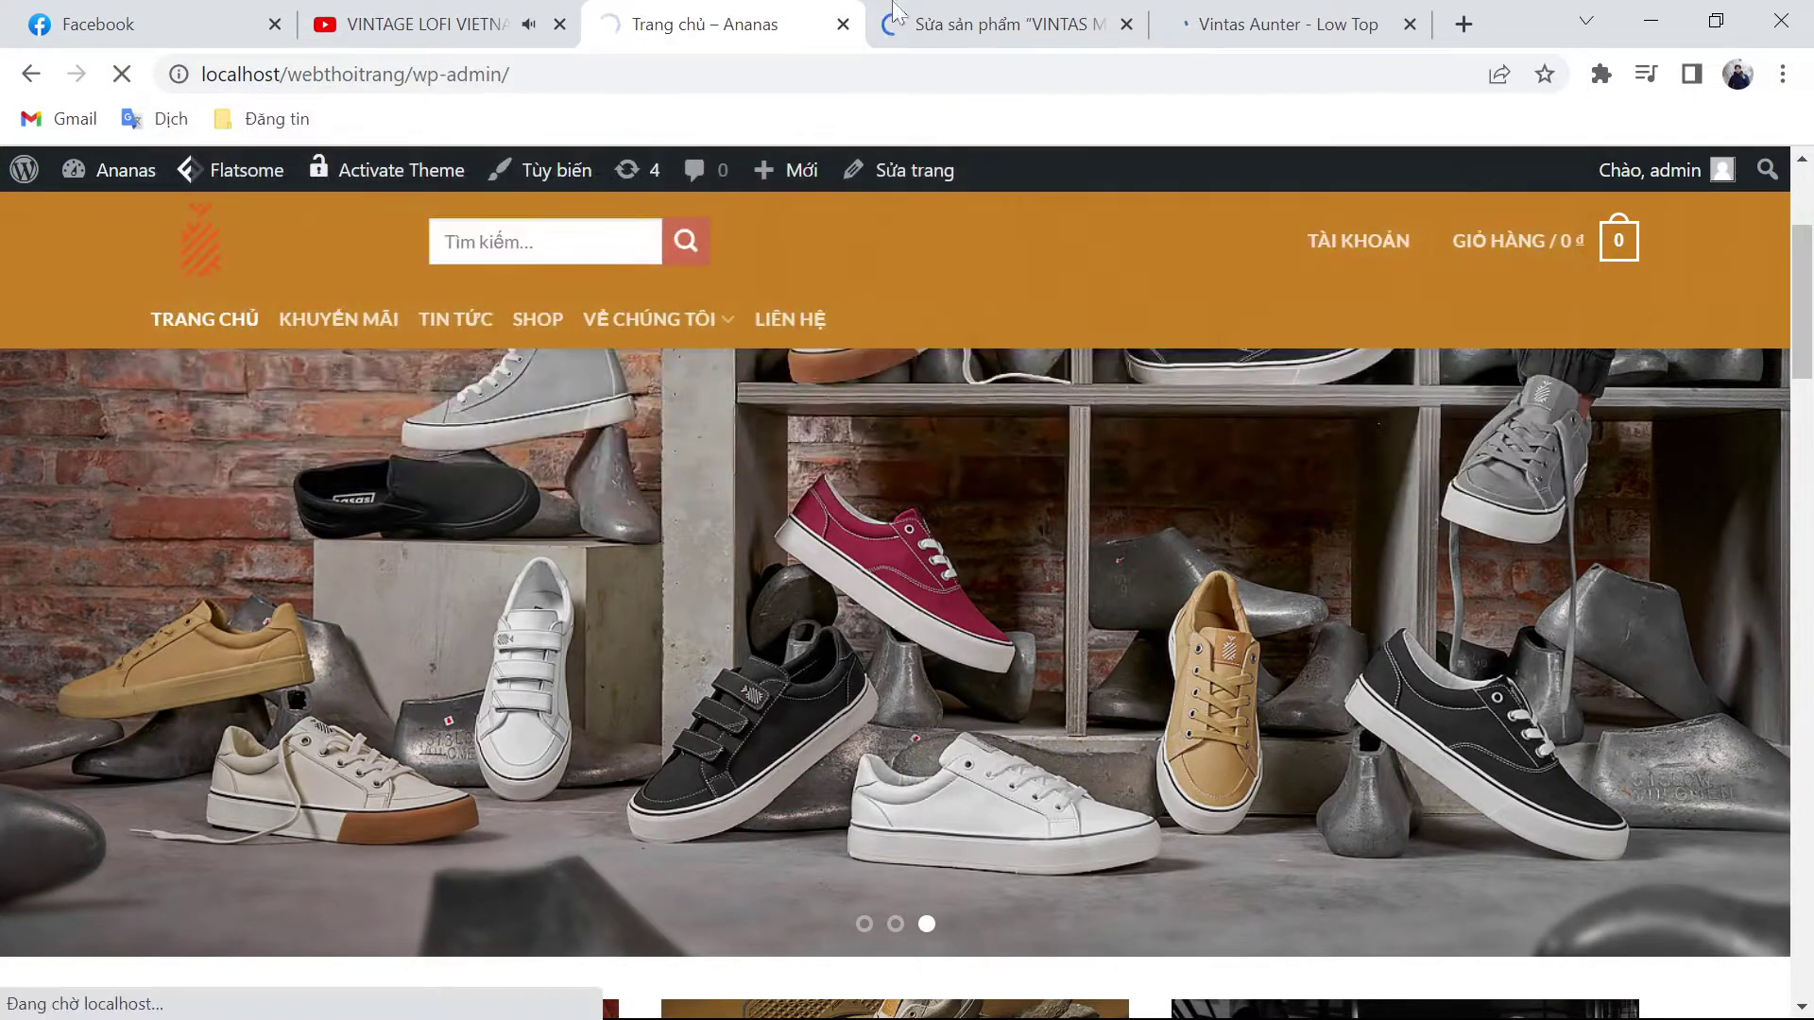
click(896, 21)
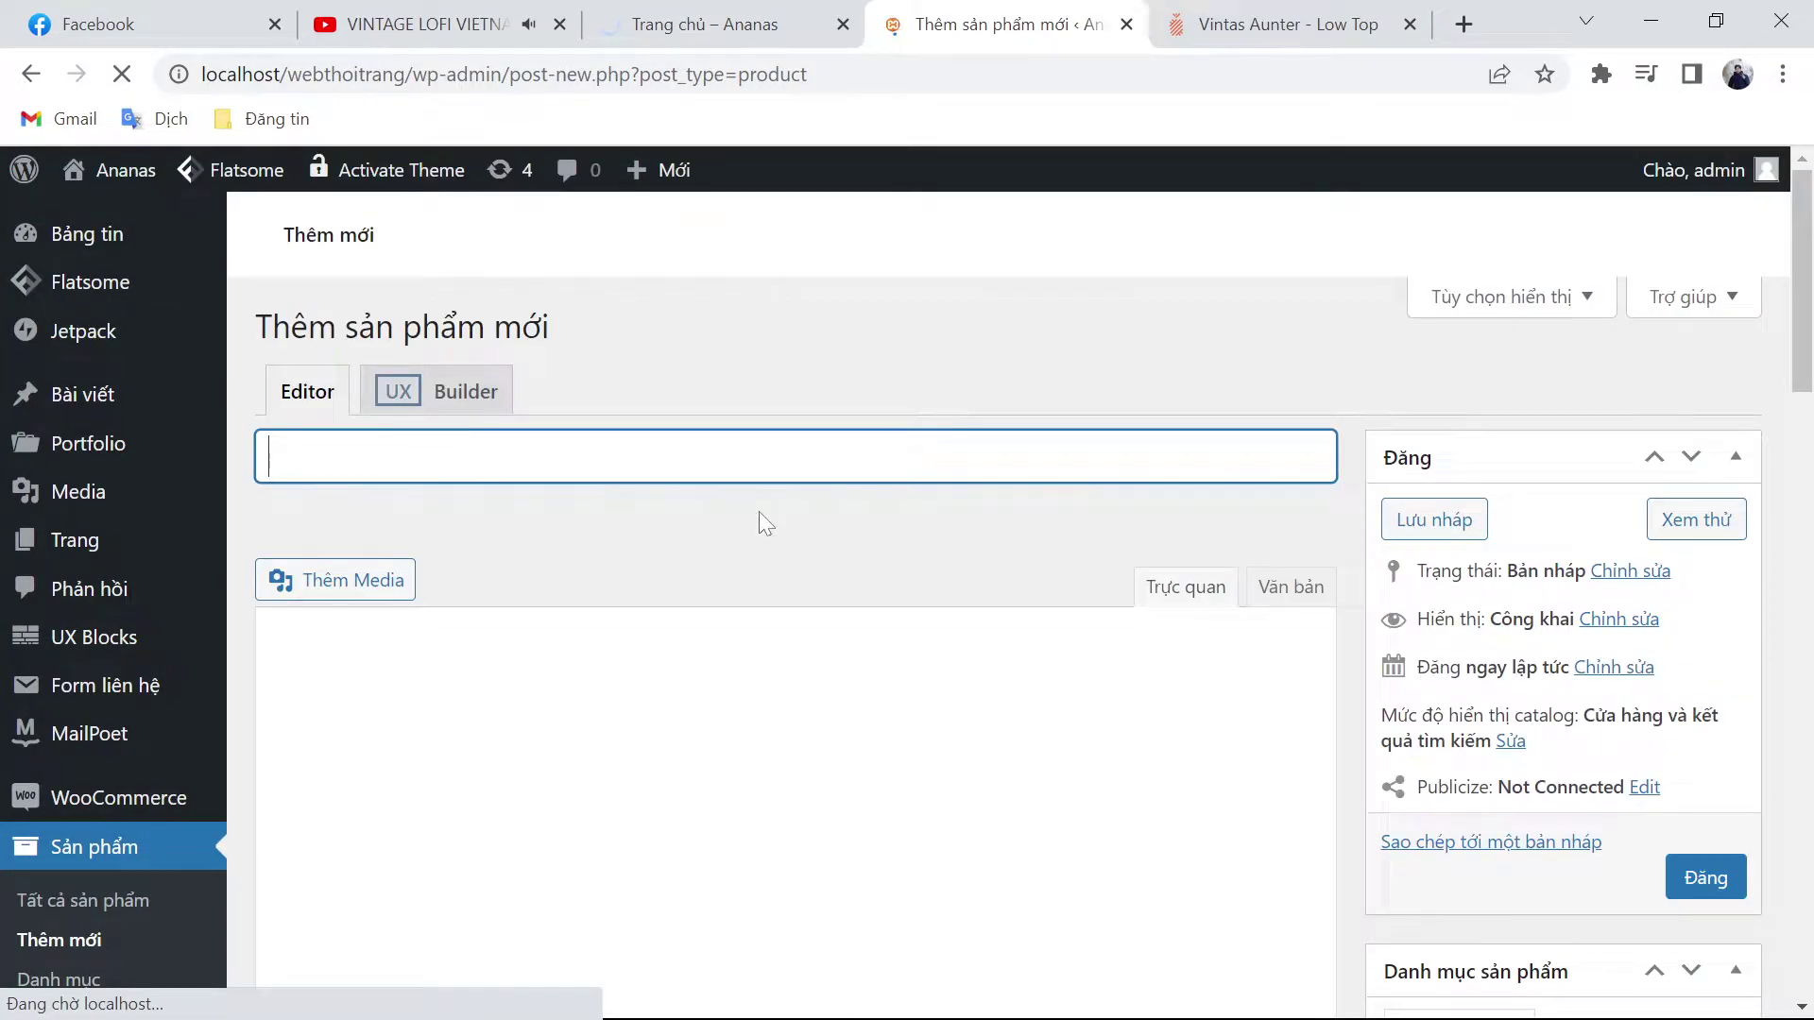
Step: Paste the Aunter title, then paste the copied spec lines and size chart into the description
key(ctrl+v)
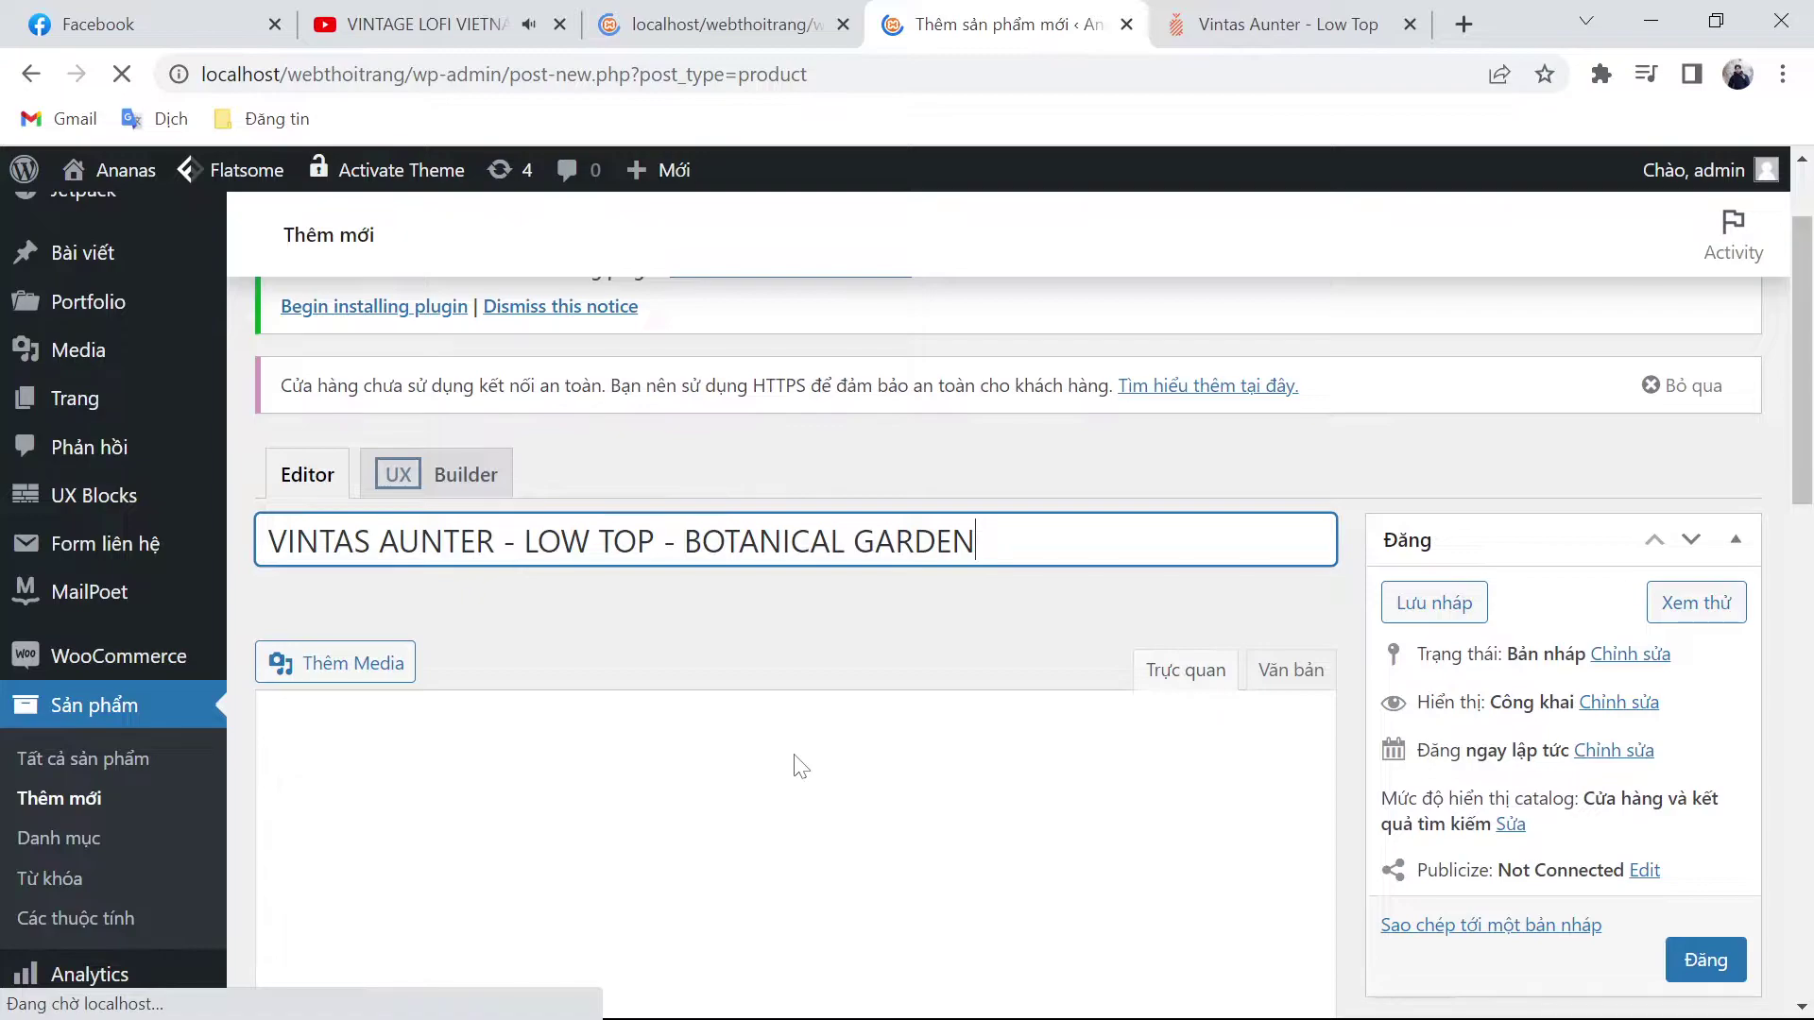
key(ctrl+Tab)
drag(1052, 620, 1532, 909)
key(ctrl+c)
scroll(1268, 862, down, 3)
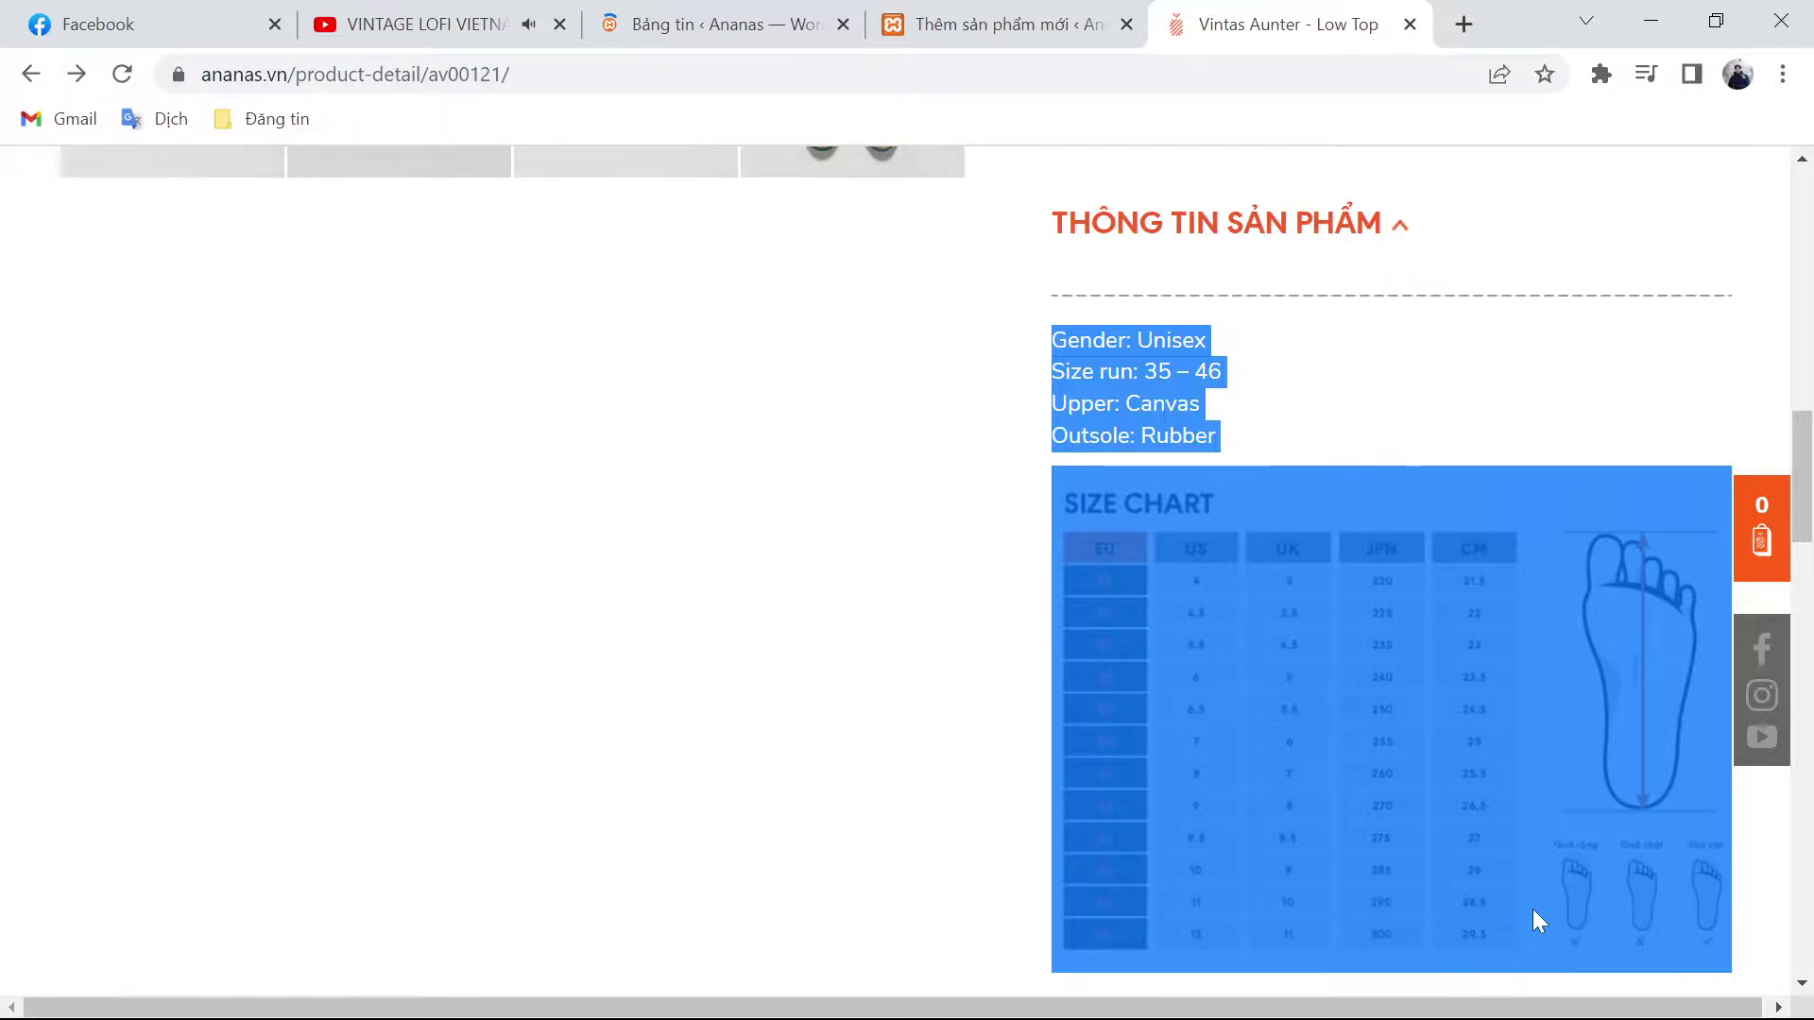
key(ctrl+shift+Tab)
key(ctrl+v)
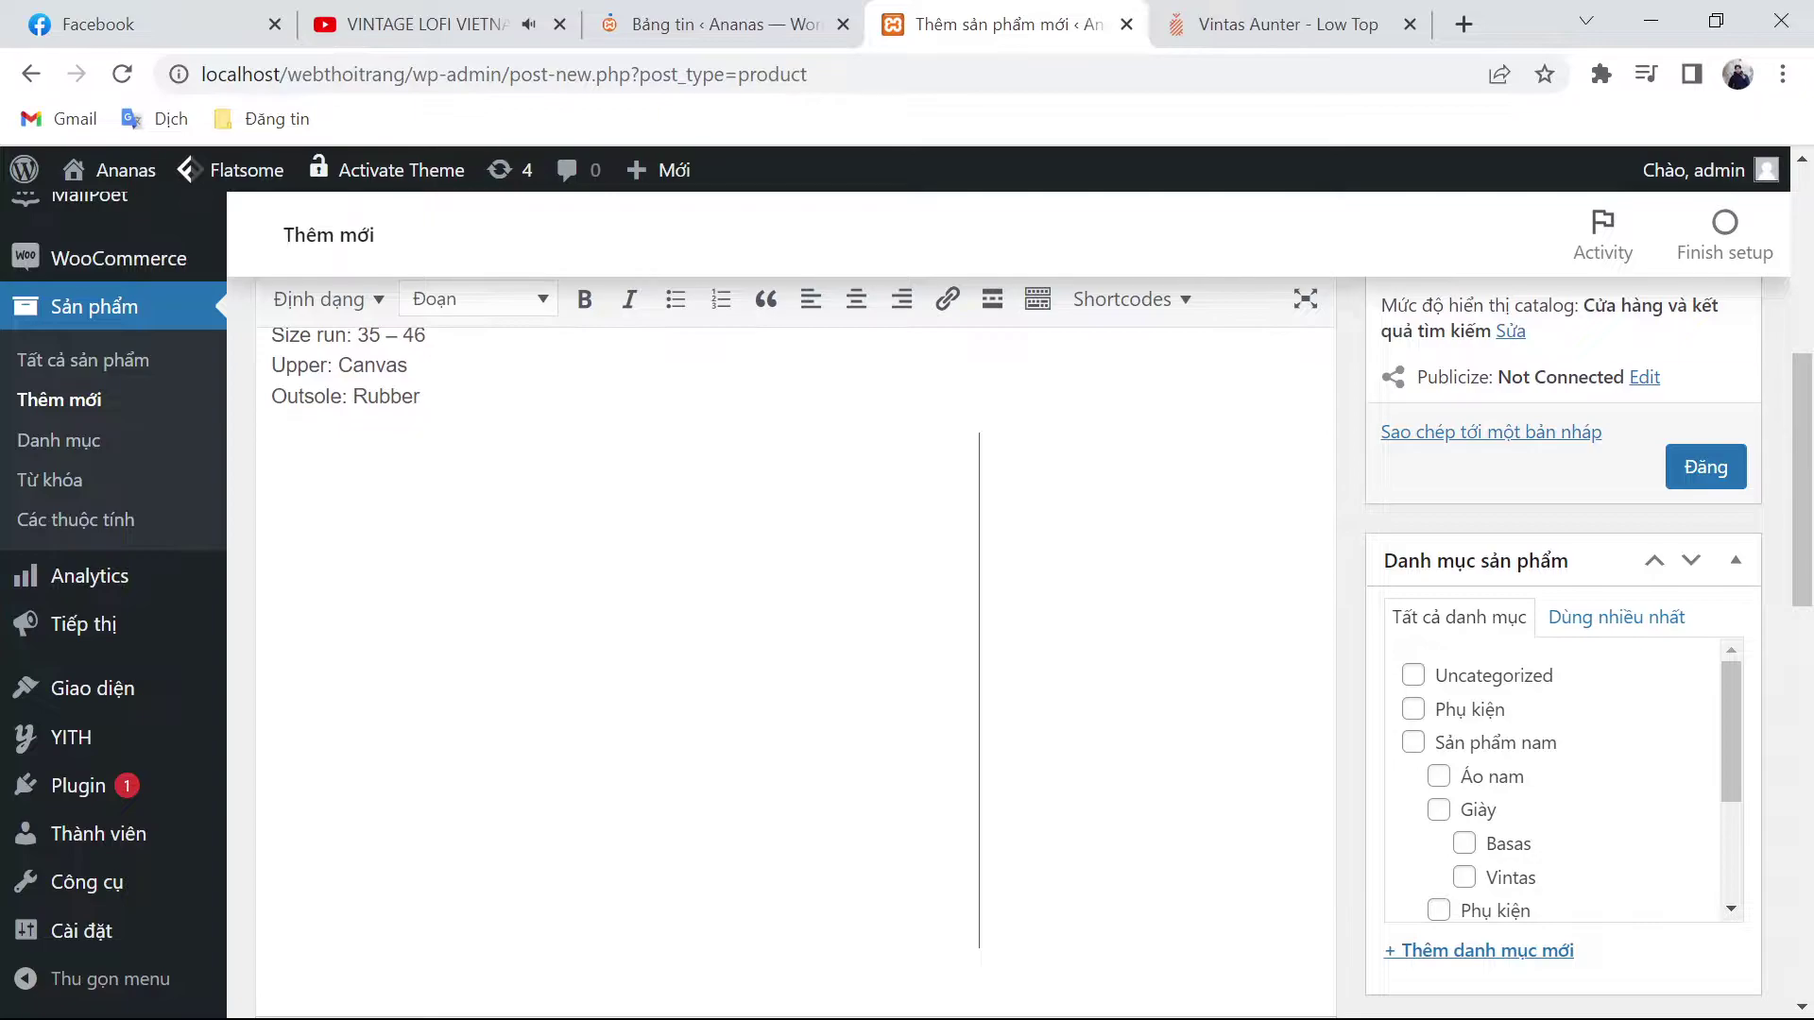
Step: Copy the 690.000 price from the ananas.vn Aunter page
key(ctrl+Tab)
double_click(1261, 338)
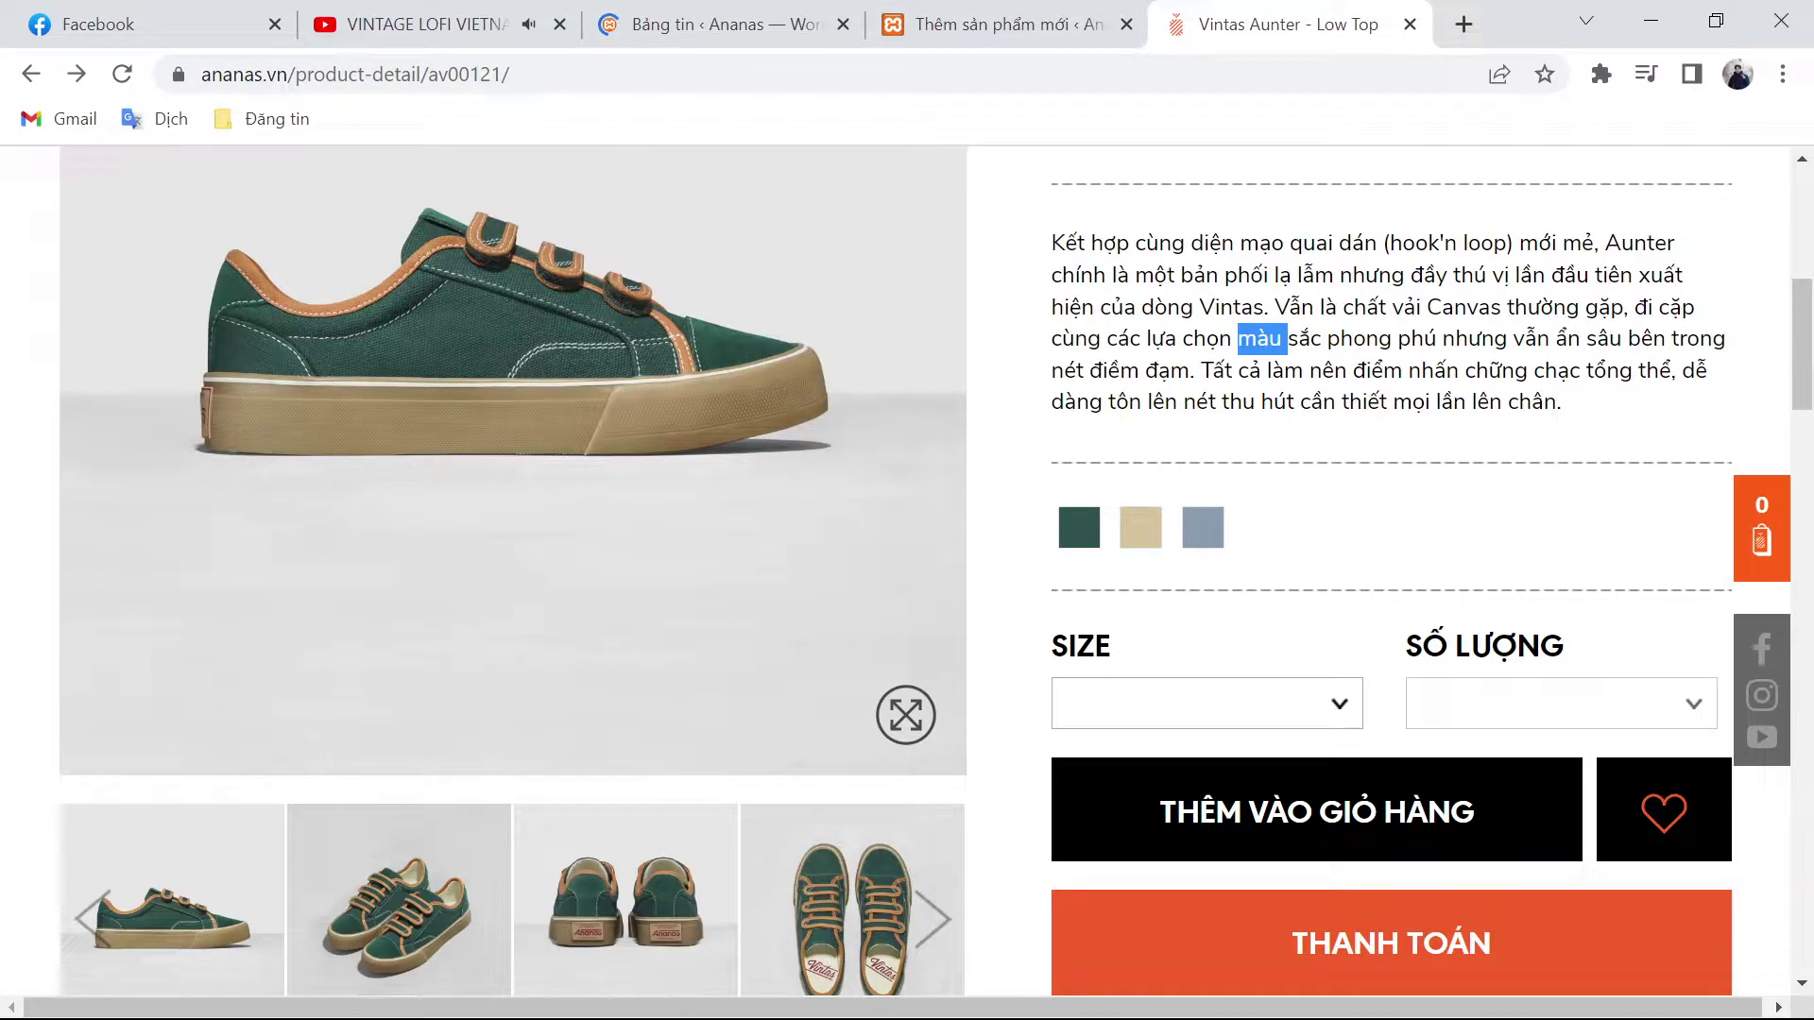
key(ctrl+shift+Tab)
scroll(750, 944, down, 4)
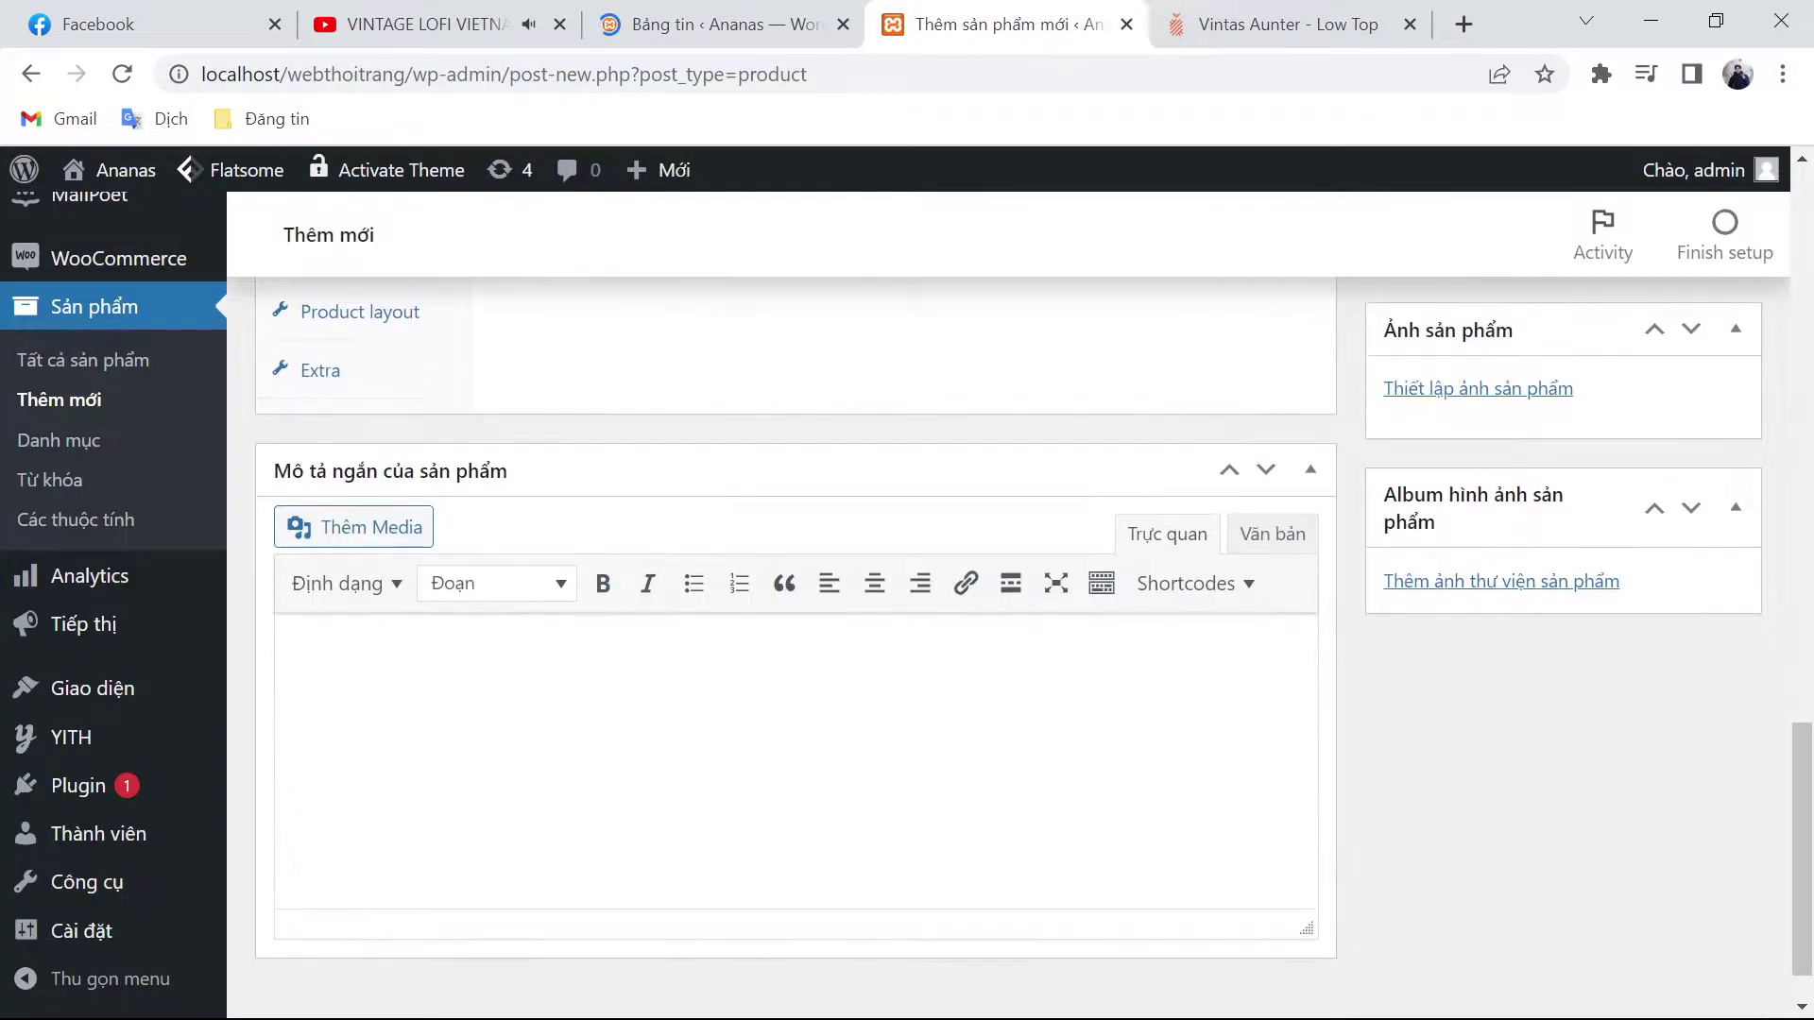
key(ctrl+Tab)
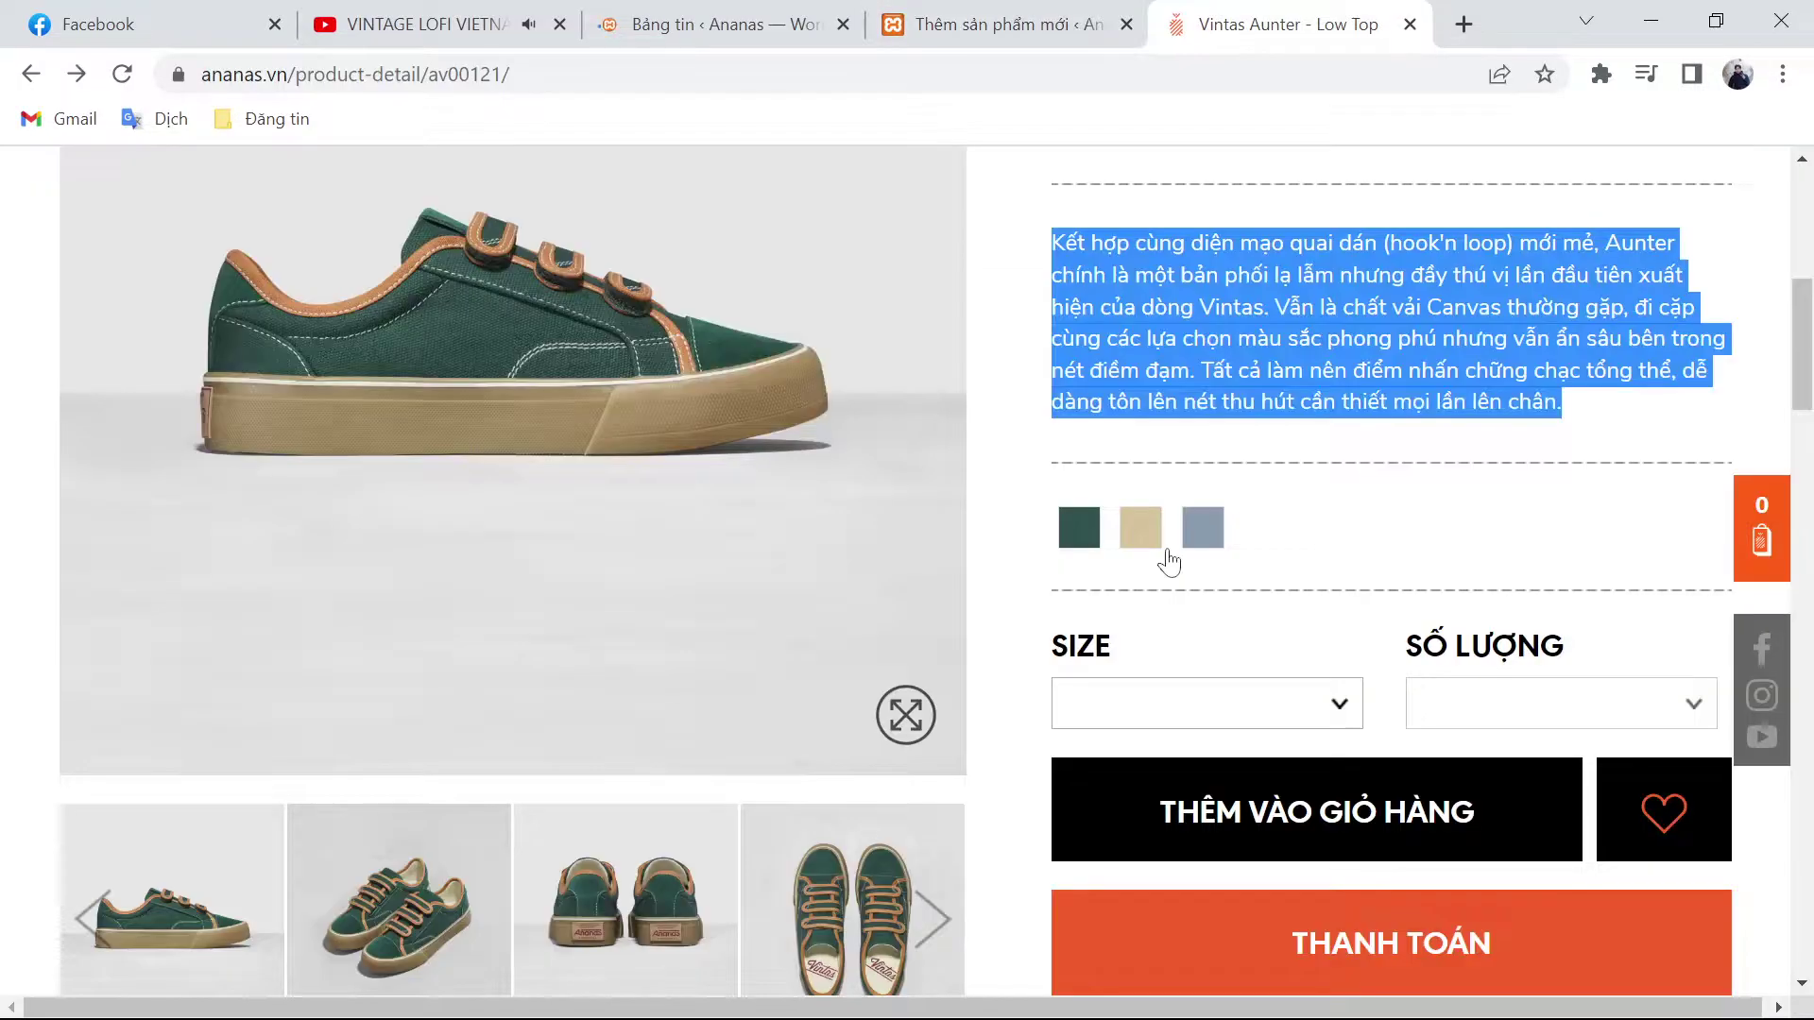
scroll(1171, 557, up, 3)
double_click(1100, 406)
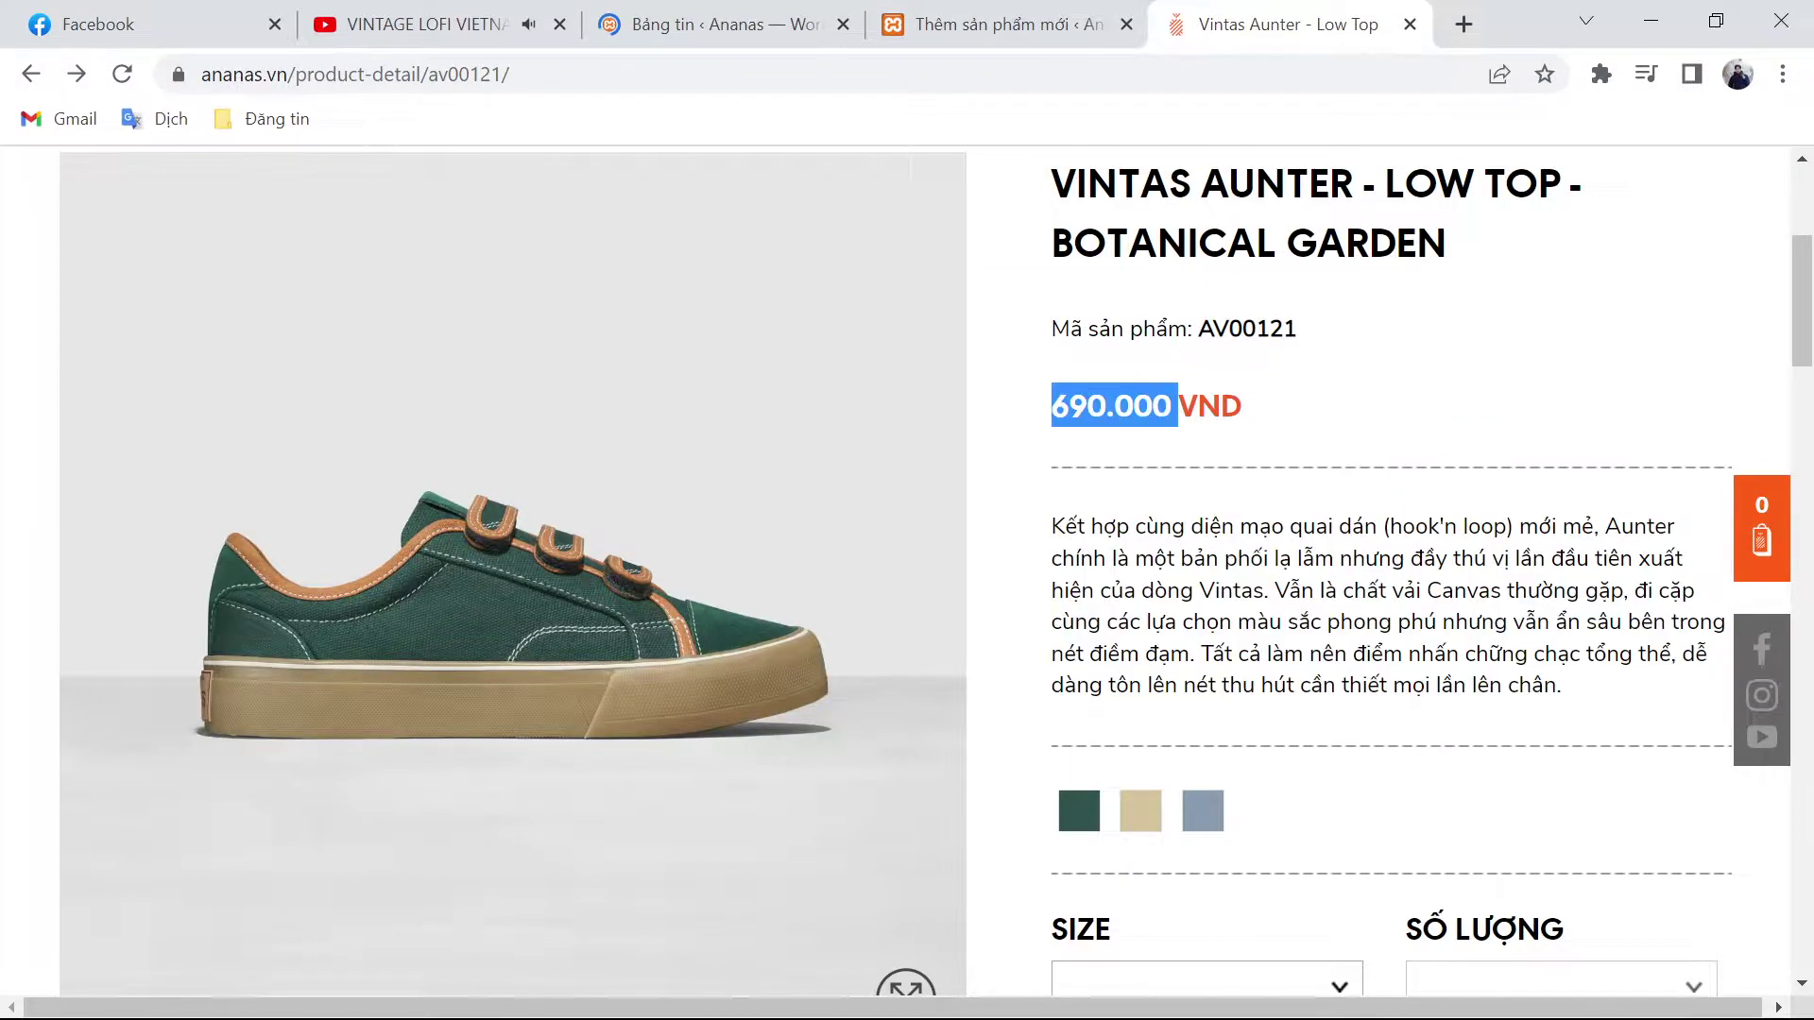
click(1100, 11)
Step: Enter 690000 as the regular price
scroll(874, 567, up, 8)
click(874, 684)
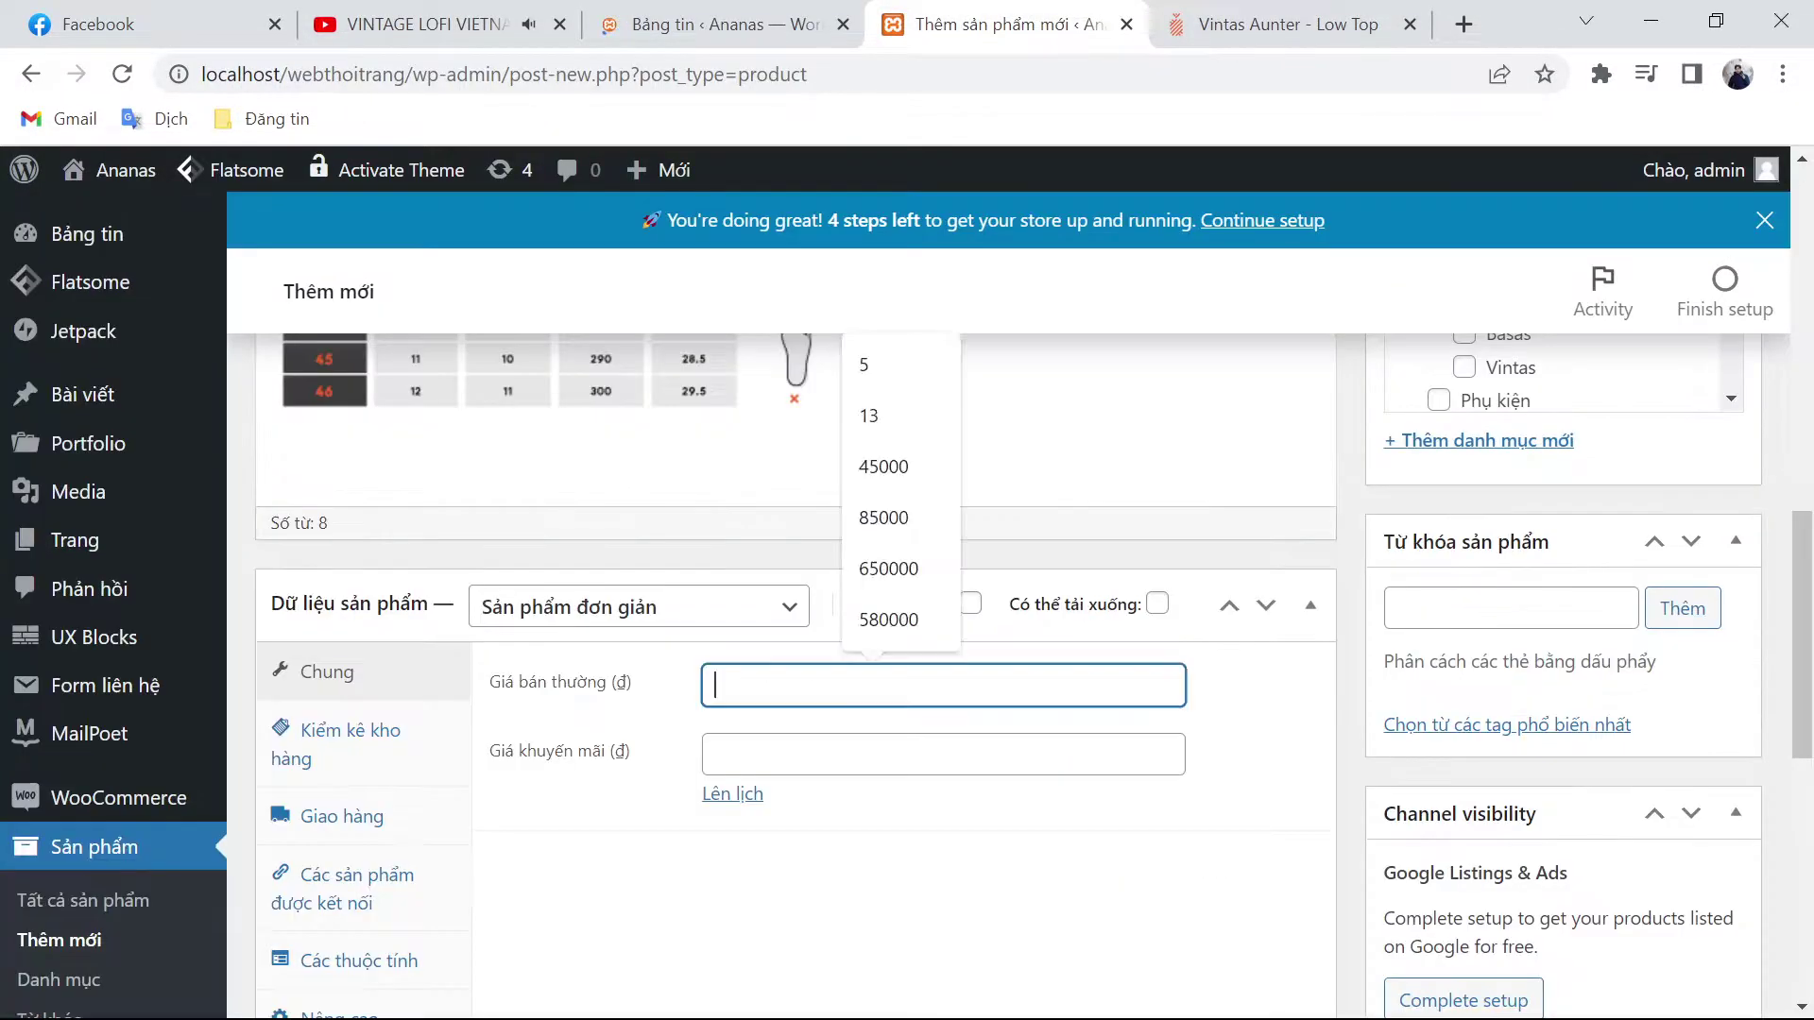
scroll(1351, 780, up, 6)
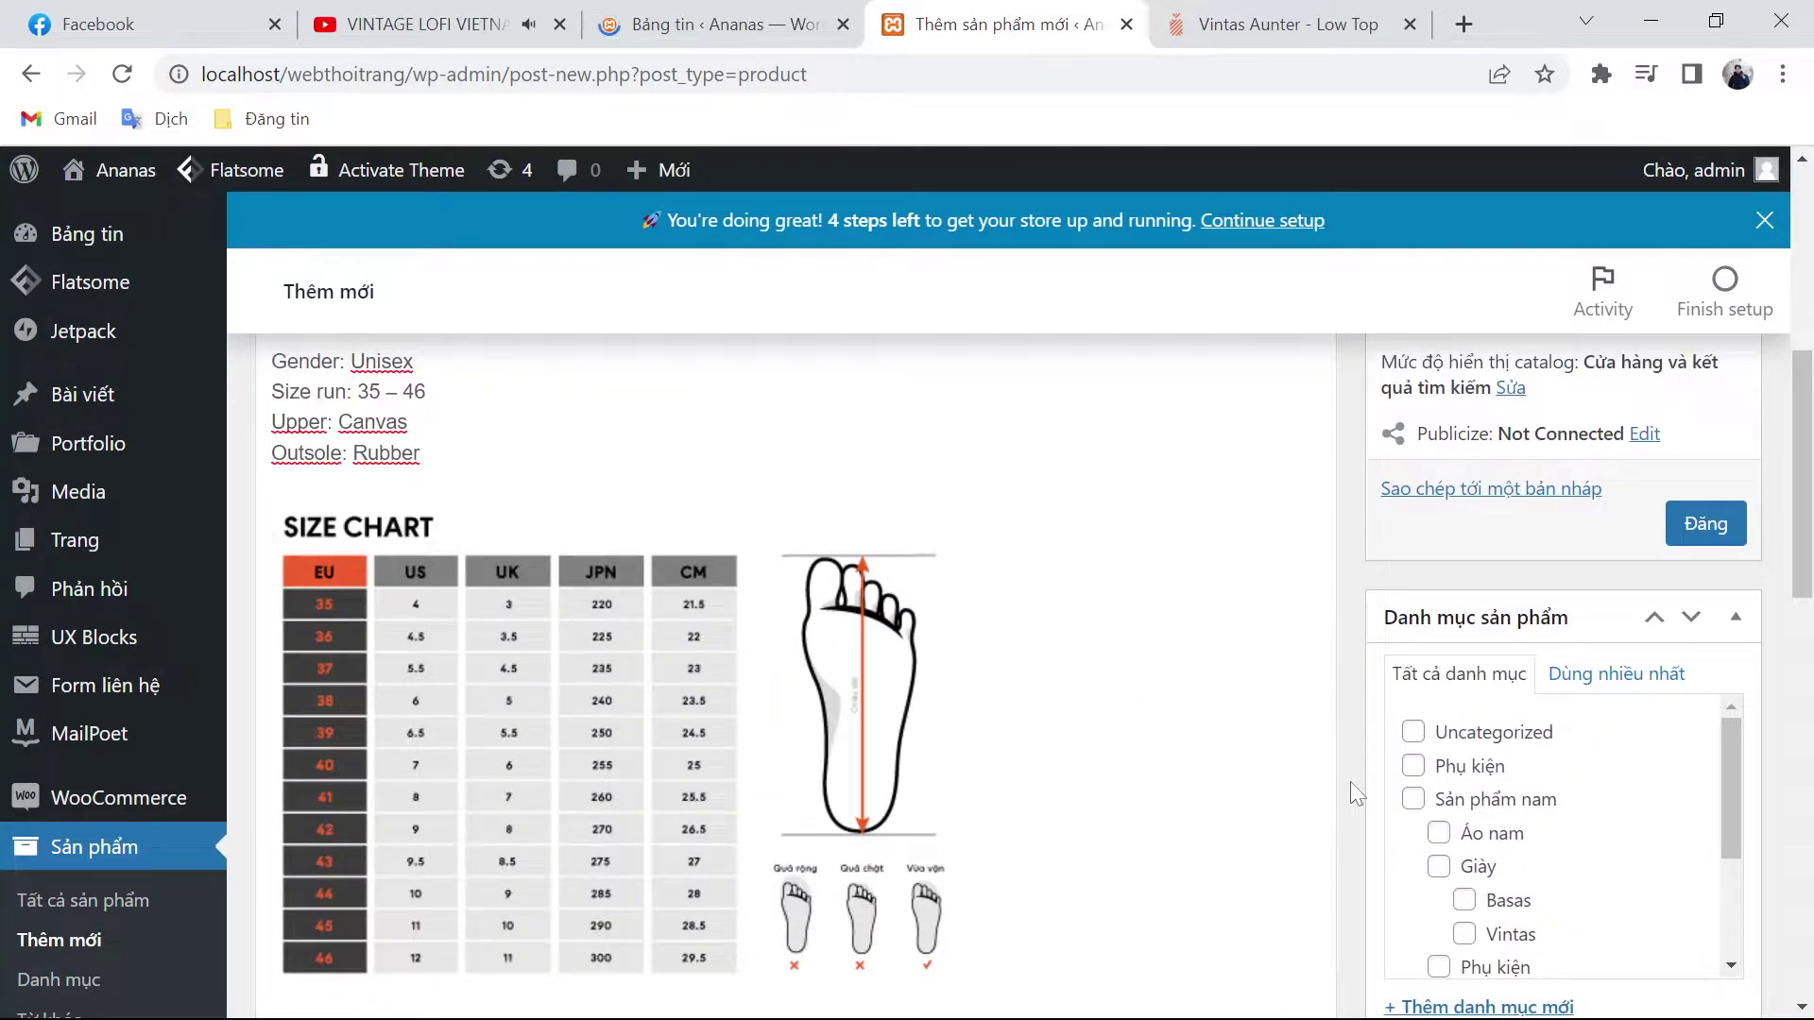
Step: Check the Sản phẩm nam, Giày, Vintas and Giày nữ categories
click(1413, 799)
click(1439, 866)
click(1465, 935)
scroll(1468, 907, down, 2)
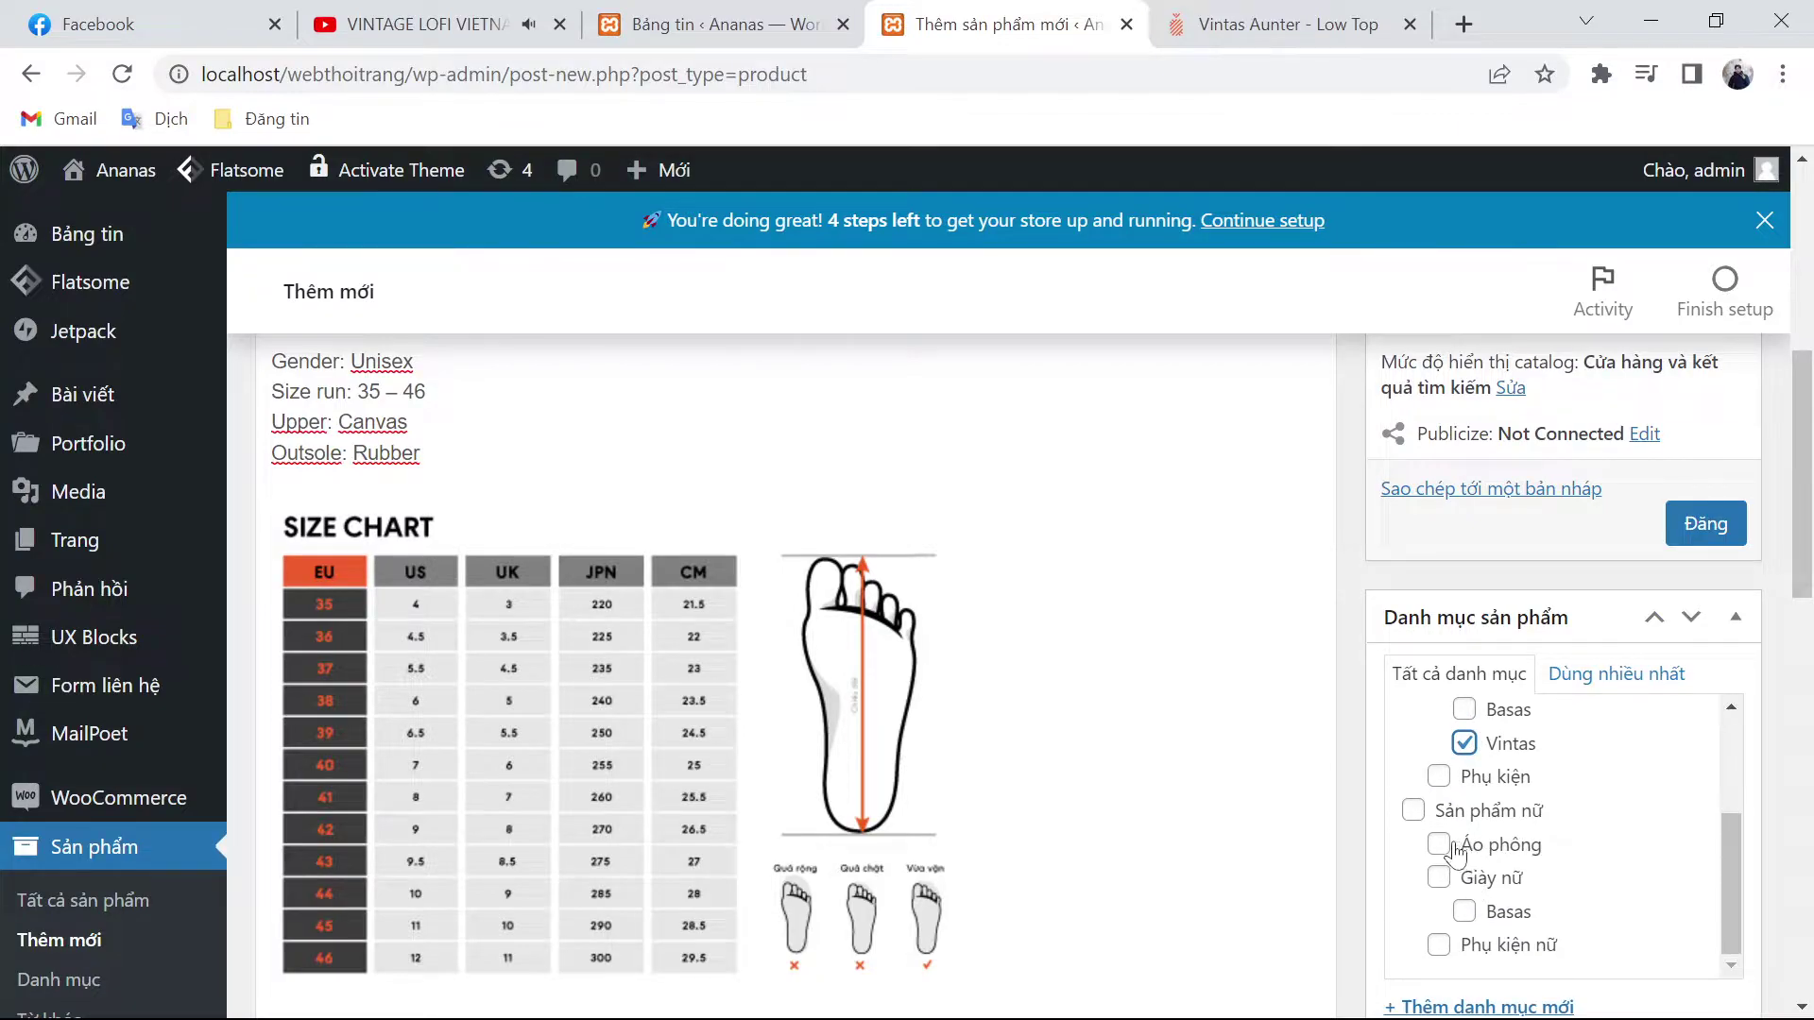
click(1439, 876)
scroll(1455, 878, down, 2)
scroll(1463, 884, down, 2)
Step: Create a new Vintas category with Giày nữ as its parent
click(1464, 583)
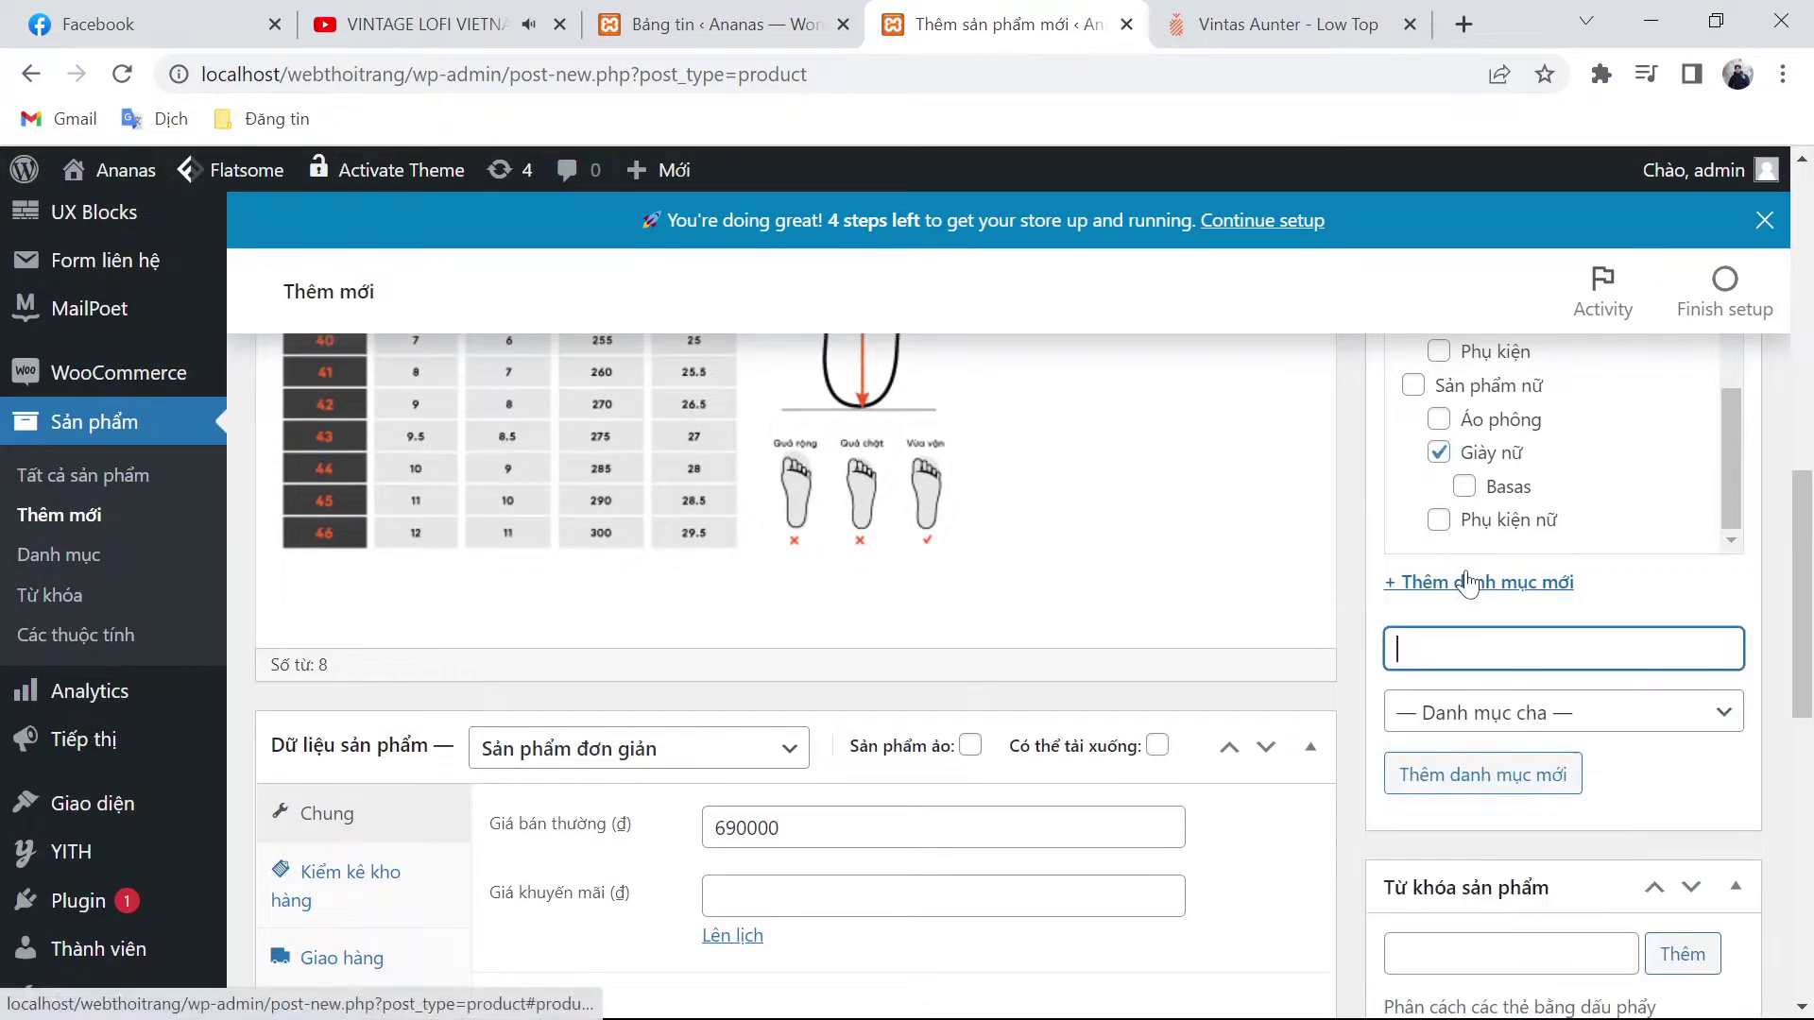
text(Vintas)
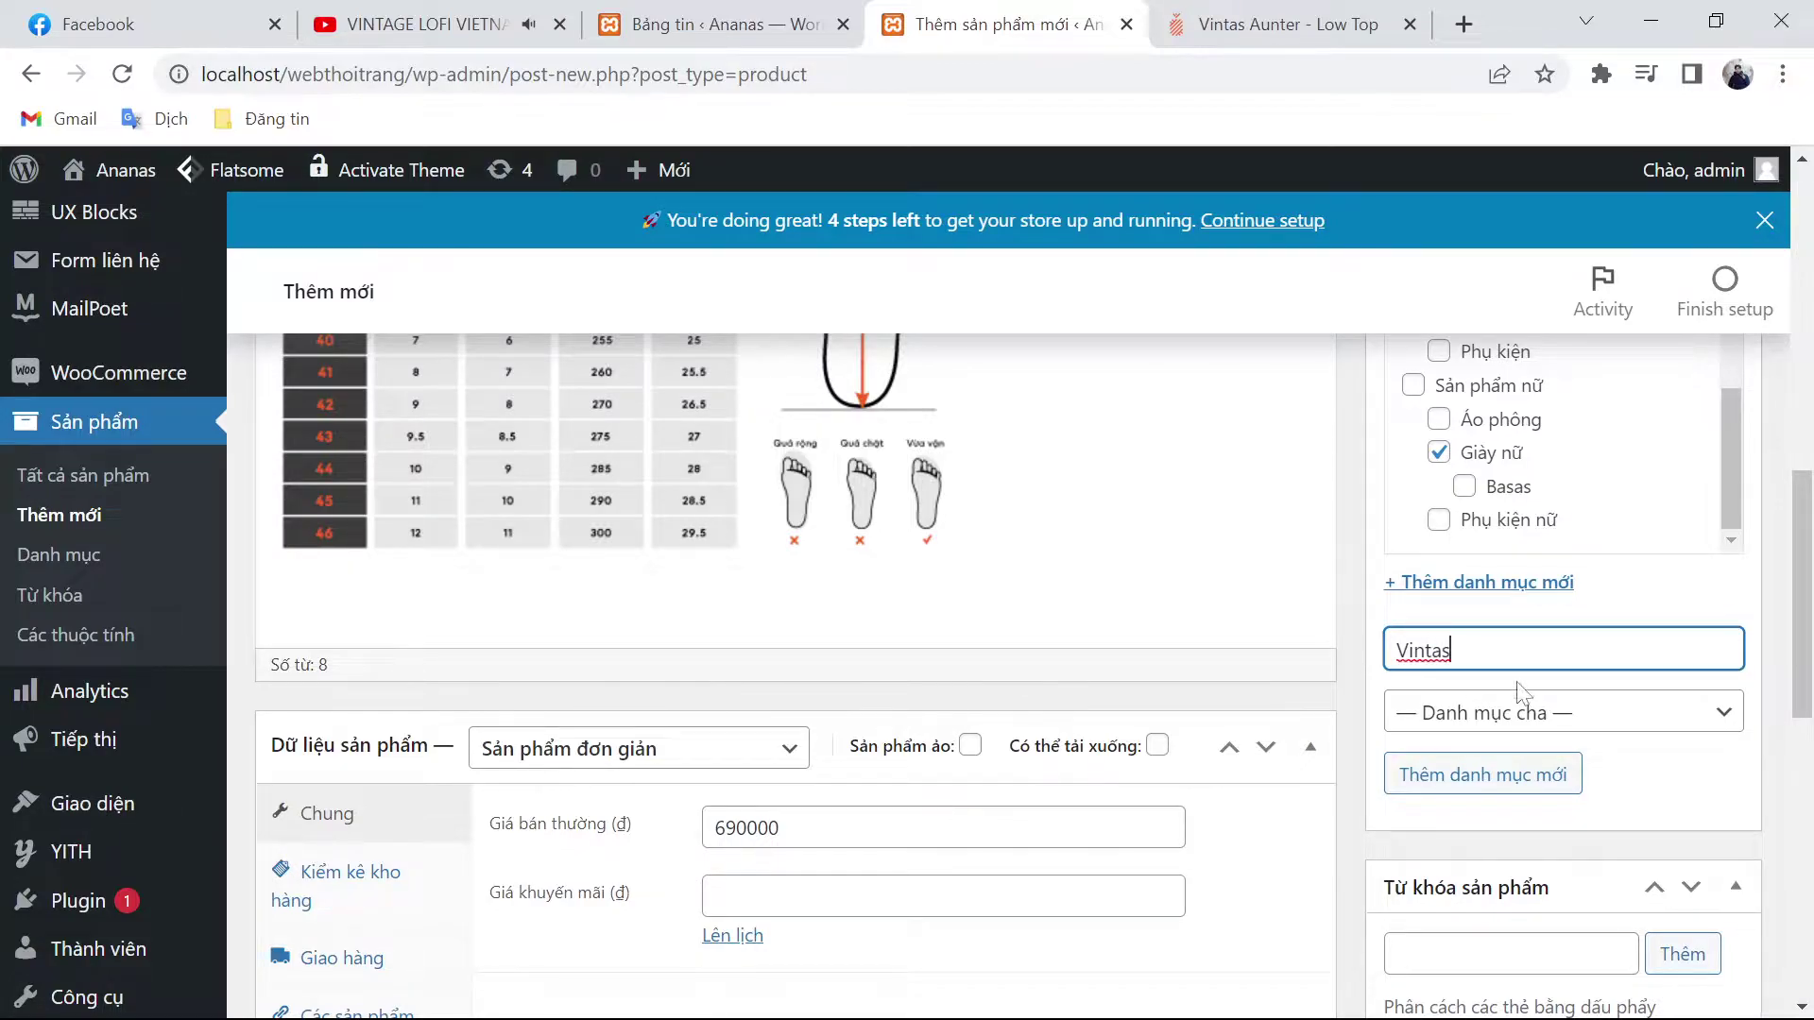
click(1521, 723)
click(1502, 609)
click(1507, 777)
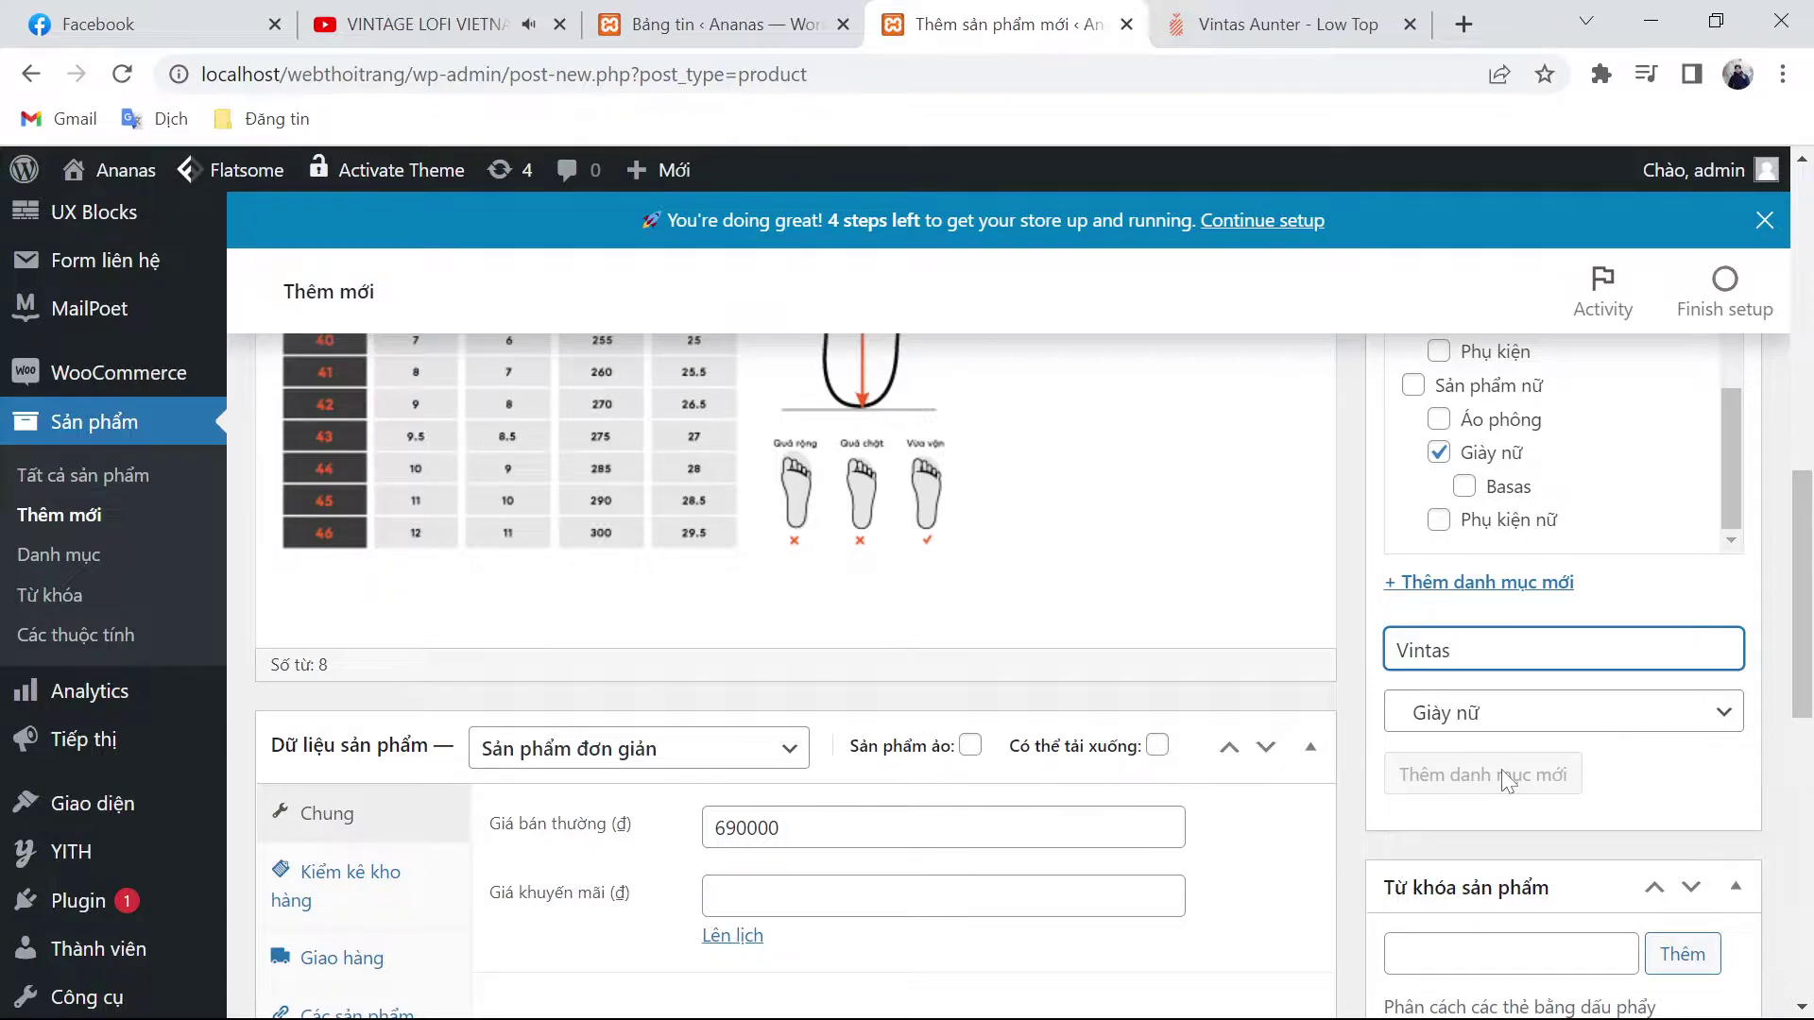
scroll(1510, 753, down, 5)
Step: Add the tags Vintas, giày nam, giày nữ and giày
click(1511, 528)
text(Vintas)
key(Return)
text(giày na)
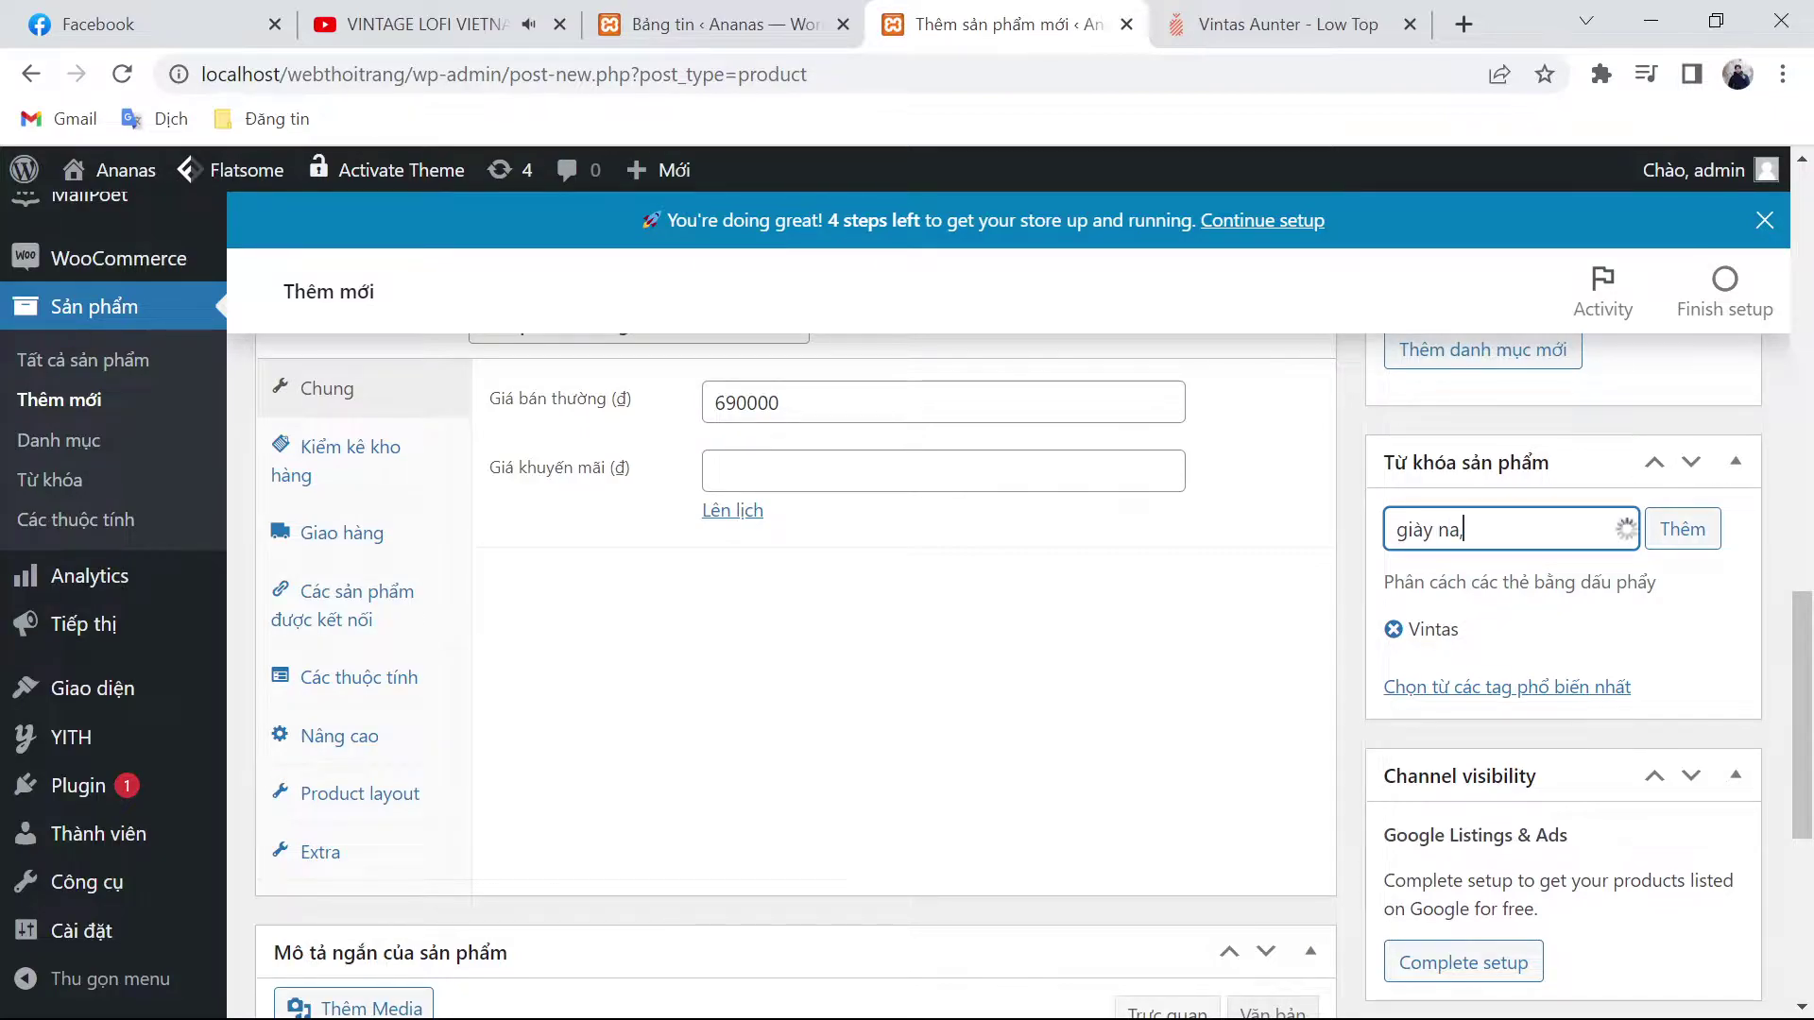
text(m)
key(Return)
text(giày nữ)
key(Return)
text(giày)
key(Return)
text(ư)
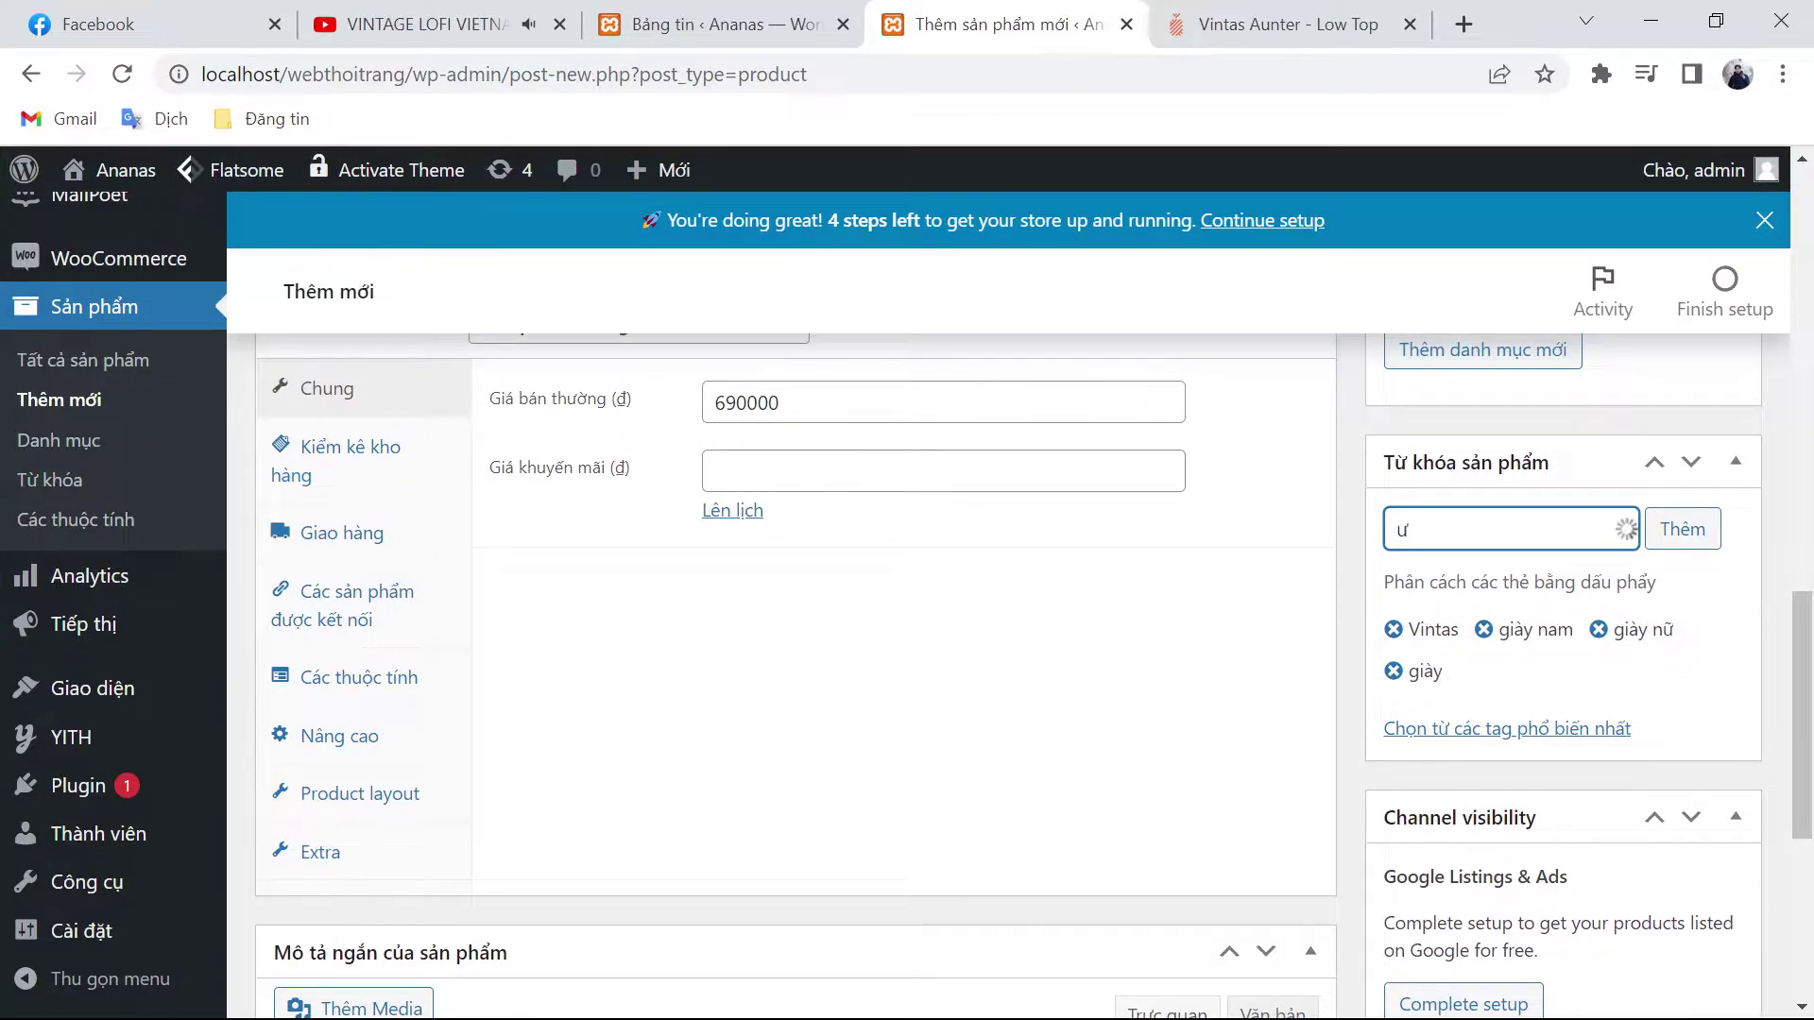
scroll(793, 661, down, 4)
Step: Save the next two Aunter shoe photos from ananas.vn to Downloads
click(1526, 612)
click(1269, 11)
scroll(691, 510, down, 4)
right_click(532, 462)
click(591, 537)
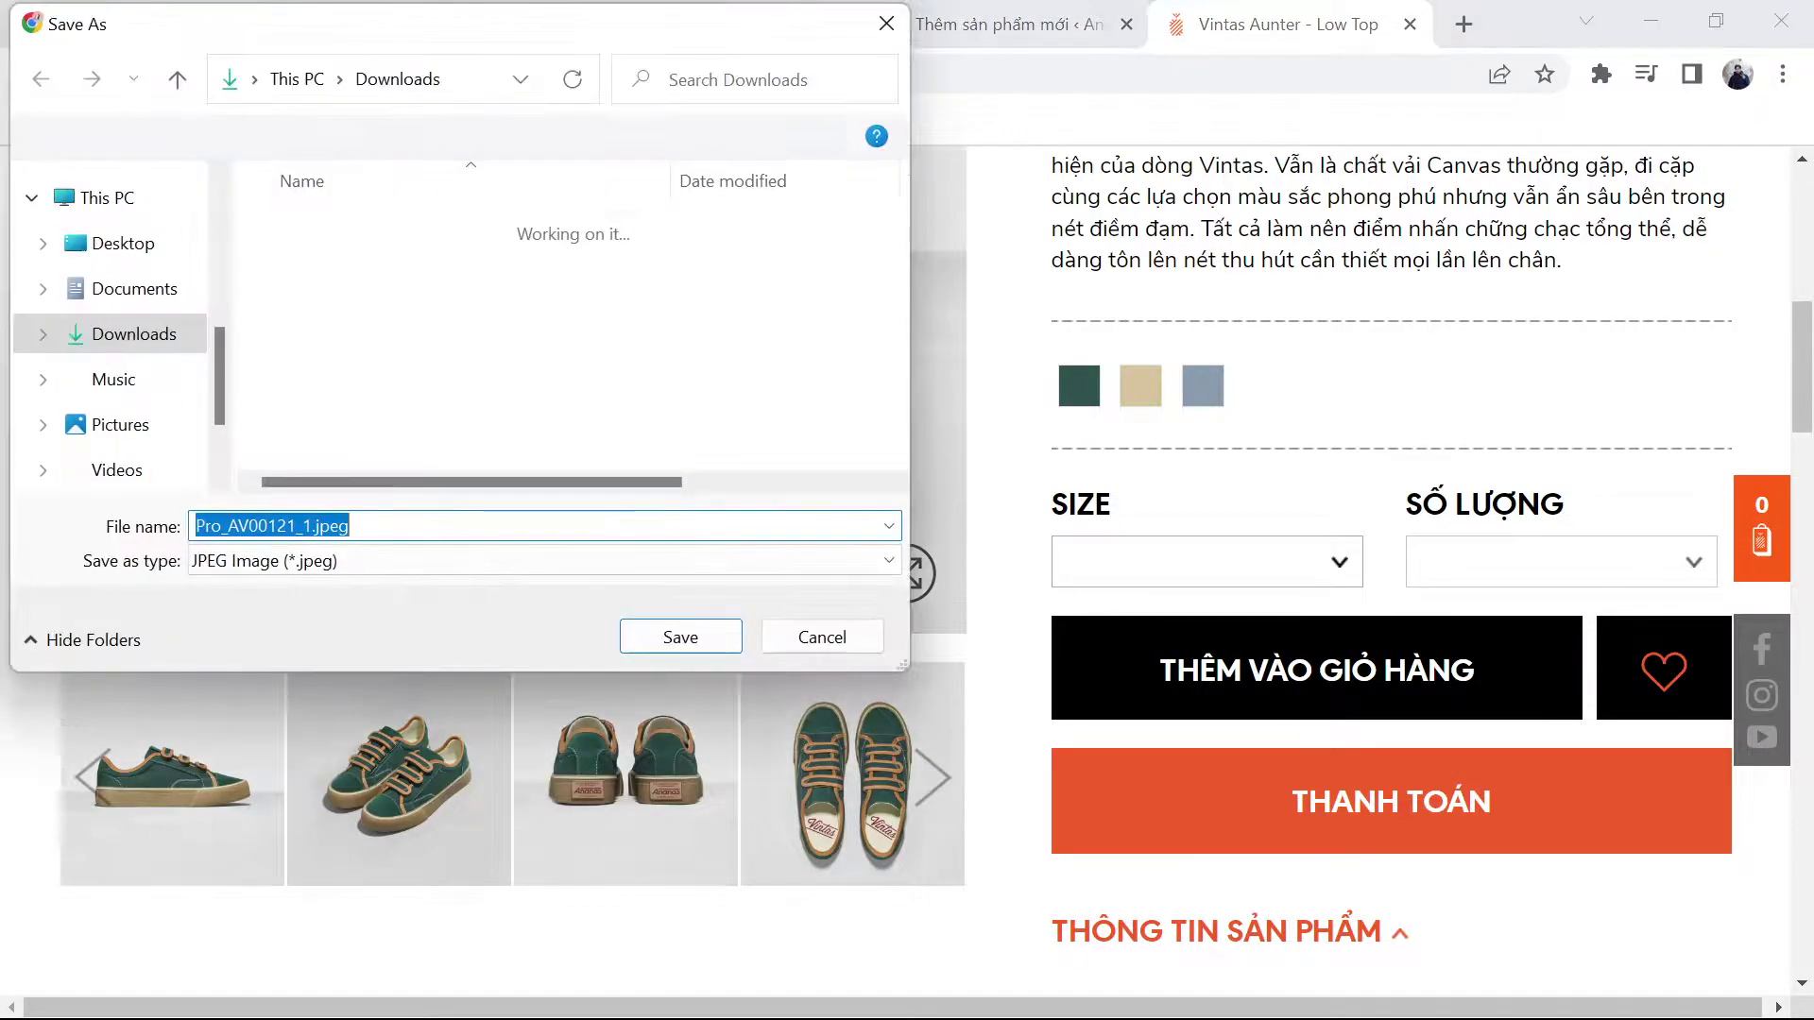
key(Return)
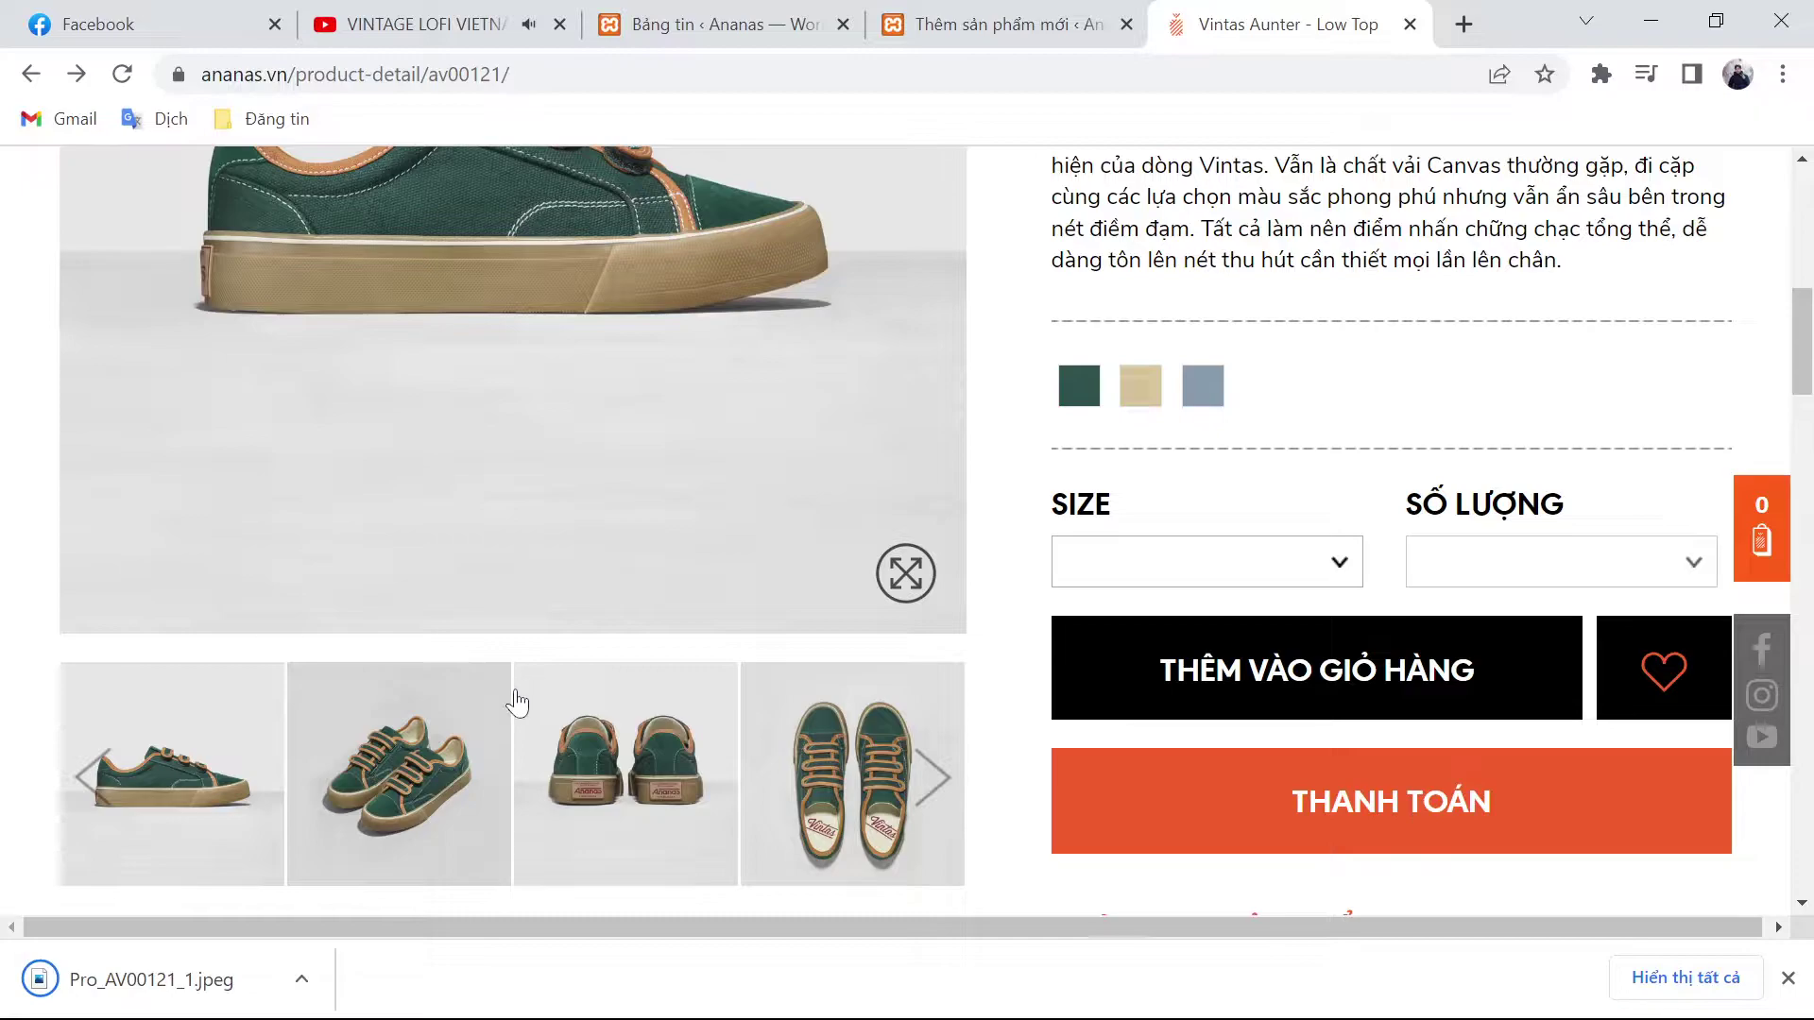
right_click(440, 734)
click(547, 529)
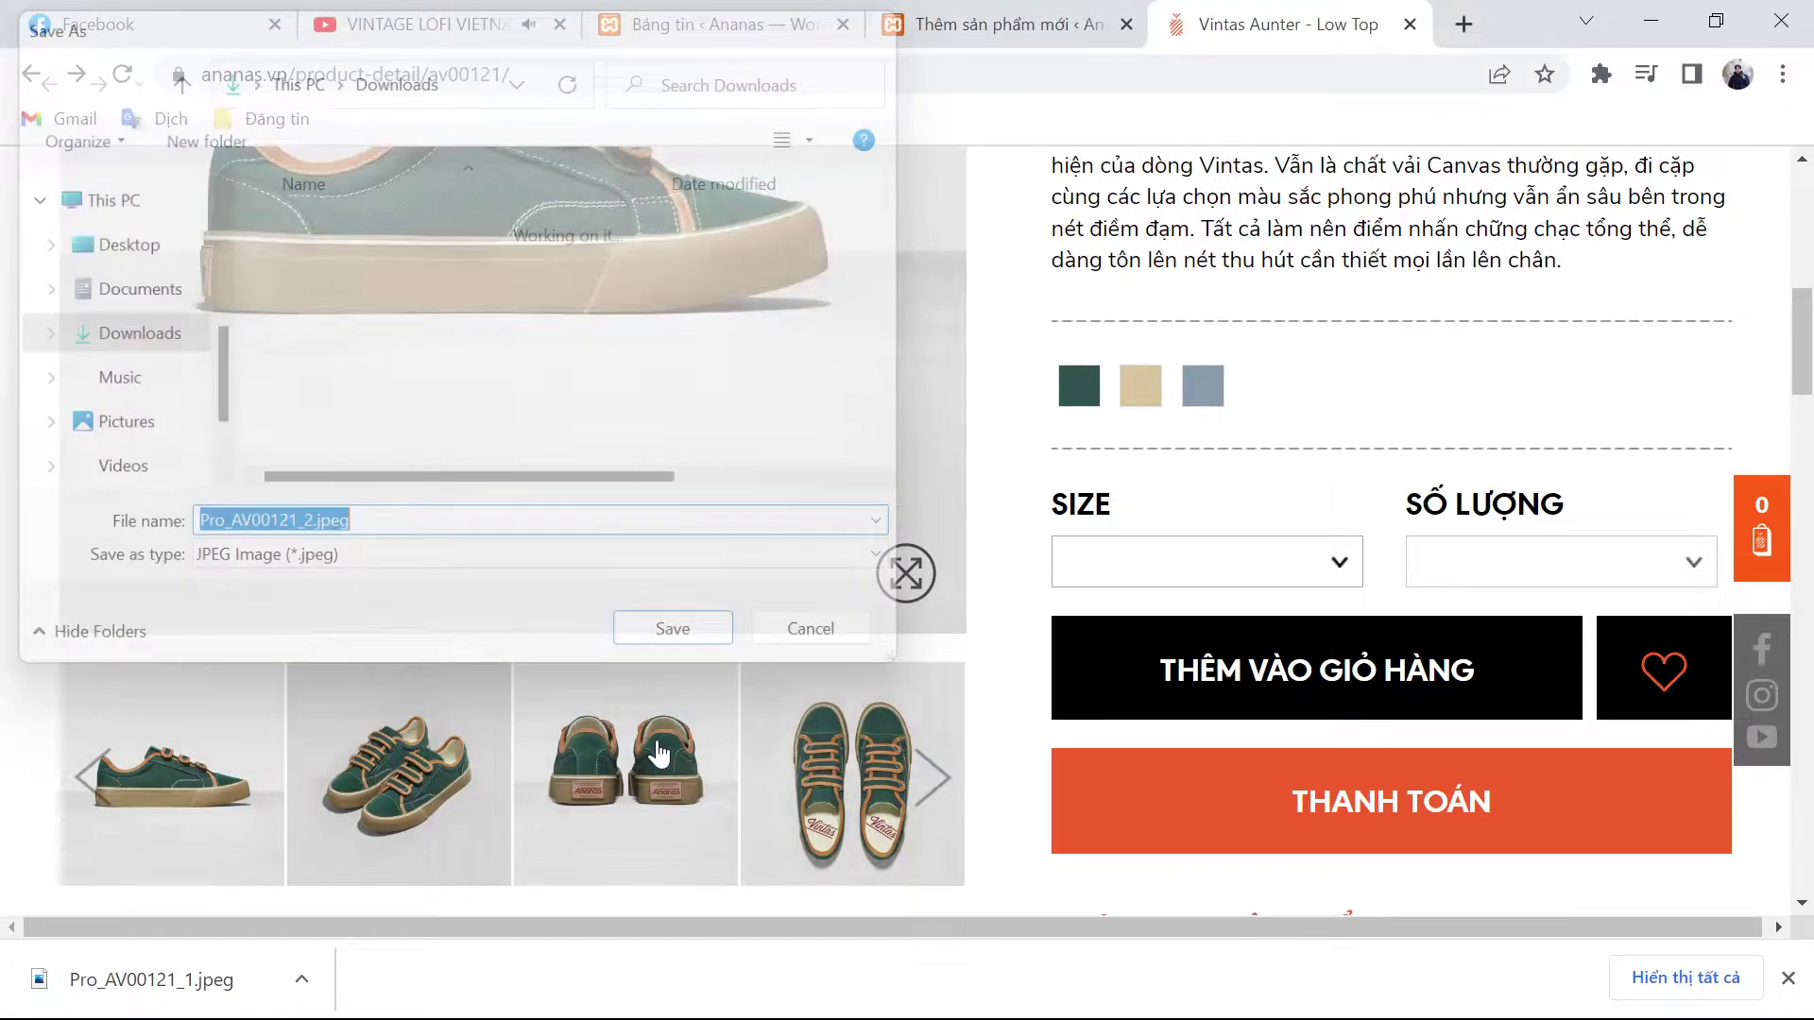
key(Return)
Step: Save the remaining Aunter photos, completing the set through Pro_AV00121_5
right_click(660, 478)
click(762, 534)
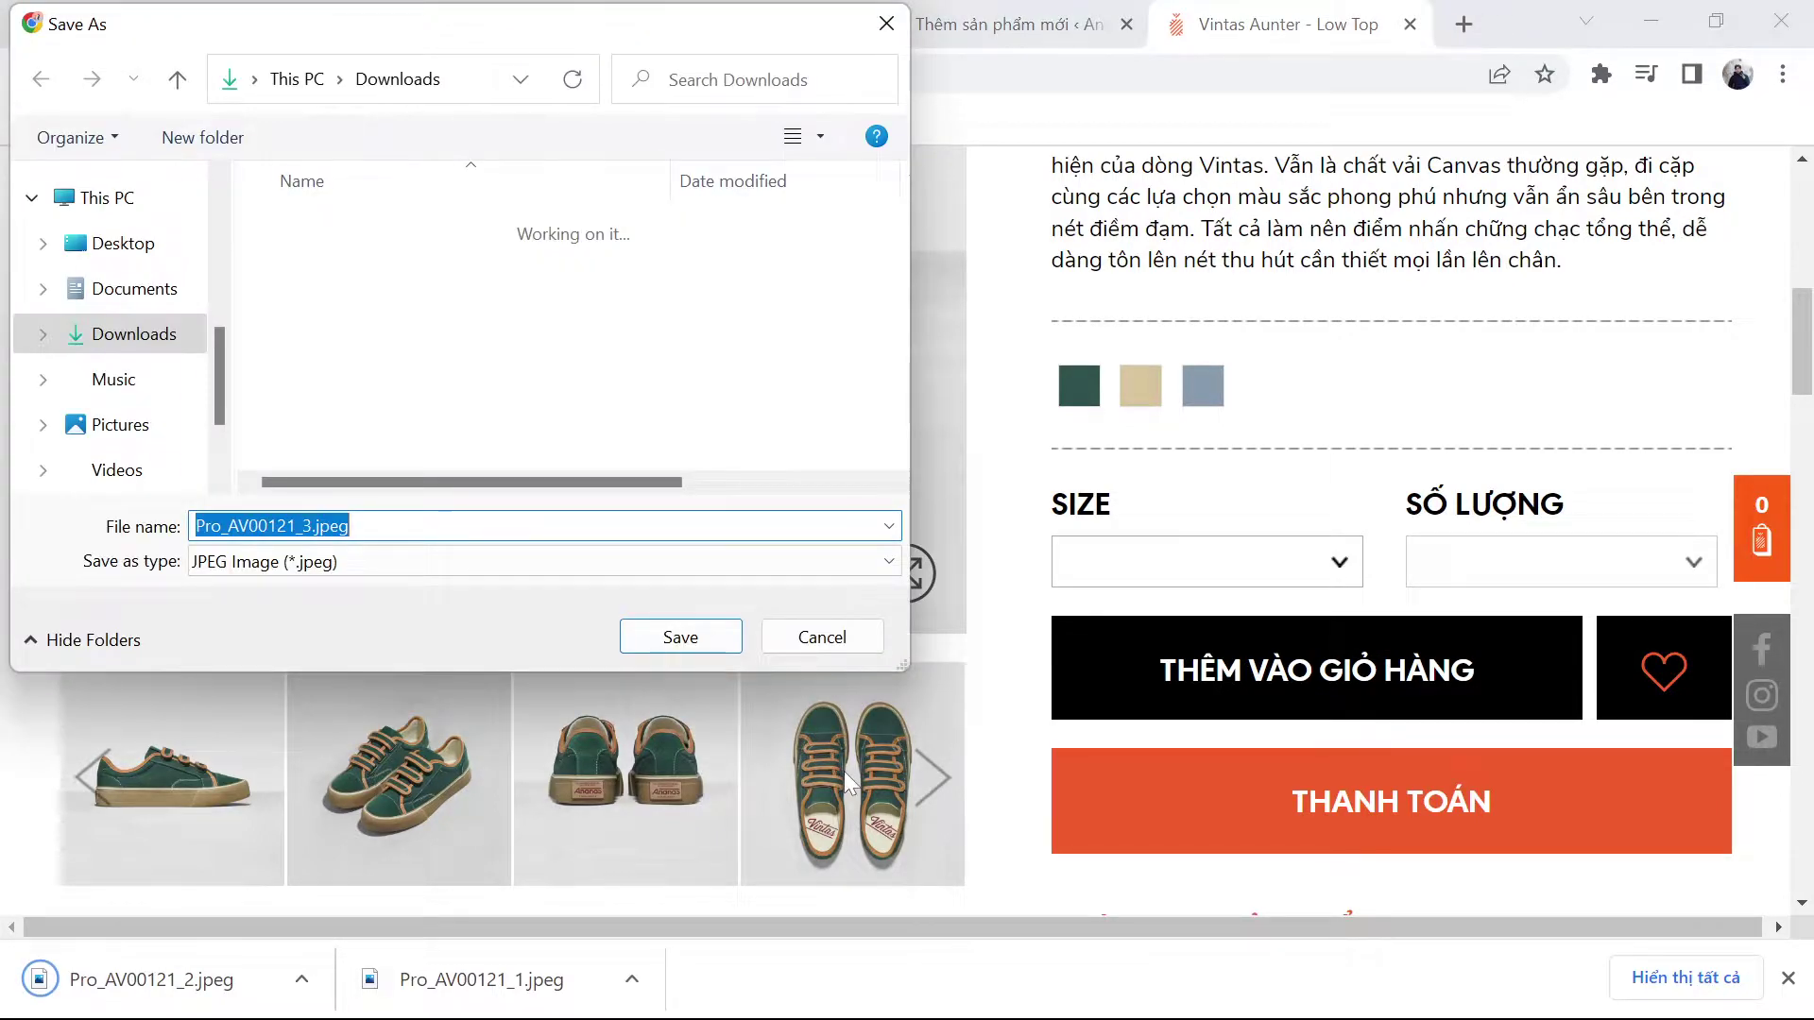
key(Return)
right_click(847, 491)
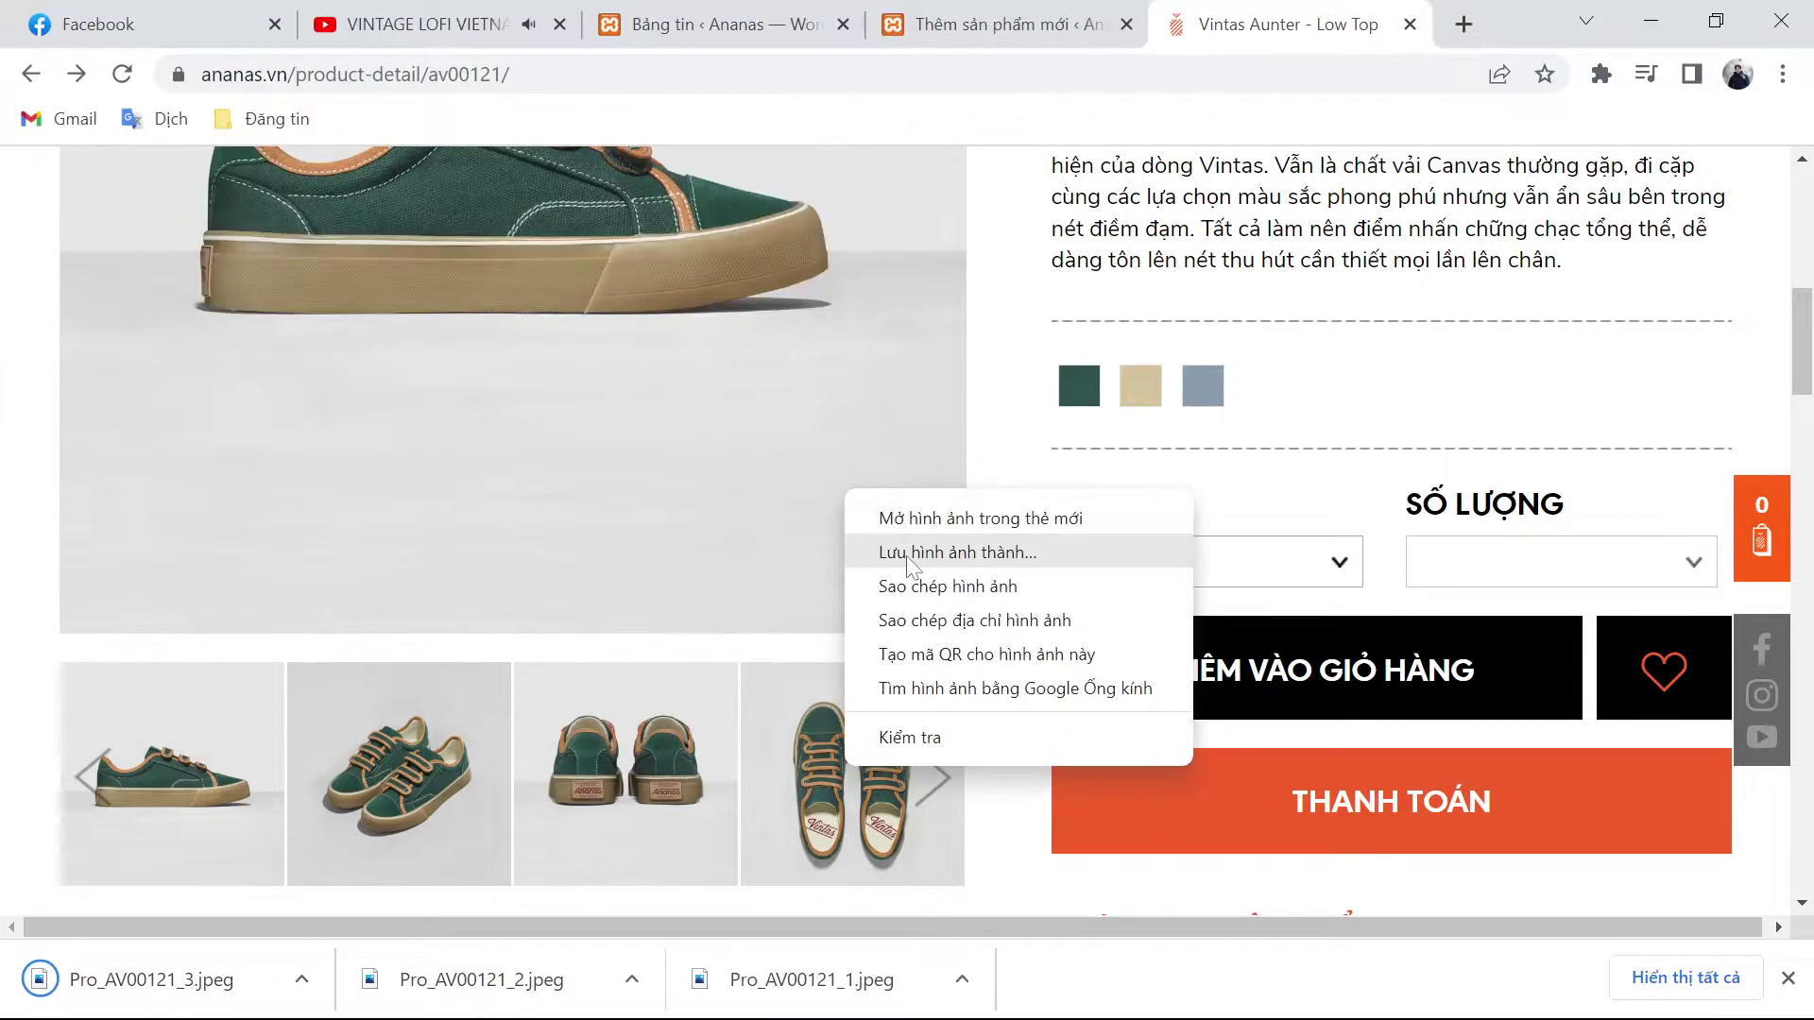
click(841, 688)
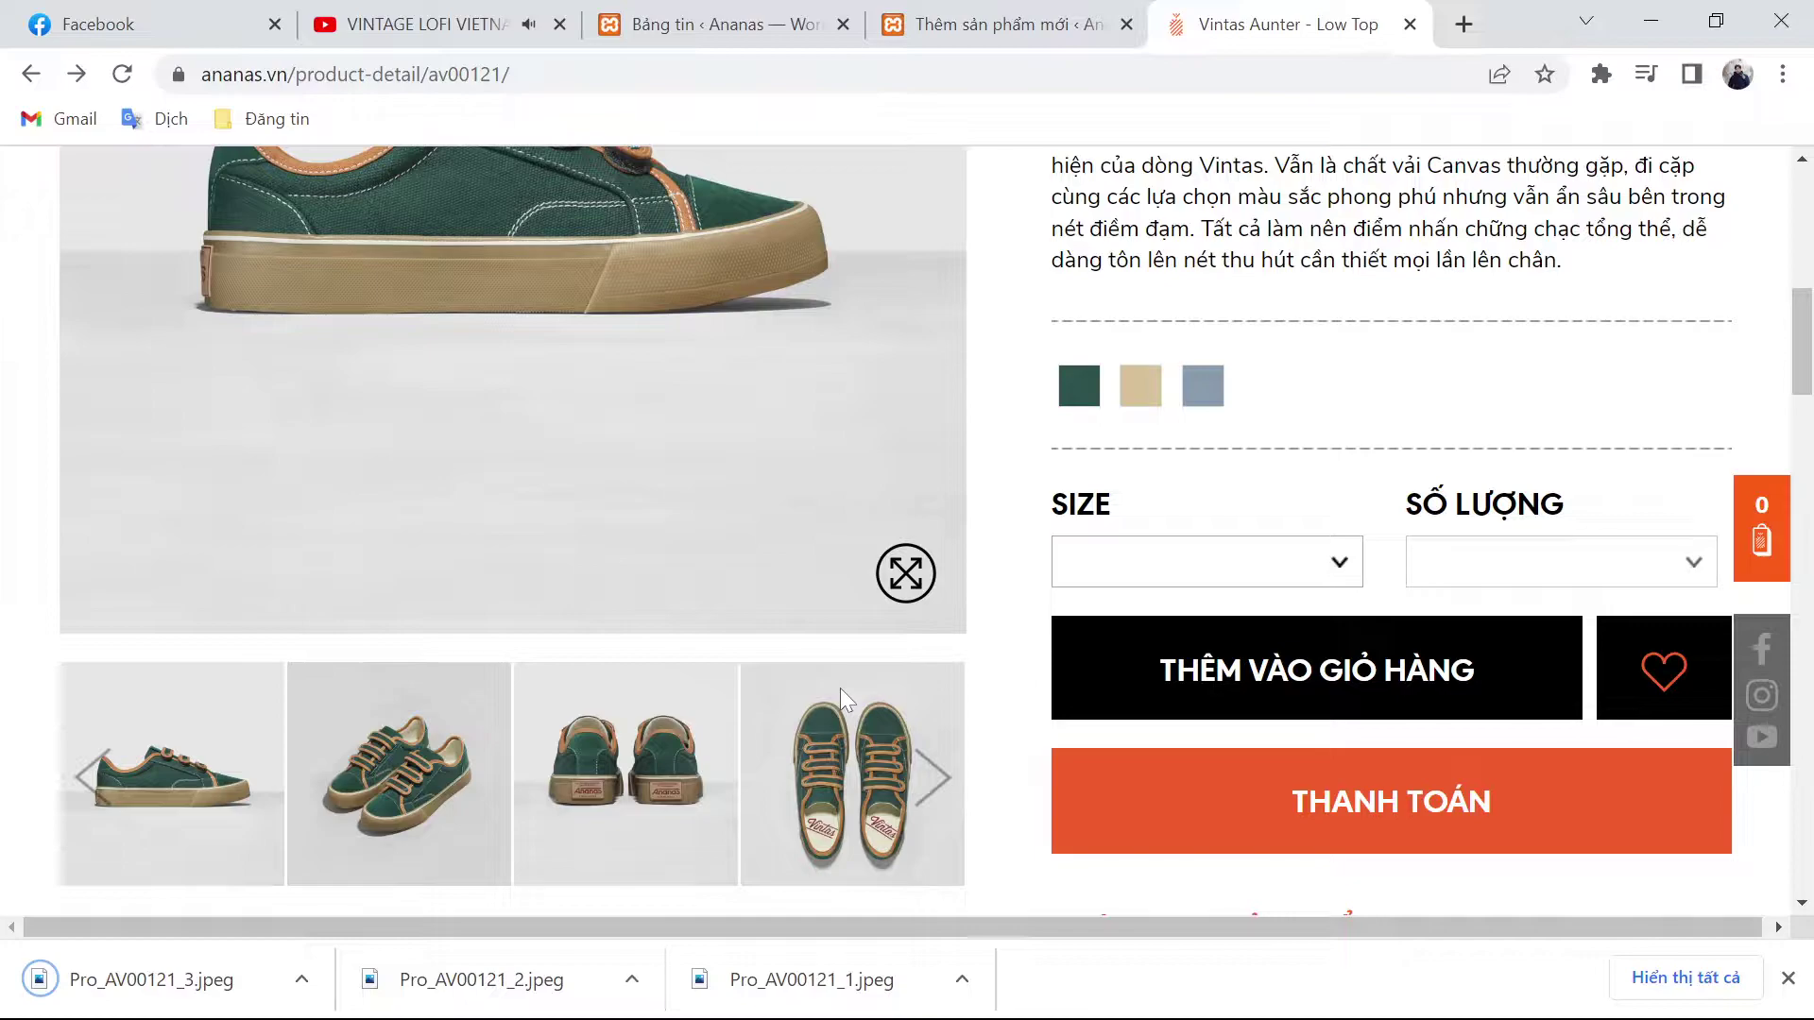
right_click(835, 477)
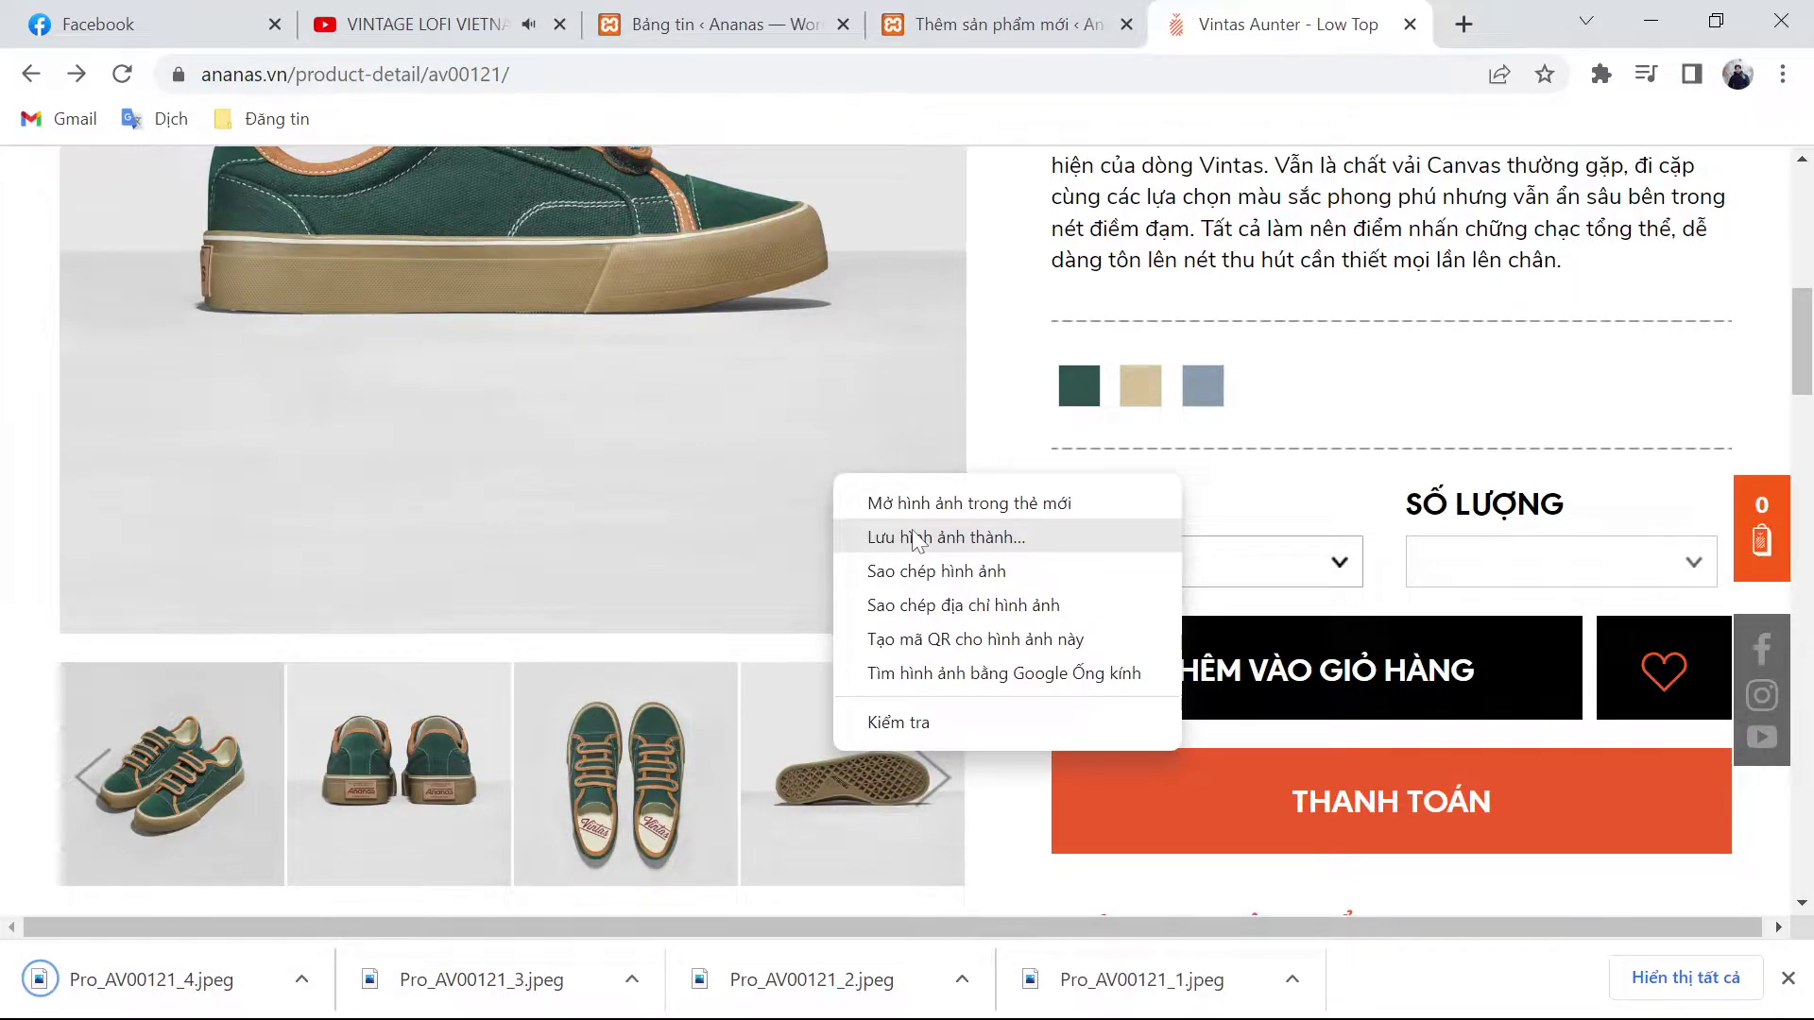
click(912, 538)
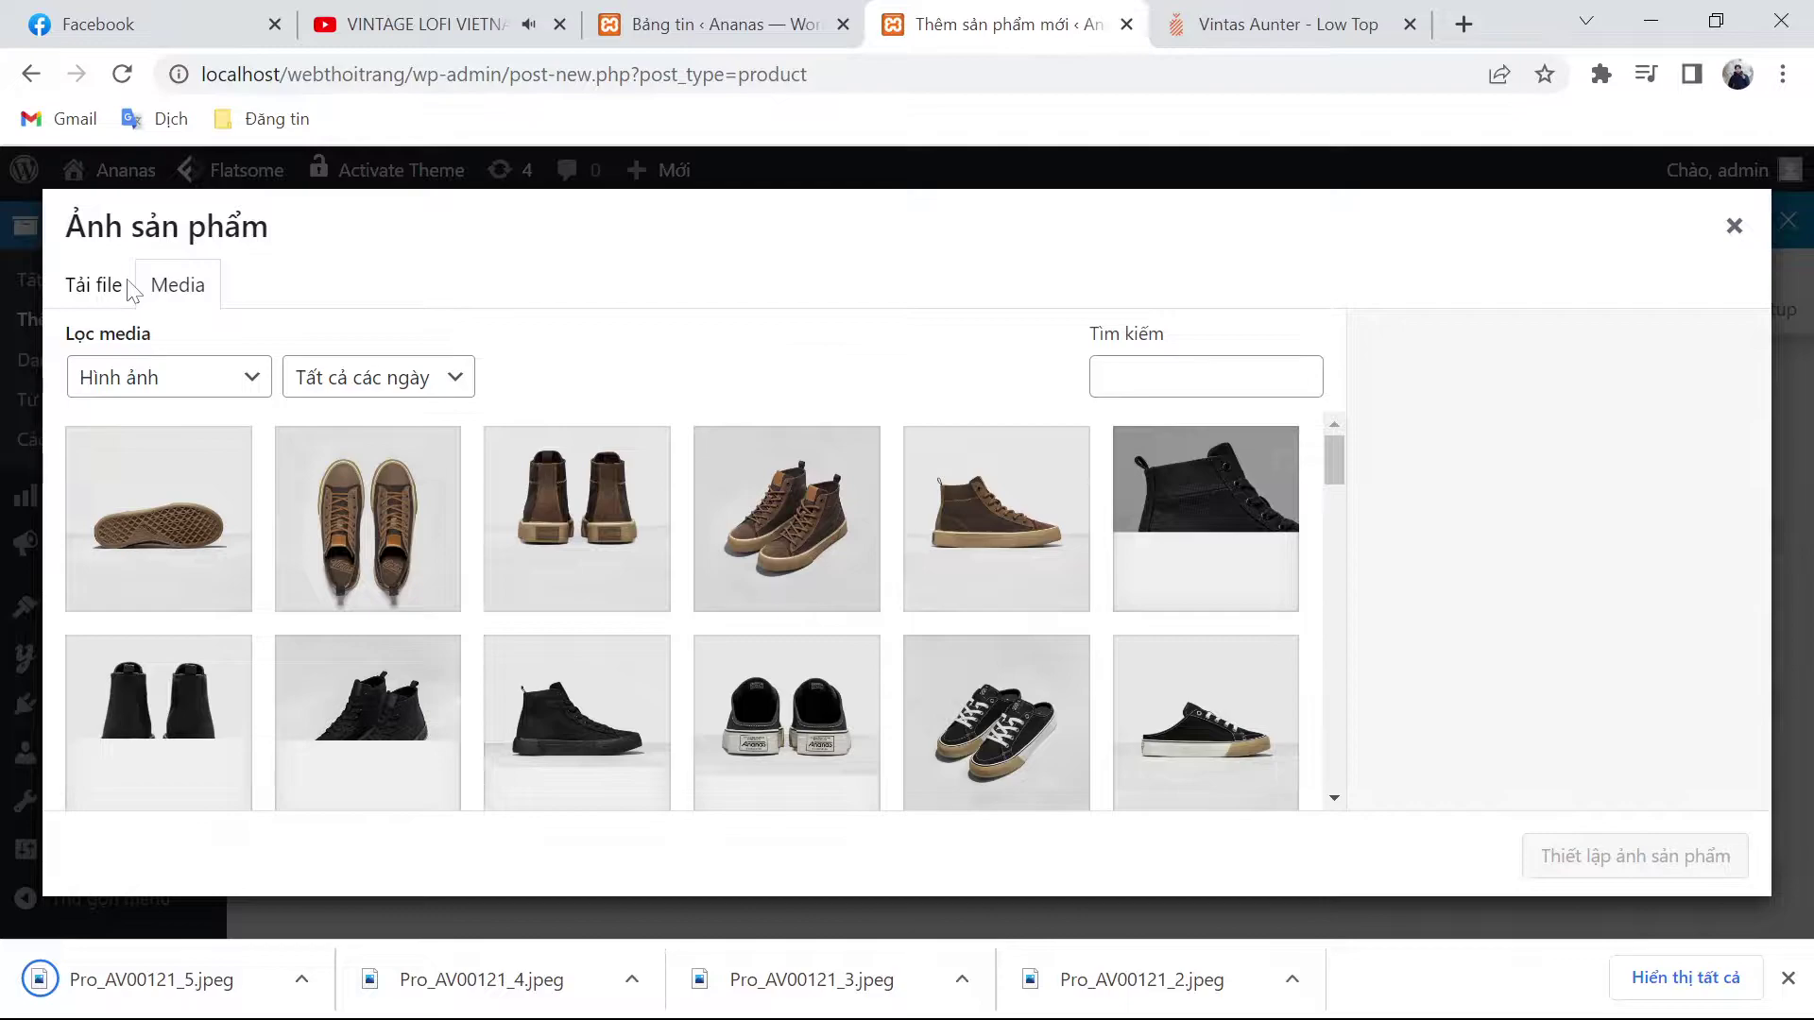
Step: Upload Pro_AV00121_1 to _5 and set Pro_AV00121_1 as the product image
click(128, 290)
click(954, 613)
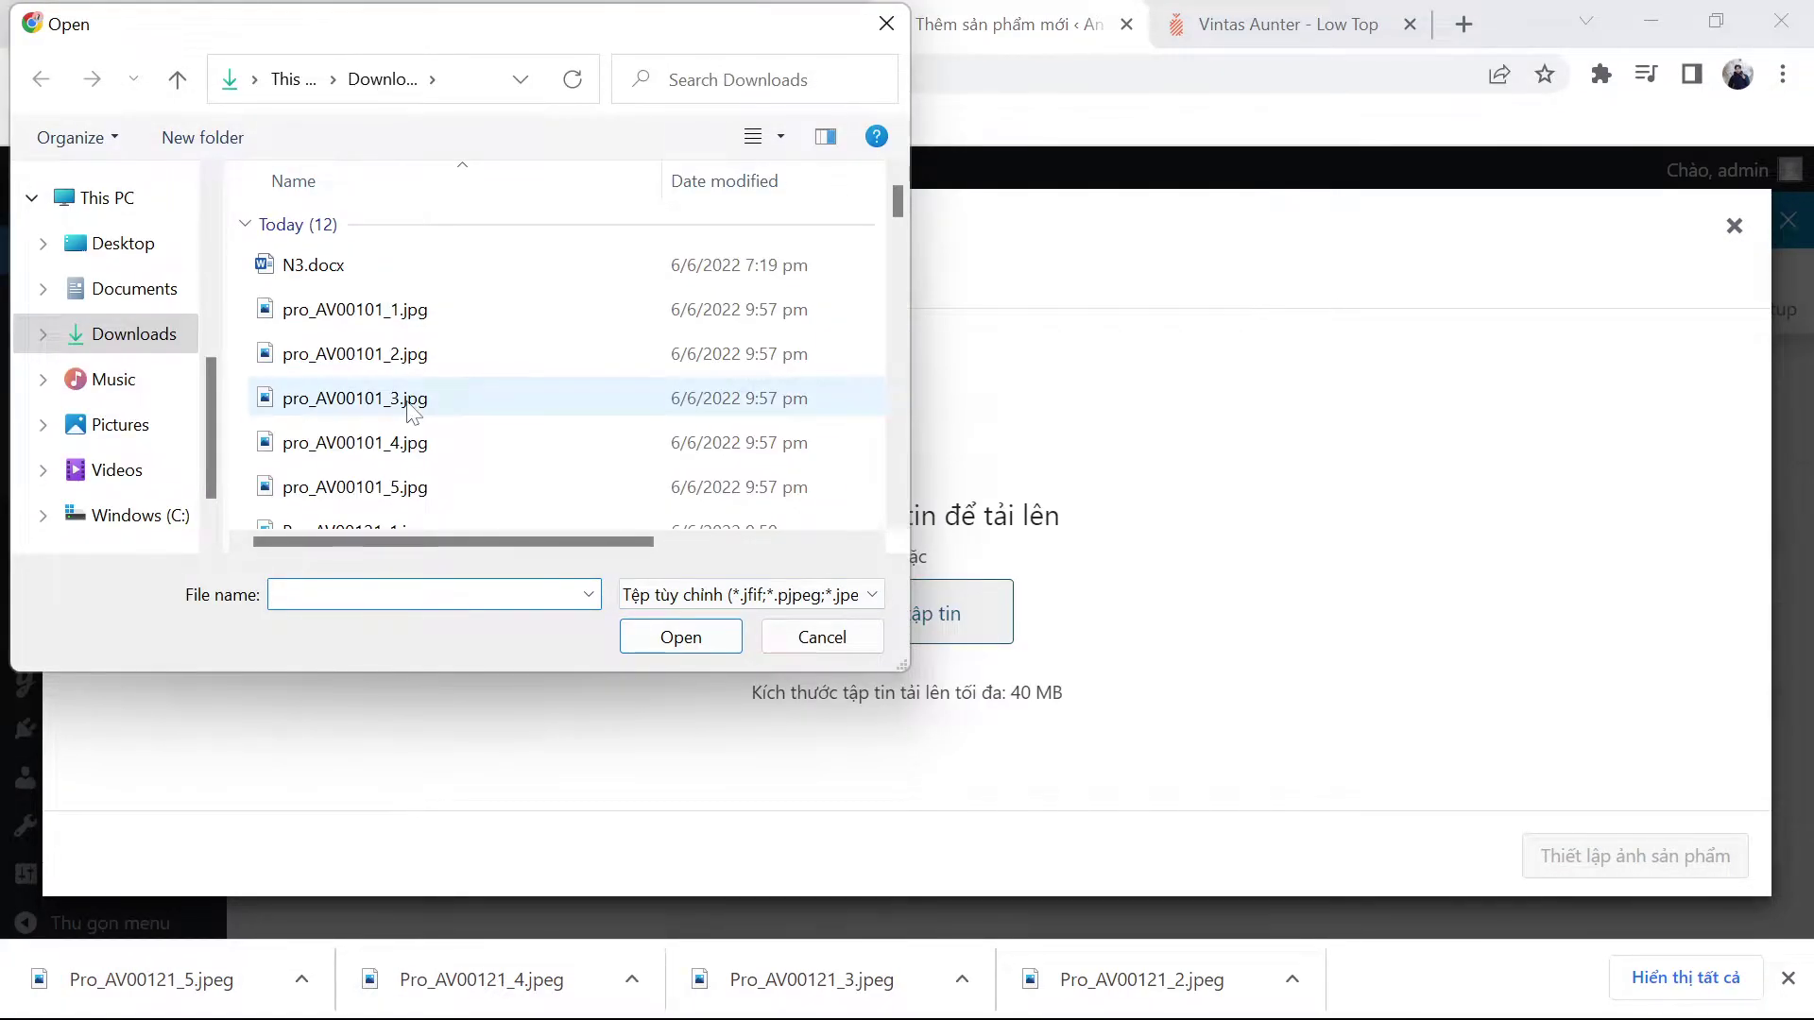
scroll(412, 412, down, 2)
click(415, 461)
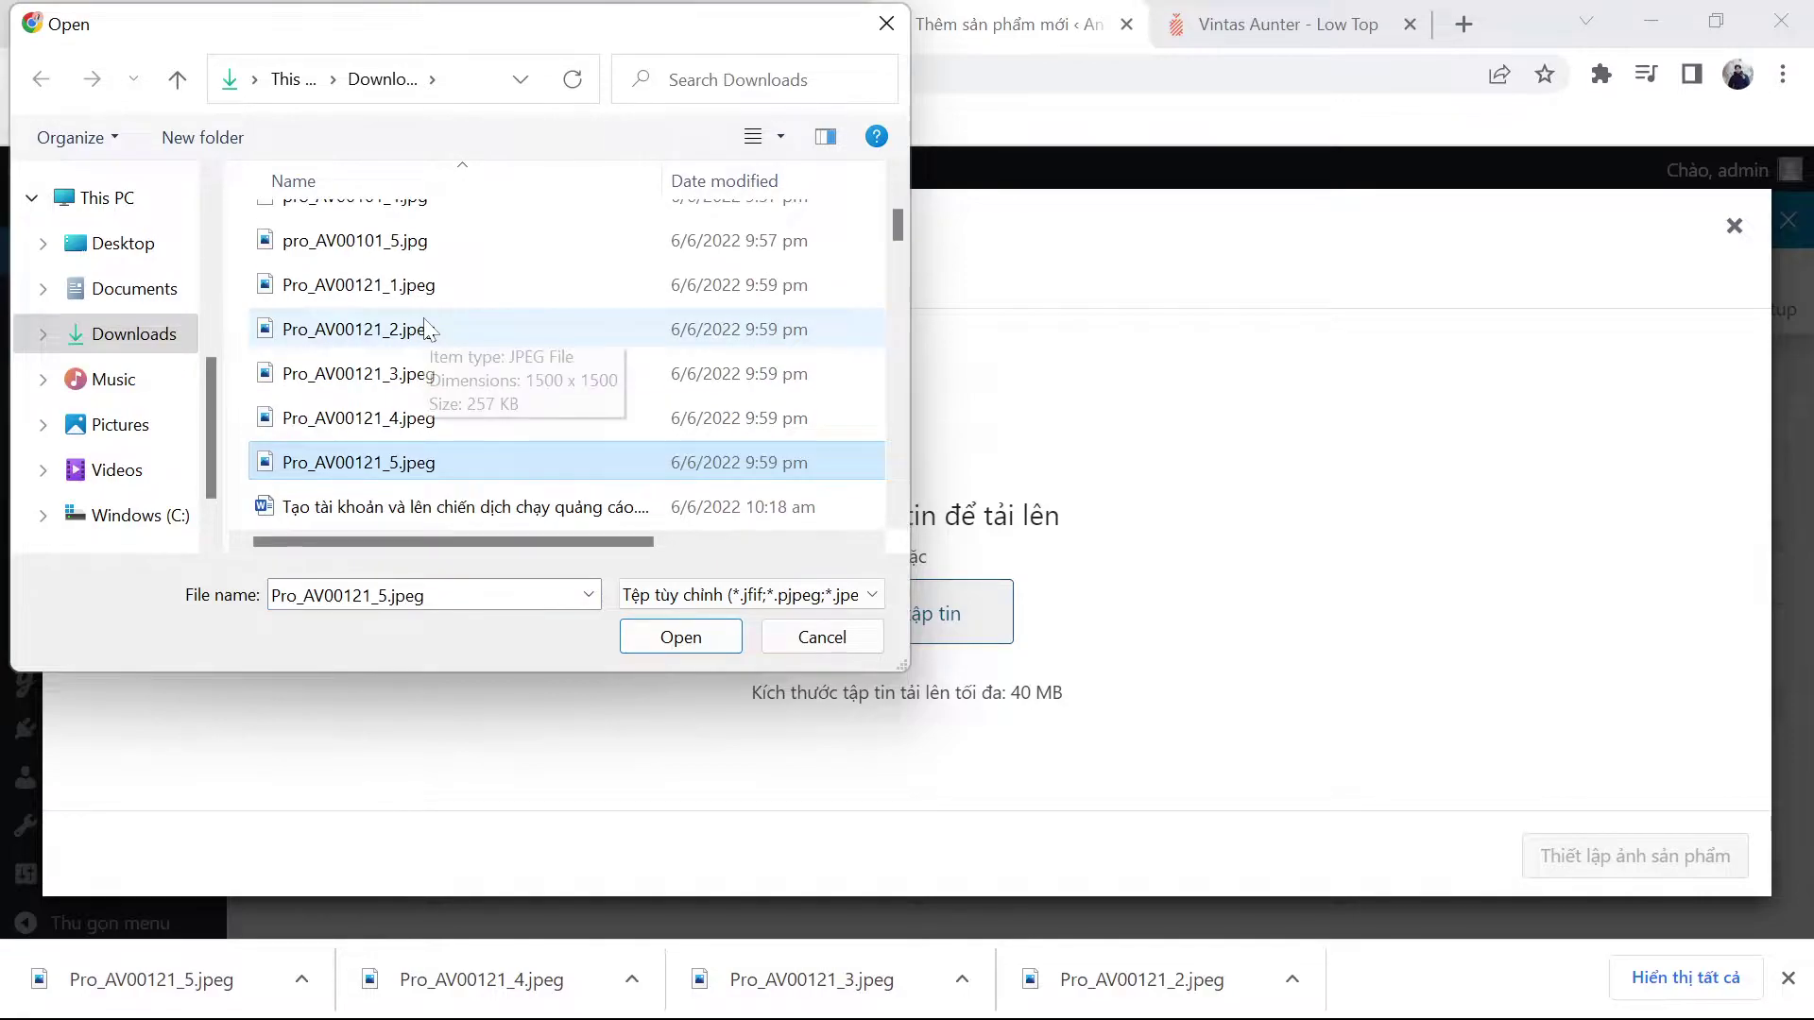
shift+click(415, 285)
click(707, 627)
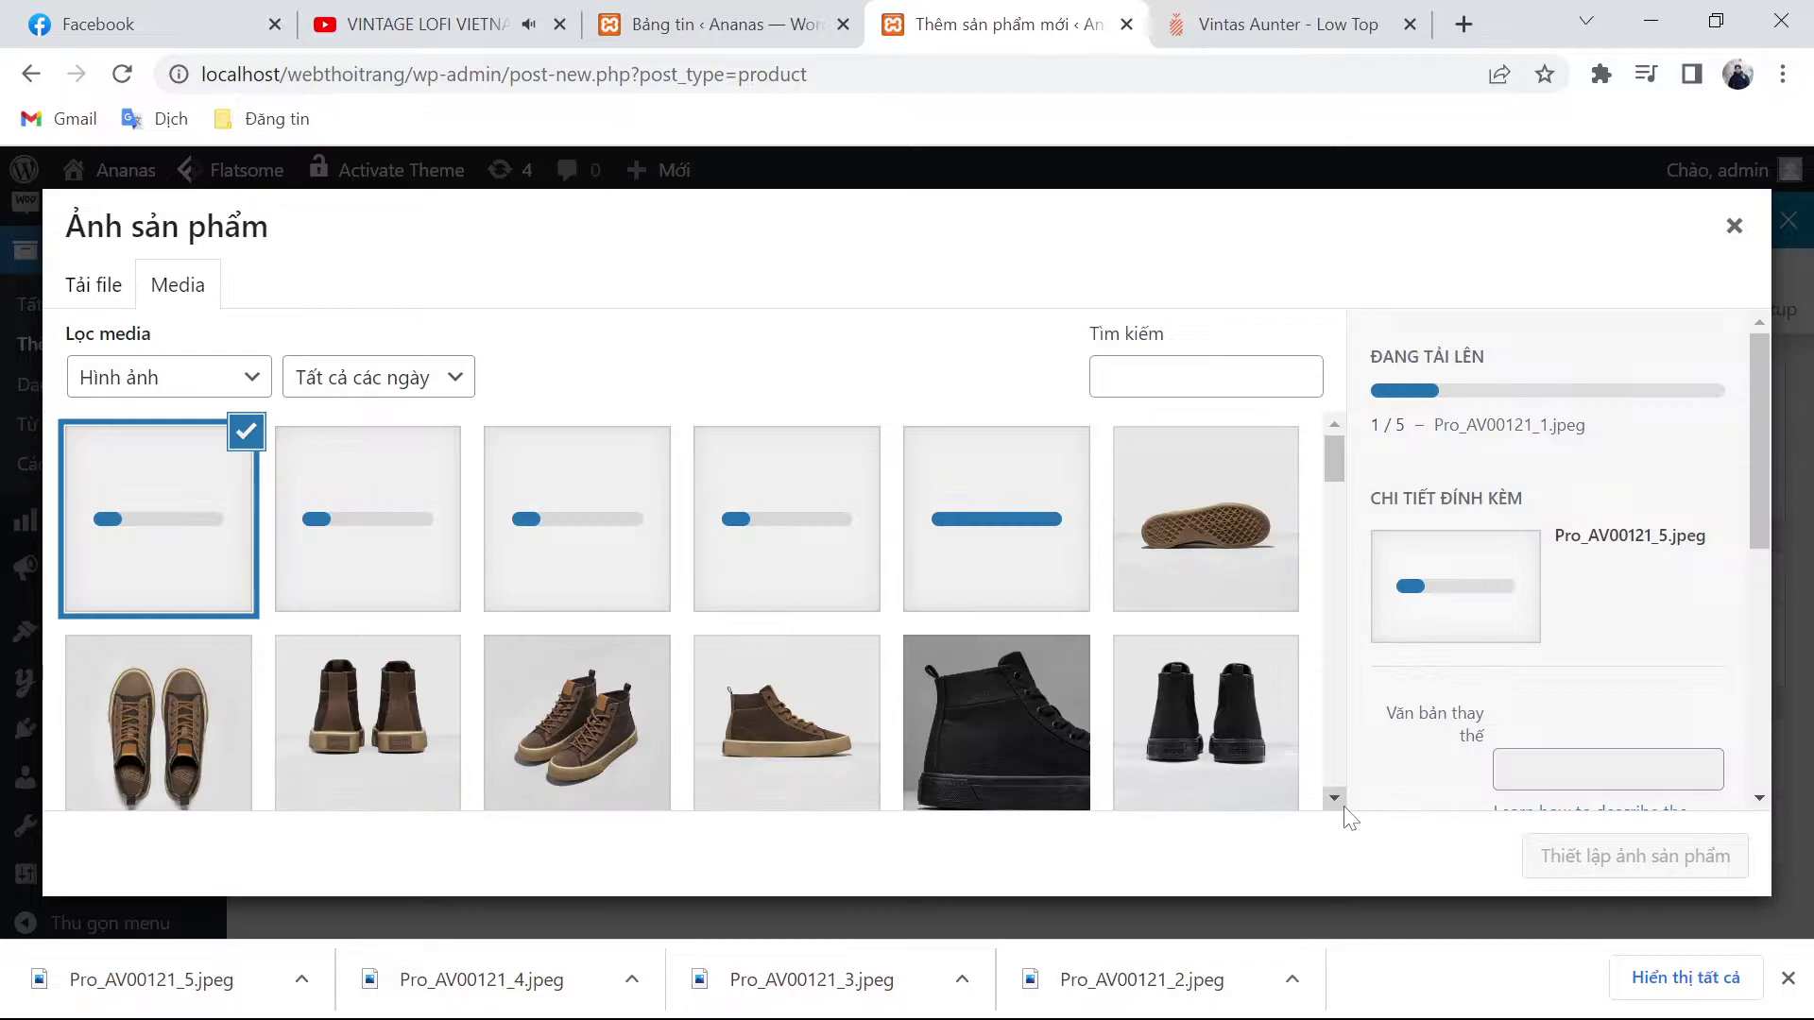
click(980, 531)
click(1788, 978)
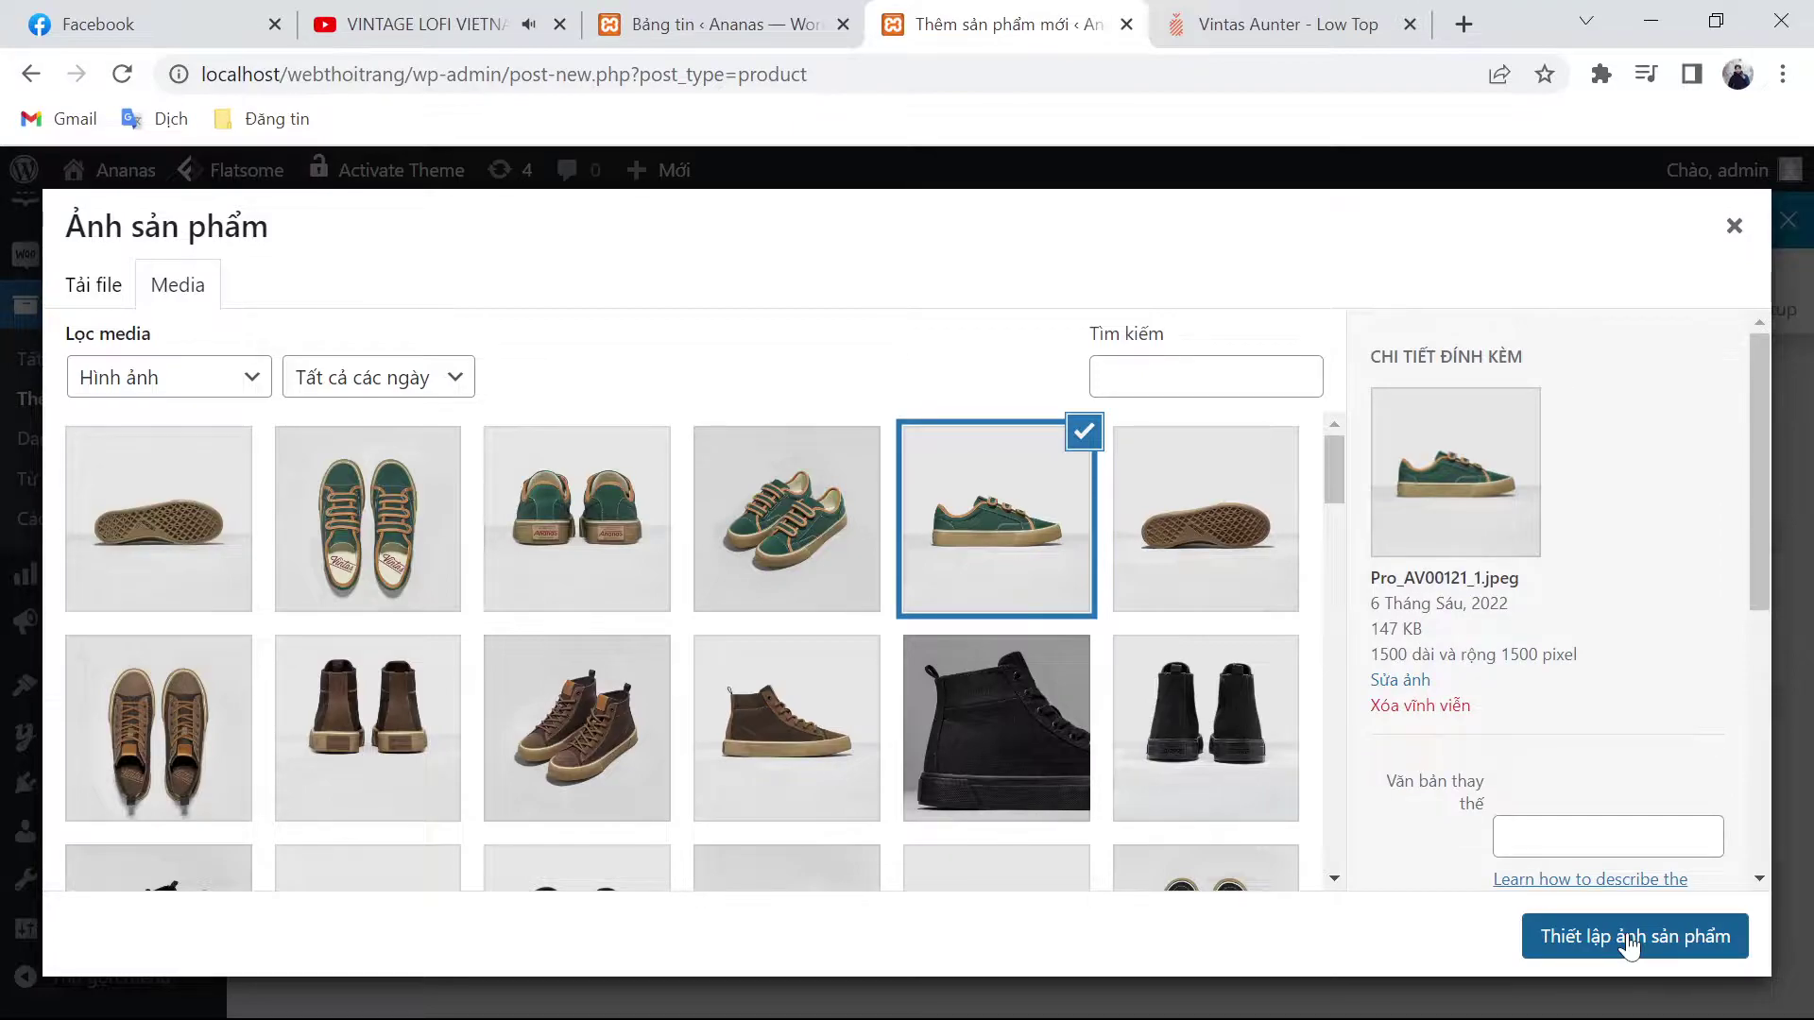
click(1626, 937)
Step: Add four of the uploaded photos to the product gallery
click(1559, 827)
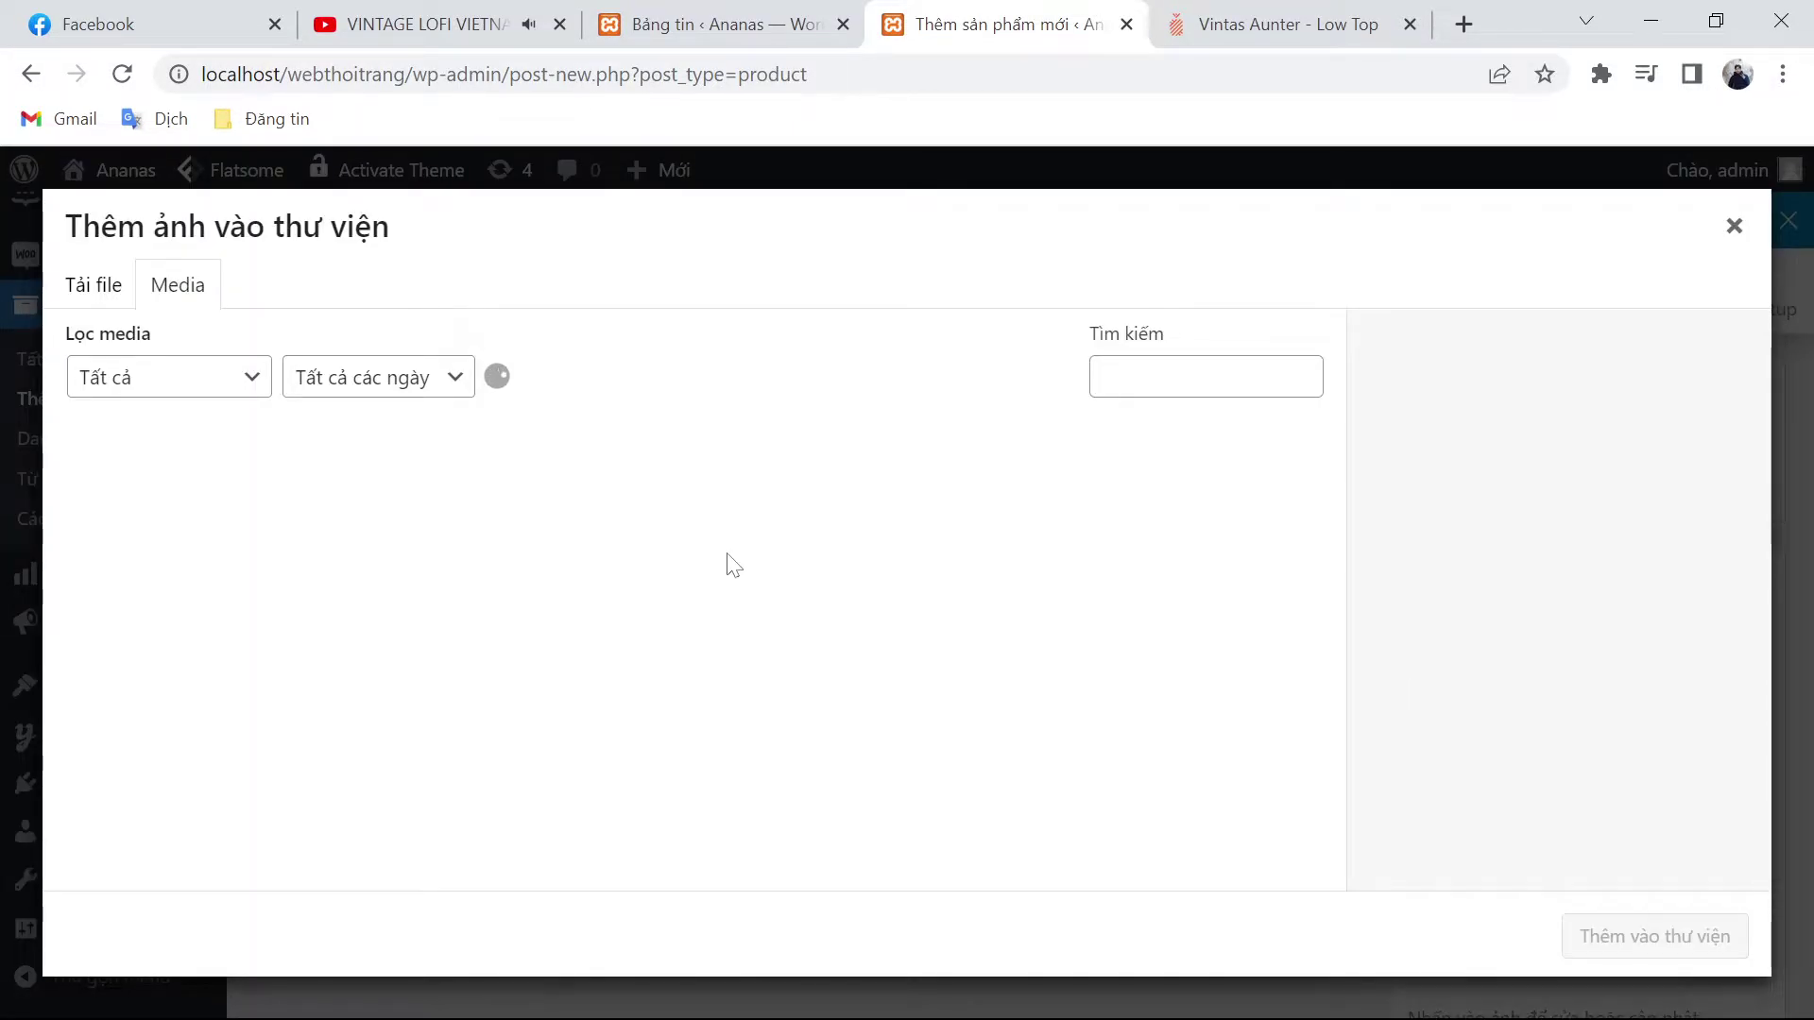
click(777, 507)
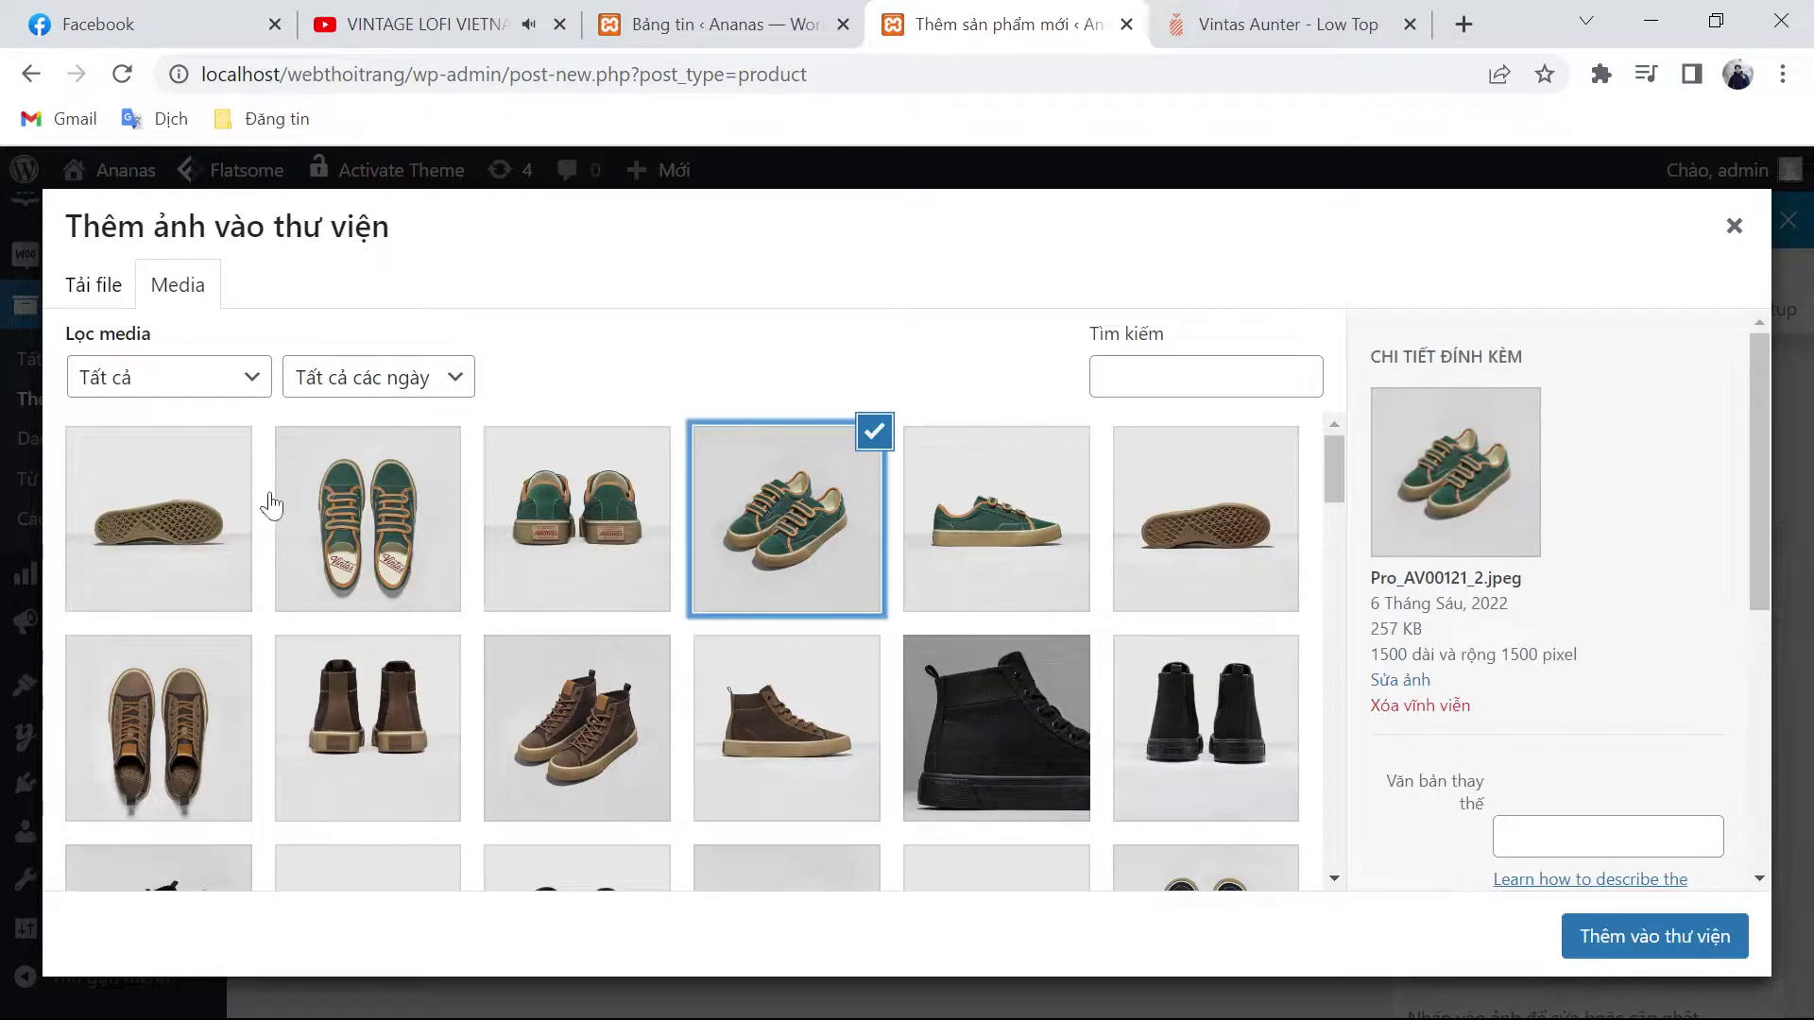
shift+click(198, 505)
click(1662, 934)
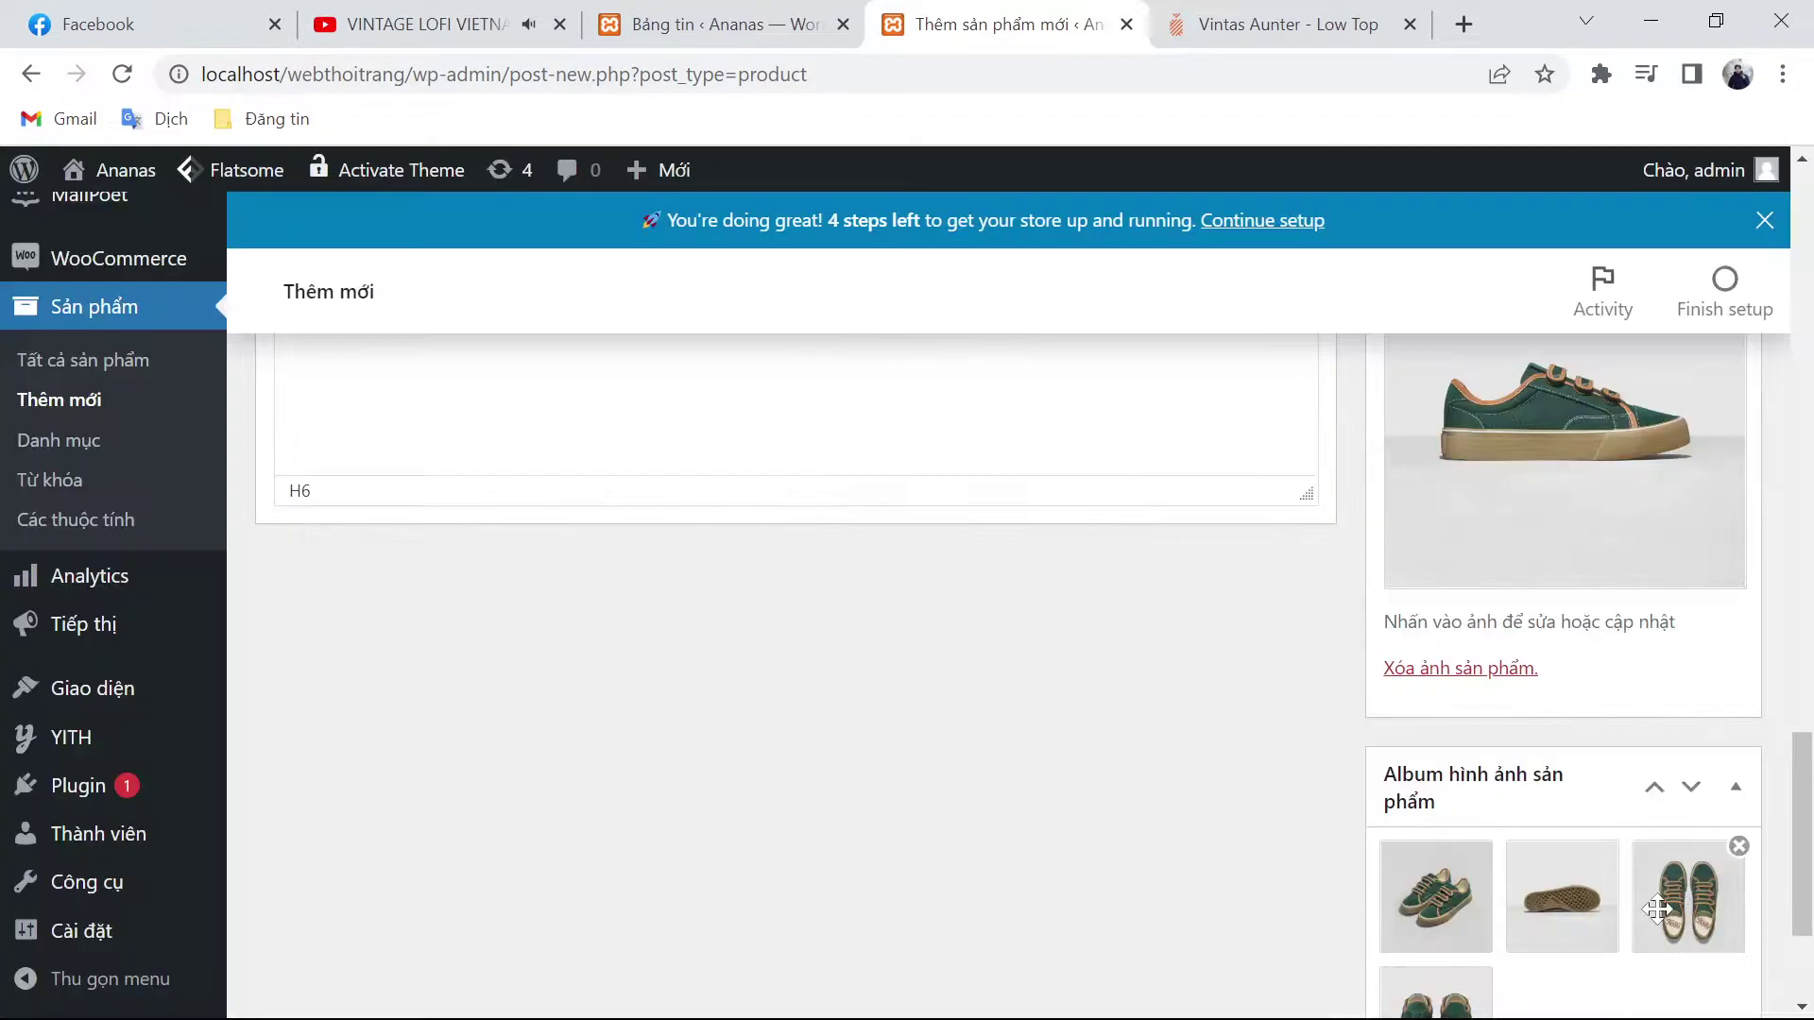
Step: Publish the VINTAS AUNTER - LOW TOP - BOTANICAL GARDEN product
scroll(1281, 742, up, 15)
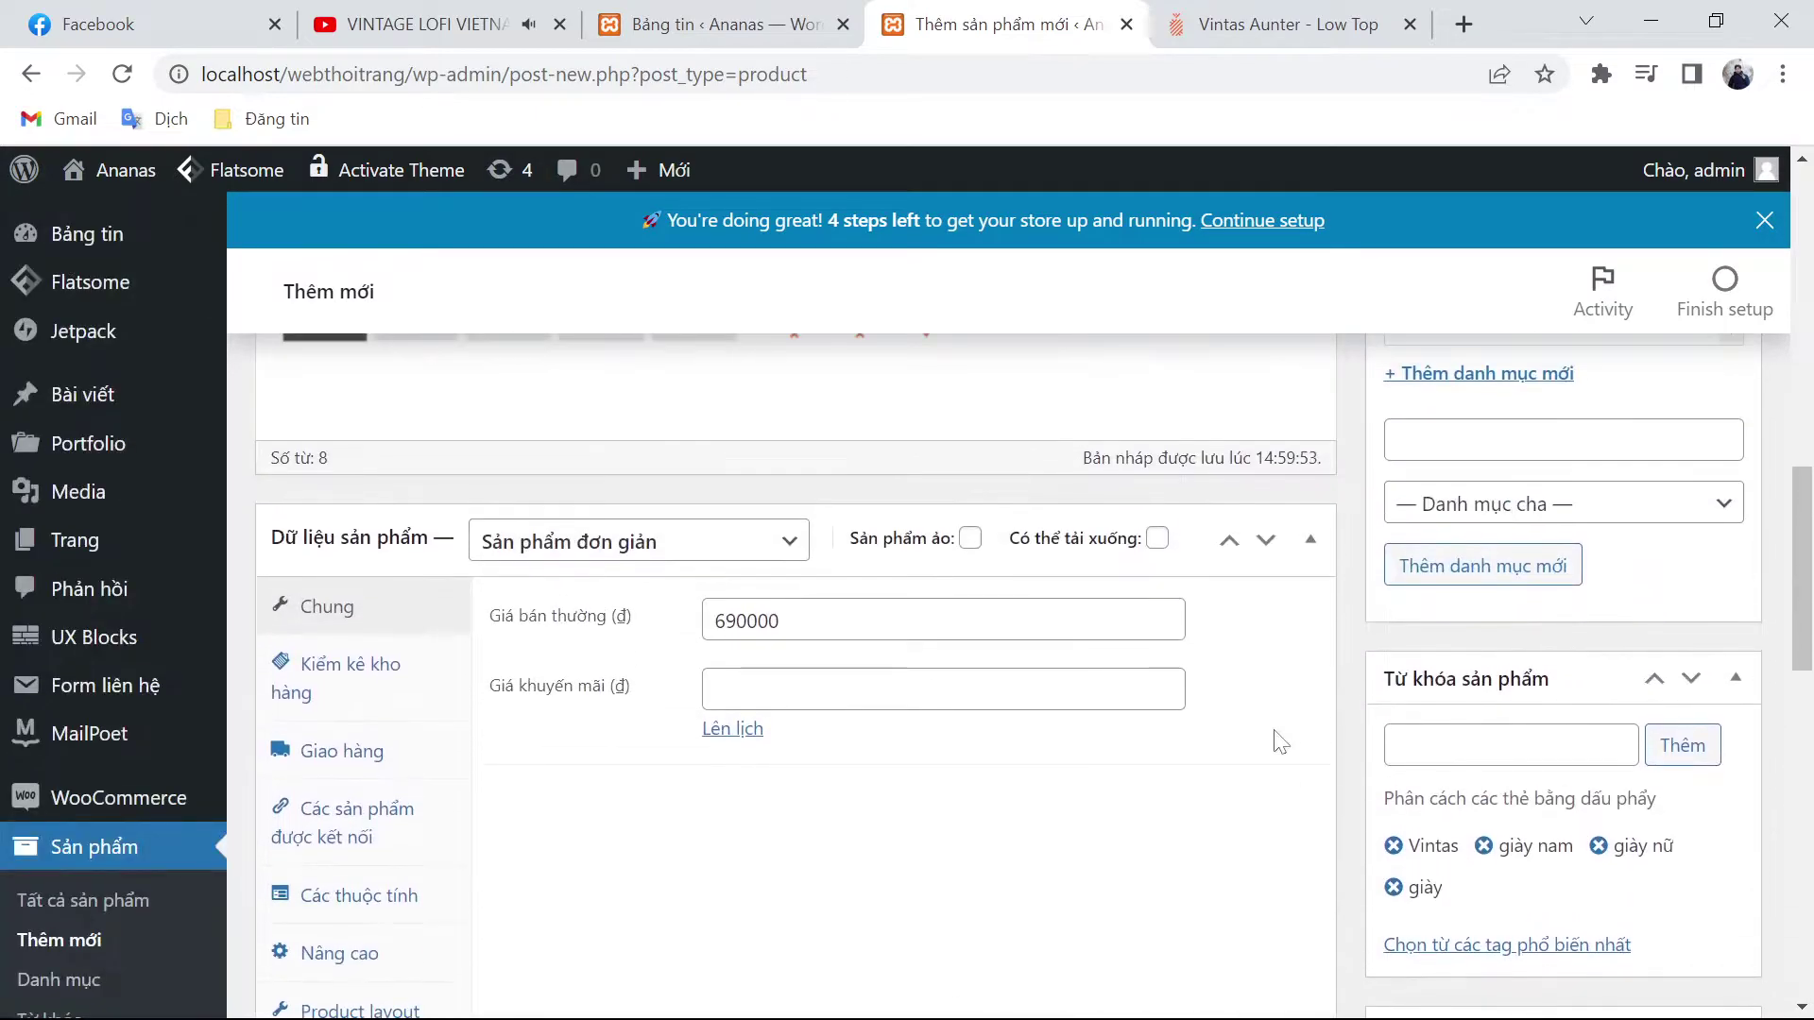
scroll(1285, 741, up, 5)
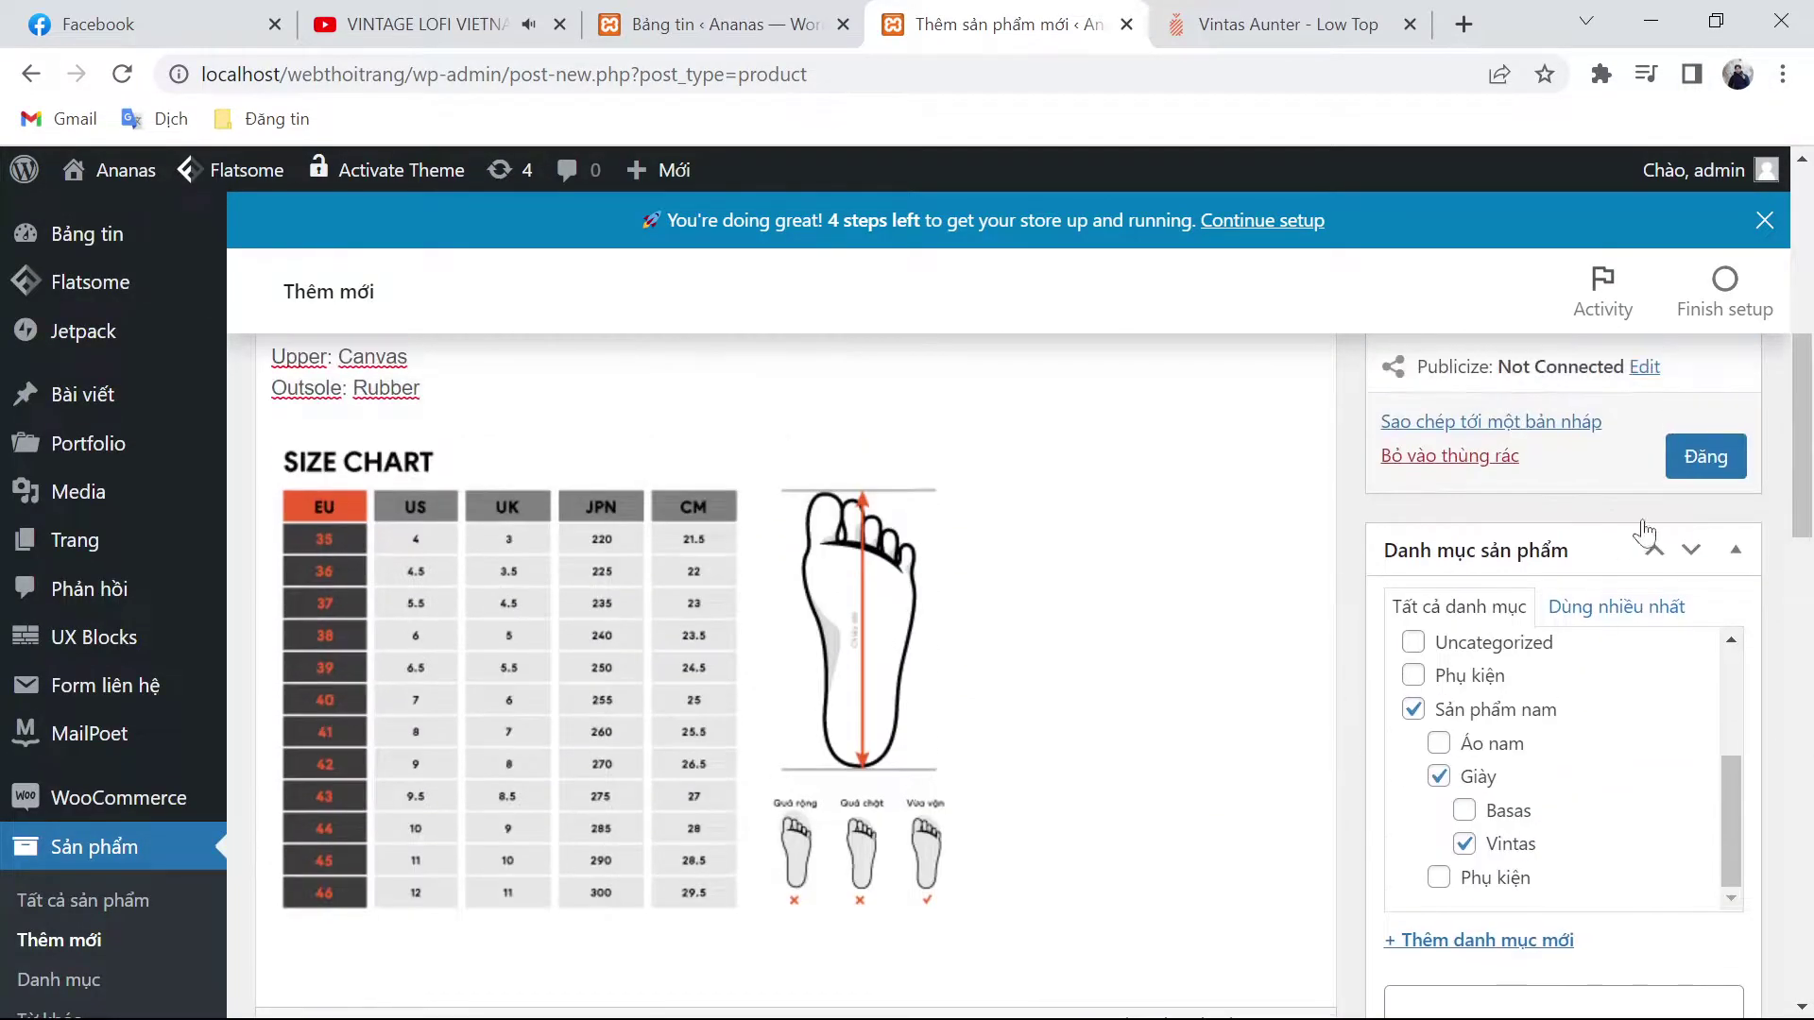
click(1705, 456)
Step: Load the copied WordPress admin address in a new tab placed beside the admin tabs
key(ctrl+shift+Tab)
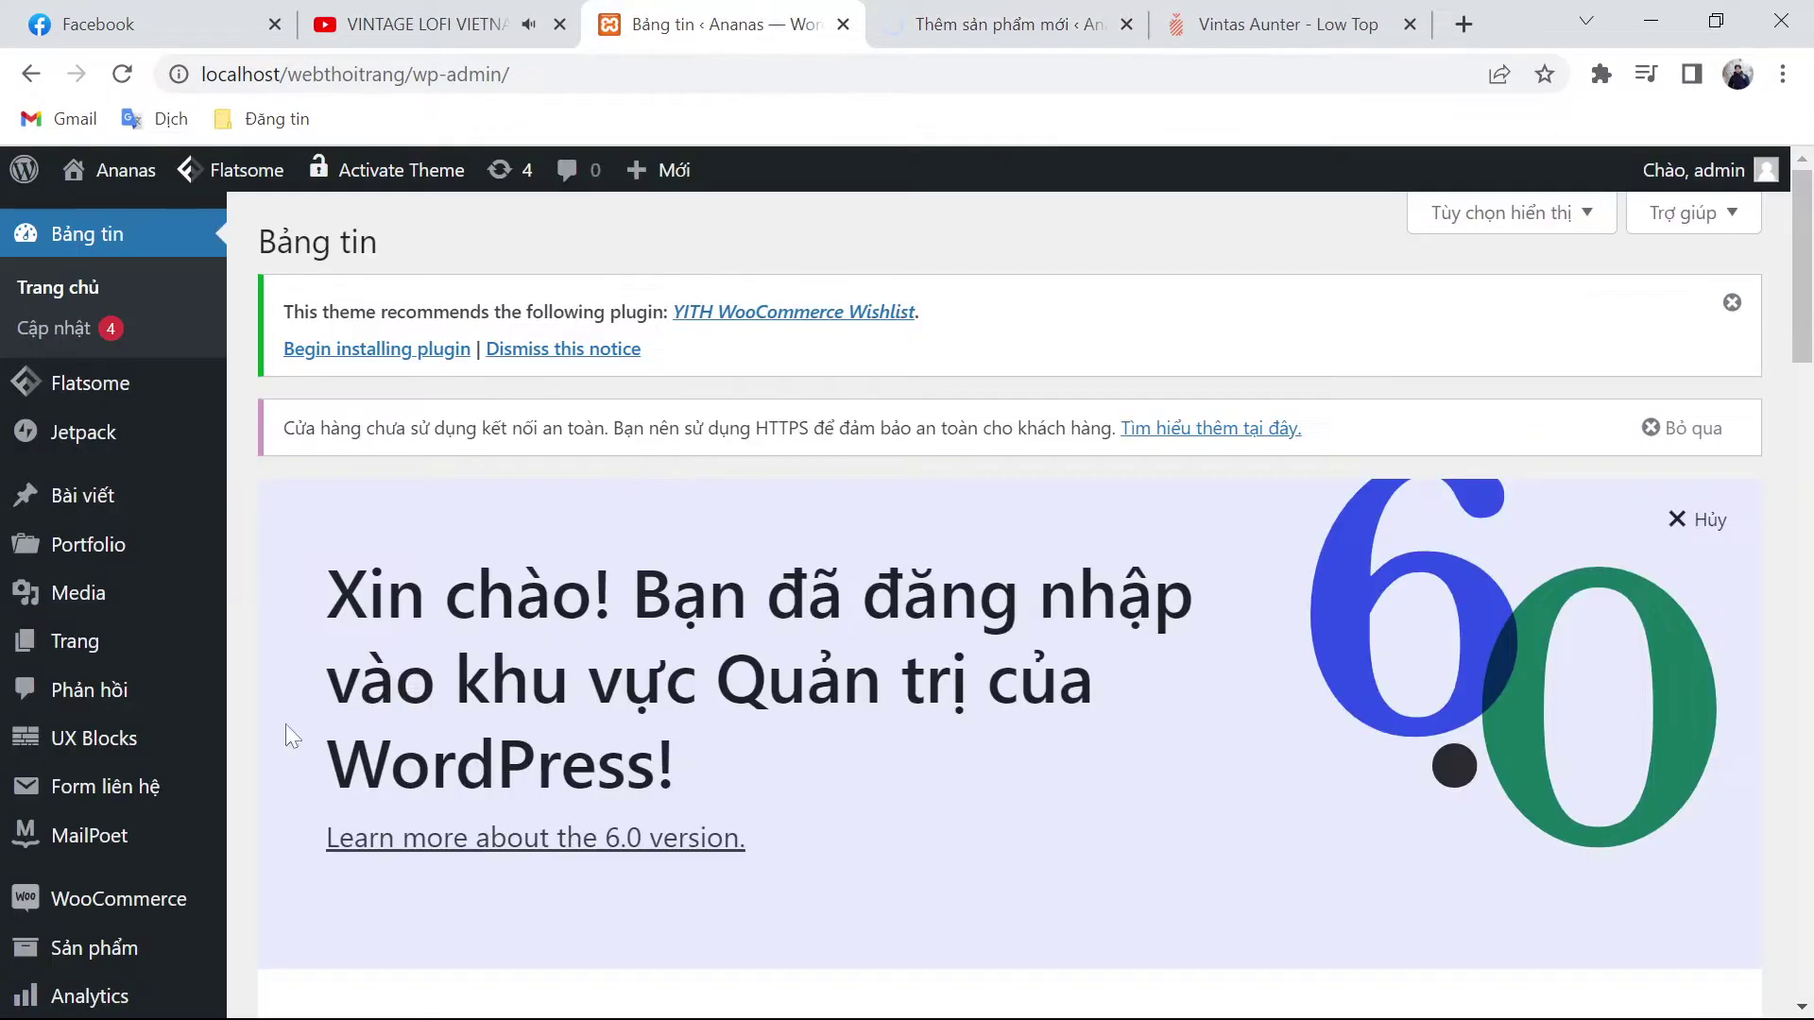
click(149, 907)
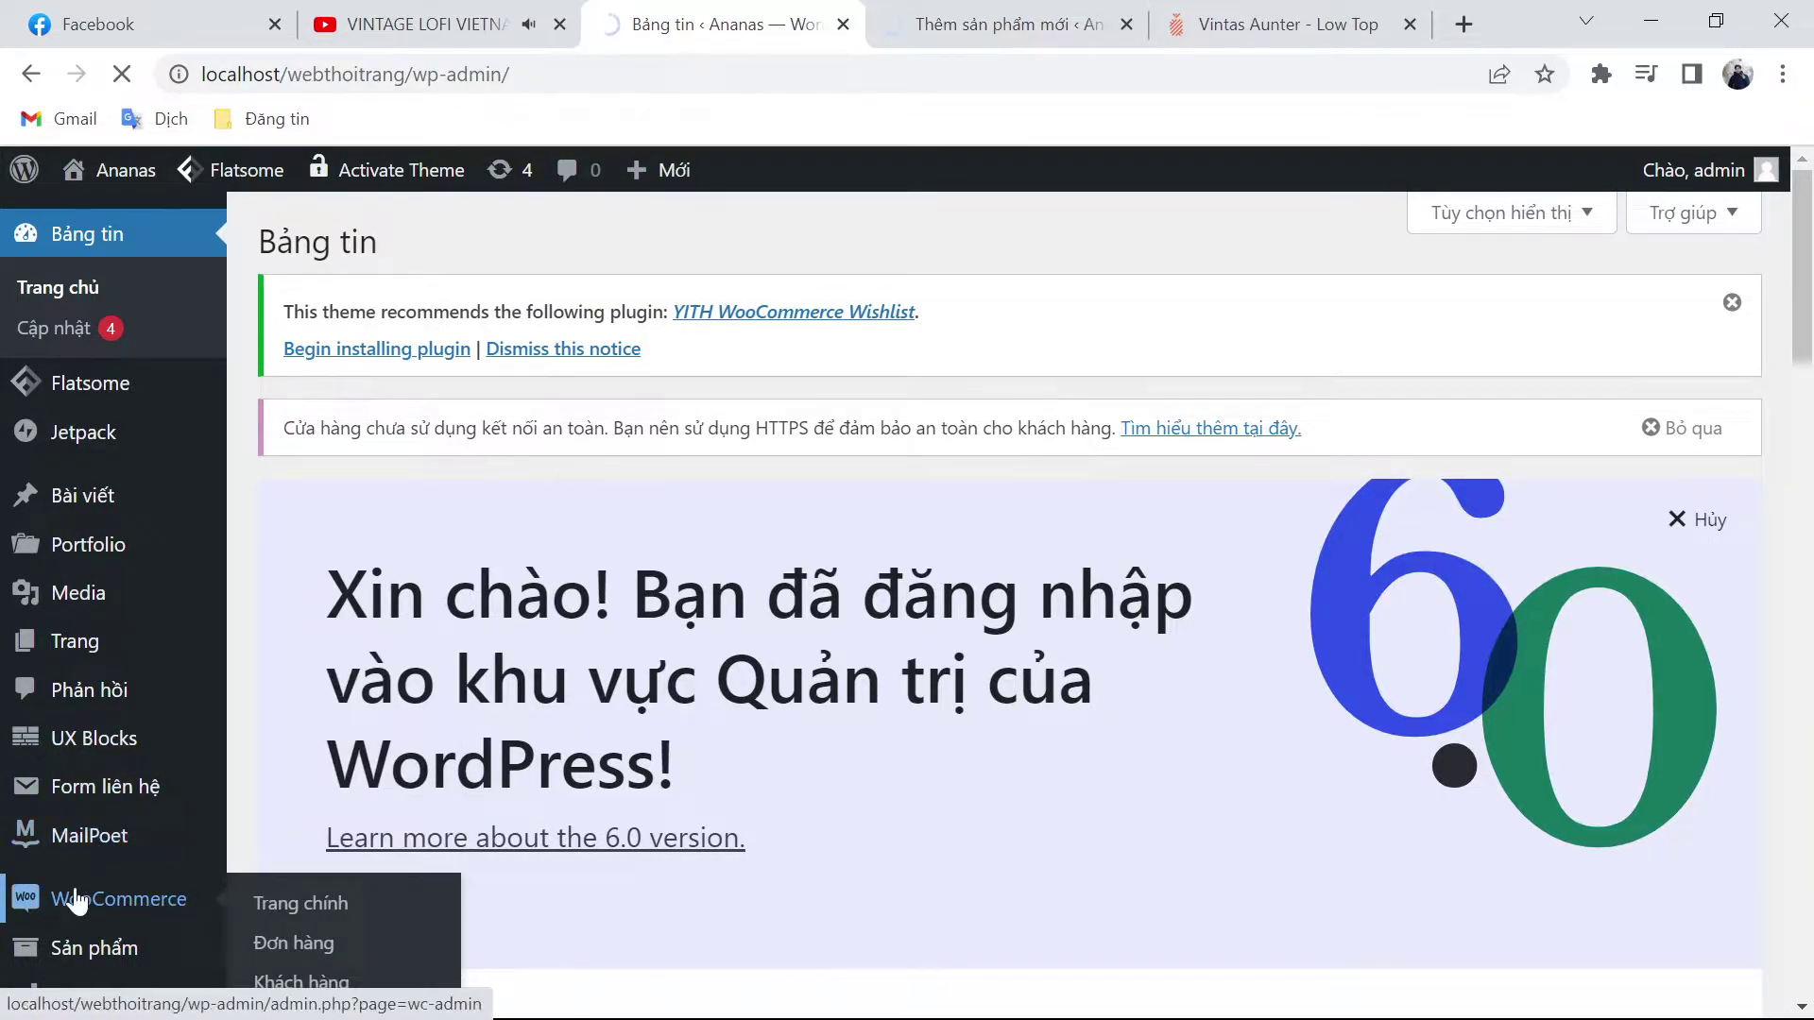
click(992, 21)
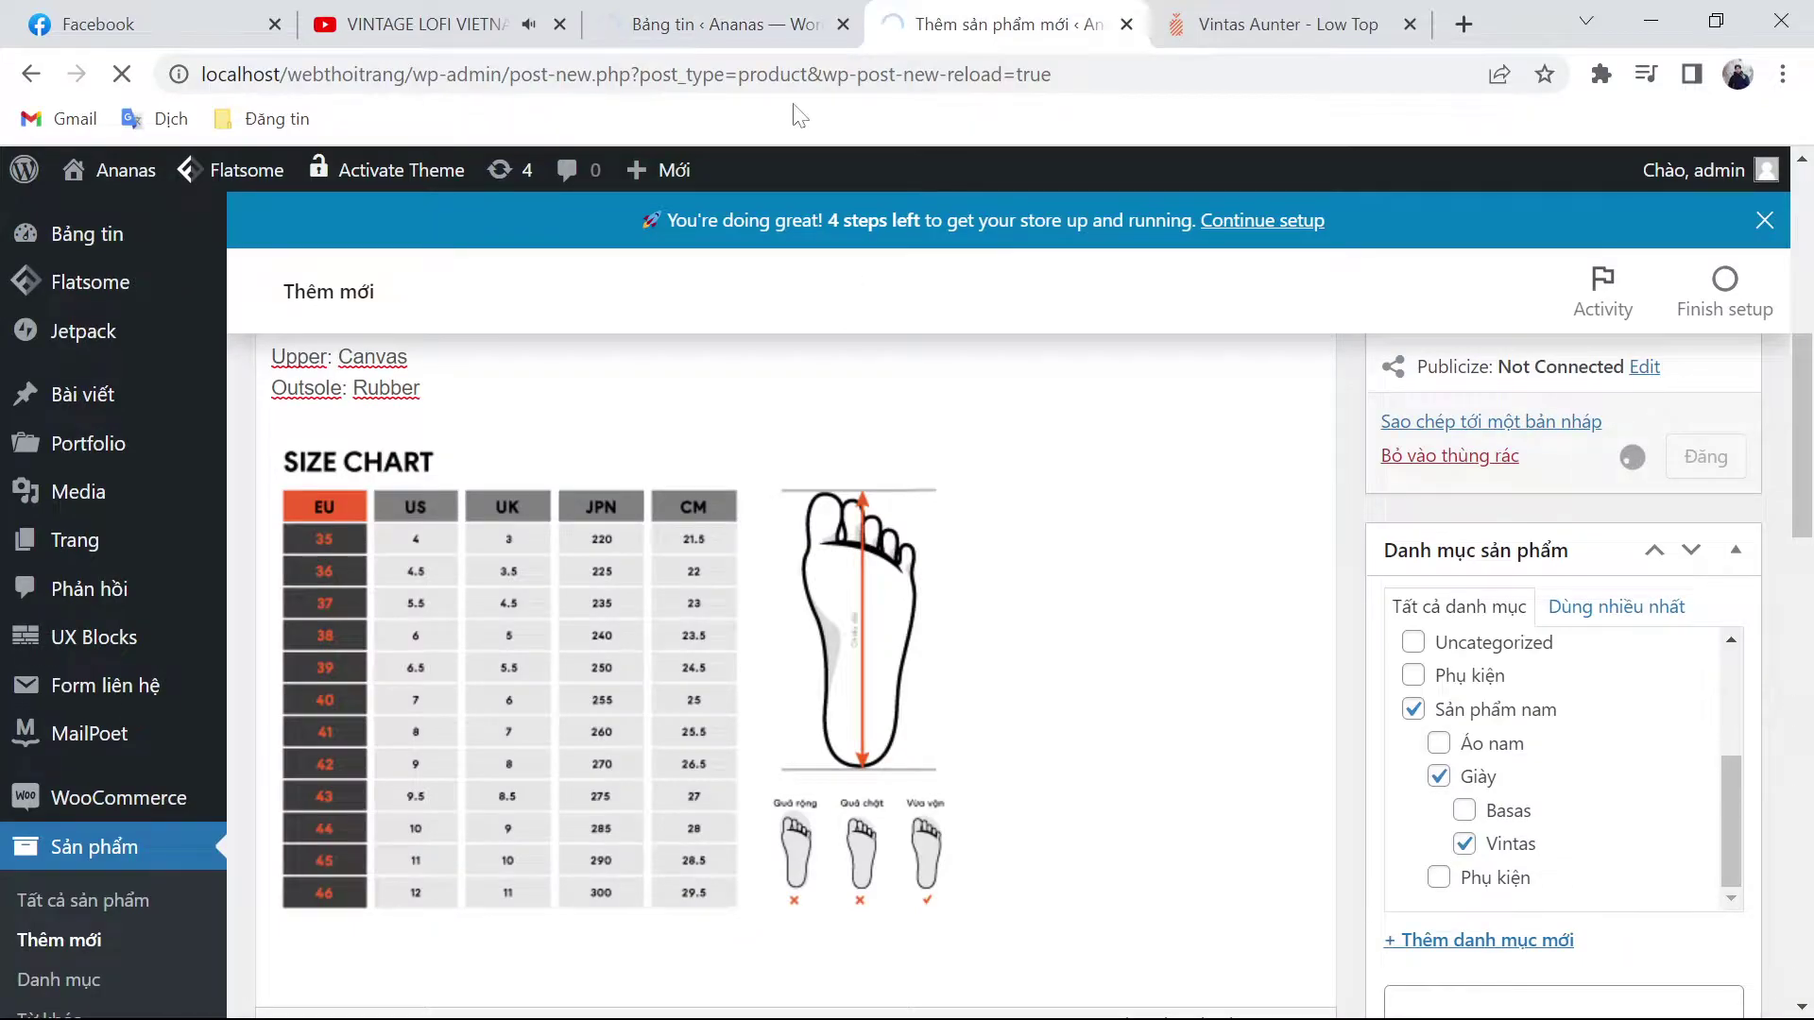
key(ctrl+shift+Tab)
key(ctrl+l)
key(ctrl+c)
key(ctrl+t)
key(ctrl+v)
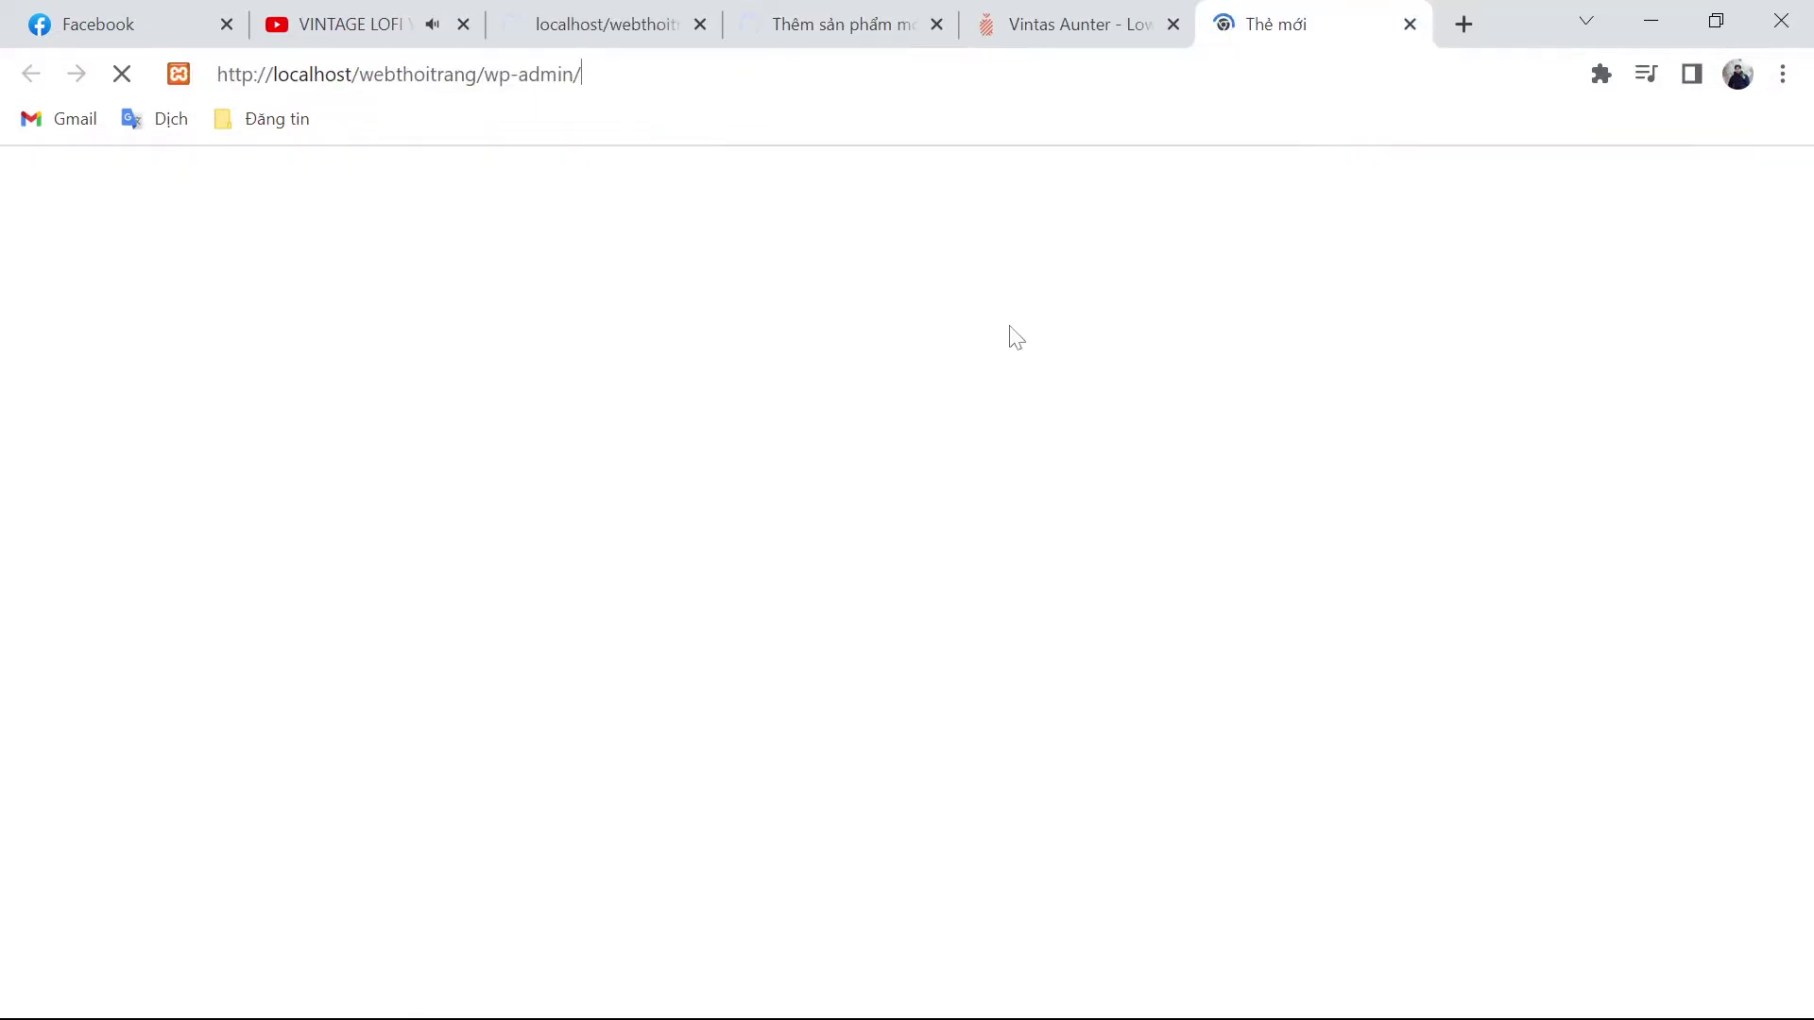
key(Return)
drag(1309, 23, 883, 10)
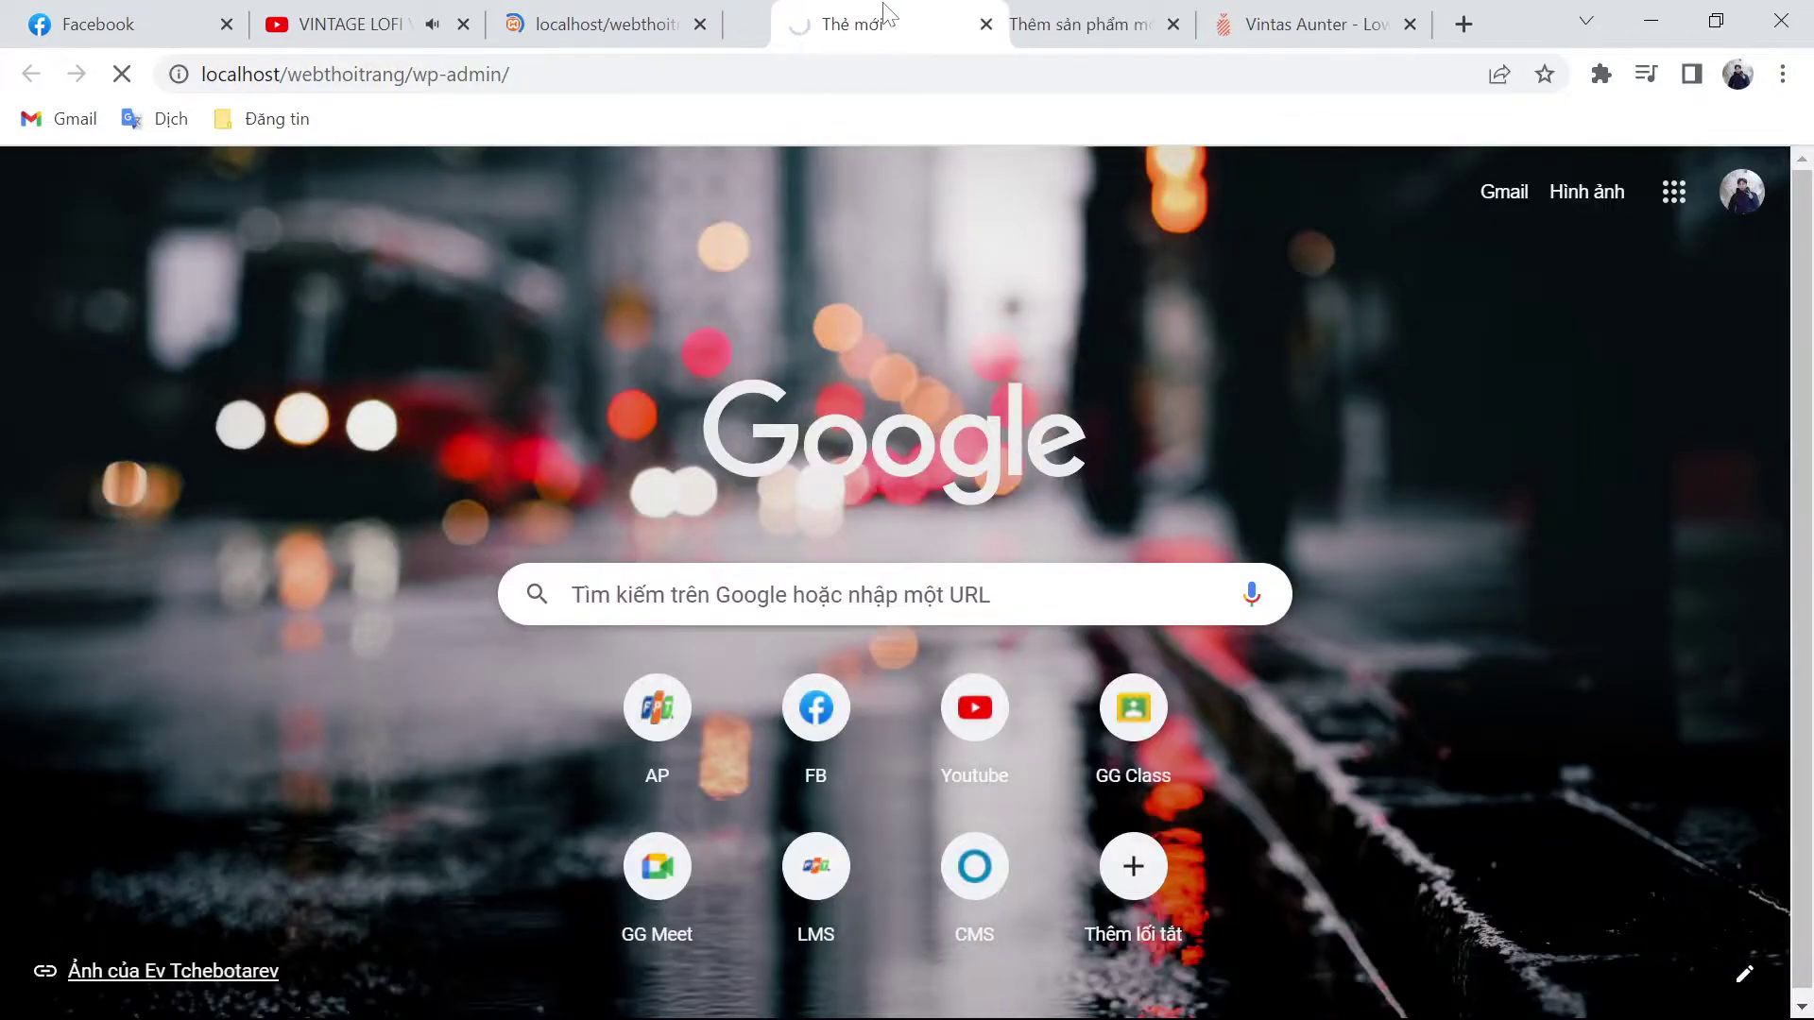
click(1077, 23)
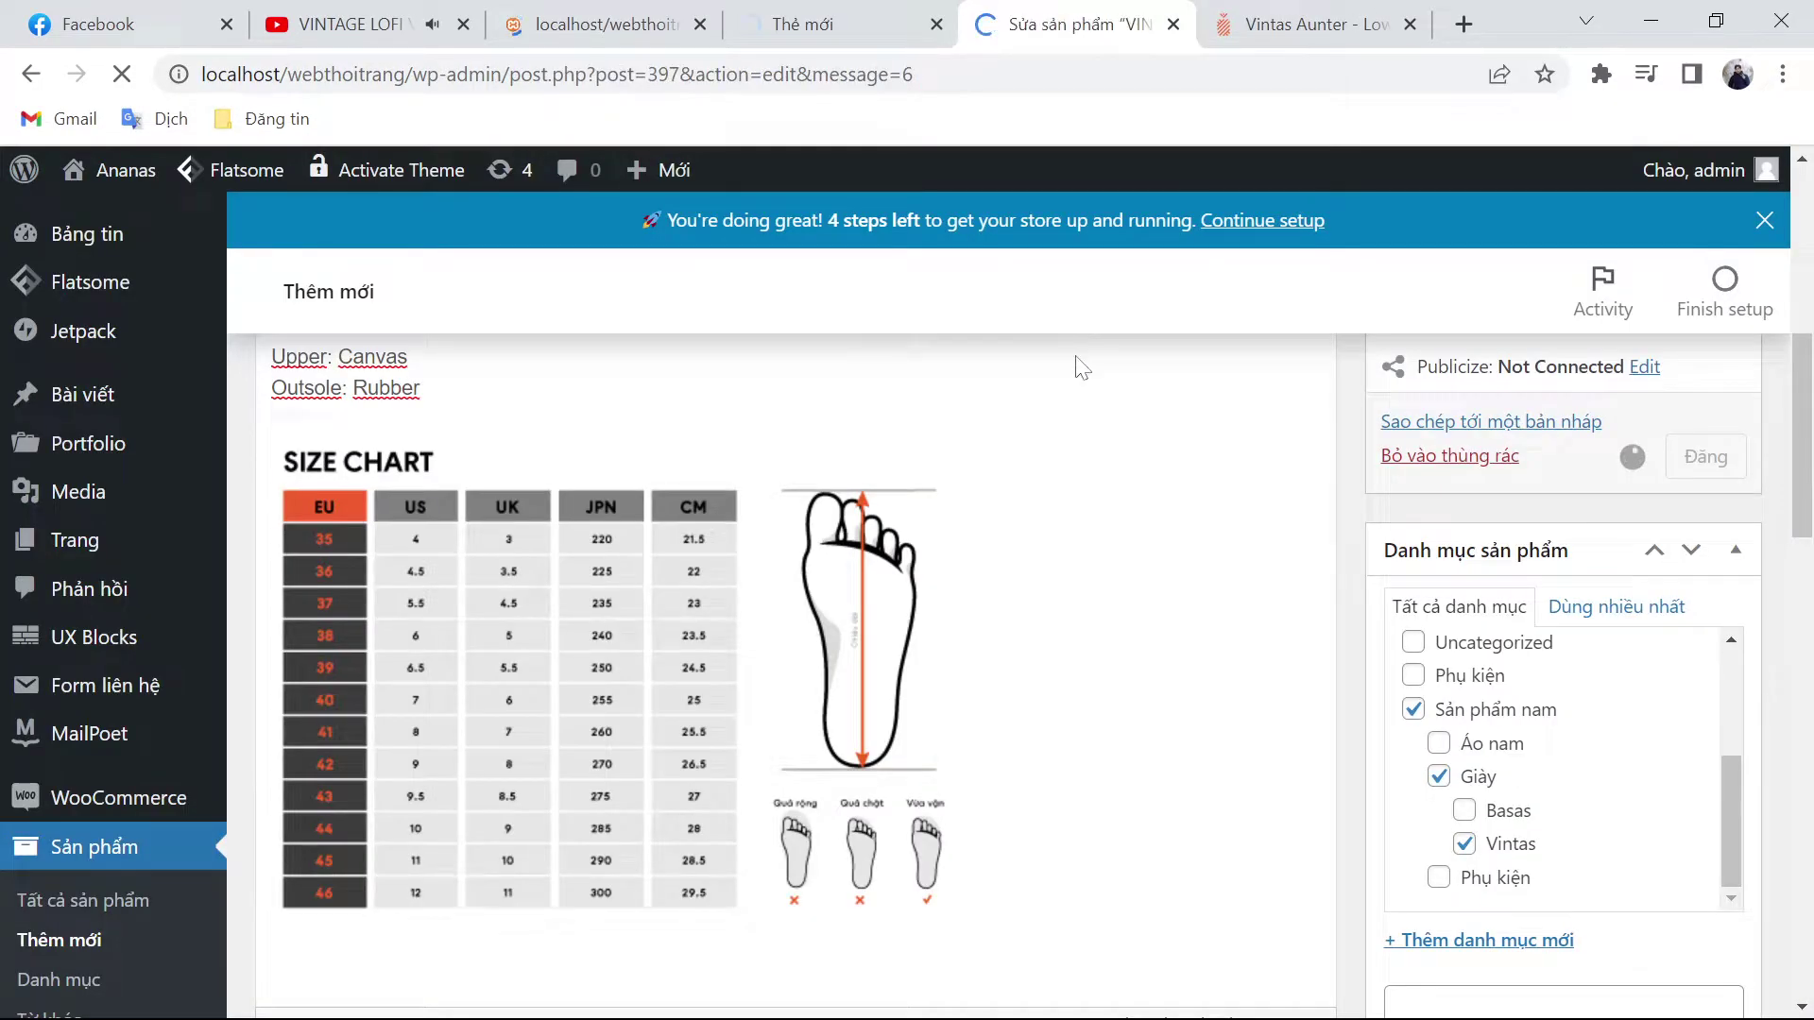
Step: Open the Vintas Mister - Low Top - Narcissuede page on ananas.vn and select its title
key(ctrl+Tab)
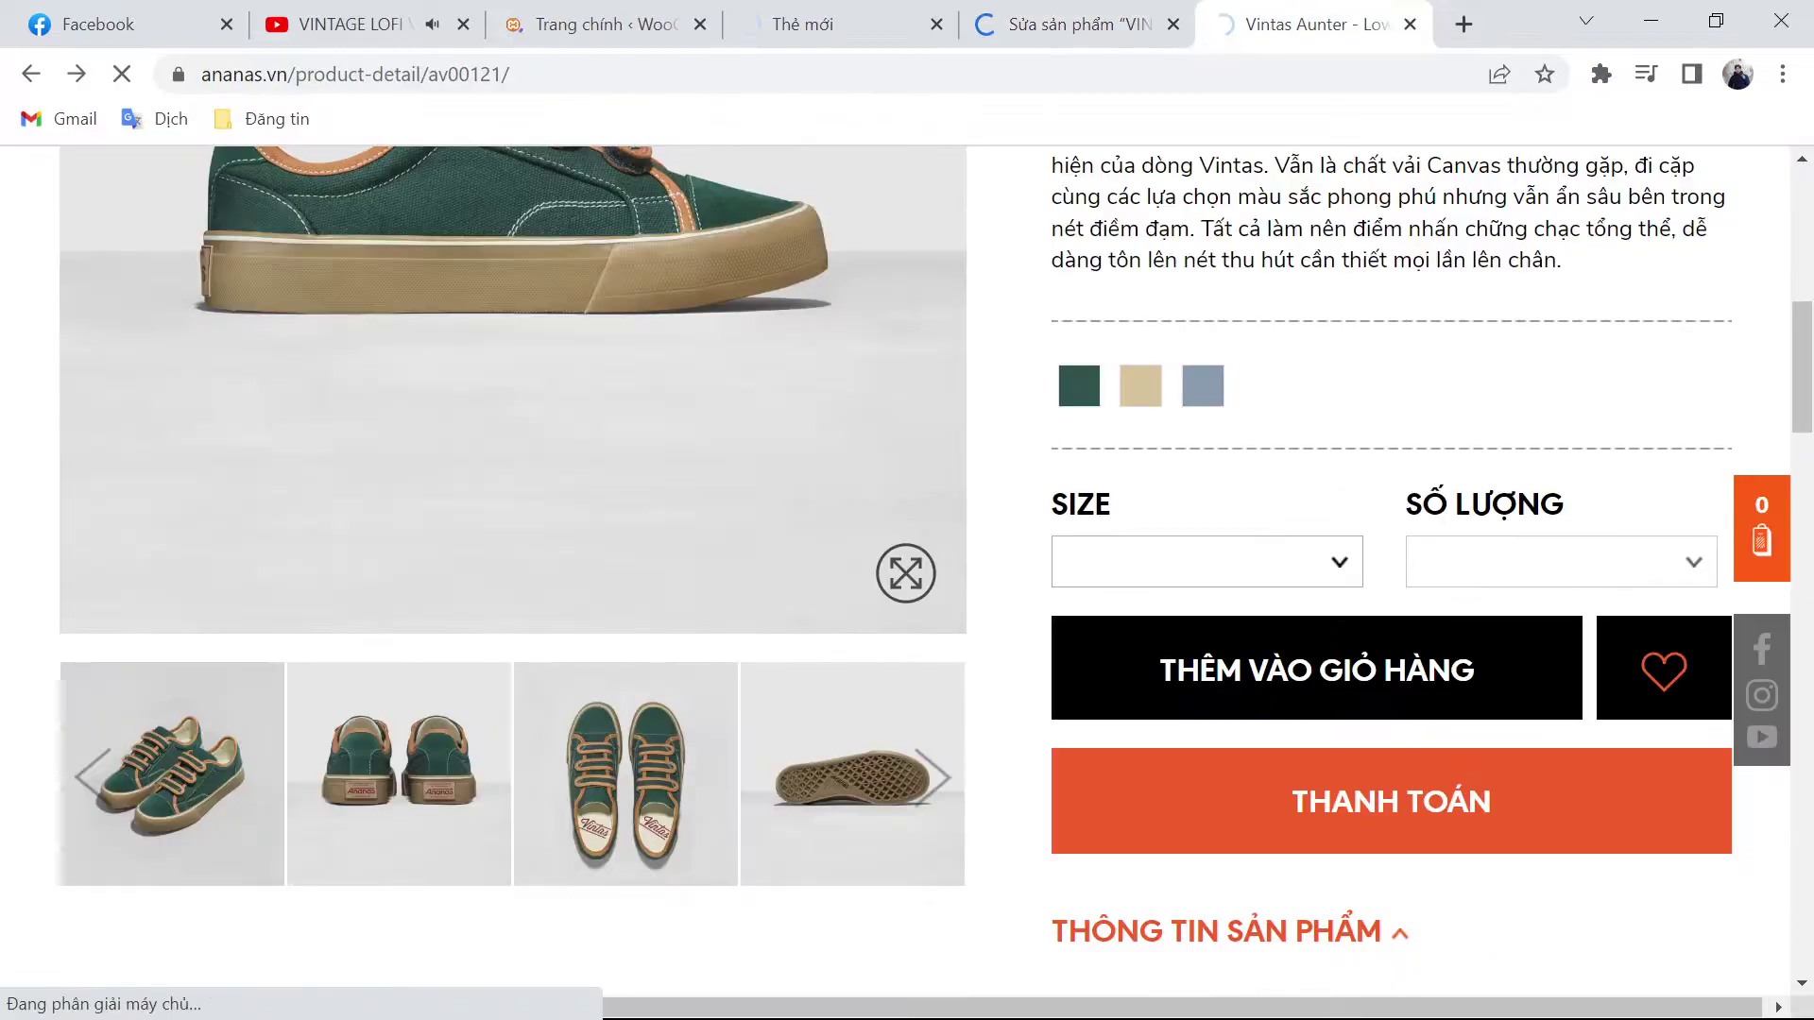
key(alt+Left)
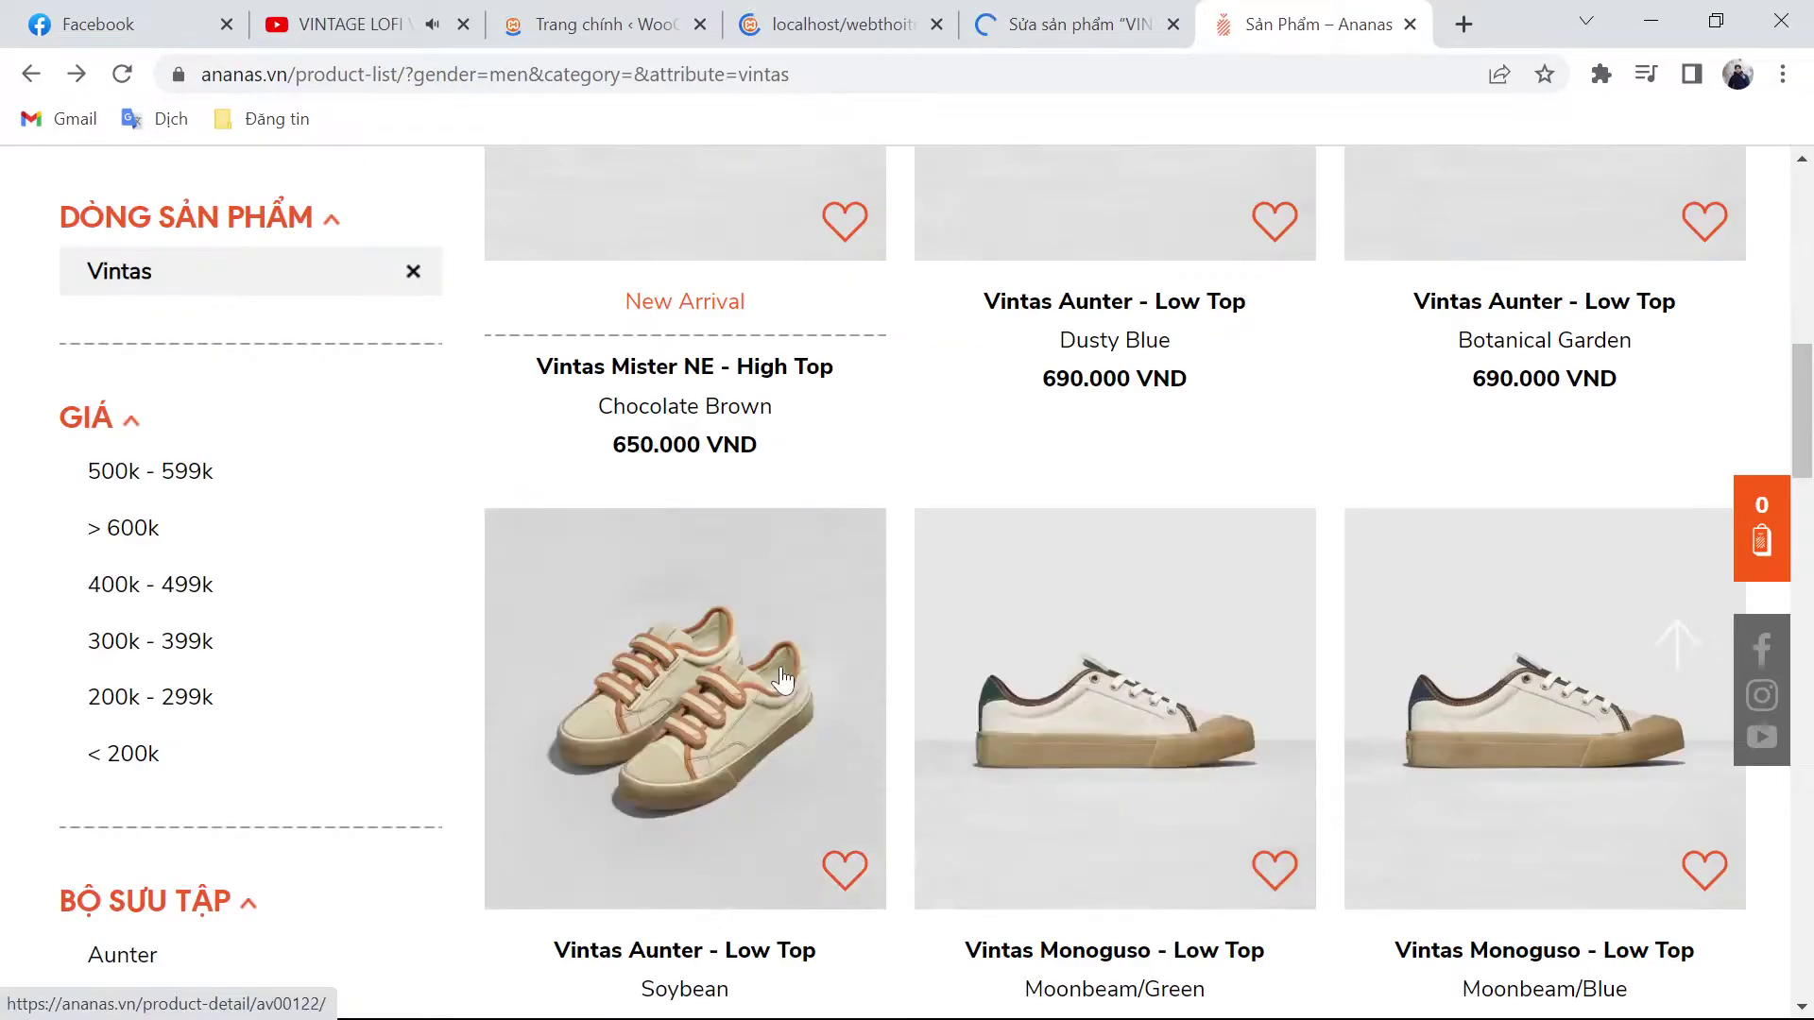
mouse_move(695, 675)
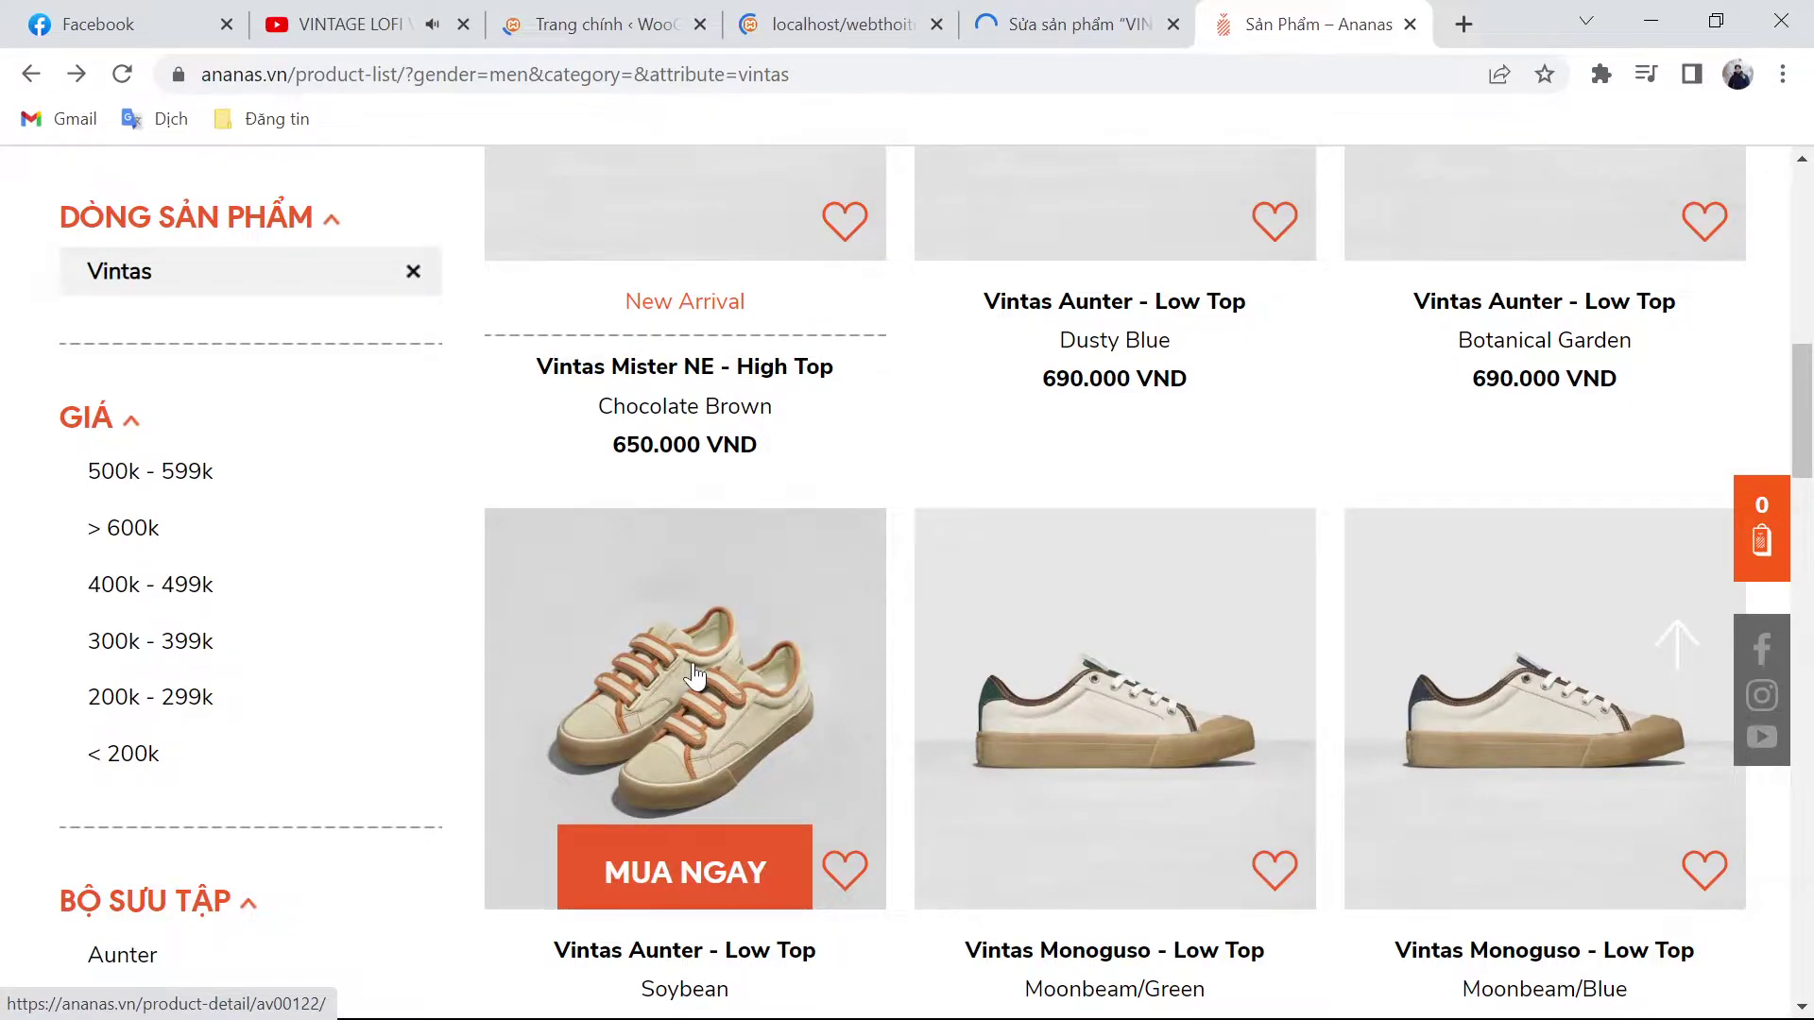
scroll(695, 675, down, 15)
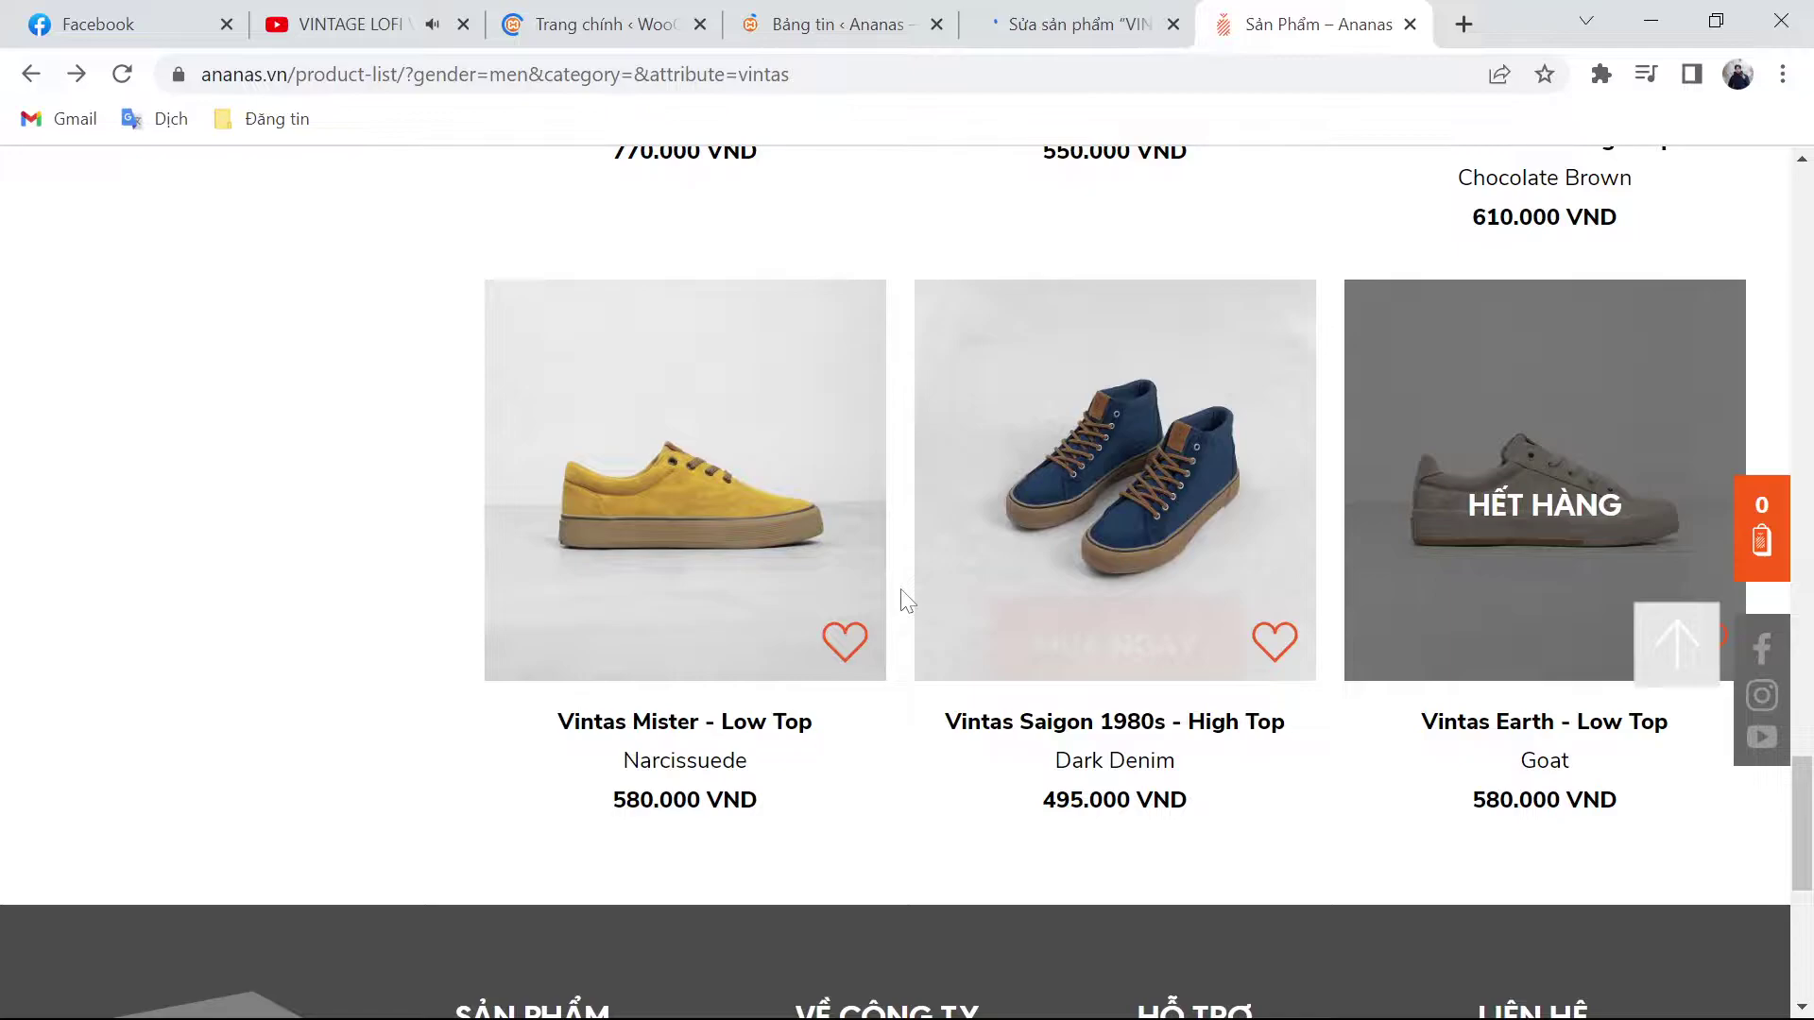
mouse_move(749, 531)
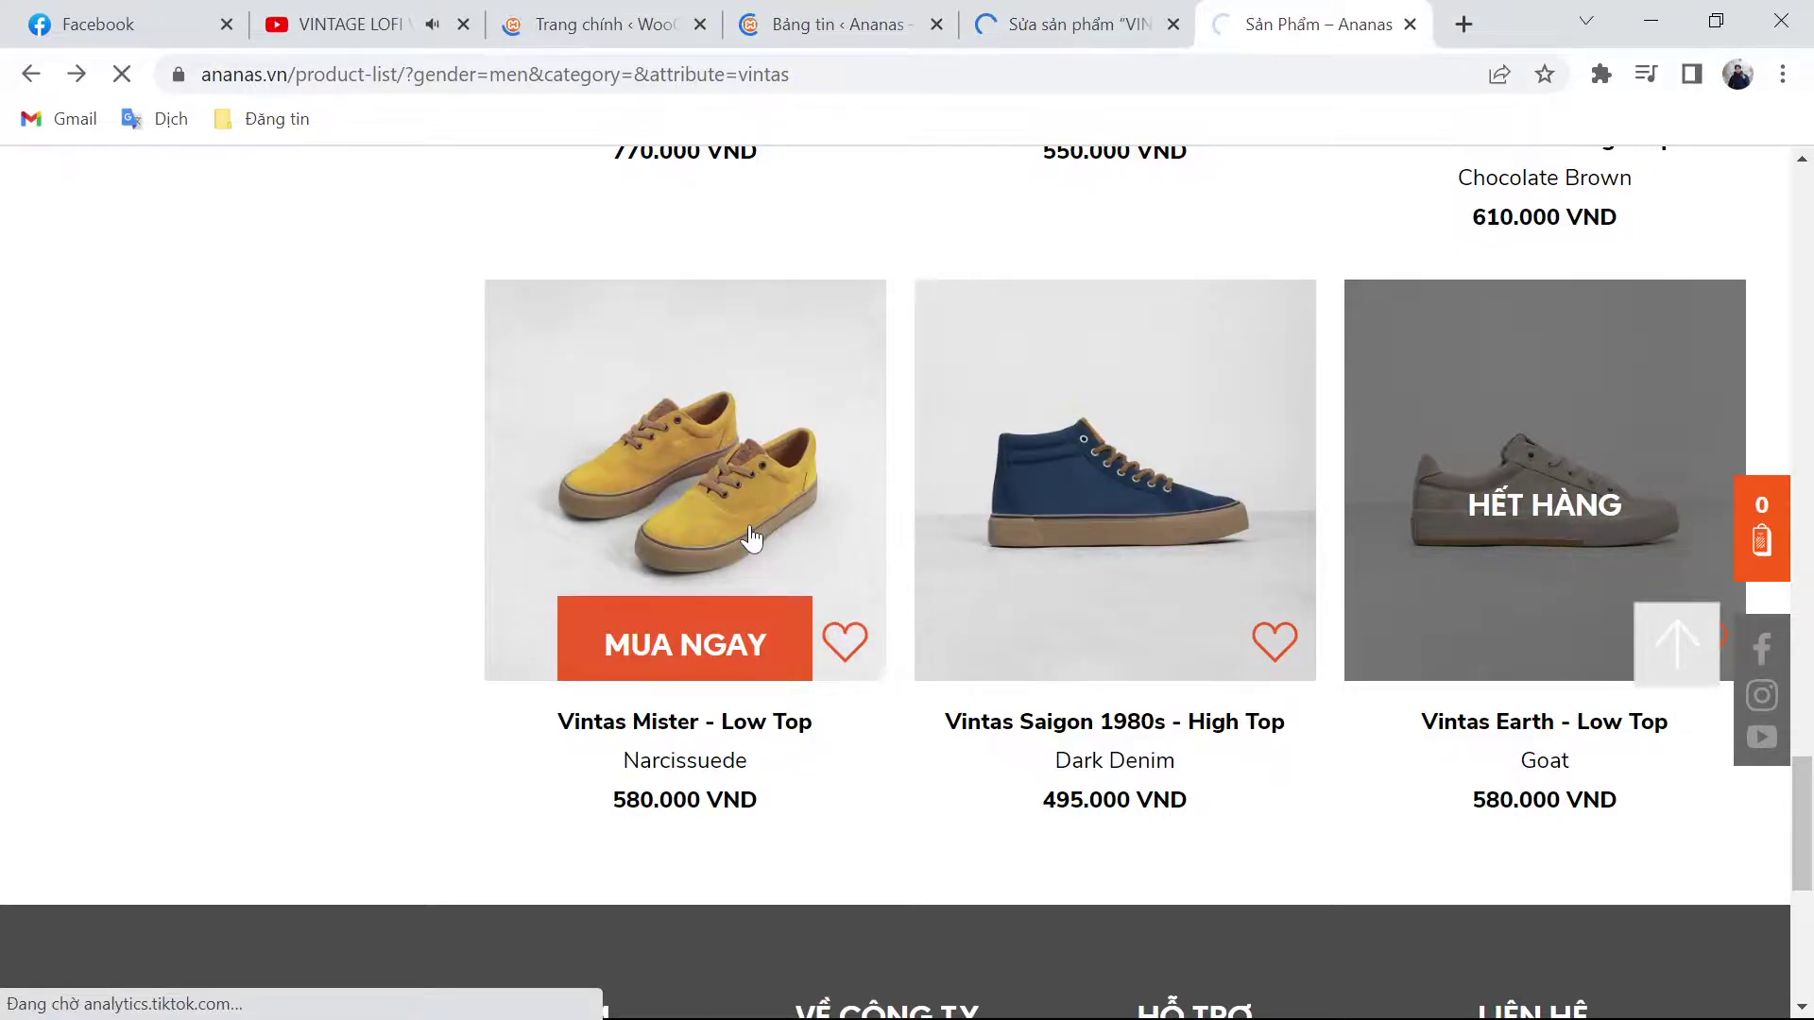
click(752, 539)
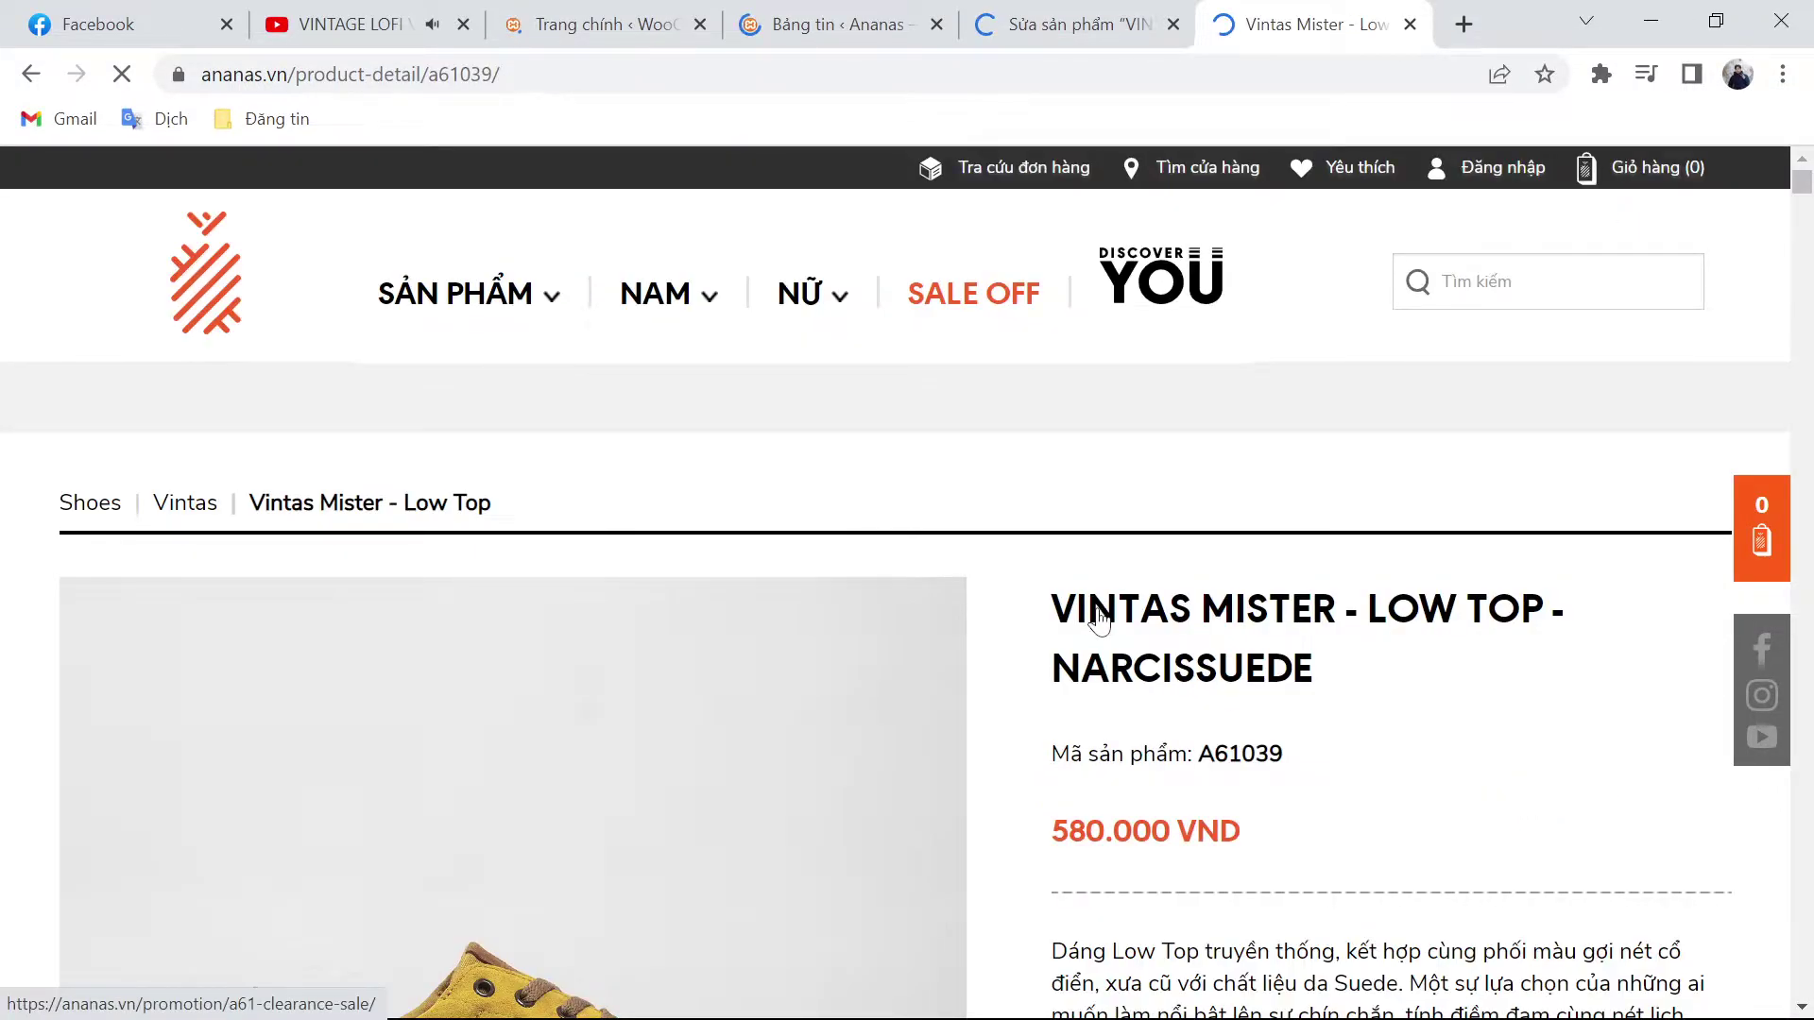
triple_click(1099, 619)
click(1067, 24)
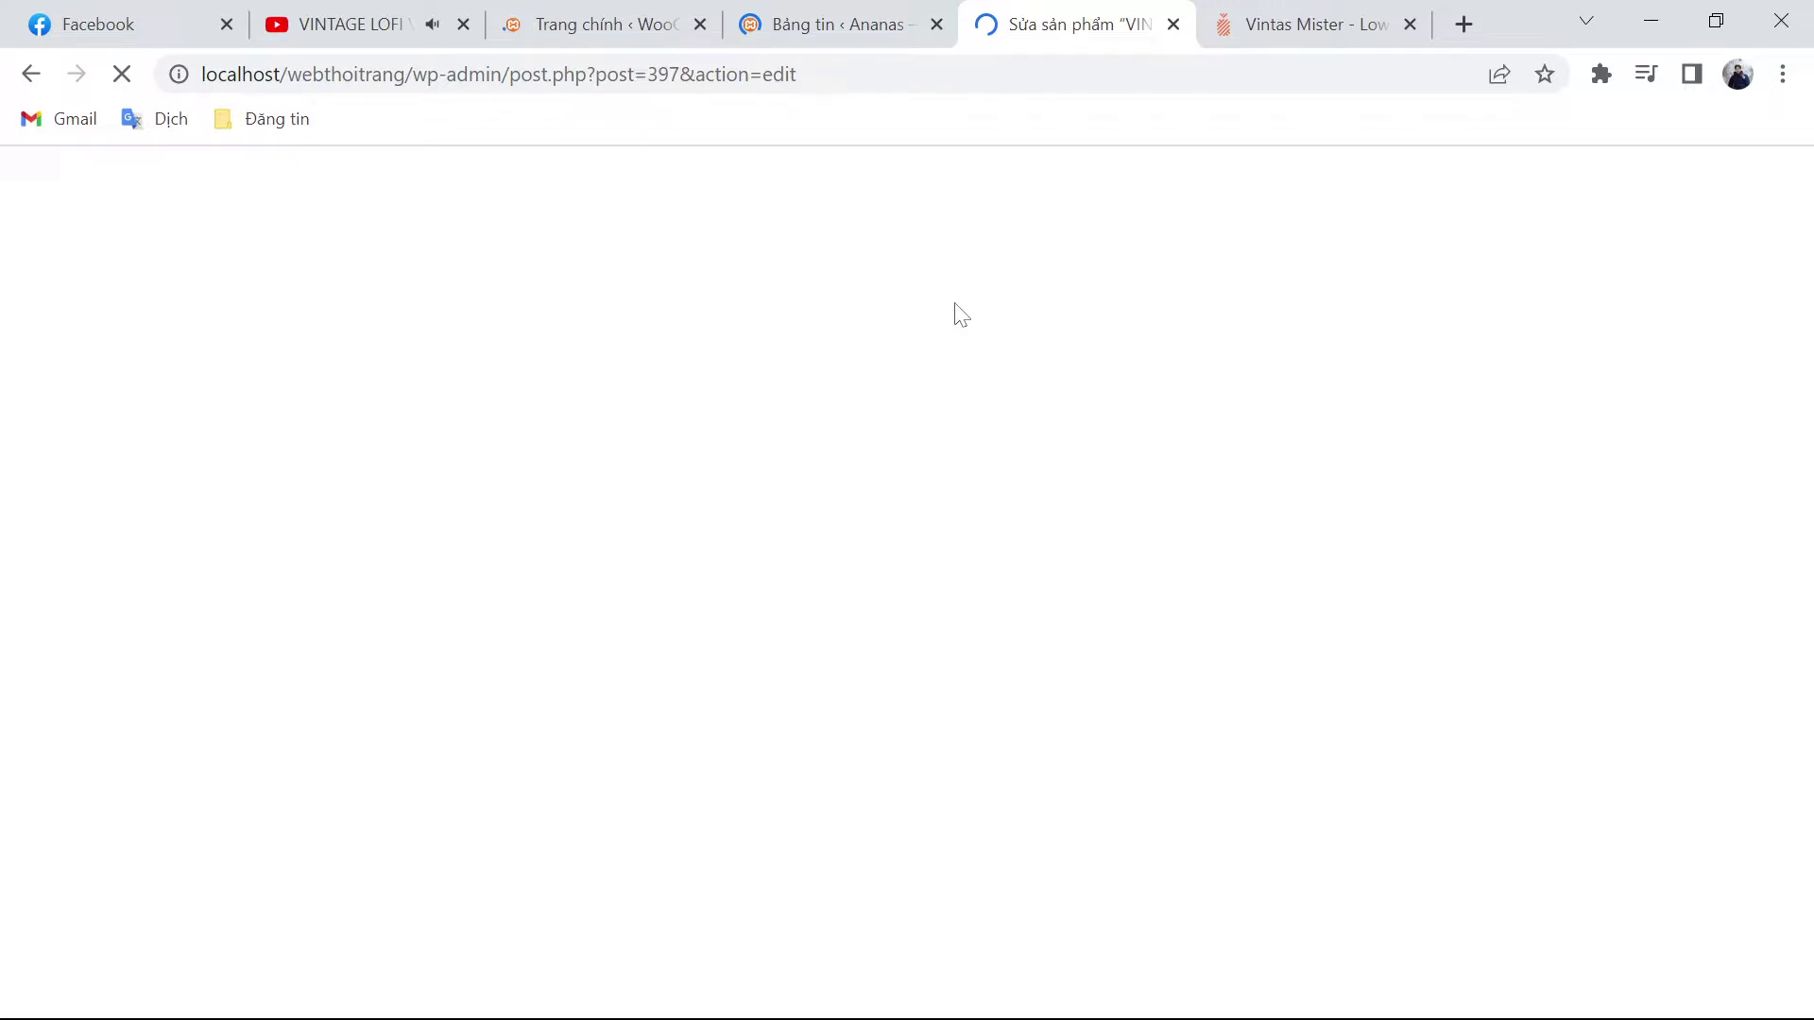
Step: Go to WooCommerce settings and open the Sản phẩm (products) section
key(ctrl+3)
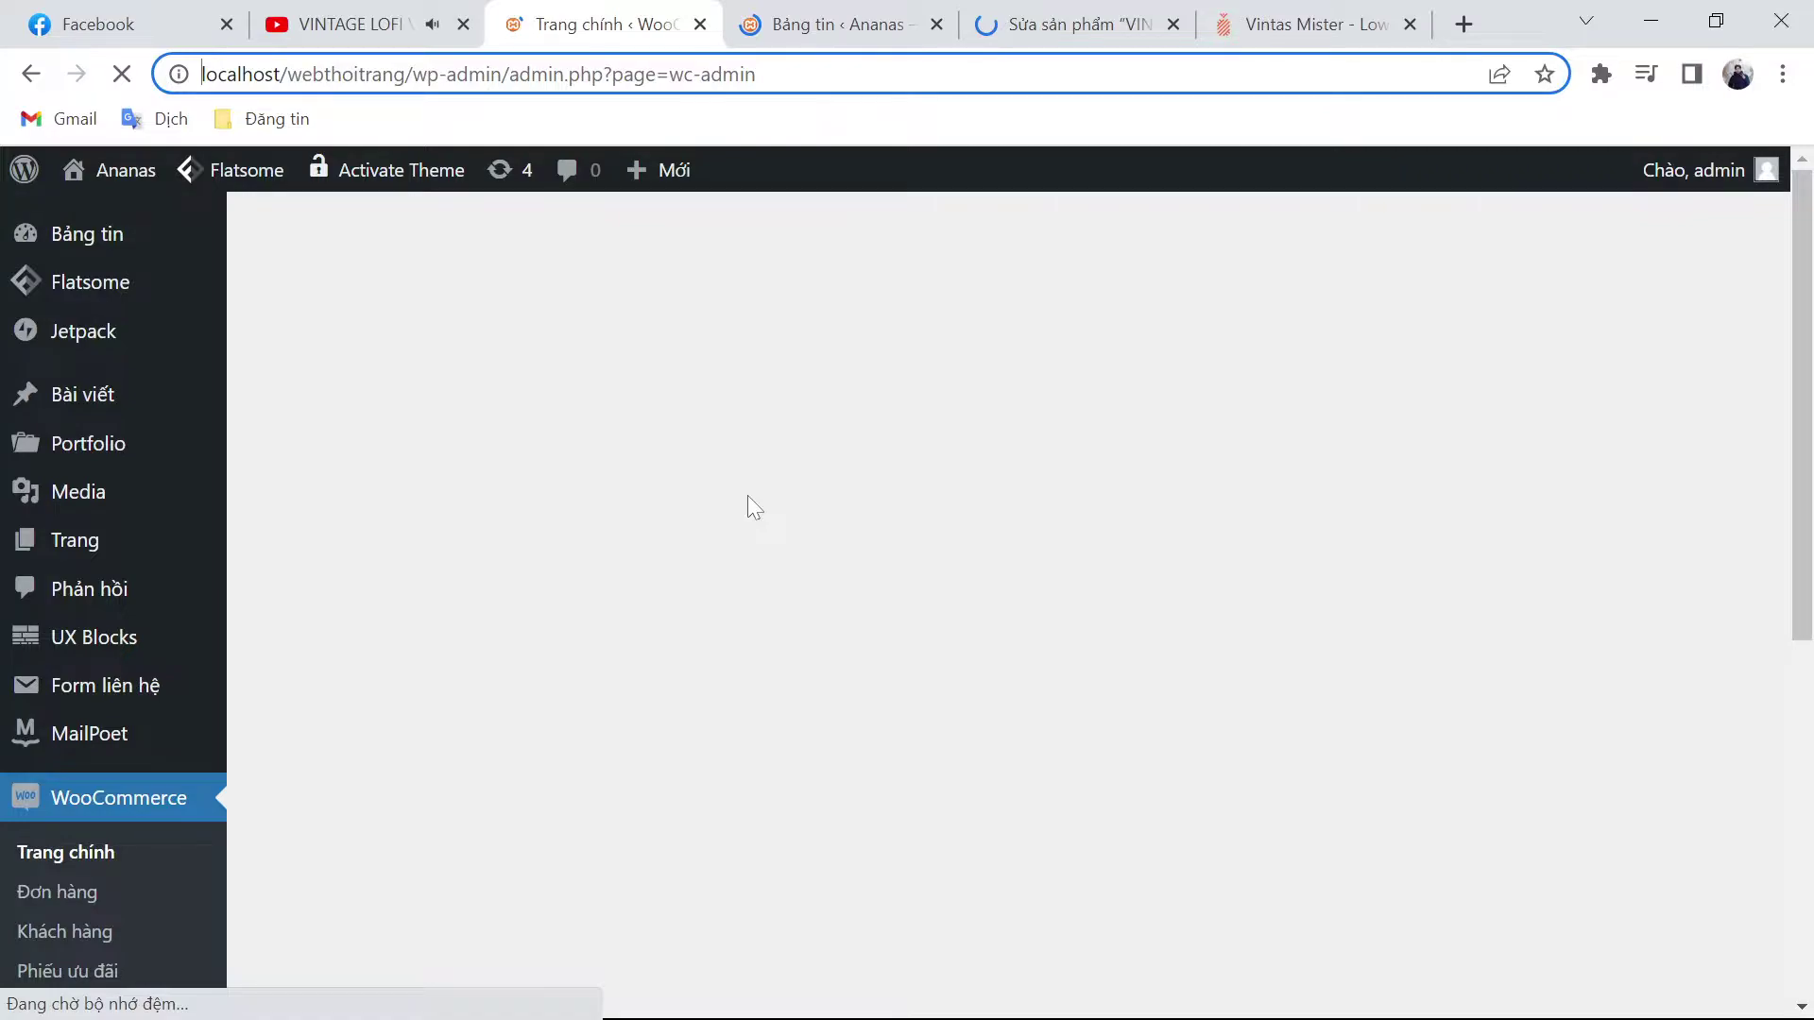
key(ctrl+4)
scroll(83, 746, down, 1)
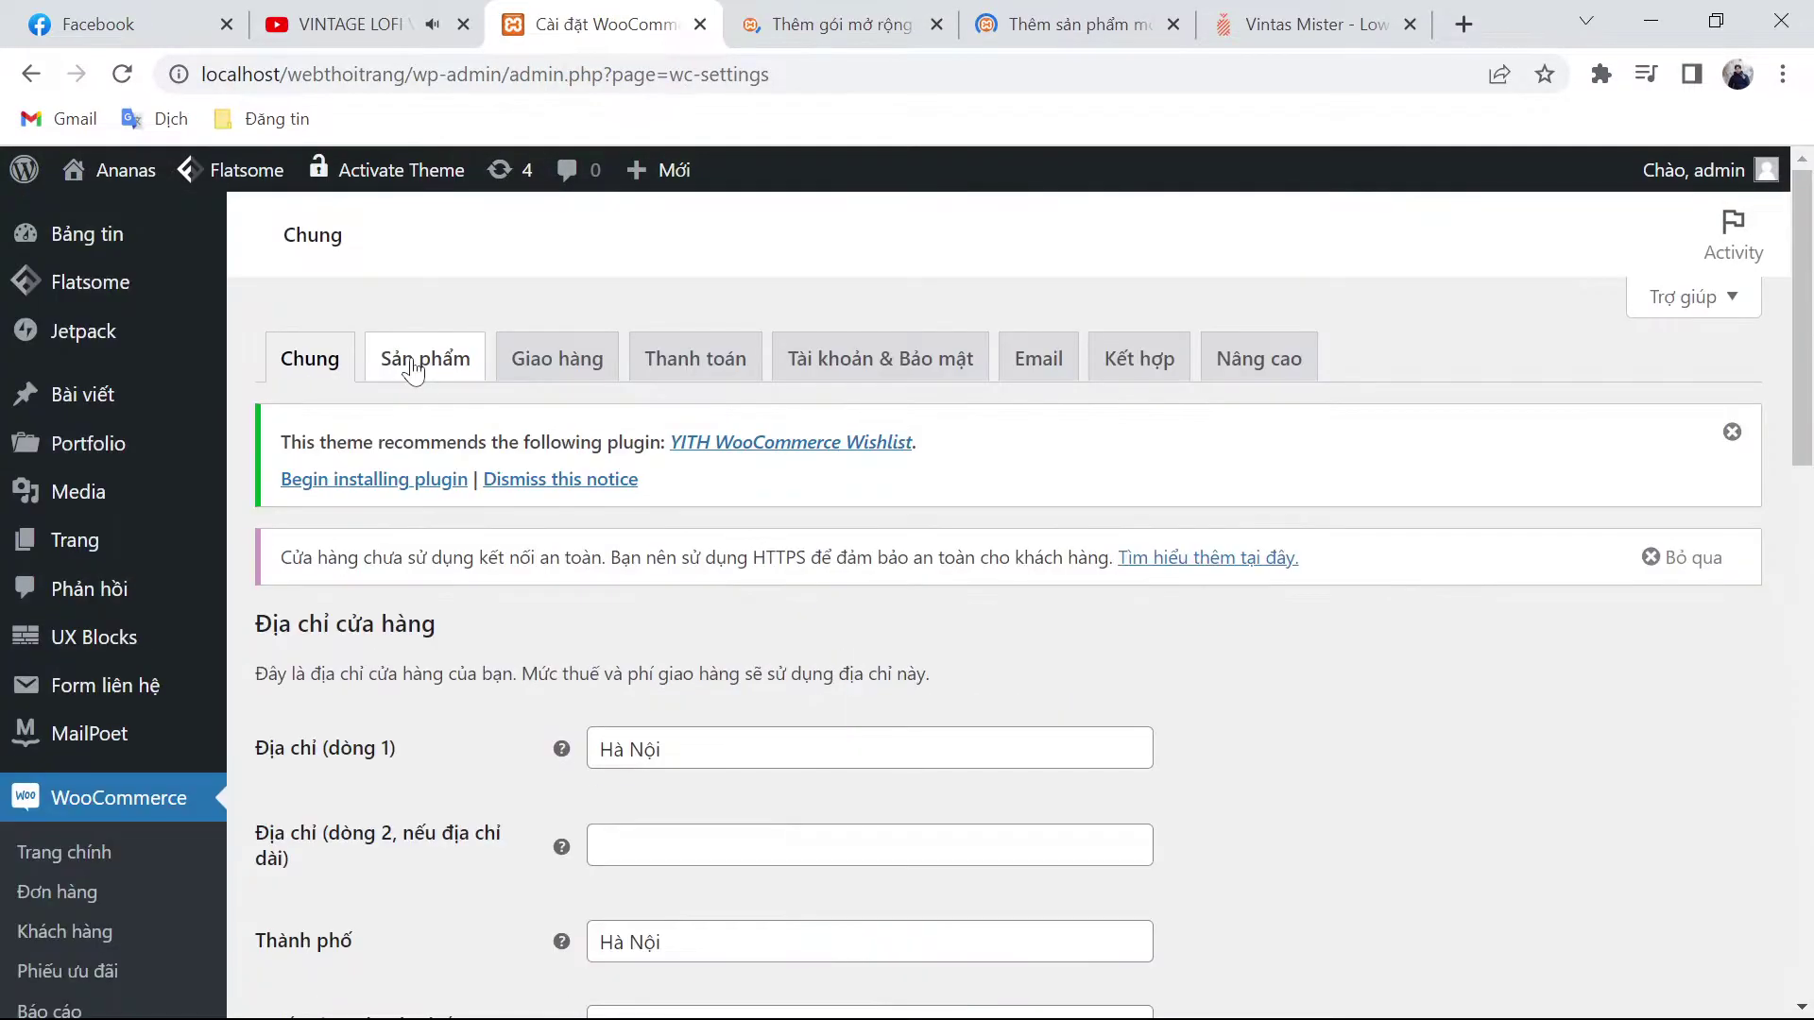
click(414, 368)
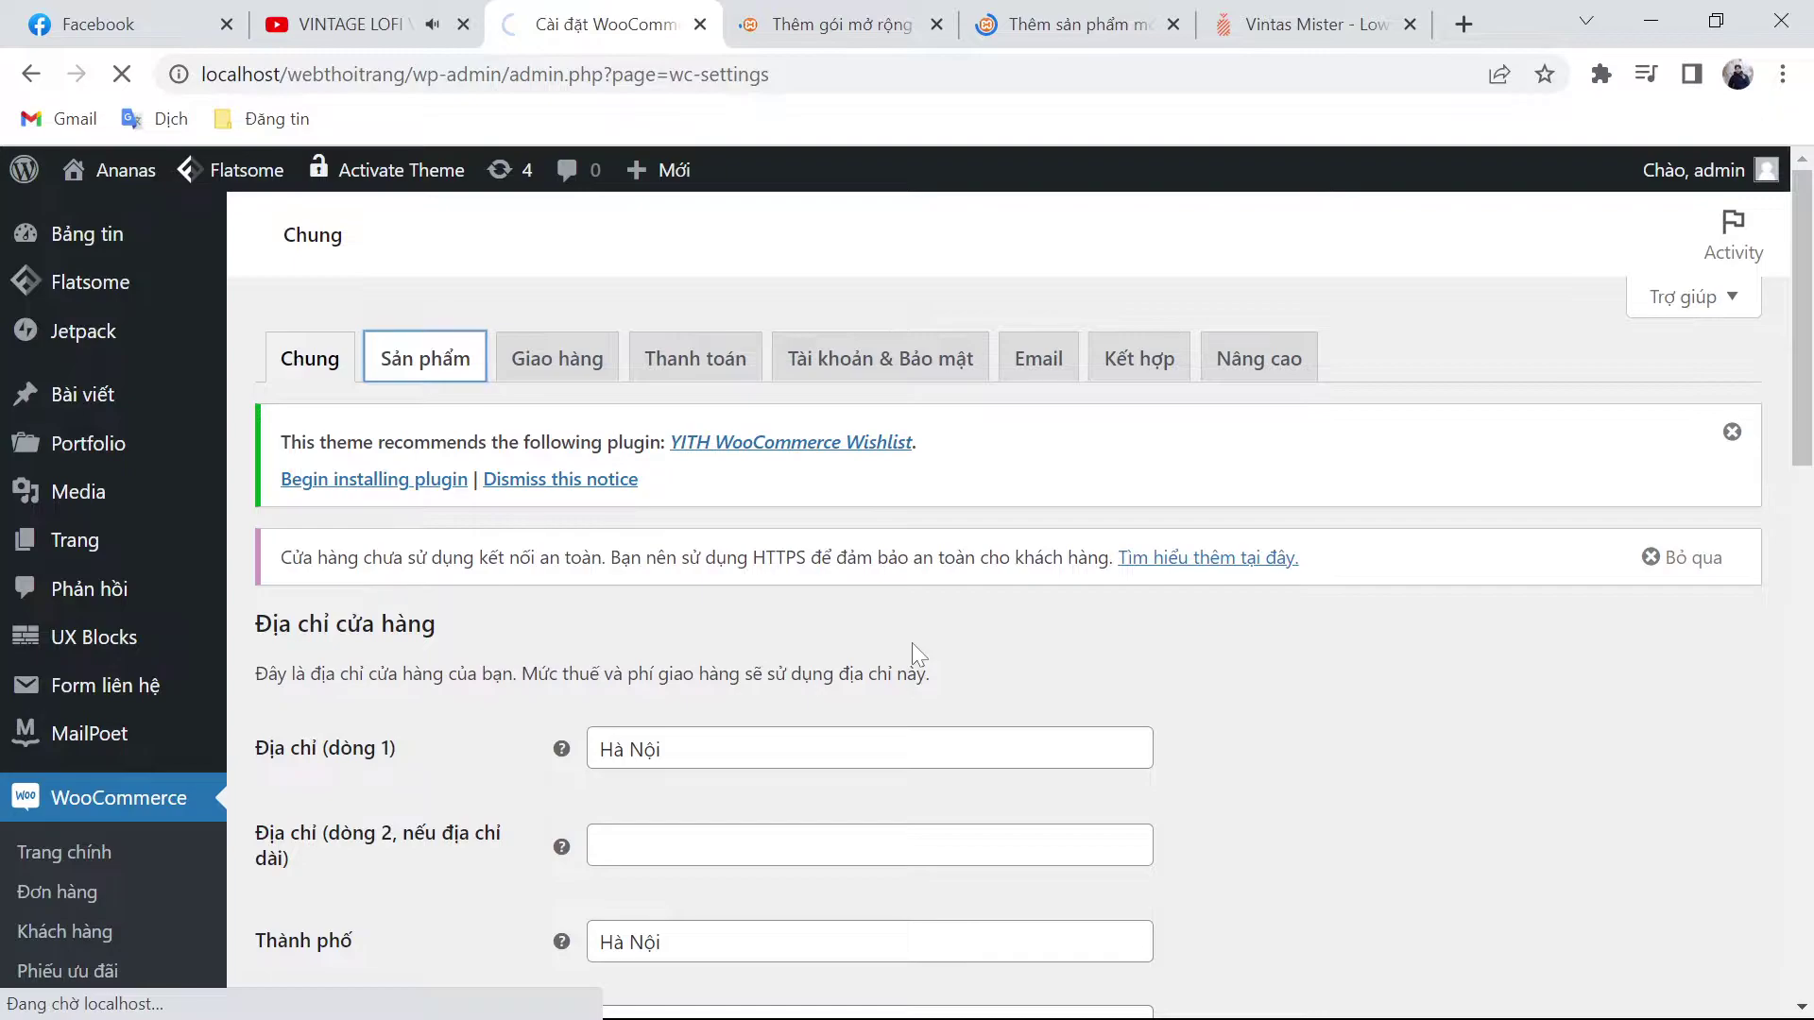
Step: Browse the YITH plugin search results, then go back to the blank Add New product form
key(ctrl+Tab)
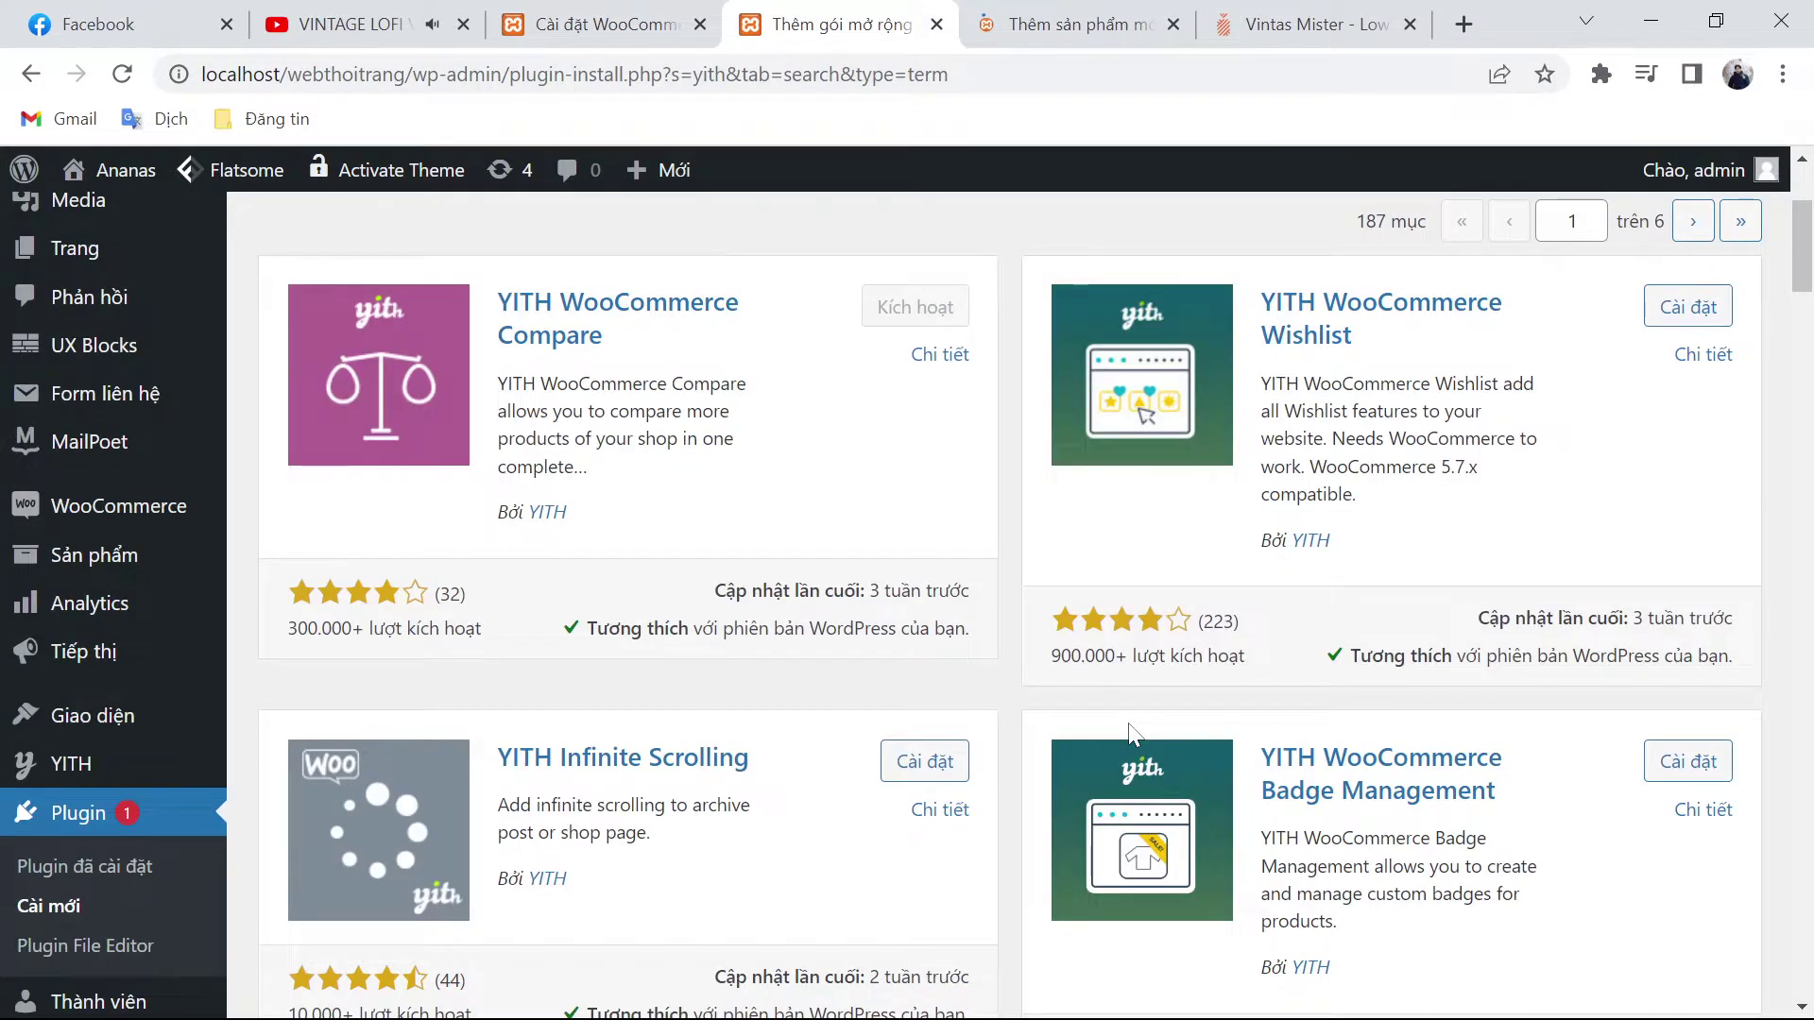
scroll(1131, 732, up, 2)
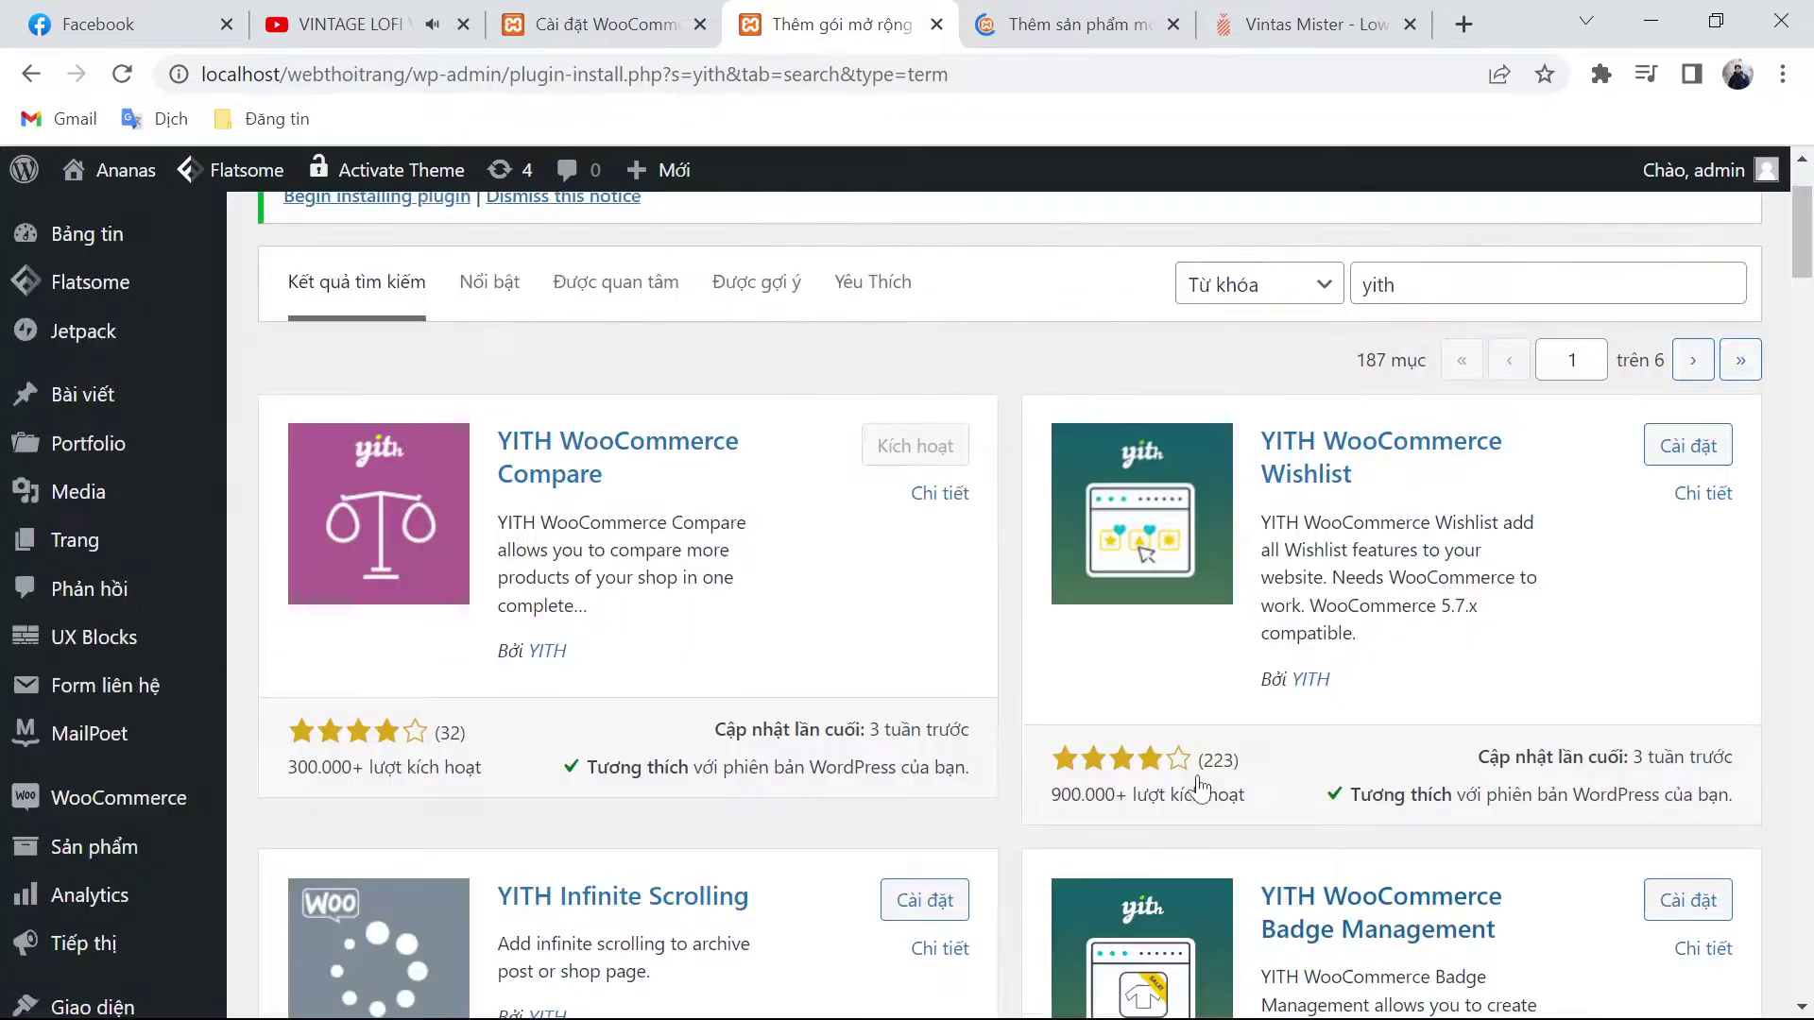
scroll(1202, 787, down, 3)
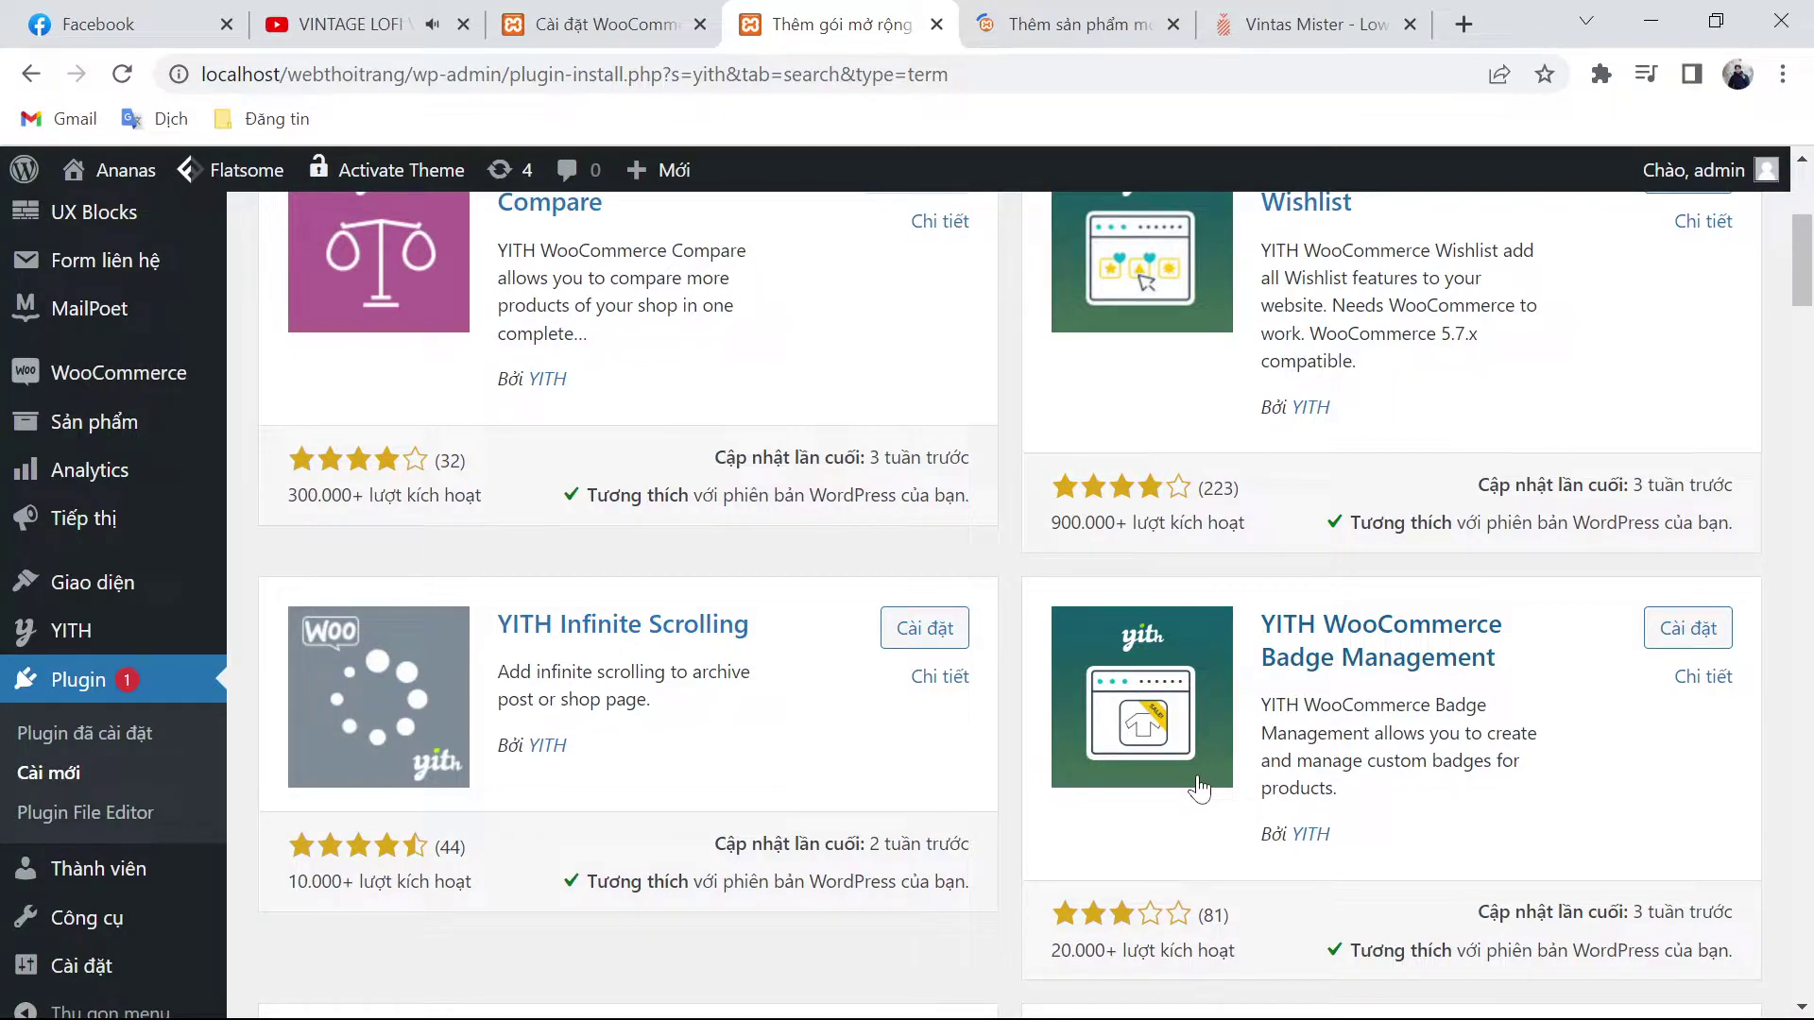
key(ctrl+Tab)
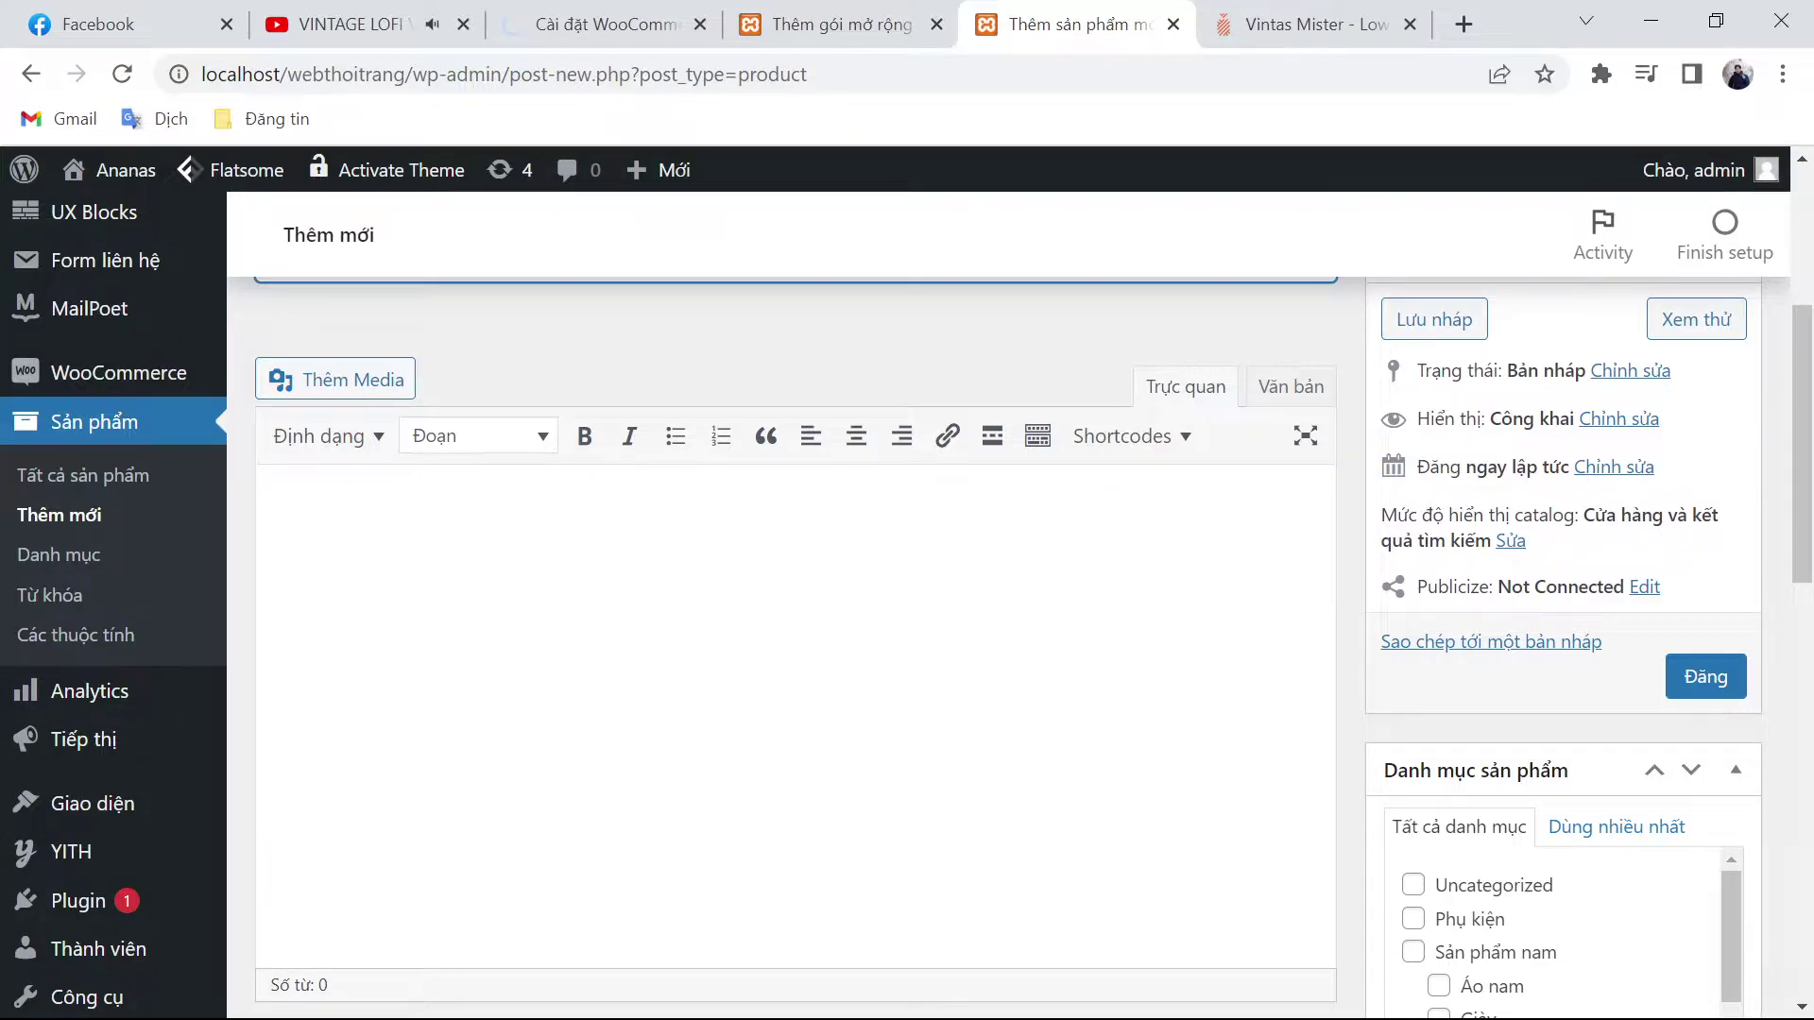
Step: Select and copy the shoe's specs and size chart on the ananas.vn product page
key(ctrl+Tab)
drag(1052, 696, 1232, 802)
scroll(1249, 837, down, 2)
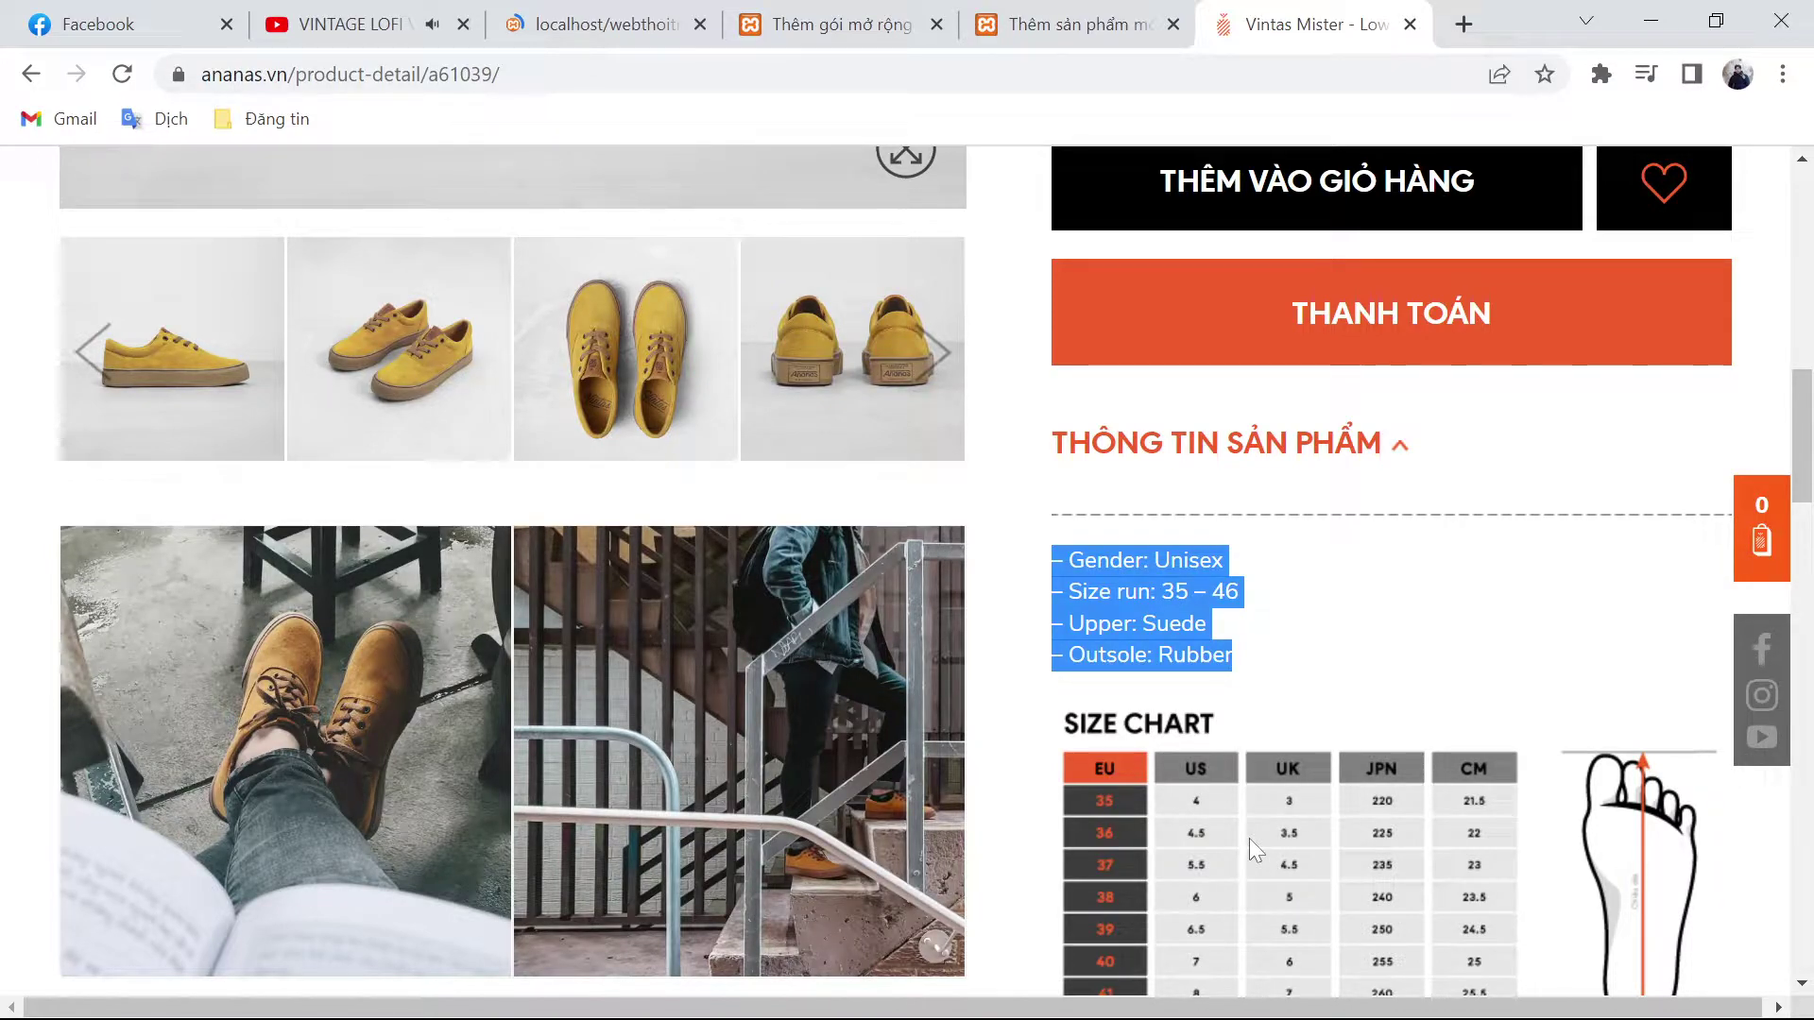
Step: Paste the specs, set price 580000 with sale price 535000, and add the short description
key(ctrl+shift+Tab)
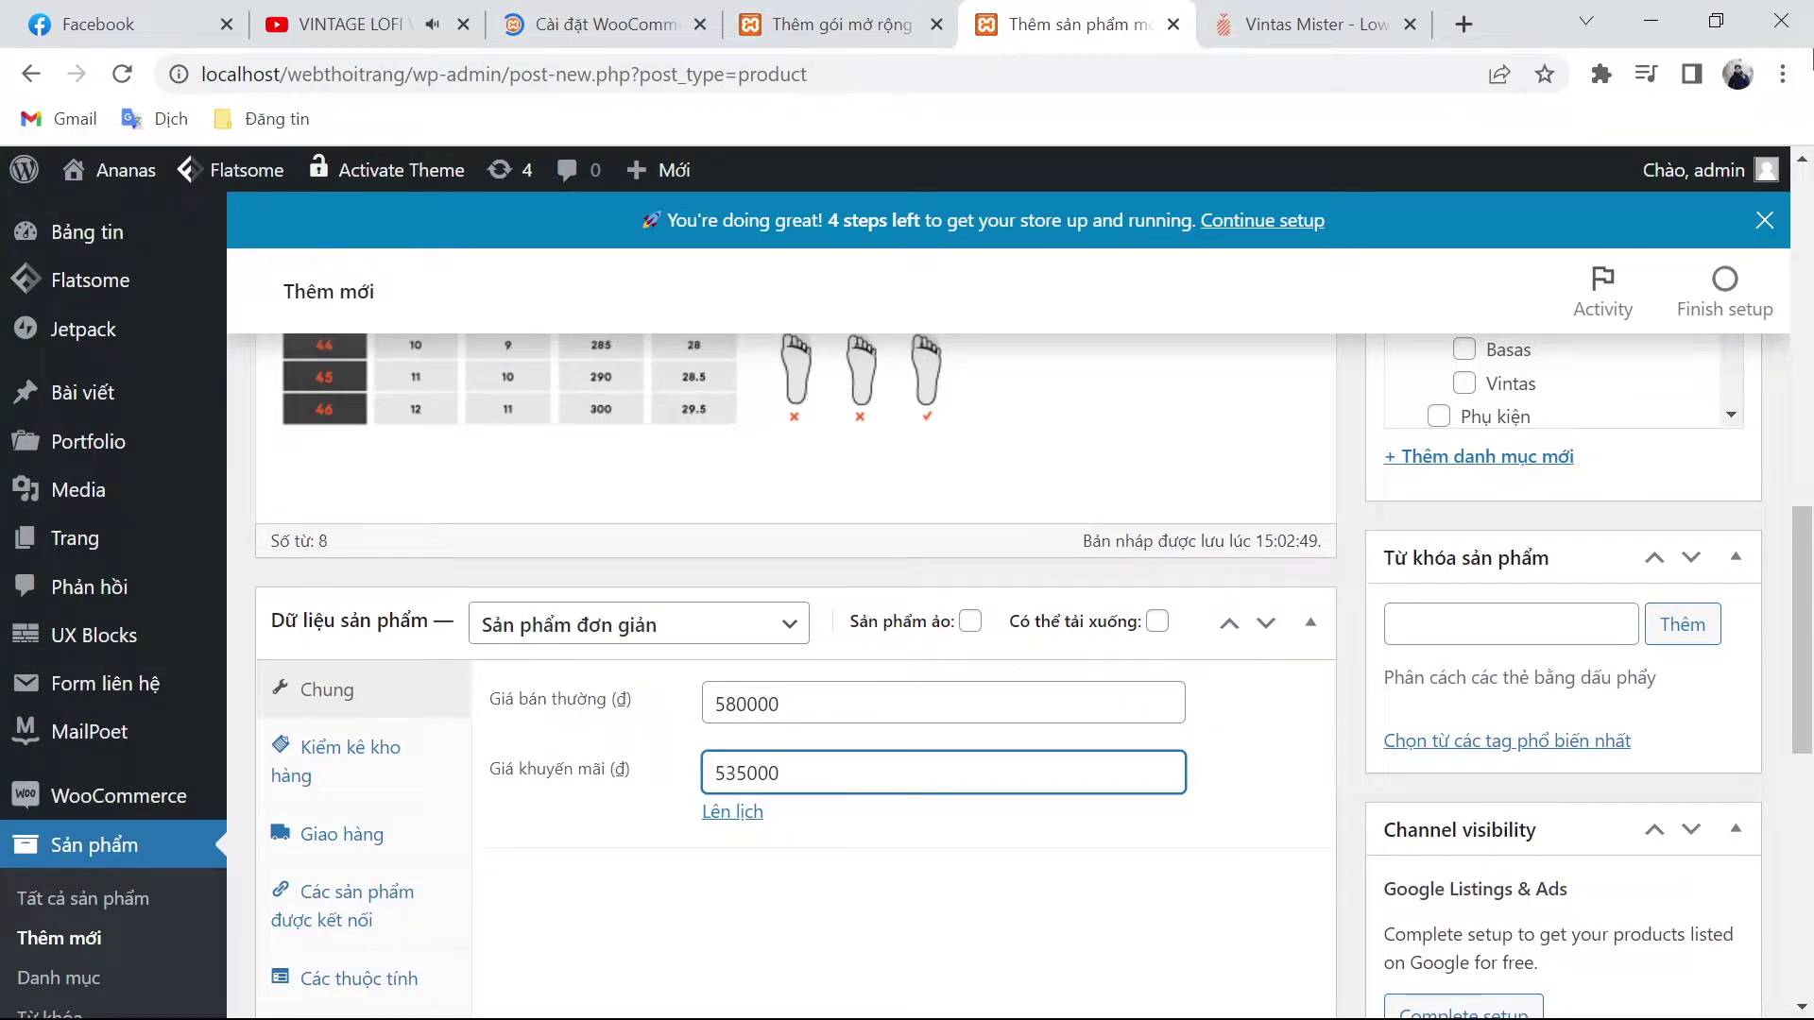
scroll(1411, 537, up, 3)
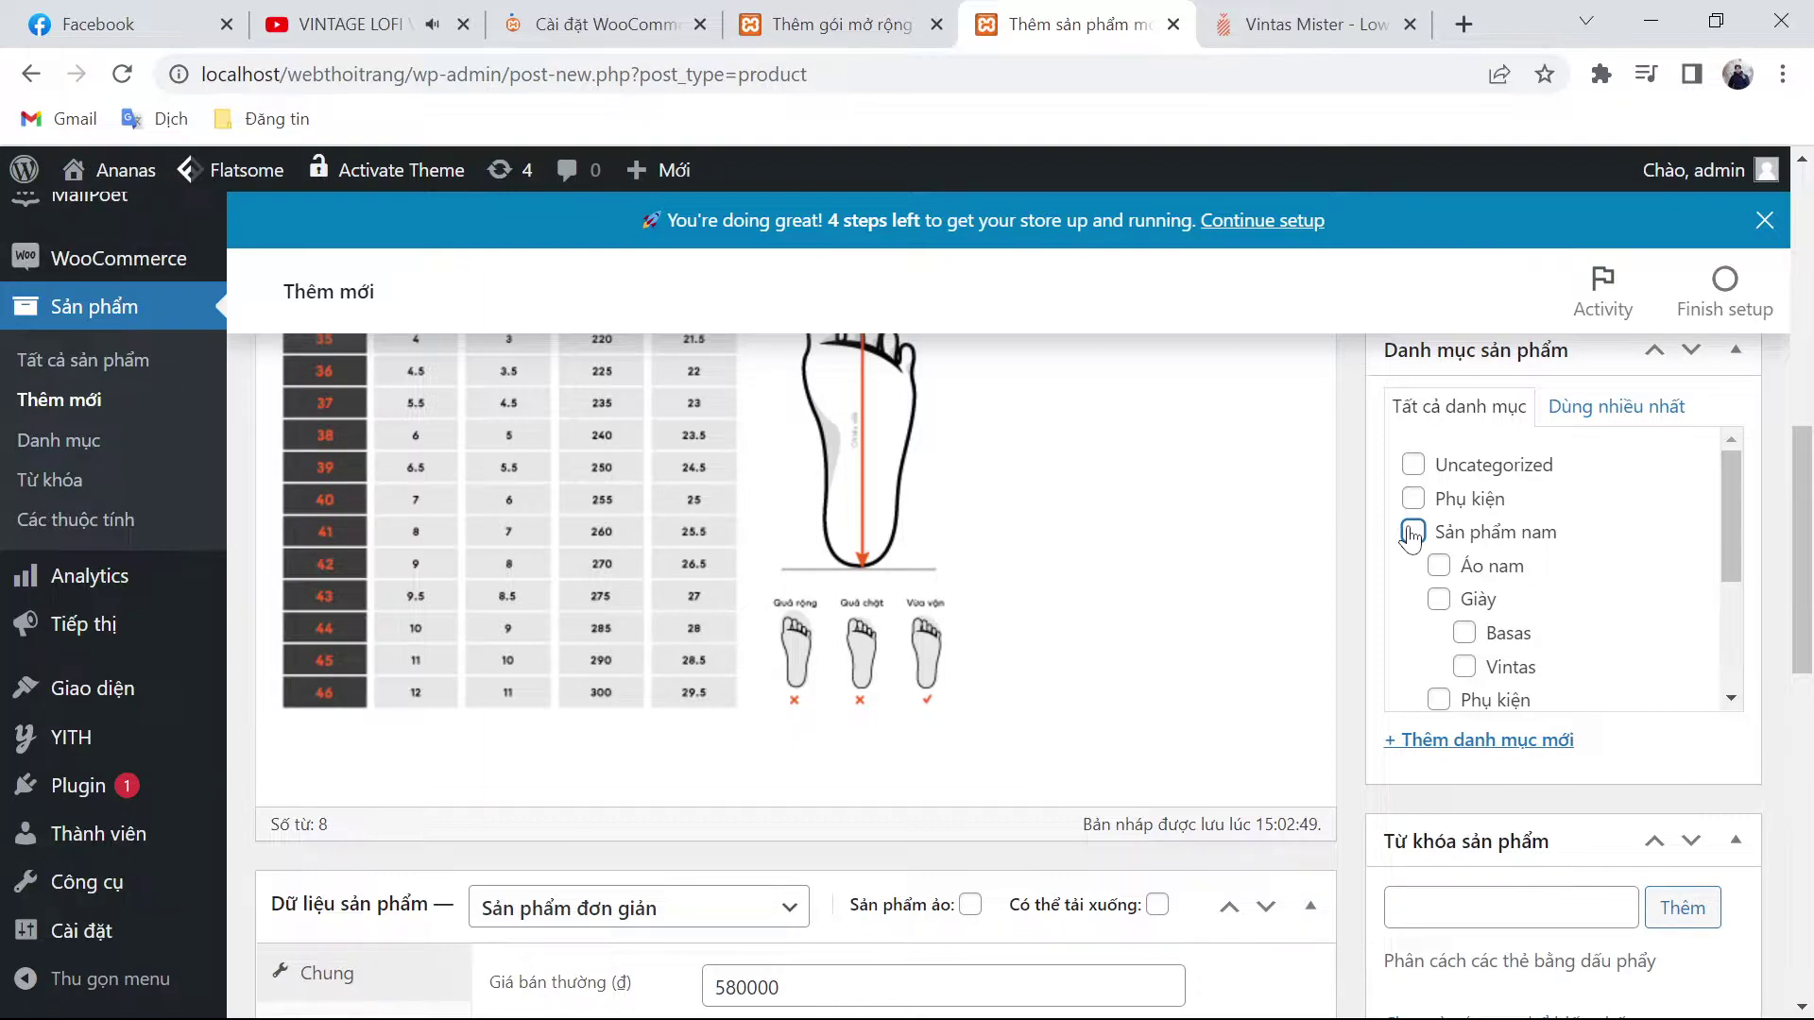
scroll(1411, 535, down, 6)
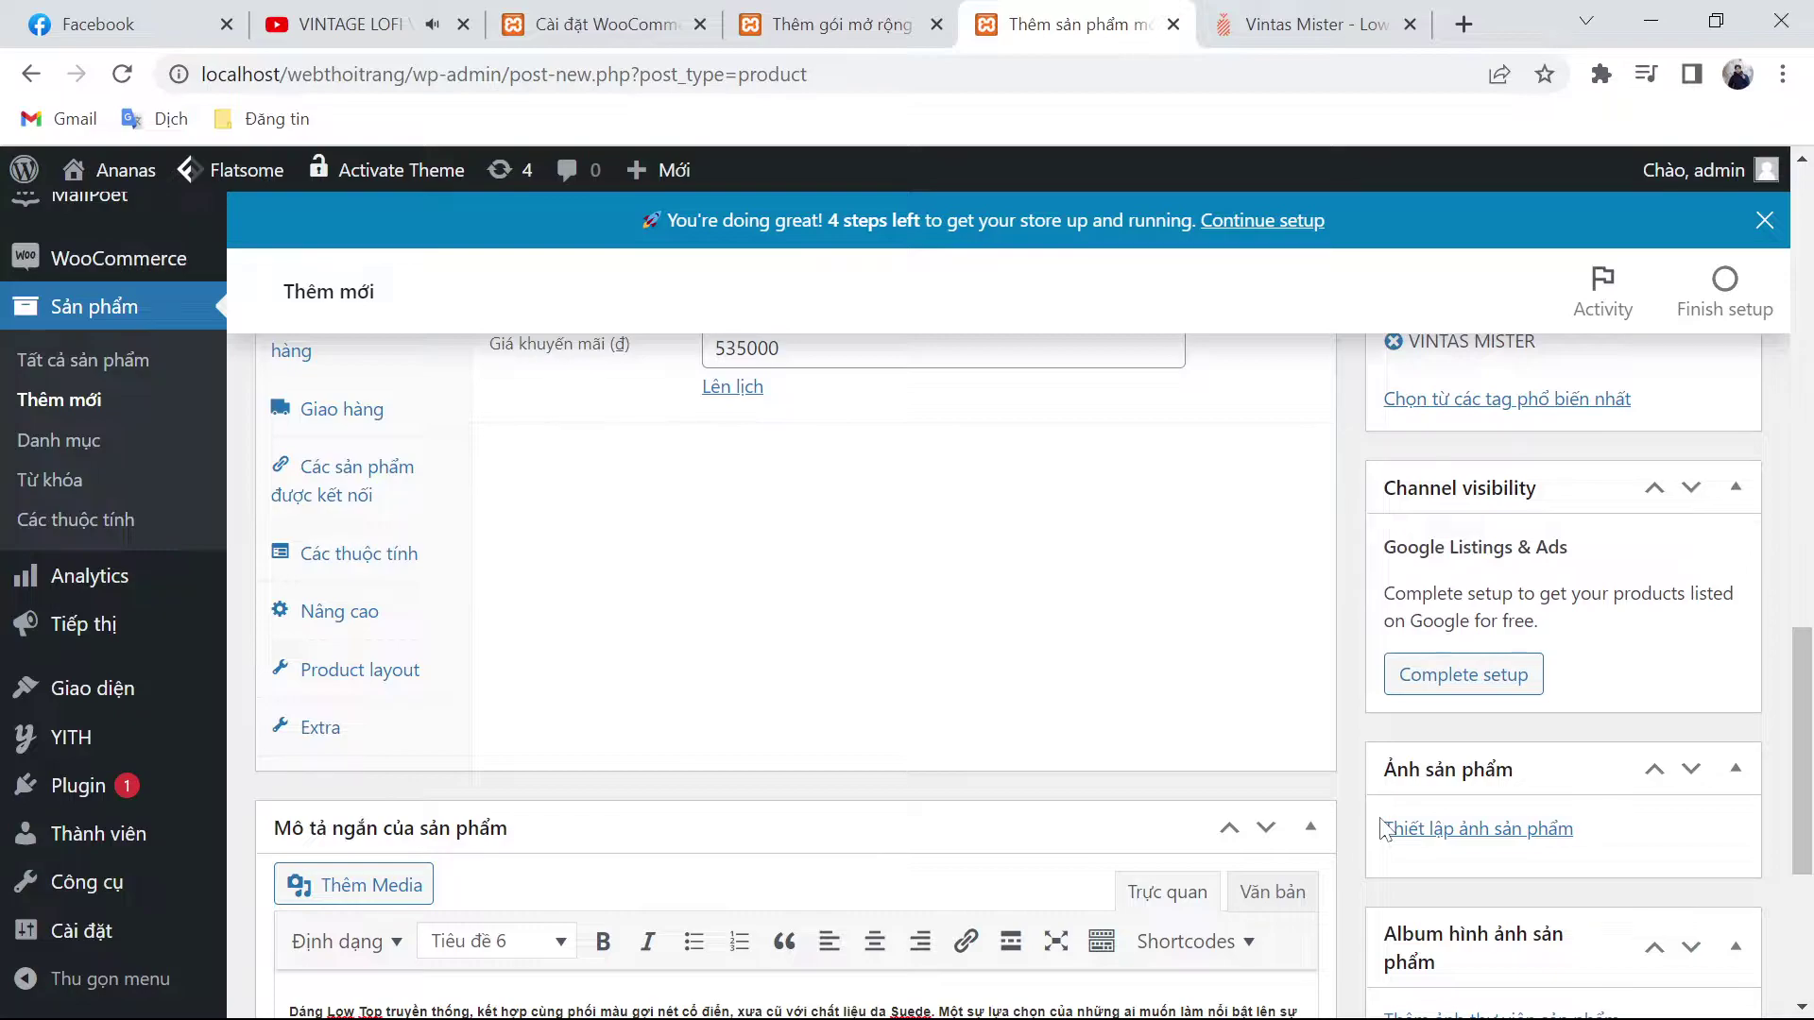
key(ctrl+Tab)
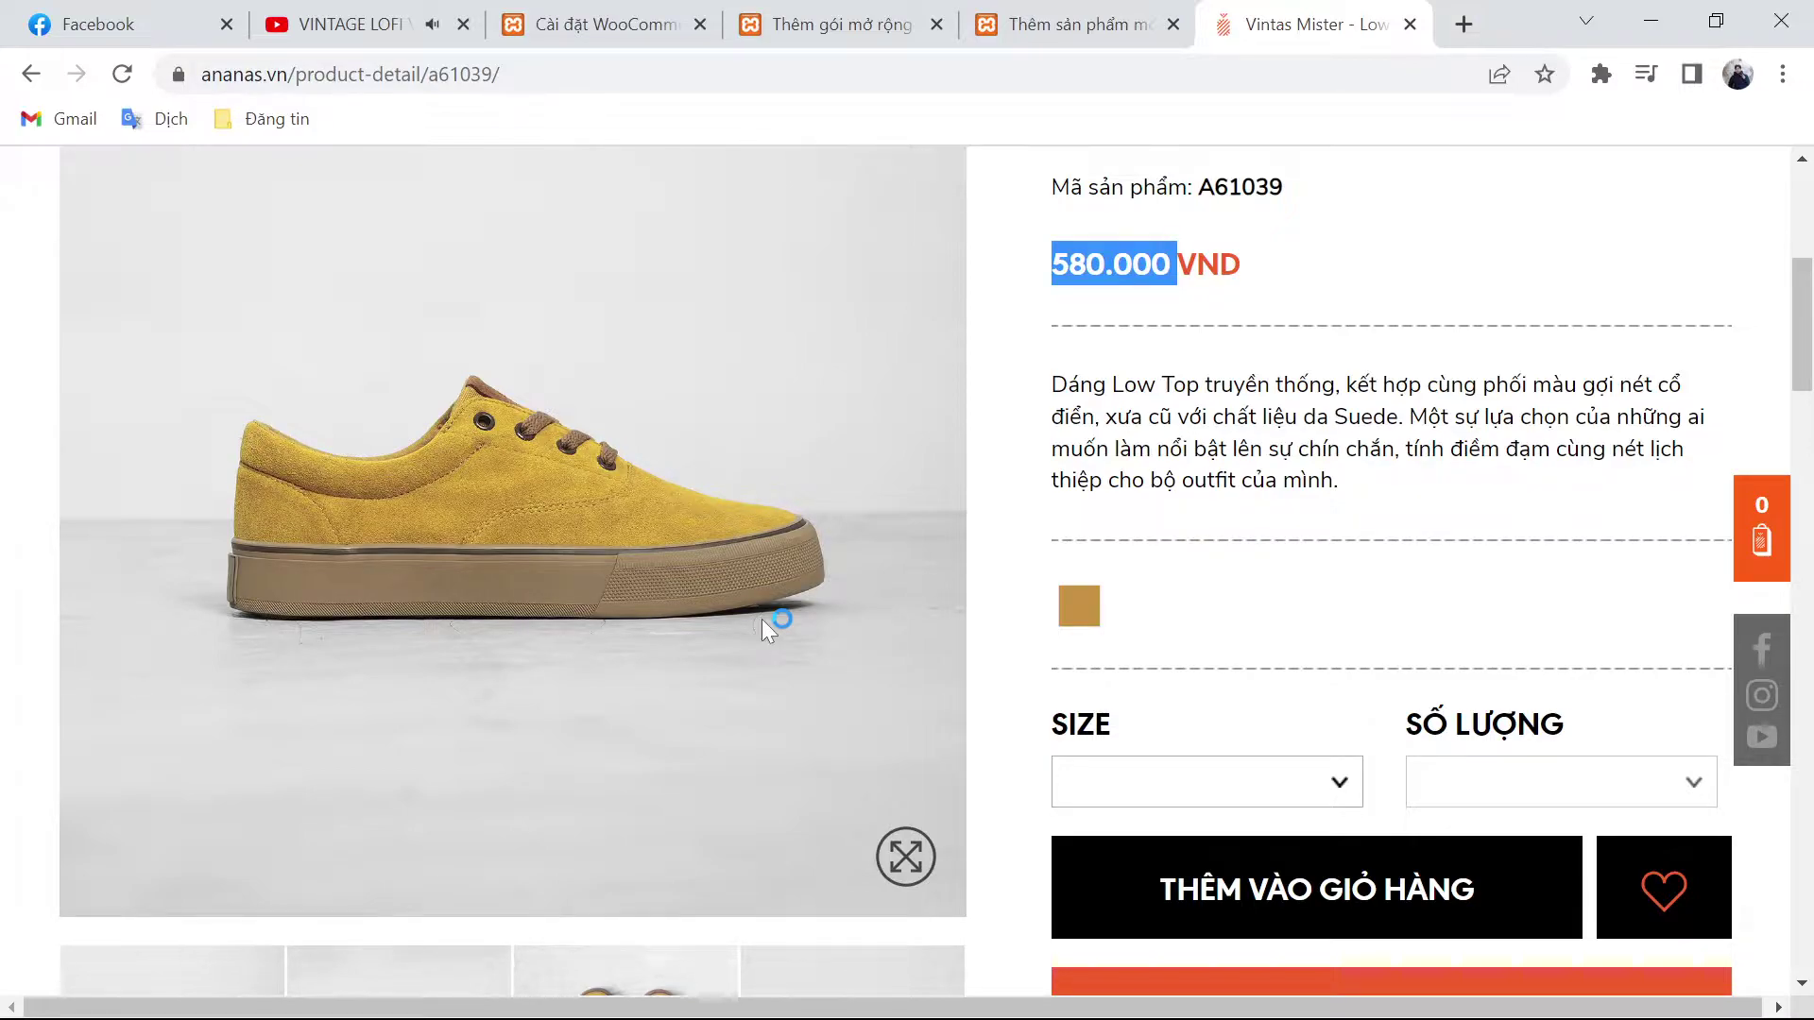
key(ctrl+shift+Tab)
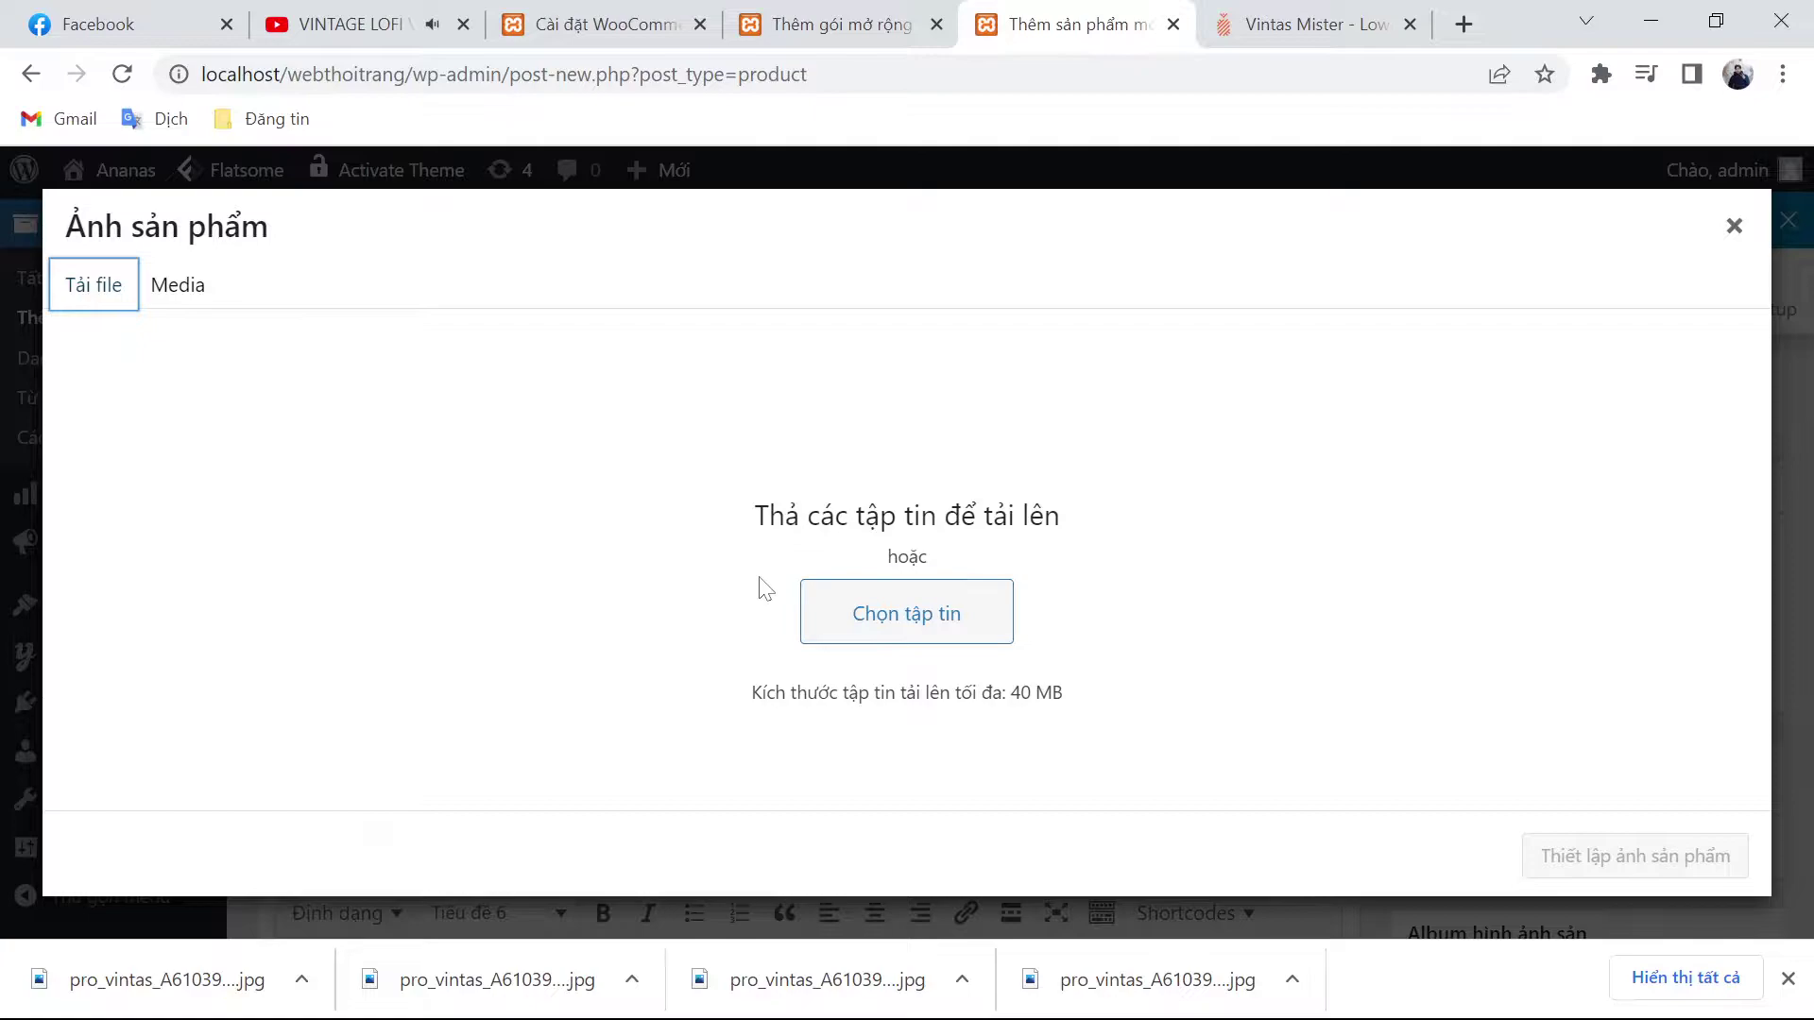
Step: Upload the shoe photos, make pro_vintas_A61039_1.jpg the product image, and add three to the gallery
click(906, 613)
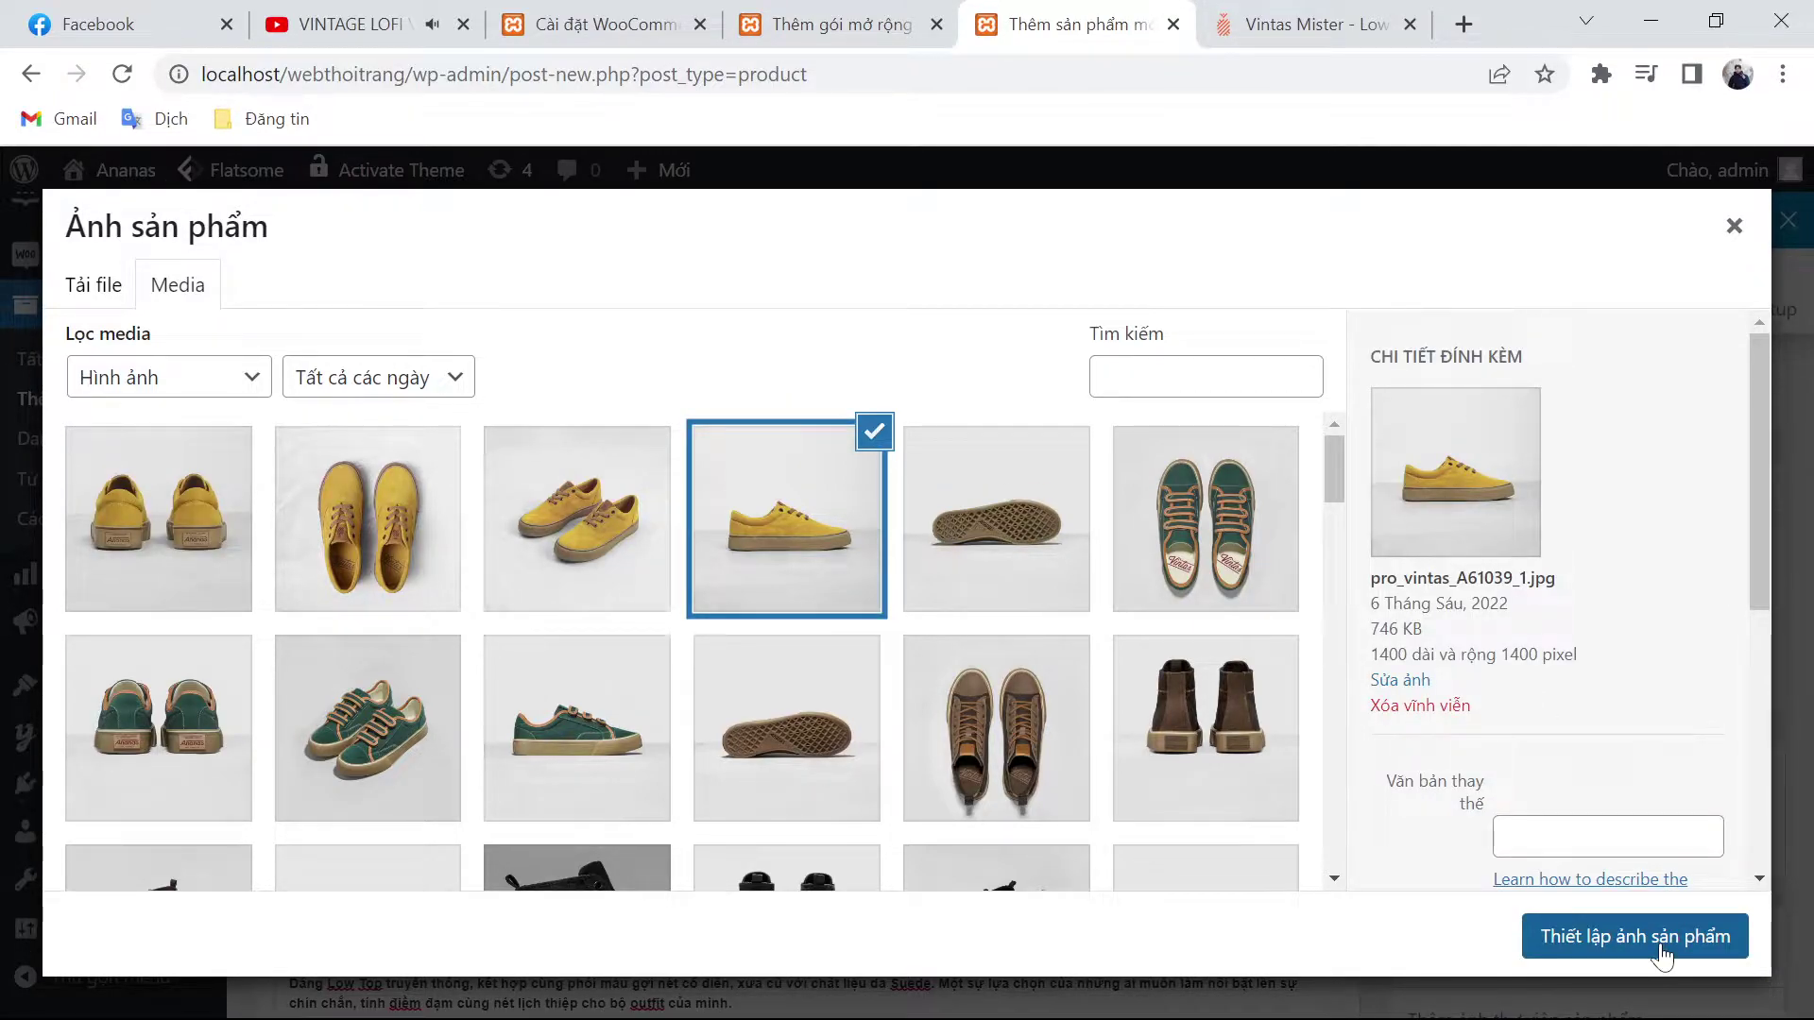
click(1663, 956)
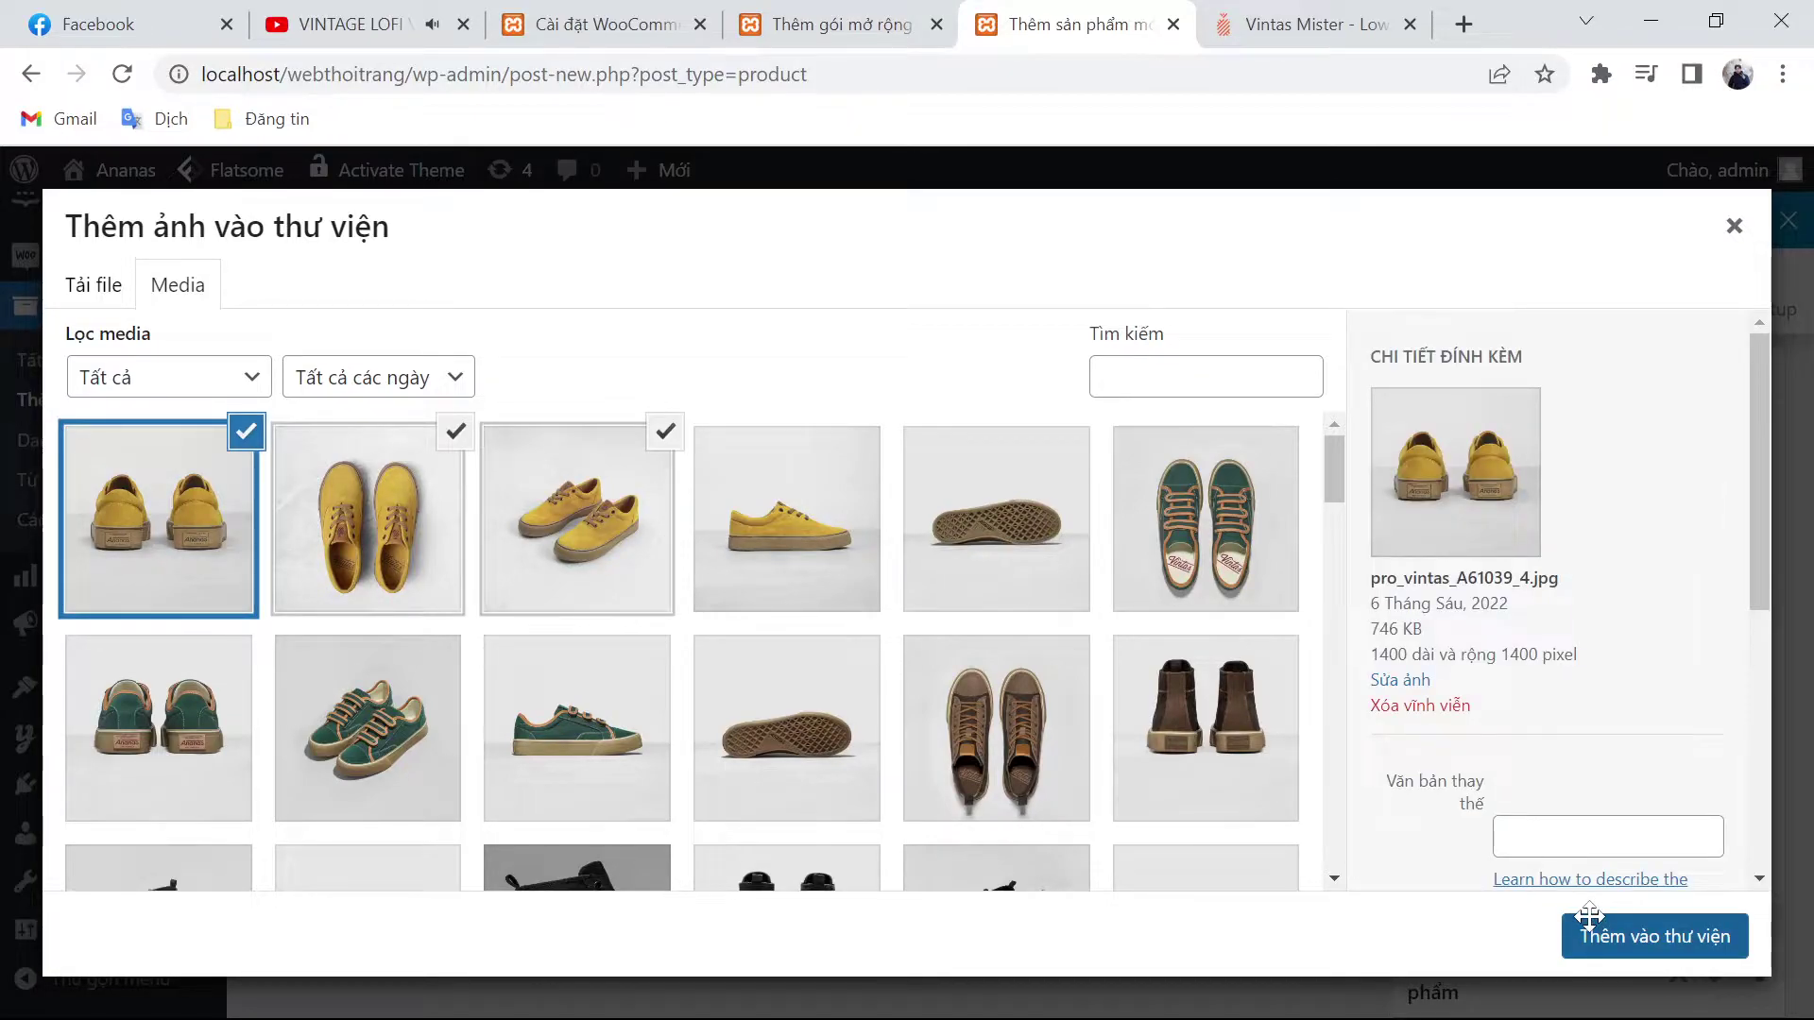
click(1596, 933)
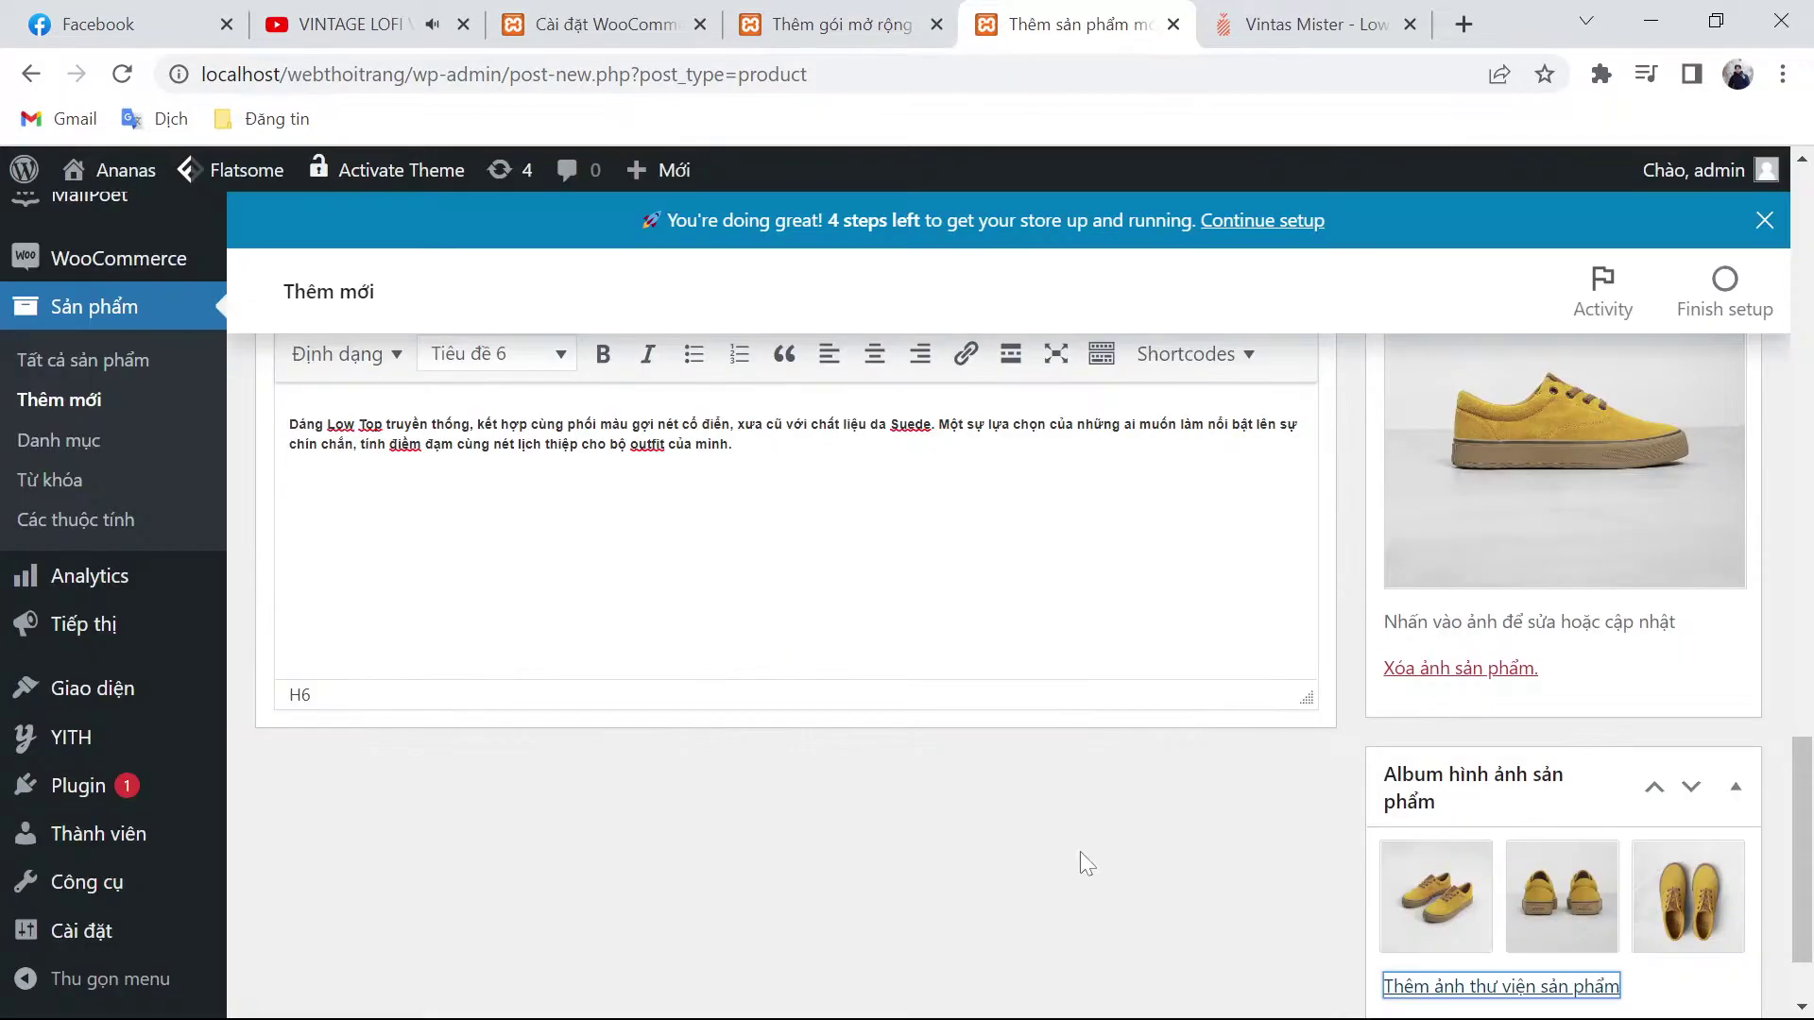
scroll(1089, 855, up, 10)
scroll(1143, 850, up, 5)
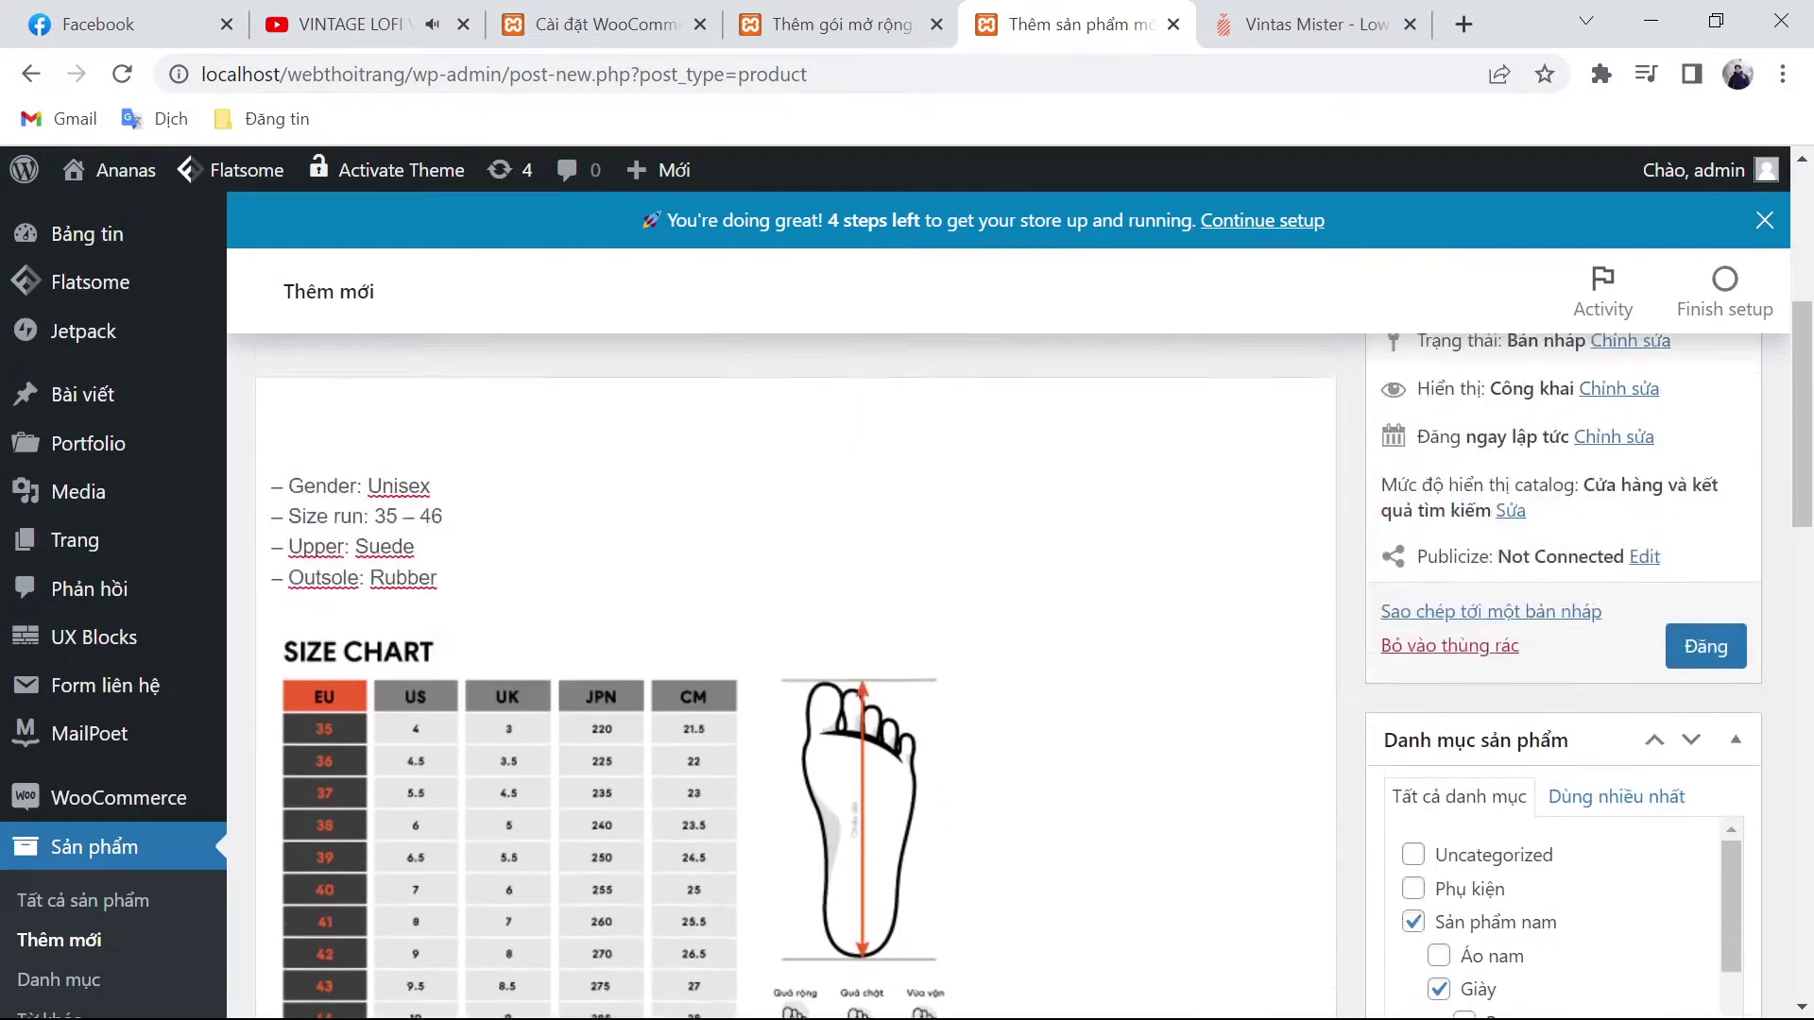
Step: Publish the VINTAS MISTER product and start installing the Yoast SEO plugin
click(1697, 945)
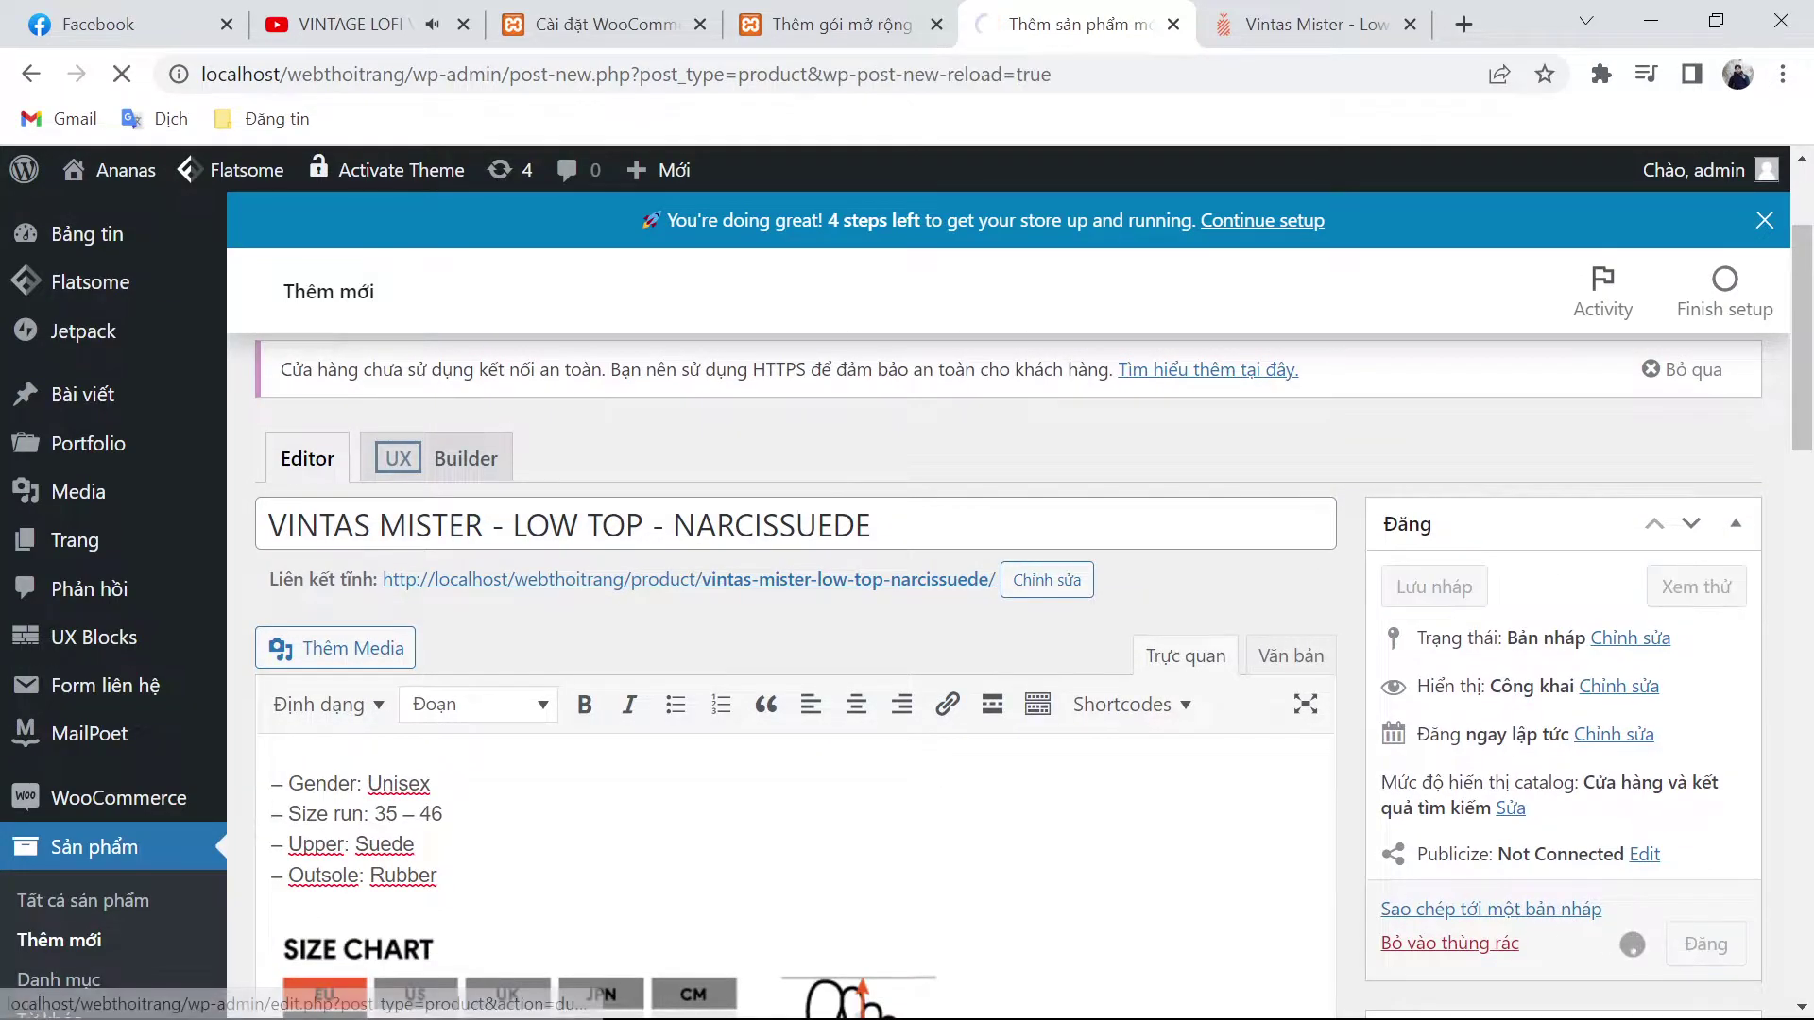
click(809, 9)
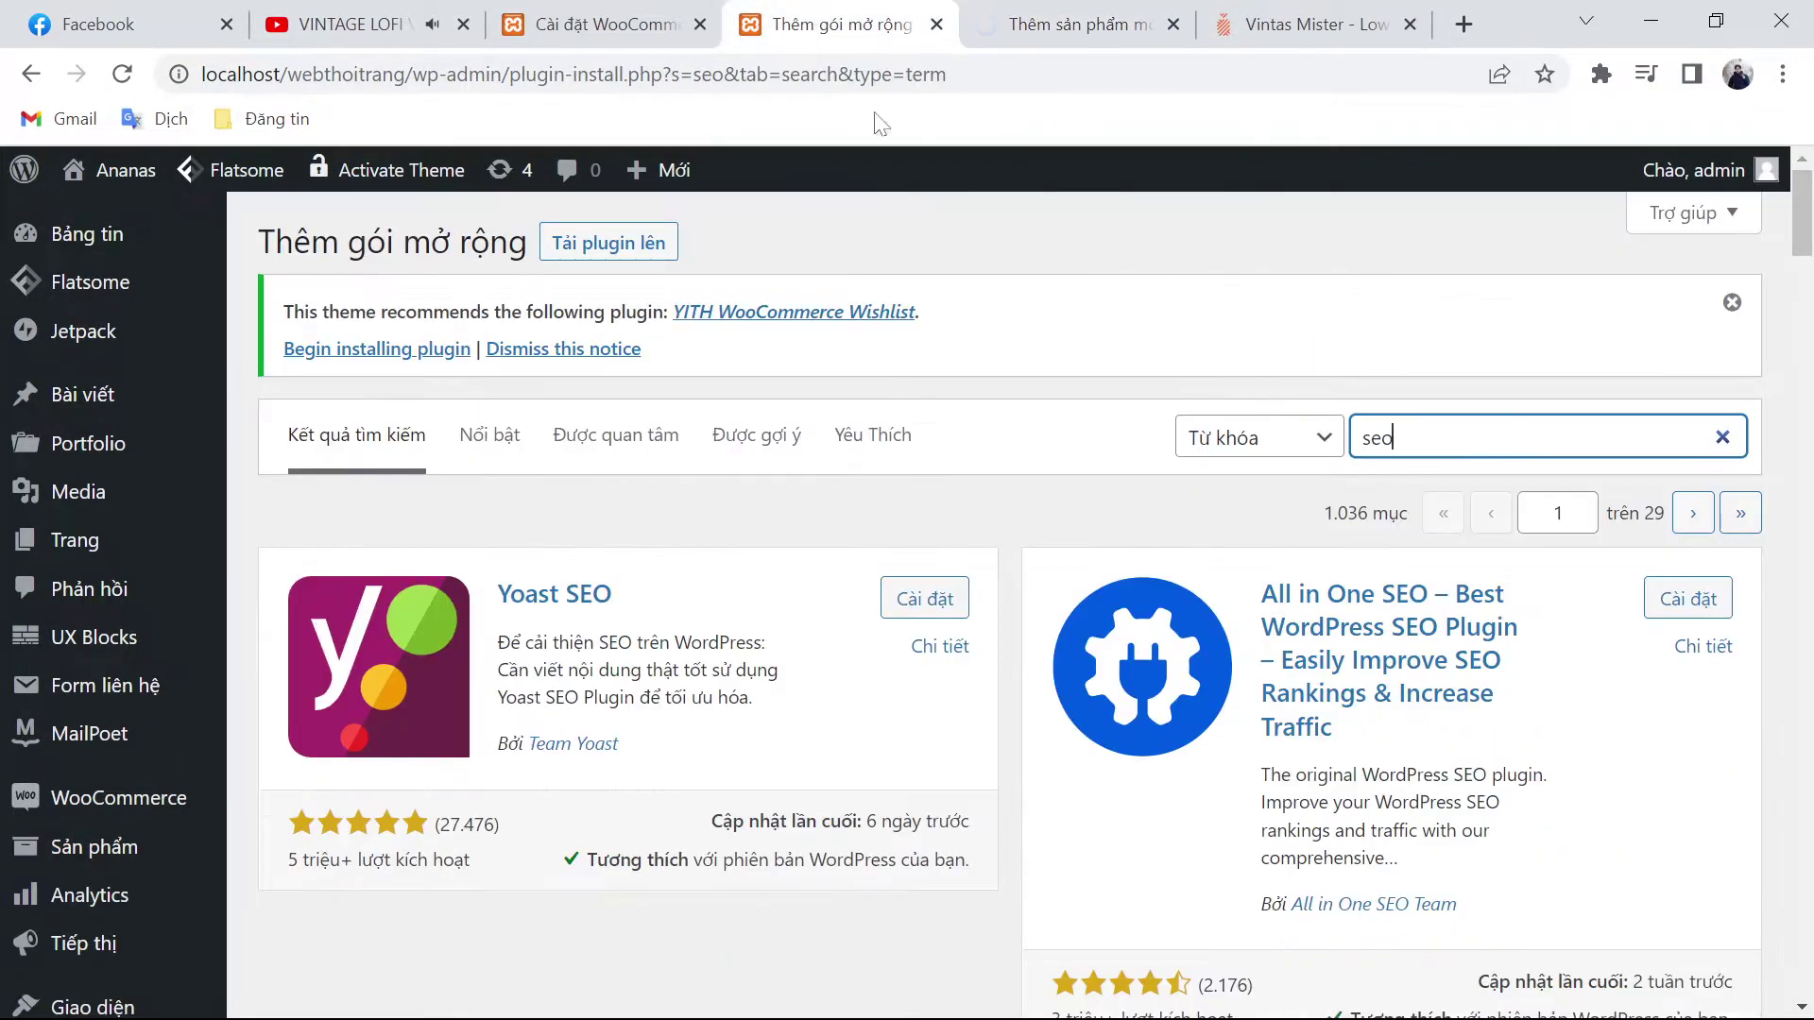
click(912, 600)
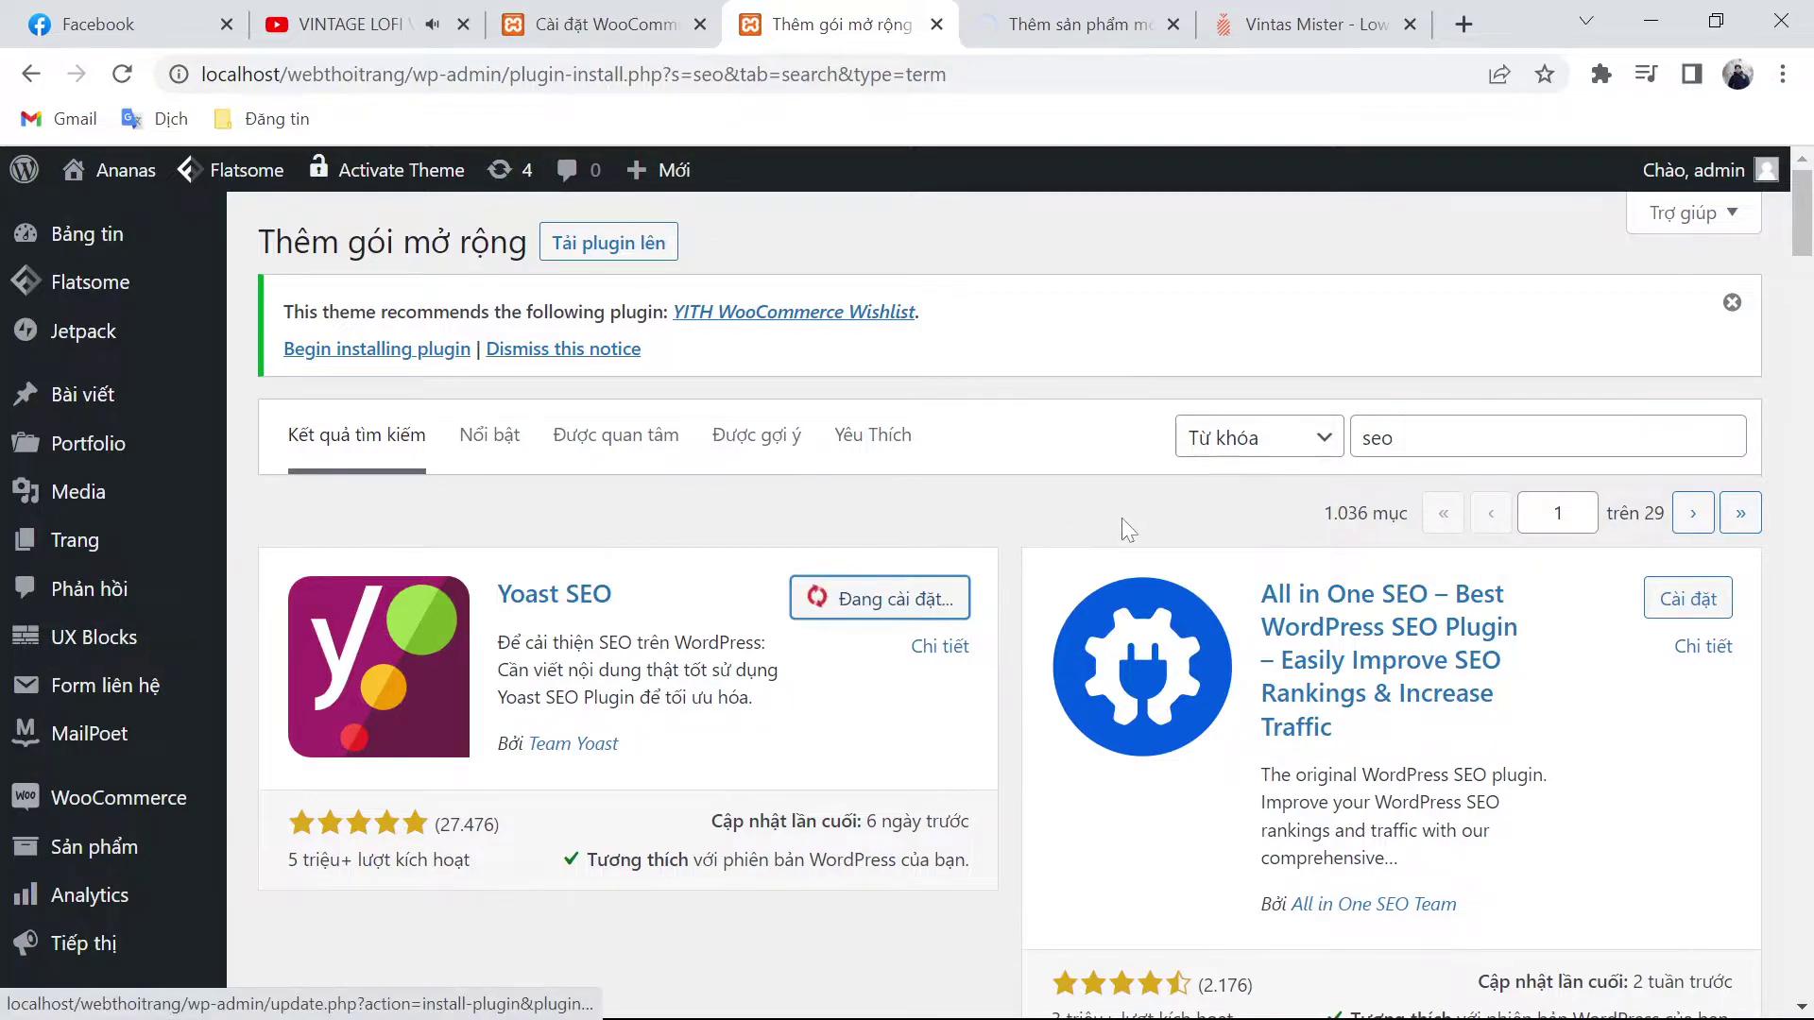
scroll(1097, 510, down, 5)
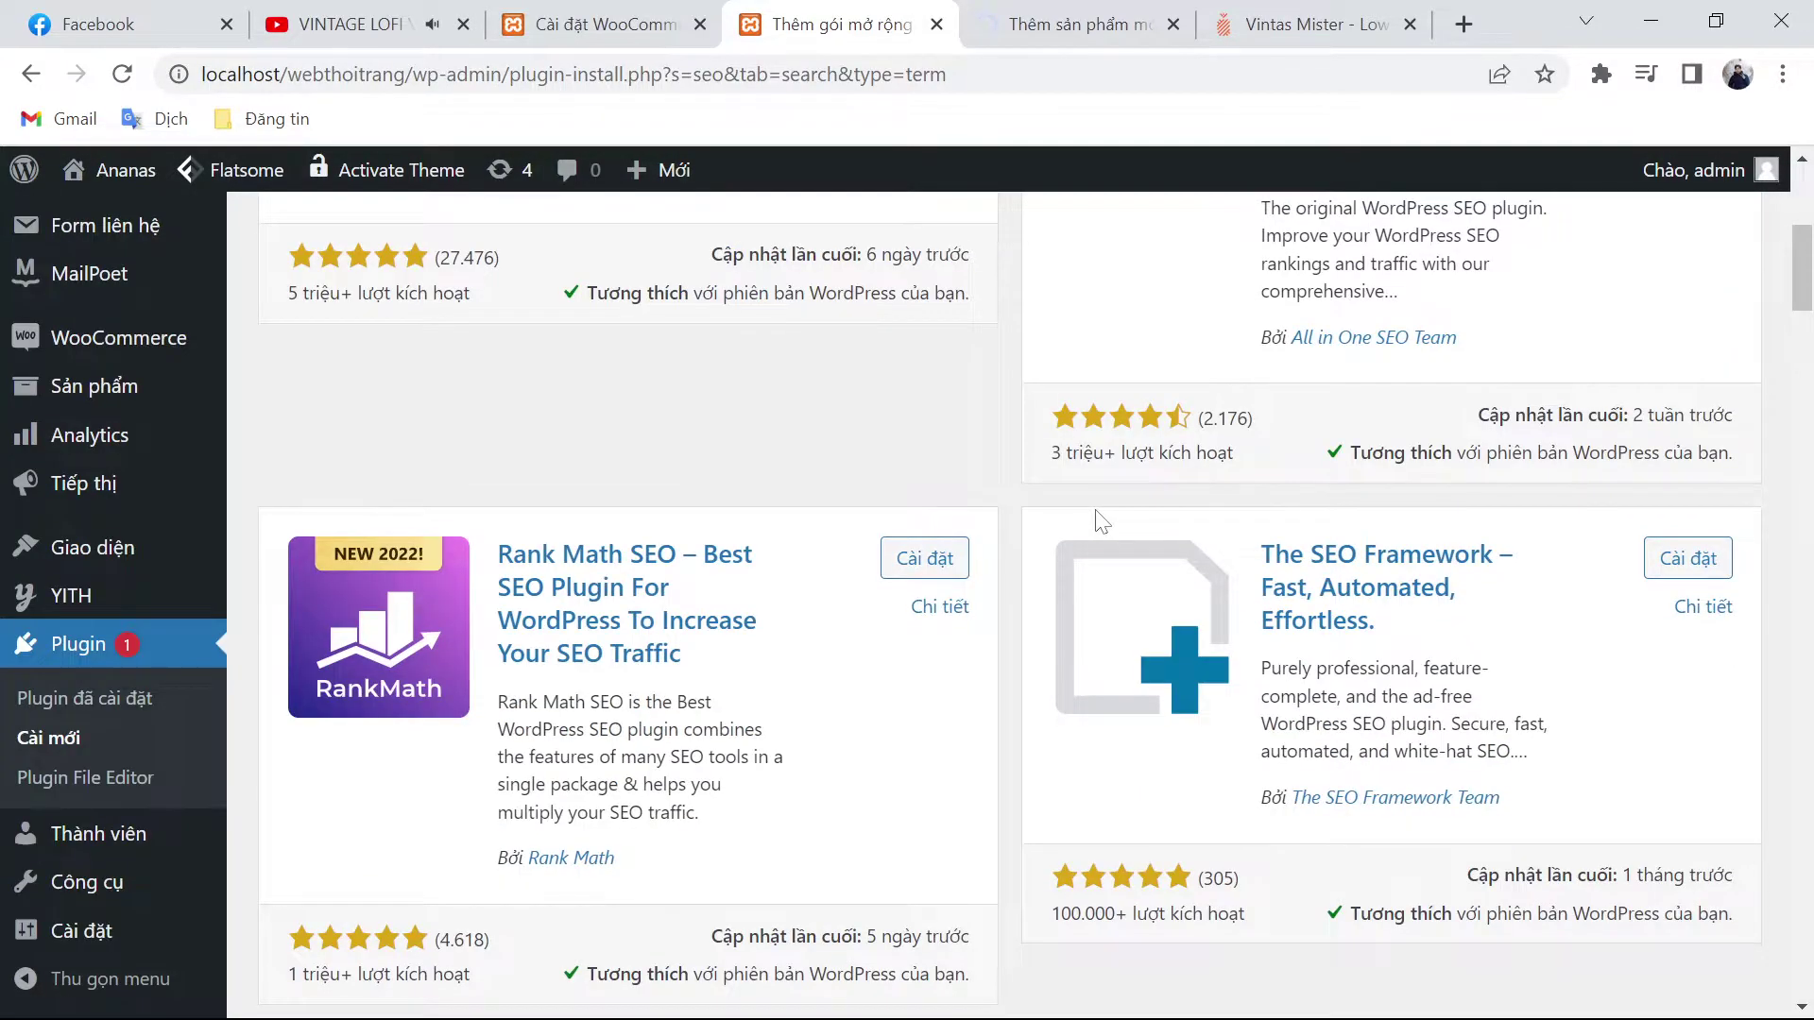
Step: Leave for the installed plugins list, then move to the WooCommerce payment settings
click(119, 746)
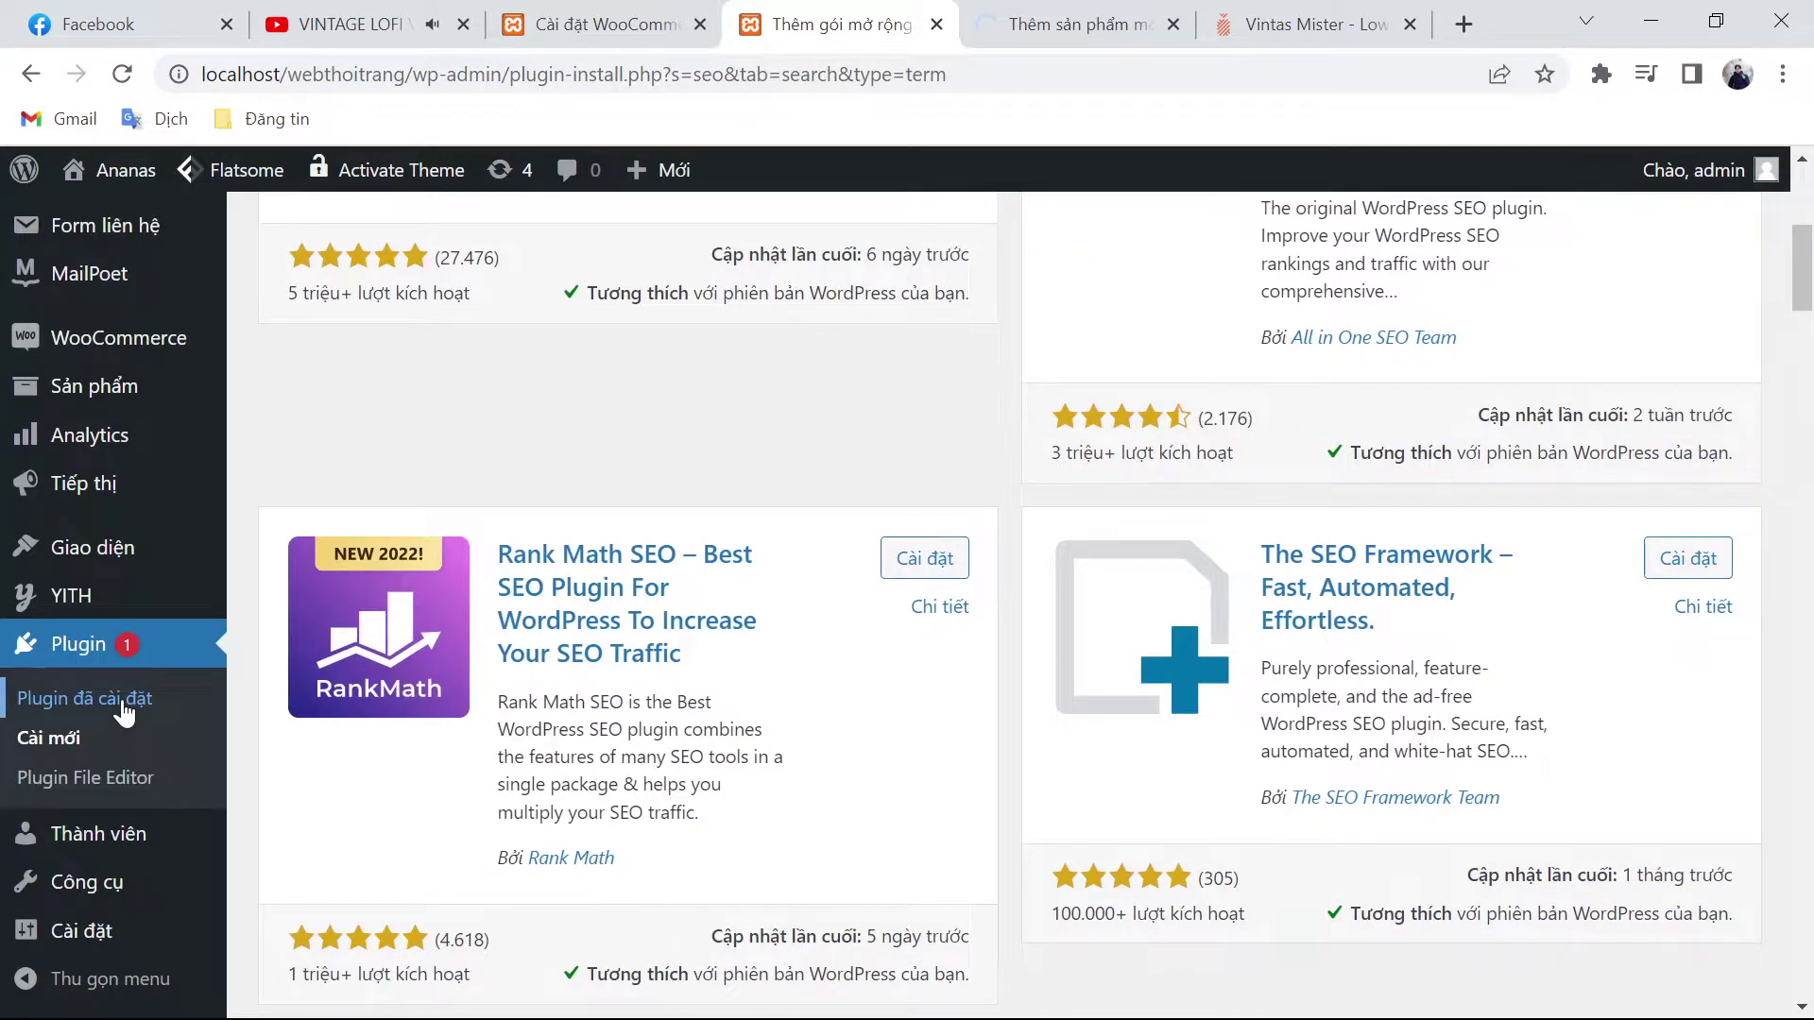
click(124, 713)
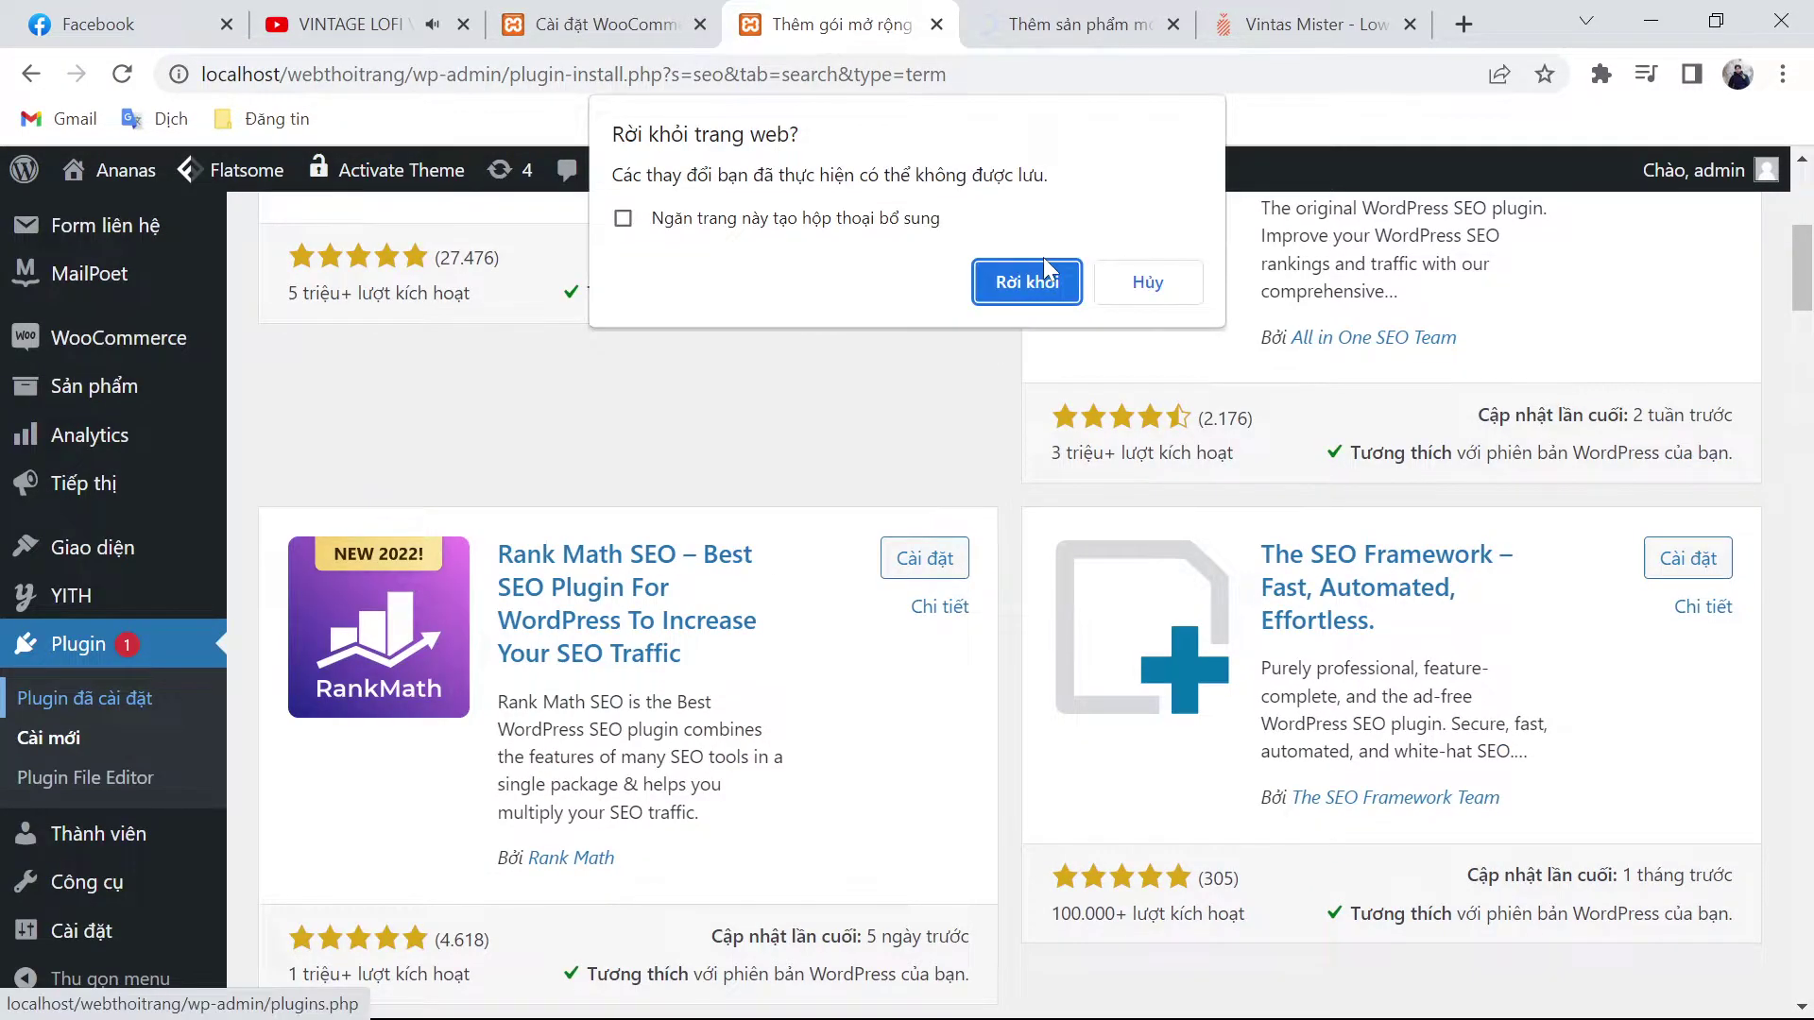
click(1028, 279)
click(570, 17)
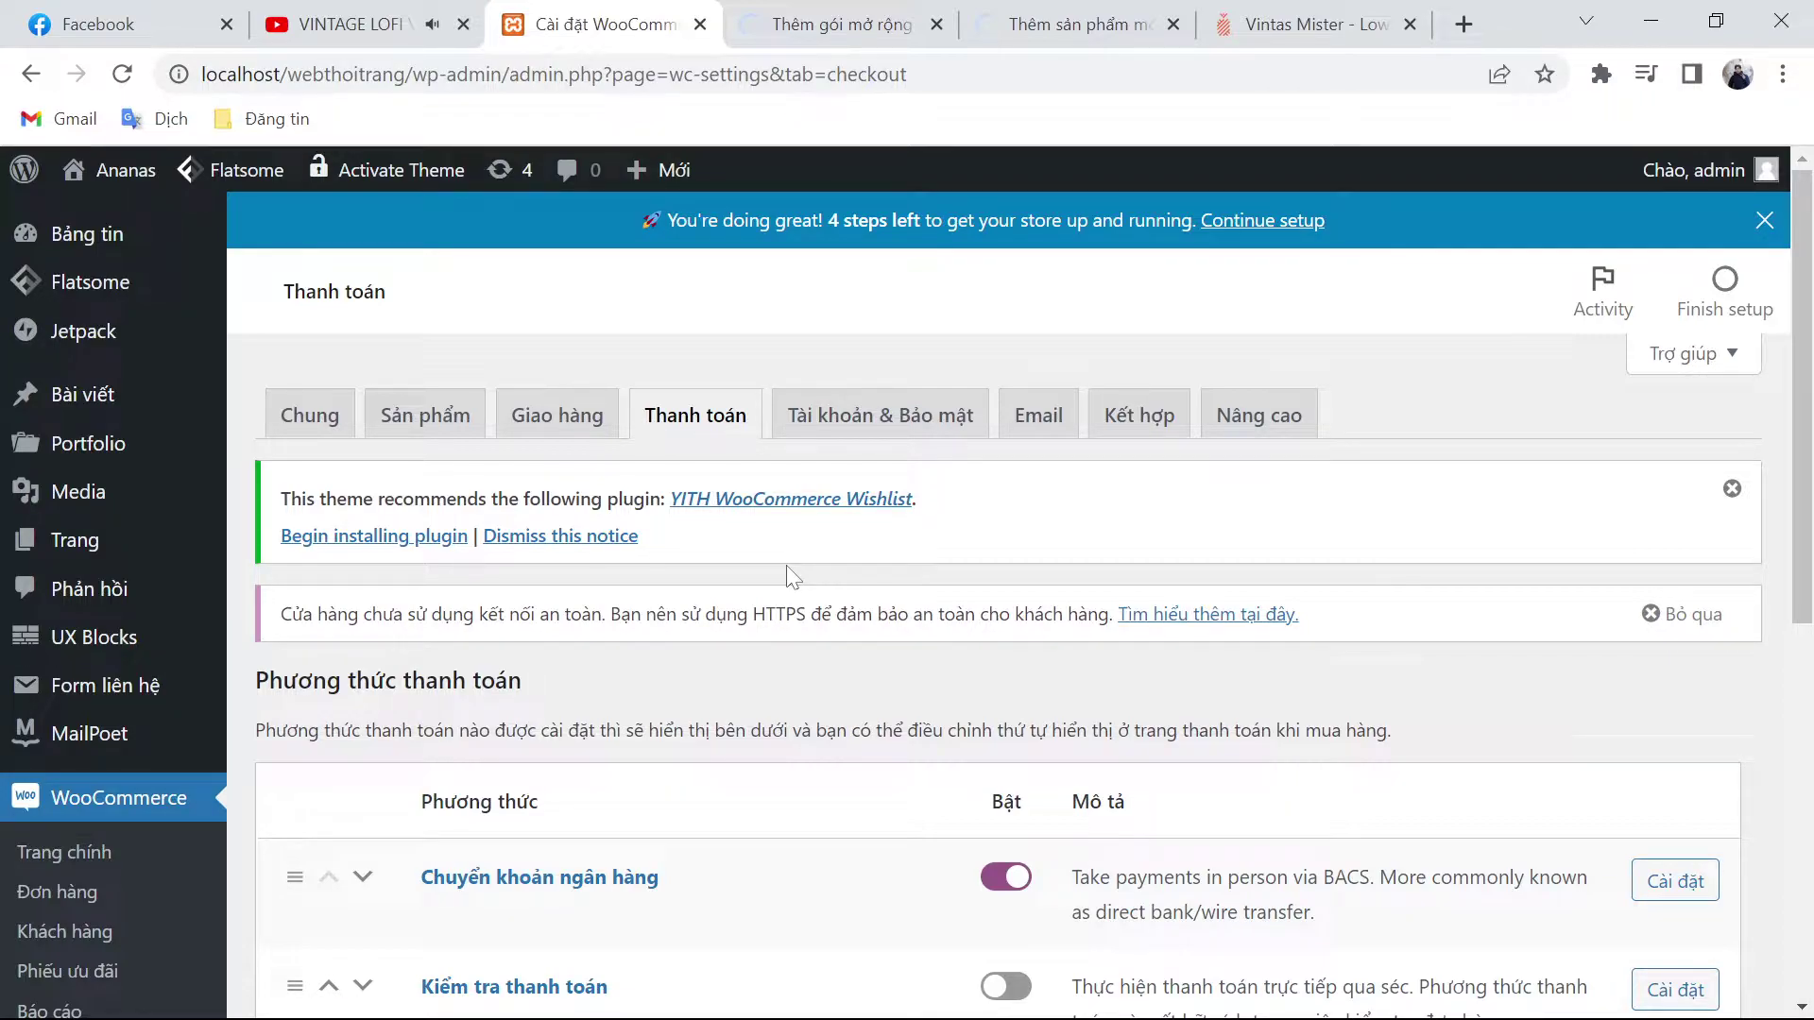
Step: Switch to the installed plugins list showing YITH Essential Kit for WooCommerce #1
key(ctrl+Tab)
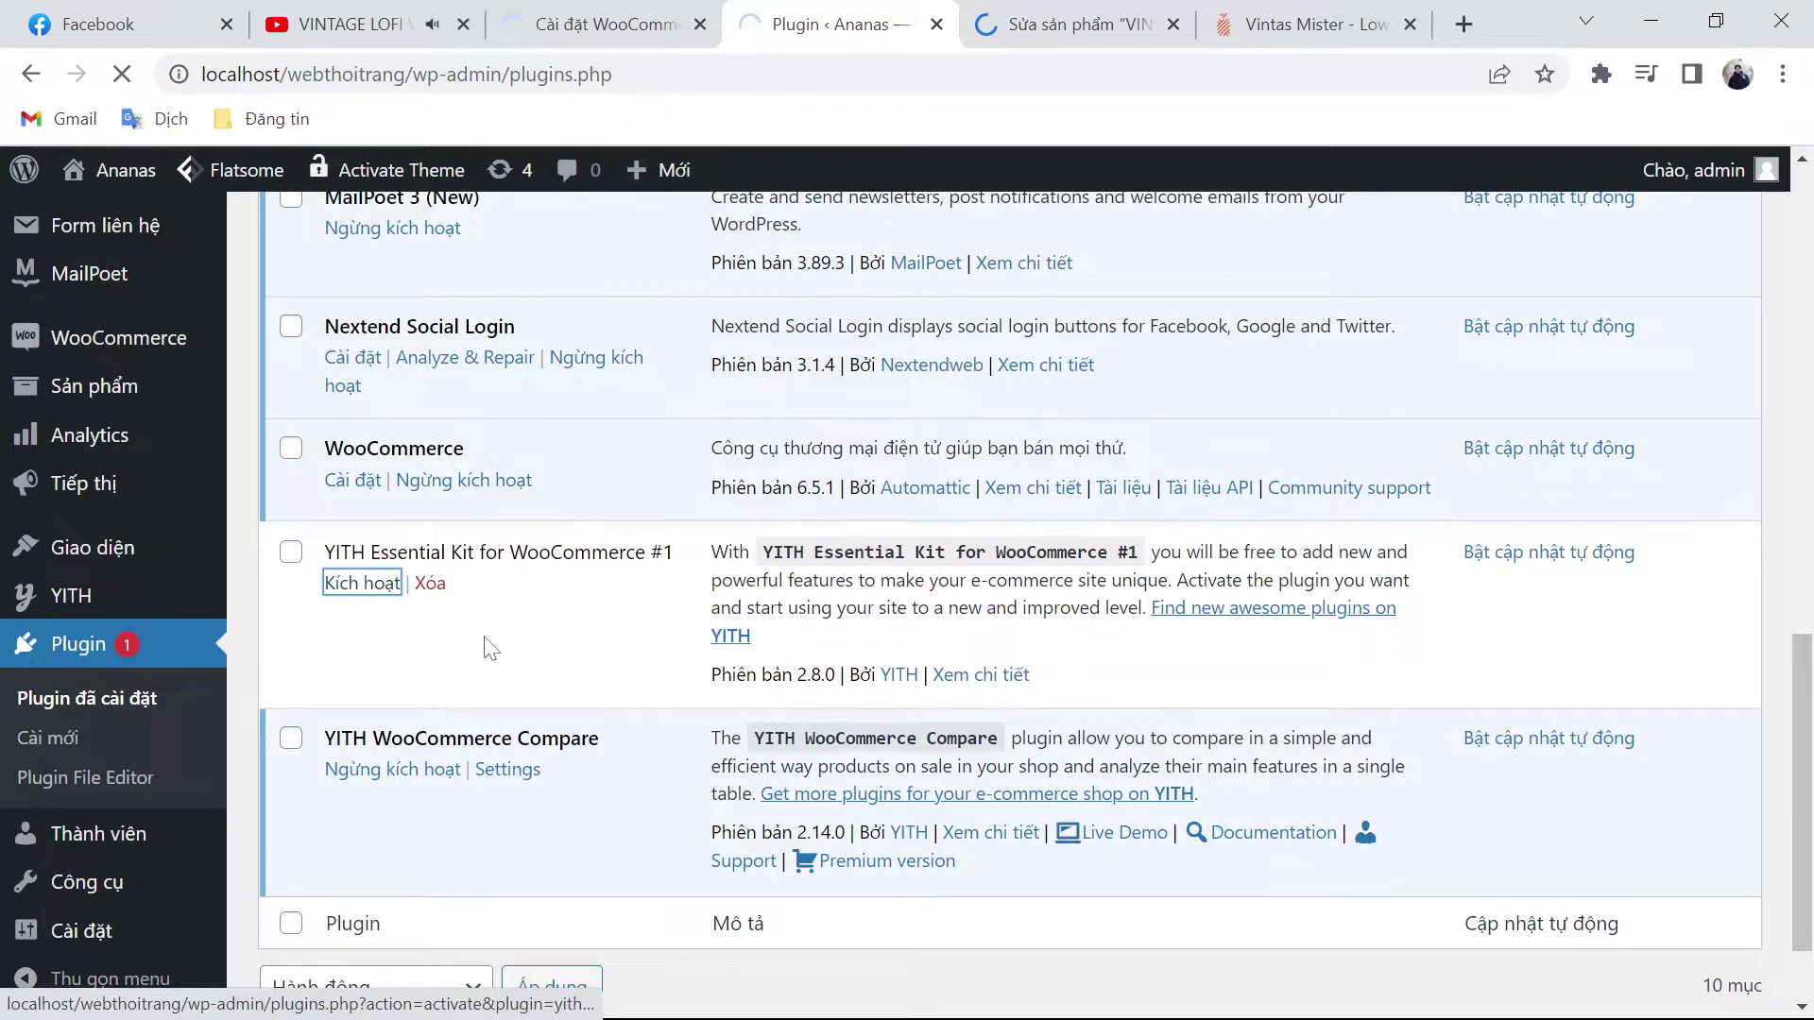
Step: Go back to the WooCommerce payment settings with Chuyển khoản ngân hàng (bank transfer)
key(ctrl+shift+Tab)
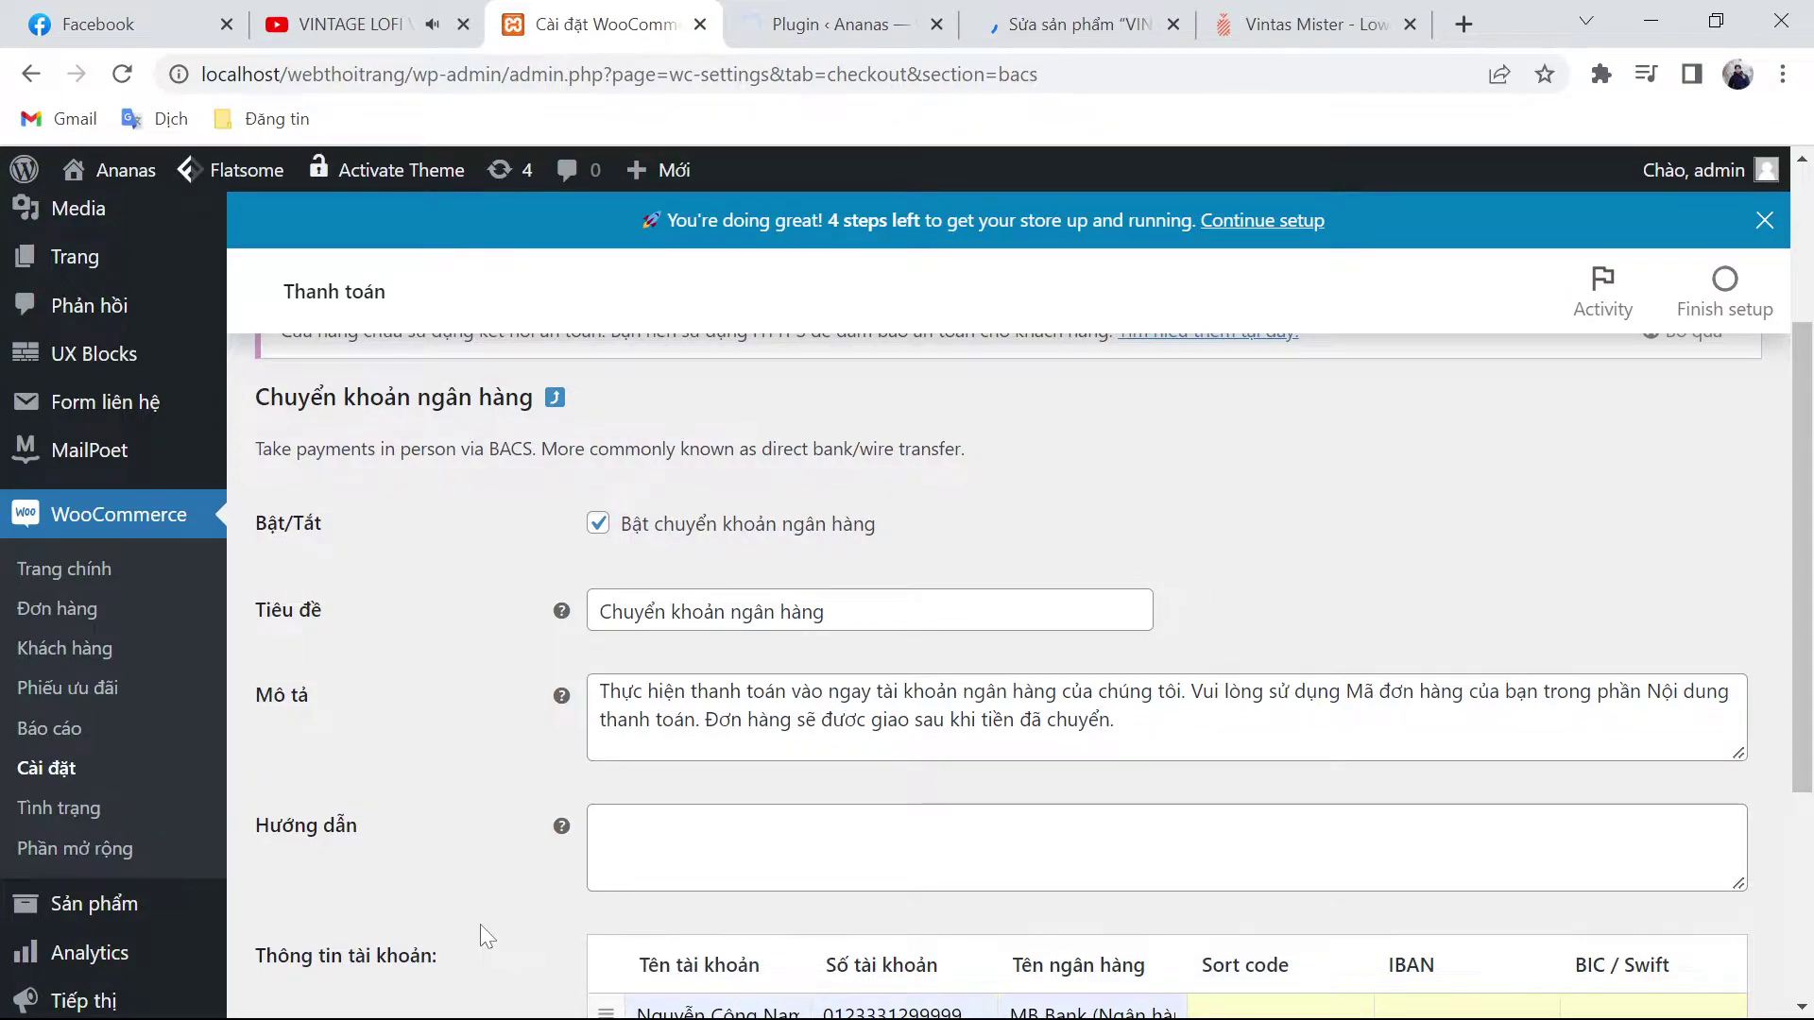
Step: Switch to the YITH Essential Kit page offering Wishlist 3.9.0 and Ajax Search 1.19.0
key(ctrl+Tab)
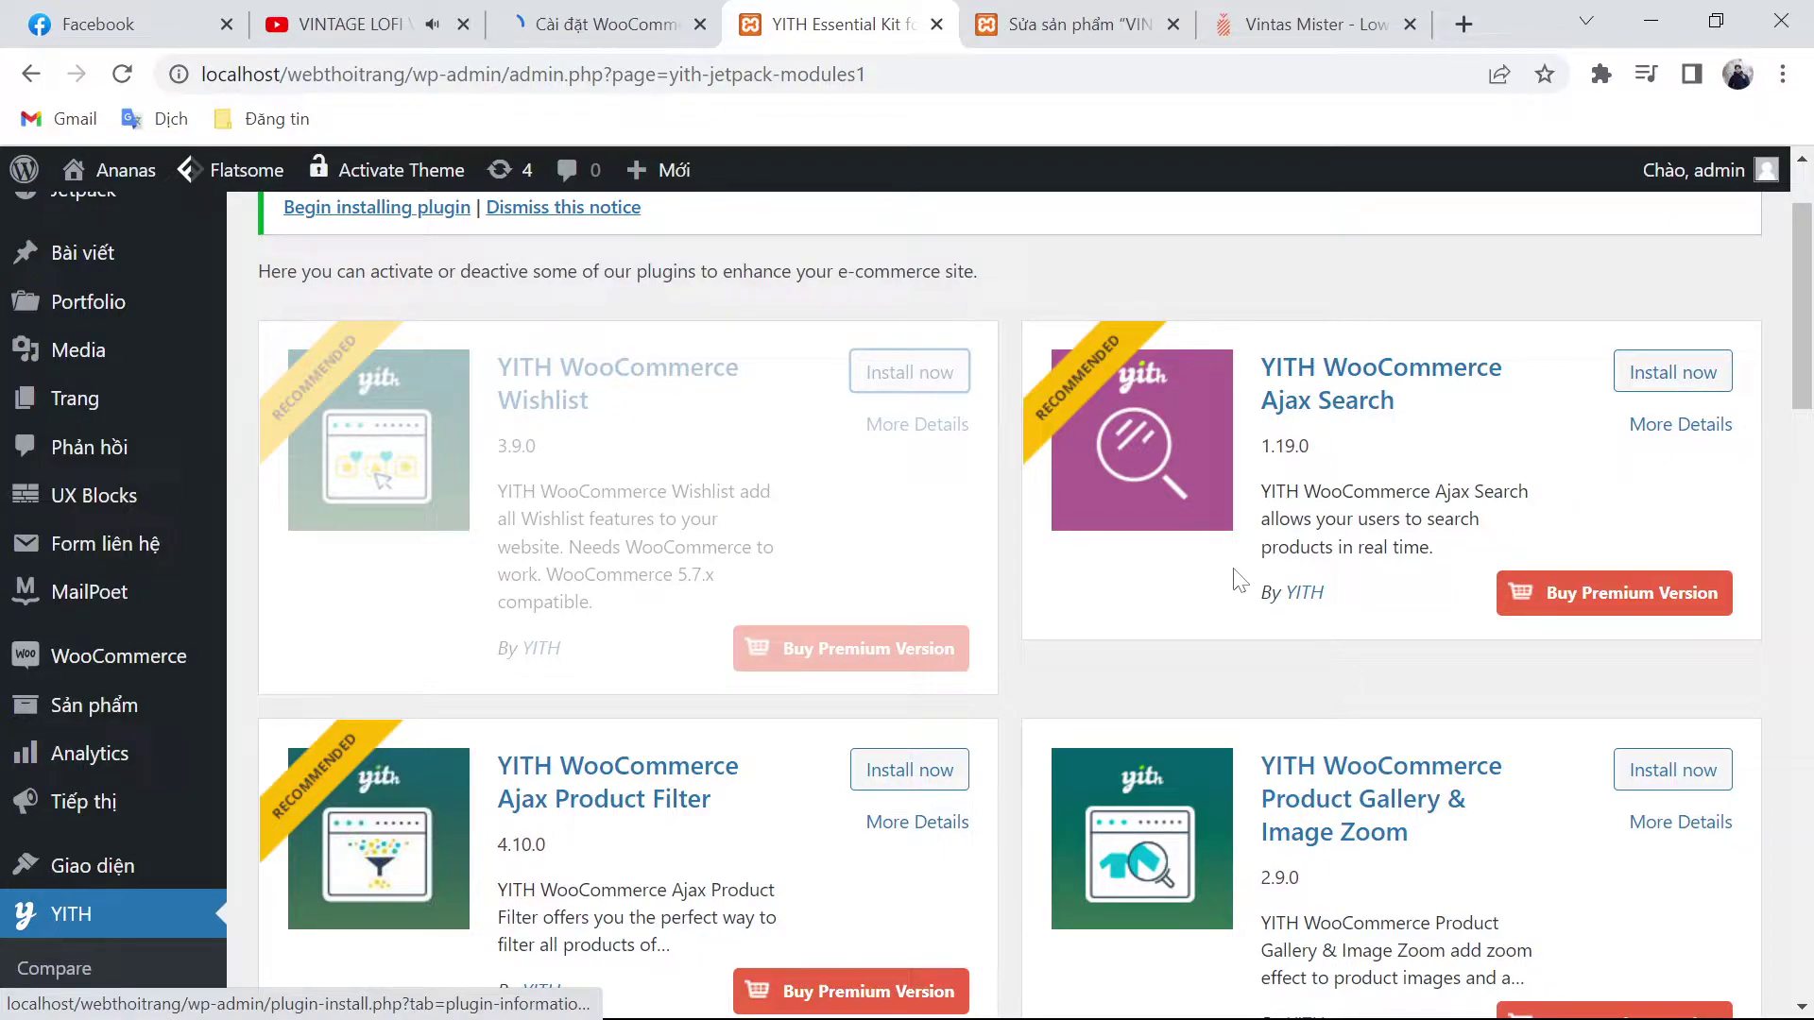
Step: Tick 'Cho phép khách đặt hàng mà không cần tạo tài khoản', then move to the Email settings
key(ctrl+shift+Tab)
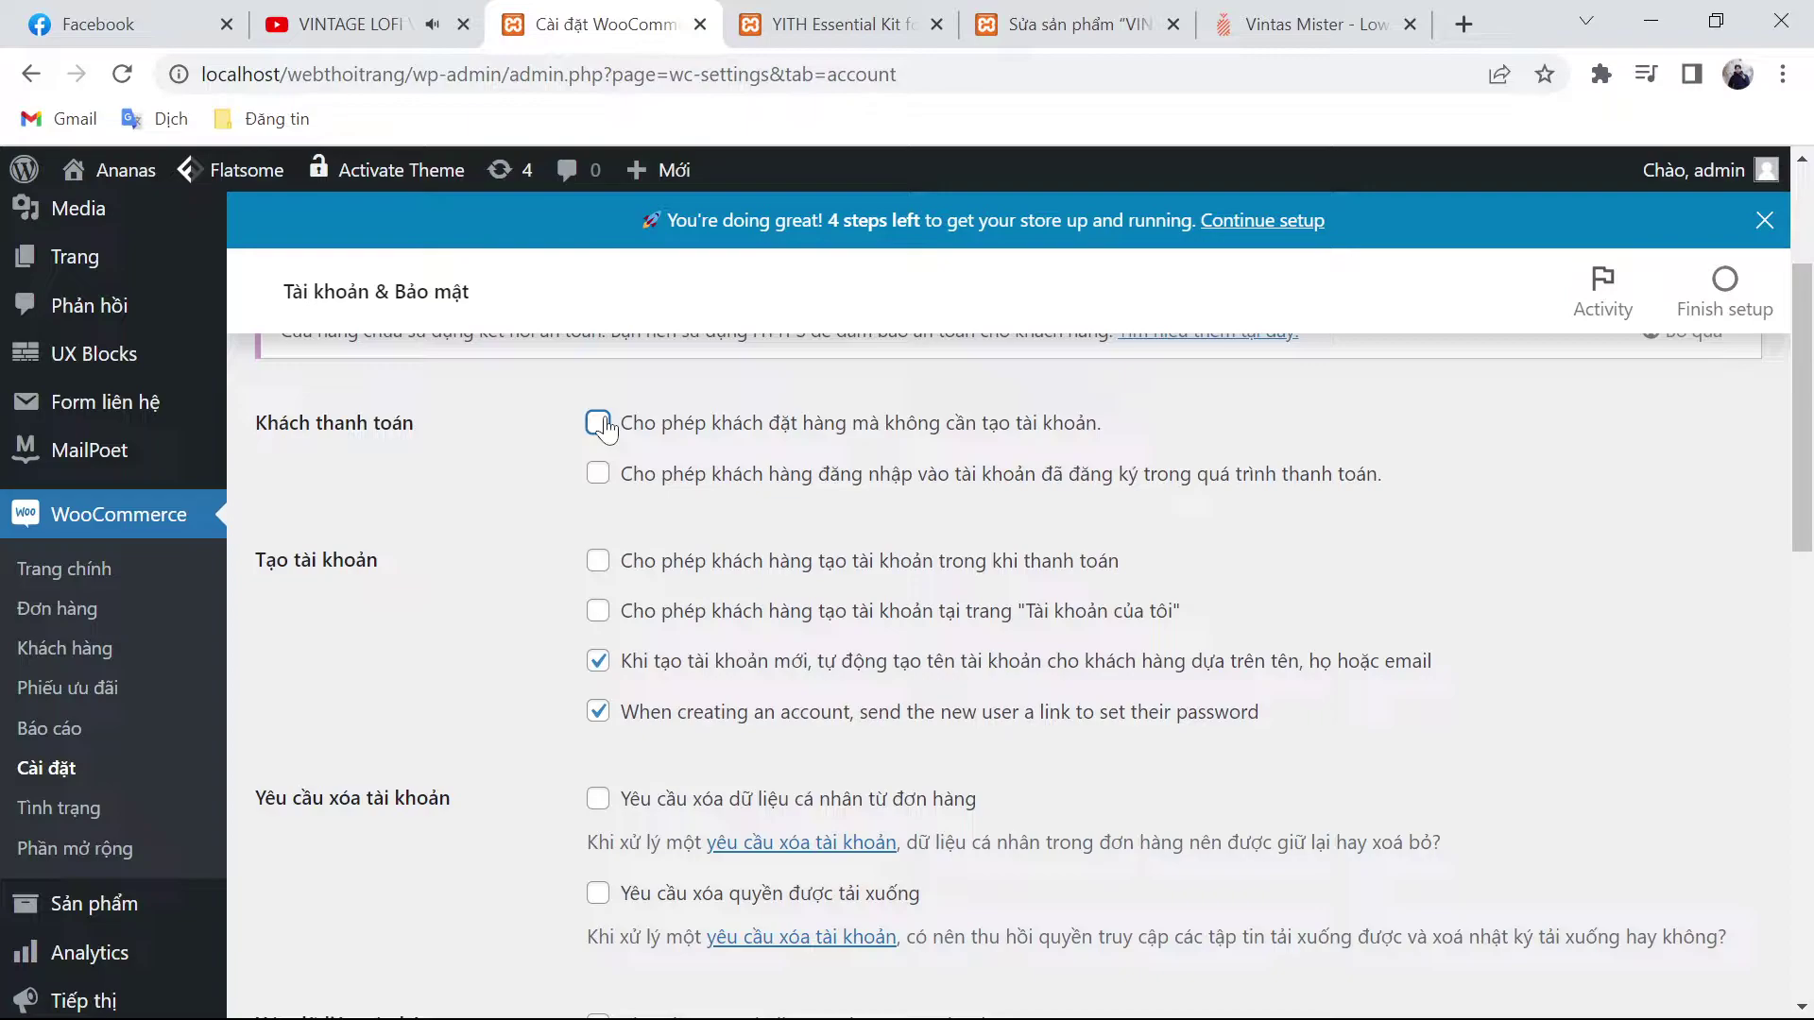
scroll(603, 427, down, 6)
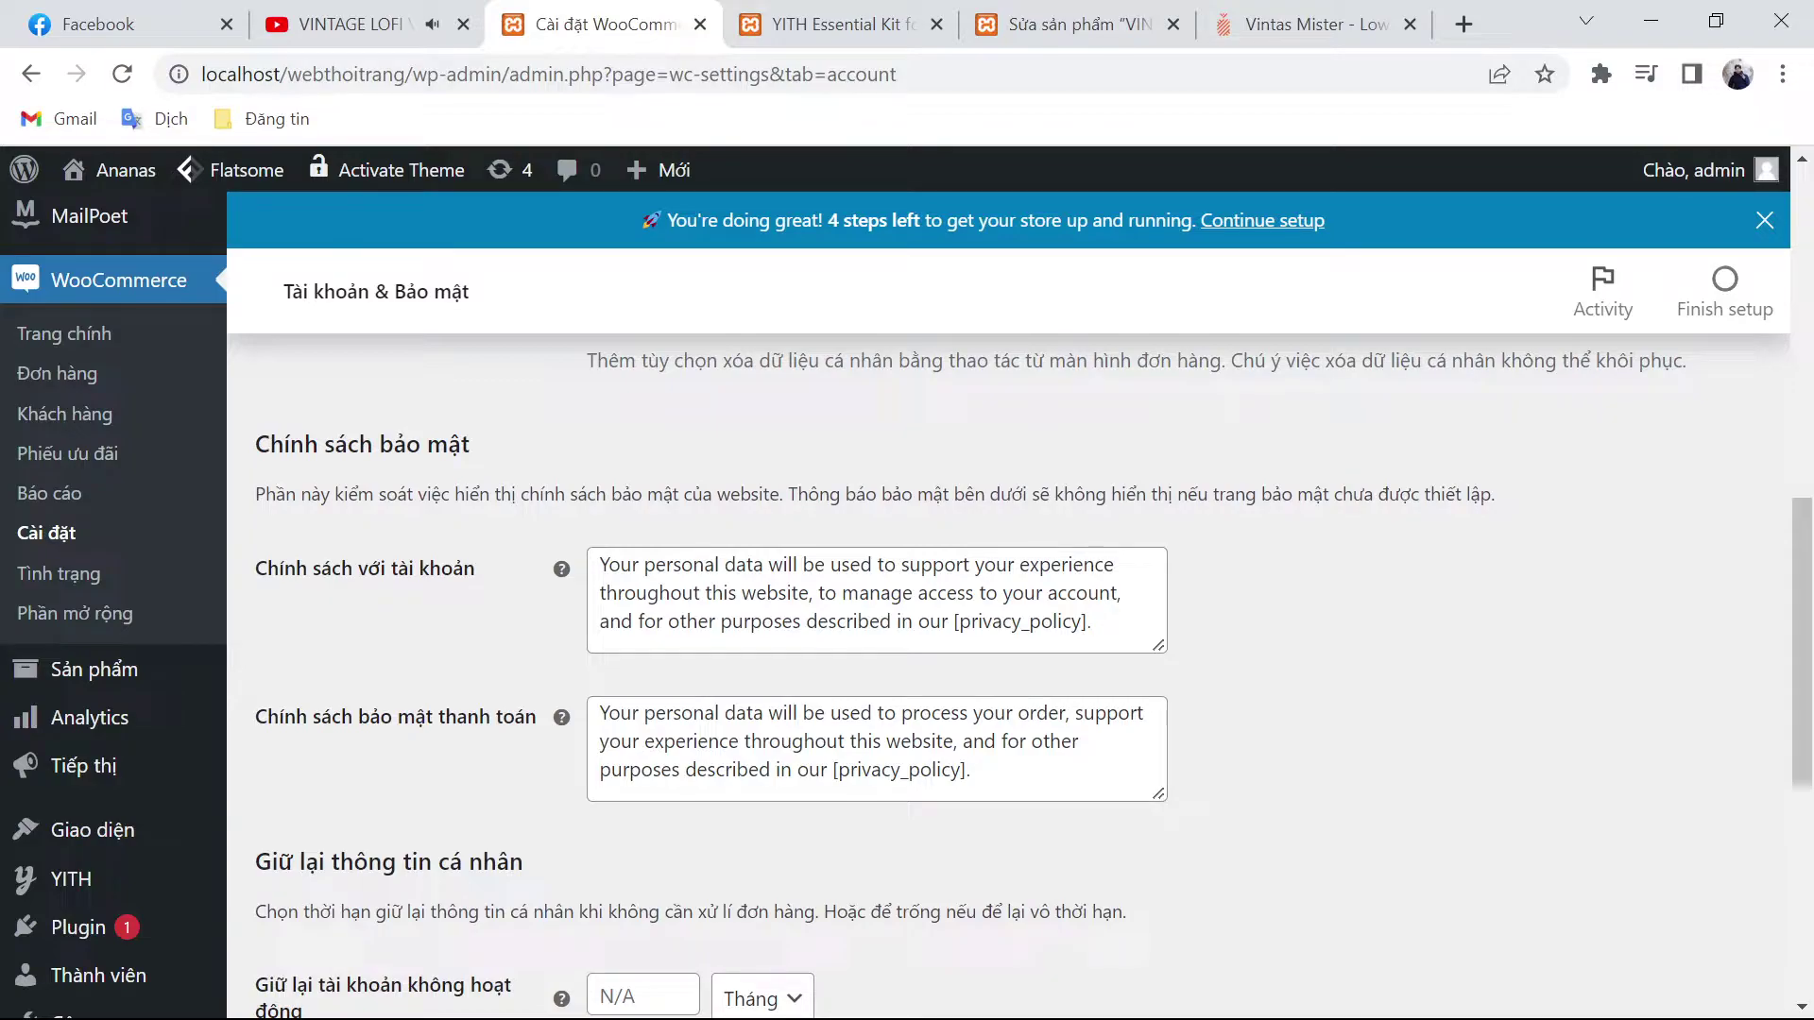
scroll(1059, 425, up, 7)
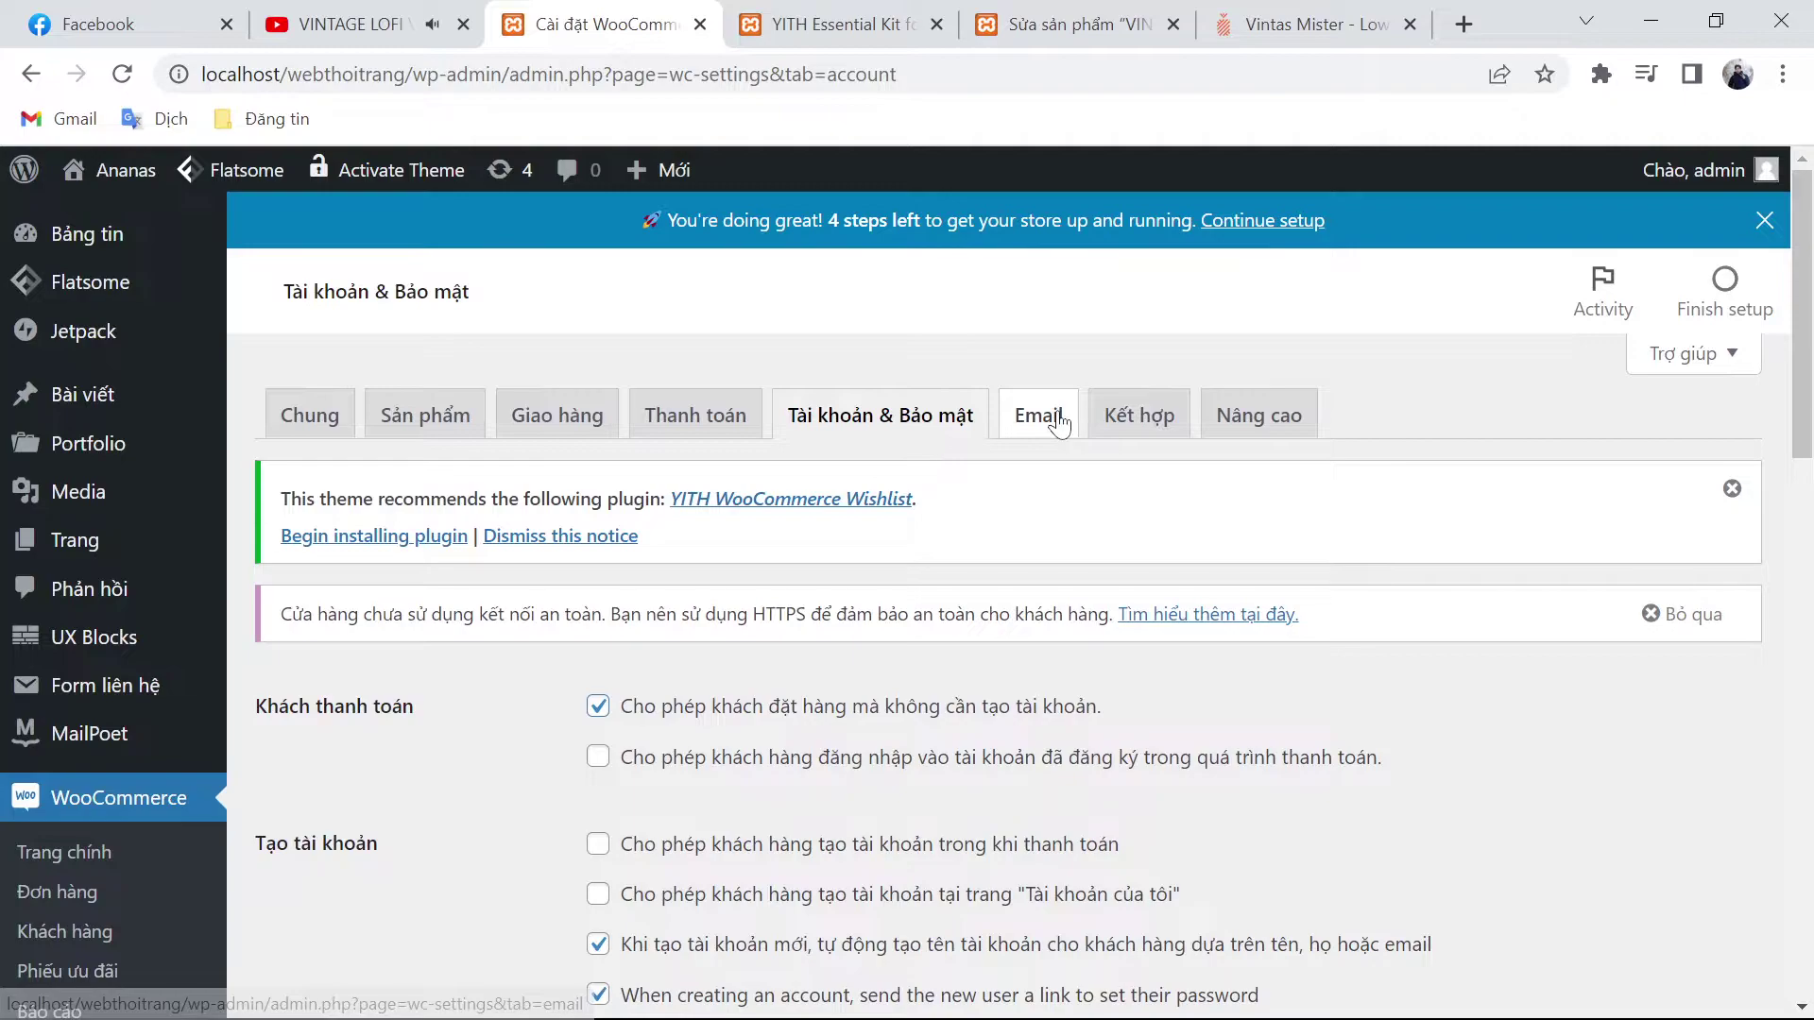
click(1058, 424)
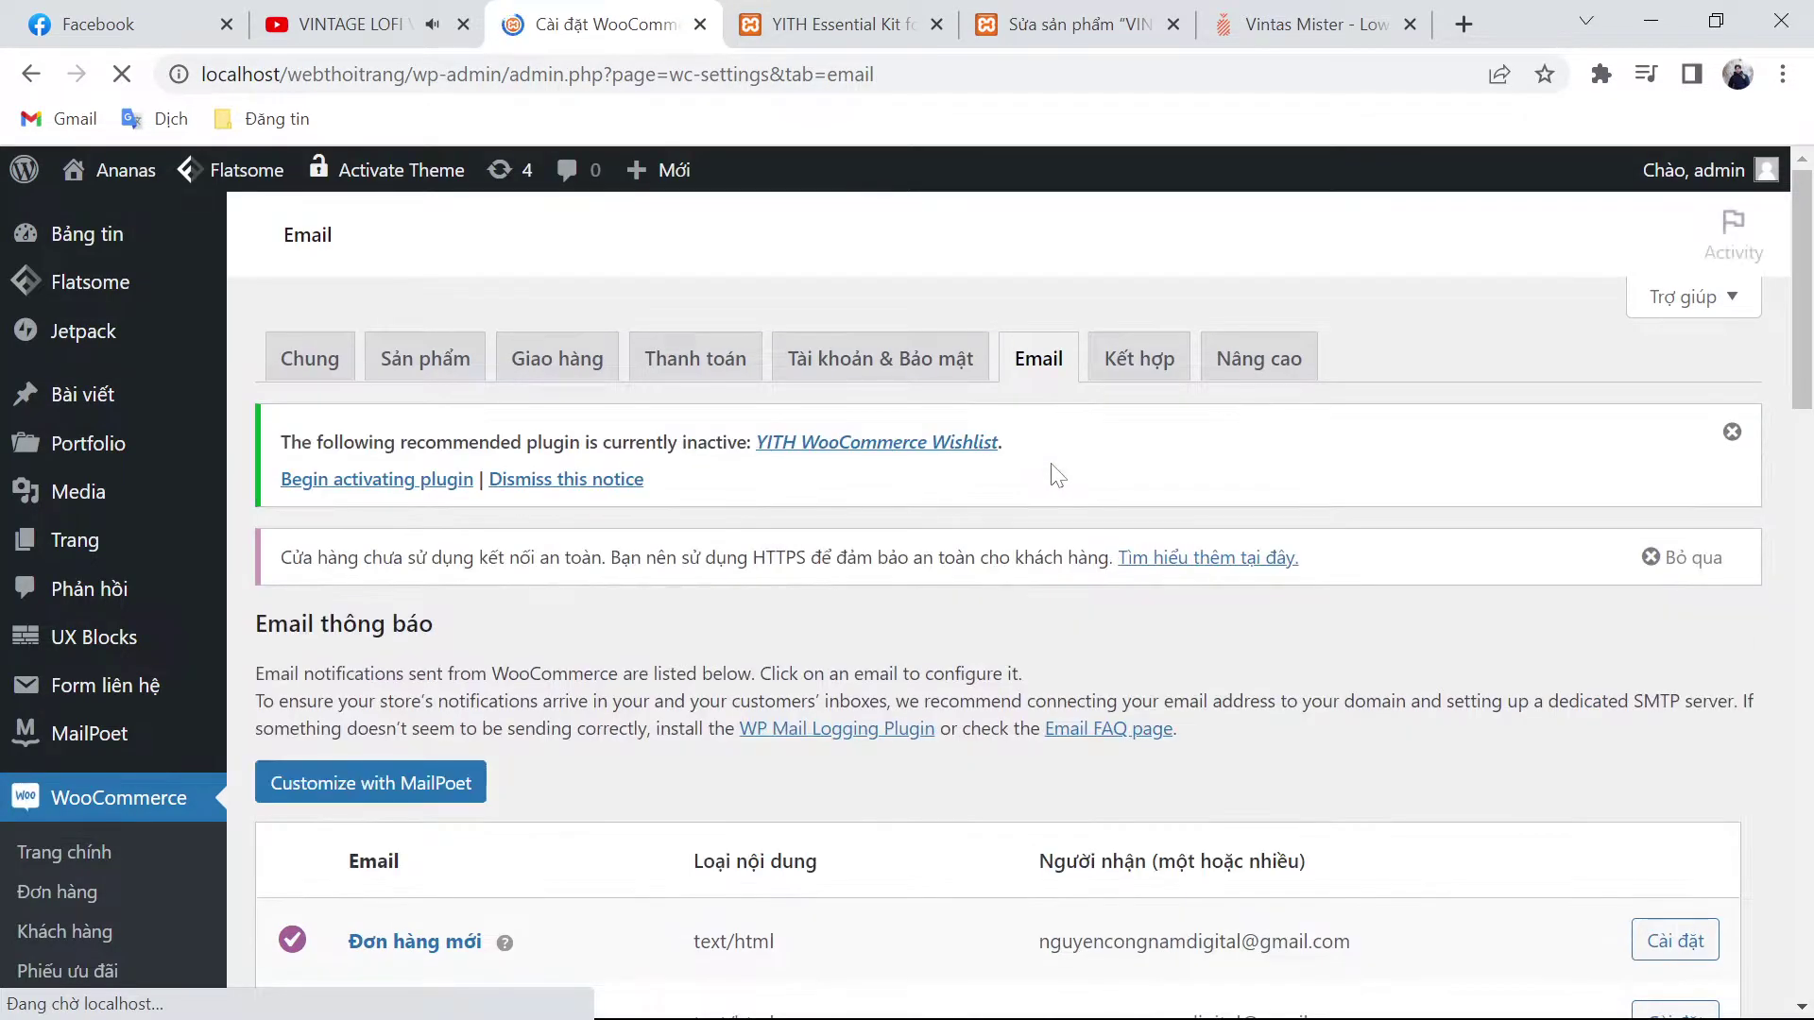
Step: Review the email settings (sender Ananas, base colour #7f54b3), then open the Kết hợp tab
scroll(1057, 475, down, 9)
scroll(964, 656, down, 3)
scroll(964, 655, up, 3)
scroll(853, 681, down, 2)
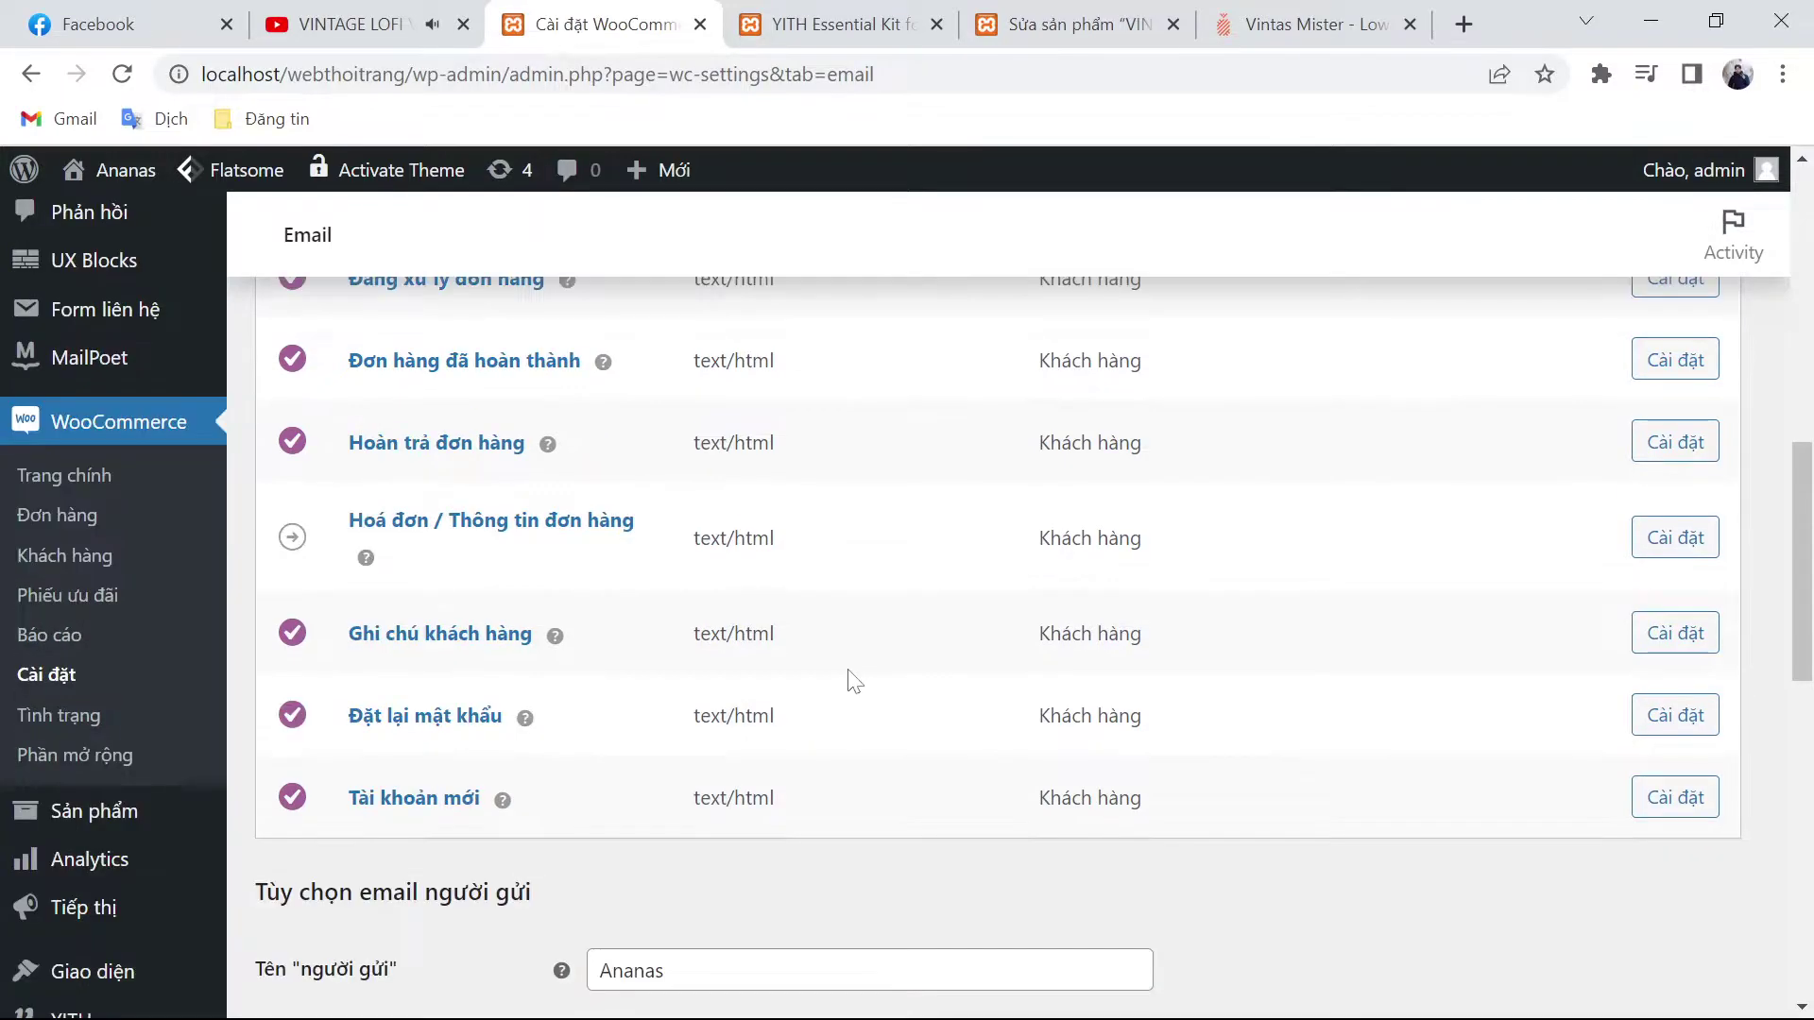
scroll(853, 680, down, 3)
scroll(860, 666, down, 2)
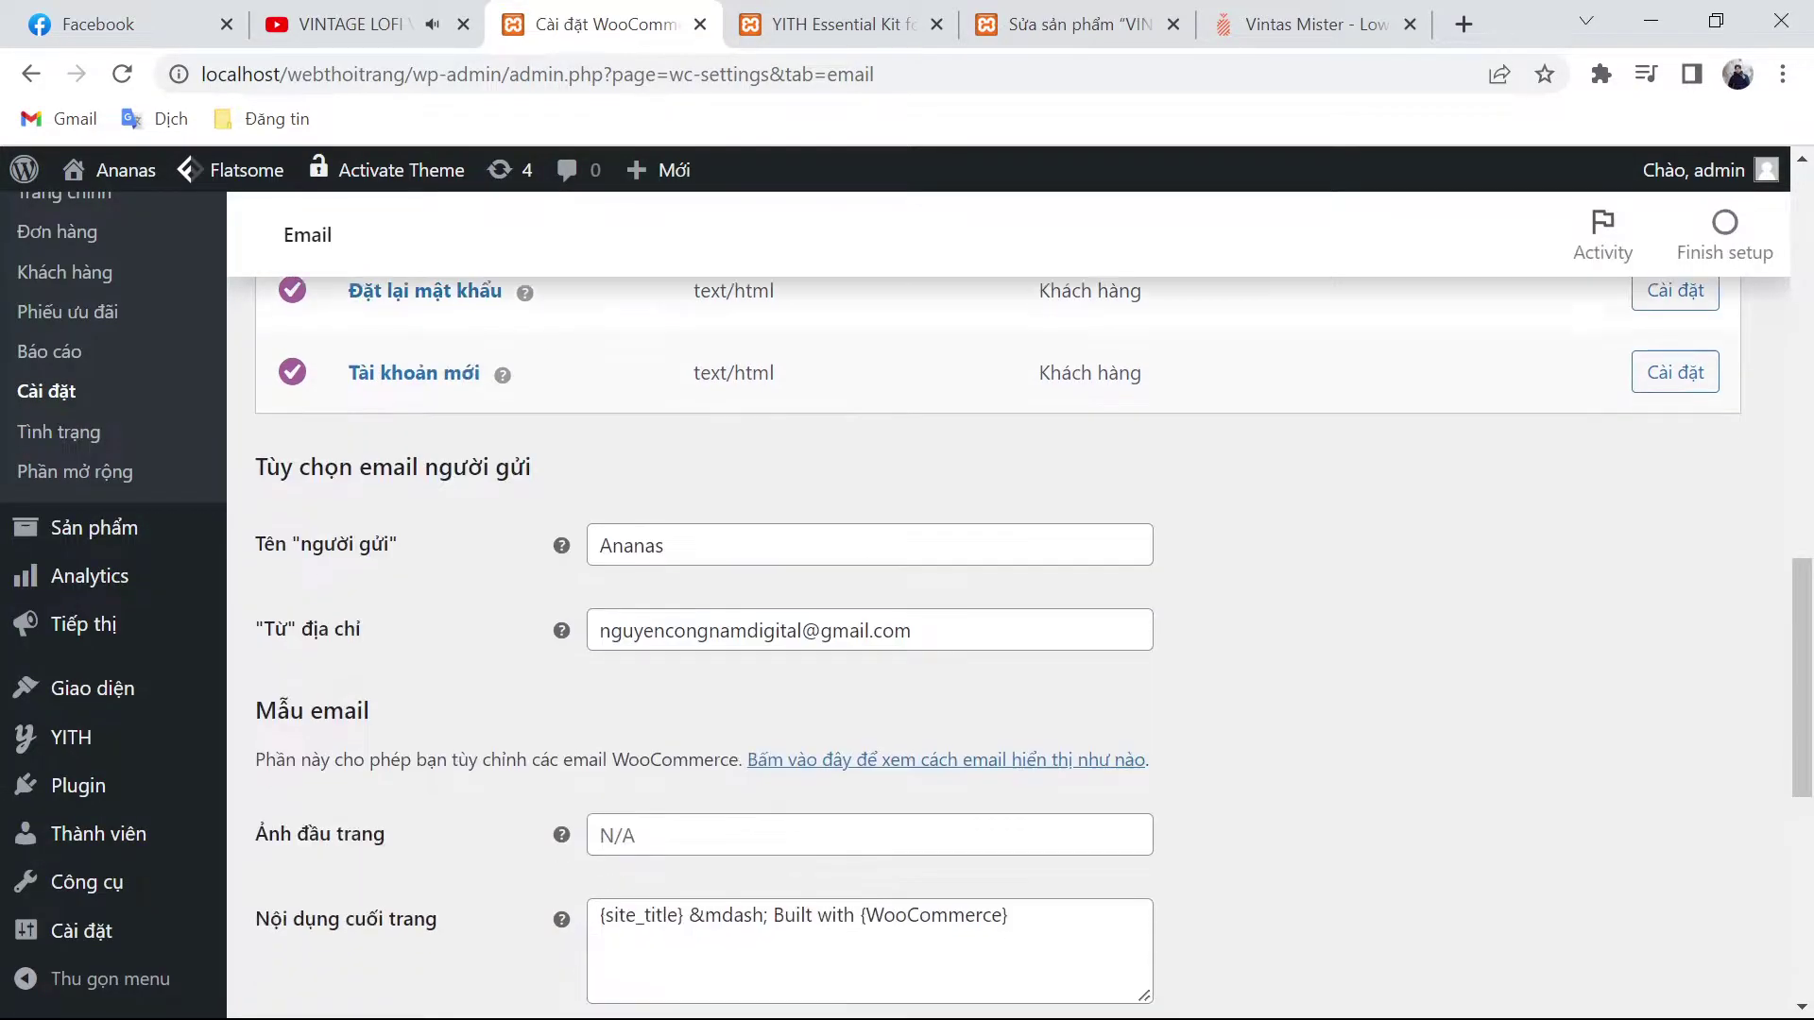
scroll(921, 664, down, 1)
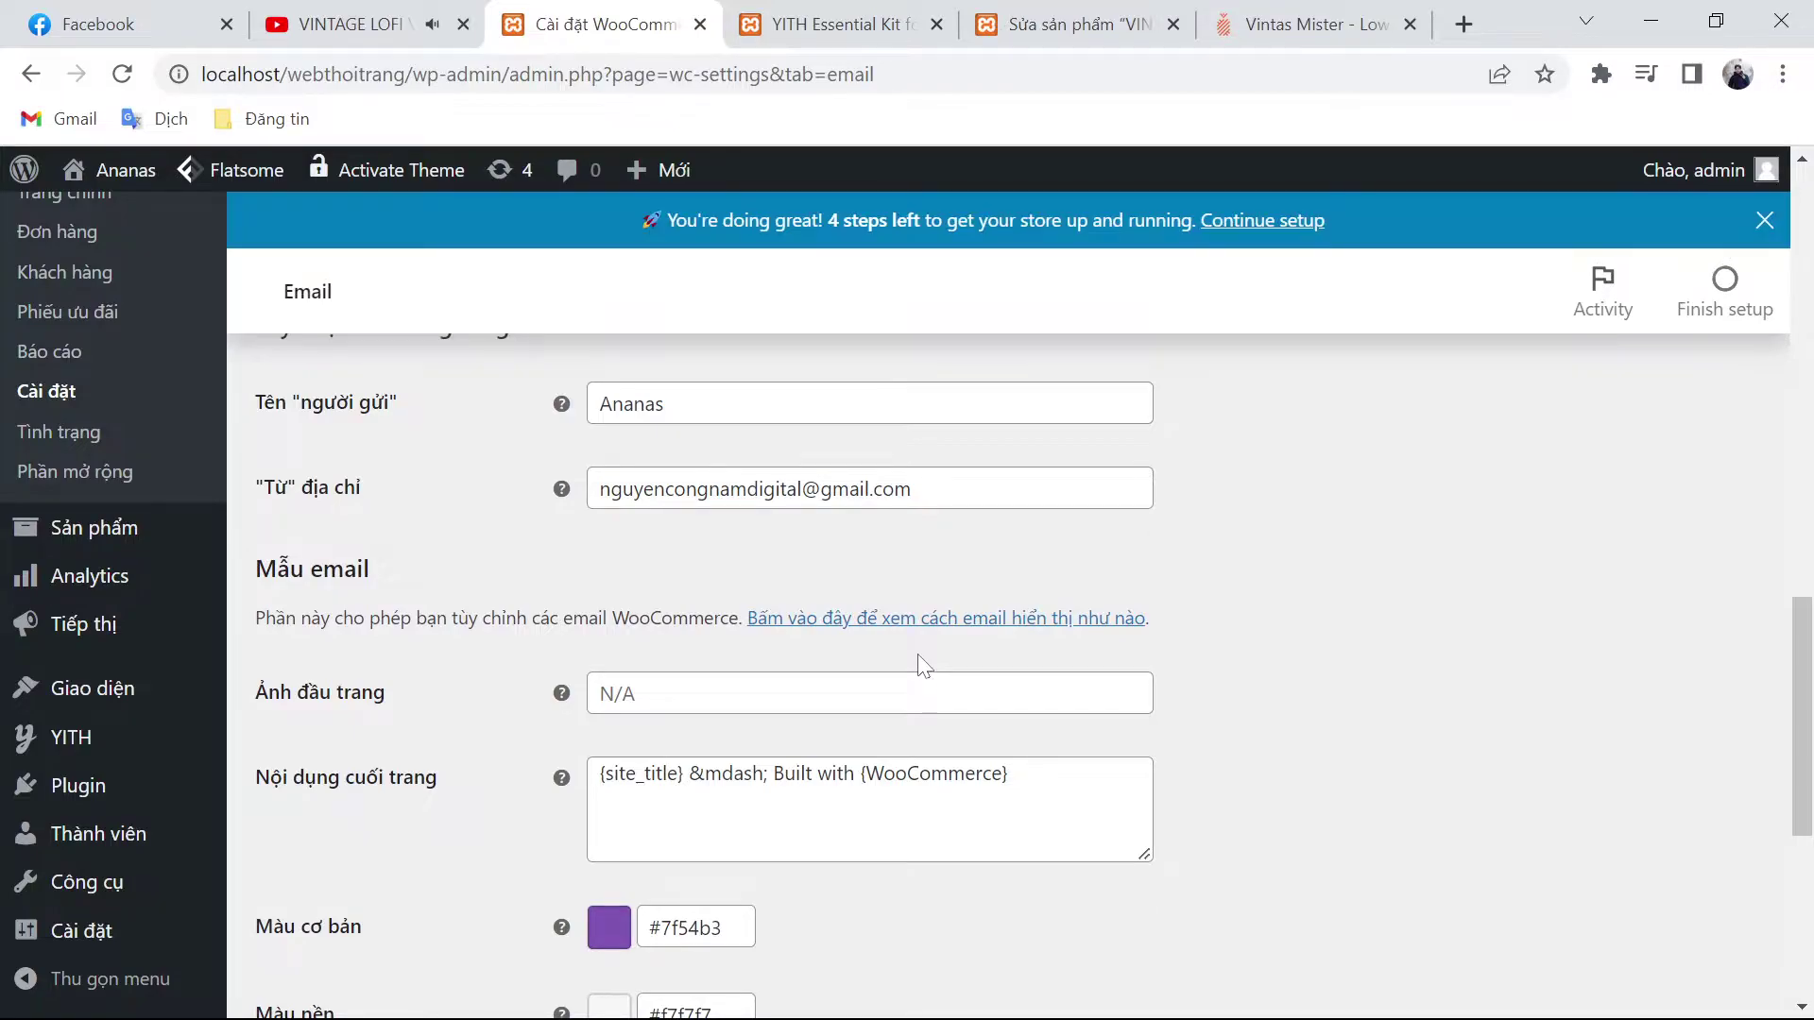
scroll(1001, 708, down, 6)
scroll(976, 782, up, 20)
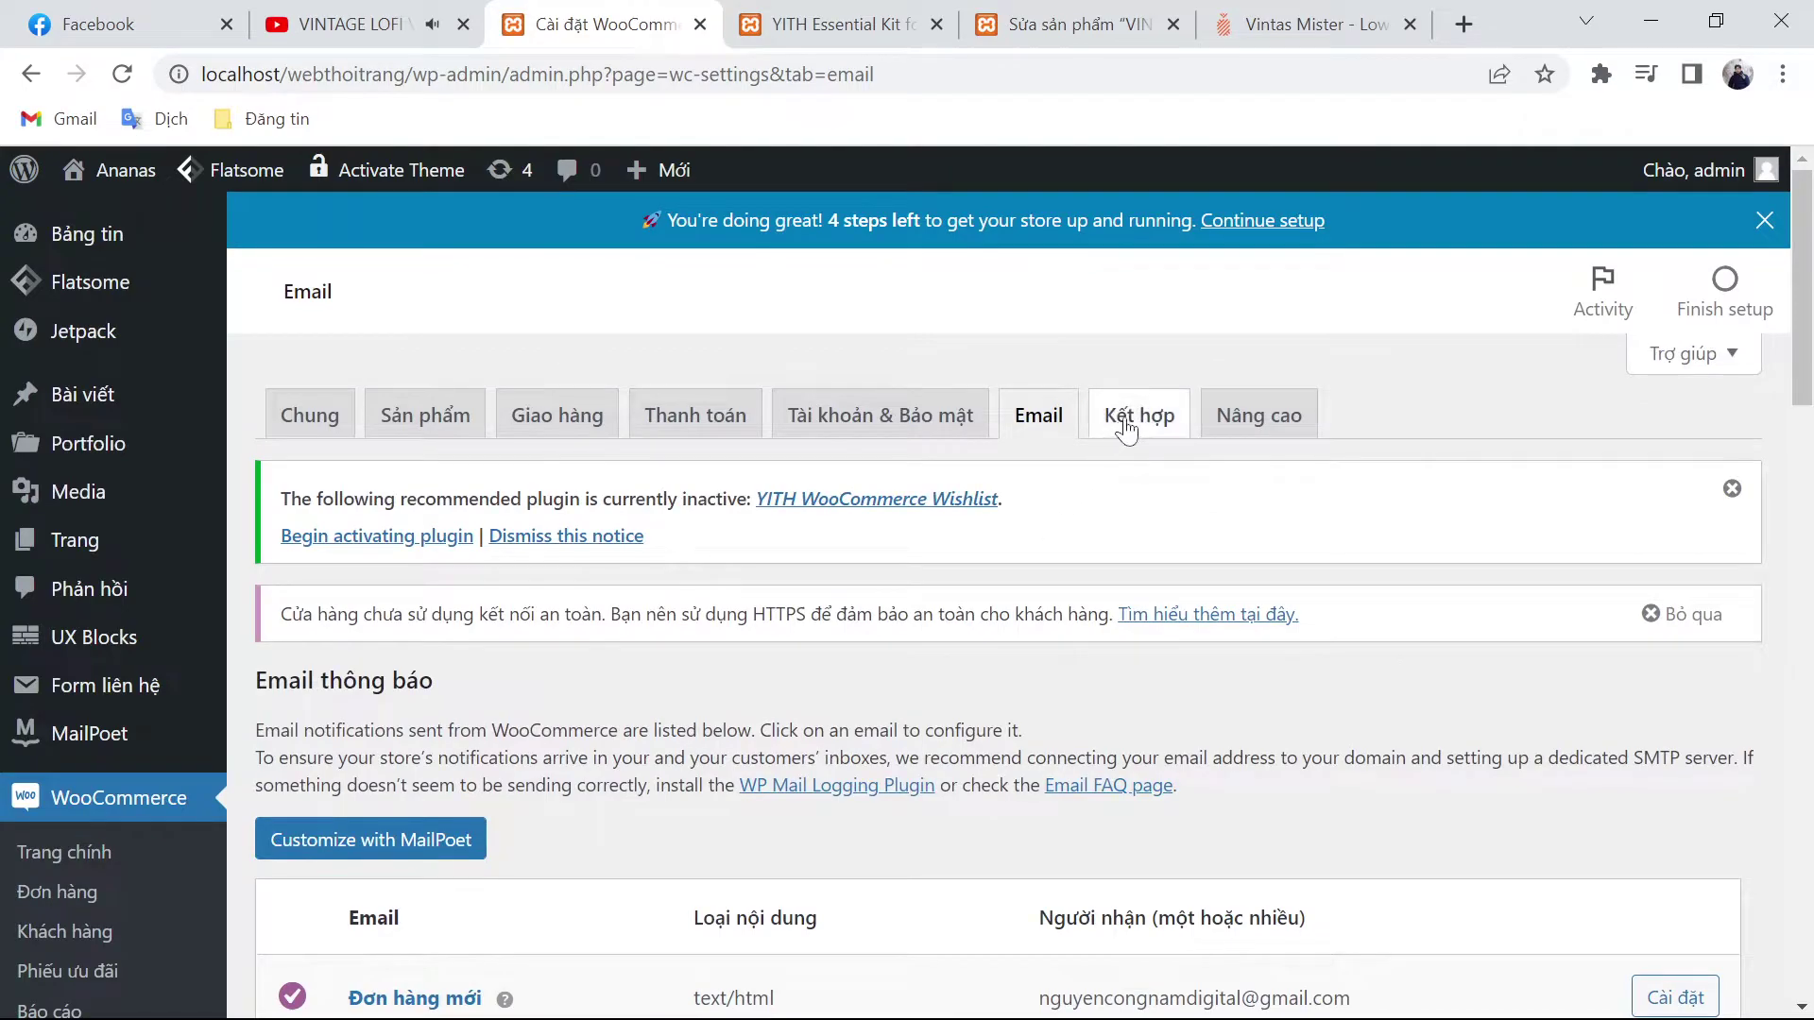
click(1125, 422)
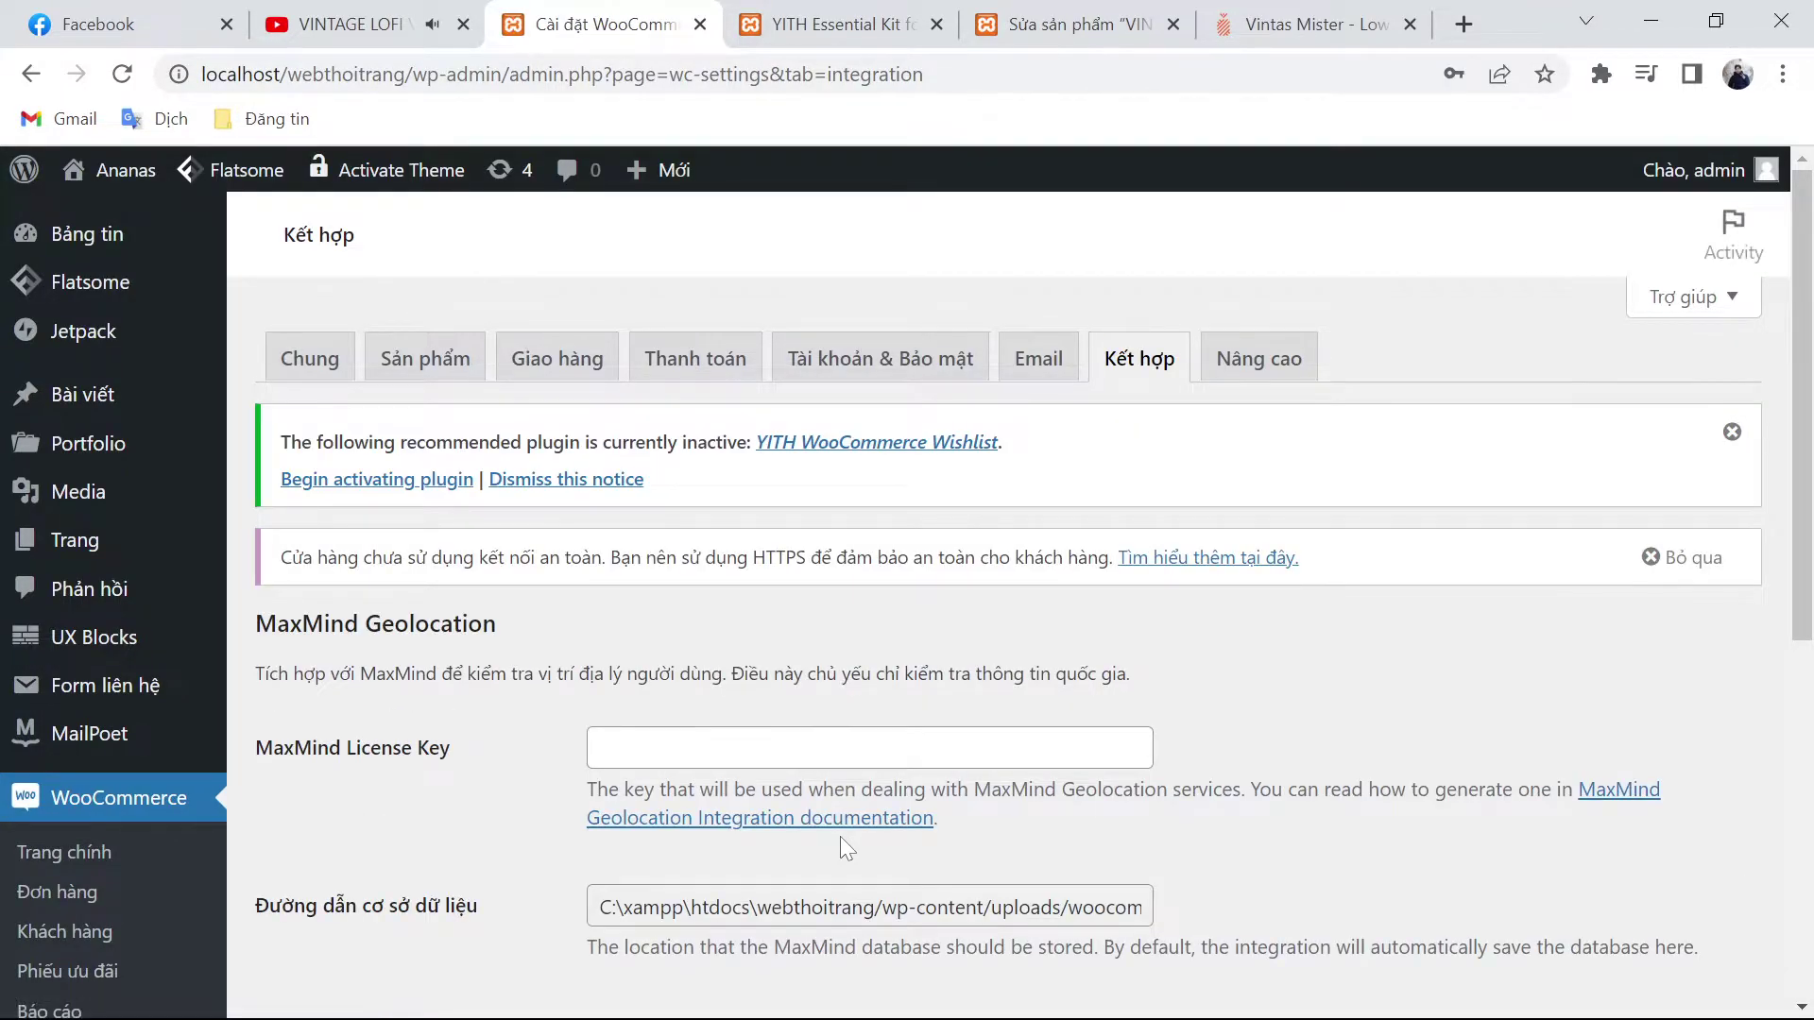
Step: Open the Nâng cao tab and review the Cart, Checkout and My account page assignments and endpoints
click(1264, 358)
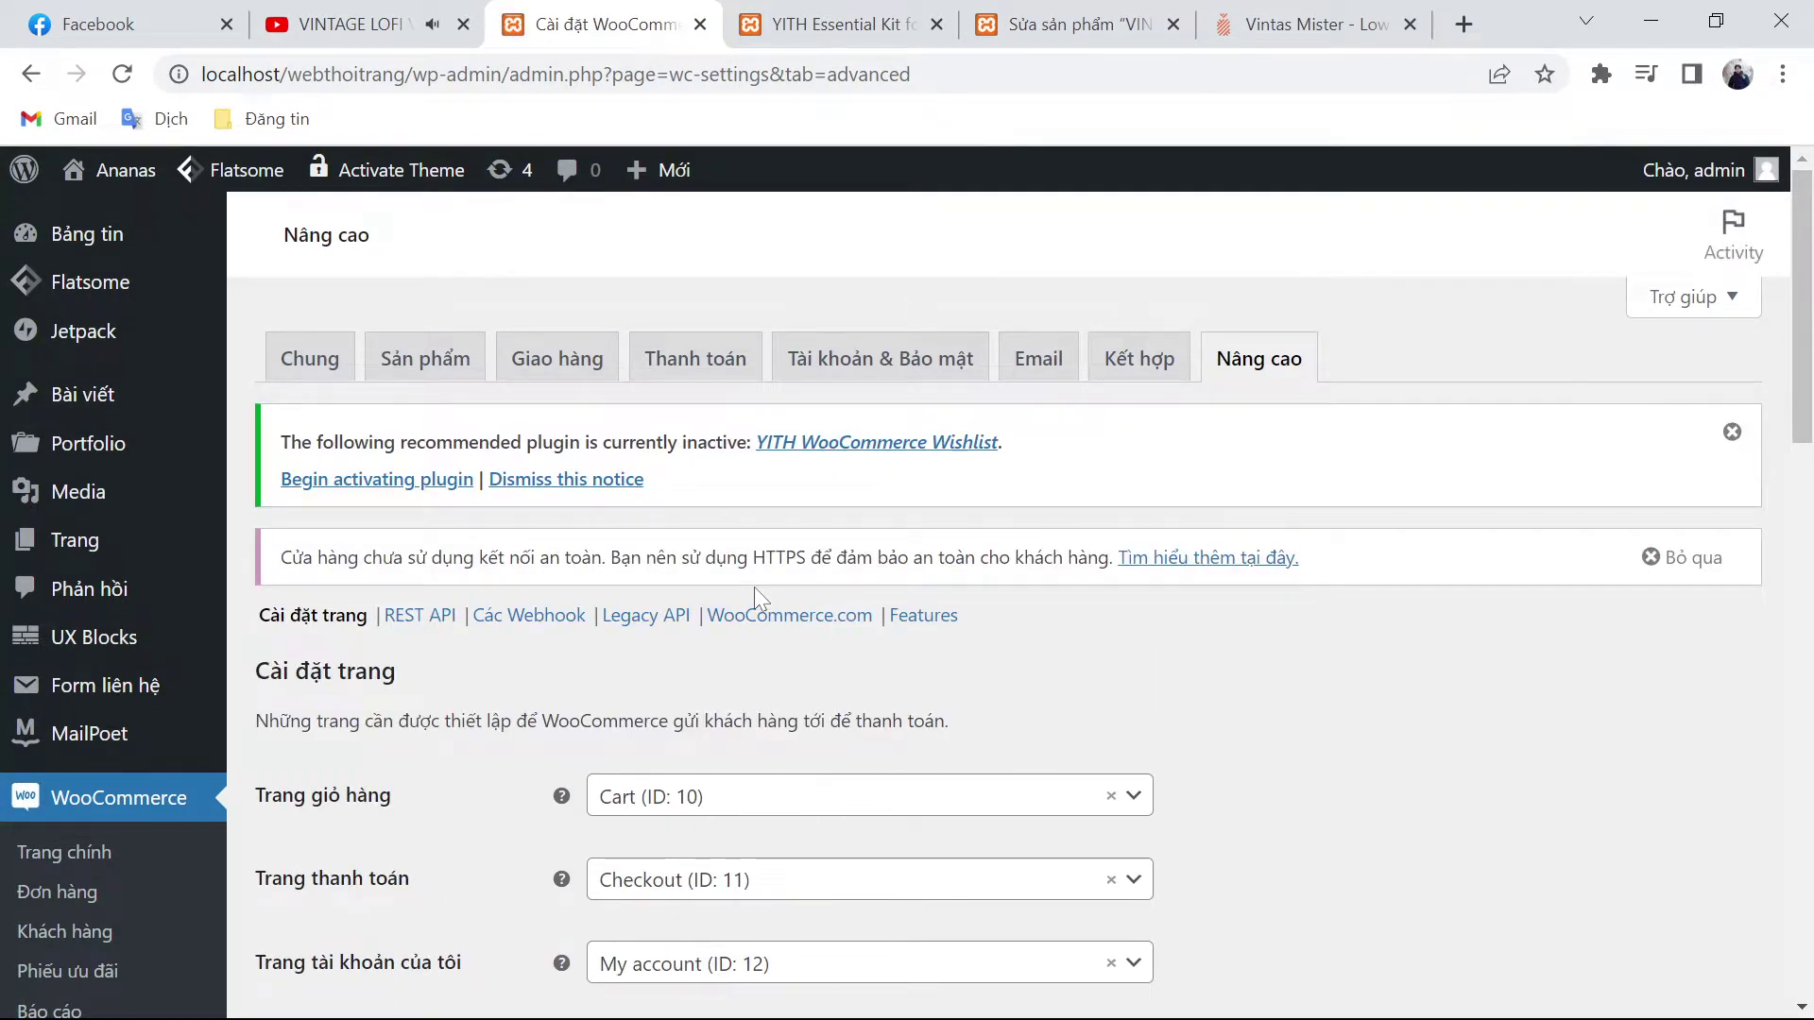
scroll(754, 586, down, 3)
click(738, 609)
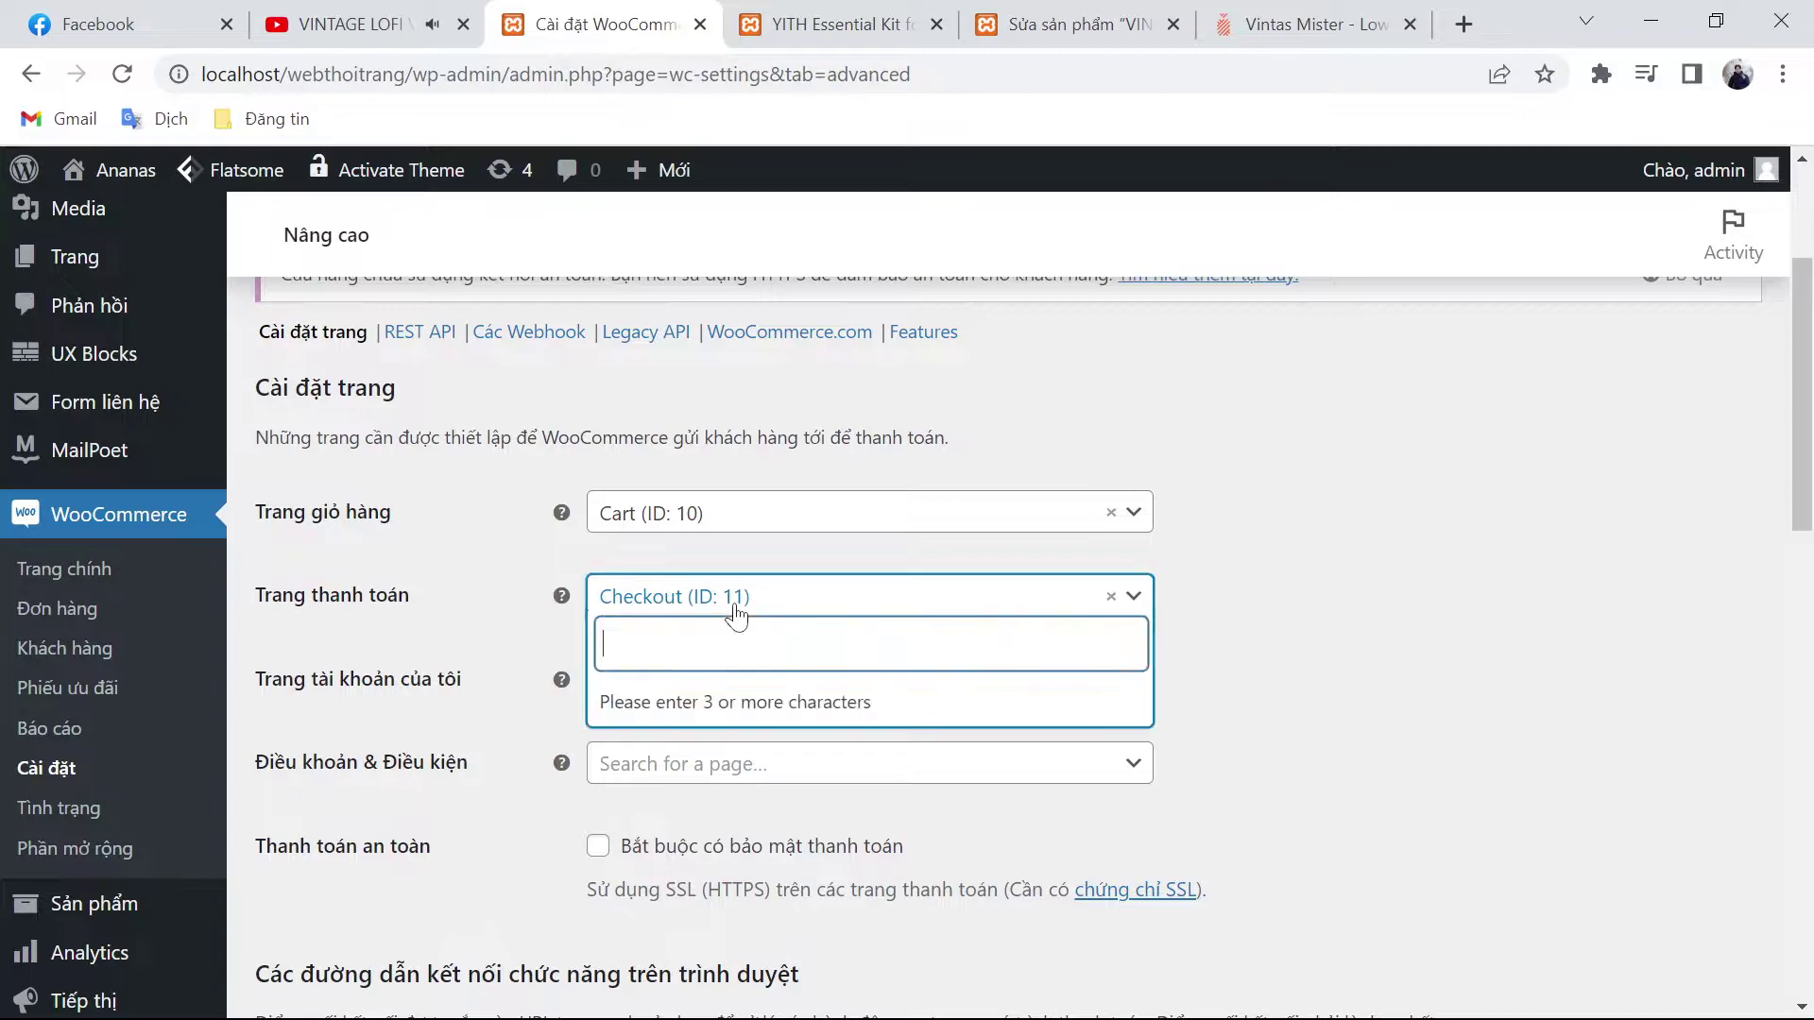
click(739, 614)
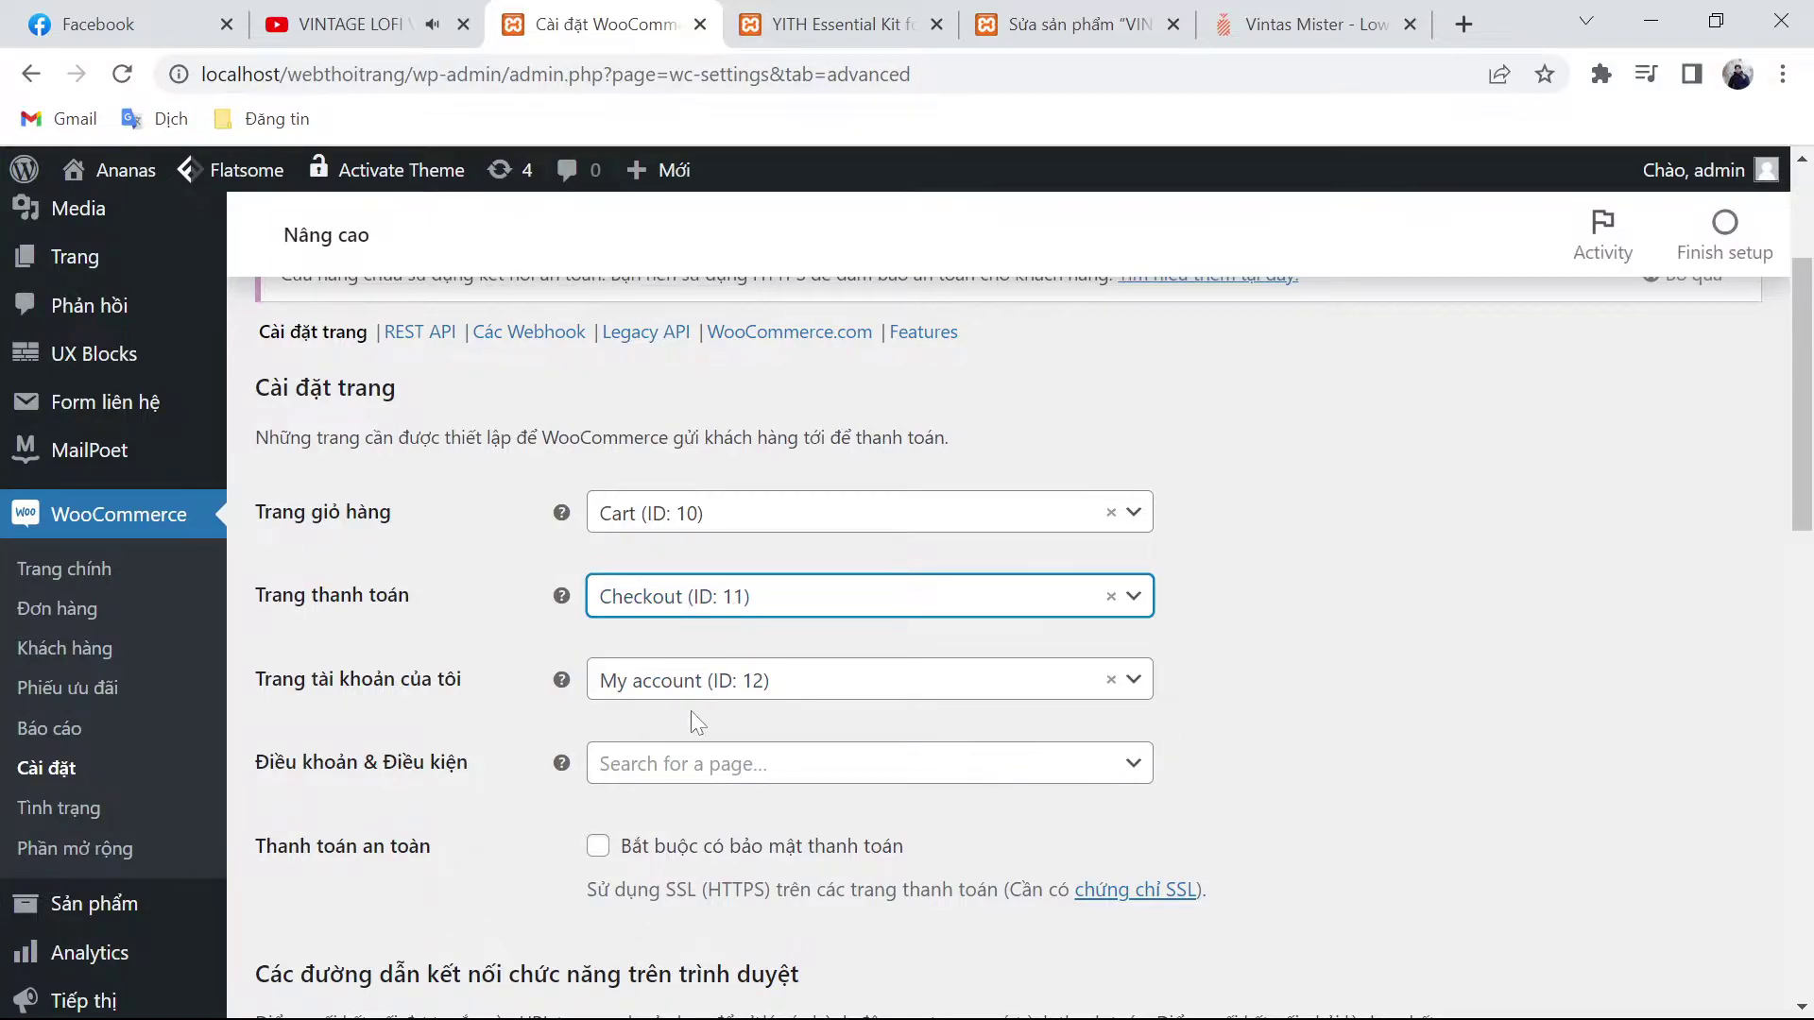
scroll(690, 710, down, 4)
scroll(690, 711, down, 1)
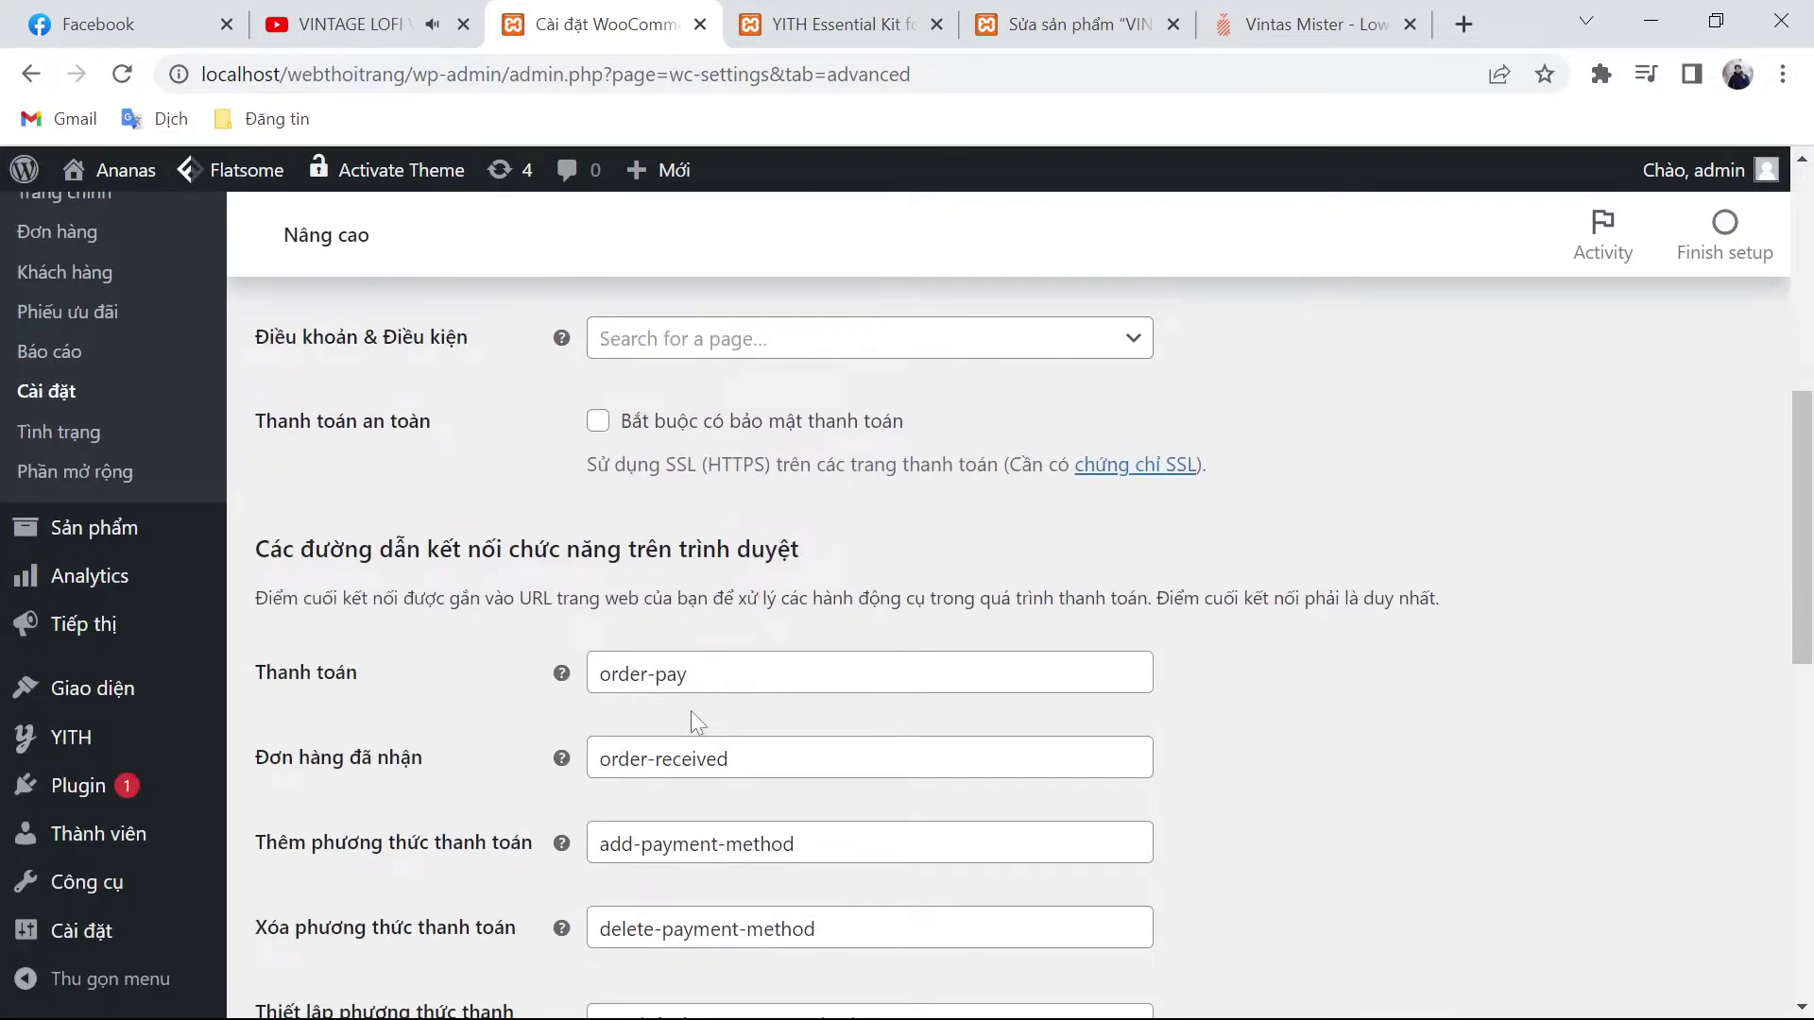
scroll(694, 711, down, 2)
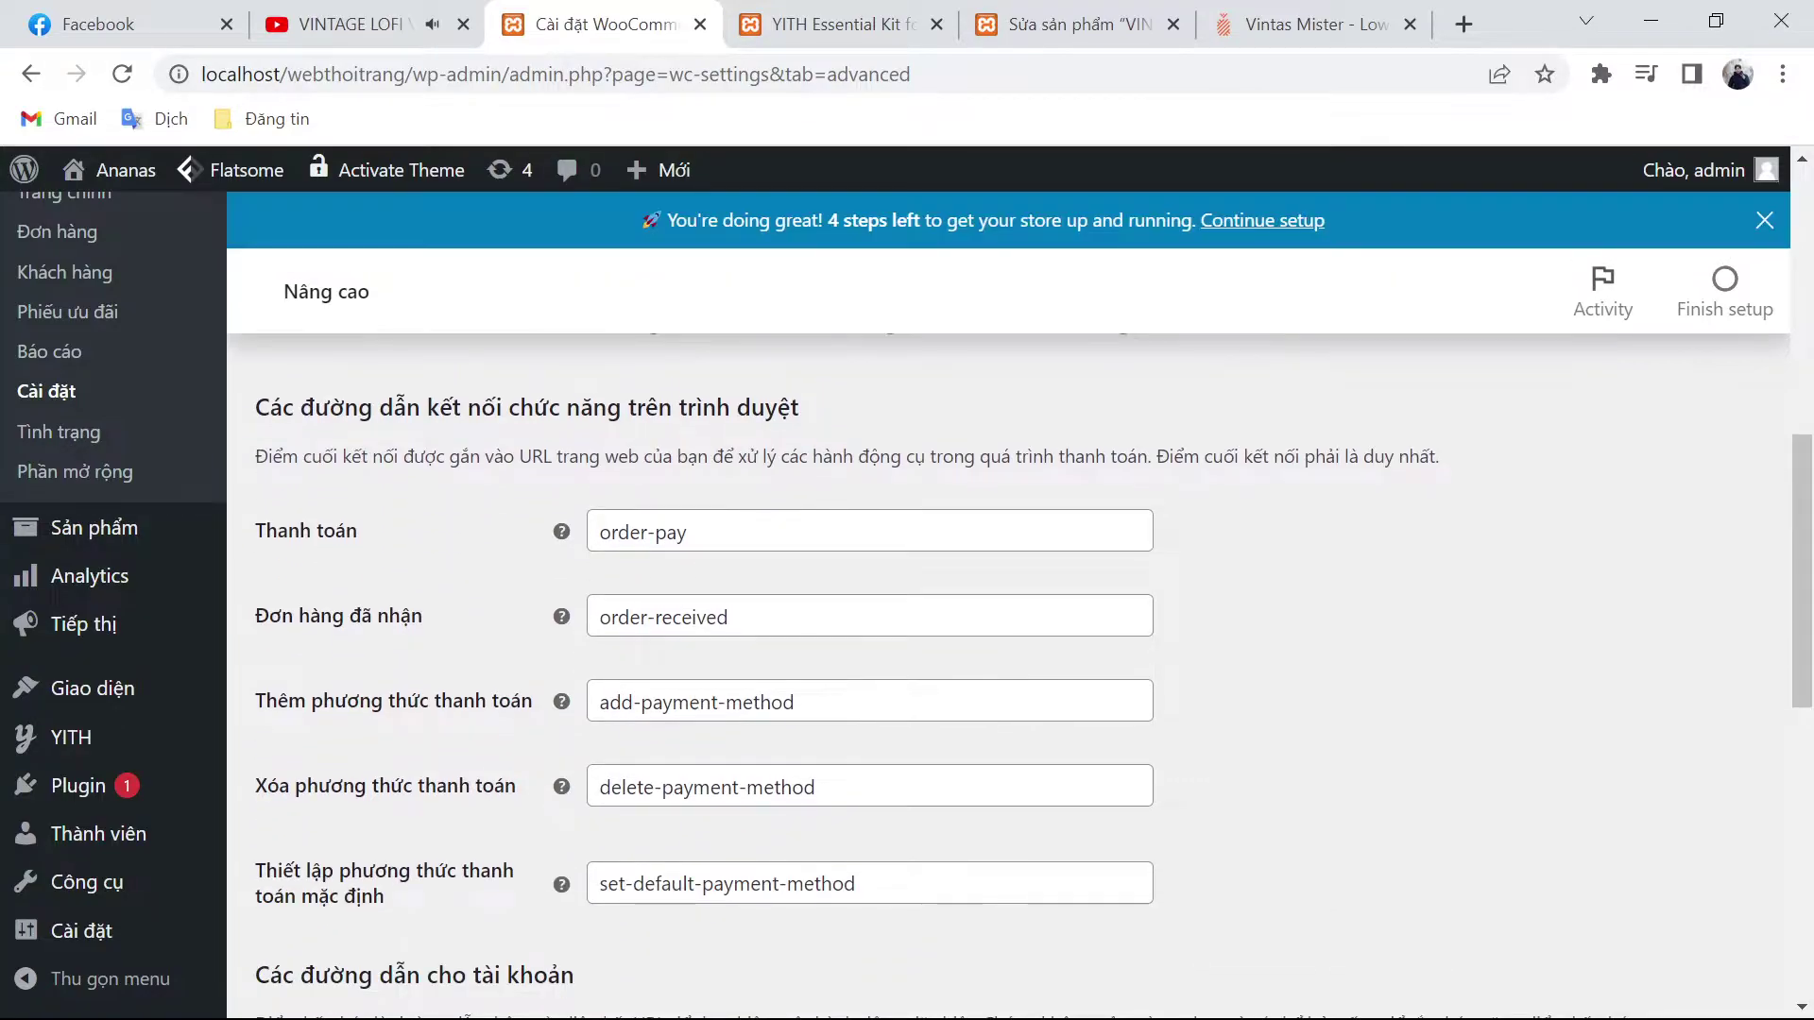
scroll(696, 720, down, 8)
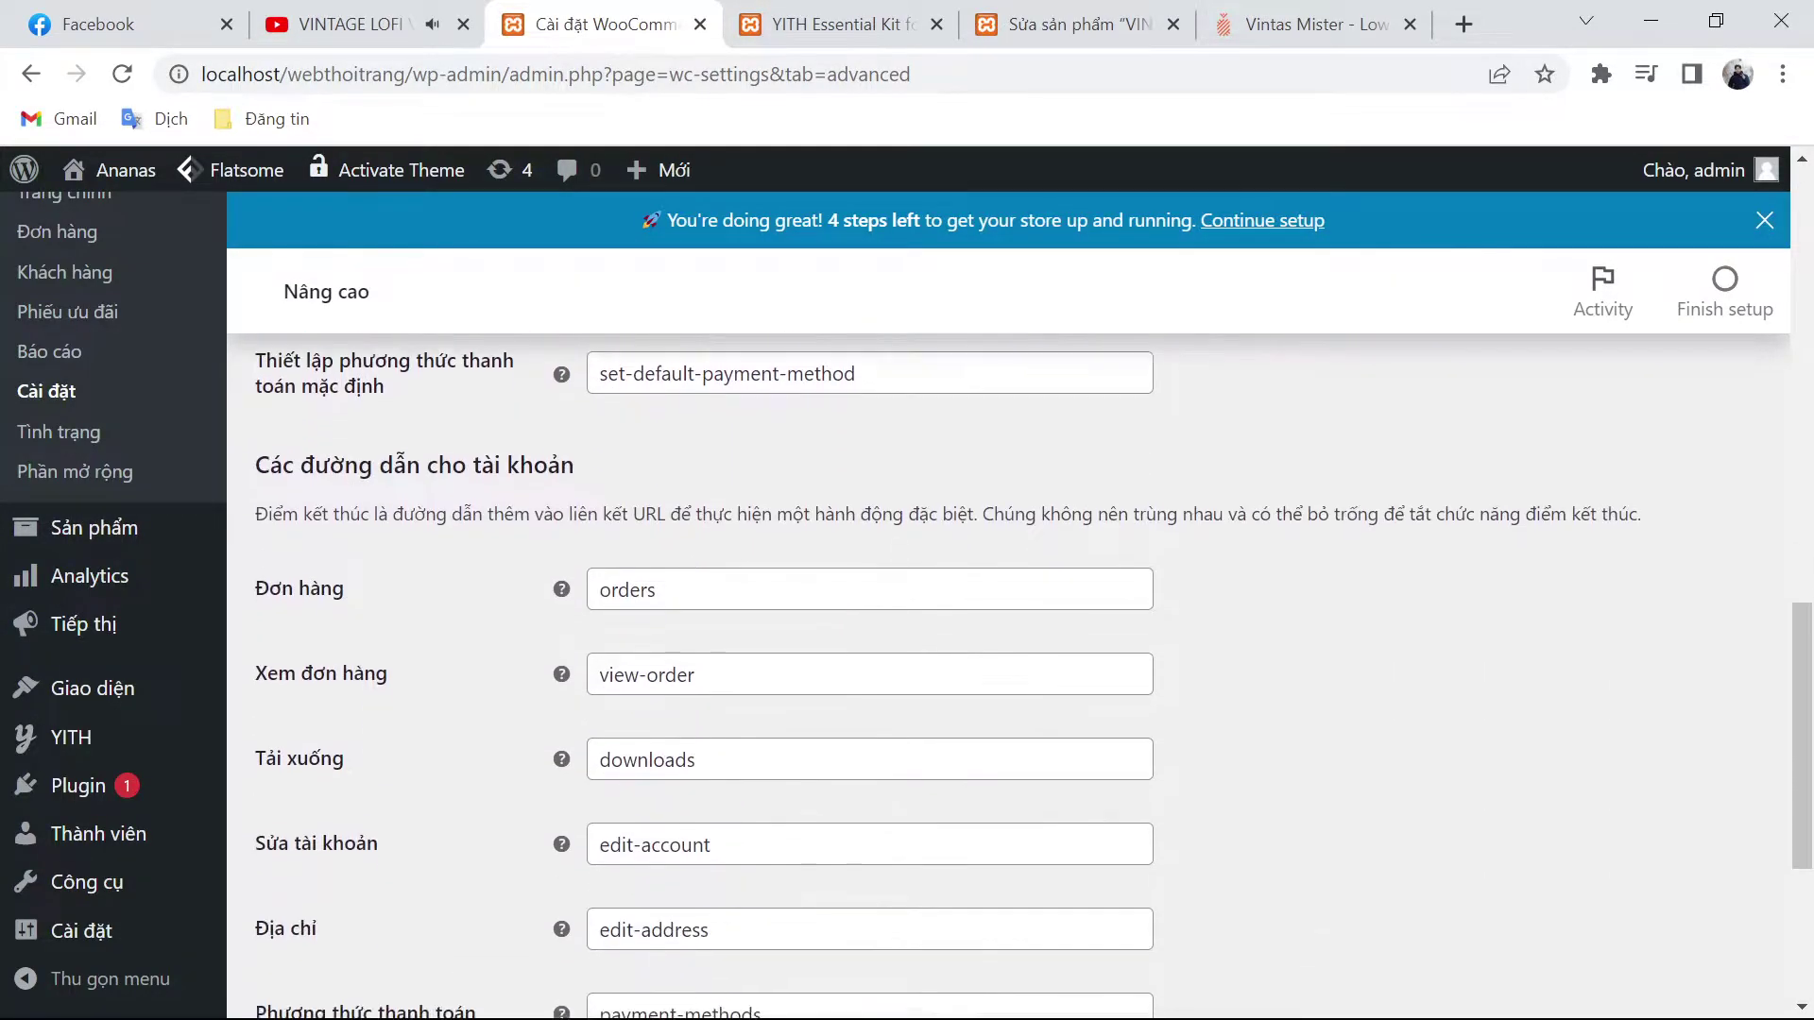
scroll(704, 723, down, 2)
scroll(704, 723, up, 5)
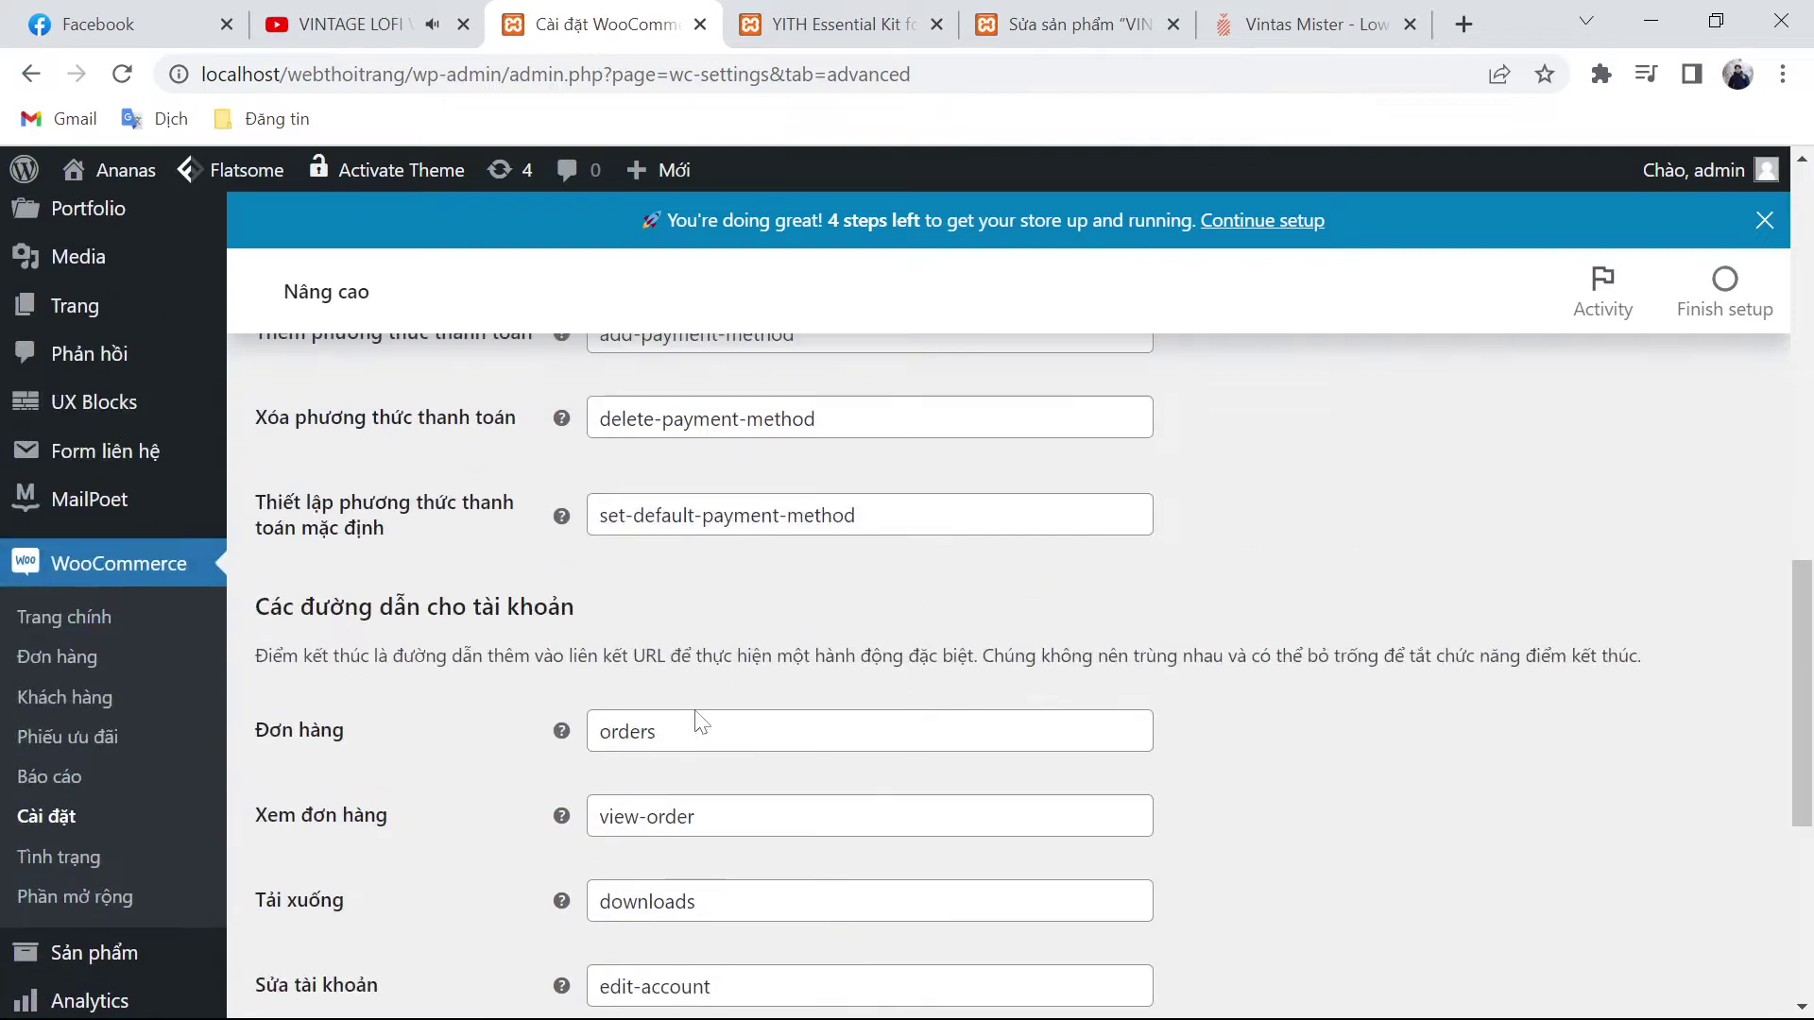
scroll(733, 643, down, 2)
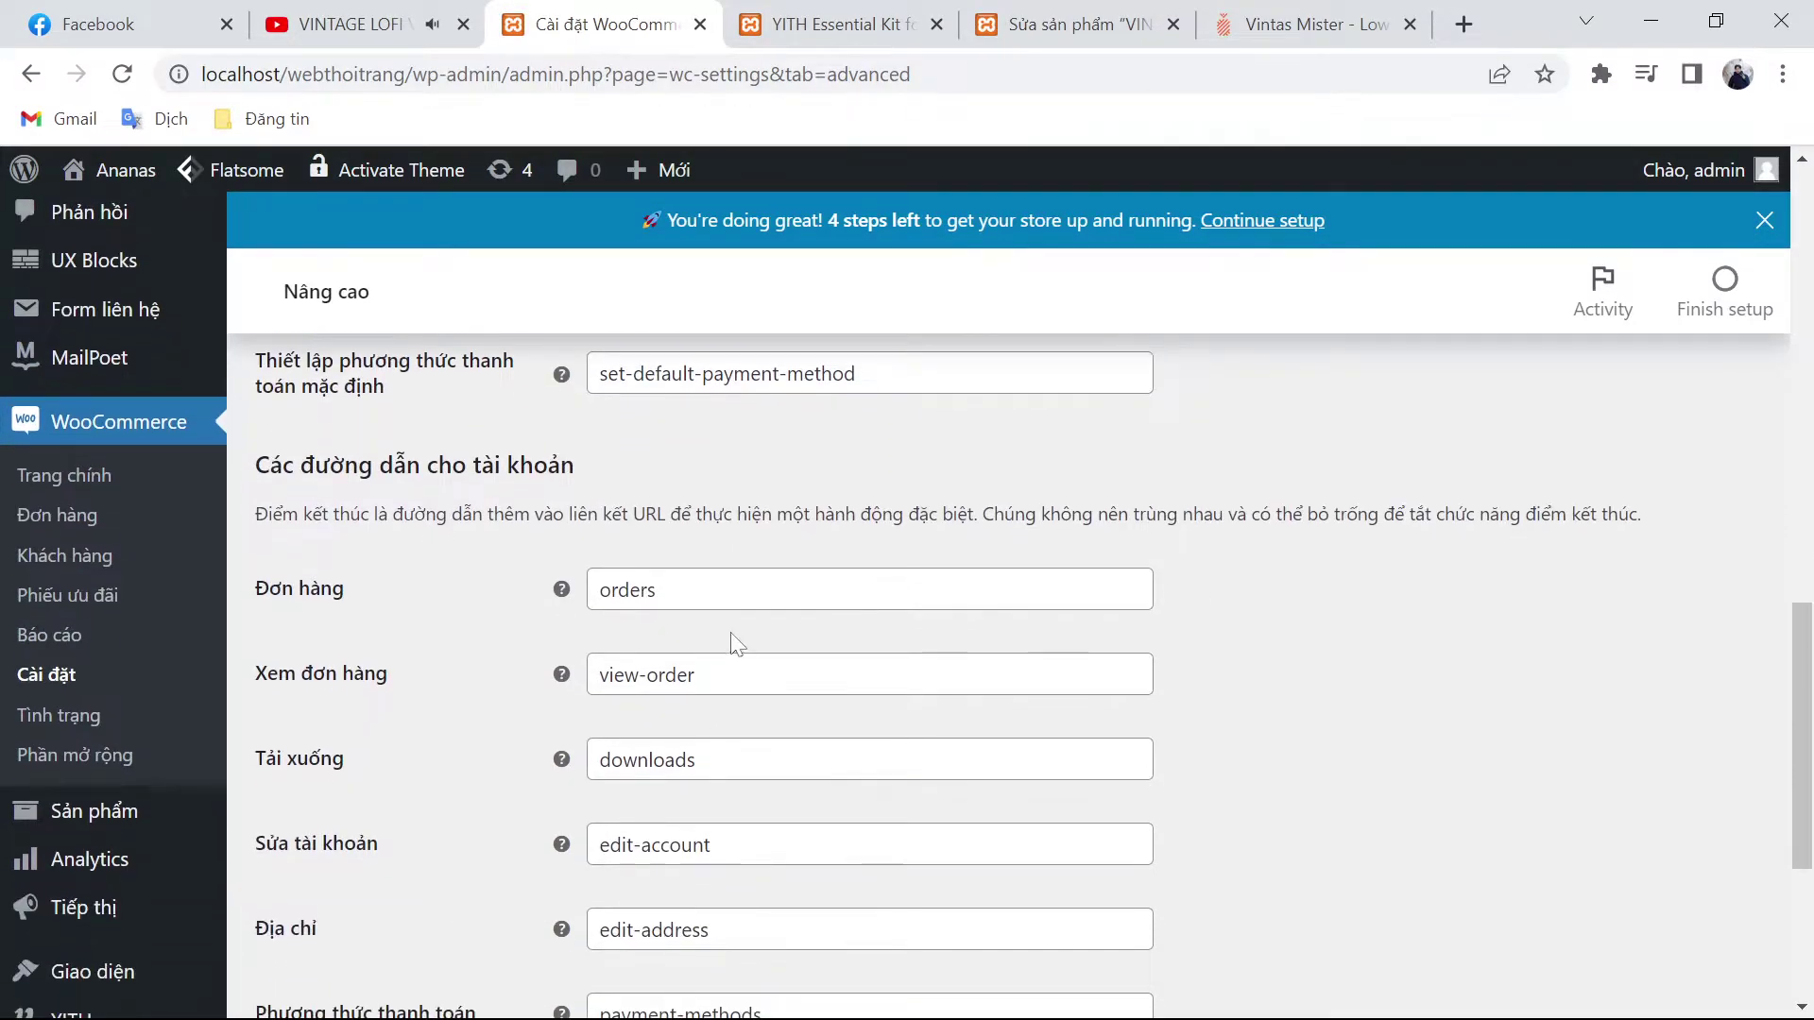
scroll(749, 615, down, 4)
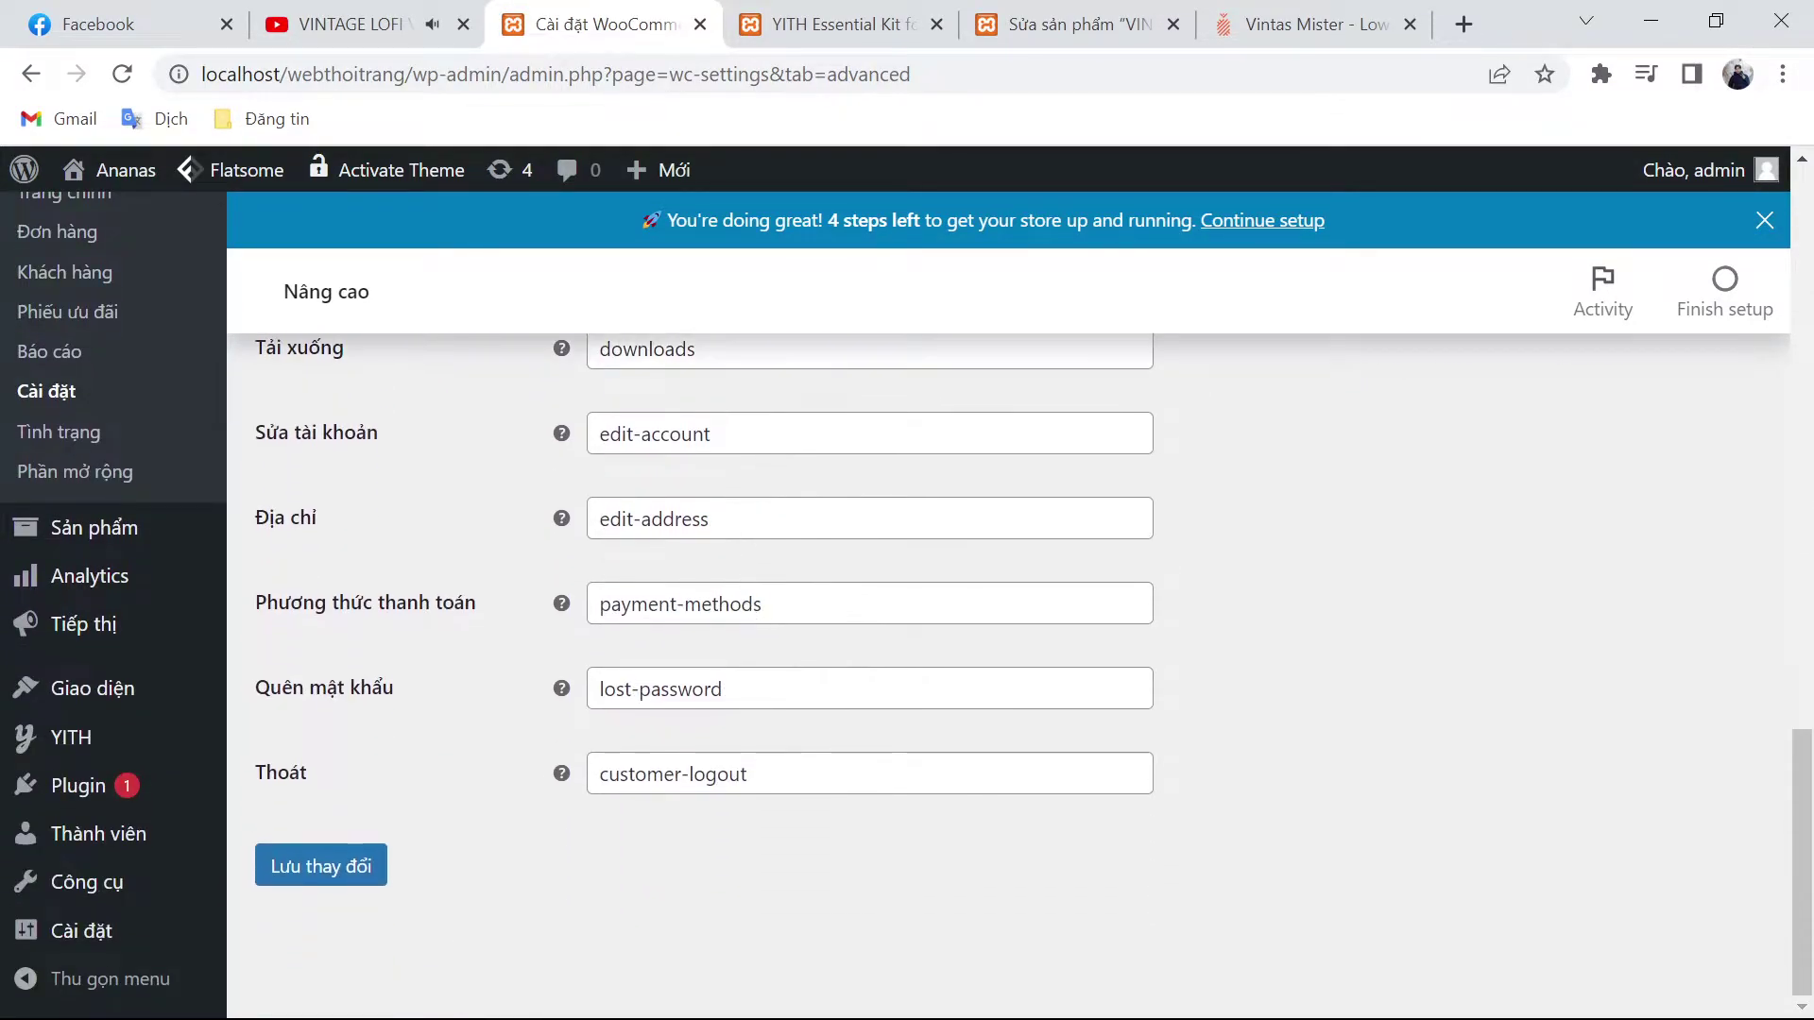
Step: Enable YITH WooCommerce Wishlist and install Ajax Product Filter and Product Gallery & Image Zoom
click(700, 23)
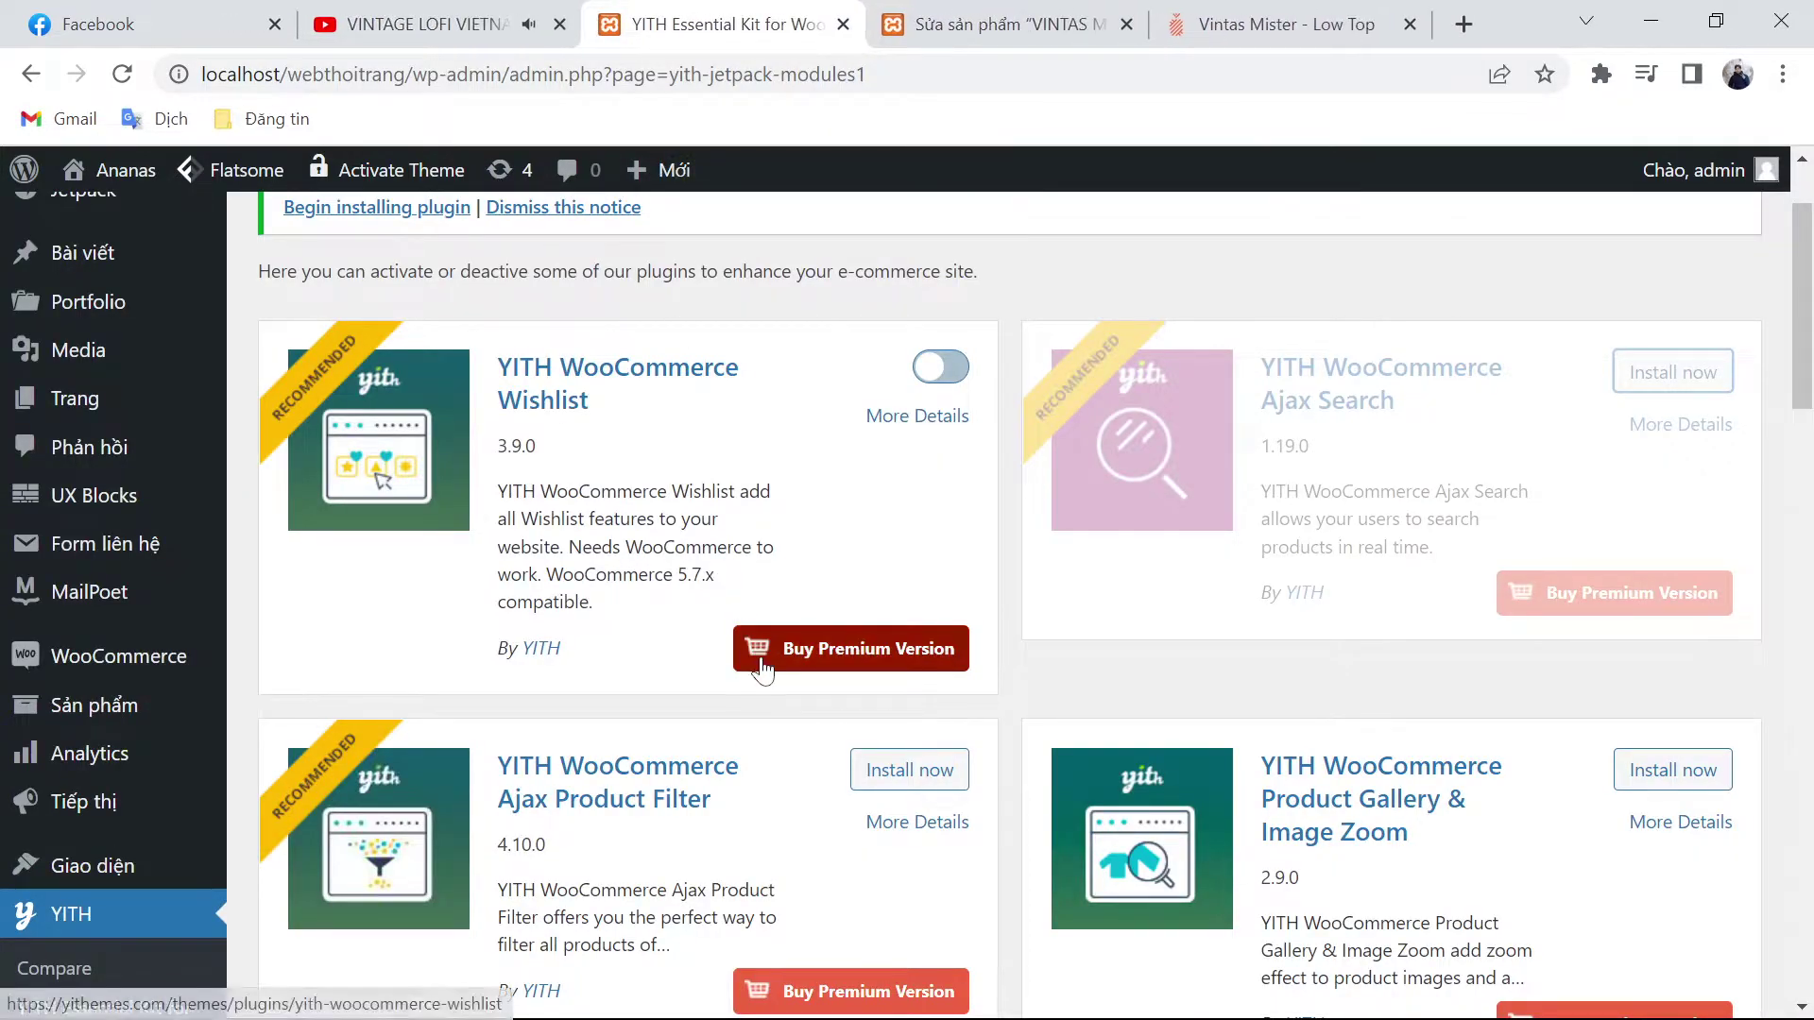
click(927, 366)
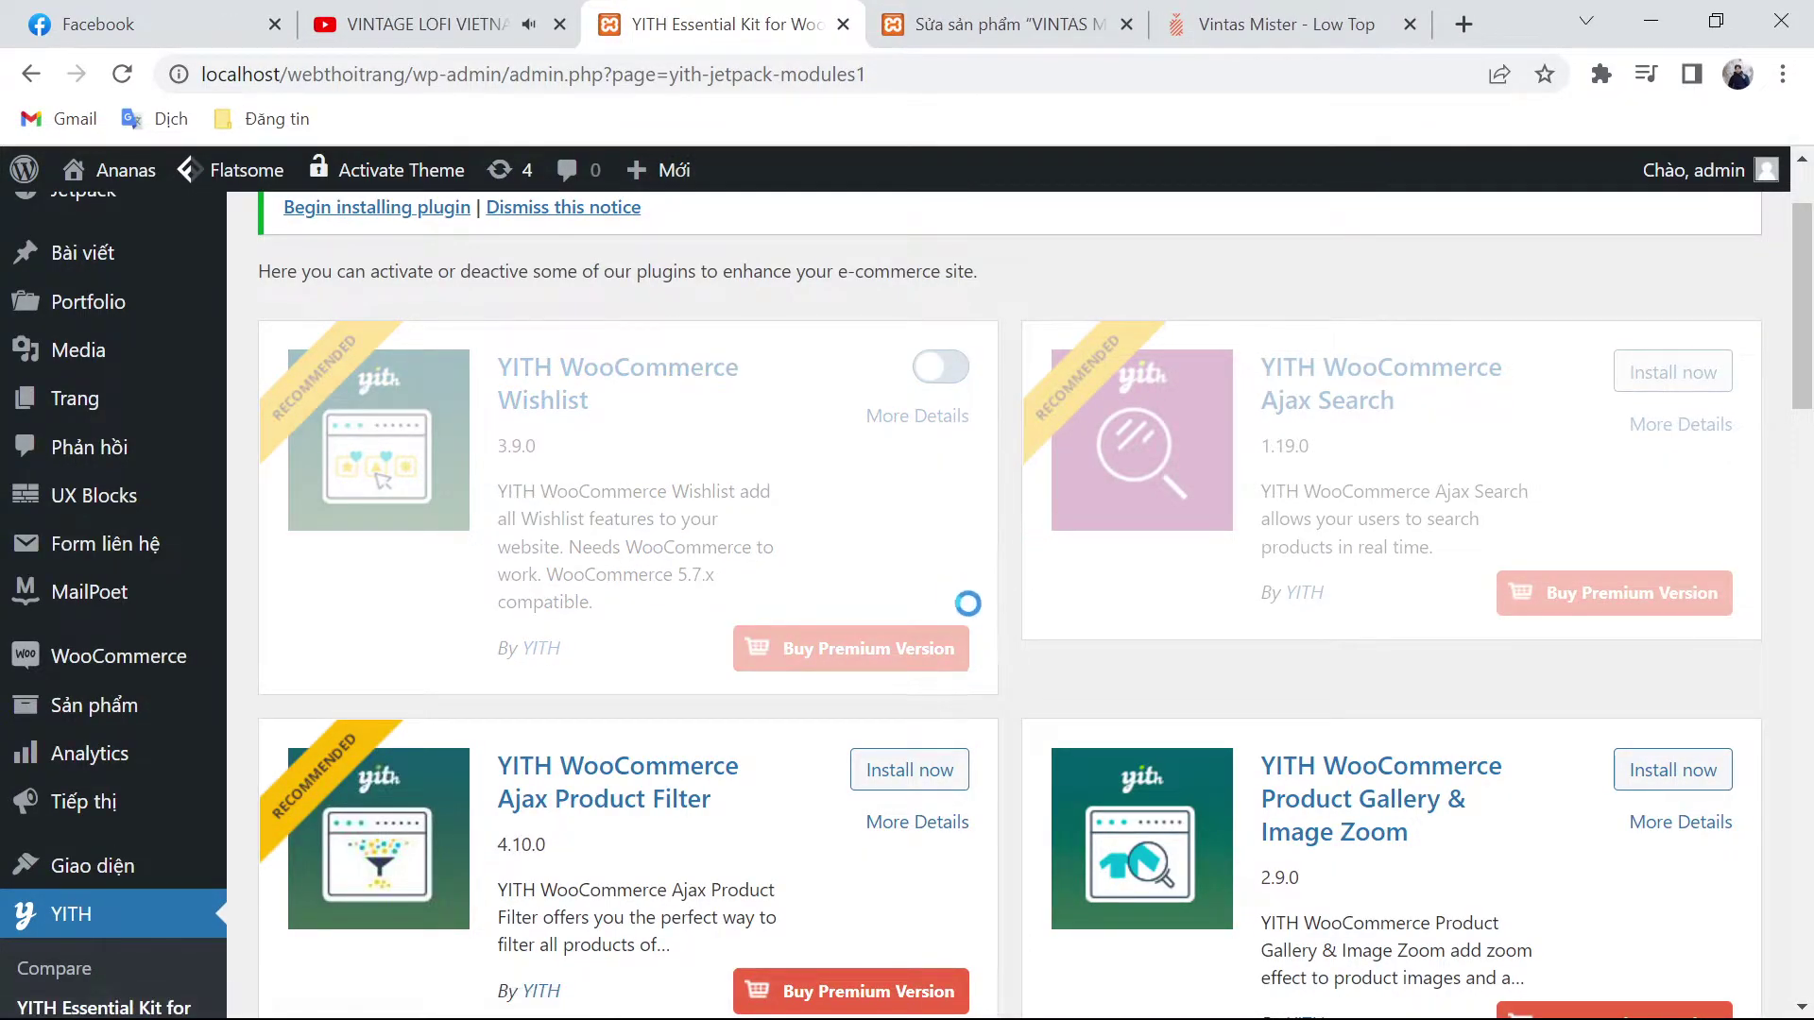
click(929, 770)
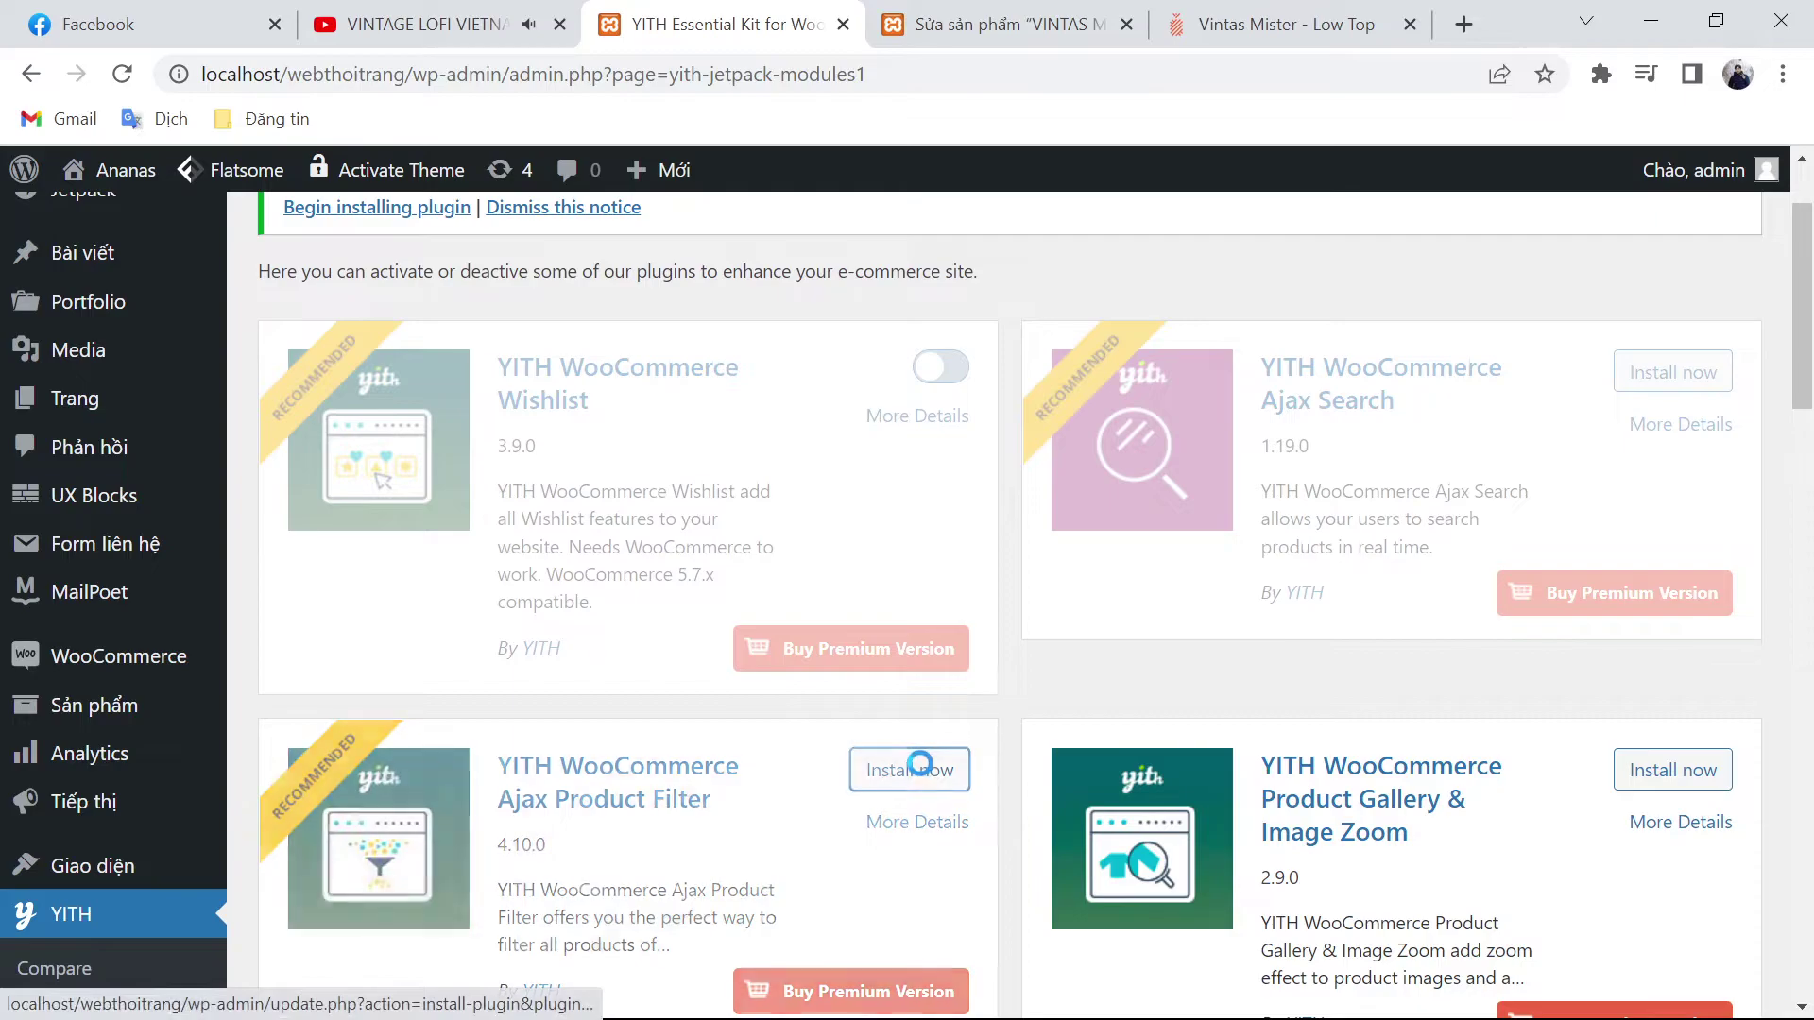
click(1658, 769)
Step: Install the Color and Label Variations and Request a Quote YITH modules
scroll(1381, 733, down, 6)
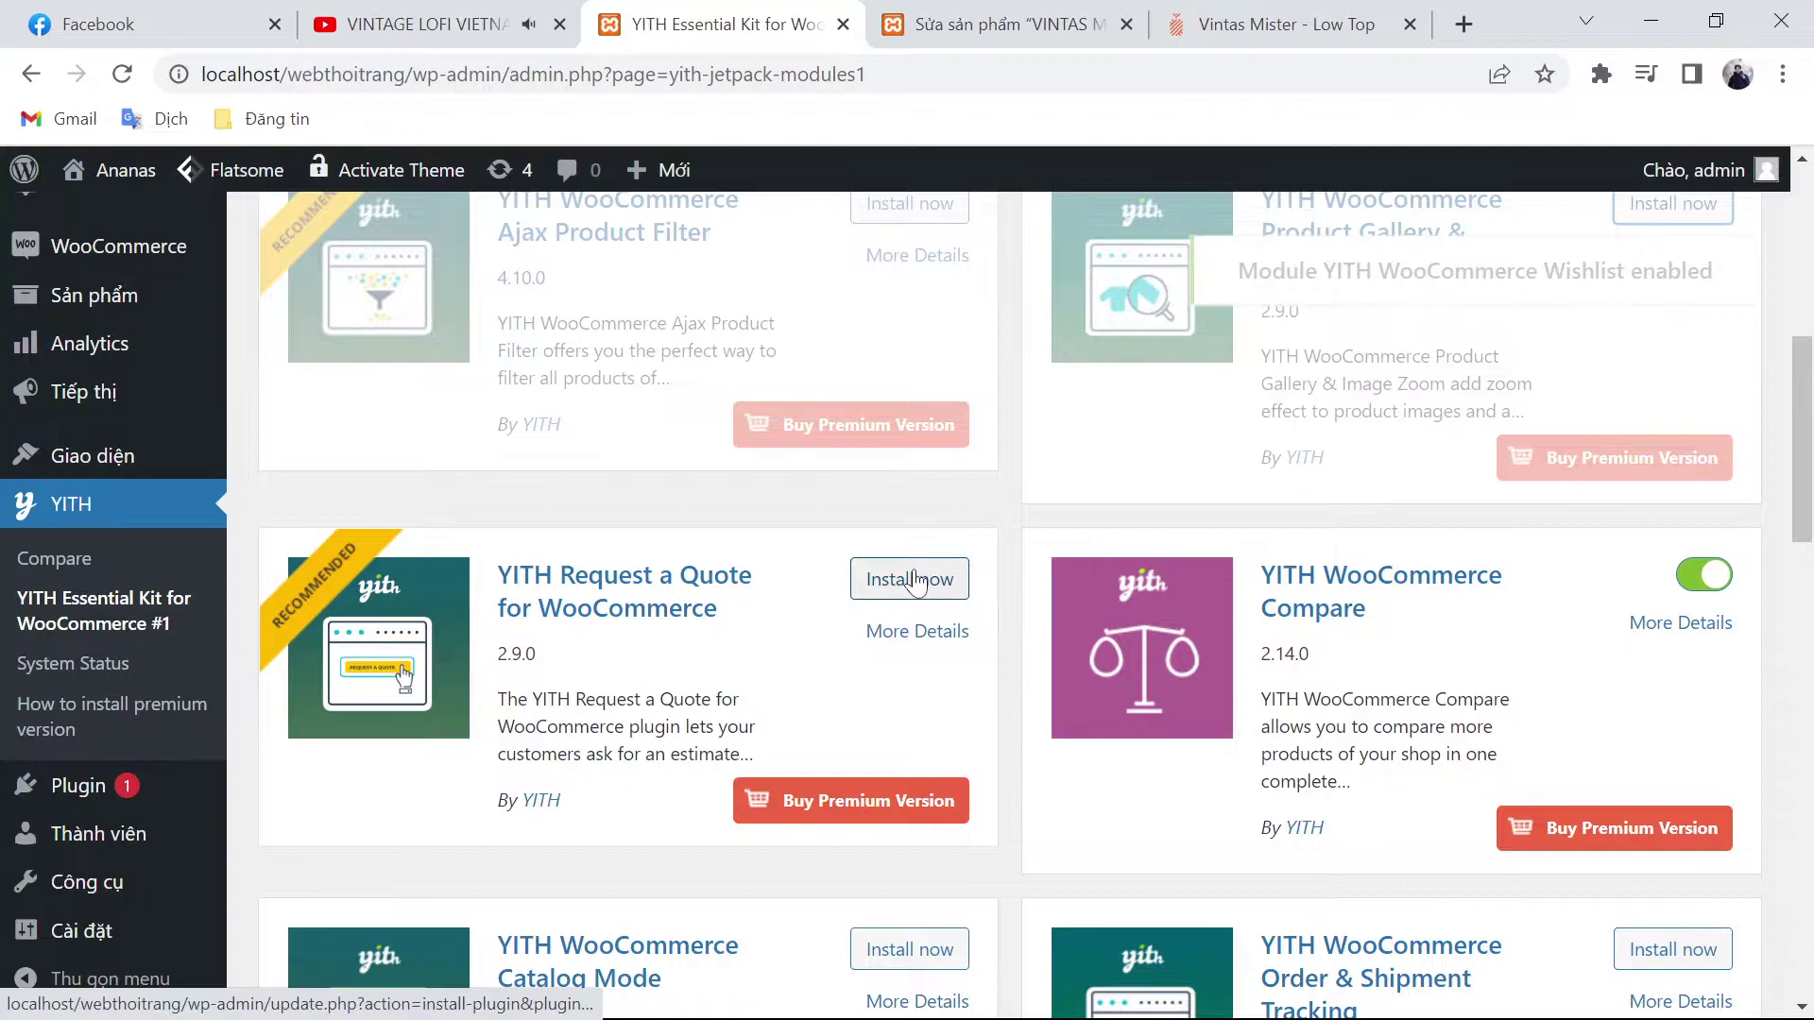
scroll(1144, 624, down, 1)
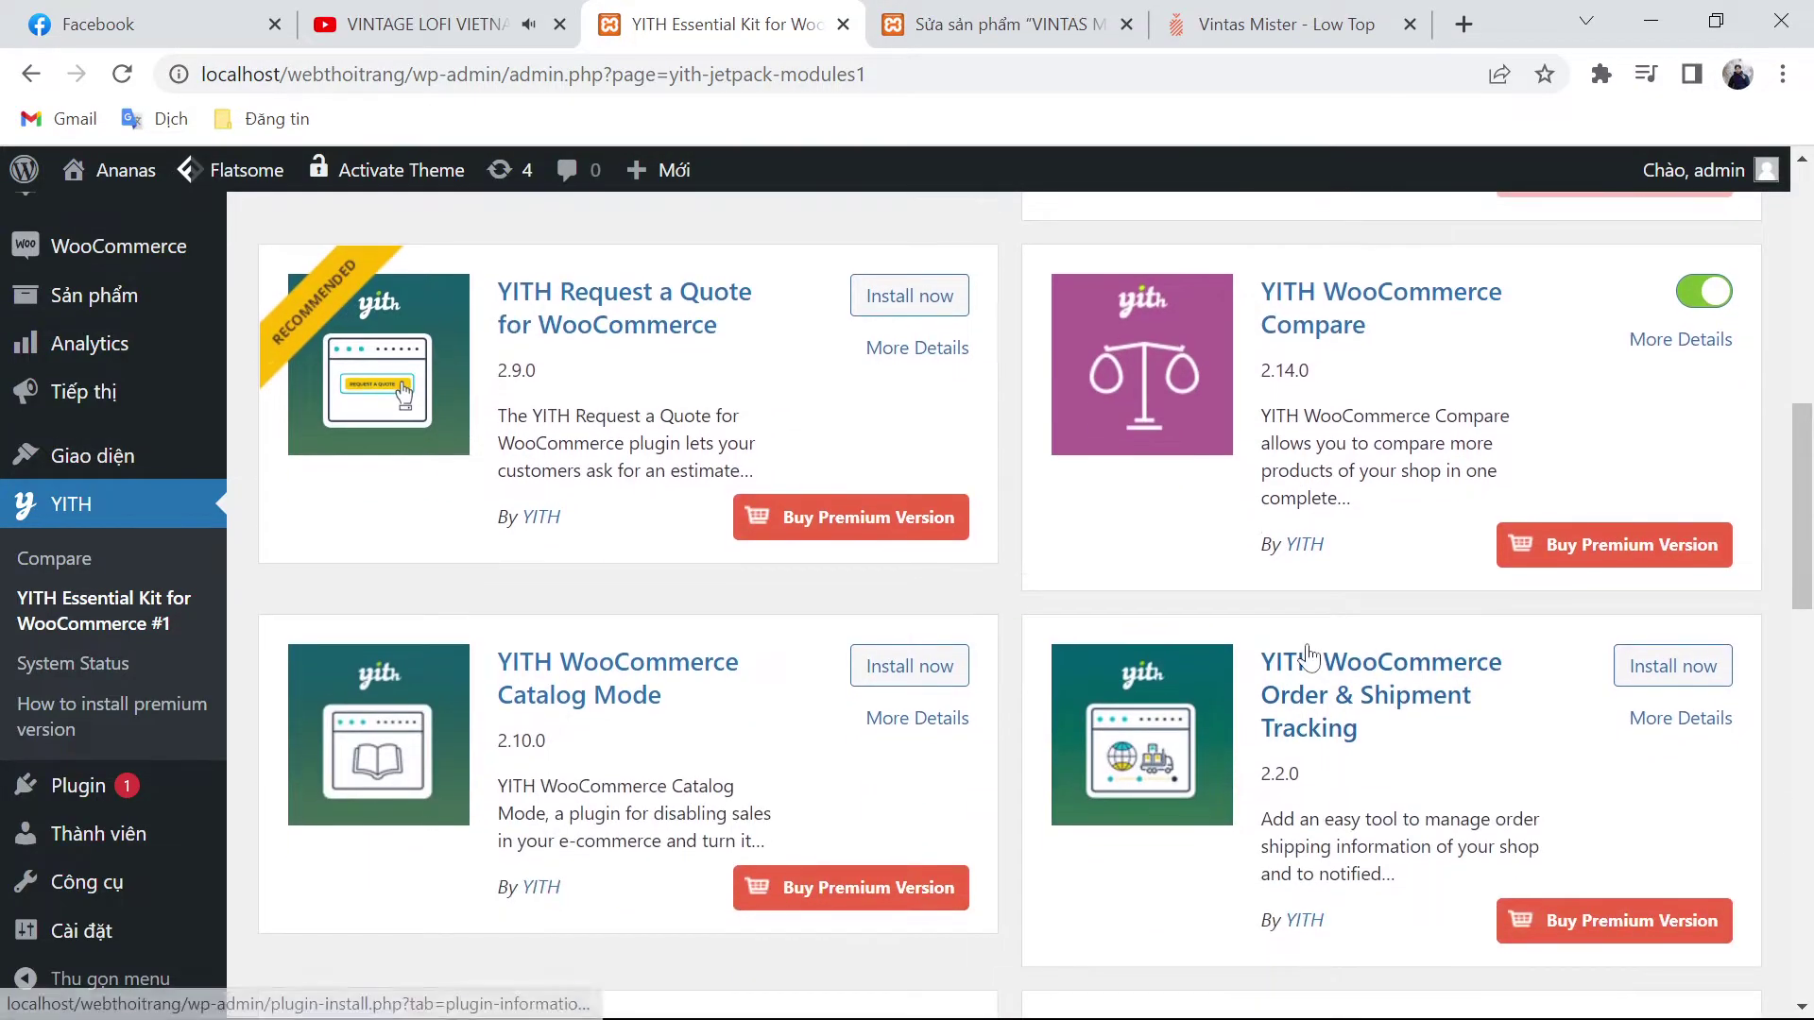
scroll(1049, 737, down, 2)
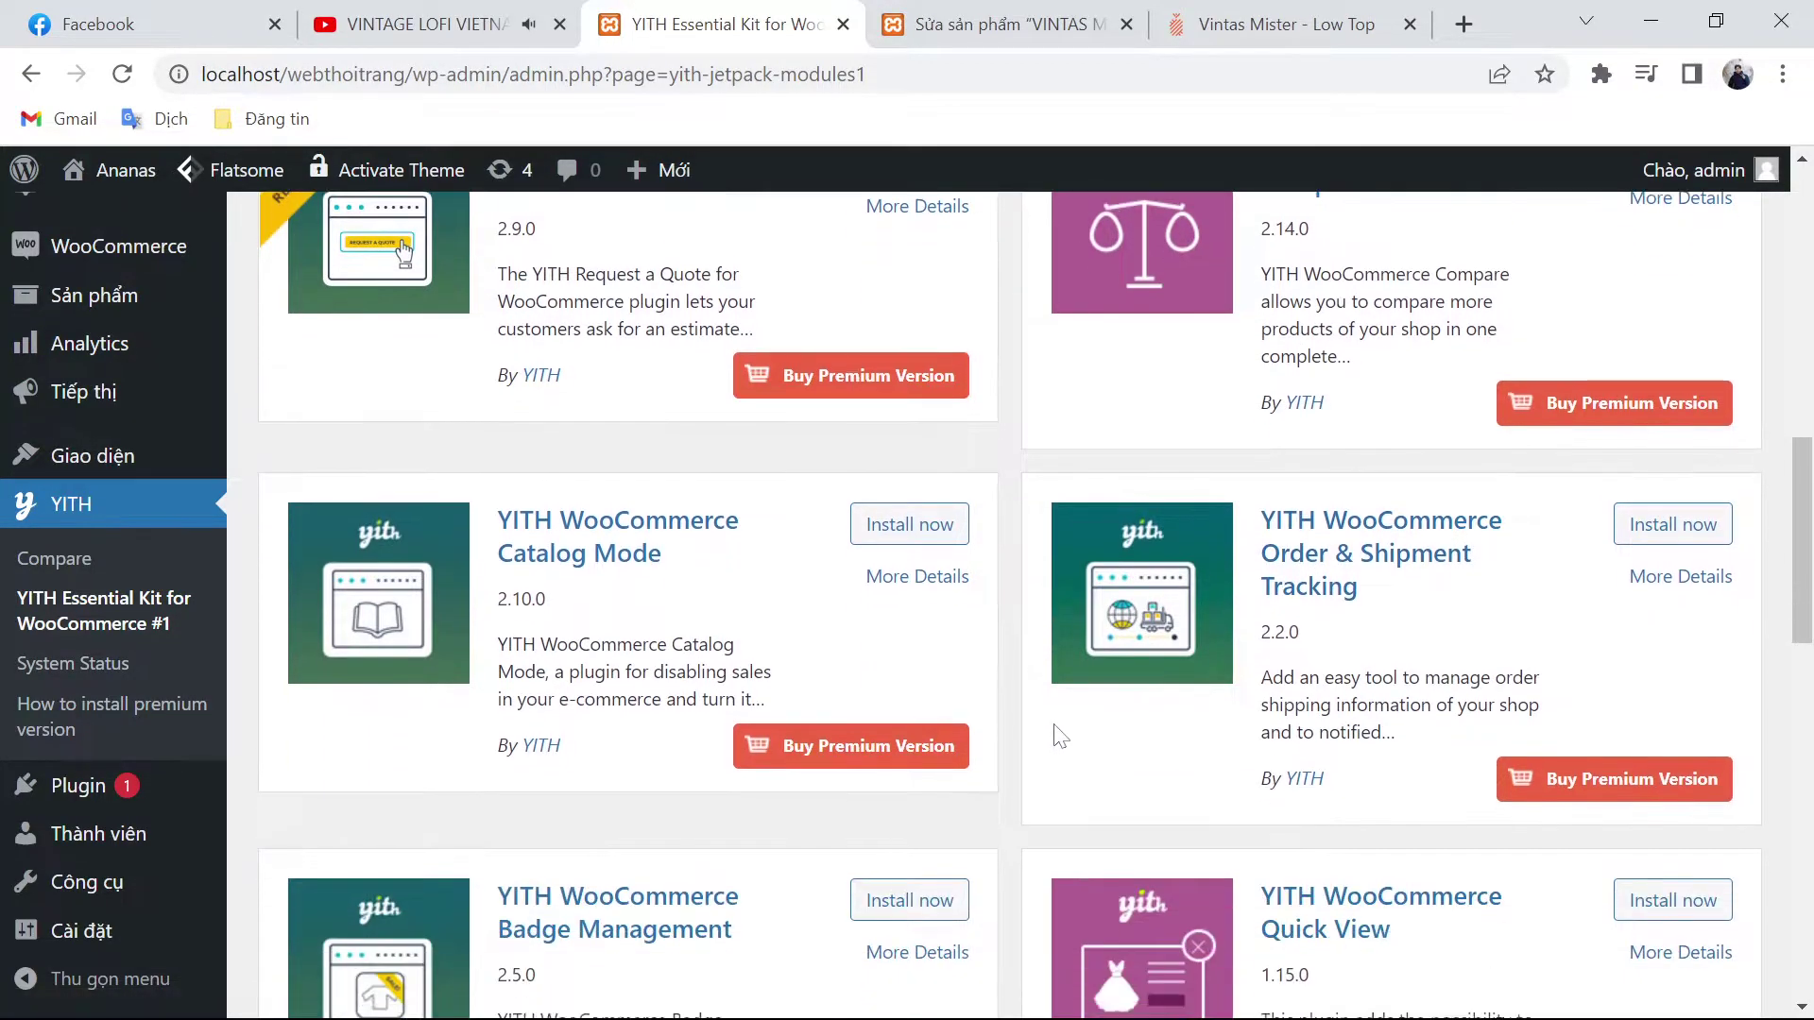
scroll(1134, 732, down, 7)
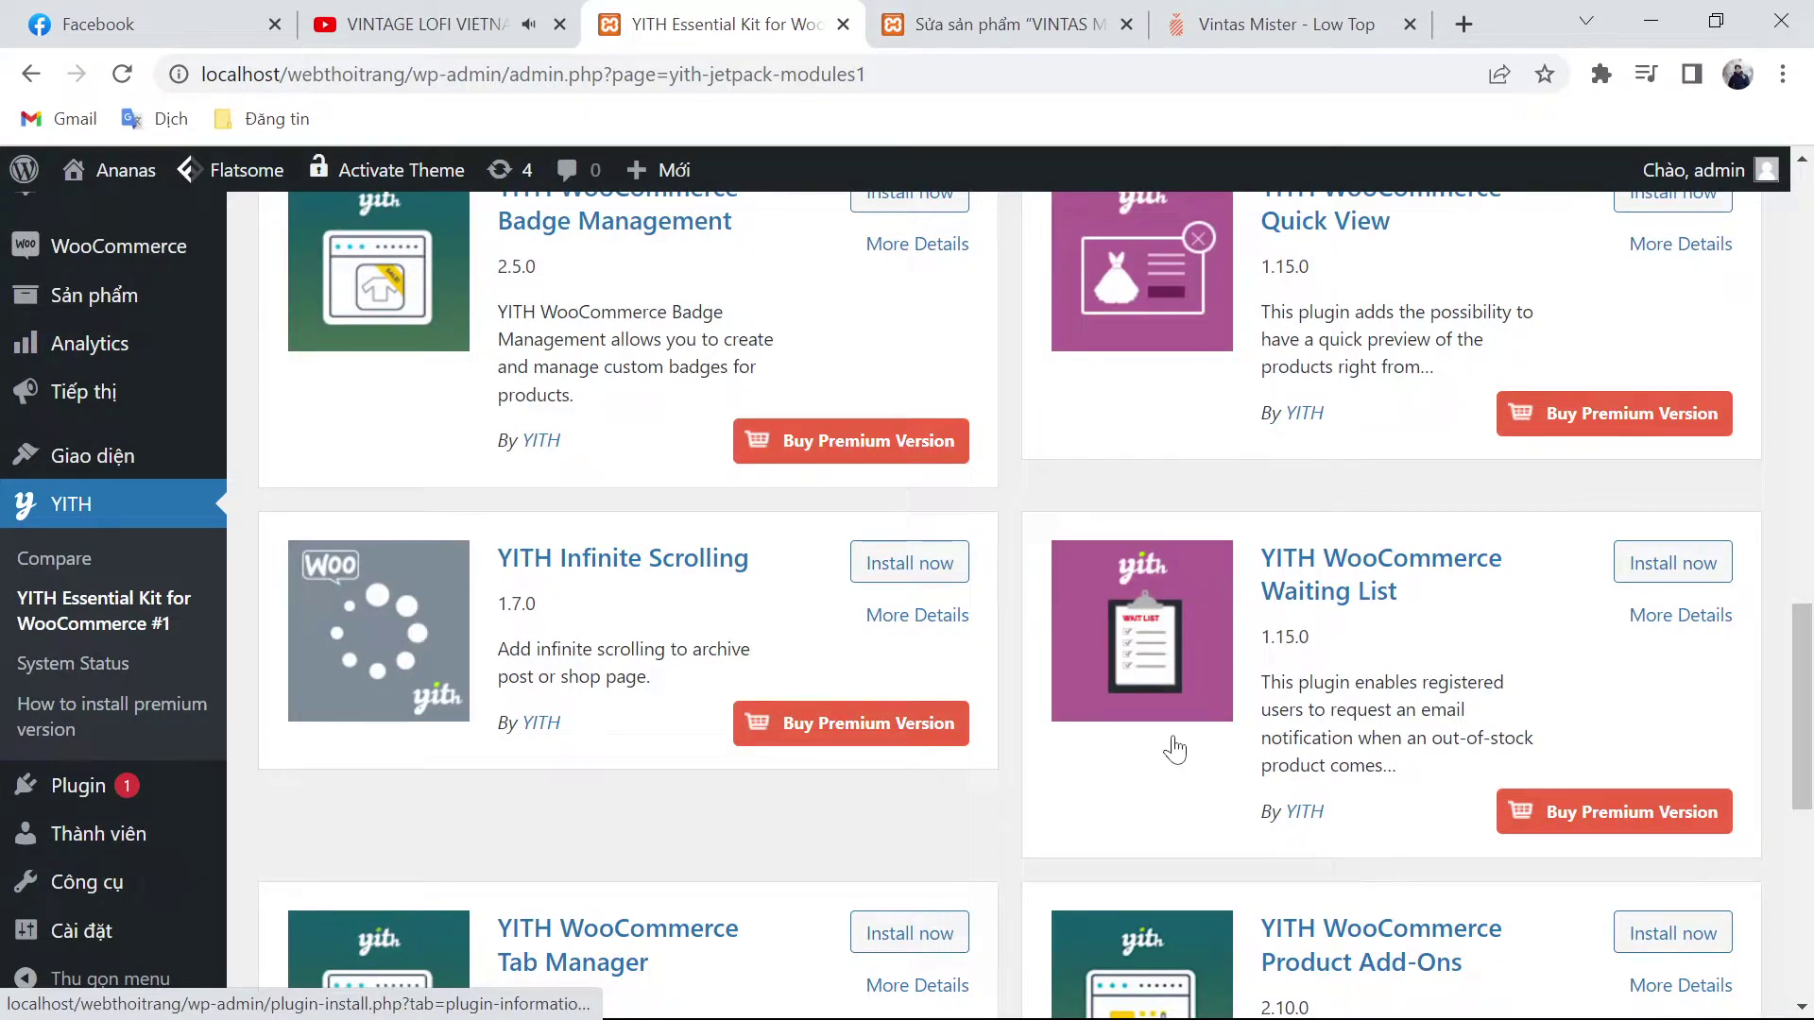
scroll(1175, 749, down, 6)
click(943, 735)
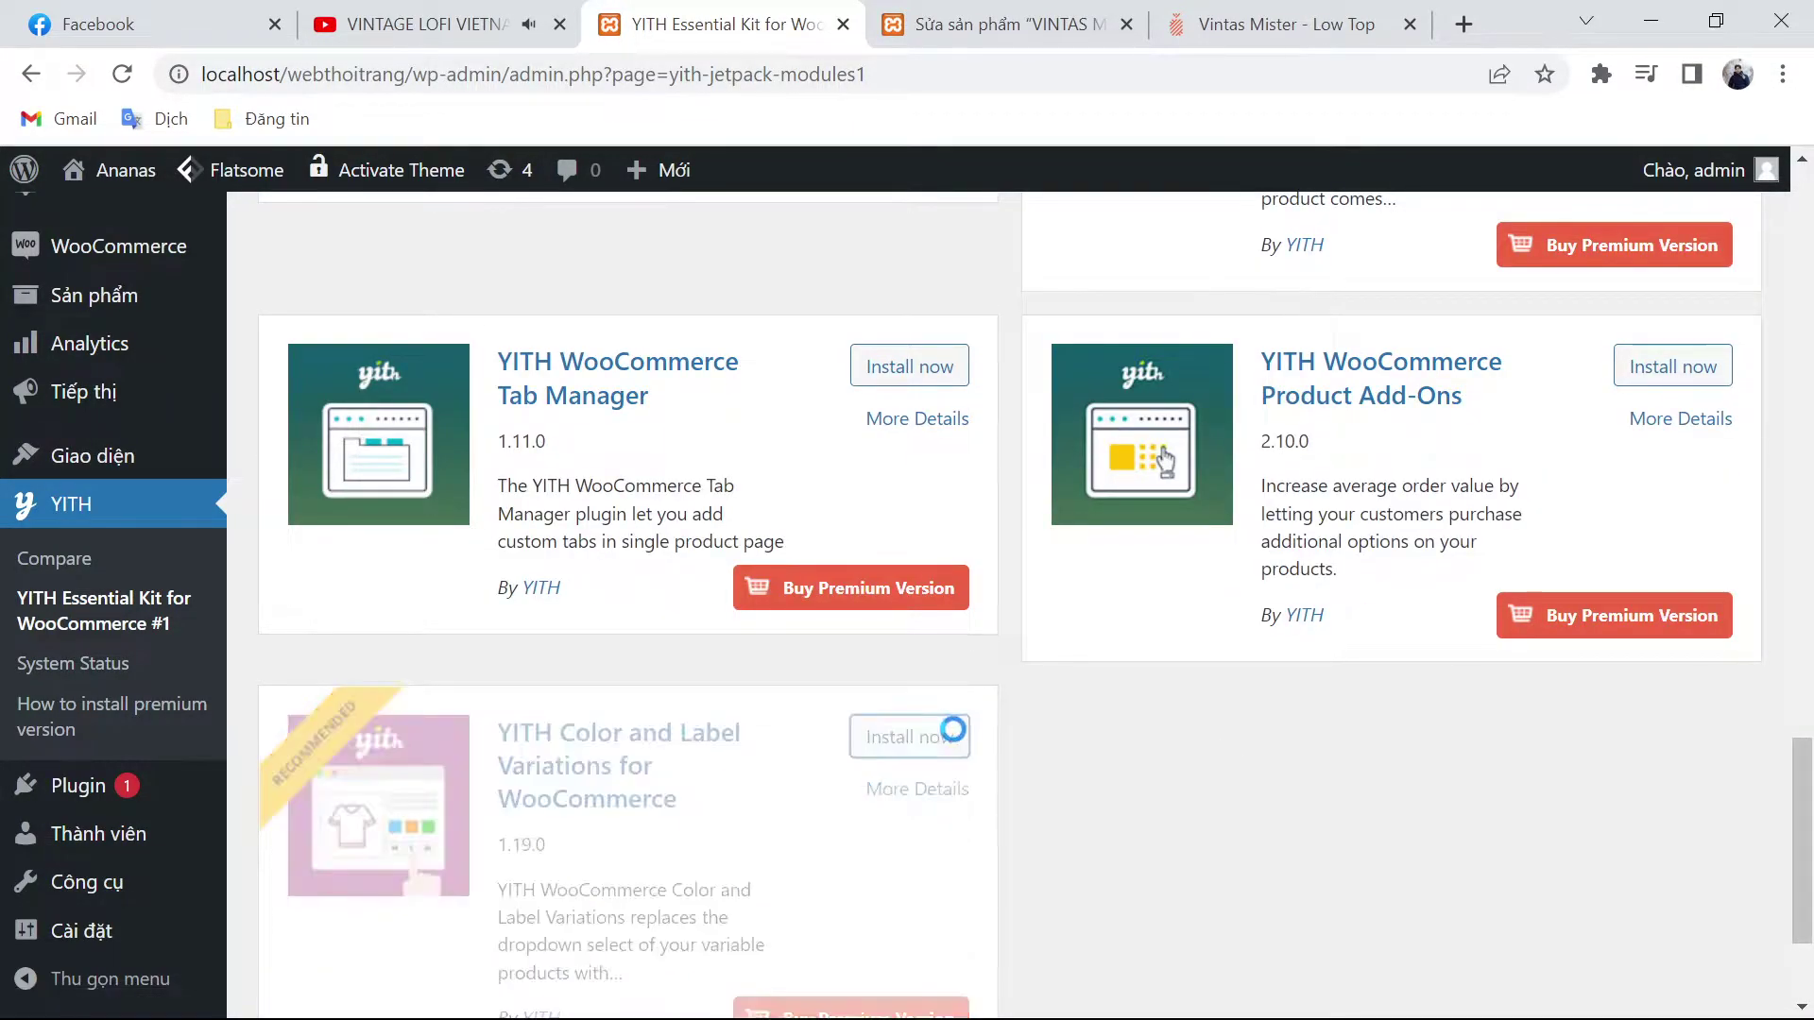
scroll(1037, 686, up, 2)
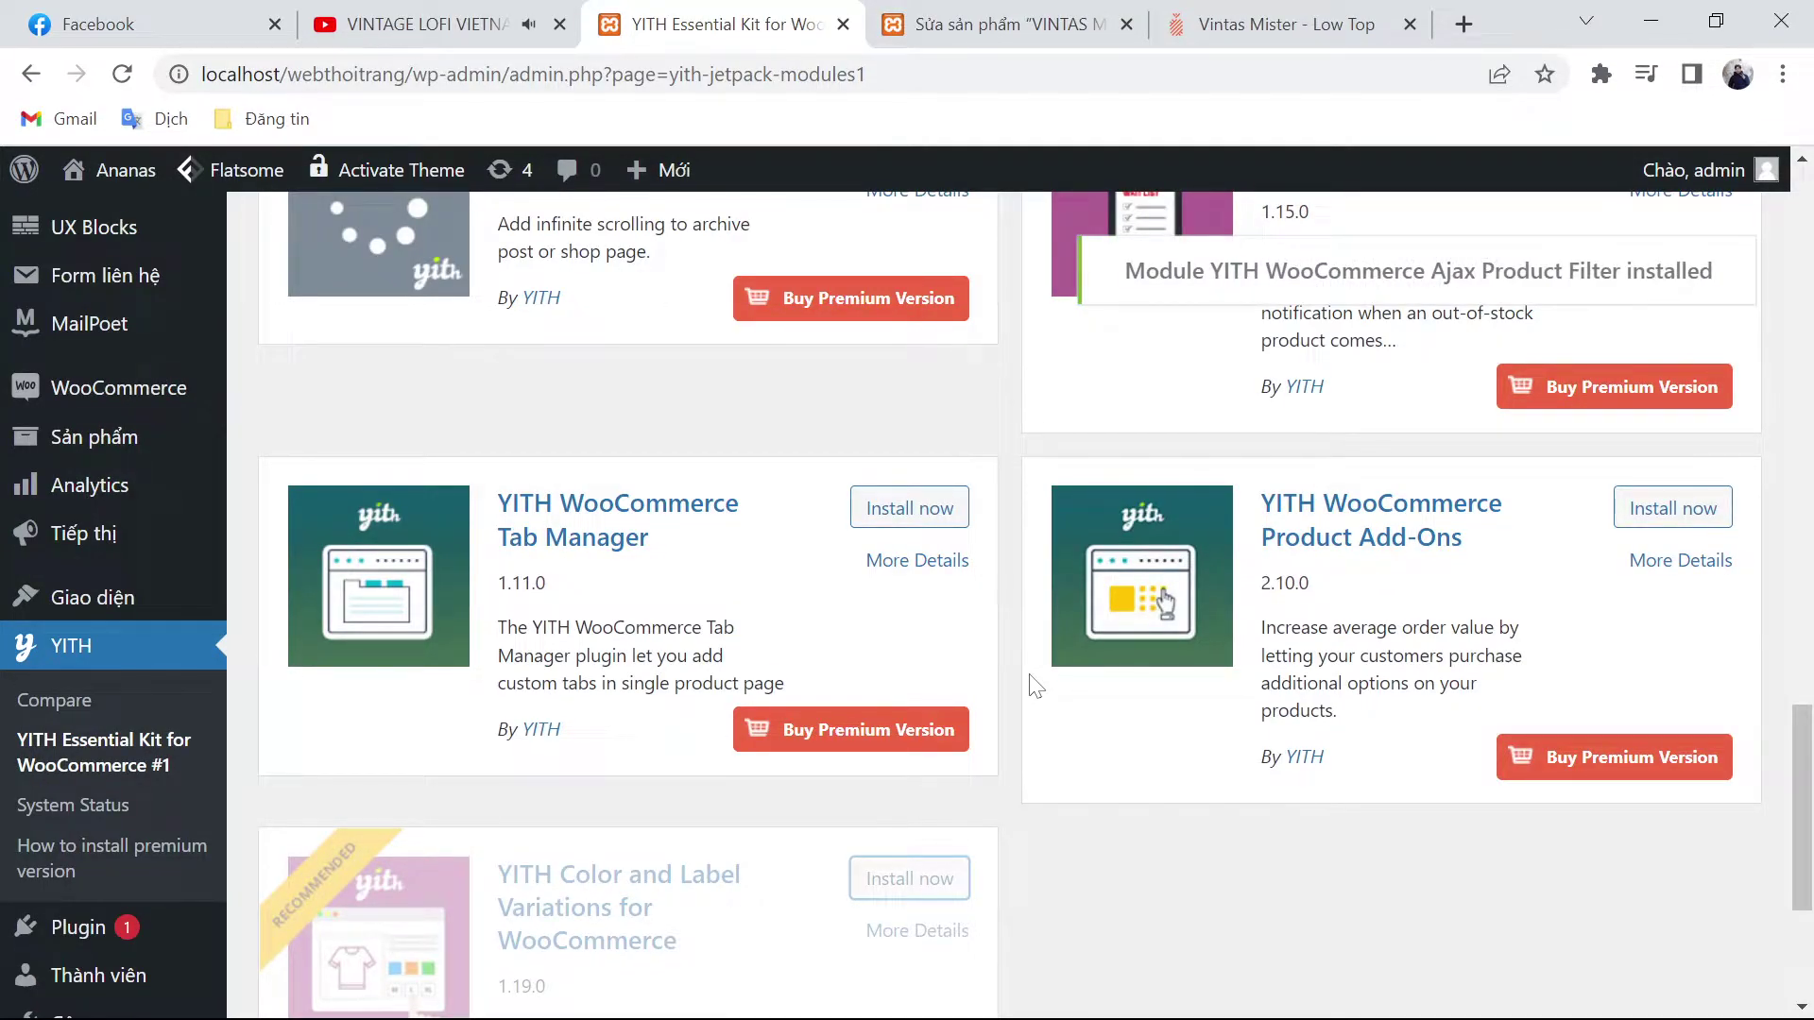
scroll(1037, 686, up, 8)
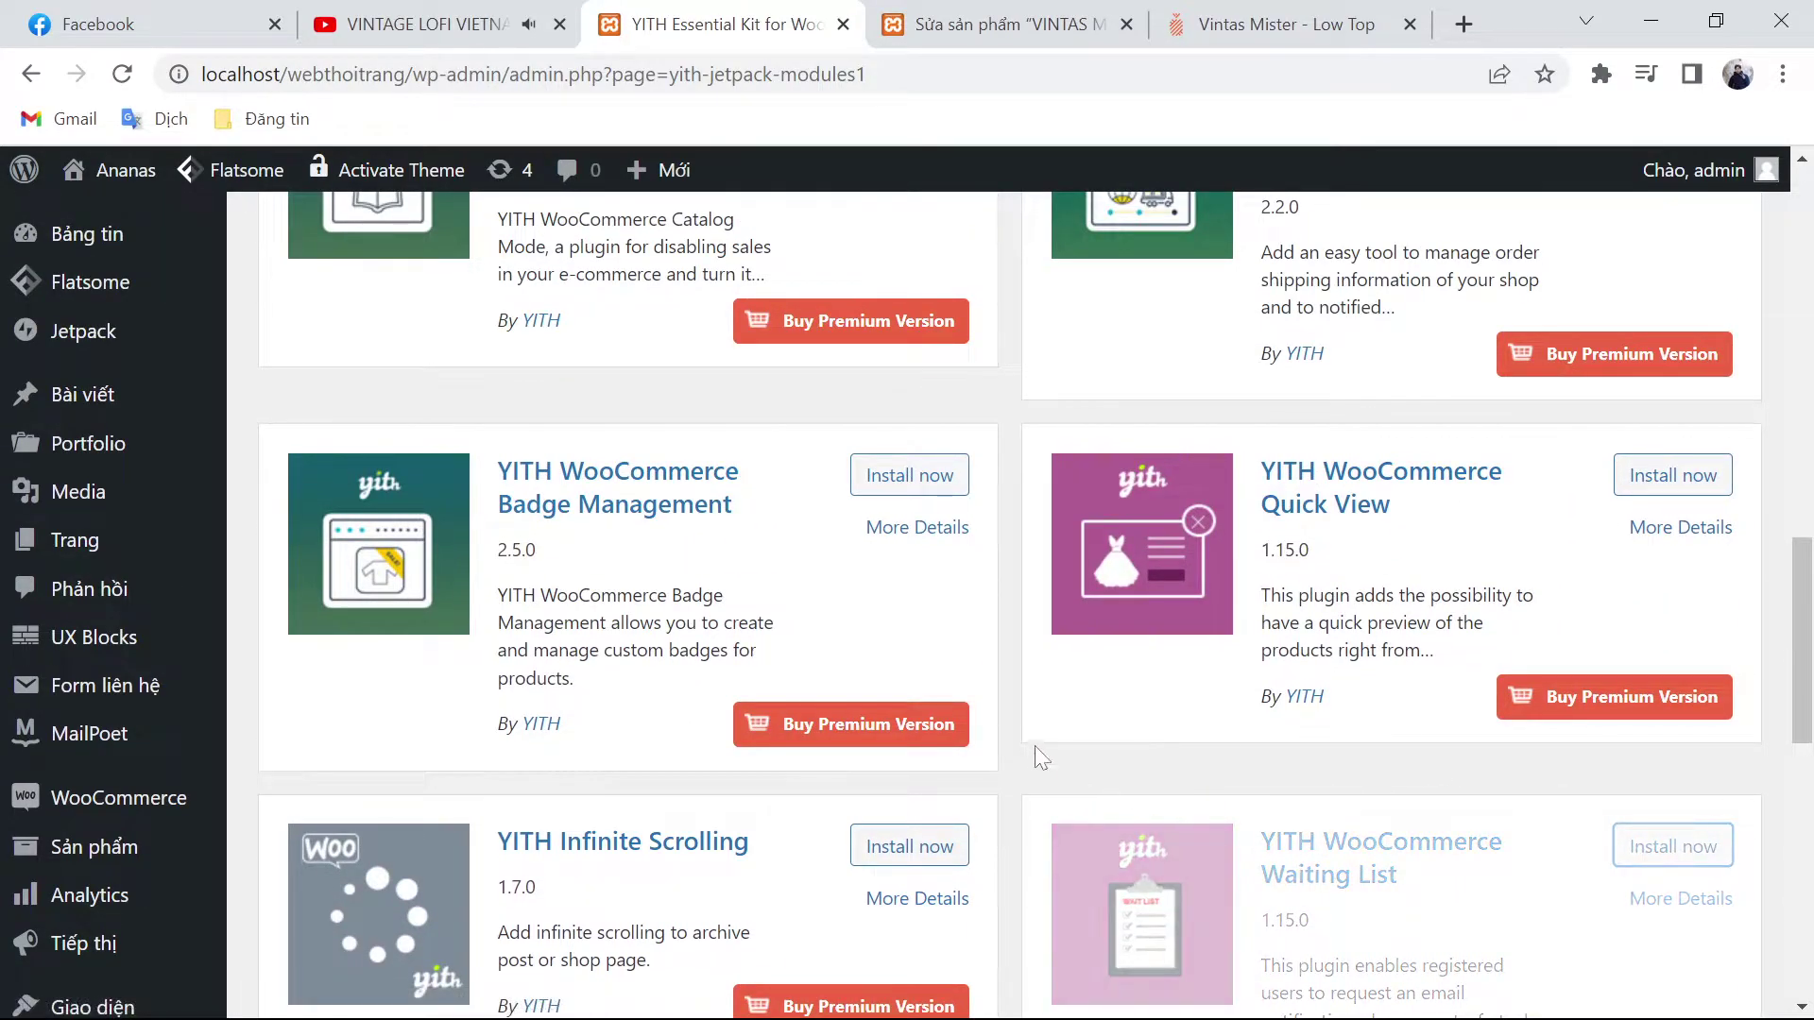
scroll(1036, 748, up, 3)
scroll(1032, 749, up, 3)
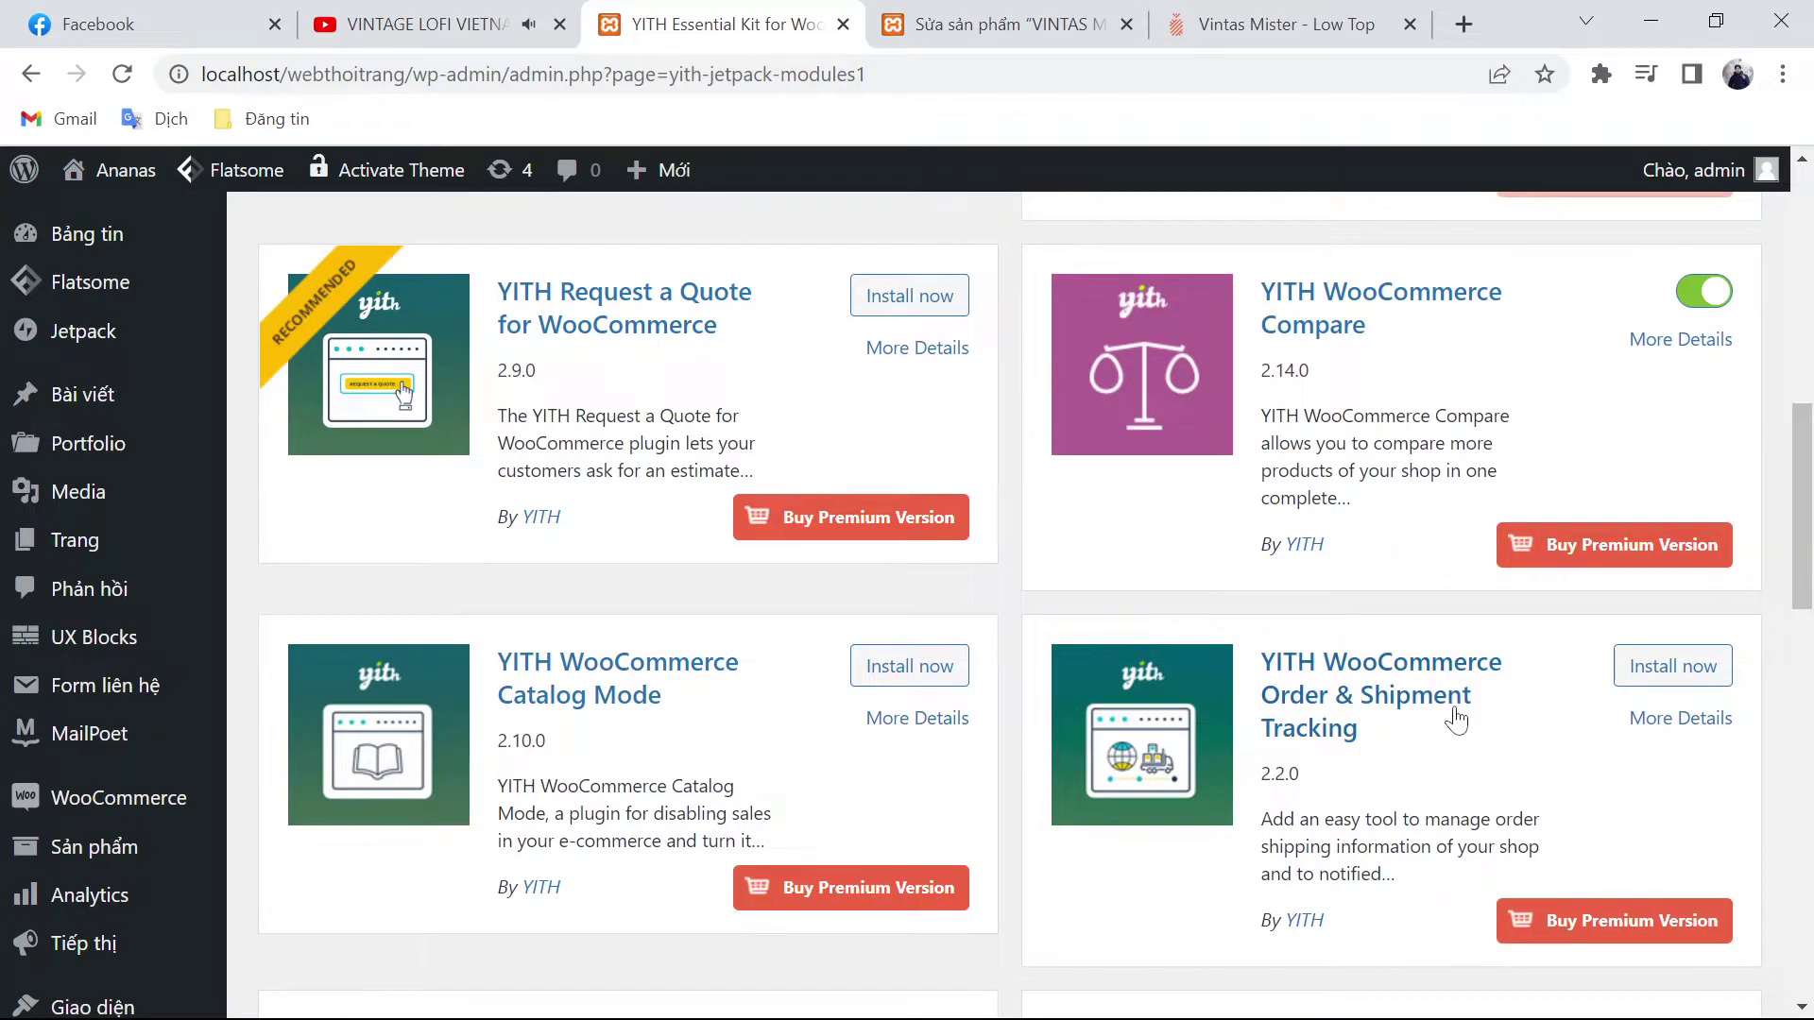
scroll(1040, 756, up, 2)
scroll(1039, 756, up, 3)
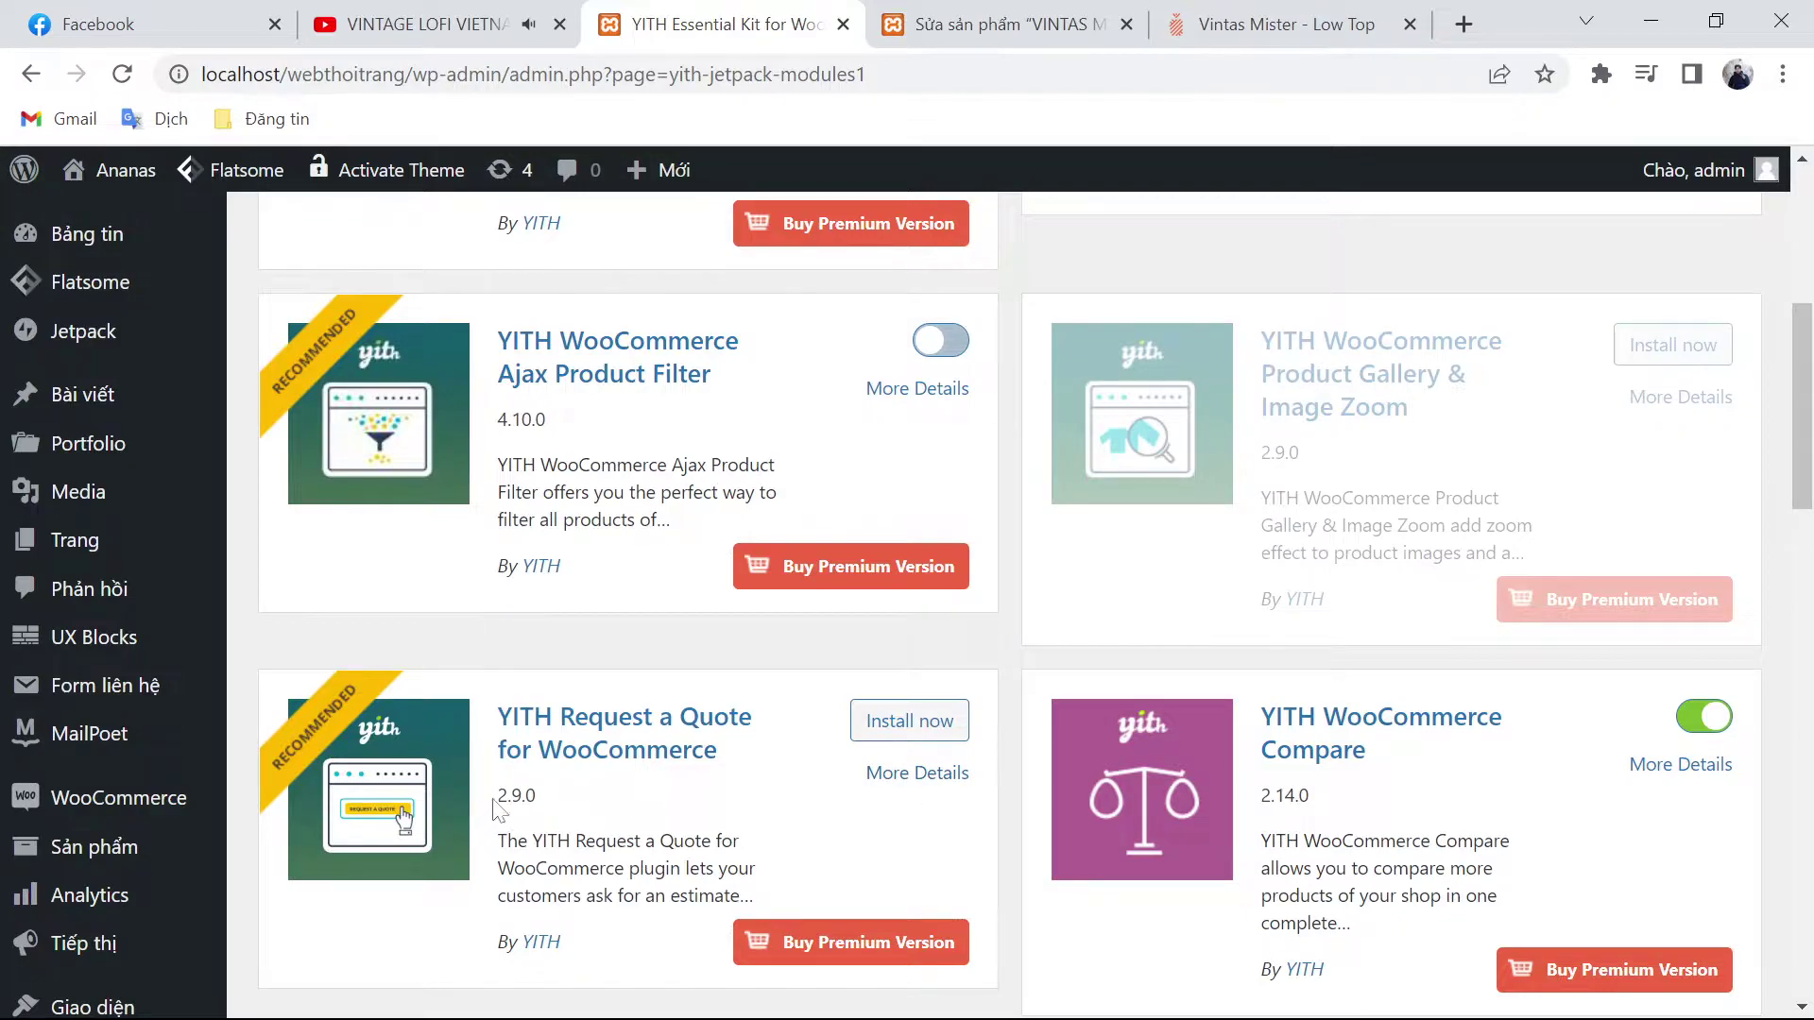
click(896, 721)
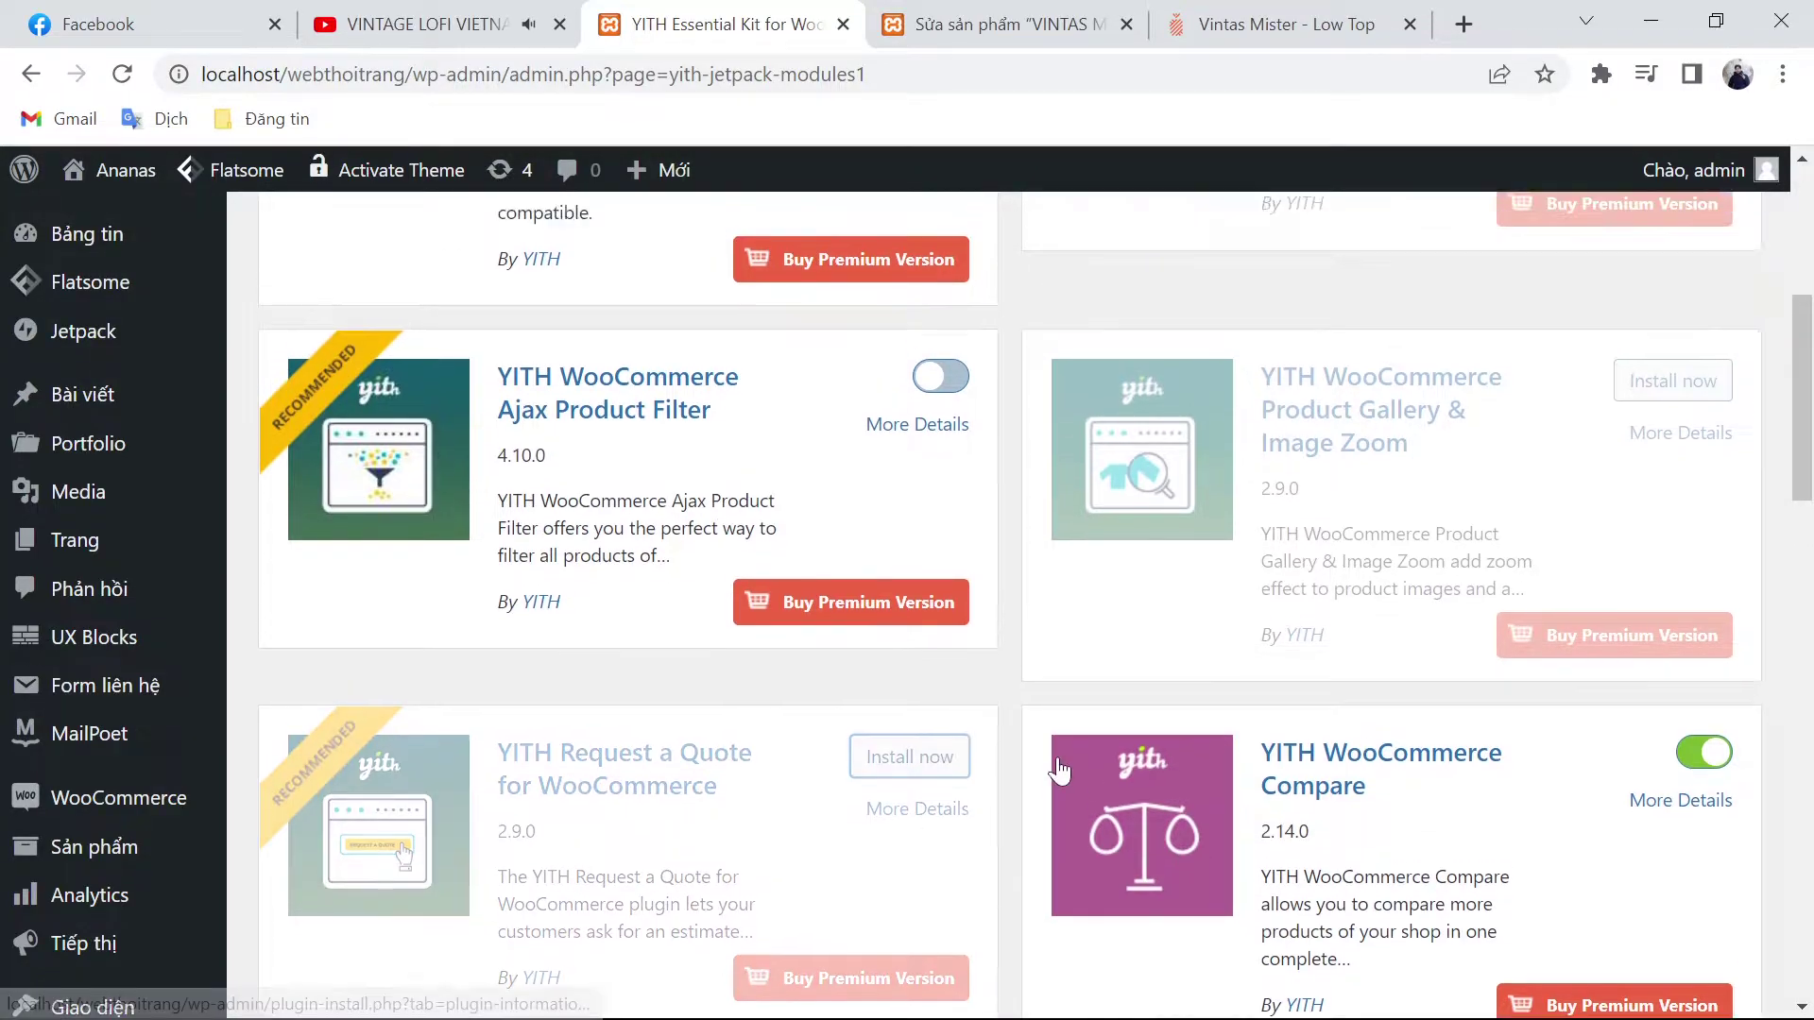
Step: Activate the Ajax Product Filter module
scroll(1059, 770, up, 4)
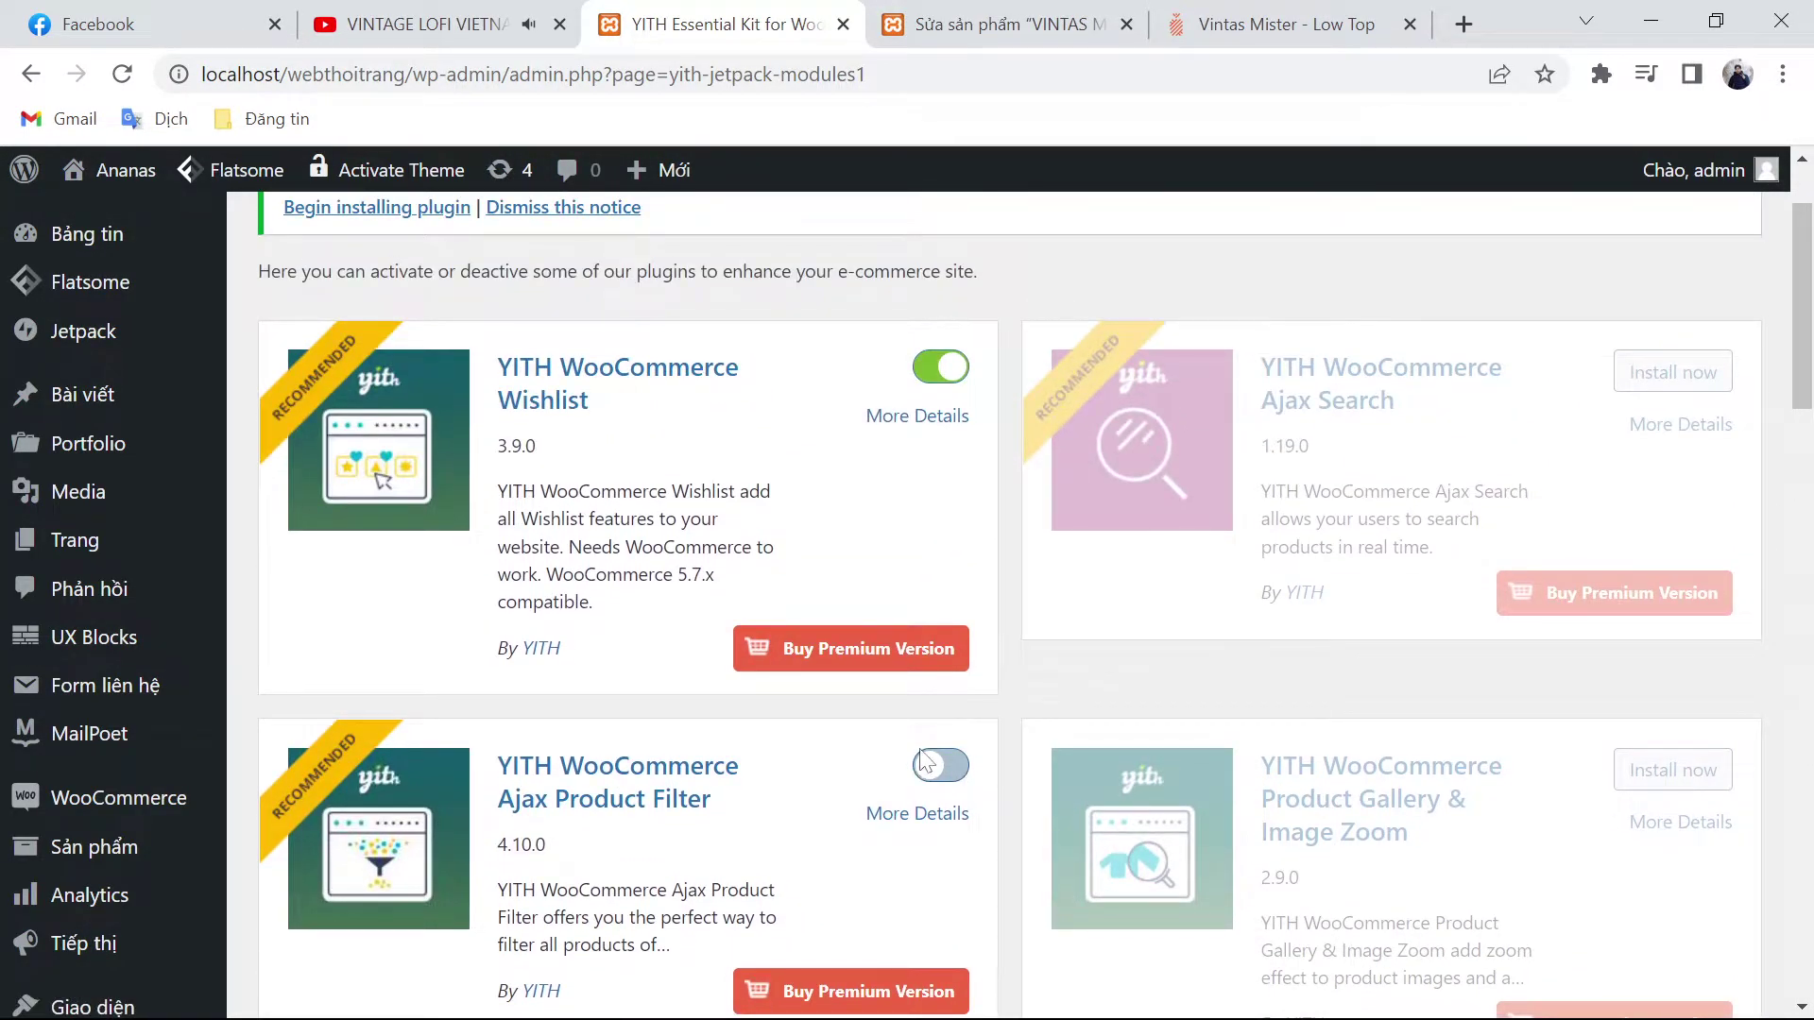
click(926, 764)
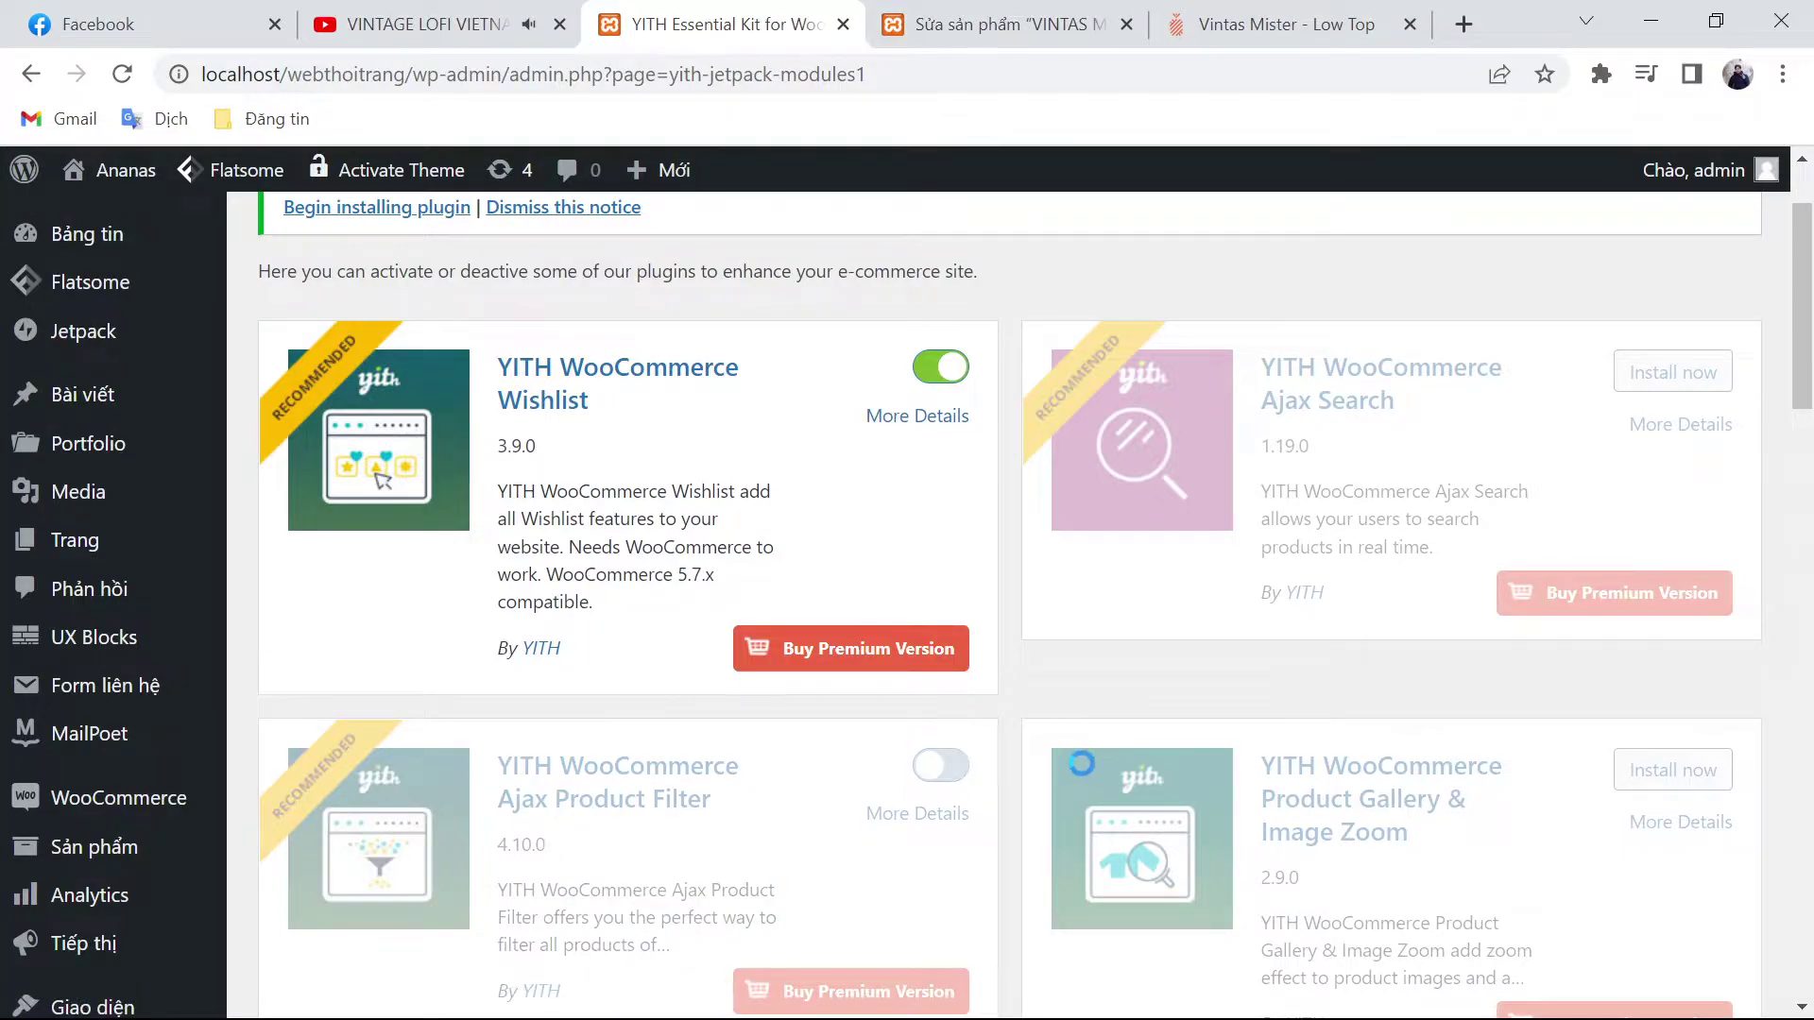
scroll(1067, 768, down, 1)
scroll(1064, 769, down, 12)
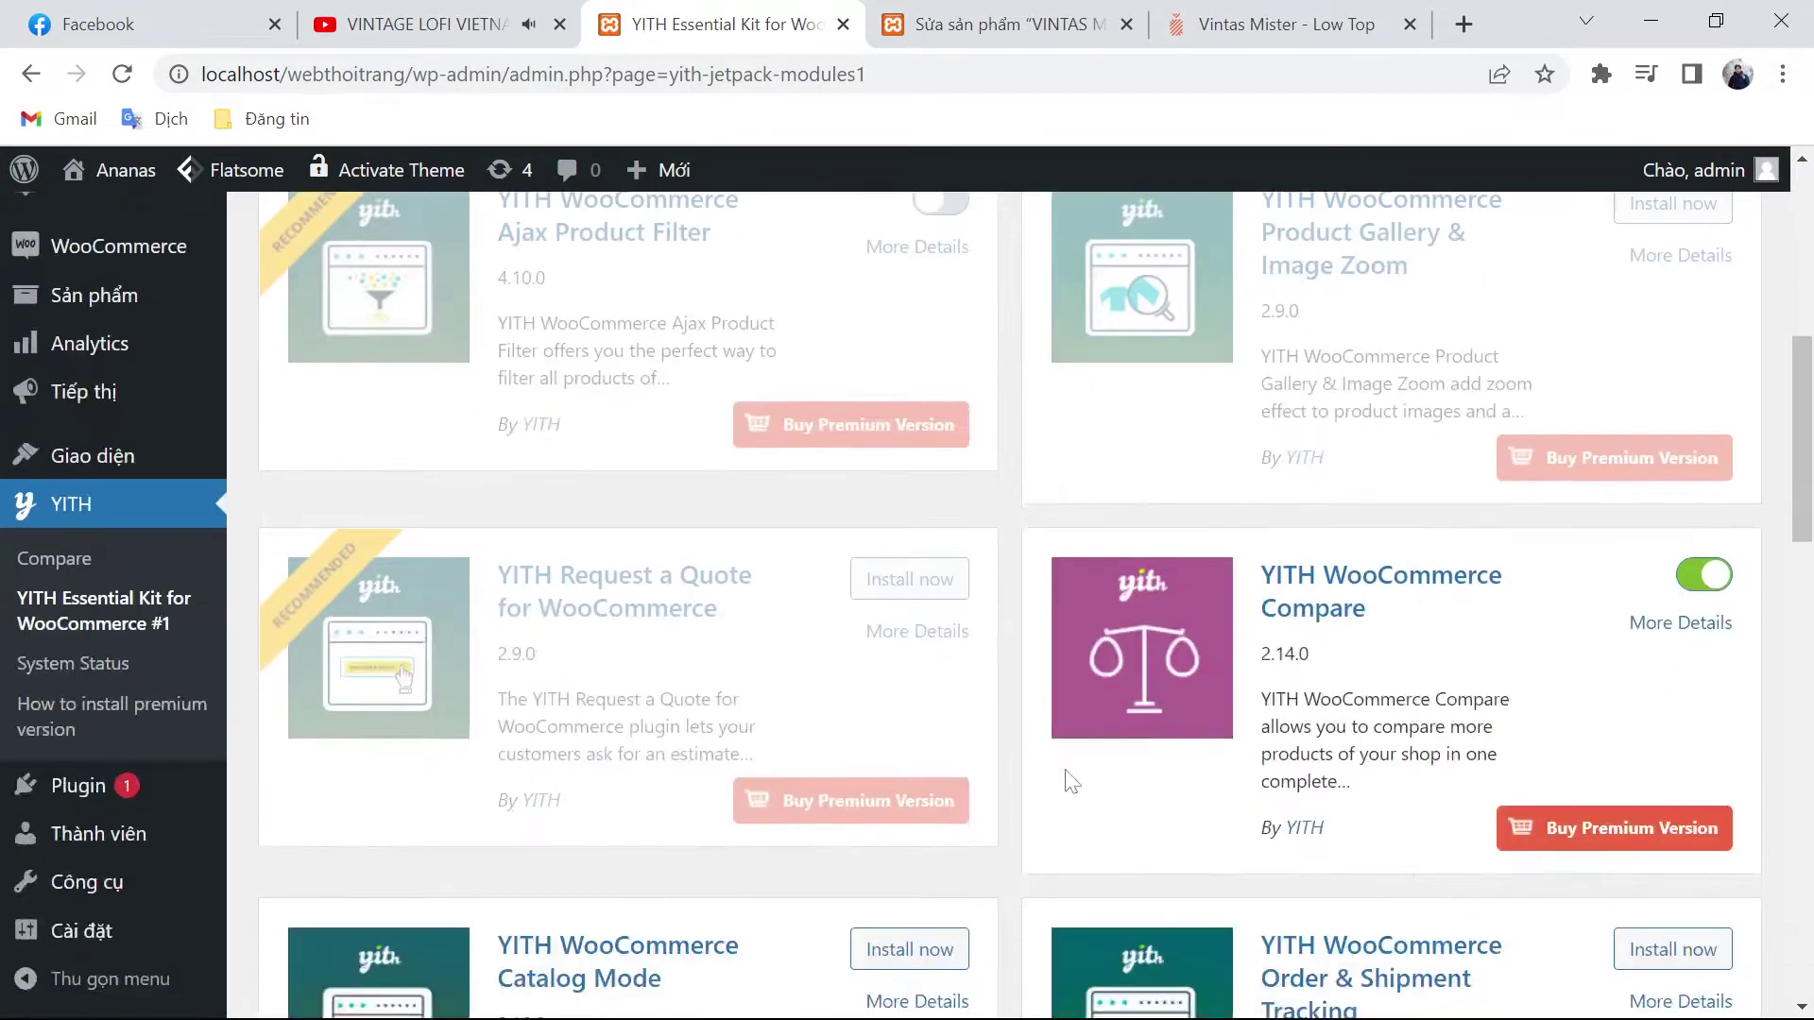
scroll(1065, 770, up, 12)
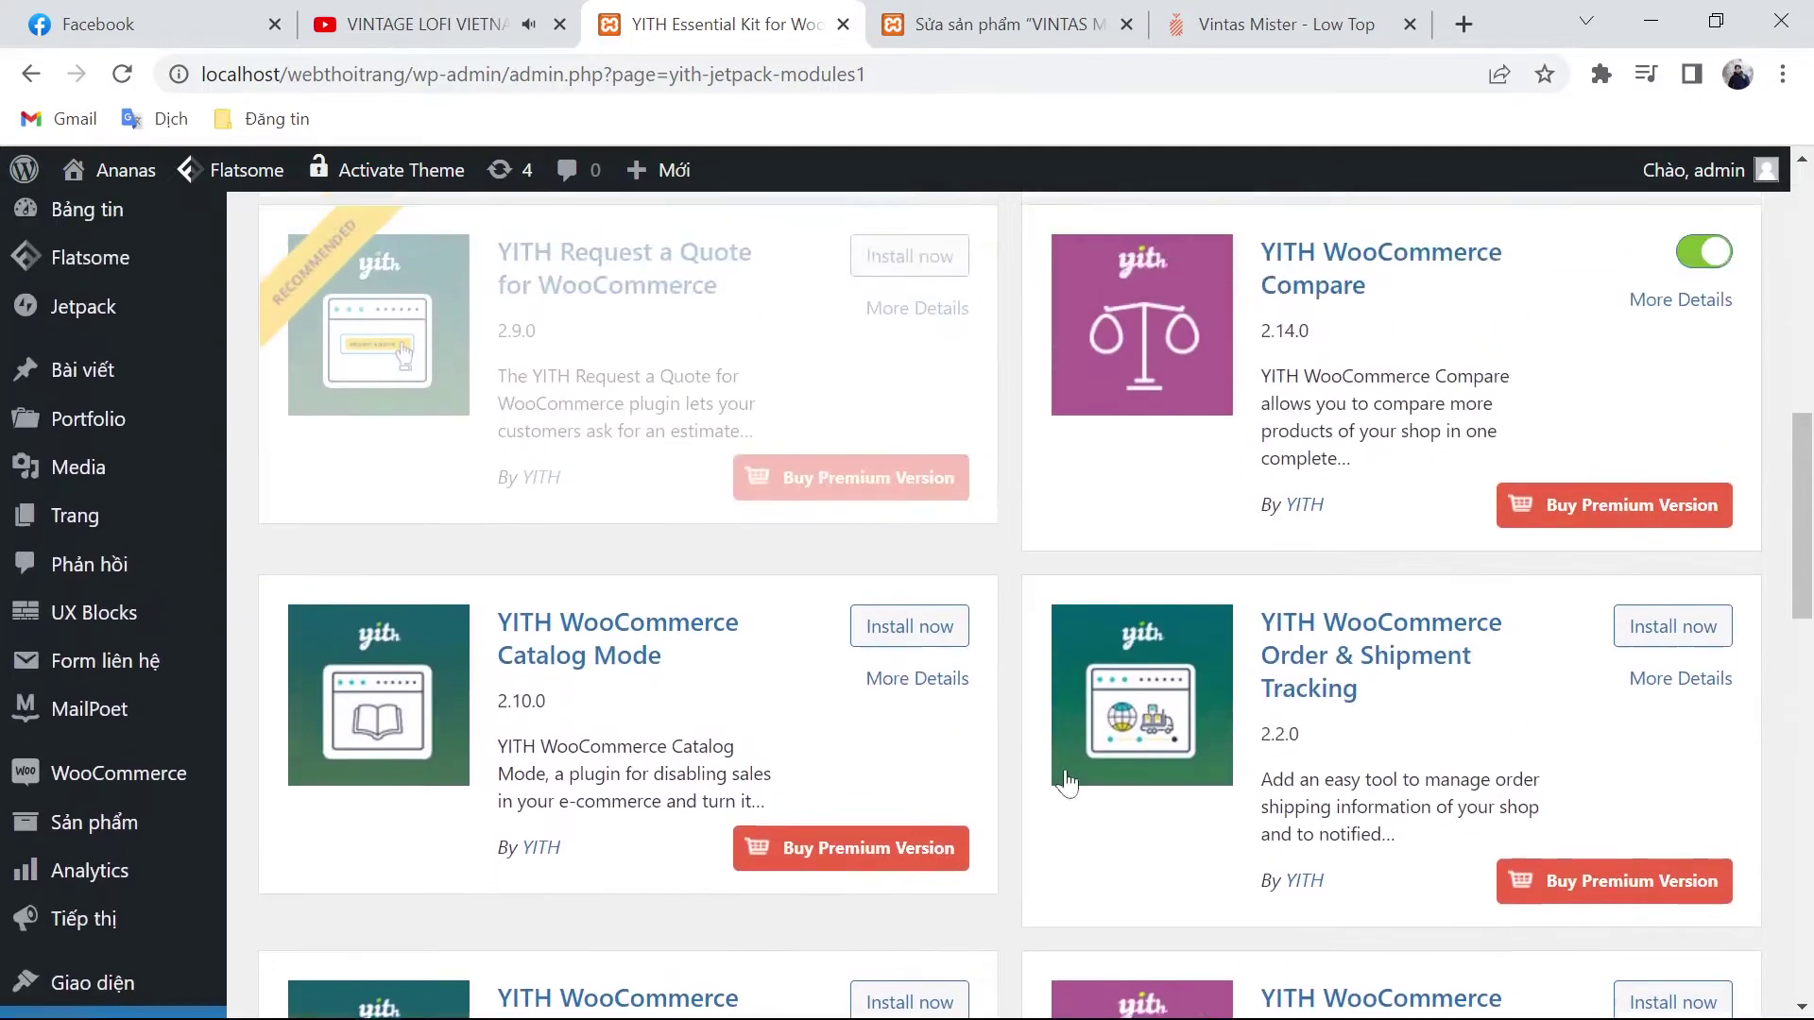
scroll(1064, 769, up, 4)
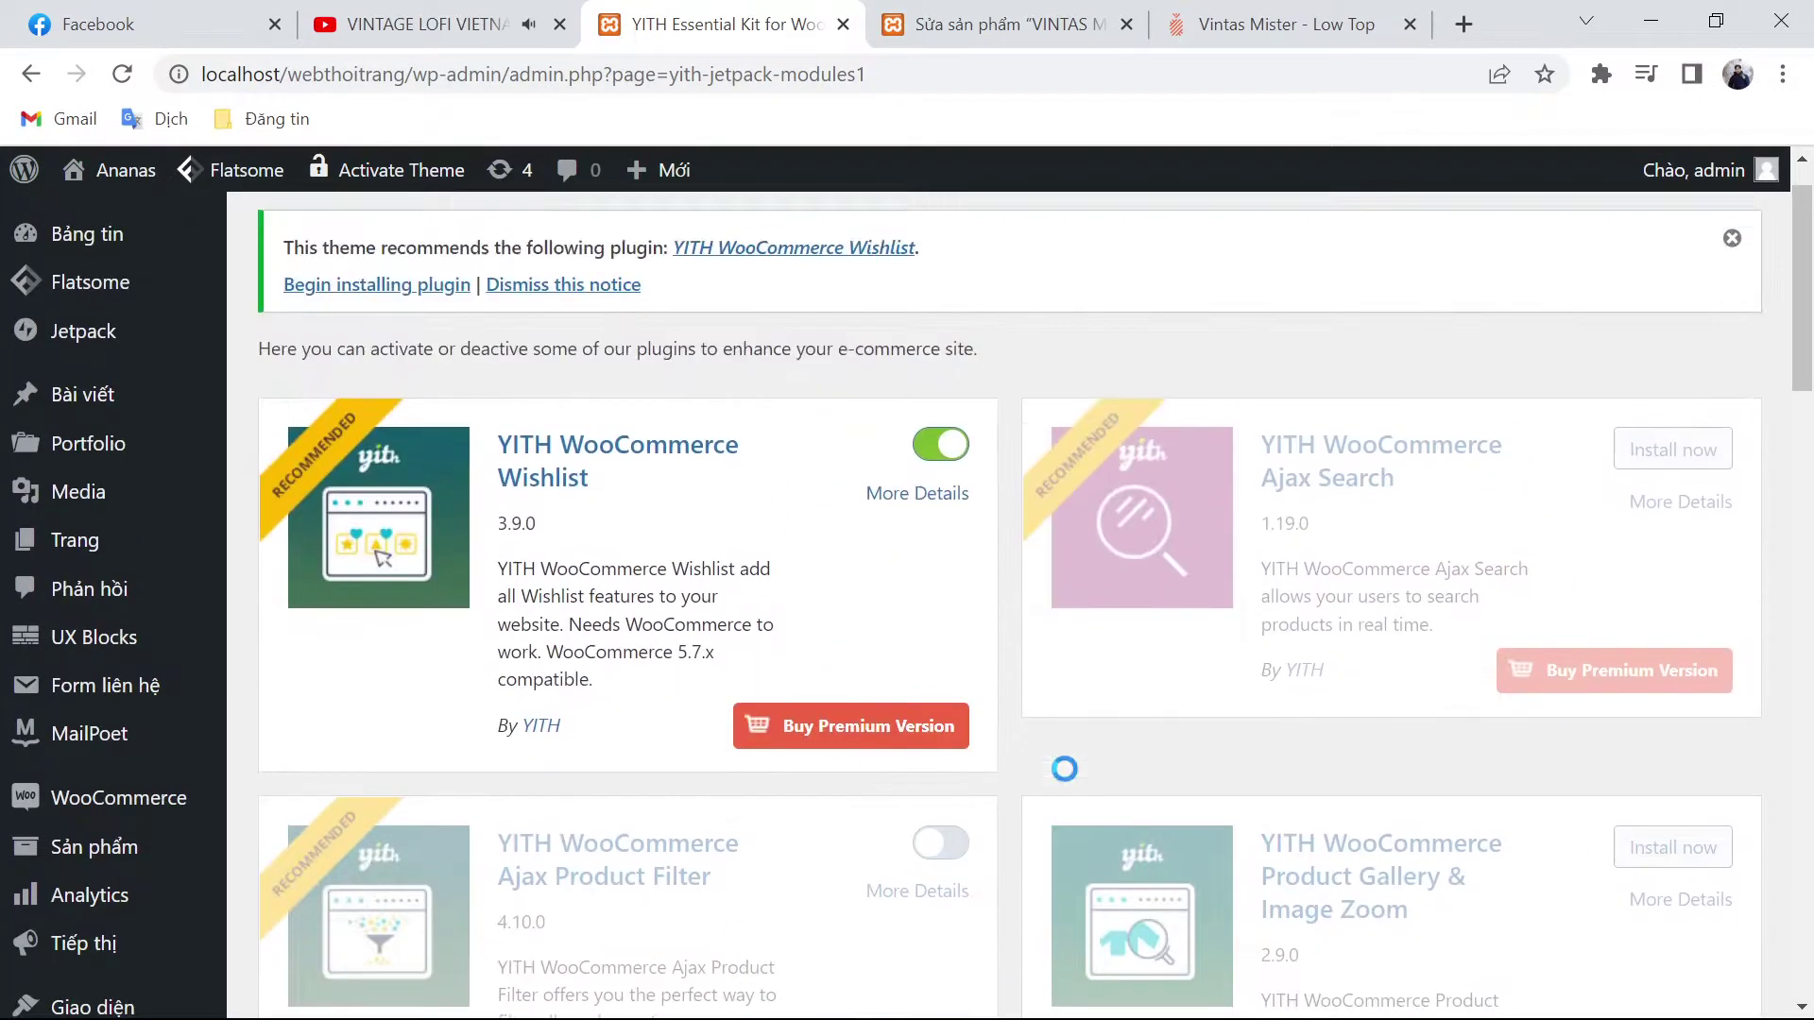
Step: Go back to the ananas.vn product list and open the Vintas Saigon 1980s product page
click(1063, 11)
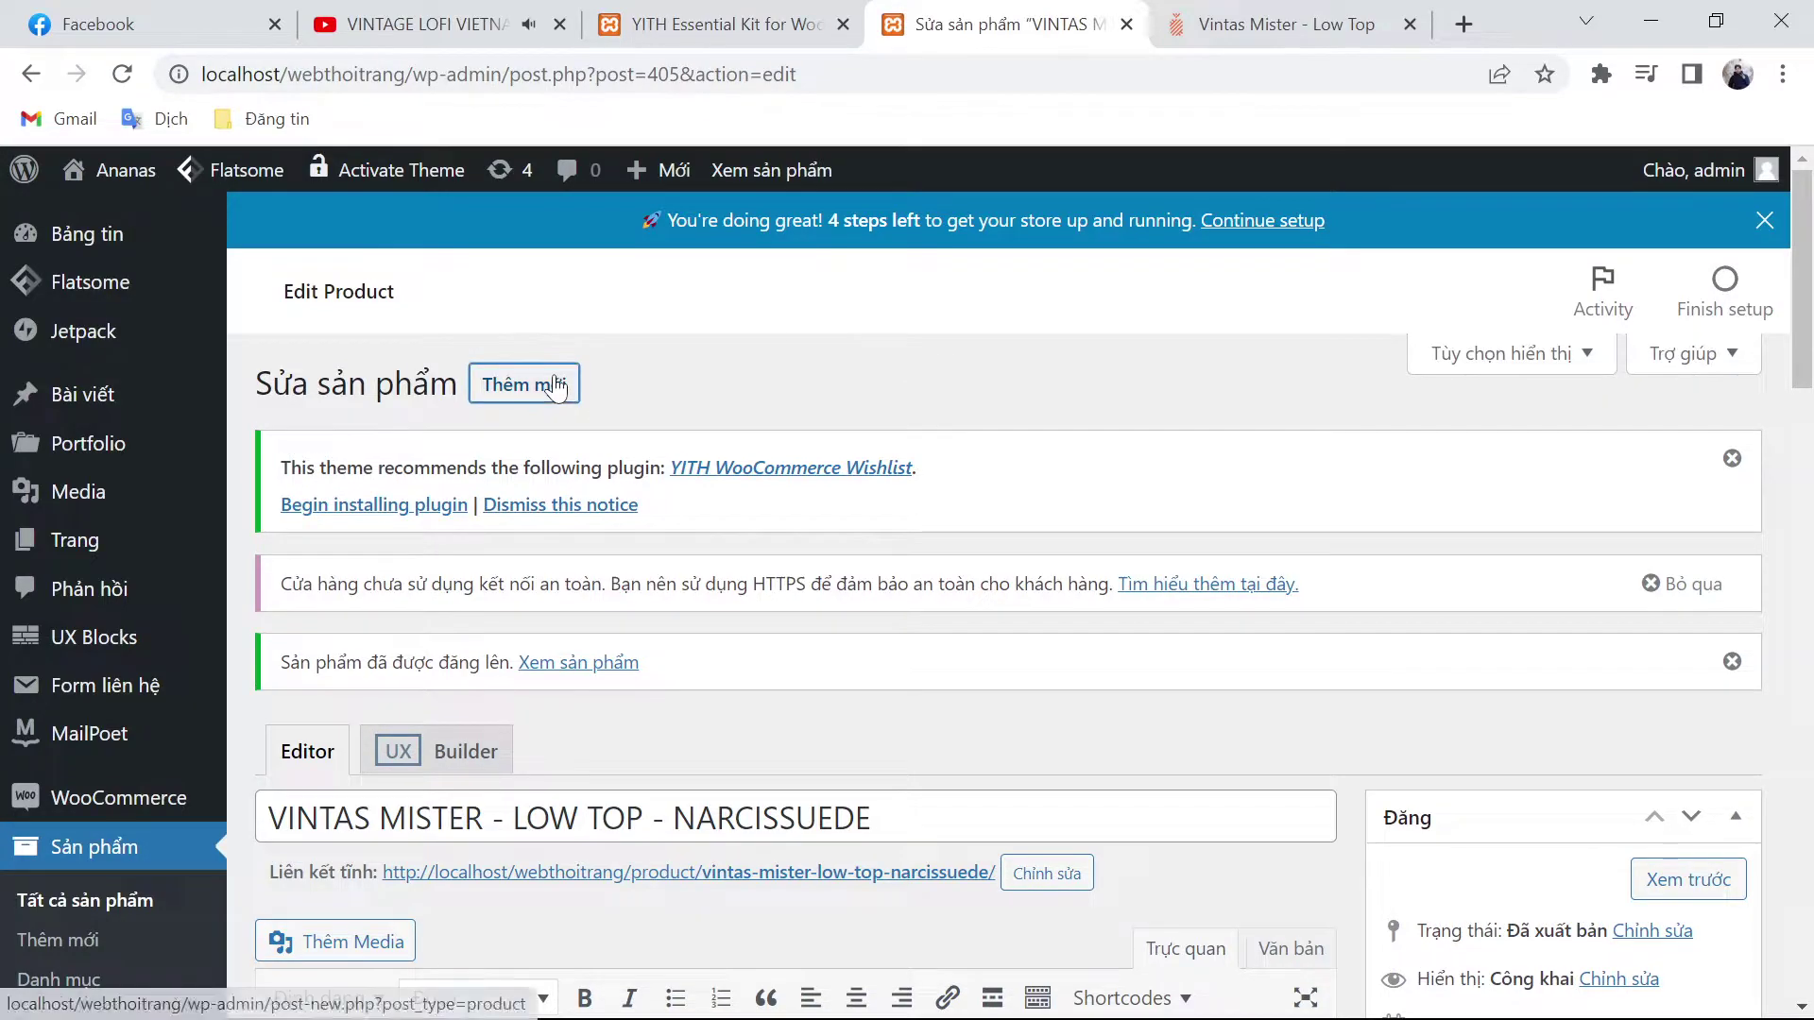
click(1285, 24)
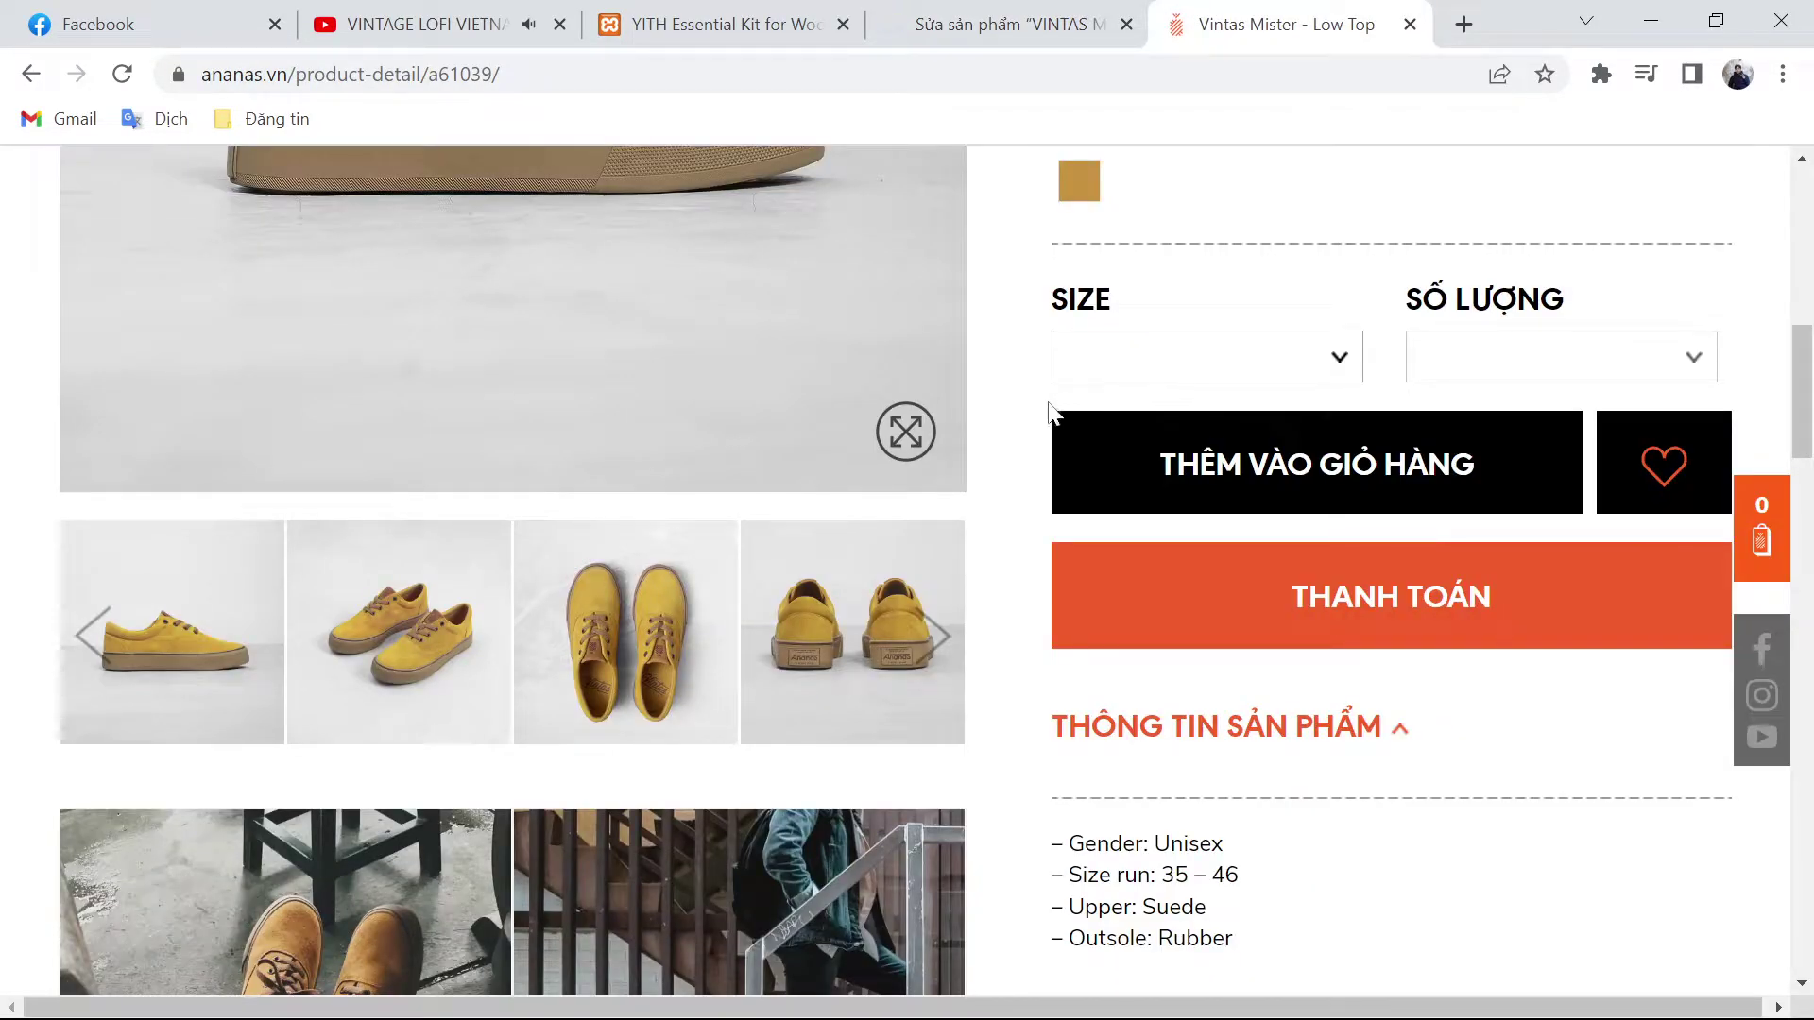
key(alt+Left)
click(1086, 348)
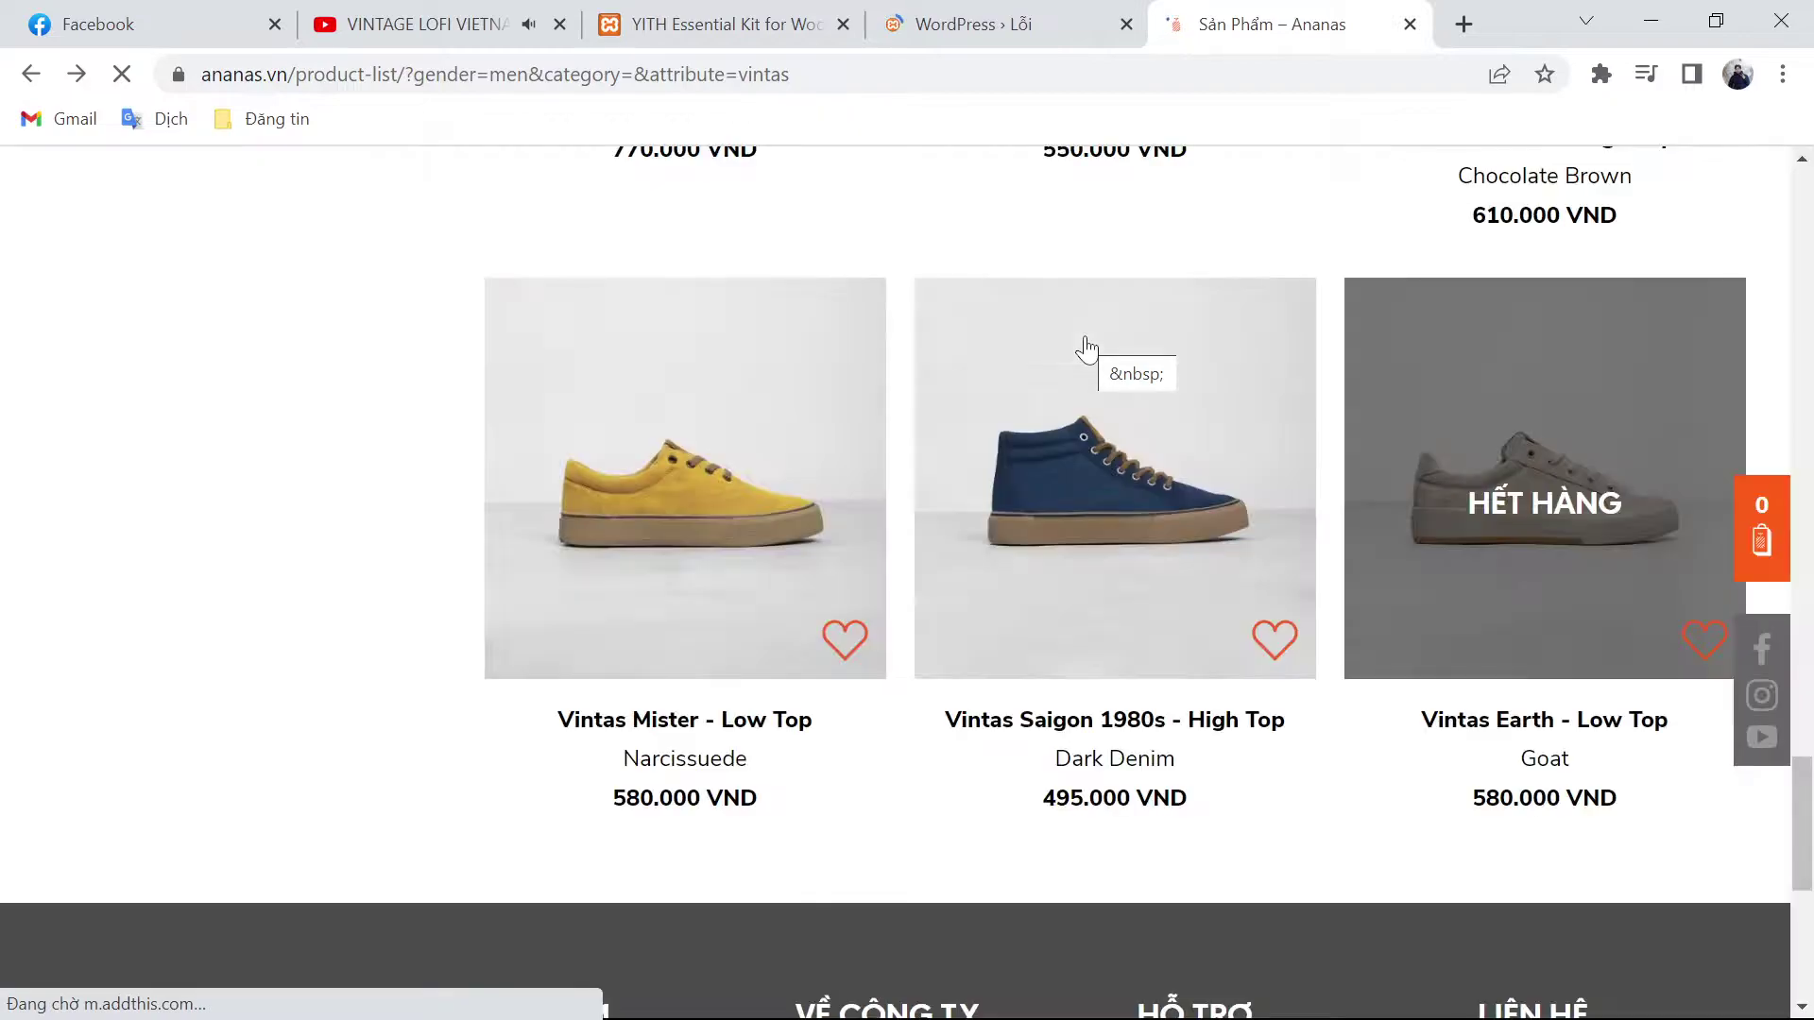
click(1042, 483)
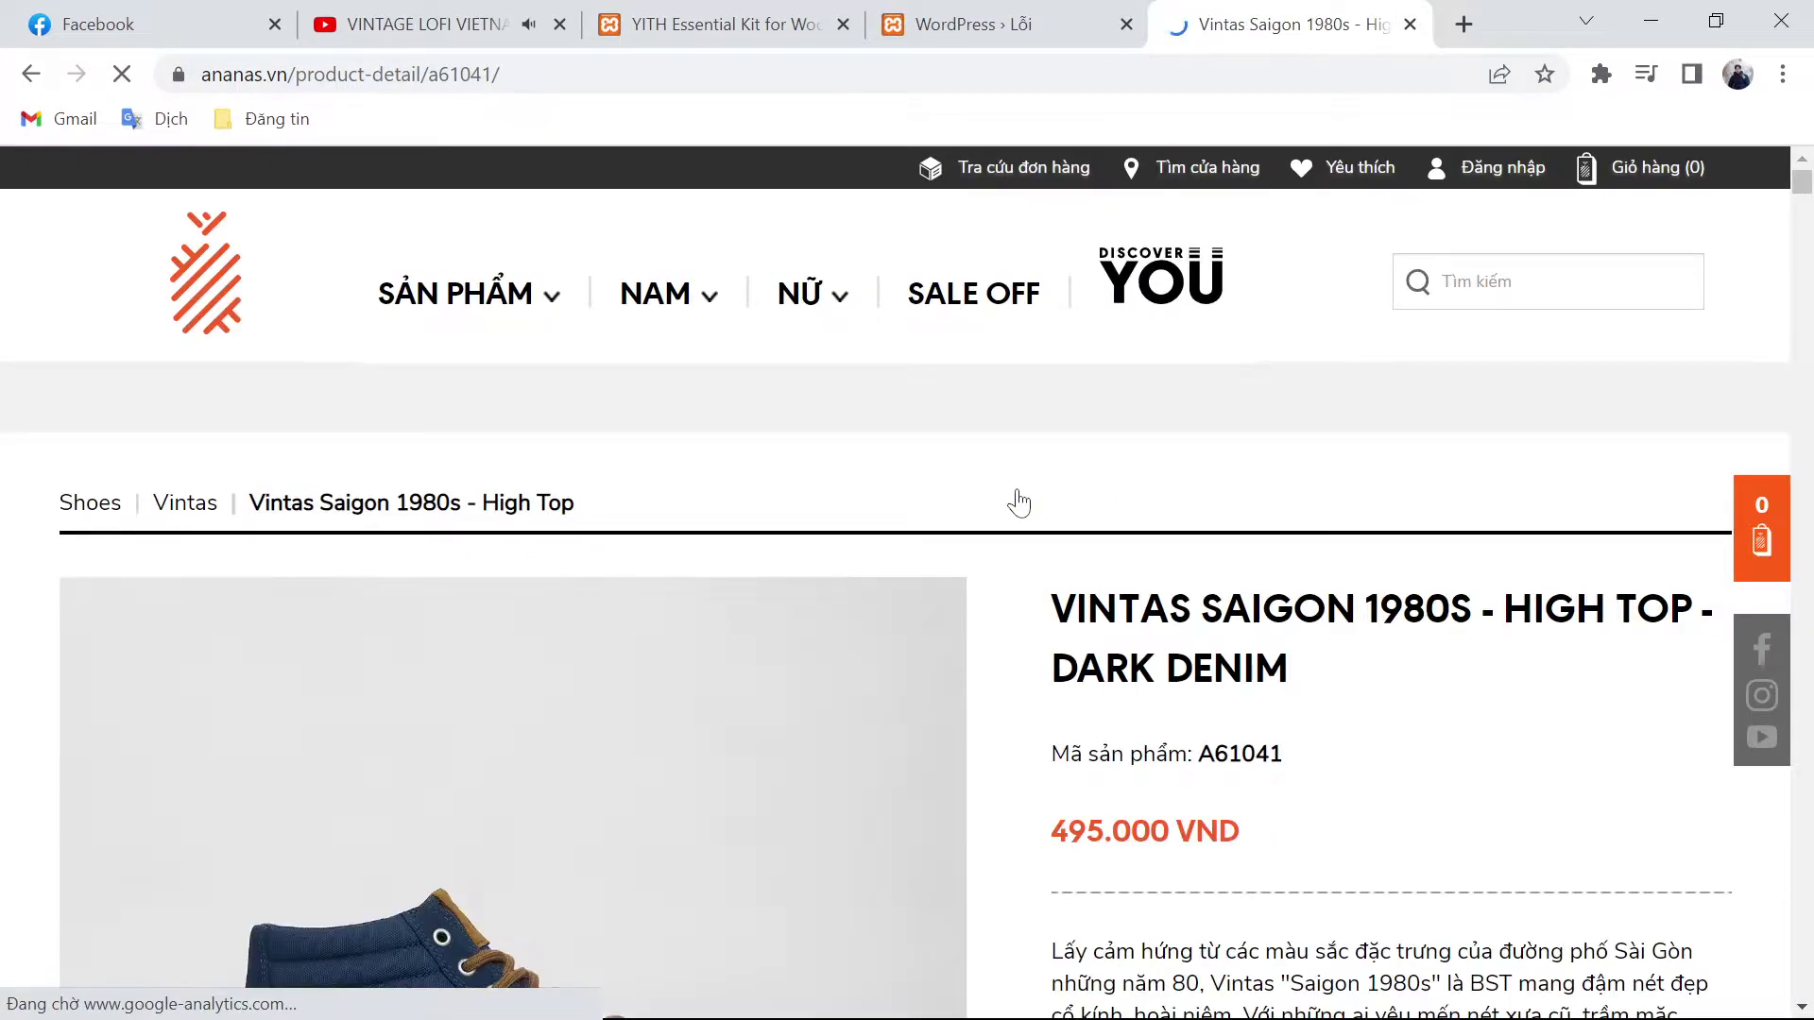
Step: Select the title 'VINTAS SAIGON 1980S - HIGH TOP - DARK DENIM' and return to WordPress
triple_click(1107, 619)
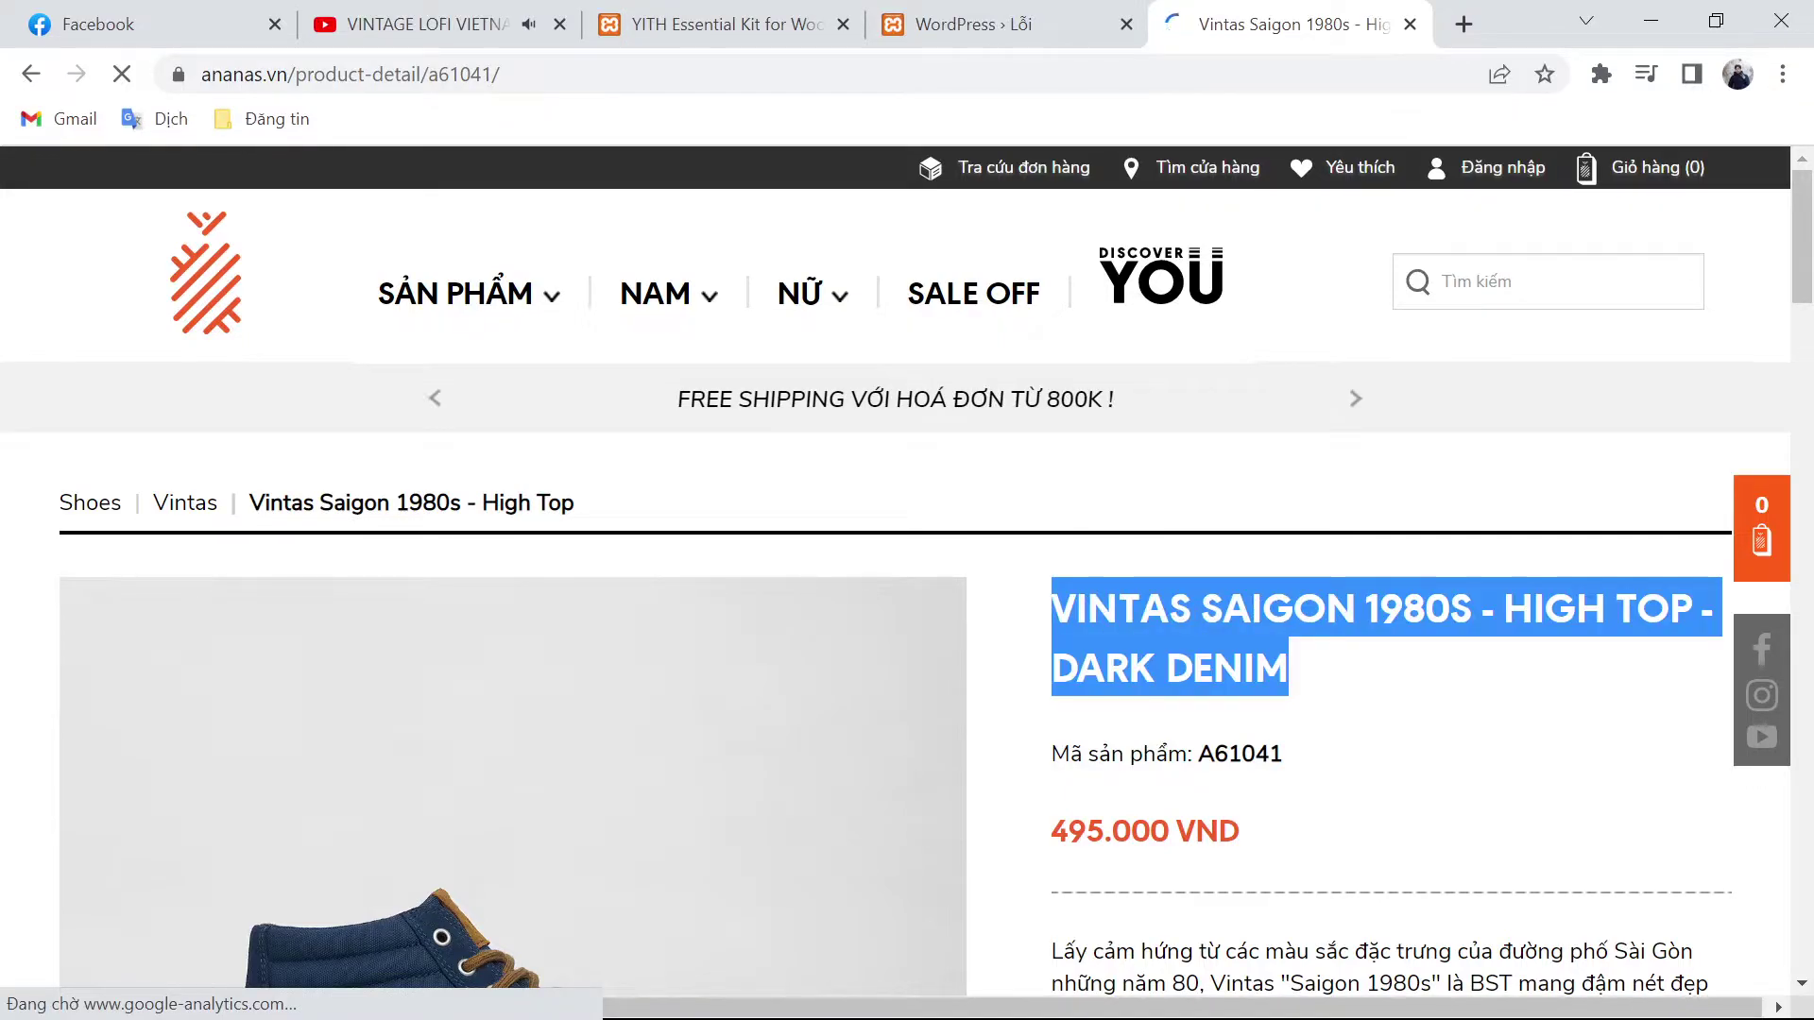
key(ctrl+shift+Tab)
scroll(894, 567, down, 3)
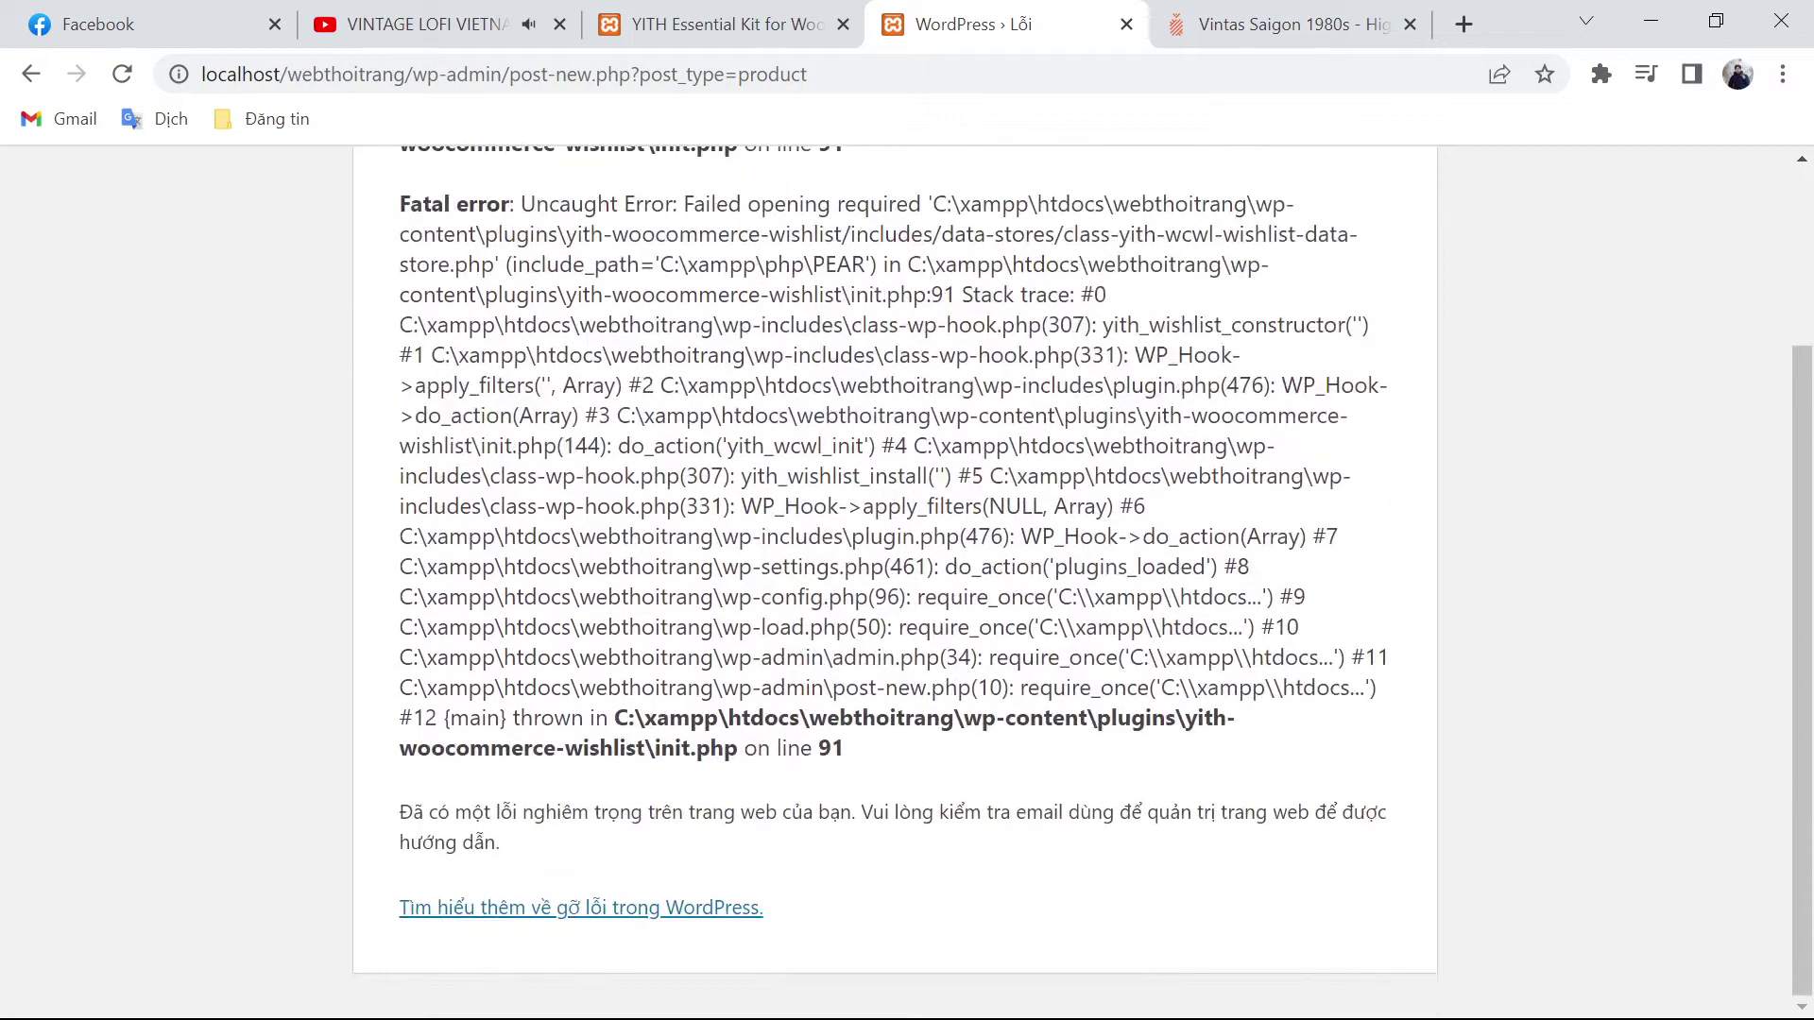
Step: Reload the error page, then stop and restart Apache and MySQL in XAMPP Control Panel
key(F5)
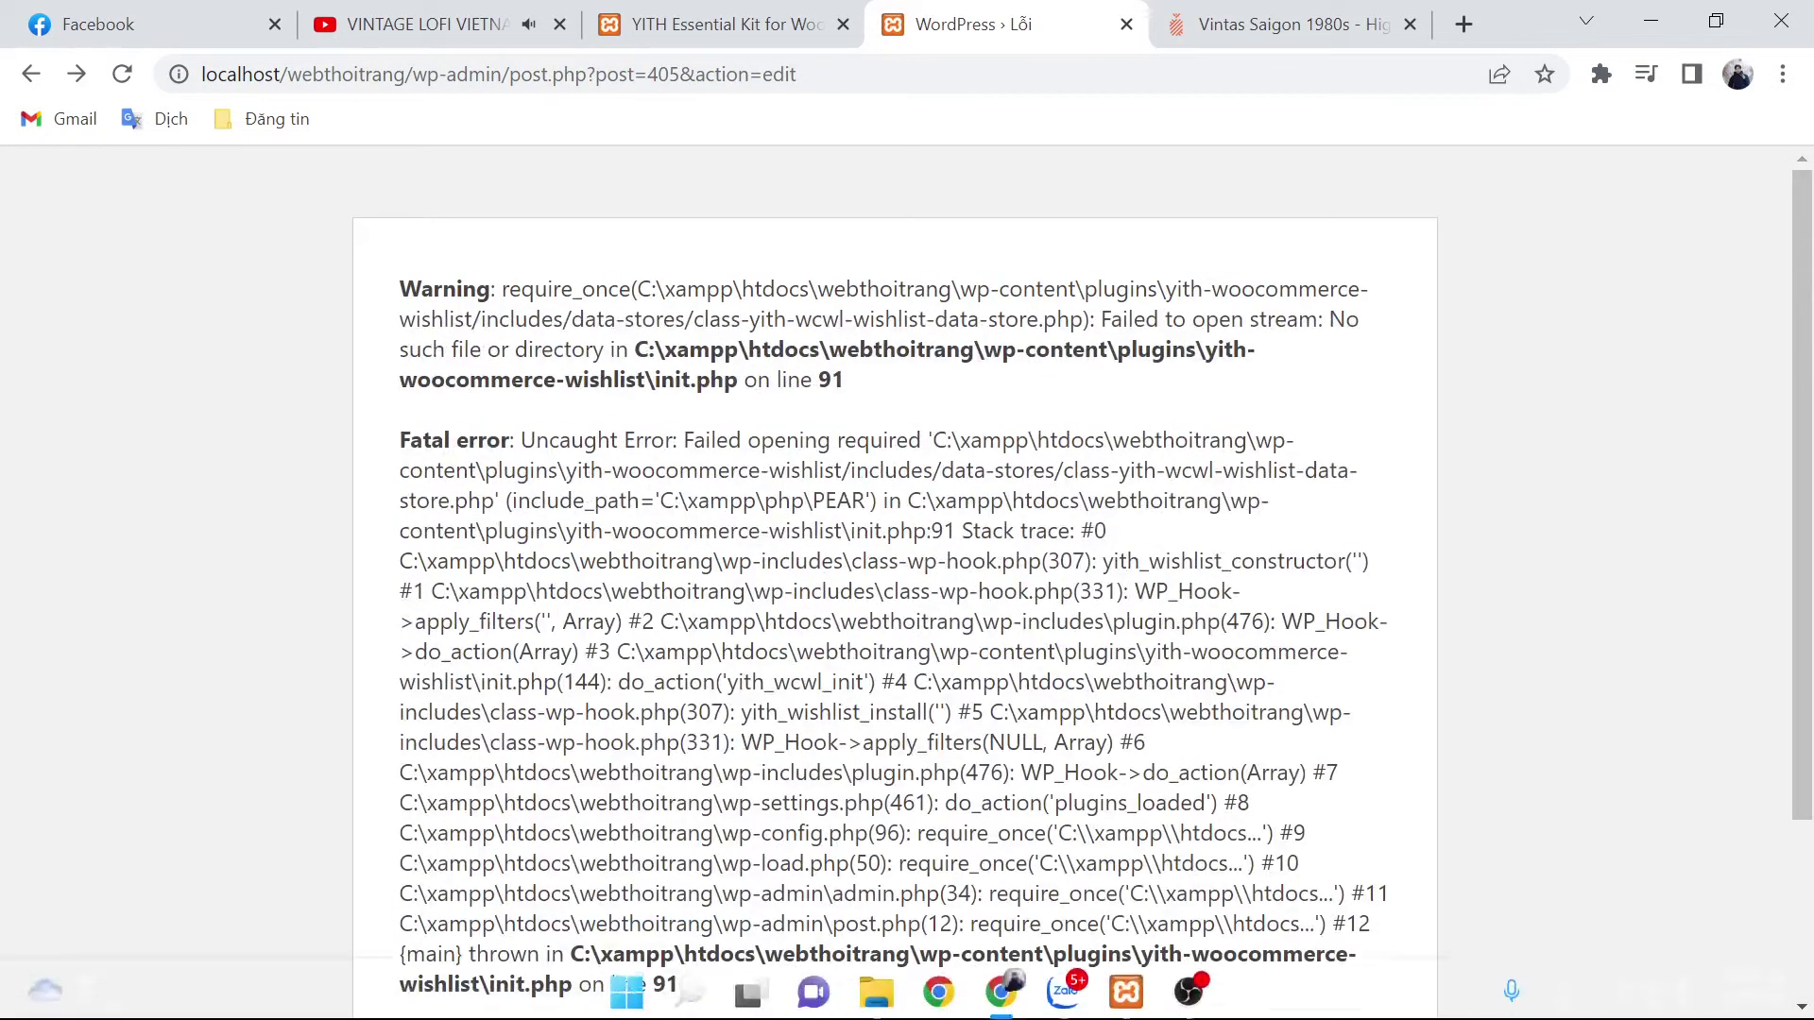
click(1125, 987)
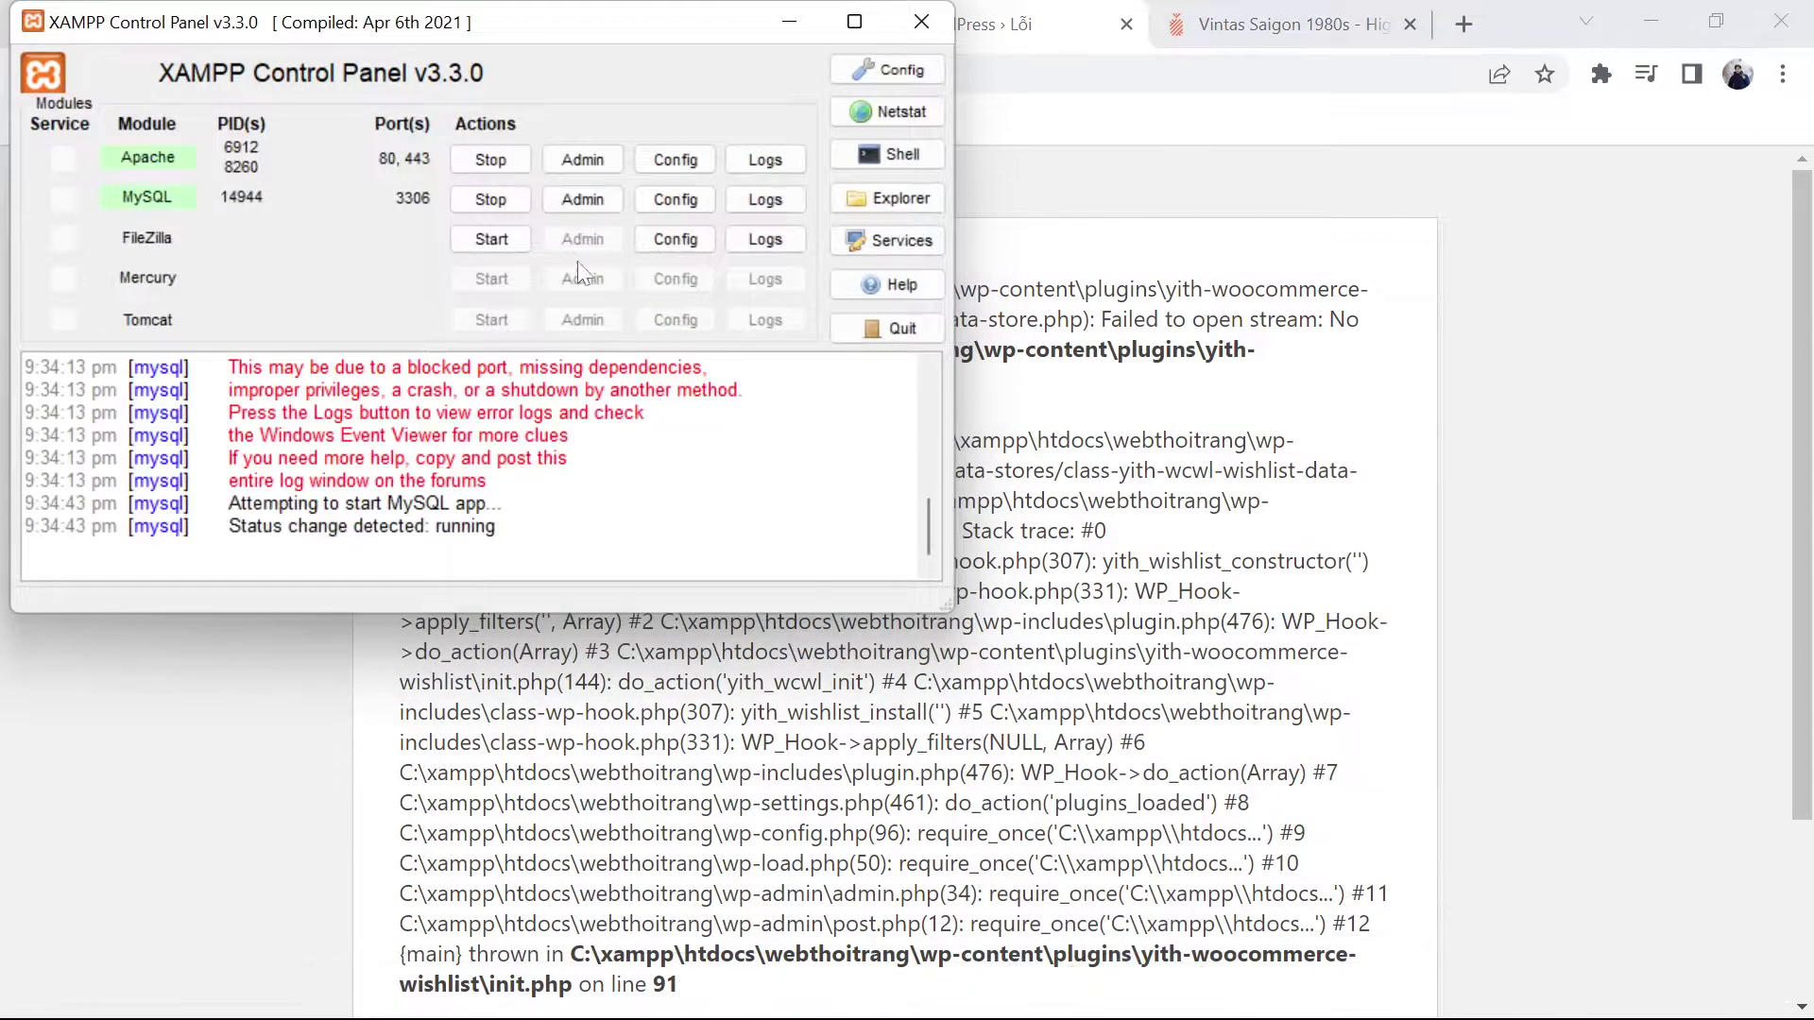
click(490, 200)
click(496, 159)
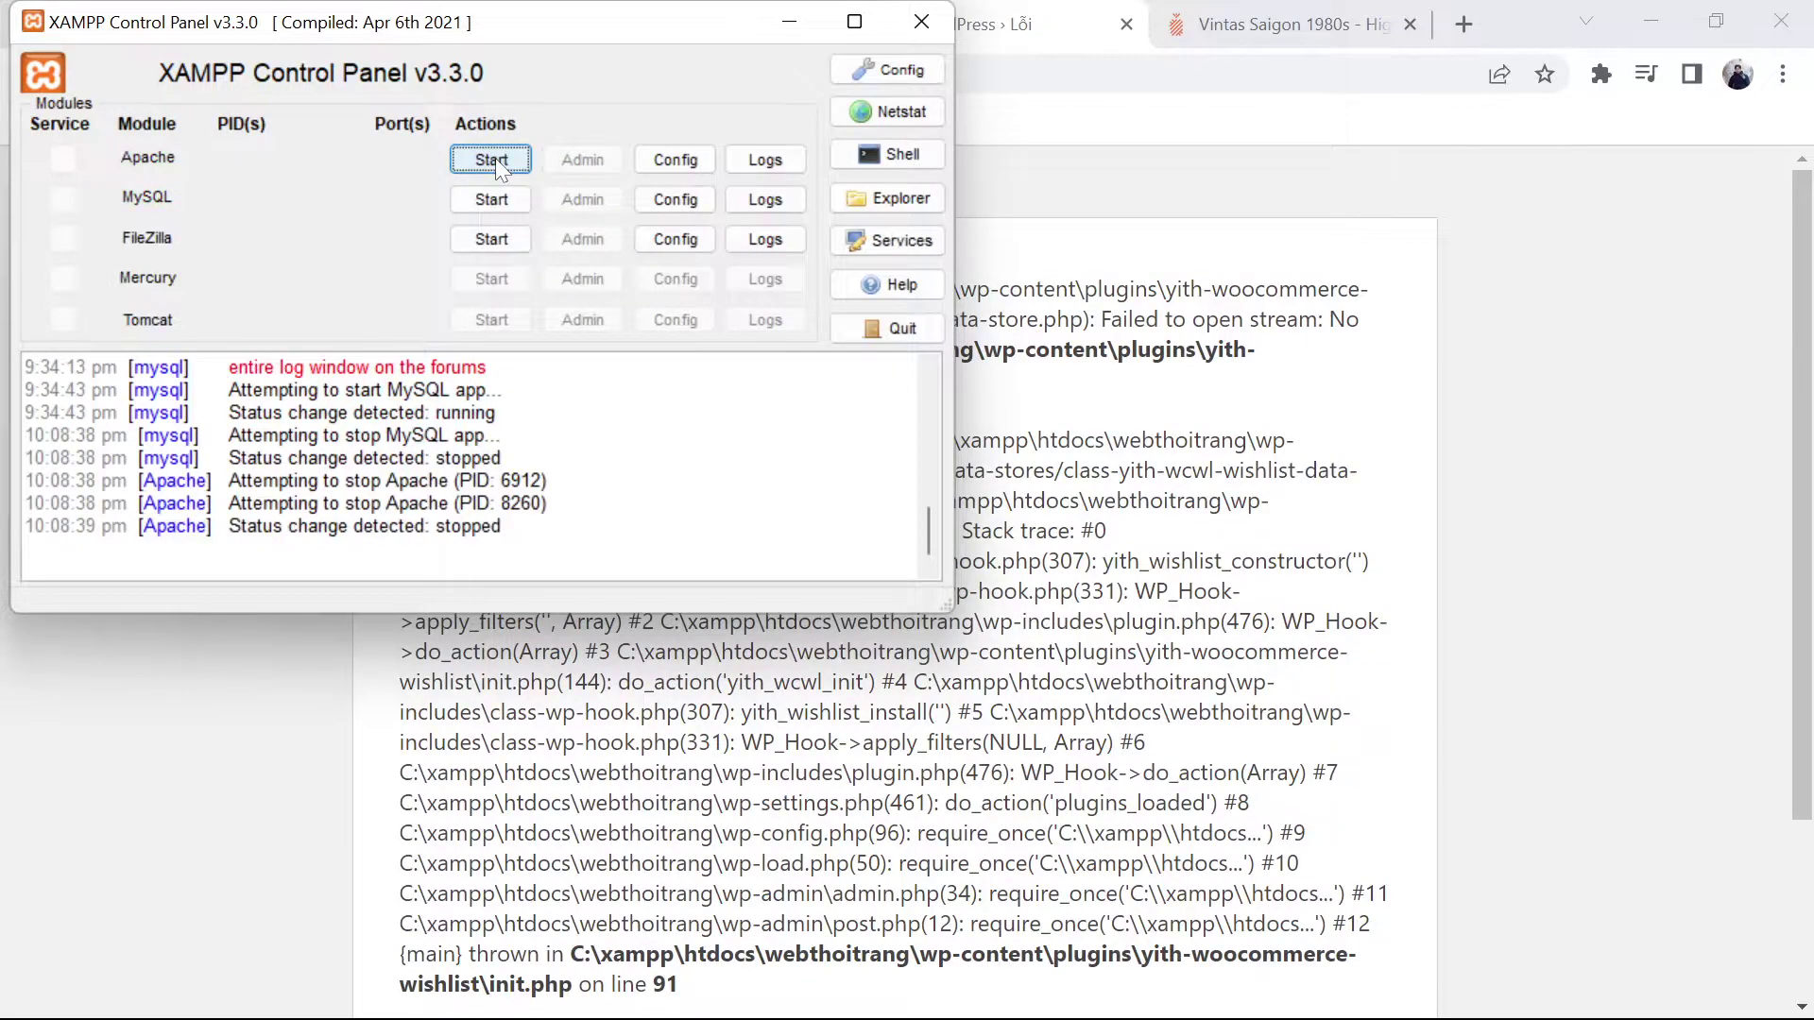
click(492, 161)
click(493, 199)
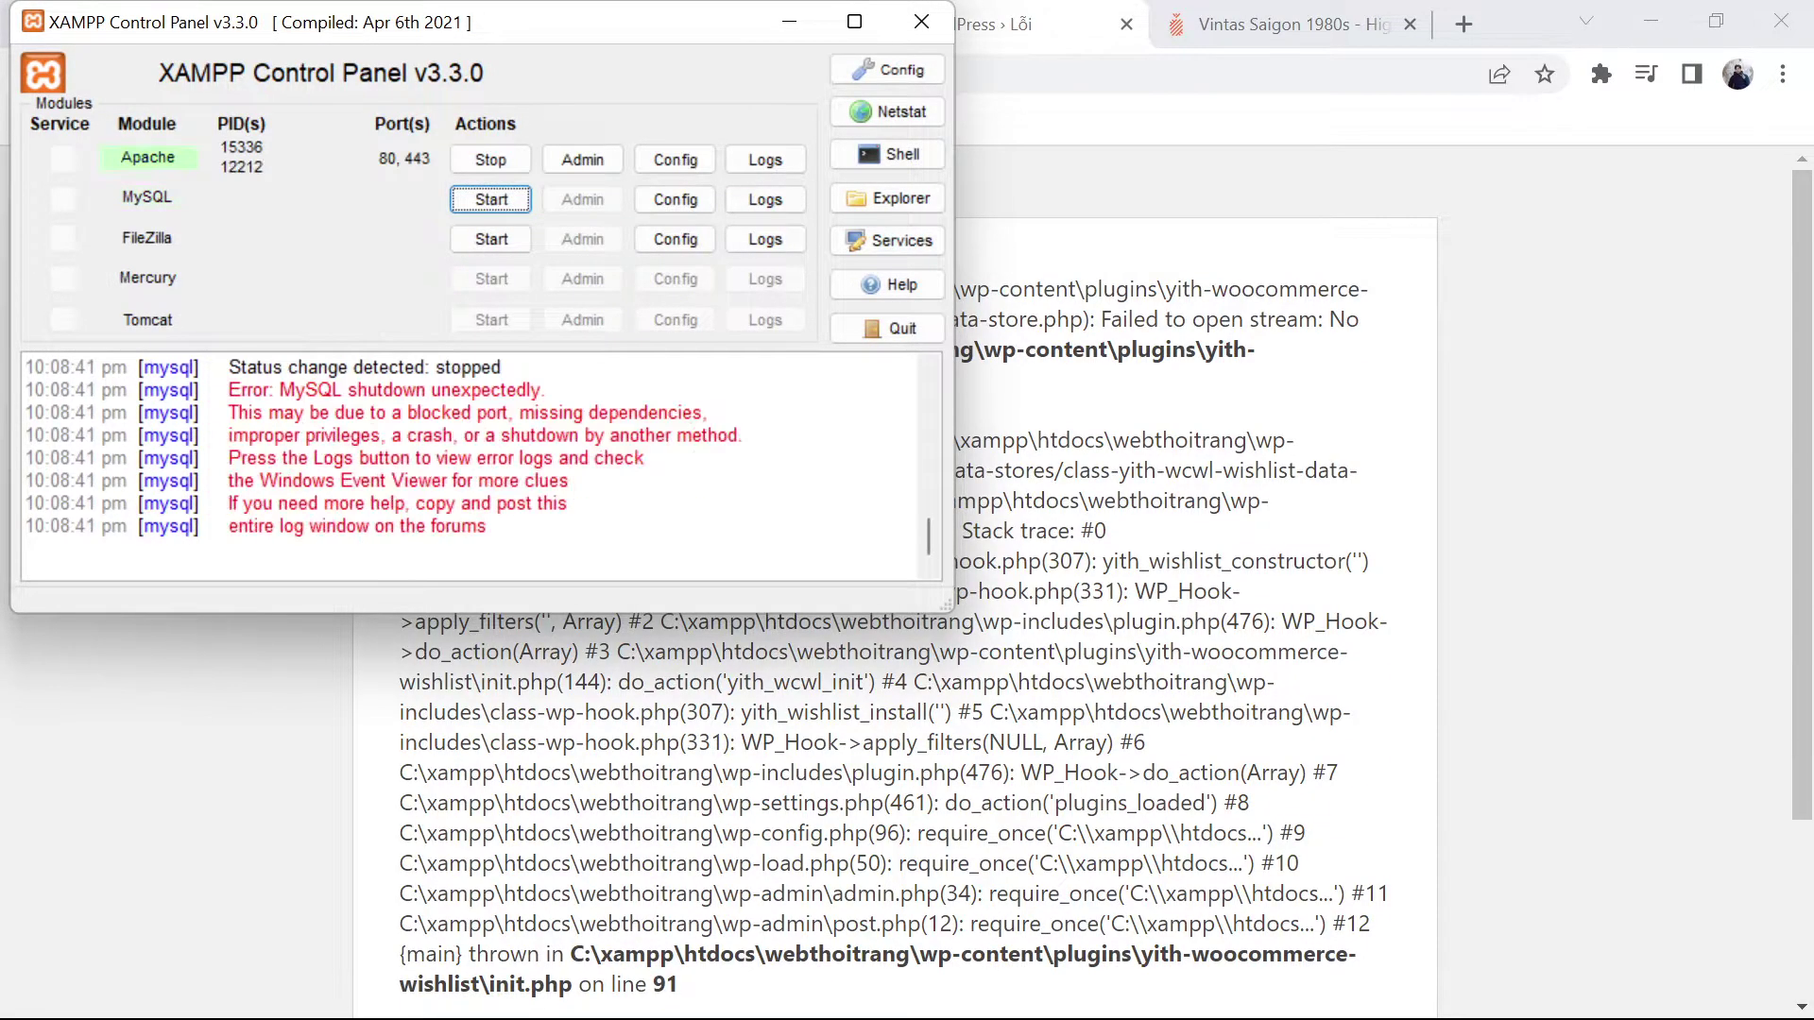
click(496, 199)
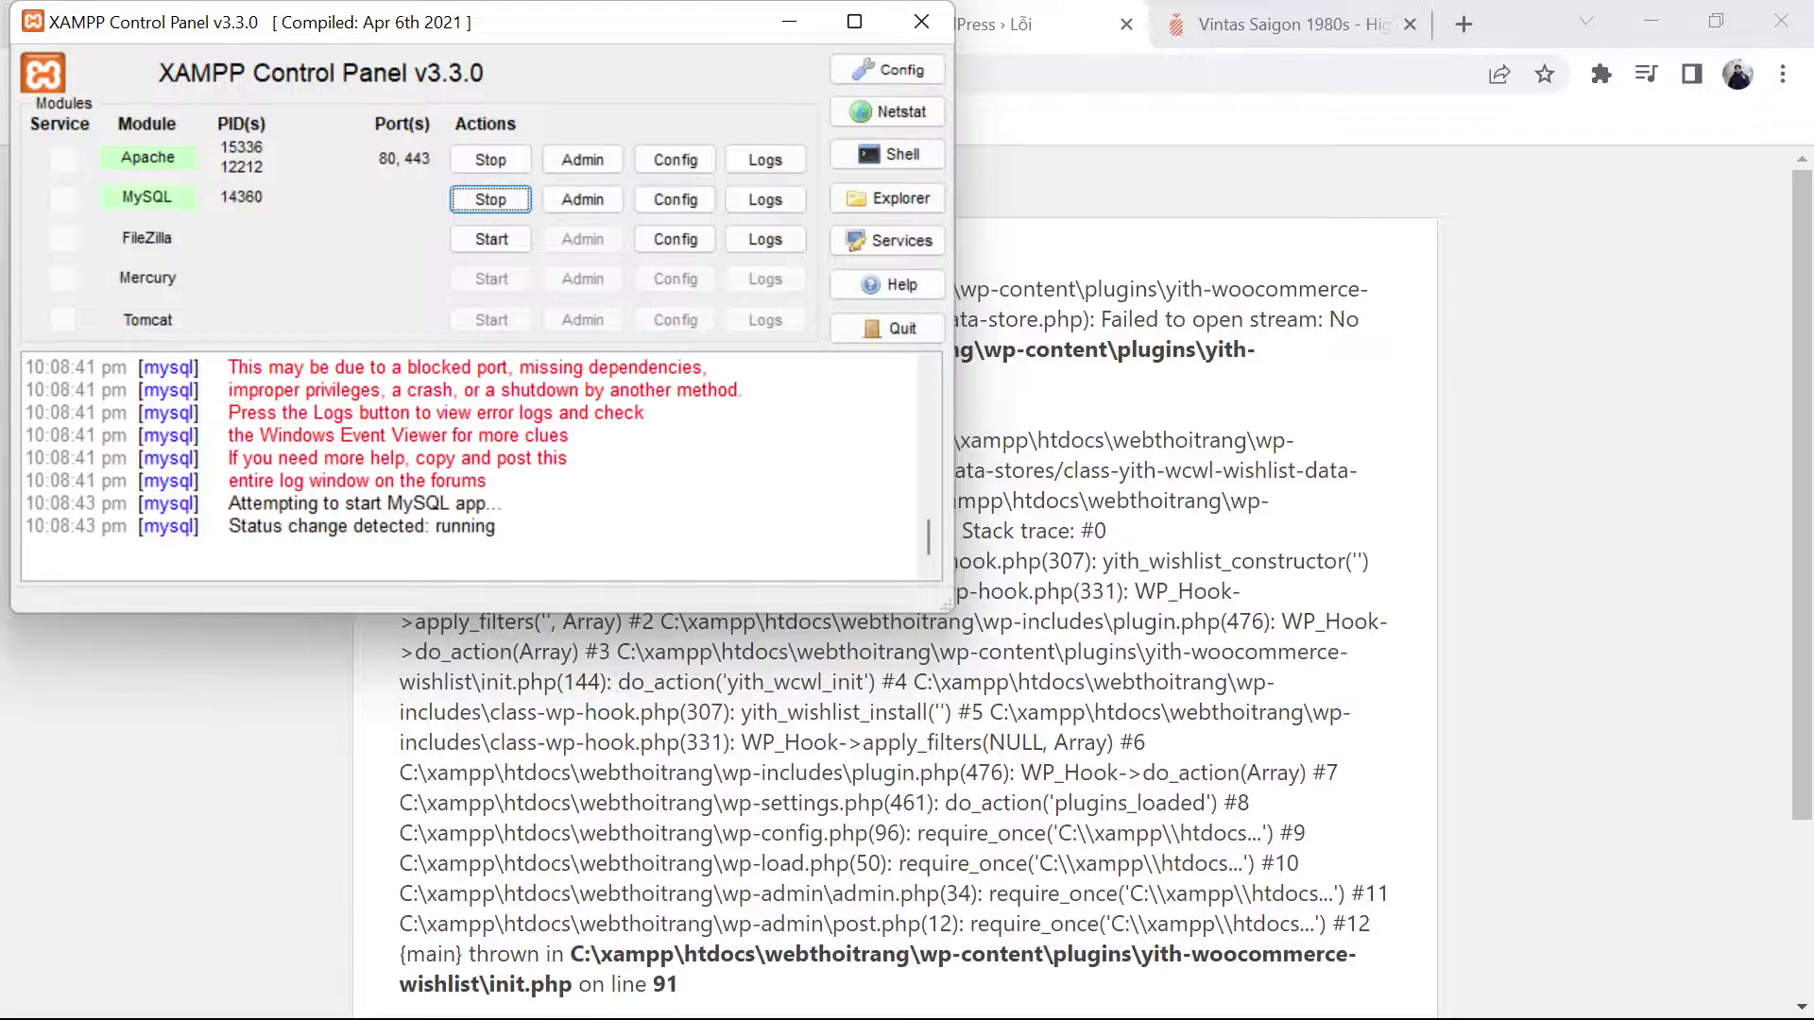
click(570, 435)
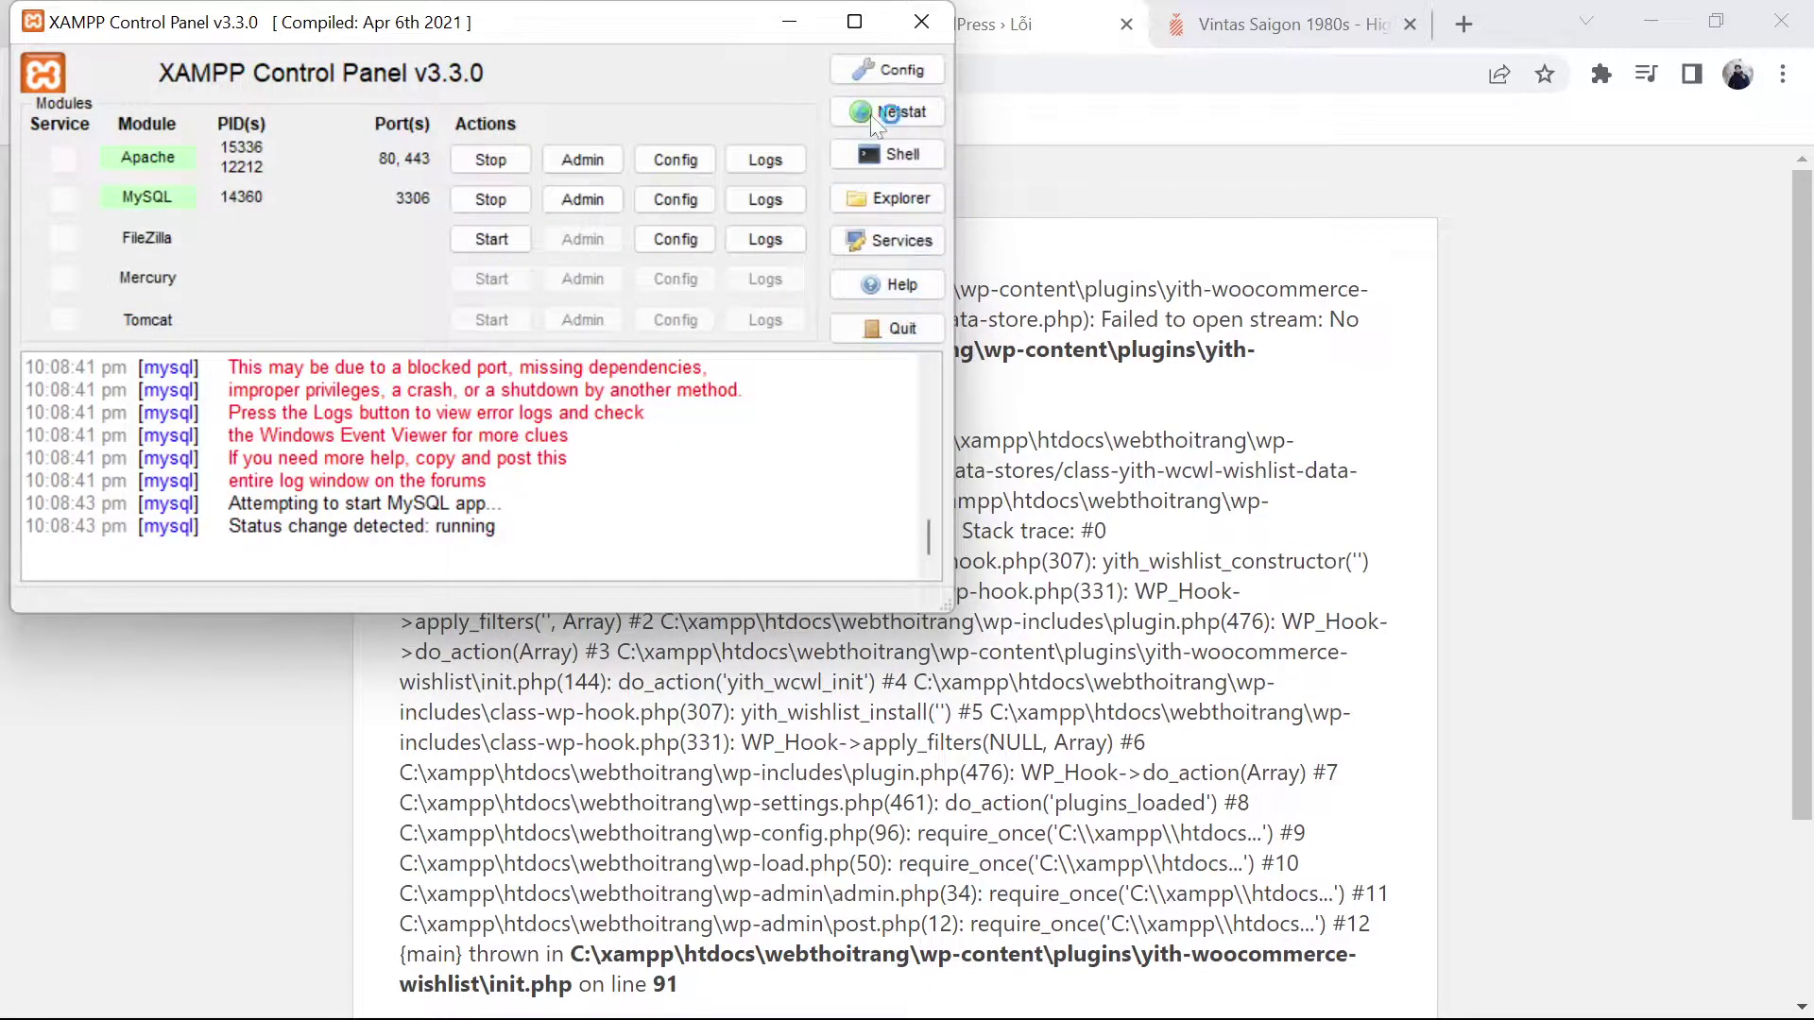
click(790, 21)
Step: Reload the YITH Essential Kit page and select 'yith-woocommerce-wishlist' in the fatal error text
click(798, 27)
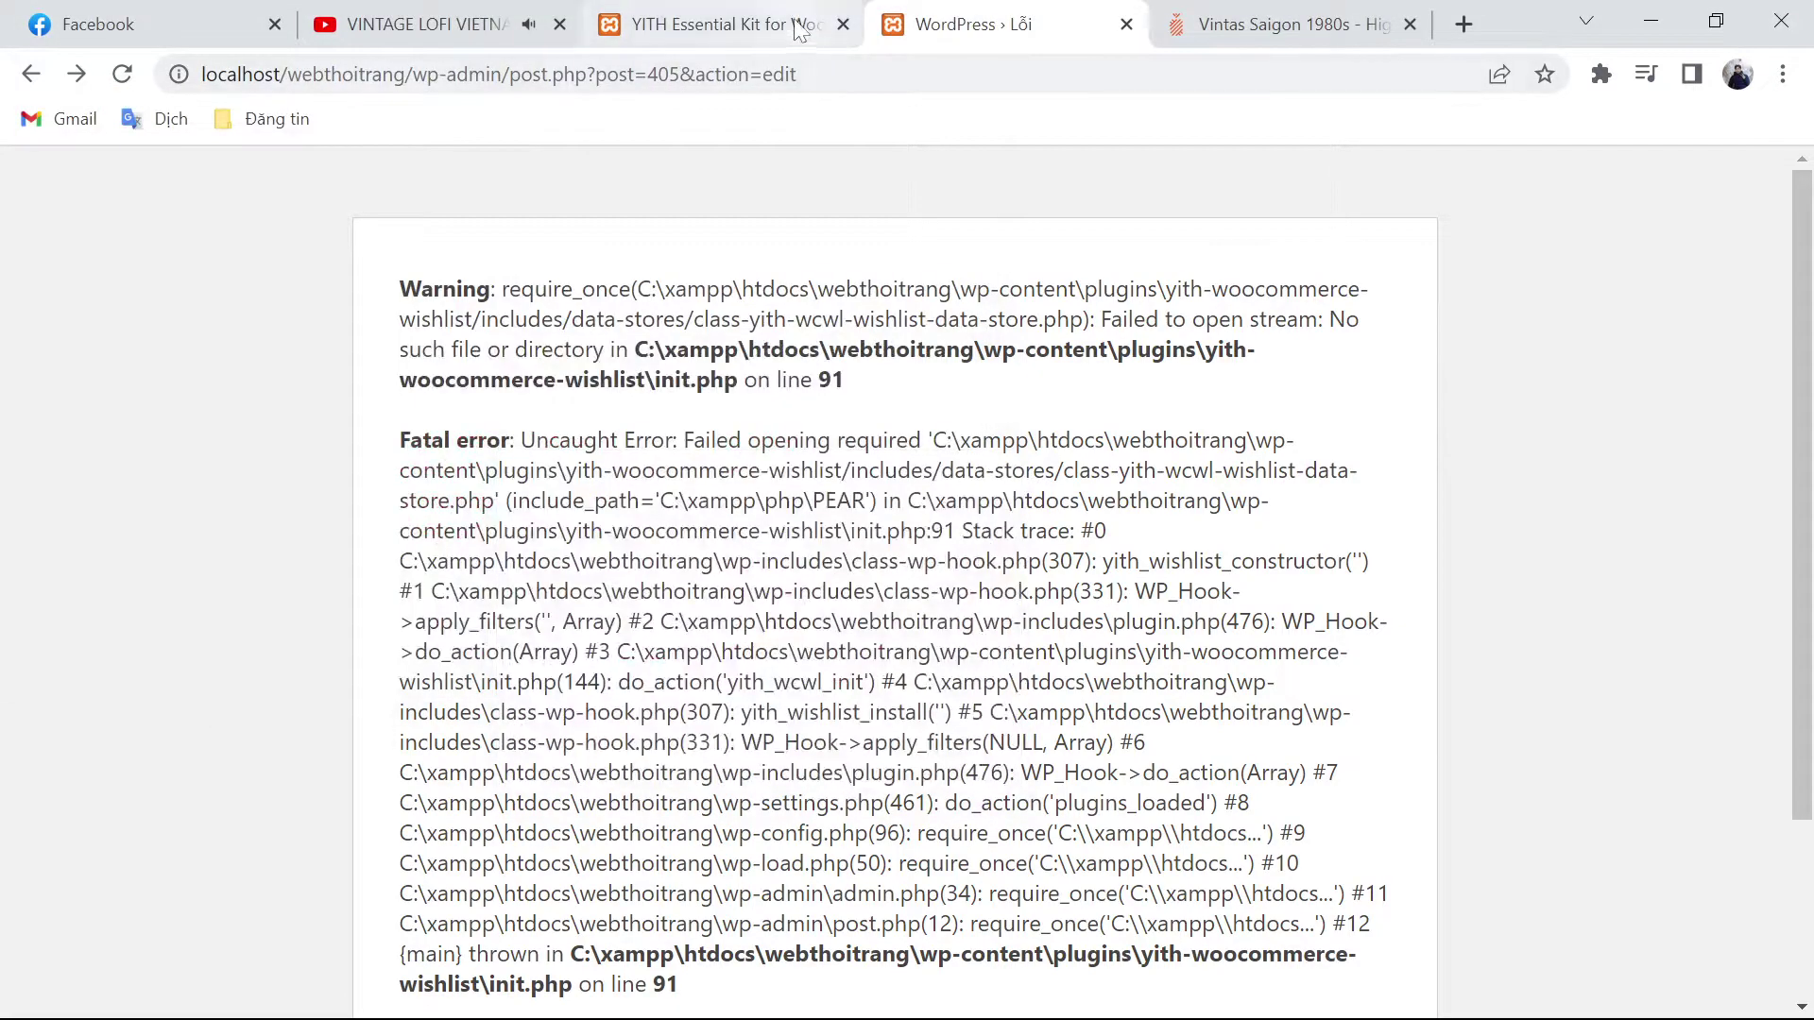
click(123, 74)
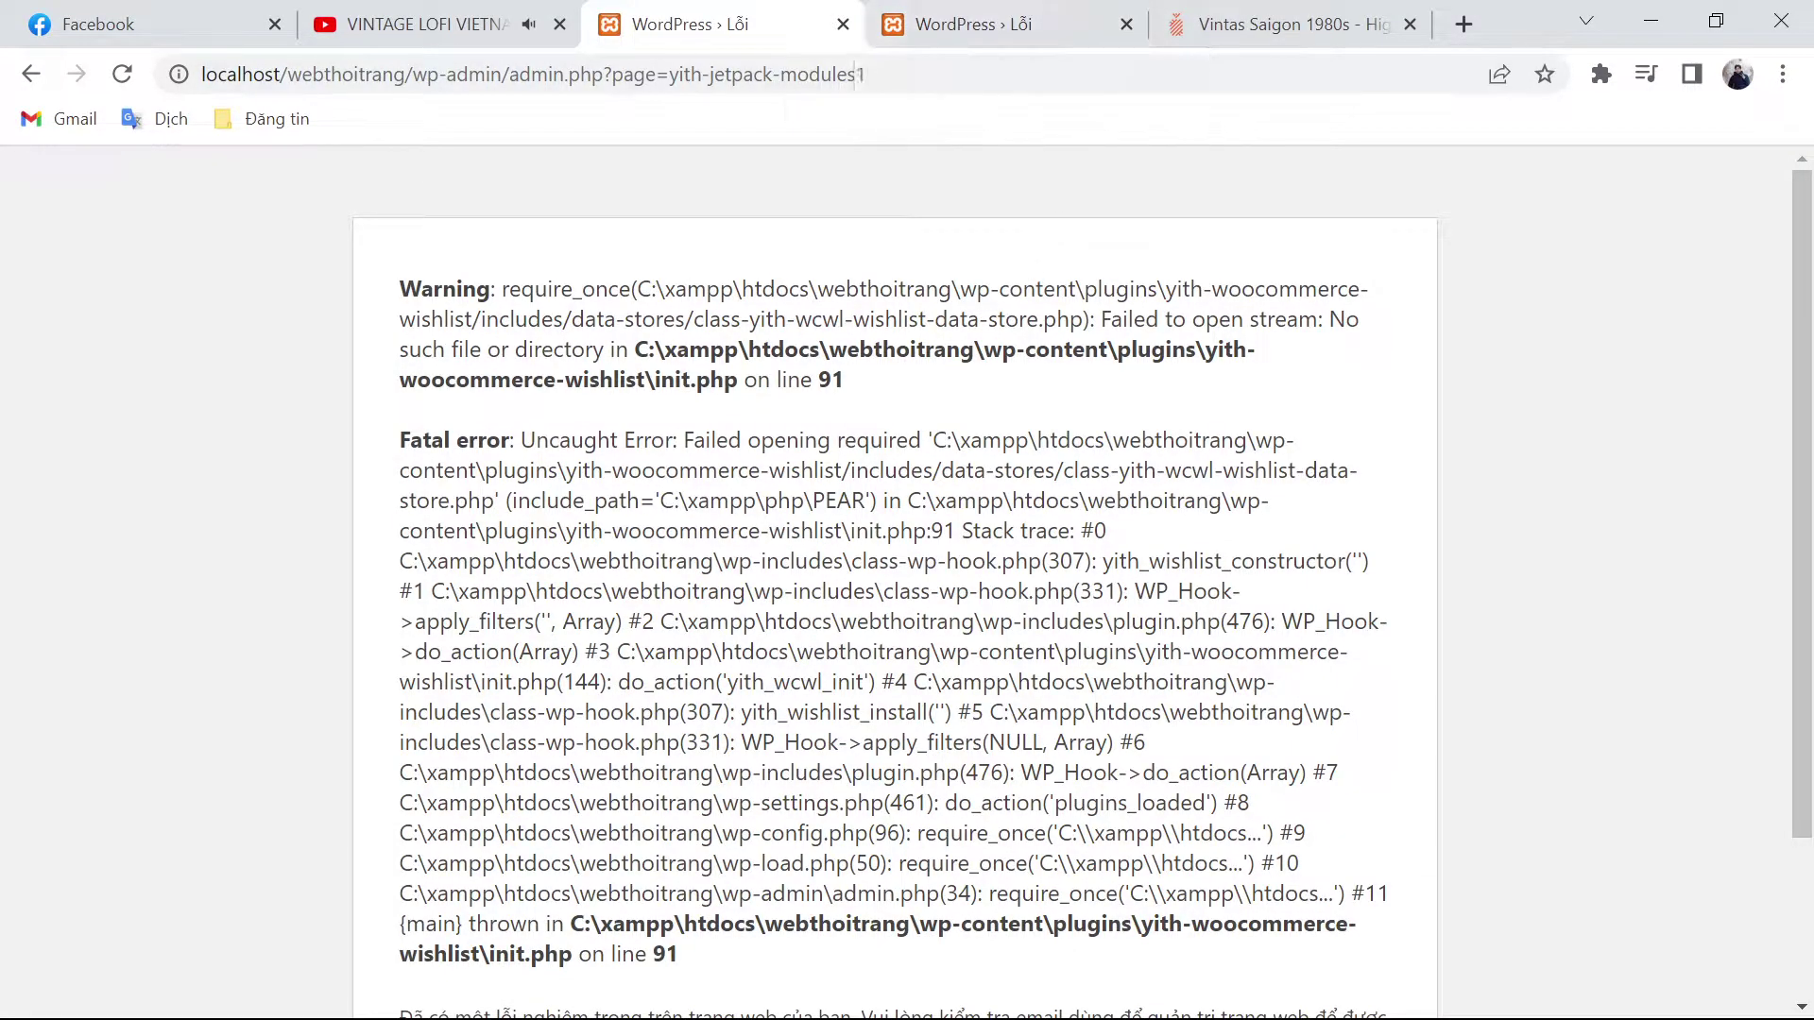
double_click(830, 379)
triple_click(1225, 349)
click(1225, 350)
drag(1208, 350, 644, 379)
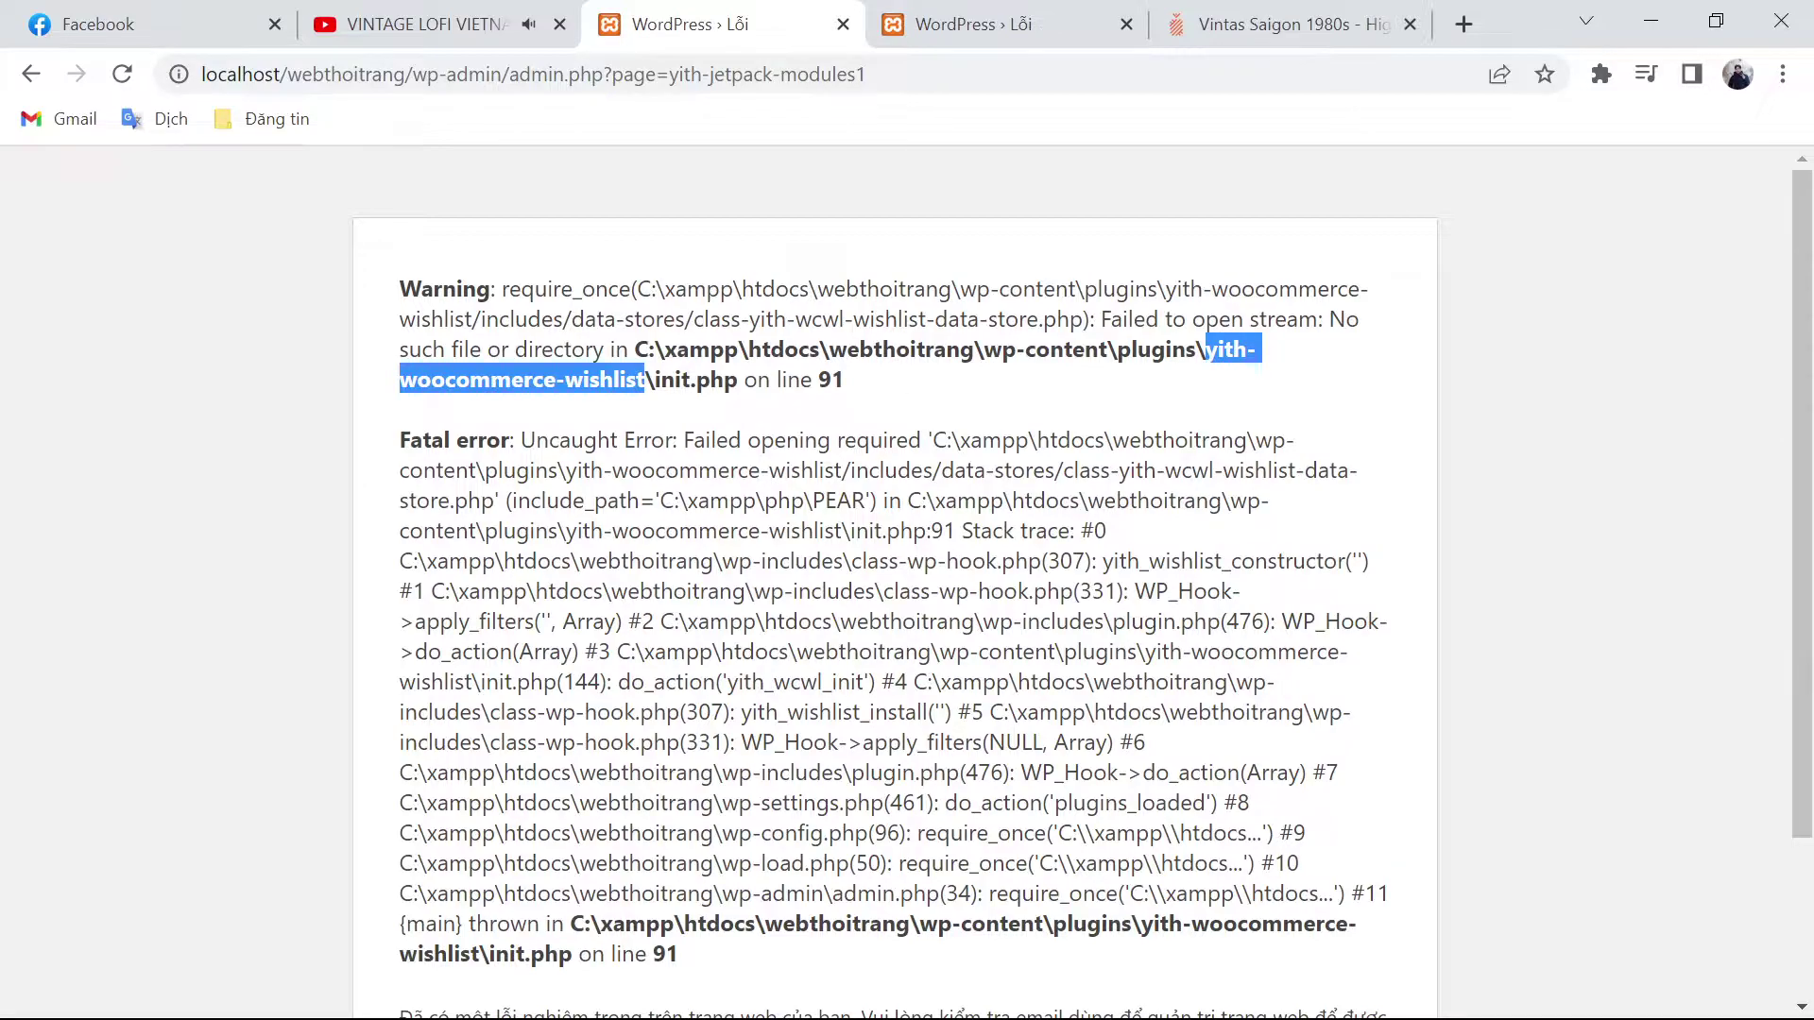
mouse_move(888, 1002)
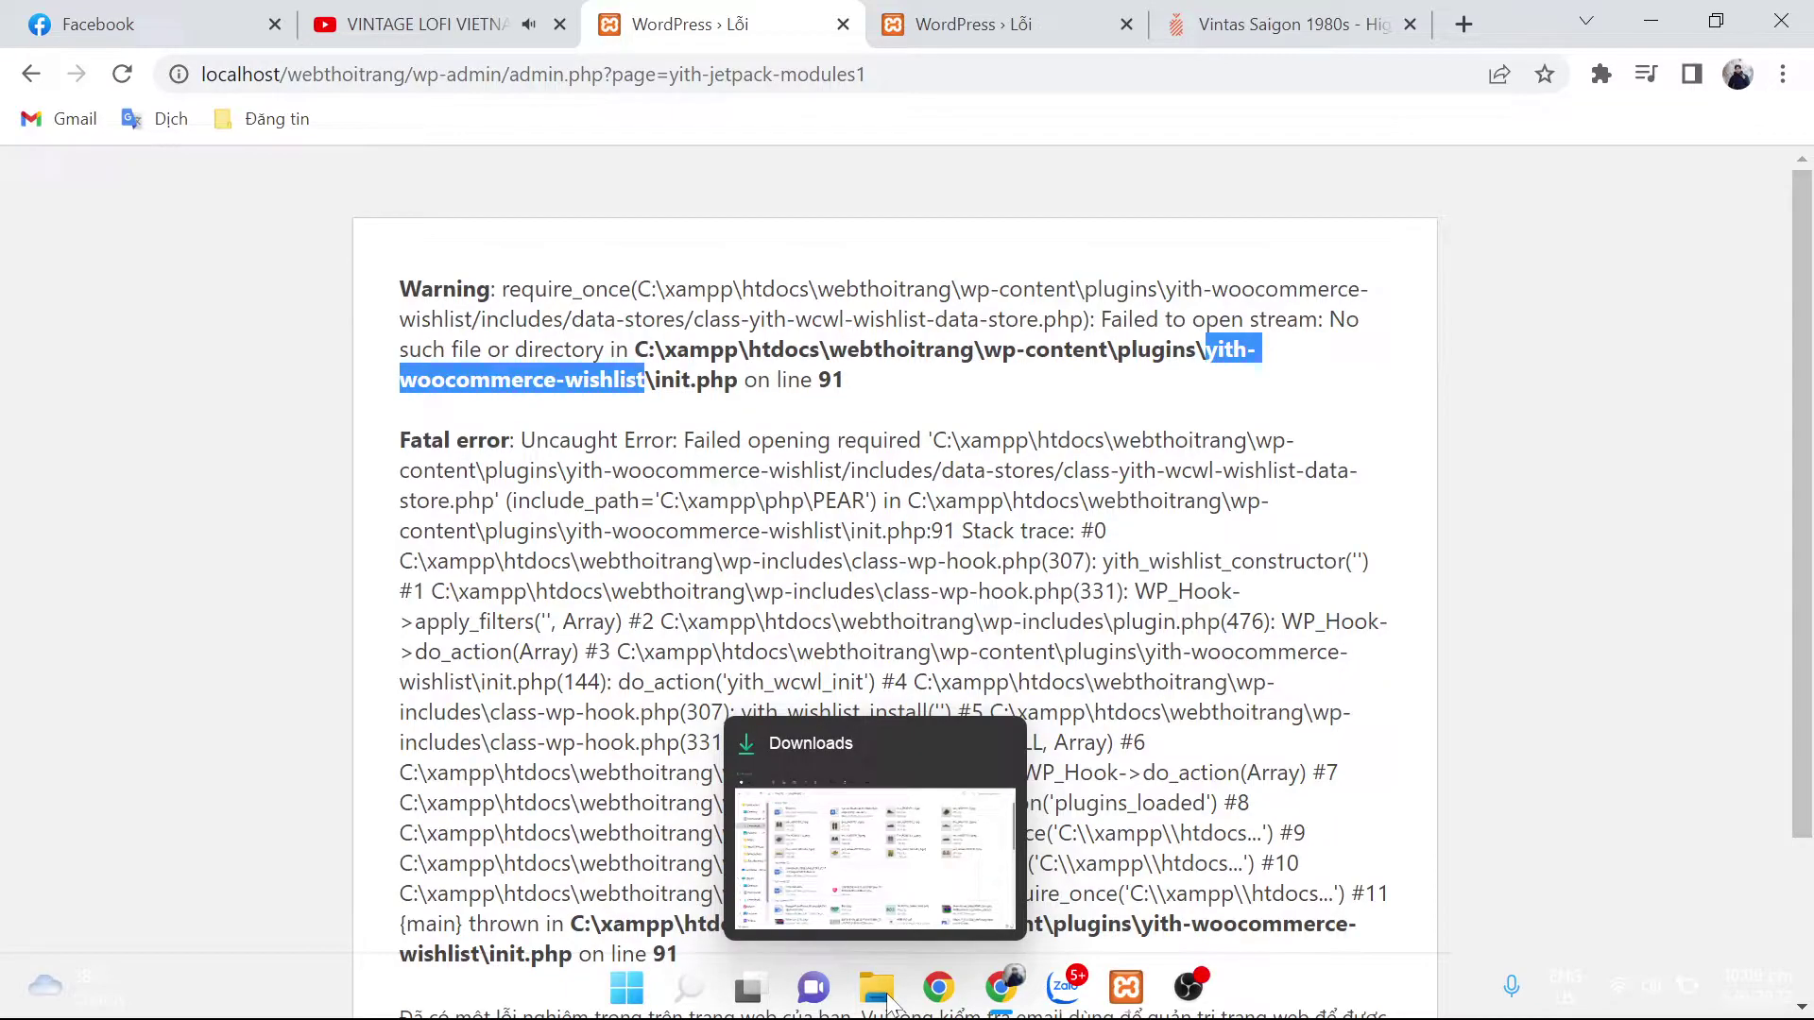
click(877, 987)
Step: In File Explorer, go from This PC through C: and xampp into the htdocs folder
click(877, 988)
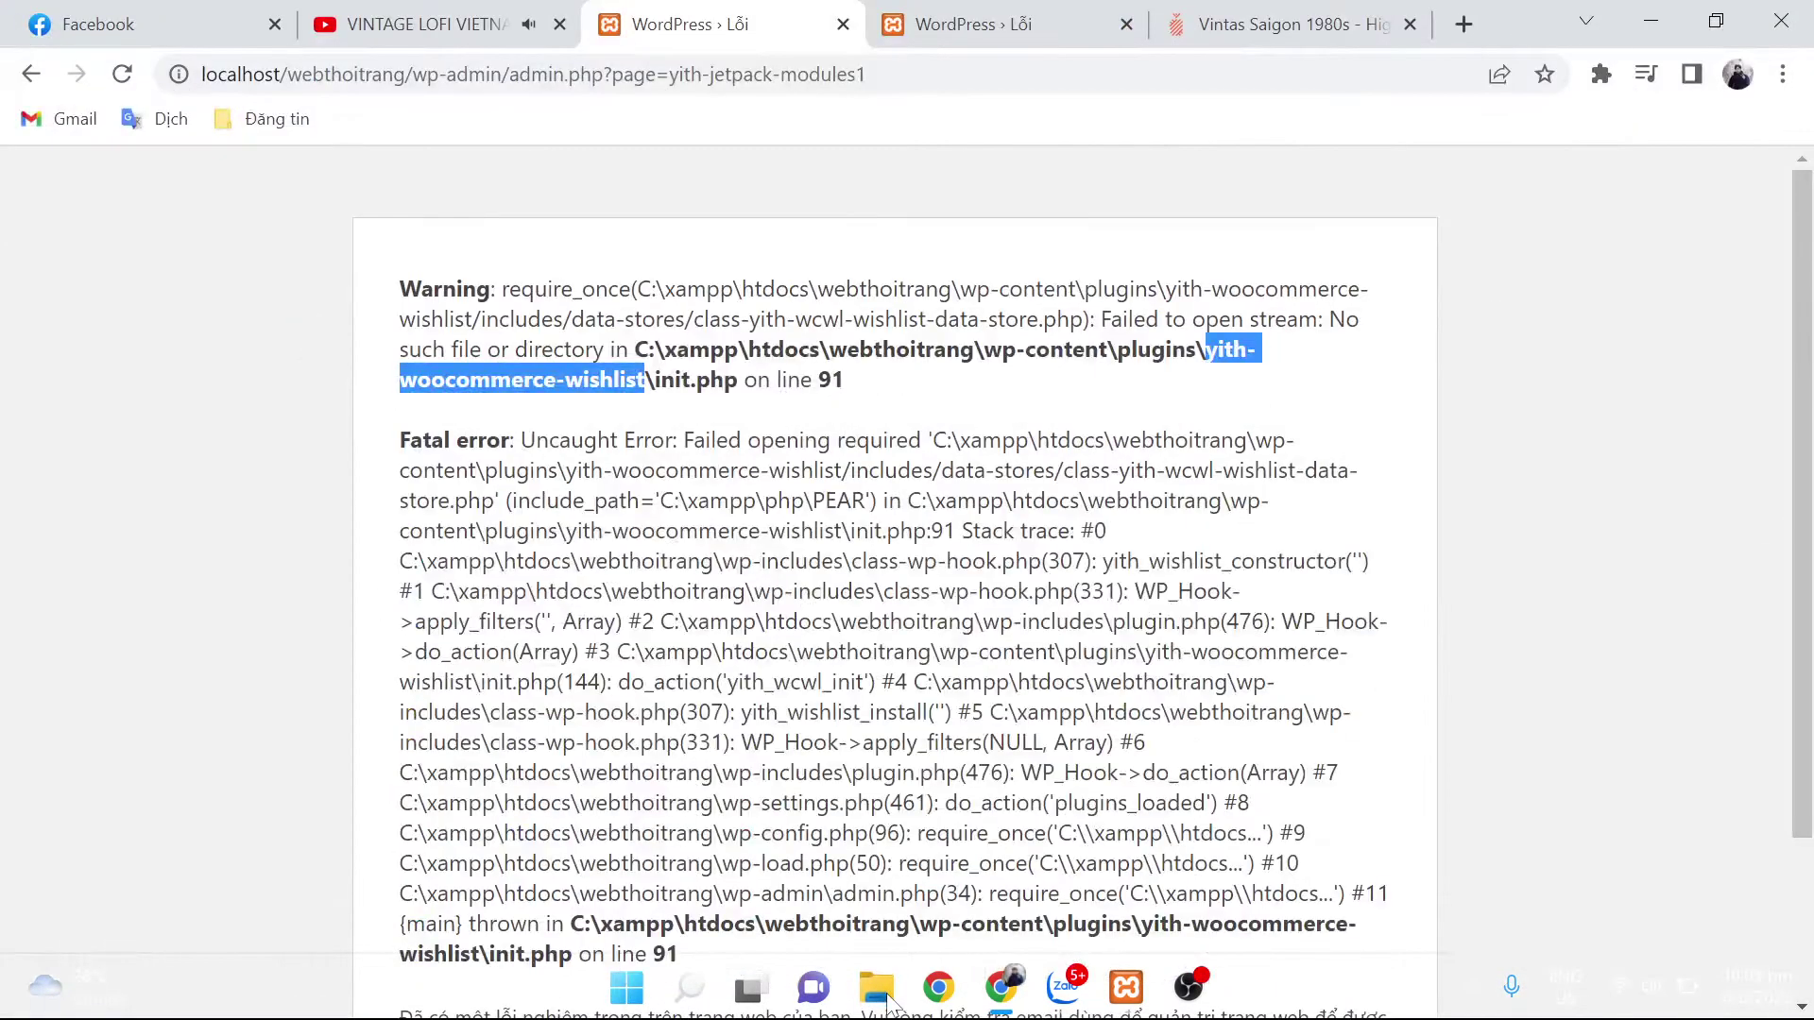
click(880, 992)
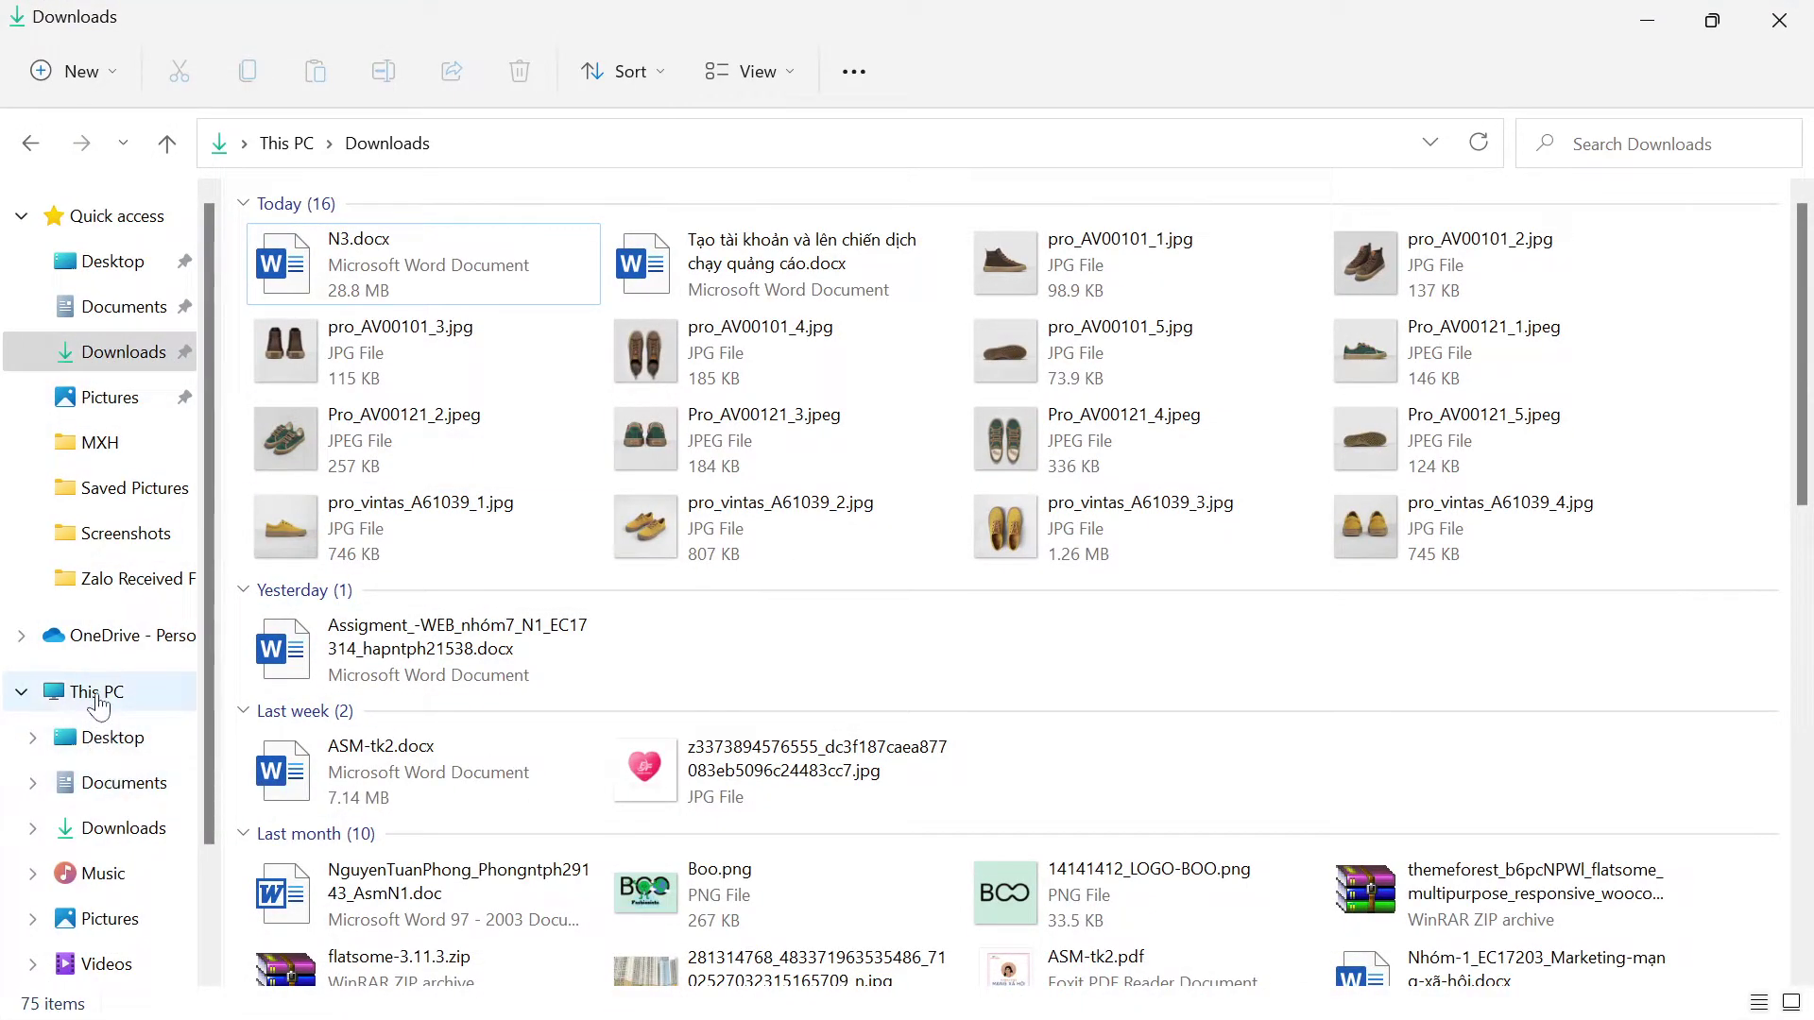
click(99, 693)
click(500, 450)
double_click(502, 446)
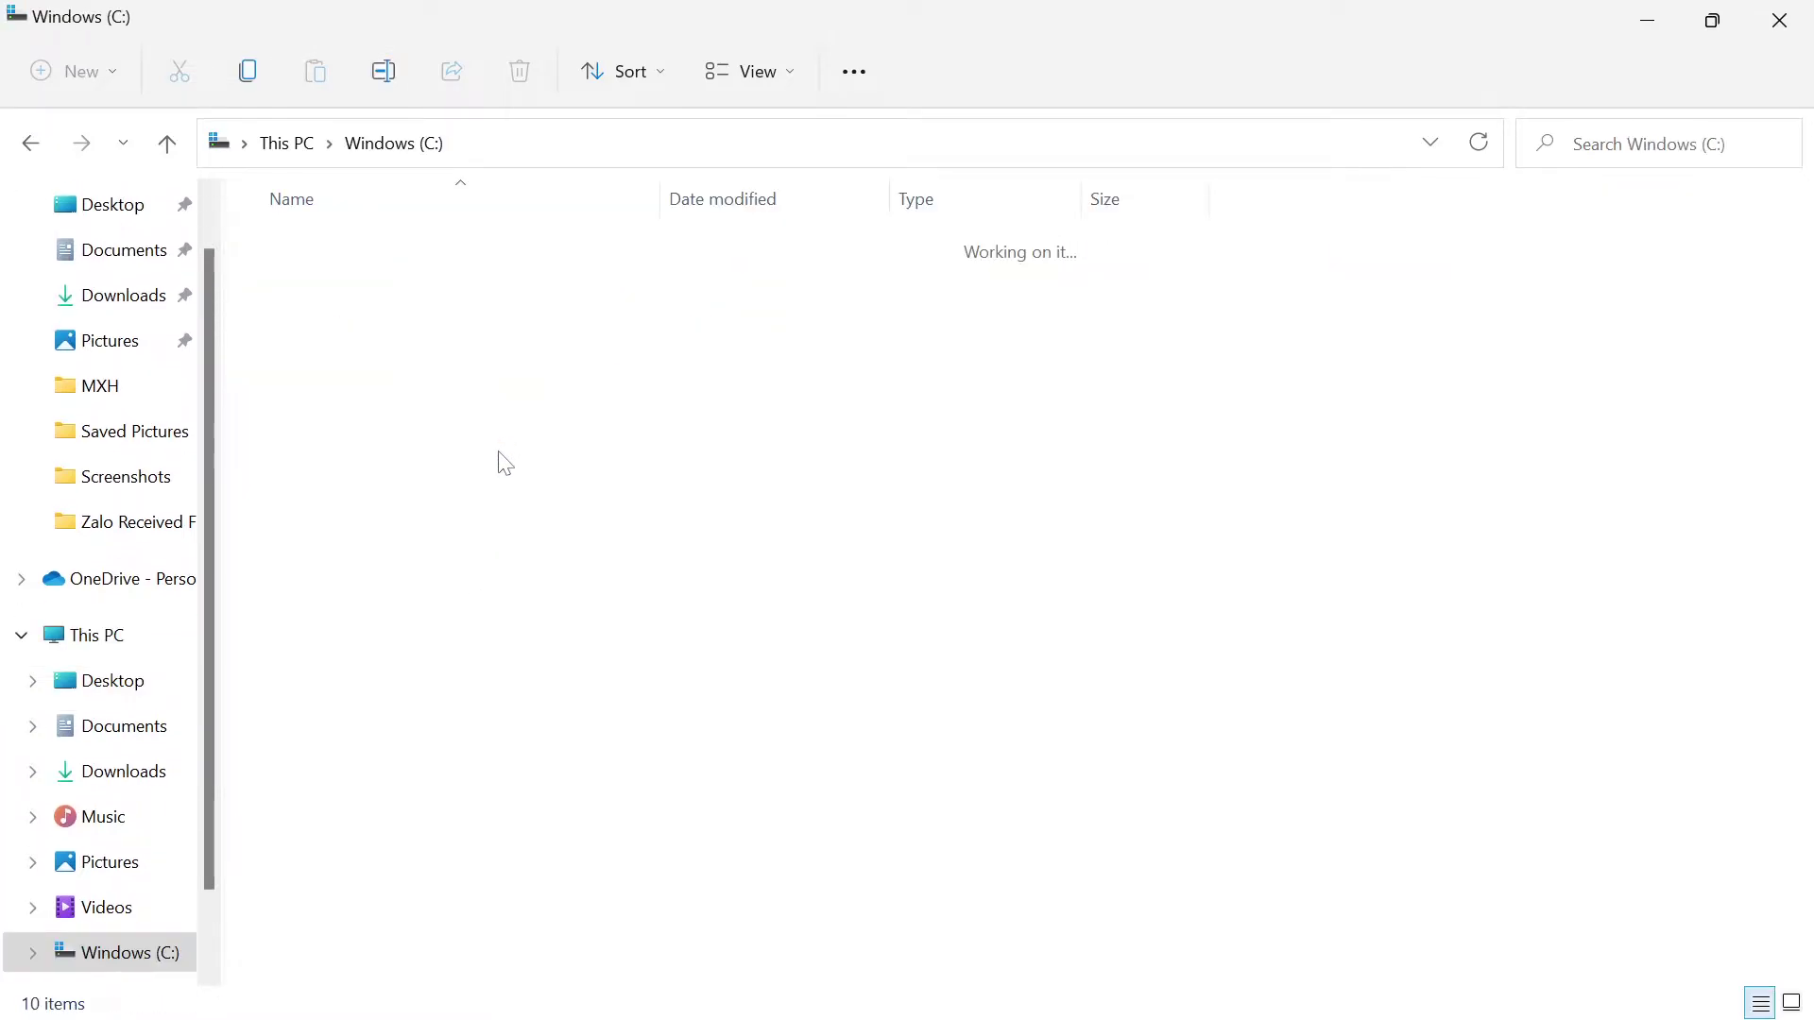
double_click(433, 567)
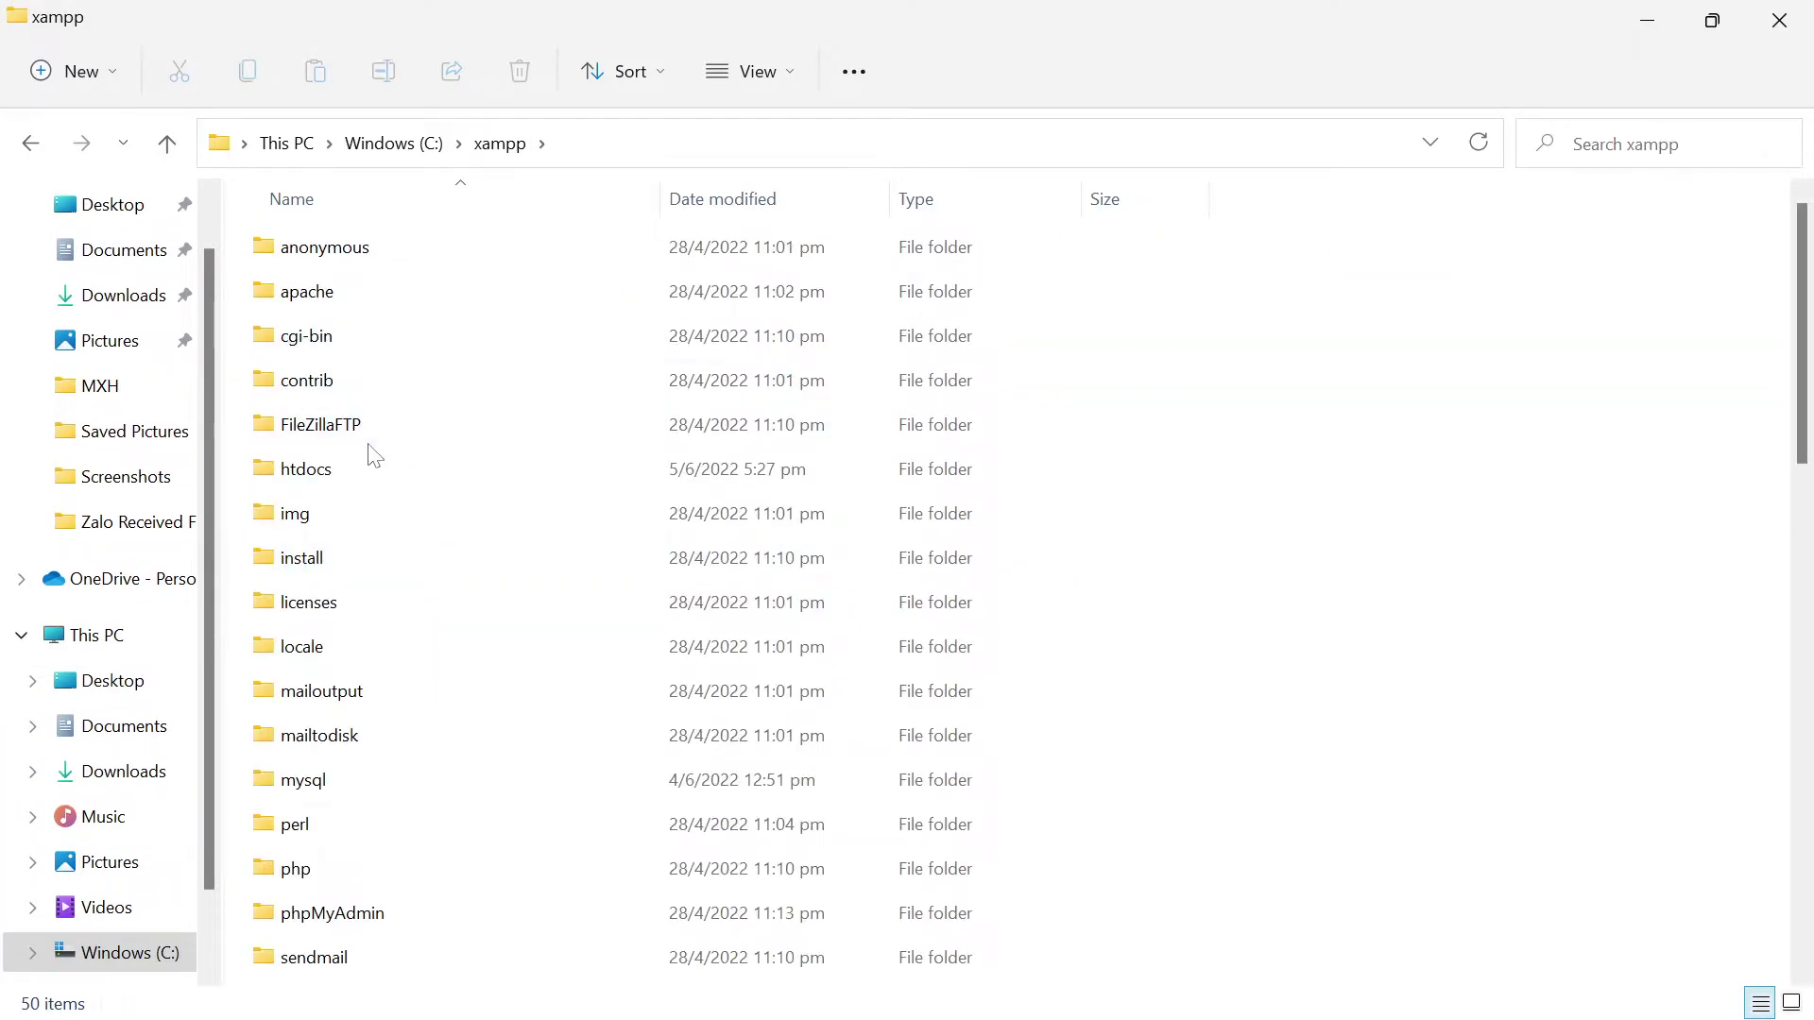
double_click(357, 472)
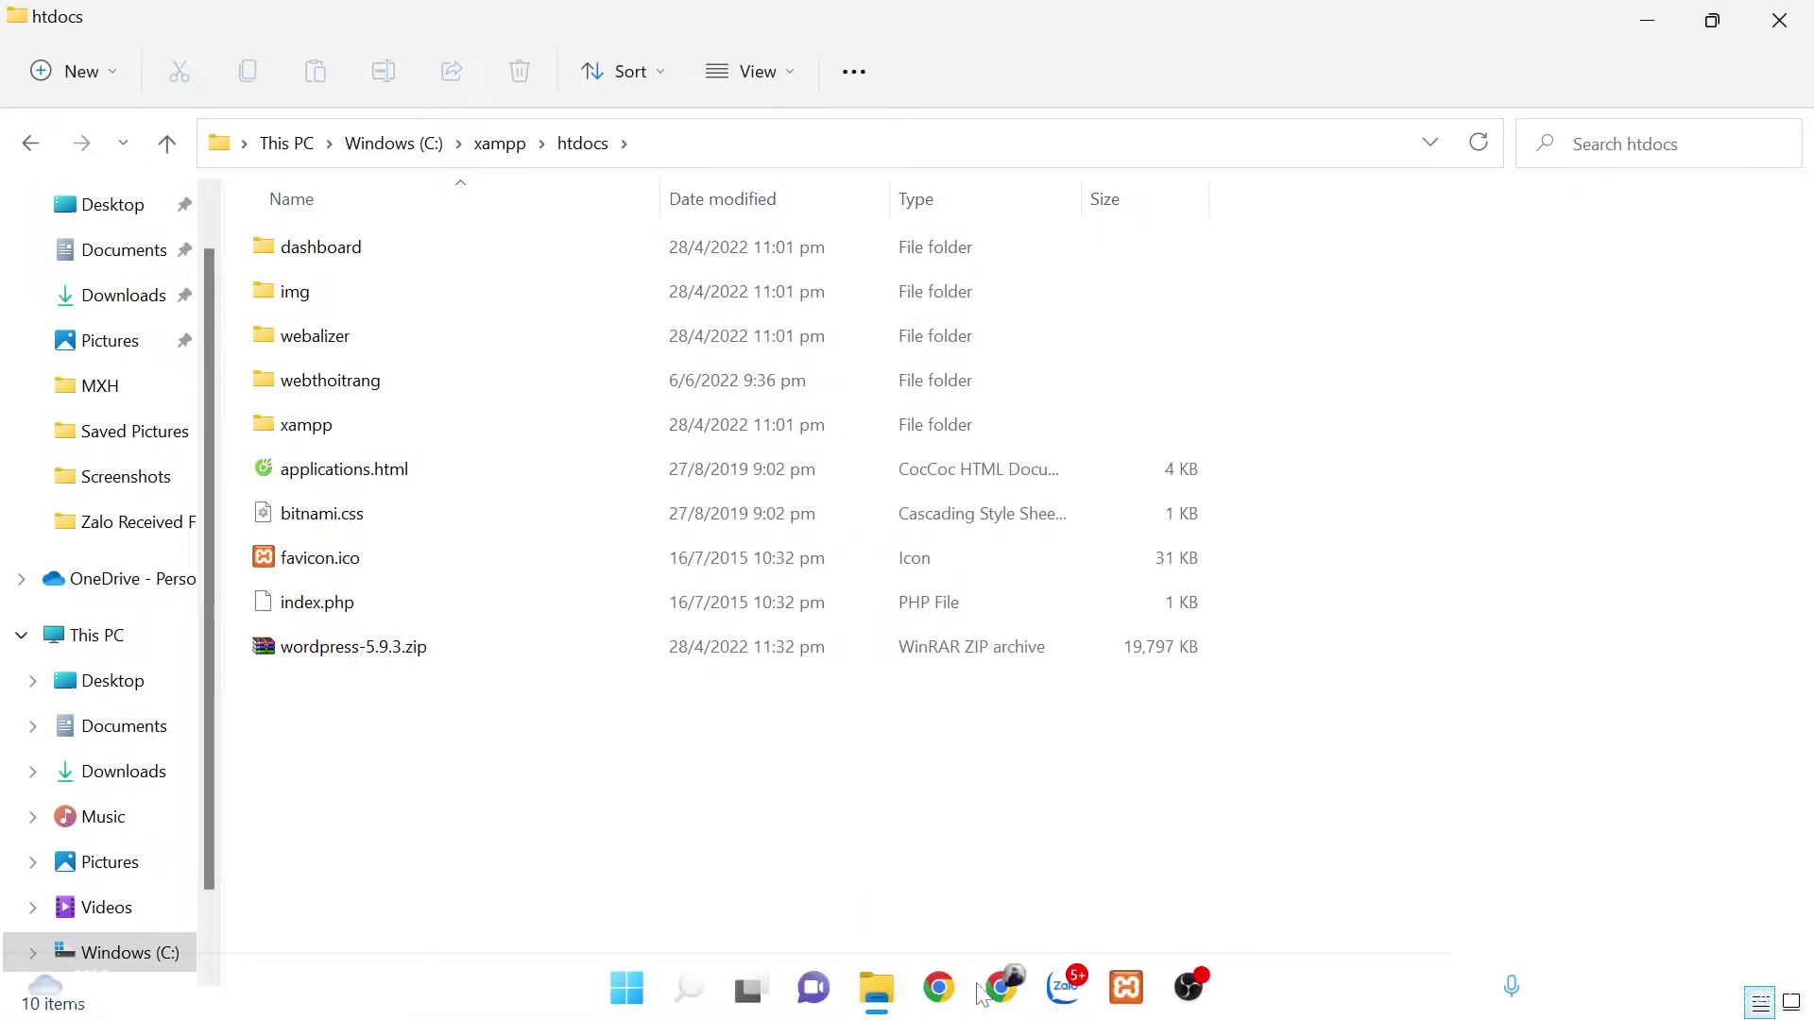
click(999, 992)
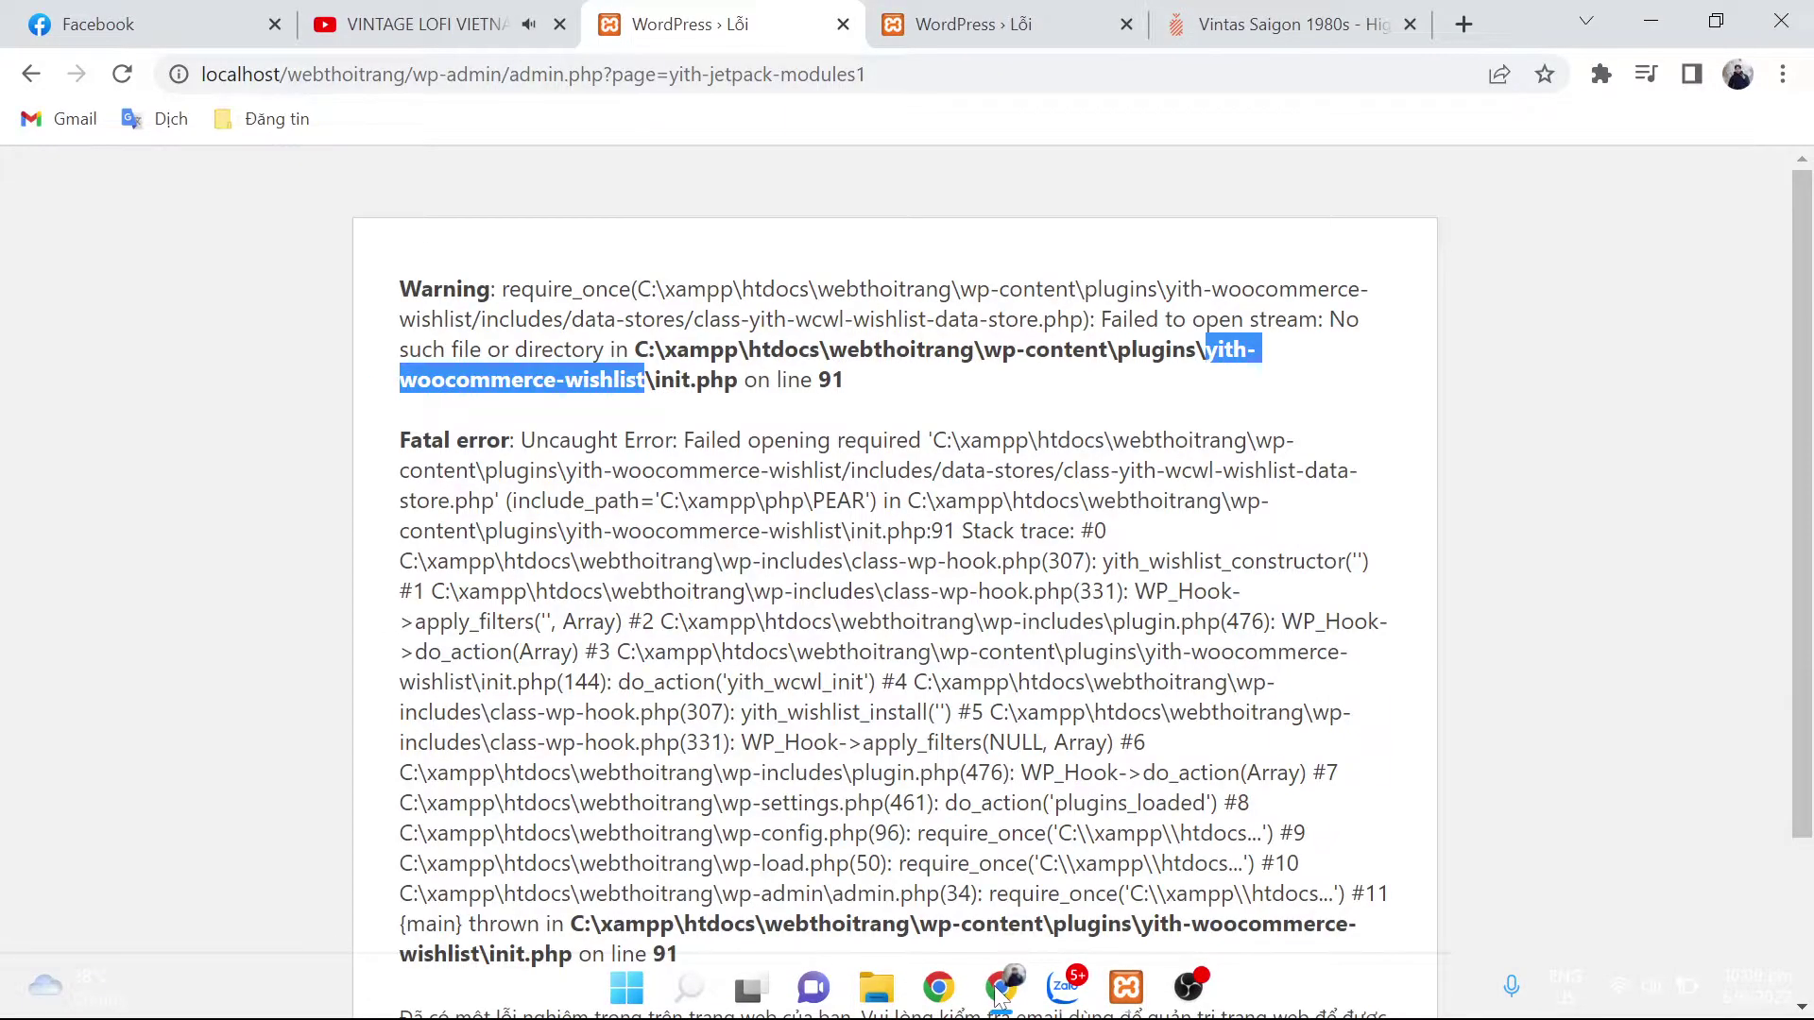
click(999, 992)
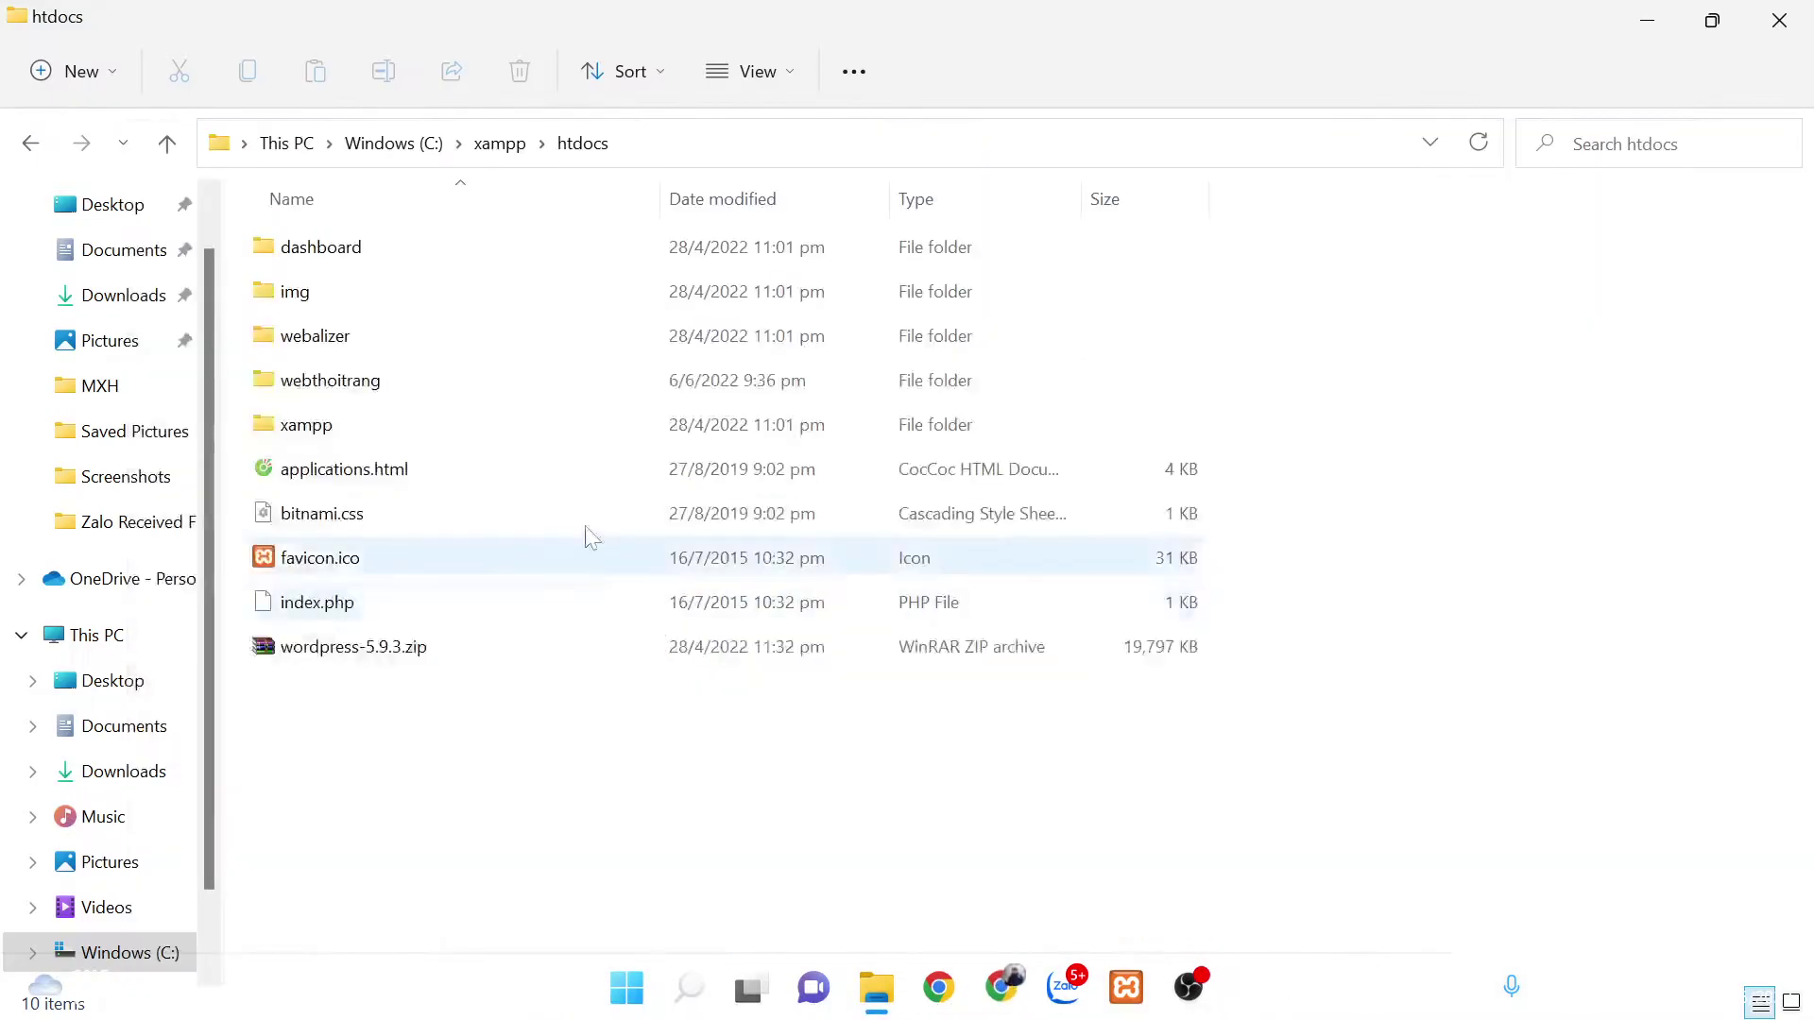
Step: Open webthoitrang > wp-content > plugins and cut the yith-woocommerce-wishlist folder
double_click(433, 382)
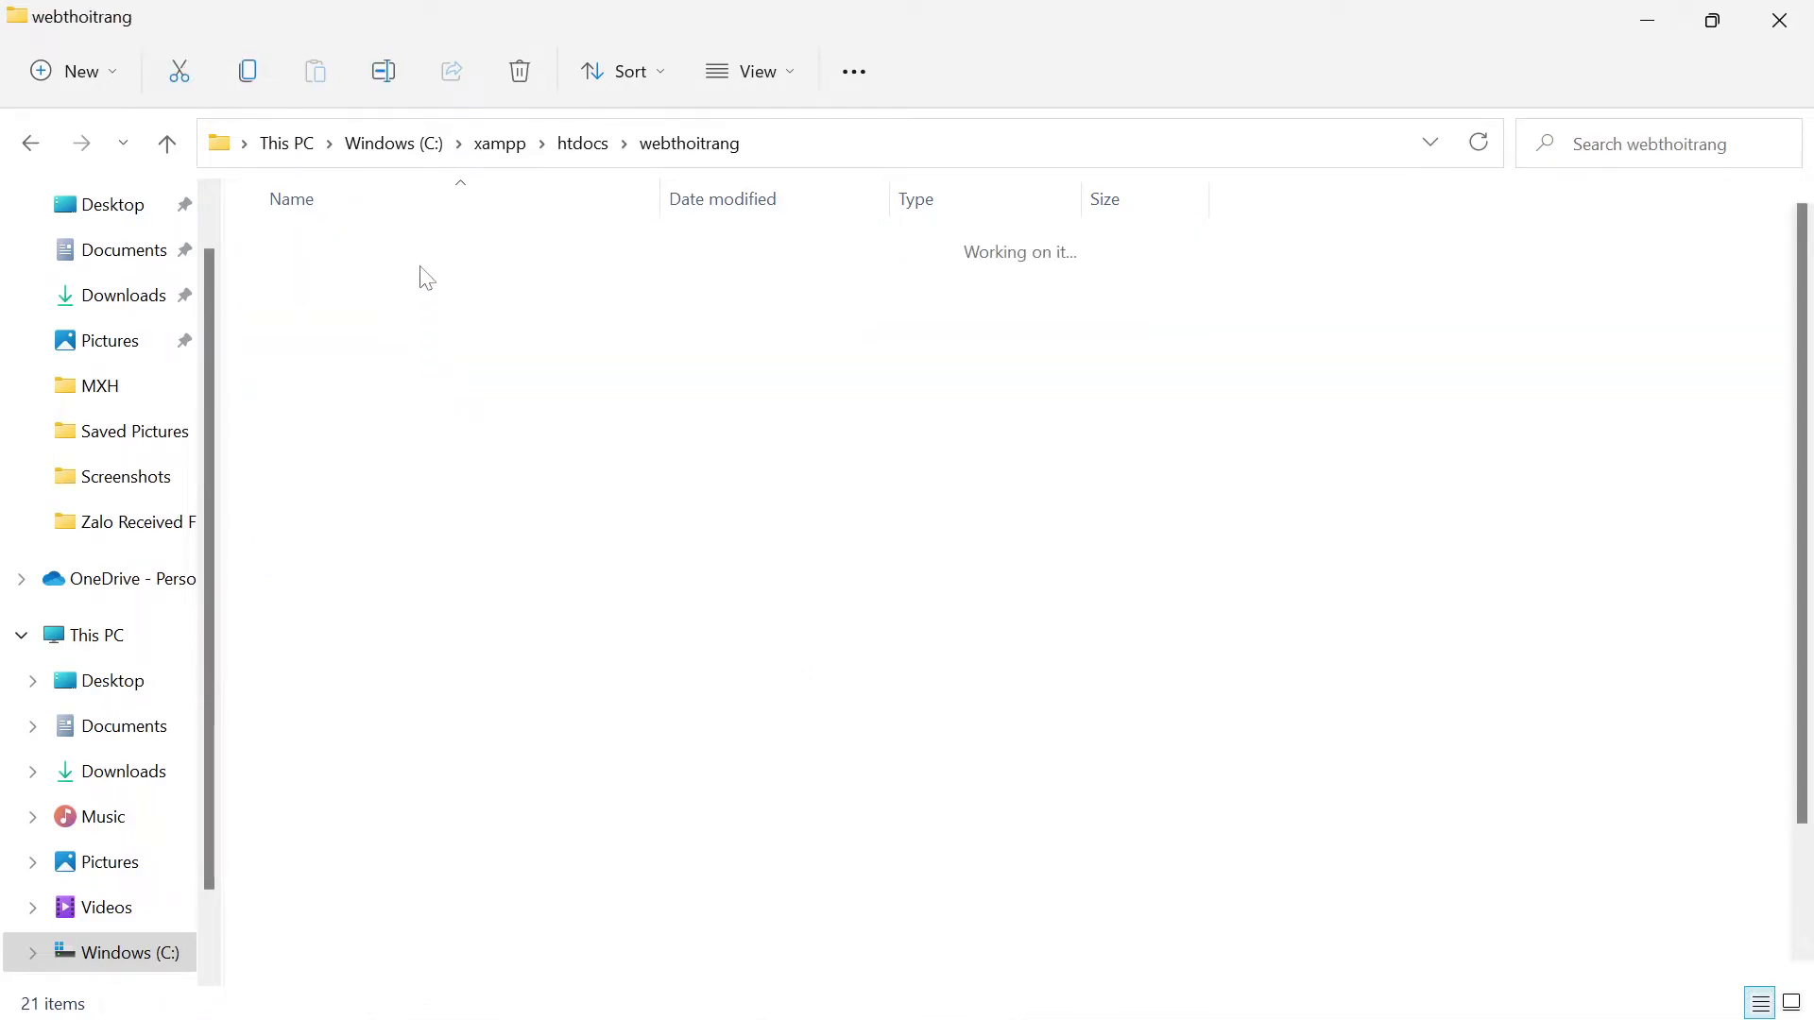
click(402, 294)
double_click(396, 288)
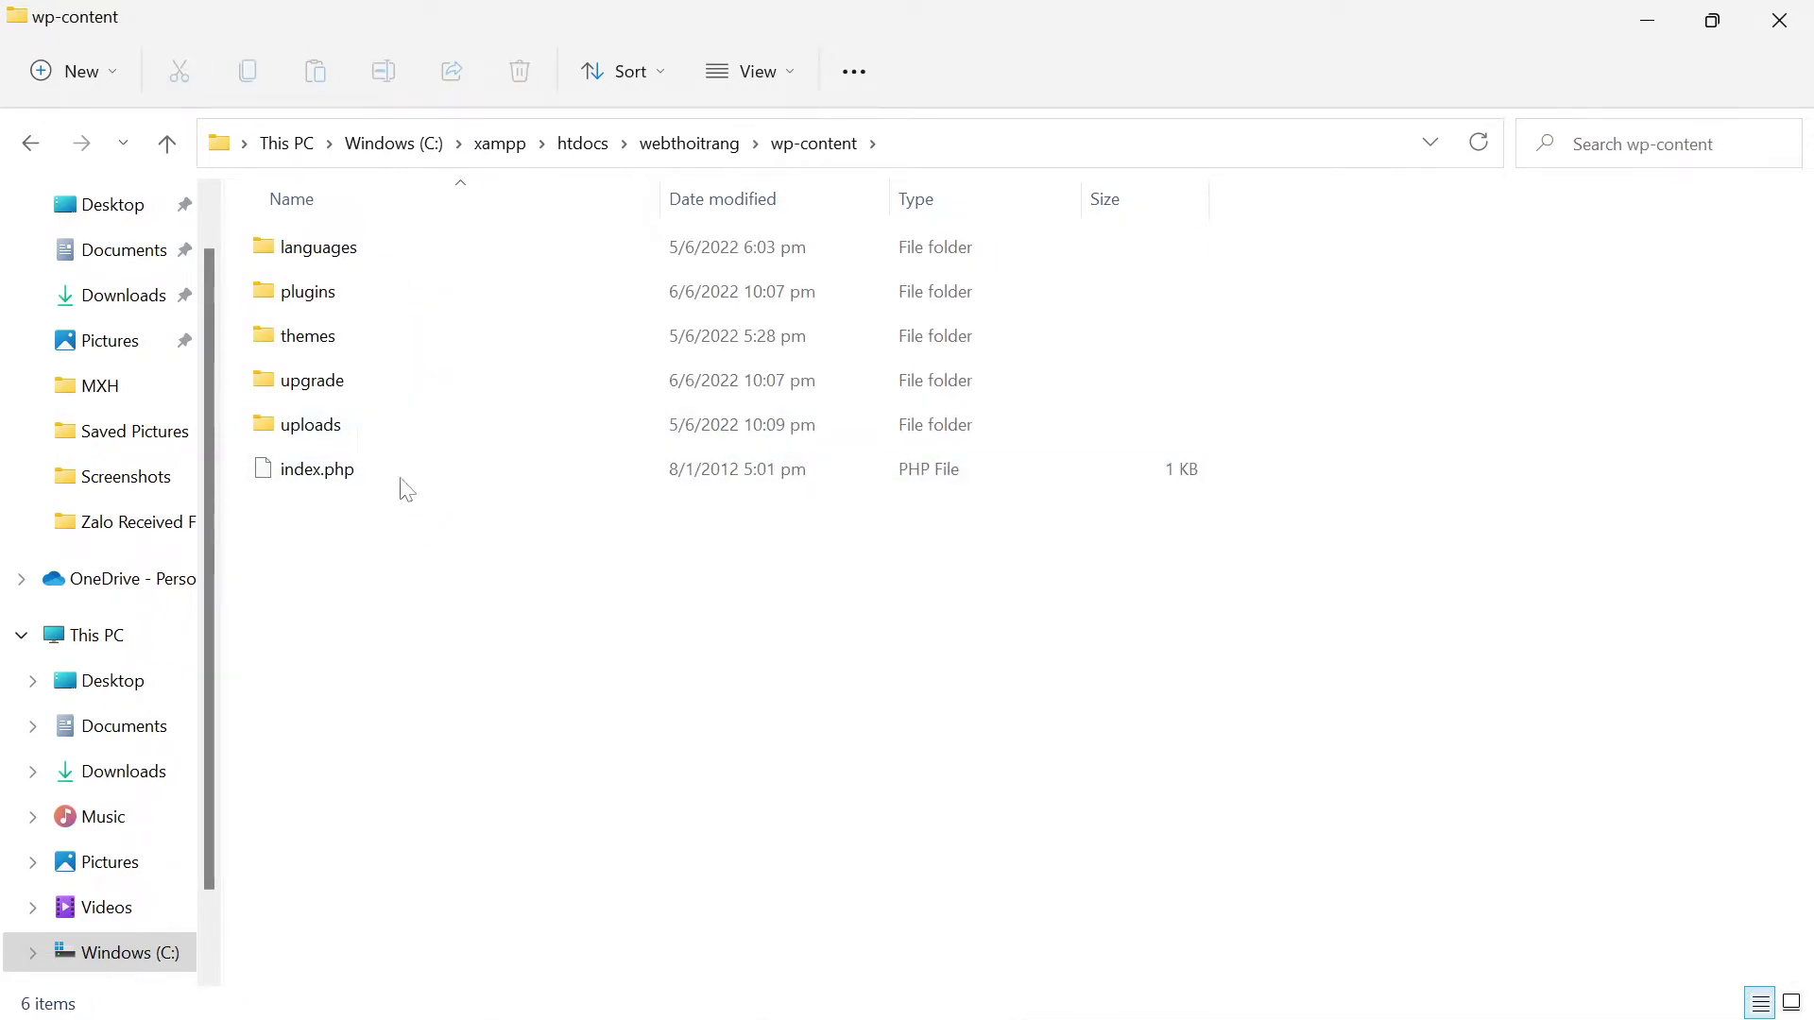
double_click(358, 283)
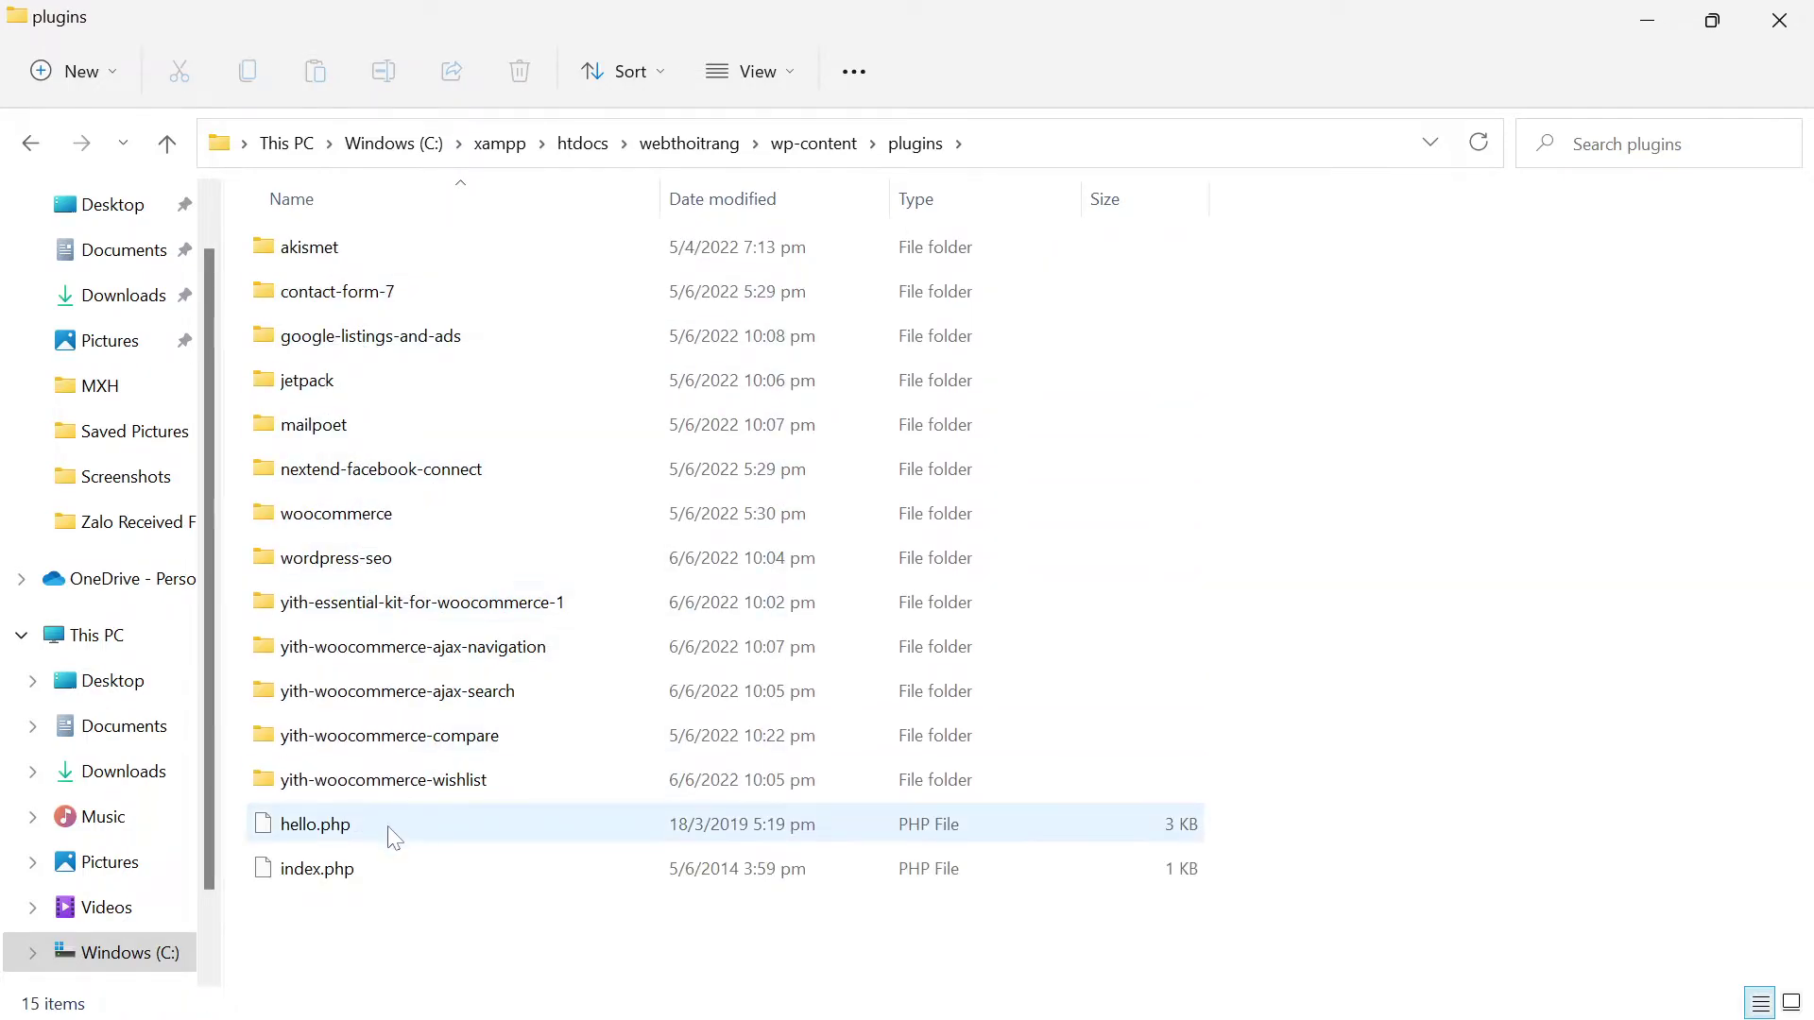
click(415, 782)
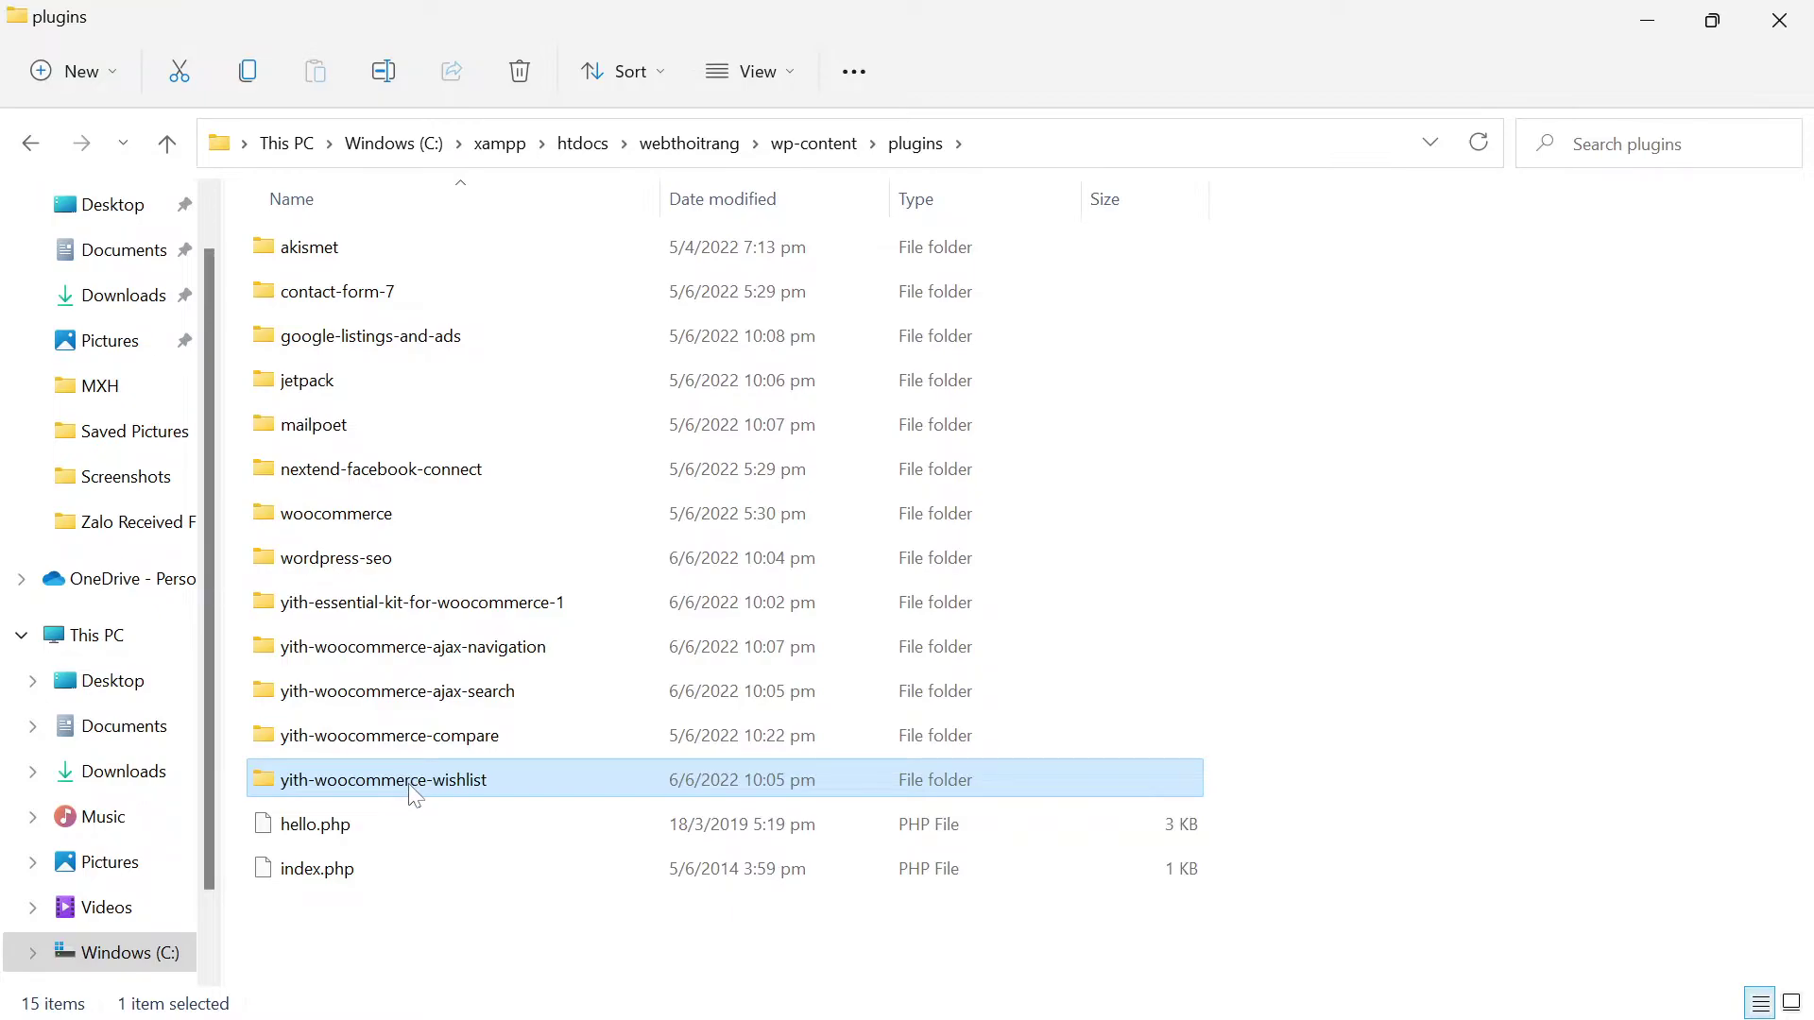
mouse_move(411, 786)
key(ctrl+x)
mouse_move(871, 1009)
click(1004, 992)
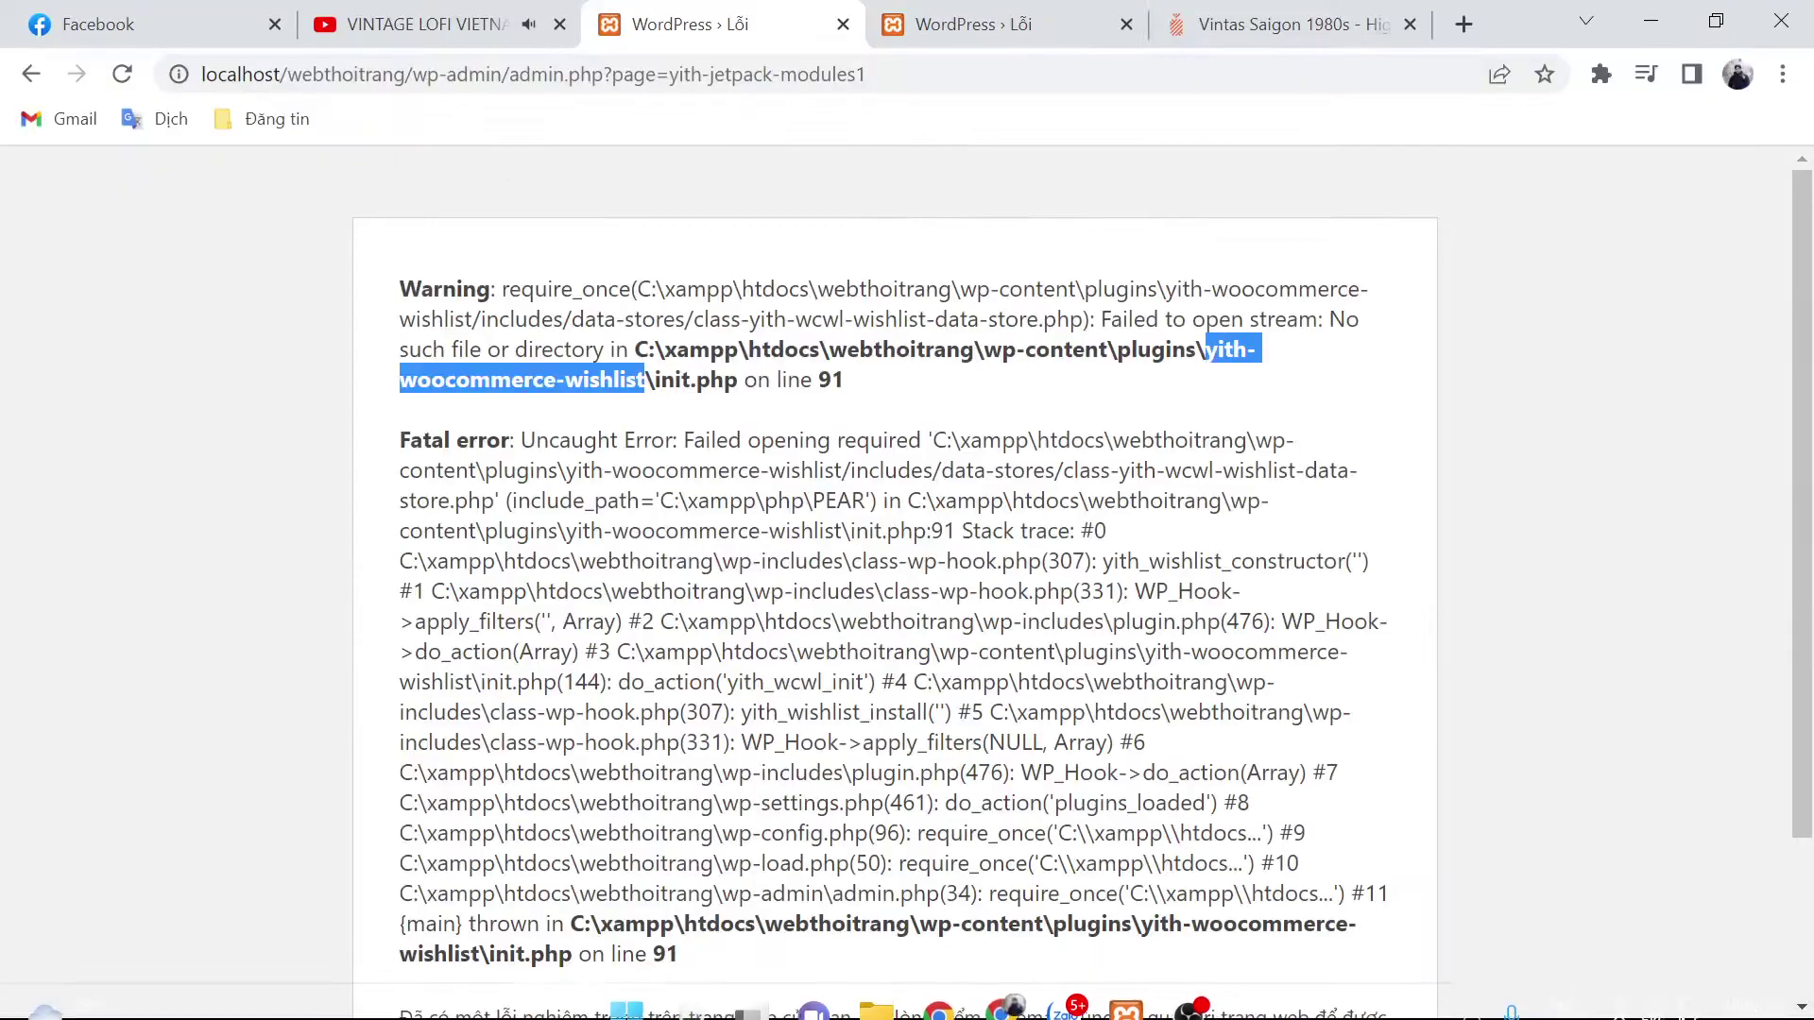
click(122, 73)
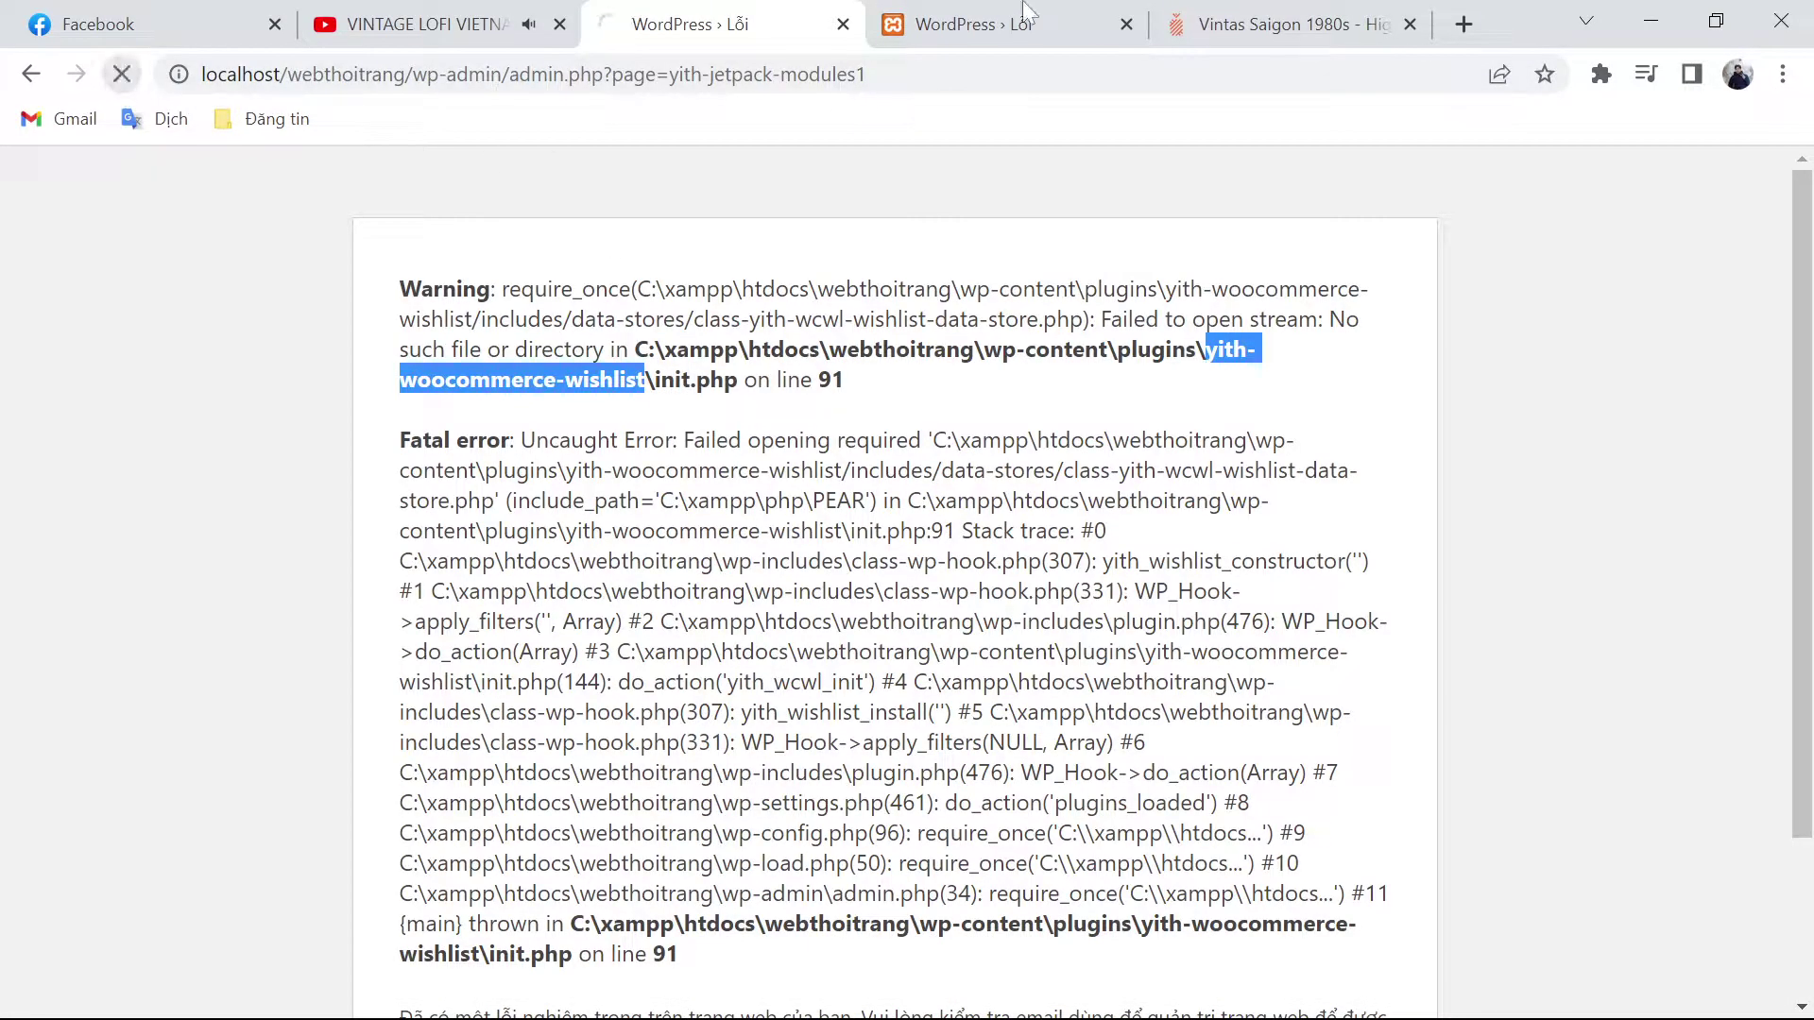
click(1004, 23)
click(122, 74)
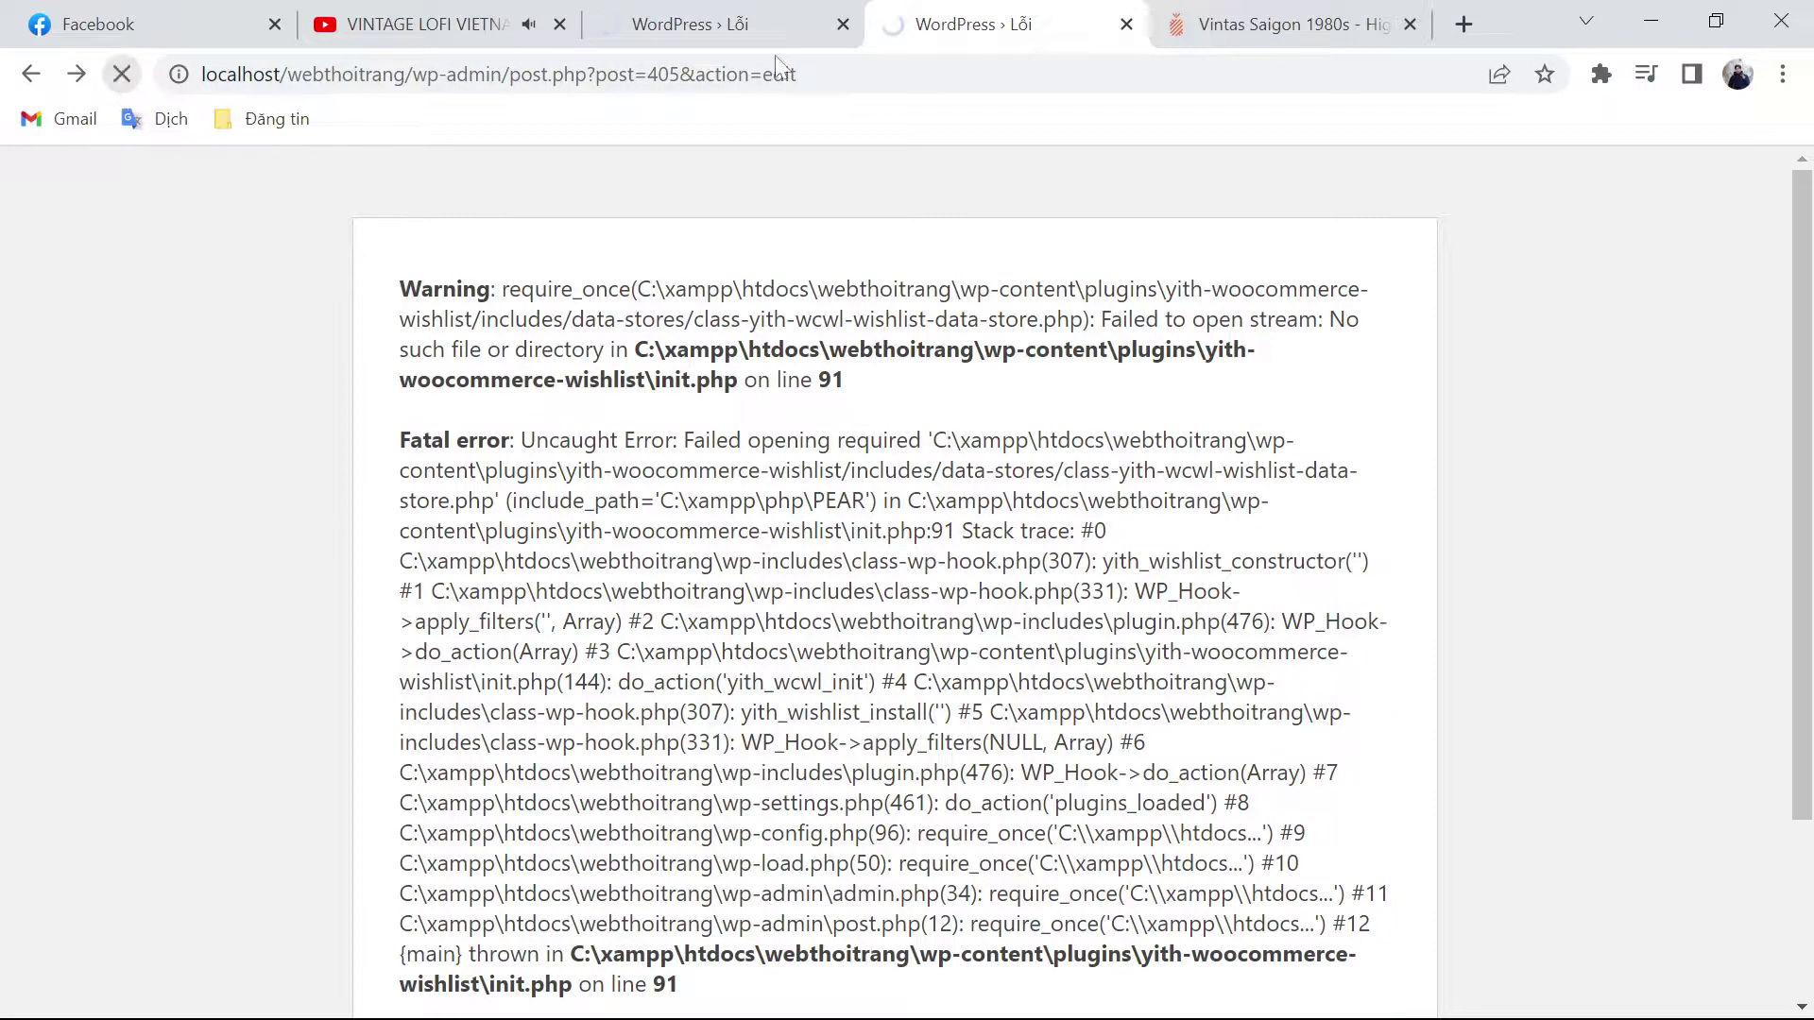
click(699, 24)
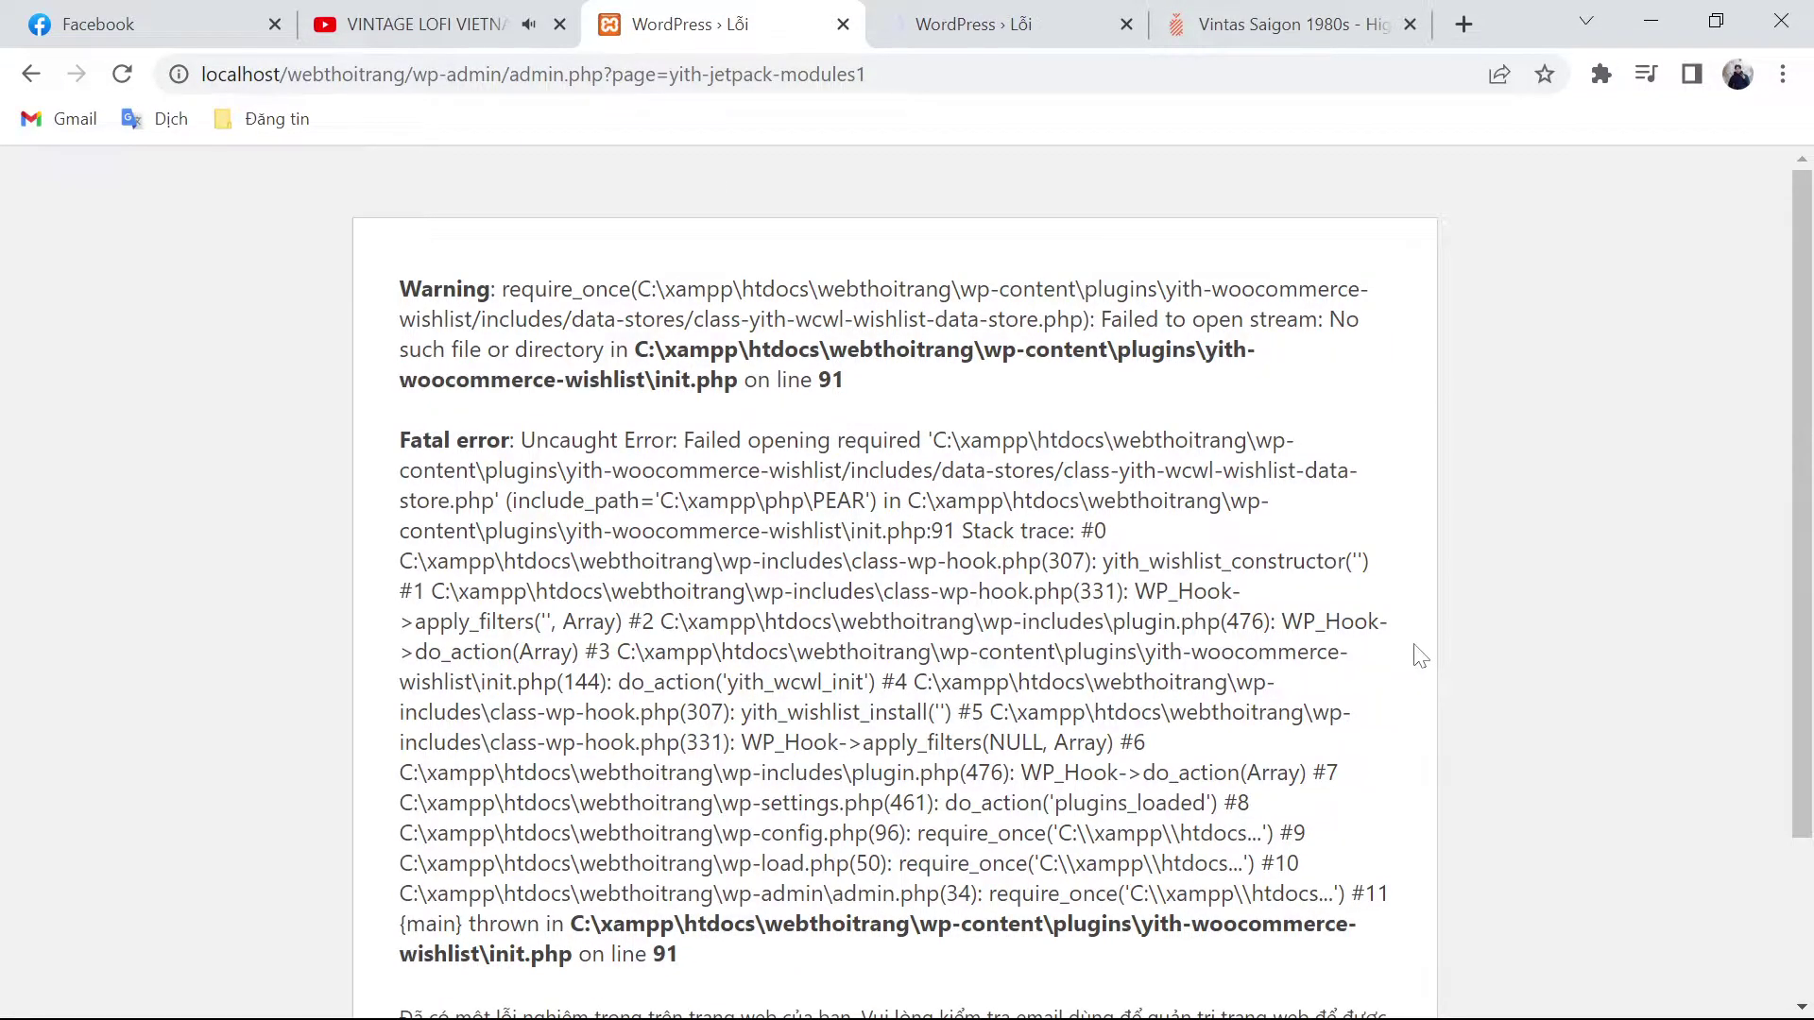
click(122, 73)
mouse_move(1162, 993)
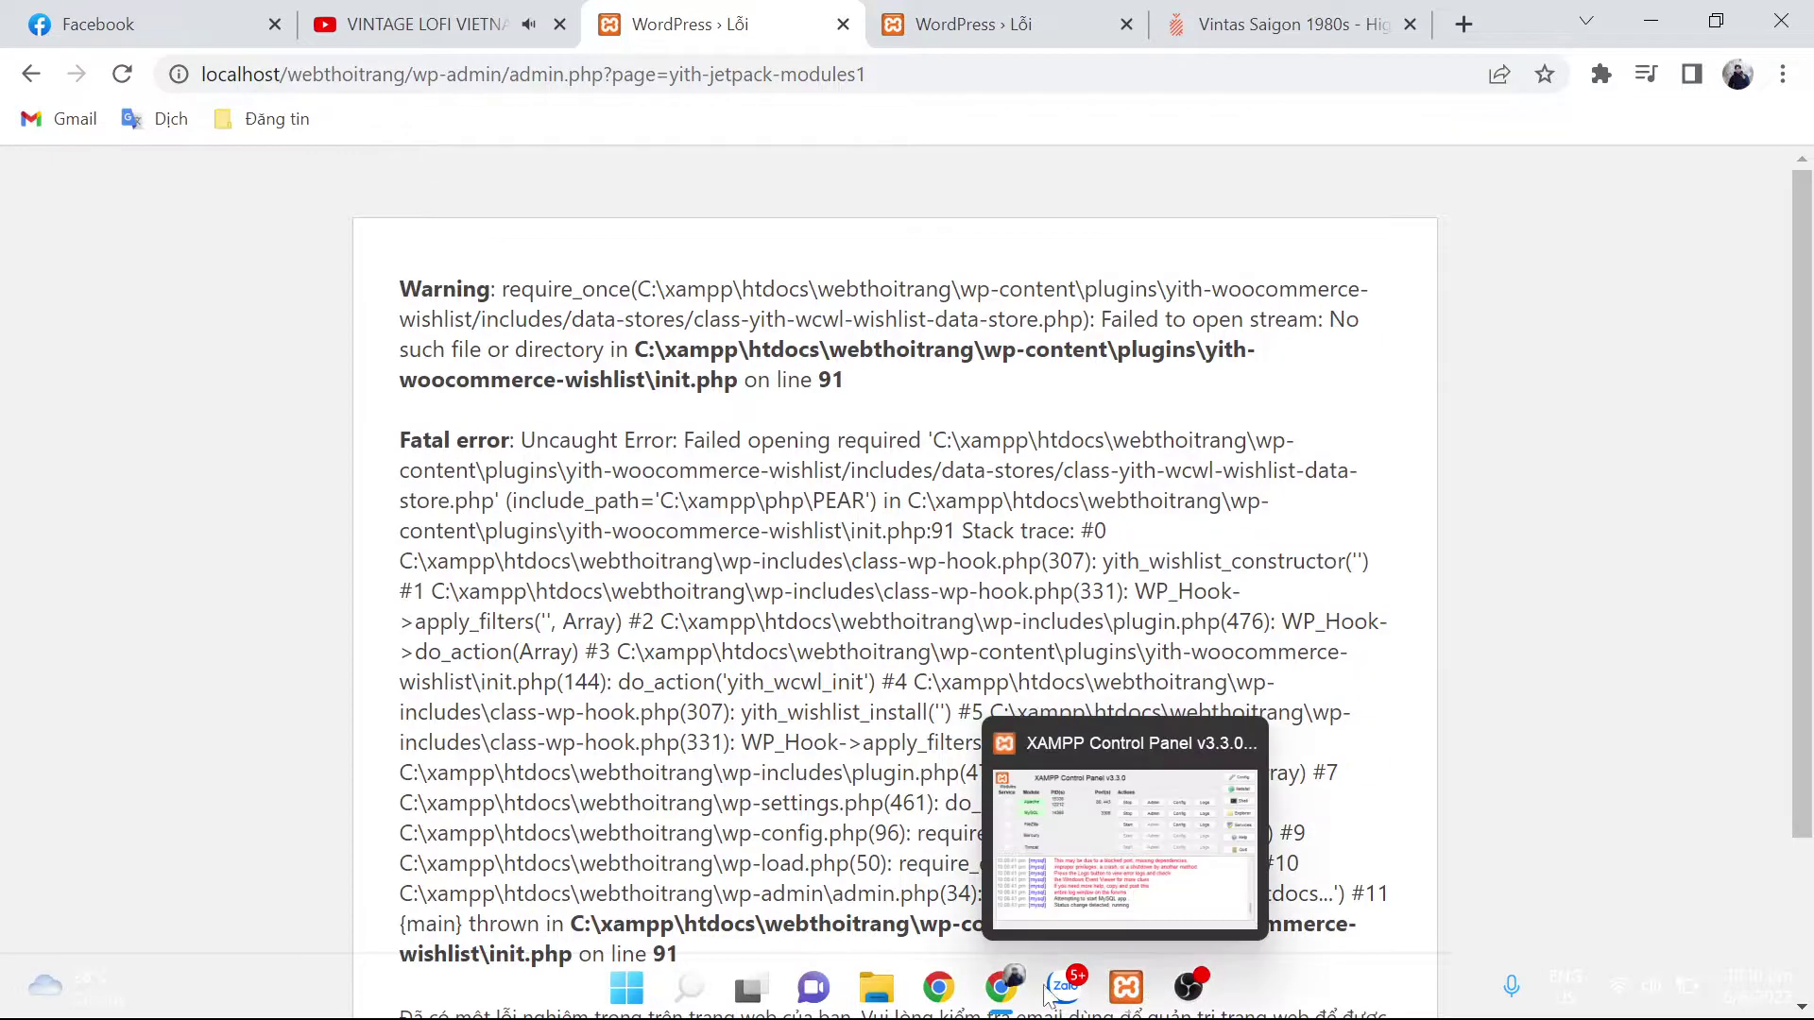
Step: Copy the yith-woocommerce-wishlist folder's name without renaming it
click(896, 987)
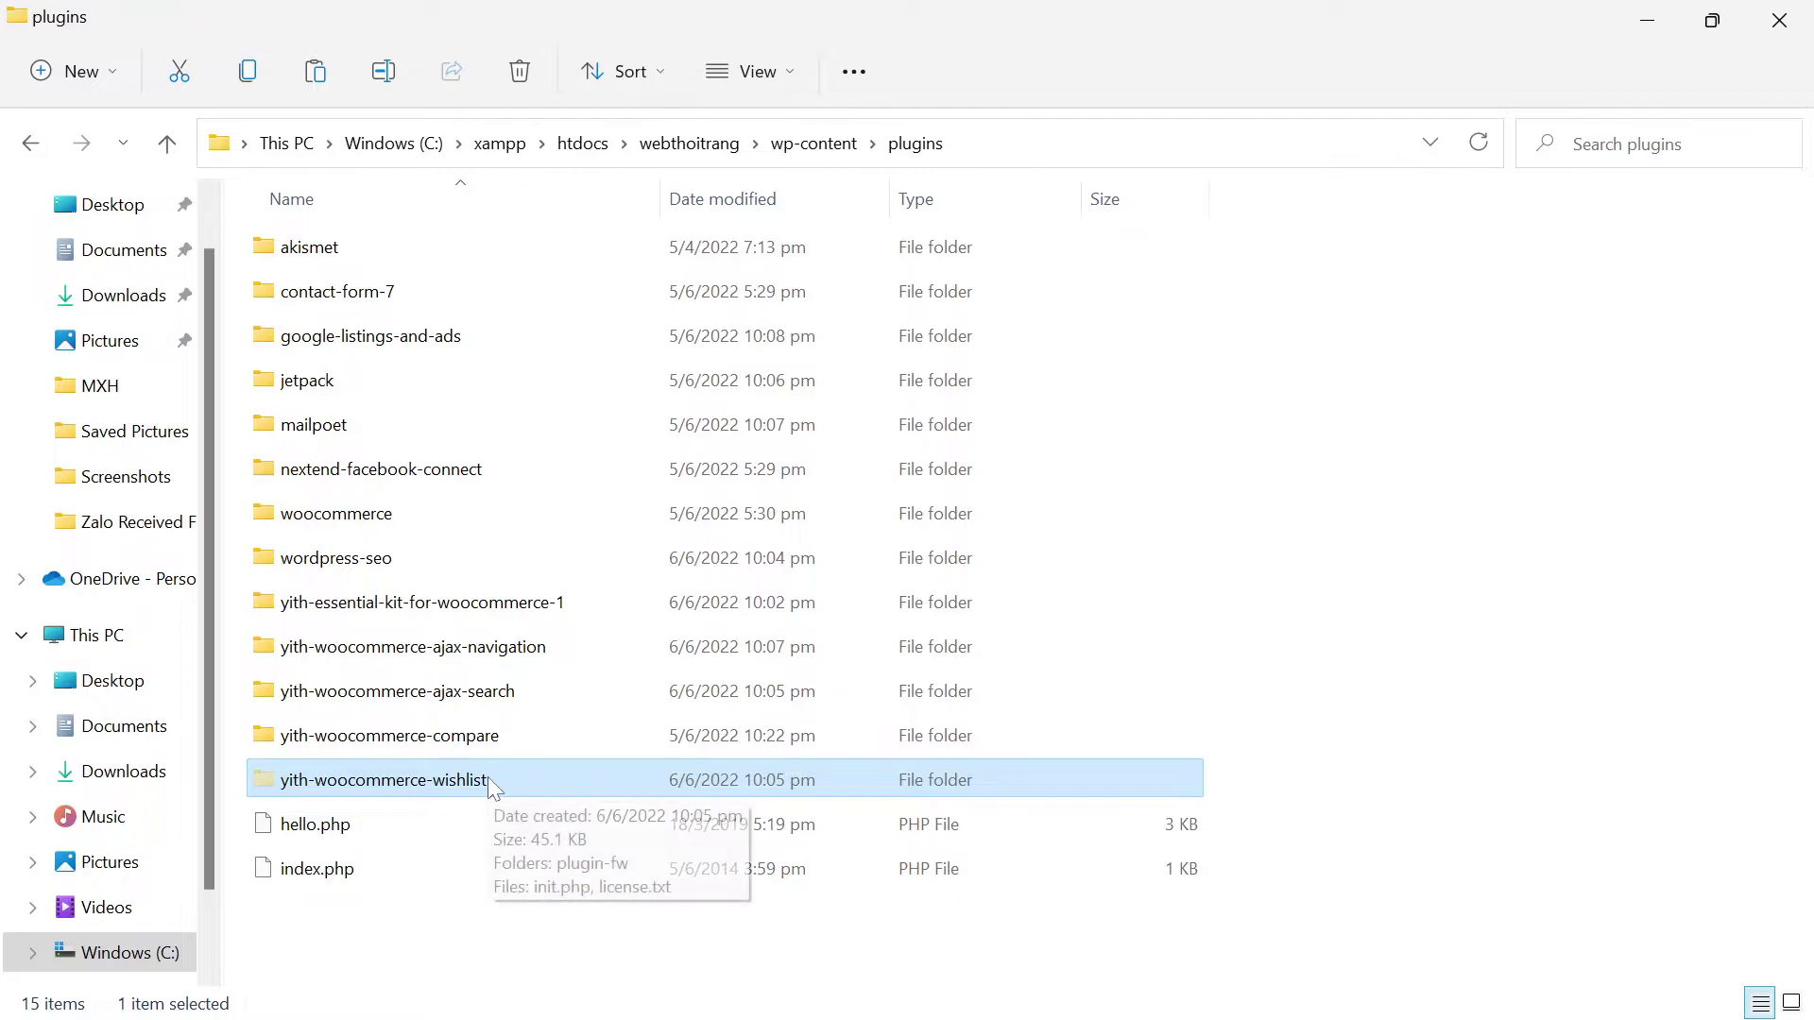
key(F2)
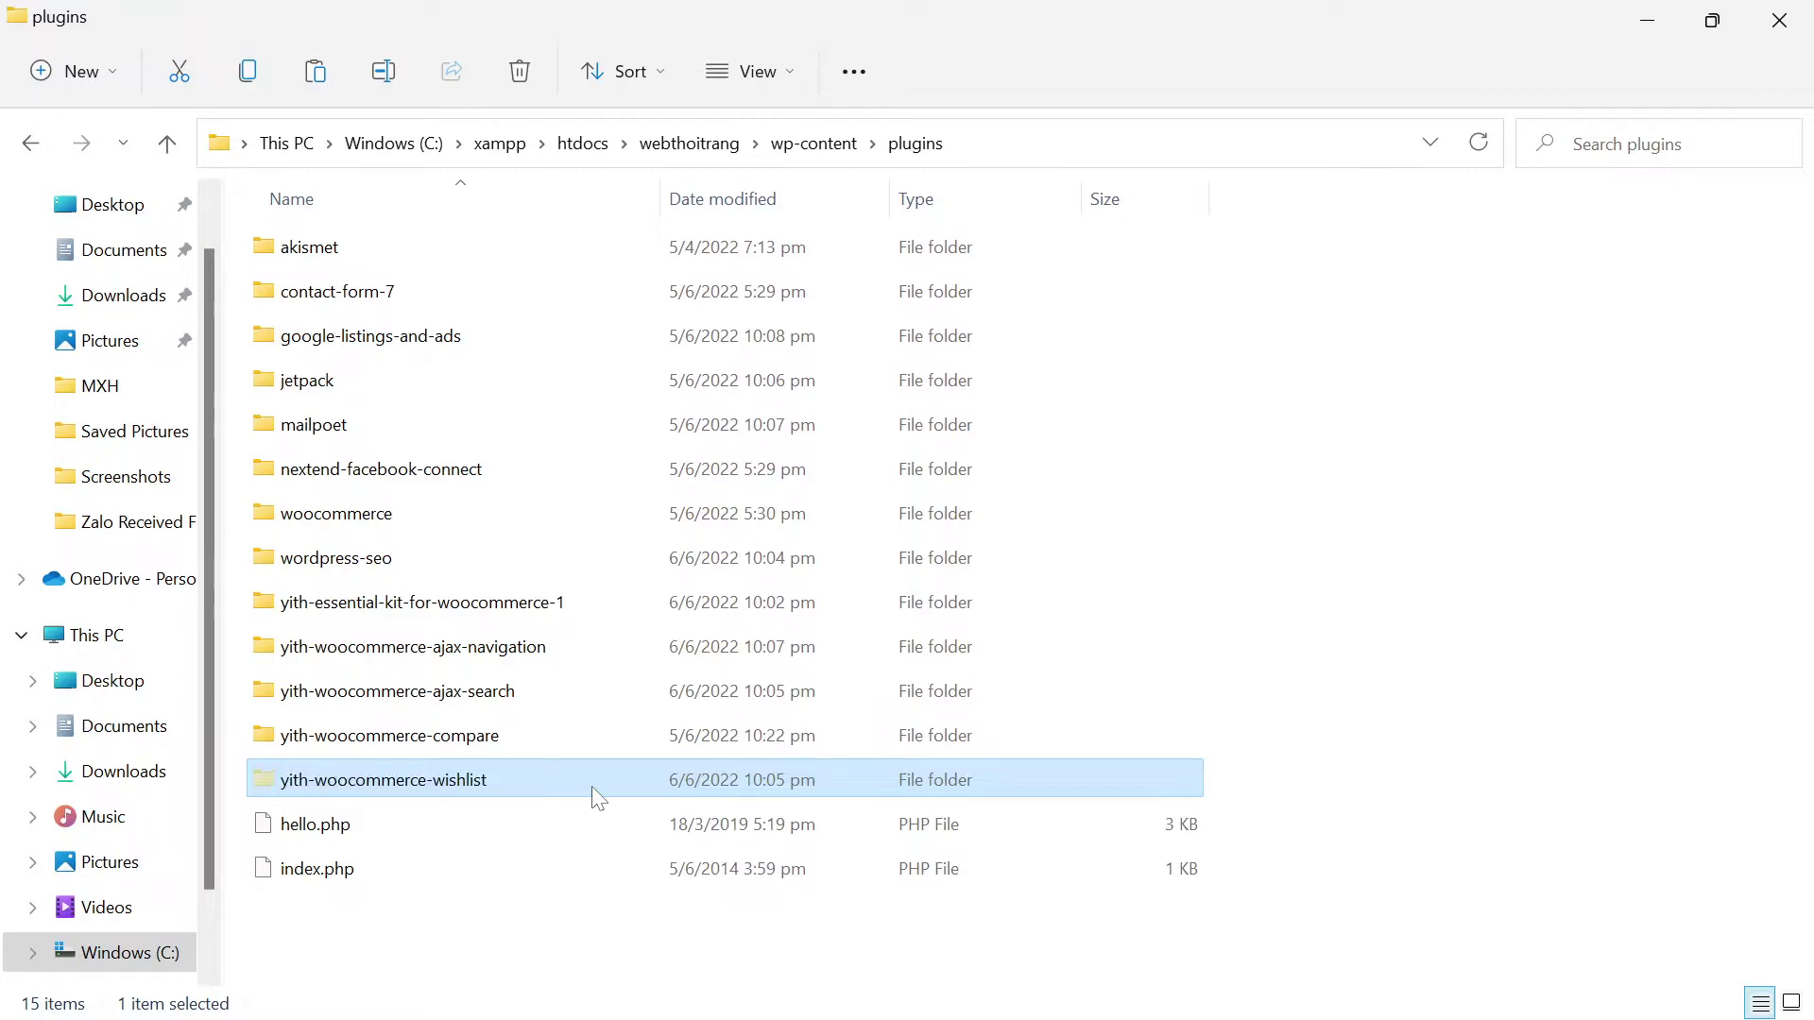
key(ctrl+c)
key(Escape)
Step: Delete the yith-woocommerce-wishlist folder from the plugins folder, leaving 14 items
click(550, 927)
click(615, 788)
key(Delete)
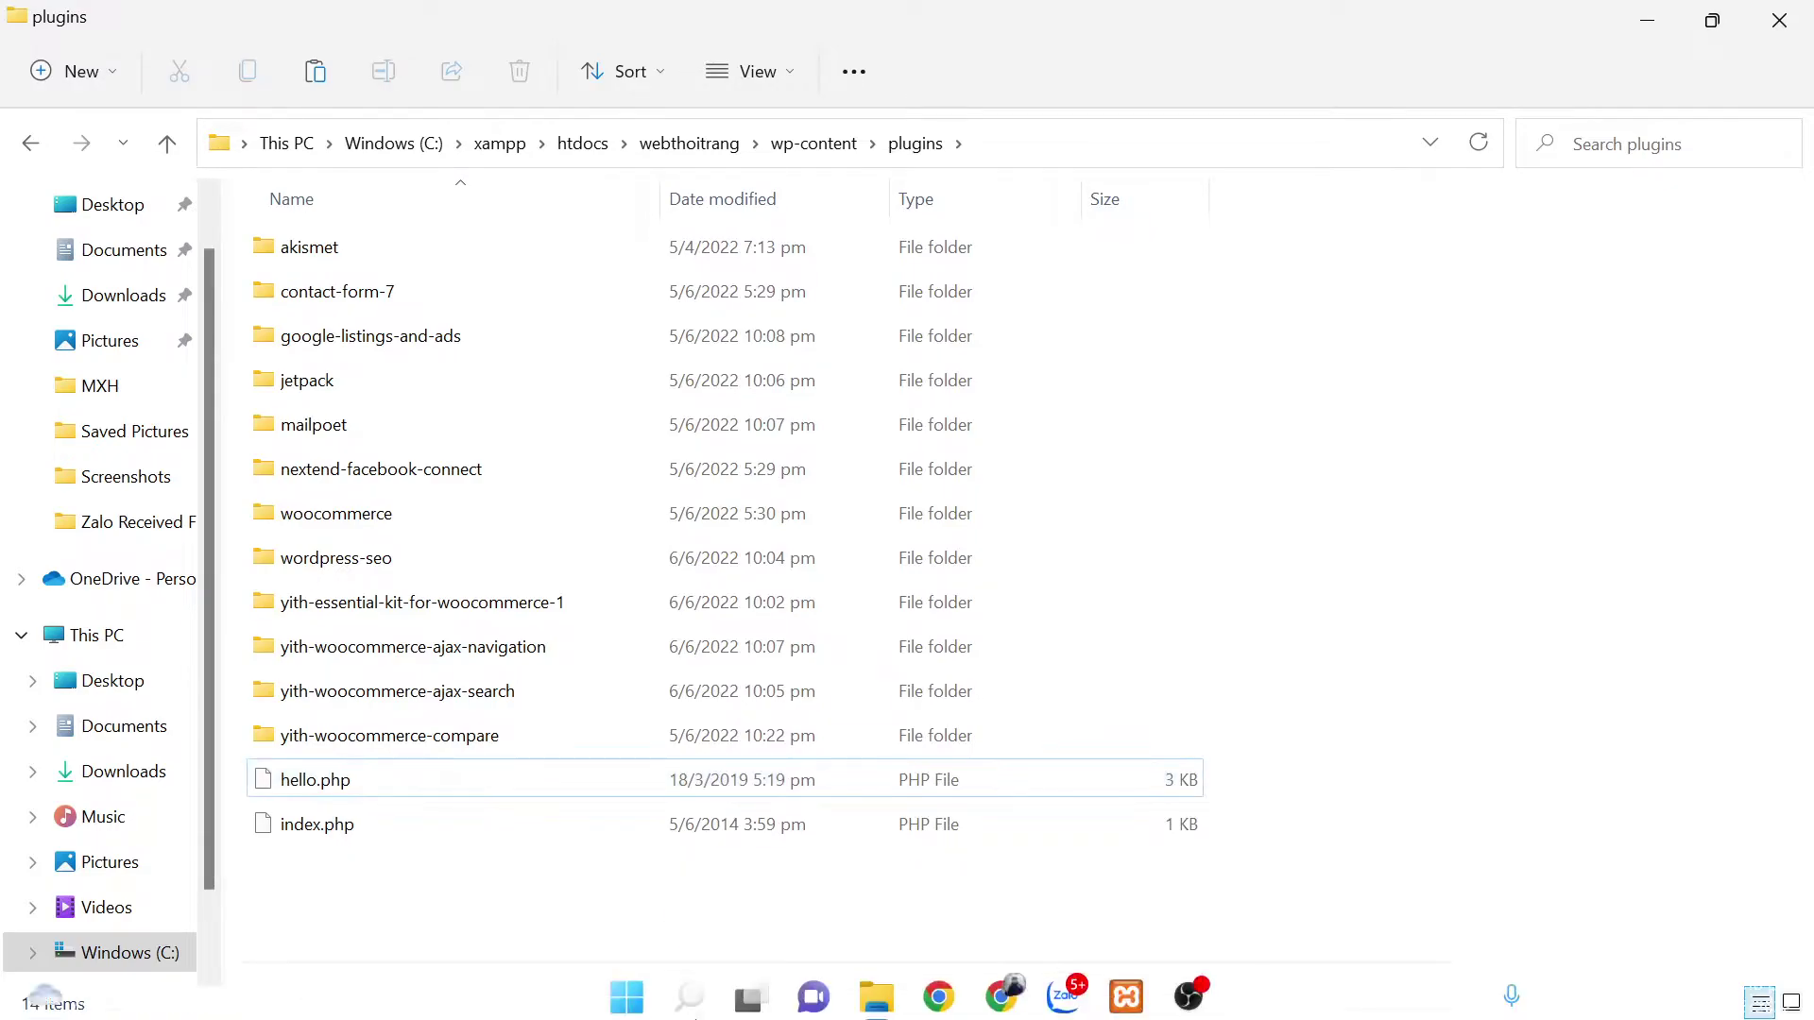
click(959, 994)
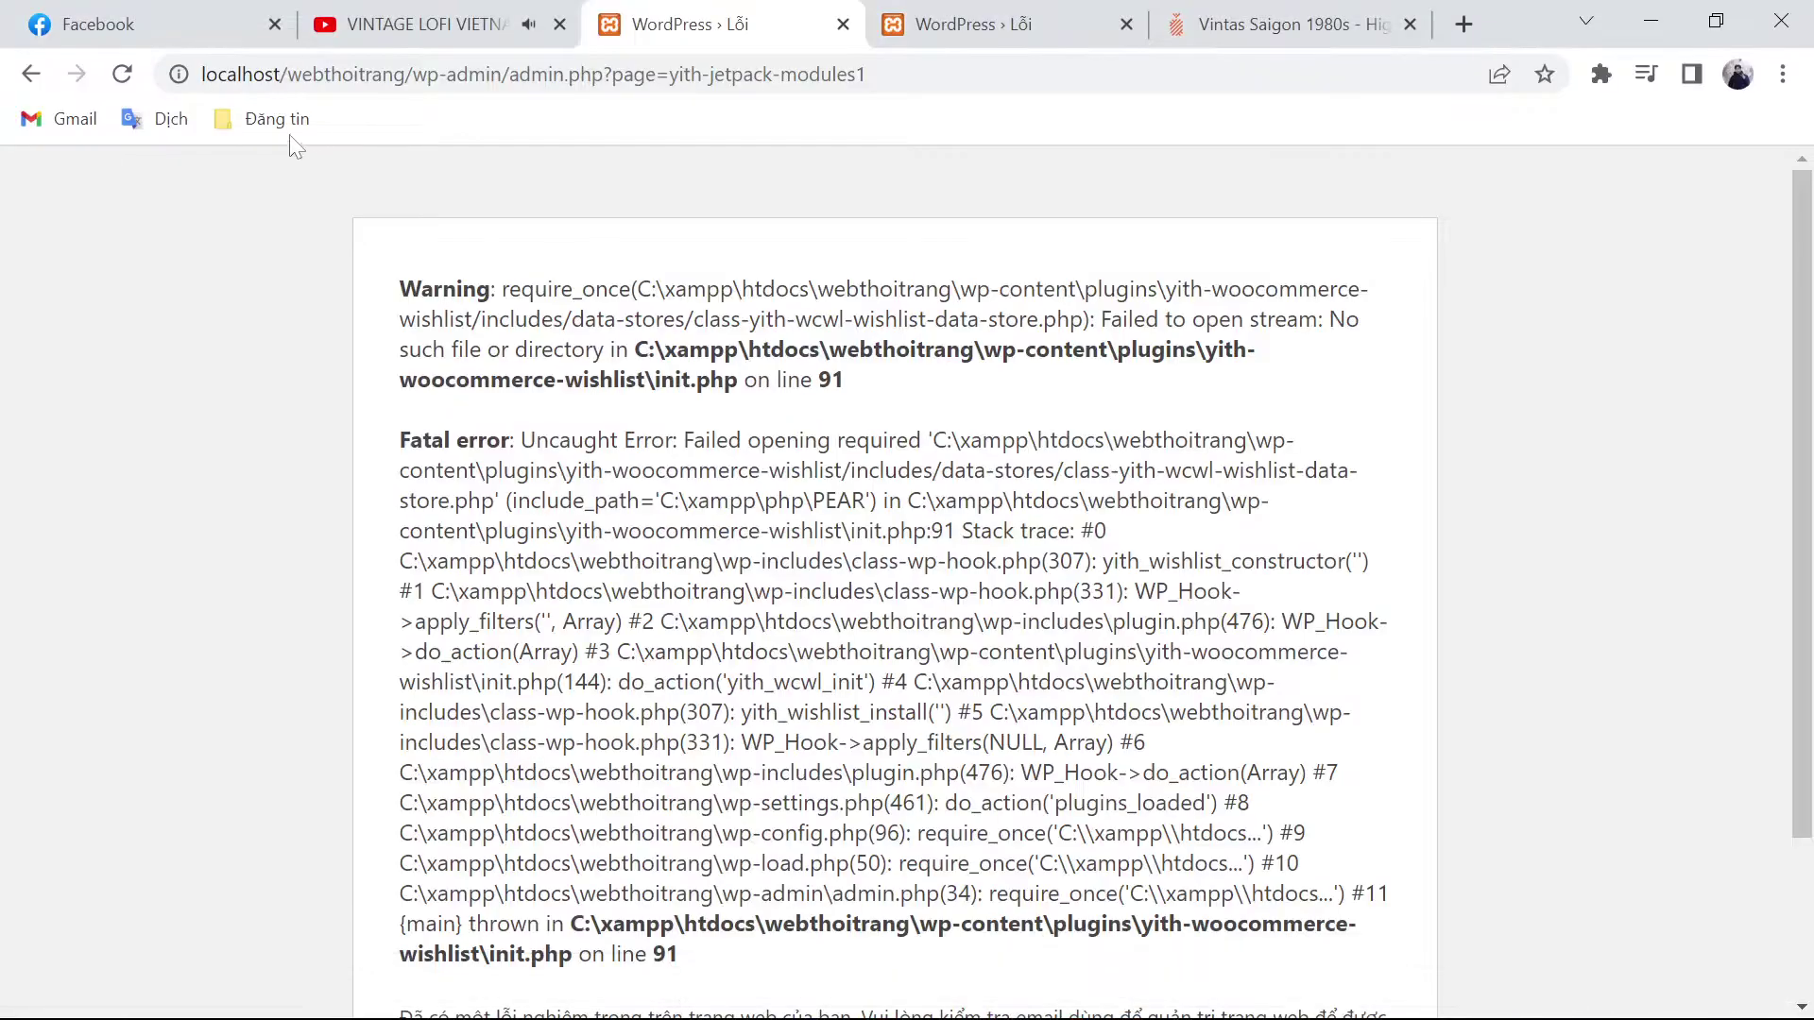
Step: Reload the broken WordPress admin tabs that showed the wishlist fatal error
click(121, 74)
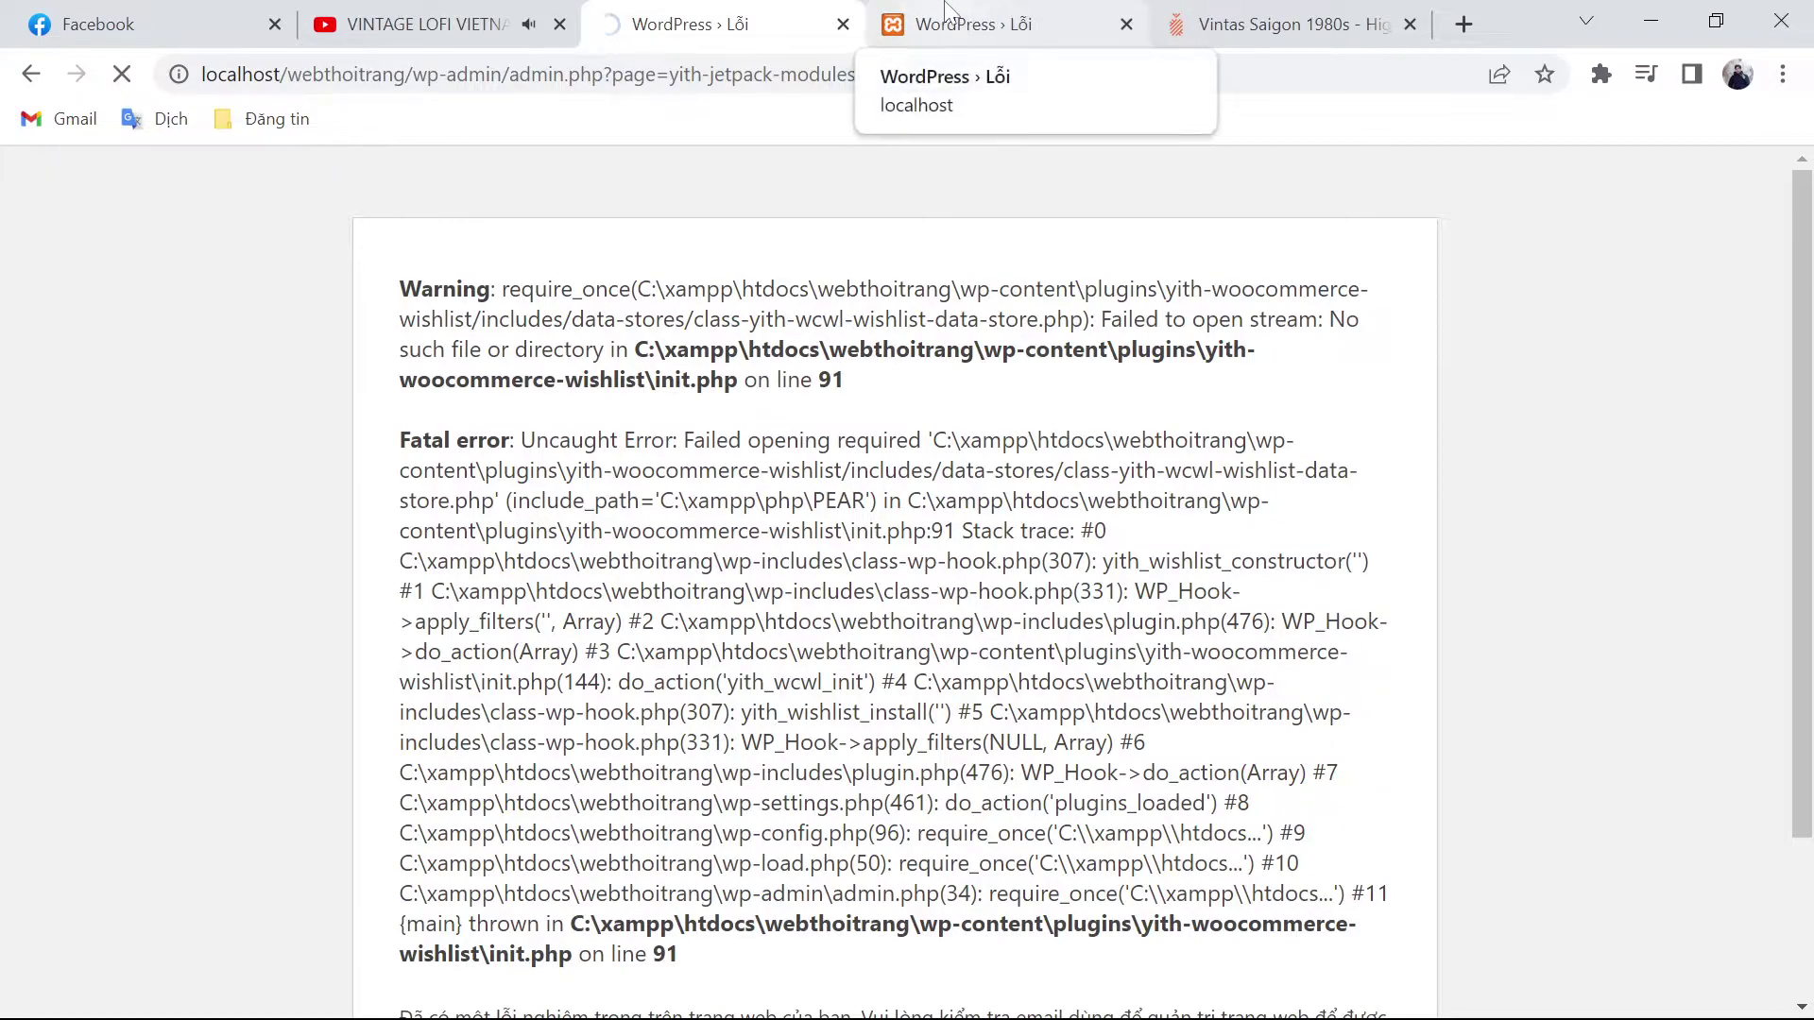
click(947, 19)
click(121, 74)
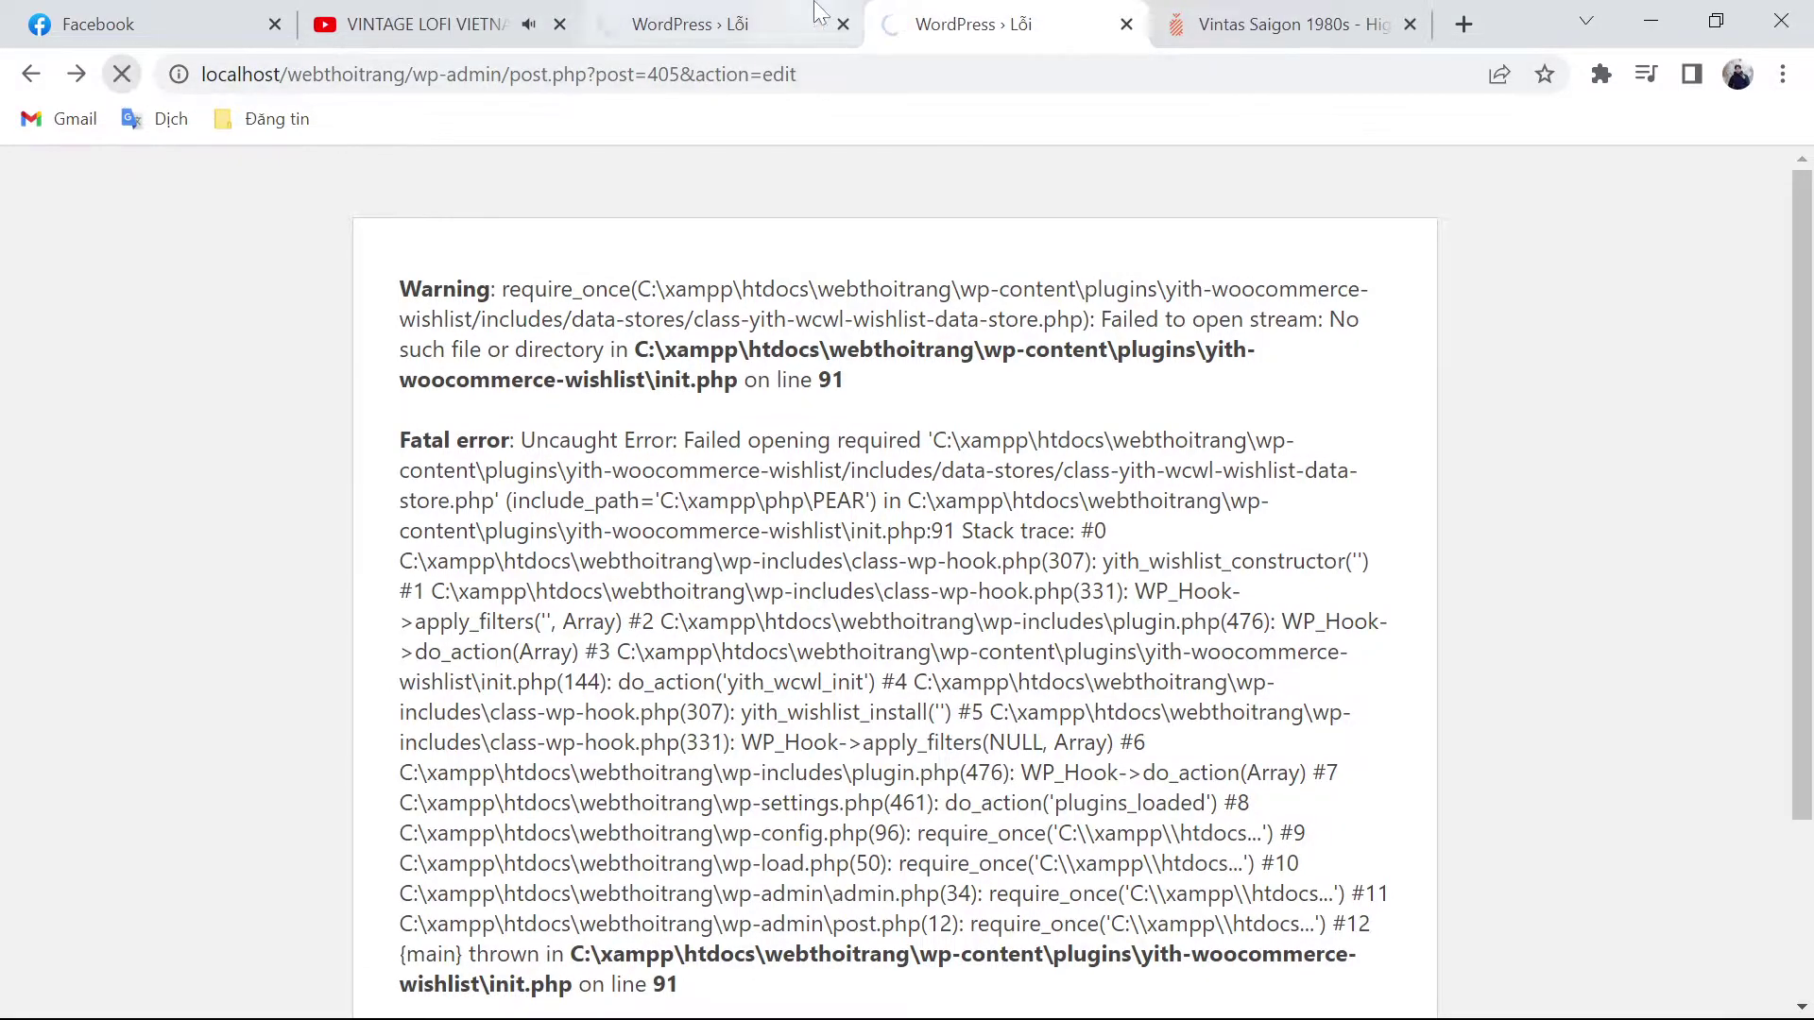
click(661, 24)
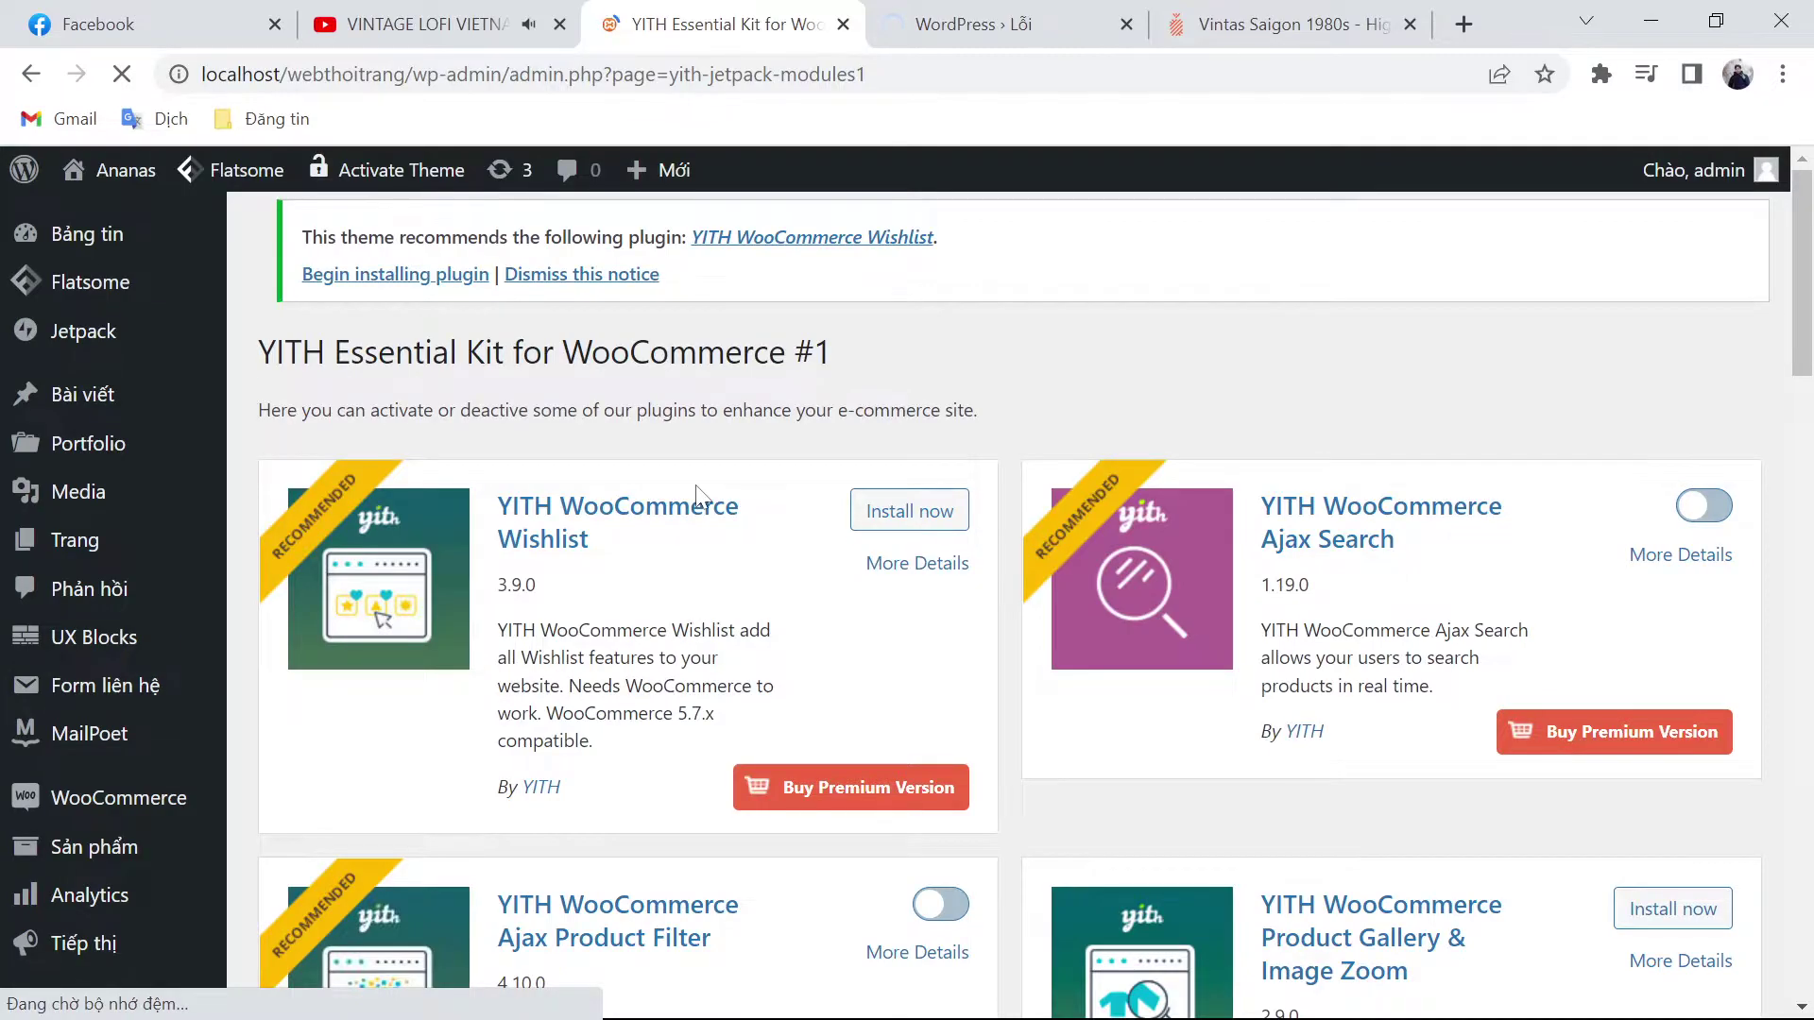
Step: On YITH Essential Kit, install YITH WooCommerce Wishlist and switch on Ajax Search
scroll(916, 614, down, 8)
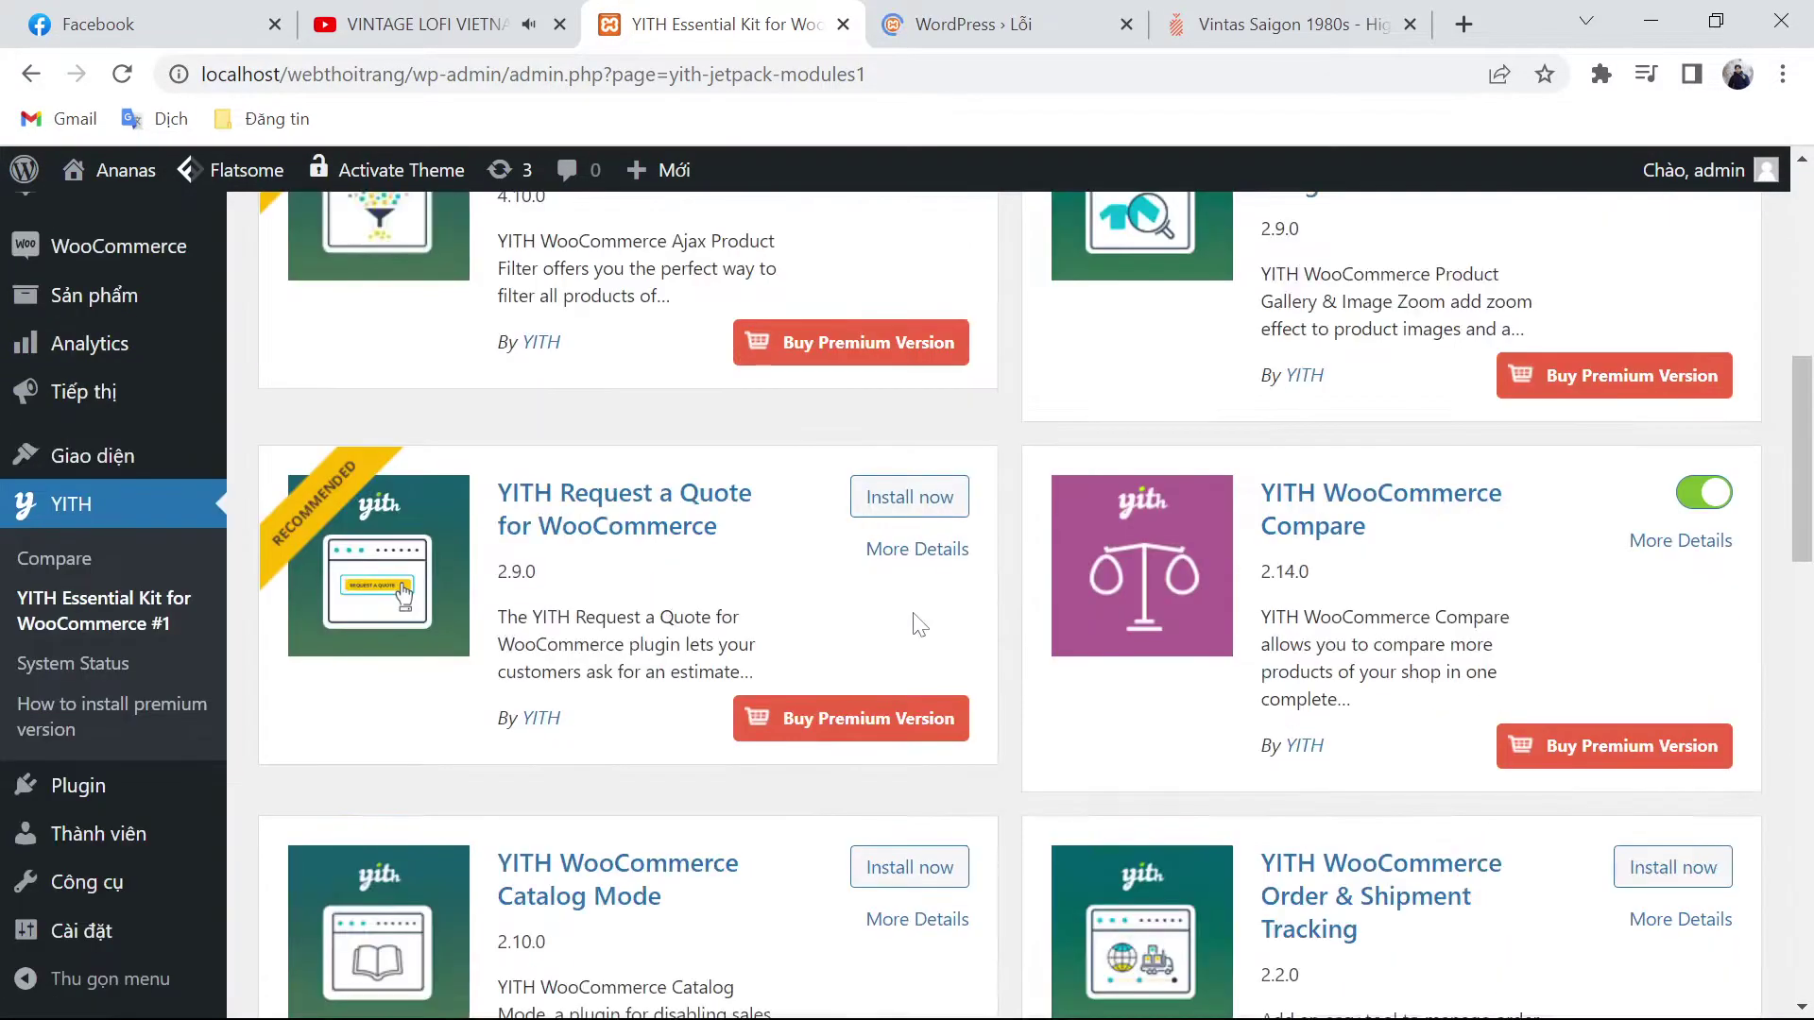
scroll(915, 615, down, 9)
scroll(915, 623, up, 9)
scroll(915, 623, up, 8)
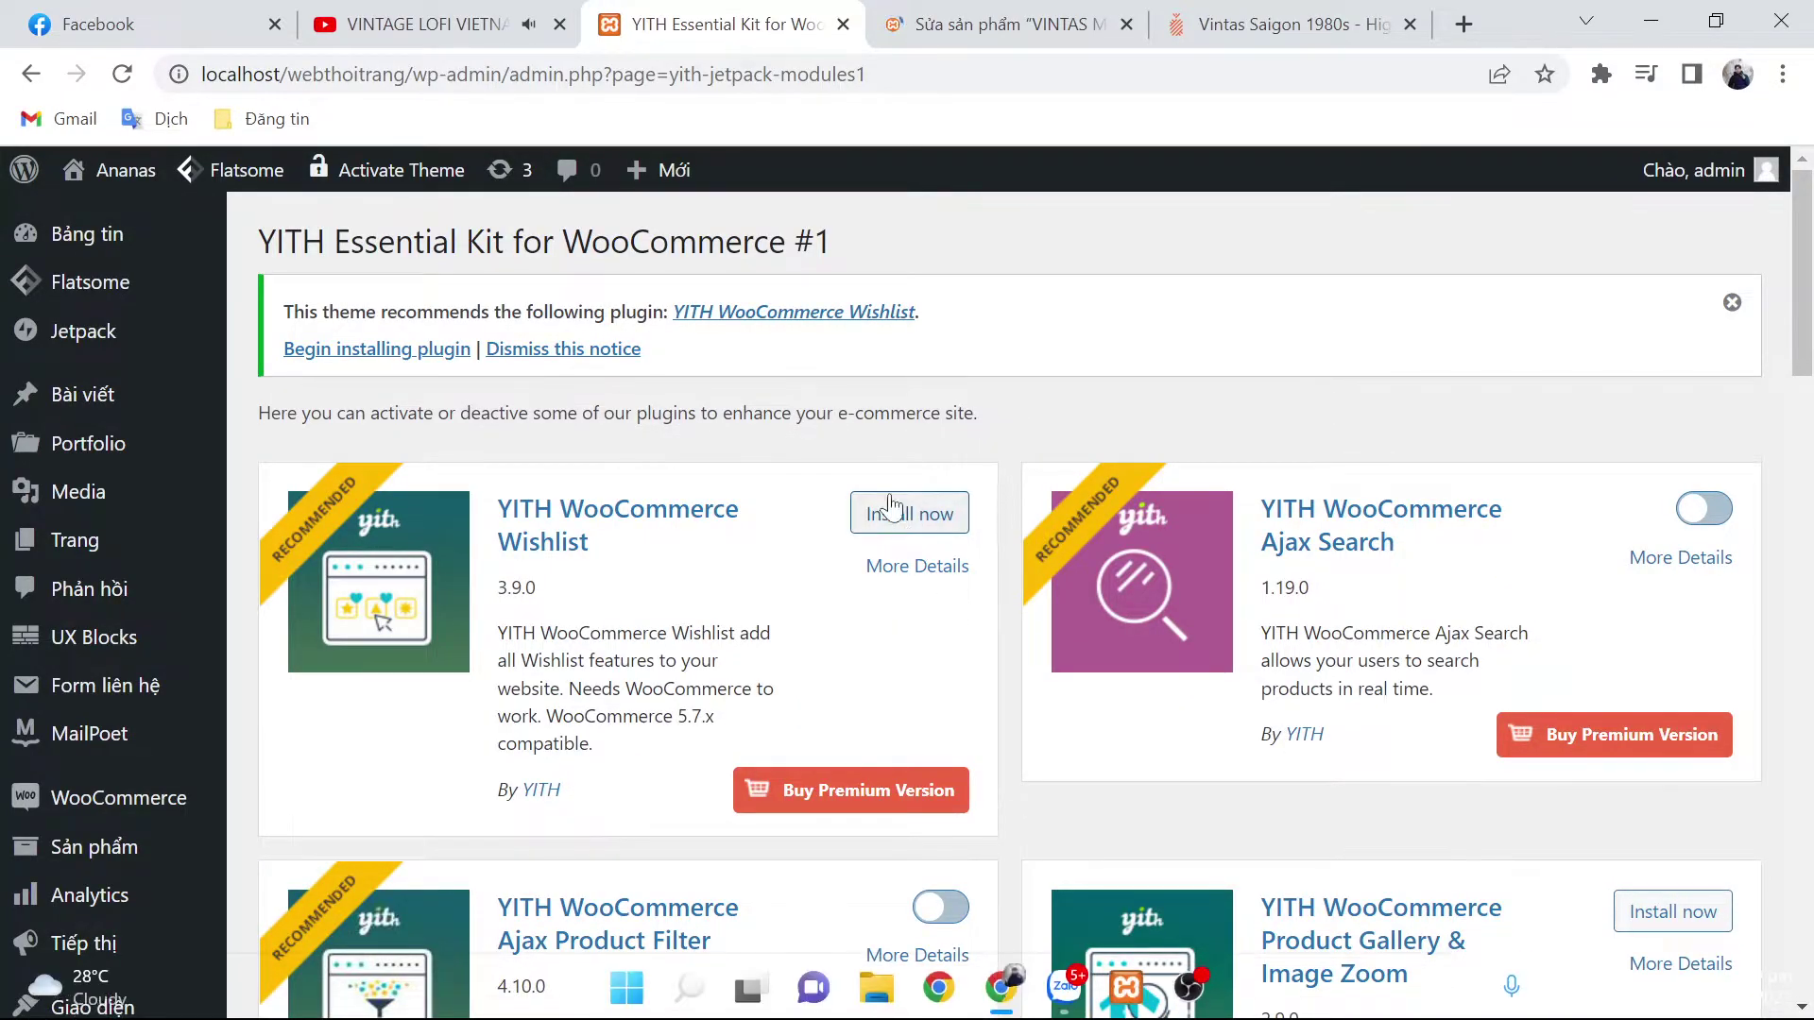
click(891, 512)
click(1693, 512)
scroll(1115, 805, down, 2)
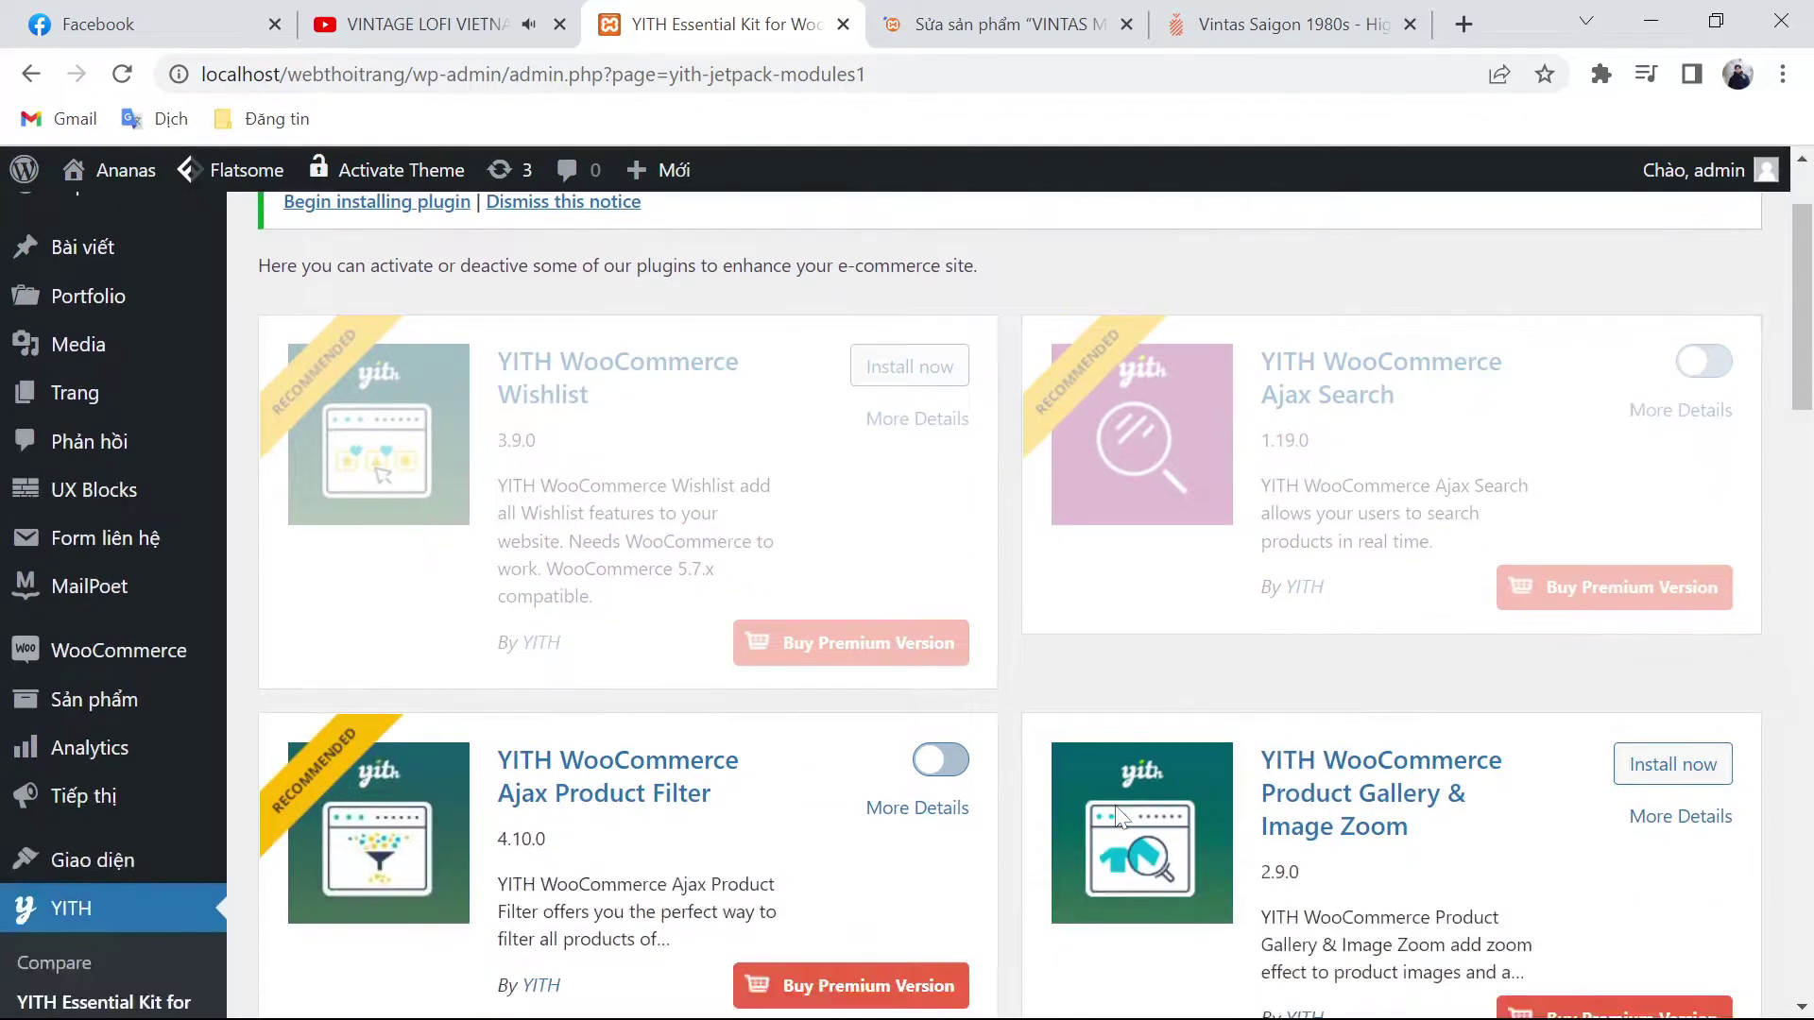
scroll(1118, 814, down, 1)
scroll(1228, 756, down, 5)
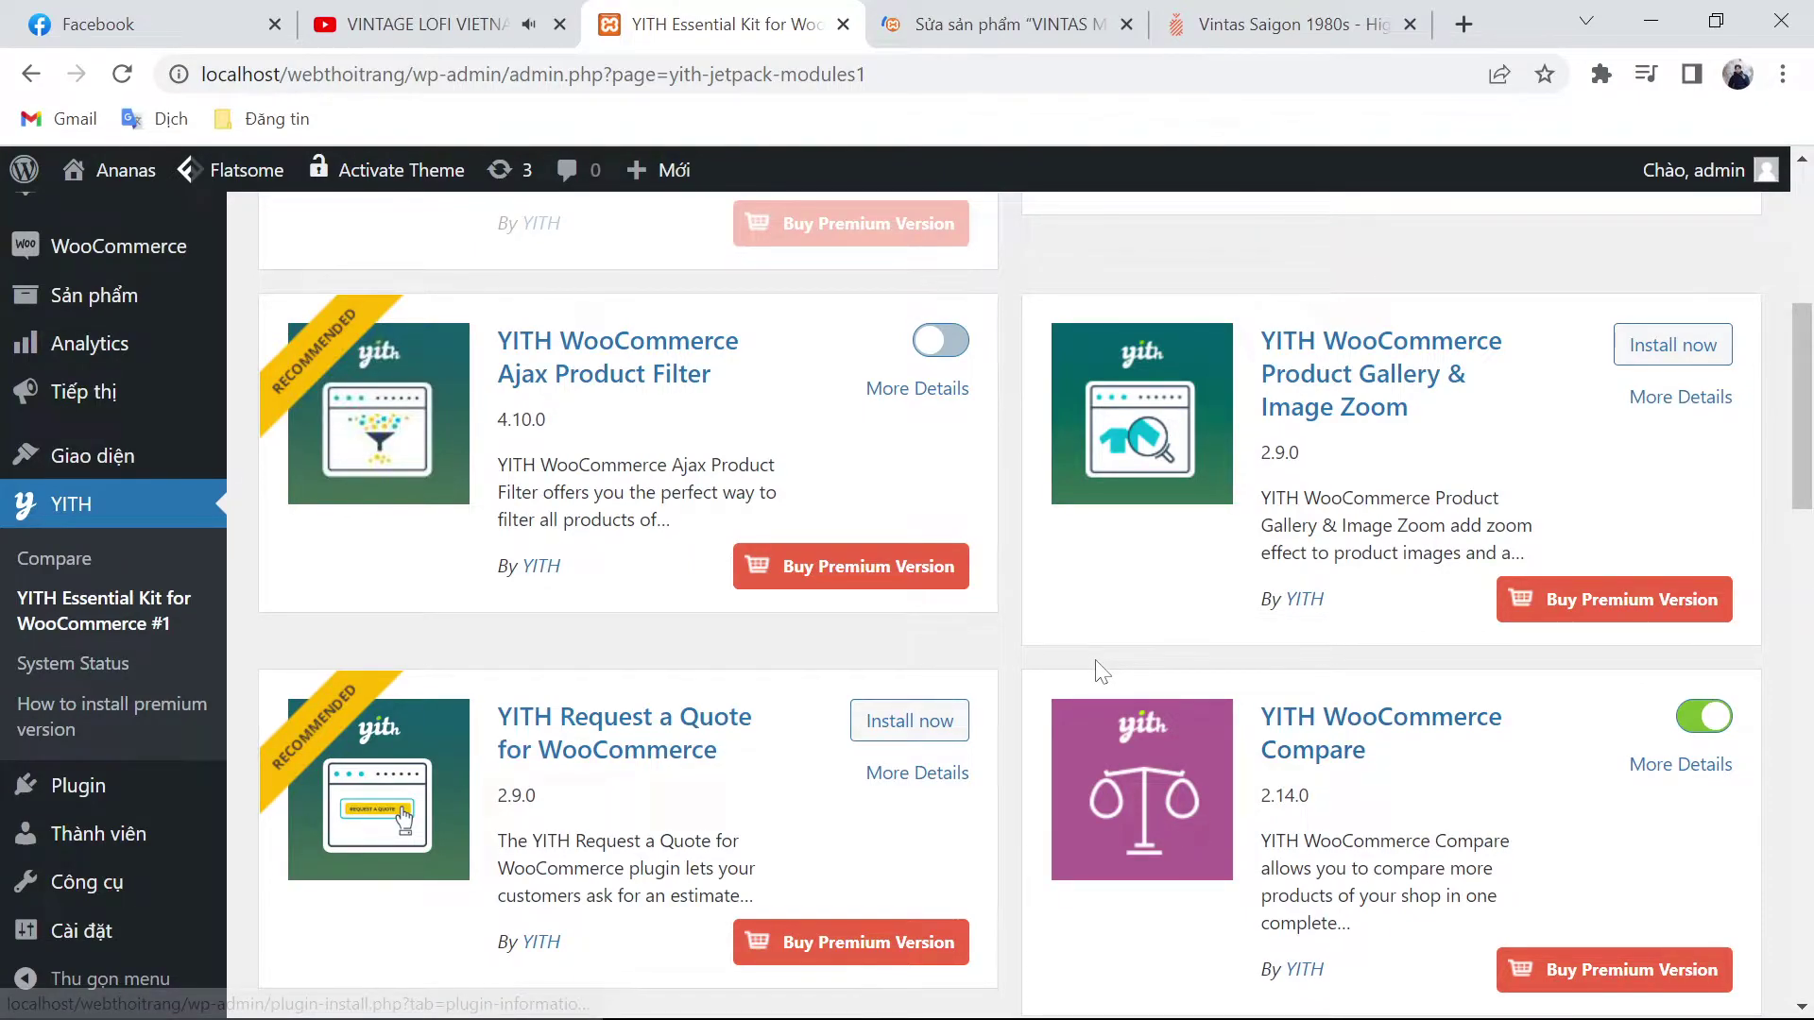
scroll(1096, 671, down, 5)
scroll(1067, 746, down, 2)
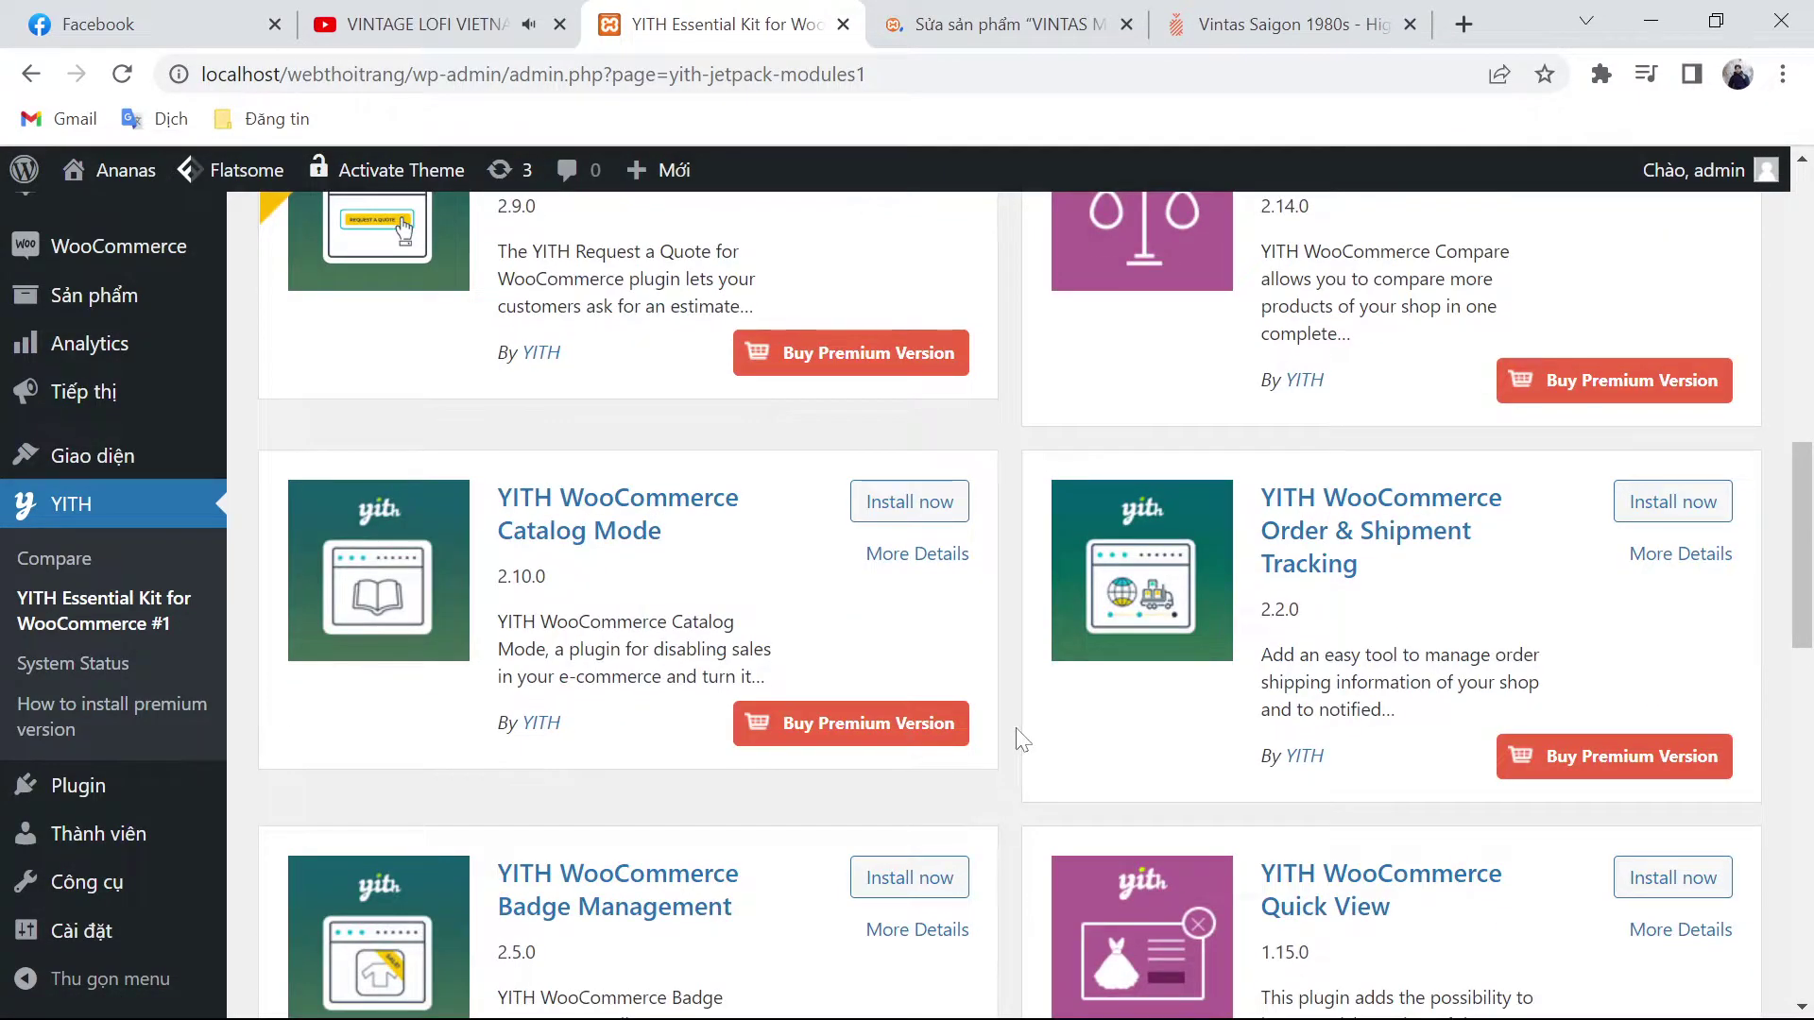
scroll(1417, 578, down, 4)
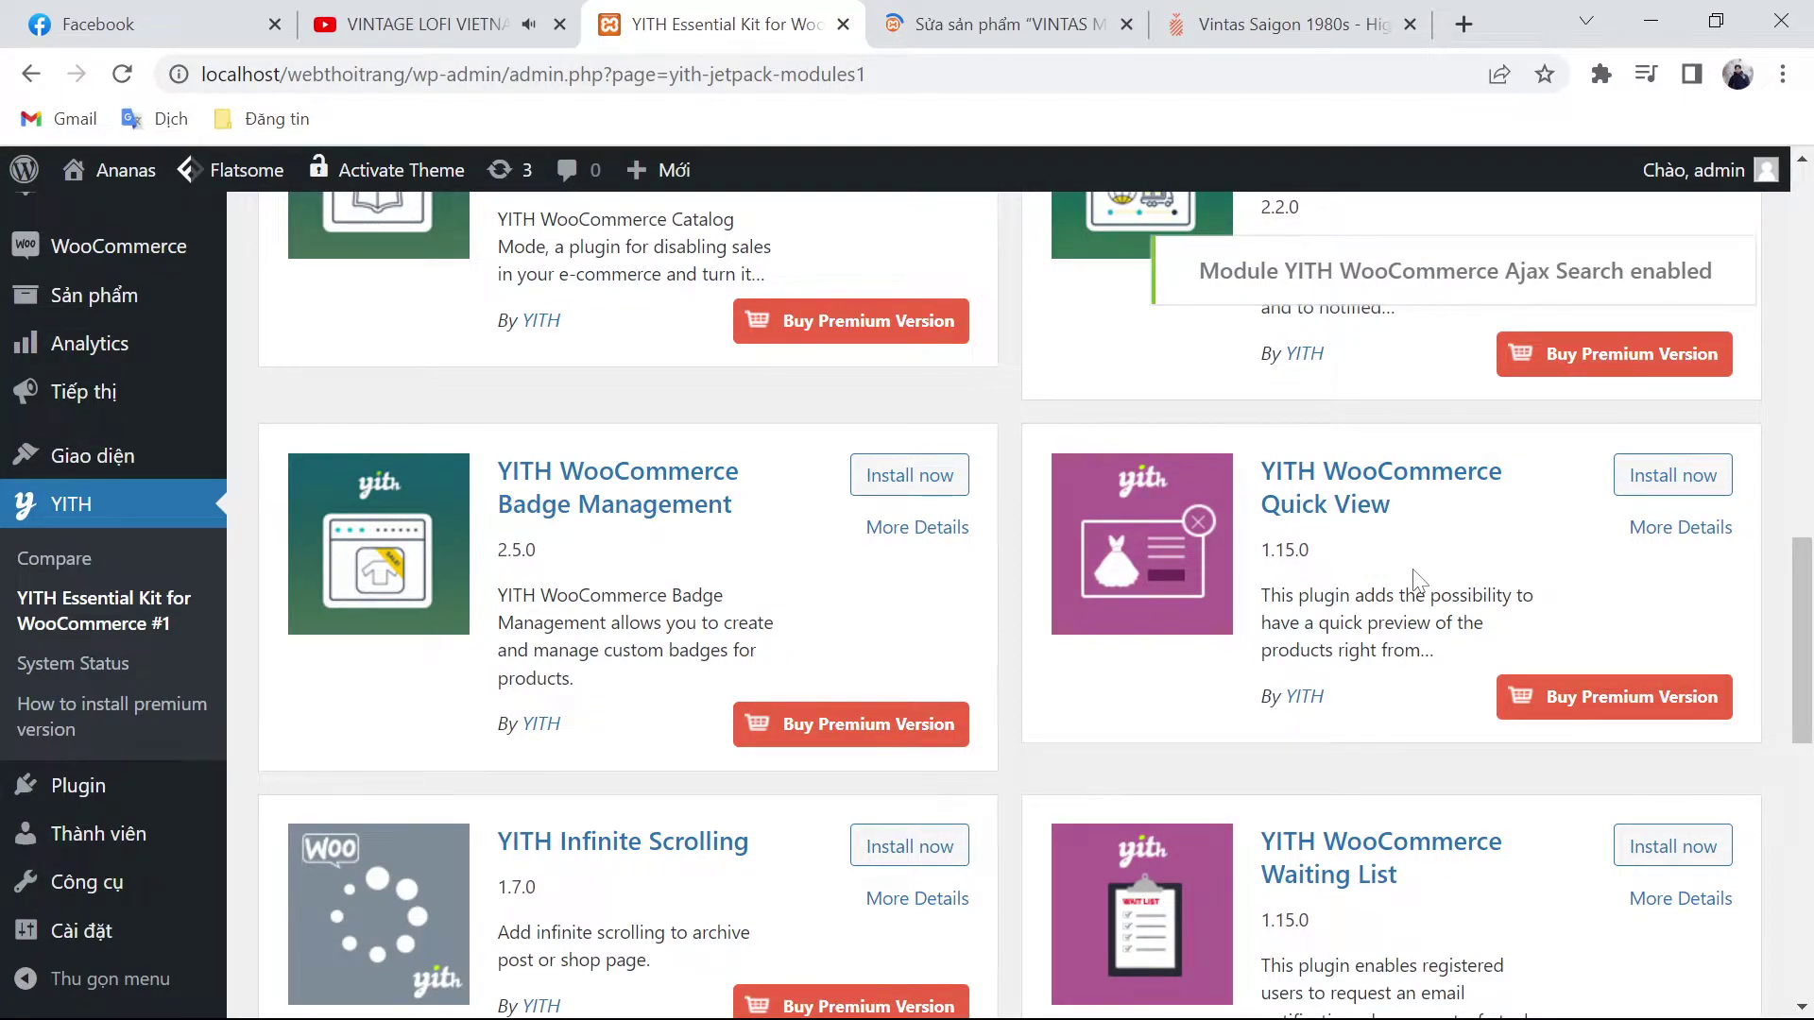
Step: Start a blank new product in the product editing tab, then return to the YITH modules
scroll(1415, 578, down, 6)
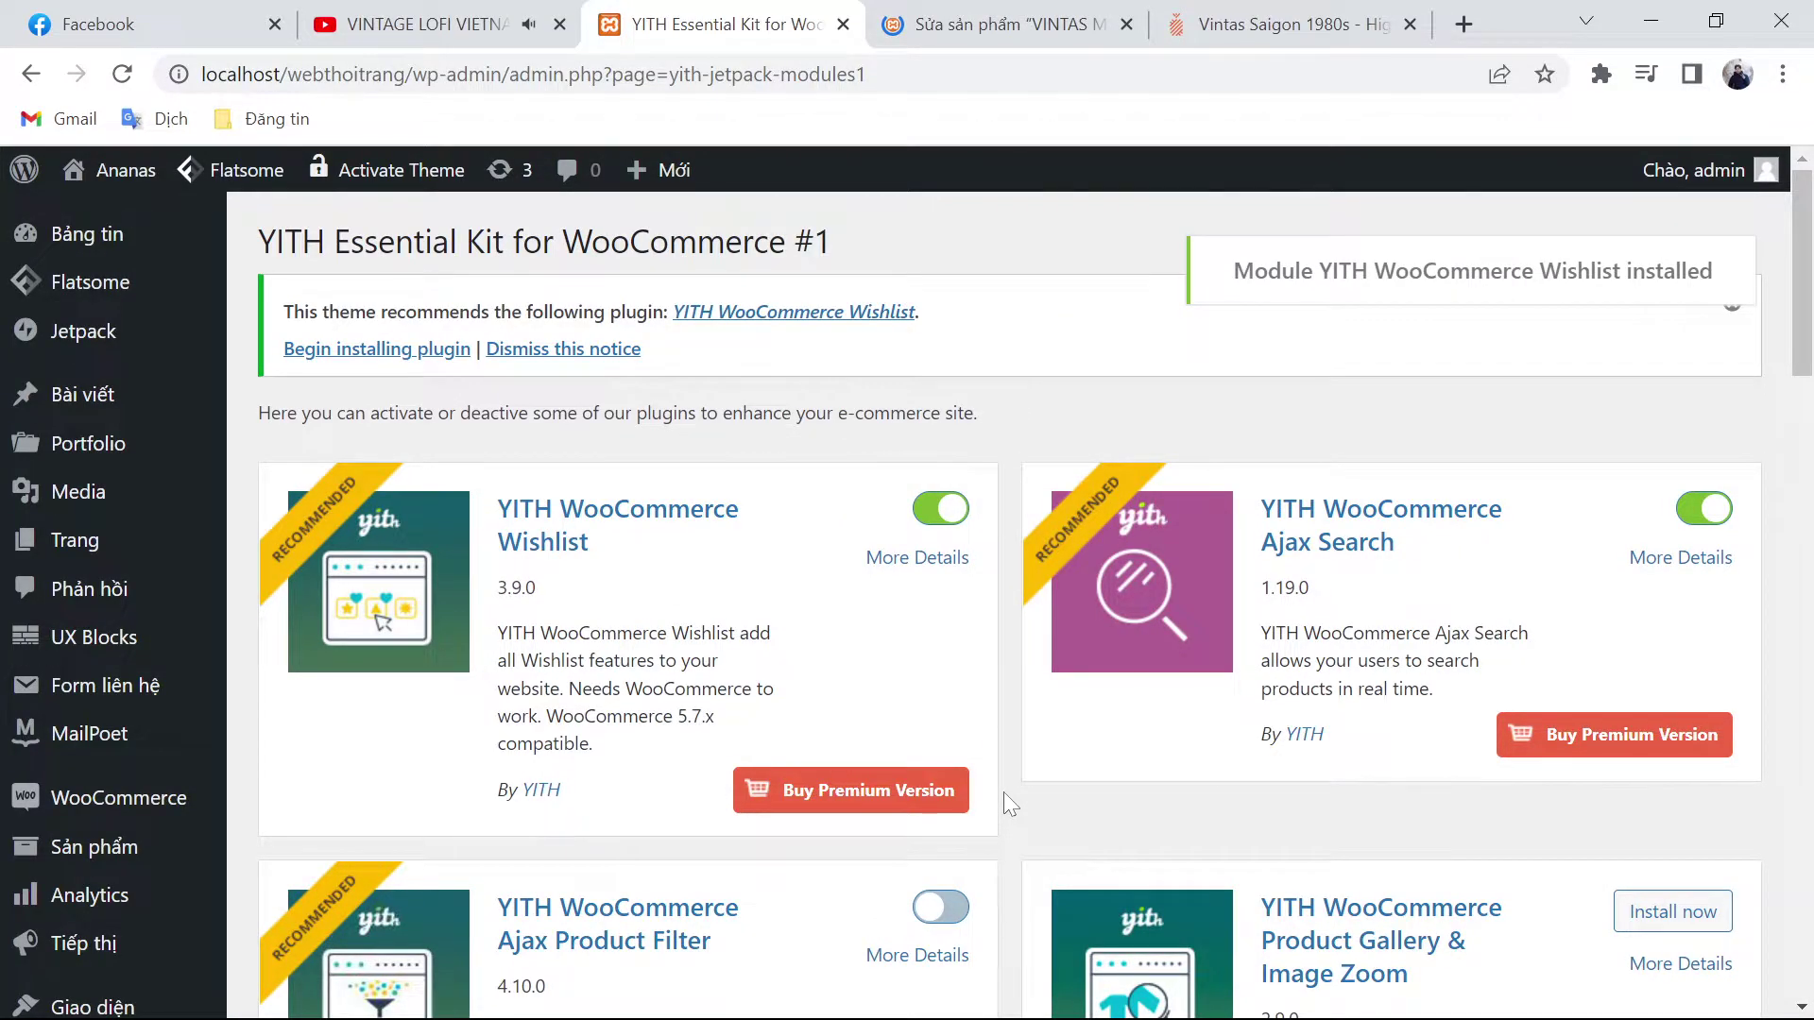
scroll(1322, 615, down, 4)
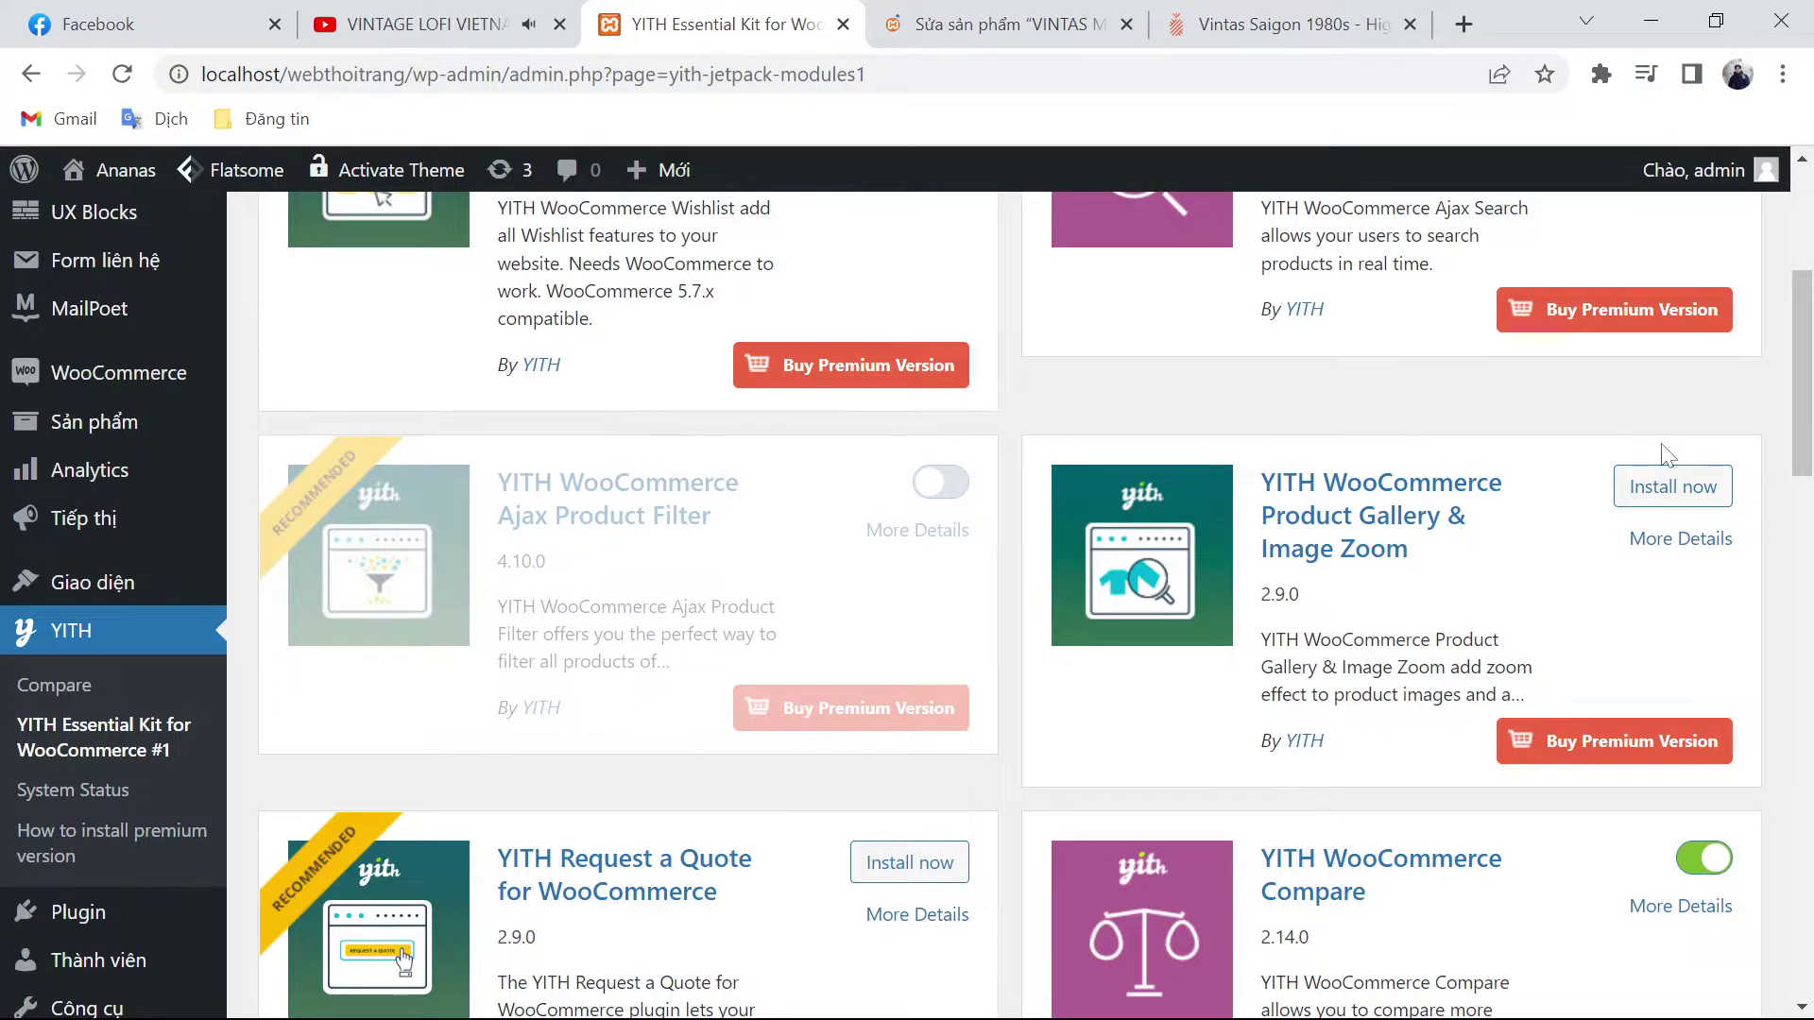
key(ctrl+Tab)
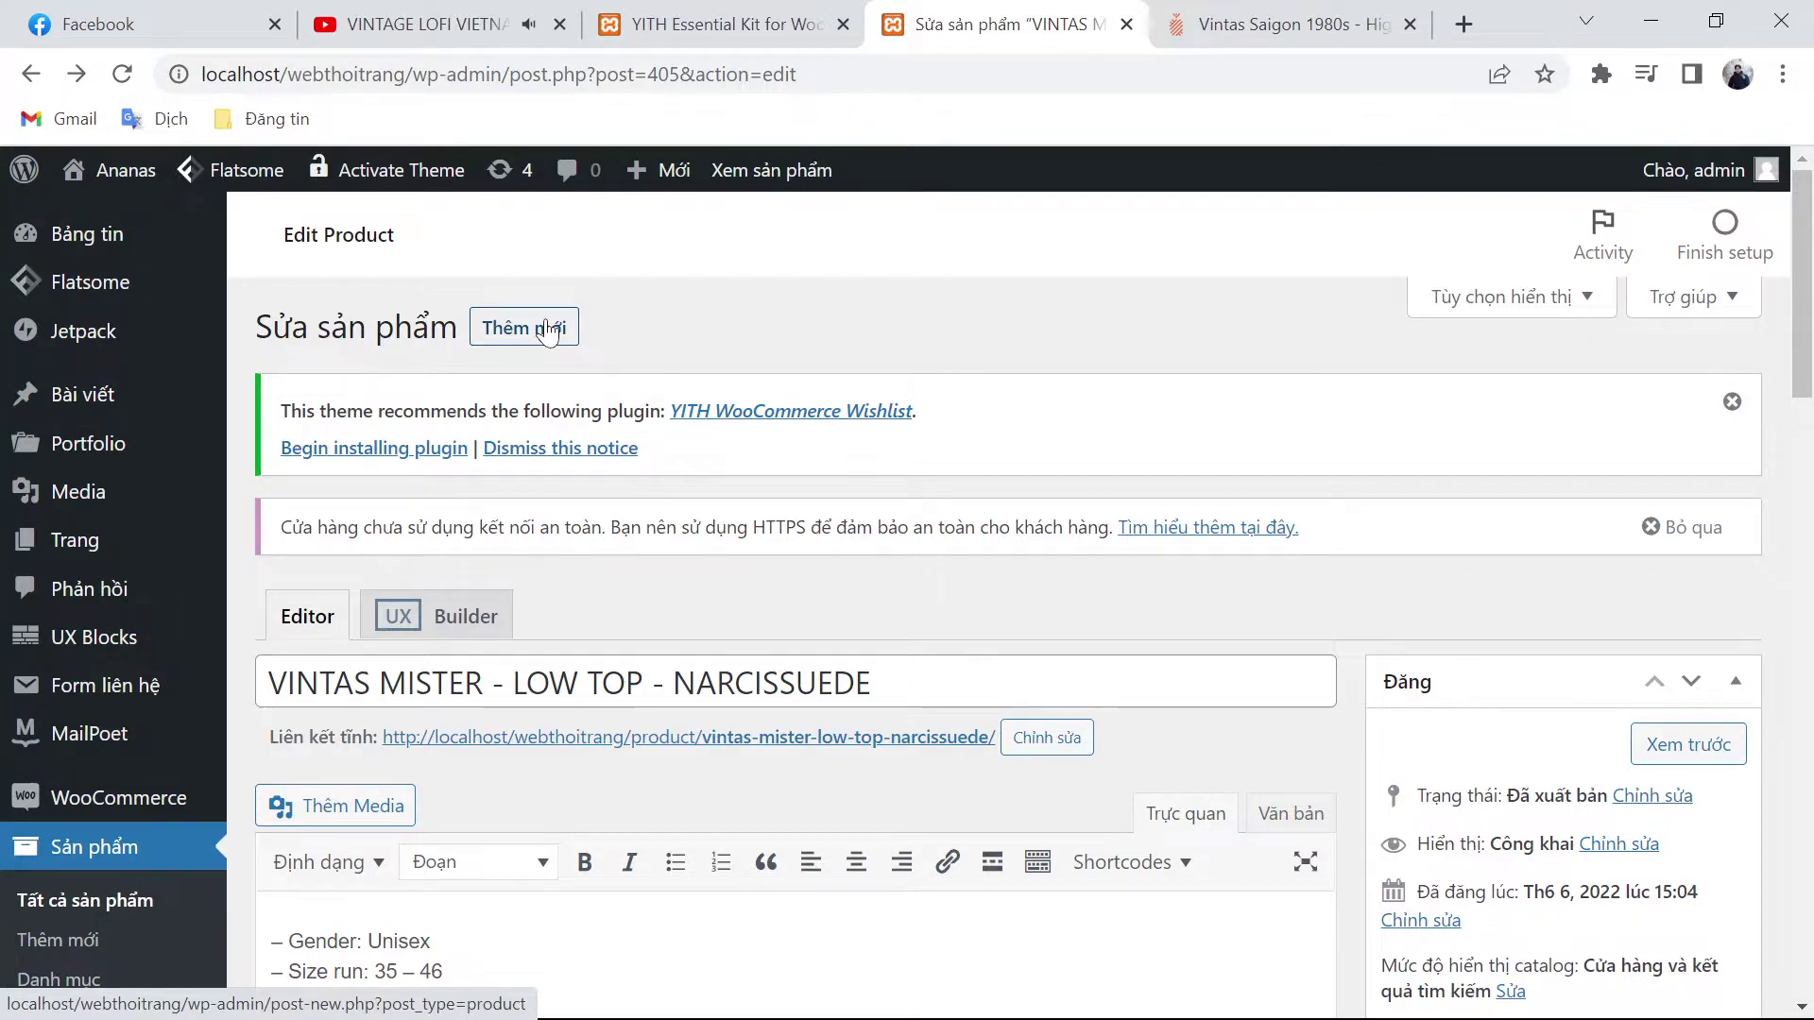
click(548, 333)
key(ctrl+shift+Tab)
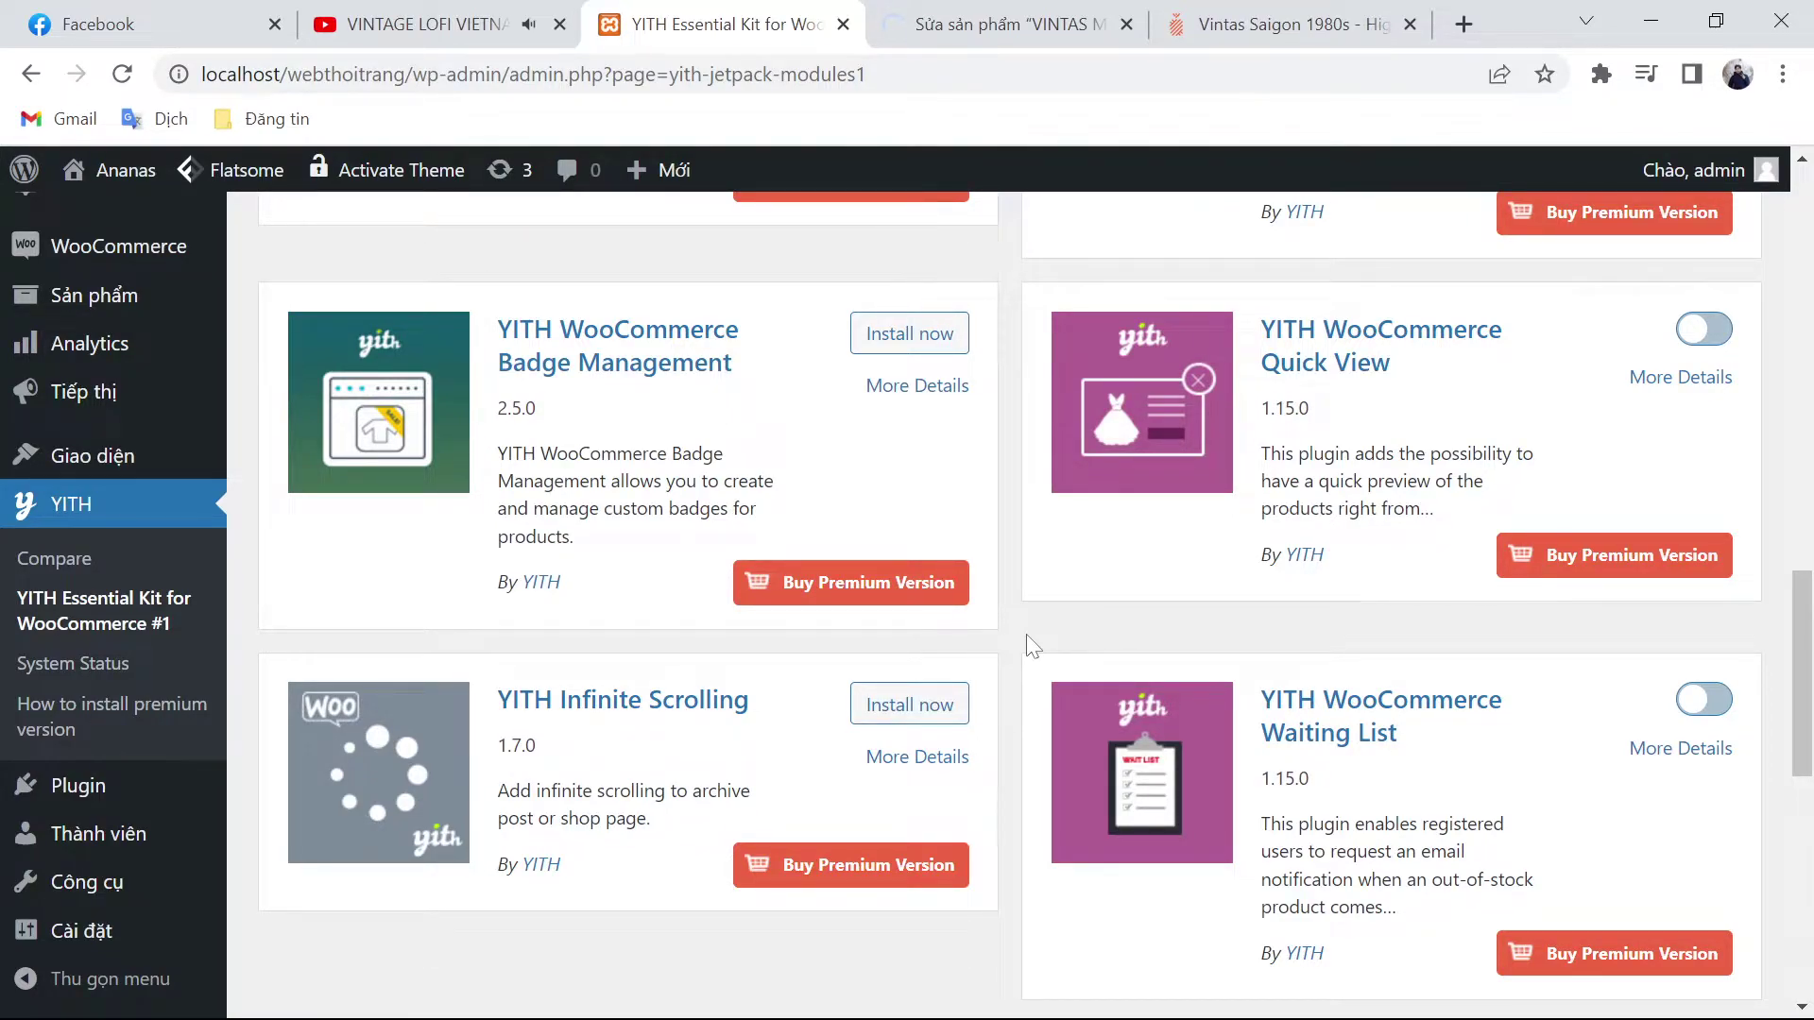
mouse_move(342, 949)
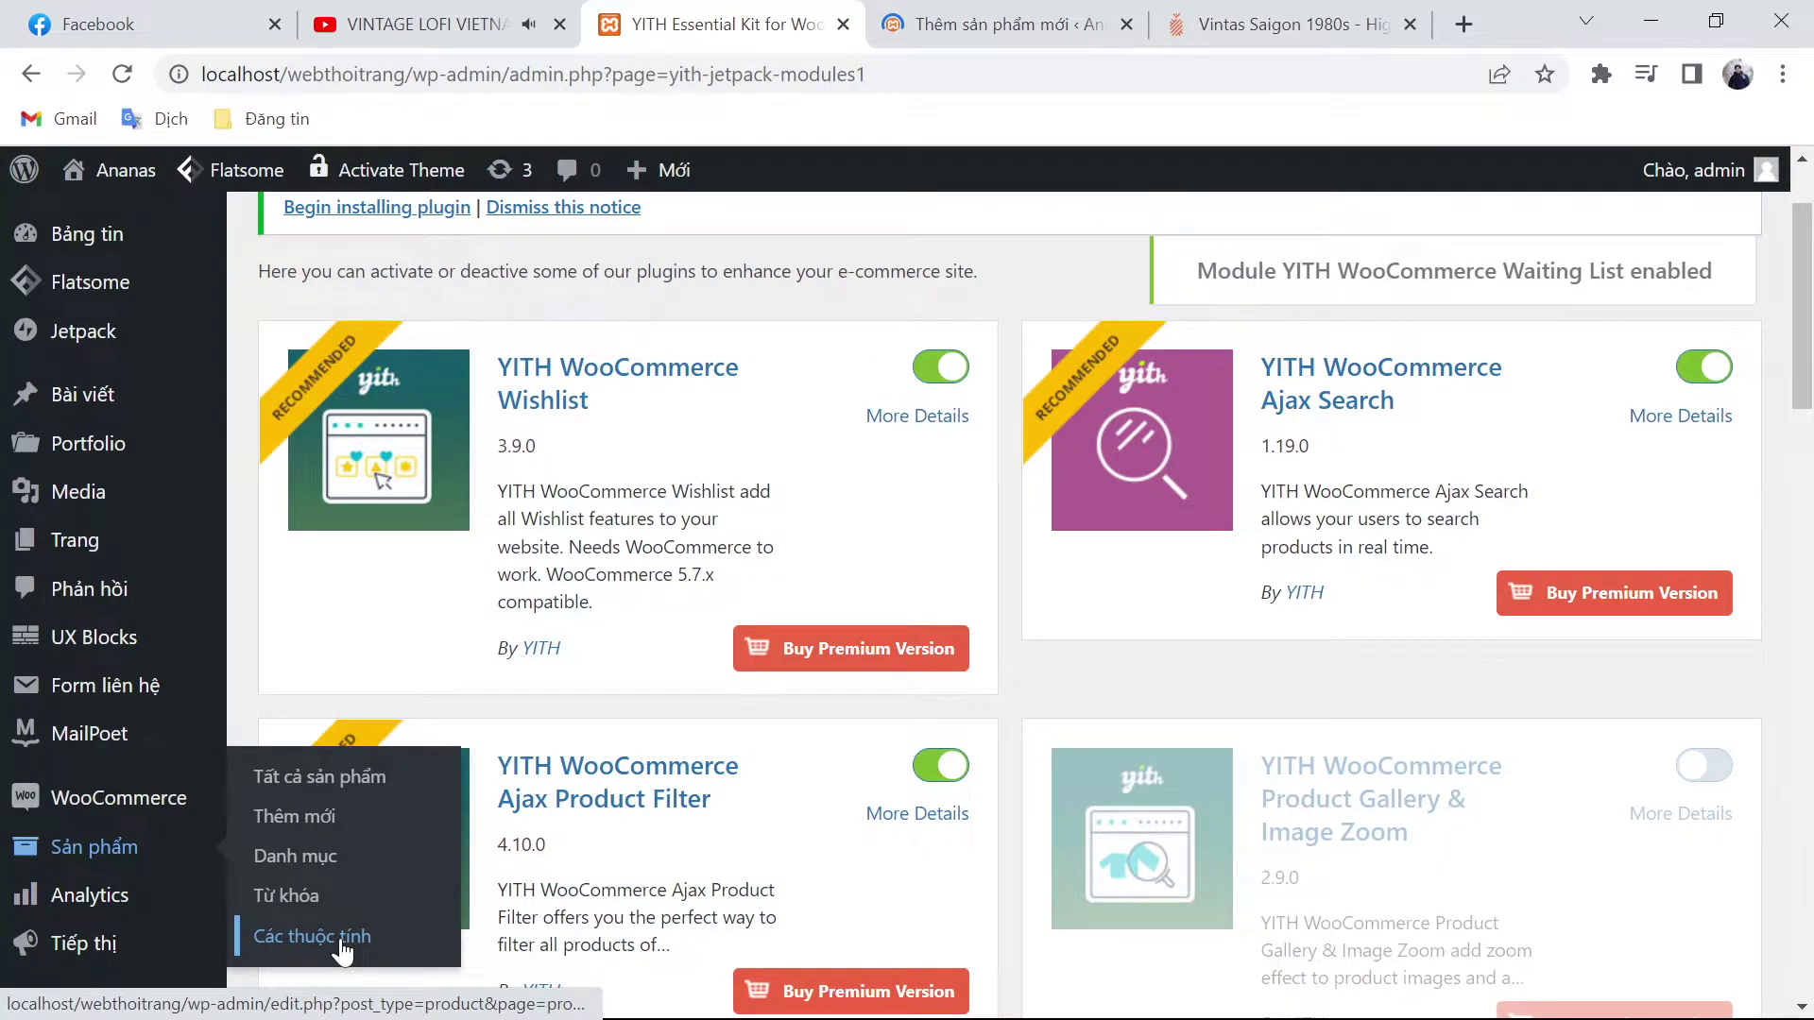
Step: Open the product Attributes page and check available sizes and quantities (size 35) on ananas.vn
click(342, 949)
key(ctrl+5)
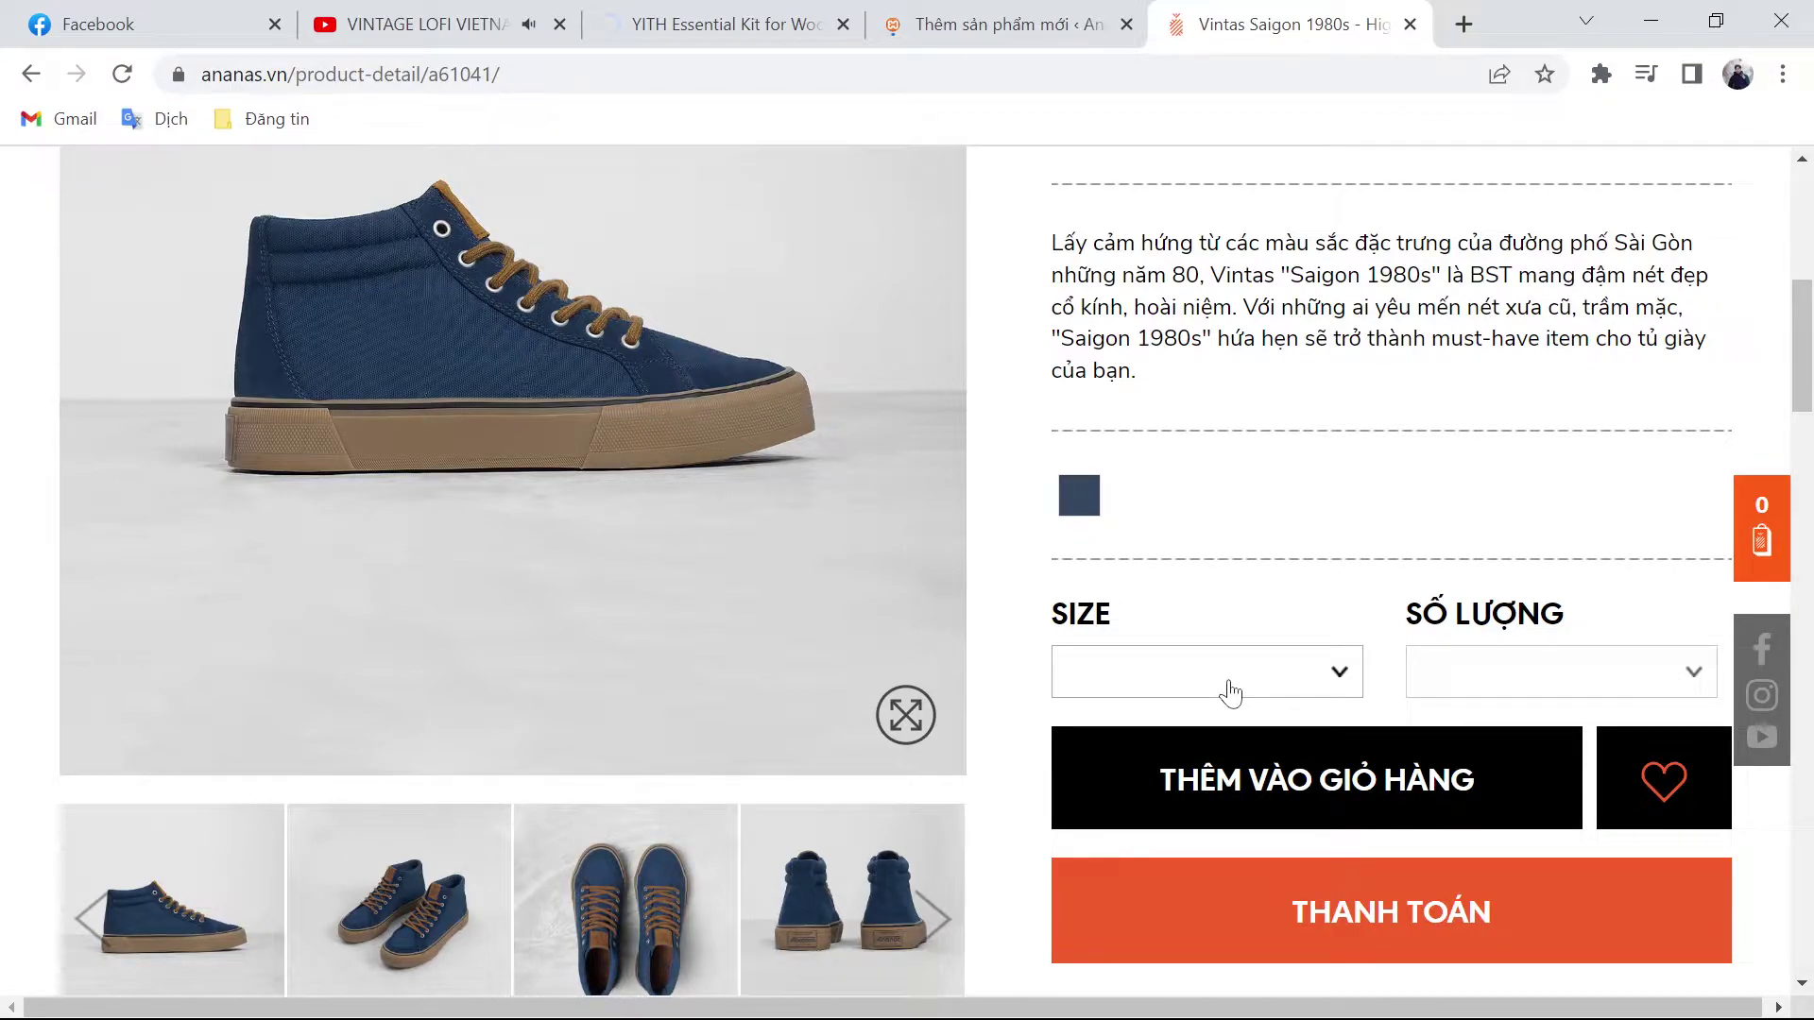
click(1606, 672)
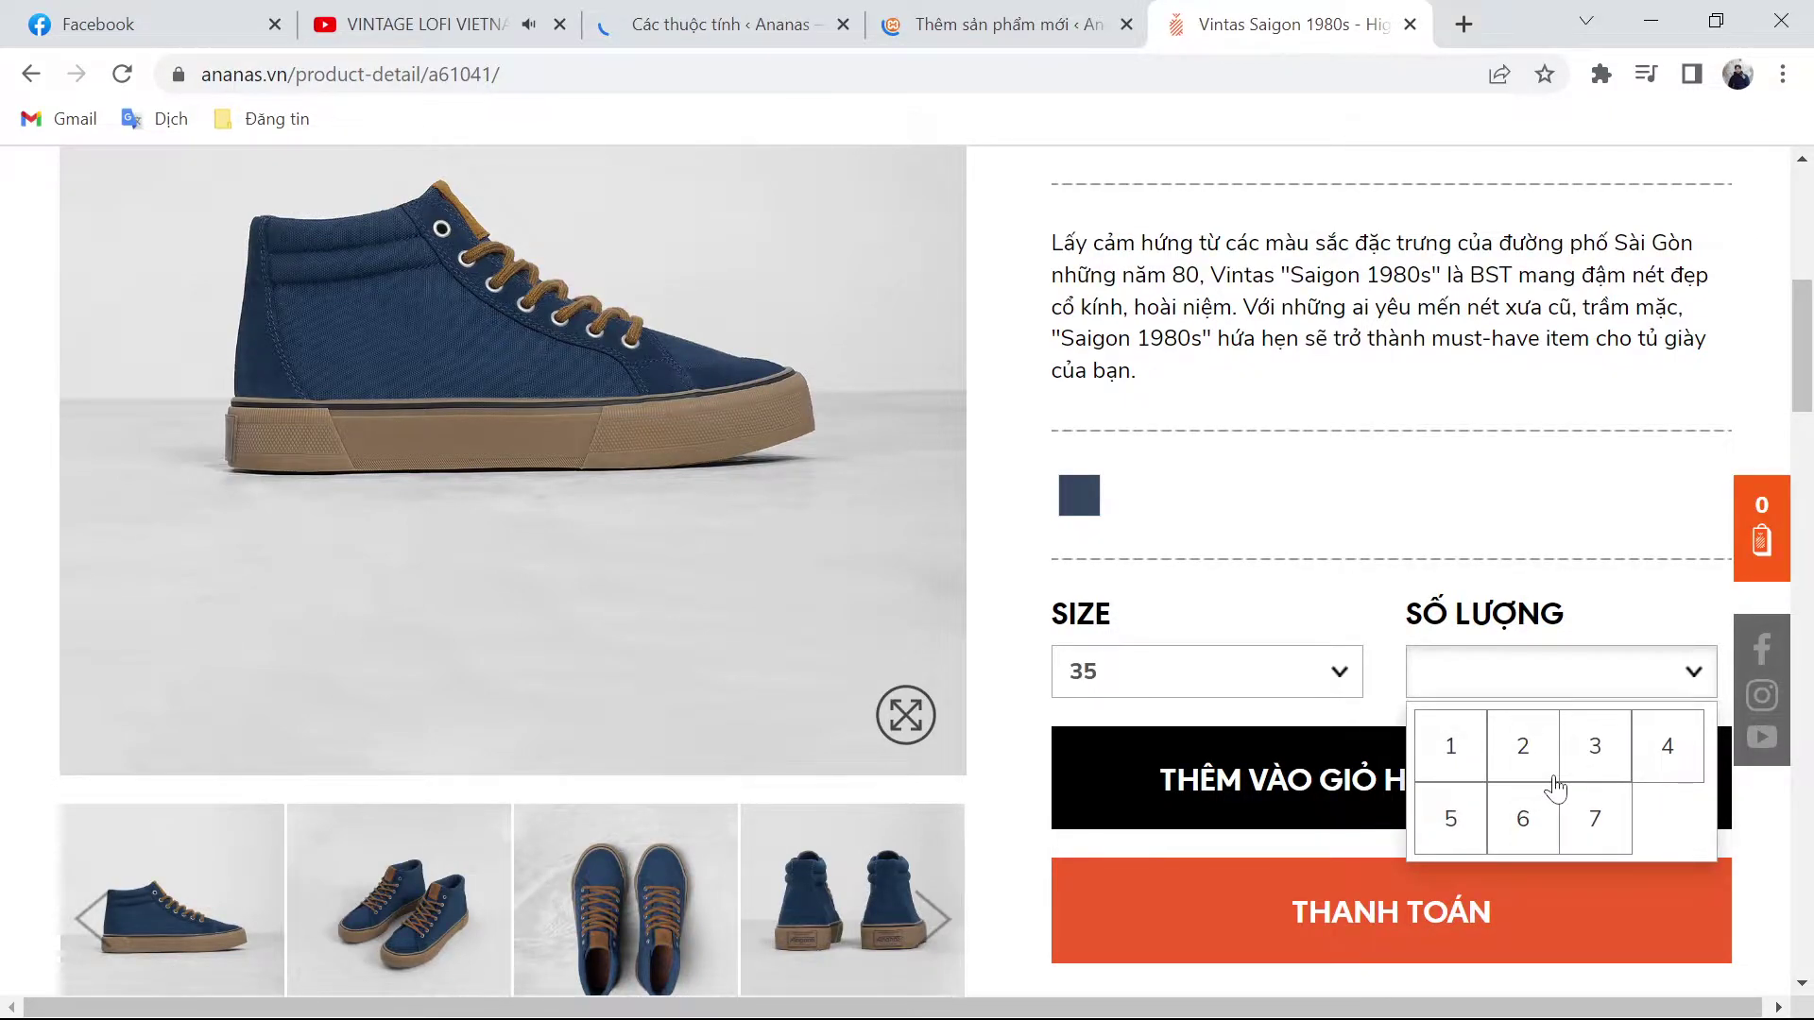
scroll(983, 586, up, 8)
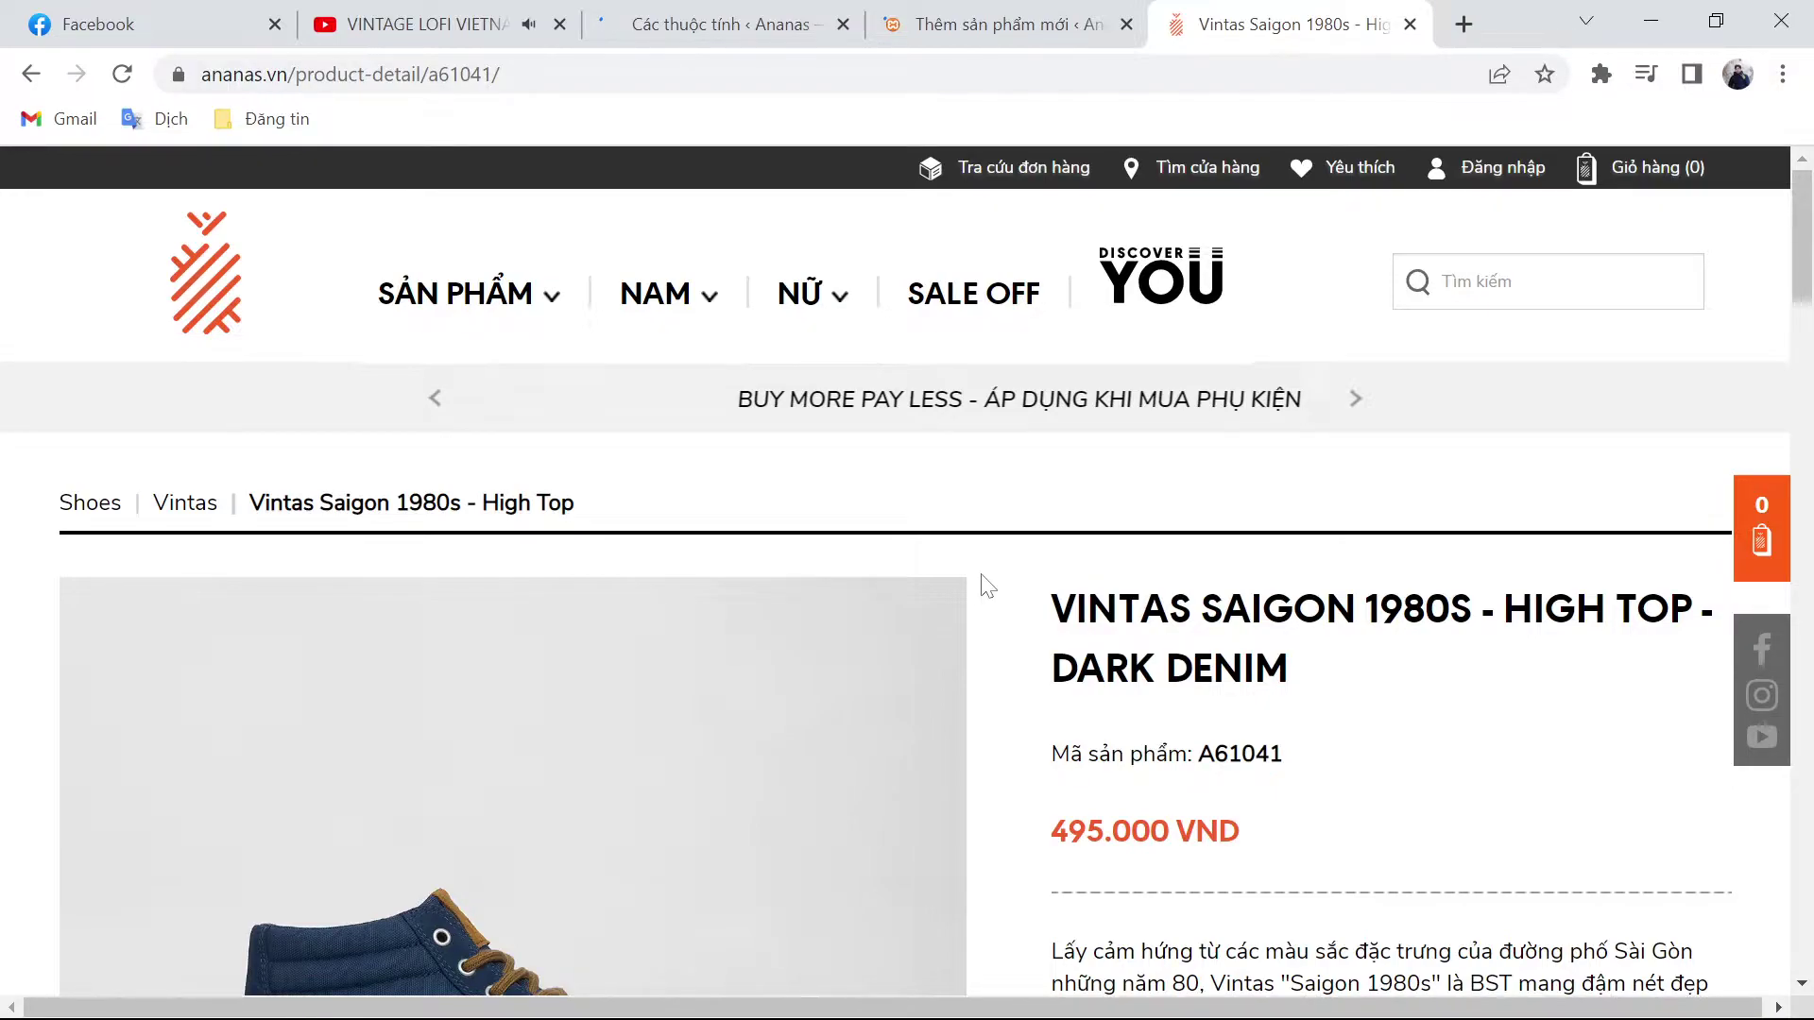
key(ctrl+shift+Tab)
key(ctrl+shift+Tab)
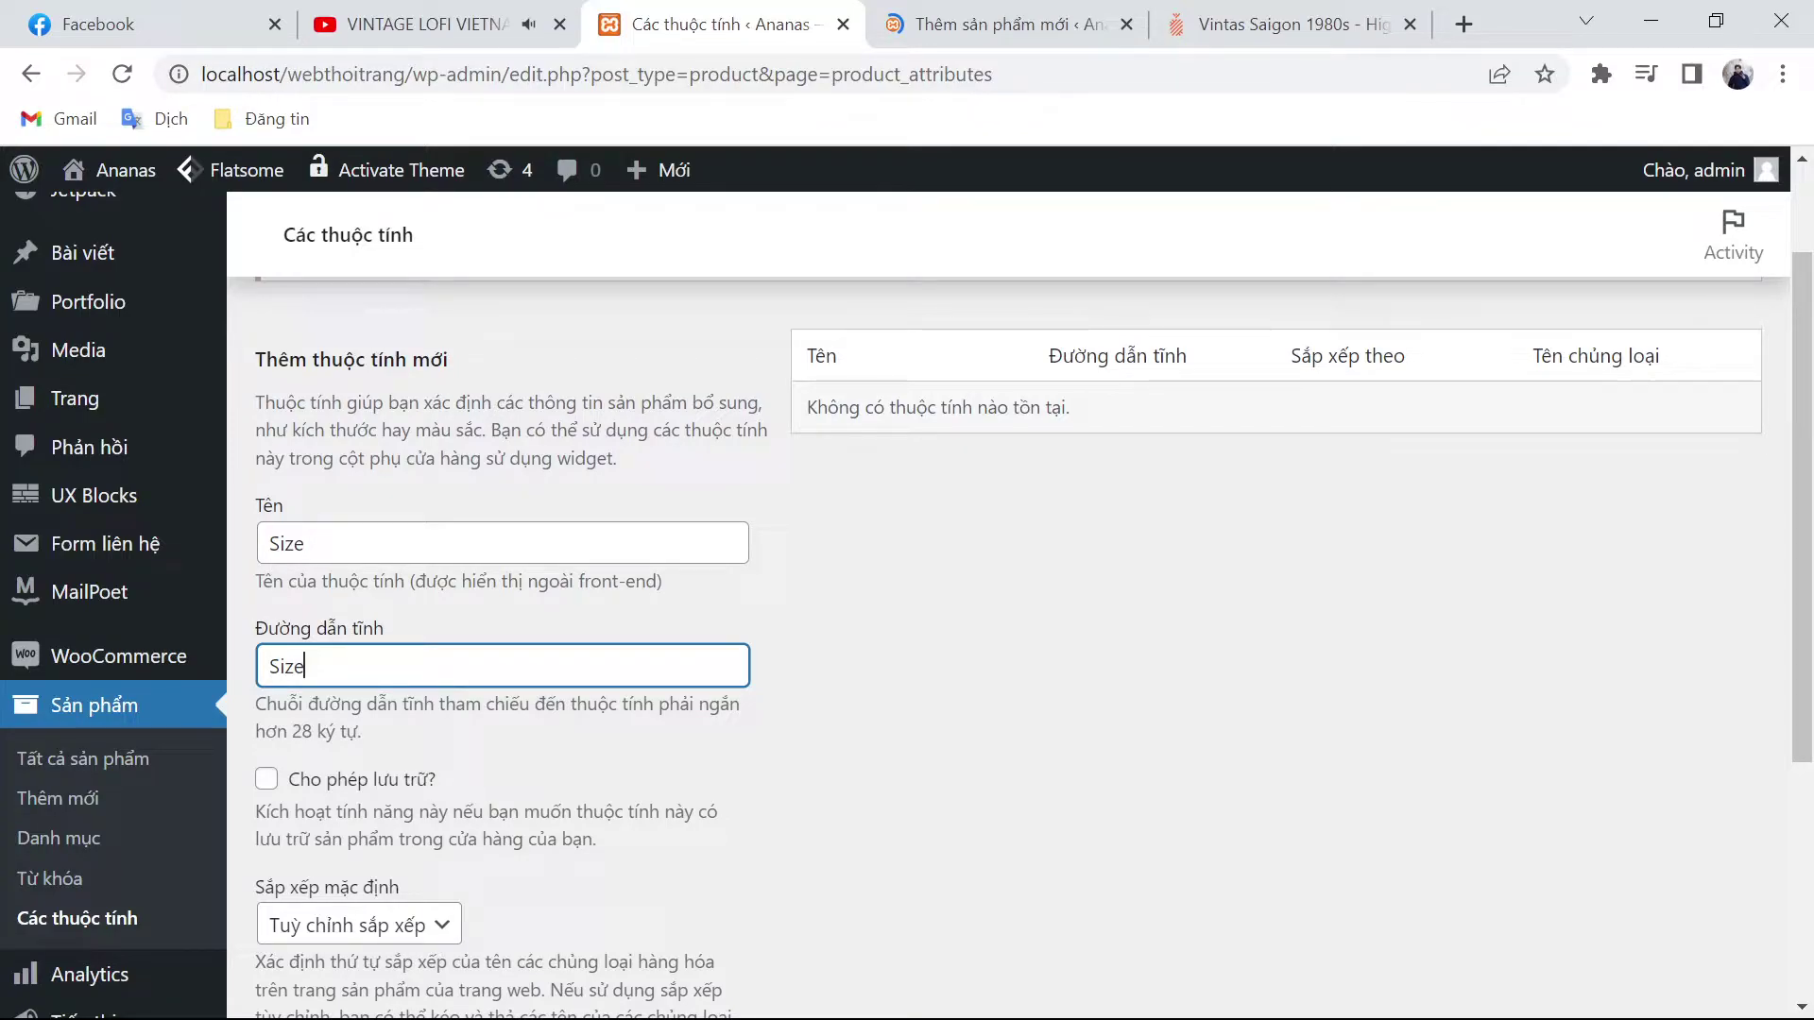
Step: Save the new product attribute named Size
key(Return)
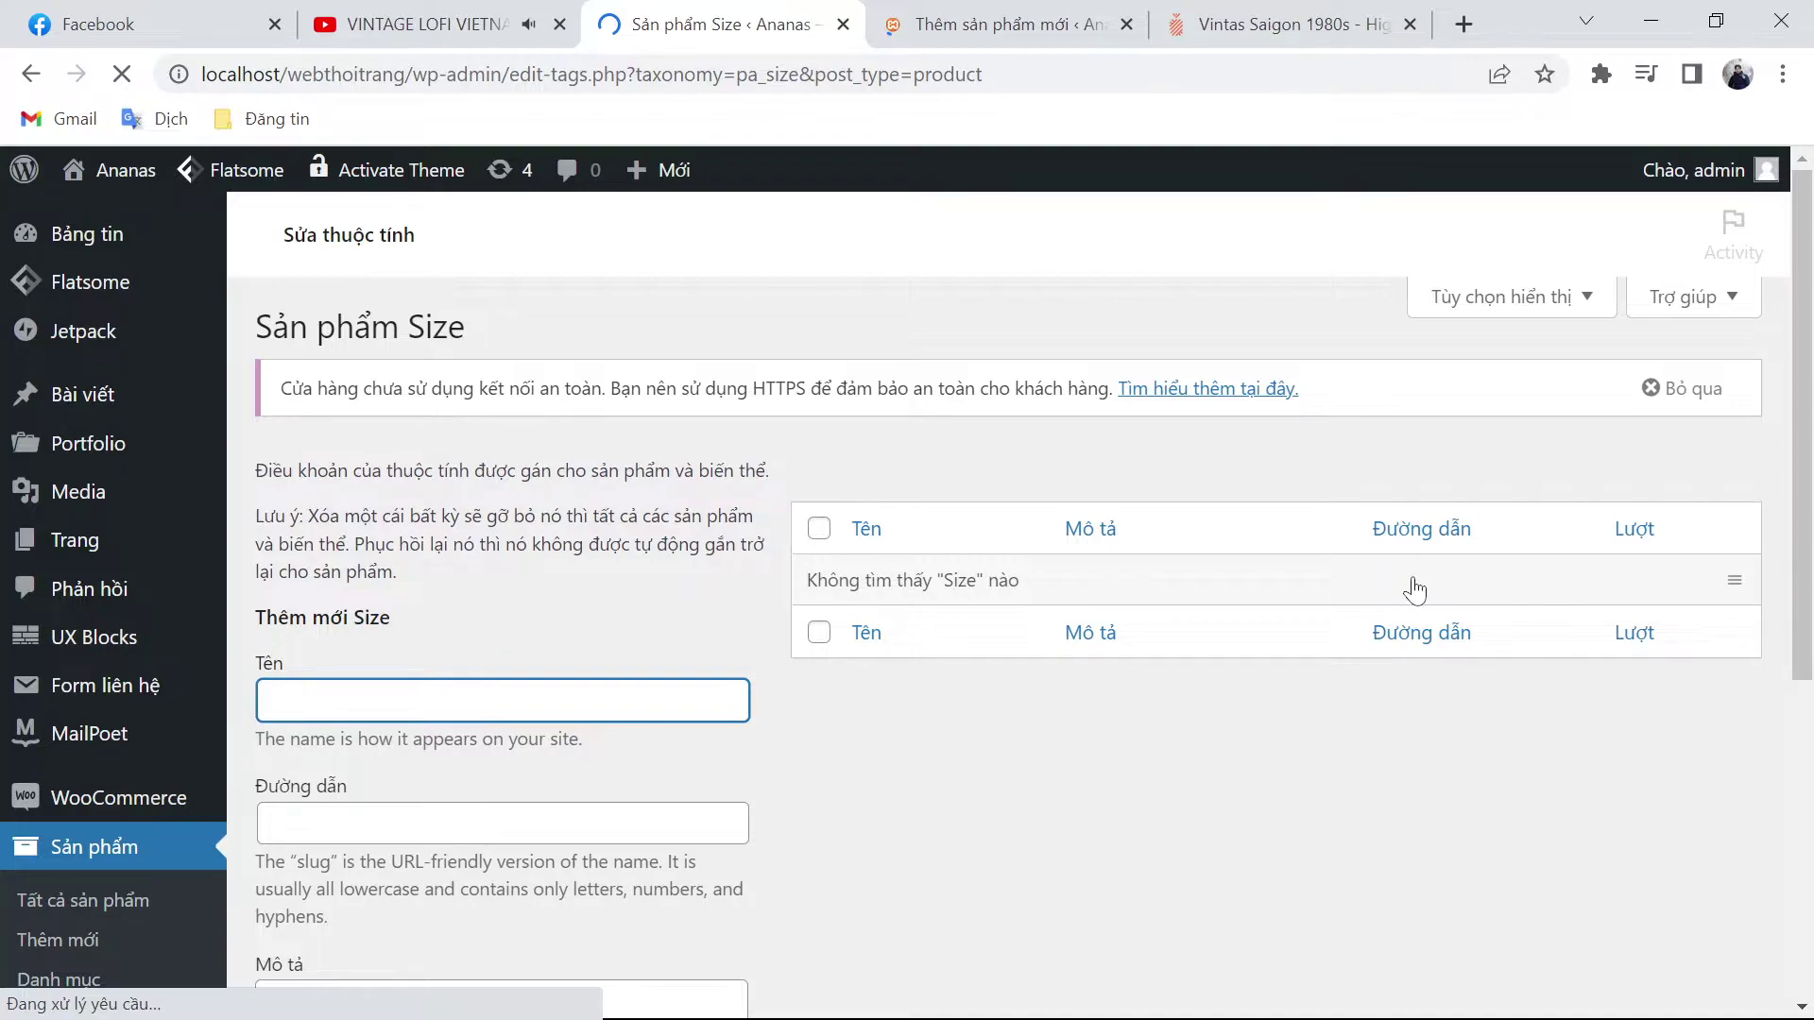
Step: Add a Size term 39 with slug 39
scroll(1018, 522, down, 1)
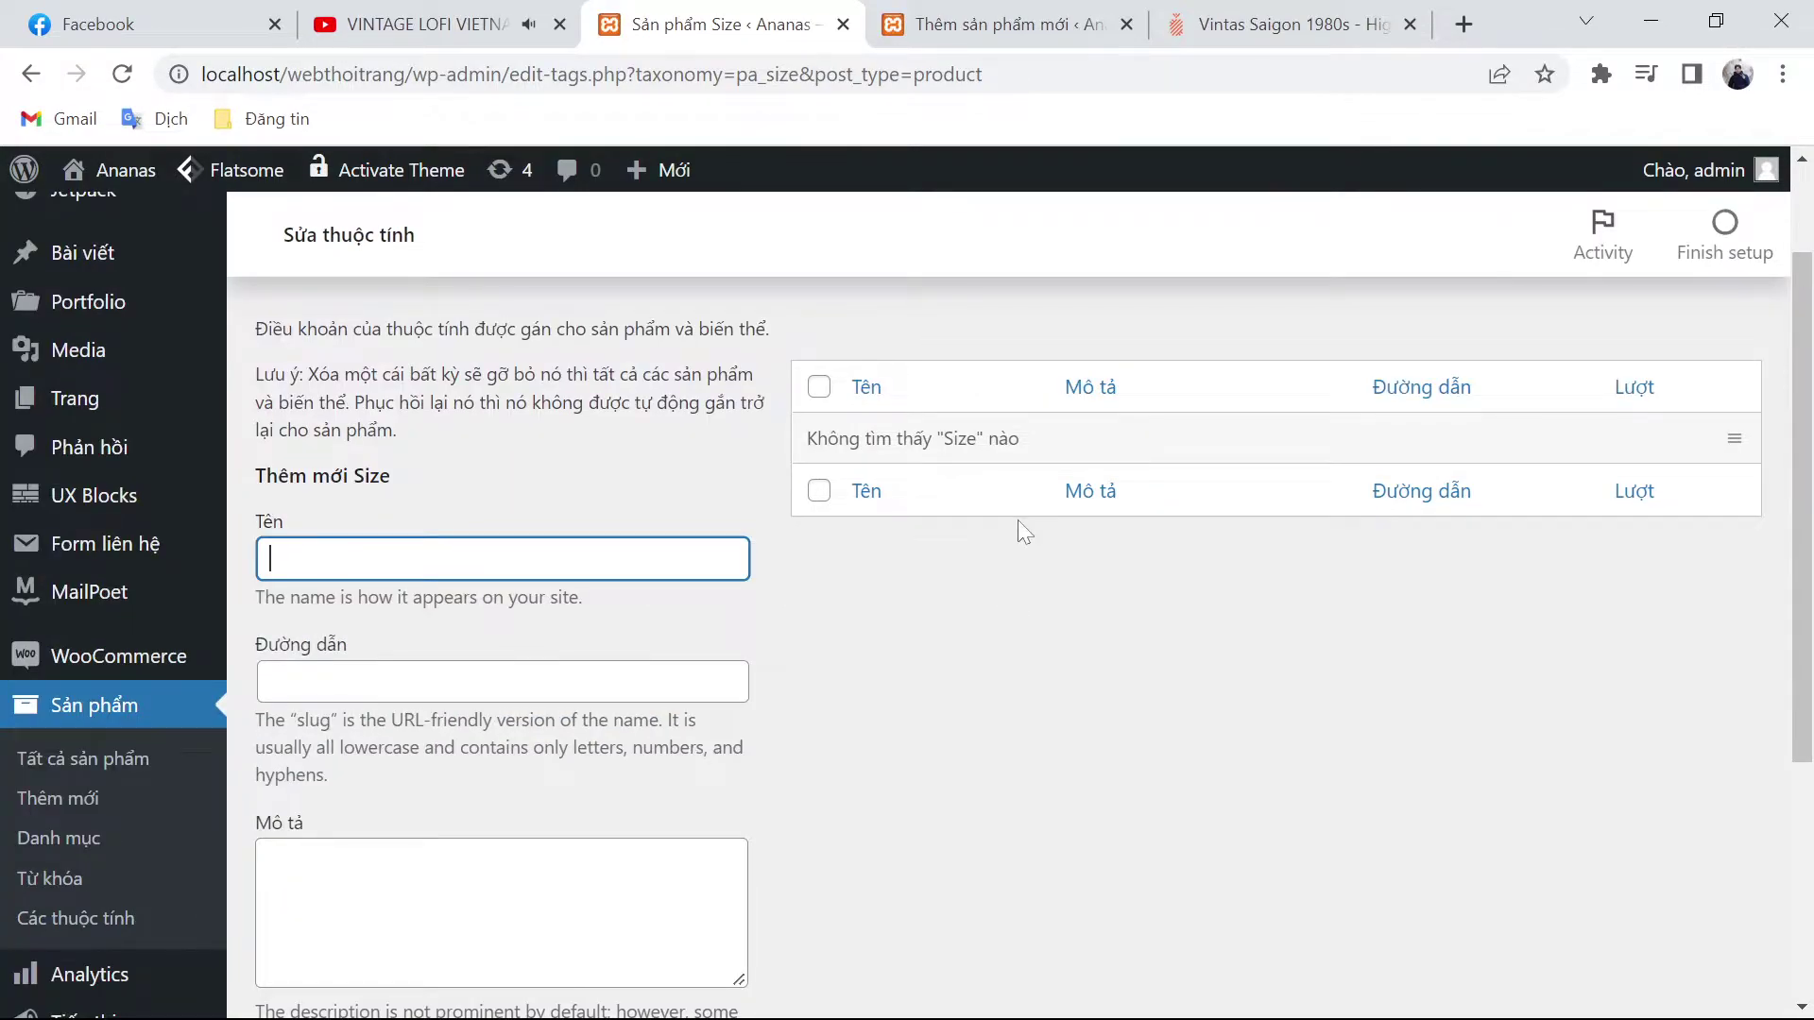
text(39)
key(Tab)
text(39)
key(Tab)
key(Tab)
key(Return)
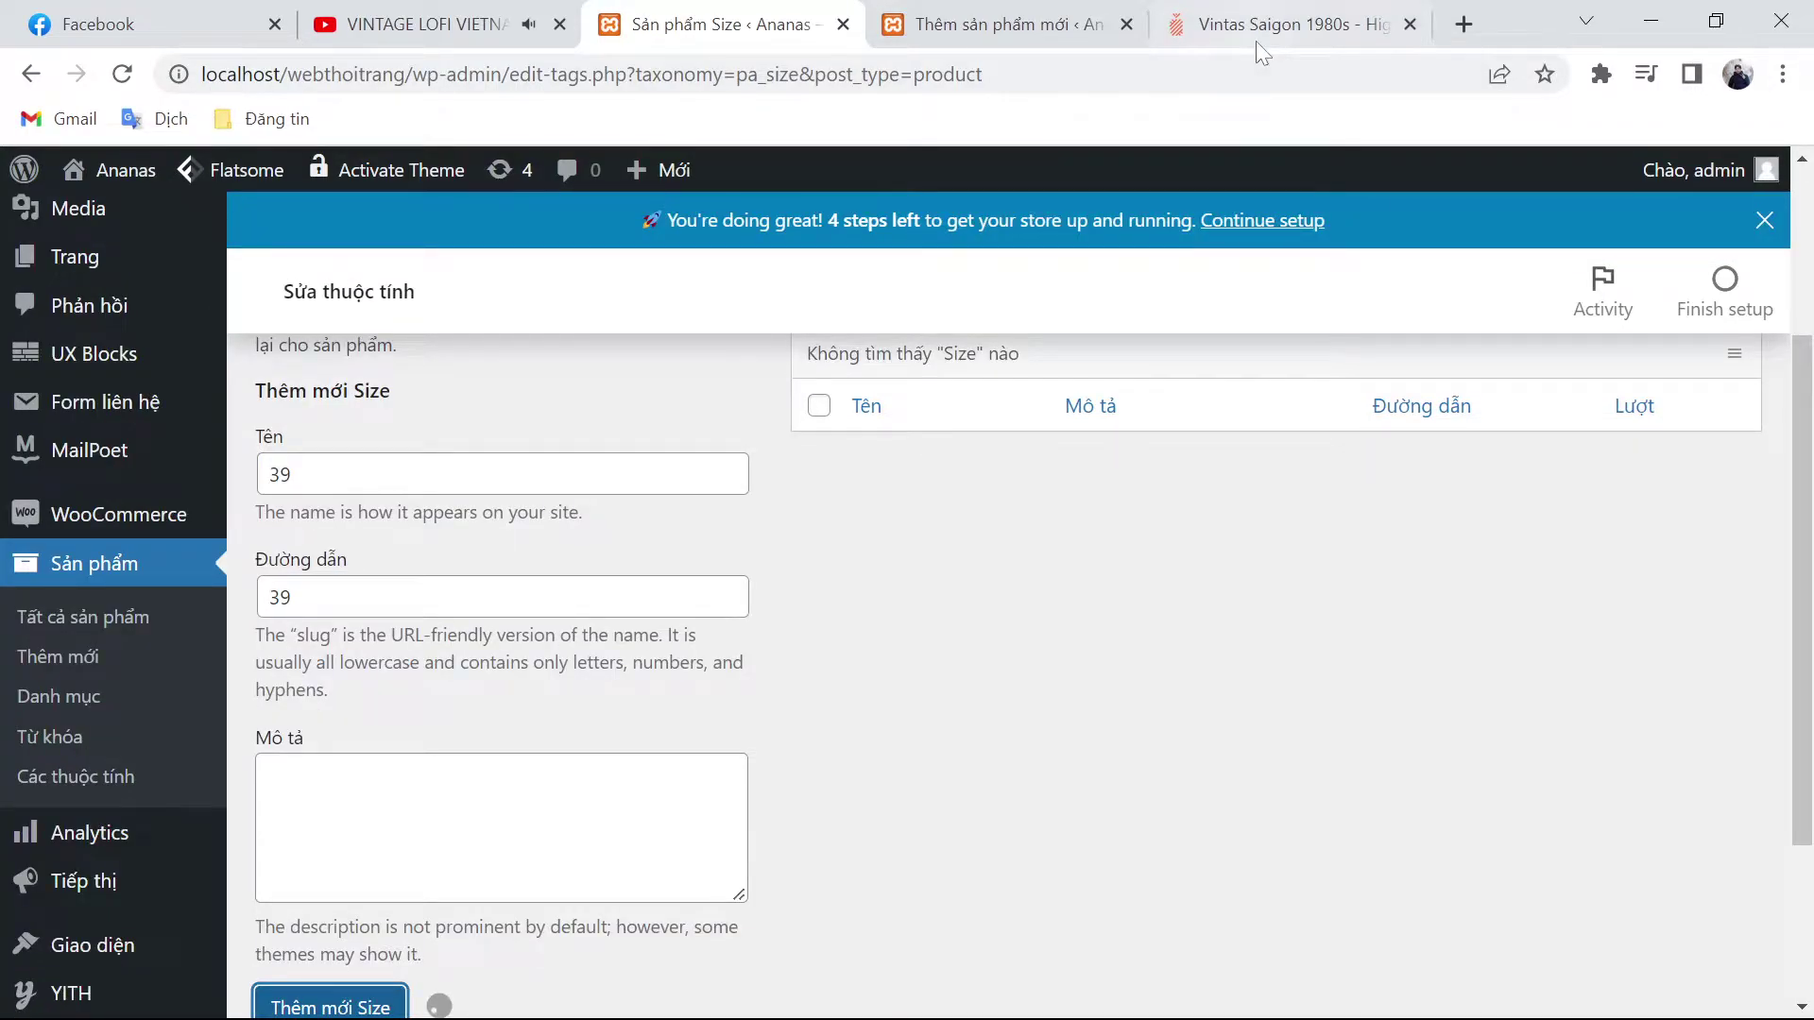
Step: Check the sizes sold for the shoe on ananas.vn, then return to the Size terms page
click(1255, 41)
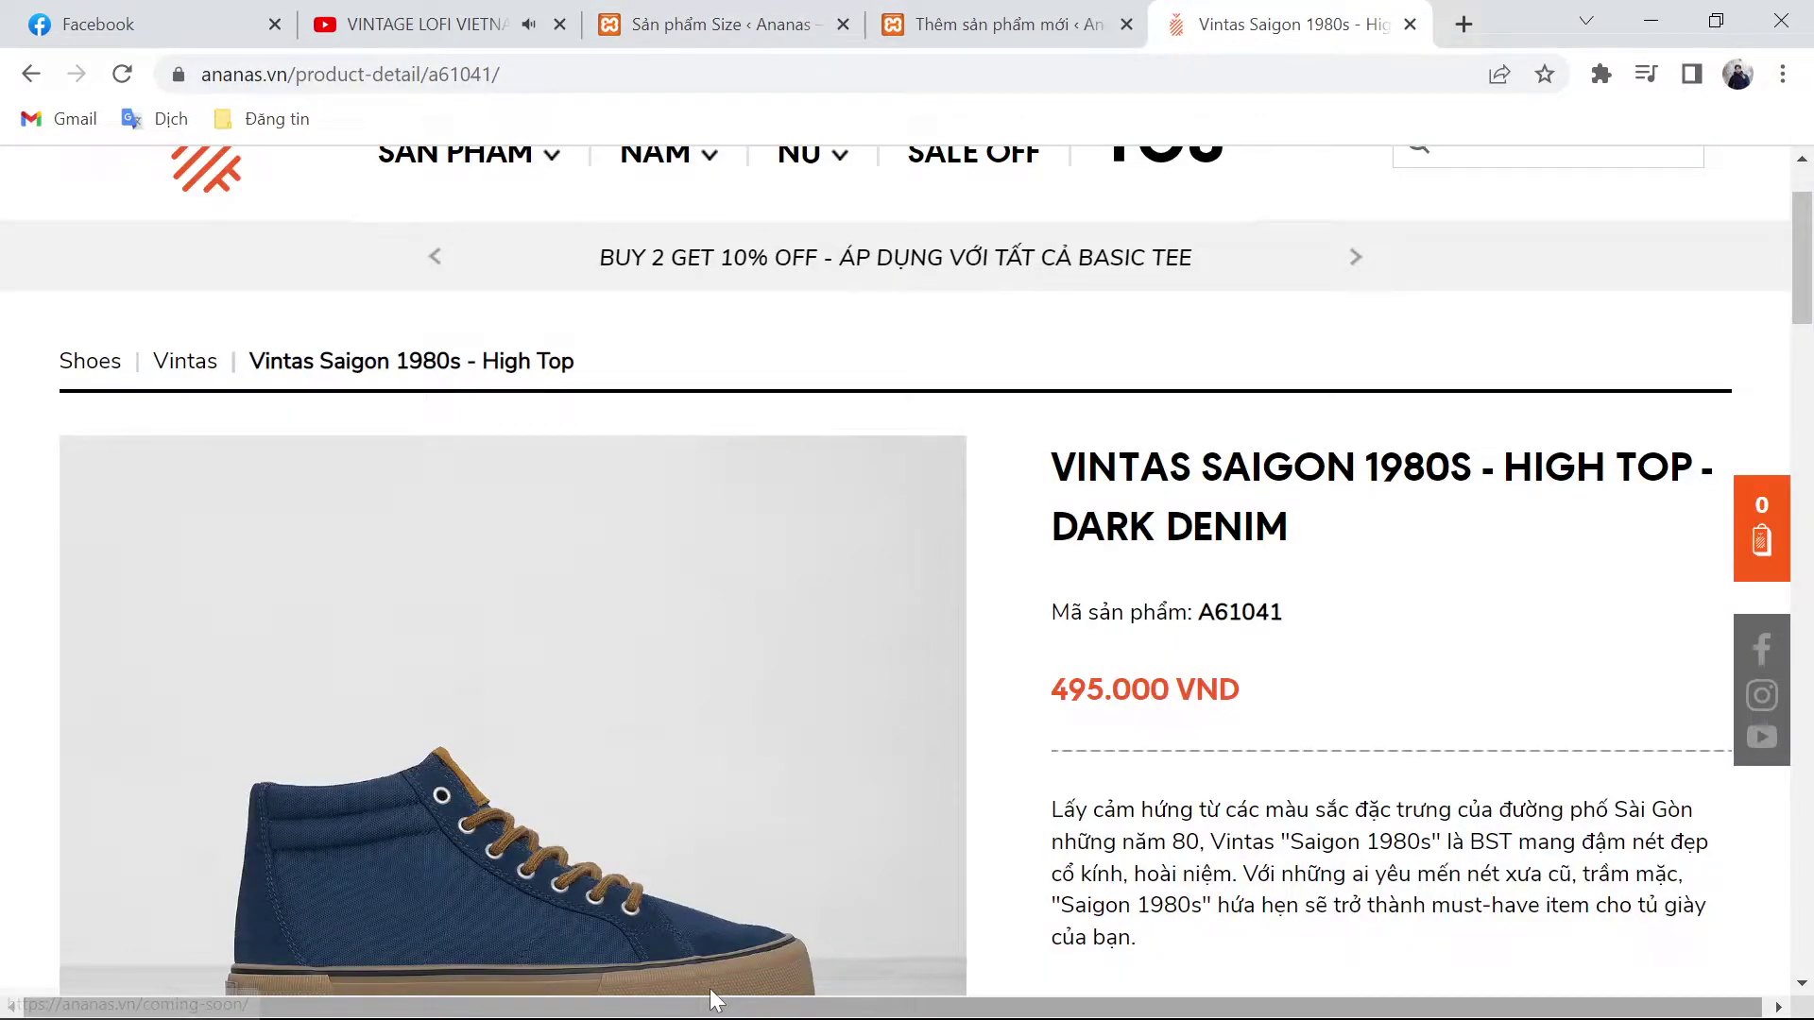
scroll(944, 897, down, 5)
click(1172, 814)
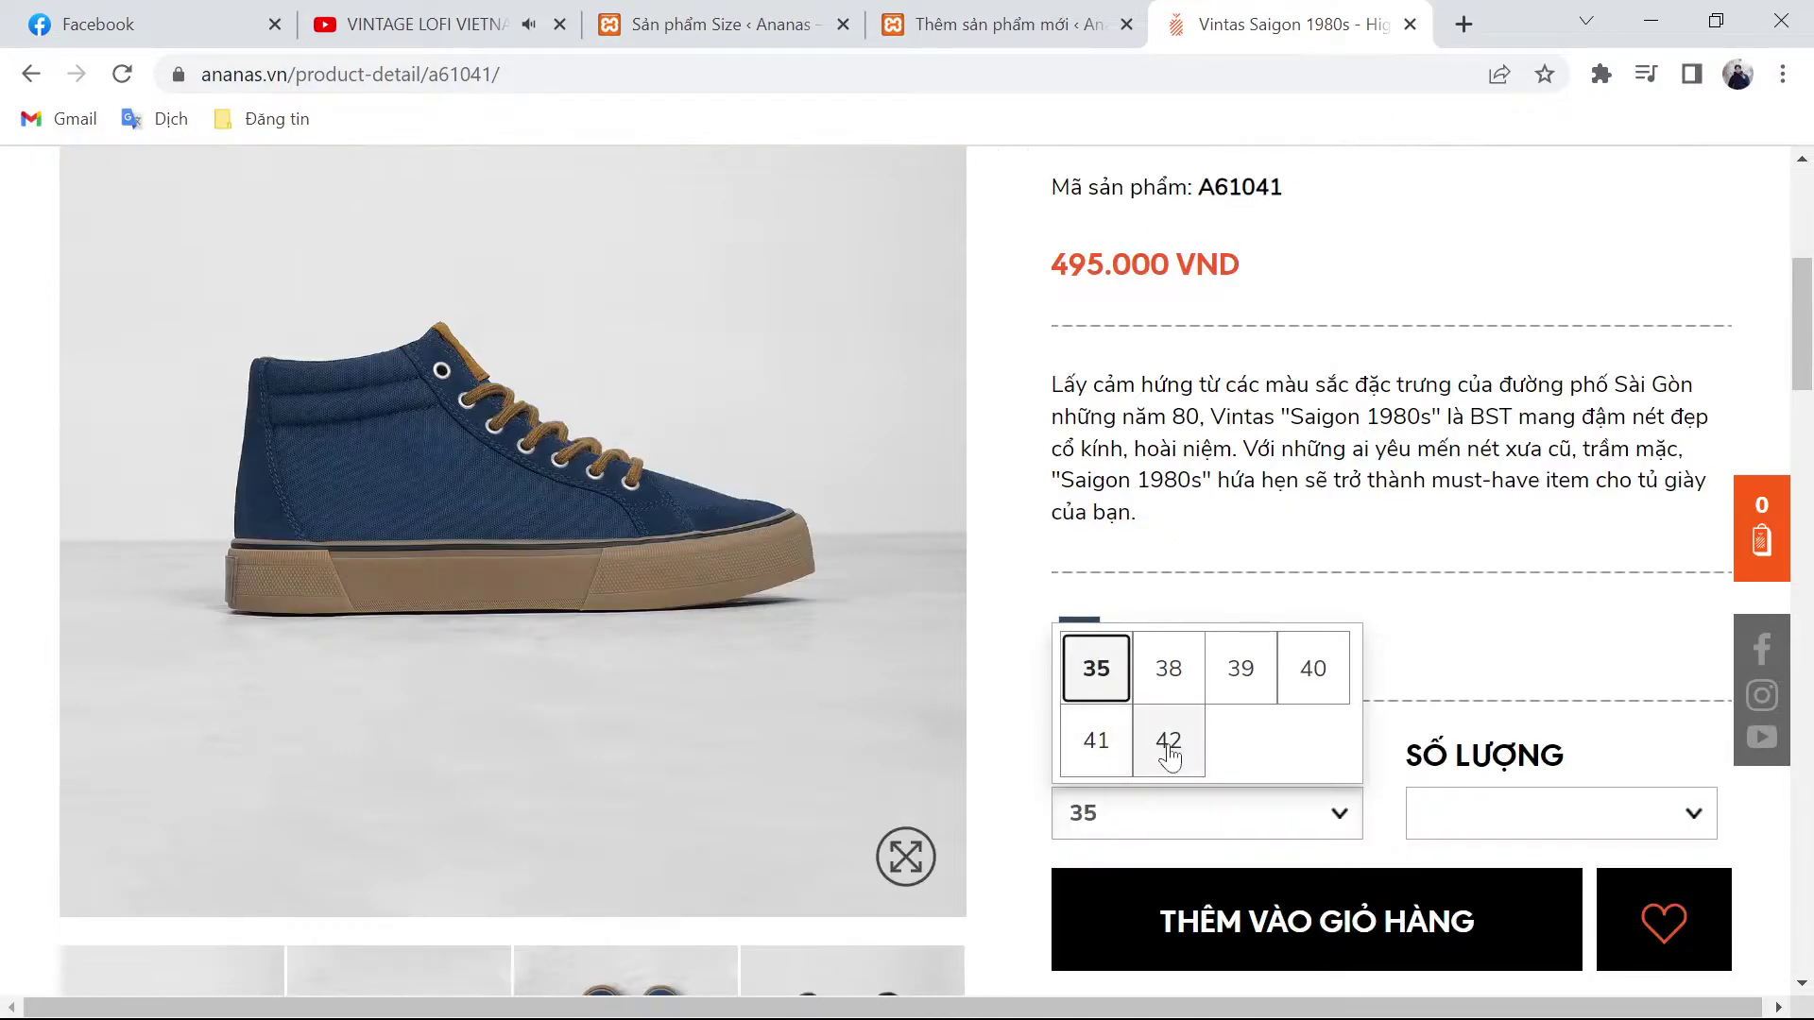
key(ctrl+shift+Tab)
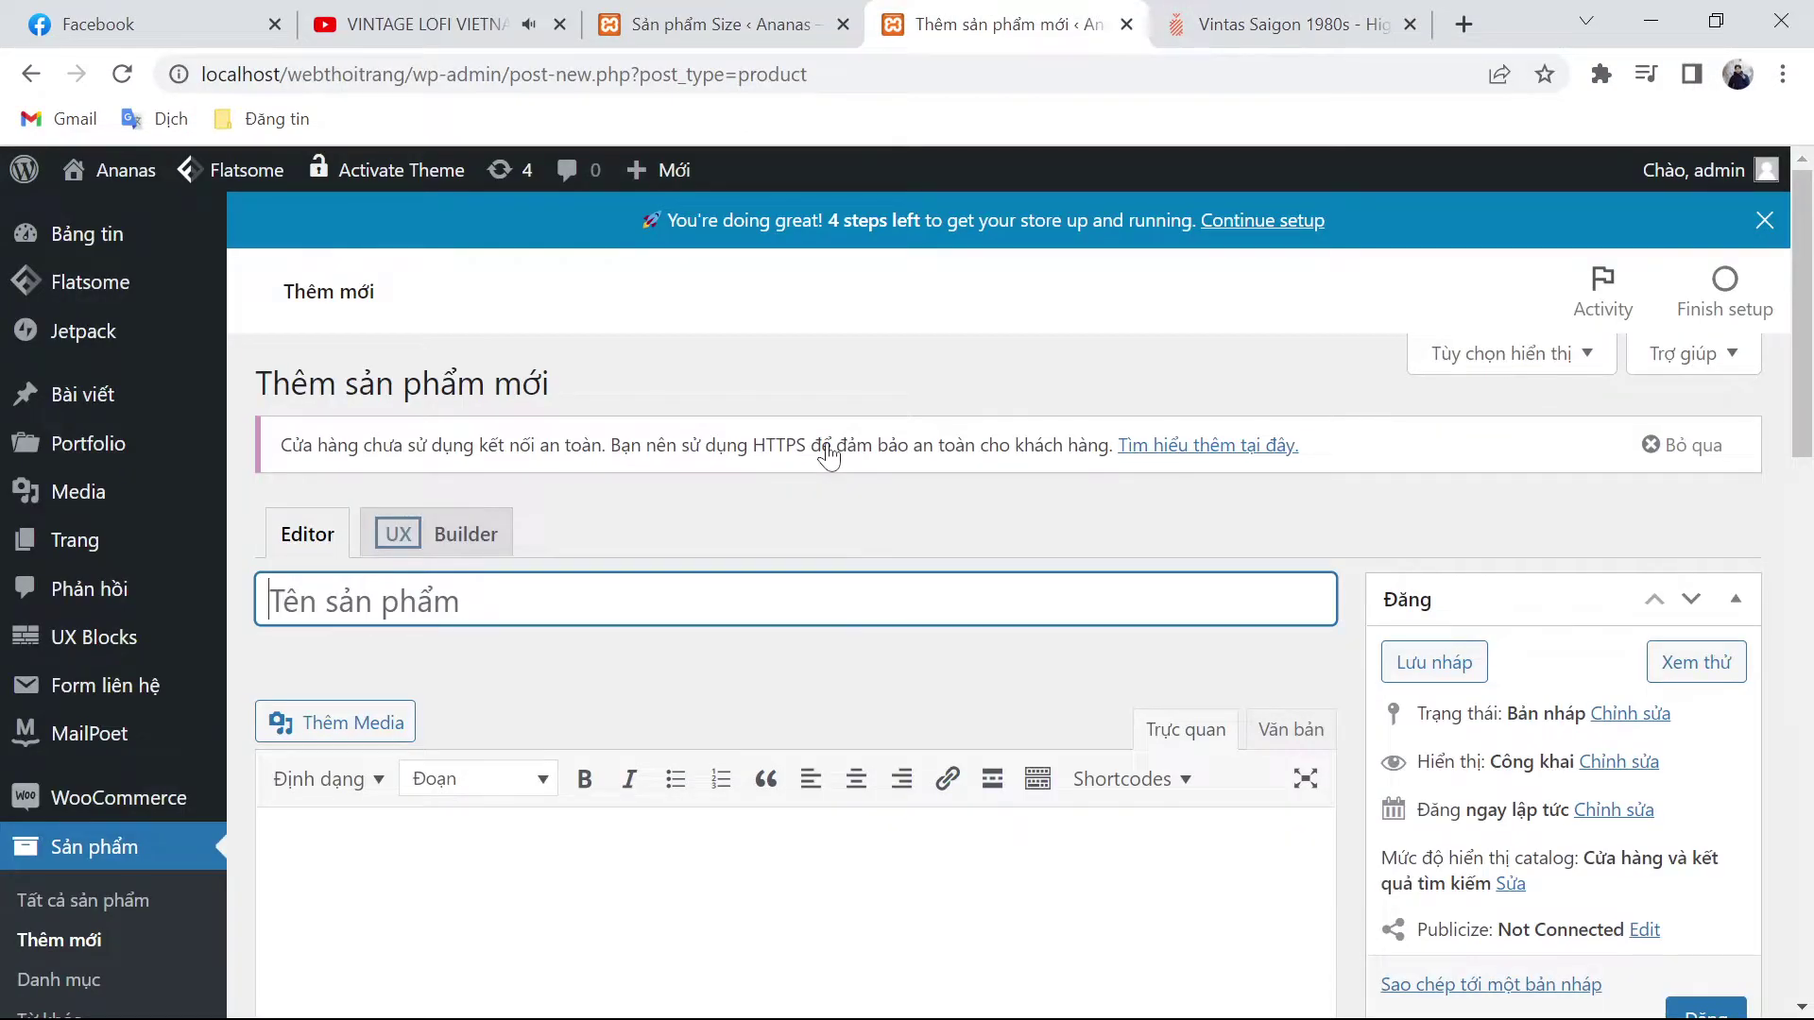
key(ctrl+shift+Tab)
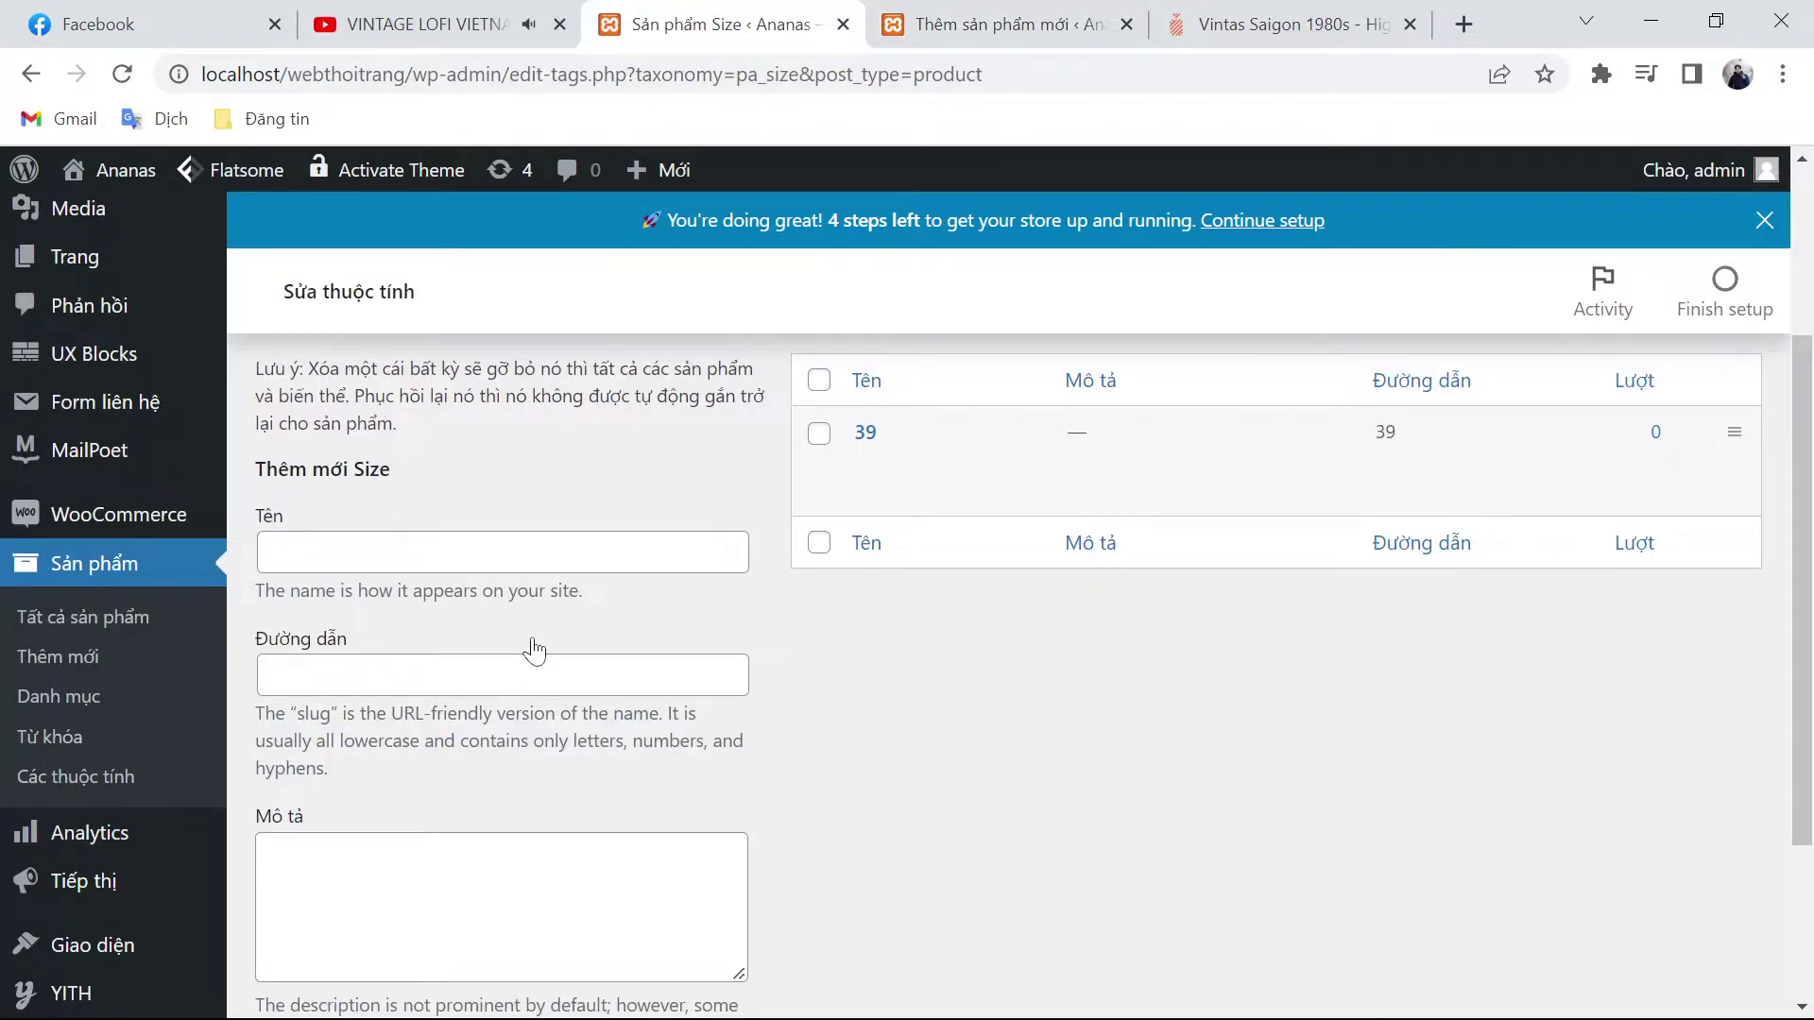
Step: Quick-edit term 39 into 35 with slug 35
click(963, 461)
key(BackSpace)
text(5)
key(Tab)
text(35)
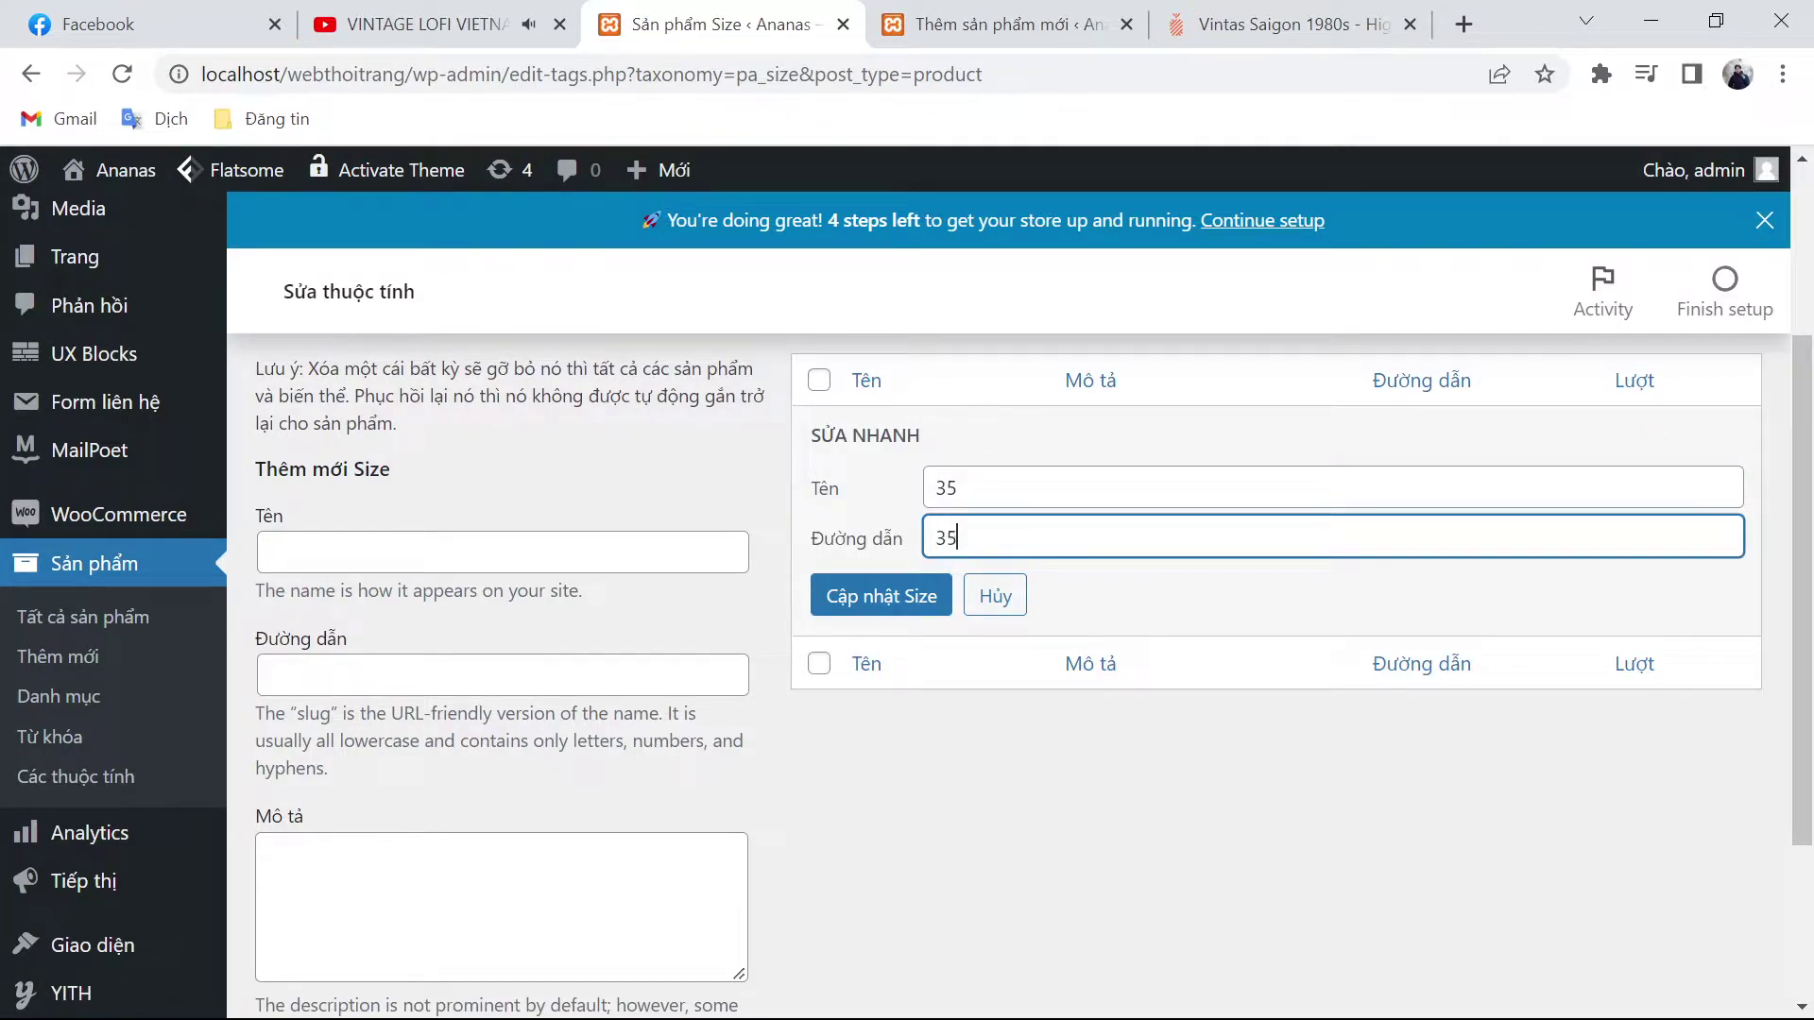
click(931, 595)
Step: Add Size terms 36, 37 and 38, each with a matching slug
click(604, 565)
text(36)
key(Tab)
text(36)
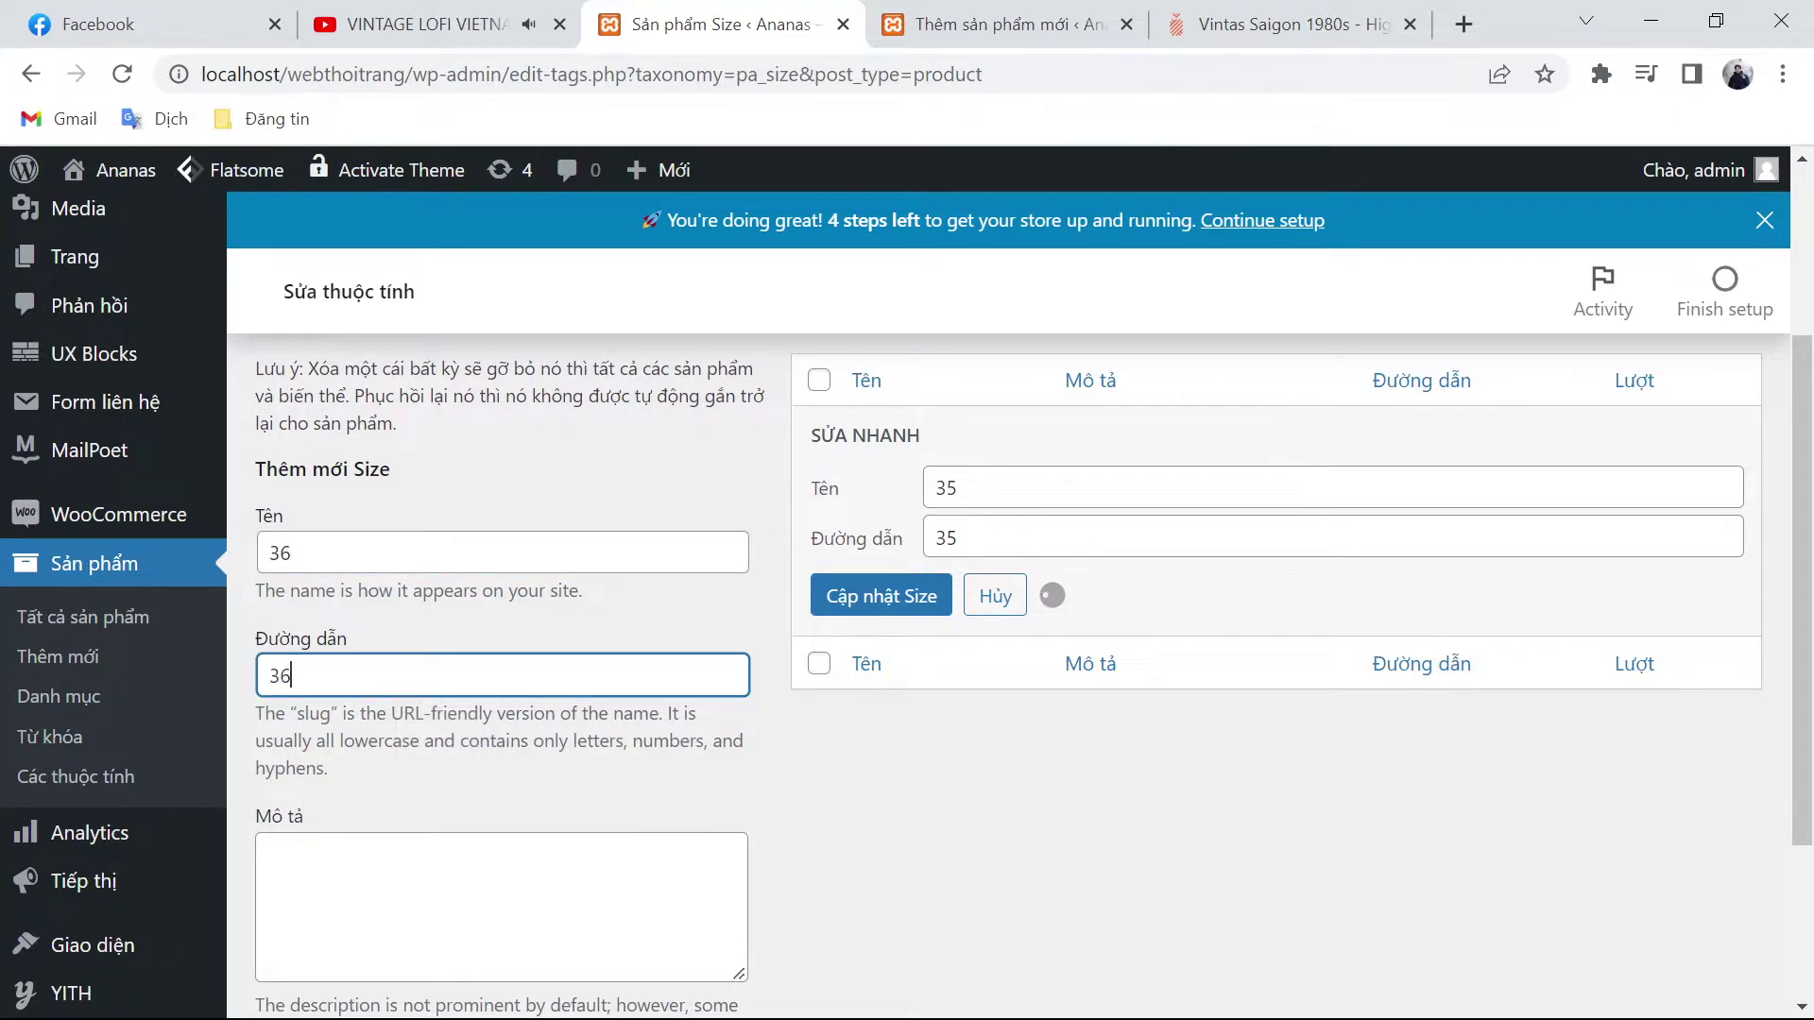
scroll(393, 842, down, 3)
click(355, 841)
scroll(770, 770, up, 4)
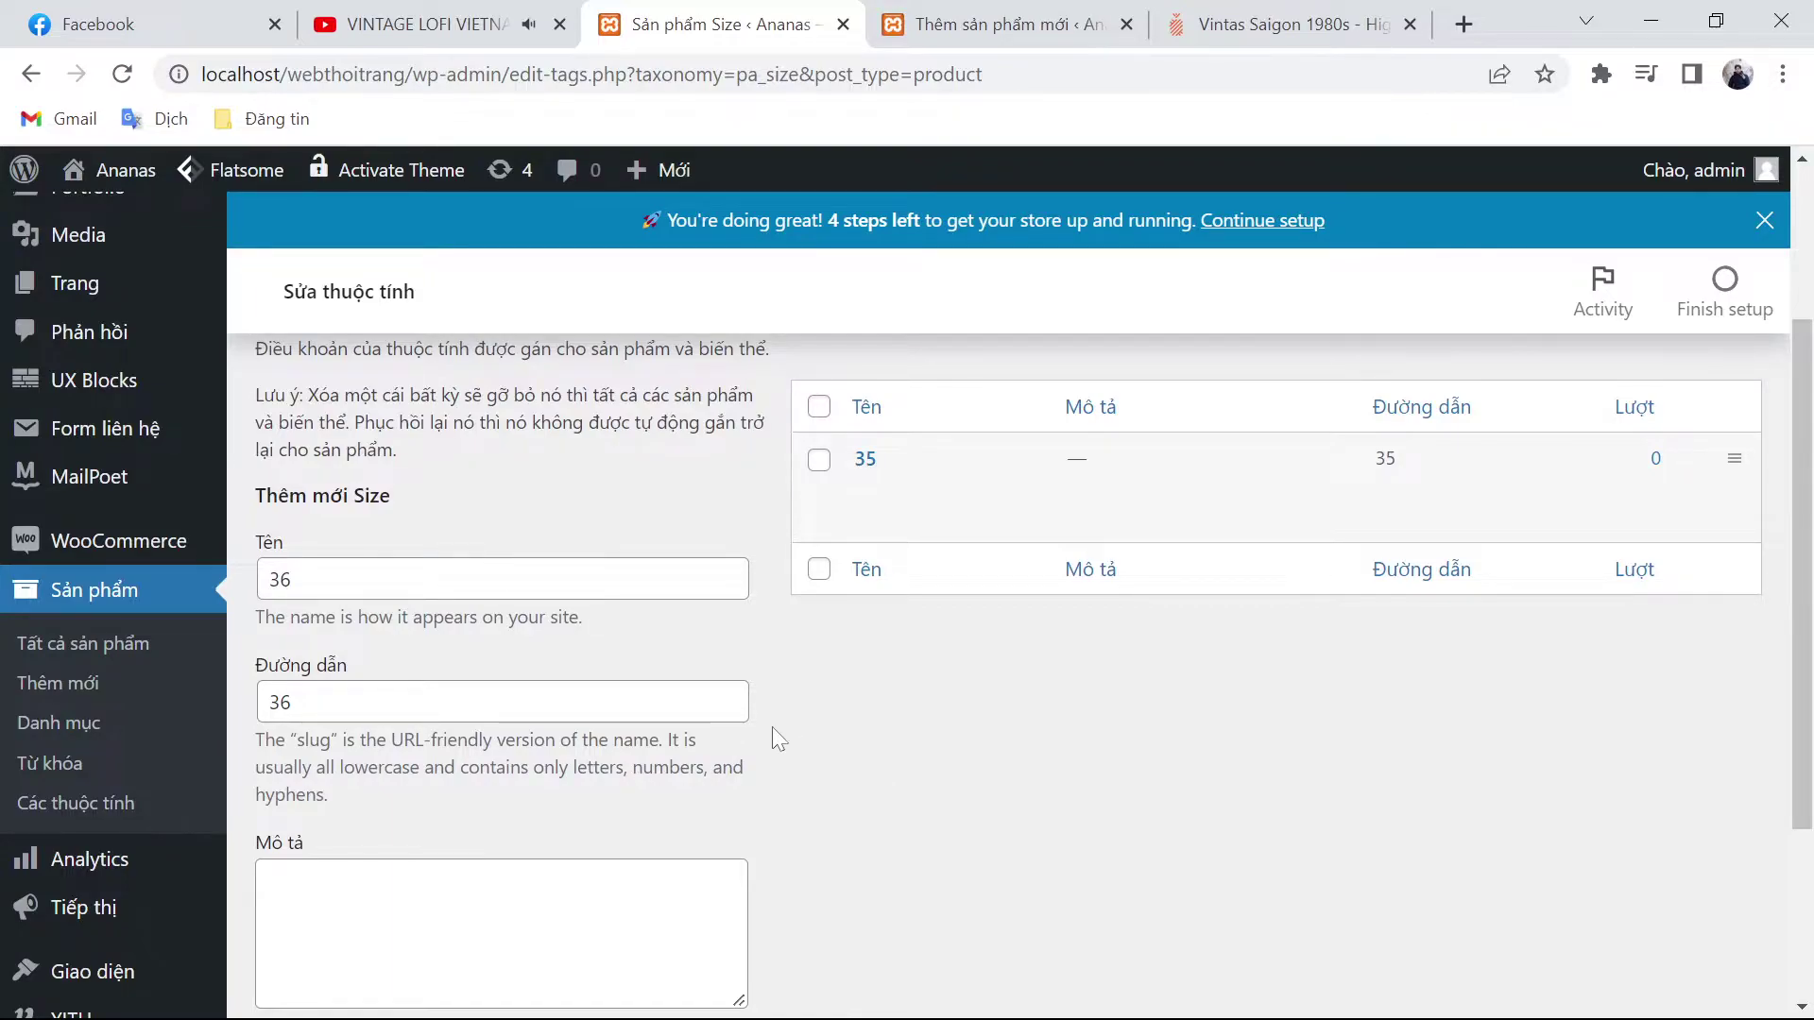
click(558, 580)
text(37)
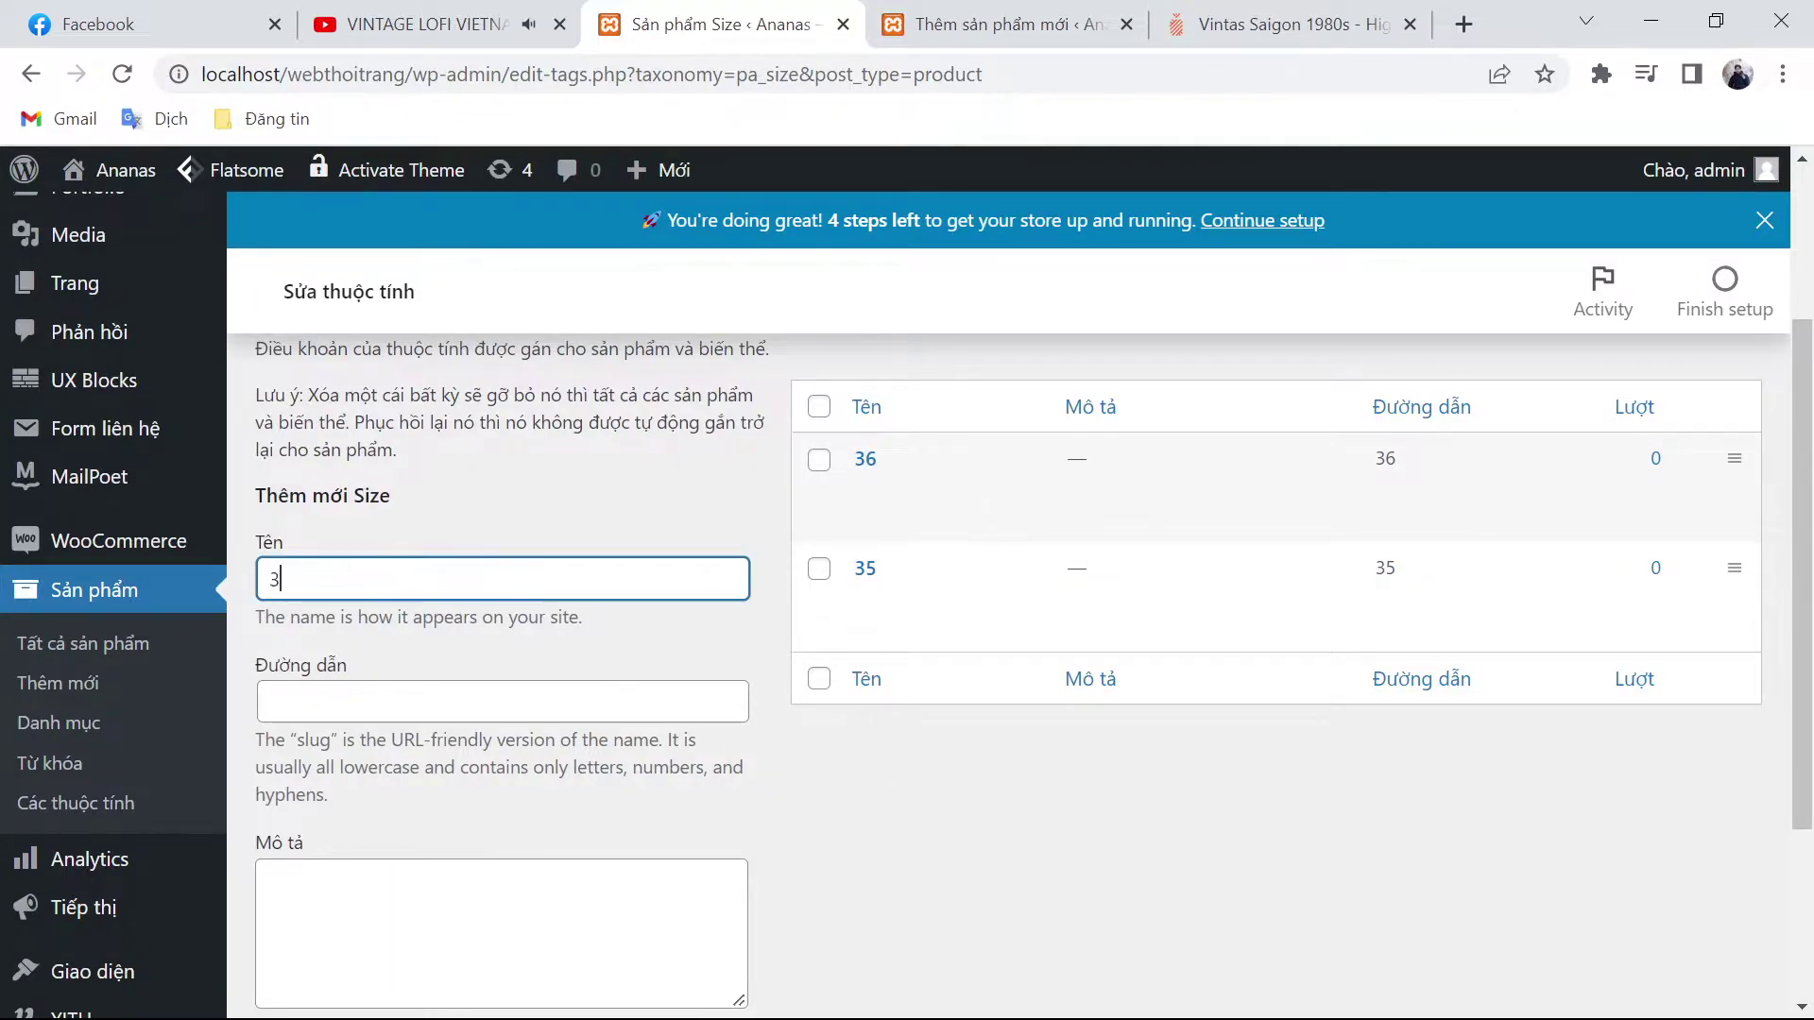
key(Tab)
text(37)
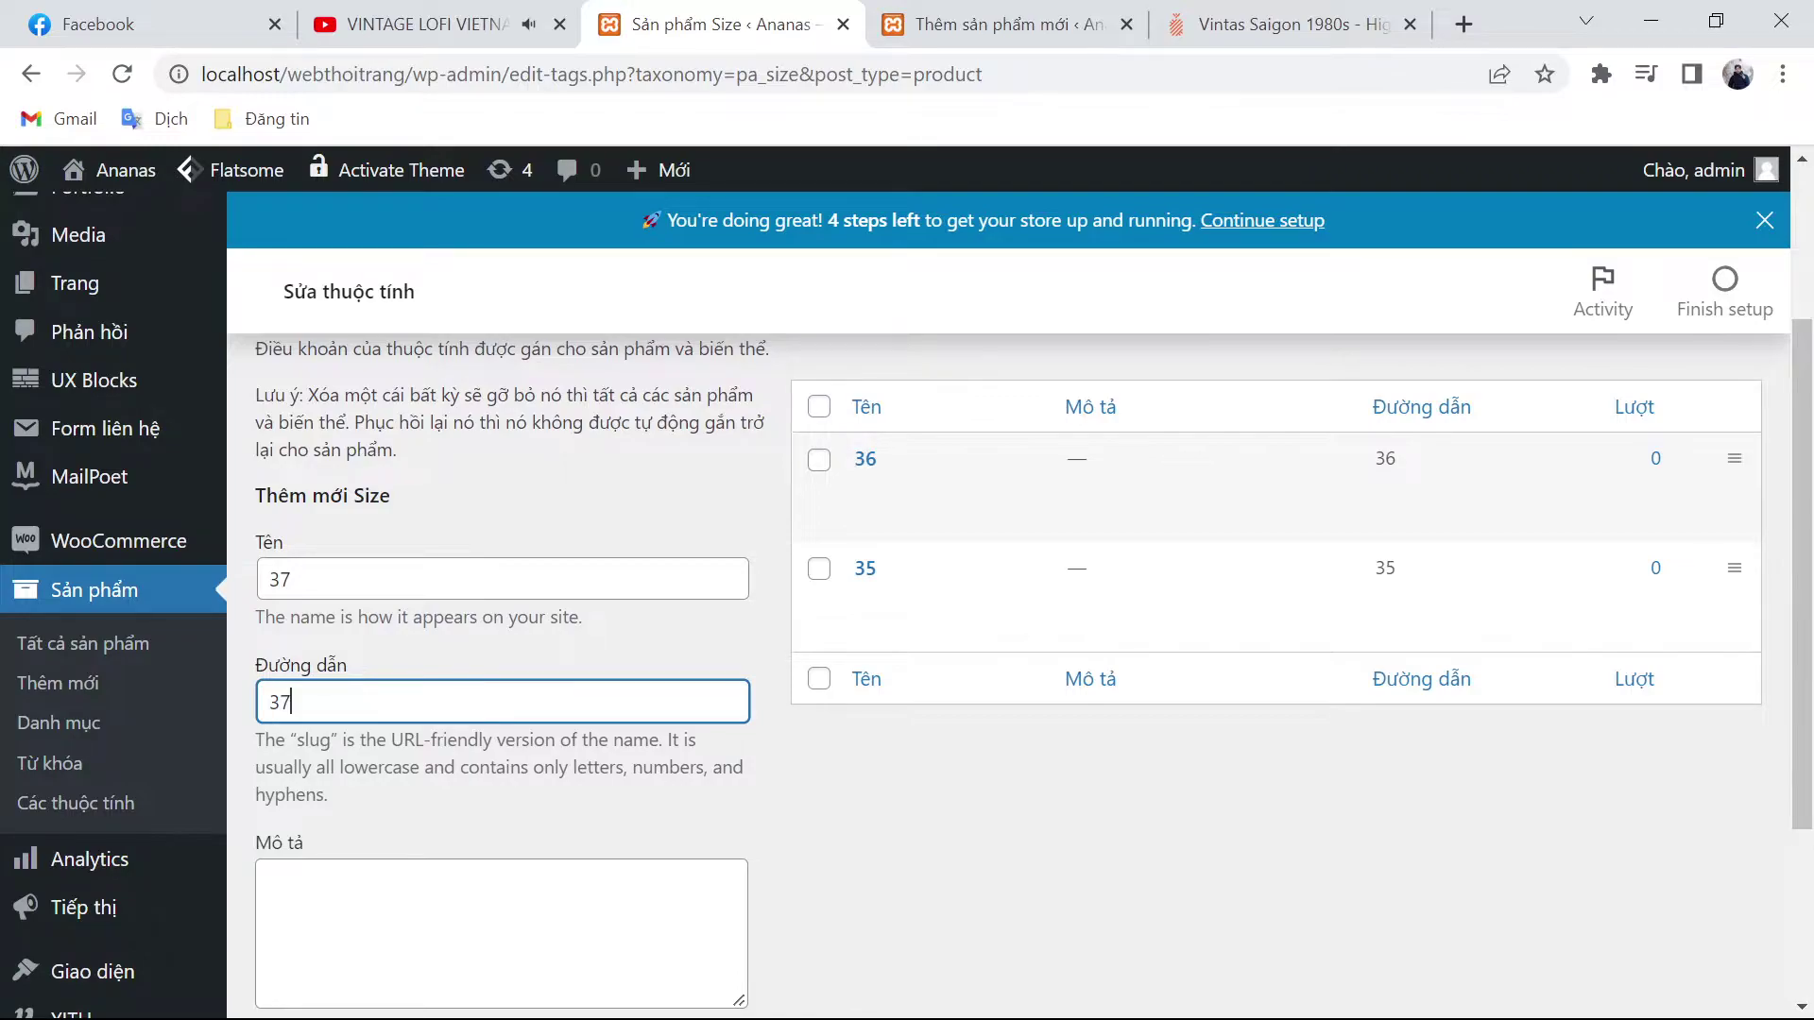
key(Return)
click(503, 578)
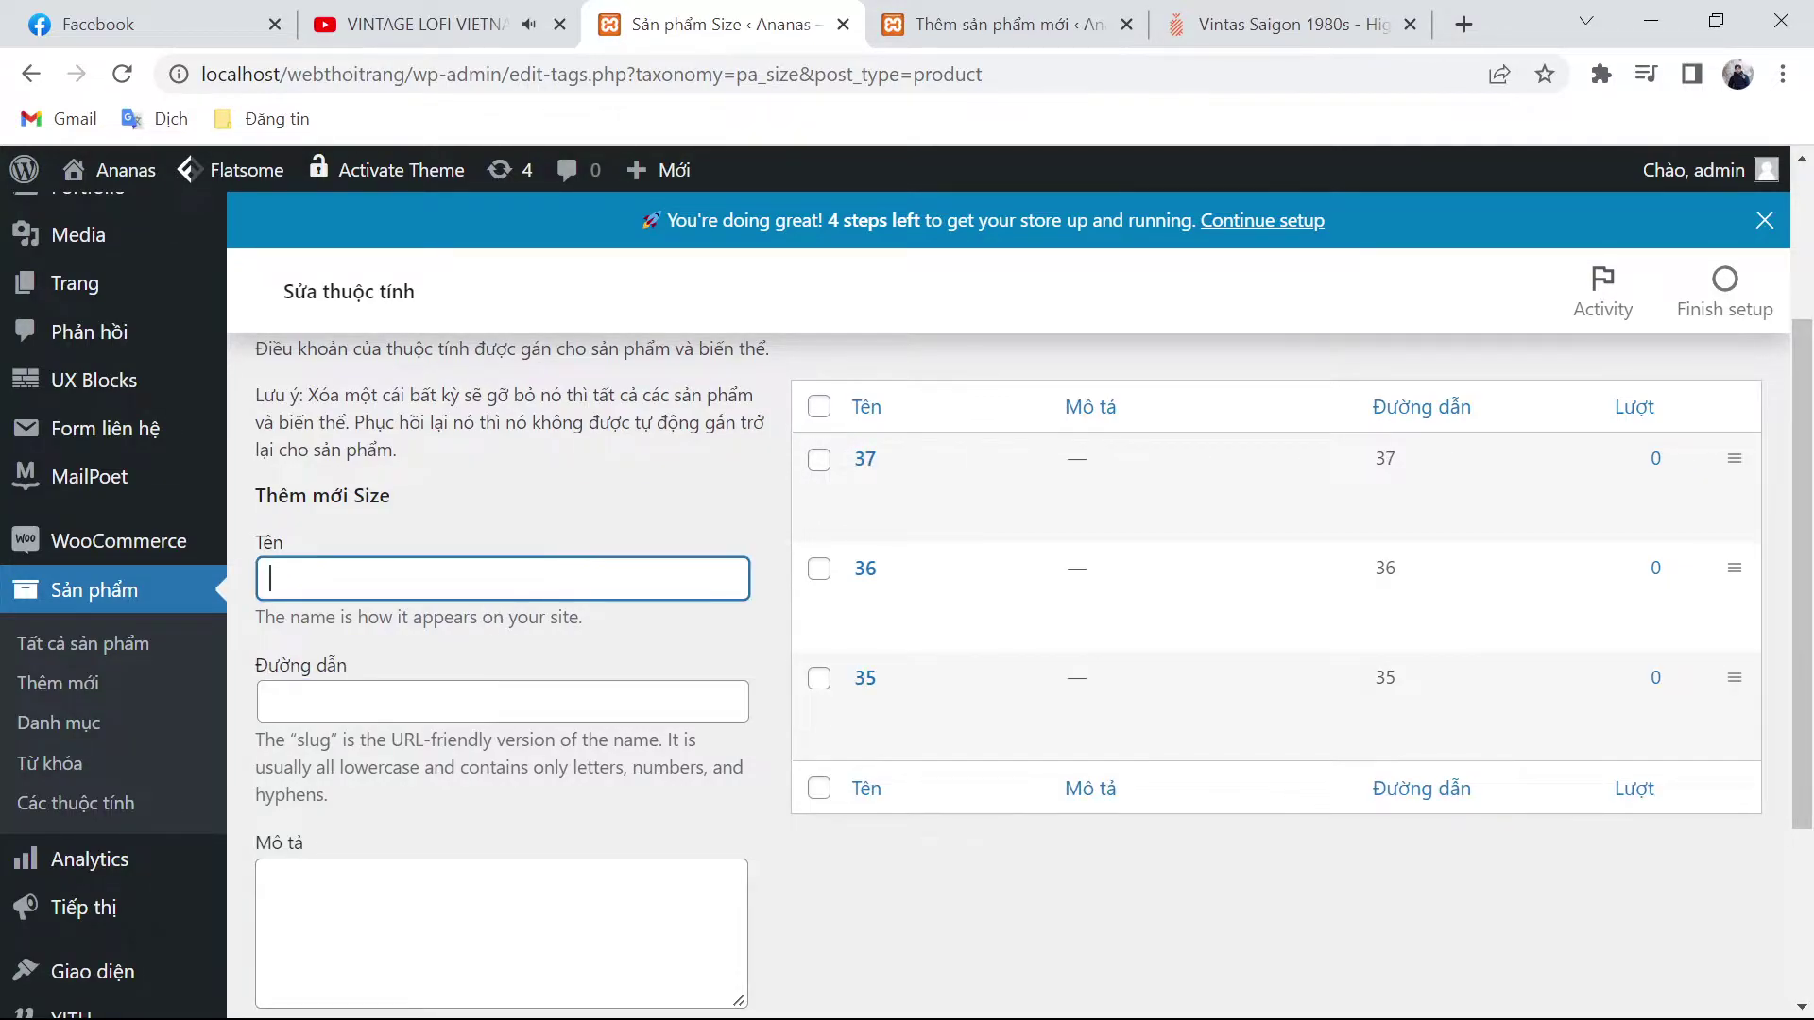
text(38)
key(Tab)
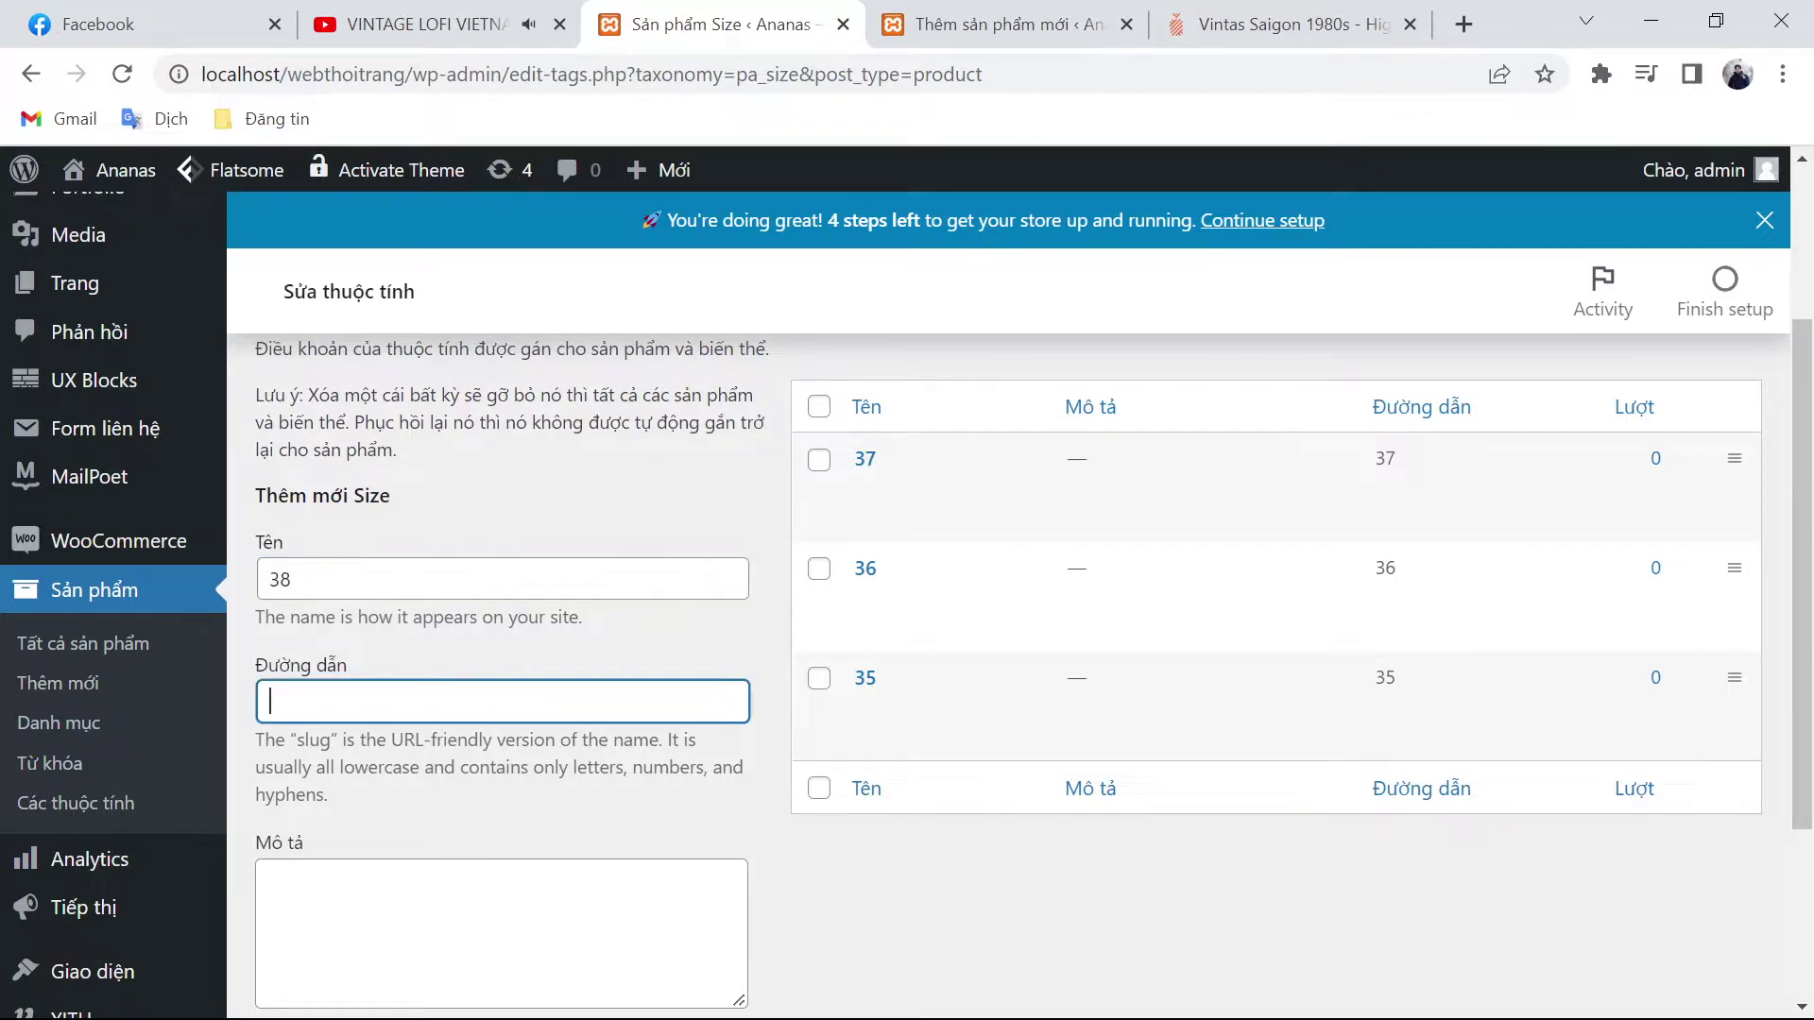
text(38)
key(Return)
text(com)
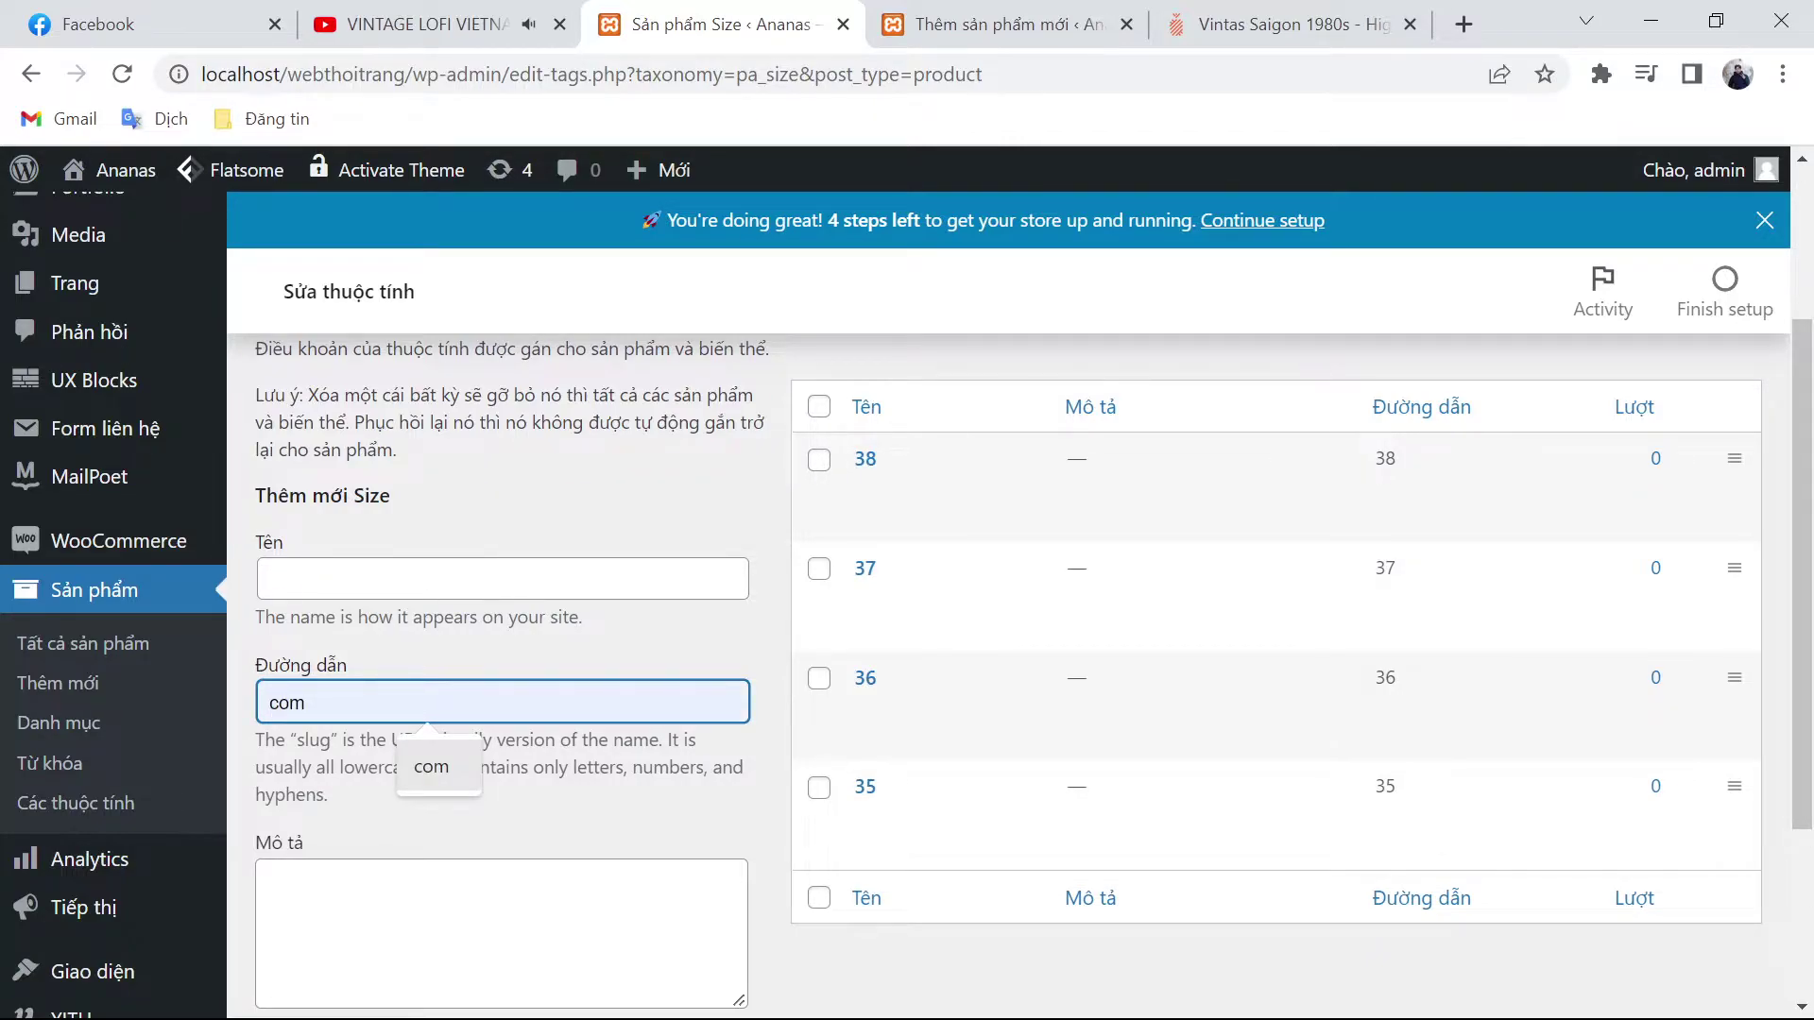
Step: Clear the stray slug text, then add sizes 39 and 40 as Size attribute terms
key(ctrl+a)
key(BackSpace)
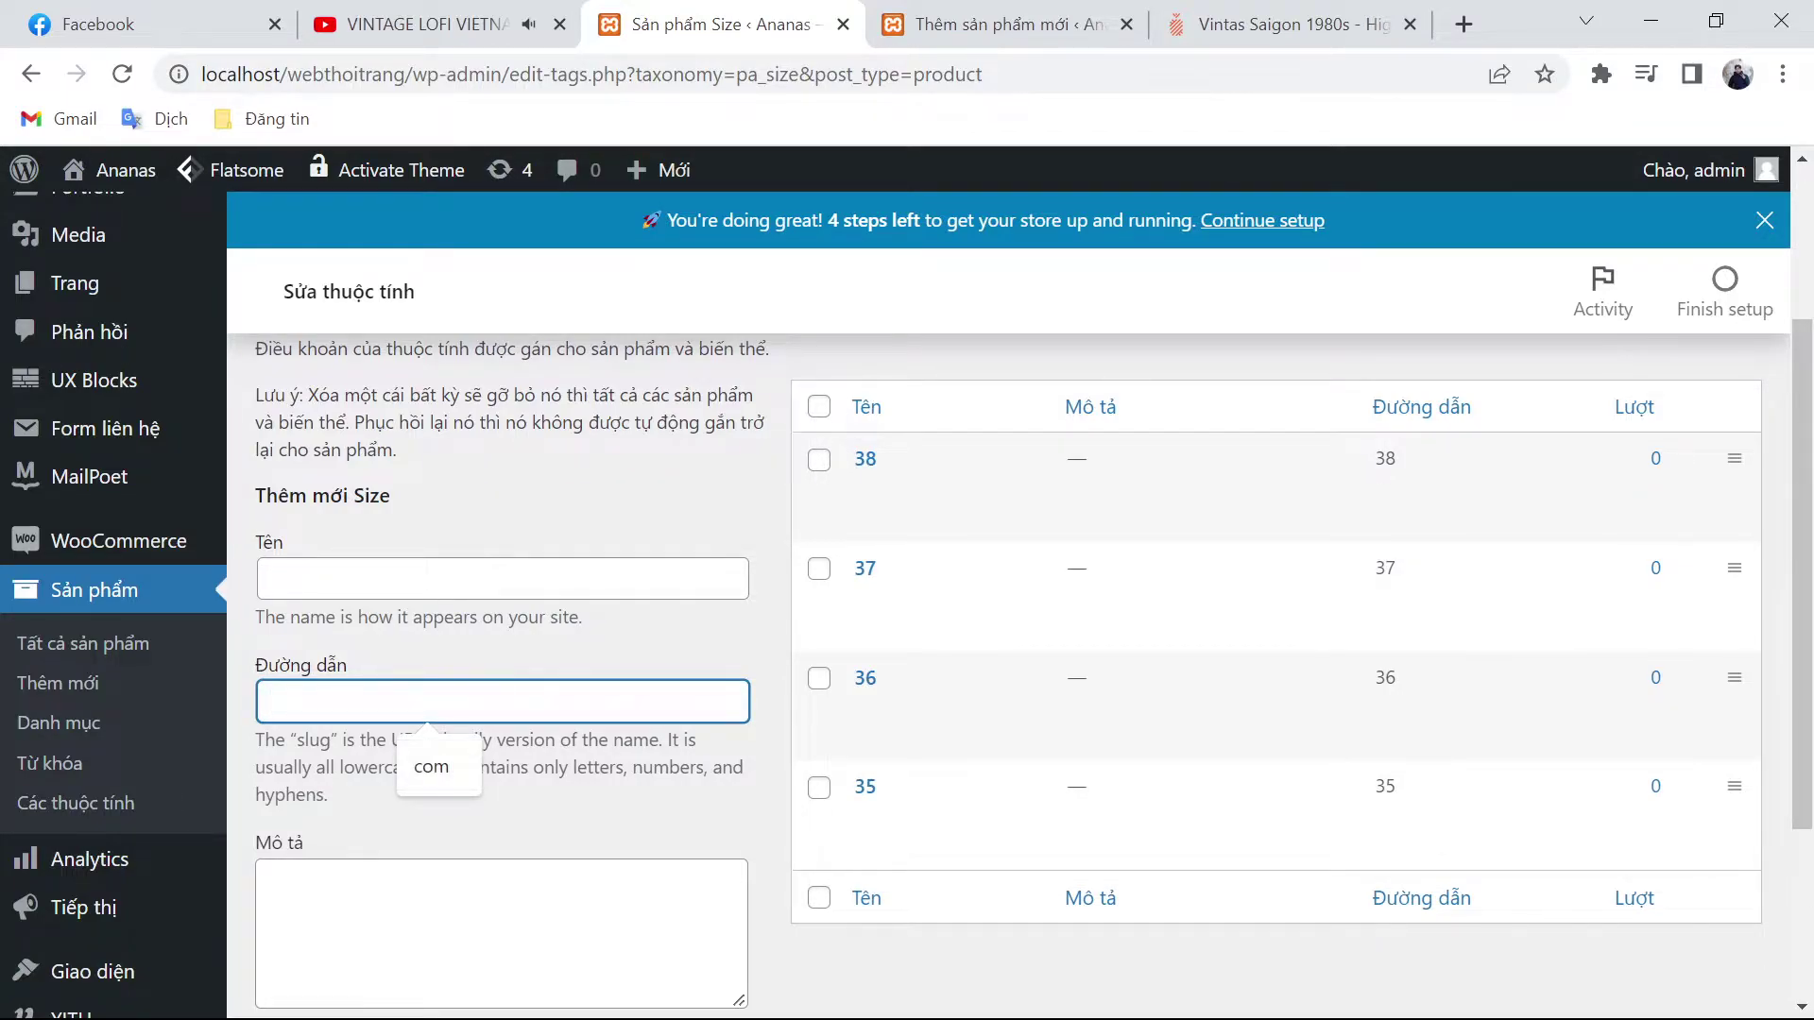
key(shift+Tab)
text(39)
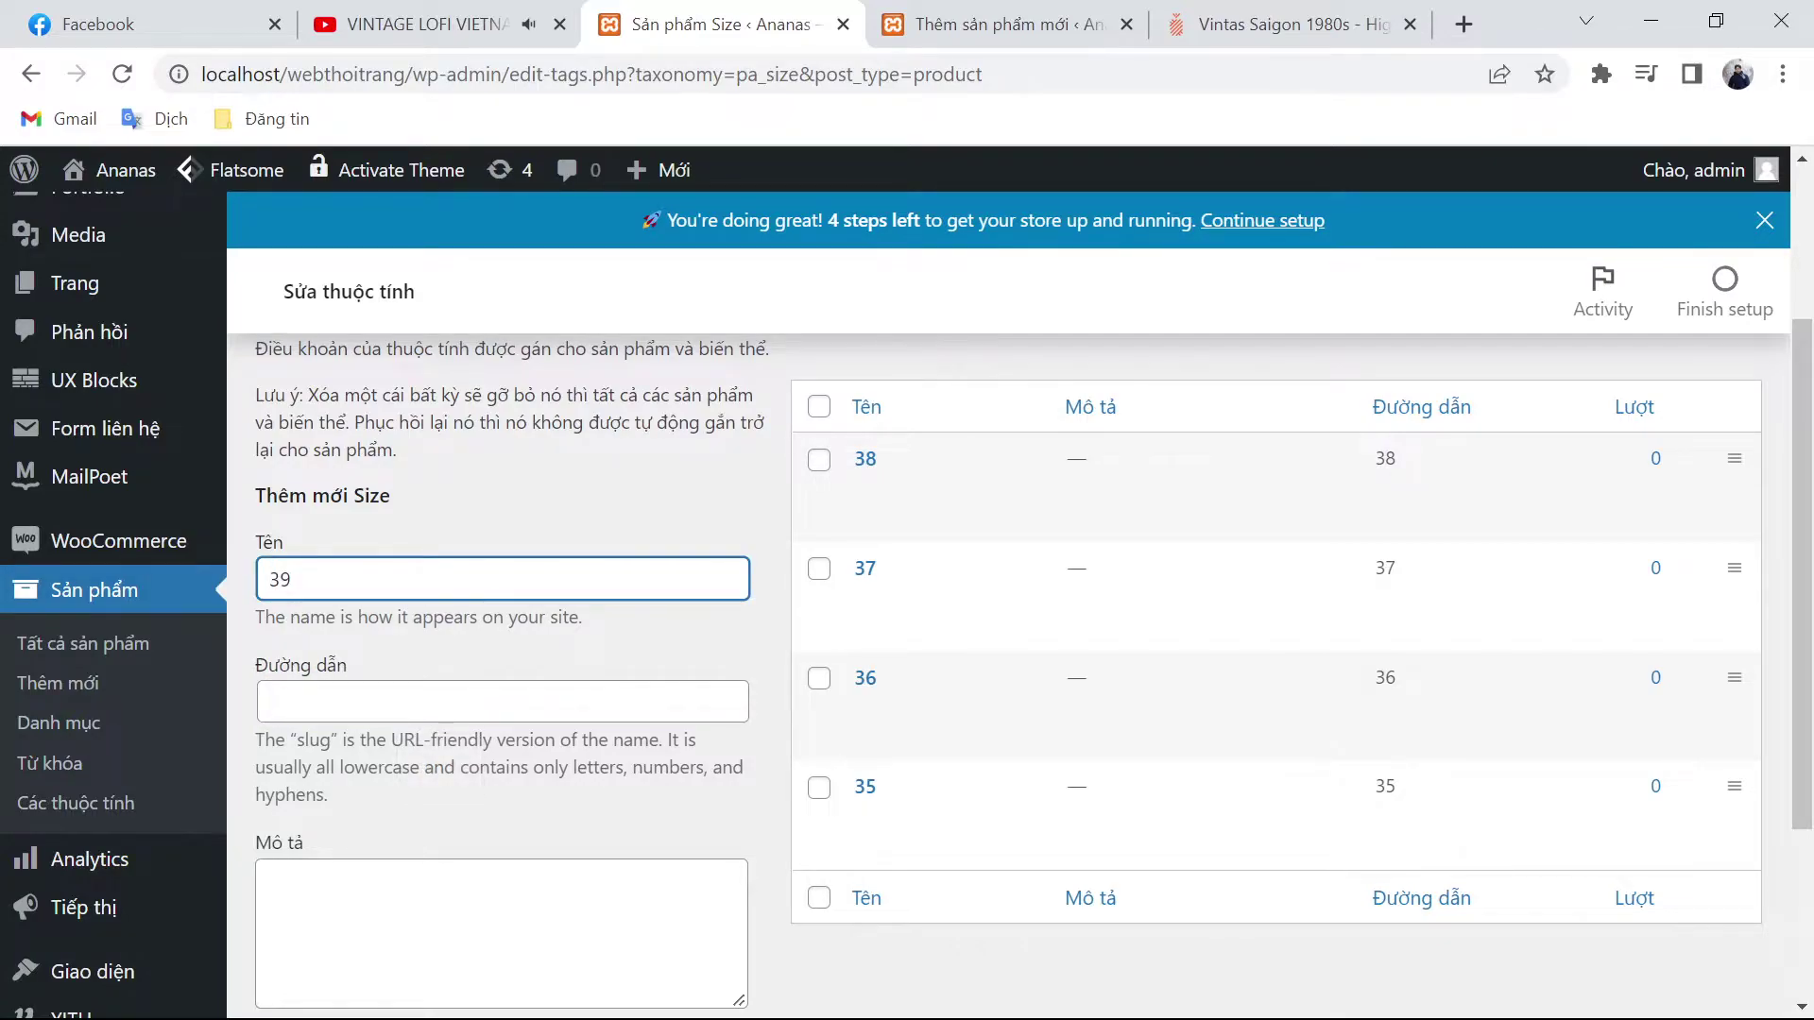
key(Tab)
text(39)
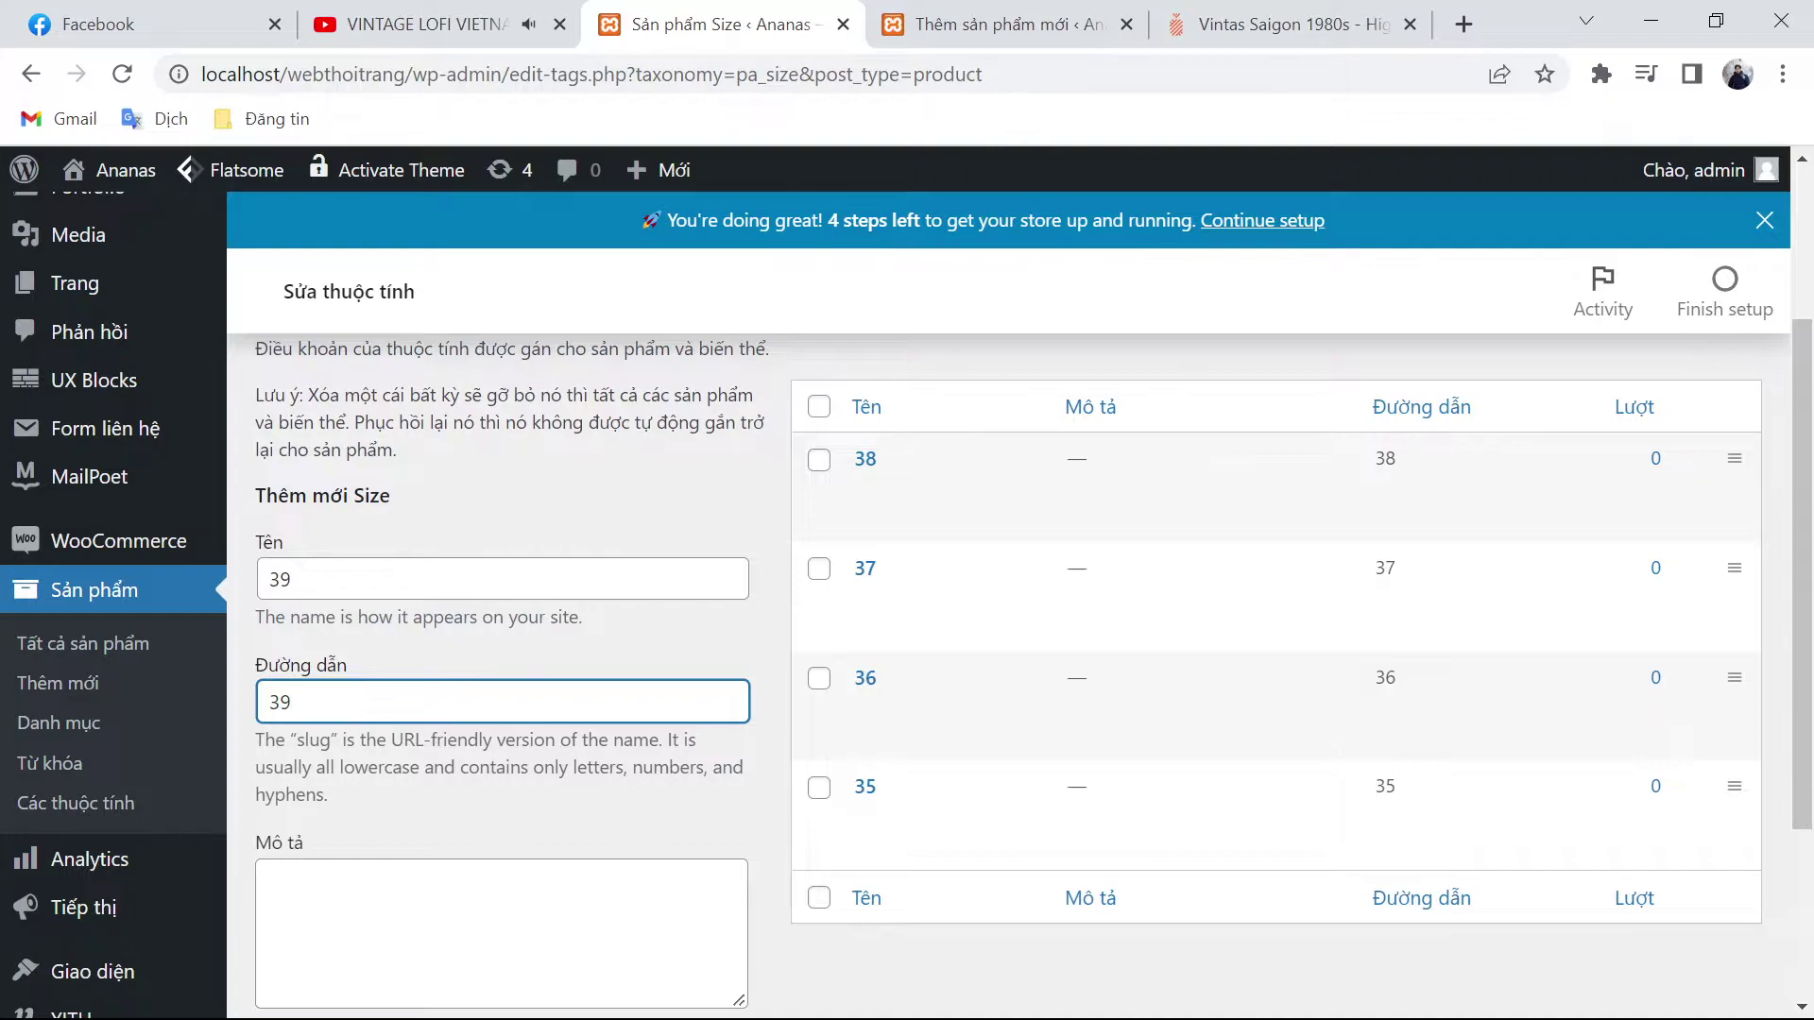
key(Return)
click(502, 578)
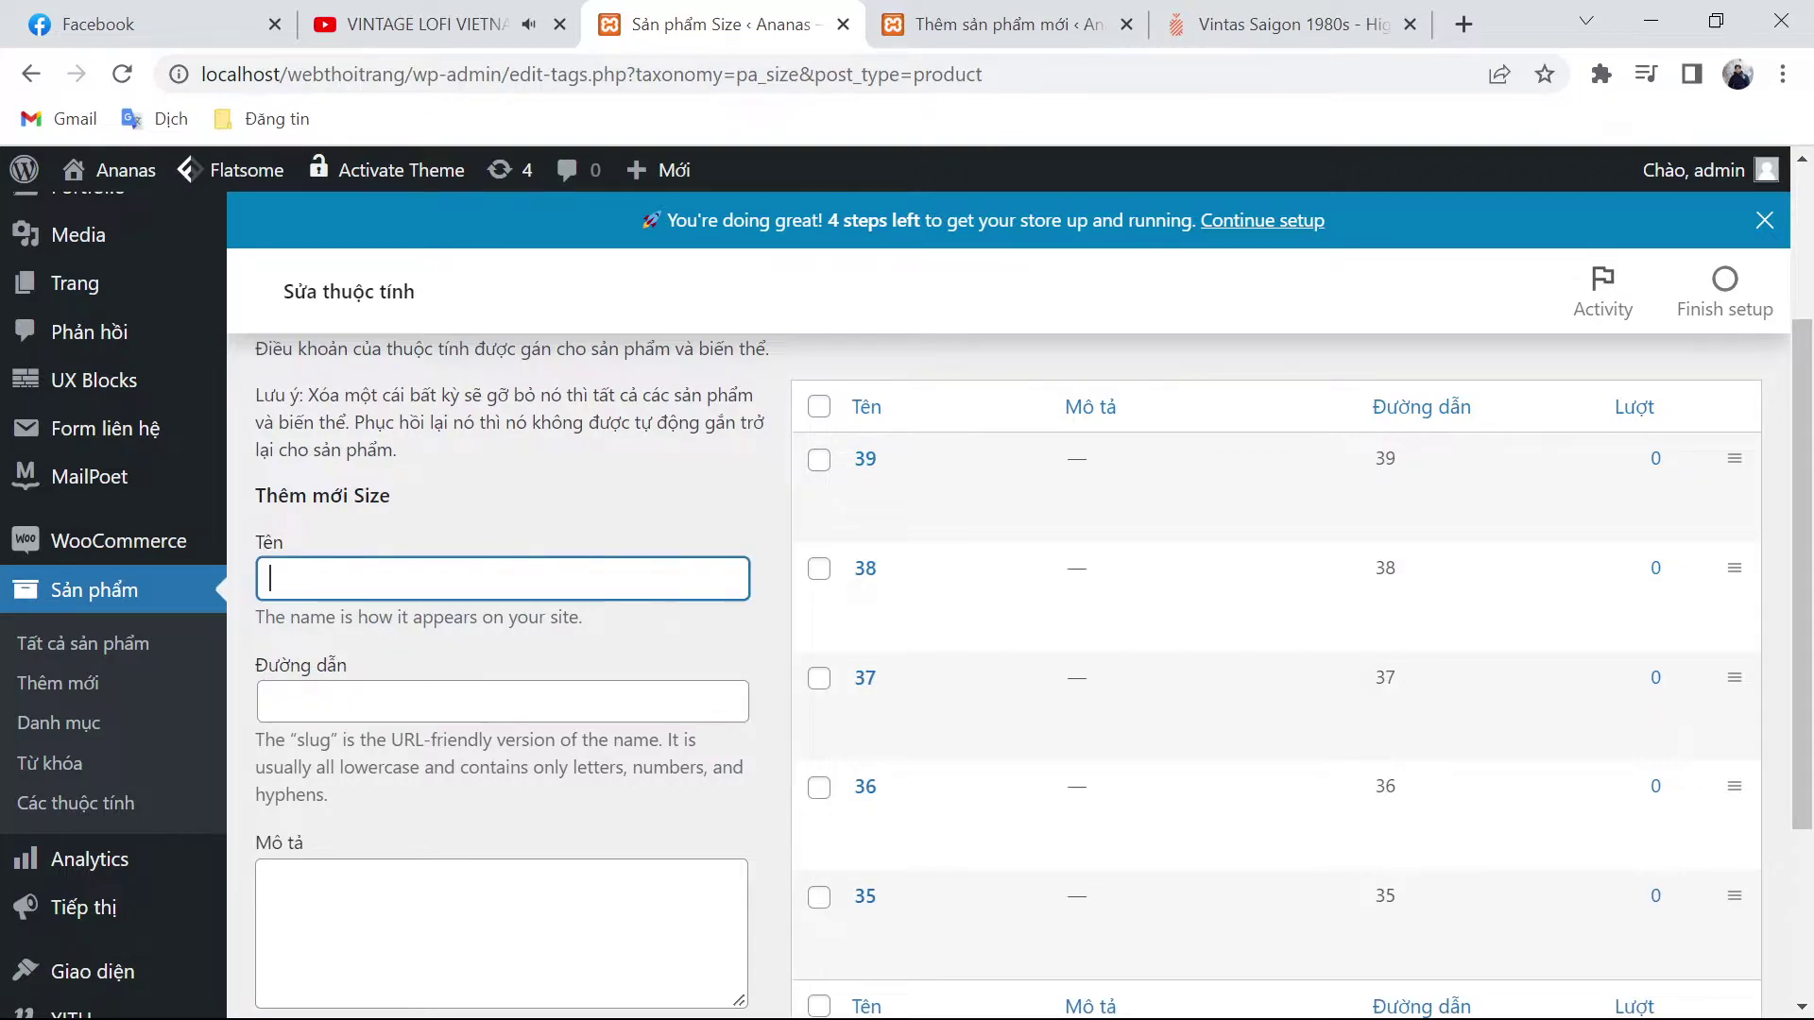
text(40)
key(Tab)
text(40)
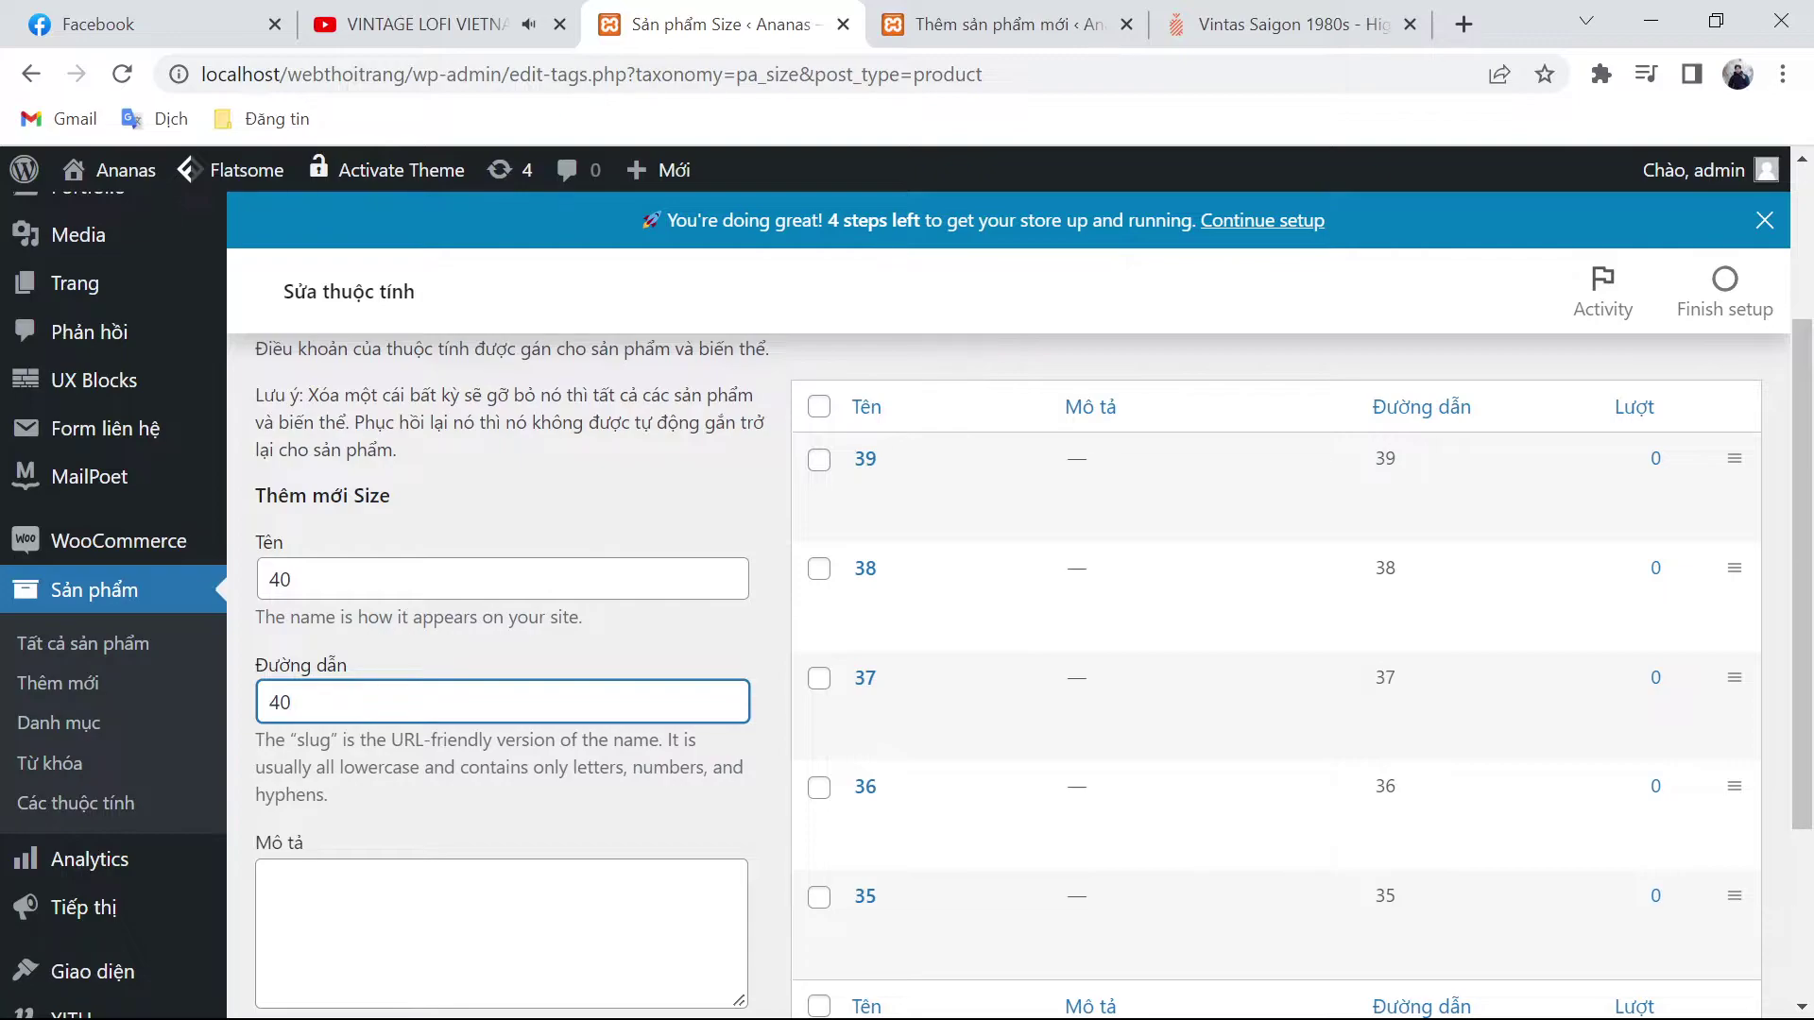
key(Return)
Step: Add size 41, fill in 42 as name and slug, and view ananas.vn's size options
click(501, 578)
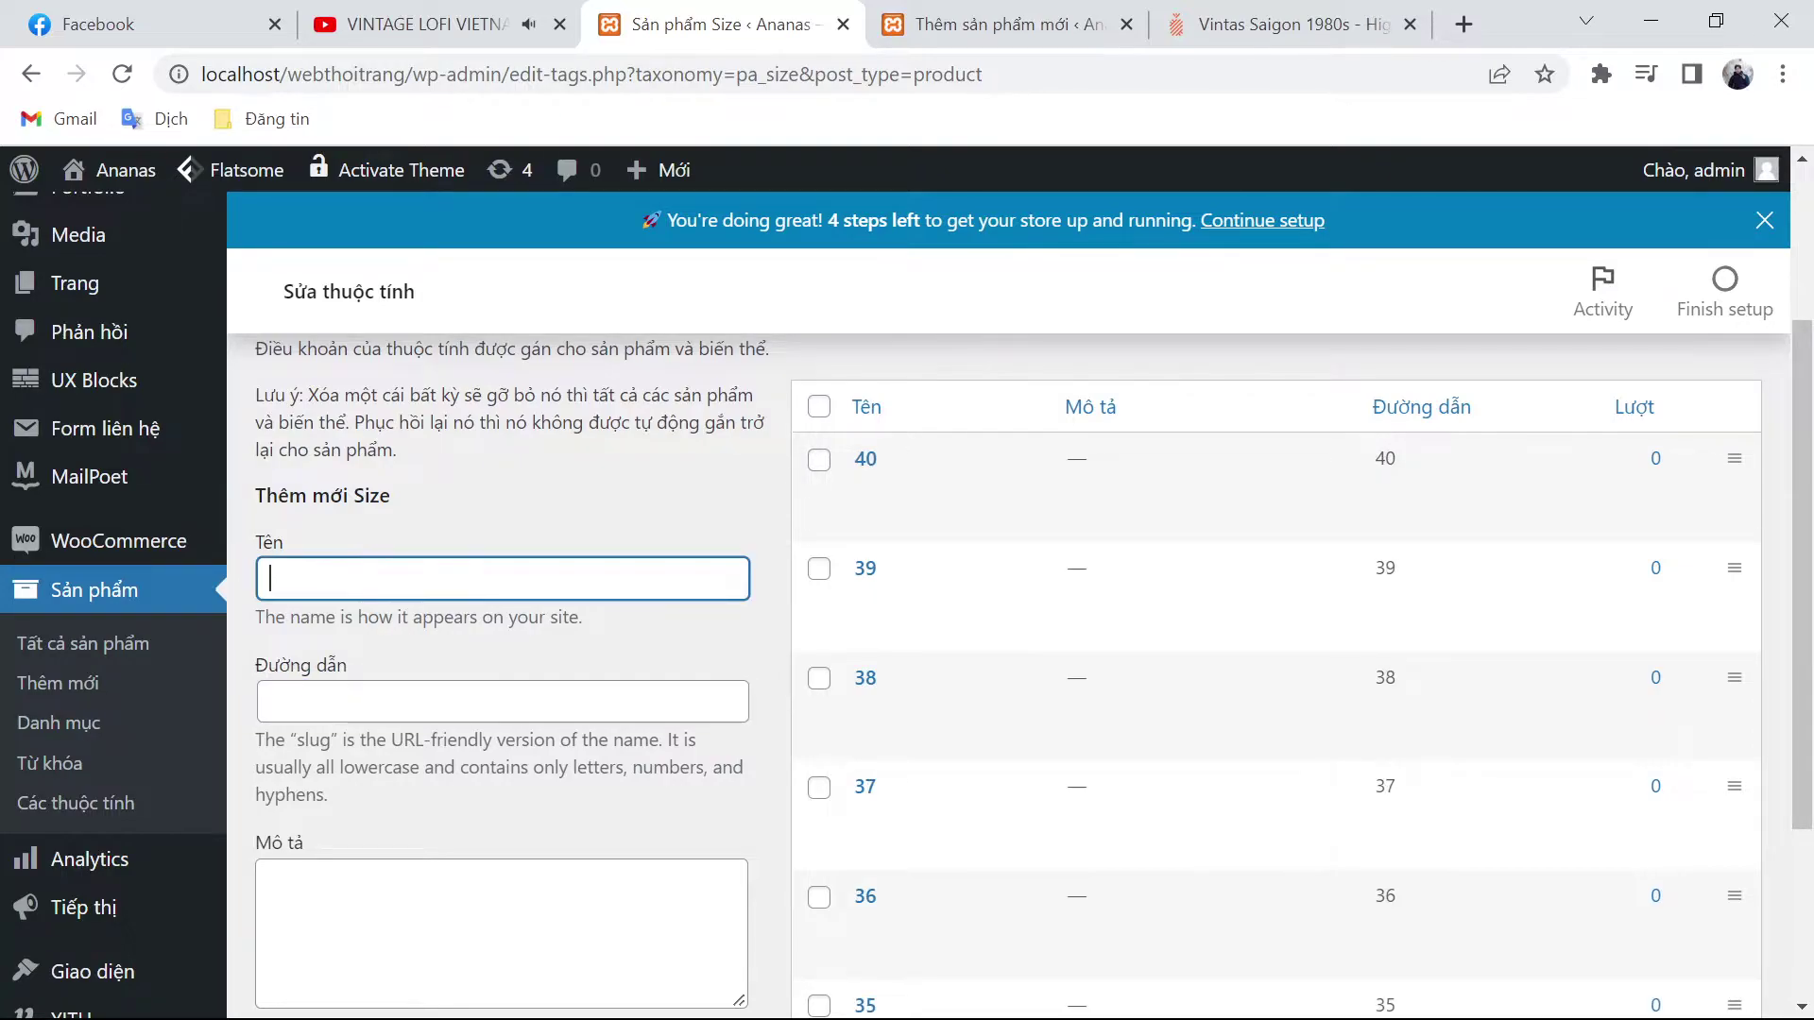
text(41)
key(ctrl+a)
key(ctrl+c)
click(502, 701)
key(ctrl+v)
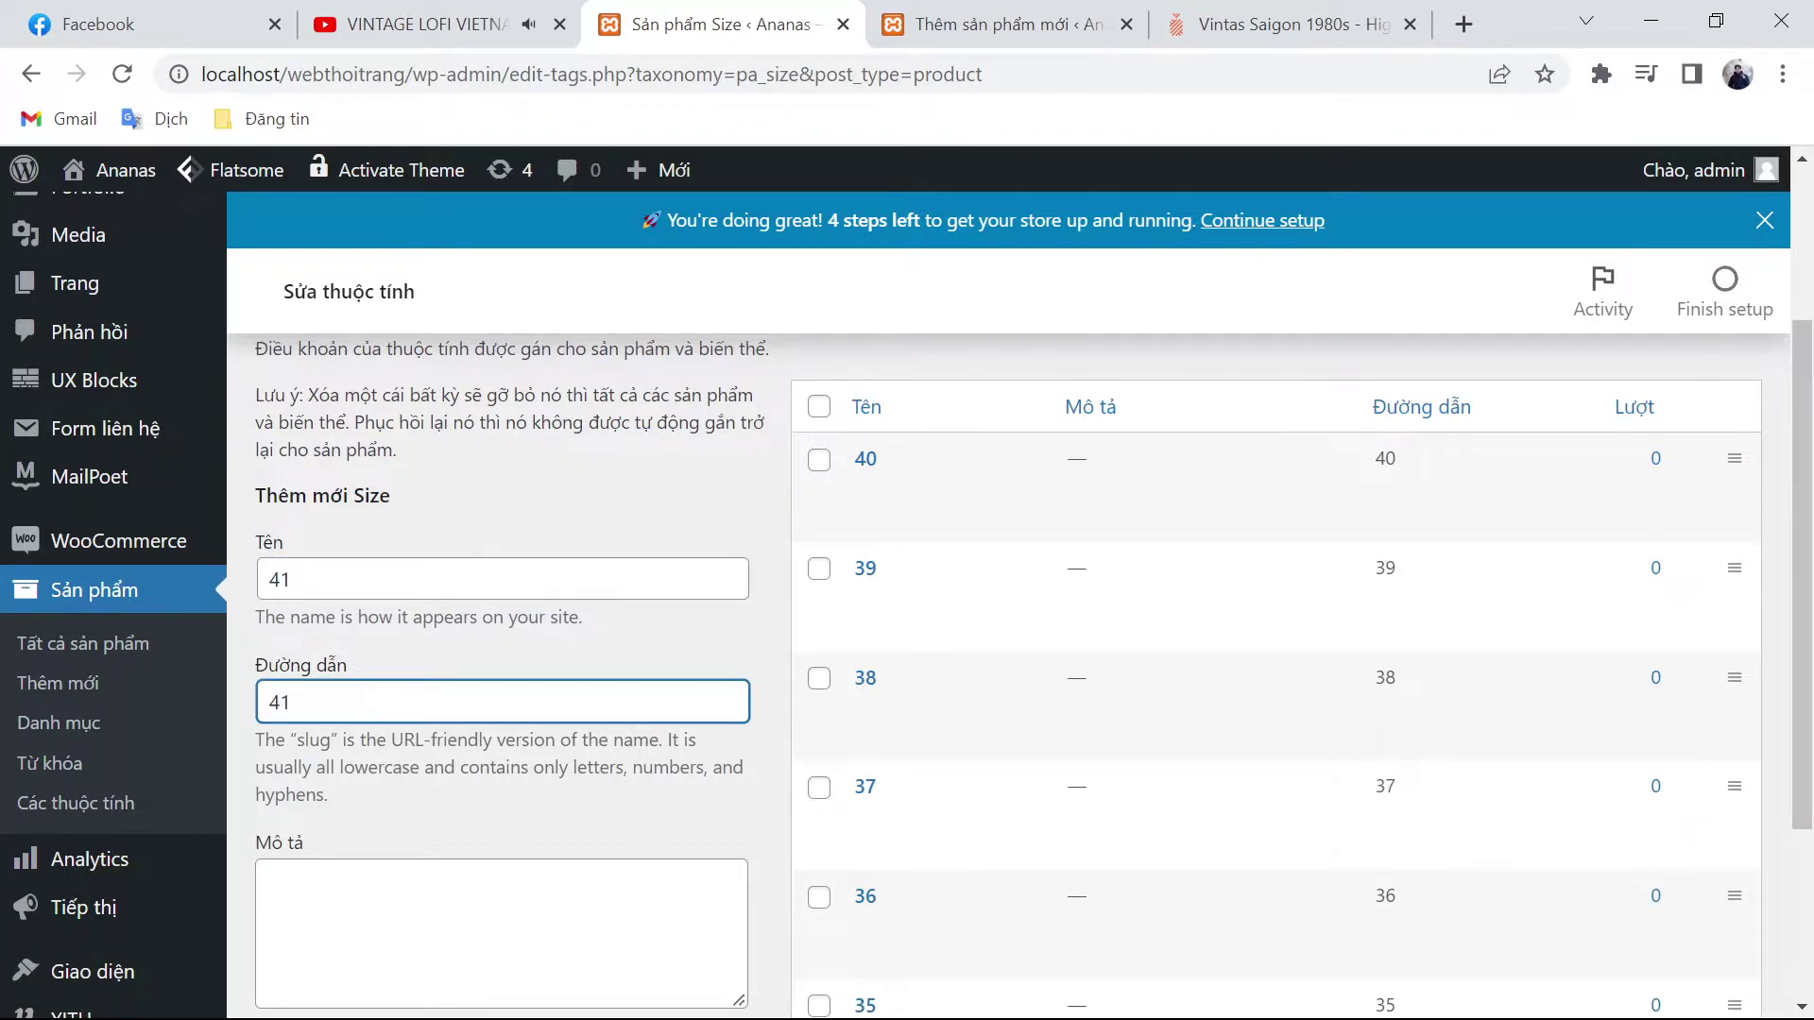
key(Return)
click(502, 578)
text(42)
key(Tab)
text(42)
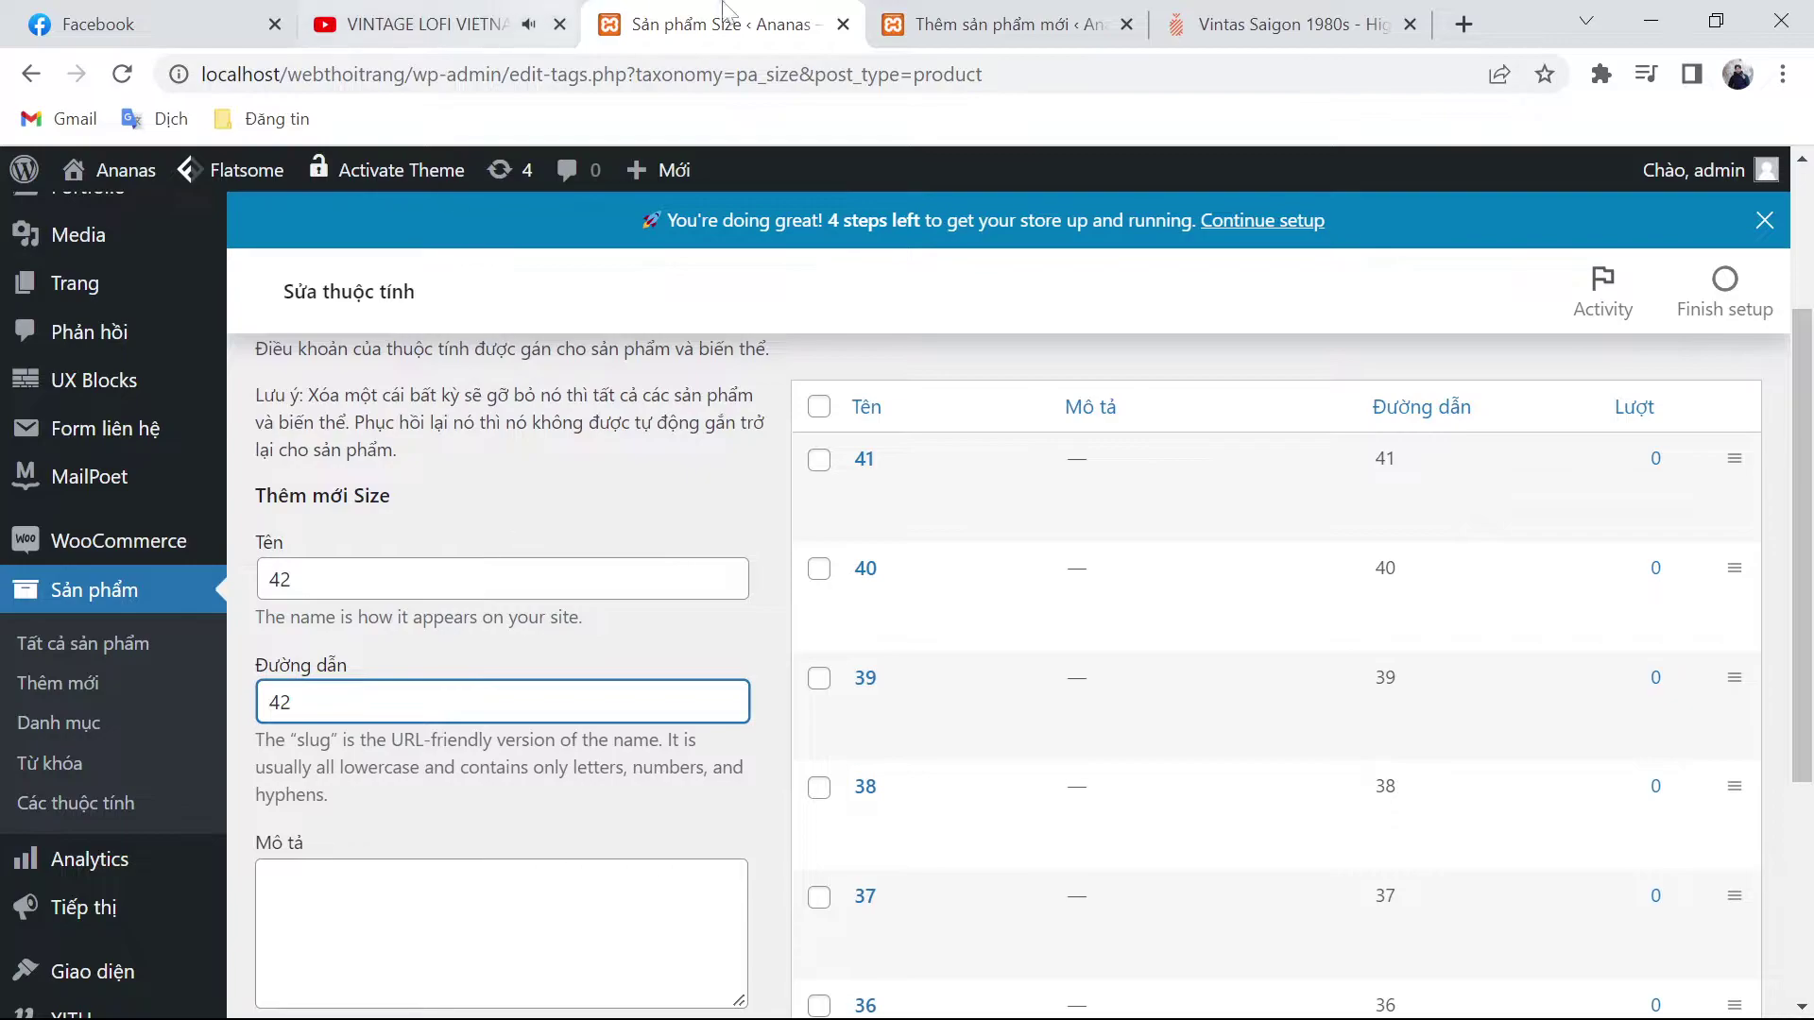
click(992, 23)
click(1304, 26)
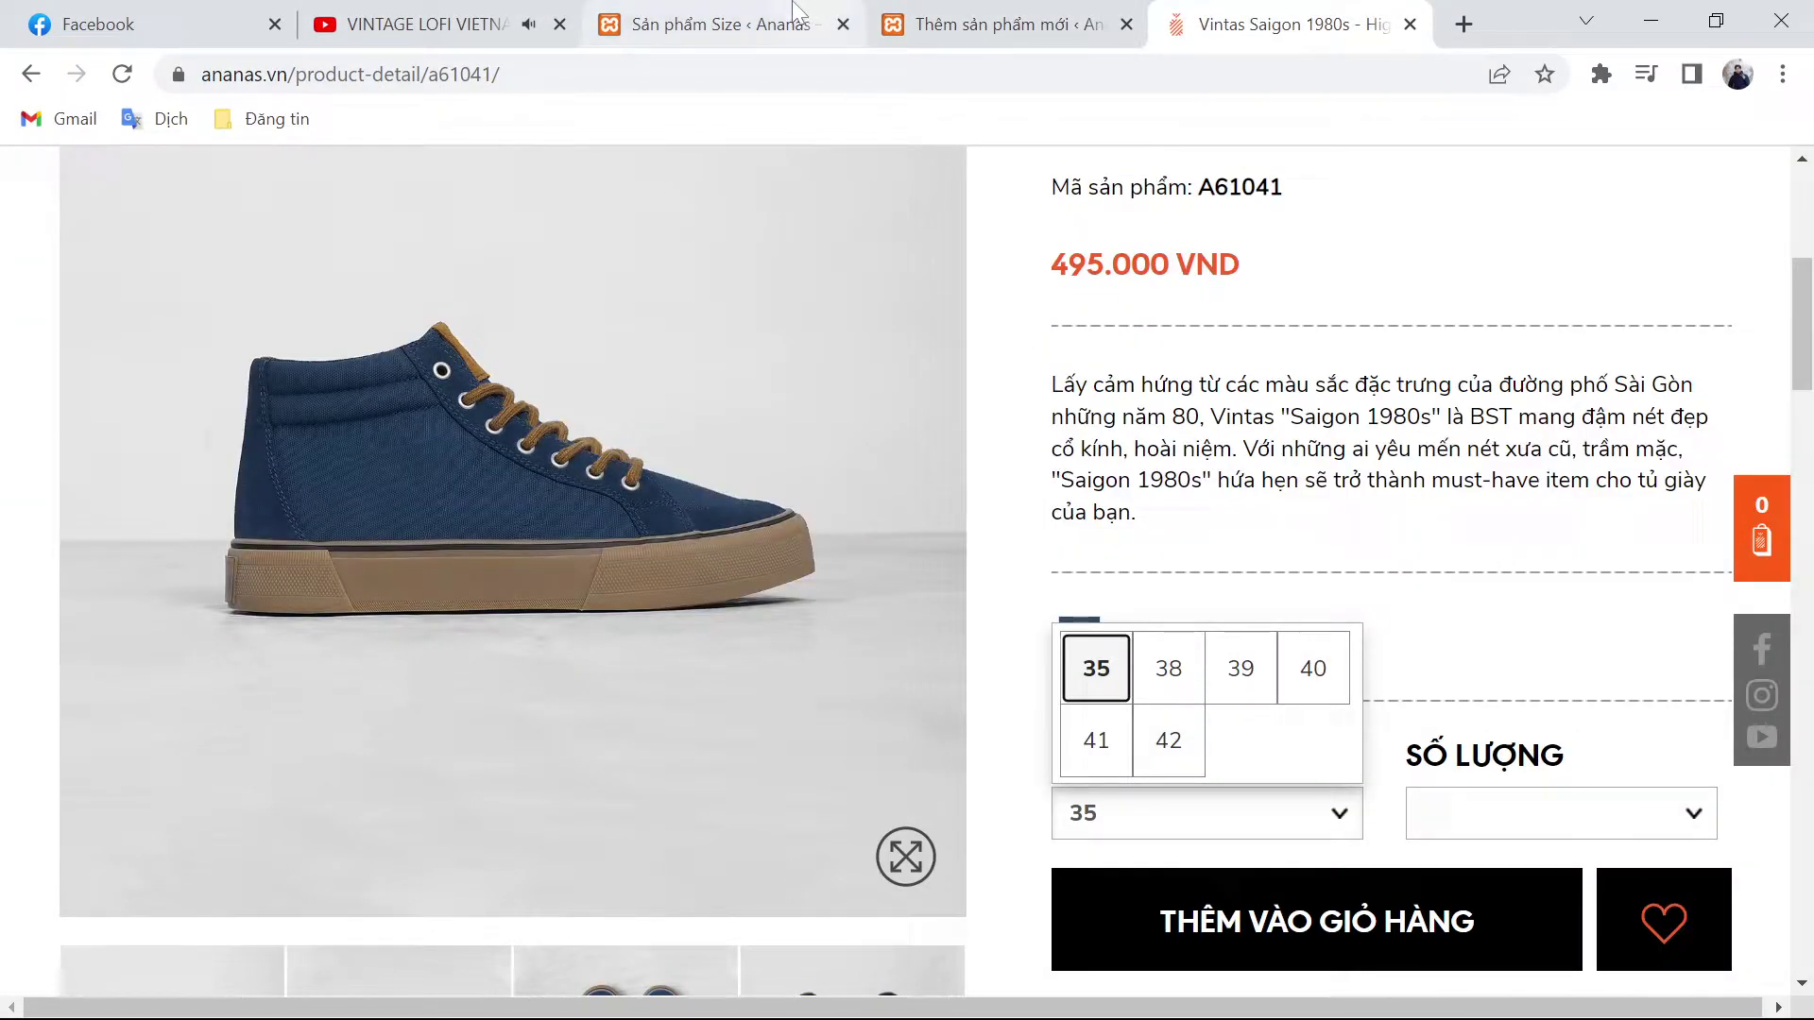
Step: Check the shoe's sizes, then title the product VINTAS SAIGON 1980S - HIGH TOP - DARK DENIM
click(1479, 692)
click(1223, 825)
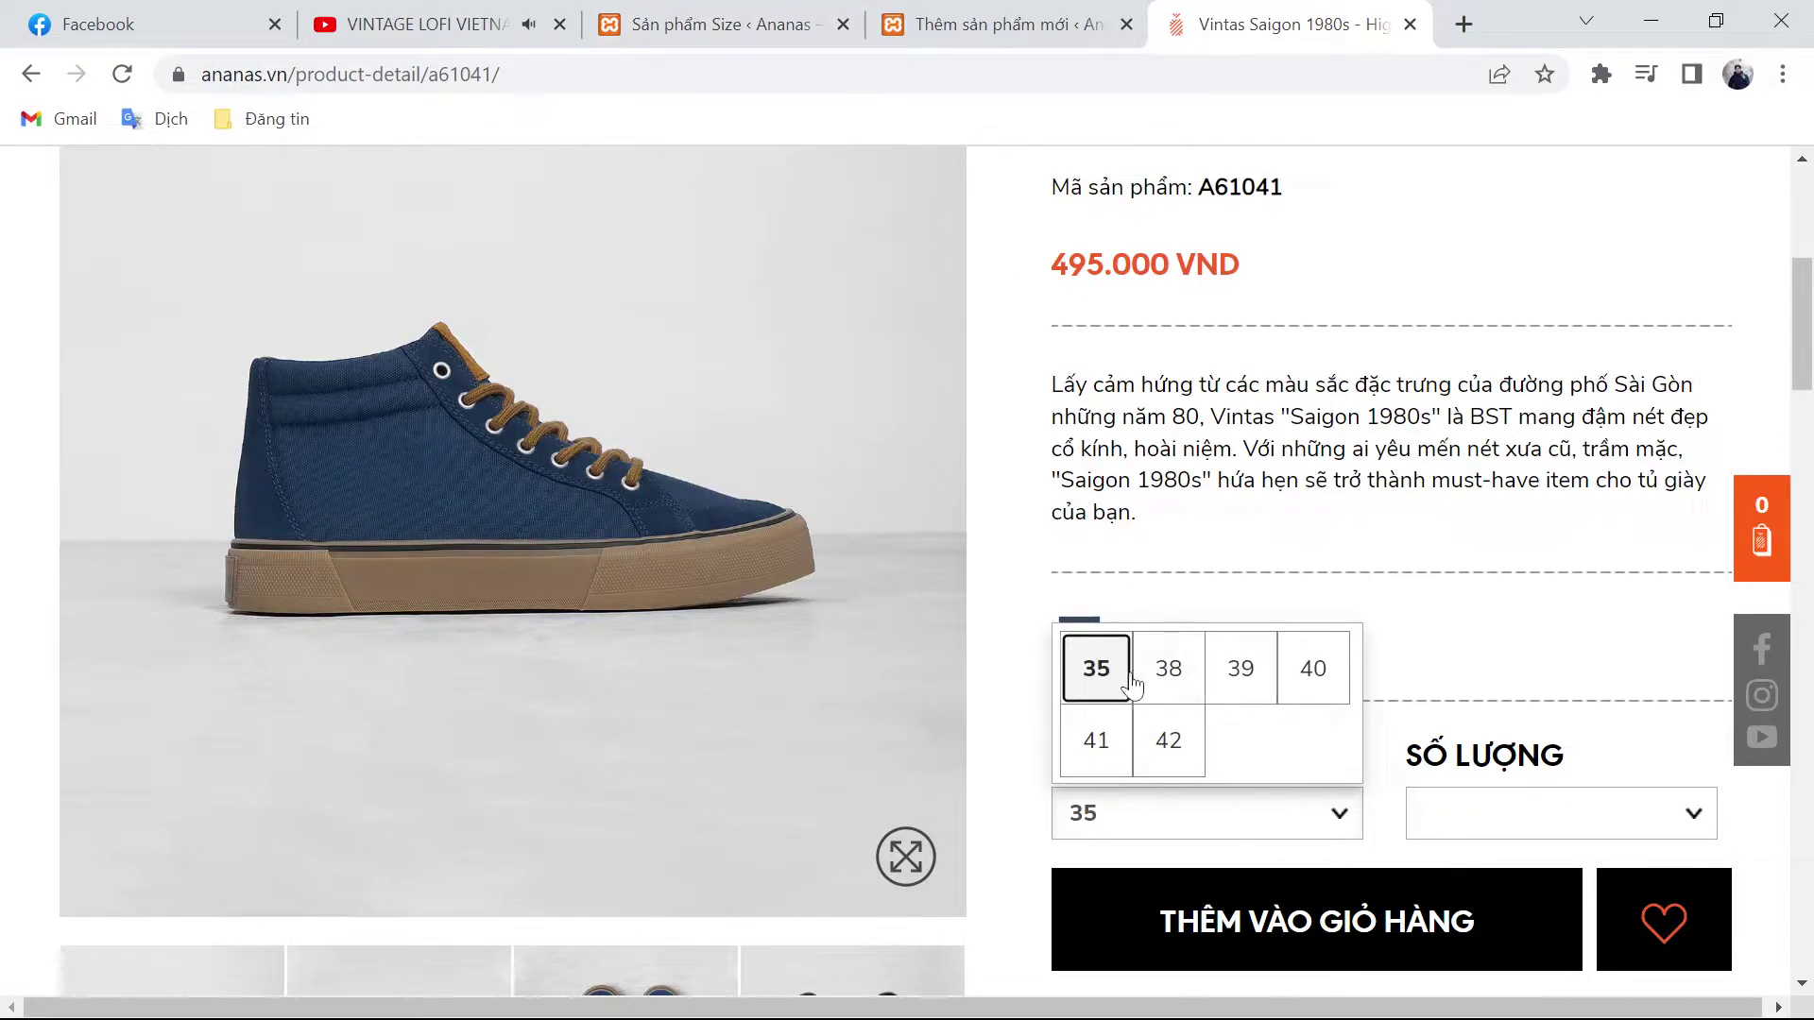
click(1508, 671)
click(1021, 23)
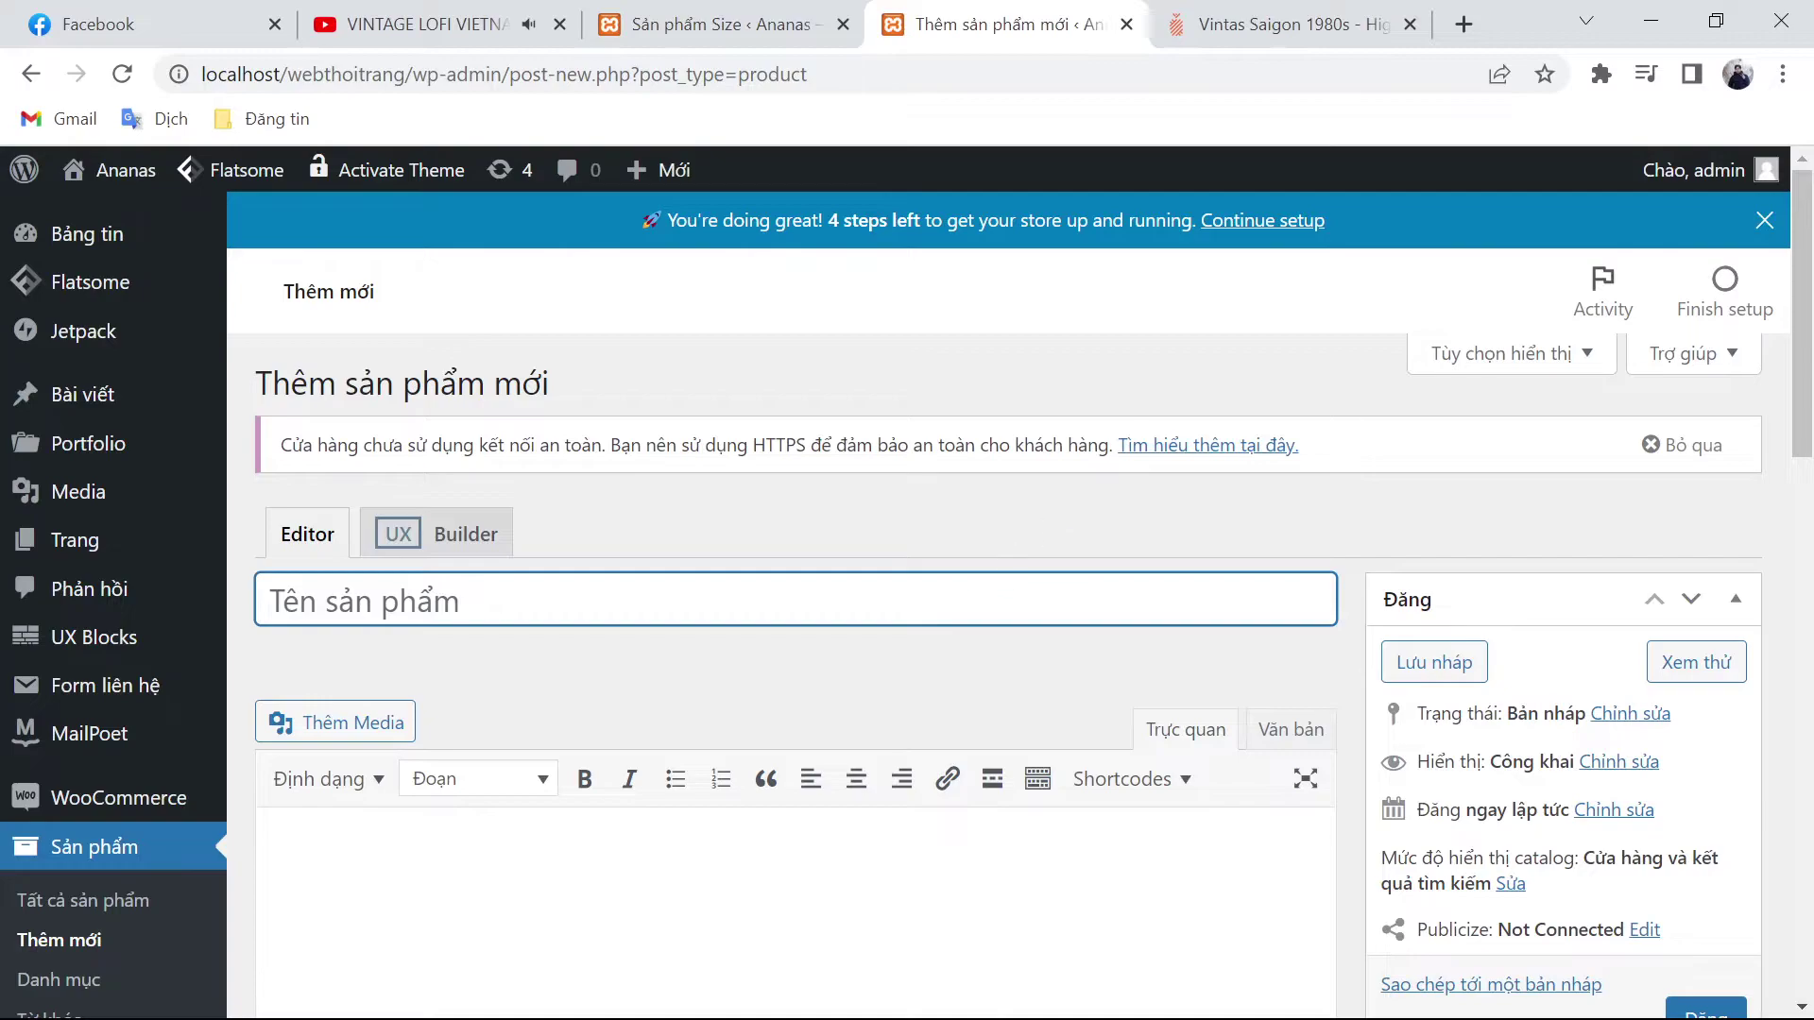
click(1229, 24)
scroll(1357, 664, up, 4)
triple_click(1285, 468)
key(ctrl+c)
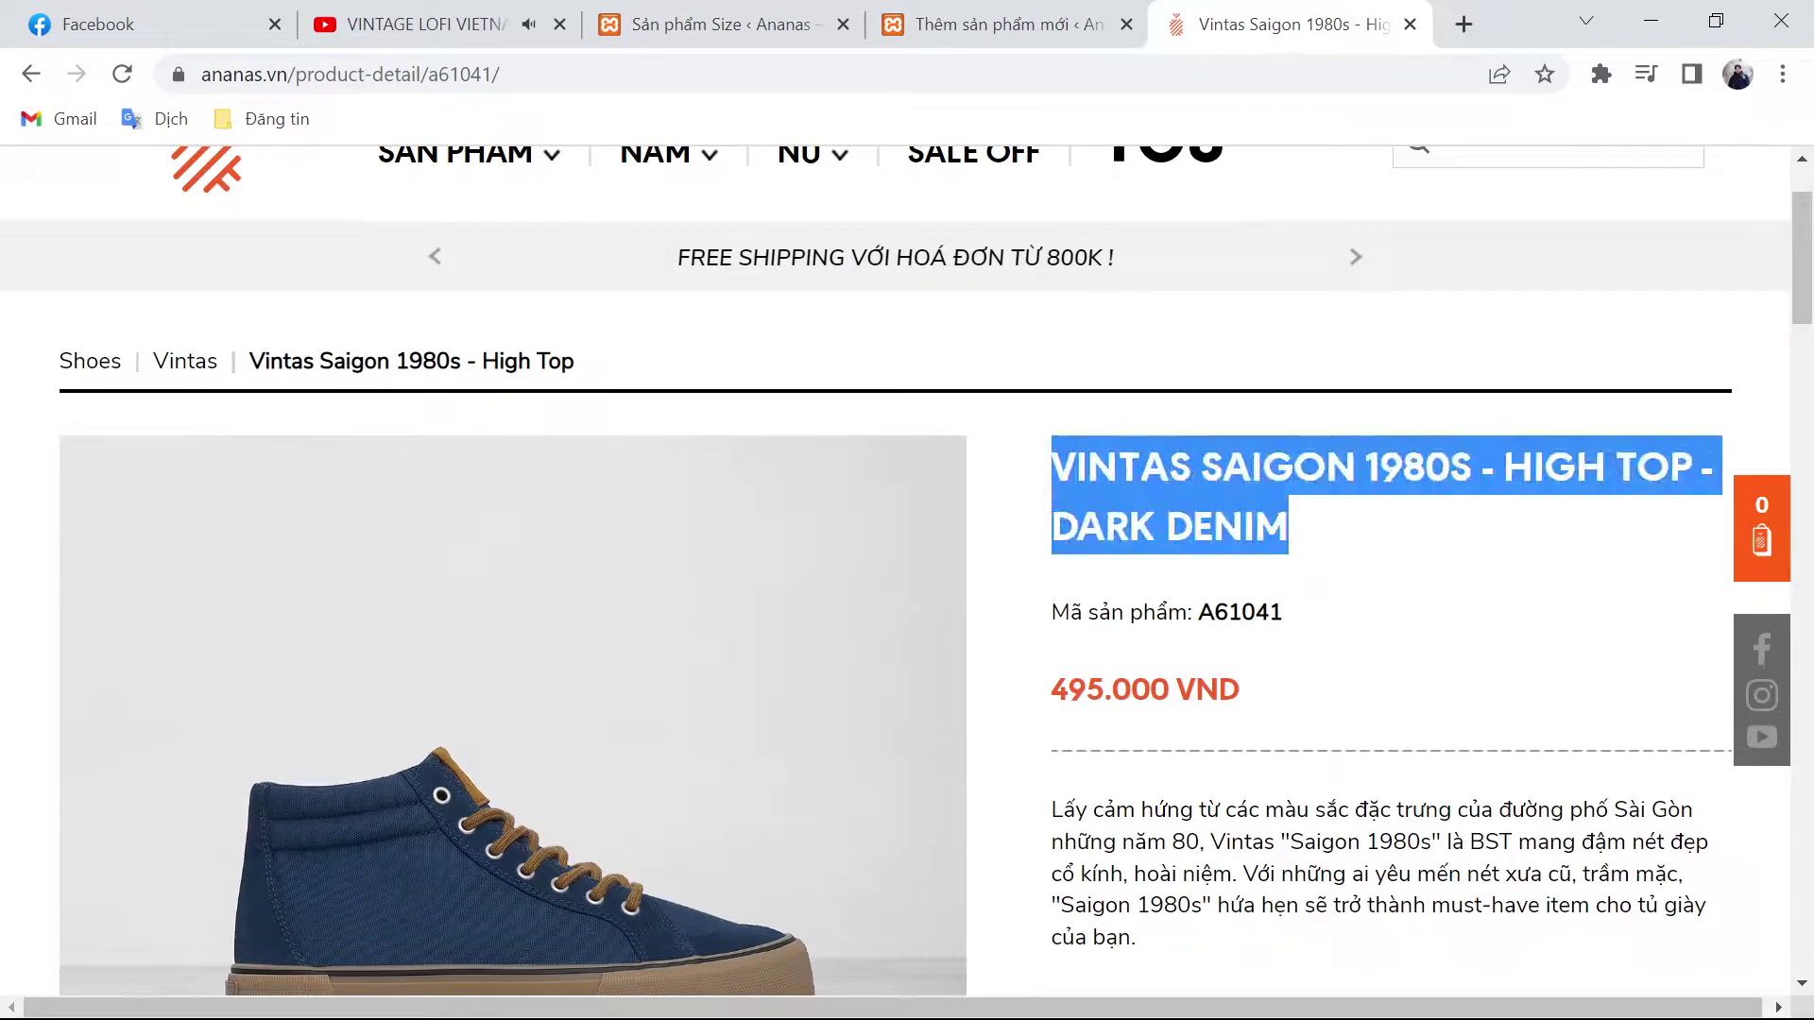
click(1096, 24)
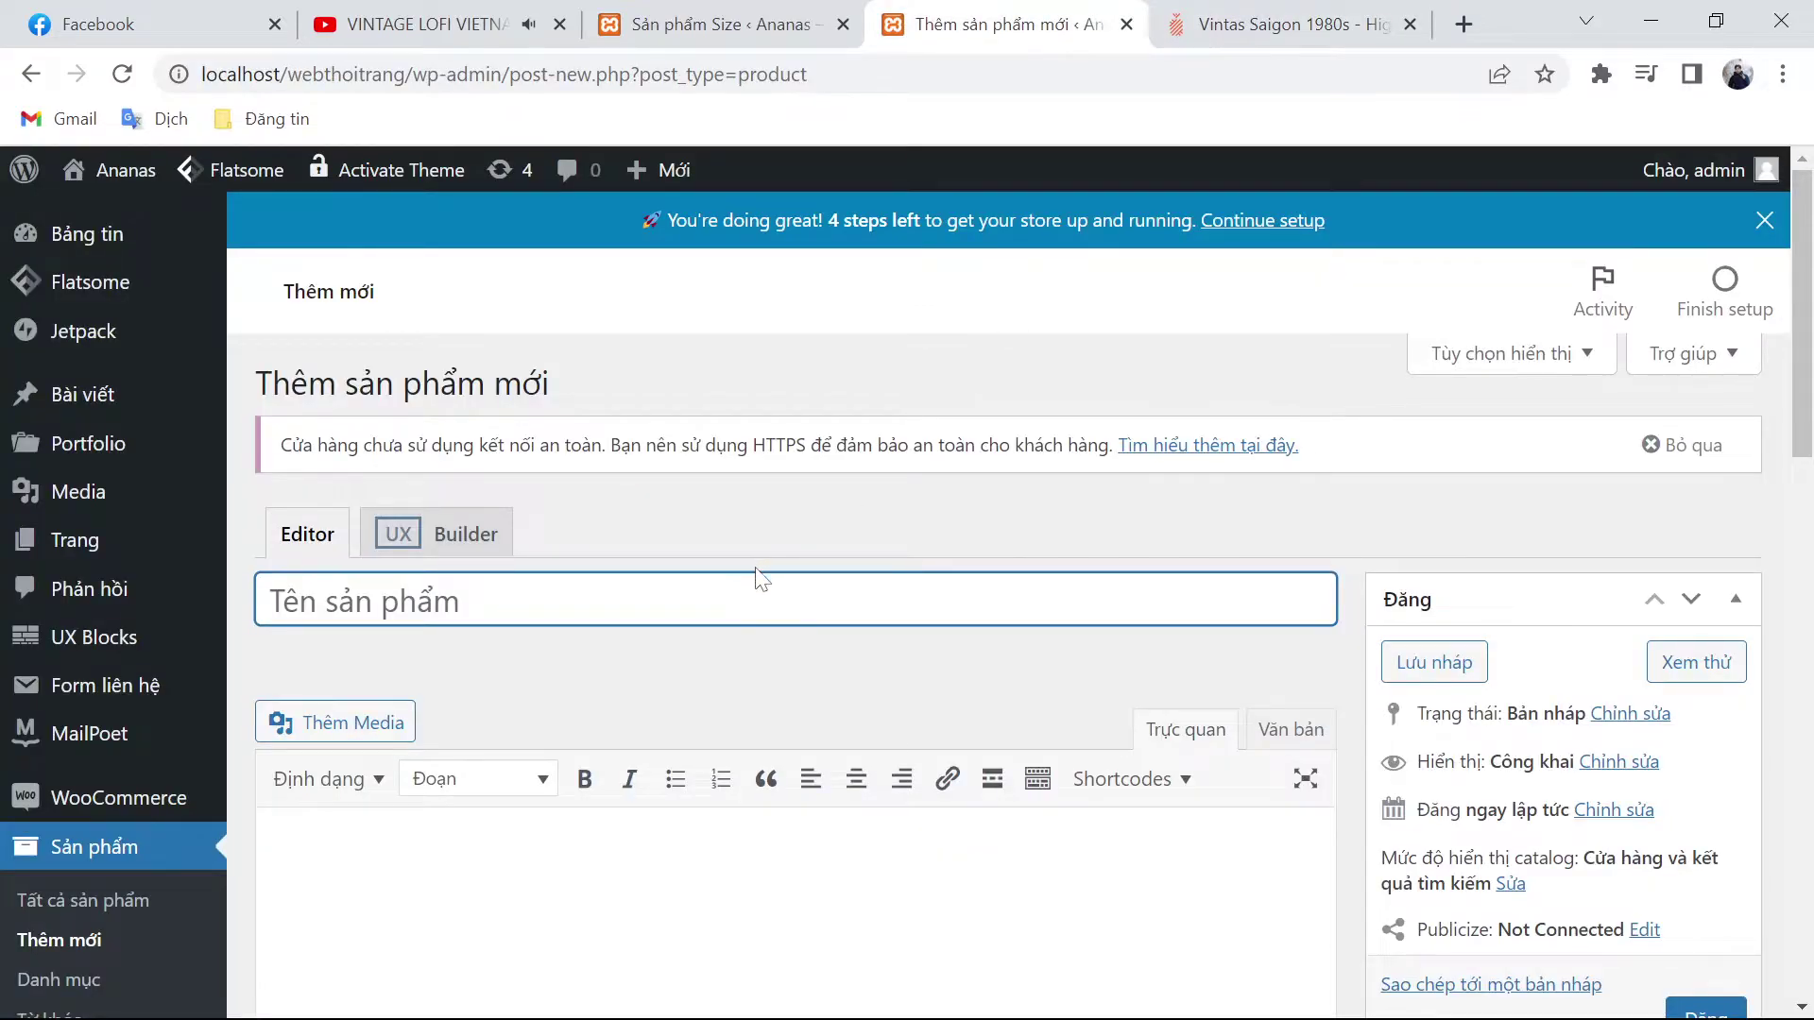
key(ctrl+v)
Step: Review the Size attribute terms and the product attributes list against the reference page
scroll(591, 777, down, 4)
click(718, 11)
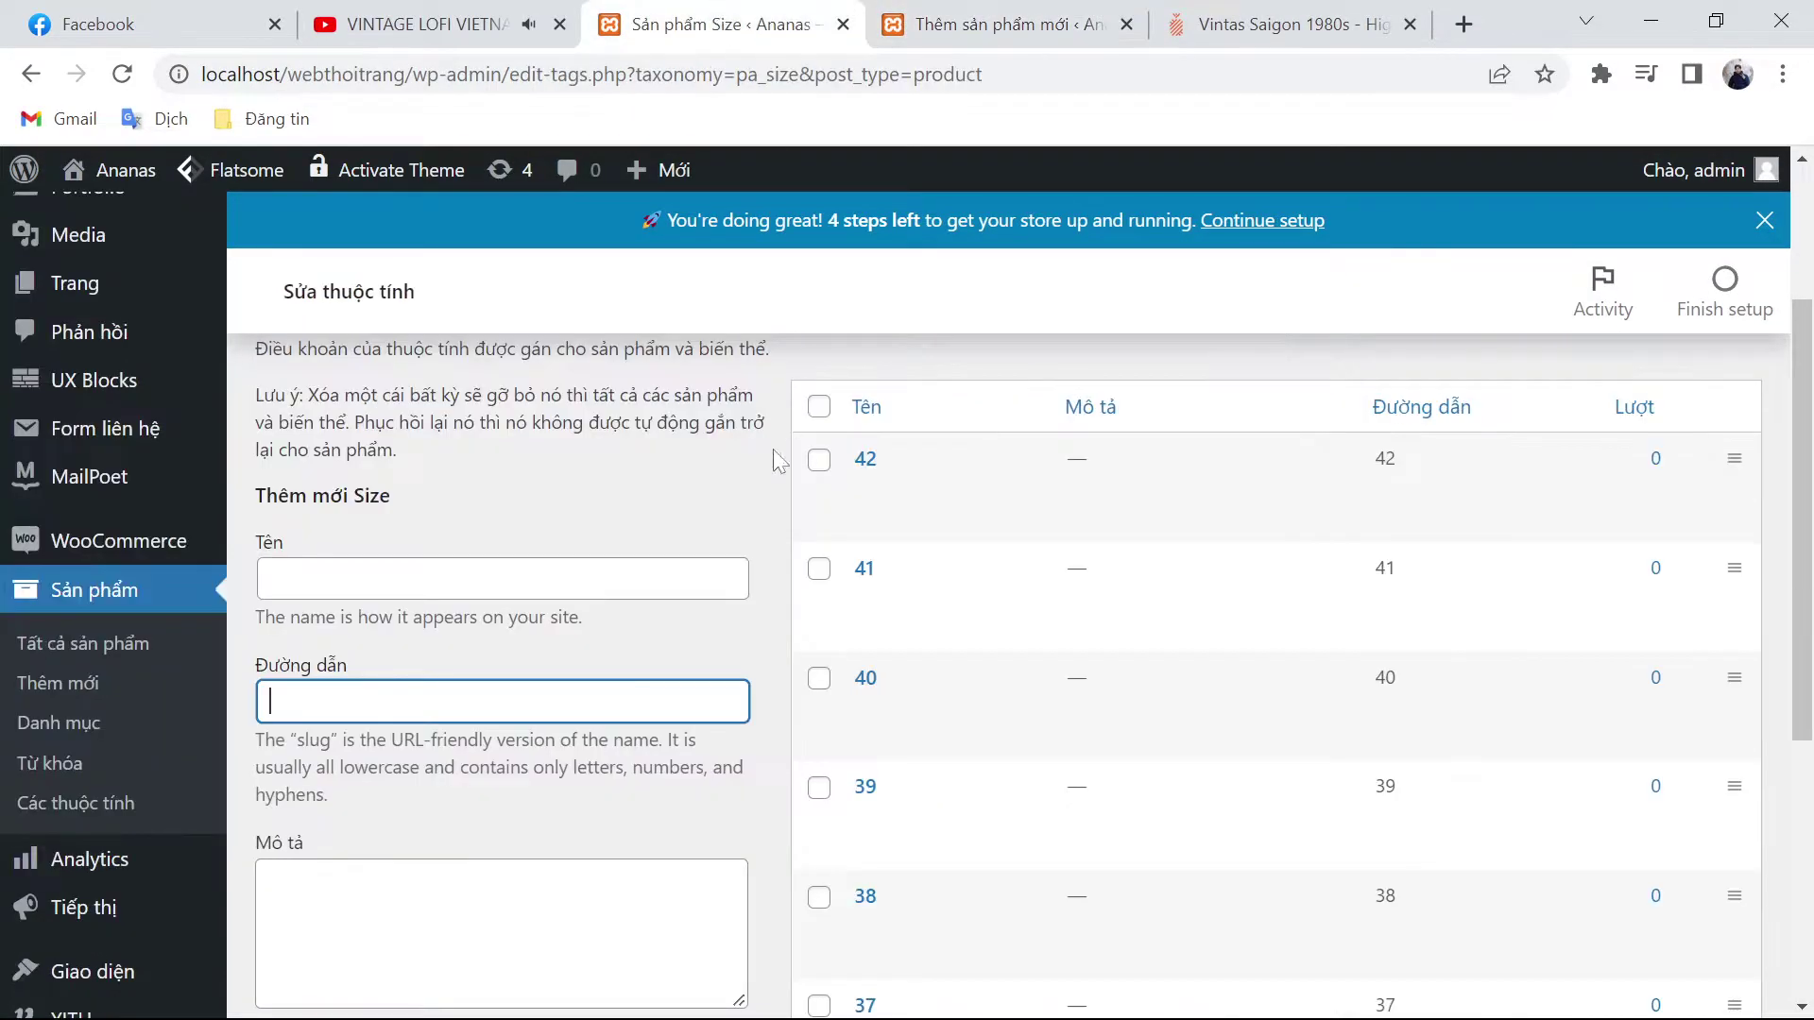
scroll(927, 802, down, 3)
scroll(734, 815, up, 6)
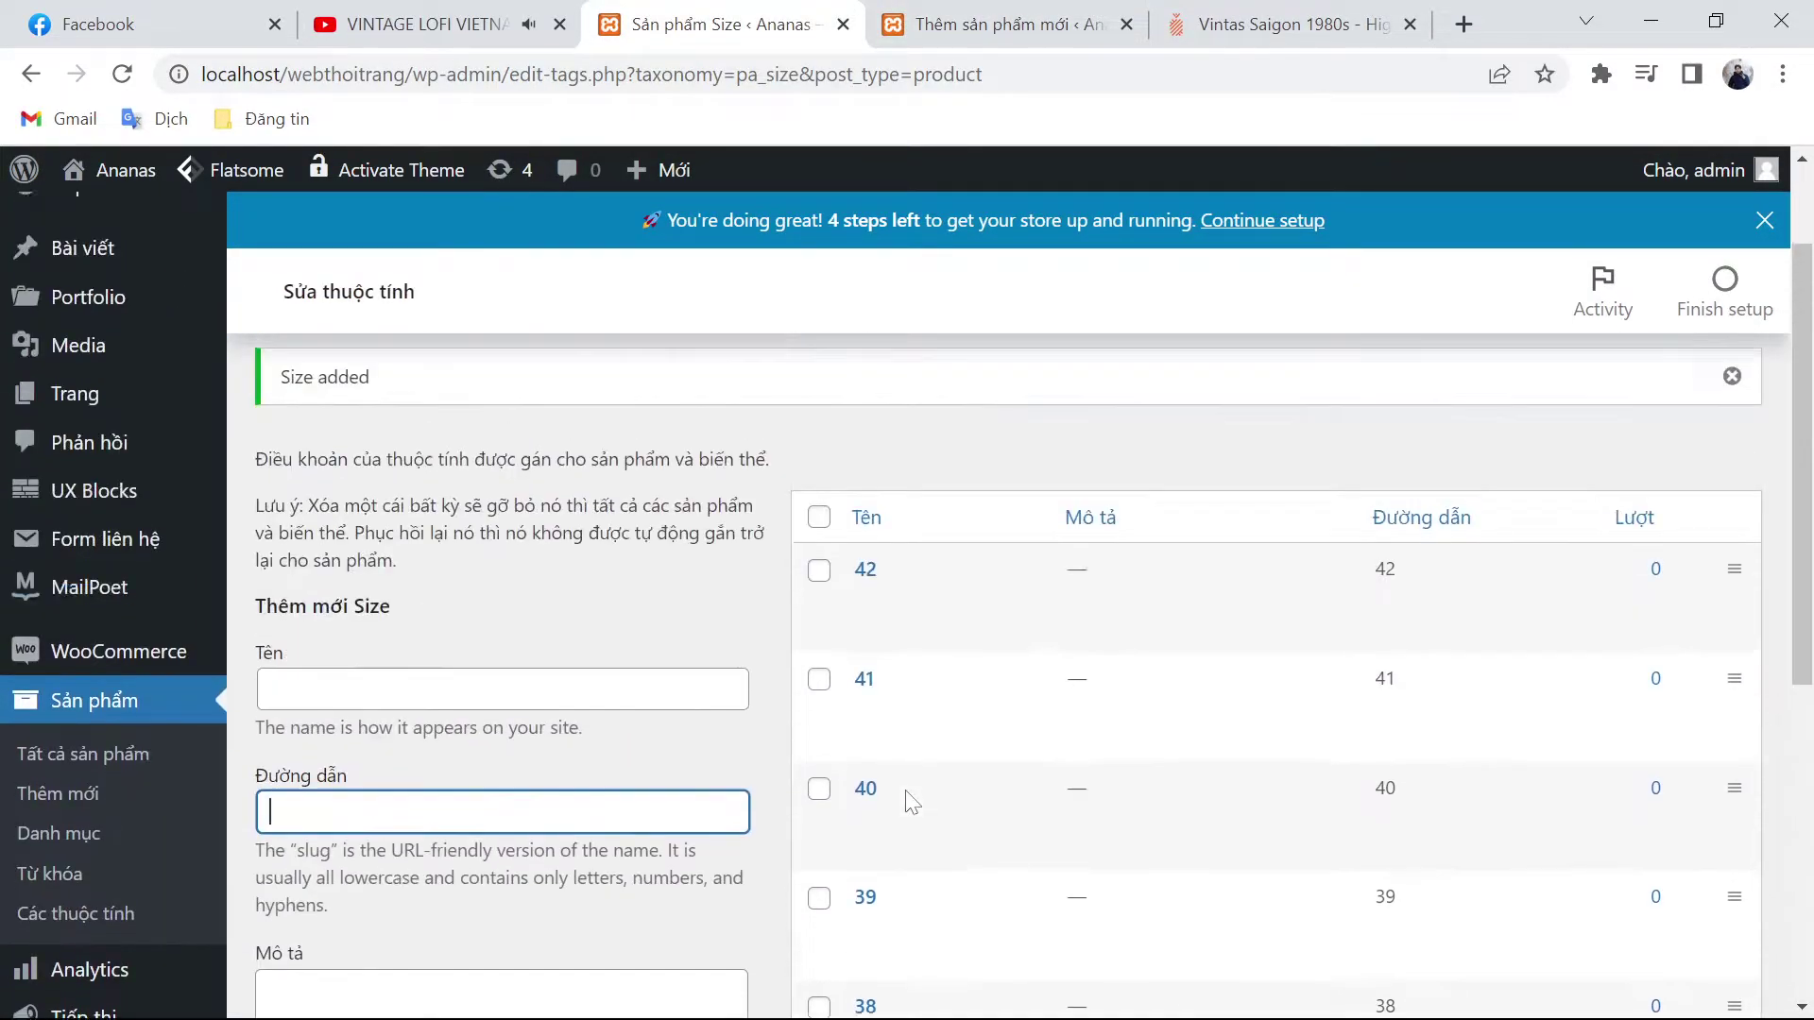
scroll(156, 879, down, 3)
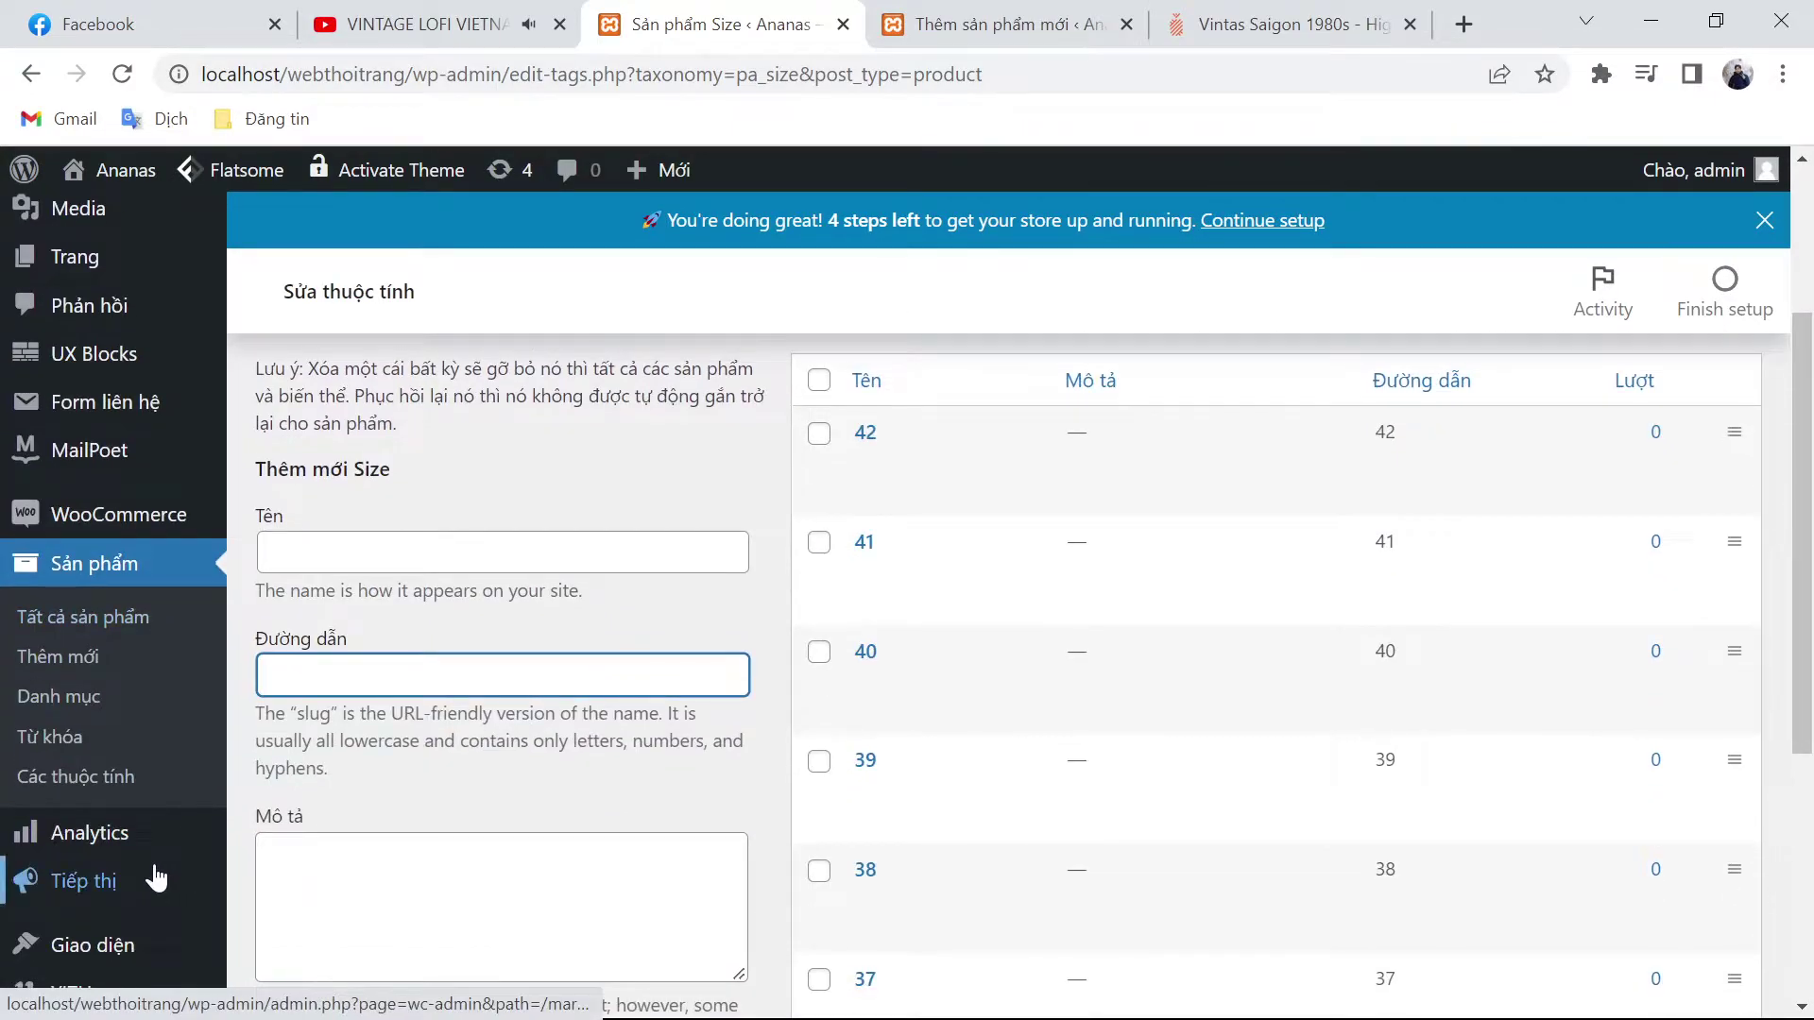
click(142, 777)
click(1284, 24)
scroll(1346, 575, down, 5)
scroll(1356, 248, down, 10)
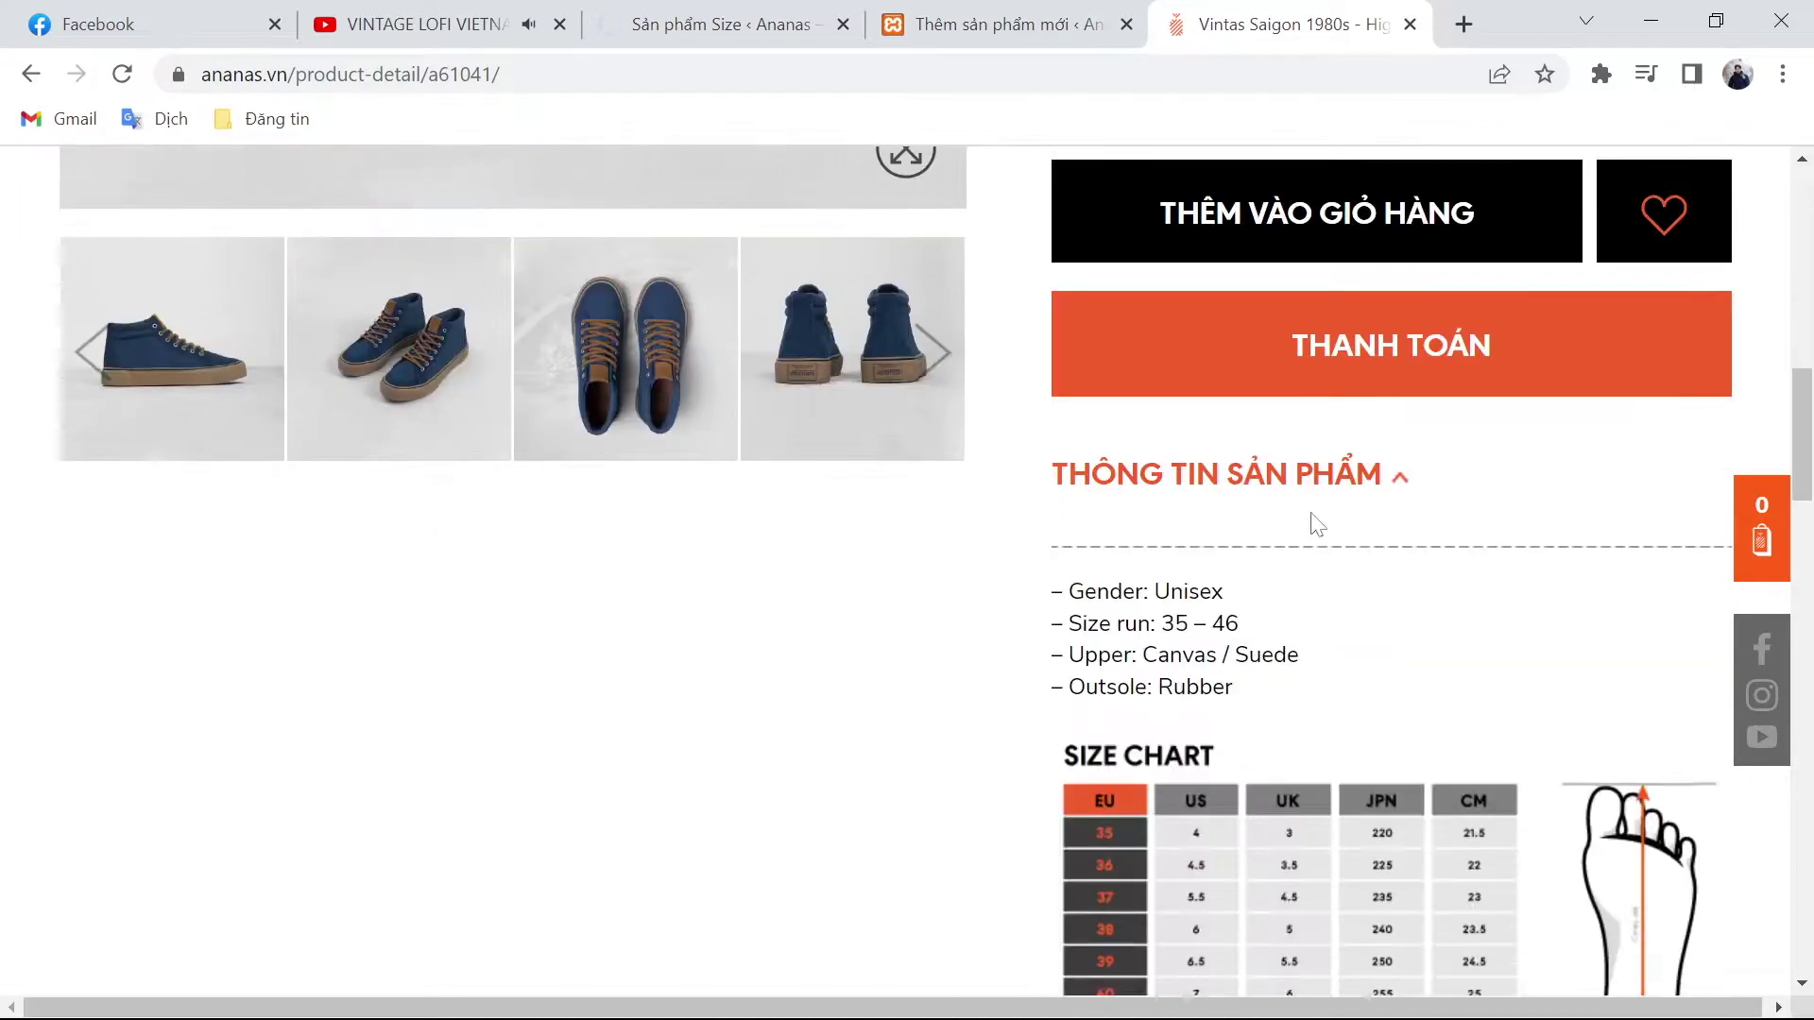
scroll(1190, 642, up, 15)
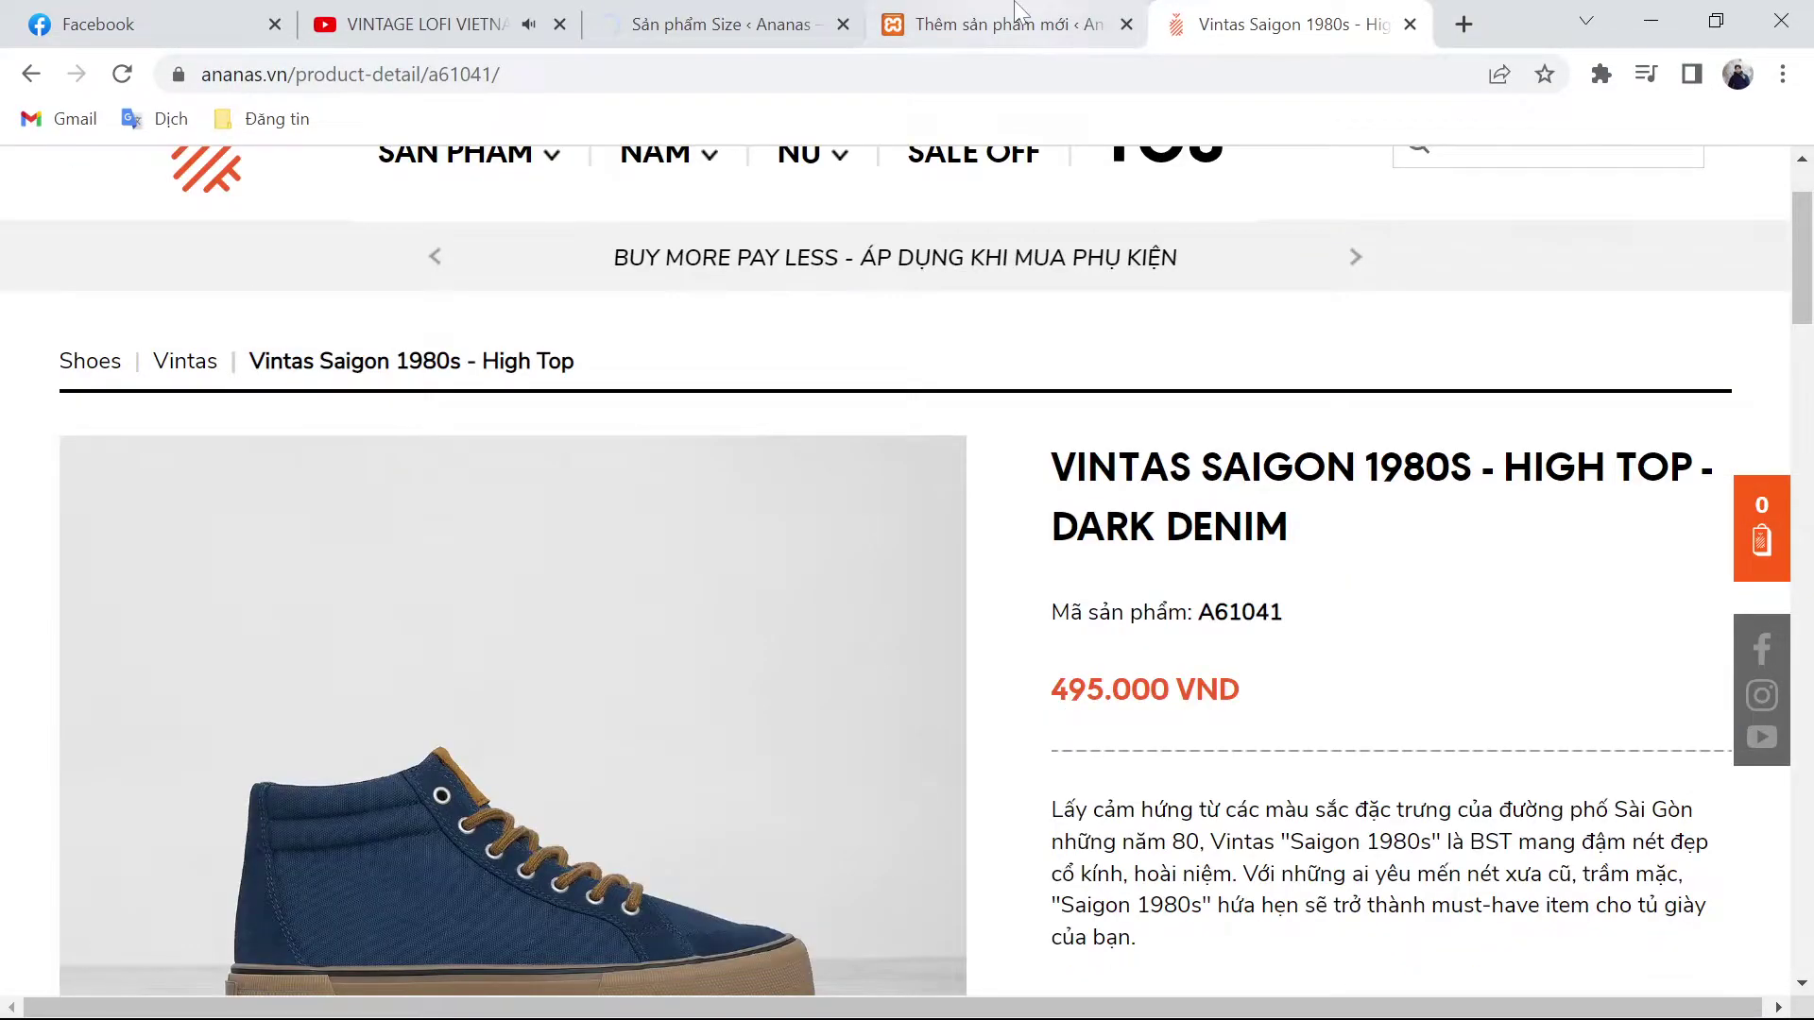
click(1016, 13)
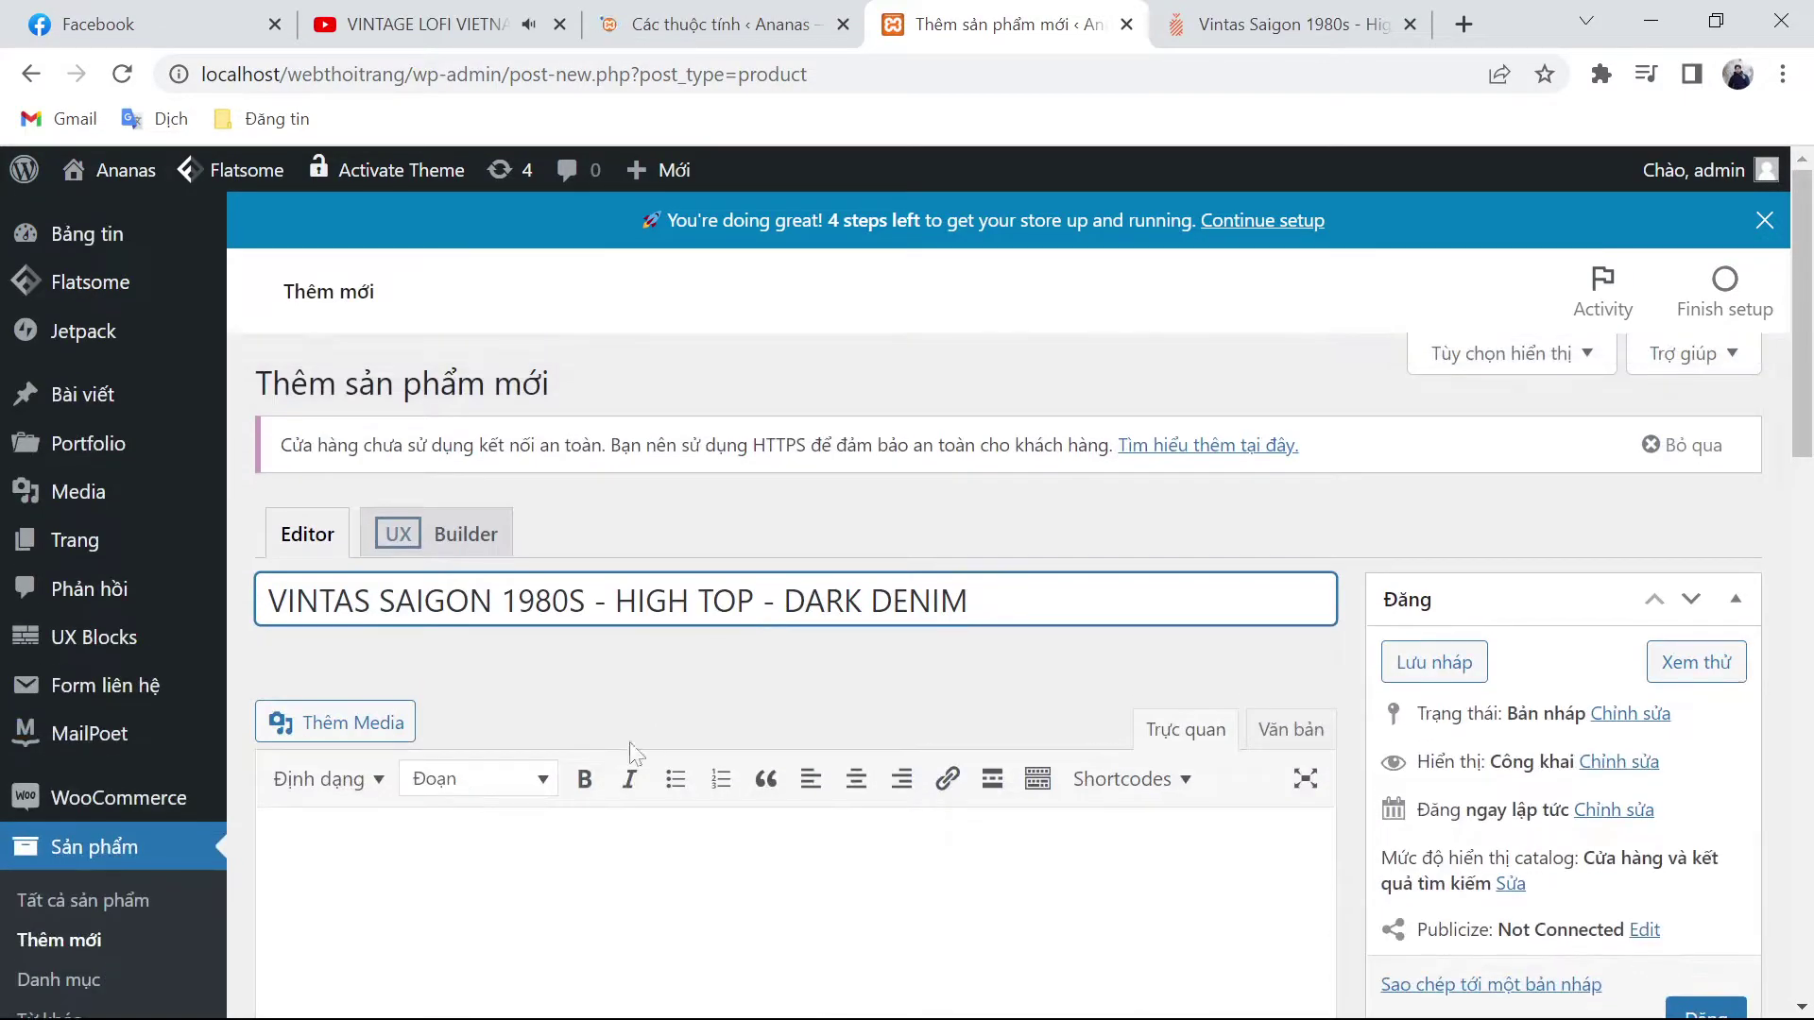
Step: Tick categories Sản phẩm nam > Giày > Vintas and Sản phẩm nữ > Giày nữ > Vintas
scroll(1435, 796, down, 6)
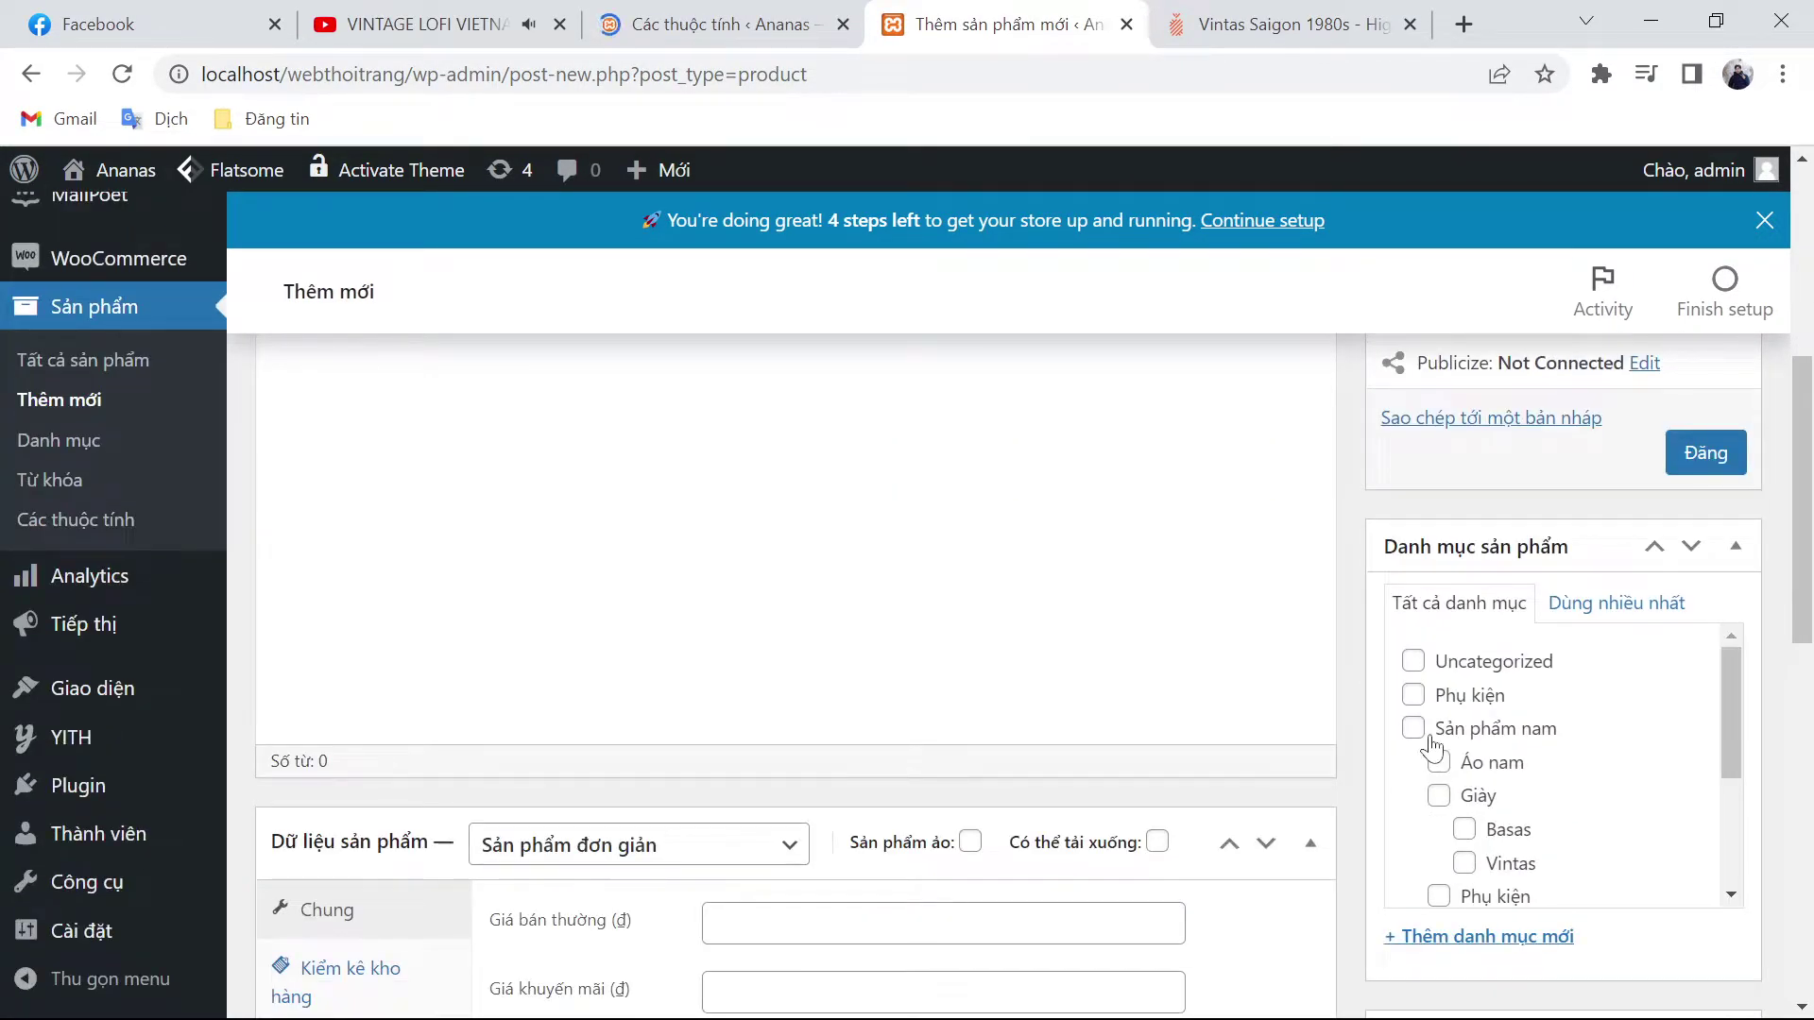
click(1415, 729)
click(1438, 795)
scroll(1459, 756, down, 2)
click(1464, 722)
click(1413, 788)
click(1439, 856)
scroll(1498, 790, down, 2)
click(1465, 839)
scroll(874, 670, down, 2)
Step: Set the regular price to 495000, copied from the ananas.vn page
click(943, 782)
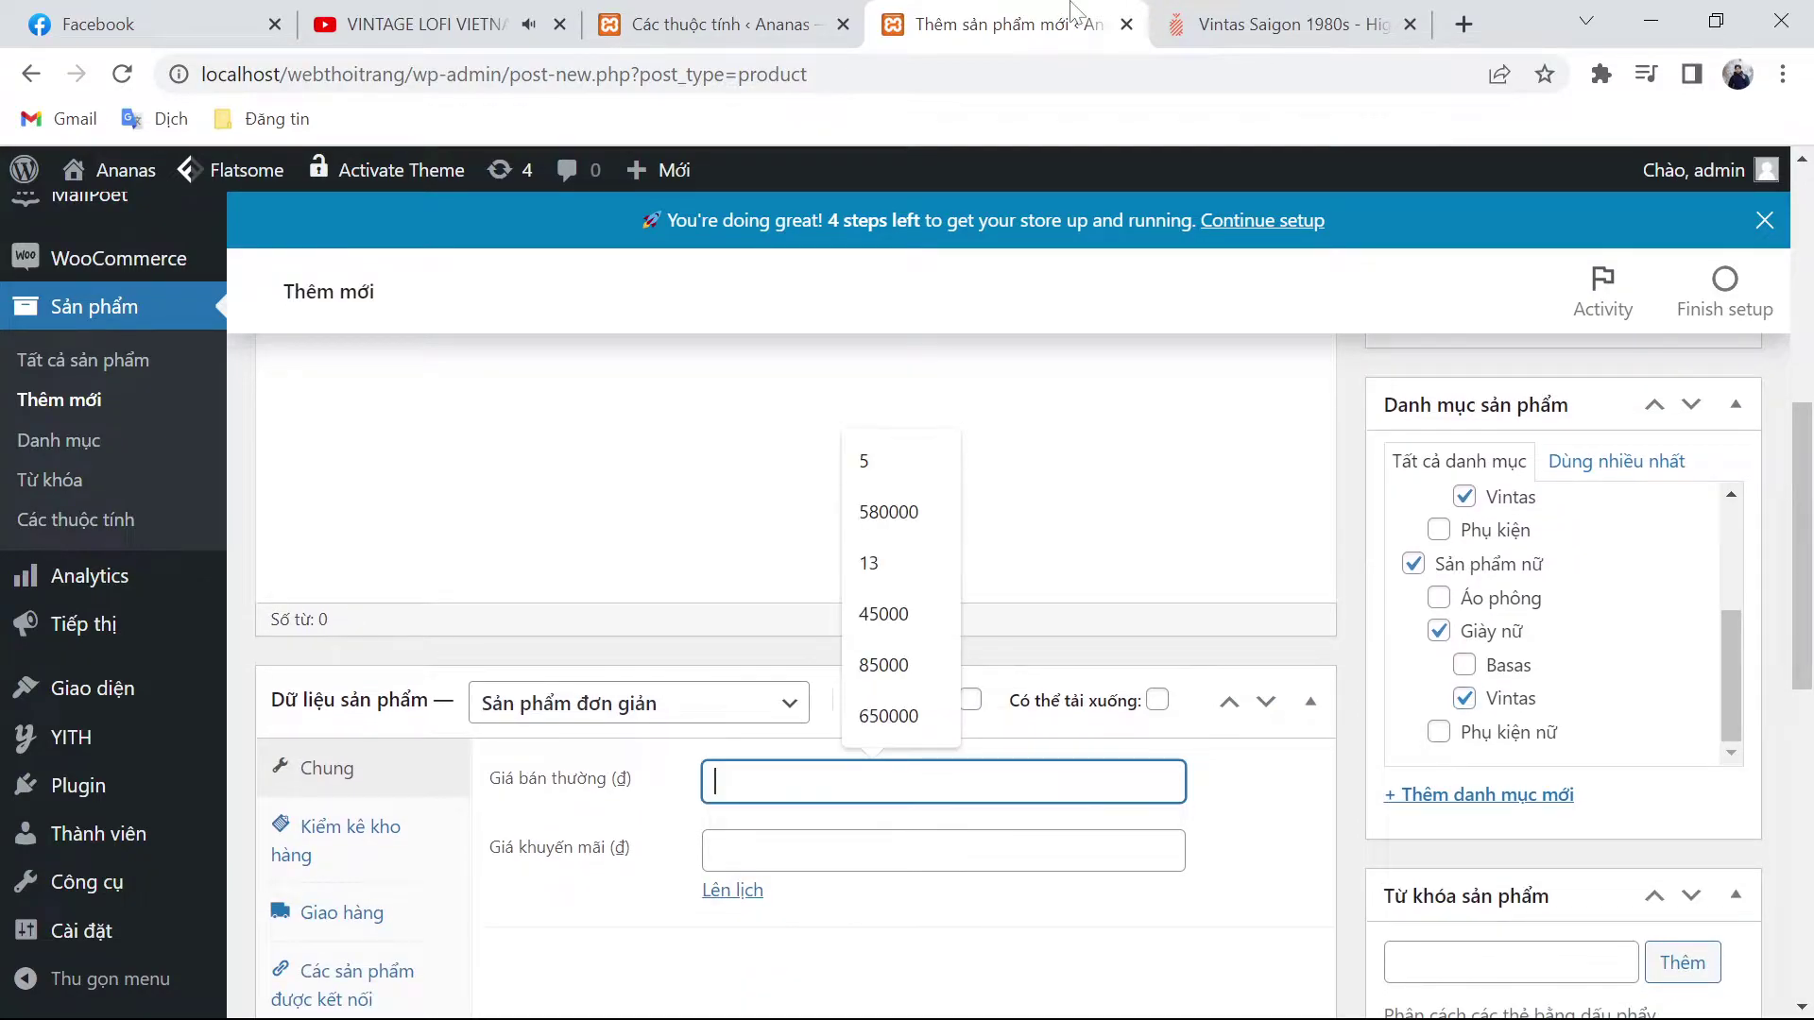
click(1256, 24)
double_click(1160, 704)
key(ctrl+c)
click(1001, 24)
key(ctrl+v)
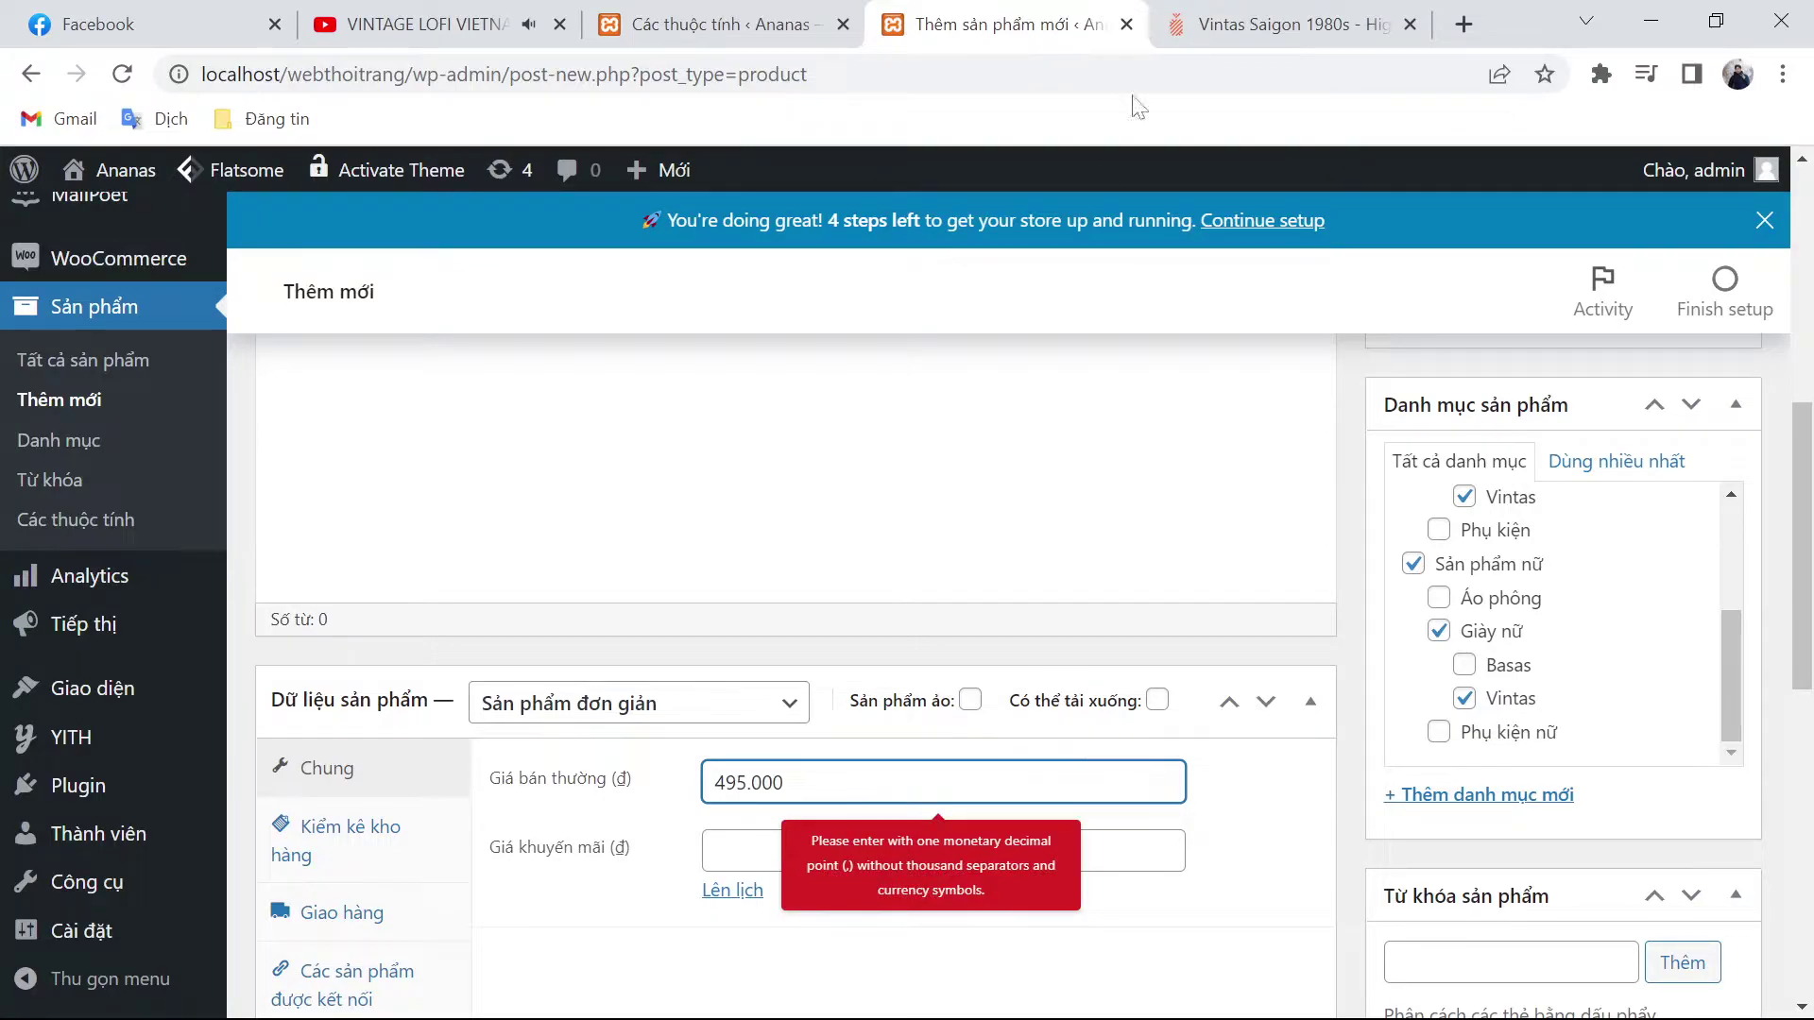
Step: Paste the reference description paragraph into the short description
click(1271, 23)
triple_click(1326, 842)
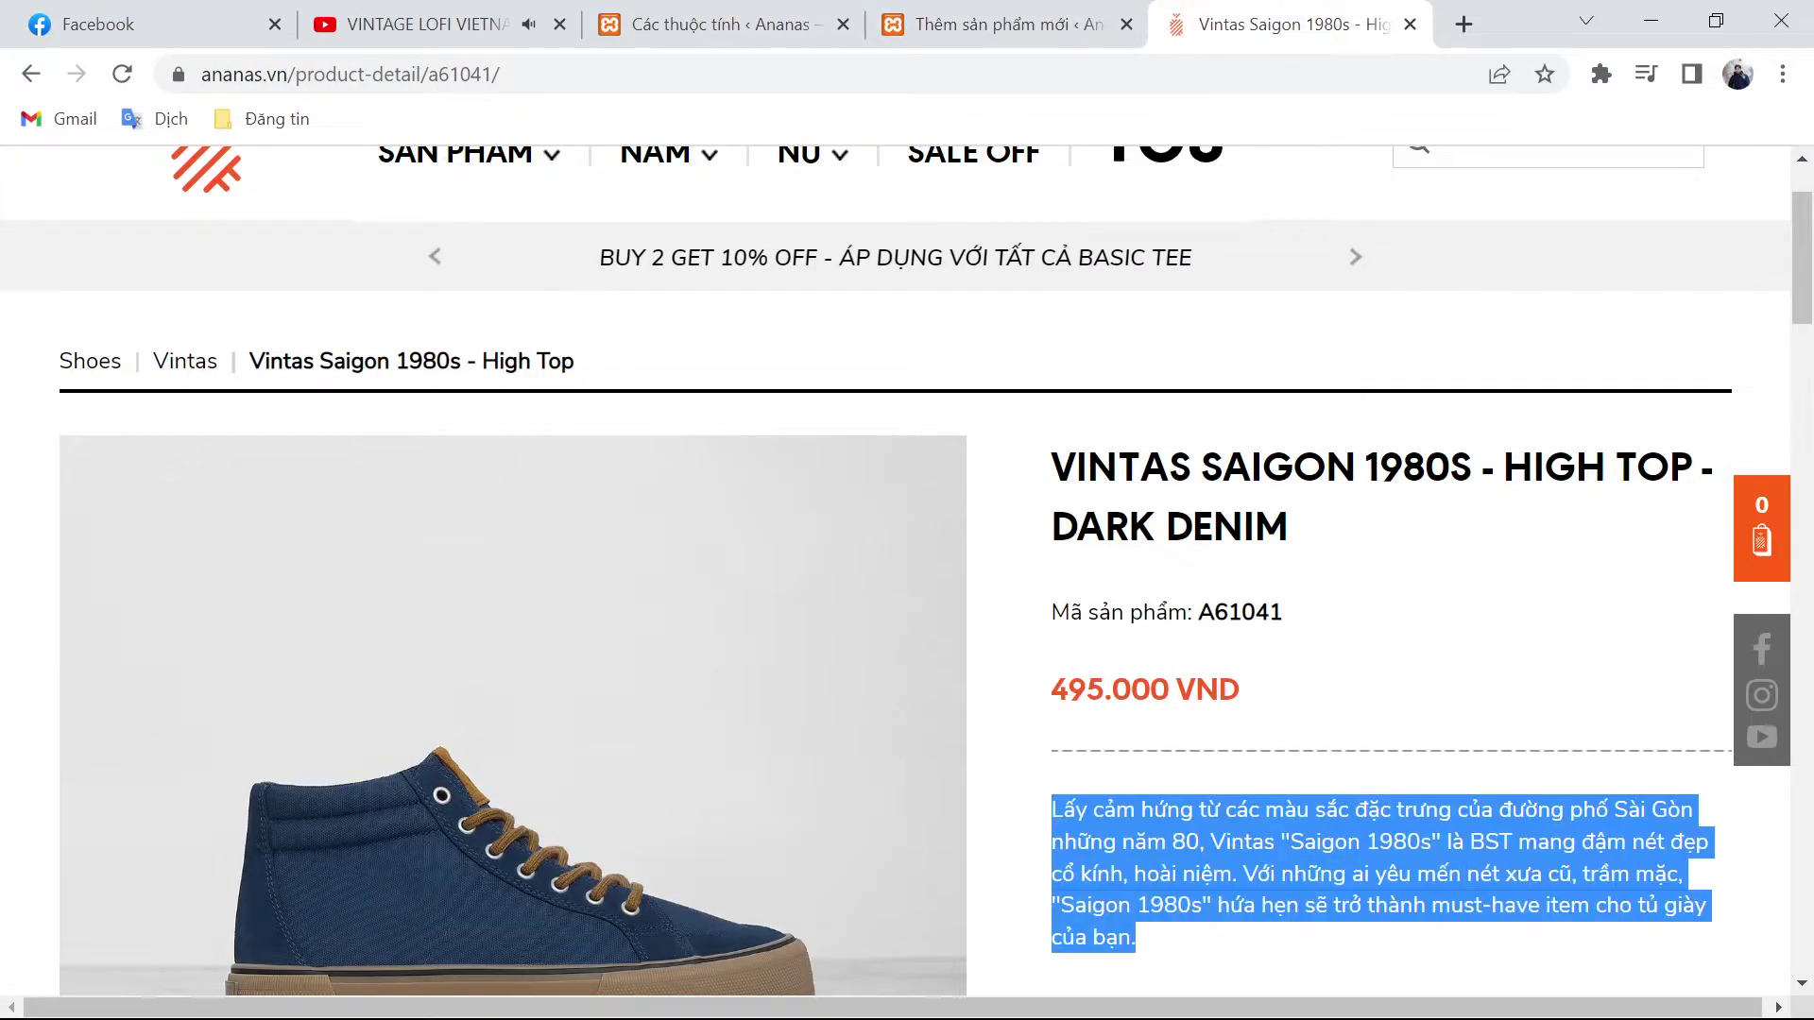
key(ctrl+c)
click(1049, 20)
scroll(802, 648, down, 10)
key(ctrl+v)
Step: Paste the reference spec lines and size chart into the main product description
click(1271, 23)
scroll(1223, 727, down, 6)
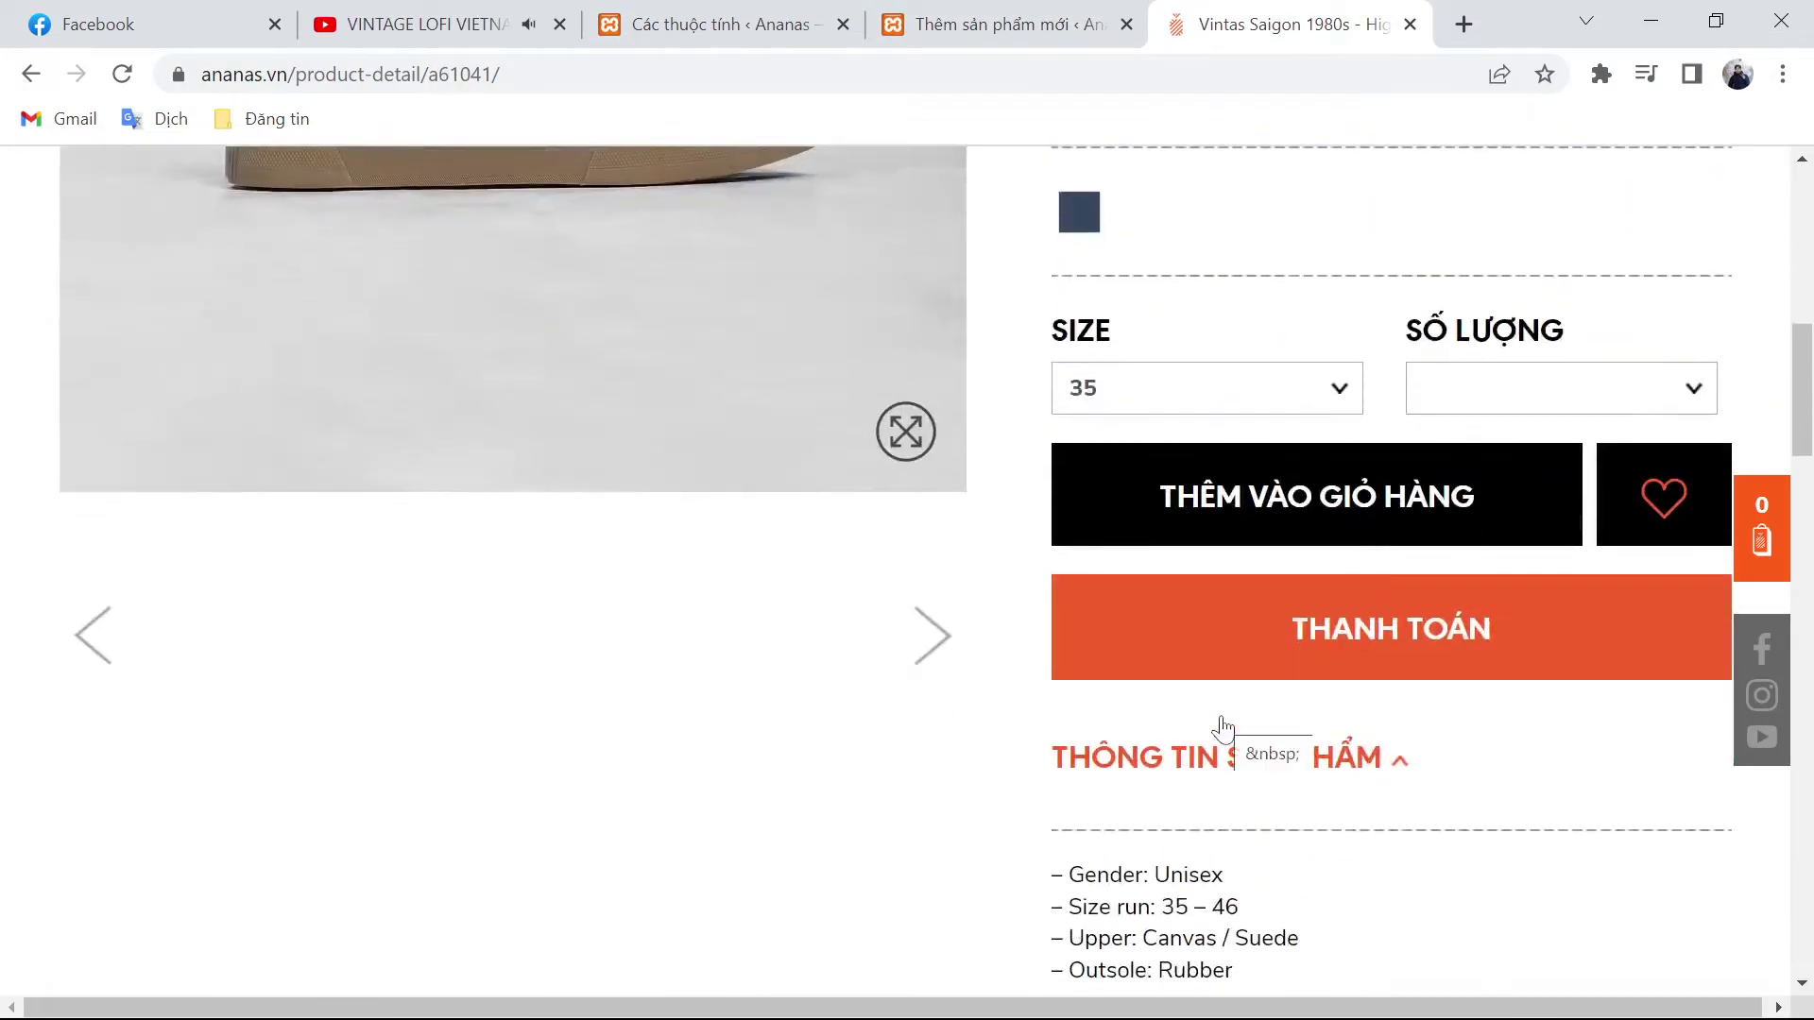
scroll(1223, 727, down, 3)
scroll(1396, 909, down, 3)
drag(1032, 601, 1538, 924)
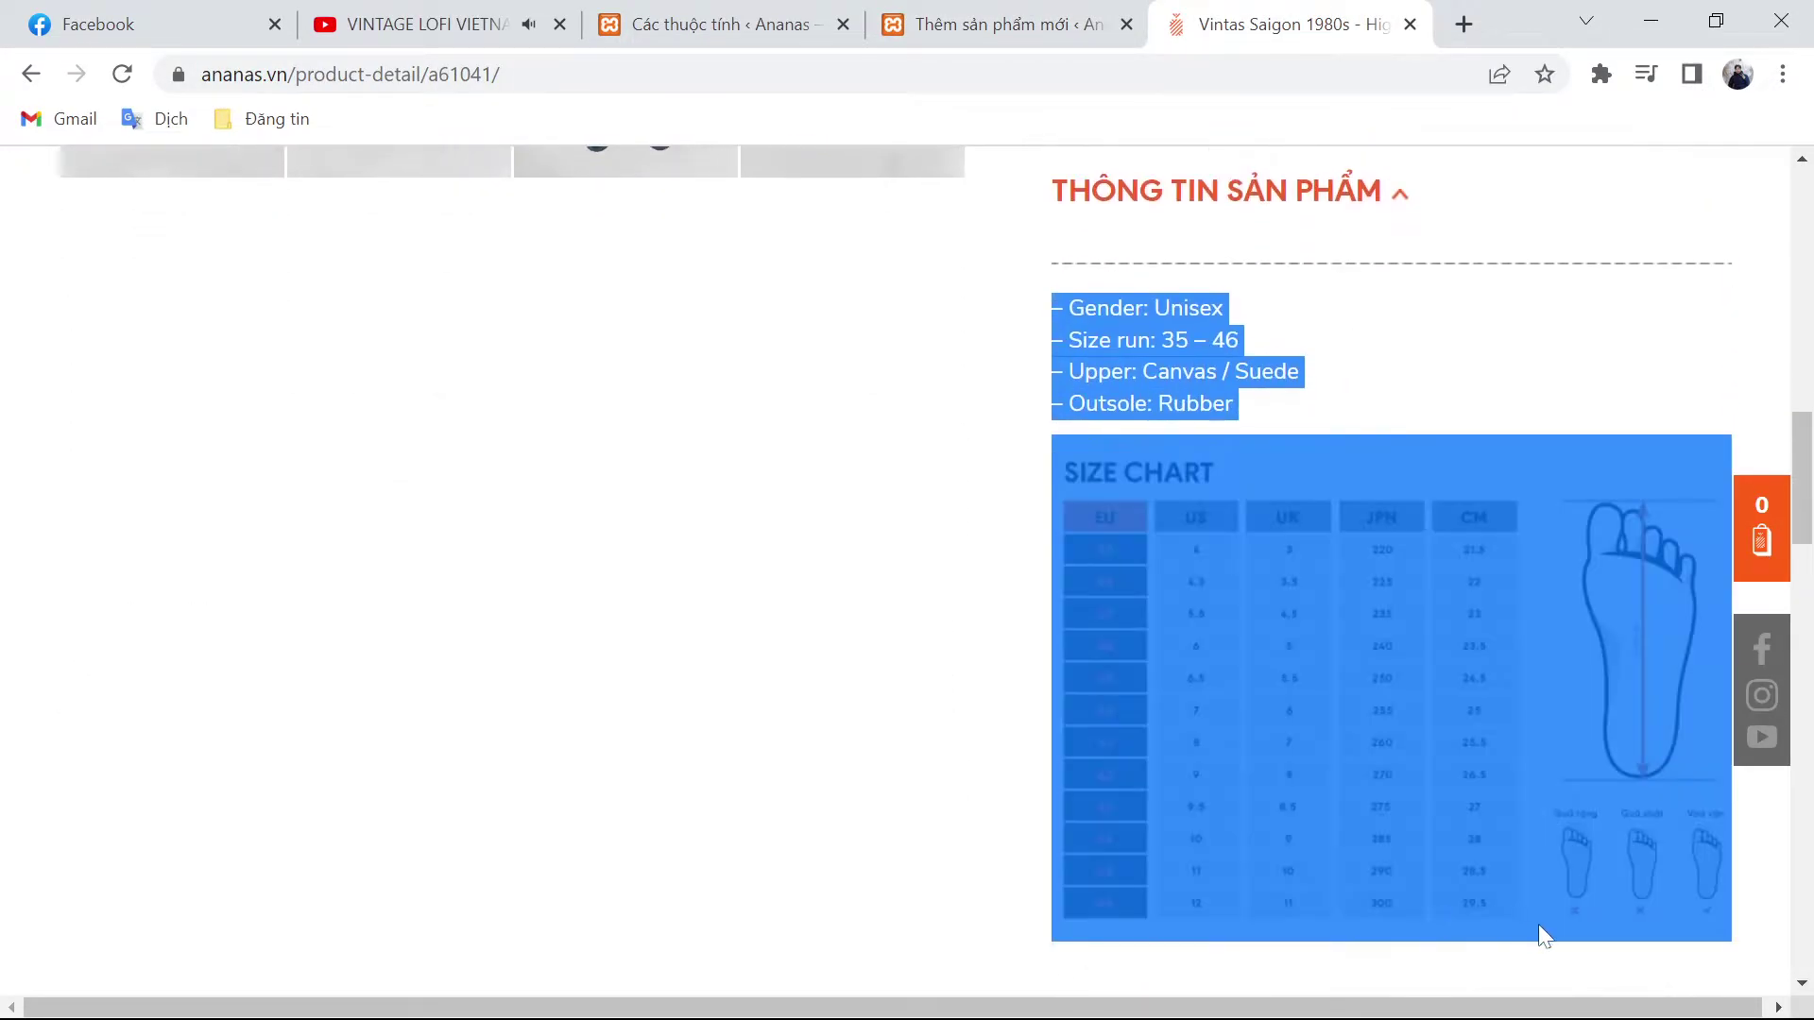
click(1002, 23)
scroll(721, 728, up, 15)
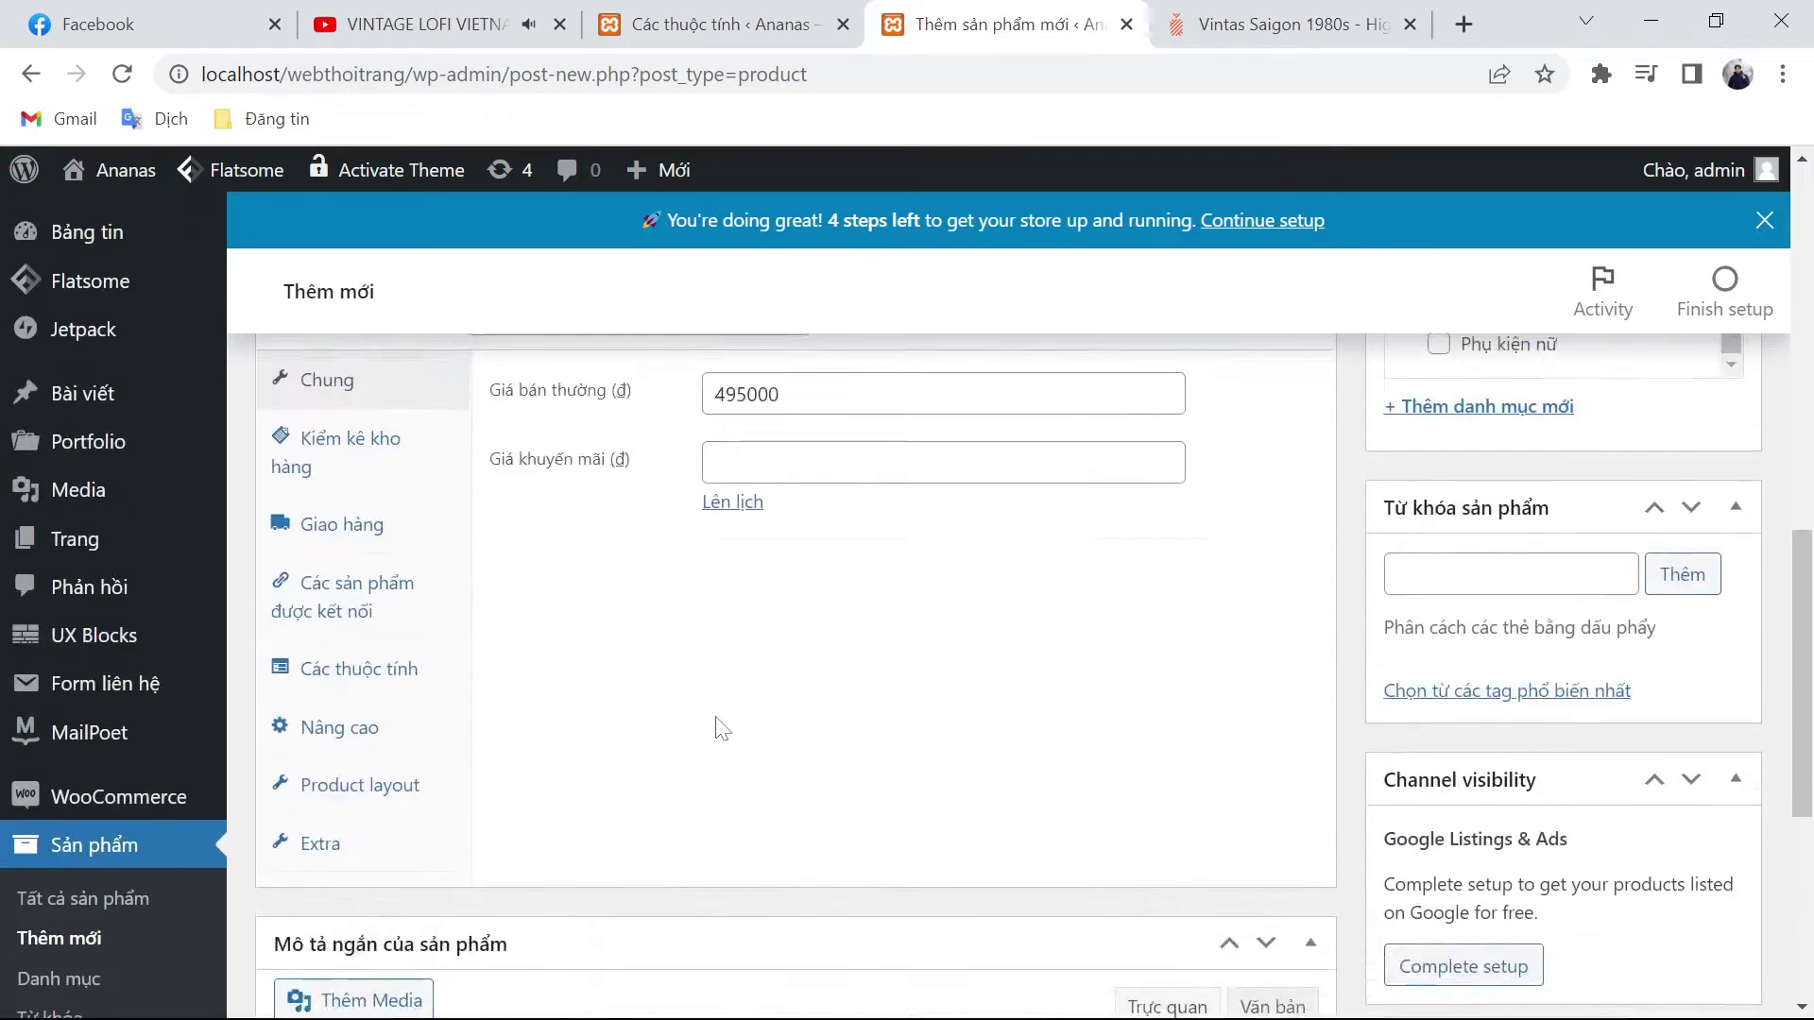
scroll(793, 661, down, 3)
click(272, 494)
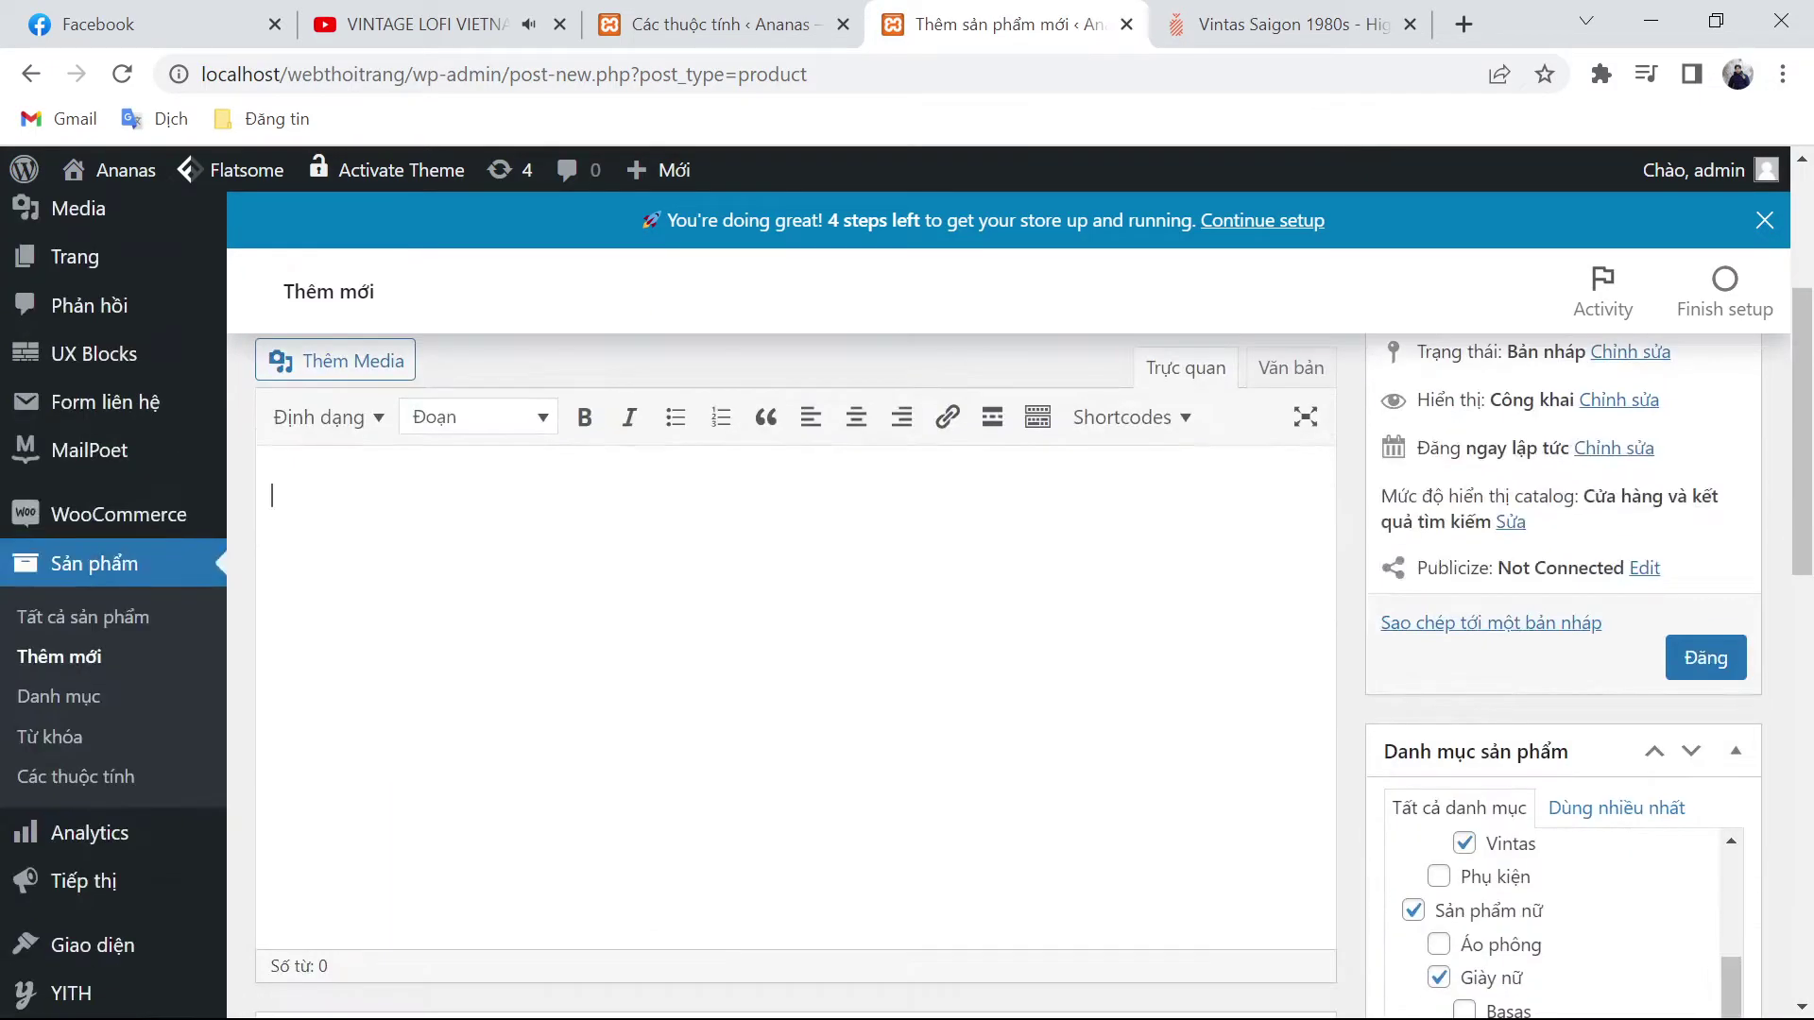
key(ctrl+v)
scroll(1045, 757, down, 10)
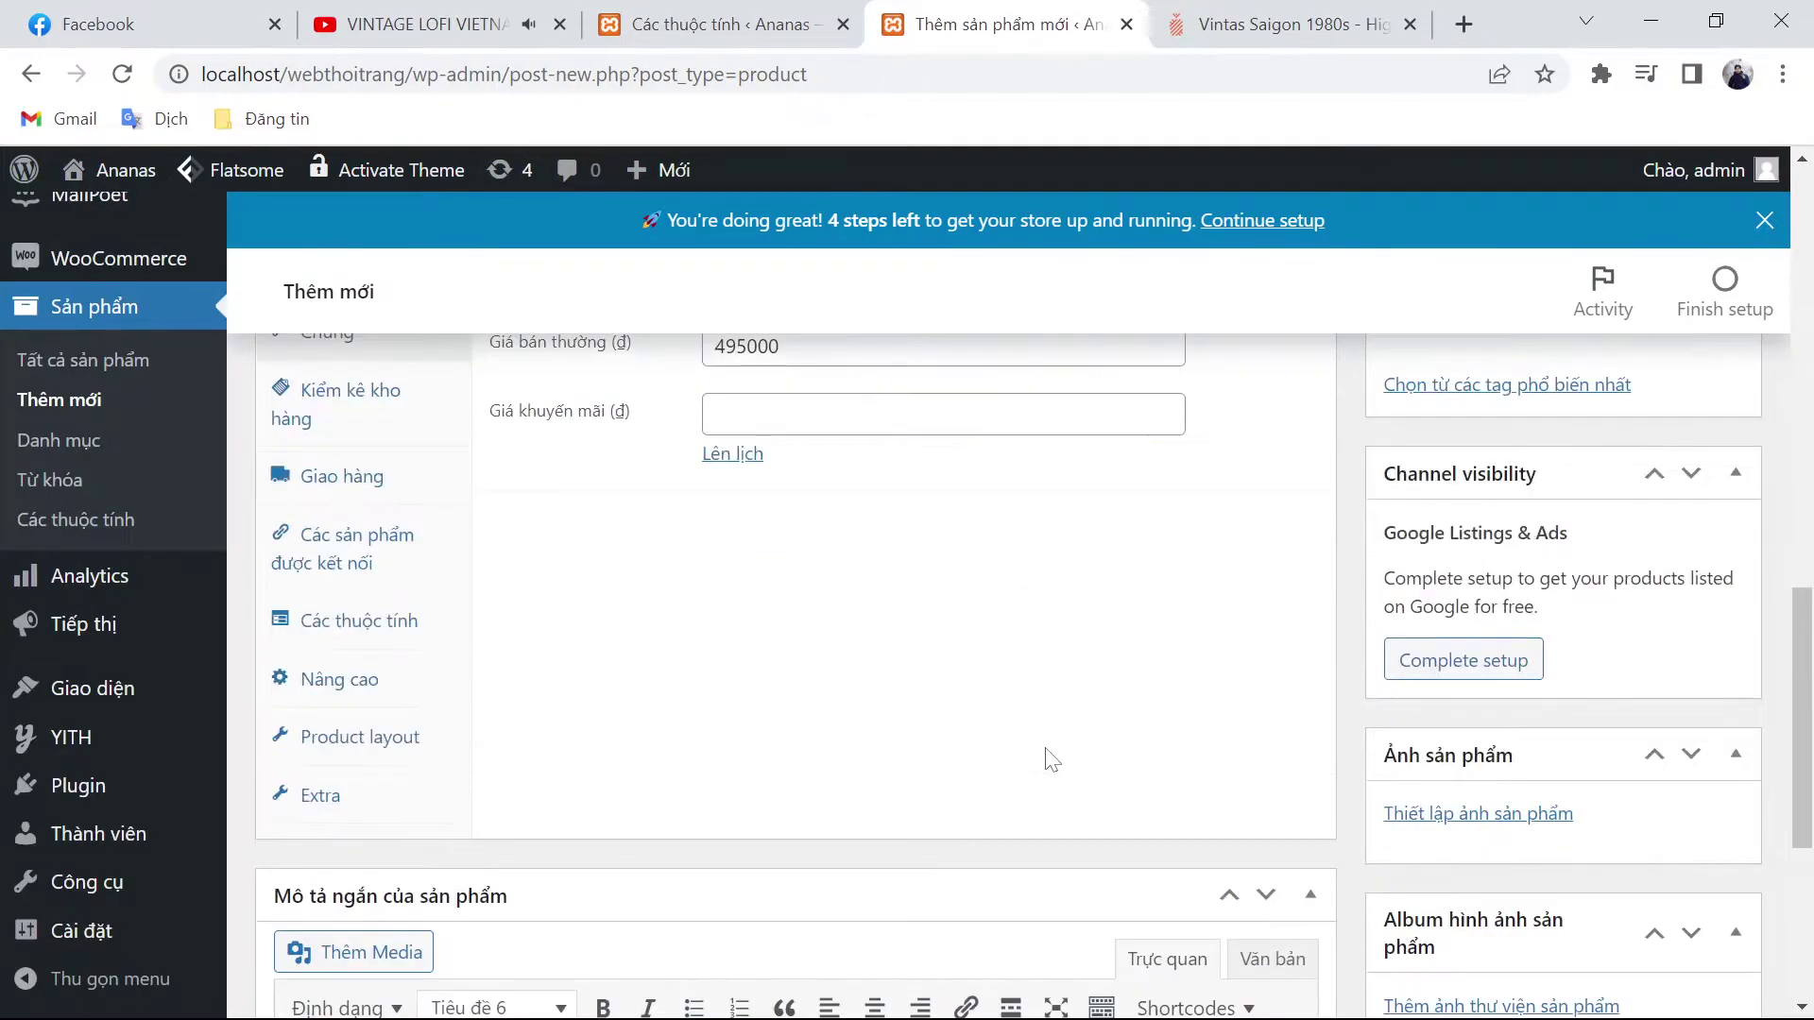
Step: Save the first two Dark Denim shoe photos from ananas.vn to disk
click(1441, 671)
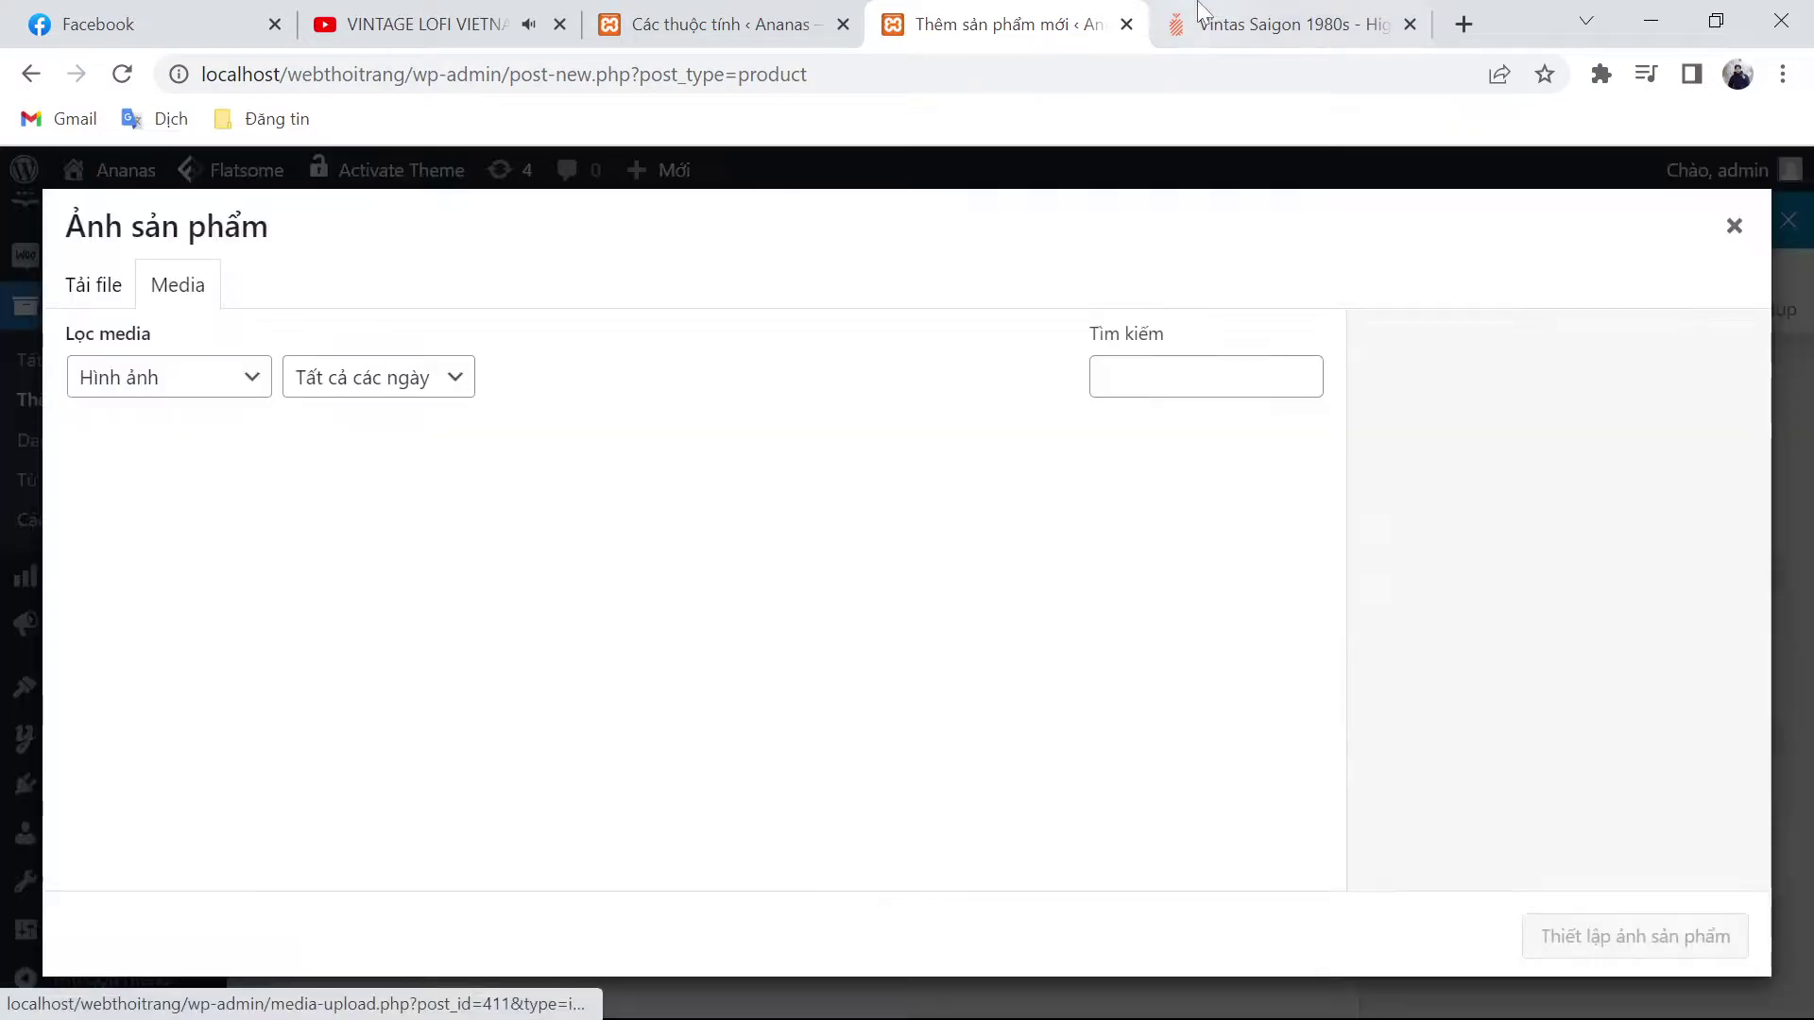
click(1285, 23)
scroll(837, 672, up, 5)
click(837, 673)
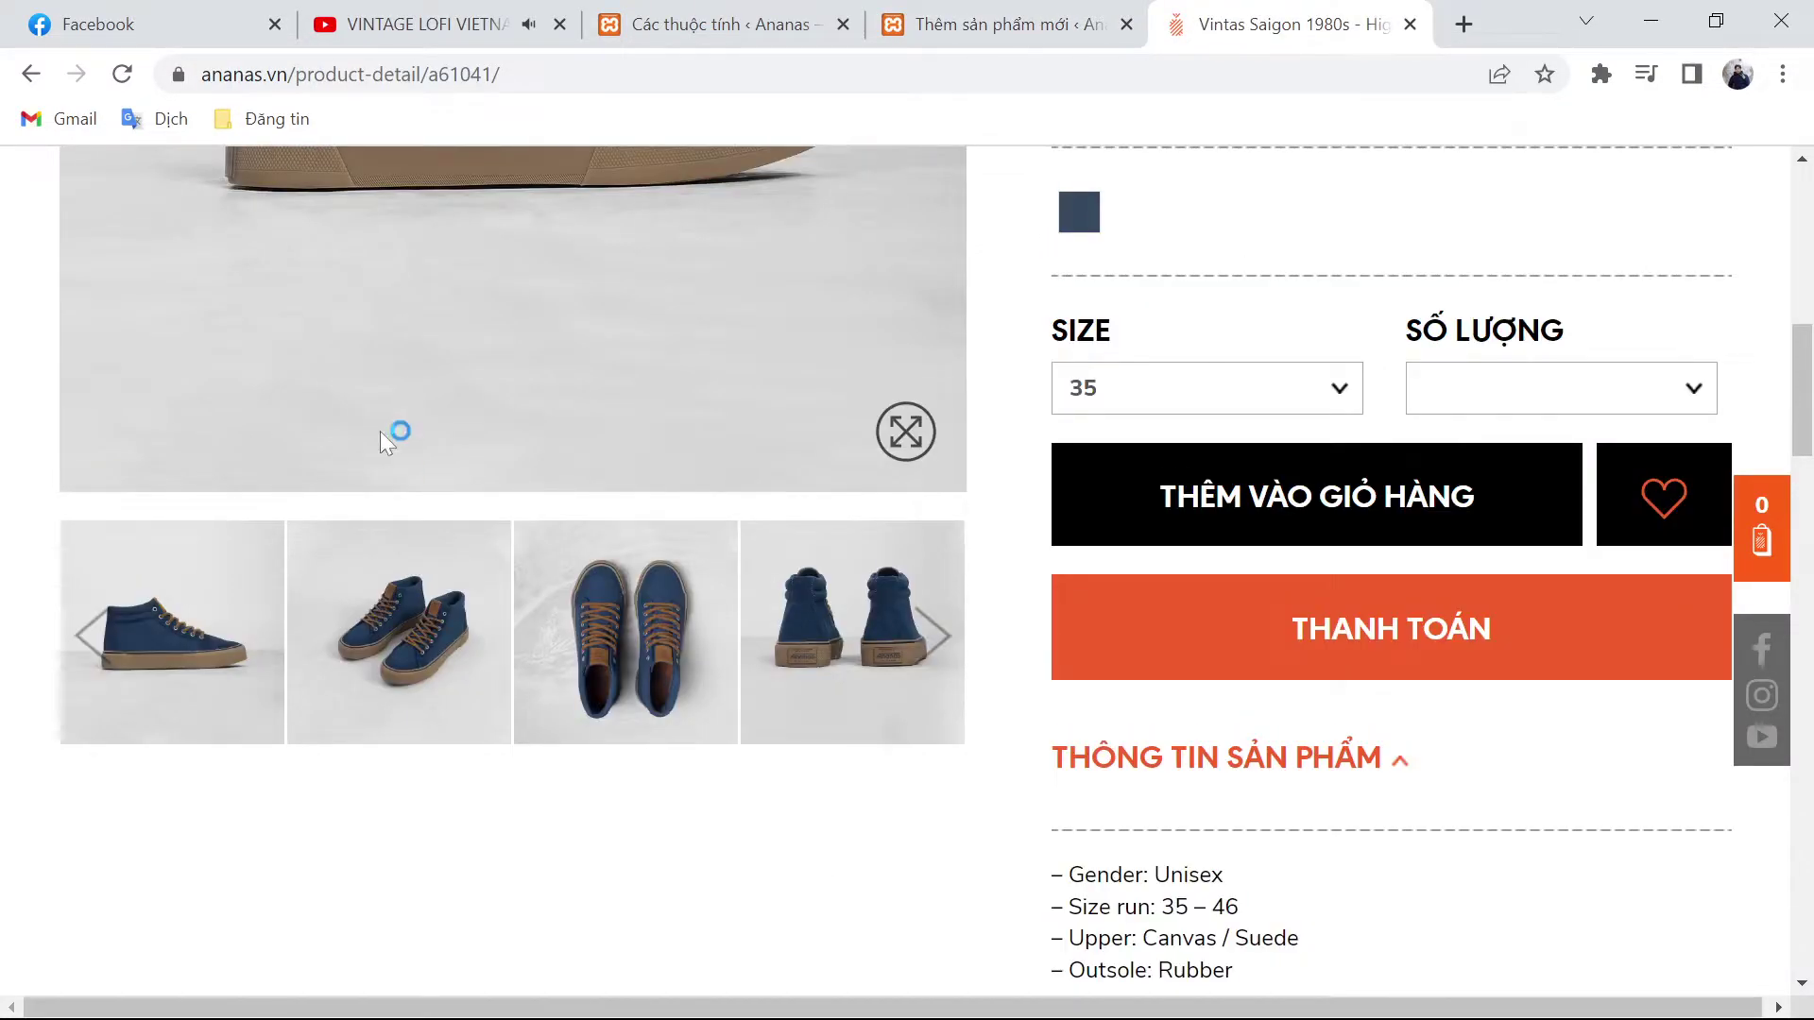
right_click(198, 578)
click(263, 628)
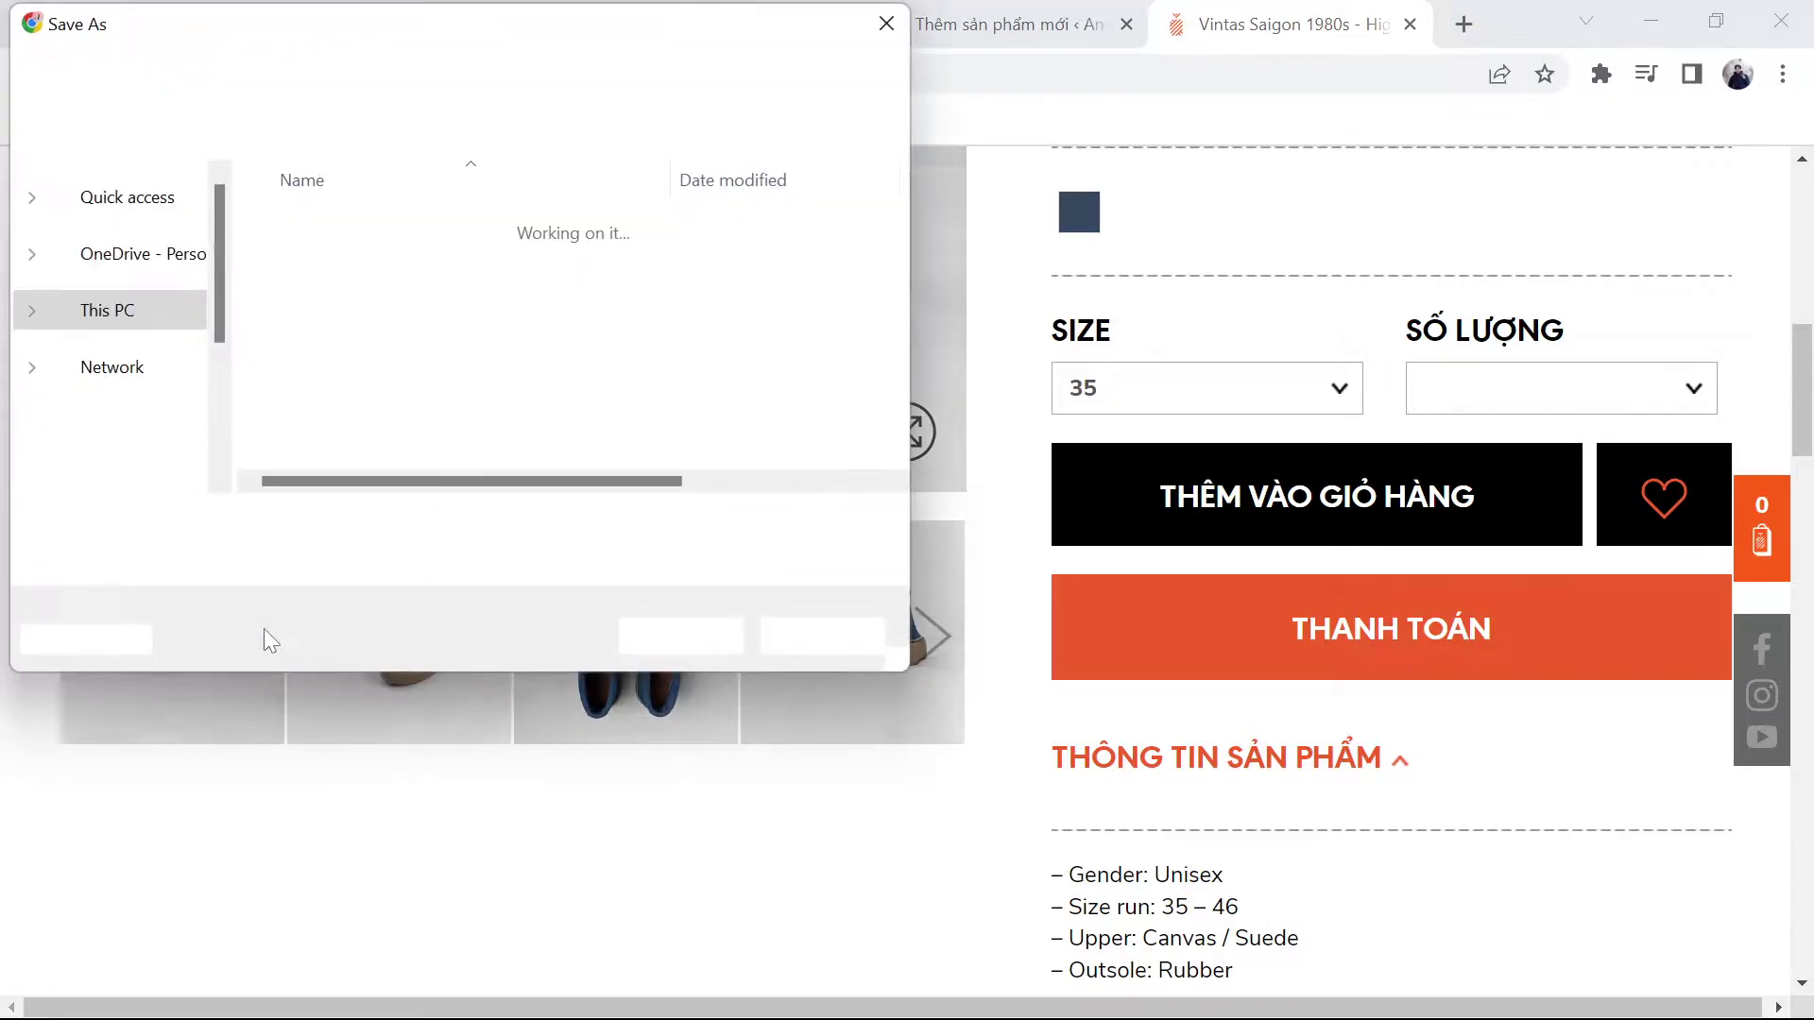
key(Return)
right_click(386, 635)
click(450, 695)
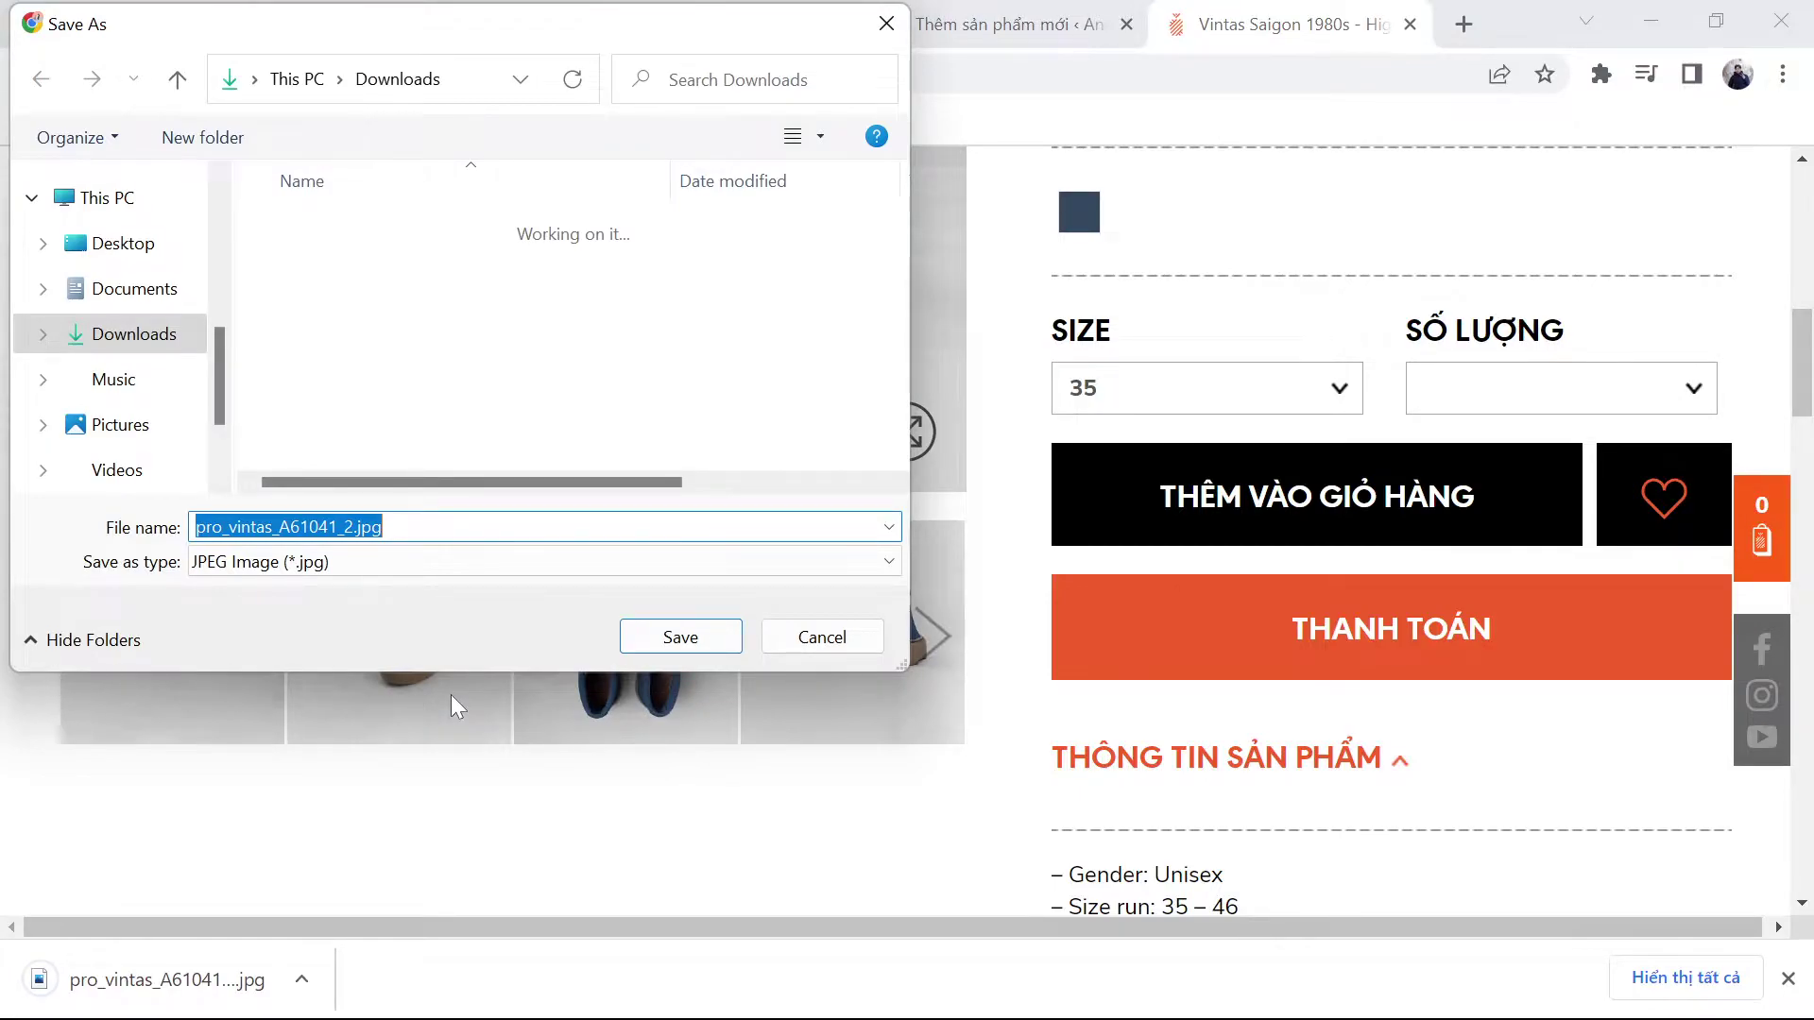
key(Return)
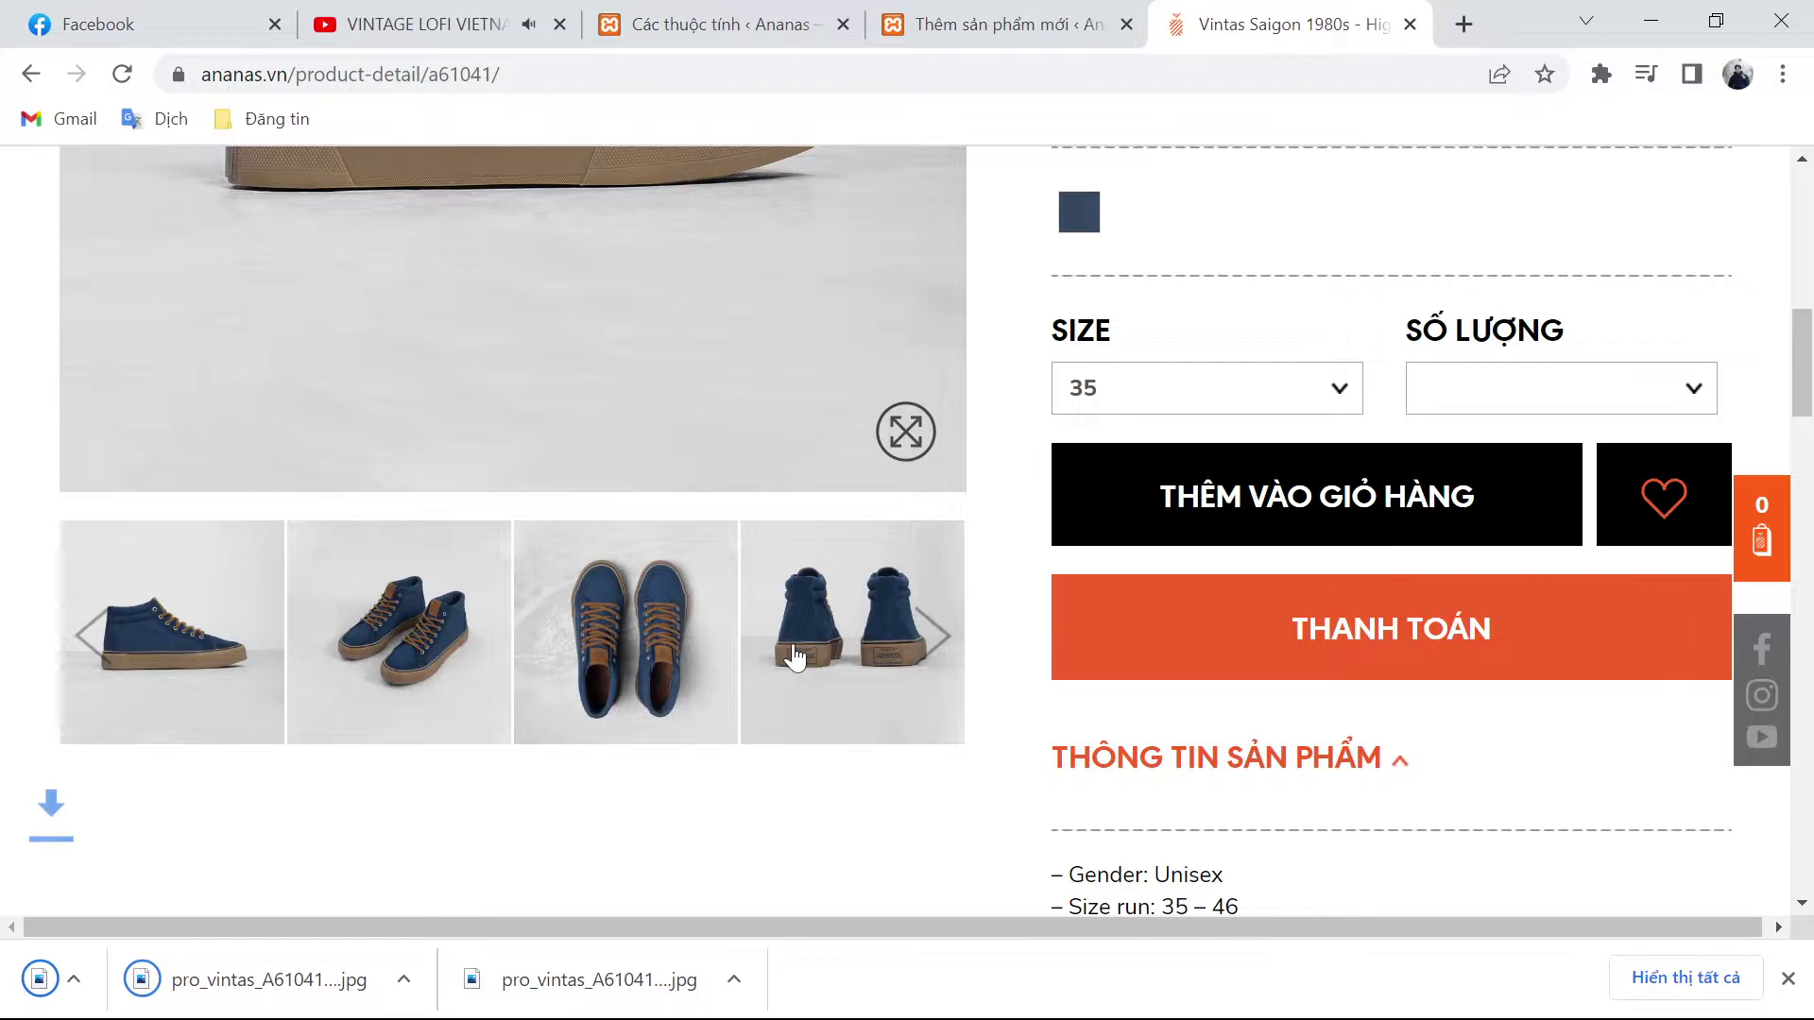
Step: Save the back-view shoe photo and return to the new-product editor
right_click(794, 656)
key(v)
key(Return)
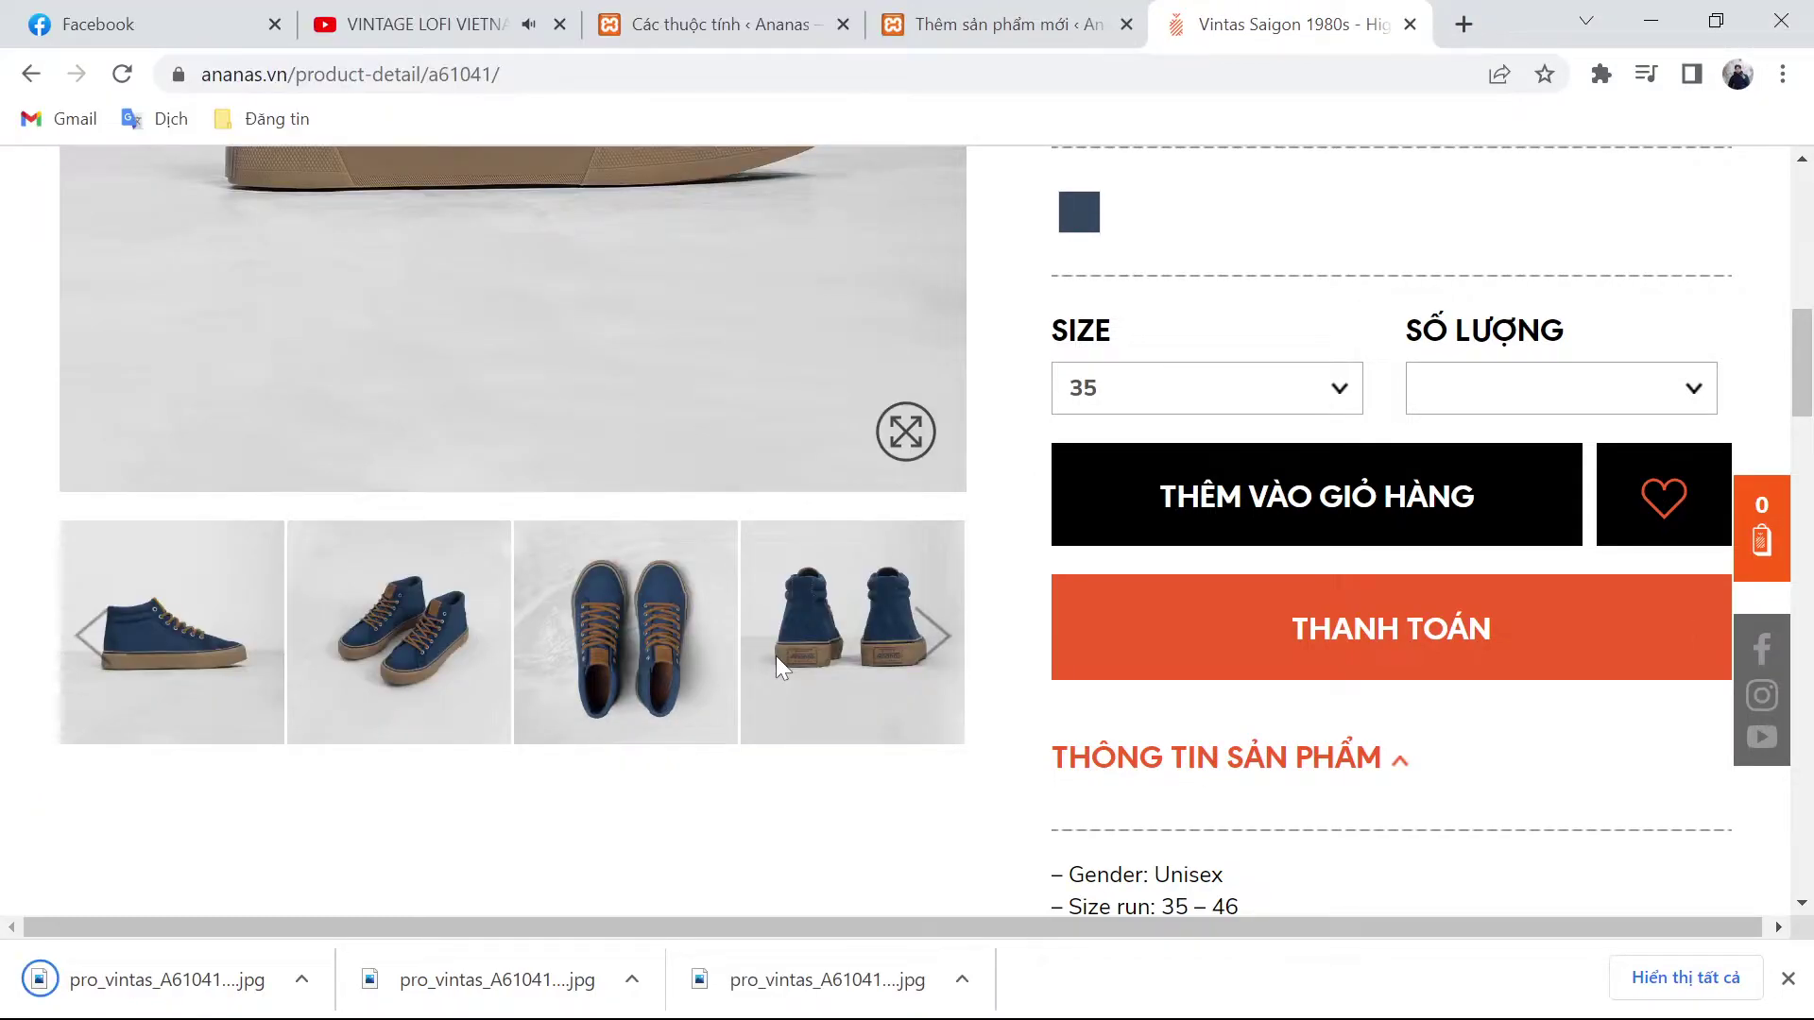
key(ctrl+shift+Tab)
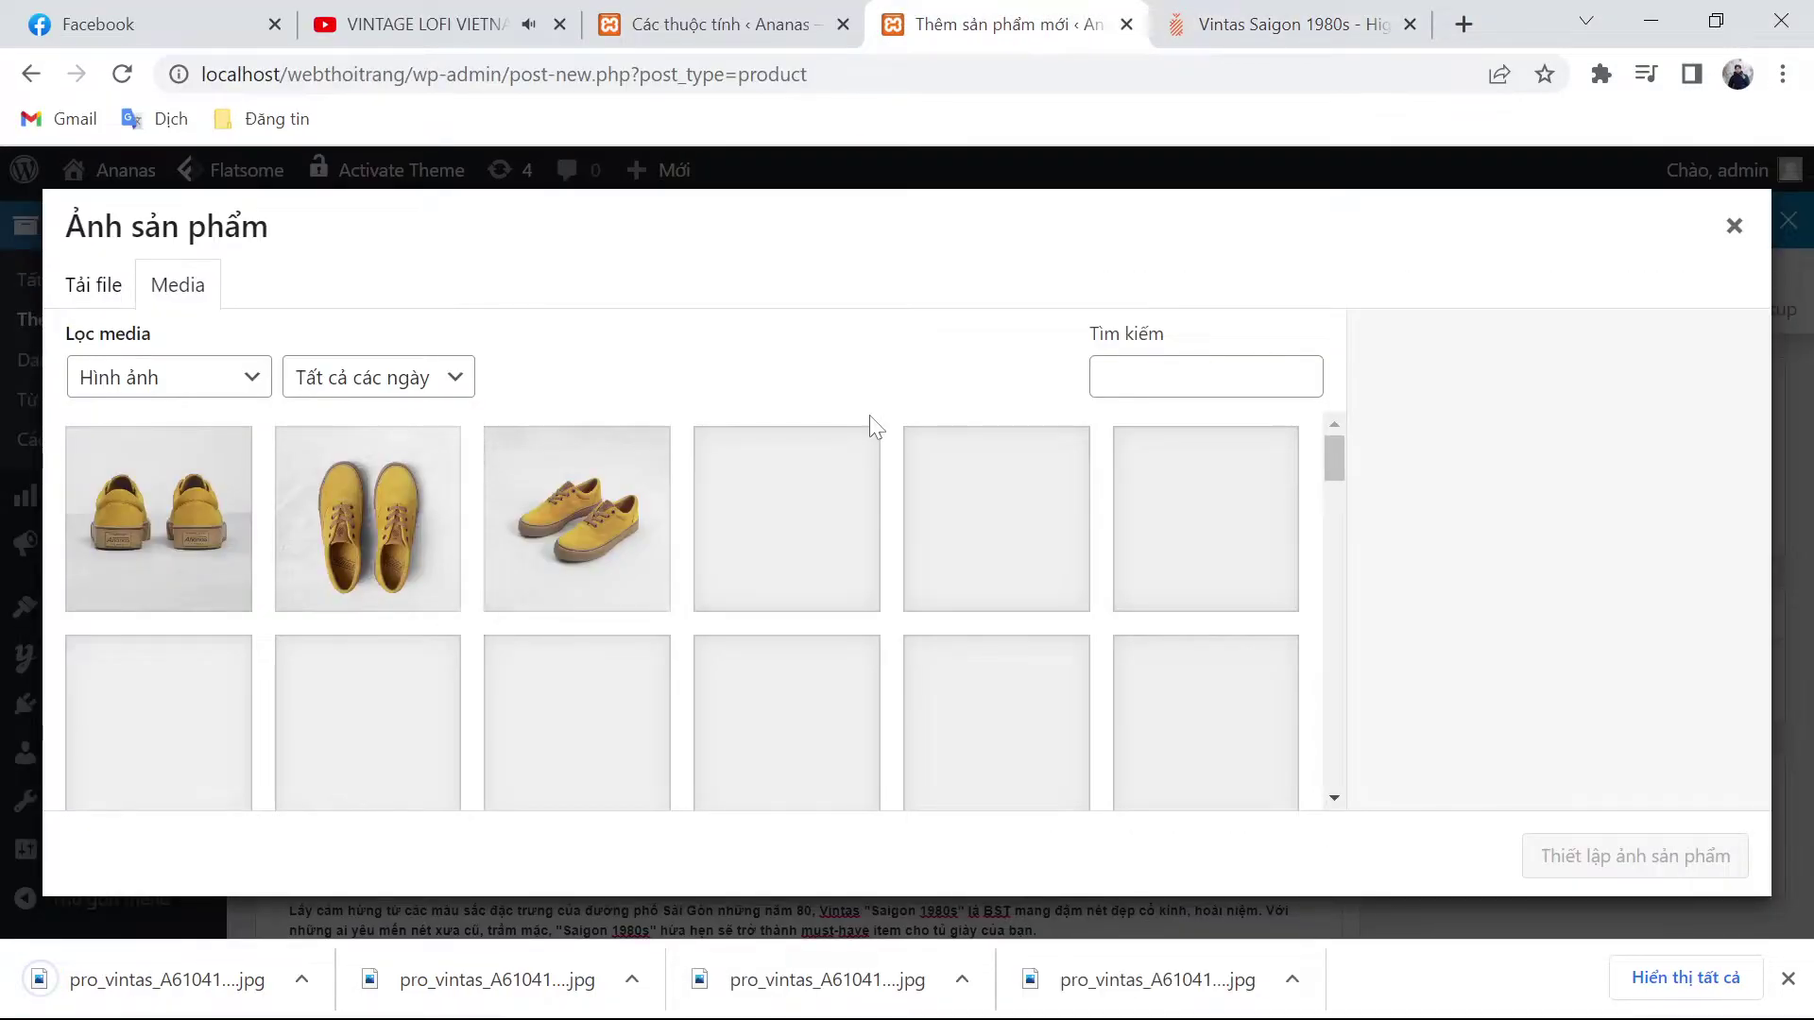
Step: Upload photos pro_vintas_A61041_1 through _4 from downloads, sorted by date modified
key(Left)
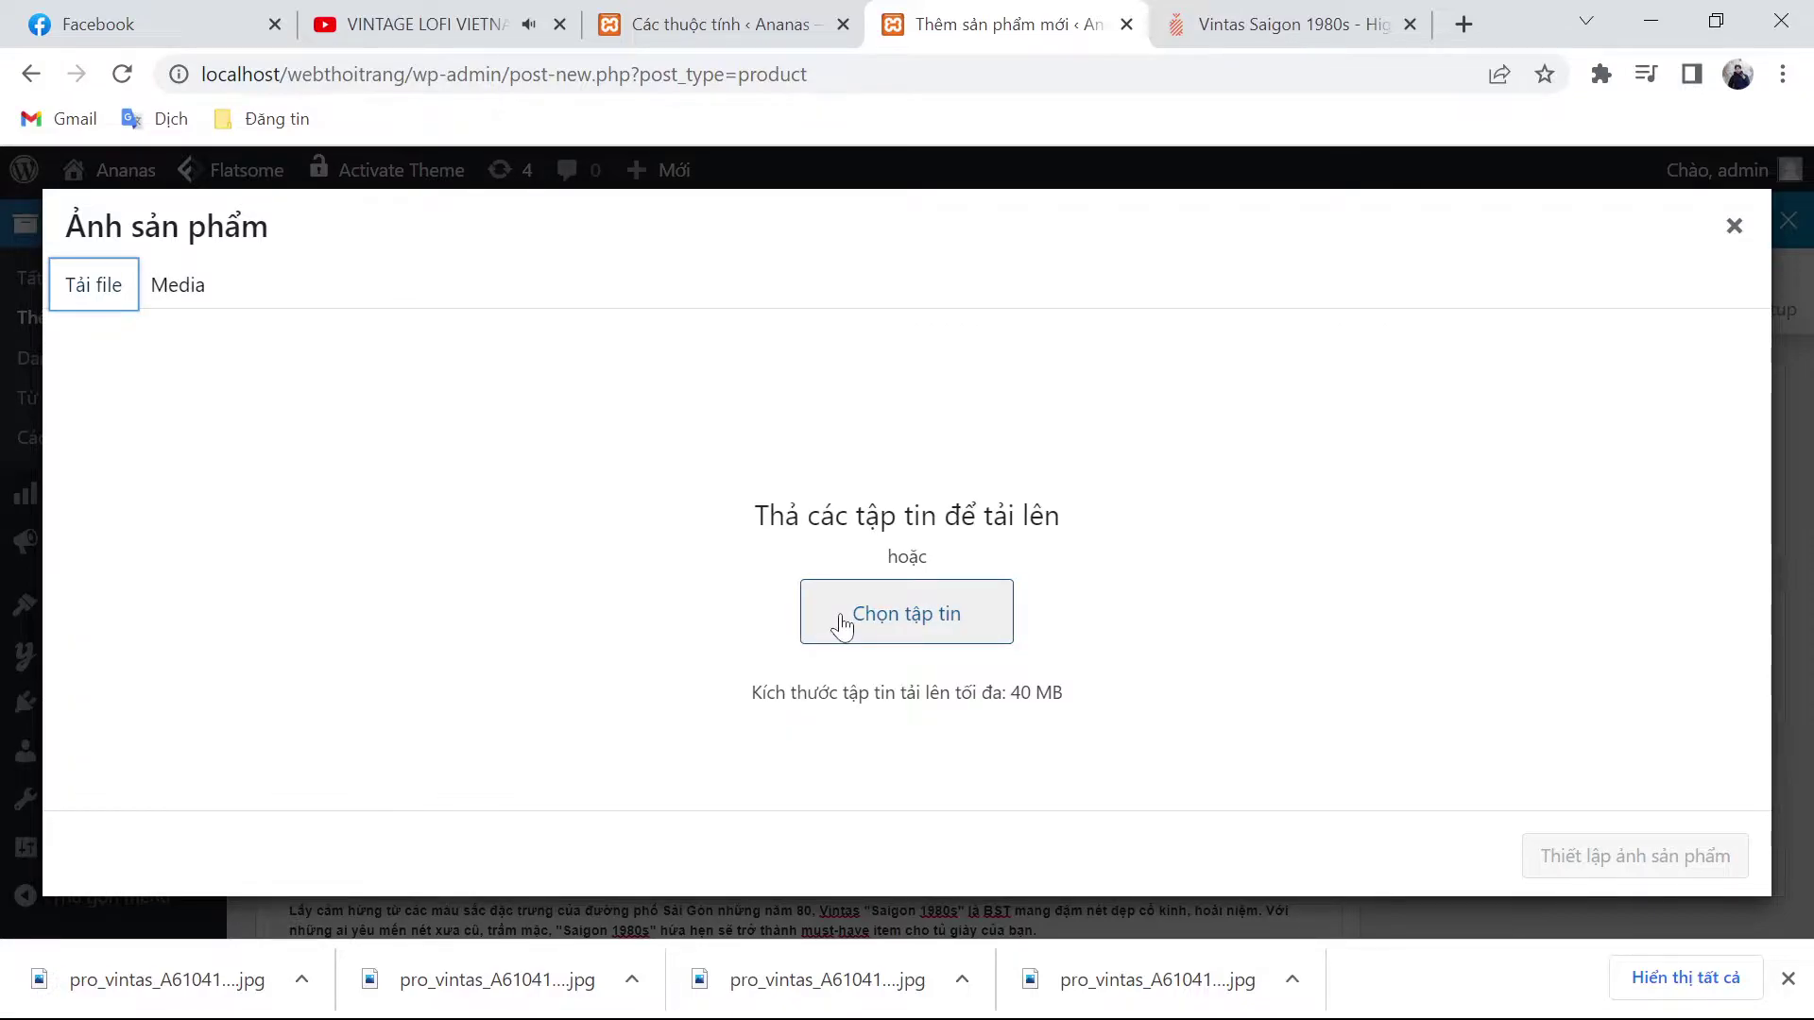
click(840, 623)
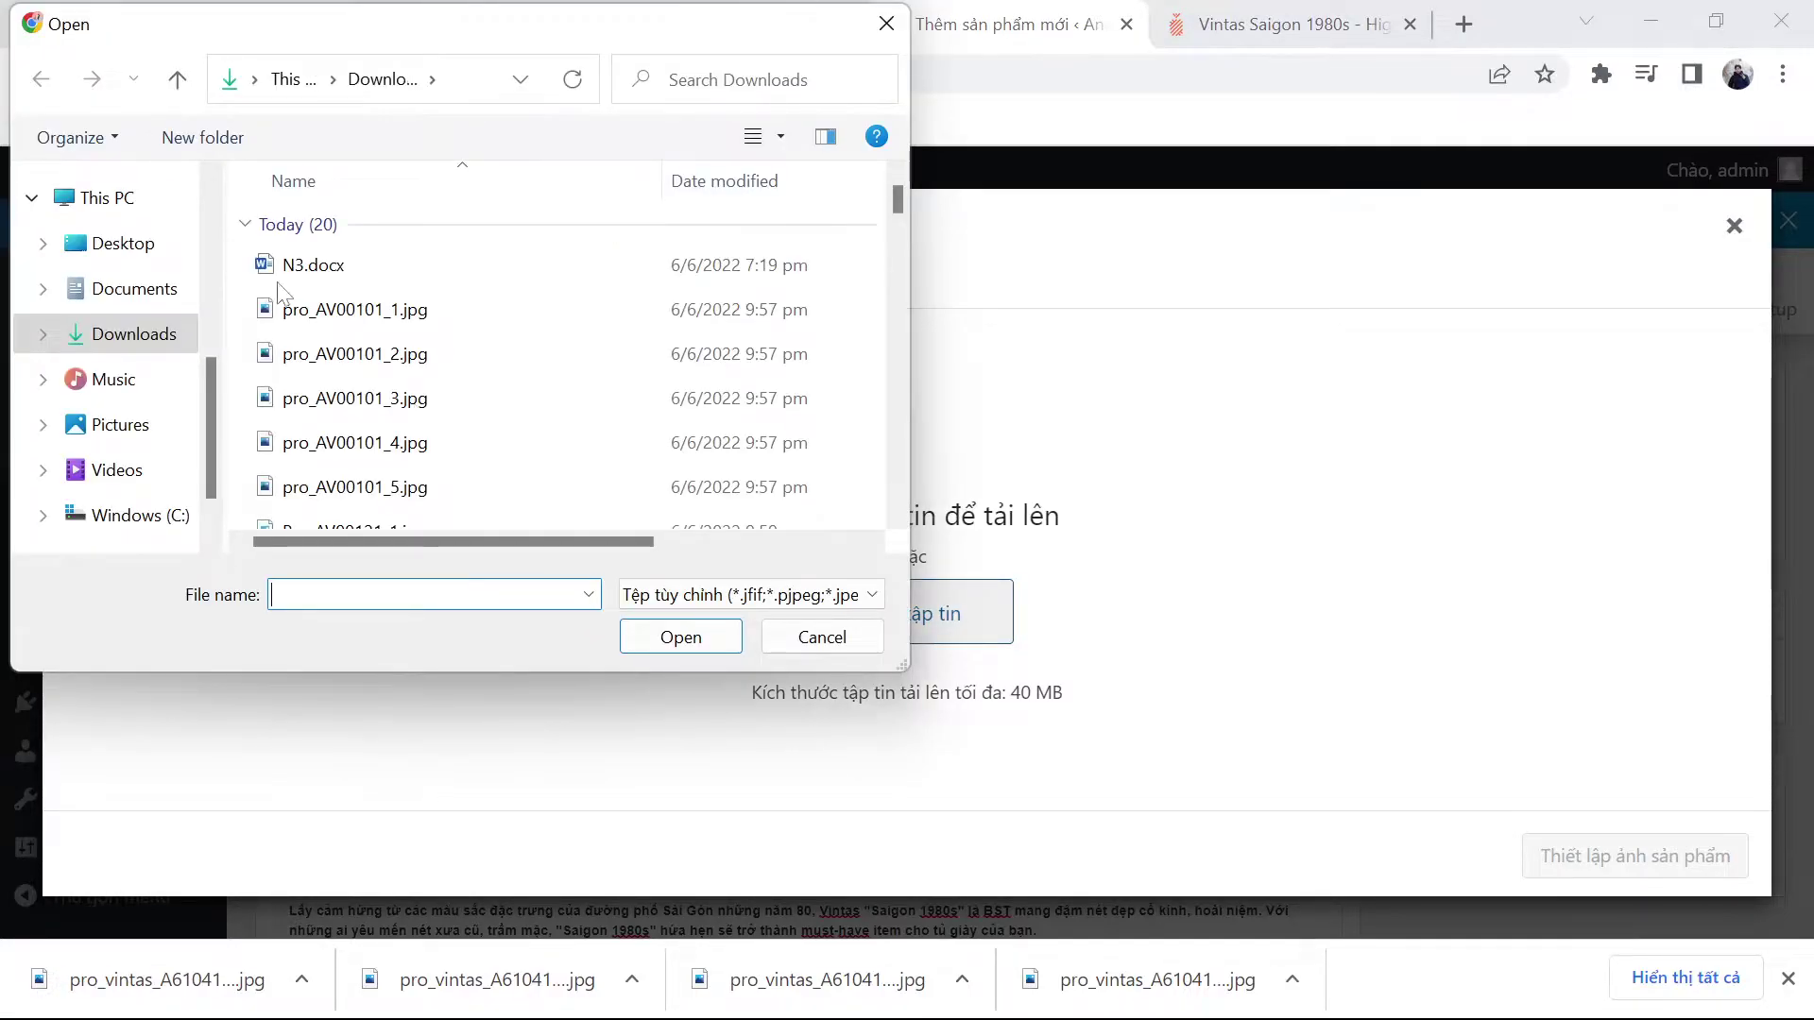
right_click(234, 256)
mouse_move(287, 311)
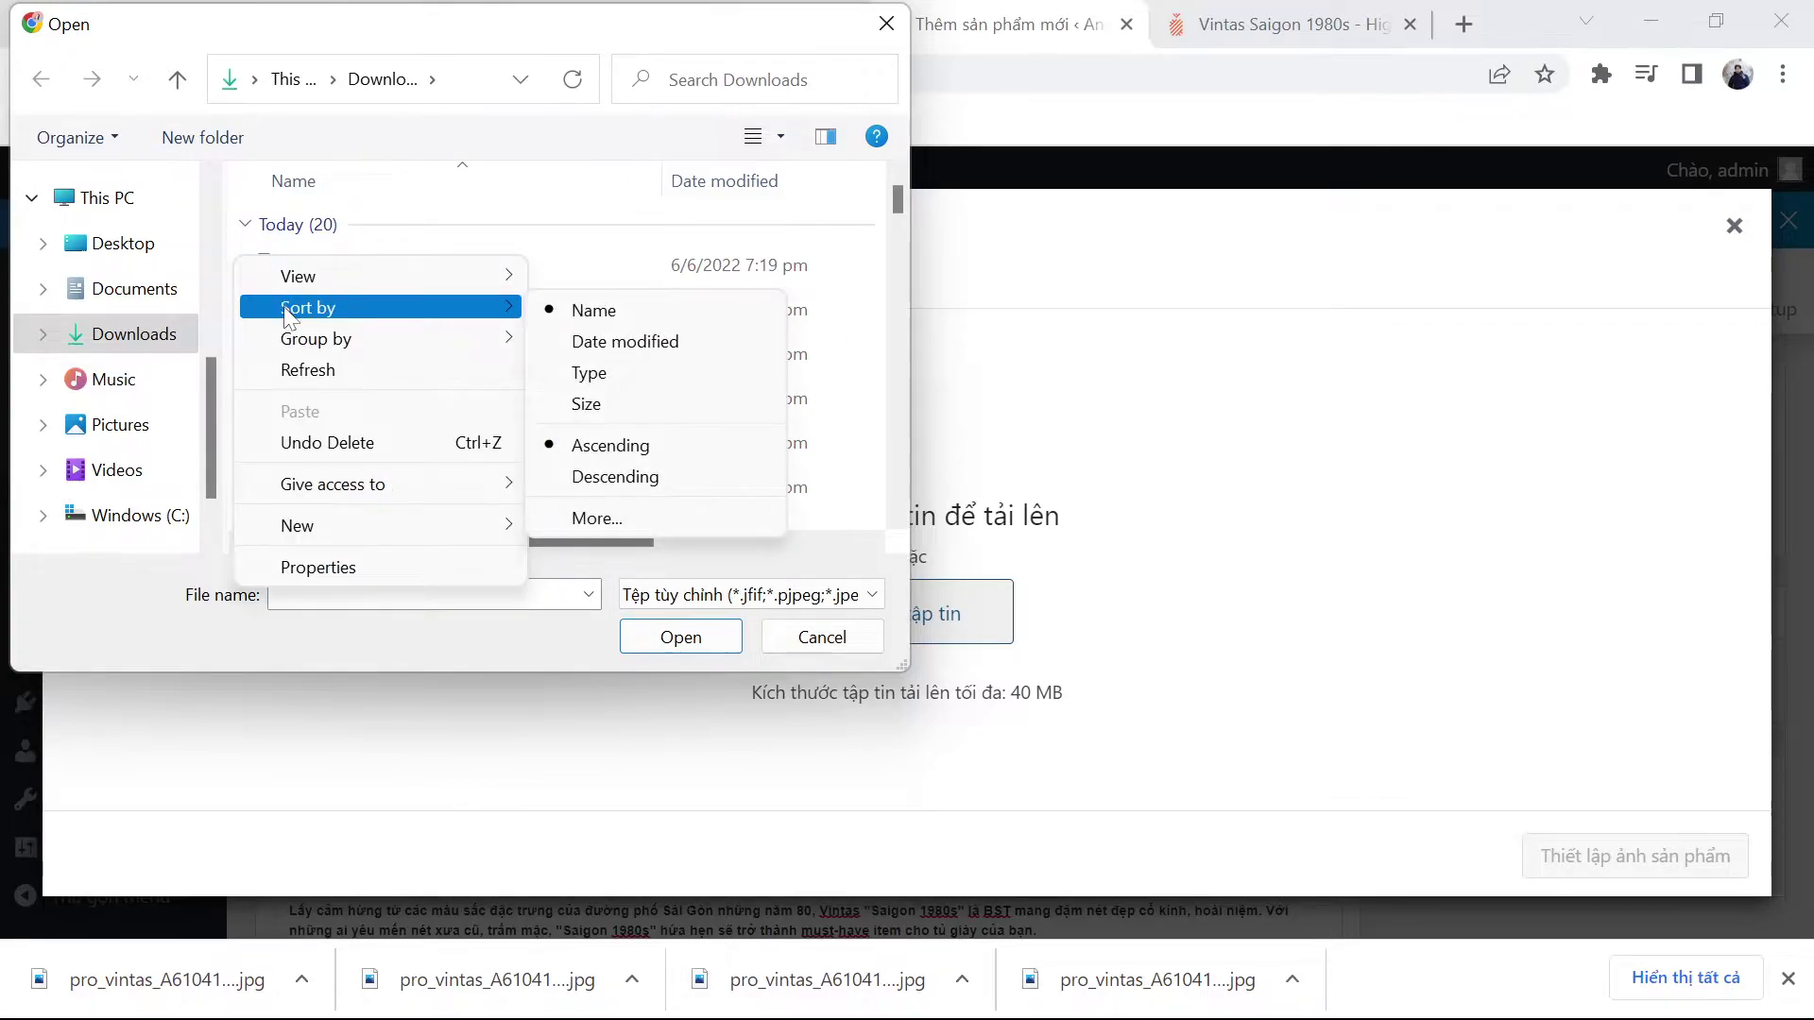
click(595, 346)
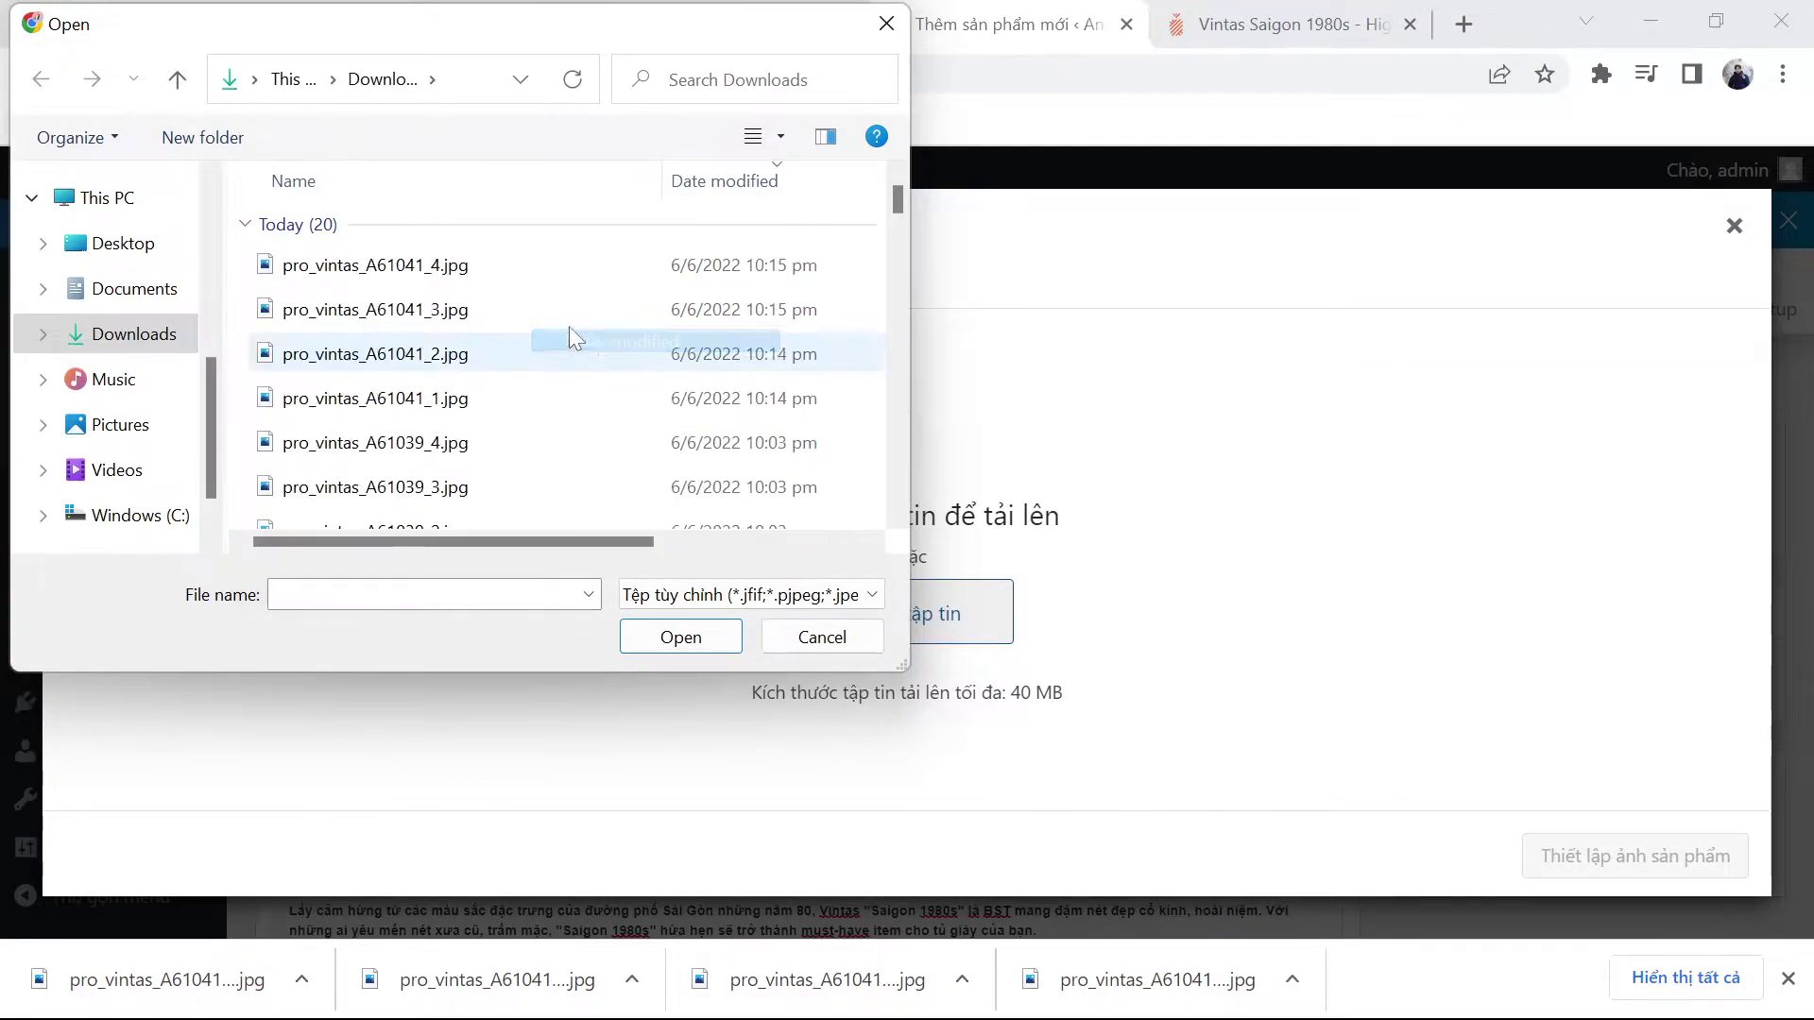
click(292, 271)
shift+click(368, 398)
click(687, 640)
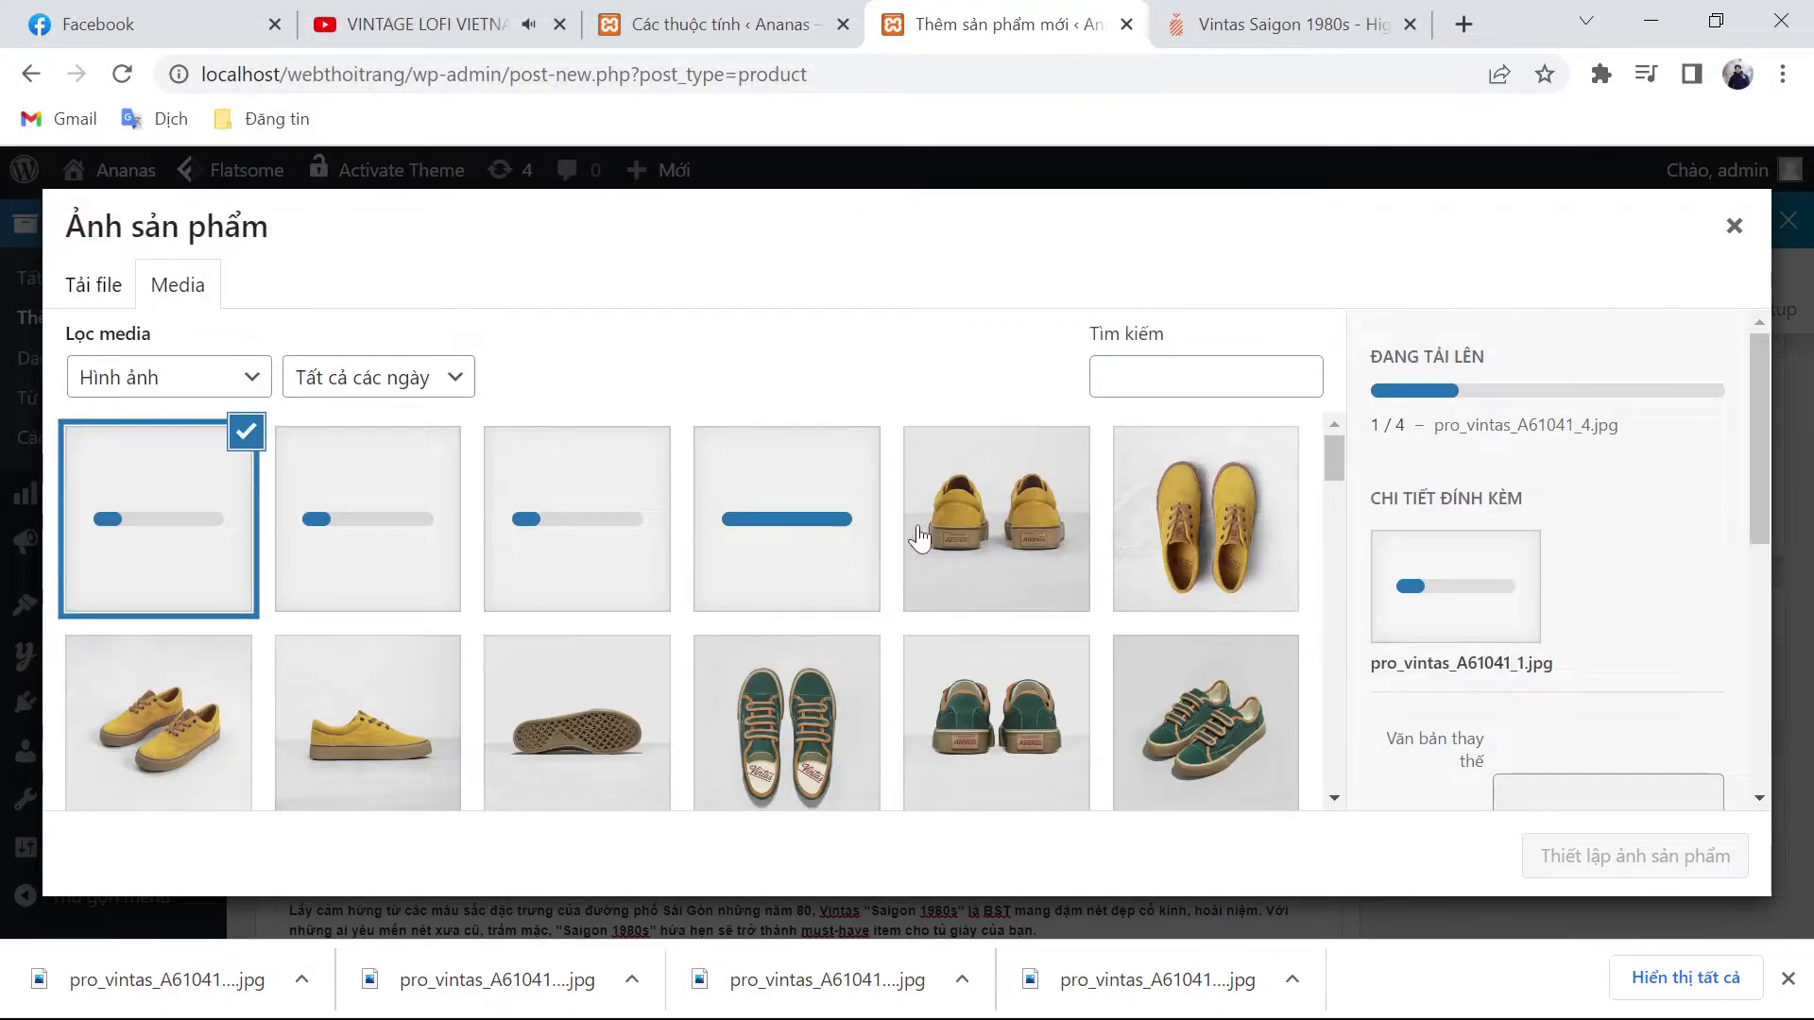
Step: Set the side-view pro_vintas_A61041_1.jpg as the product image
click(845, 550)
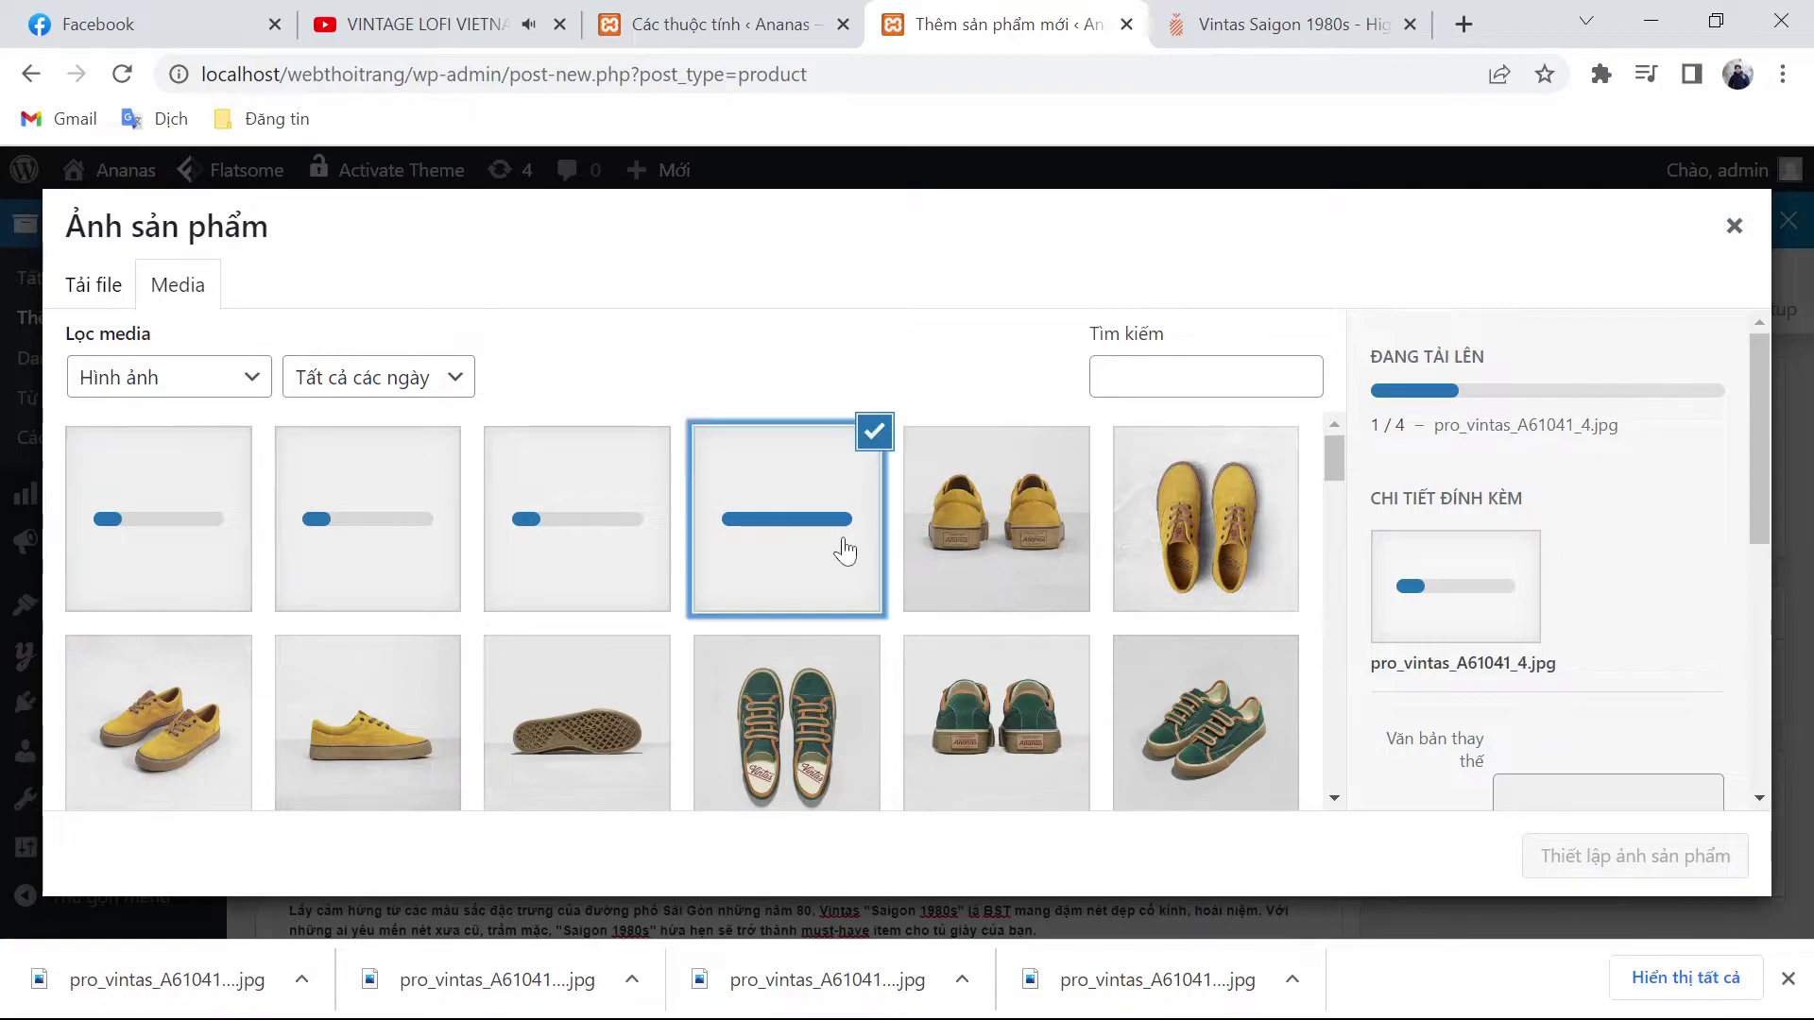
click(72, 505)
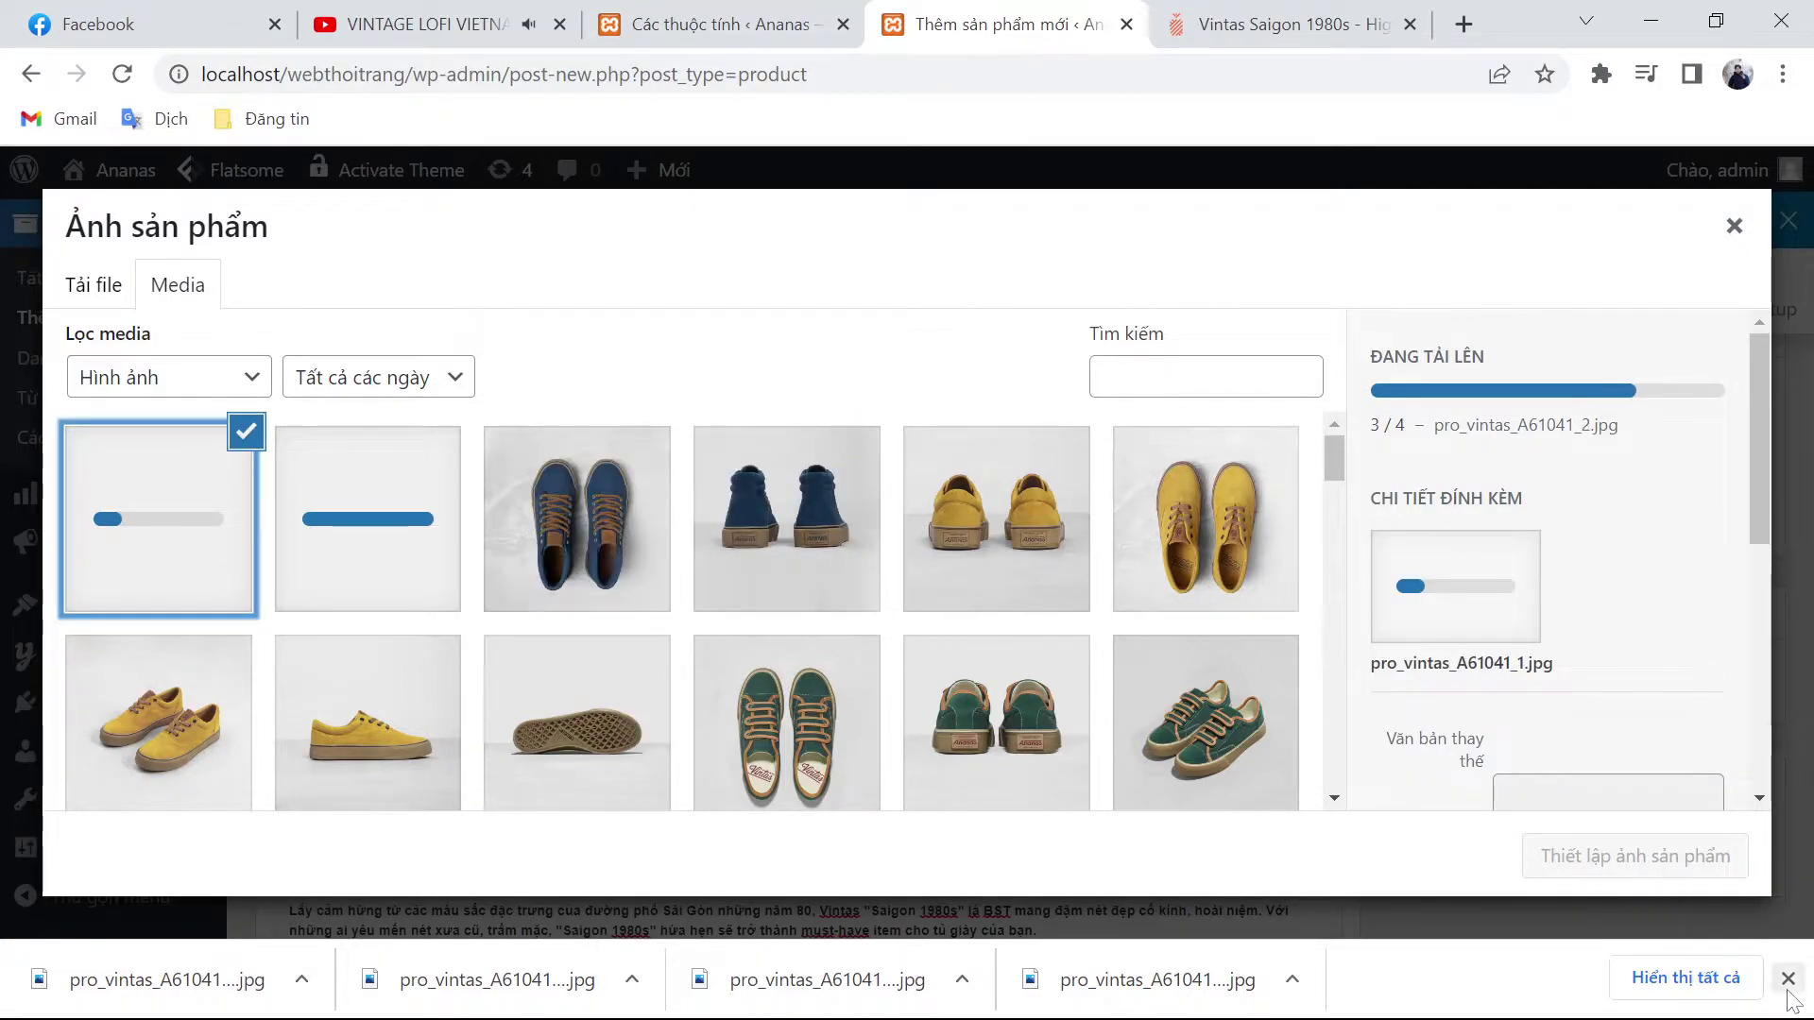
click(1787, 979)
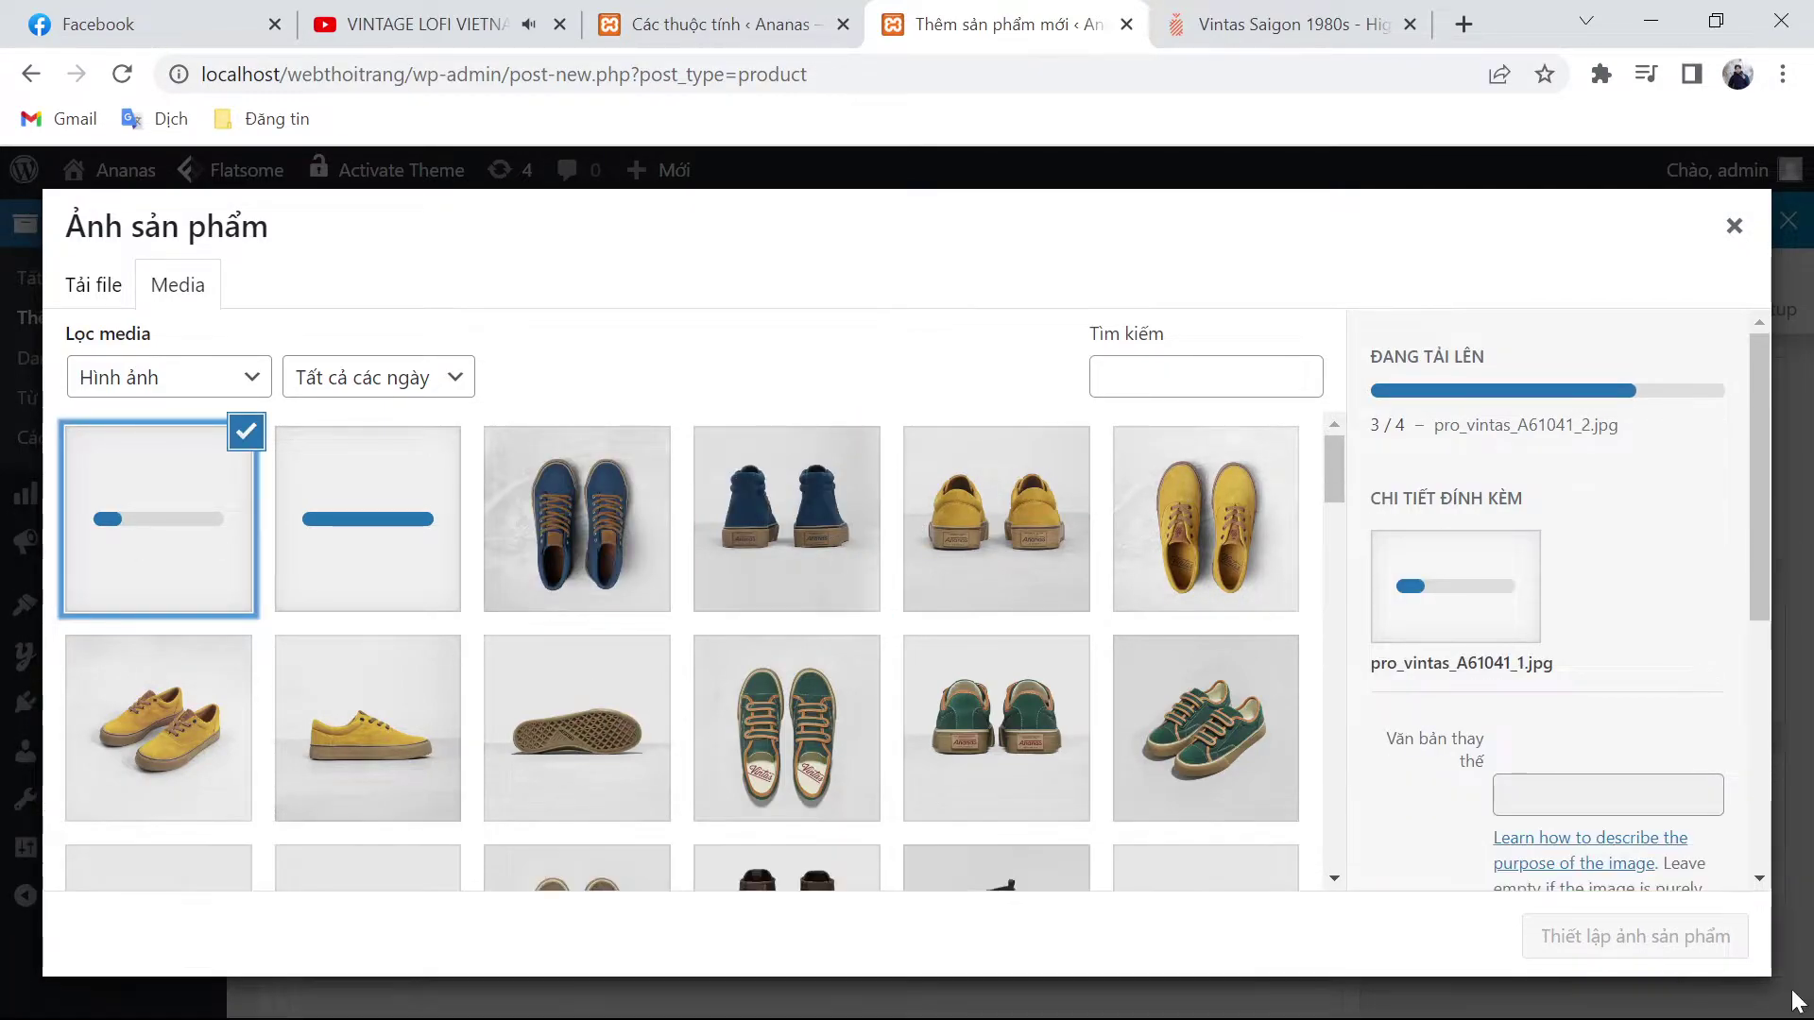
click(1589, 935)
Step: Add the angled, top and back-view A61041 photos to the product gallery
click(1488, 877)
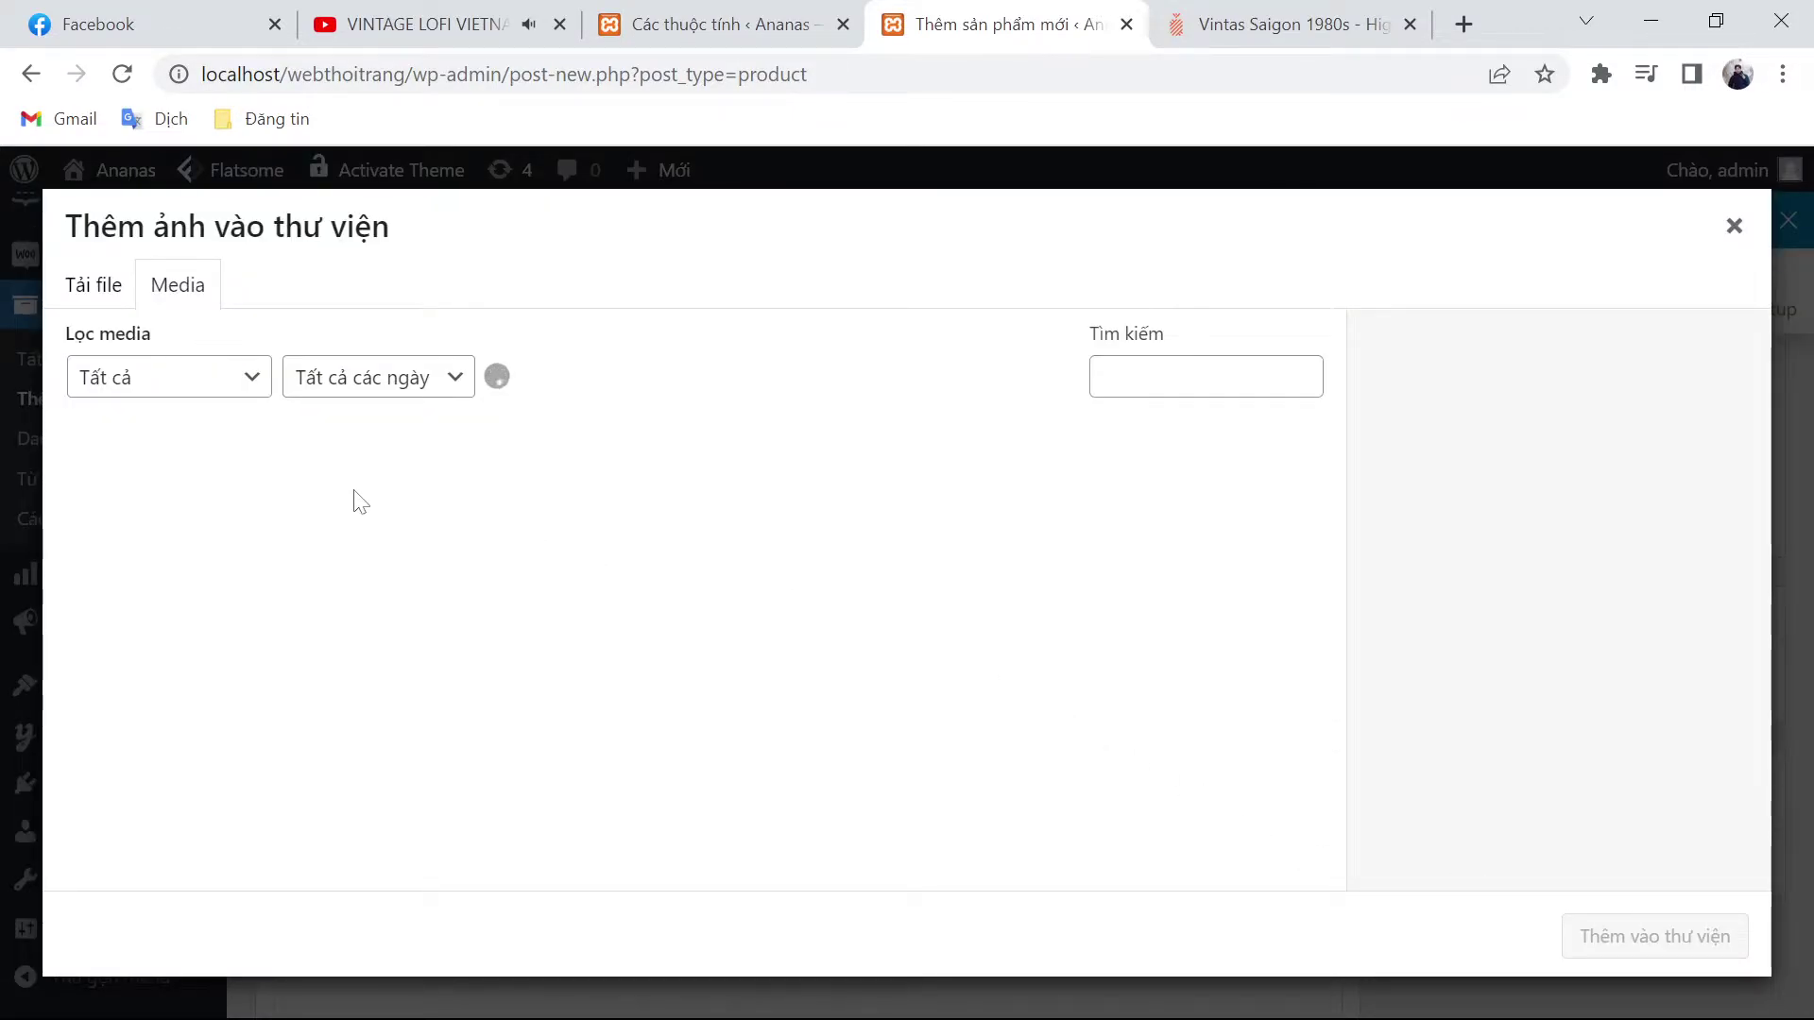
click(373, 515)
shift+click(855, 535)
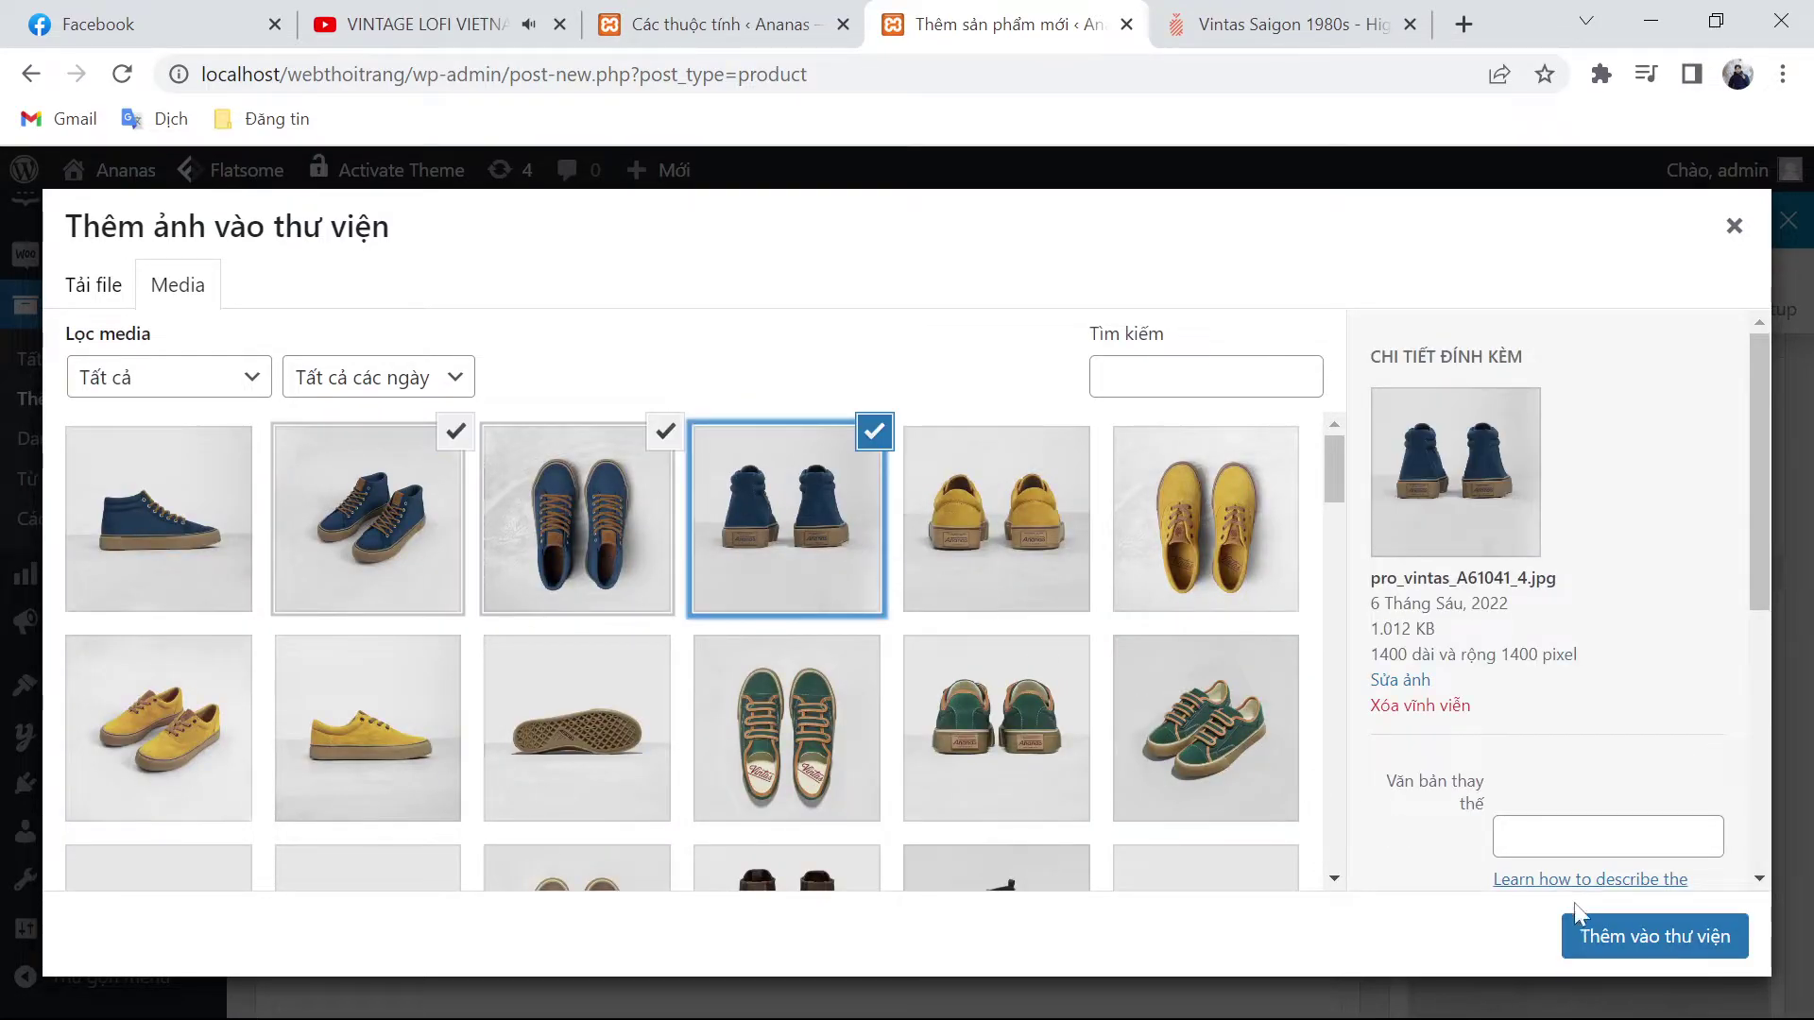
click(1579, 935)
scroll(797, 640, up, 6)
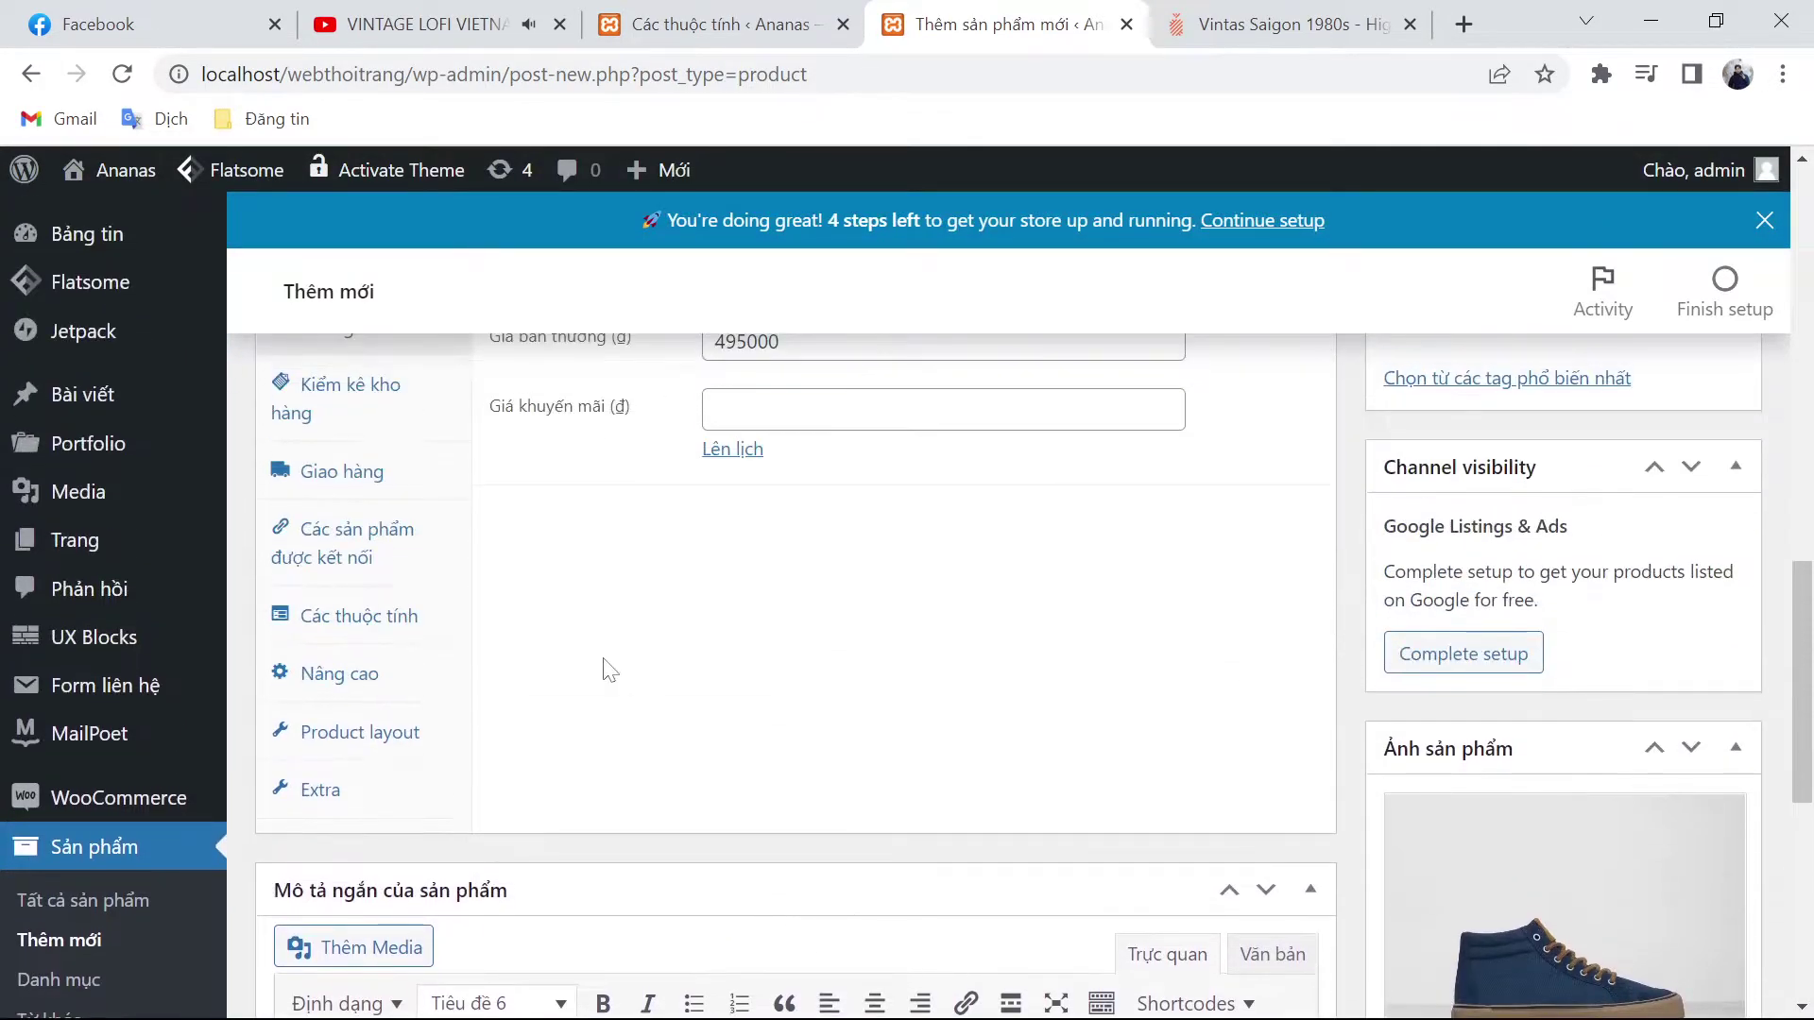
Step: Set the product data type to Sản phẩm có biến thể (variable product)
scroll(610, 670, up, 3)
click(672, 547)
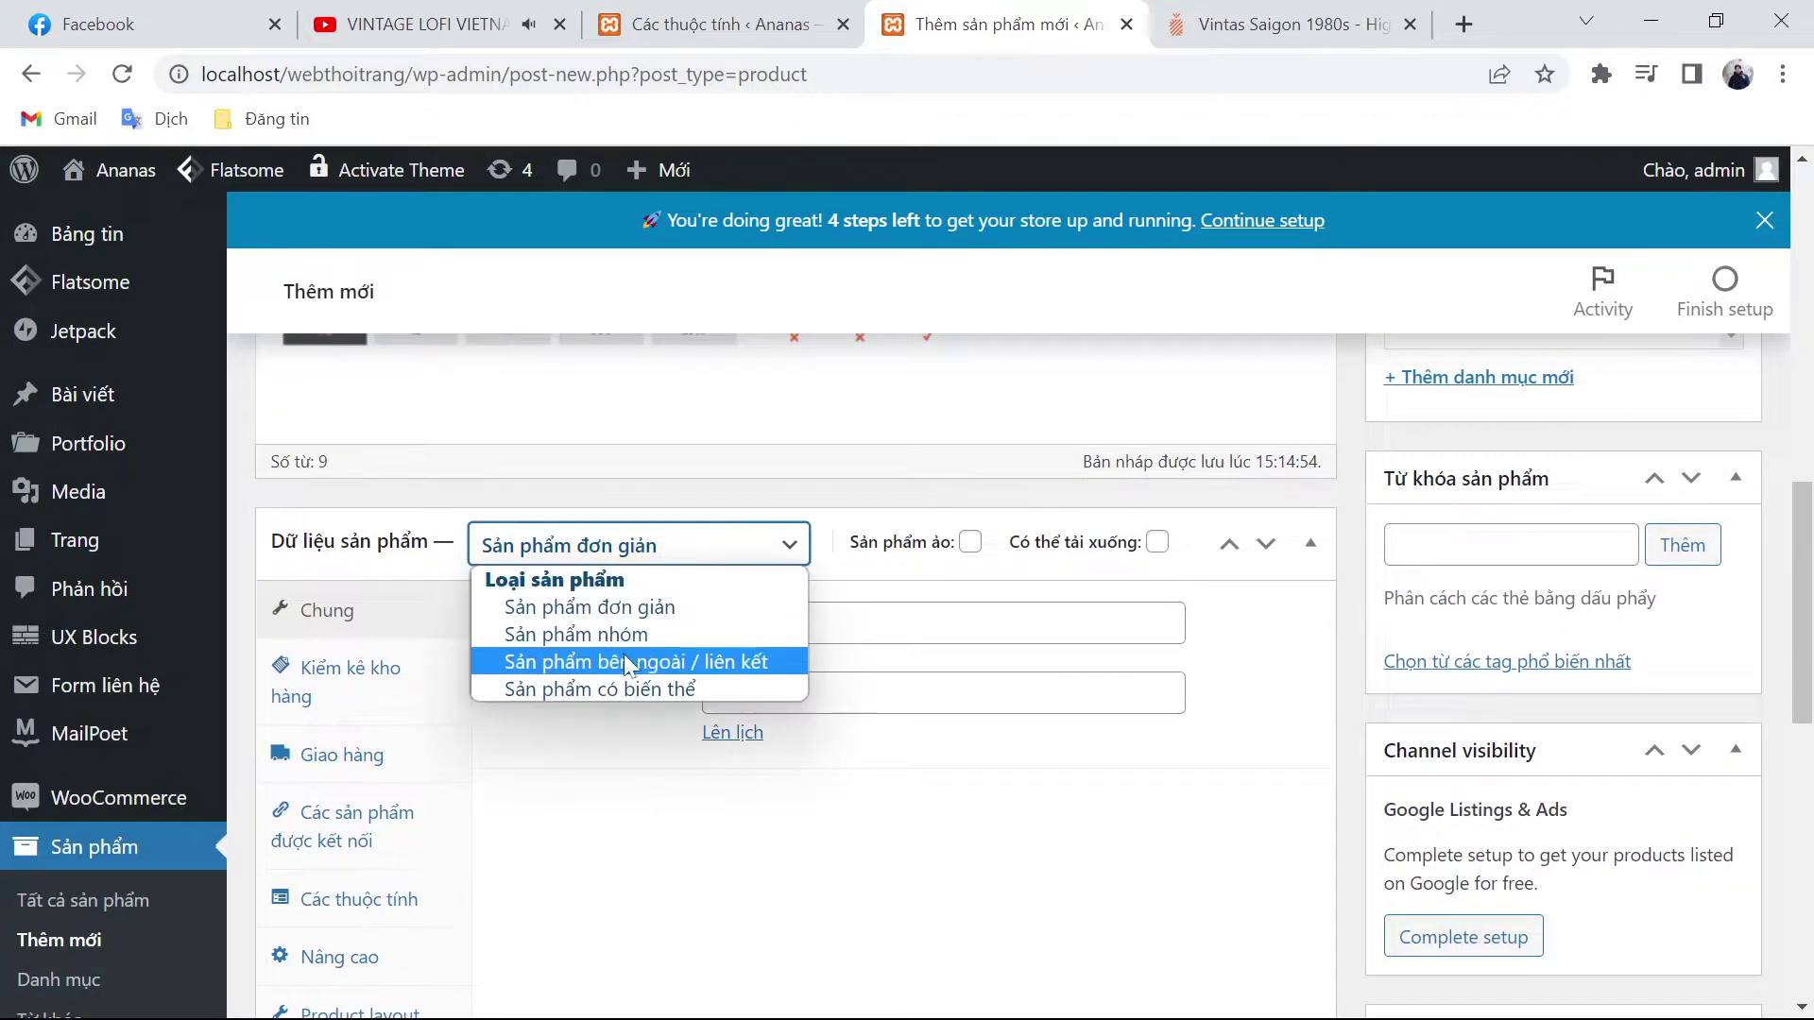
click(619, 688)
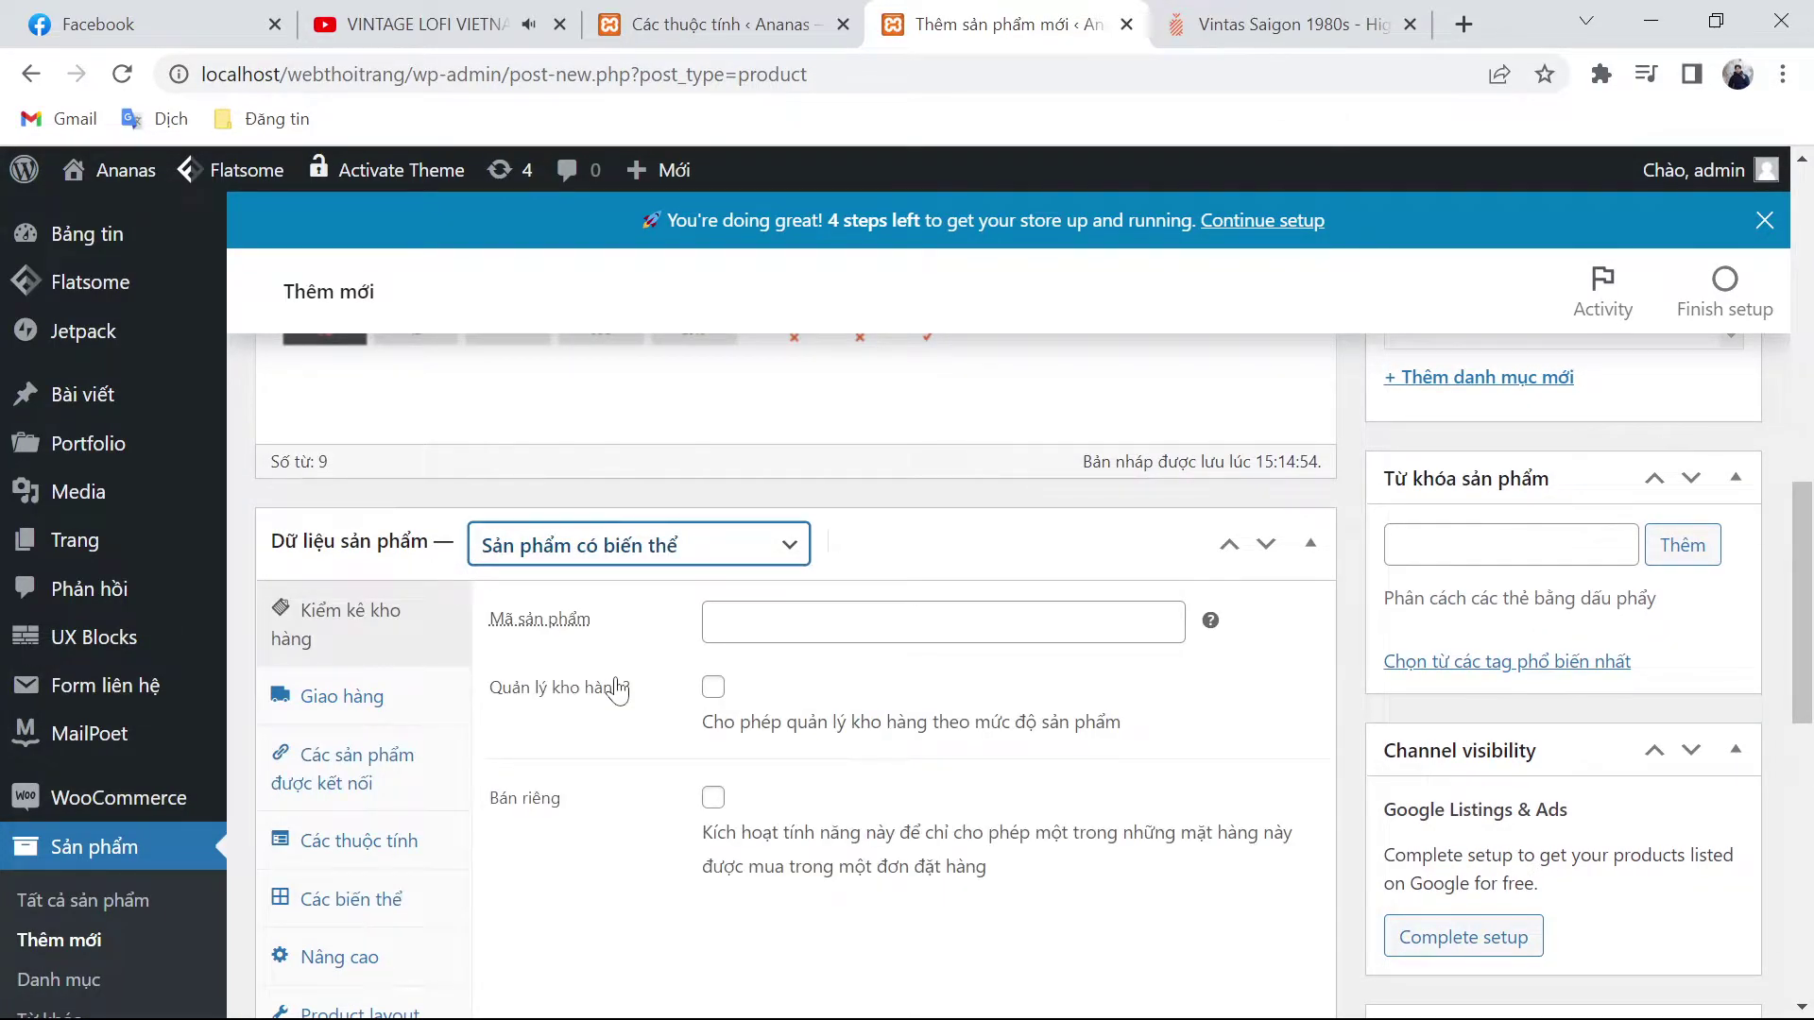
scroll(619, 688, down, 2)
Step: Enter SKU A61041 in Mã sản phẩm, copied from the ananas.vn listing
click(715, 479)
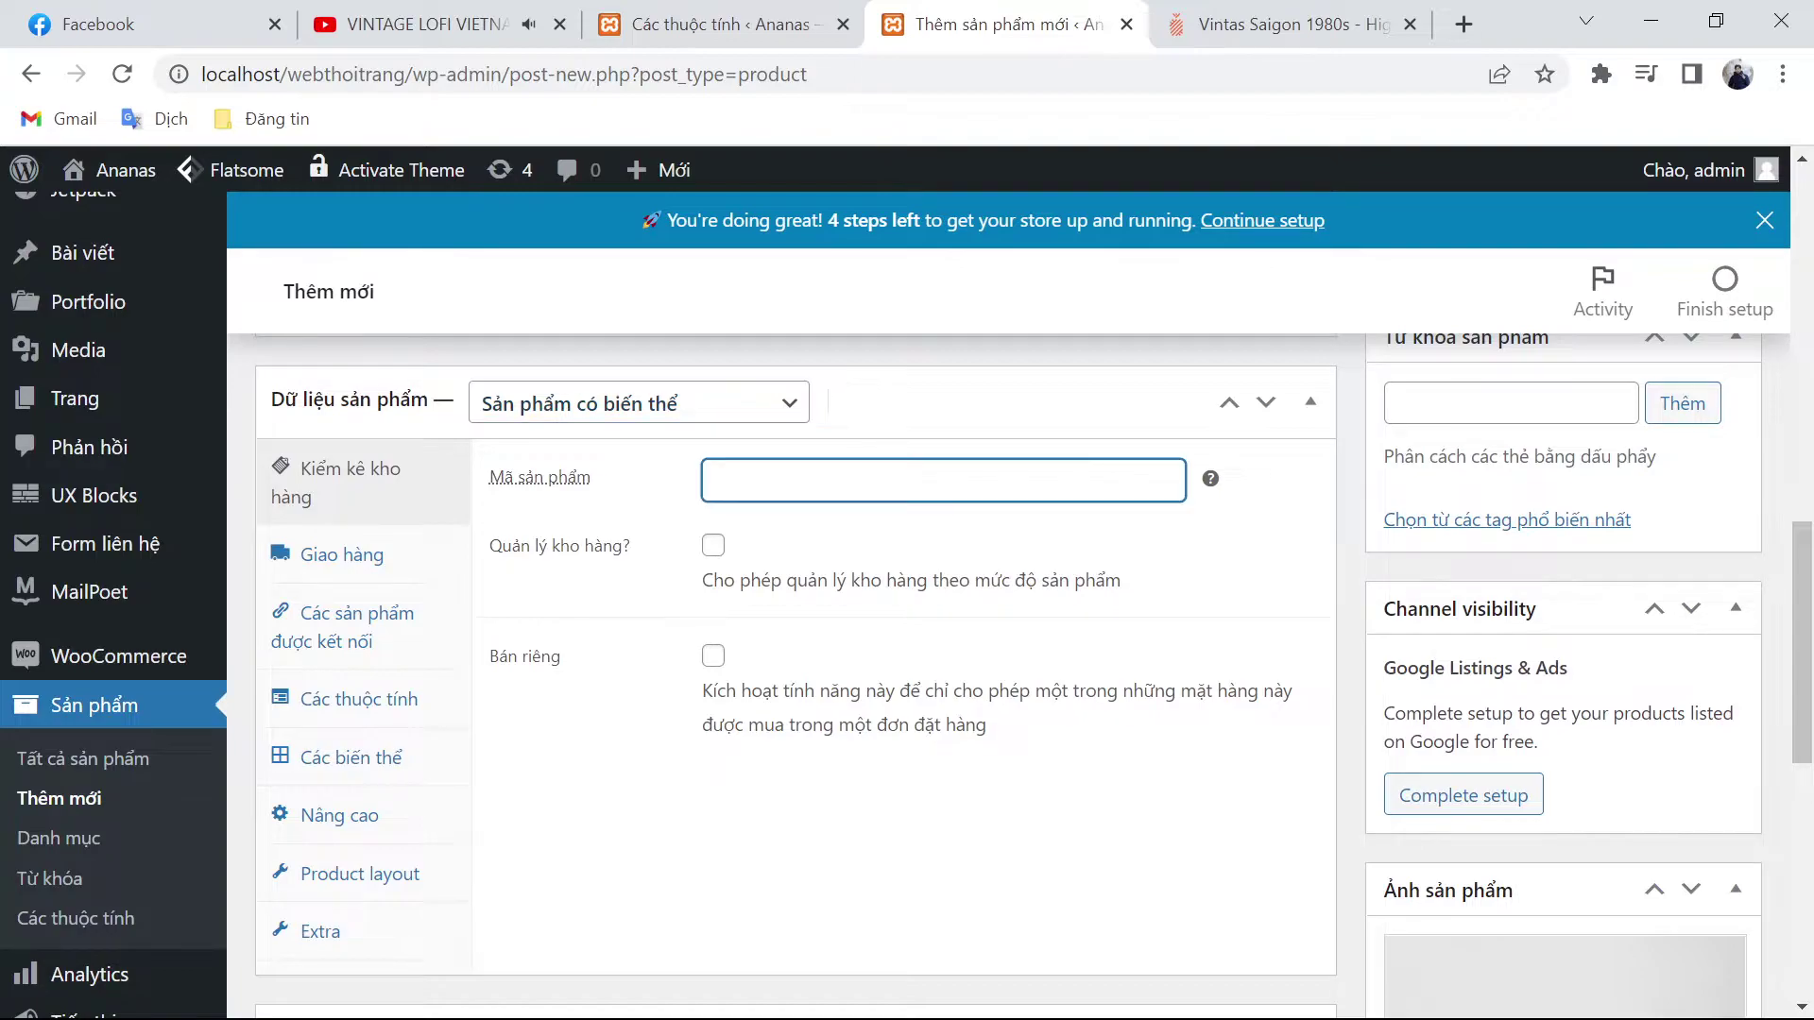
click(1218, 11)
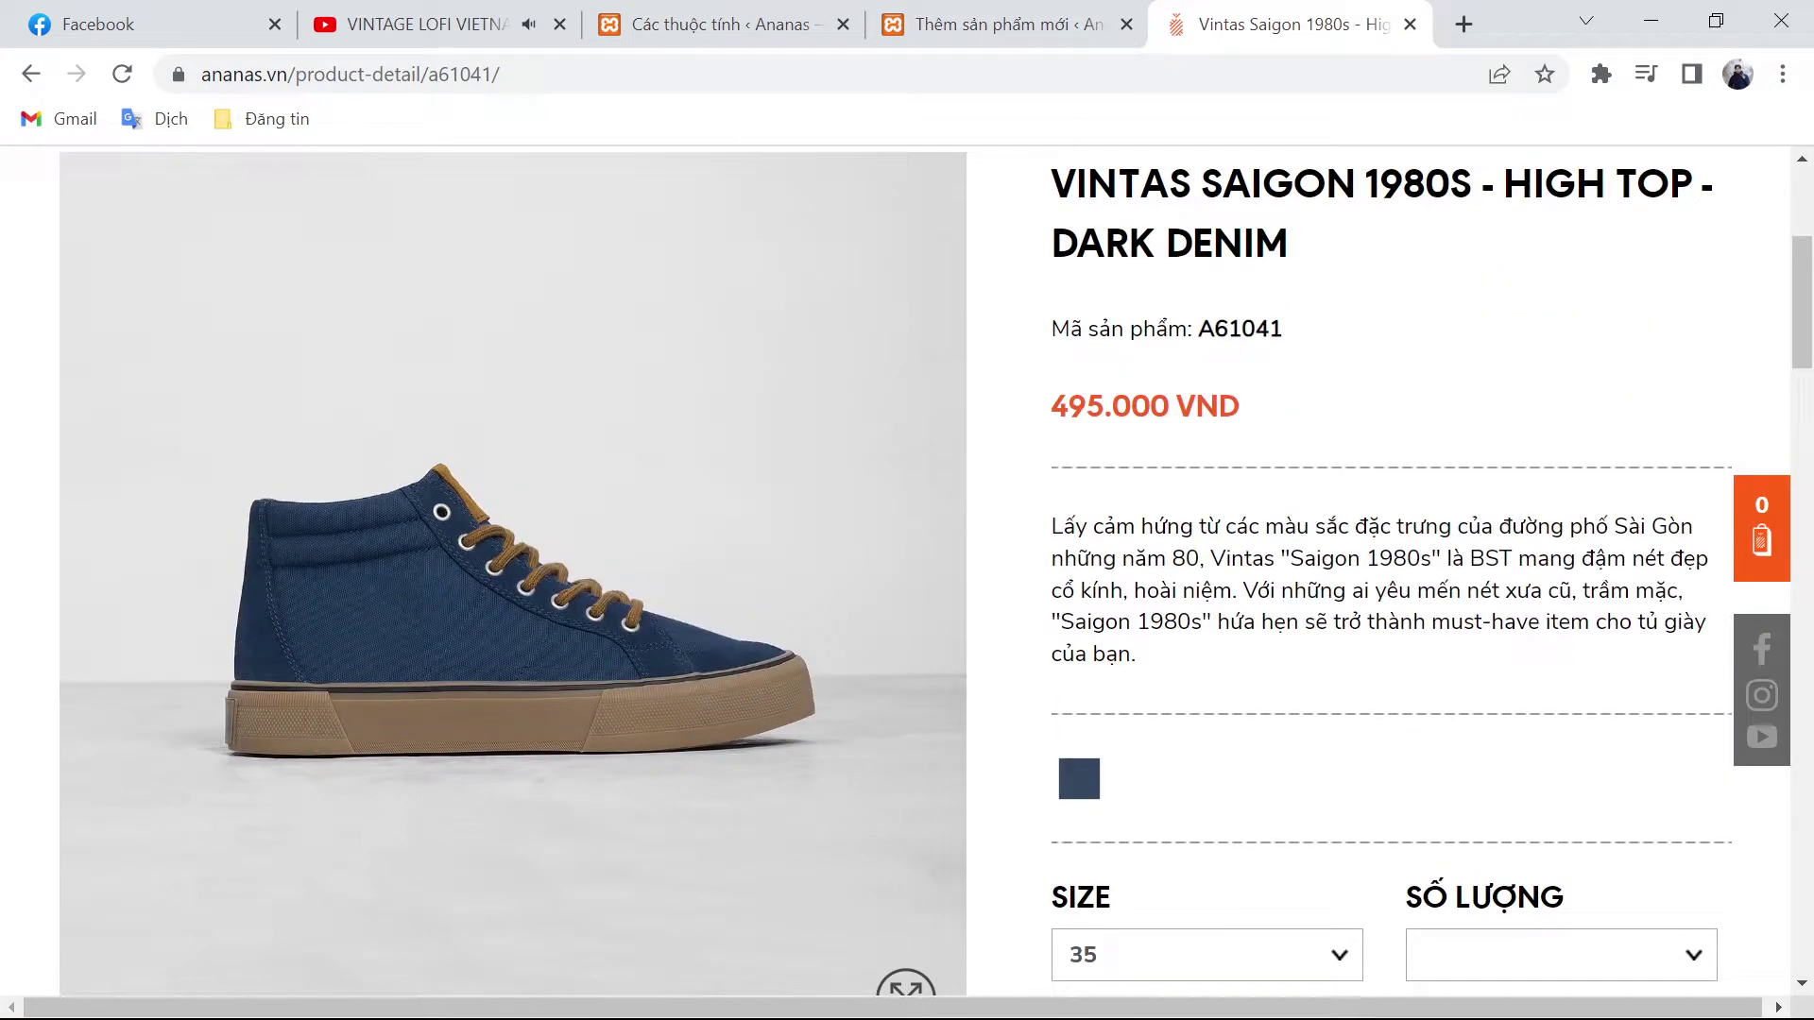
double_click(1239, 329)
key(ctrl+c)
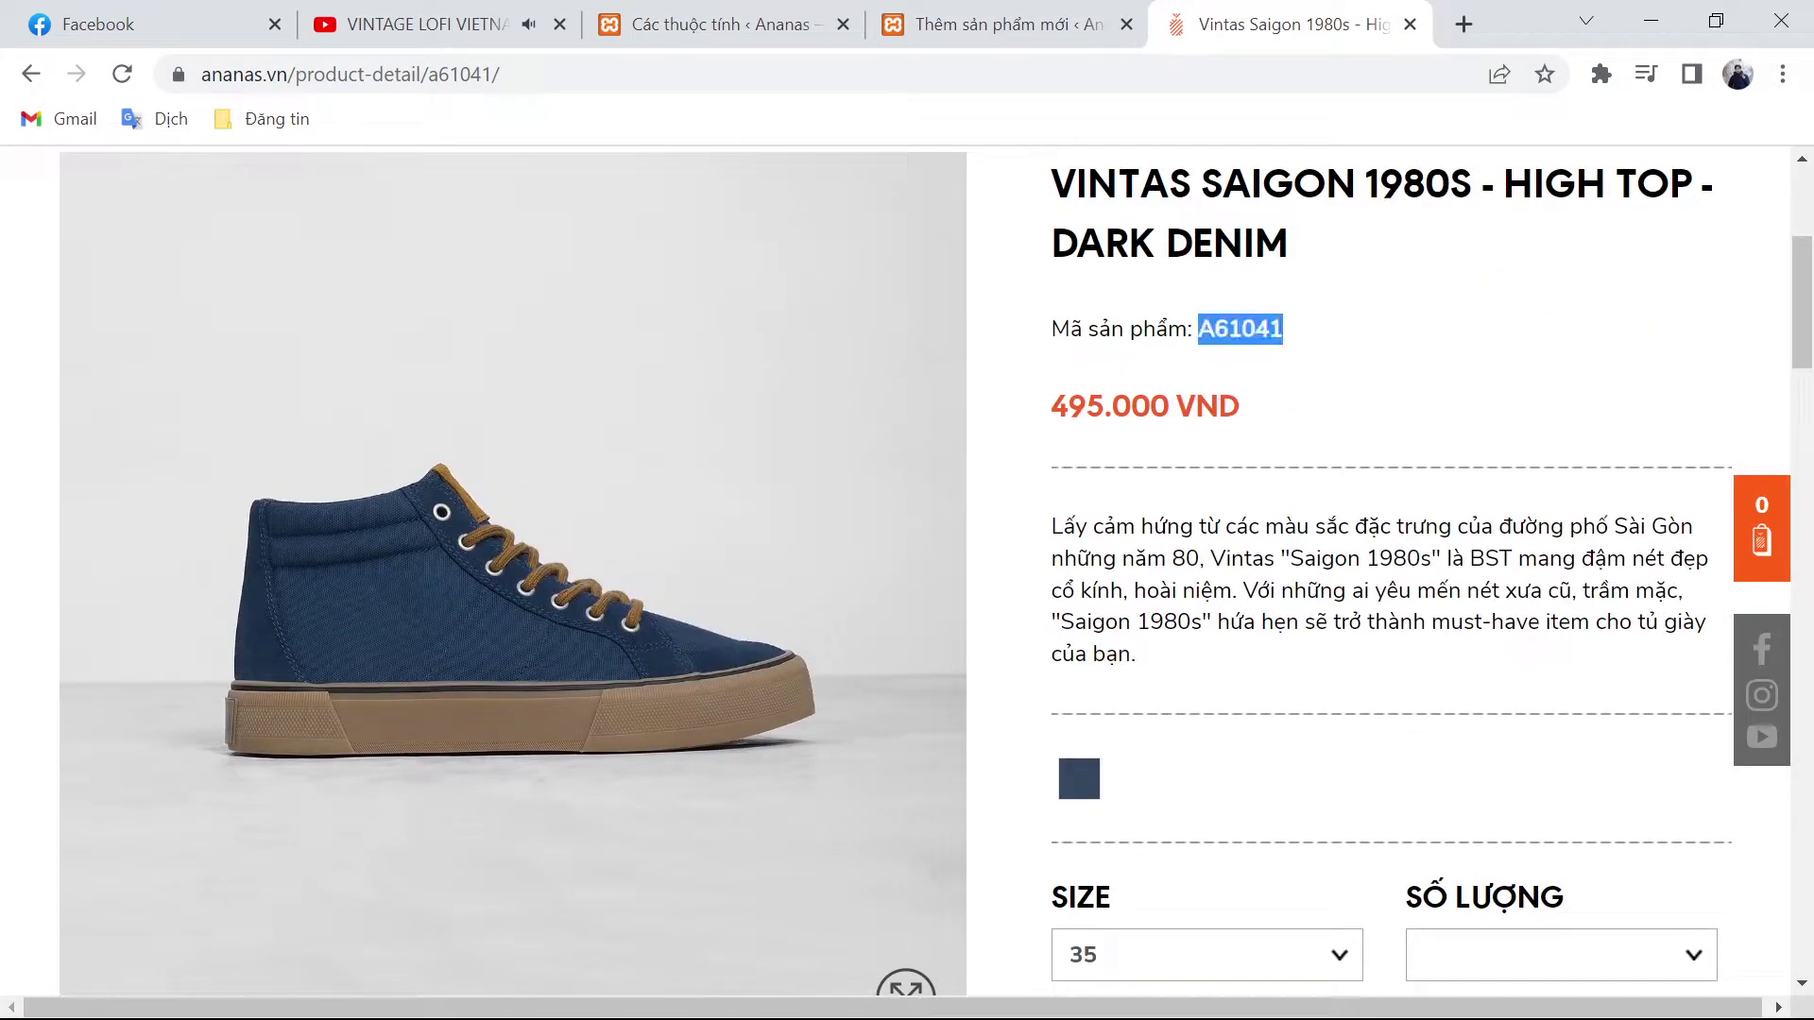
click(1017, 14)
key(ctrl+v)
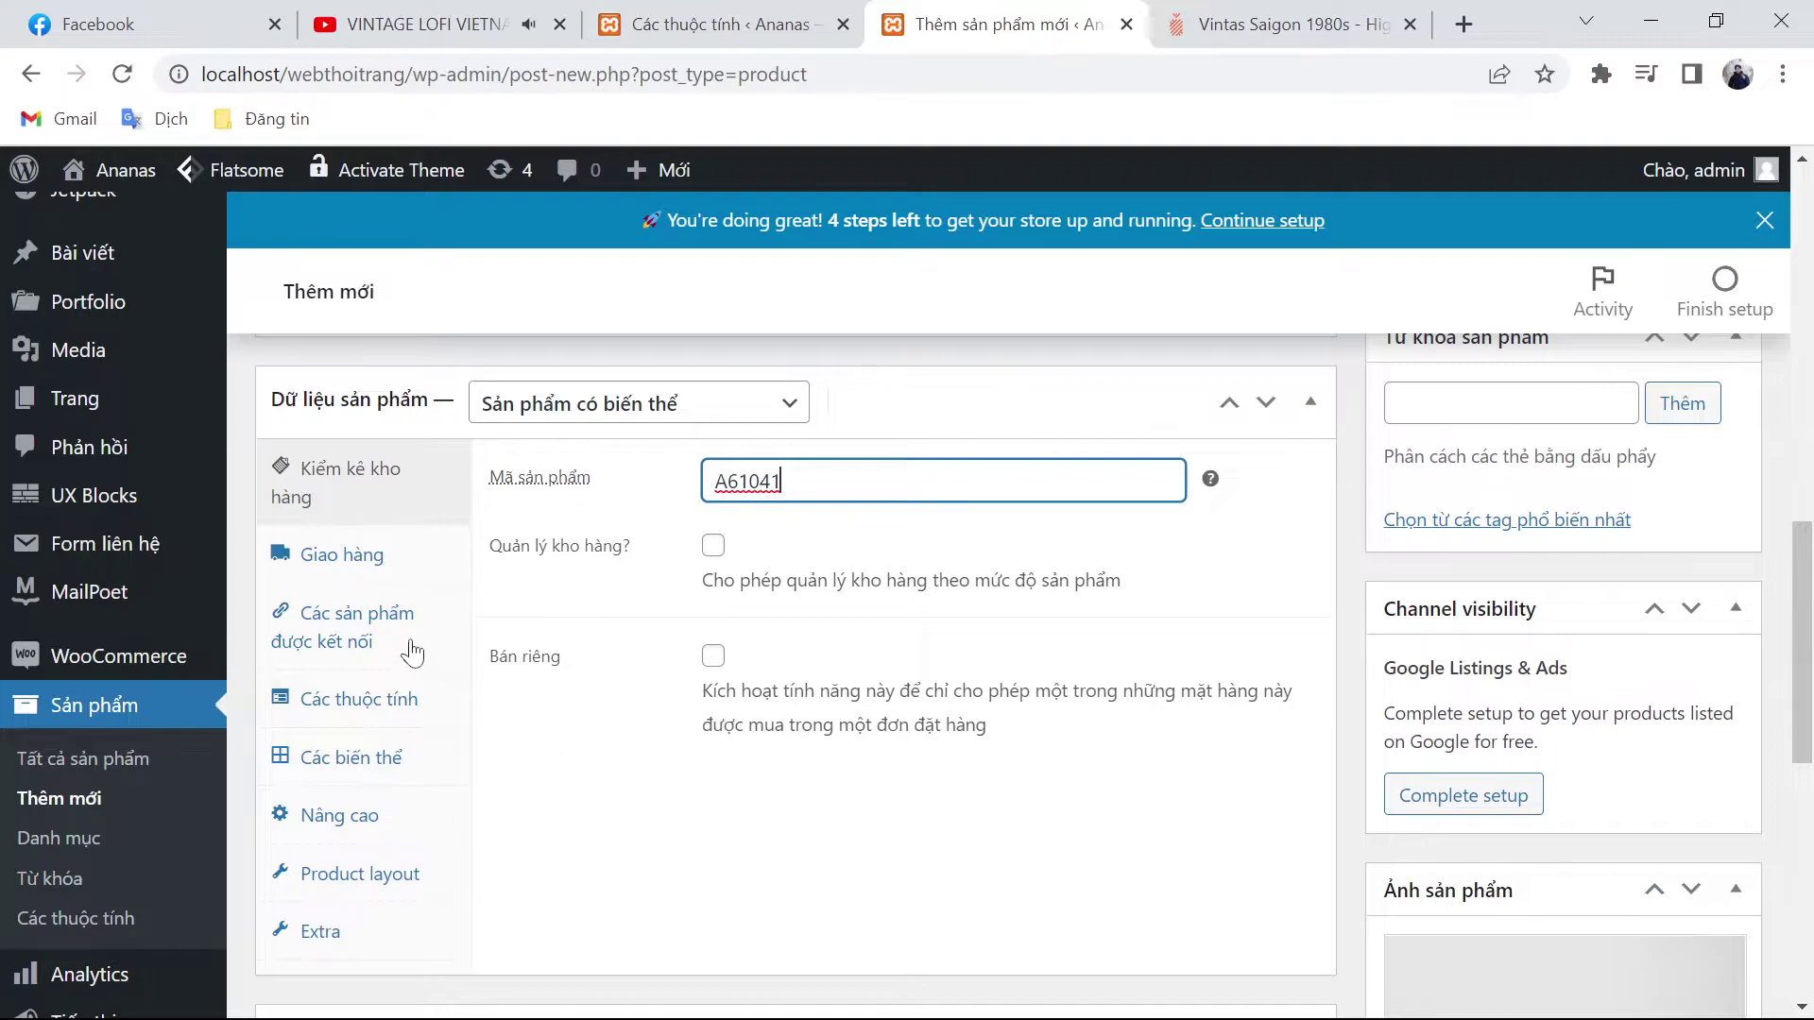
click(348, 701)
Step: Confirm the store's Size attribute exists with sizes 35–42
click(625, 483)
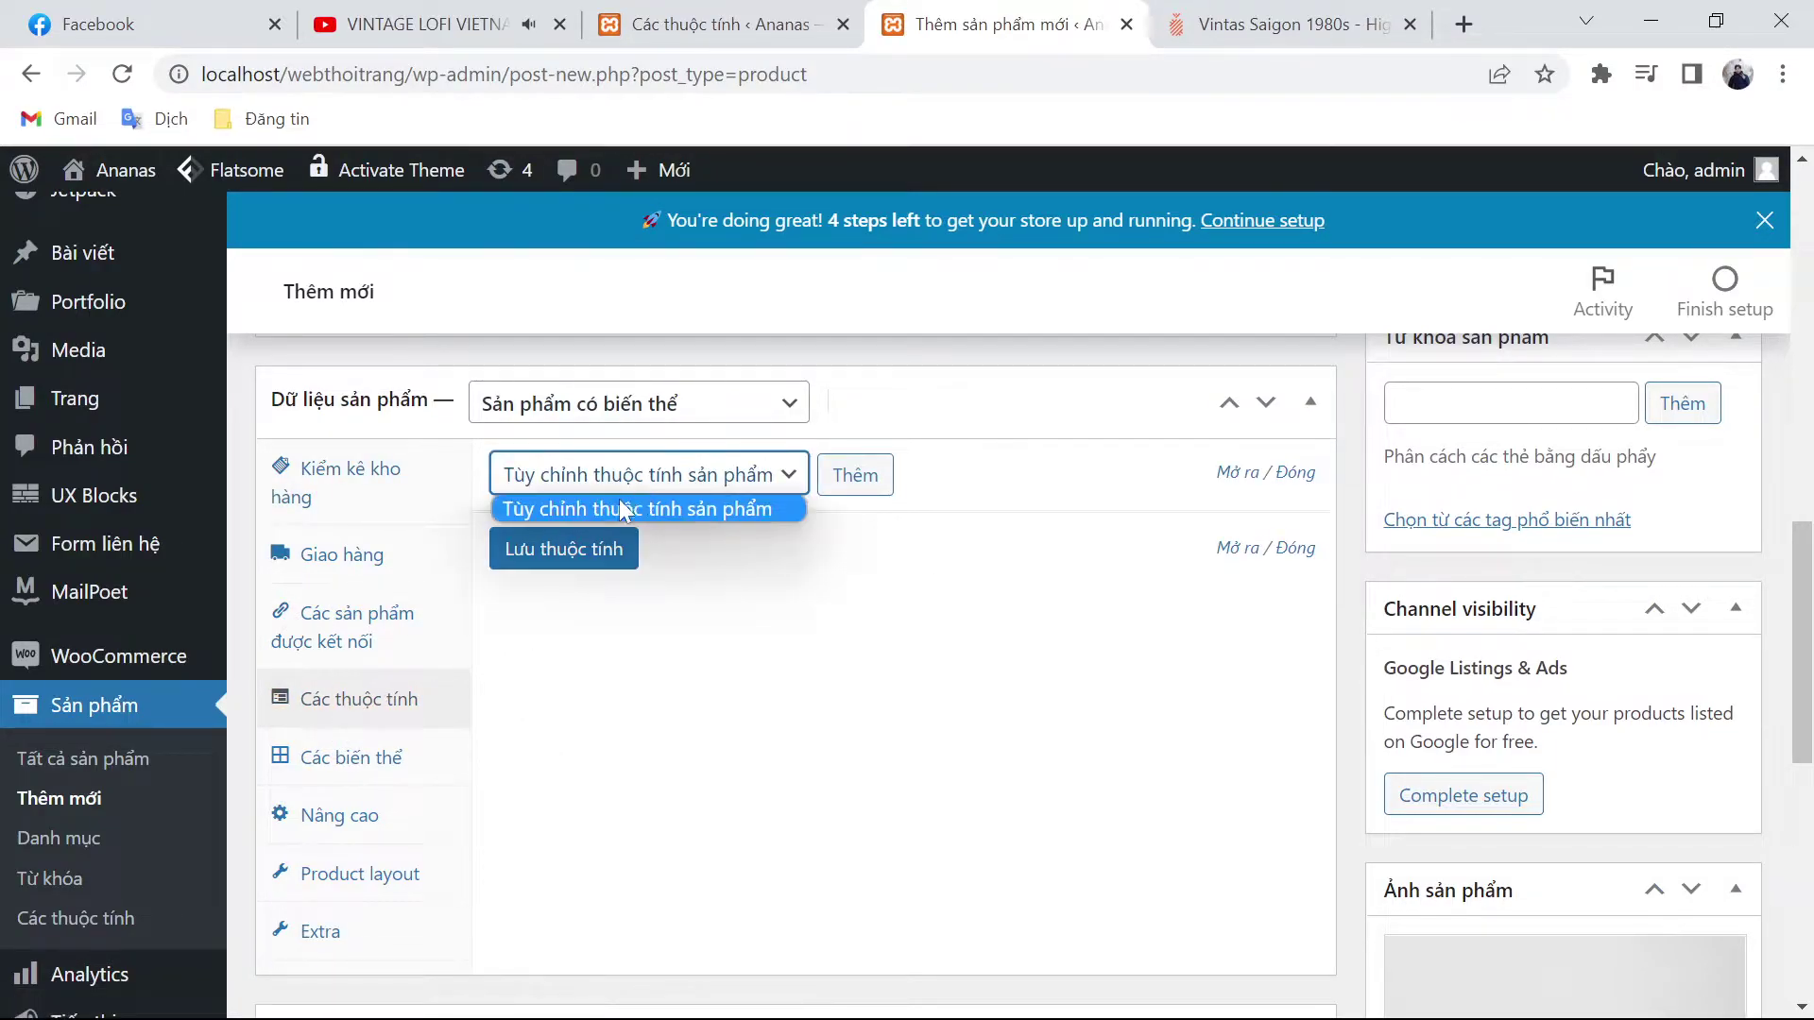
click(779, 510)
click(752, 38)
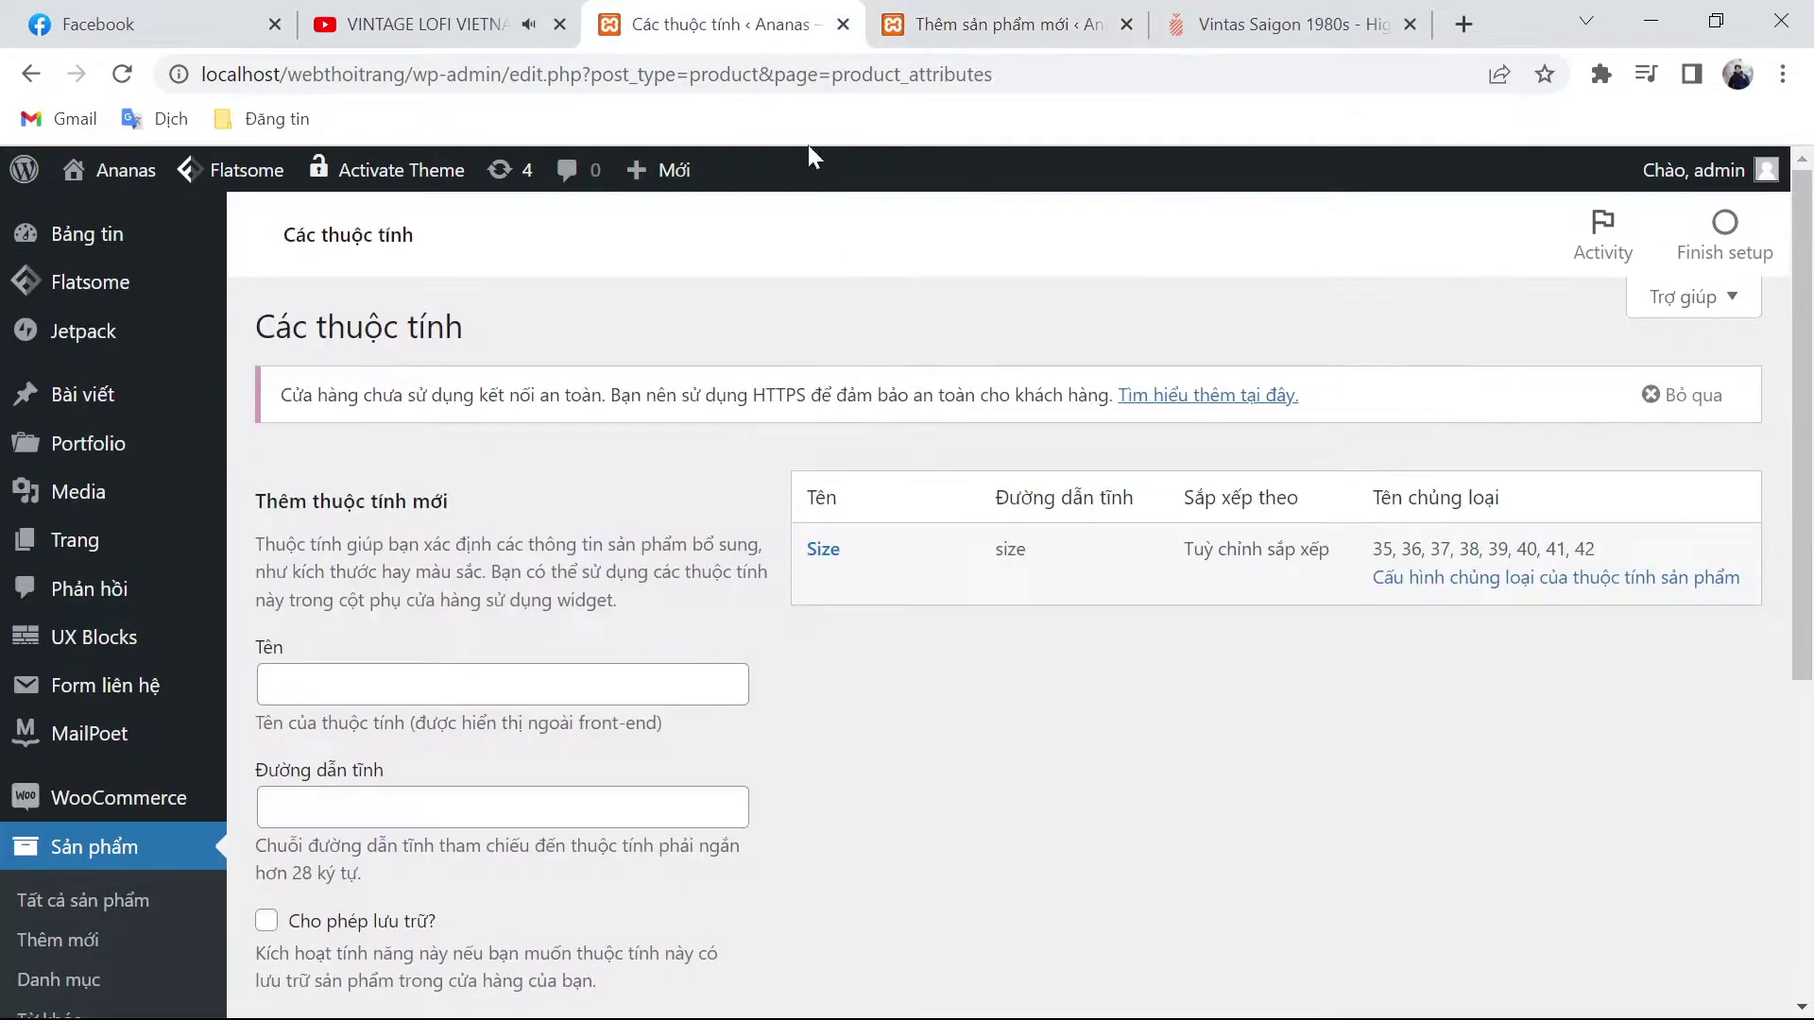
scroll(910, 616, down, 4)
scroll(890, 645, up, 1)
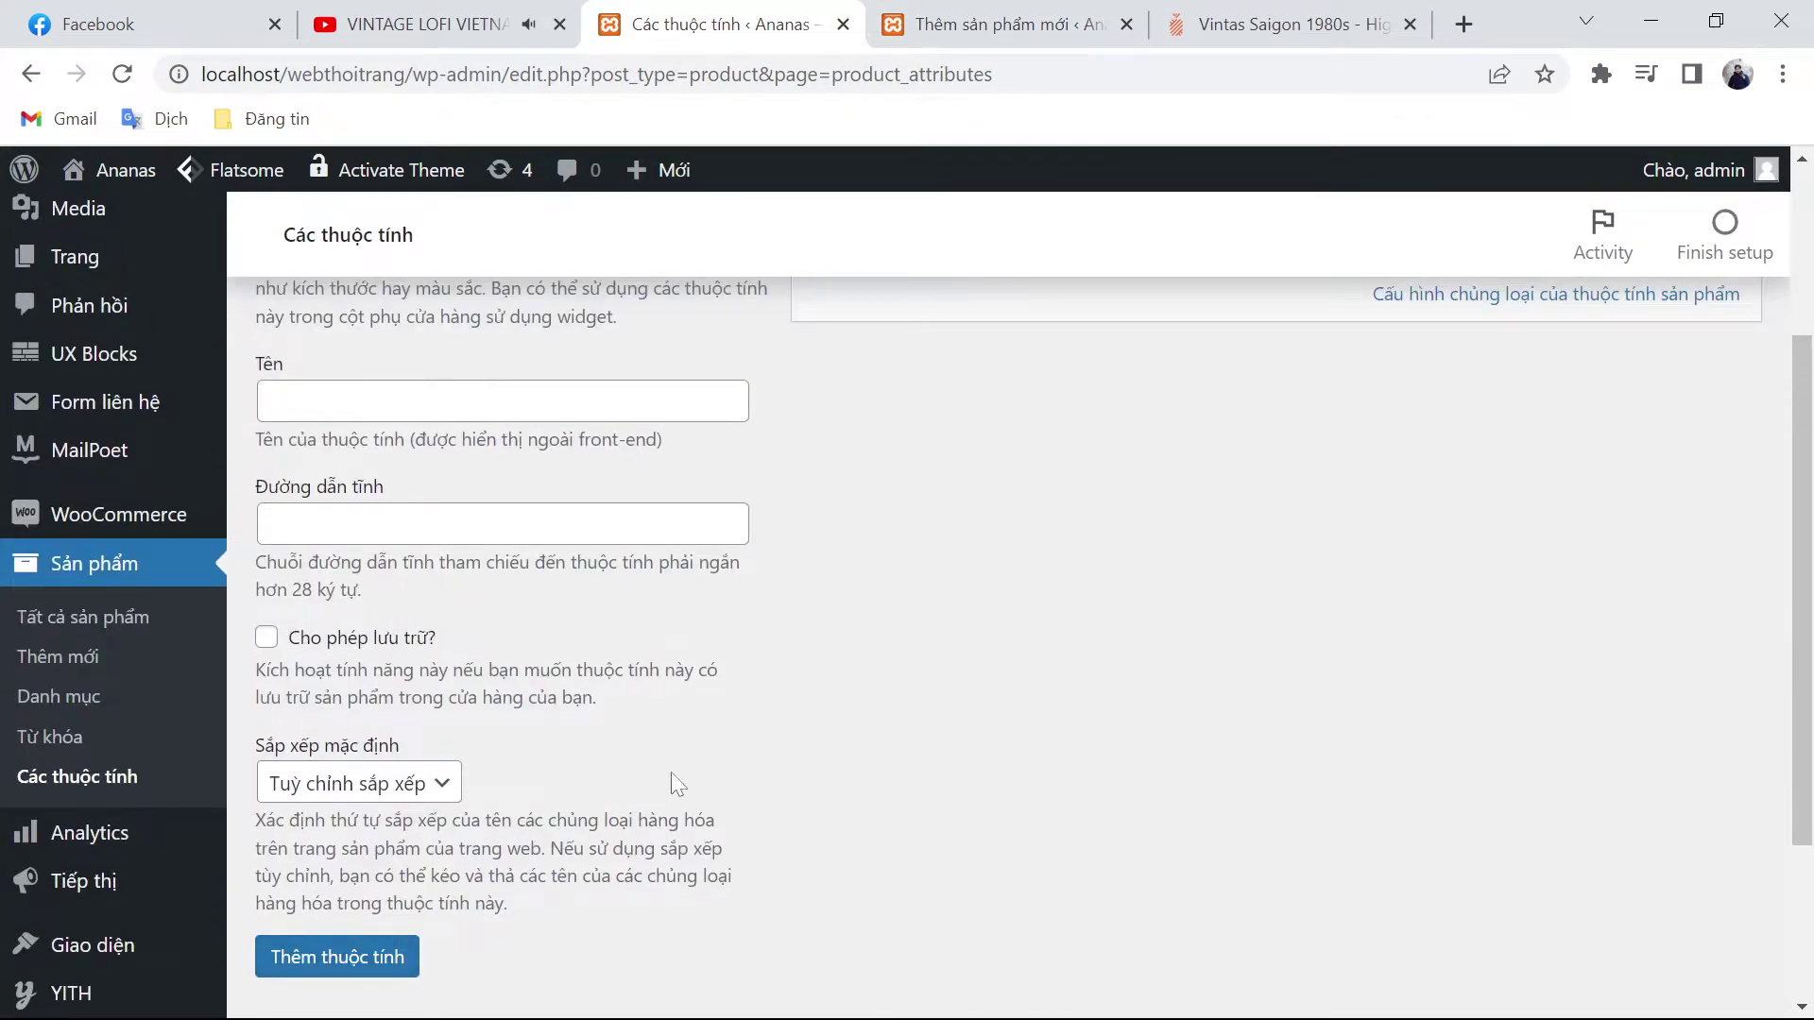
scroll(648, 782, up, 3)
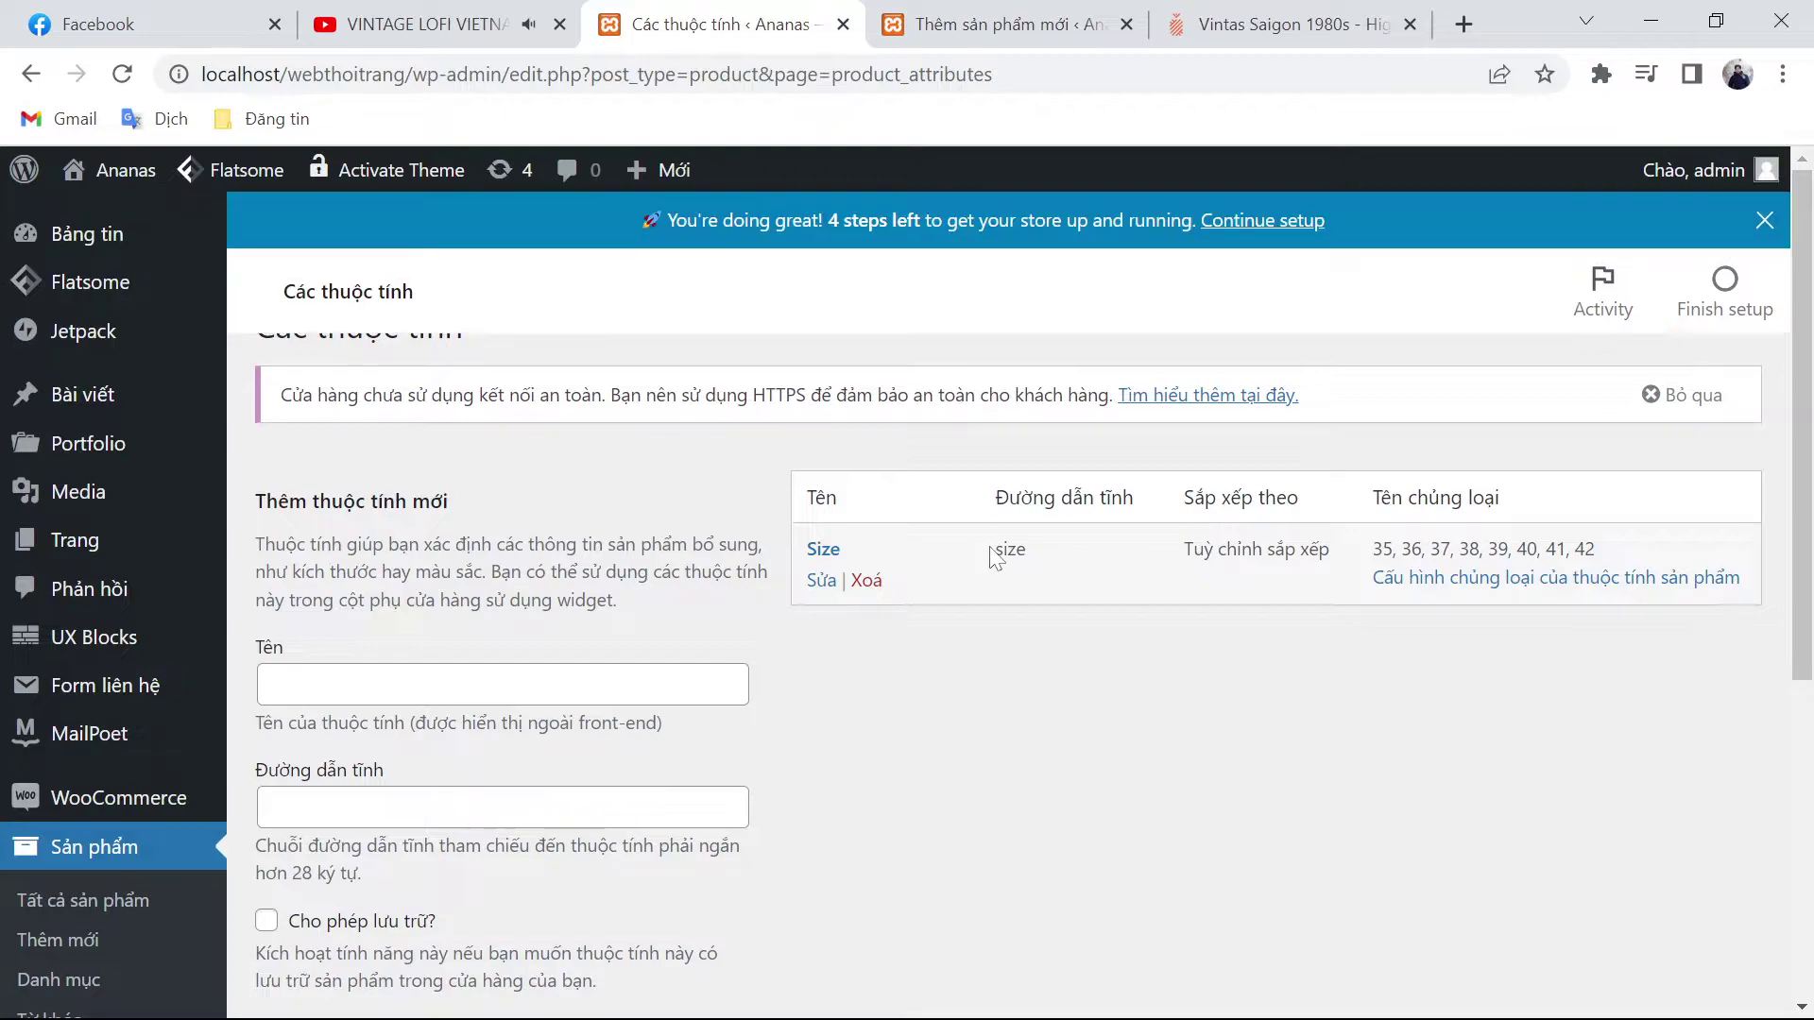
click(1006, 24)
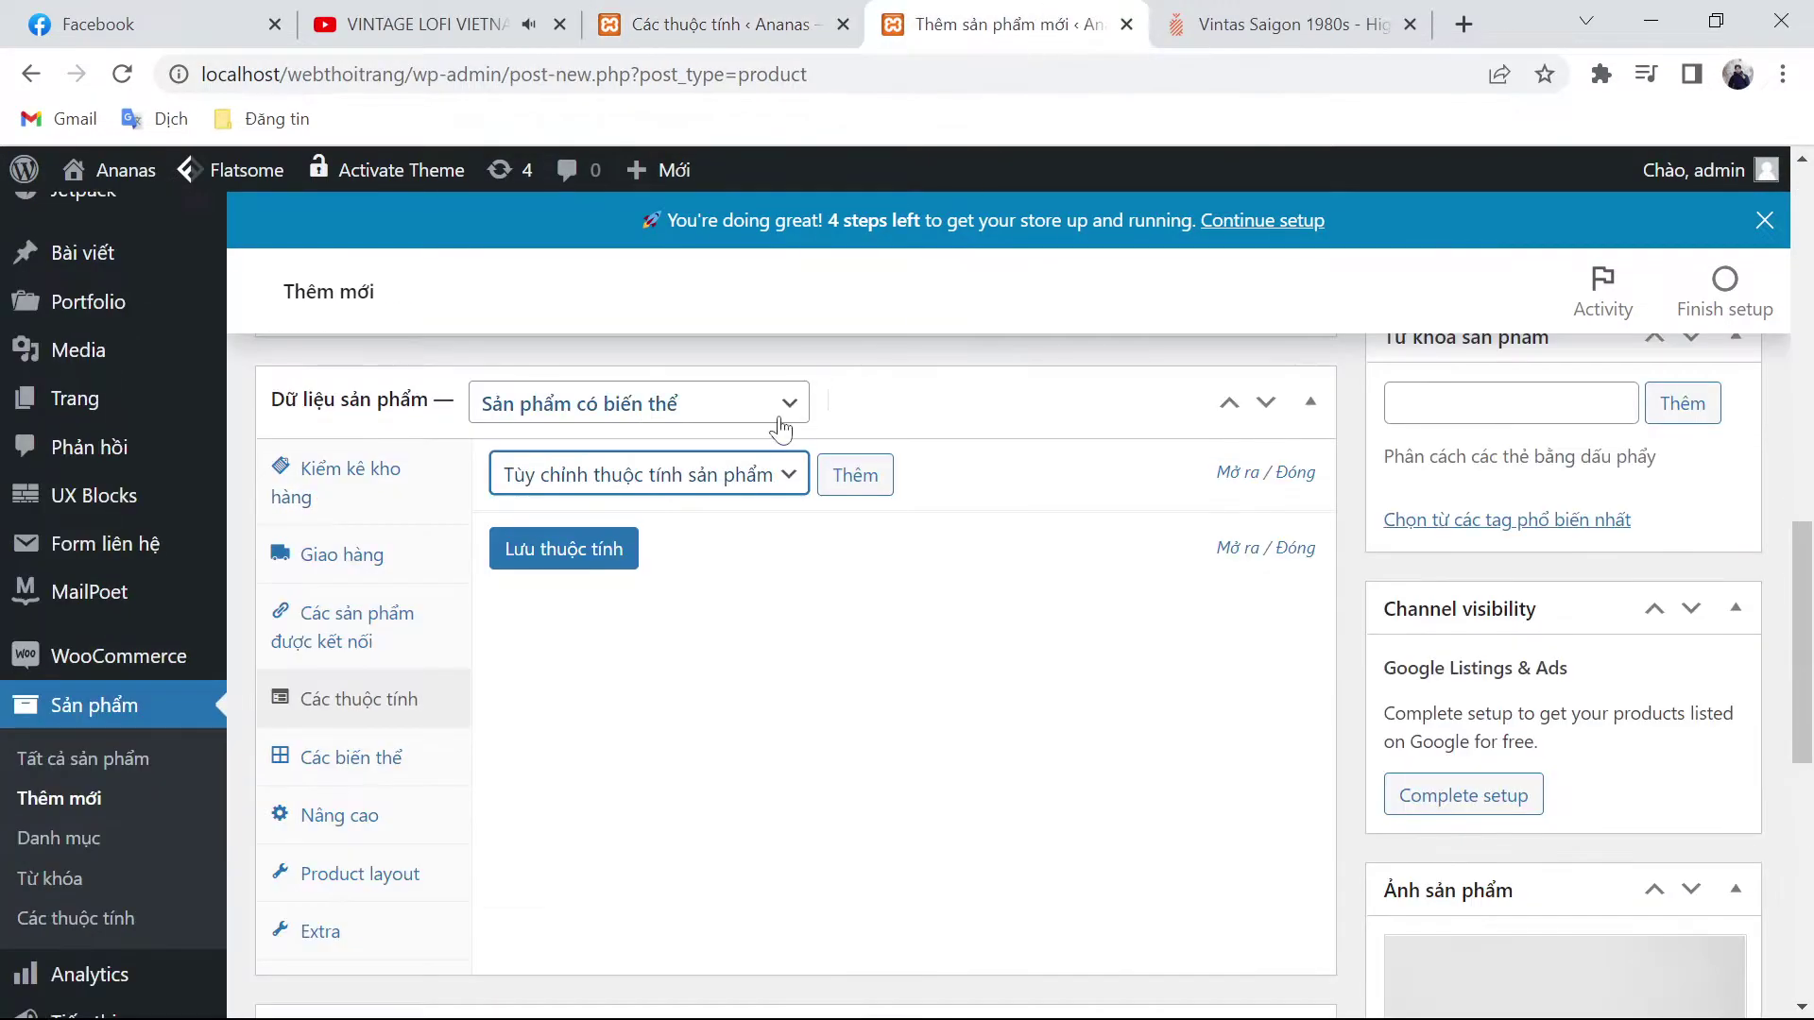
Step: Look through the product's attribute choices without adding any, then publish the product
click(713, 480)
click(668, 599)
click(651, 477)
click(737, 574)
scroll(715, 595, up, 3)
scroll(708, 596, down, 3)
click(708, 477)
click(713, 581)
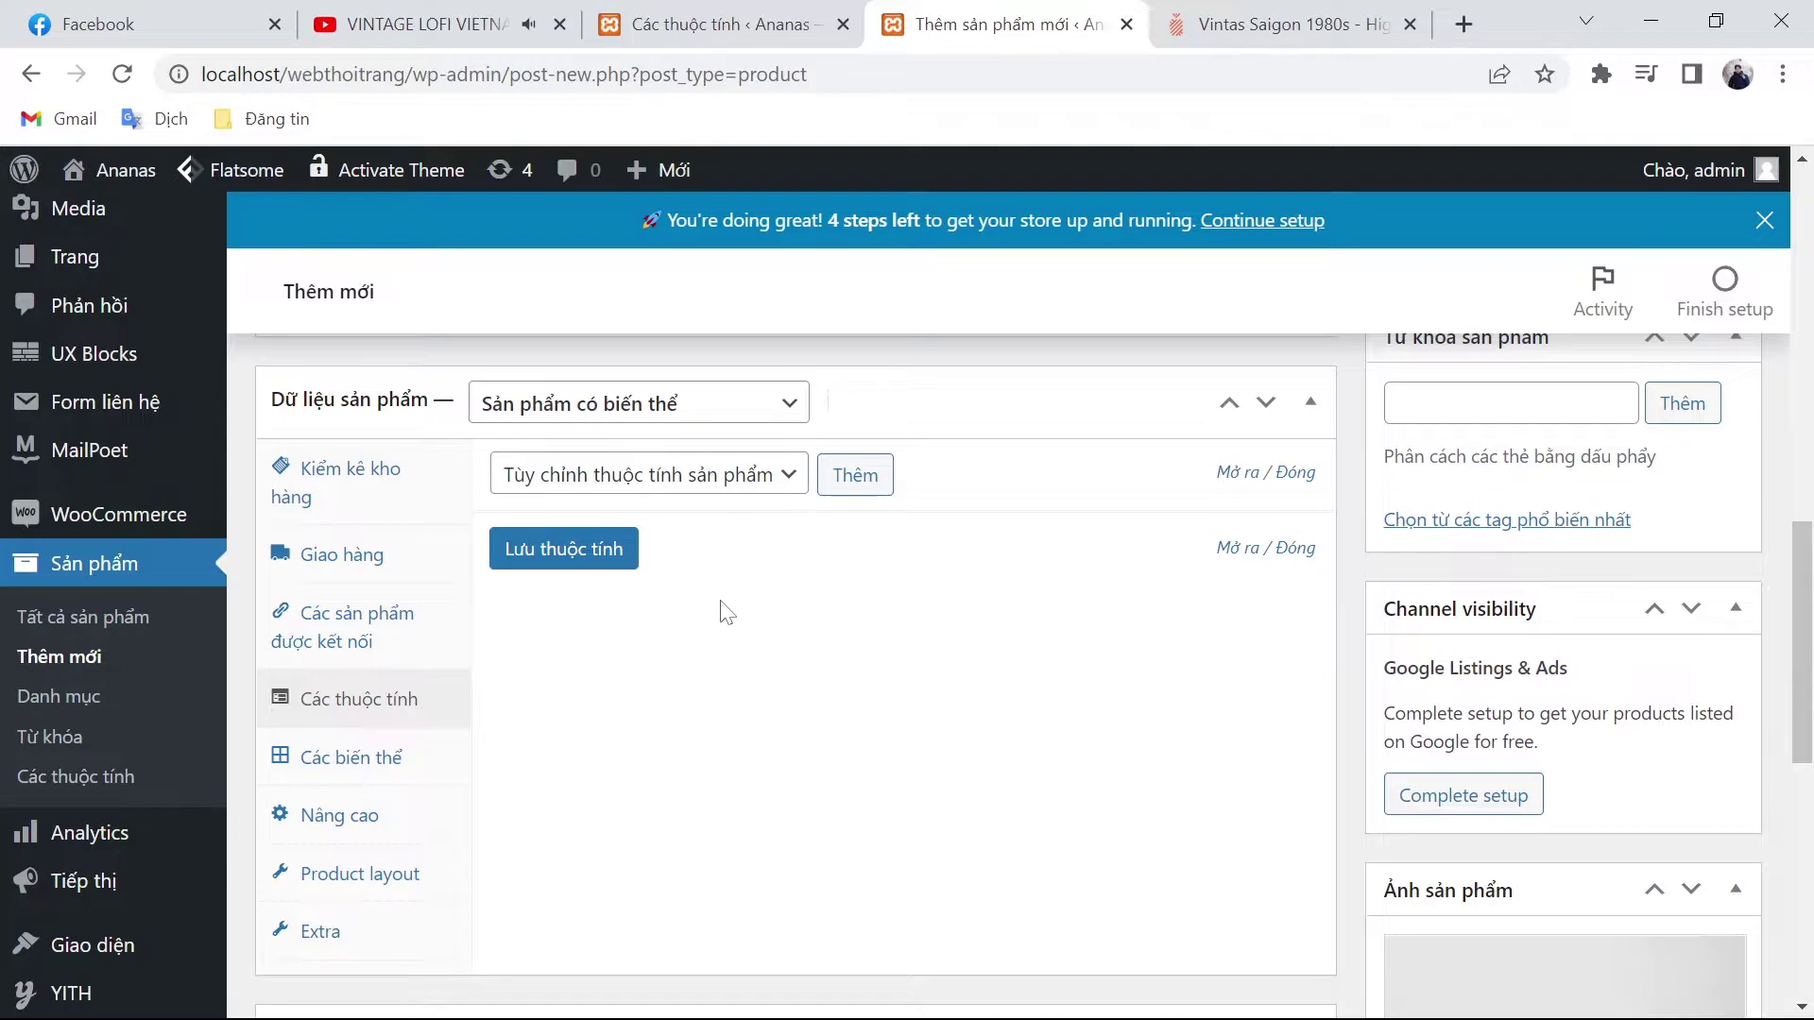
scroll(725, 612, up, 5)
scroll(1596, 624, down, 3)
scroll(1597, 623, up, 5)
click(1701, 602)
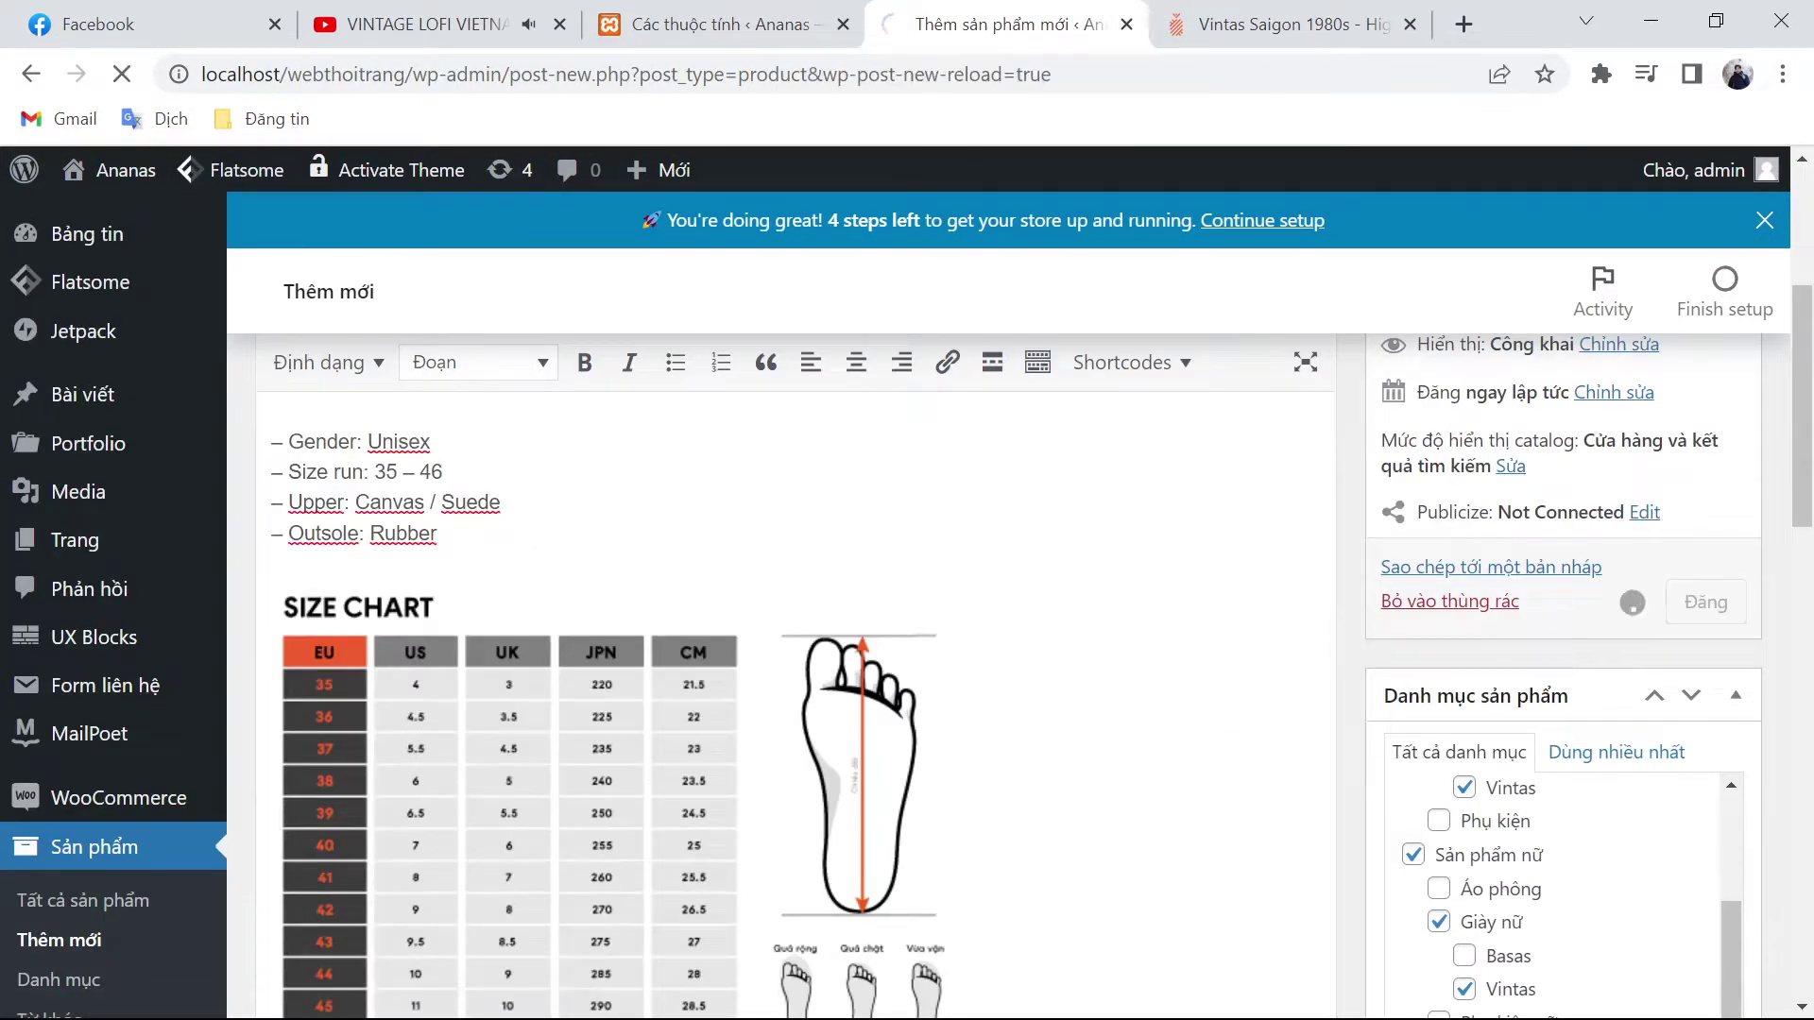
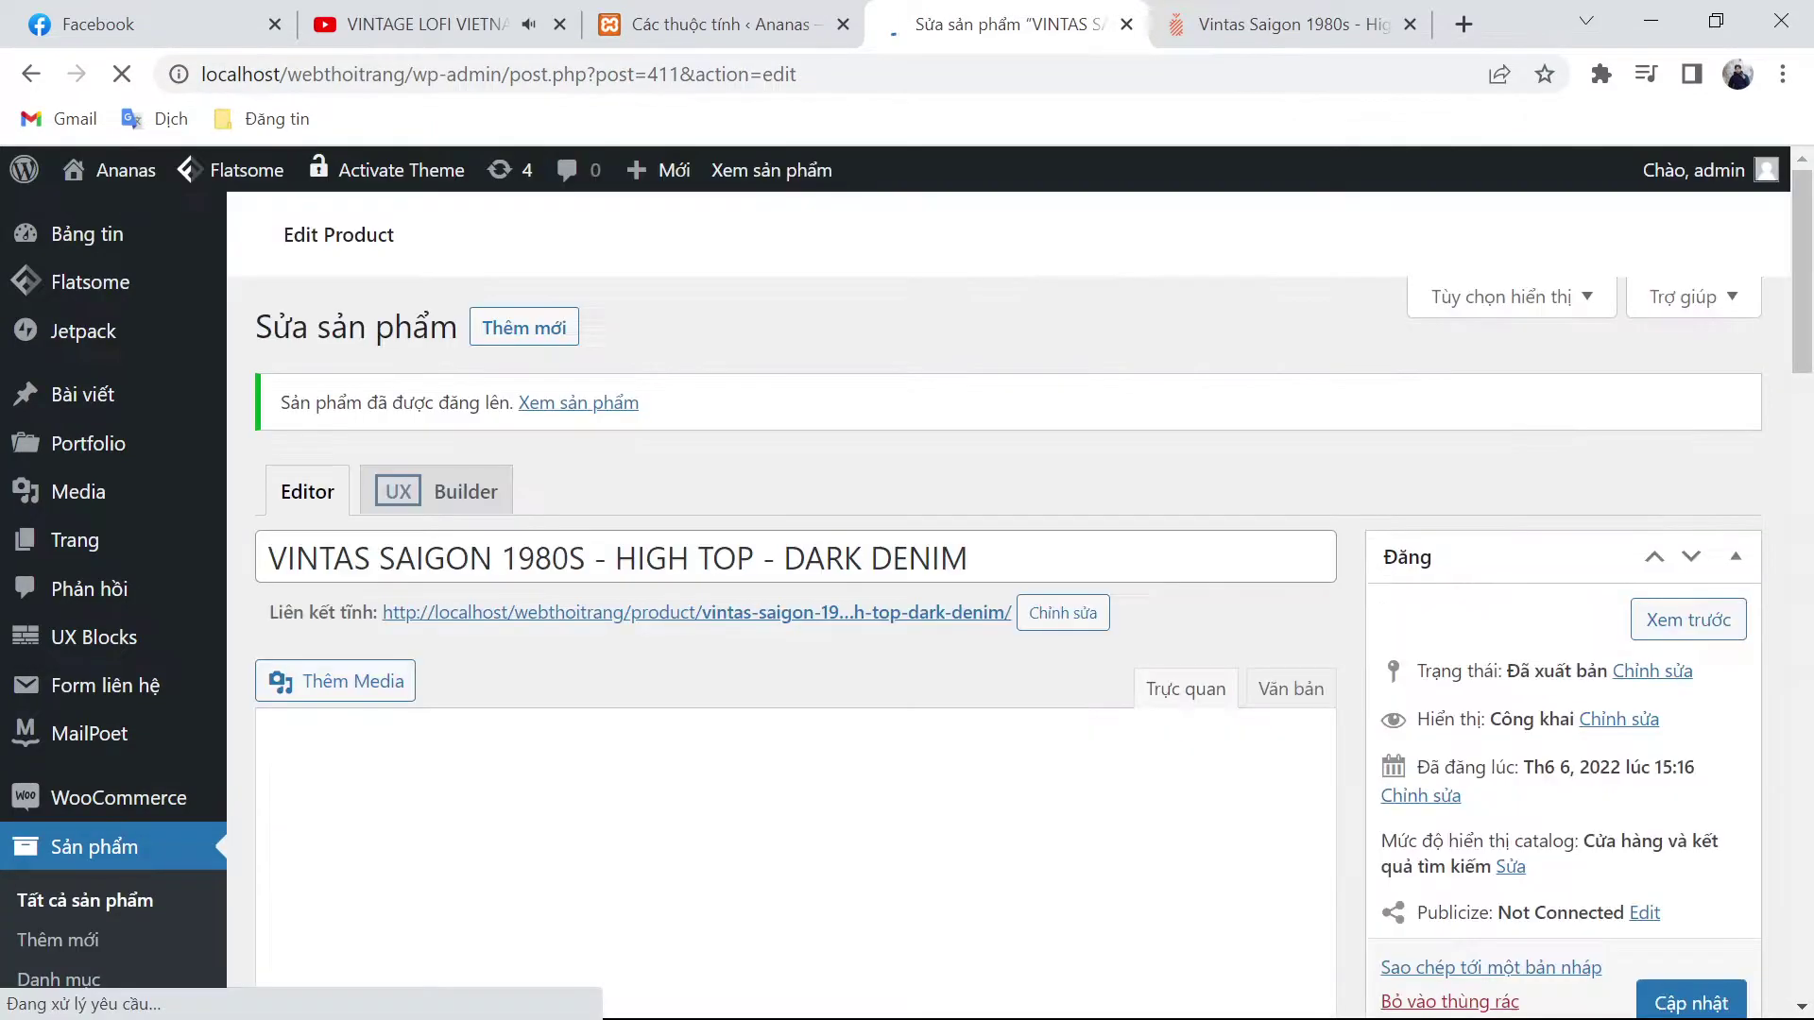
Step: Add the Size attribute to the product's attributes
scroll(866, 564, down, 6)
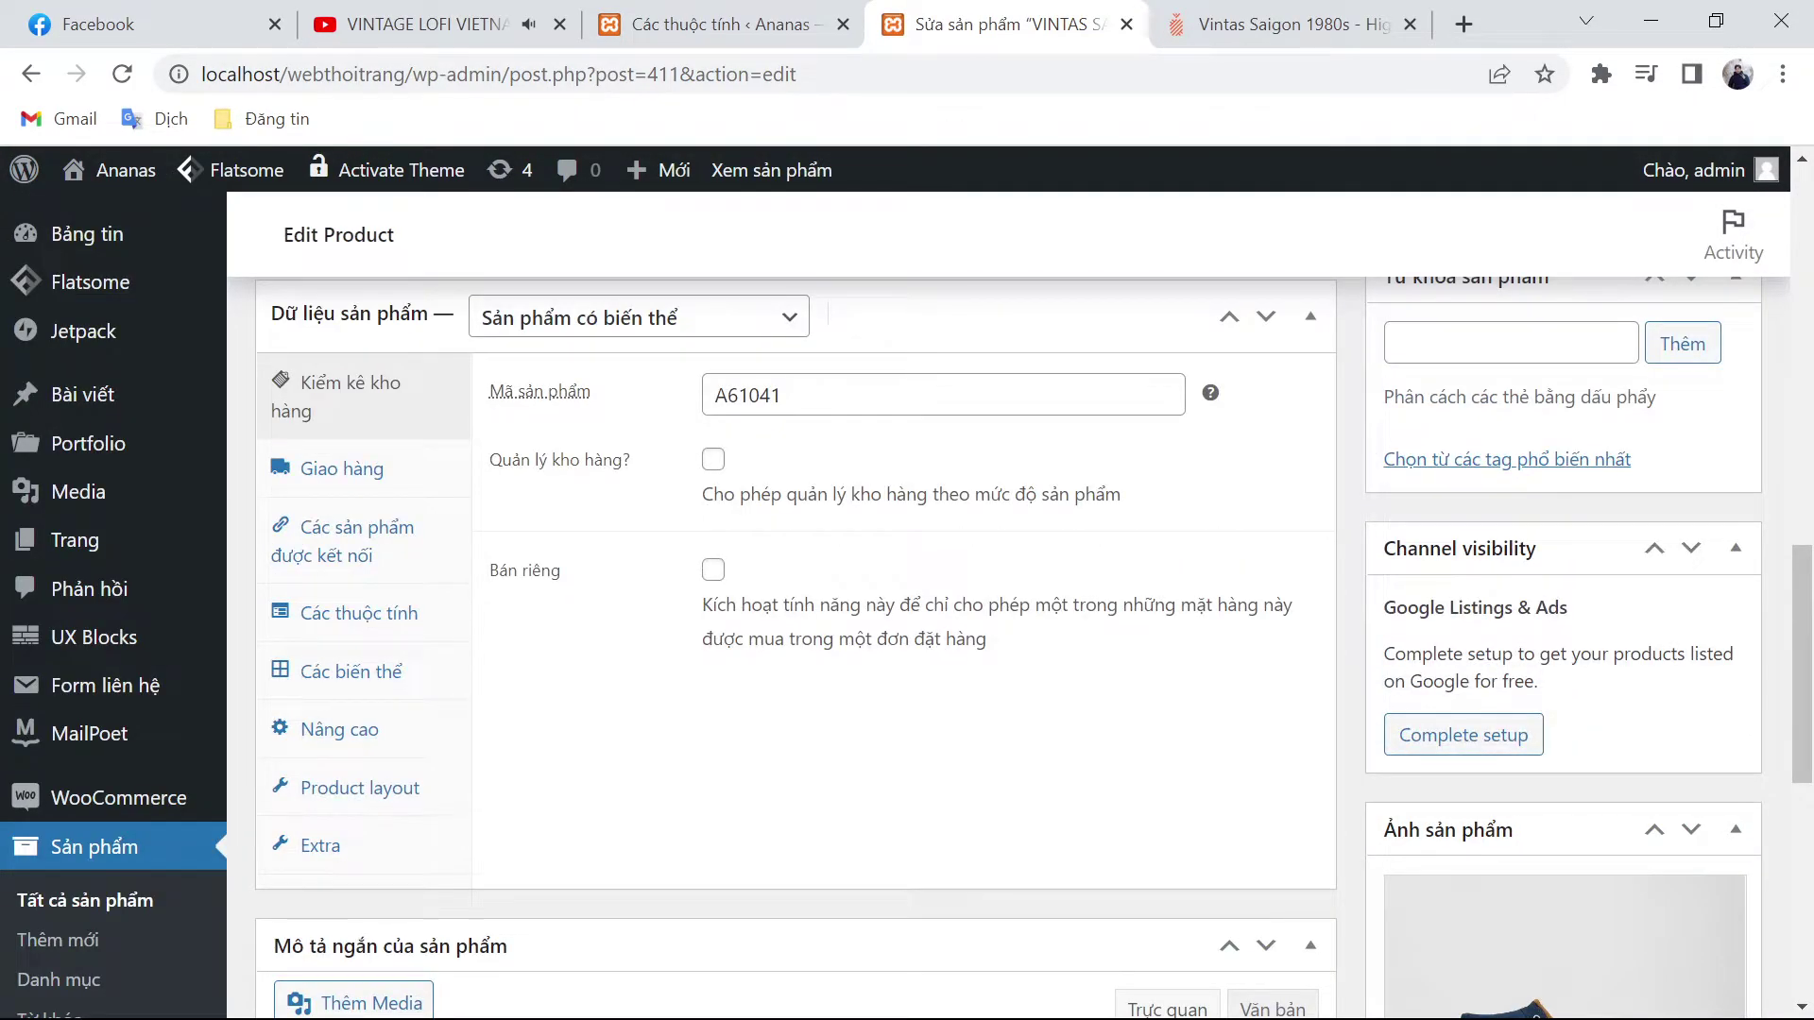
click(393, 600)
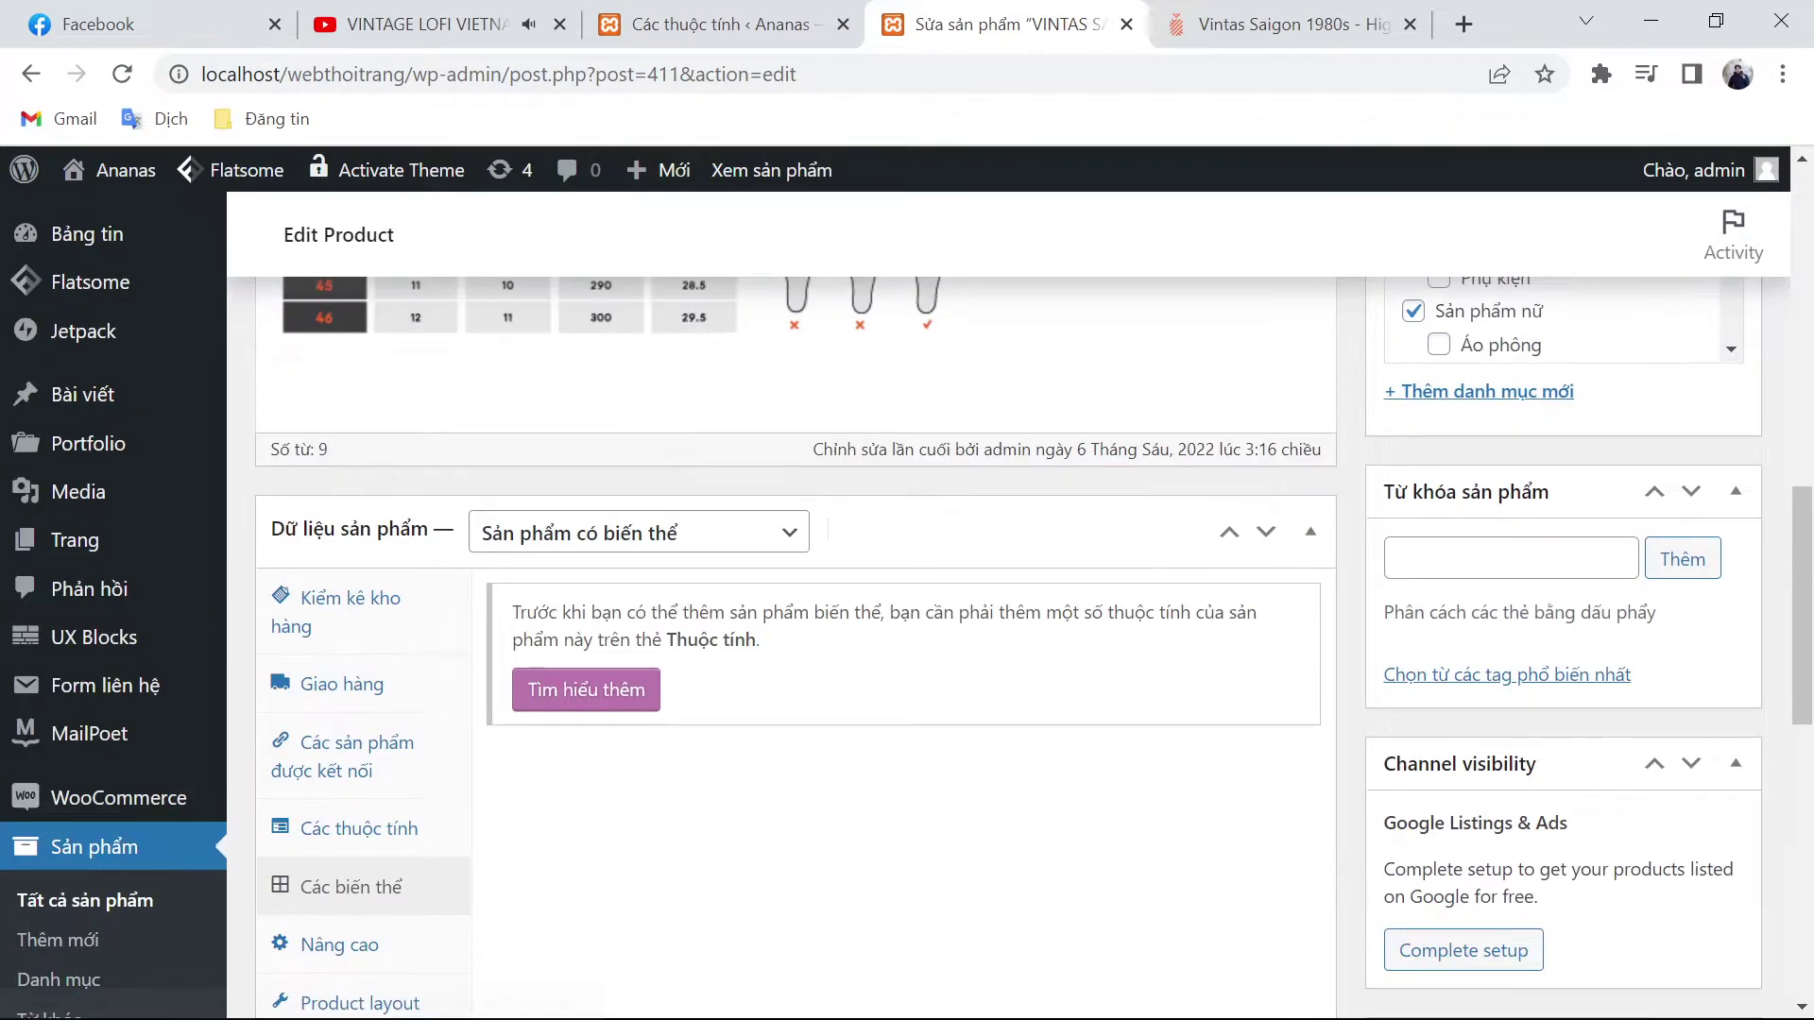
scroll(416, 696, down, 1)
click(417, 694)
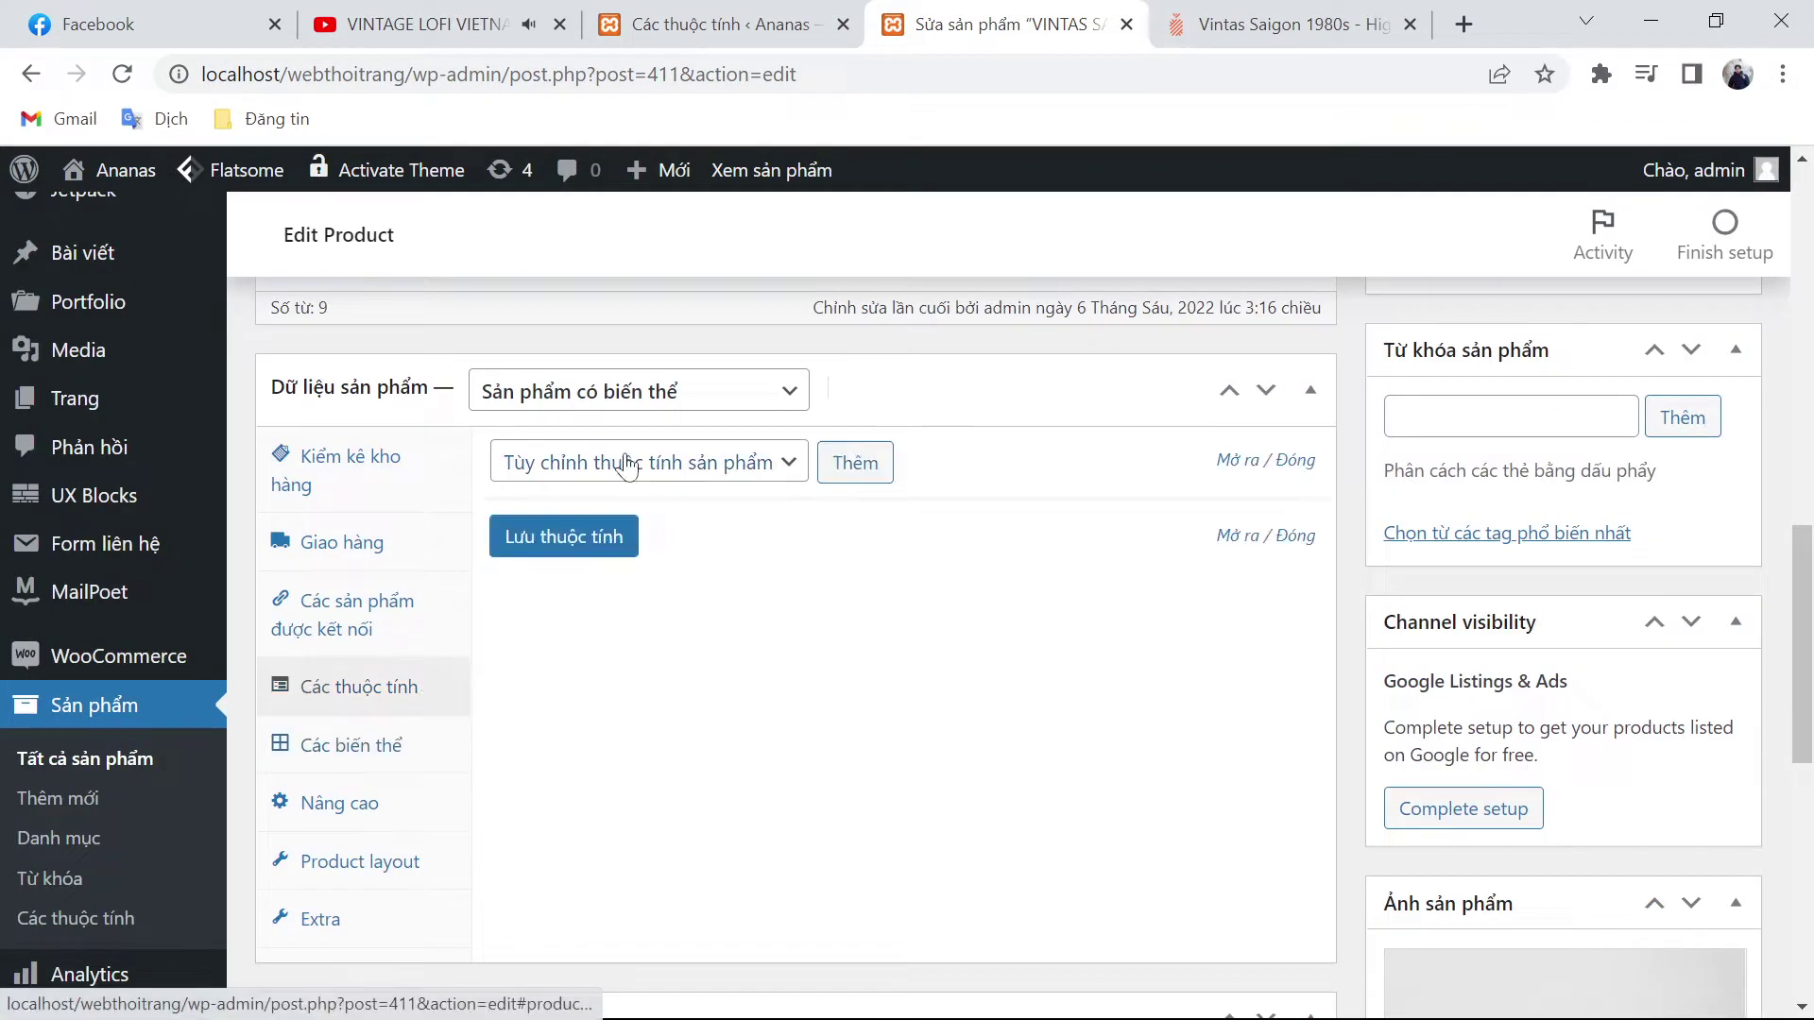
click(627, 467)
click(714, 521)
click(858, 461)
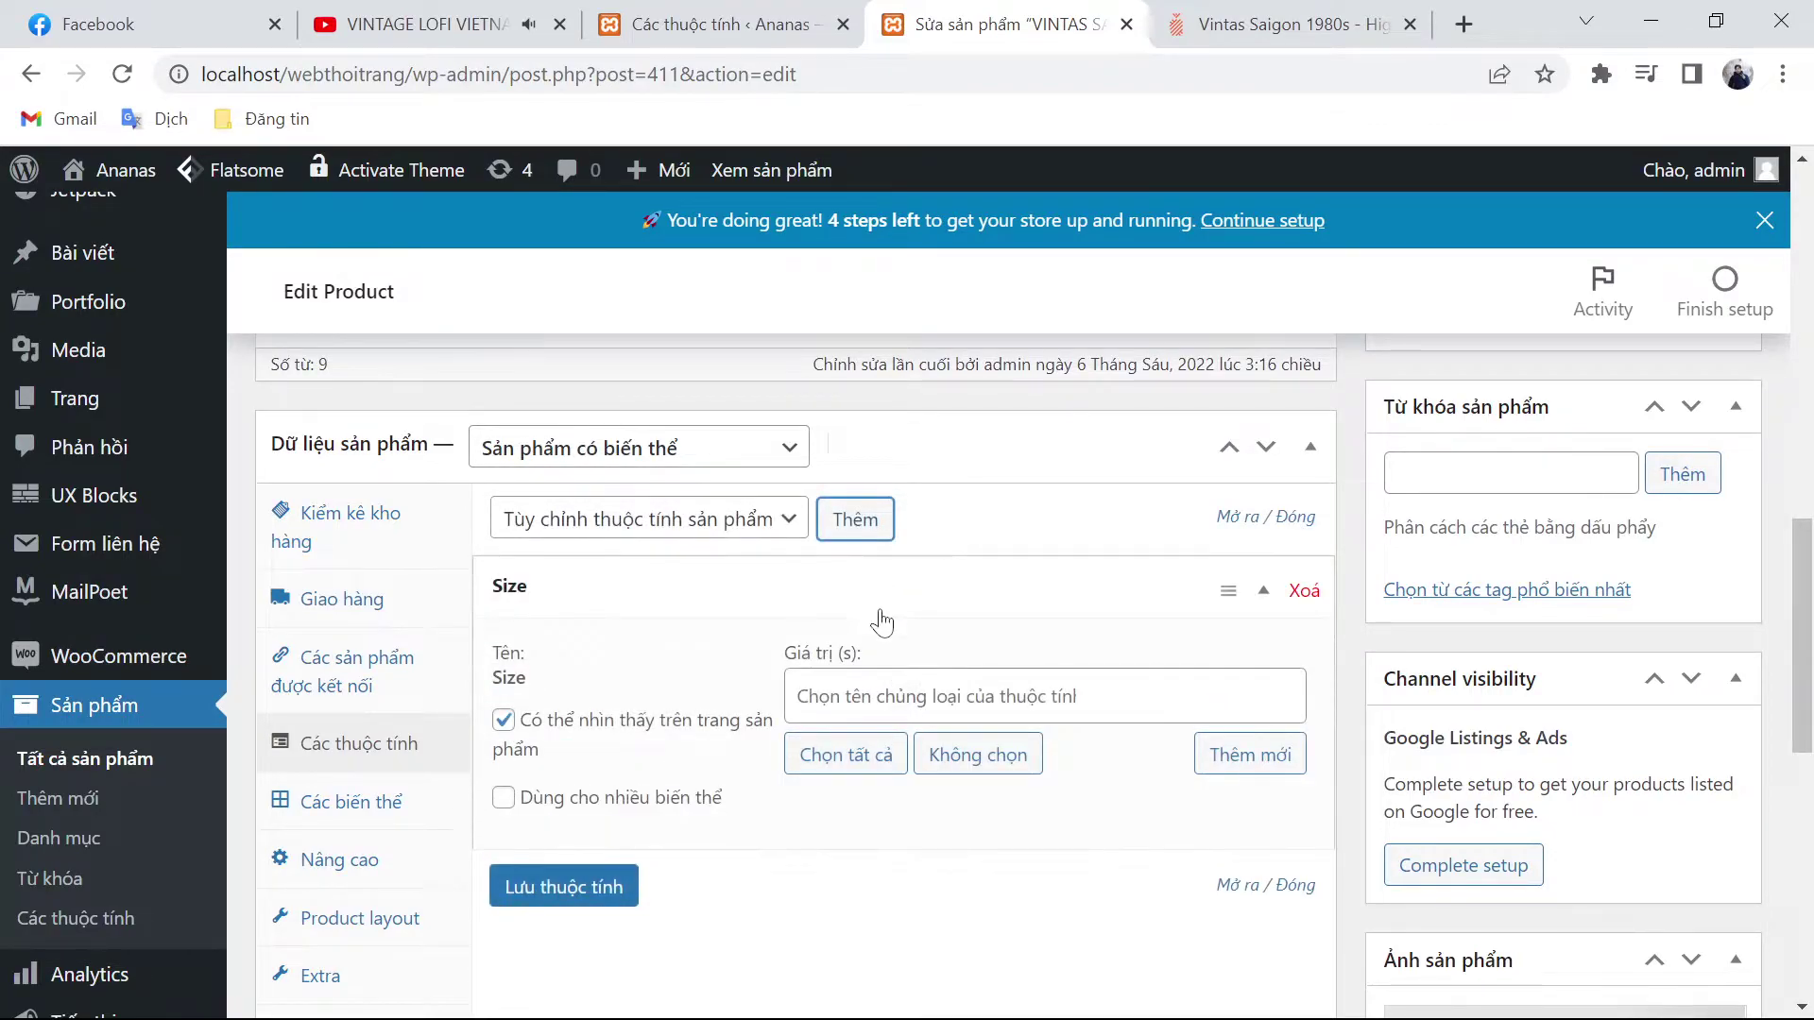
Step: Fill in all Size values, then remove 37 and 38 to leave 35, 36, 39–42
scroll(879, 614, down, 1)
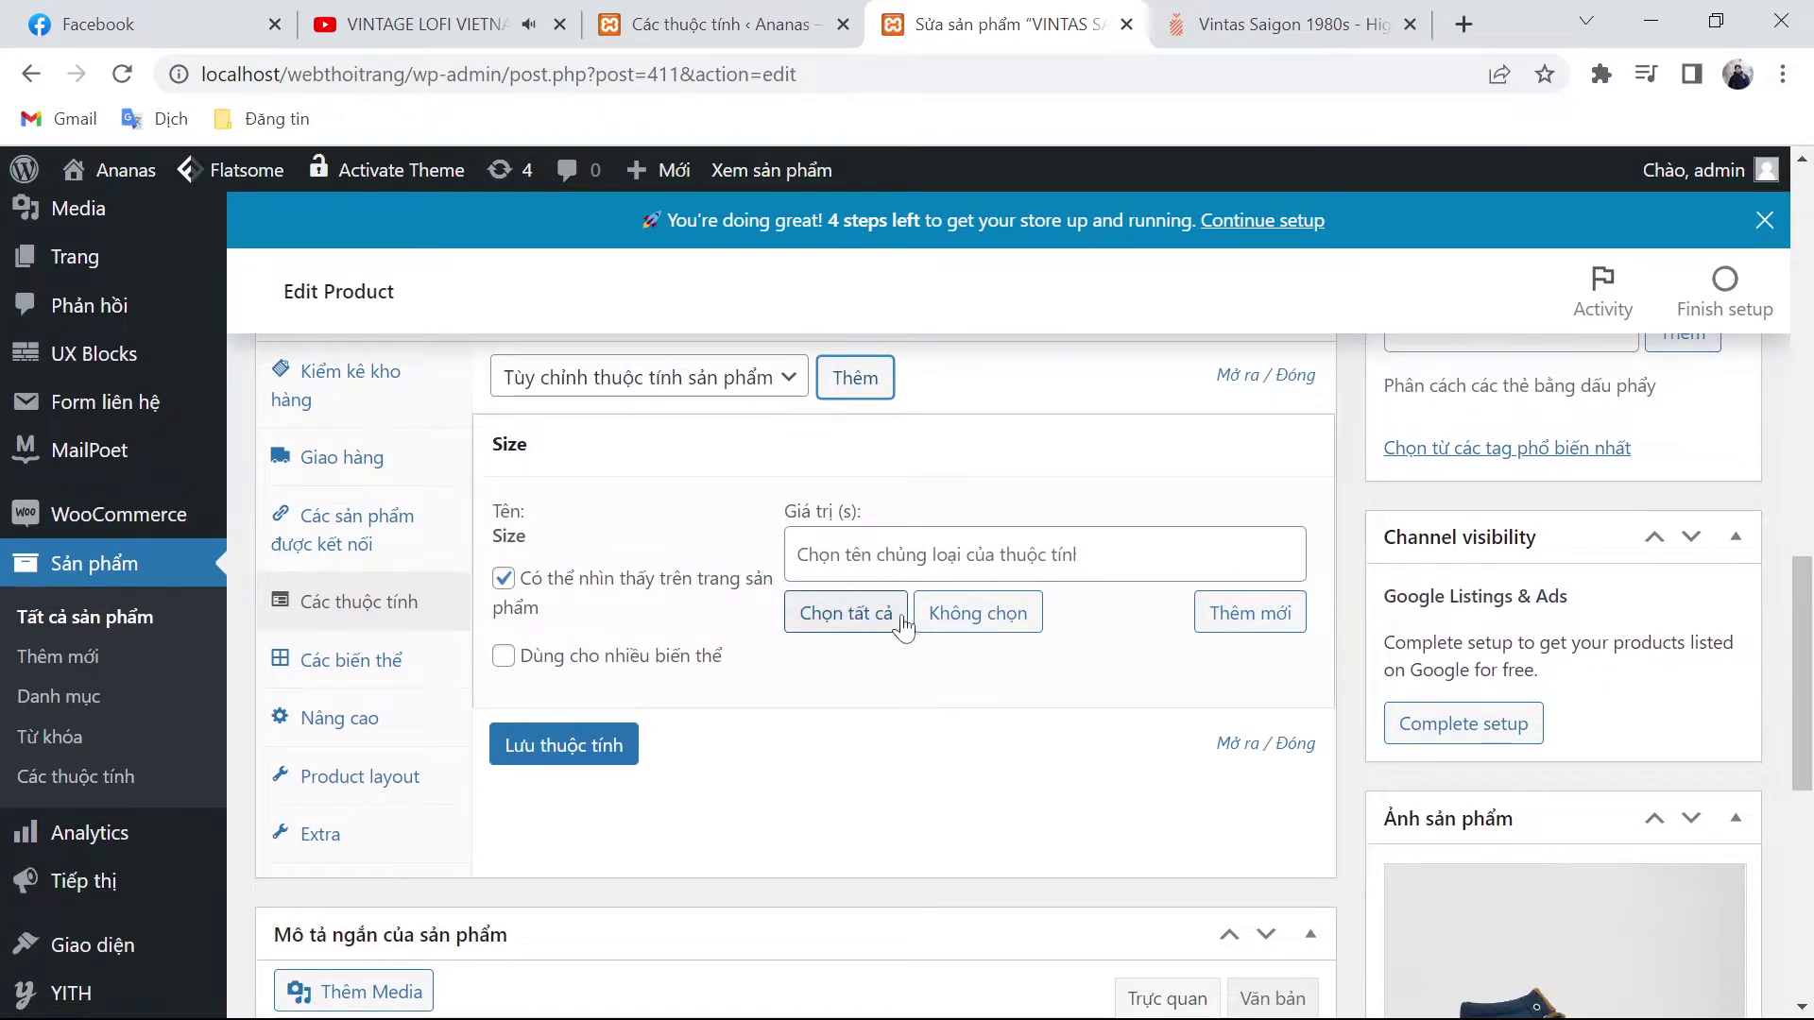
click(845, 613)
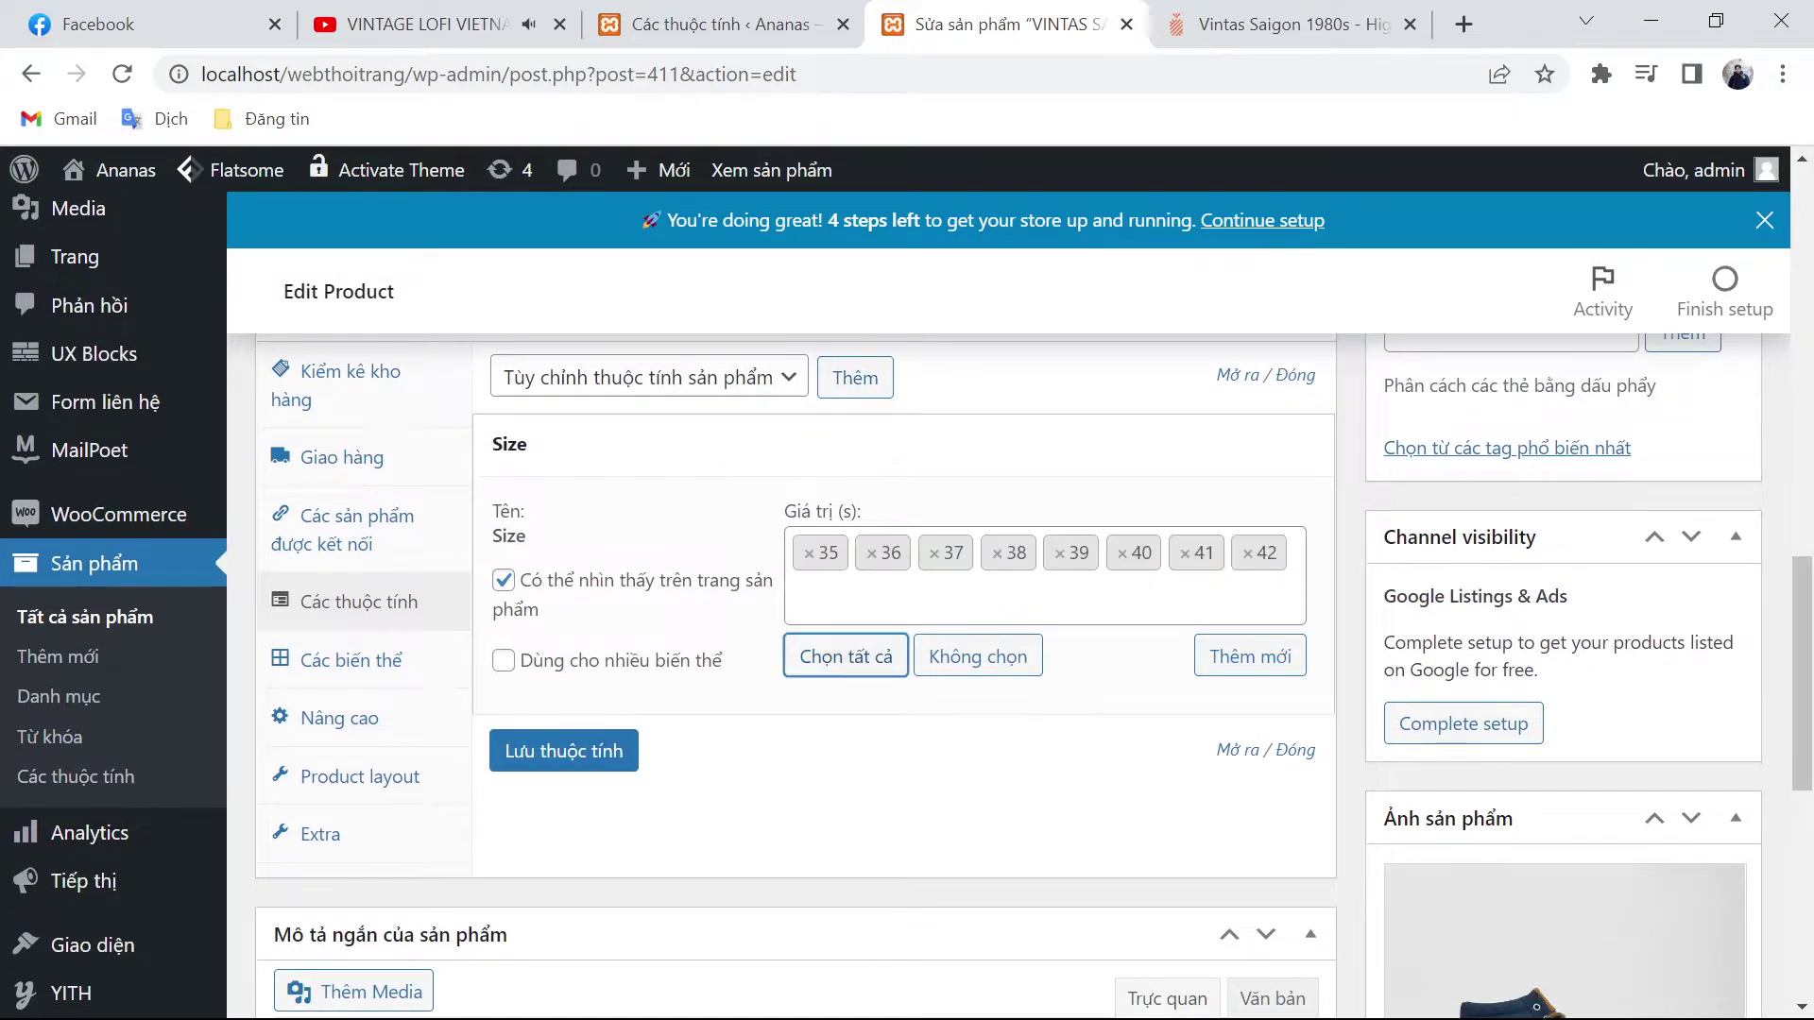
click(931, 554)
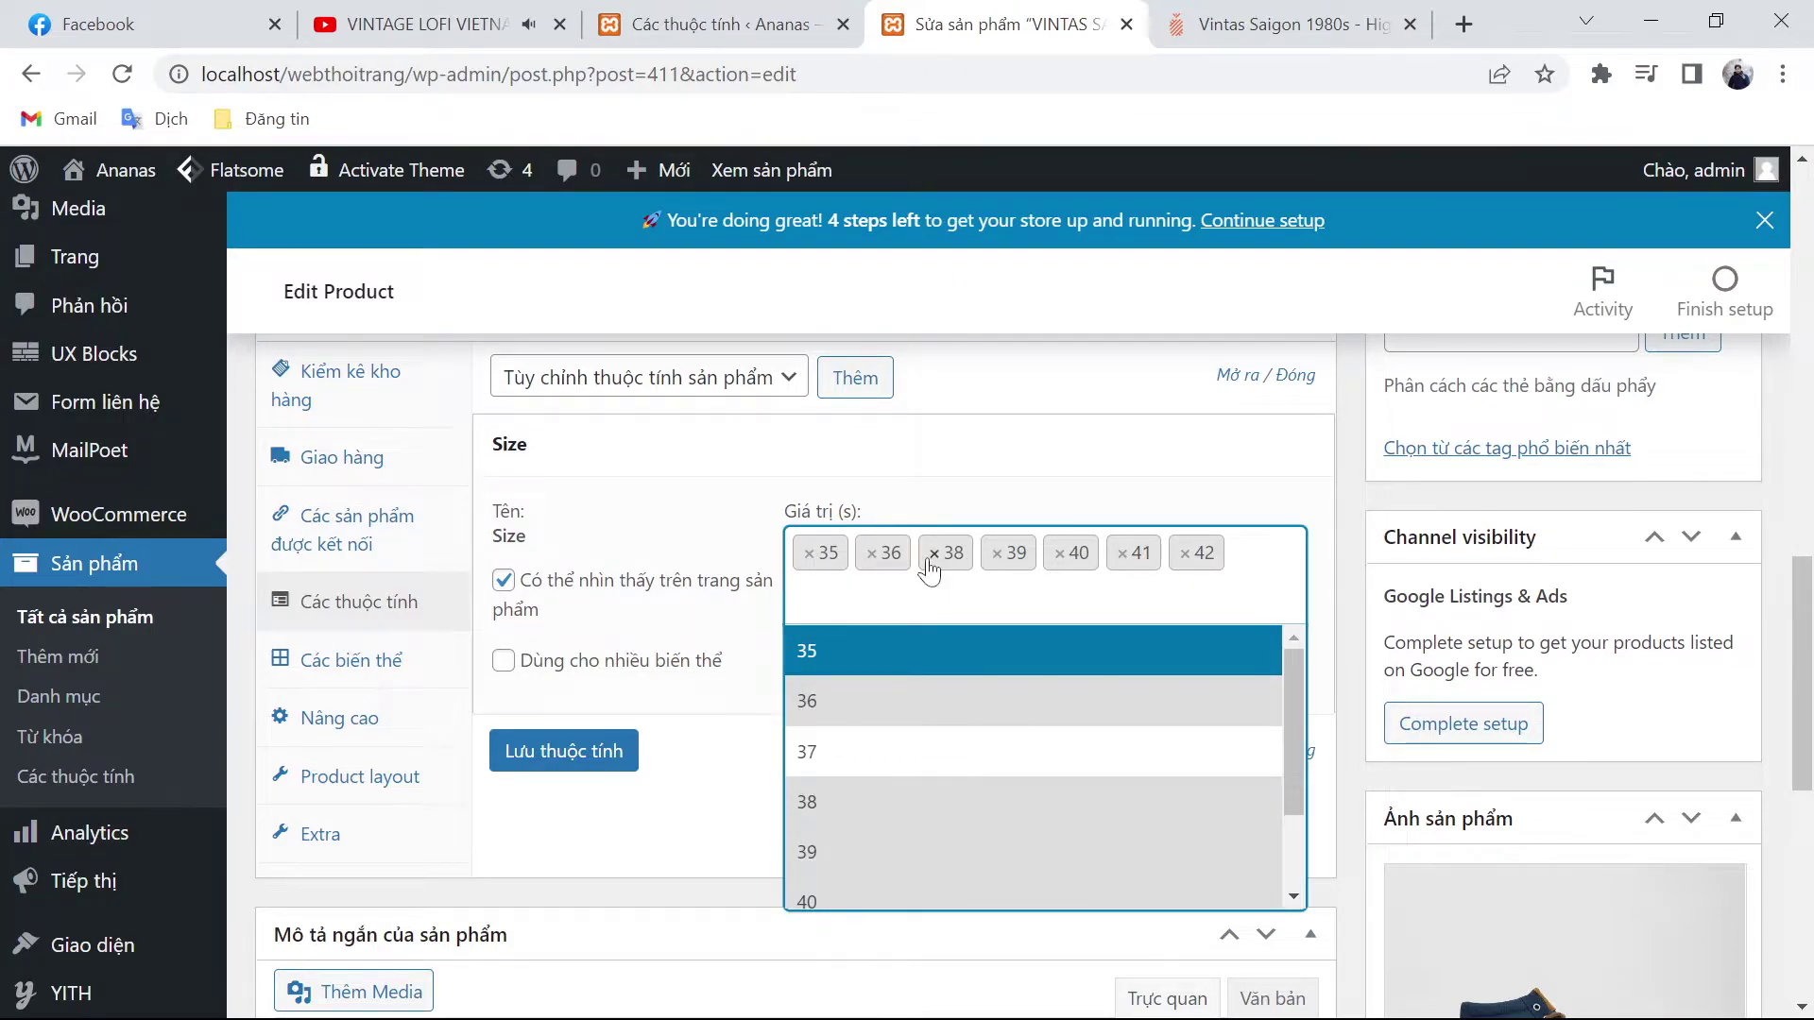
click(929, 567)
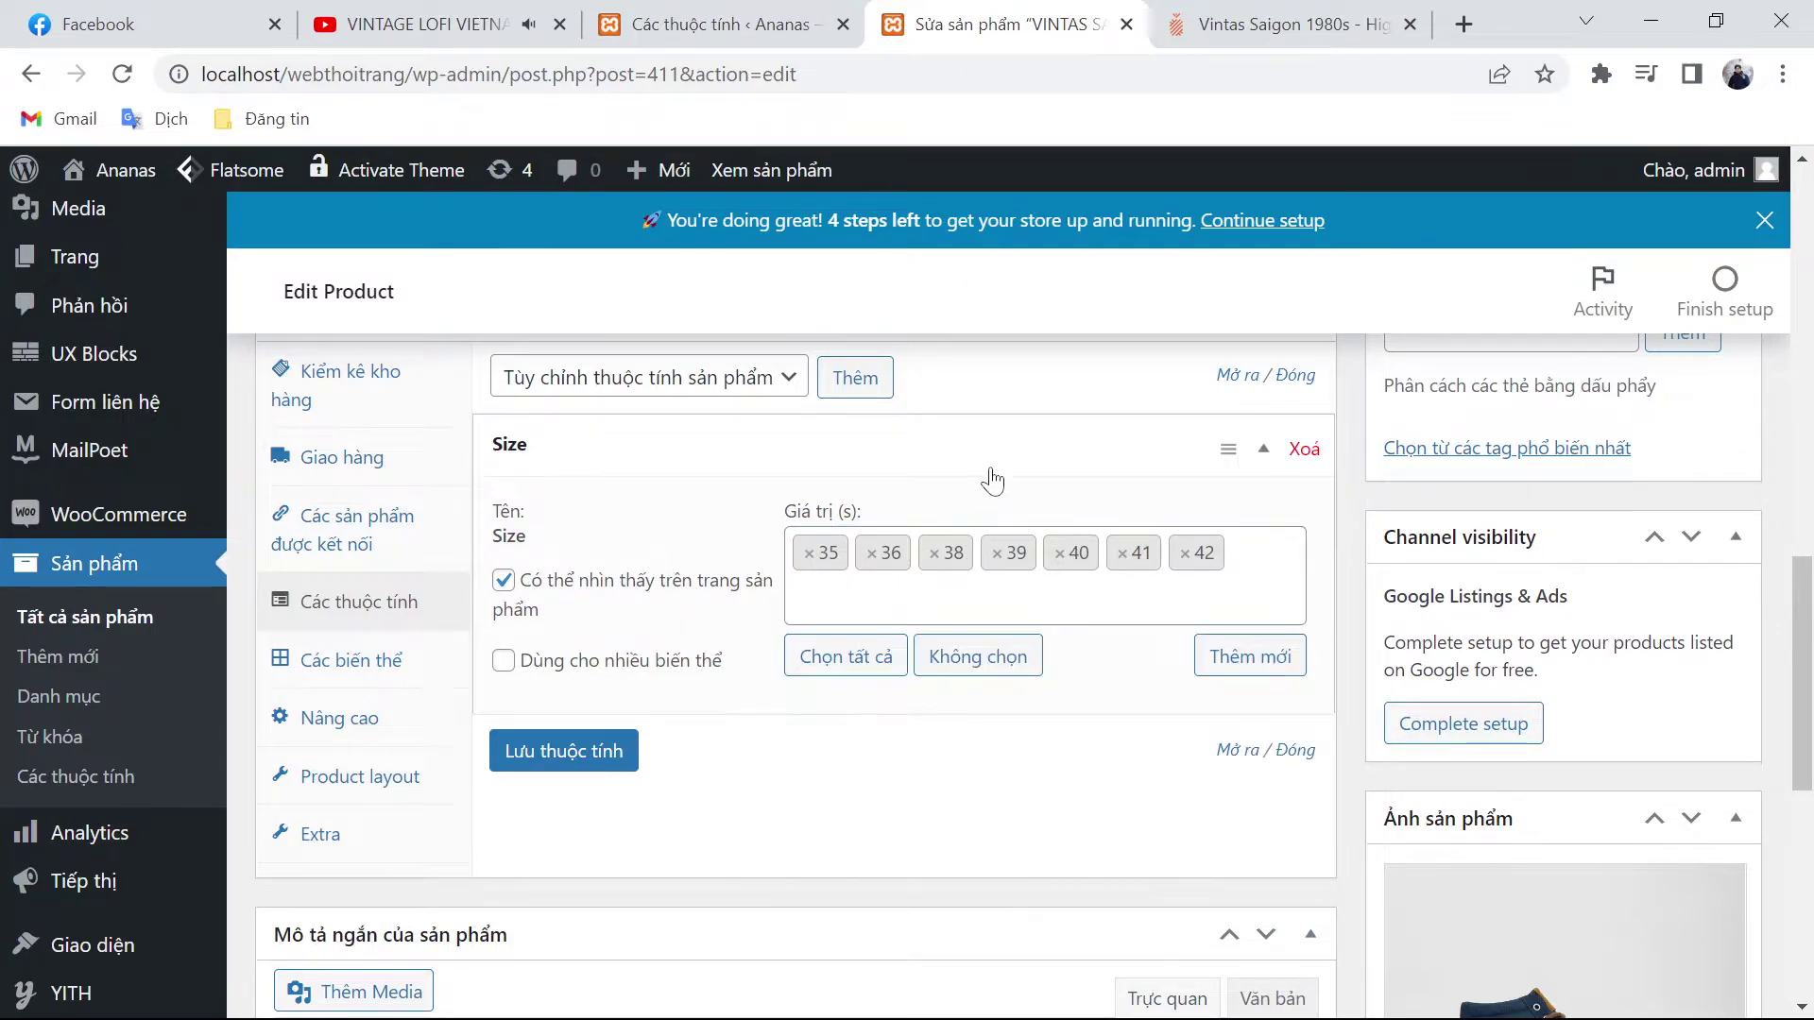
click(934, 560)
click(1044, 473)
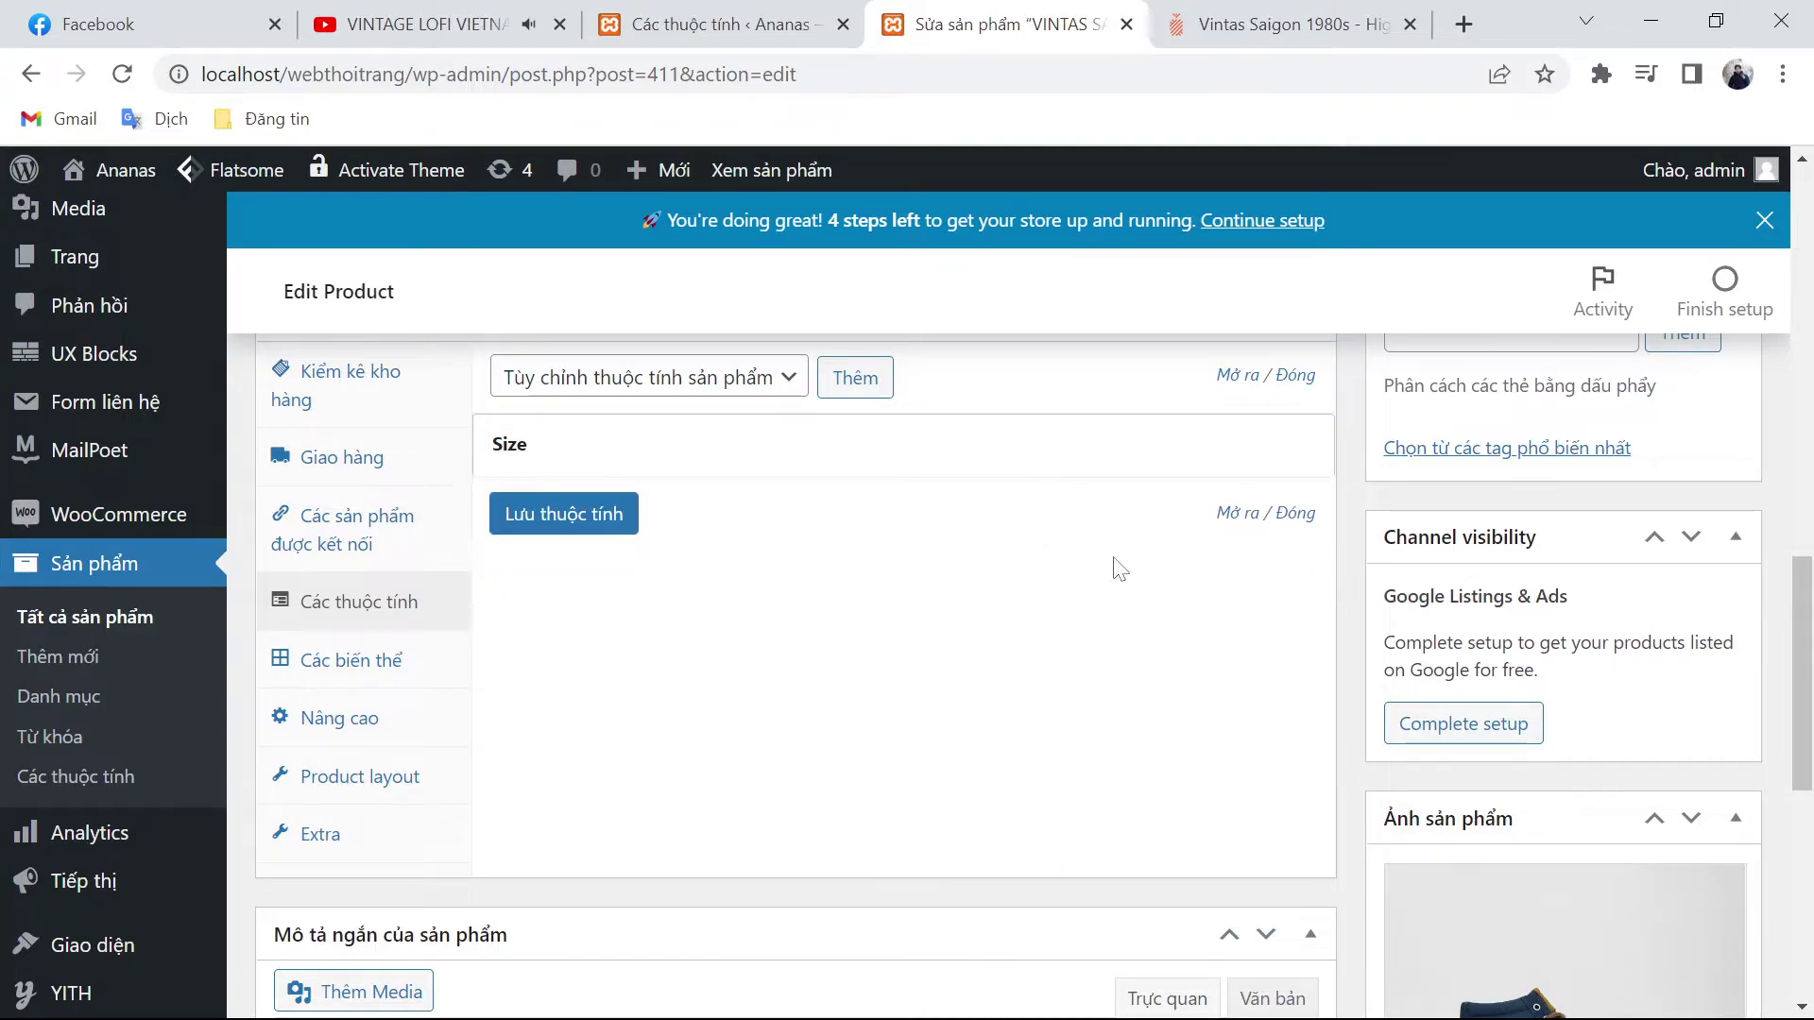
Step: Mark Size as used for variations and save the attributes
click(782, 451)
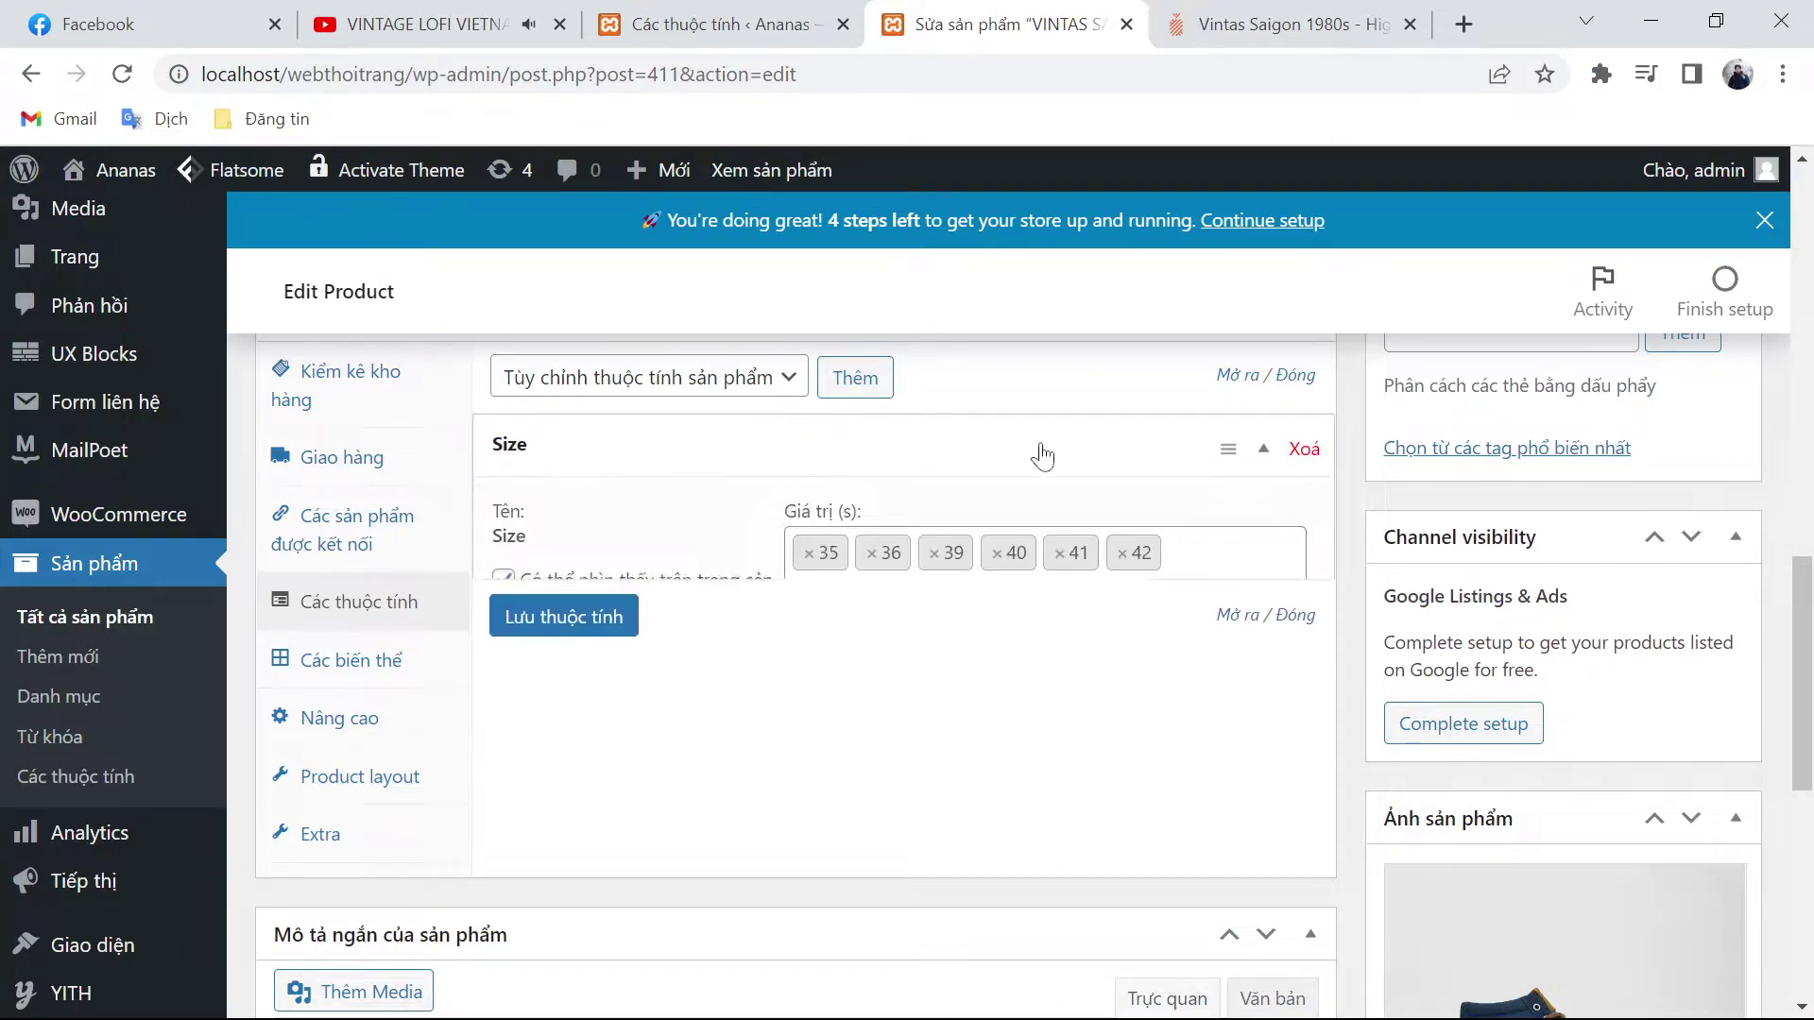
click(503, 660)
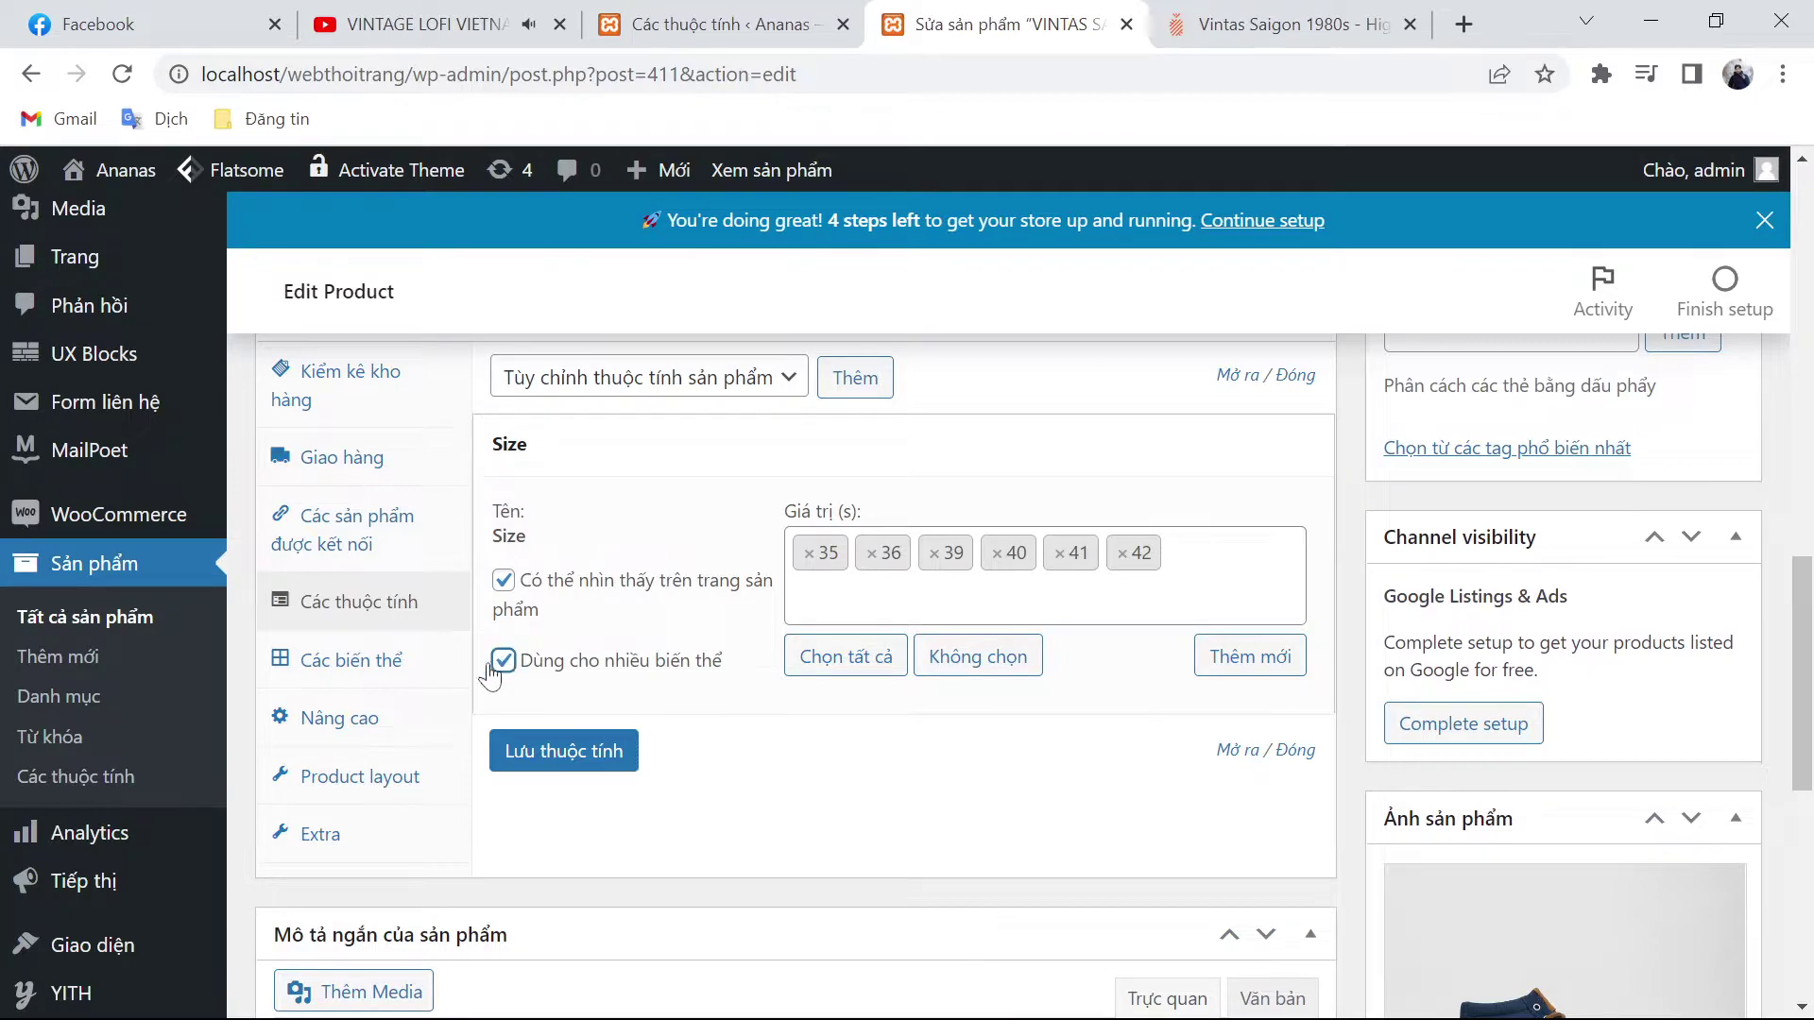
click(380, 677)
scroll(741, 661, up, 1)
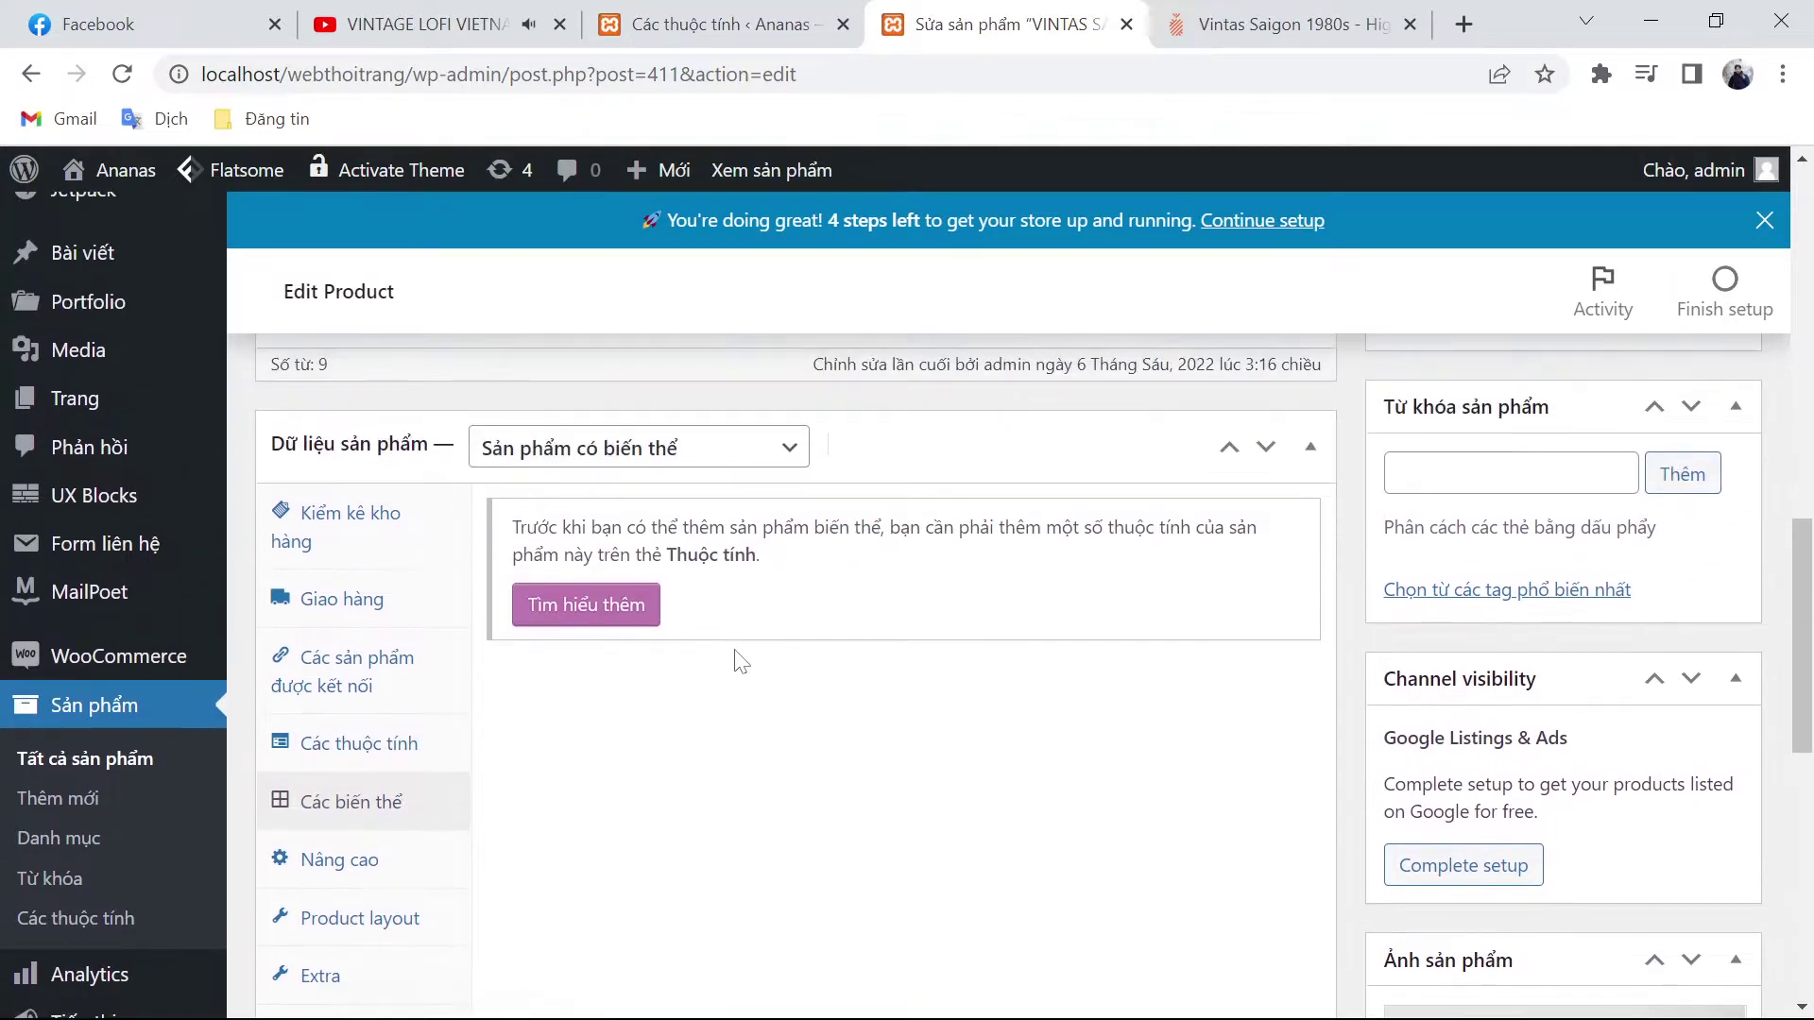
click(407, 743)
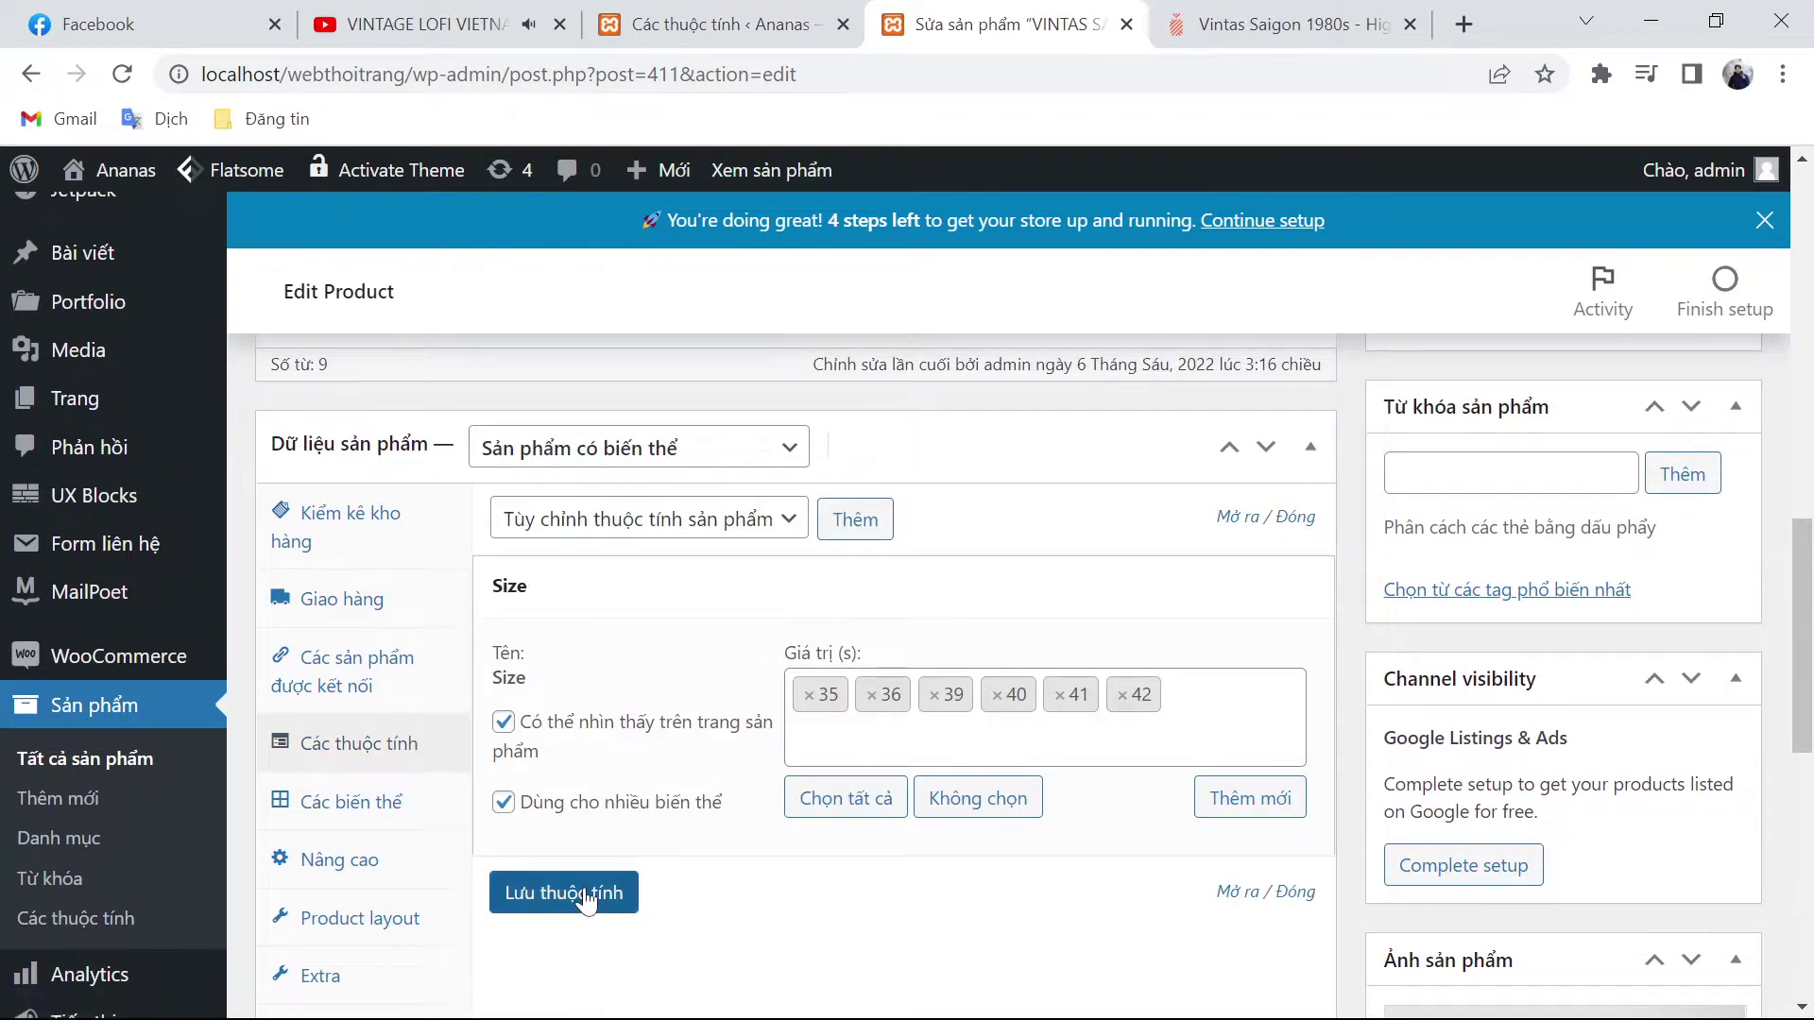
click(531, 892)
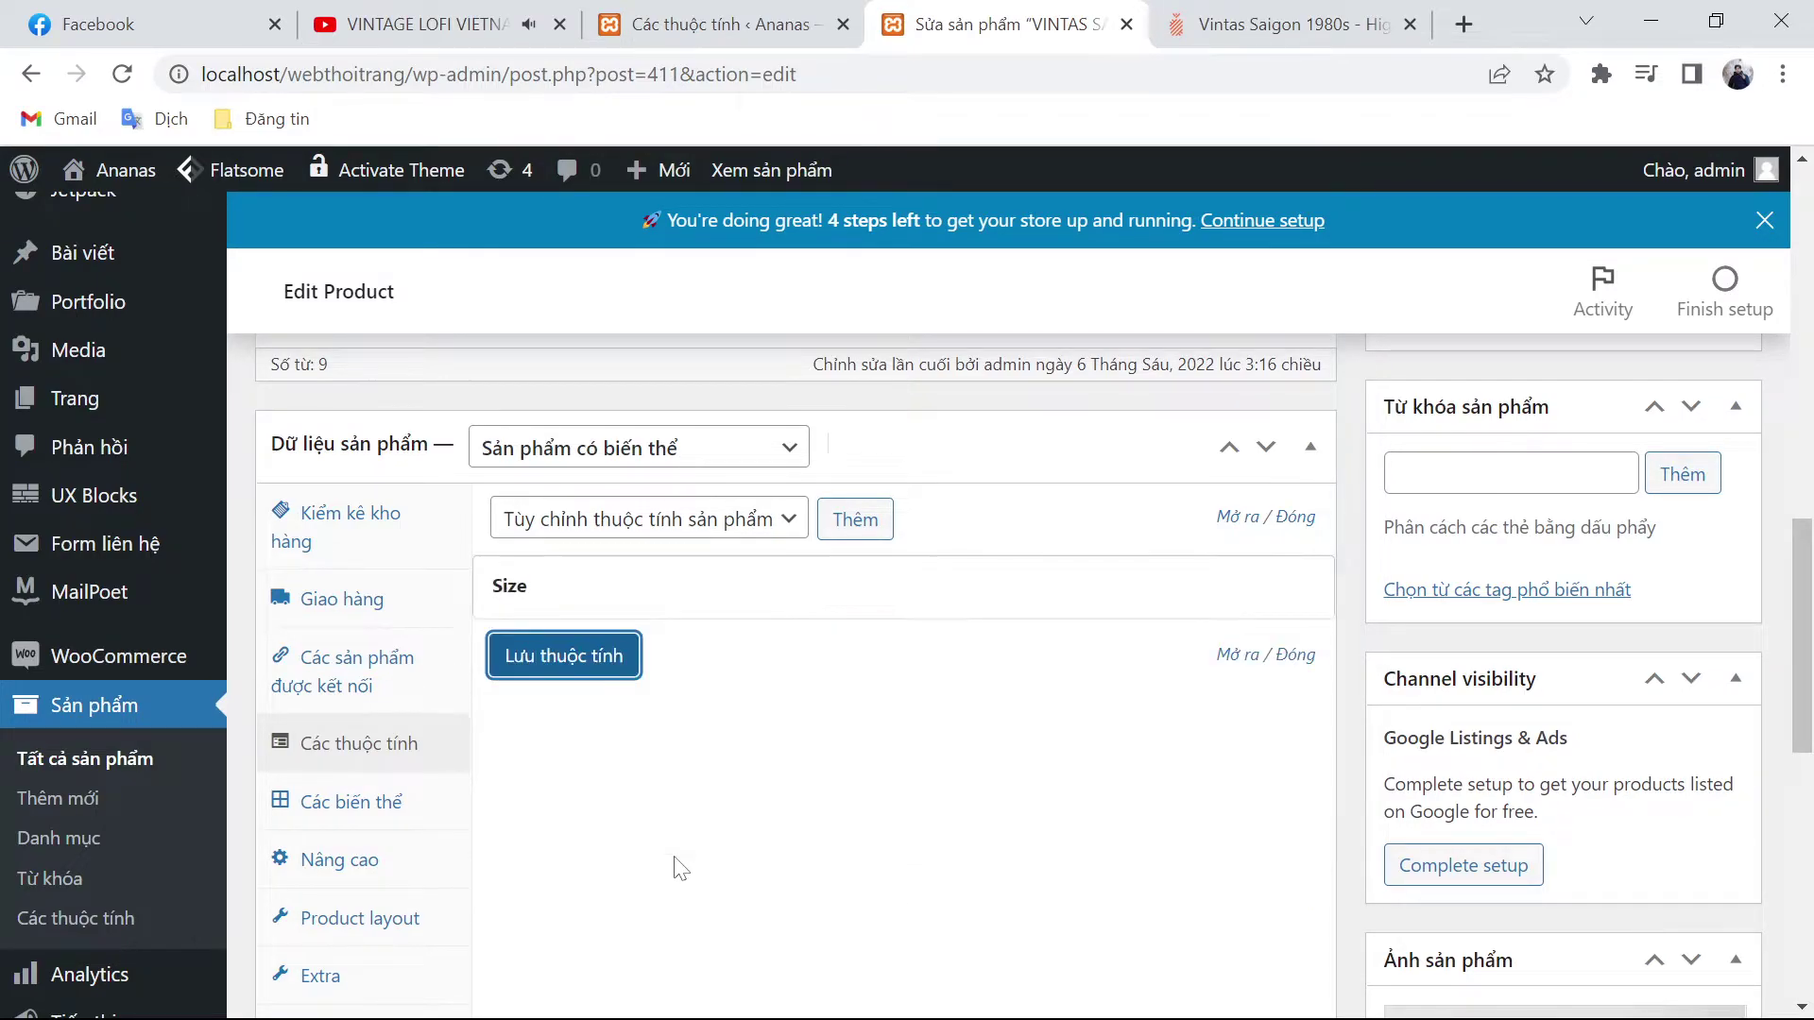
click(396, 801)
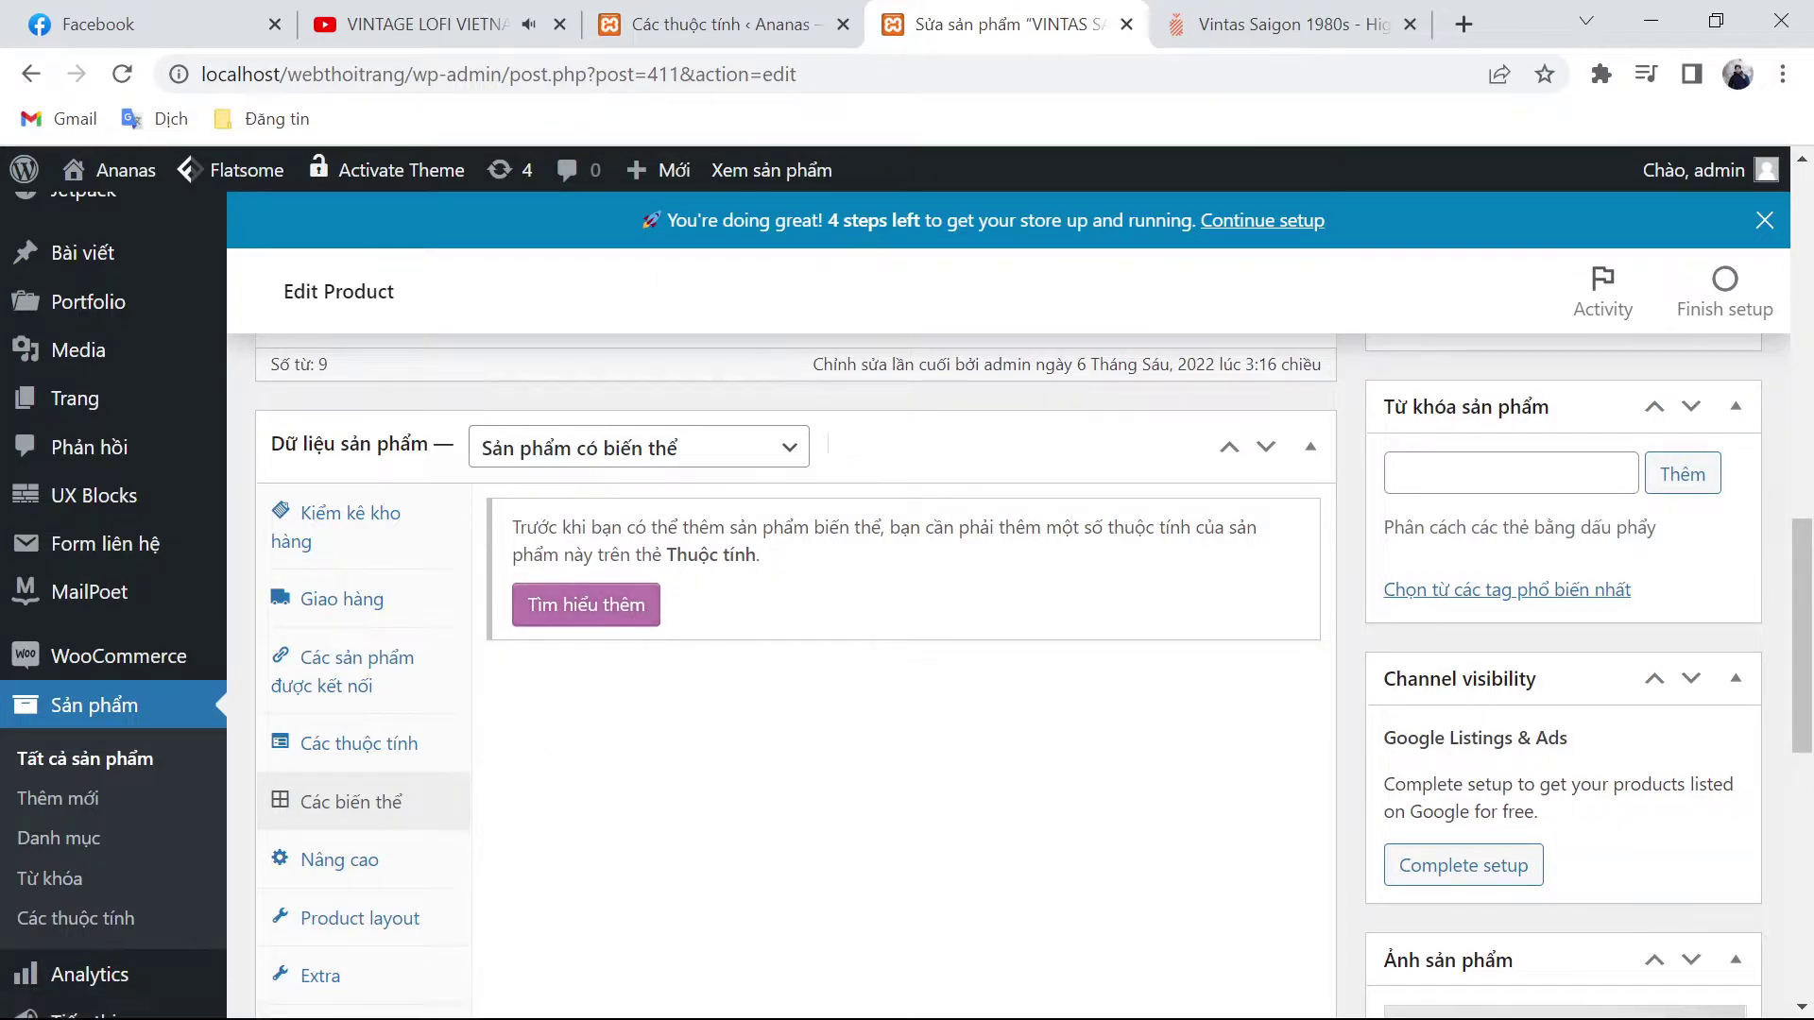
scroll(680, 556, down, 1)
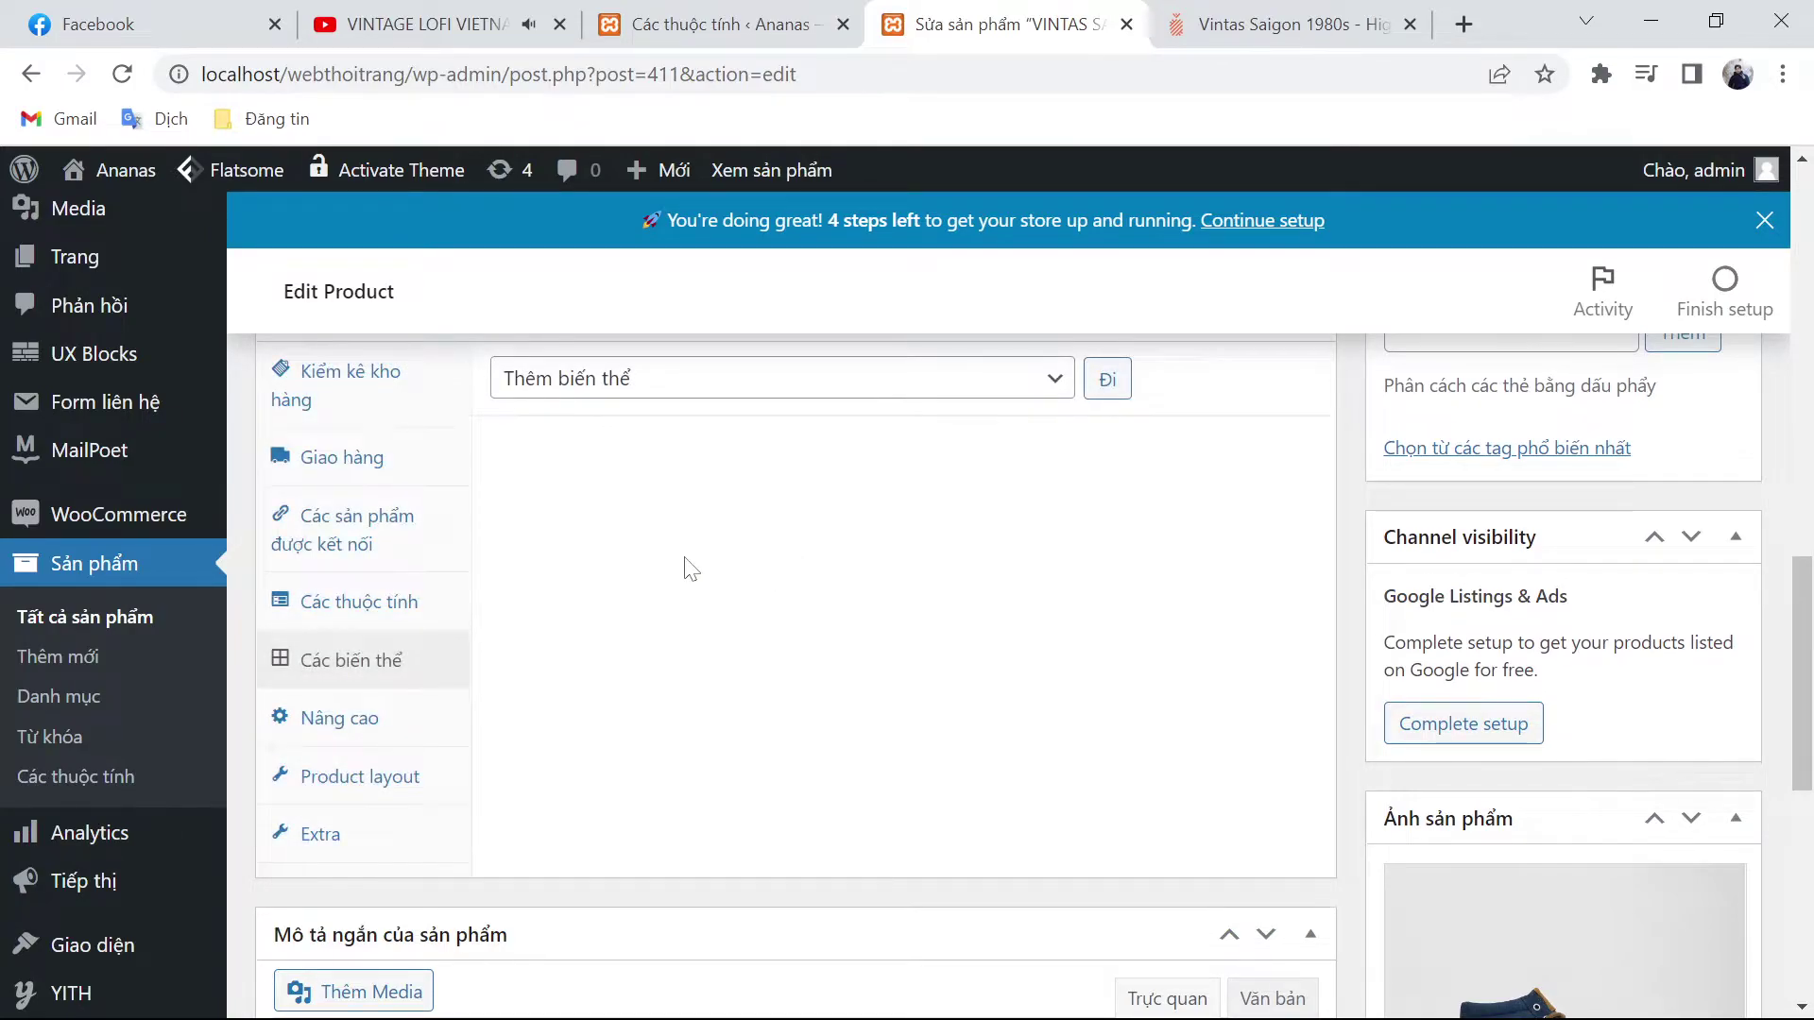
Step: Generate six variations from all attributes and confirm the linking prompt
scroll(863, 599, up, 1)
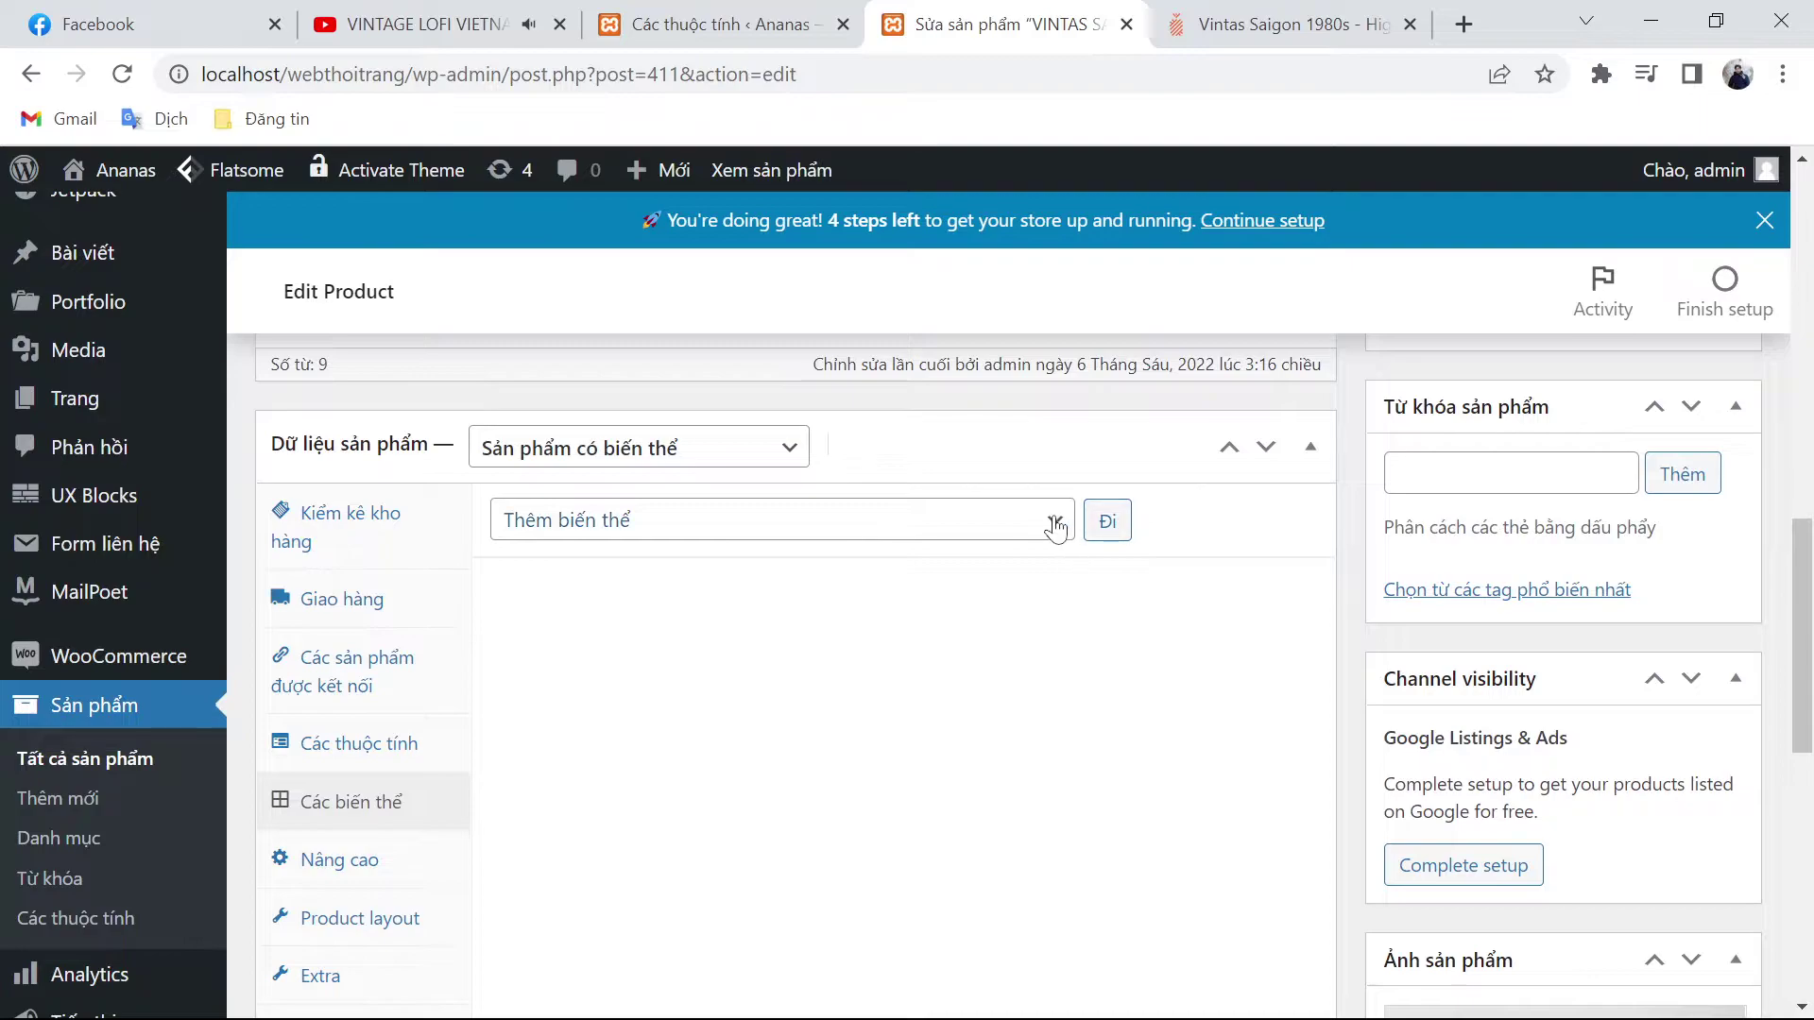
click(1055, 529)
click(878, 599)
click(942, 534)
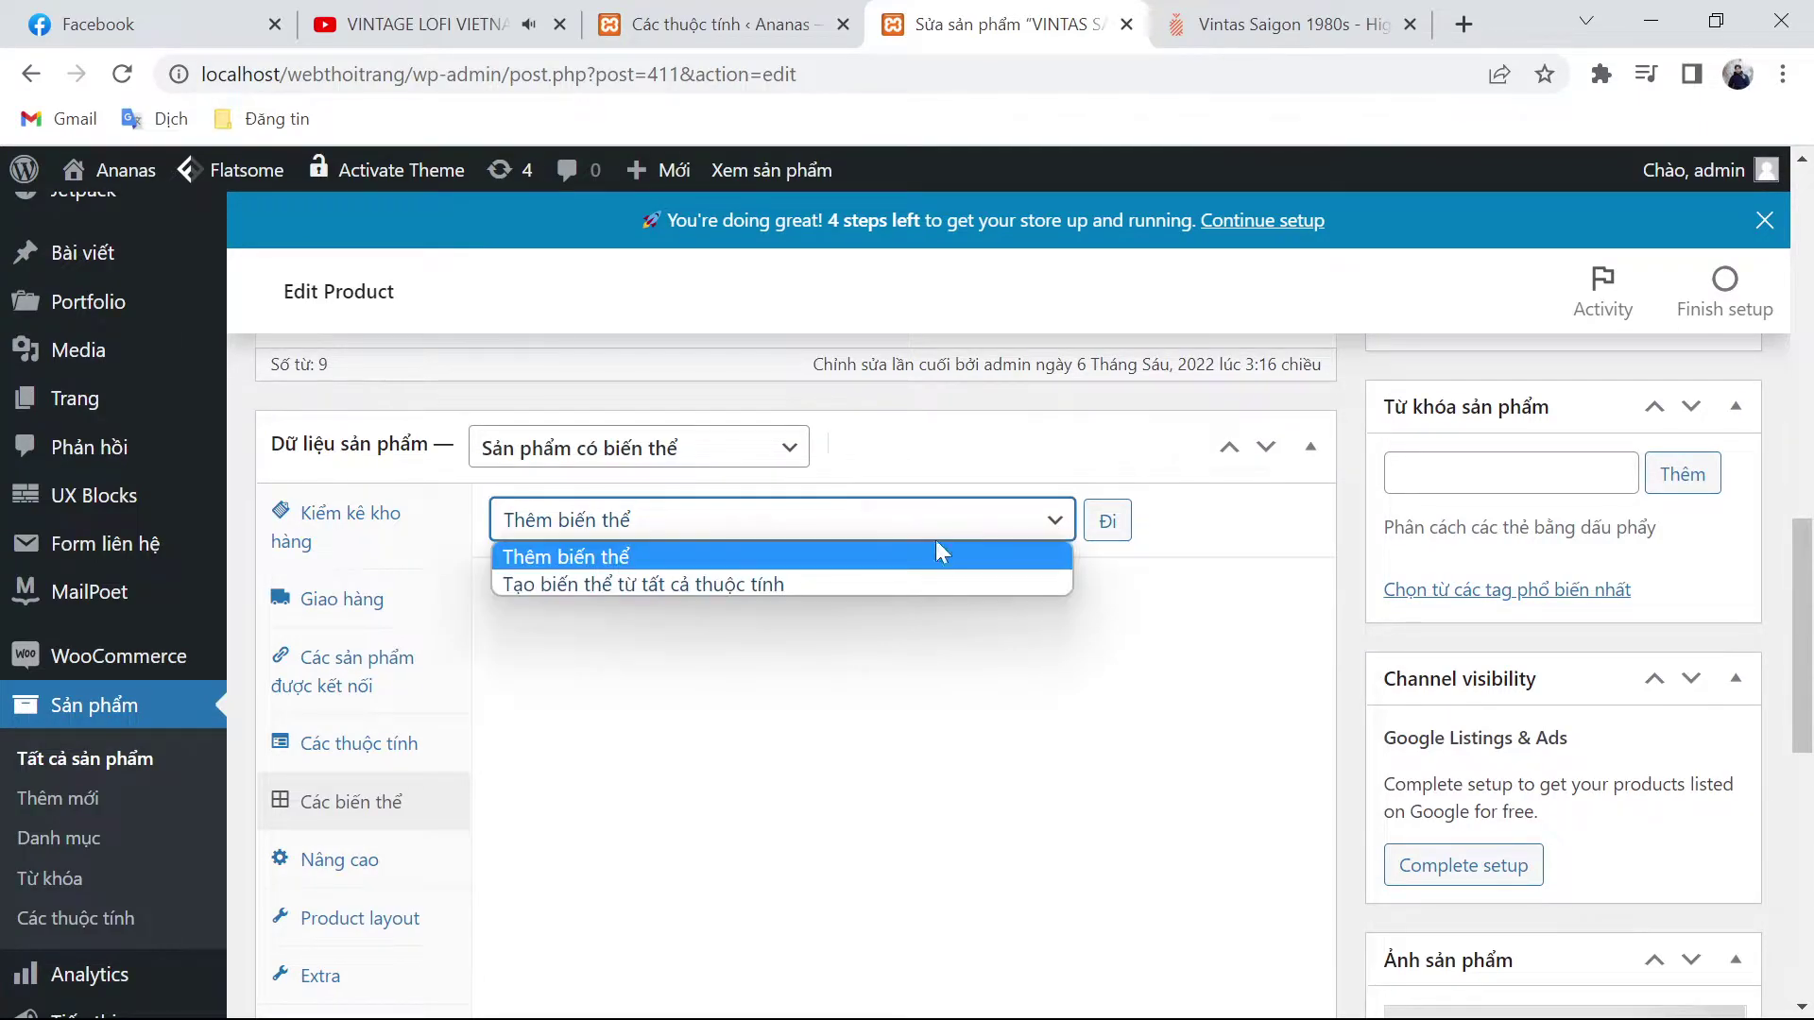
click(850, 584)
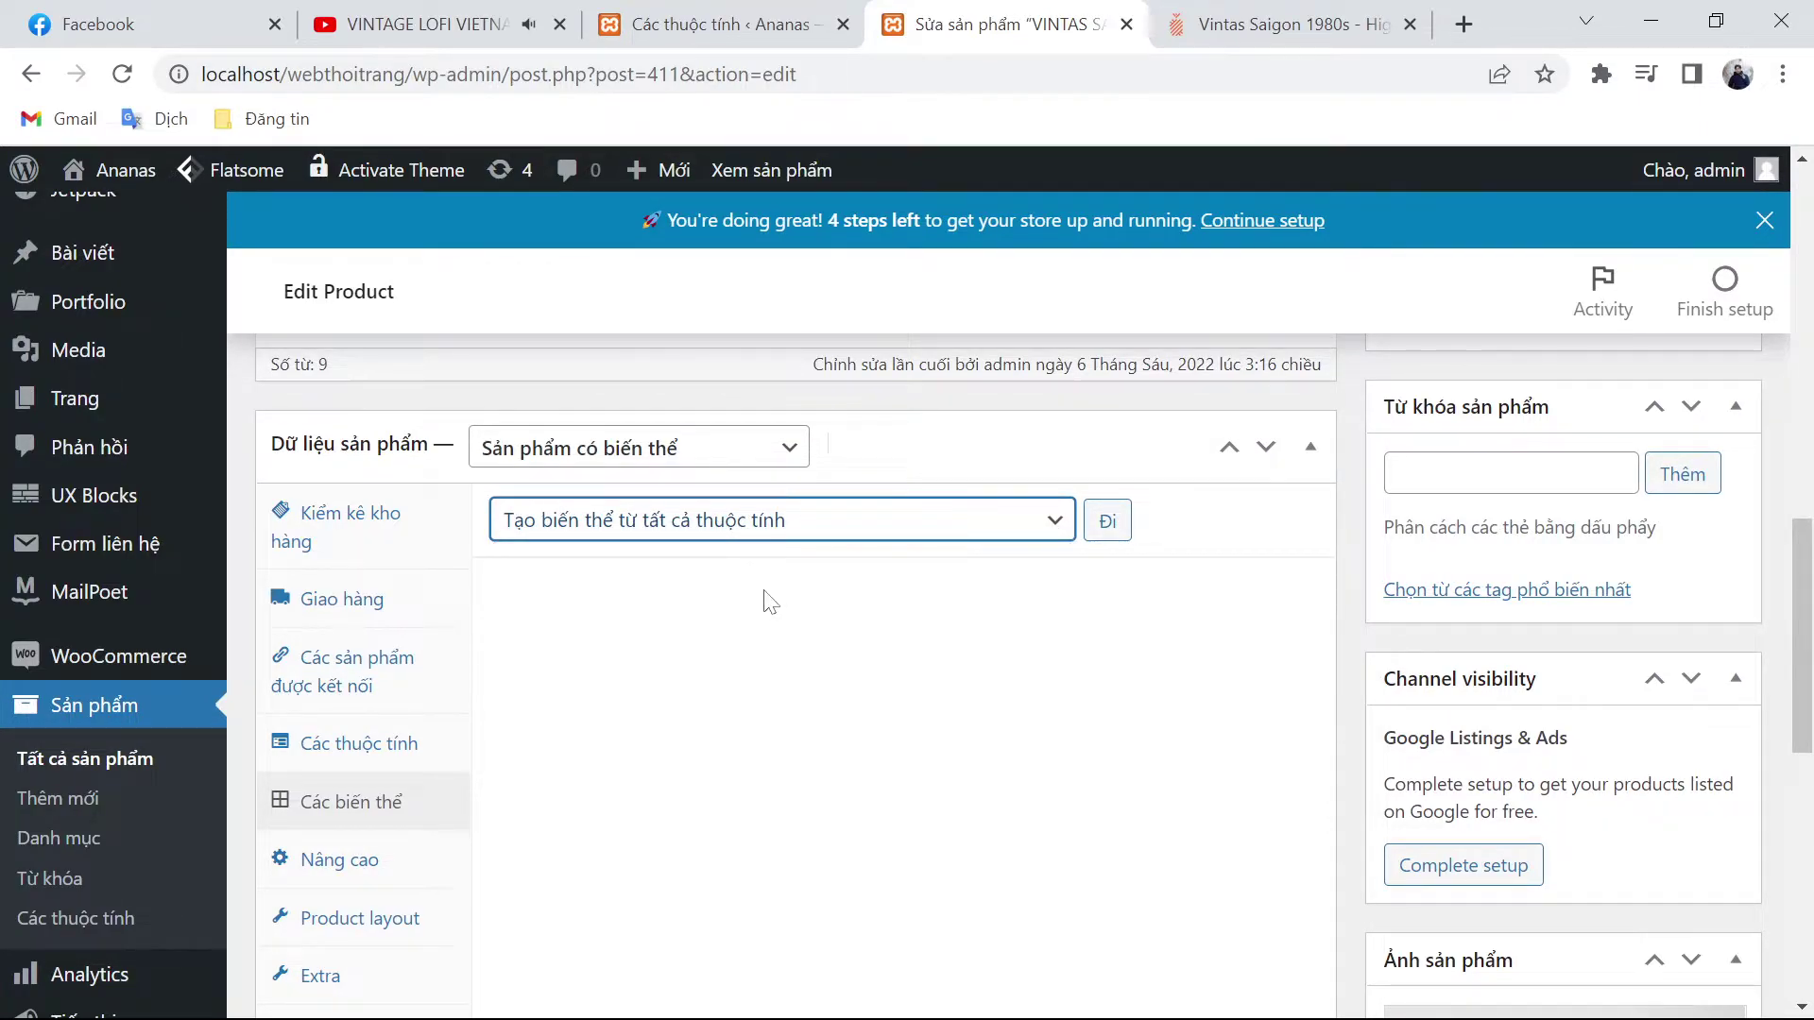
click(1124, 515)
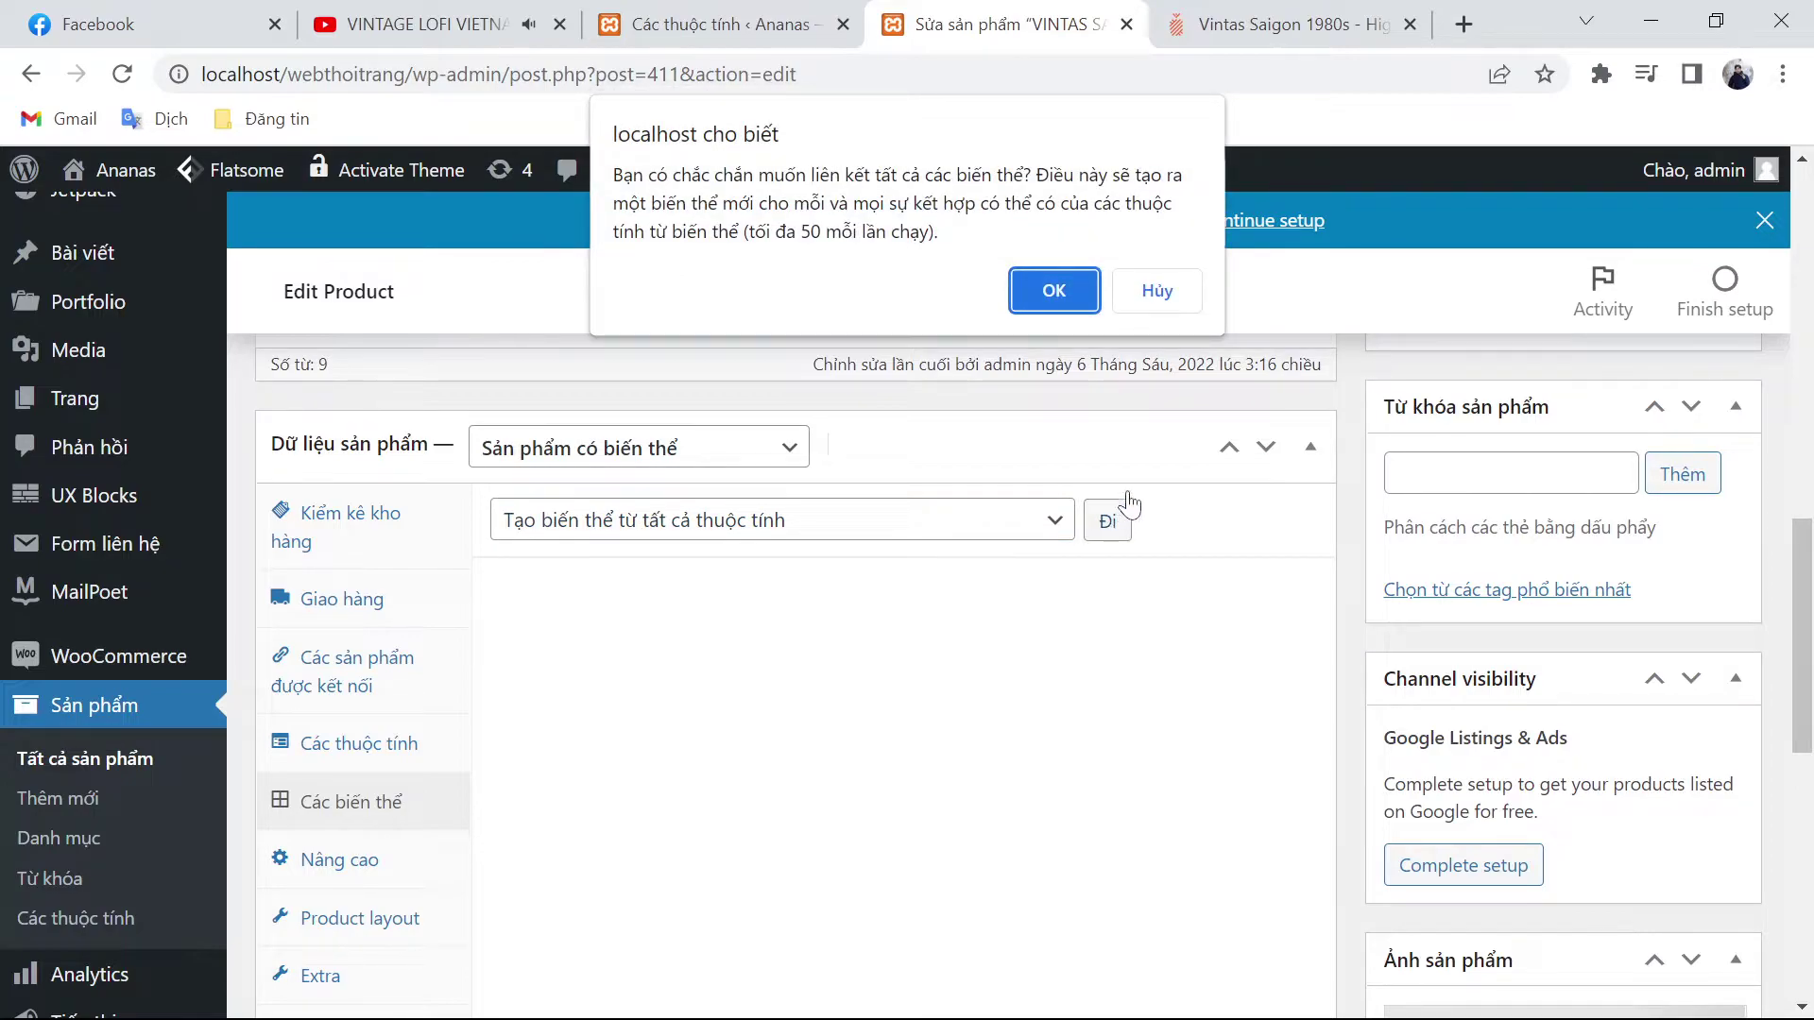
click(1063, 295)
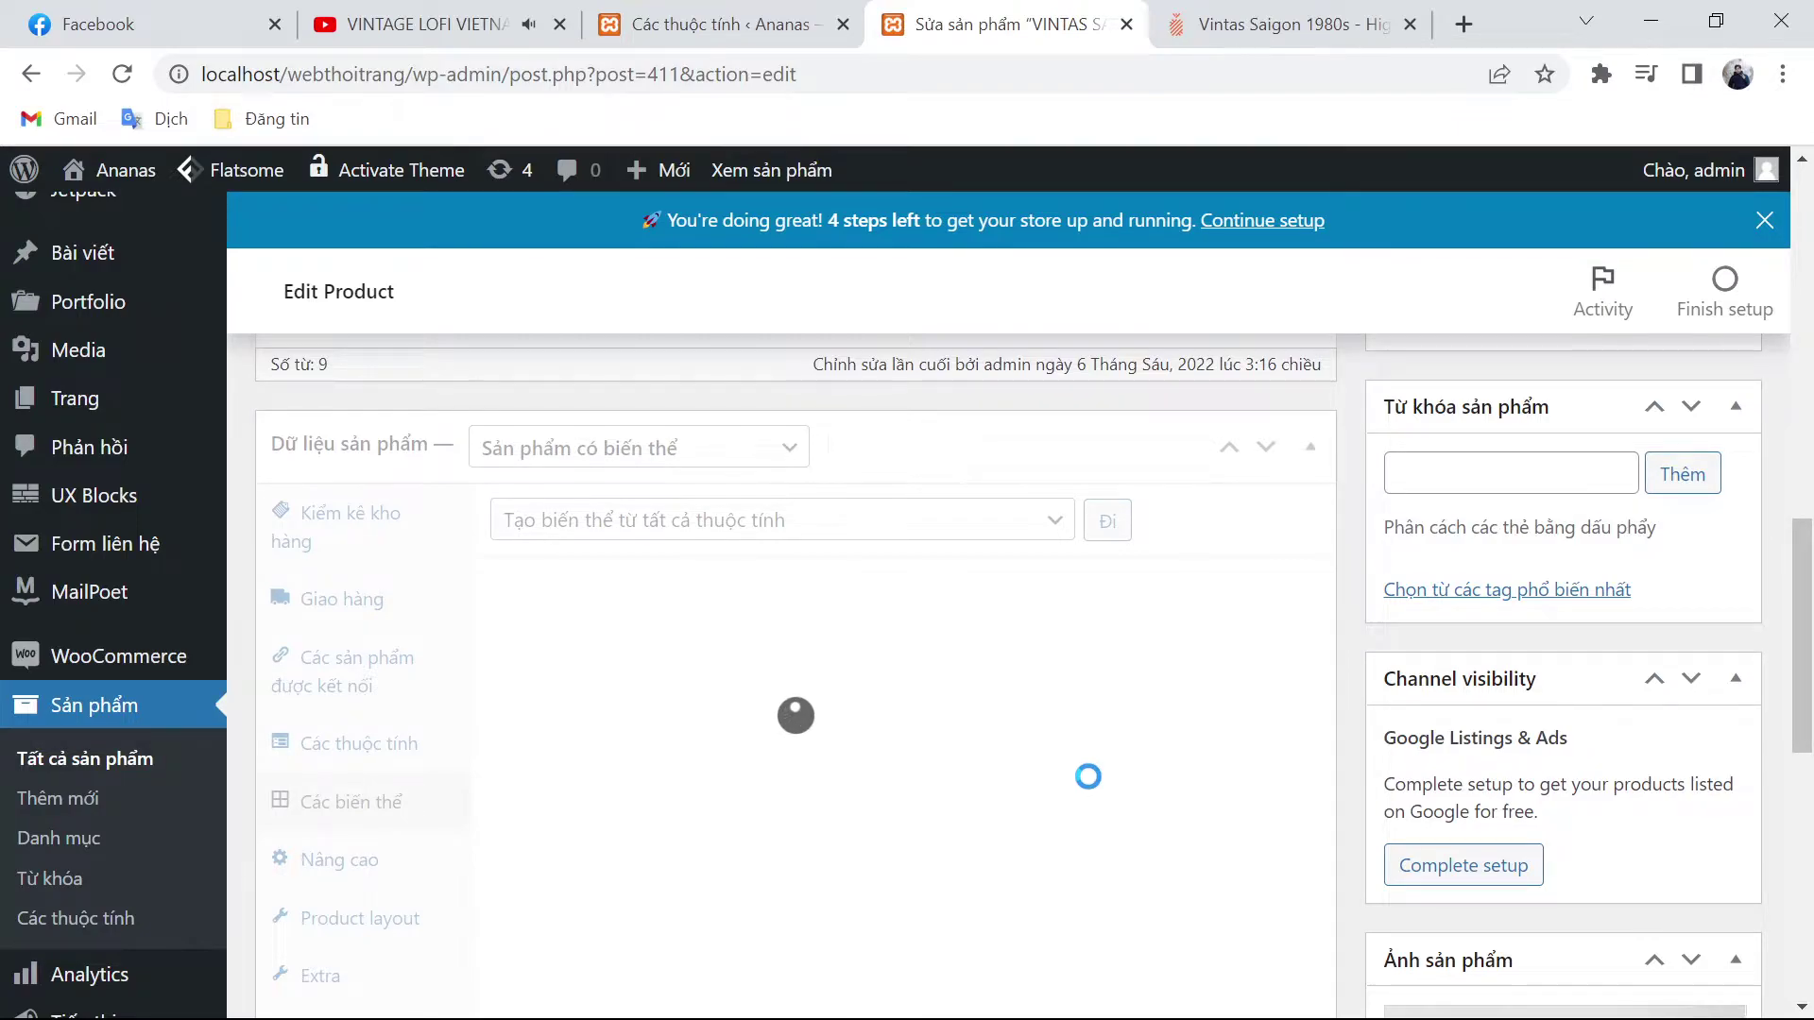
scroll(1087, 777, down, 3)
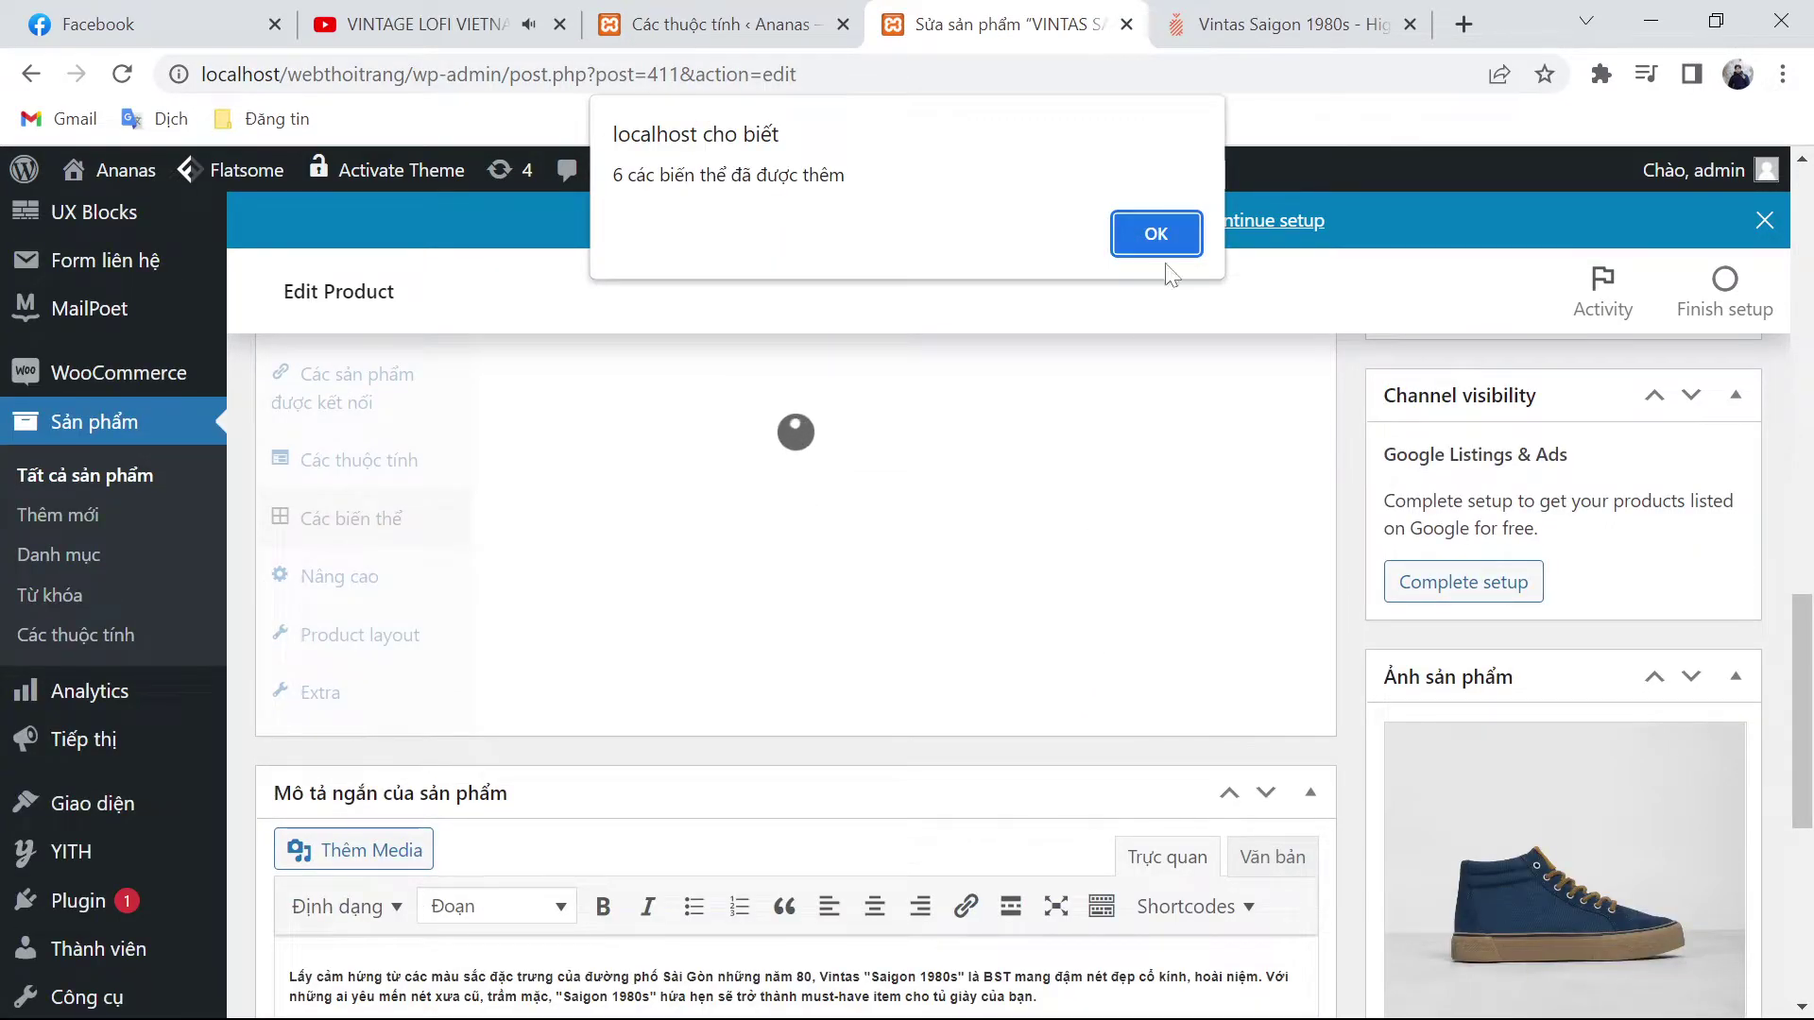
click(1164, 236)
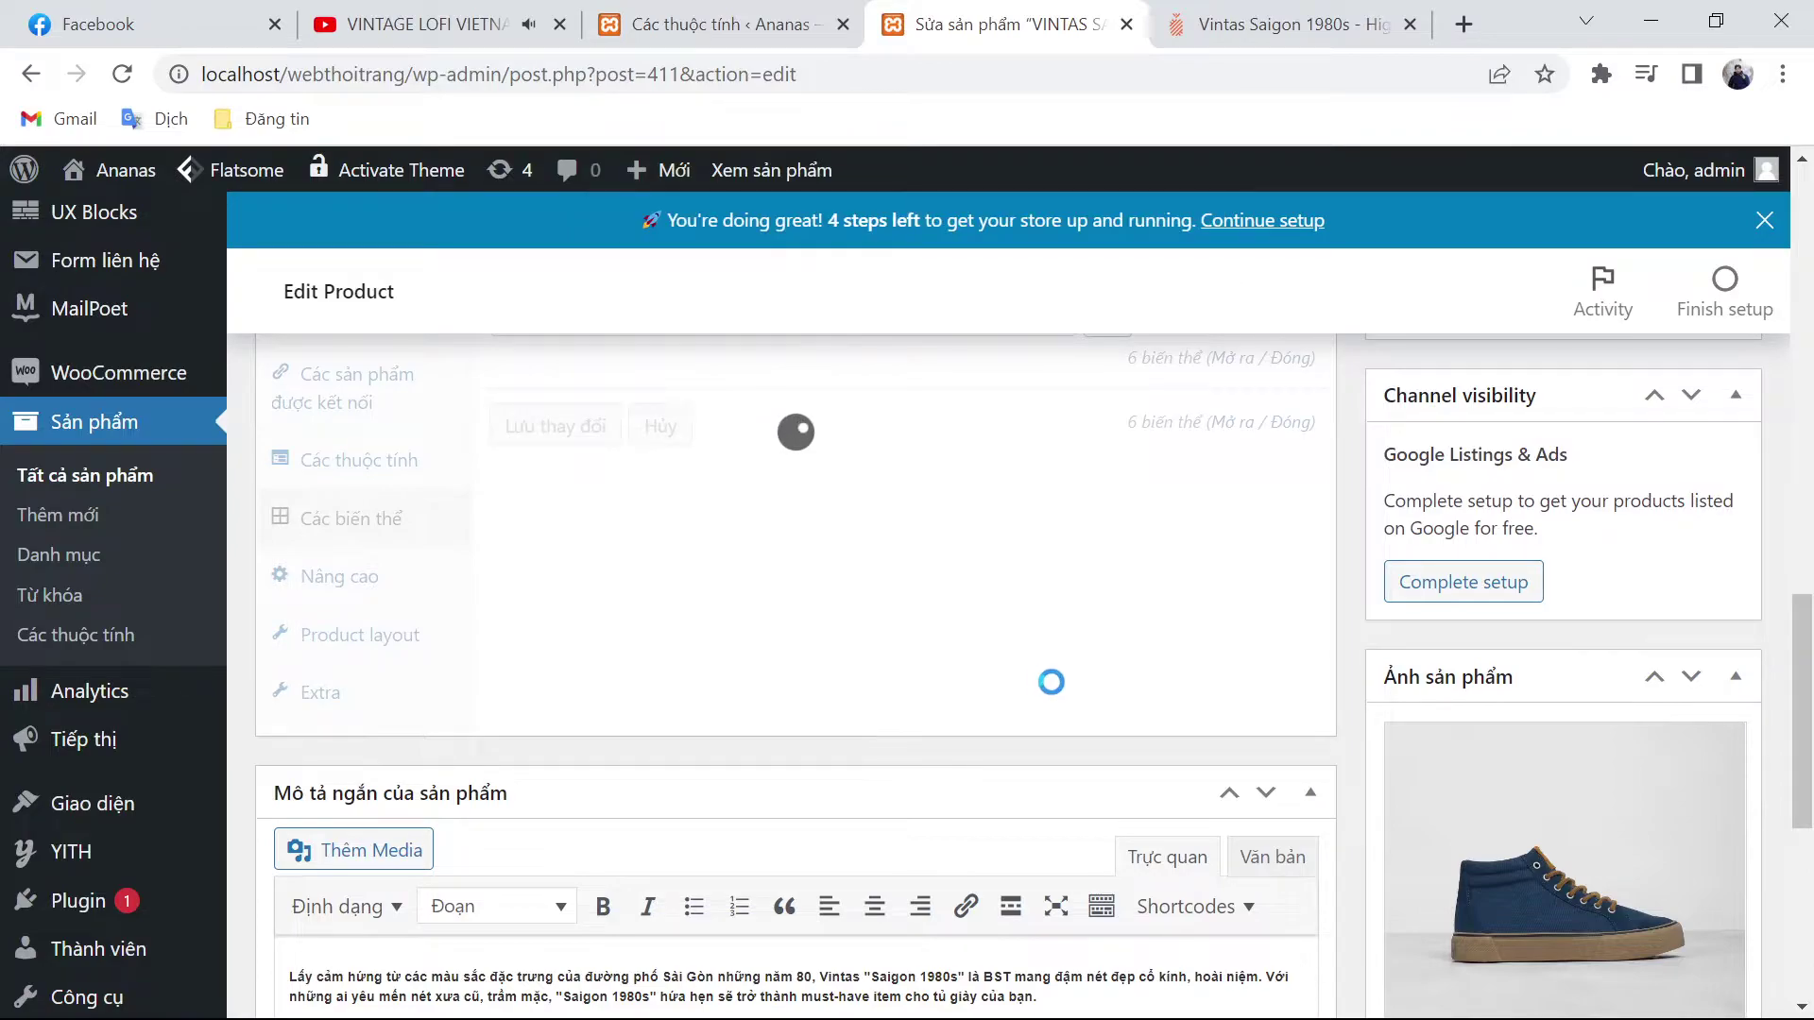
Step: Expand variation #416 (size 35) and select the 495.000 price on the ananas.vn reference page
scroll(1051, 675, up, 1)
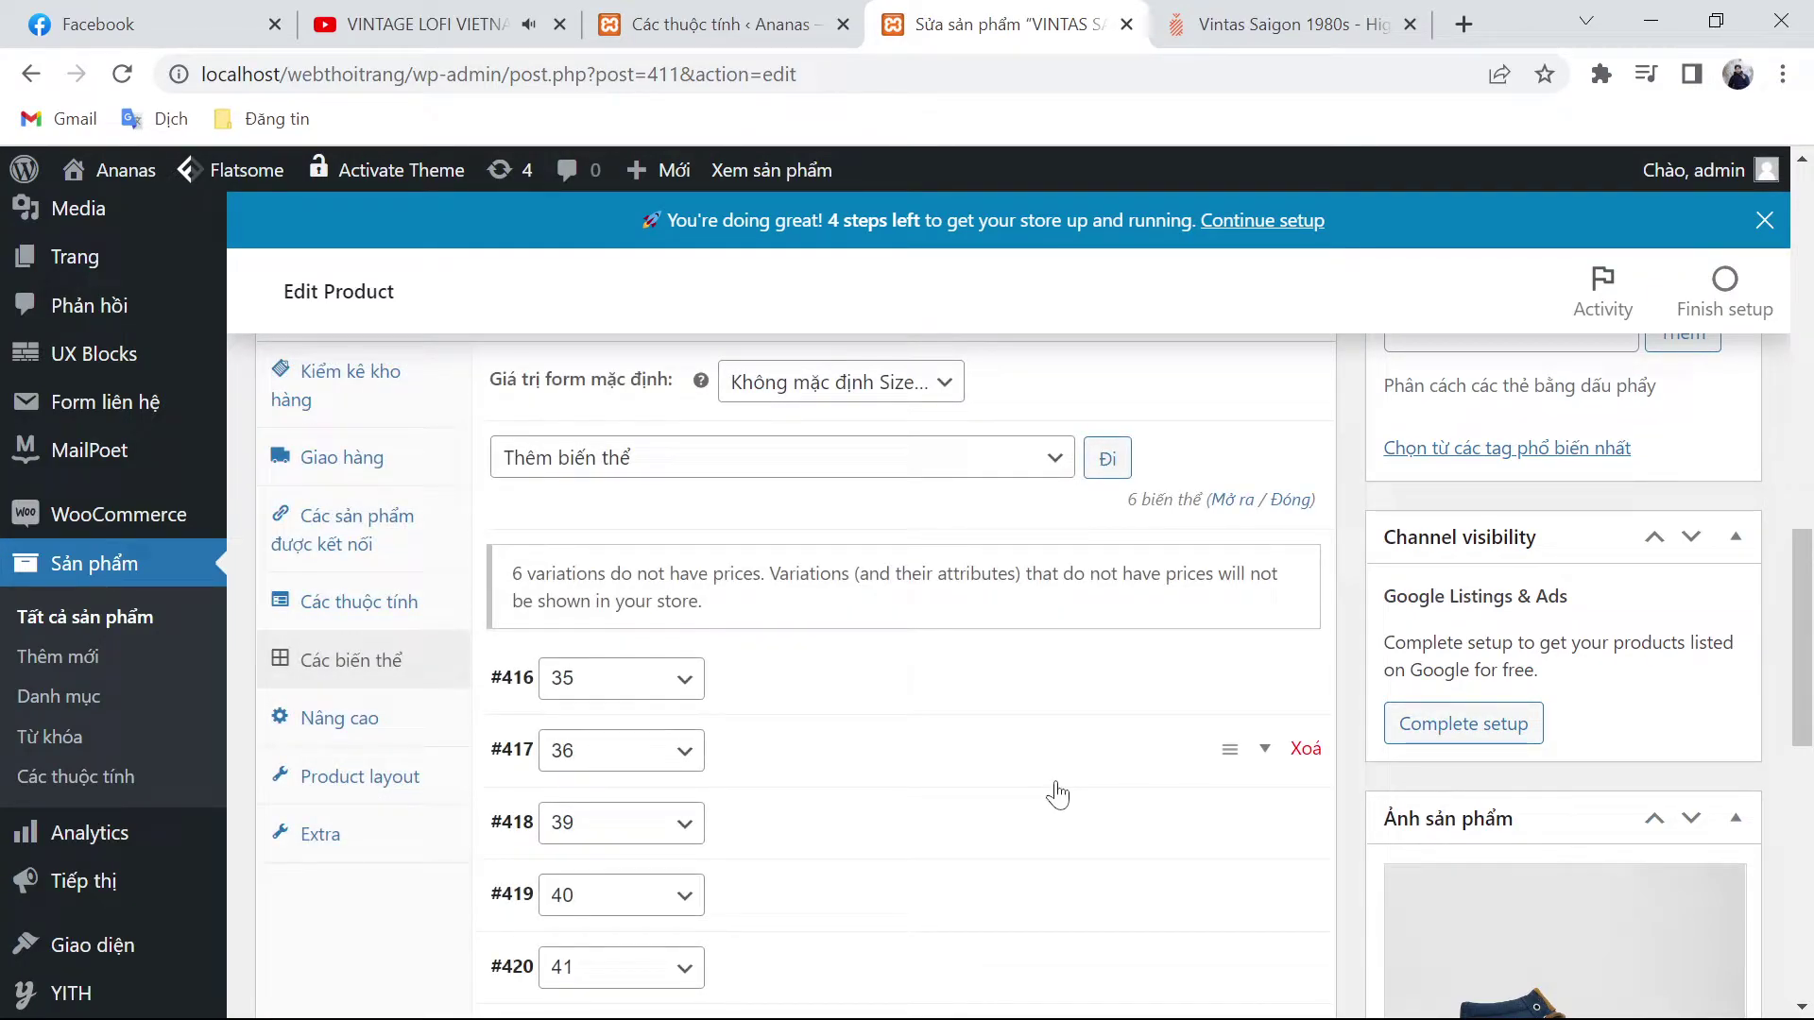
scroll(1054, 792, down, 3)
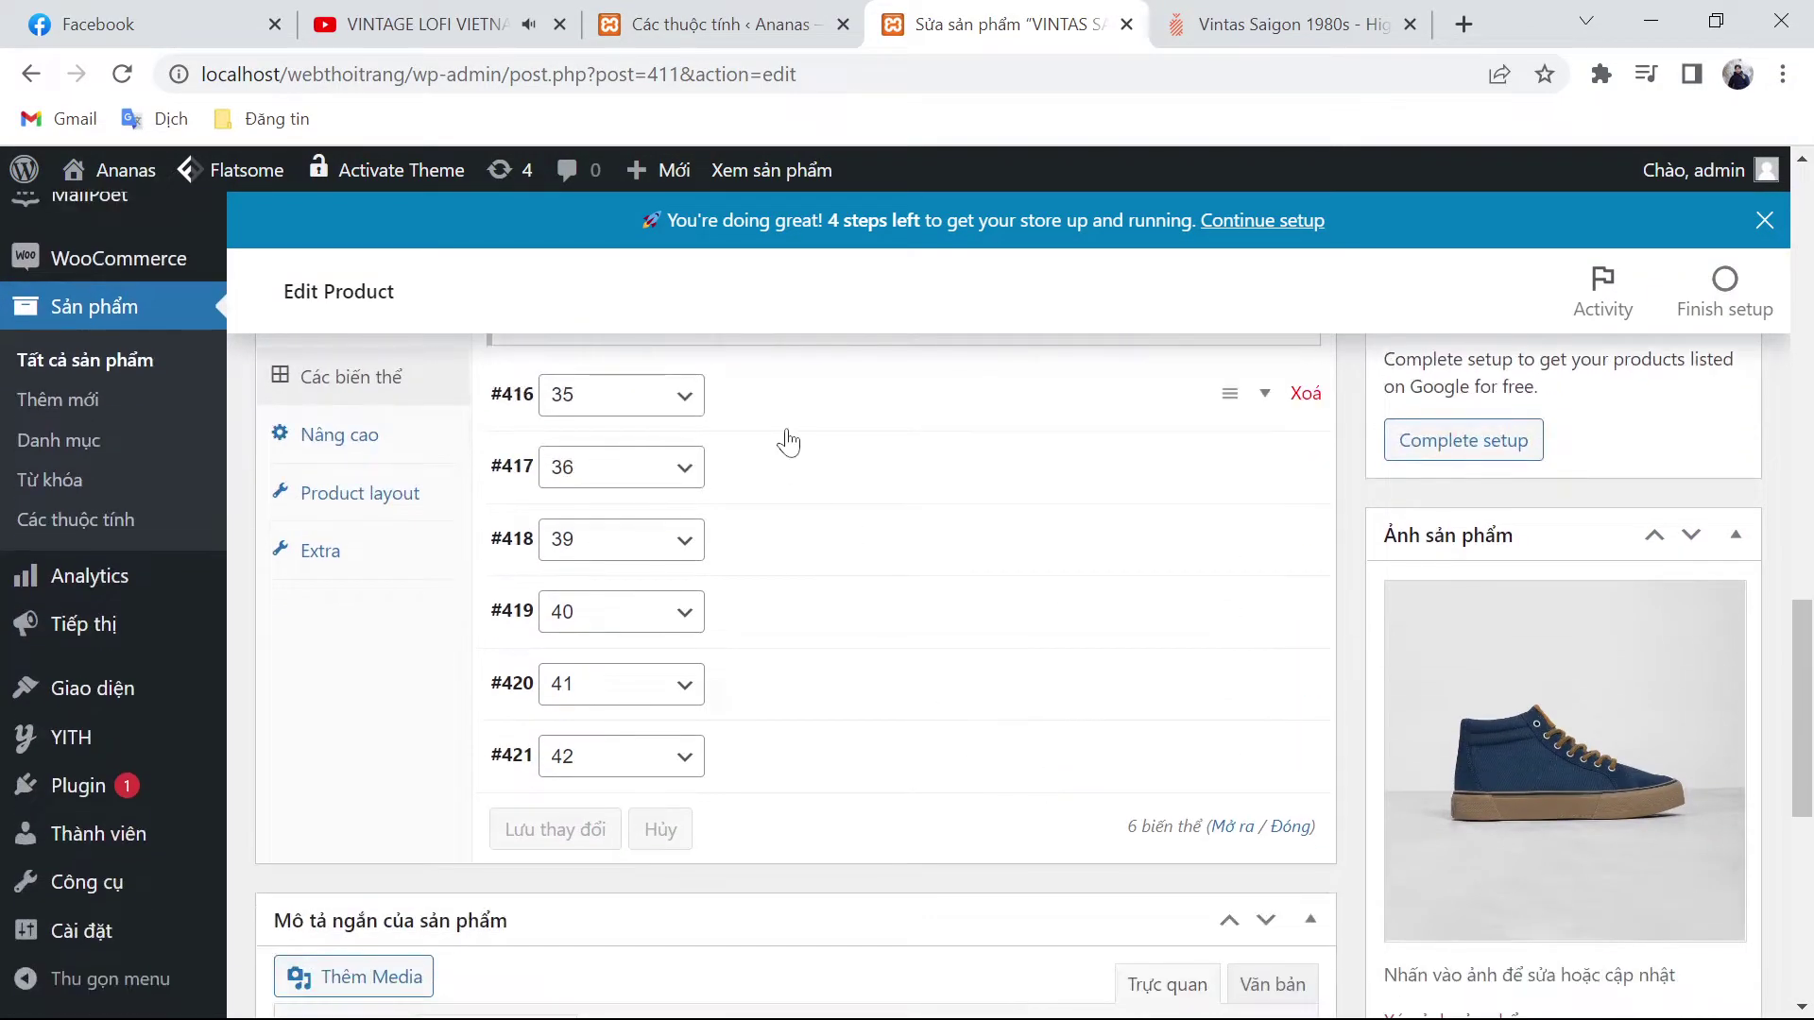
click(1266, 396)
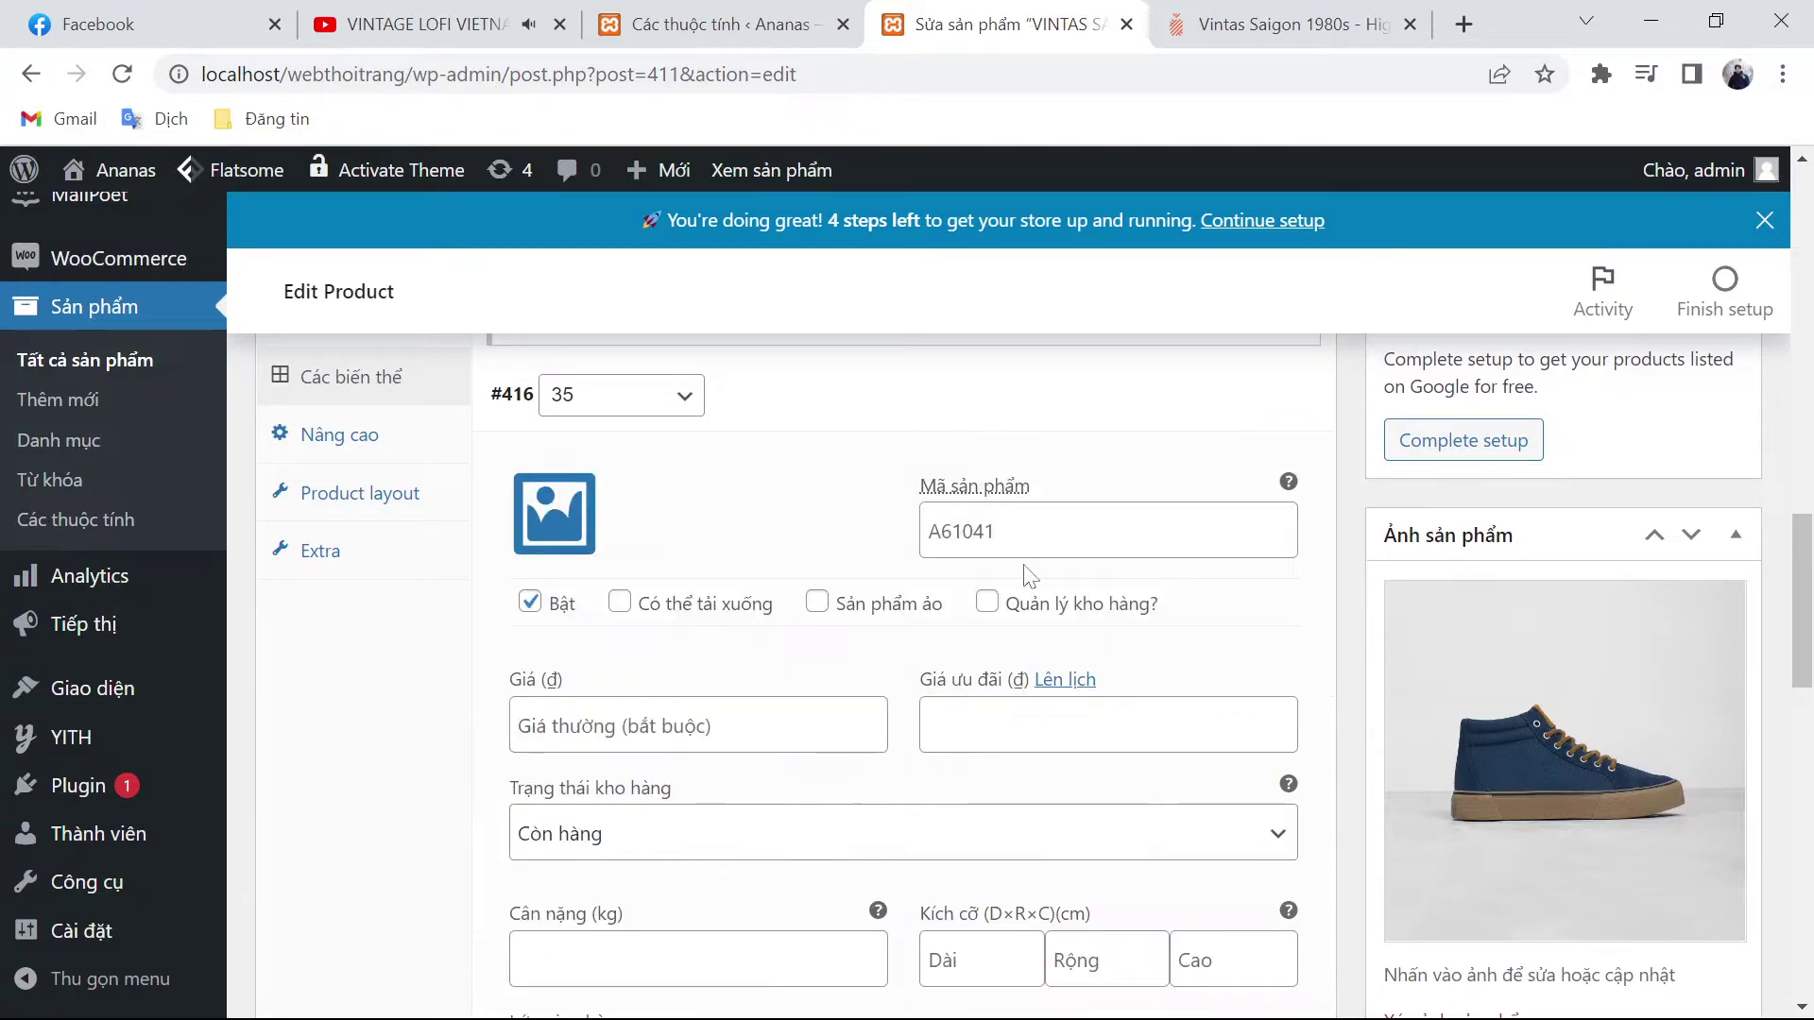
click(927, 531)
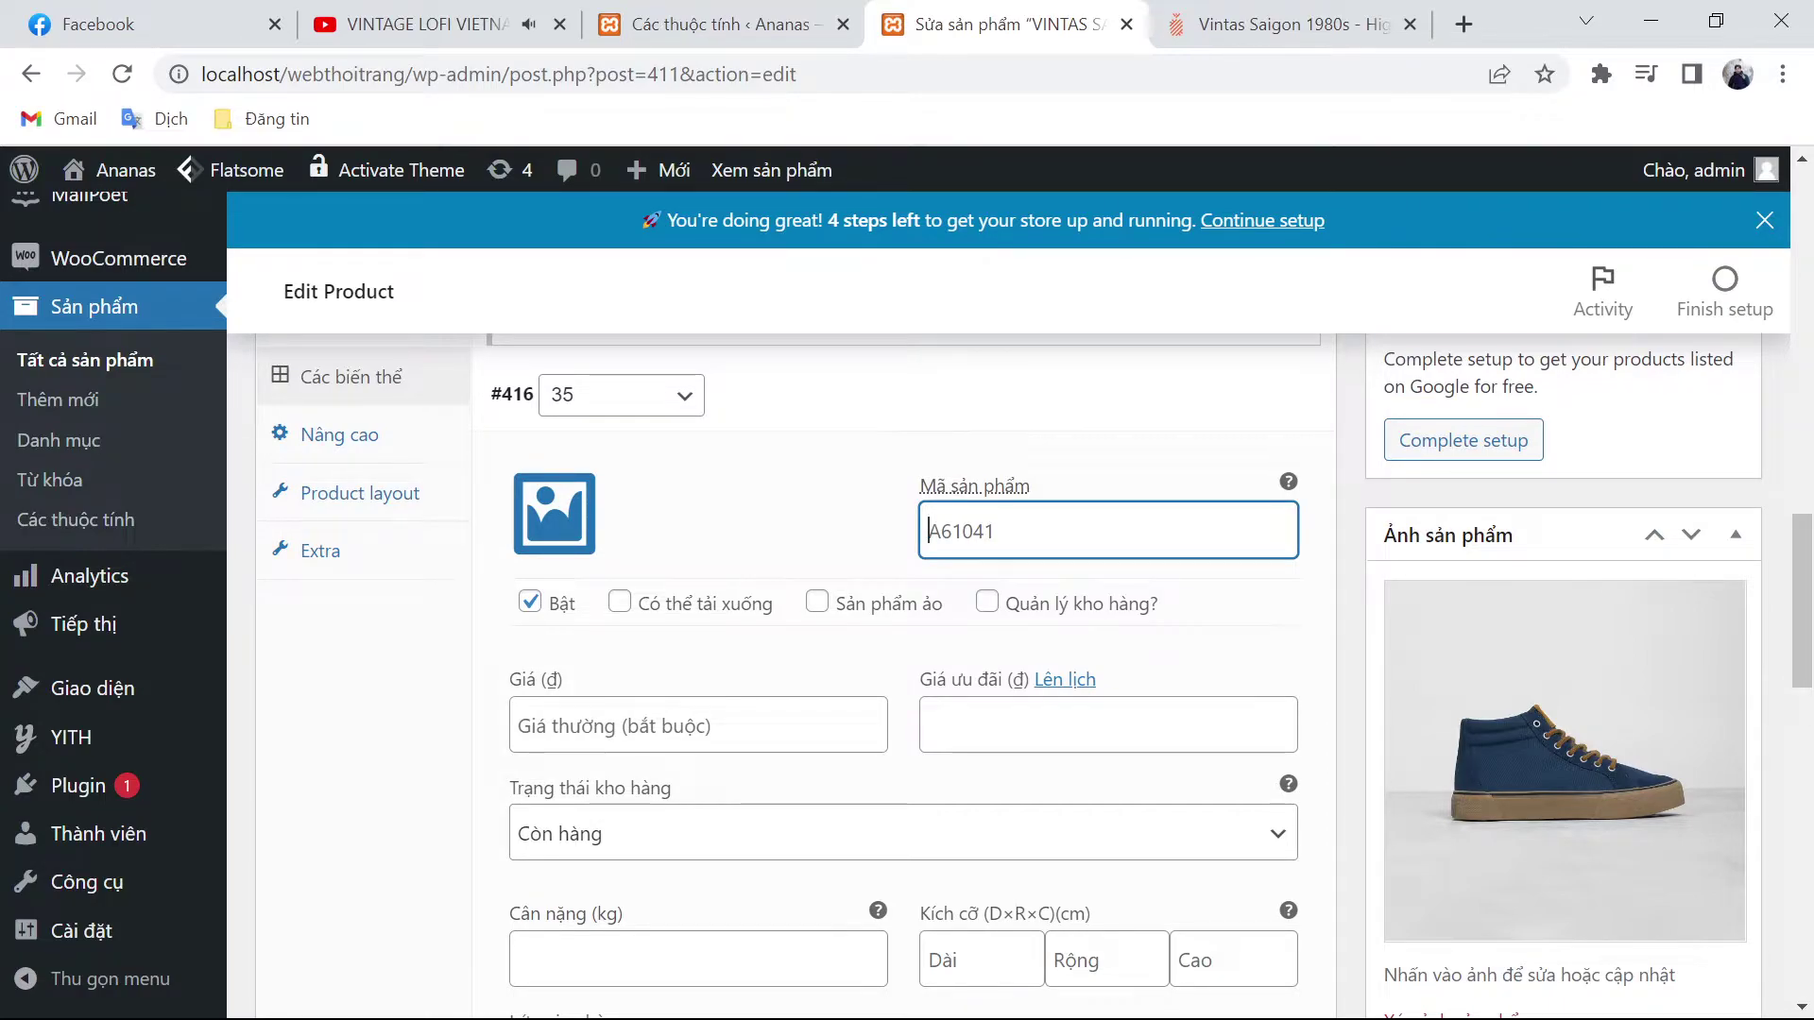
click(605, 726)
click(1245, 24)
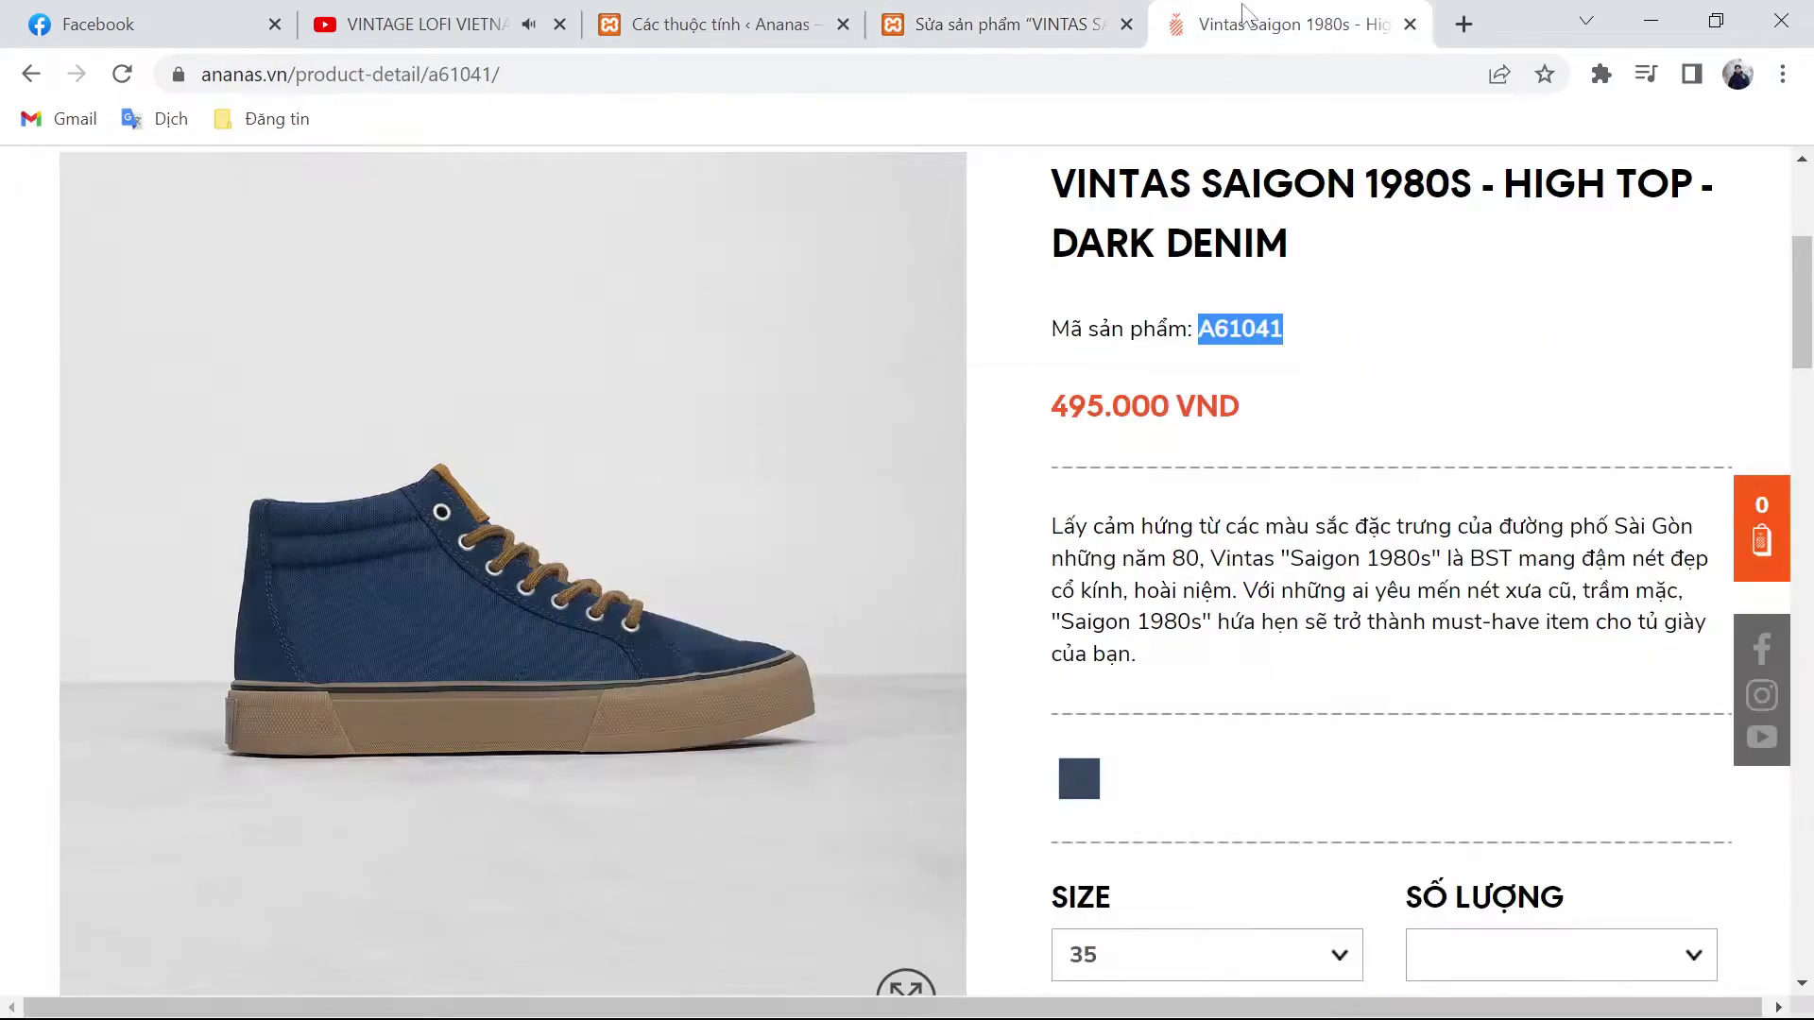
double_click(1111, 406)
key(ctrl+c)
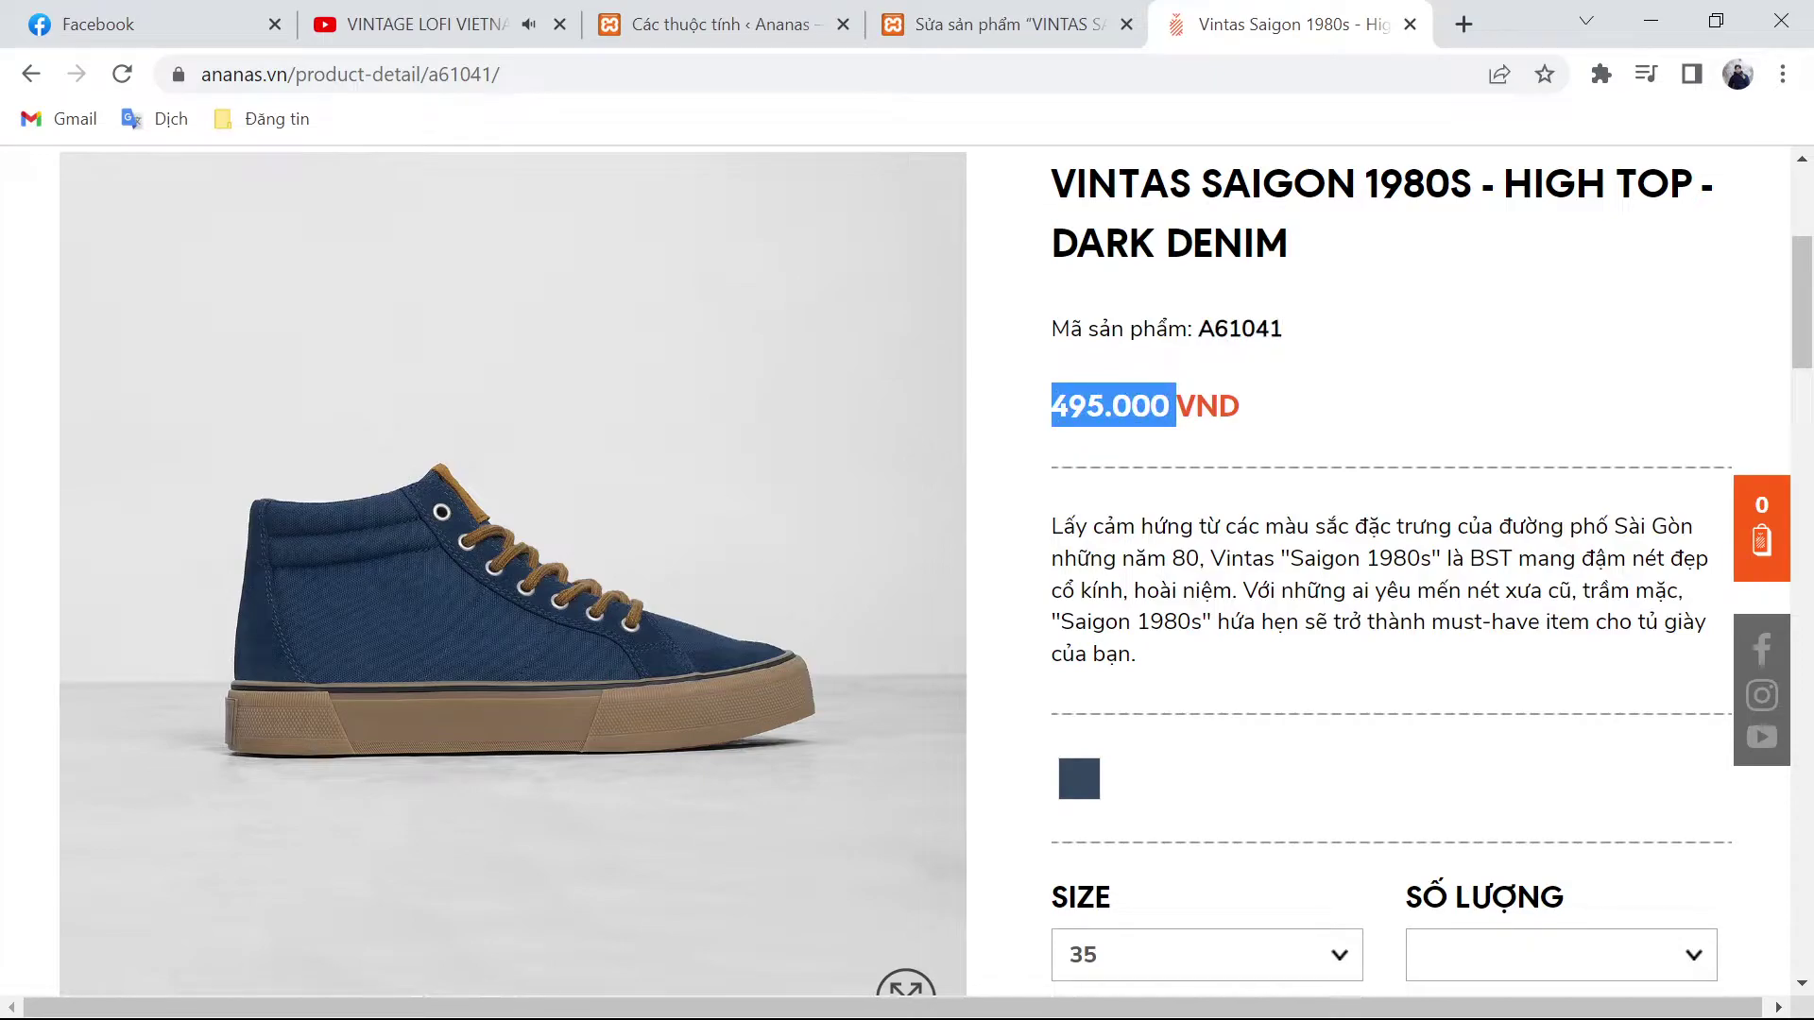
click(1006, 24)
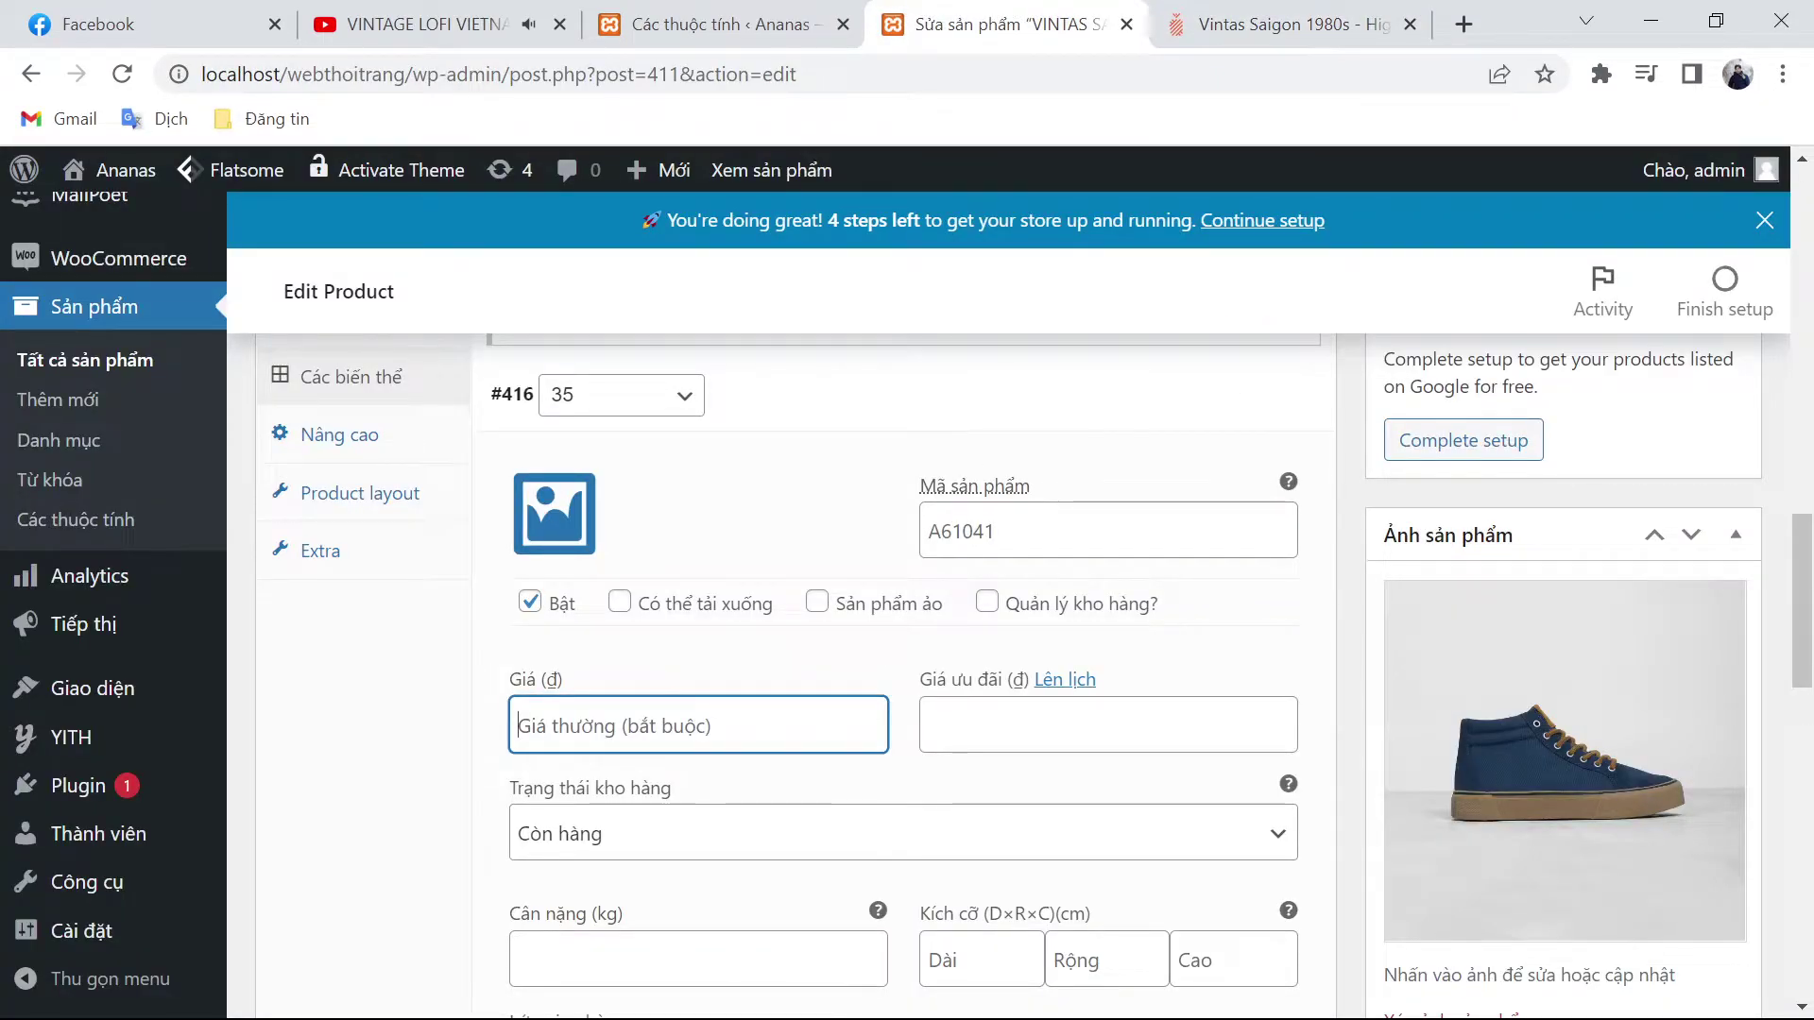
Step: Give size 35 a regular price of 465000 and sale price of 450000, shipping class same as parent
text(465000)
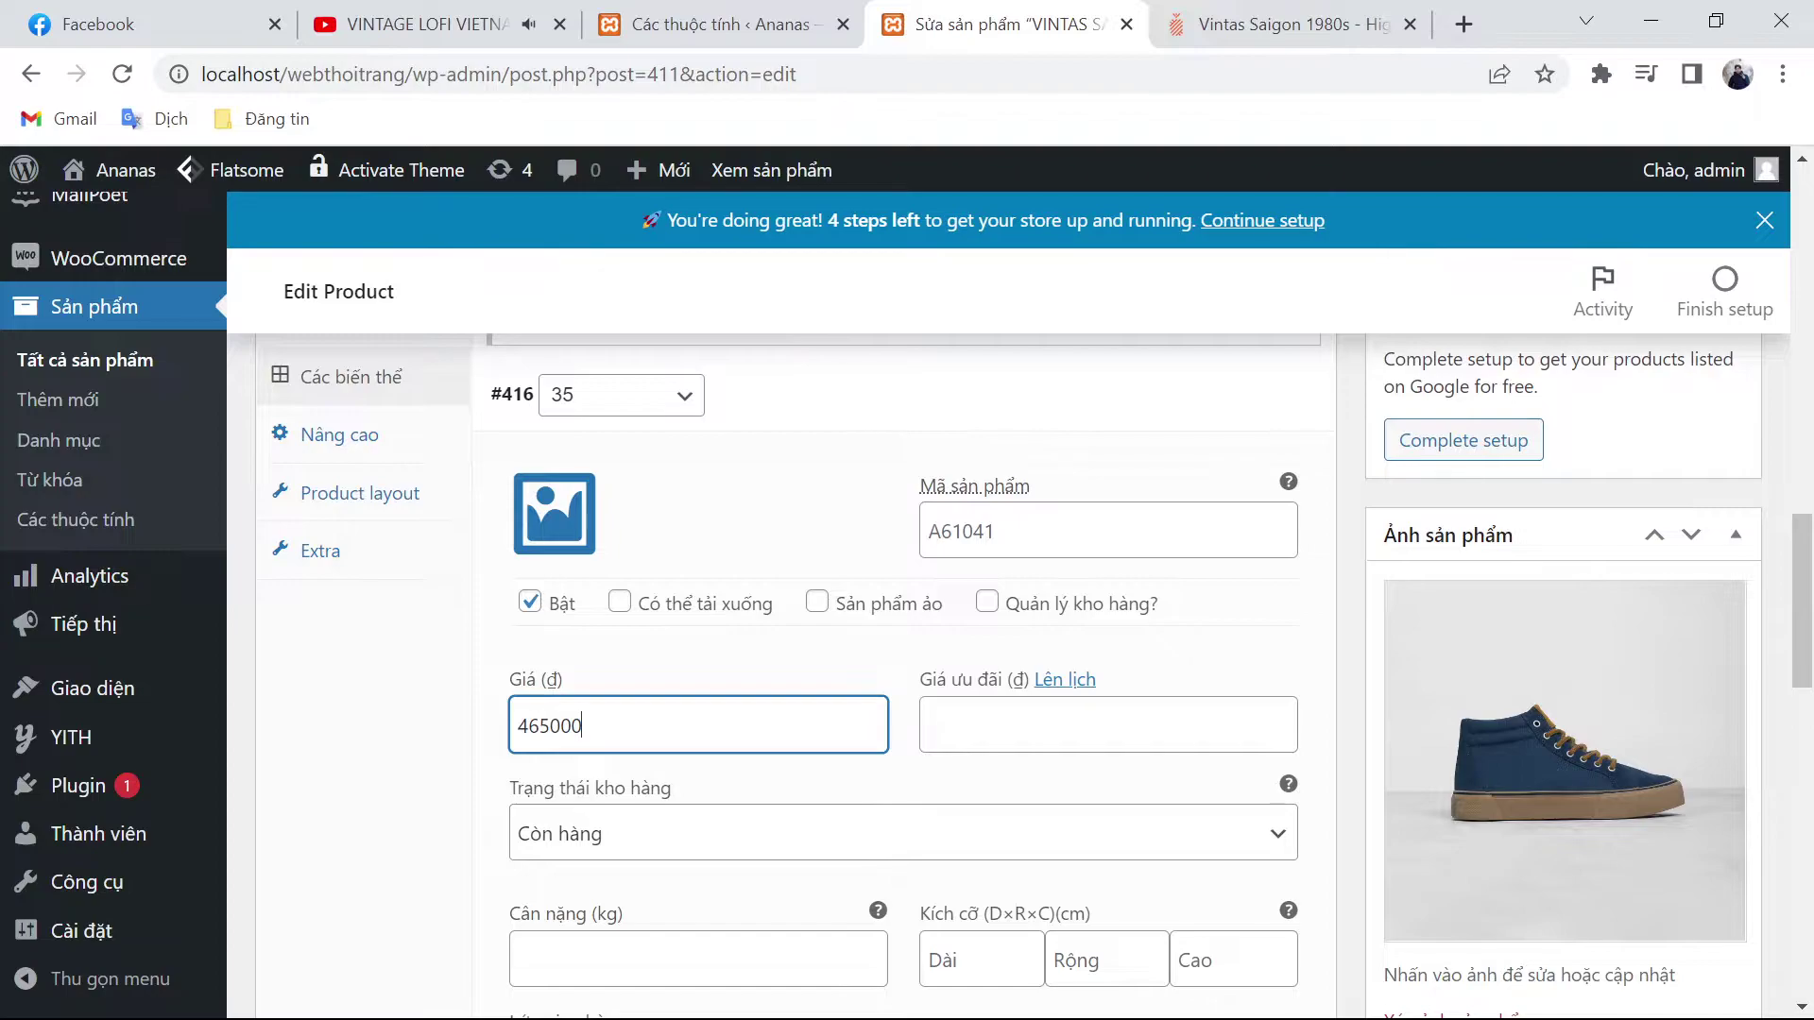
scroll(997, 652, down, 1)
click(929, 583)
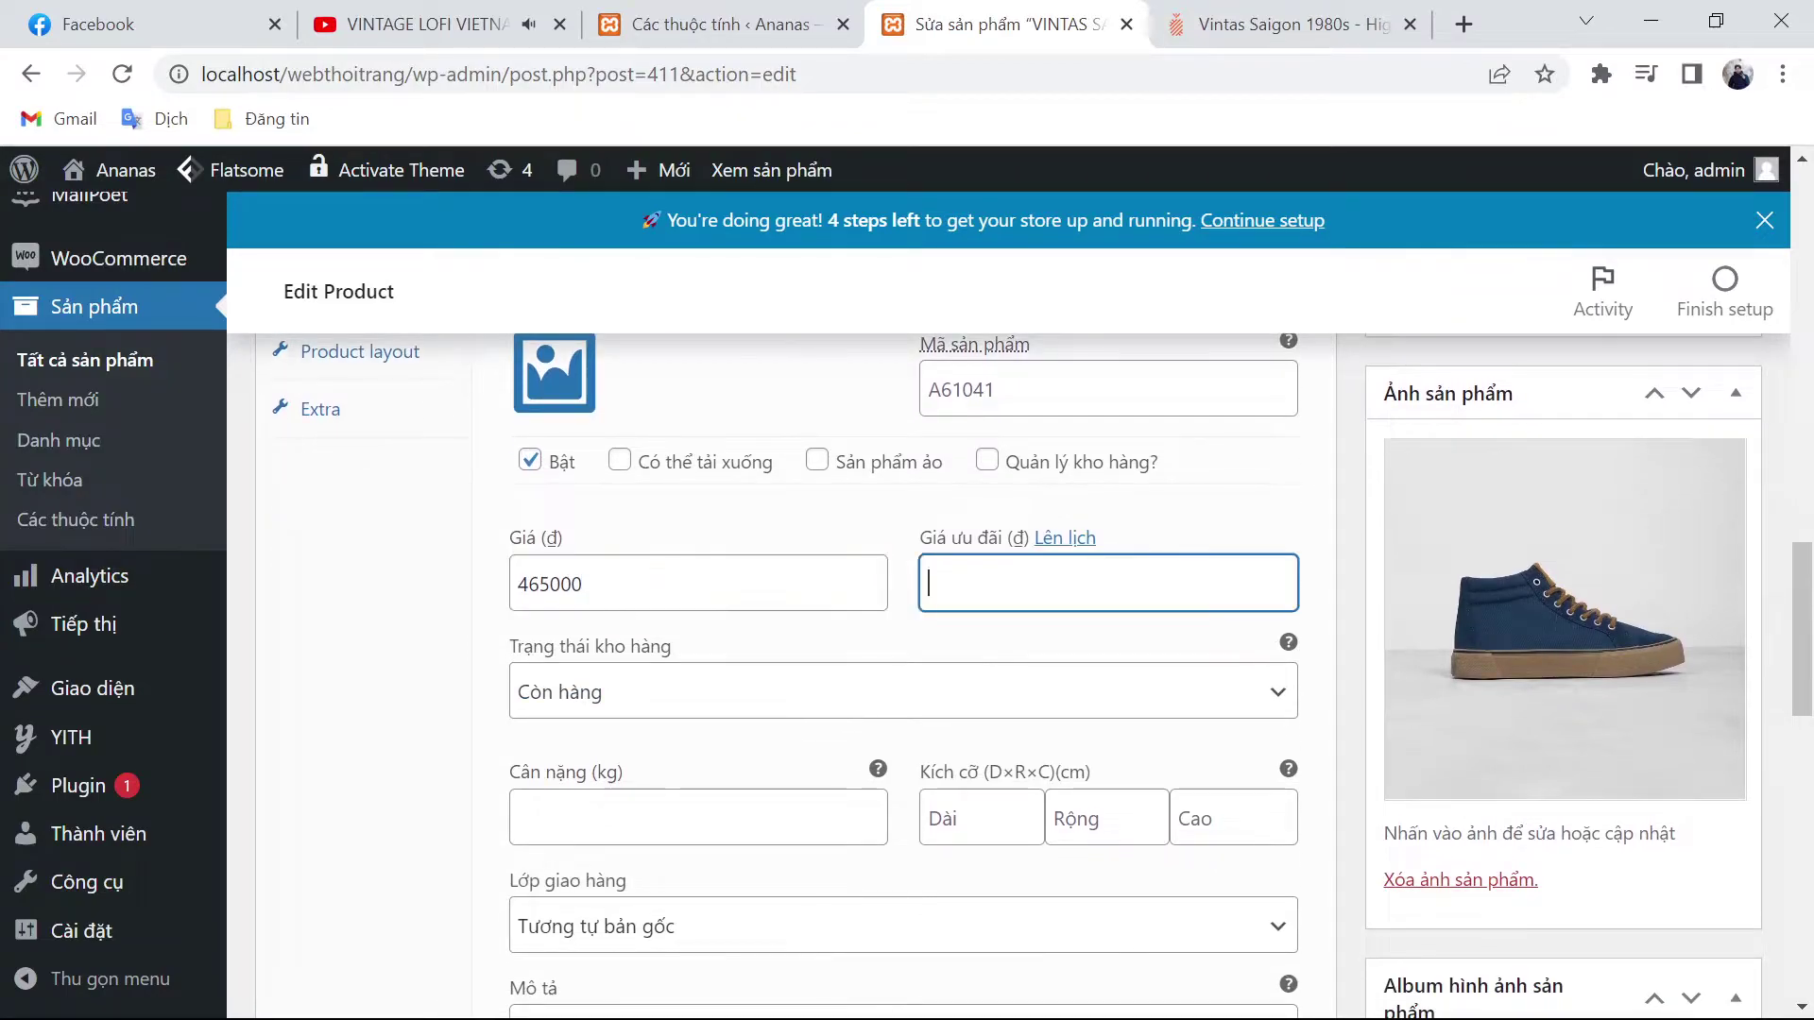
text(450000)
scroll(1086, 652, down, 3)
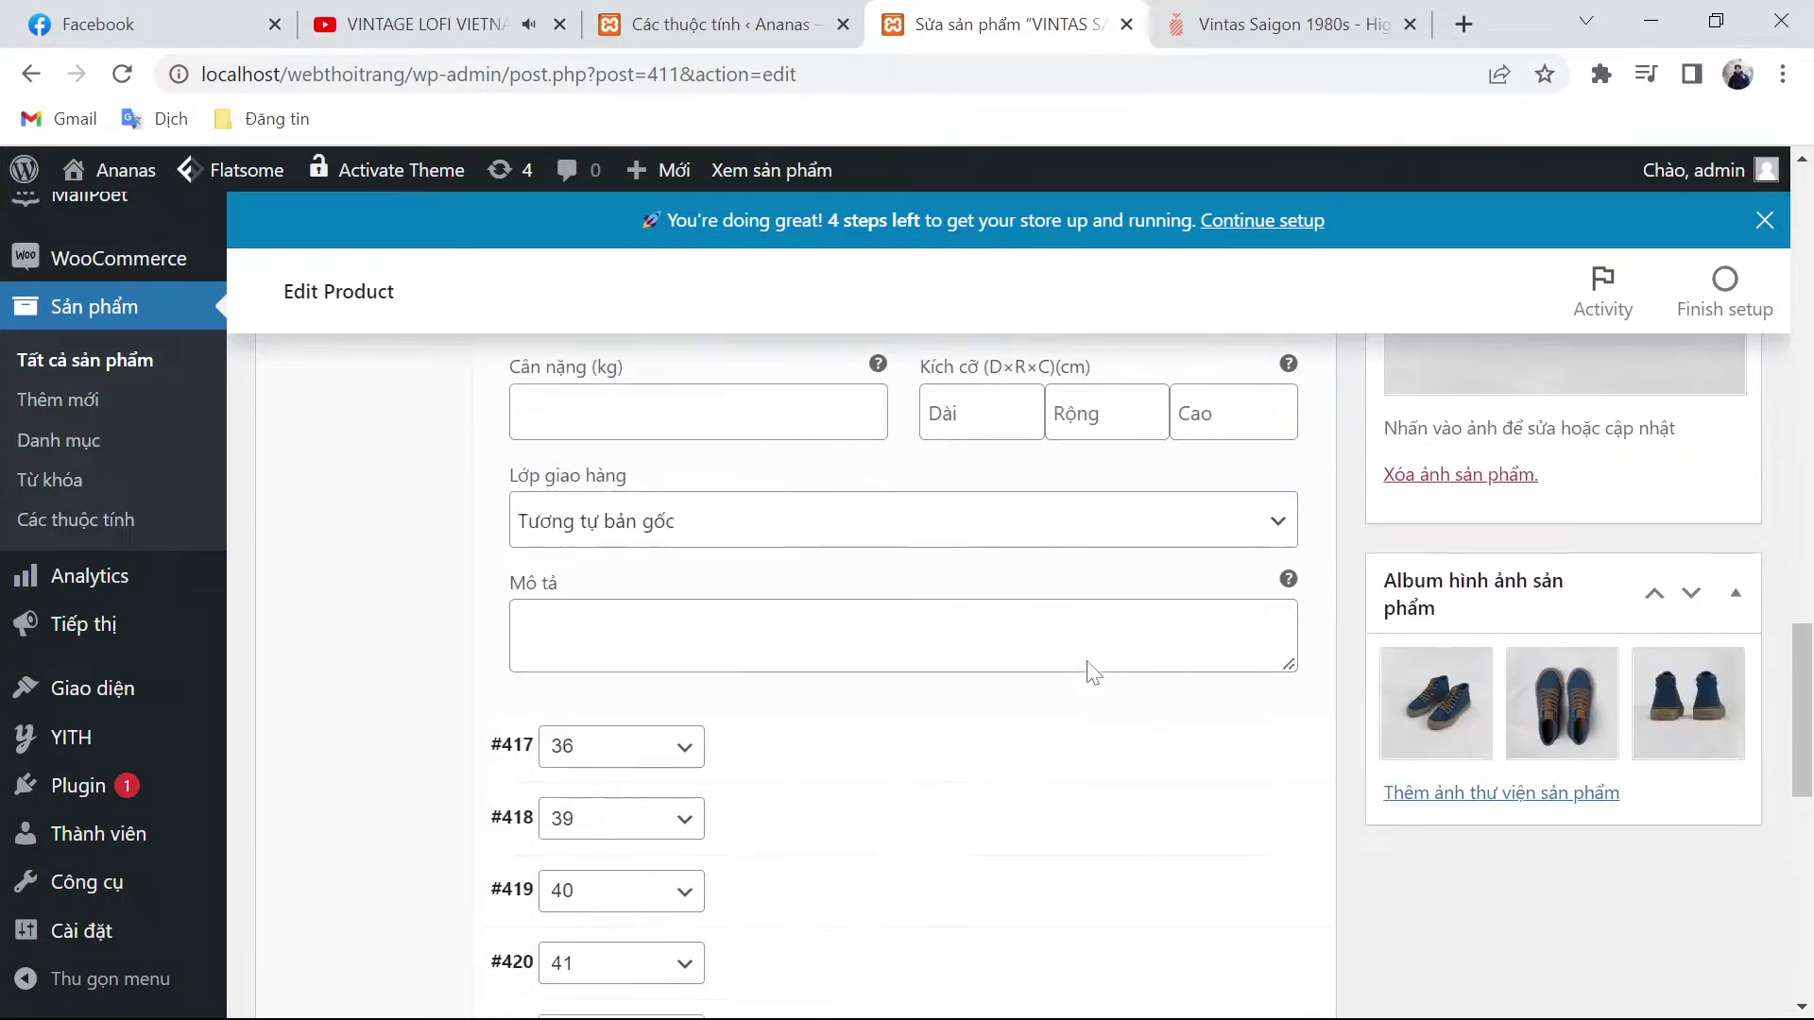
click(676, 516)
click(668, 537)
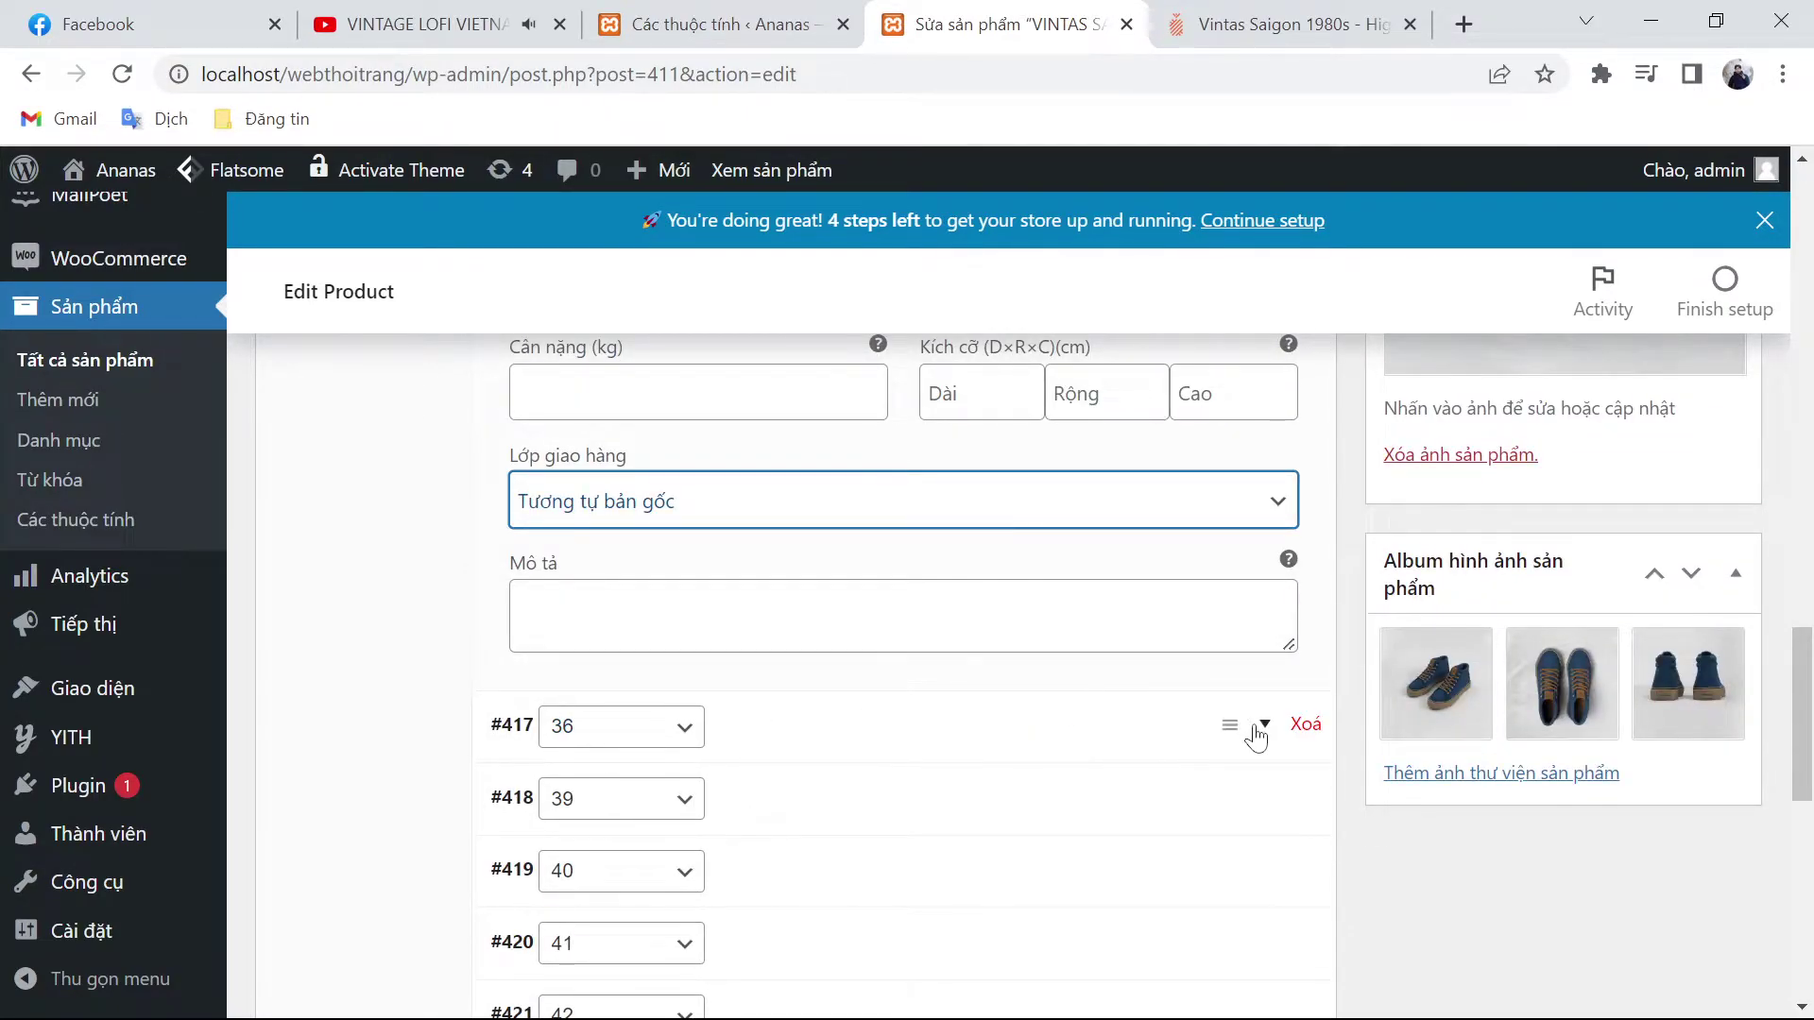
Step: Give size 36 a regular price of 495.000 and sale price of 480000
click(1249, 726)
click(1232, 723)
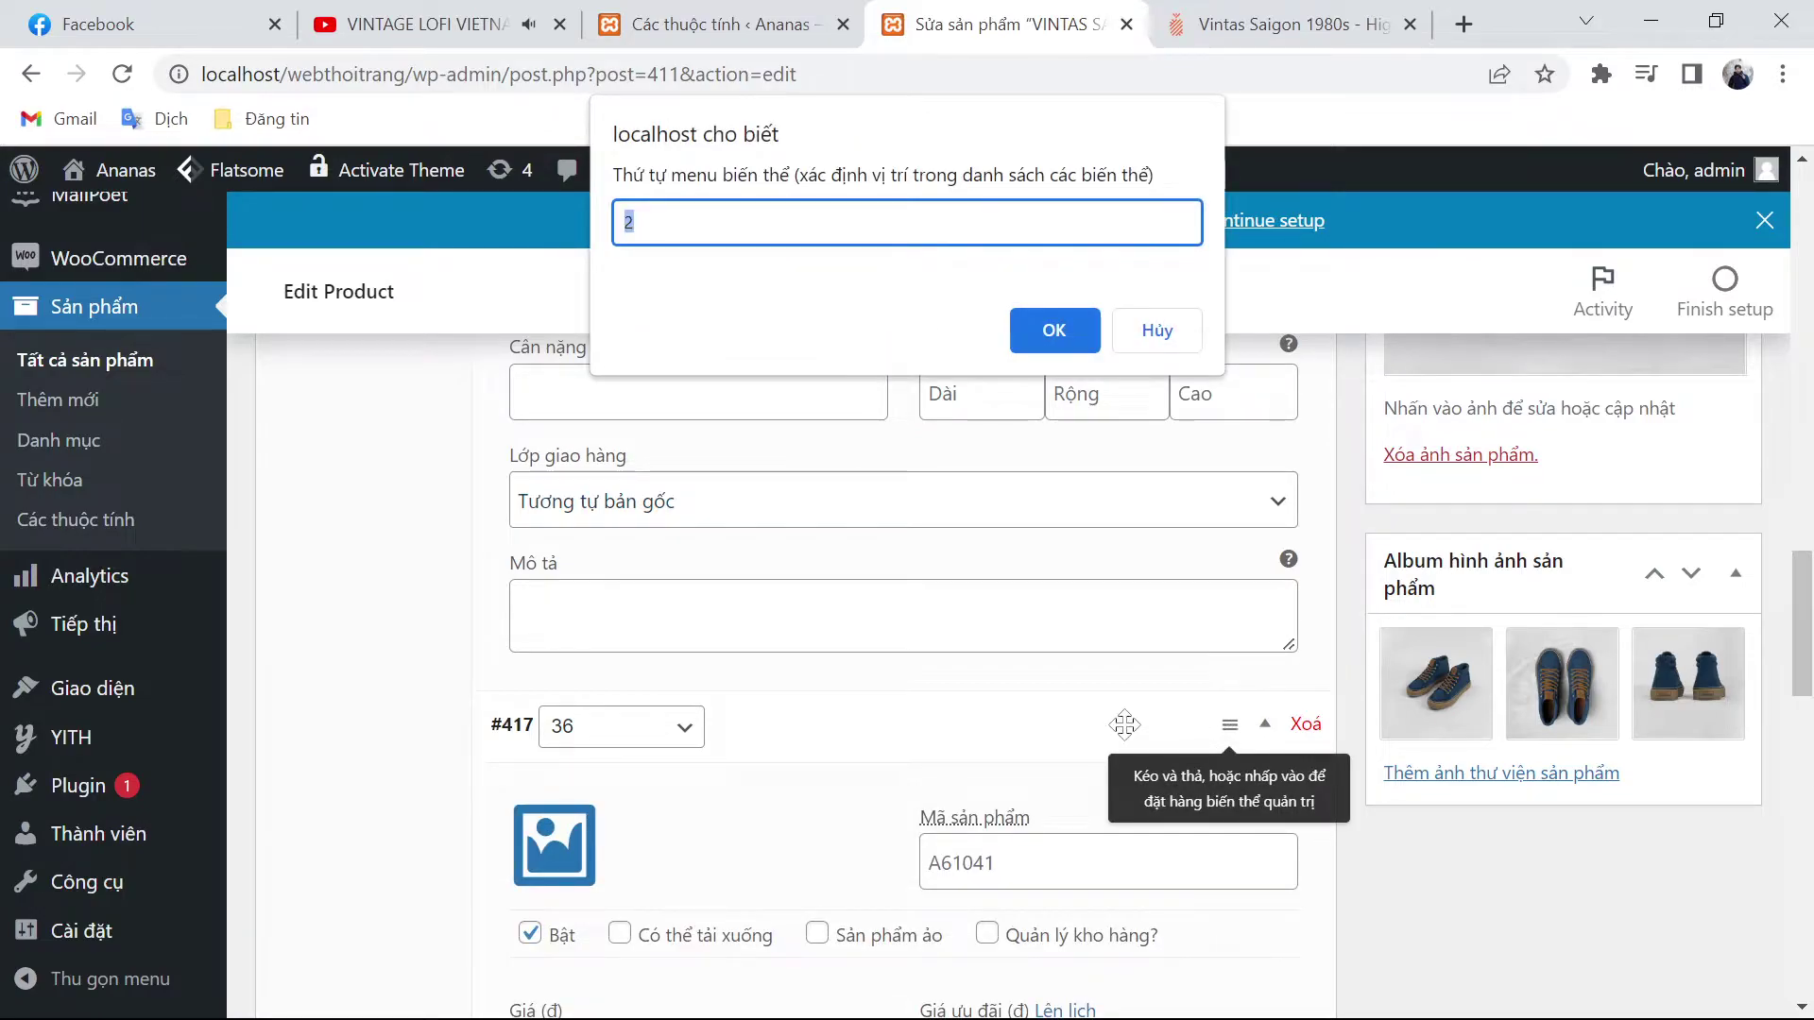
click(1149, 332)
scroll(1068, 583, down, 3)
click(699, 772)
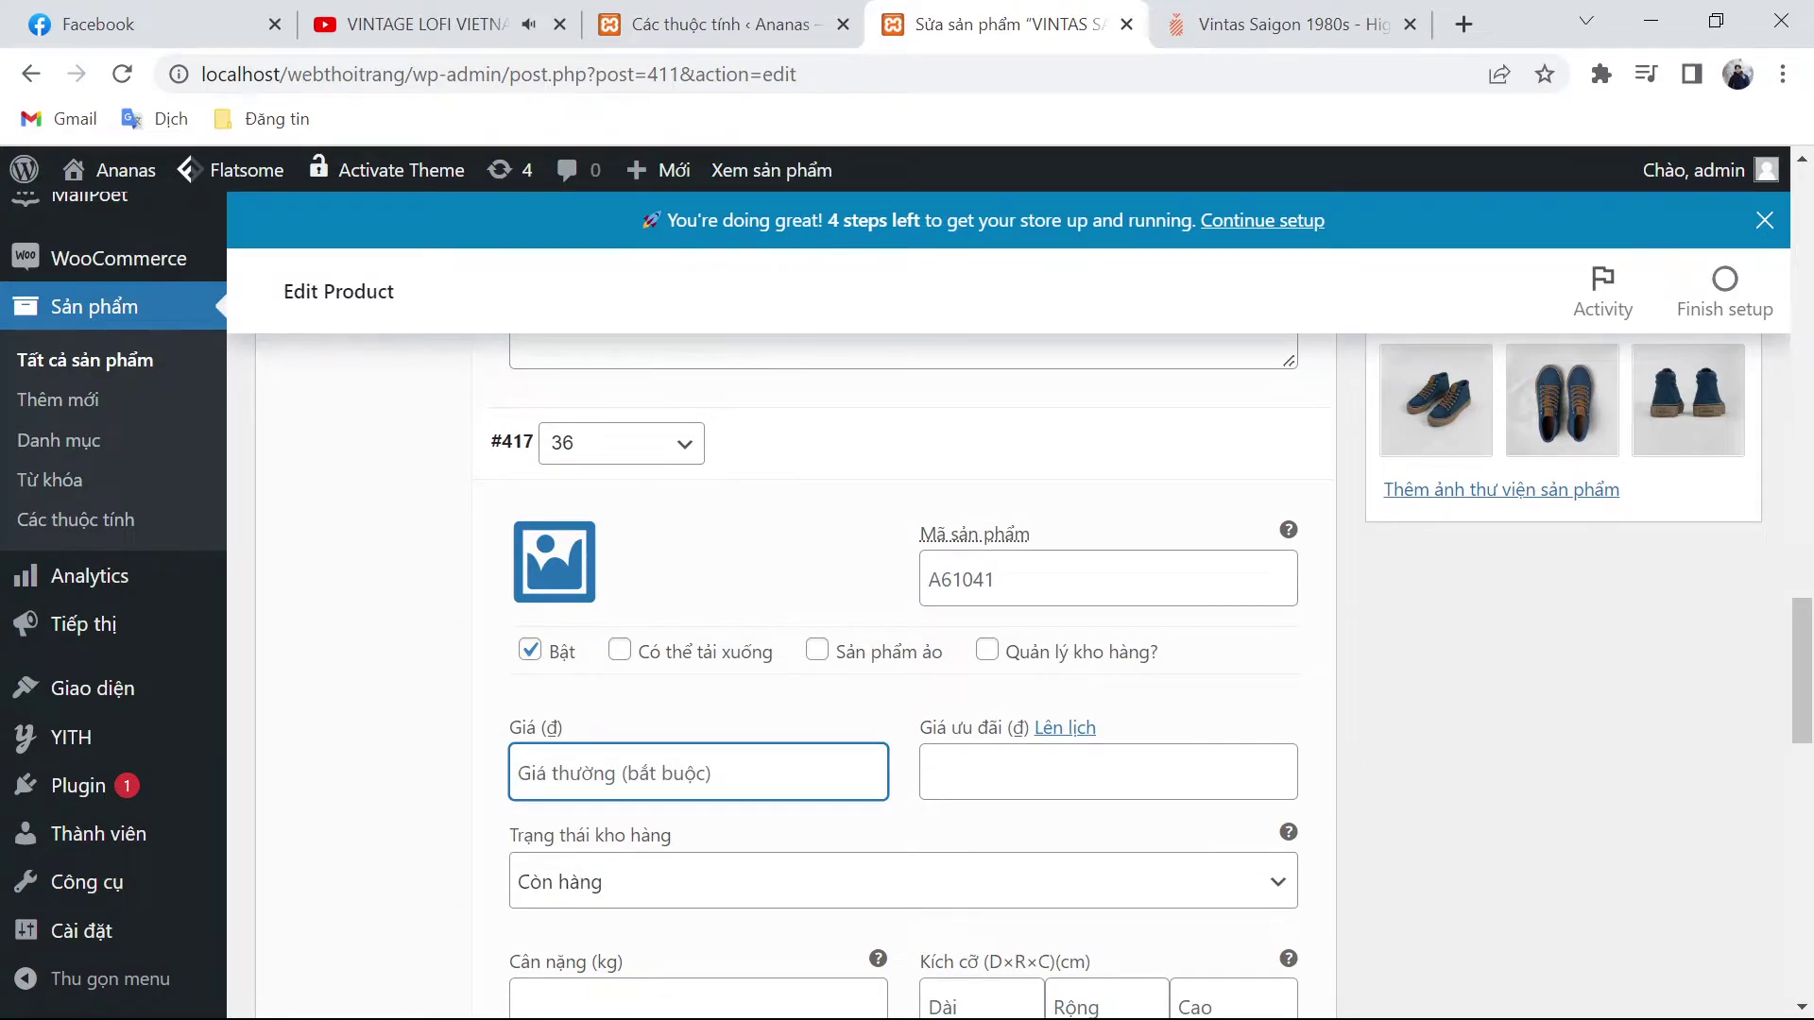
key(ctrl+v)
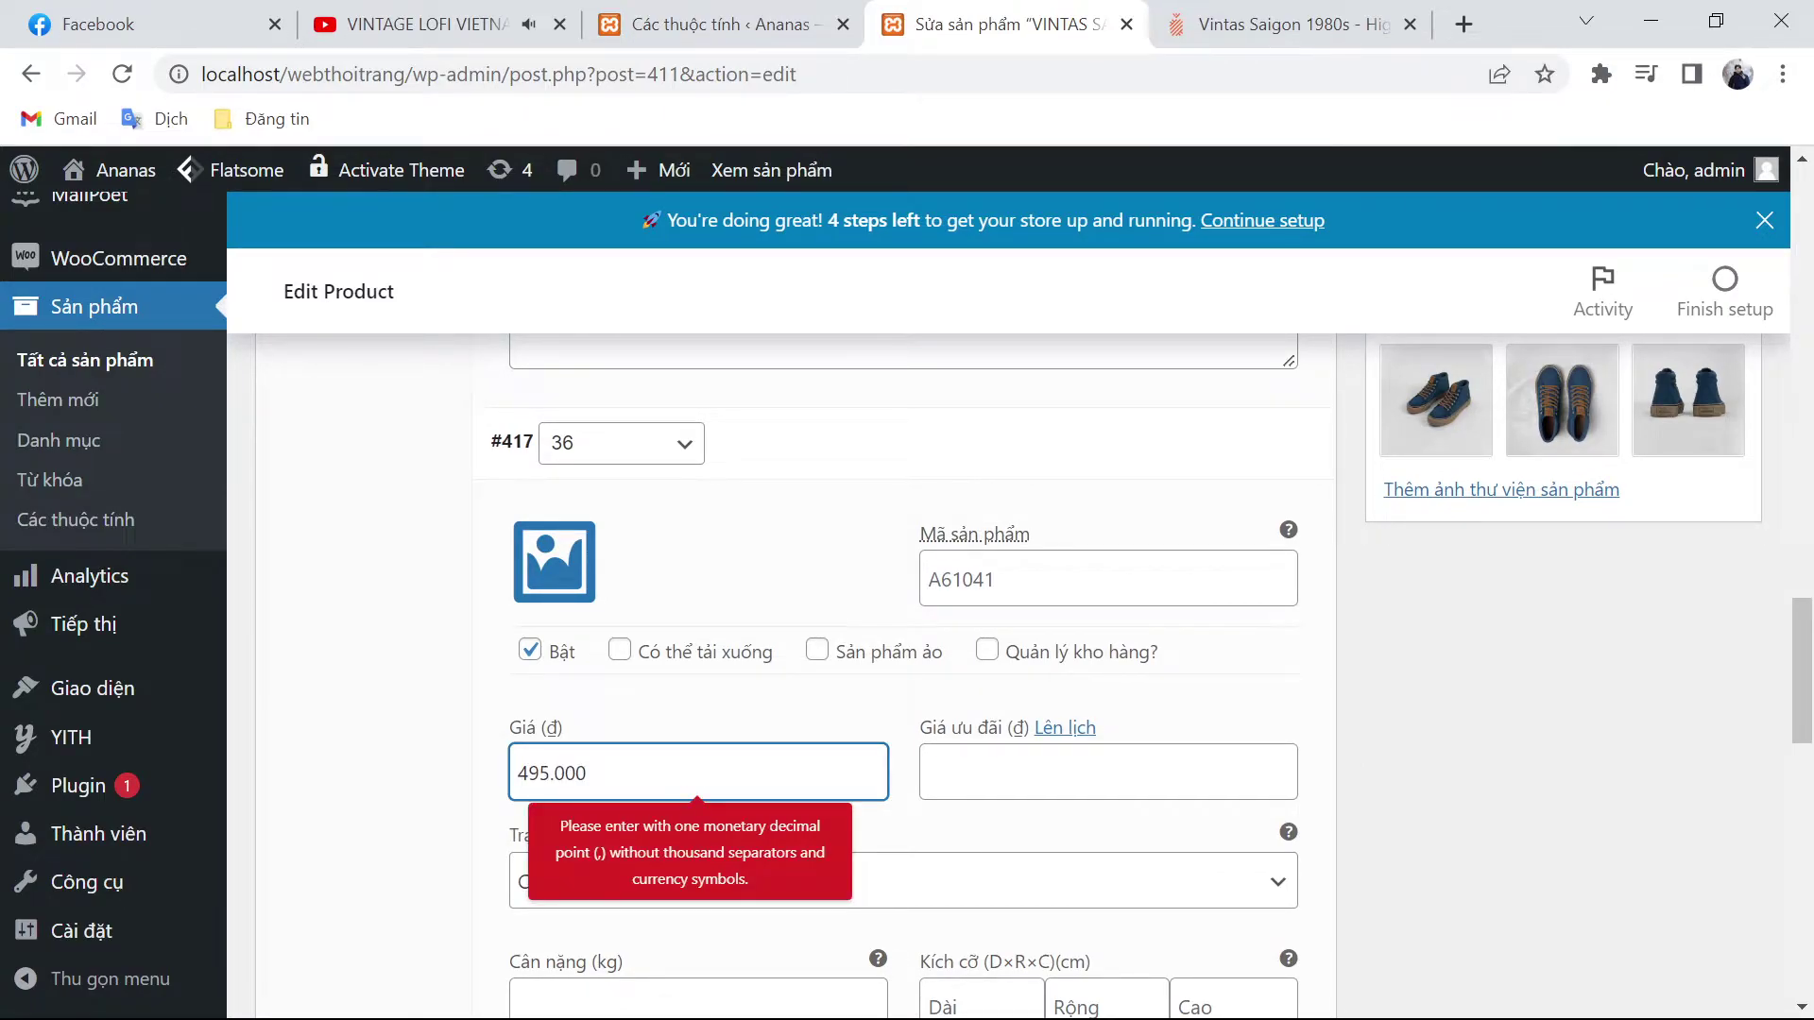
click(1107, 771)
text(480000)
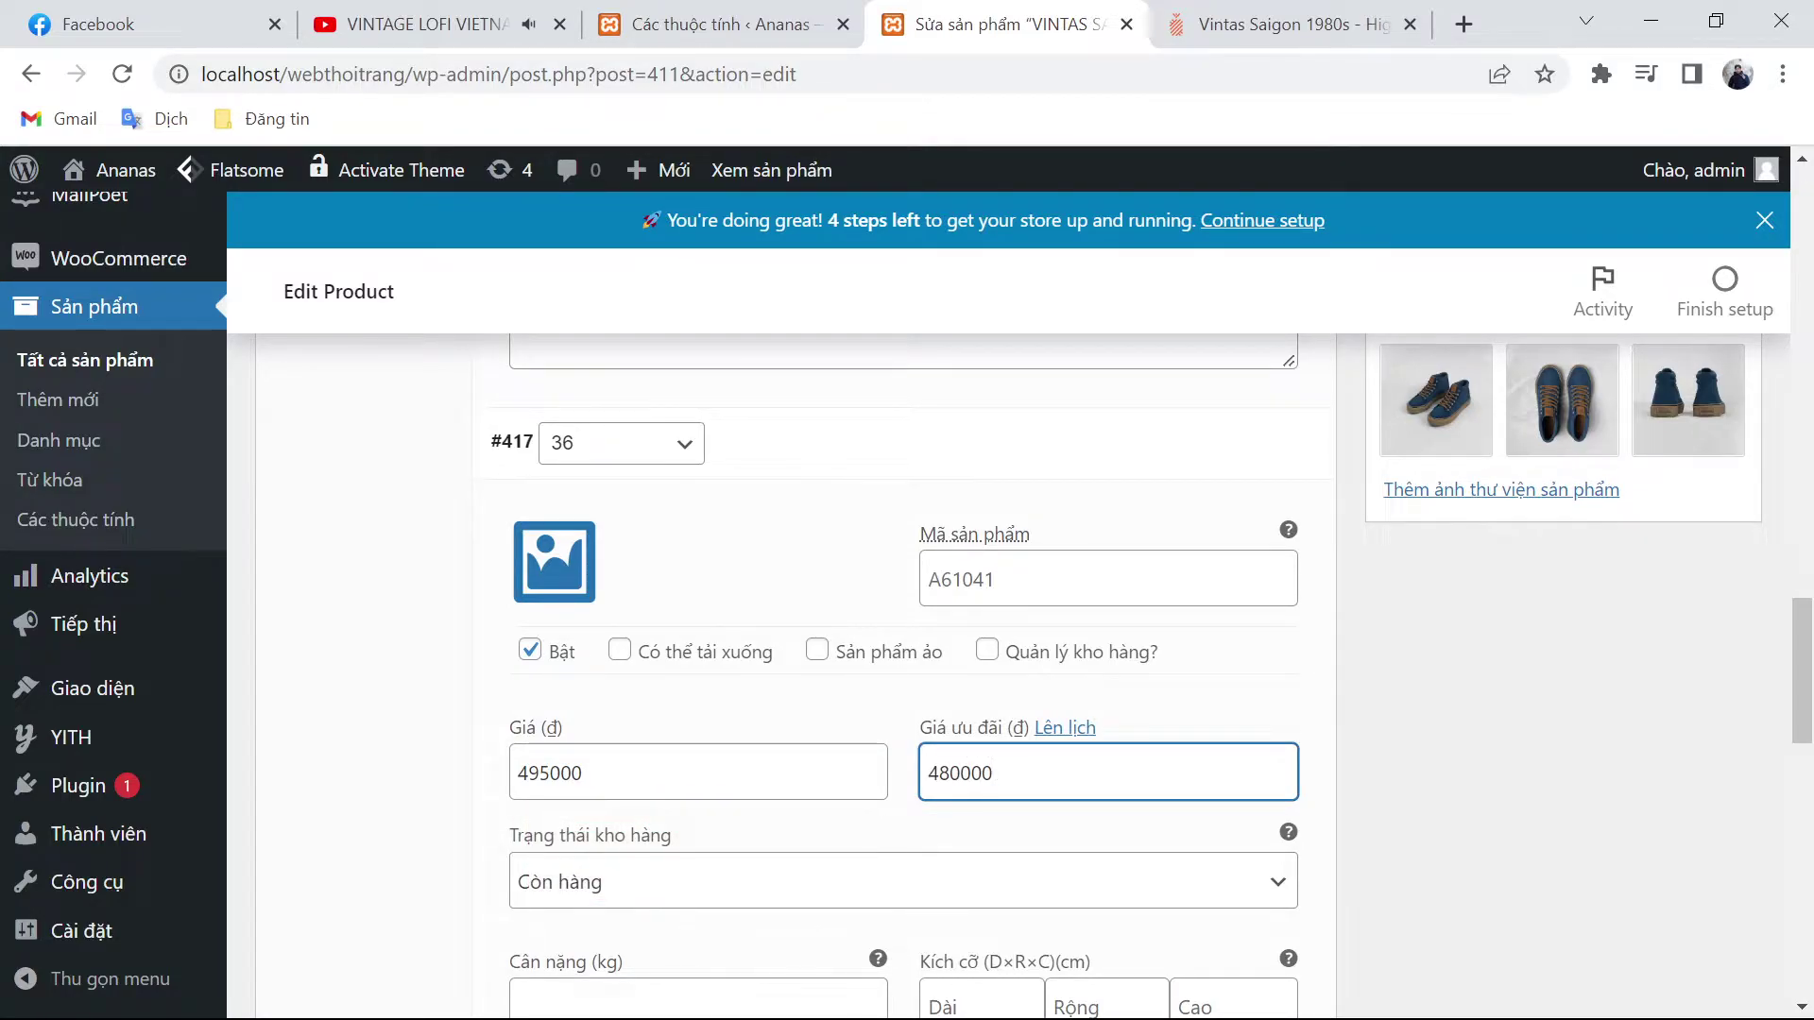
Step: Set the regular price 495.000 for sizes 39 and 40
scroll(1043, 775, down, 3)
scroll(1043, 777, down, 5)
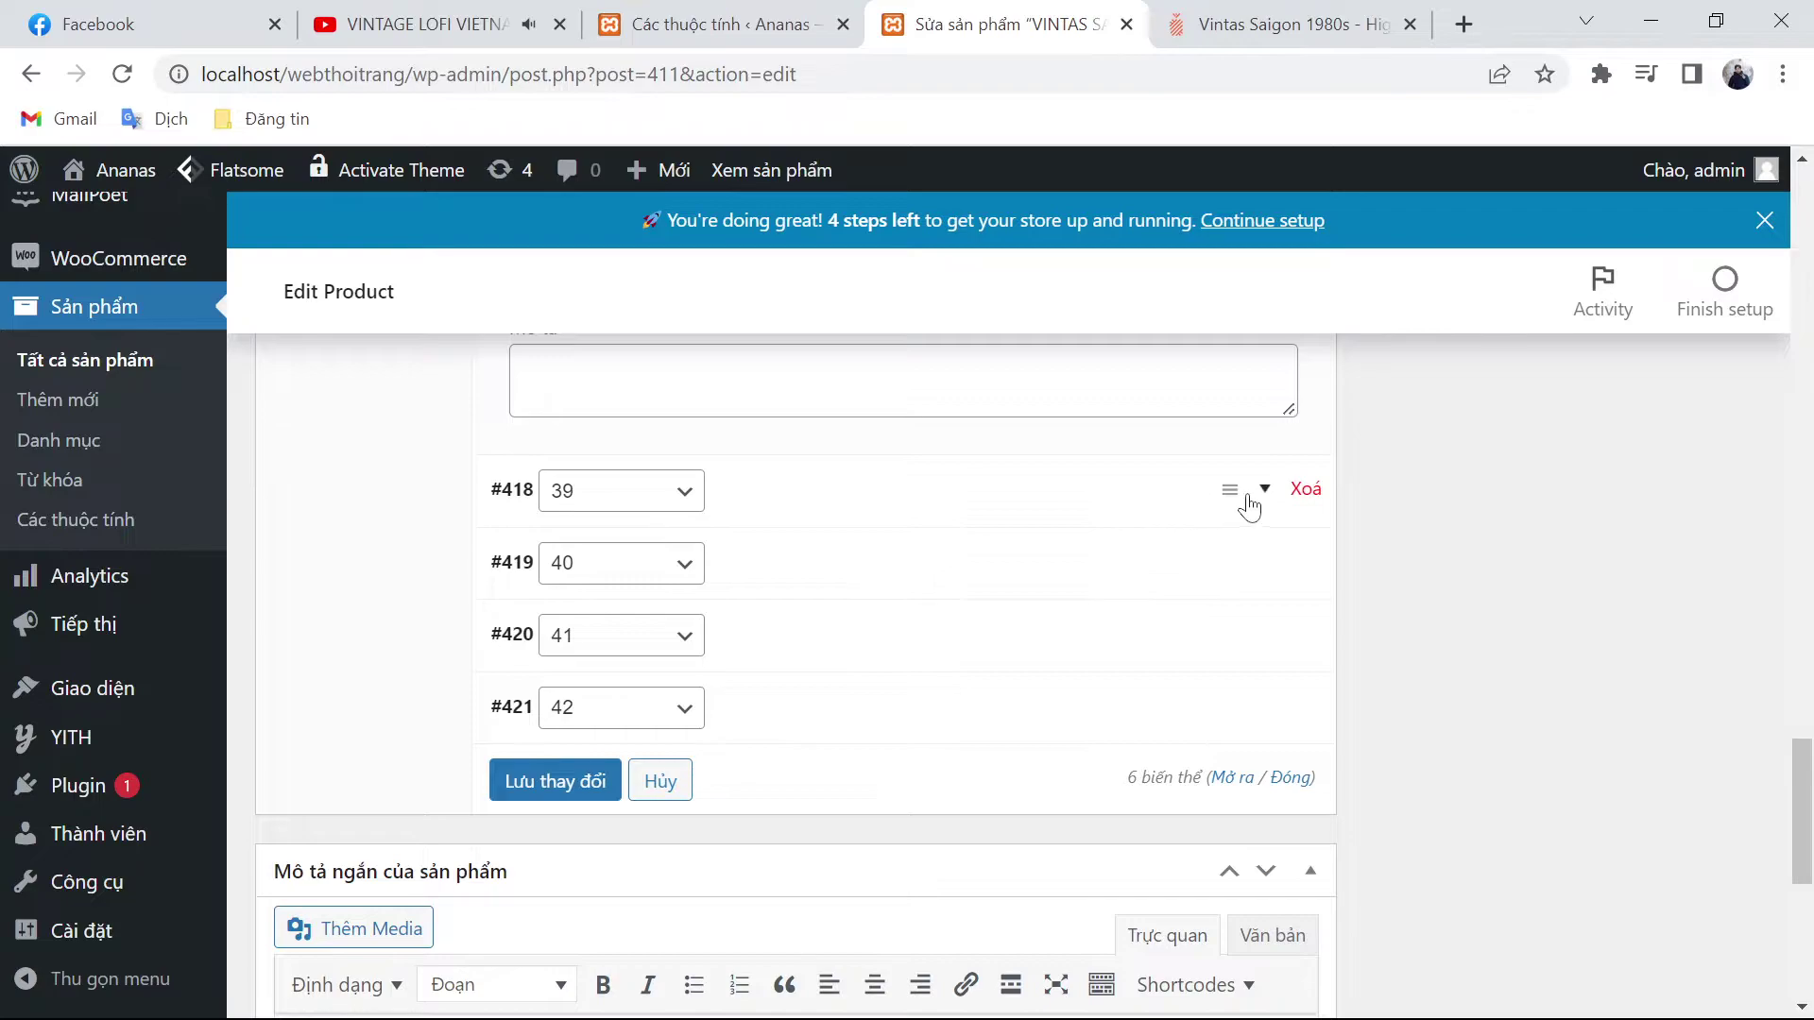
click(1262, 501)
click(699, 811)
text(495.000)
scroll(826, 741, down, 8)
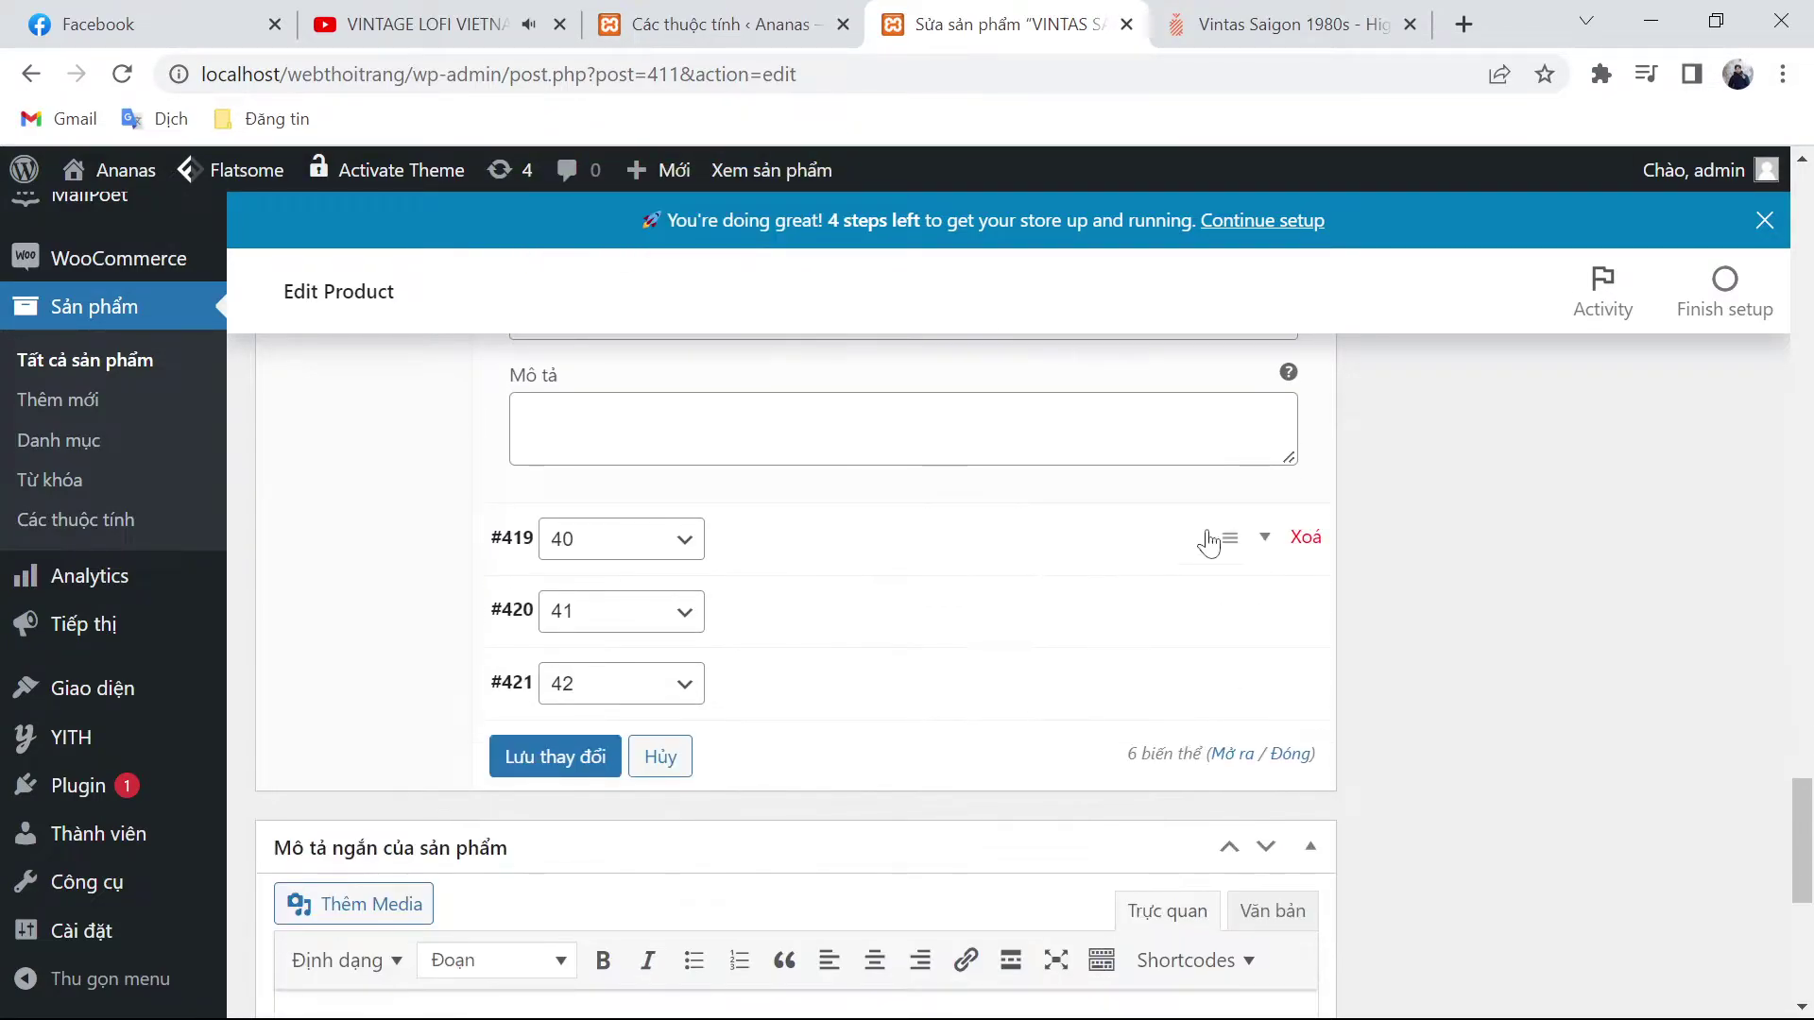
click(1266, 539)
click(855, 862)
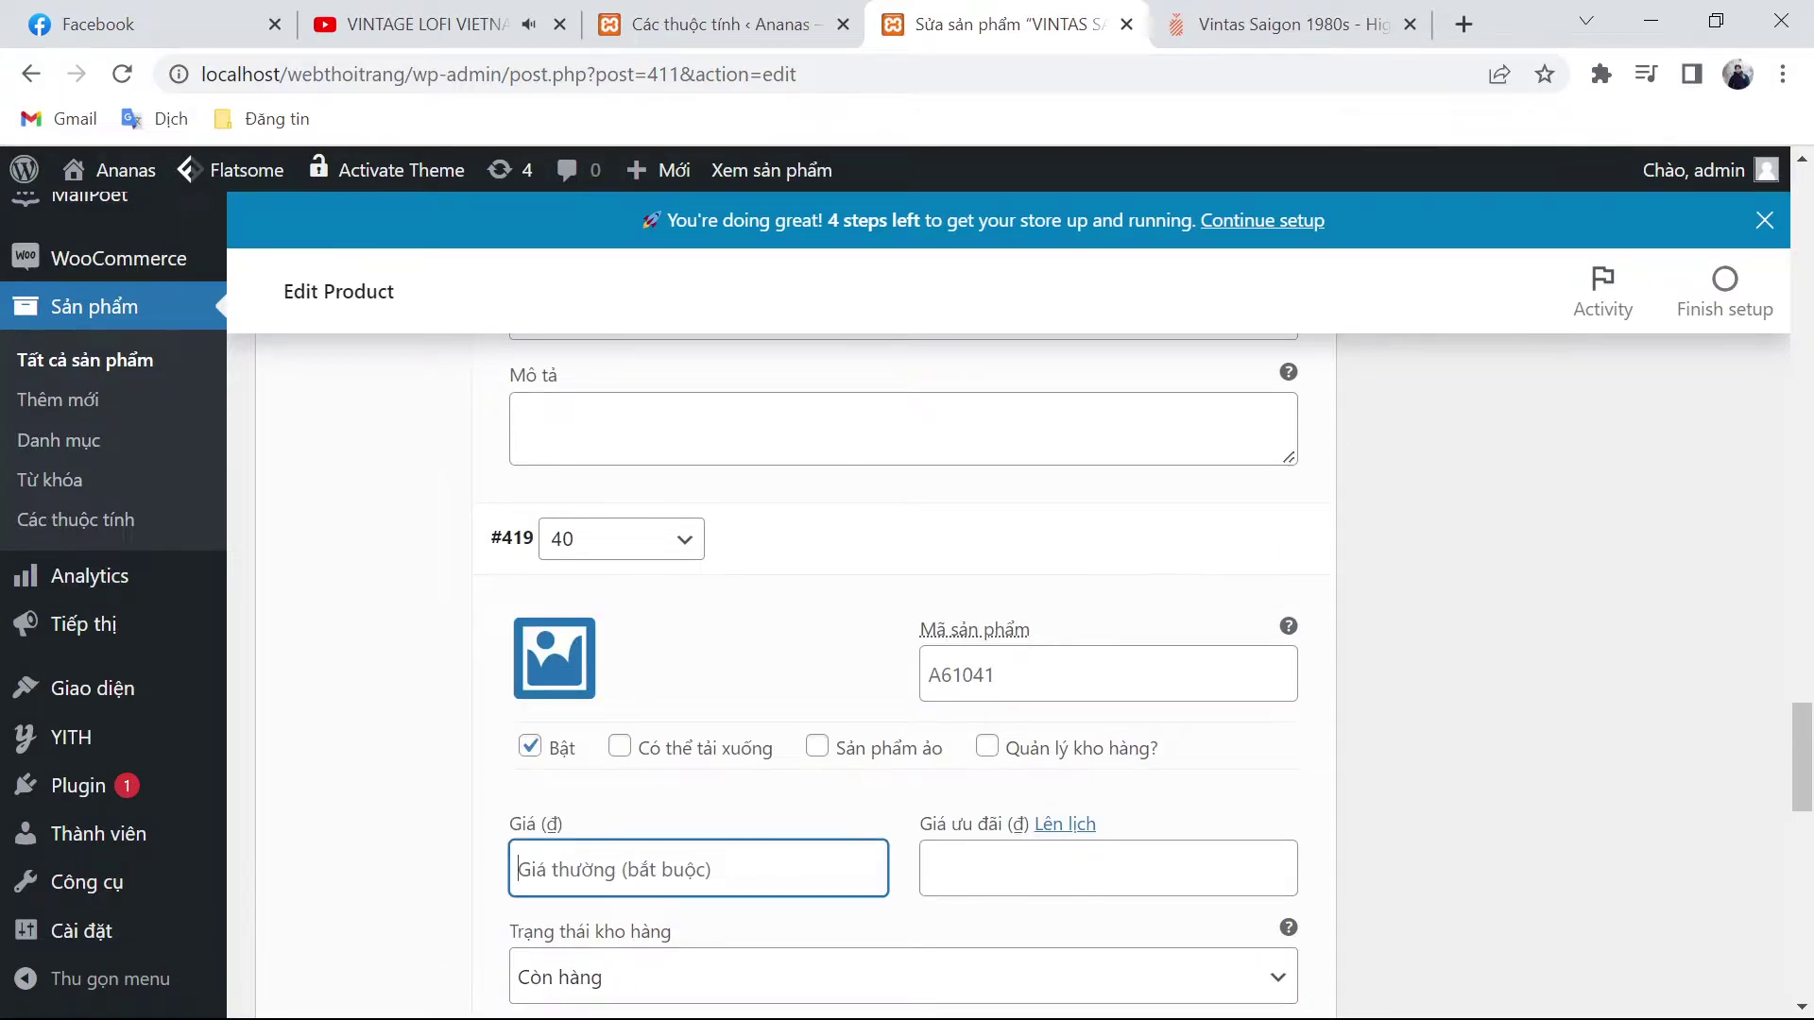
text(495.000)
Step: Set the regular price 495.000 for sizes 41 and 42
scroll(945, 784, down, 8)
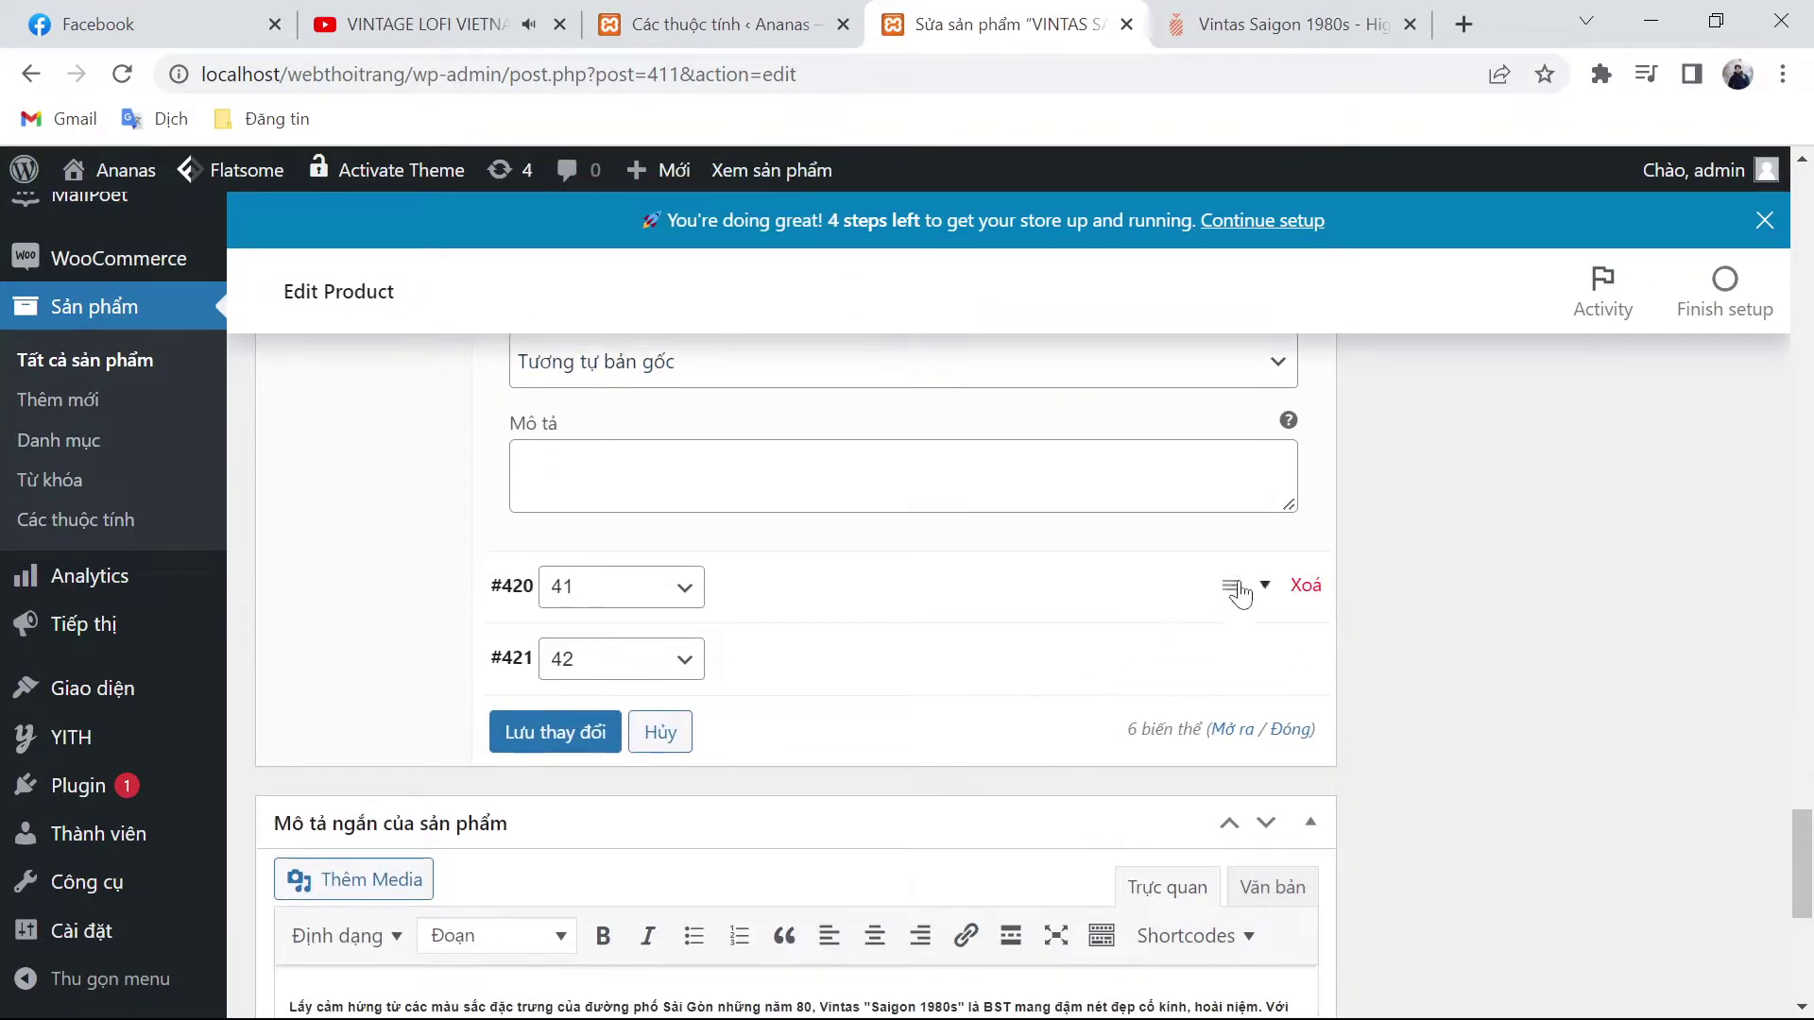
click(1249, 605)
scroll(661, 855, down, 3)
click(700, 633)
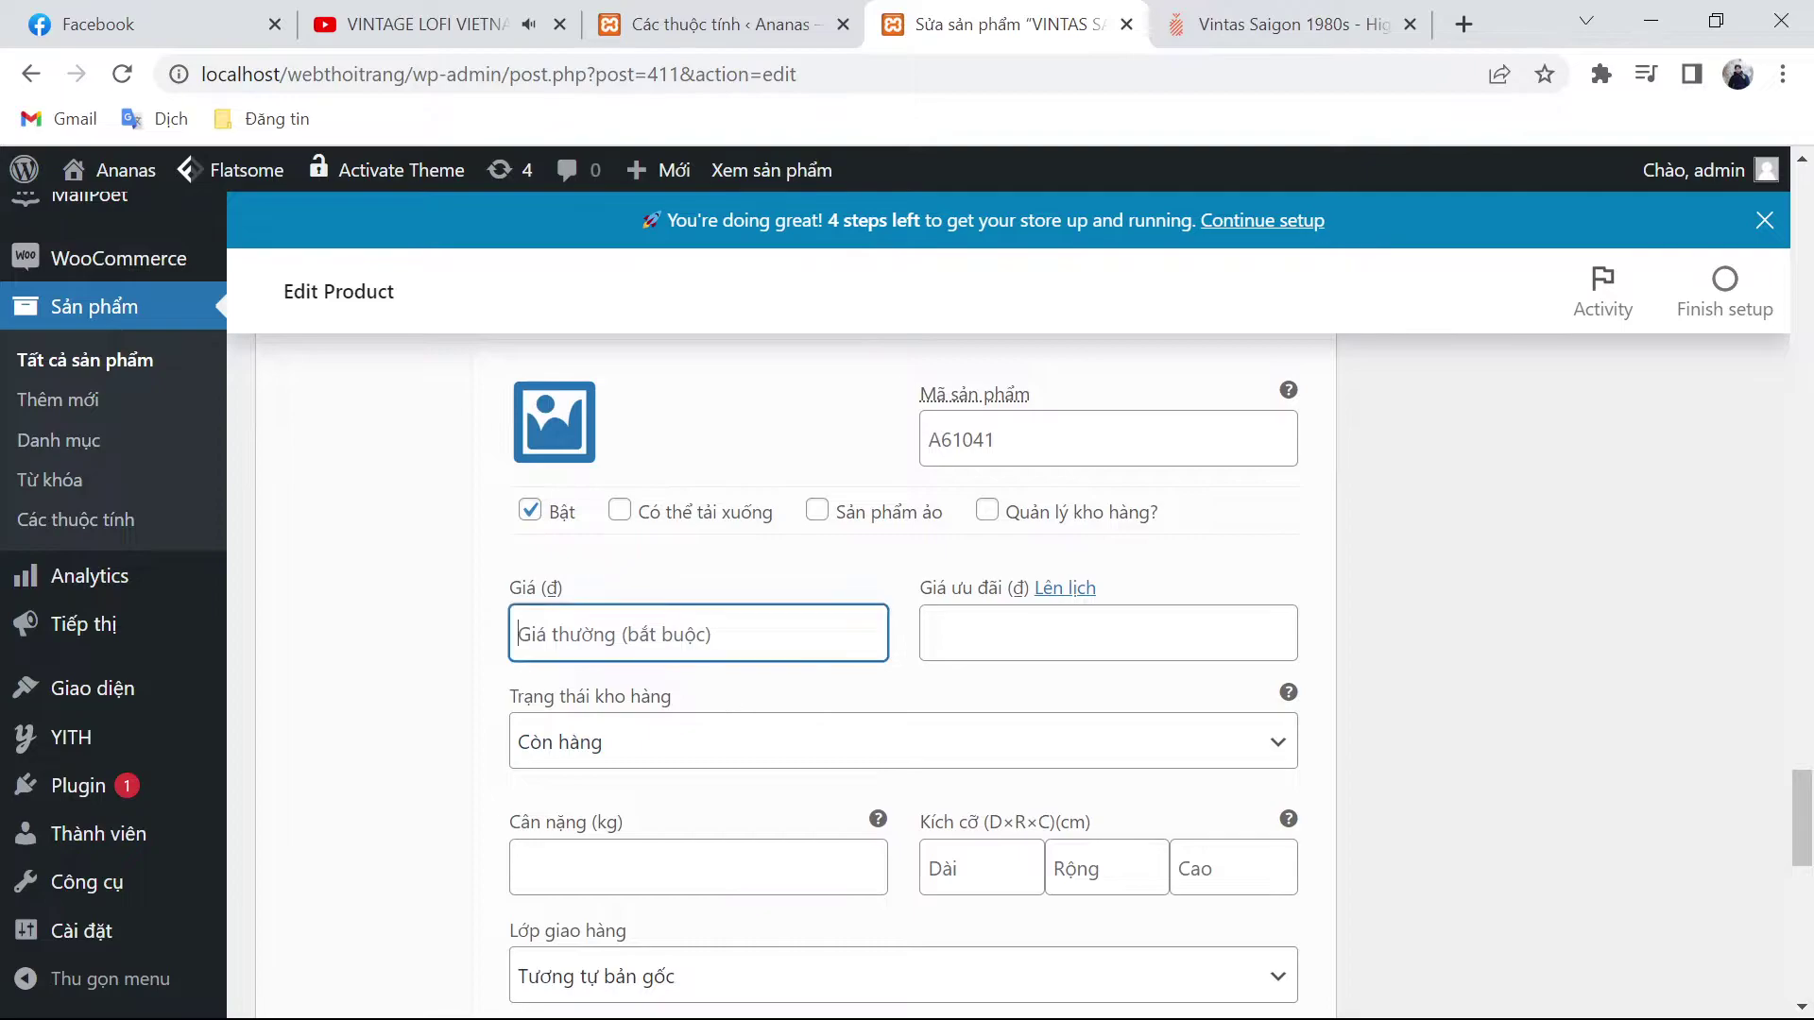
key(ctrl+v)
scroll(699, 632, down, 5)
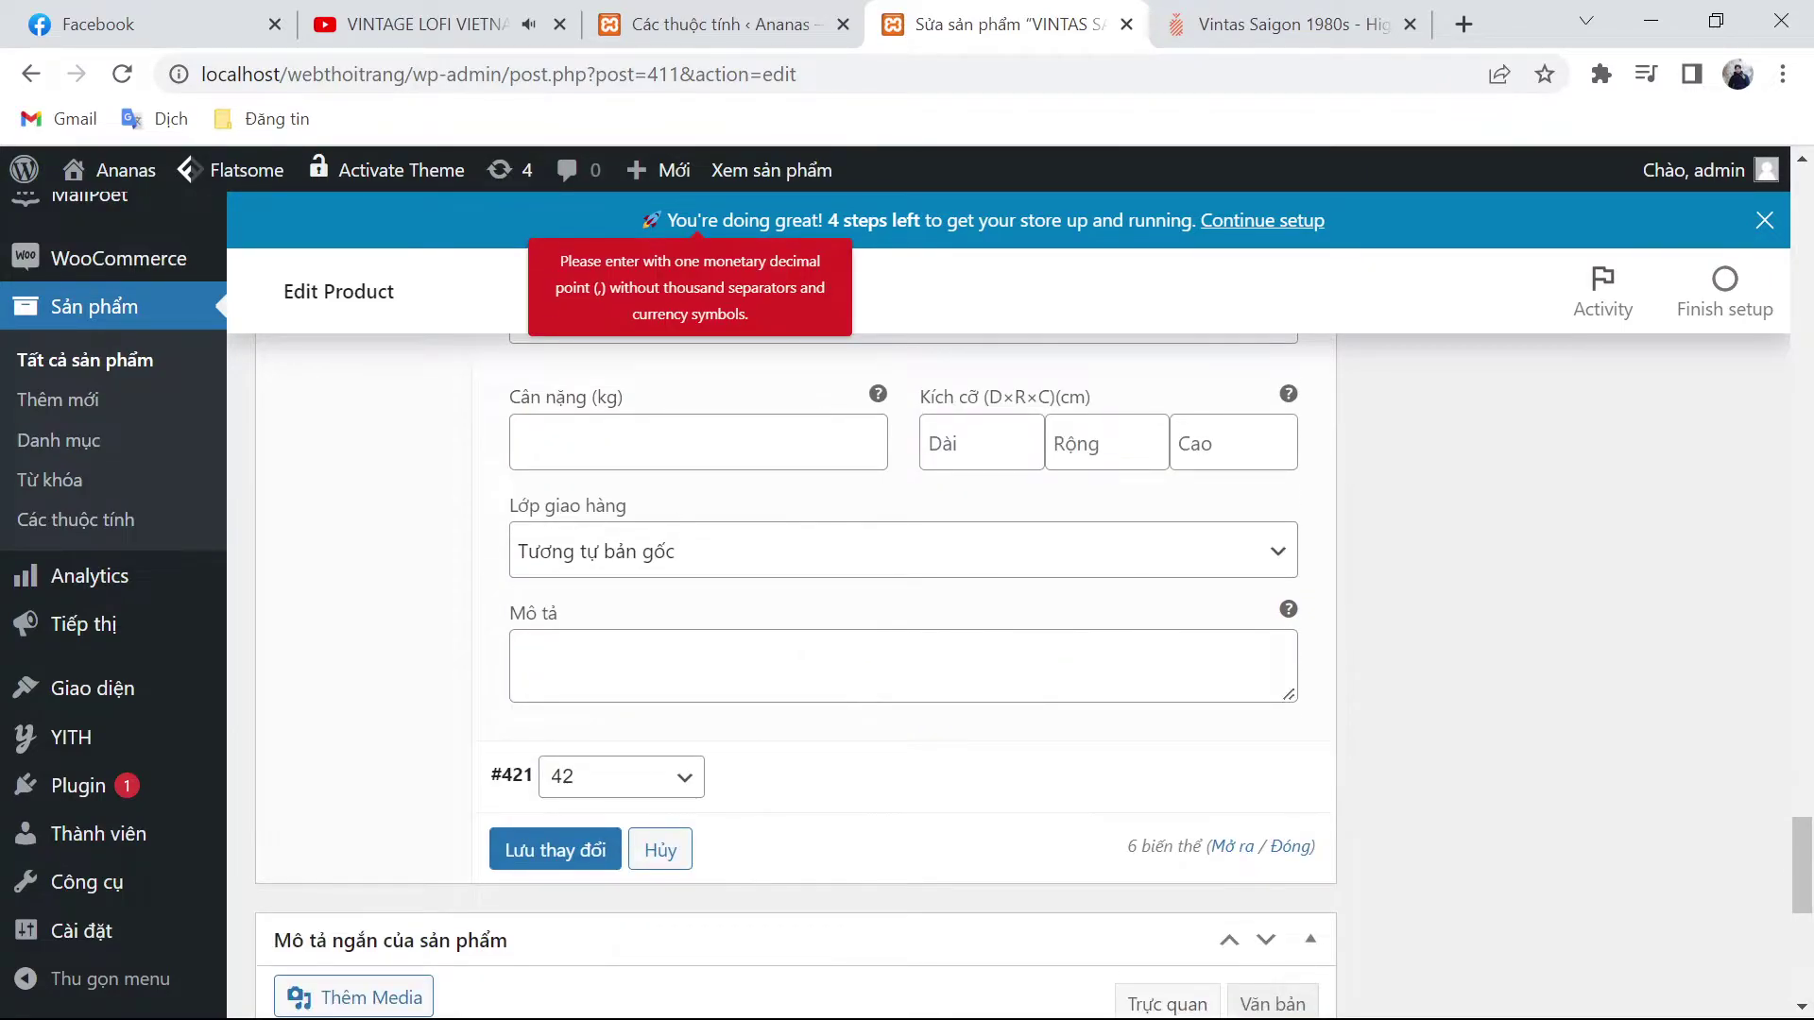
mouse_move(1245, 811)
click(1264, 780)
scroll(955, 822, down, 3)
click(699, 822)
text(495.000)
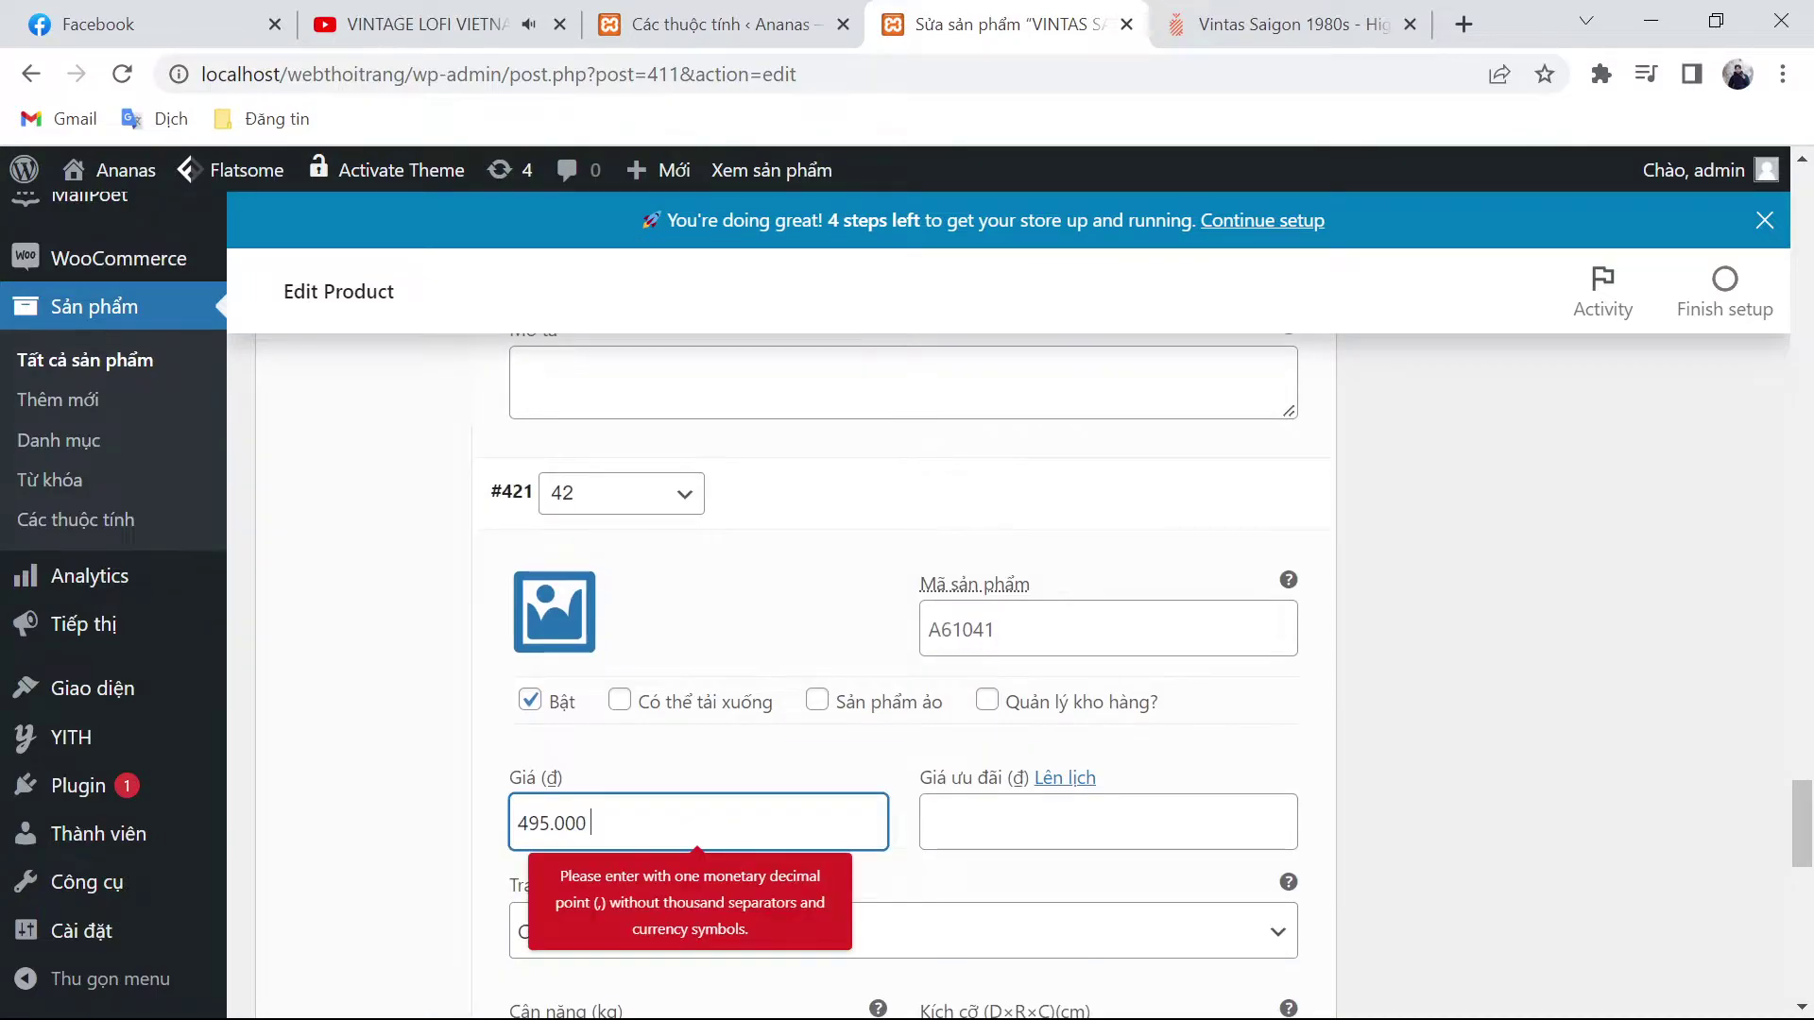
scroll(1579, 735, up, 20)
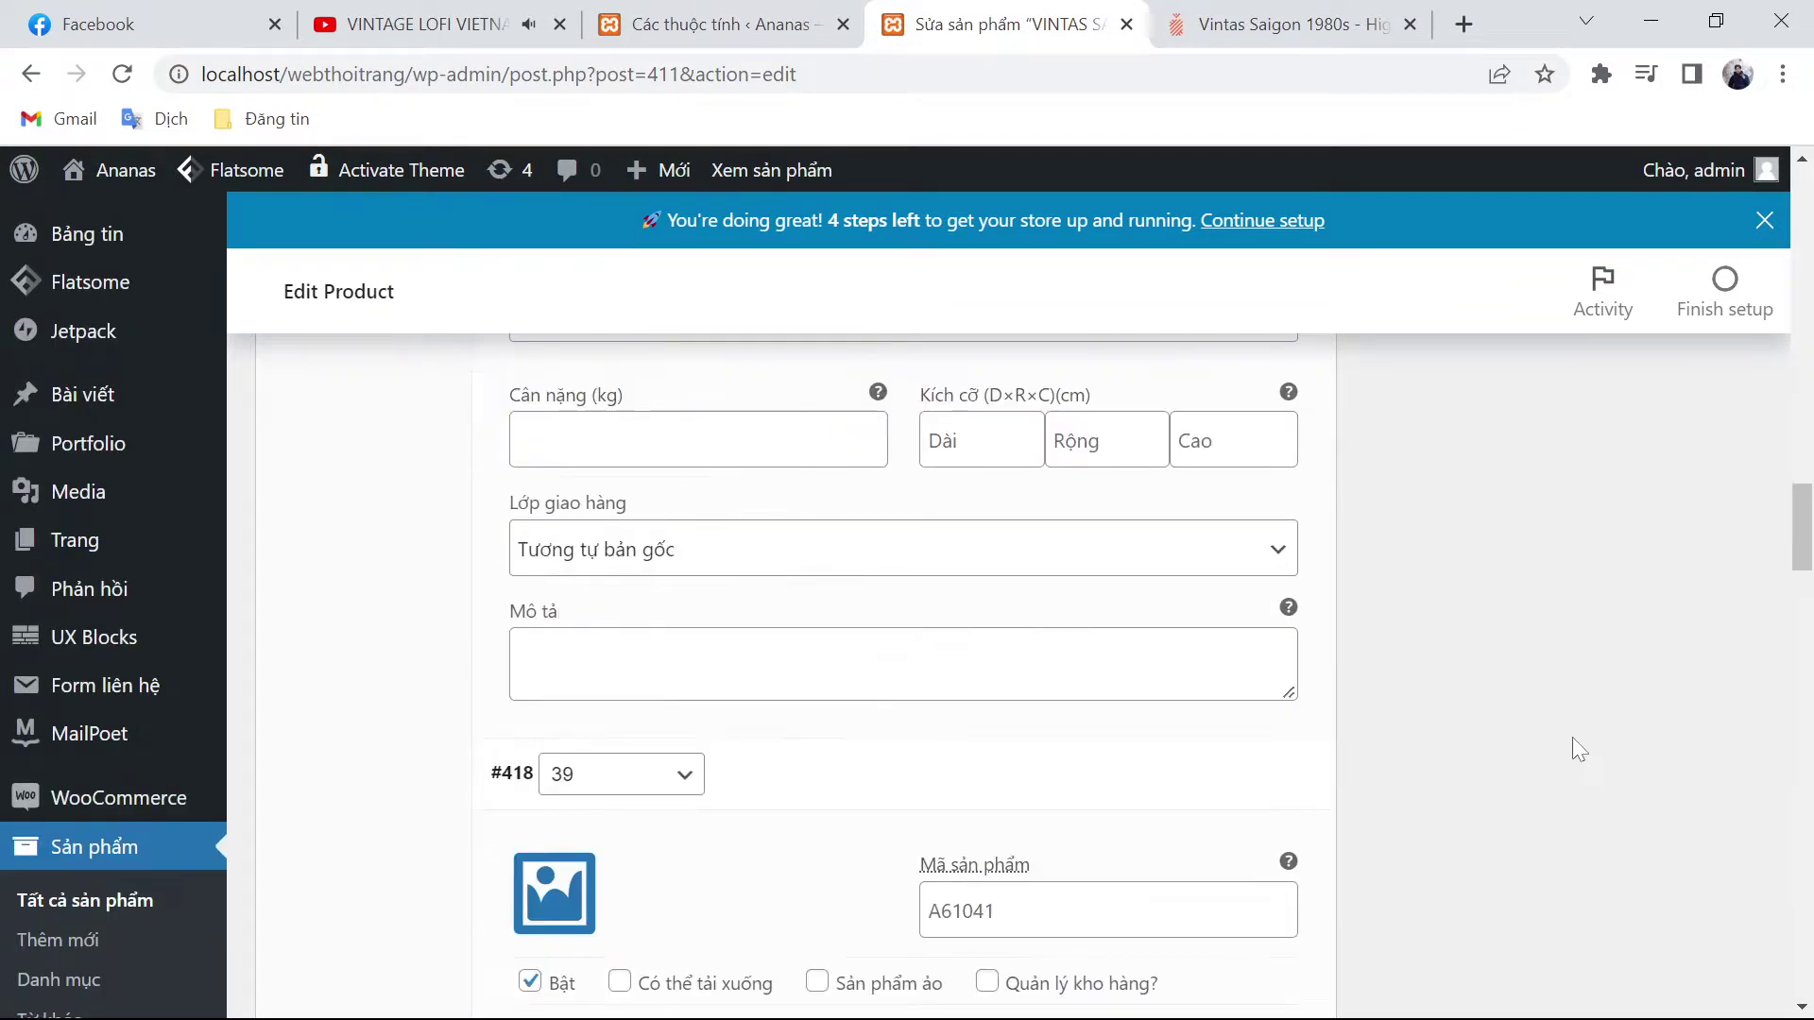
scroll(1572, 737, up, 20)
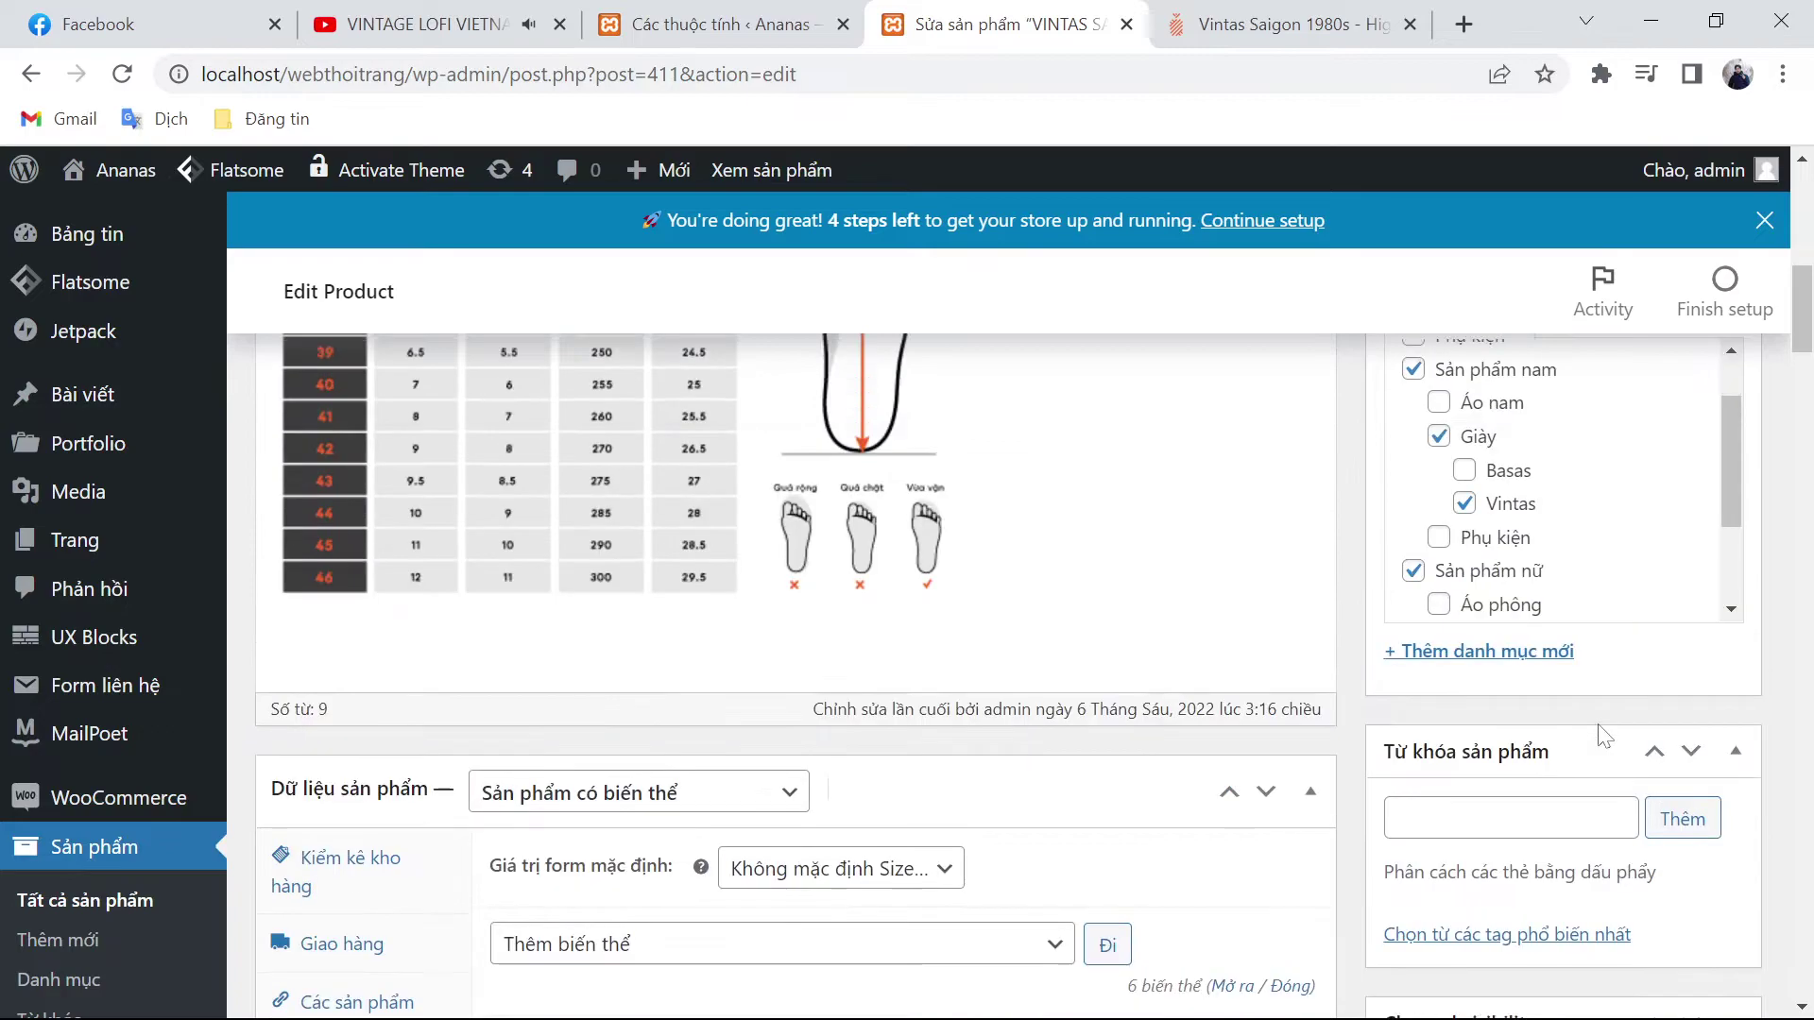
Step: Update the product to save the variation prices, then return to the Các thuộc tính attributes page
scroll(1603, 737, up, 7)
click(1672, 812)
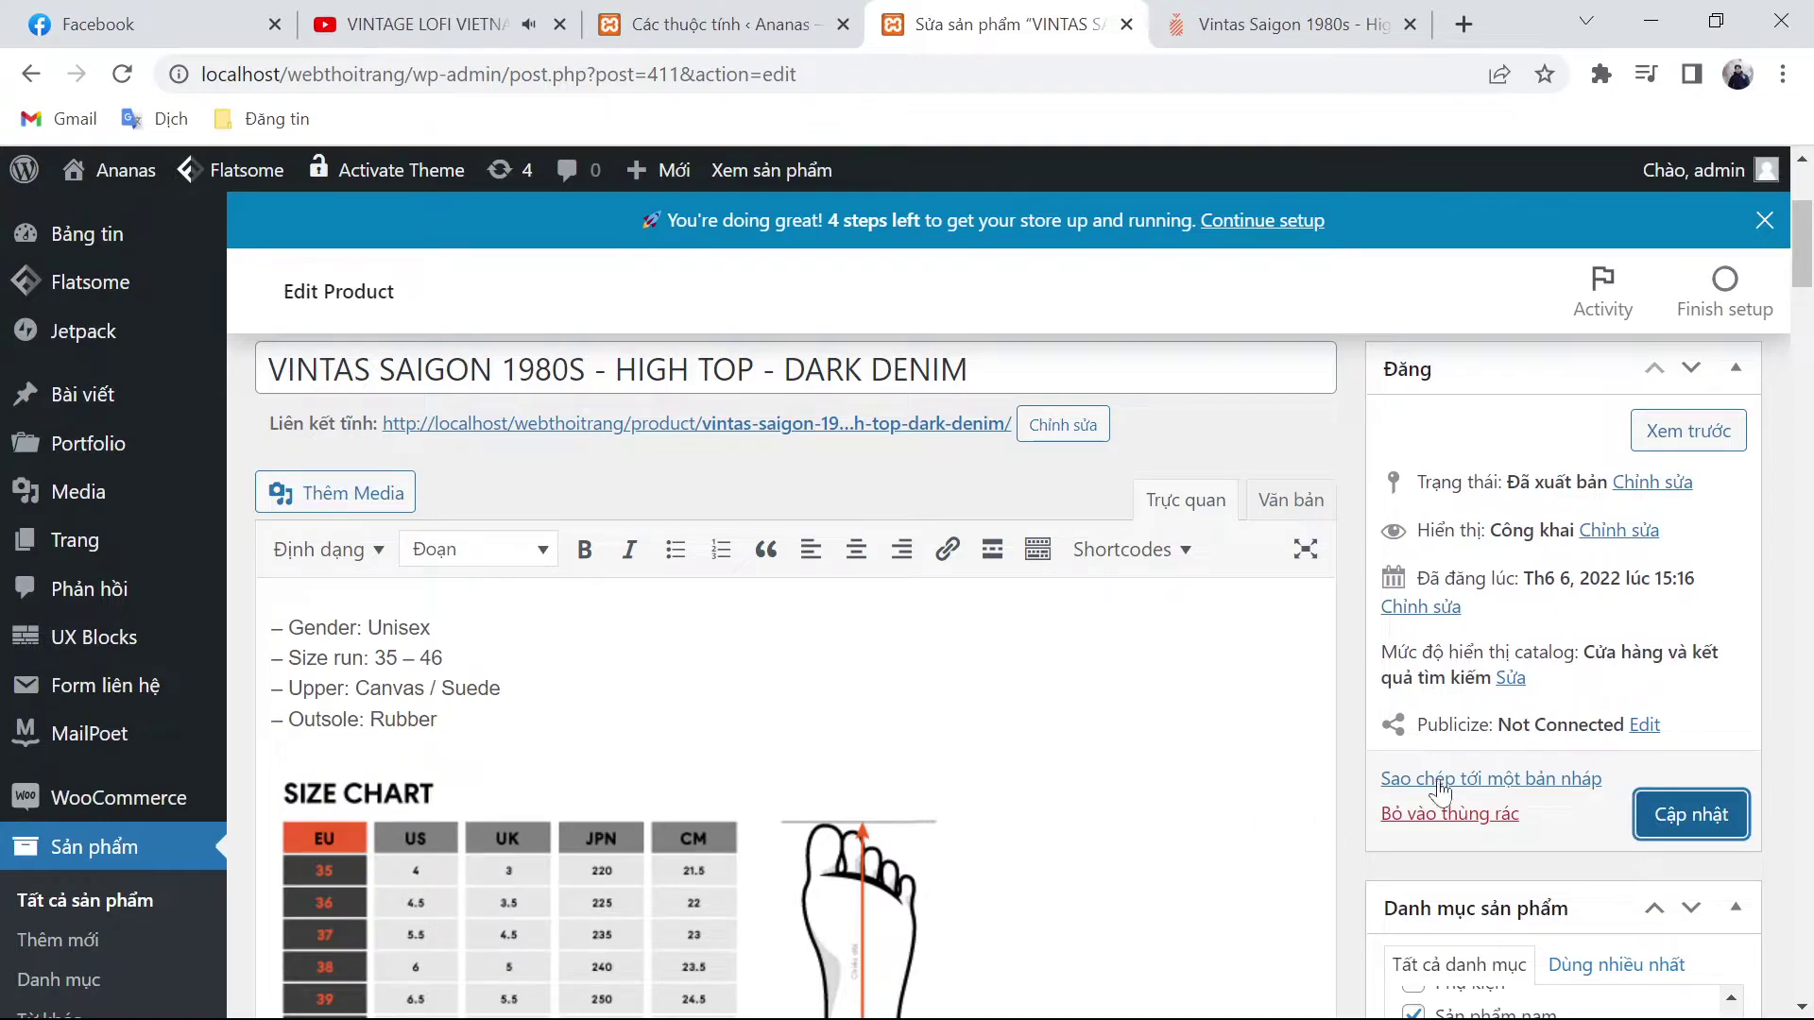
click(1658, 818)
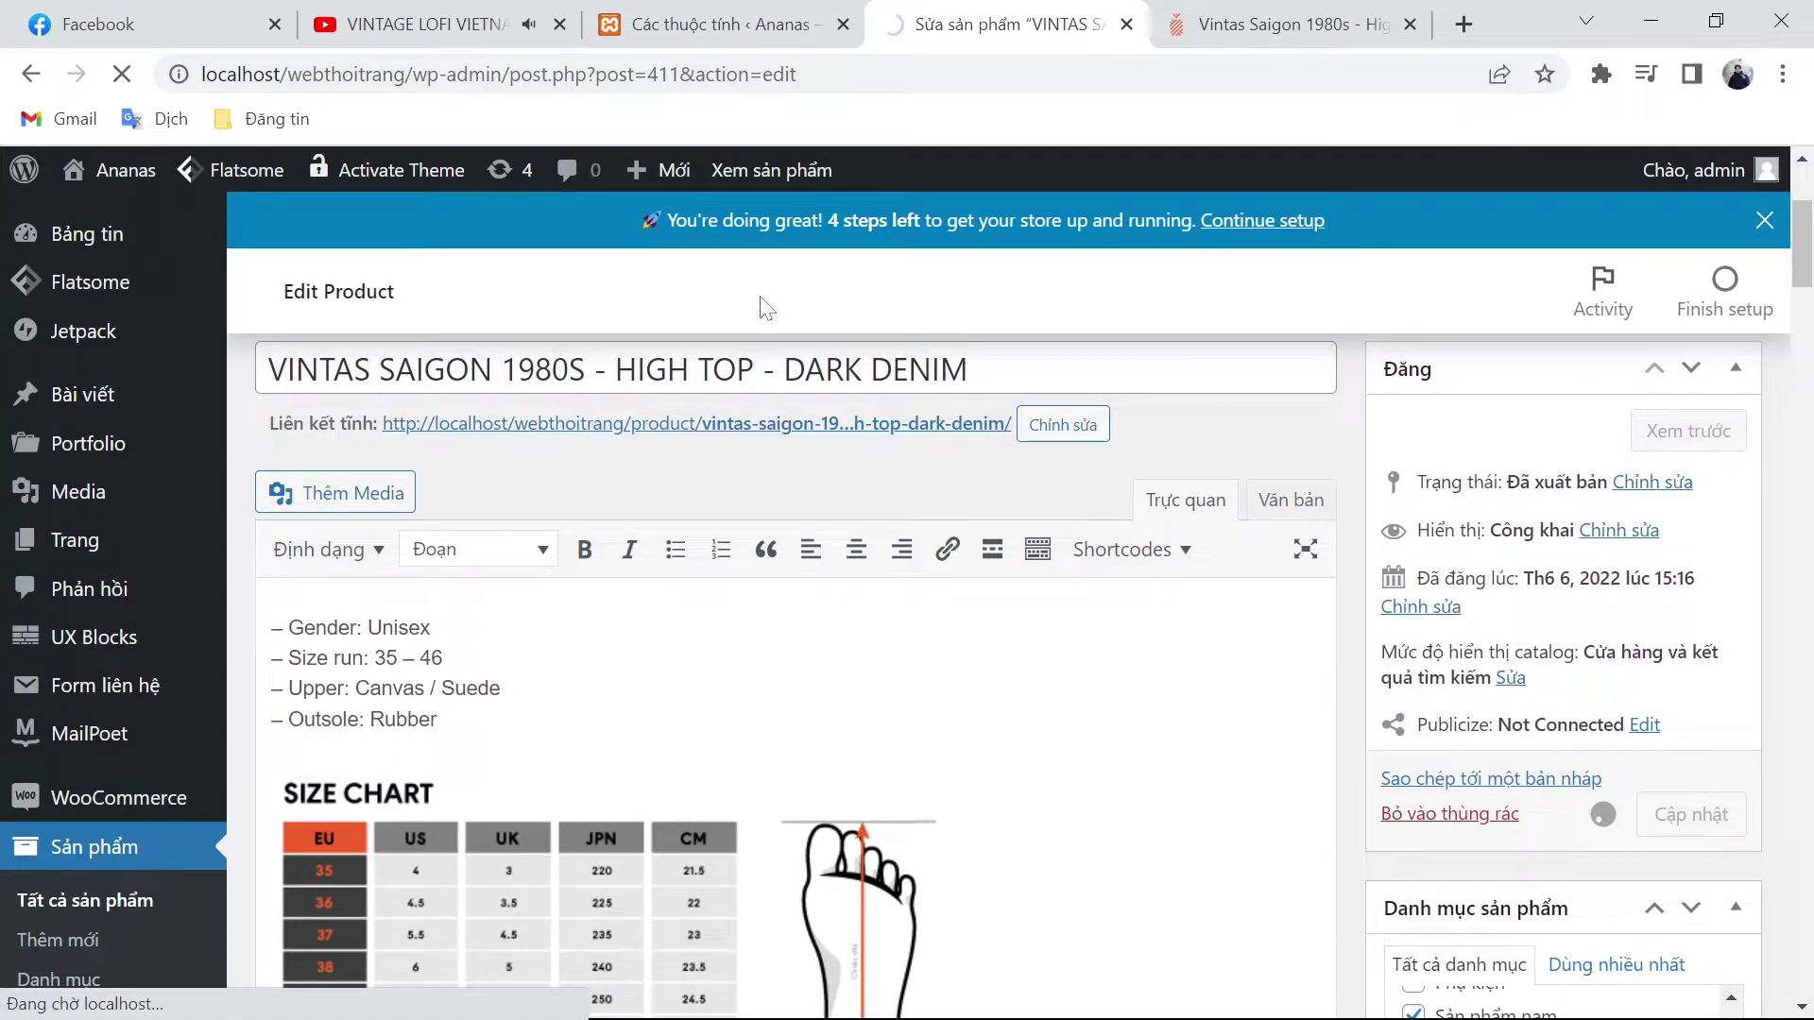
click(1232, 42)
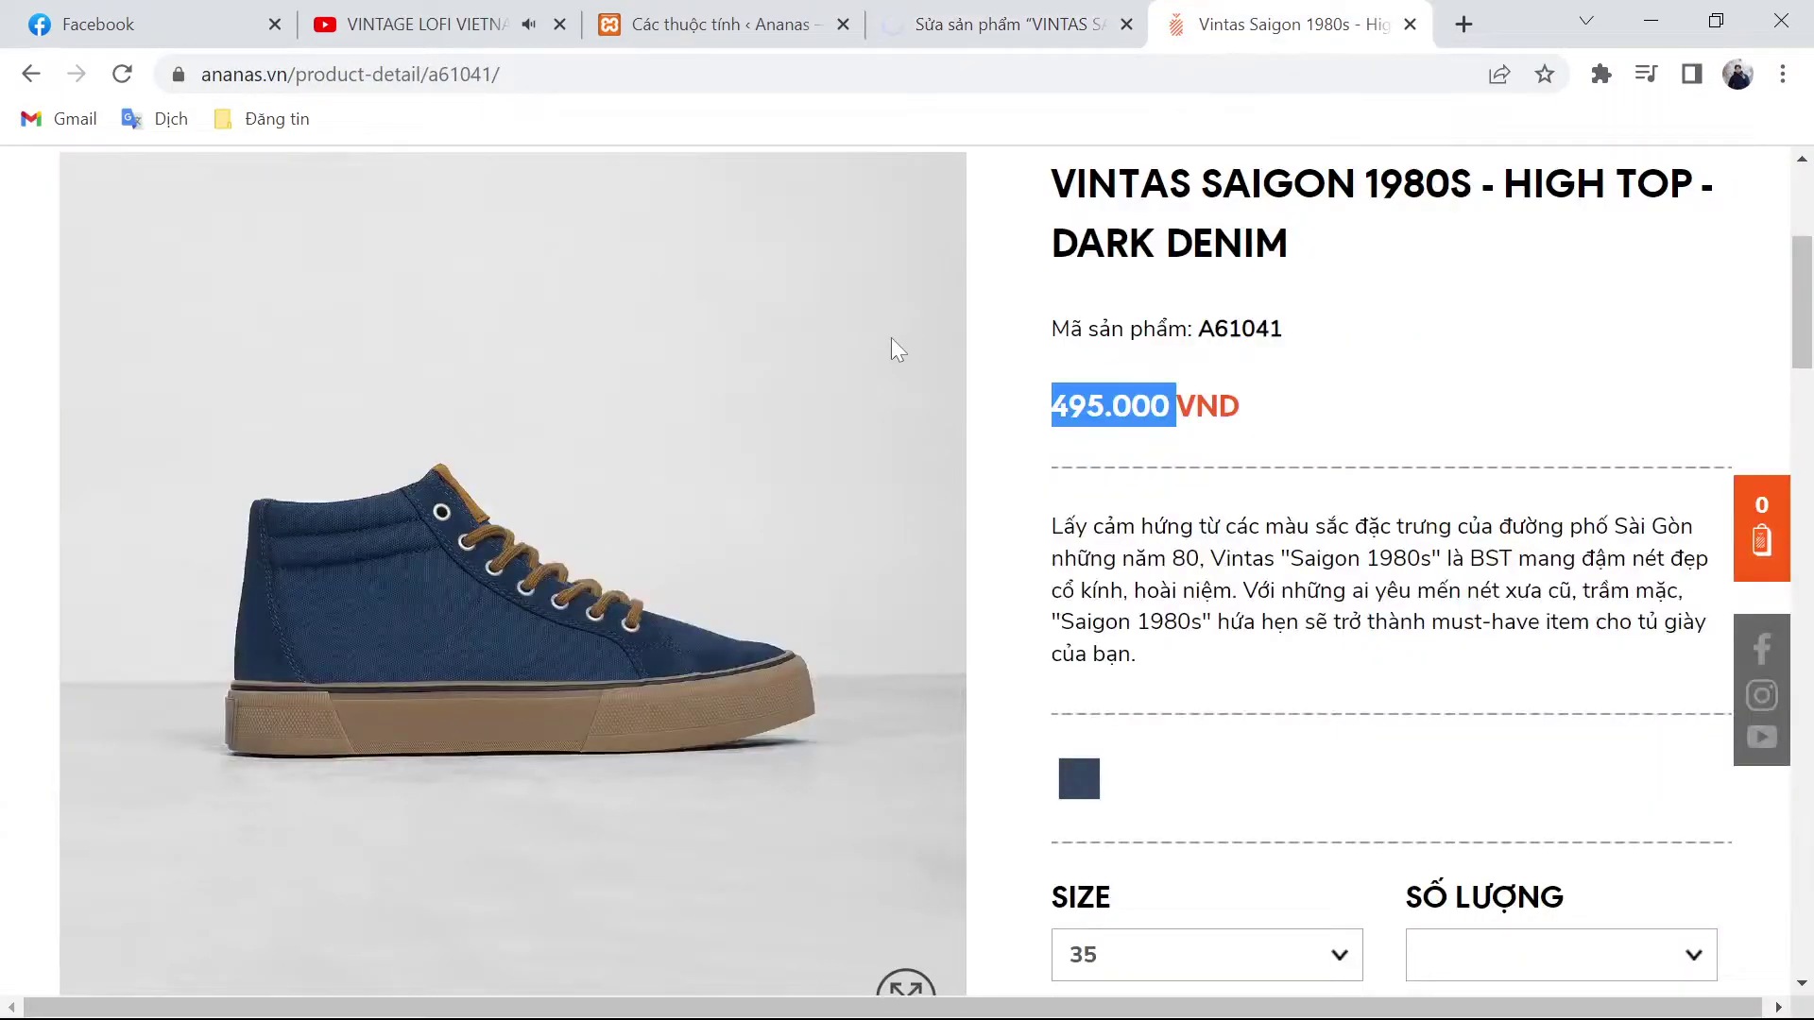
click(718, 23)
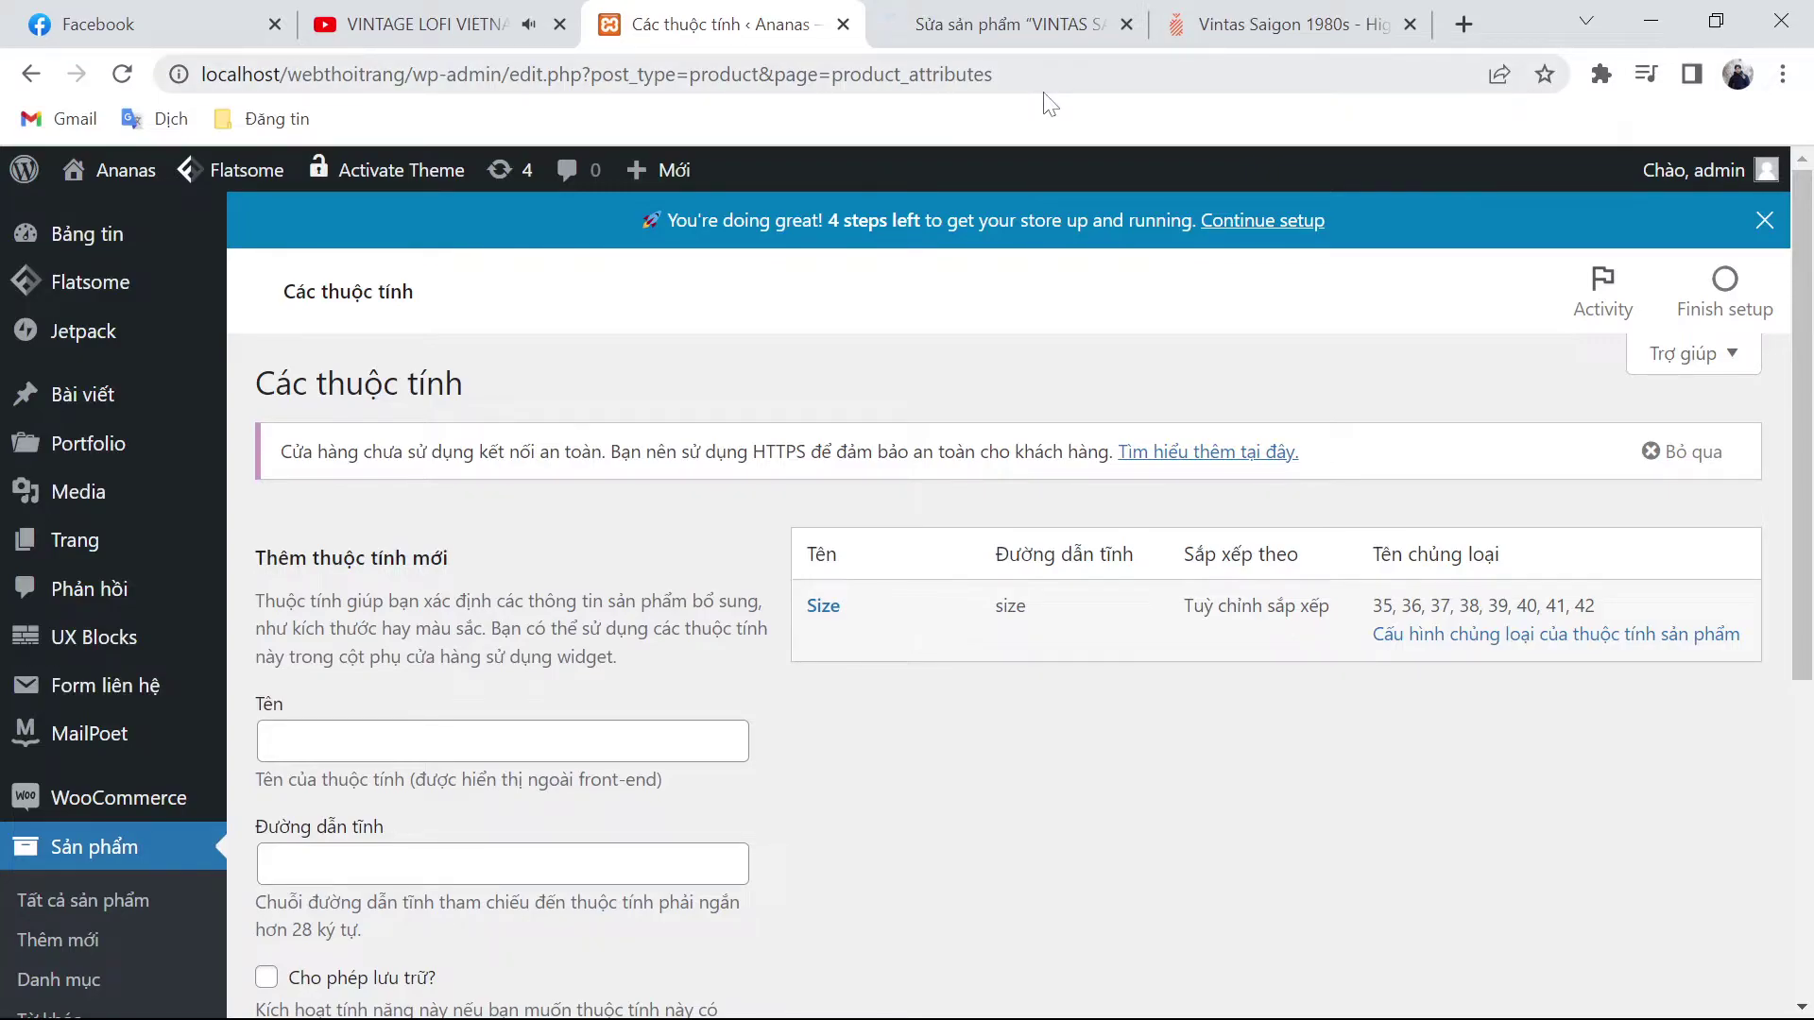
Step: Copy the local site address and load the local store's home page in a new tab
click(425, 73)
double_click(425, 74)
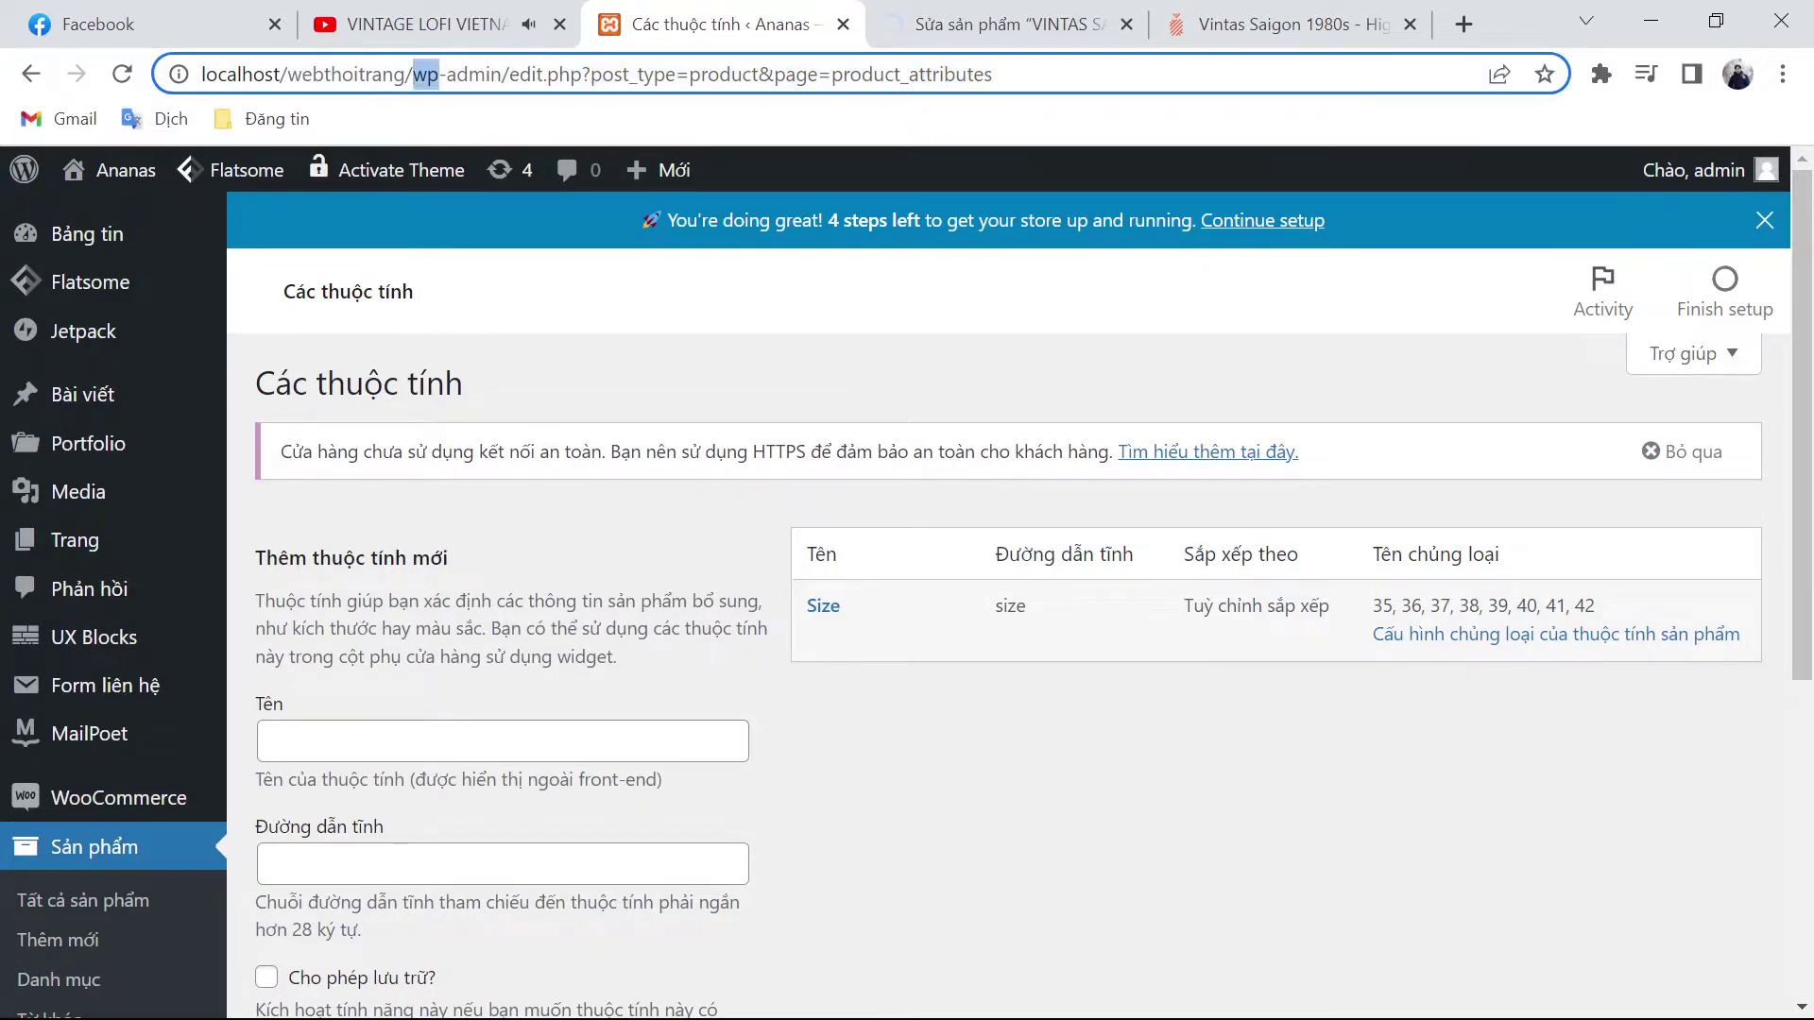
drag(425, 74, 202, 79)
key(ctrl+c)
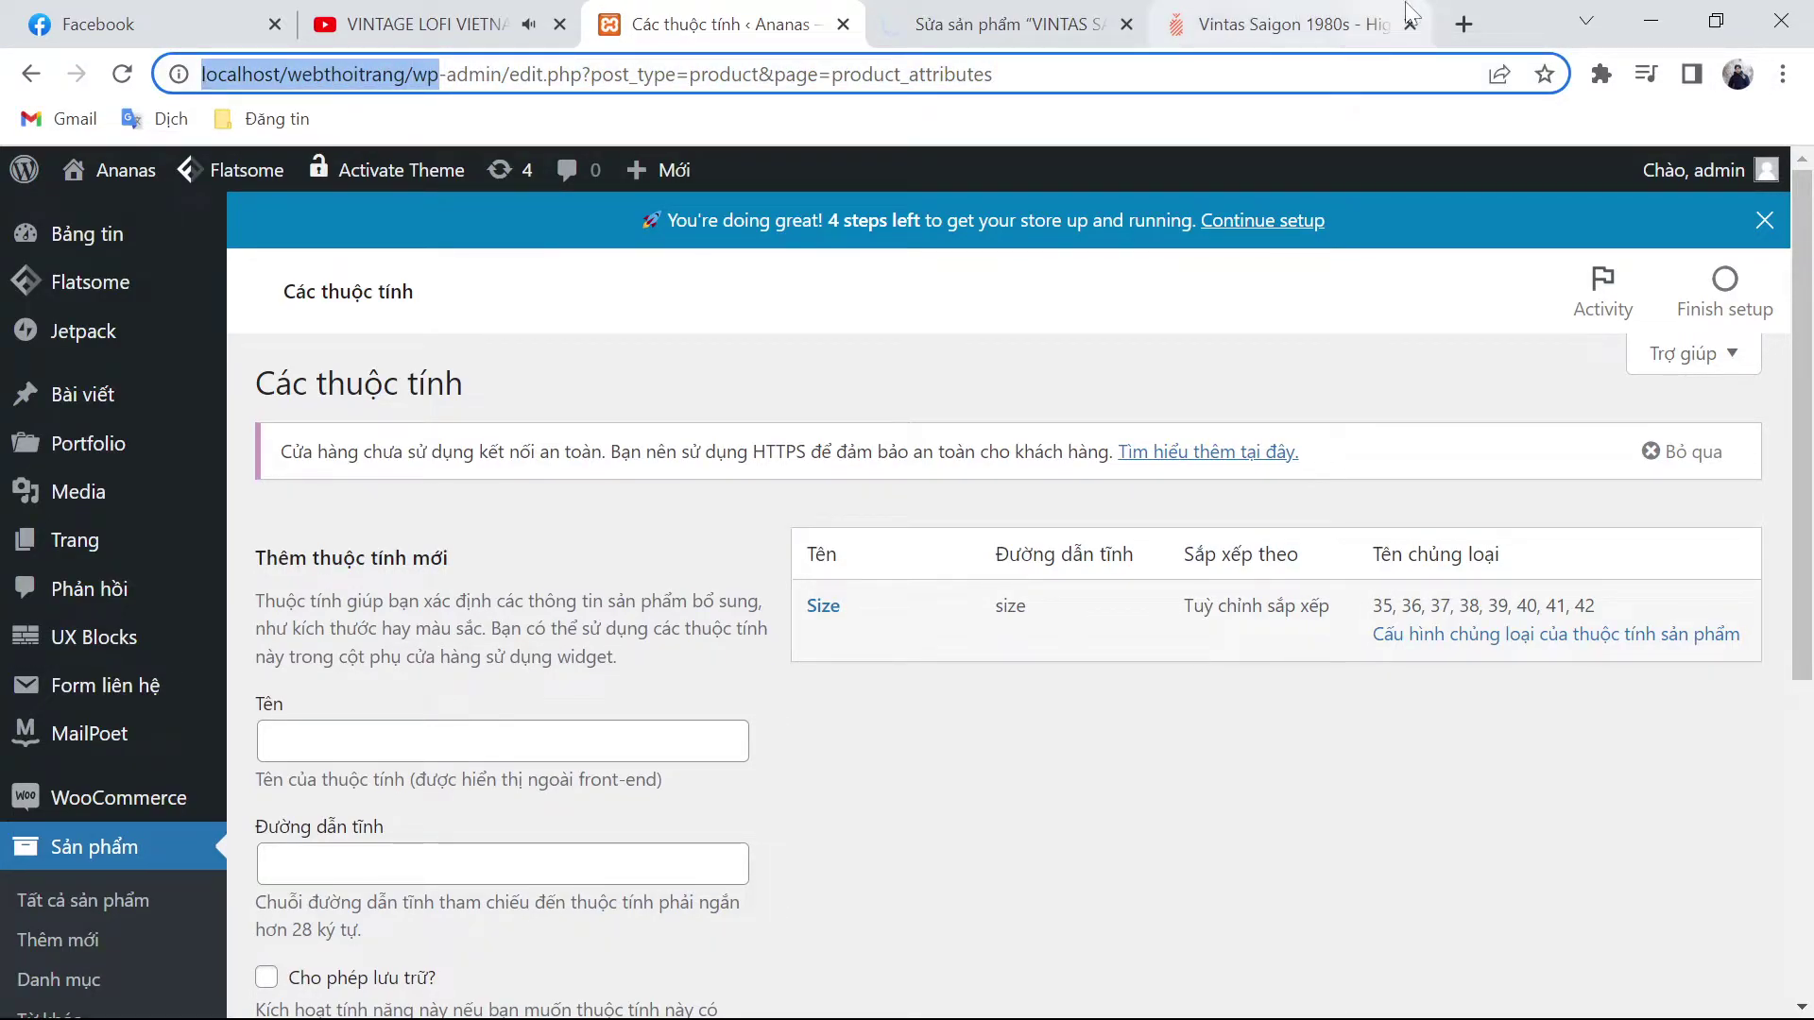
click(1462, 23)
key(ctrl+v)
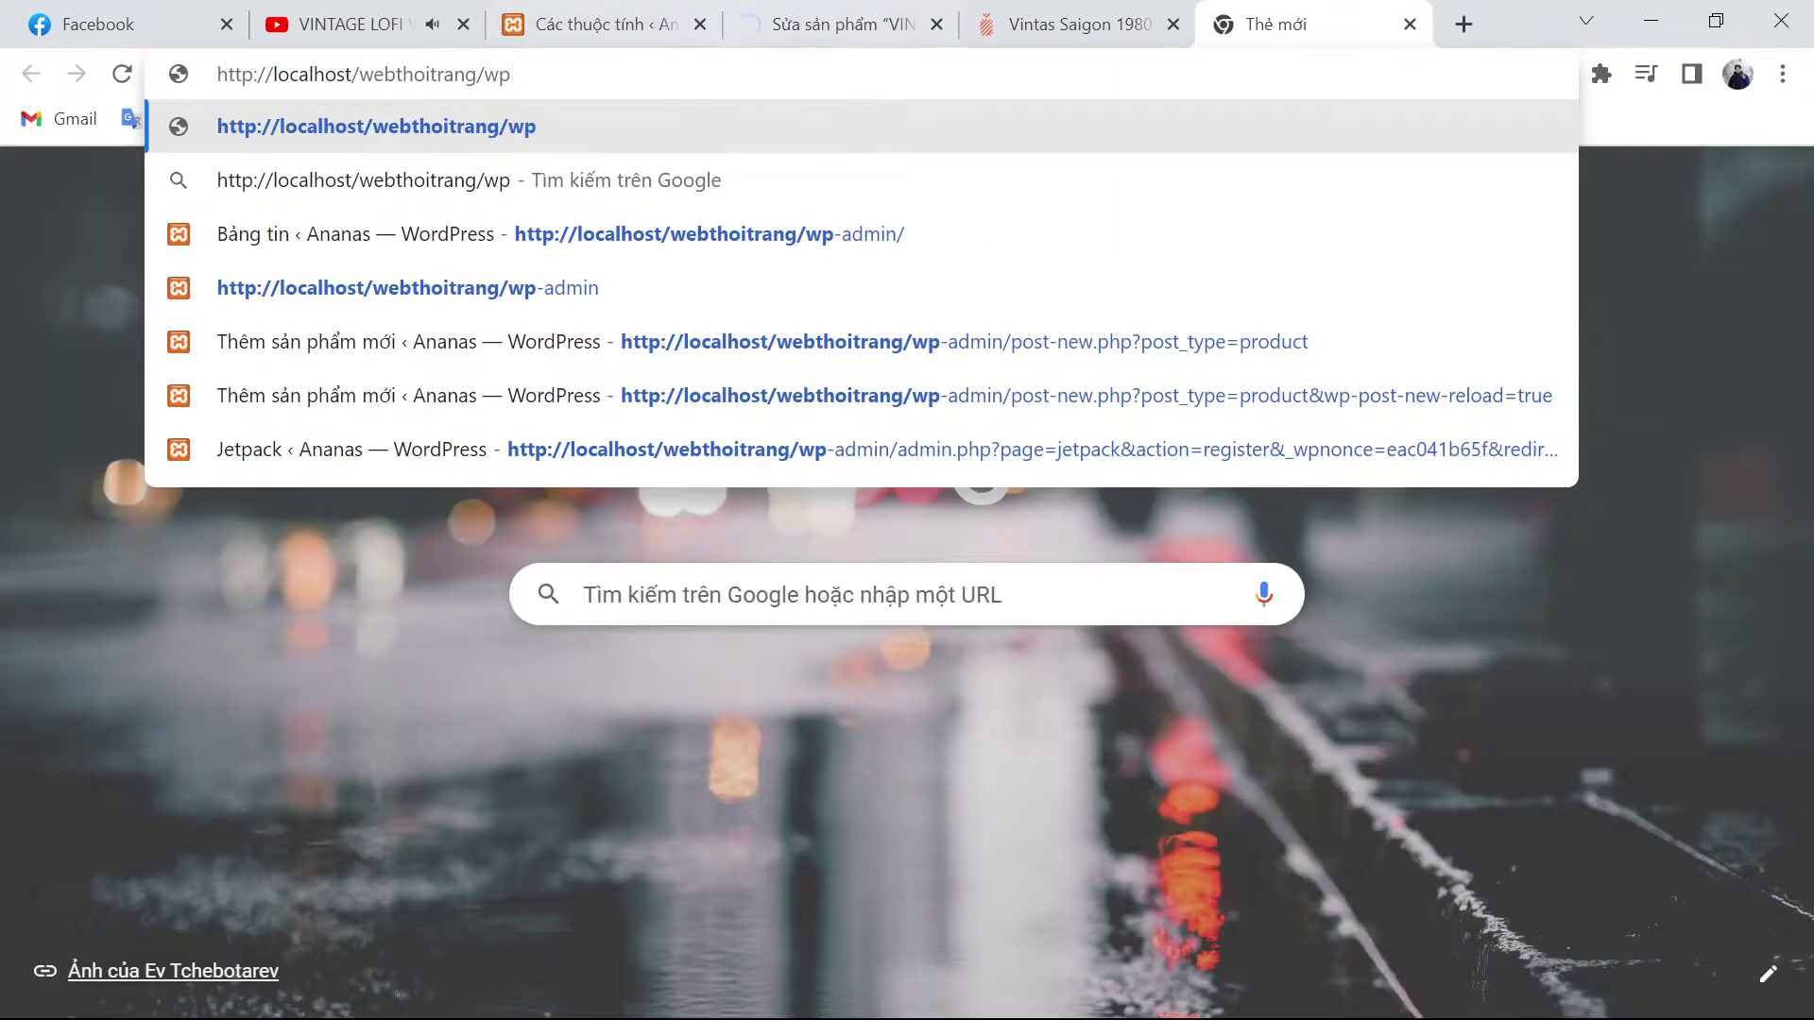
key(Return)
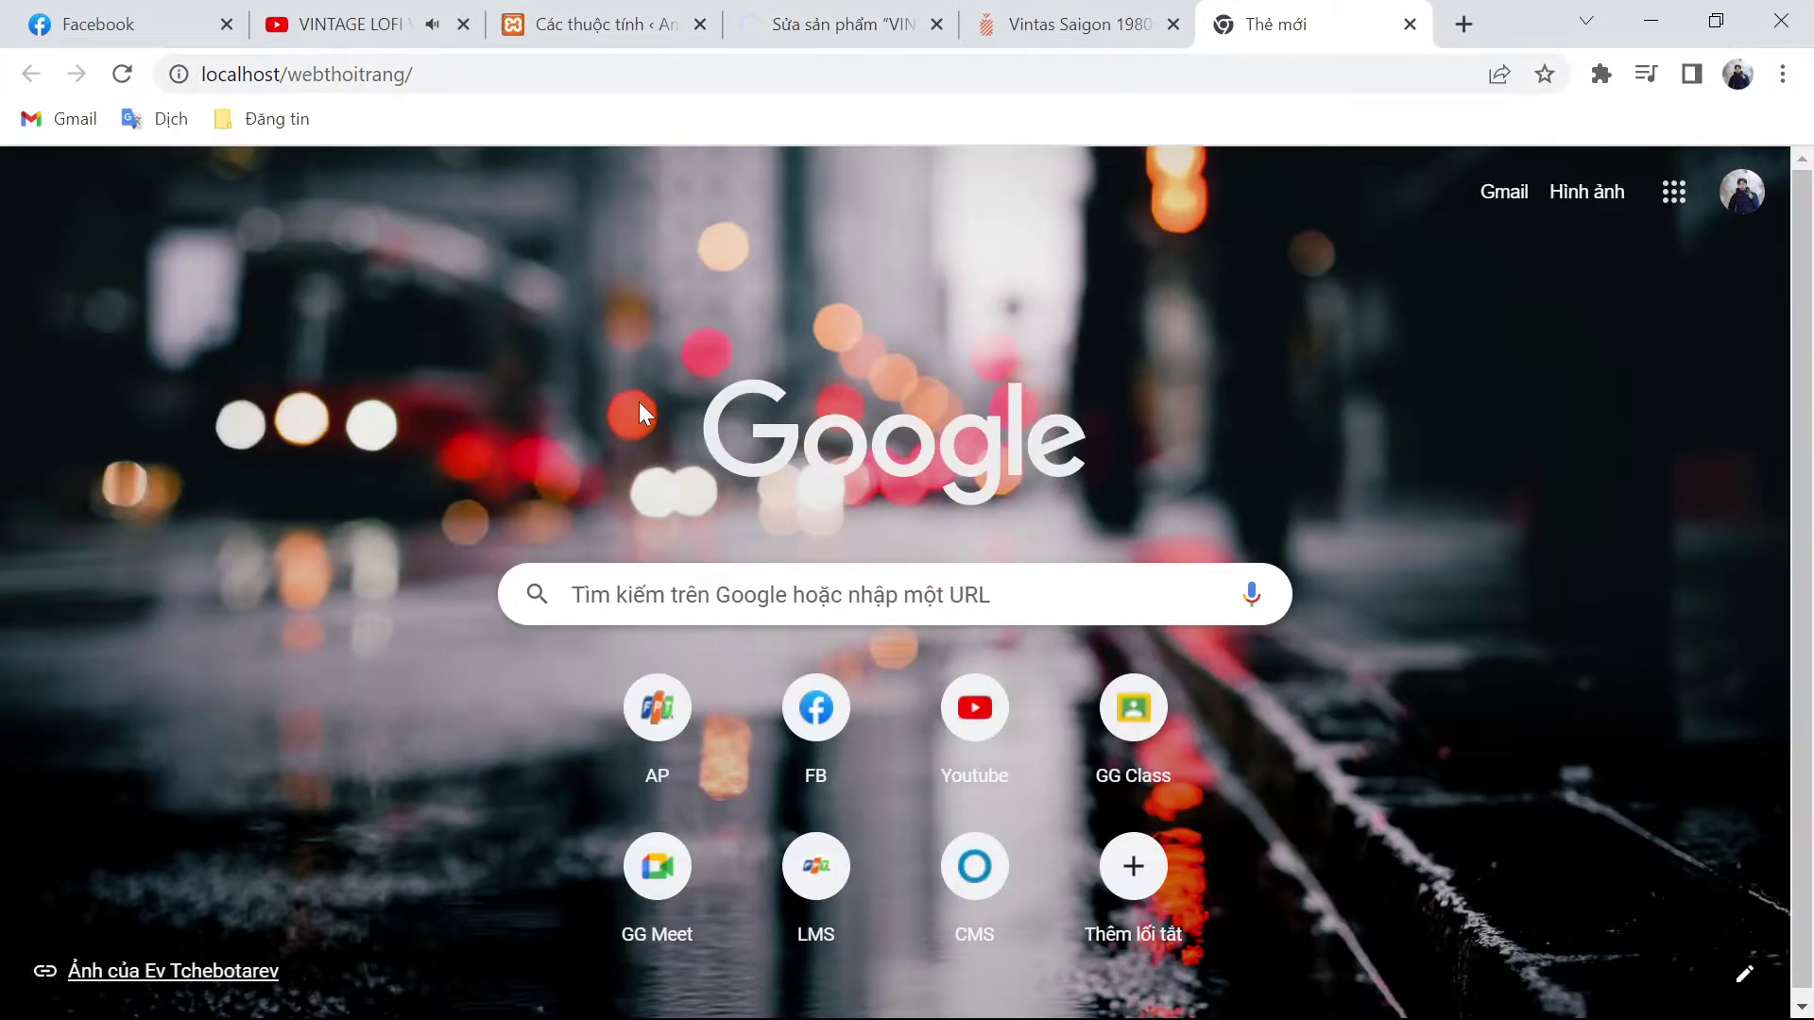
key(ctrl+l)
key(Return)
click(831, 23)
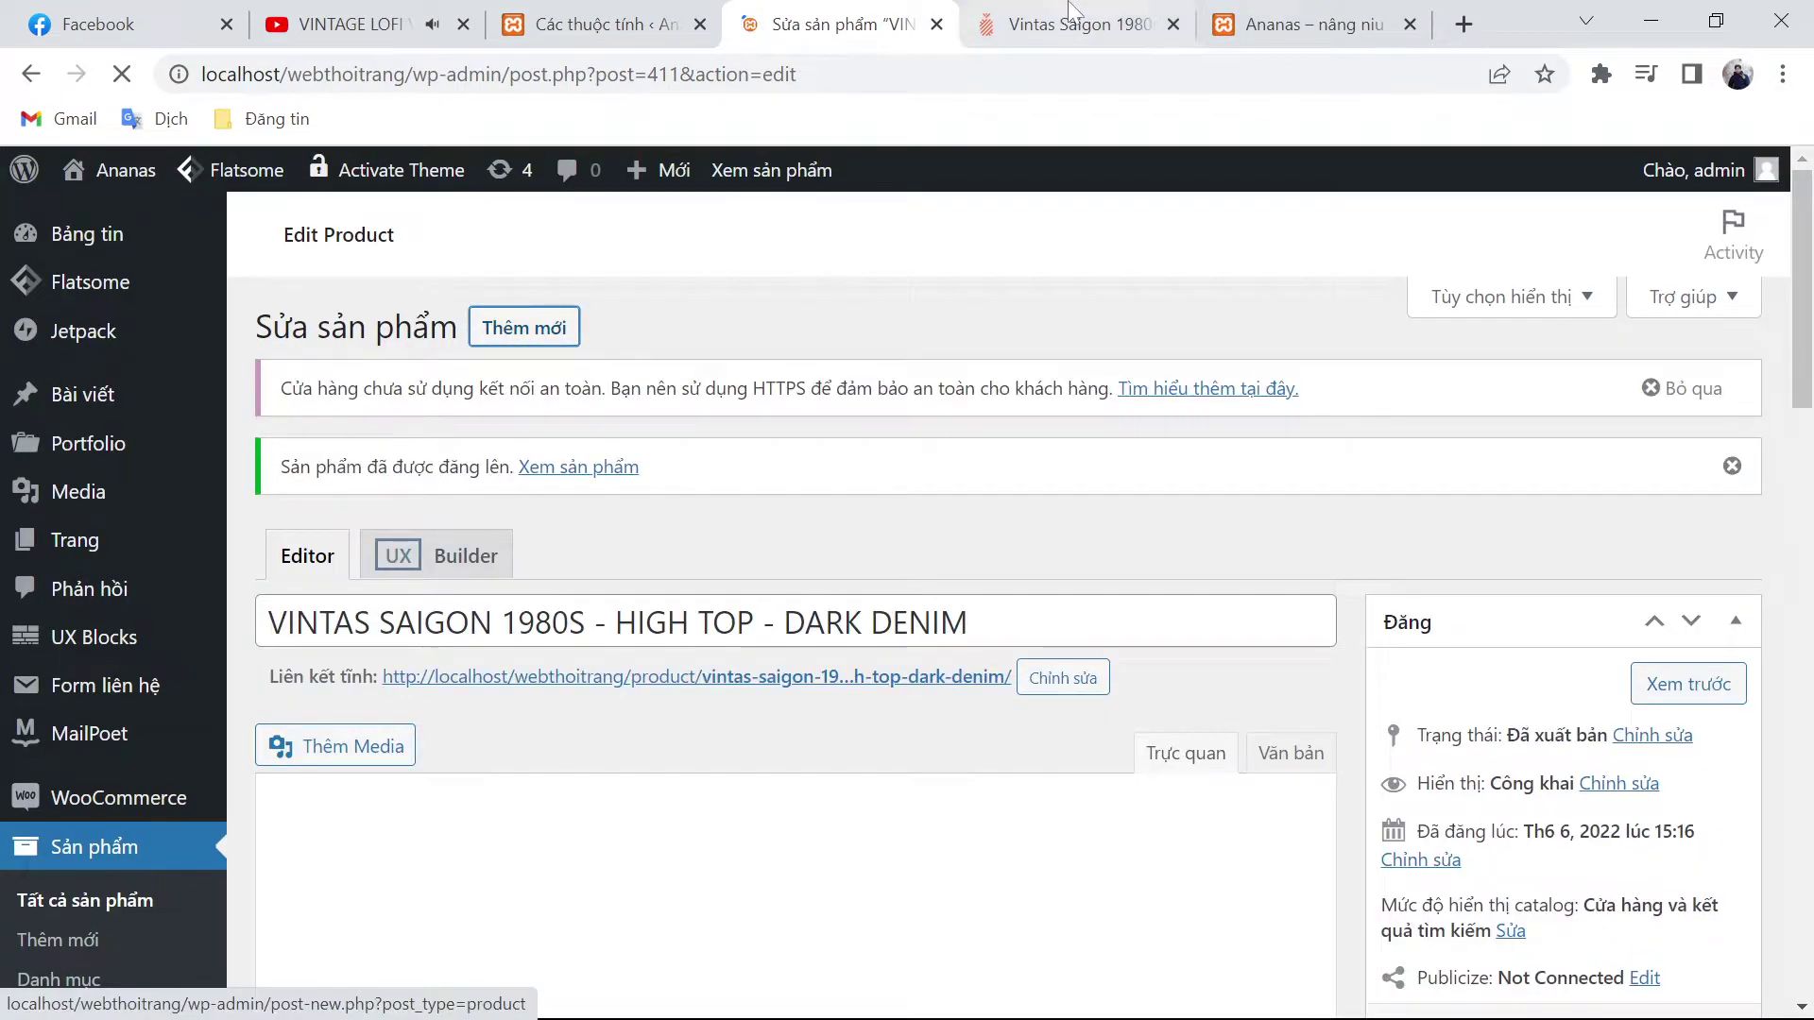
Step: Open the Graphic Pocket Tee - Doraemon 50 Years page on ananas.vn and return to the storefront homepage
key(ctrl+Tab)
scroll(1048, 388, up, 5)
mouse_move(473, 301)
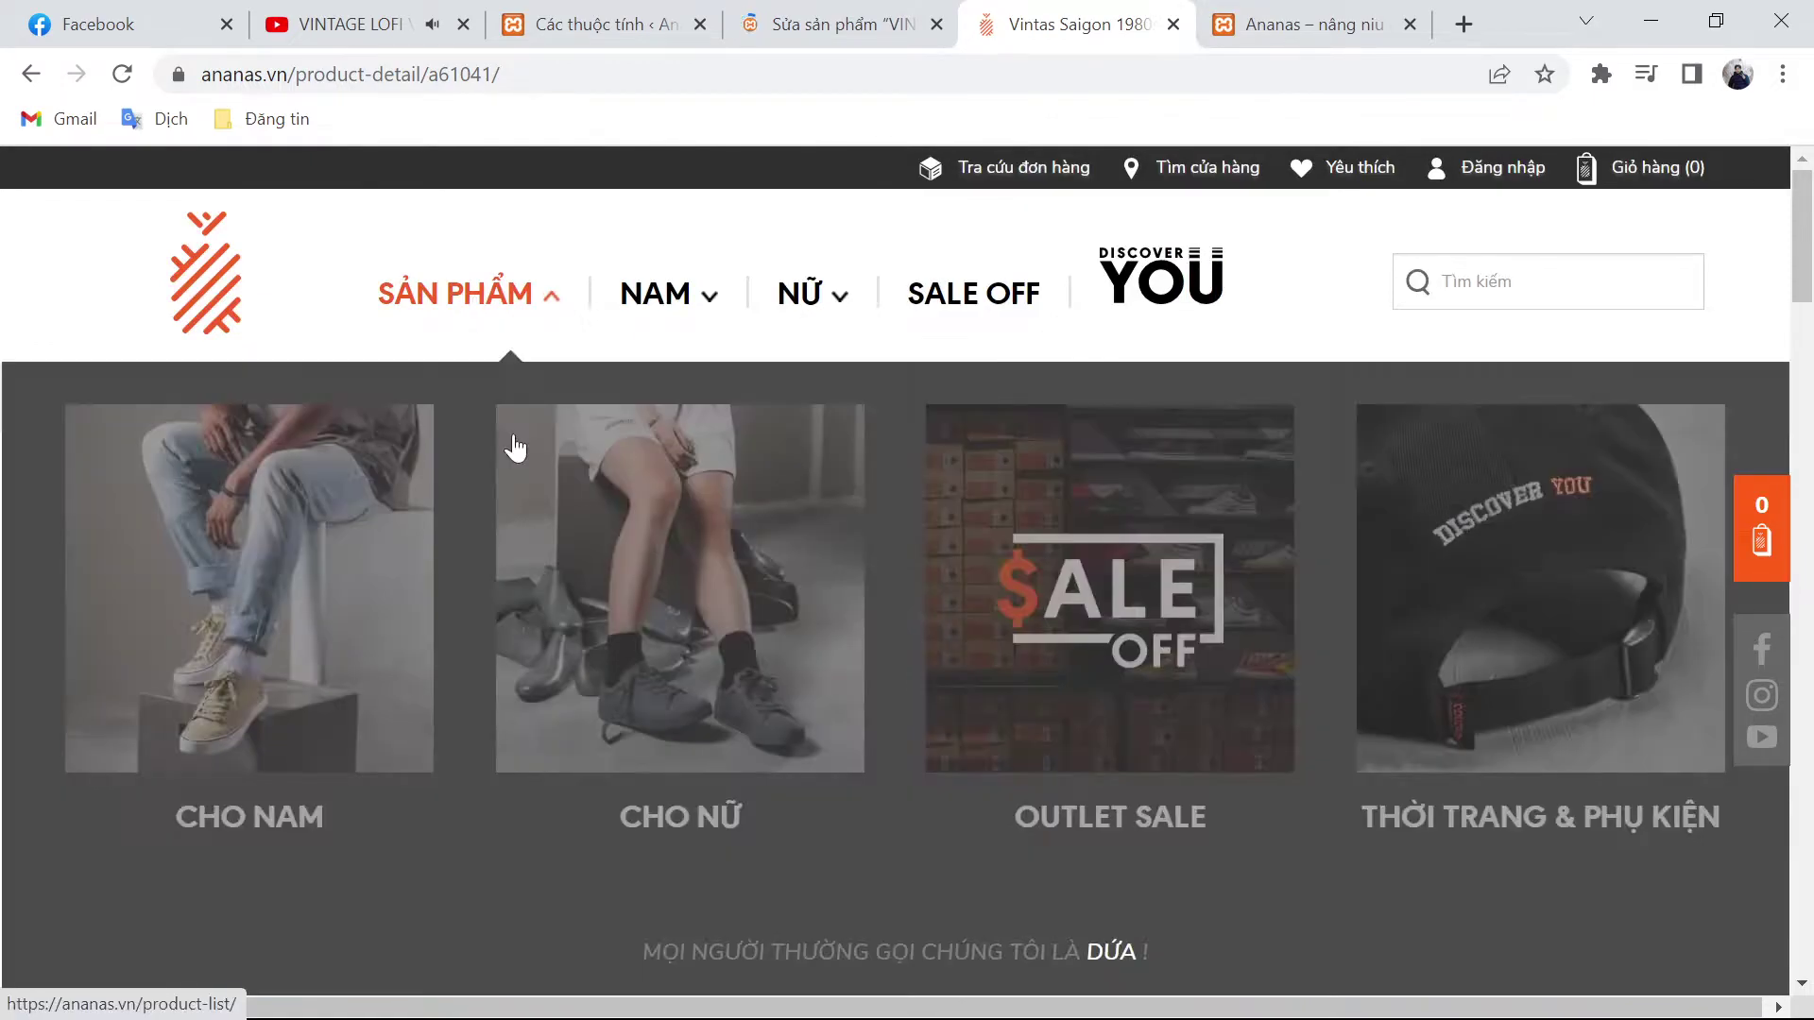
click(1285, 11)
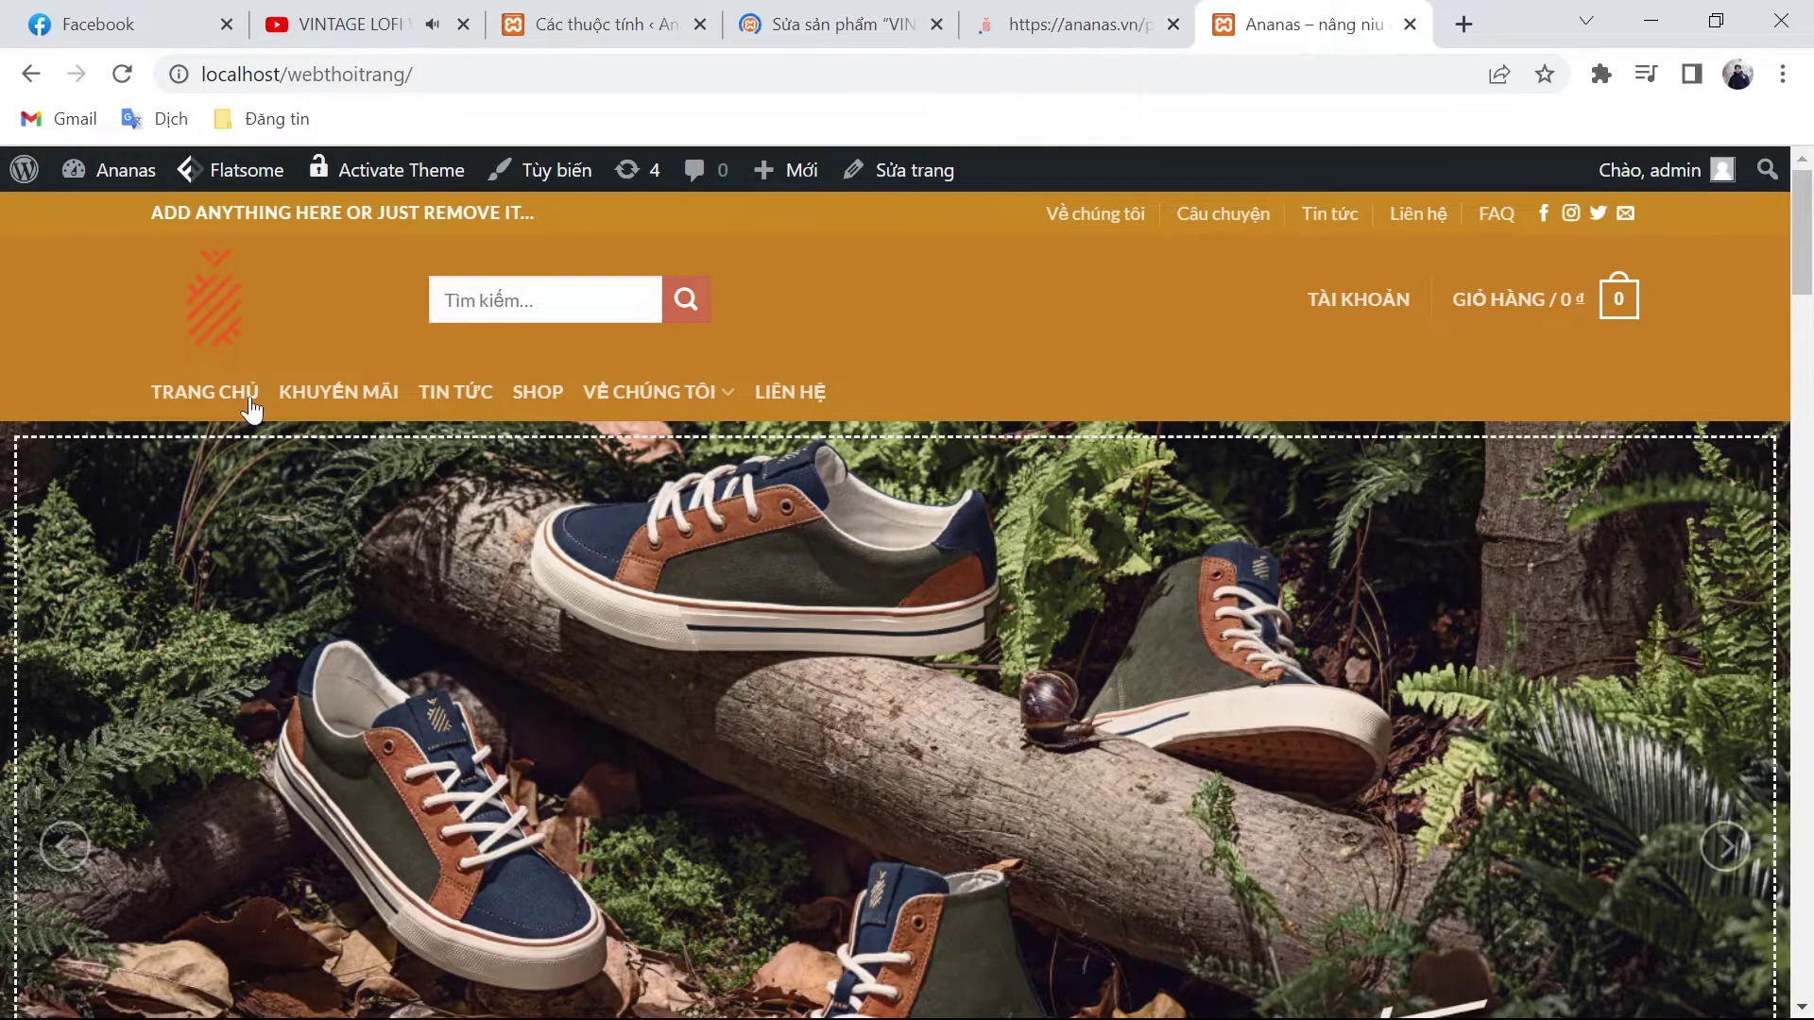
click(241, 412)
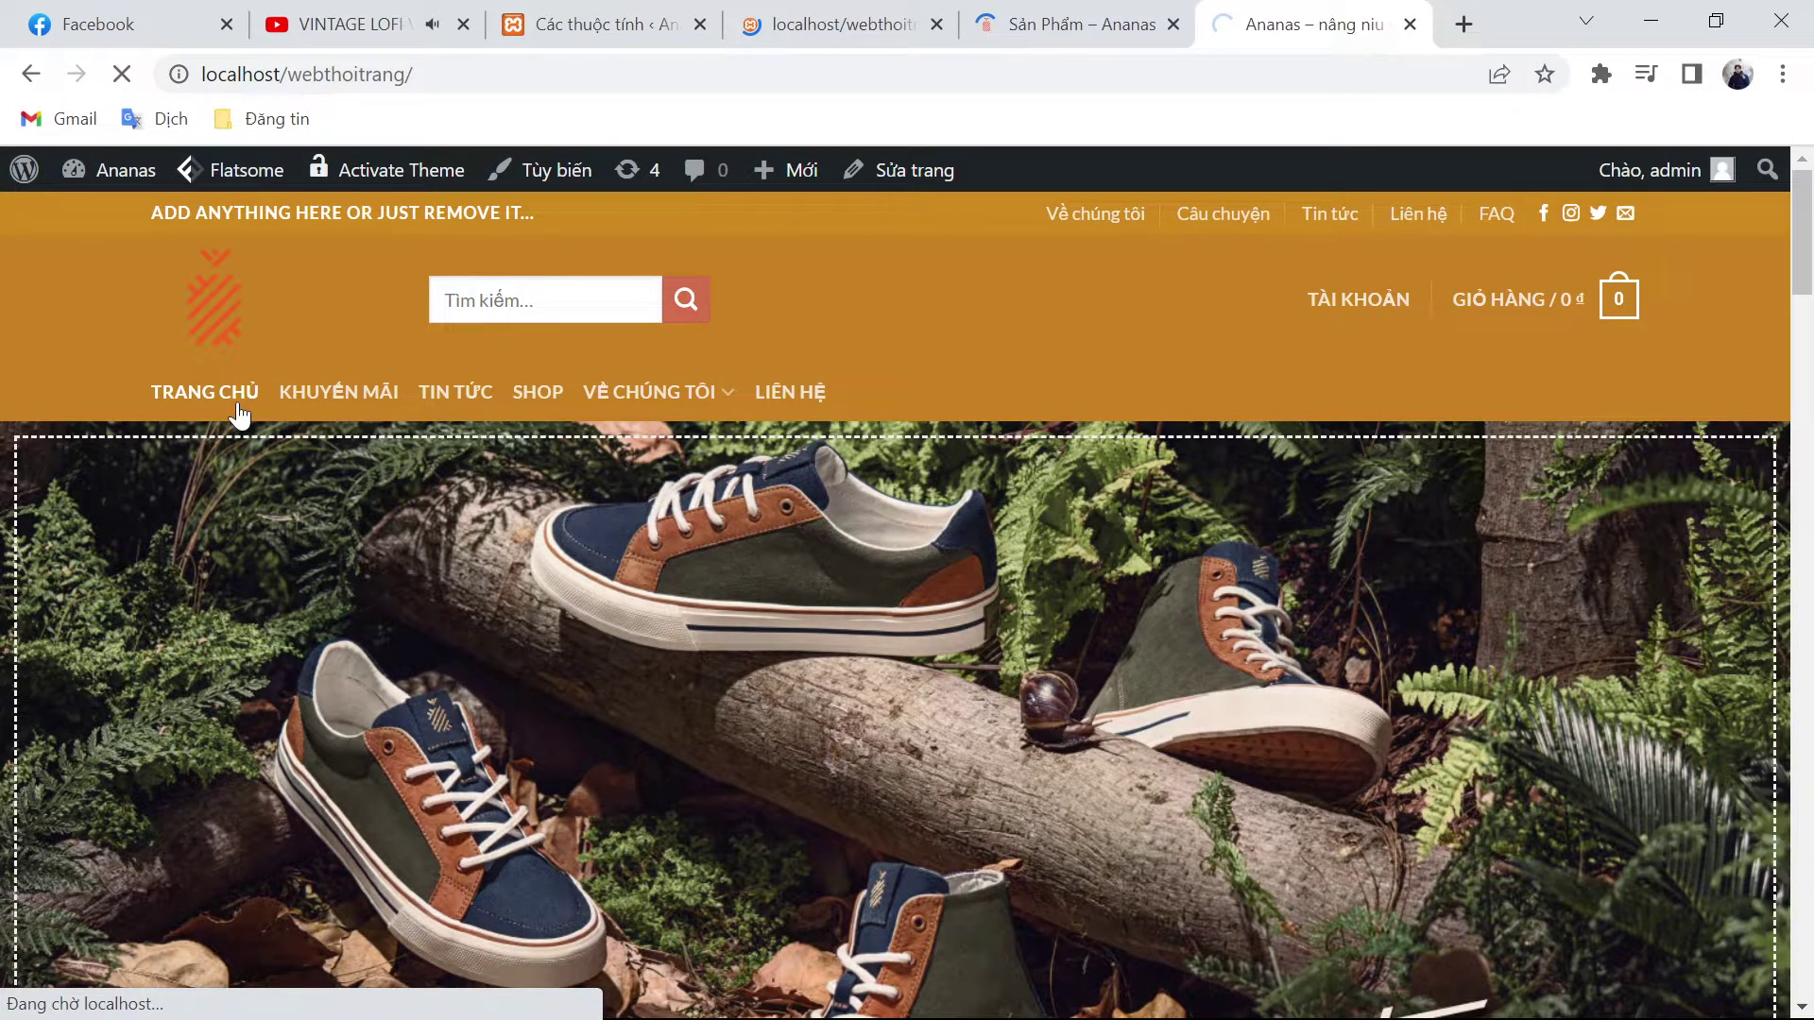
key(ctrl+shift+Tab)
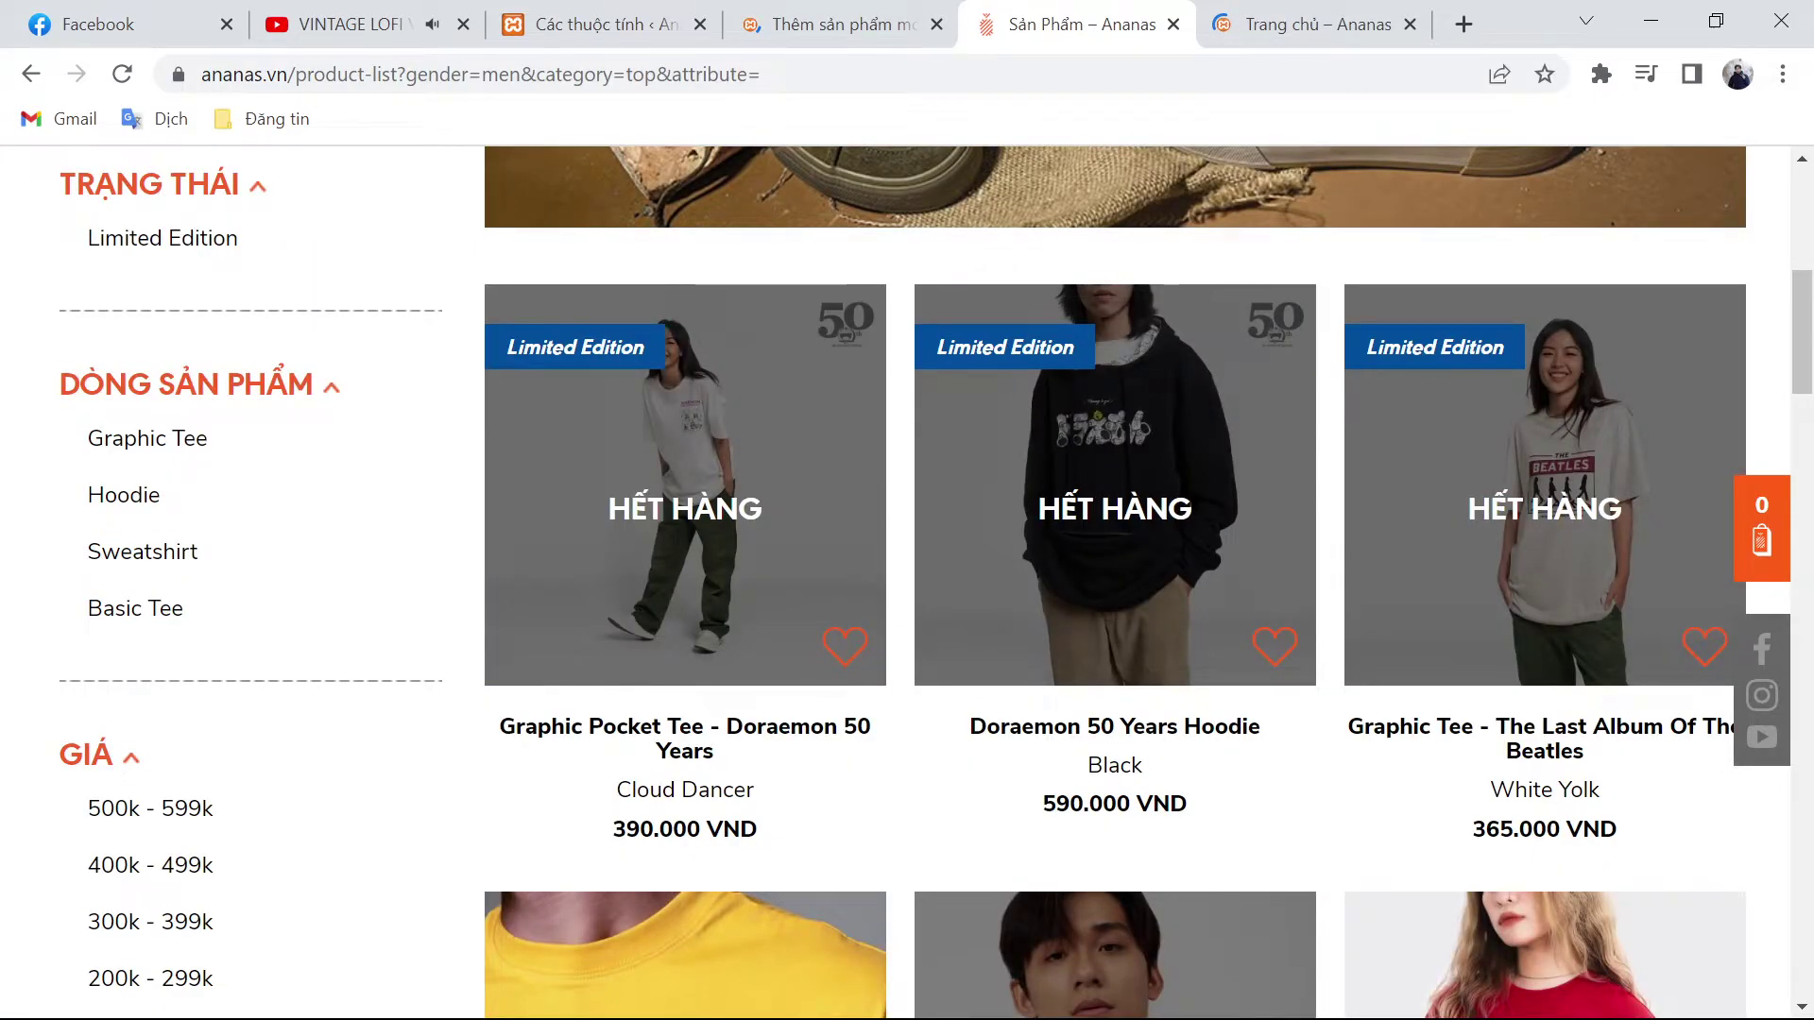
click(685, 485)
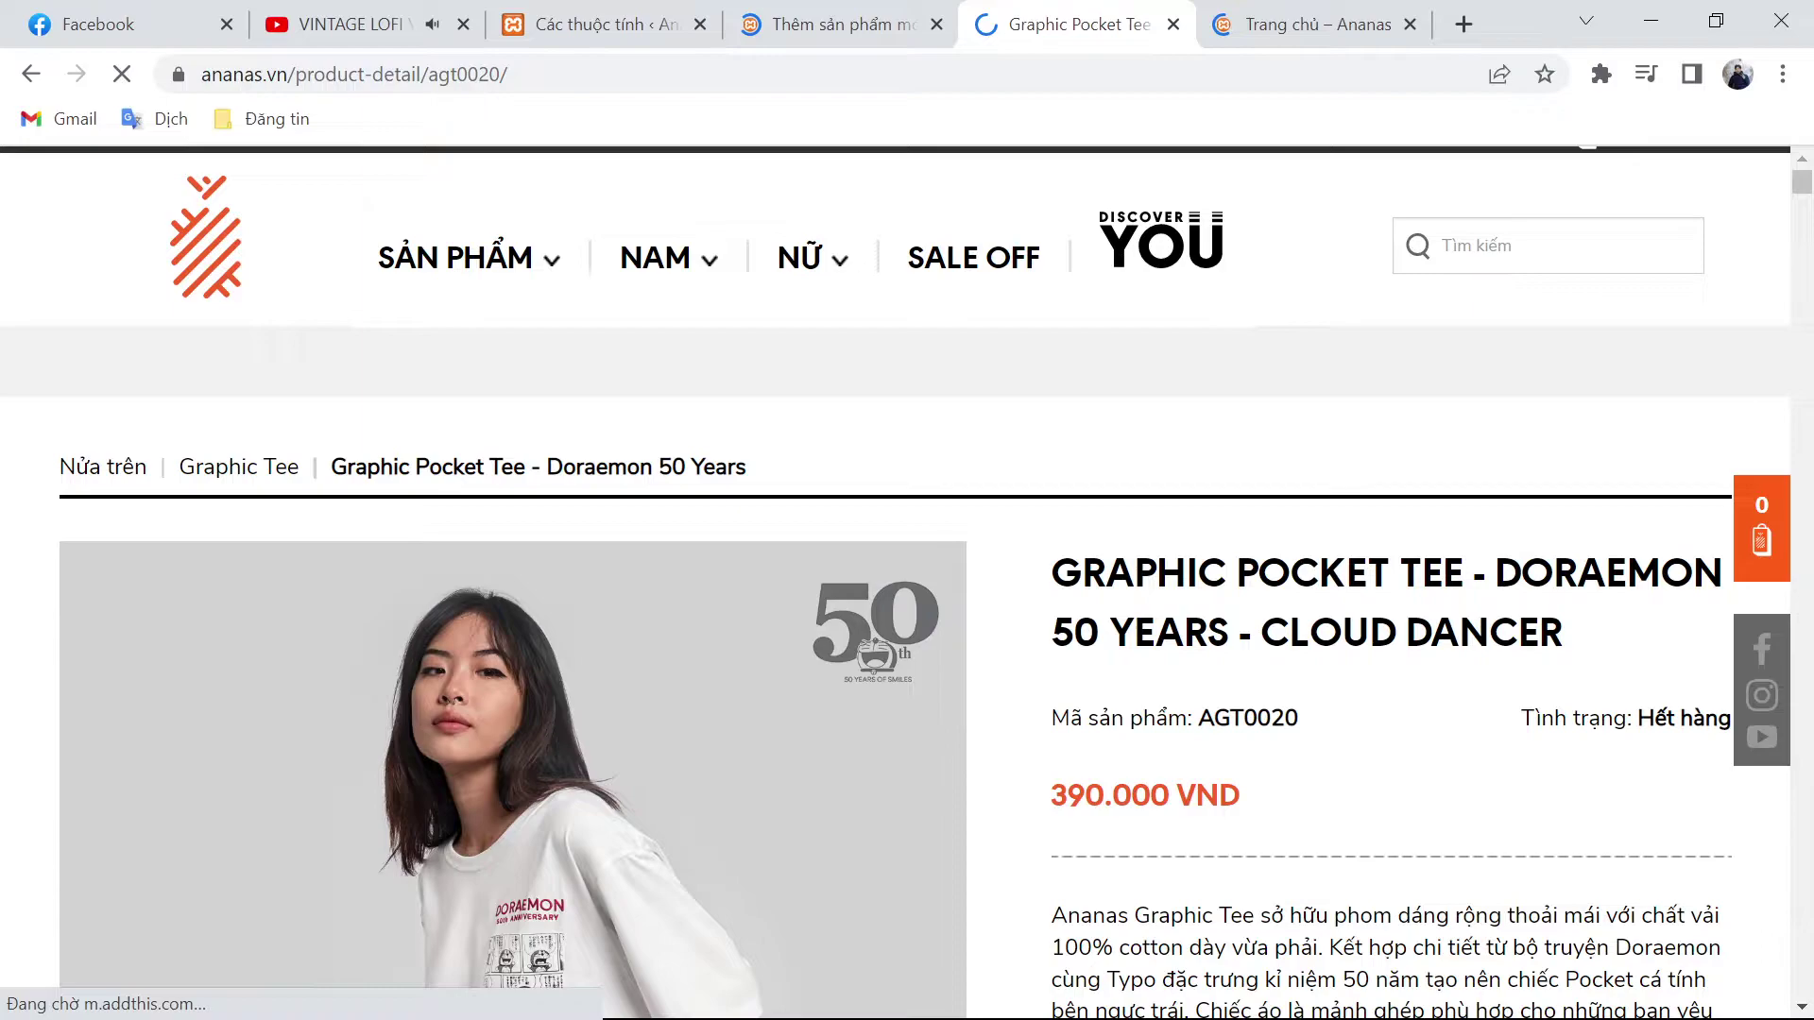
key(ctrl+shift+Tab)
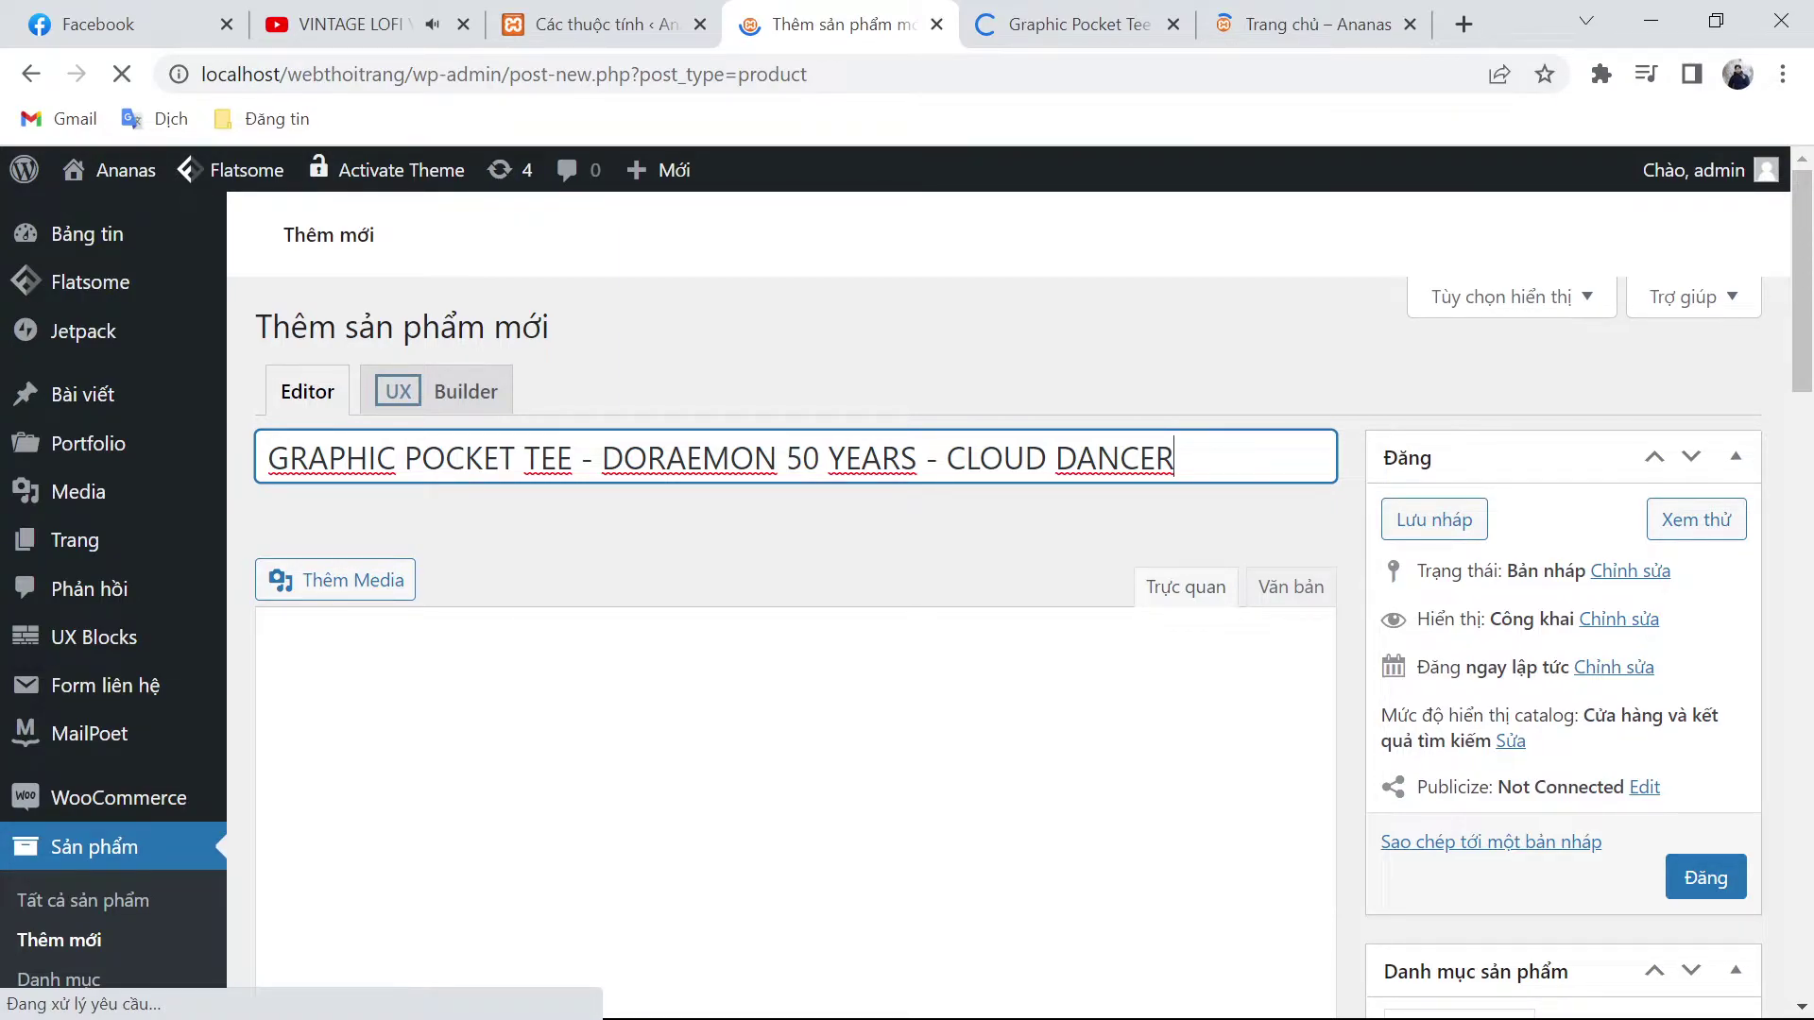
key(ctrl+Tab)
key(ctrl+Tab)
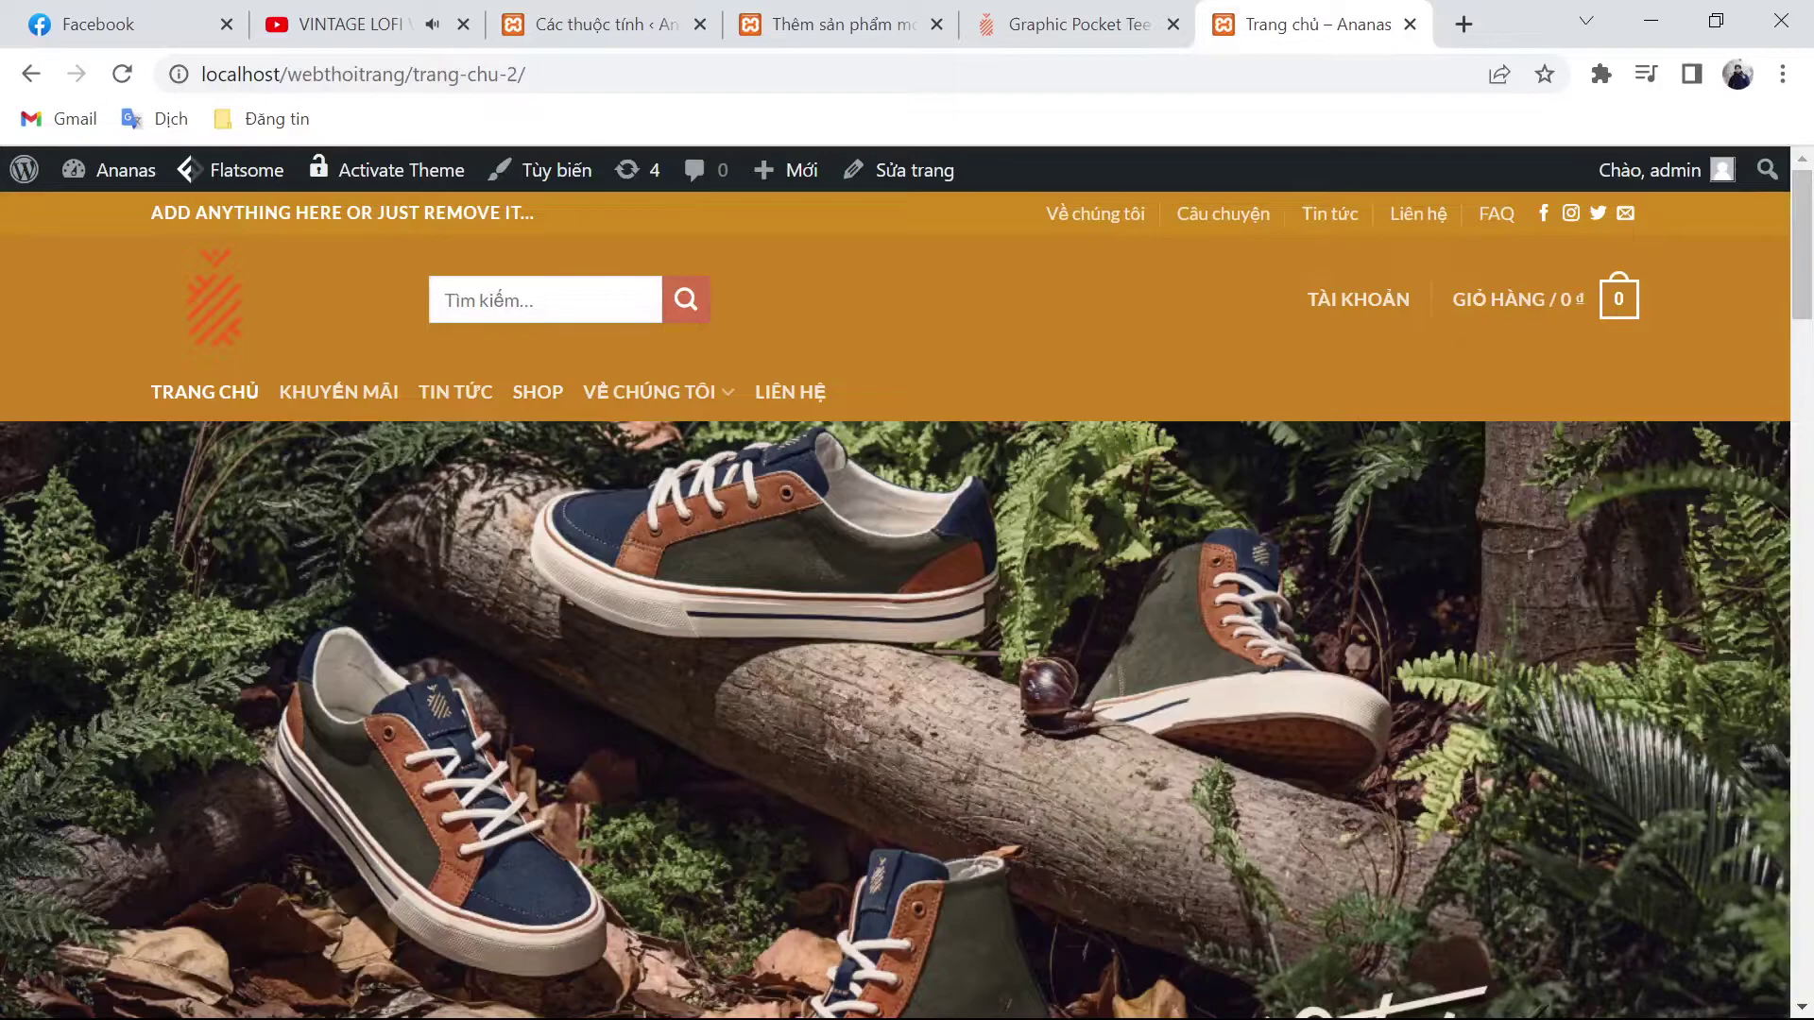
Step: Search the storefront for 'vintas' and open the Vintas Saigon 1980s – High Top – Dark Denim product
text(vint)
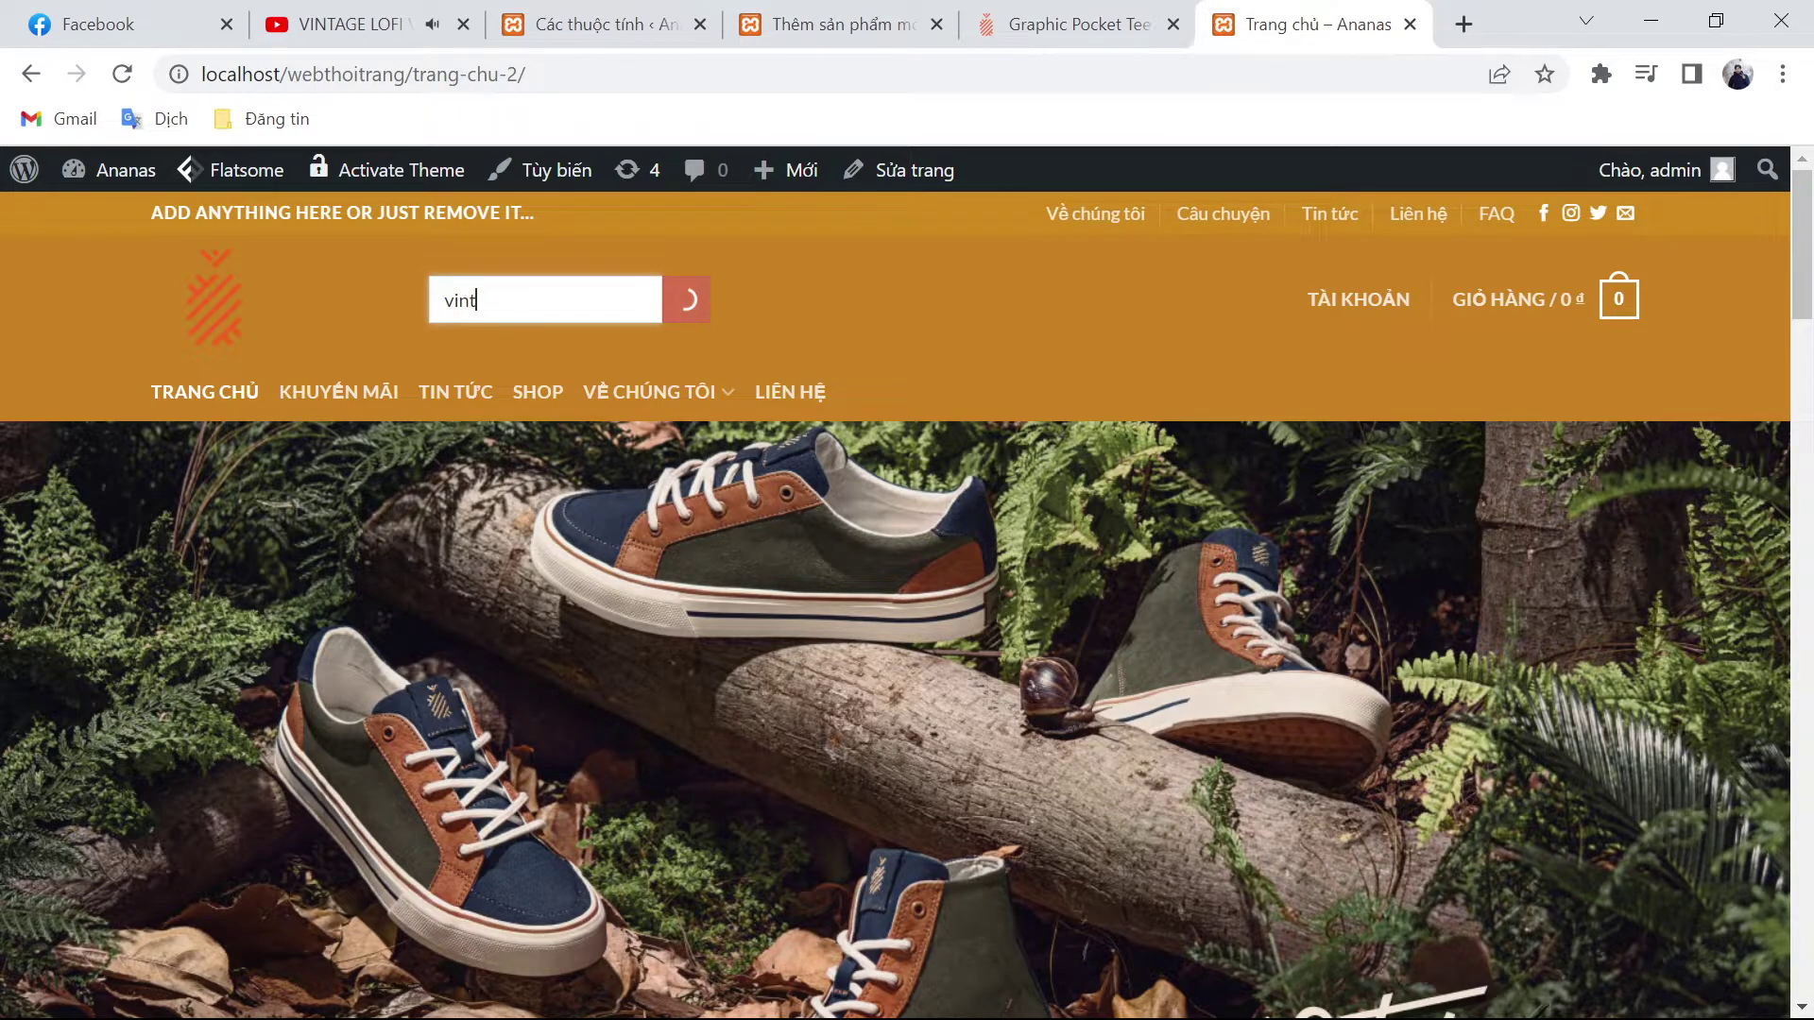
text(as)
key(Return)
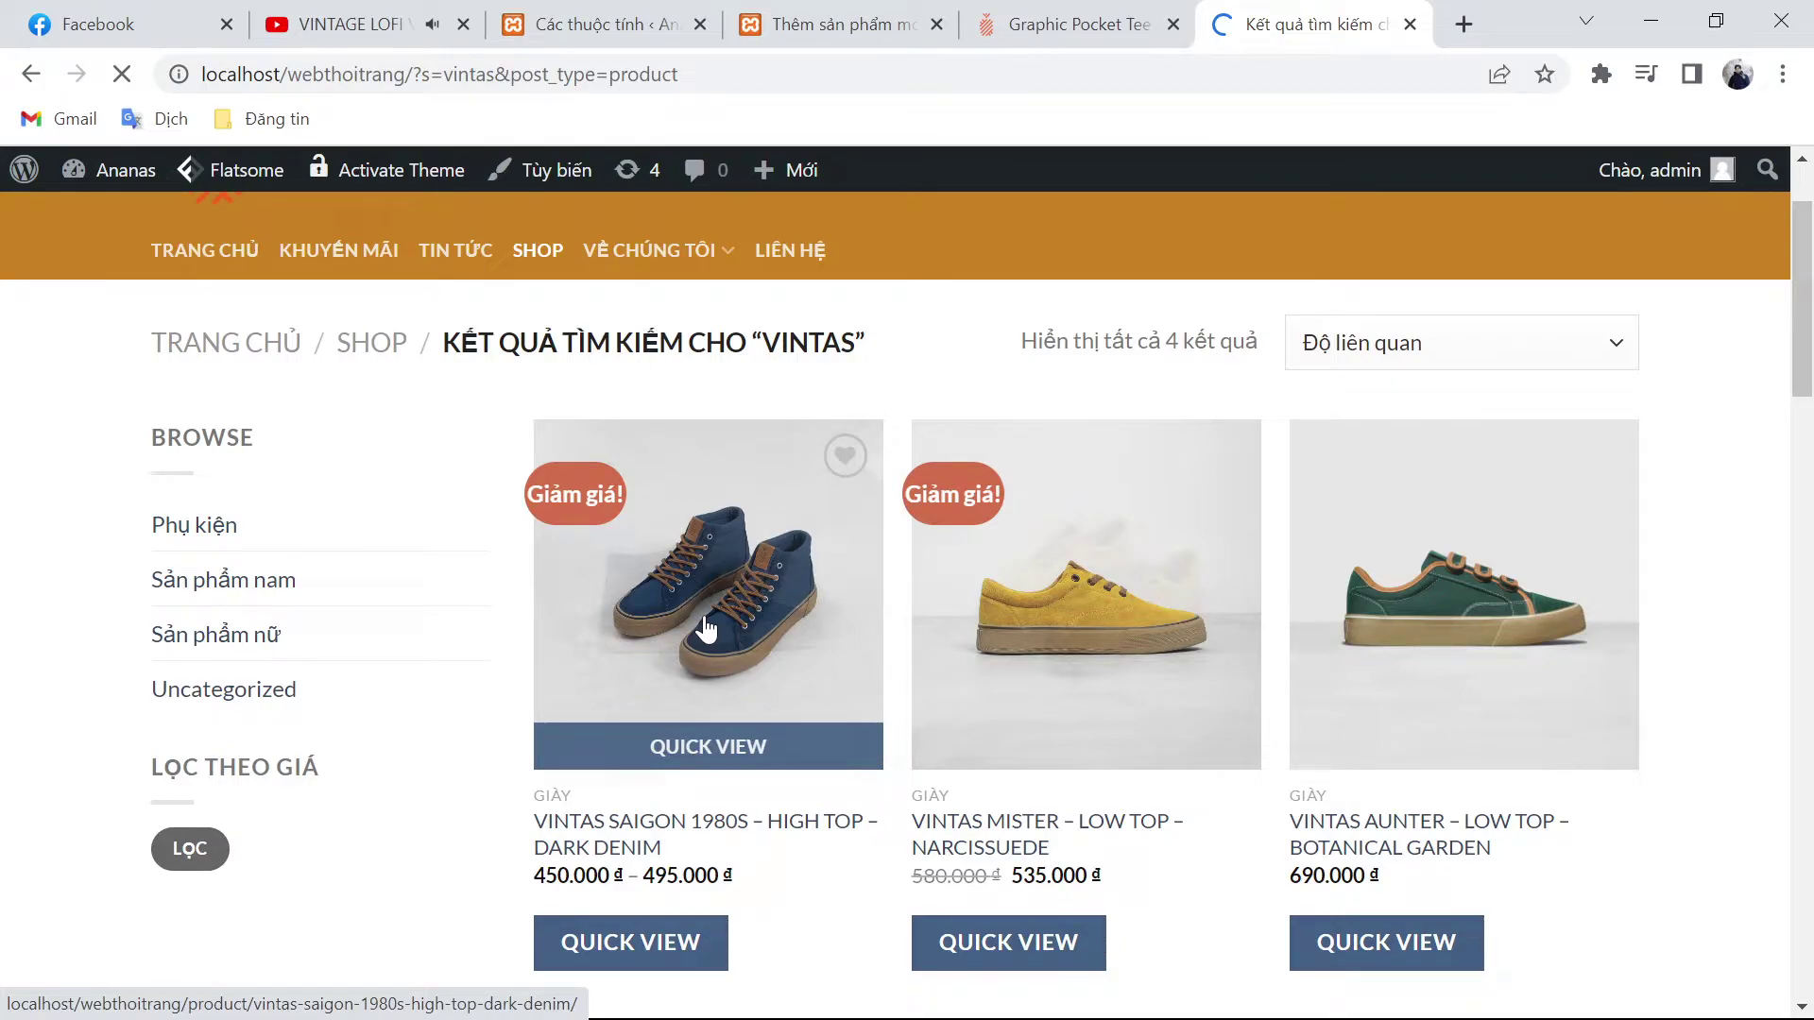
click(707, 629)
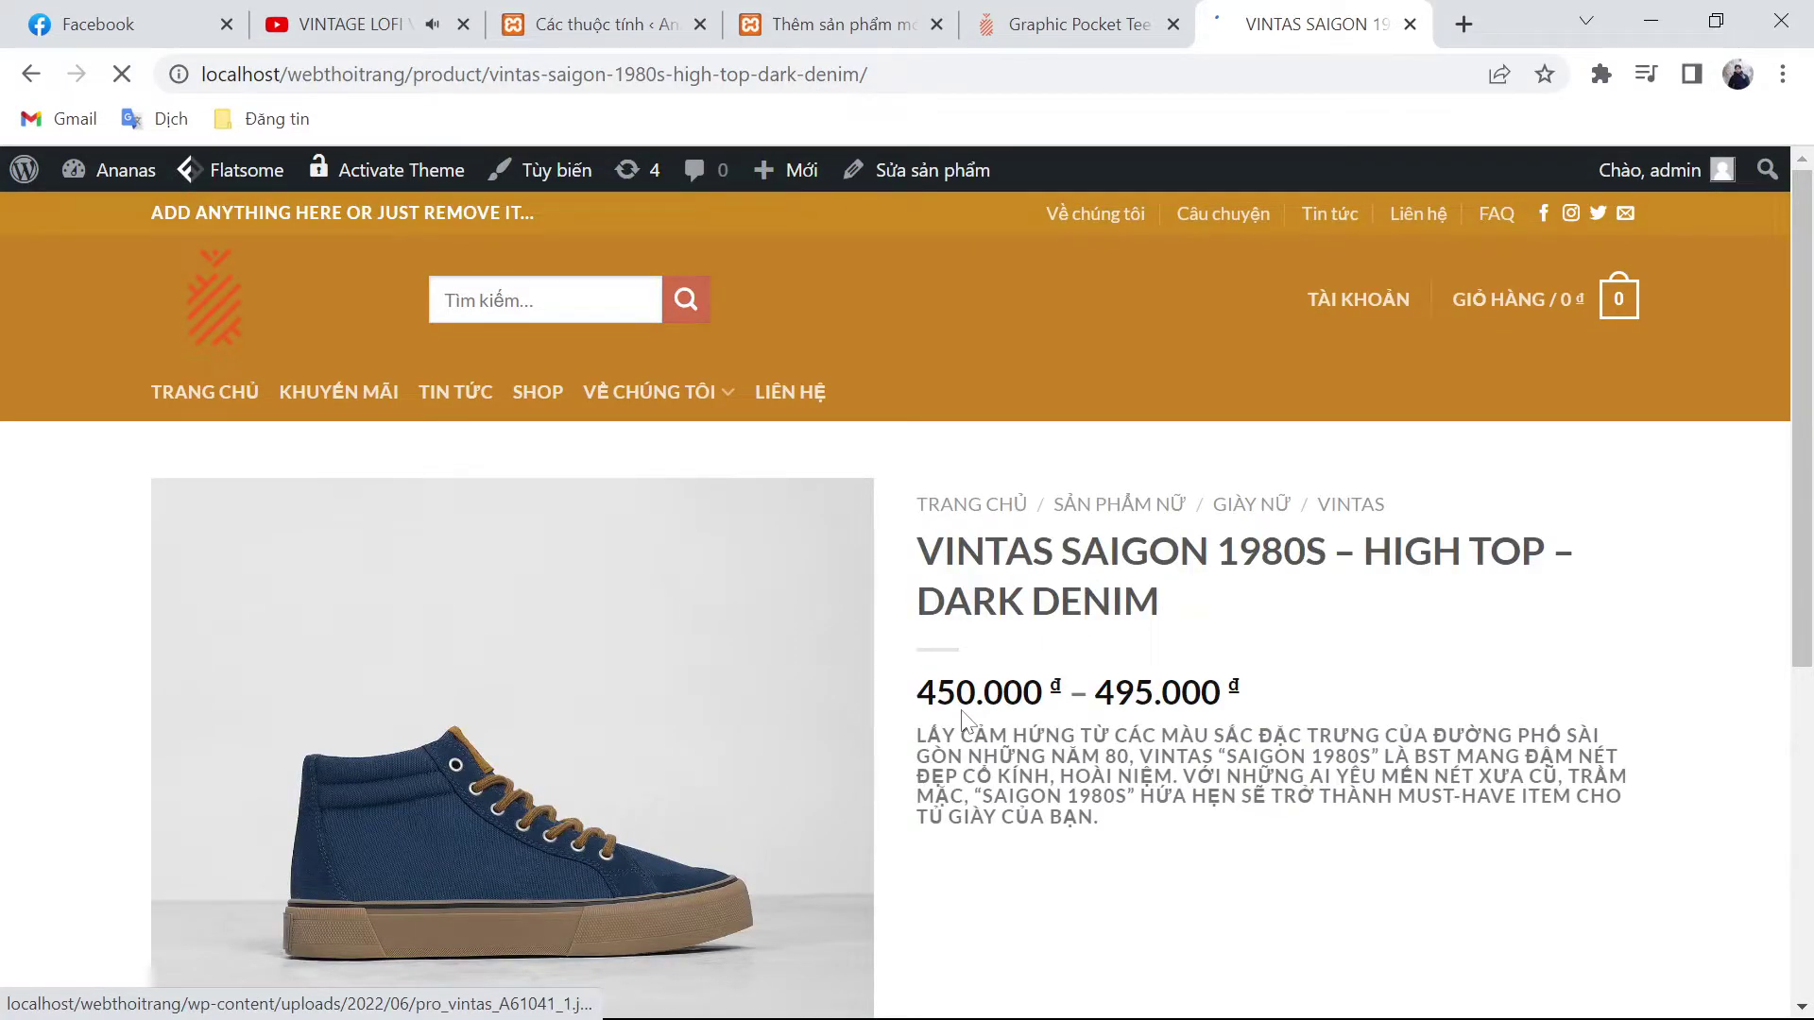
Step: Choose size 40 and add the shoe to the cart
scroll(962, 718, down, 3)
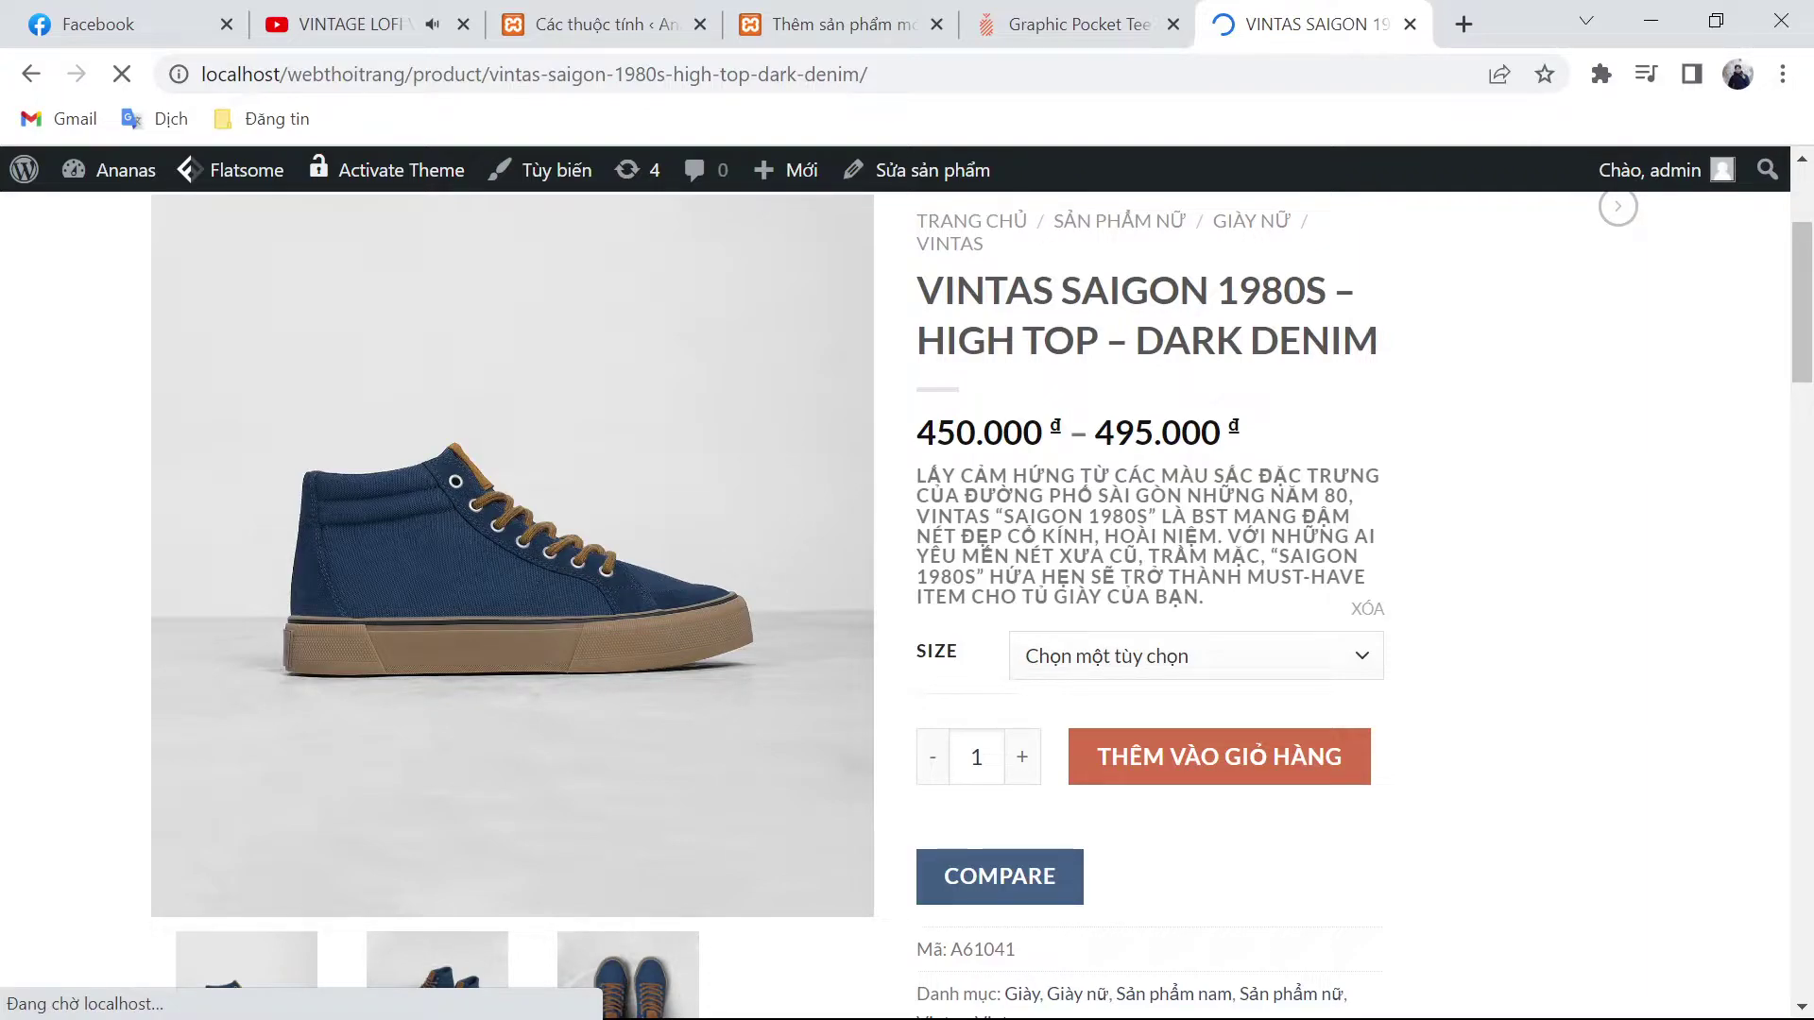
click(1115, 658)
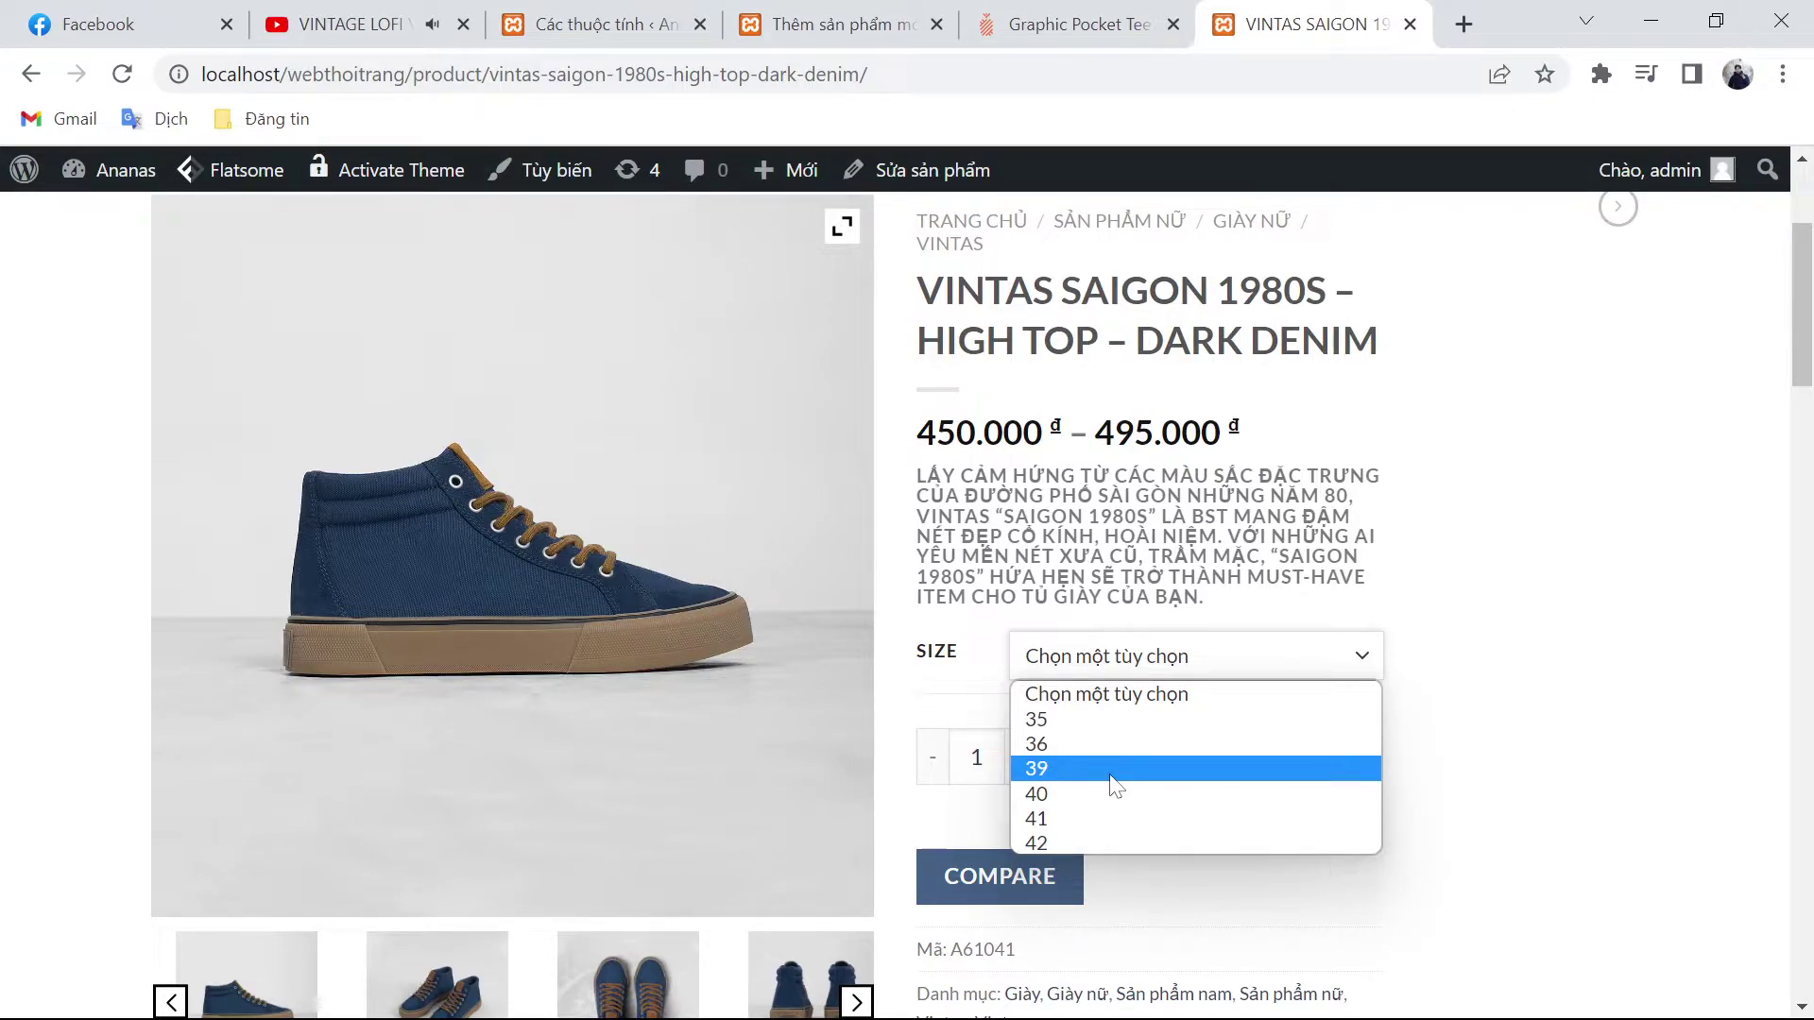
click(1115, 794)
scroll(530, 888, down, 3)
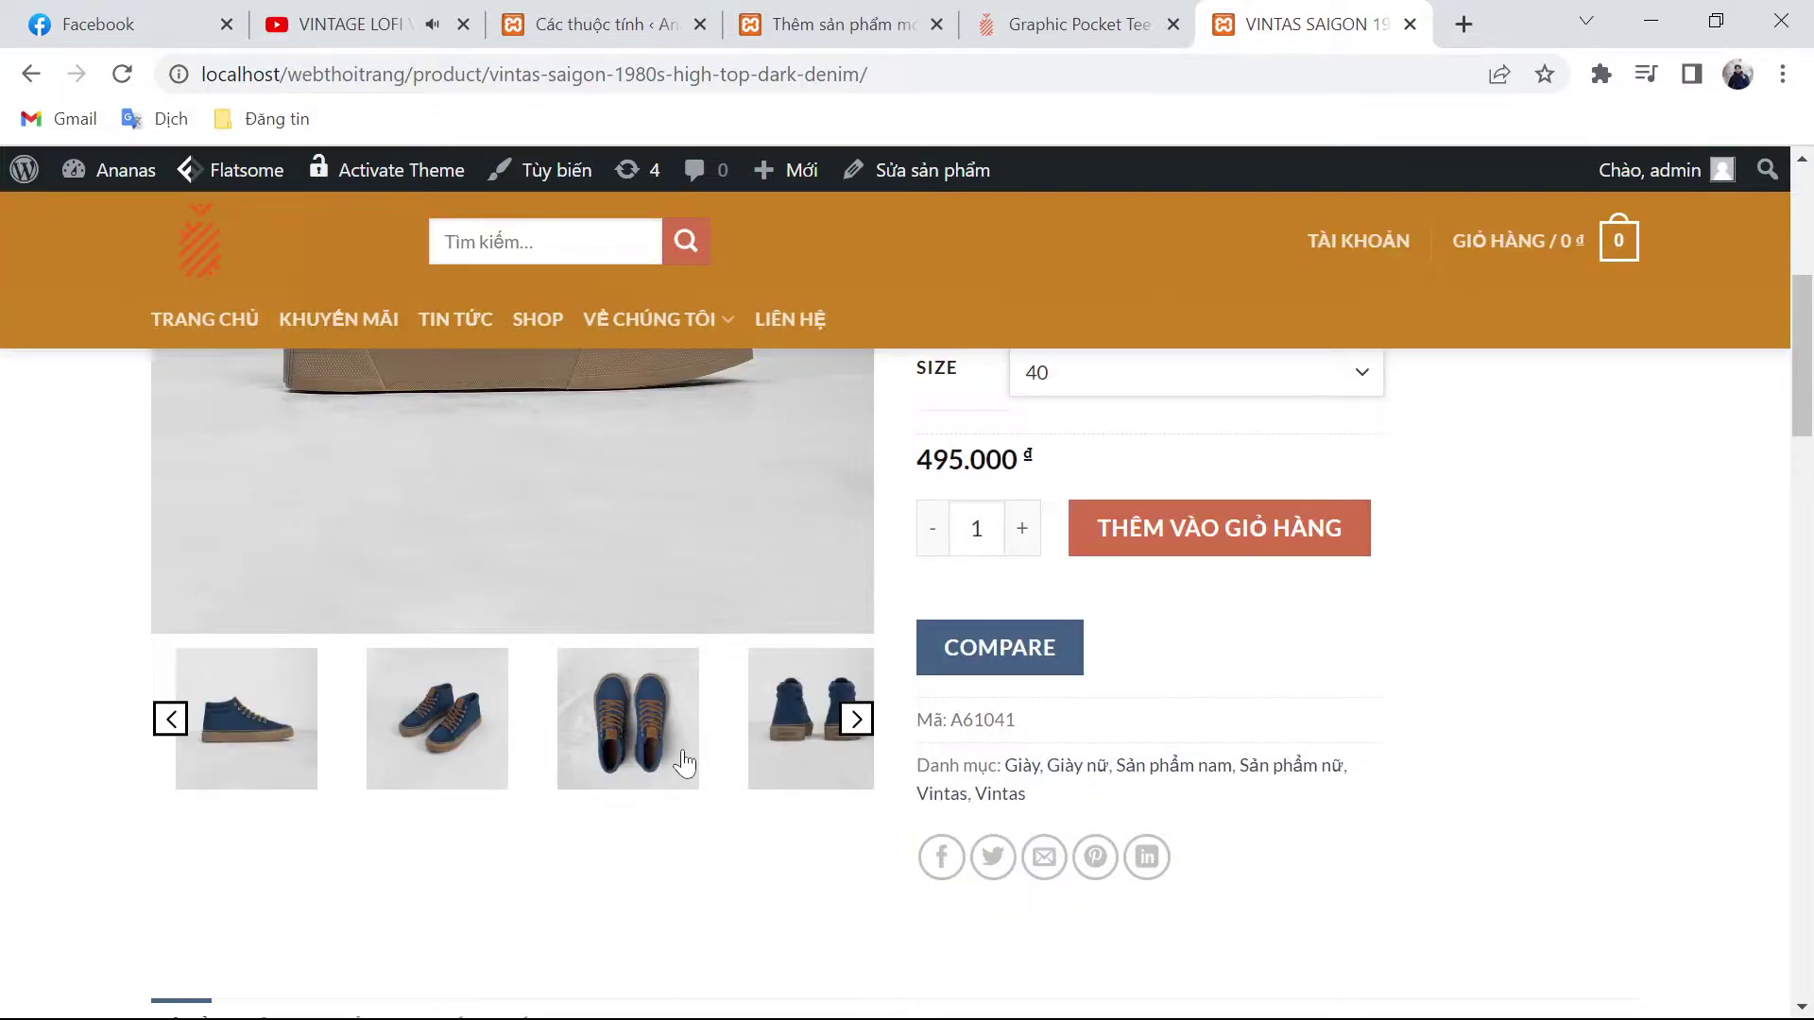
click(857, 722)
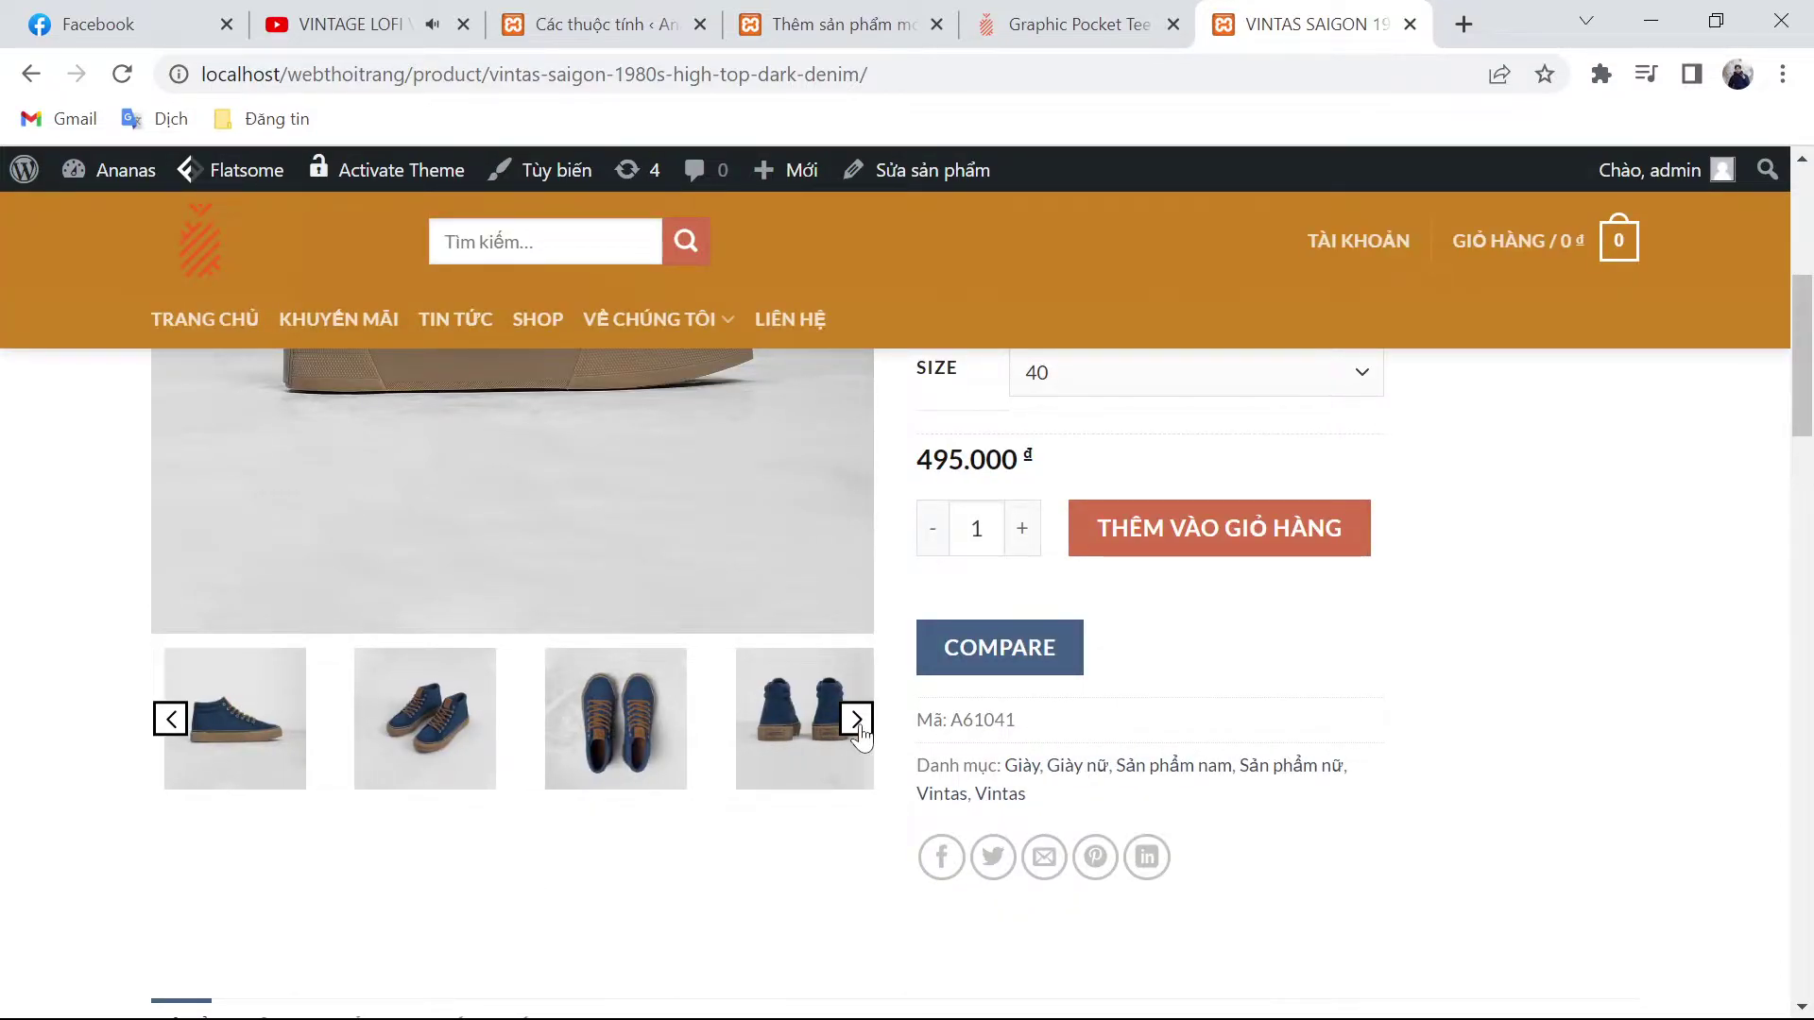
click(856, 724)
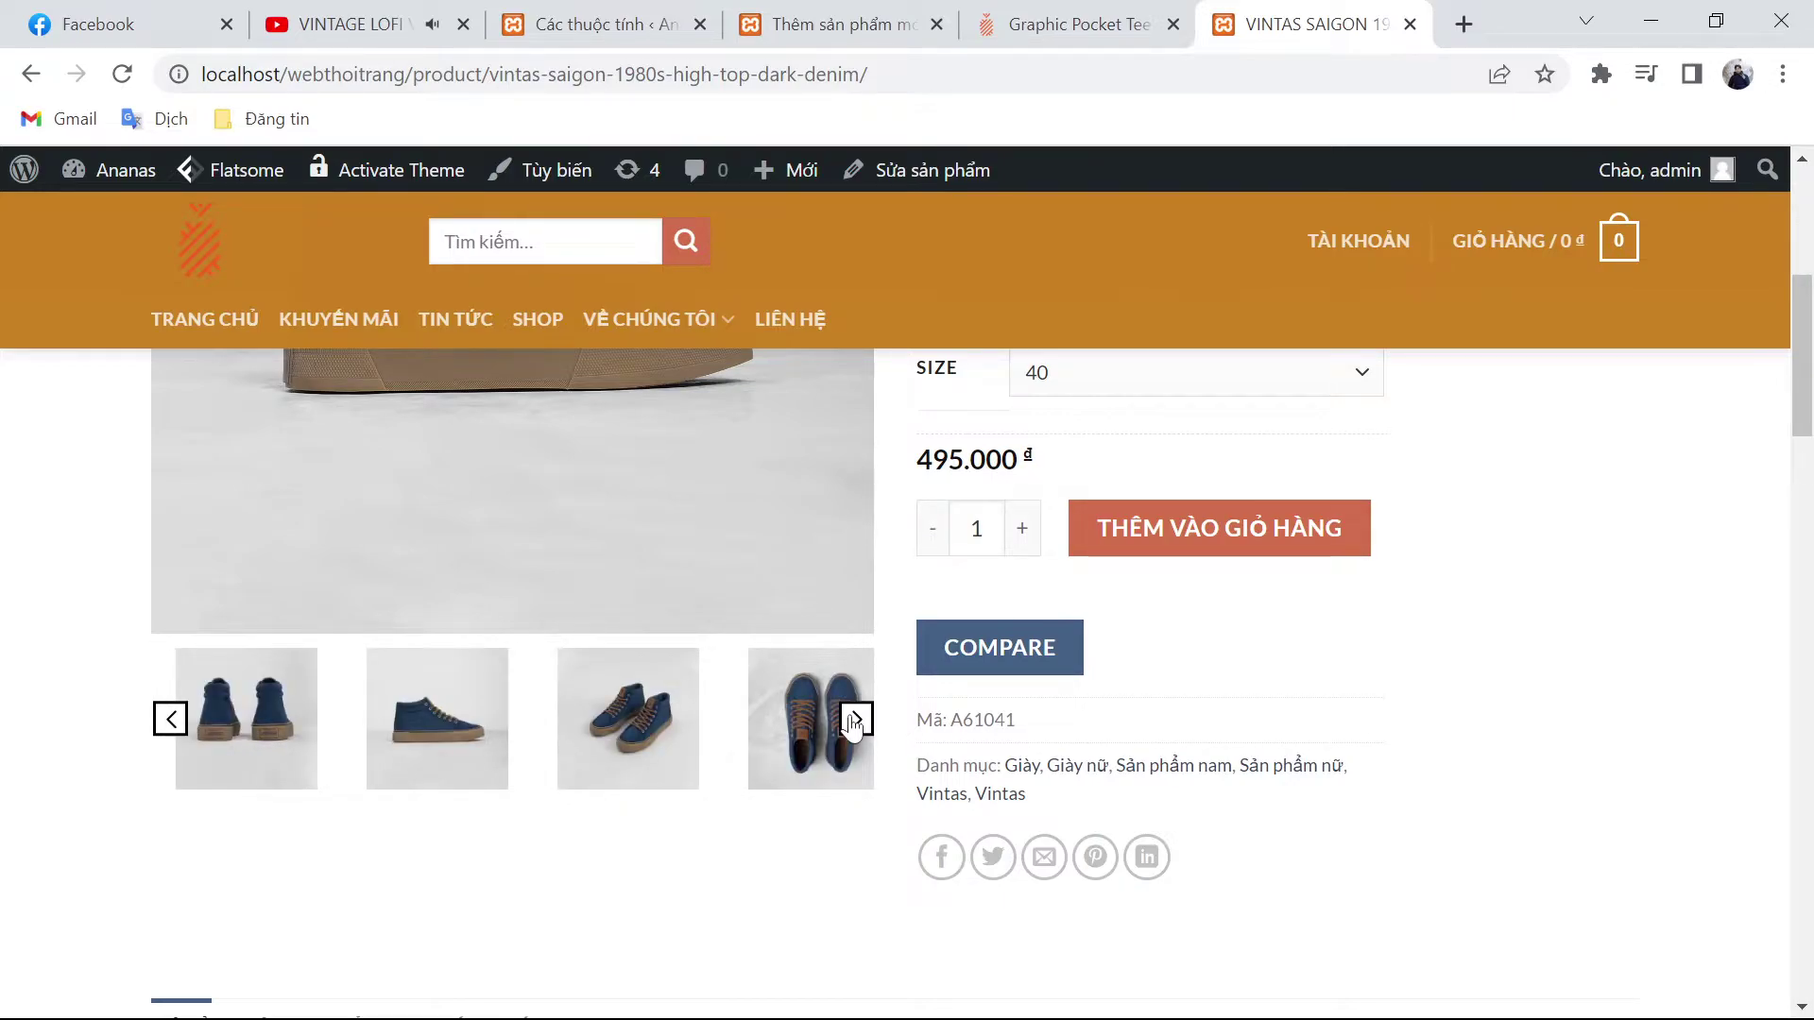
click(1219, 528)
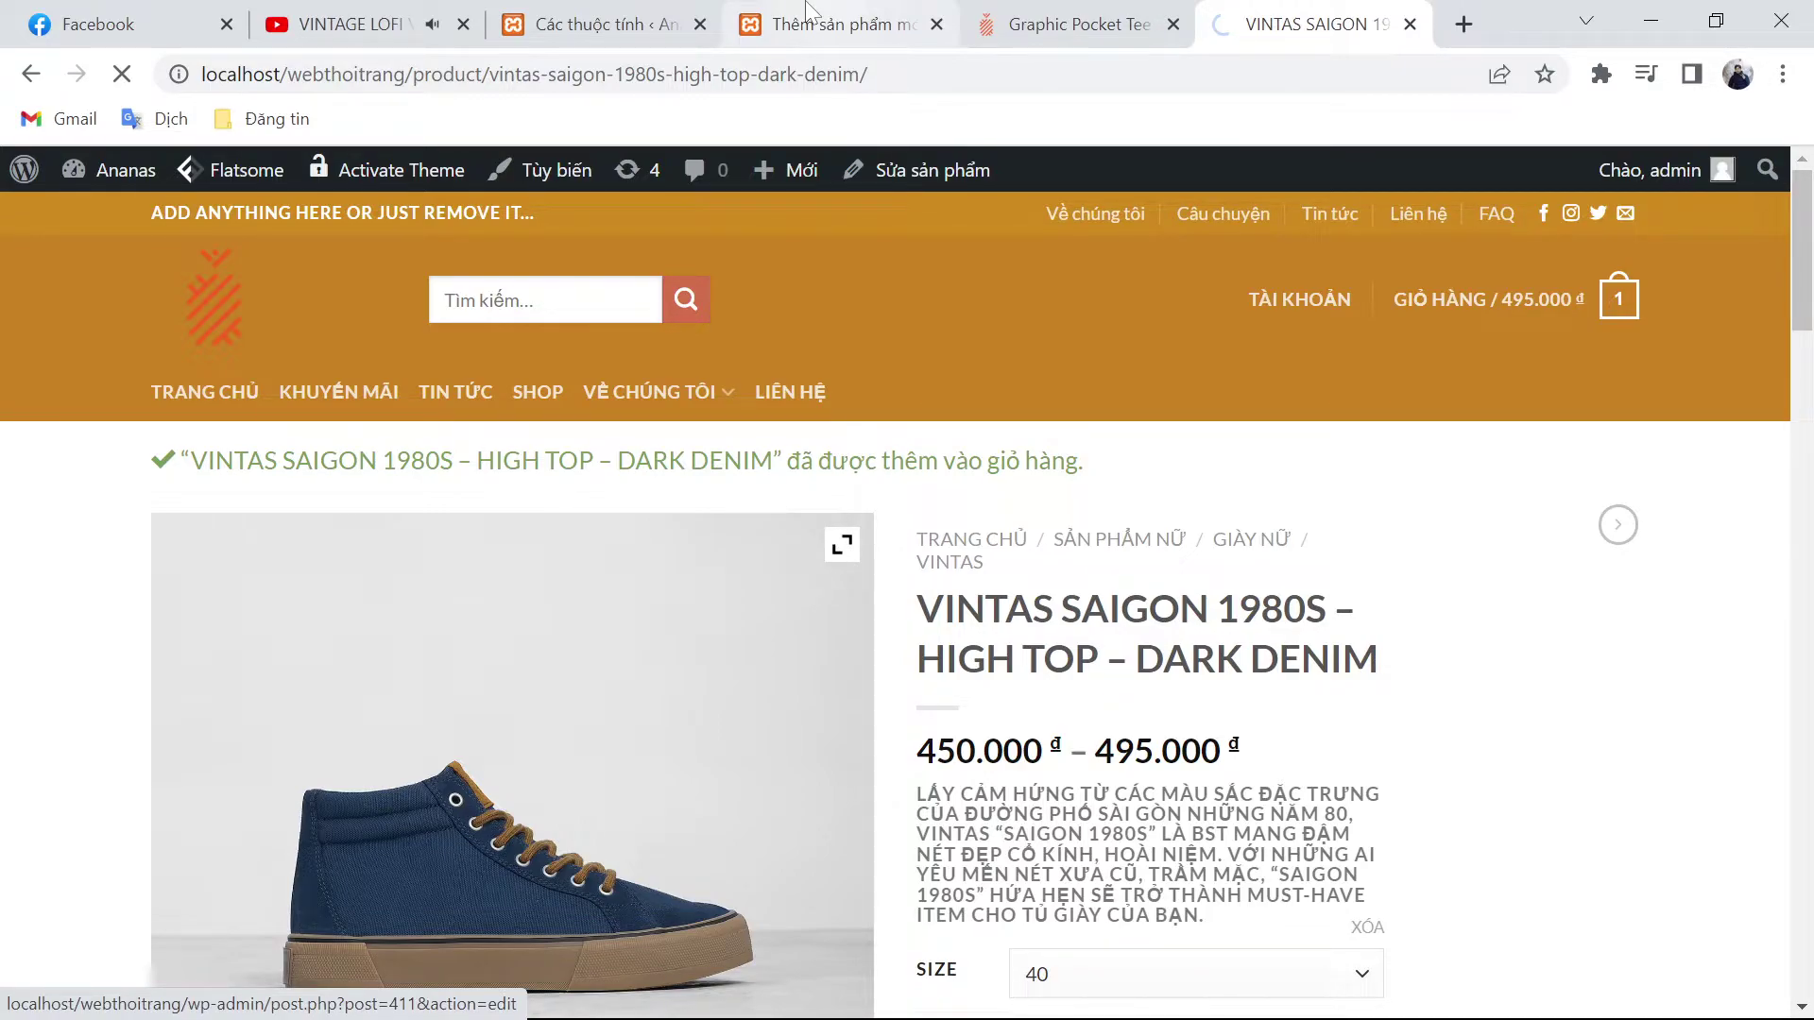
click(595, 23)
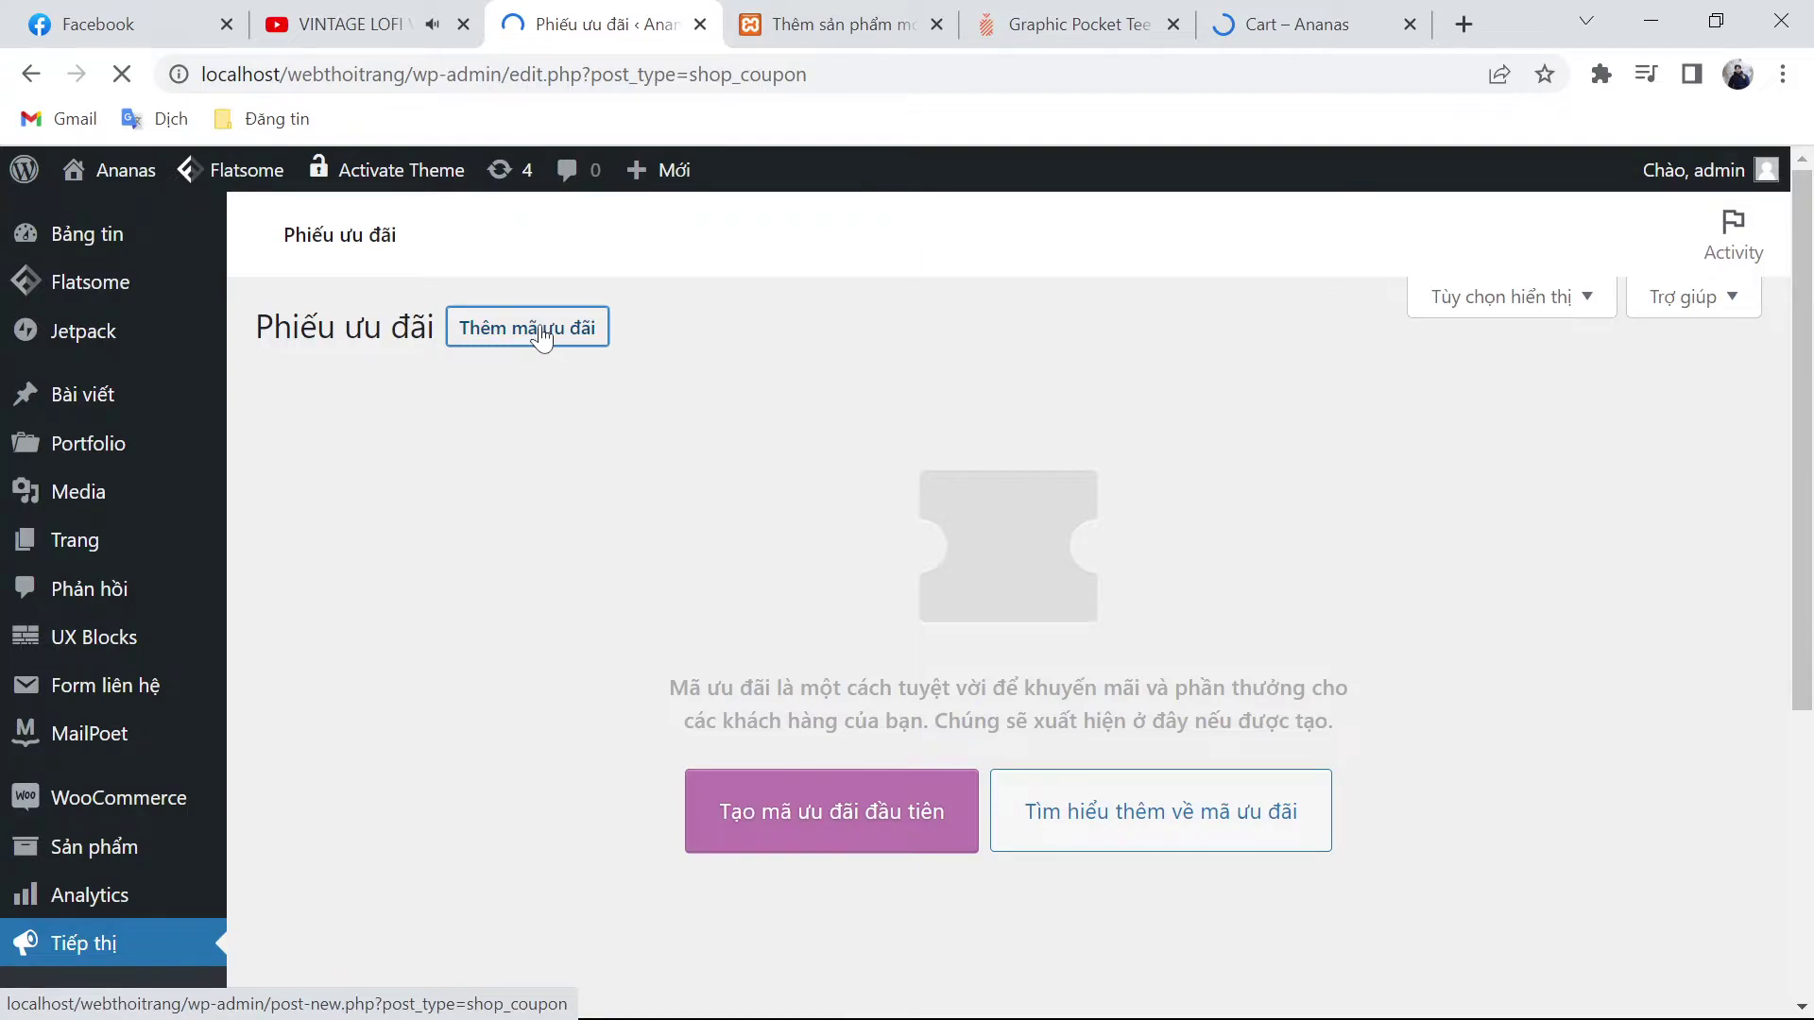
Step: Start a new coupon with code ANANAS50K and a discount amount of 50000
click(528, 328)
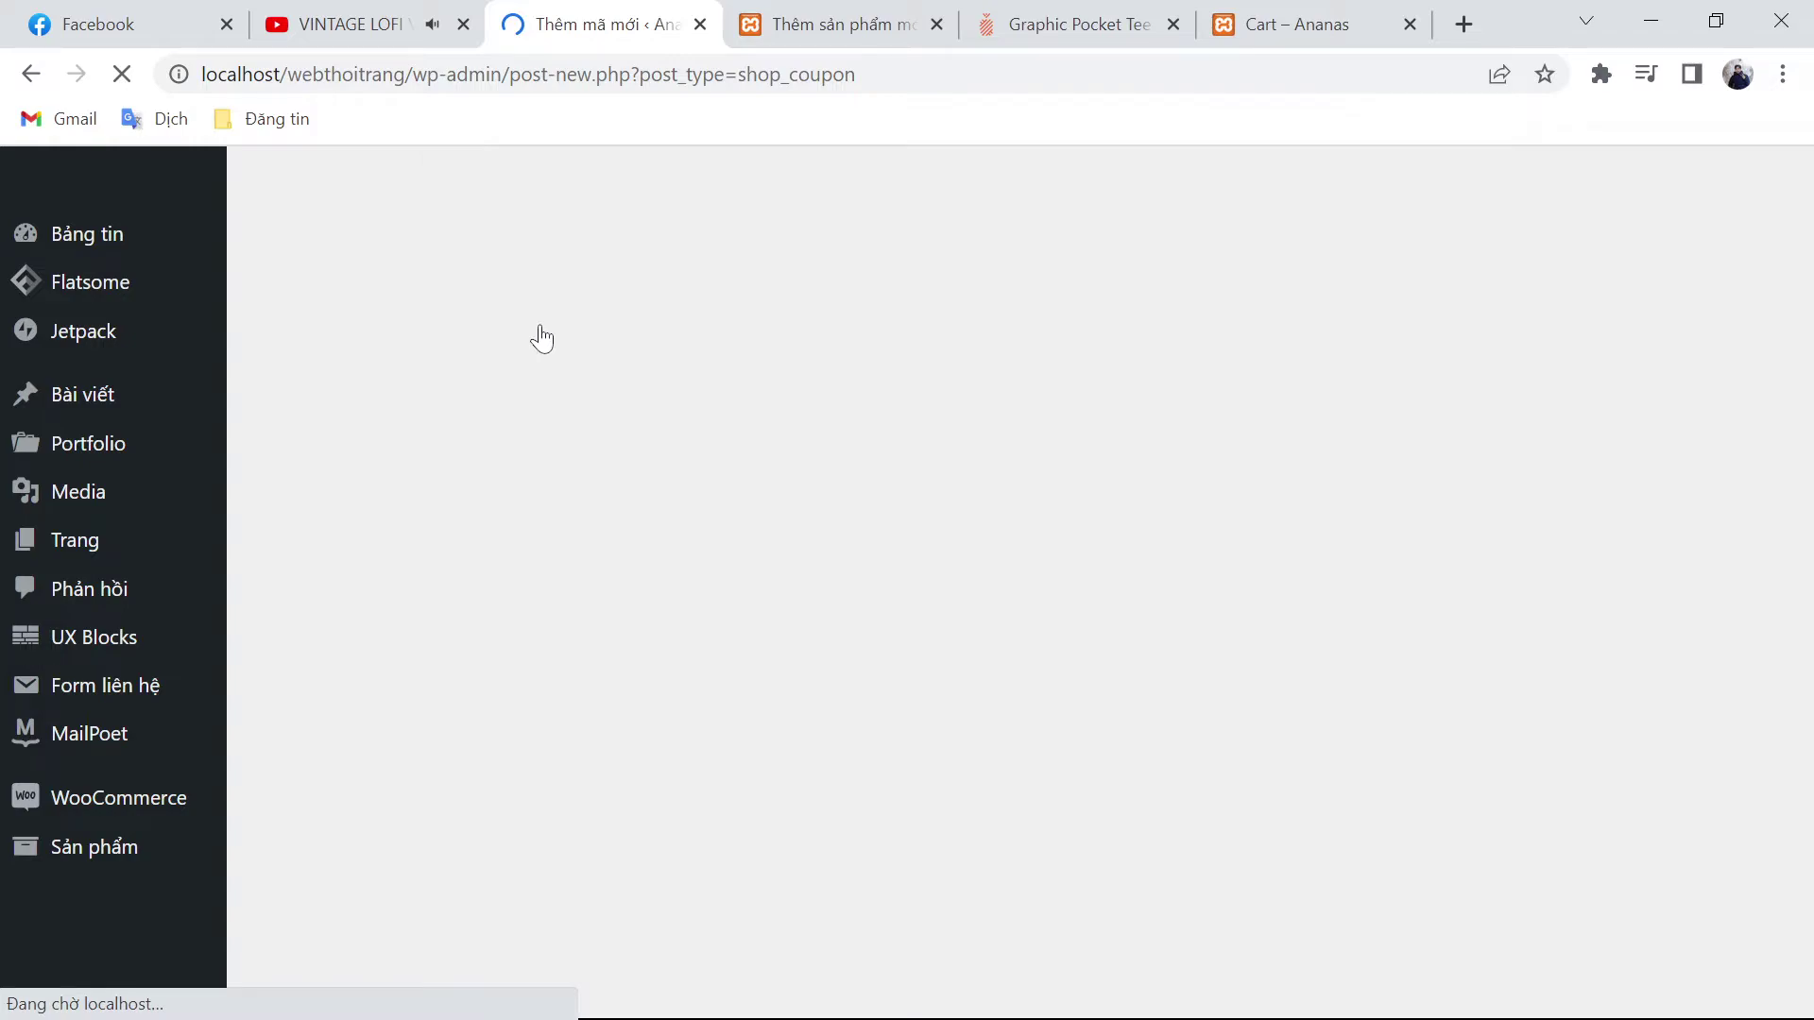
text(AN)
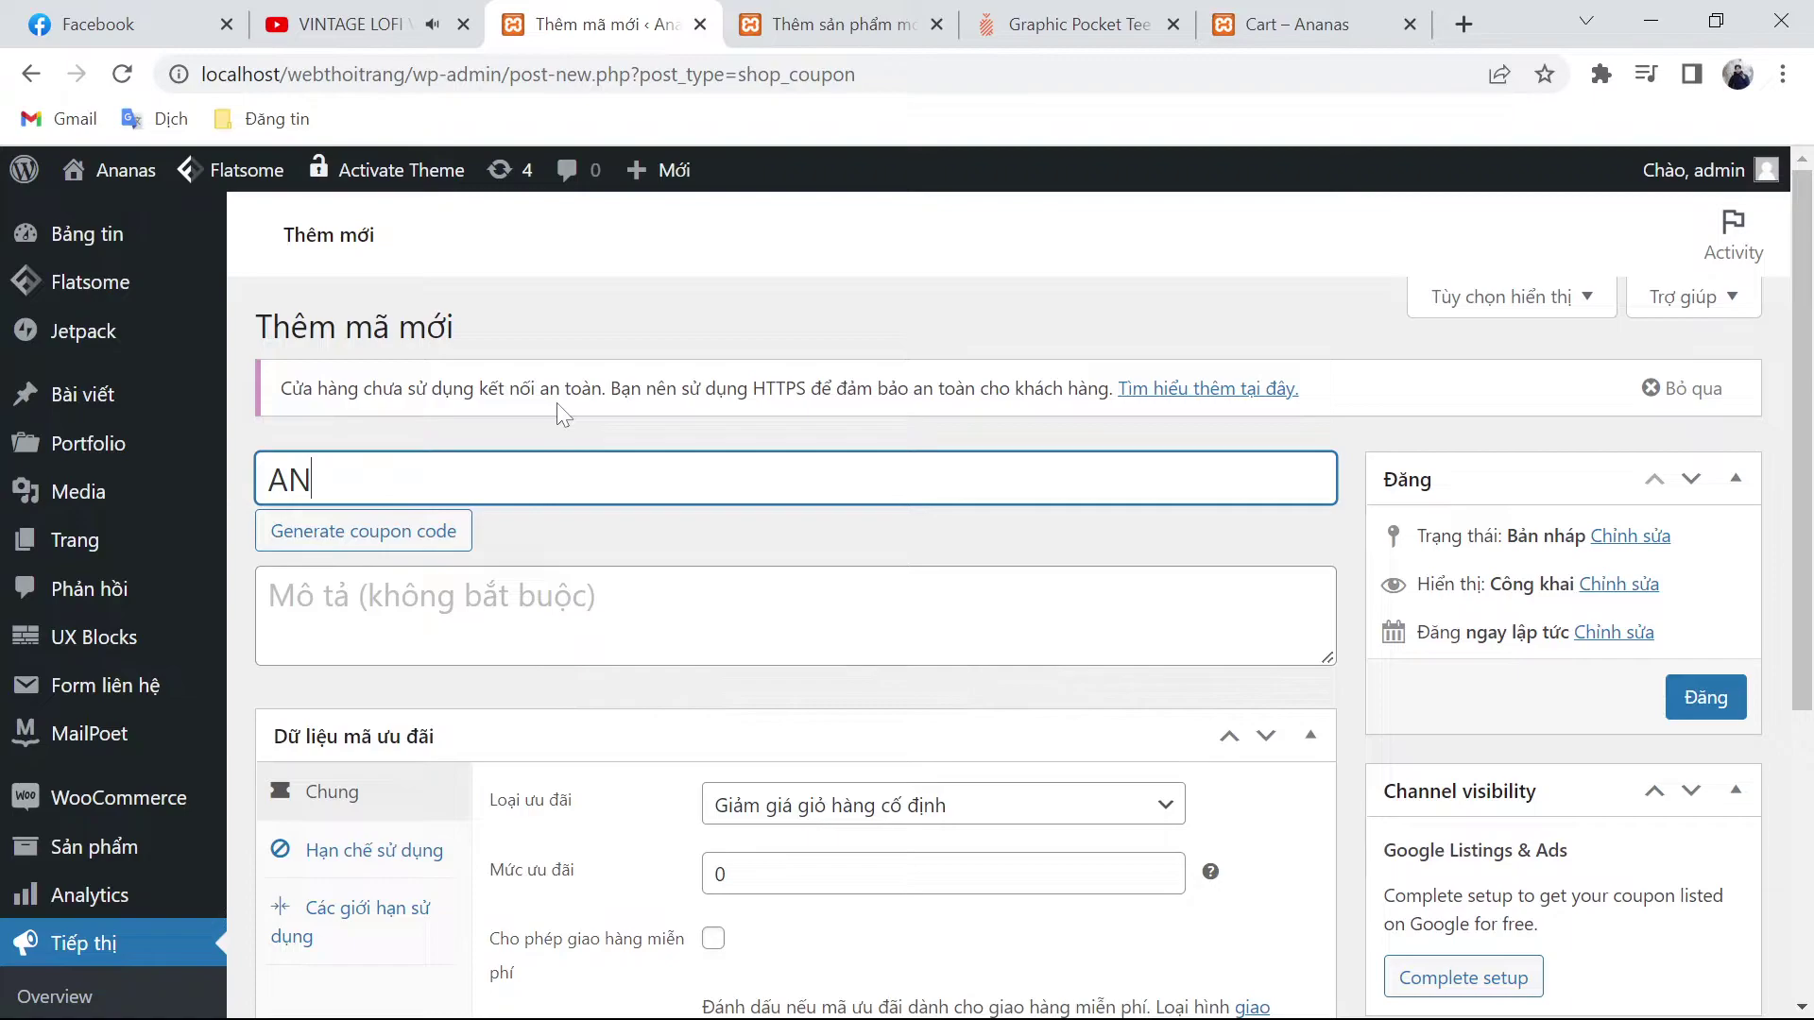
text(ANAS50L)
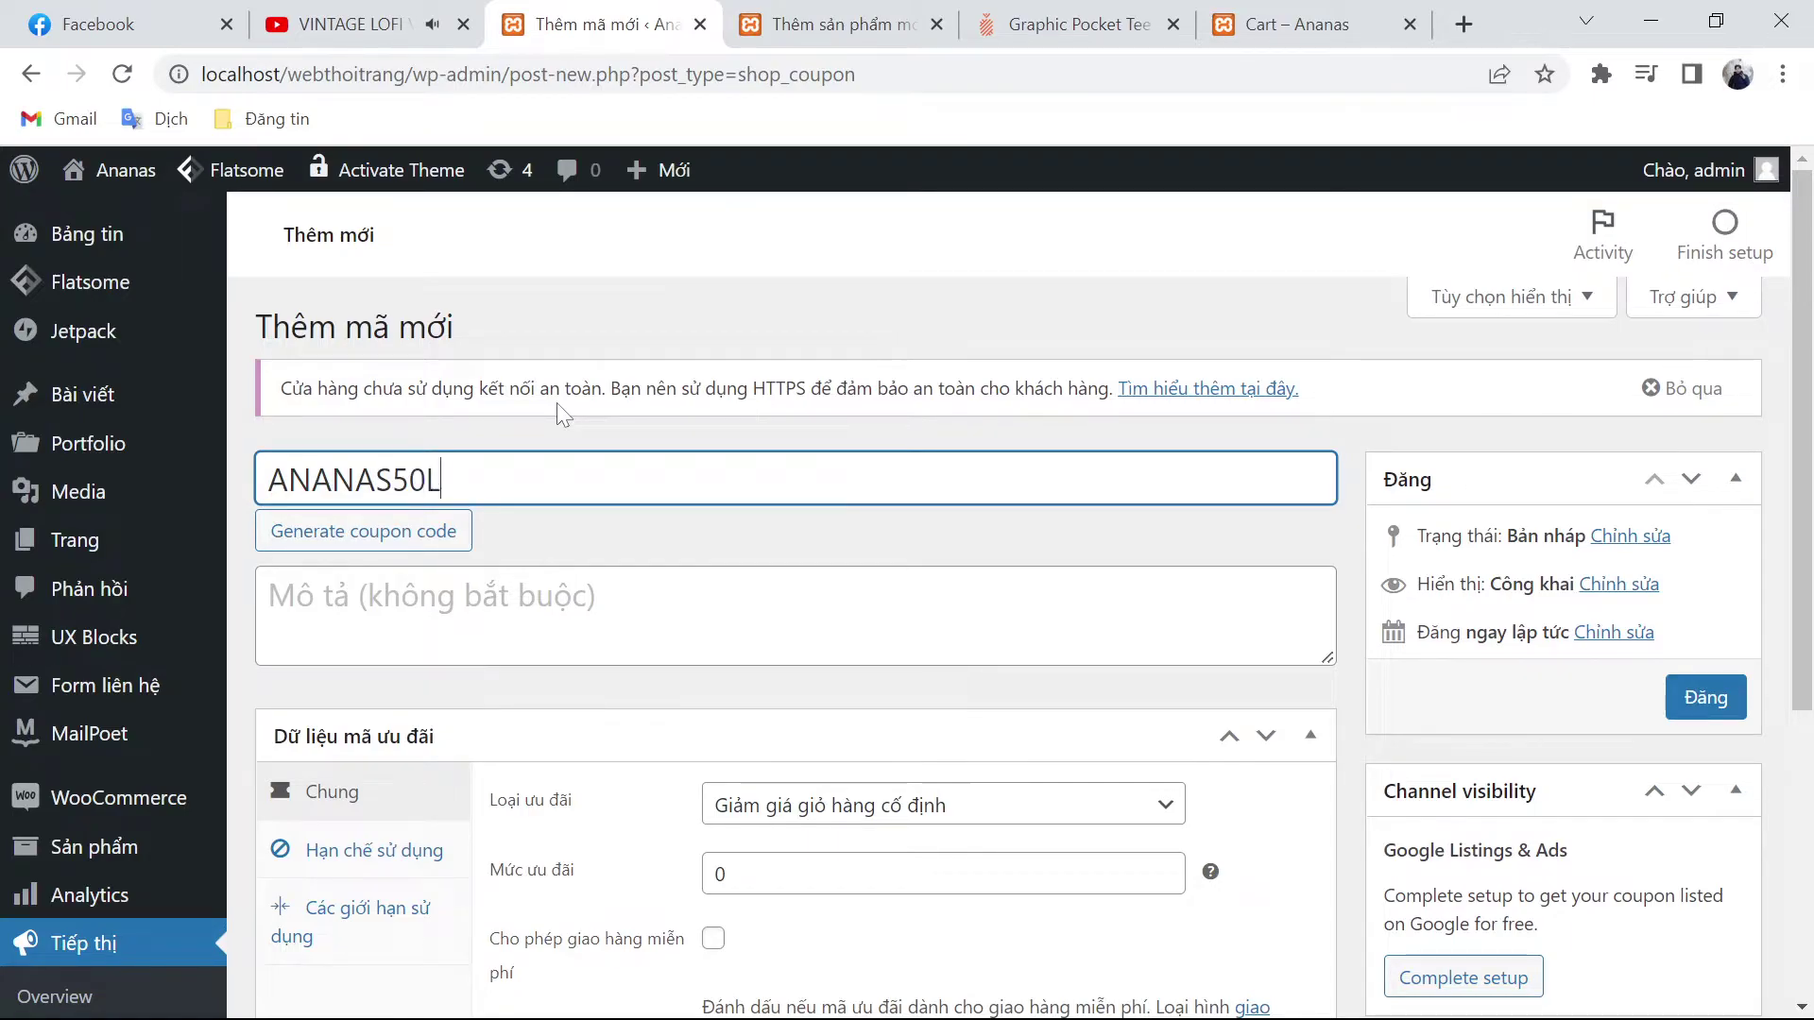
key(BackSpace)
text(K)
click(810, 880)
key(BackSpace)
text(50000)
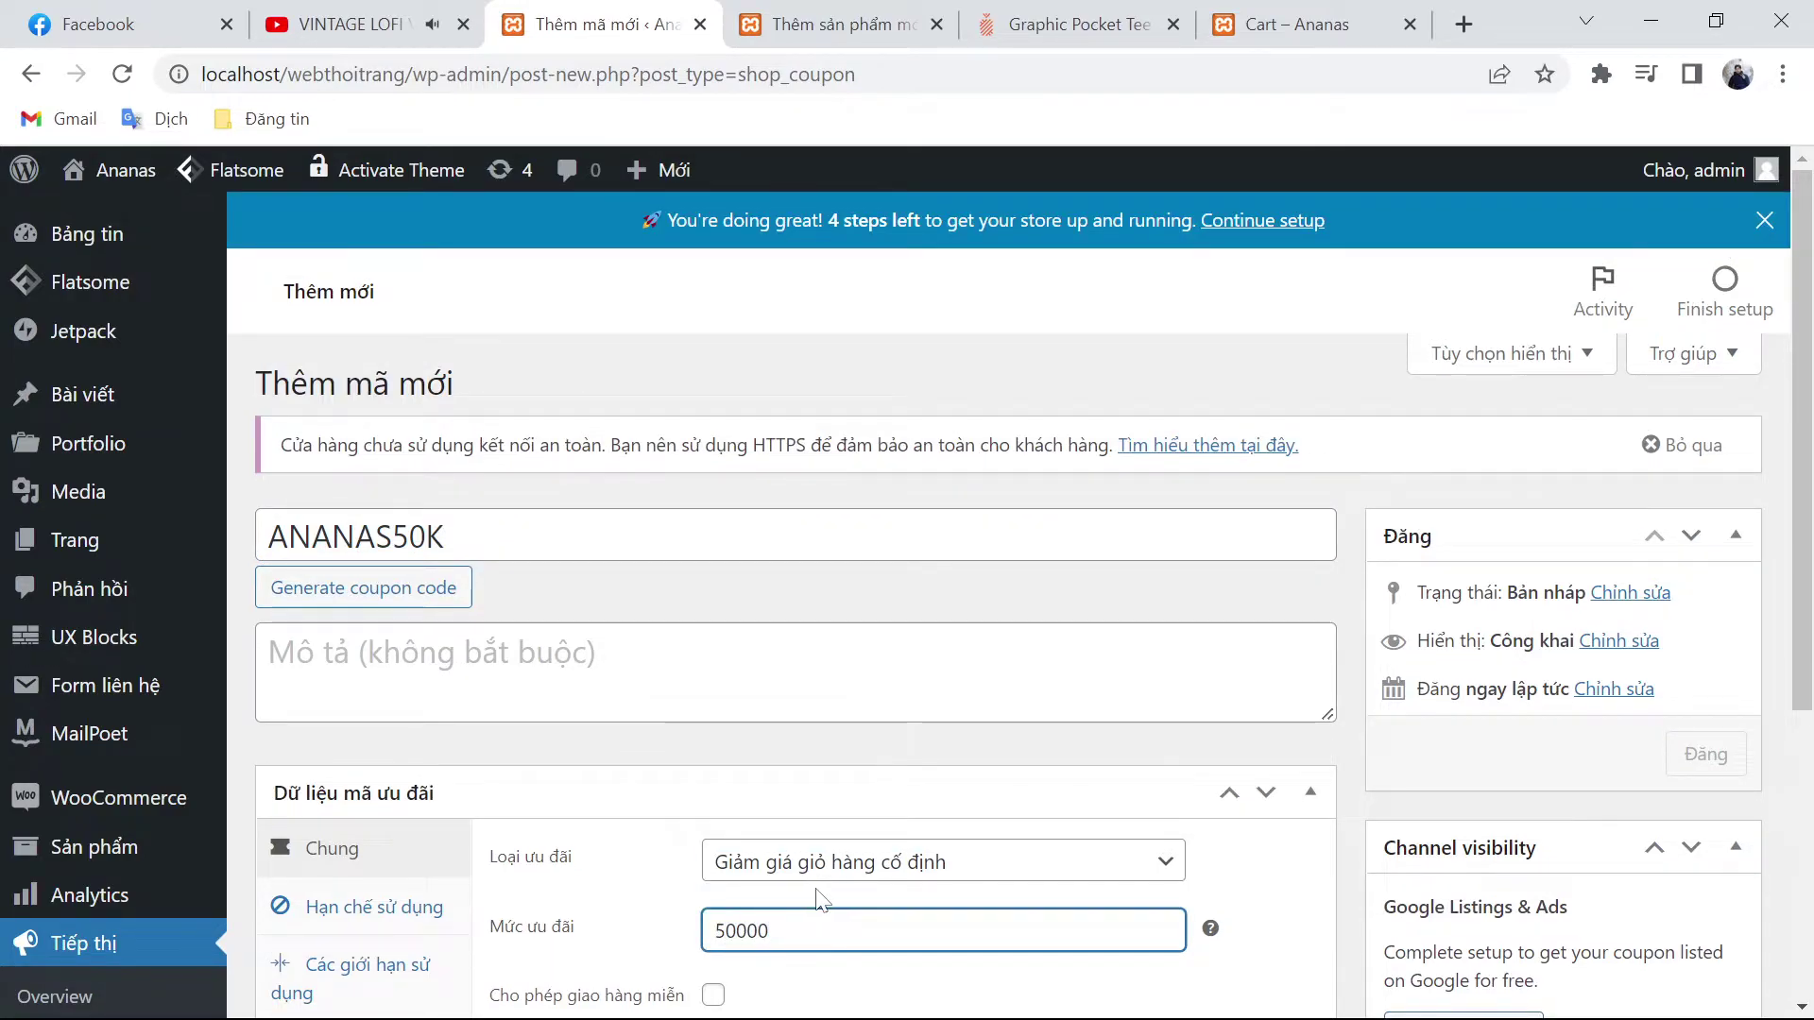
Step: Set the coupon's expiry date to 2022-07-26, leaving free shipping off
scroll(813, 895, down, 3)
click(713, 711)
click(713, 712)
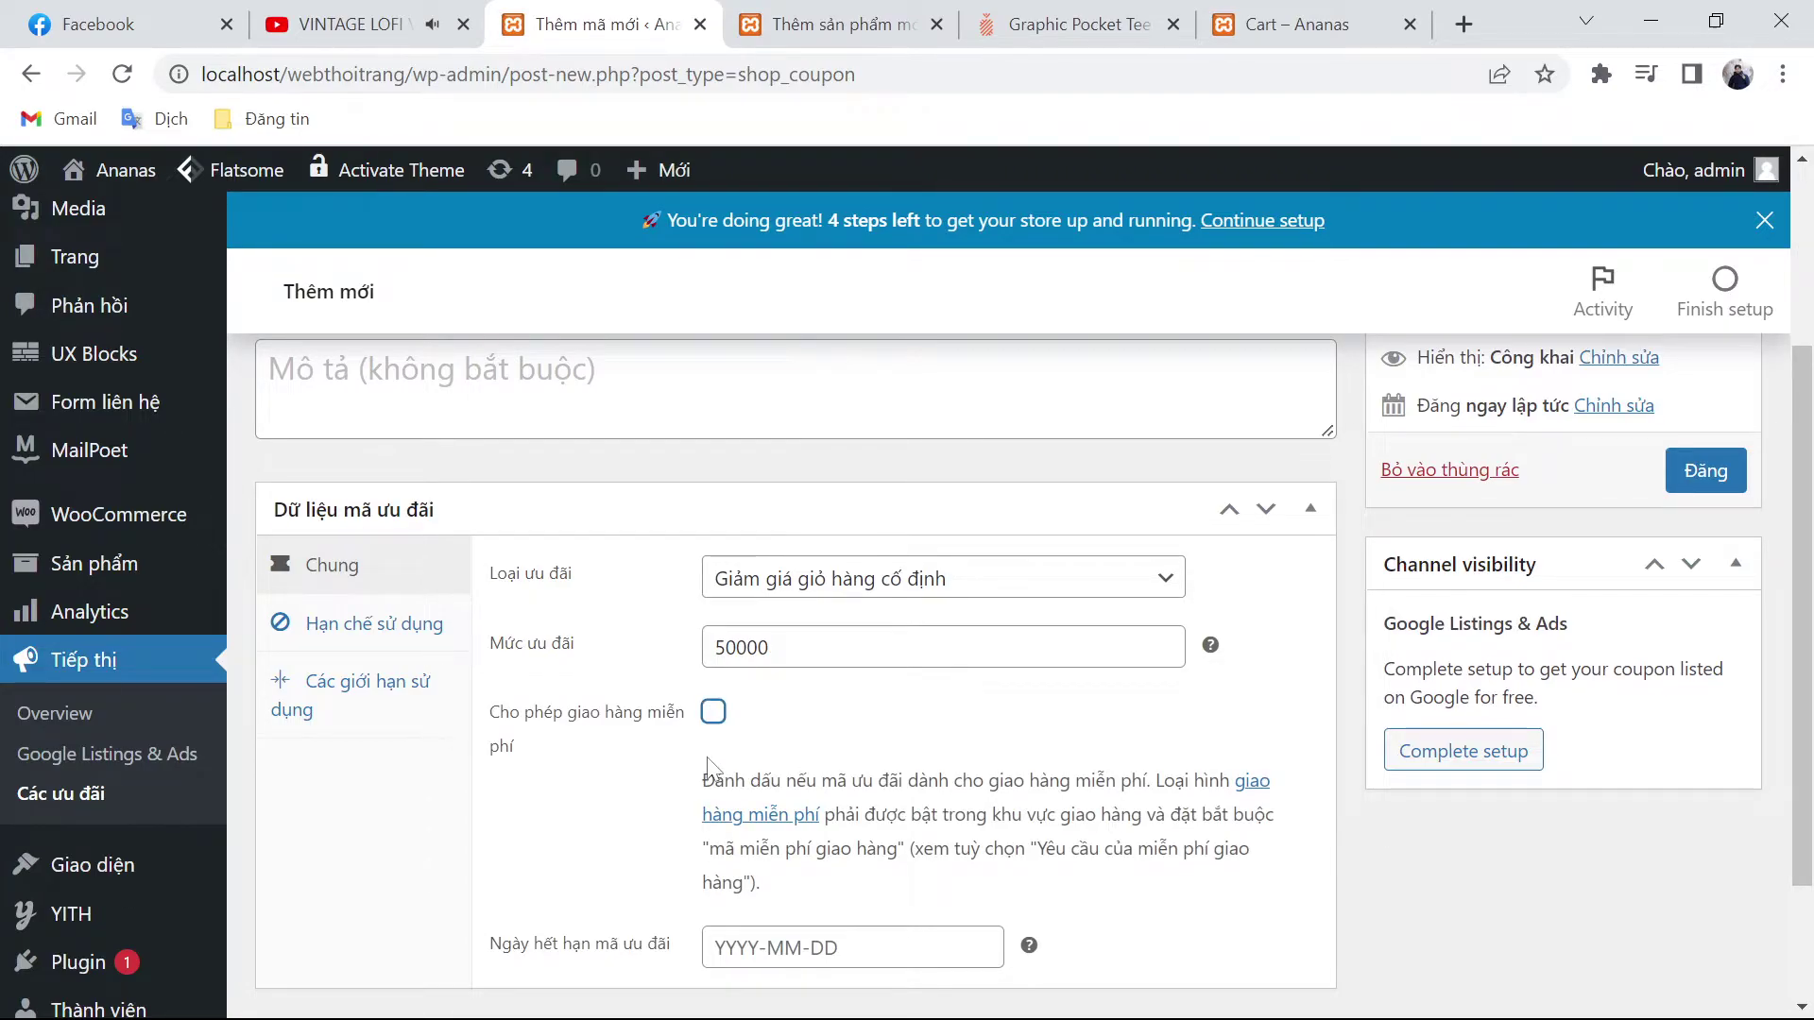
click(771, 947)
scroll(771, 798, down, 2)
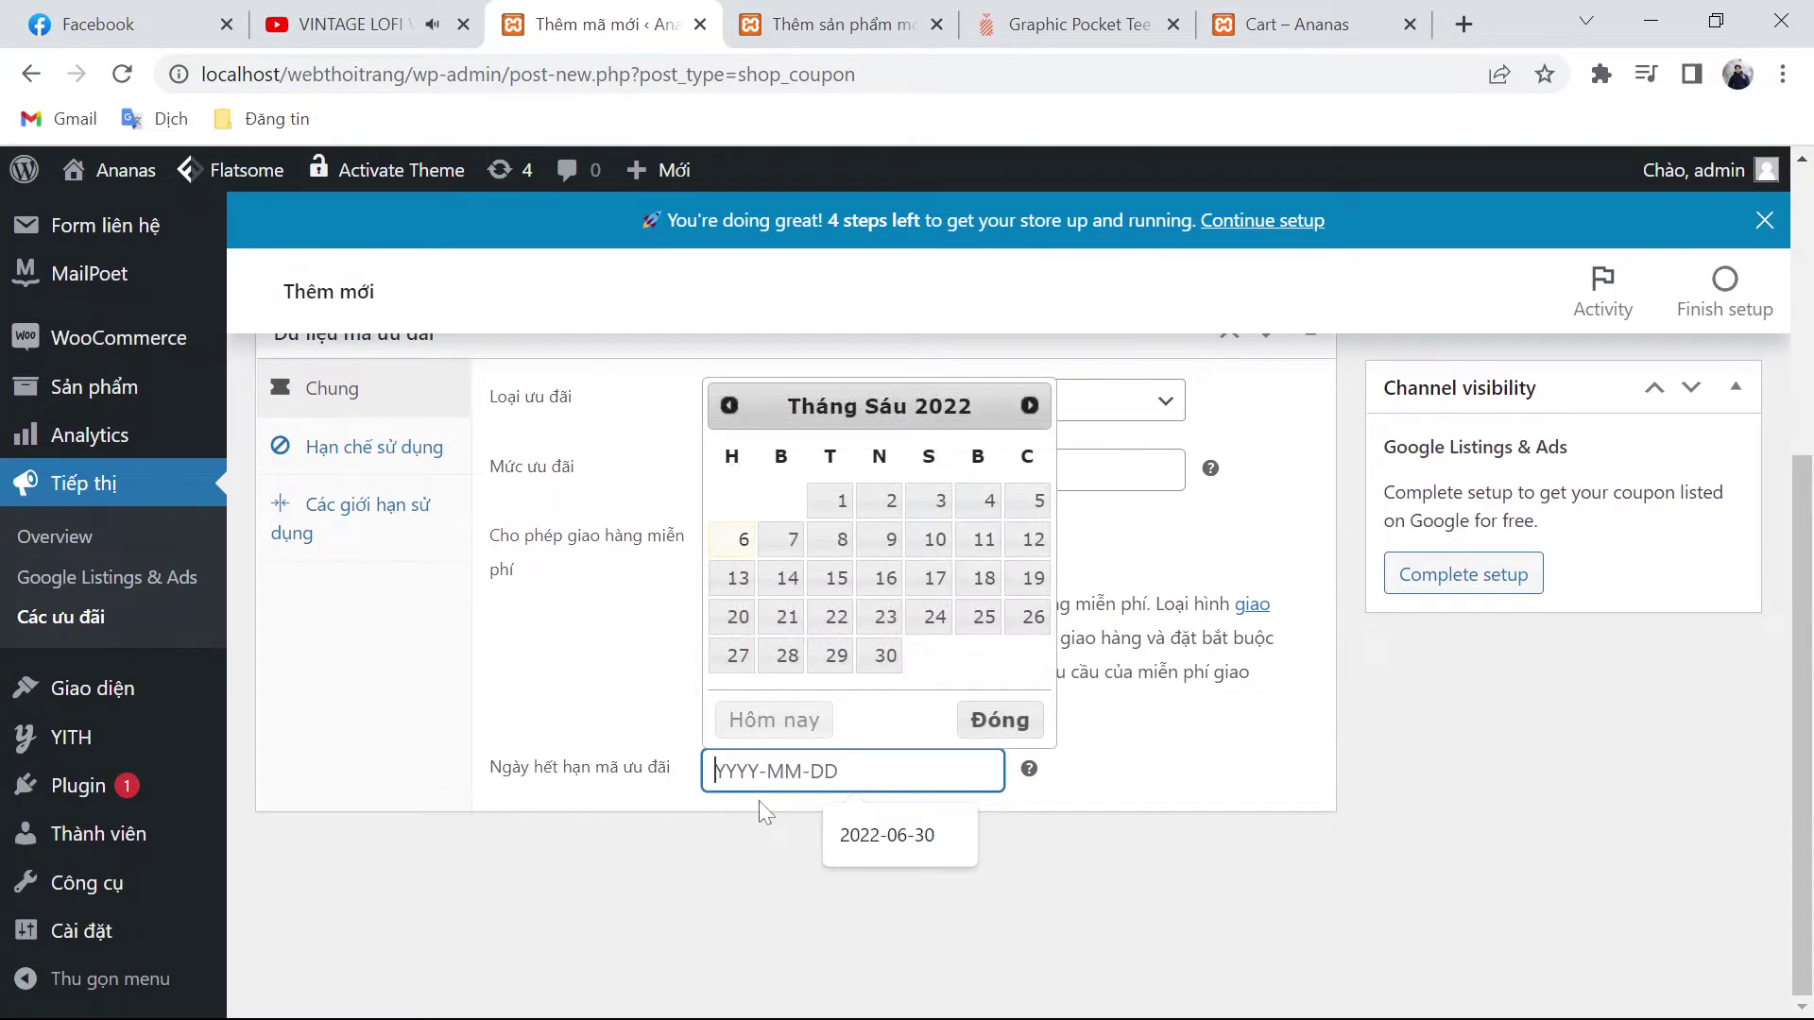
text(2022-07)
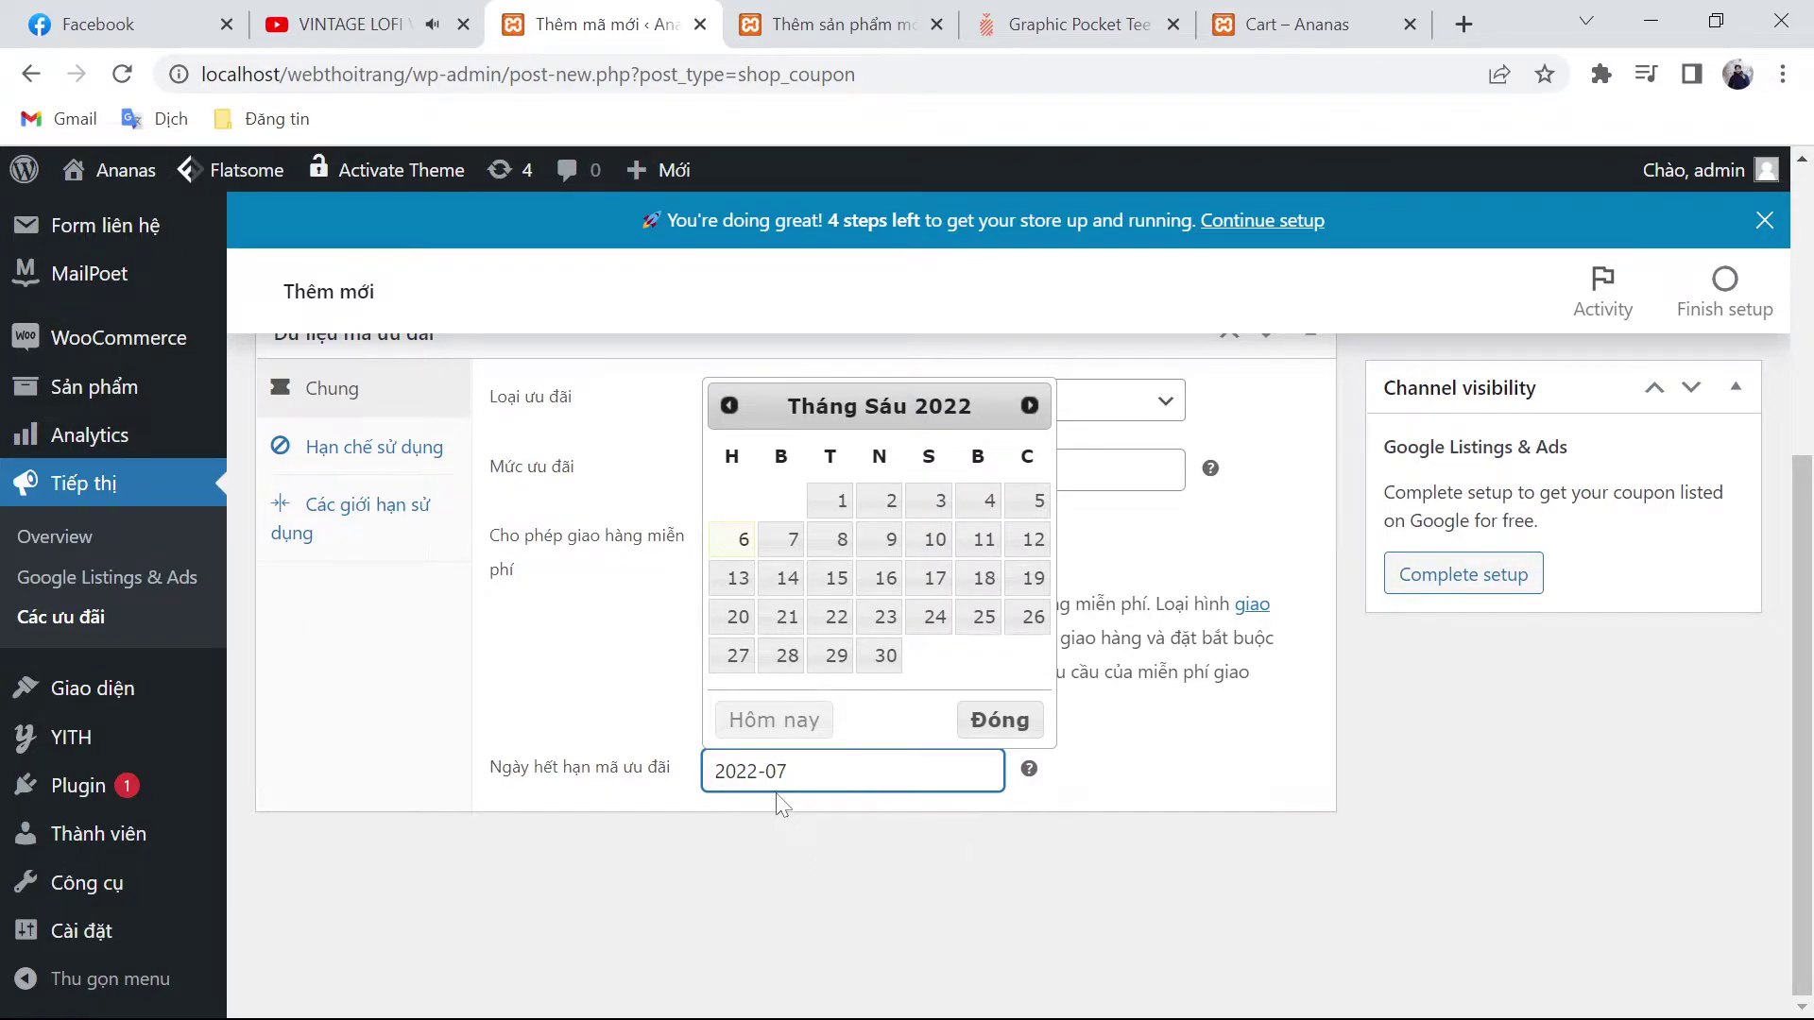
text(-26)
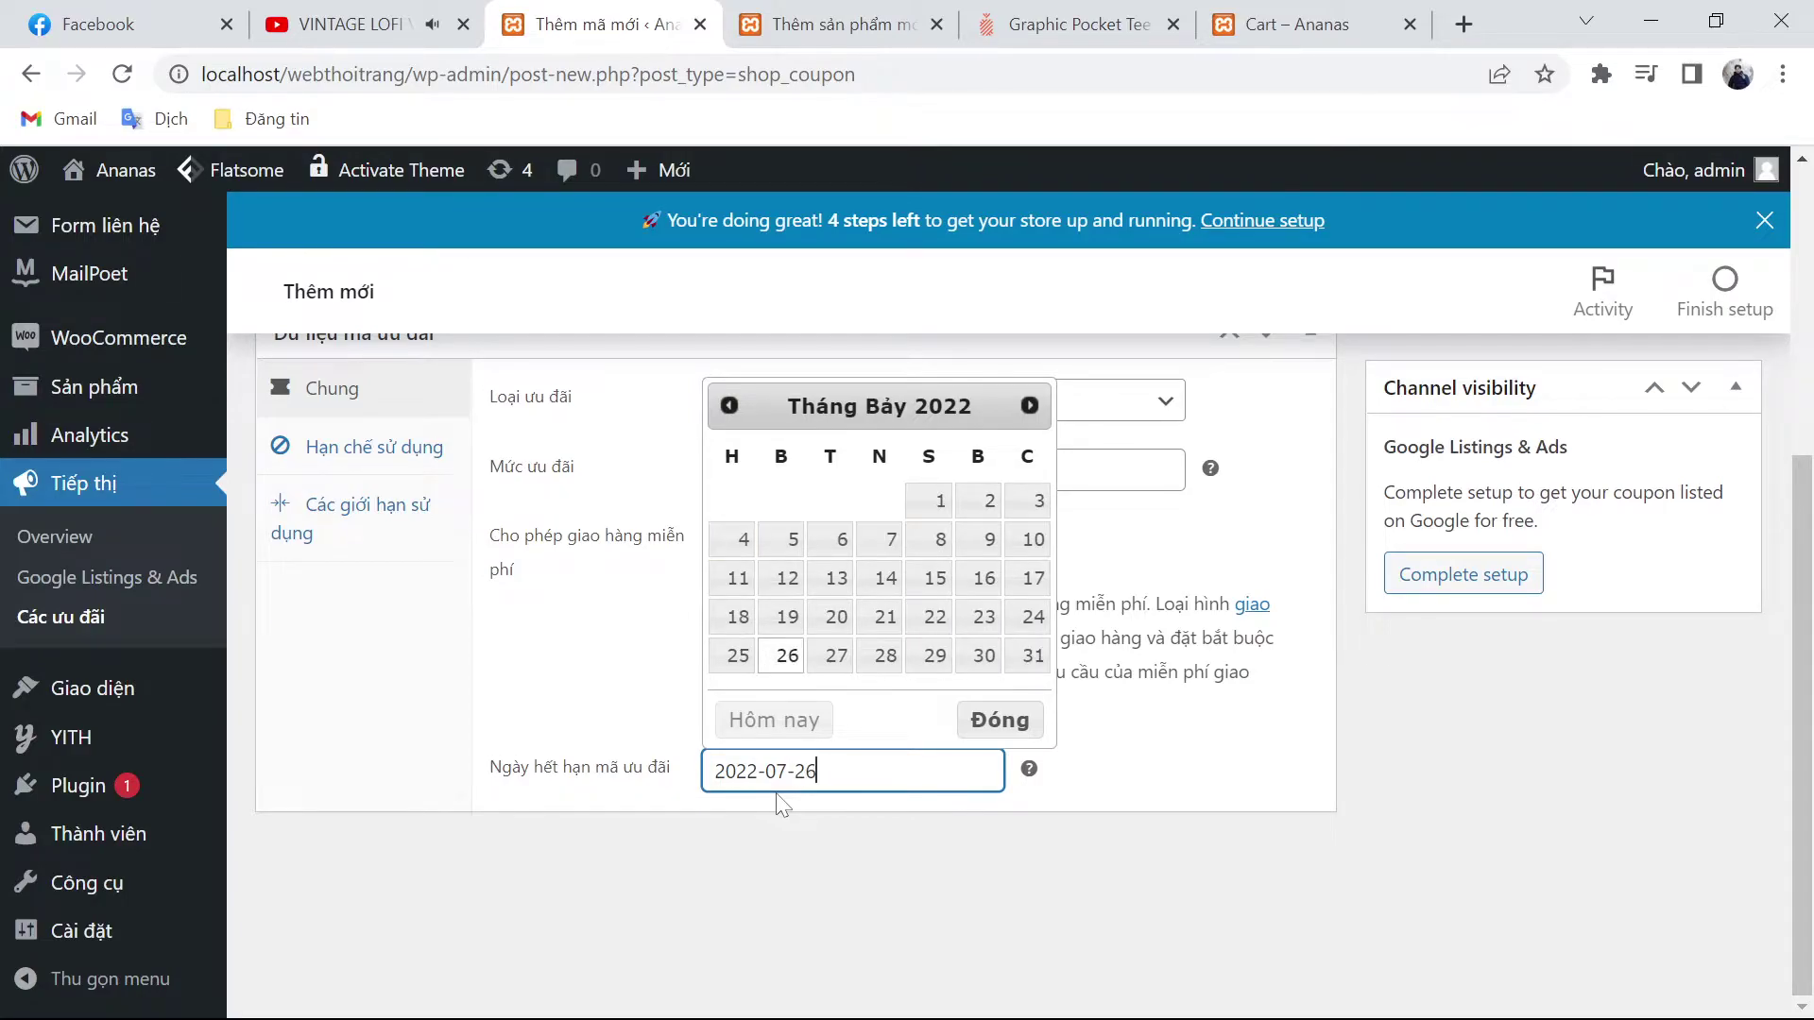
click(1591, 786)
scroll(1465, 818, up, 3)
scroll(1465, 818, up, 2)
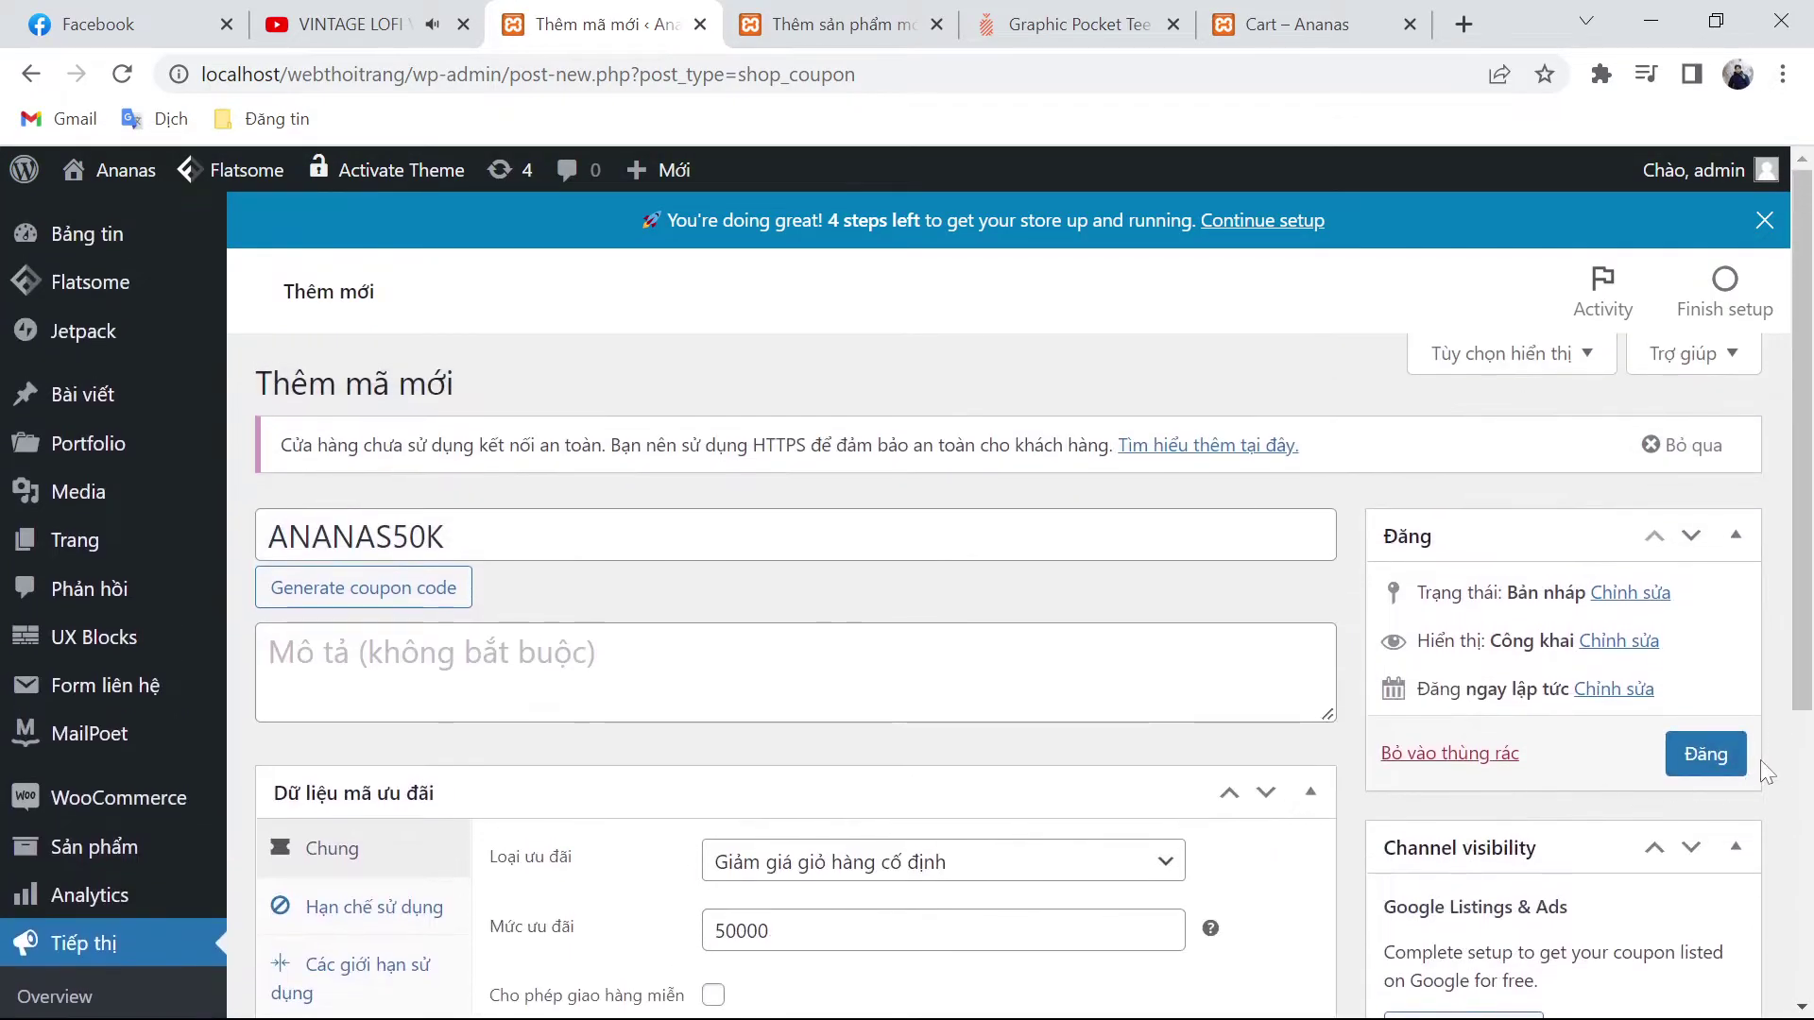
scroll(652, 818, down, 1)
scroll(650, 818, down, 3)
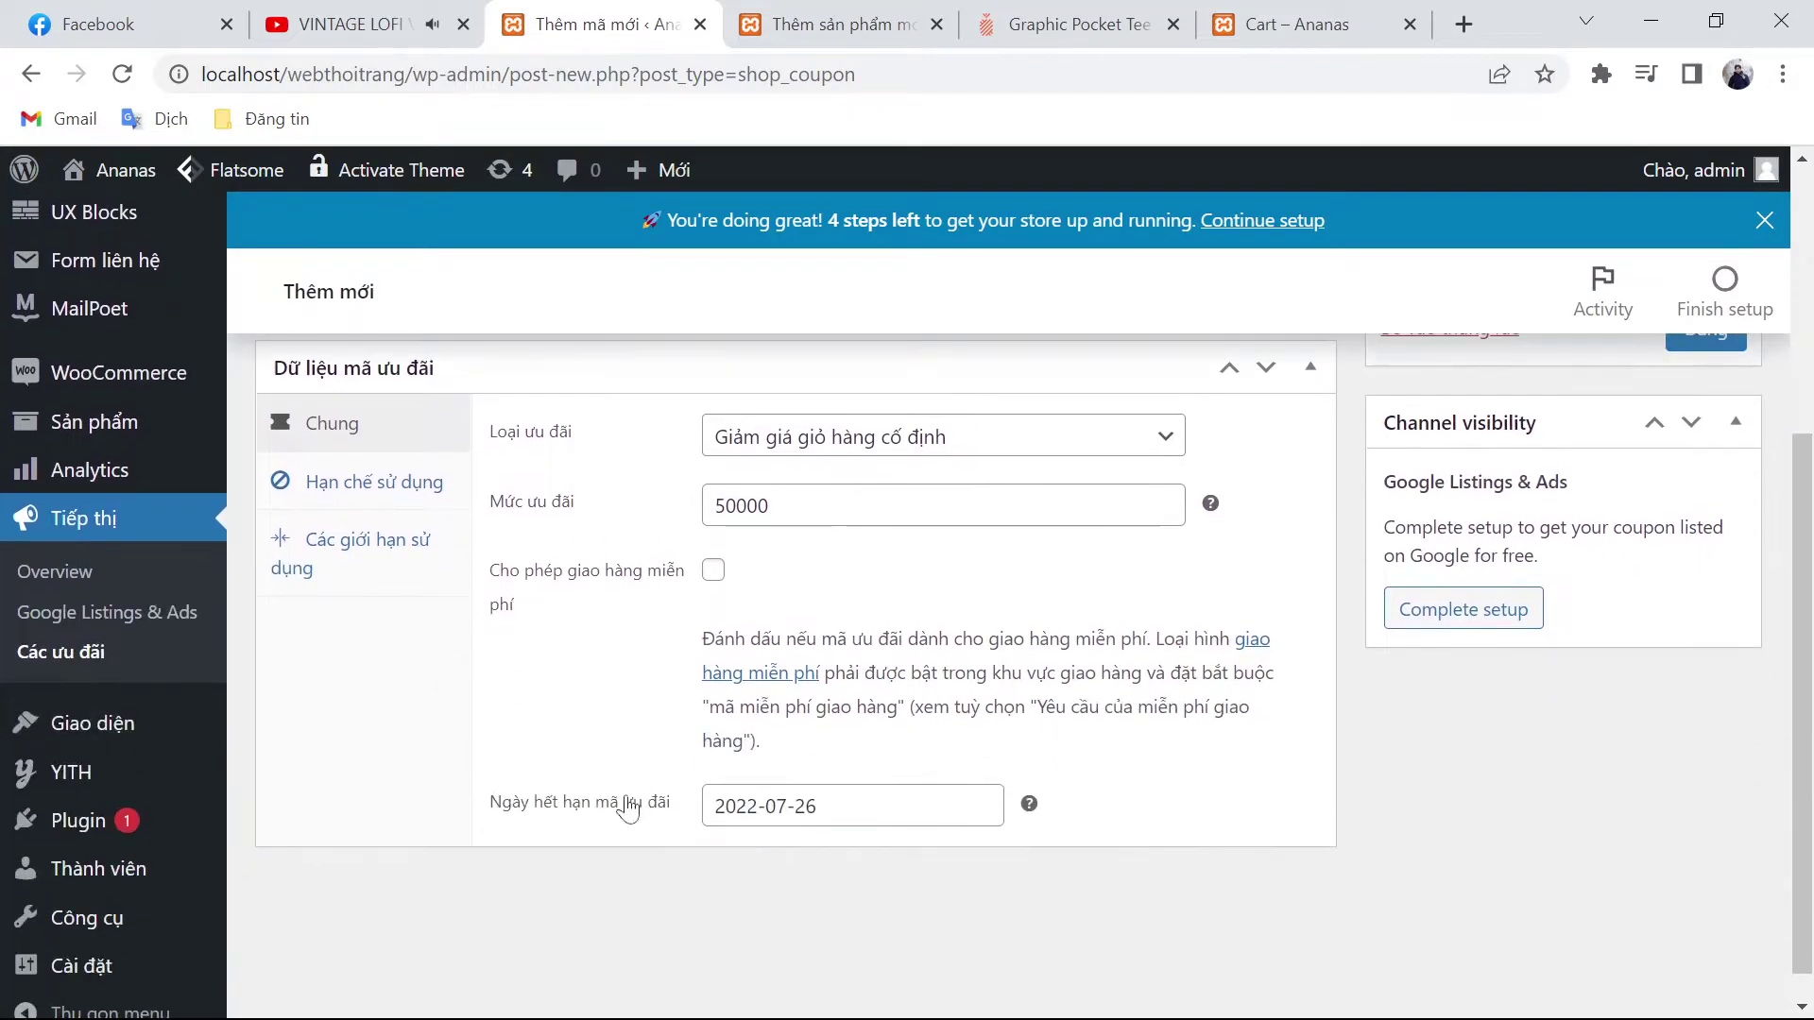
Step: Give ANANAS50K a 300000 minimum spend and make it individual-use only
click(416, 484)
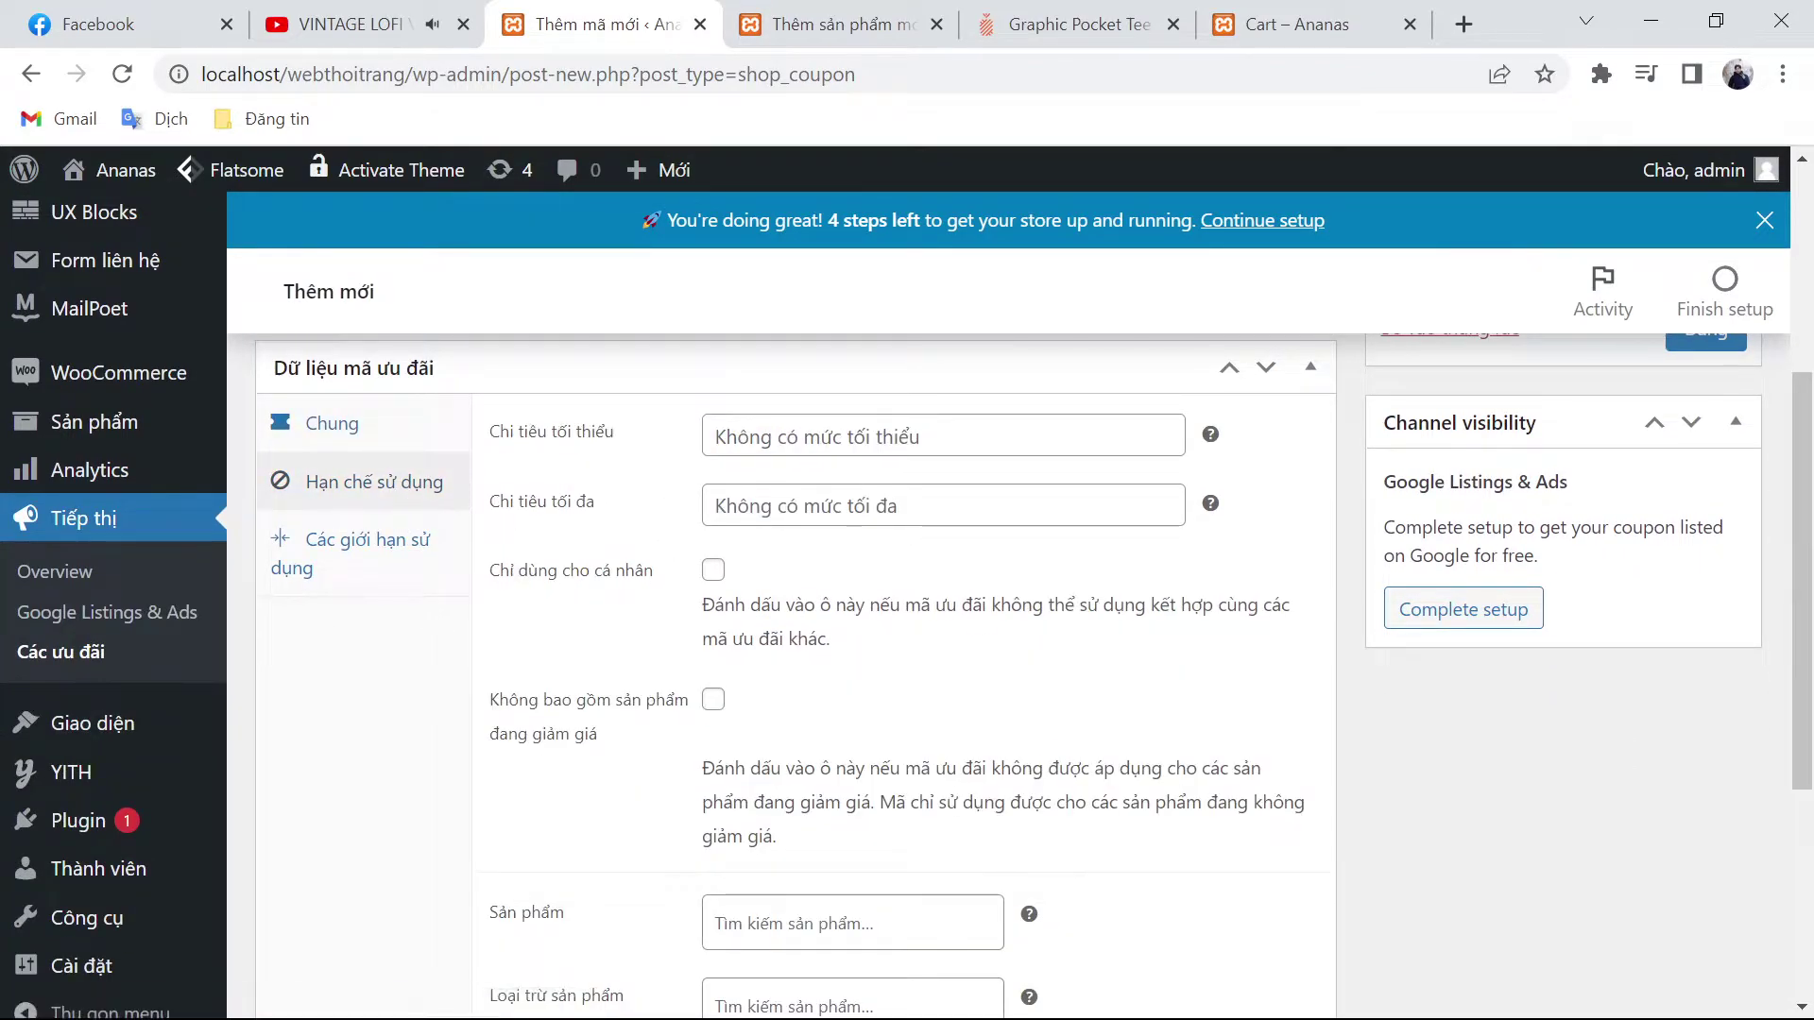
click(715, 437)
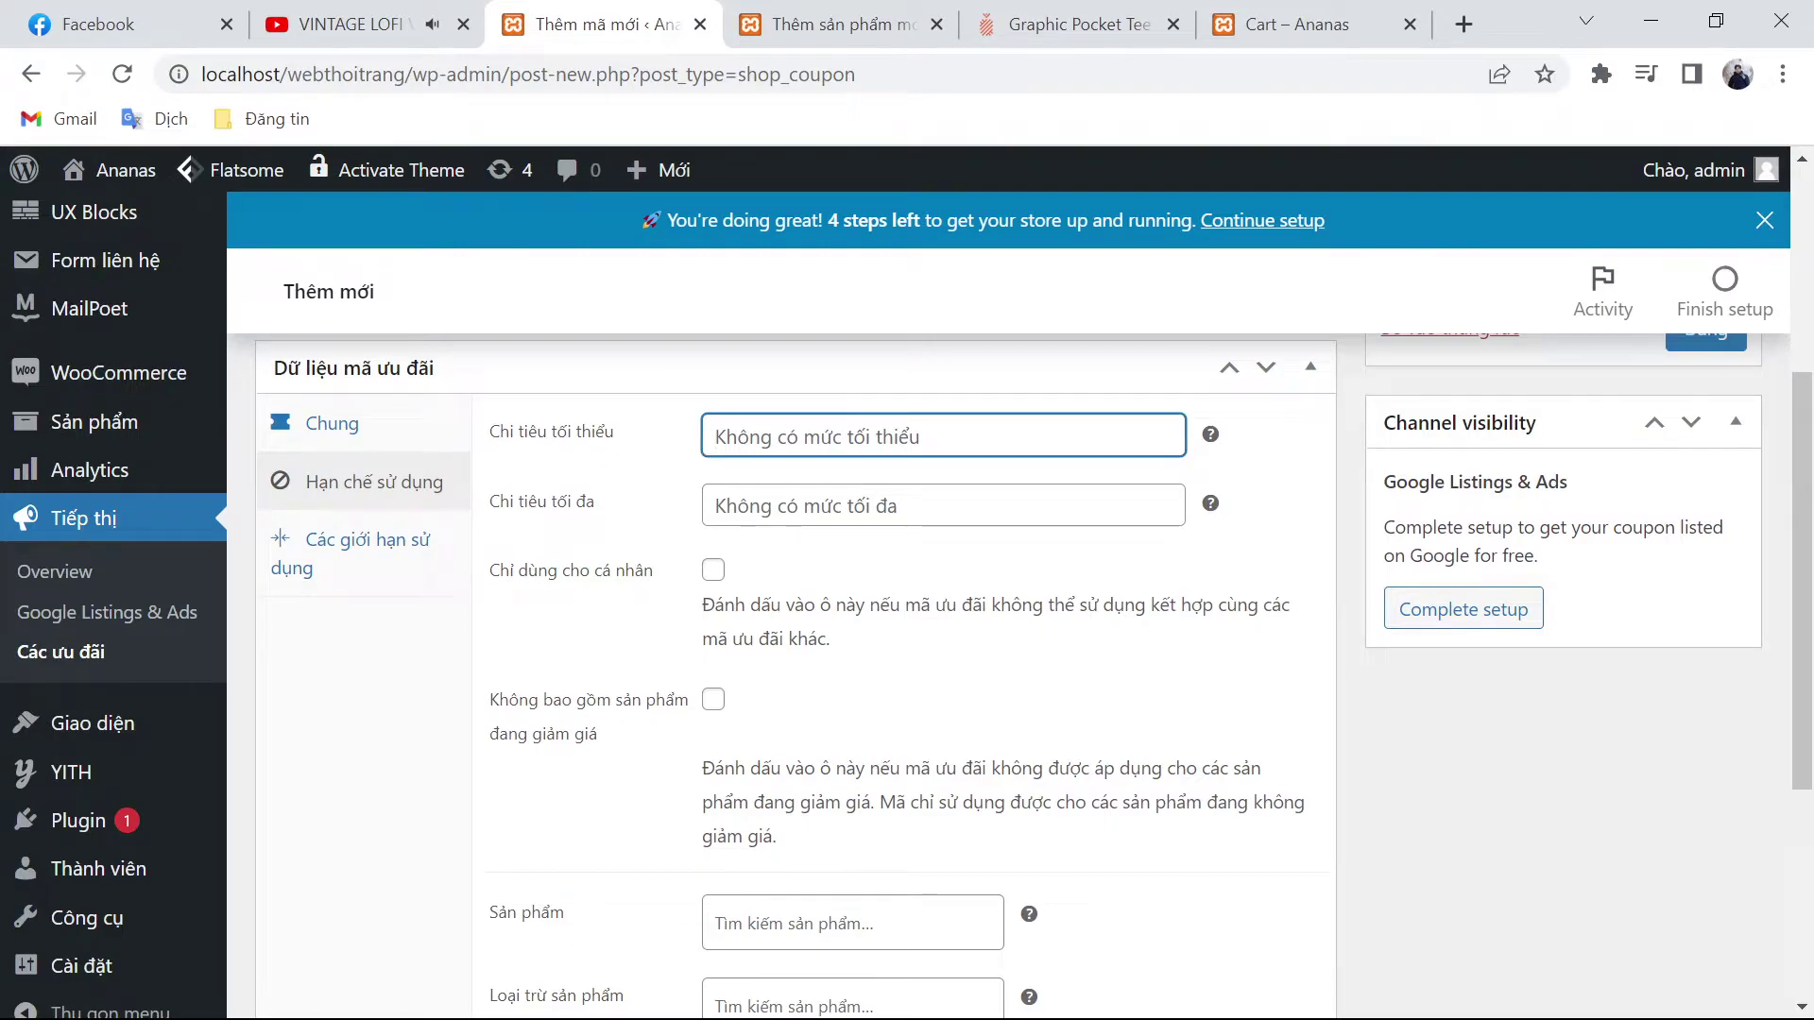
text(3)
key(BackSpace)
text(300000)
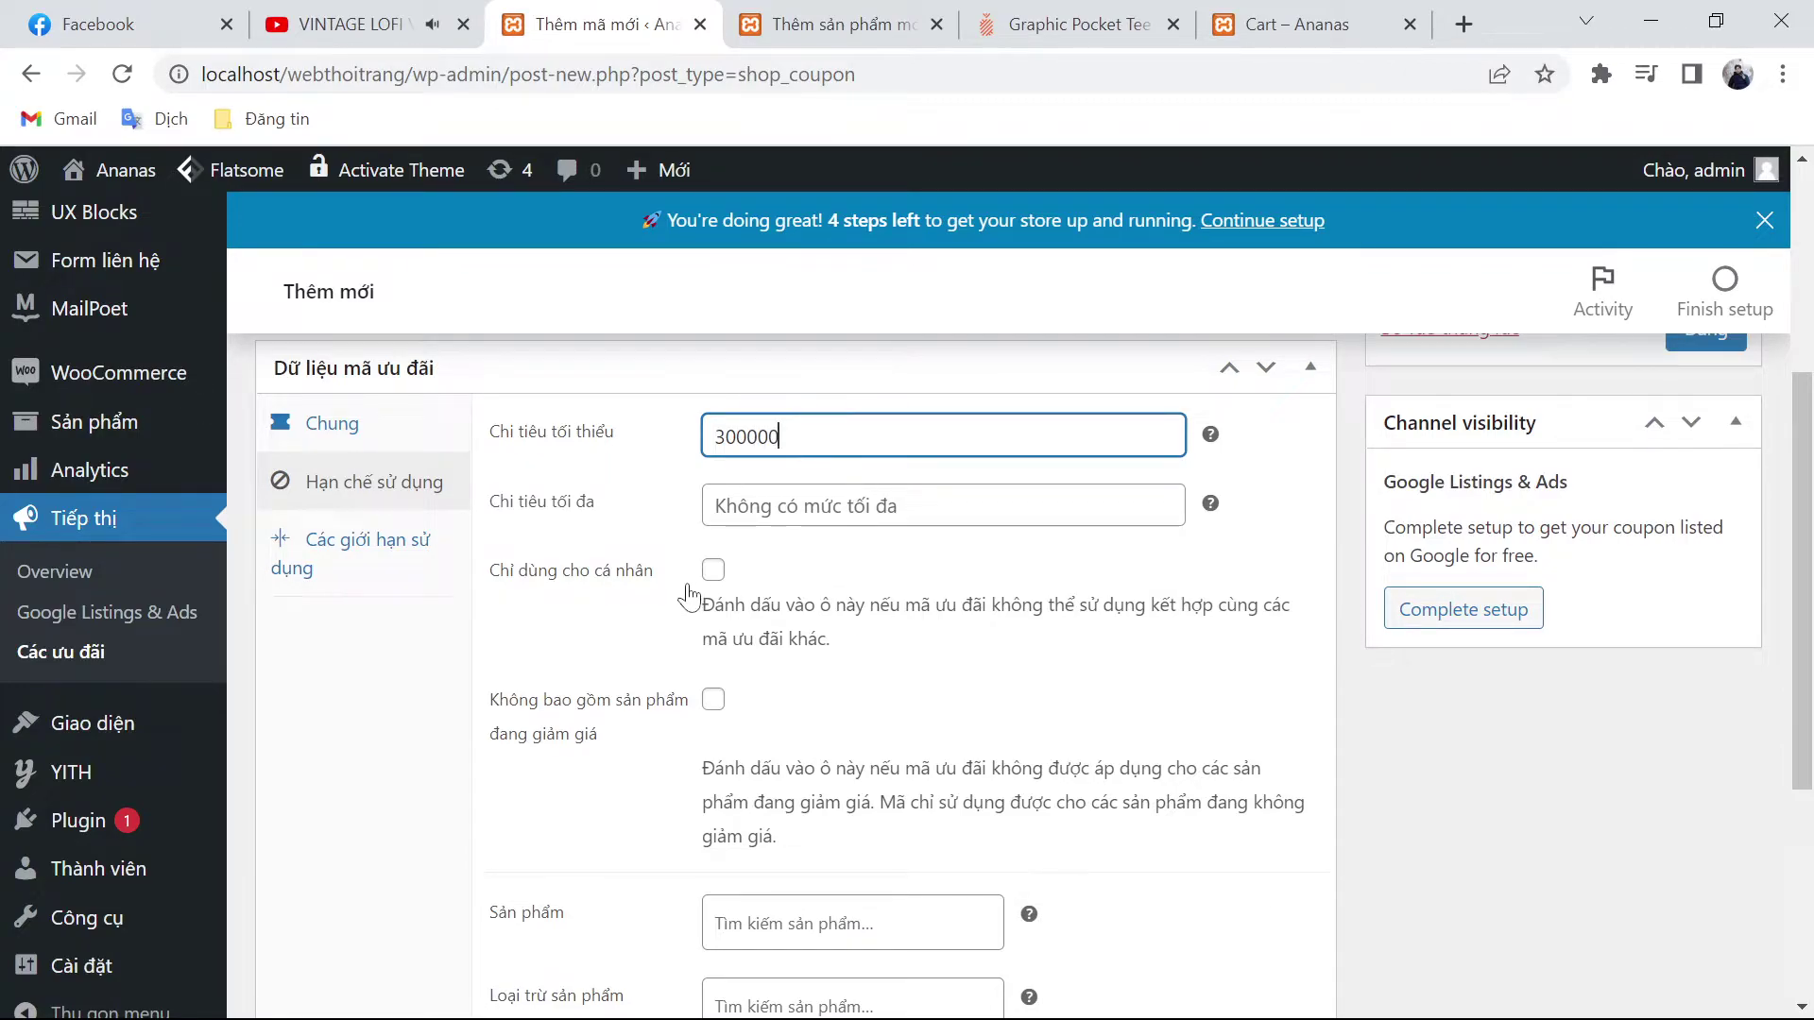
scroll(694, 593, down, 2)
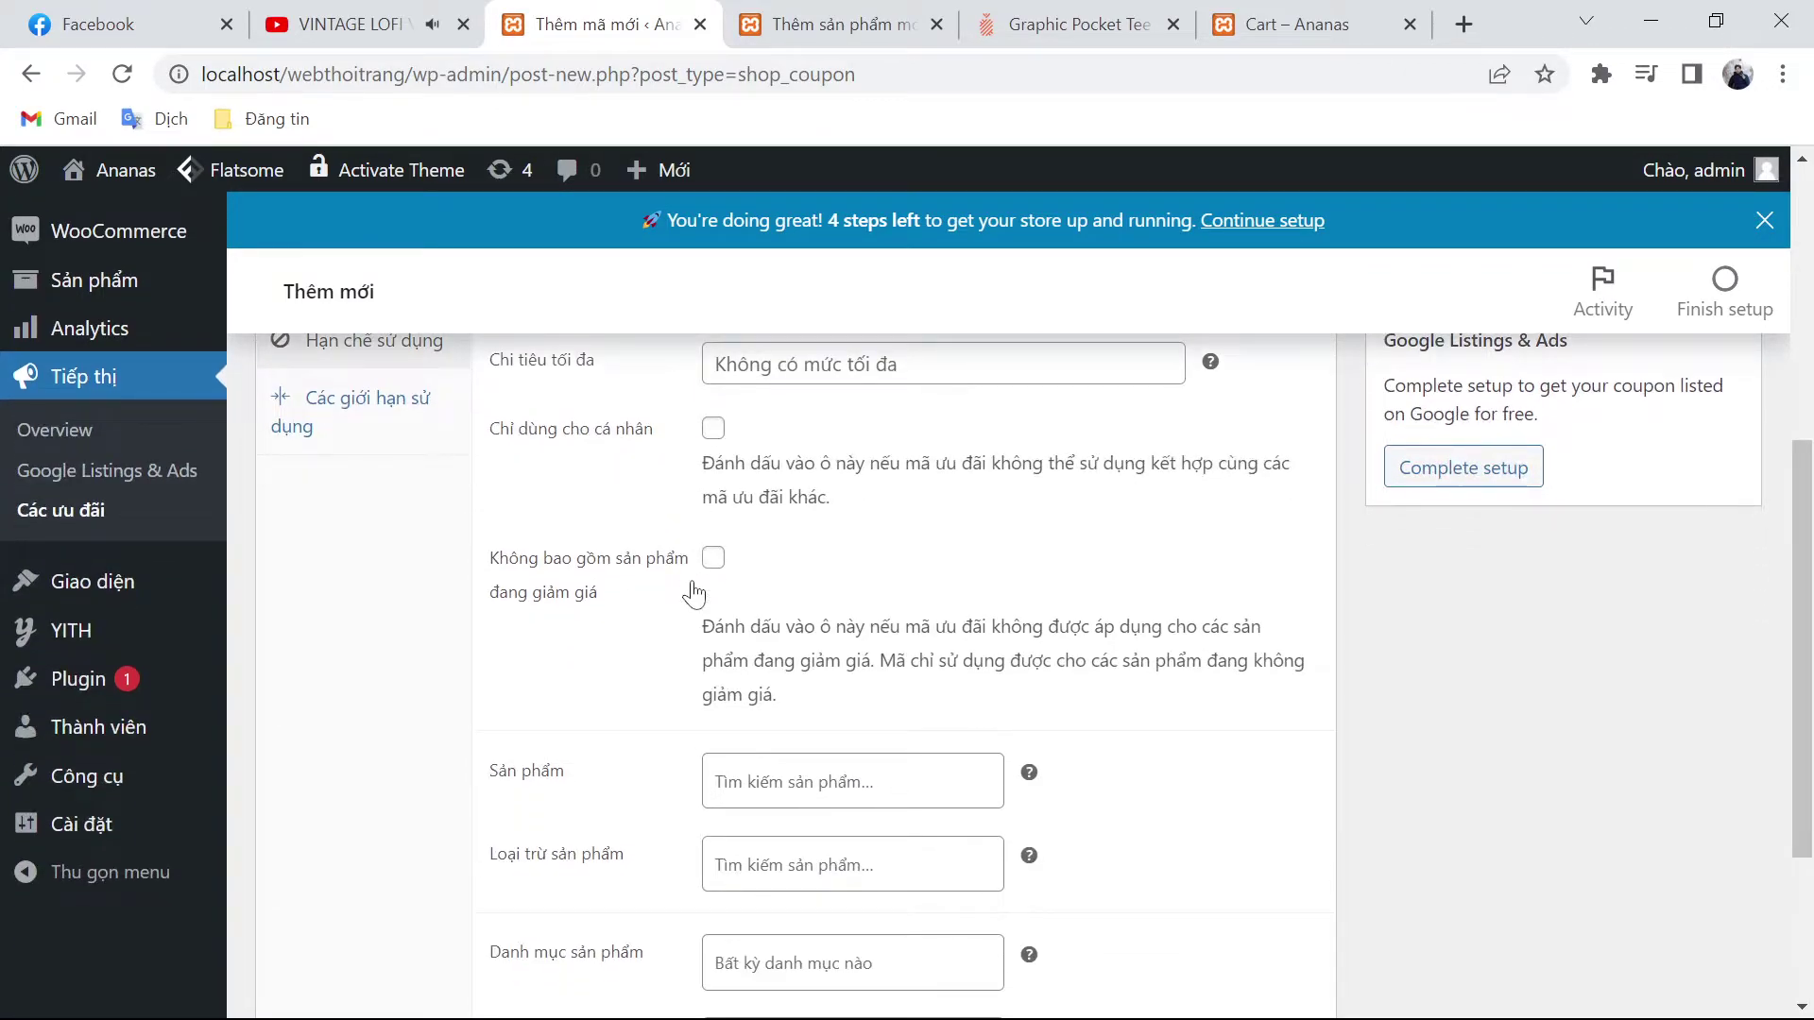
click(713, 428)
scroll(881, 578, down, 1)
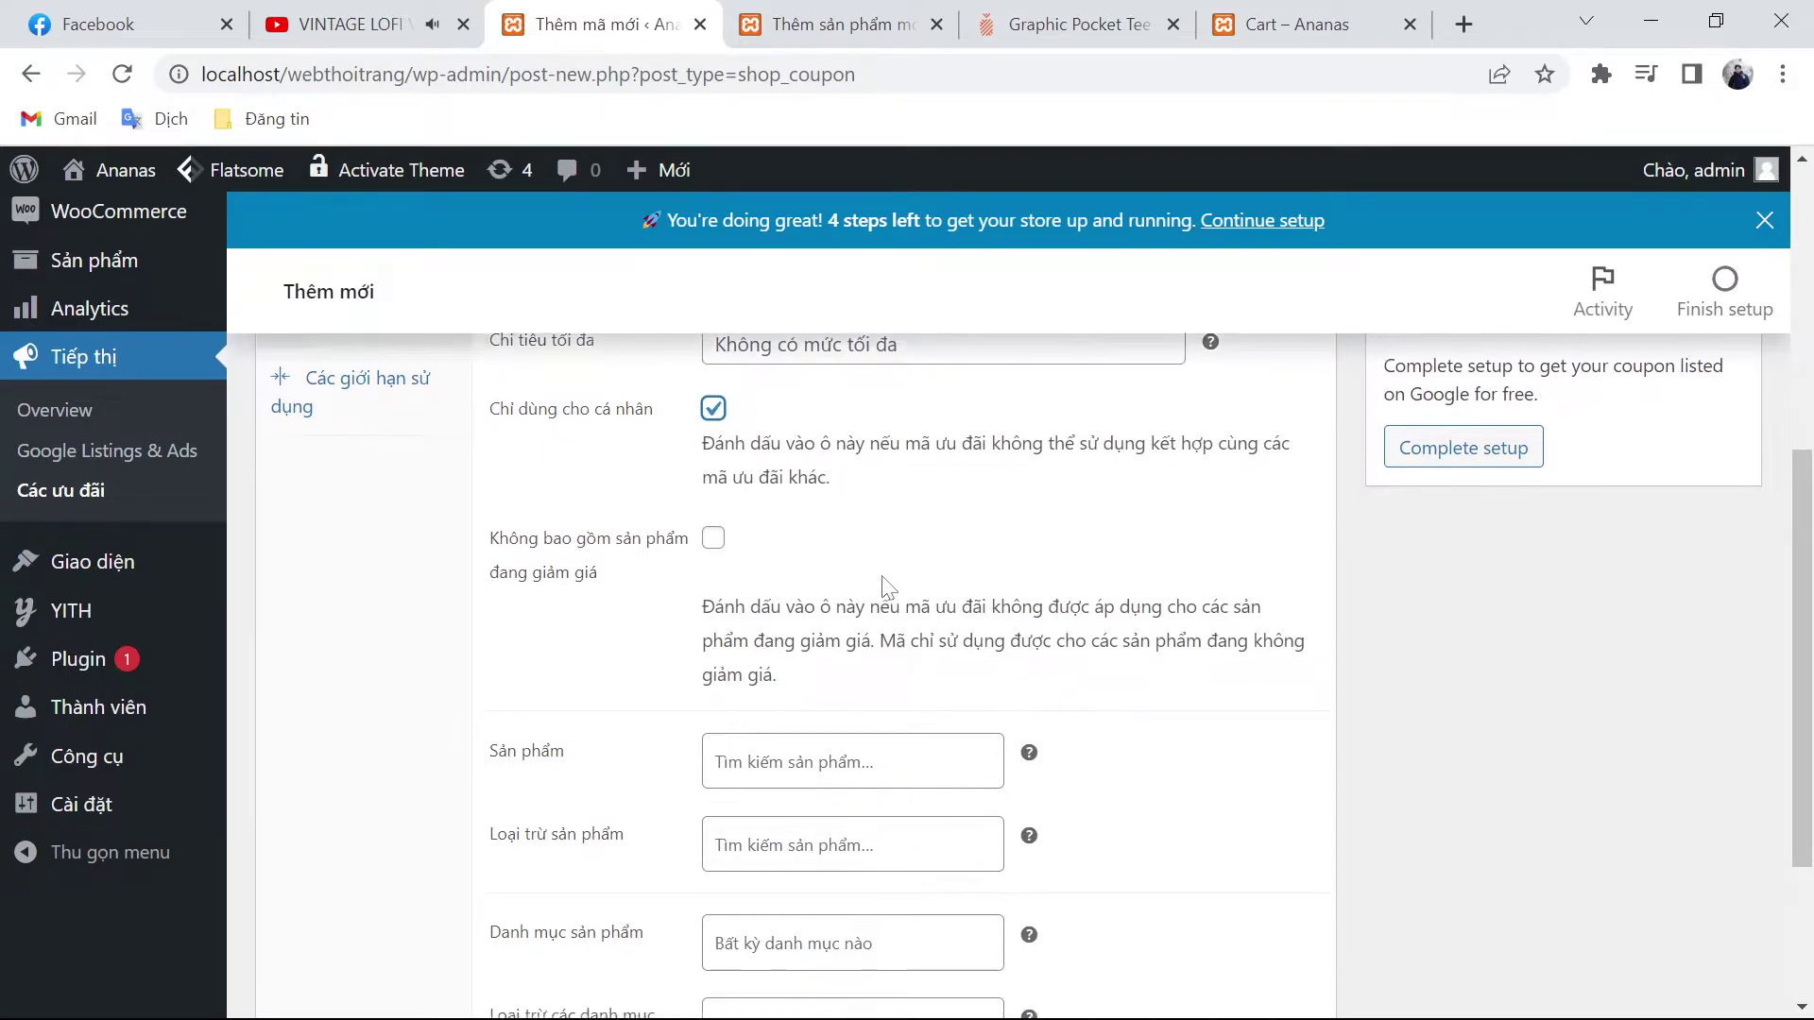
scroll(881, 575, up, 2)
scroll(883, 585, down, 5)
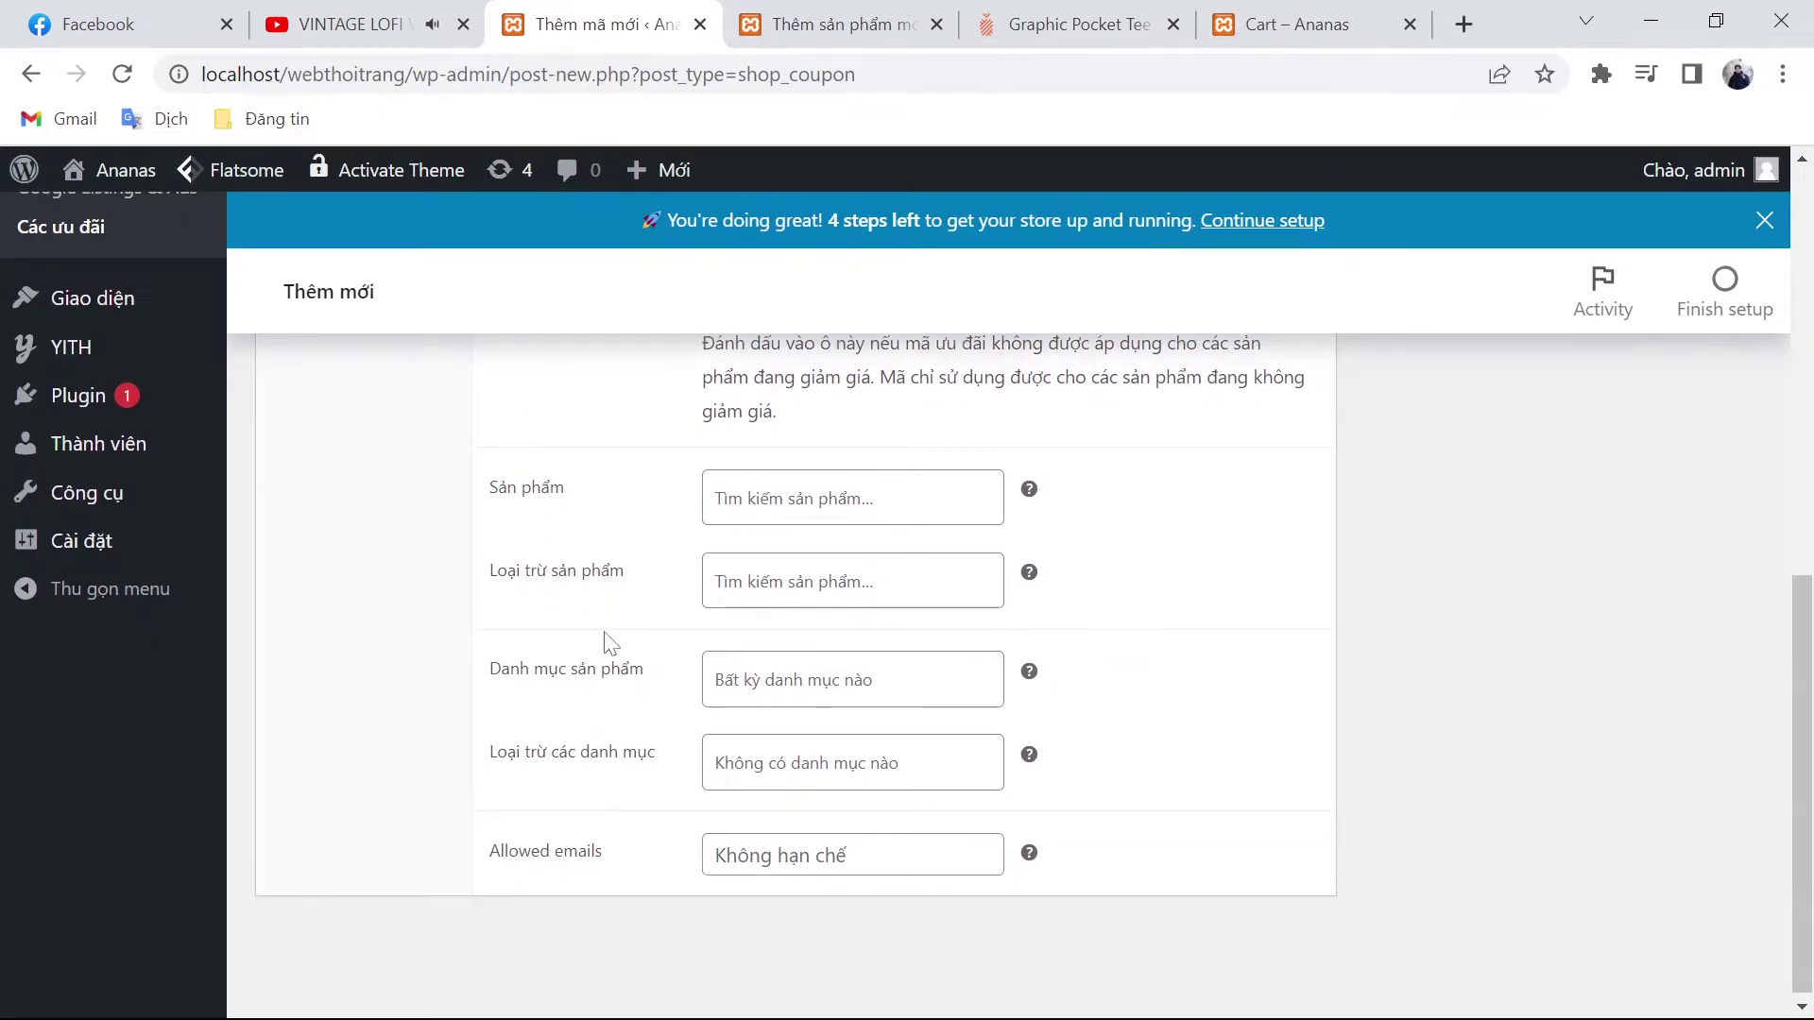
scroll(631, 643, up, 1)
scroll(628, 647, up, 7)
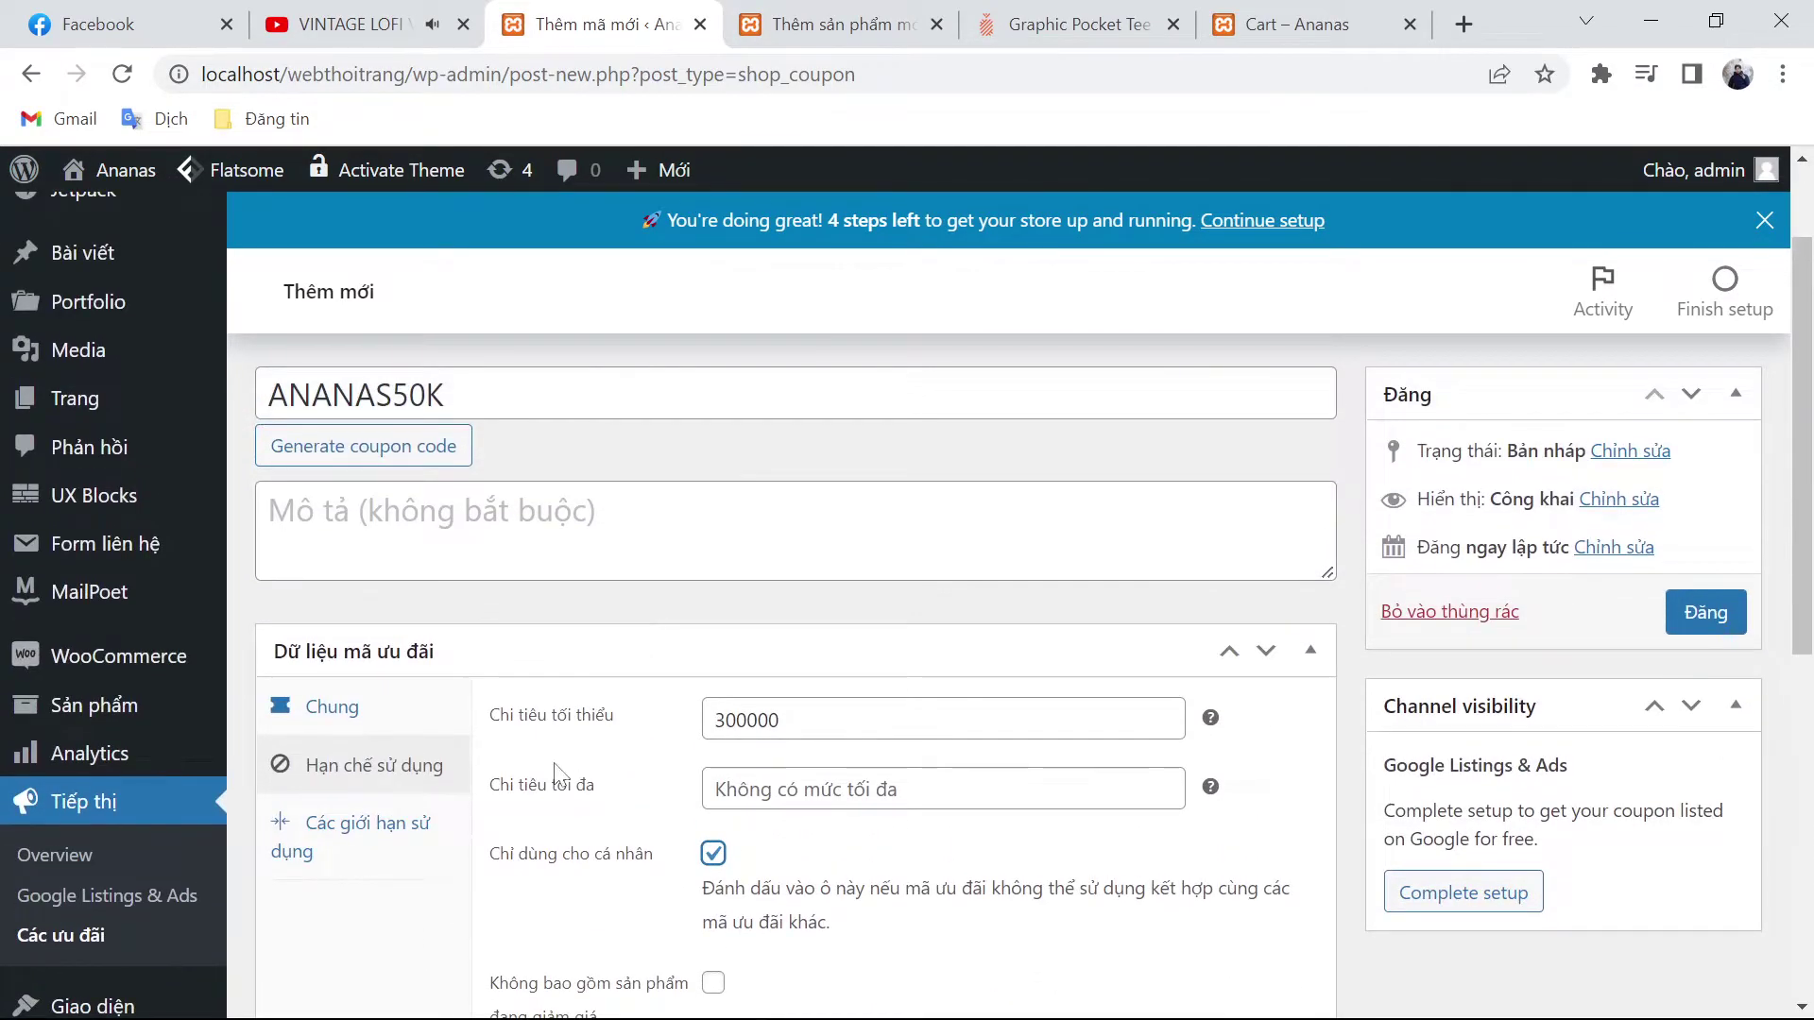
Step: Cap the coupon at 2 uses in total and 1 per customer, then publish it
click(457, 845)
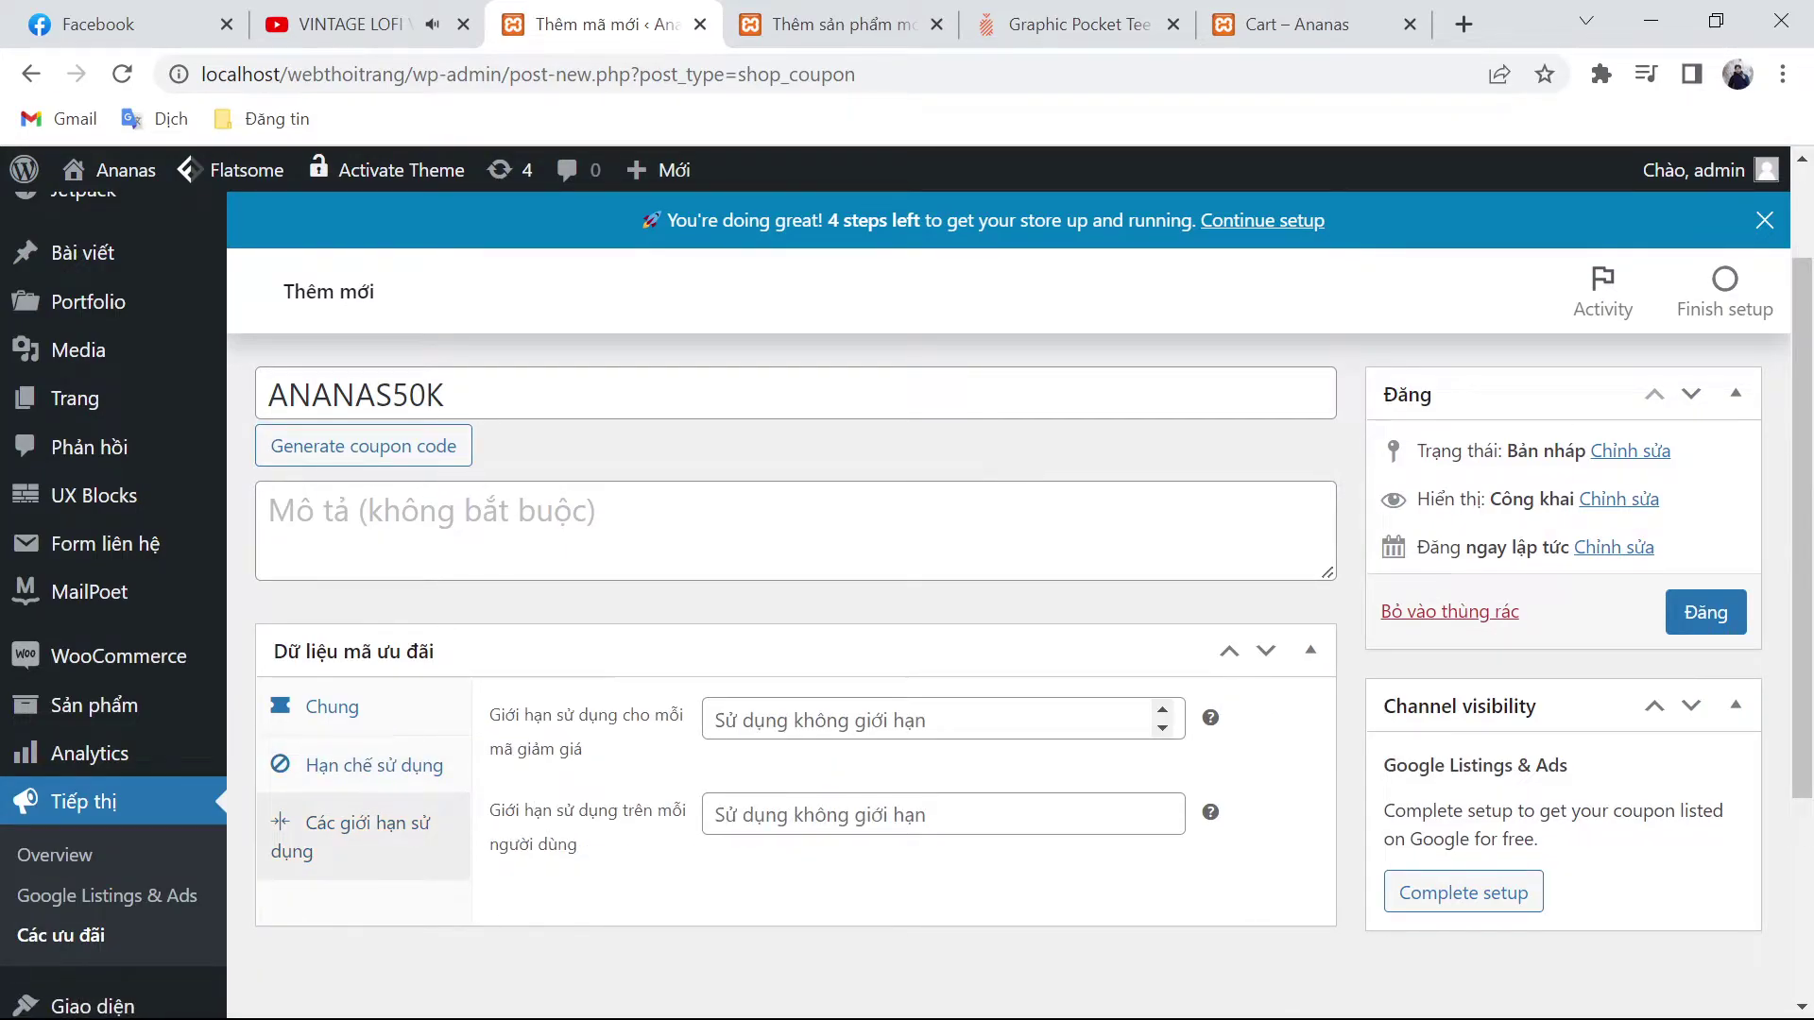
click(1162, 728)
click(1162, 728)
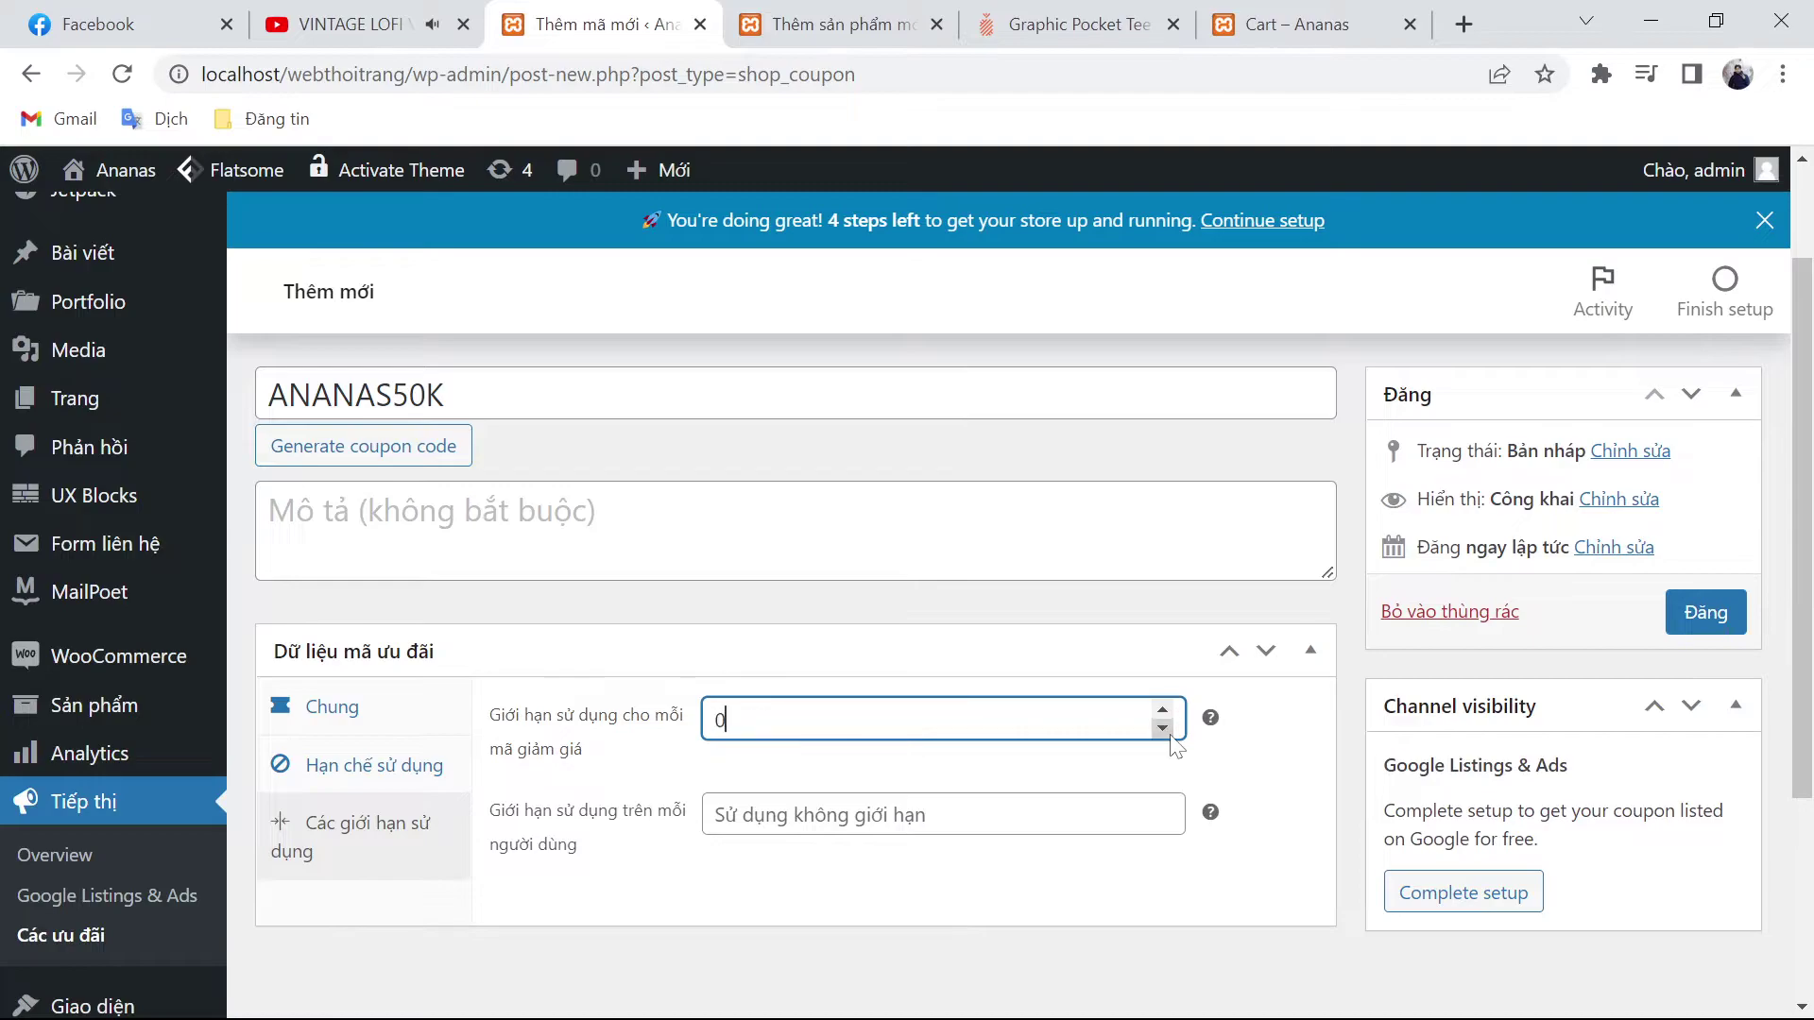
text(1)
click(1160, 703)
click(1157, 810)
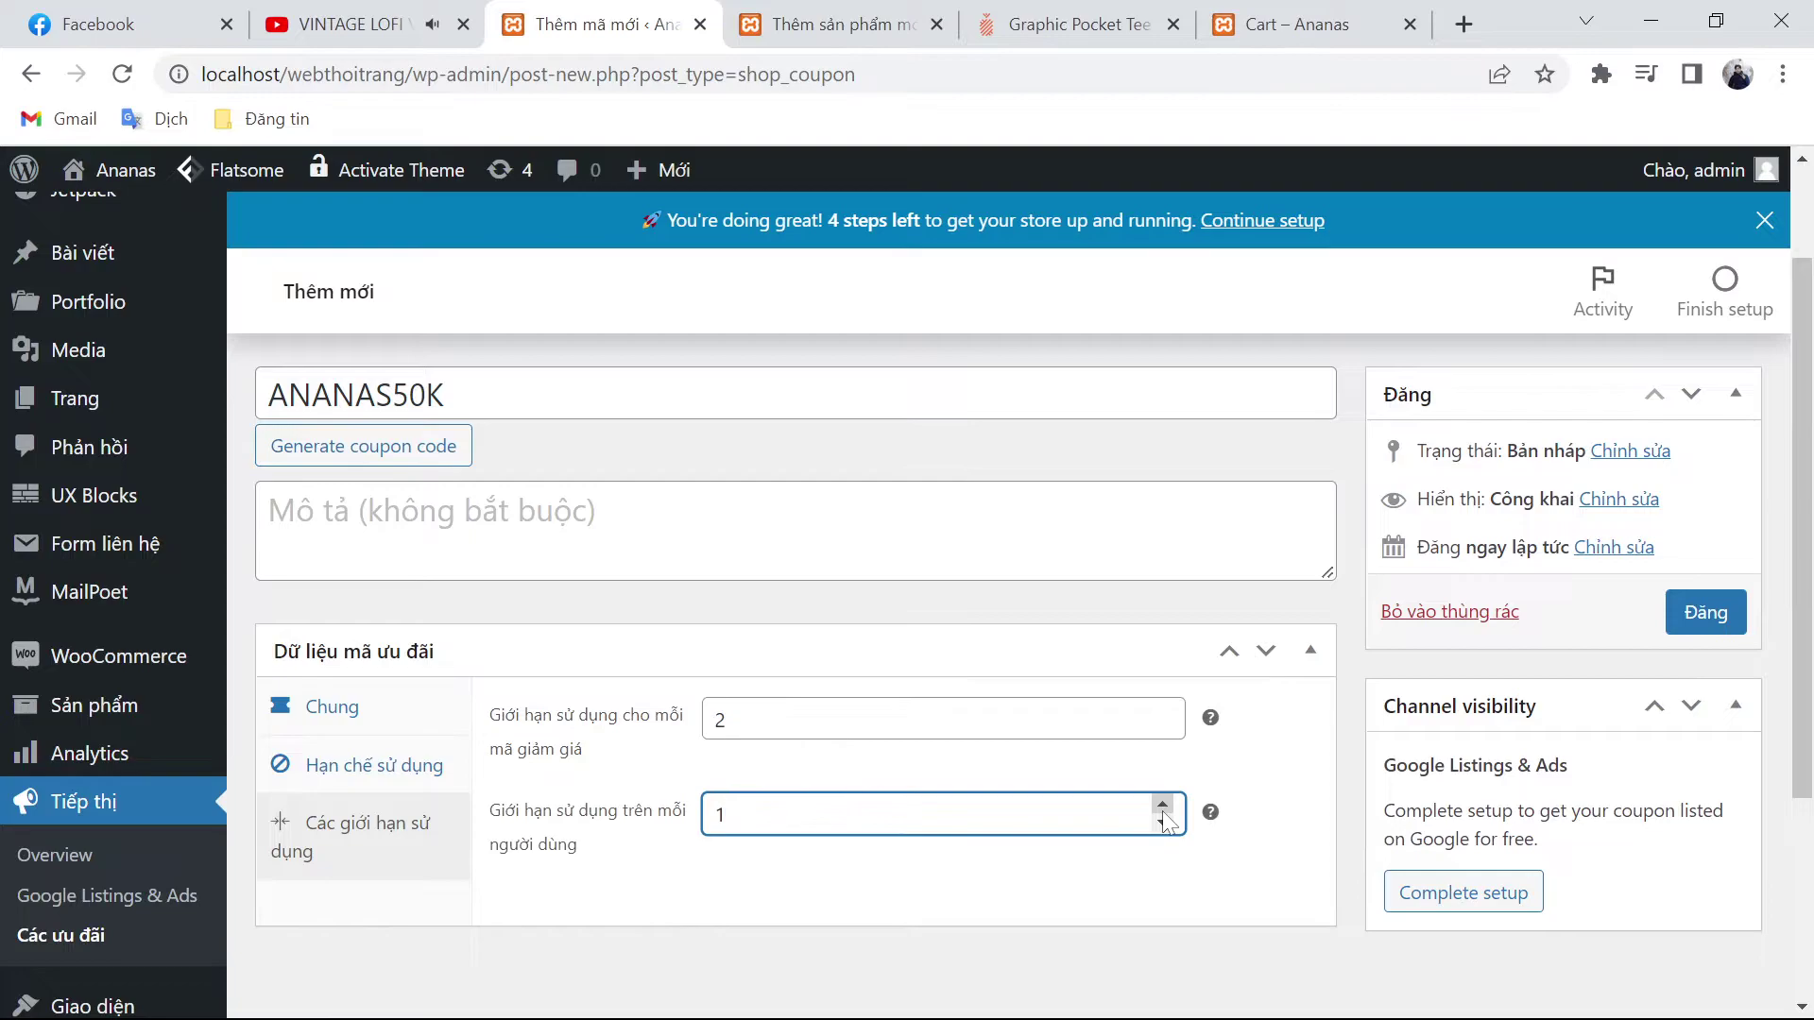
click(1700, 609)
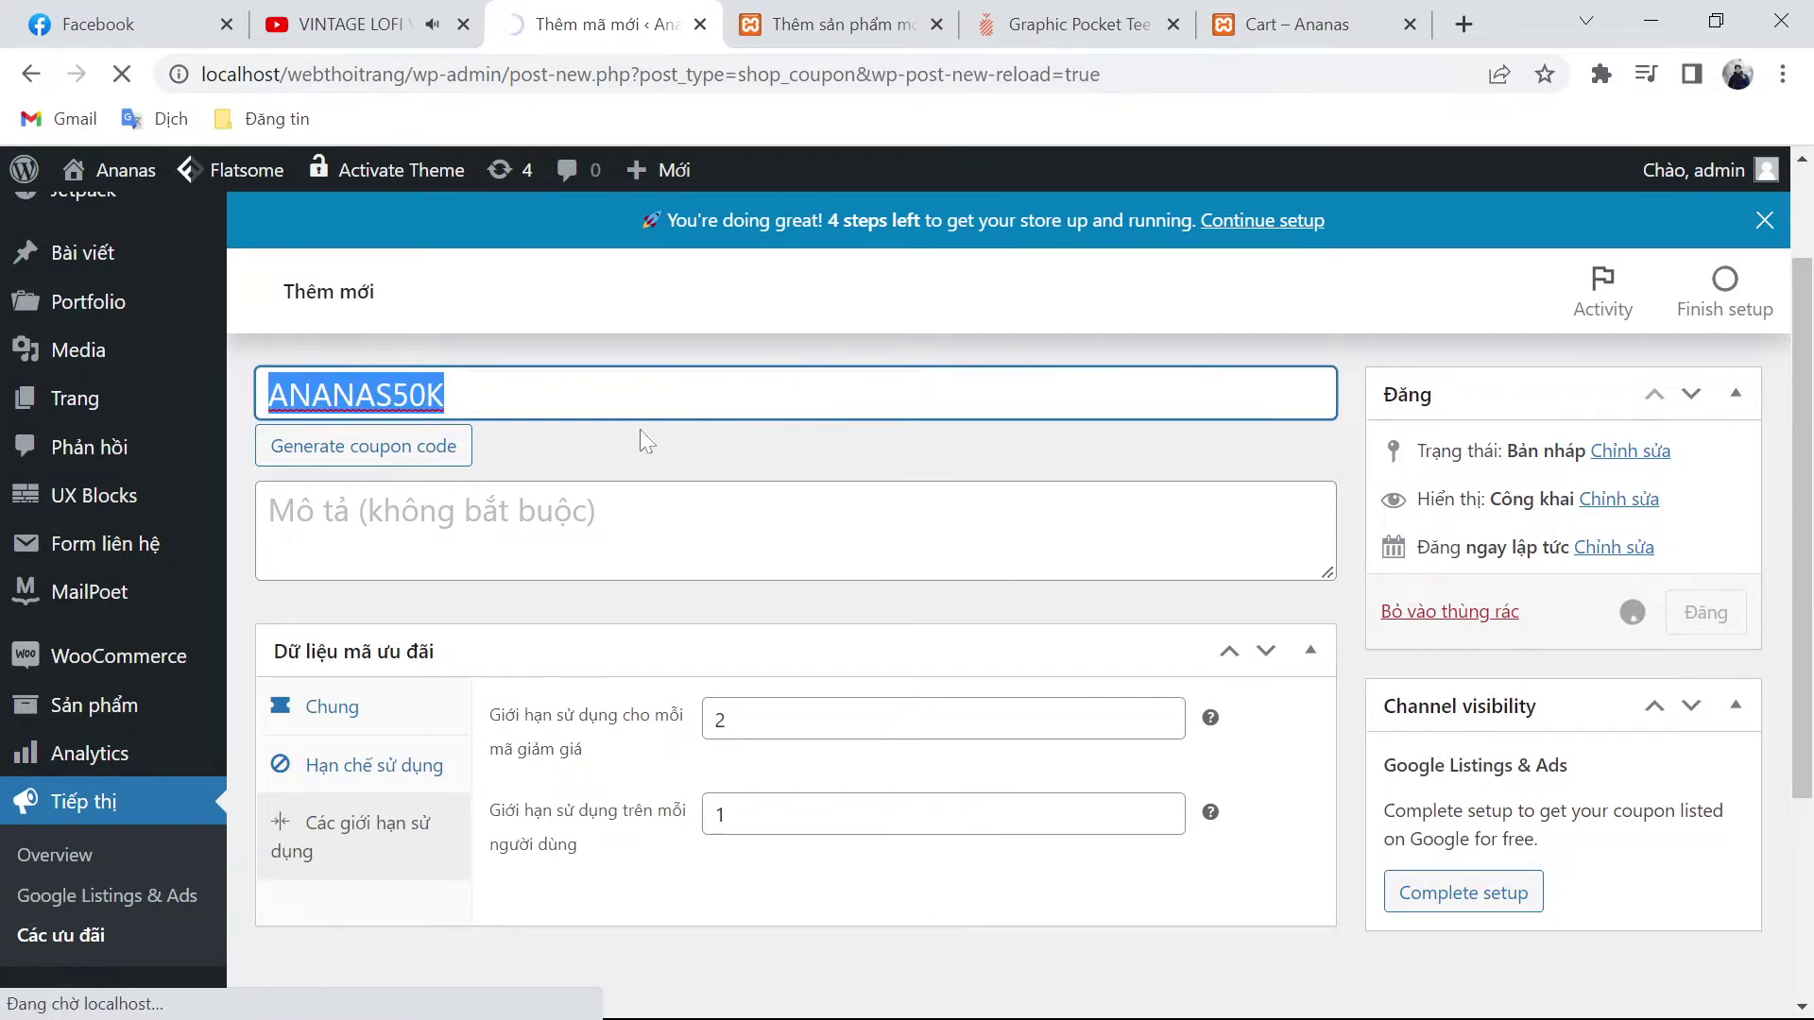
Step: Paste ANANAS50K into the cart's Mã ưu đãi field and apply it
key(ctrl+6)
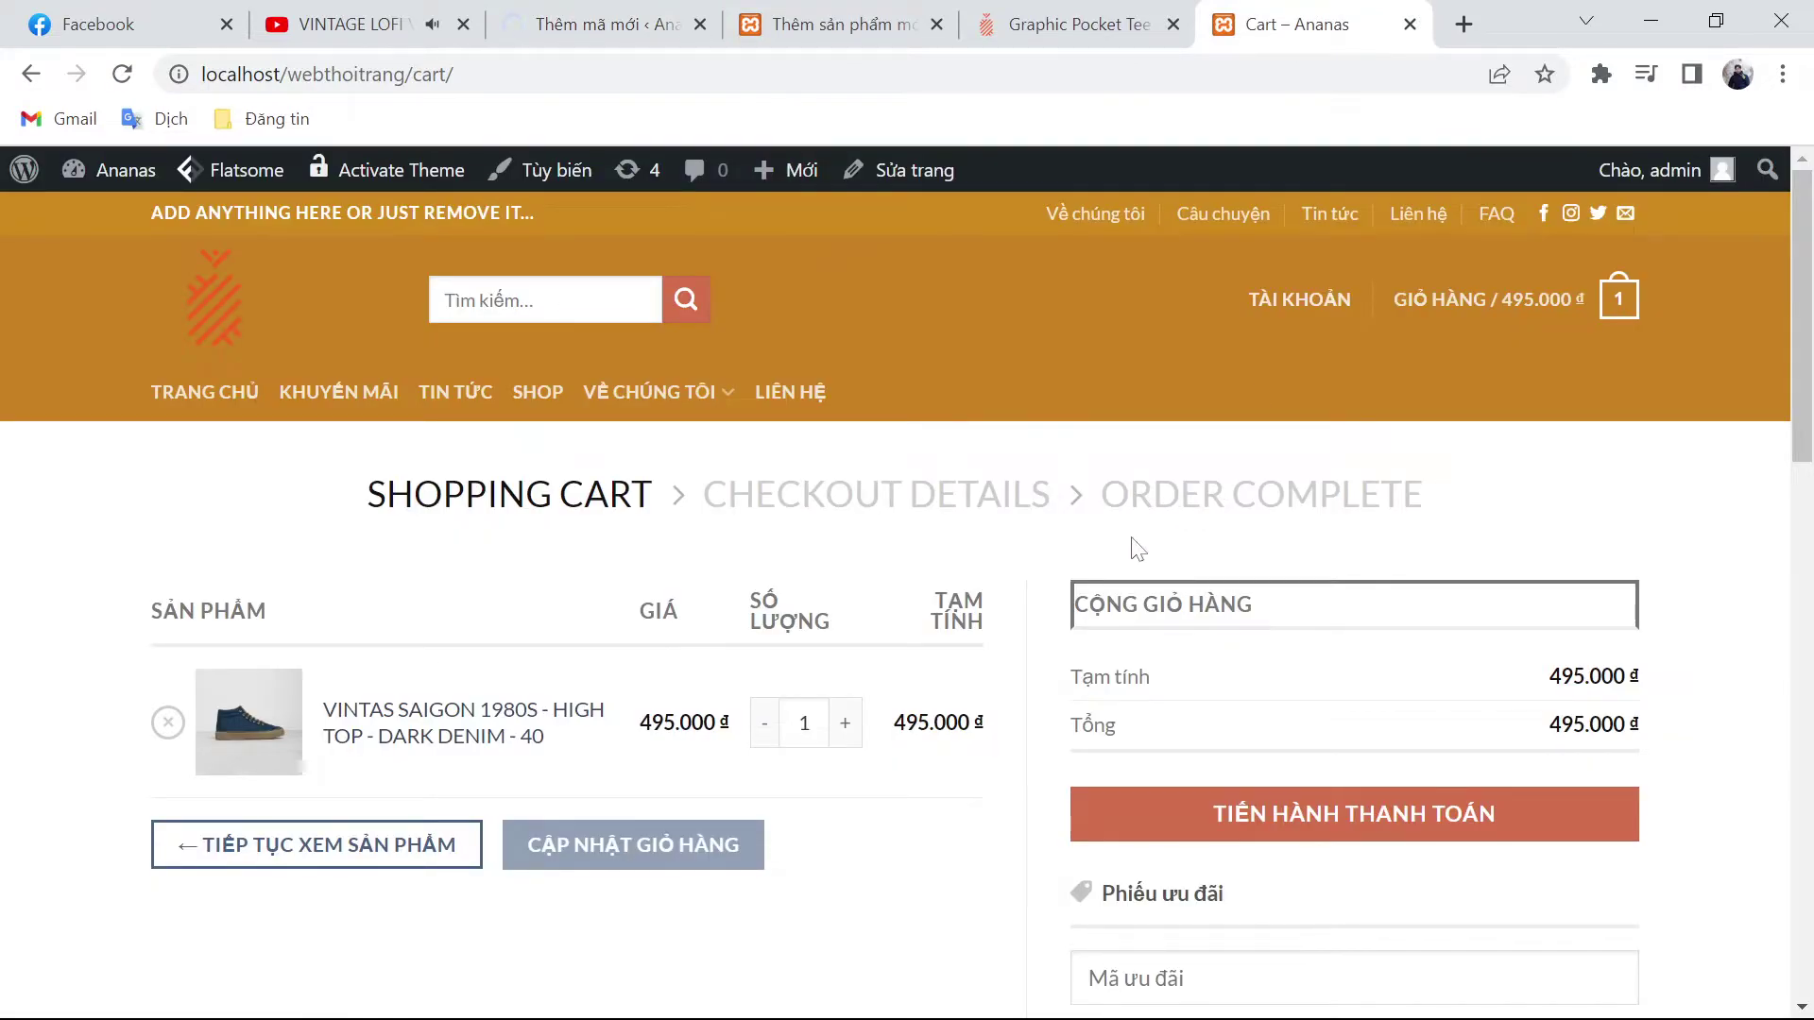
scroll(945, 558, down, 2)
scroll(1236, 744, down, 2)
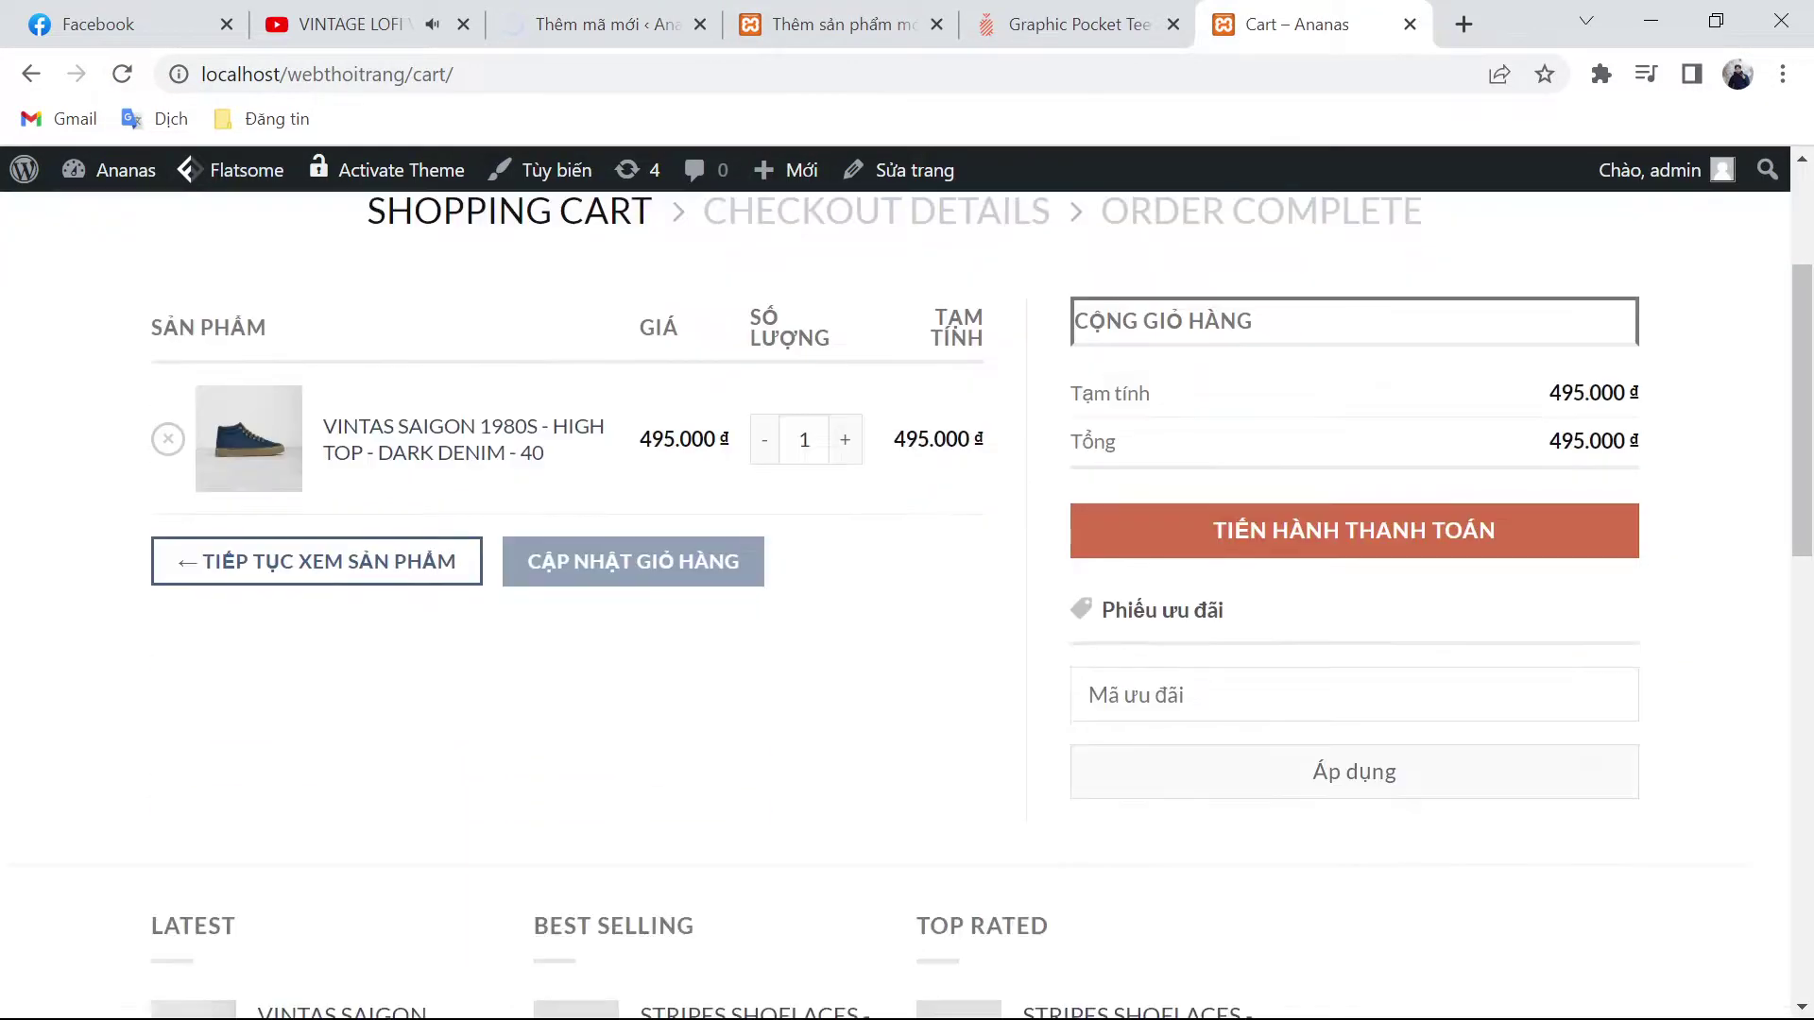
click(1242, 694)
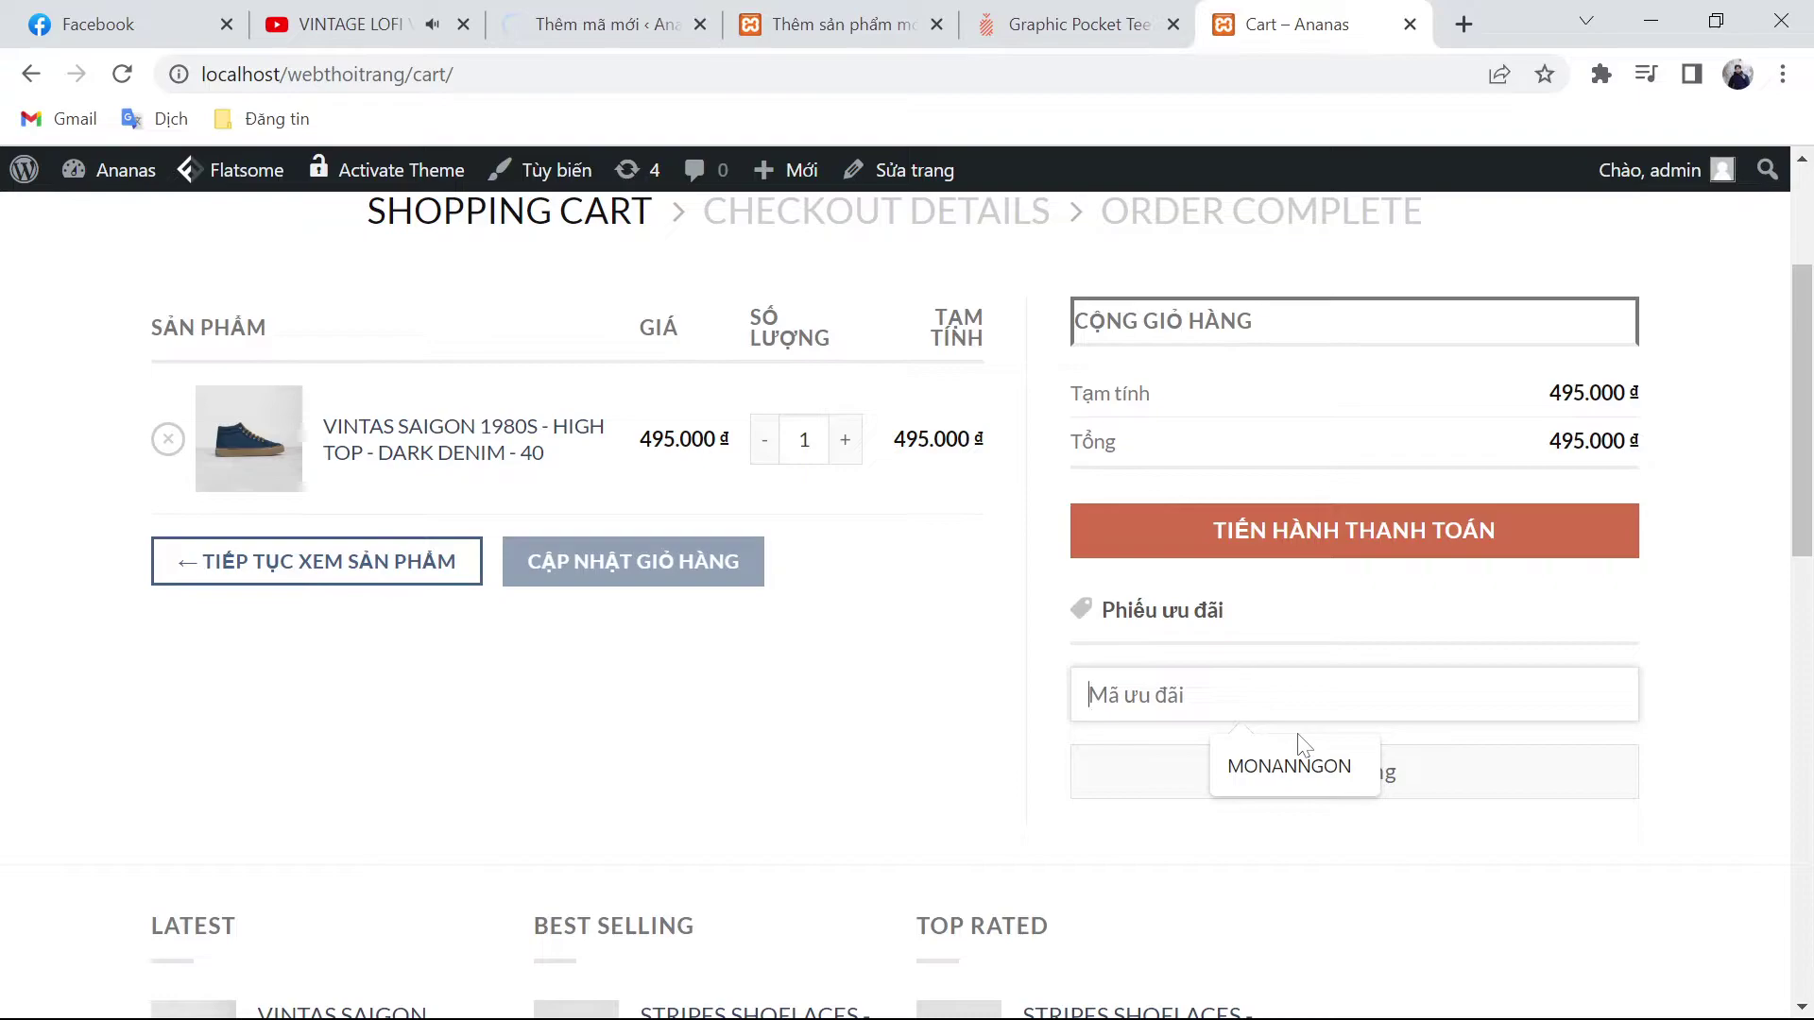
text(ANANAS50K)
click(1204, 755)
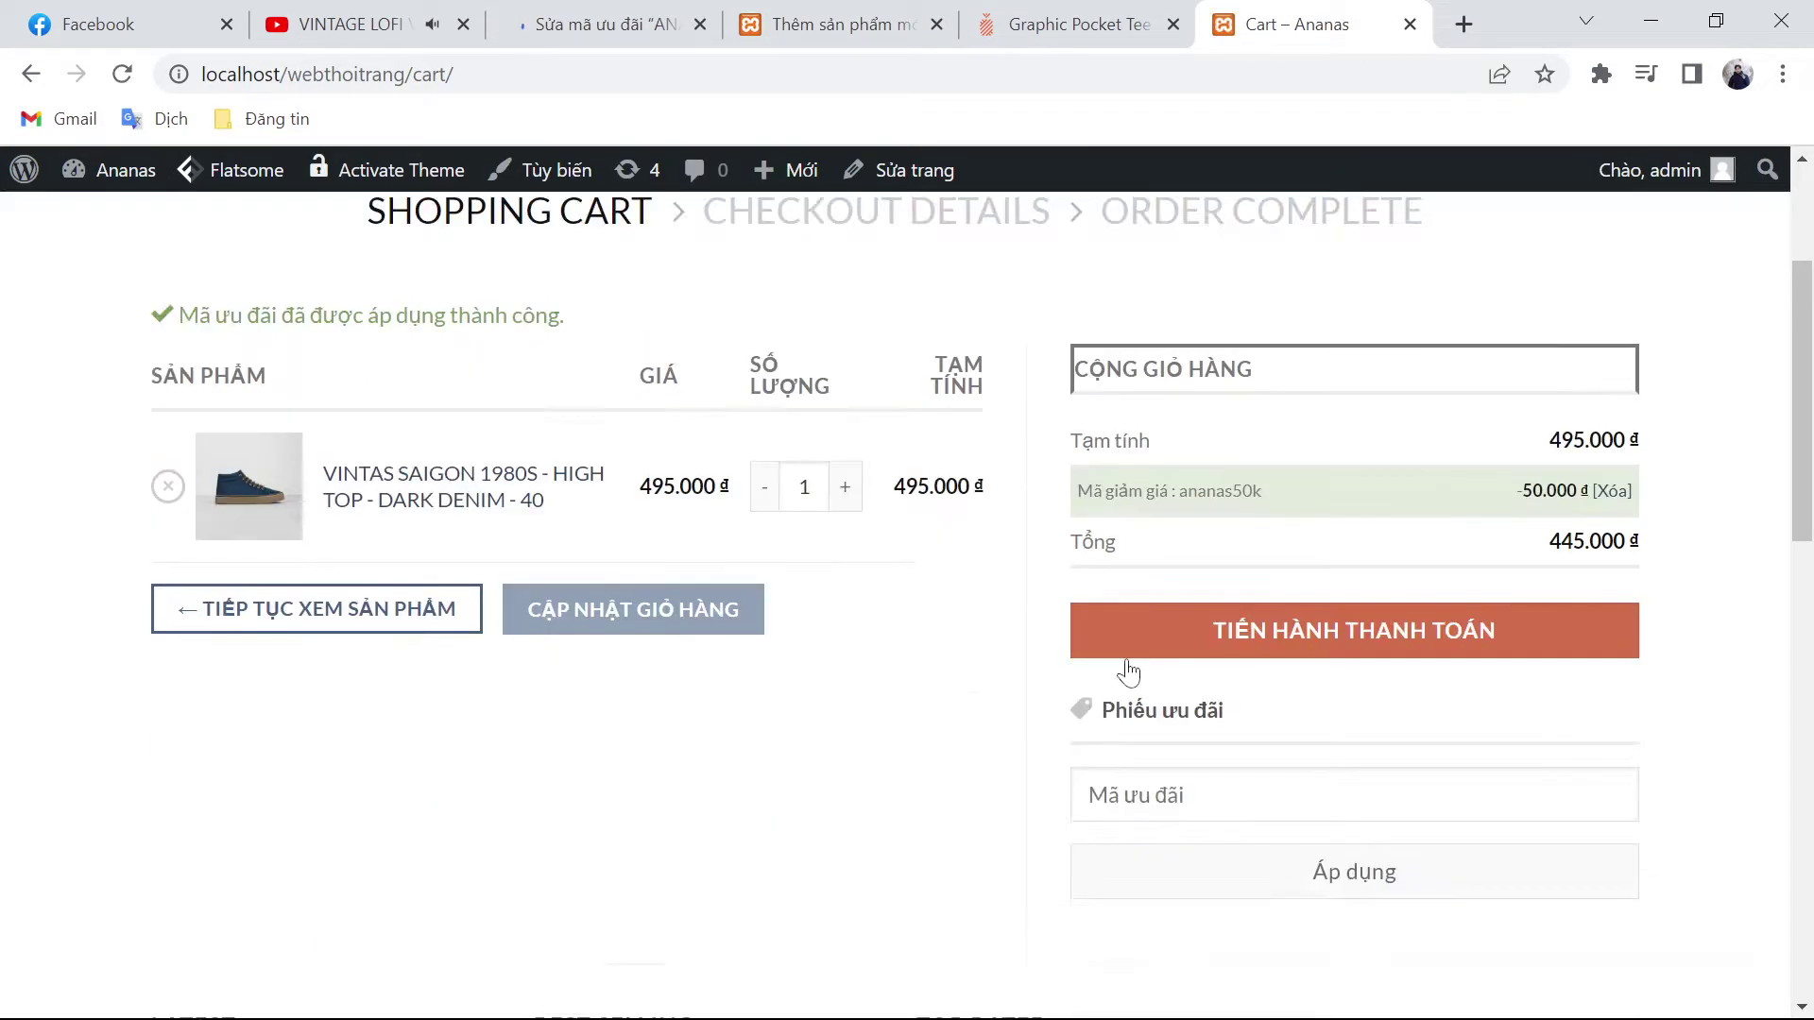
Step: Check the applied ananas50k discount line showing 50.000 đ off the cart
drag(1633, 491, 1077, 490)
click(1224, 553)
triple_click(1171, 490)
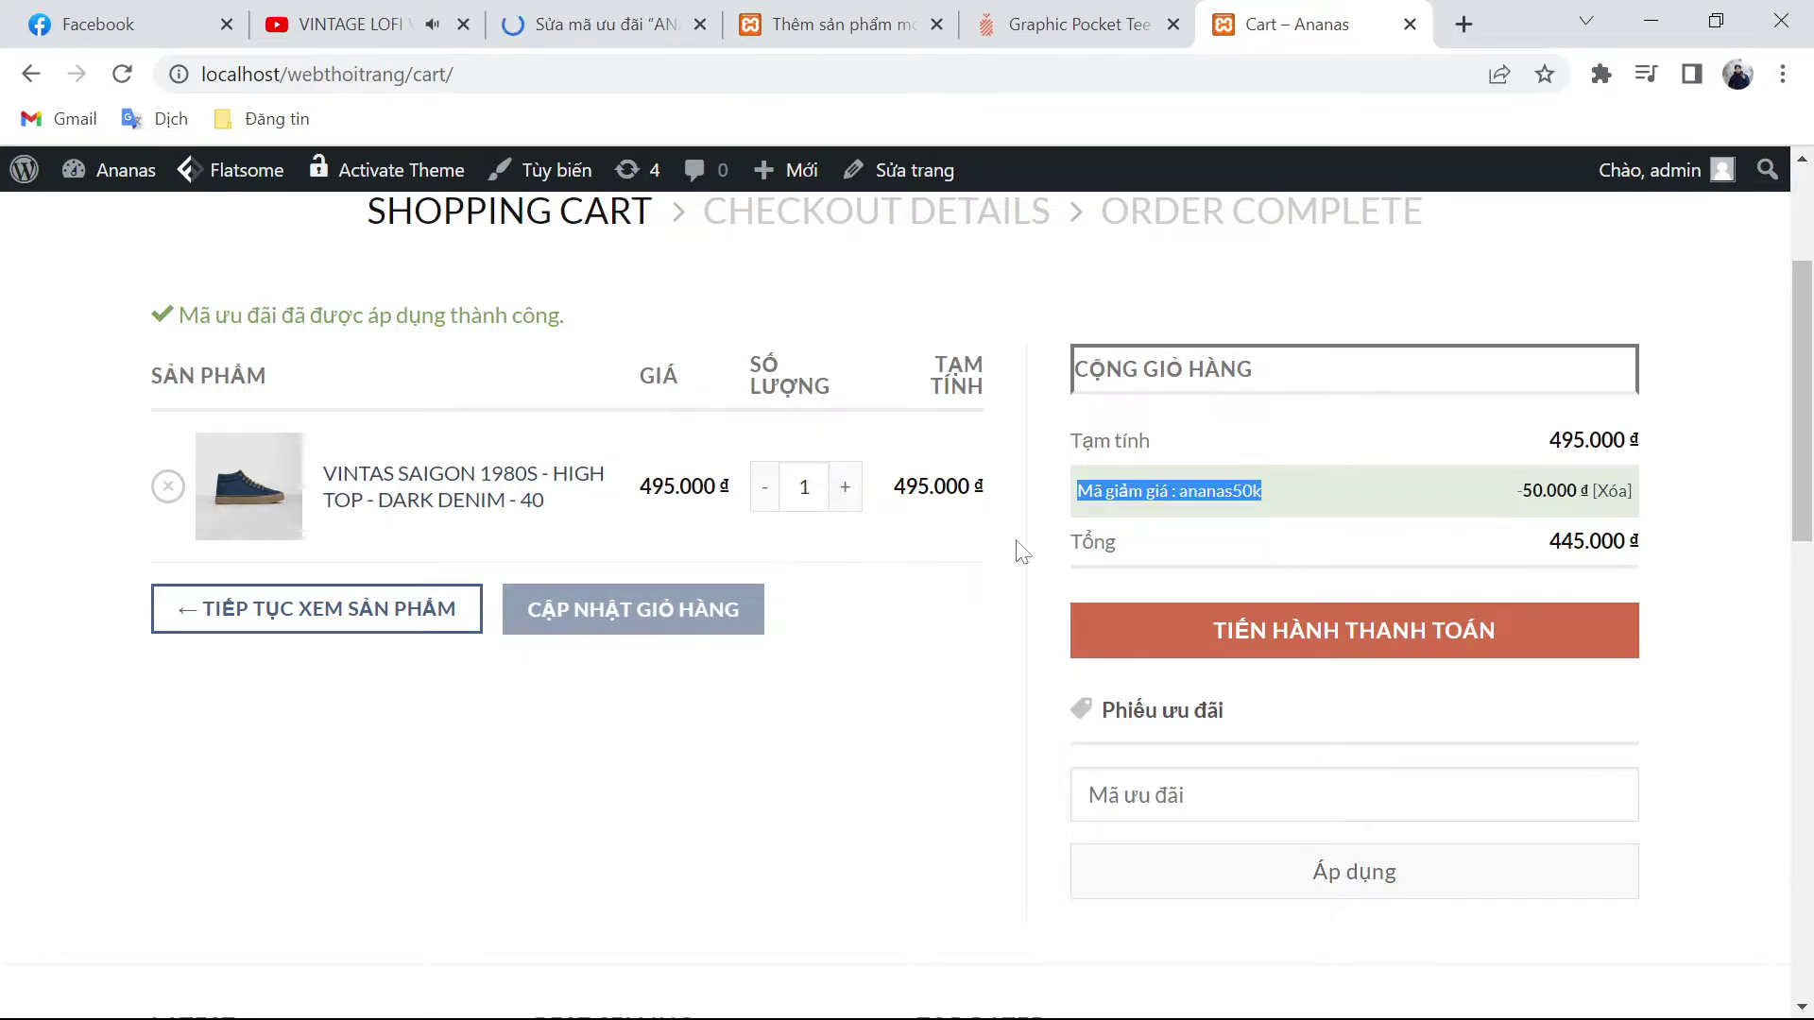
scroll(986, 669, up, 1)
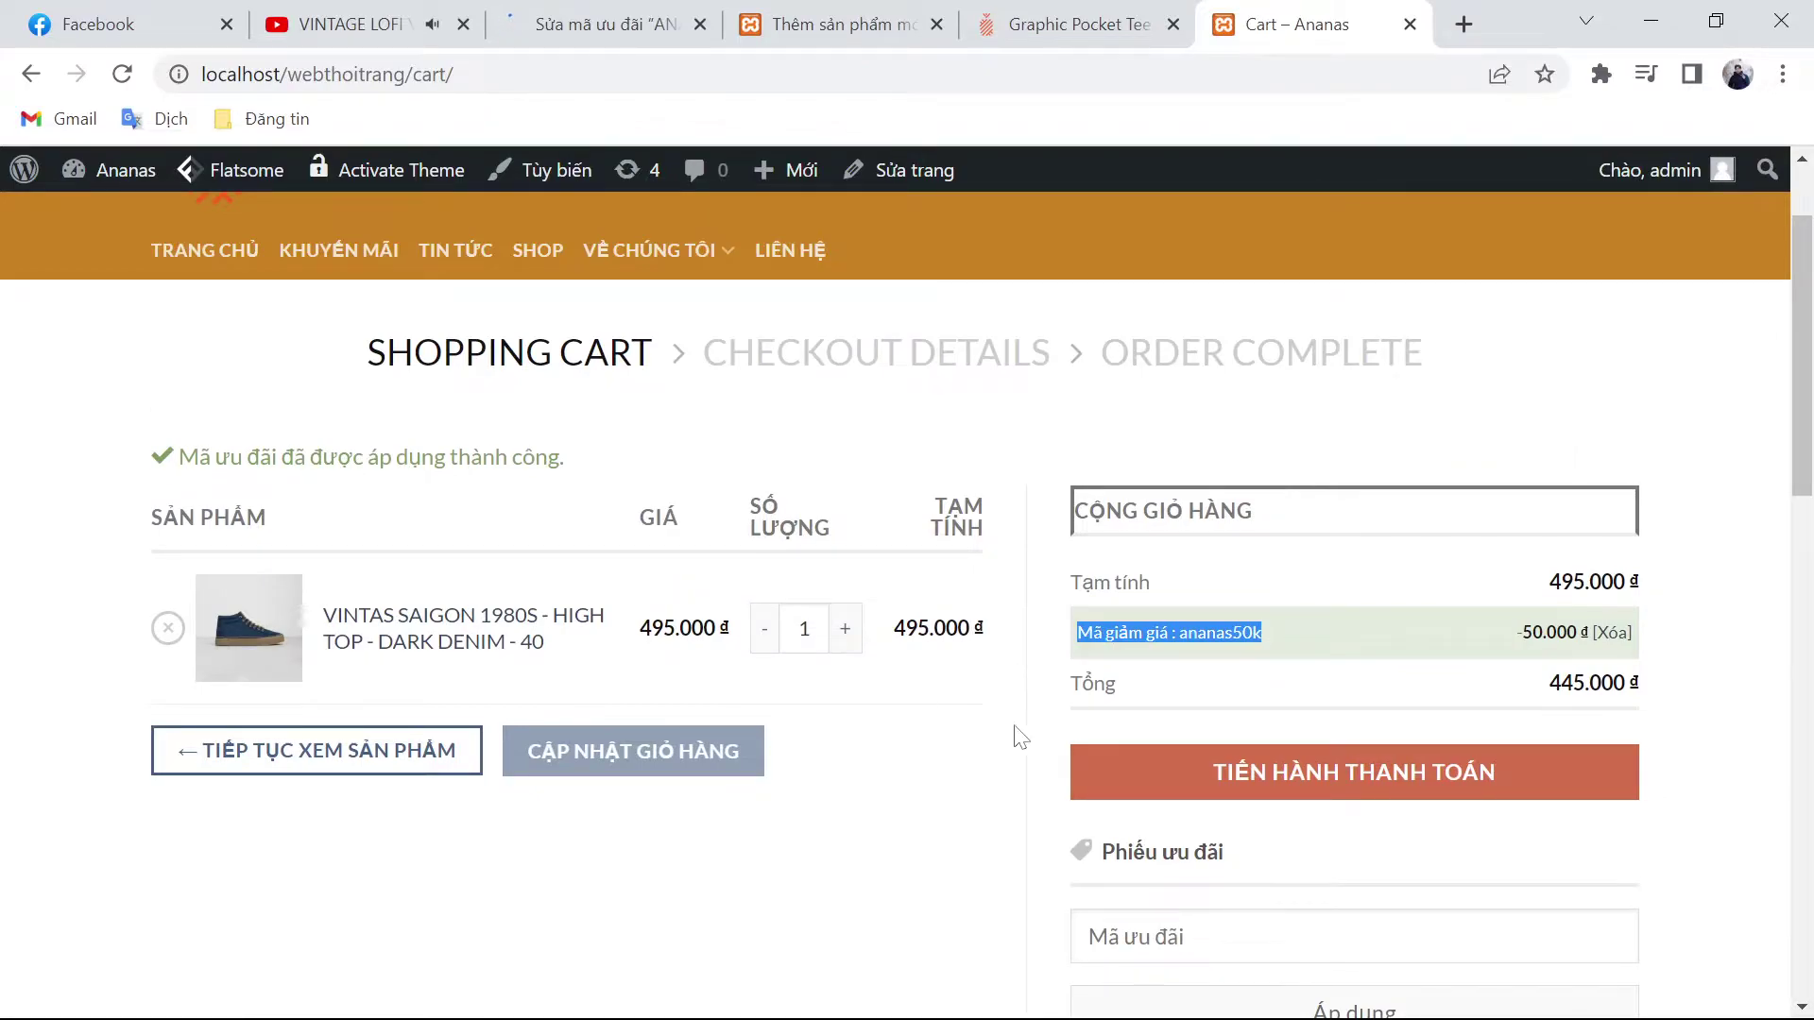
scroll(1145, 729, down, 1)
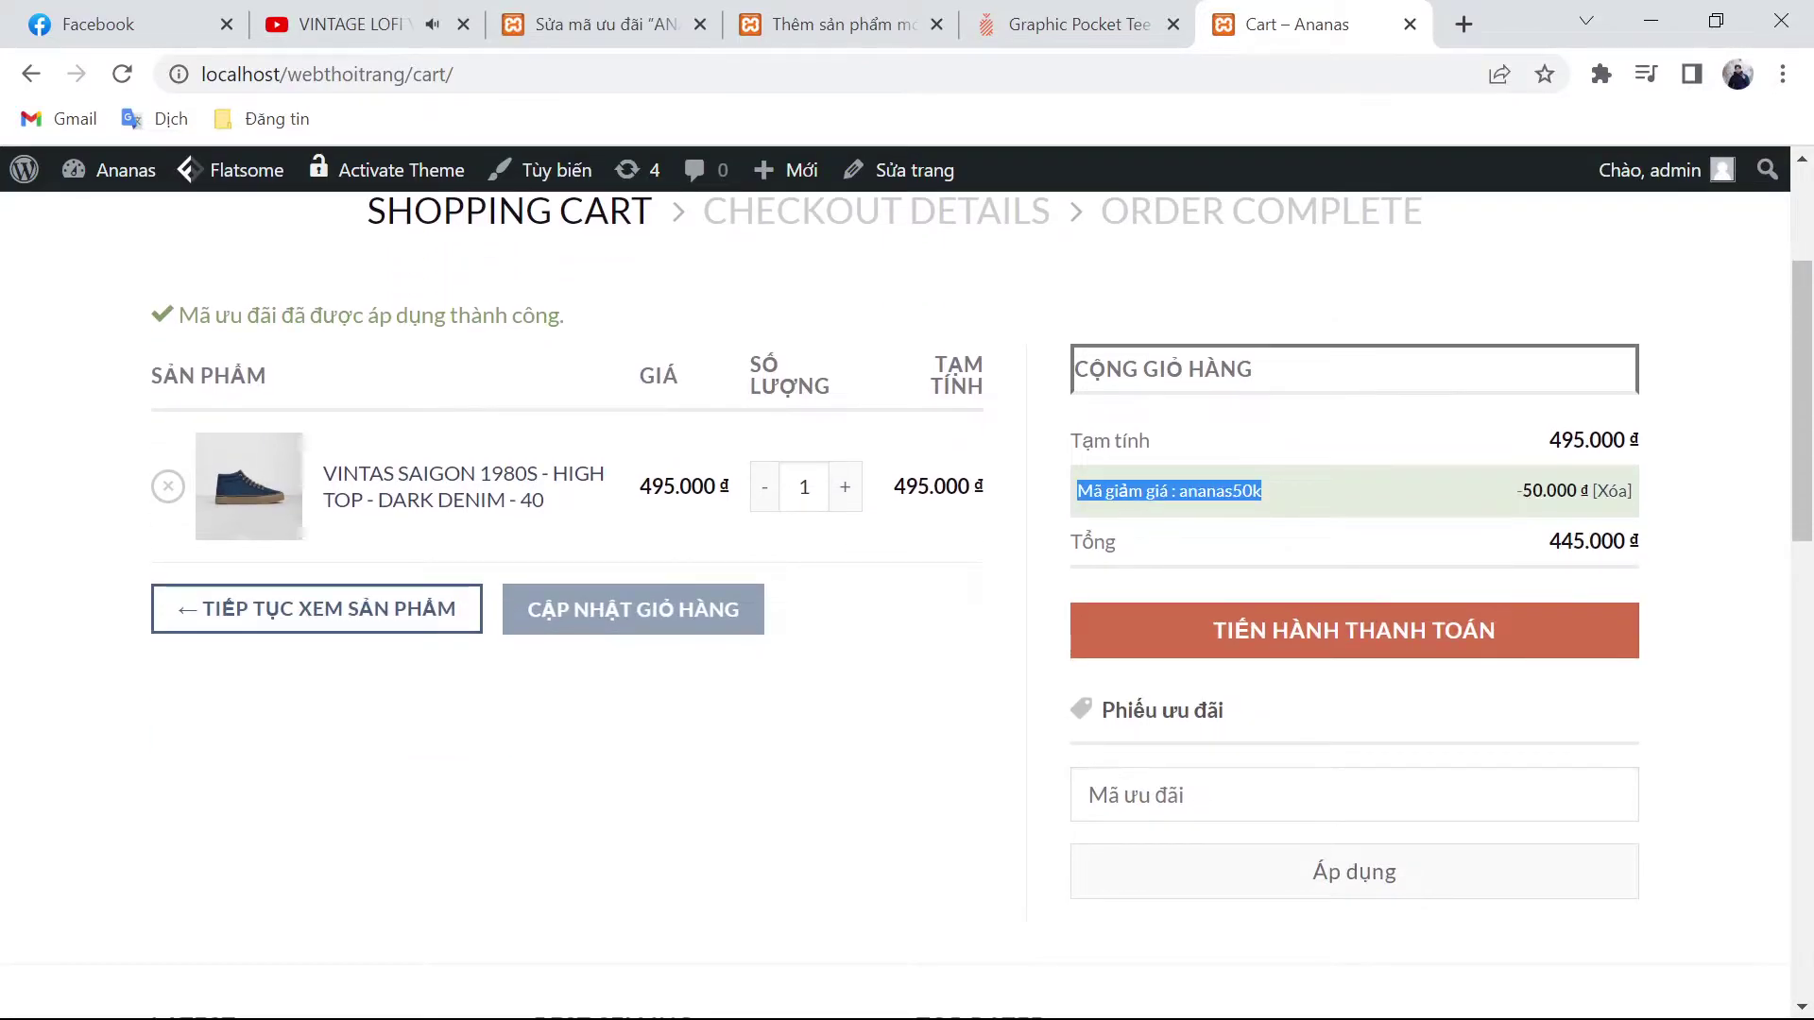
click(1357, 676)
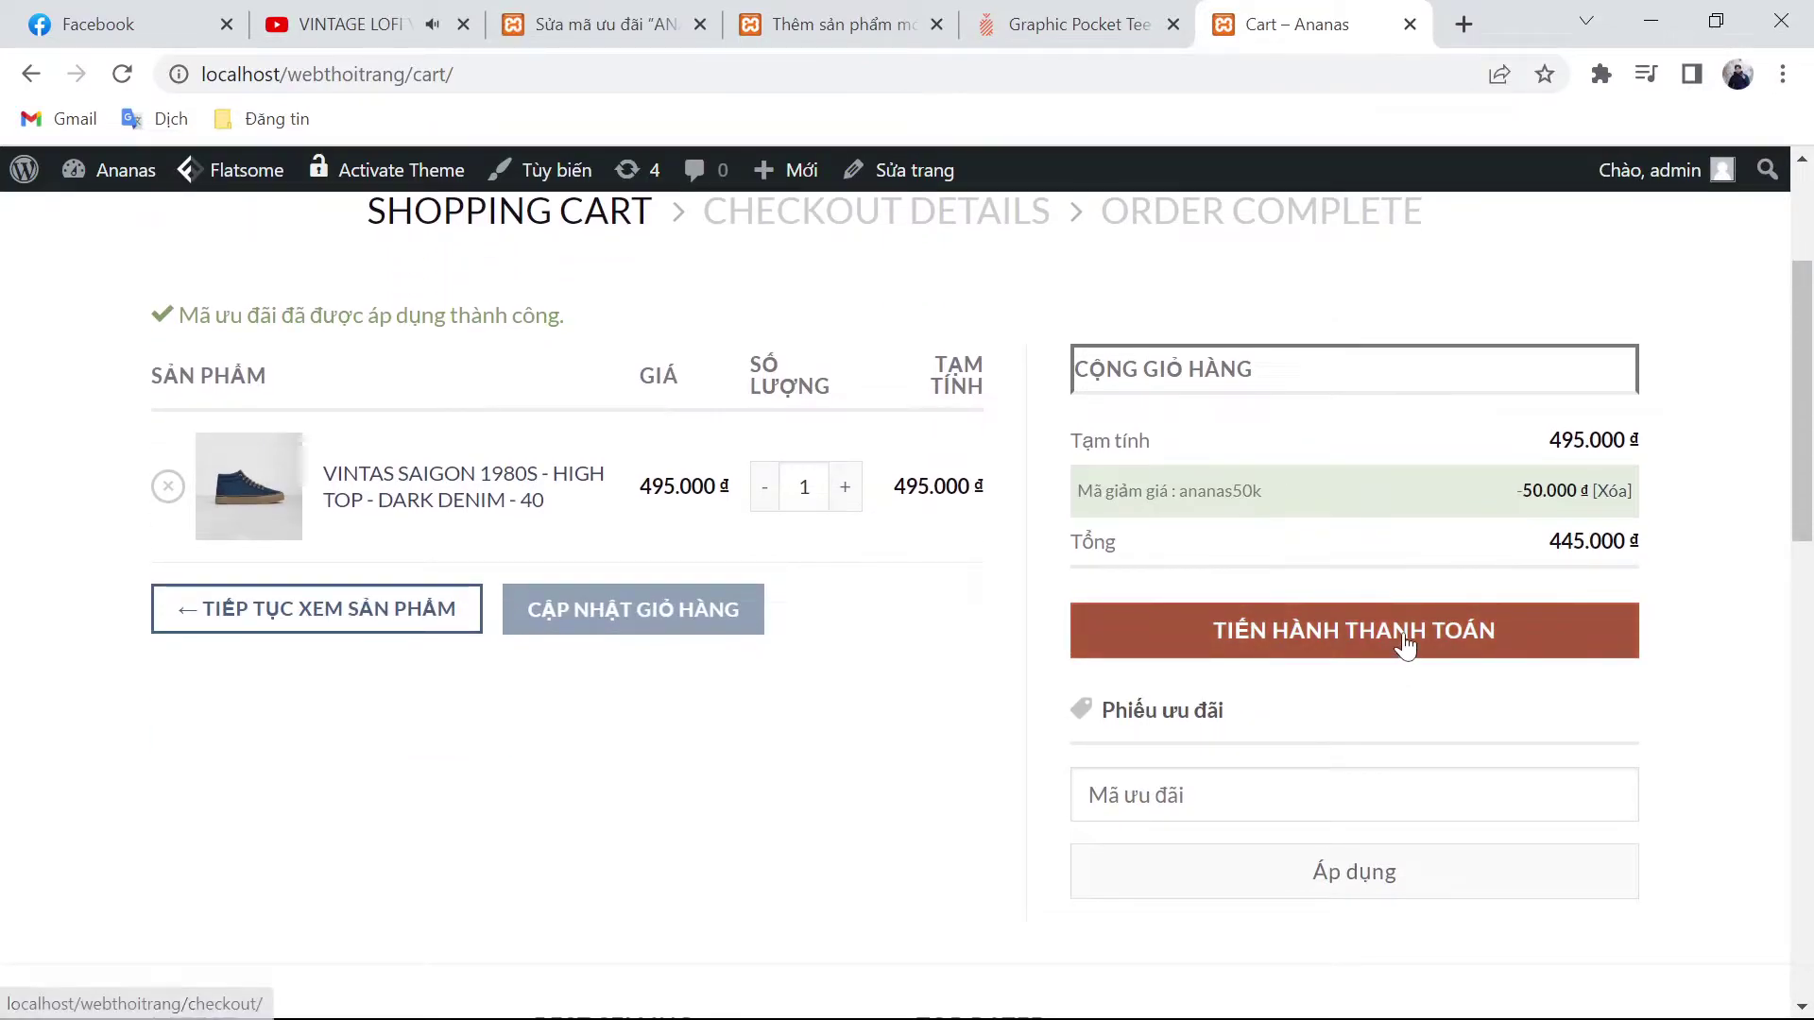
Step: Proceed to checkout, enter the customer's first and last name, and choose Việt Nam as country
click(1405, 638)
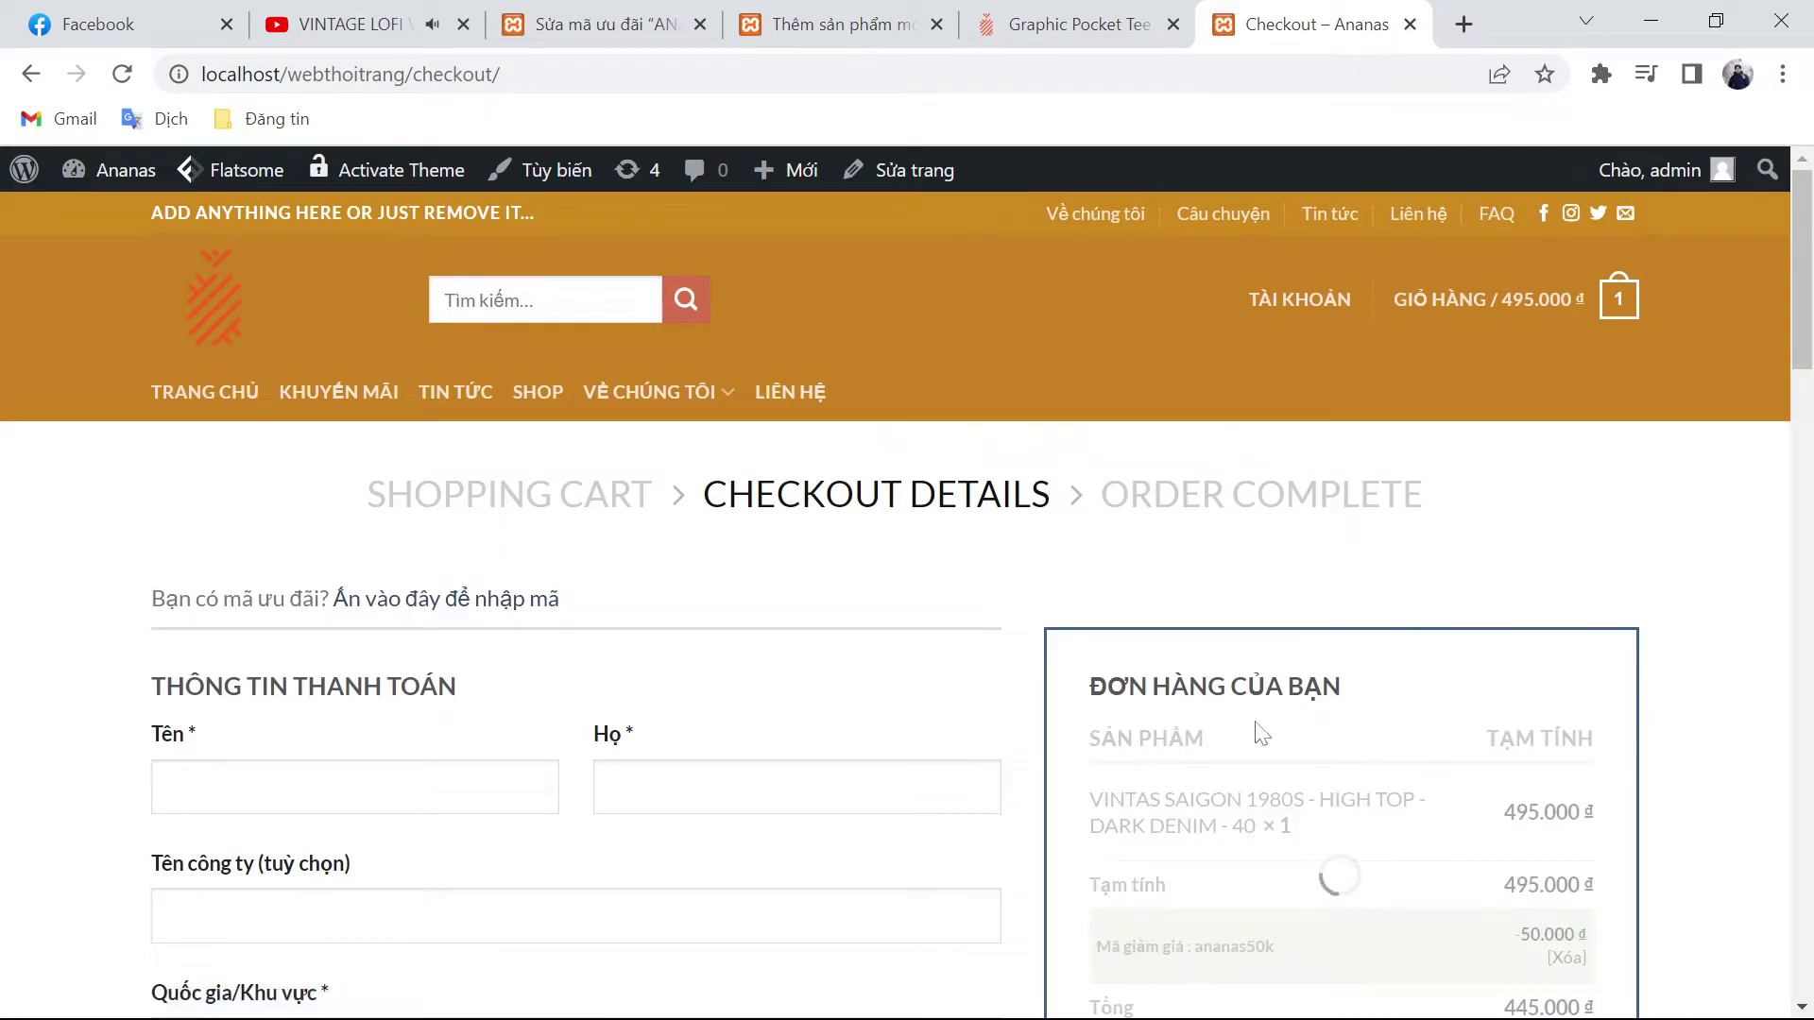
scroll(850, 661, down, 3)
click(283, 504)
click(626, 520)
key(Tab)
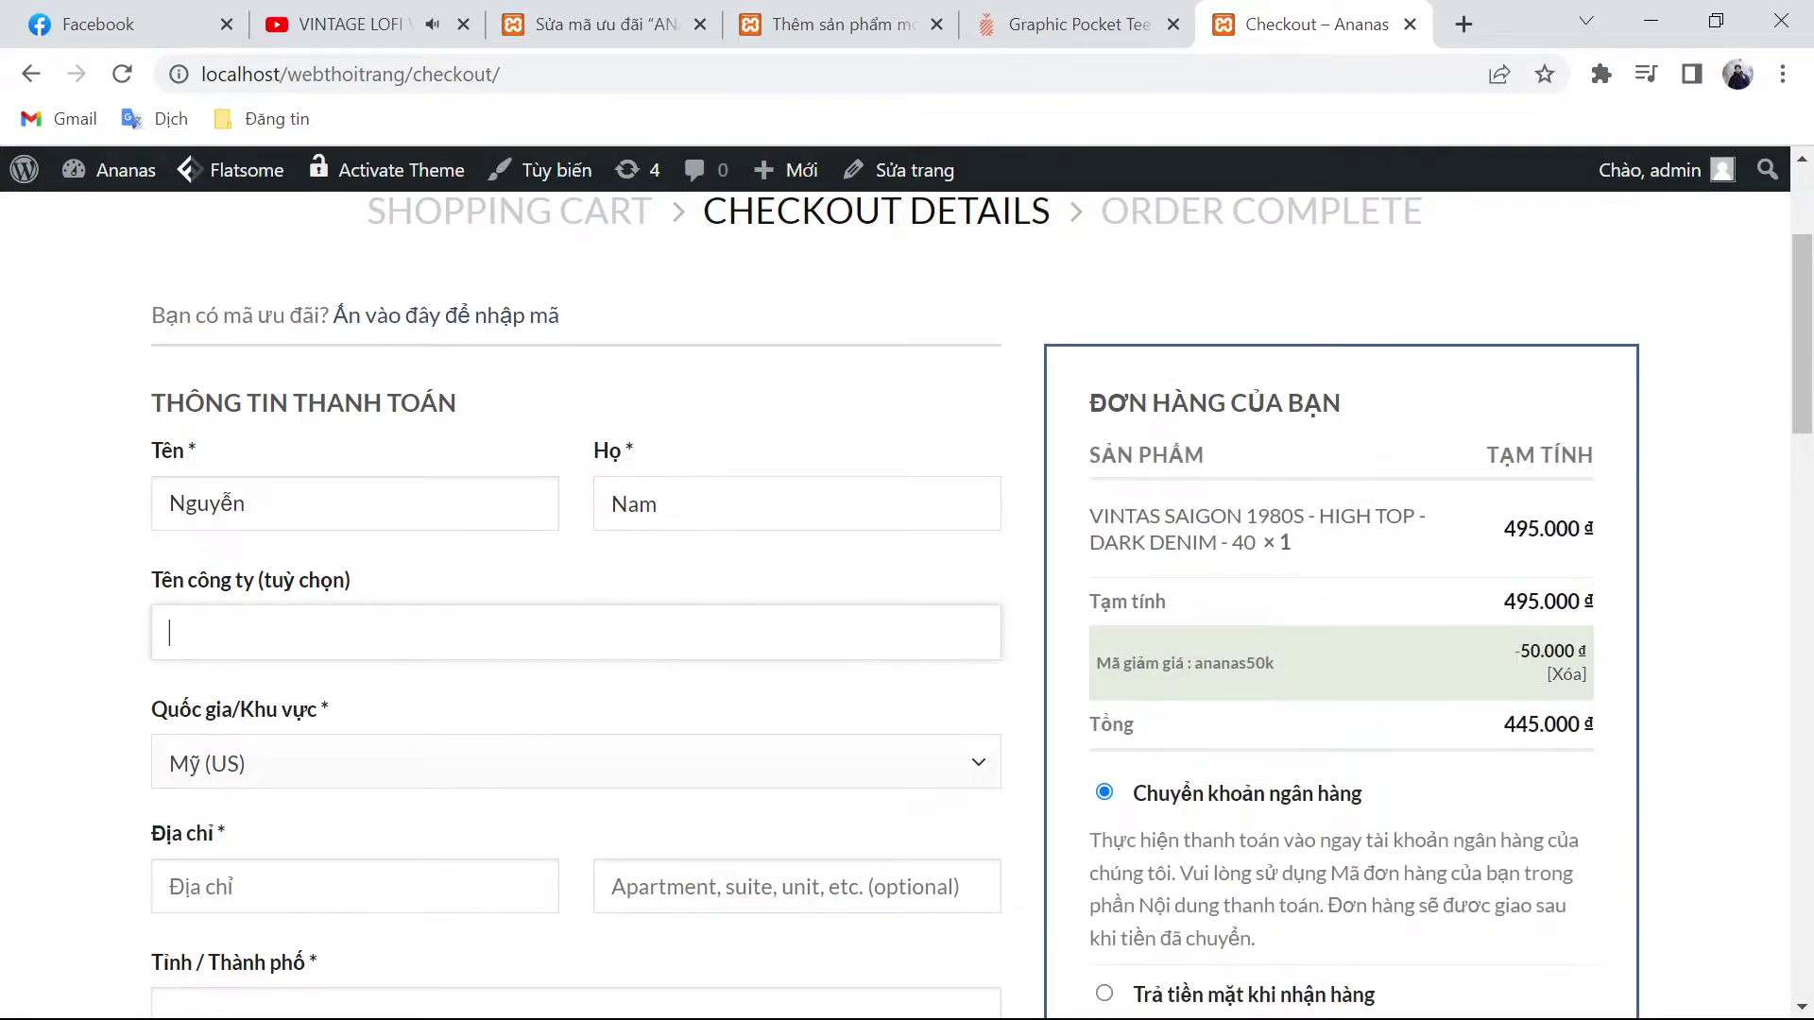
key(Tab)
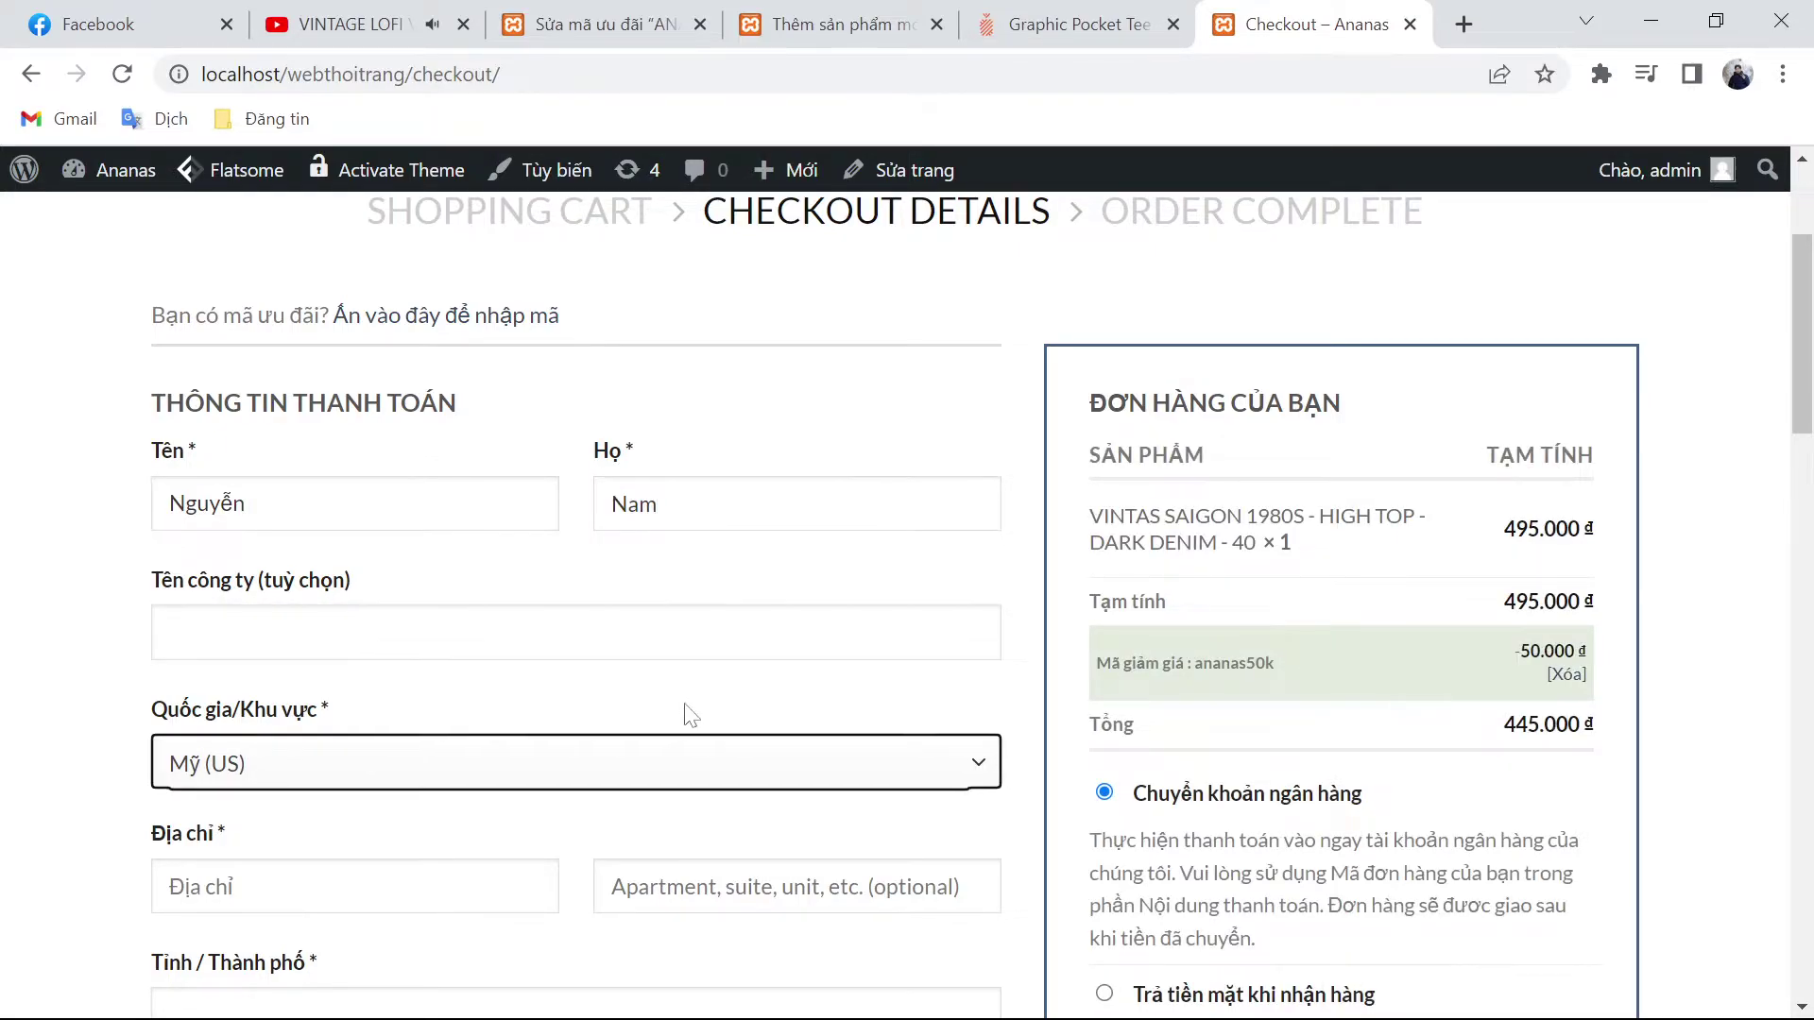
click(687, 755)
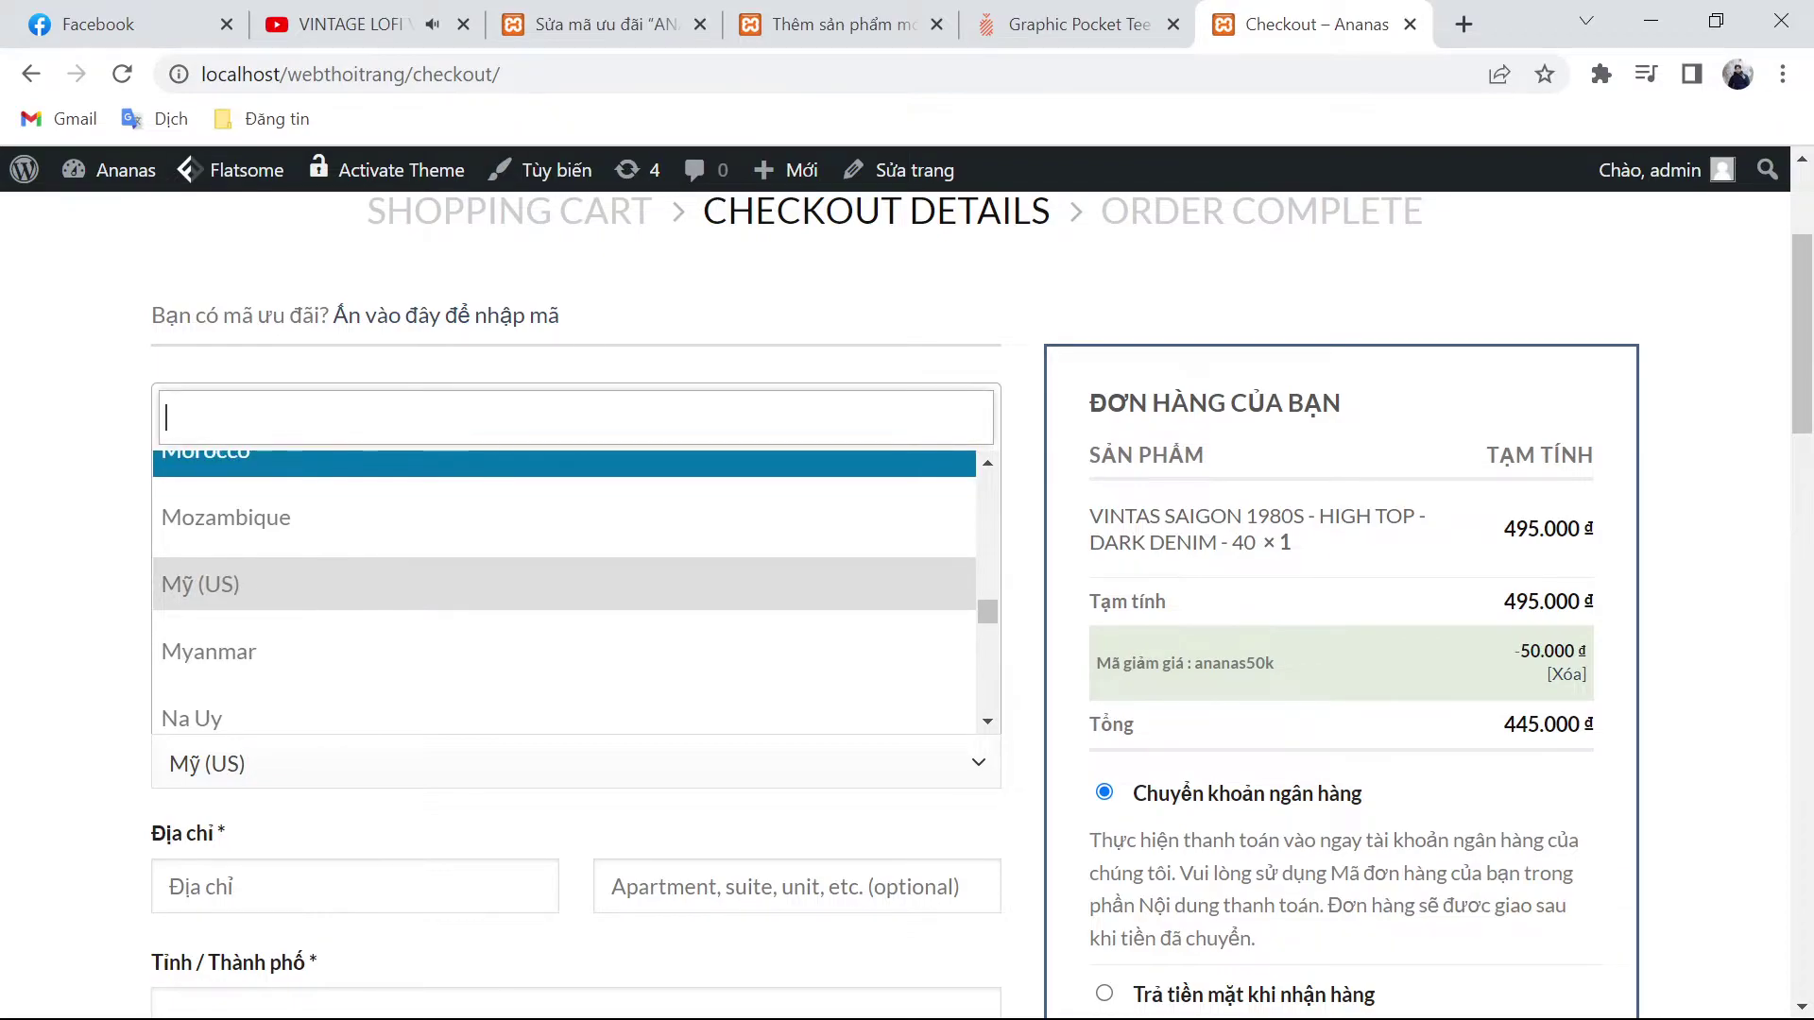
text(Viê)
key(Return)
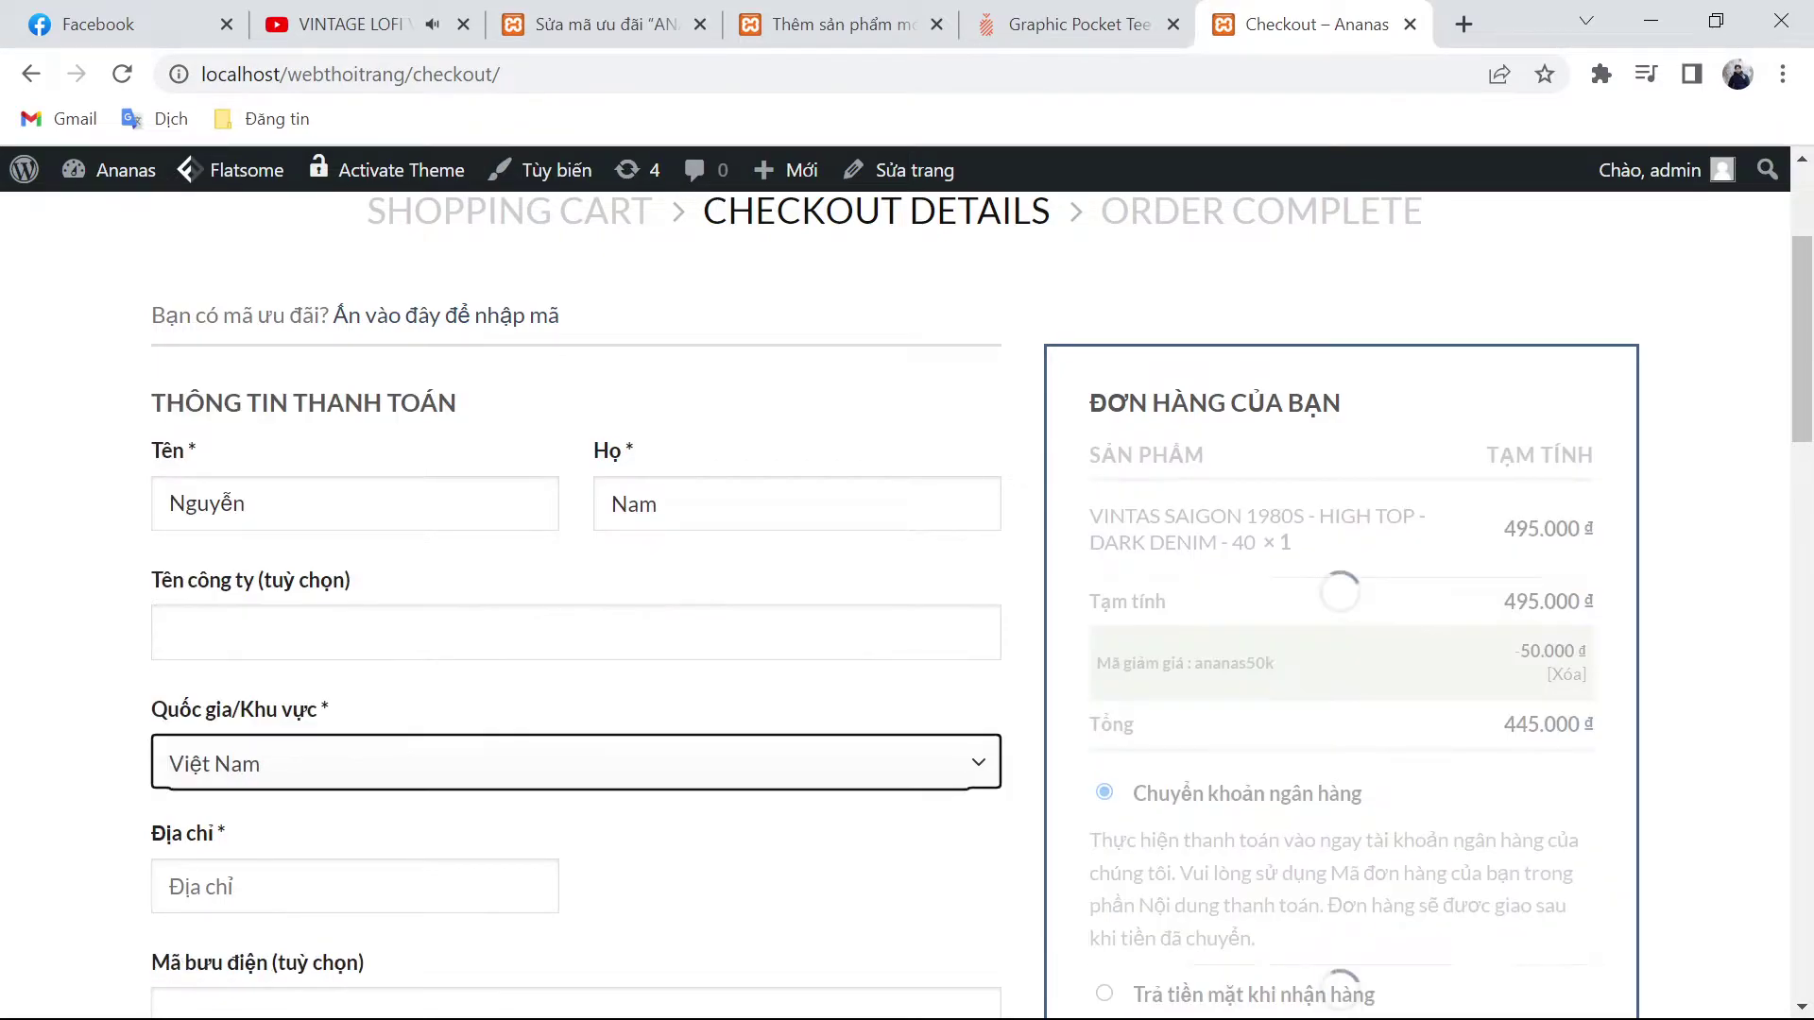
scroll(567, 605, down, 3)
Step: Fill in the customer's street address, city and phone number
click(377, 598)
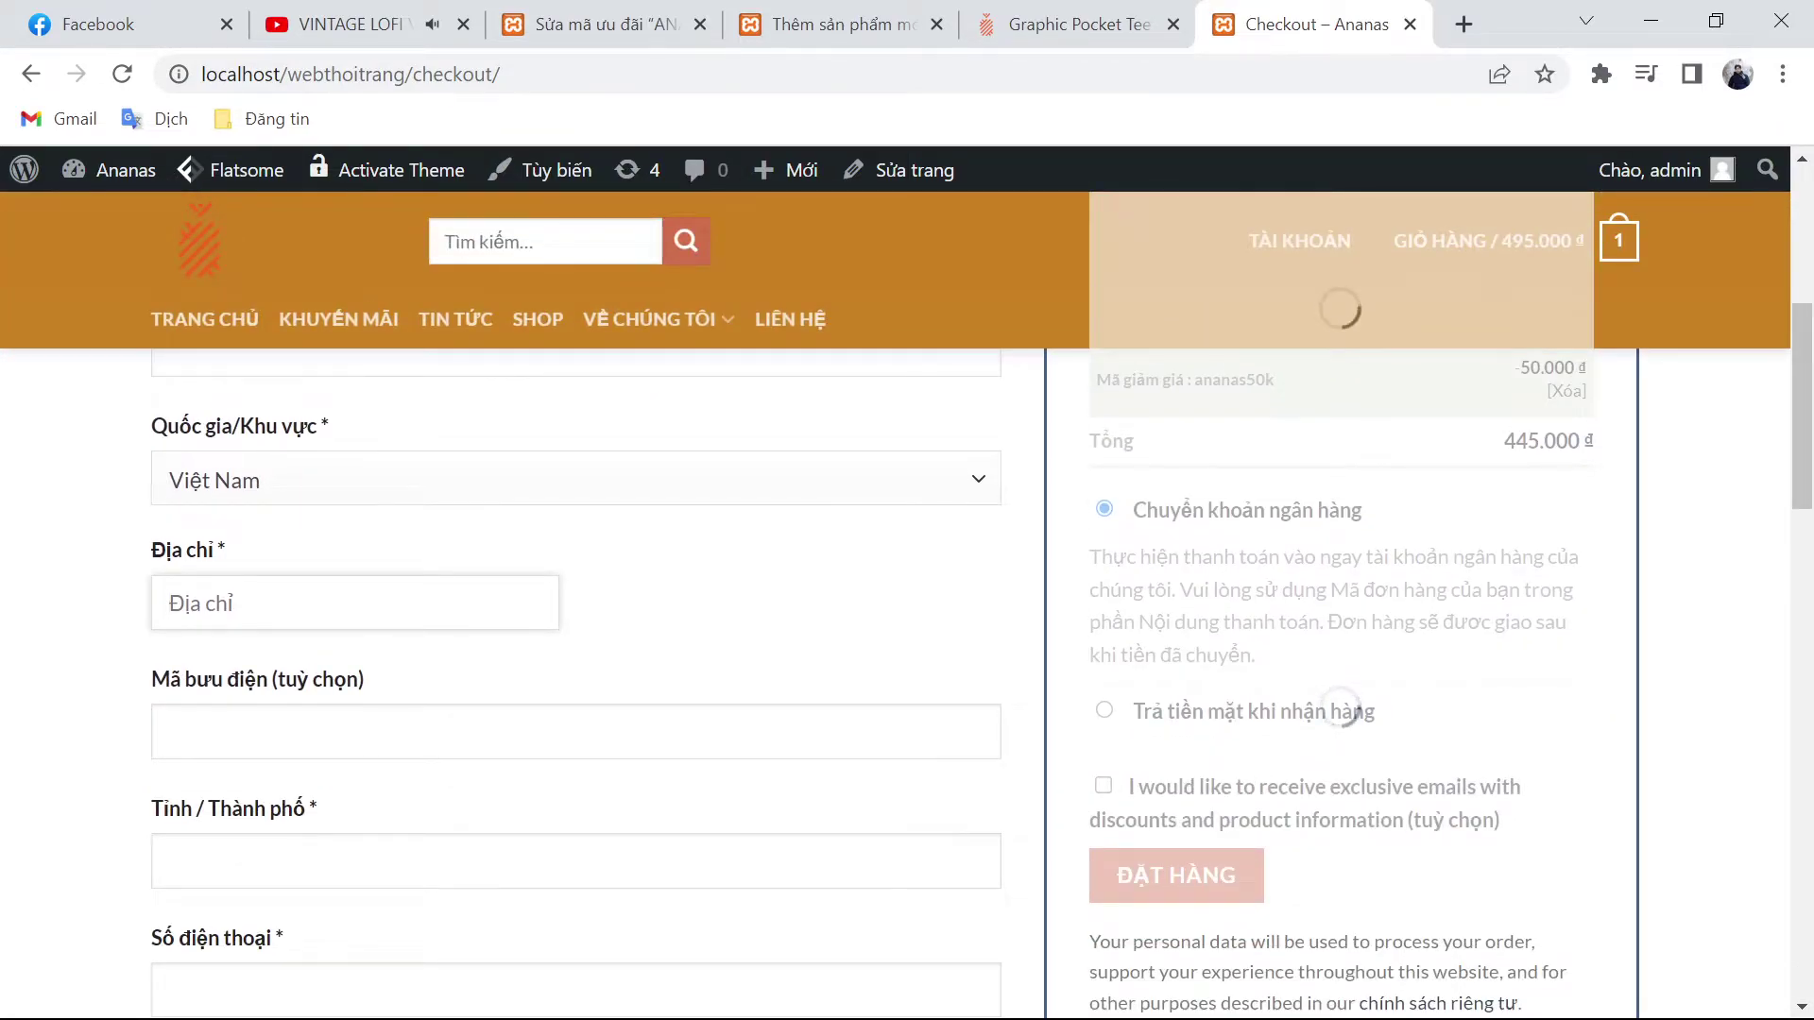
text(Hoè Thị)
key(Tab)
scroll(907, 661, down, 3)
scroll(406, 757, up, 2)
click(406, 742)
text(Hà Nội)
key(Tab)
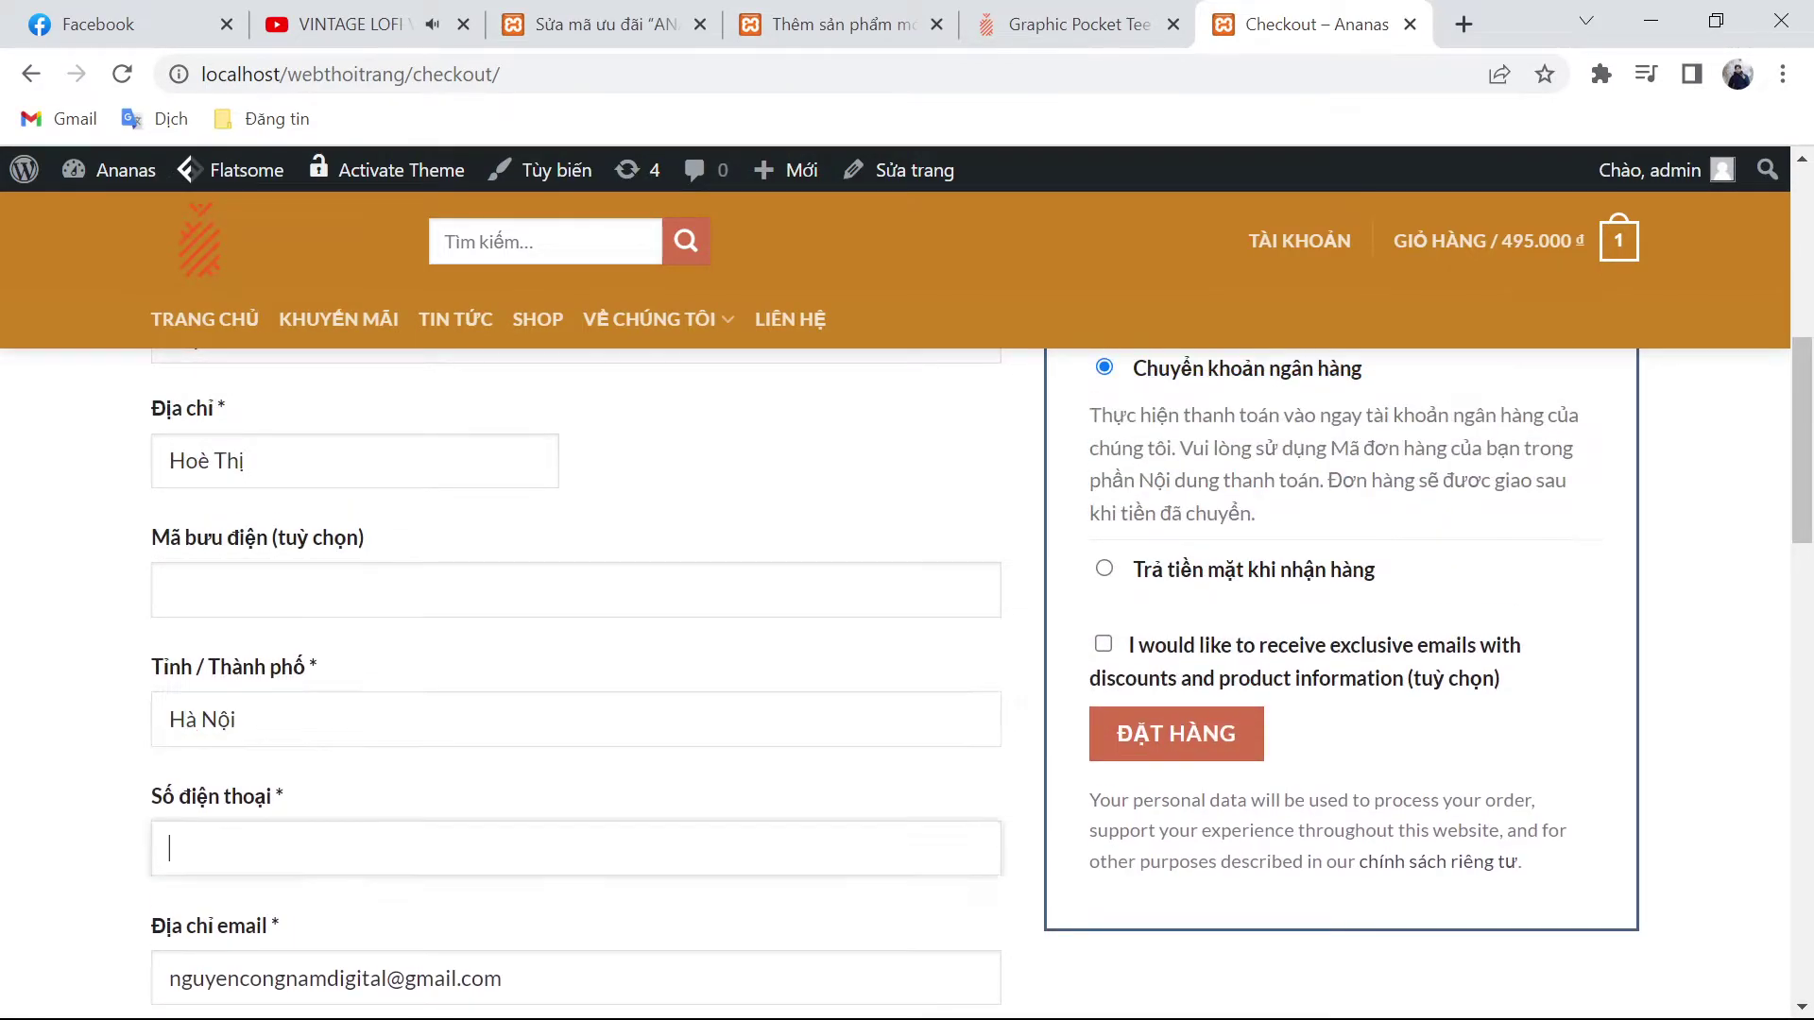
Step: Add the order note 'Giao hang cho tô' and place the order
scroll(907, 661, down, 5)
click(170, 756)
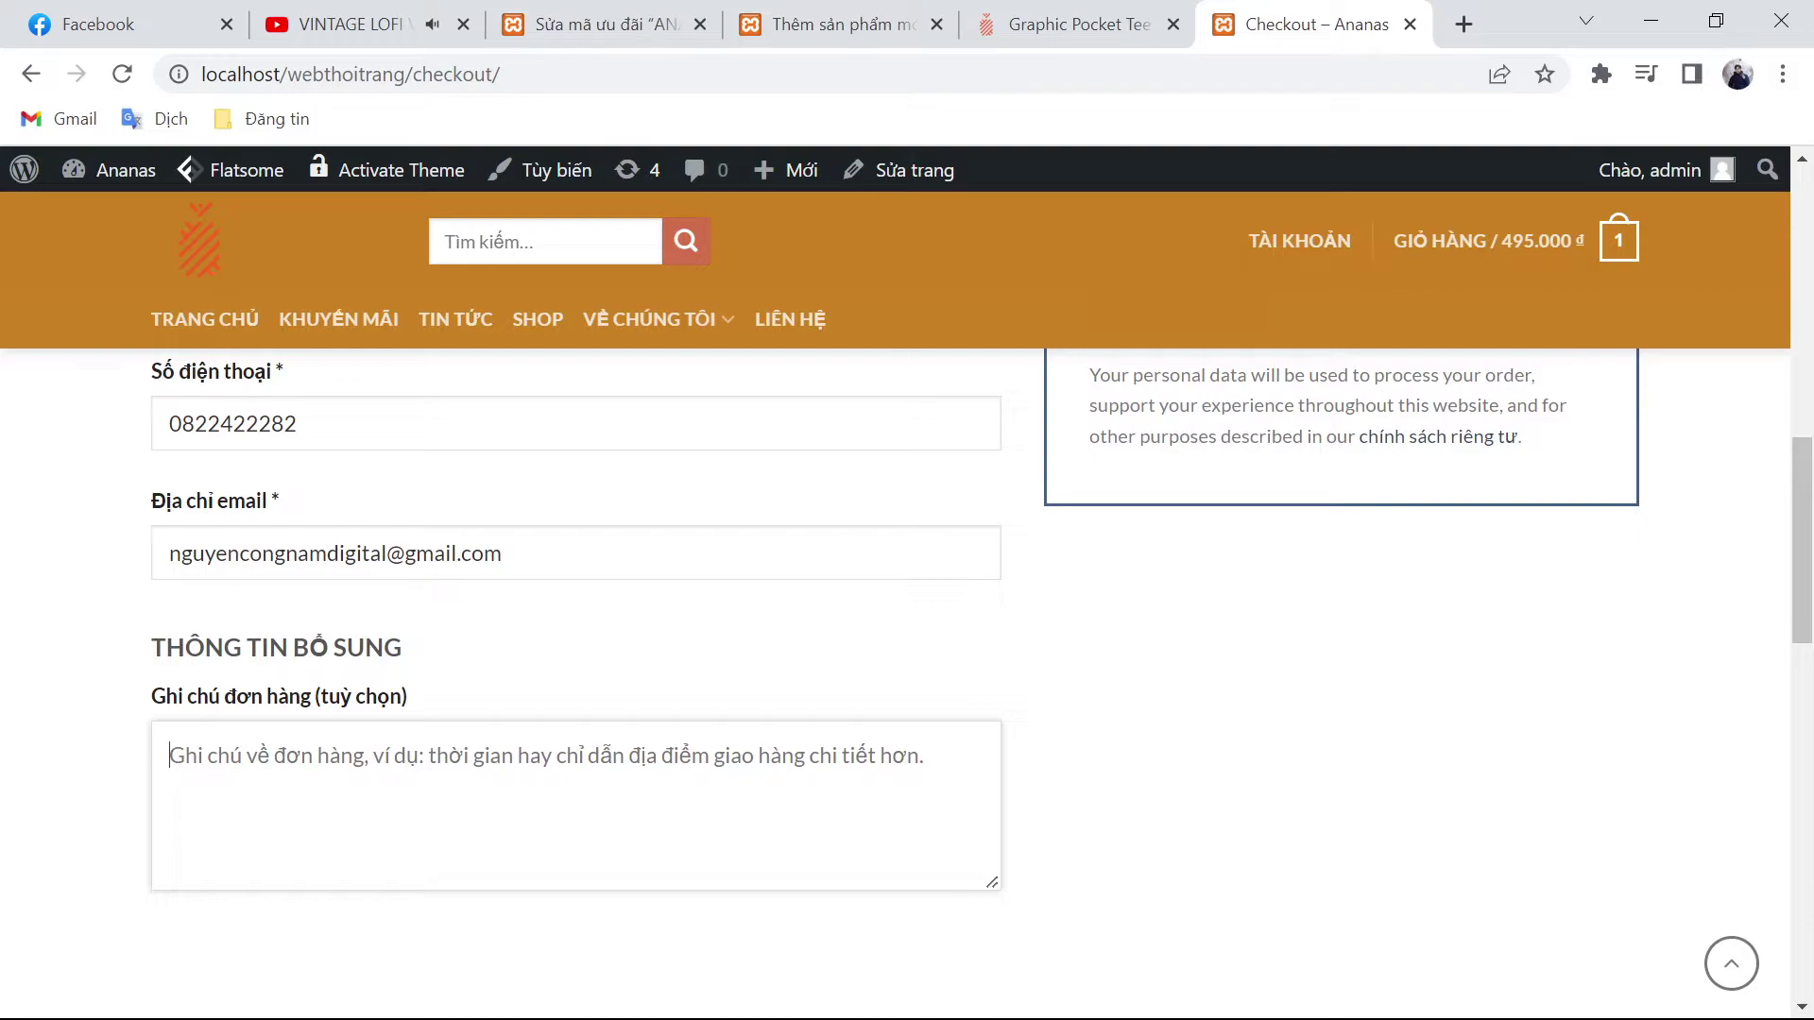
text(Giao)
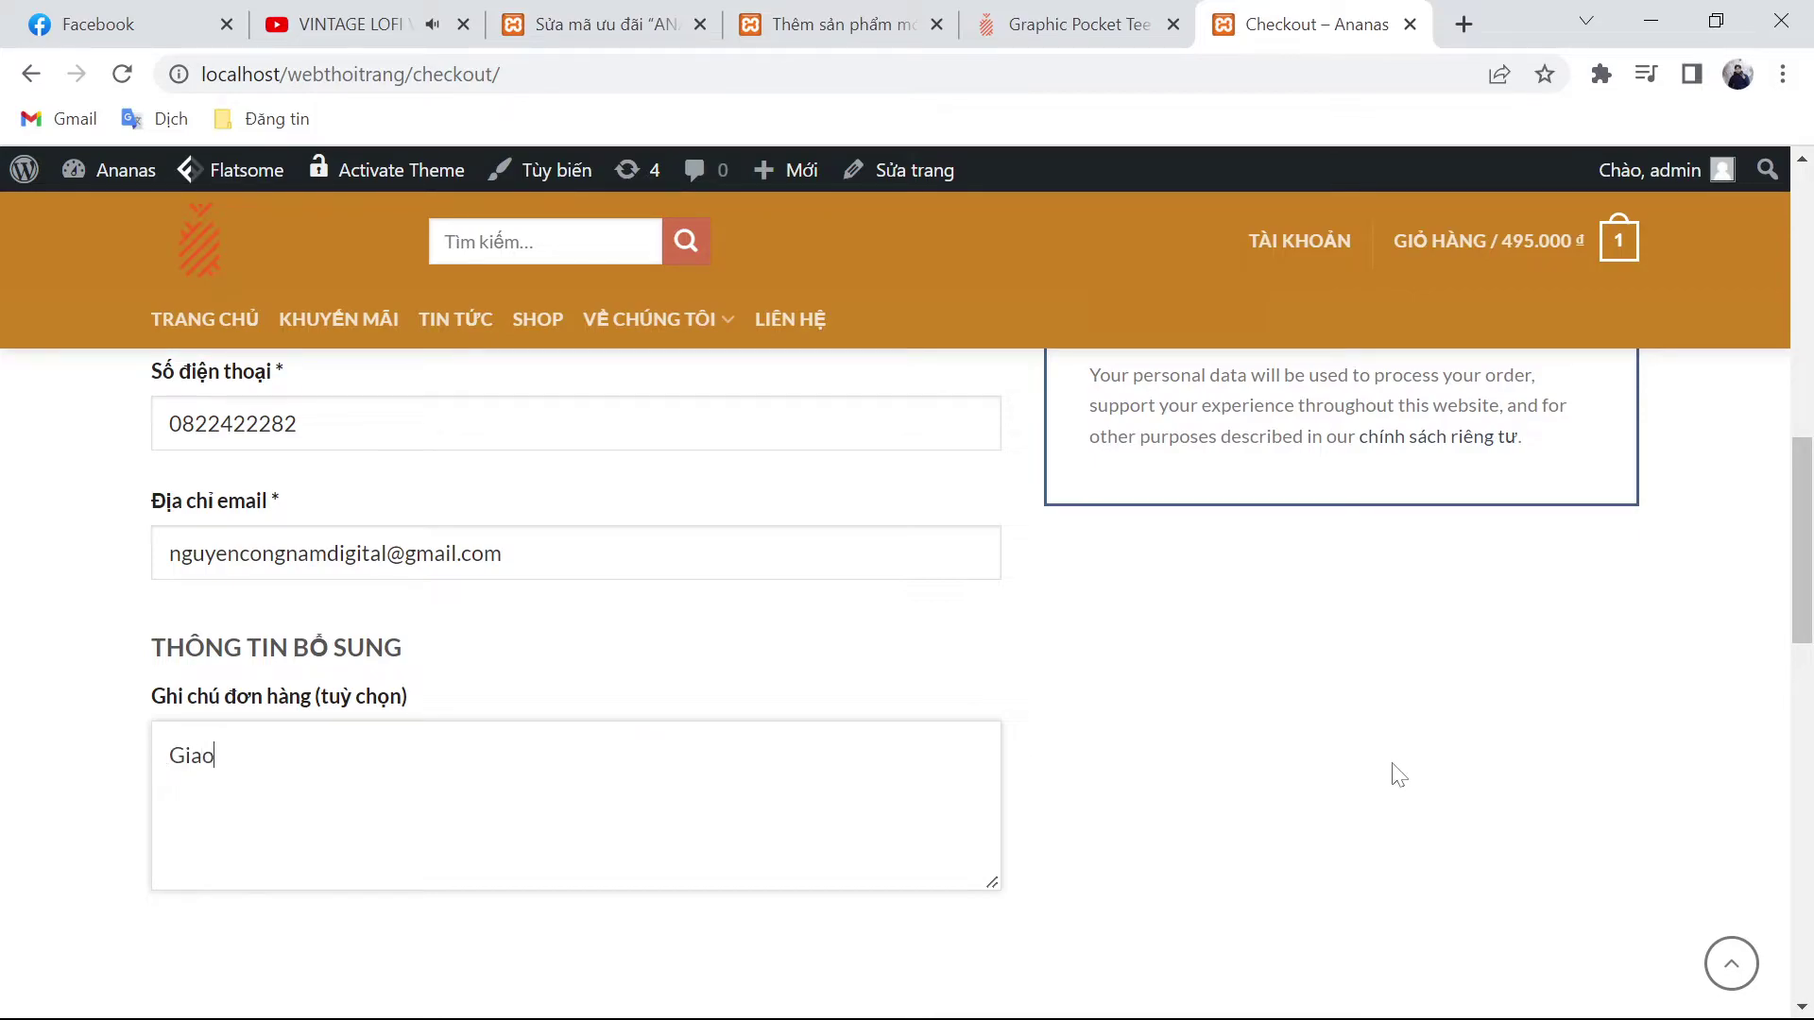
text( hang cho tôiii)
scroll(1398, 775, up, 5)
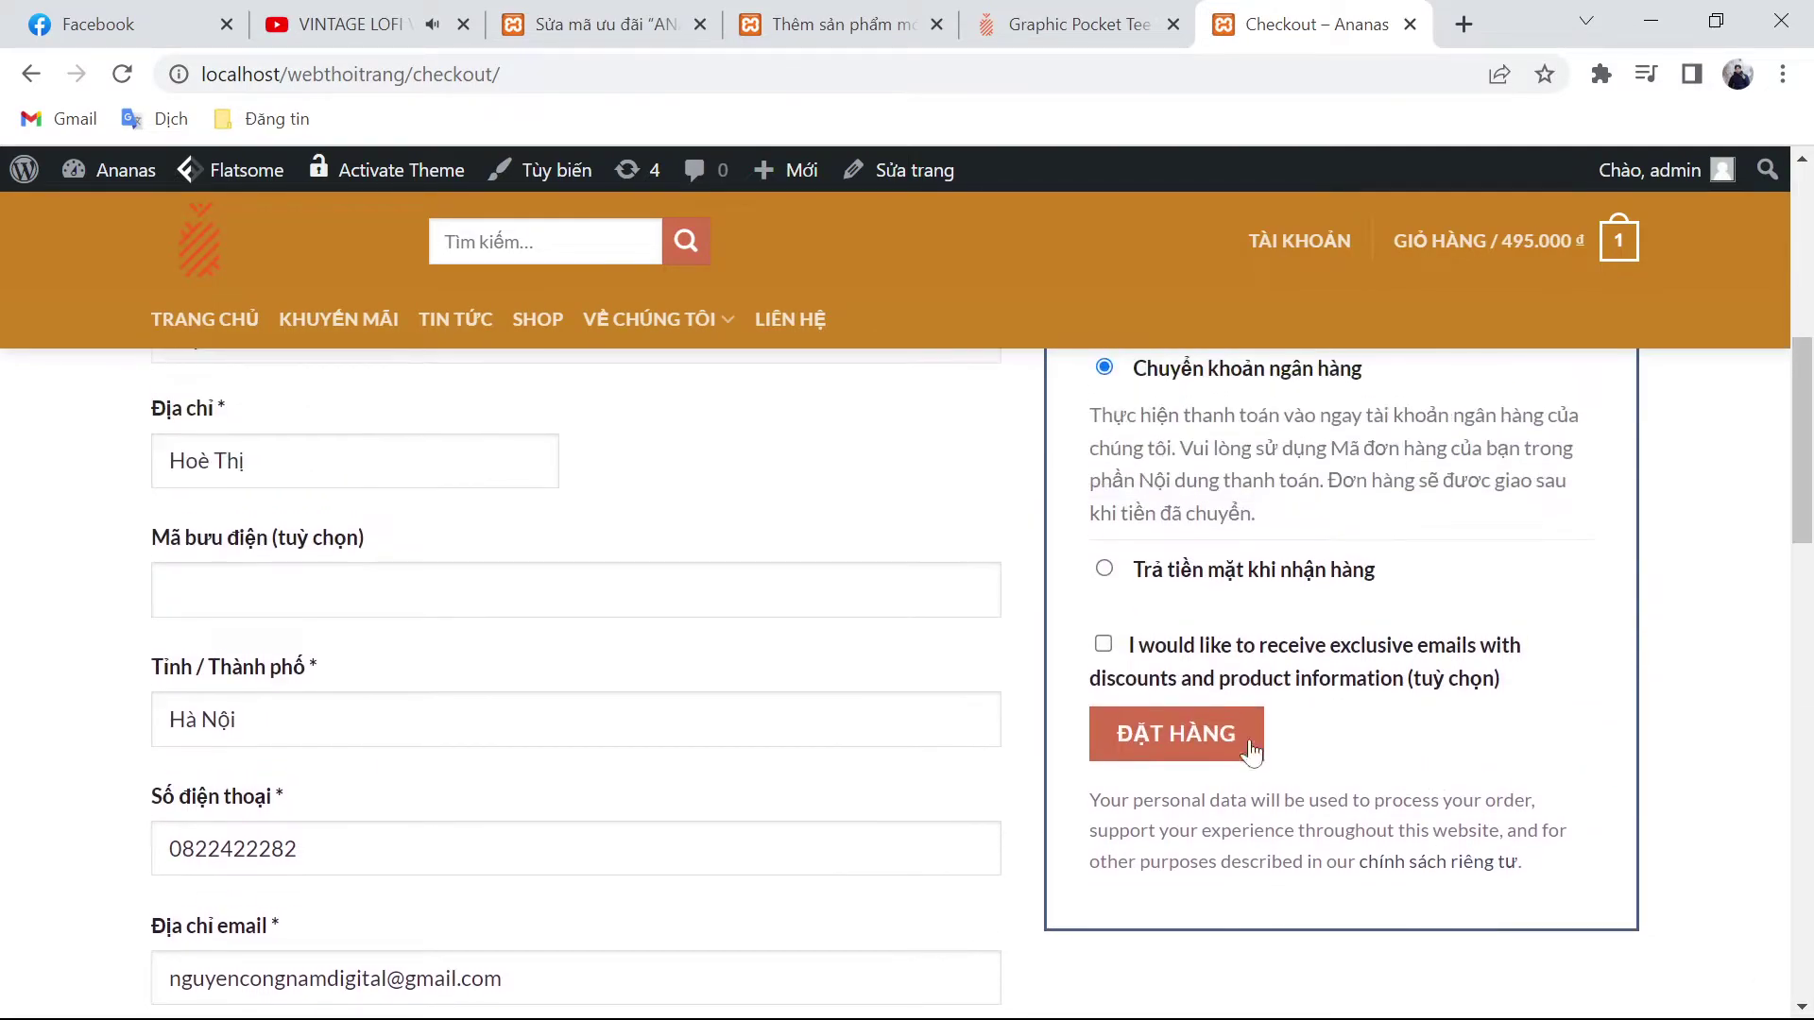
scroll(1129, 595, up, 5)
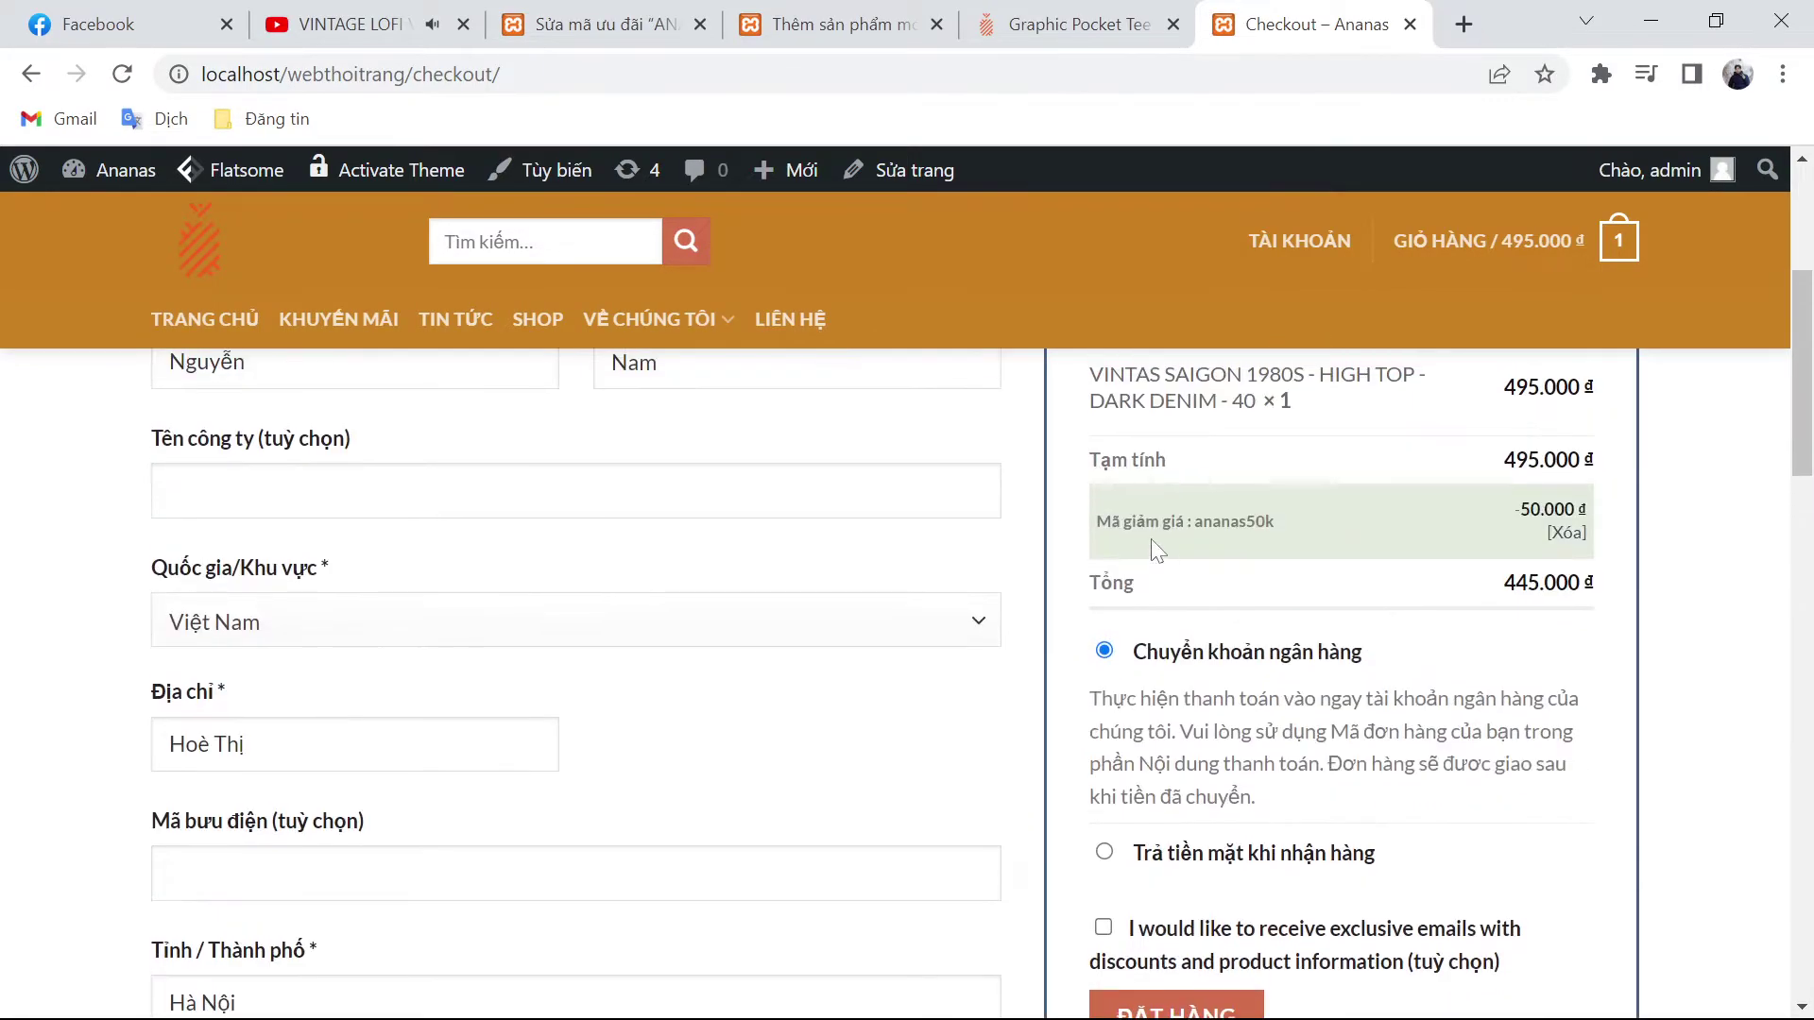
scroll(1172, 567, down, 5)
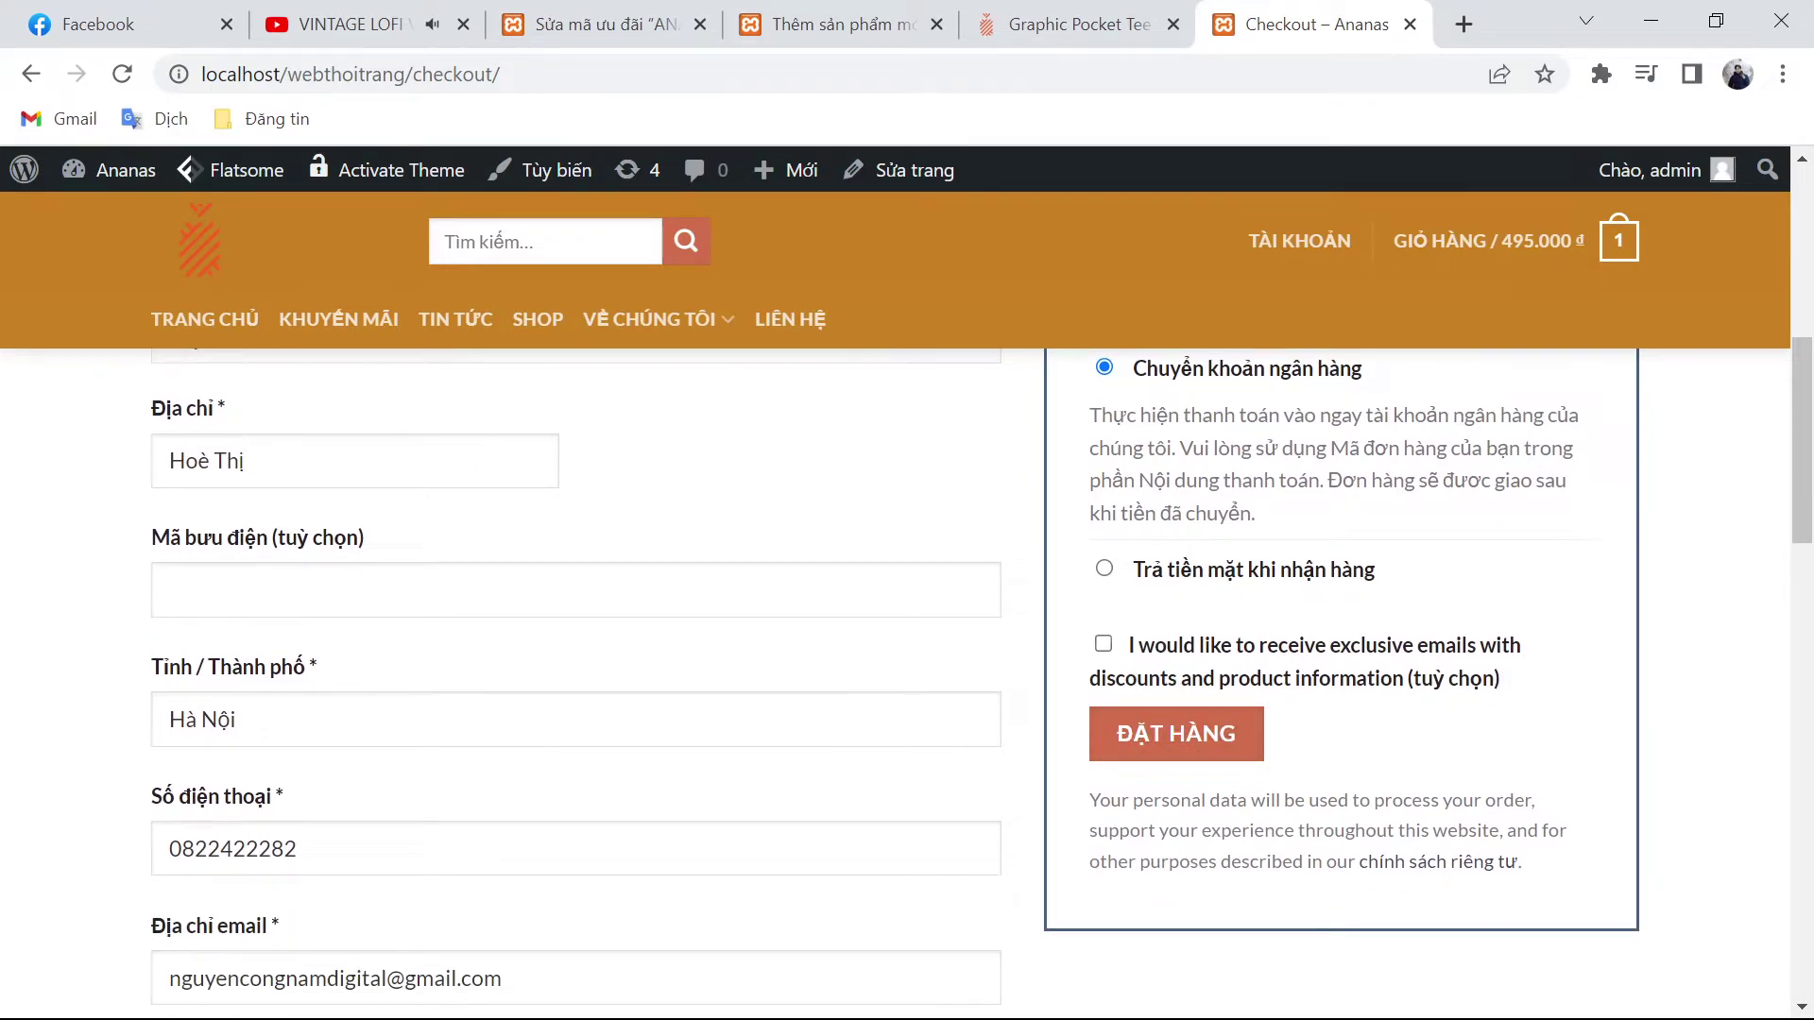
click(1218, 735)
click(1427, 567)
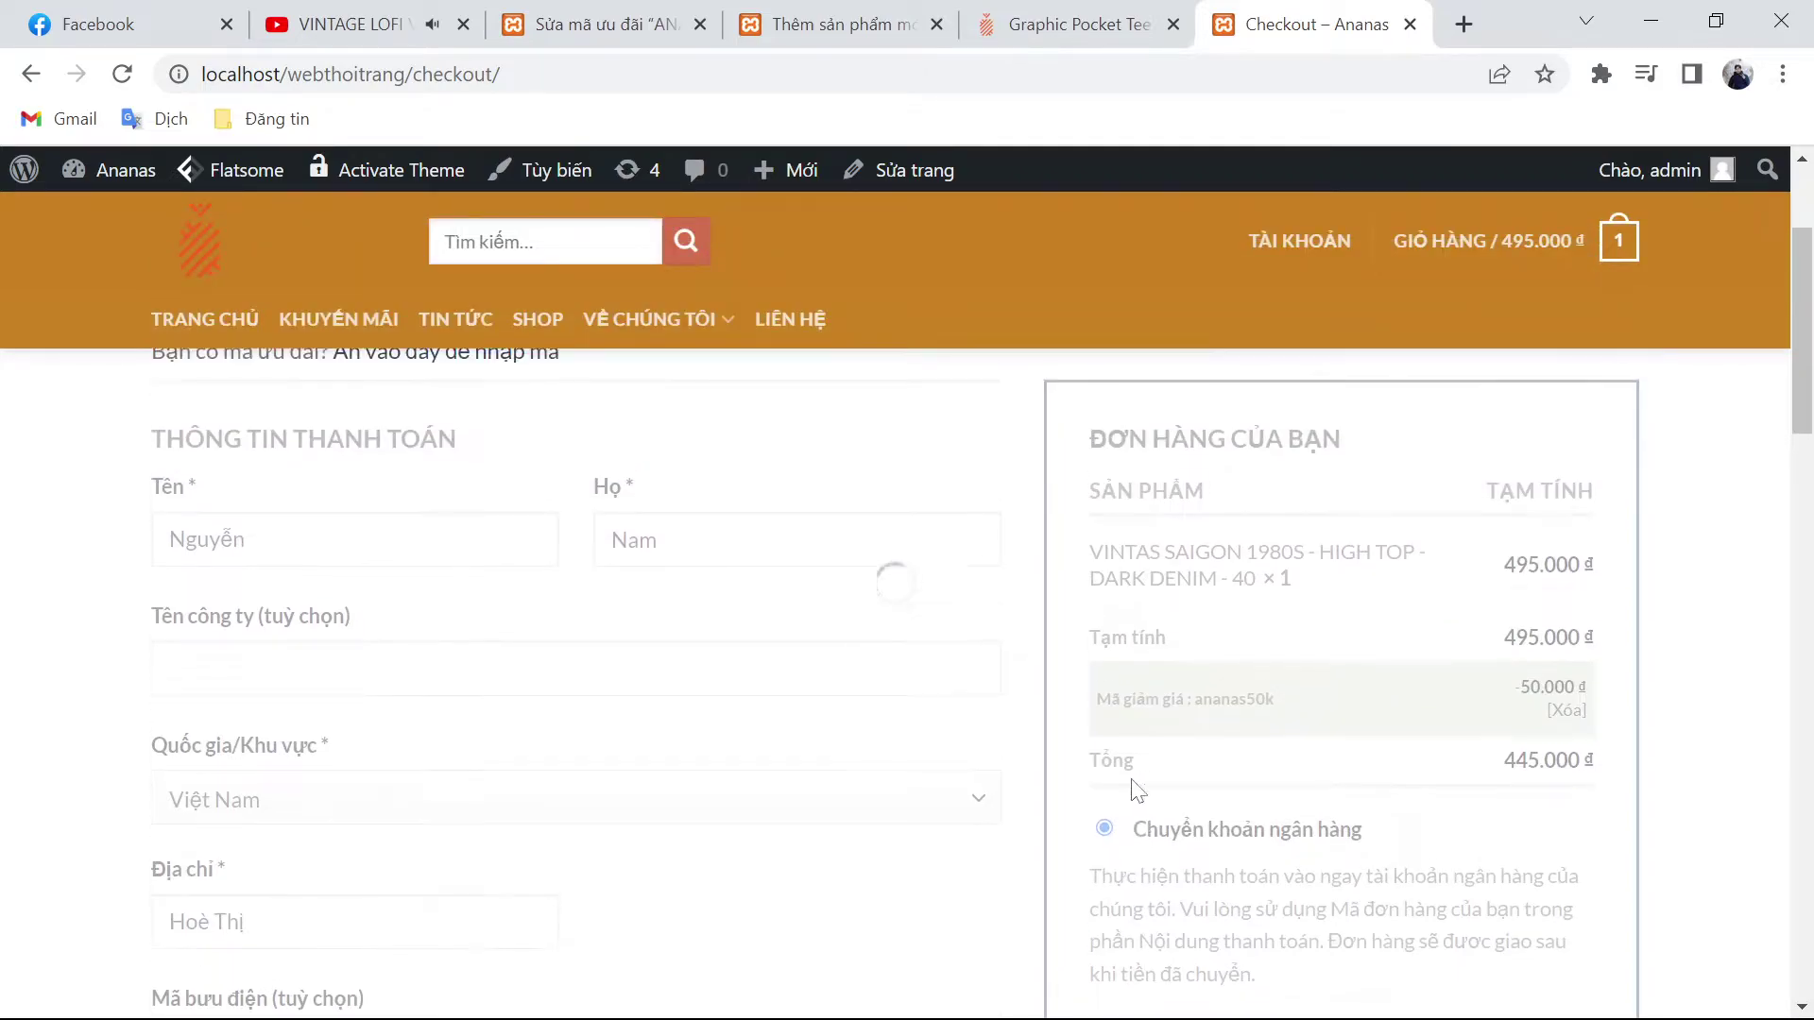
scroll(1298, 832, down, 2)
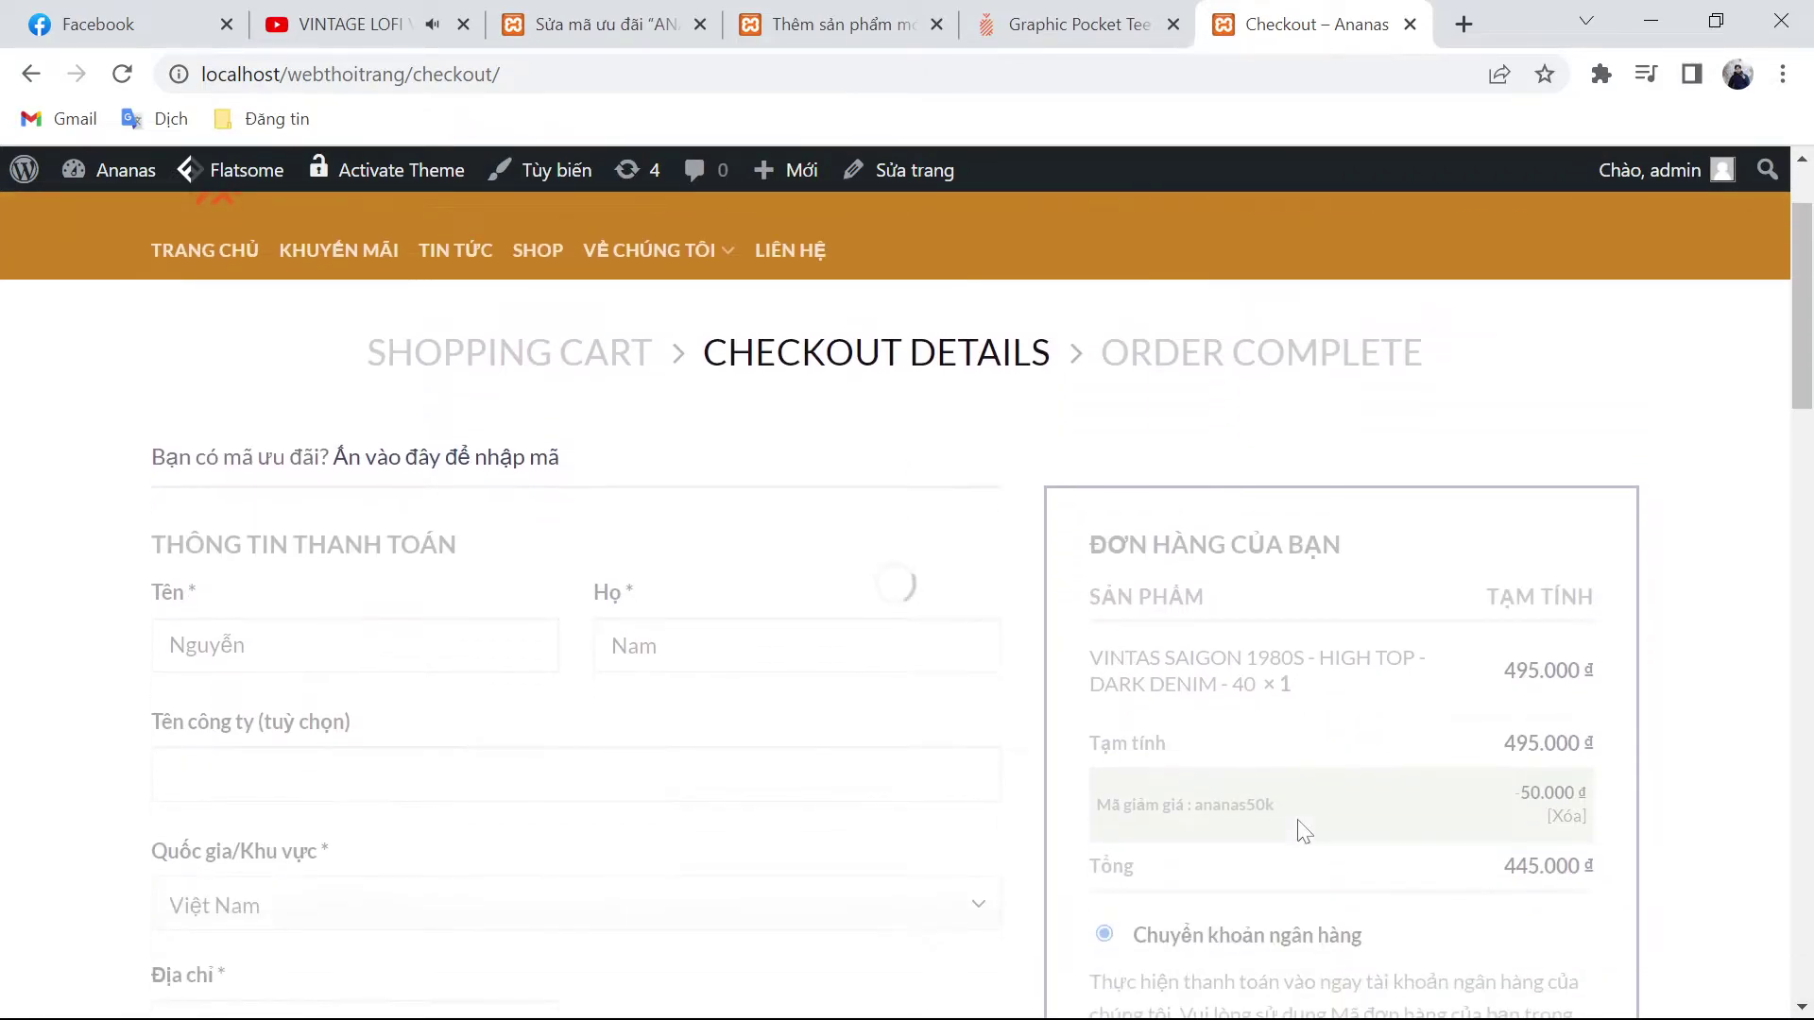
scroll(1294, 845, up, 2)
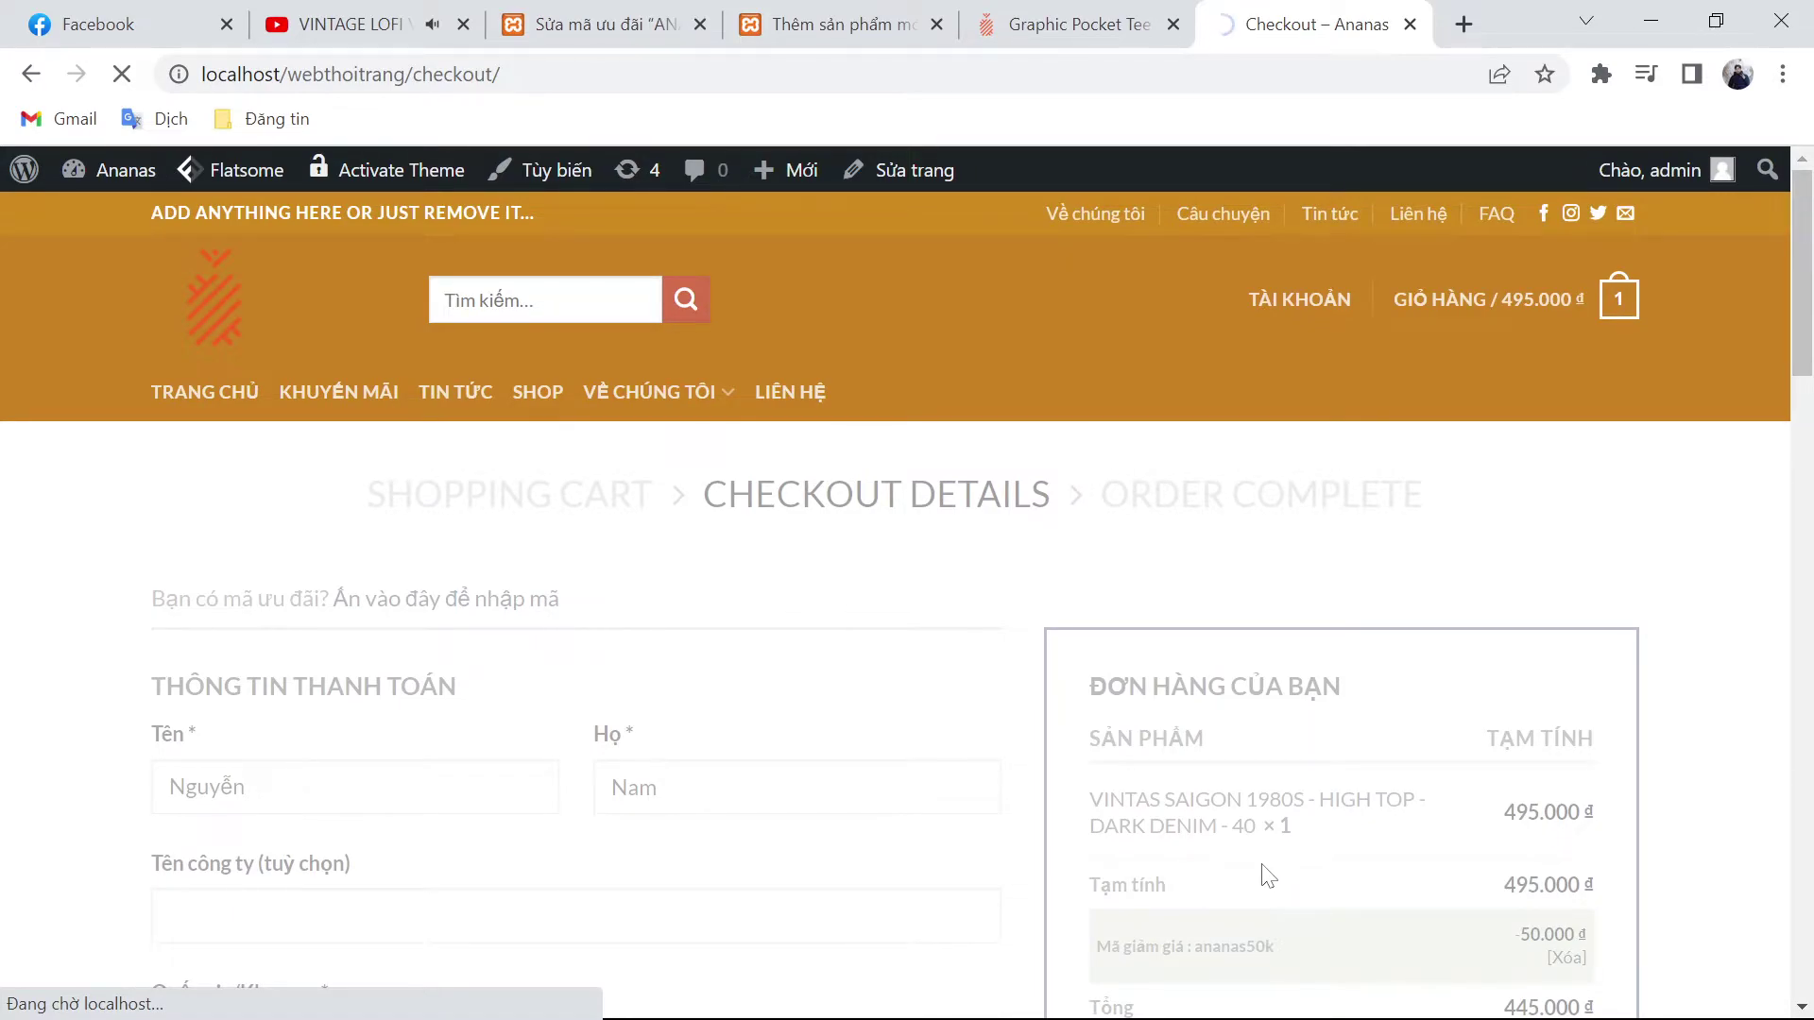
scroll(1249, 888, down, 1)
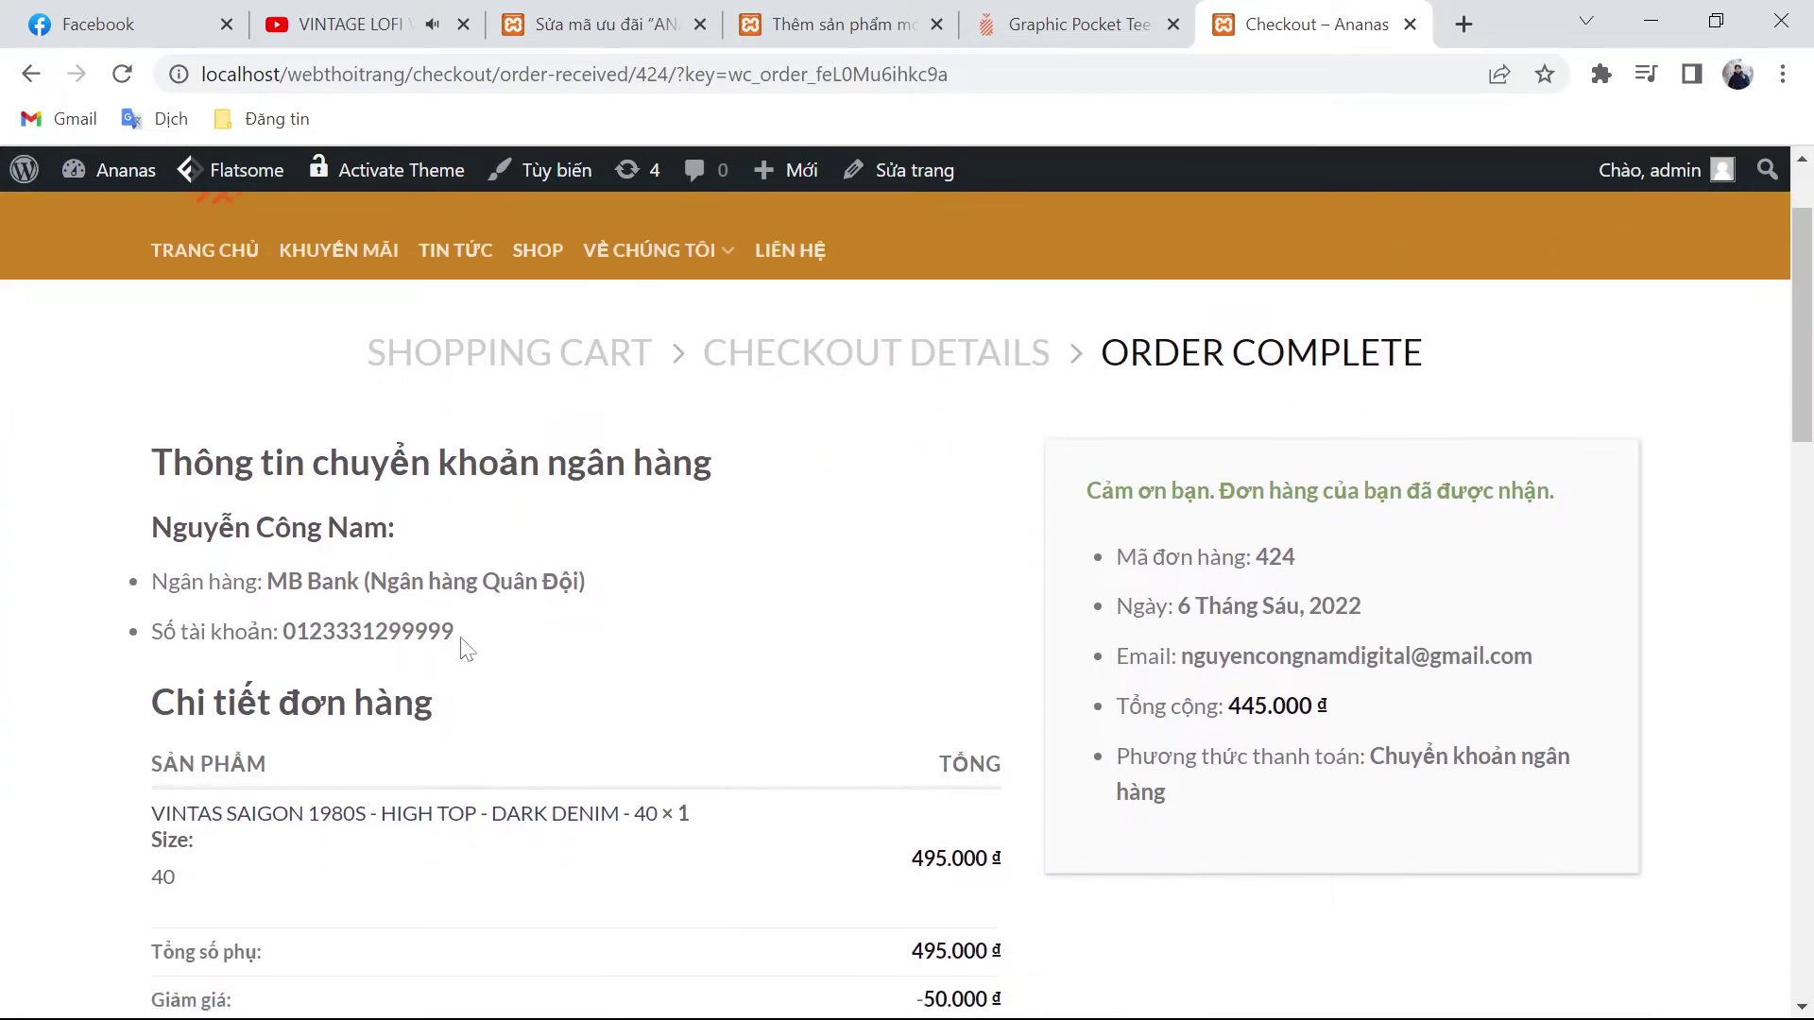
drag(282, 631, 507, 634)
click(515, 642)
scroll(547, 656, down, 1)
scroll(547, 659, down, 1)
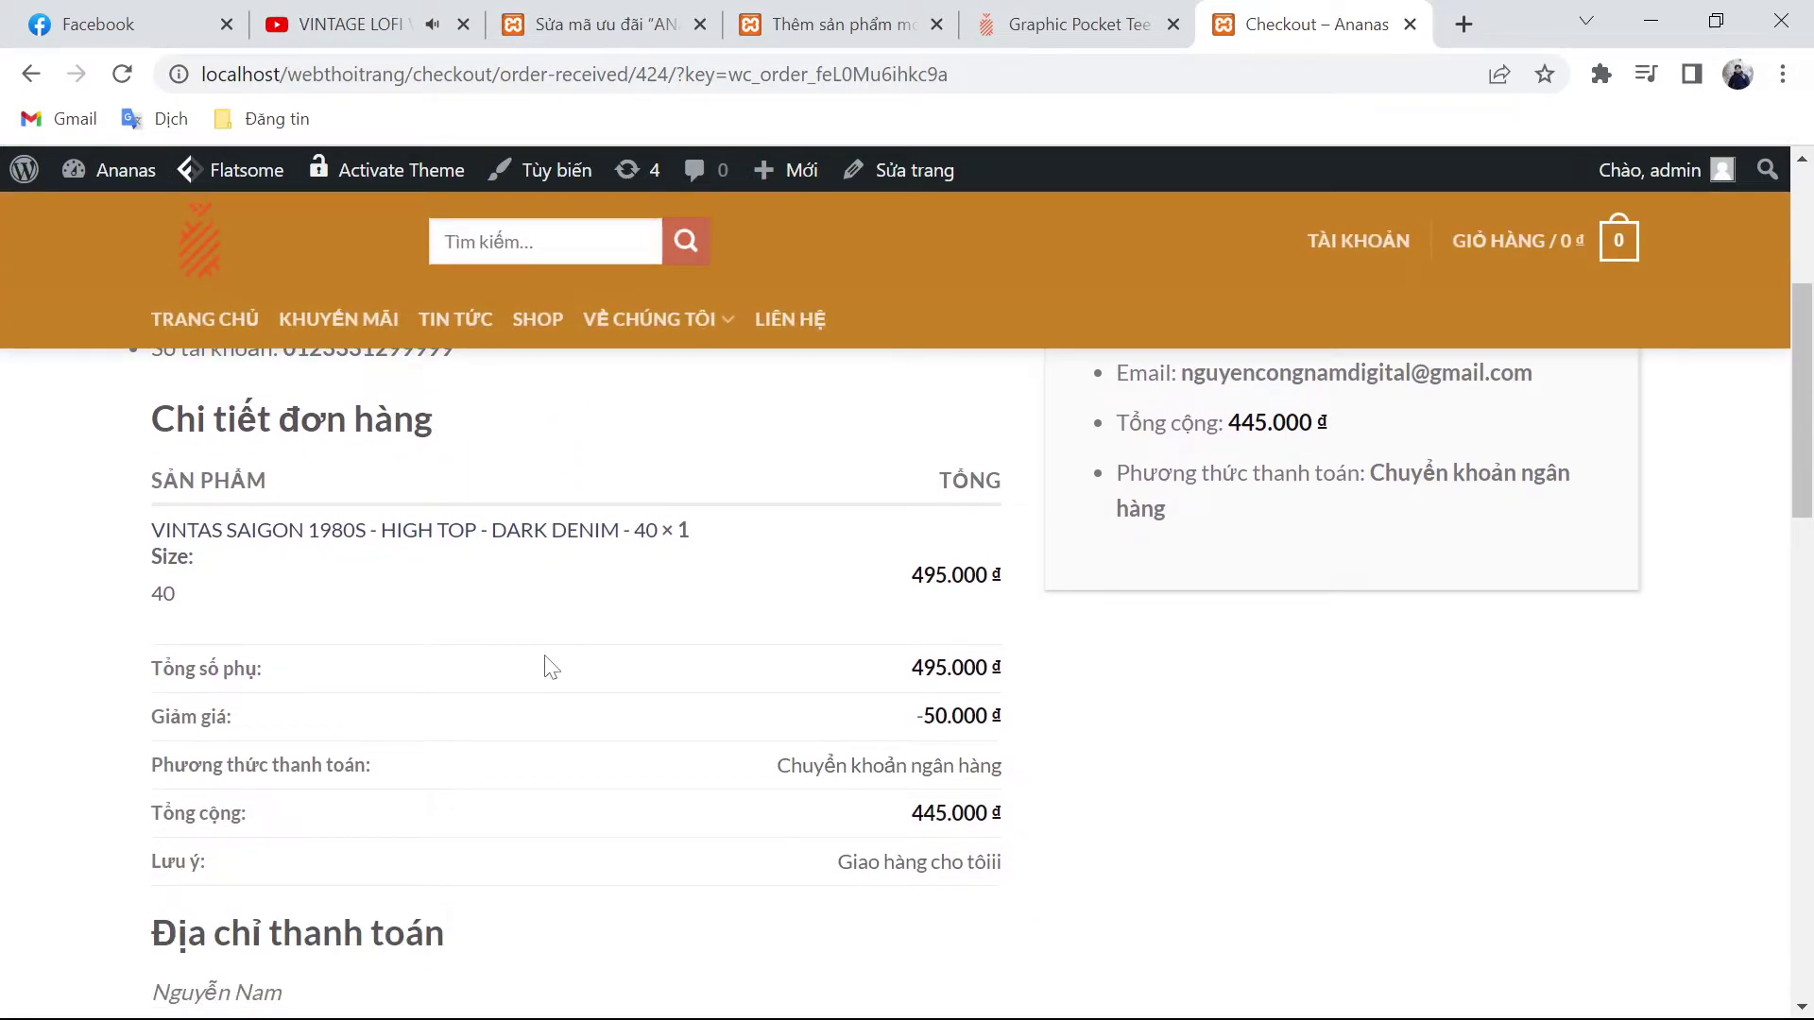
scroll(614, 801, down, 2)
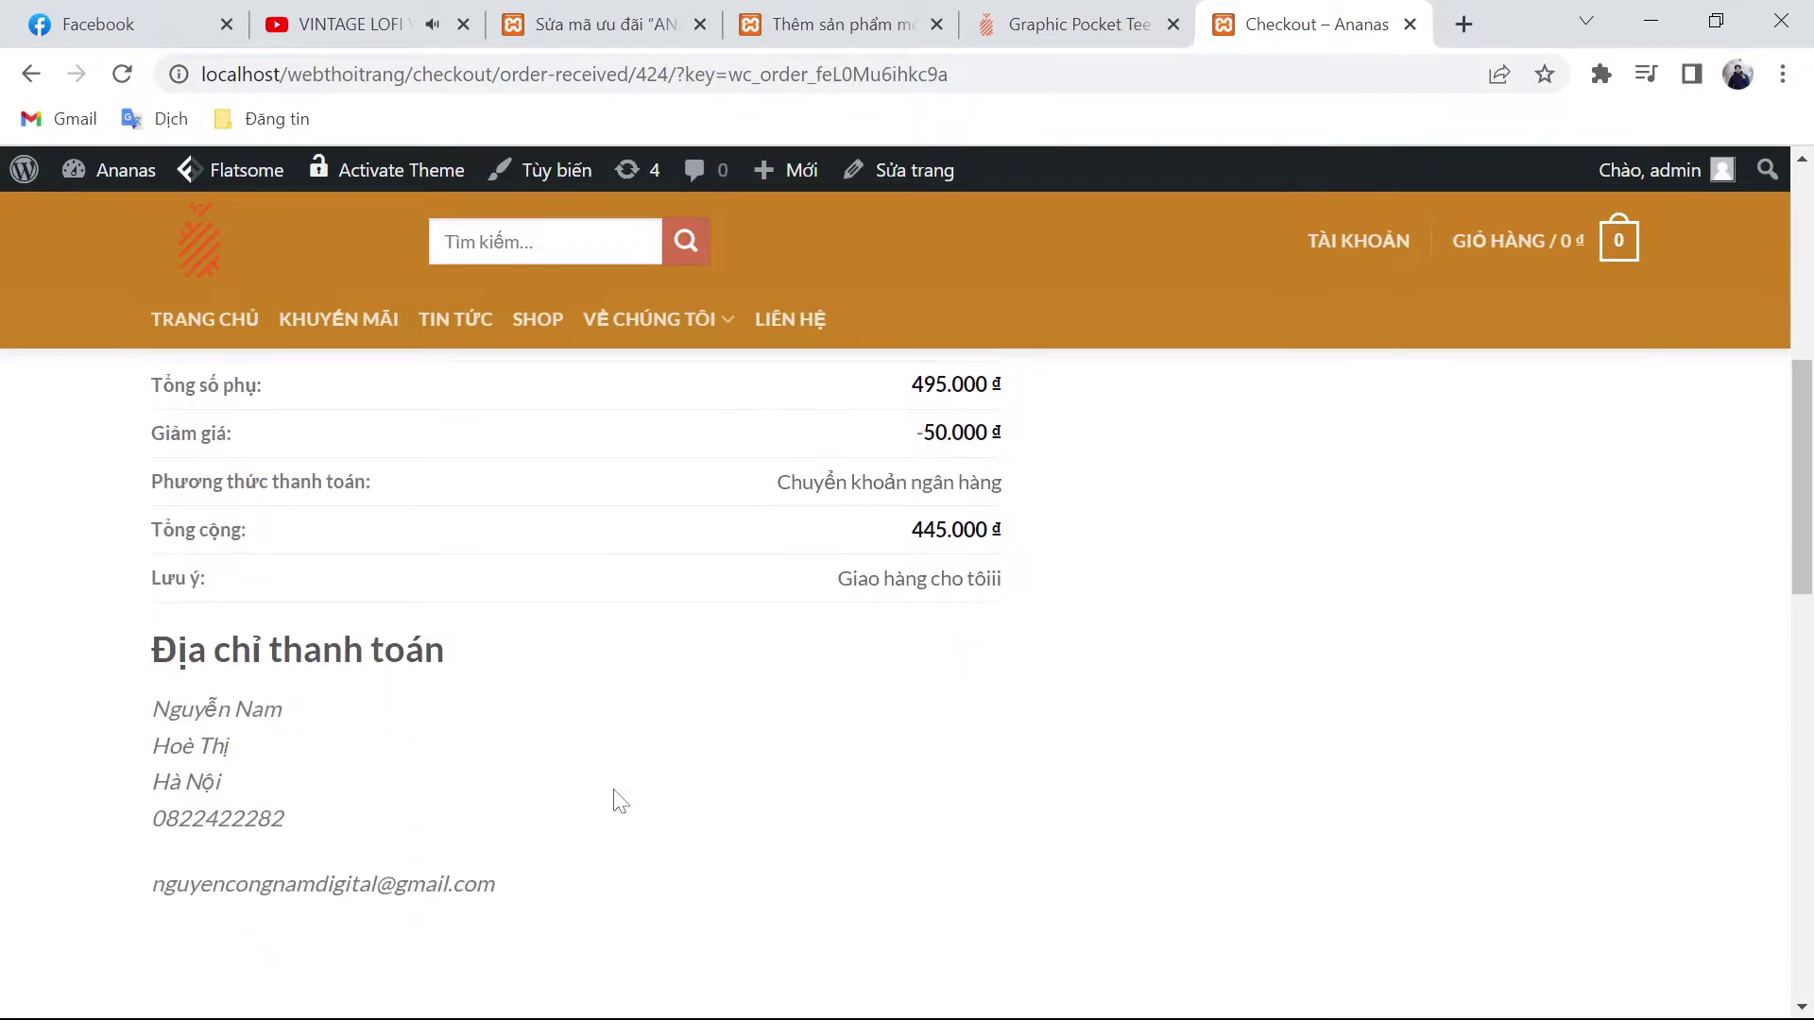
scroll(850, 841, up, 5)
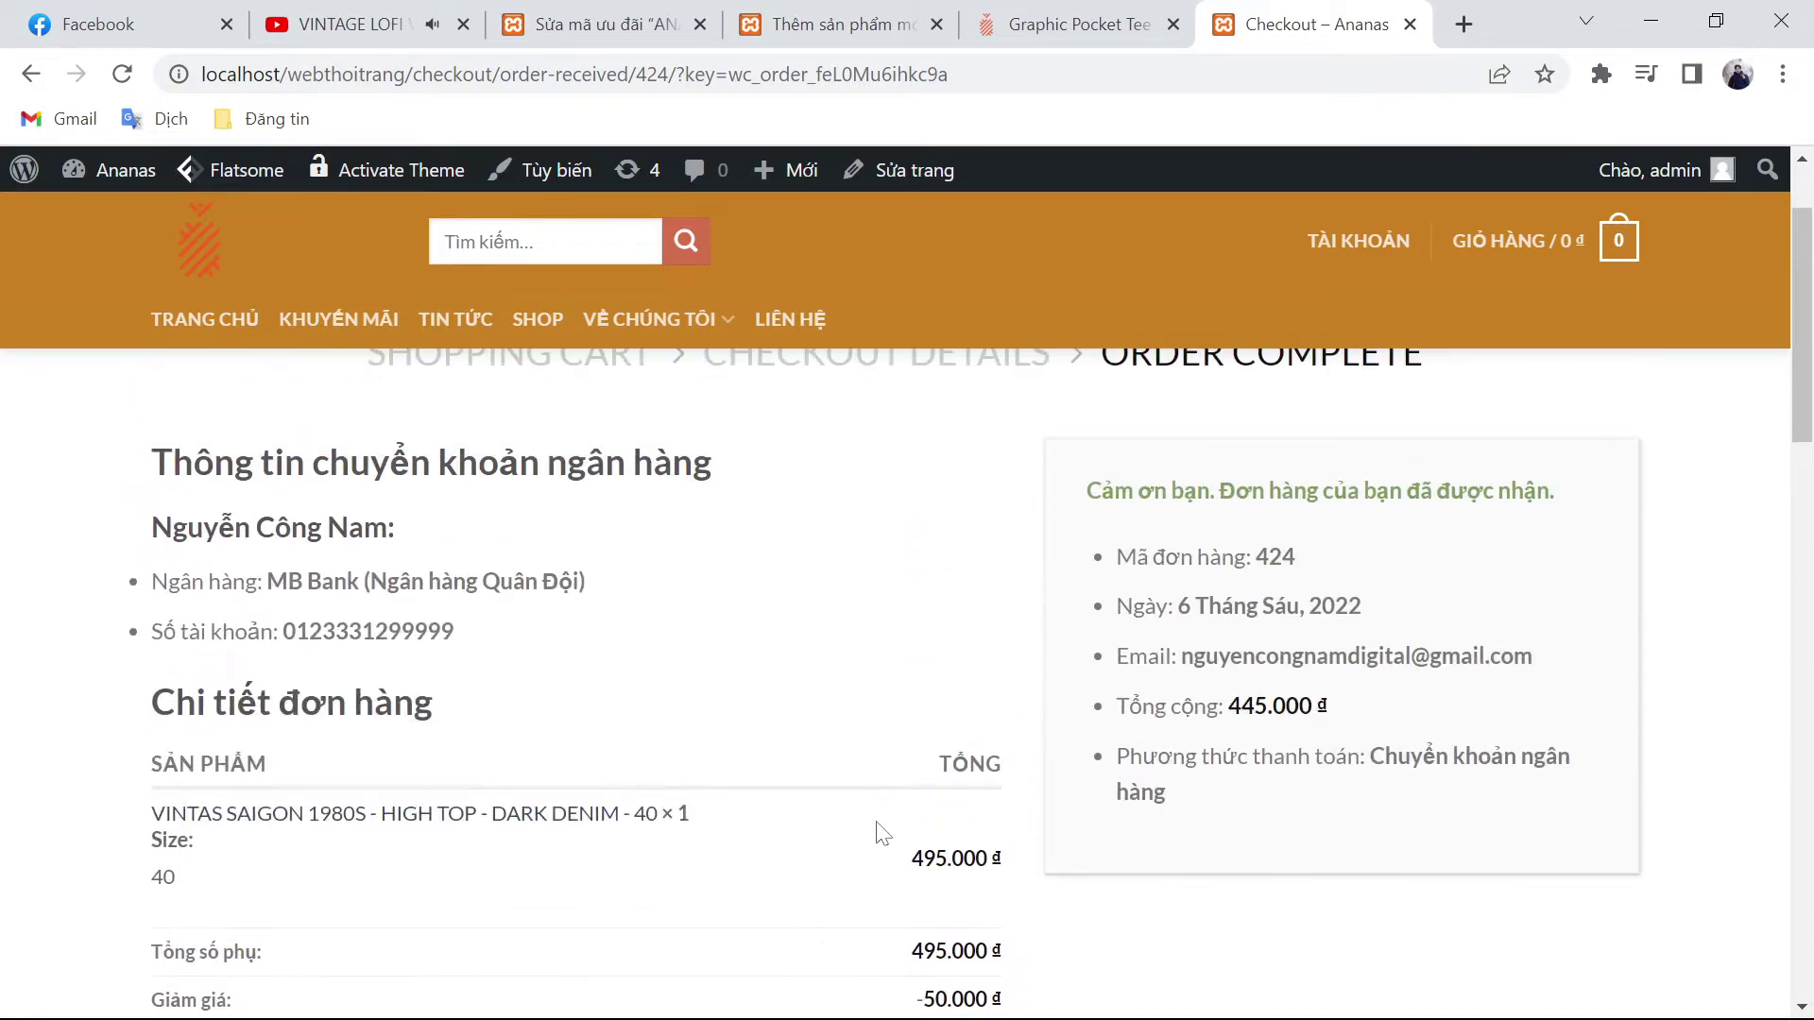
scroll(1170, 682, down, 1)
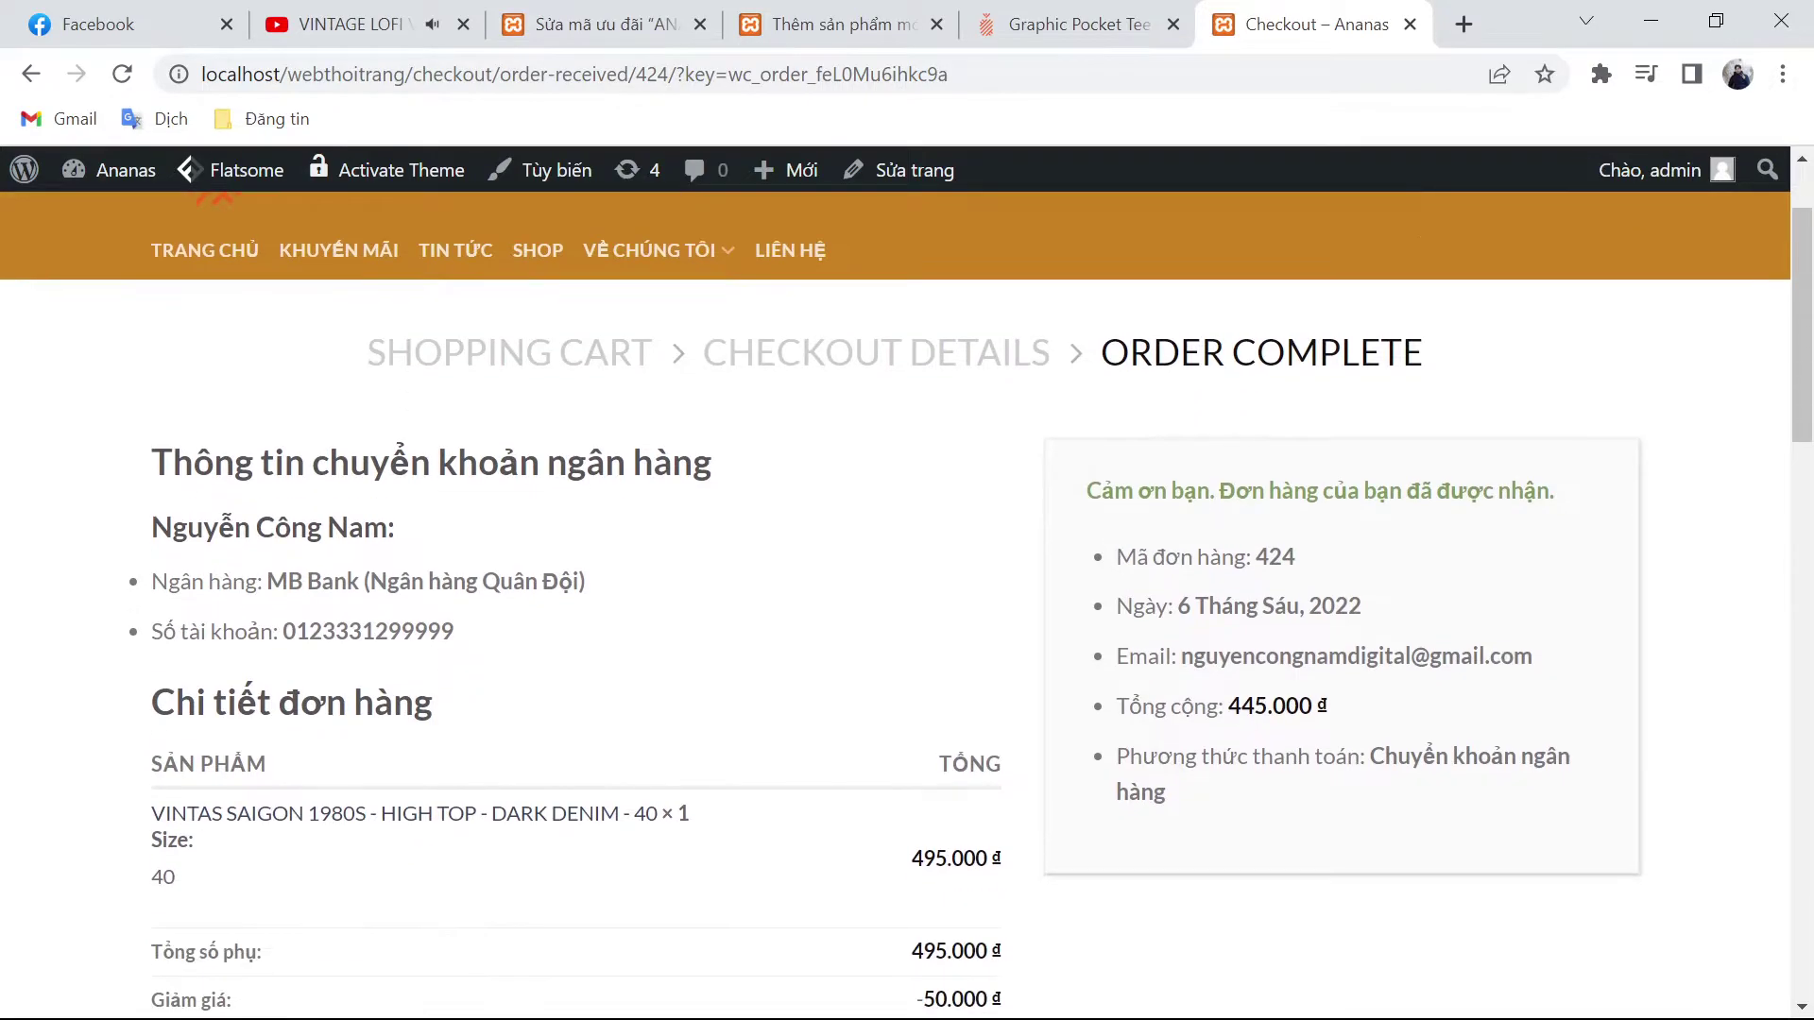
double_click(1275, 556)
click(1293, 580)
Step: Open WooCommerce's Đơn hàng list and open the new 445.000 đ order
click(831, 24)
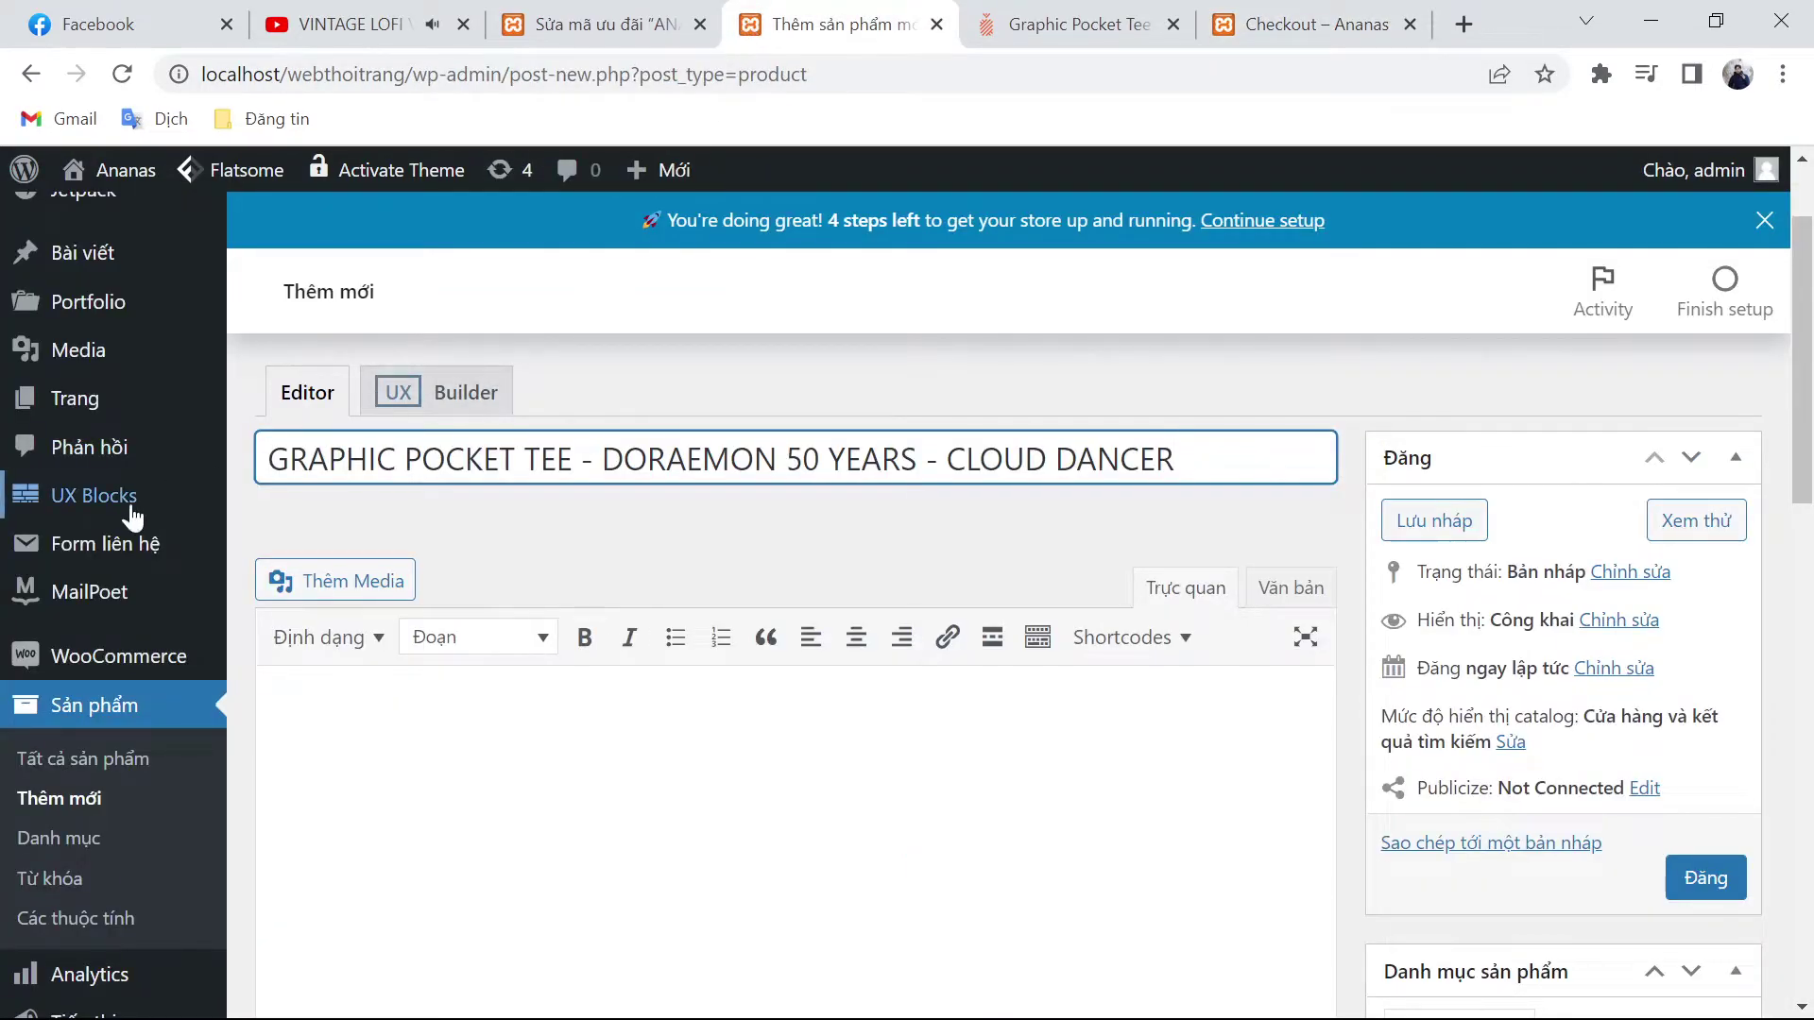
mouse_move(99, 666)
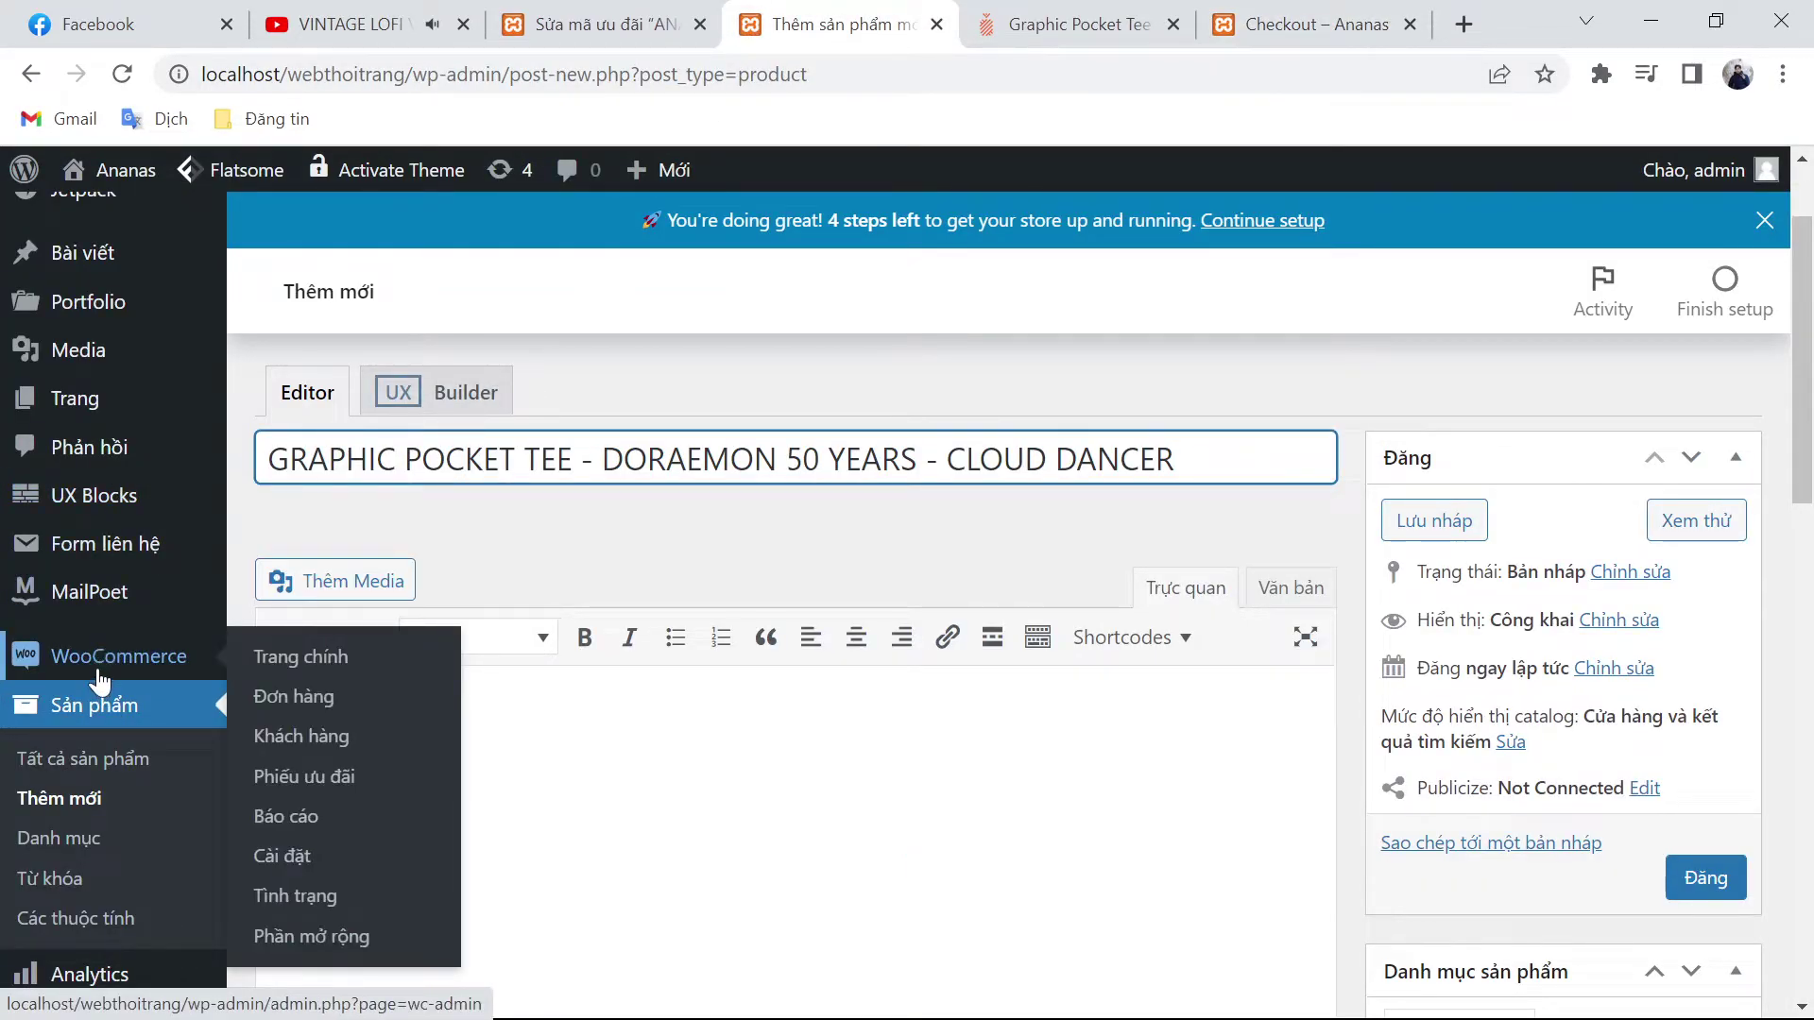
click(259, 701)
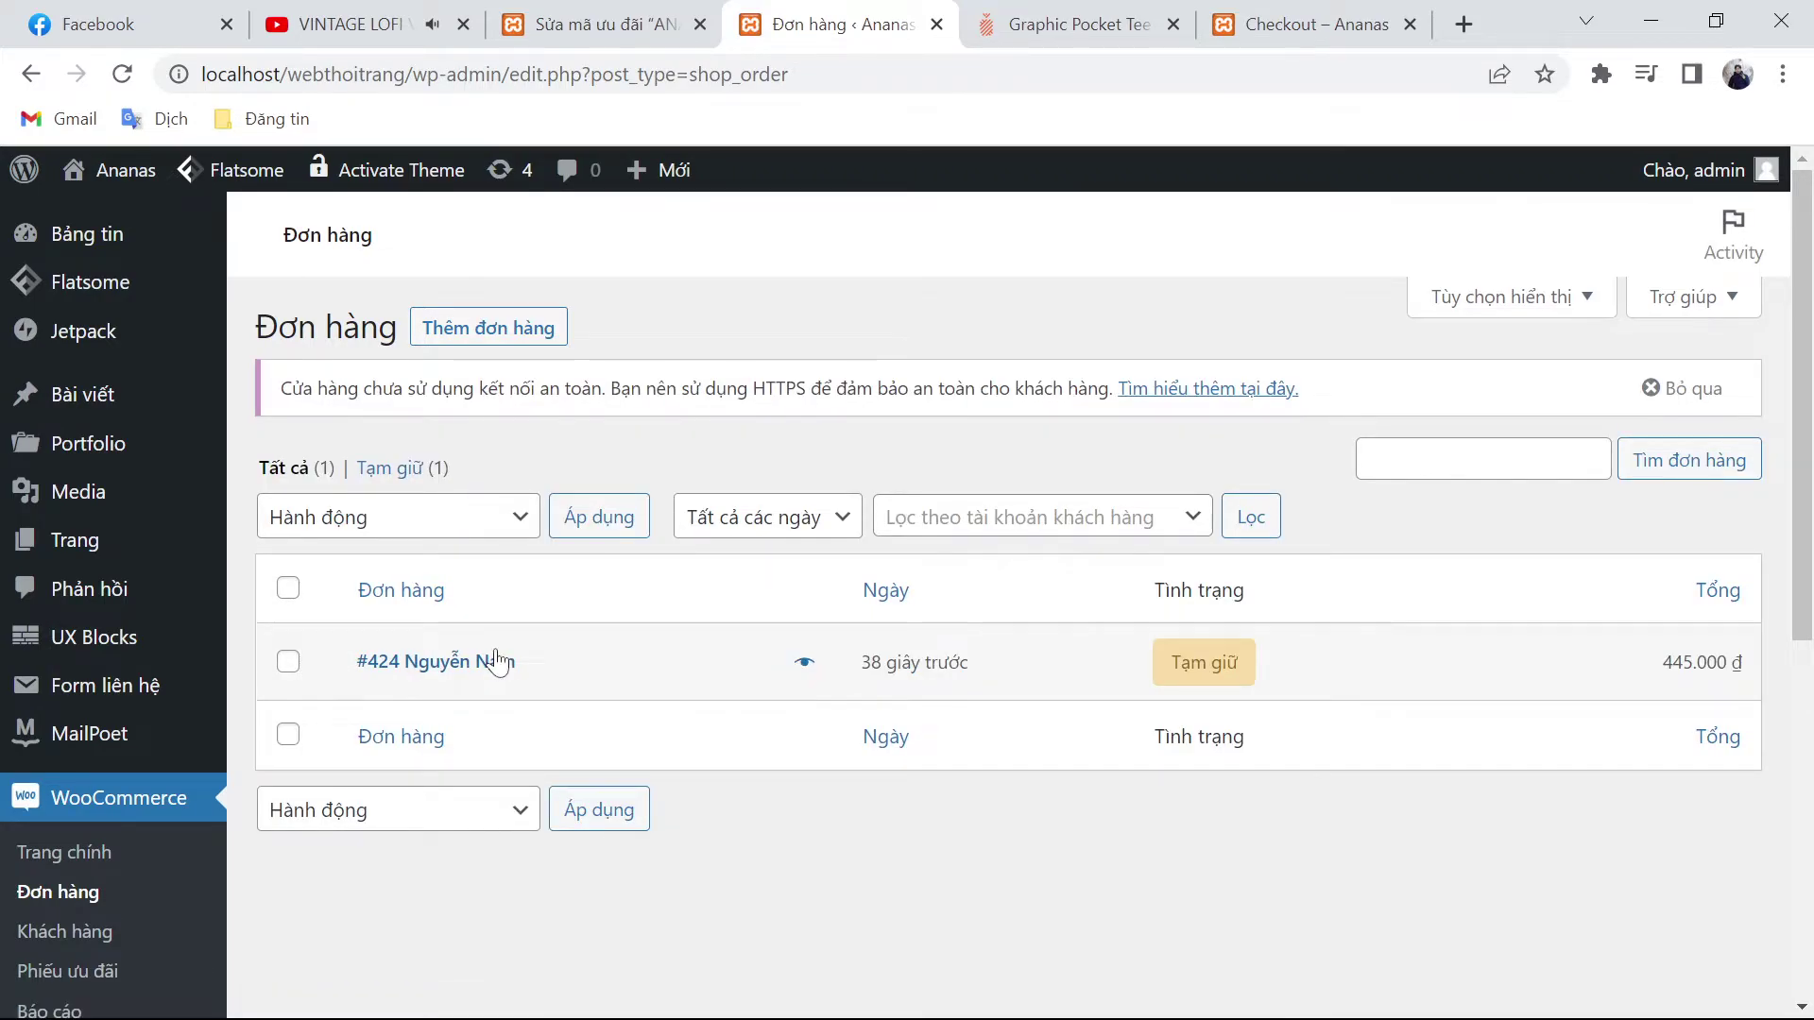
click(496, 661)
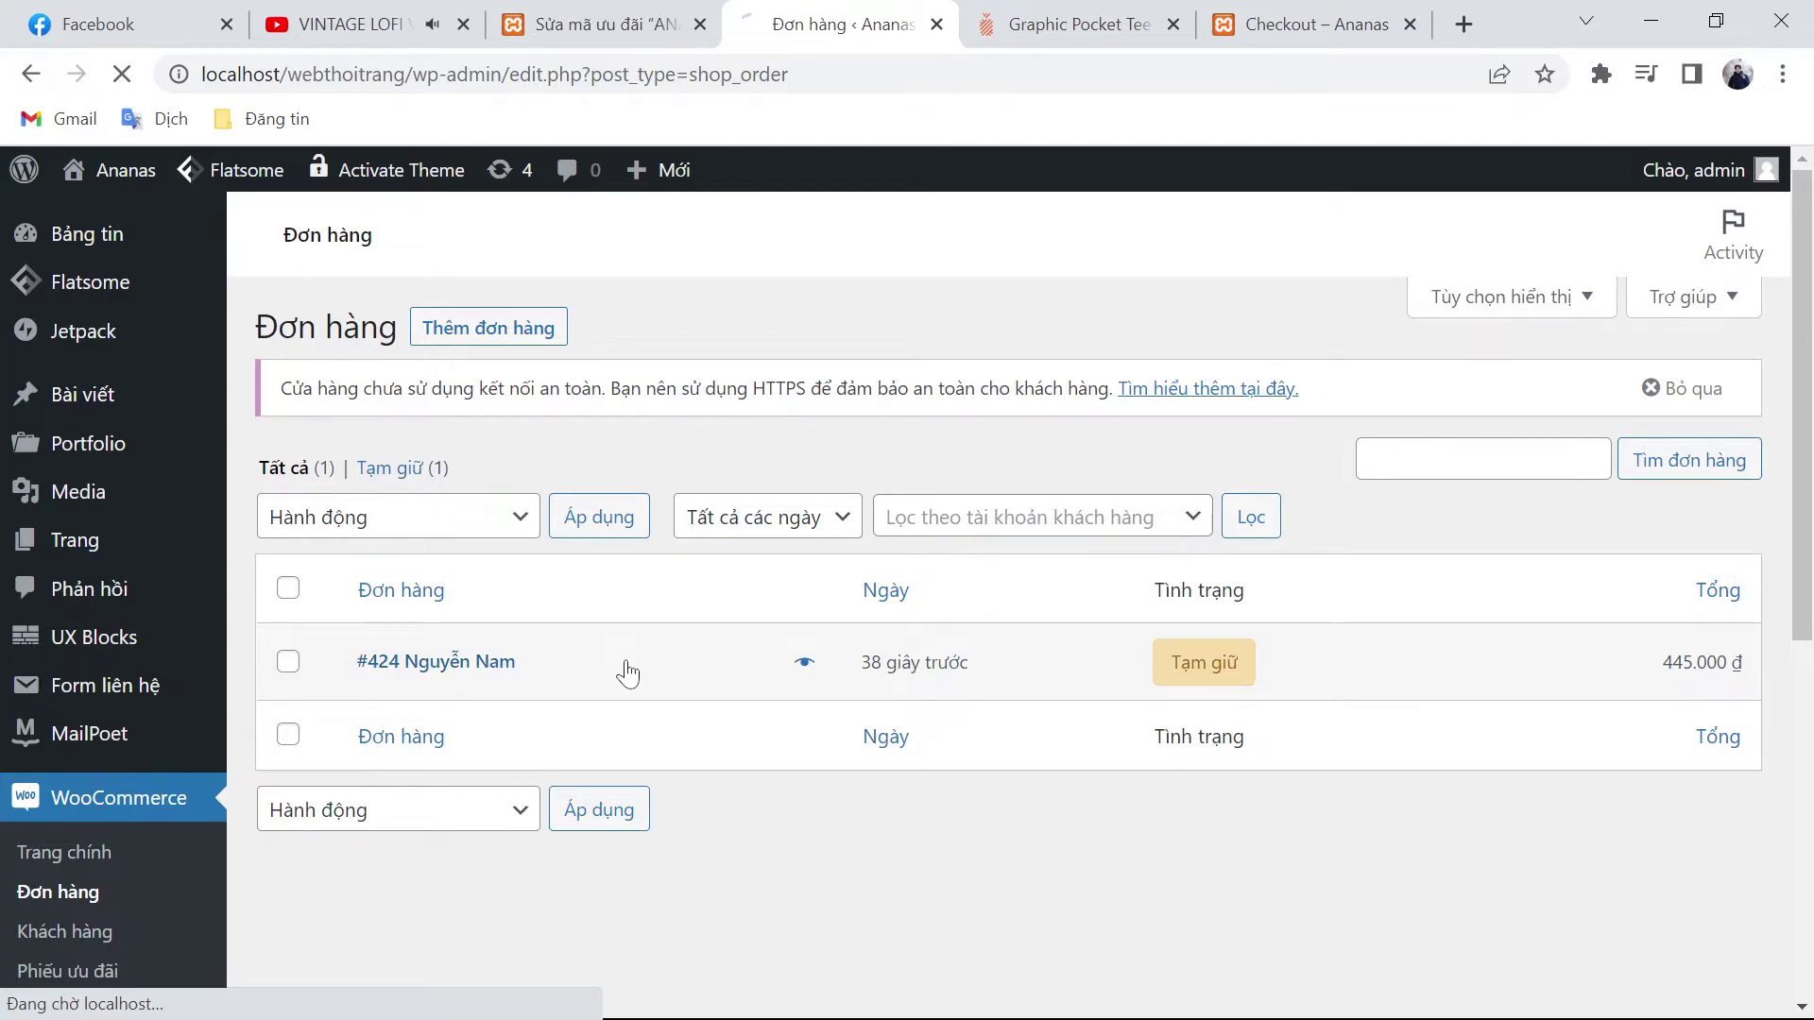
Step: Glance through the other tabs and drag the orders tab forward in the tab strip
key(ctrl+Tab)
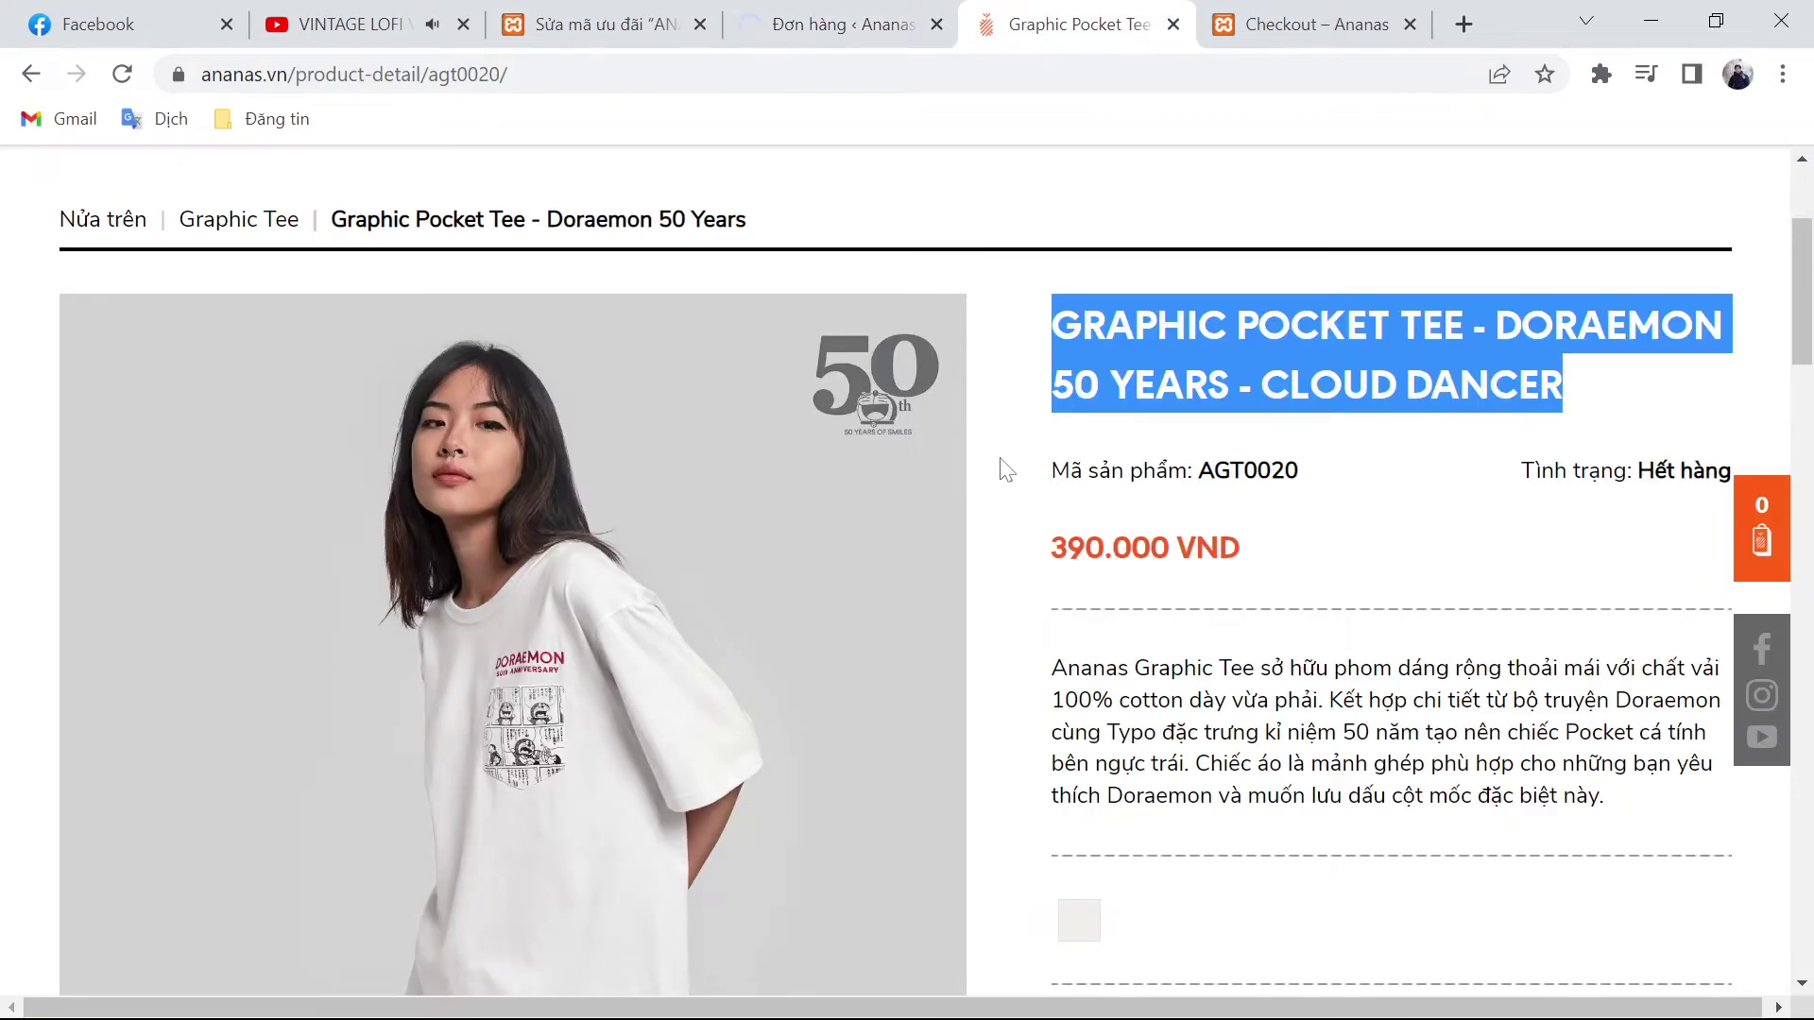
click(761, 13)
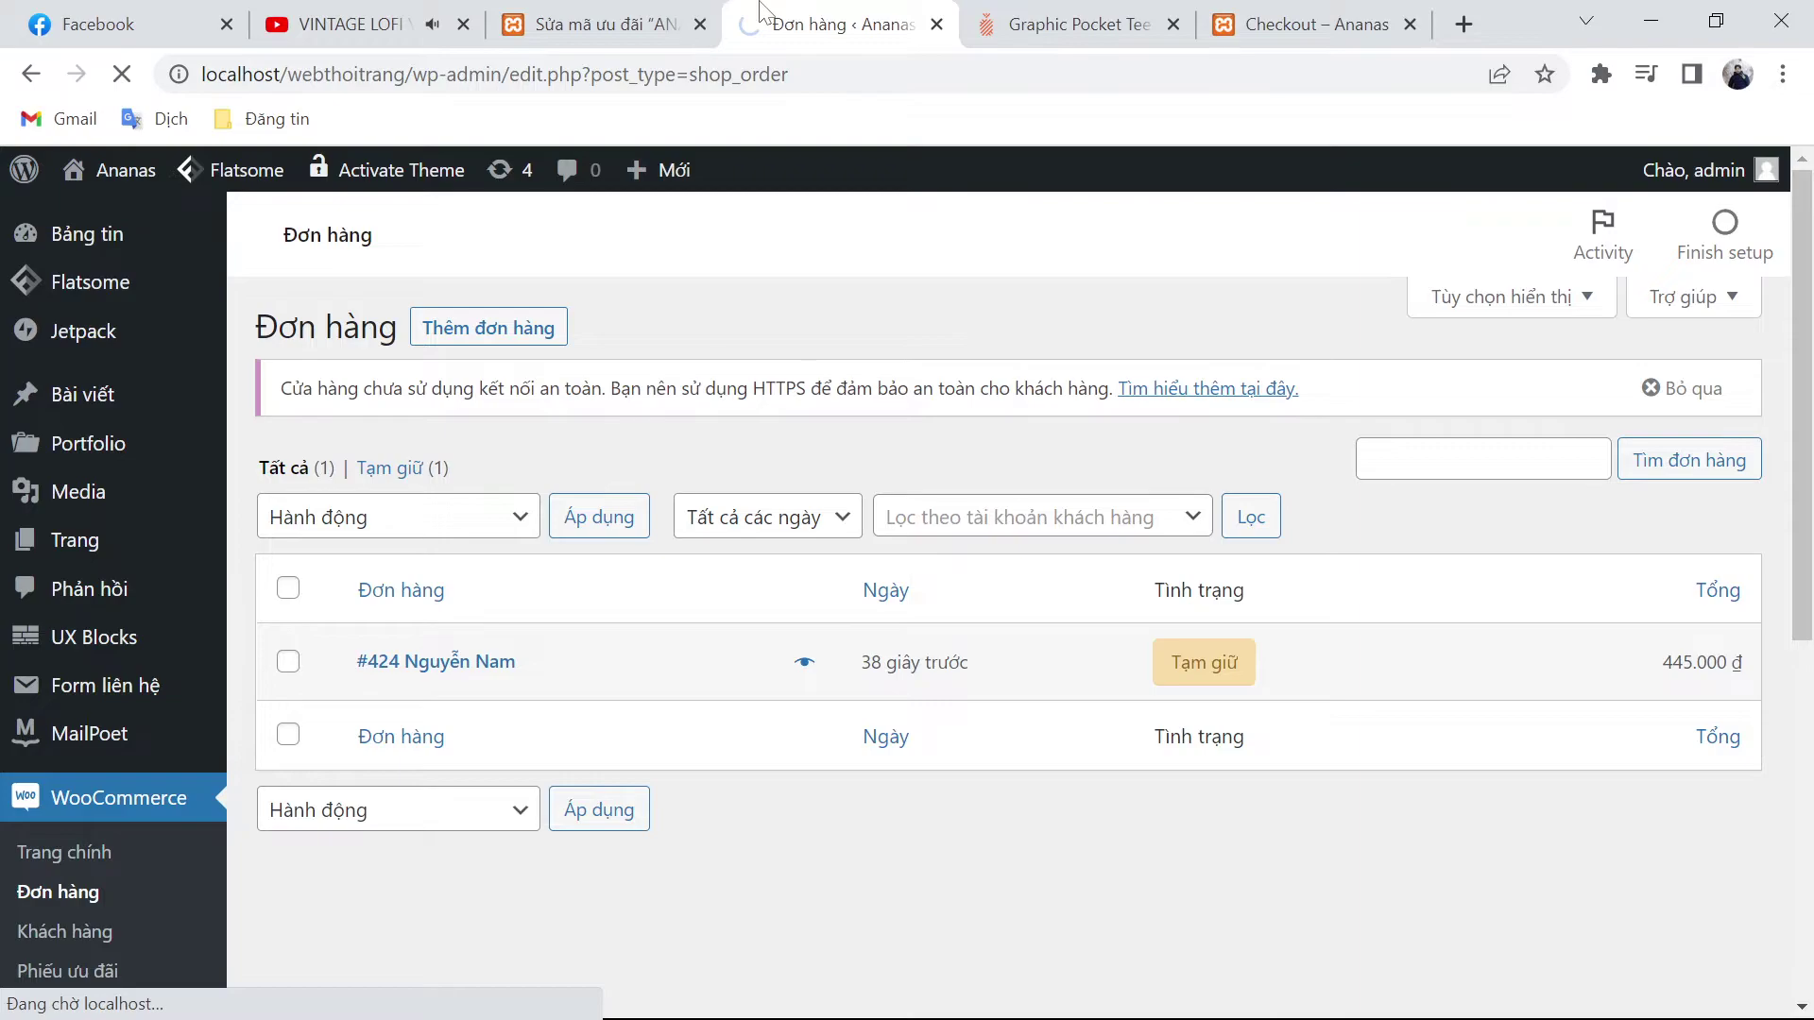
key(ctrl+shift+Tab)
mouse_move(296, 839)
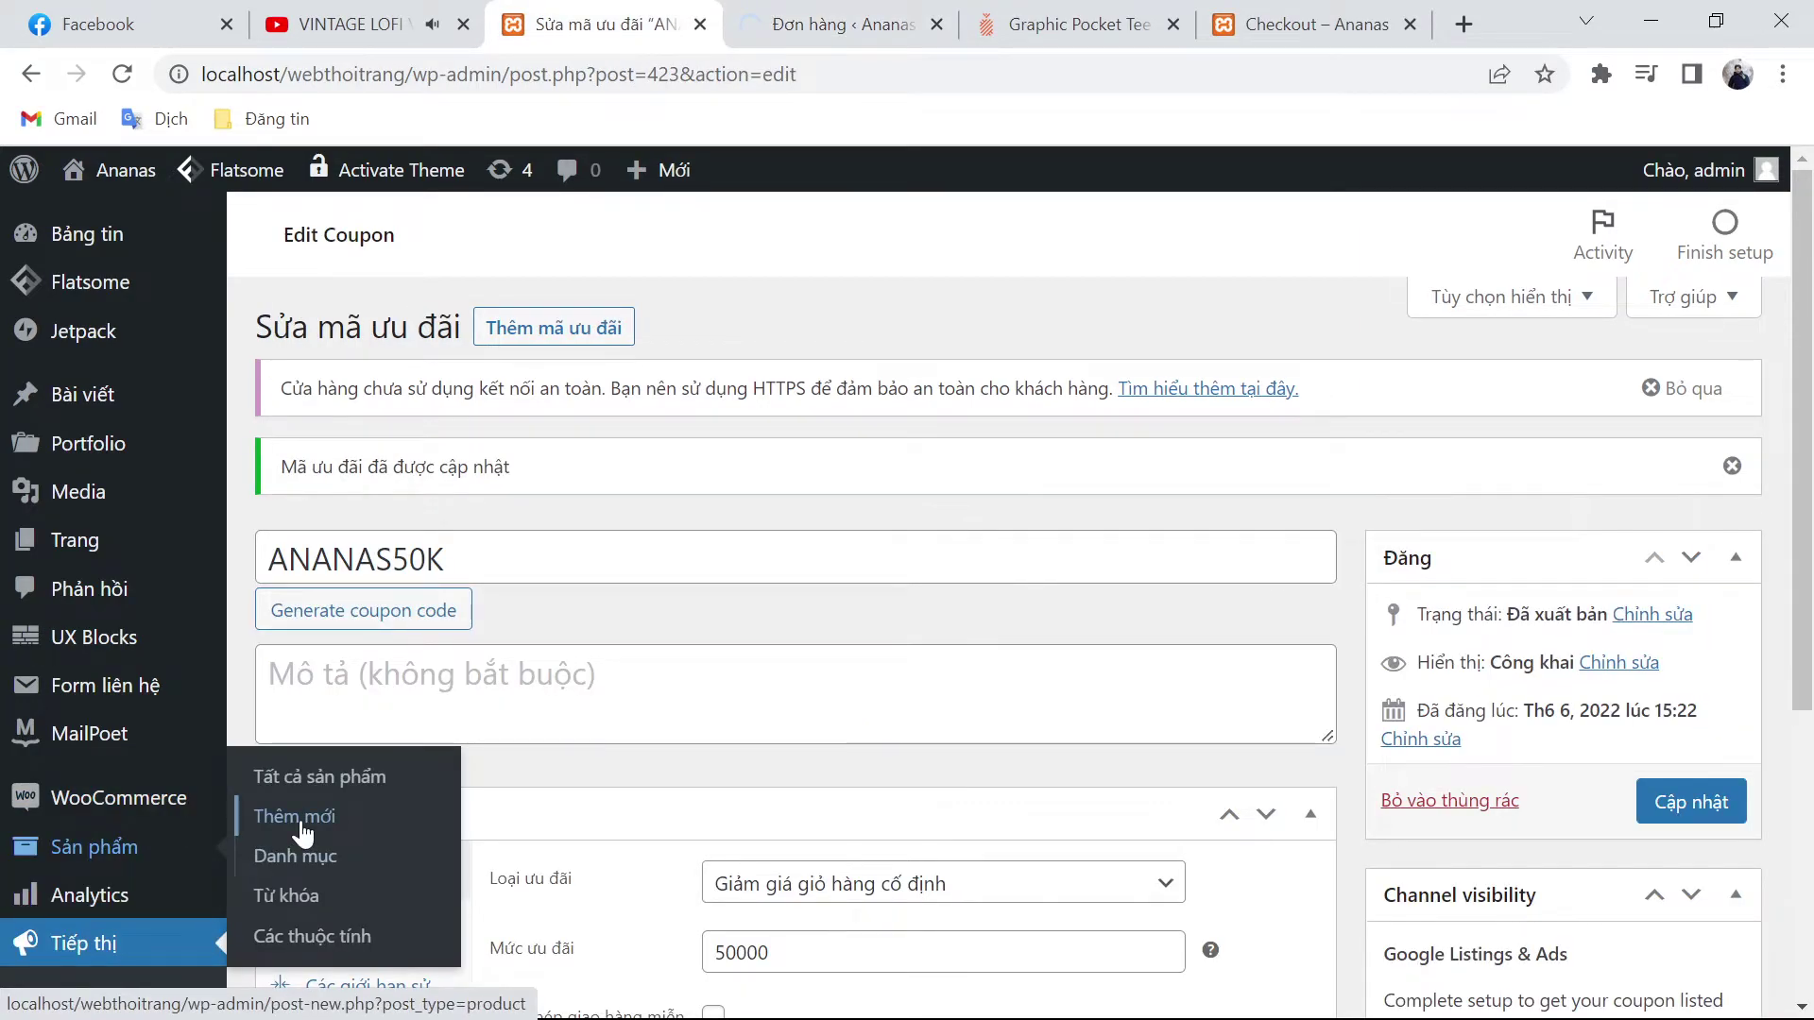
drag(836, 19, 609, 13)
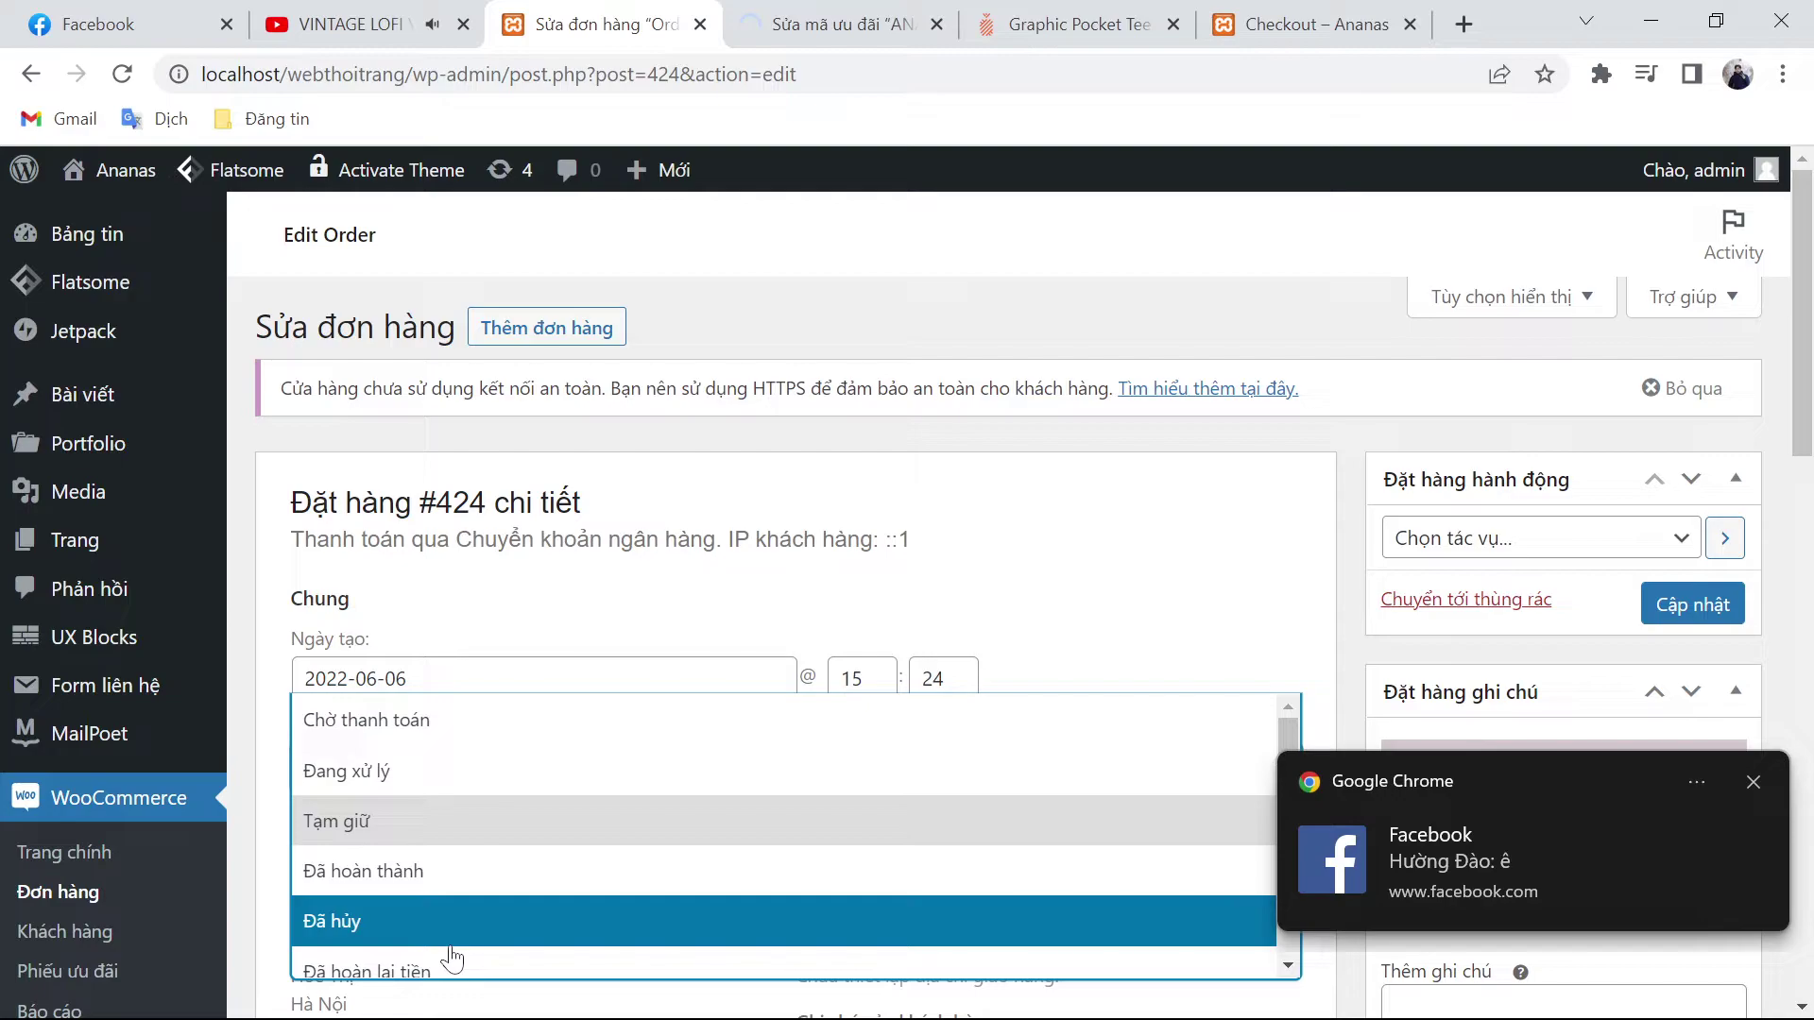
Step: Keep order #424 on Tạm giữ, review its items, and go back to the new-product tab
click(1004, 680)
scroll(1006, 680, down, 5)
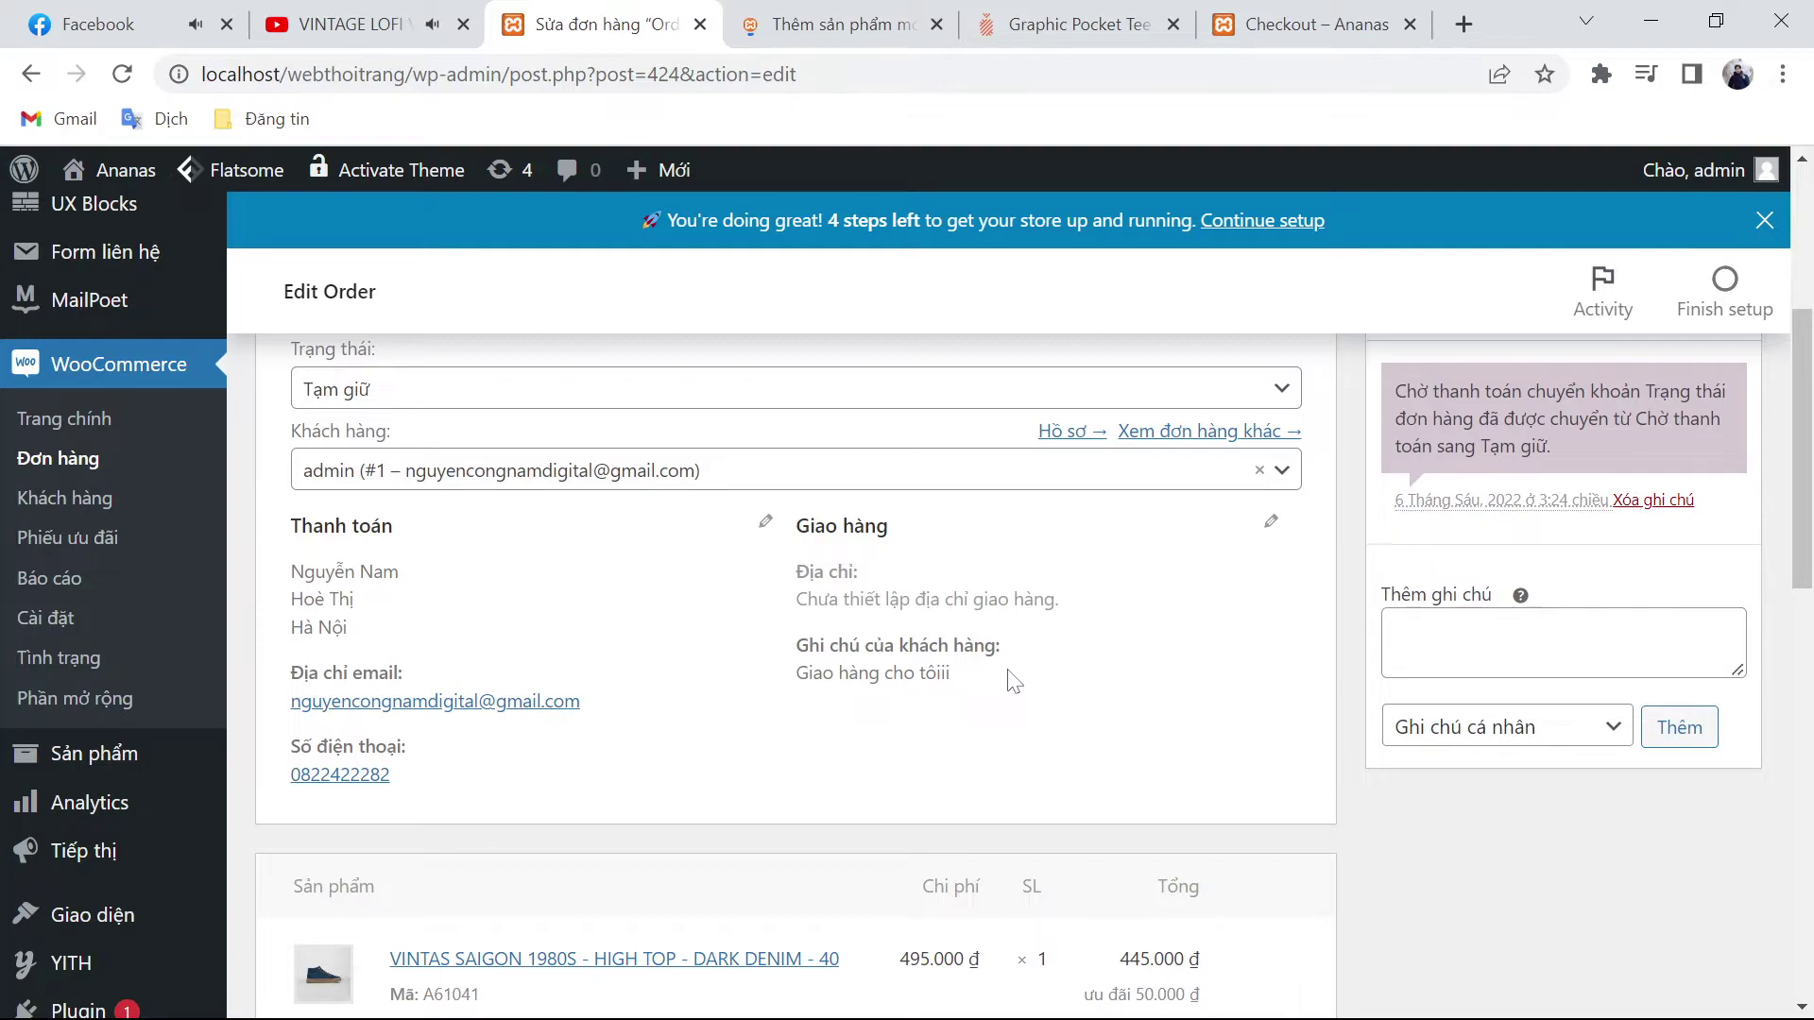
scroll(708, 681, down, 10)
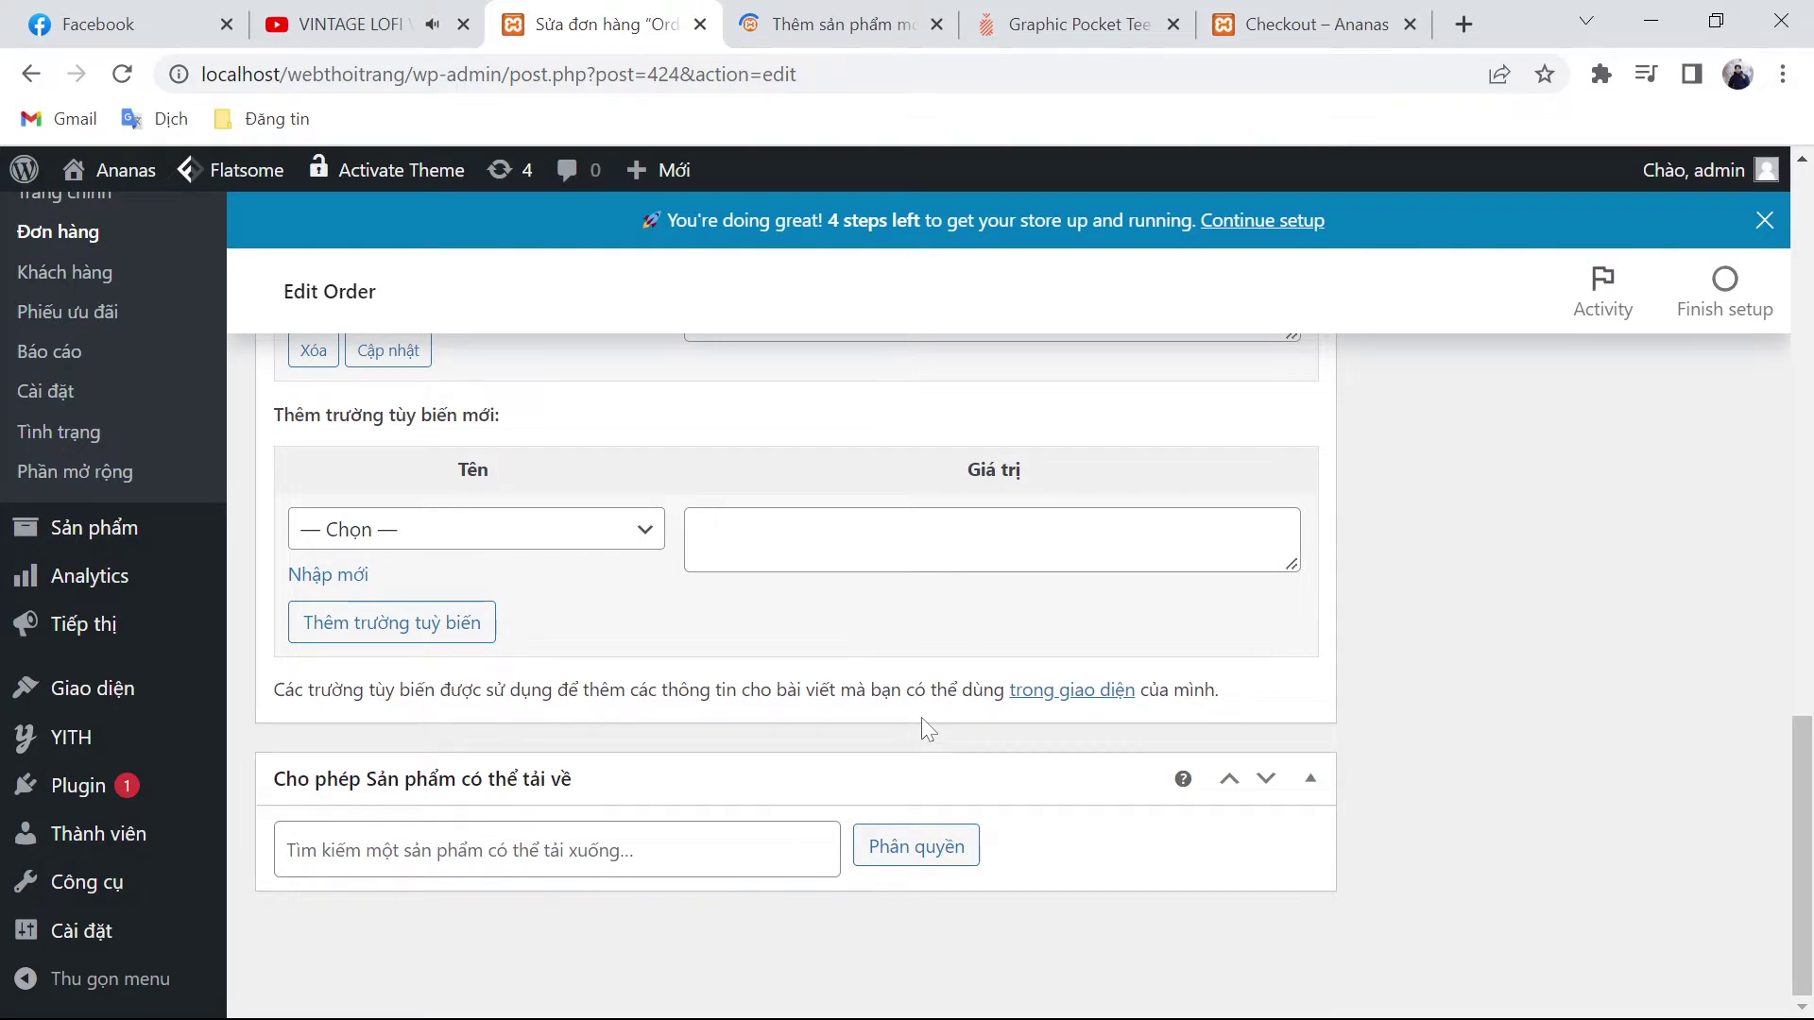
click(822, 24)
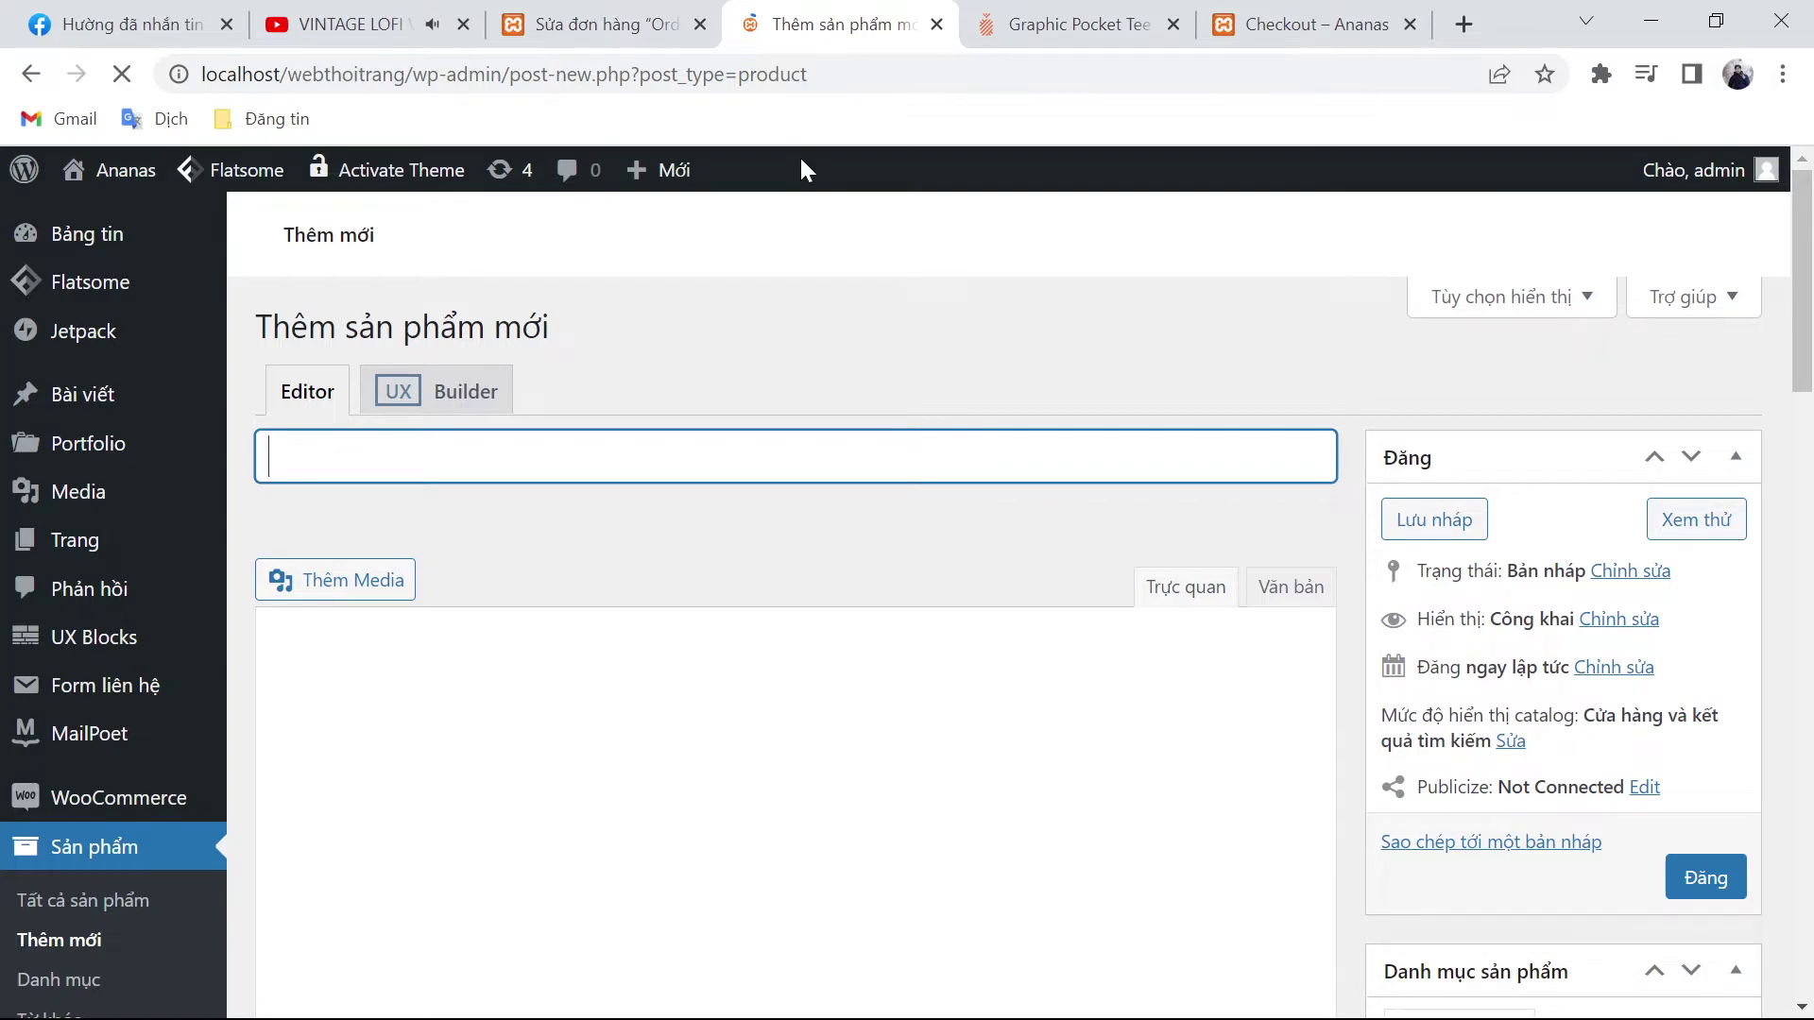
Step: Copy the product spec lines from the ananas.vn reference page into the new product
key(ctrl+Tab)
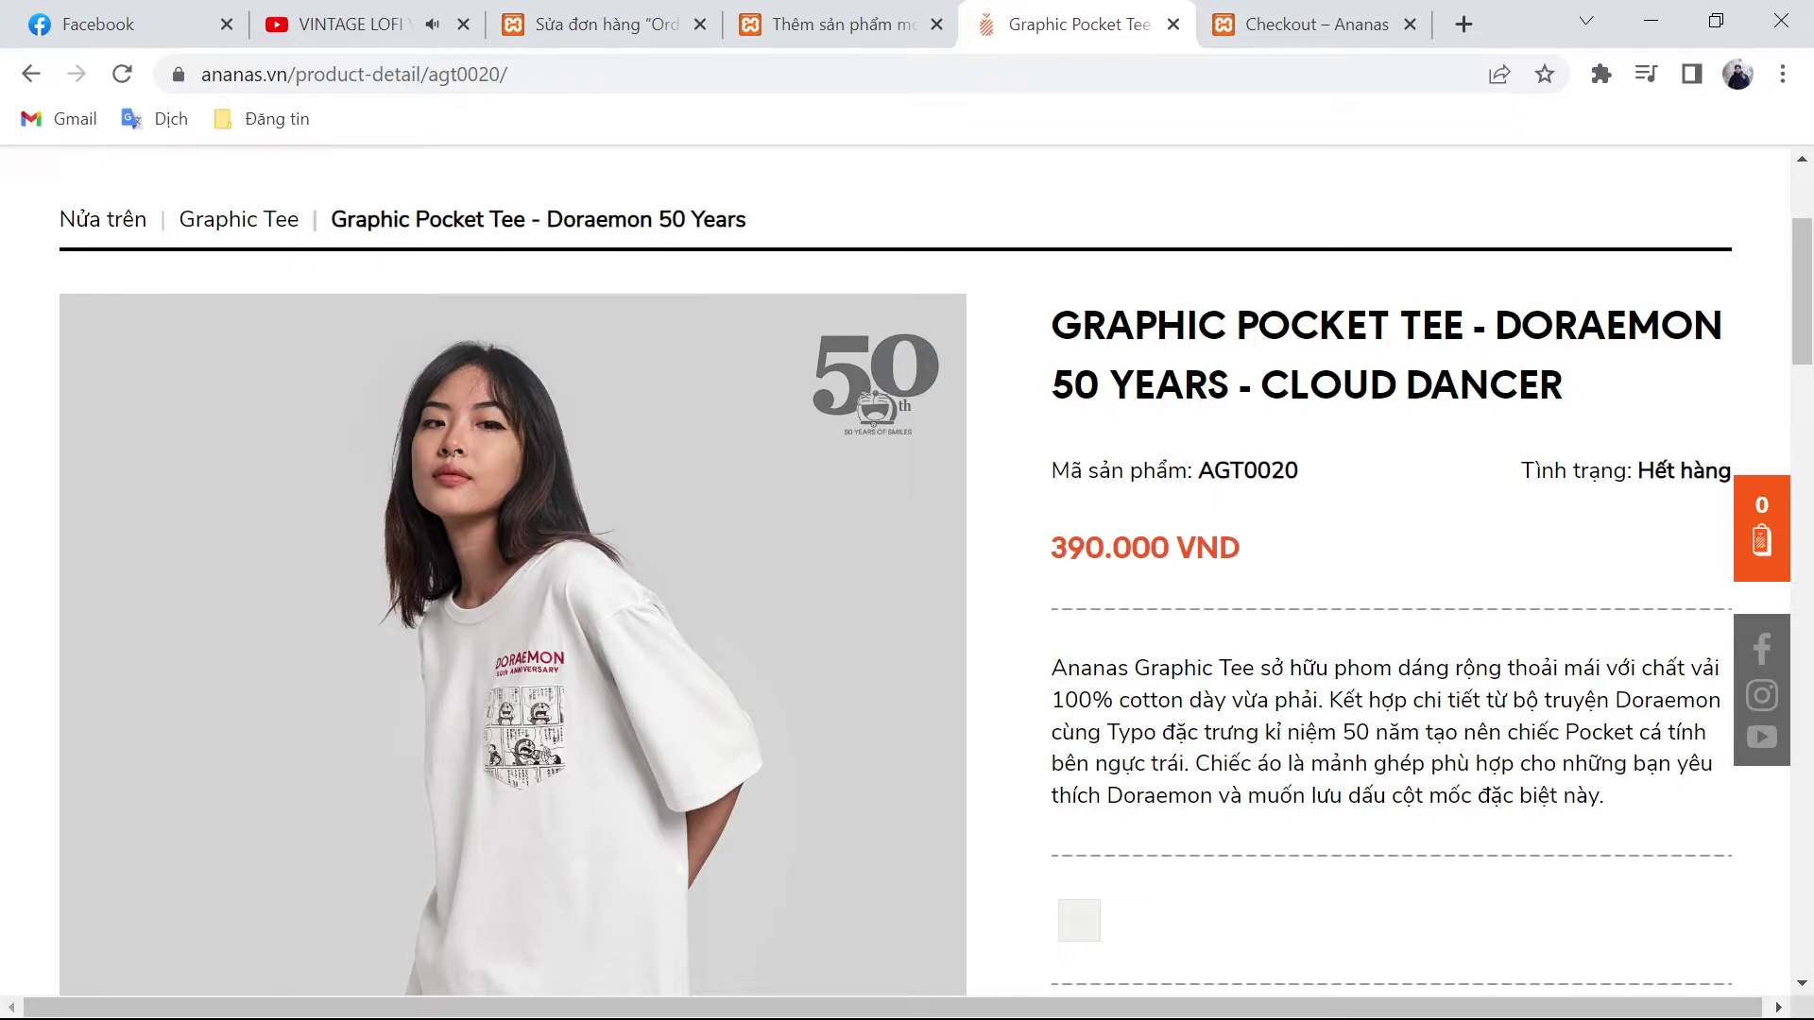
key(ctrl+shift+Tab)
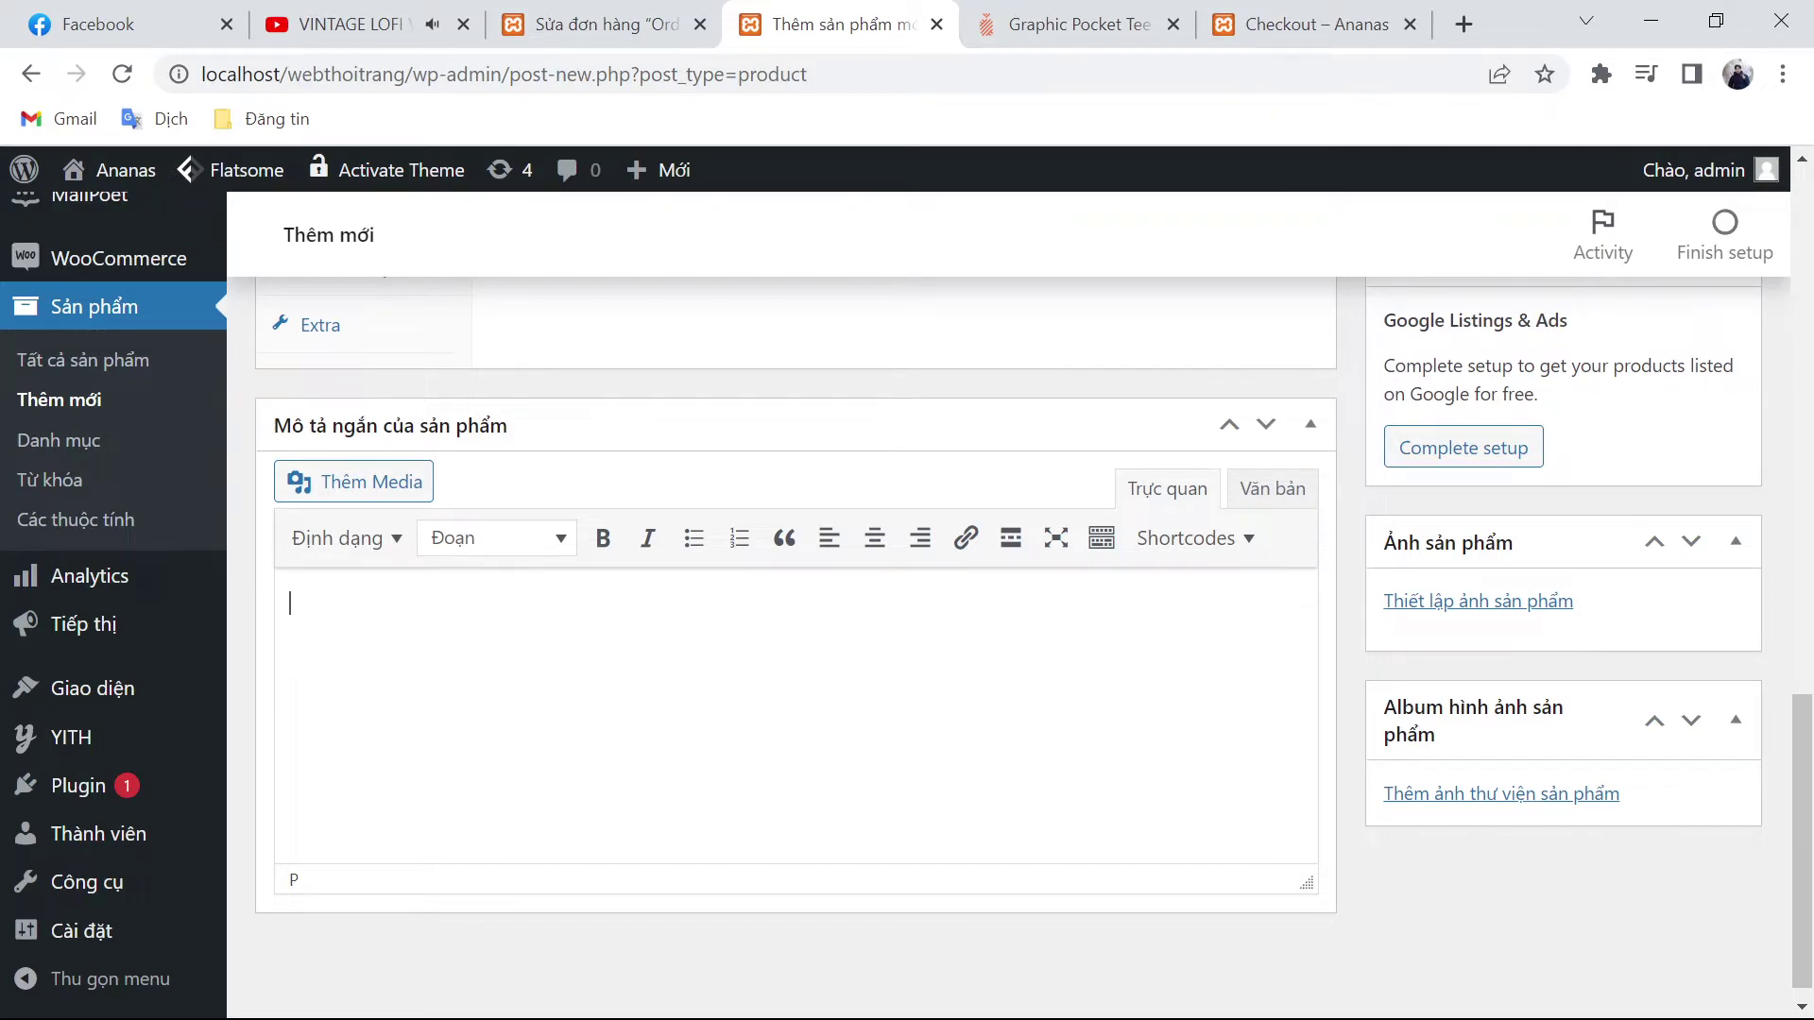
key(ctrl+Tab)
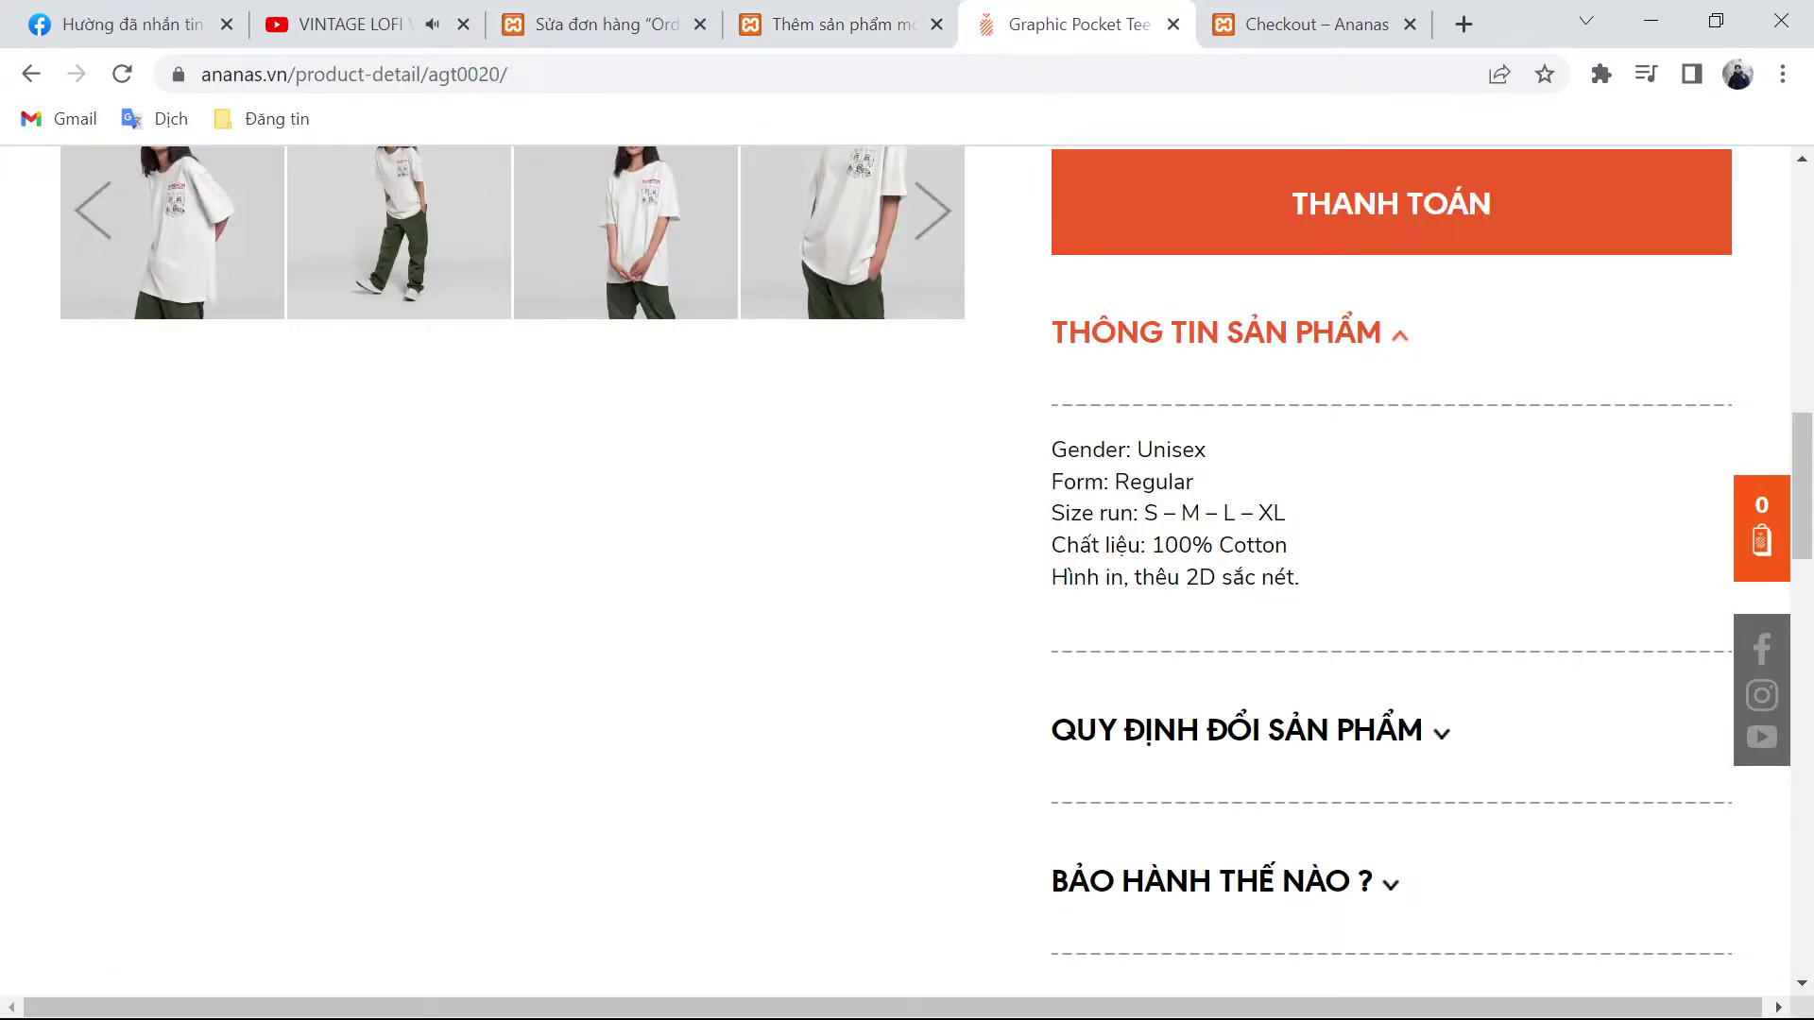
drag(1051, 449, 1300, 579)
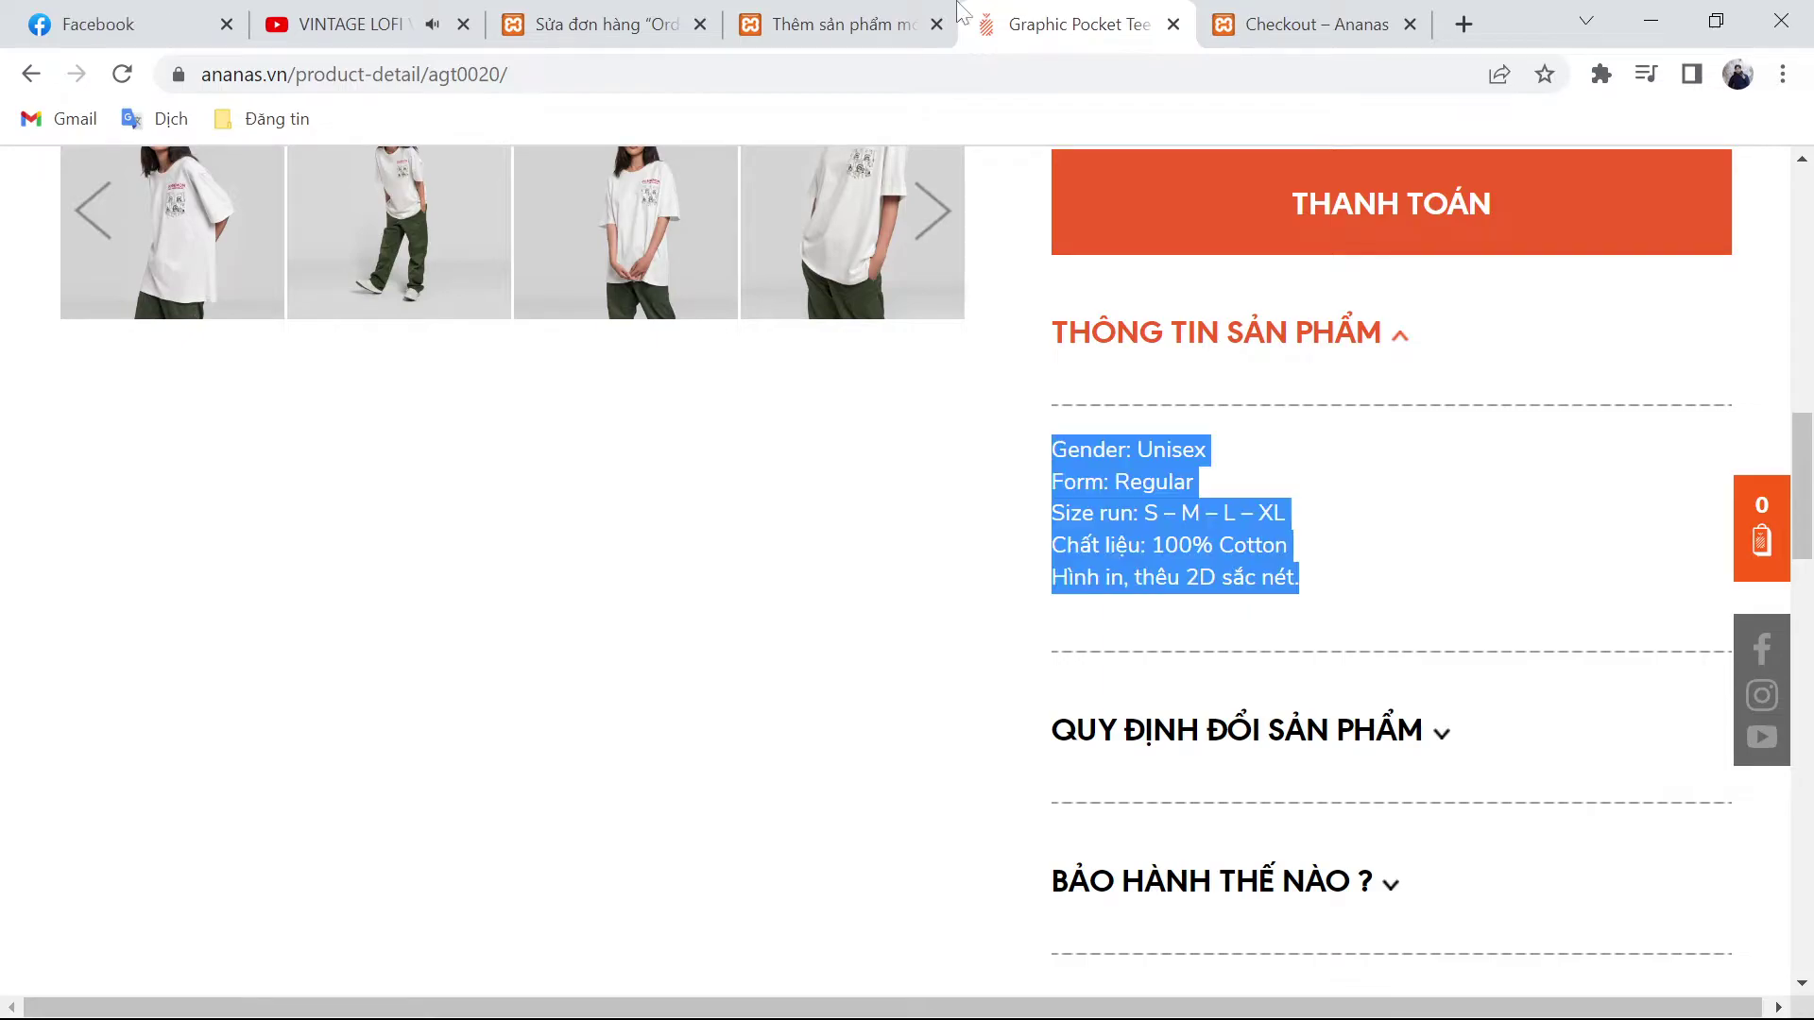
click(828, 11)
key(Tab)
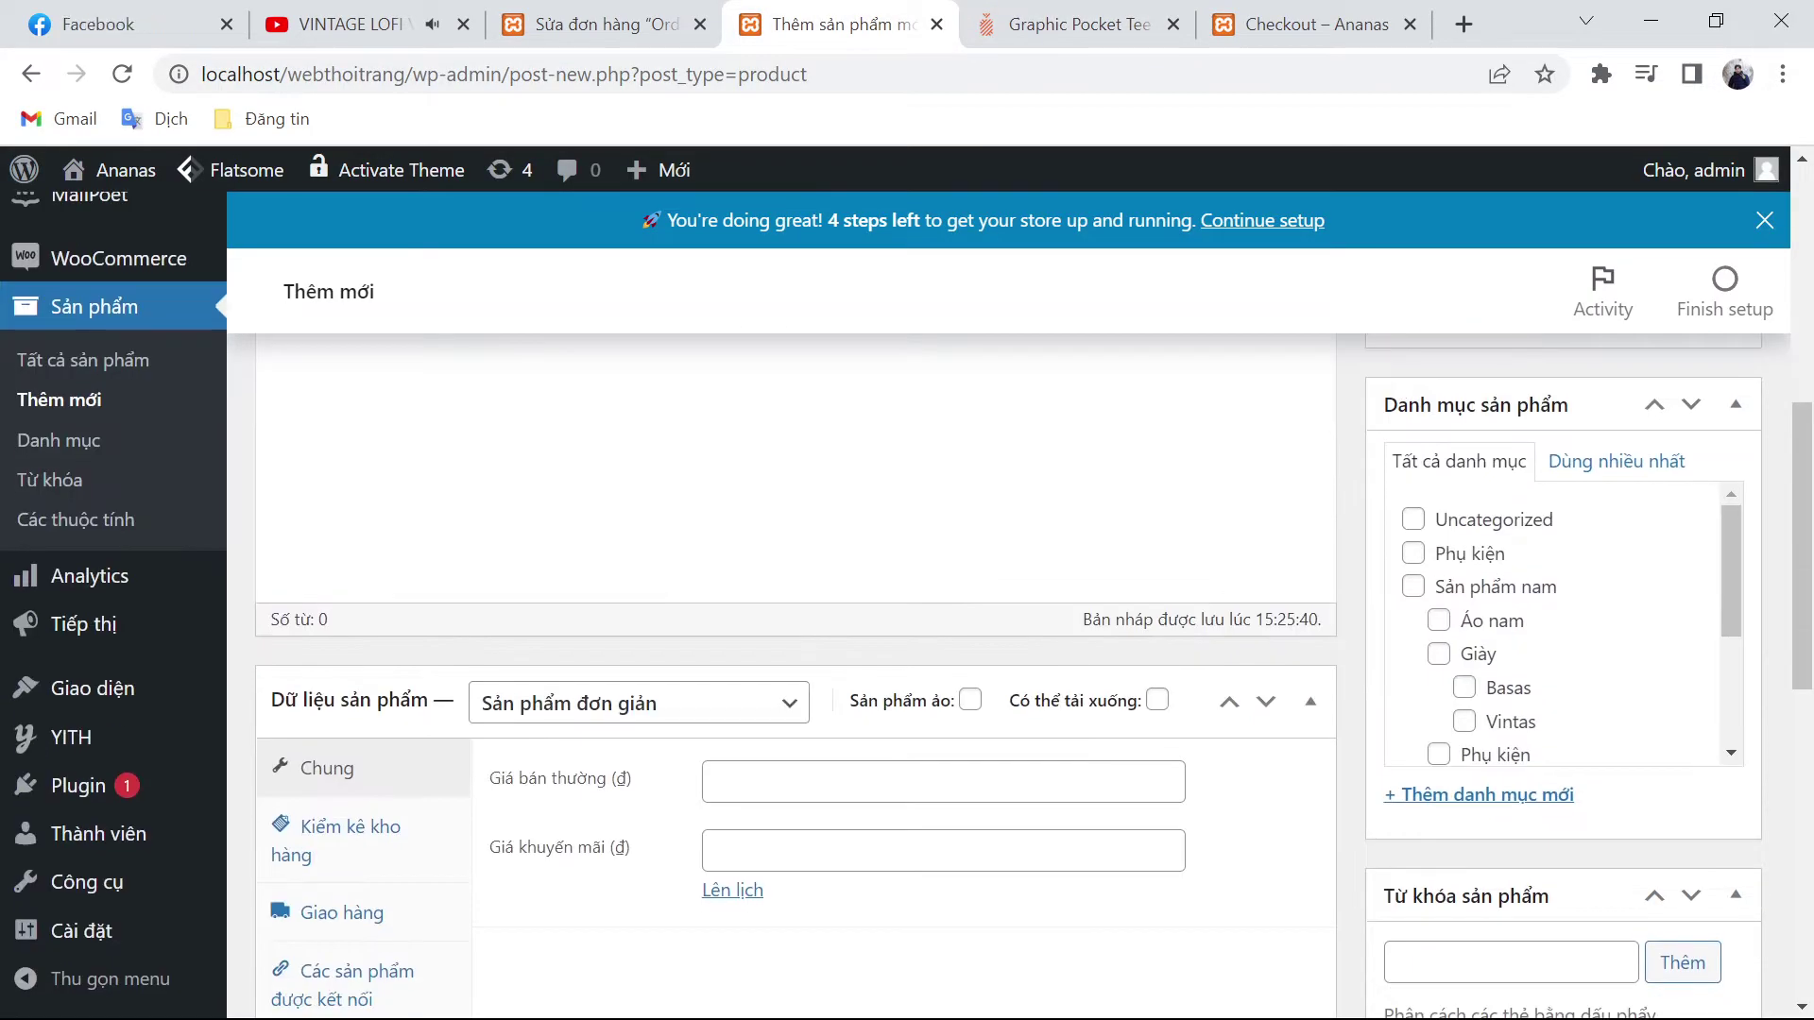
Step: Set the regular price to 390000 and file it under Sản phẩm nữ › Áo phông
click(1124, 14)
scroll(1235, 650, up, 8)
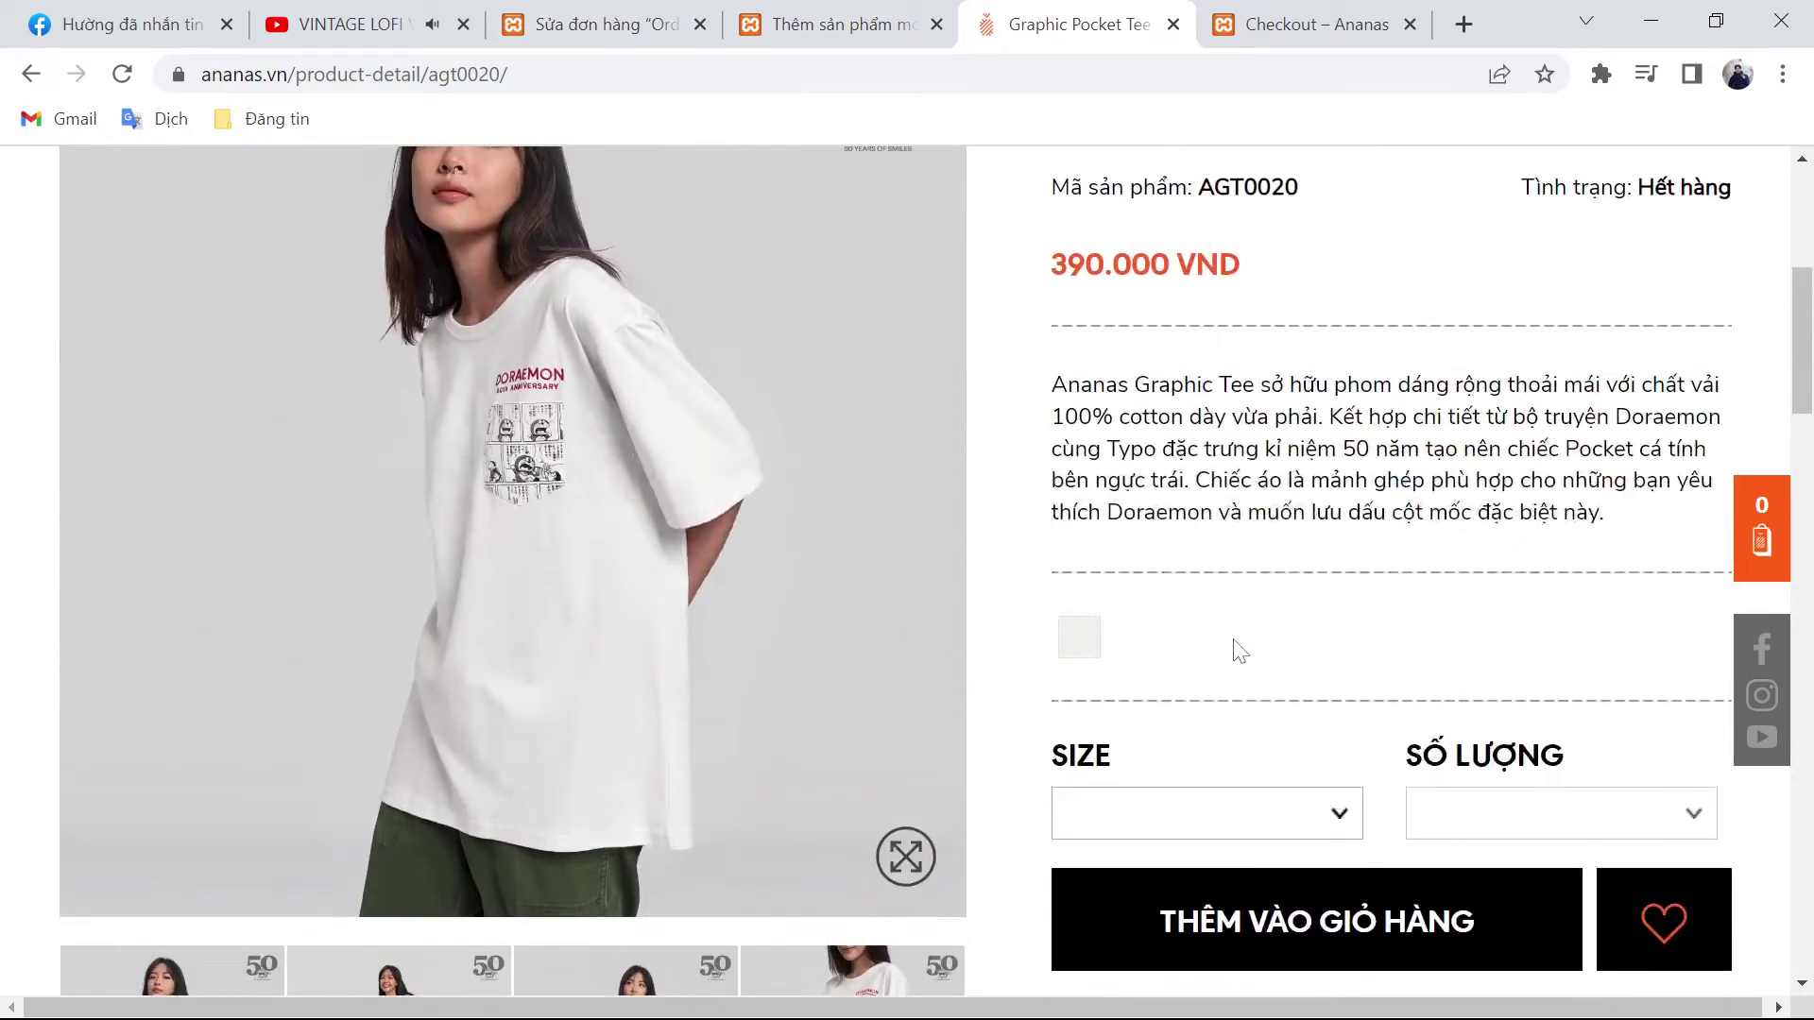
double_click(1110, 264)
key(ctrl+c)
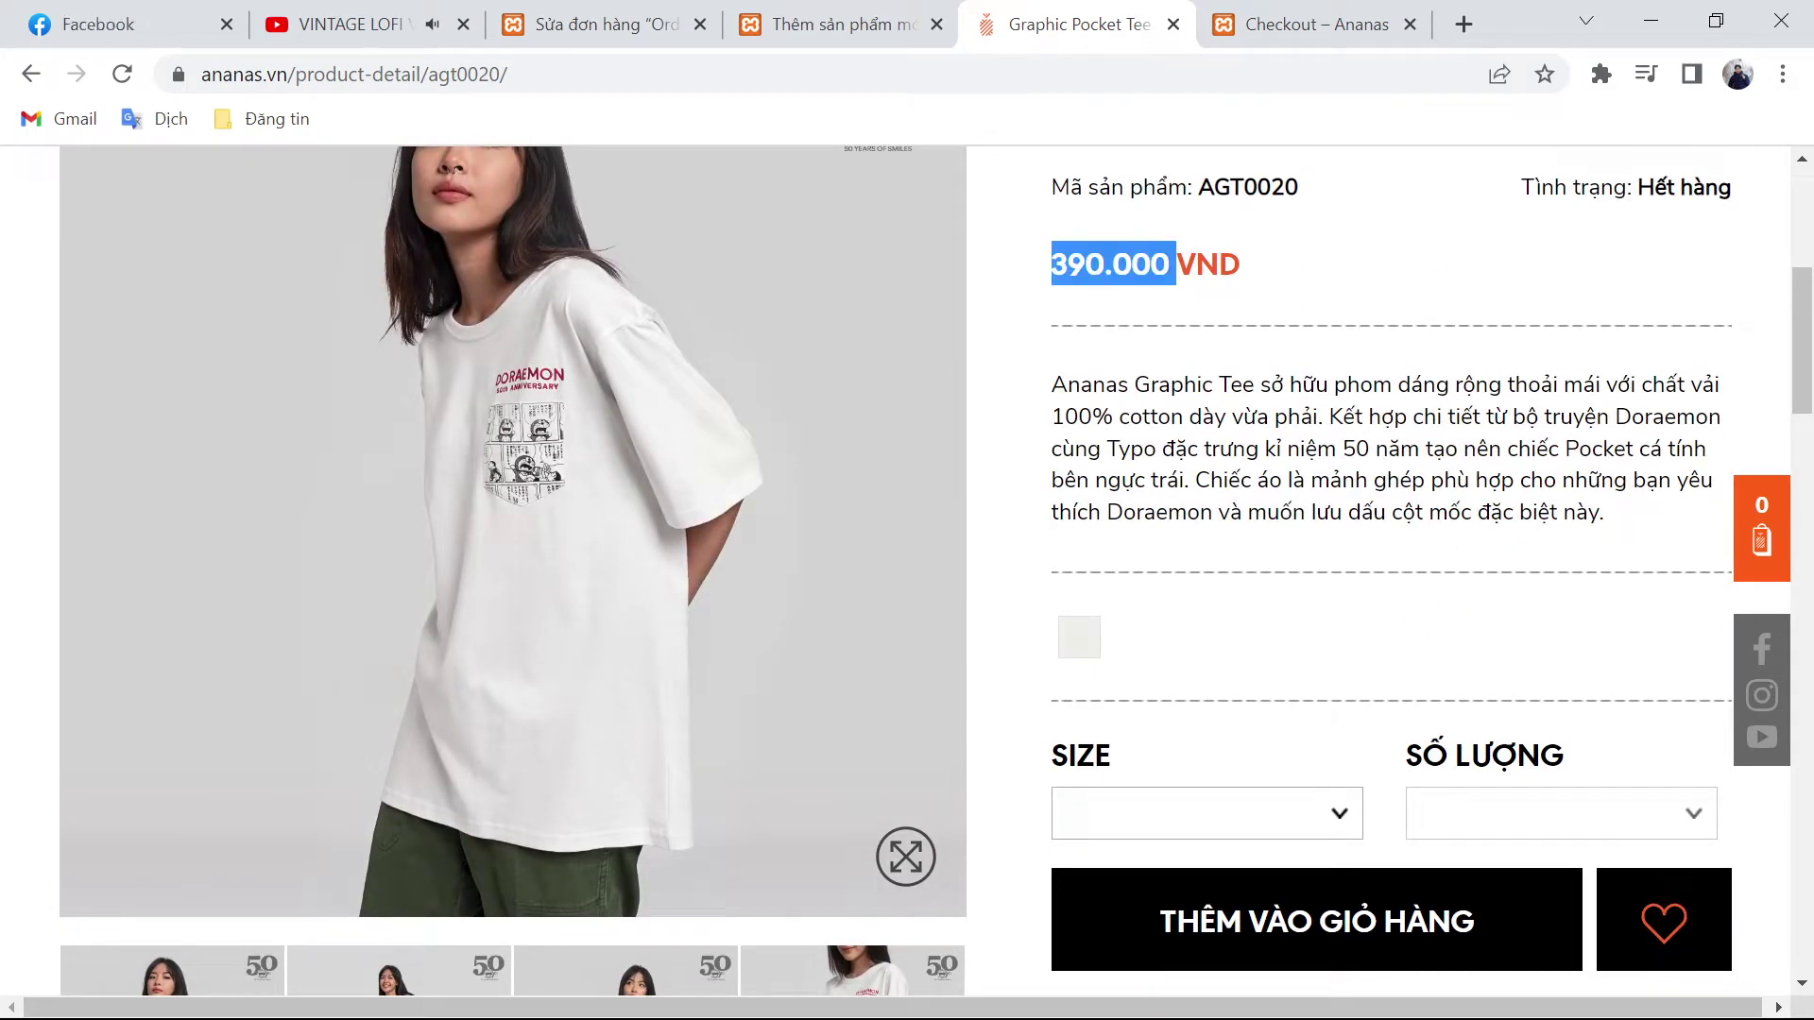
click(844, 14)
key(ctrl+v)
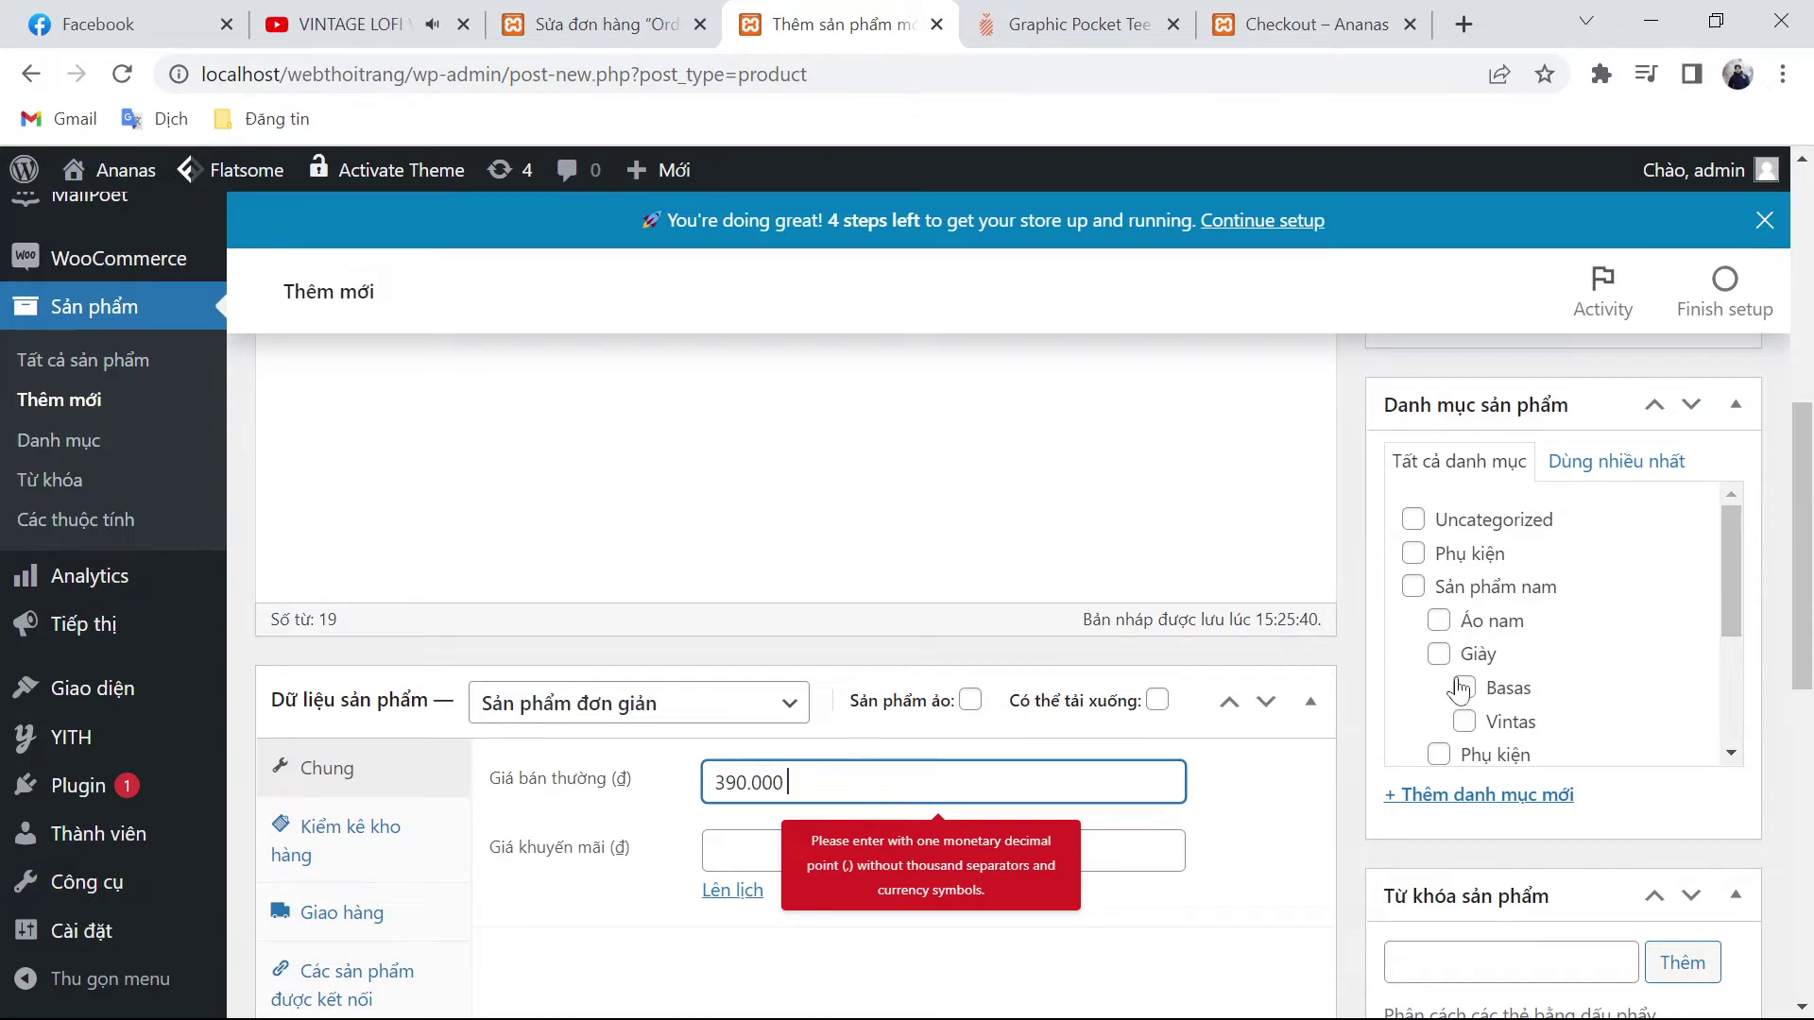
scroll(1450, 685, down, 3)
click(1415, 566)
click(1440, 599)
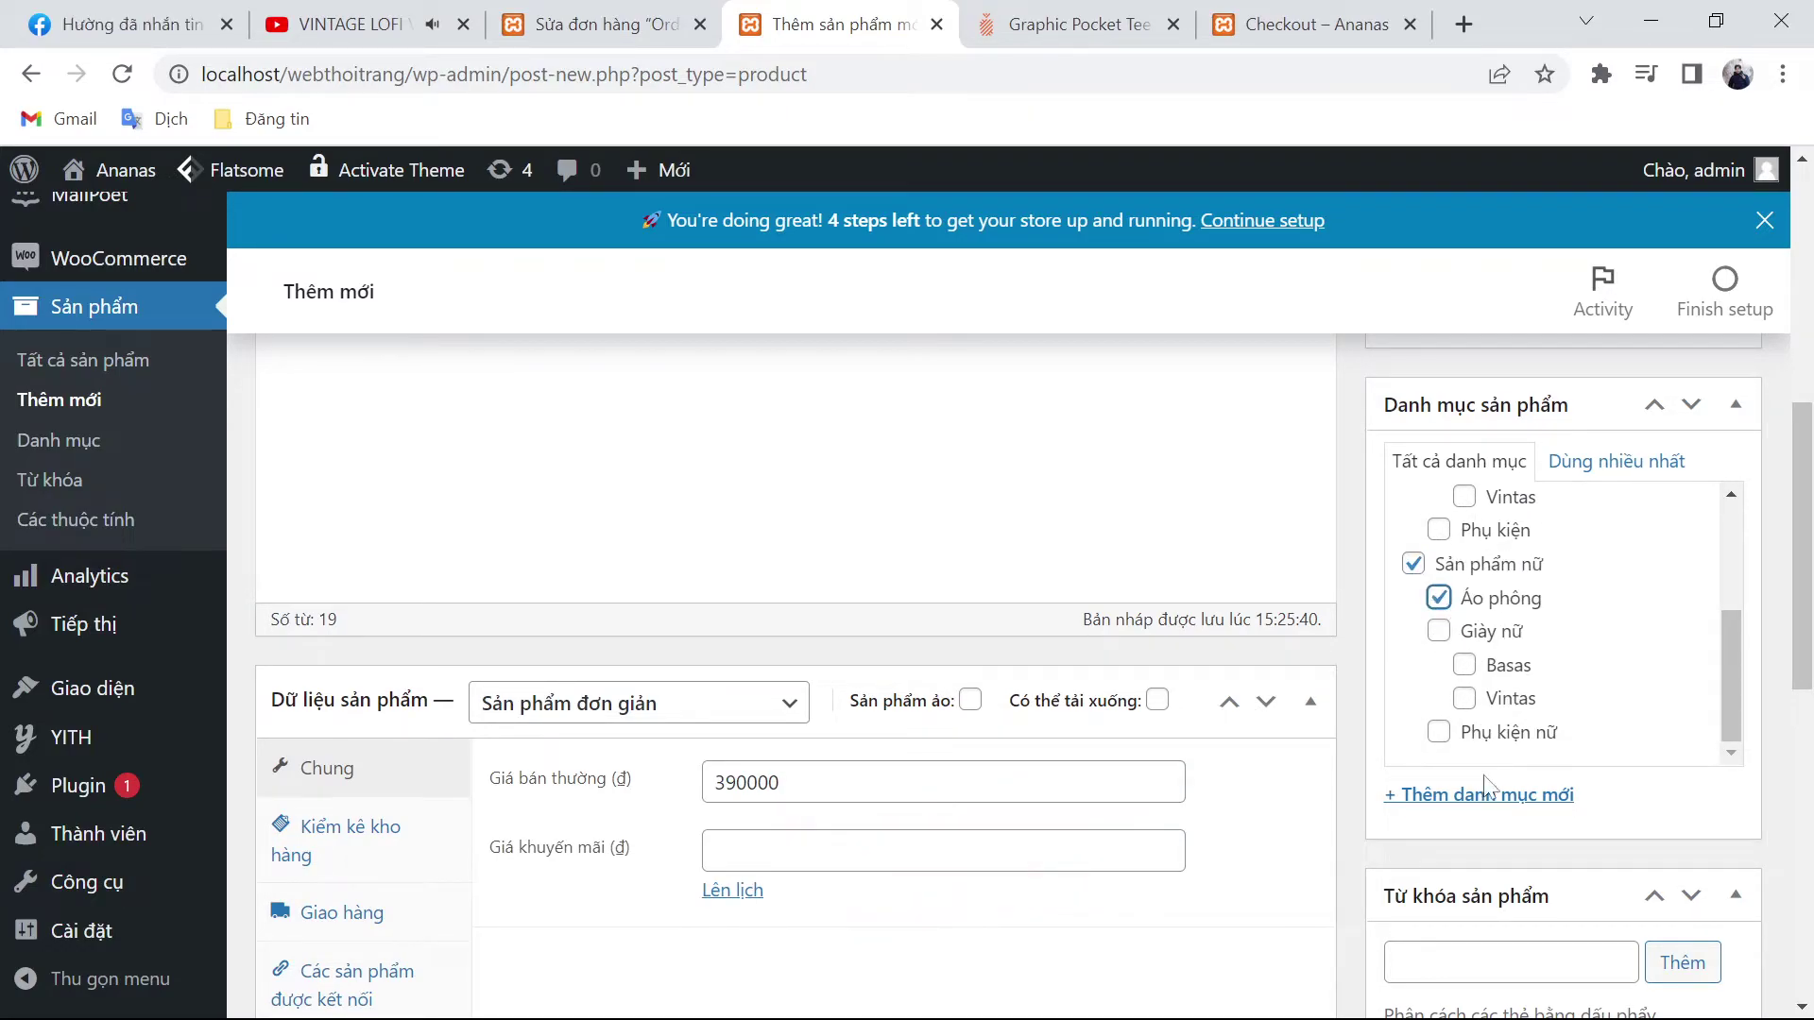
Step: Add the tags áo phông and áo nữ, removing the misspelt áo nữu
scroll(1486, 762, down, 3)
click(1510, 678)
text(áo phông)
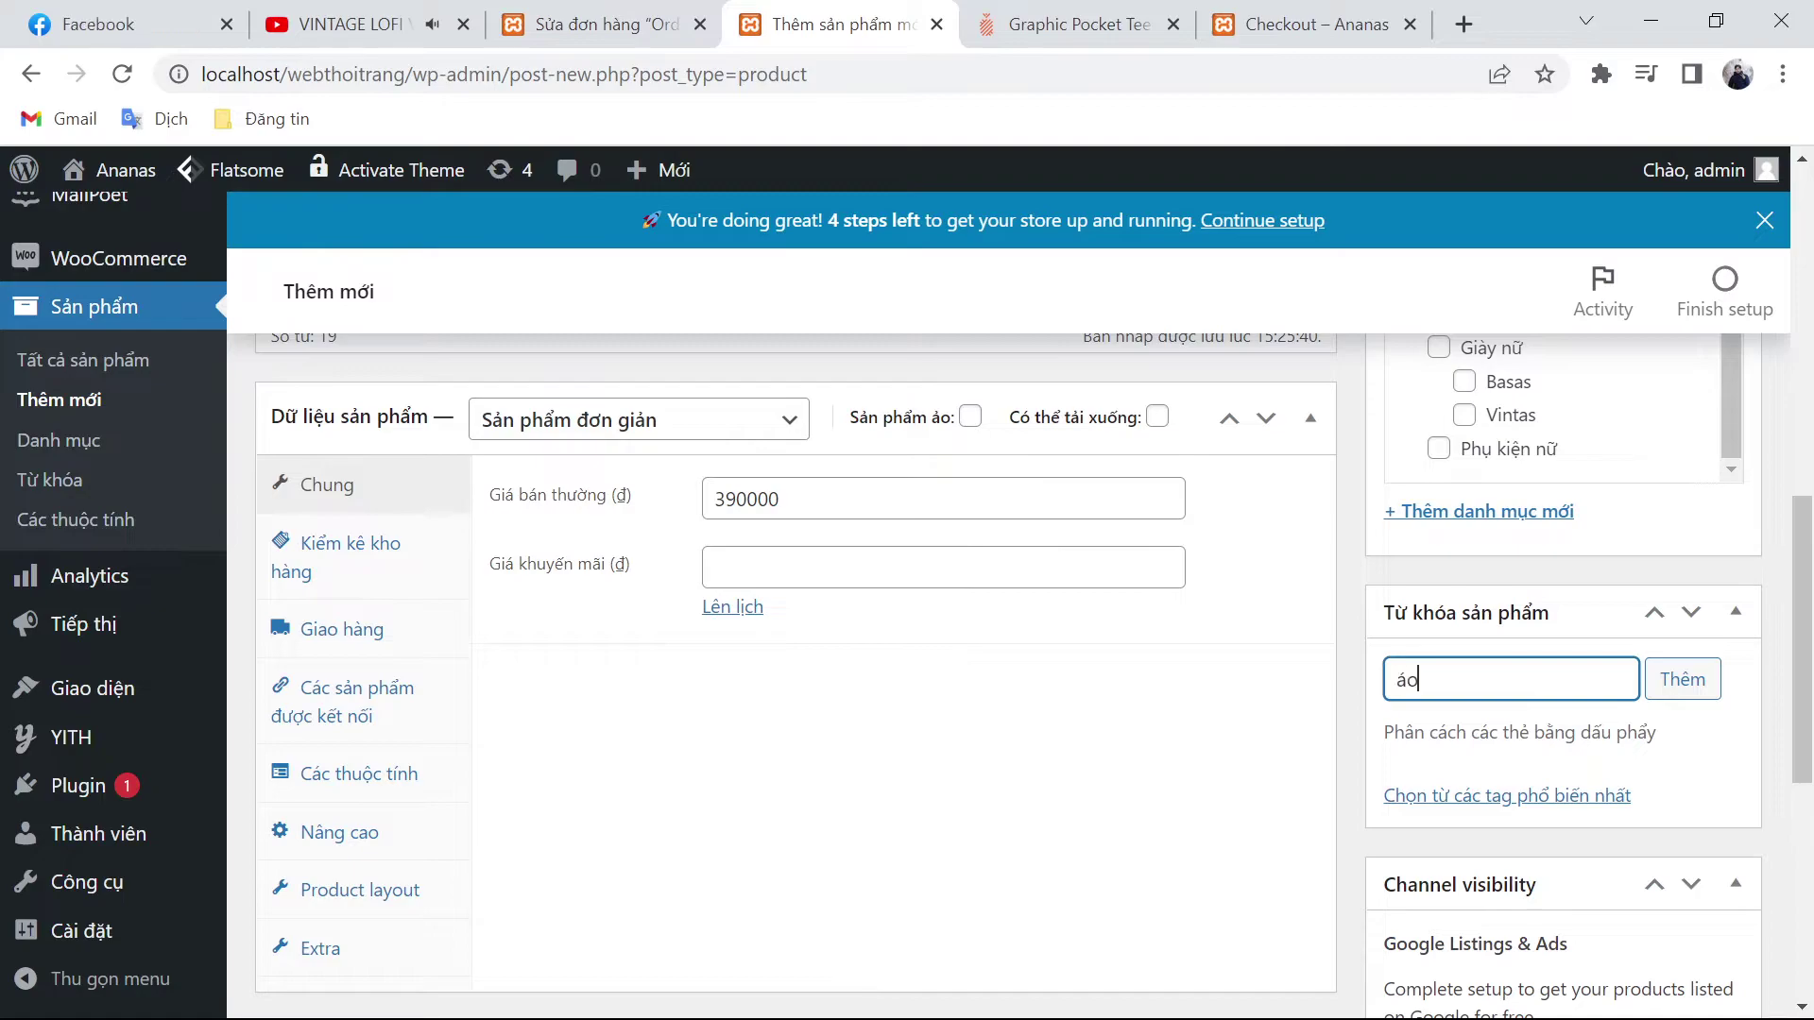
key(Return)
text(áo nữu)
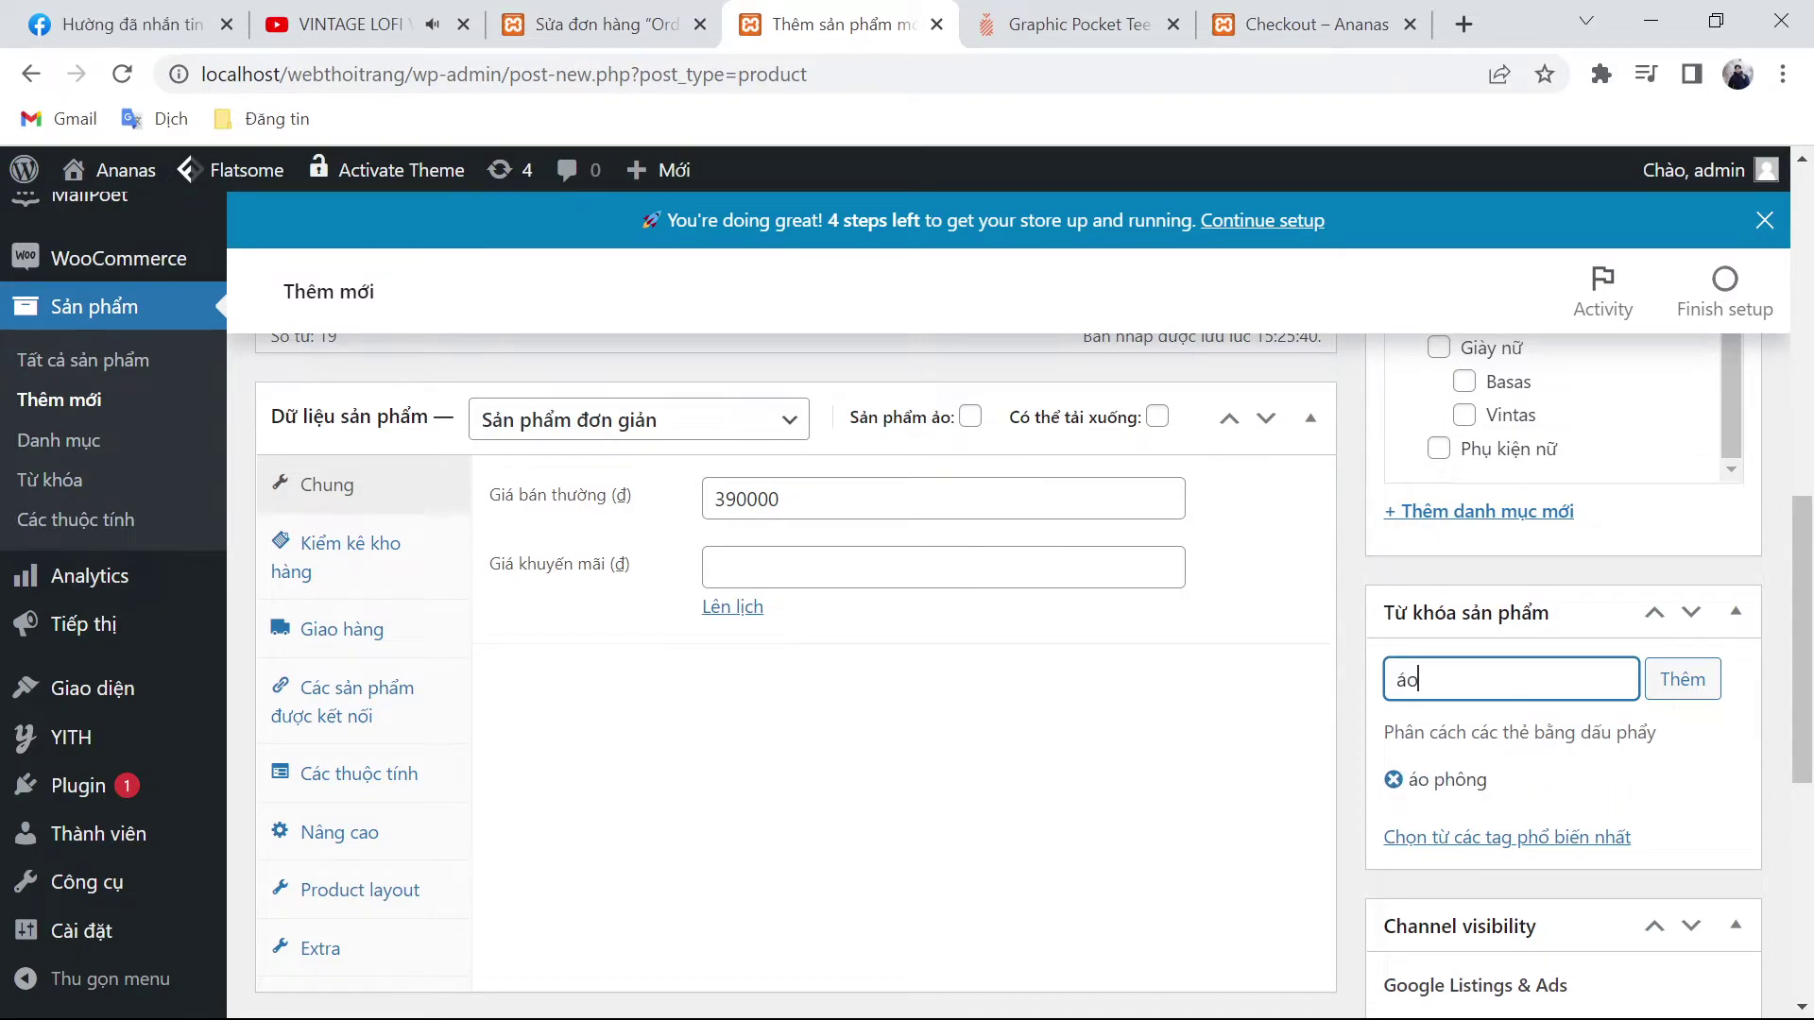
key(Return)
text(áo nữ)
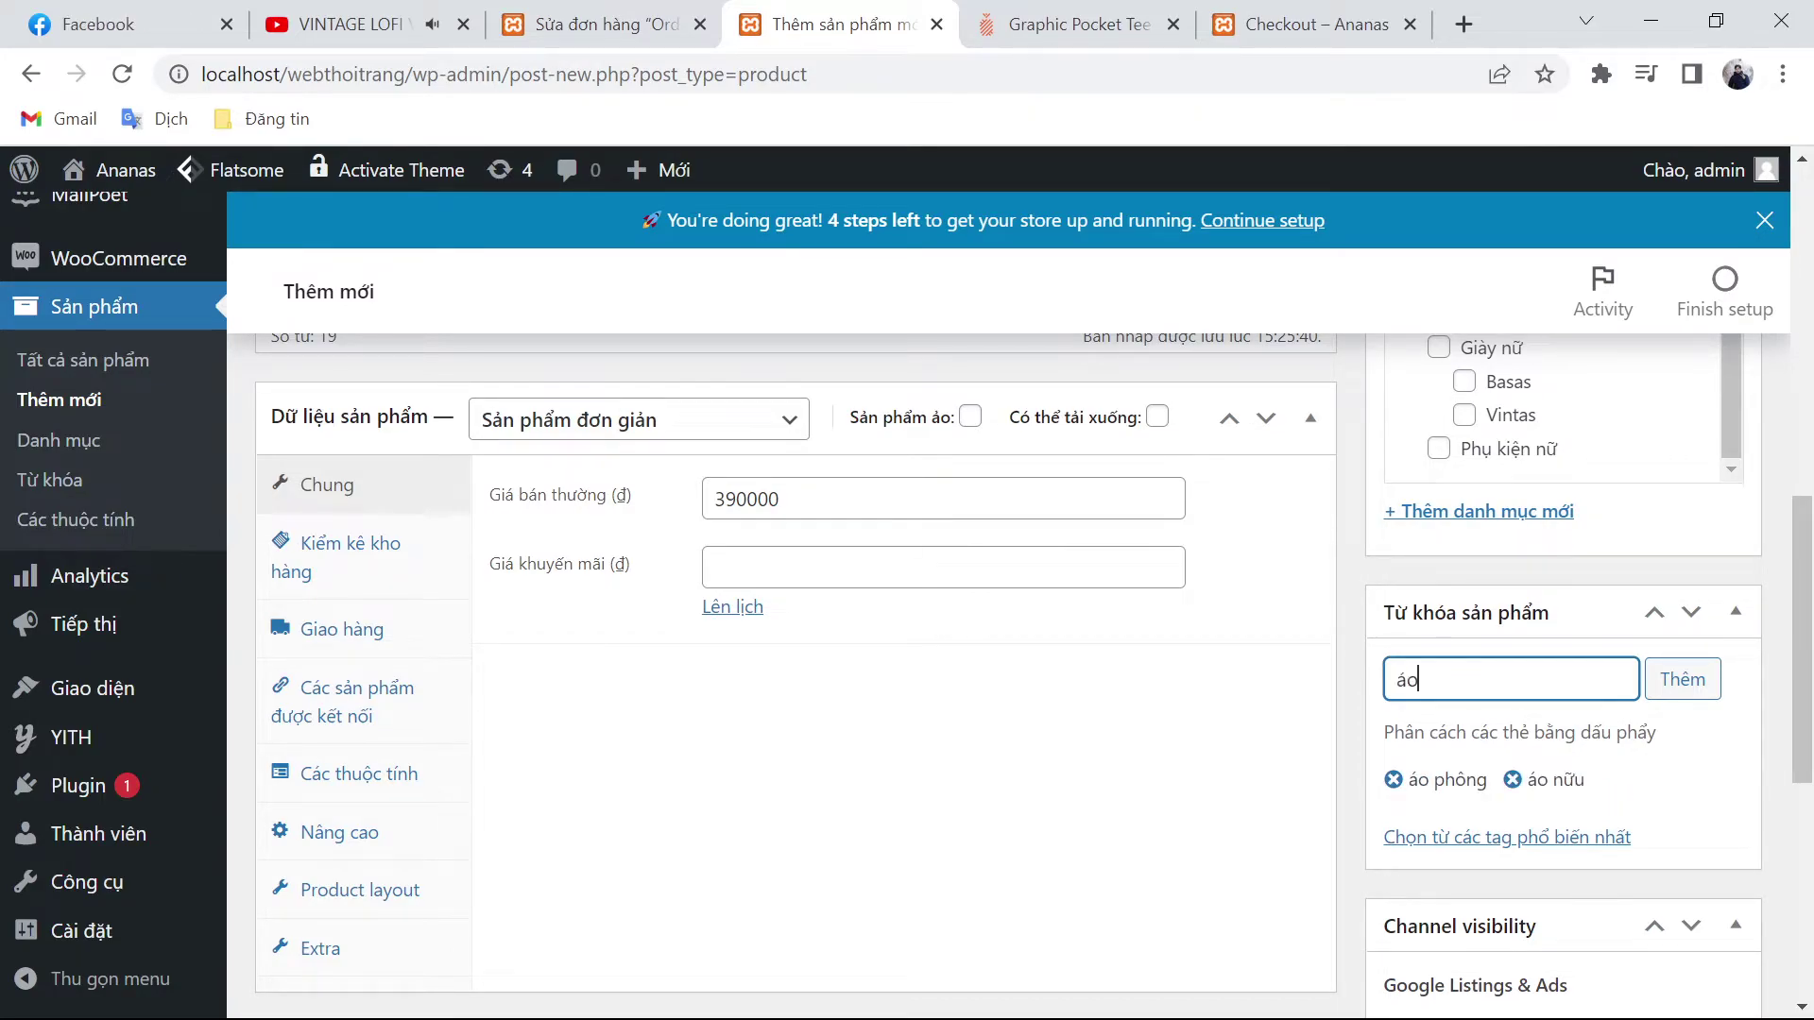
key(Return)
click(1512, 779)
Step: Add GRAPHIC POCKET TEE and tee as further product tags
scroll(531, 357, up, 15)
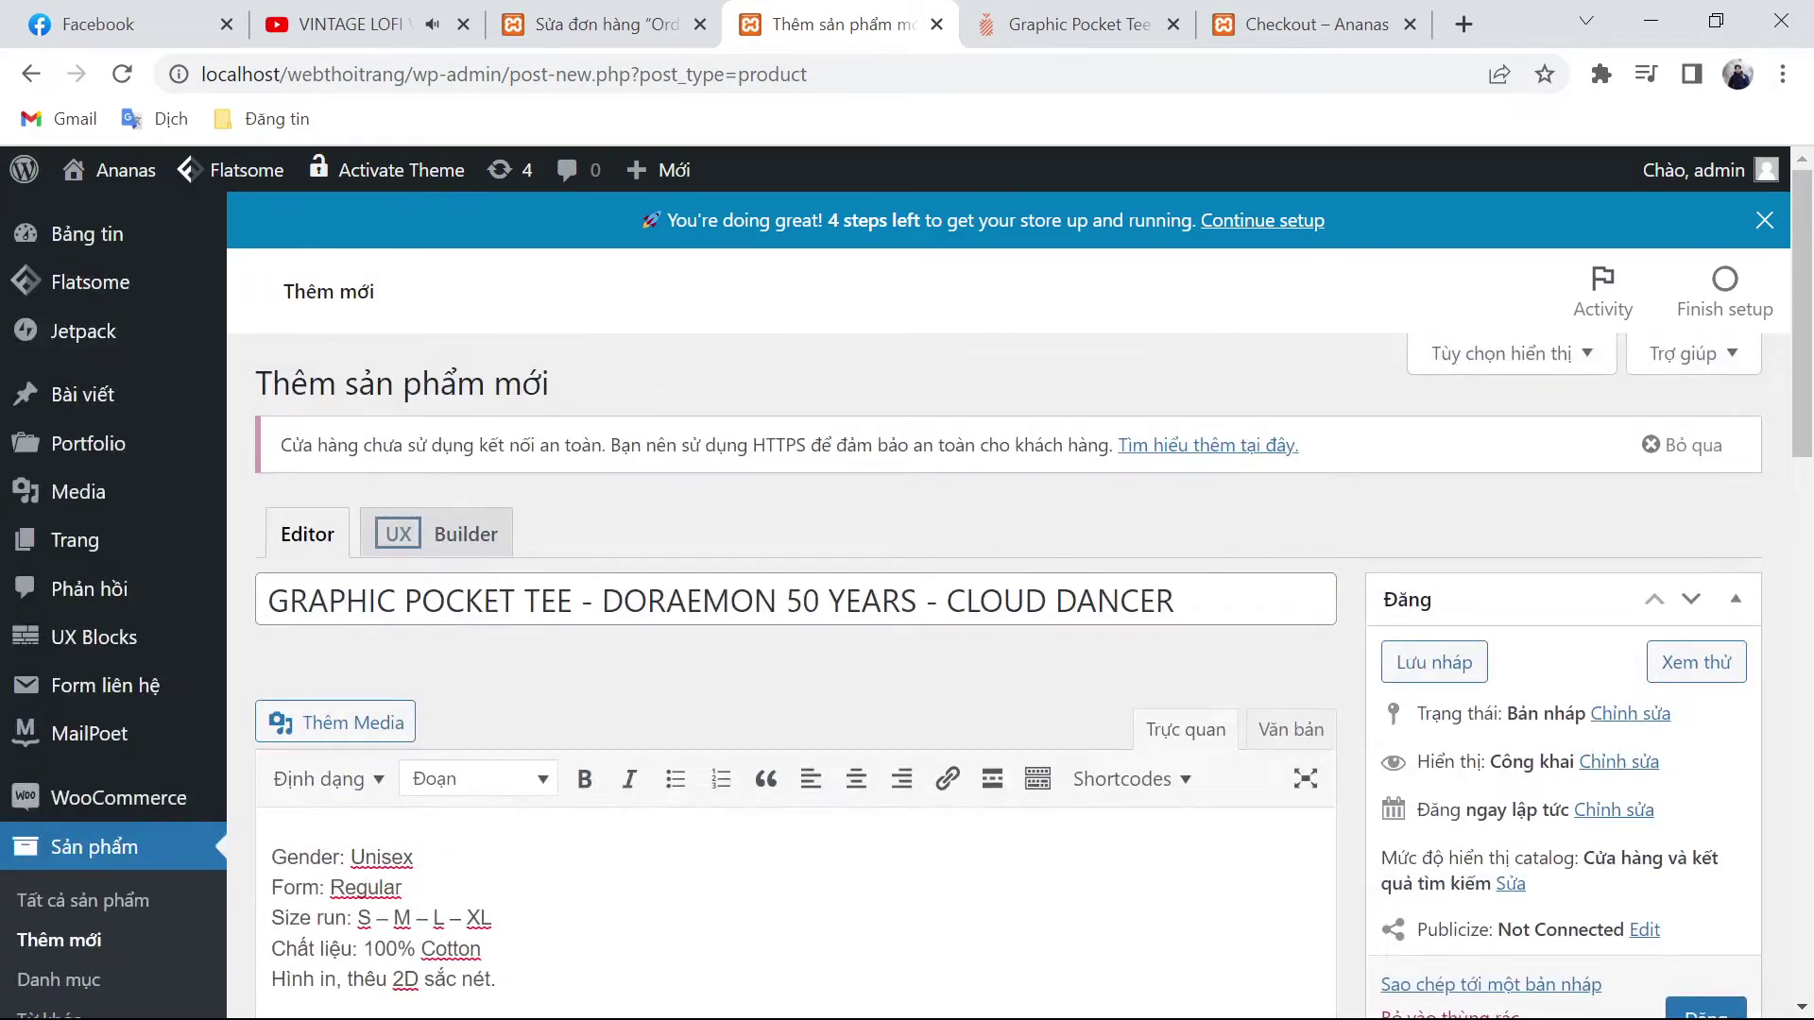
drag(571, 601, 343, 651)
key(ctrl+c)
scroll(1455, 742, down, 8)
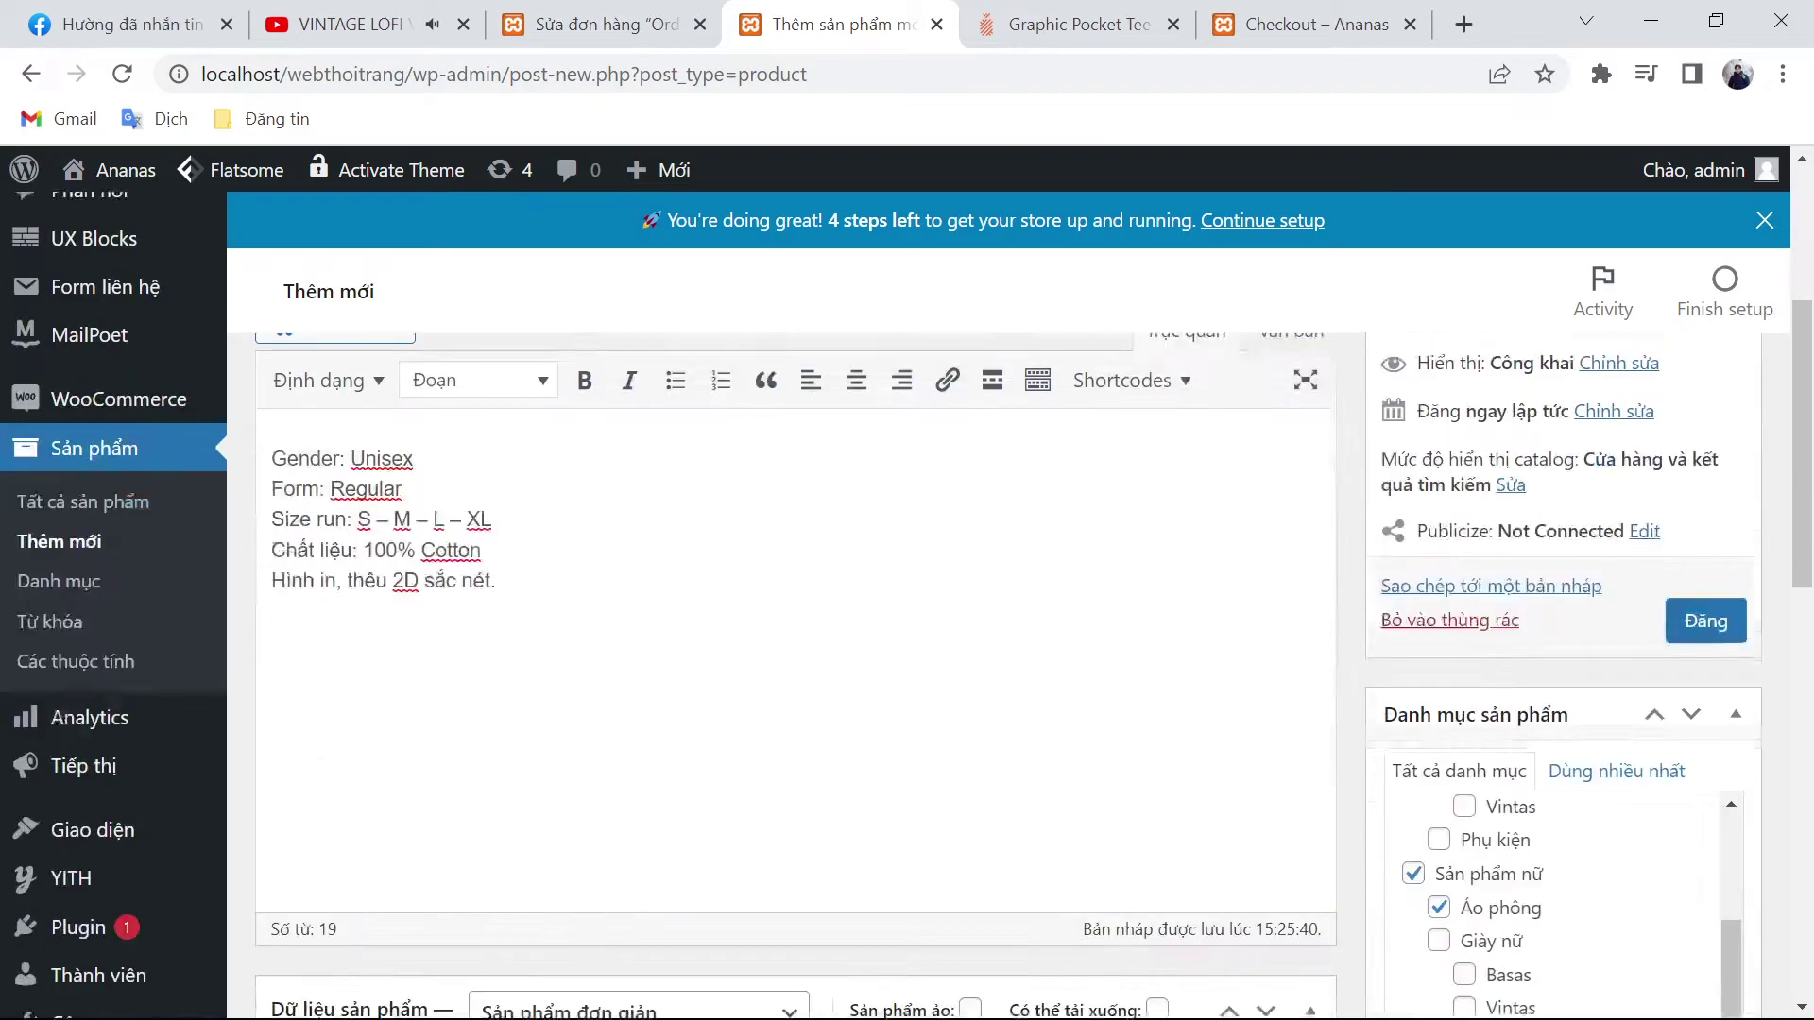
scroll(1455, 742, down, 3)
click(1474, 537)
key(ctrl+v)
key(Return)
text(tee)
key(Return)
scroll(1502, 737, down, 5)
click(1502, 745)
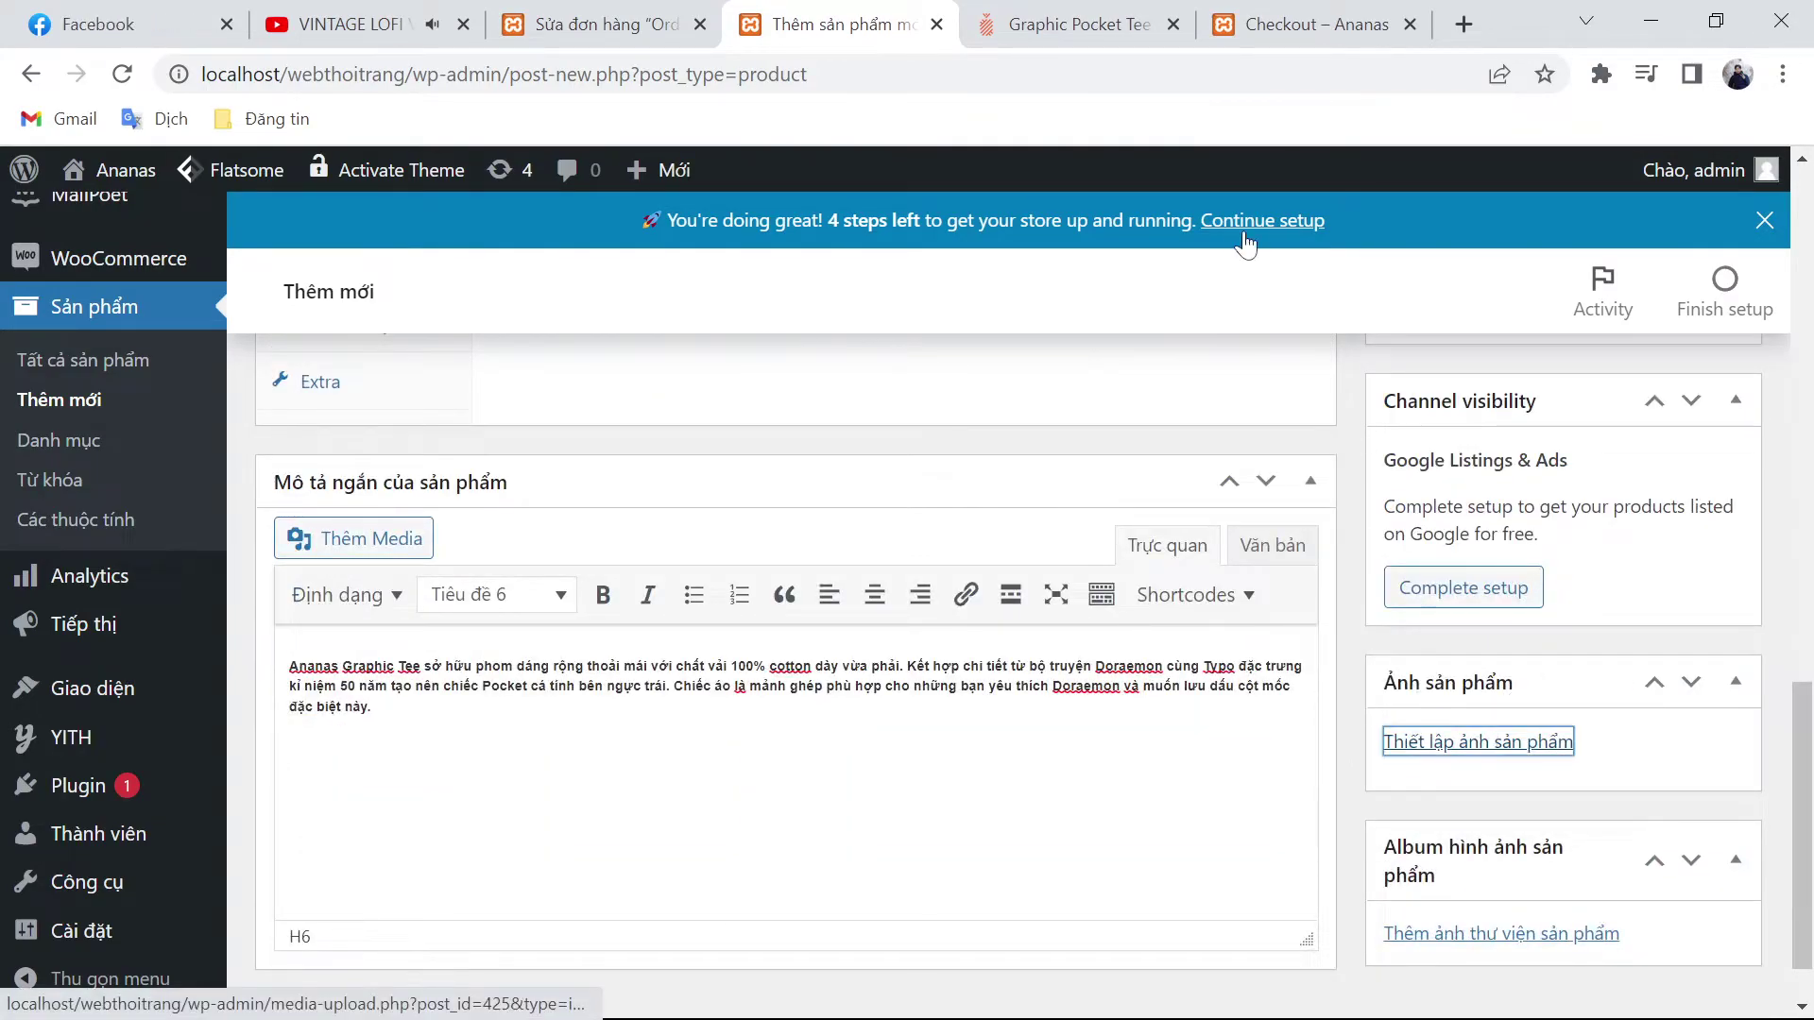
Step: Save the Graphic Pocket Tee photo from ananas.vn via 'Lưu hình ảnh thành...'
click(1124, 21)
right_click(535, 437)
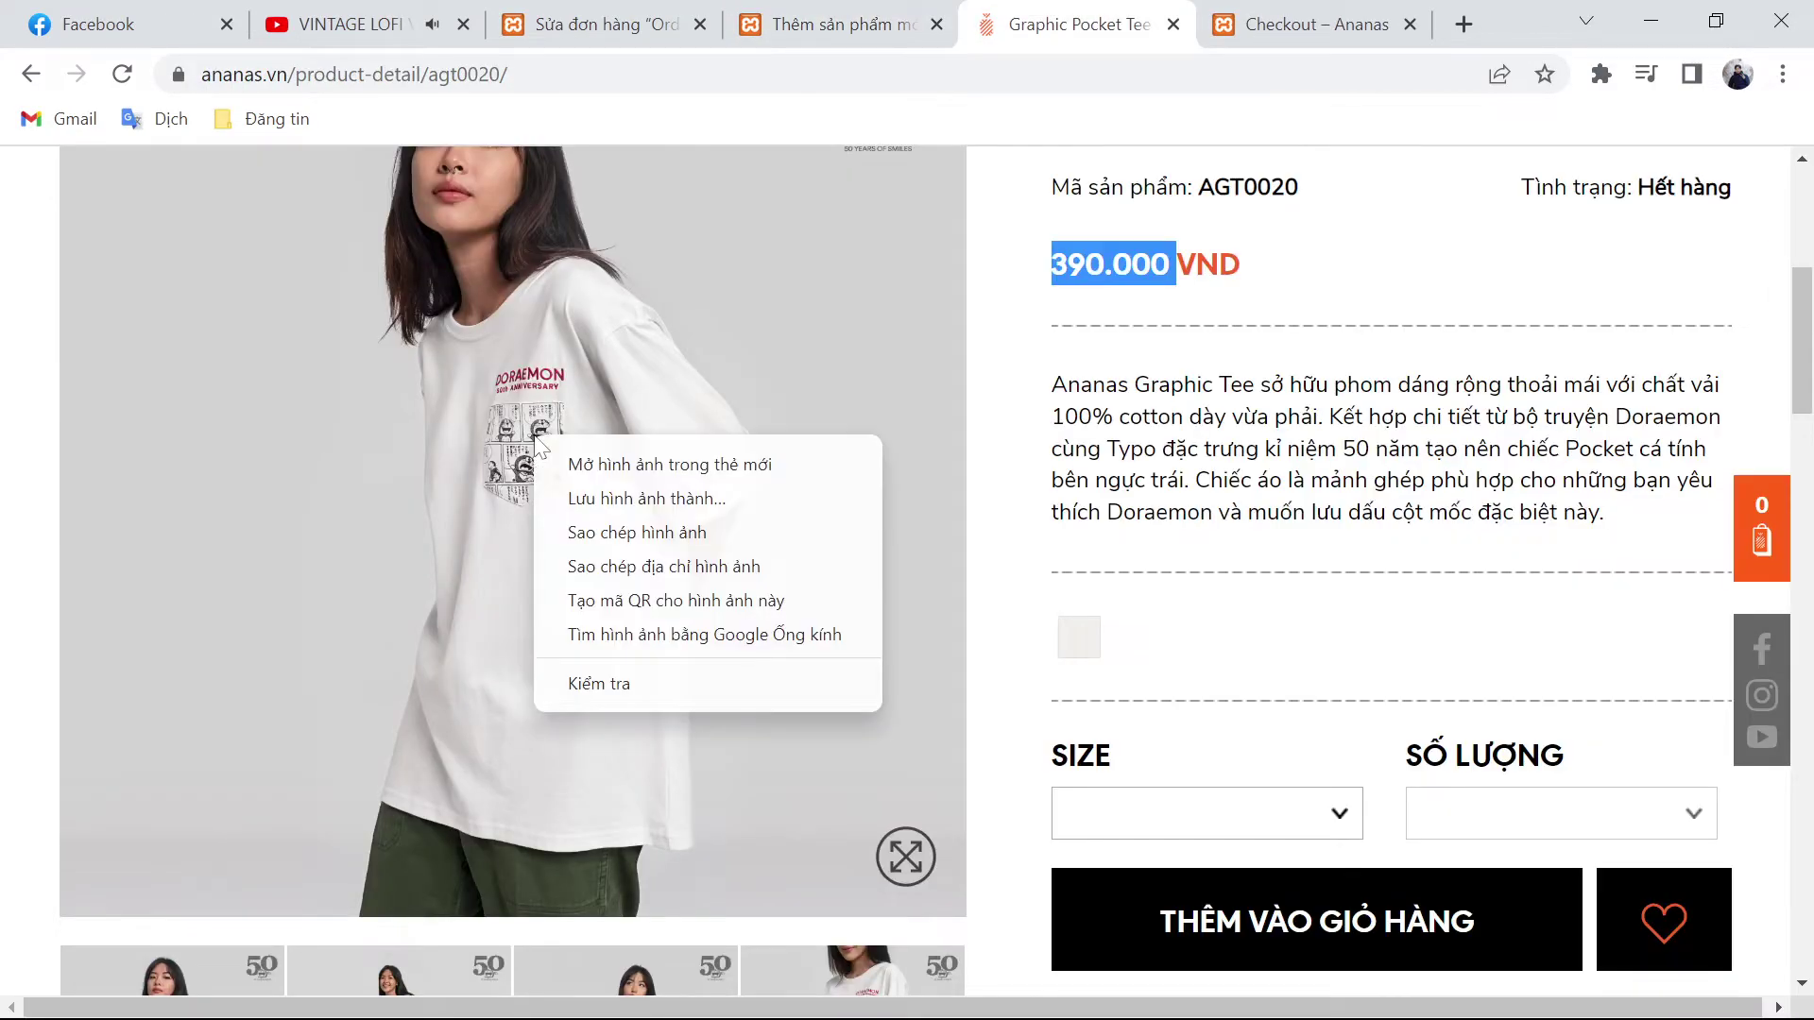
click(582, 499)
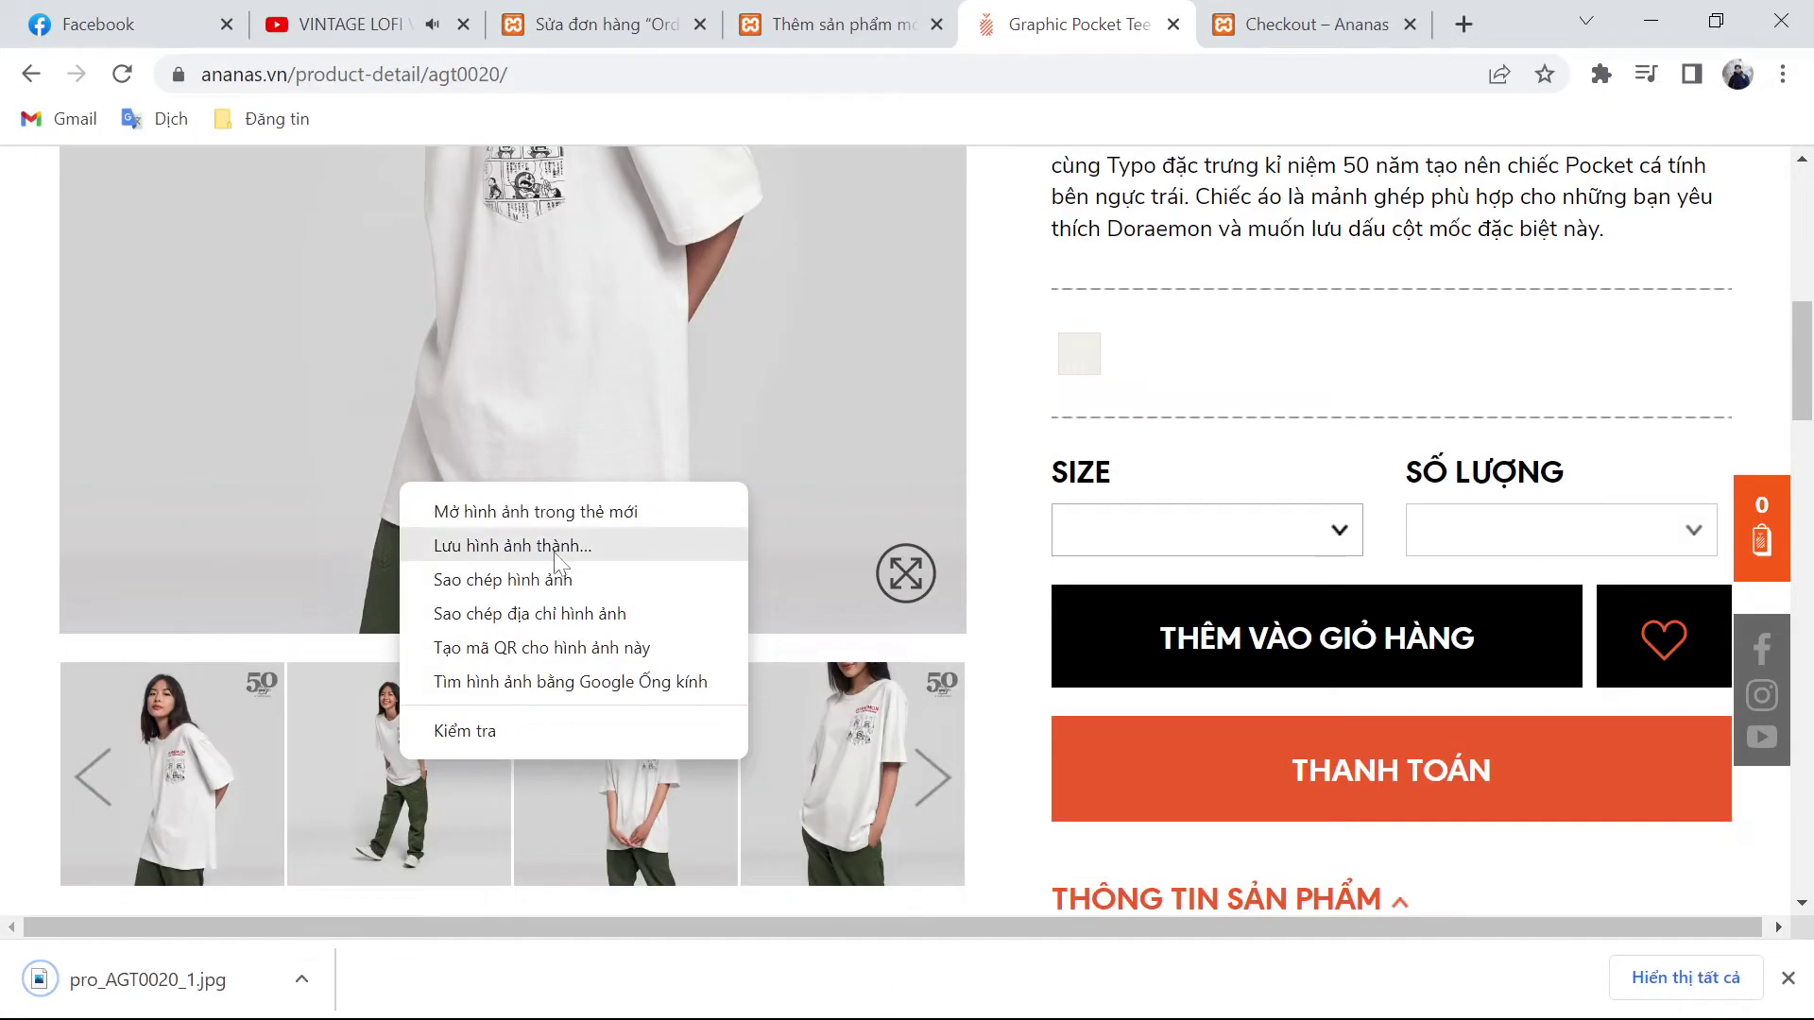
click(555, 548)
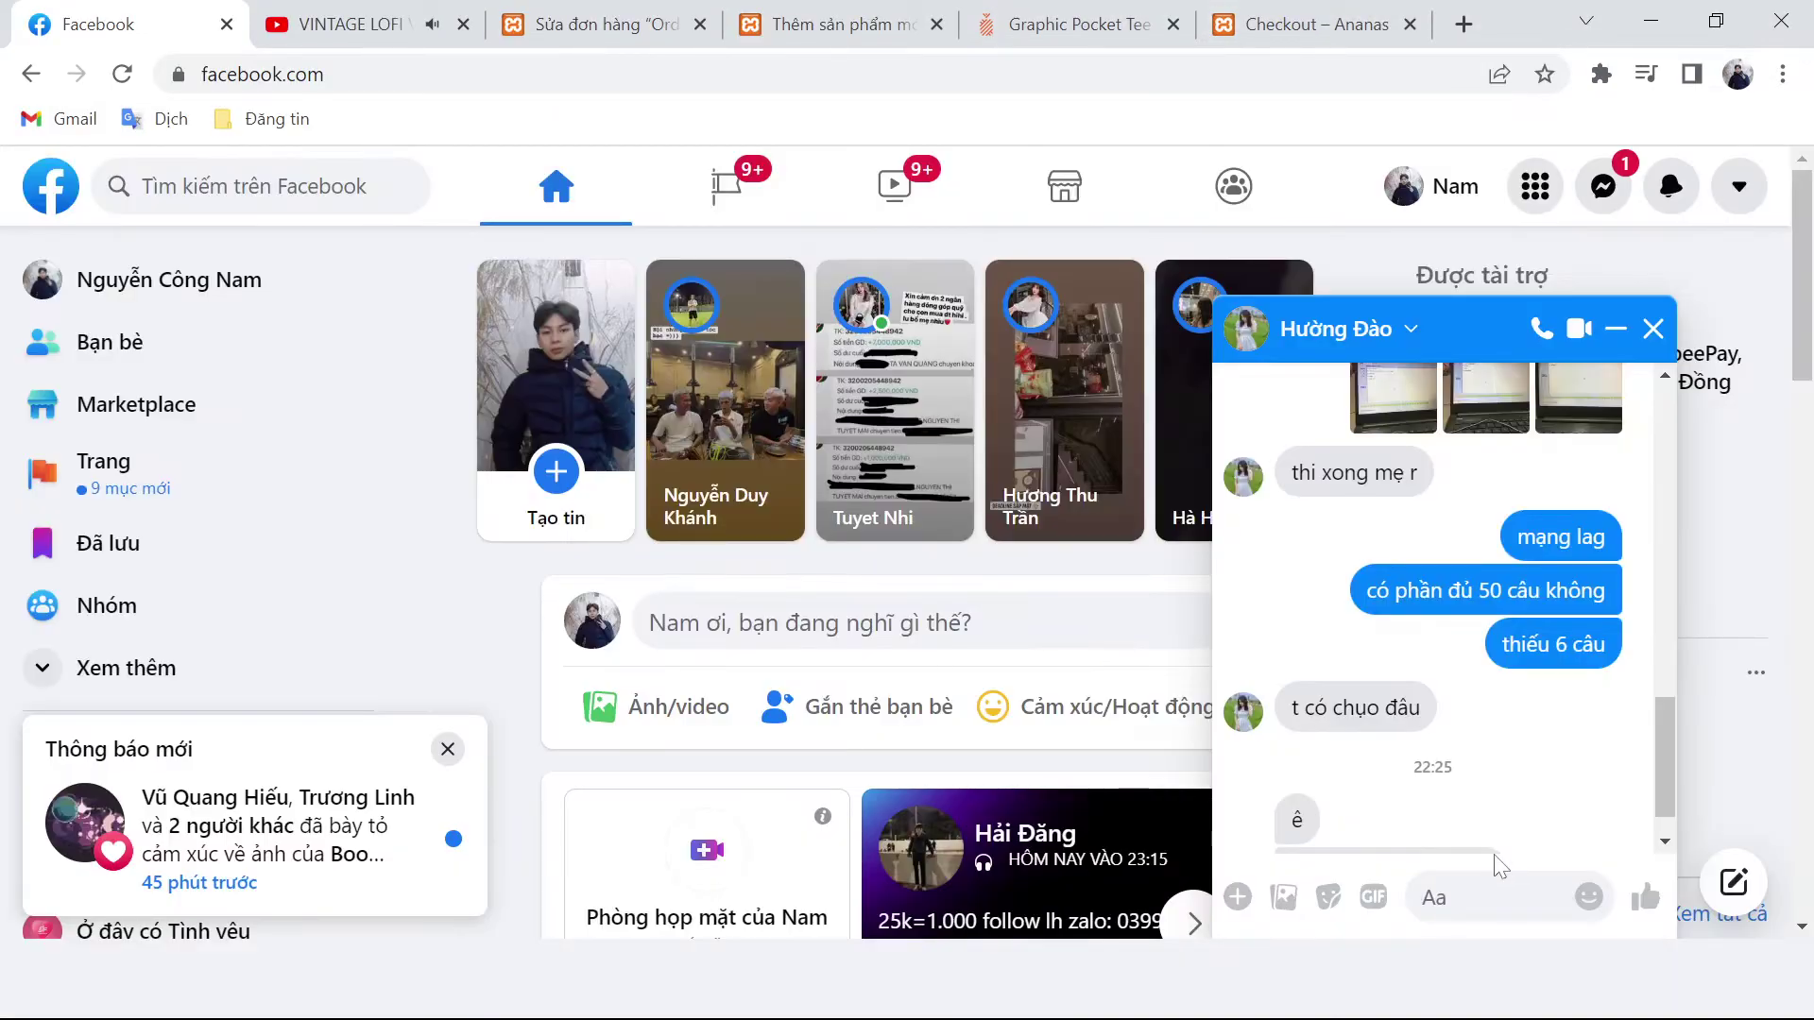
Step: Send '20k/ 1000fl' in the Facebook chat and go back to the ananas.vn tab
click(1422, 977)
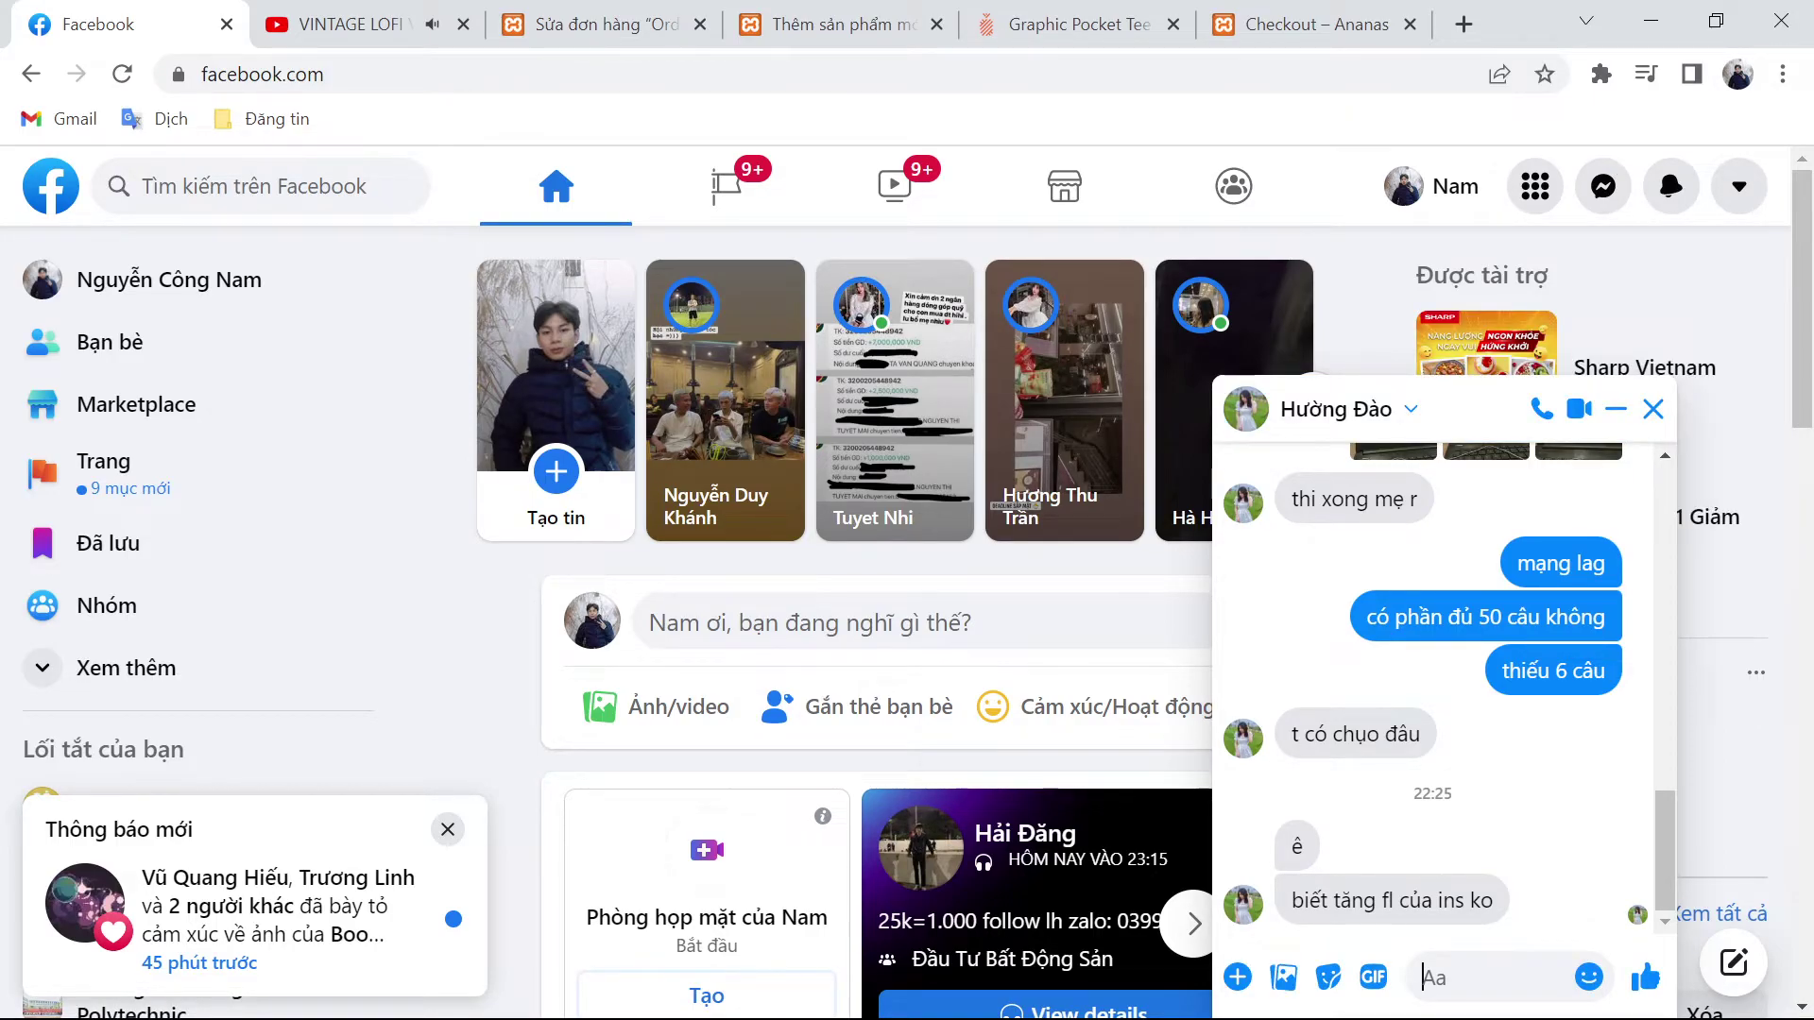
text(20)
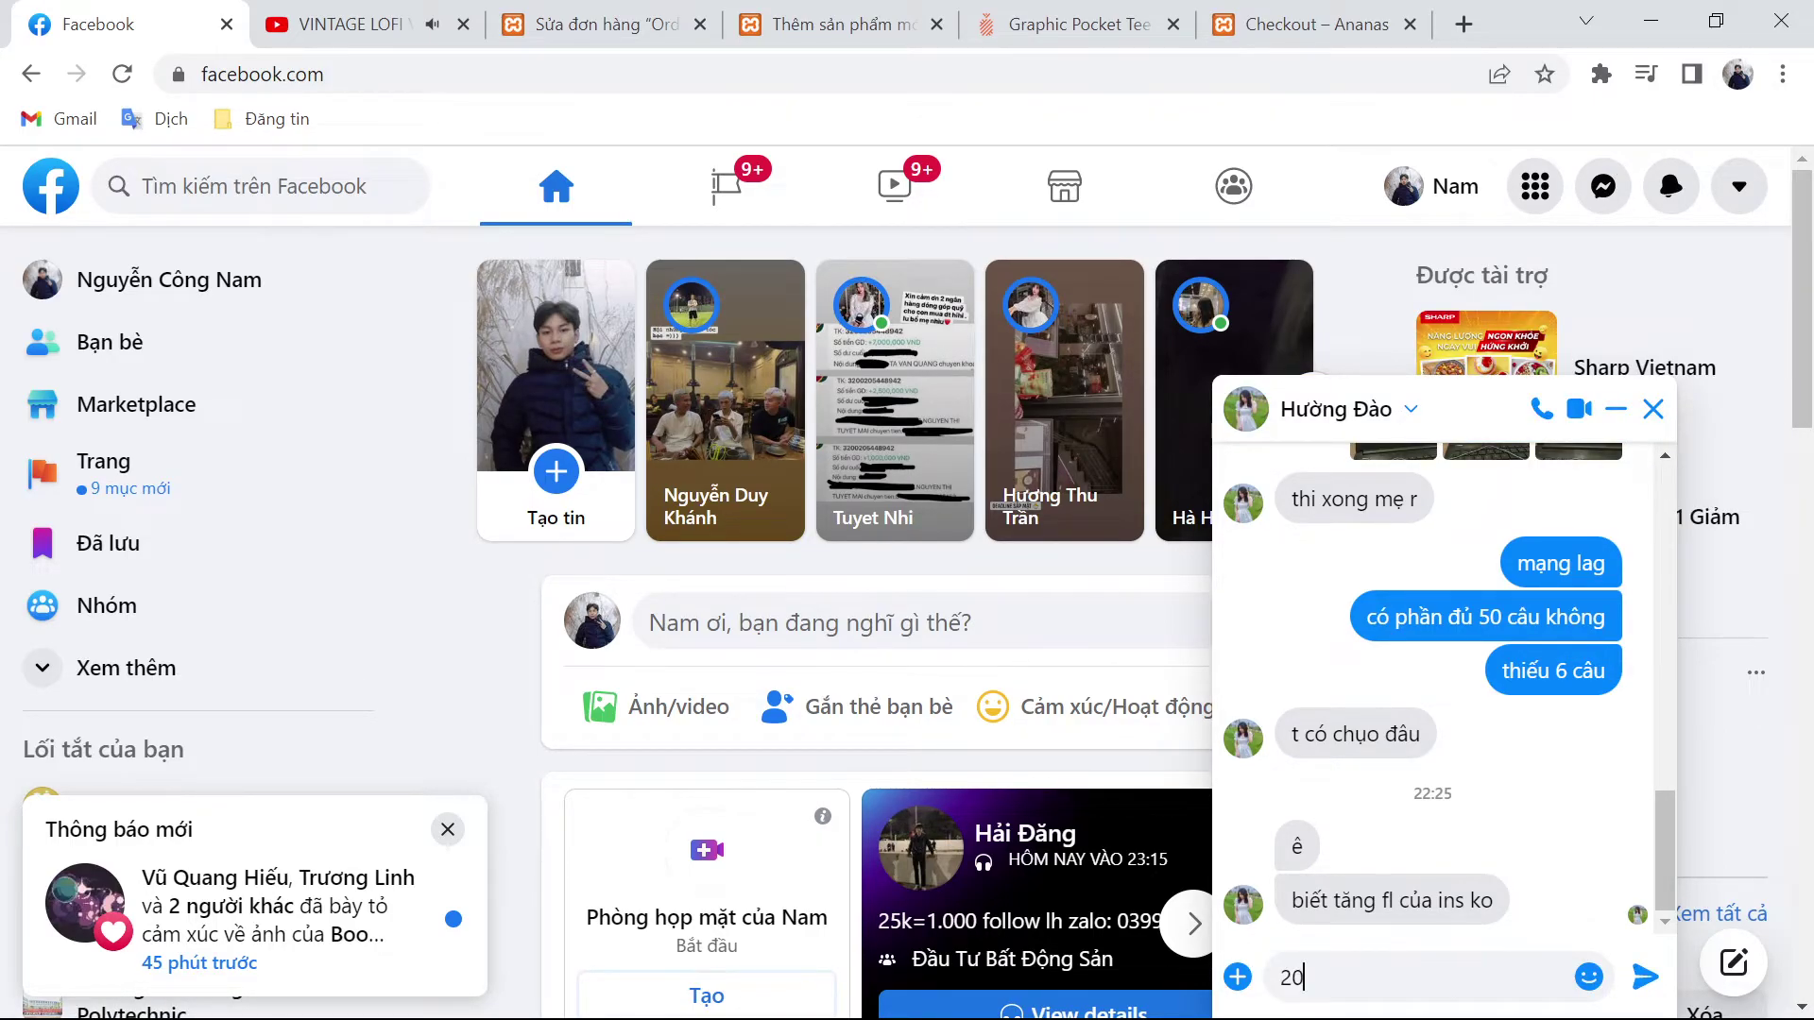
text(k/ 1000fl)
key(Return)
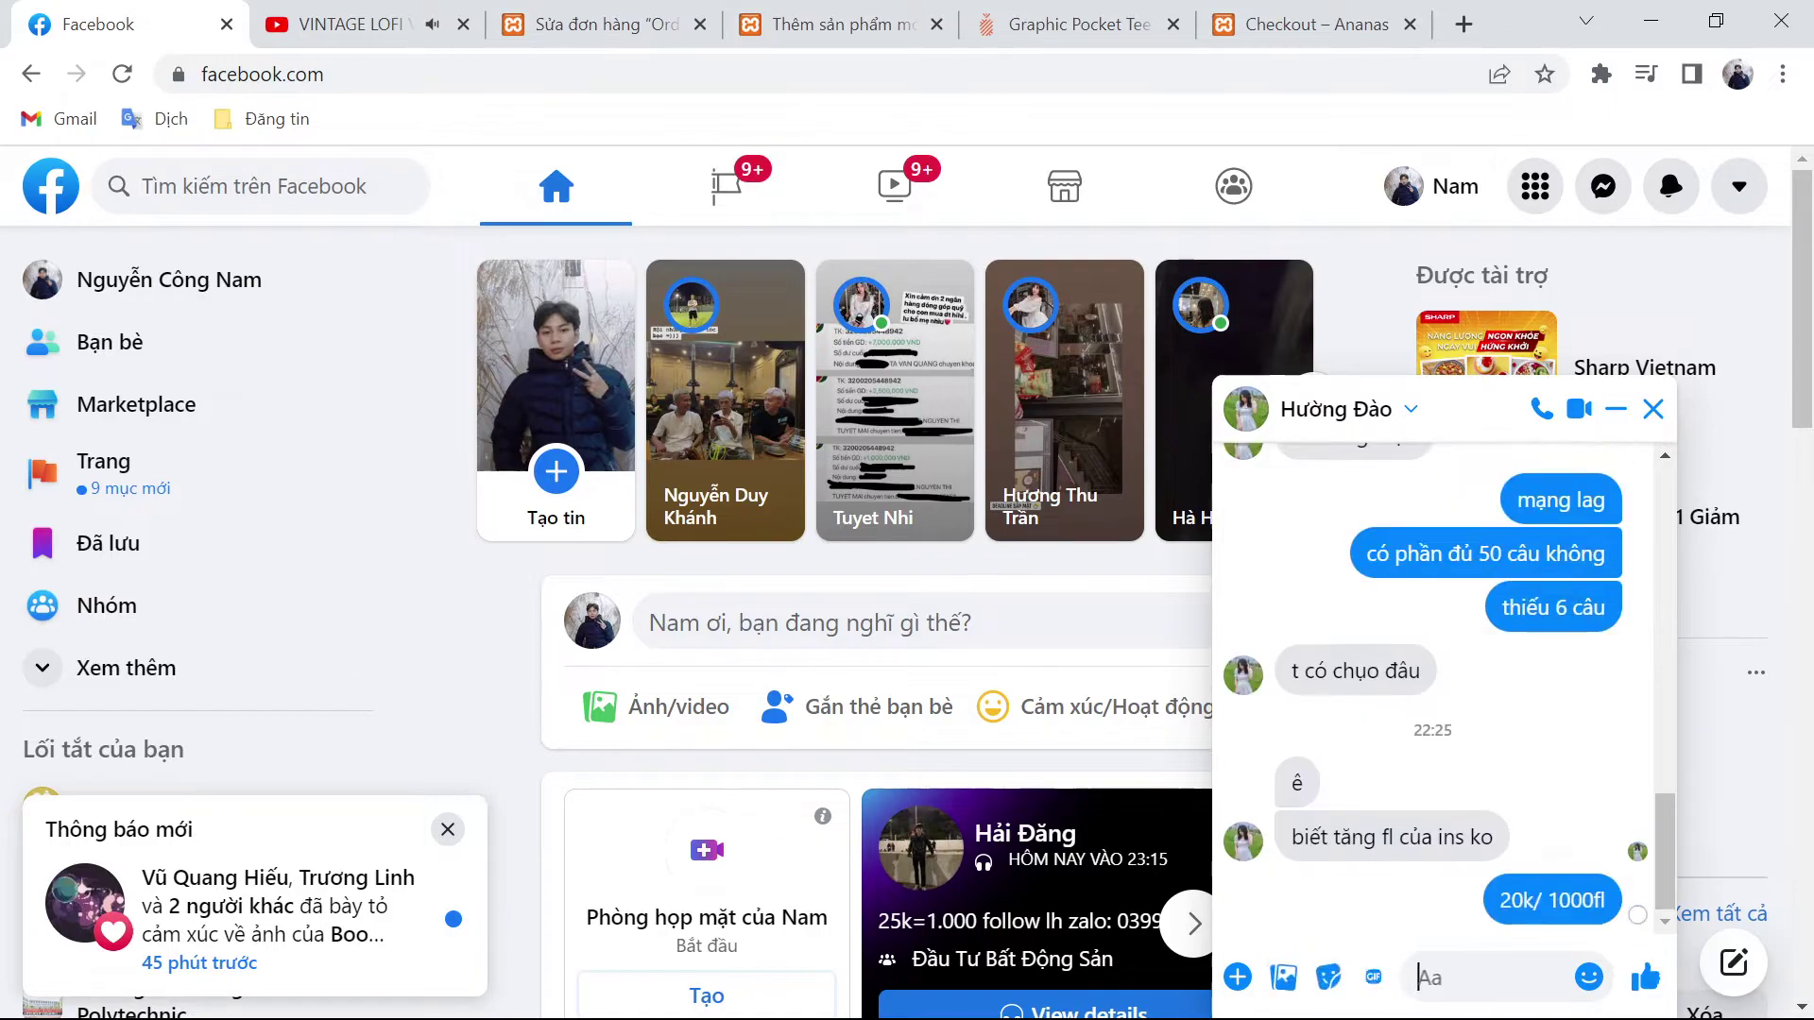
click(1086, 13)
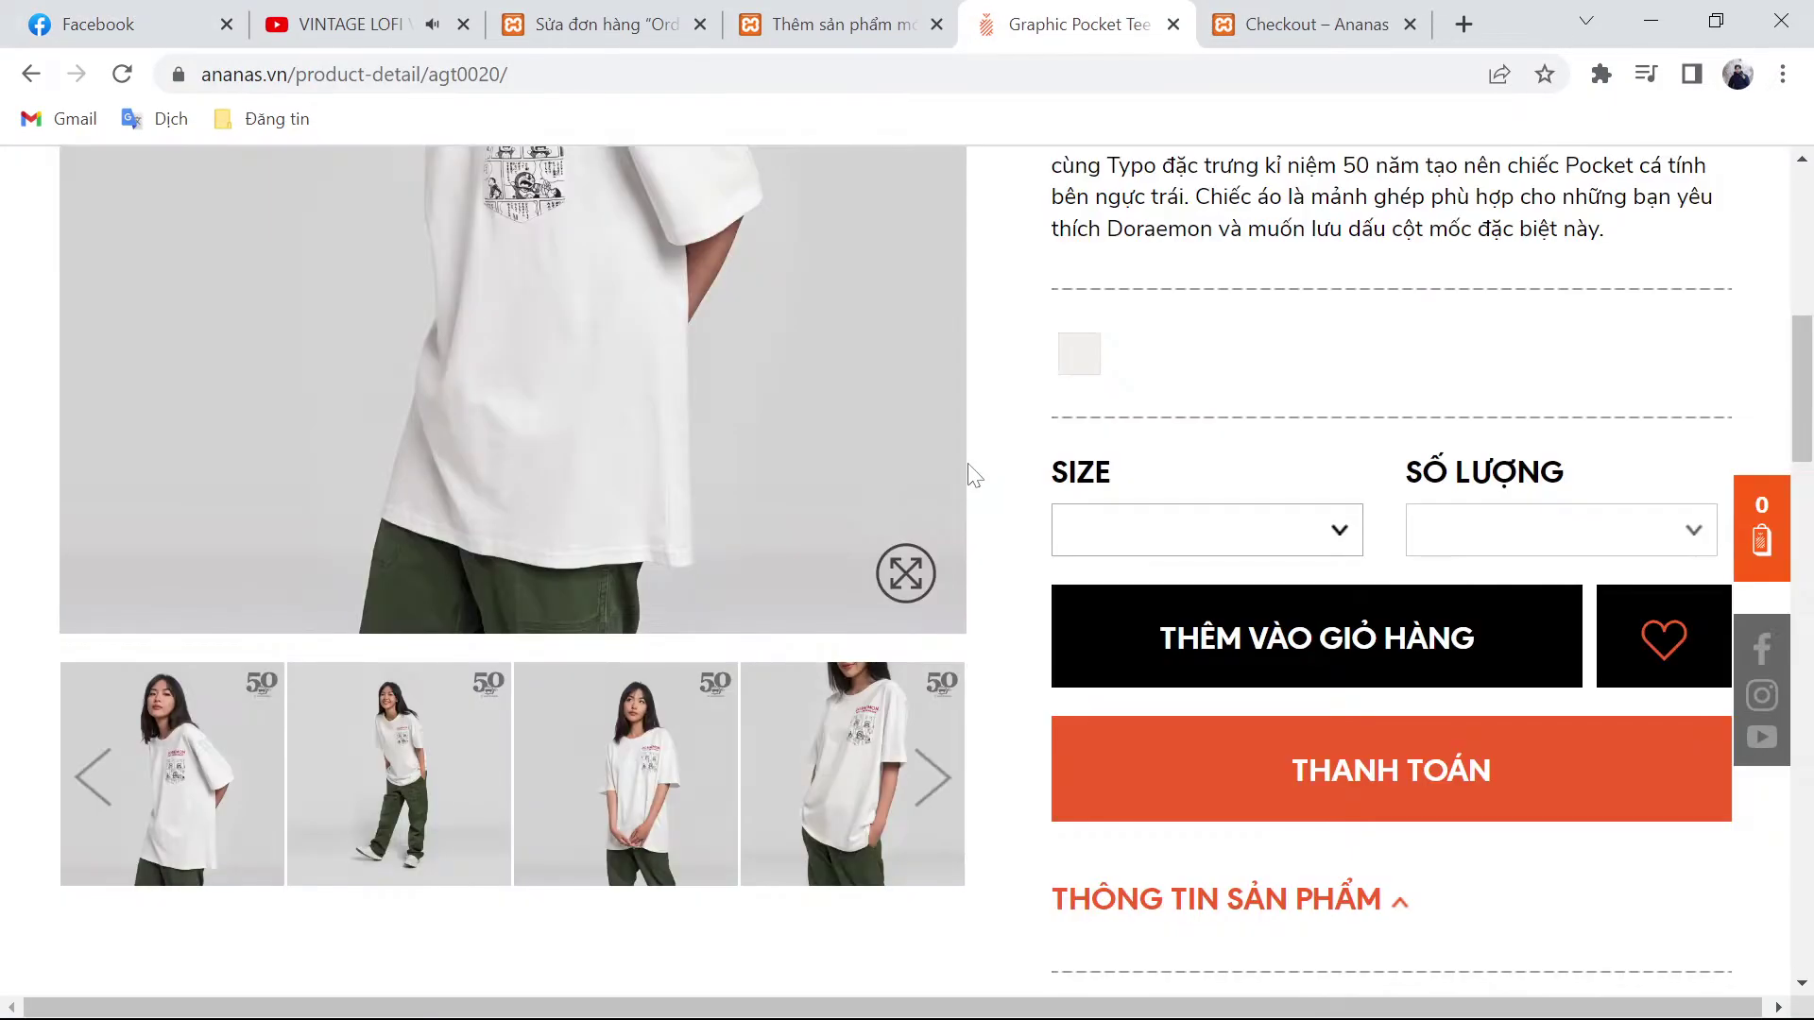
Step: Set the main product image and add the chosen shirt photos to the gallery
click(832, 23)
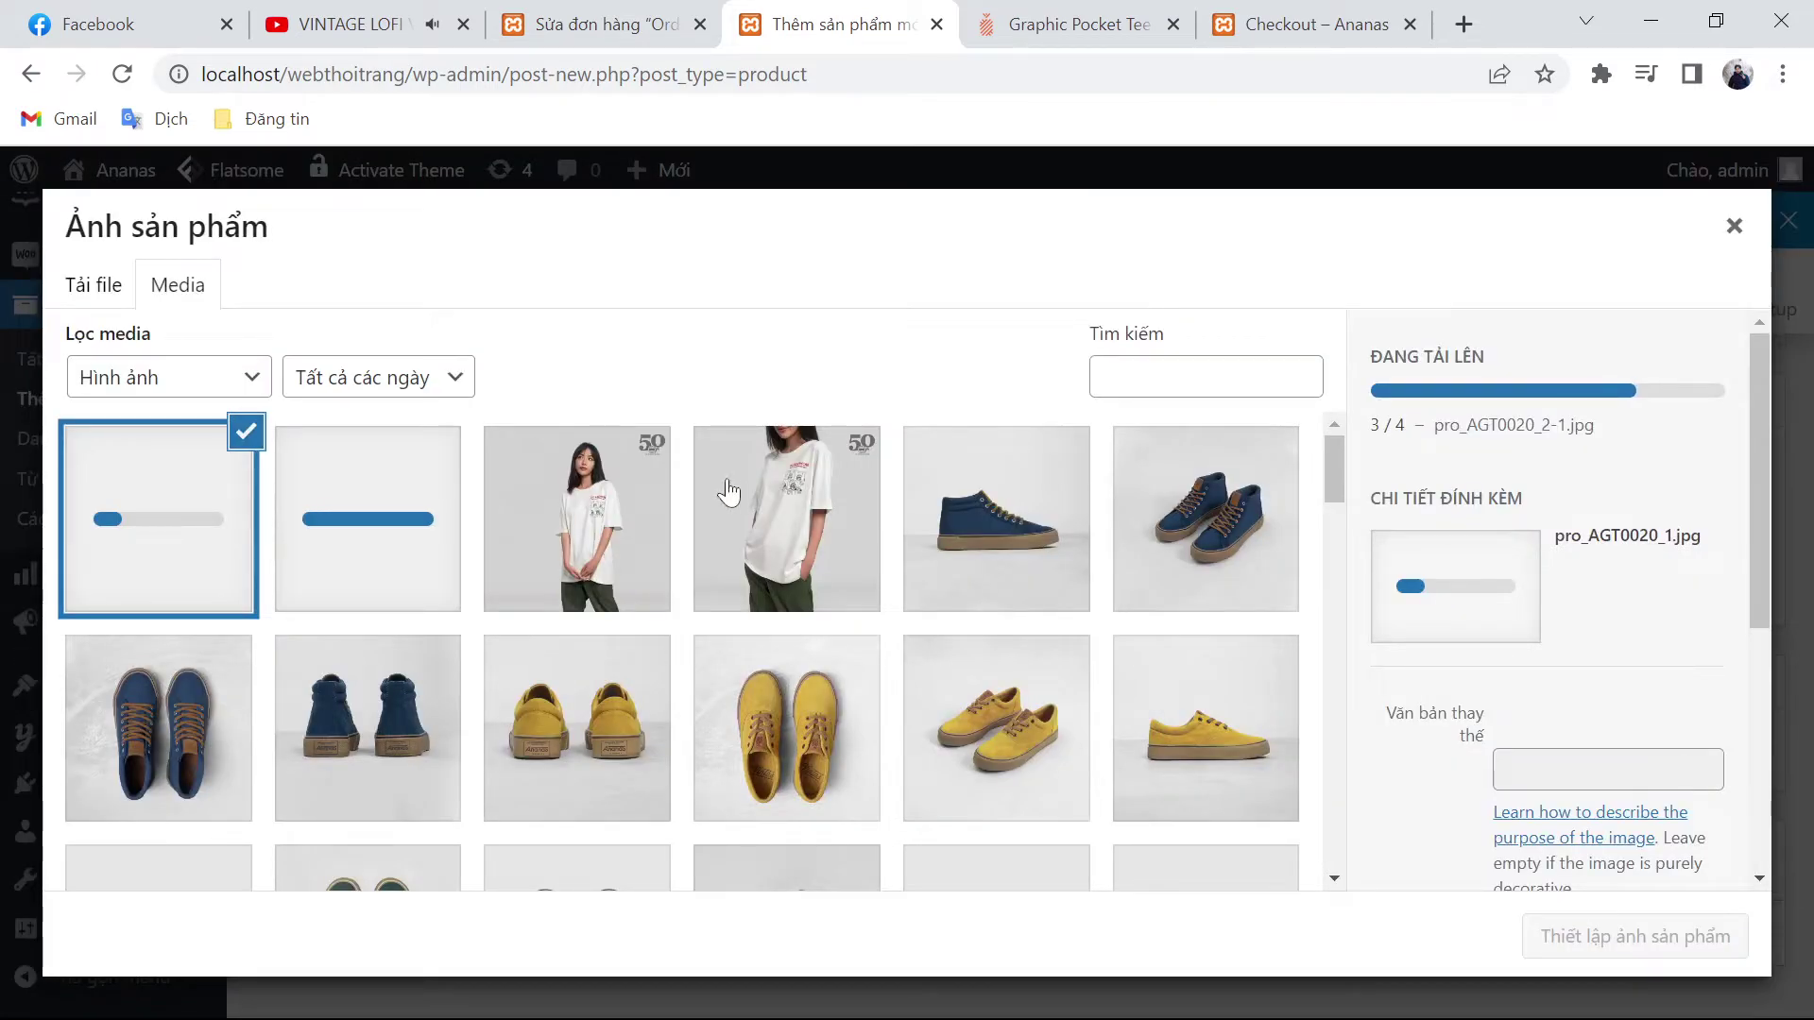
click(1564, 939)
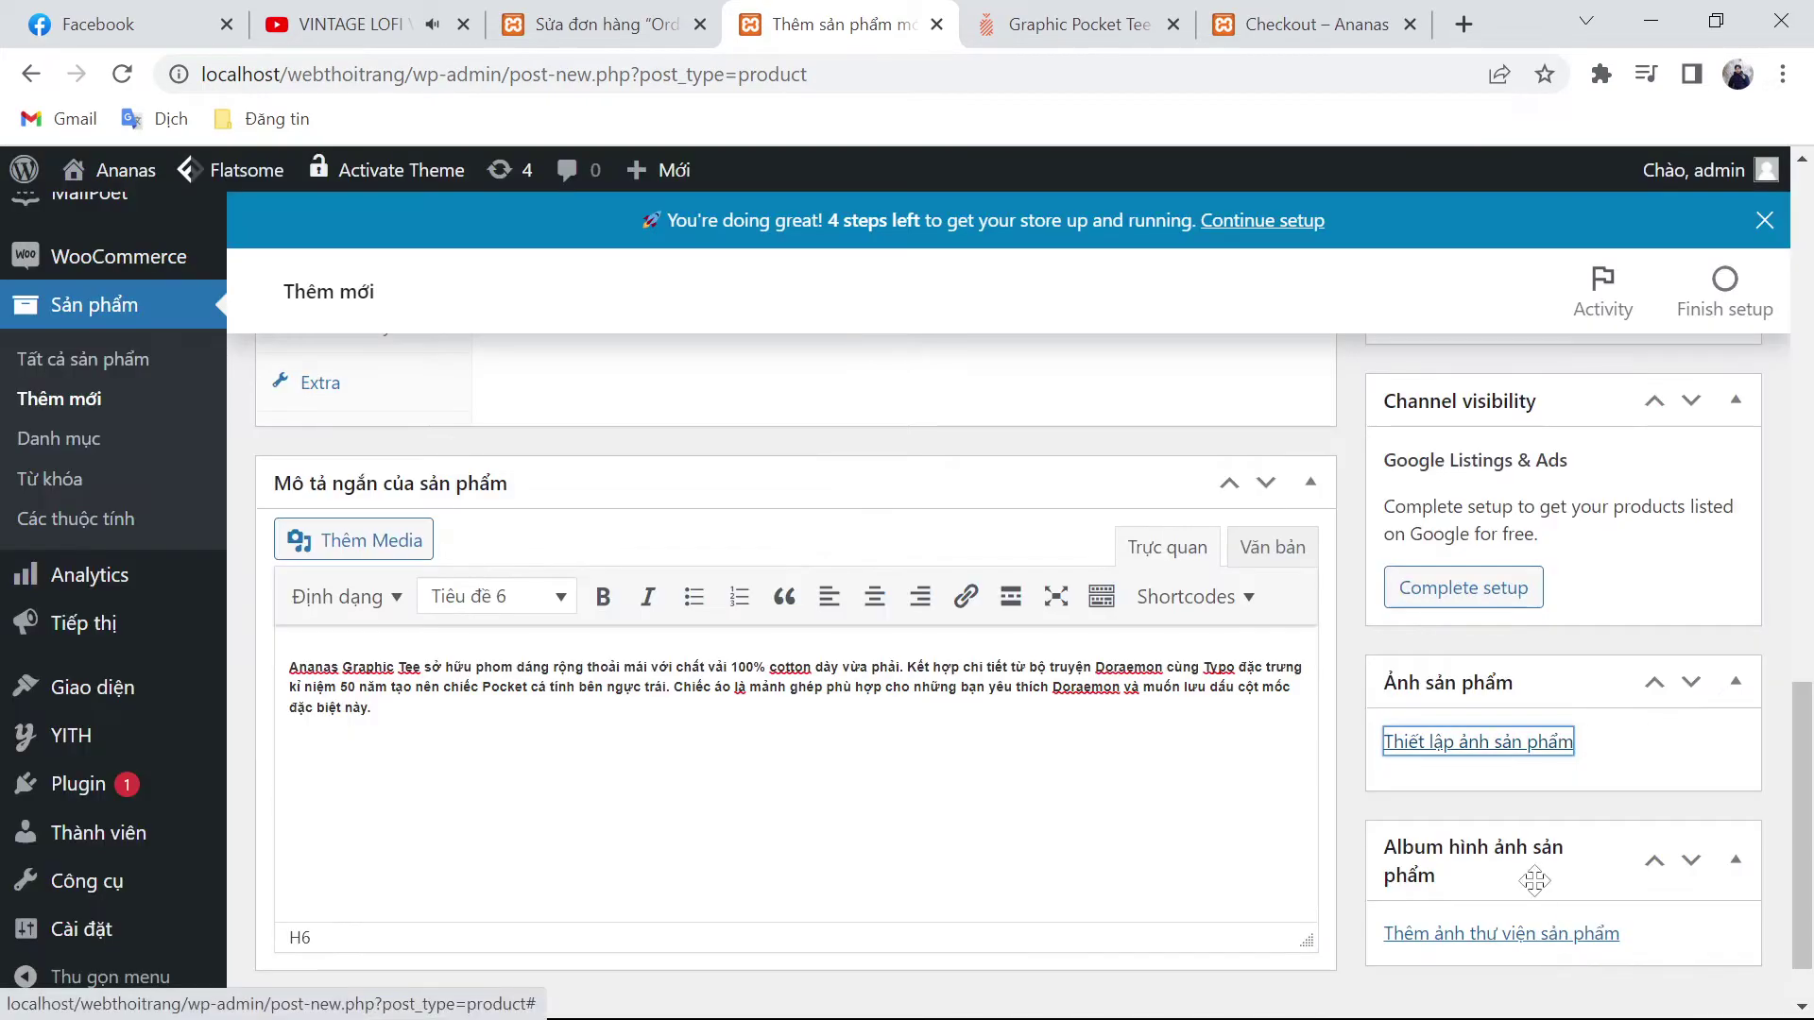
click(1549, 936)
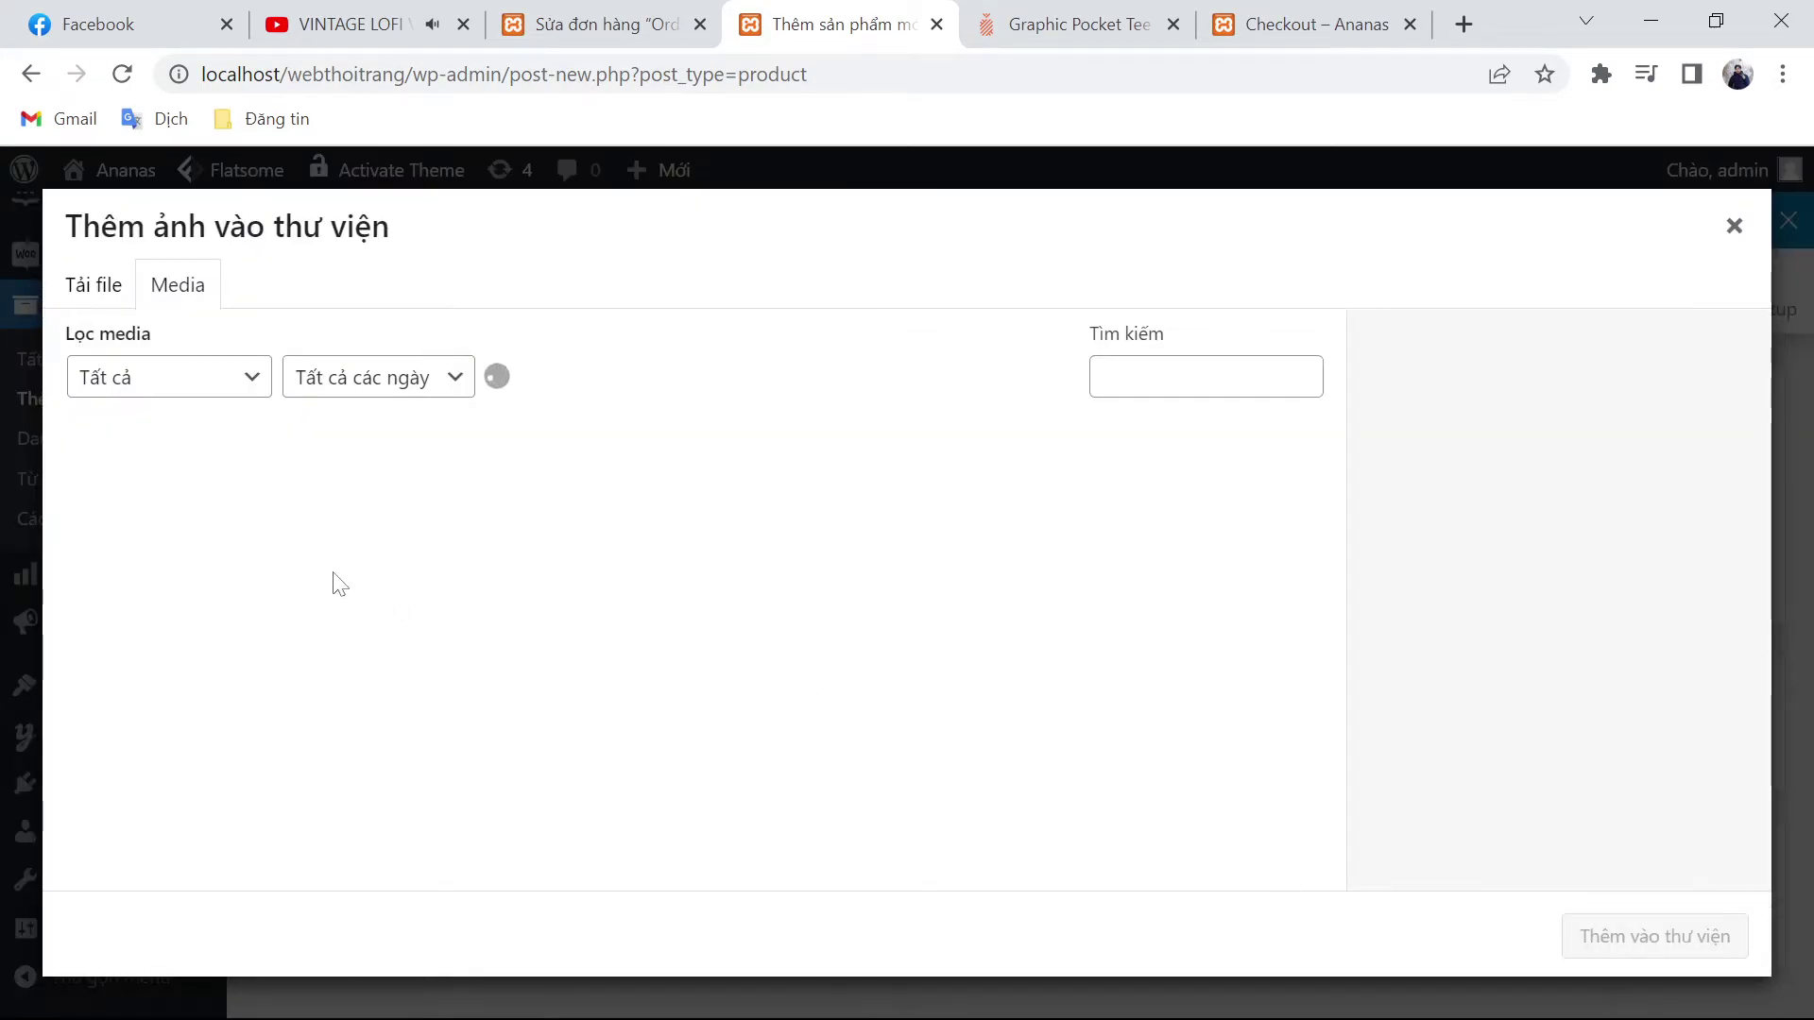
click(342, 521)
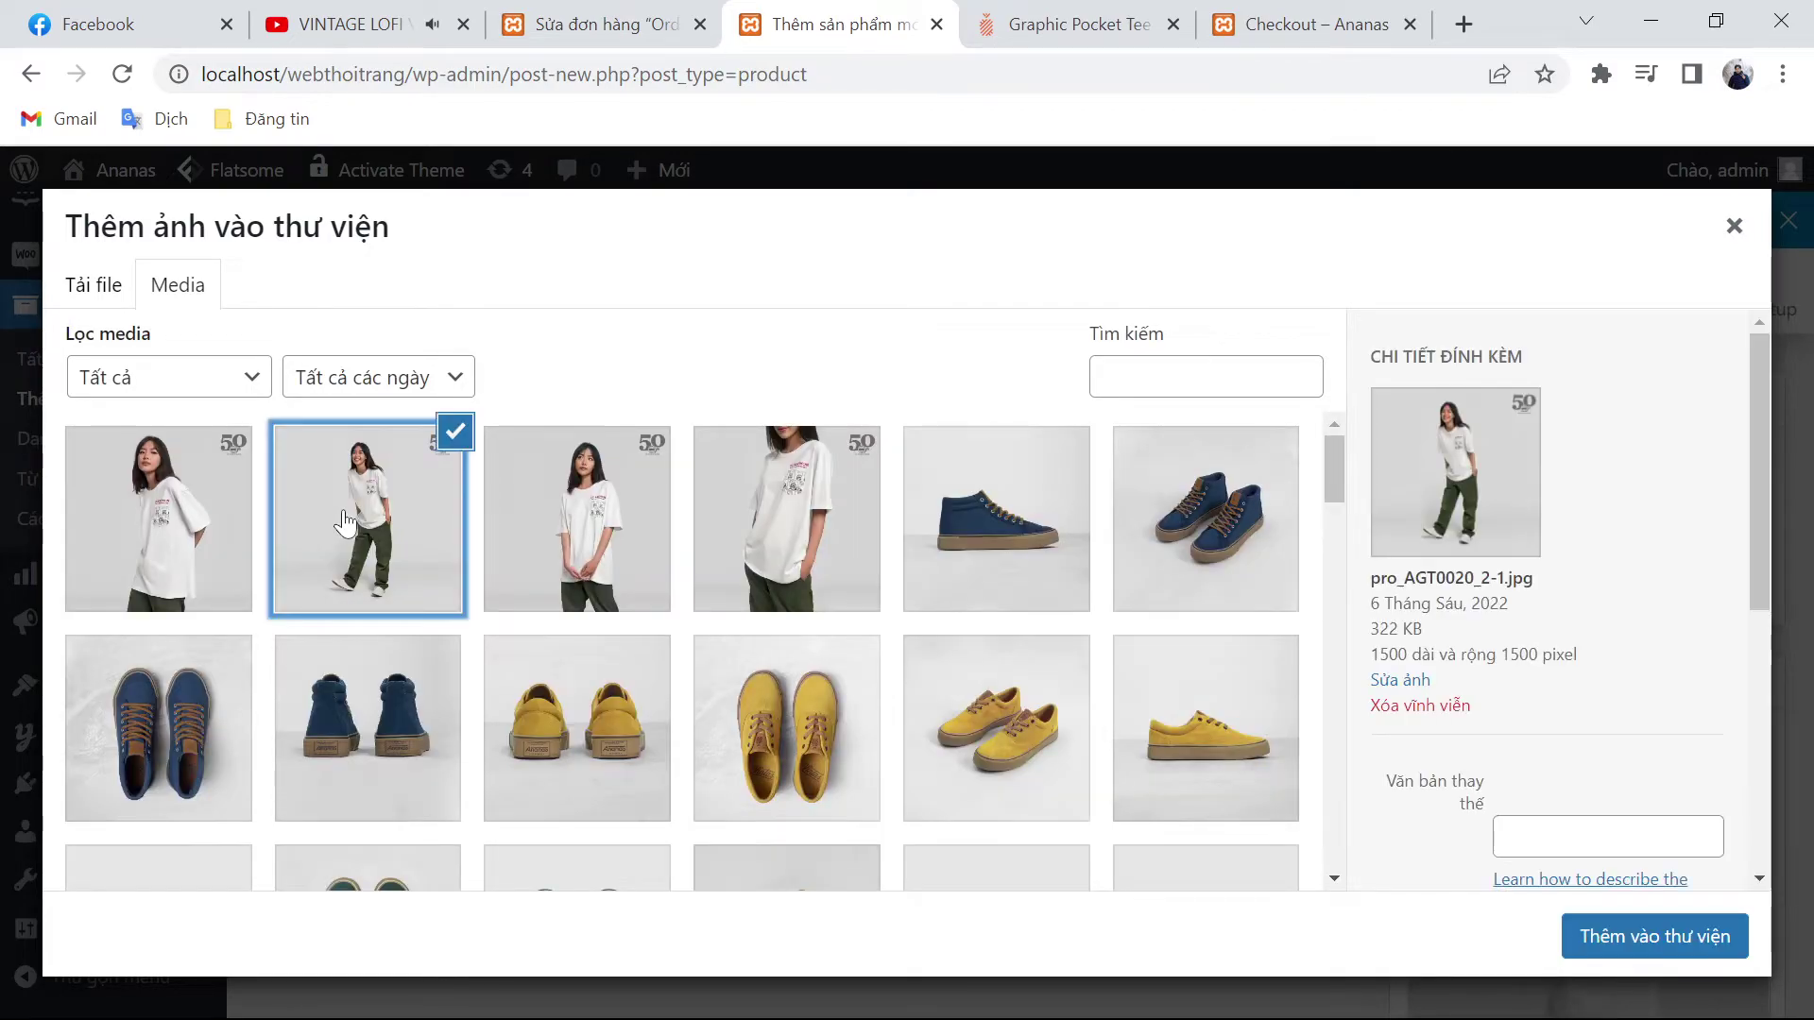
shift+click(796, 503)
click(1668, 936)
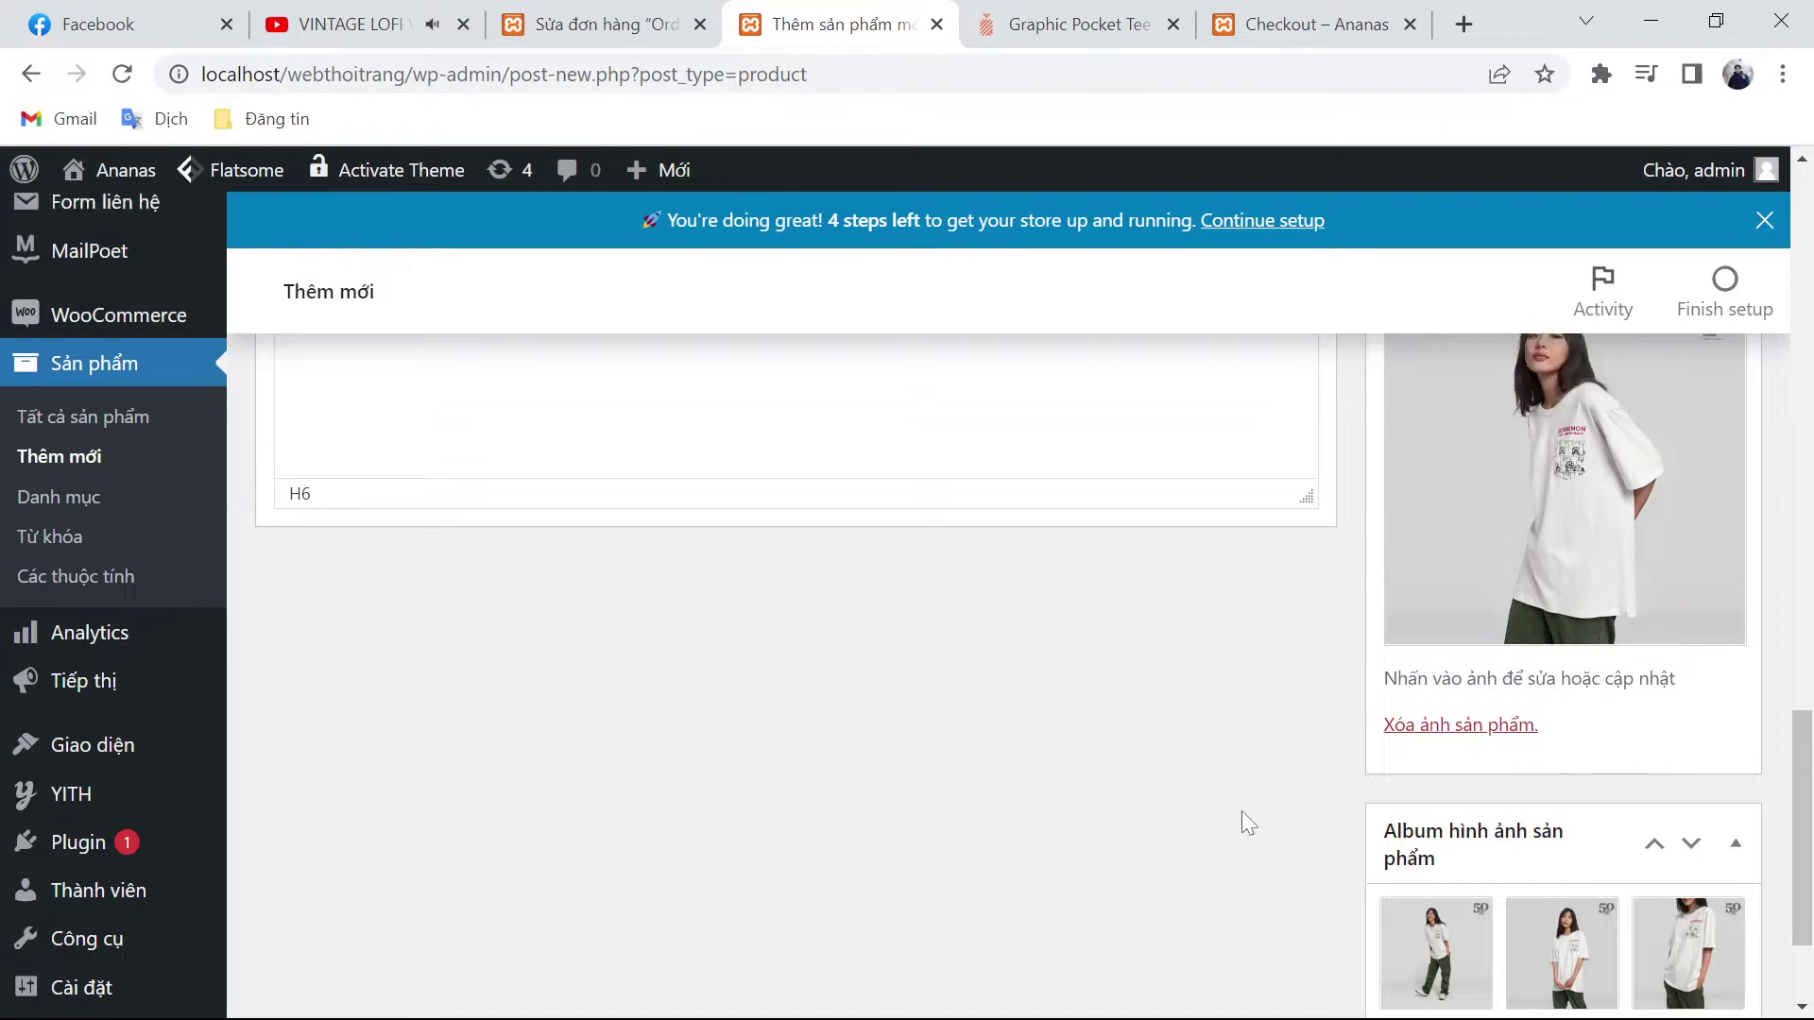
Step: Publish the Graphic Pocket Tee product with Đăng
scroll(1242, 810, up, 10)
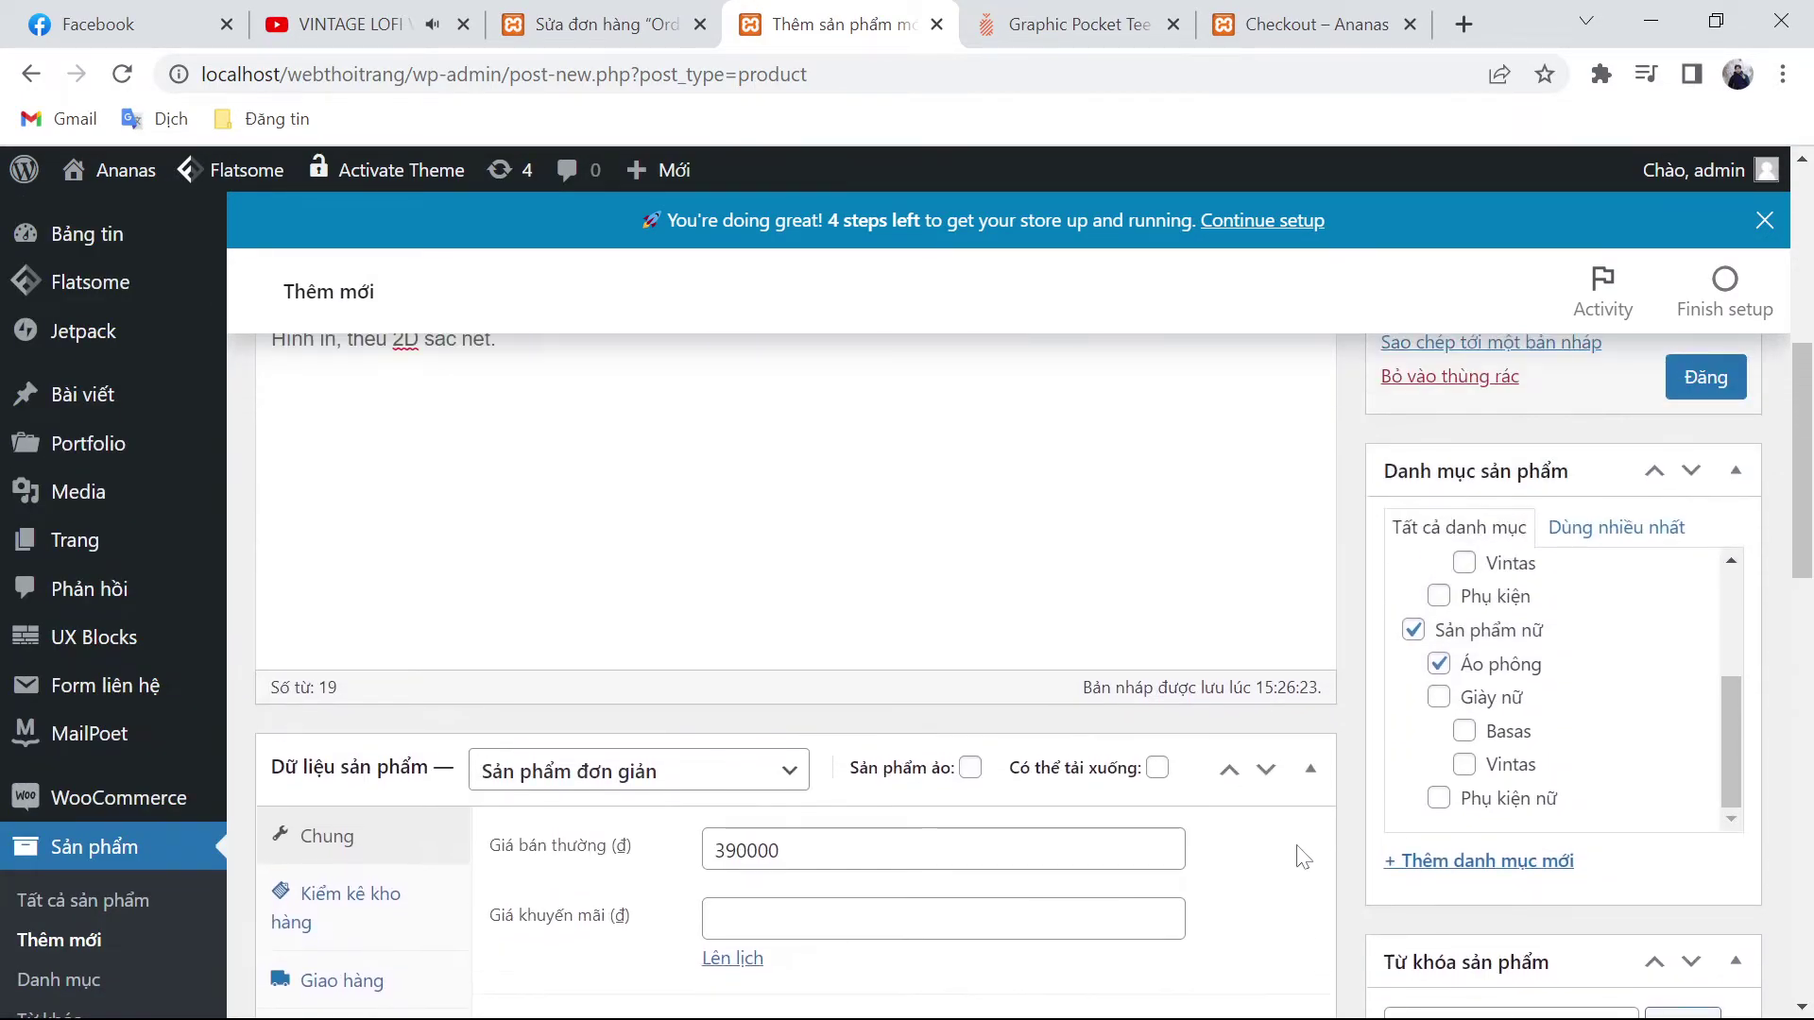
scroll(1302, 857, up, 6)
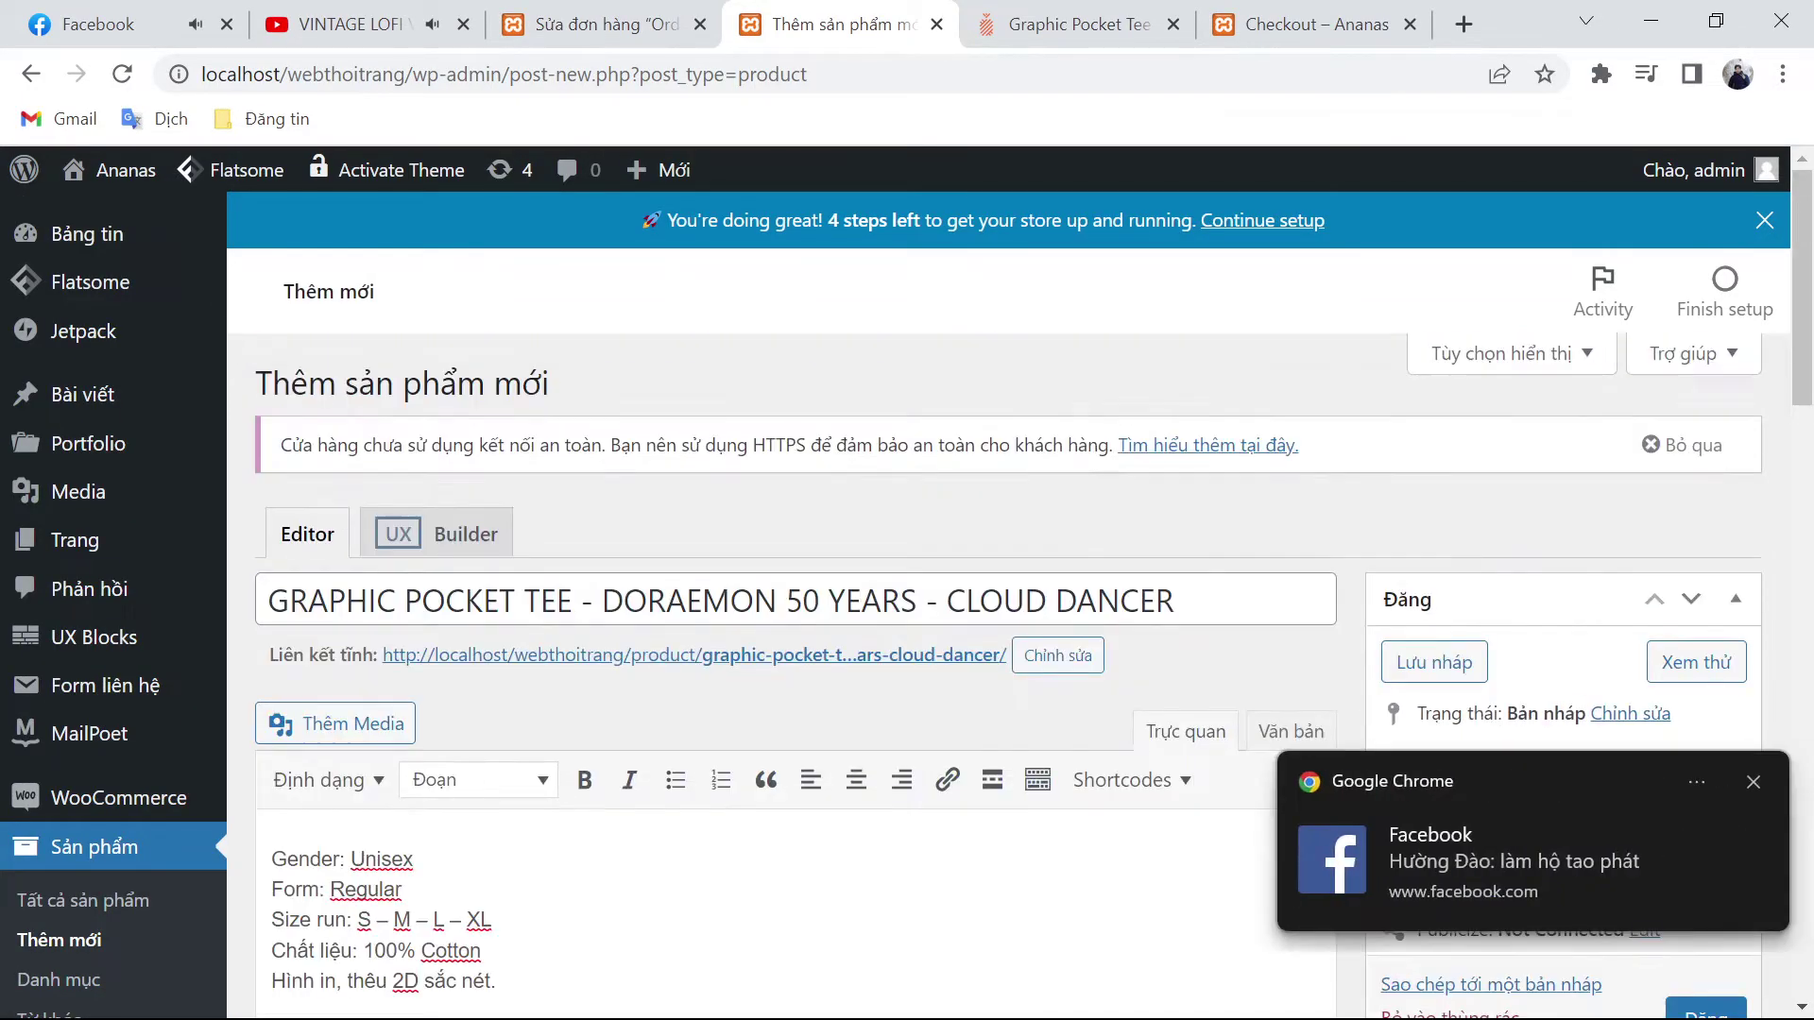
scroll(1275, 832, down, 3)
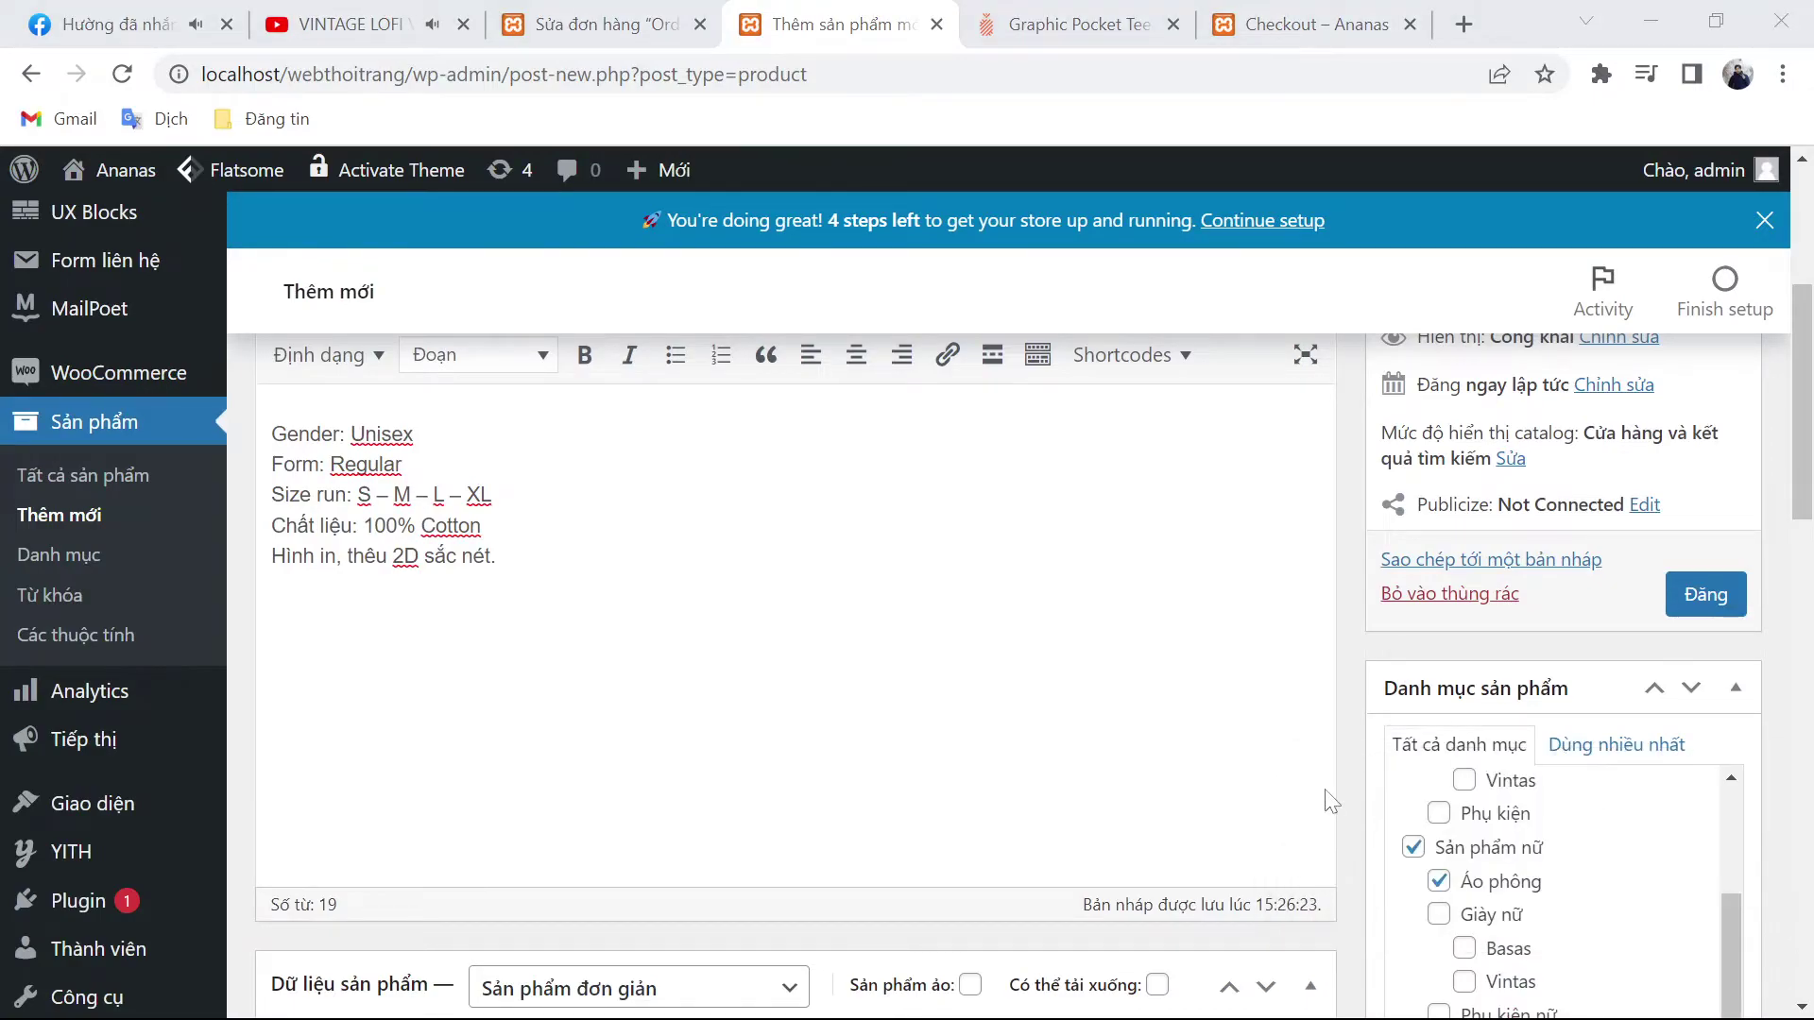
scroll(1330, 802, up, 2)
click(1698, 737)
Step: Send '1000 nhá' in the Facebook chat and return to the product tab
click(123, 23)
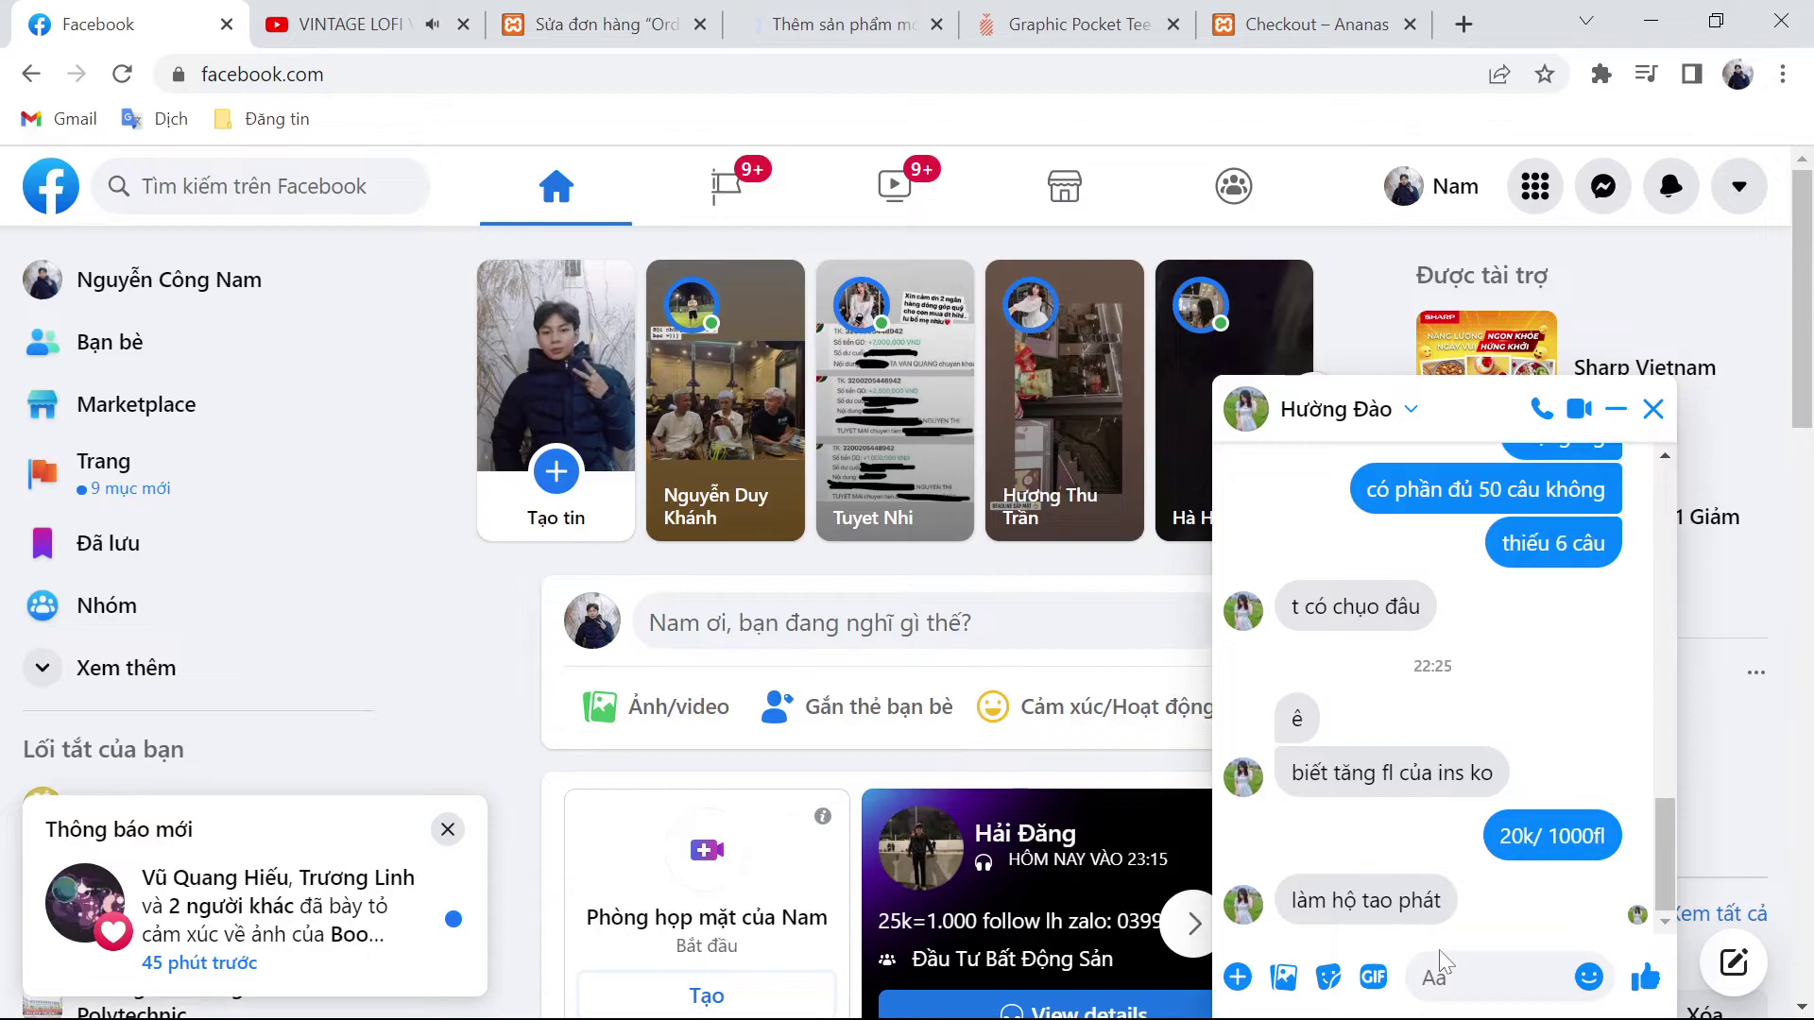
click(1441, 963)
text(1000 nhá)
key(Return)
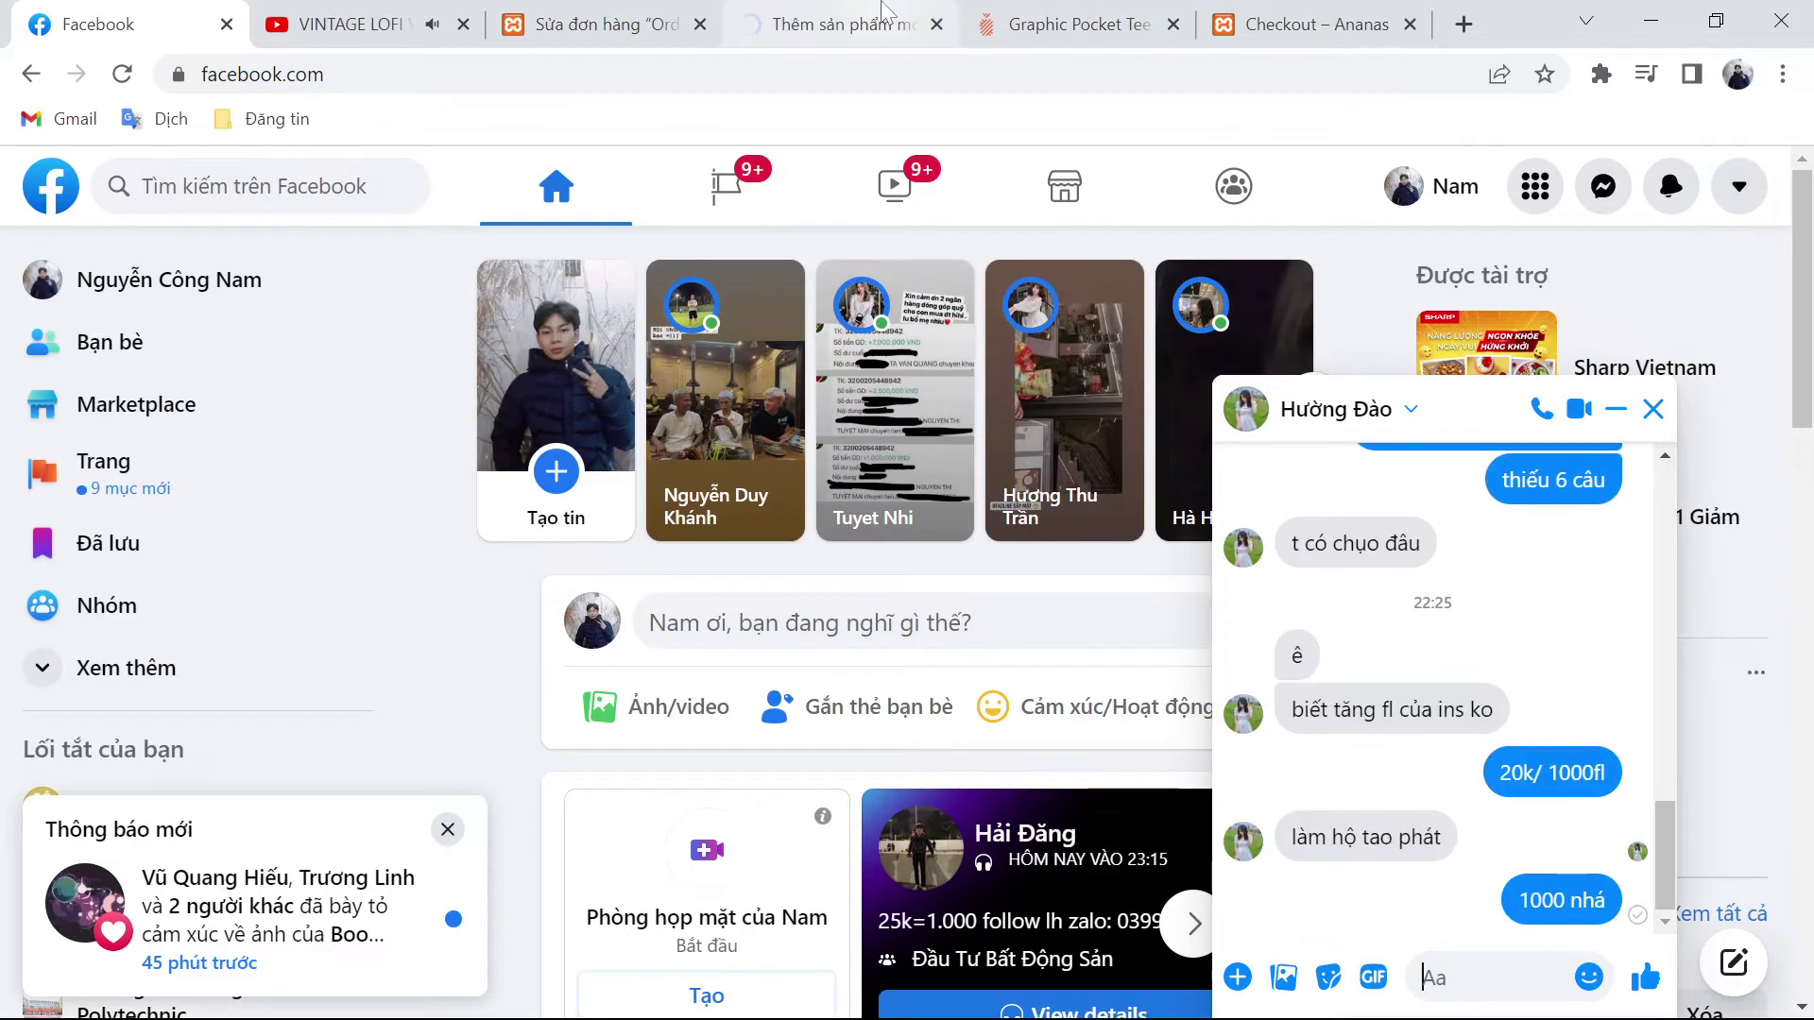
click(883, 13)
Step: Scroll the Graphic Pocket Tee edit page to confirm it published
scroll(1132, 749, up, 3)
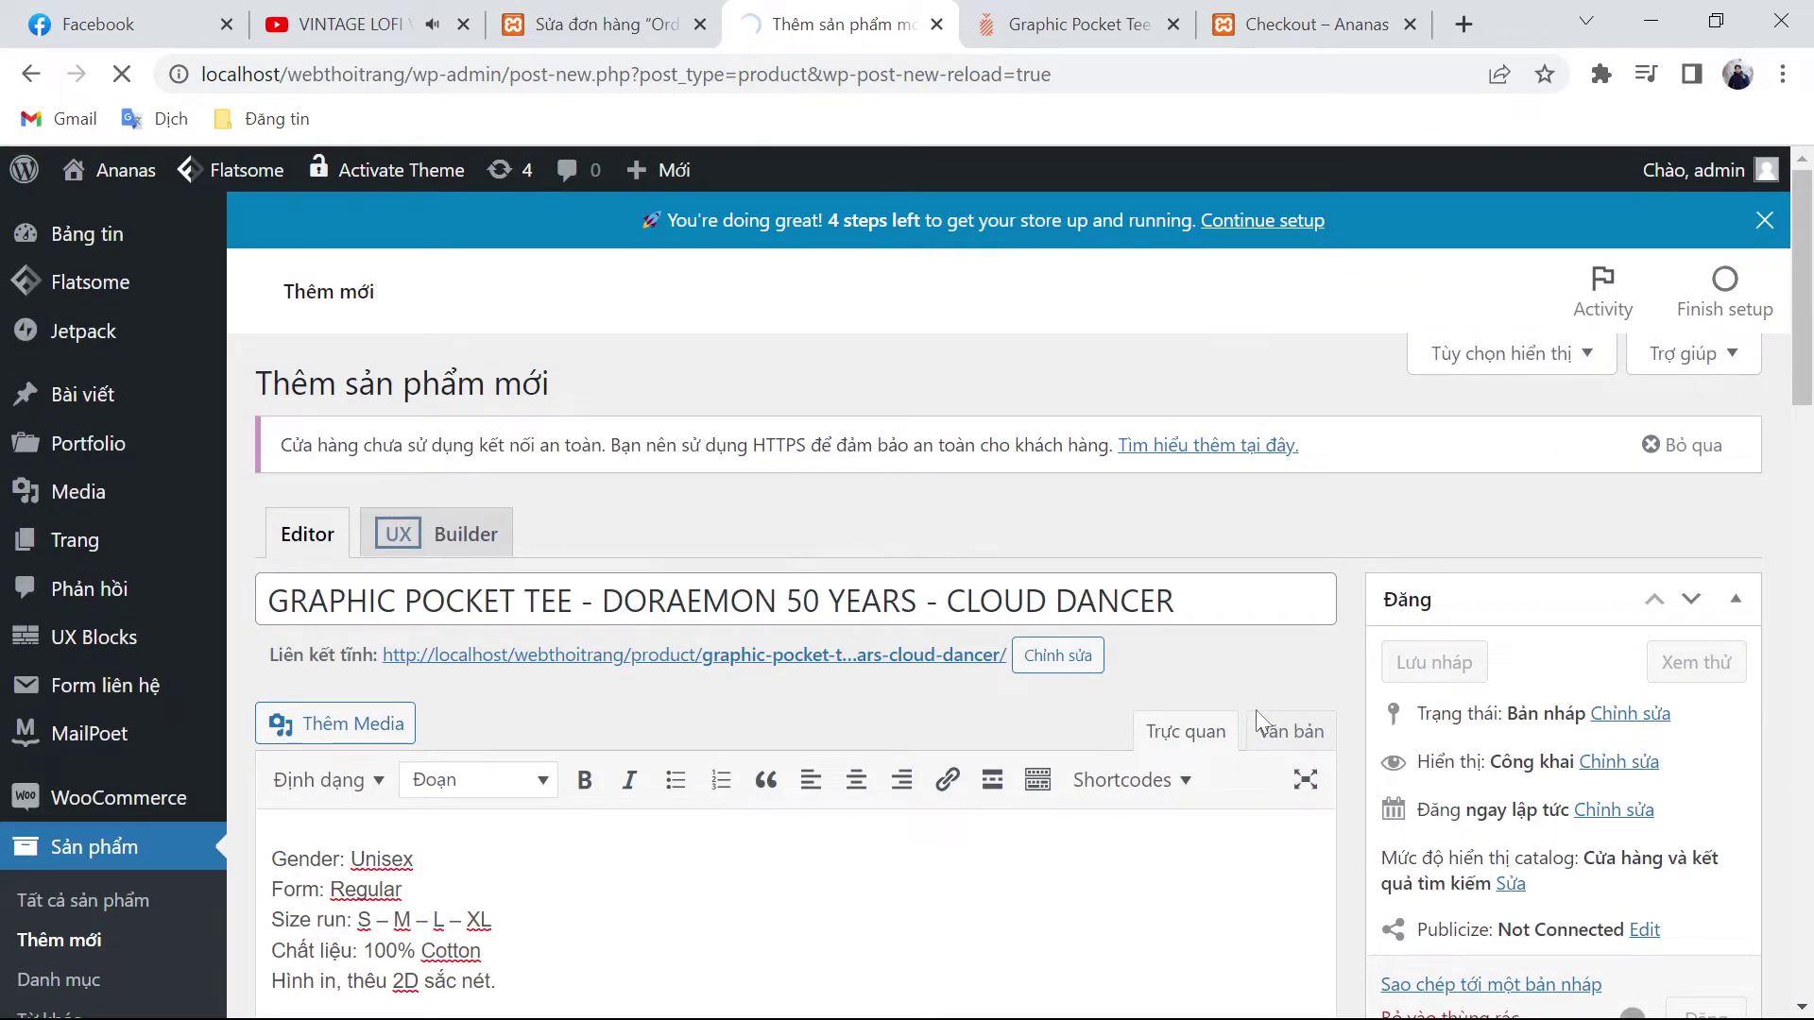
scroll(1258, 706, down, 9)
scroll(1254, 712, down, 4)
scroll(1254, 718, up, 13)
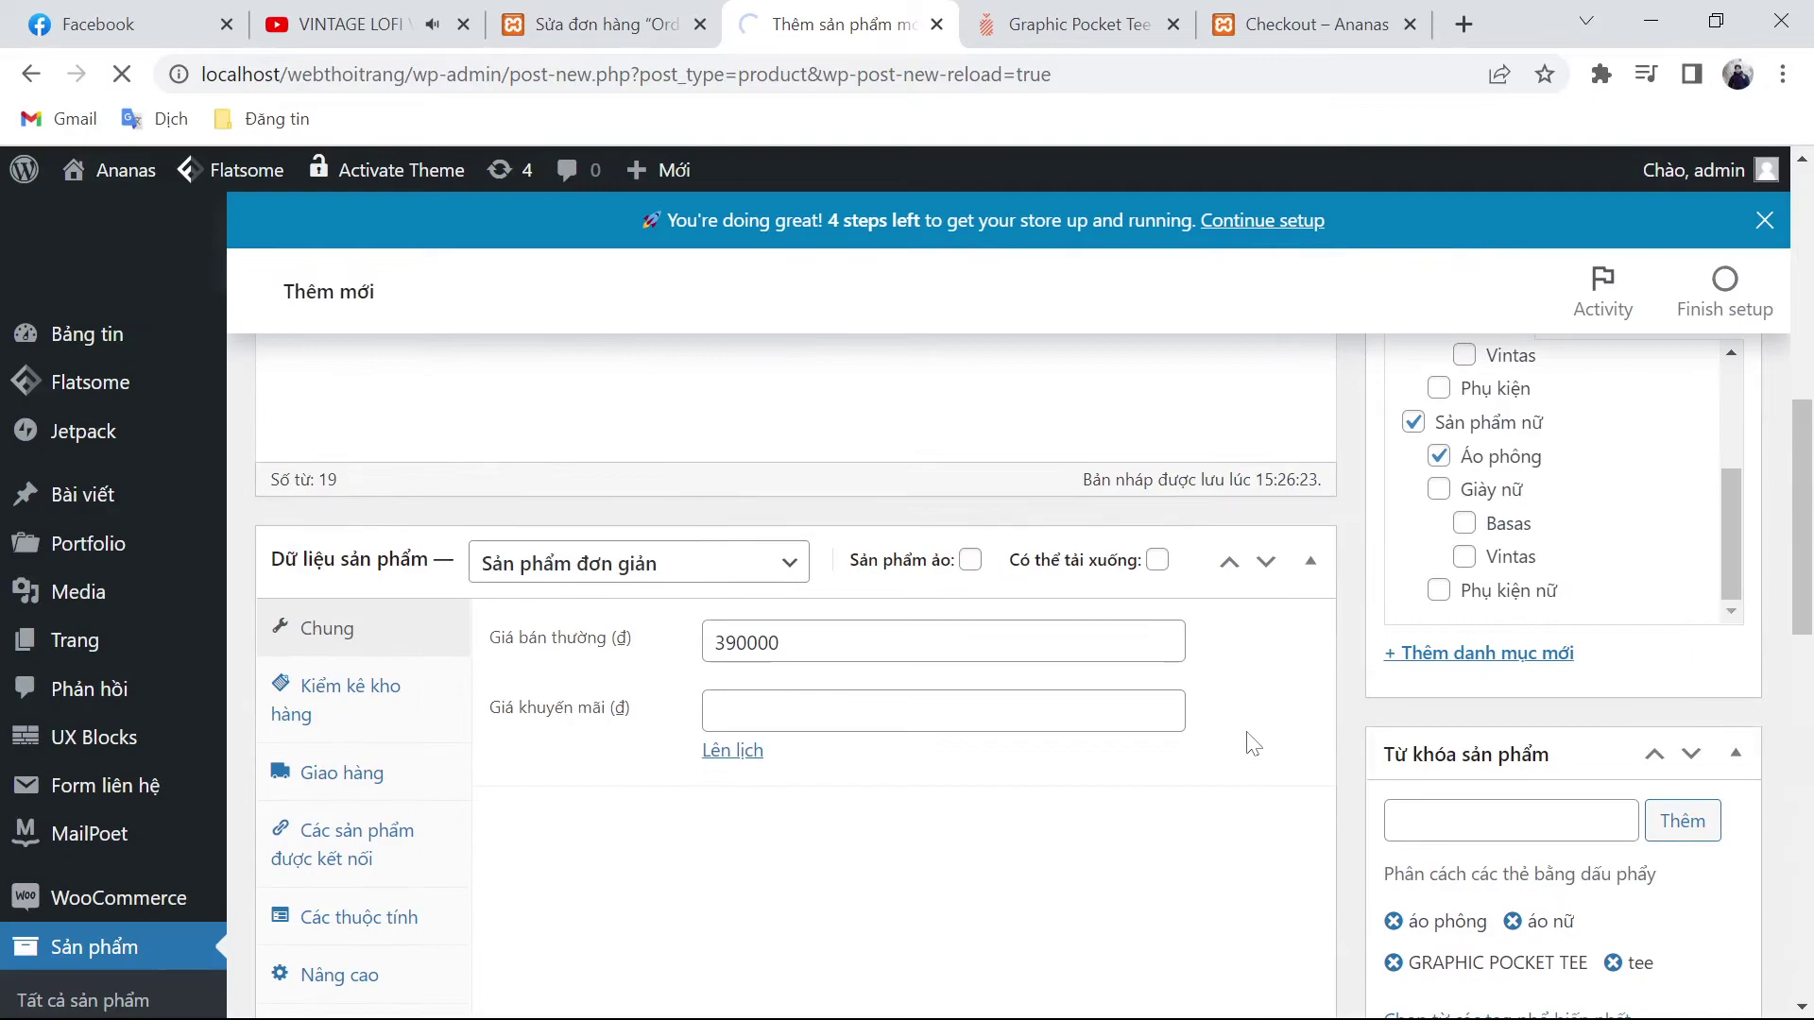
scroll(1020, 614, down, 2)
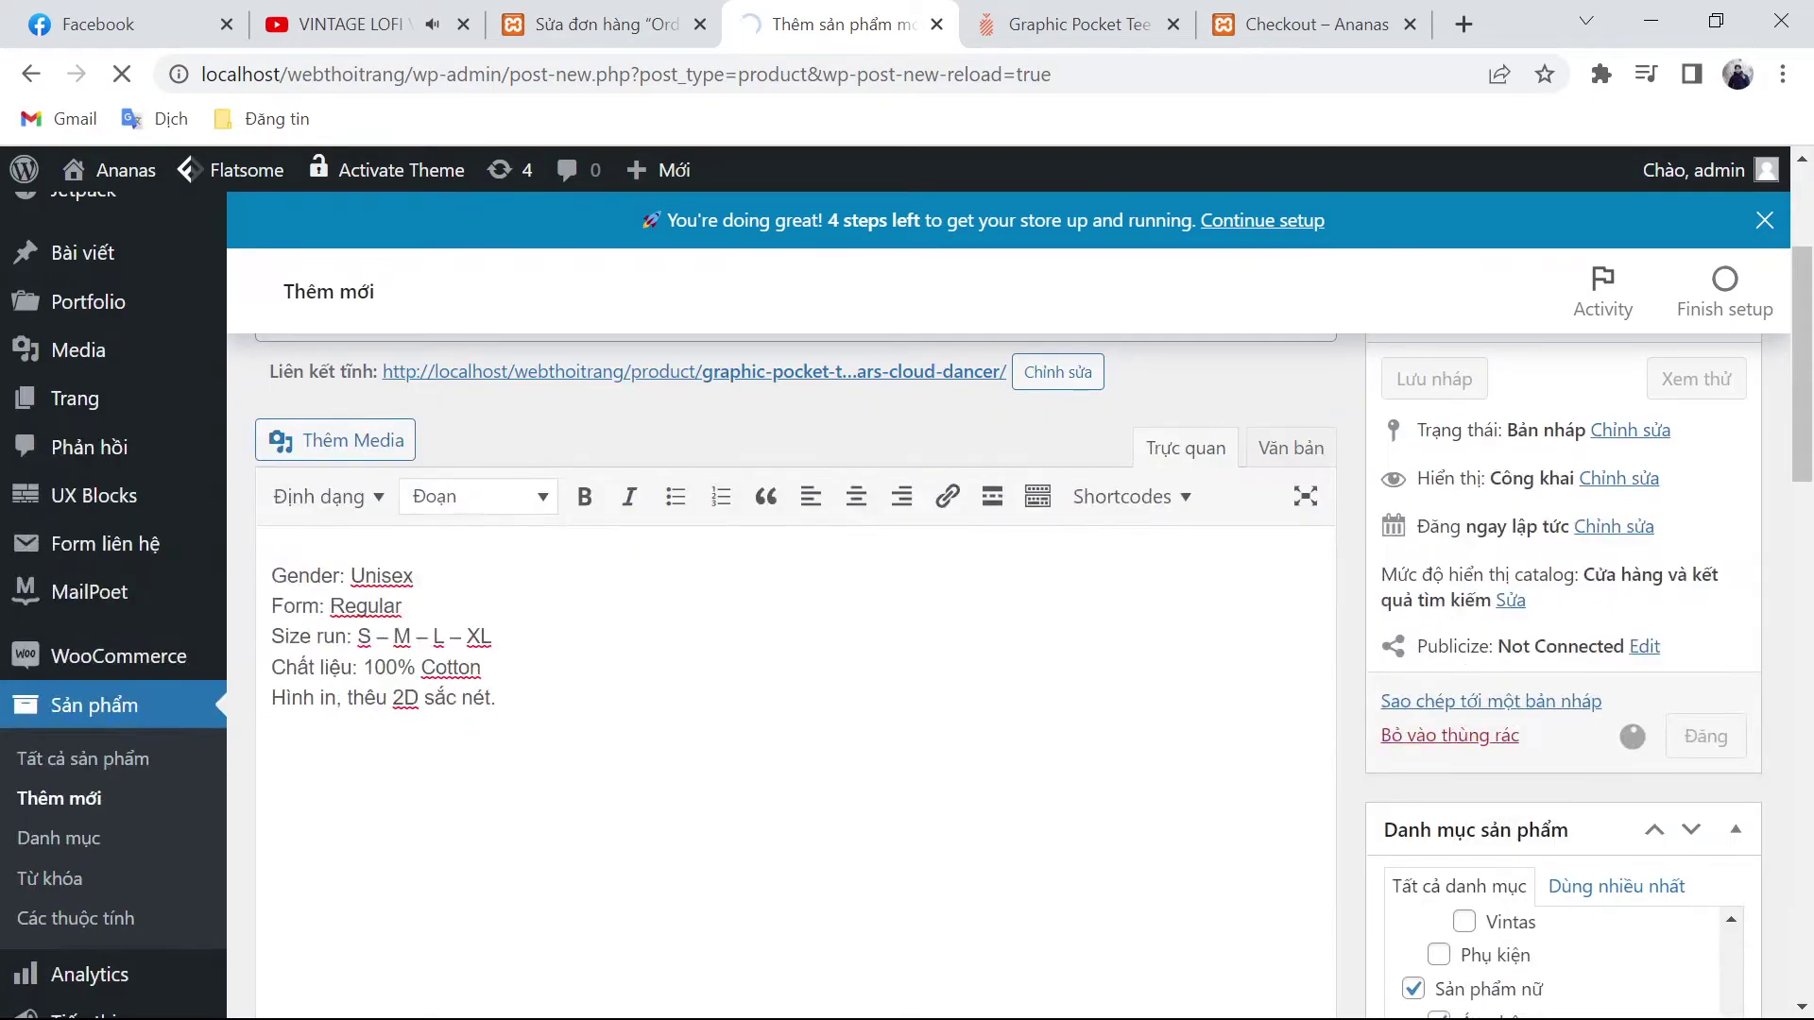
Step: From the order tab, go to Sản phẩm › Các thuộc tính
click(595, 24)
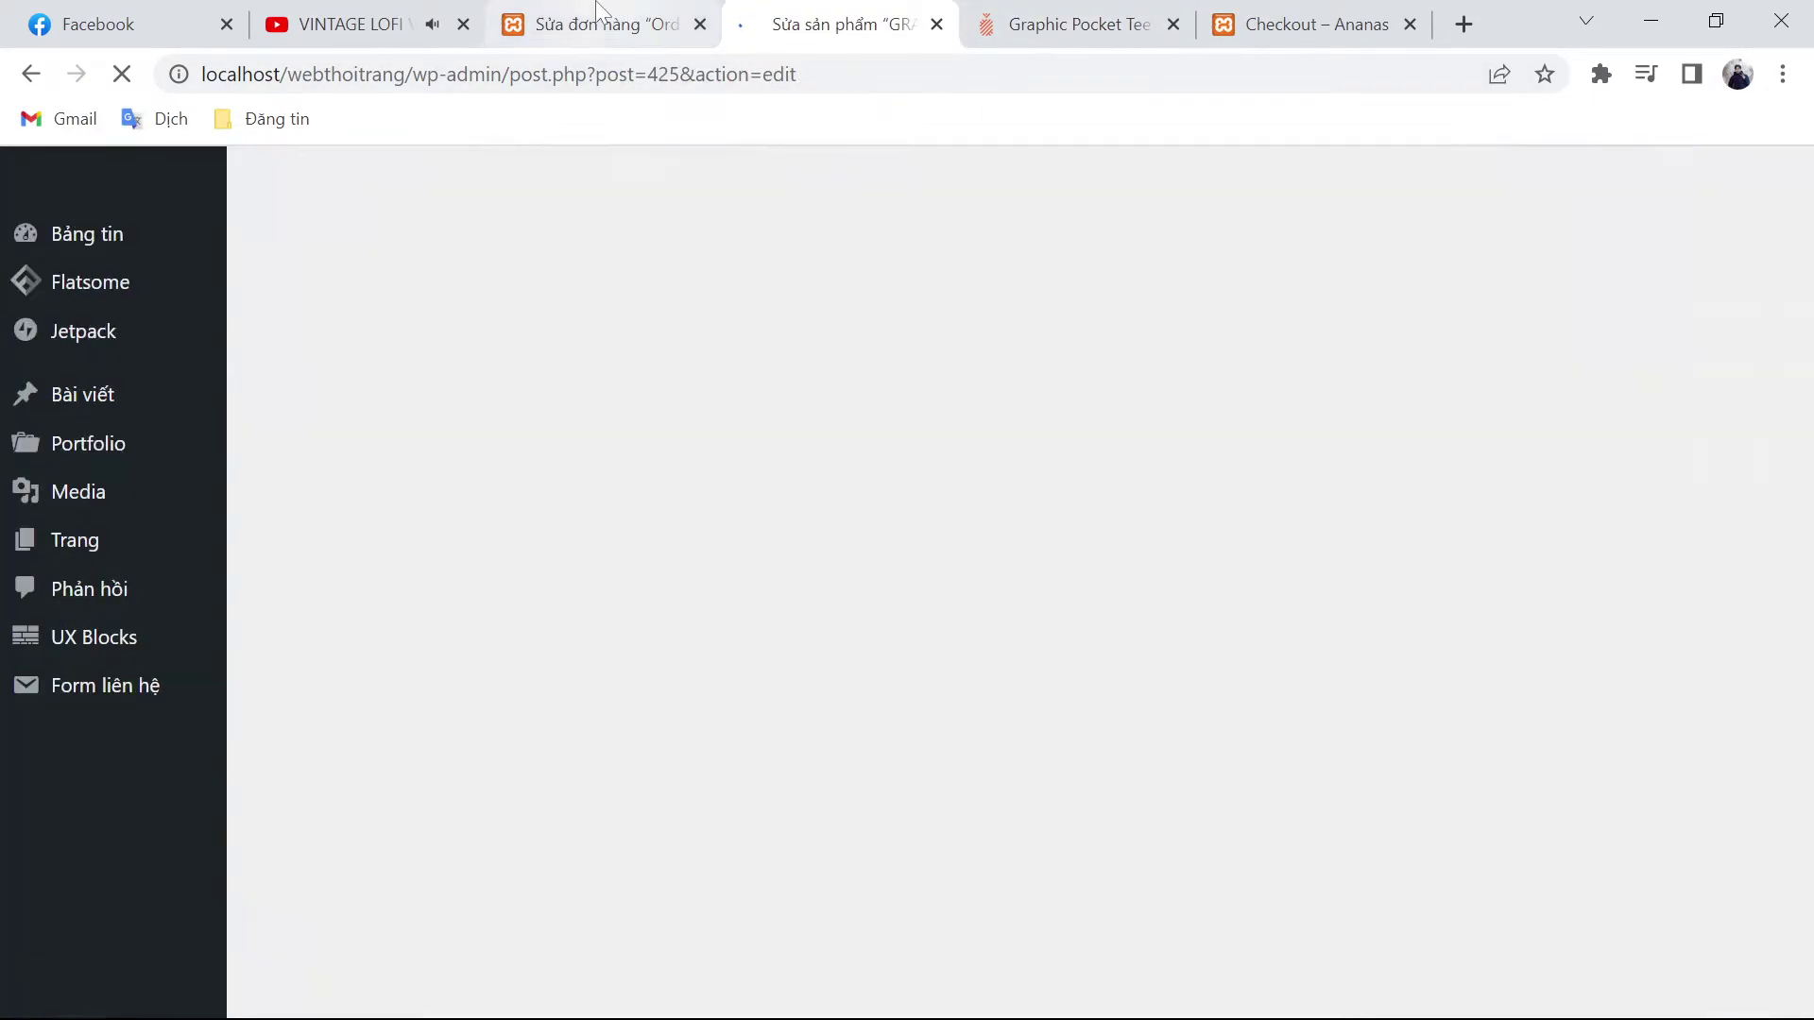
scroll(165, 696, down, 5)
mouse_move(105, 763)
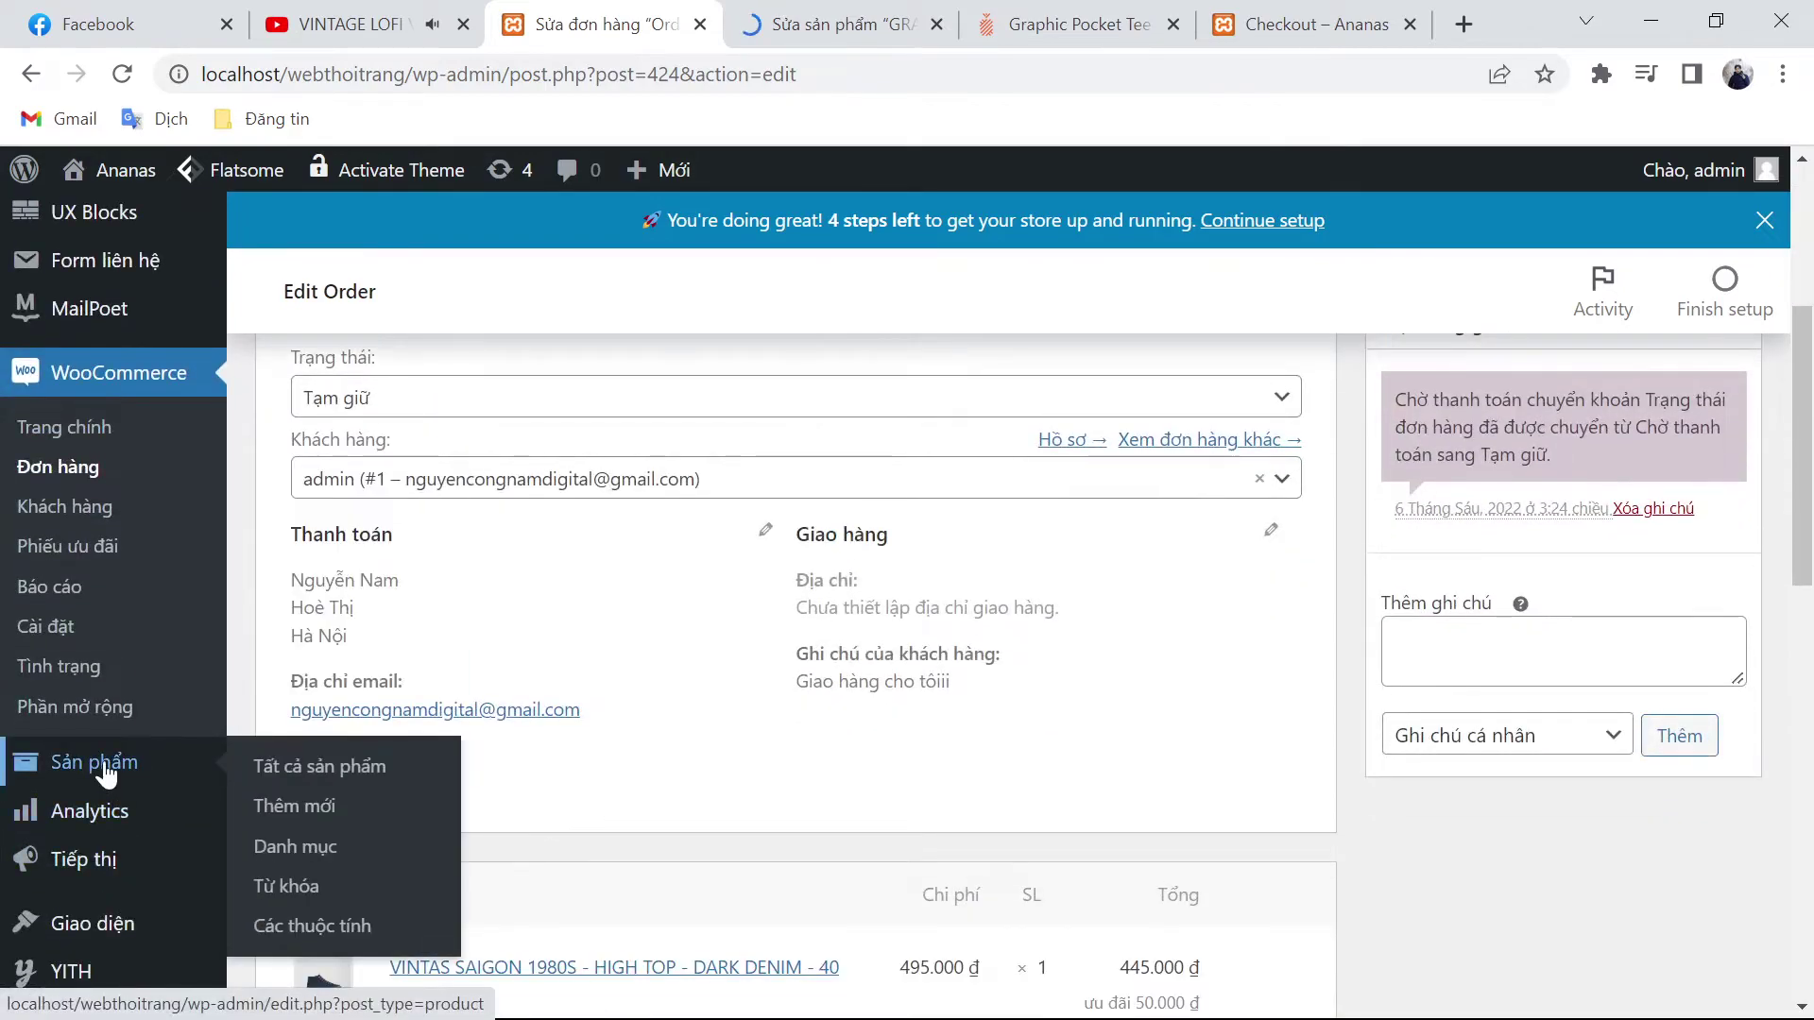
click(316, 924)
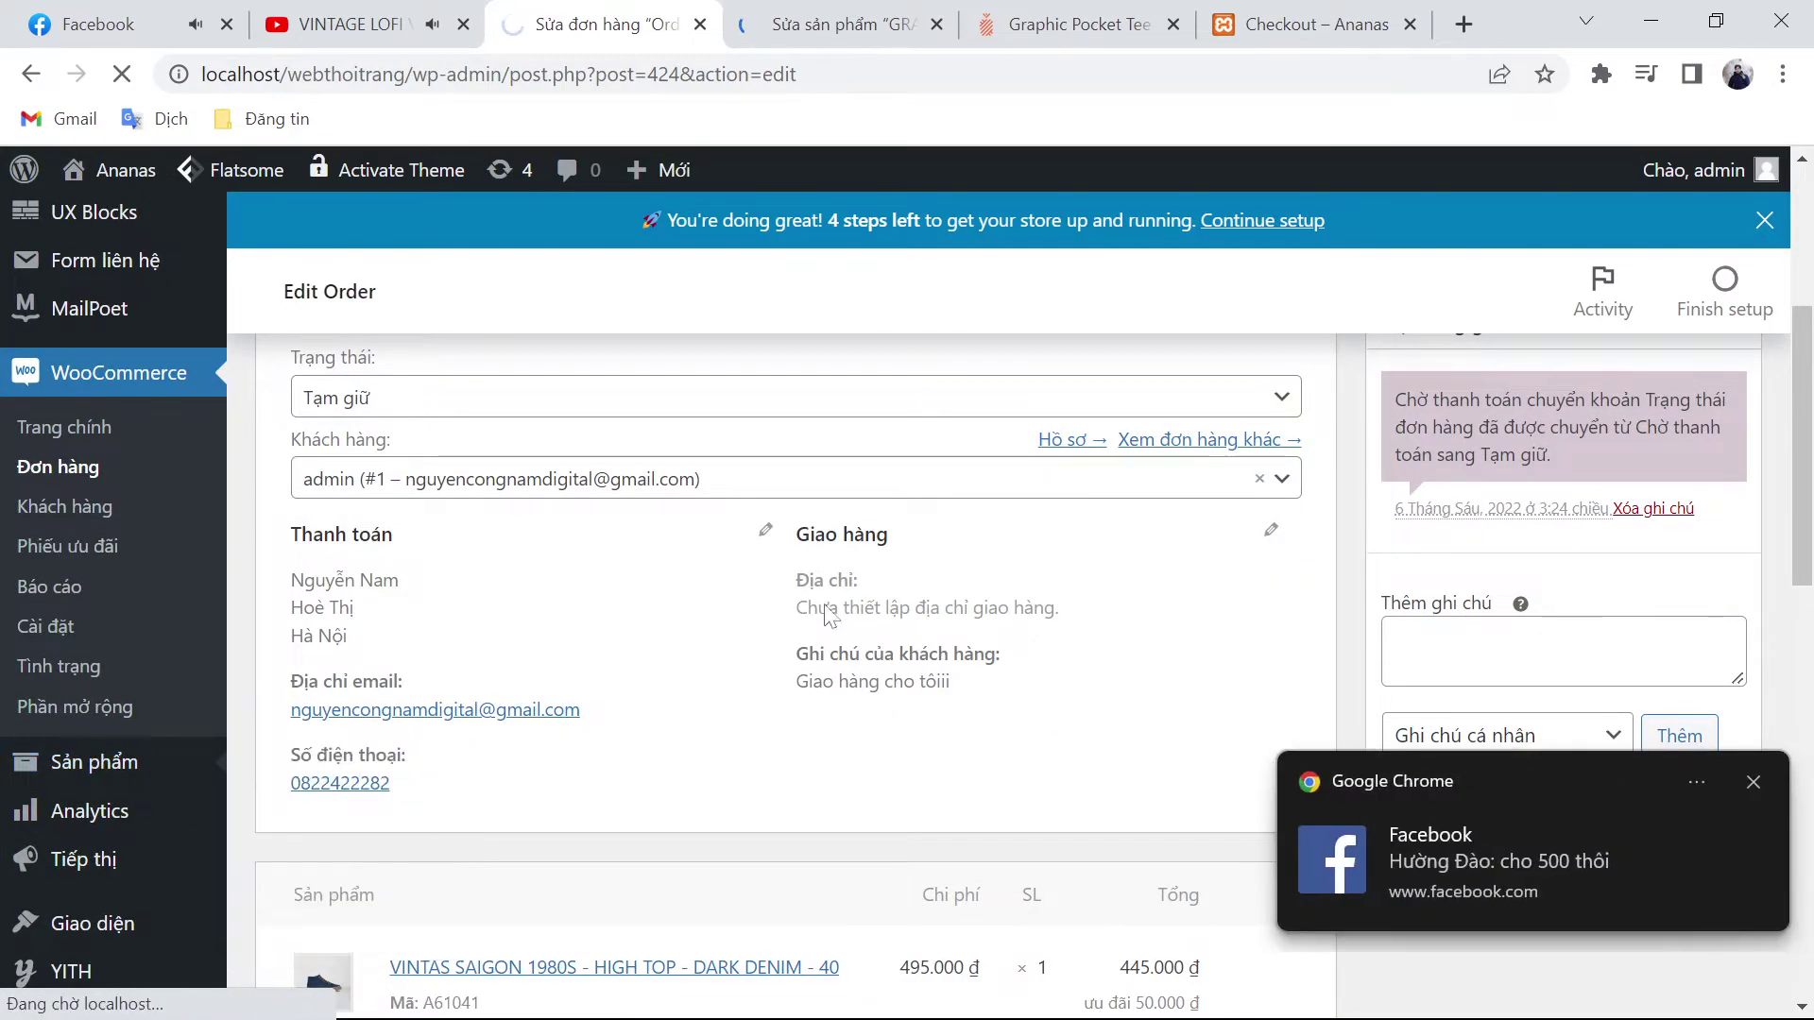
Step: Send a couple of short replies in the Messenger chat after dismissing the incoming message popup
click(1531, 850)
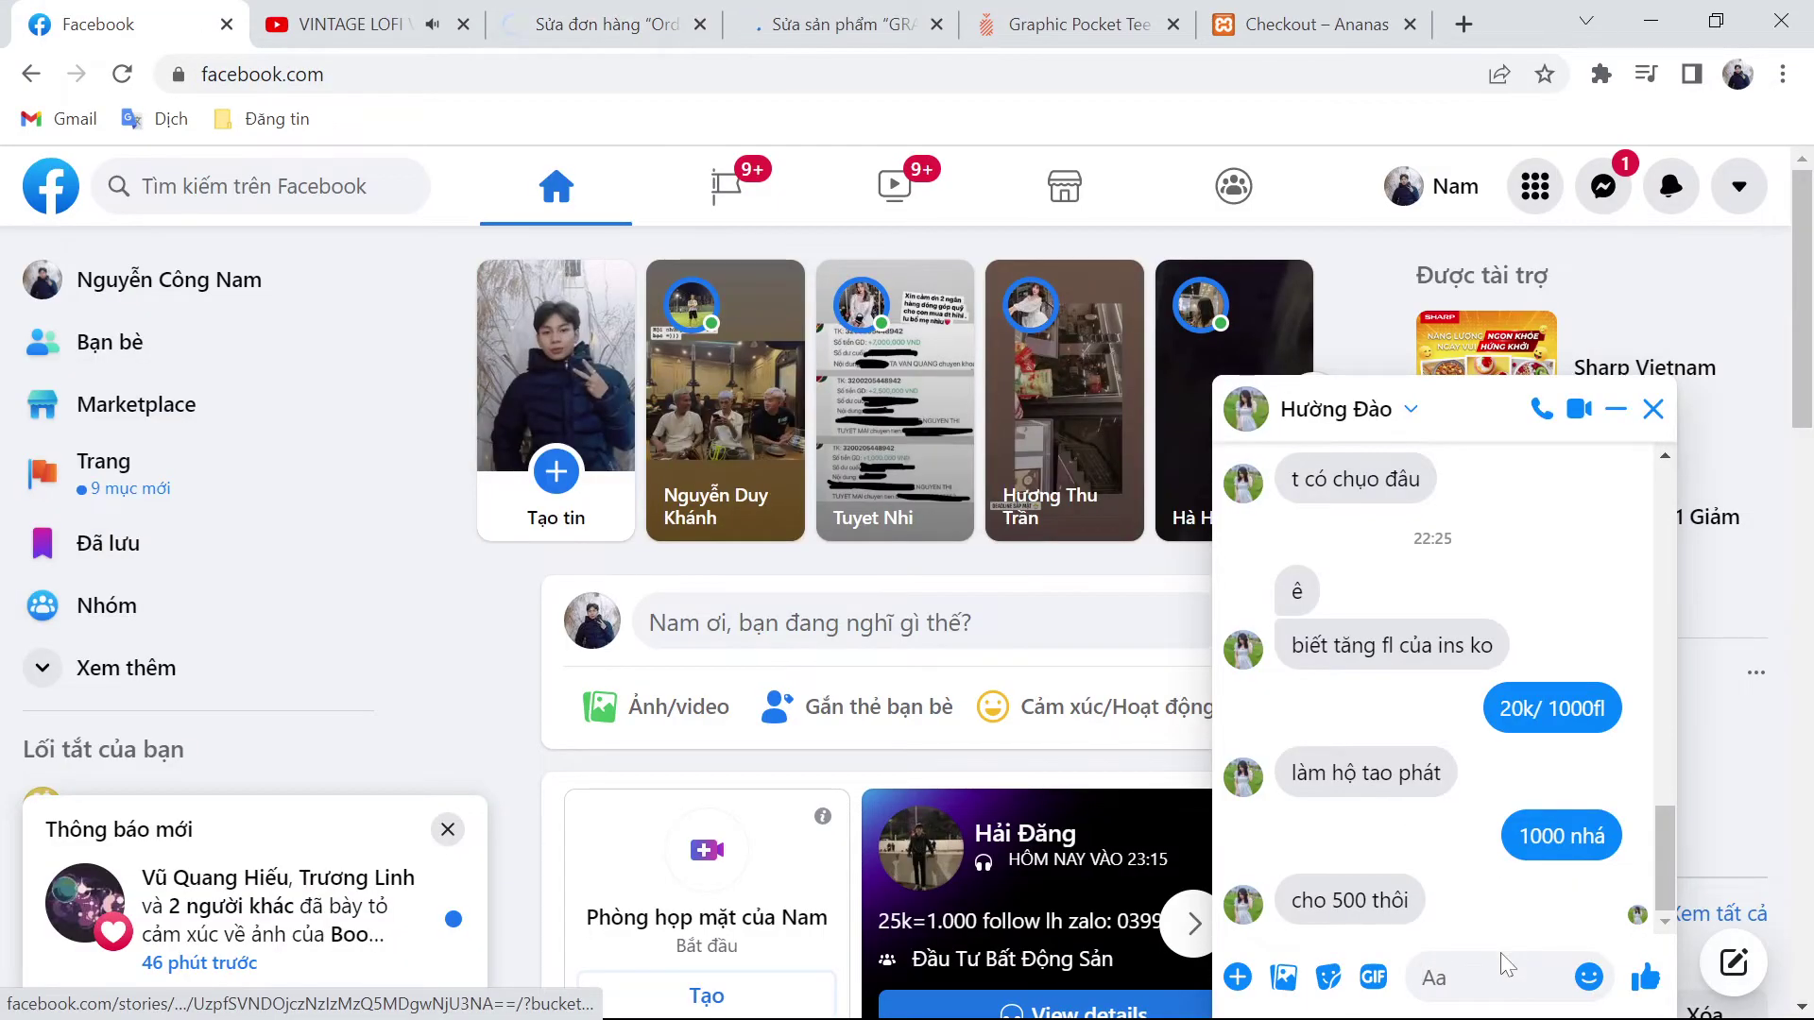
text(chạy khó th)
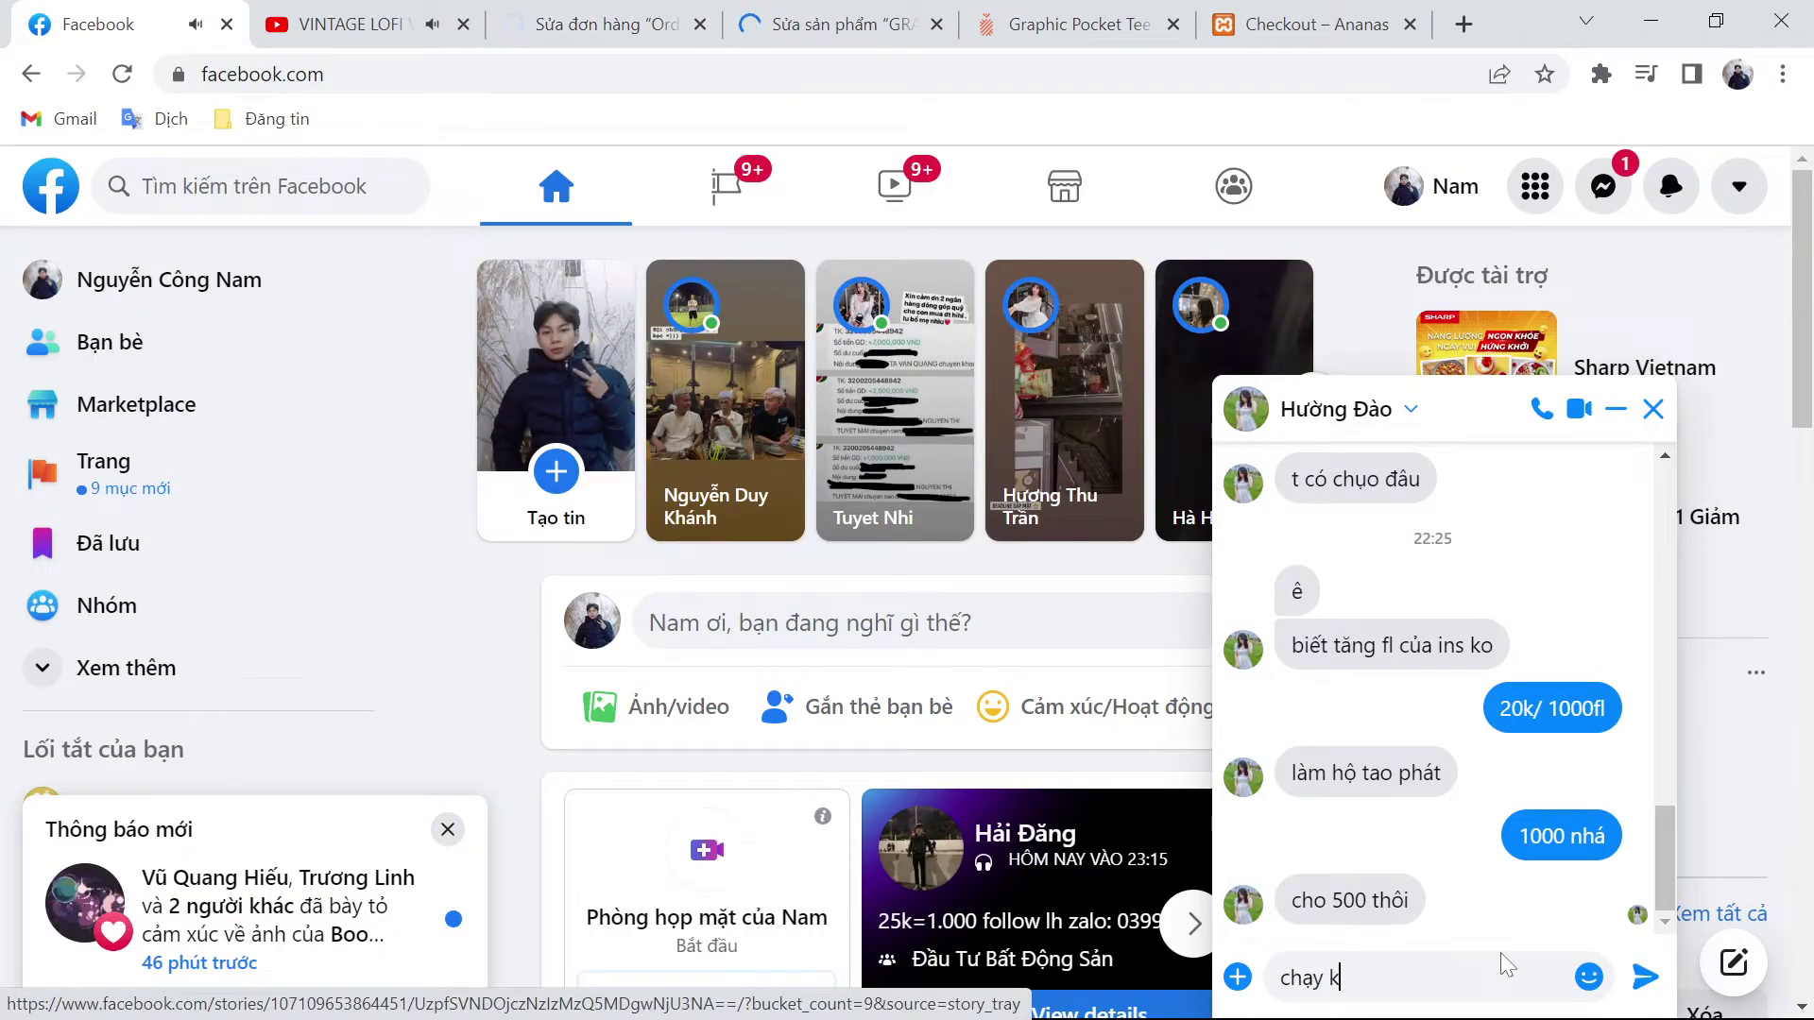
key(BackSpace)
key(BackSpace)
key(BackSpace)
key(BackSpace)
key(BackSpace)
key(BackSpace)
key(BackSpace)
key(BackSpace)
key(BackSpace)
key(BackSpace)
key(BackSpace)
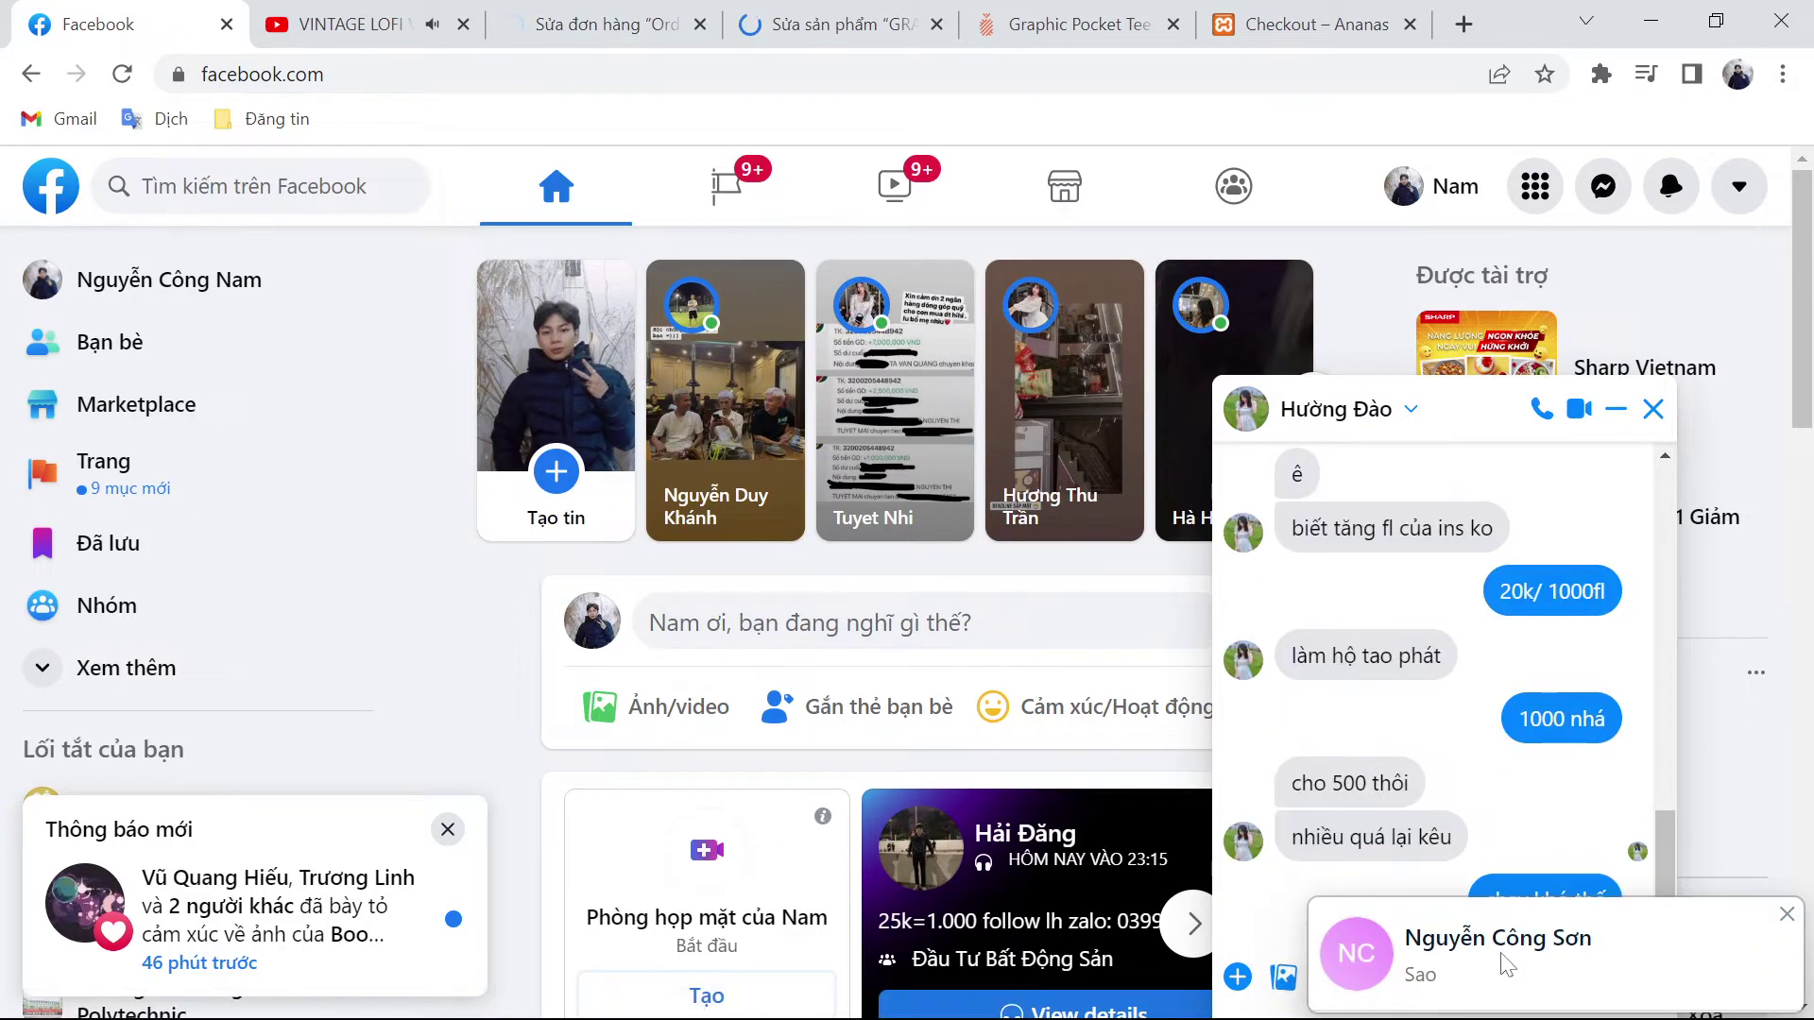
click(1788, 914)
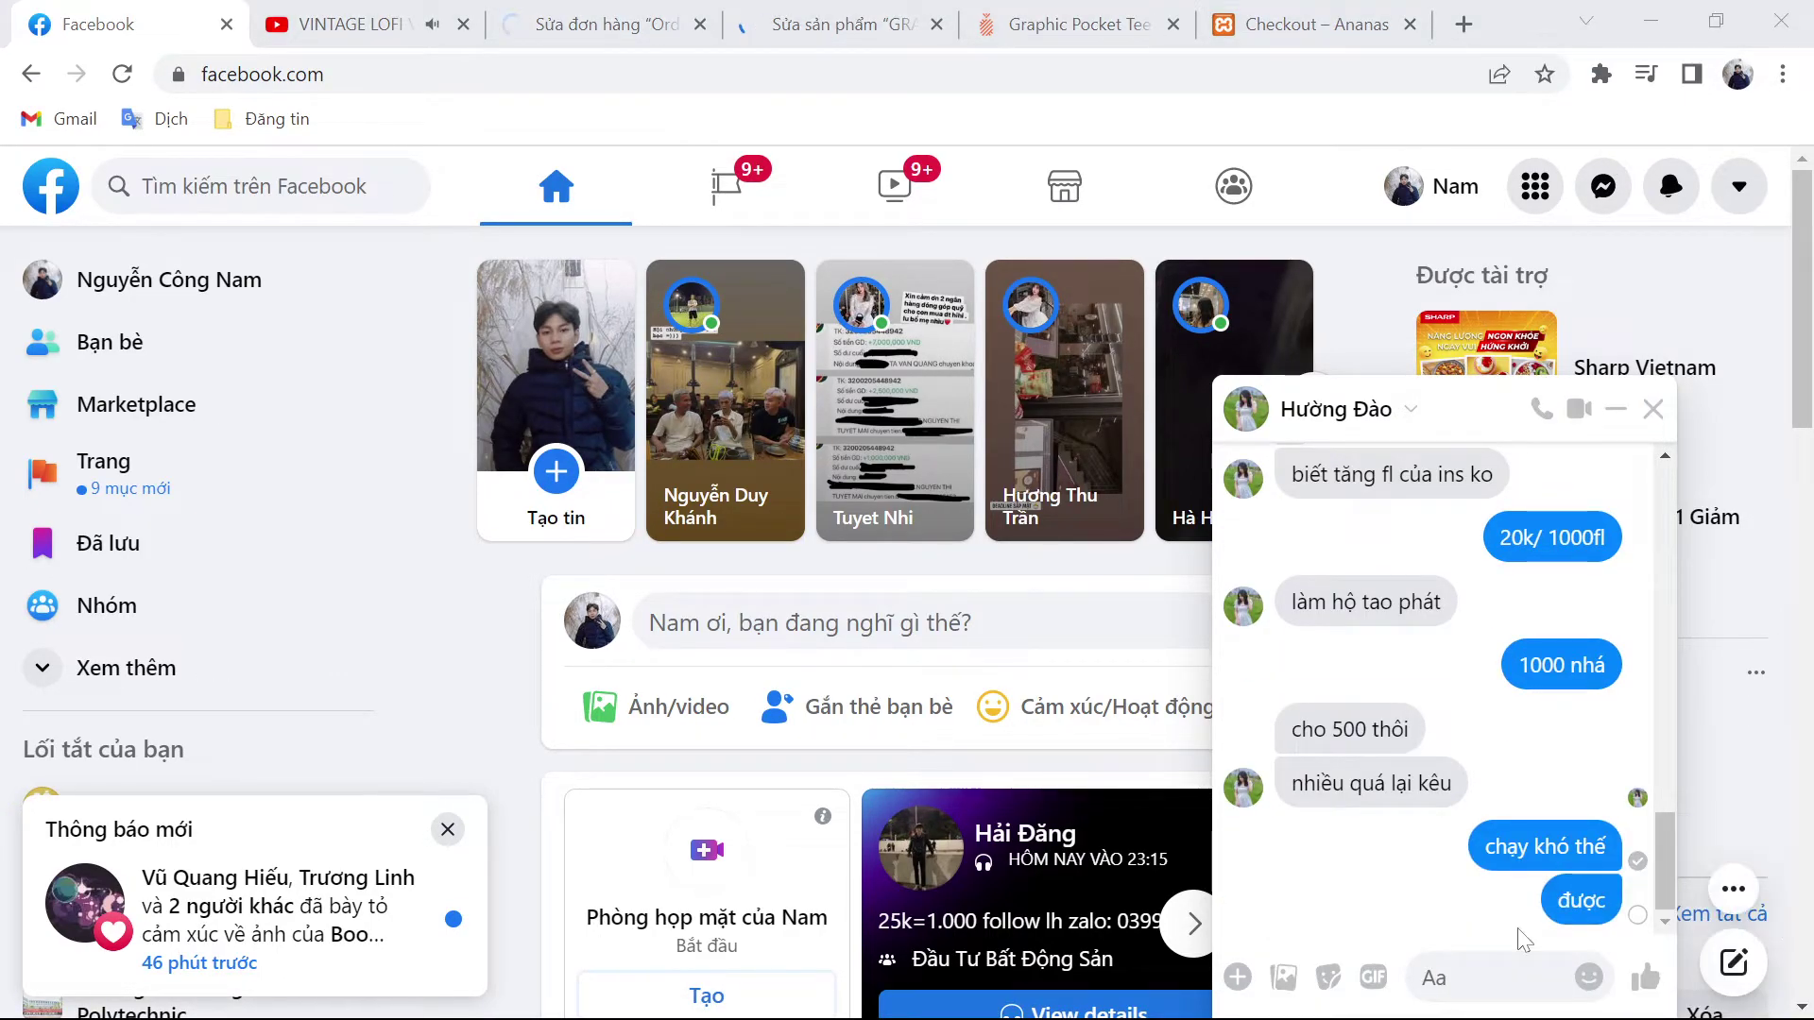
text(tí)
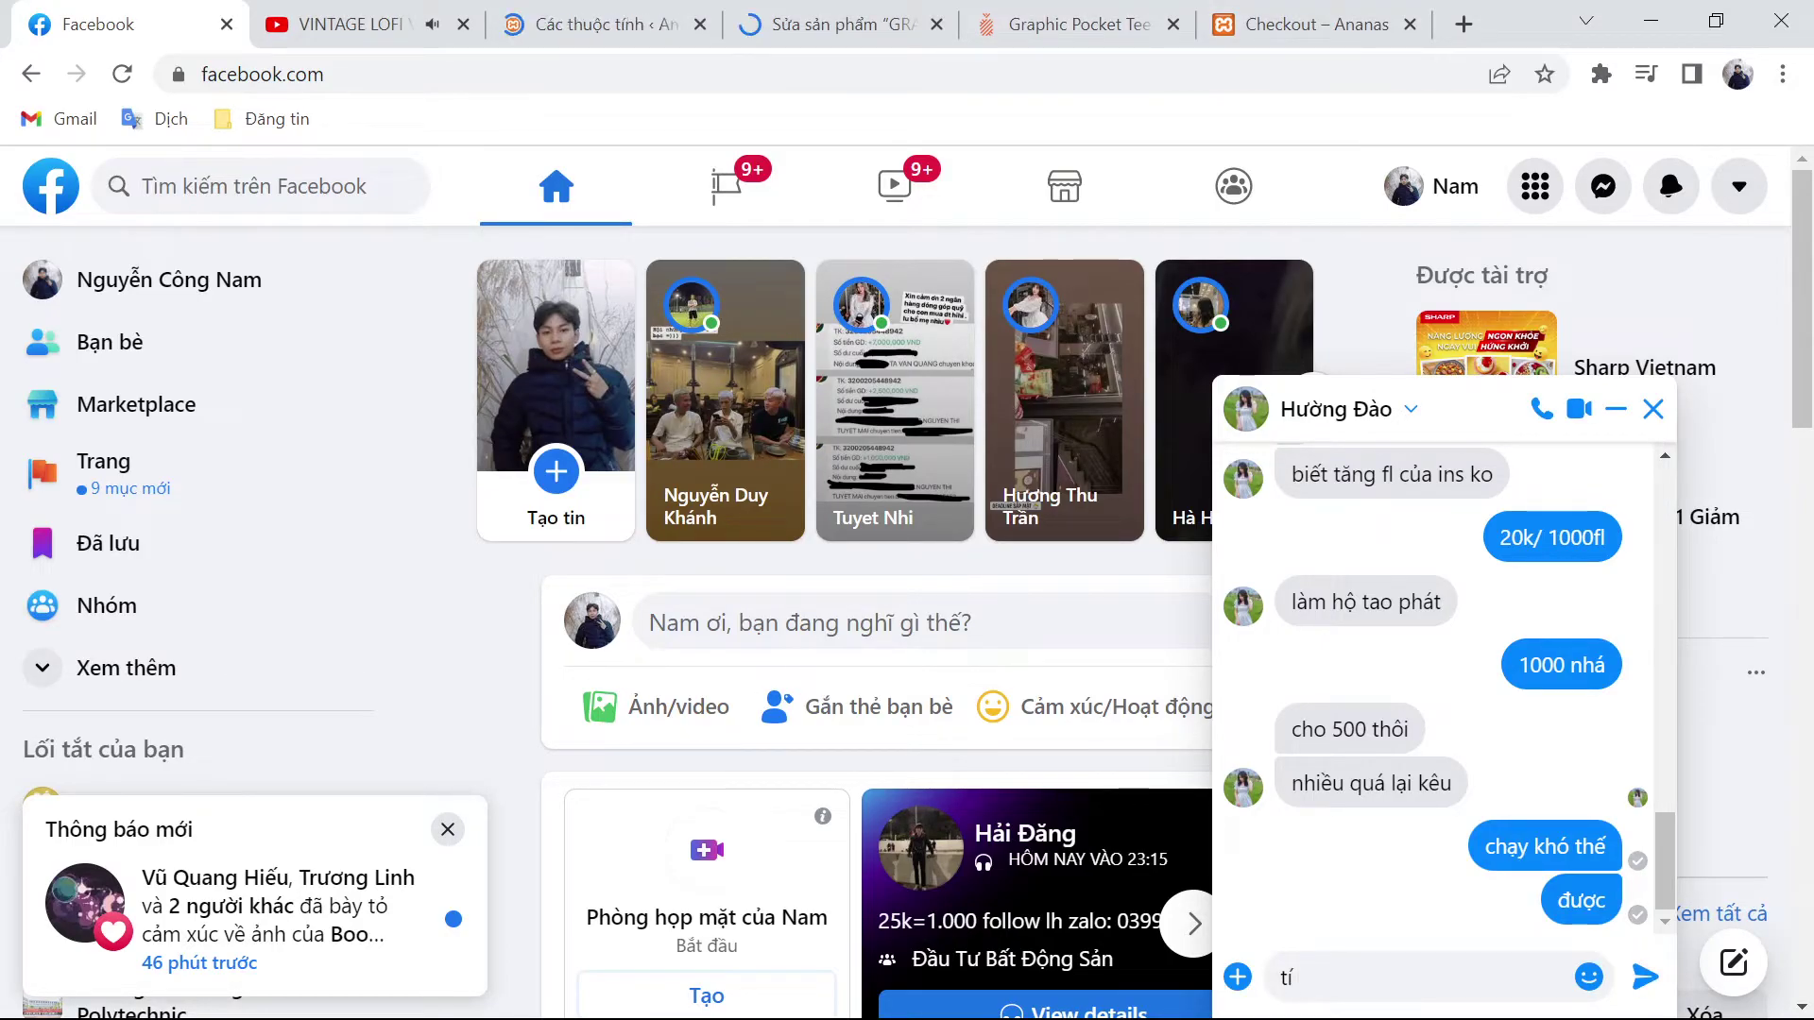
text( tin ch)
key(Return)
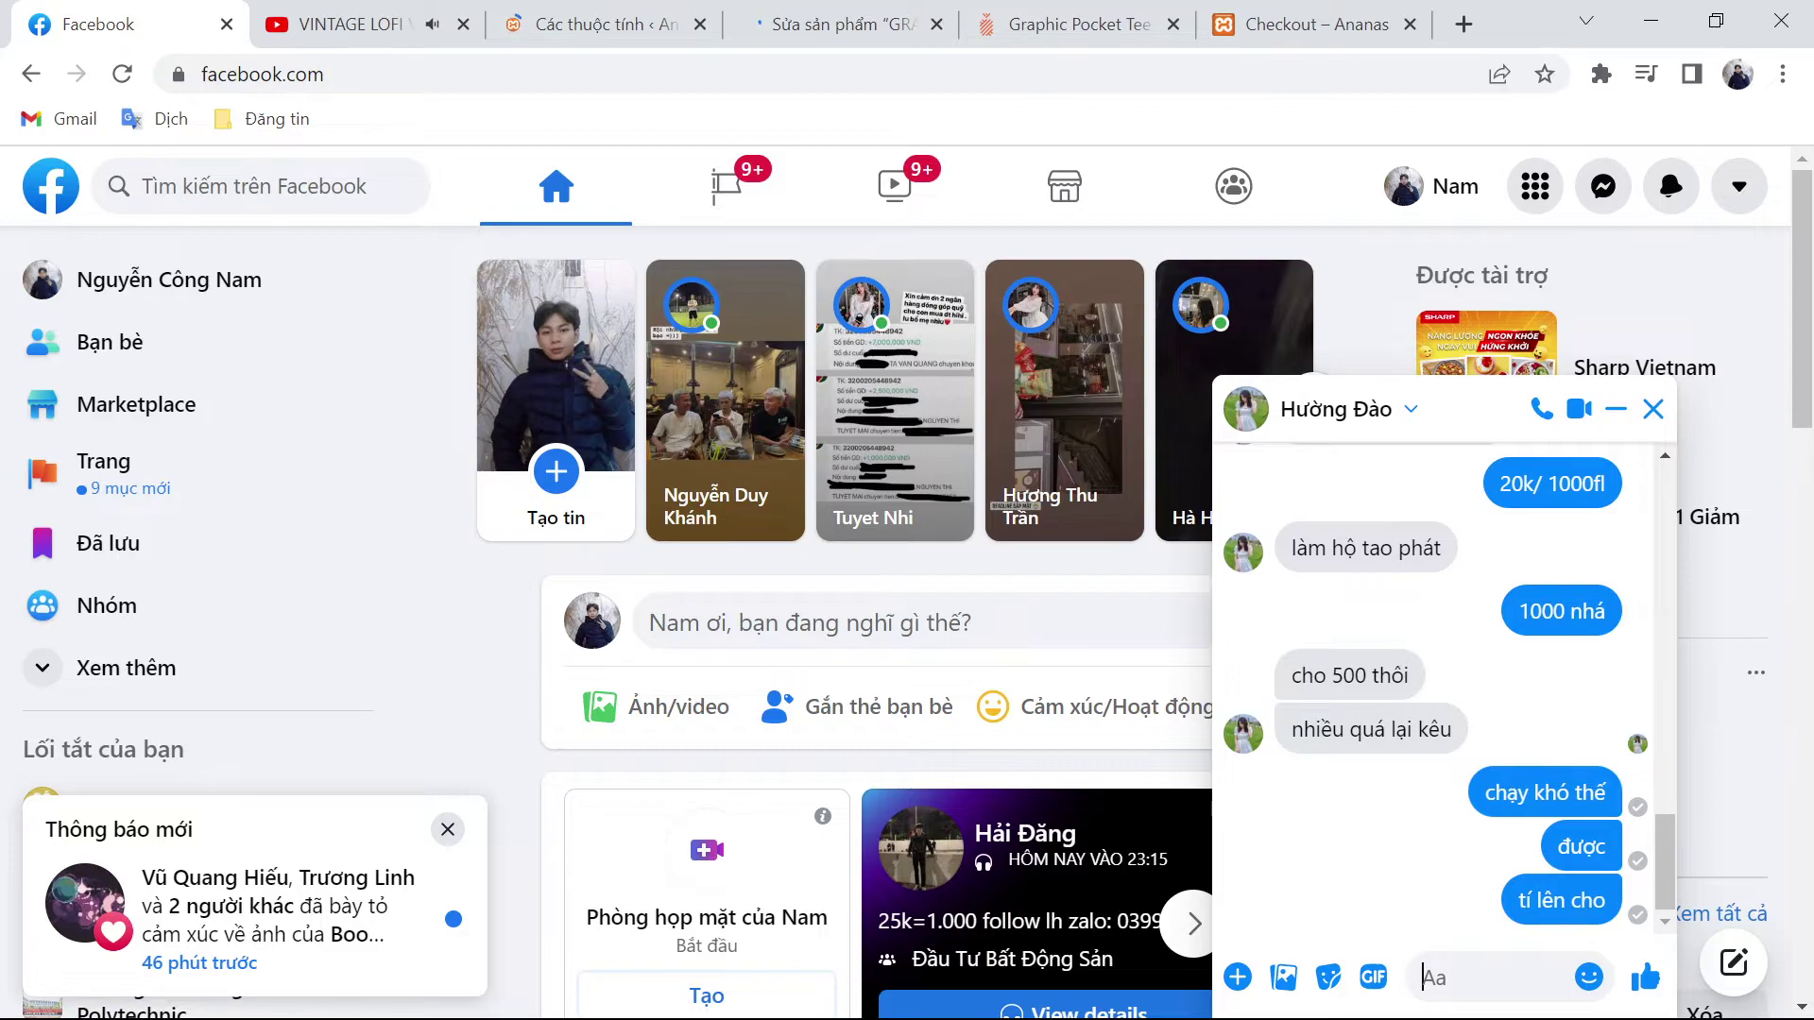
Step: Send 'gửi link fanpage đây' in the chat, then return to the WooCommerce Attributes page
text(gửi link f)
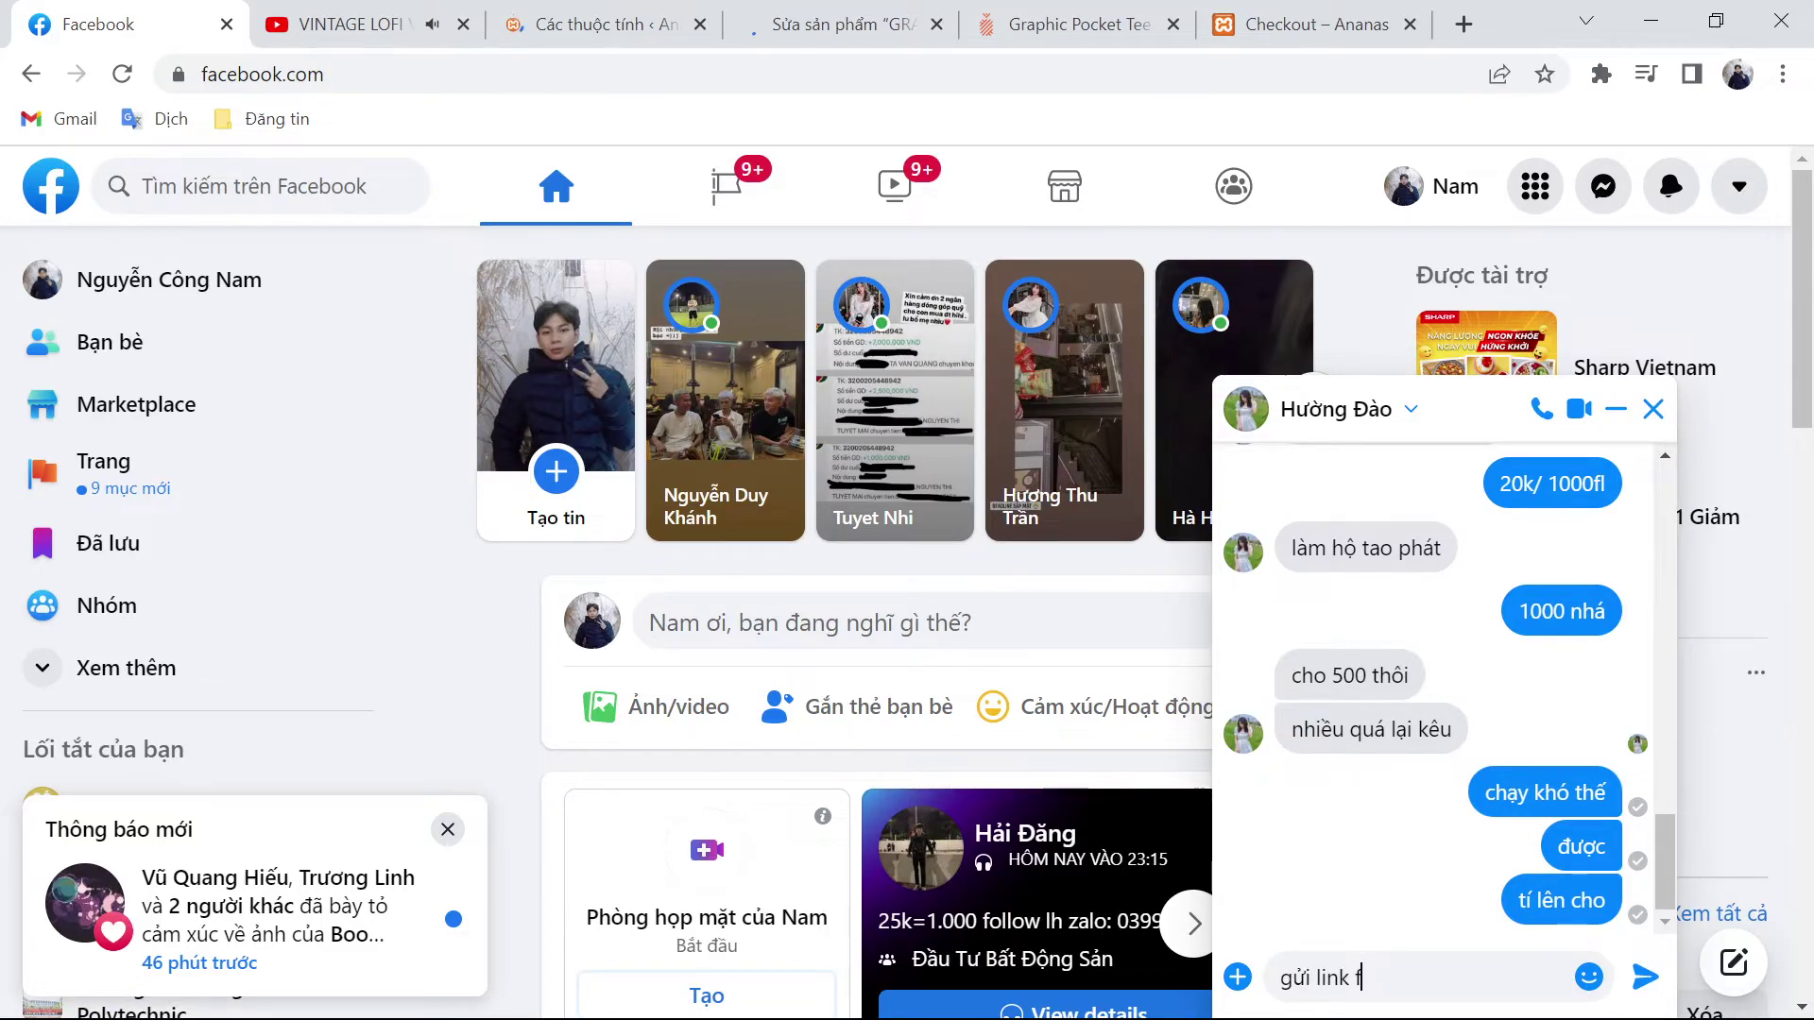
text(anpage đi)
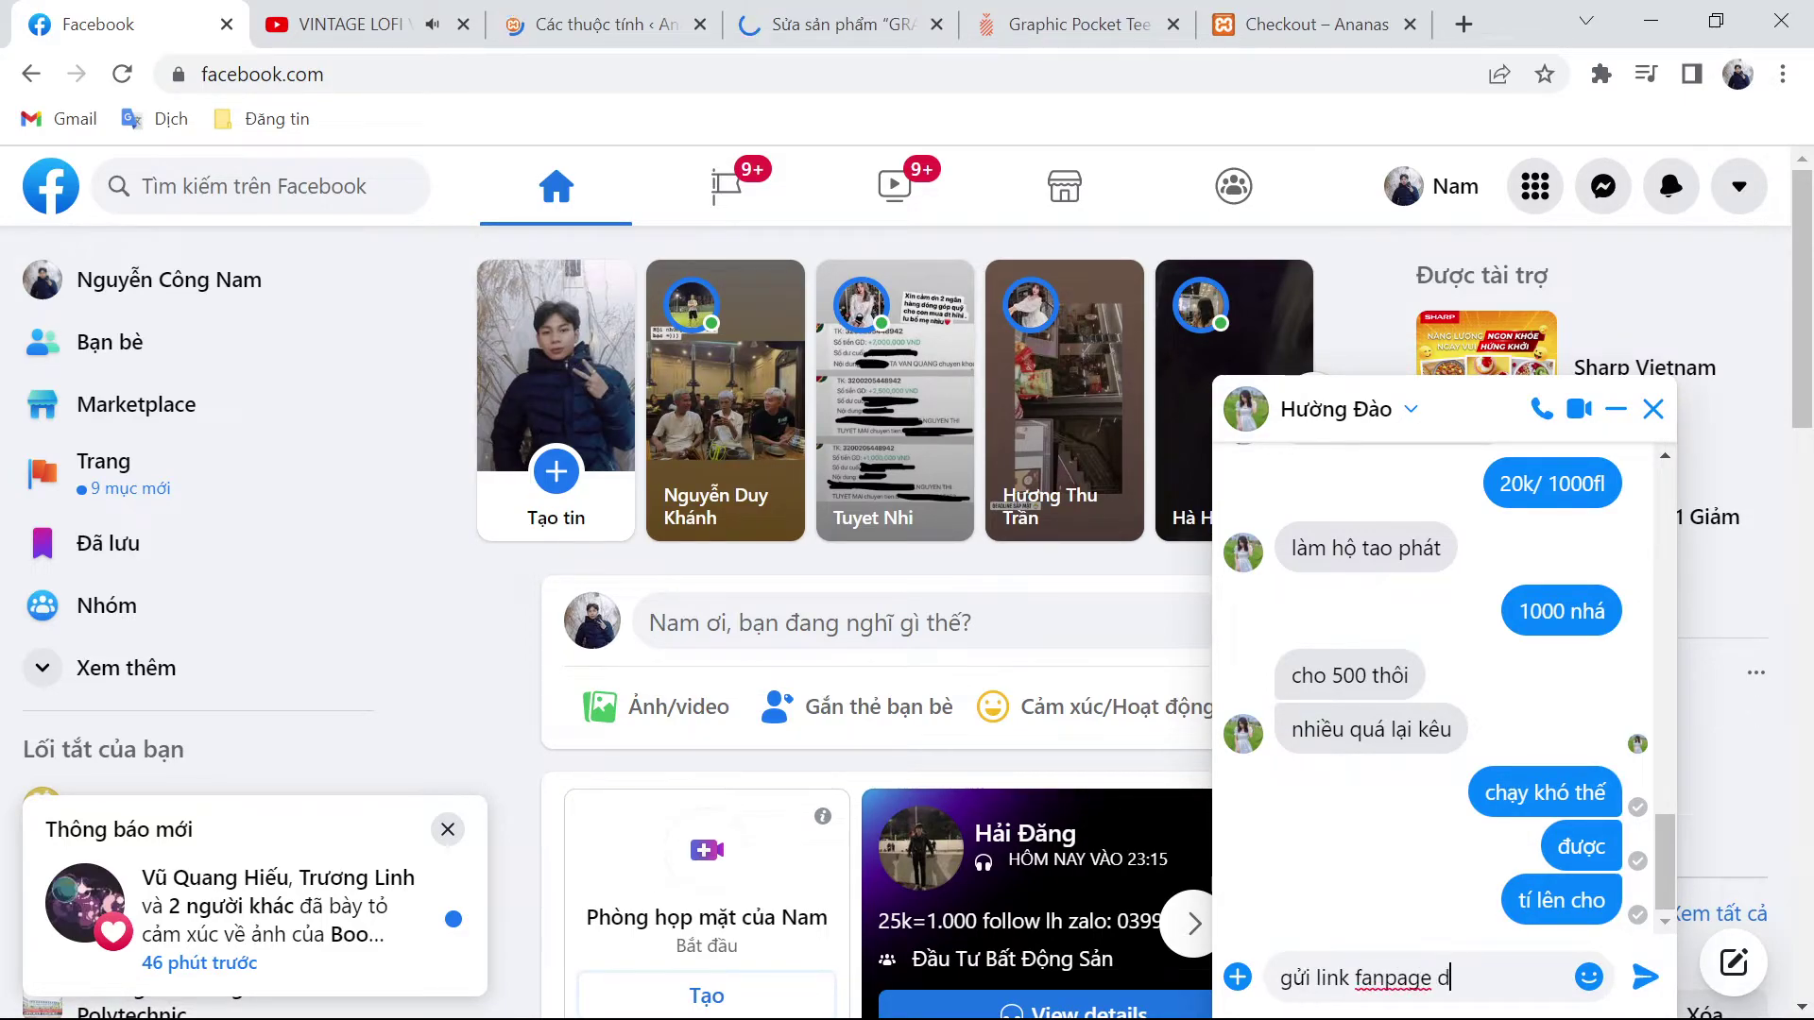
key(Return)
click(493, 660)
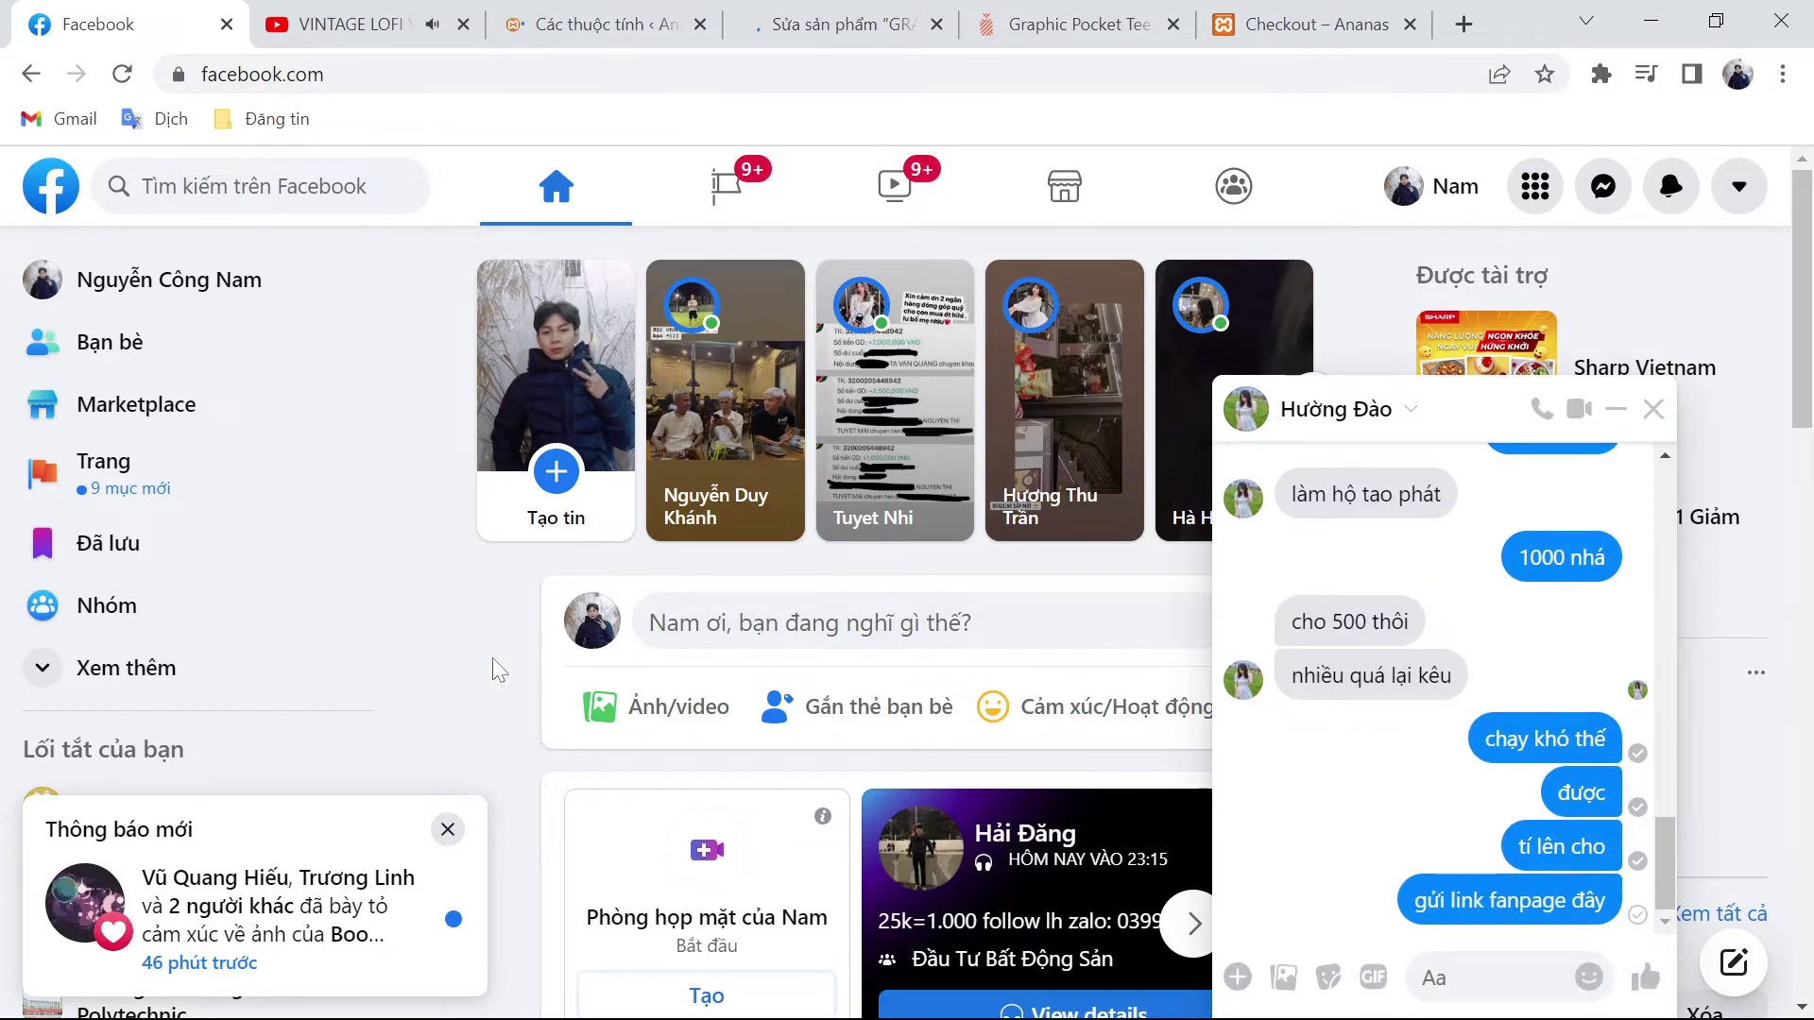
click(593, 10)
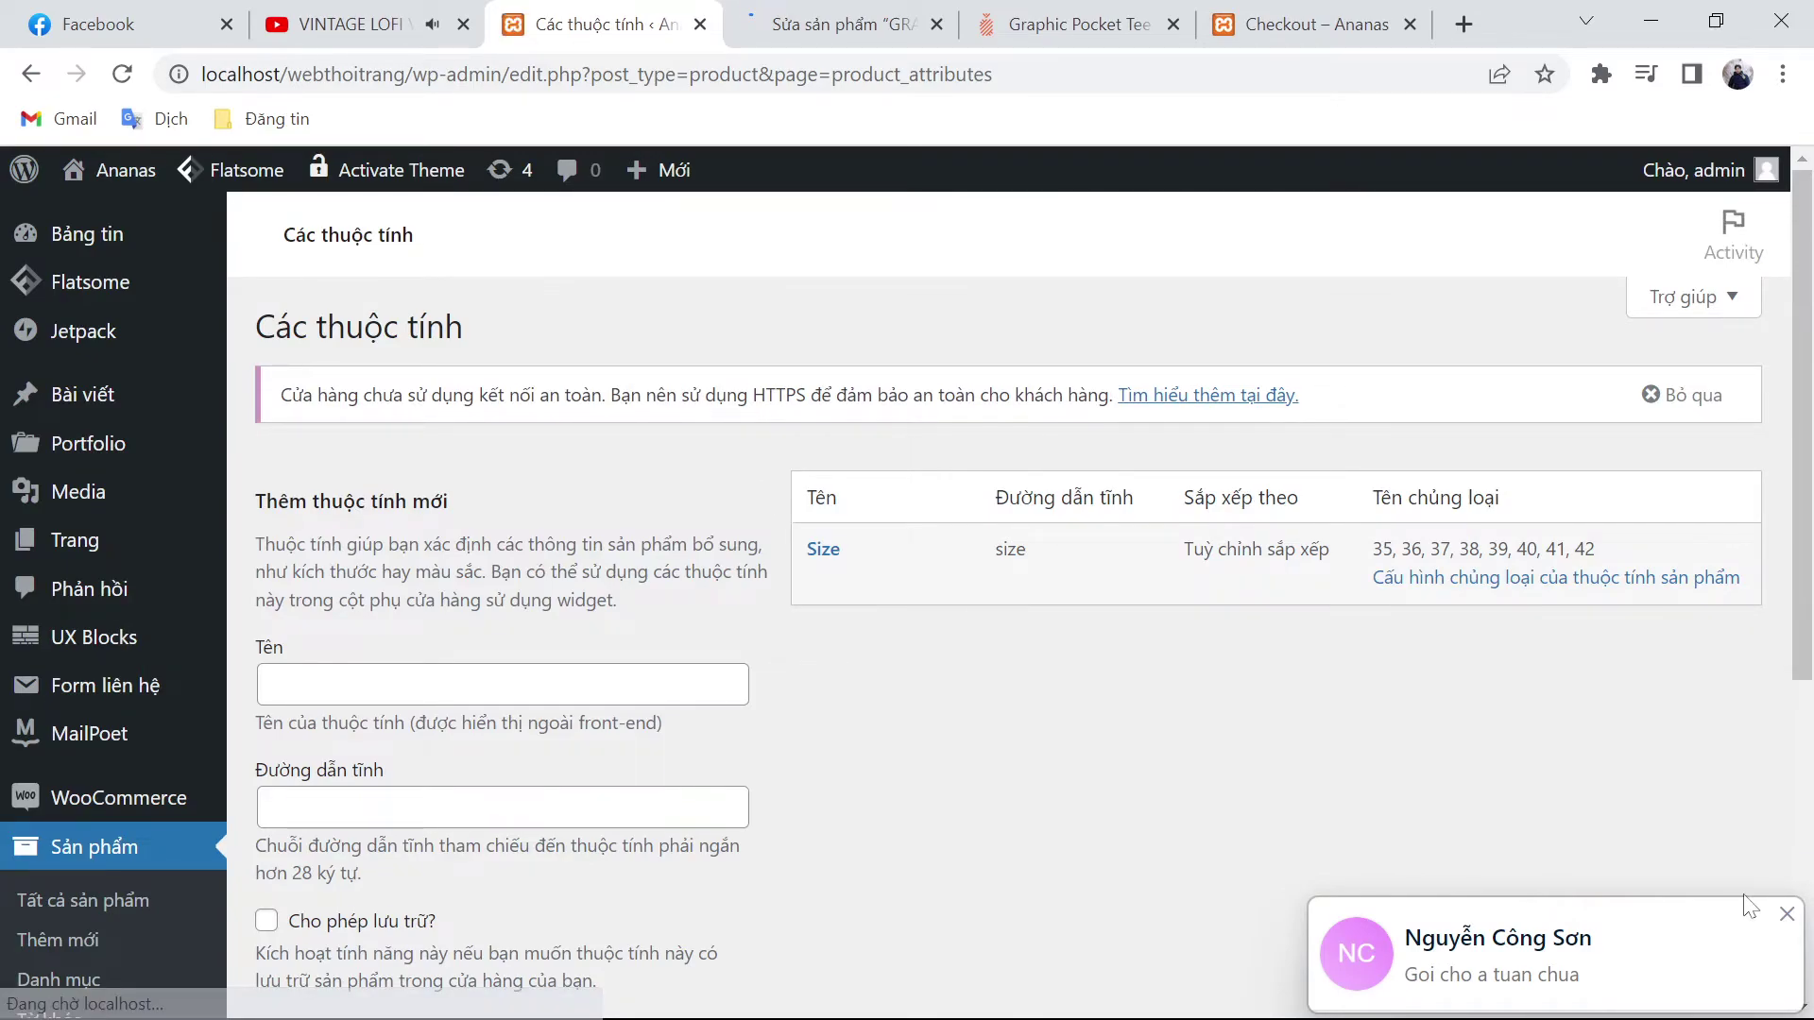
Step: Add a product attribute with name and slug 'Size áo', then view the reference Graphic Pocket Tee page
scroll(118, 749, down, 3)
scroll(118, 749, up, 3)
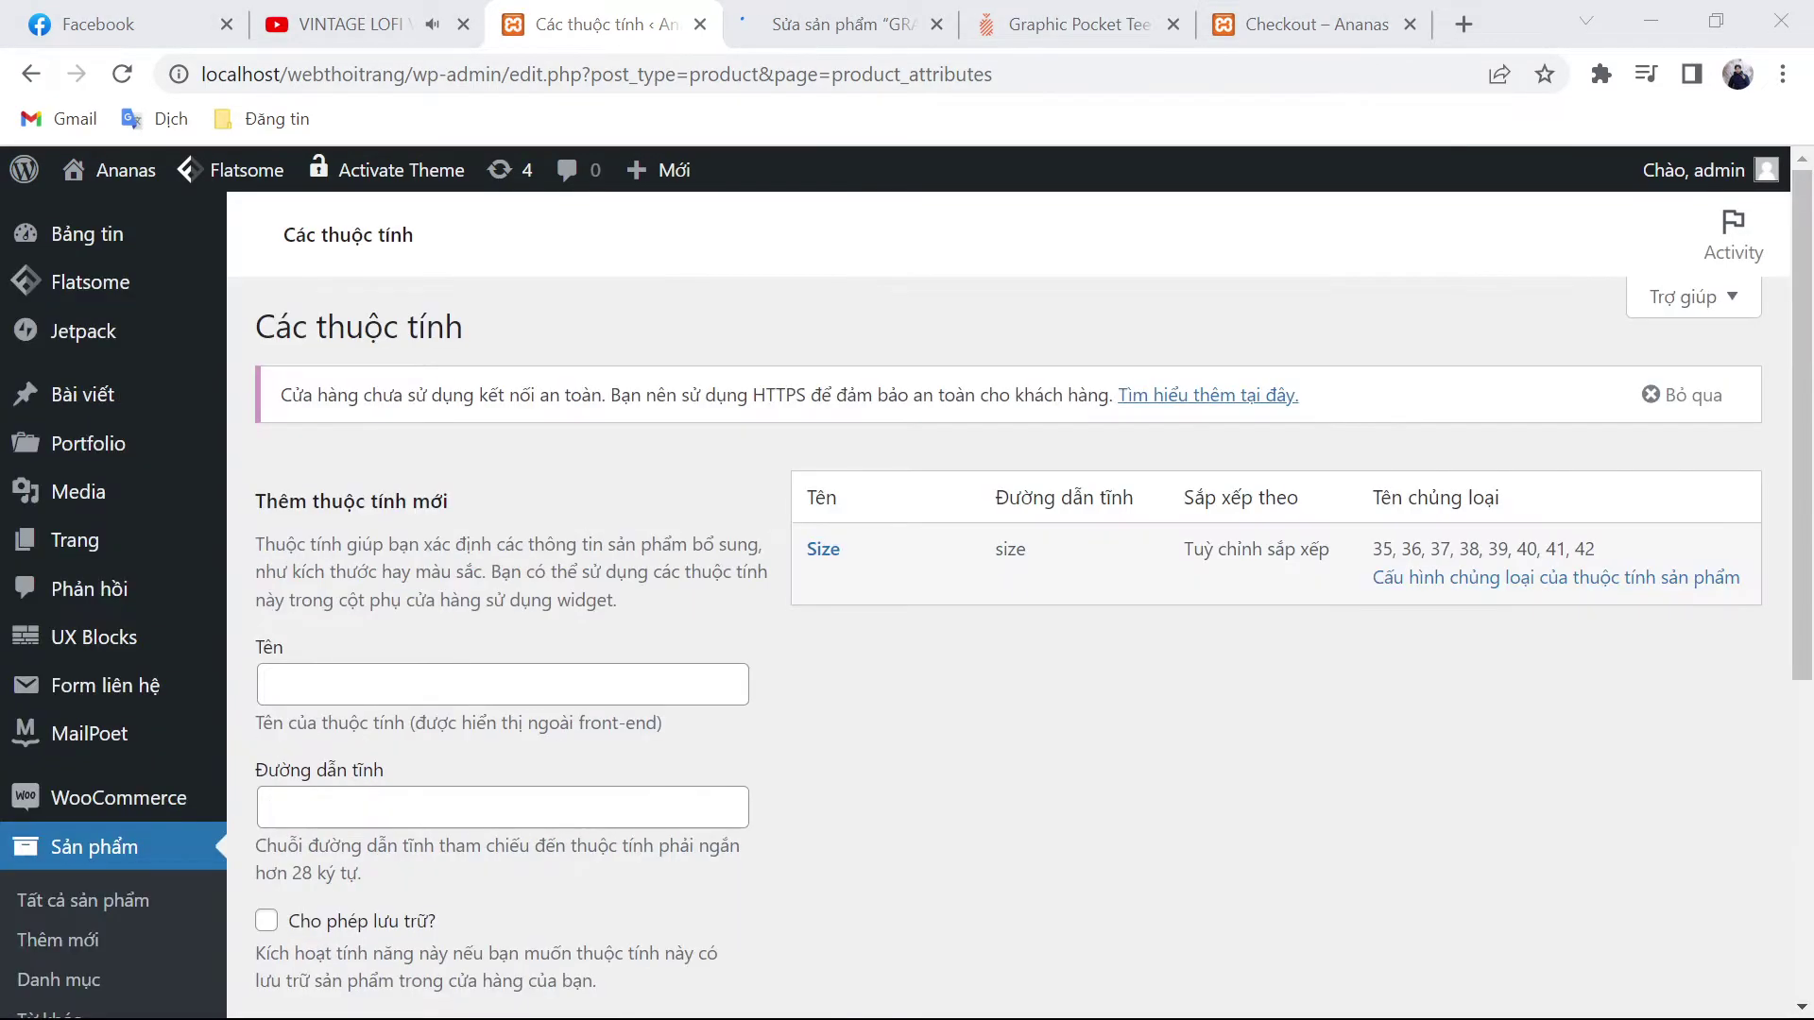
click(425, 684)
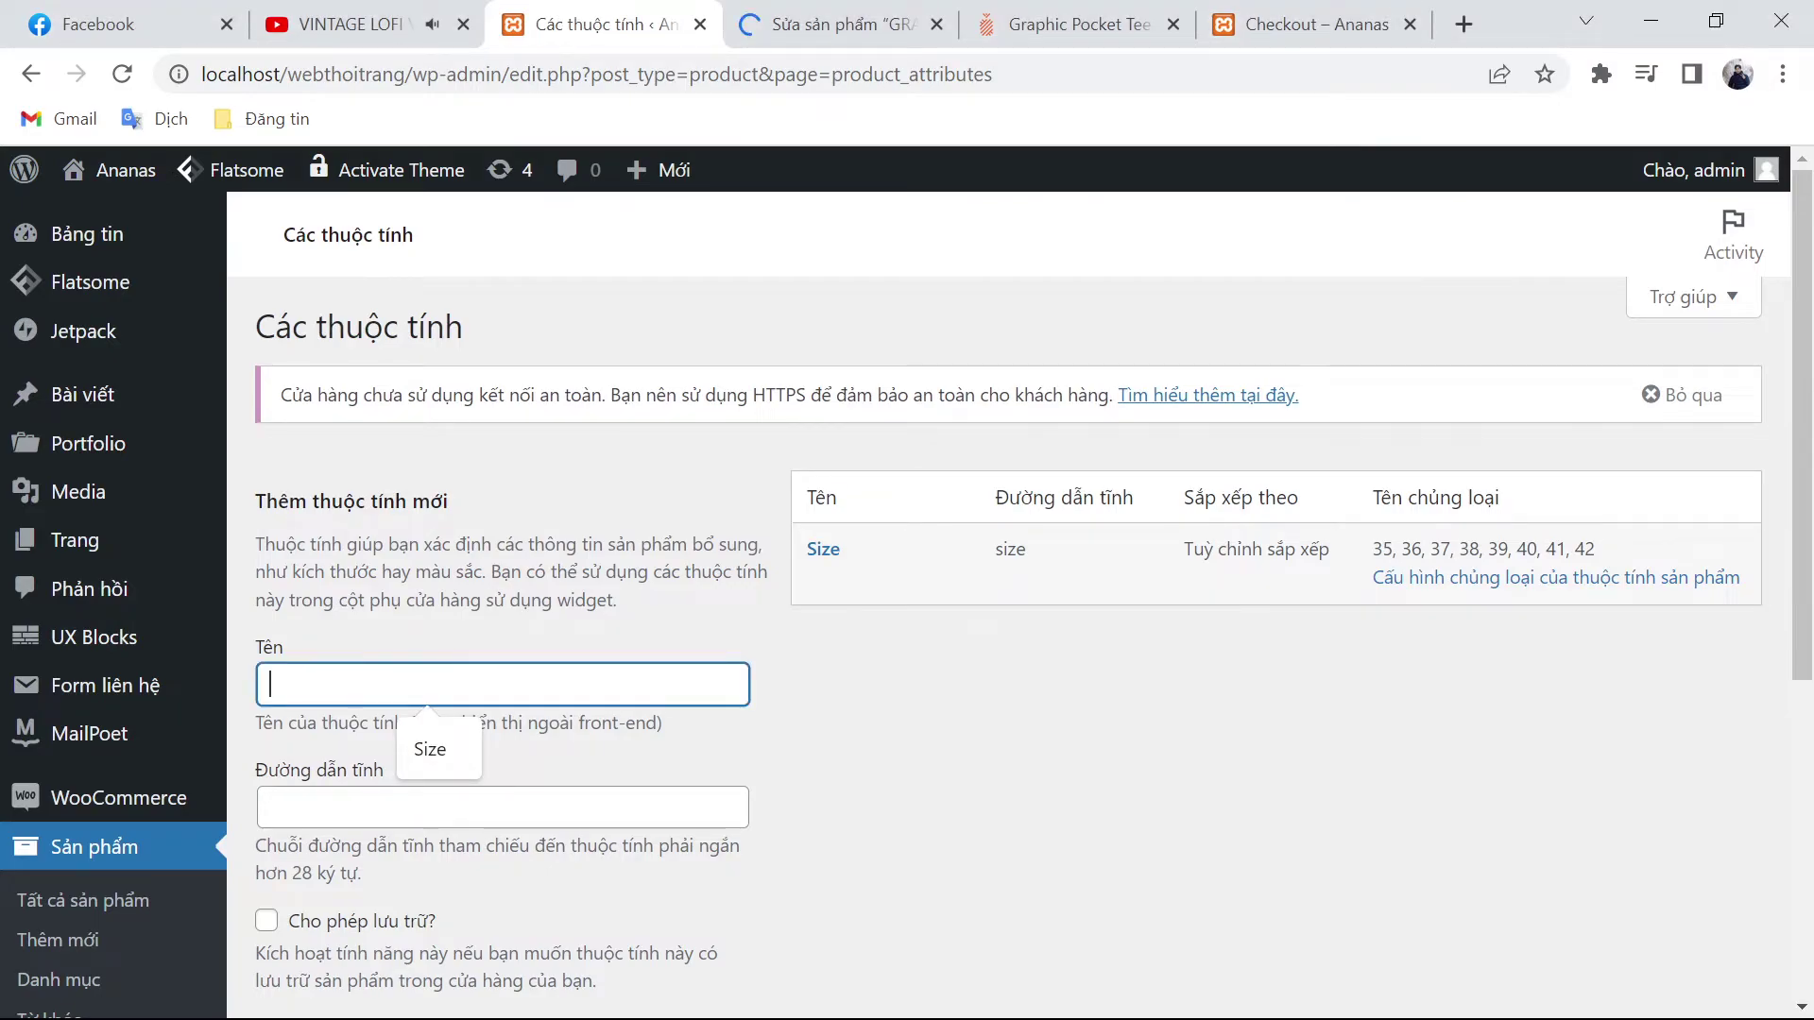
text(Size áo)
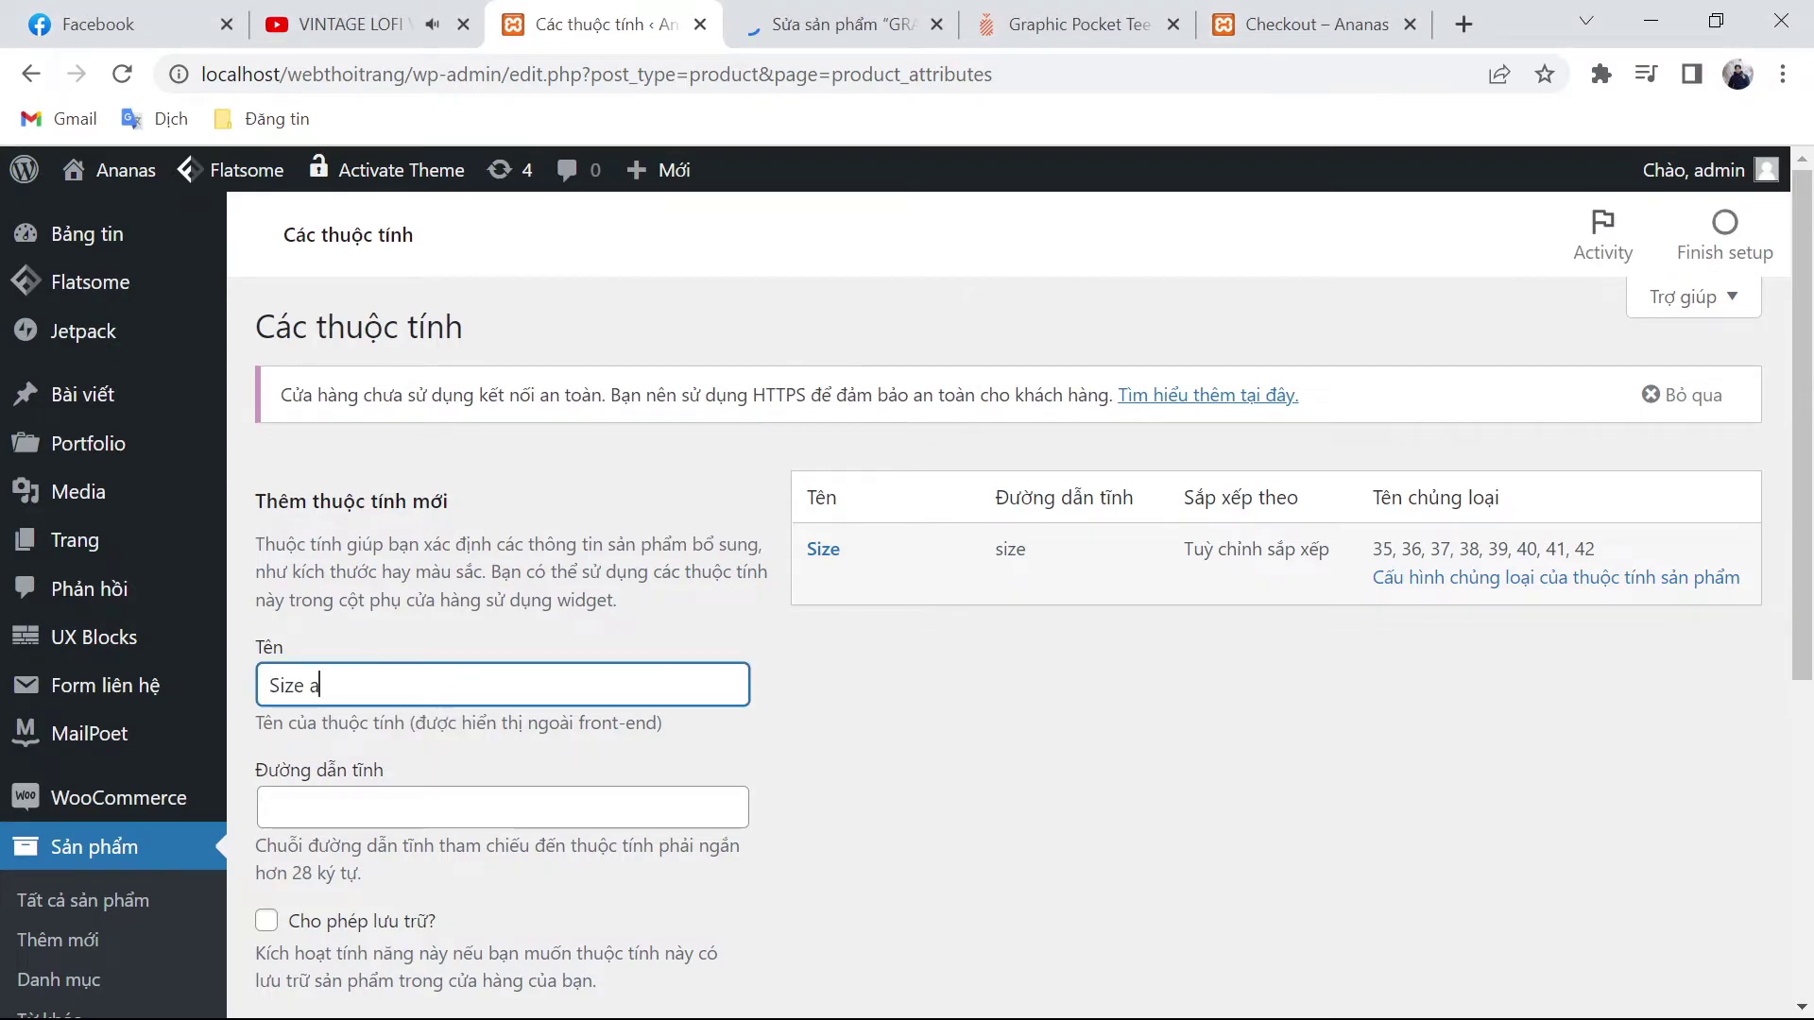
drag(333, 685, 268, 685)
key(ctrl+c)
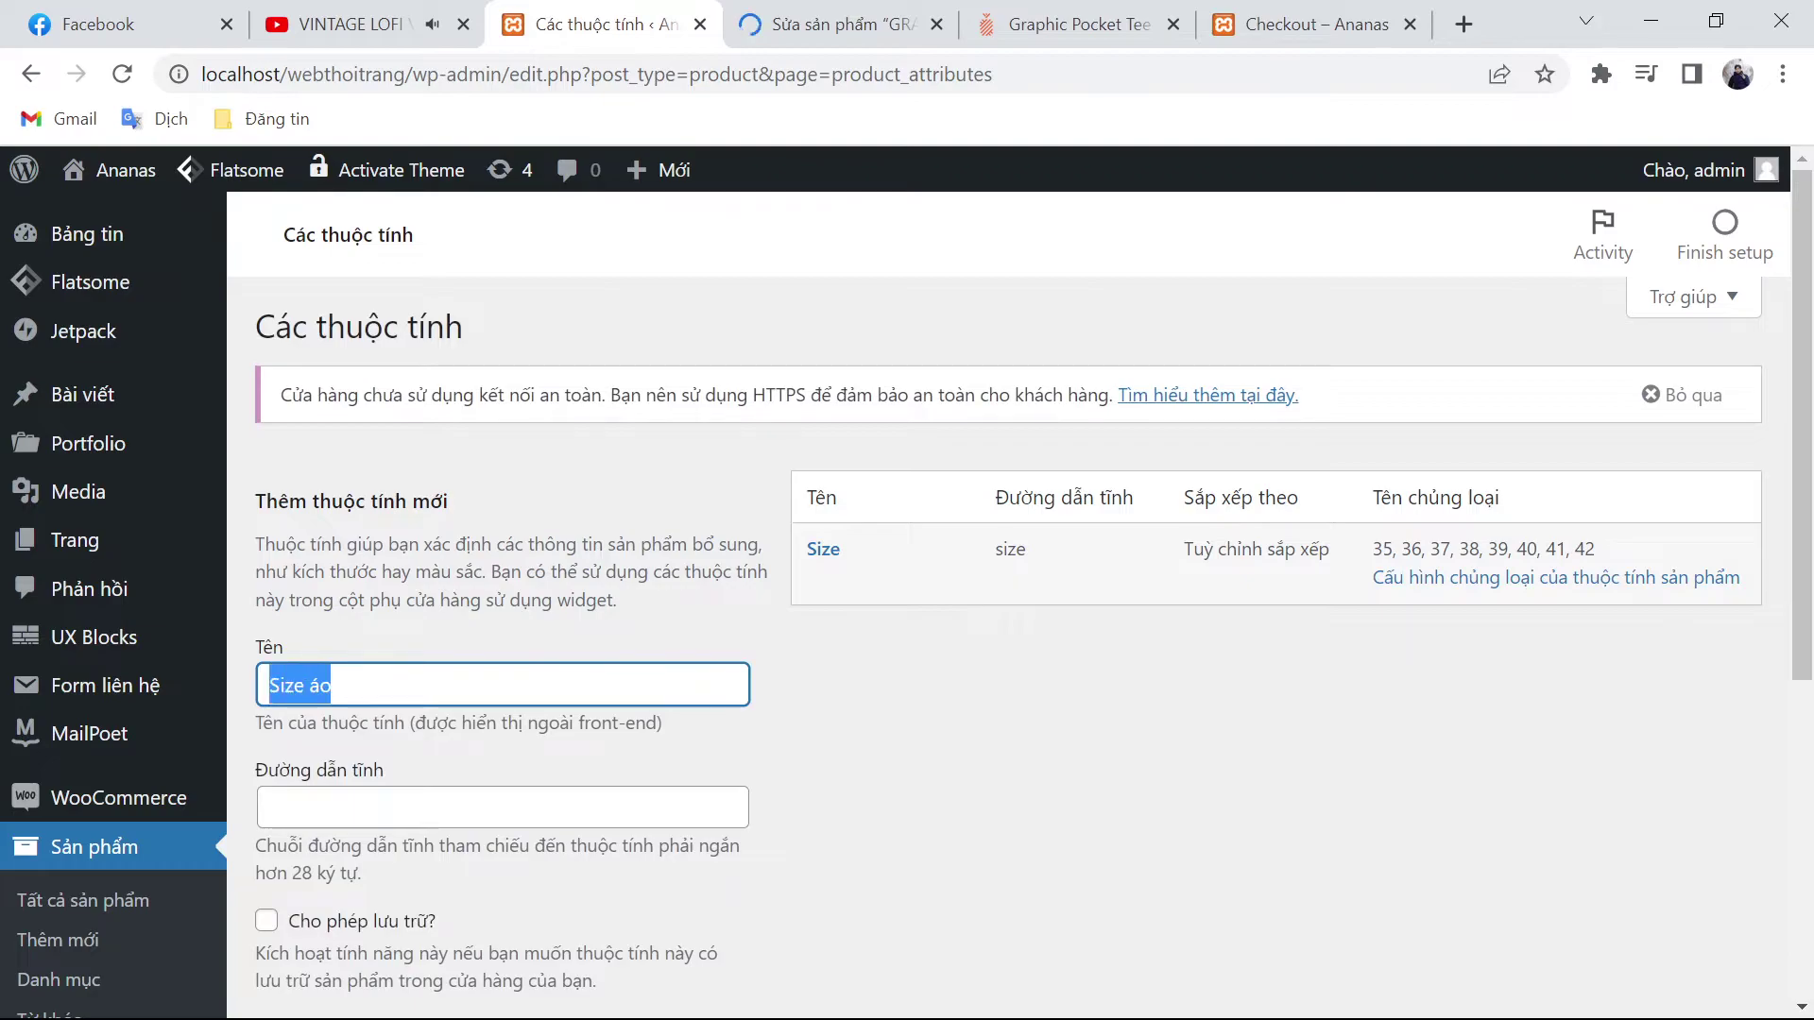
click(434, 808)
key(ctrl+v)
scroll(393, 863, down, 2)
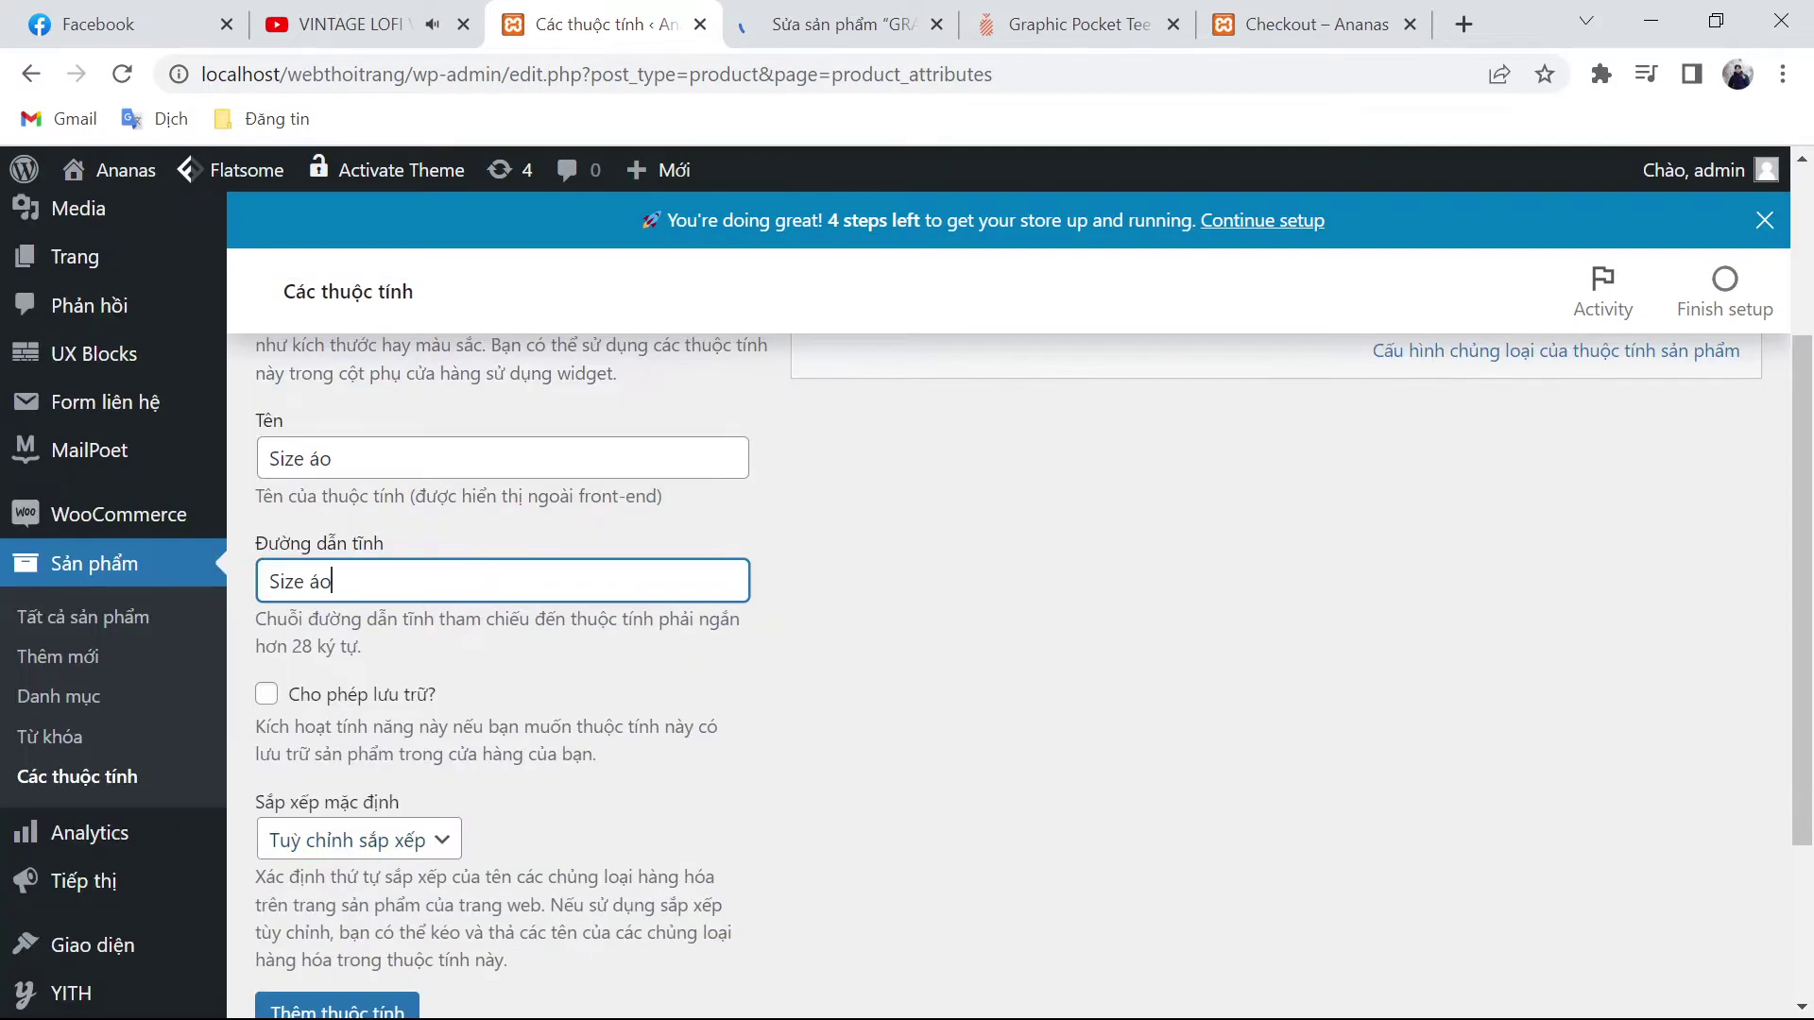
scroll(482, 770, down, 2)
click(351, 760)
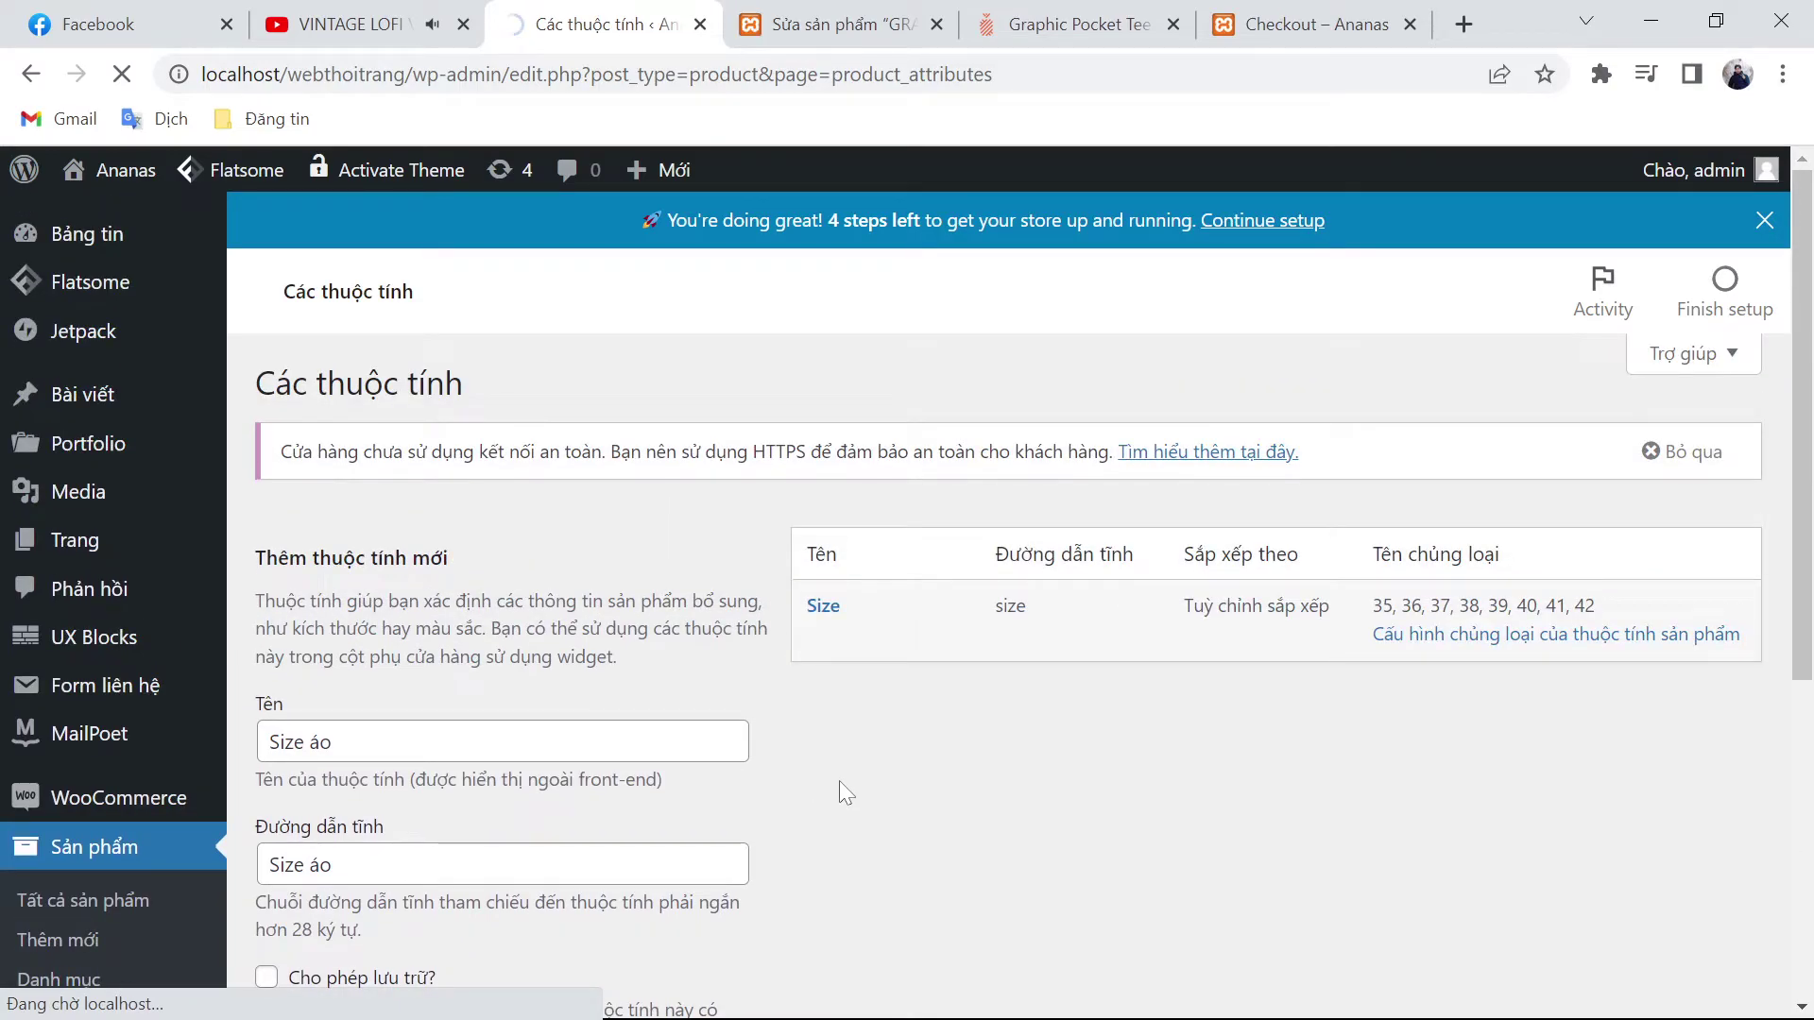
click(1012, 11)
Step: Check the tee's SIZE dropdown on ananas.vn and dismiss the Facebook notifications
scroll(1234, 530, down, 3)
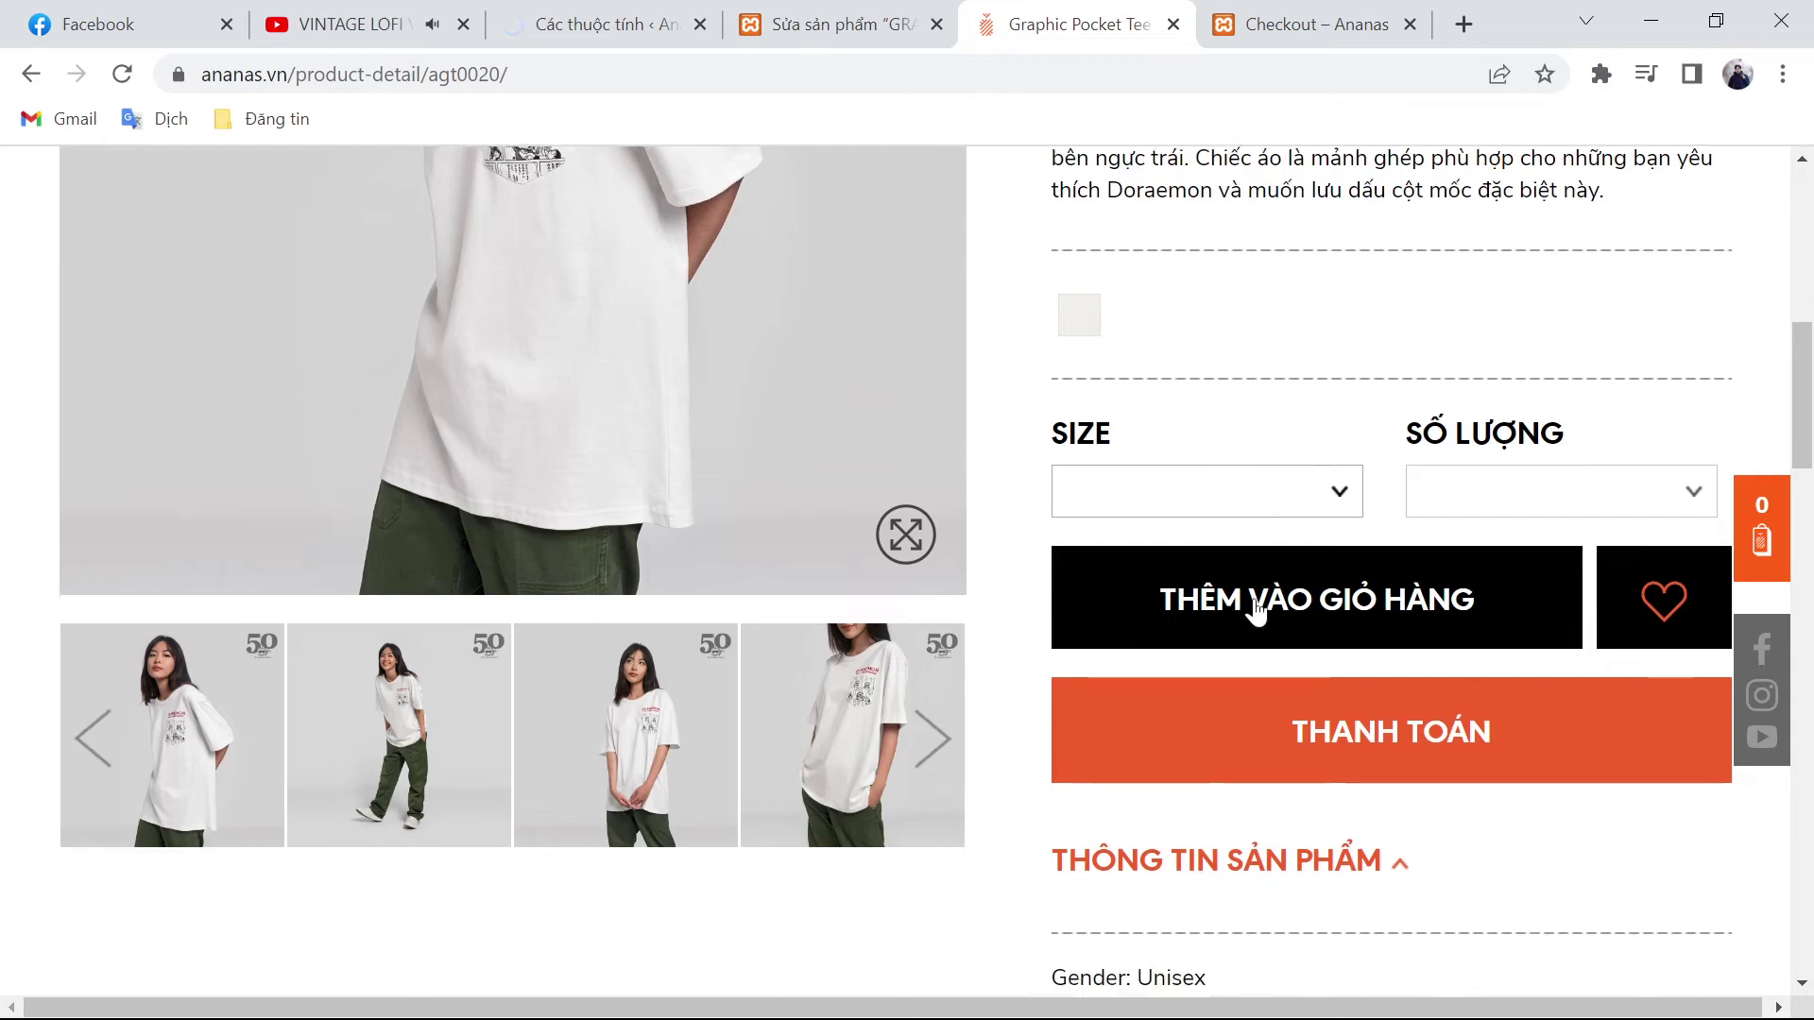
scroll(1215, 473, up, 2)
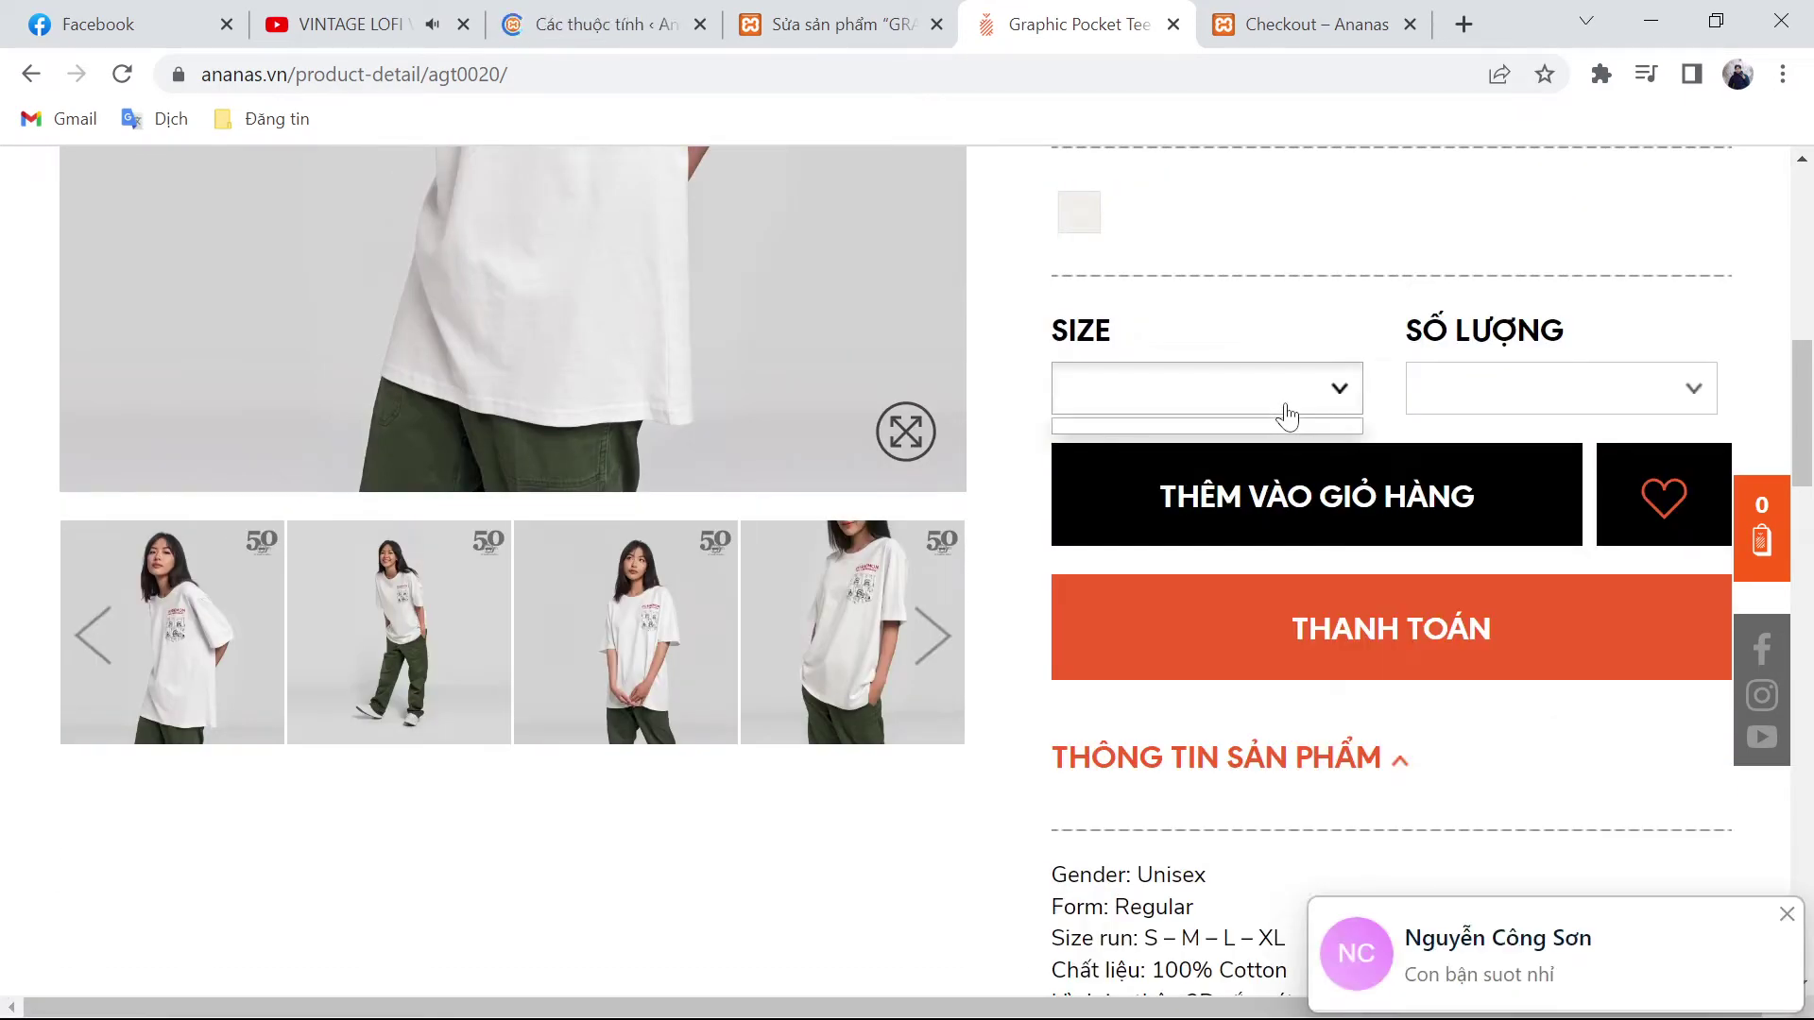
click(1342, 399)
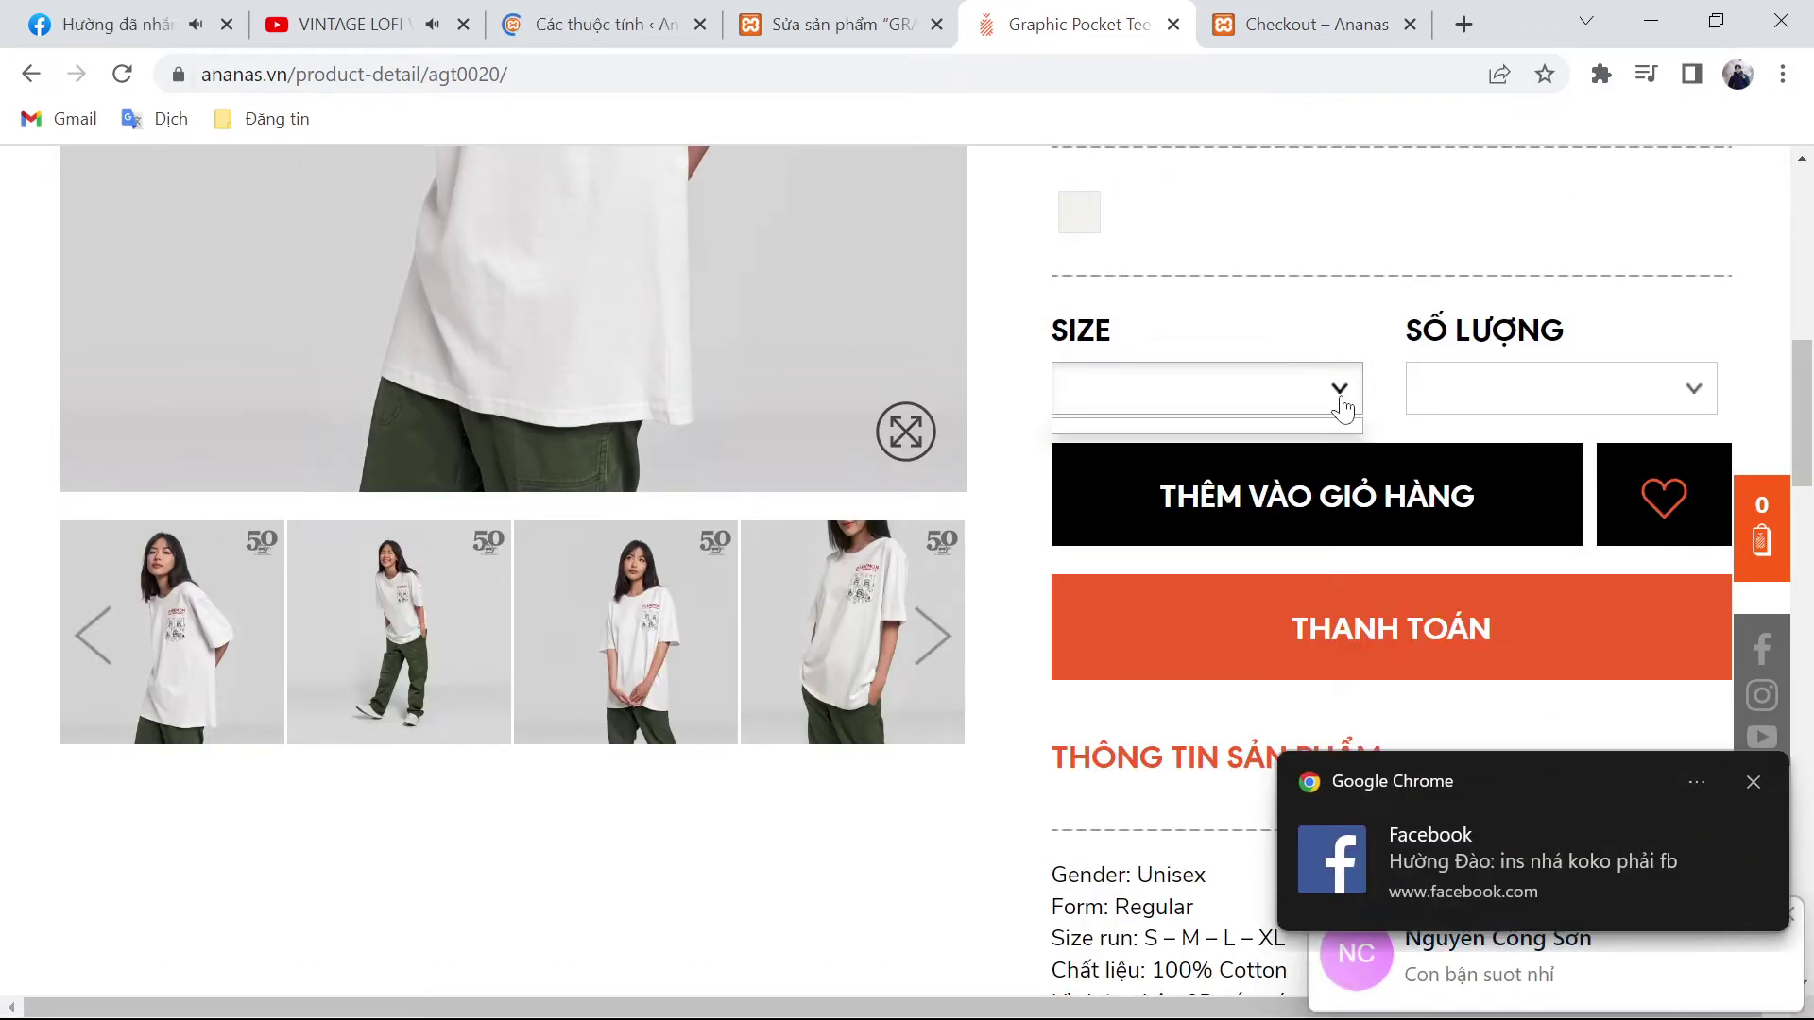
click(1750, 784)
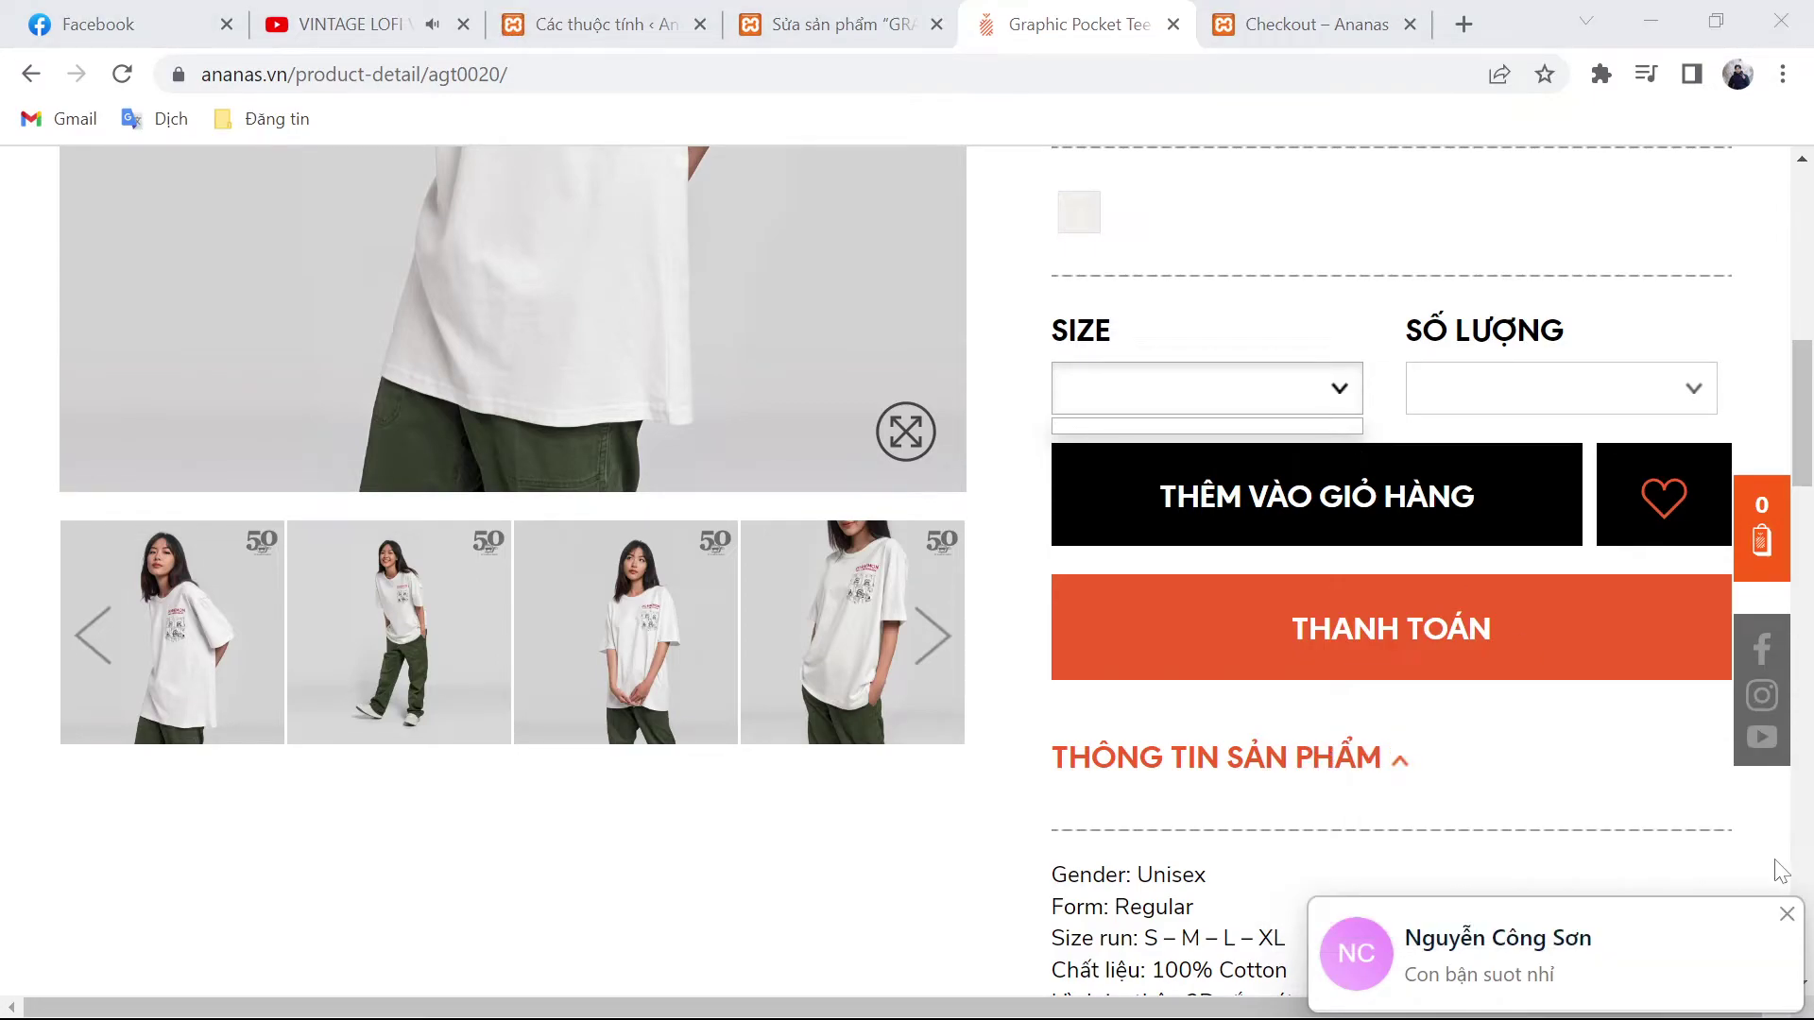
click(1786, 913)
click(1320, 397)
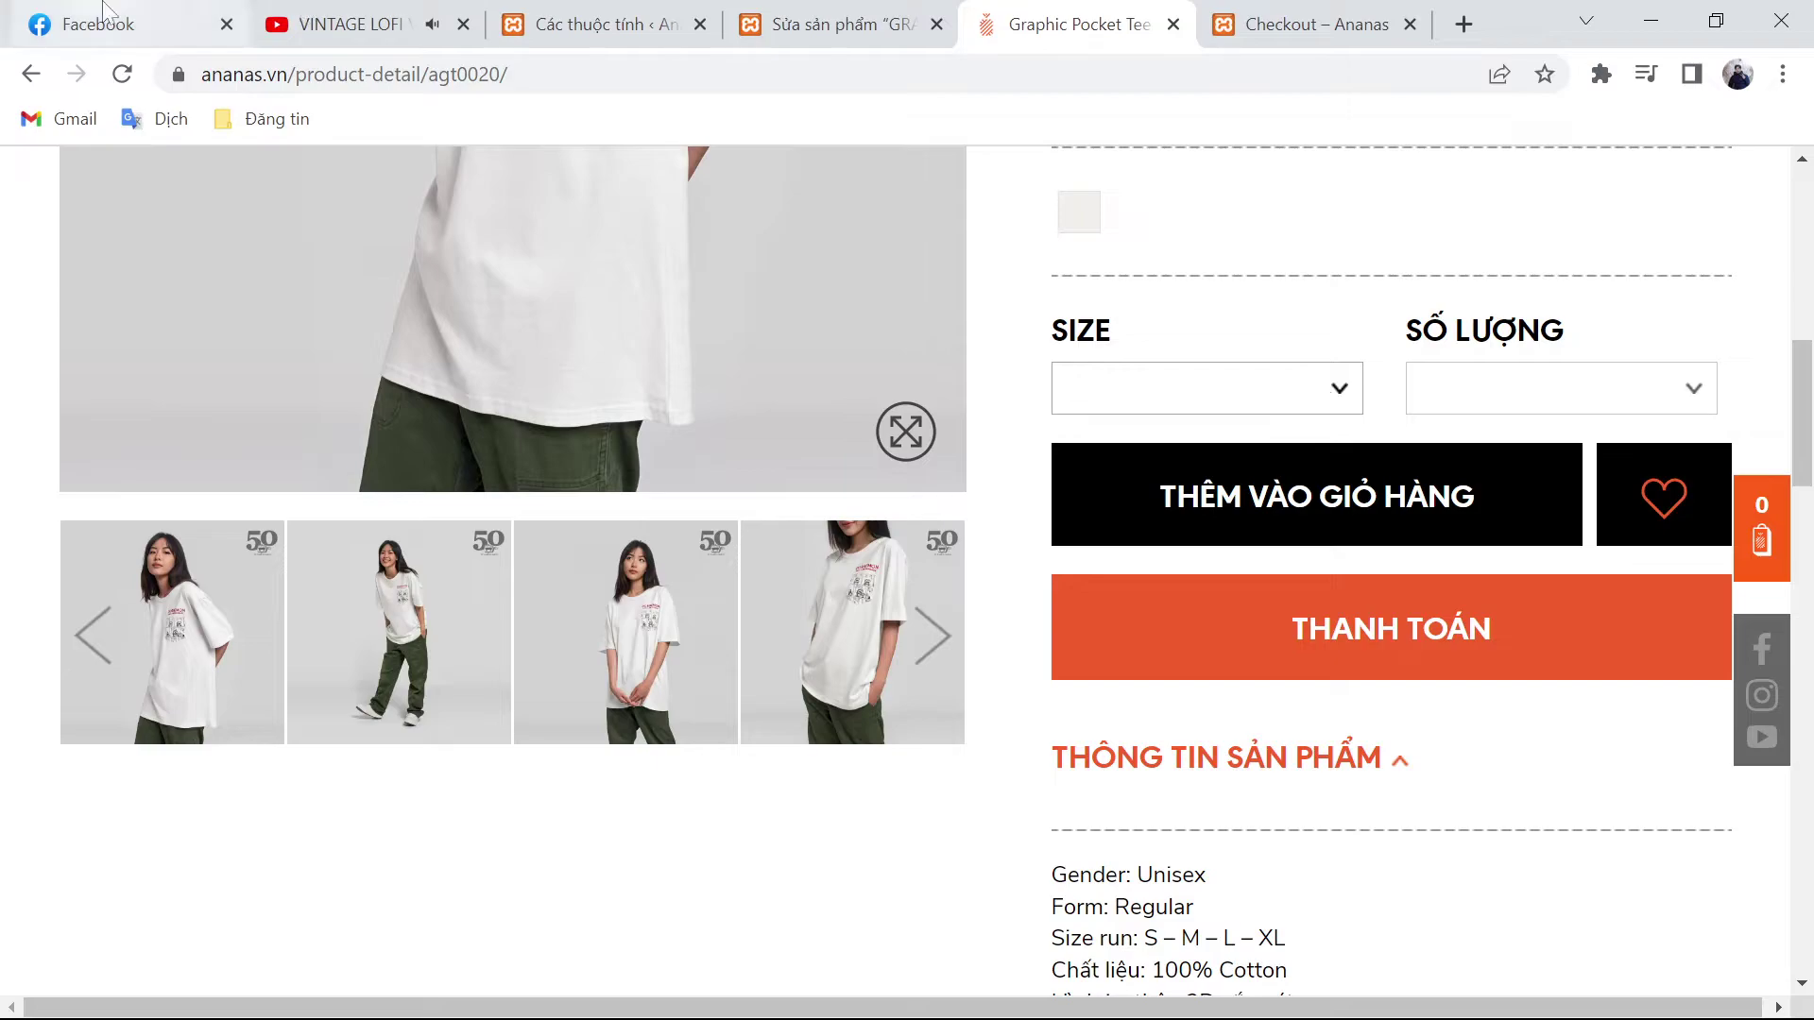
Step: Send three Messenger replies: 'à ig', 'được' and 'nhưng đắt'
click(104, 24)
text(à ig)
key(Return)
text(được)
key(Return)
text(nhưng đaất)
key(Return)
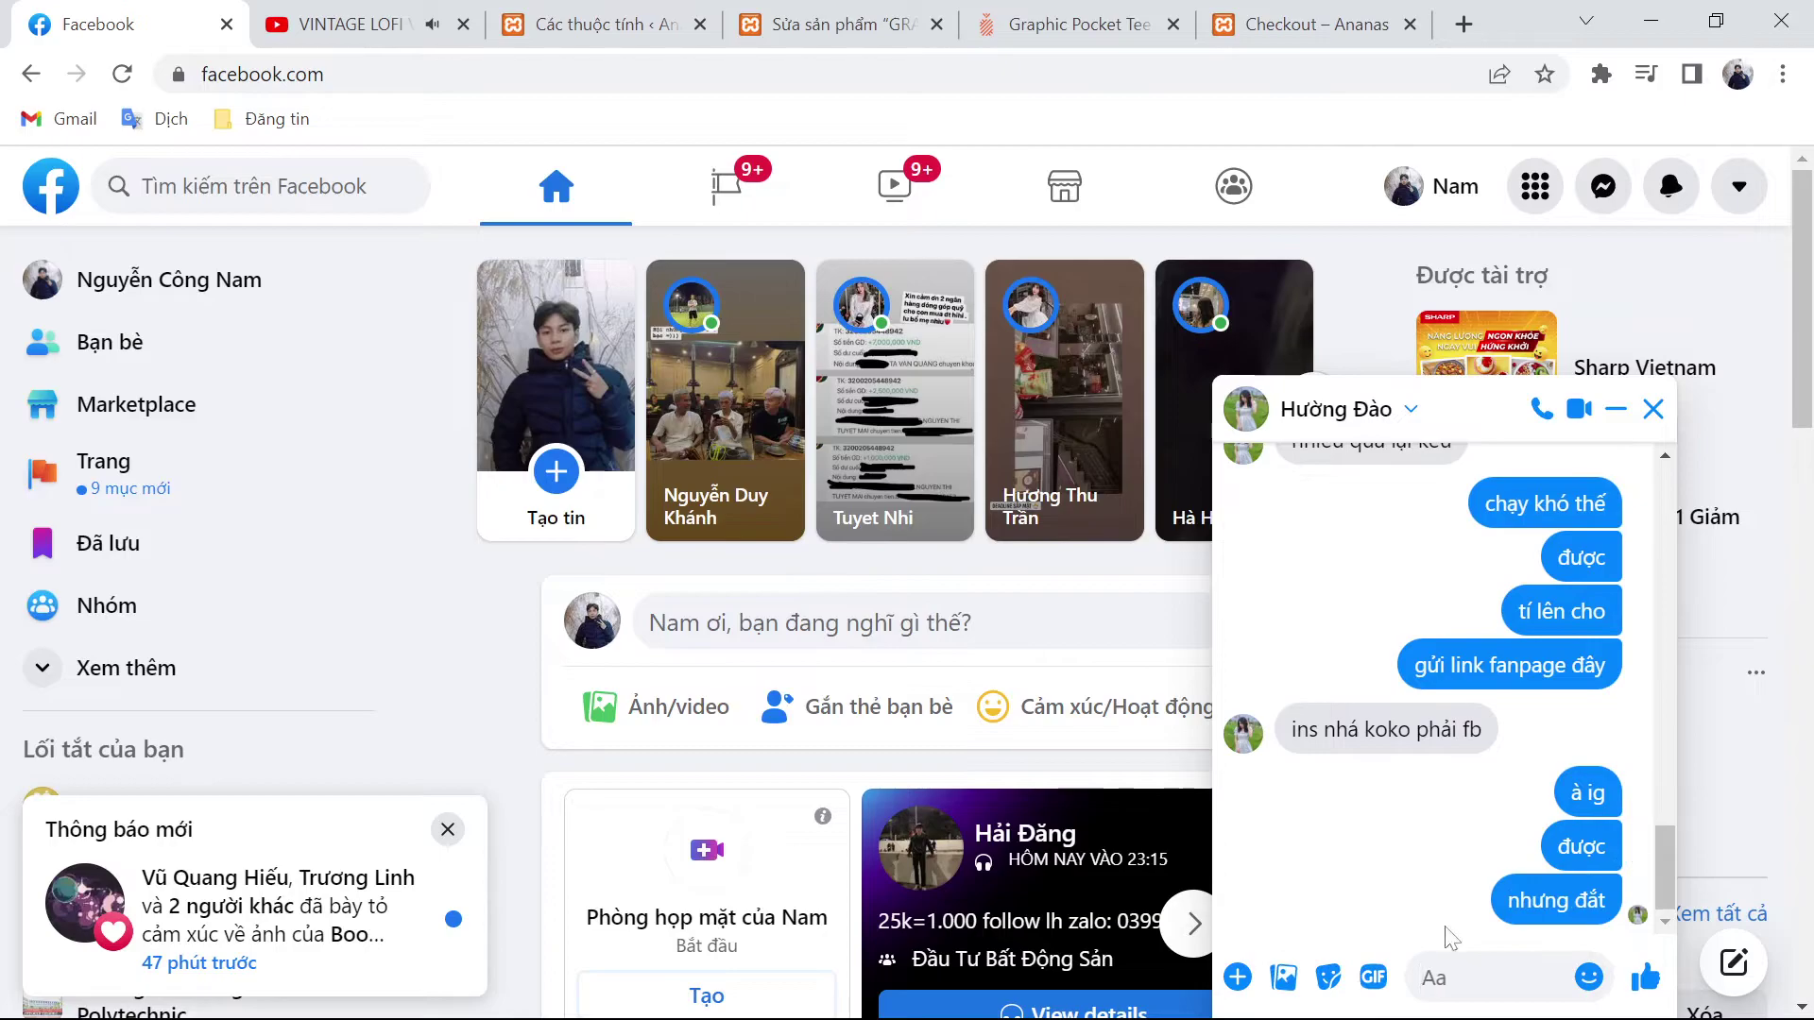
click(436, 14)
Step: Open the term configuration page for the Size áo attribute
click(588, 24)
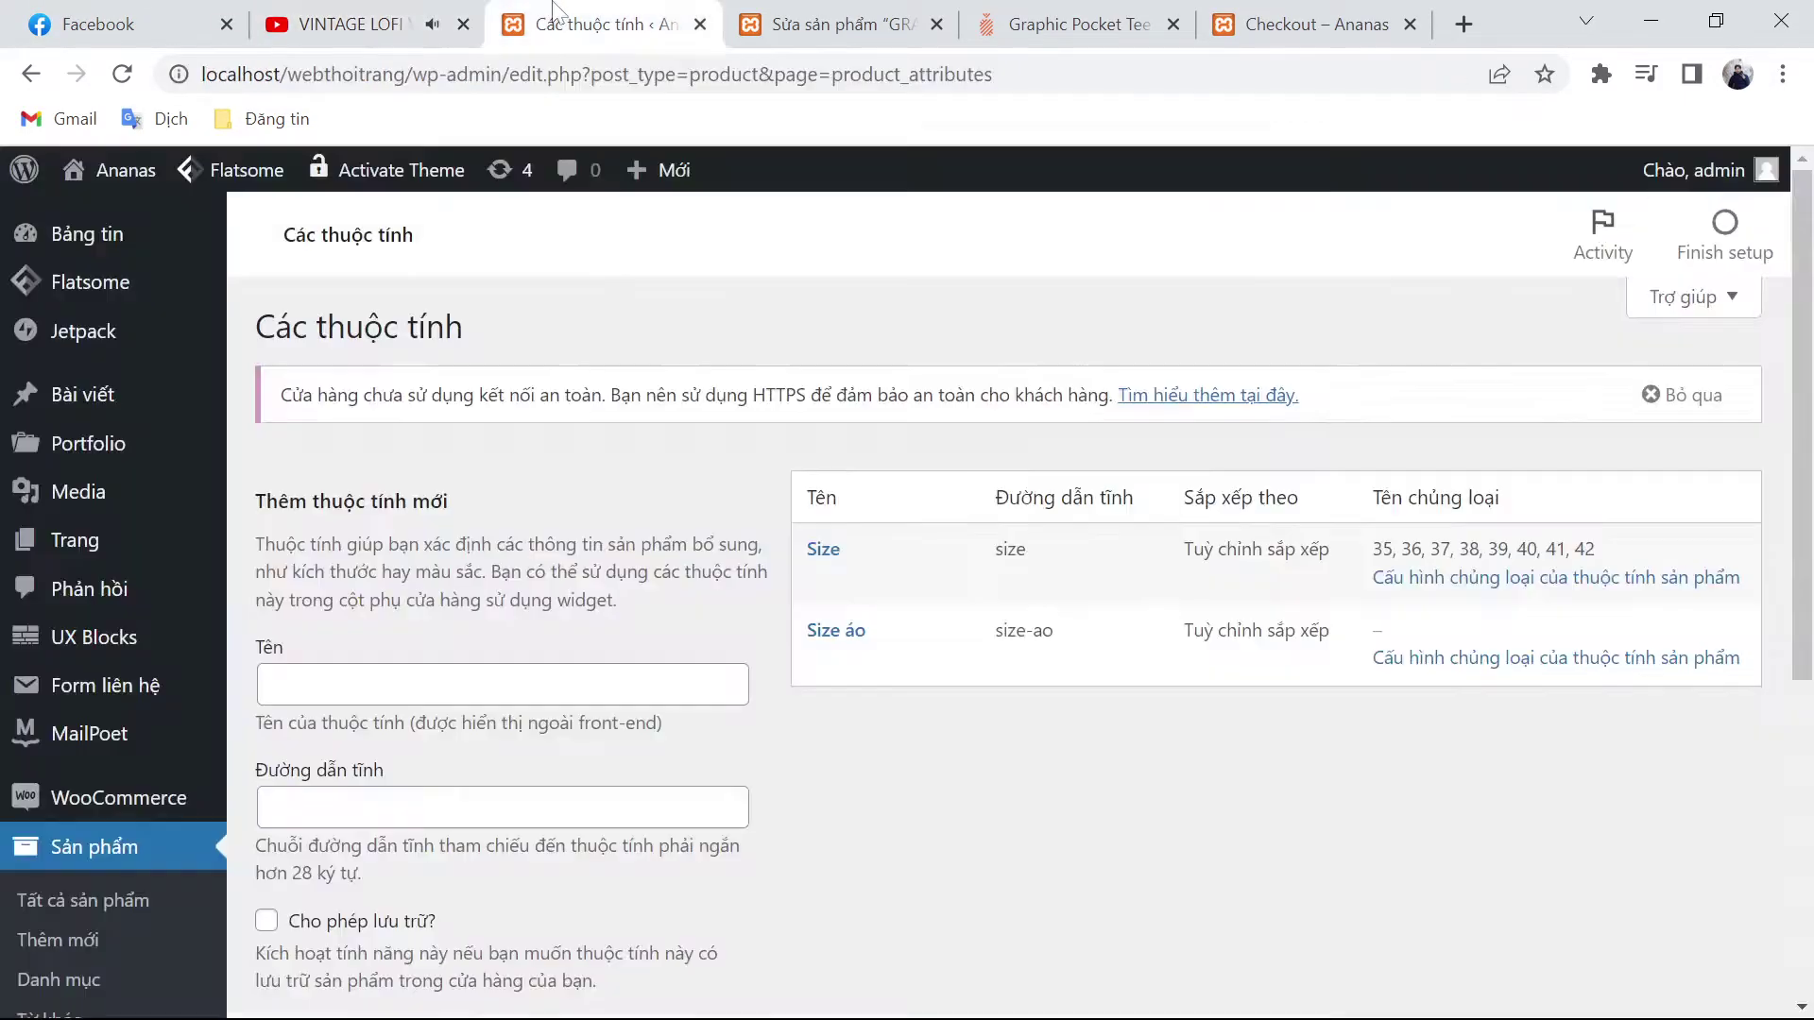
click(427, 684)
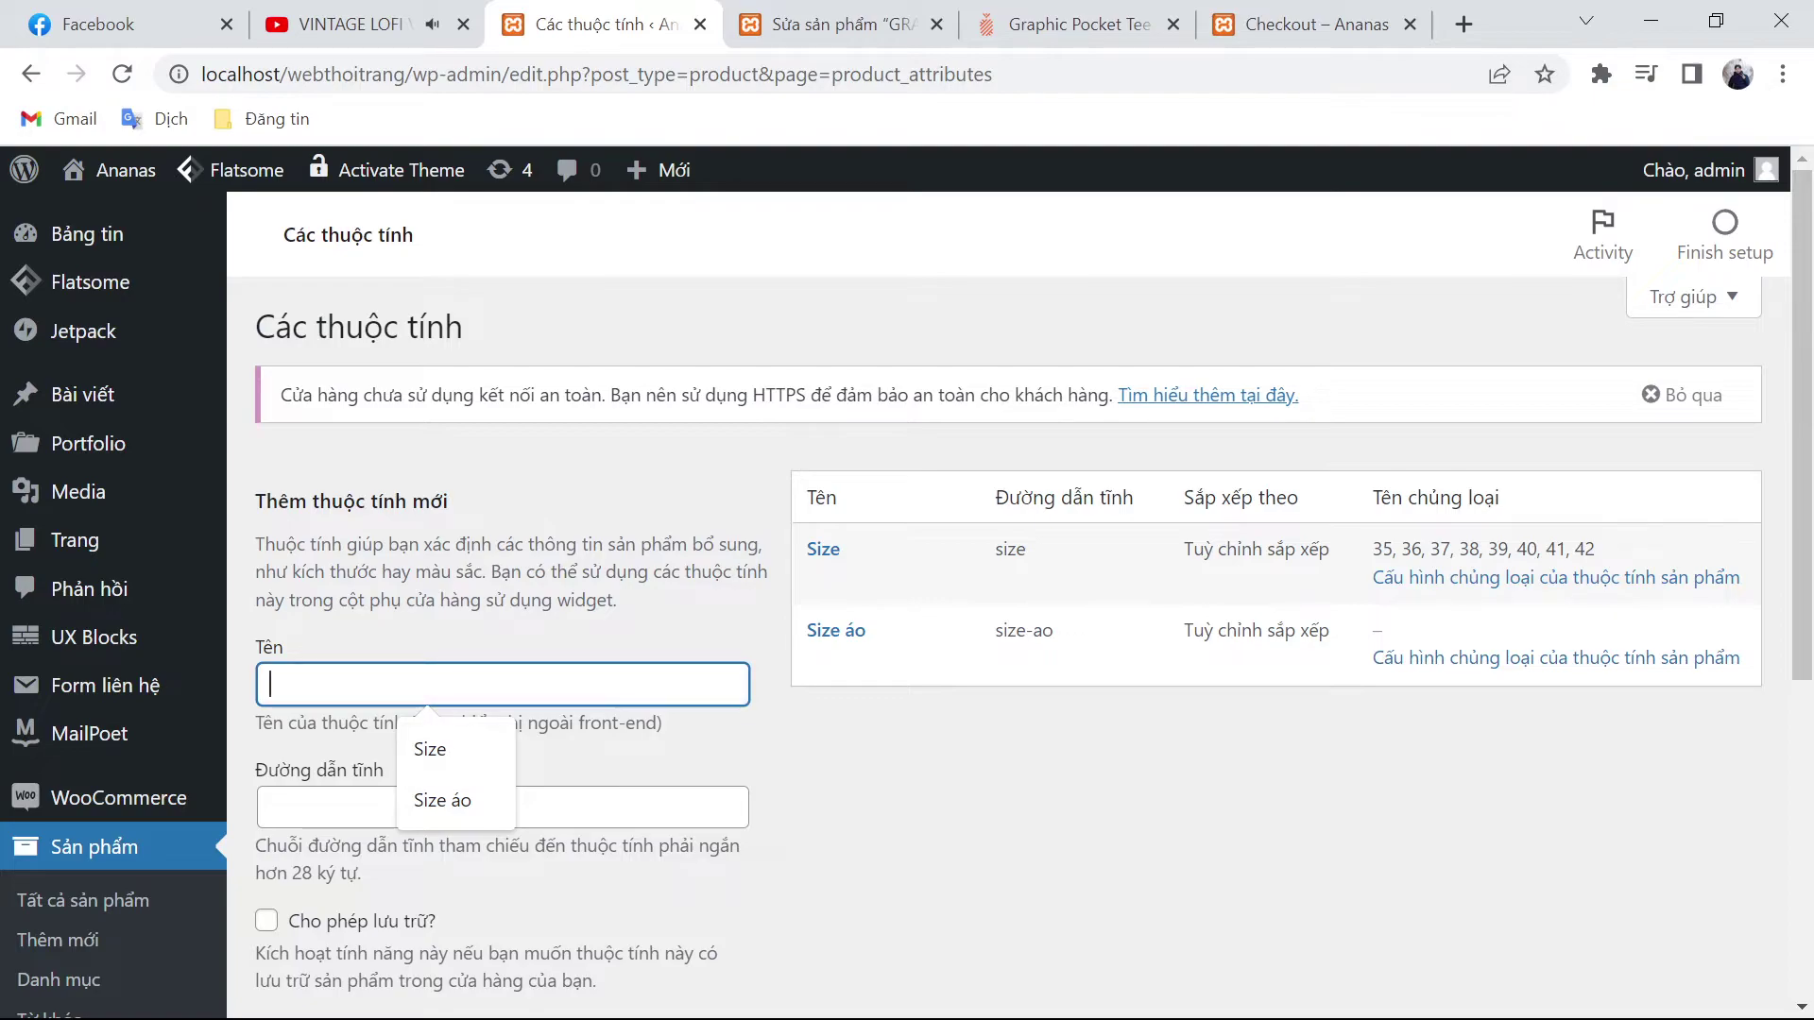
scroll(1004, 798, down, 4)
scroll(915, 680, up, 4)
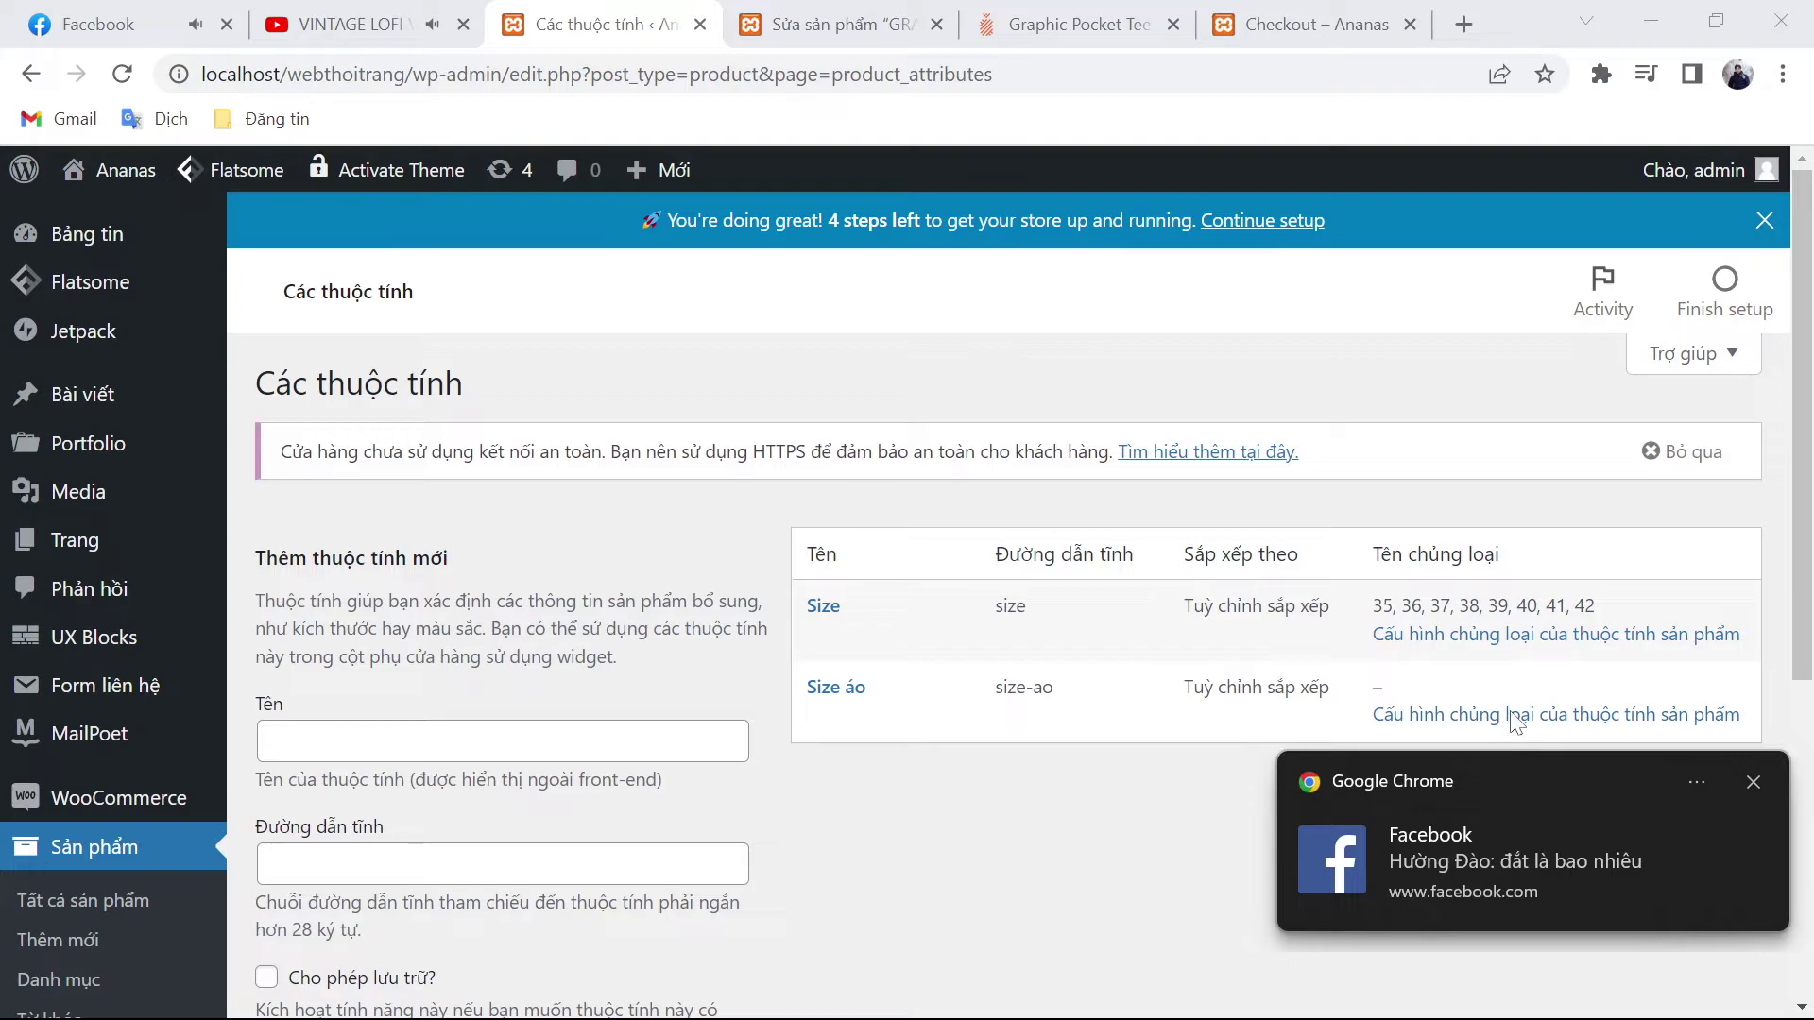
click(1753, 783)
click(1422, 716)
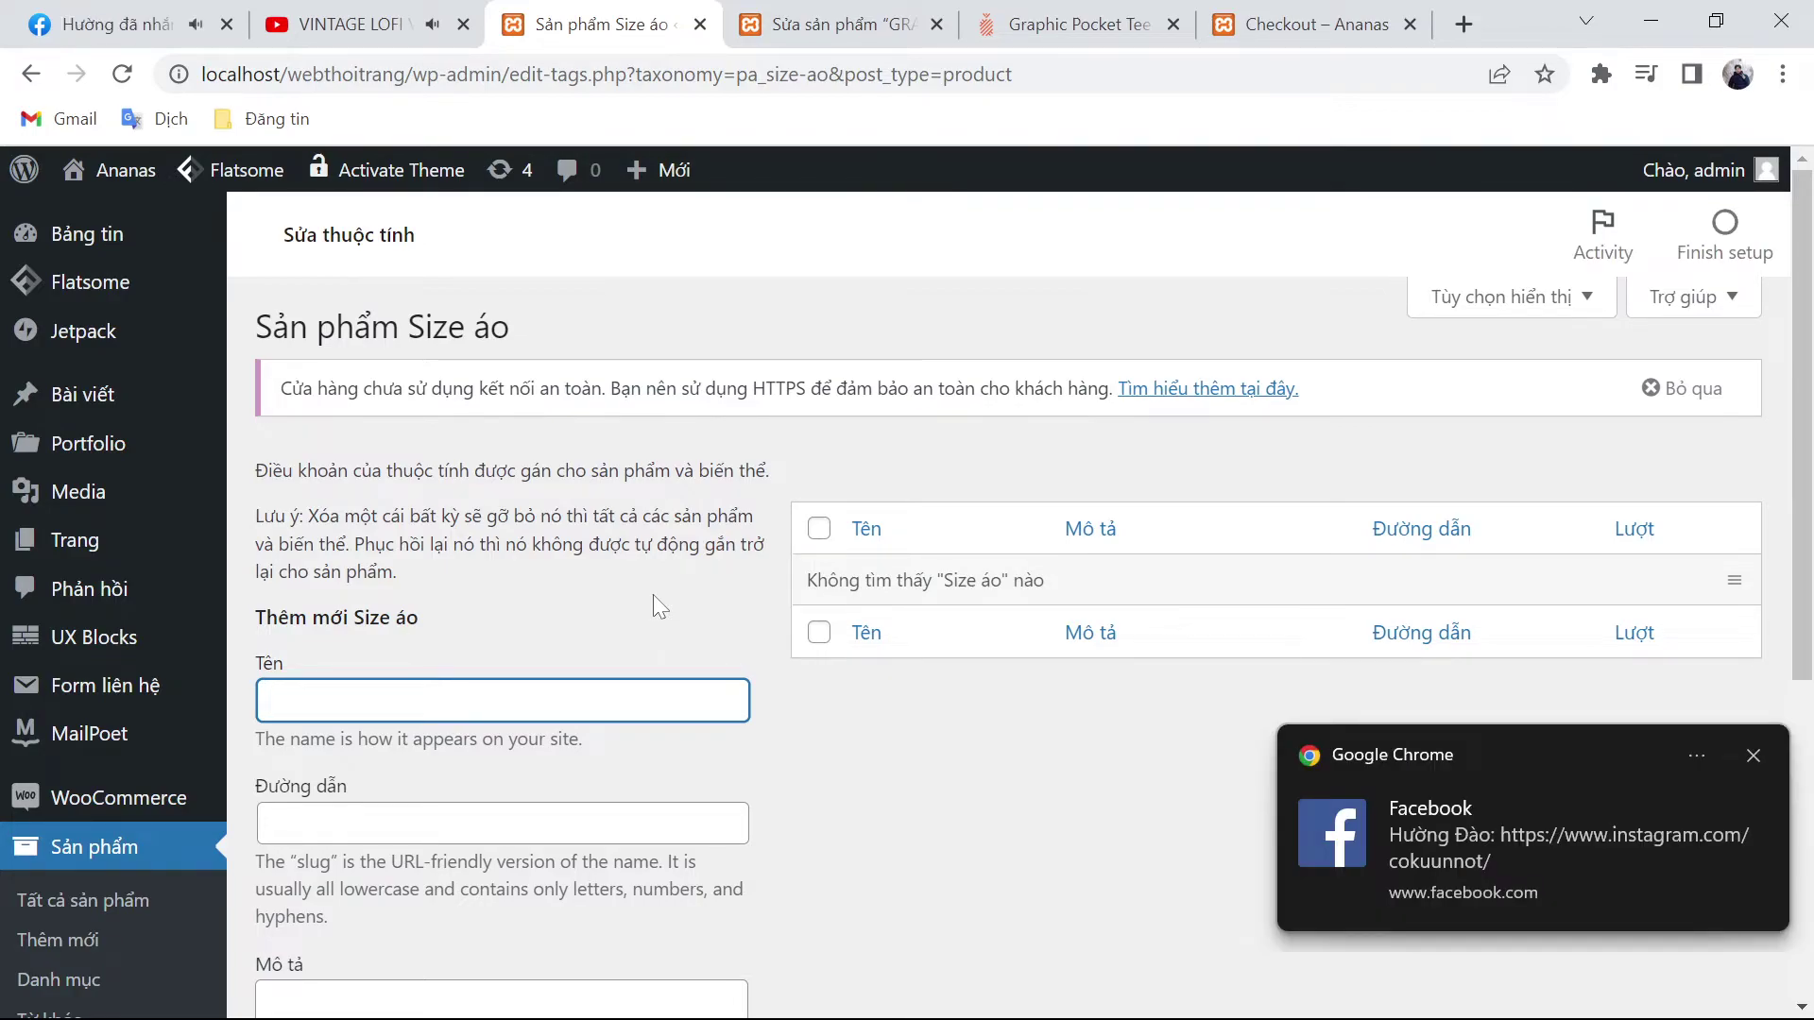
Step: Add M as the first Size áo term, slug m
text(M)
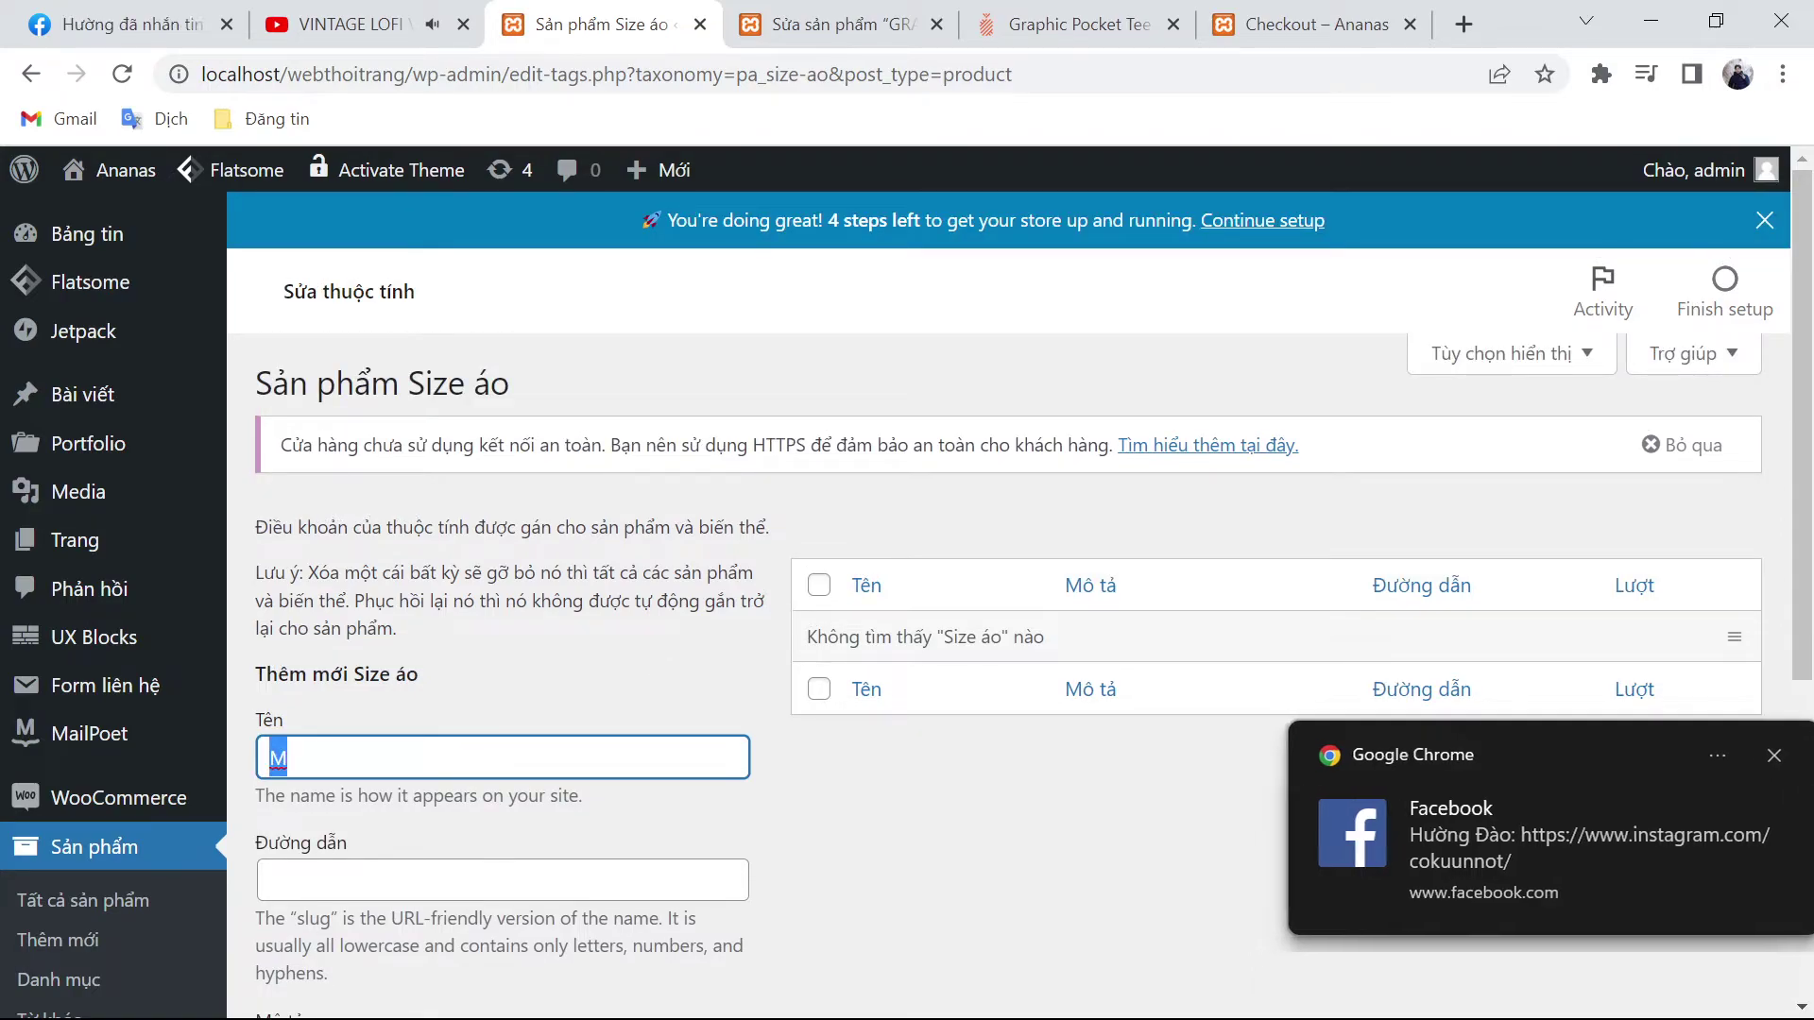
click(502, 880)
scroll(754, 773, down, 3)
key(Return)
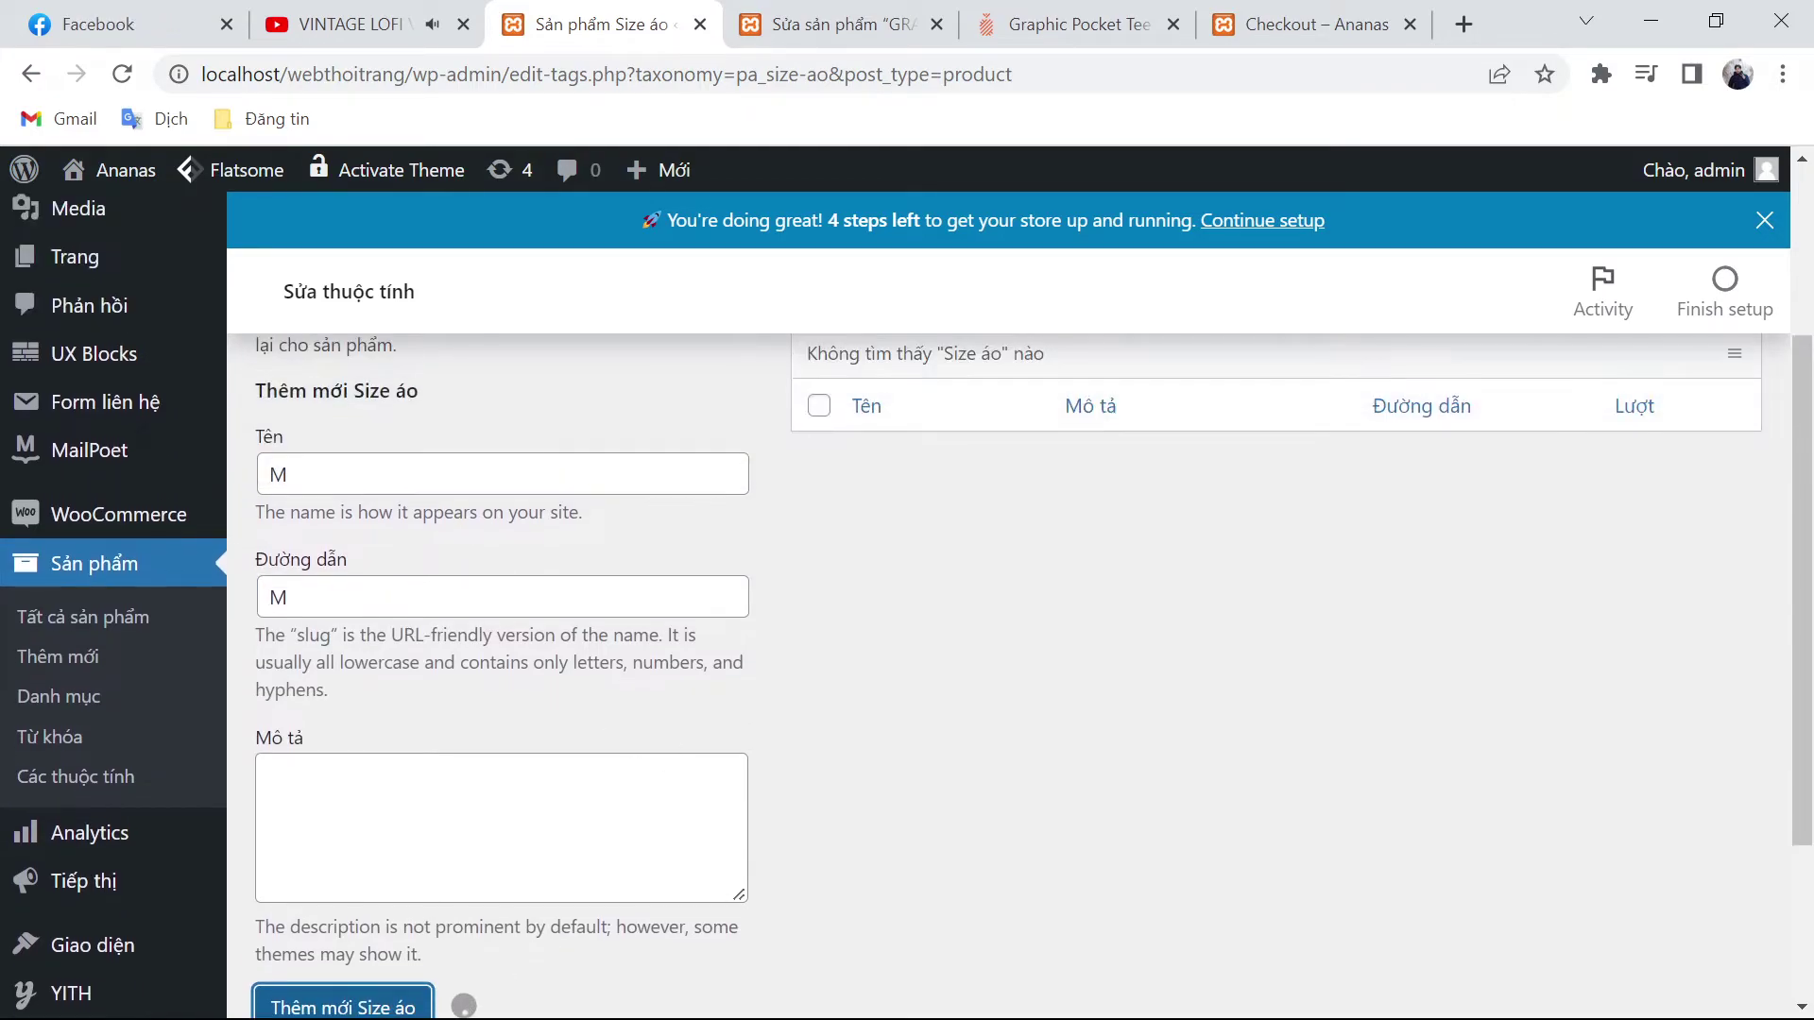
click(458, 540)
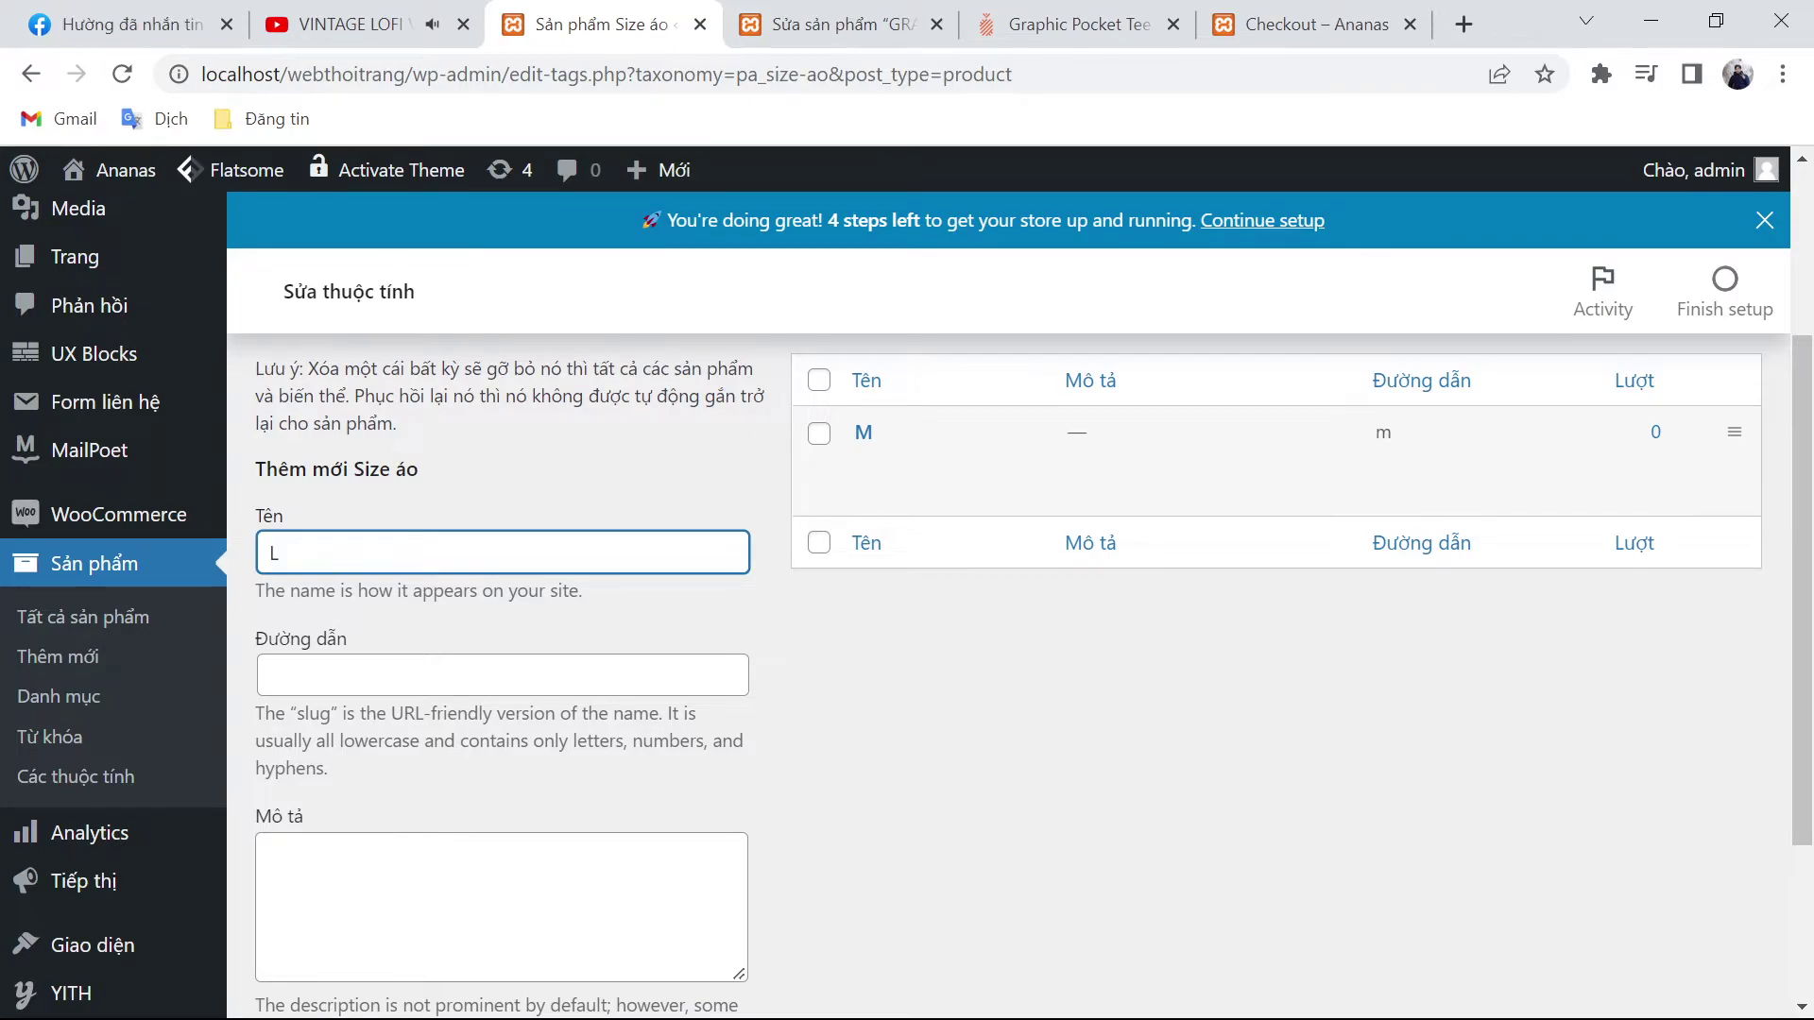
key(BackSpace)
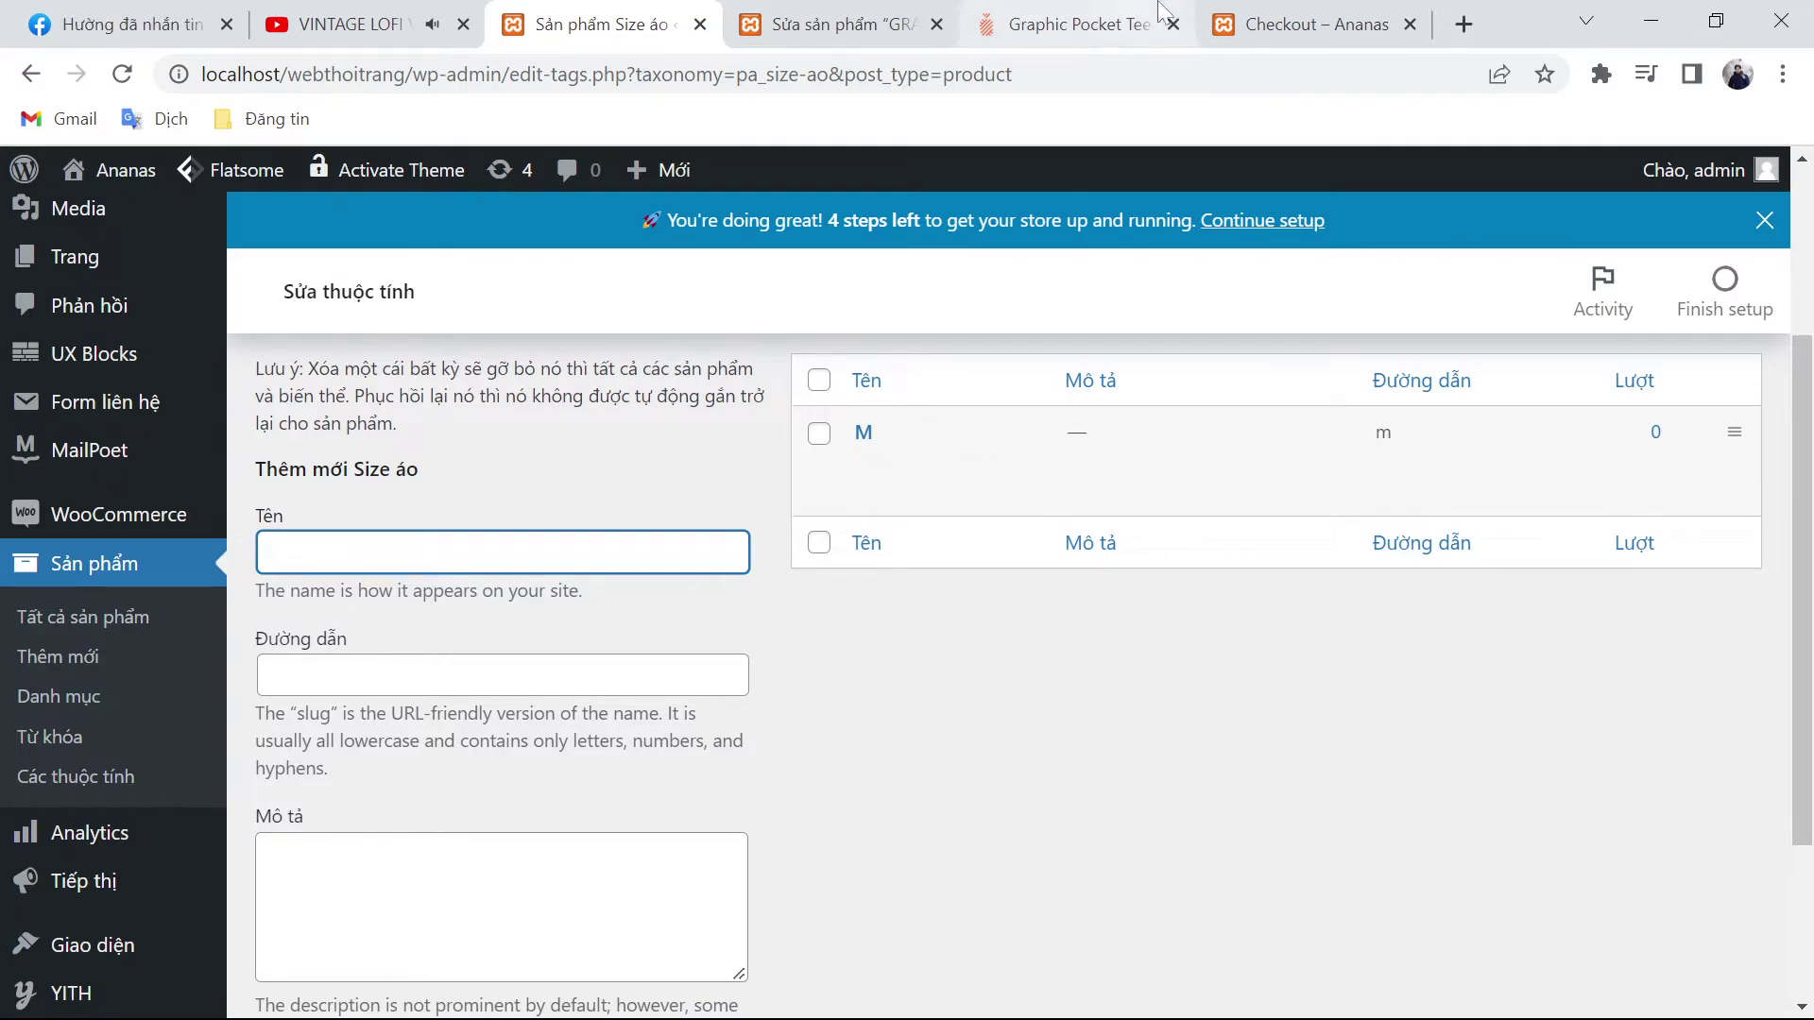
click(831, 24)
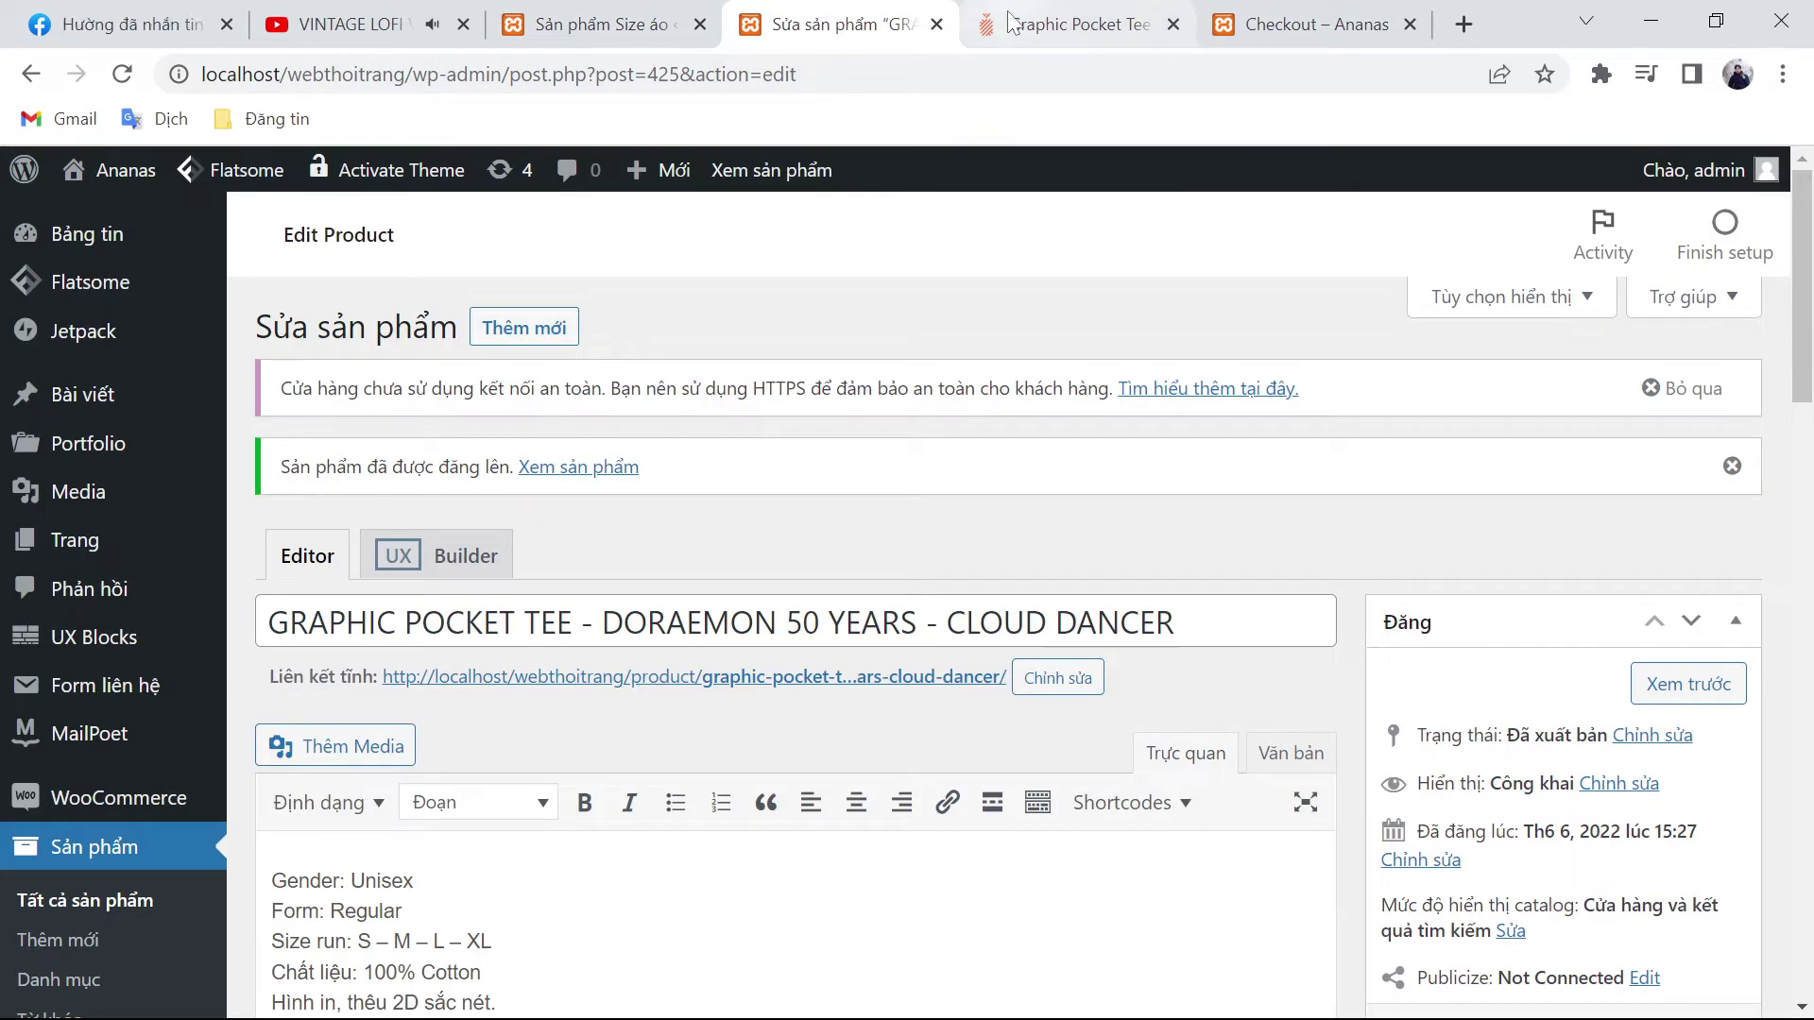
click(1030, 24)
click(1300, 19)
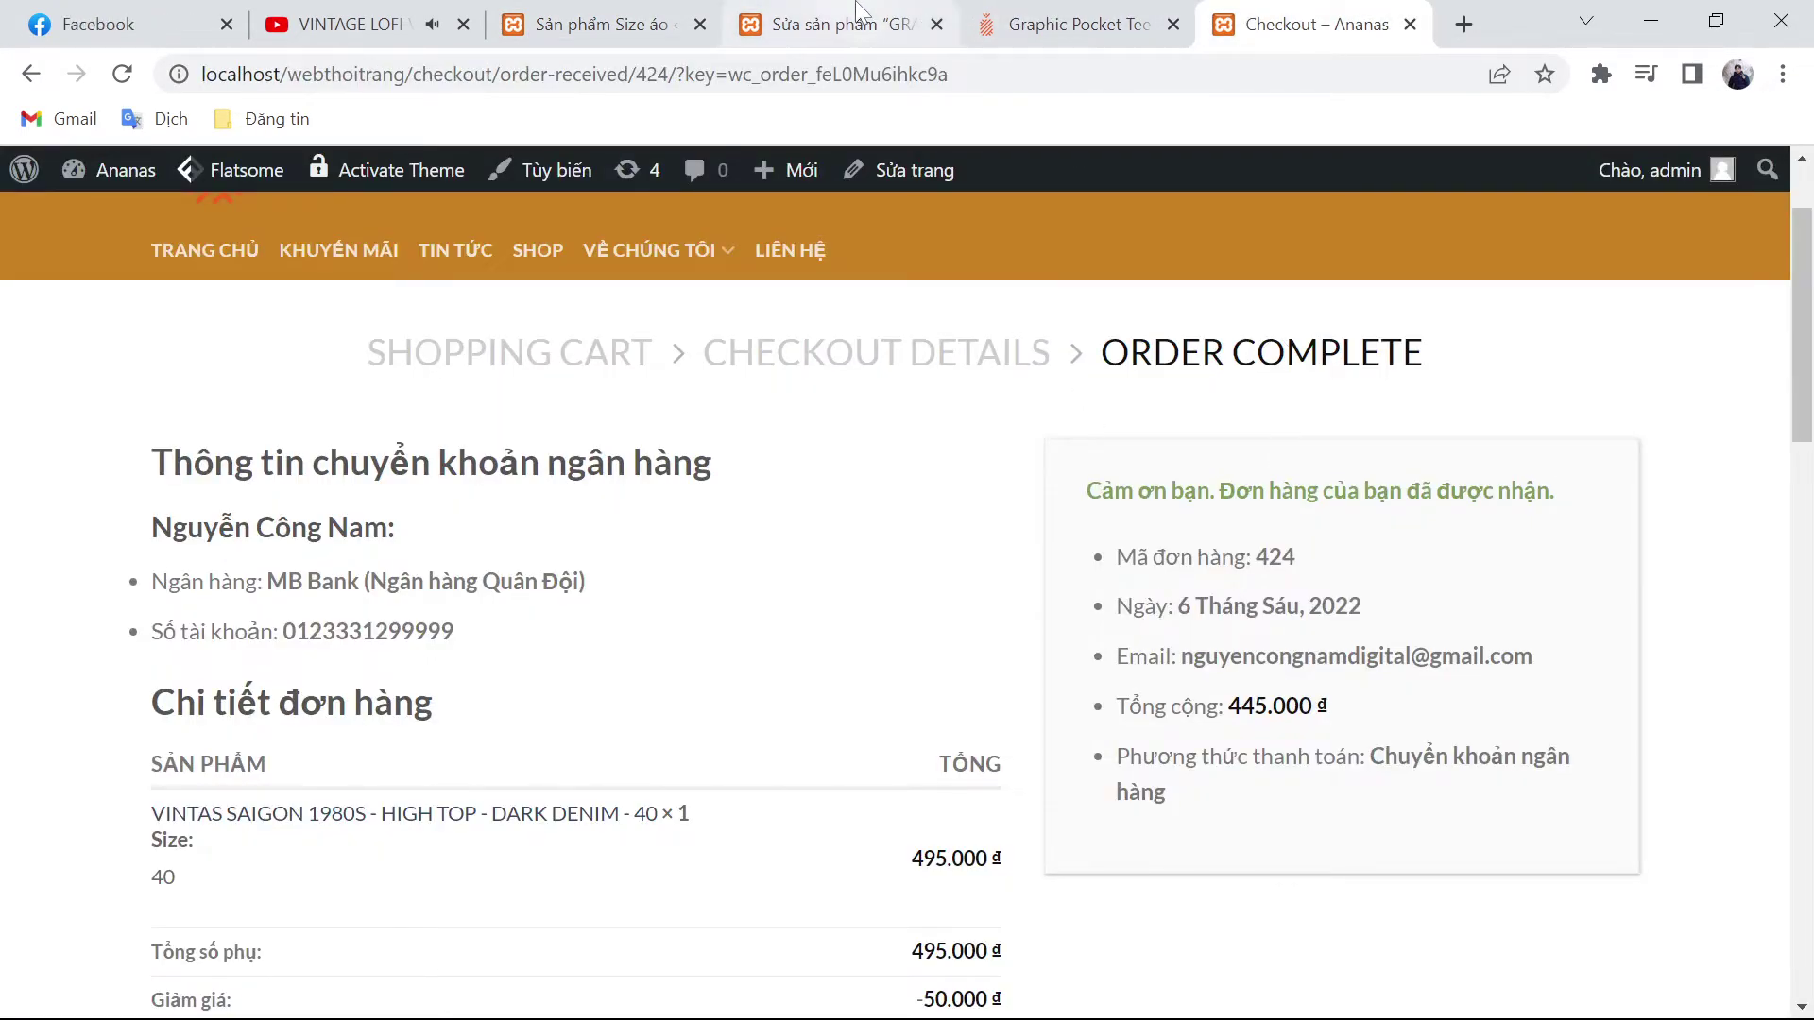
click(1039, 23)
click(1341, 389)
click(1334, 390)
click(1333, 391)
scroll(1327, 415, up, 3)
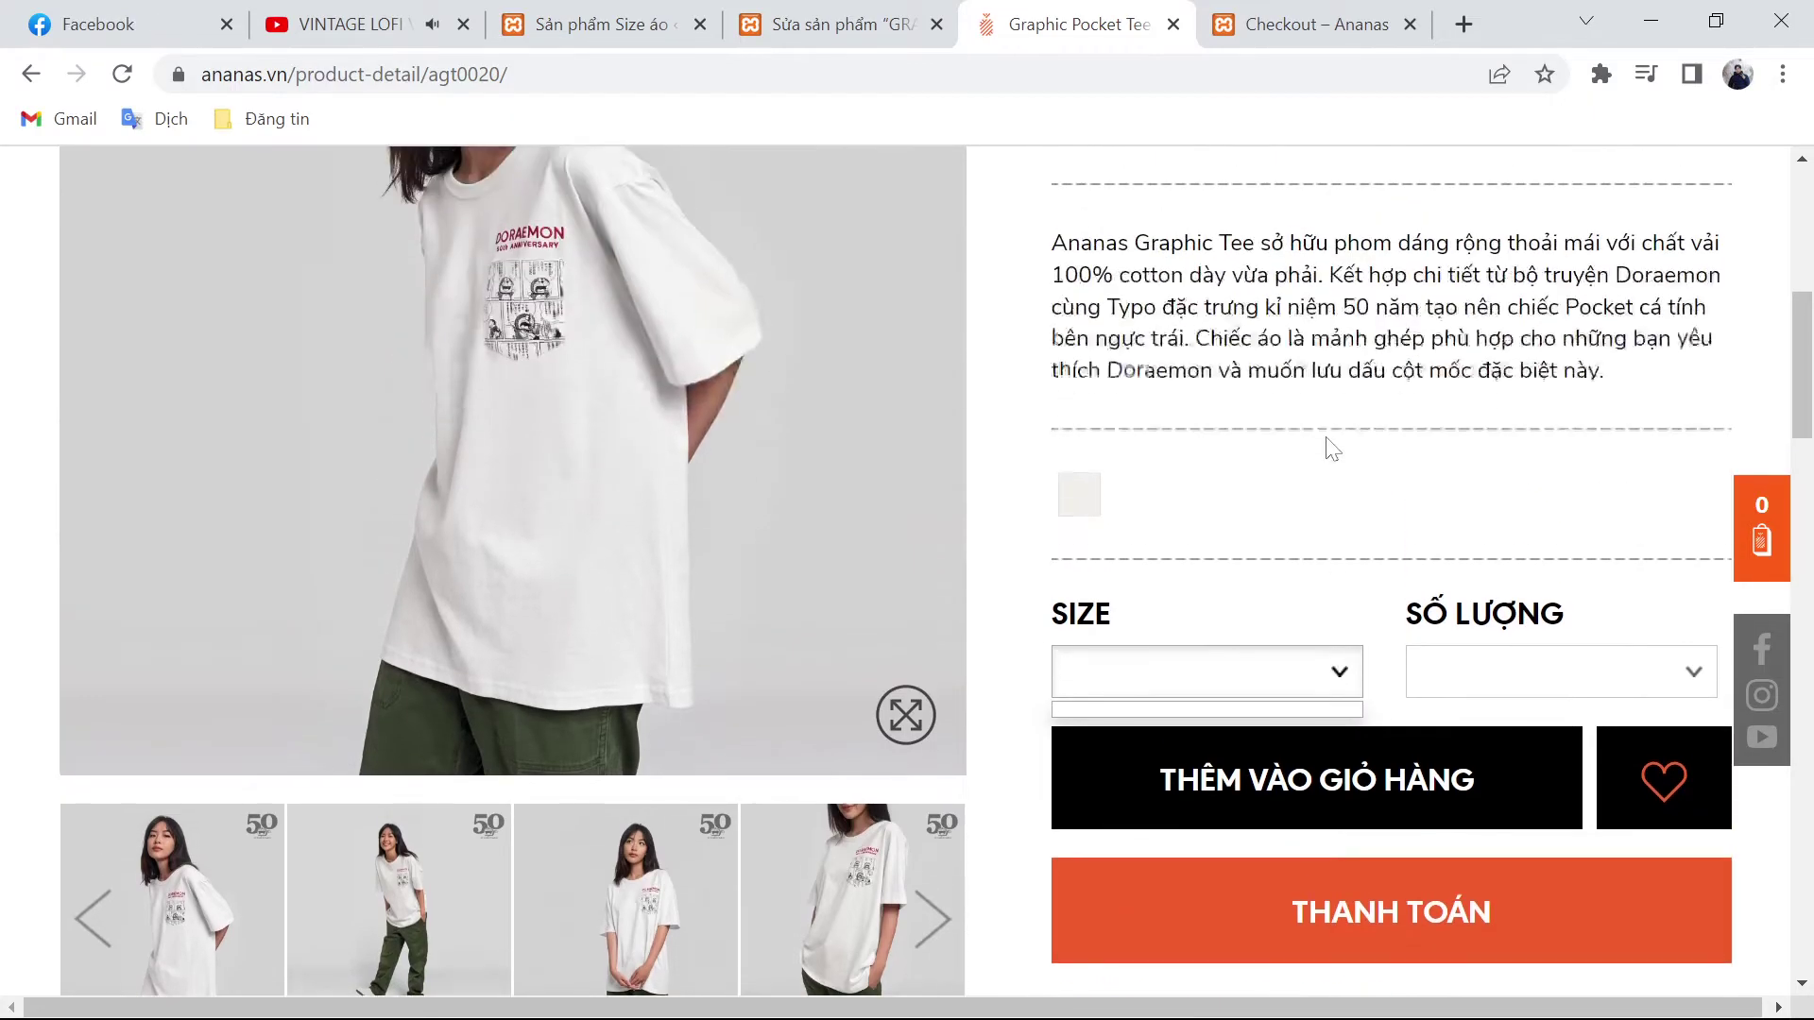
click(1336, 685)
click(1338, 685)
click(1342, 681)
click(1346, 682)
click(1346, 682)
click(1346, 679)
click(1346, 679)
click(1347, 681)
click(1347, 680)
click(1347, 680)
click(1348, 680)
click(844, 19)
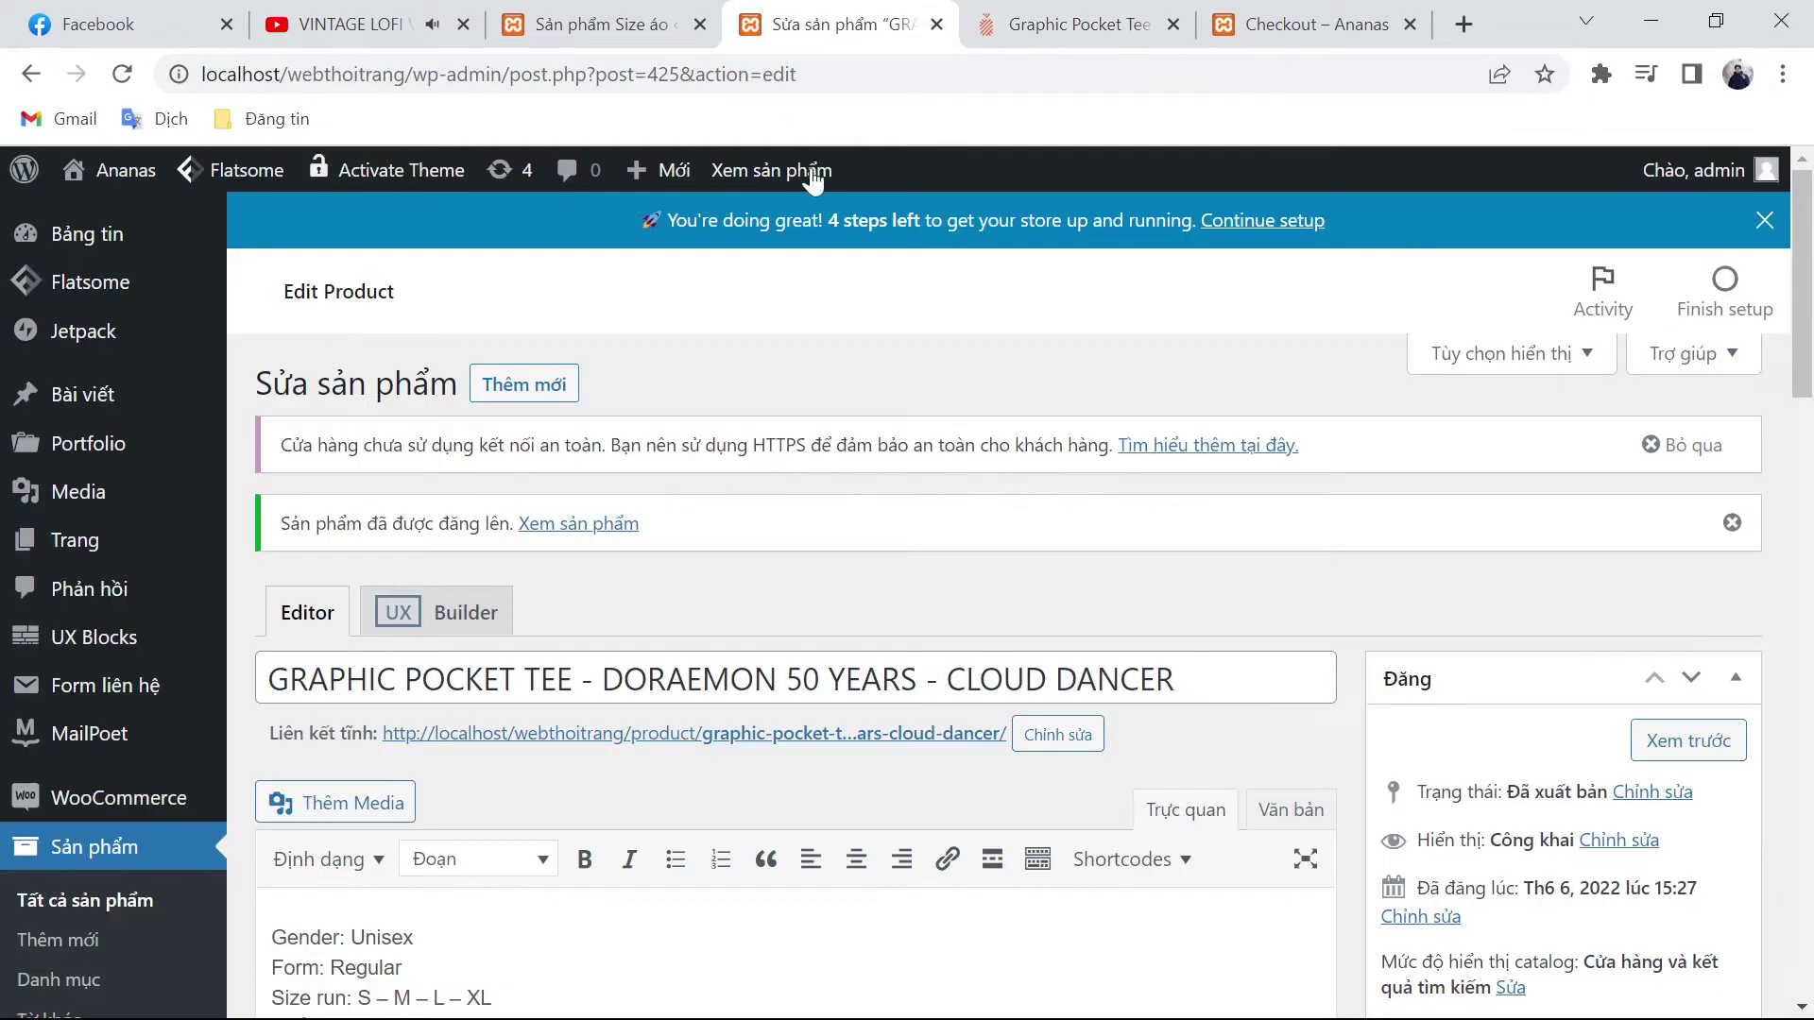
click(595, 23)
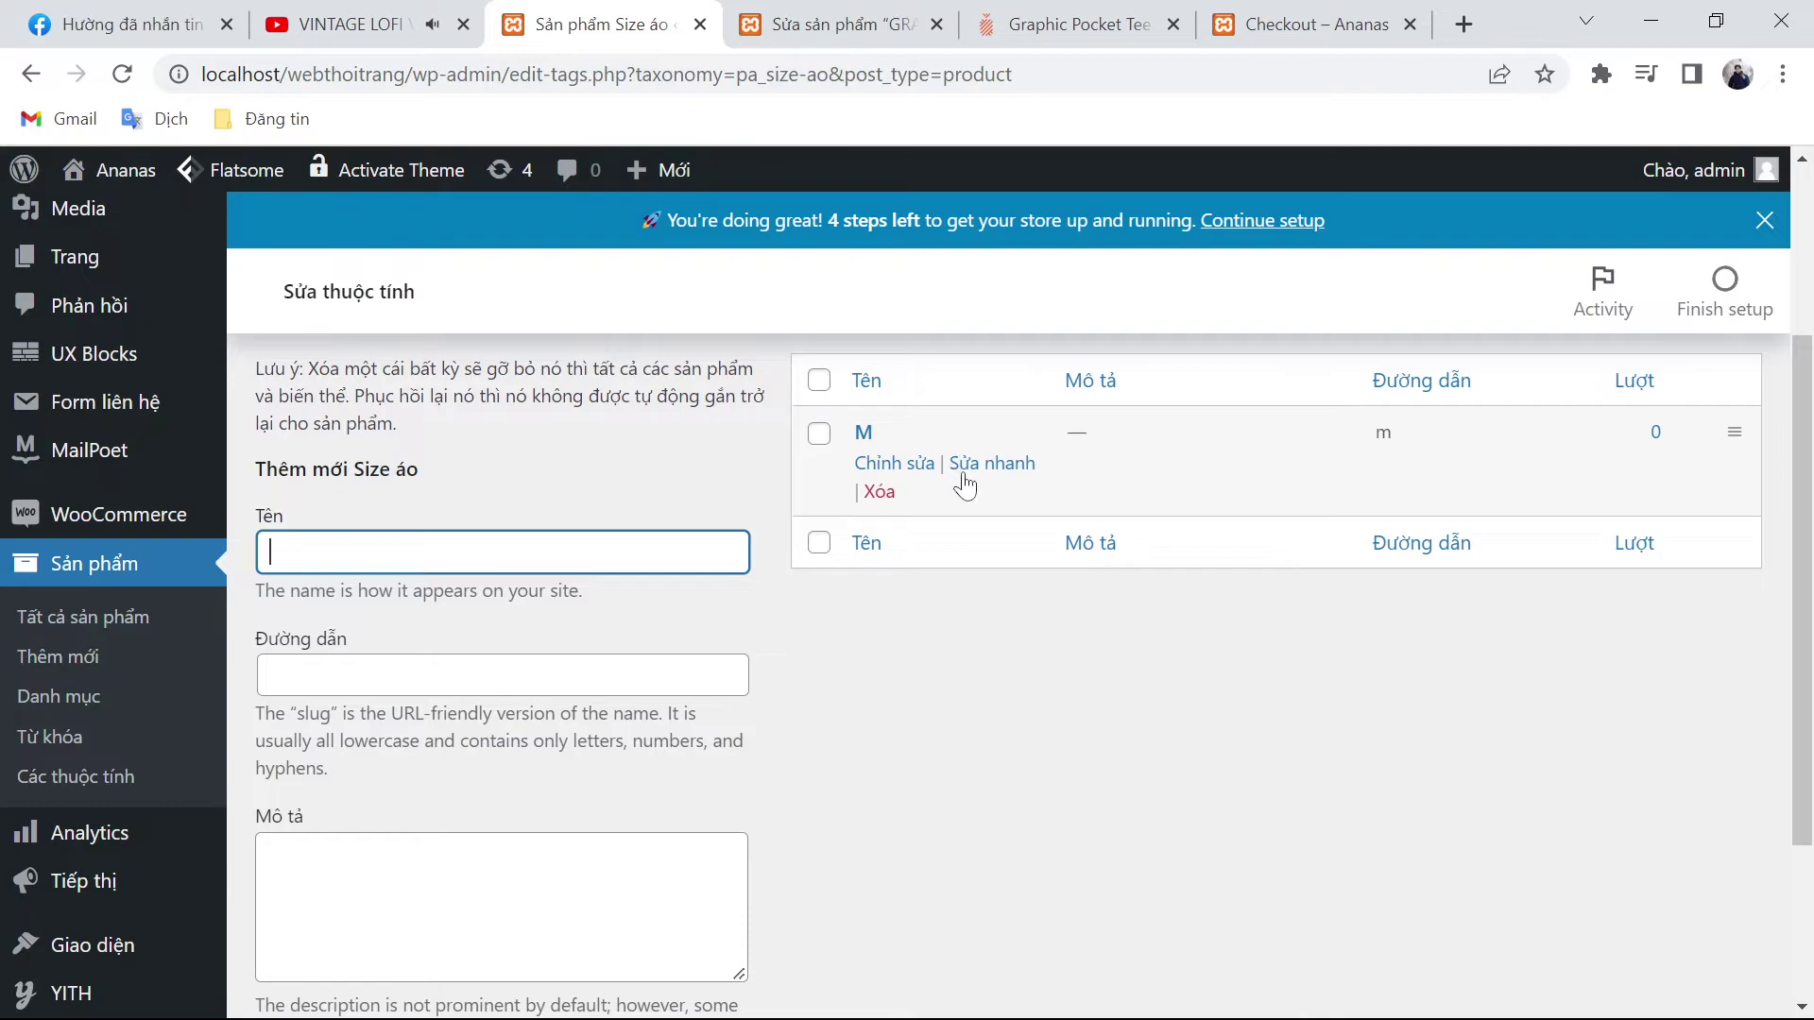
Step: Quick-edit the existing M term, renaming it and its slug to S
click(973, 470)
key(BackSpace)
text(S)
key(Tab)
key(BackSpace)
text(S)
click(923, 596)
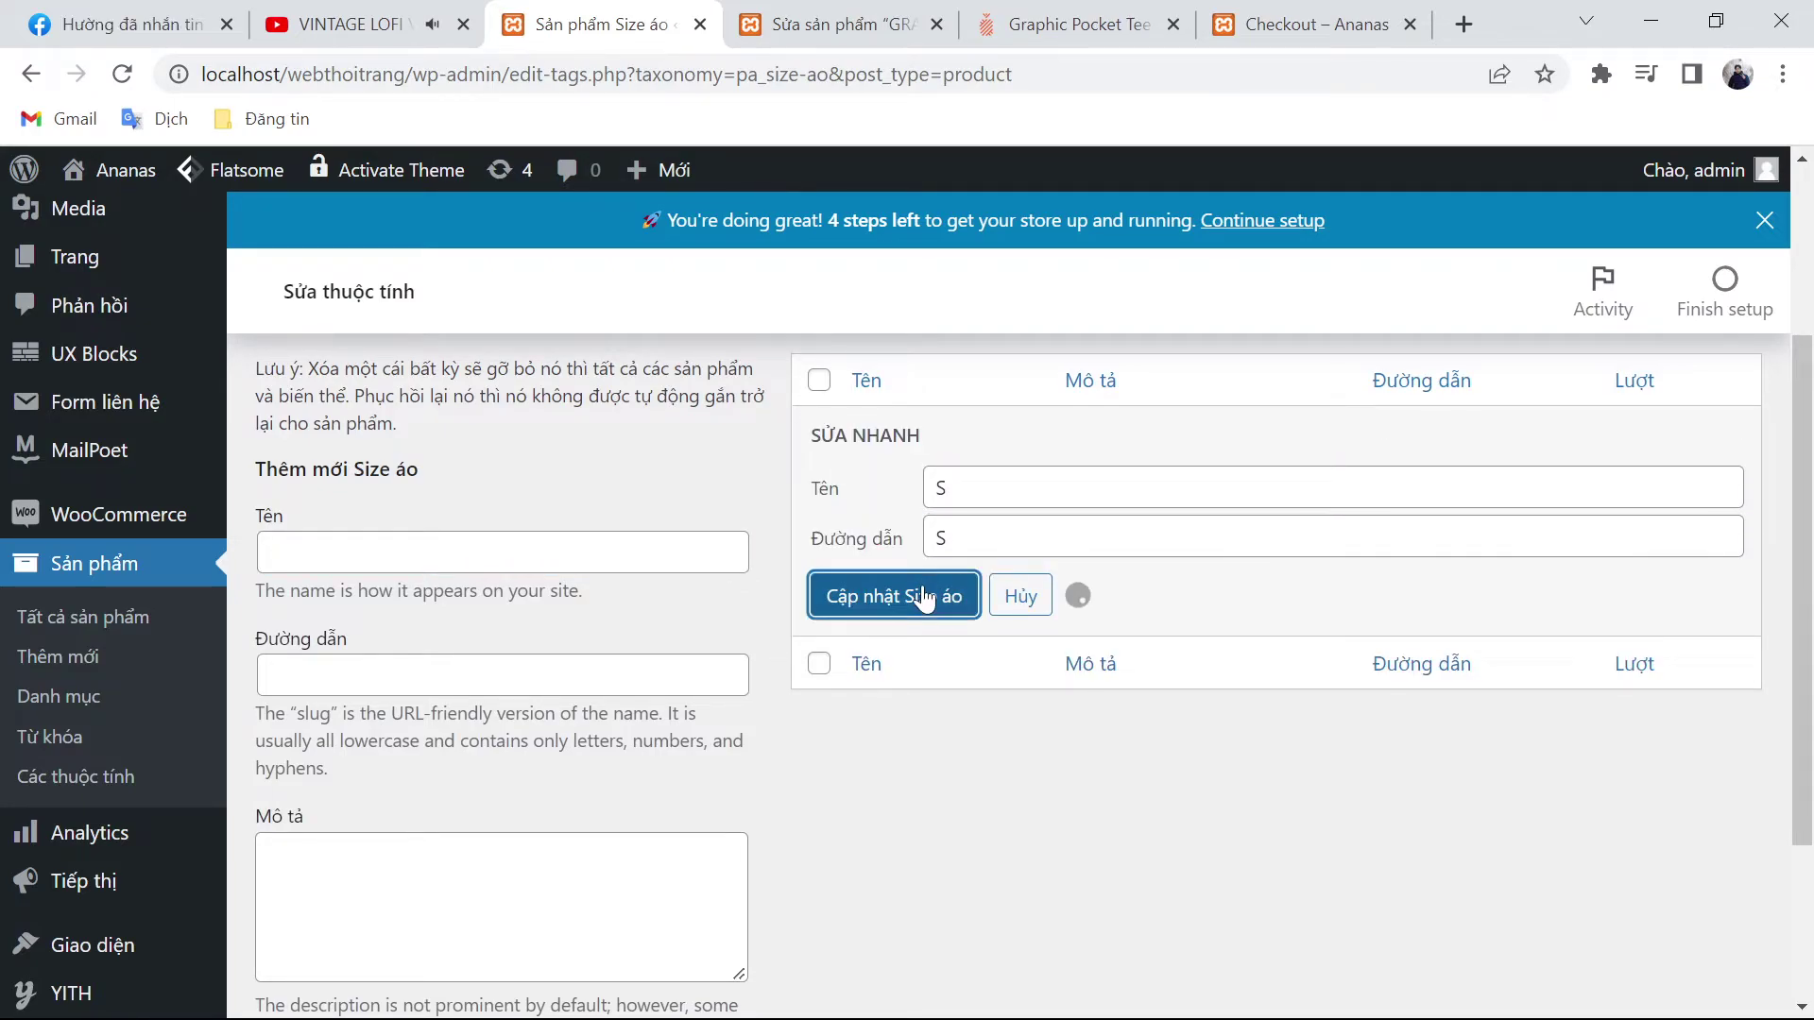
Step: Add M and L as new Size áo terms with matching slugs
click(416, 553)
text(M)
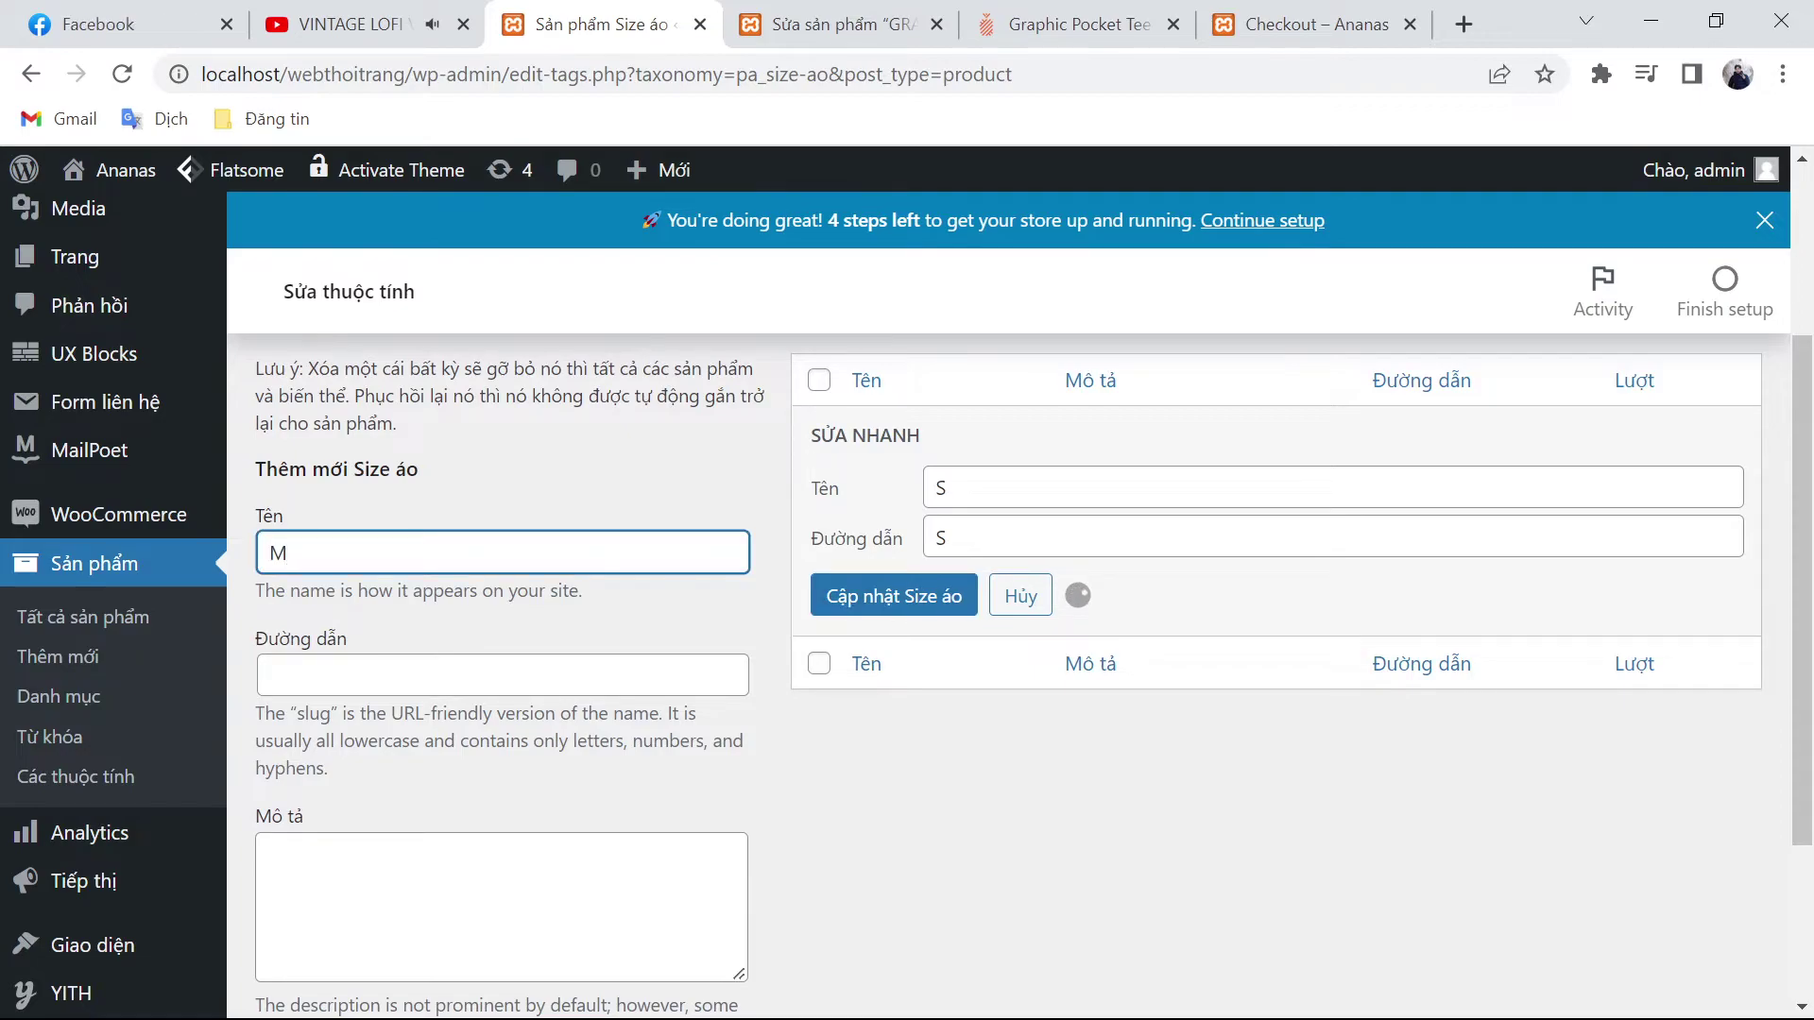
key(Tab)
text(M)
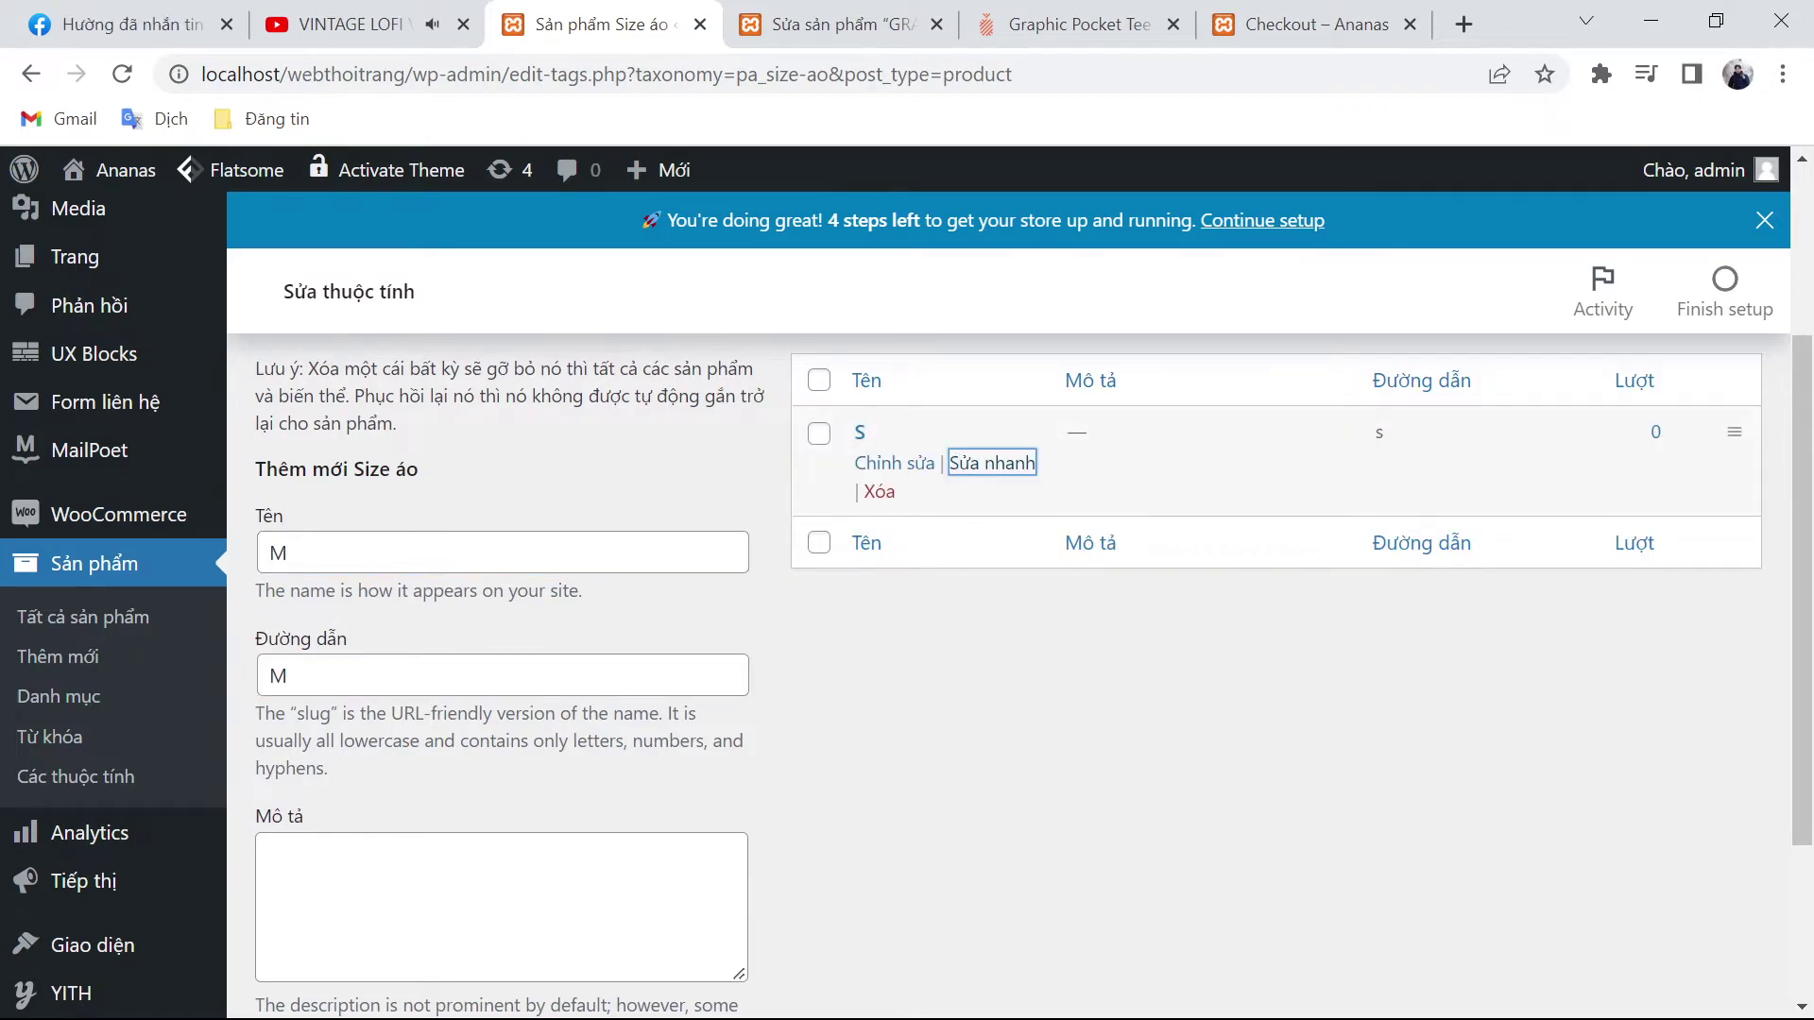
key(Return)
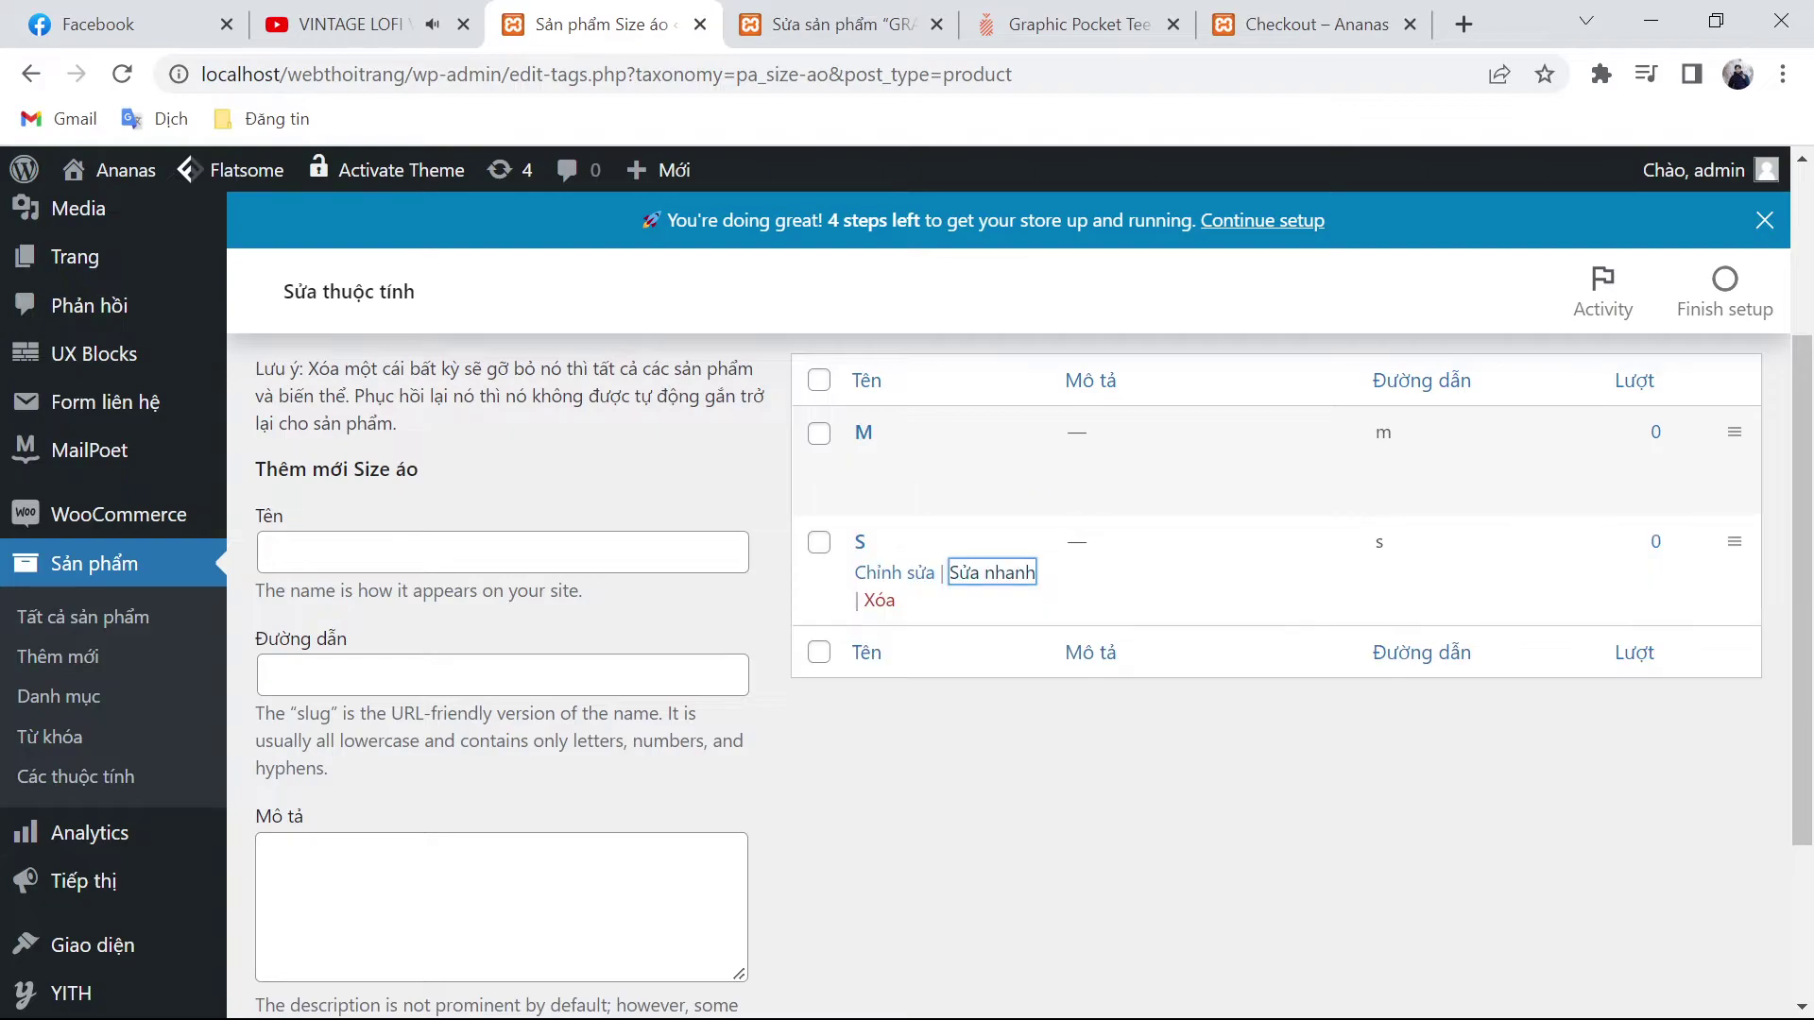
click(503, 553)
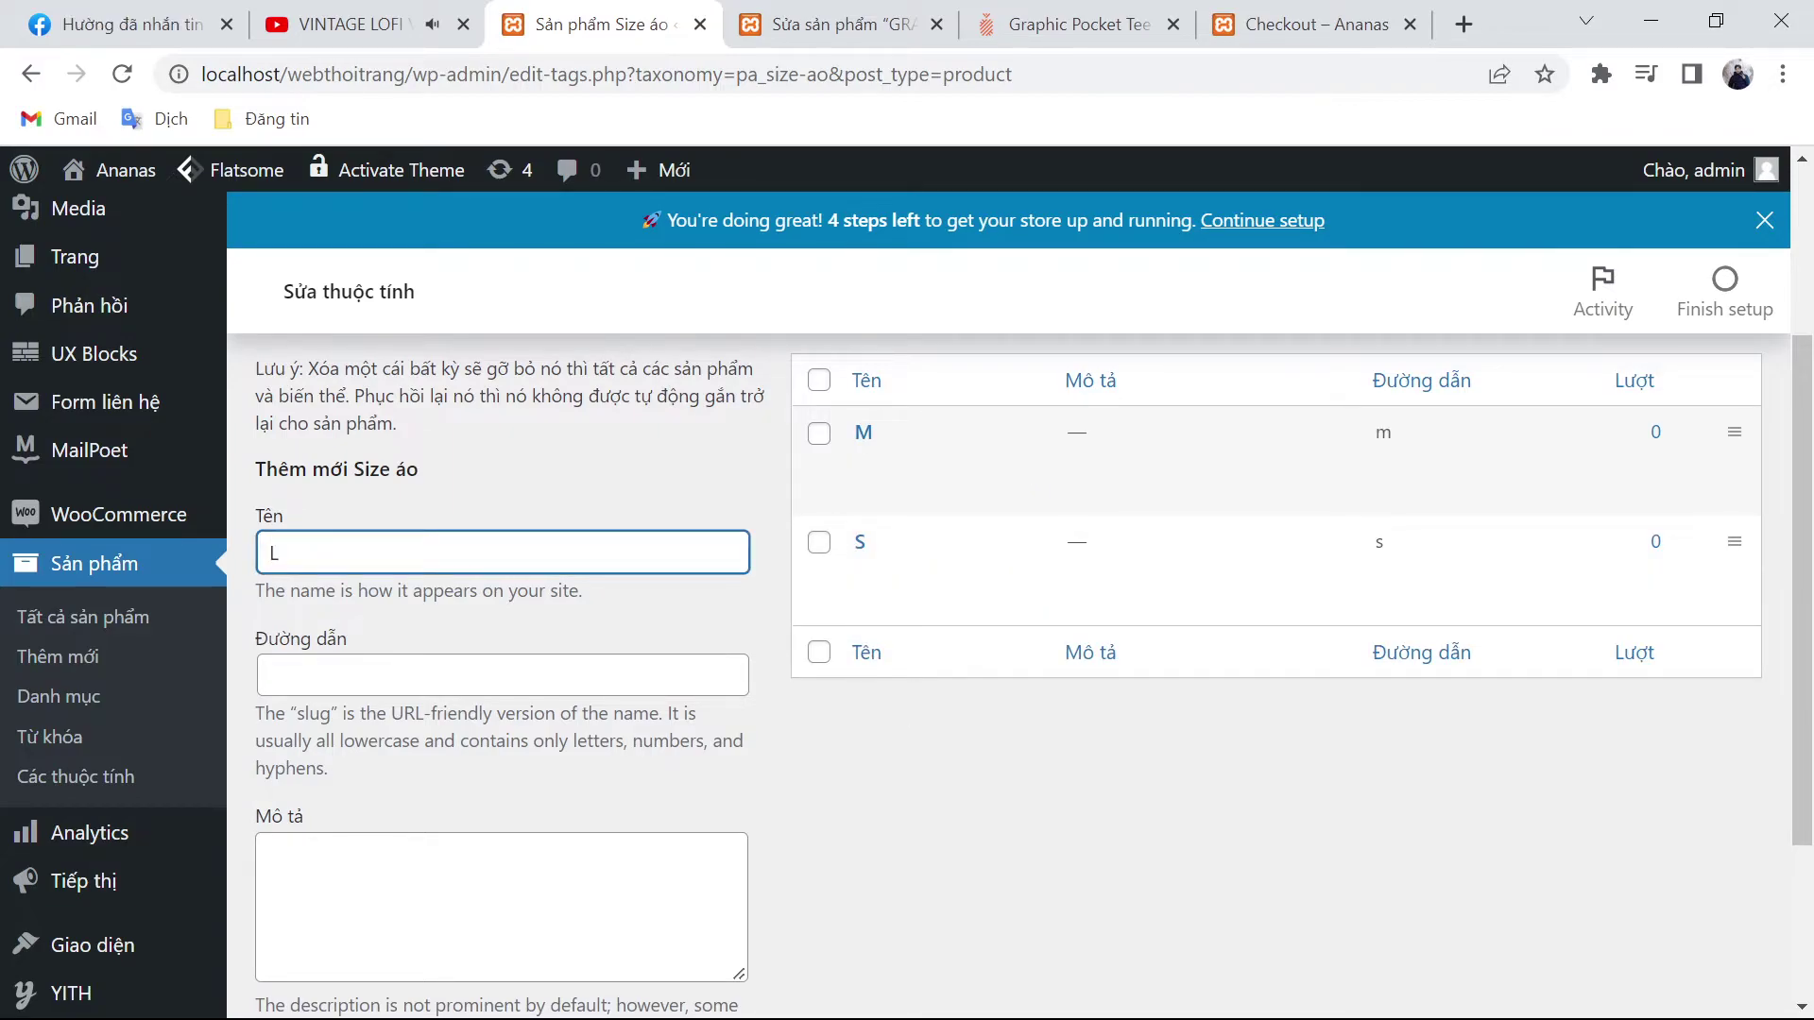
click(502, 675)
text(L)
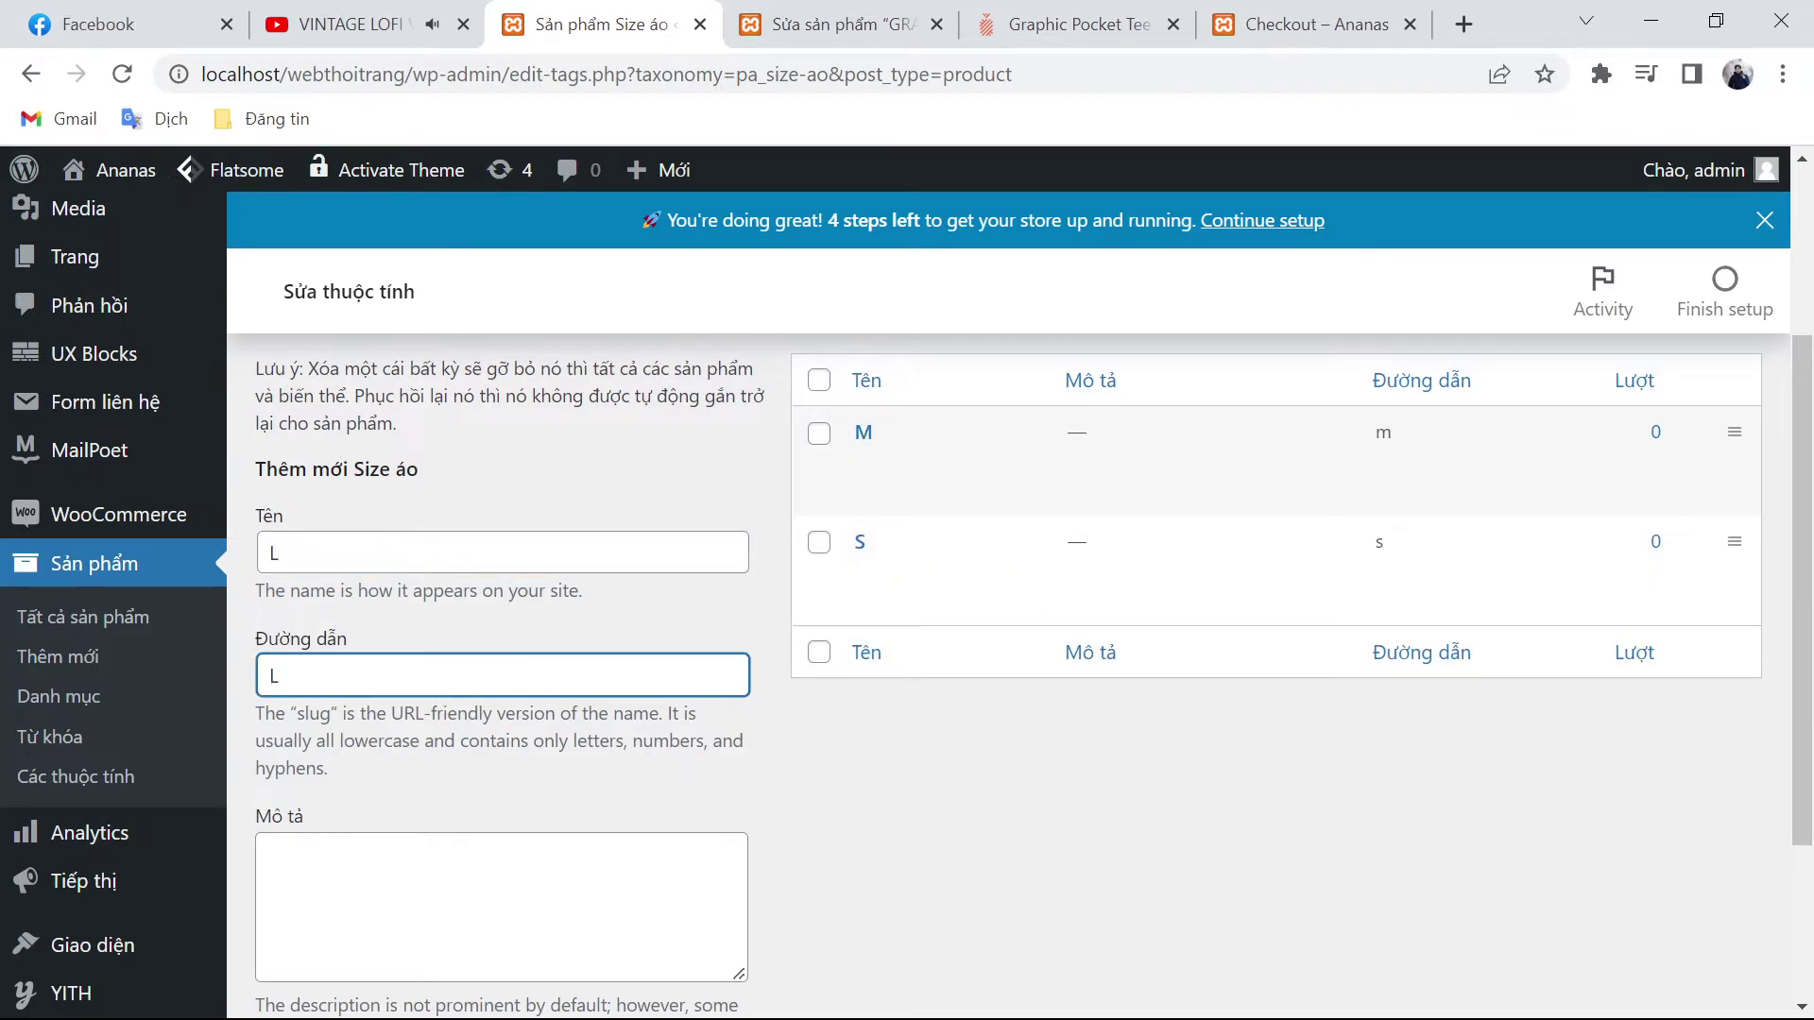
key(Return)
Step: Add XL and 2XL as Size áo terms with matching slugs
text(X)
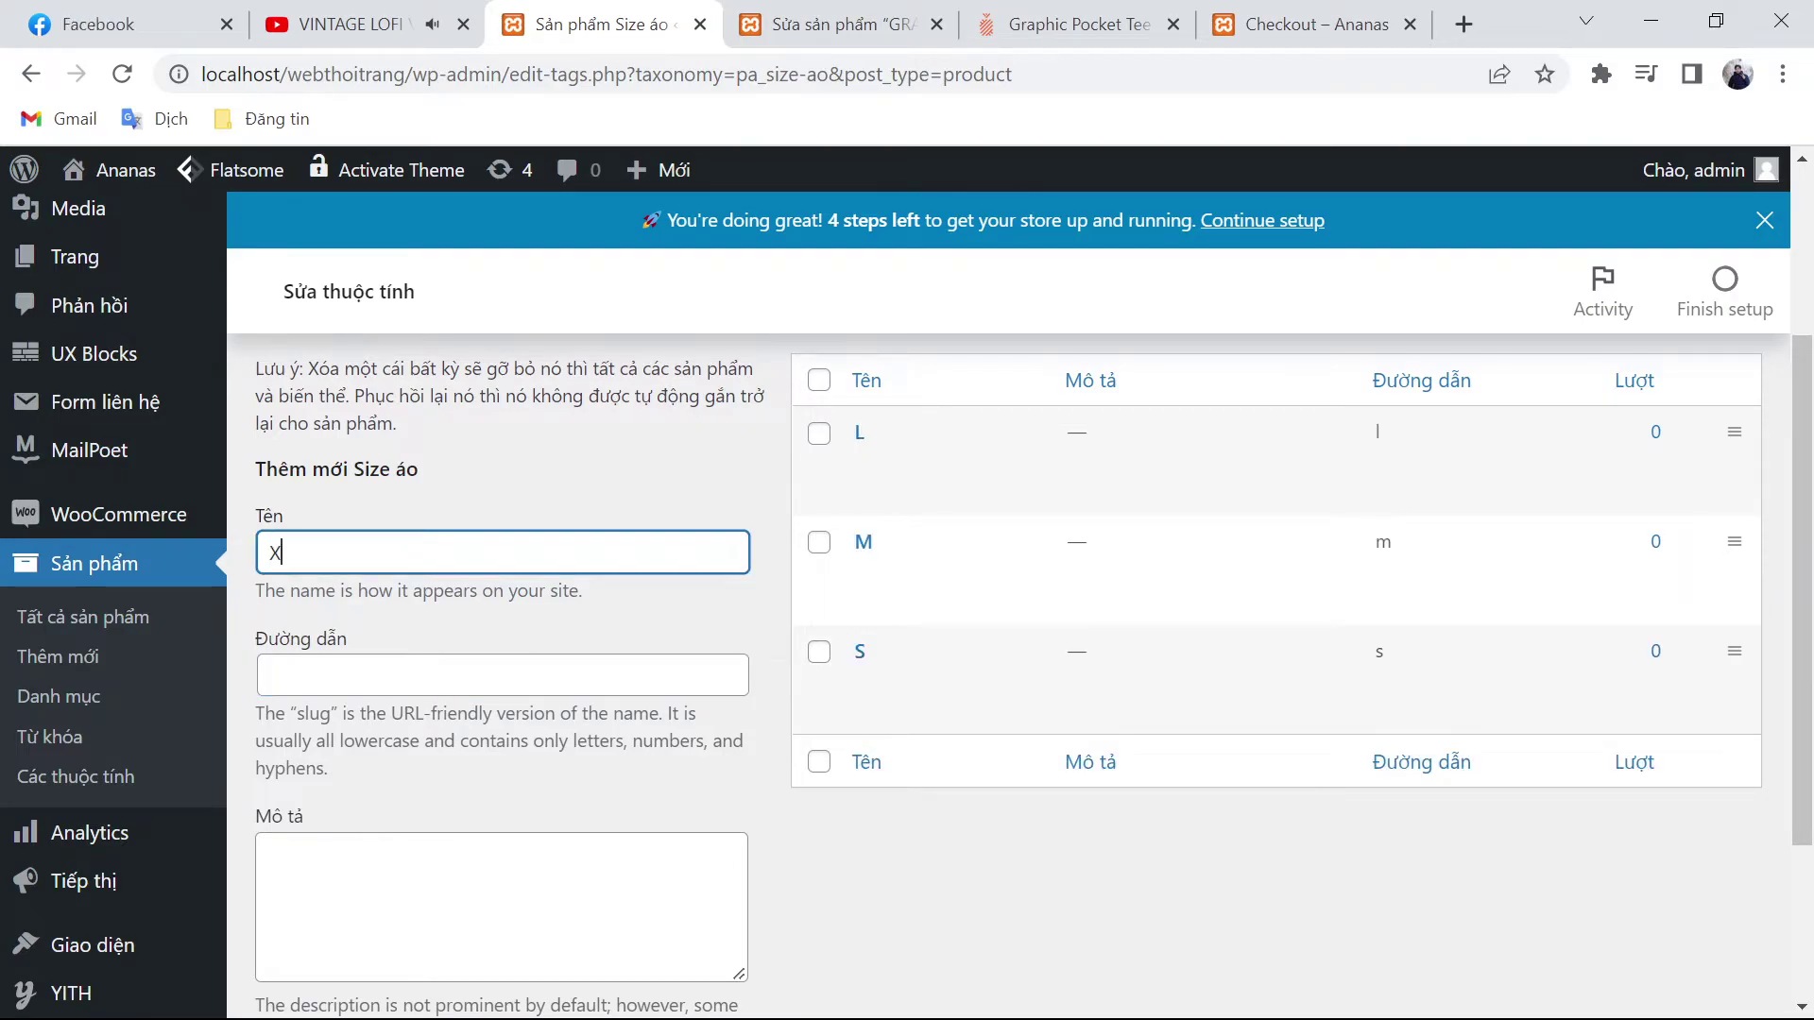
click(503, 675)
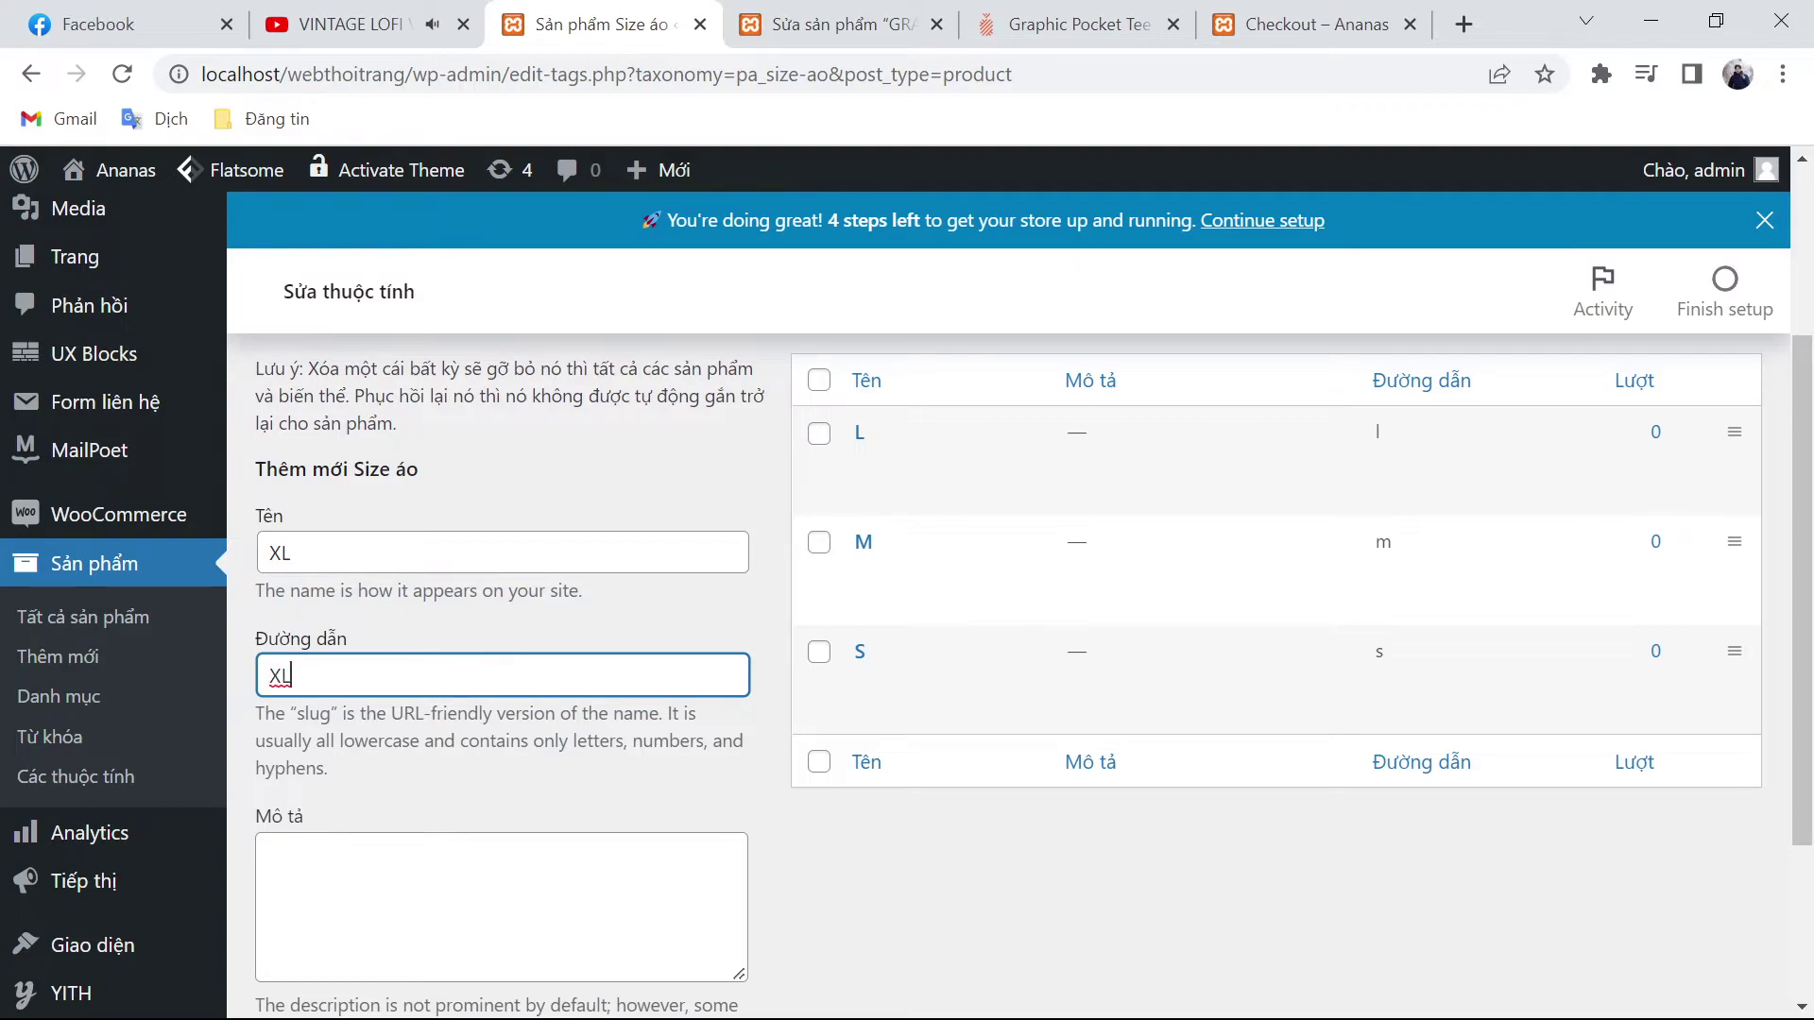
key(Return)
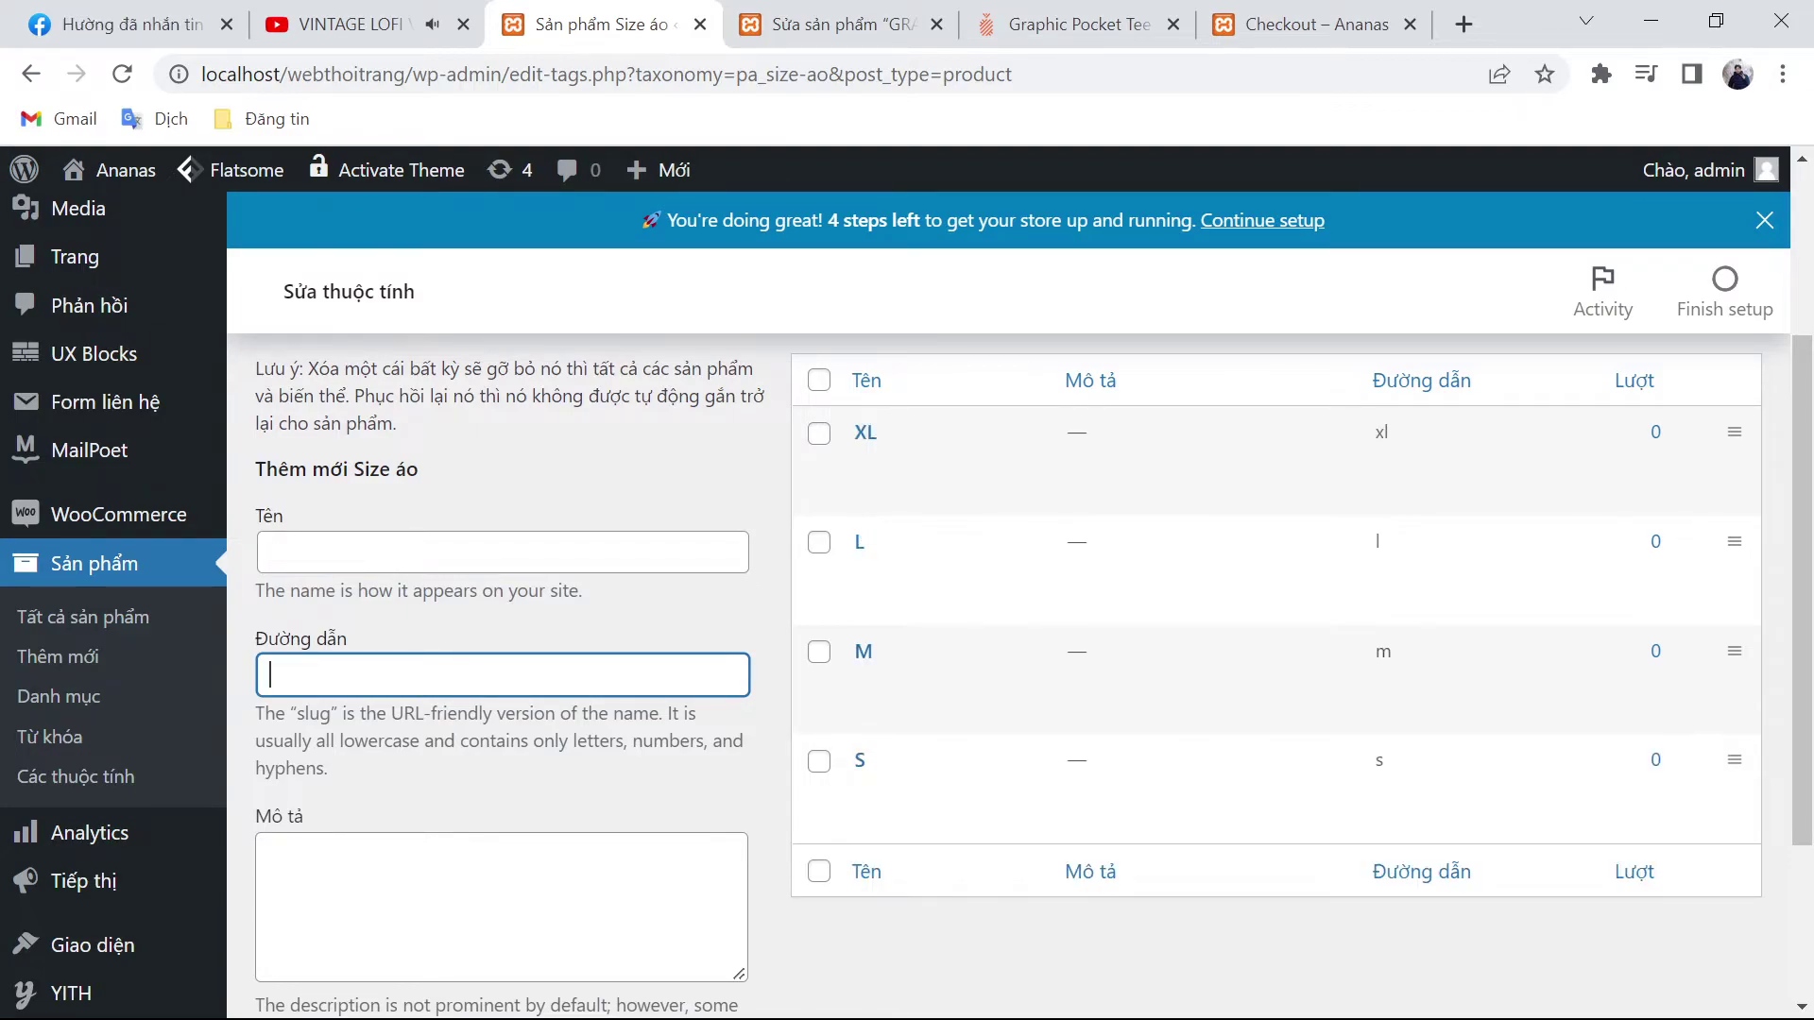
text(2XL)
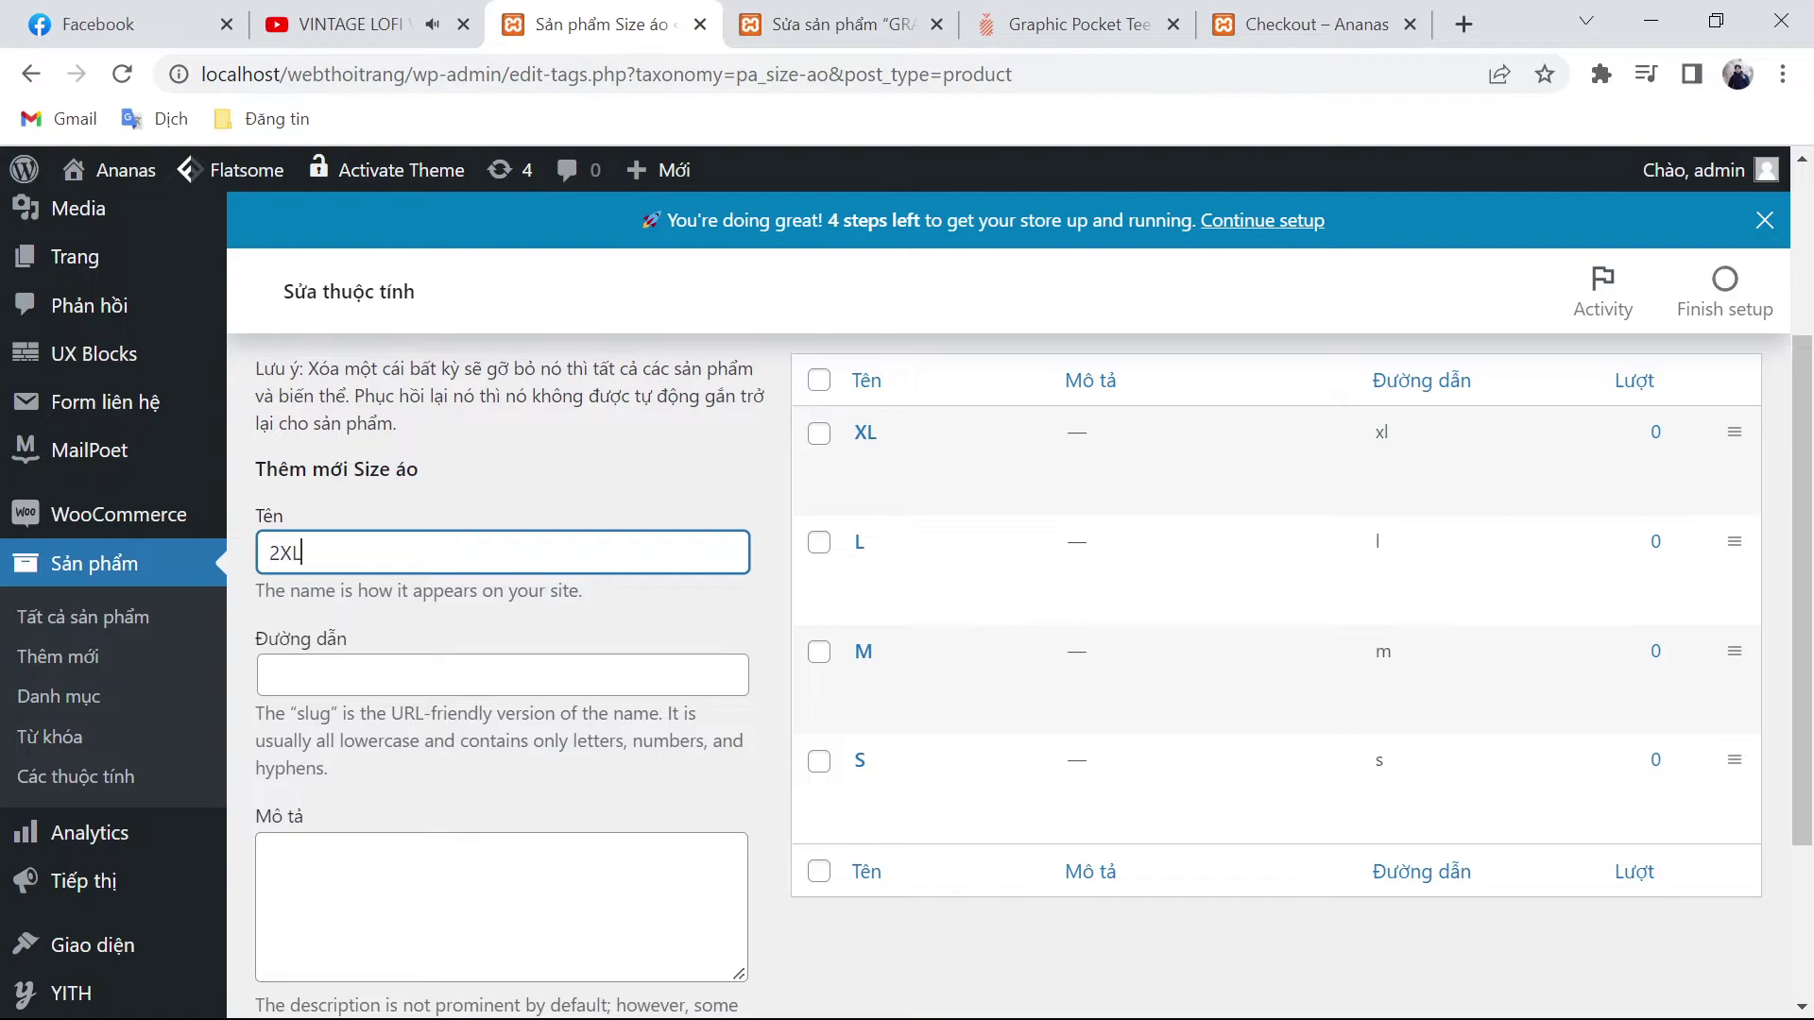
click(502, 674)
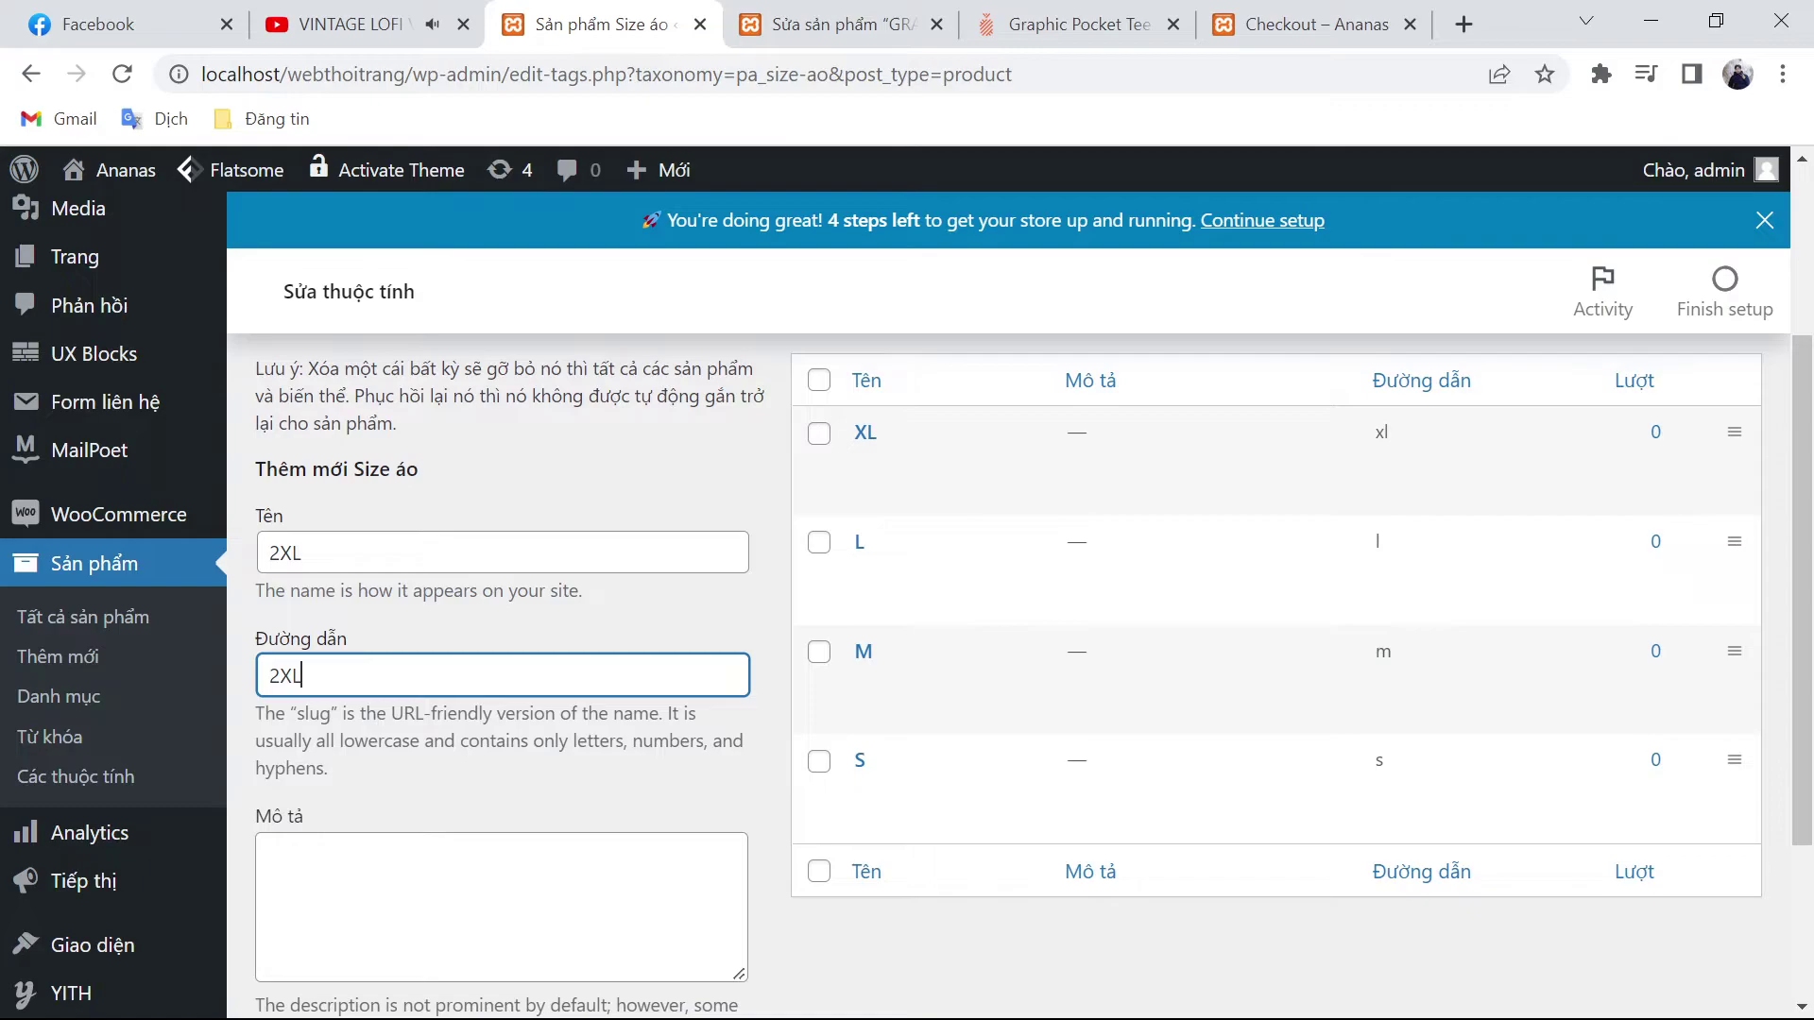
key(Return)
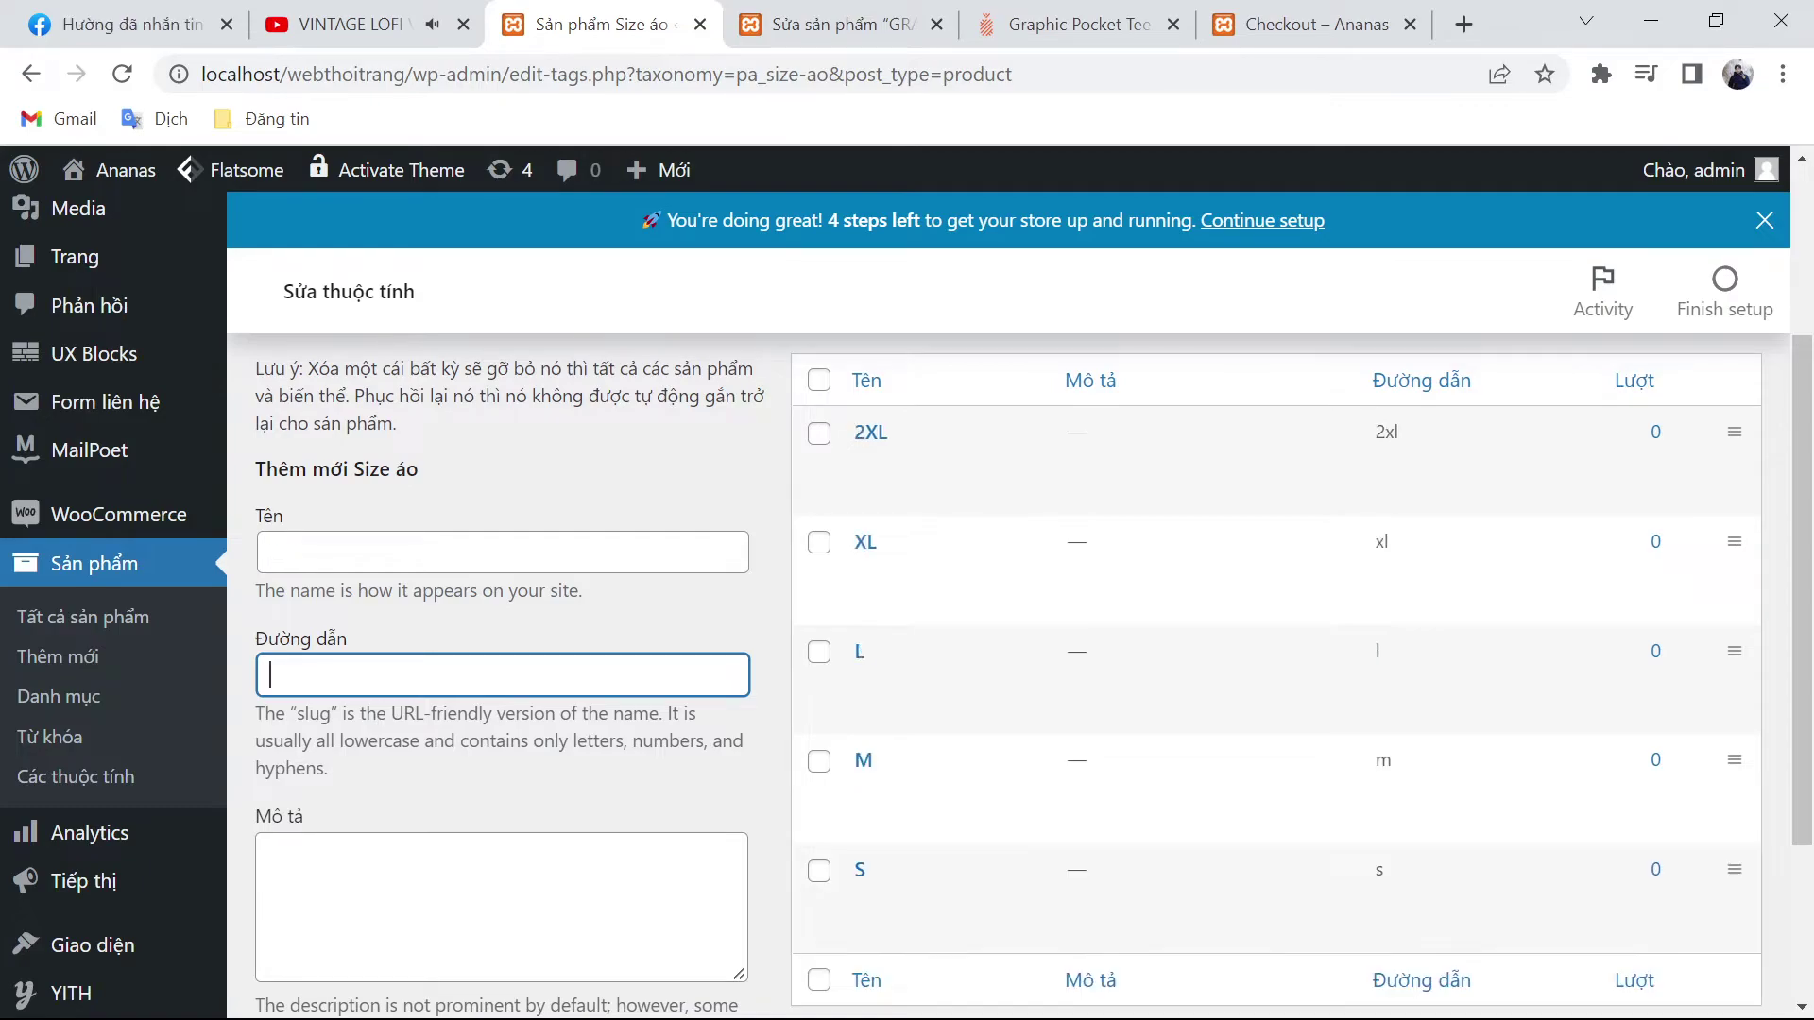
scroll(275, 856, down, 3)
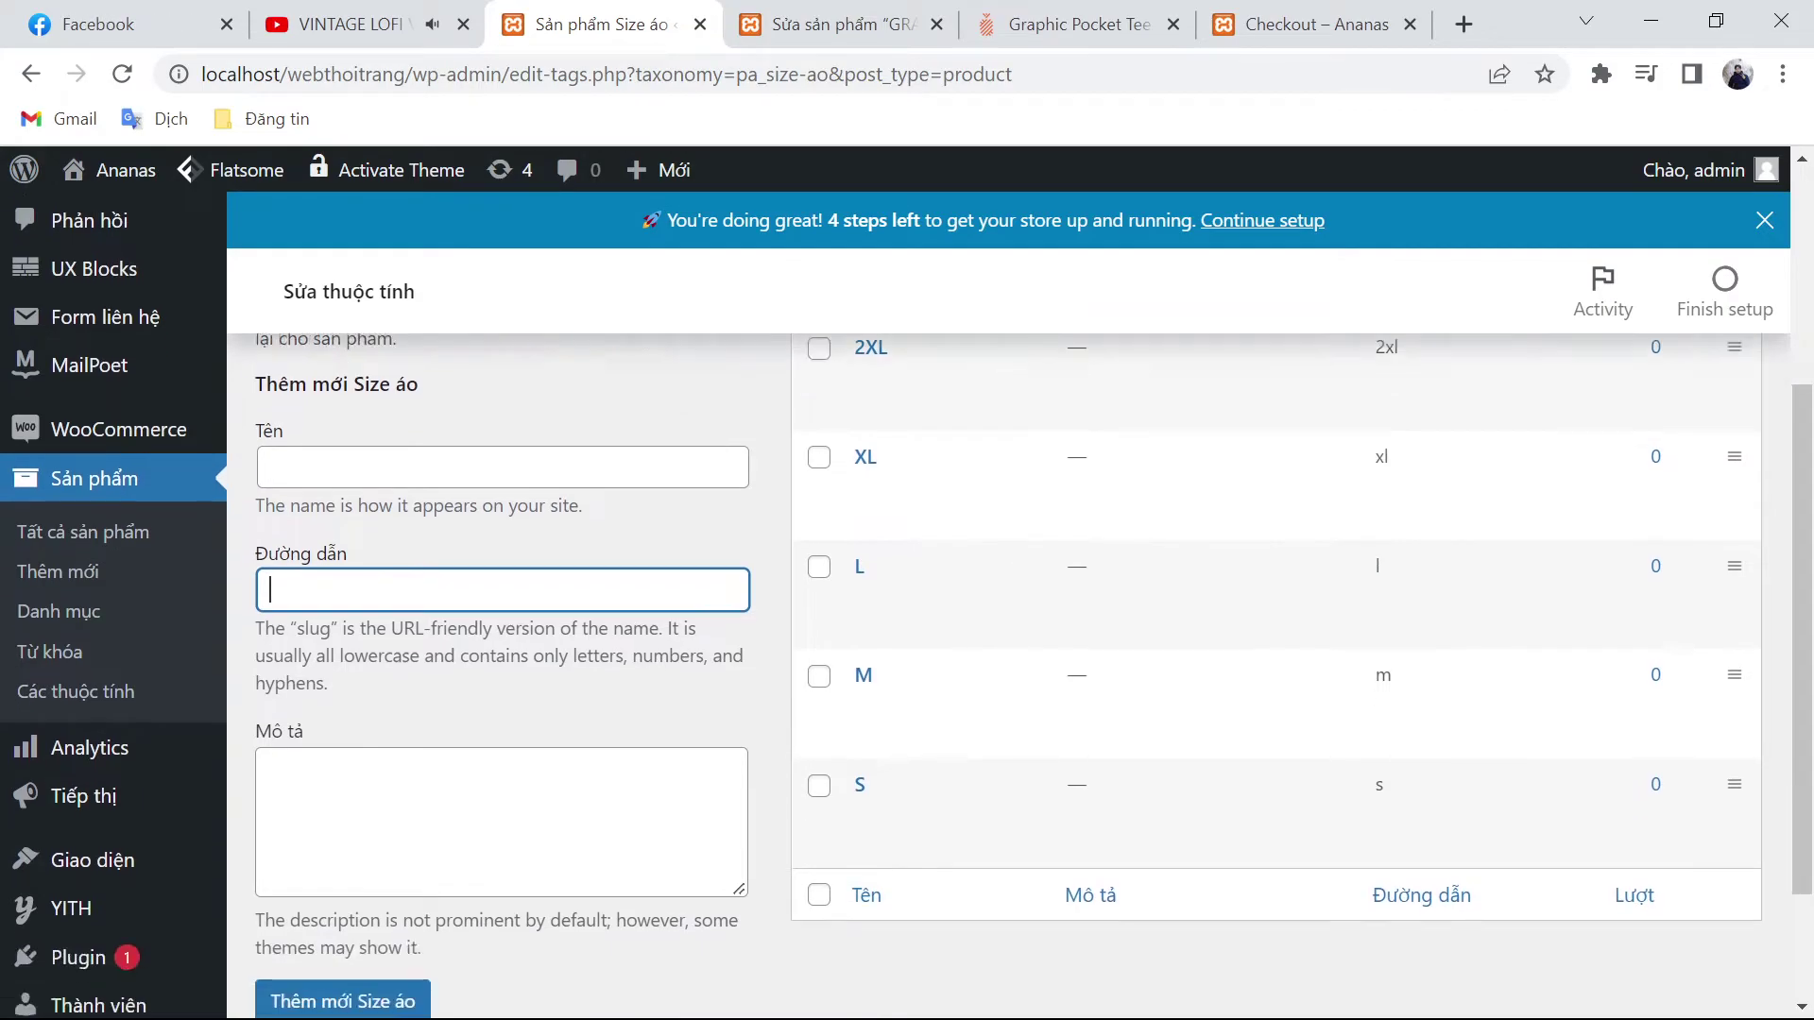
click(275, 855)
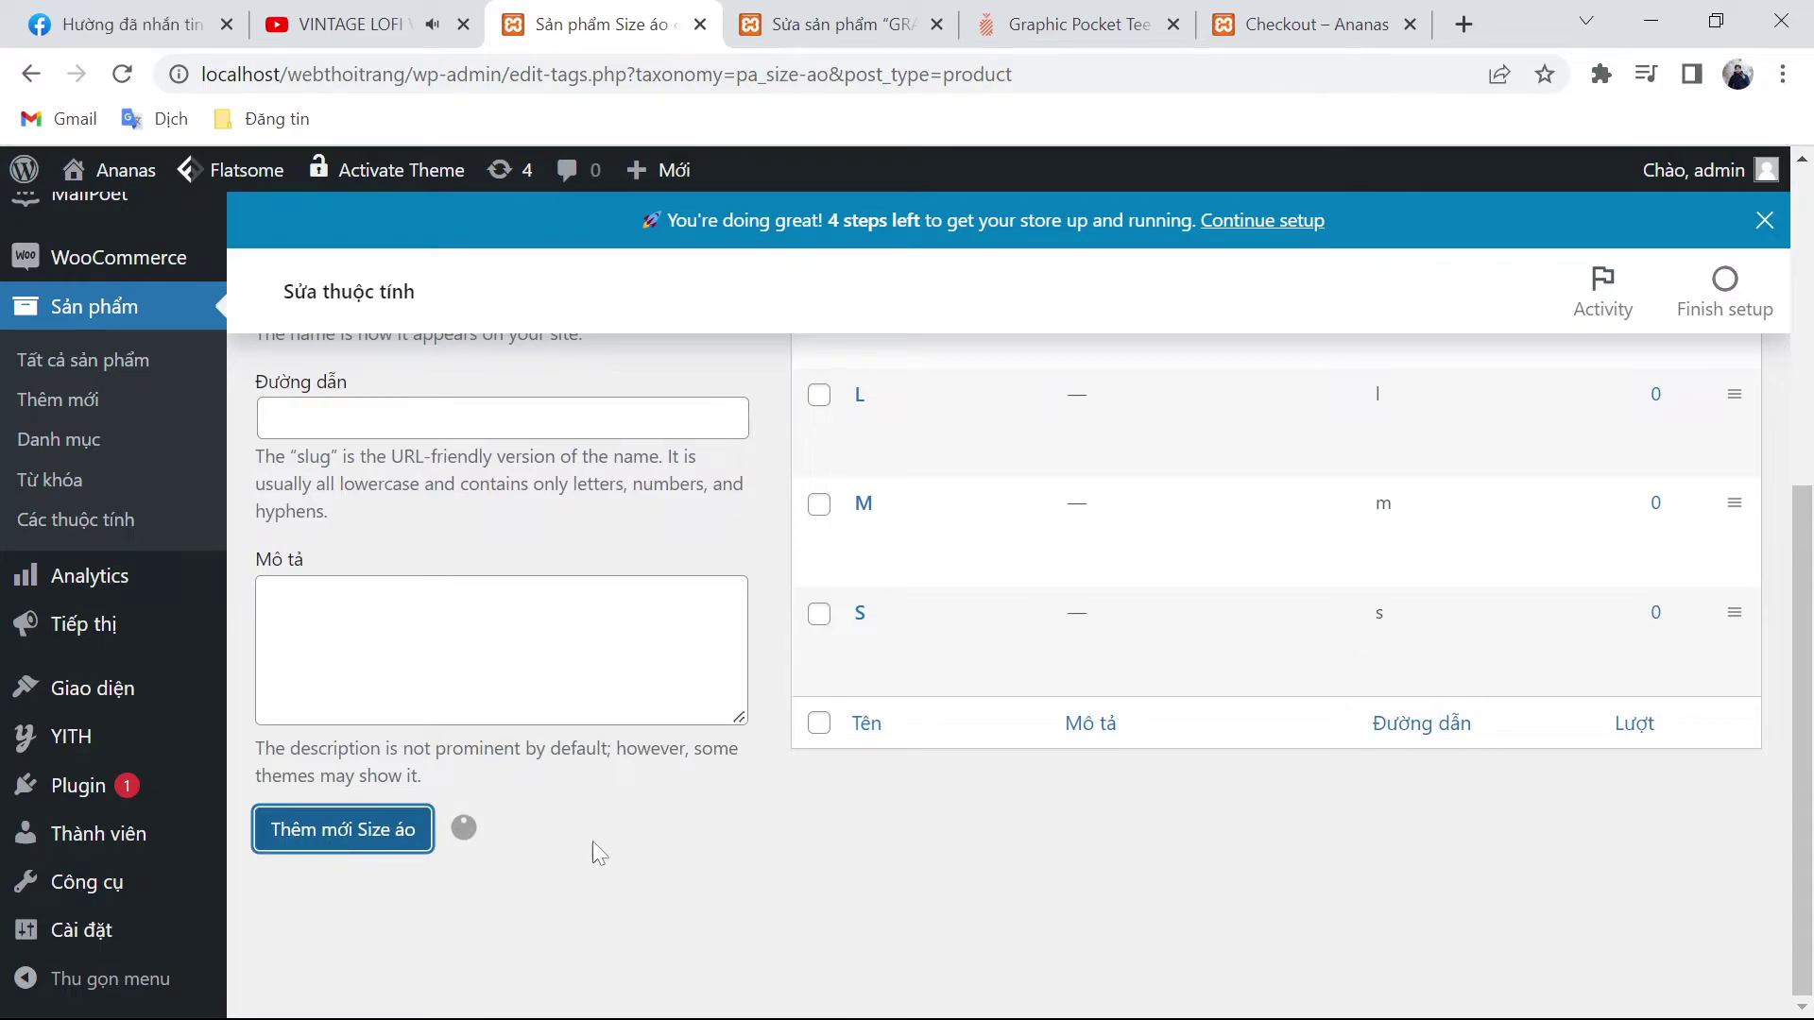
scroll(592, 841, up, 2)
scroll(598, 853, up, 4)
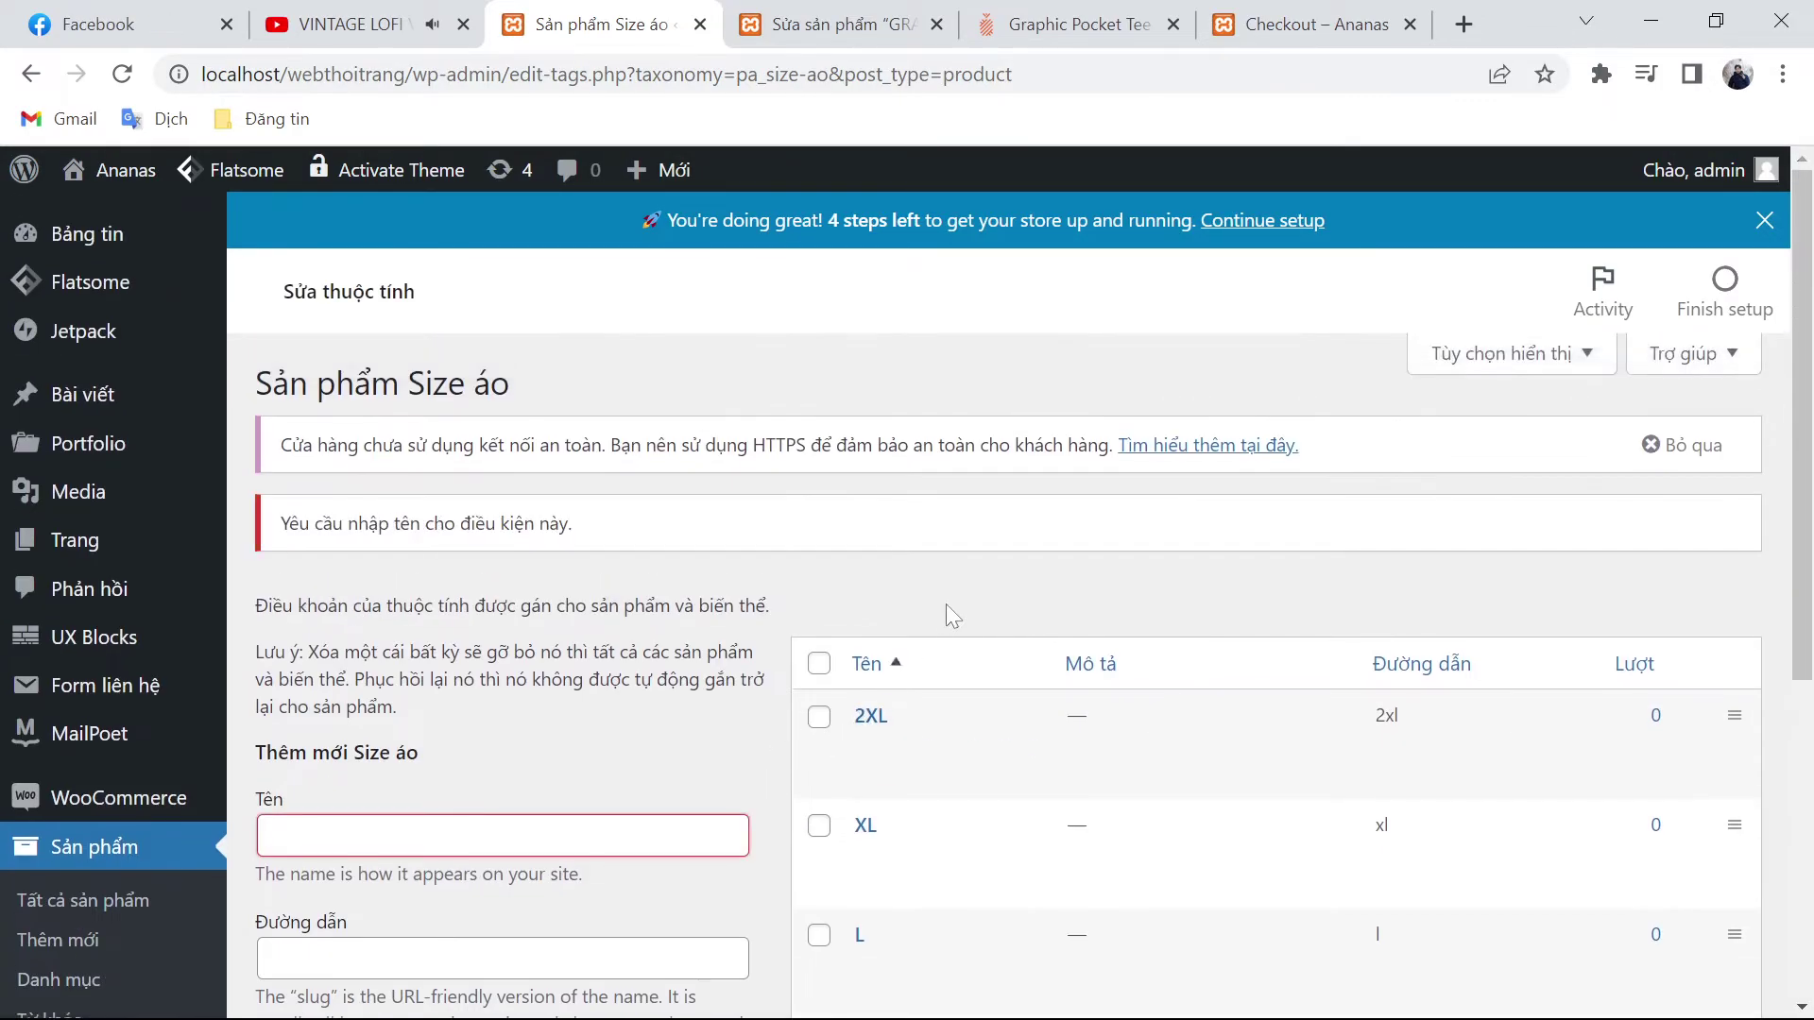
Step: Update the Graphic Pocket Tee - Doraemon 50 Years - Cloud Dancer product from its edit page
click(837, 38)
scroll(1073, 506, down, 5)
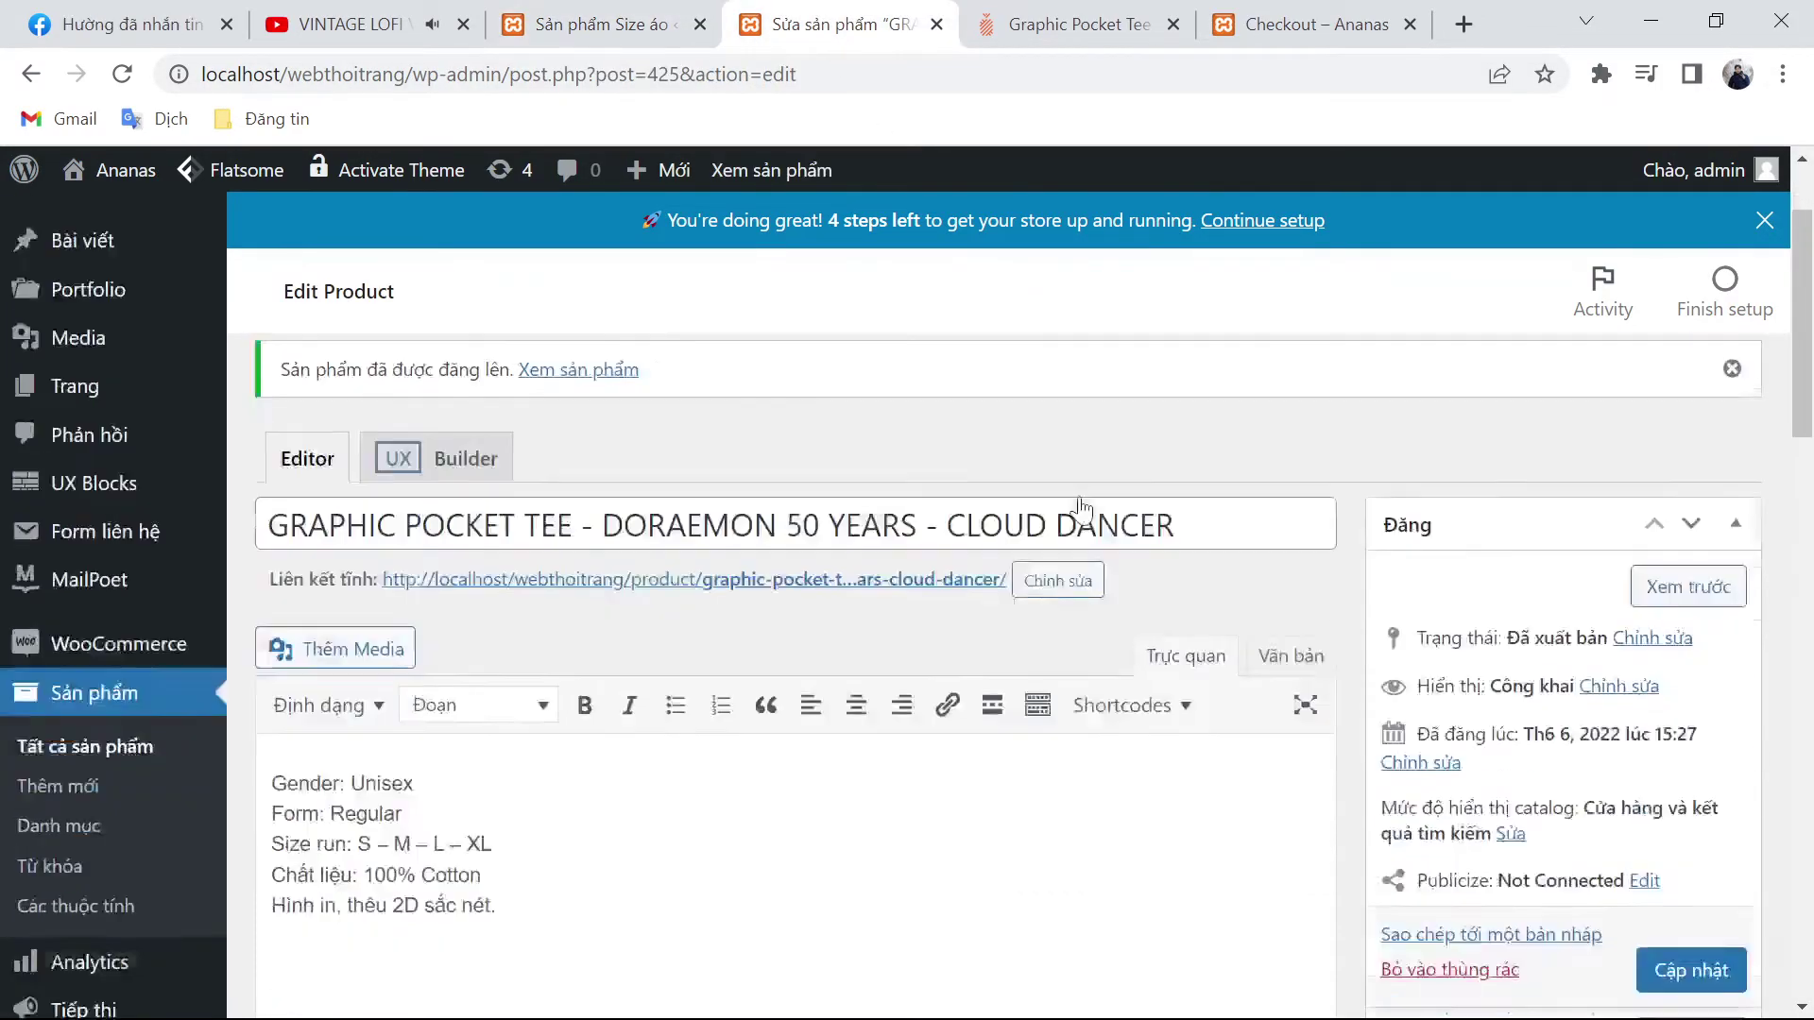
scroll(1203, 627, down, 10)
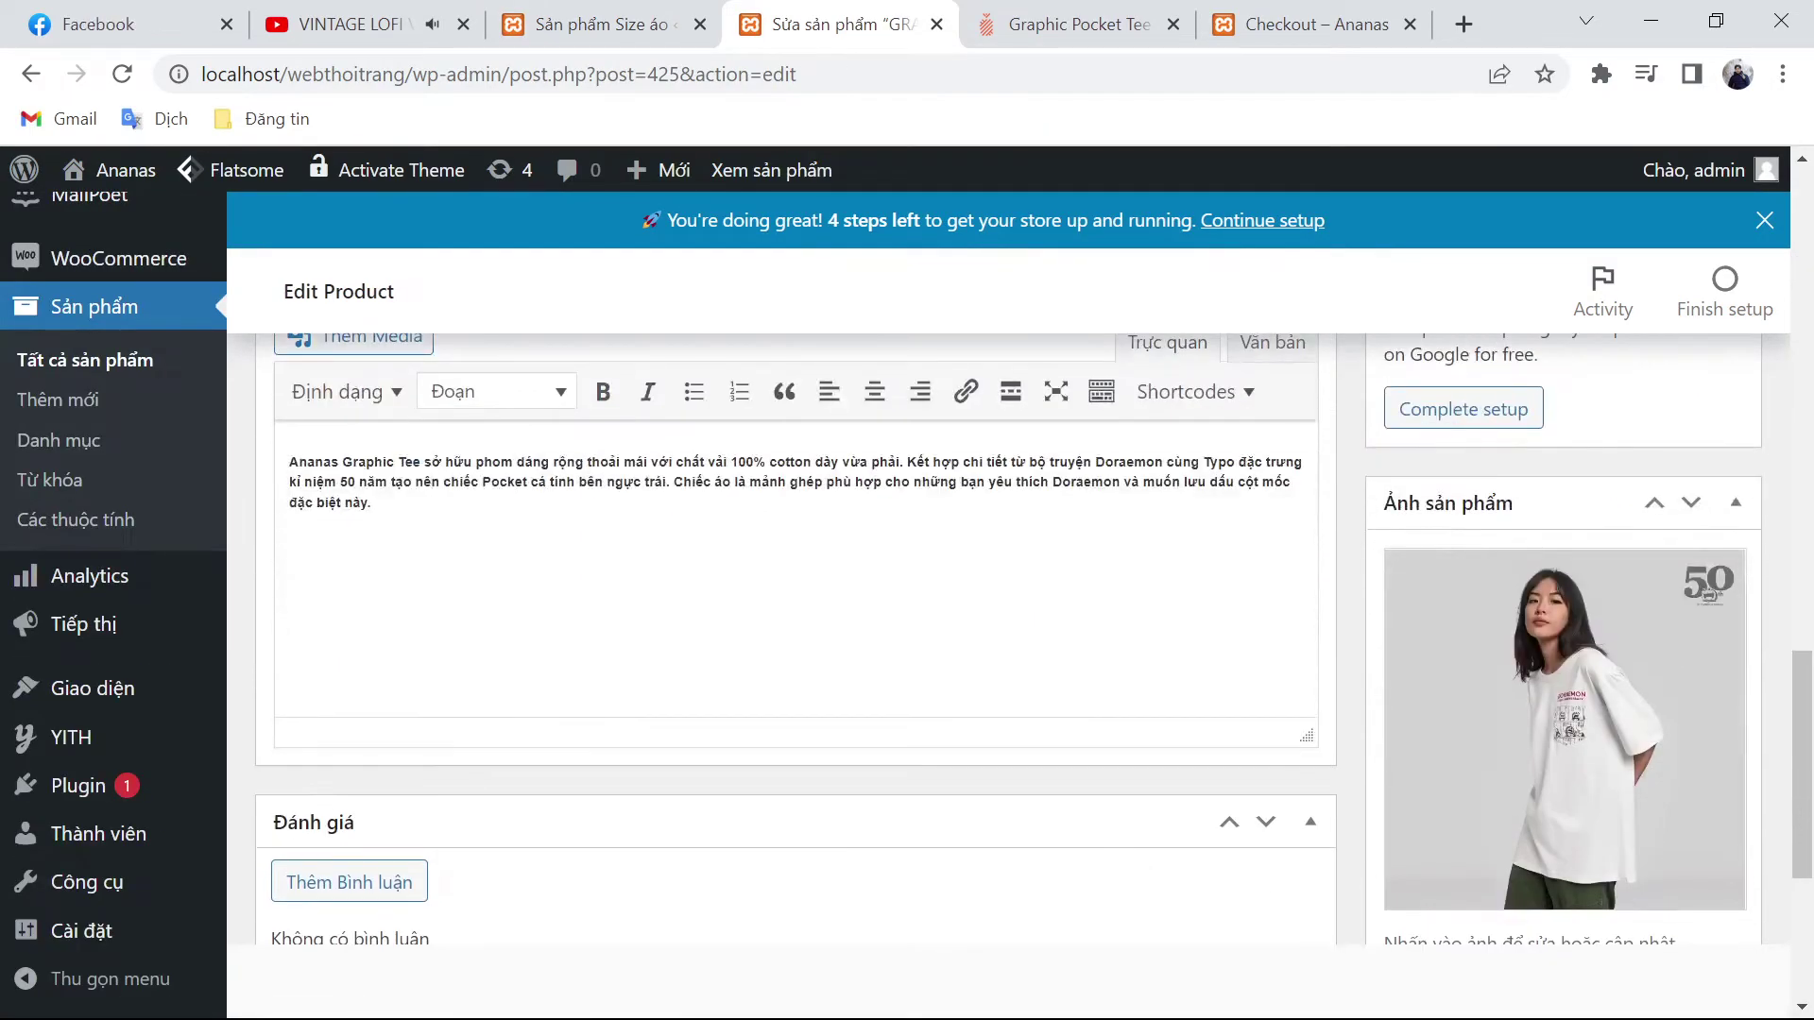
scroll(1228, 685, down, 5)
scroll(1228, 686, up, 15)
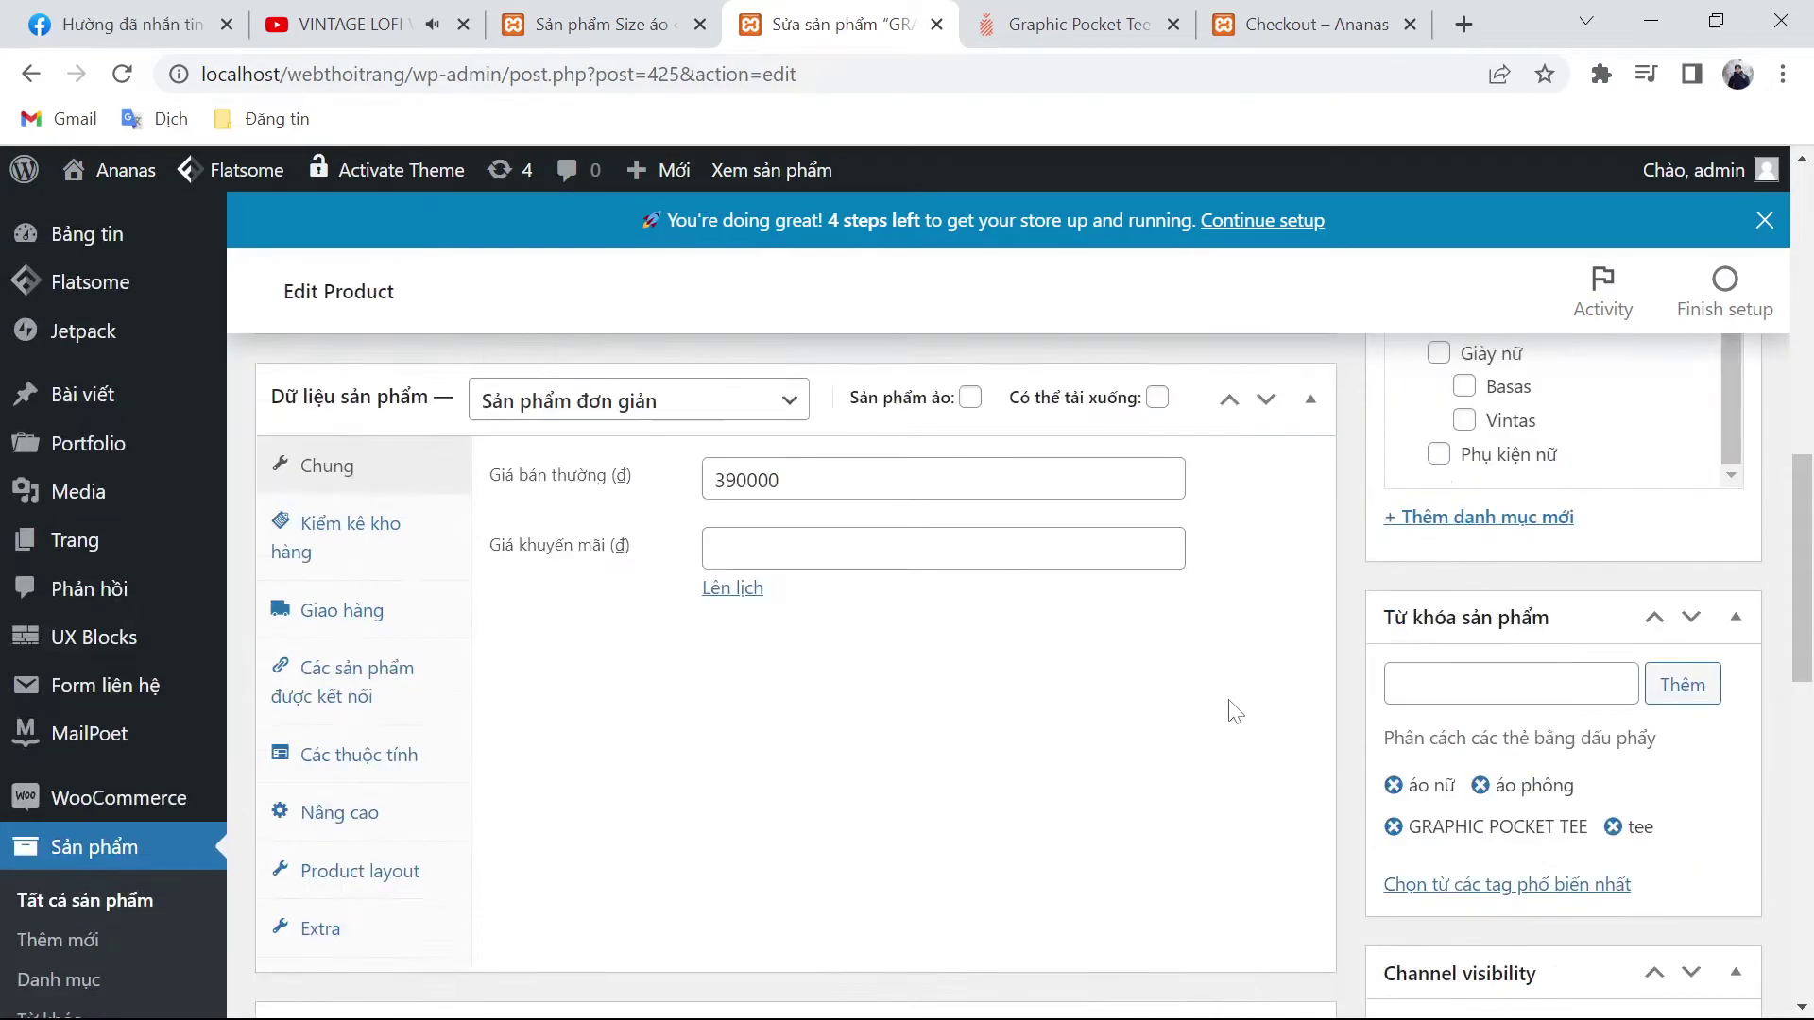
click(1649, 822)
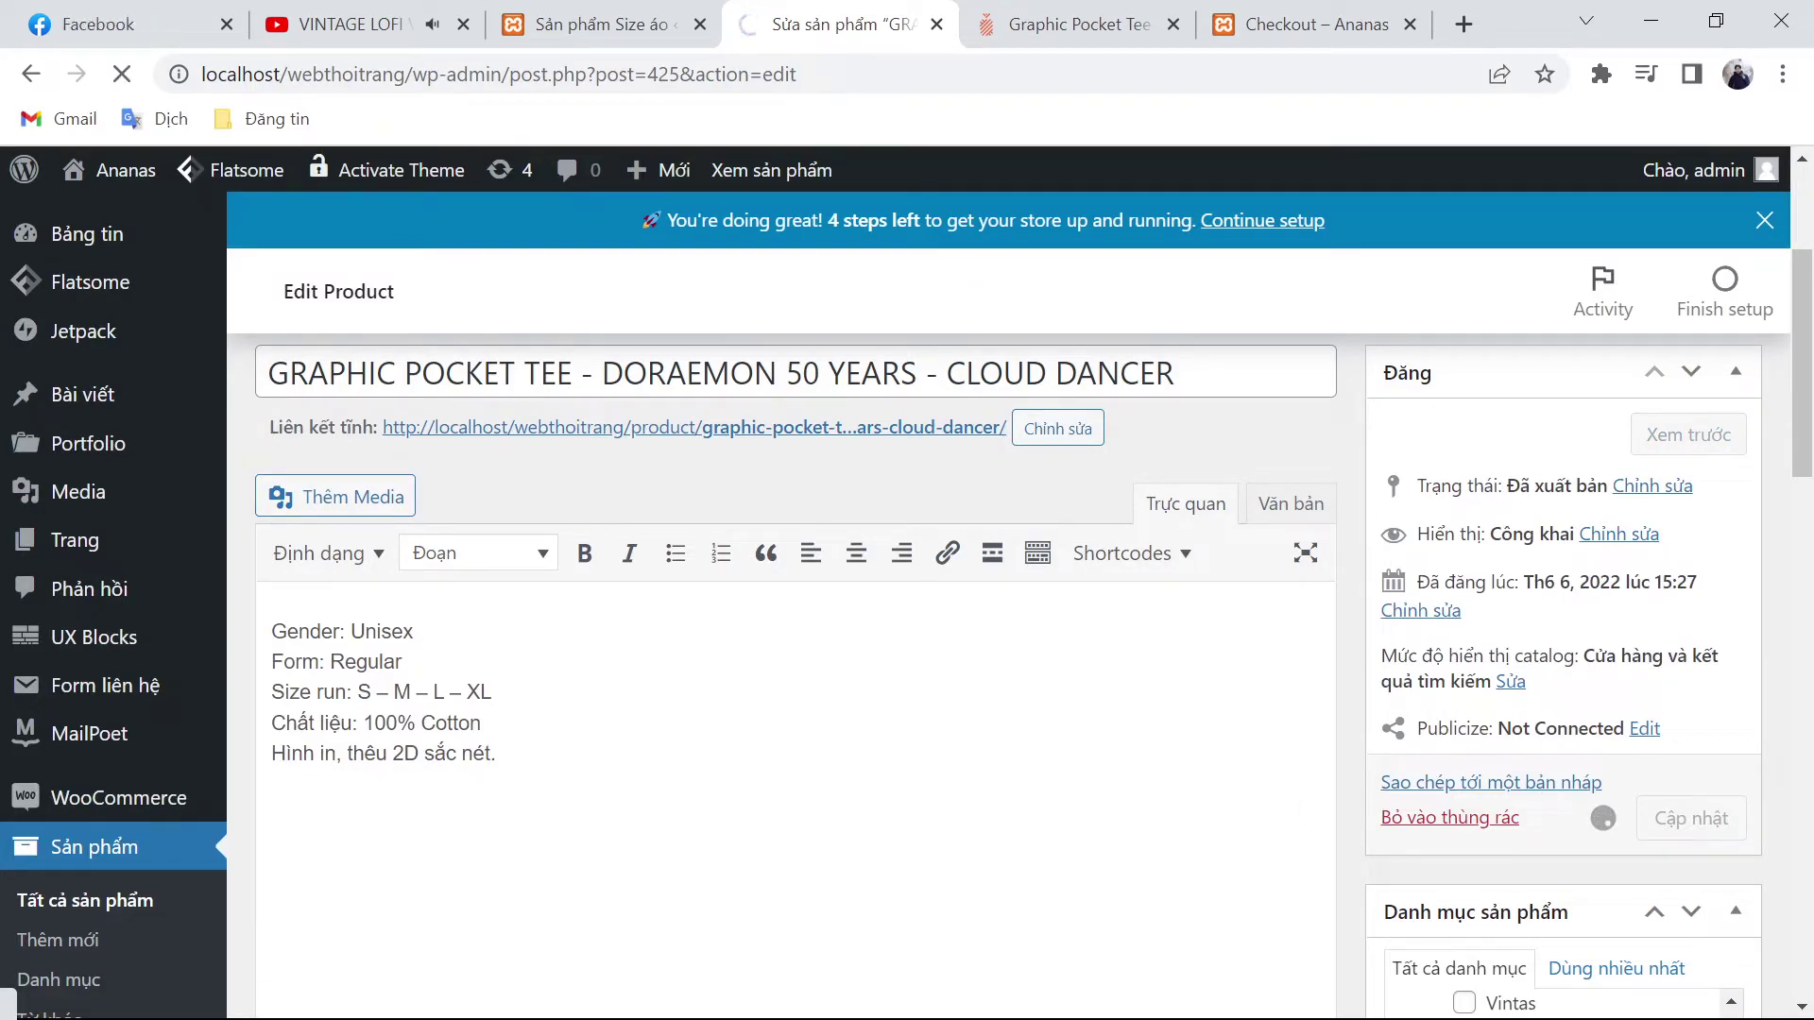
Step: On ananas.vn, go back to the men's tops list and open Basic Tee - Ananas Cropped Symbol - Old Gold
click(1071, 29)
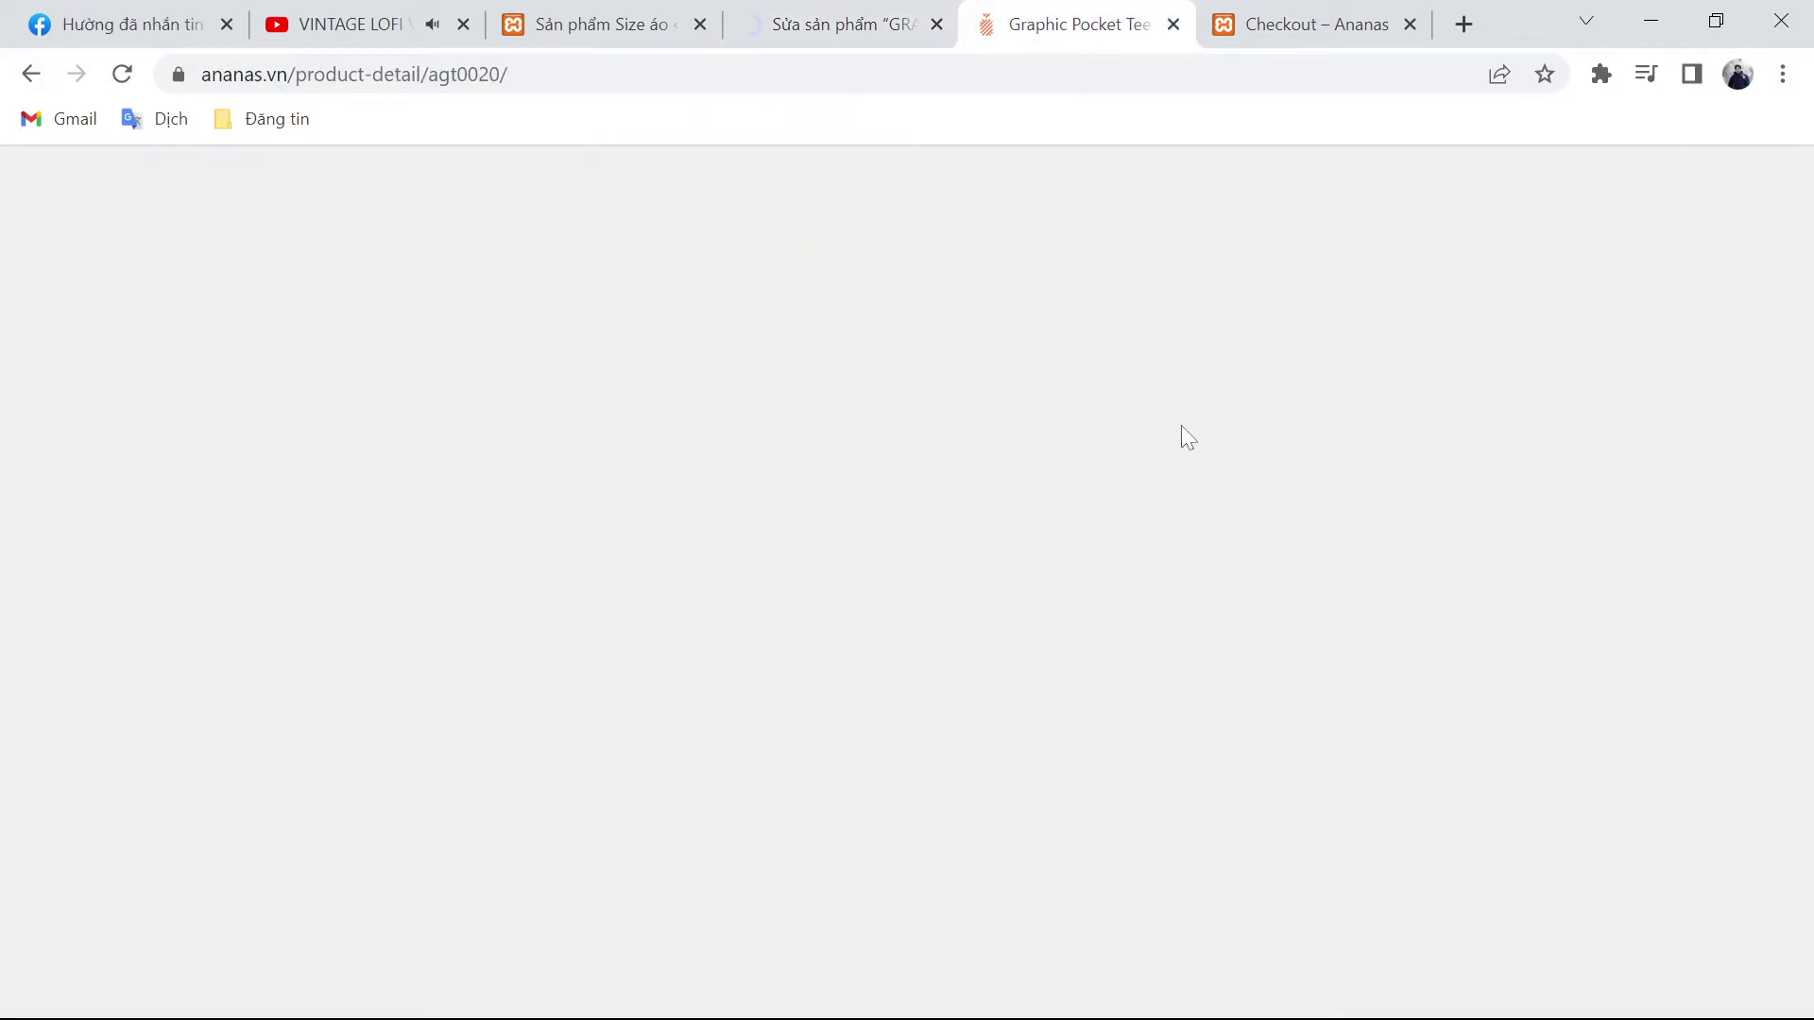
key(alt+Left)
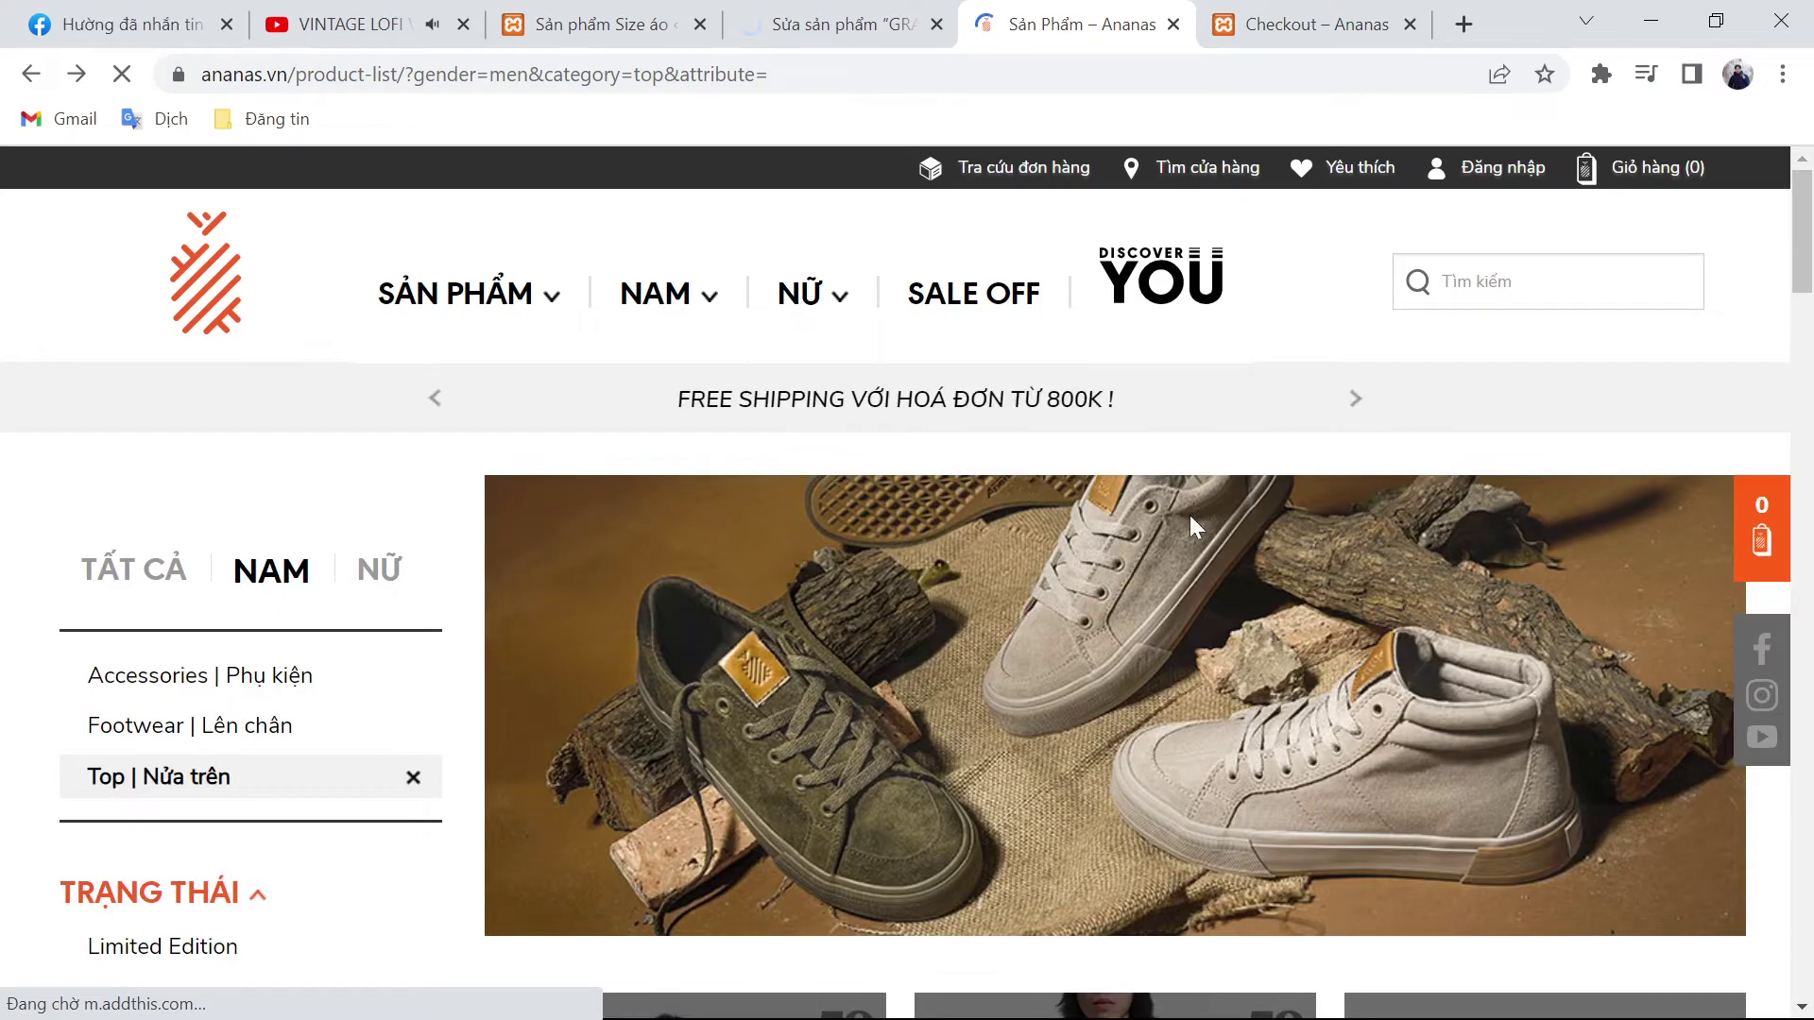
scroll(1188, 514, down, 9)
scroll(1190, 532, down, 3)
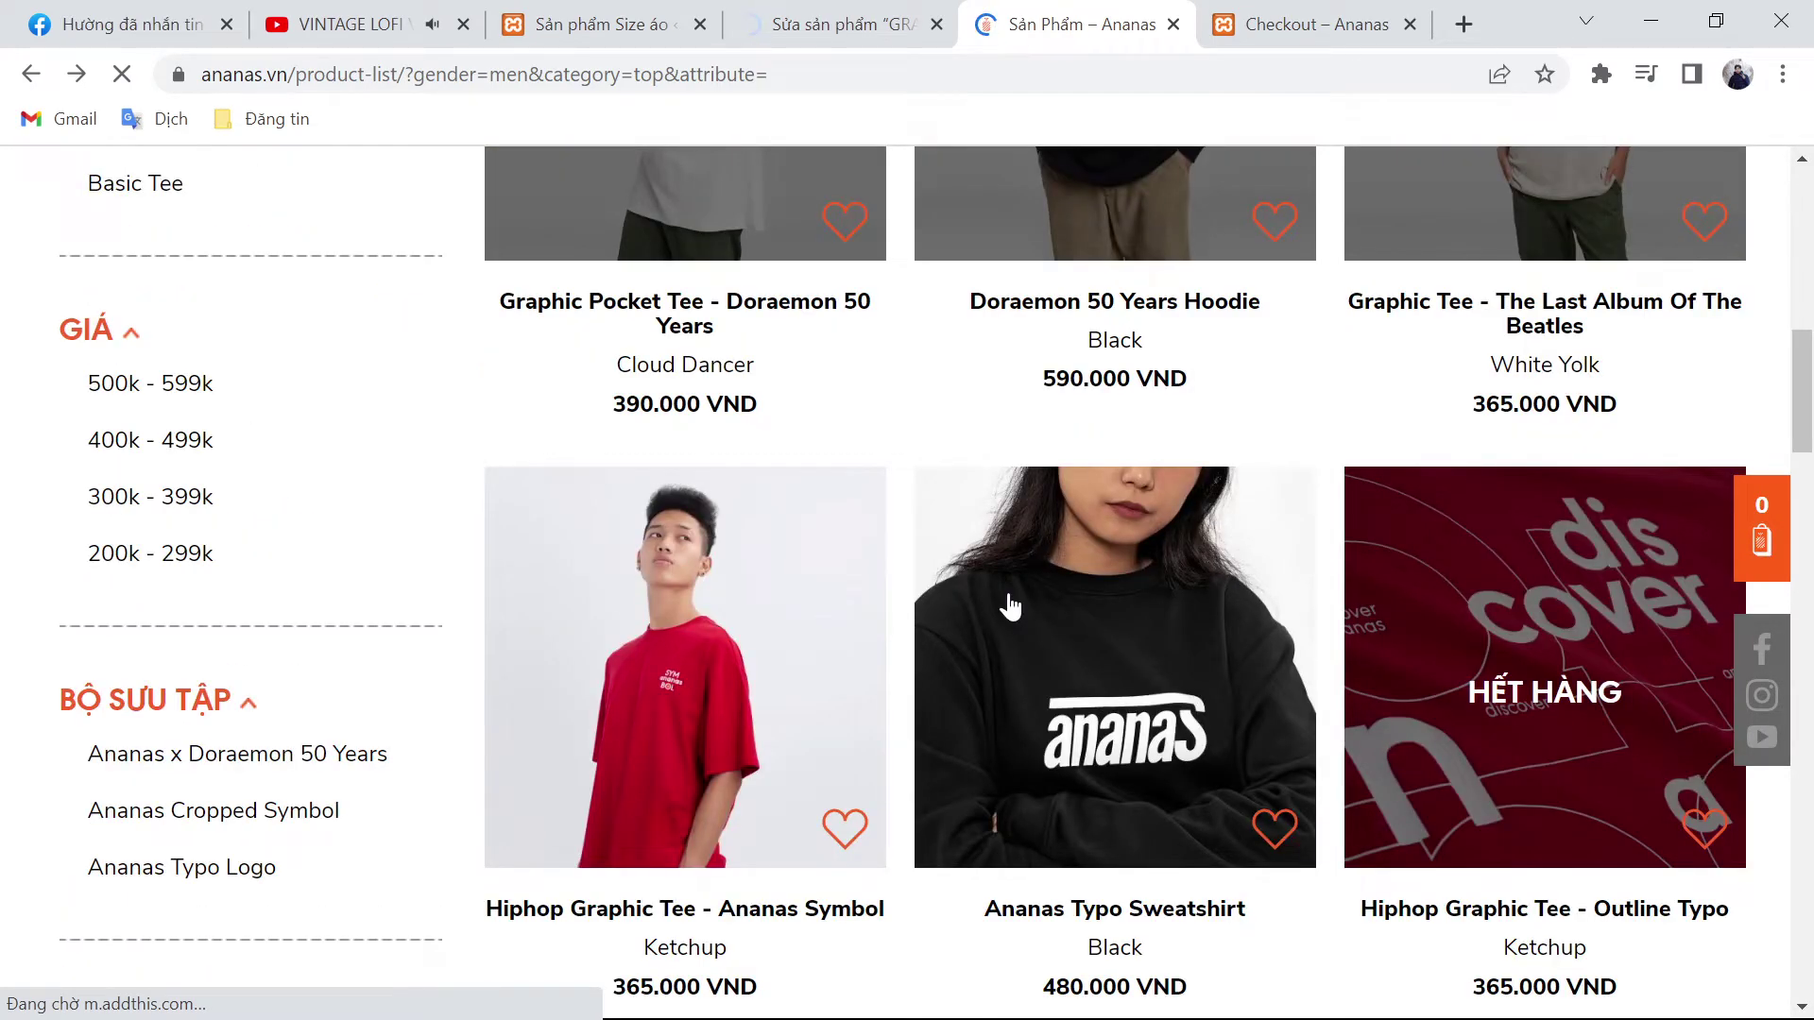
scroll(1010, 607, down, 4)
scroll(971, 638, down, 2)
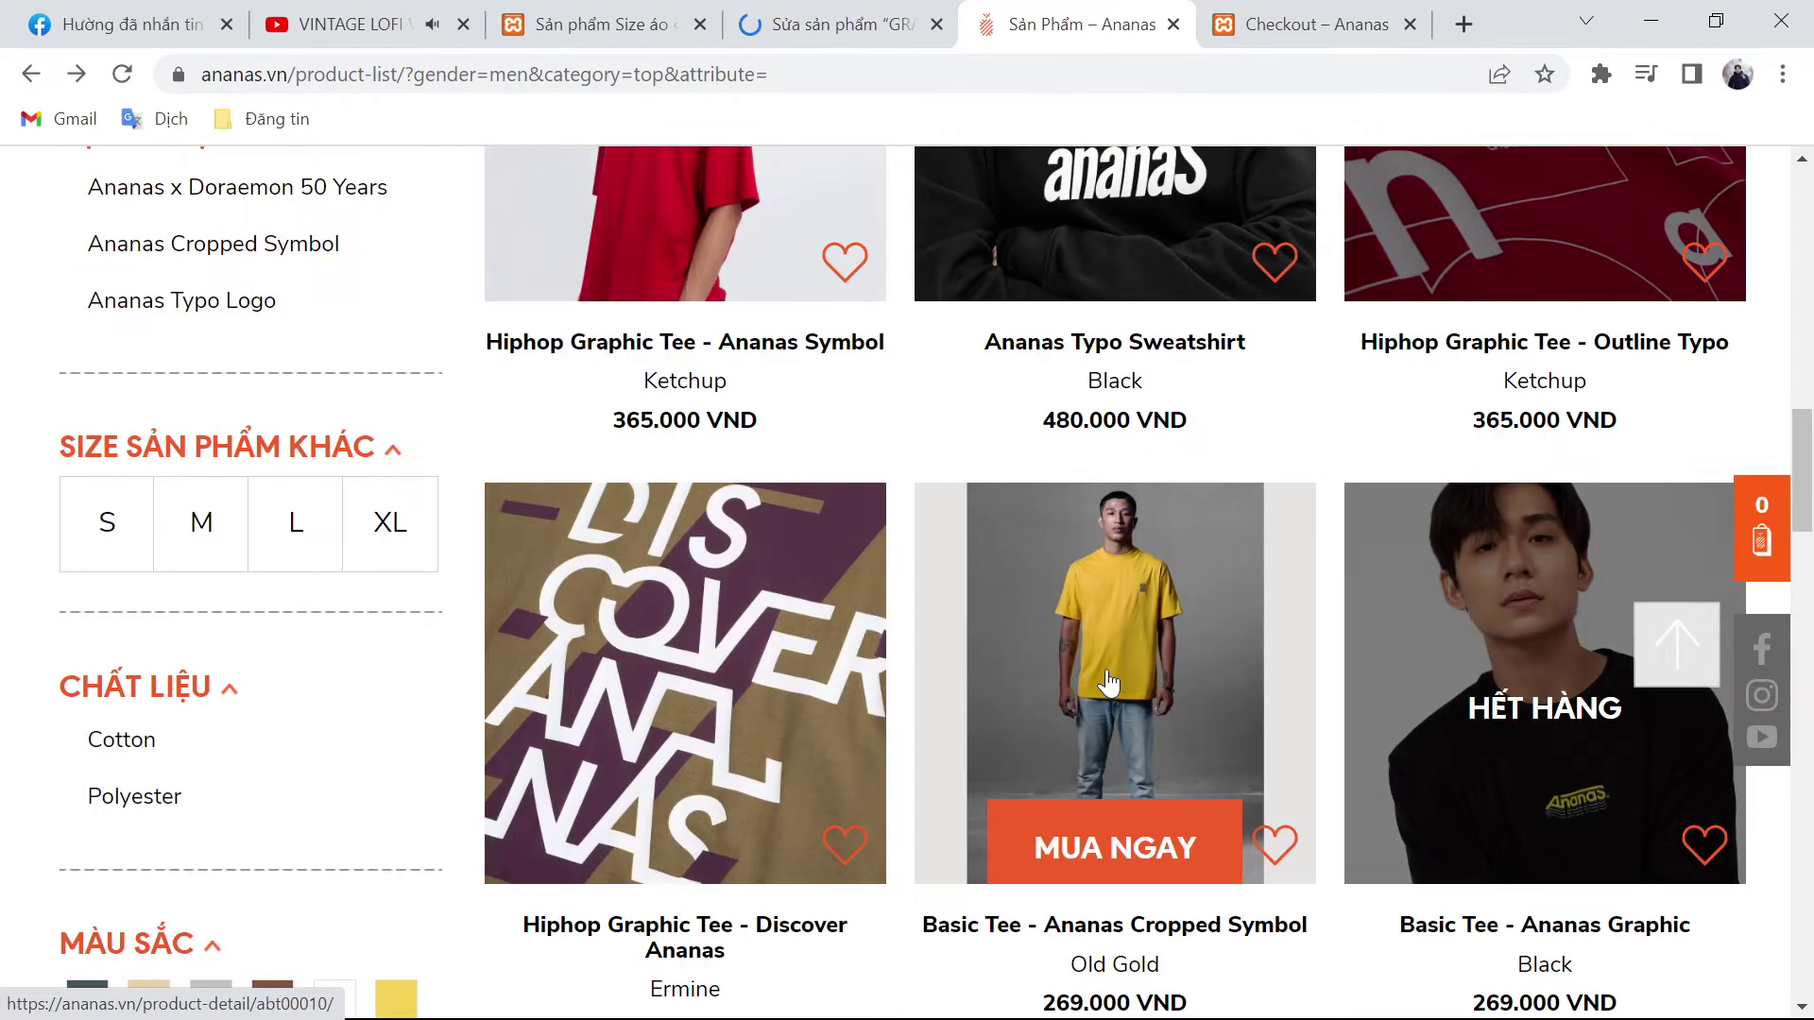
click(1103, 684)
Step: Save the Basic Tee product photo, then start a new product in WooCommerce
scroll(656, 580, down, 4)
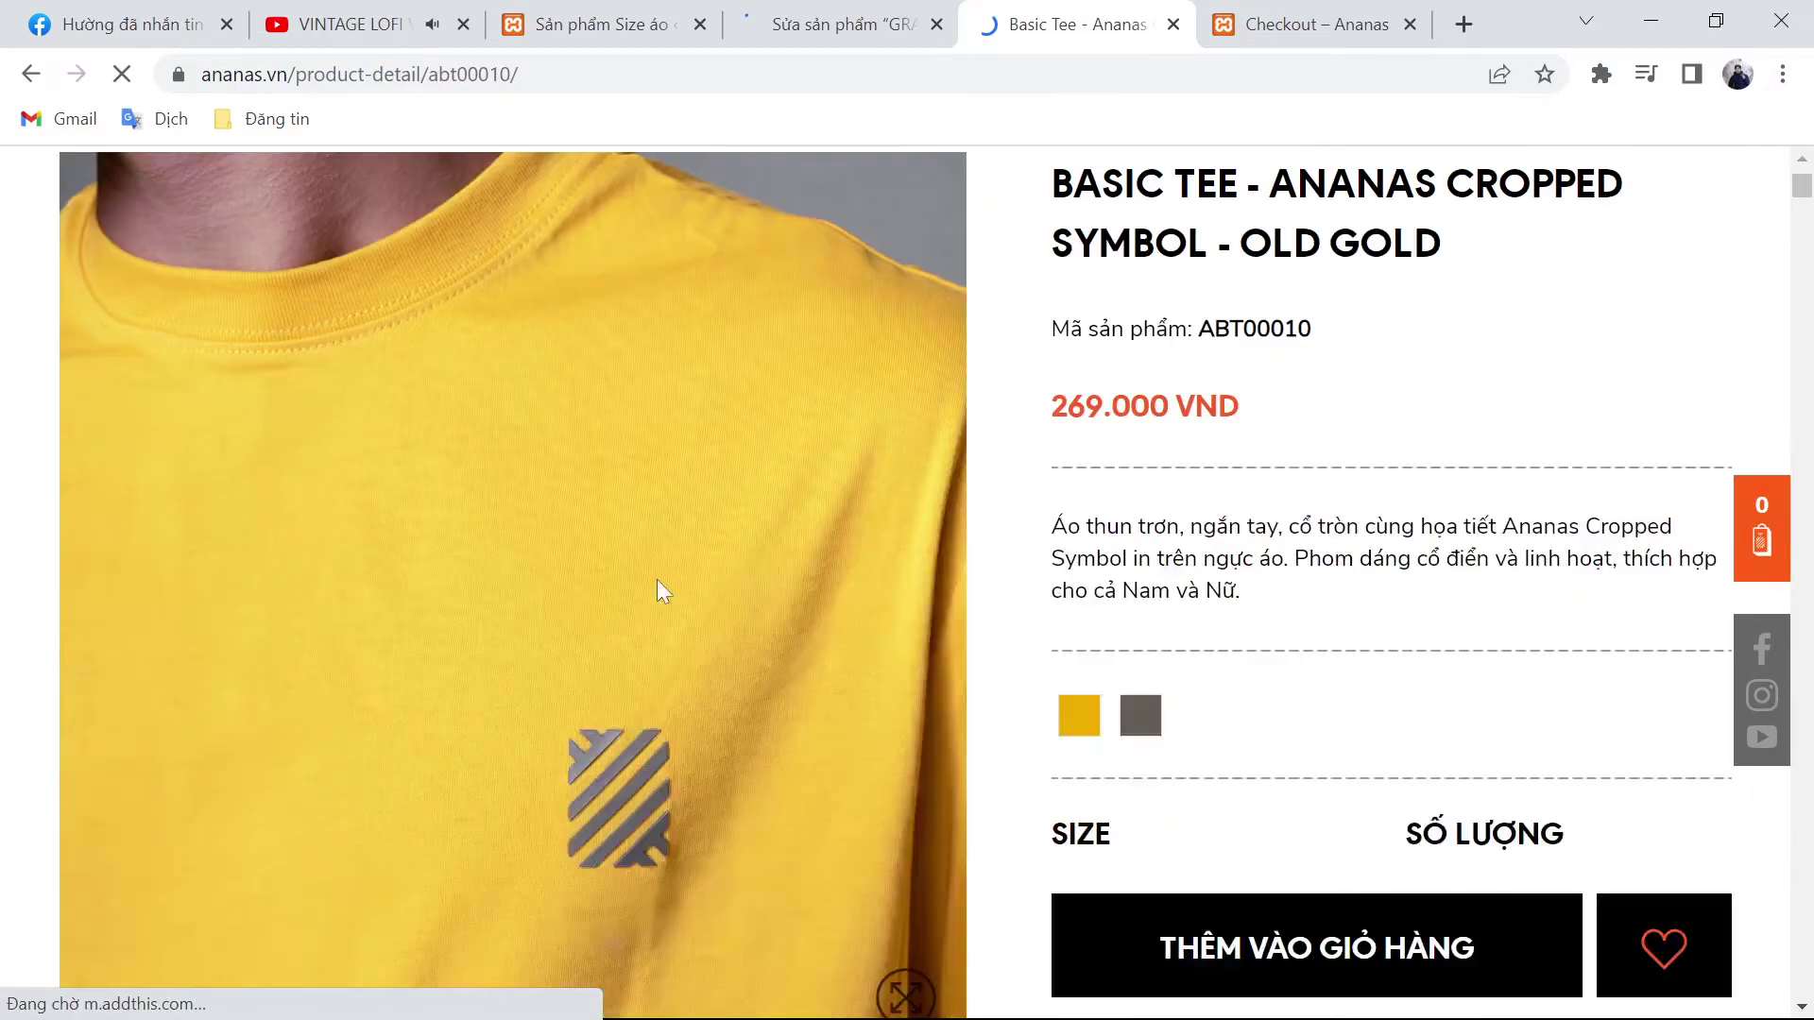
scroll(554, 485, down, 4)
right_click(553, 370)
click(588, 416)
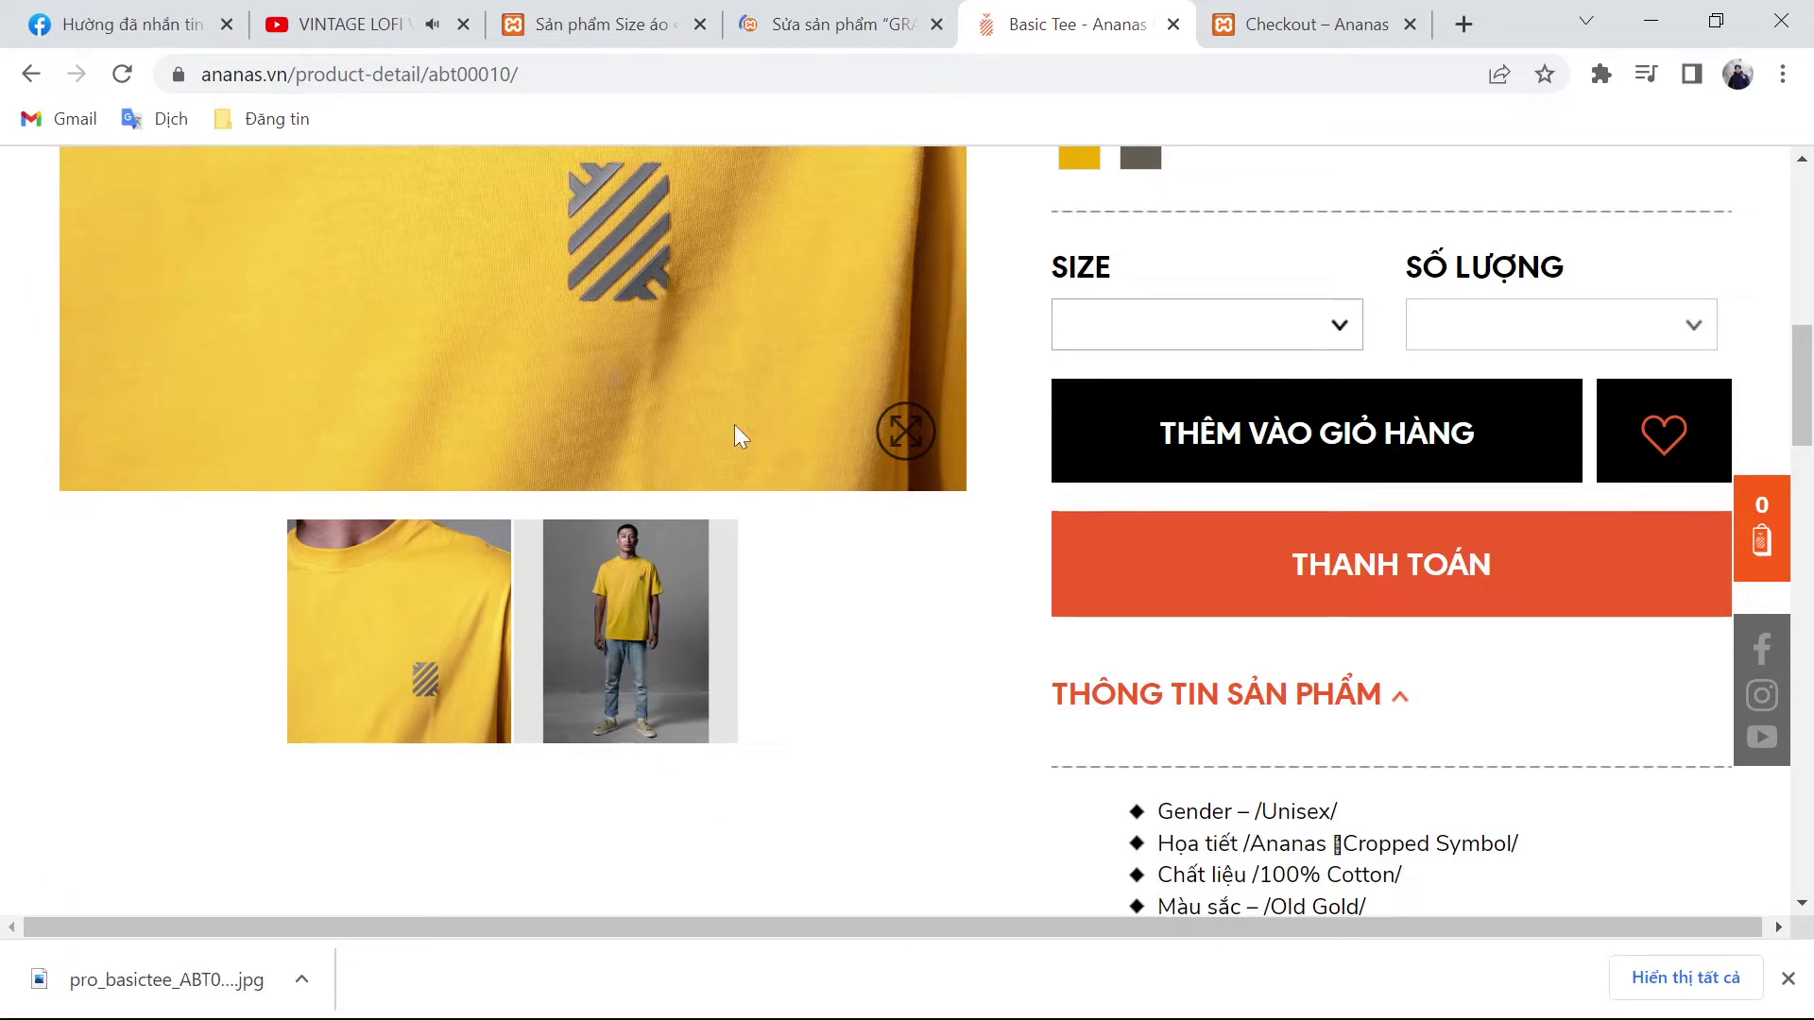
click(888, 11)
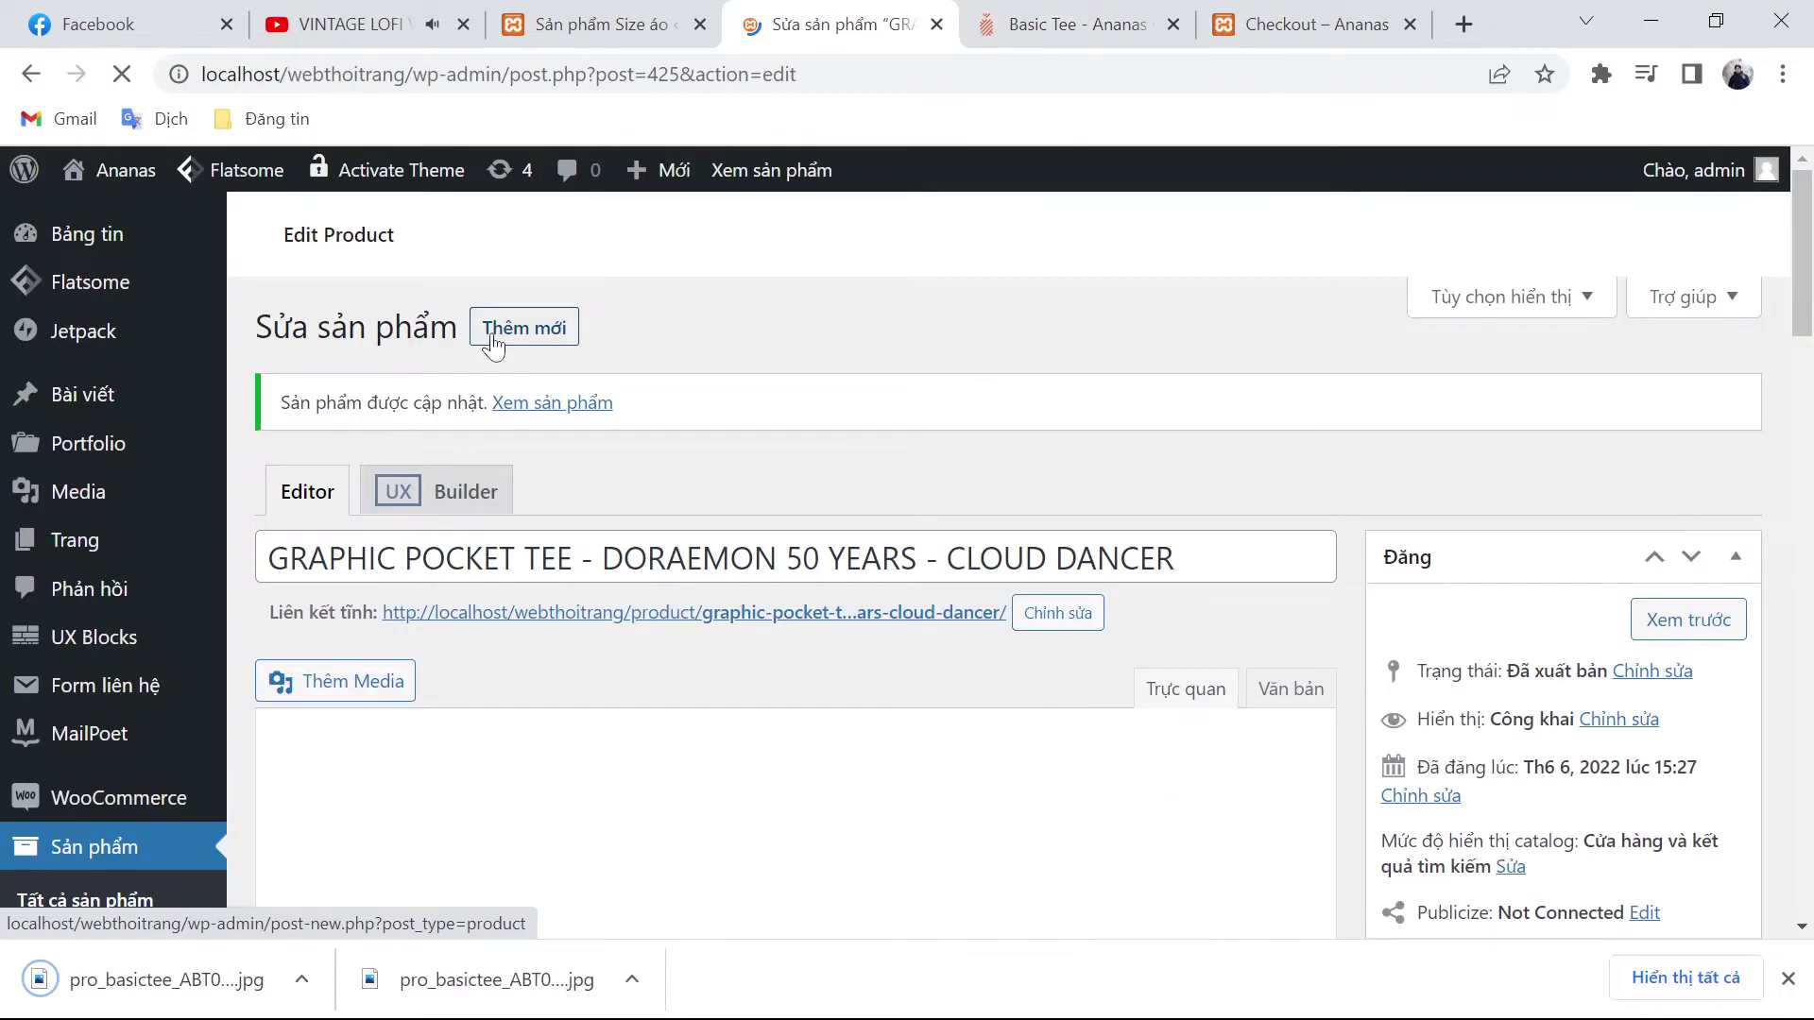
click(492, 338)
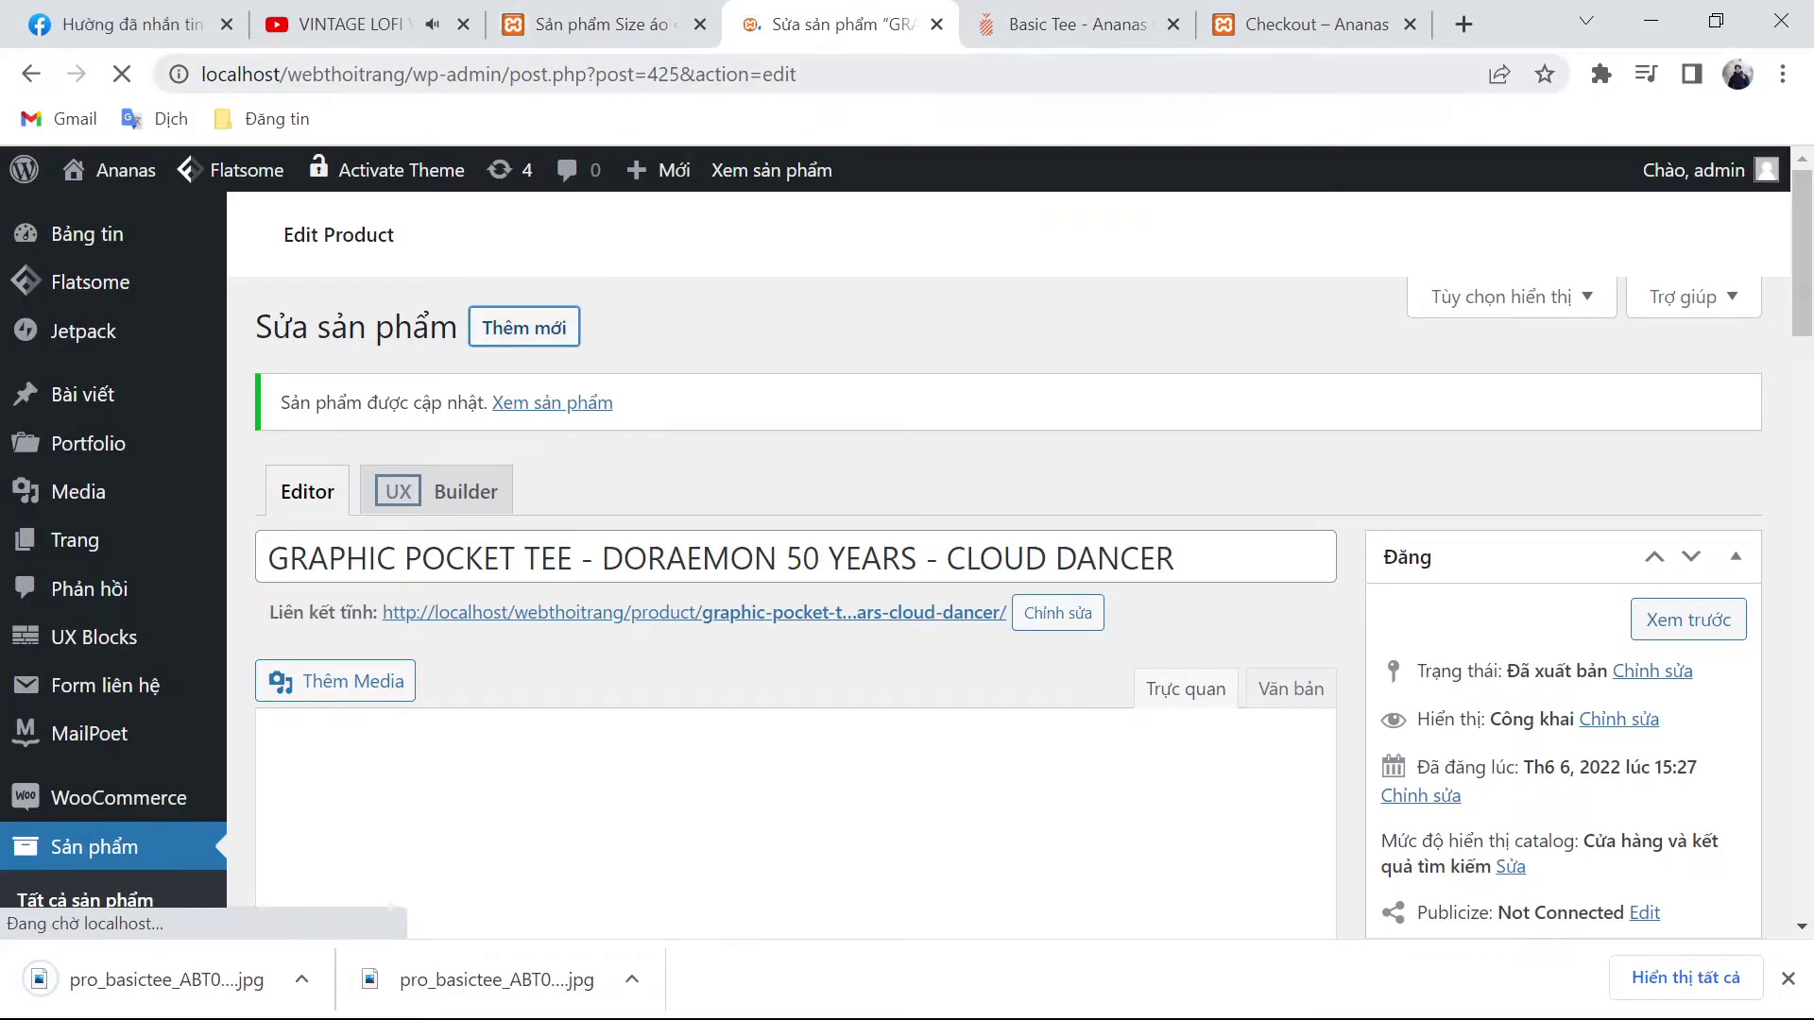
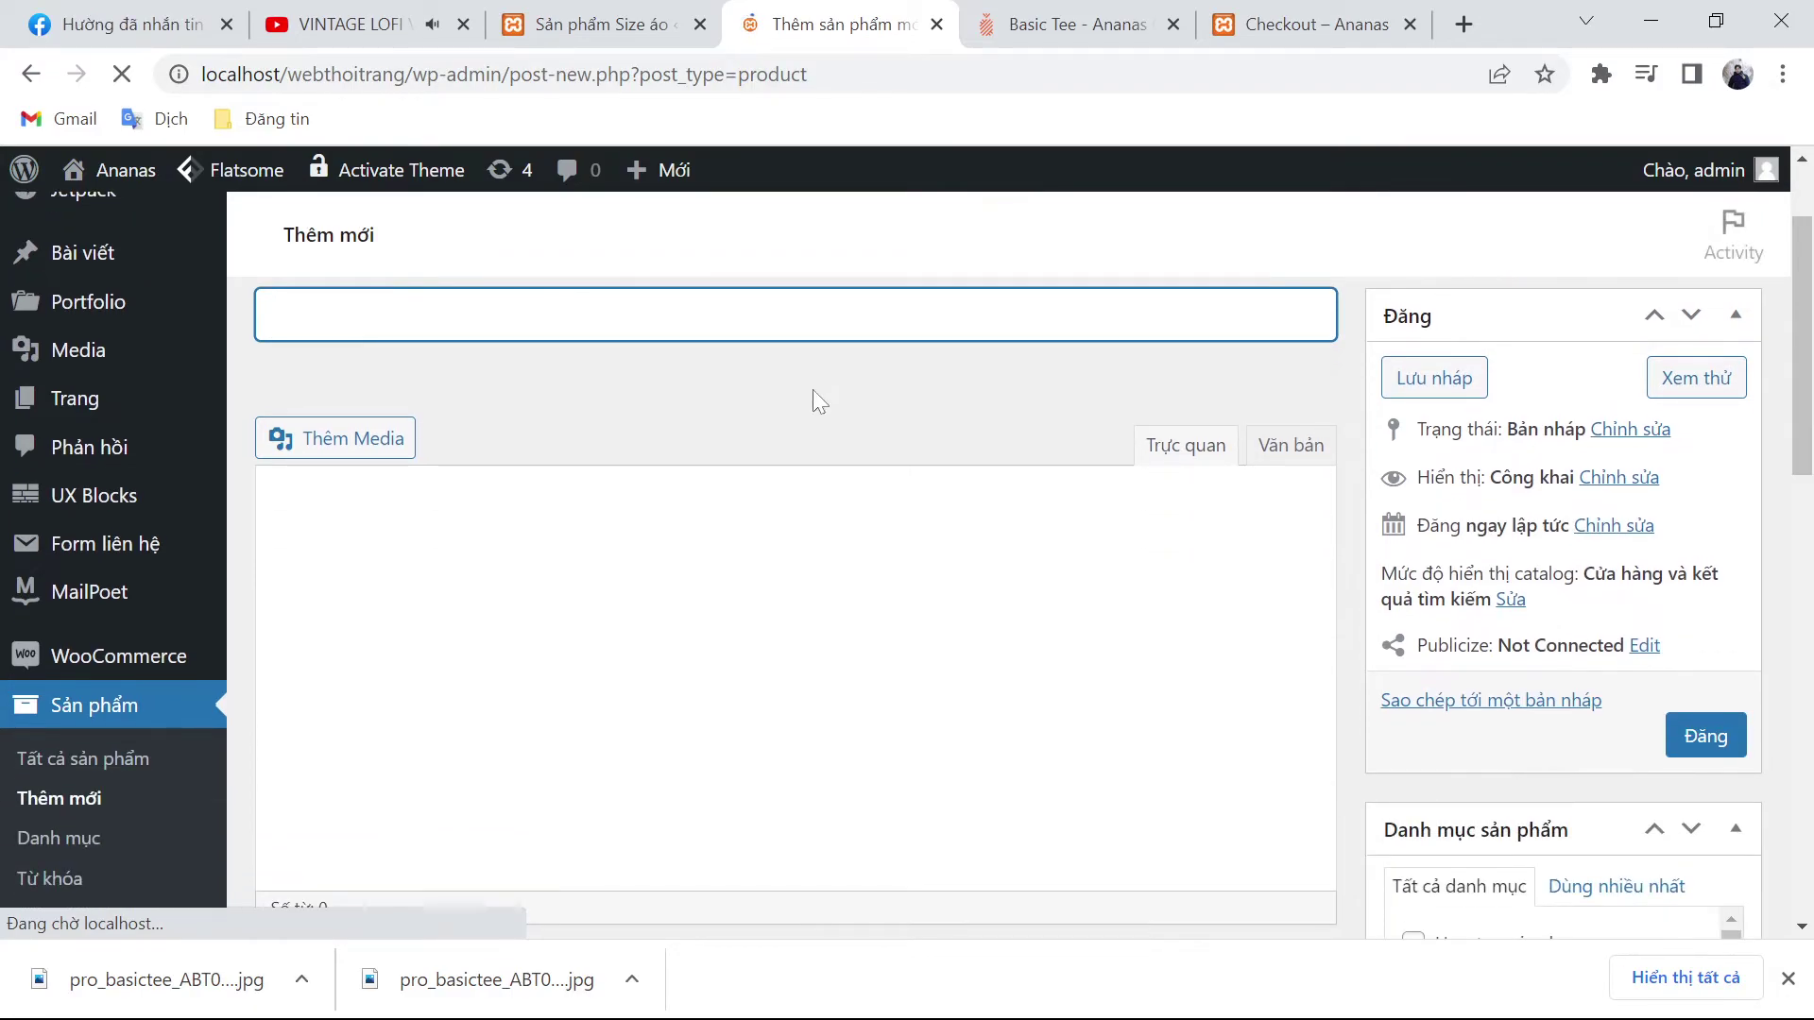
Step: Paste the Old Gold tee's title from ananas.vn into the product name
key(ctrl+Tab)
scroll(1259, 406, up, 6)
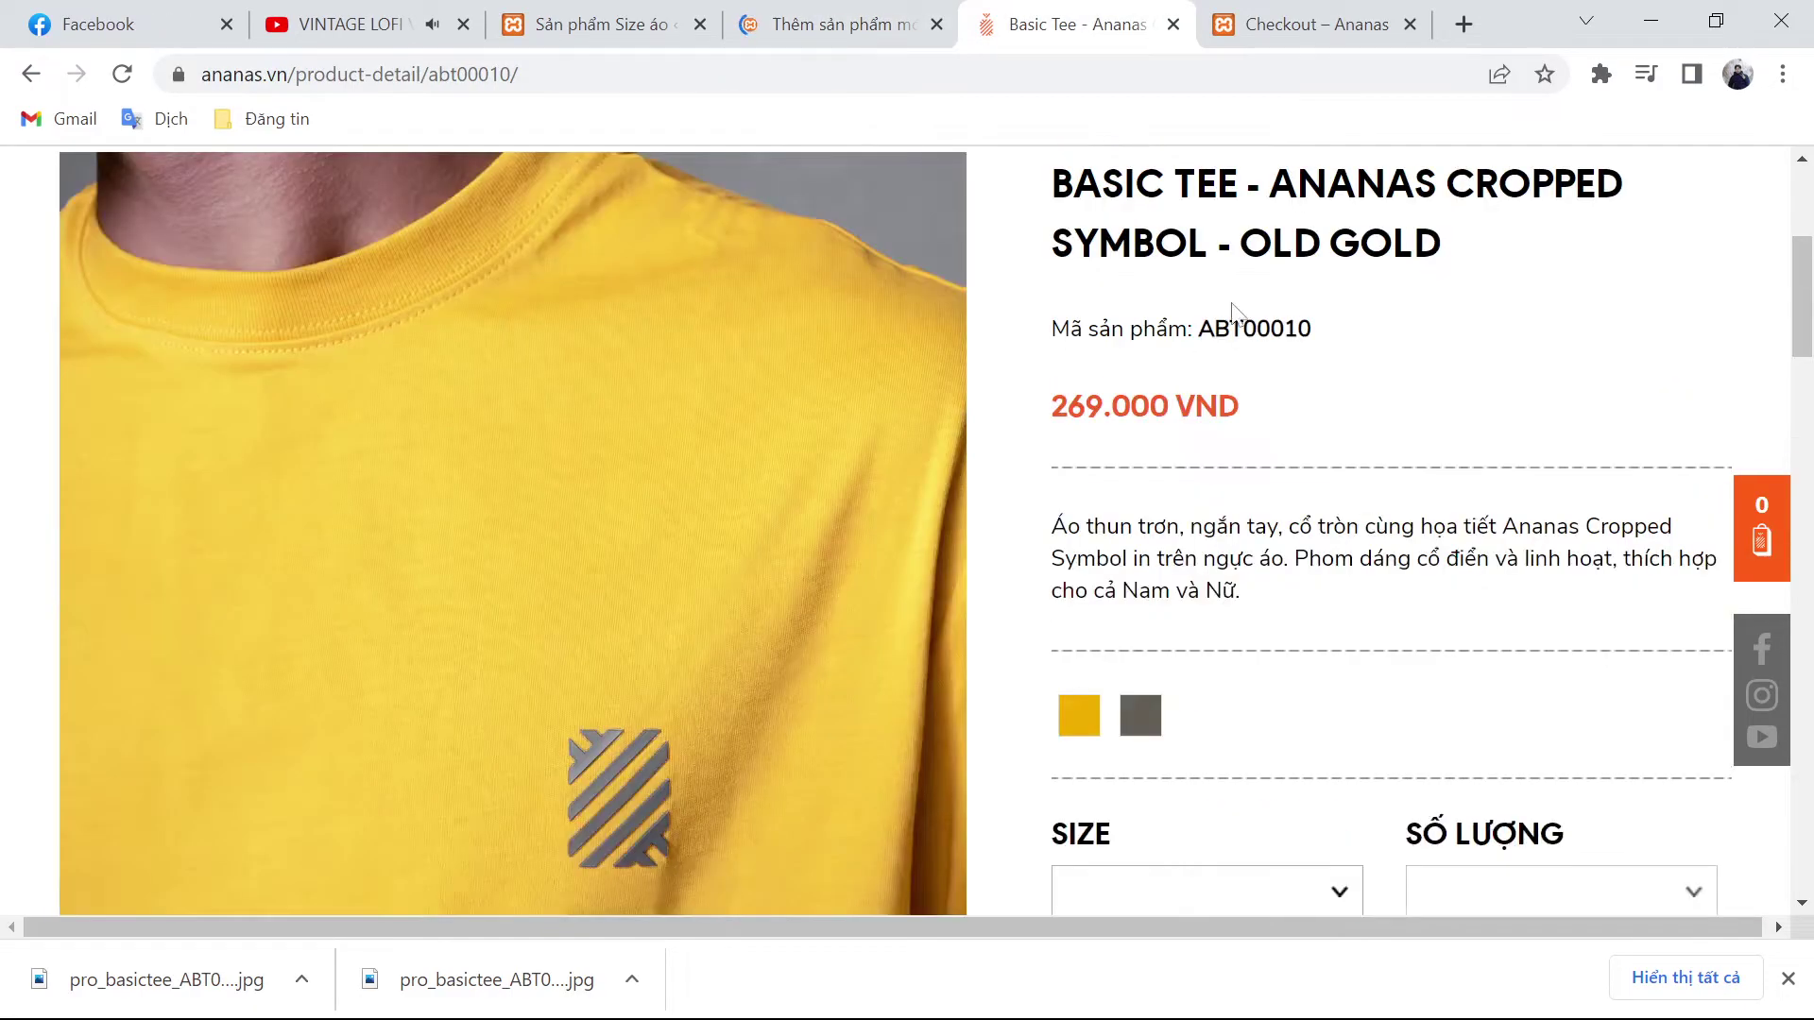
triple_click(1228, 272)
key(ctrl+c)
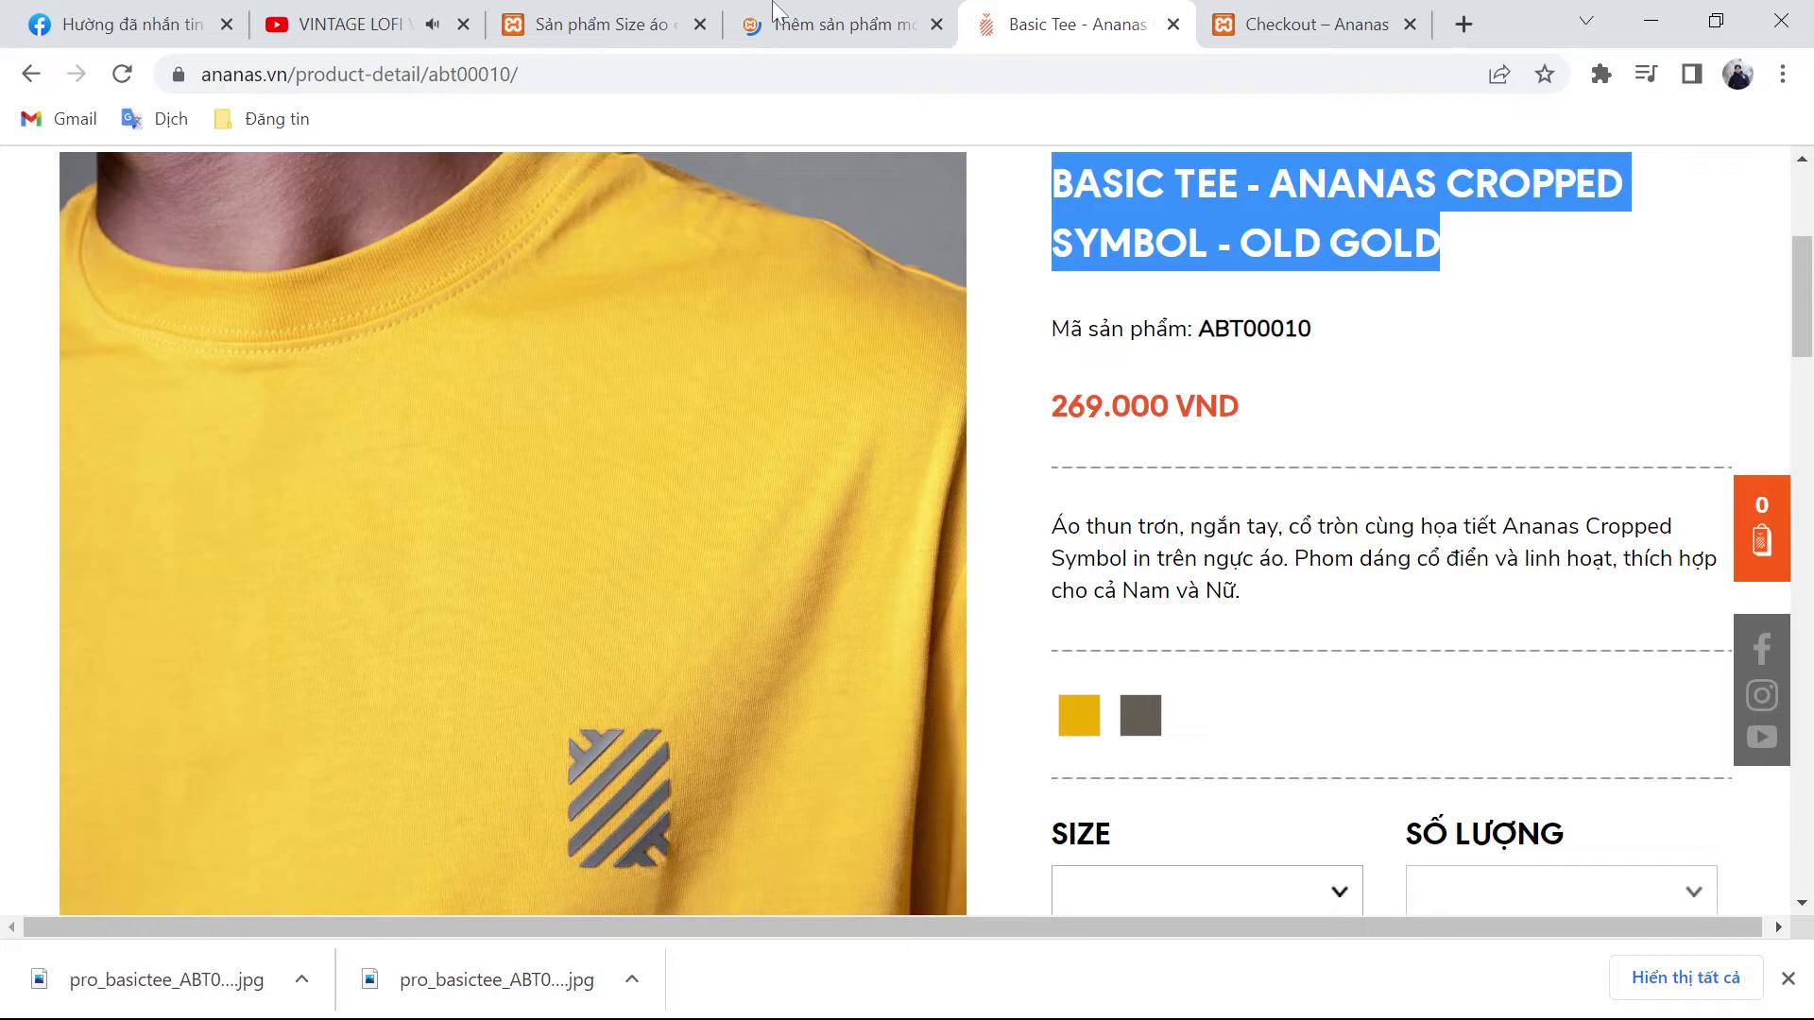
click(773, 11)
key(ctrl+v)
Step: Copy the ananas.vn product-info bullet list into the product description
click(1064, 14)
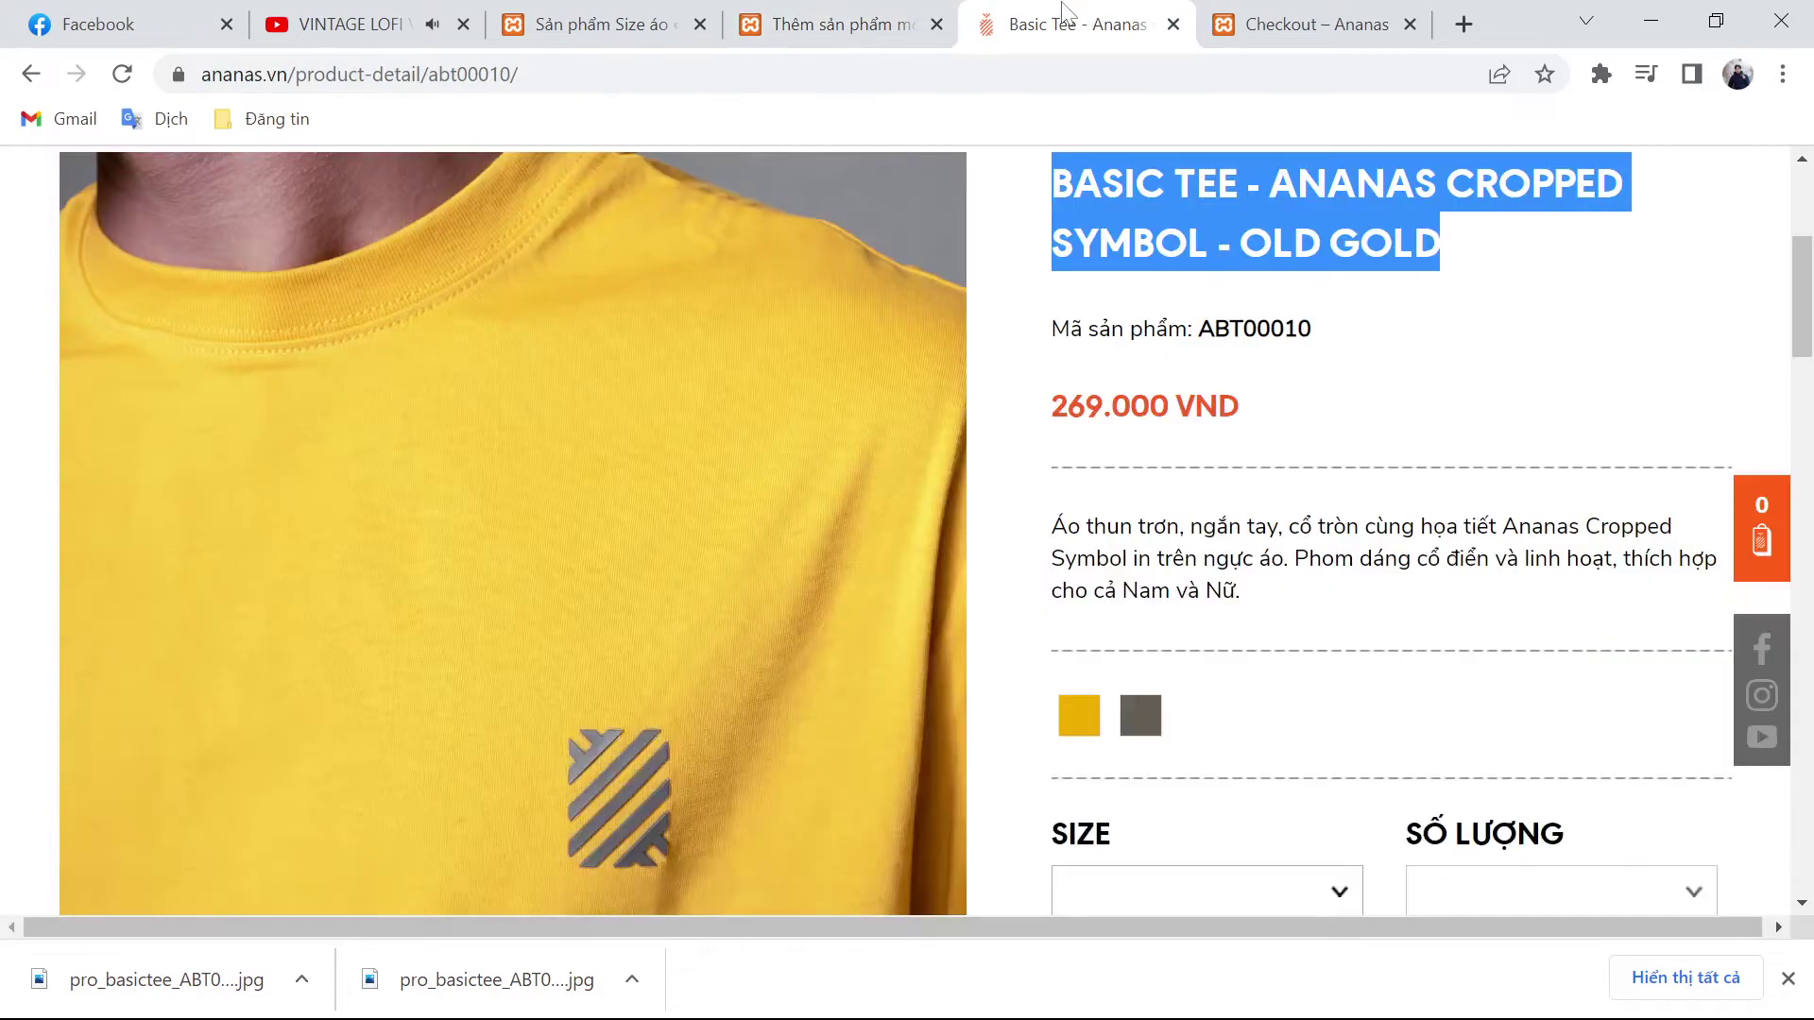
triple_click(1181, 567)
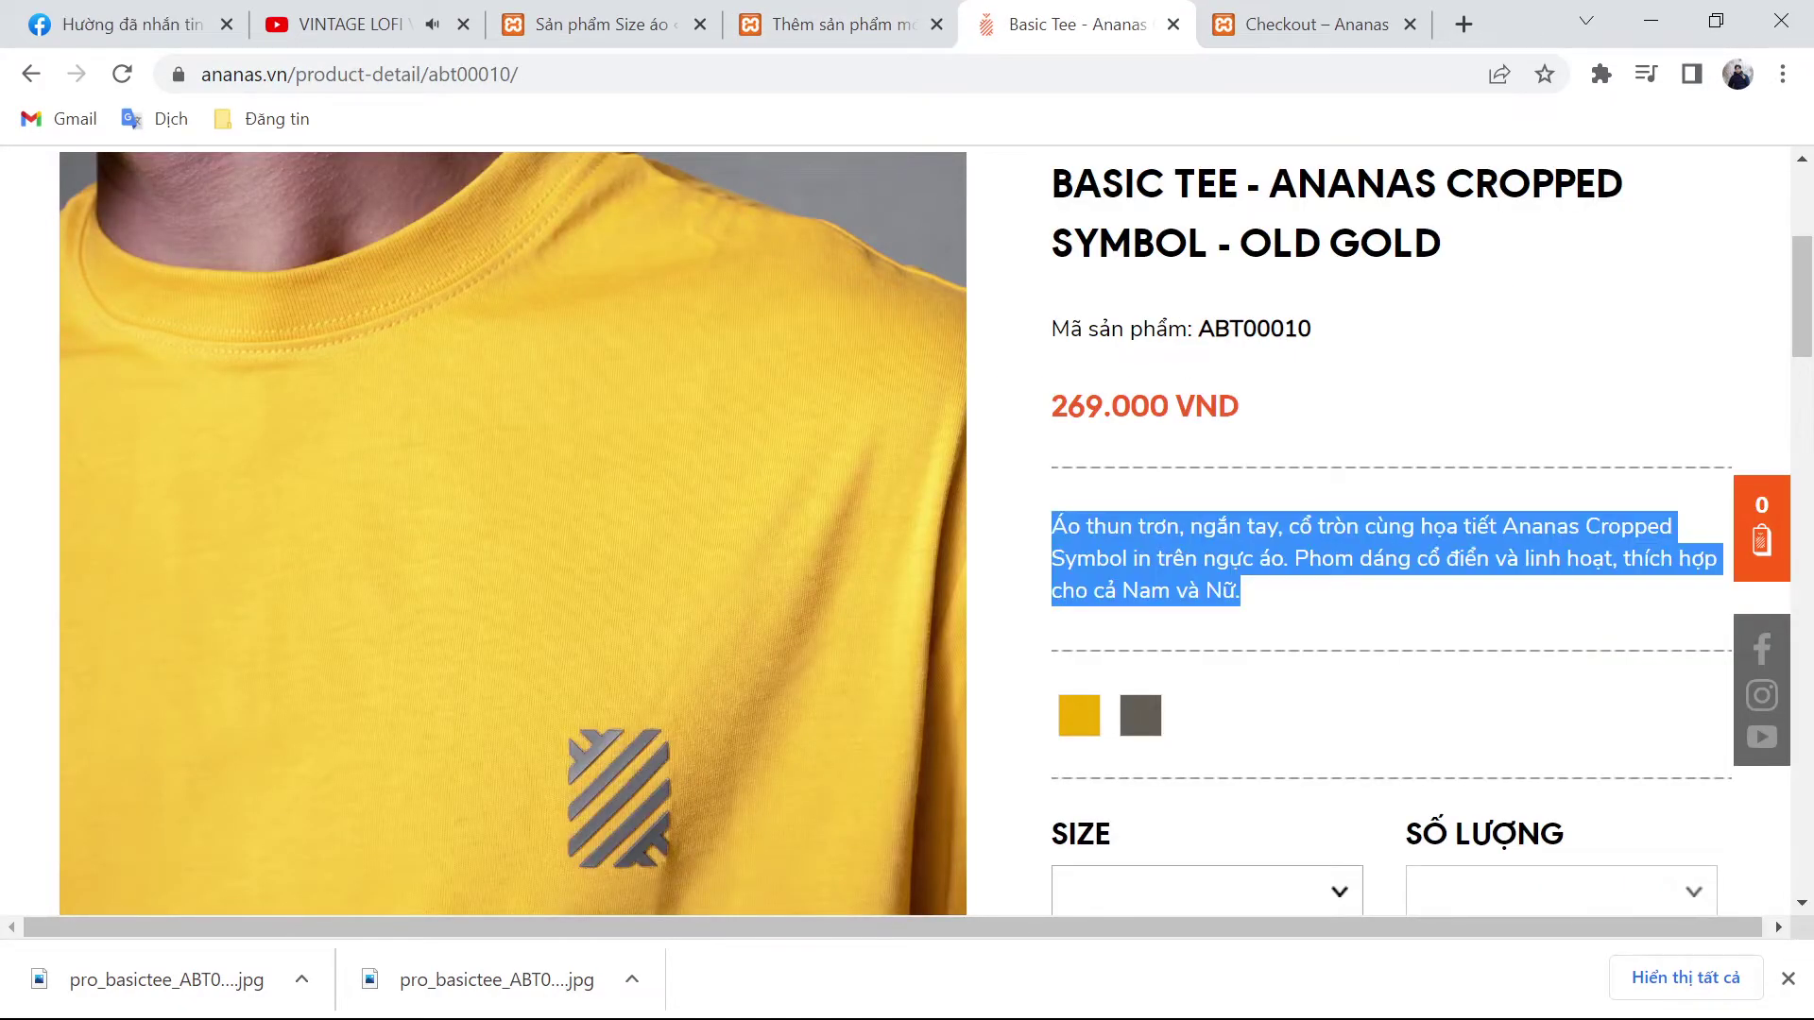
click(841, 24)
scroll(874, 425, down, 10)
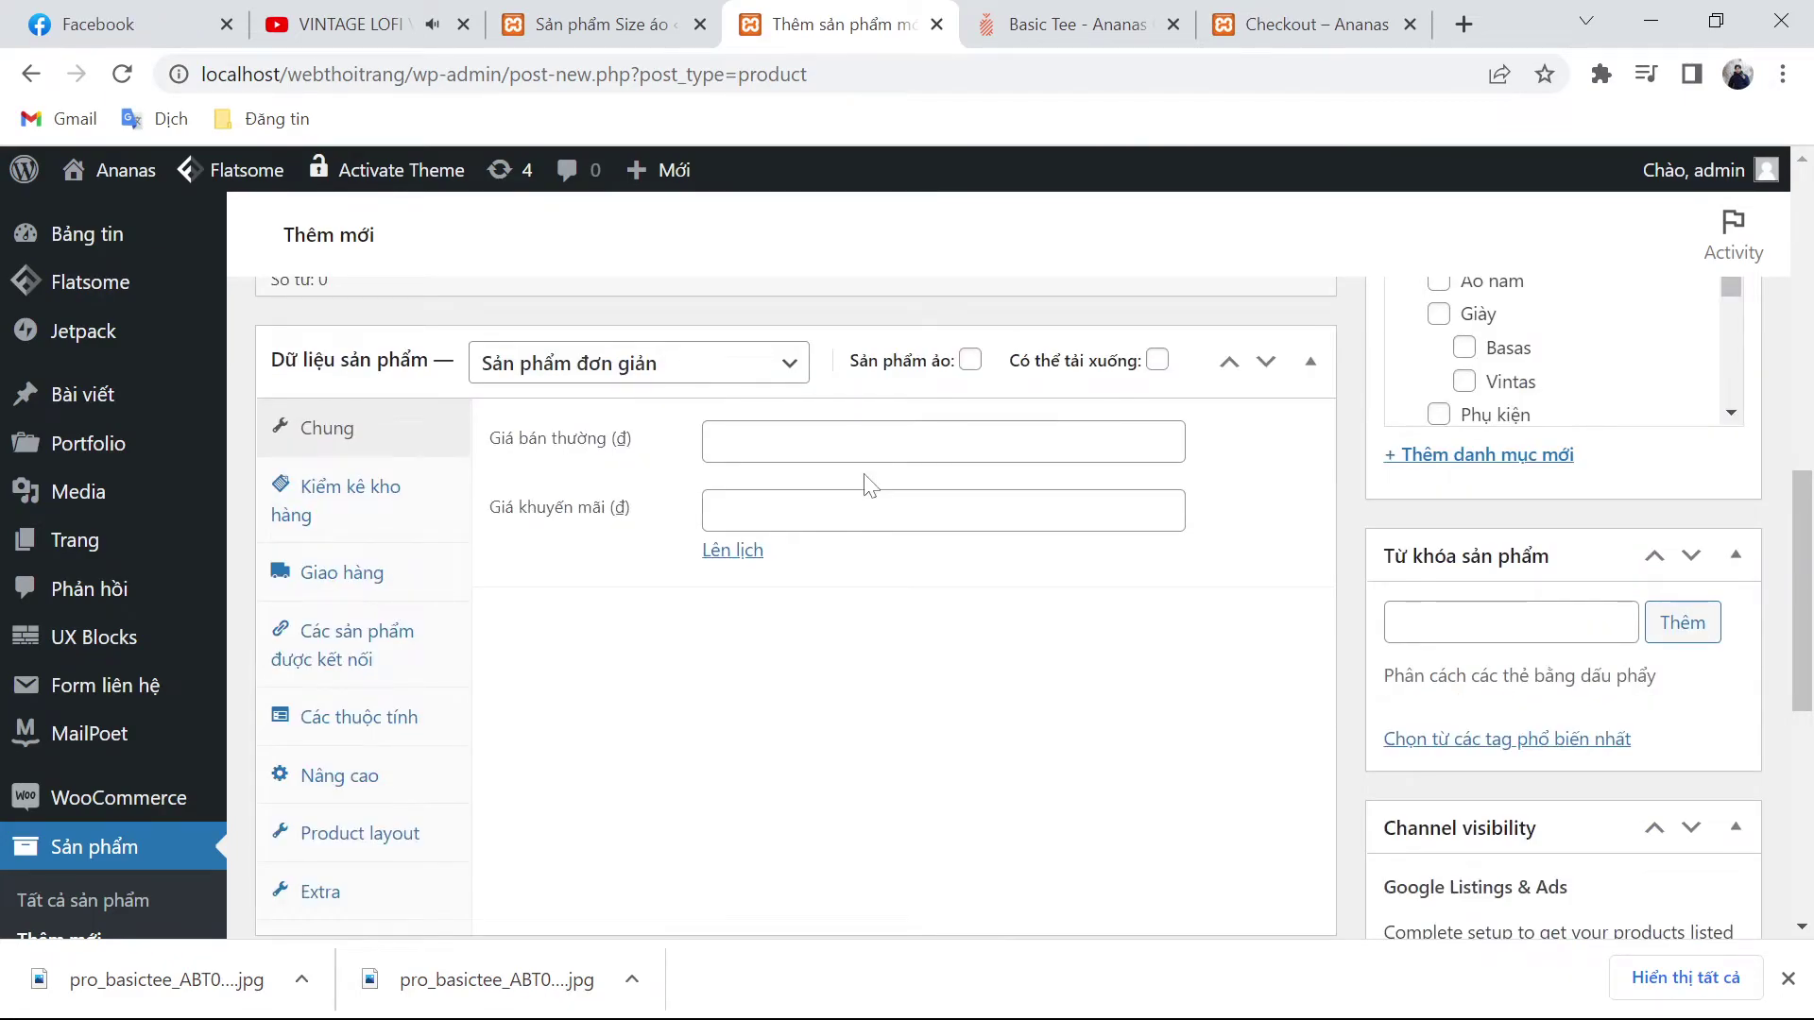
scroll(869, 484, down, 10)
key(ctrl+Tab)
scroll(1266, 387, down, 10)
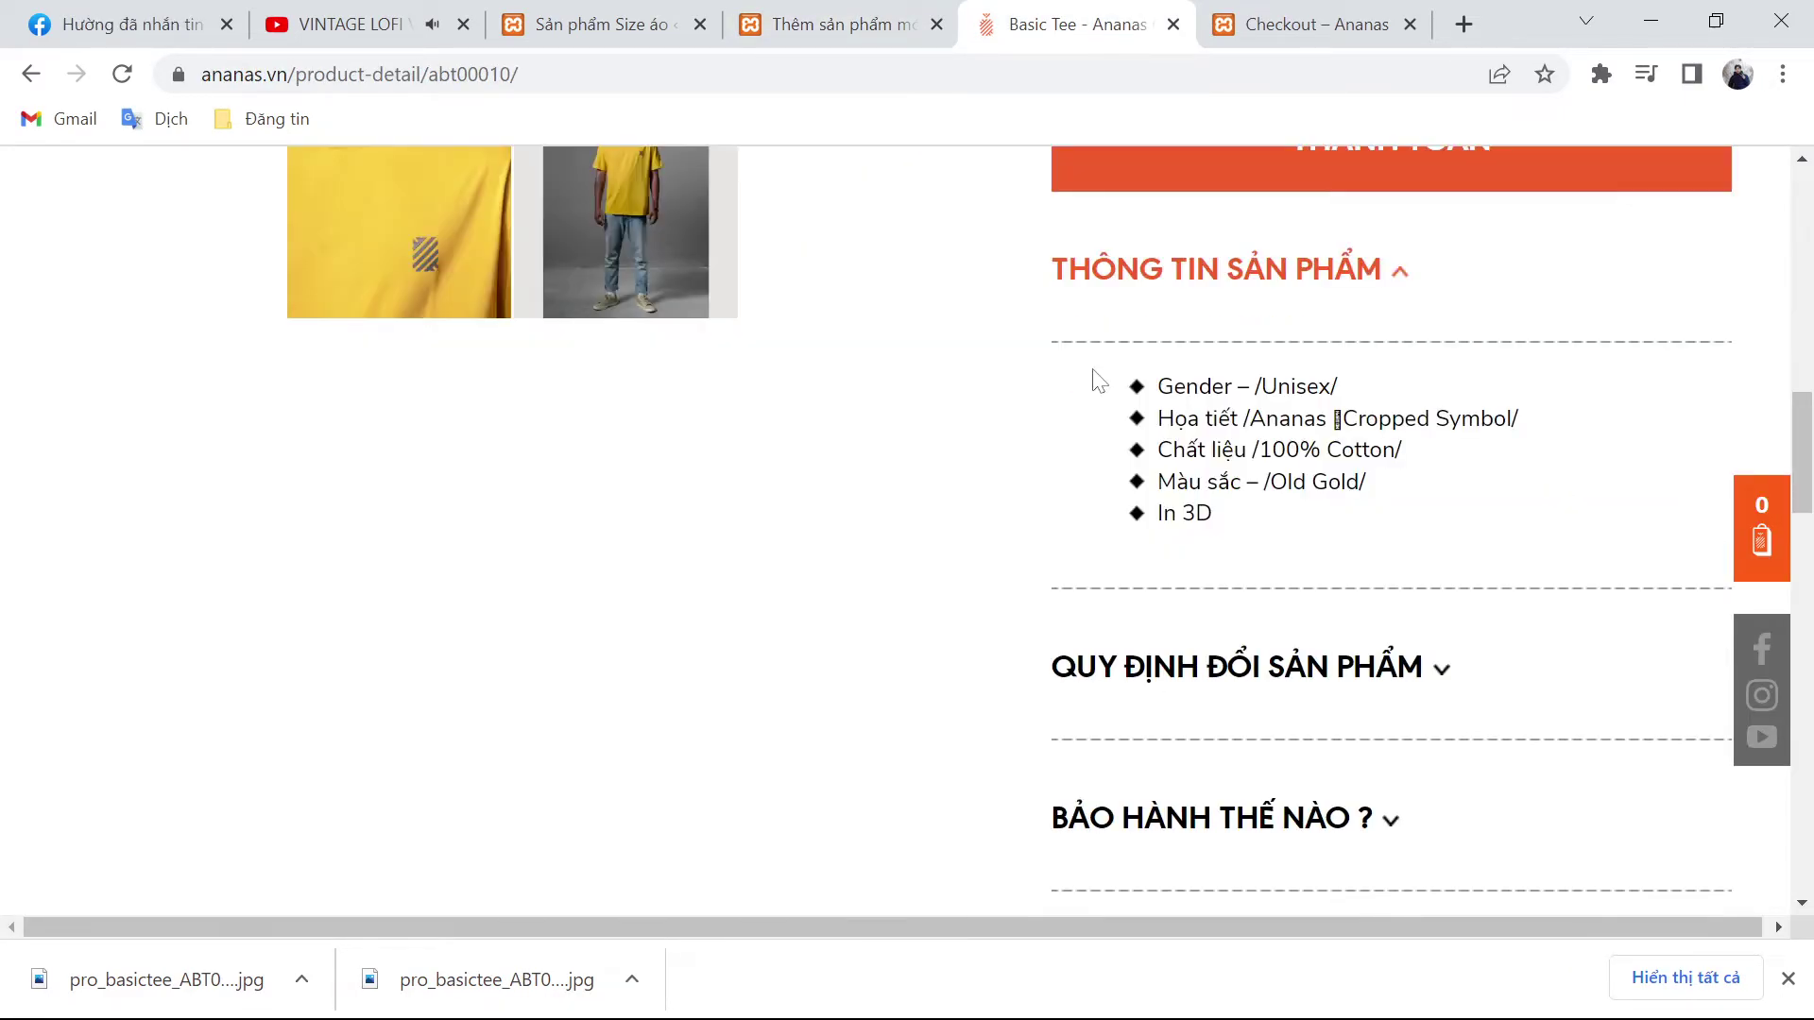
drag(1086, 377, 1257, 541)
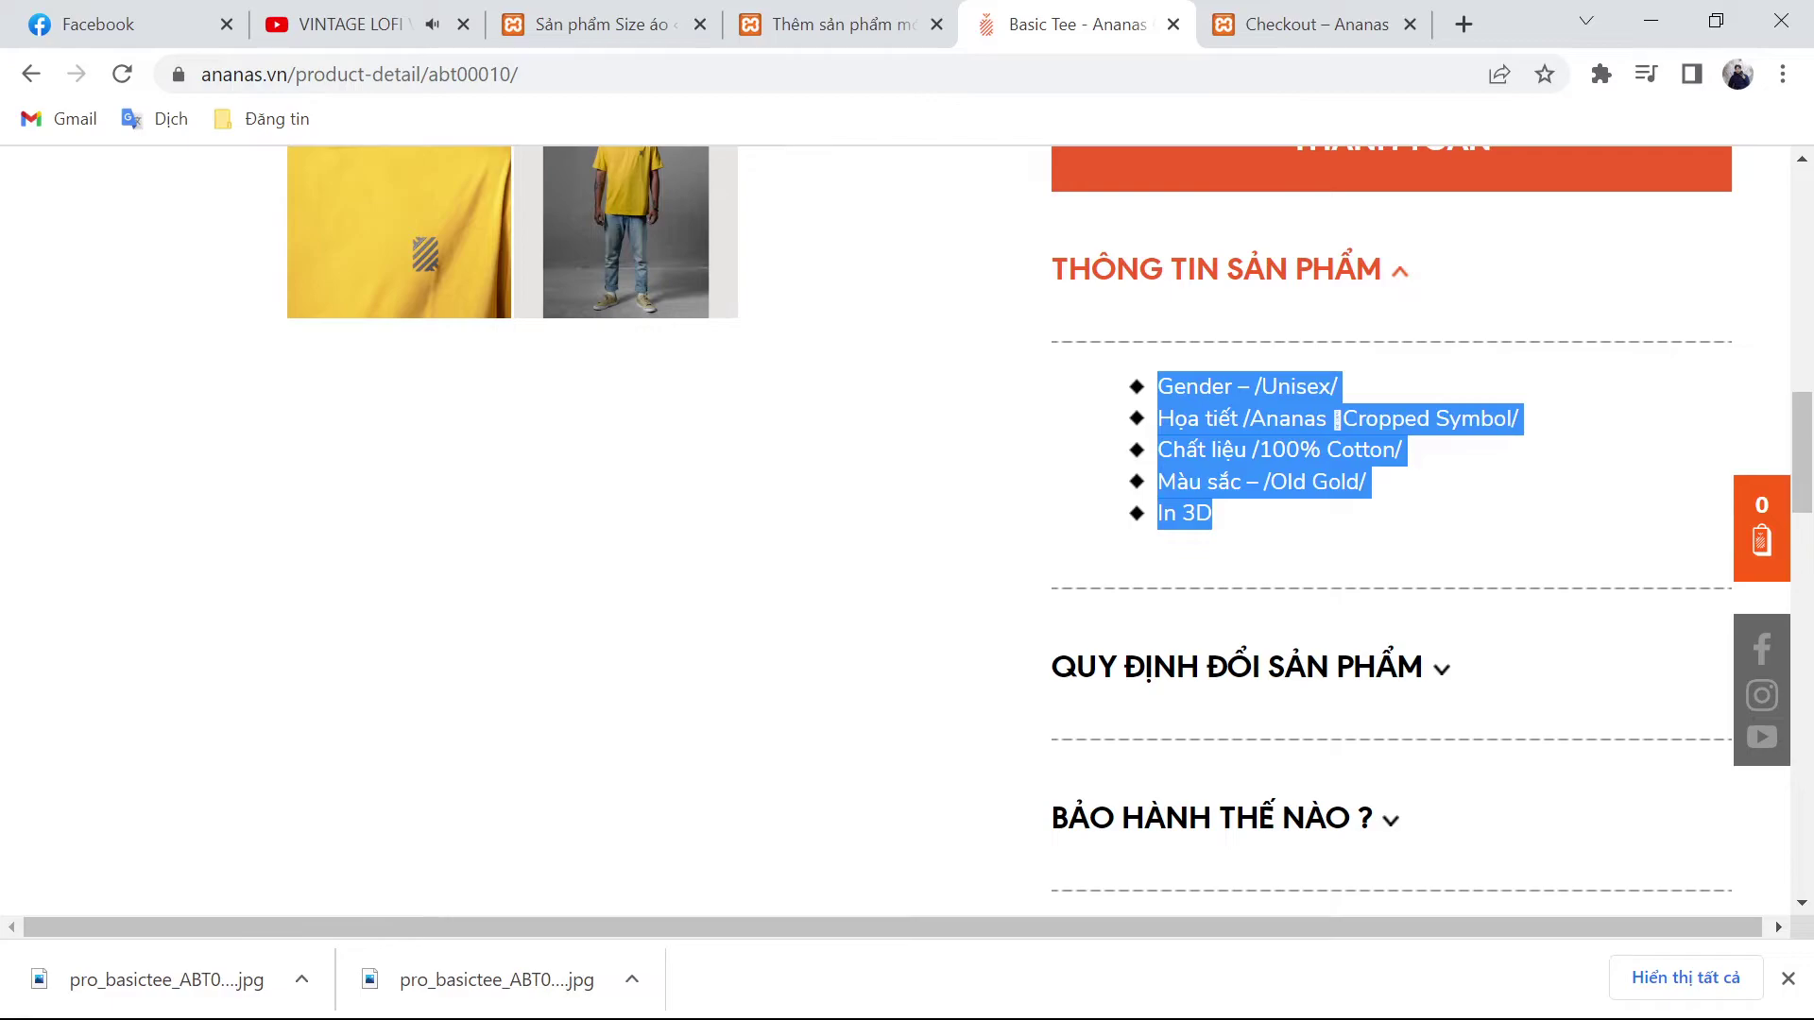
key(ctrl+shift+Tab)
scroll(794, 614, up, 15)
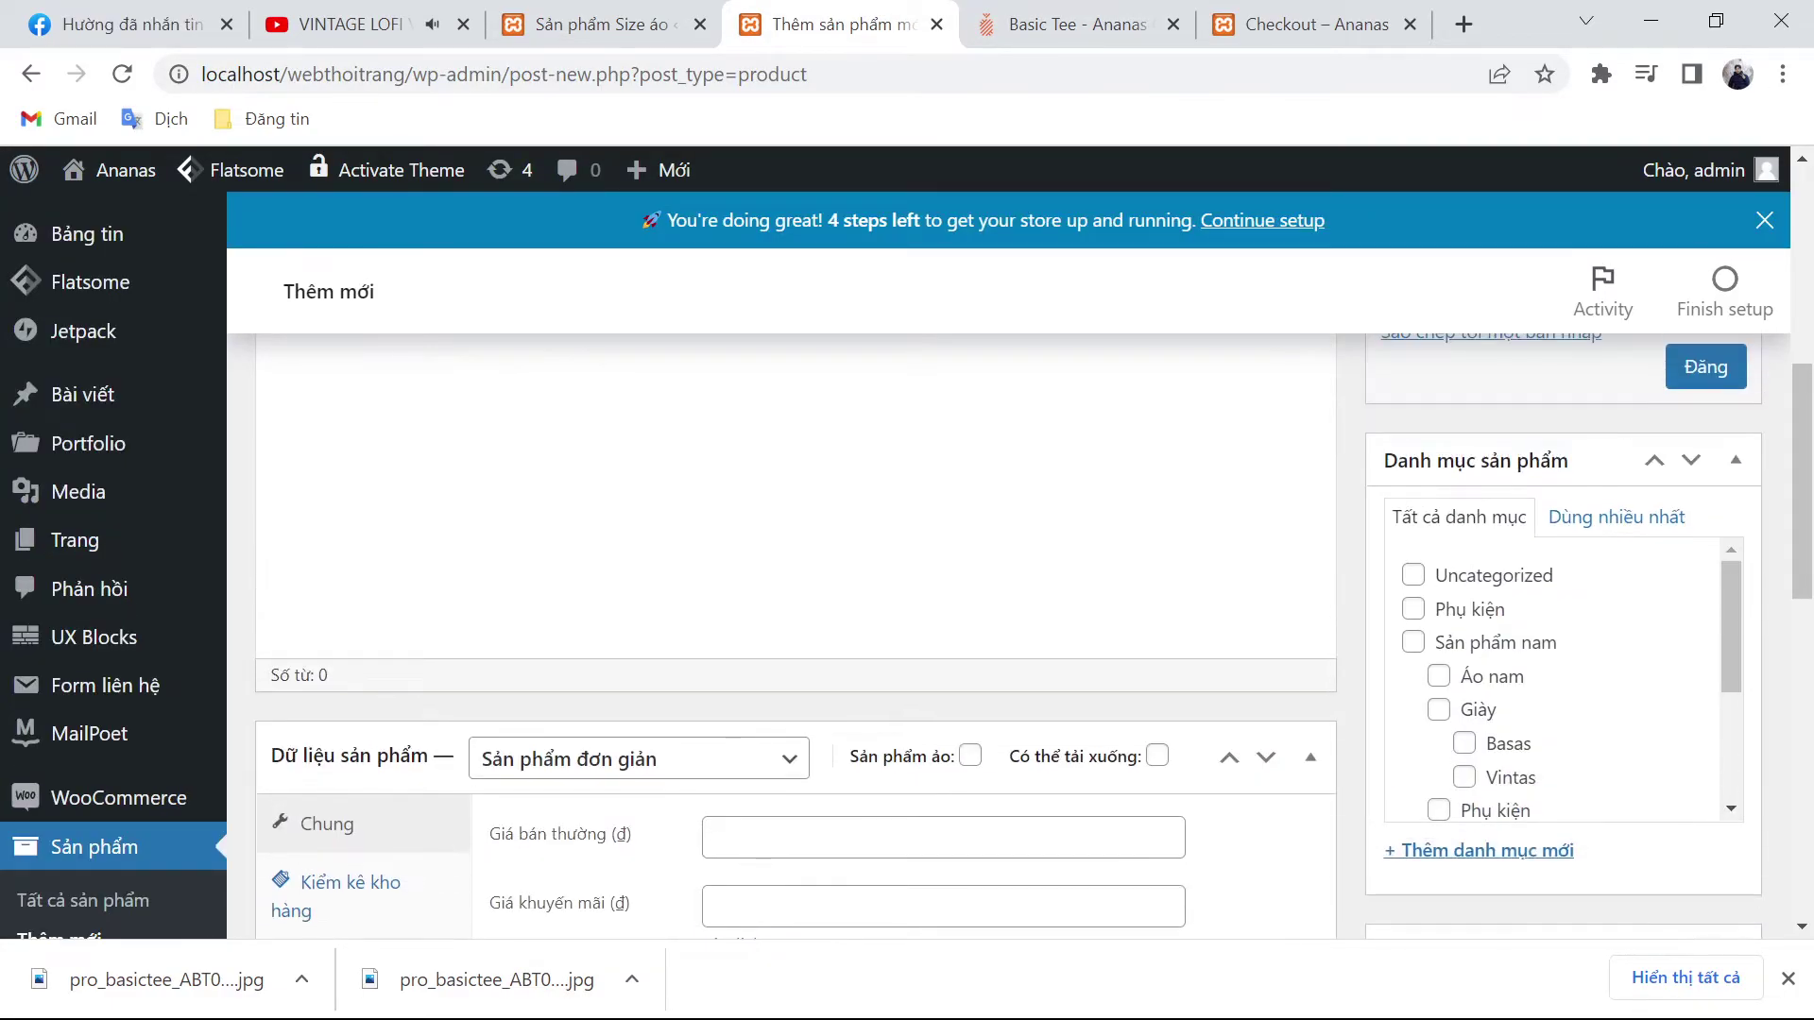
key(ctrl+Tab)
scroll(1380, 720, up, 4)
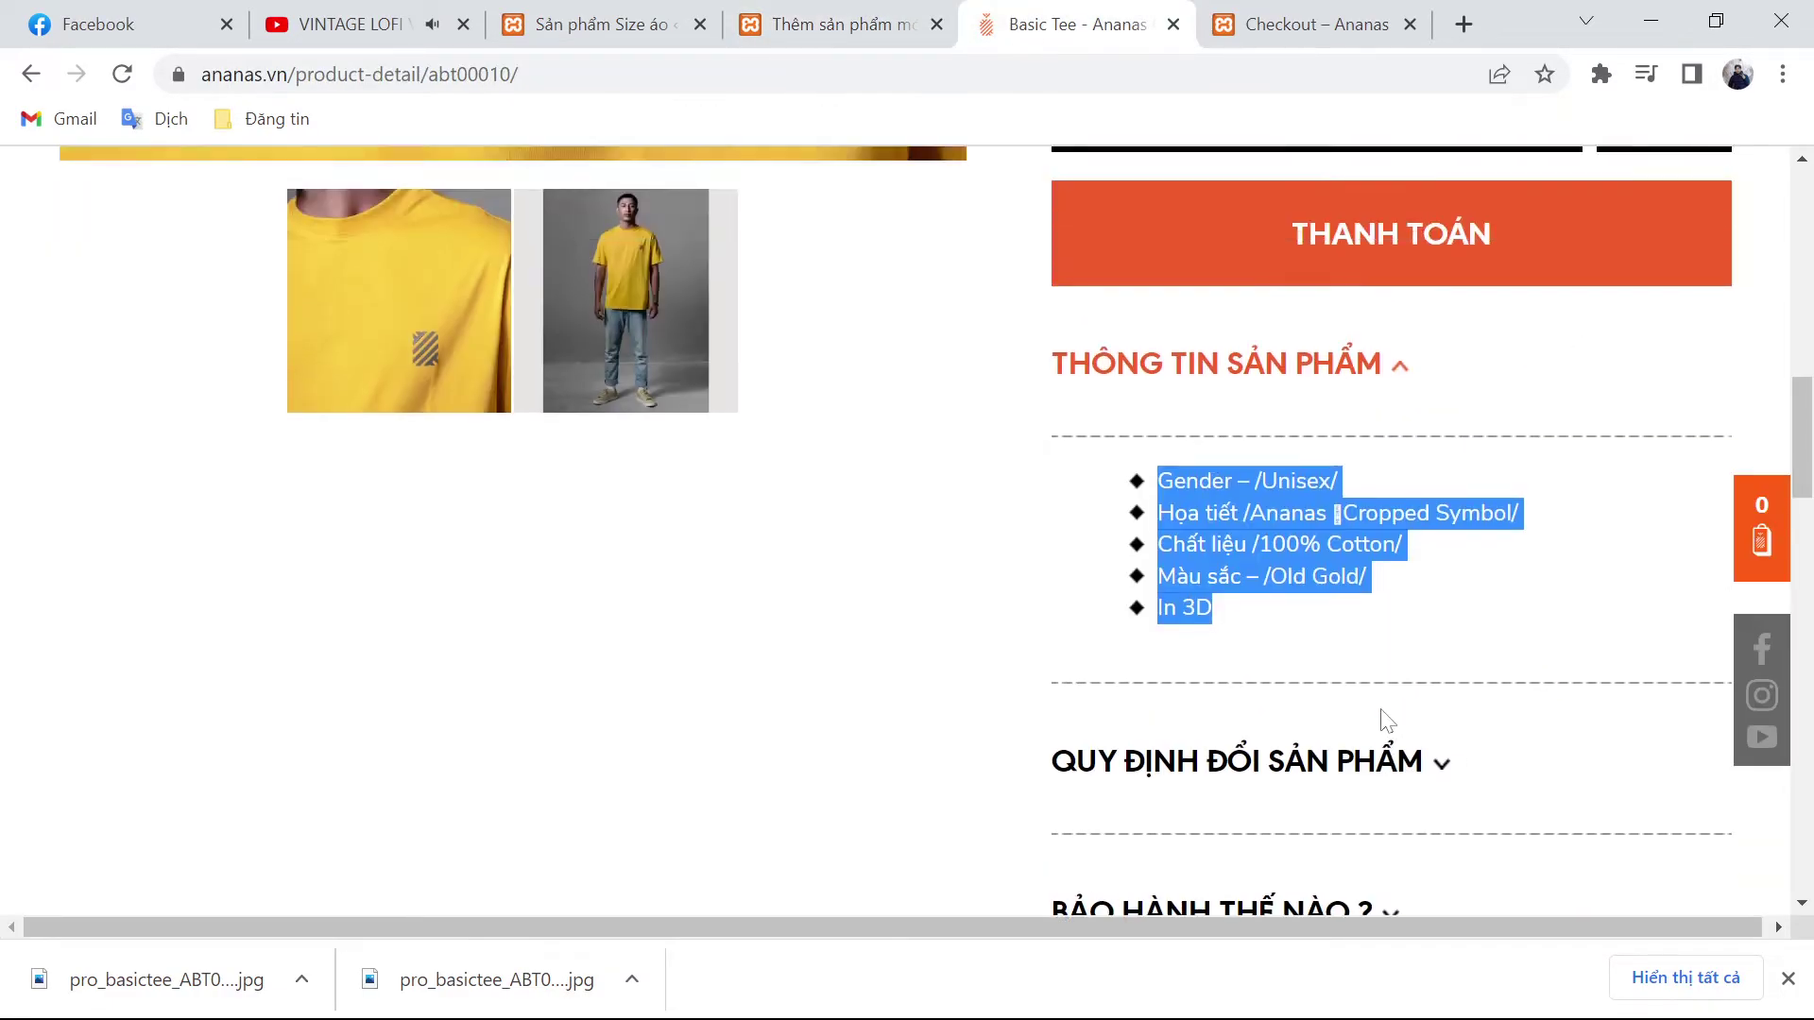
click(1381, 767)
scroll(1381, 767, down, 3)
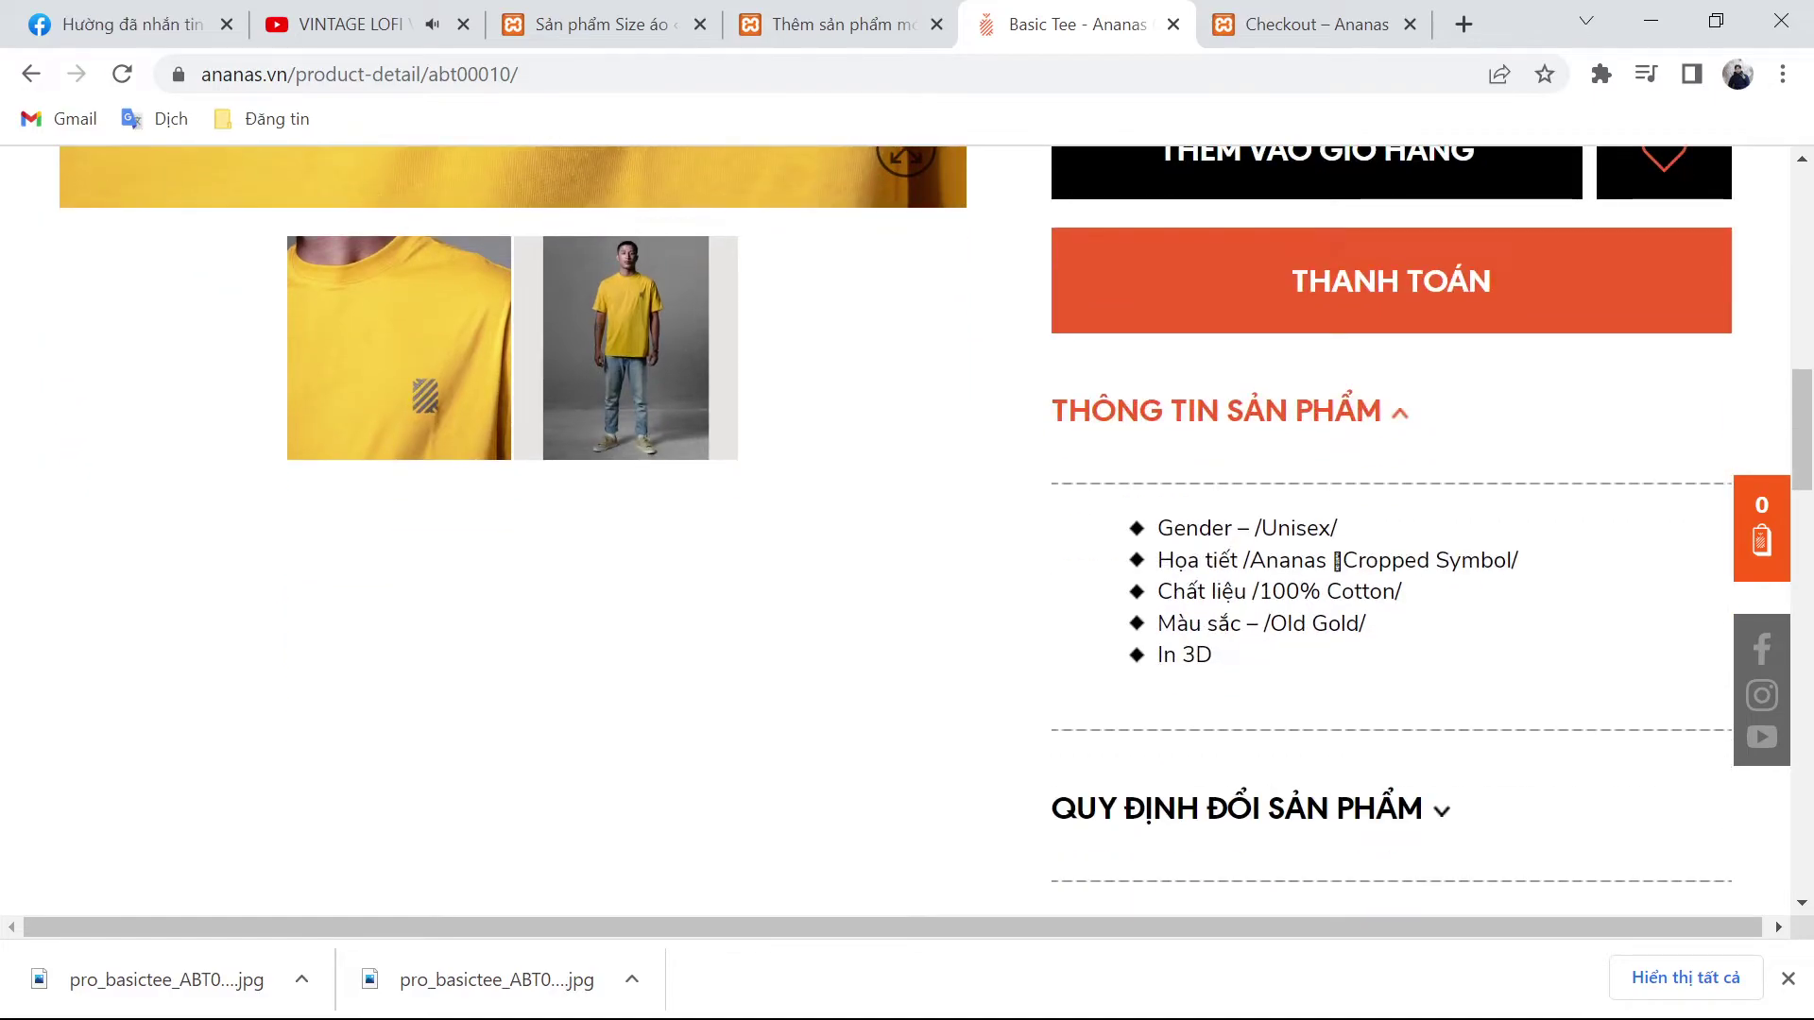
scroll(1335, 661, up, 8)
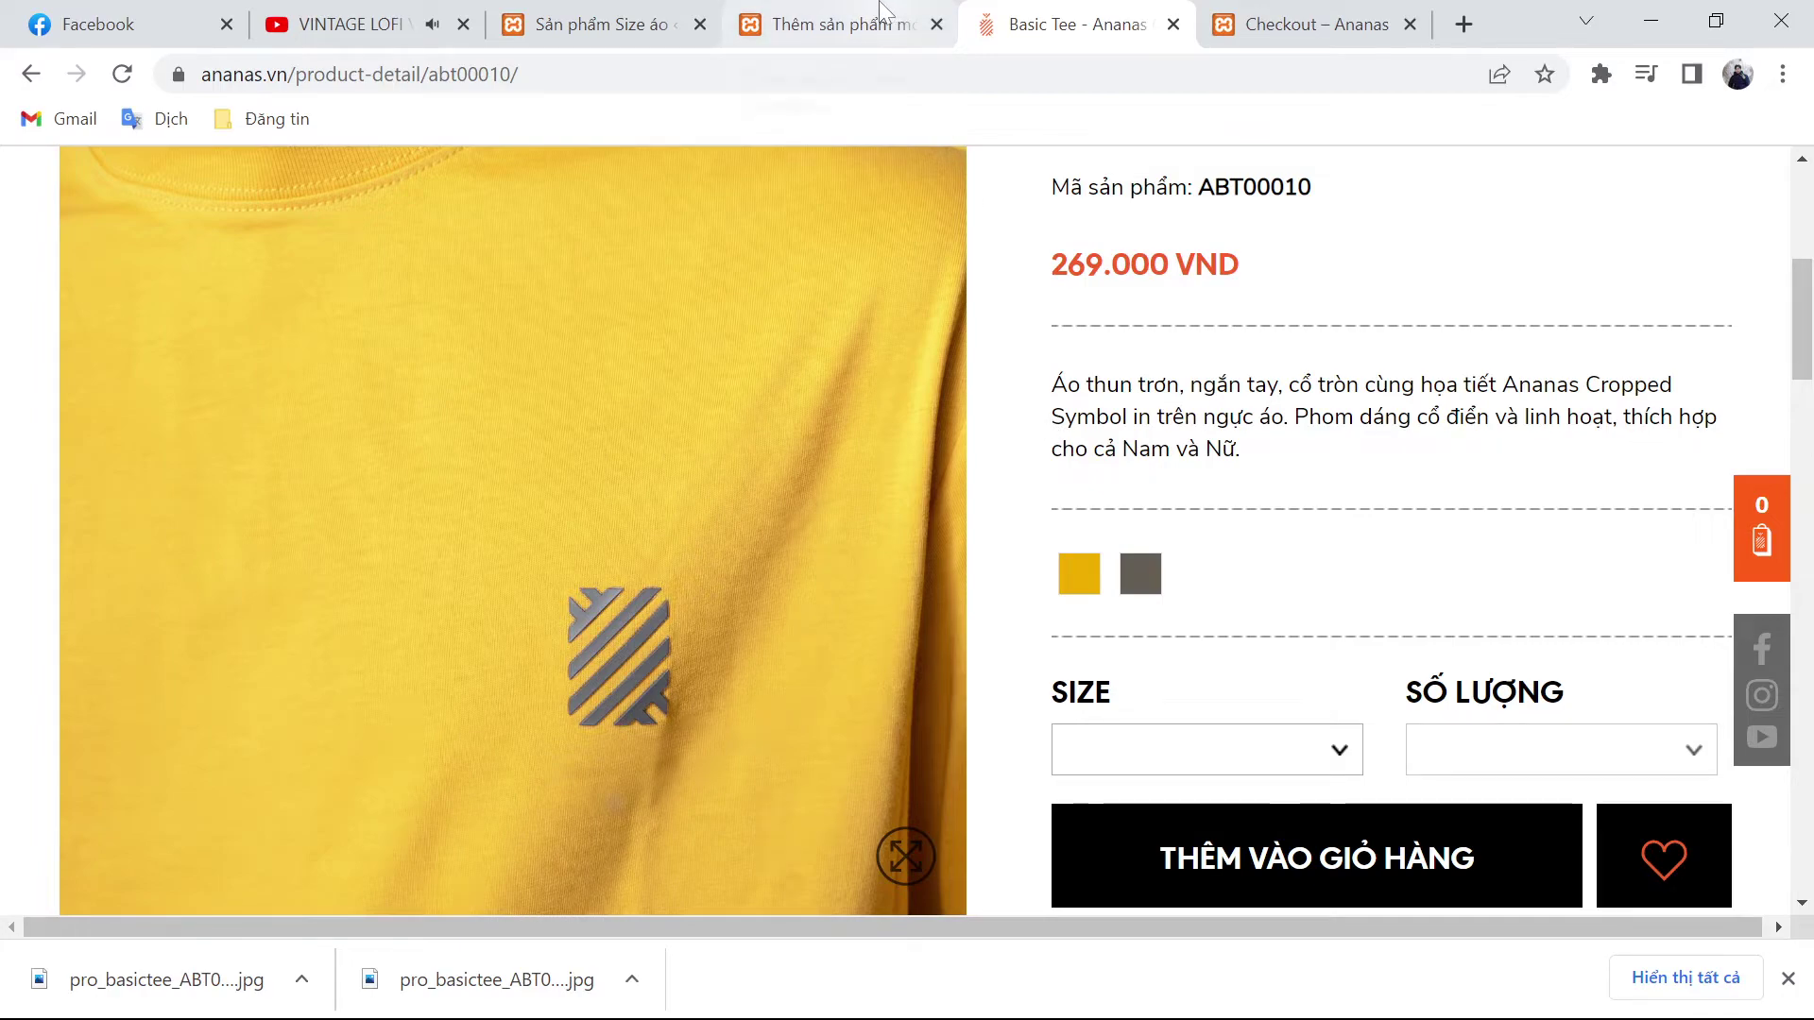
click(133, 11)
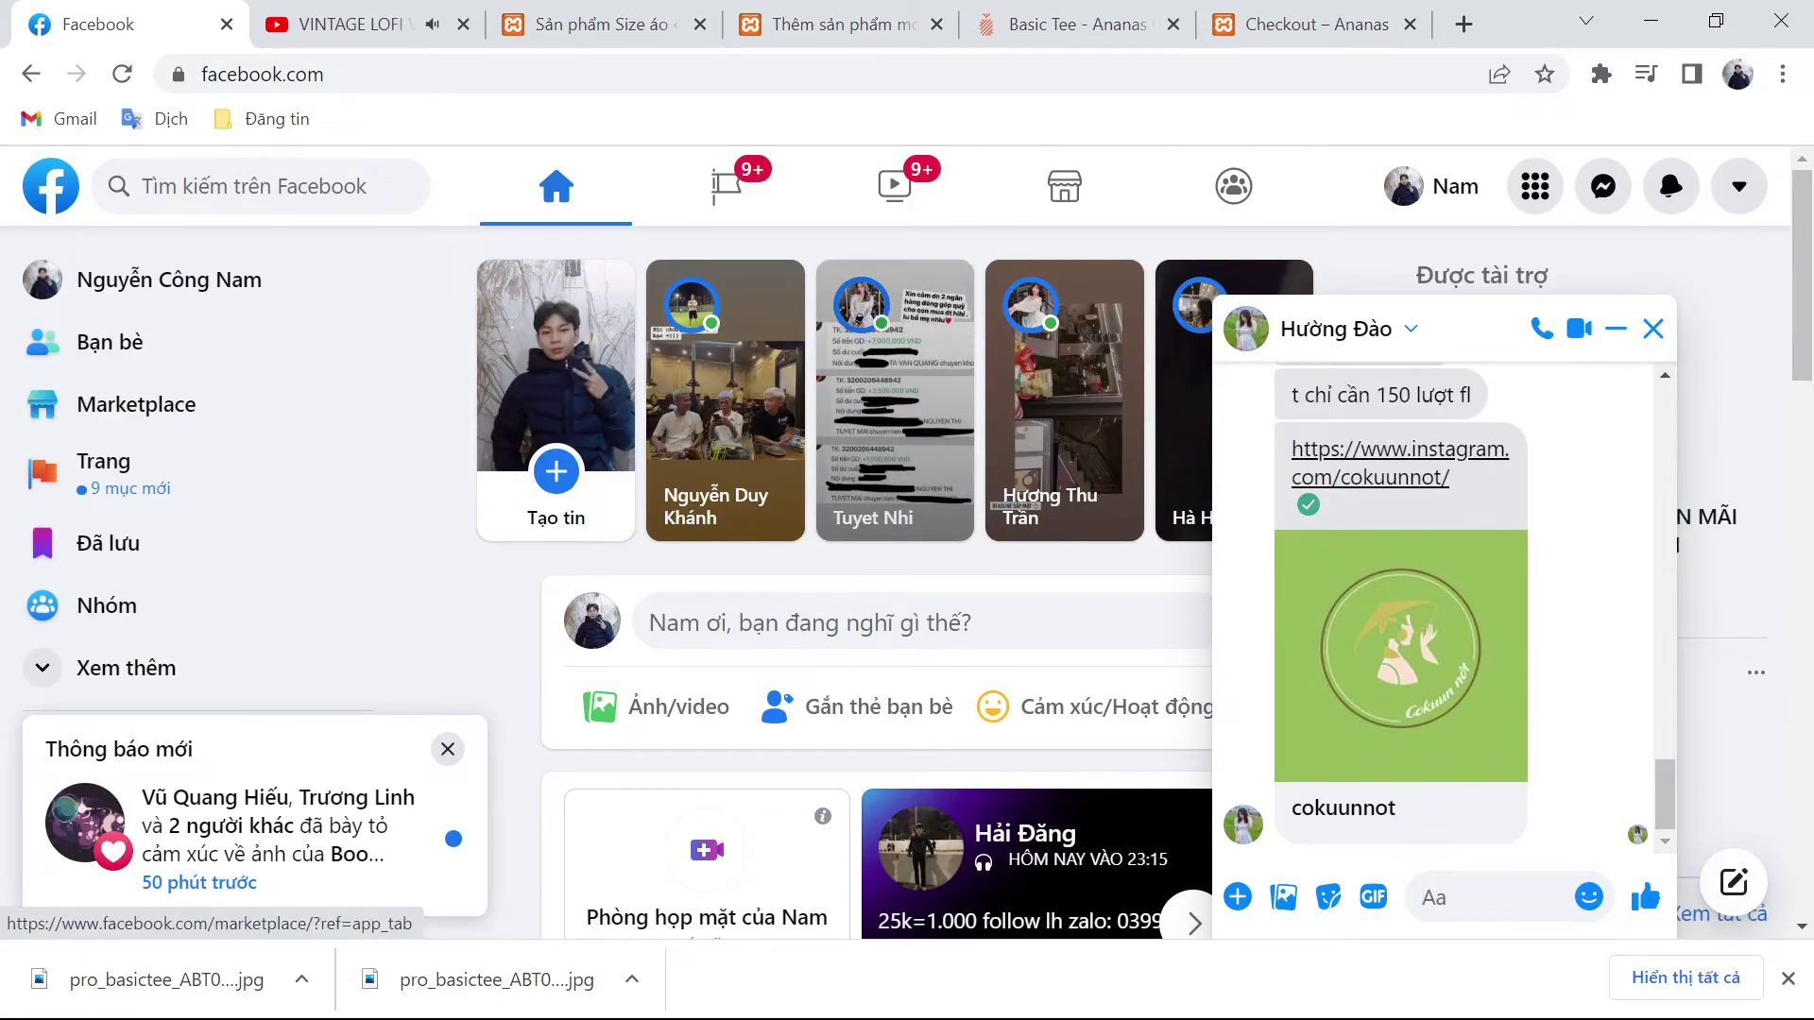
Step: Set the product type to 'Sản phẩm có biến thể' (variable product)
click(861, 13)
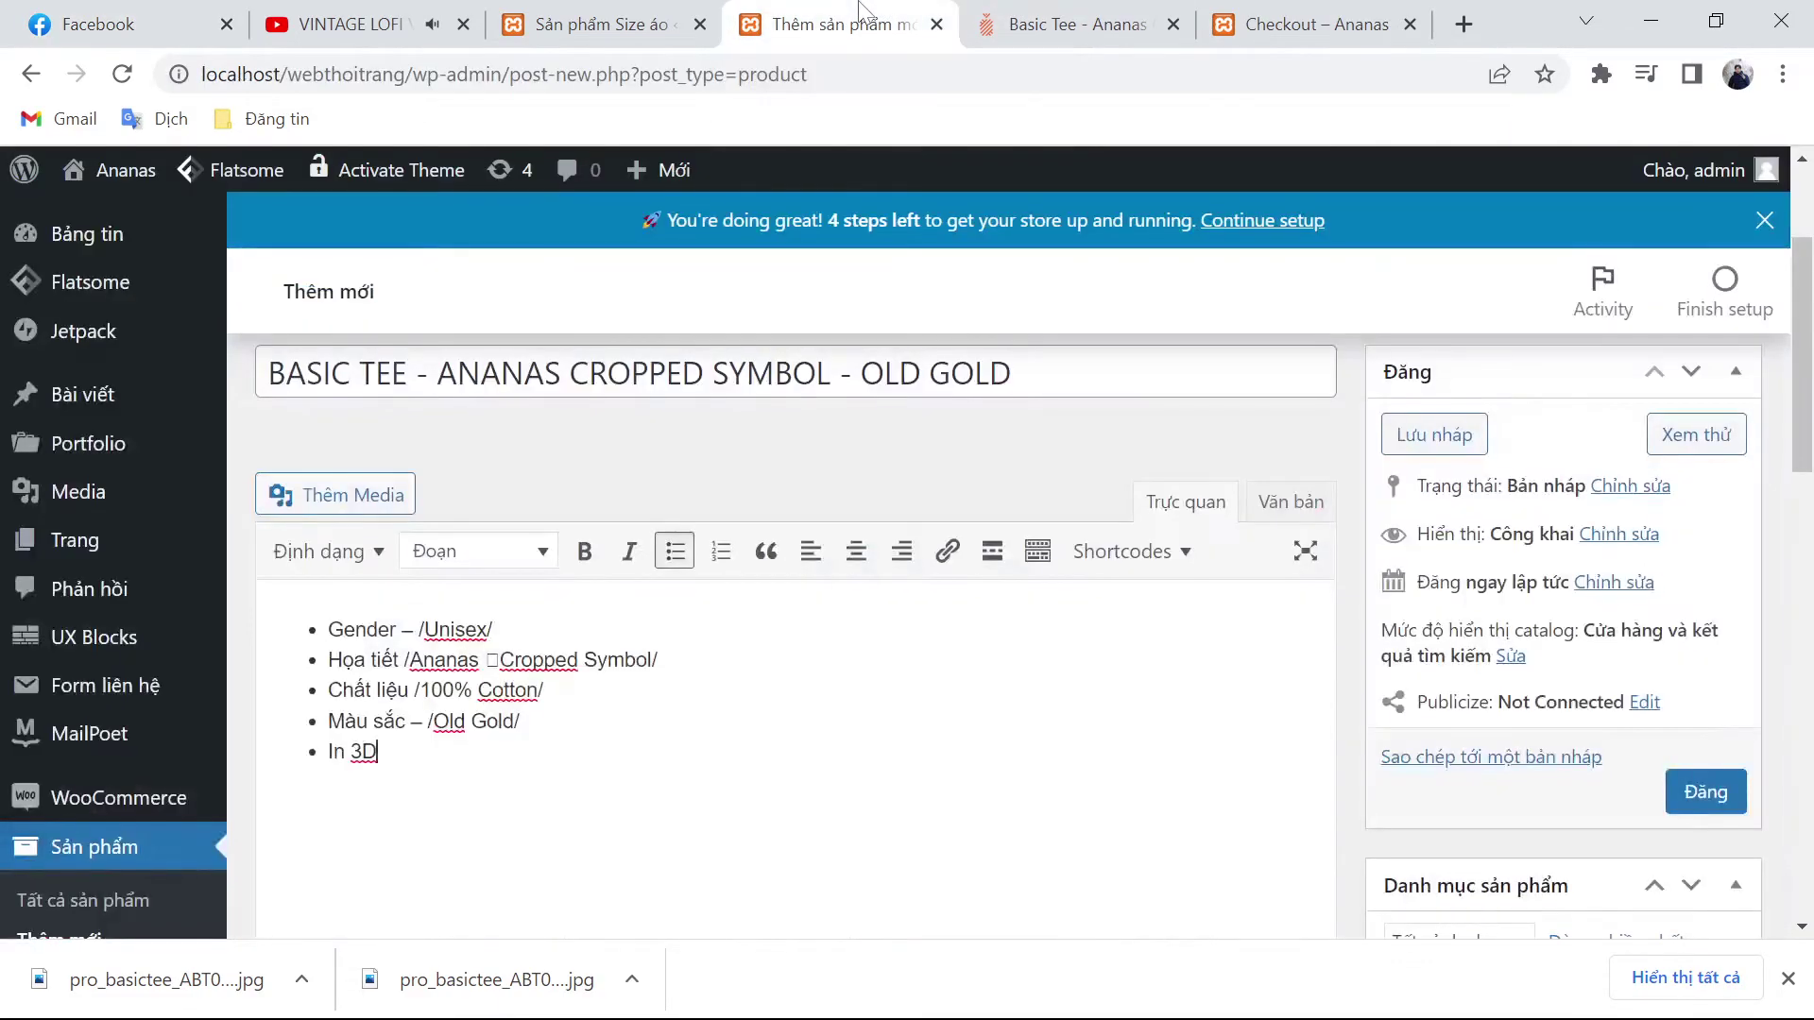
click(1095, 14)
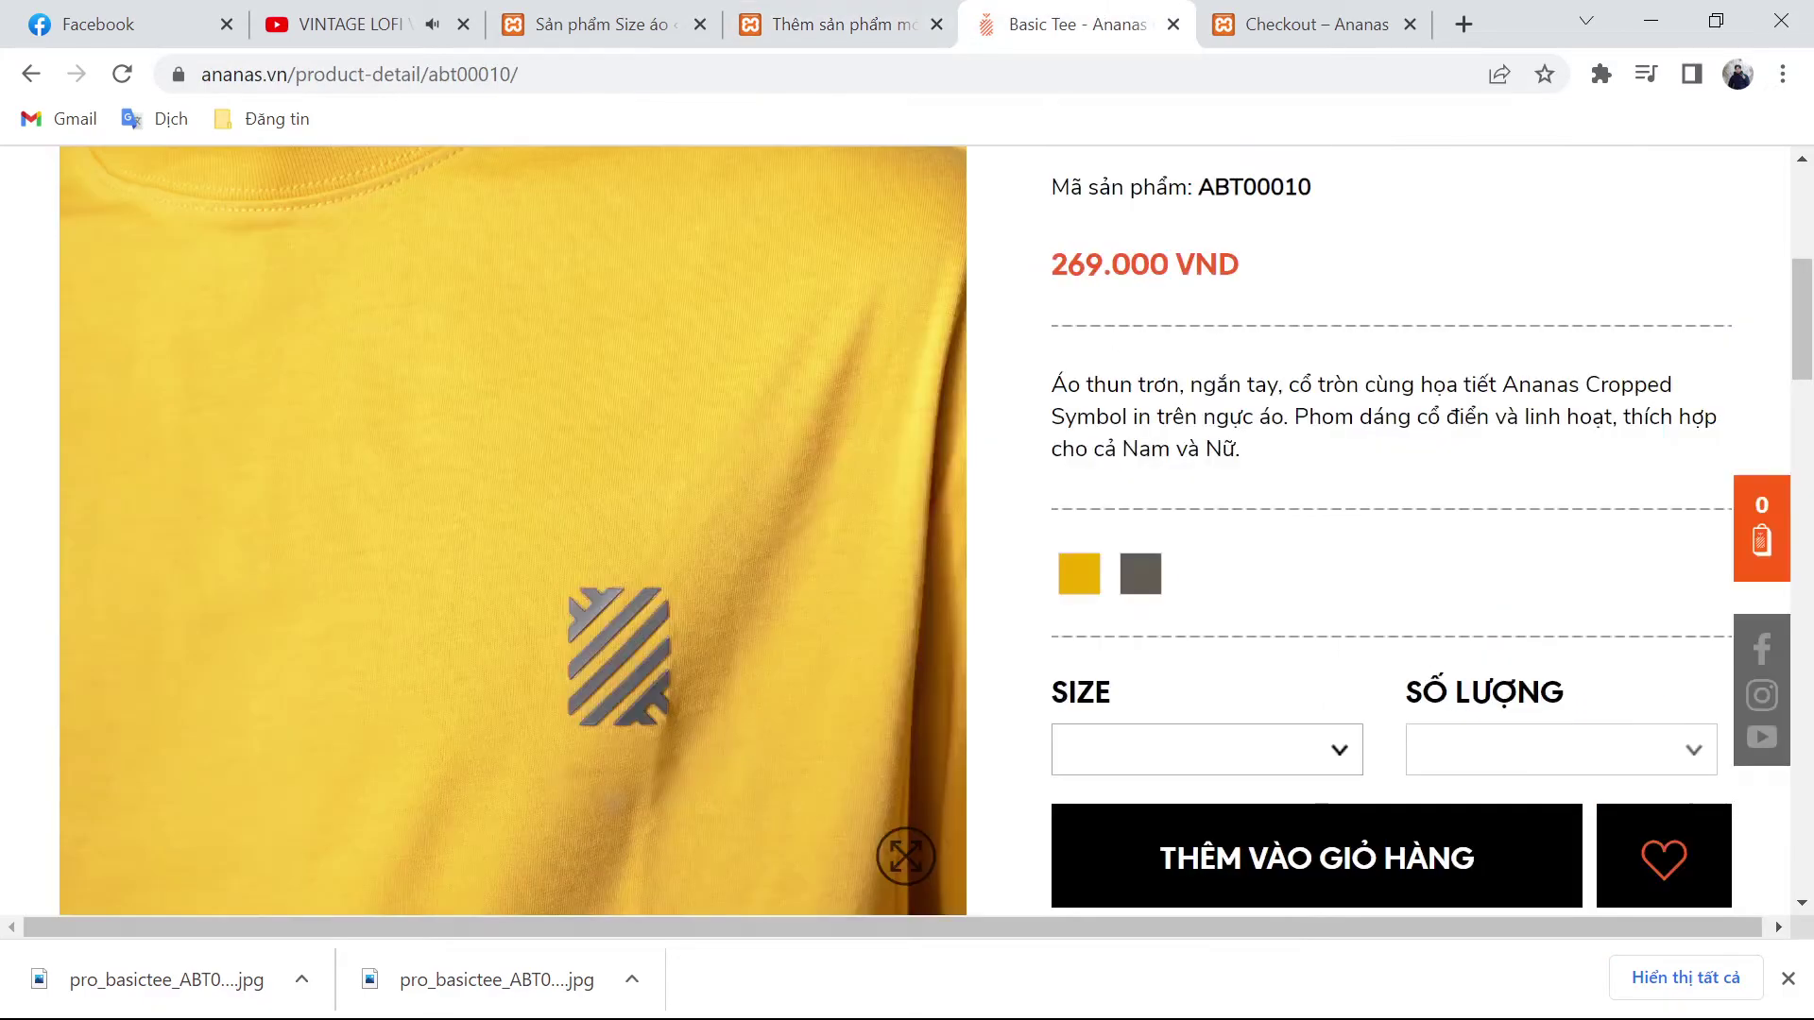
scroll(907, 529, down, 6)
click(856, 13)
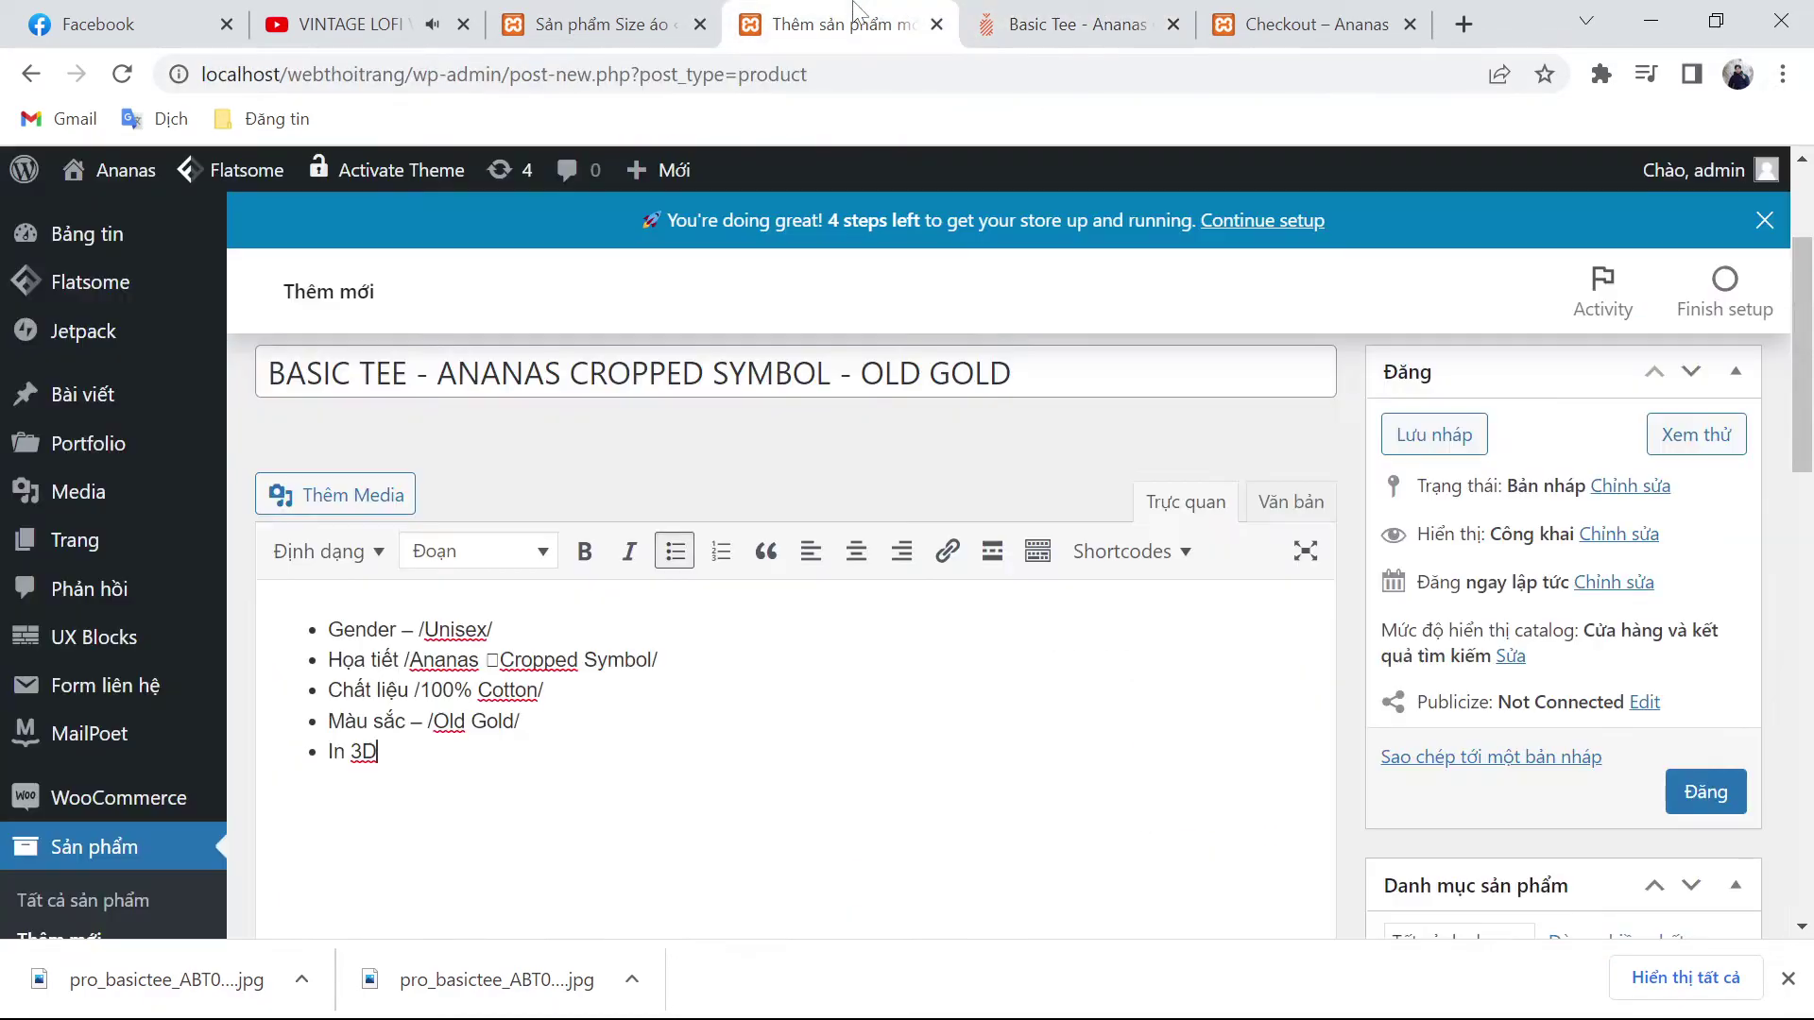
scroll(756, 614, down, 6)
click(716, 477)
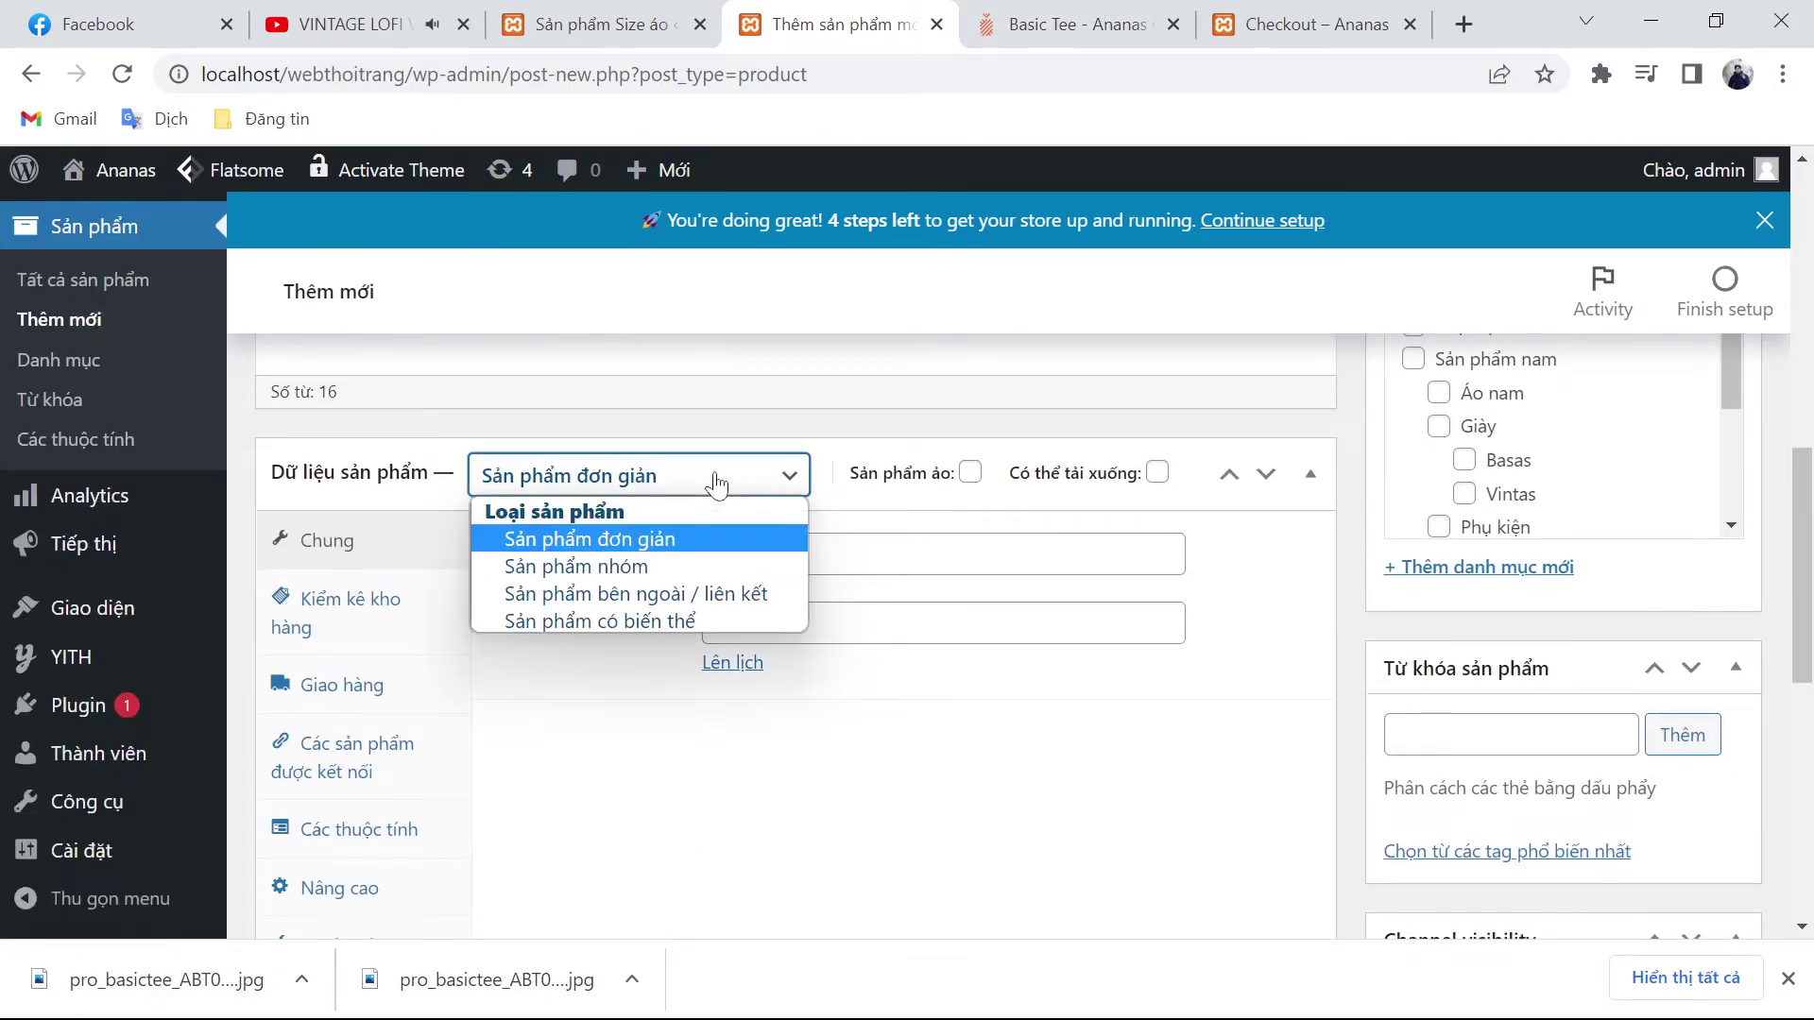
click(643, 622)
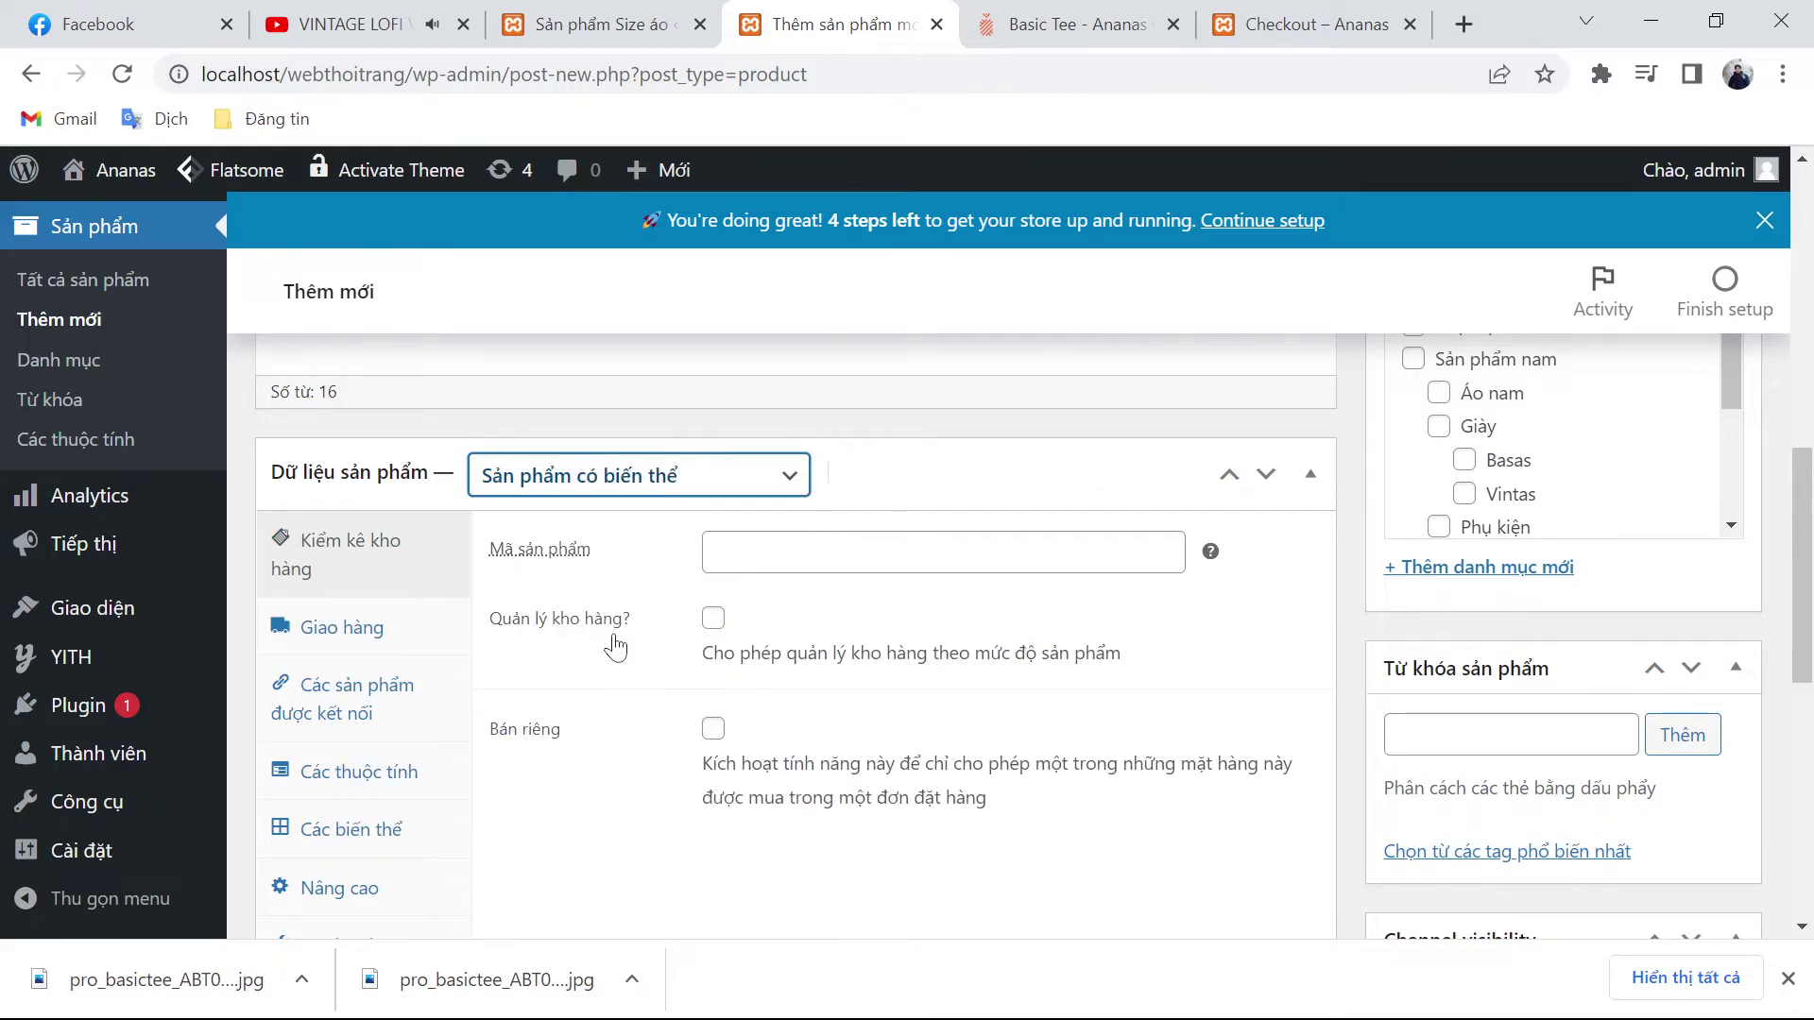
Step: Copy the code ABT00010 from ananas.vn into the Mã sản phẩm field
click(1137, 13)
scroll(1069, 648, up, 7)
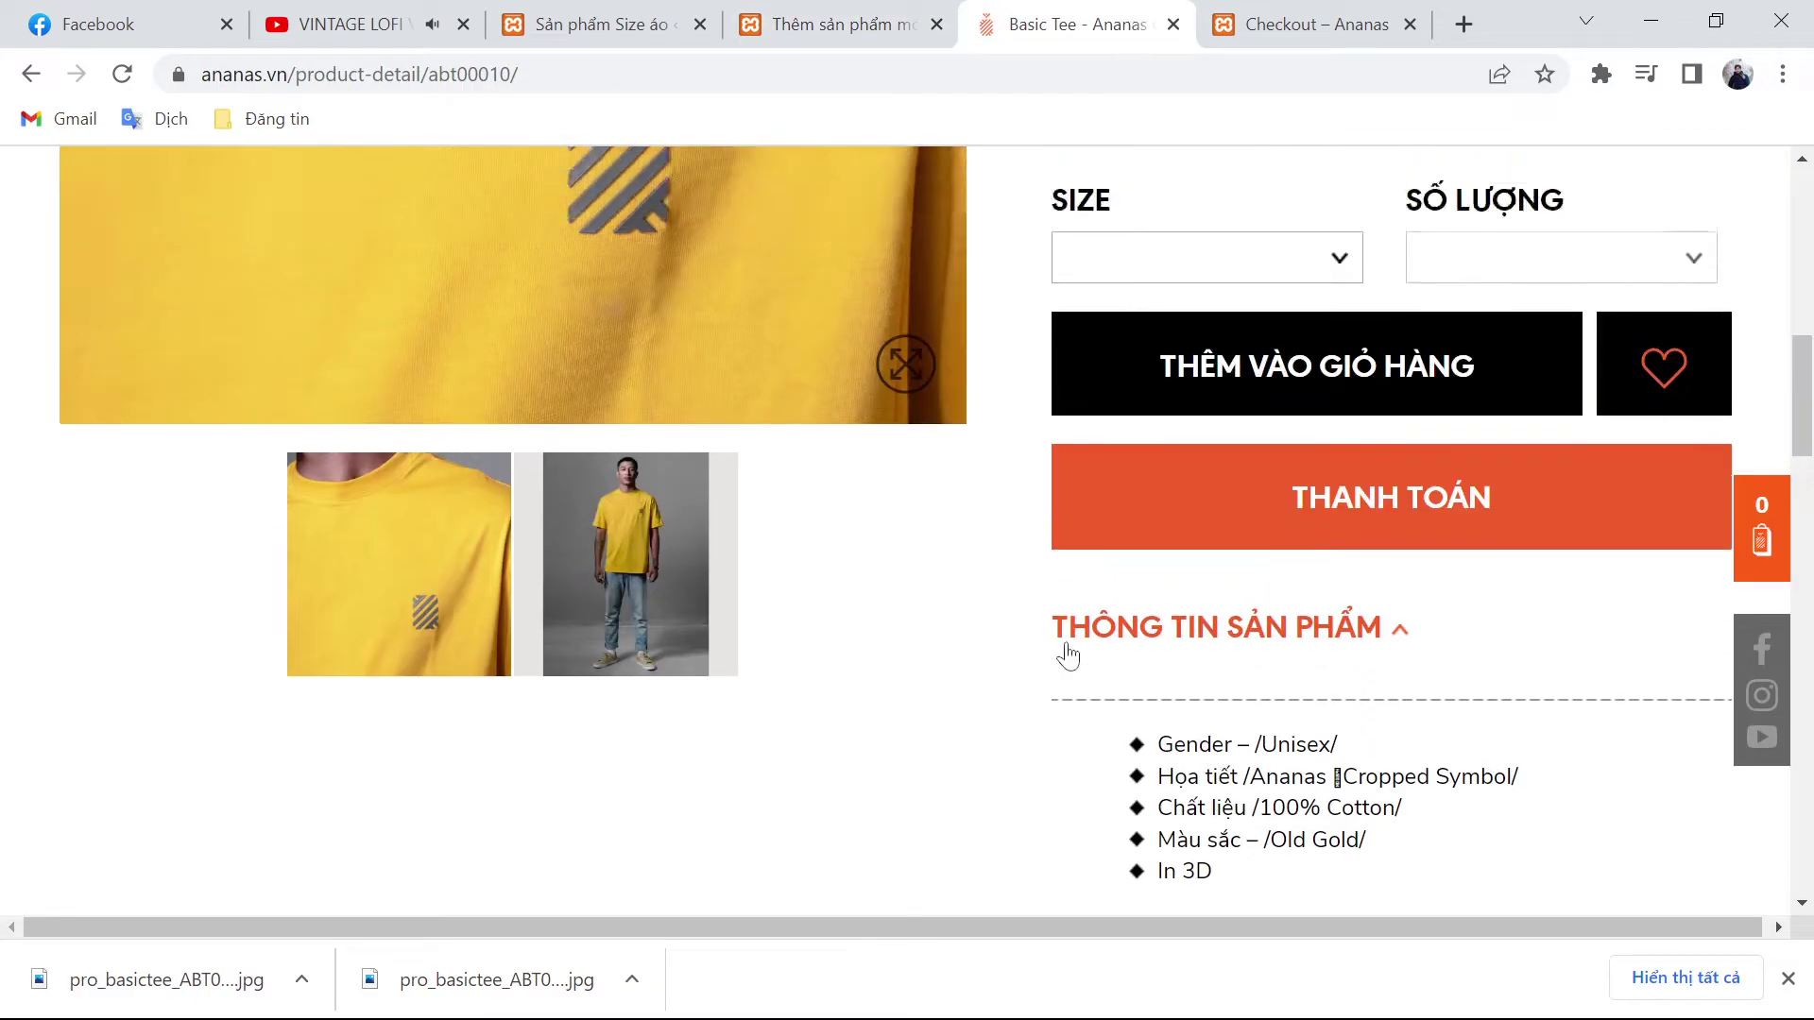
double_click(1253, 329)
key(ctrl+c)
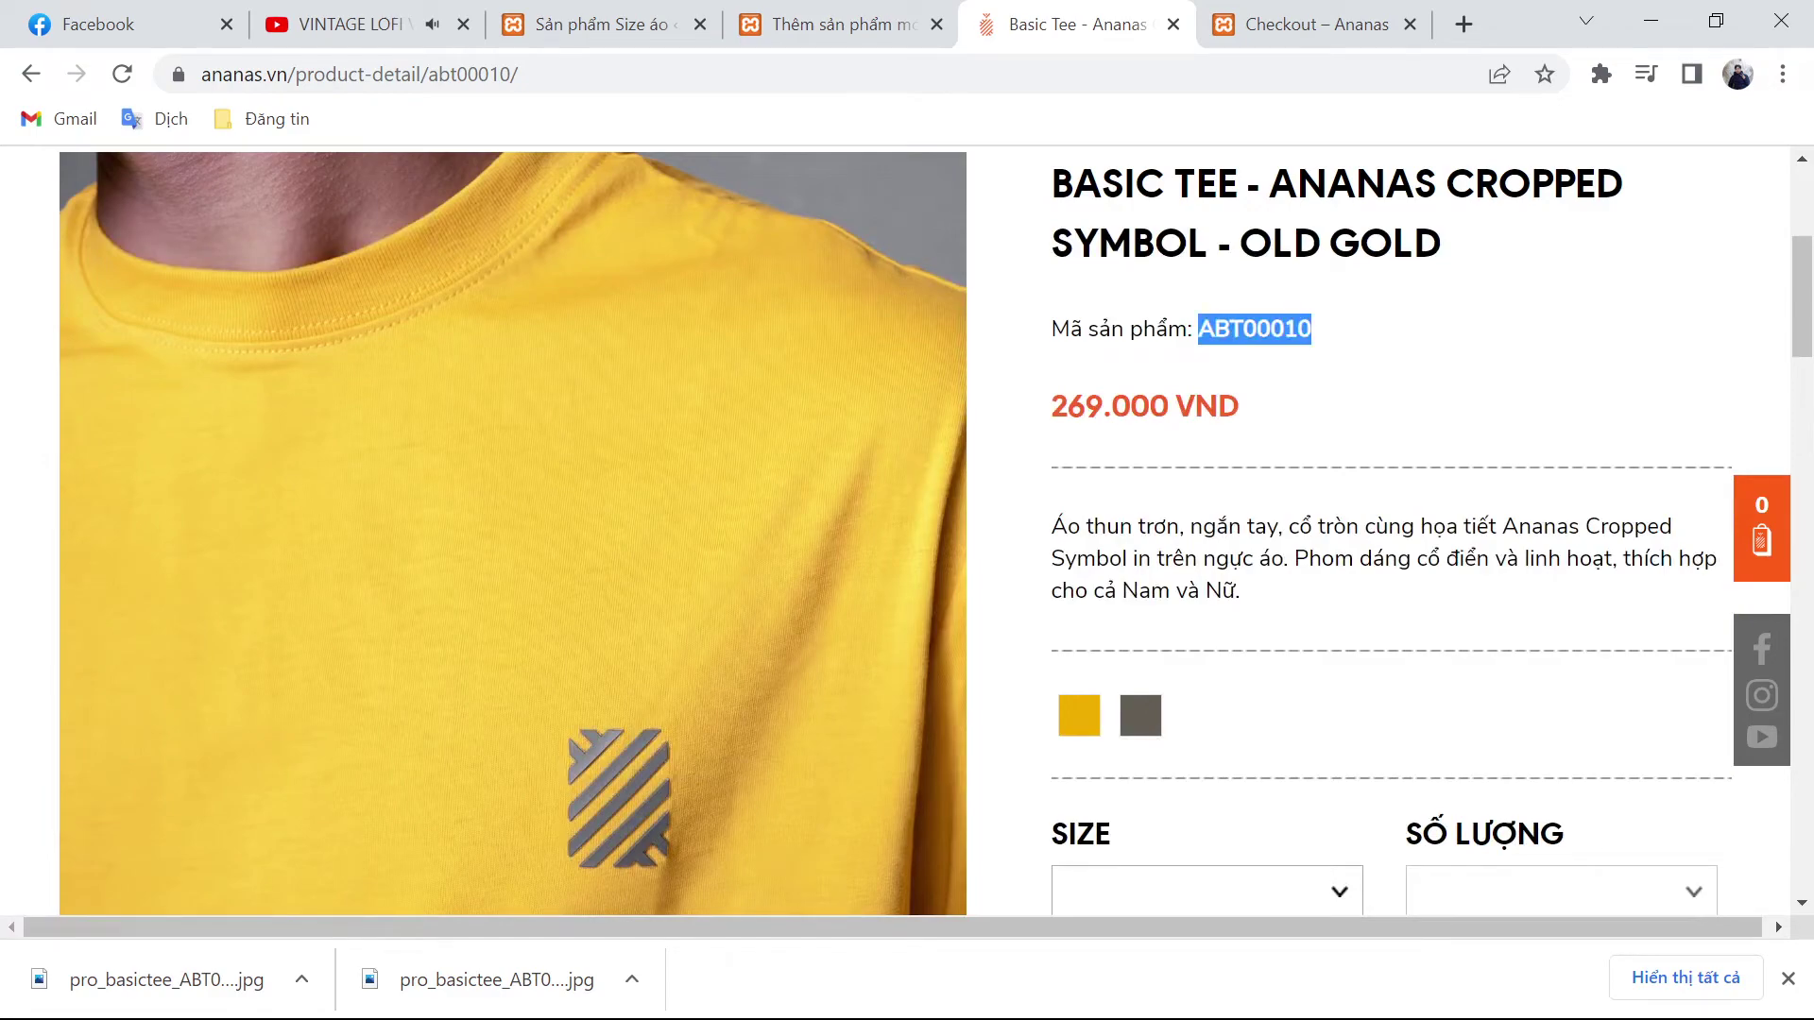
click(819, 19)
click(803, 553)
key(ctrl+v)
scroll(704, 761, down, 2)
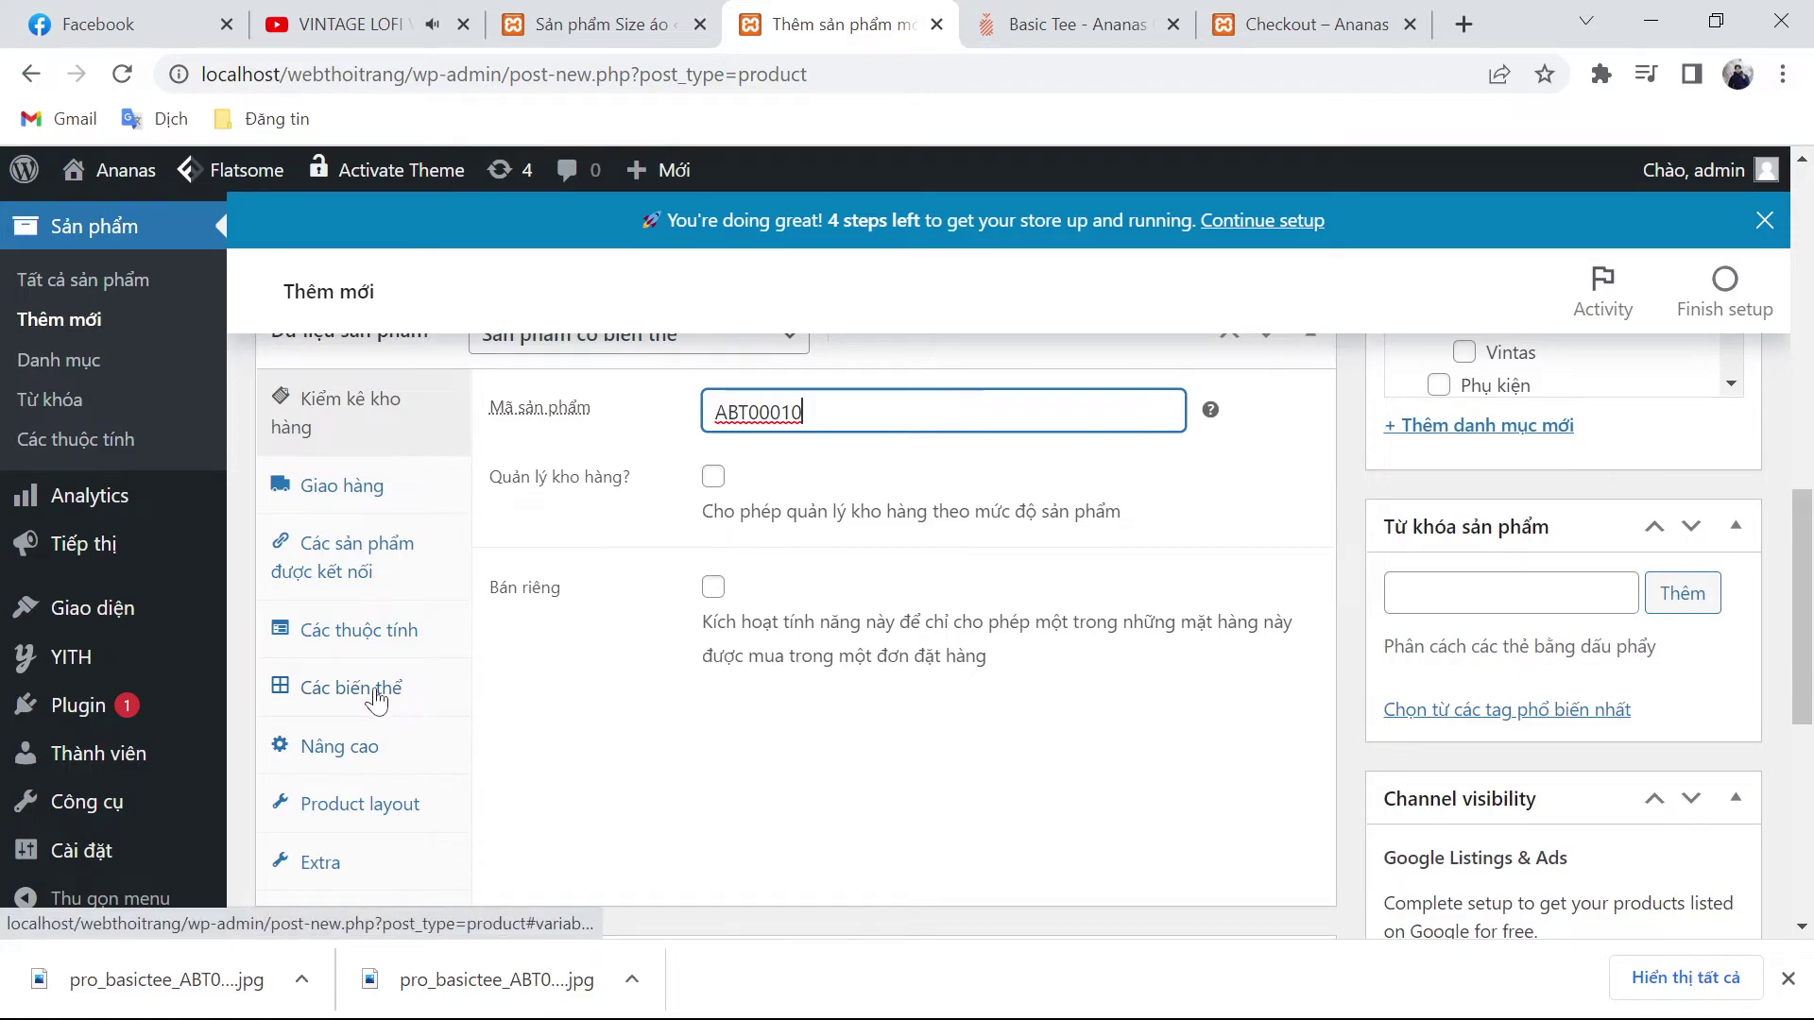
Step: Add Size áo with values L, M, S, XL (2XL removed), enabled for variations, and save it
click(376, 639)
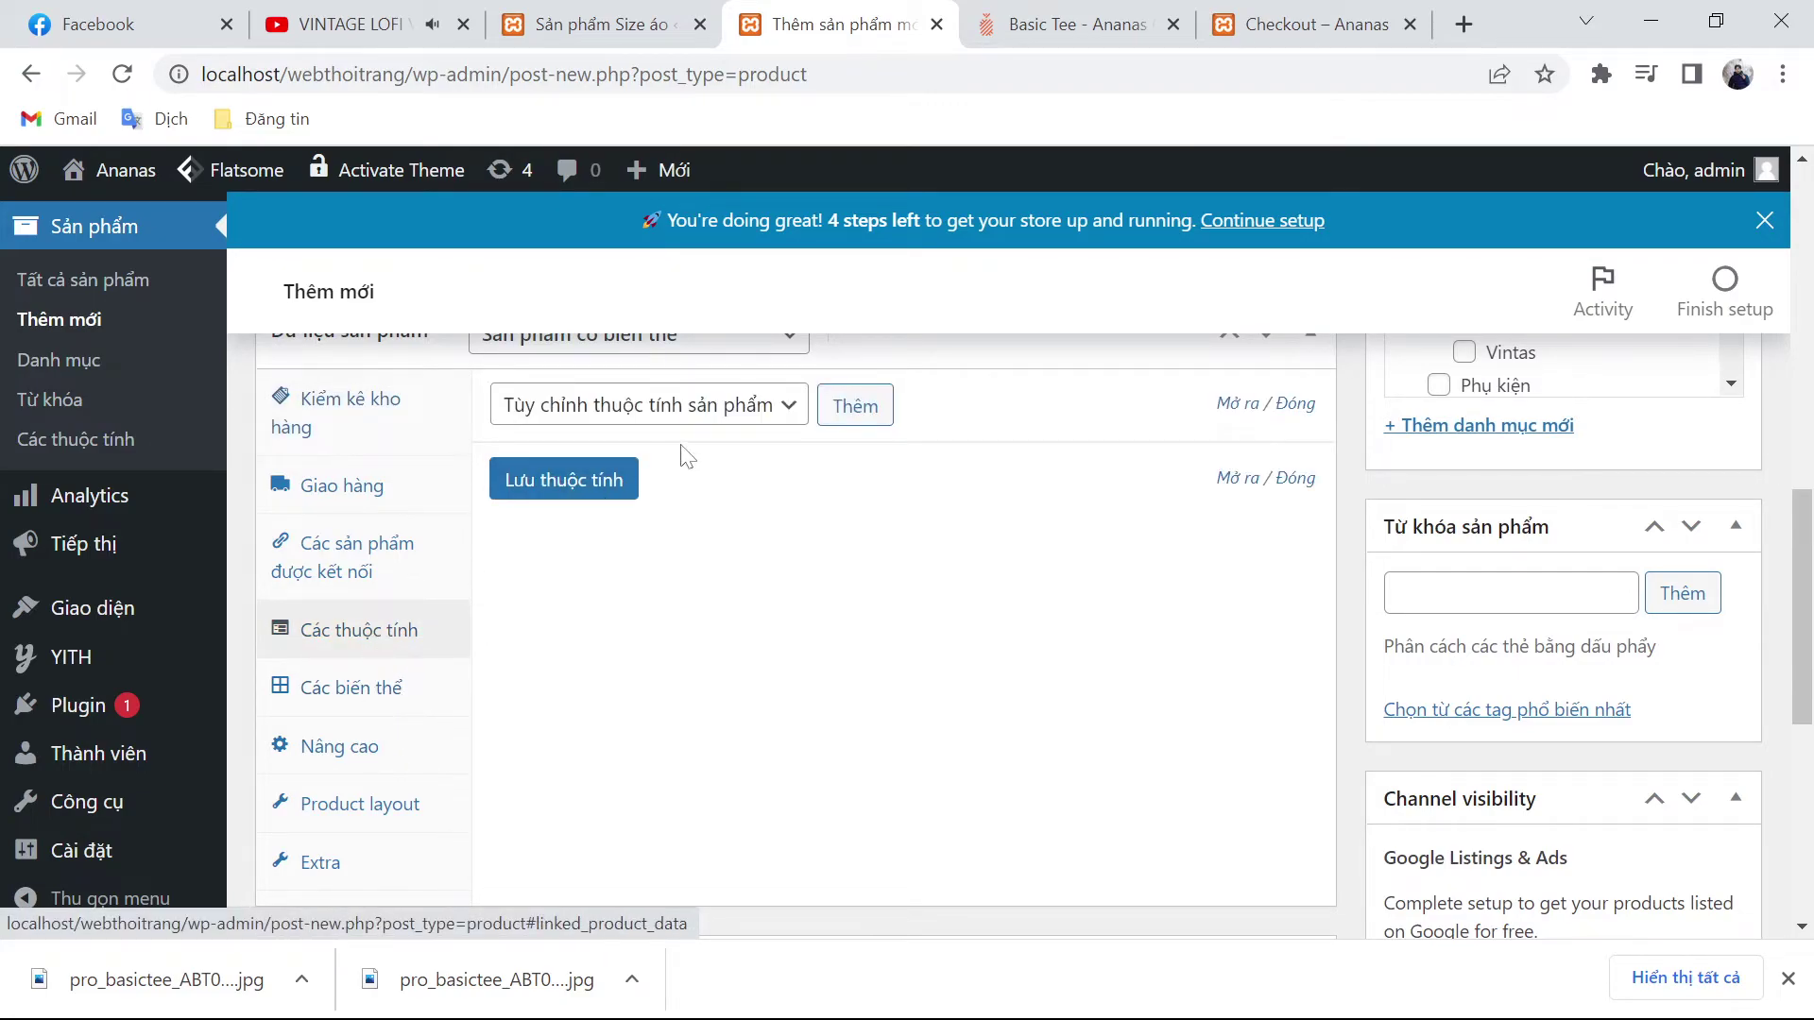
click(716, 414)
click(682, 493)
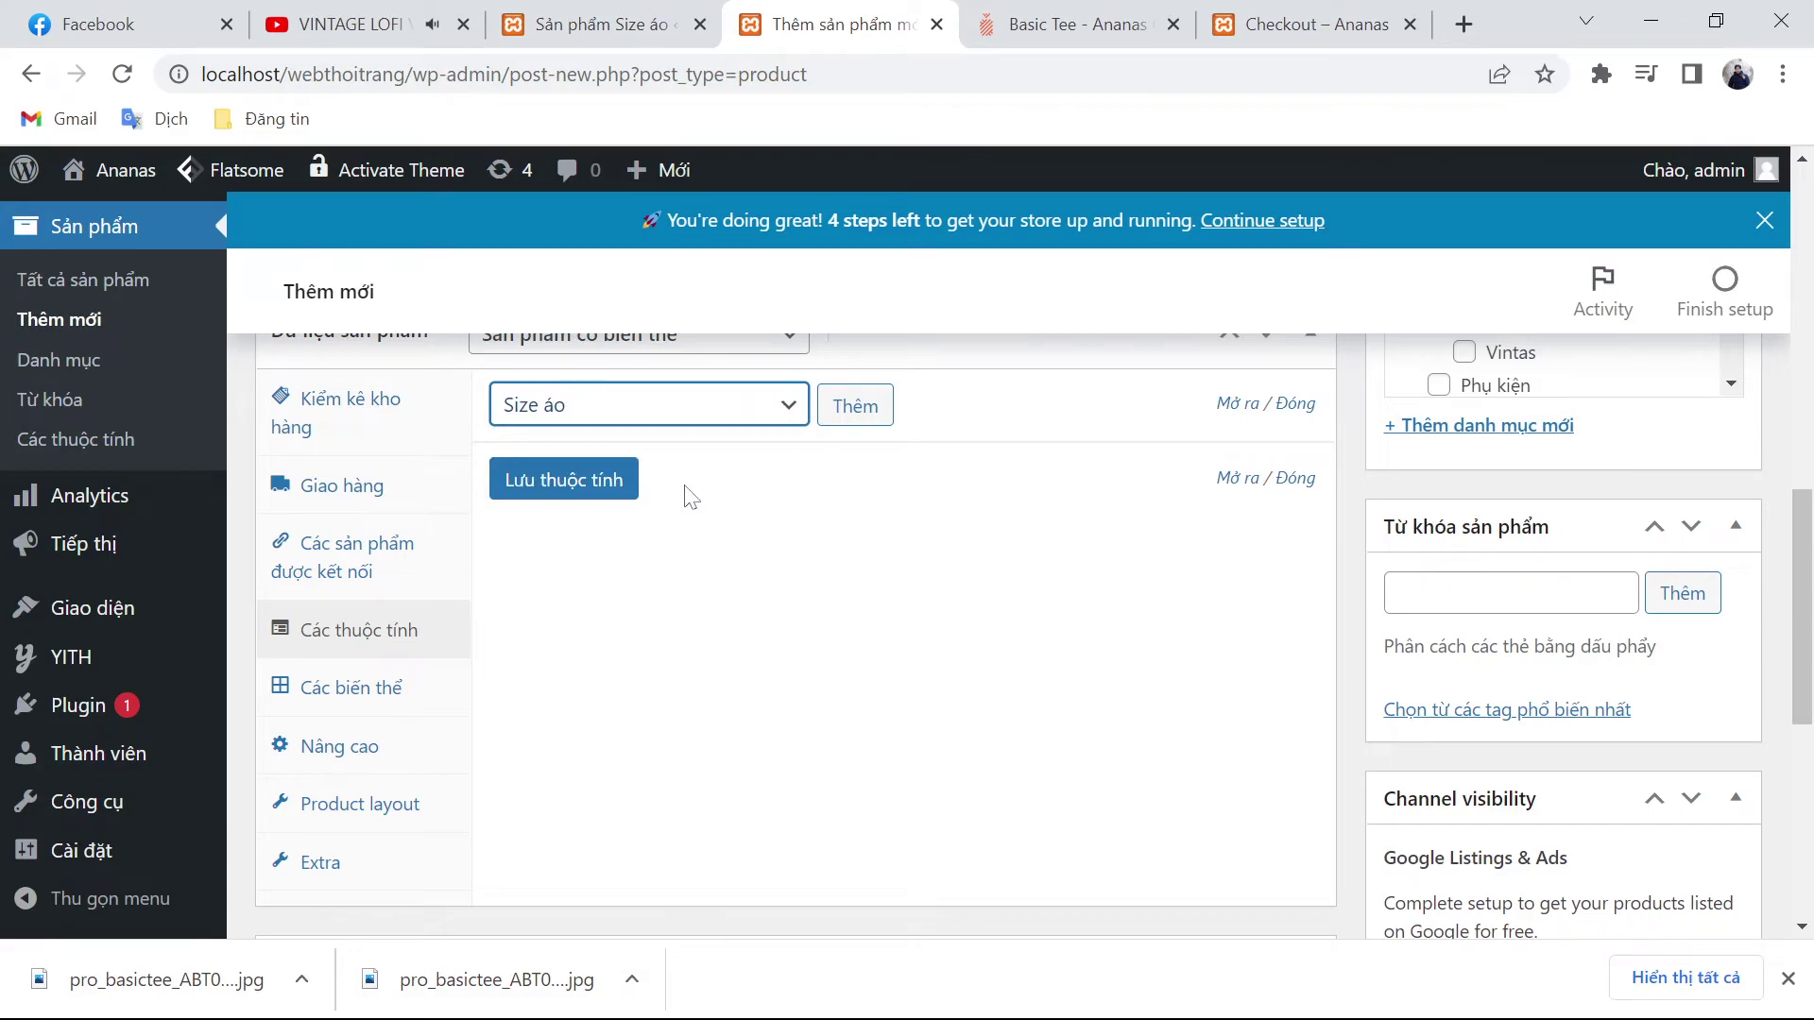
click(856, 408)
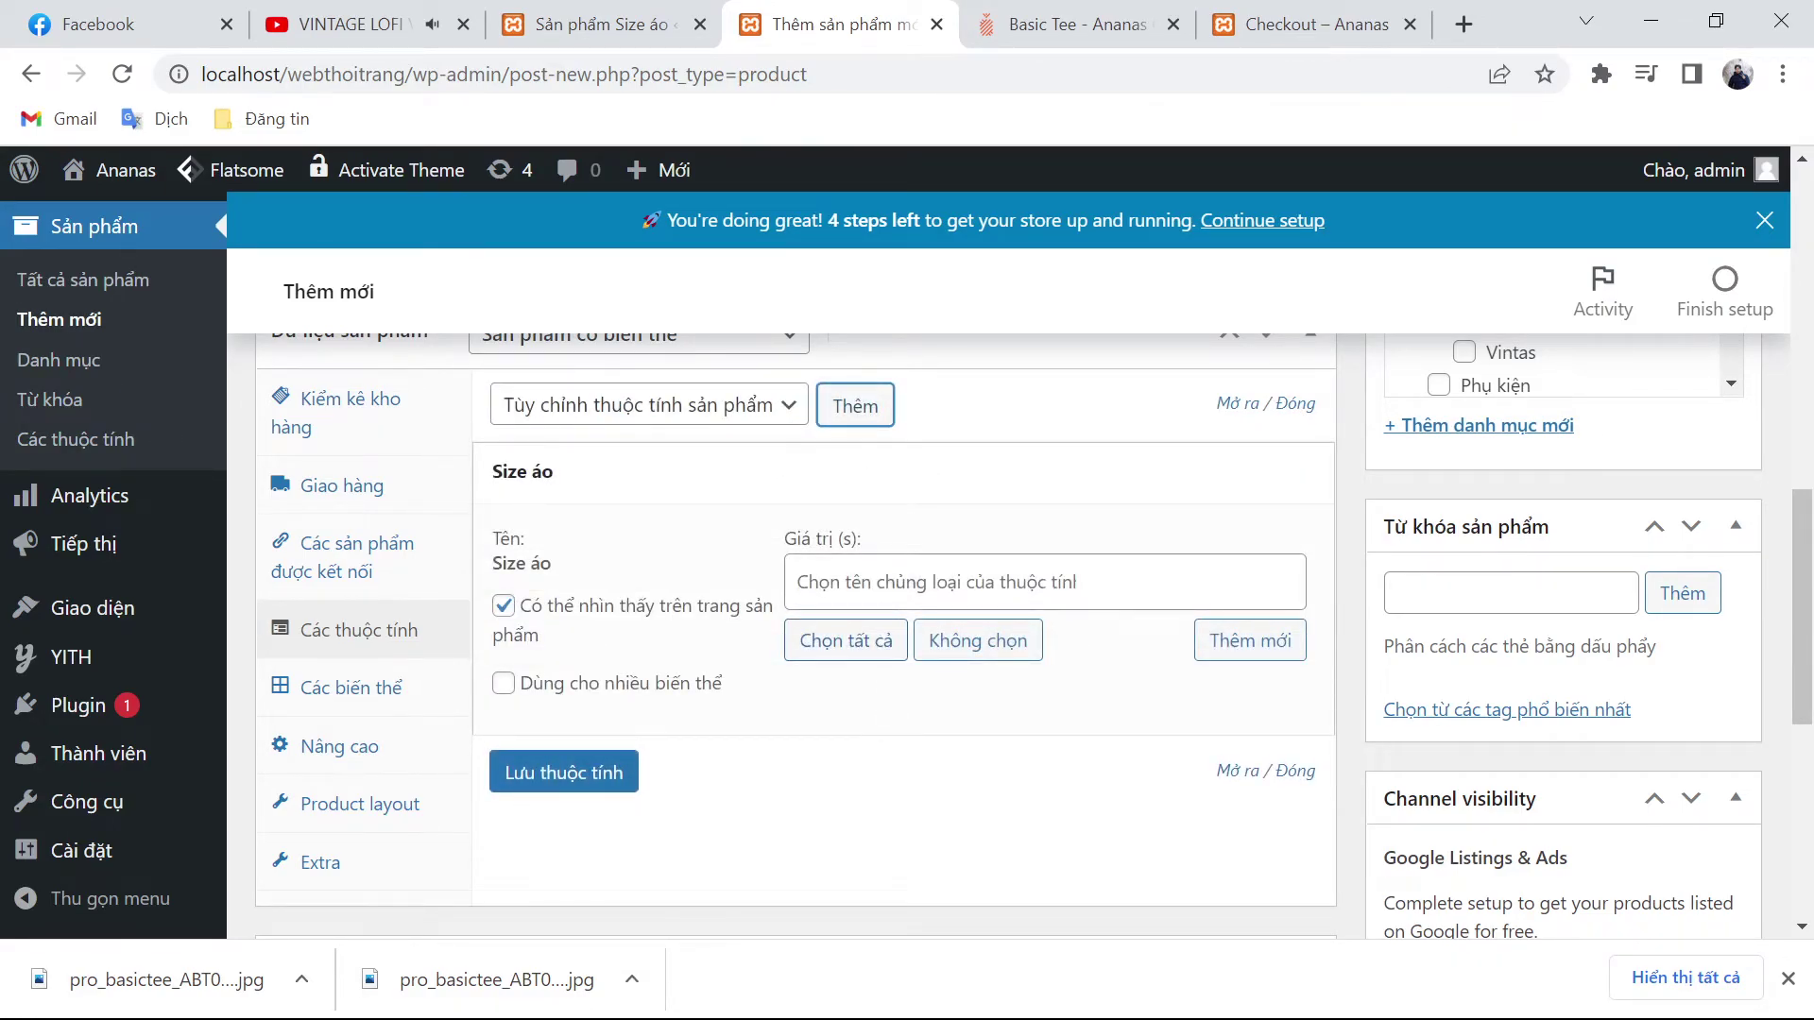
click(843, 641)
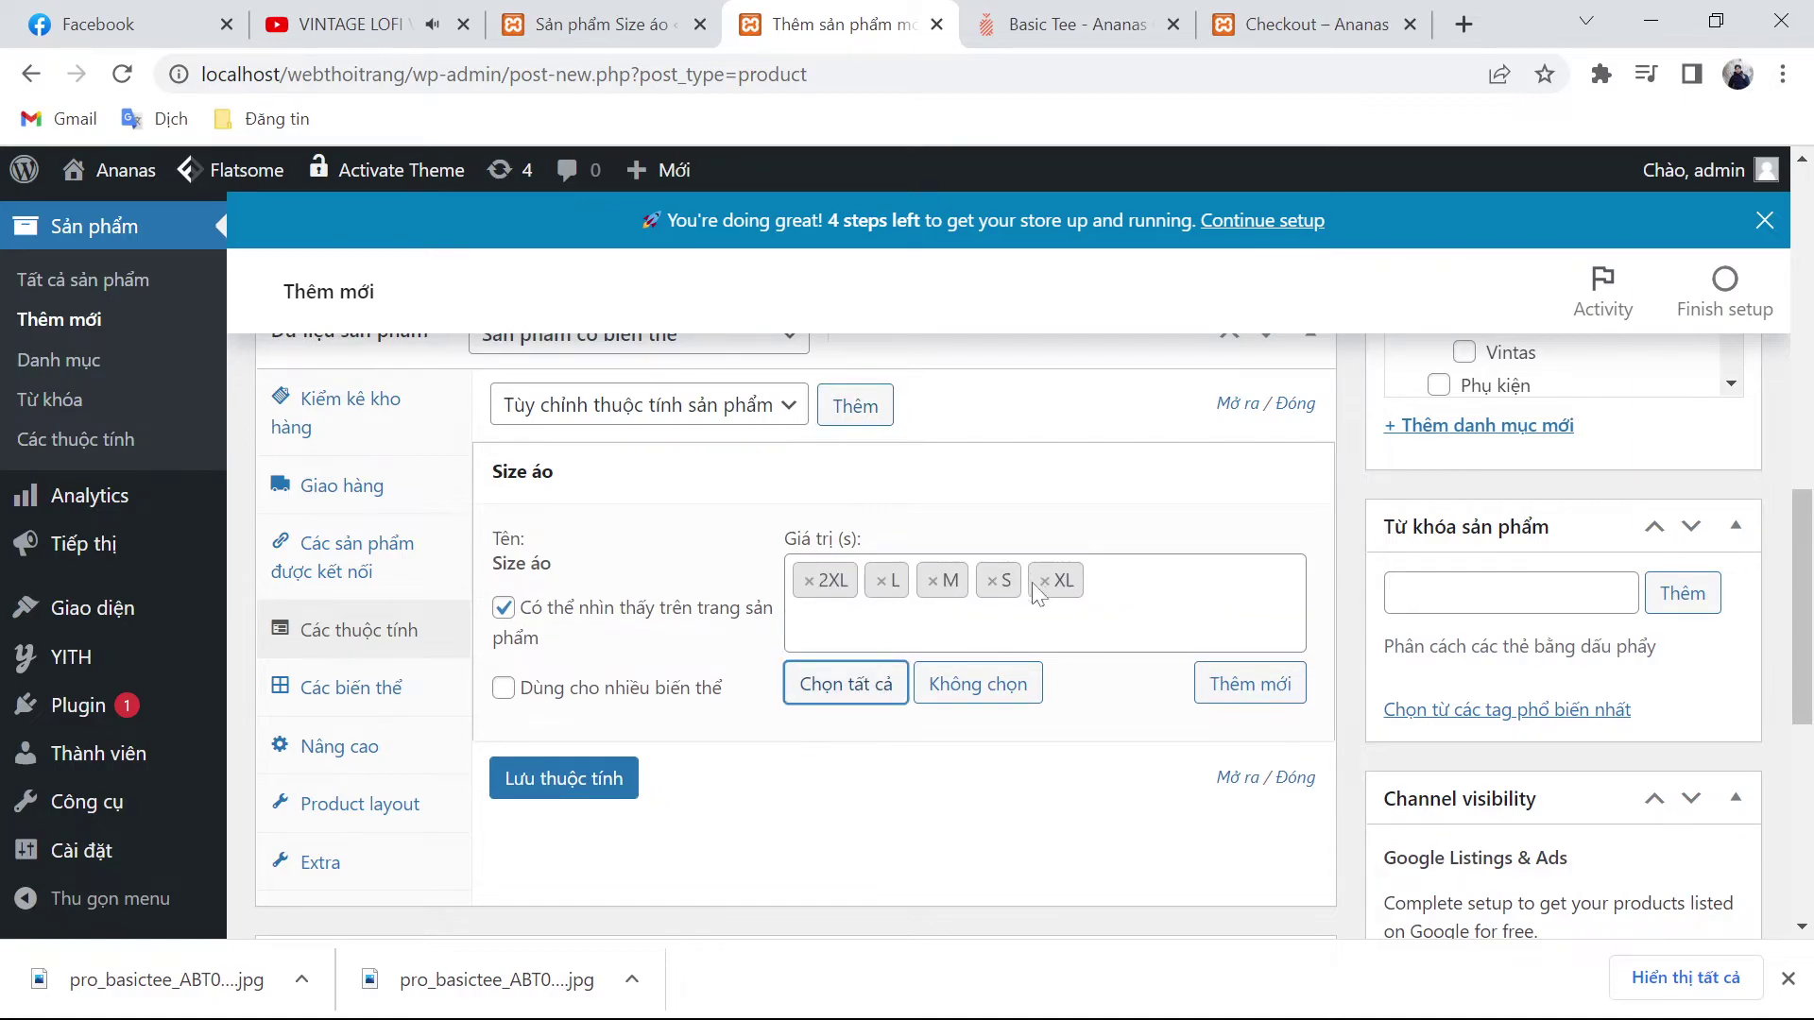
click(809, 586)
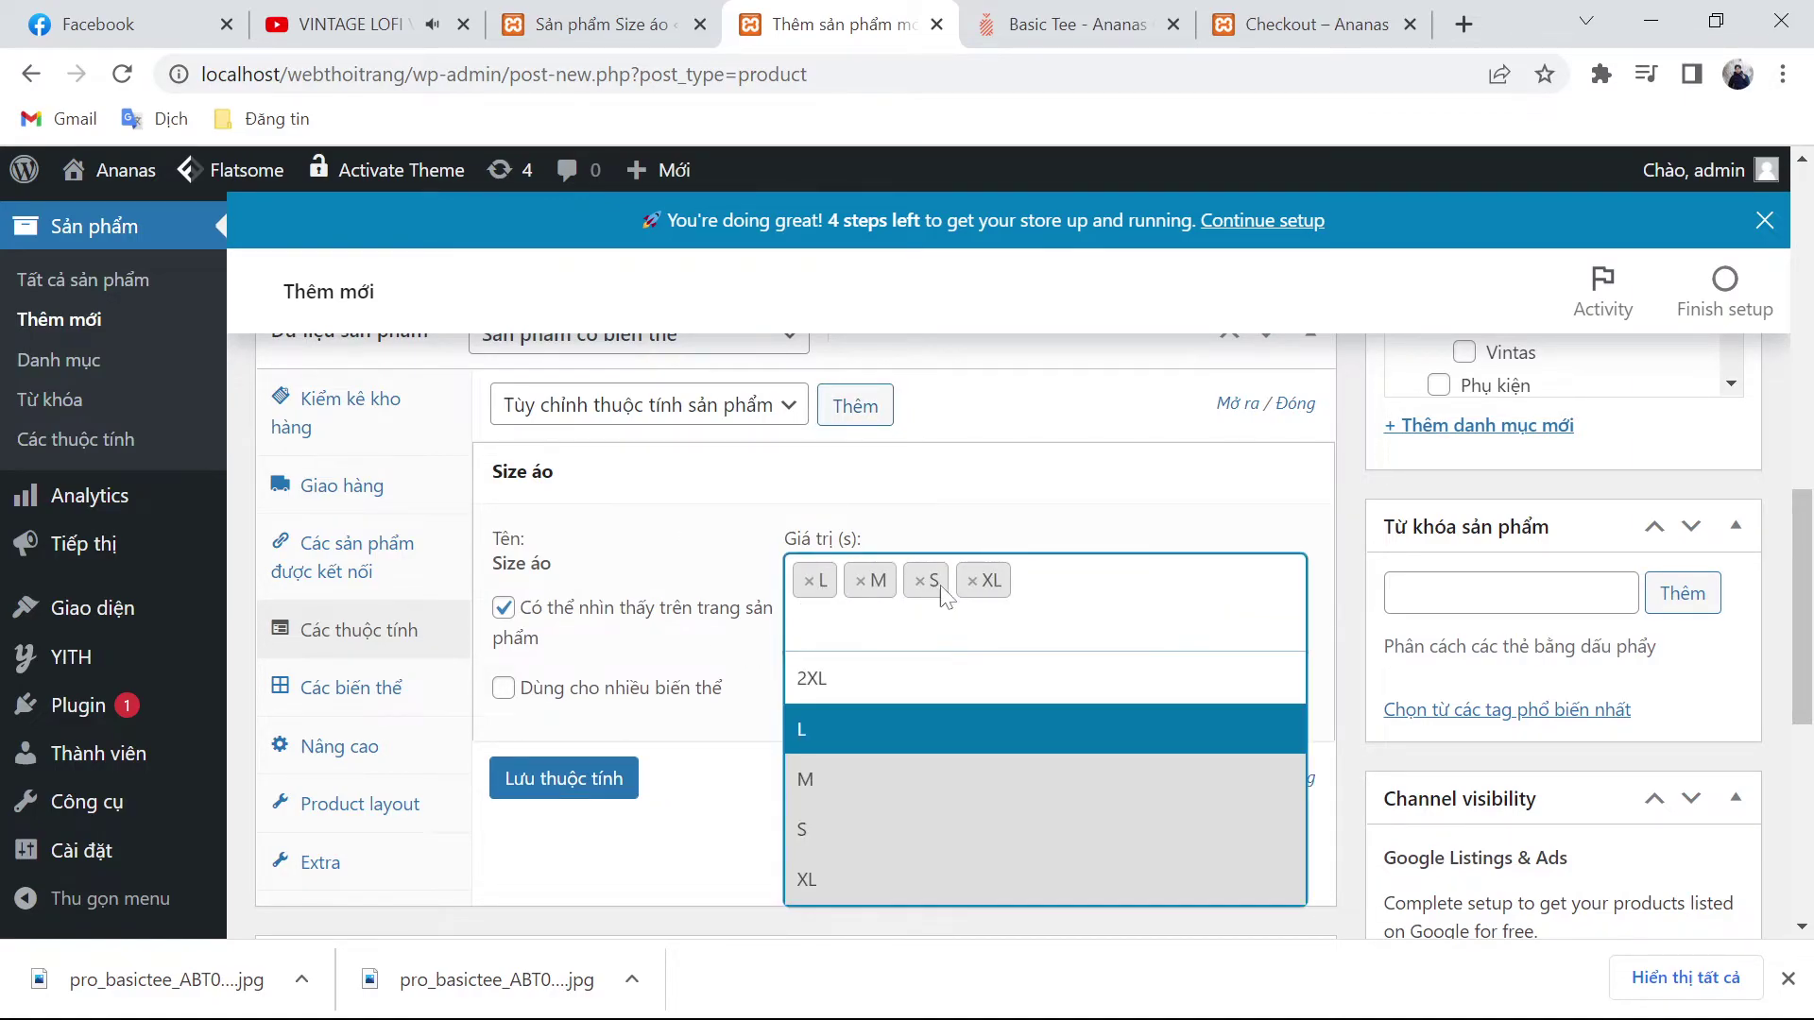
click(503, 688)
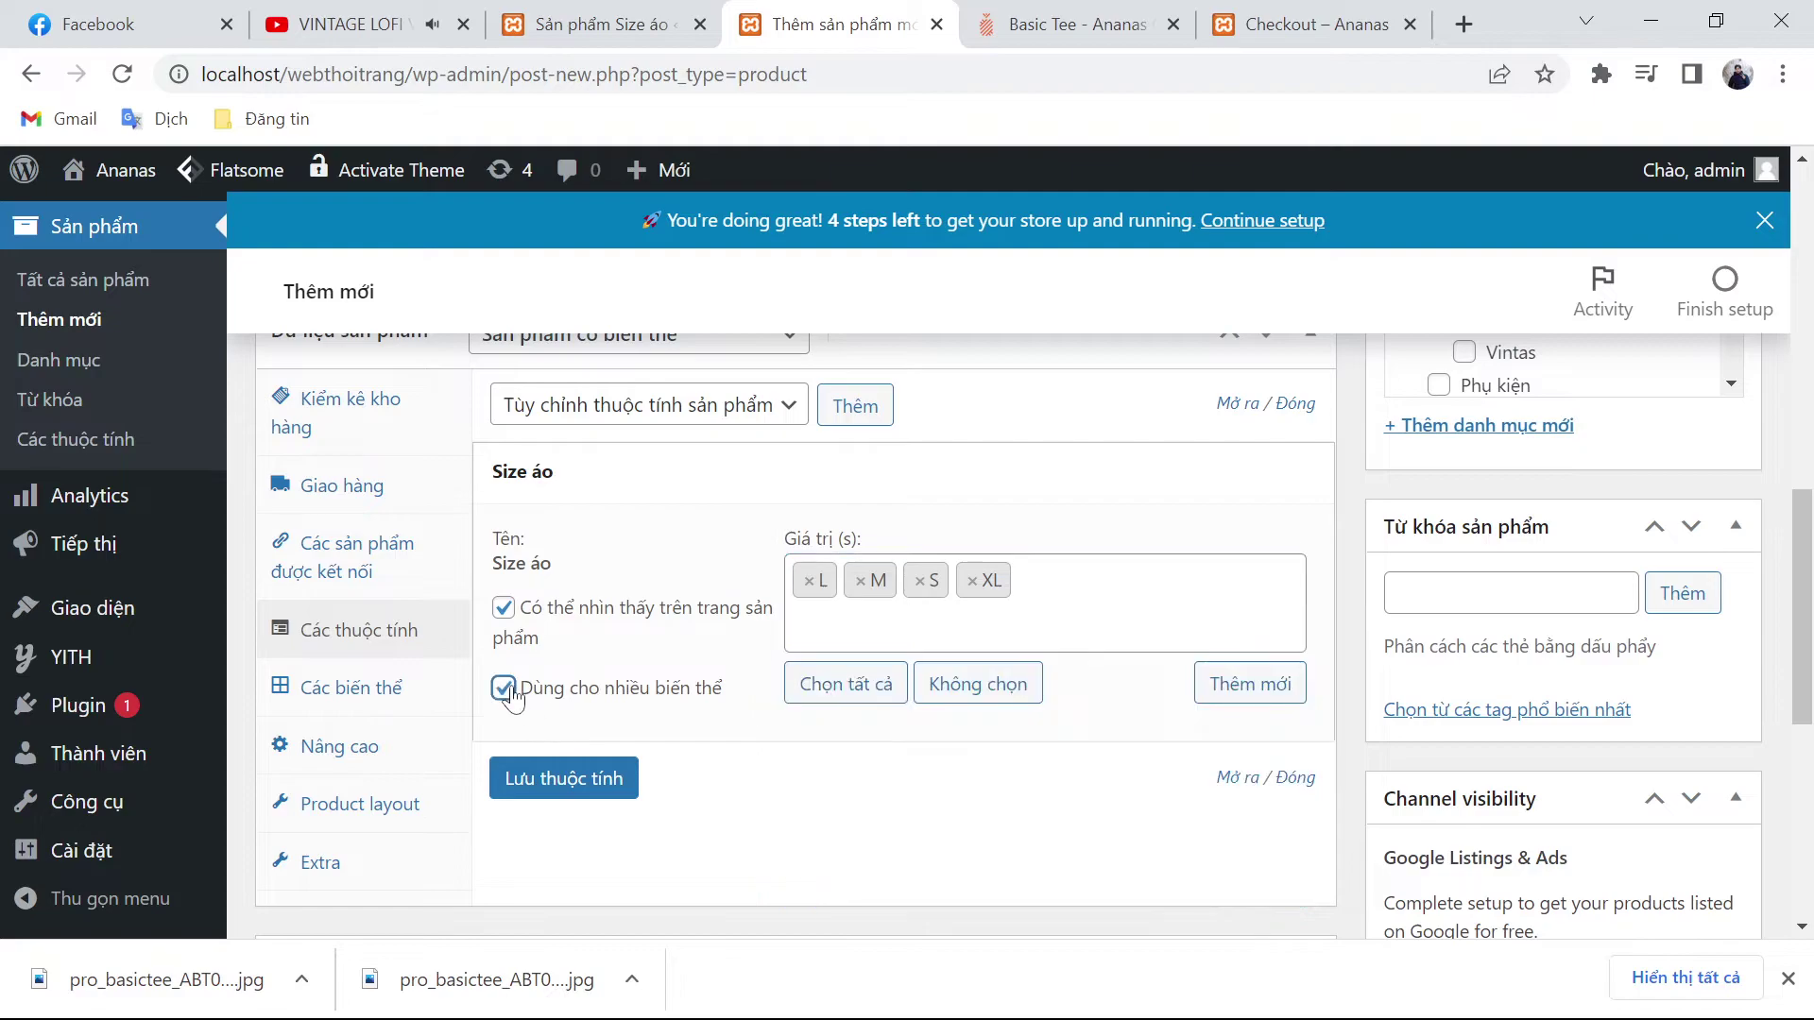
click(559, 786)
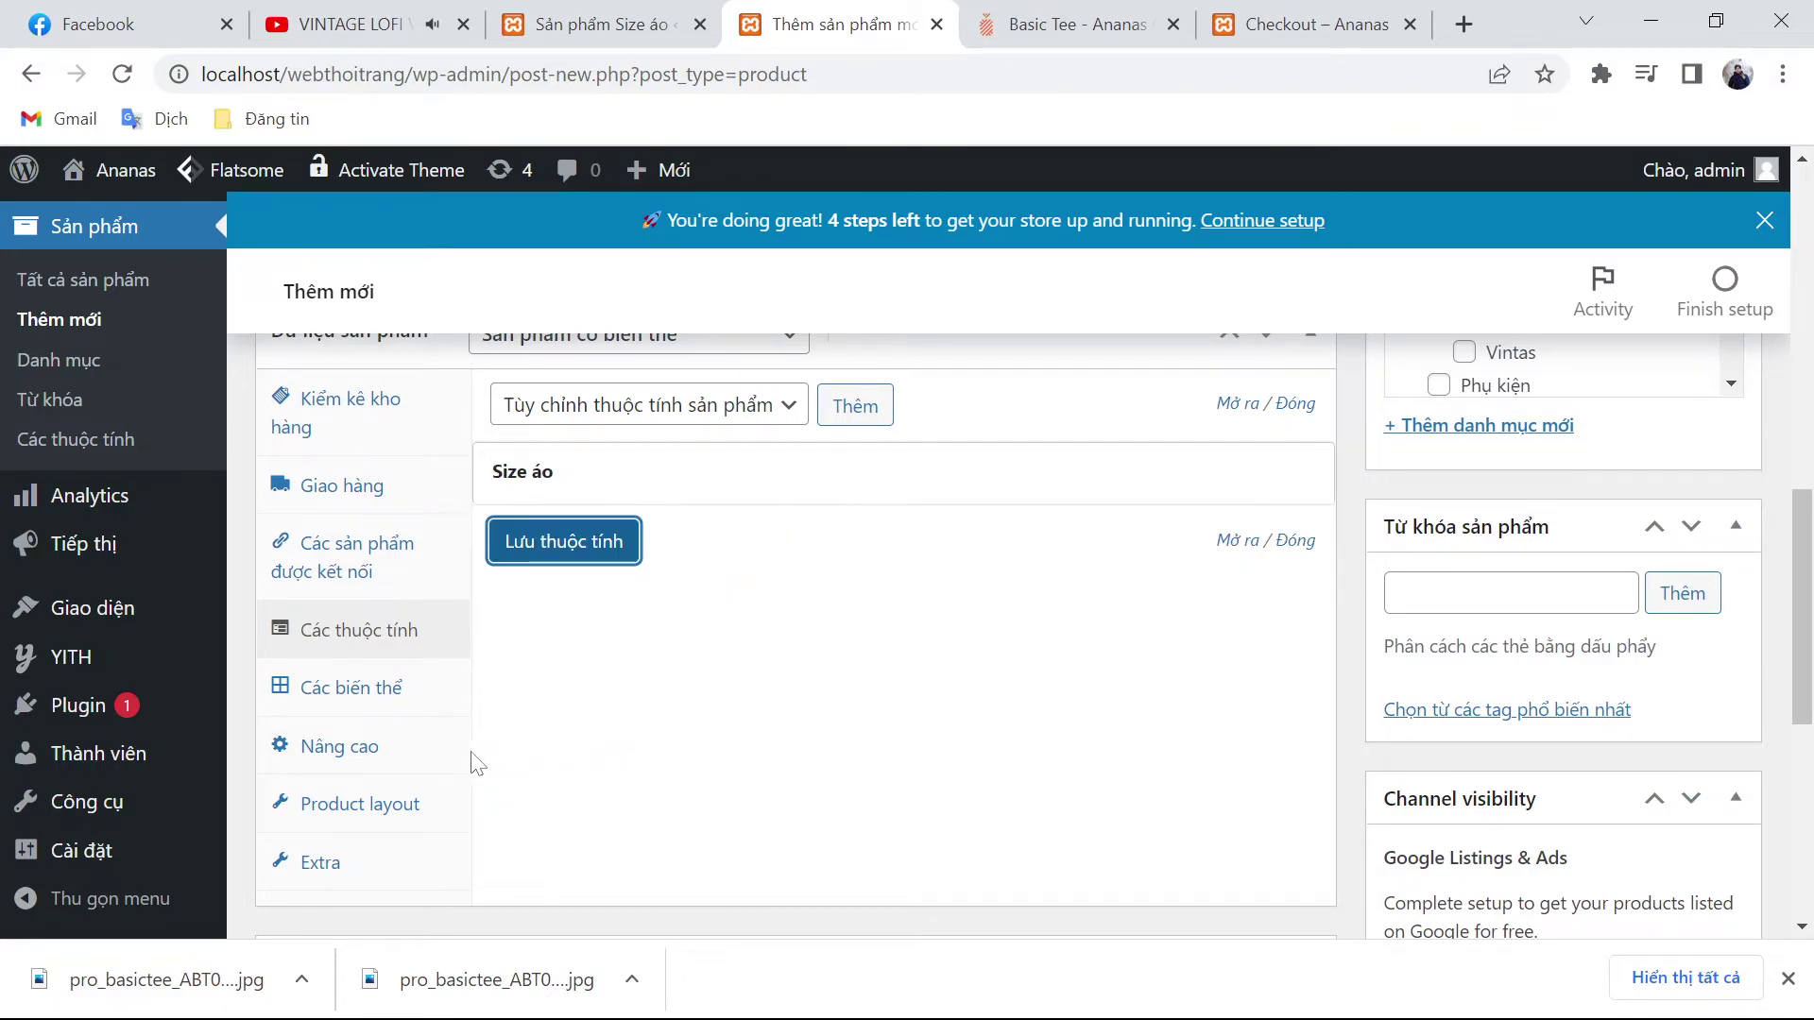
Step: Show the variations section, keeping the product as a variable product
click(325, 704)
scroll(687, 695, up, 1)
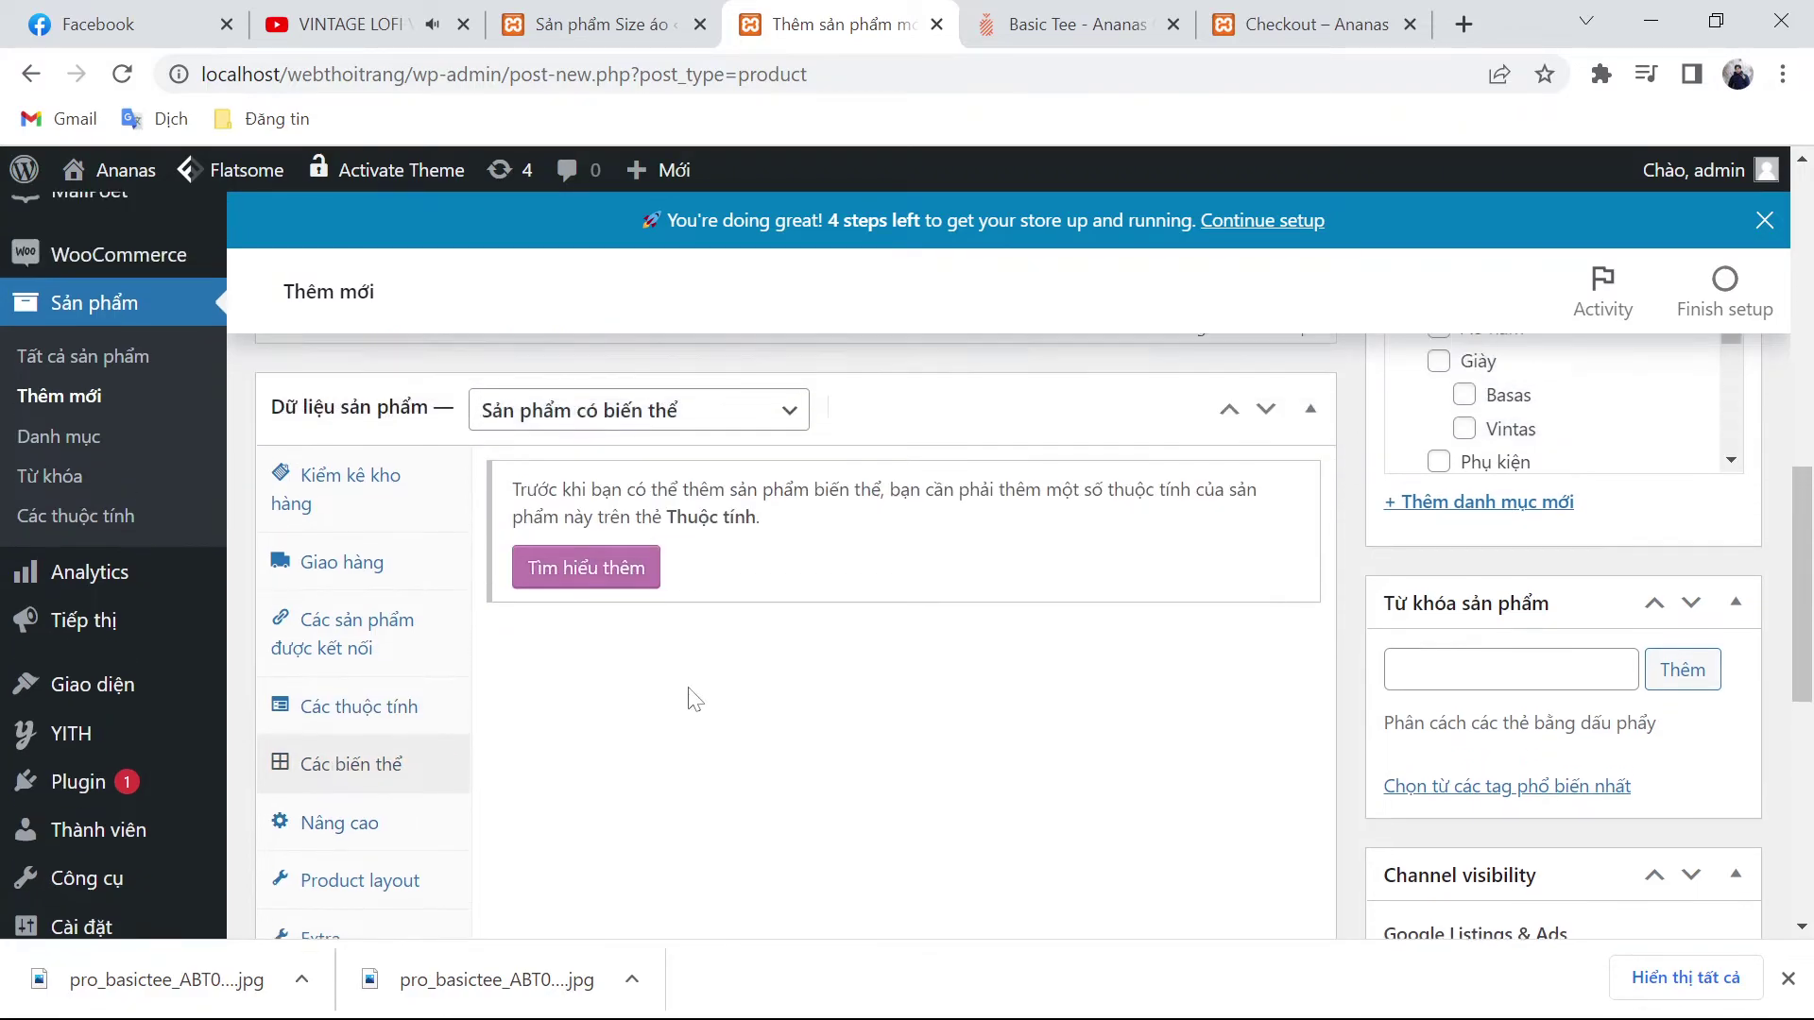
click(767, 489)
click(718, 741)
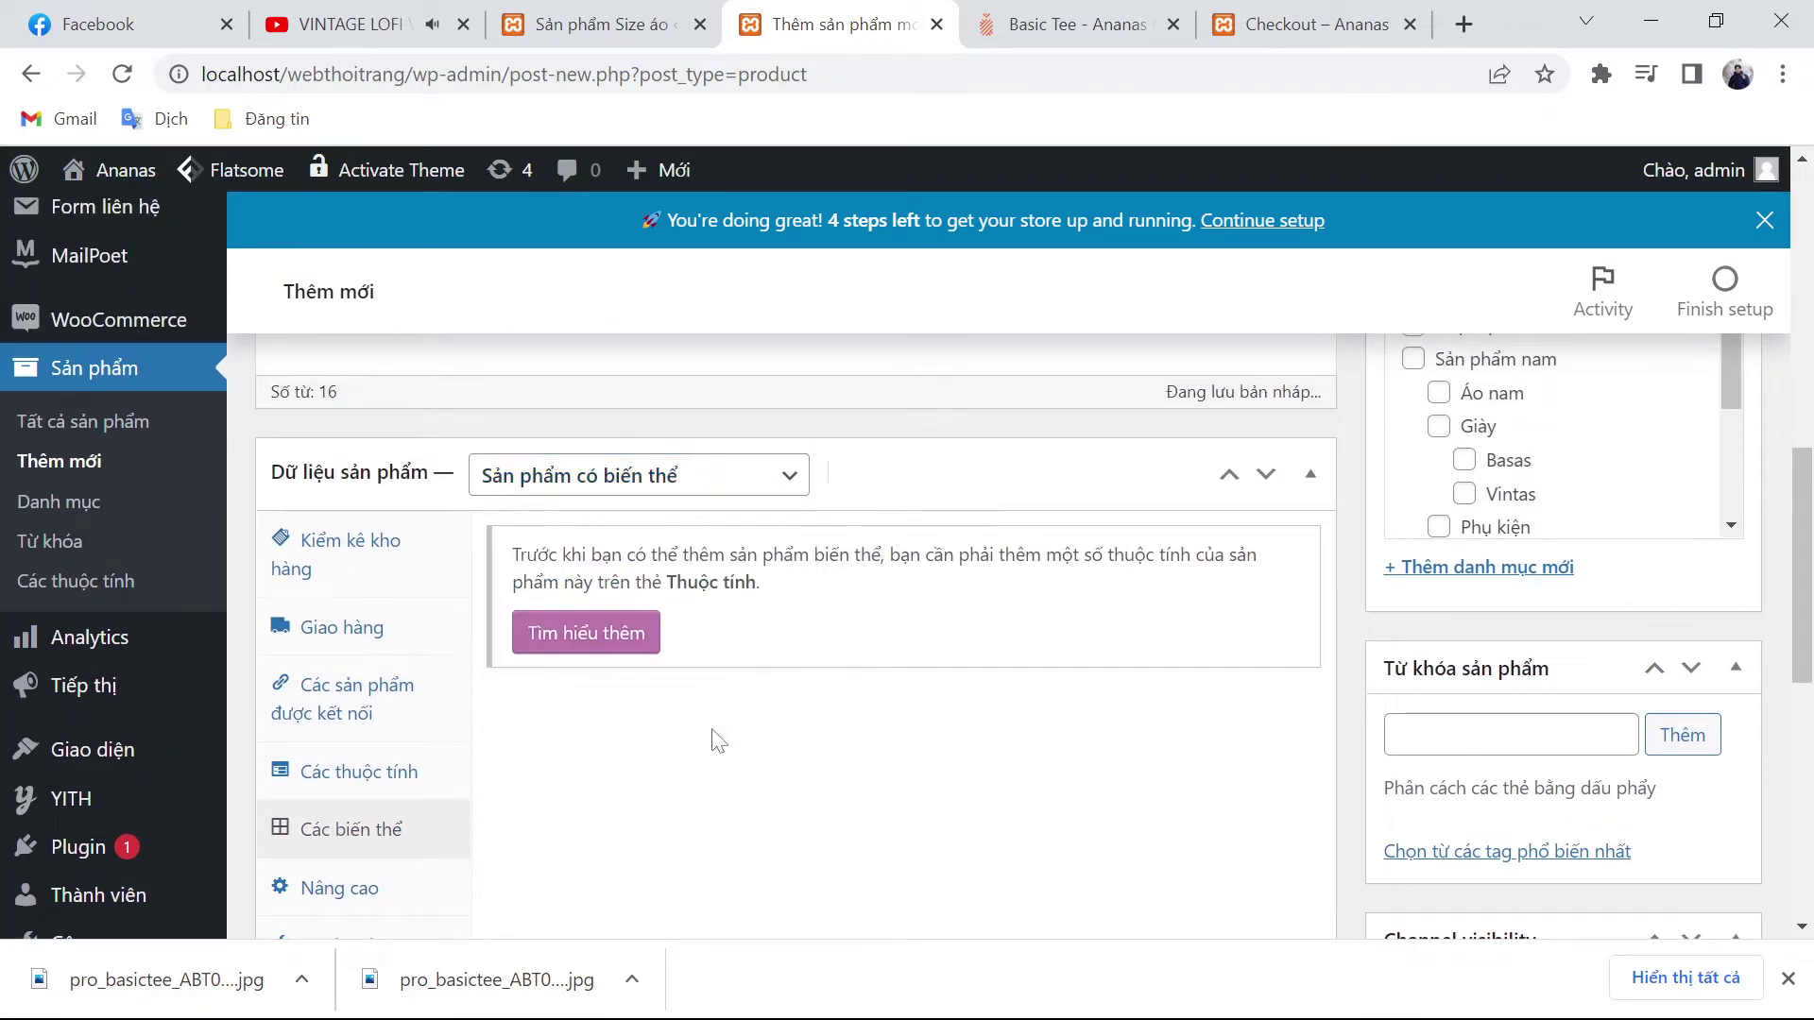
click(342, 798)
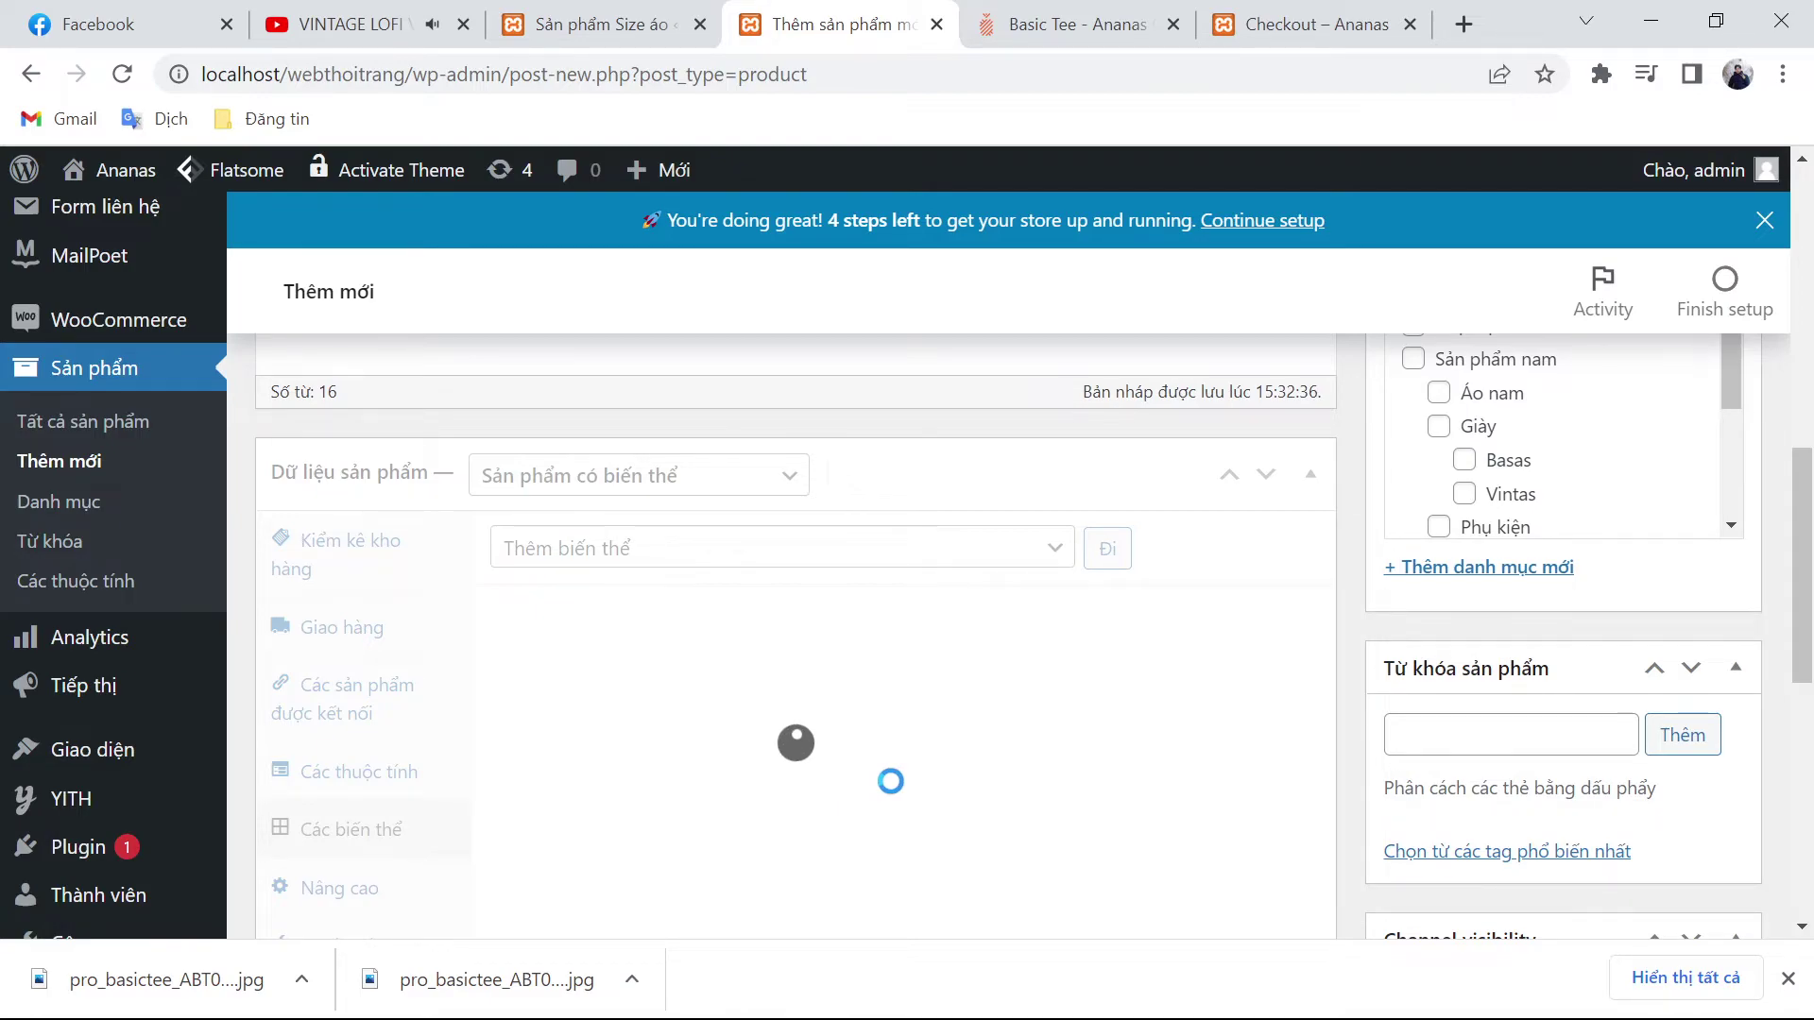
Step: Add the tags áo phông and áo nam, removing the mistaken 'áo na' tag
click(1511, 734)
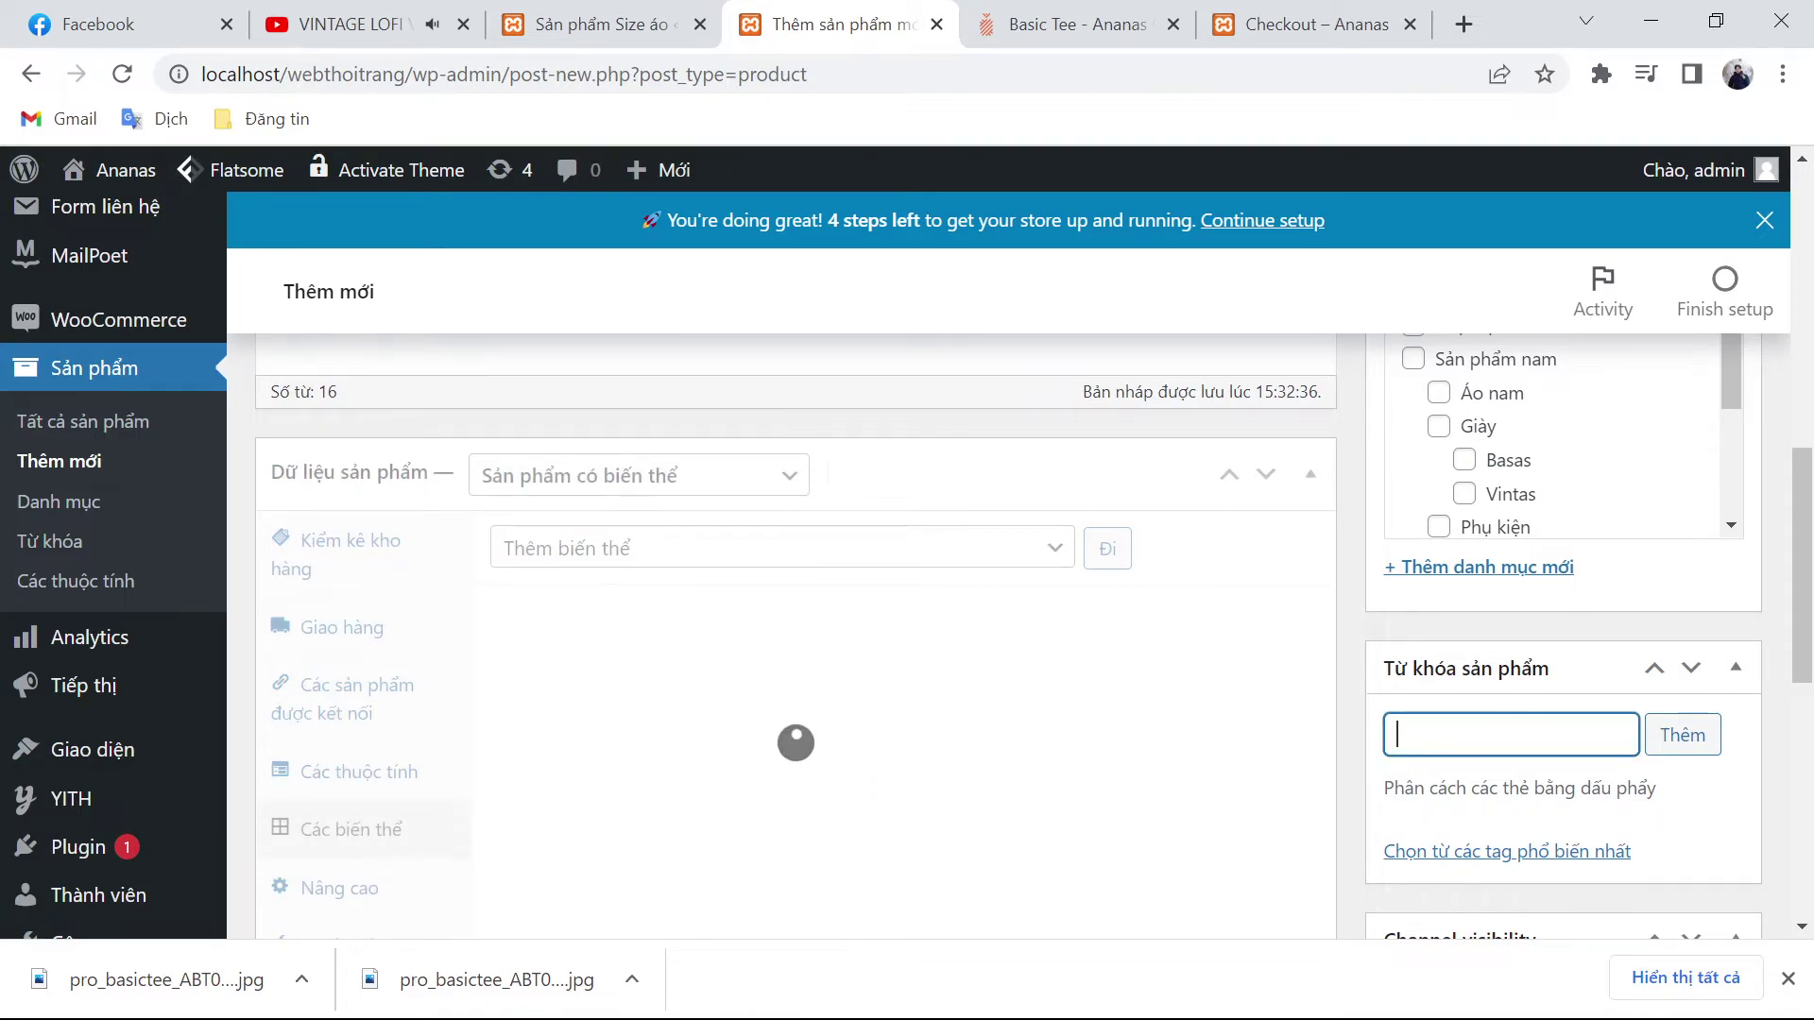
text(áo phông)
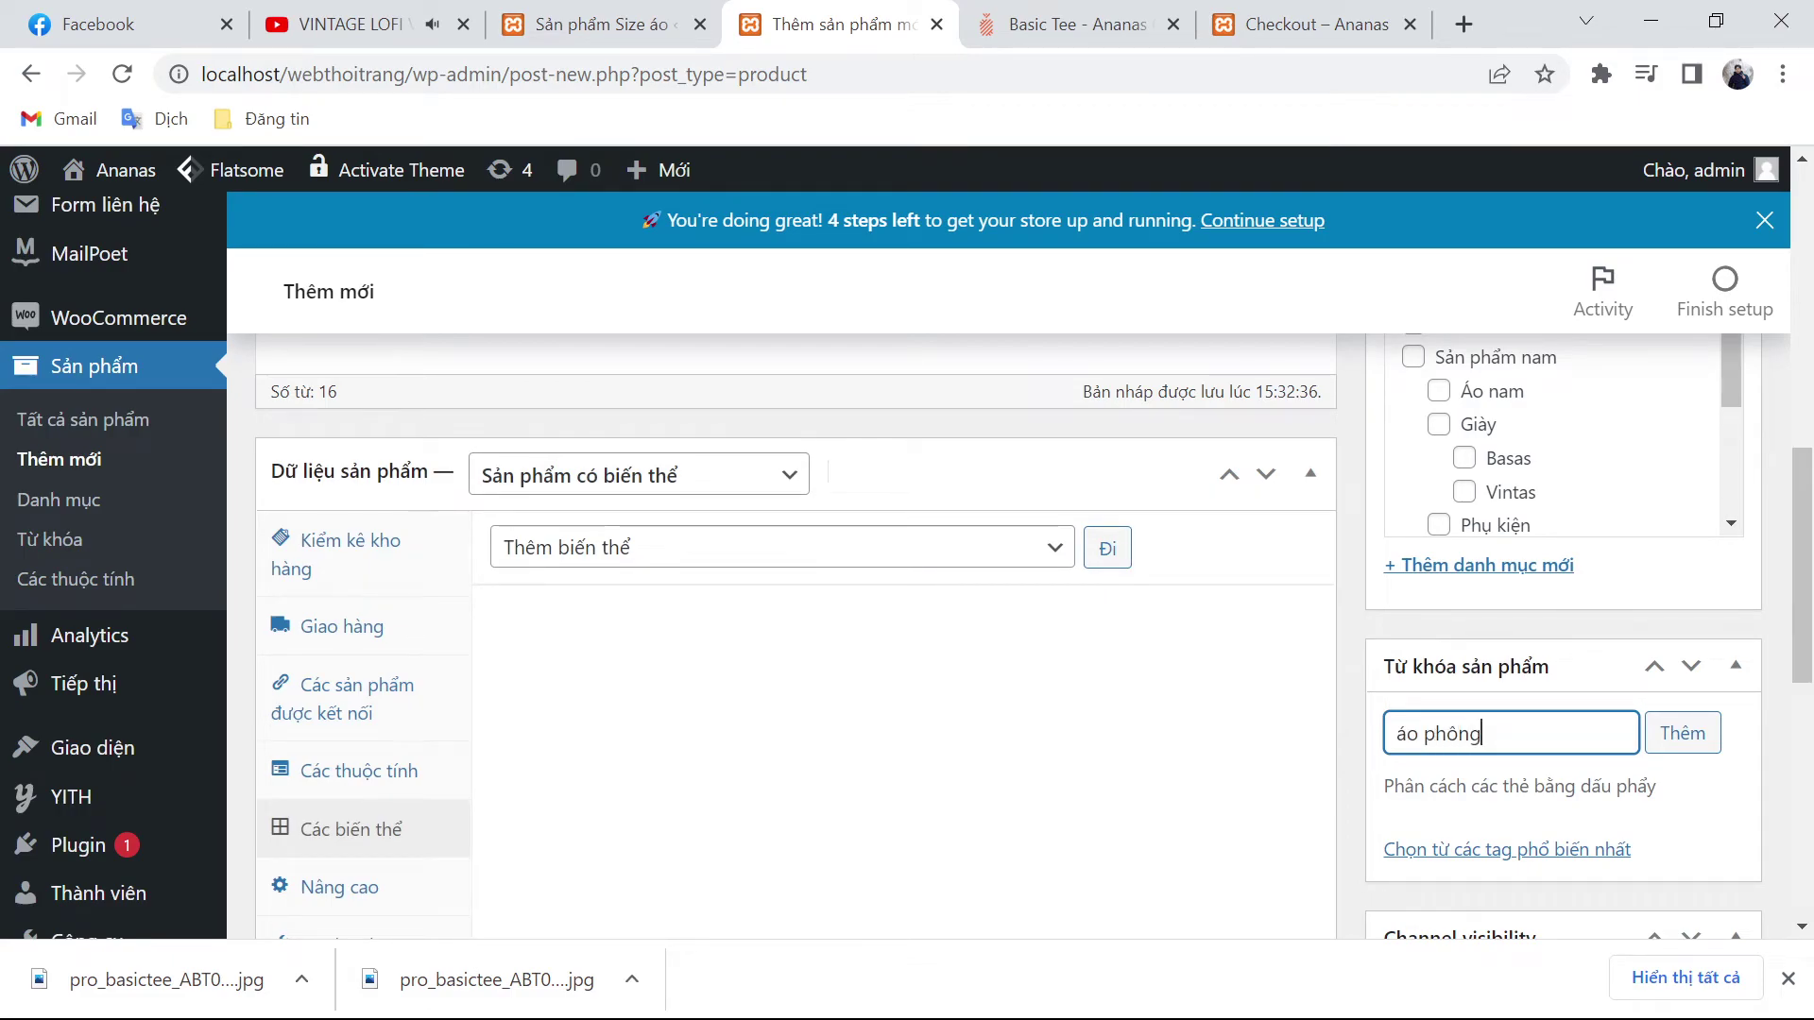
key(Return)
text(áo na)
key(Return)
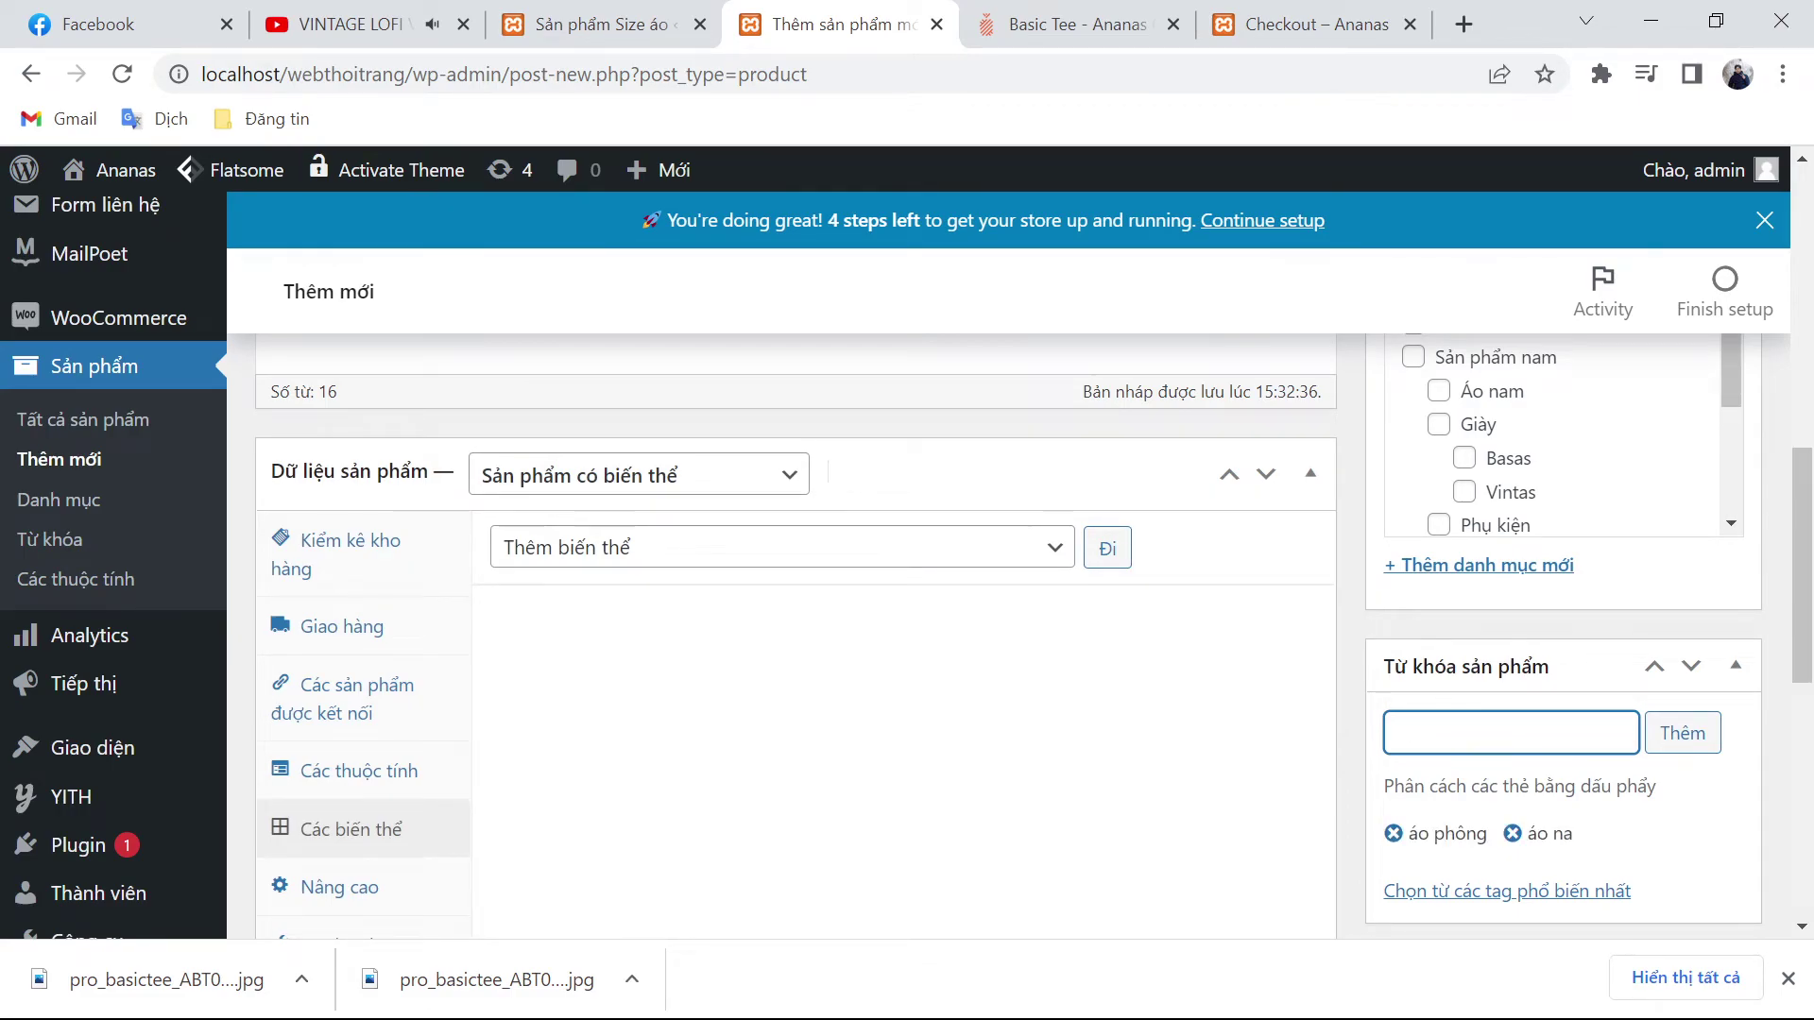
text(áo)
key(Return)
click(1512, 833)
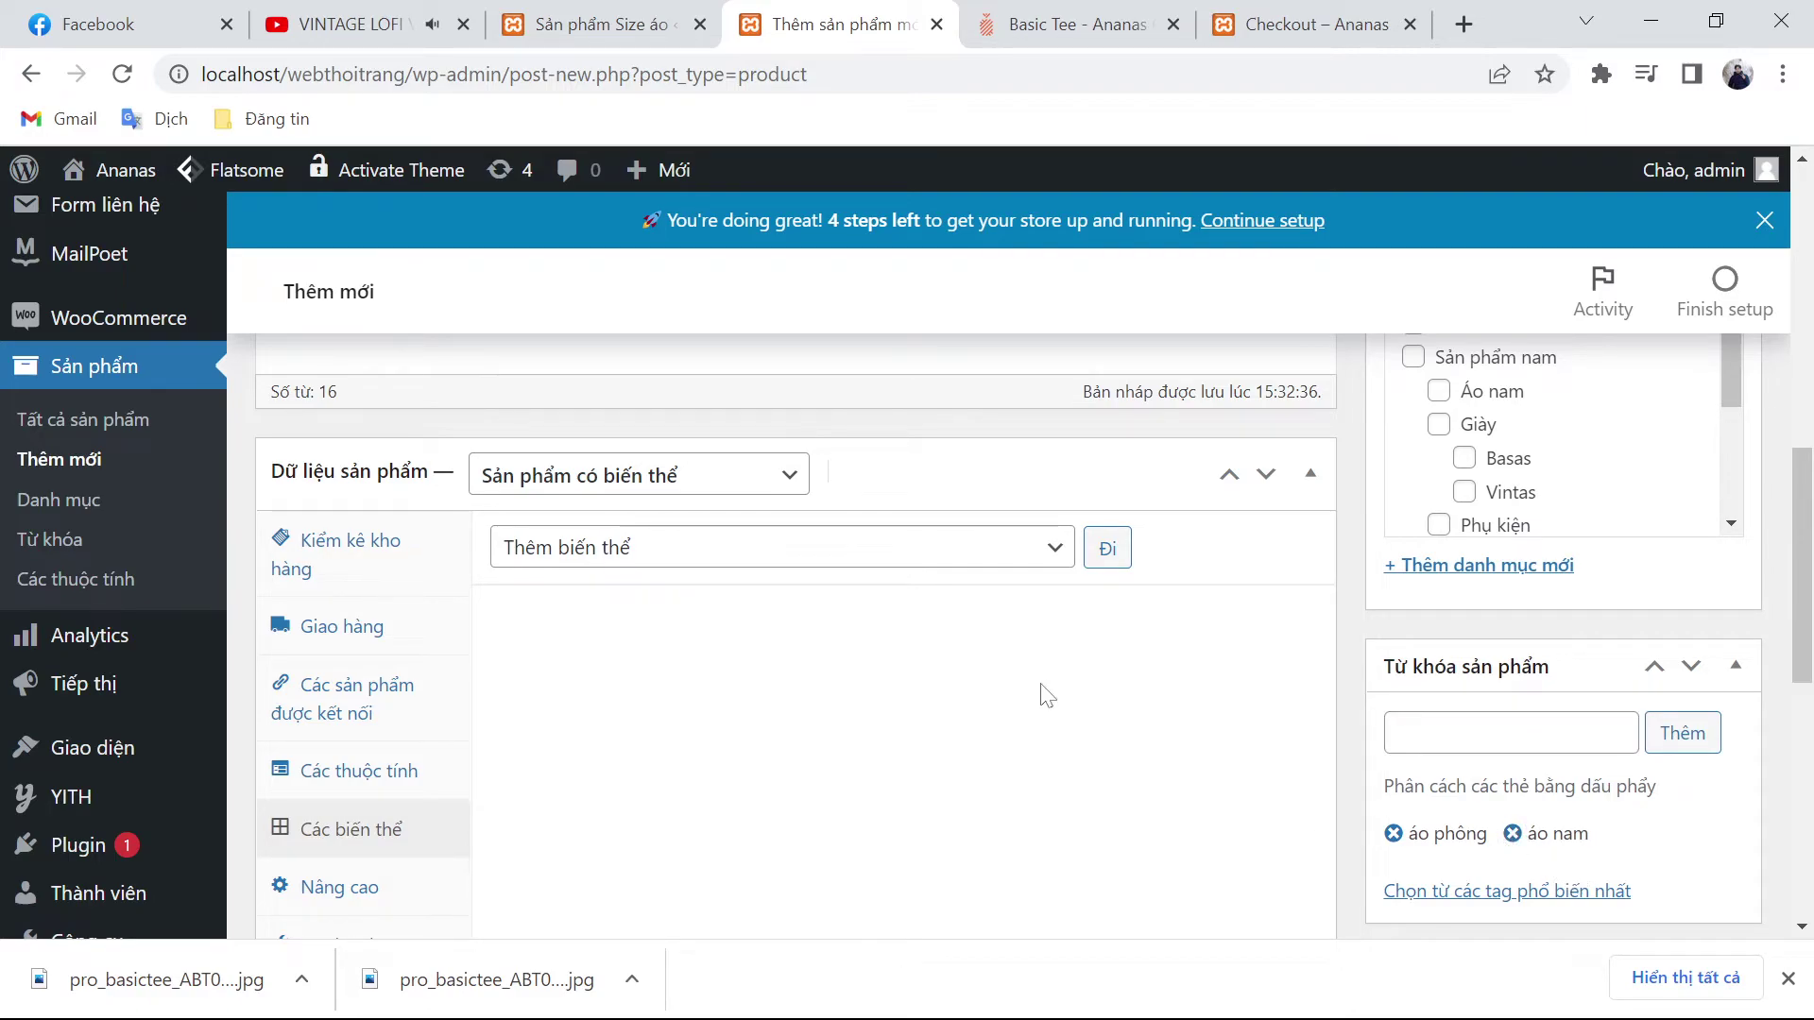
Step: Run 'Tạo biến thể từ tất cả thuộc tính' and confirm creating all combinations
click(718, 551)
click(713, 610)
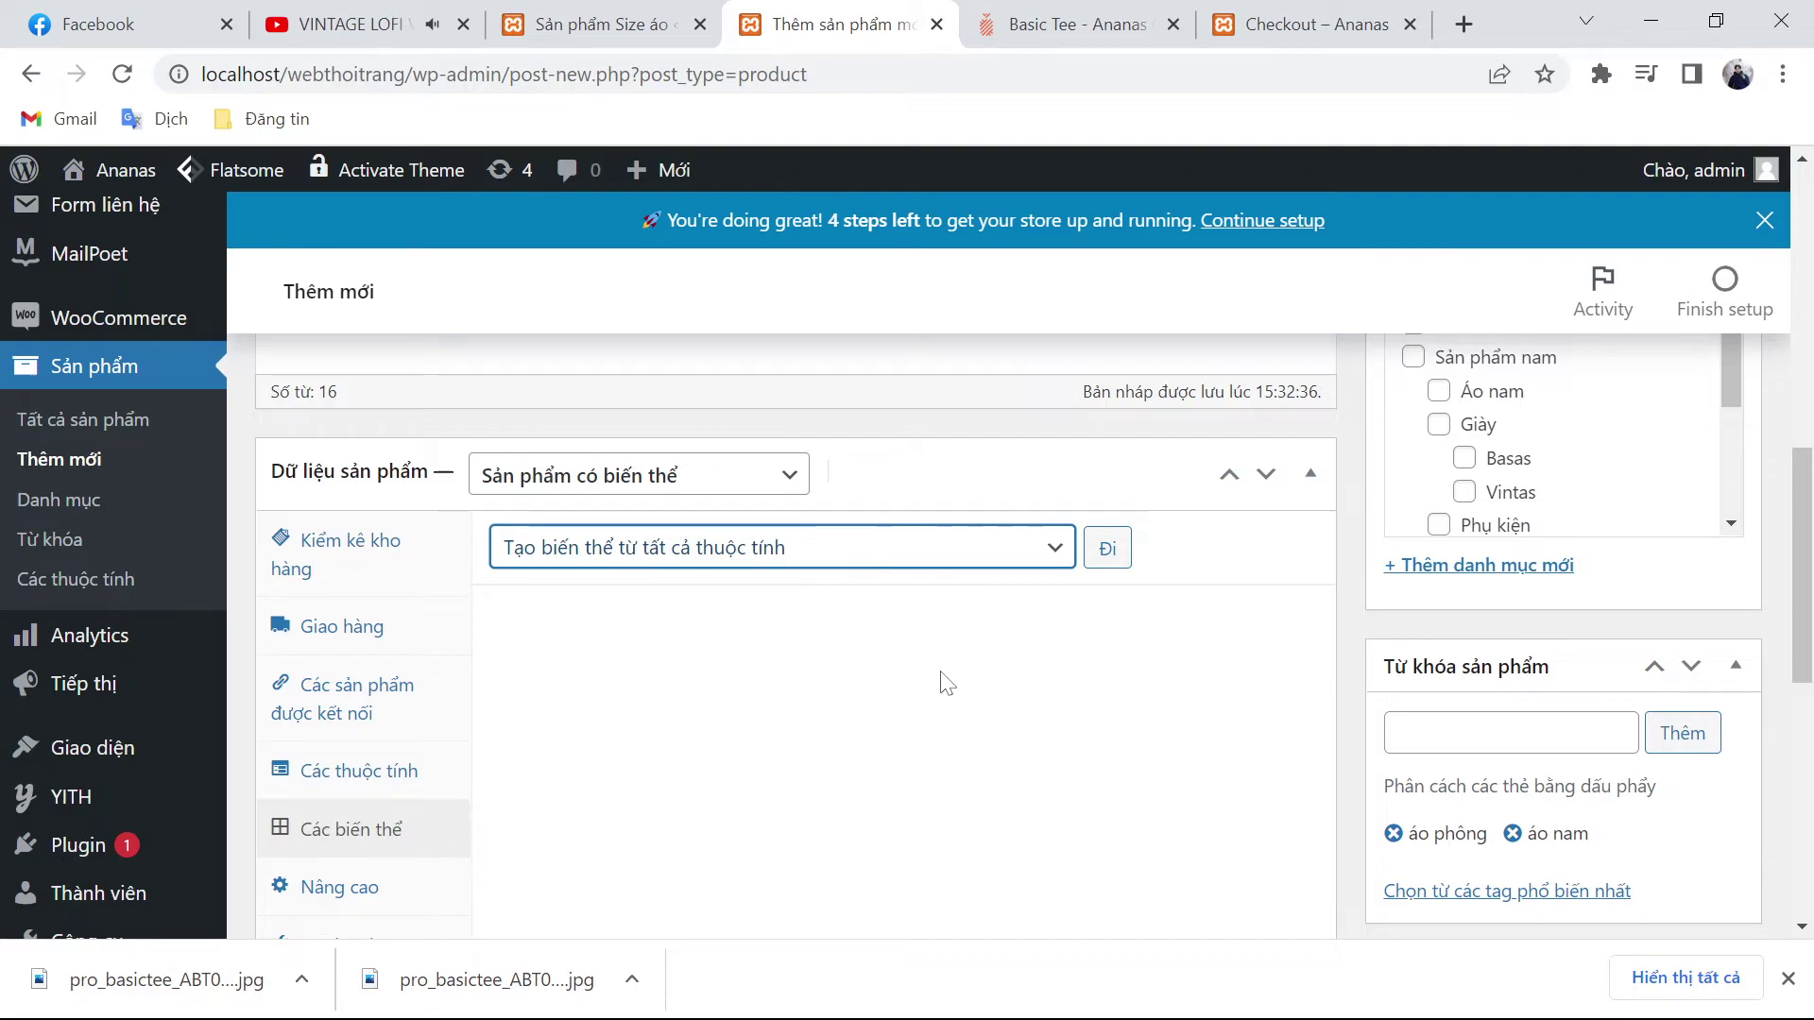
click(1105, 547)
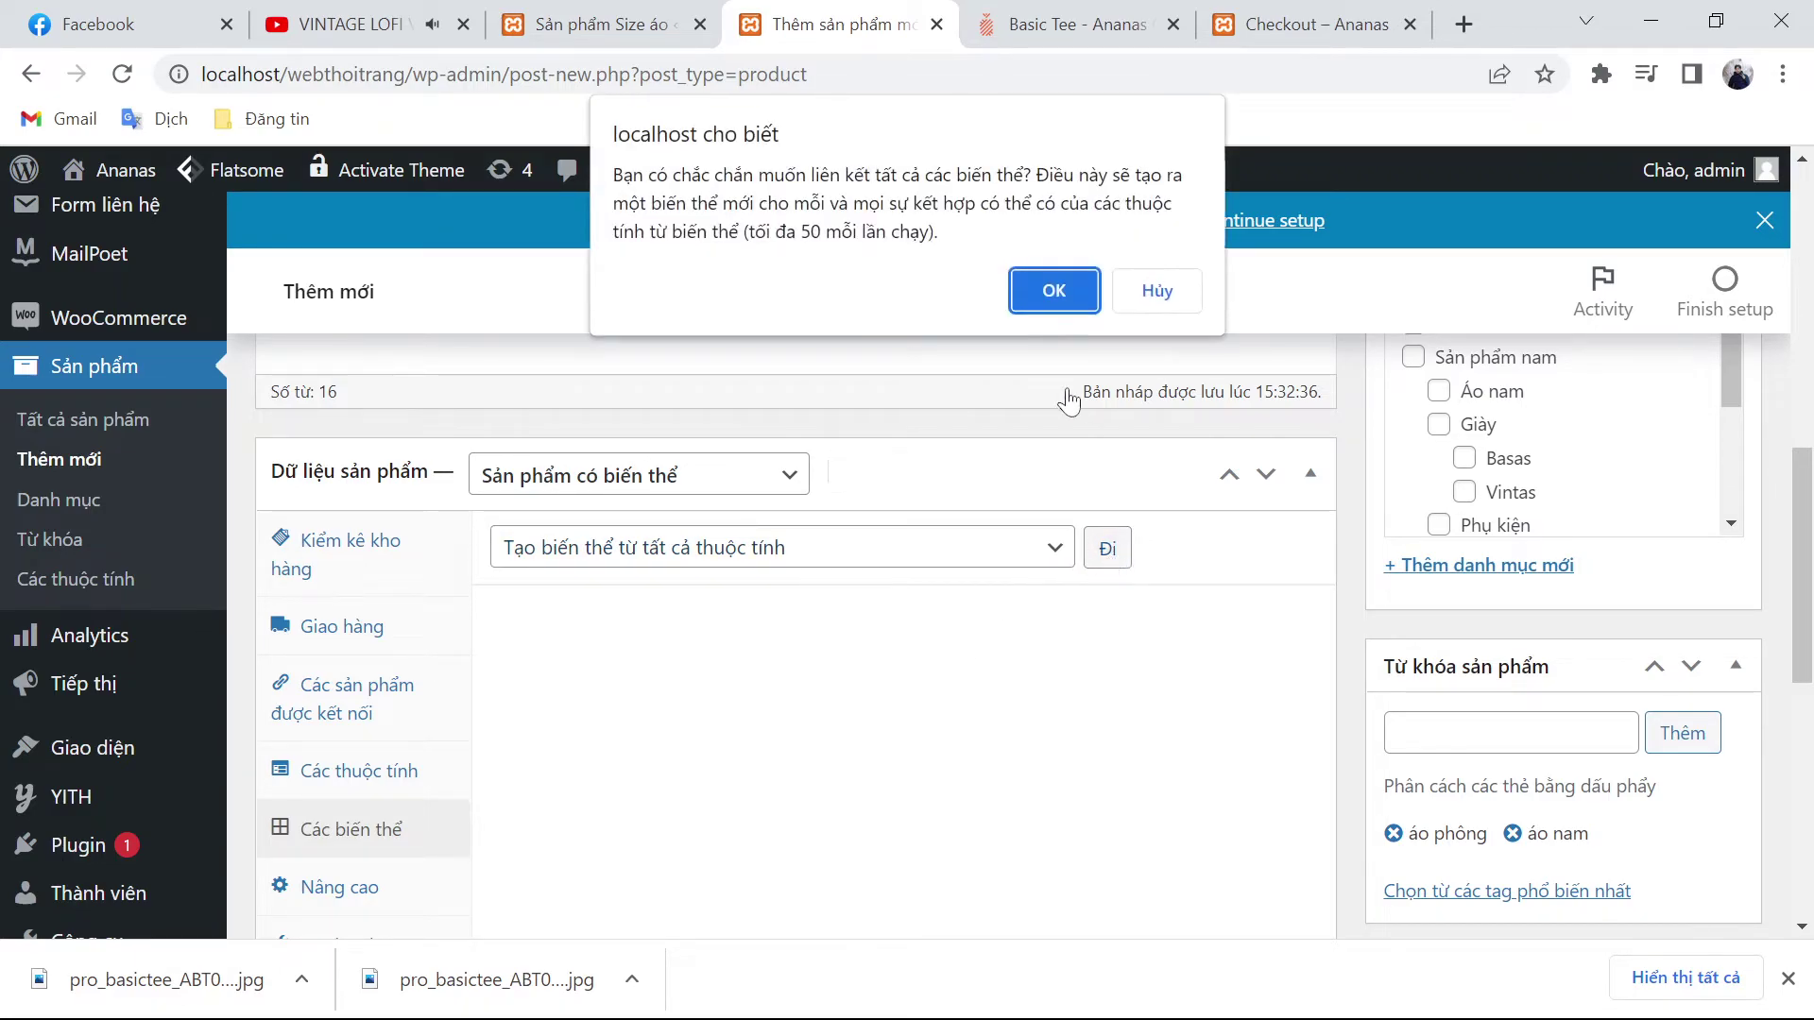
click(1053, 290)
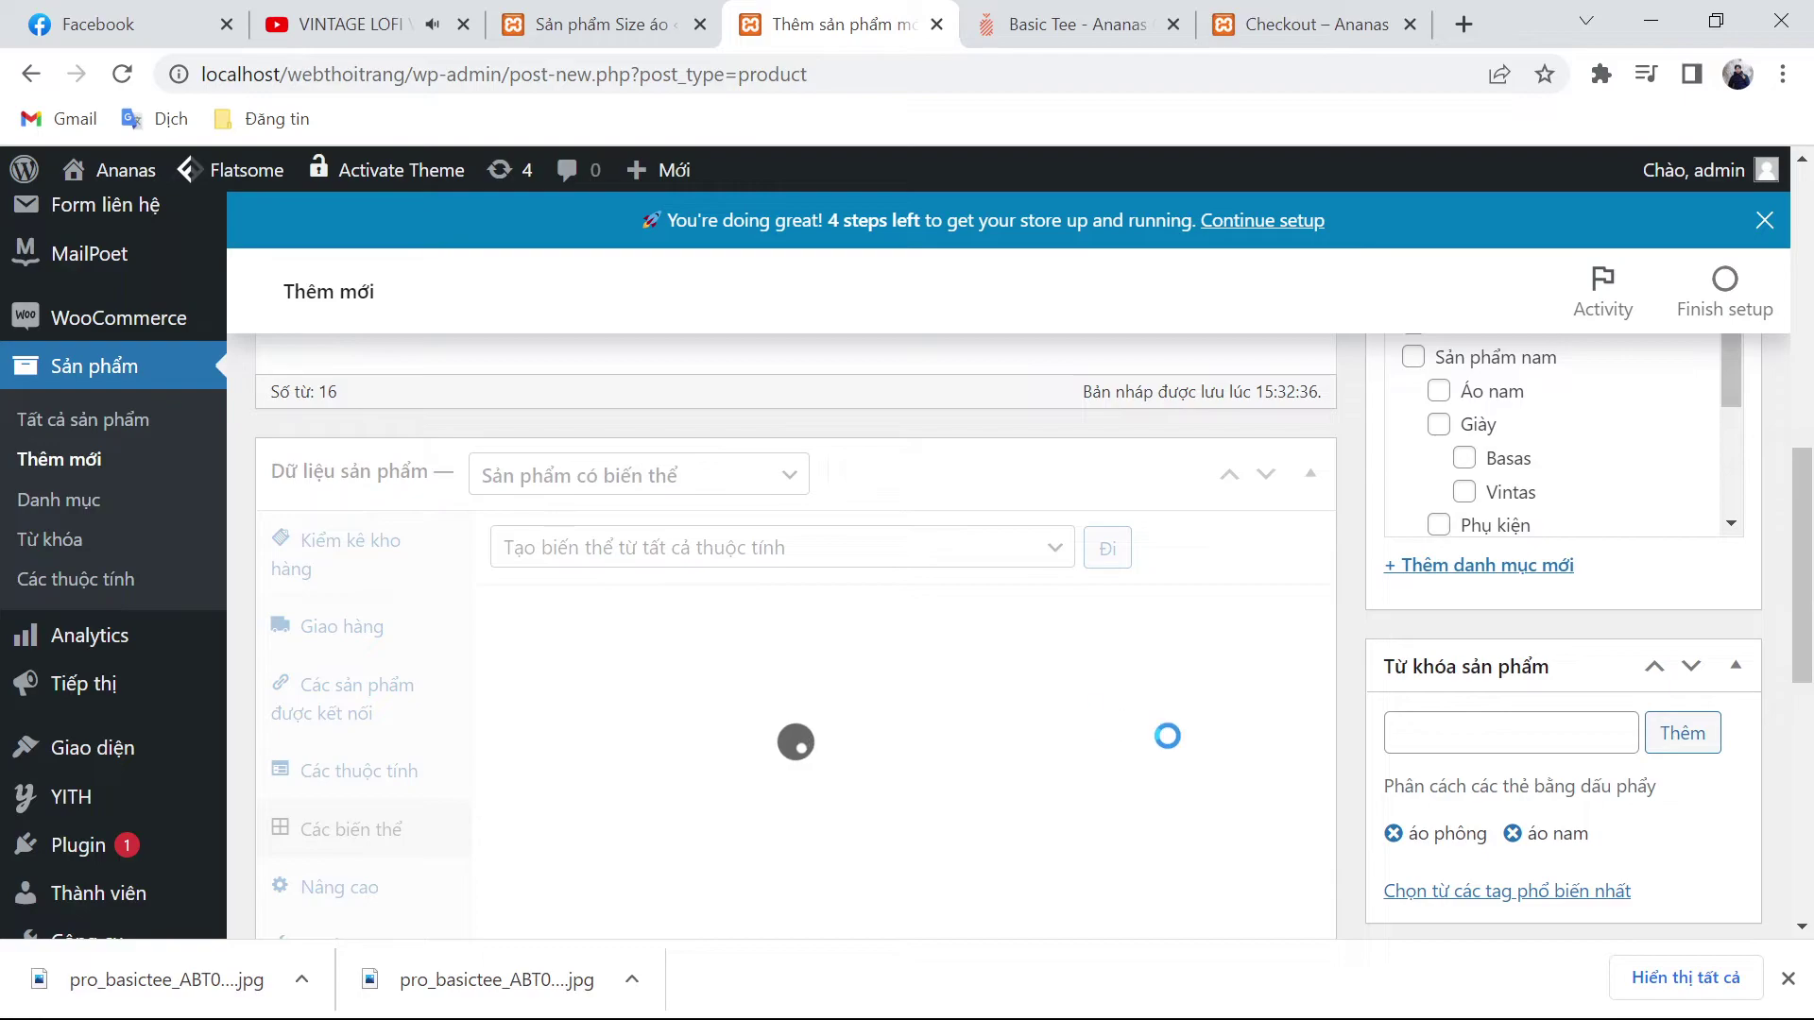
scroll(1219, 784, down, 5)
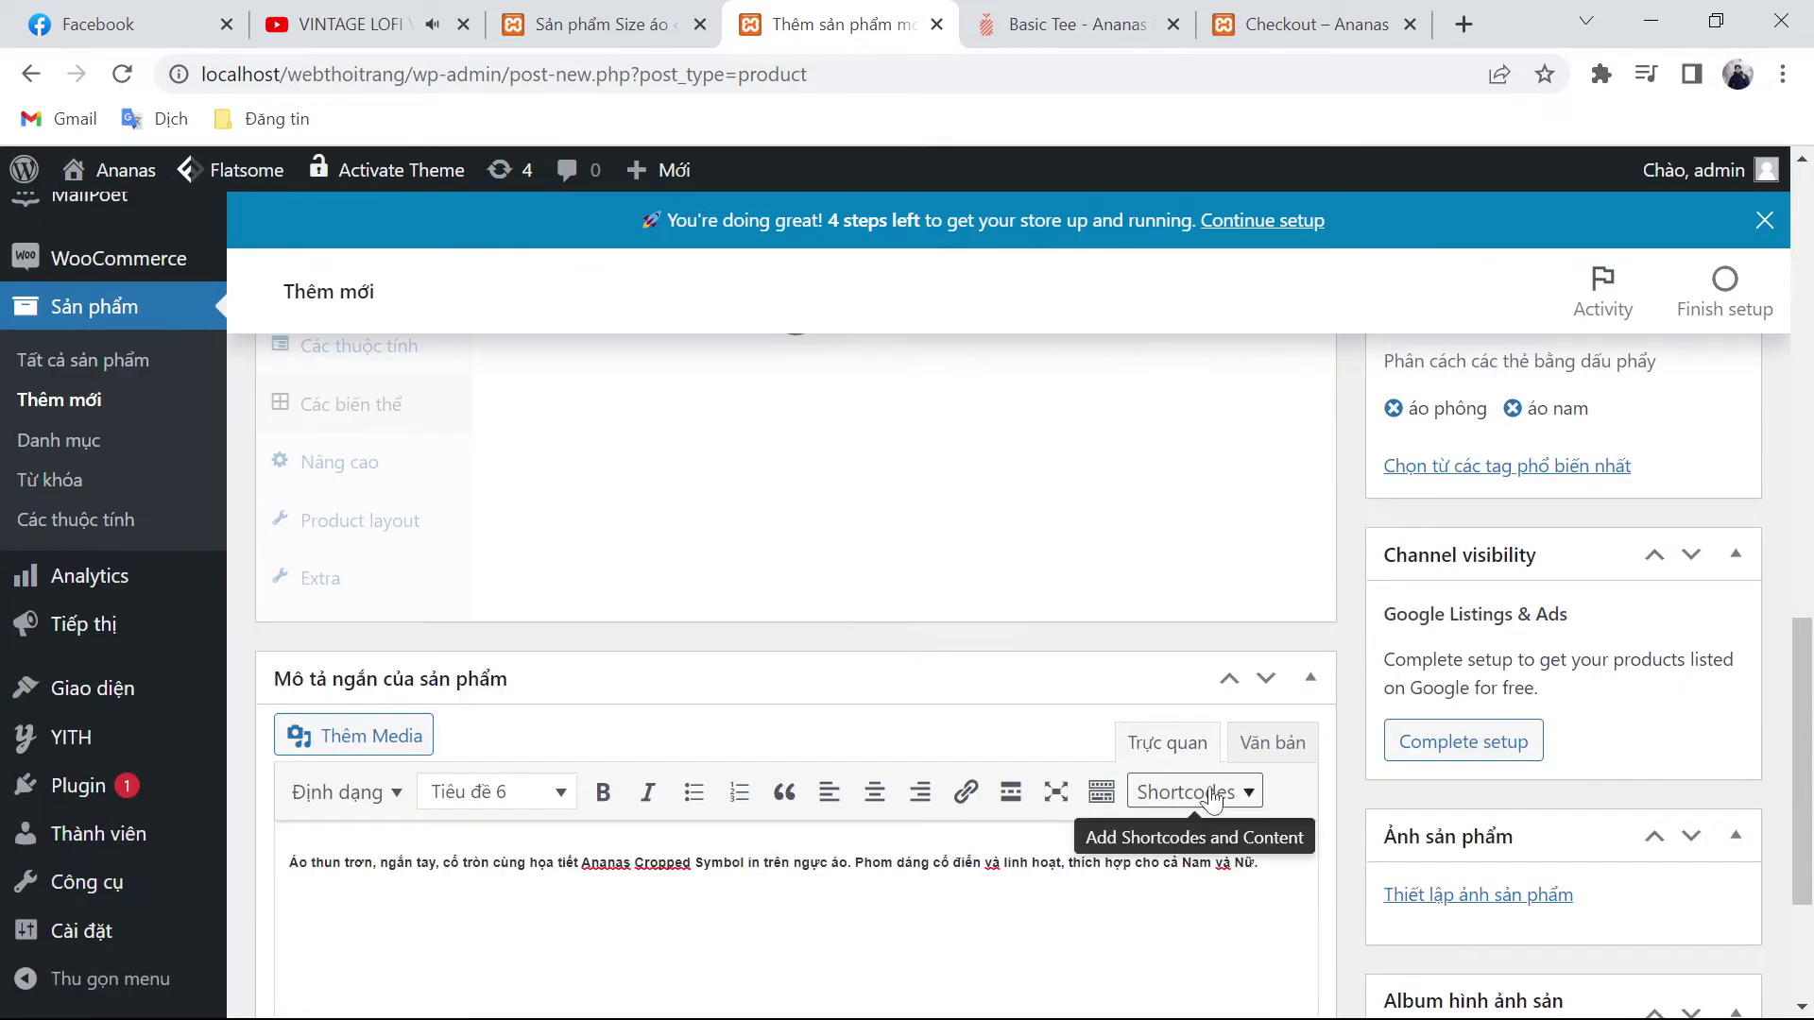
scroll(974, 741, up, 3)
scroll(974, 741, up, 7)
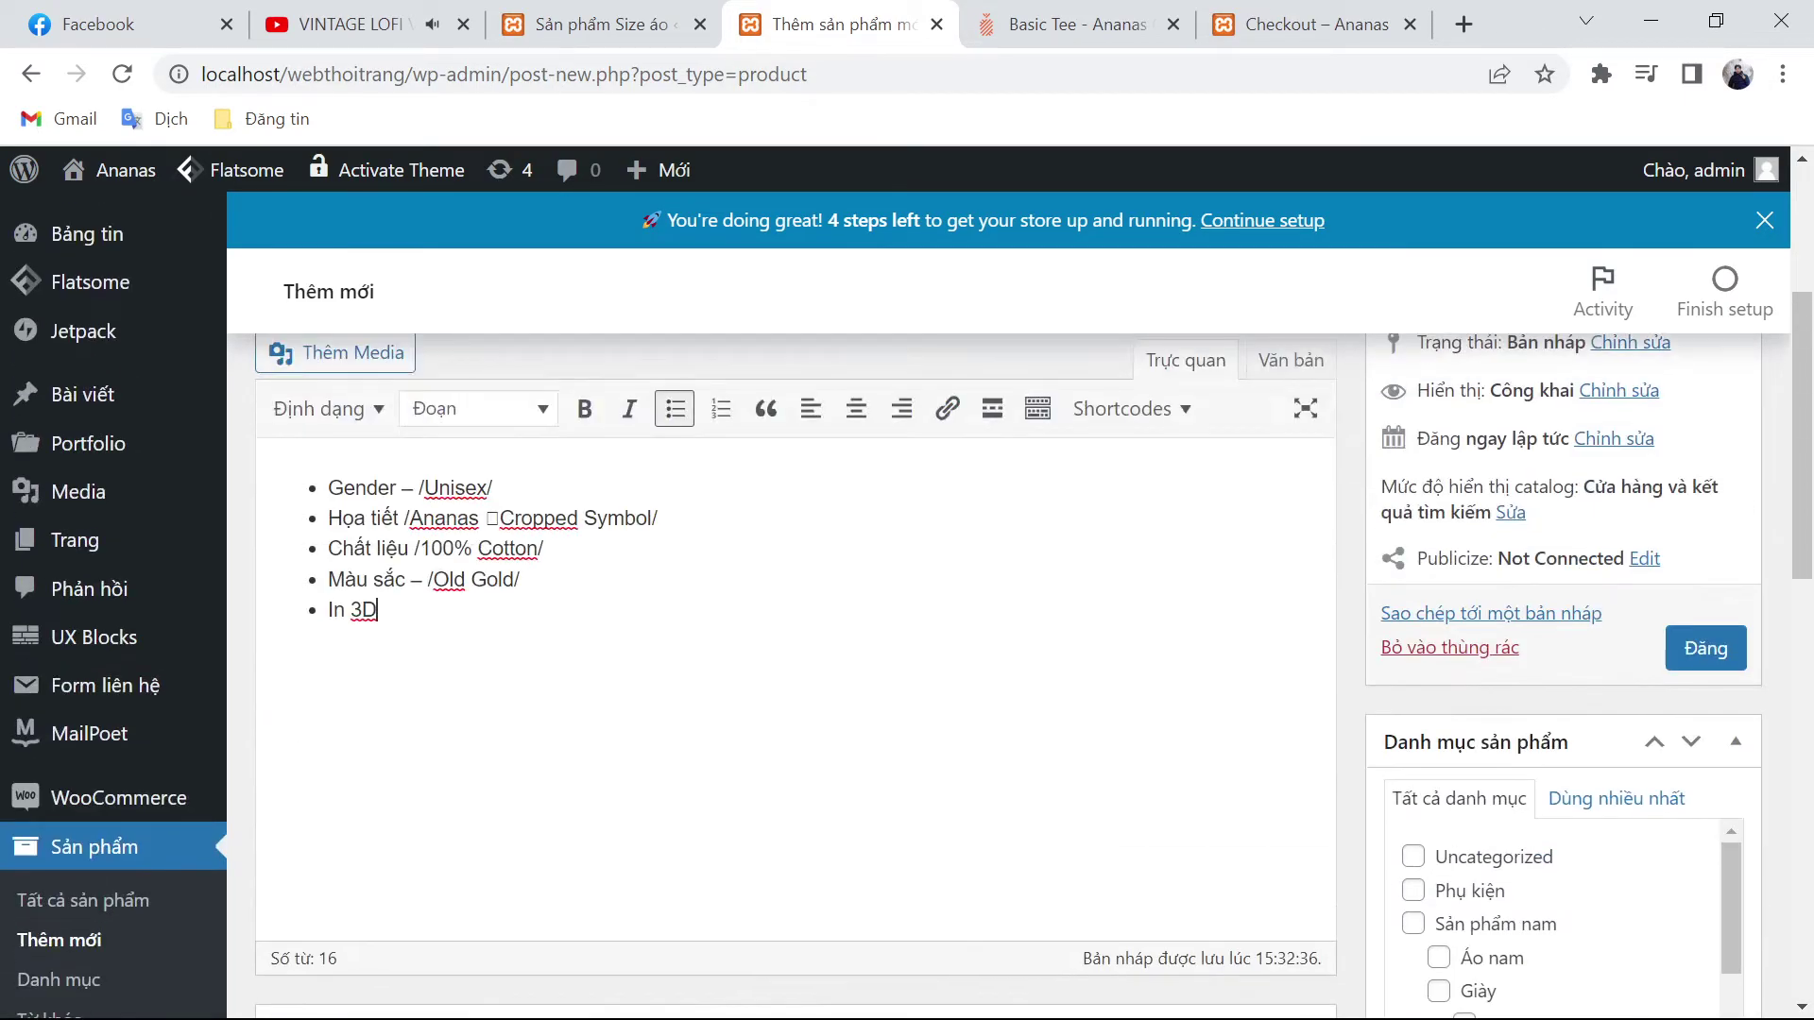
scroll(794, 789, down, 7)
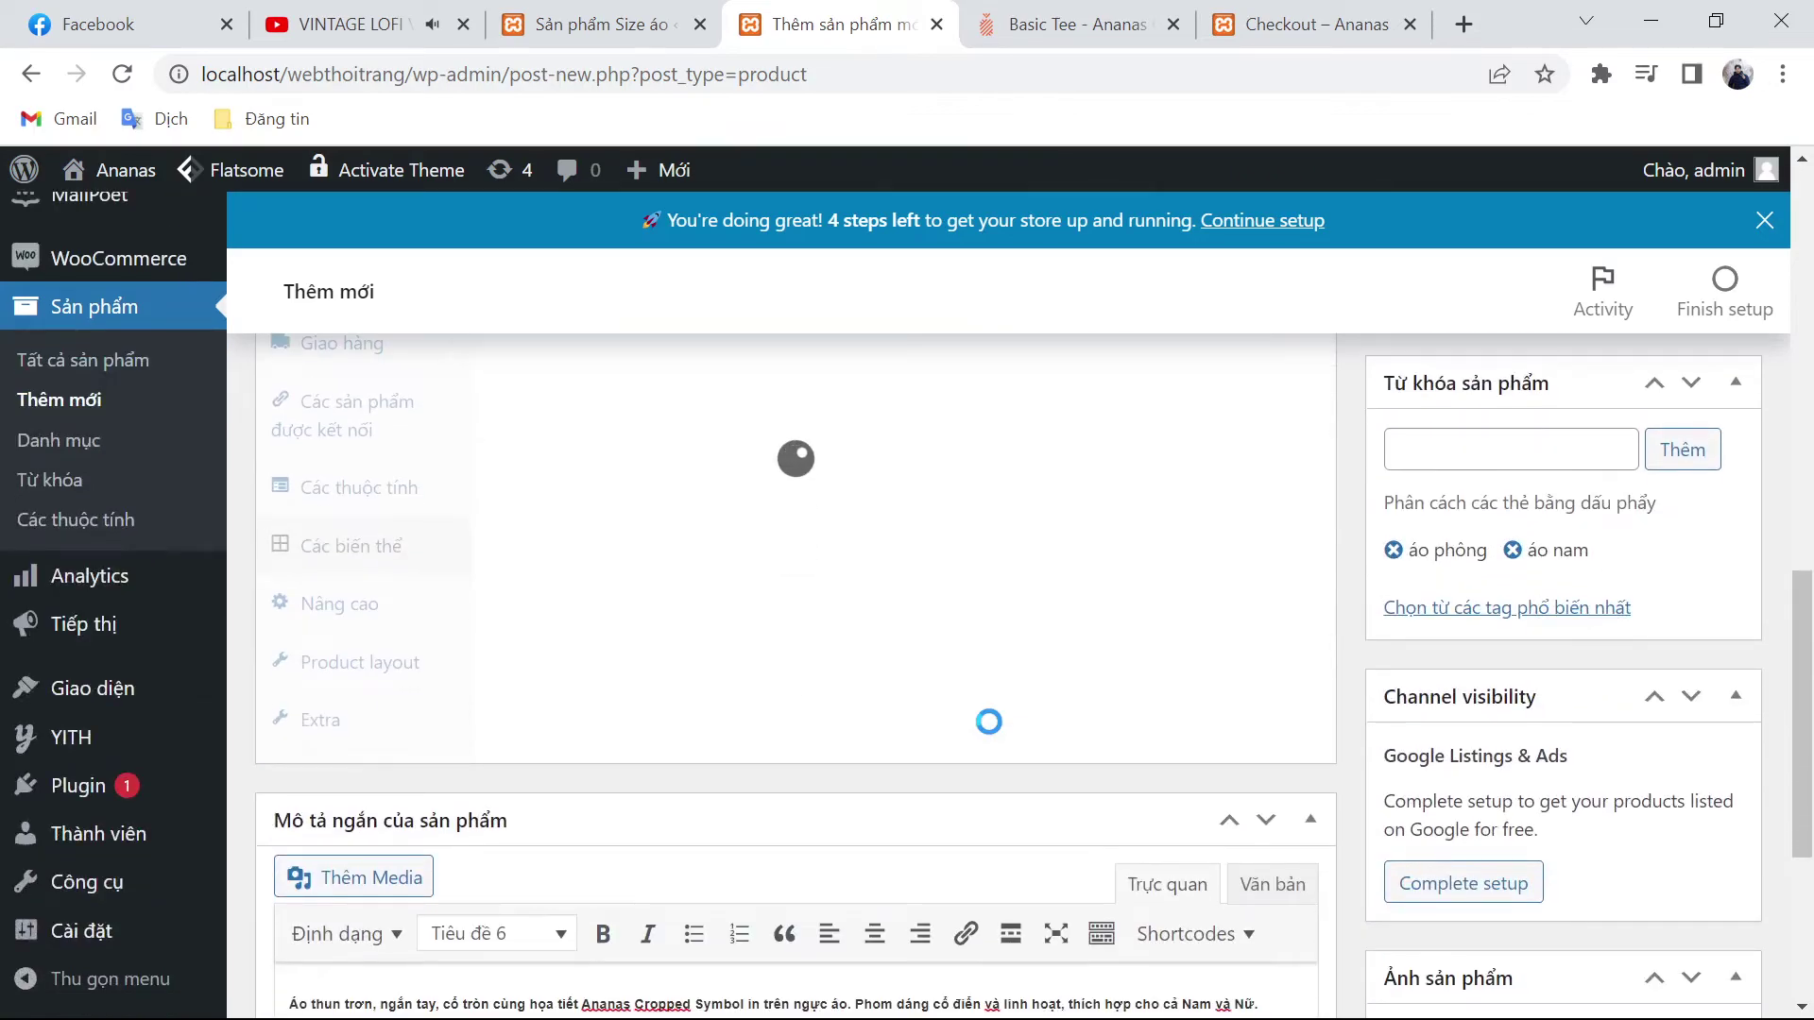
Step: Dismiss the '4 variations added' alert
scroll(988, 722, up, 2)
click(1152, 232)
scroll(1464, 701, up, 5)
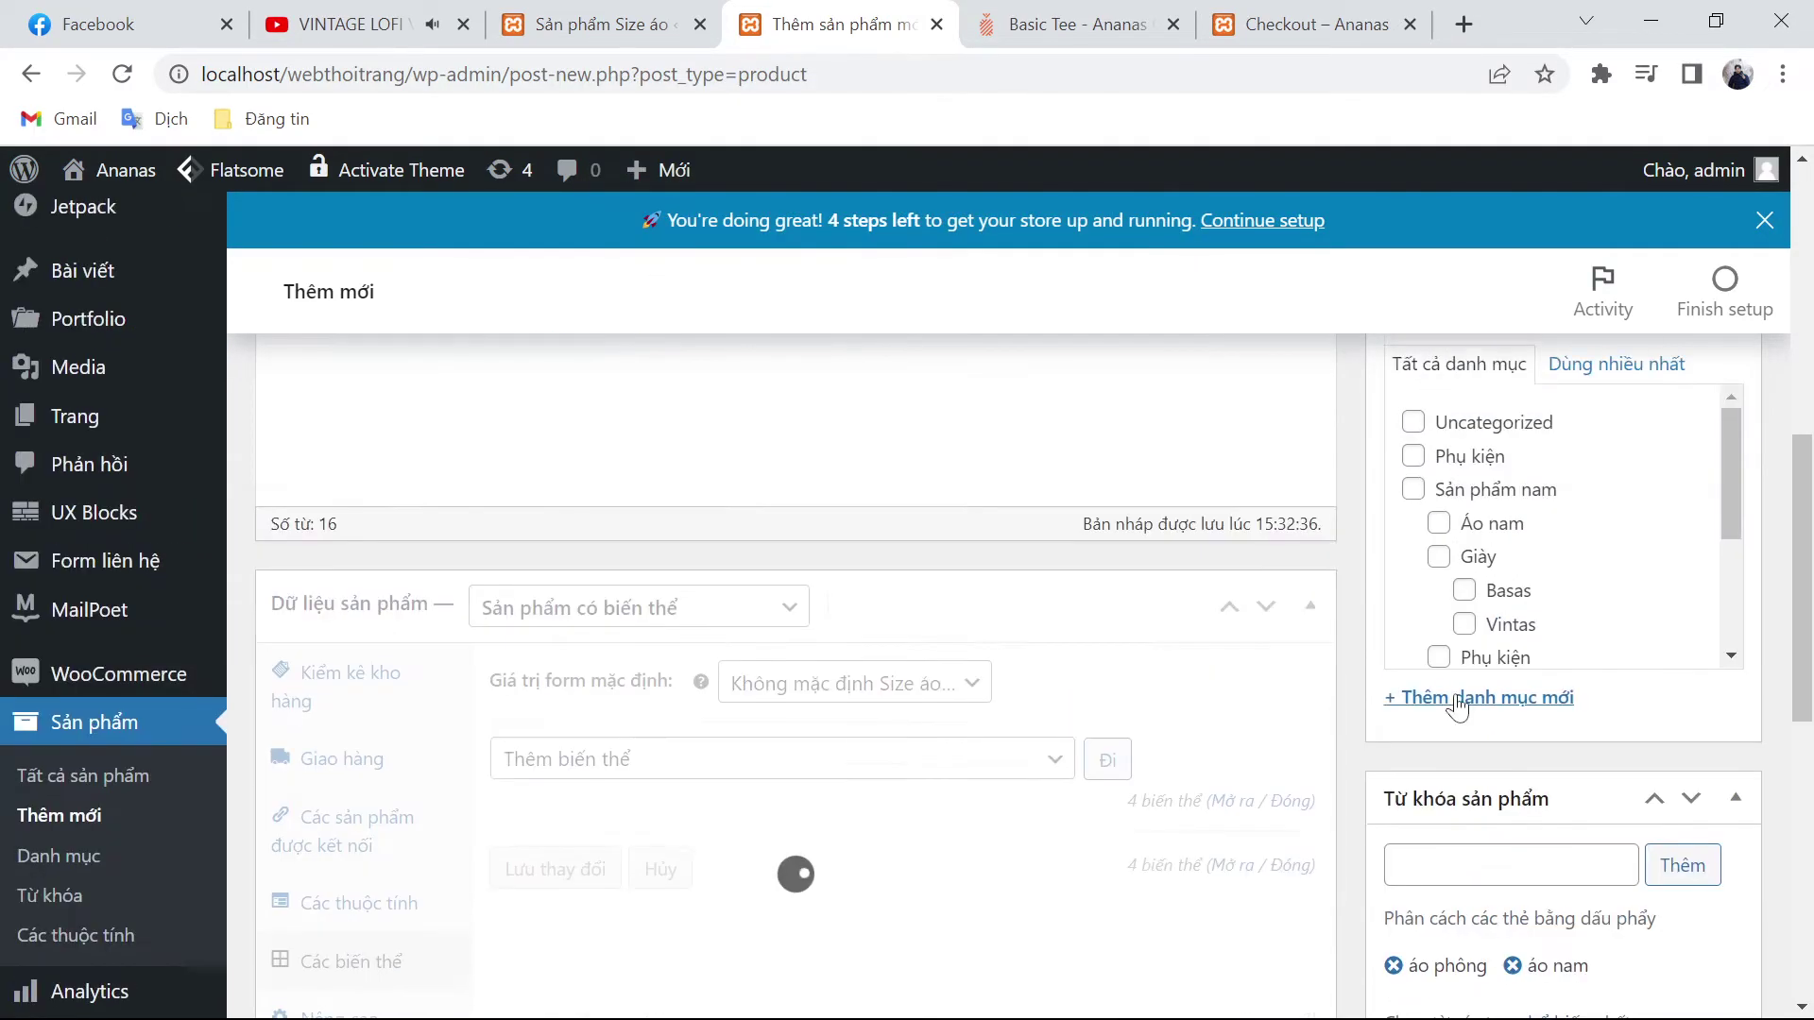
scroll(1450, 728, down, 3)
scroll(1450, 710, up, 3)
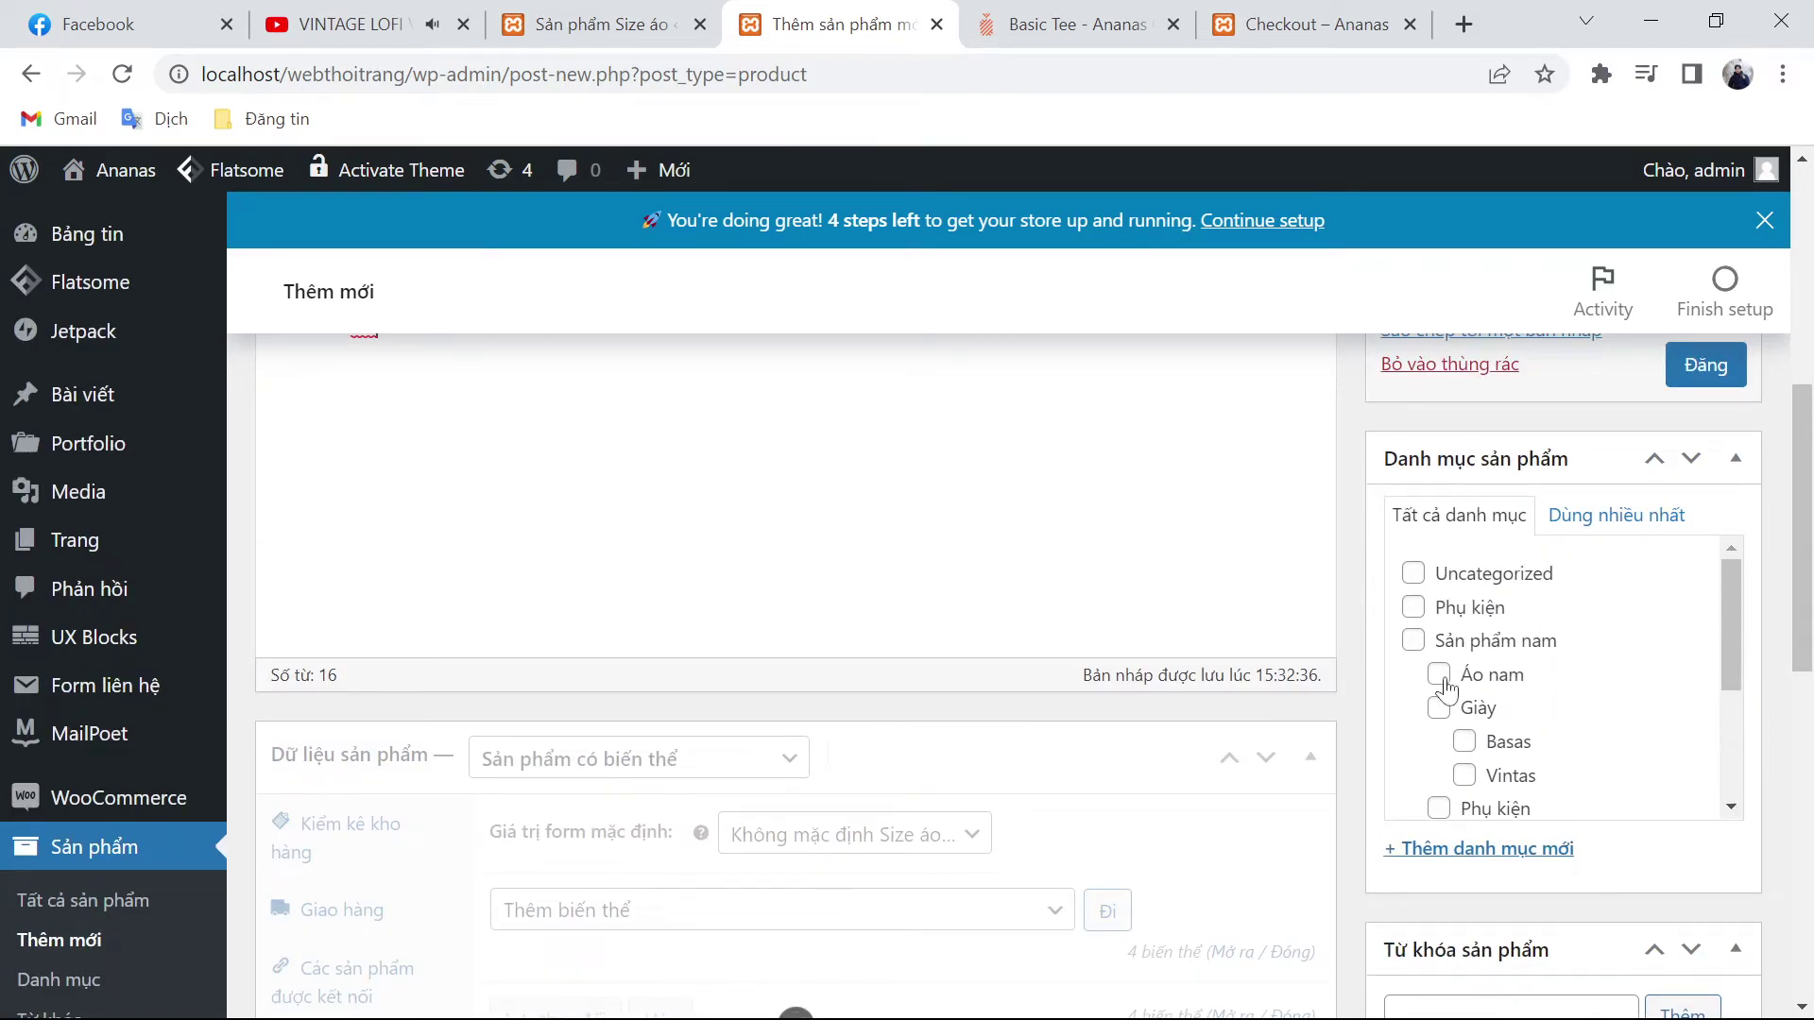
Step: Tick the Áo nam and Sản phẩm nam product categories
click(1437, 675)
click(1417, 644)
scroll(1203, 866, down, 3)
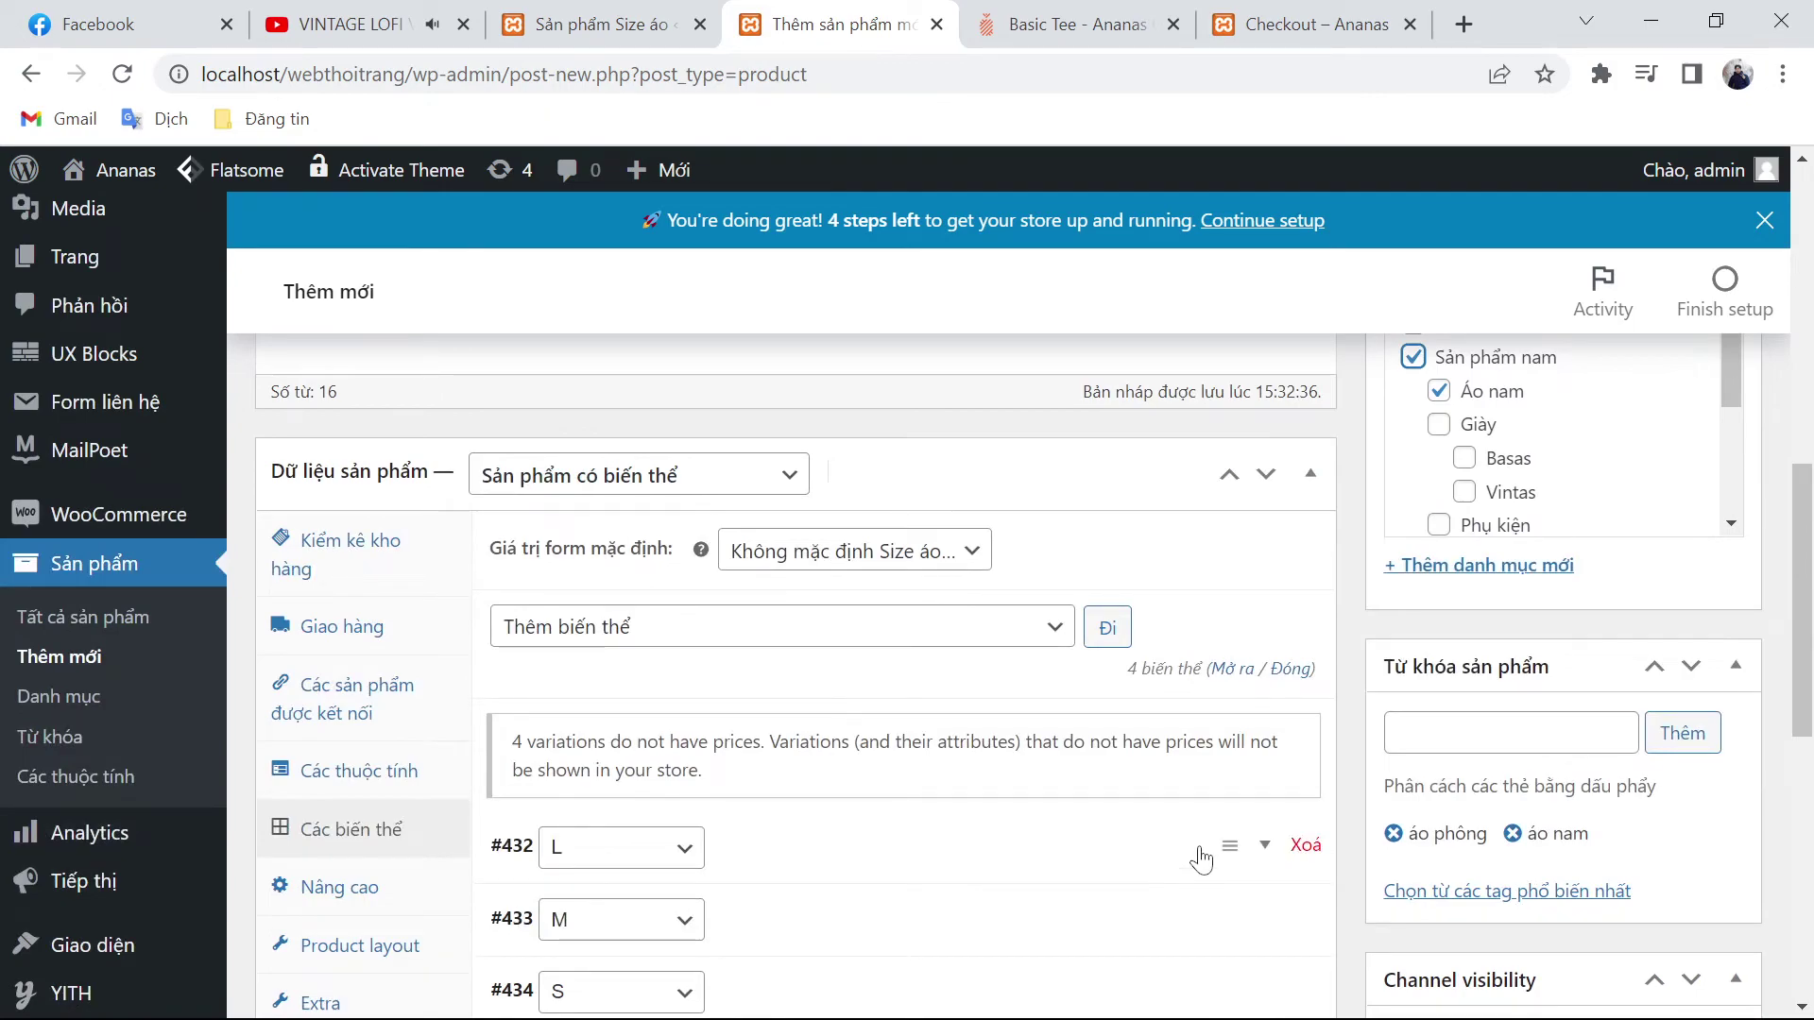
scroll(1202, 861, down, 5)
scroll(1247, 661, up, 2)
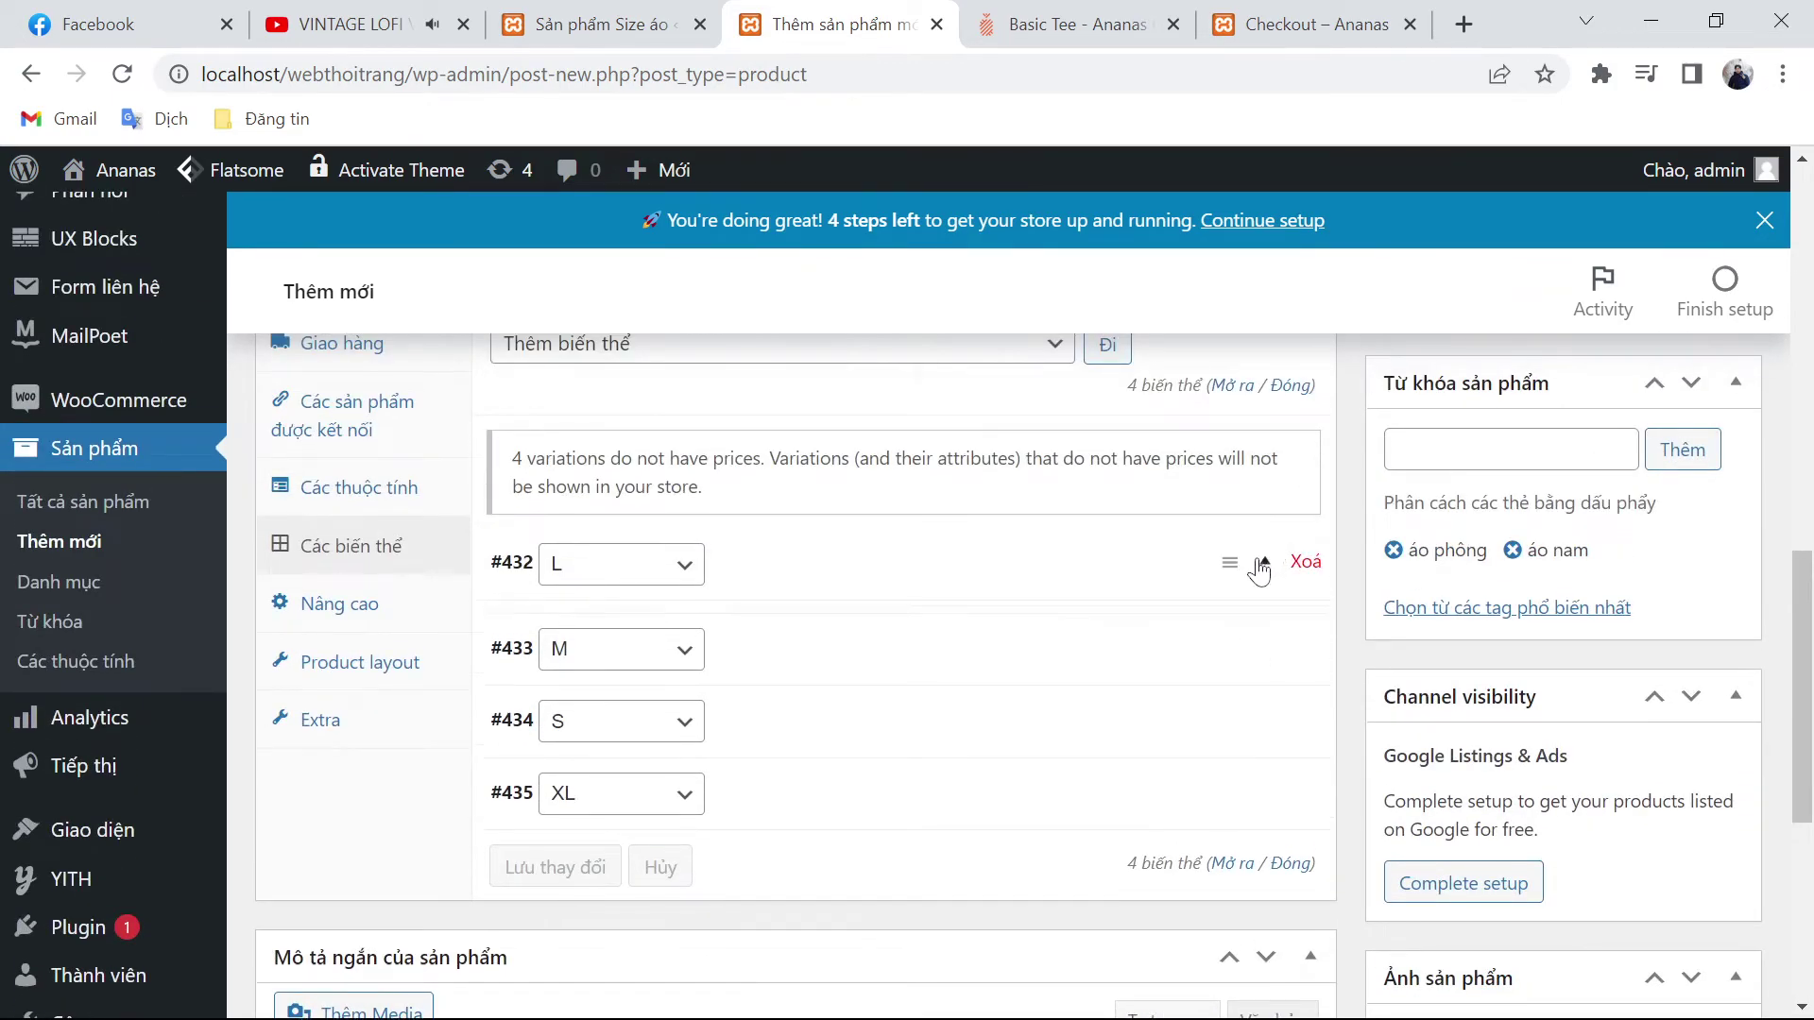
Step: Copy the 269.000 price from ananas.vn into variation #432 (L)
click(1259, 569)
click(1121, 21)
double_click(1110, 406)
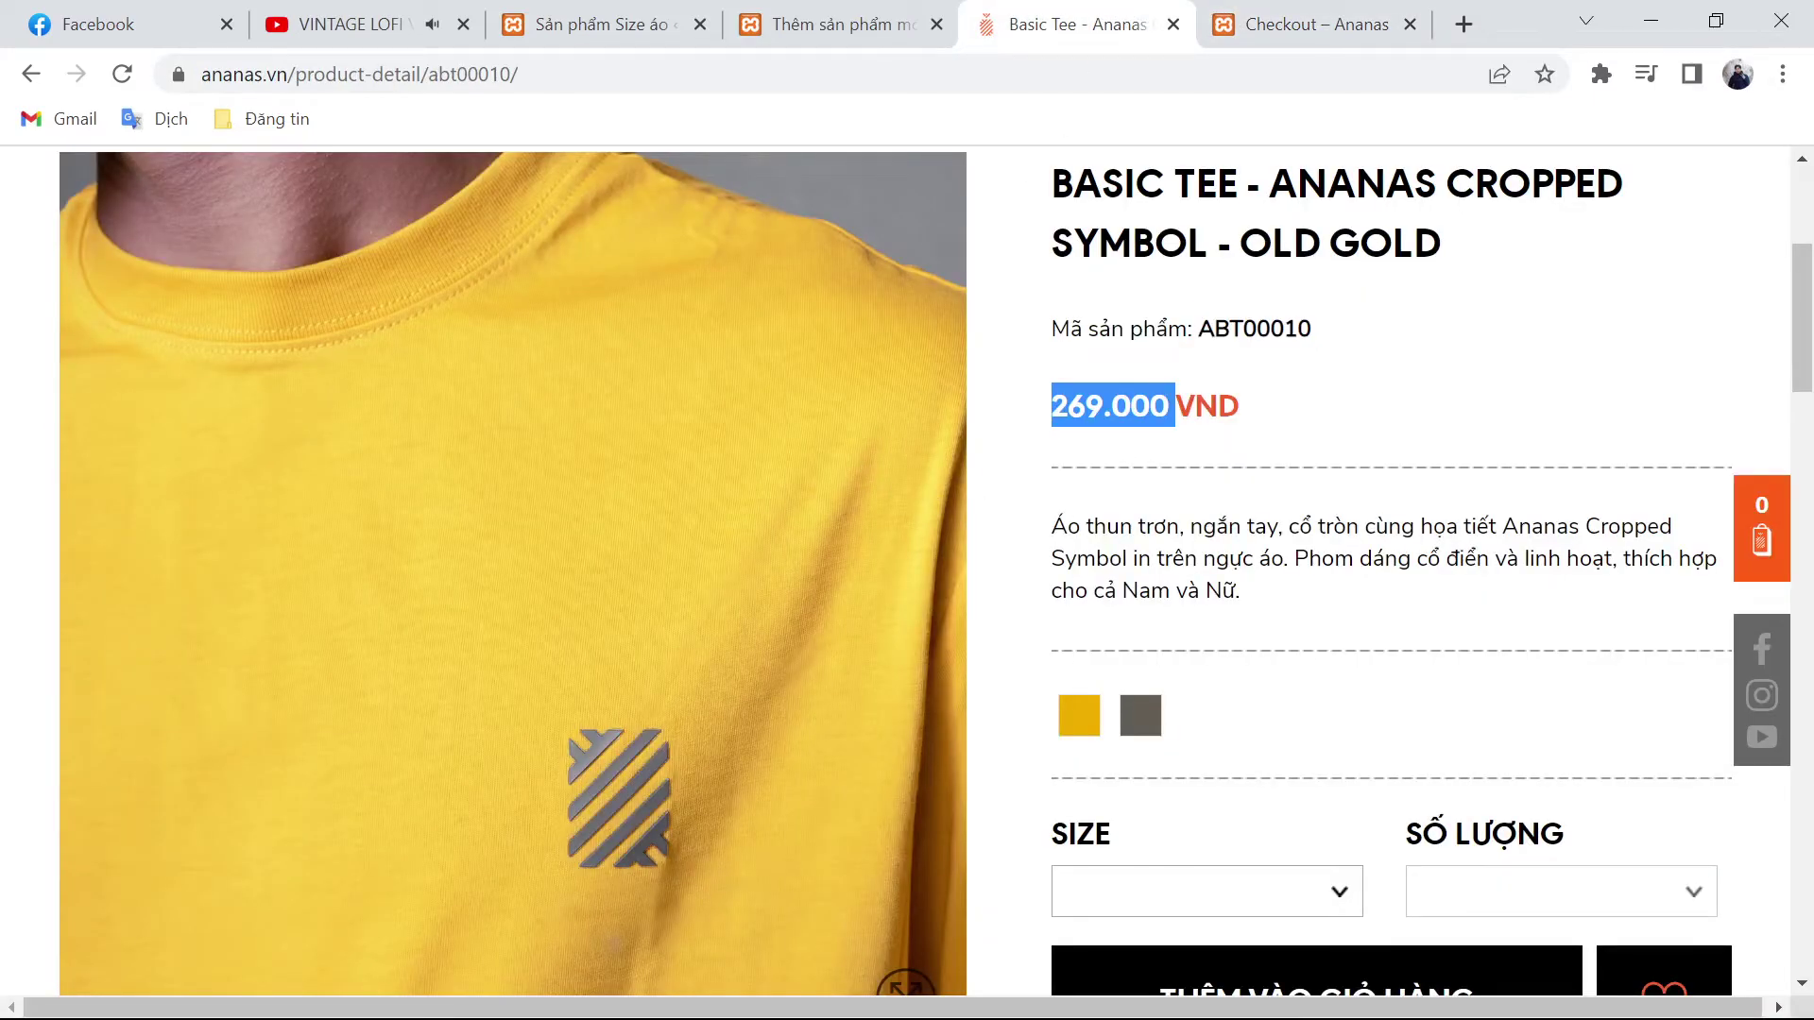
key(ctrl+c)
click(831, 24)
key(ctrl+v)
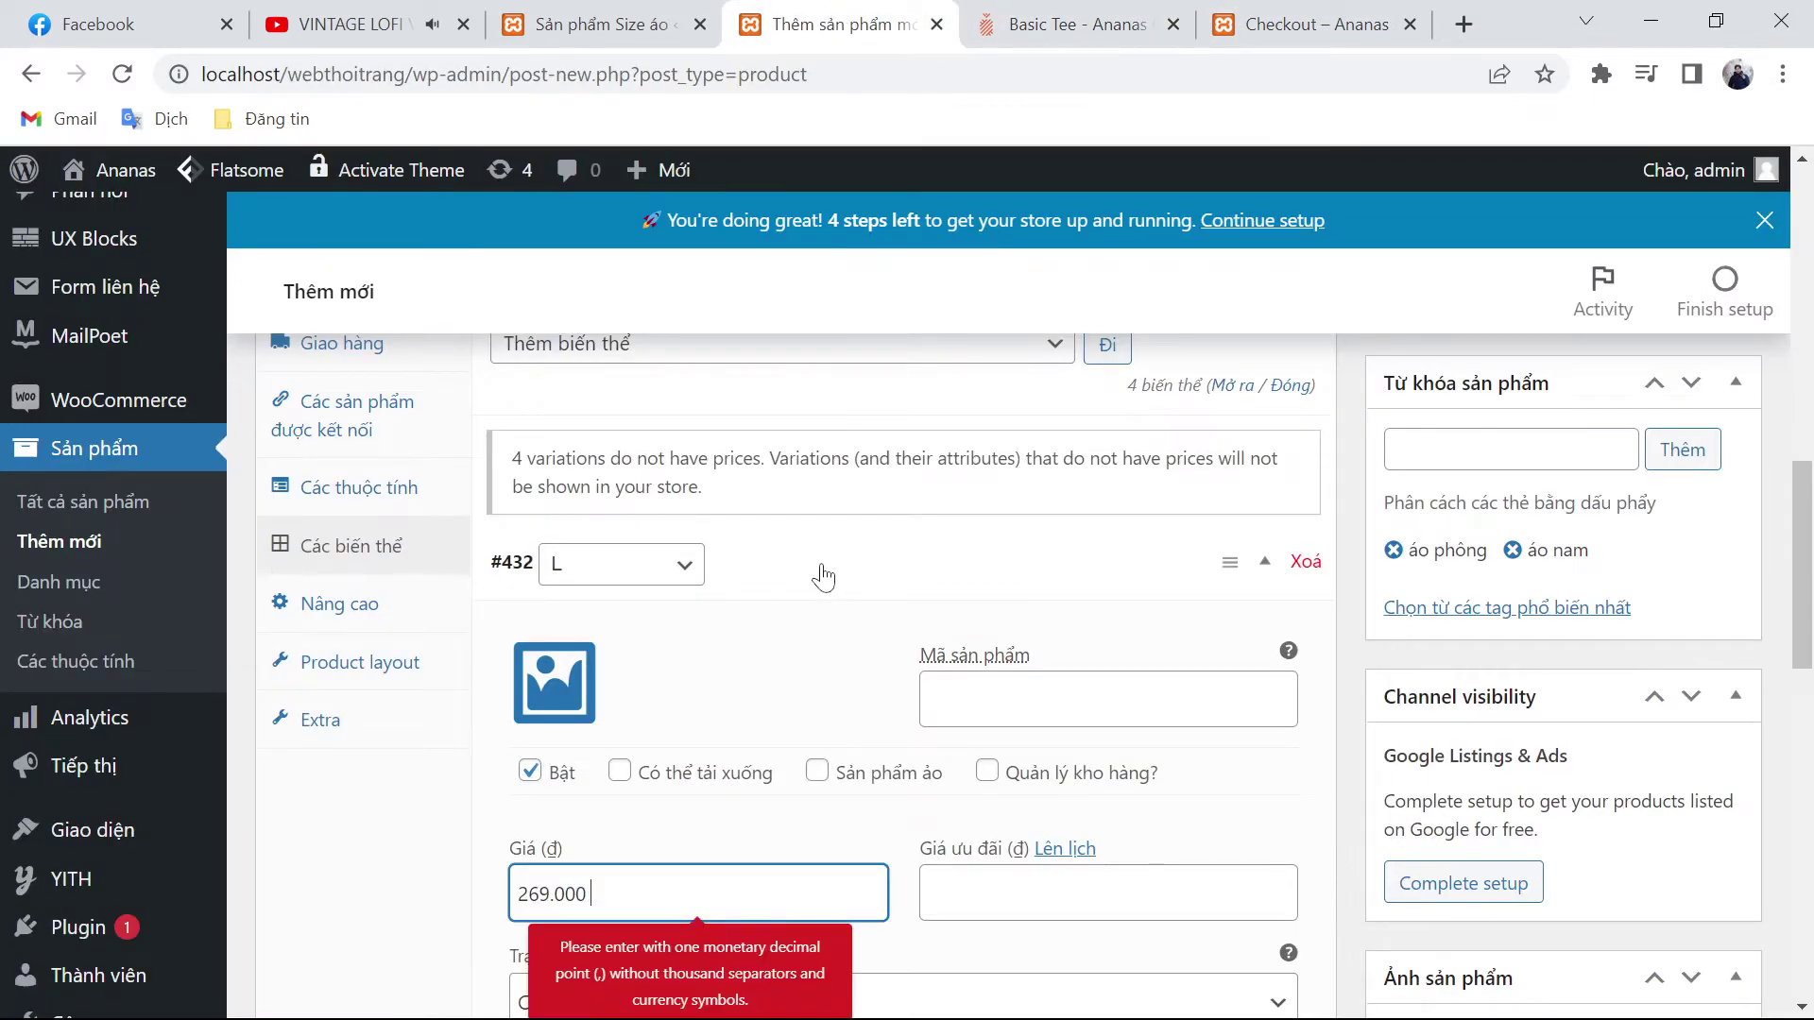
Step: Price variations #433 M (299.000 typed), #434 S and #435 XL (269.000 pasted)
scroll(1148, 798, down, 3)
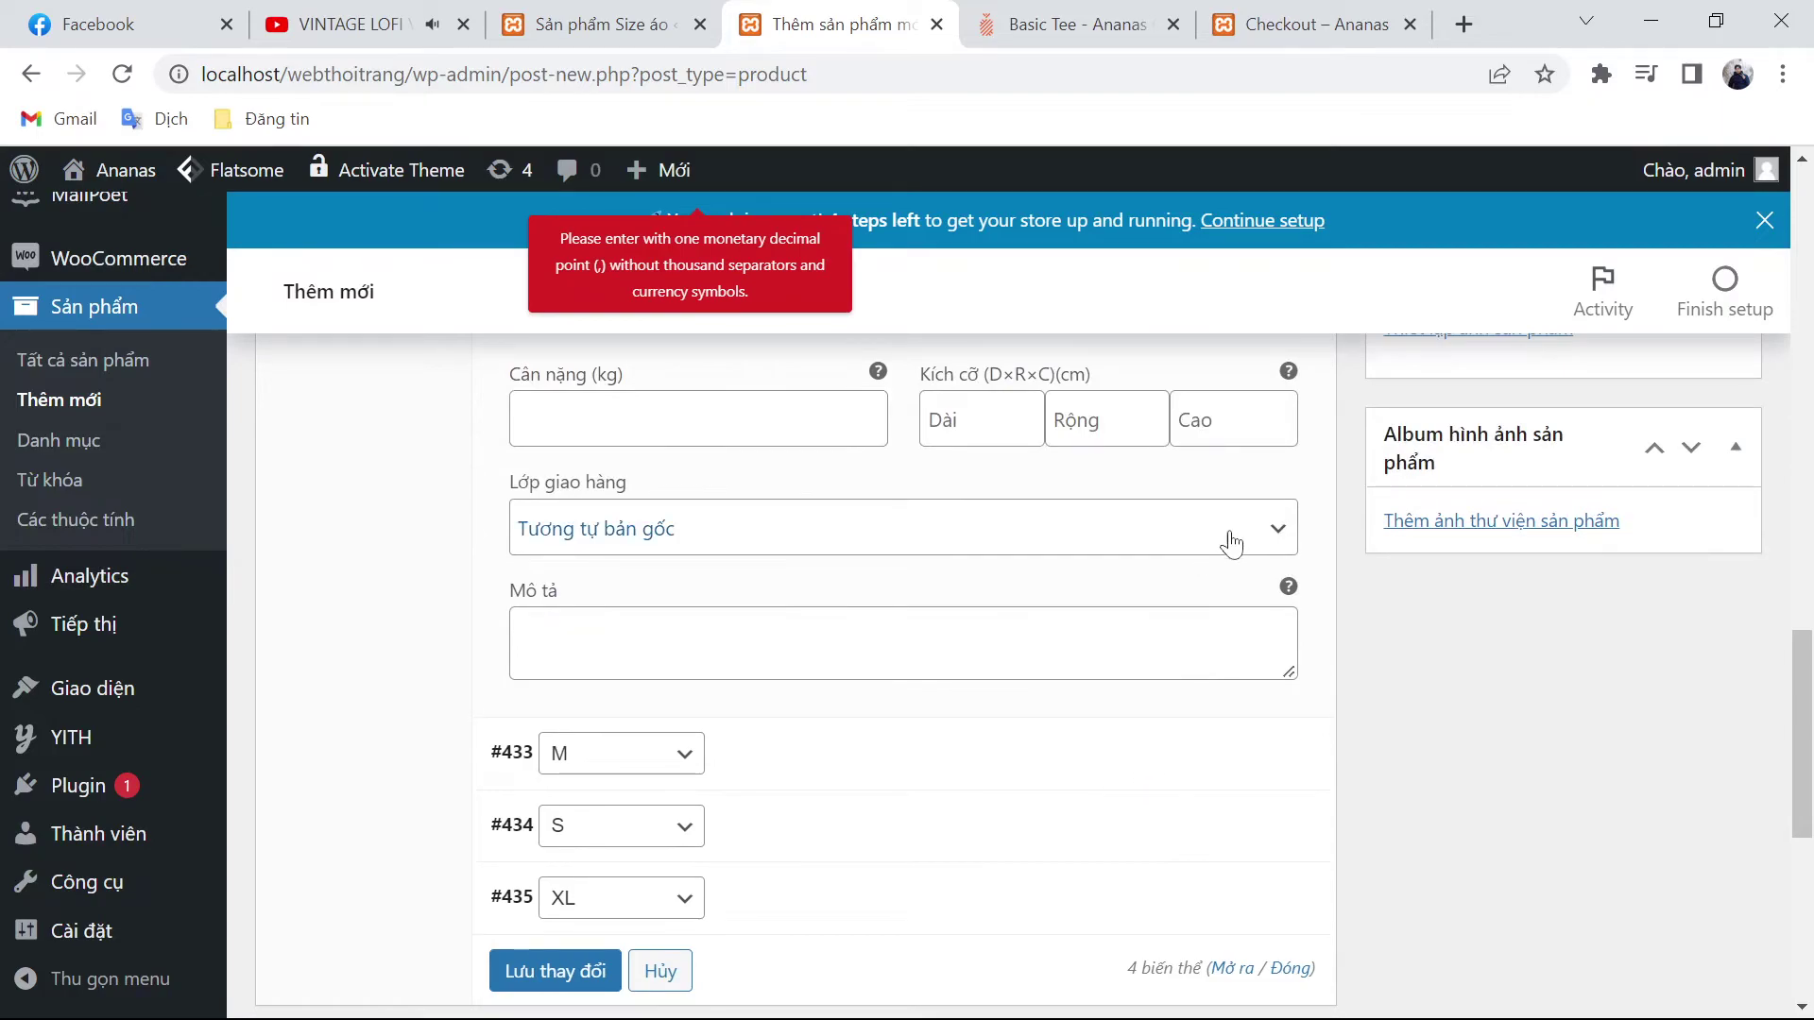
click(1214, 773)
scroll(732, 794, down, 3)
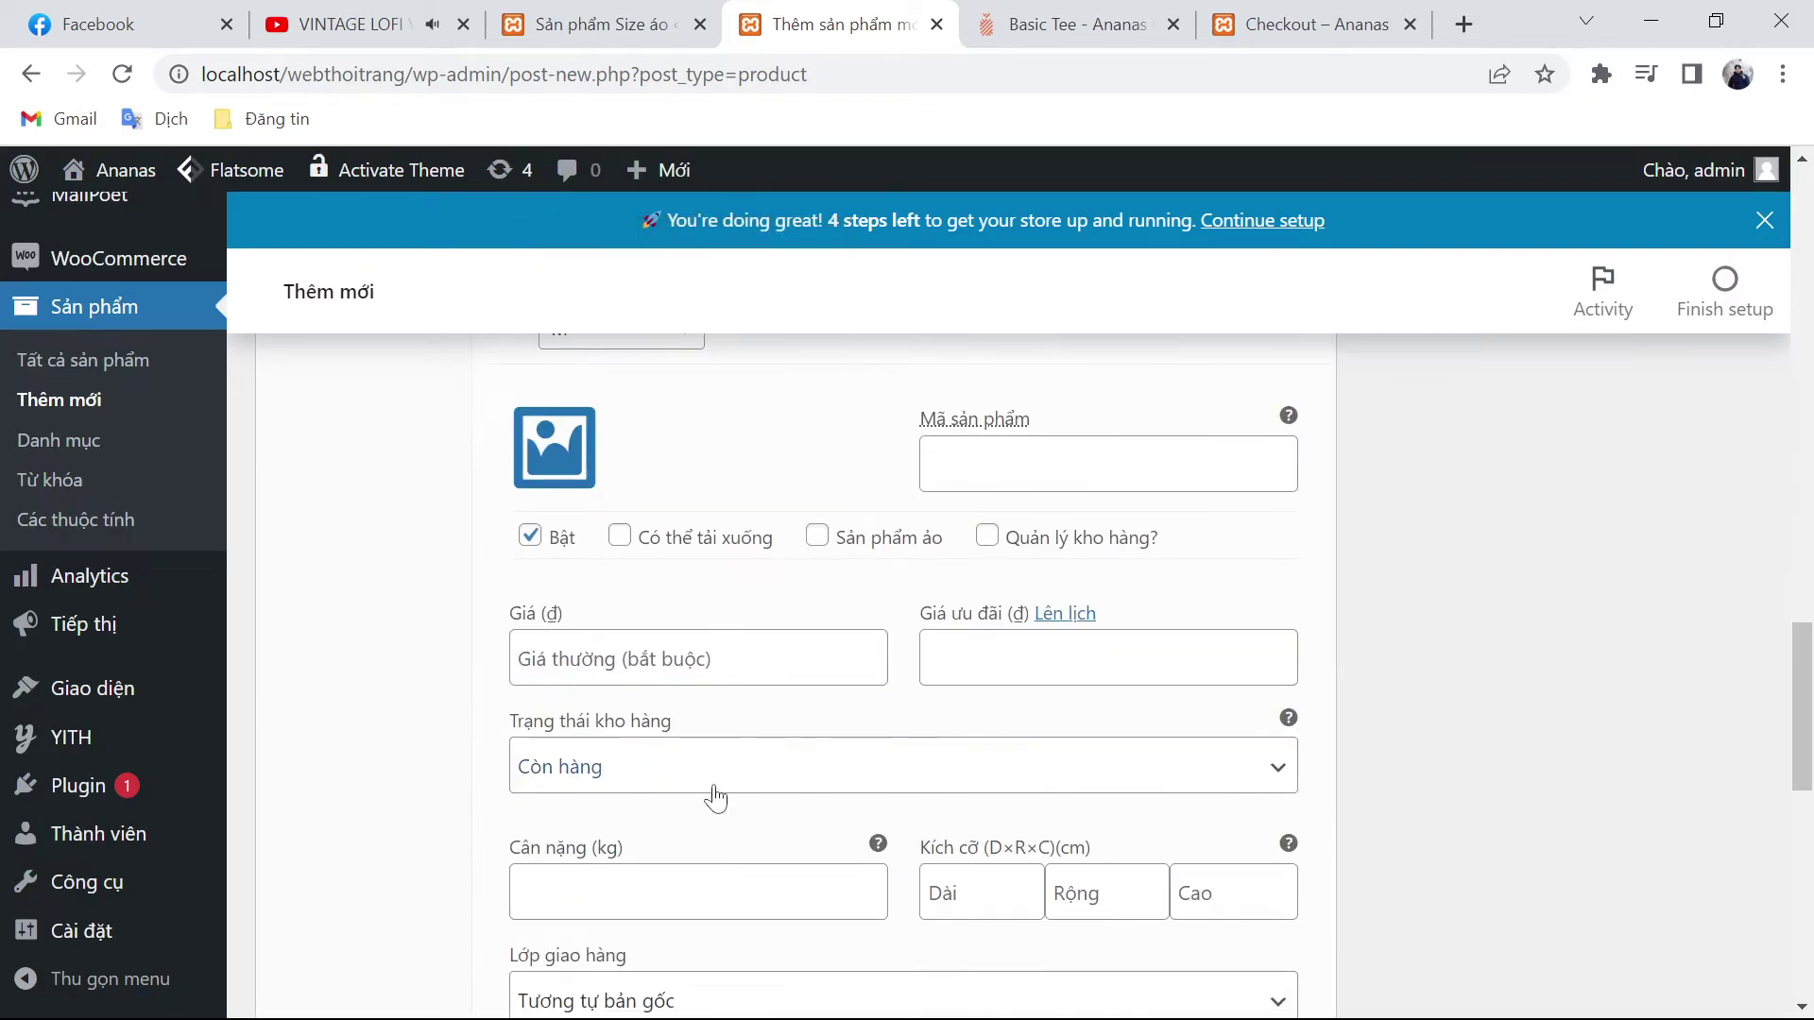
click(676, 661)
text(299.000)
scroll(677, 661, down, 3)
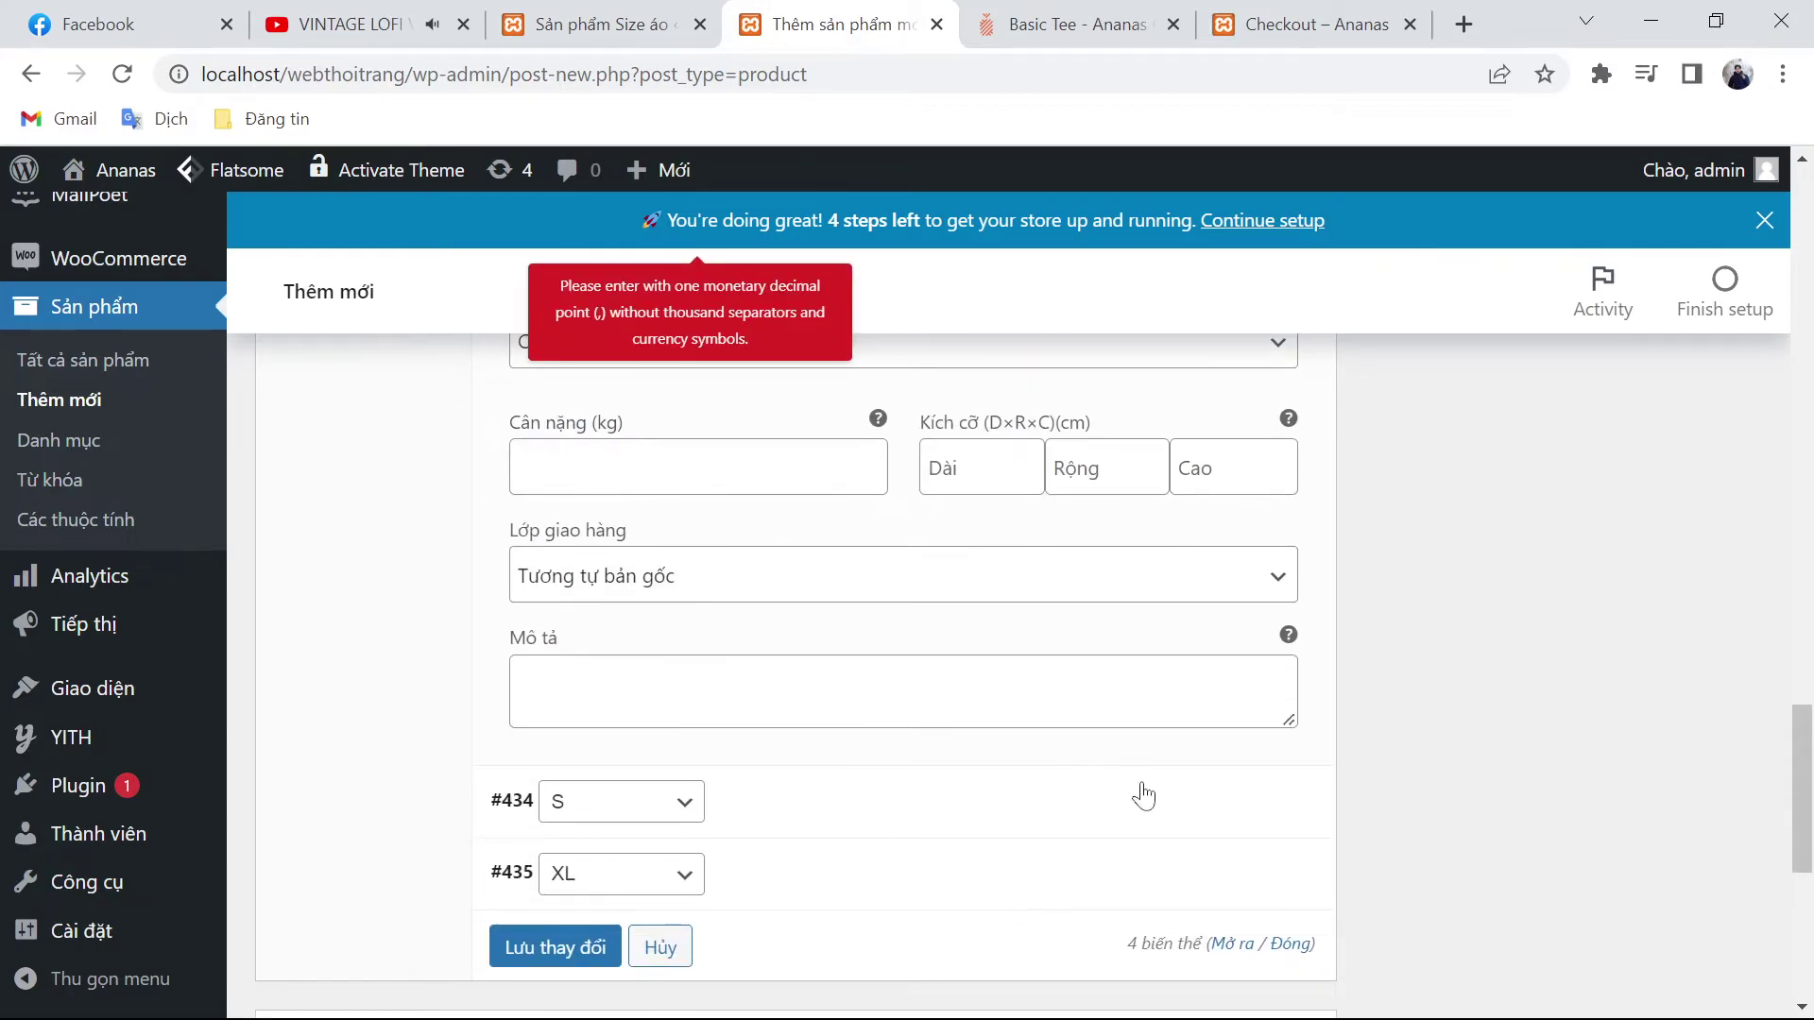
click(1266, 814)
scroll(761, 757, down, 3)
click(676, 847)
key(ctrl+v)
scroll(1234, 806, down, 5)
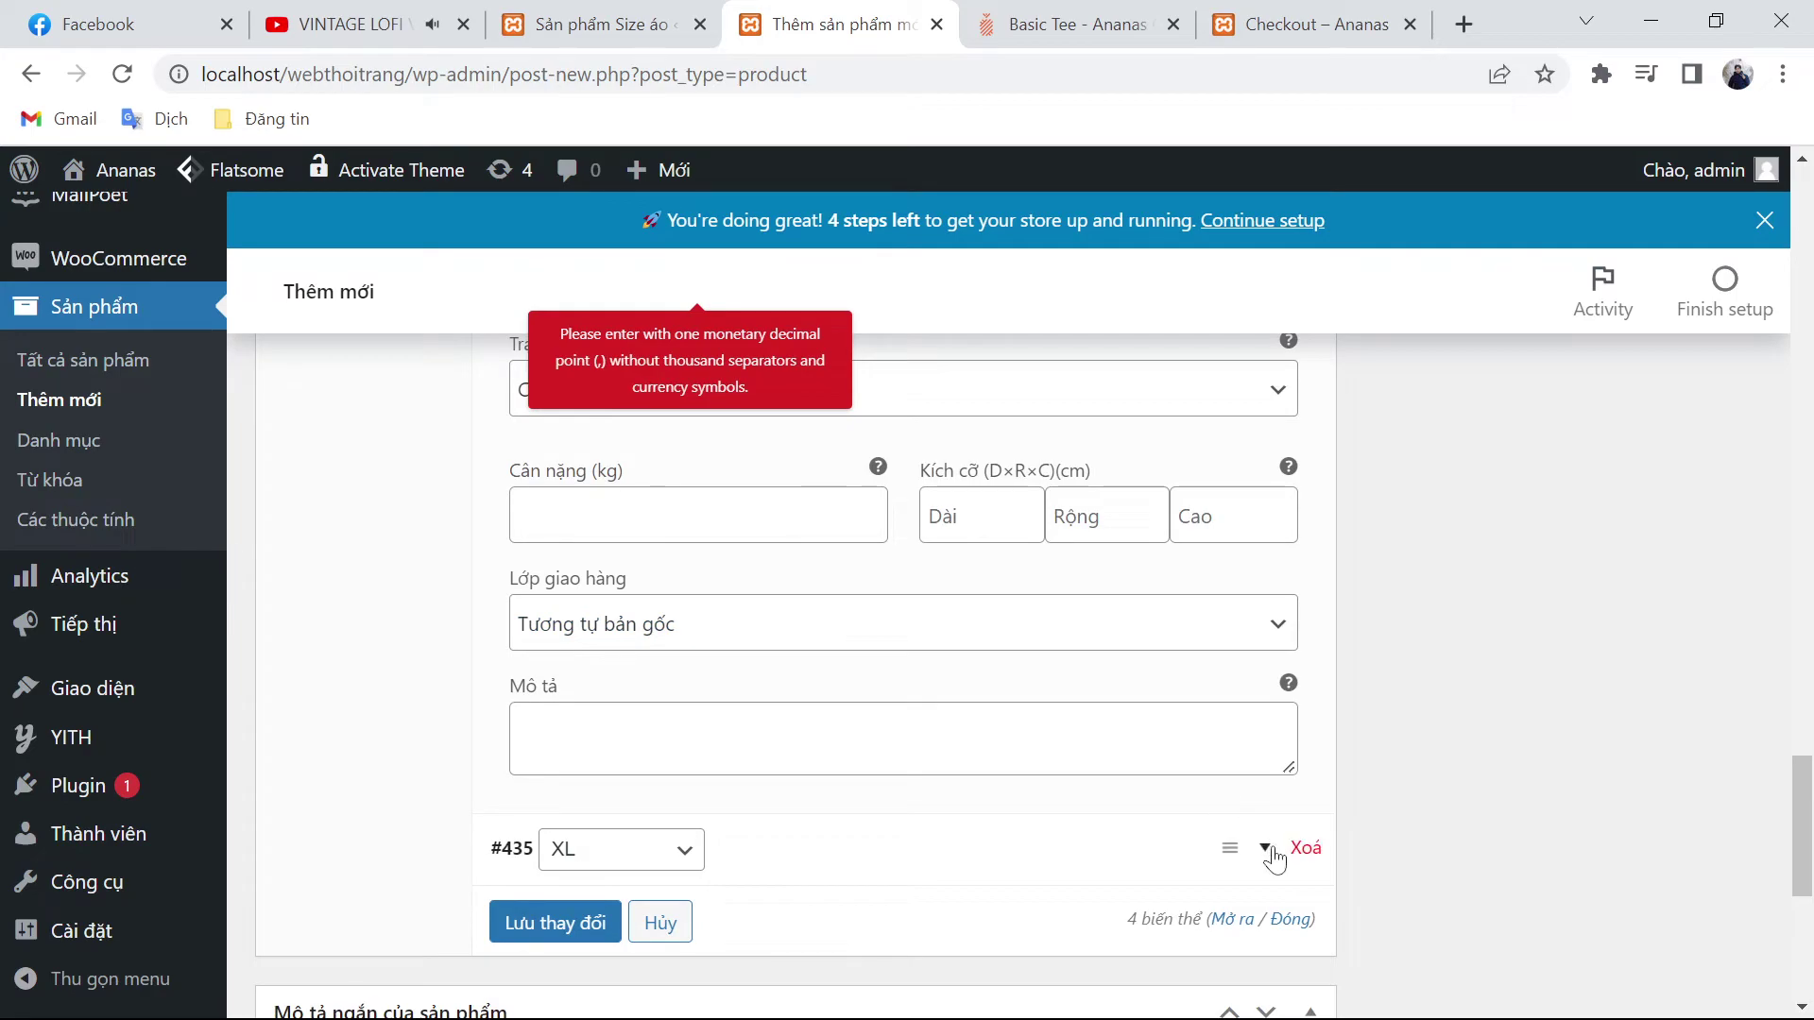
click(1267, 849)
scroll(623, 840, down, 4)
click(676, 754)
key(ctrl+v)
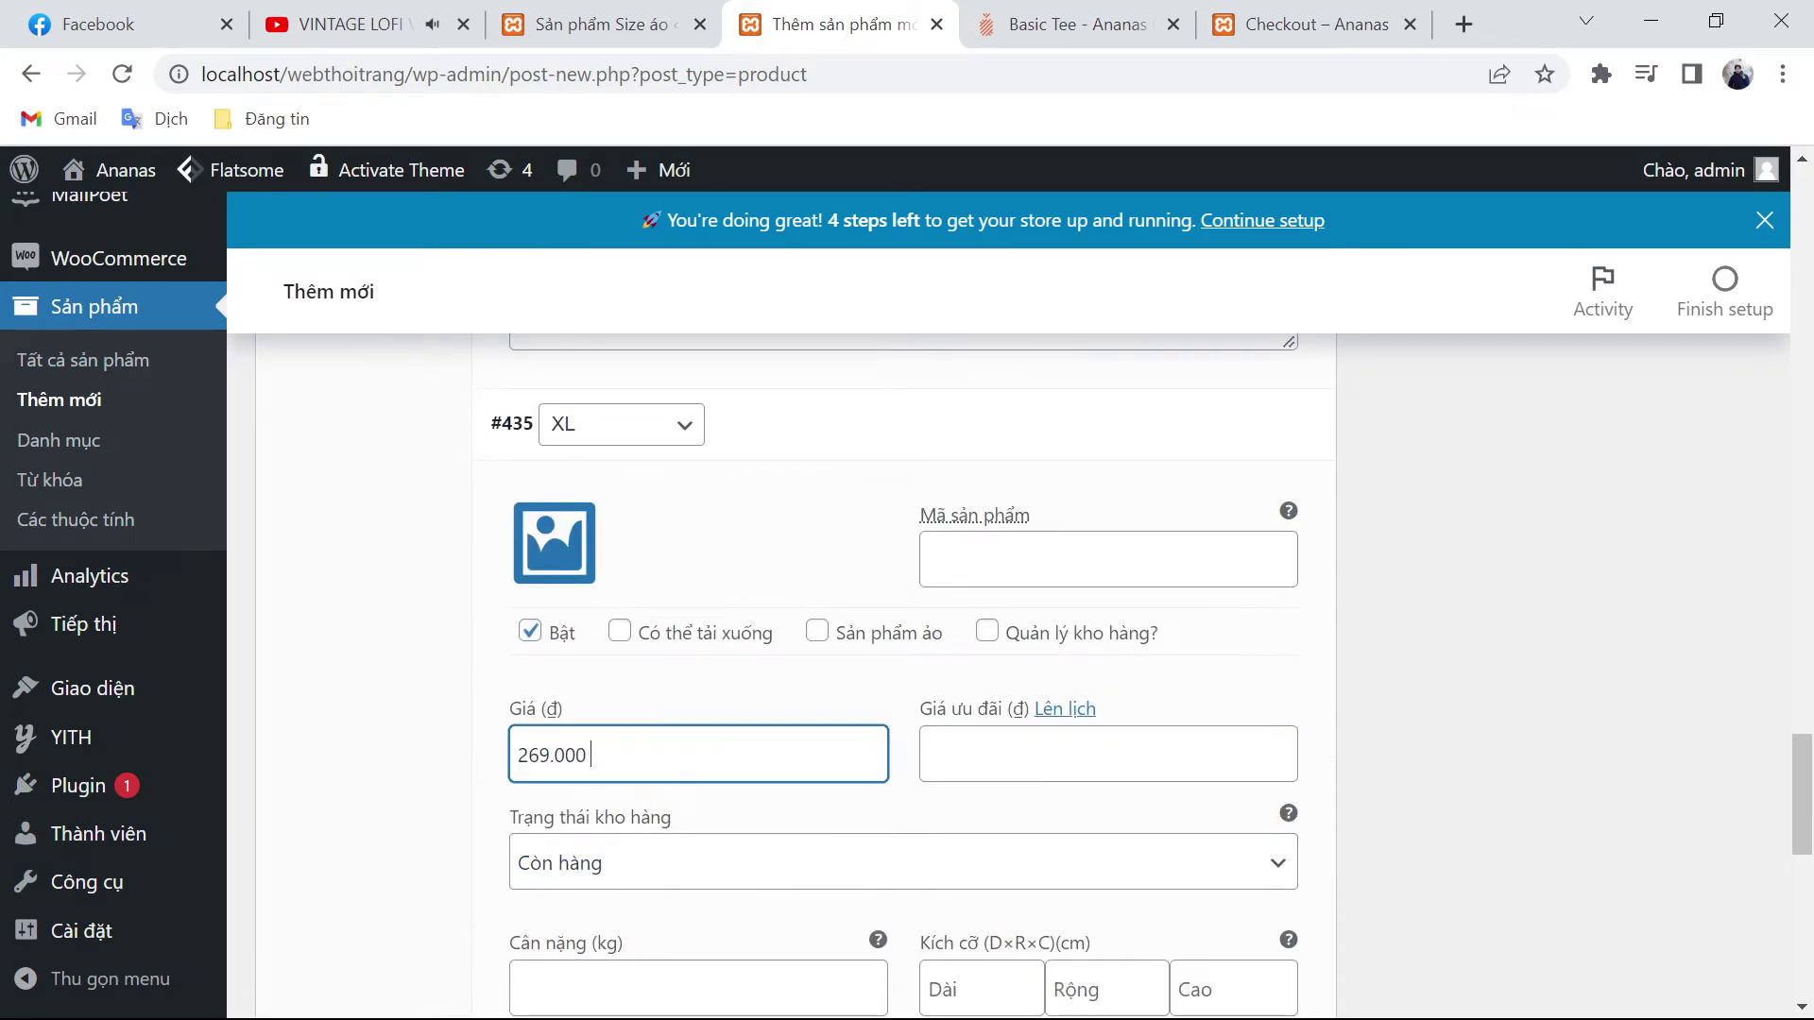
Step: Publish the product with the Đăng button
scroll(1139, 760, down, 5)
scroll(1512, 757, down, 4)
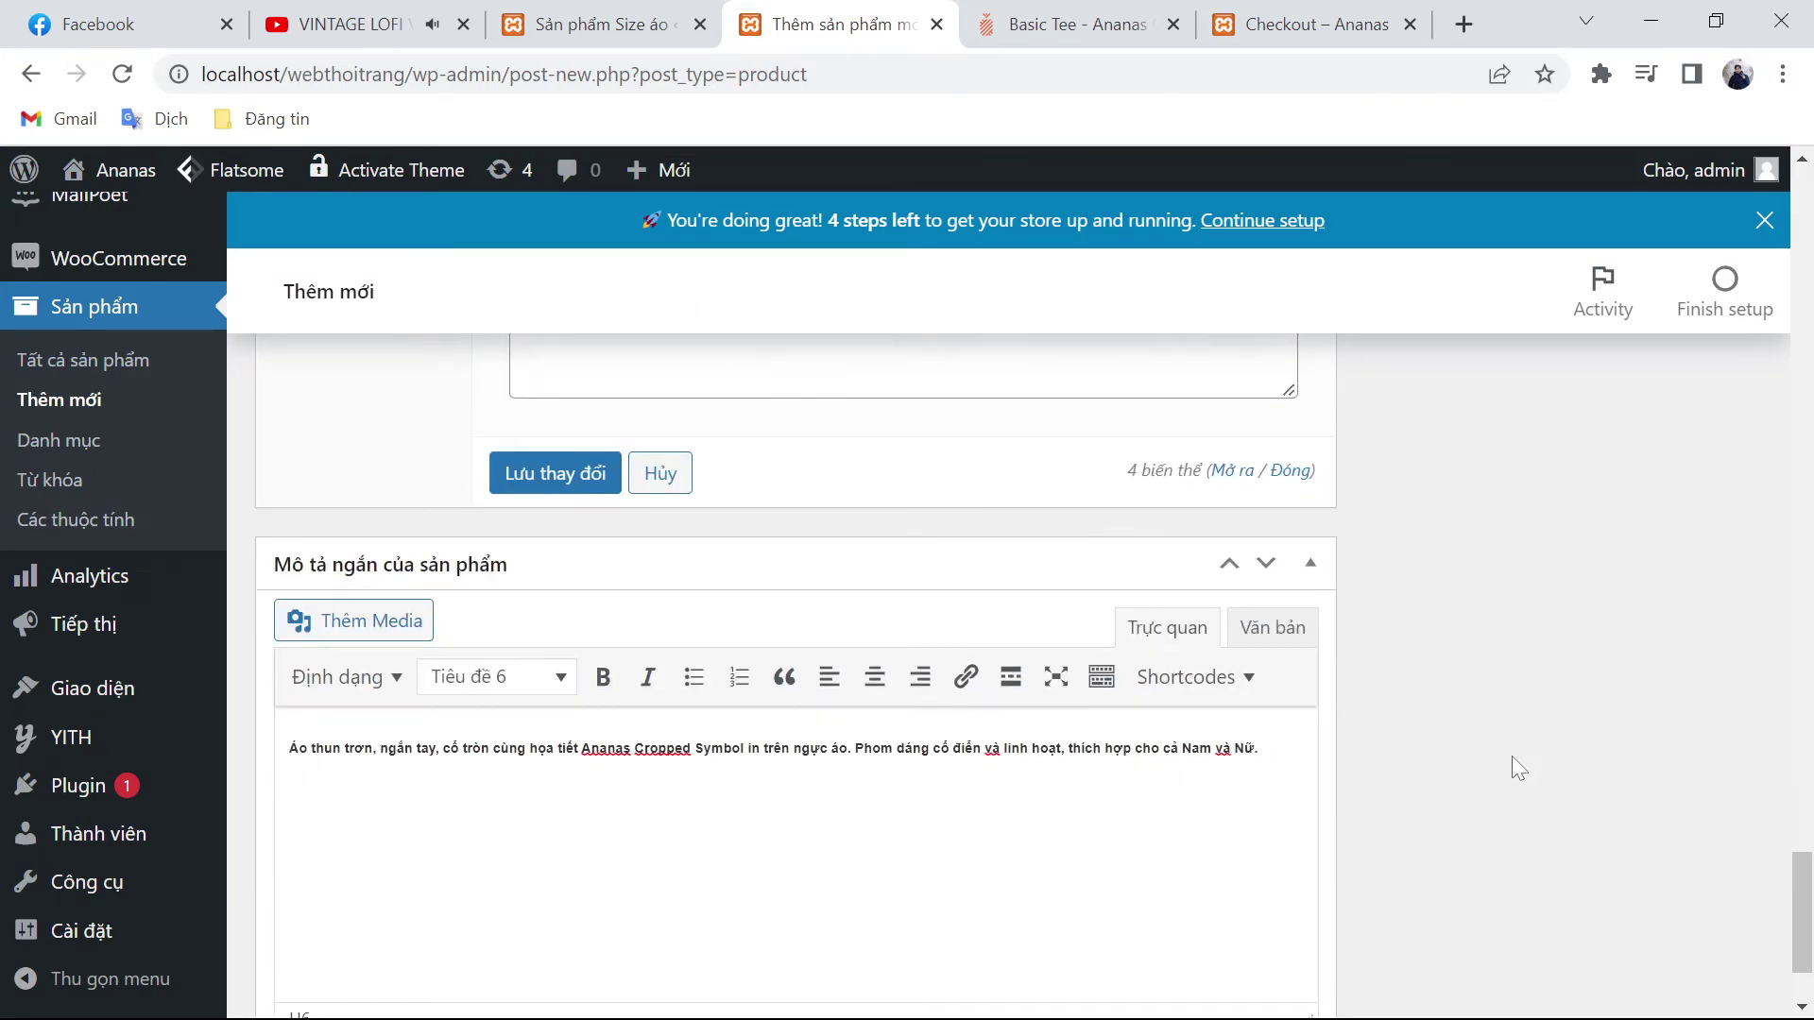
scroll(1488, 796, up, 11)
scroll(1489, 796, up, 15)
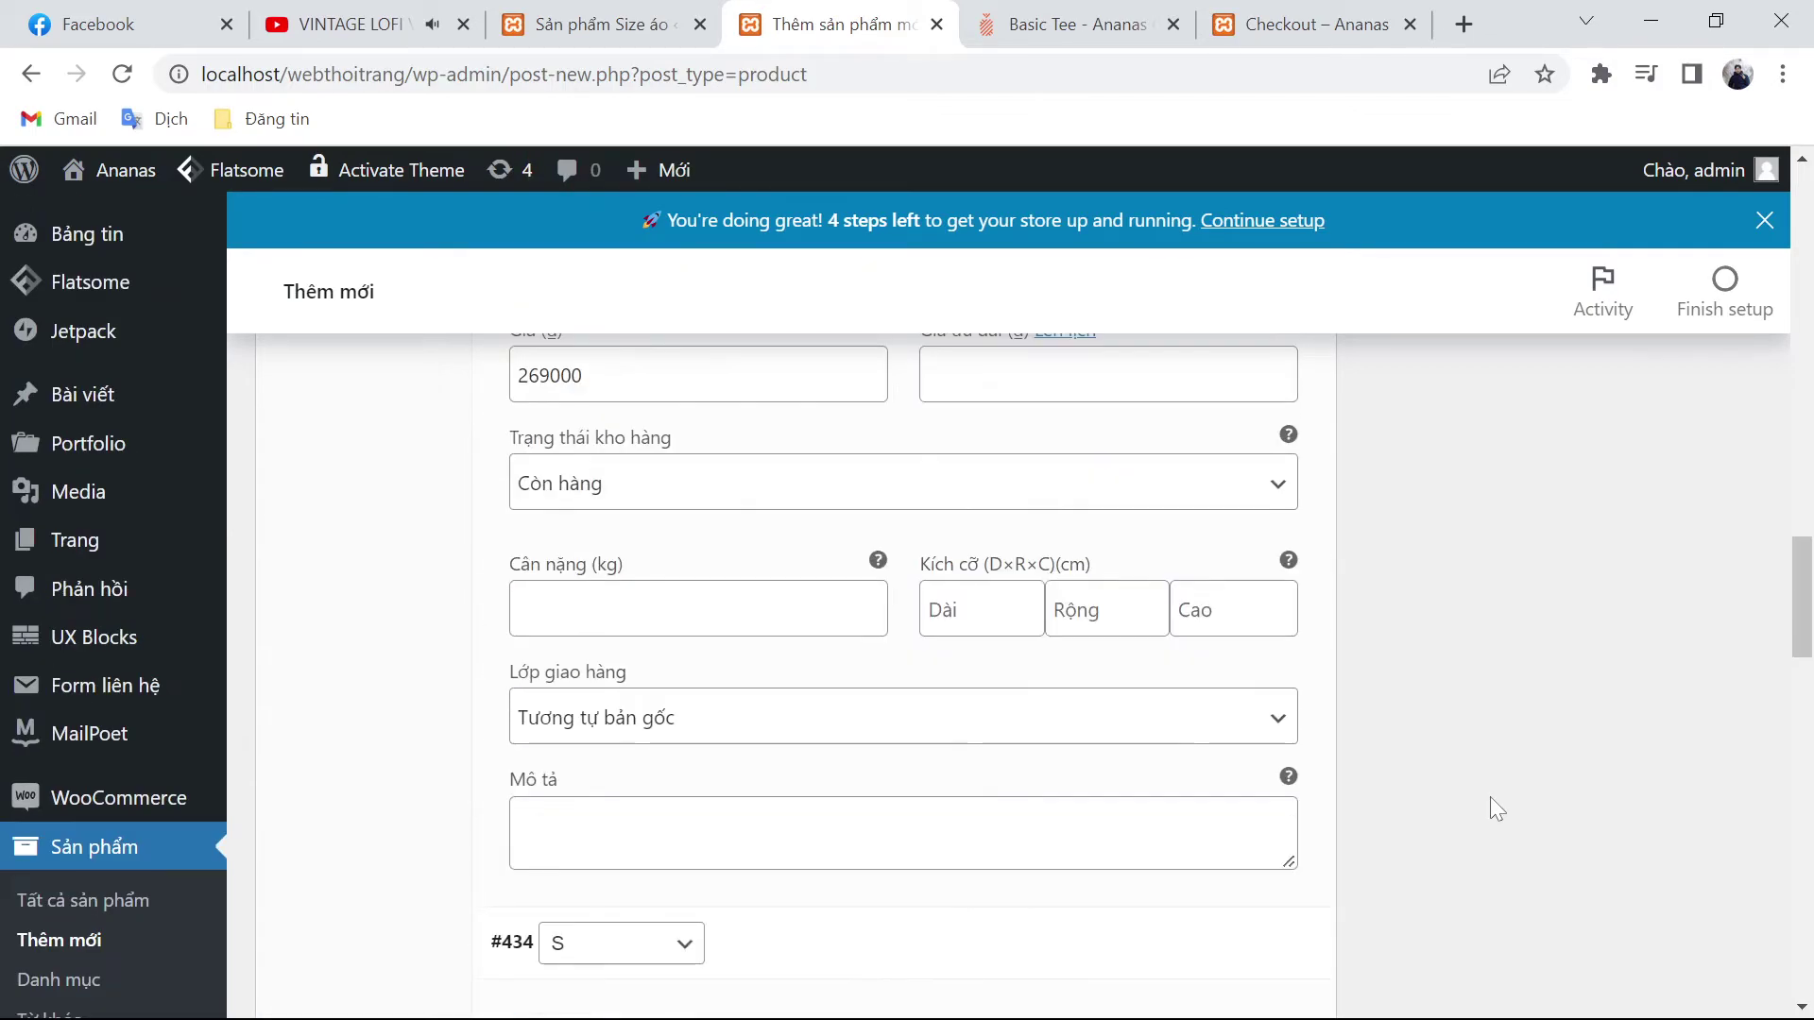
scroll(1521, 796, up, 1)
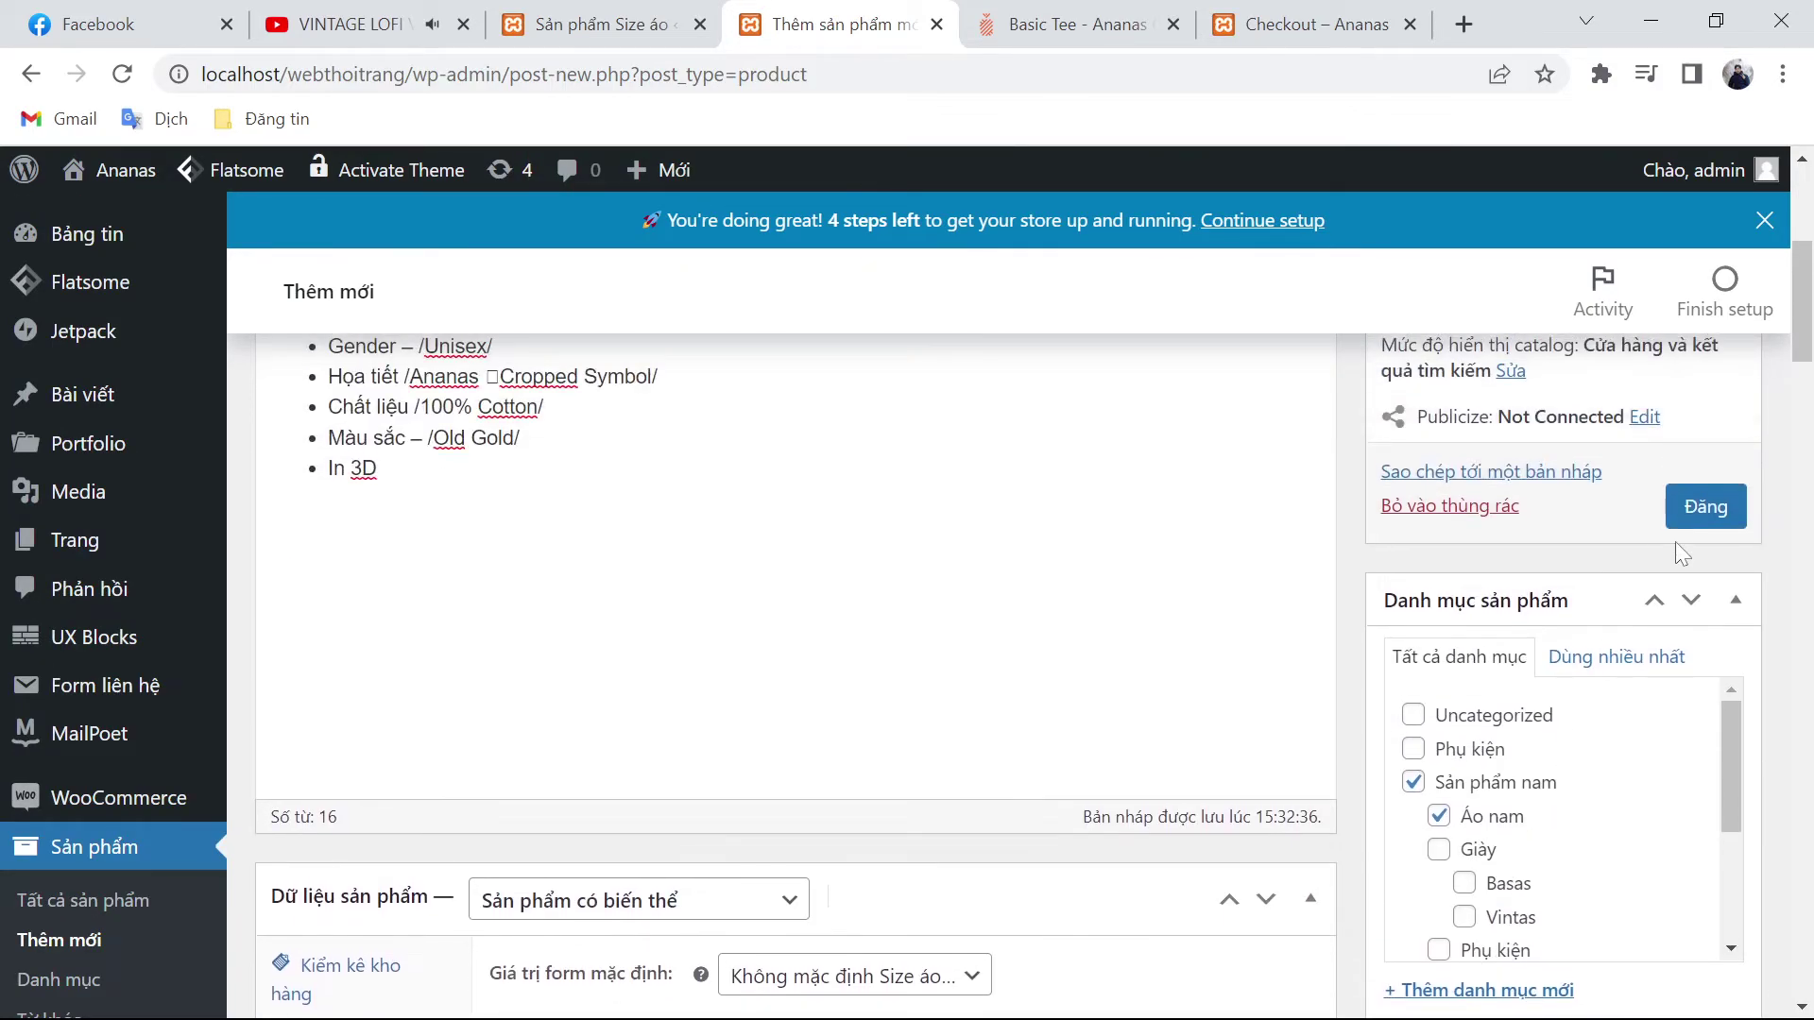
click(1691, 514)
click(1058, 28)
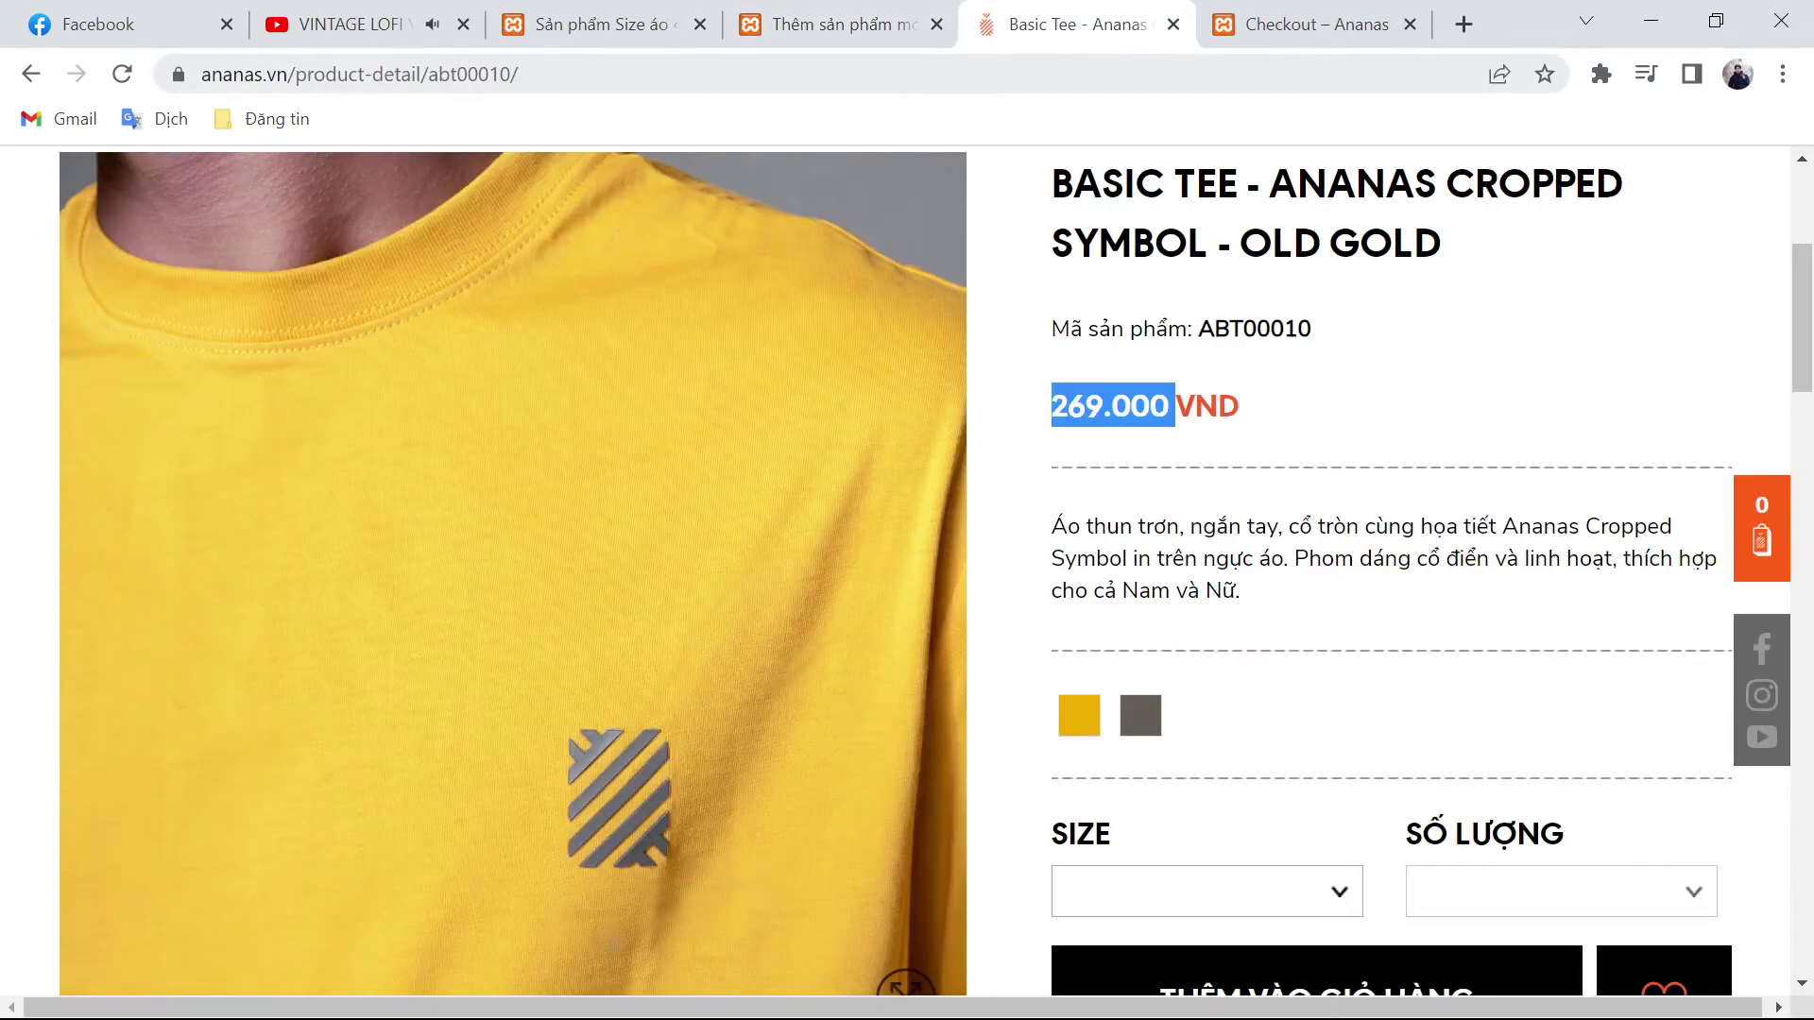
click(888, 31)
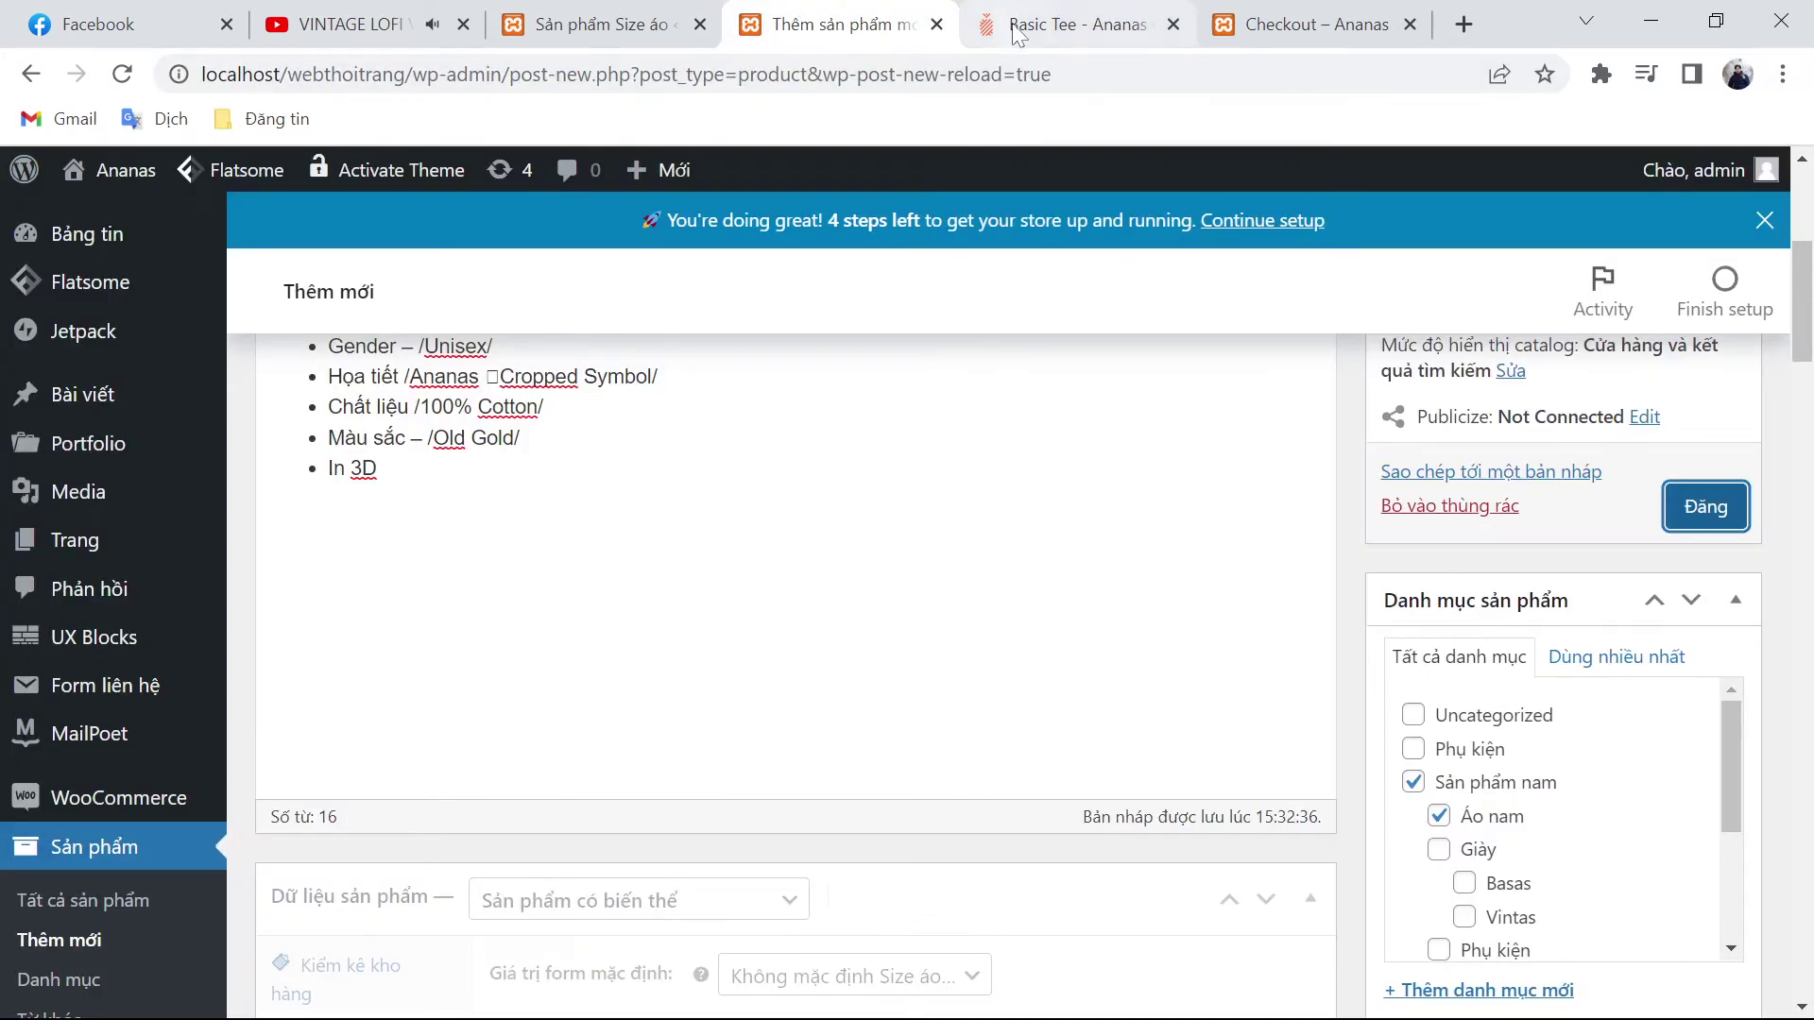
Step: Finish publishing the product and open the storefront shop page
click(1692, 508)
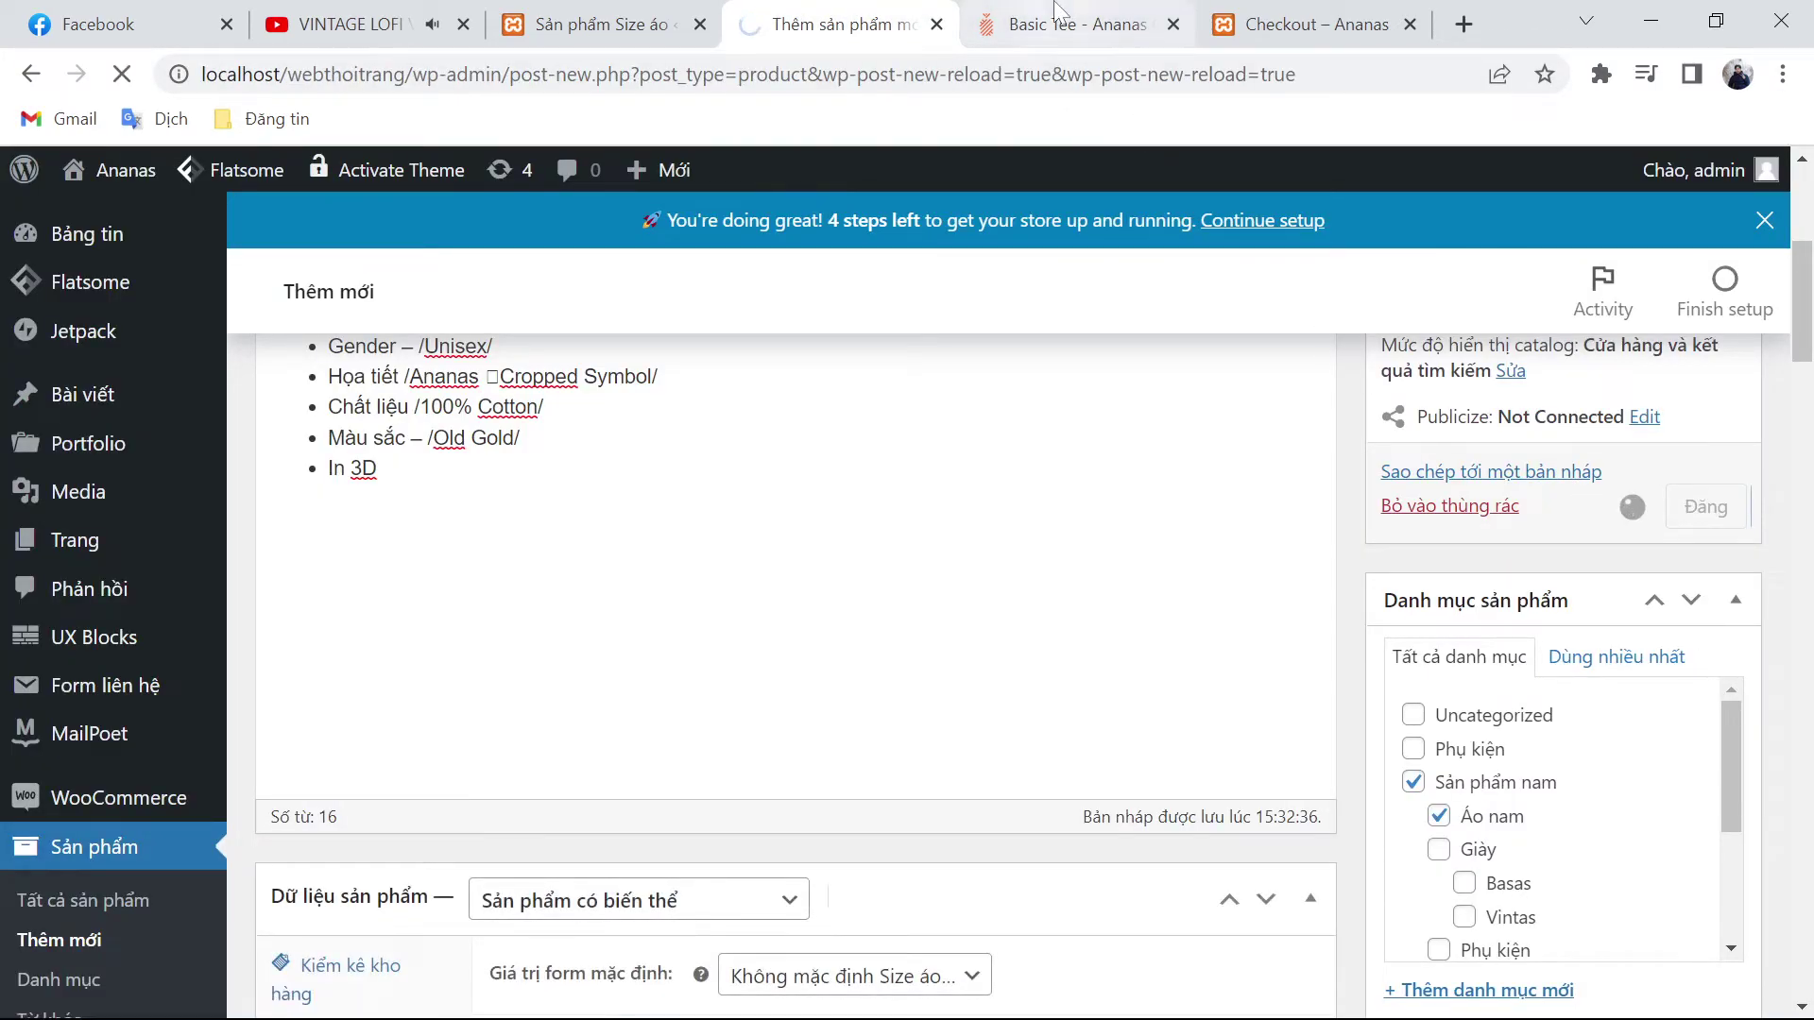
click(1058, 28)
scroll(810, 546, up, 4)
click(1237, 13)
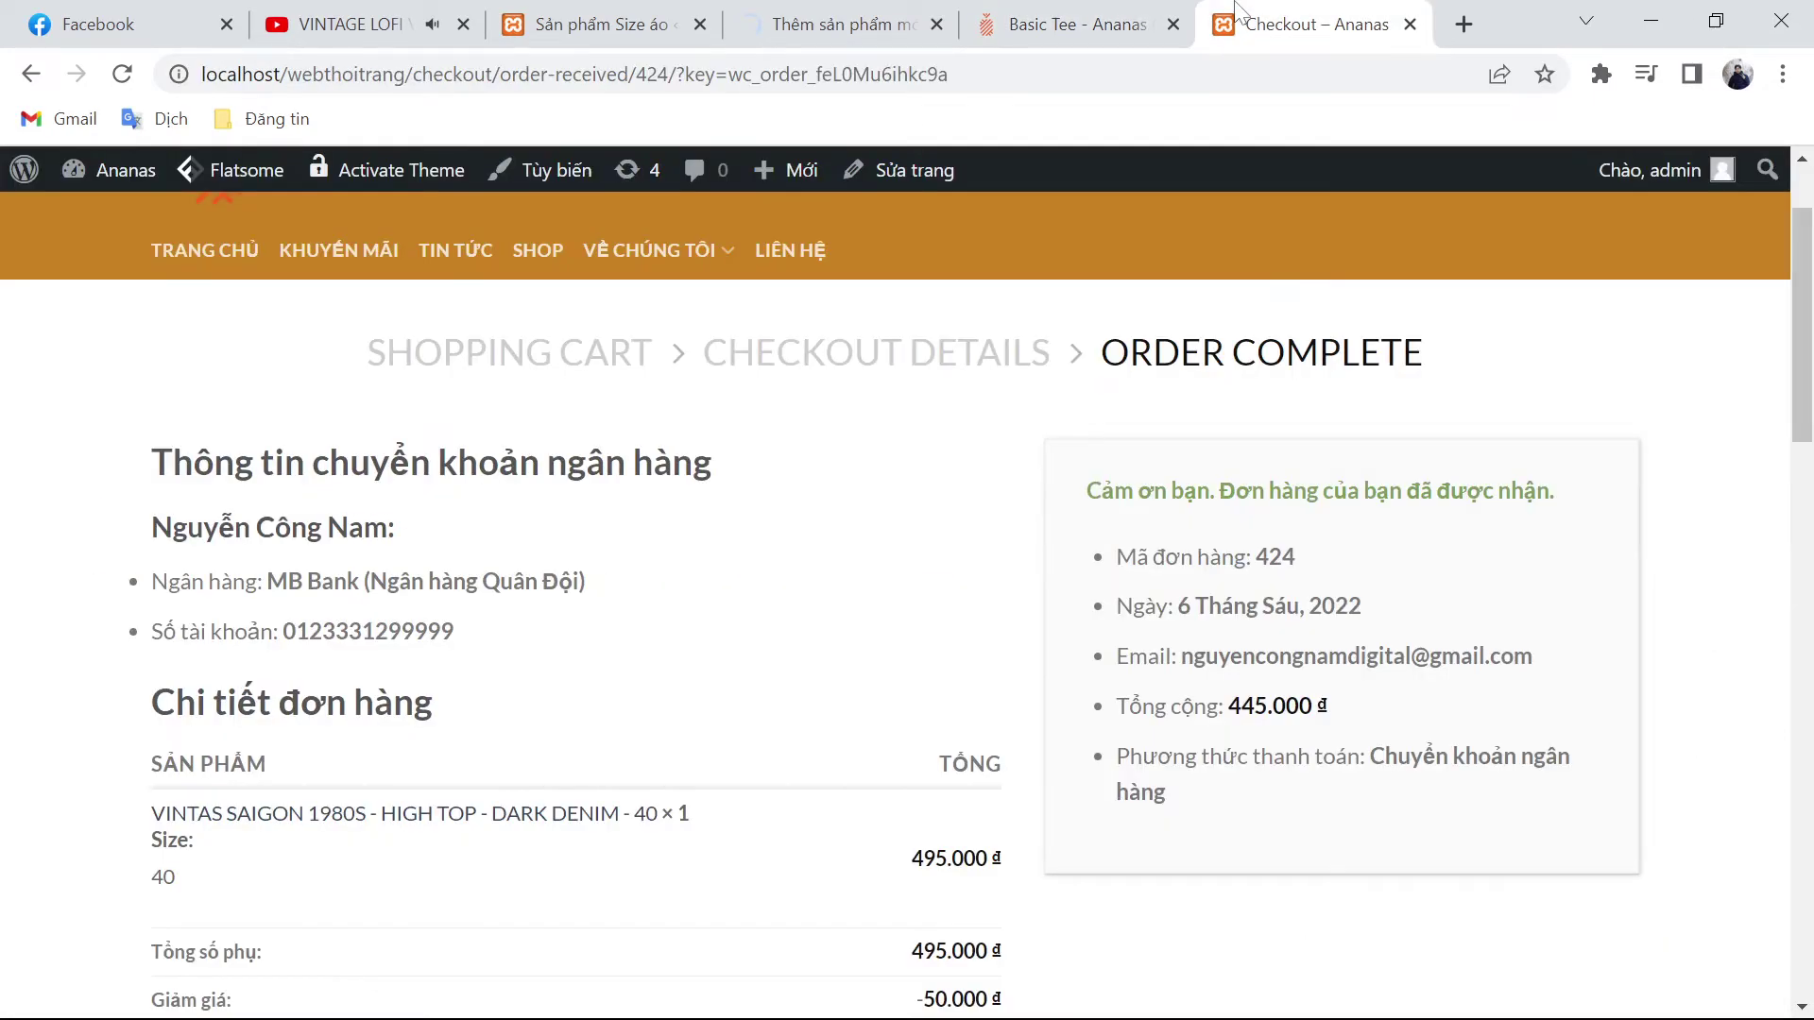
click(538, 251)
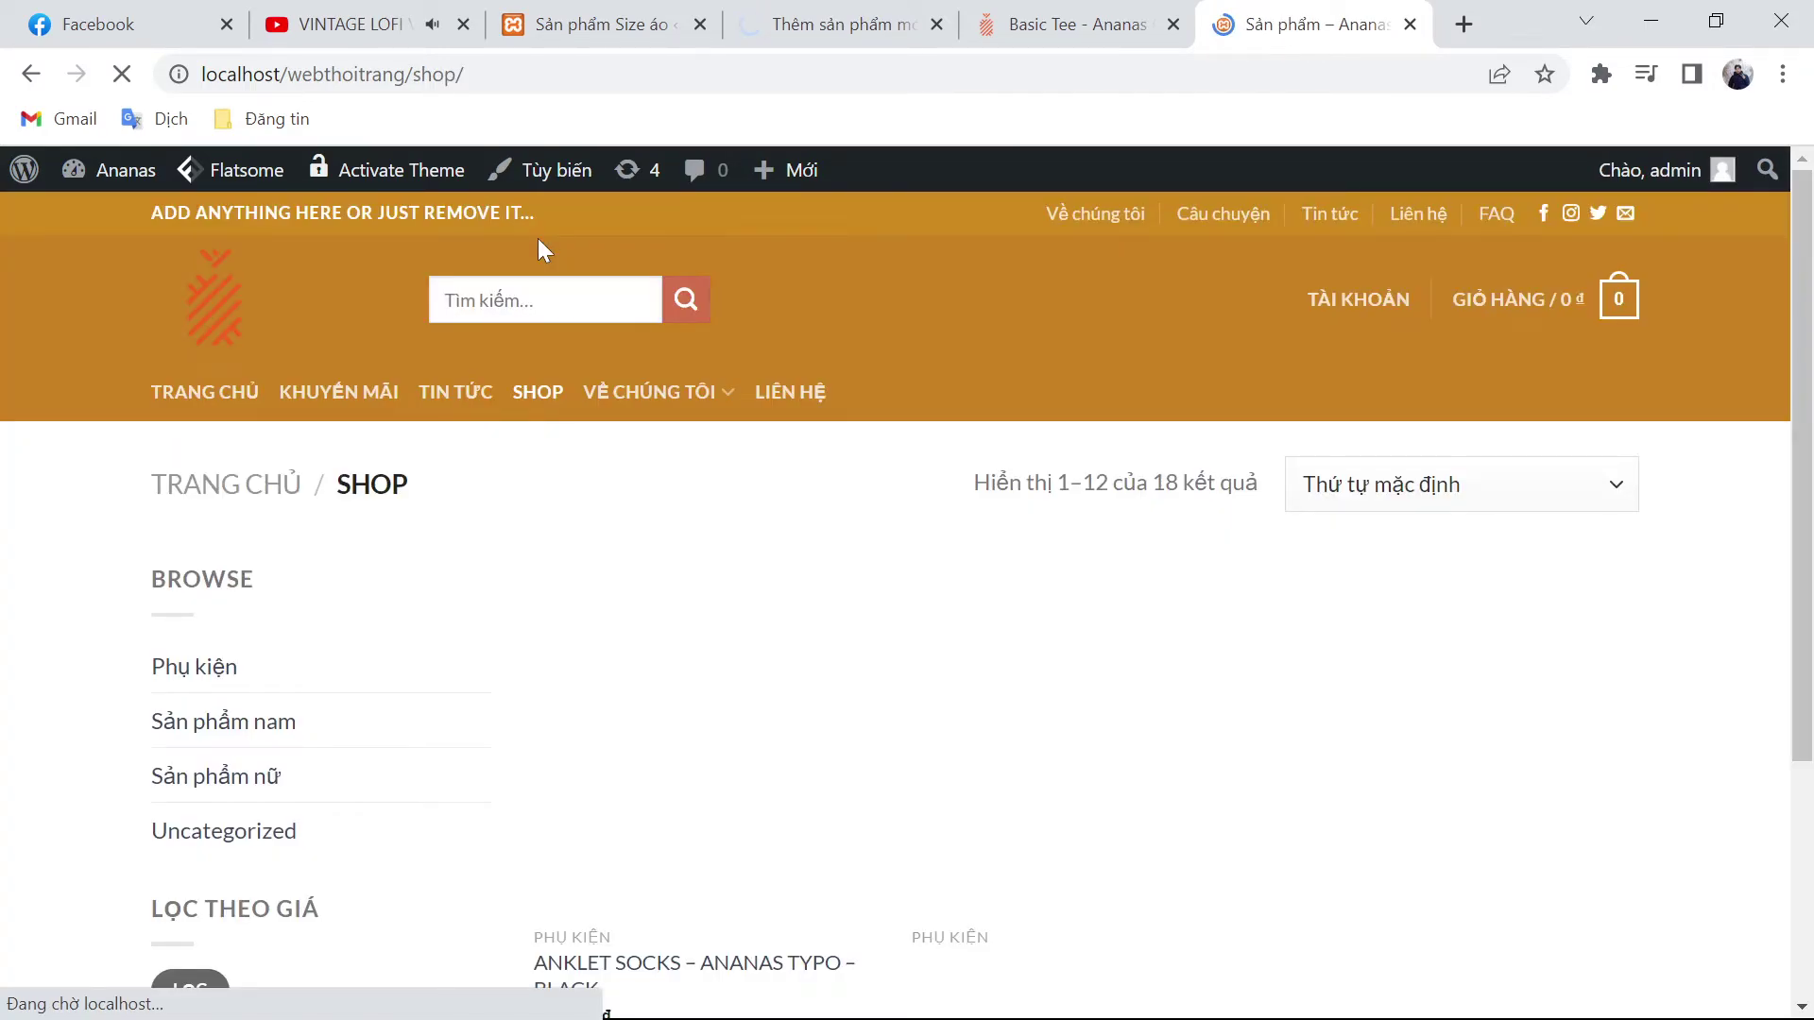
Step: Browse Sản phẩm nam > Áo nam to find the Old Gold tee at 269.000 ₫
scroll(417, 387, down, 1)
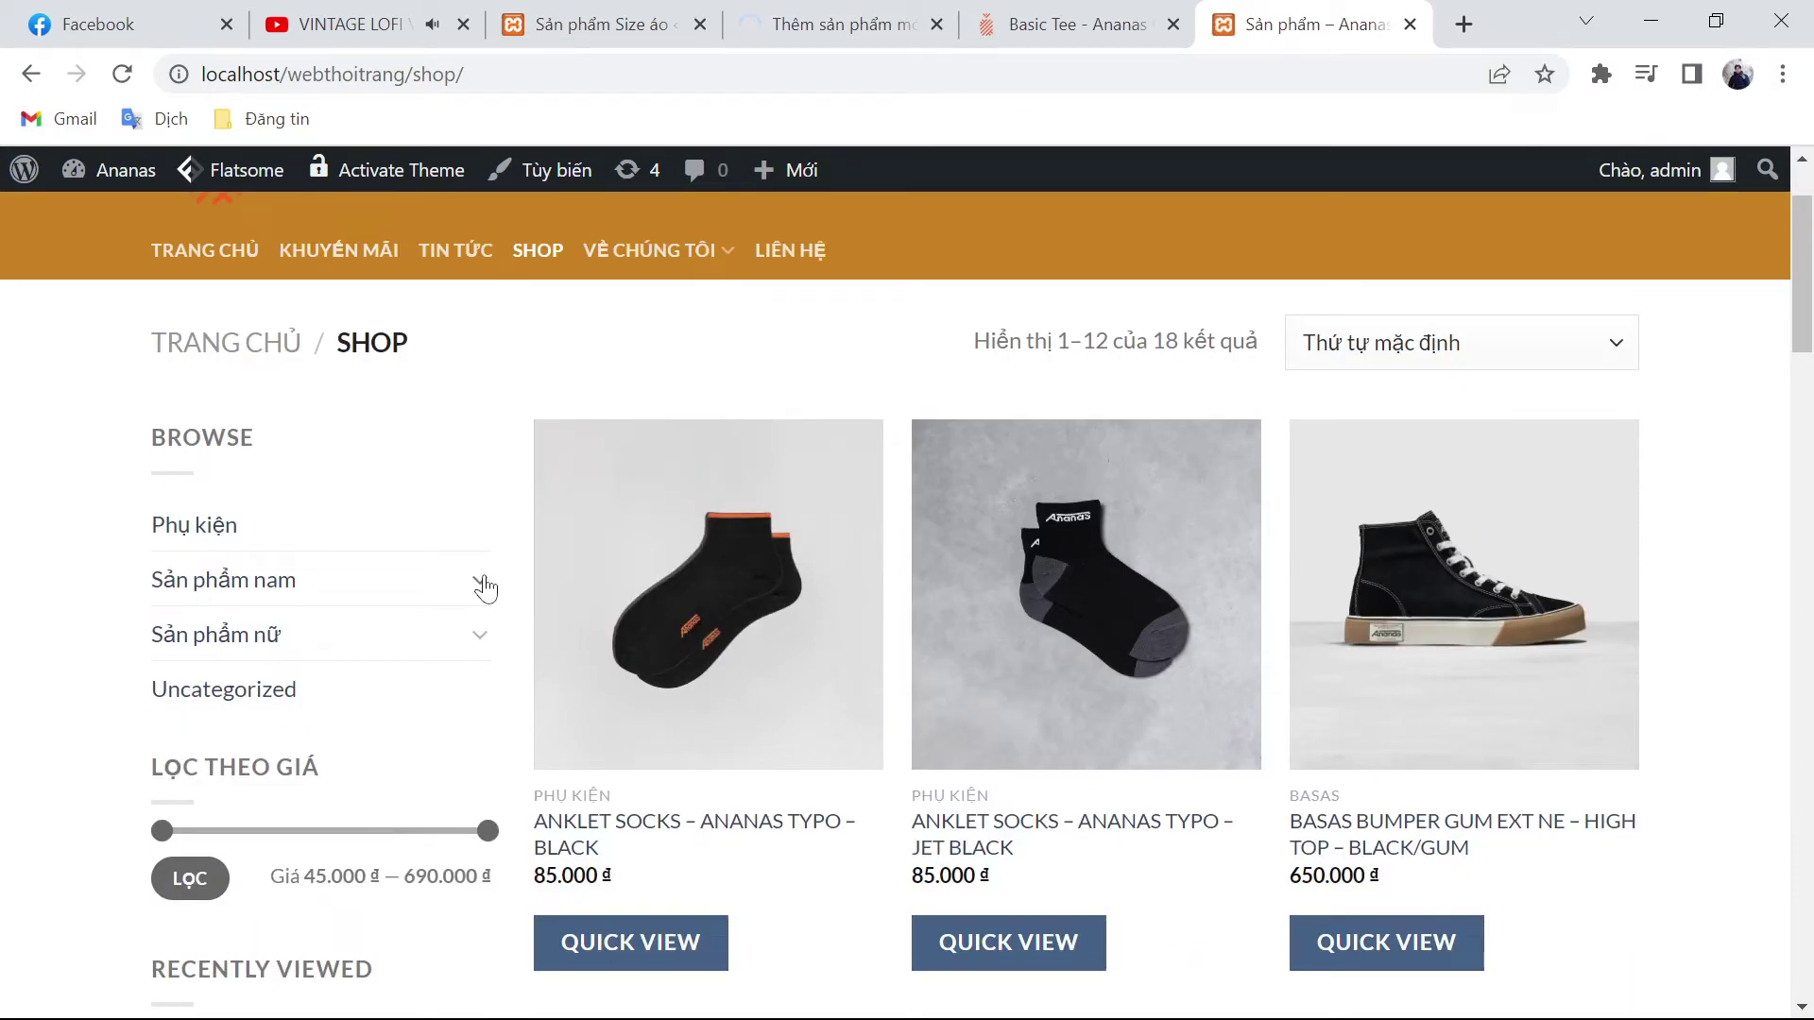
click(481, 583)
click(232, 635)
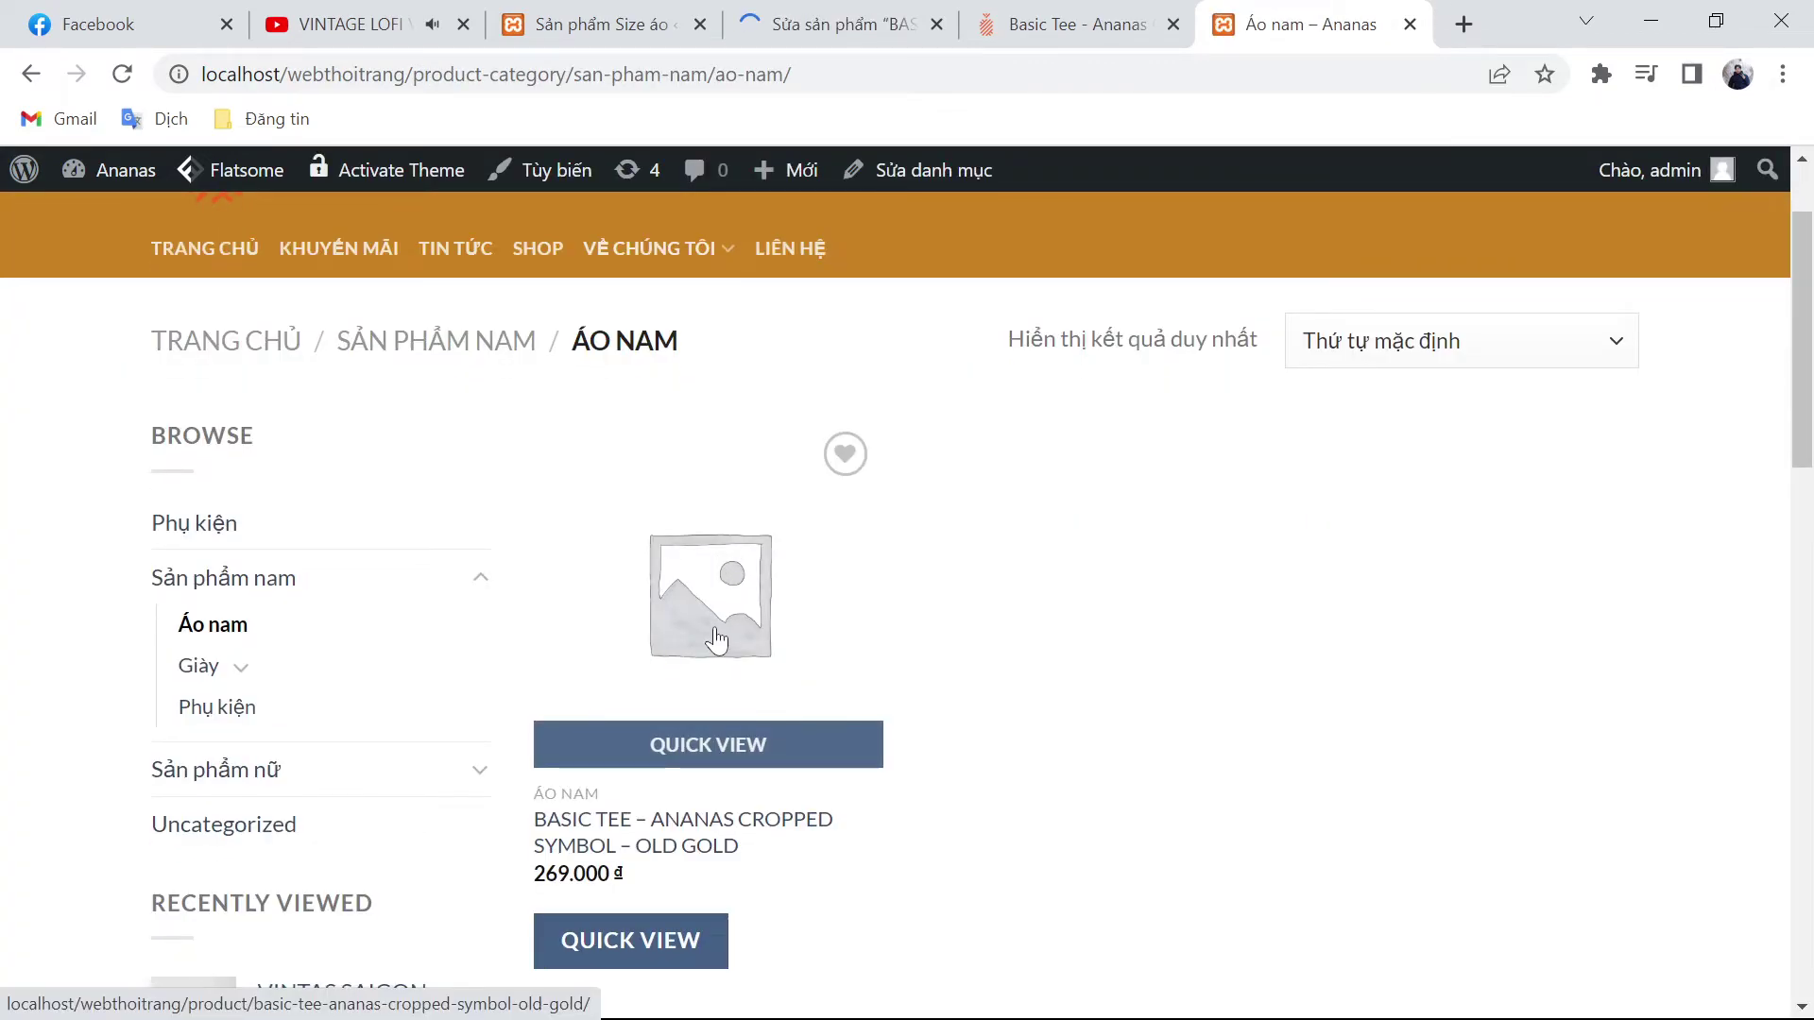
scroll(713, 648, down, 2)
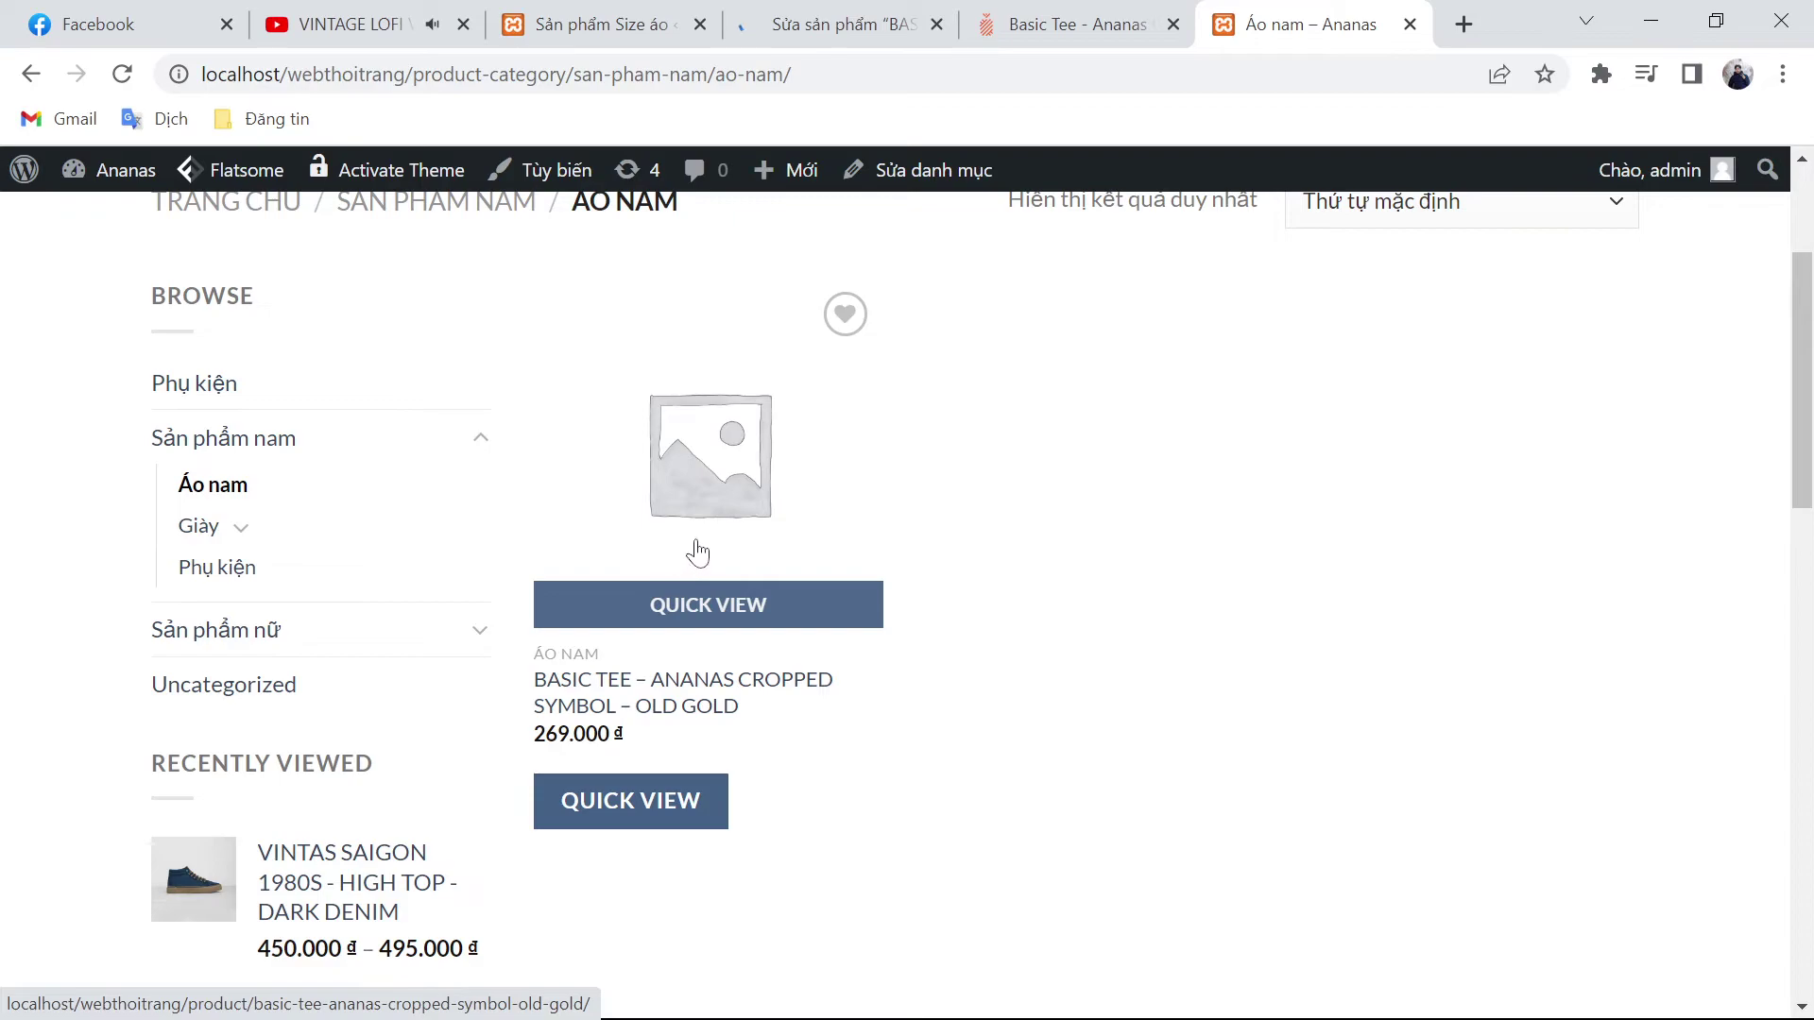
click(853, 12)
Step: Upload the two yellow tee photos and set the close-up as the product image
scroll(756, 680, down, 4)
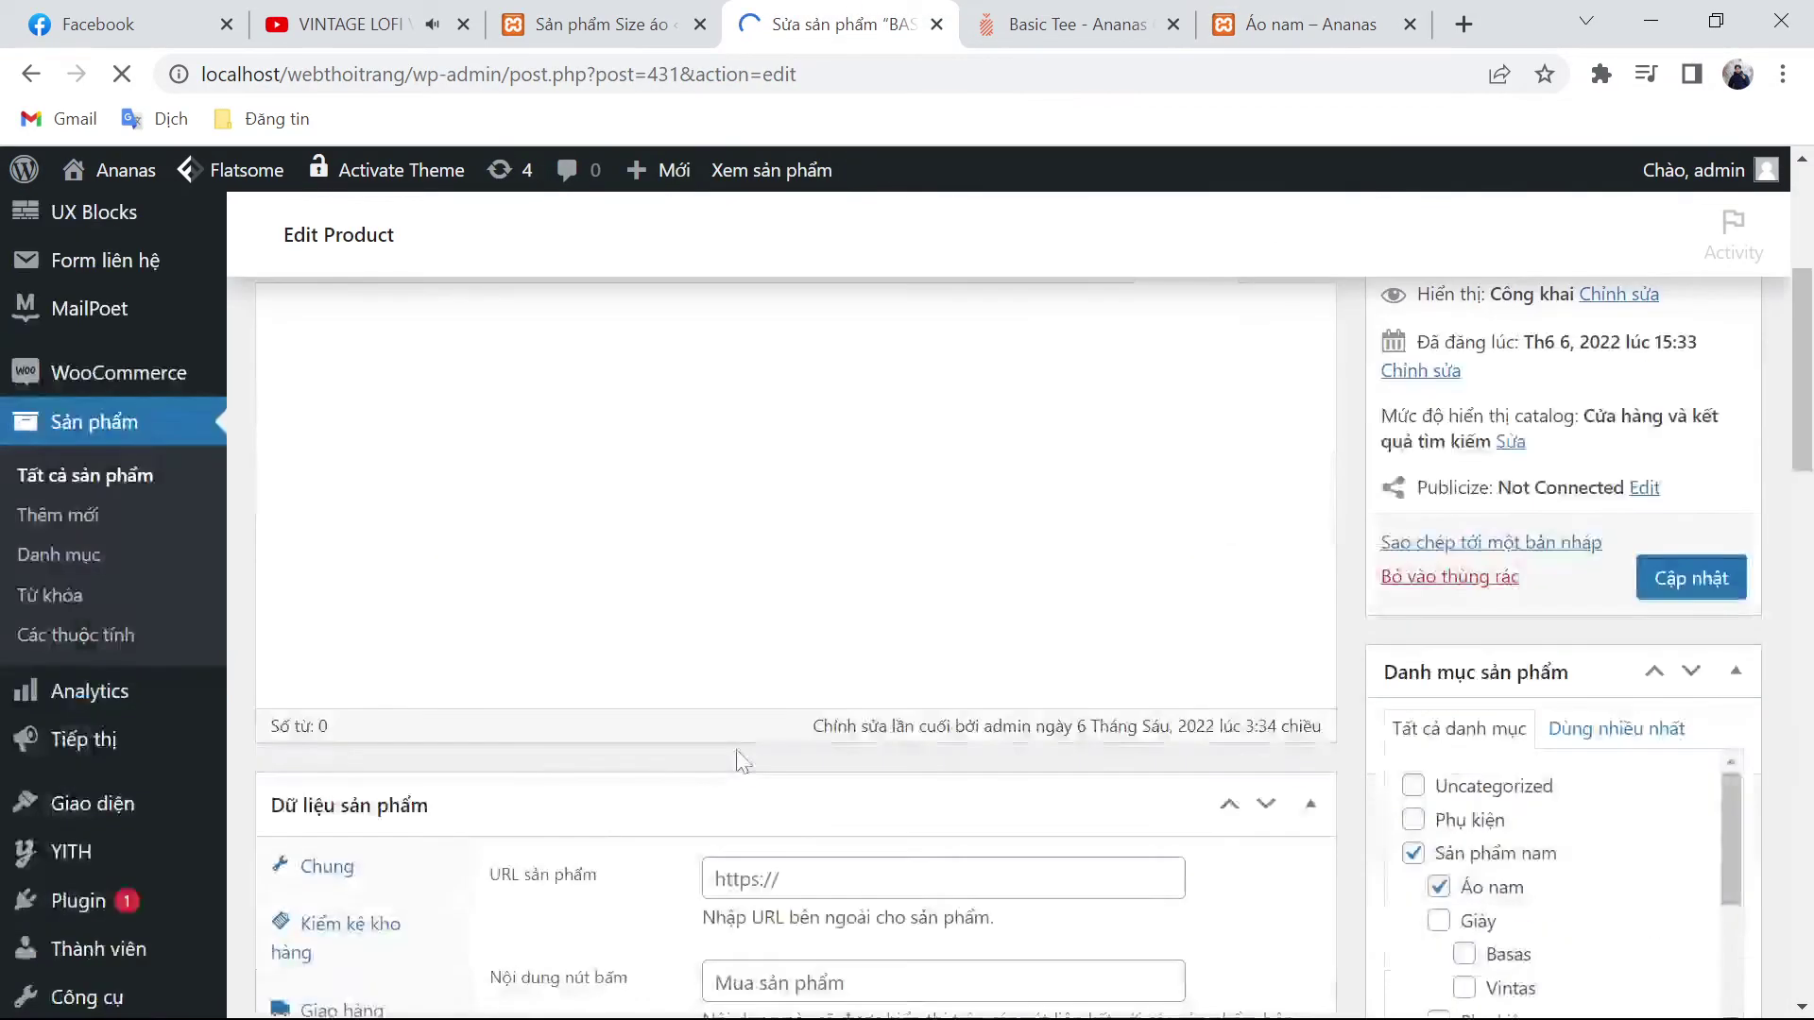
scroll(1438, 770, down, 3)
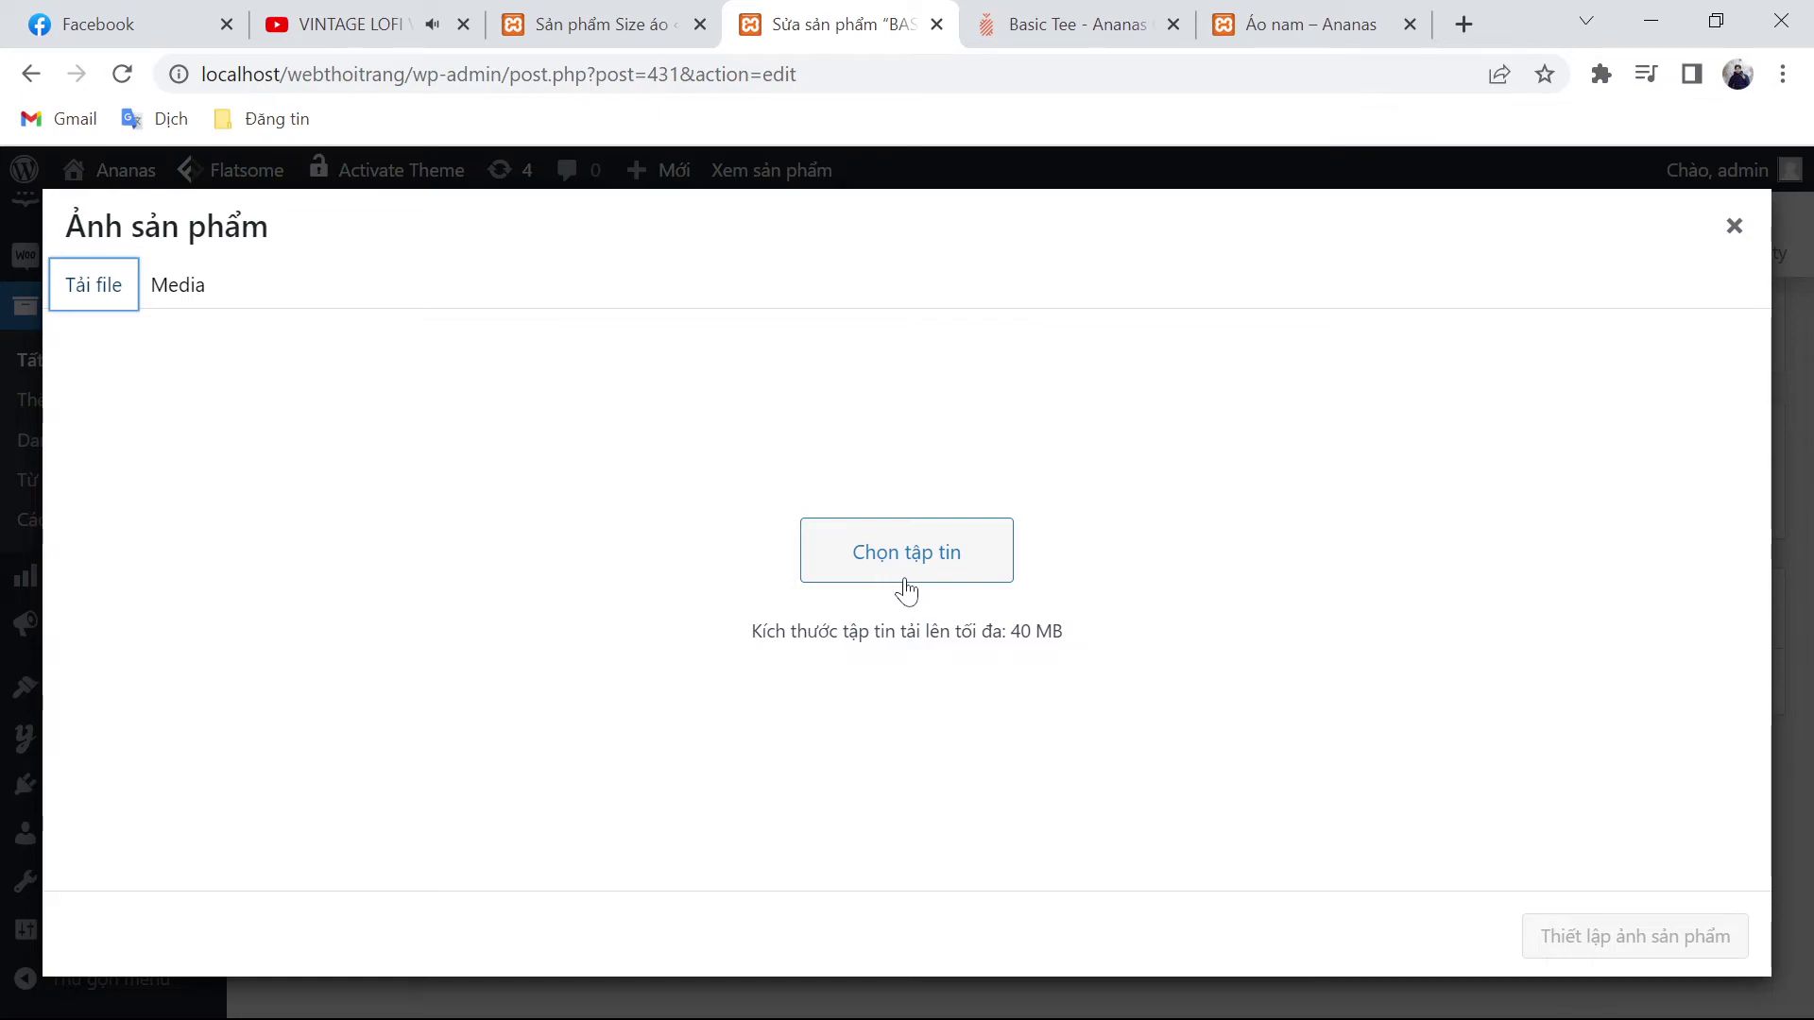
click(905, 590)
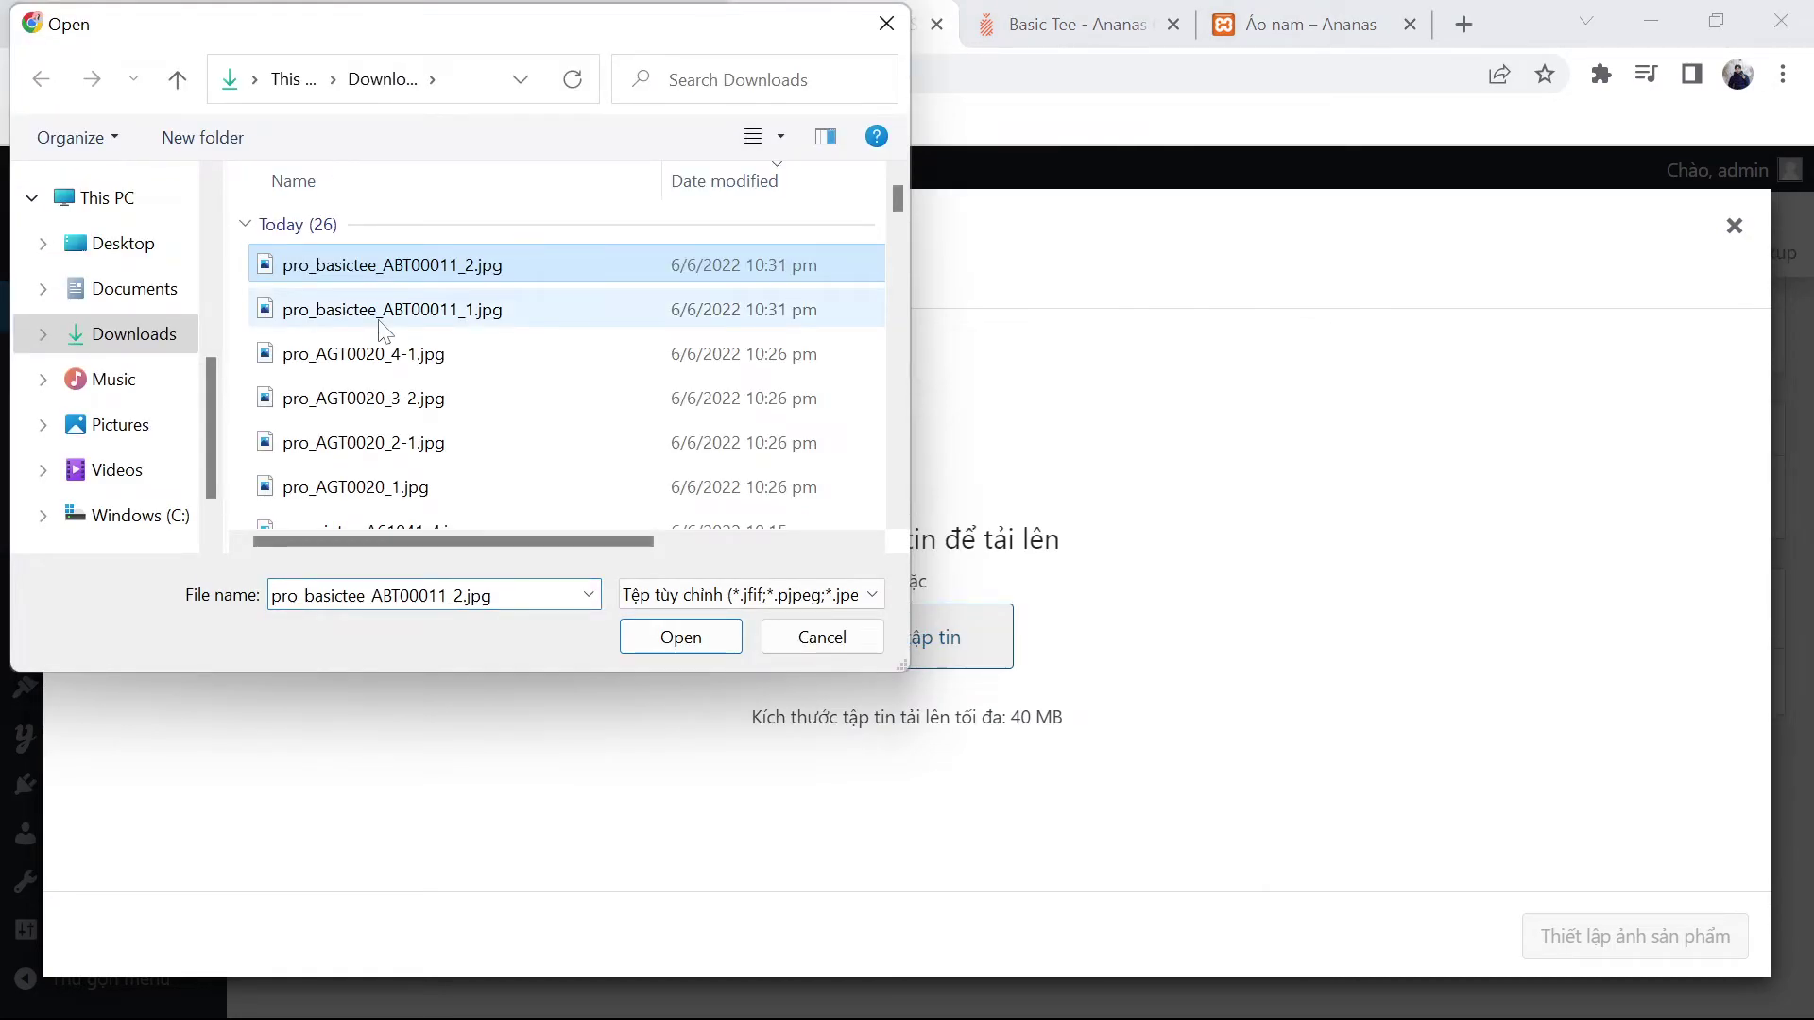
ctrl+click(385, 309)
key(Return)
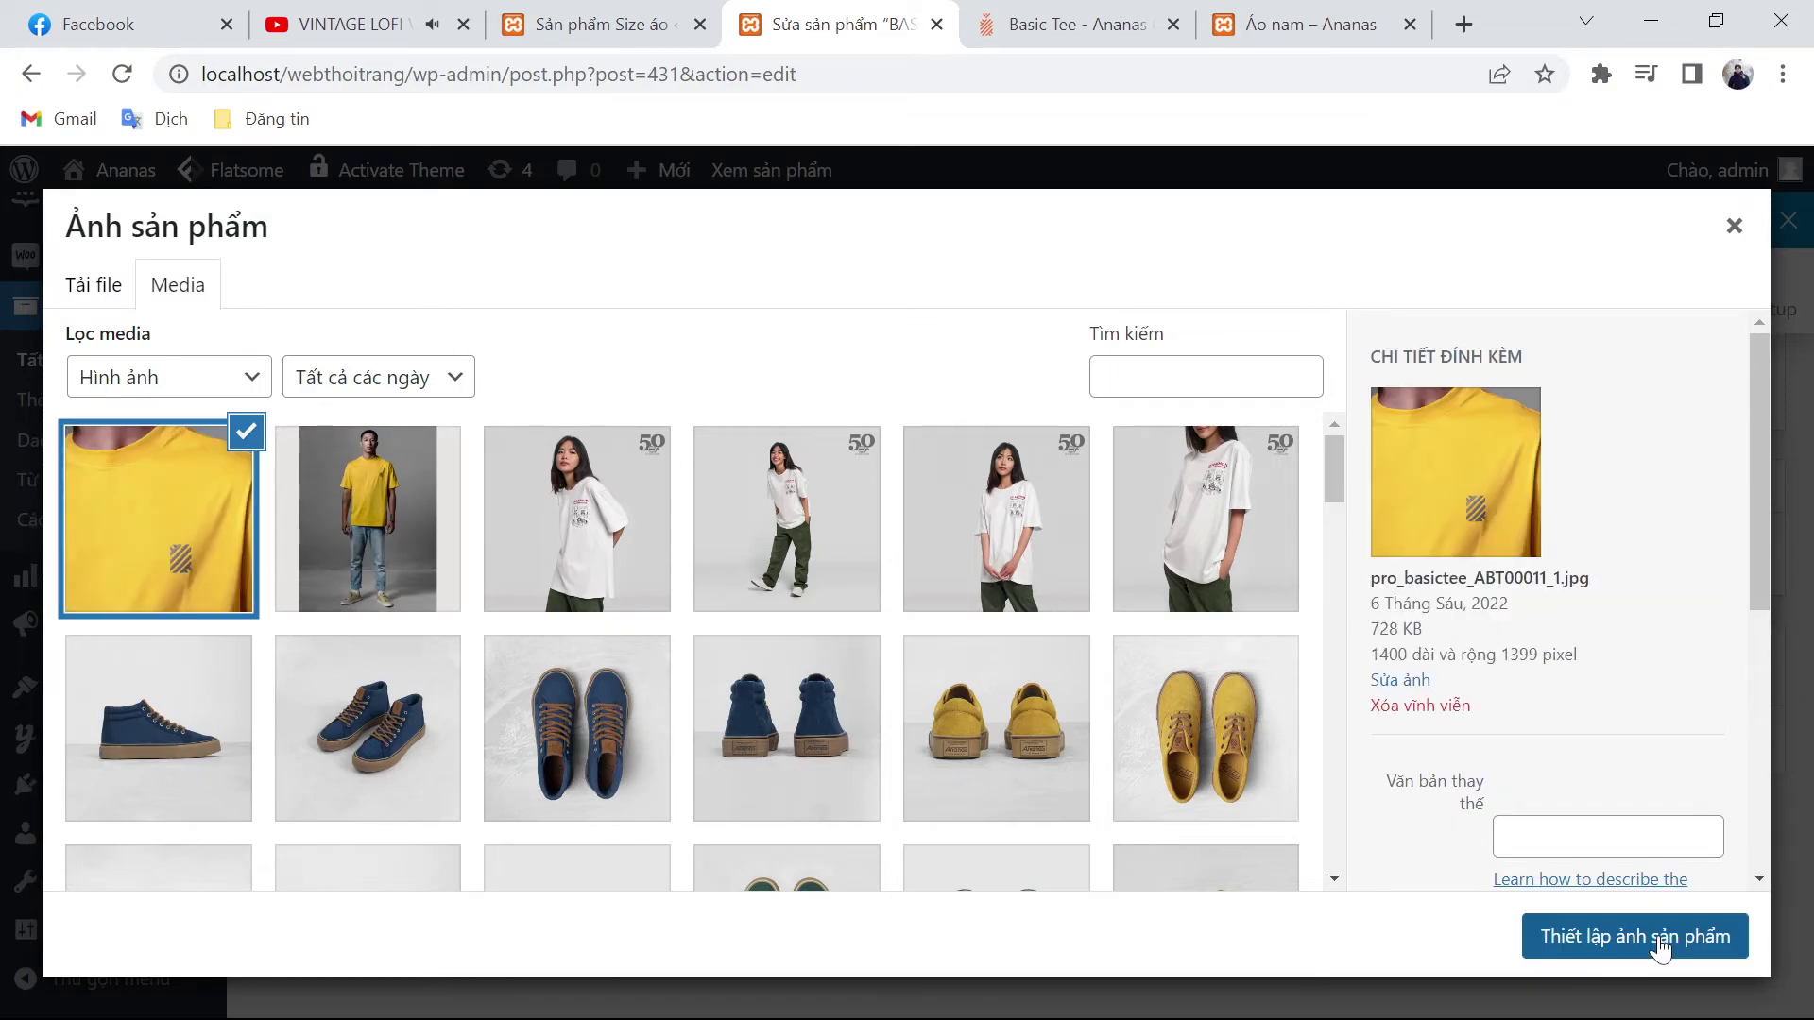
click(1658, 937)
Step: Add the photo of the man in the yellow tee to the gallery and update the product
click(1476, 751)
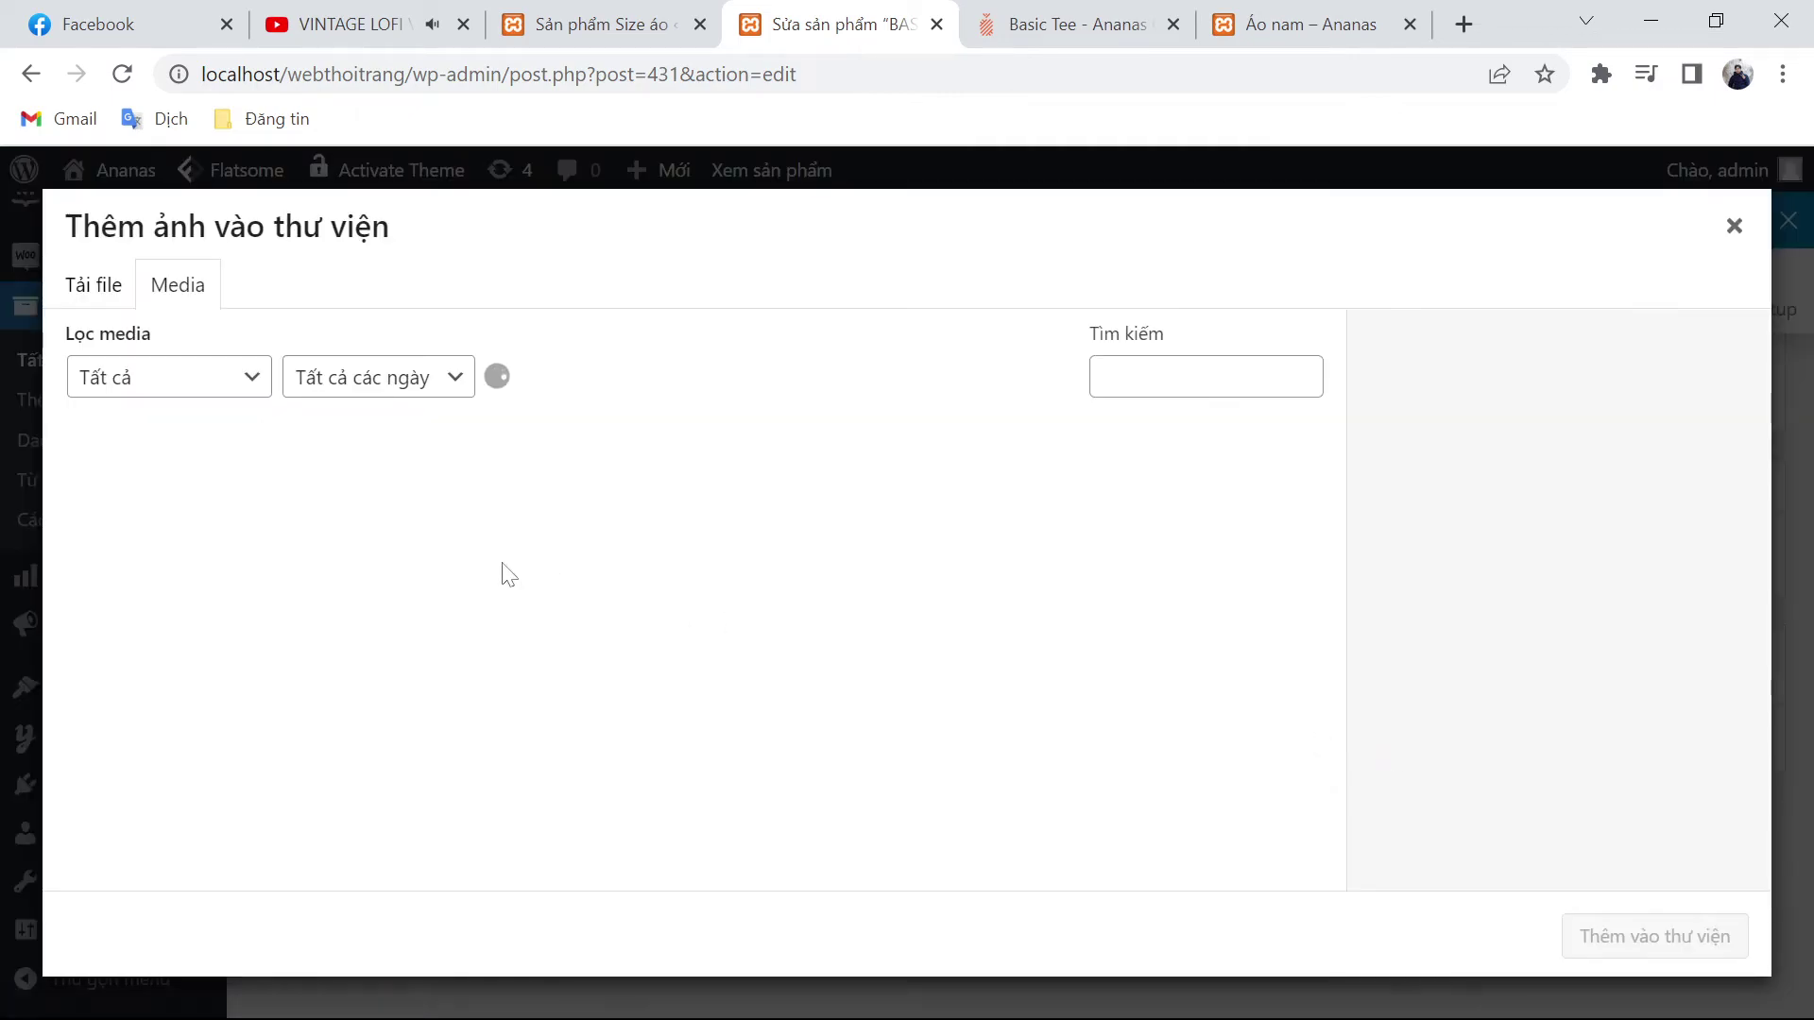
click(326, 531)
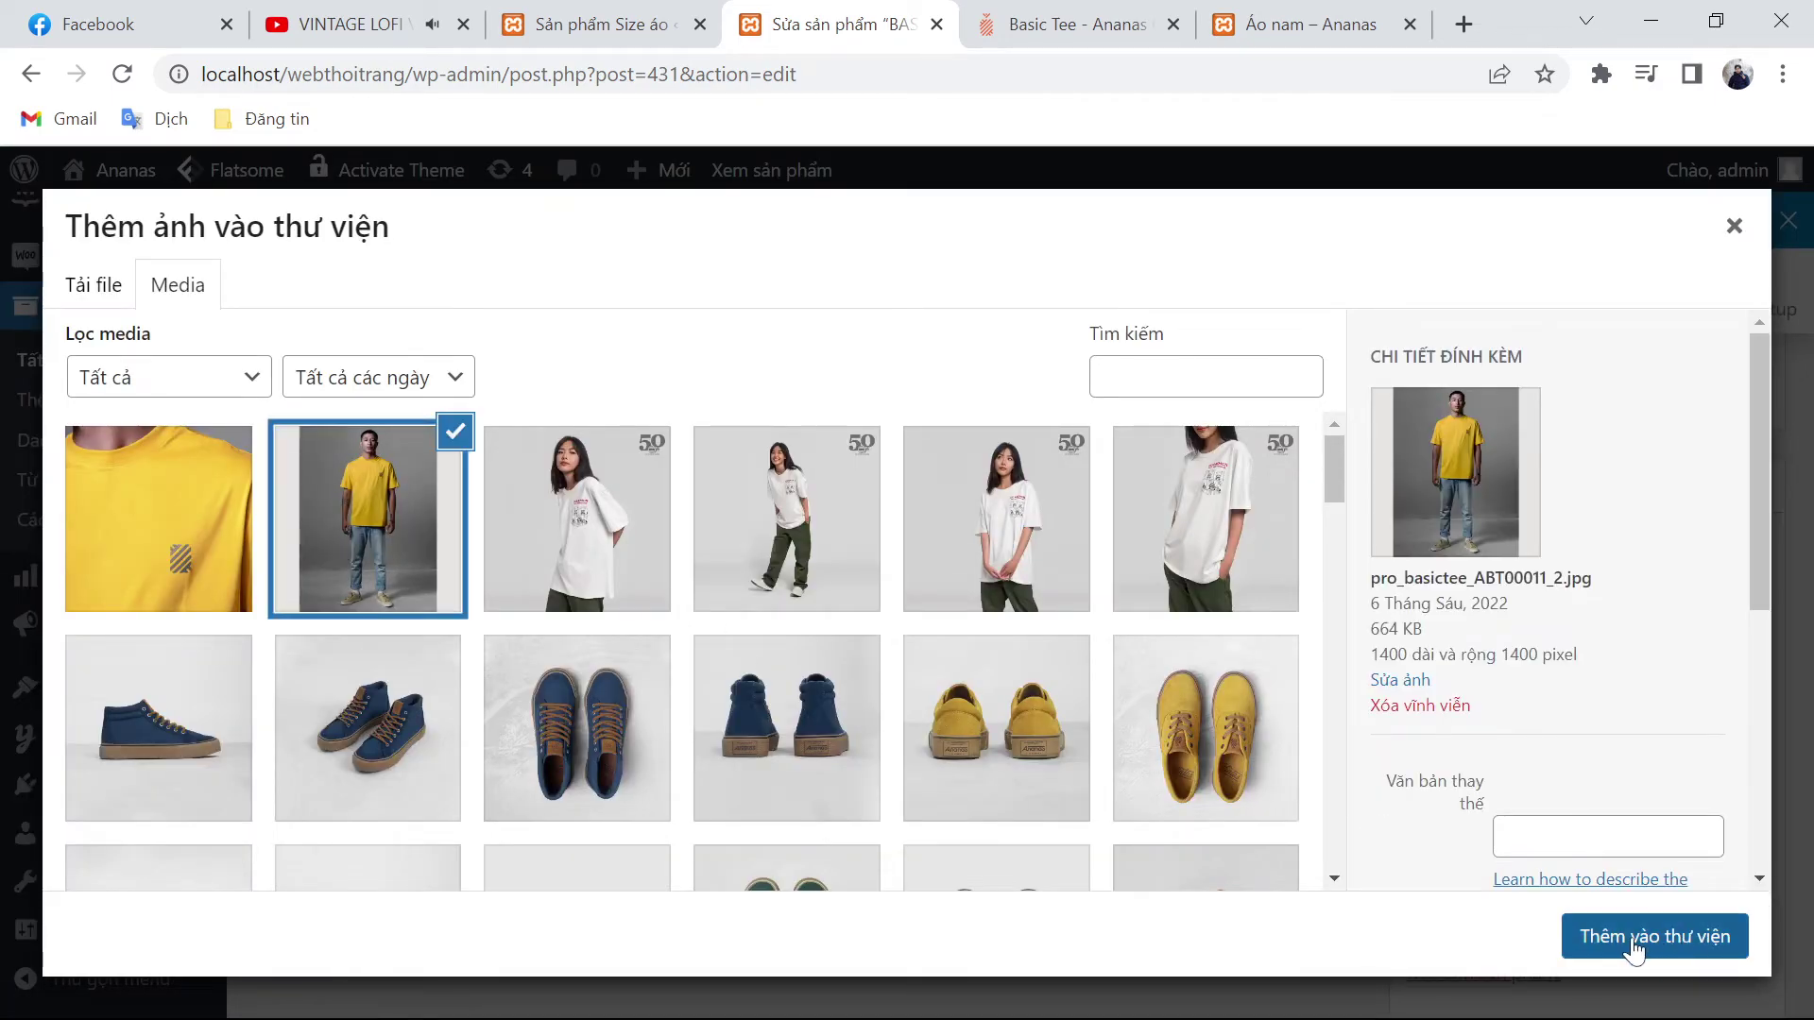
click(1654, 936)
scroll(1323, 803, up, 5)
scroll(1373, 828, up, 10)
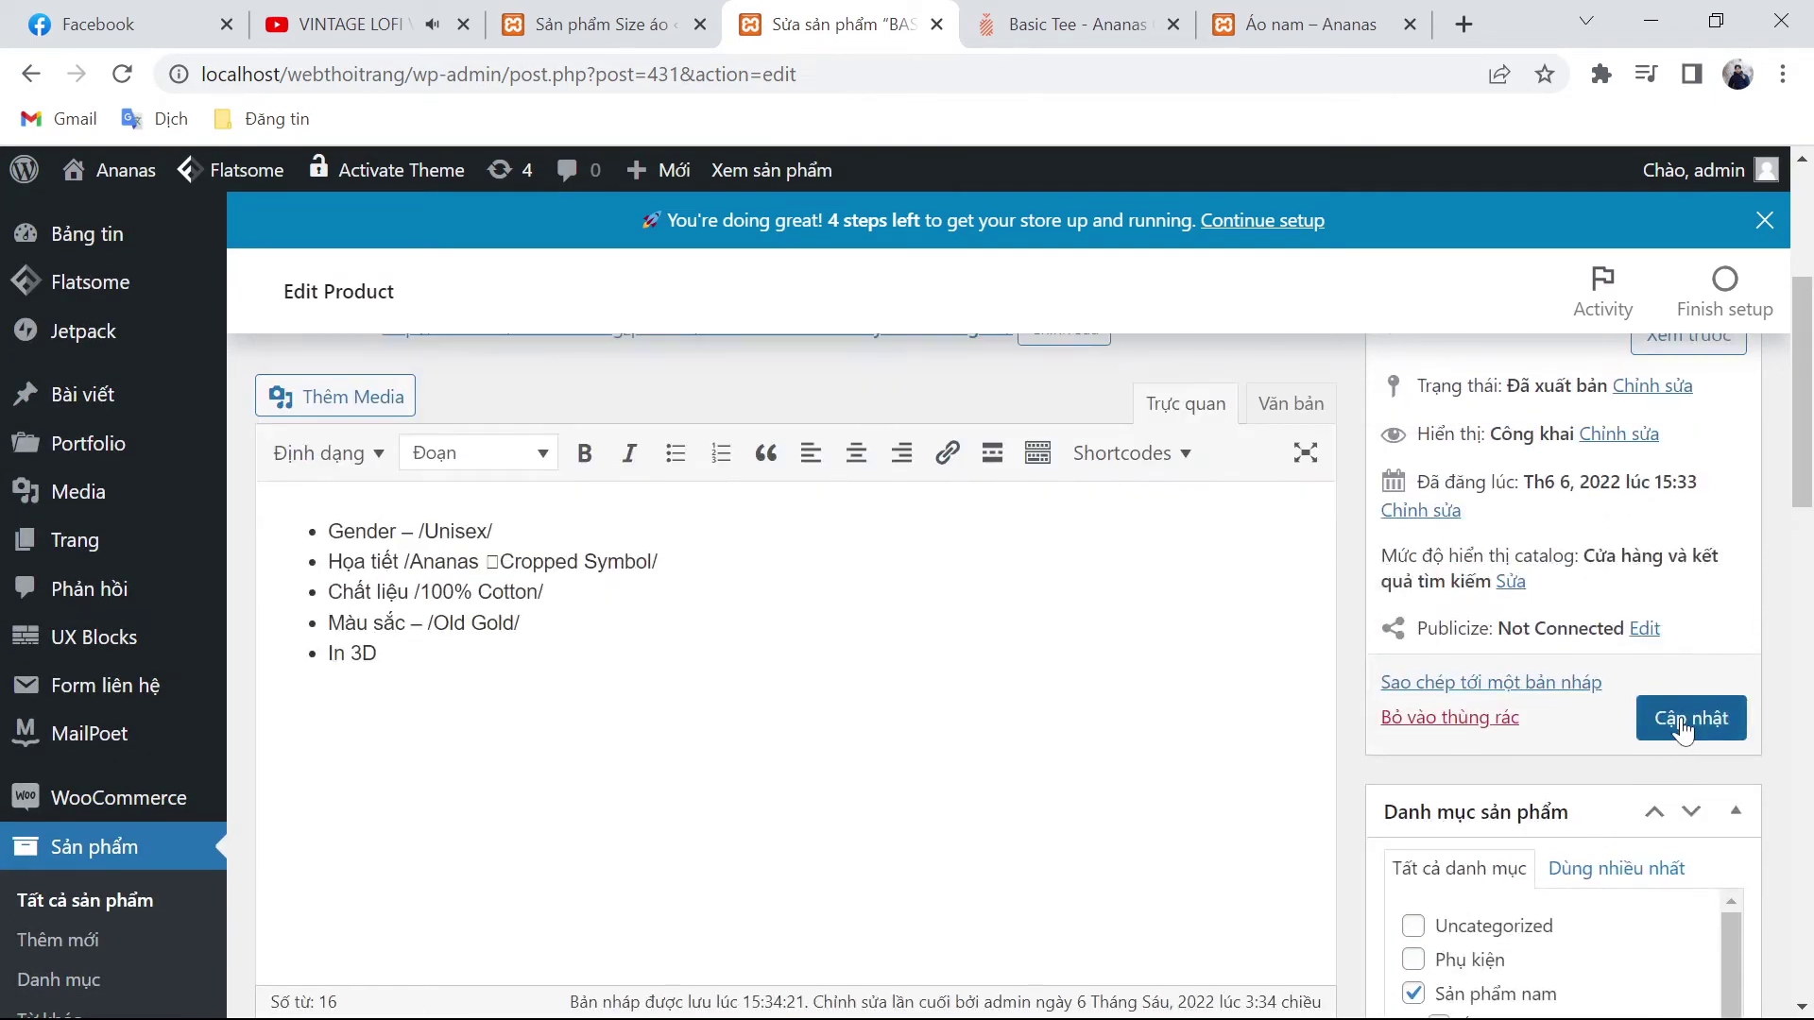
click(1691, 718)
click(1309, 23)
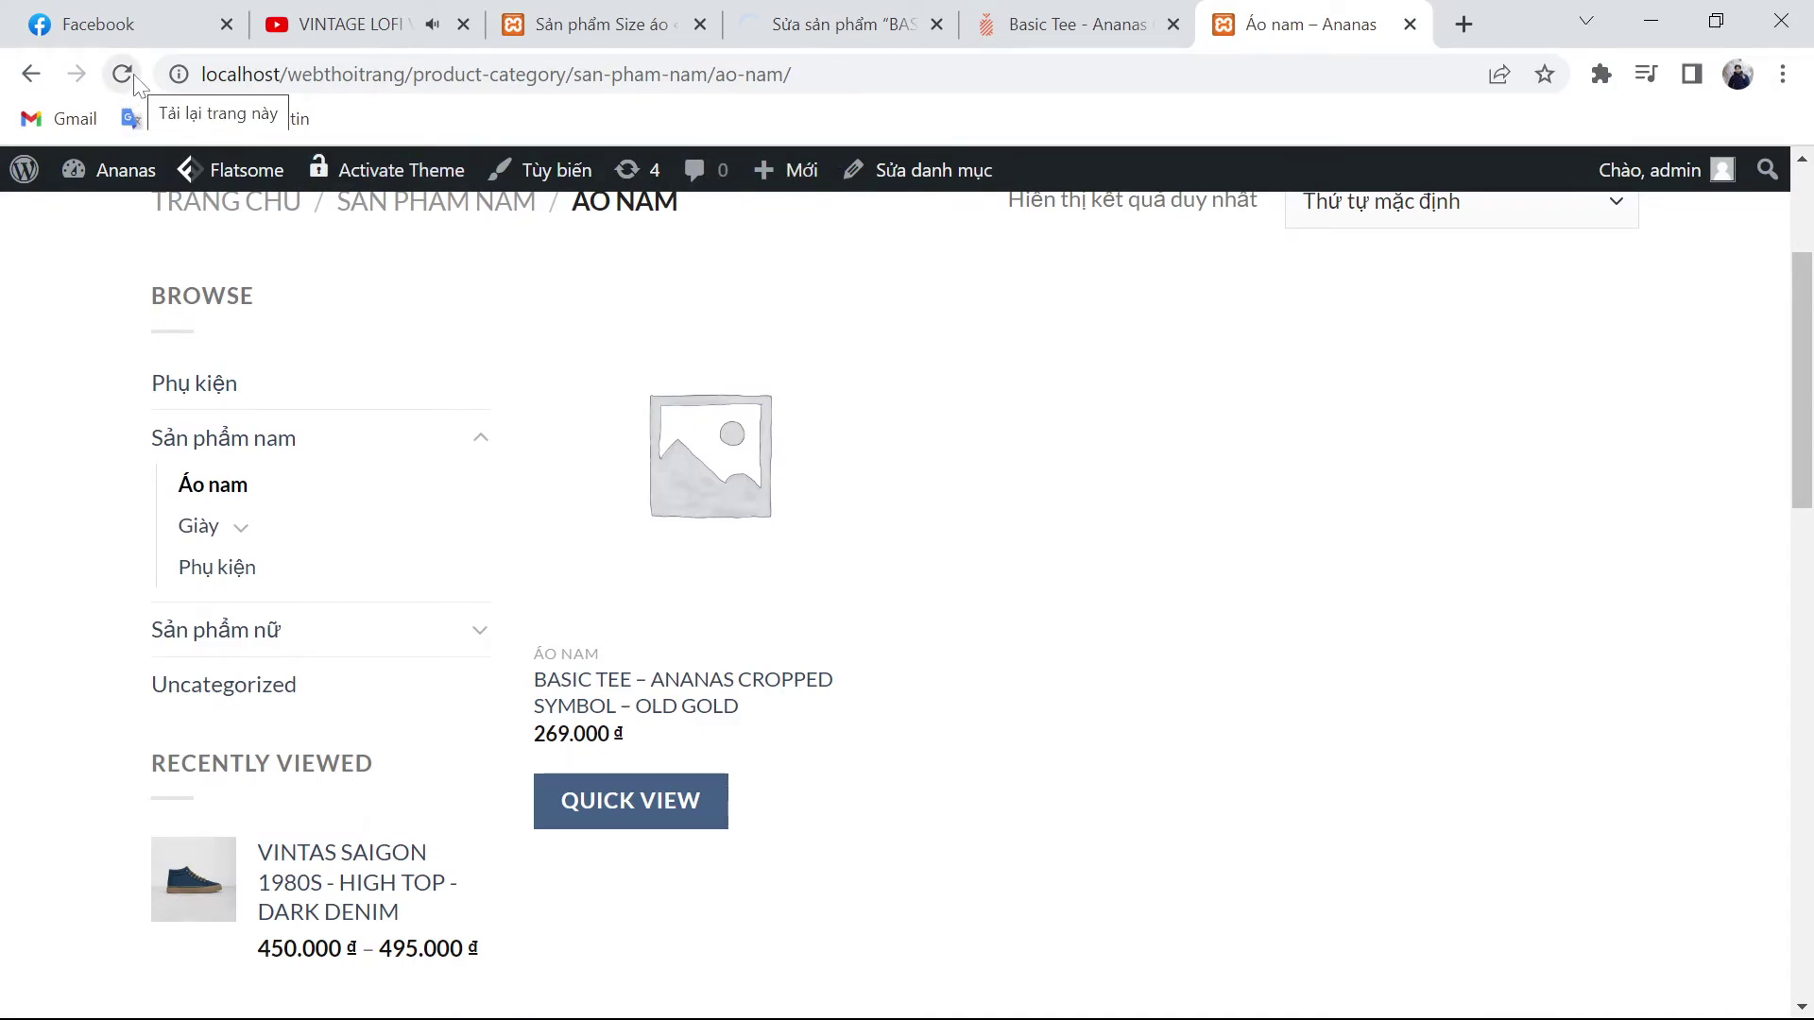
Step: Reload the storefront and check the Basic Tee page's SIZE ÁO options and new photos
mouse_move(704, 506)
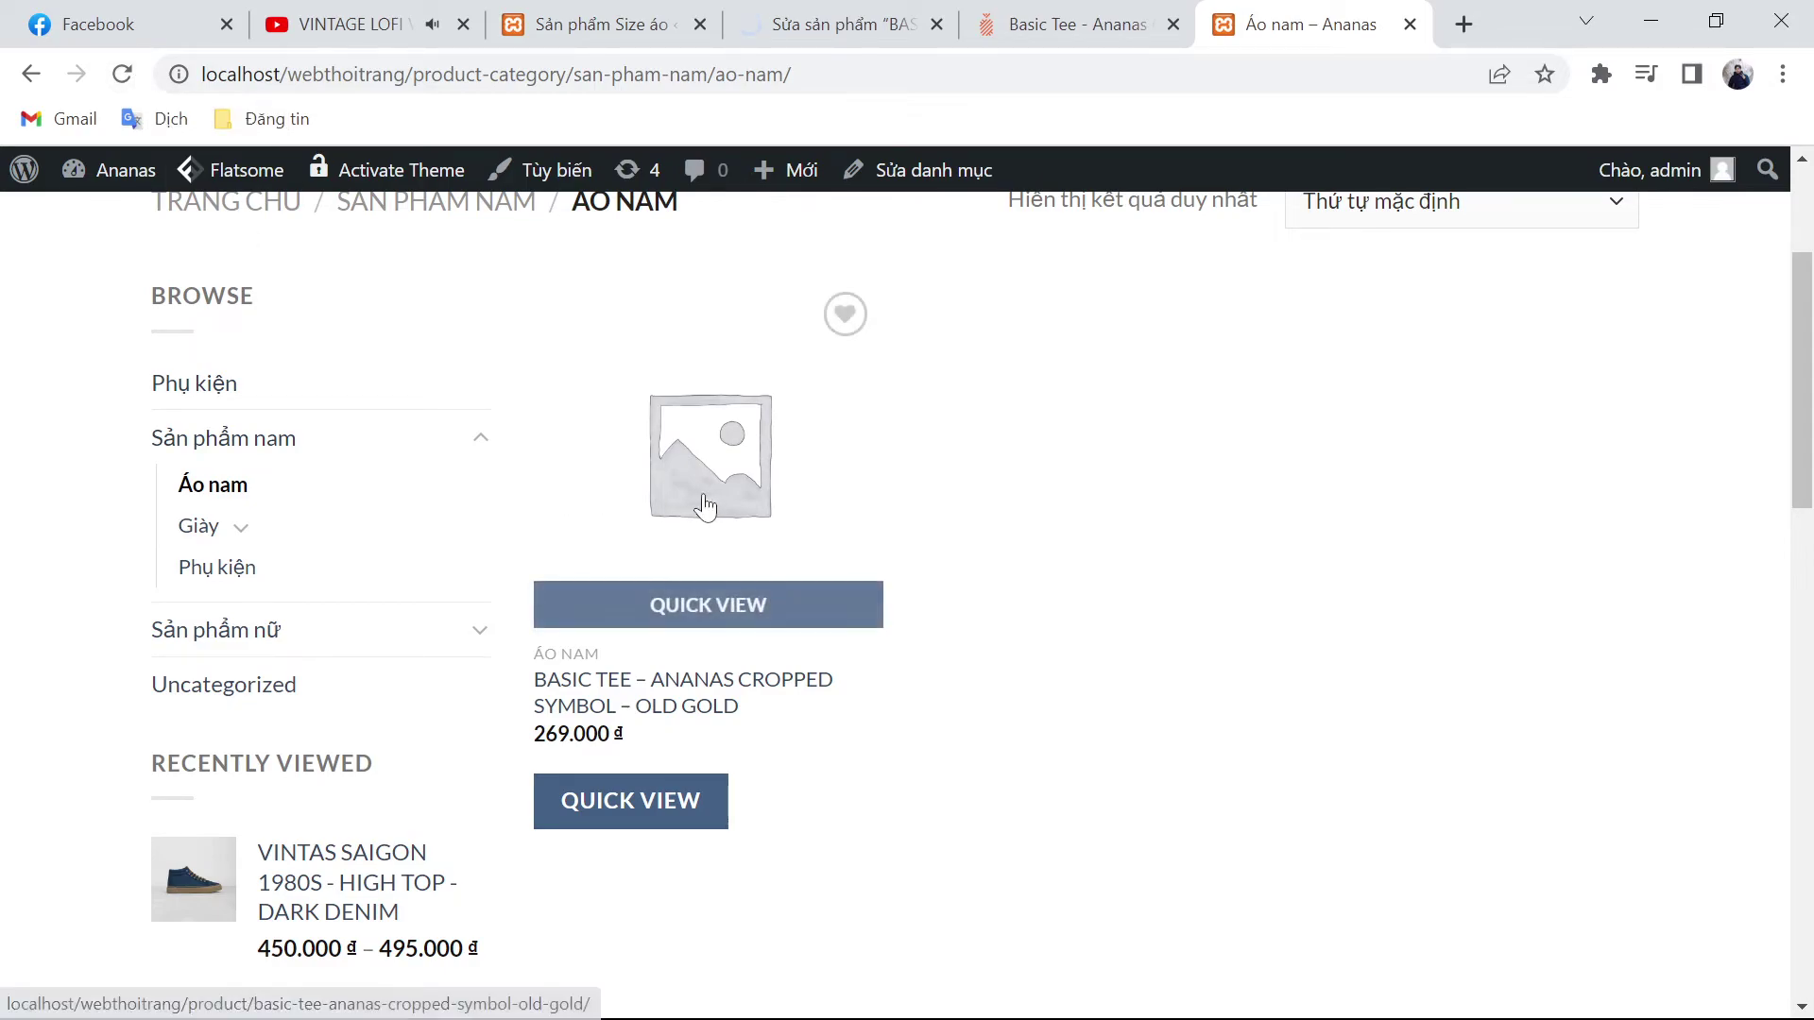
key(F5)
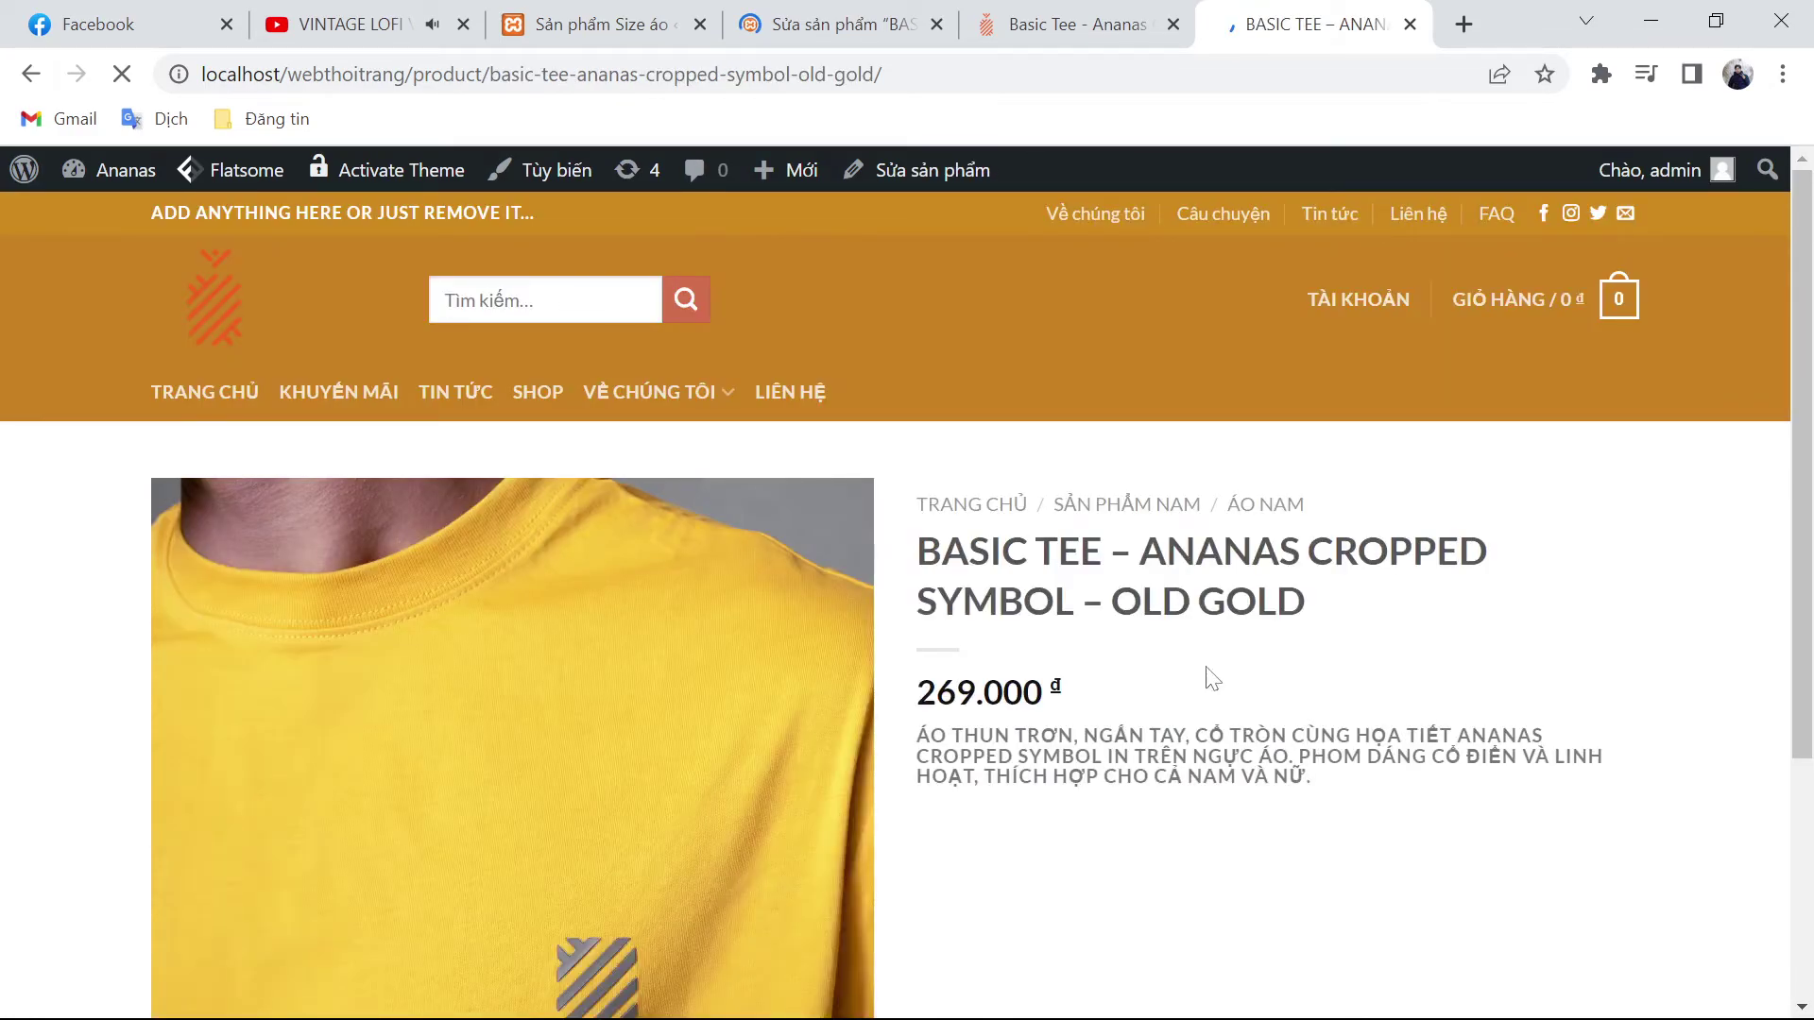
scroll(802, 718, down, 3)
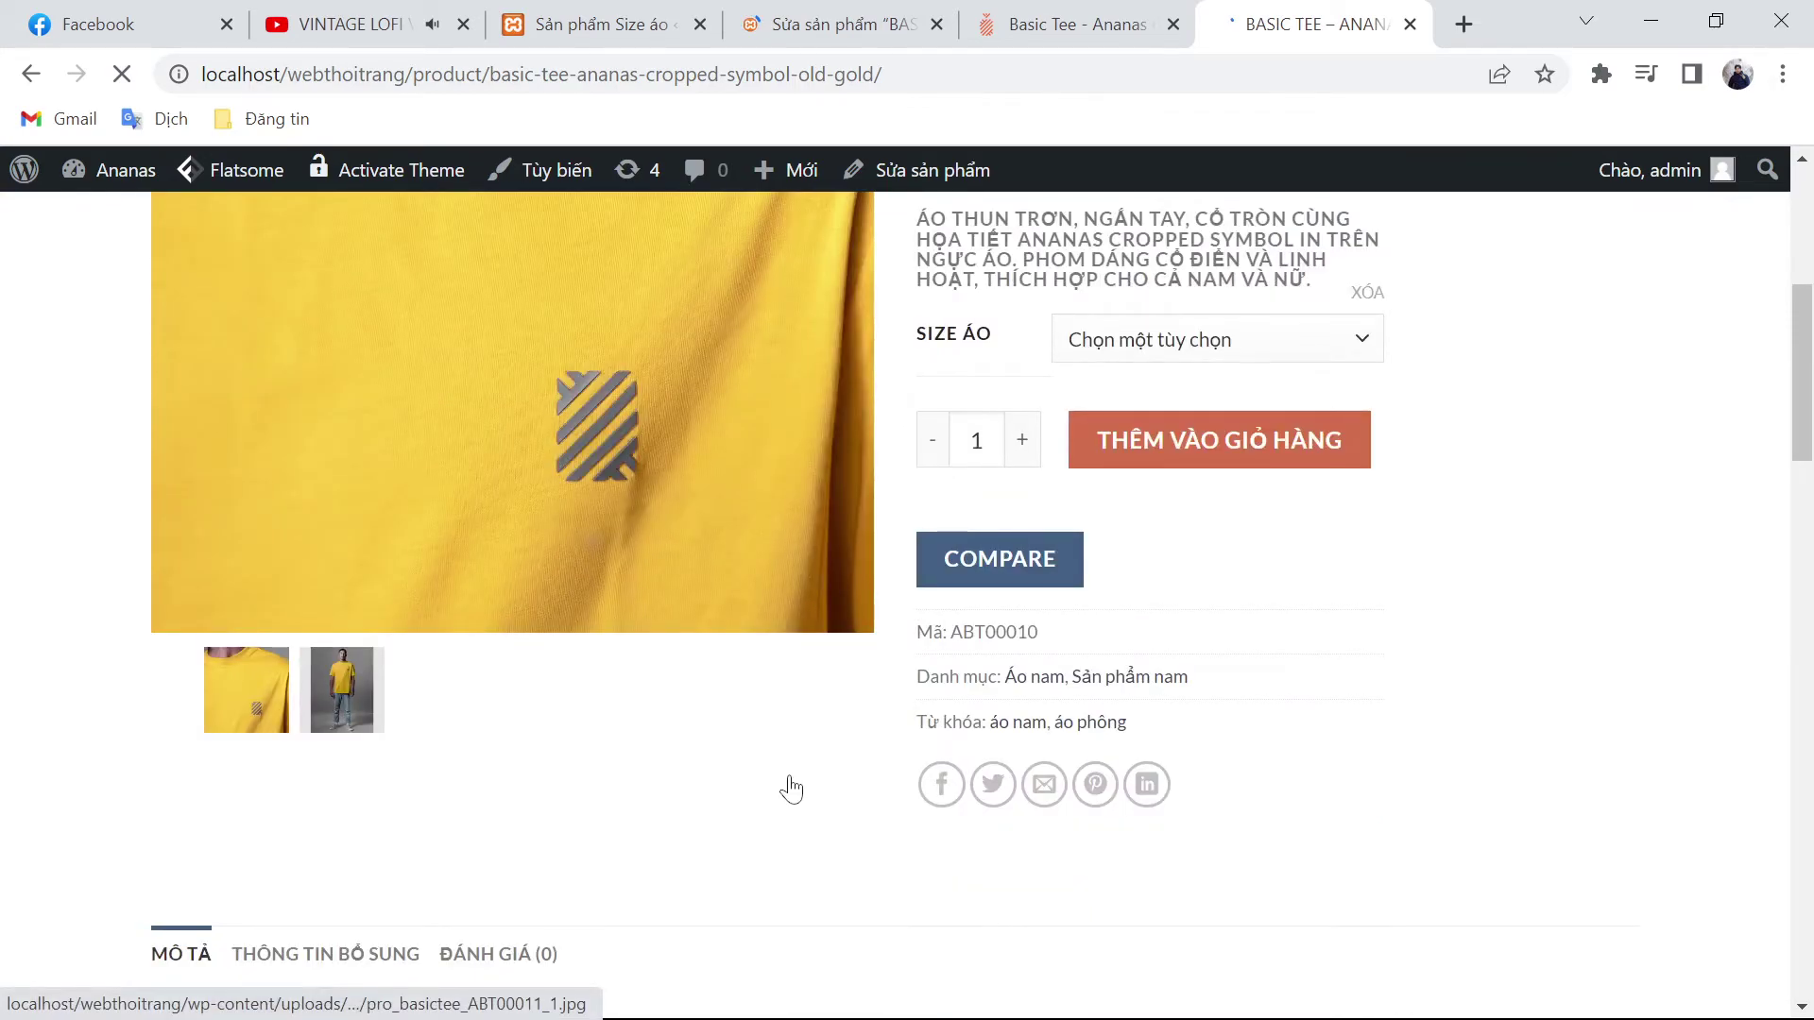
scroll(792, 788, up, 4)
click(1215, 763)
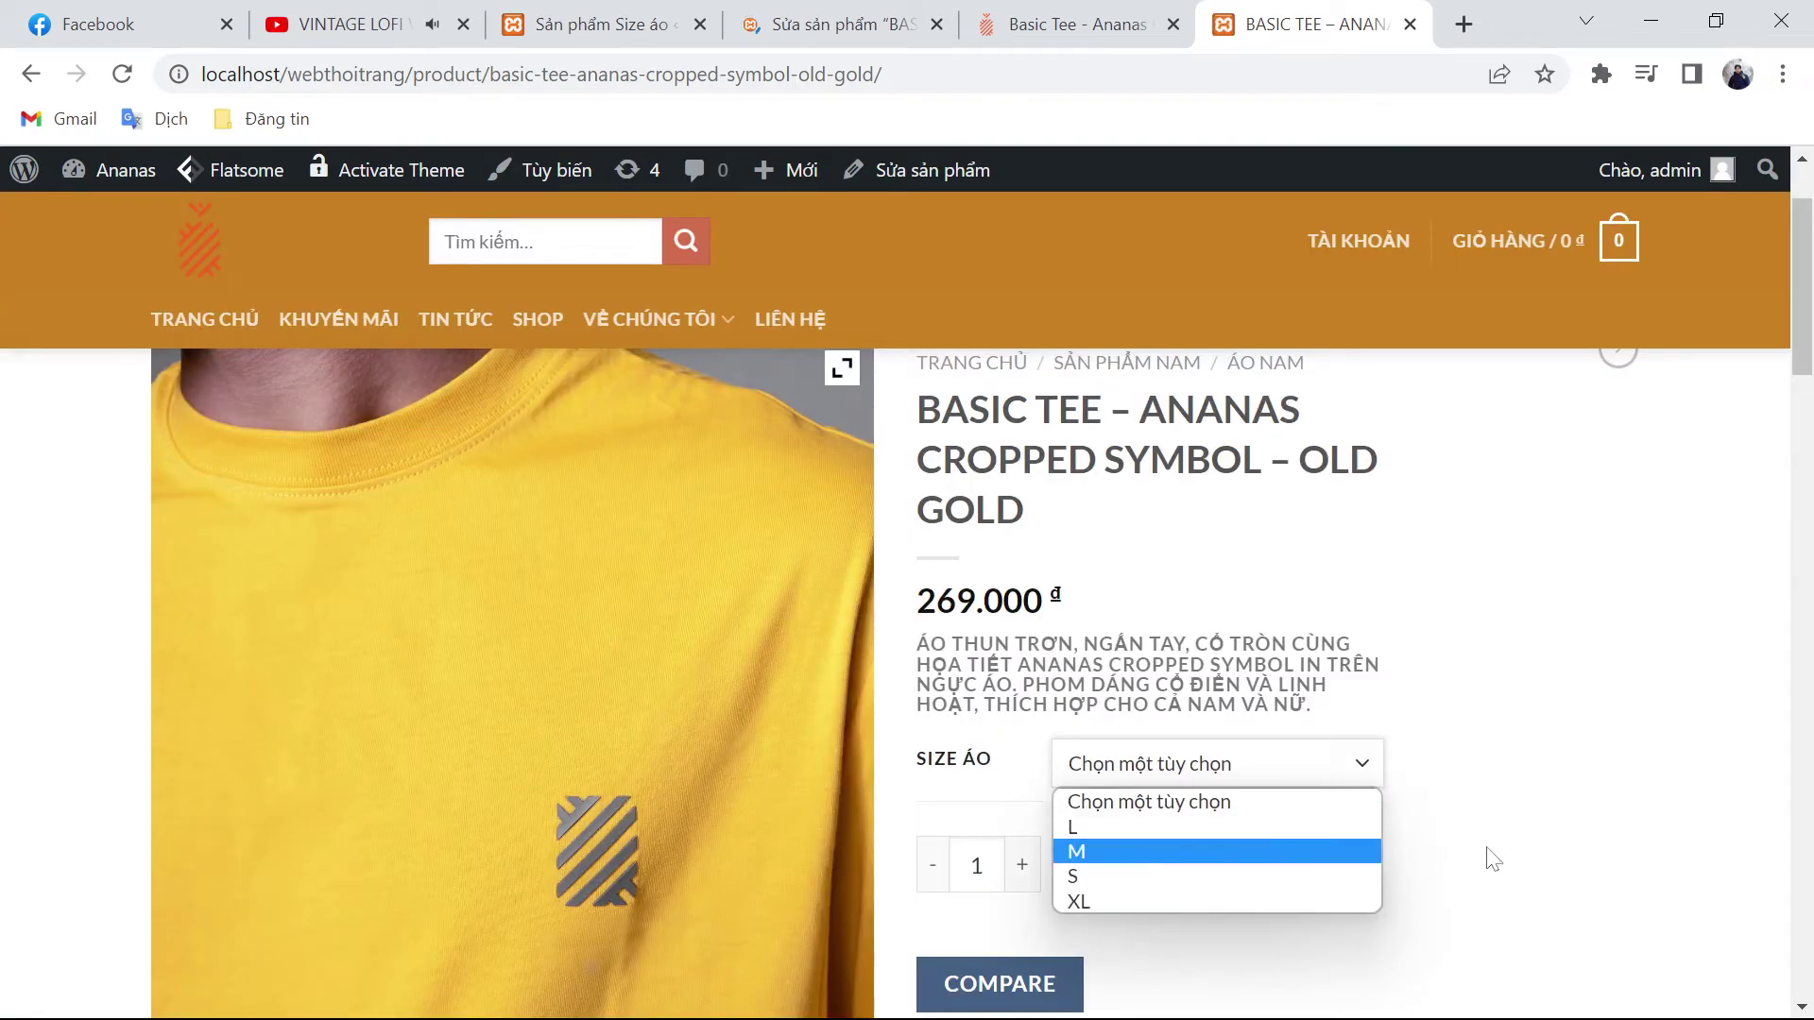
scroll(1170, 850, down, 3)
scroll(1033, 803, up, 3)
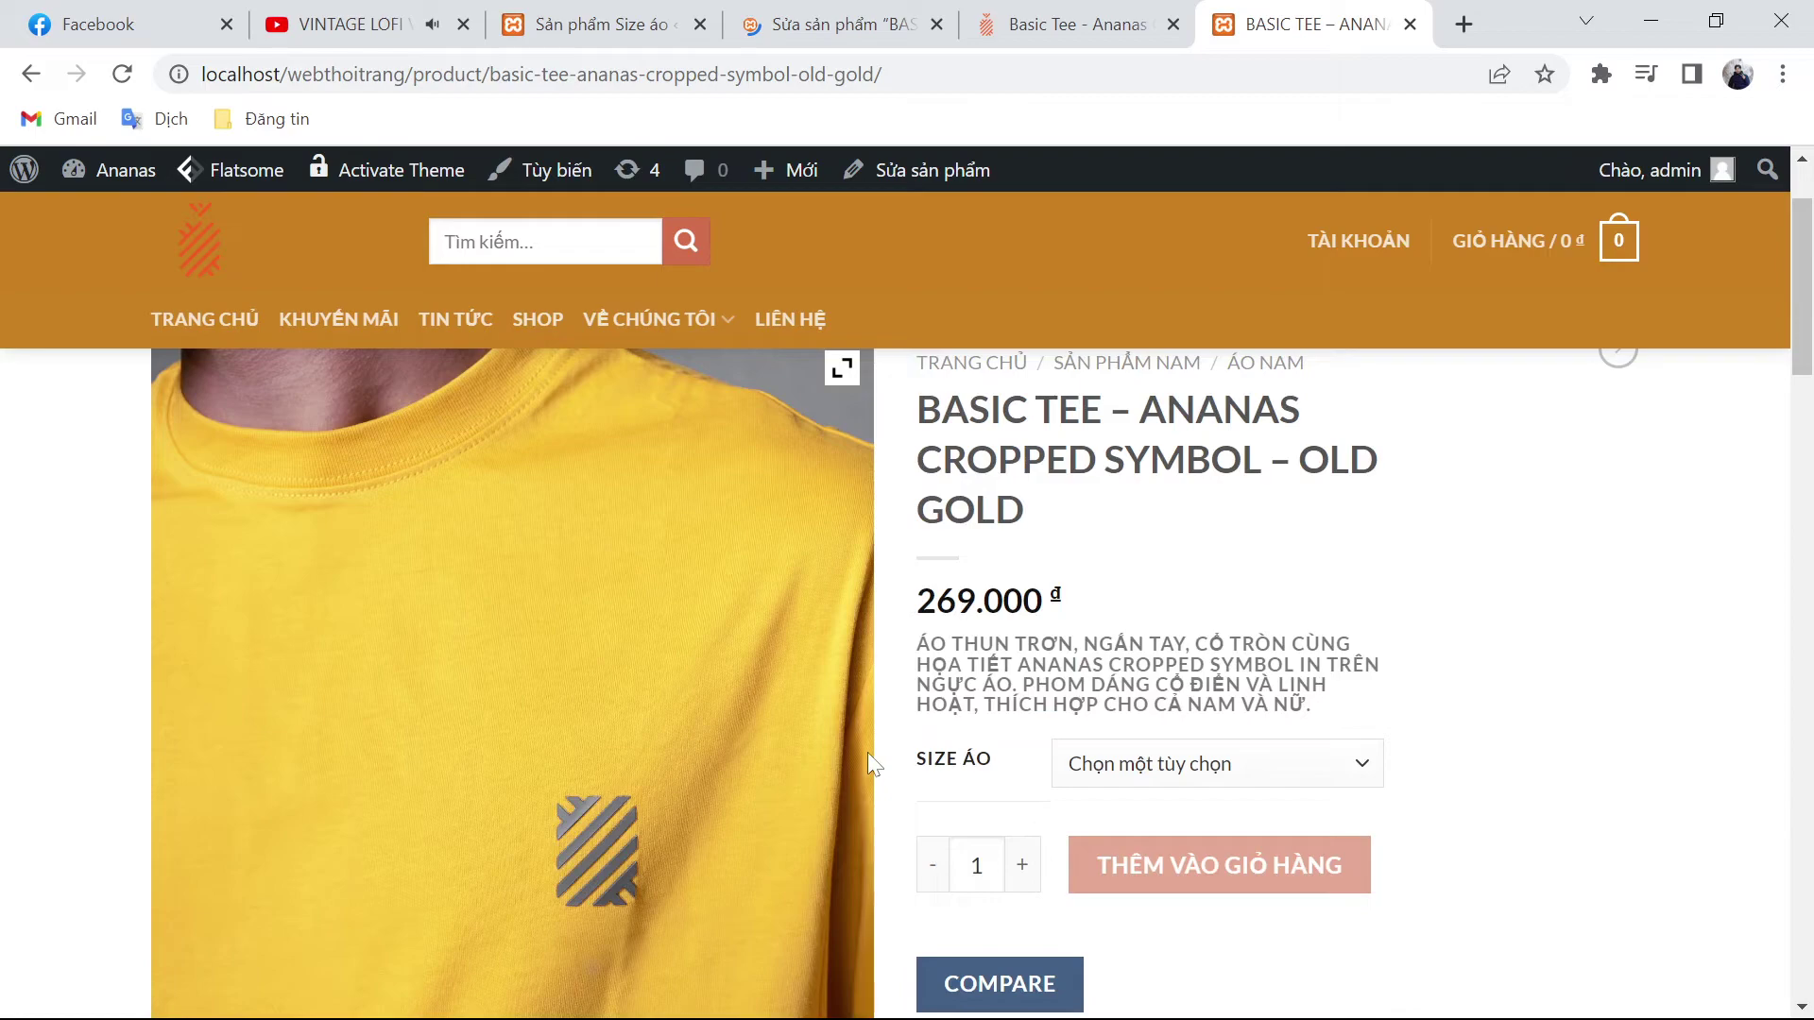
key(F5)
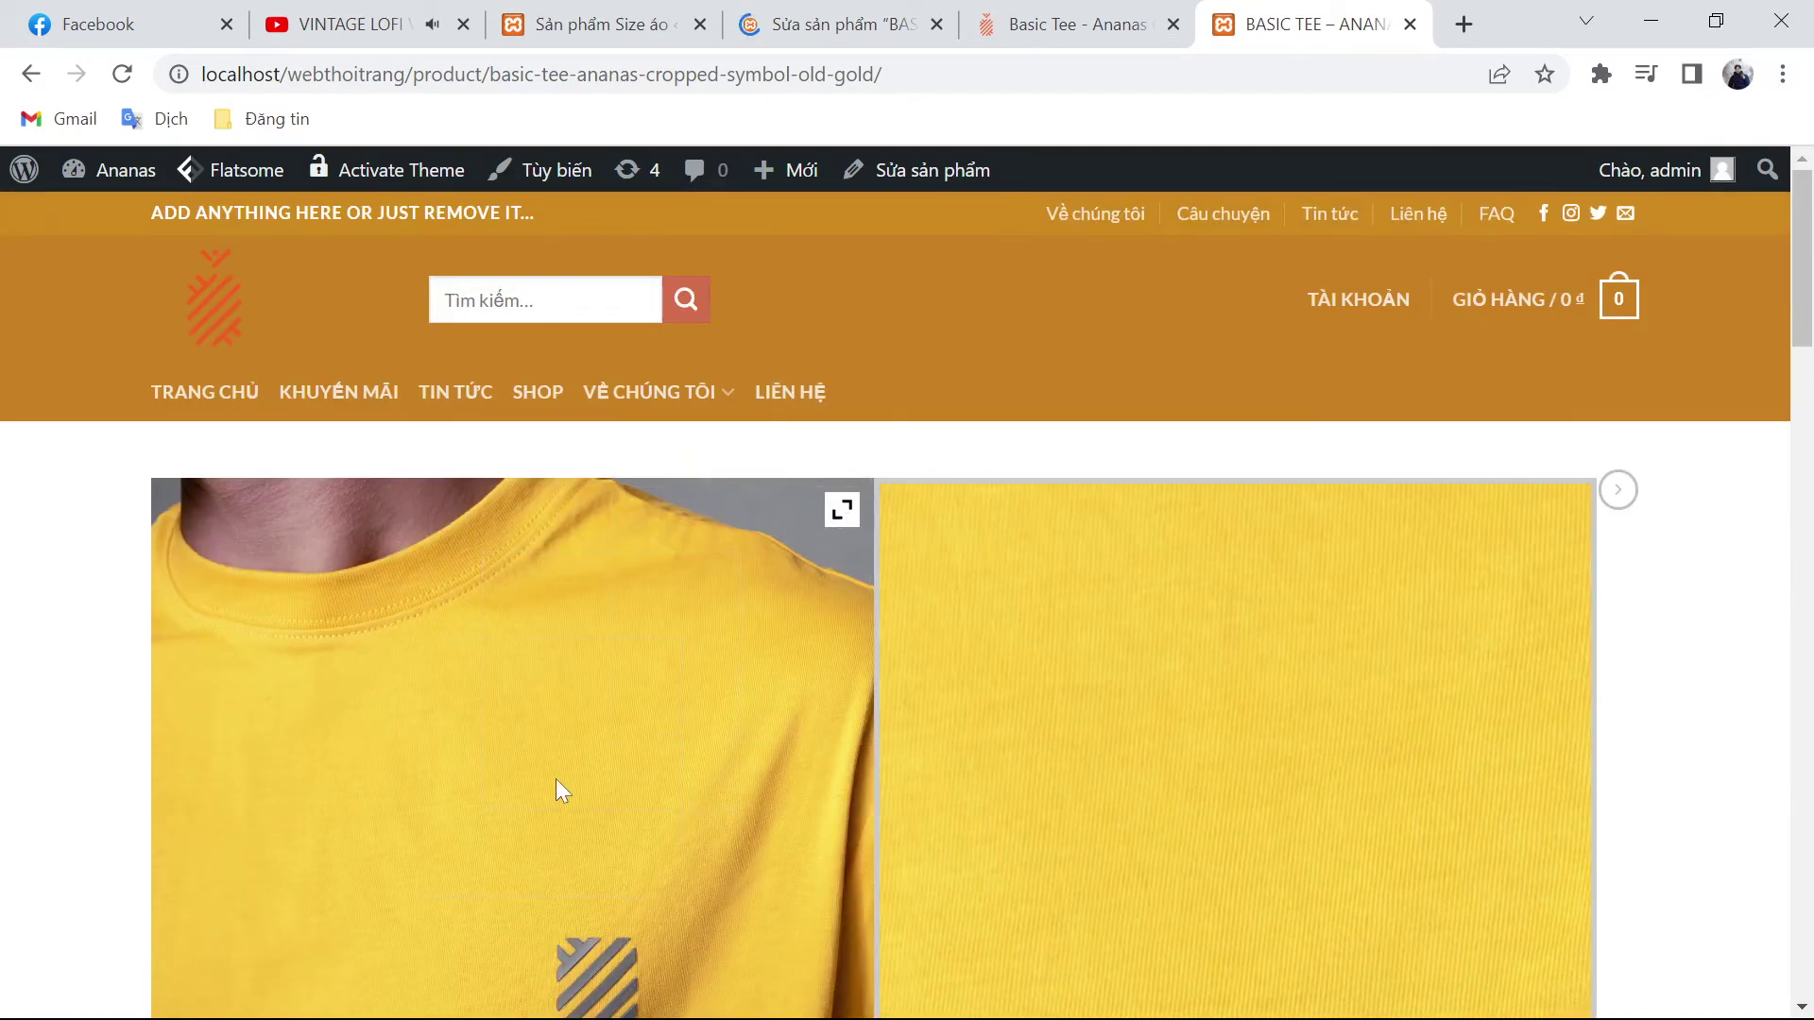
scroll(555, 778, down, 2)
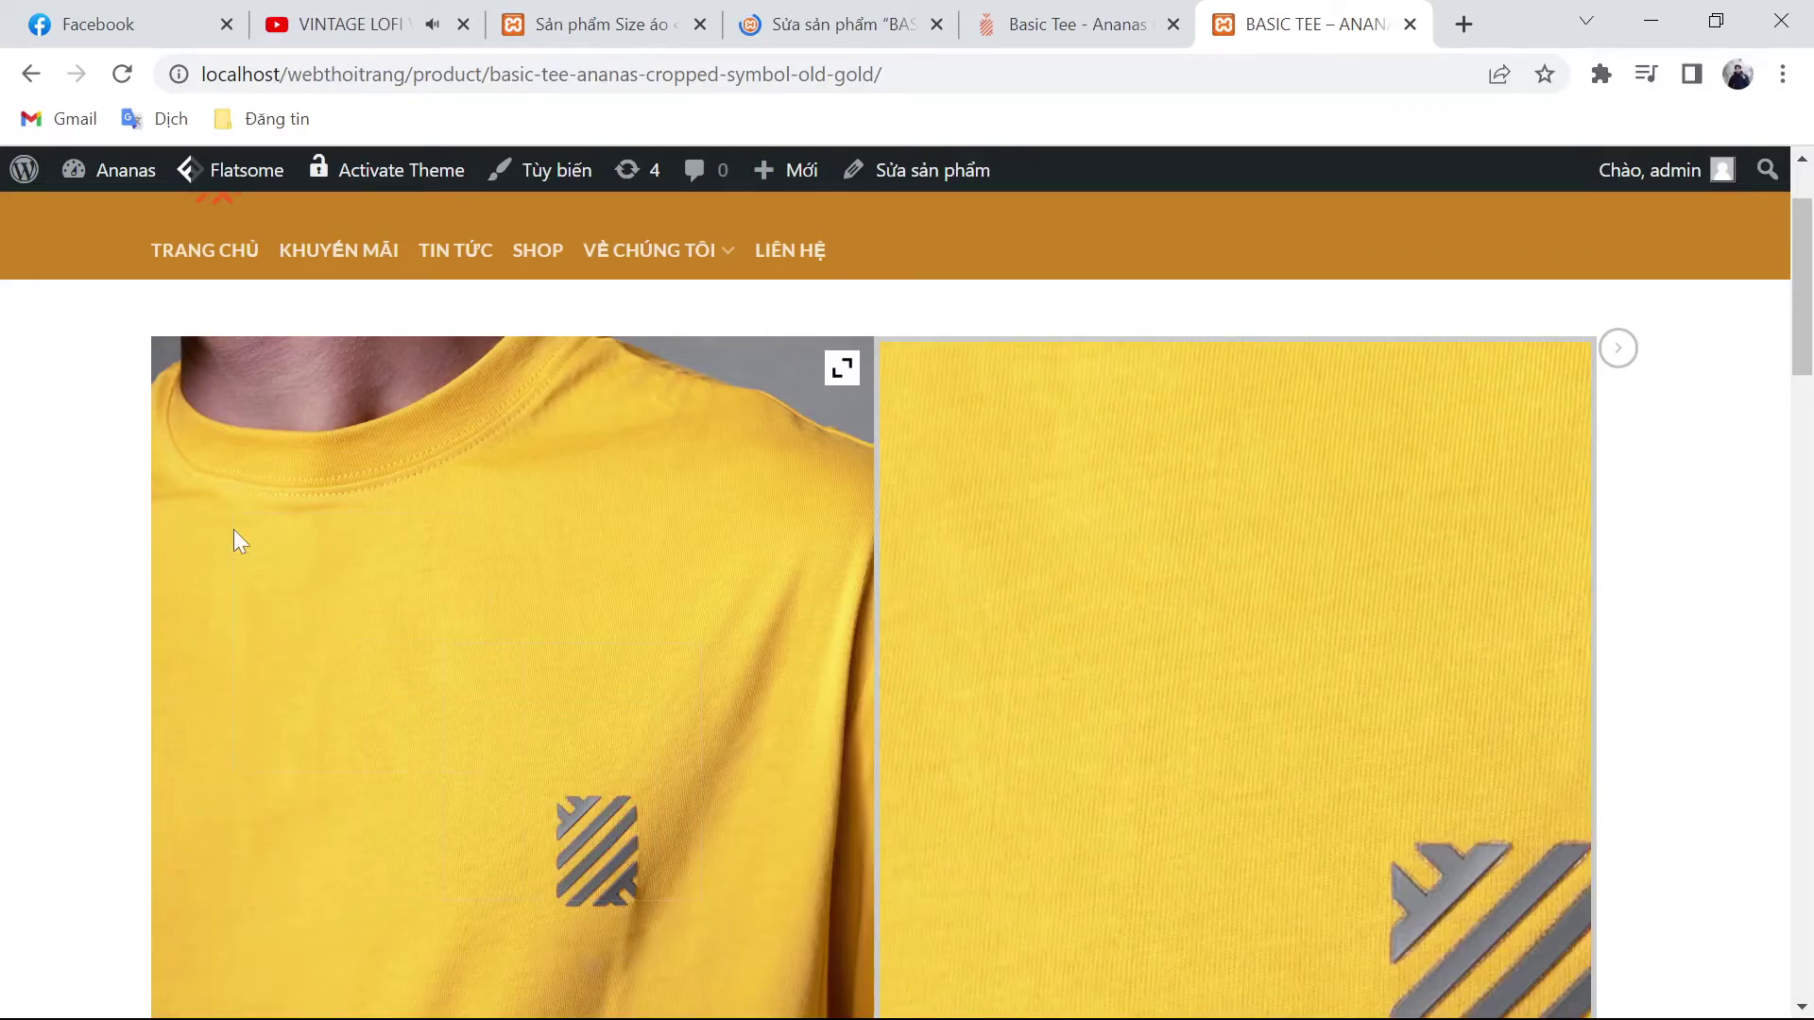
Step: Return to the Size áo attribute terms page in WordPress admin
key(ctrl+3)
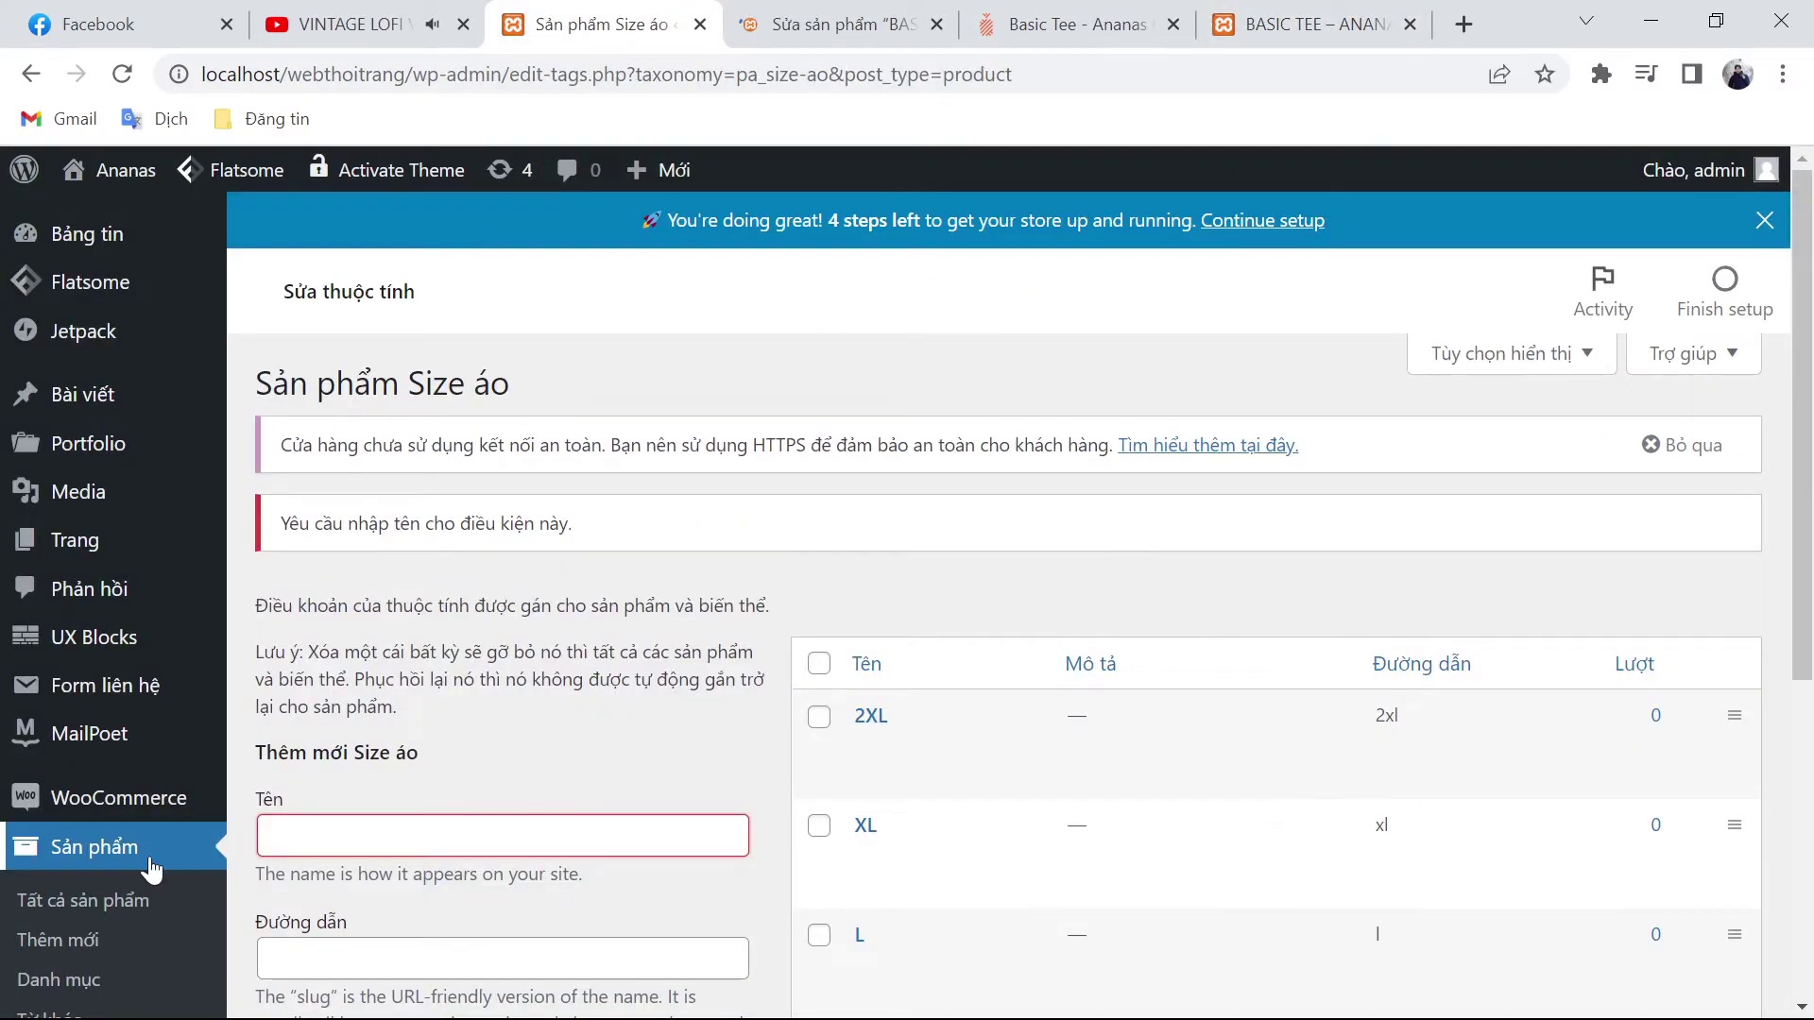
scroll(151, 850, down, 3)
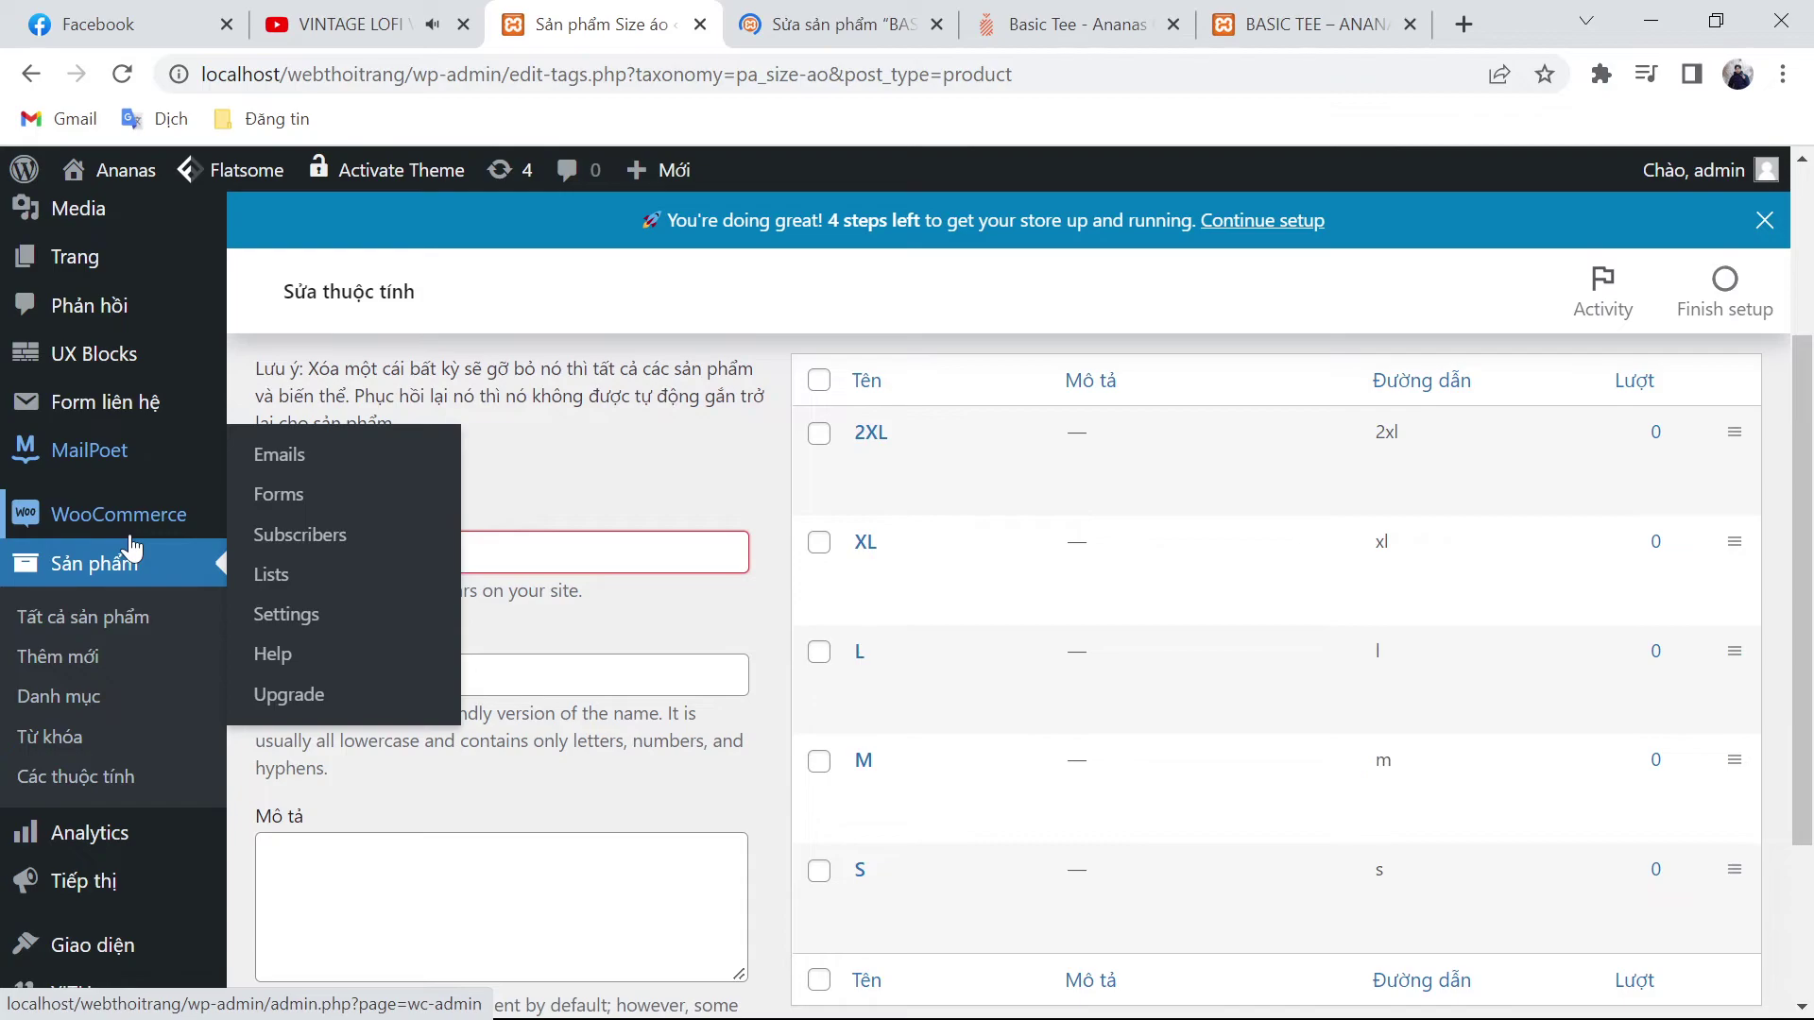
scroll(132, 562, down, 3)
Step: Open the YITH Ajax Product Filter settings and review its enabled Default preset
mouse_move(94, 736)
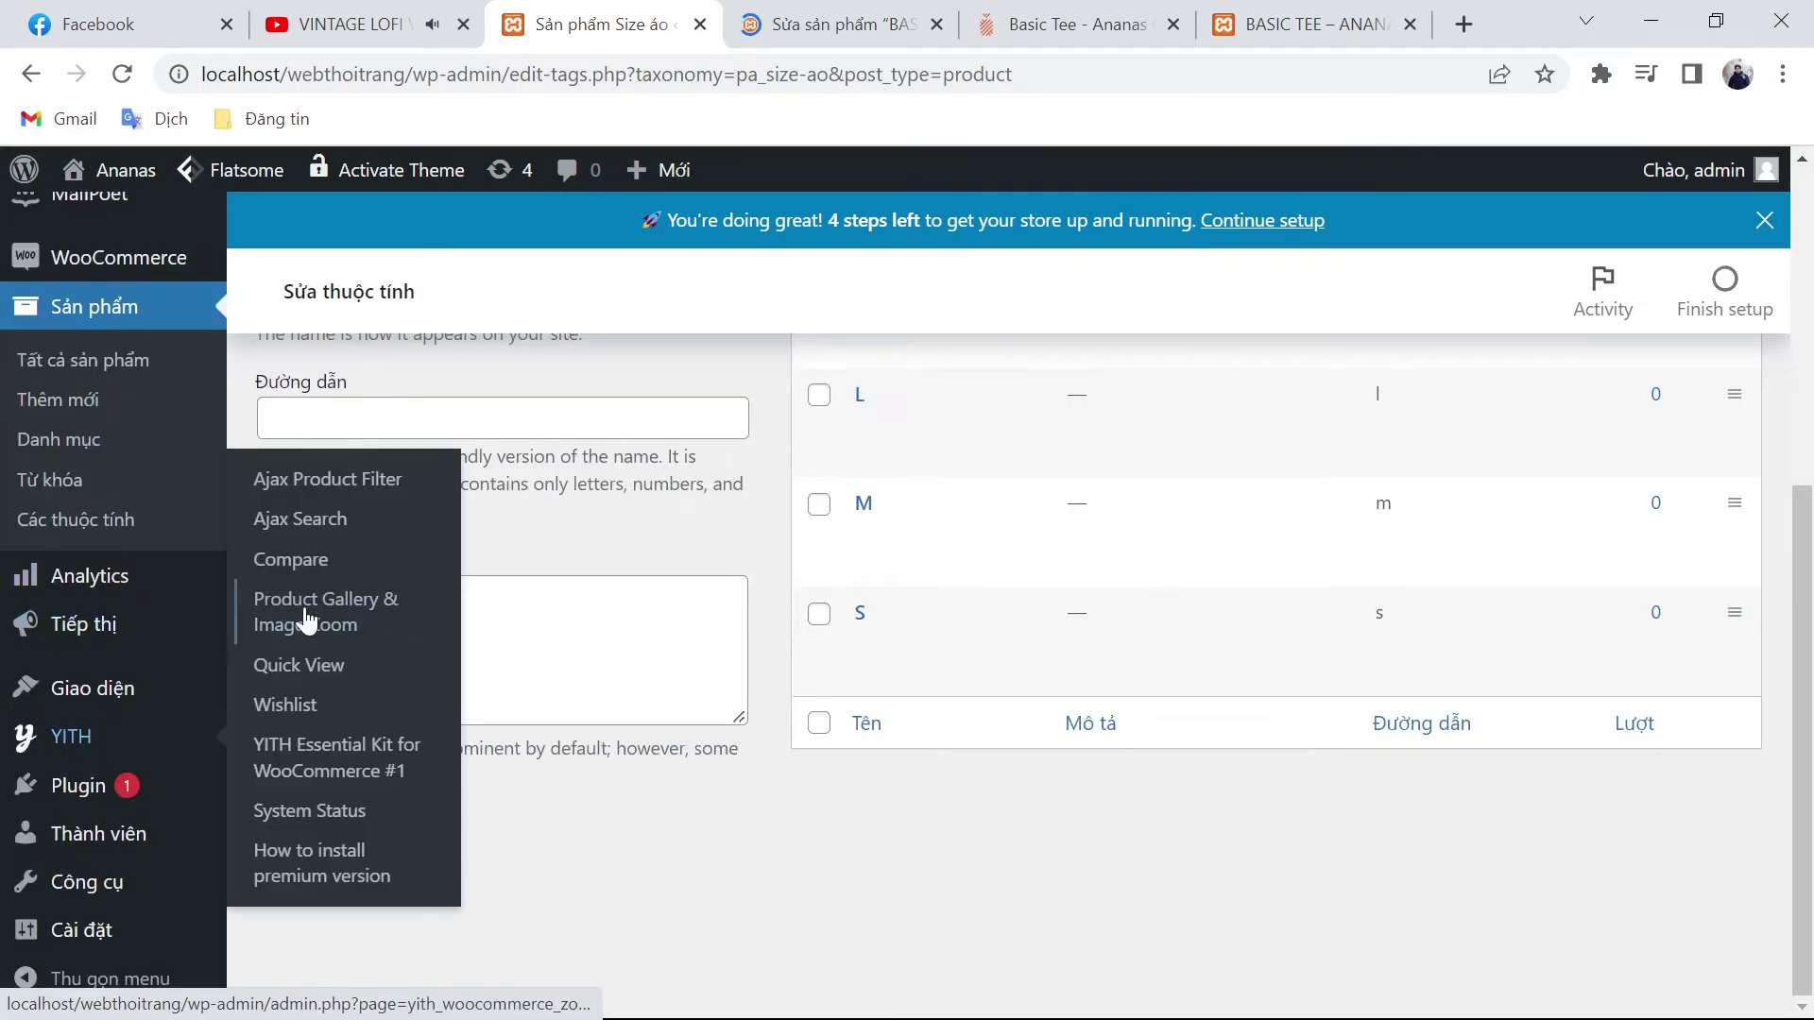
click(103, 746)
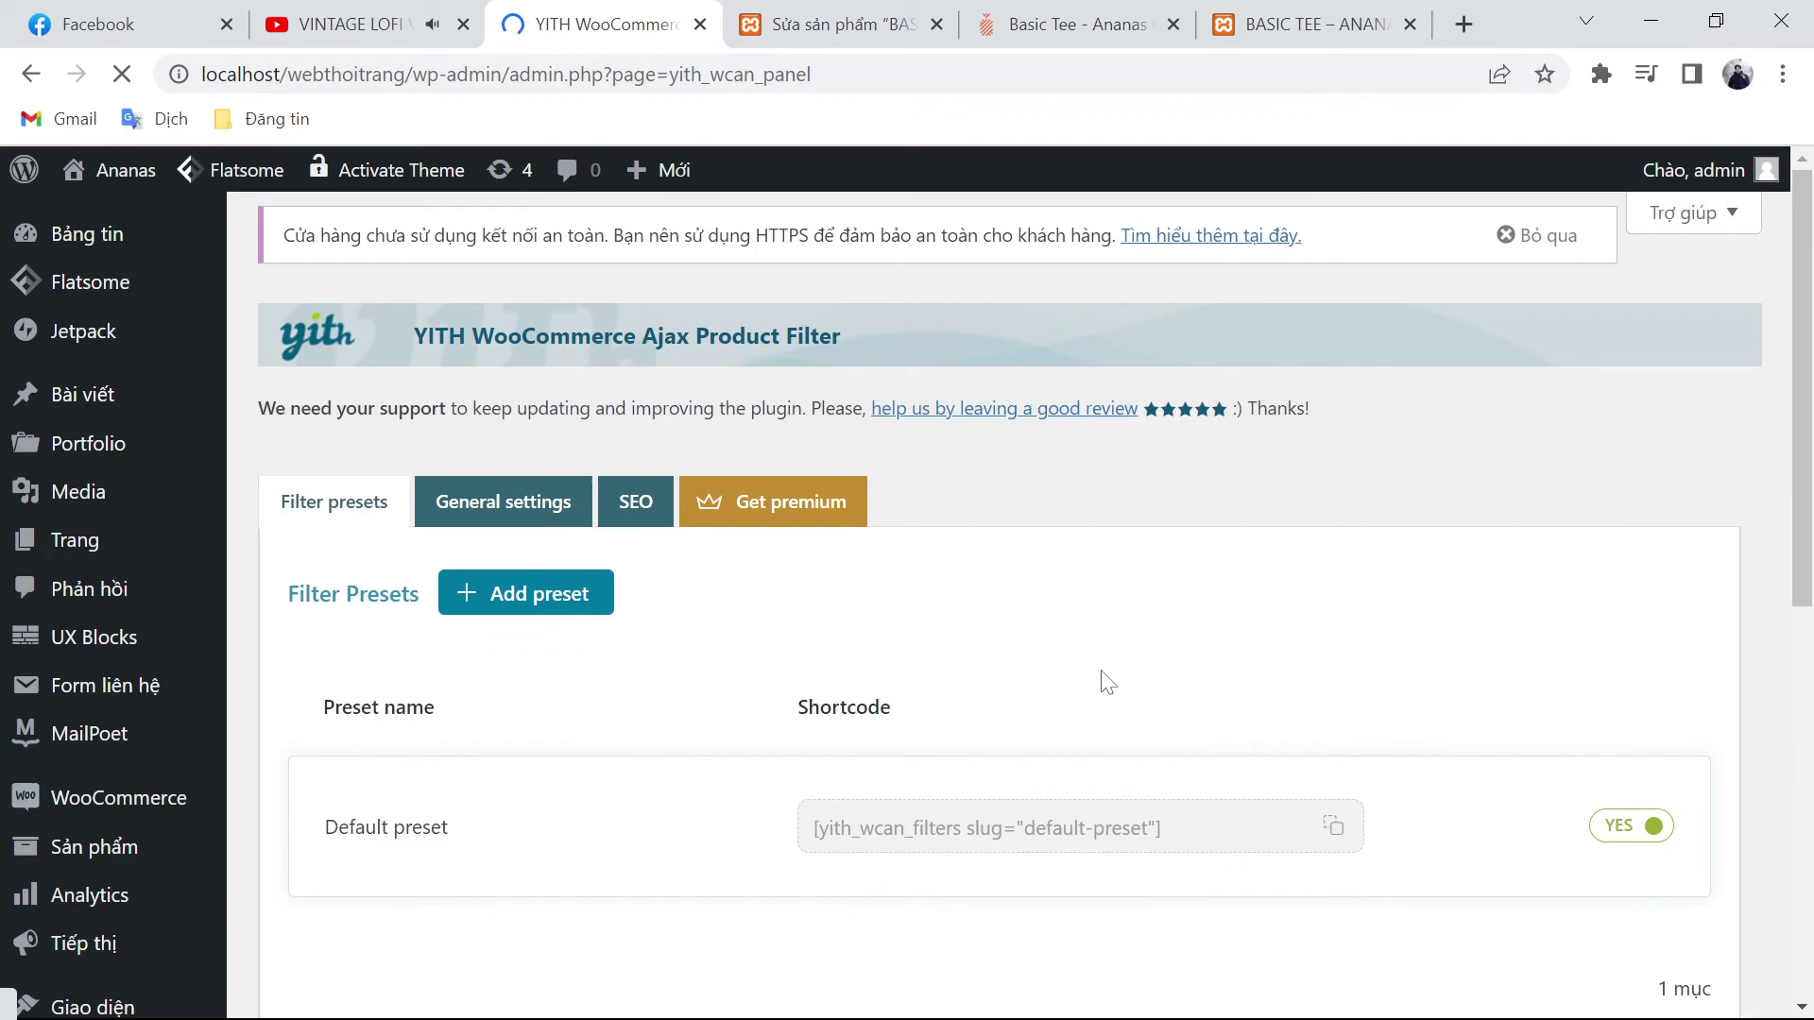
scroll(797, 658, down, 3)
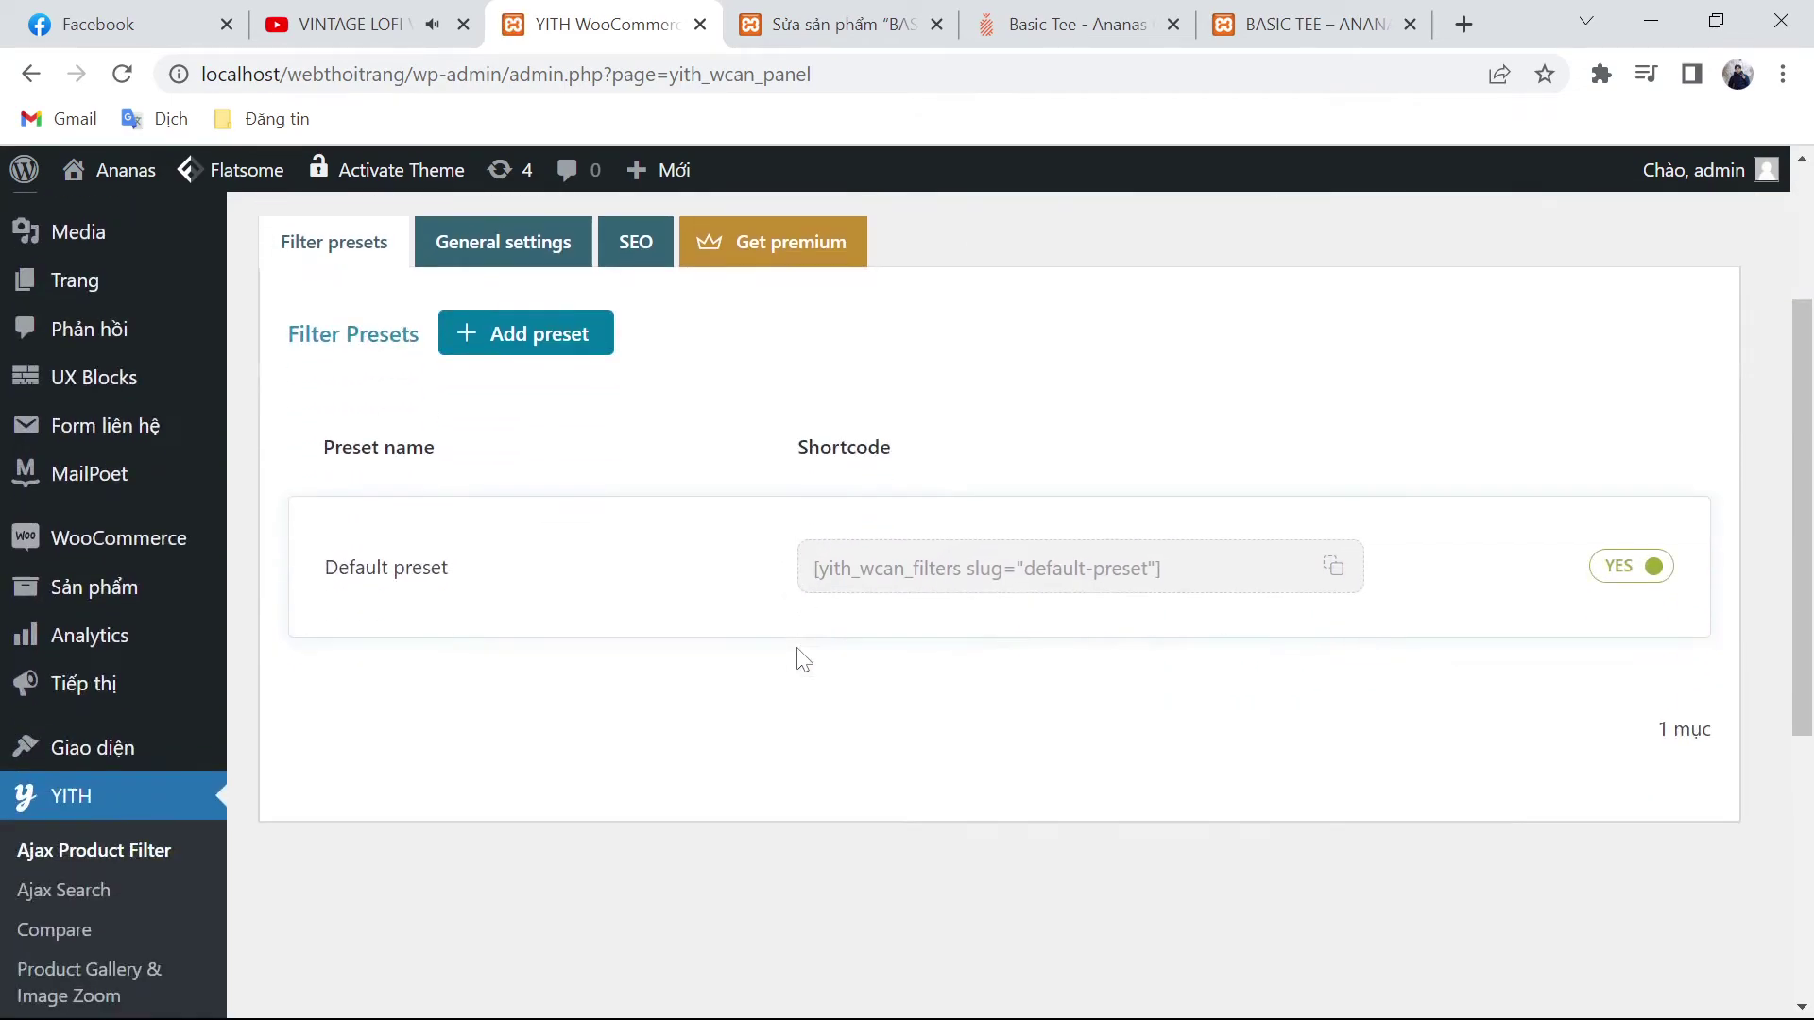
scroll(813, 662, up, 3)
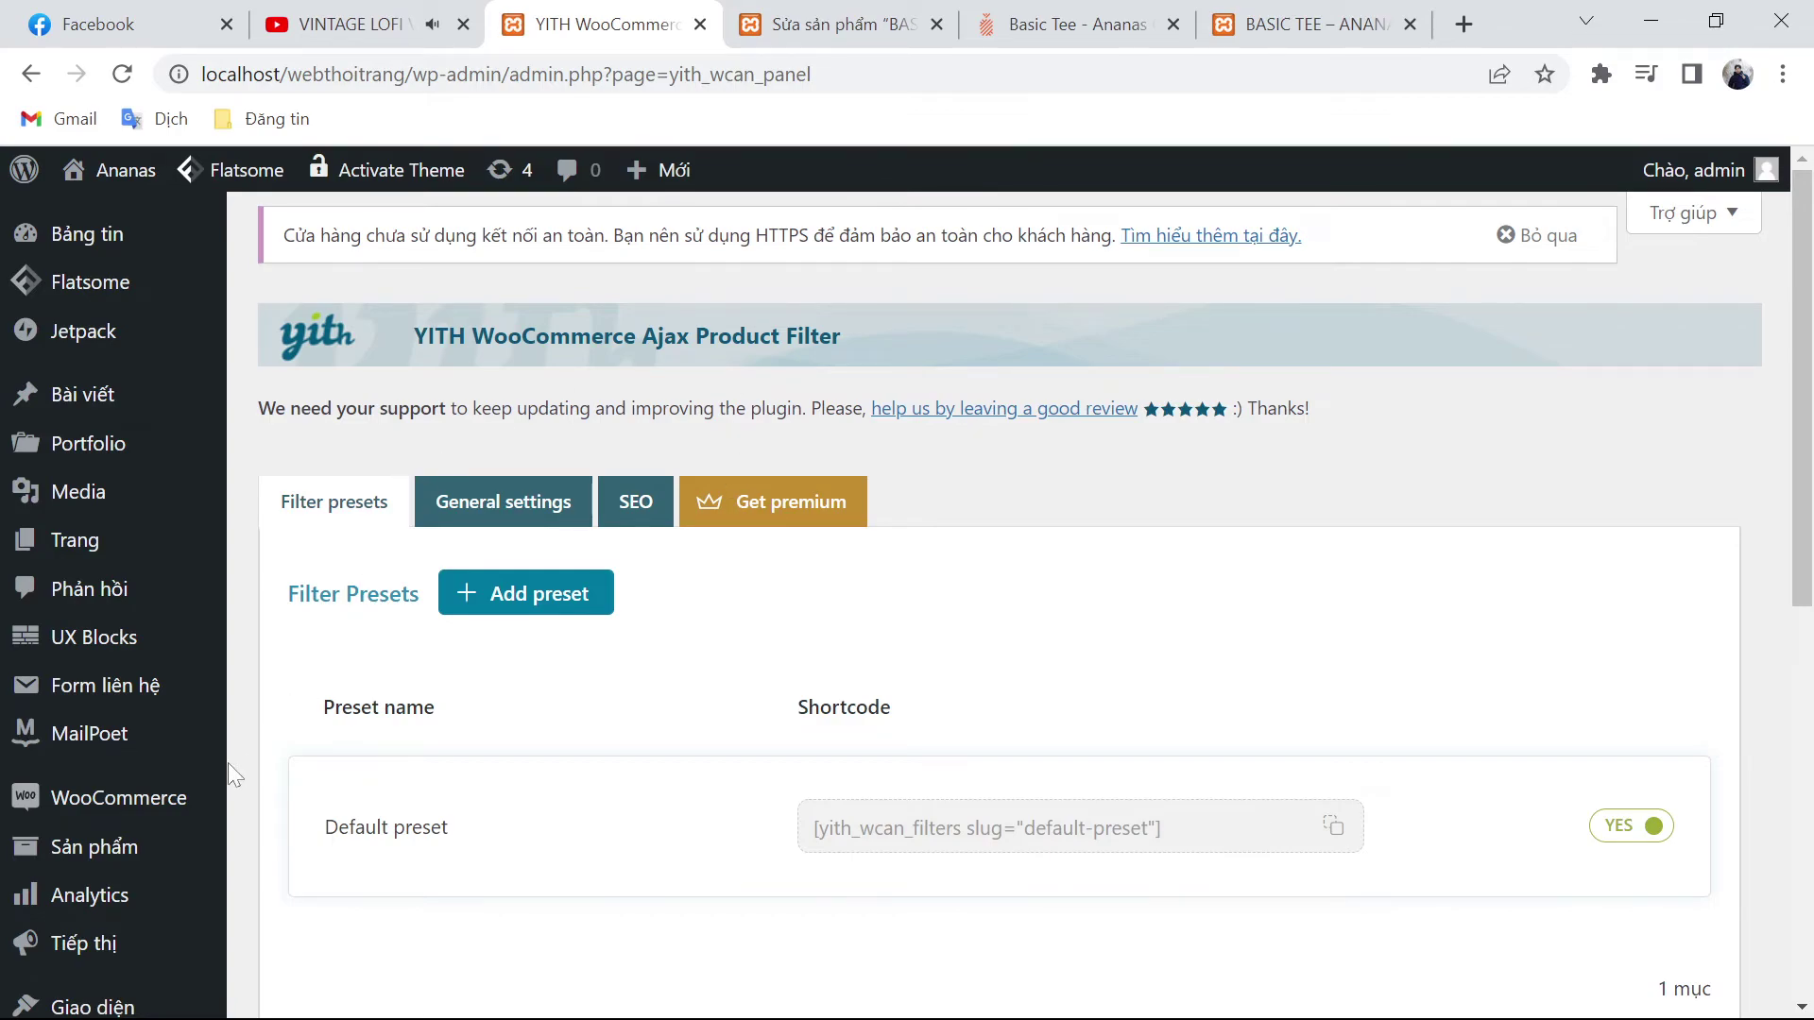
scroll(114, 812, down, 3)
scroll(156, 813, down, 4)
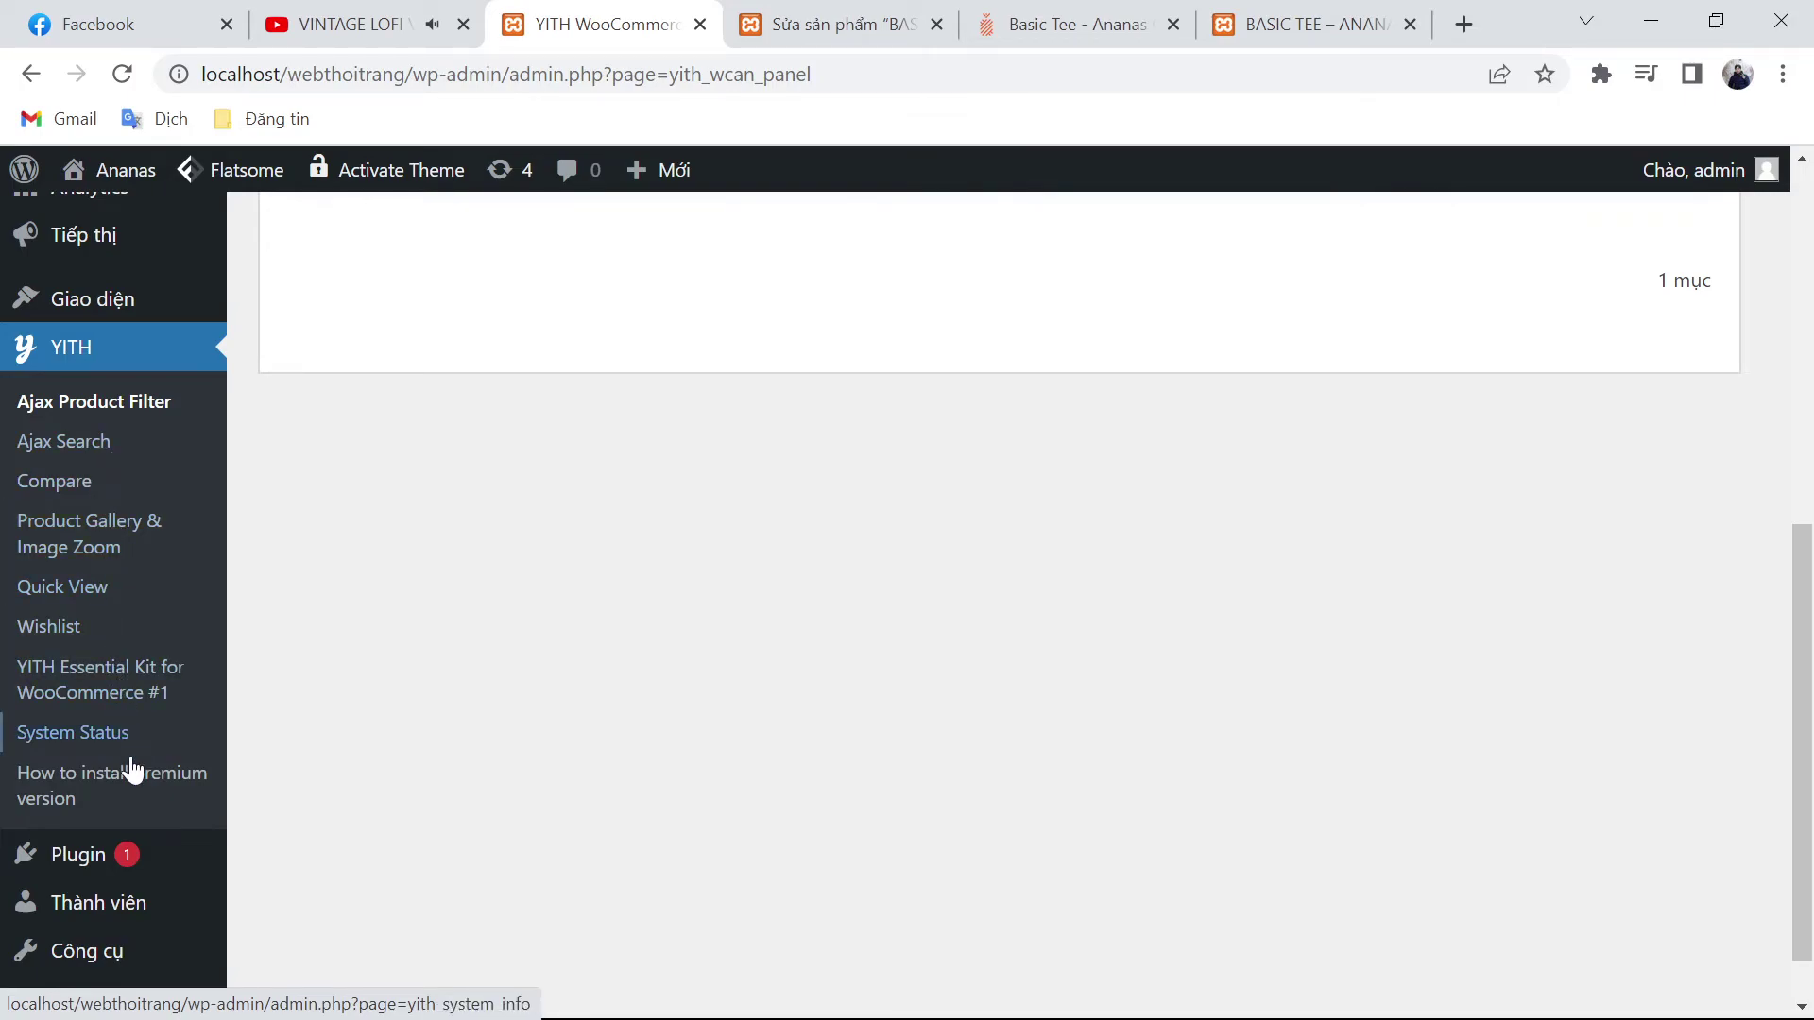
mouse_move(133, 863)
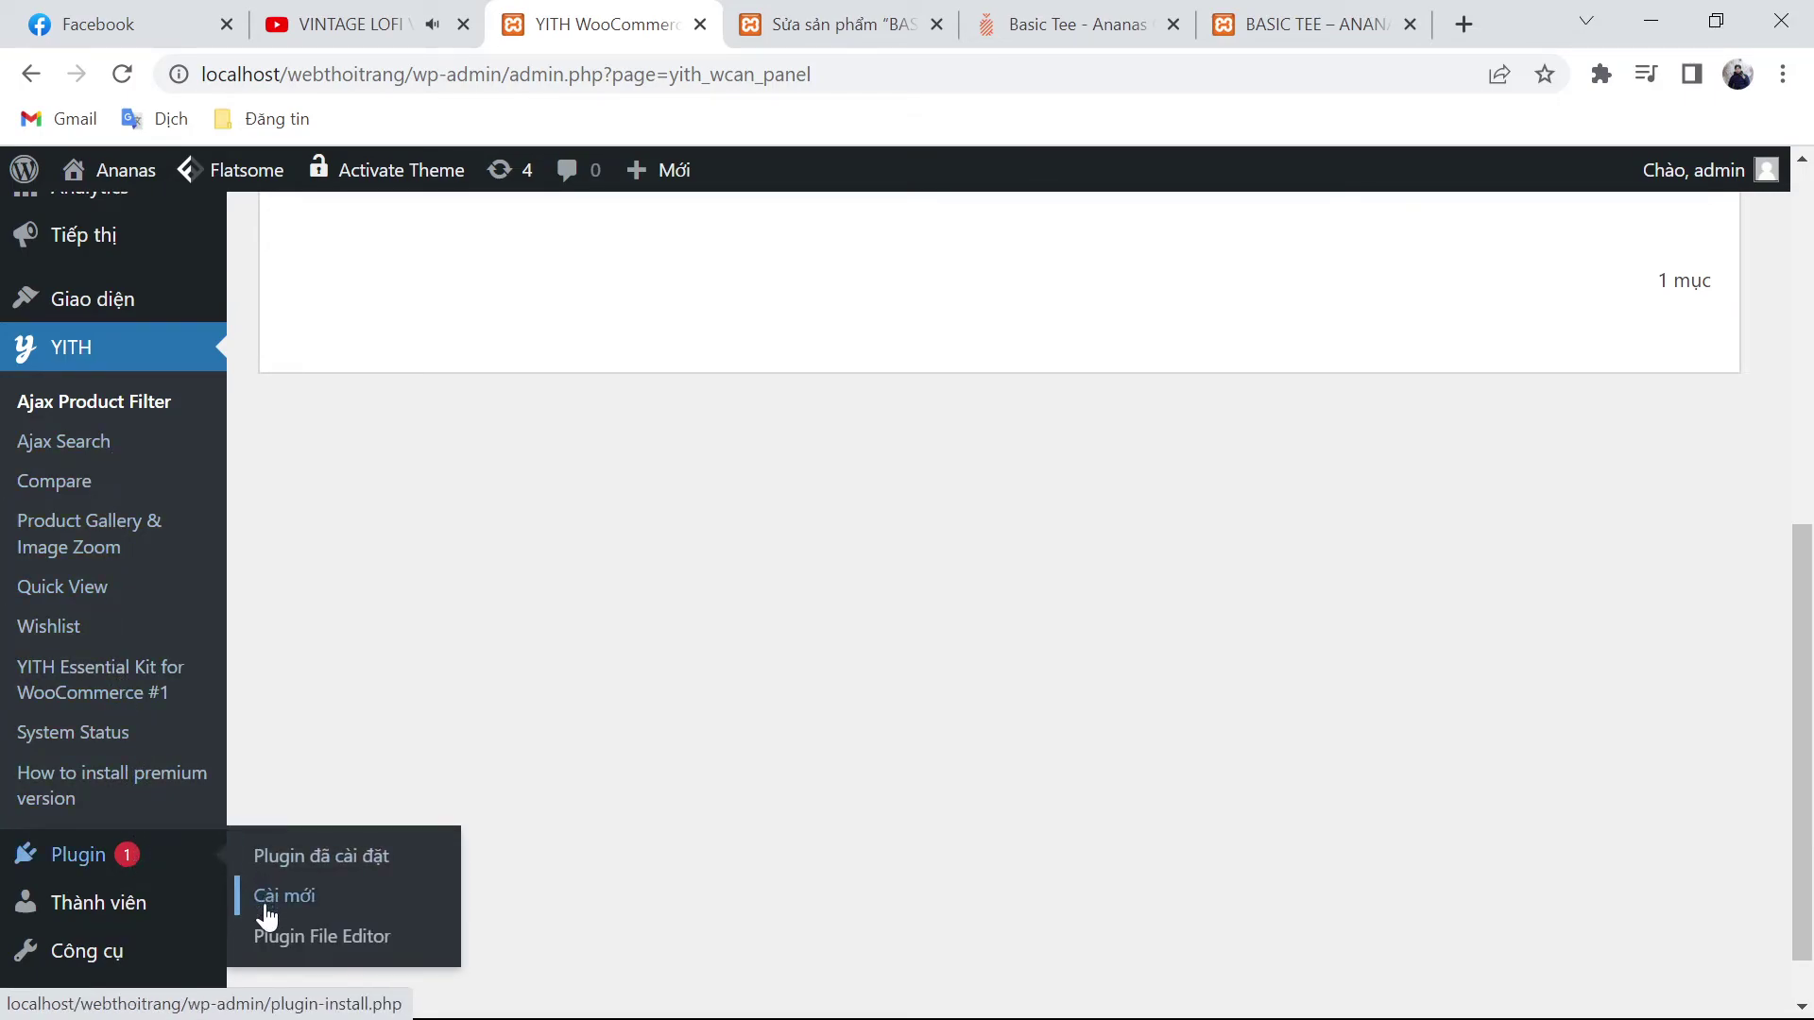
Step: Open the installed plugins list and dismiss the Facebook notification
click(312, 860)
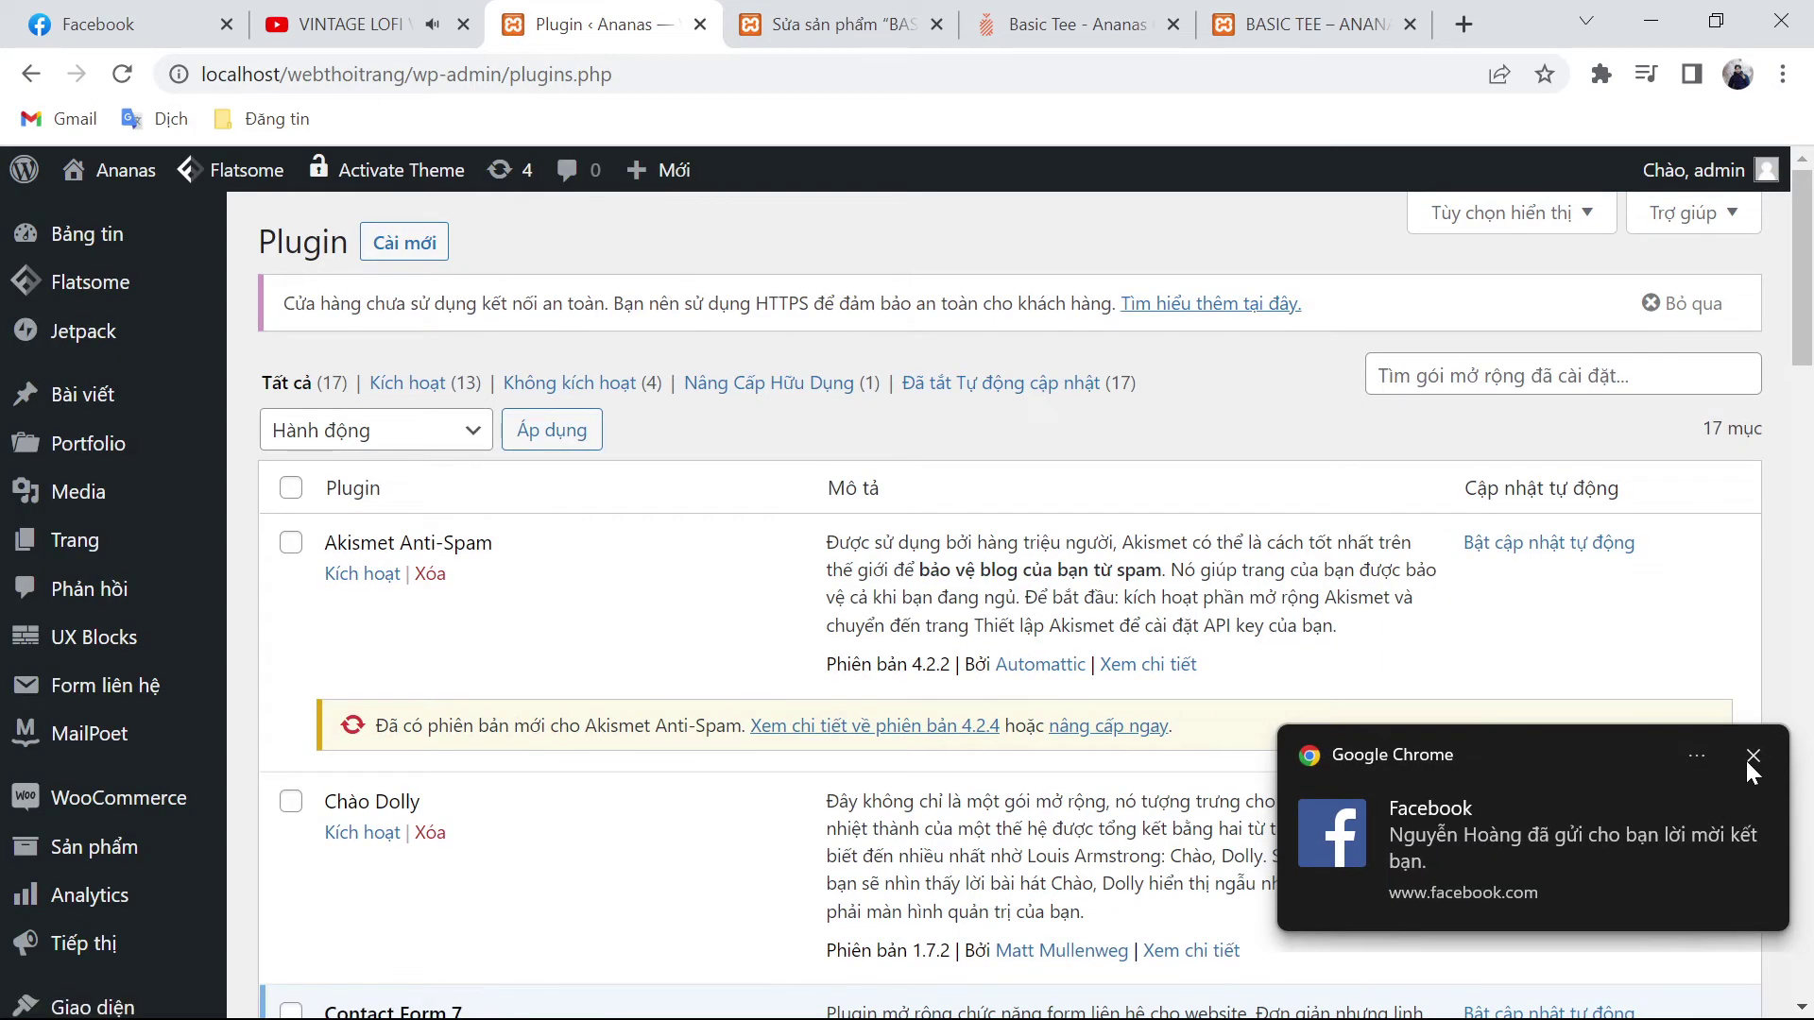
click(1749, 759)
scroll(1747, 761, down, 3)
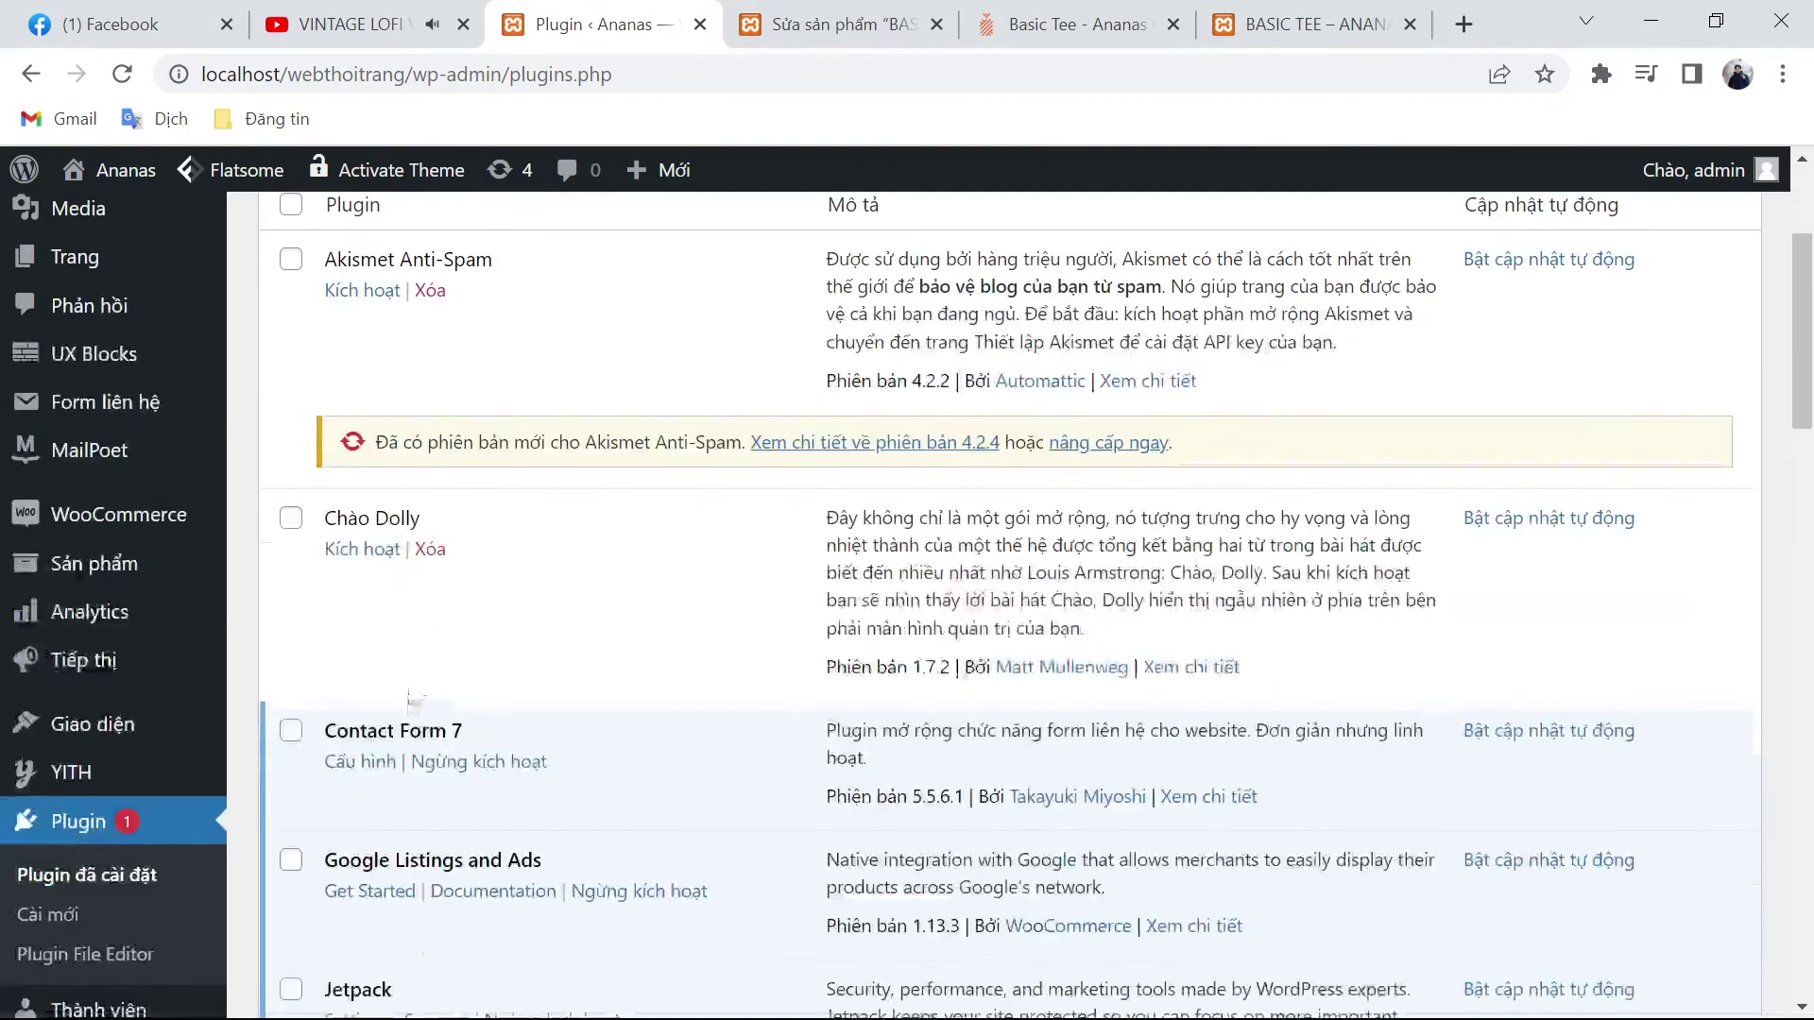
scroll(409, 696, down, 15)
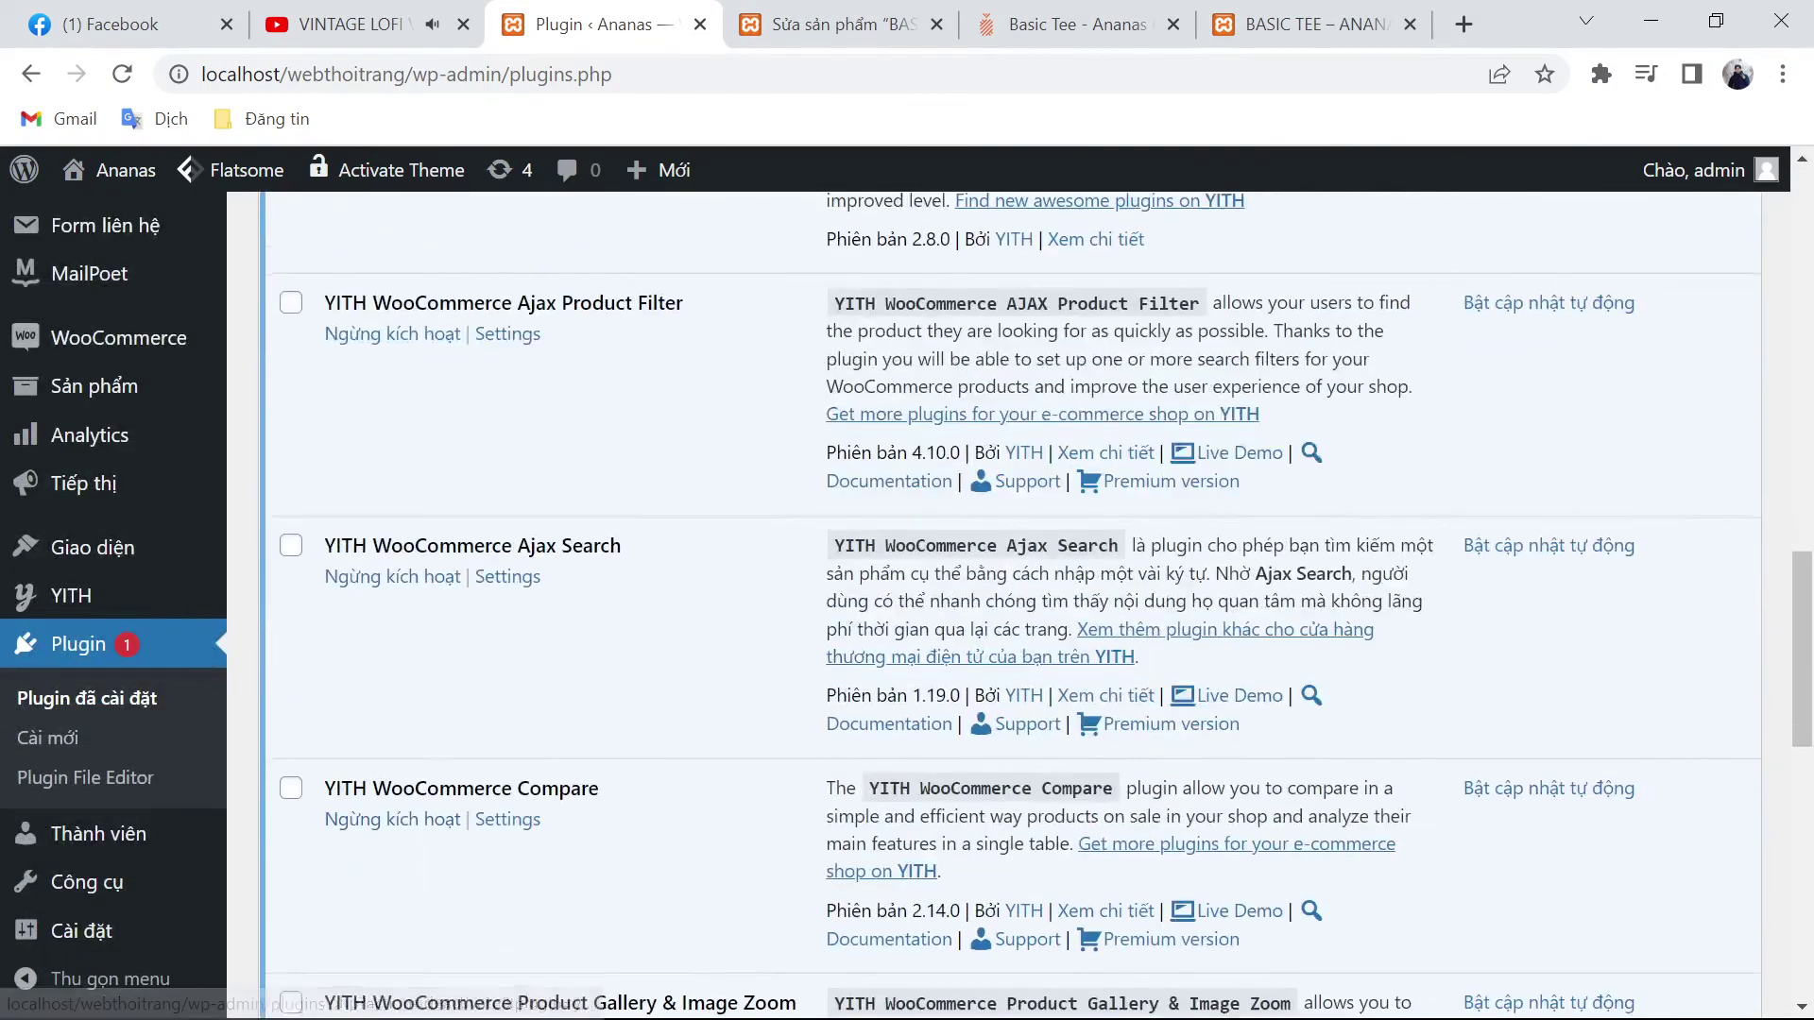
scroll(393, 821, down, 10)
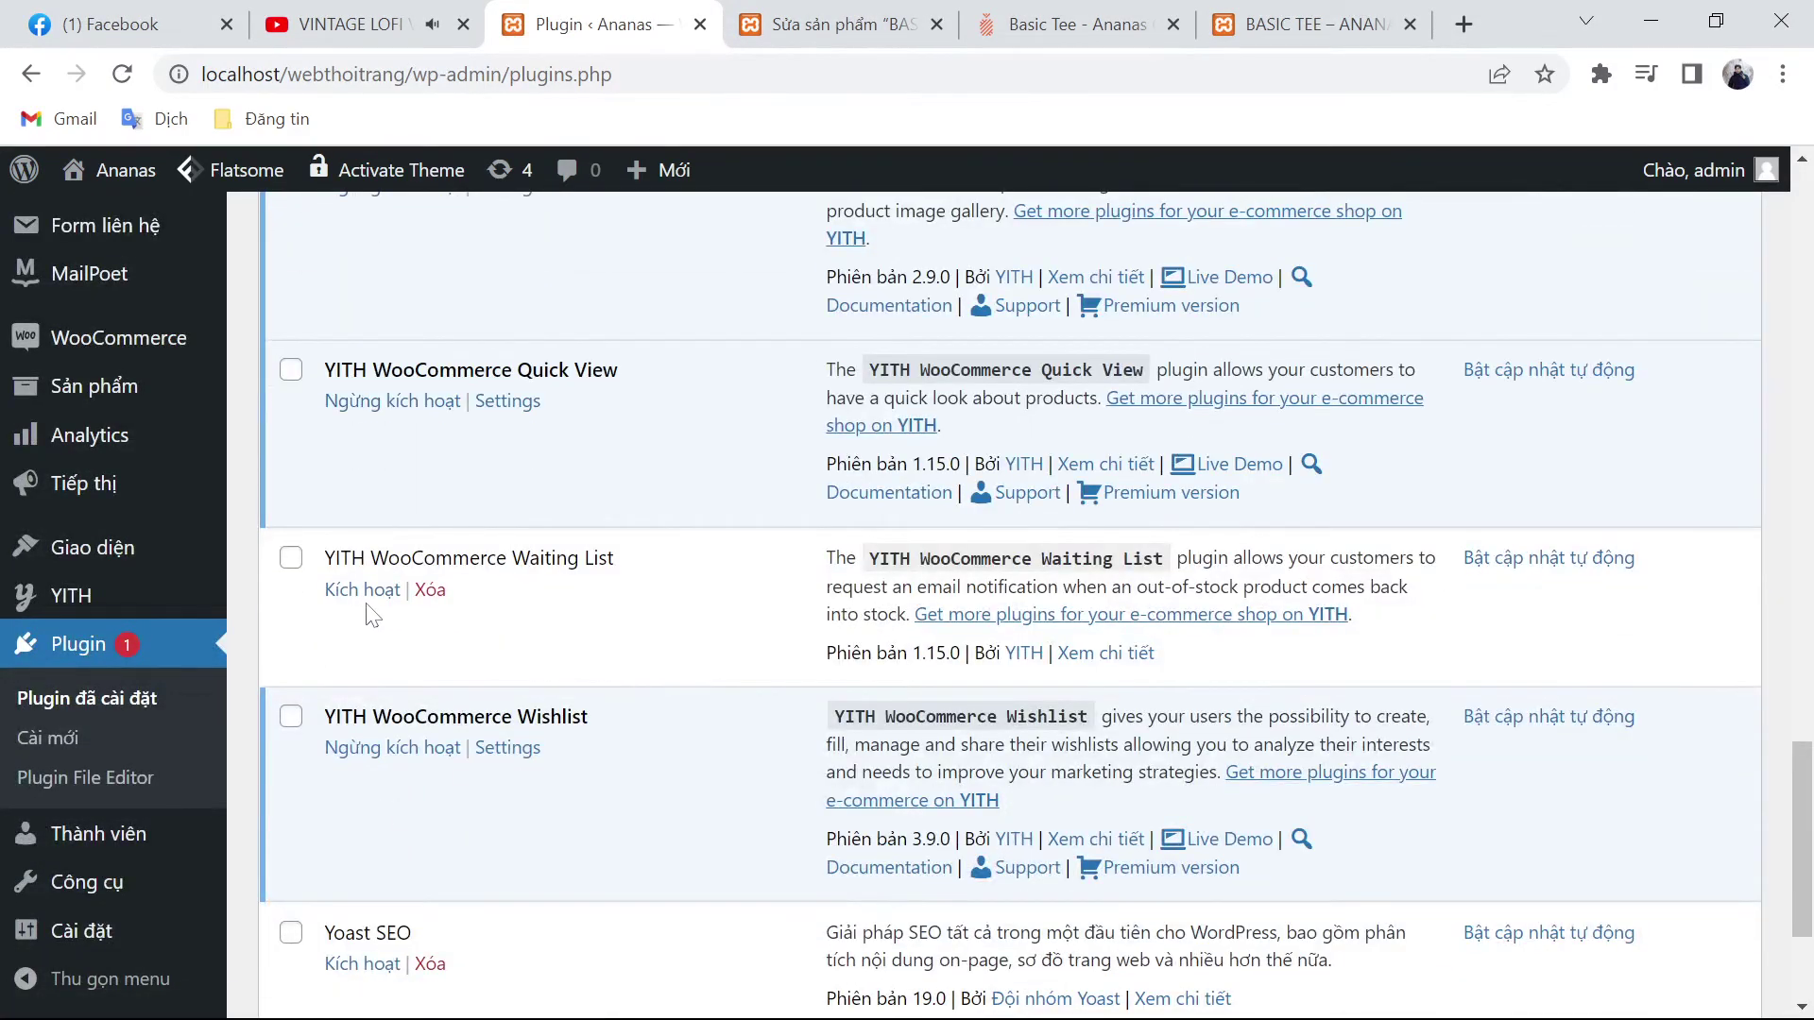
Step: Activate the Yoast SEO plugin, then return to the Basic Tee product page
click(364, 593)
scroll(491, 822, down, 3)
click(371, 709)
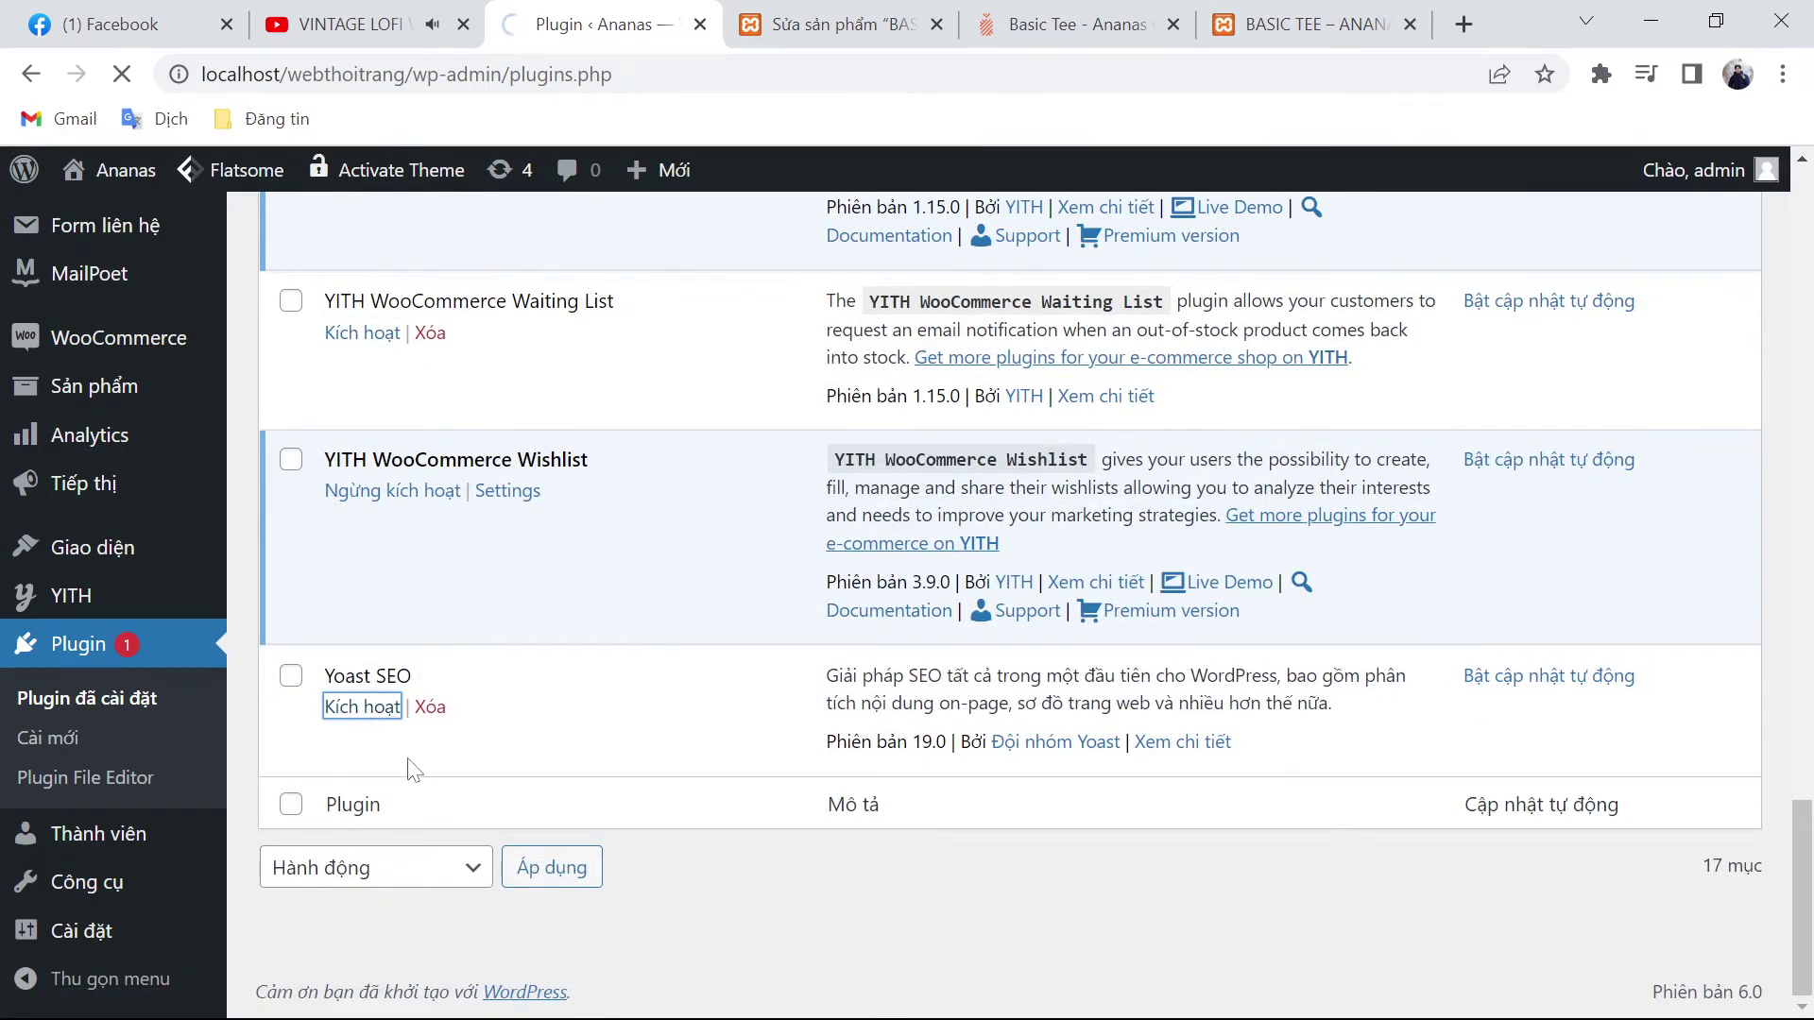
scroll(519, 855, up, 10)
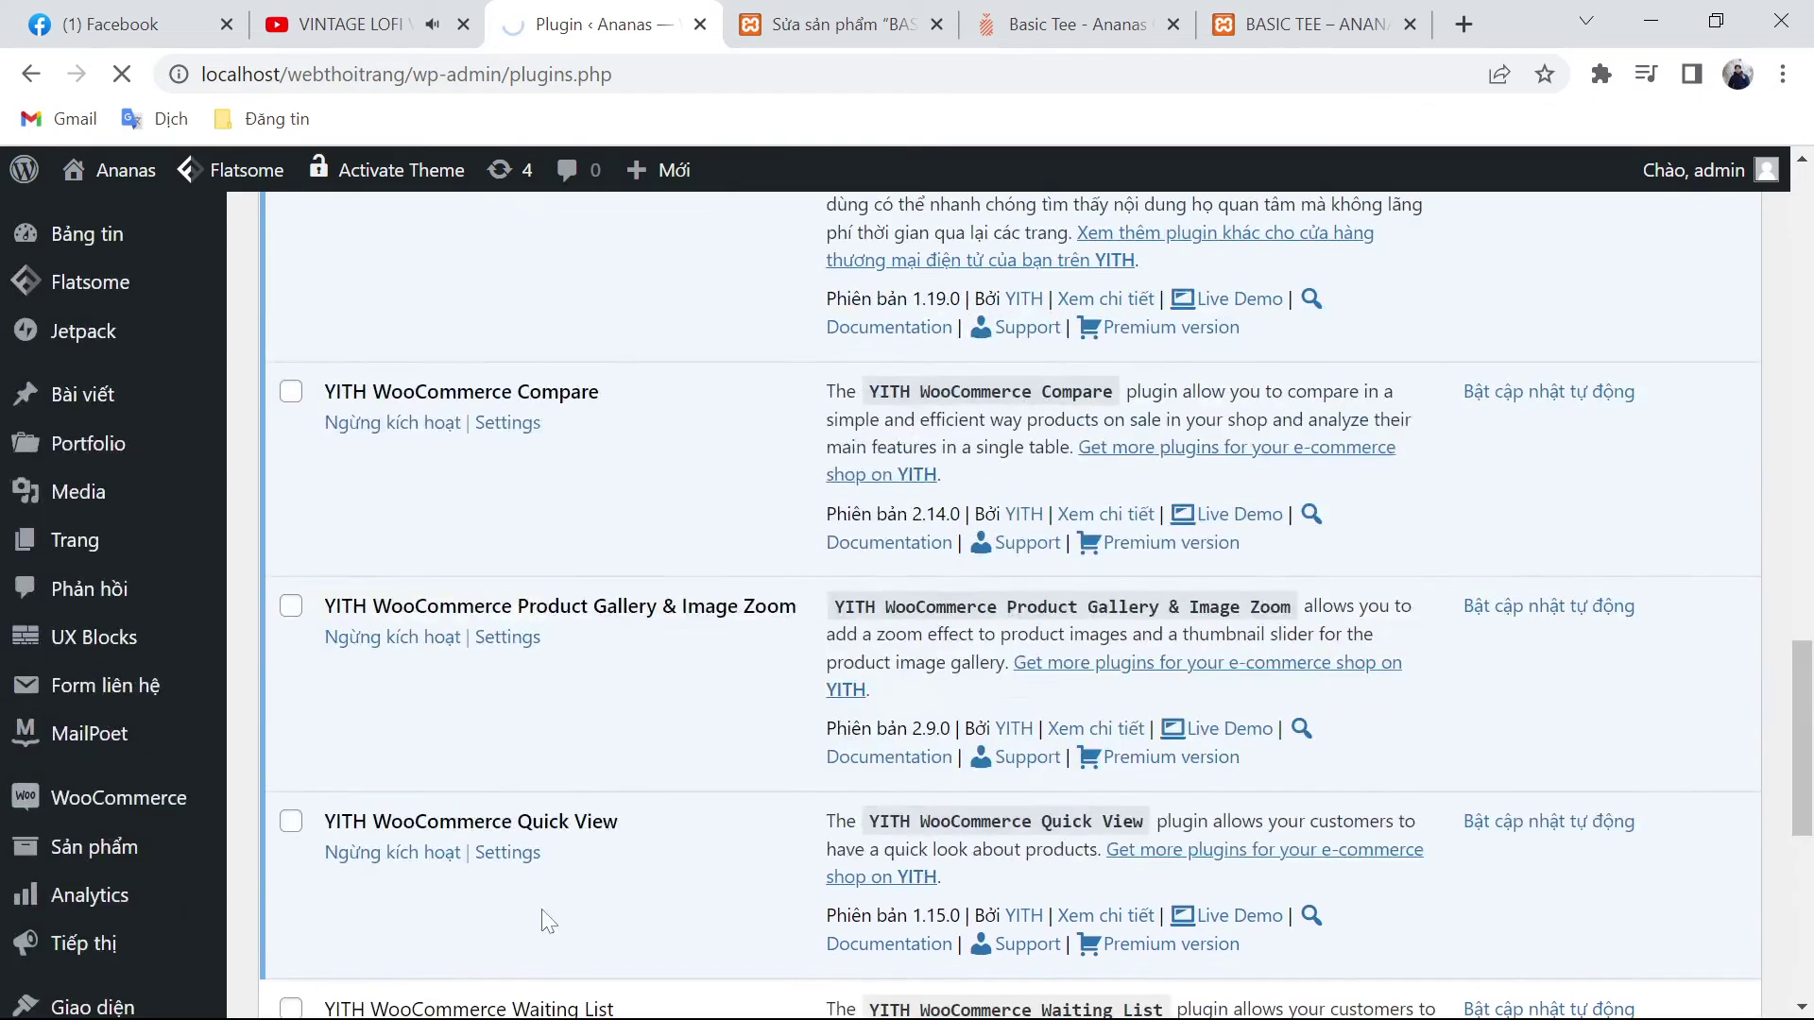
scroll(546, 873, up, 10)
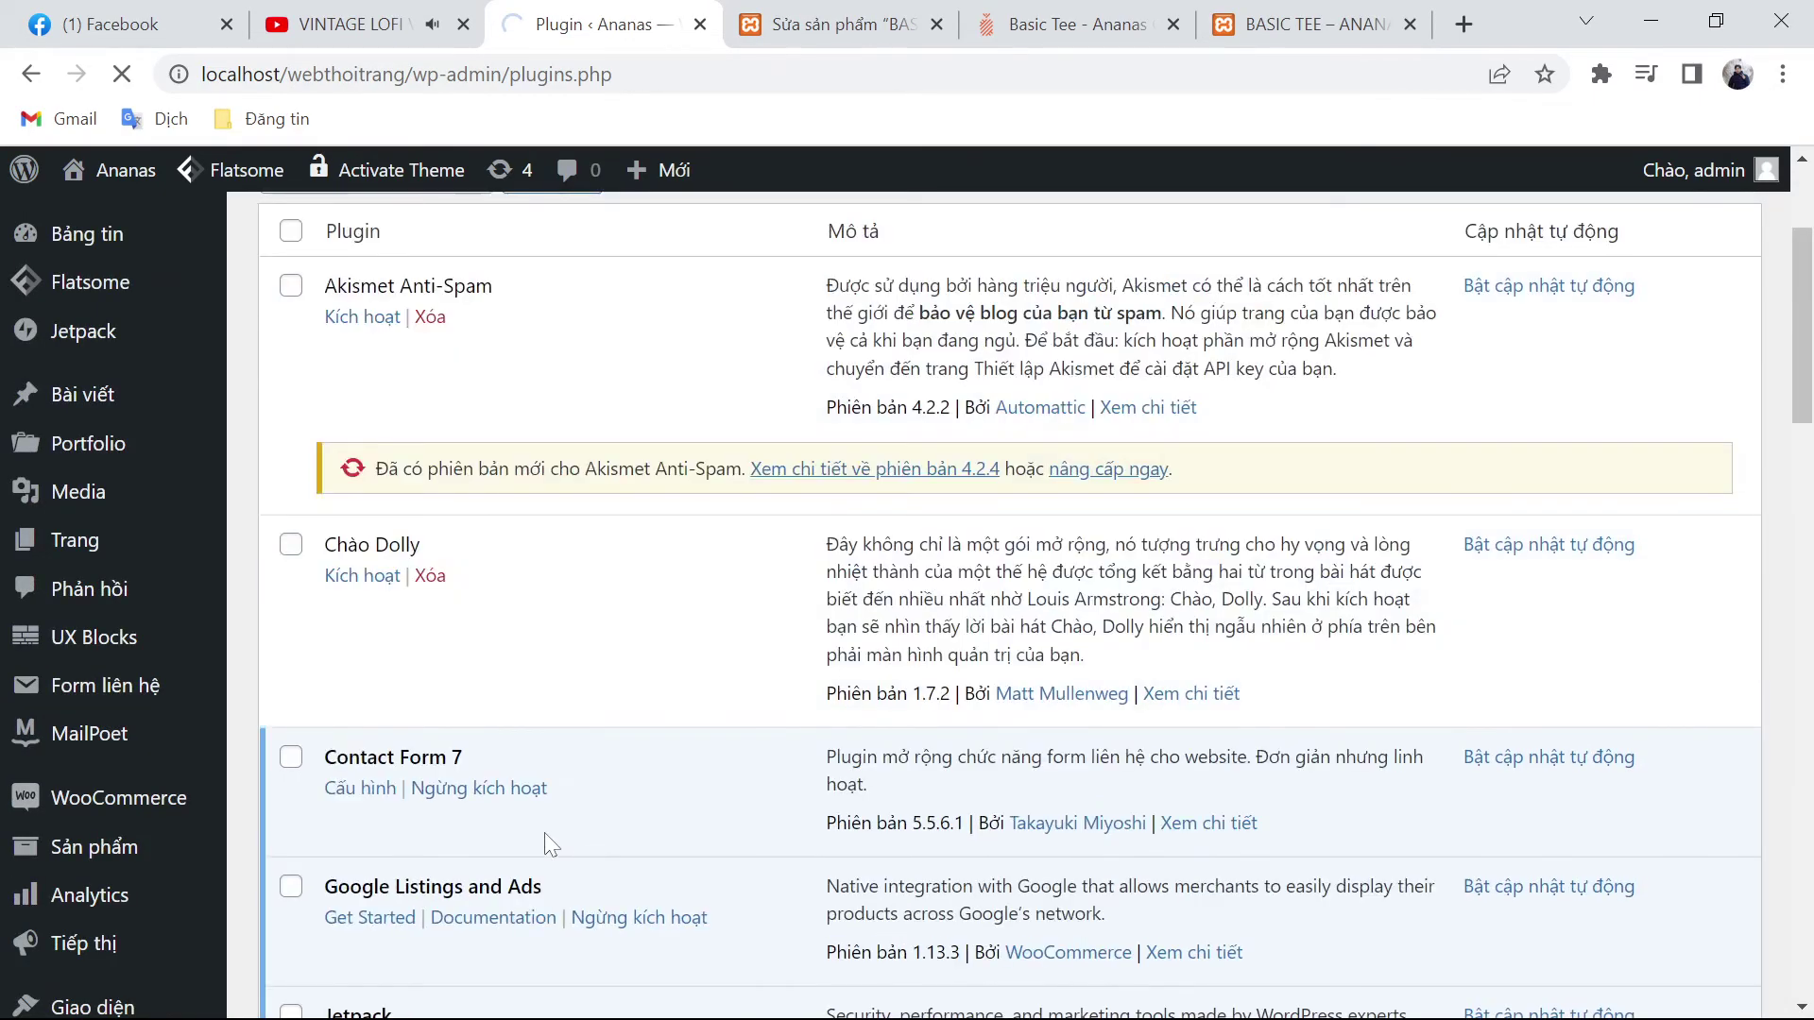
scroll(543, 831, down, 15)
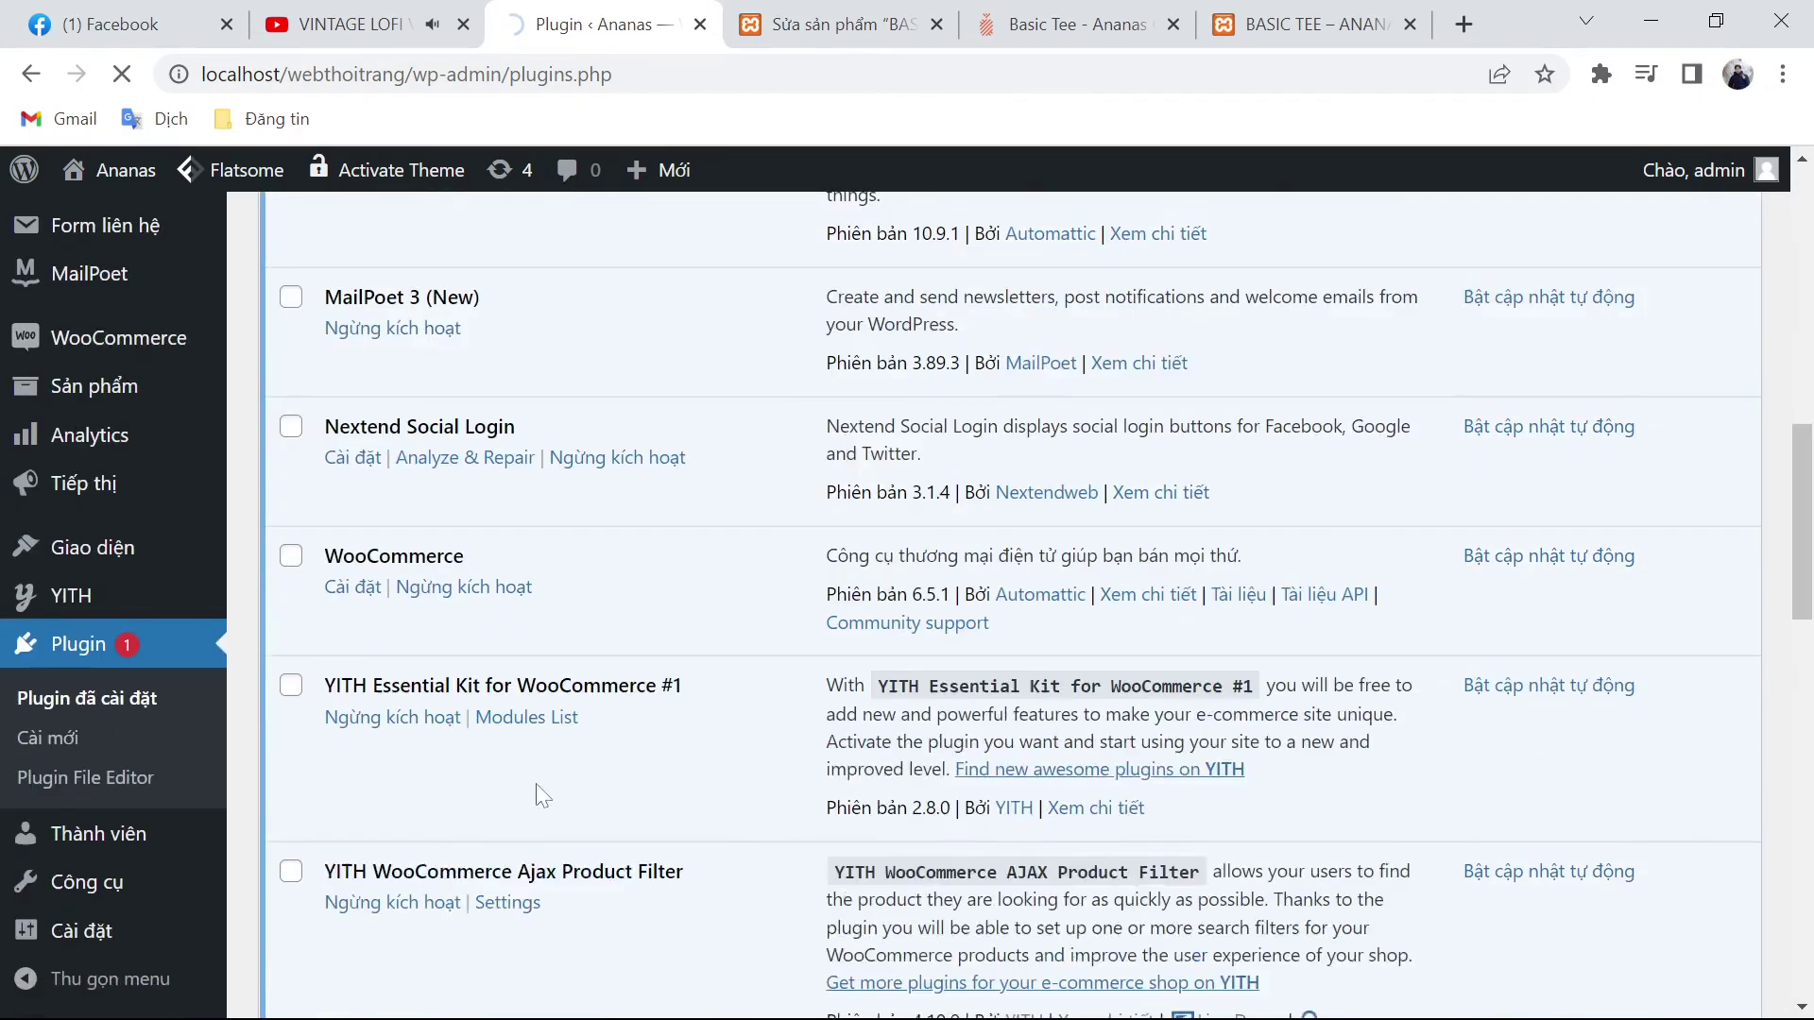
scroll(514, 837, down, 3)
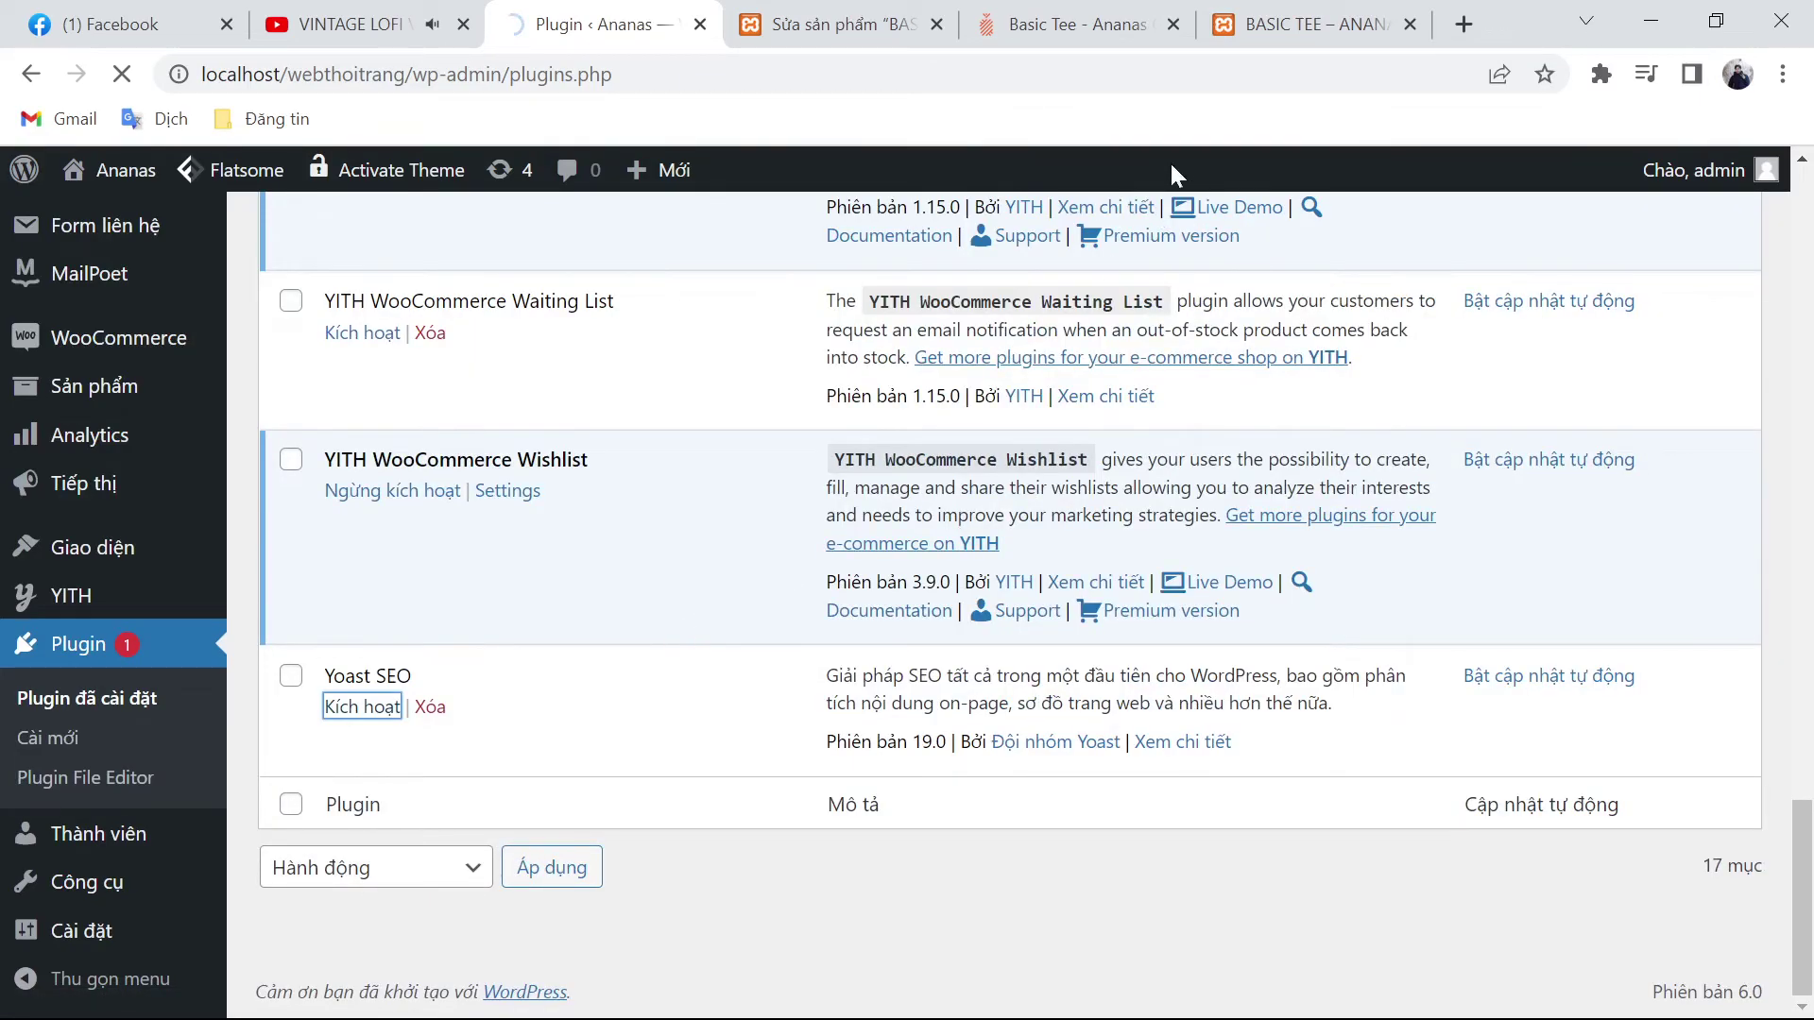
click(1313, 23)
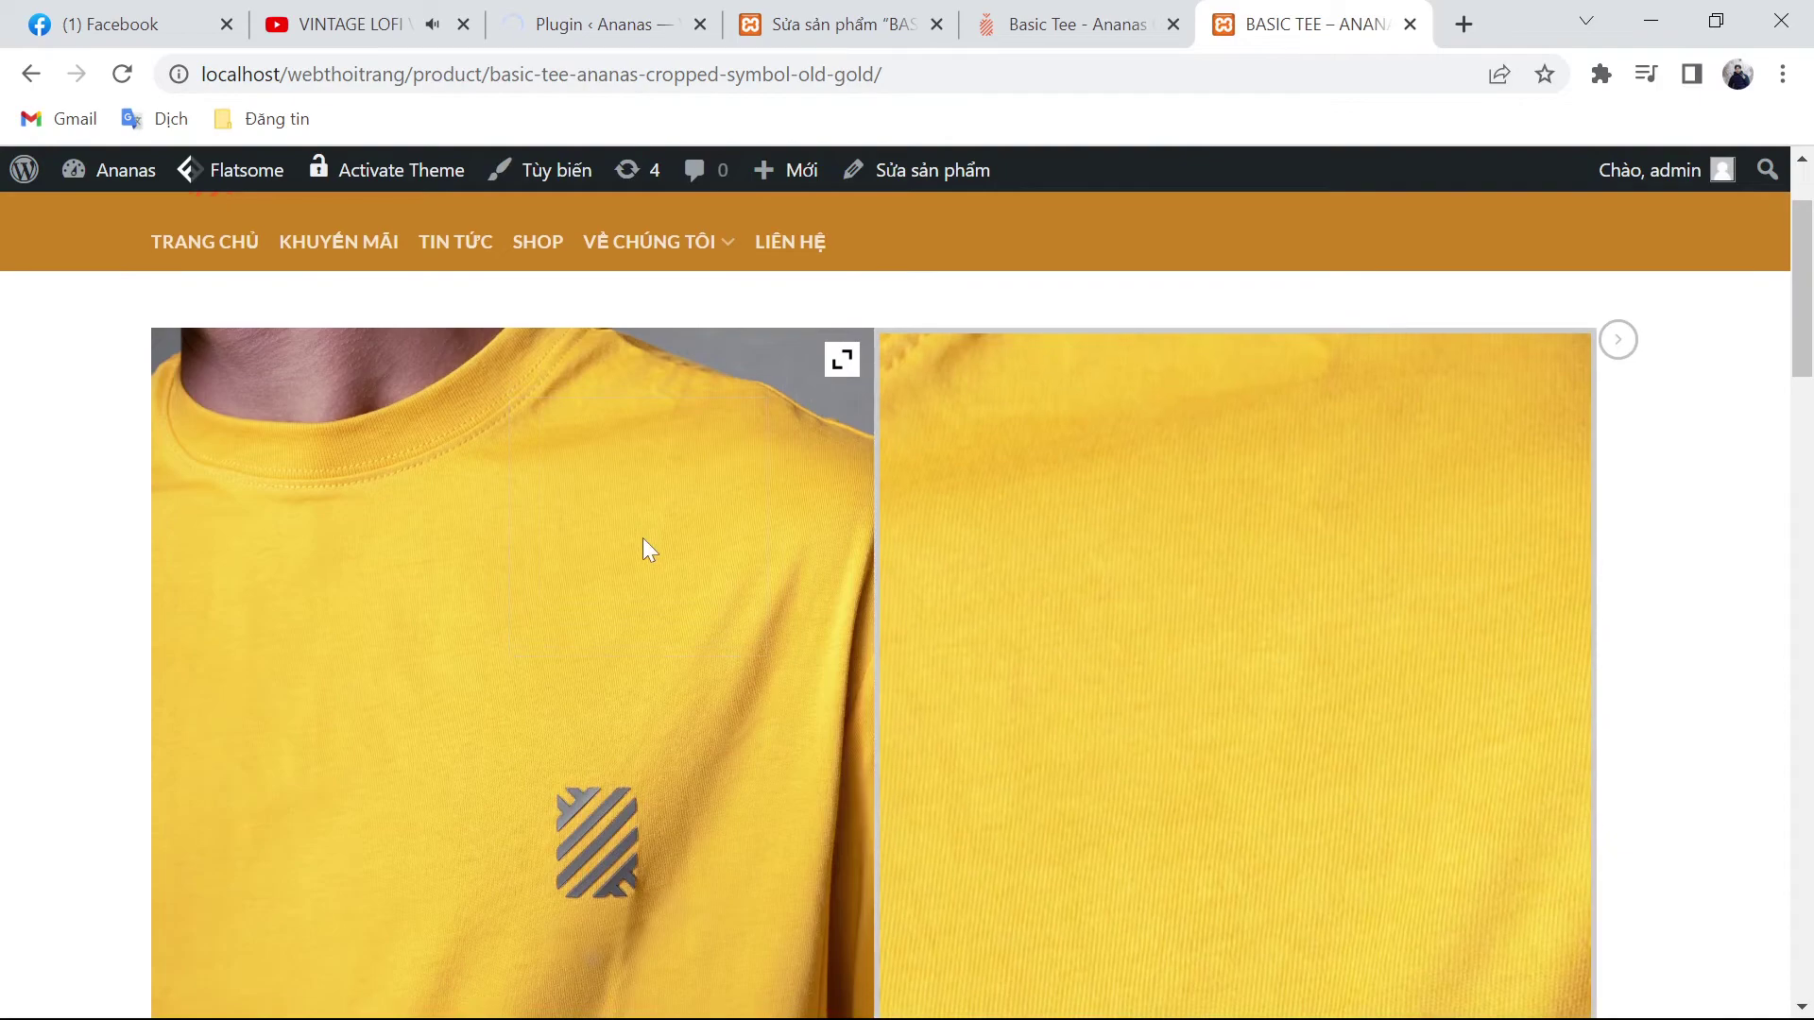
Step: Add the Old Gold Basic Tee to the comparison list and close the compare popup
scroll(643, 537, down, 5)
scroll(604, 567, up, 3)
scroll(535, 656, up, 3)
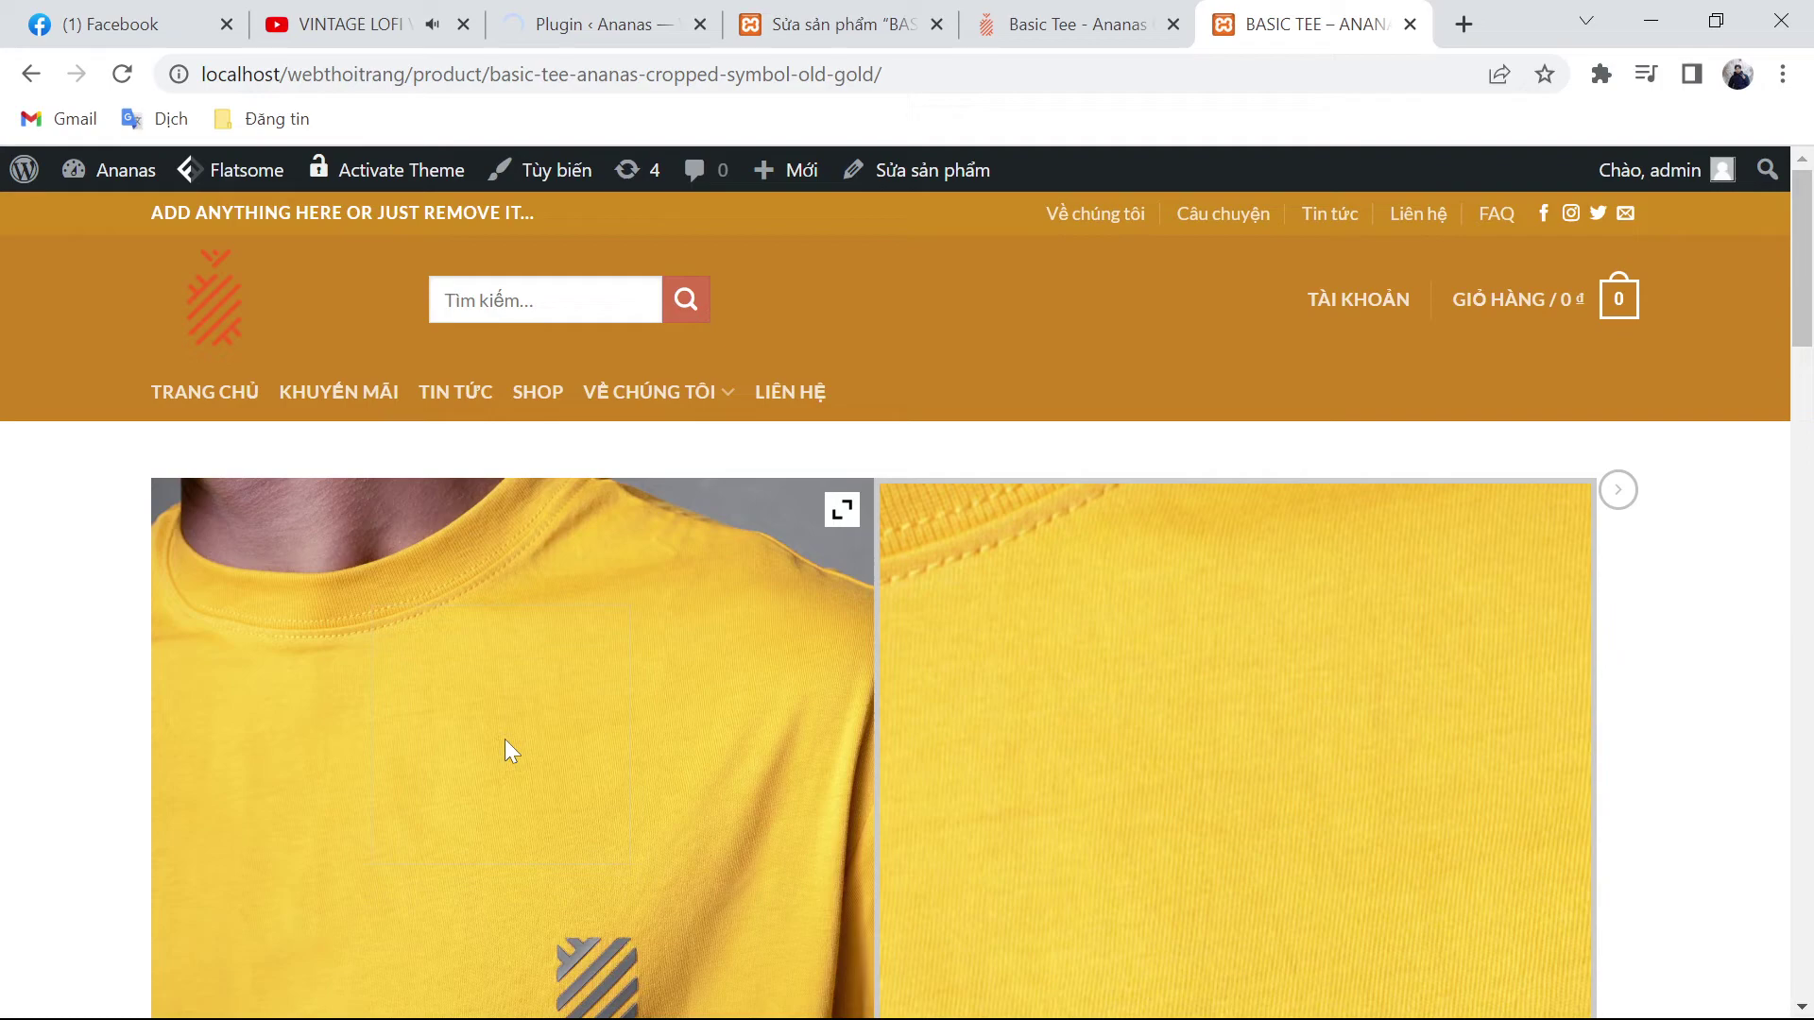
scroll(505, 738, down, 3)
scroll(1043, 601, down, 3)
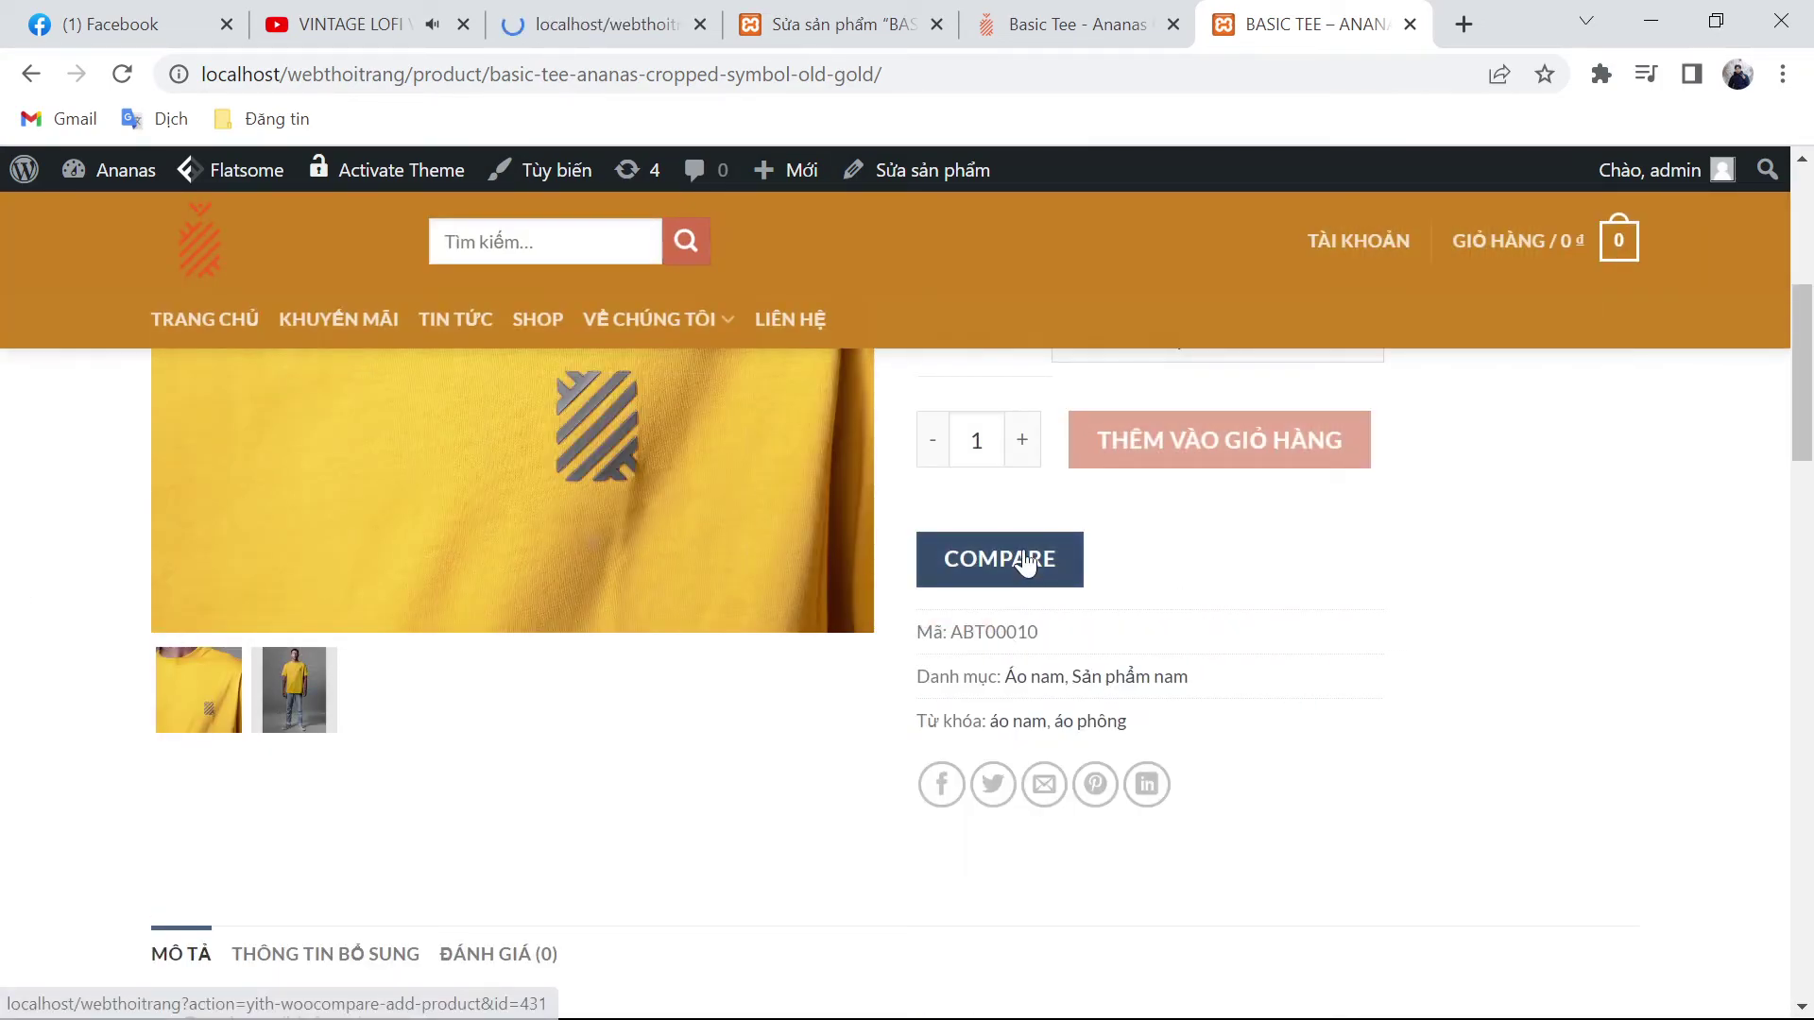
click(1025, 561)
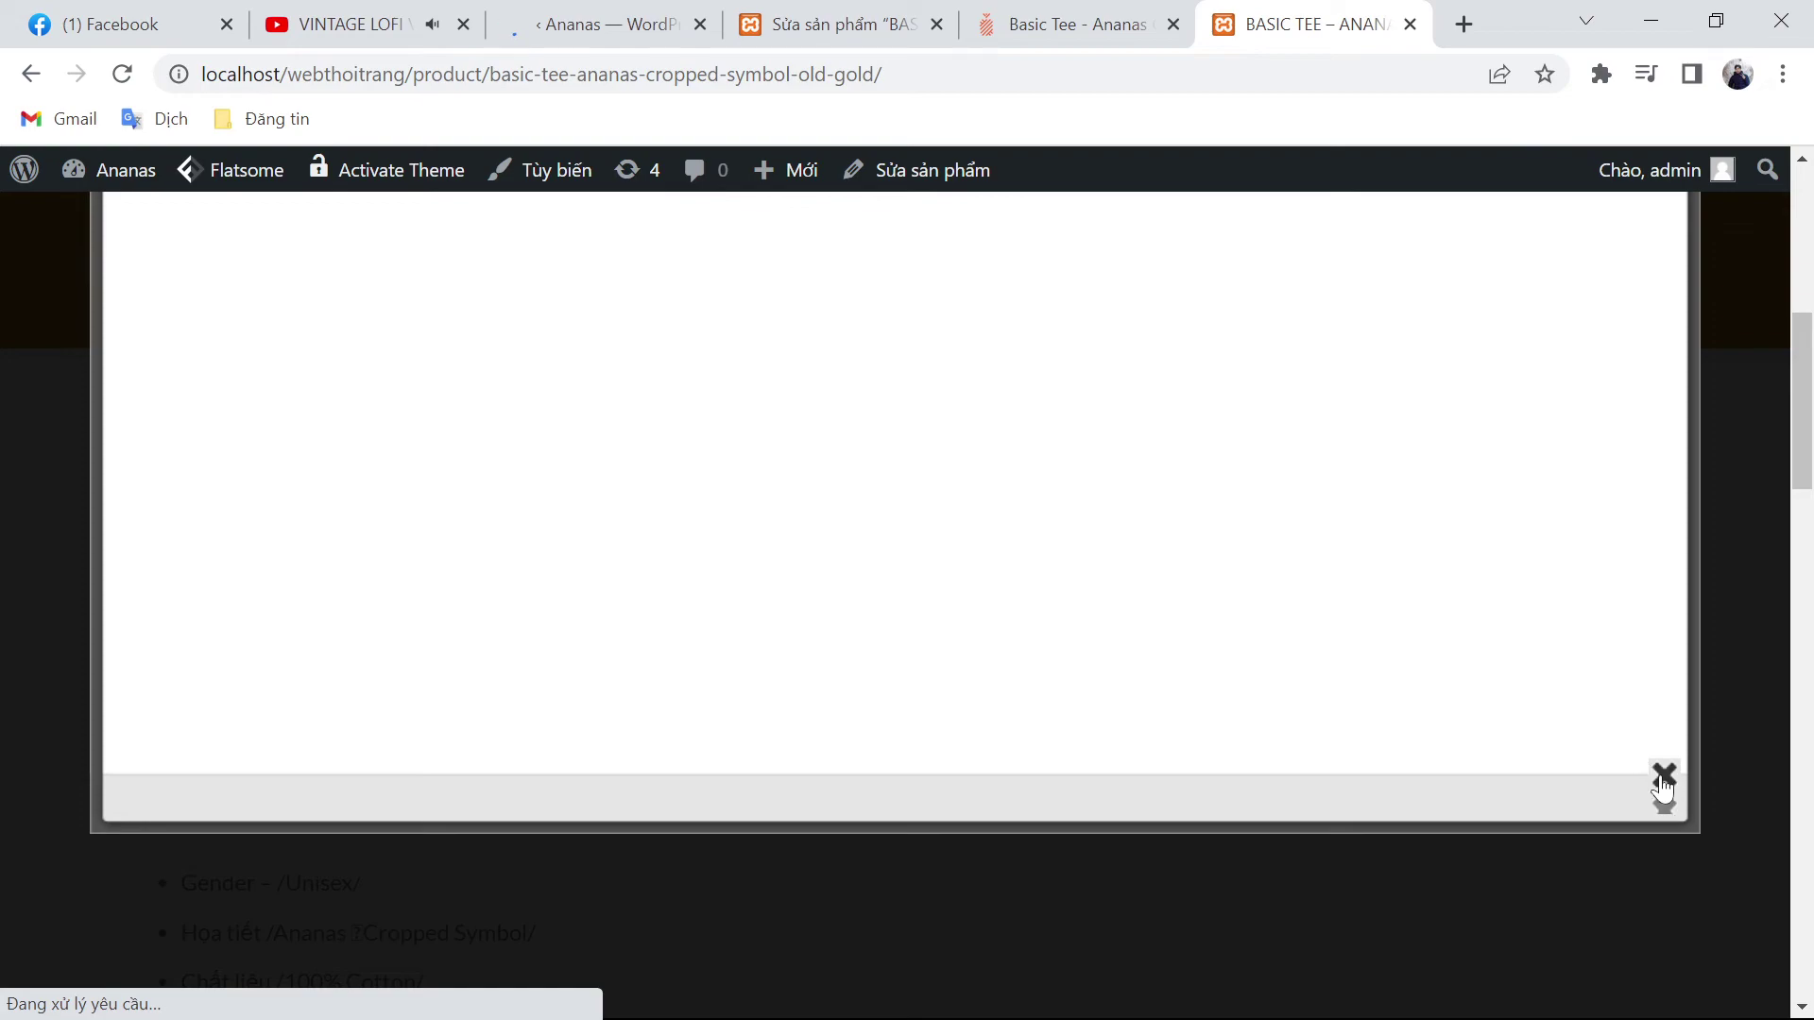
click(1664, 778)
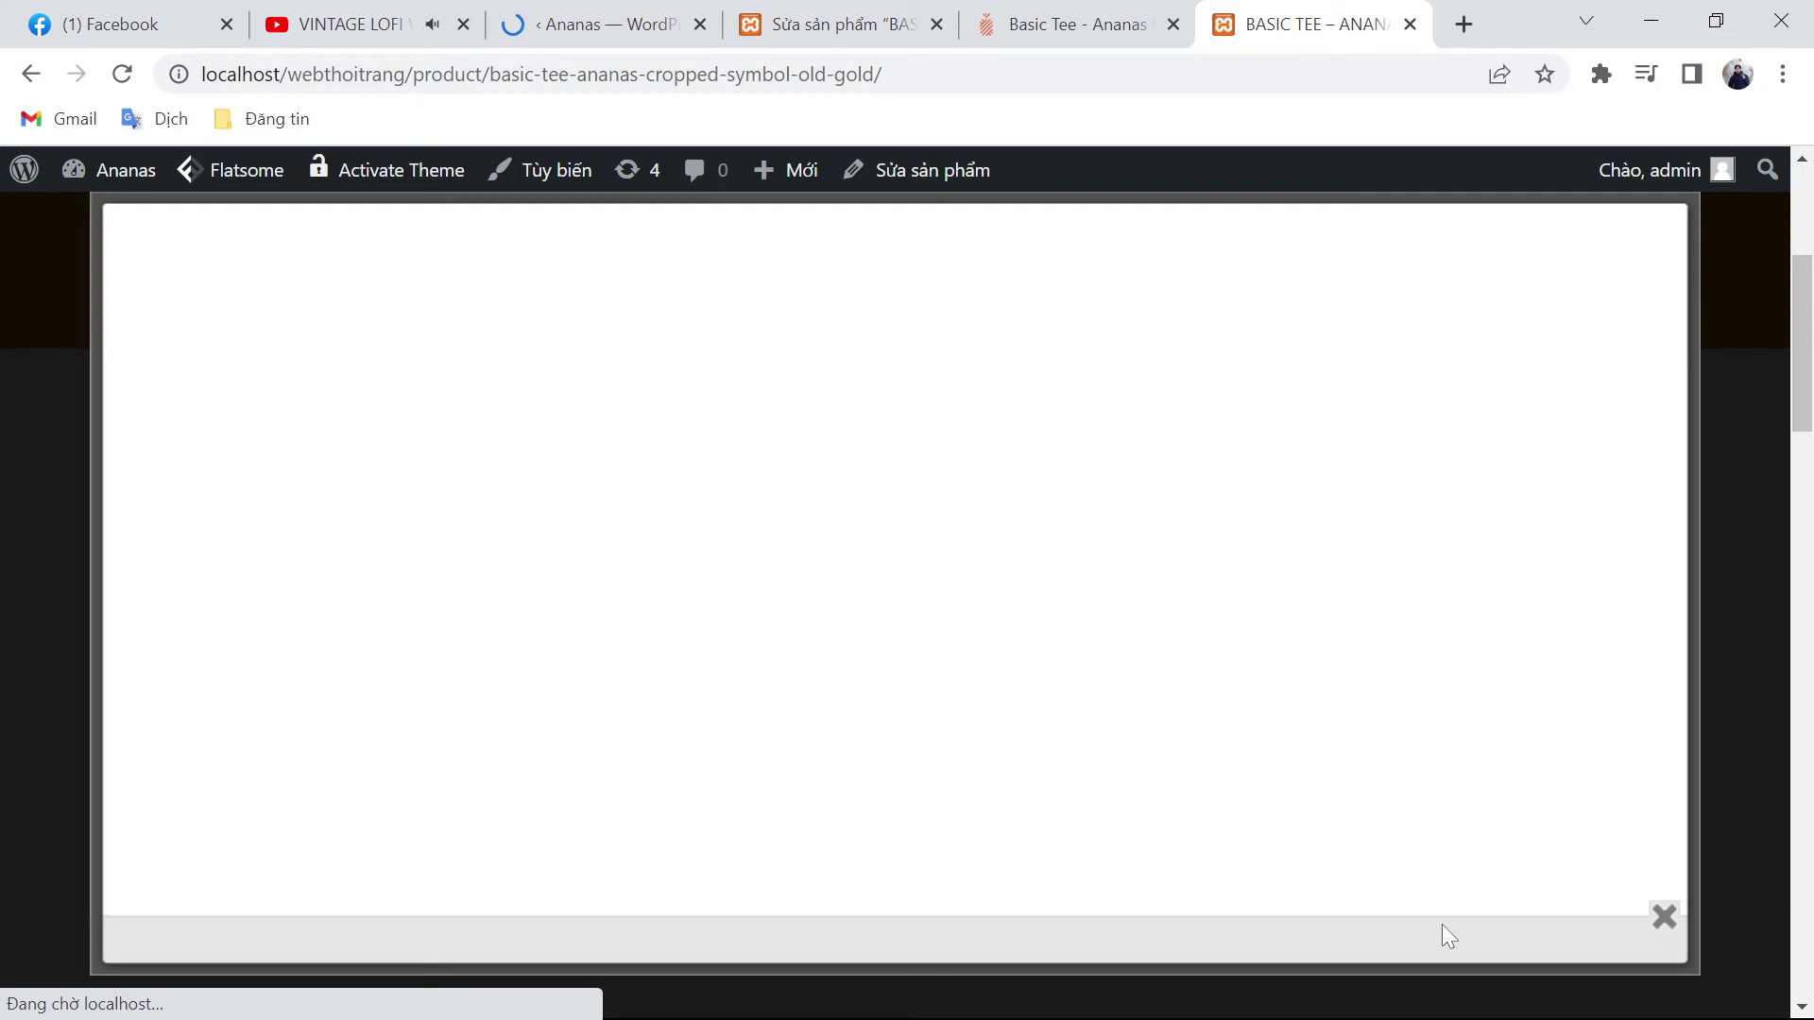
click(1665, 918)
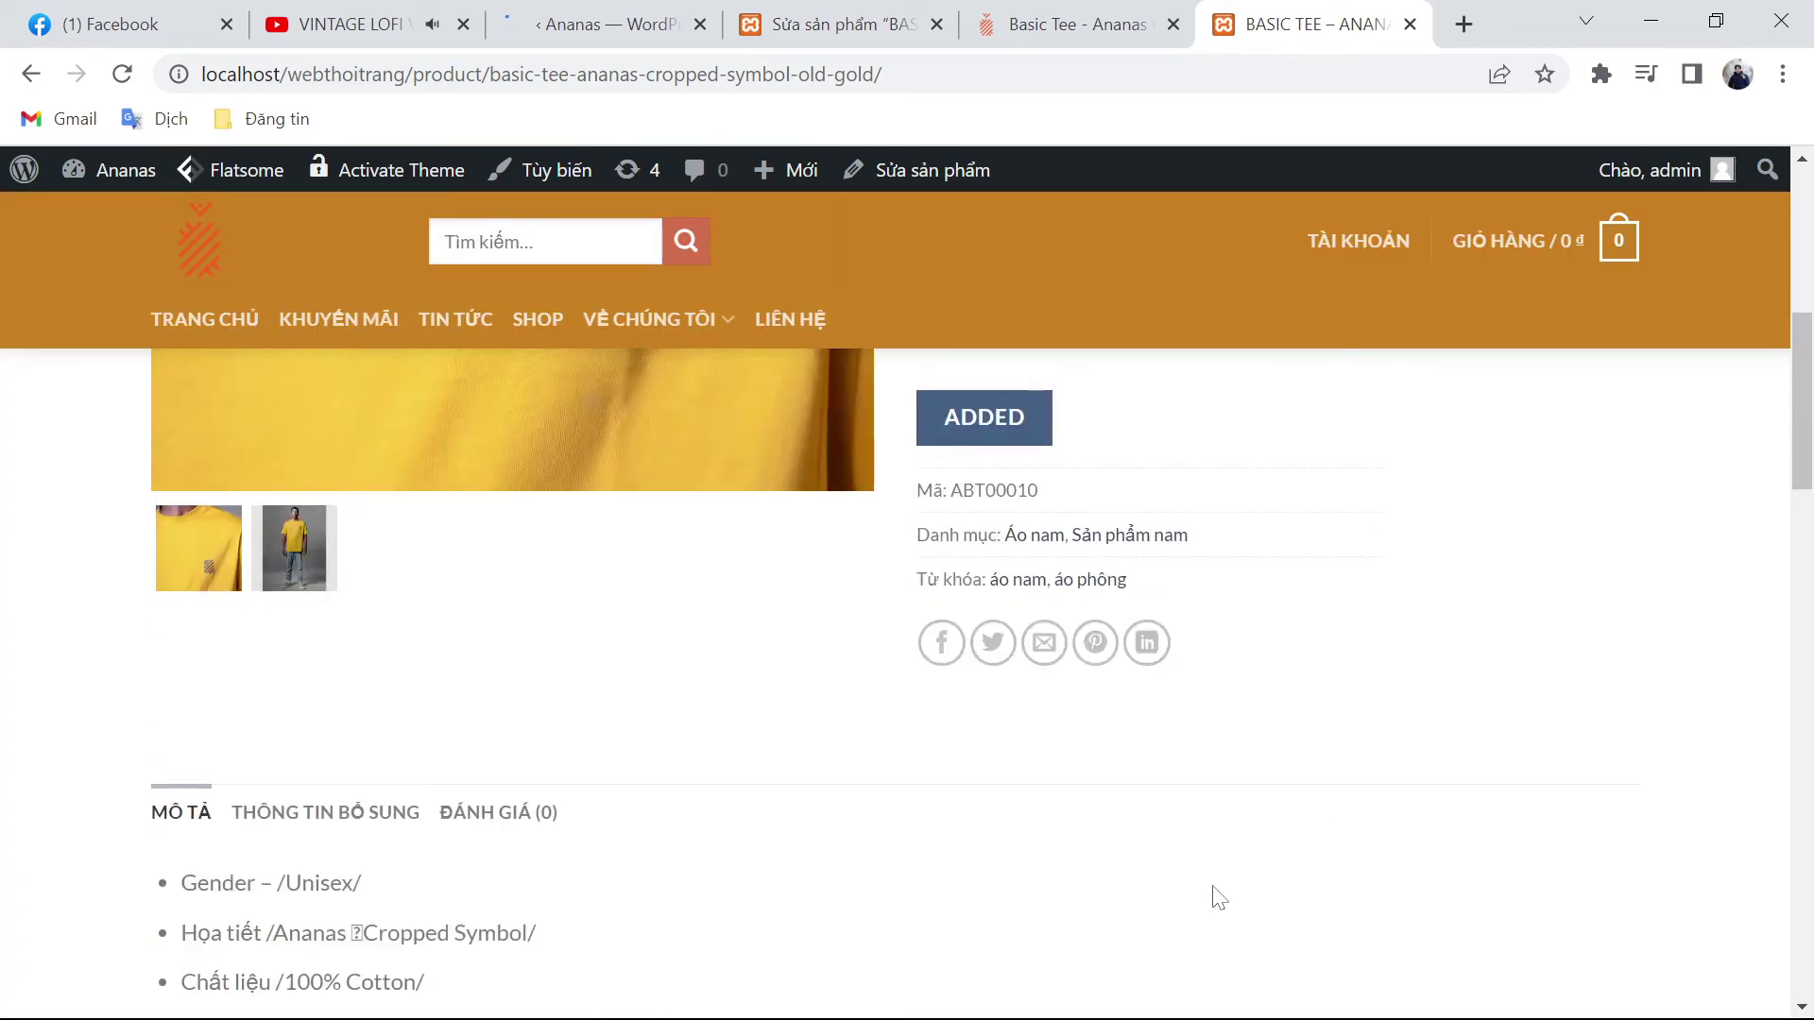
Step: Browse the additional information and reviews tabs and related products, then return to WordPress admin
scroll(1218, 897, down, 3)
click(359, 531)
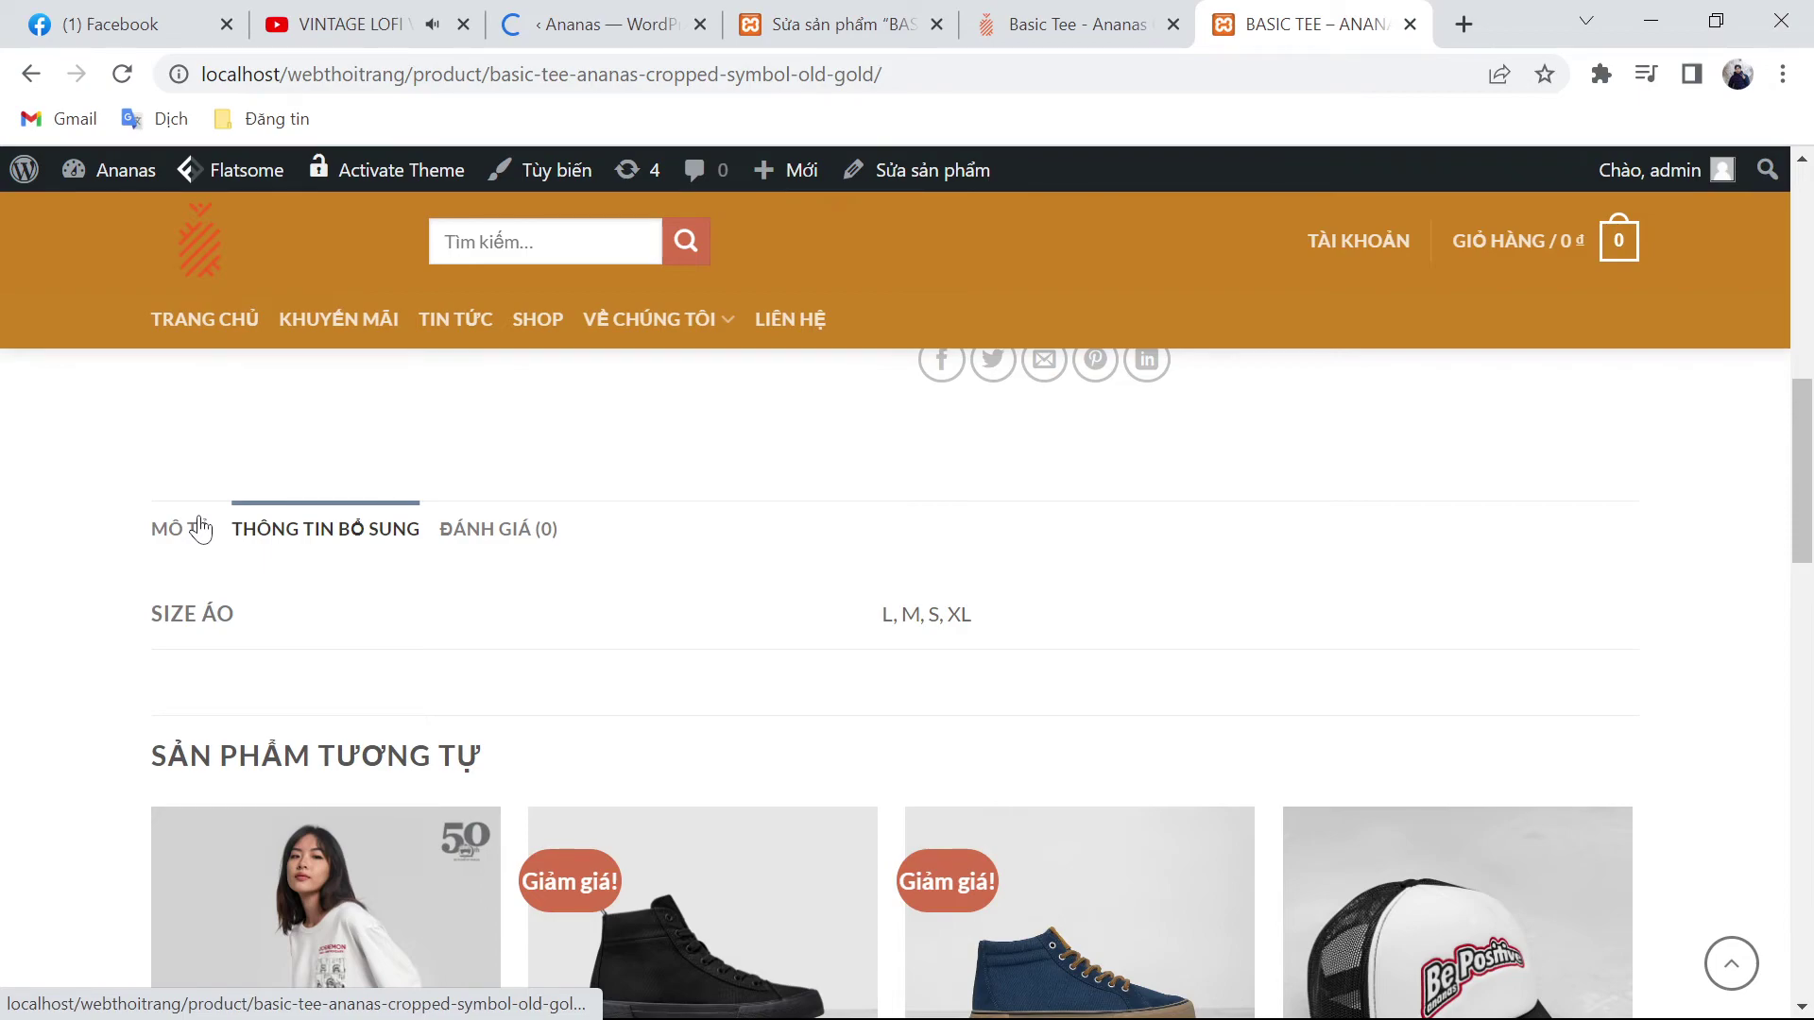
click(498, 529)
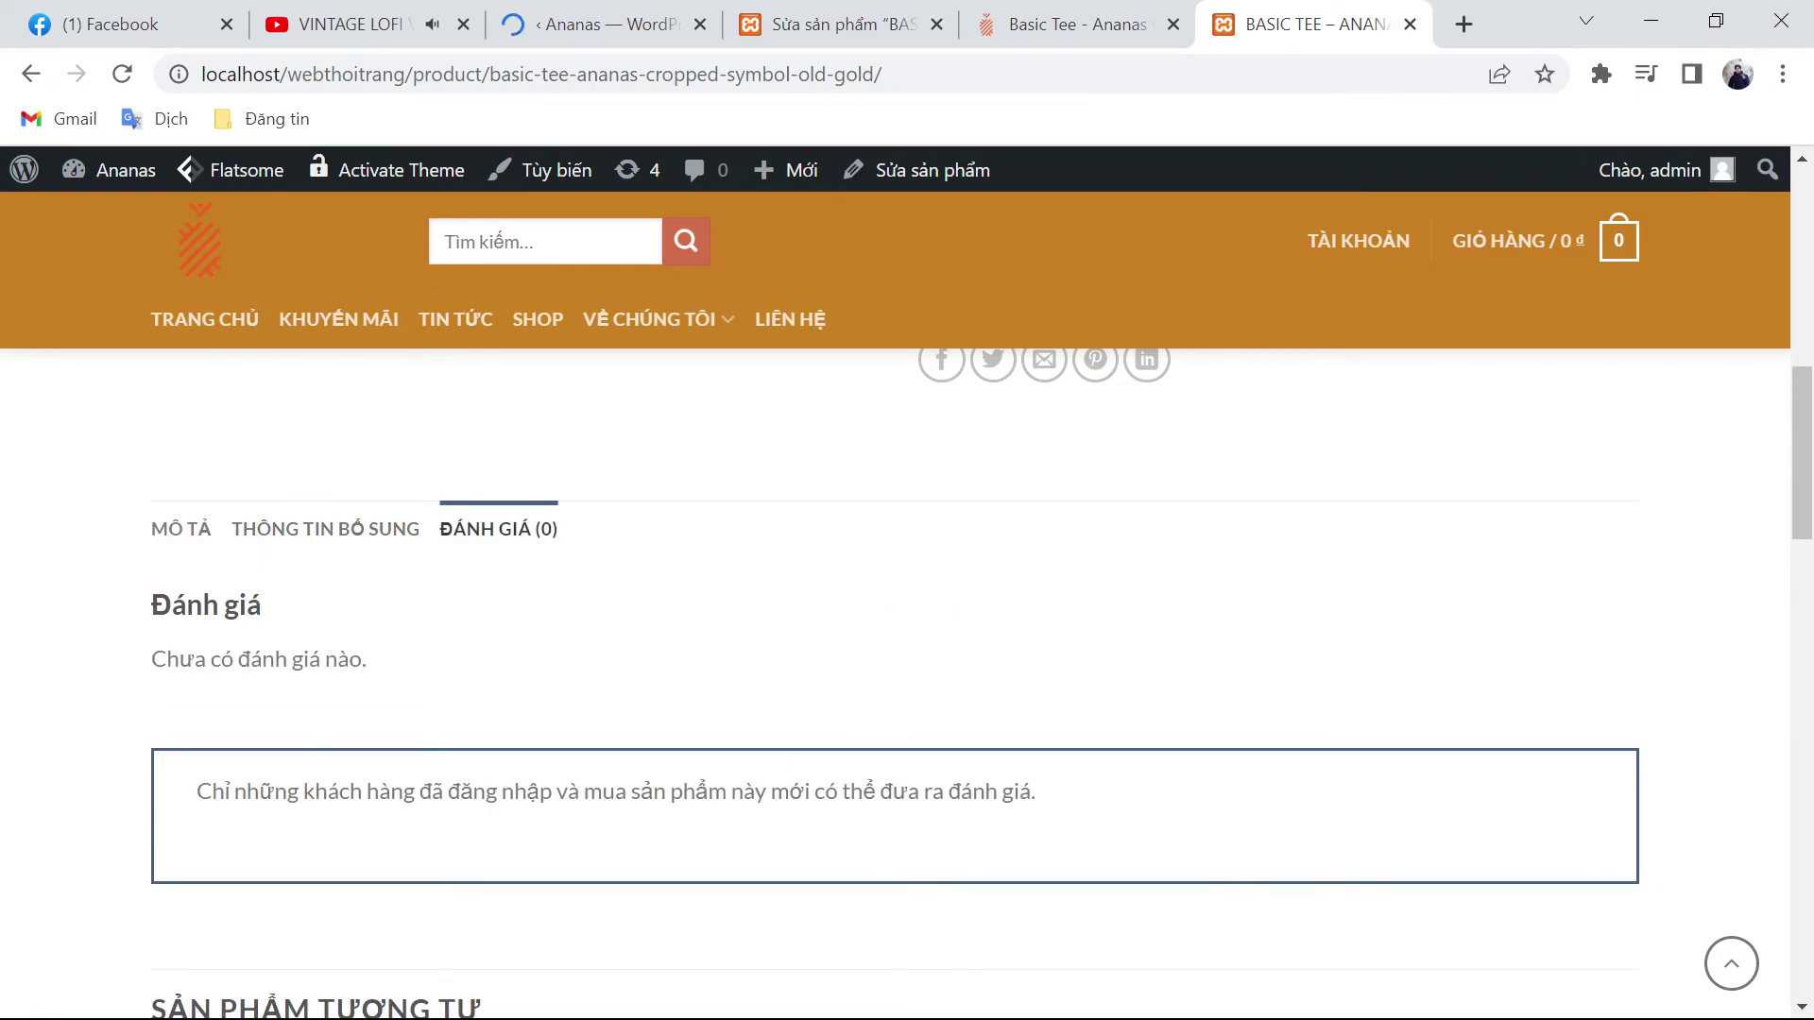
scroll(945, 850, down, 6)
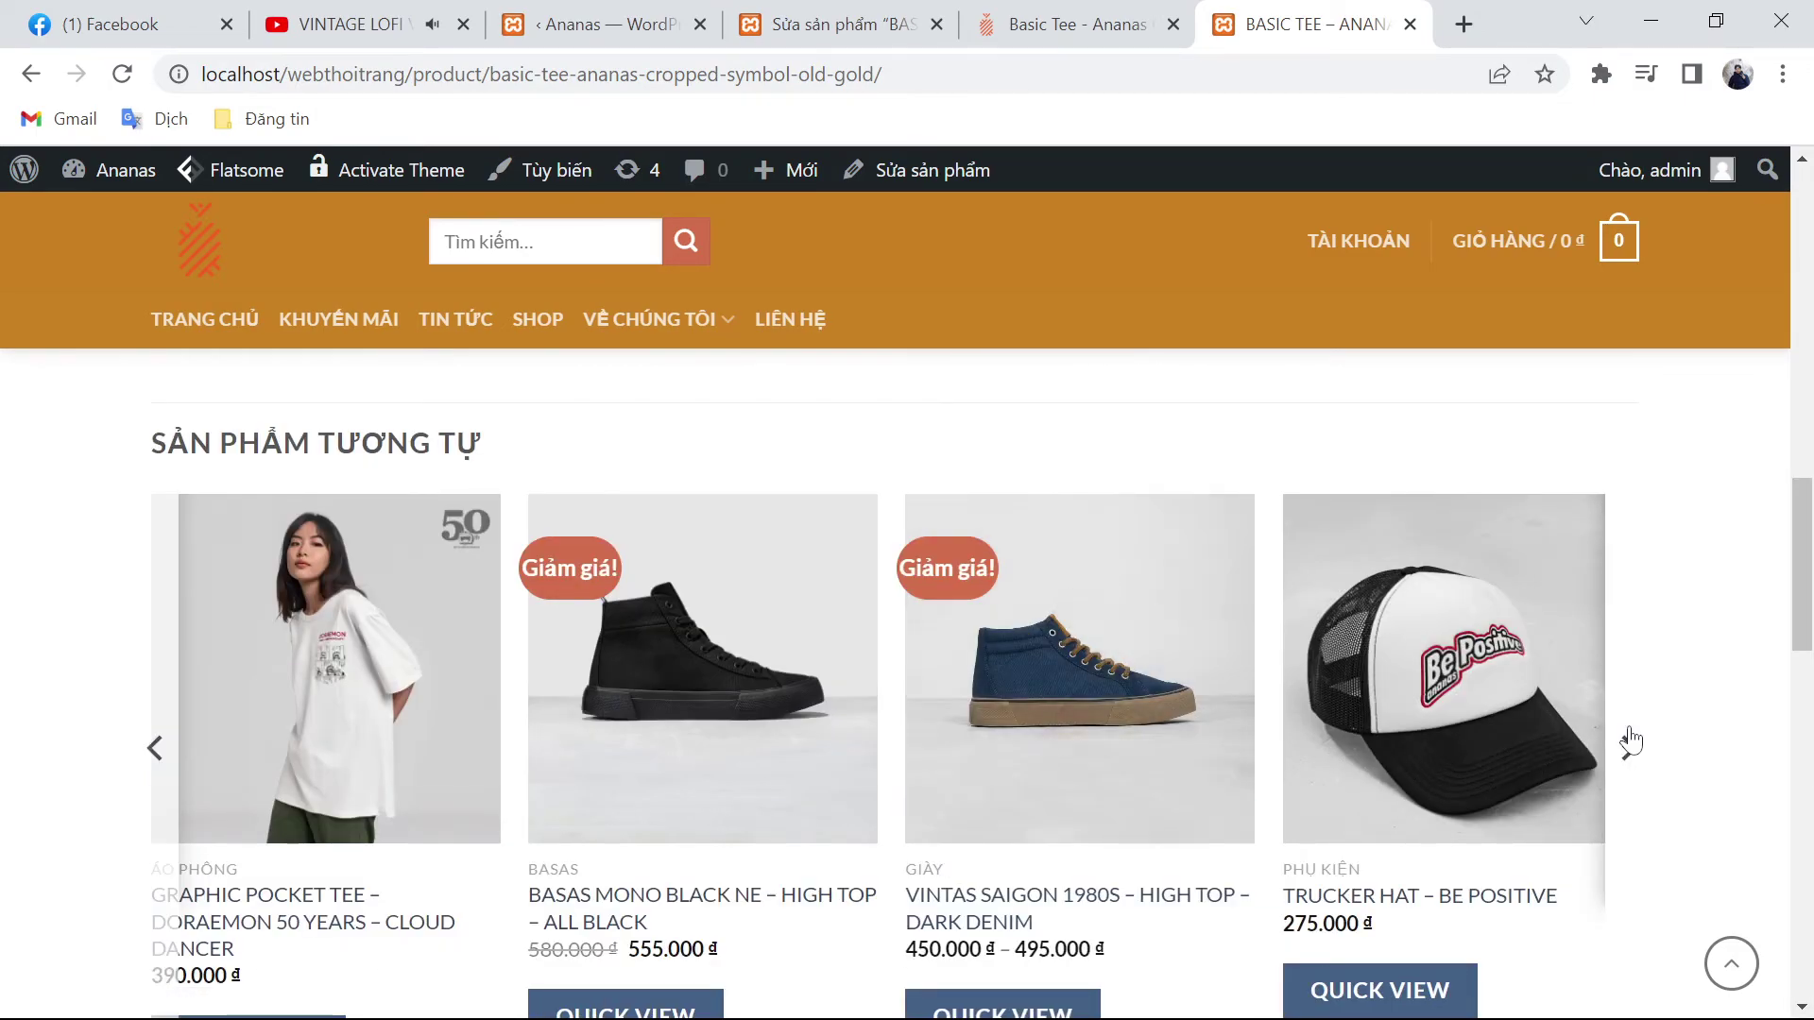
click(1628, 743)
click(1626, 742)
scroll(1308, 837, down, 3)
scroll(1308, 837, down, 3)
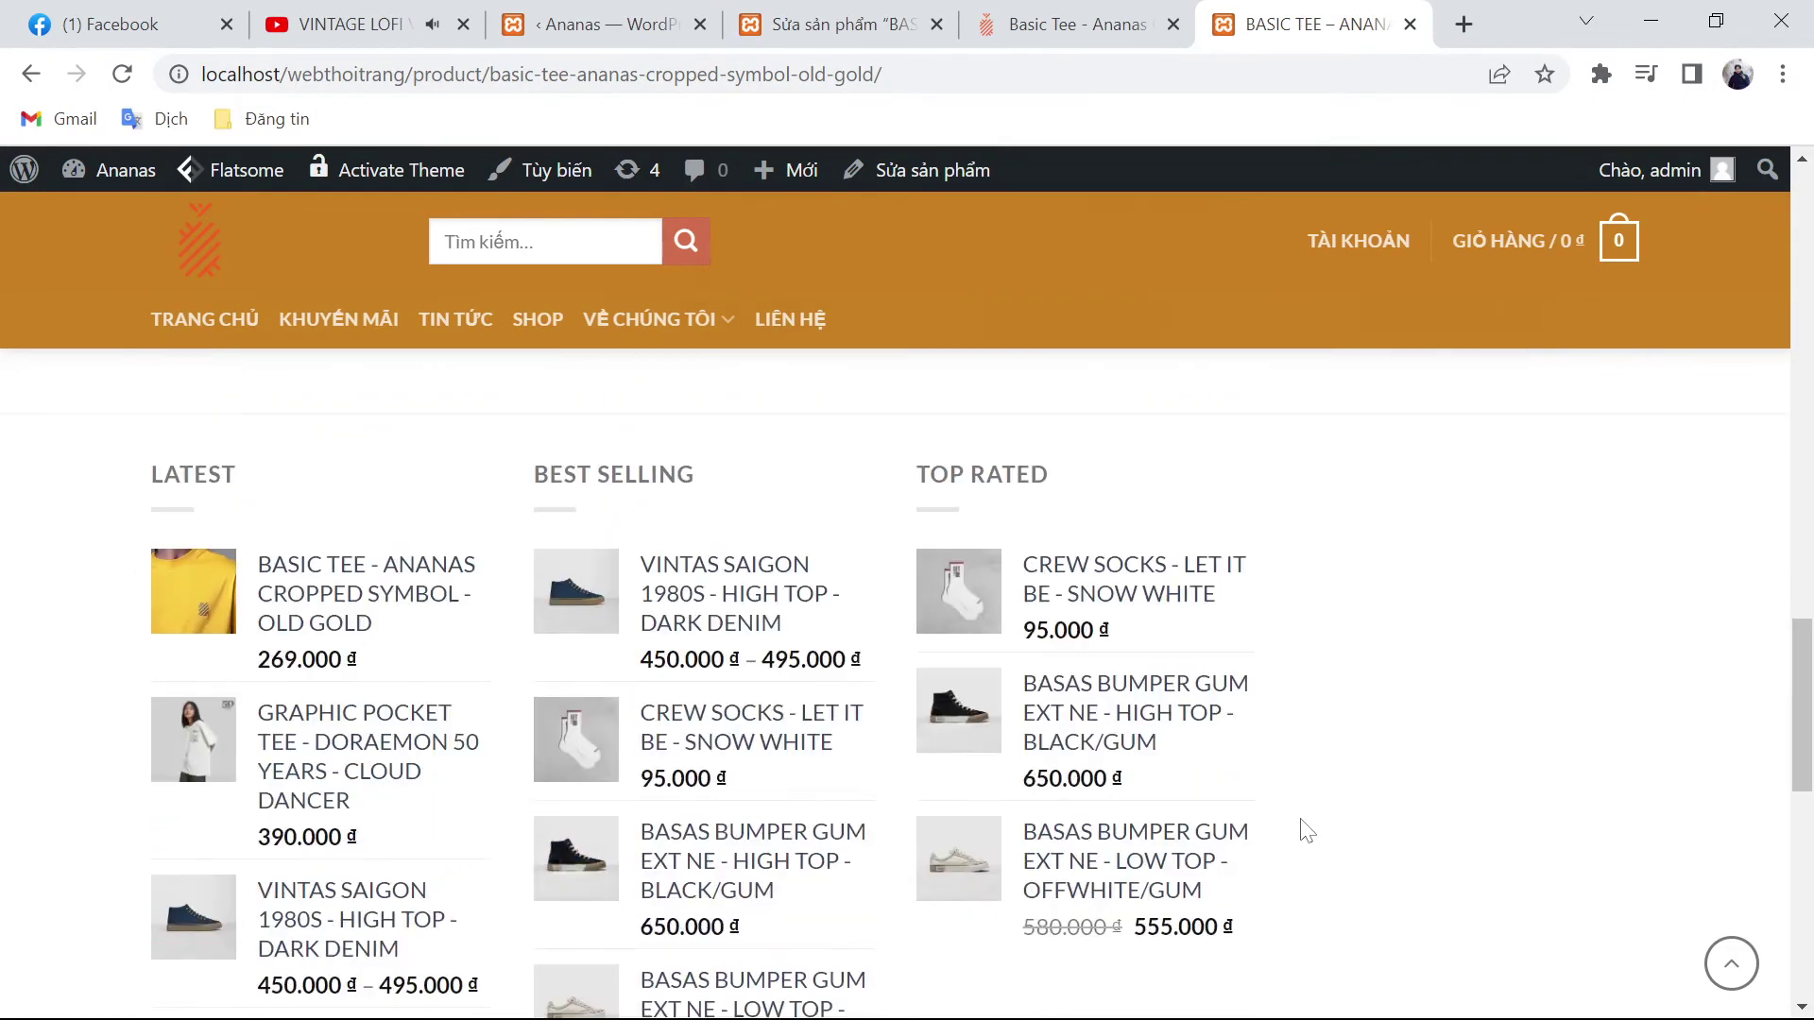
scroll(1308, 825, down, 9)
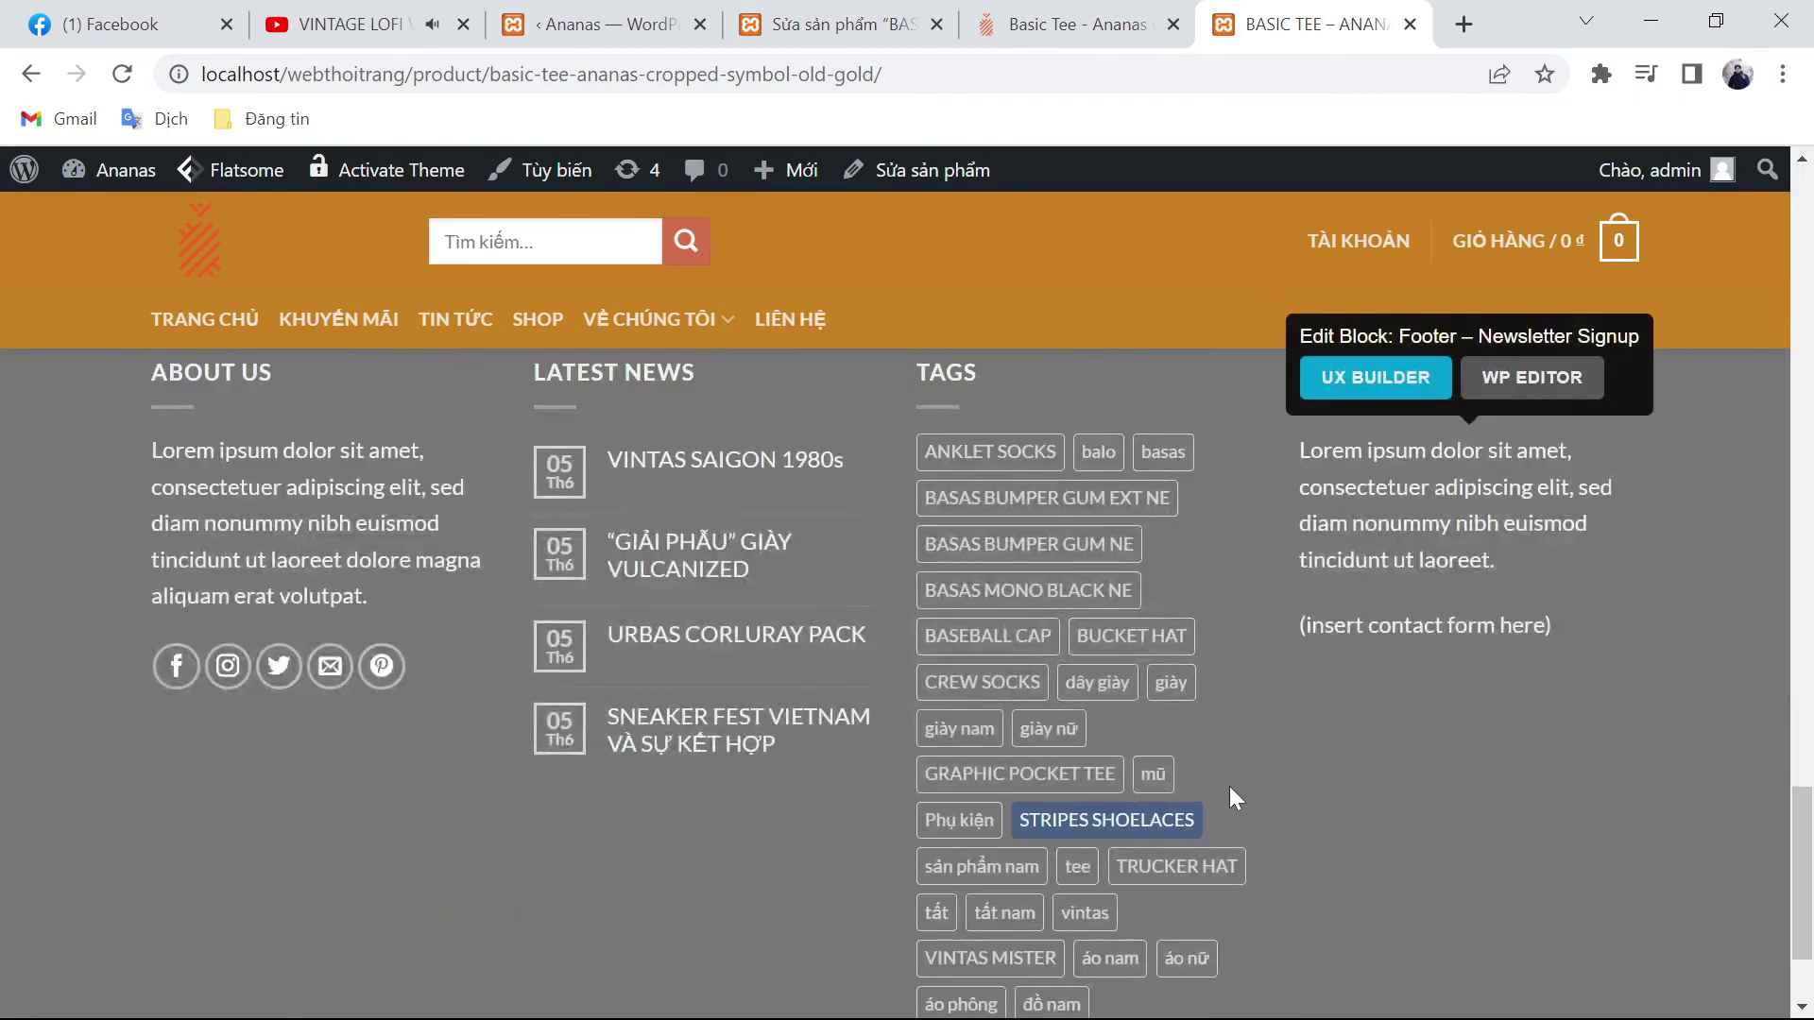
scroll(1243, 730, up, 10)
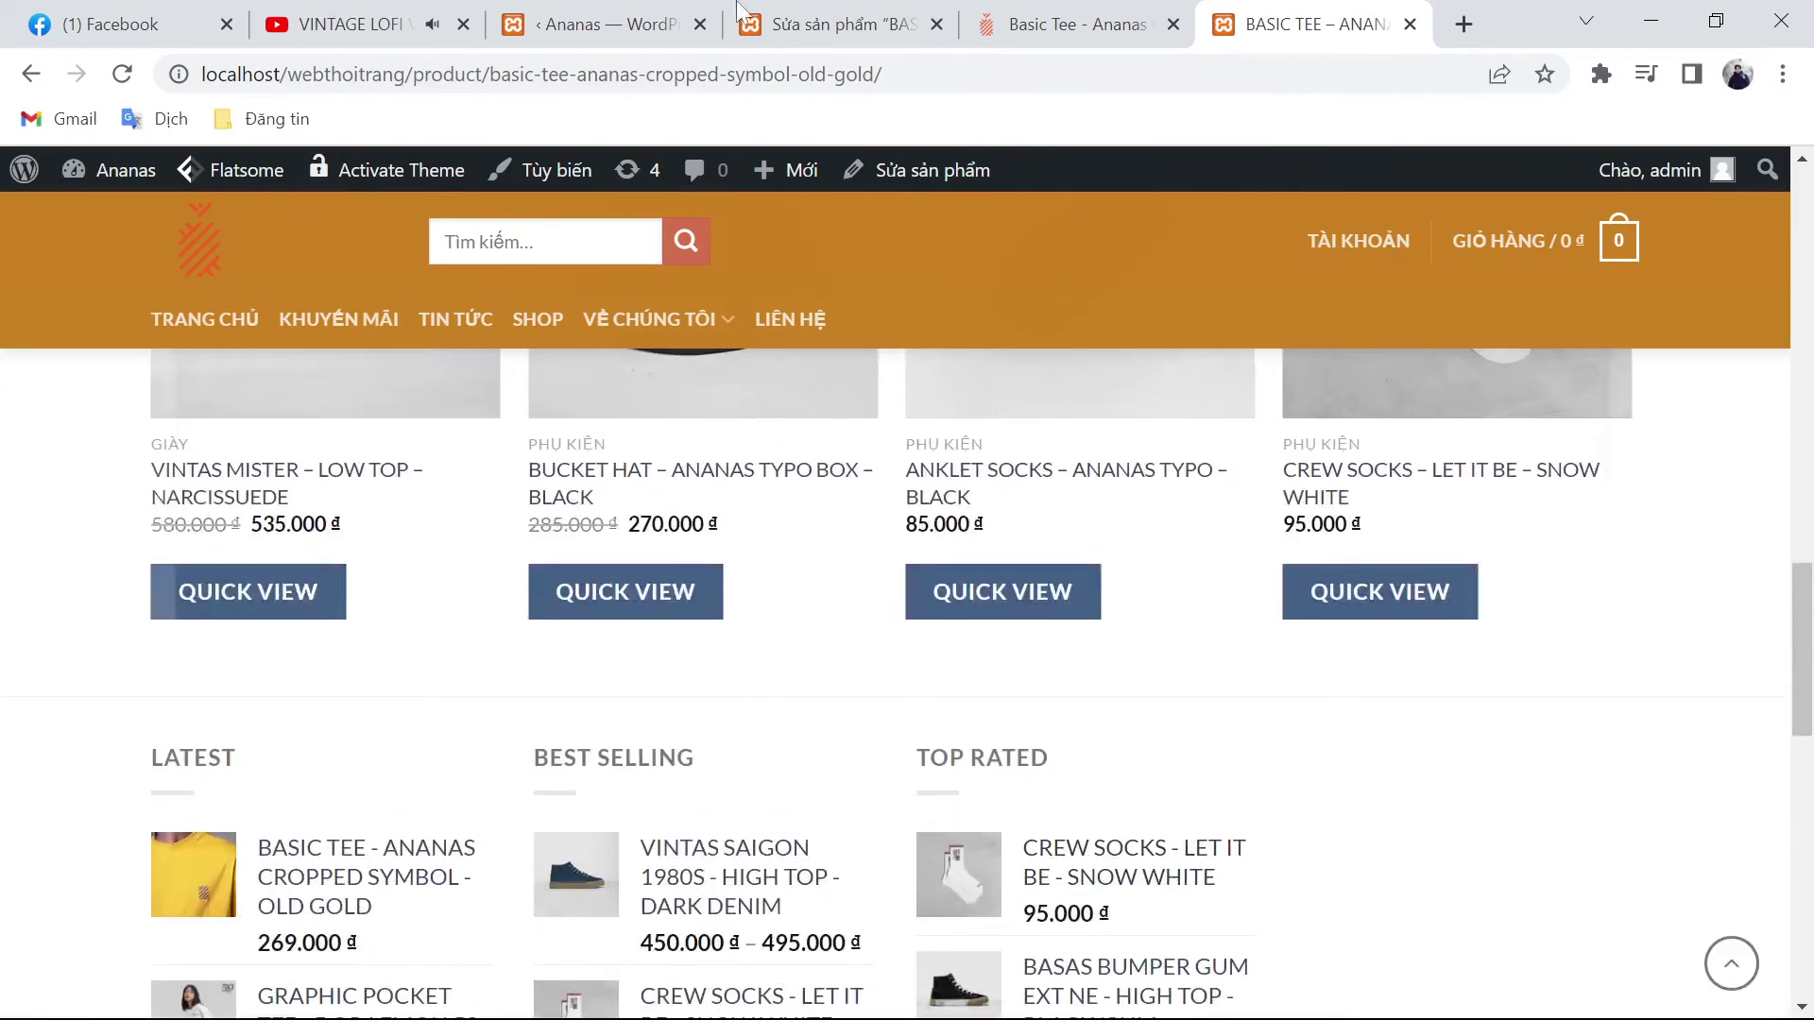
click(595, 23)
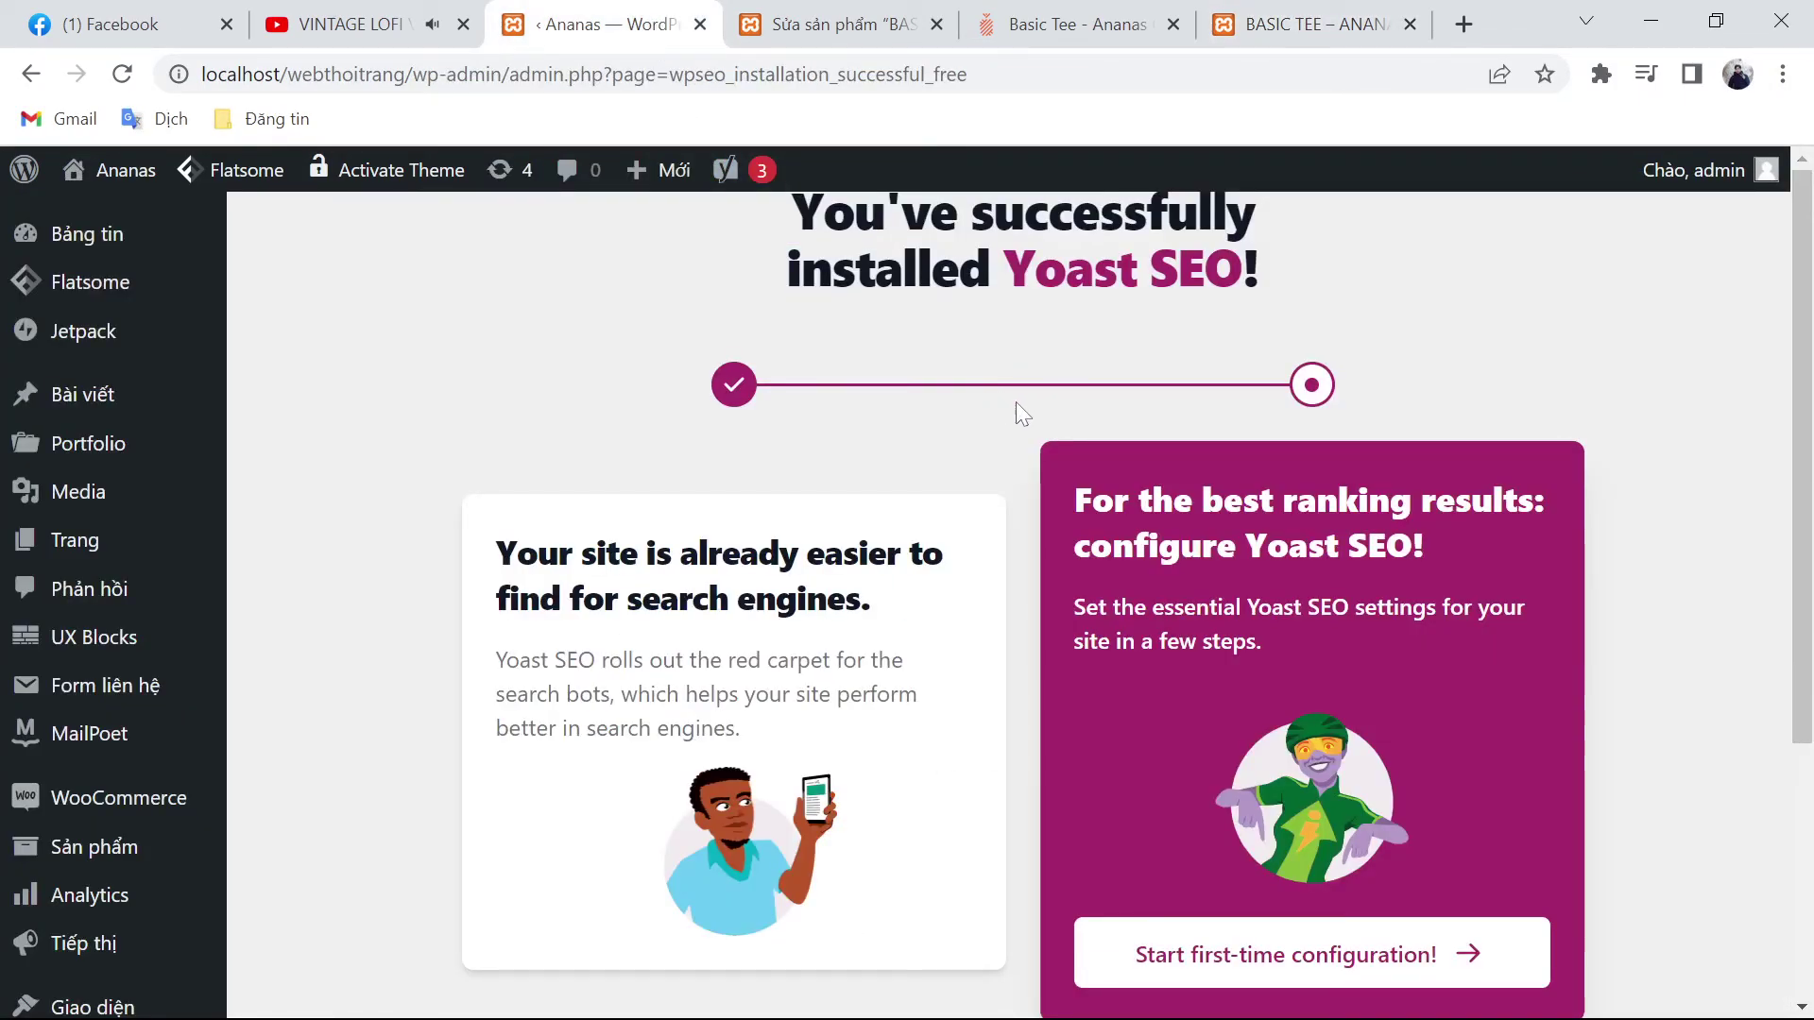
Step: Start Yoast SEO's first-time configuration from the installation page
scroll(1011, 400, down, 2)
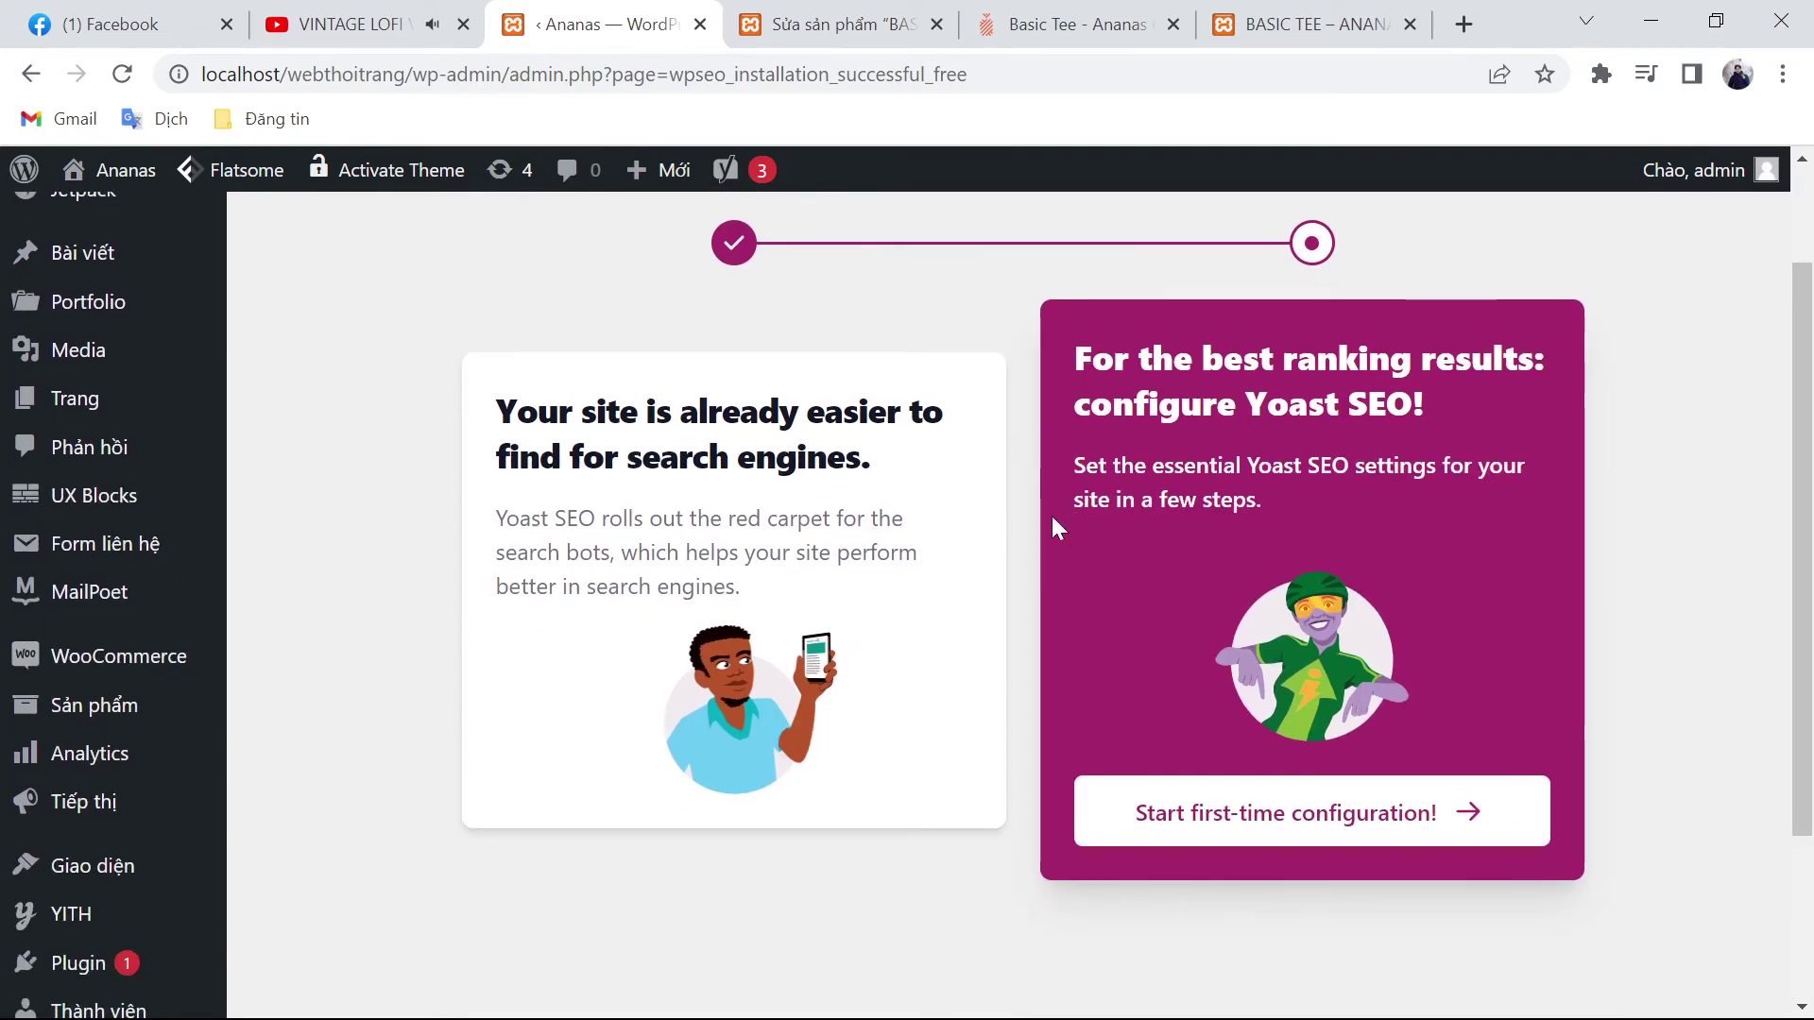
click(1084, 843)
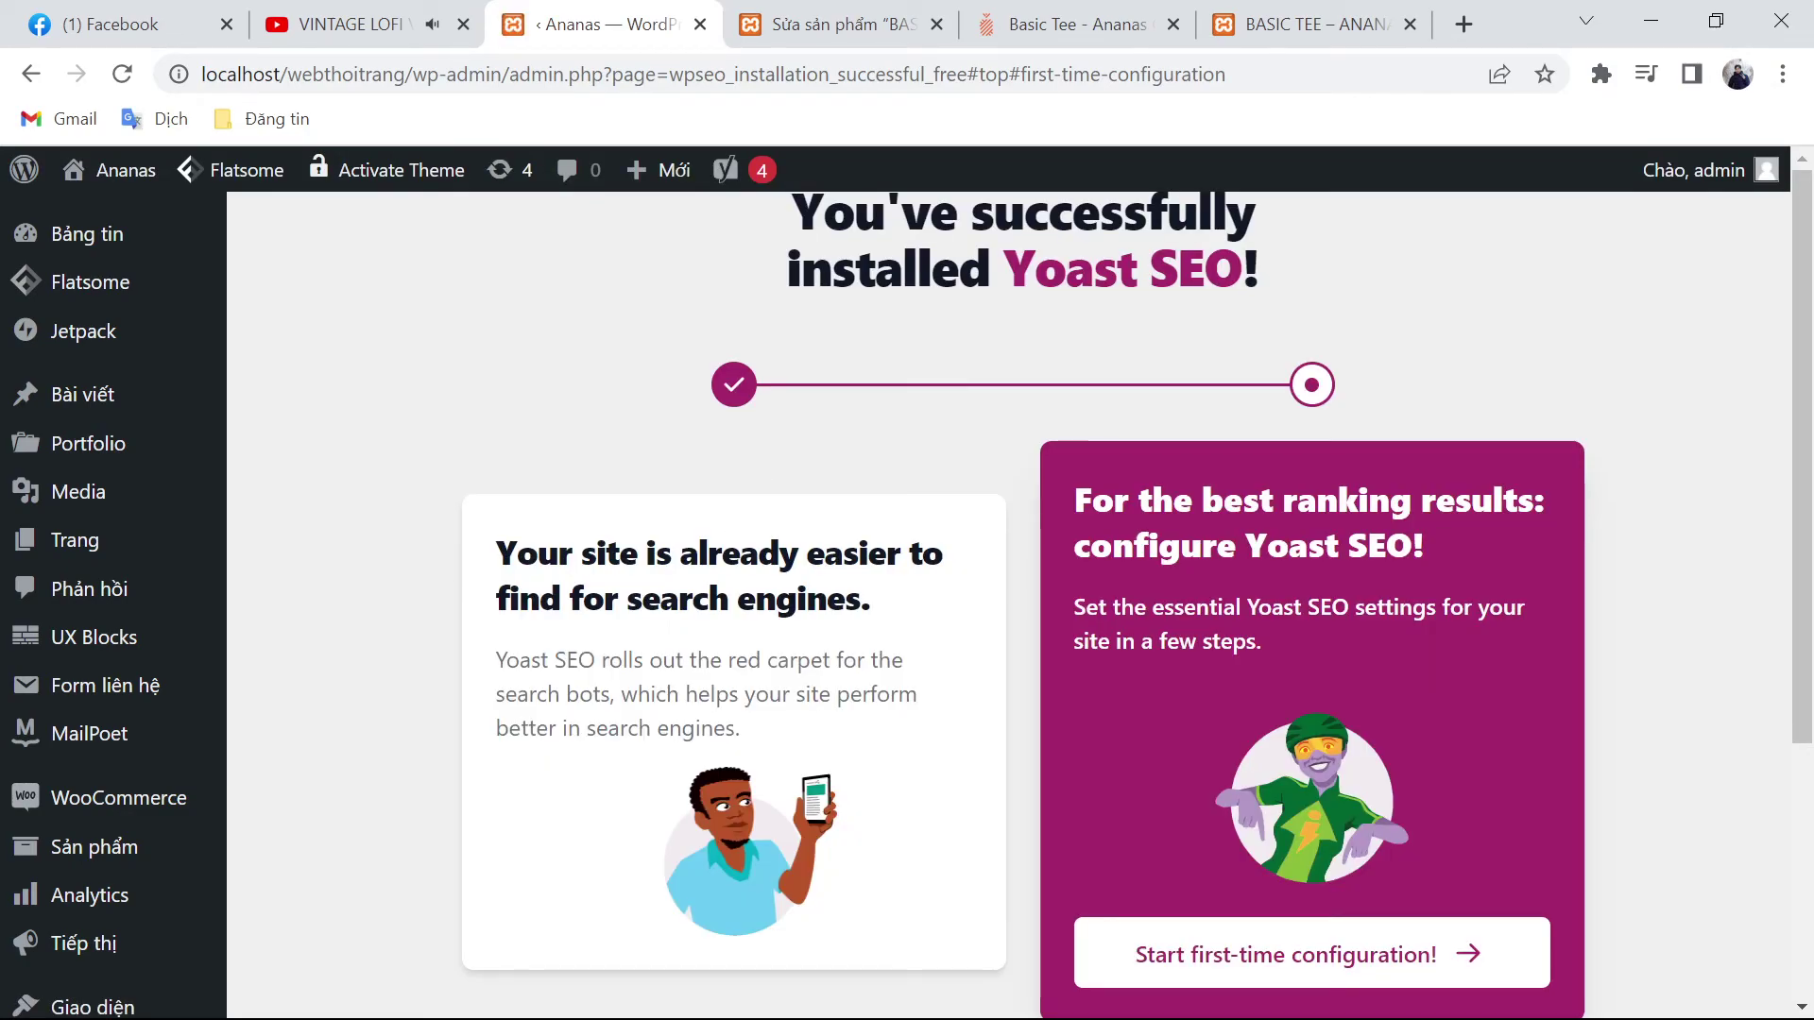
scroll(901, 611, down, 1)
scroll(866, 728, down, 4)
scroll(926, 741, up, 2)
scroll(1257, 570, down, 2)
click(1256, 571)
scroll(1019, 706, up, 2)
scroll(1228, 832, down, 2)
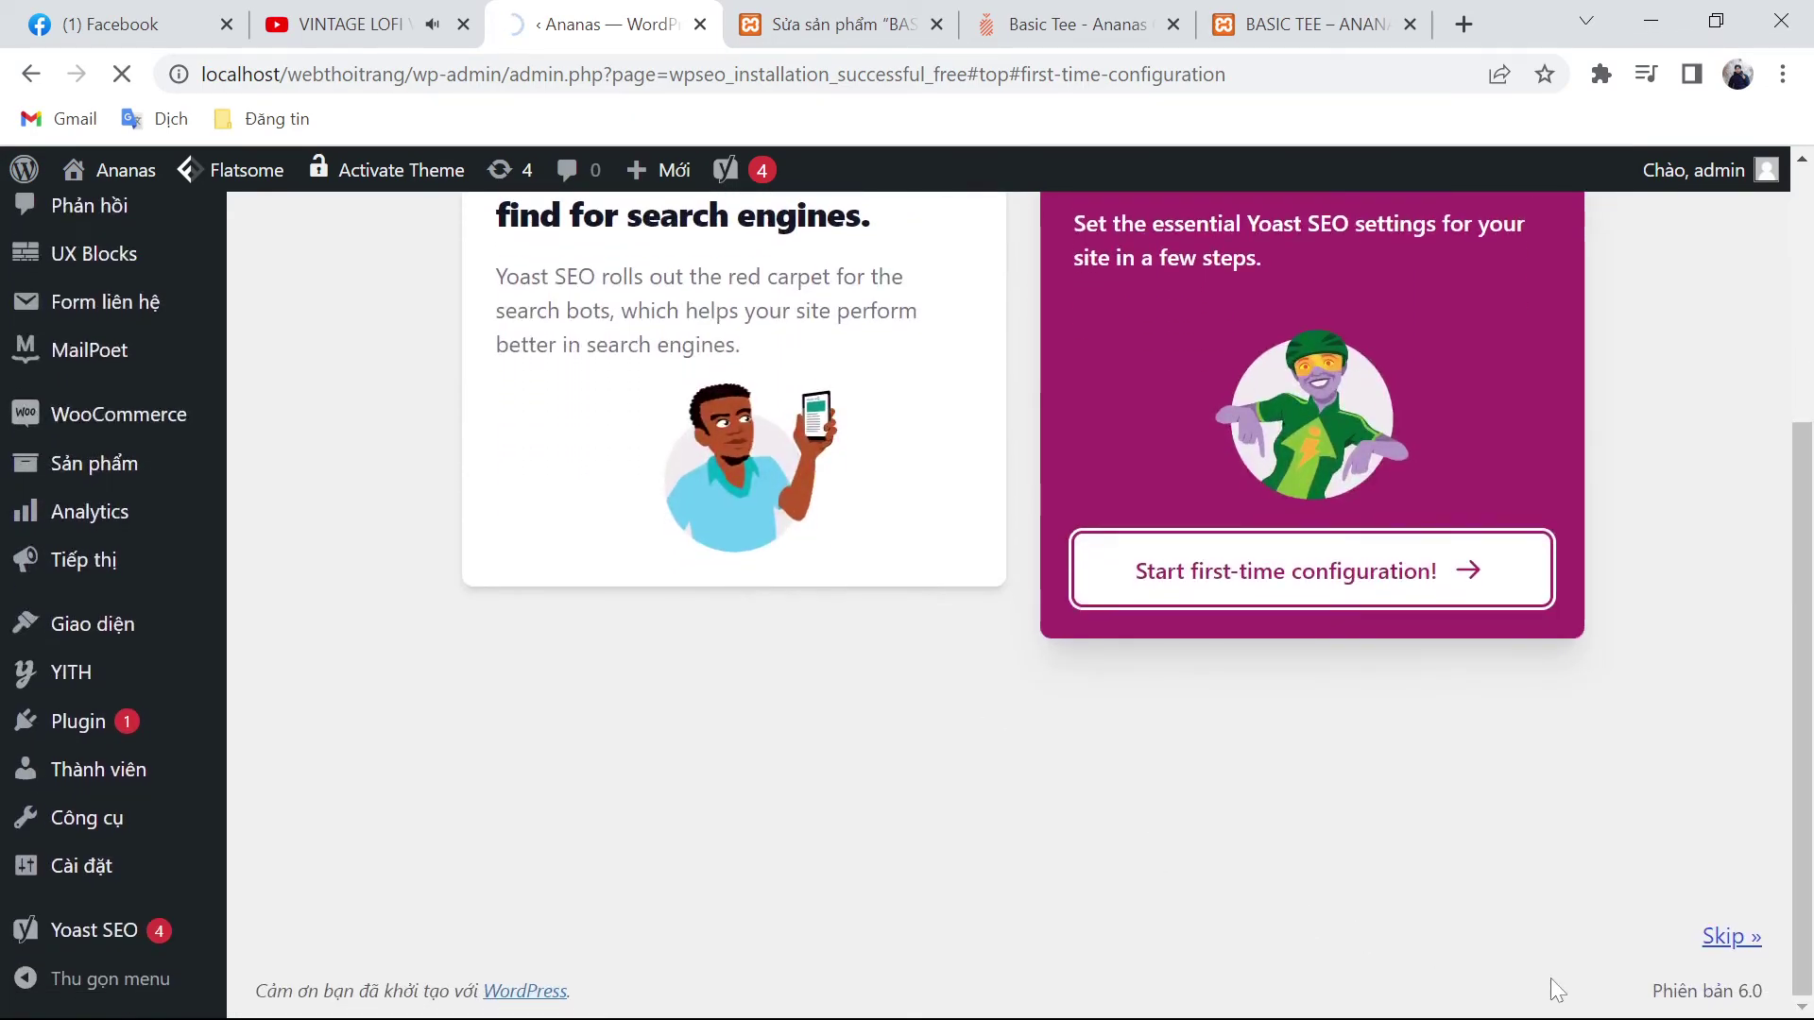
Step: Skip the configuration screen, go back from the not-found page, and start configuration again
click(1737, 938)
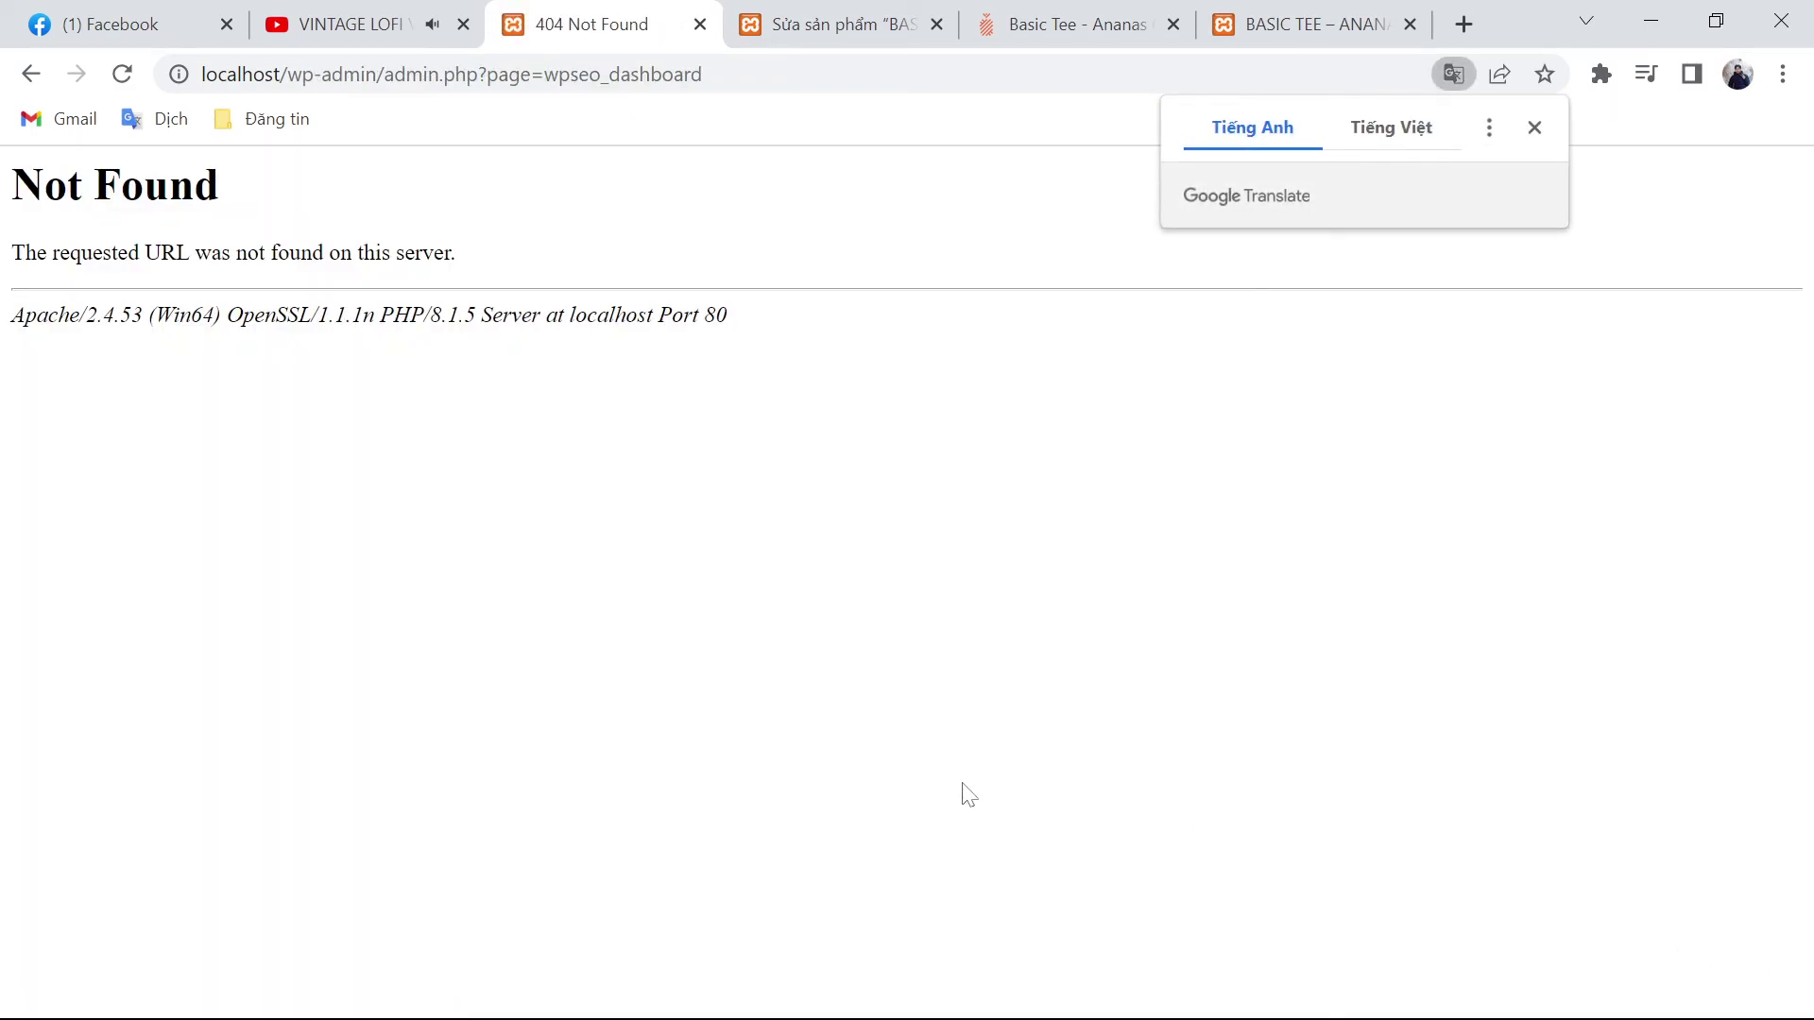
key(alt+Left)
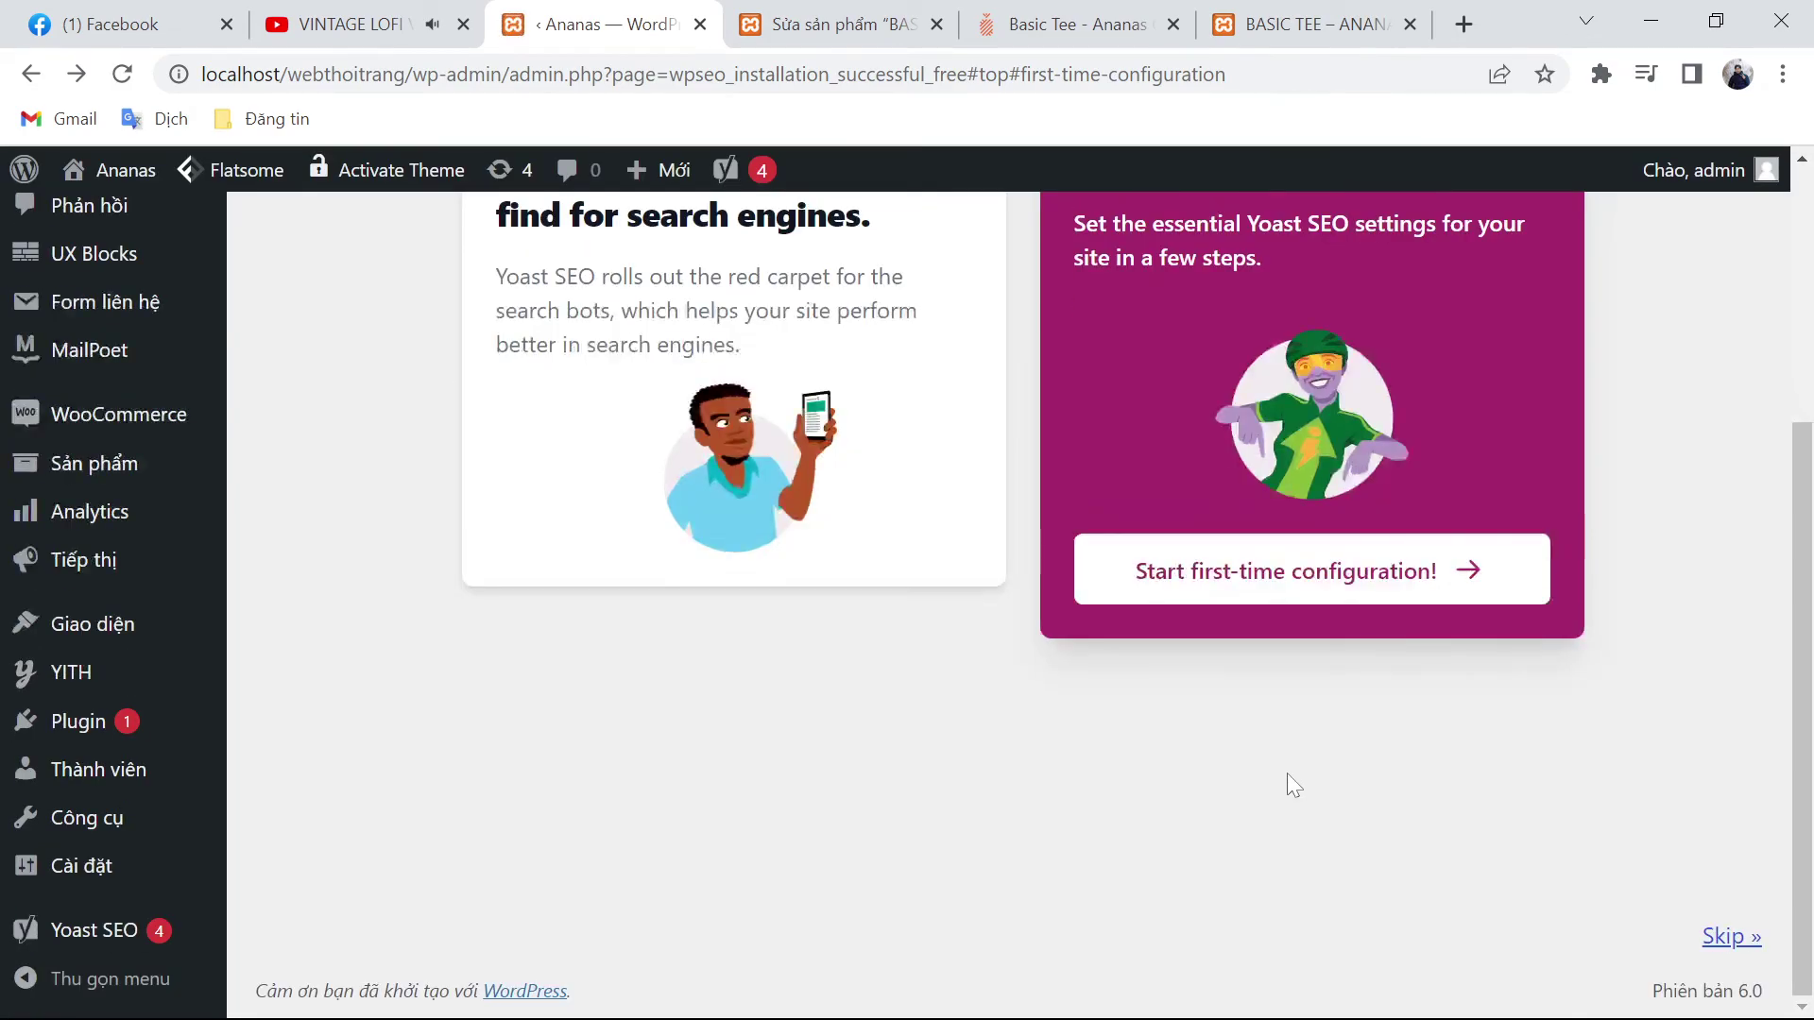
click(1733, 938)
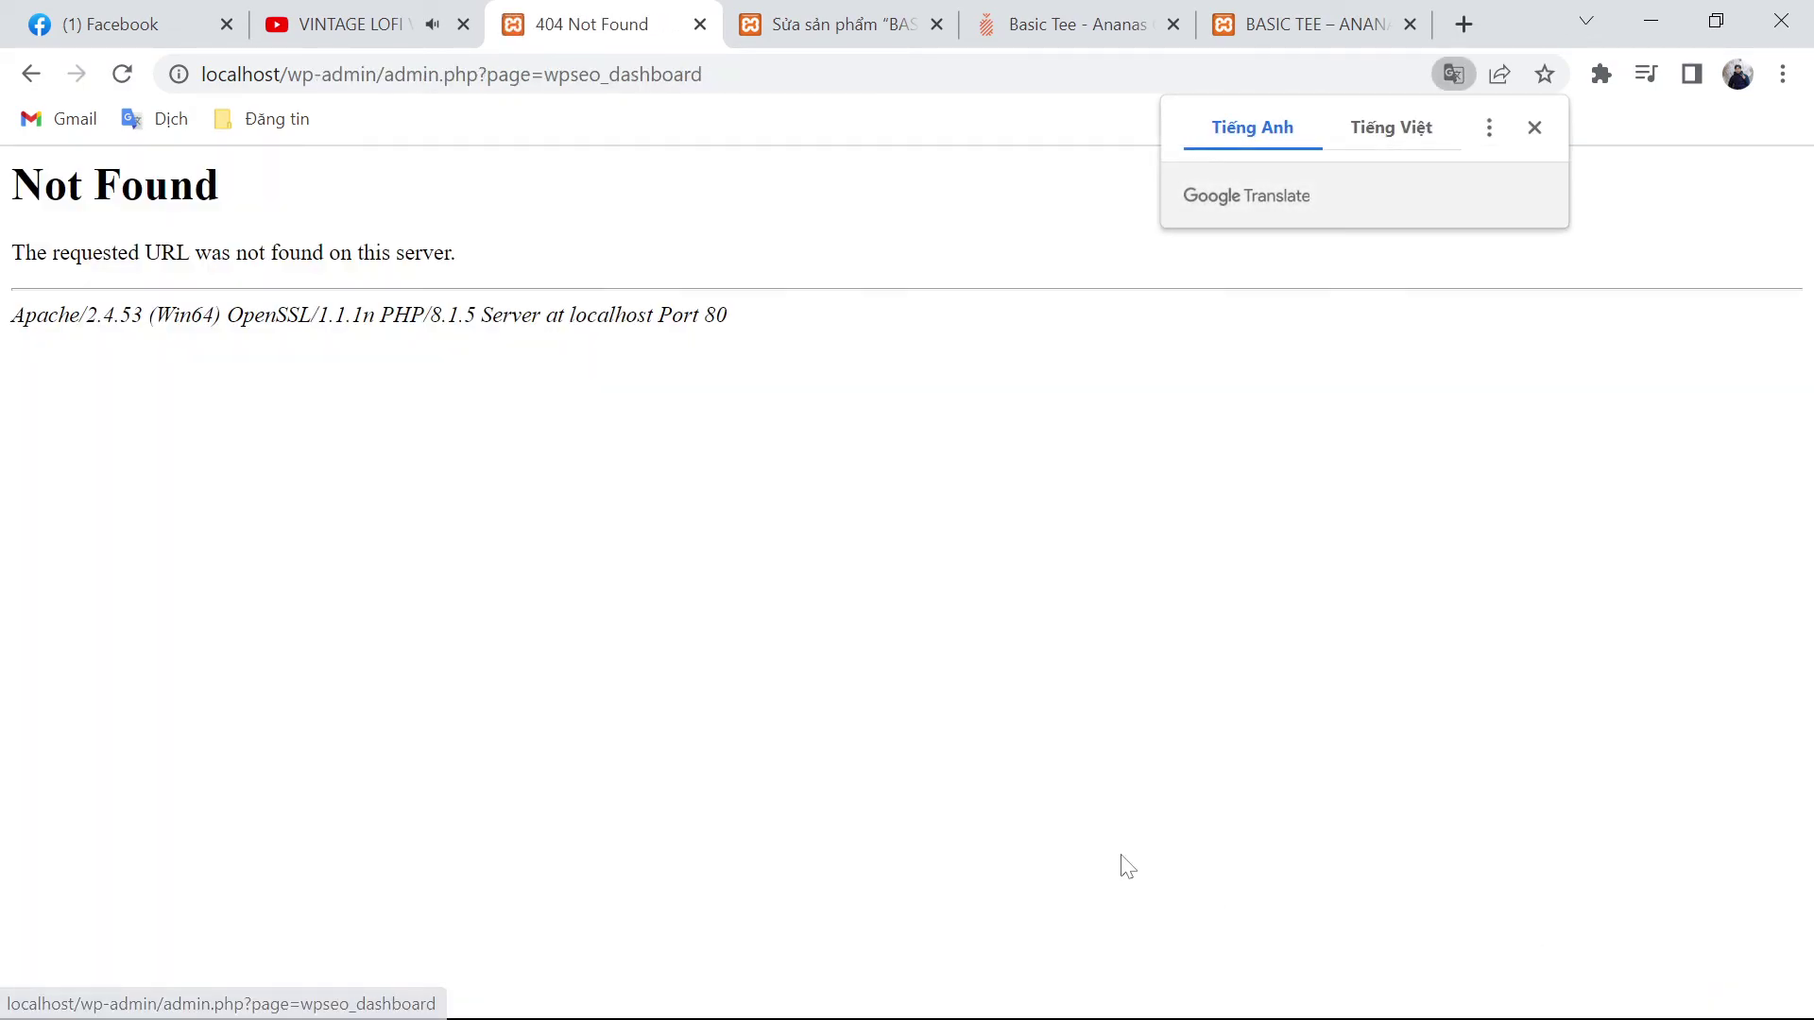
key(alt+Left)
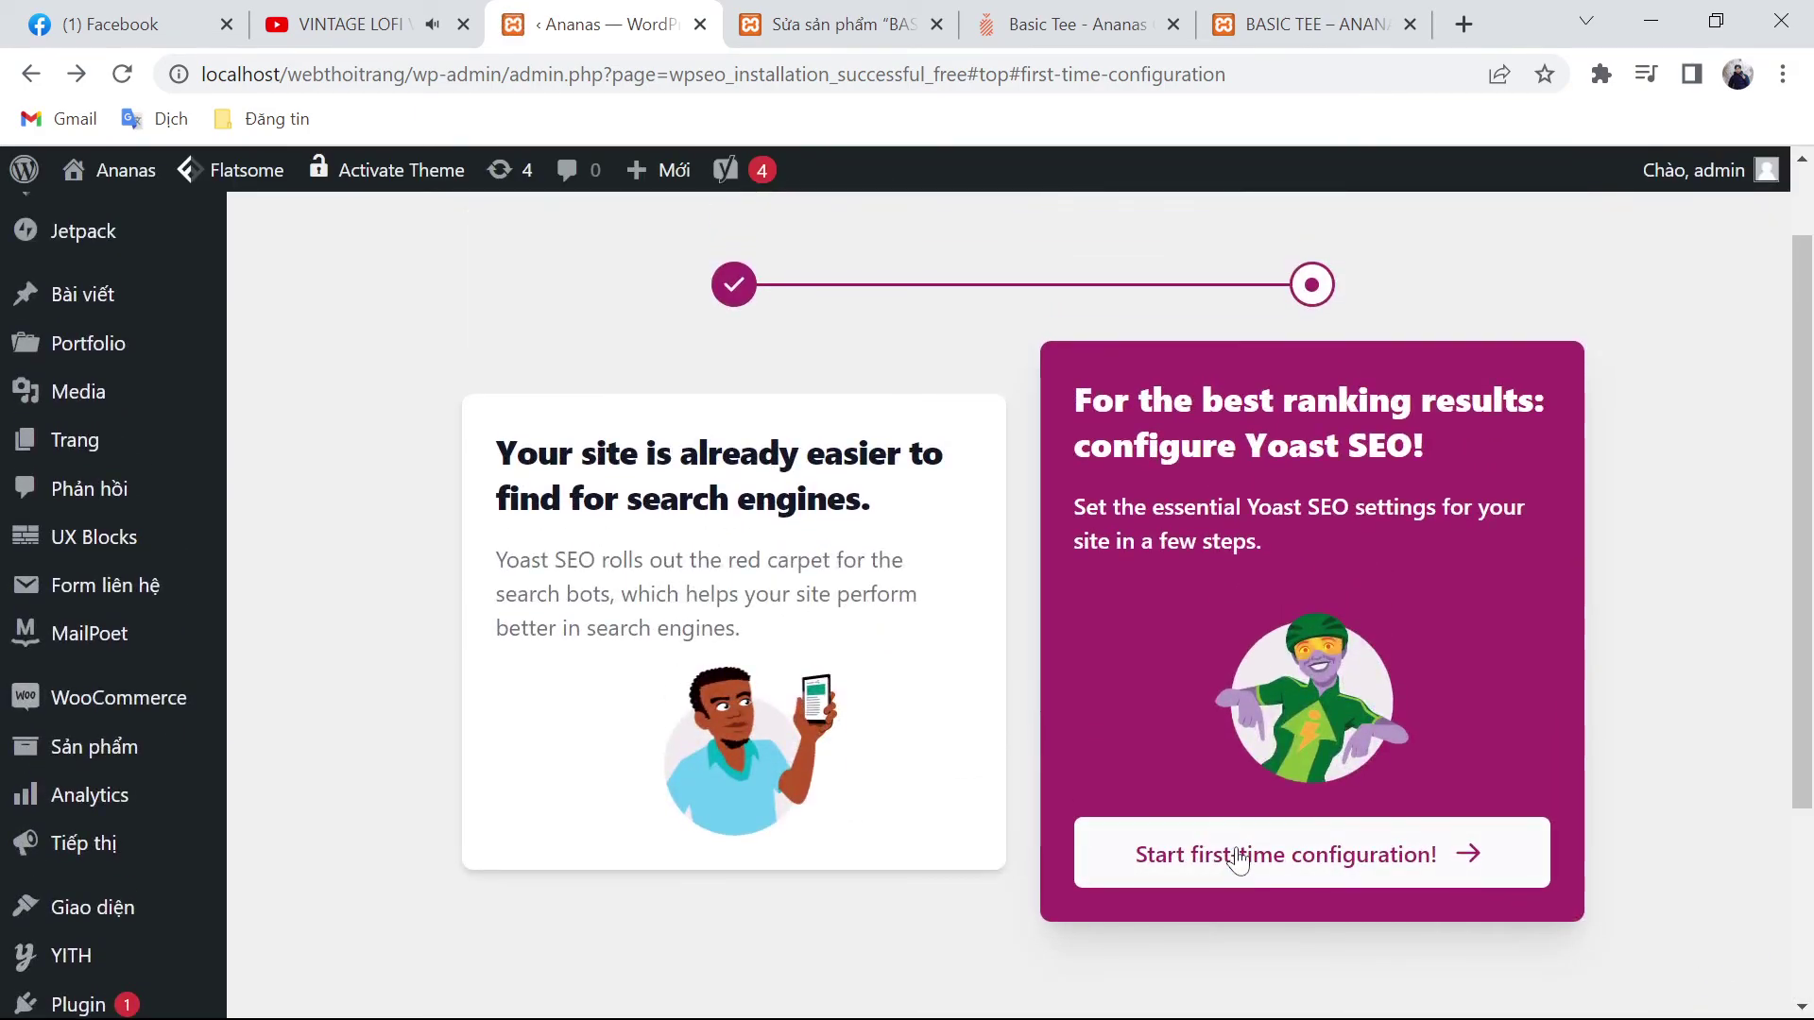
click(1239, 860)
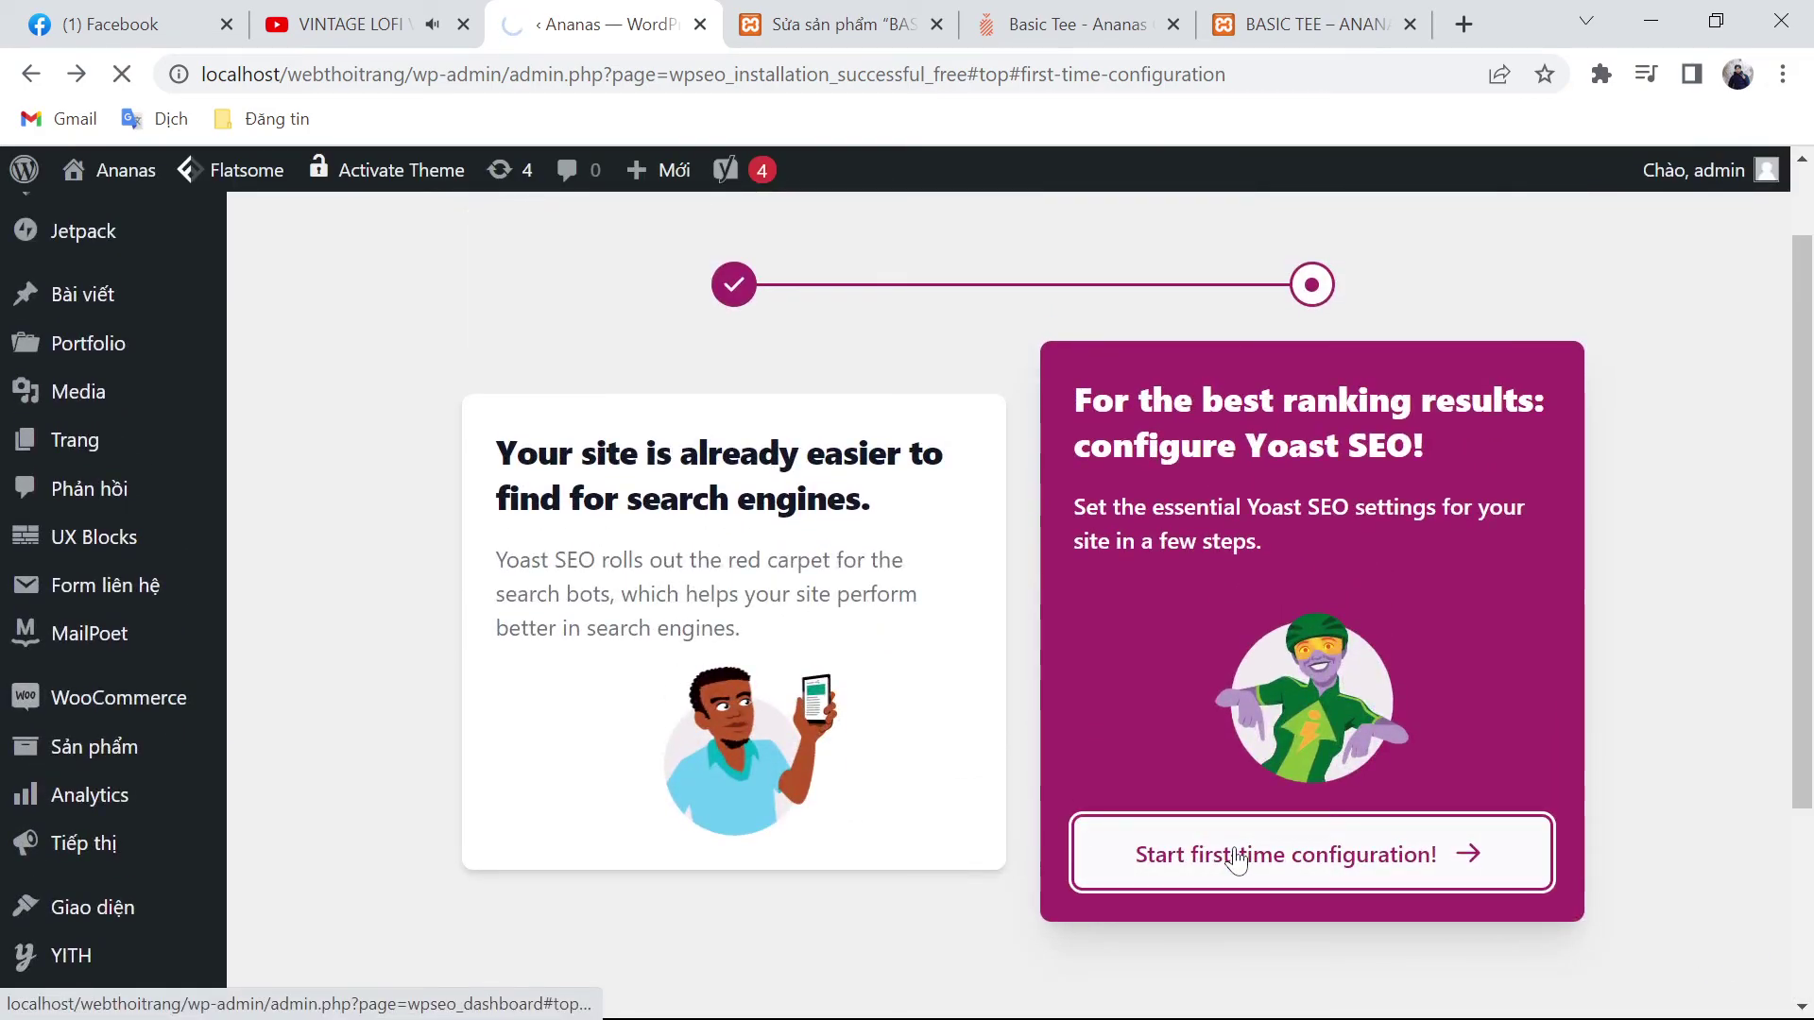
Step: View the Yoast SEO overview dashboard
mouse_move(57, 813)
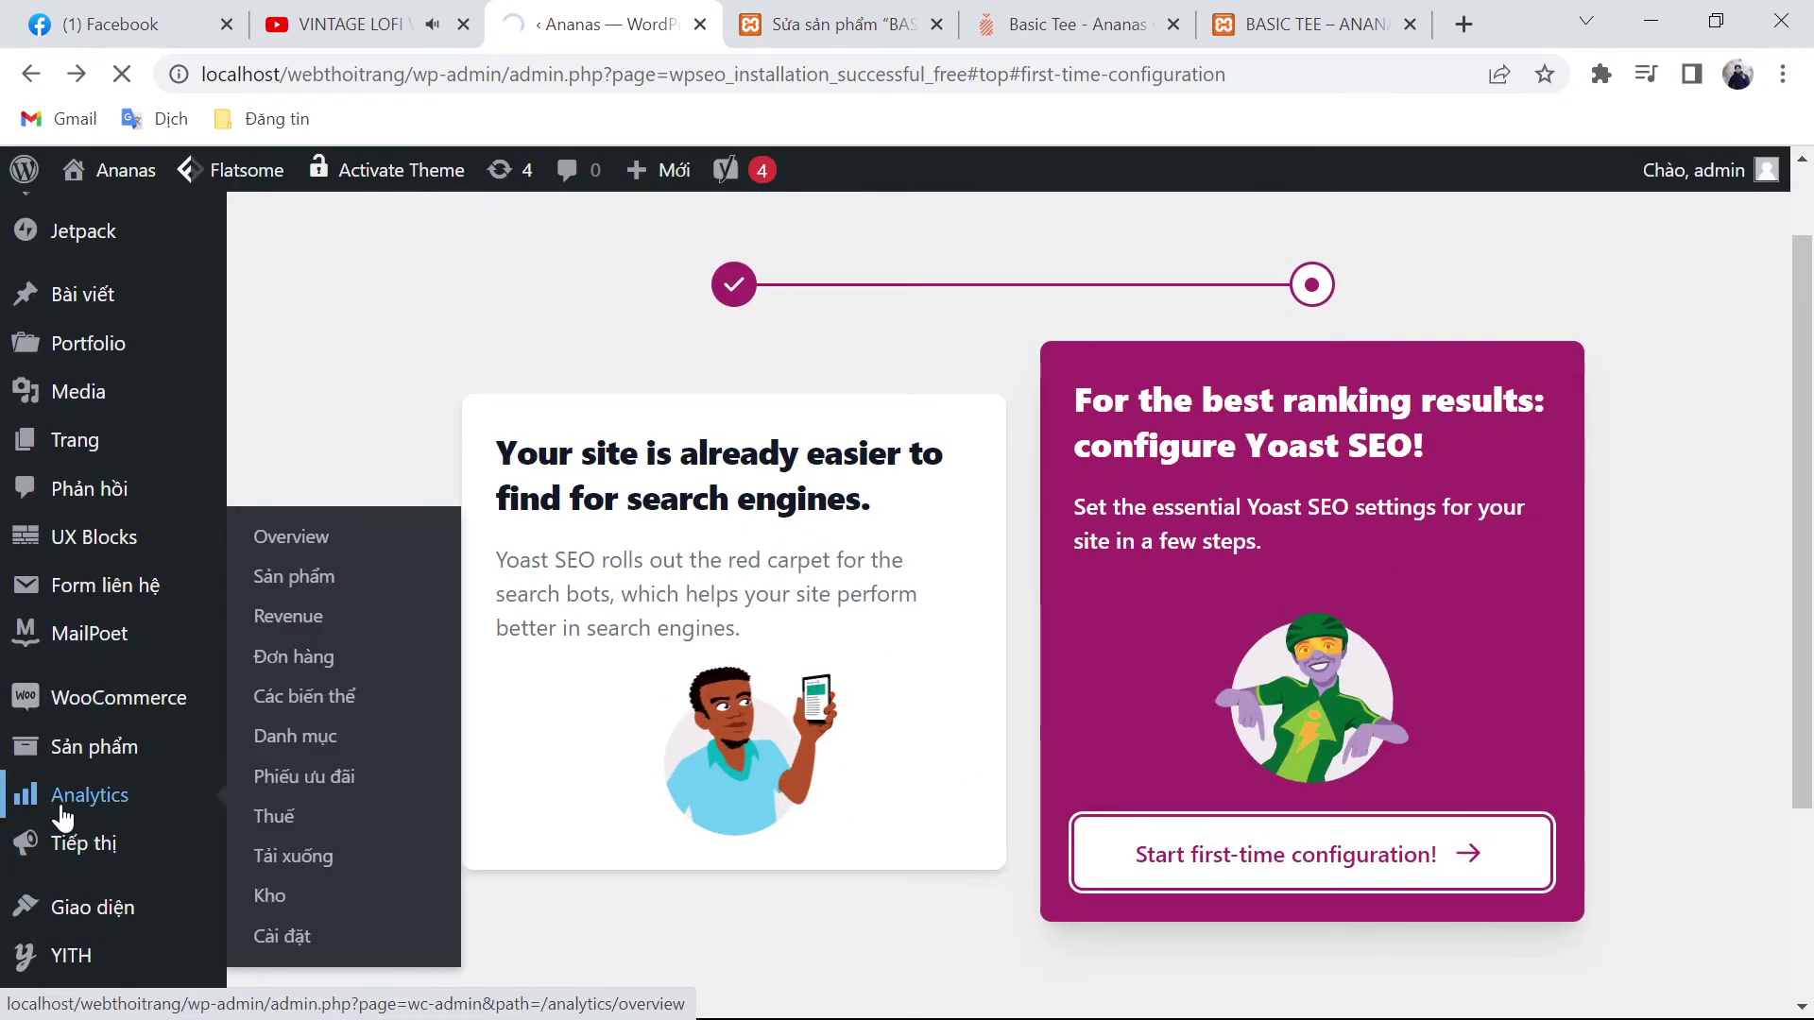
scroll(60, 818, down, 5)
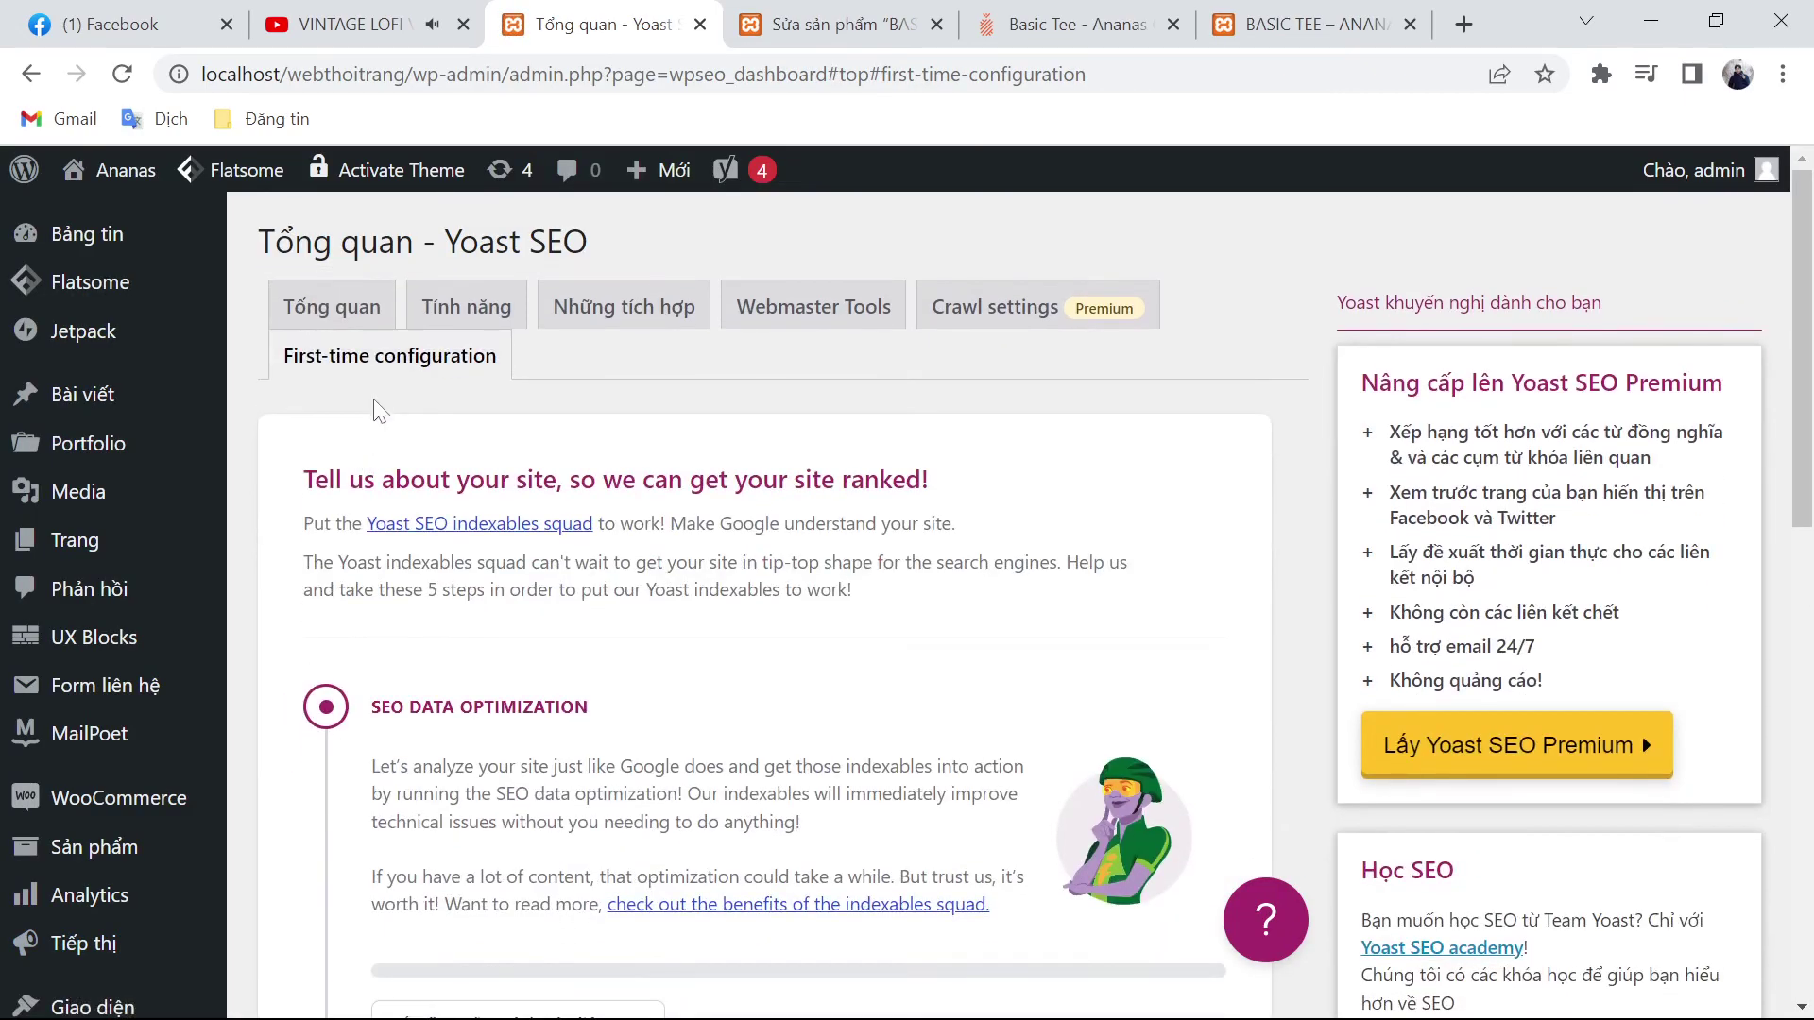
click(343, 309)
scroll(694, 884, down, 5)
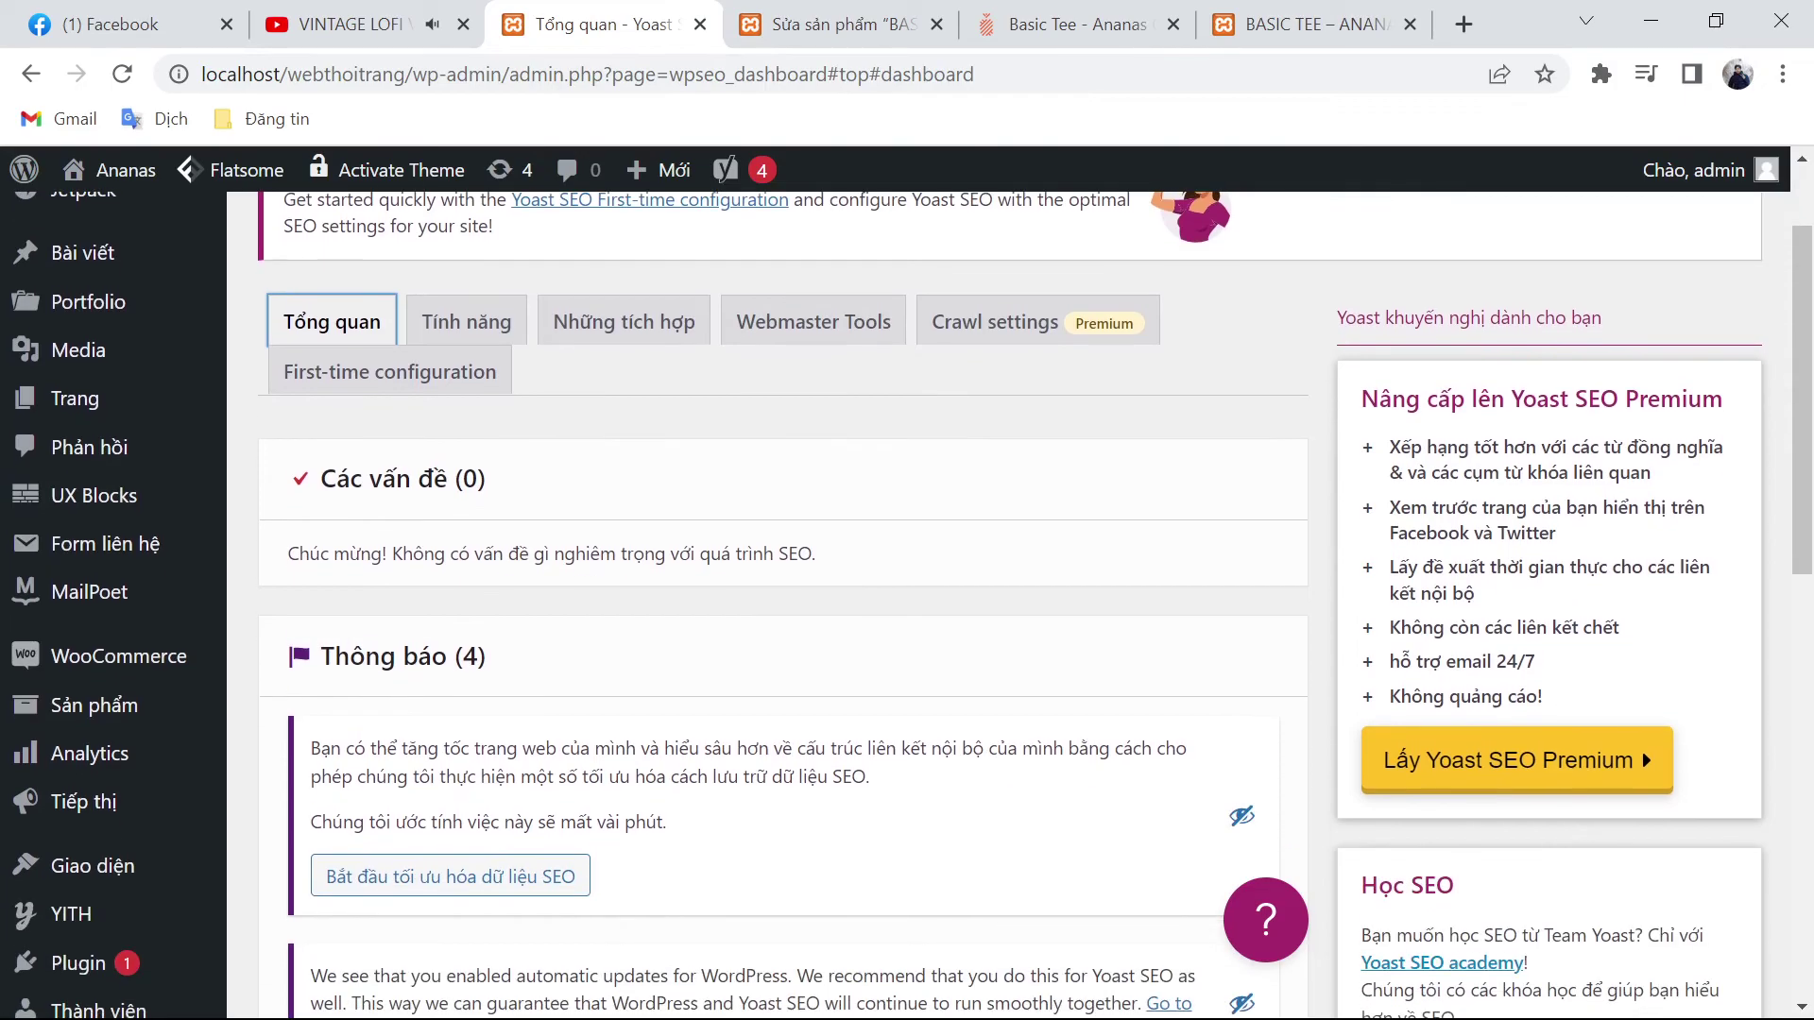
scroll(689, 873, down, 6)
scroll(689, 870, up, 4)
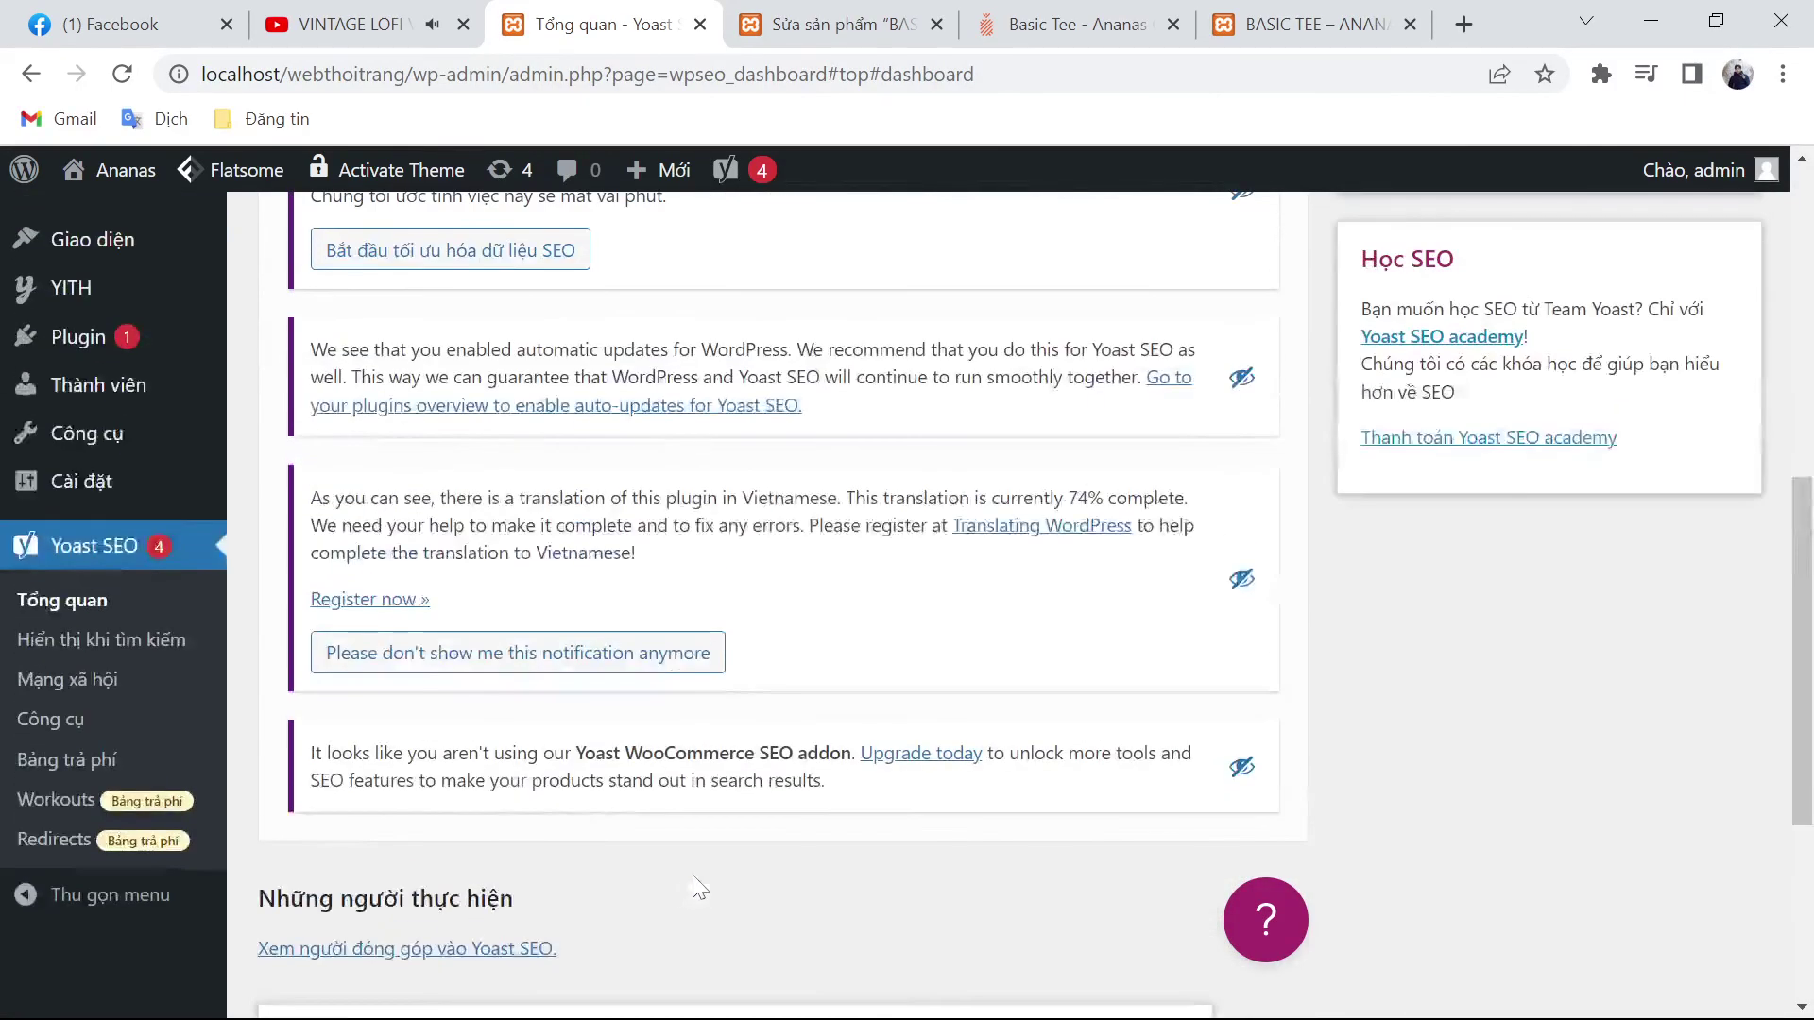
scroll(746, 863, up, 8)
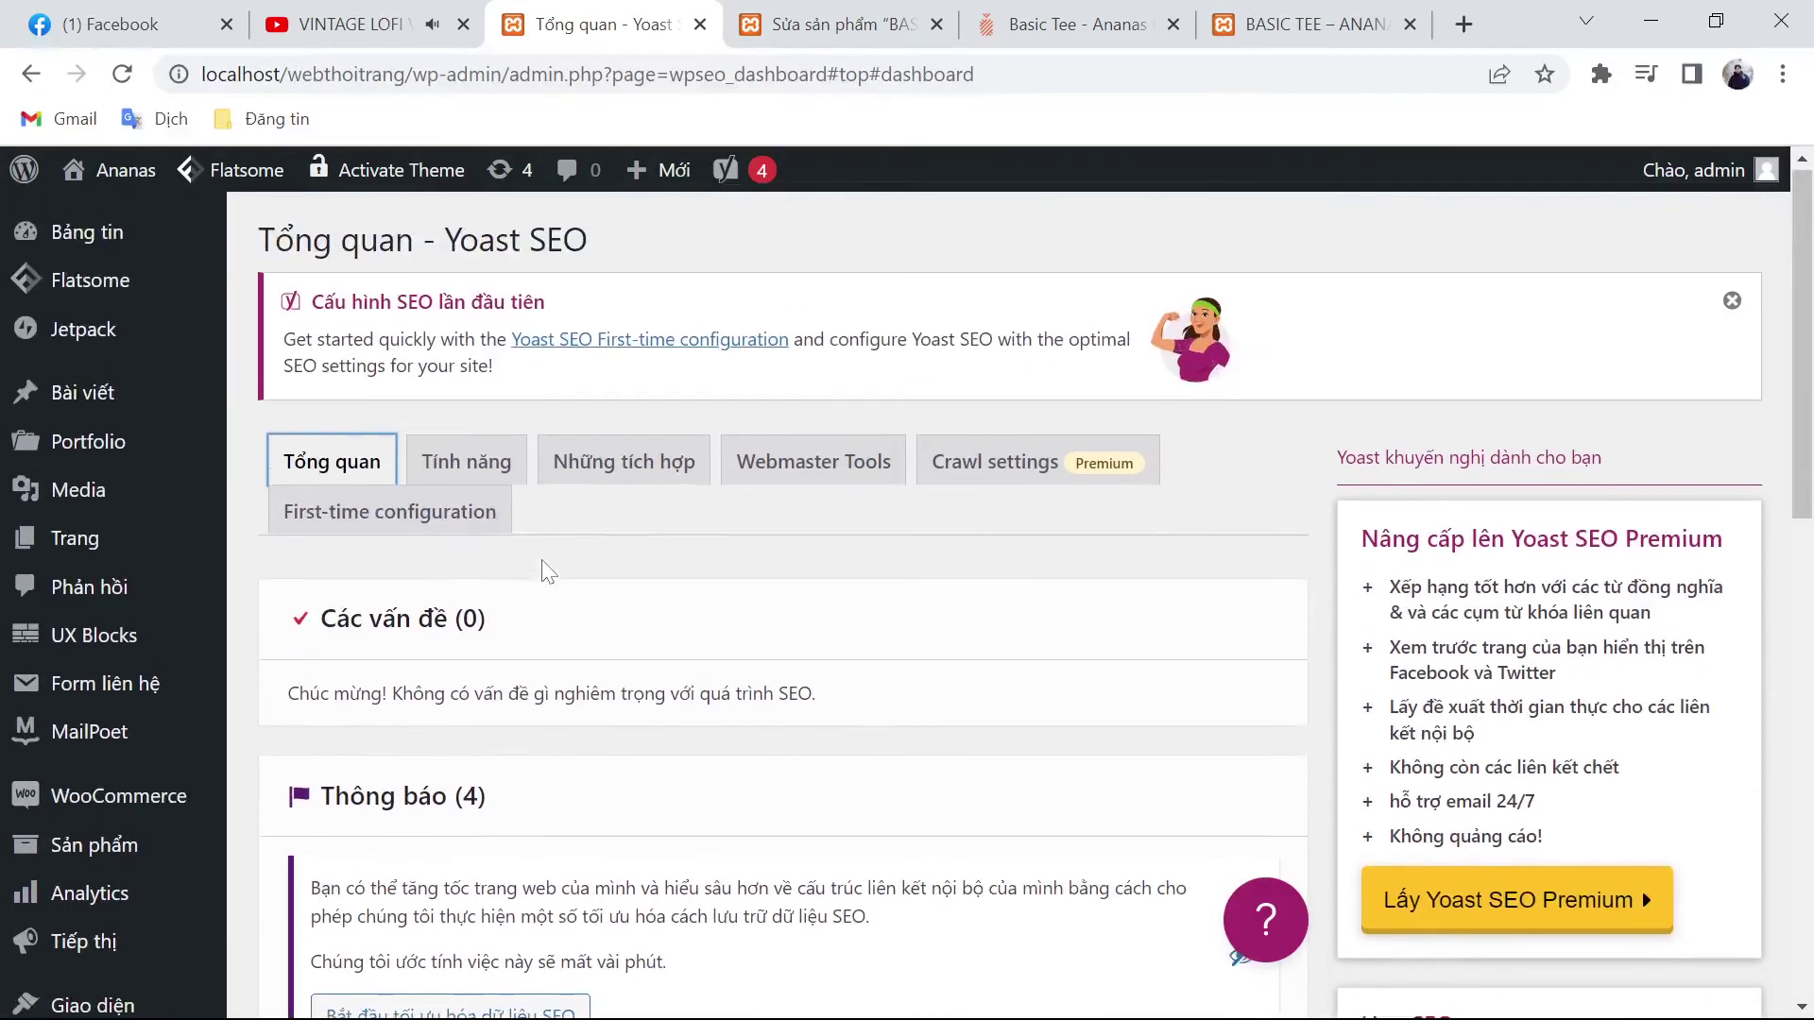
Step: Look through the list of Yoast SEO features
click(473, 466)
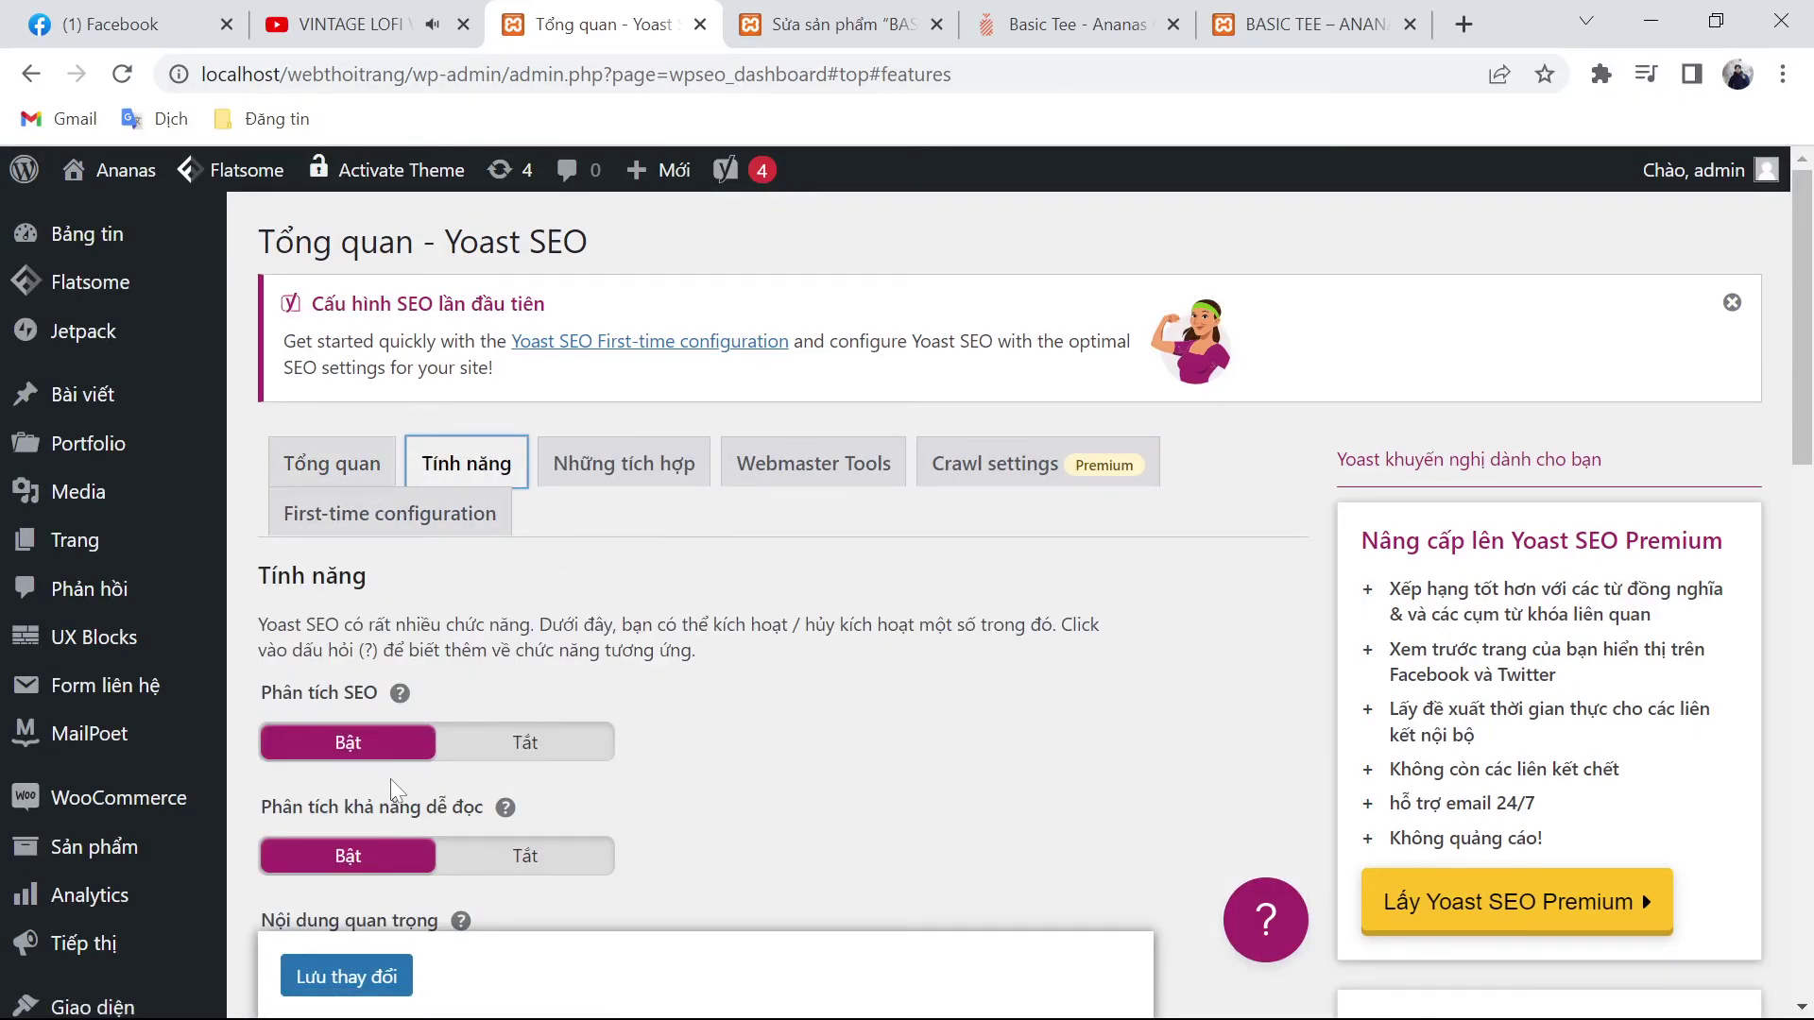
scroll(402, 841, down, 8)
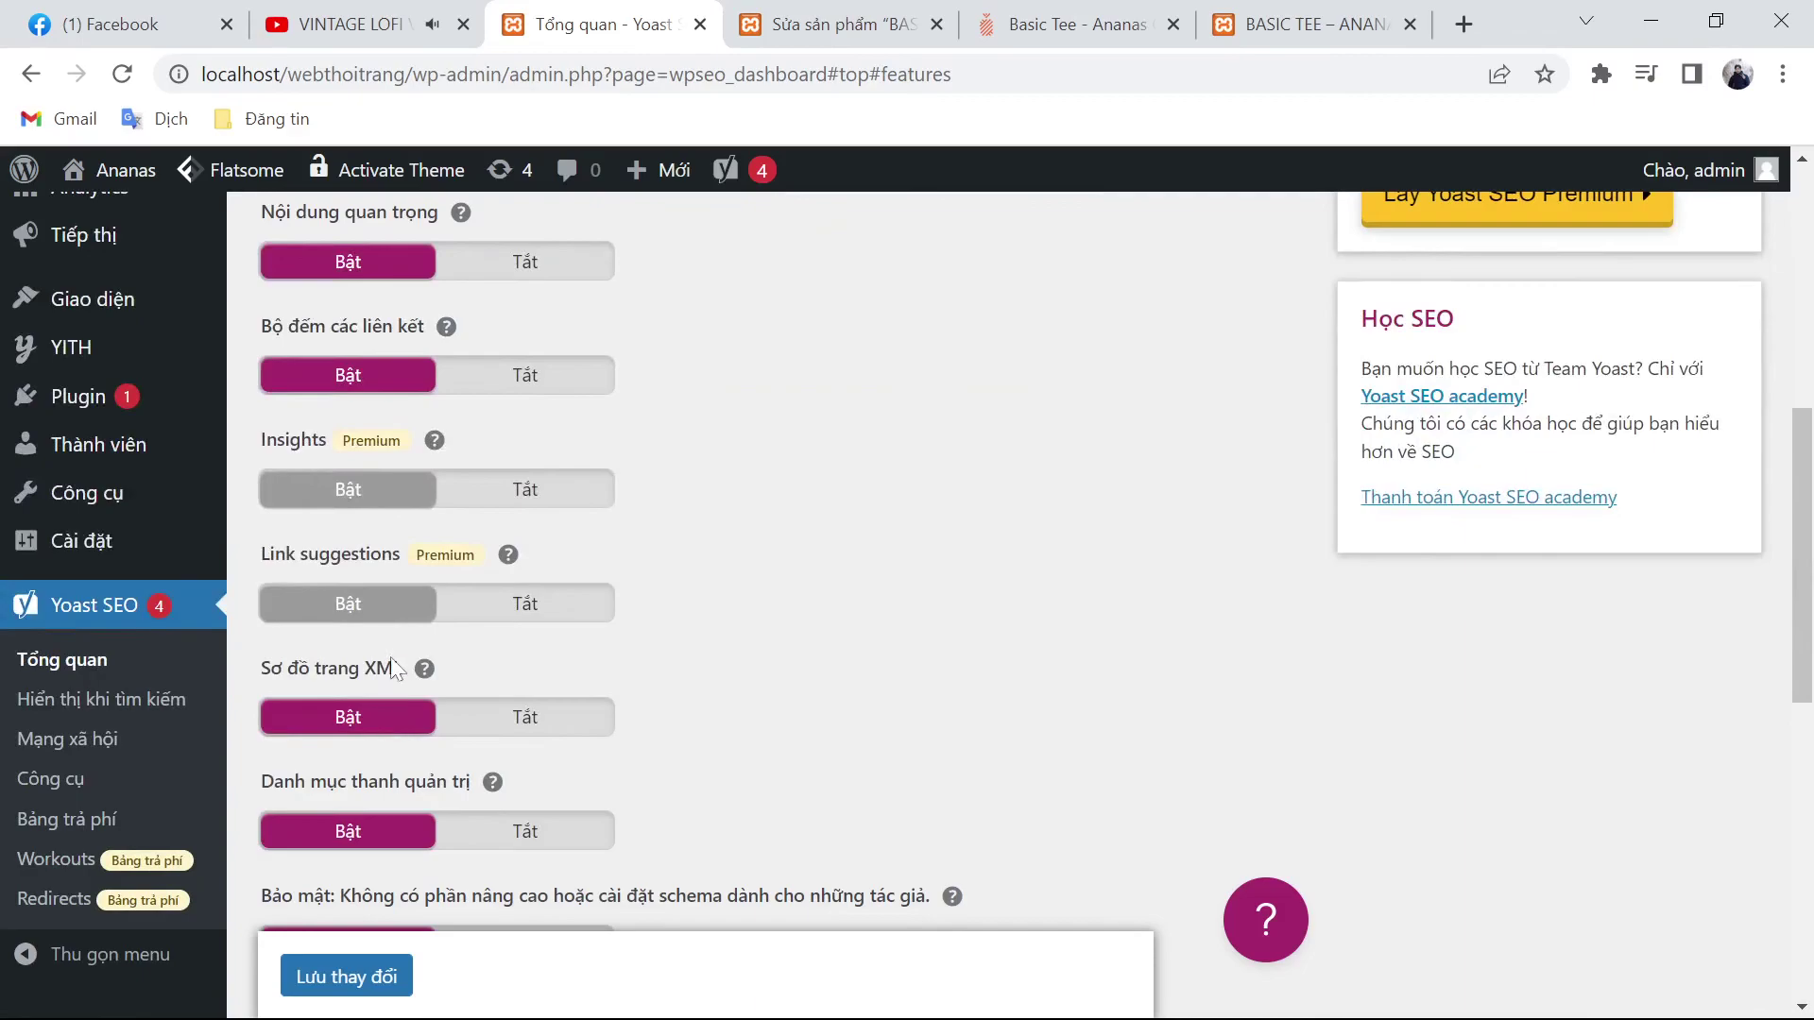
scroll(410, 765, down, 3)
scroll(448, 784, down, 3)
scroll(661, 783, up, 10)
scroll(665, 861, up, 6)
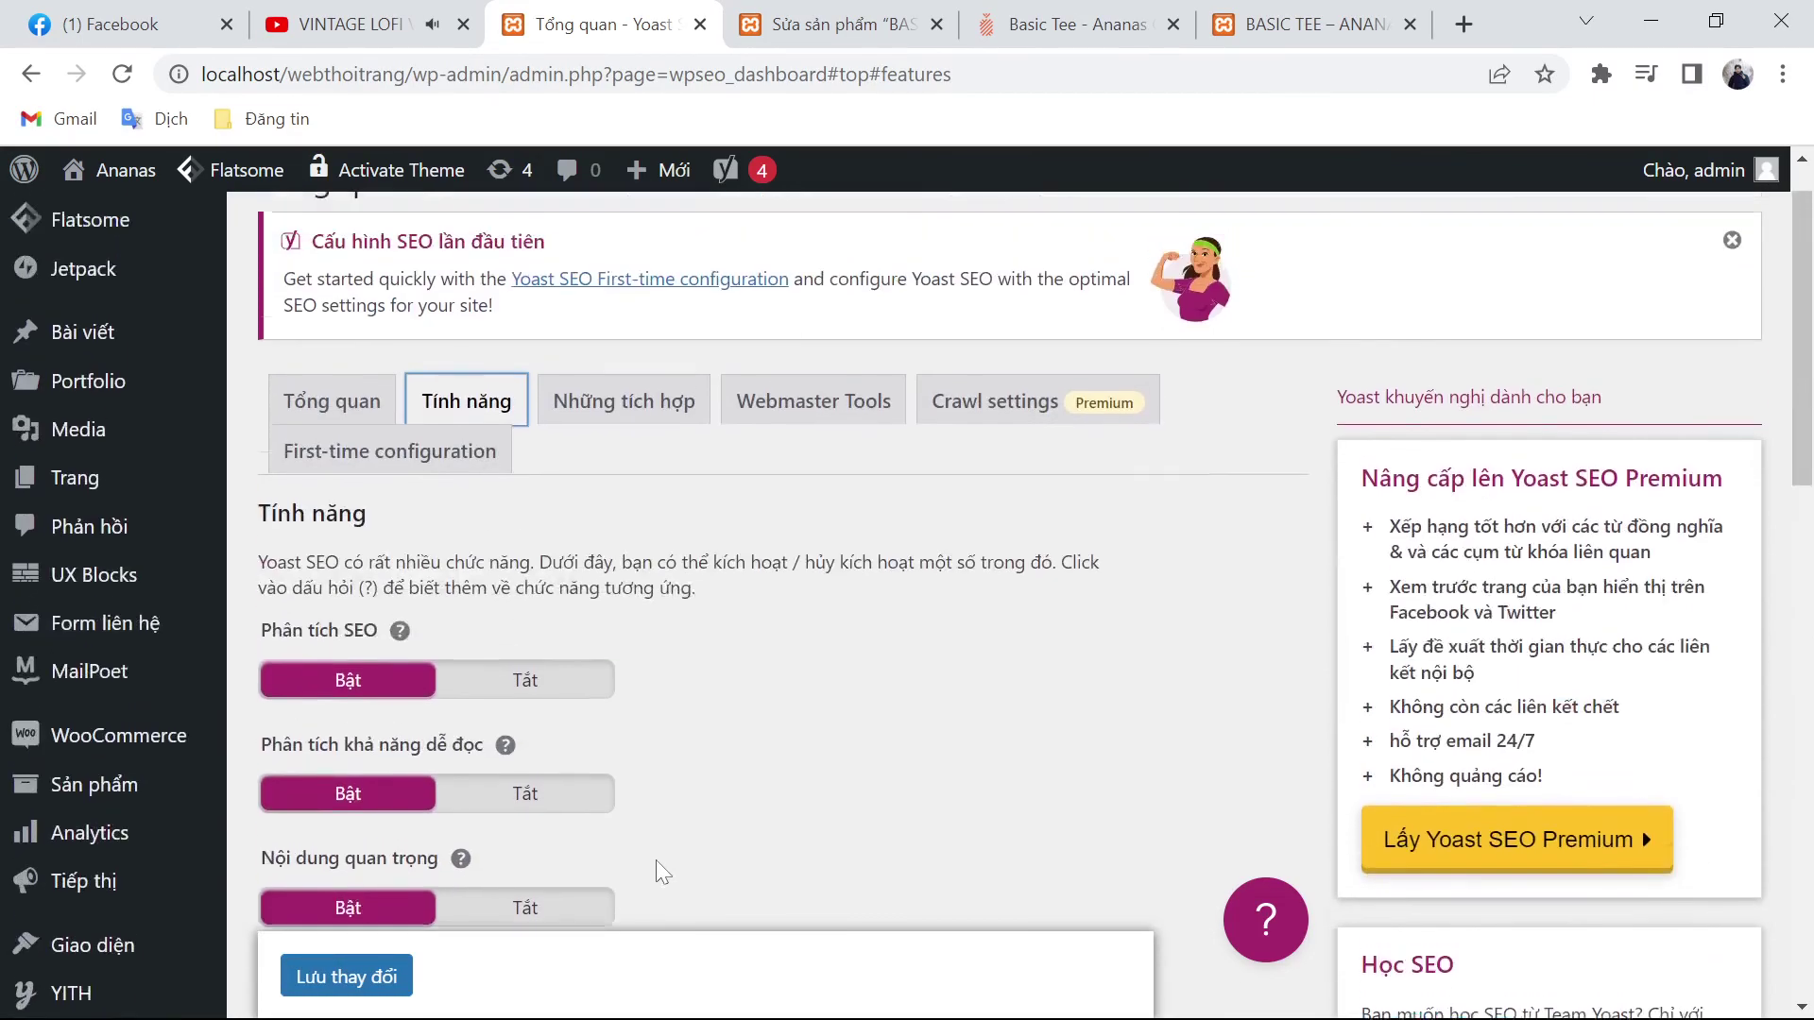
Step: Review the integrations, webmaster tools and crawl settings, then open the first-time configuration wizard
click(590, 463)
scroll(510, 588, down, 2)
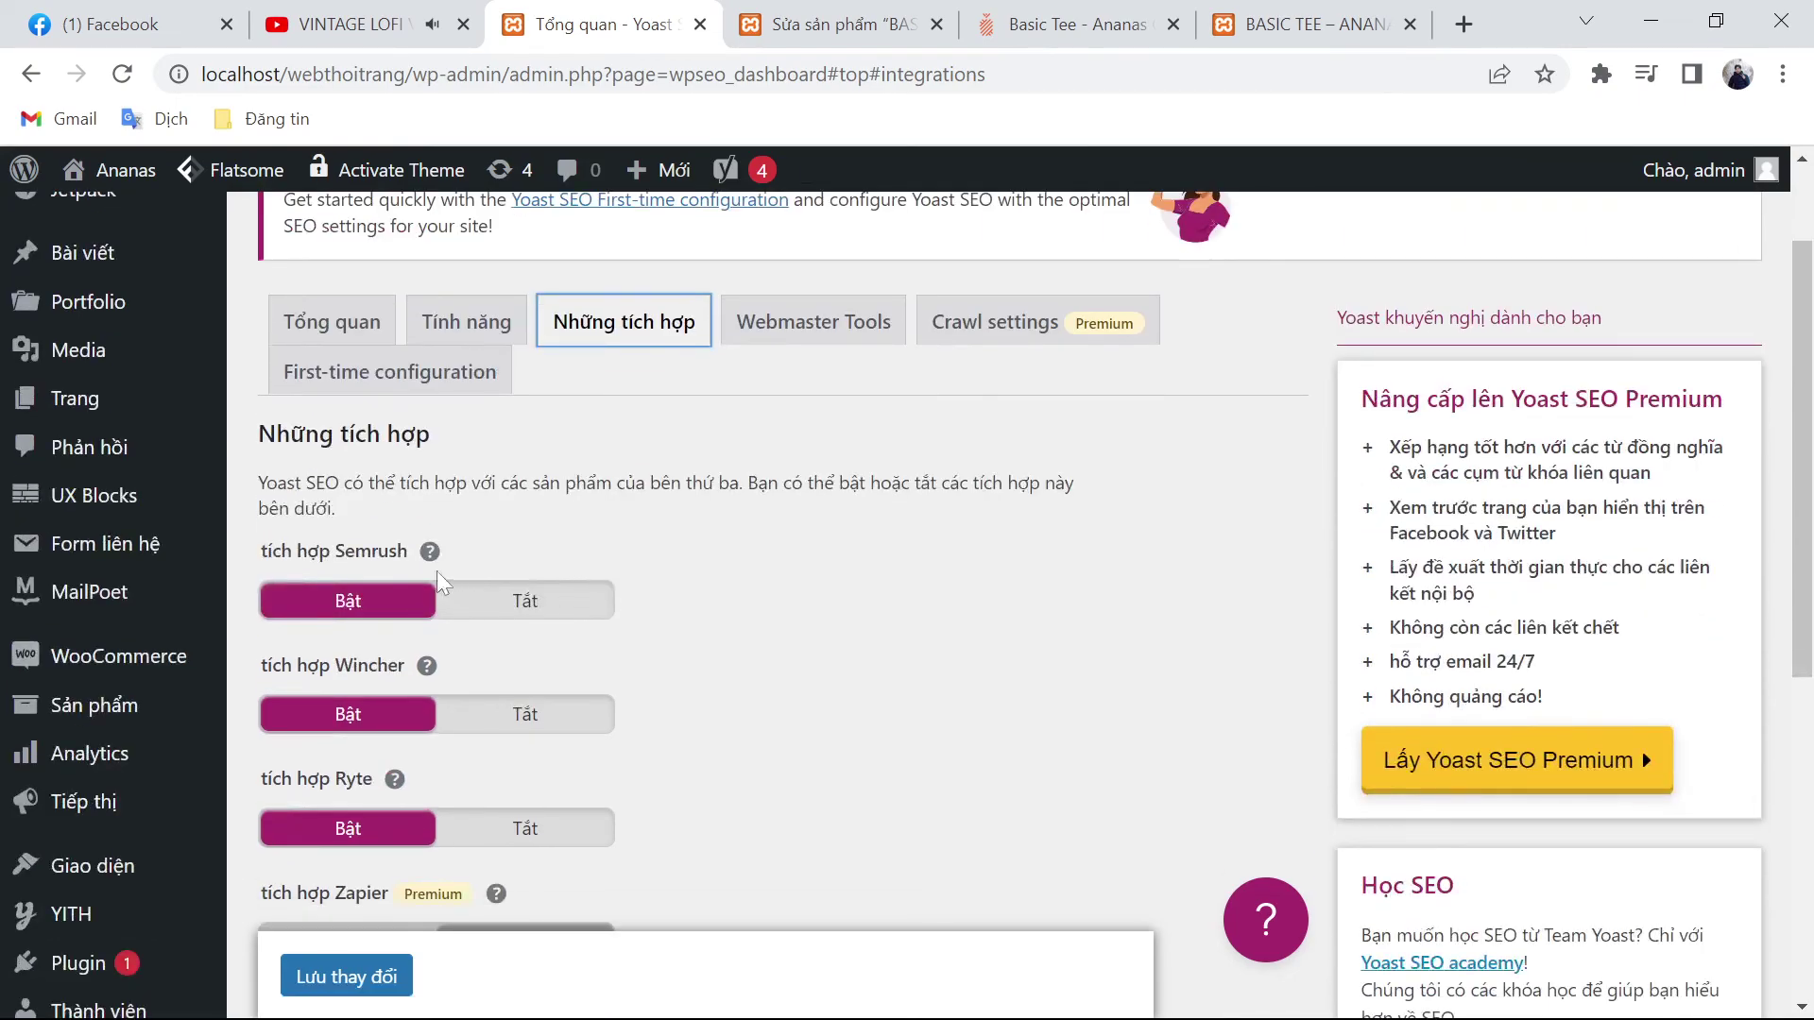
scroll(431, 930, down, 6)
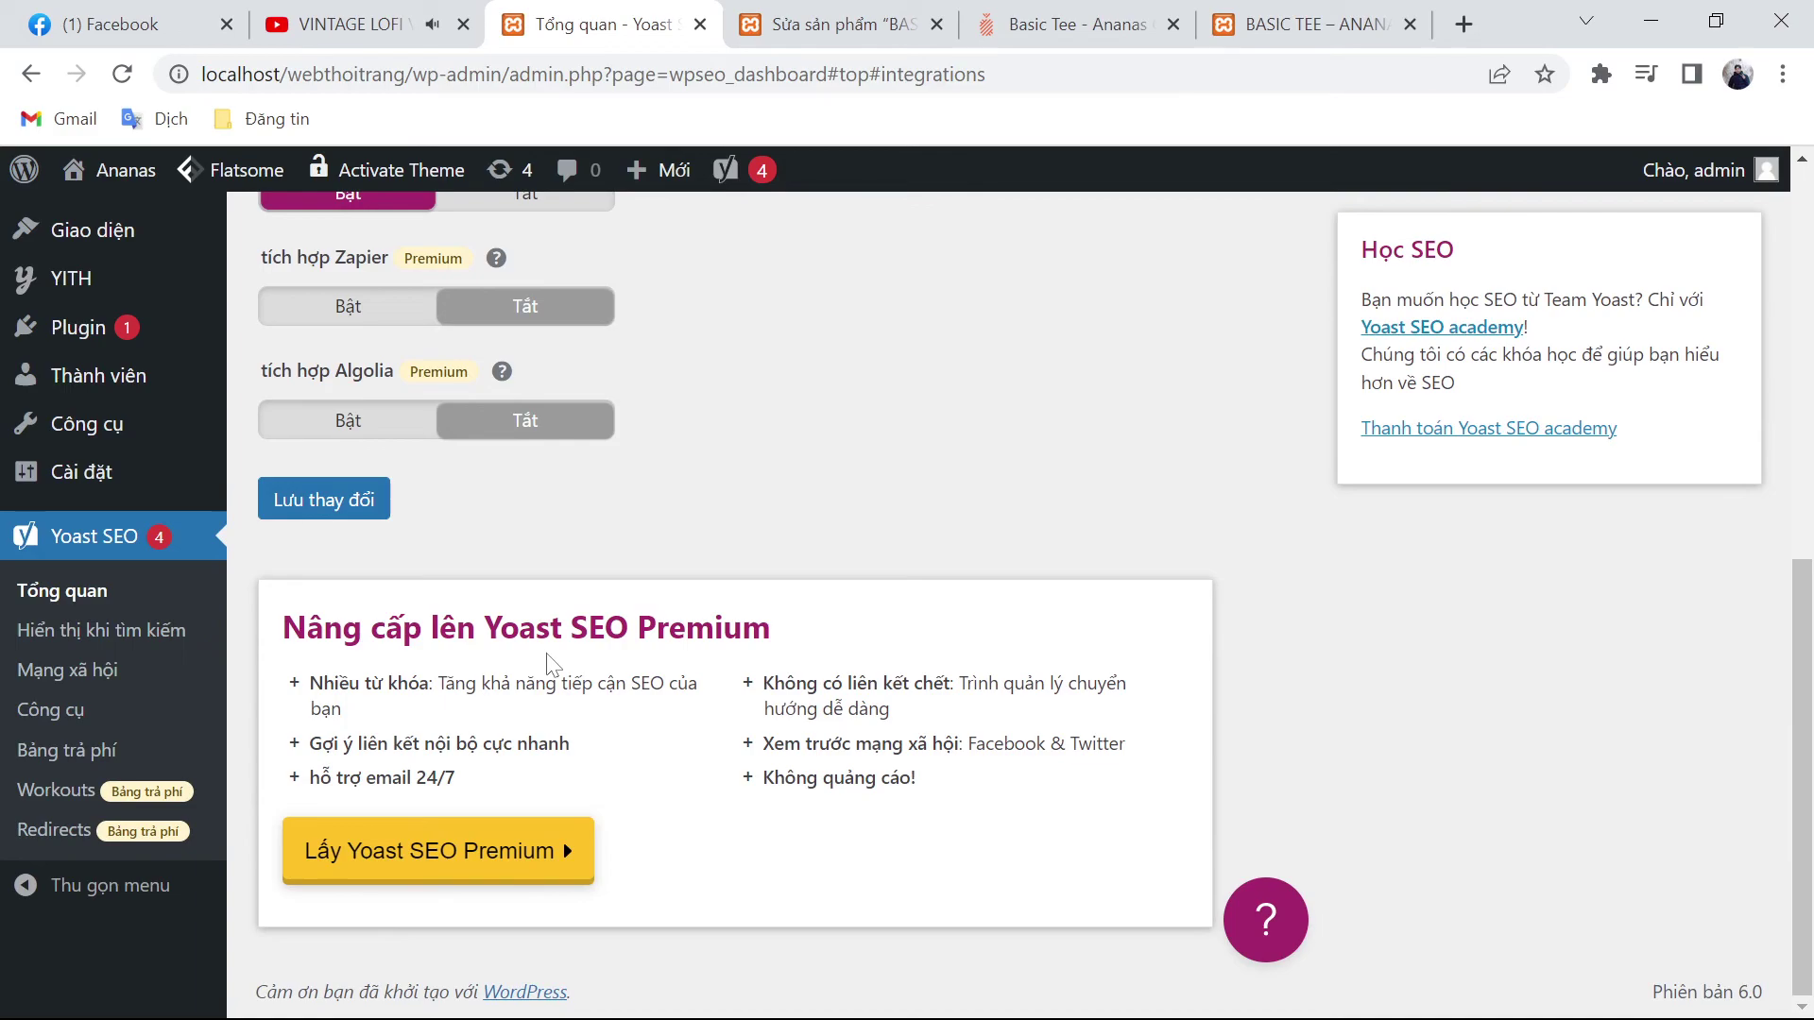
scroll(546, 653, up, 8)
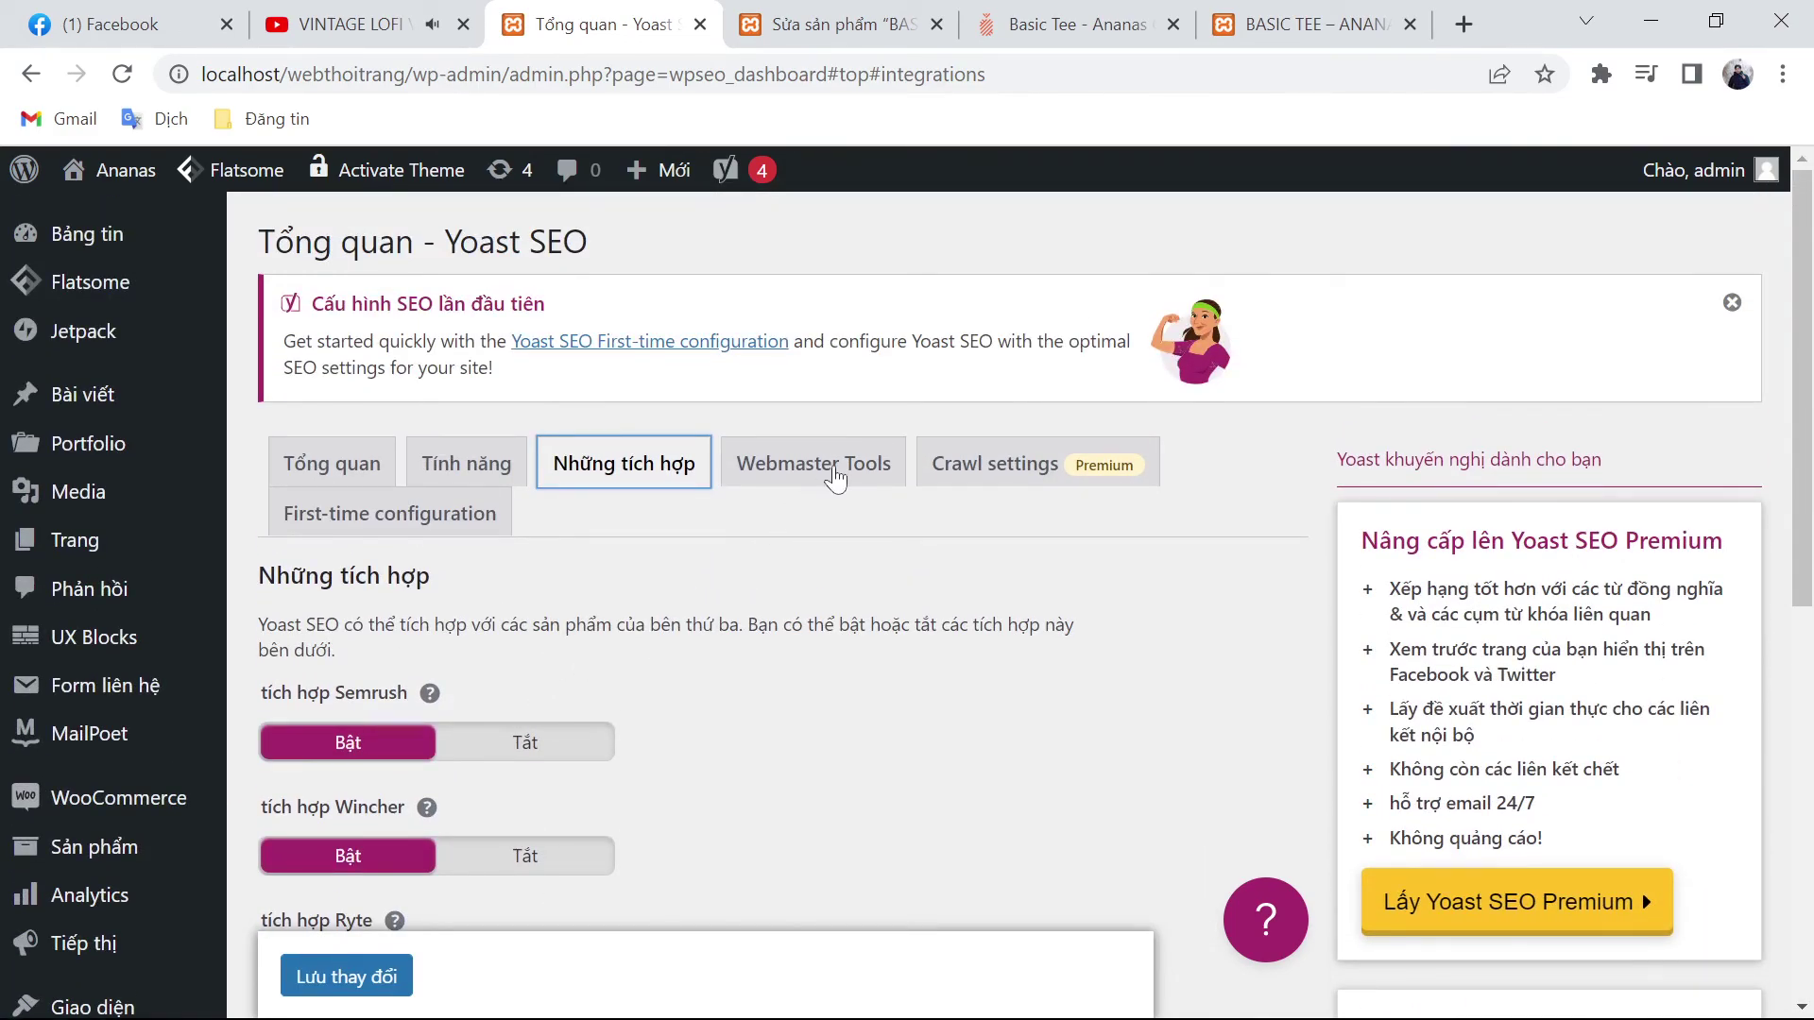
click(869, 449)
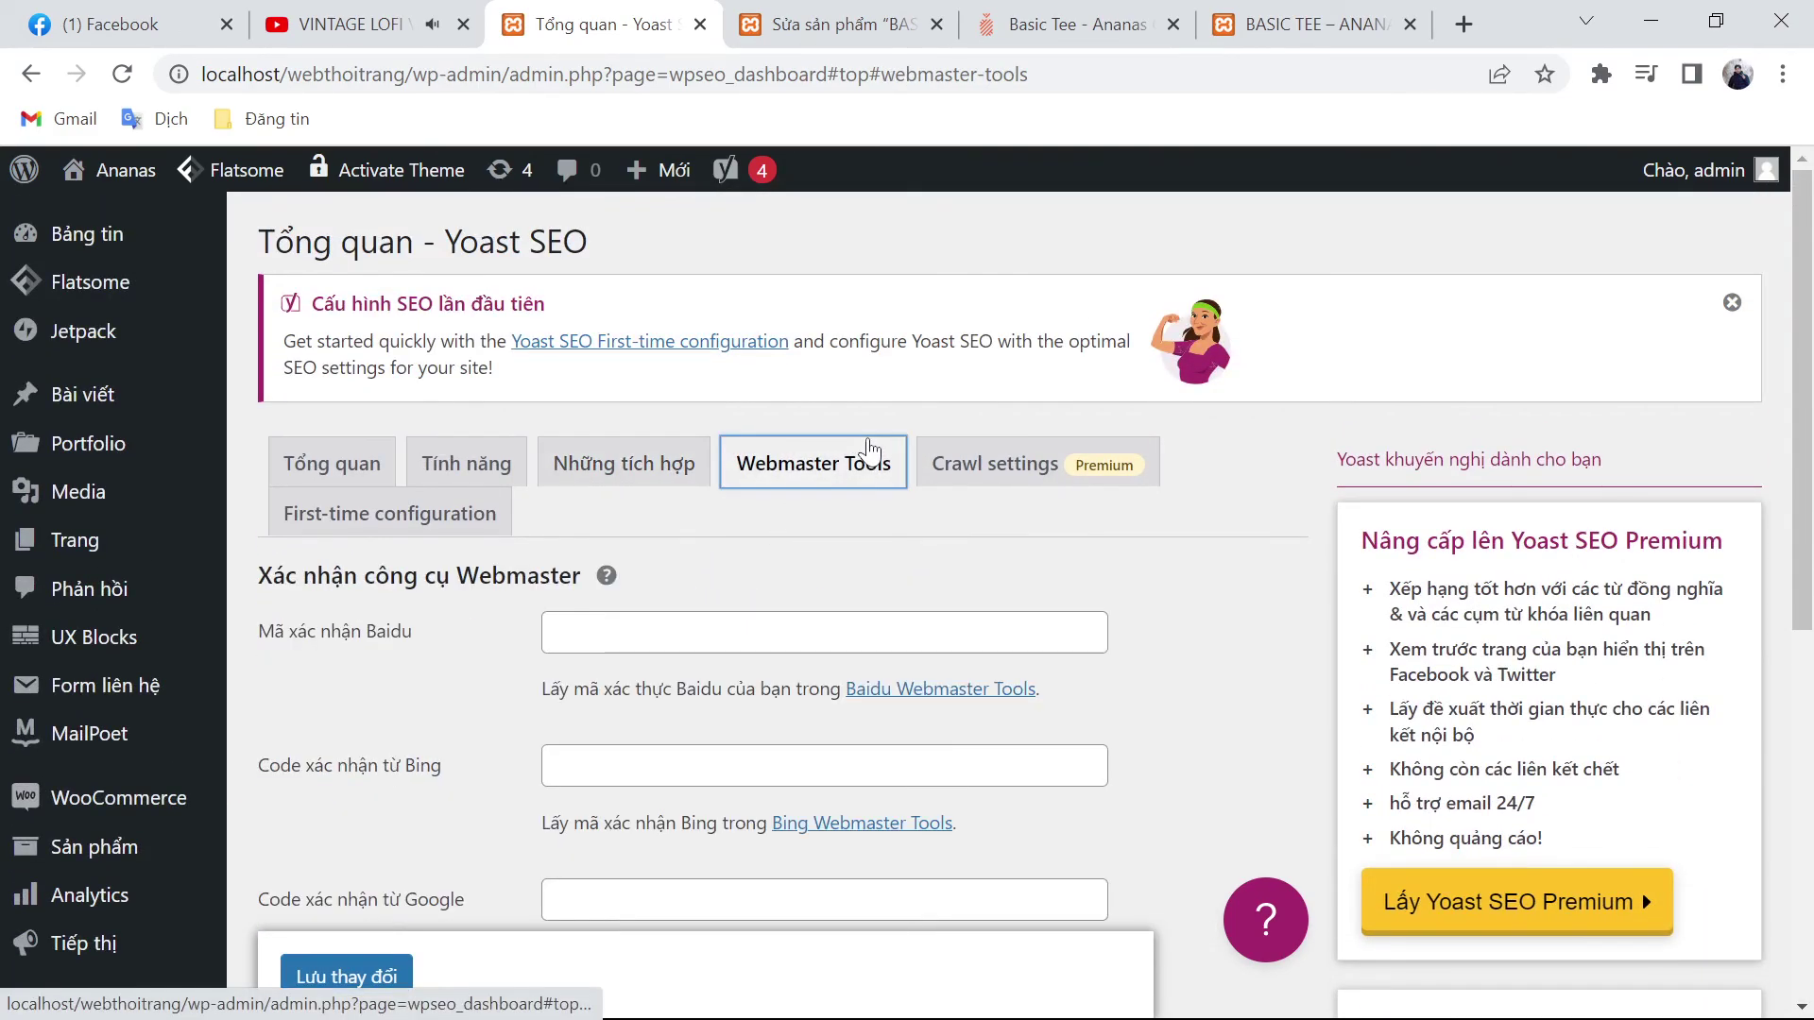
scroll(888, 463, down, 3)
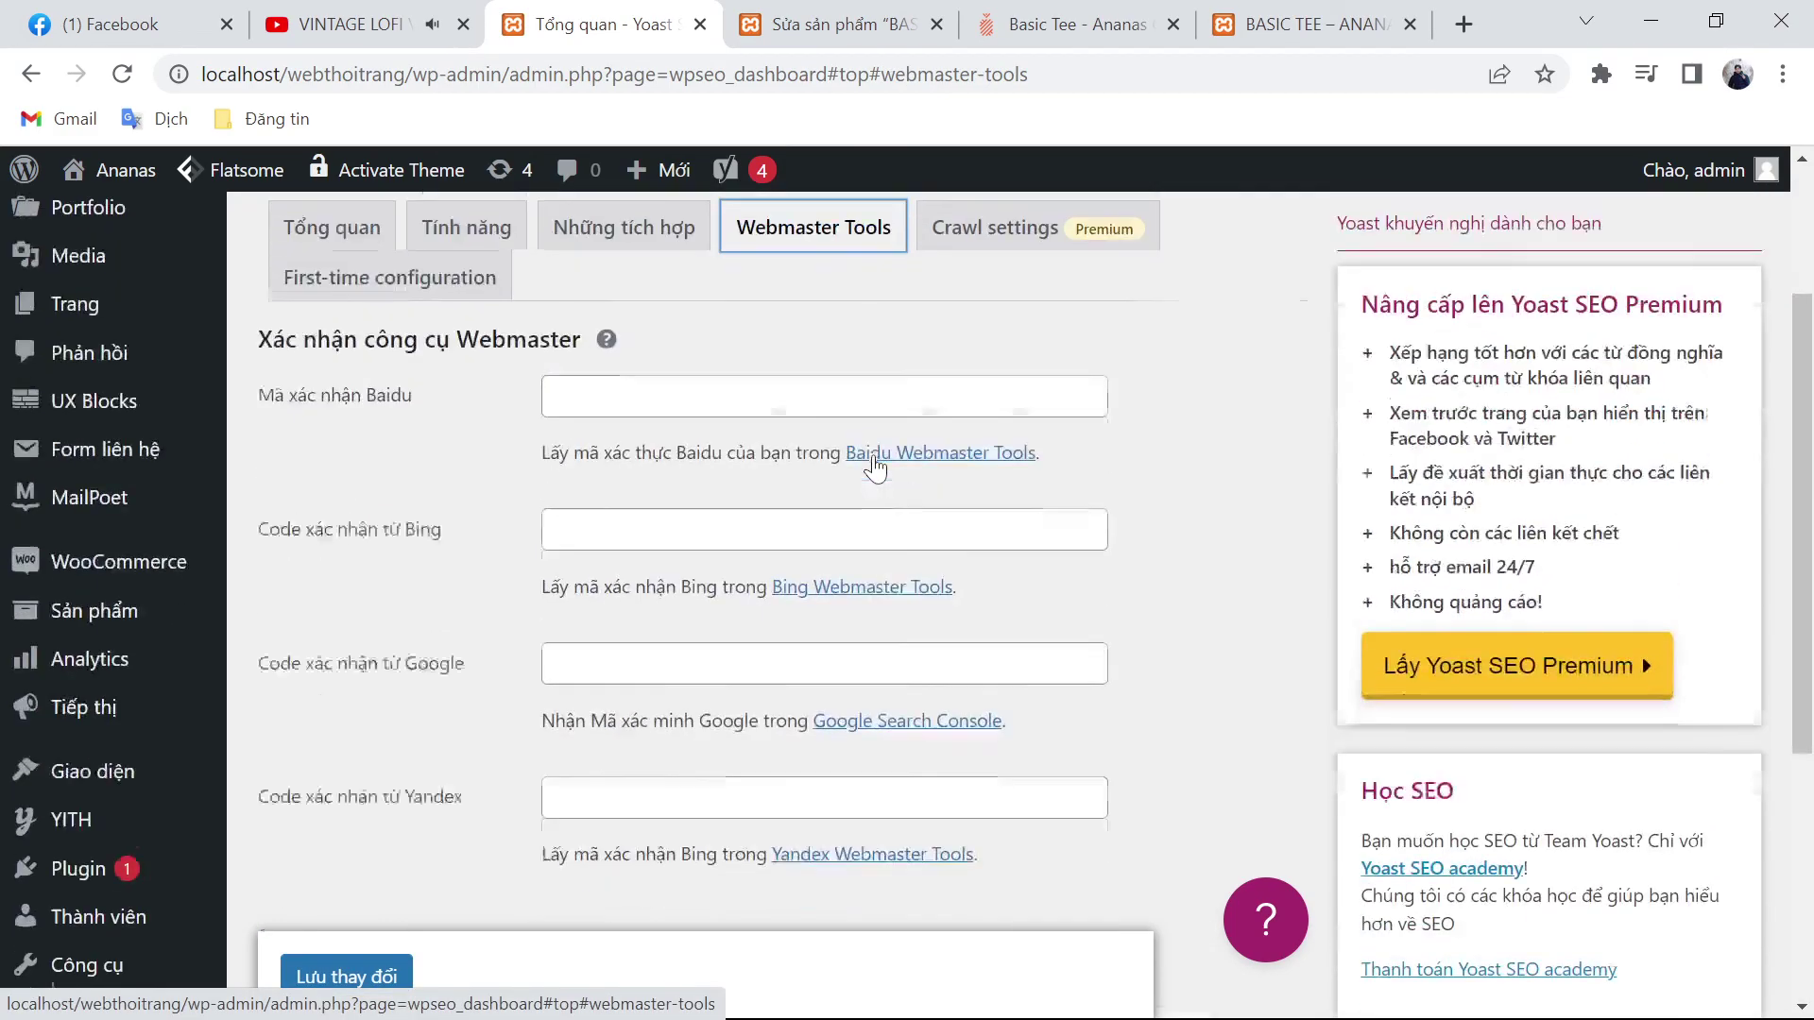
scroll(904, 470, up, 3)
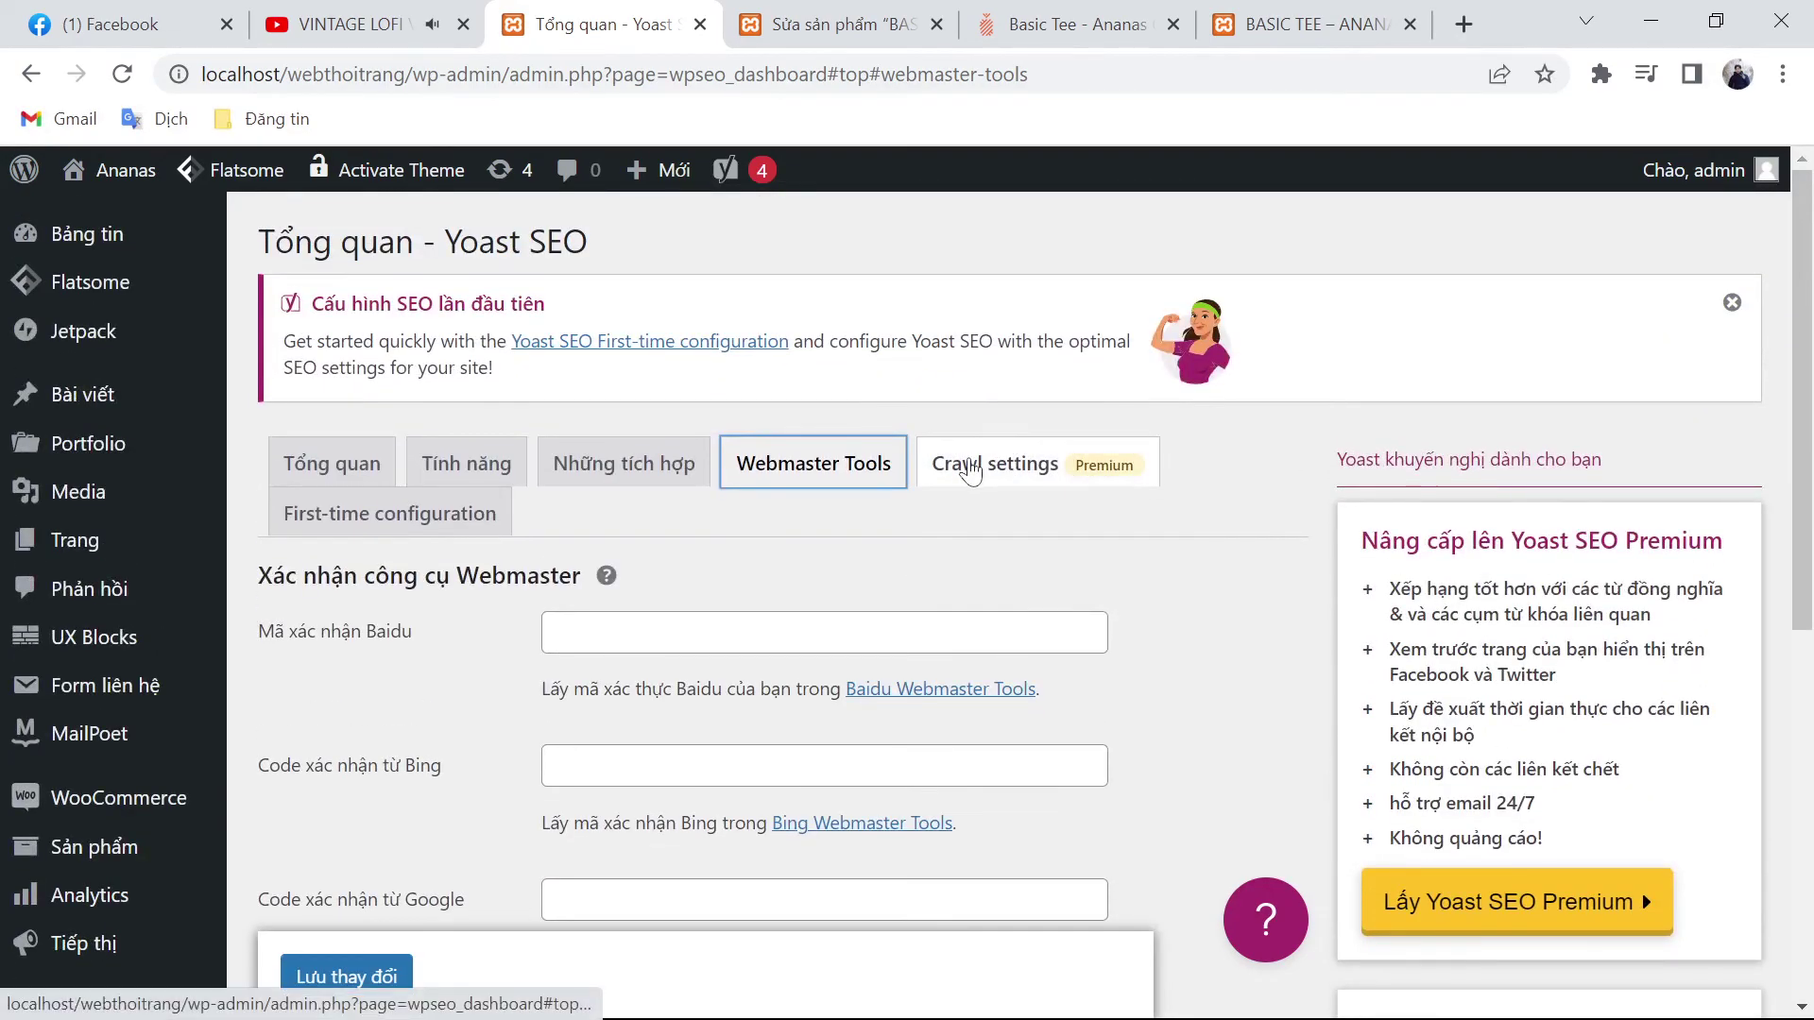
click(982, 462)
click(440, 534)
Step: Run the SEO data optimization and continue to the site representation step
scroll(638, 605, down, 5)
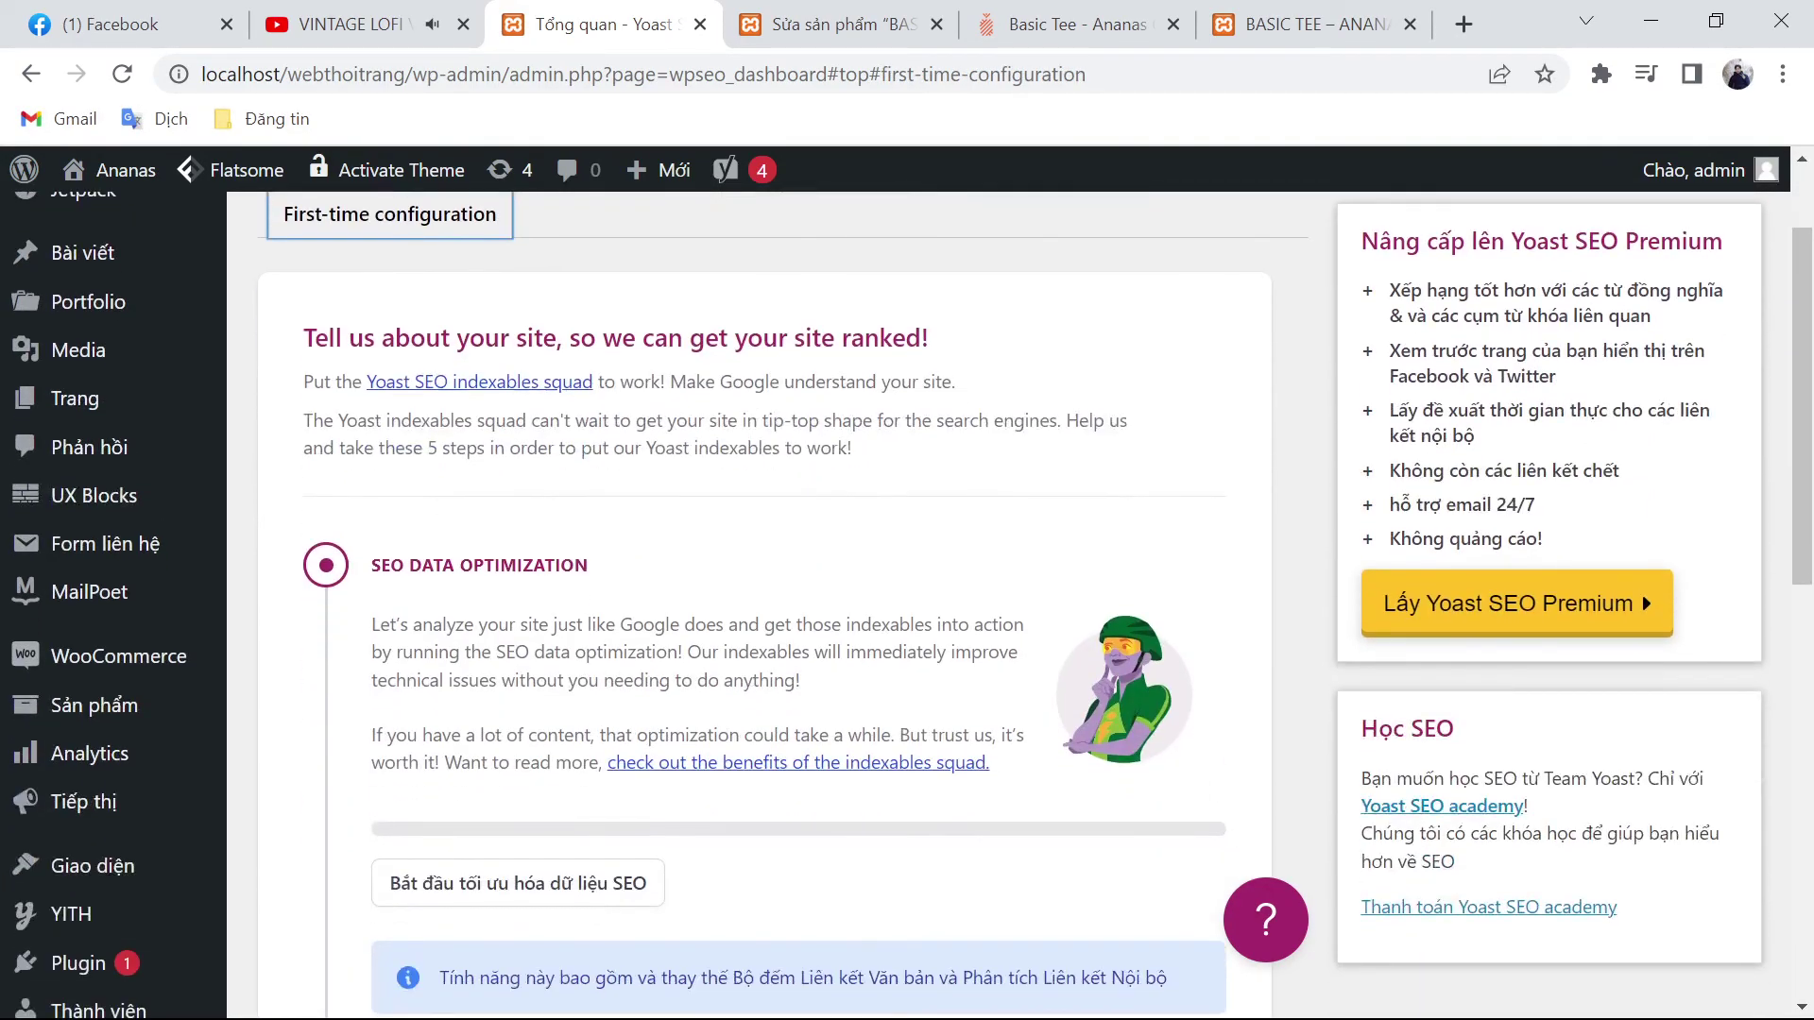
scroll(638, 605, down, 3)
click(428, 397)
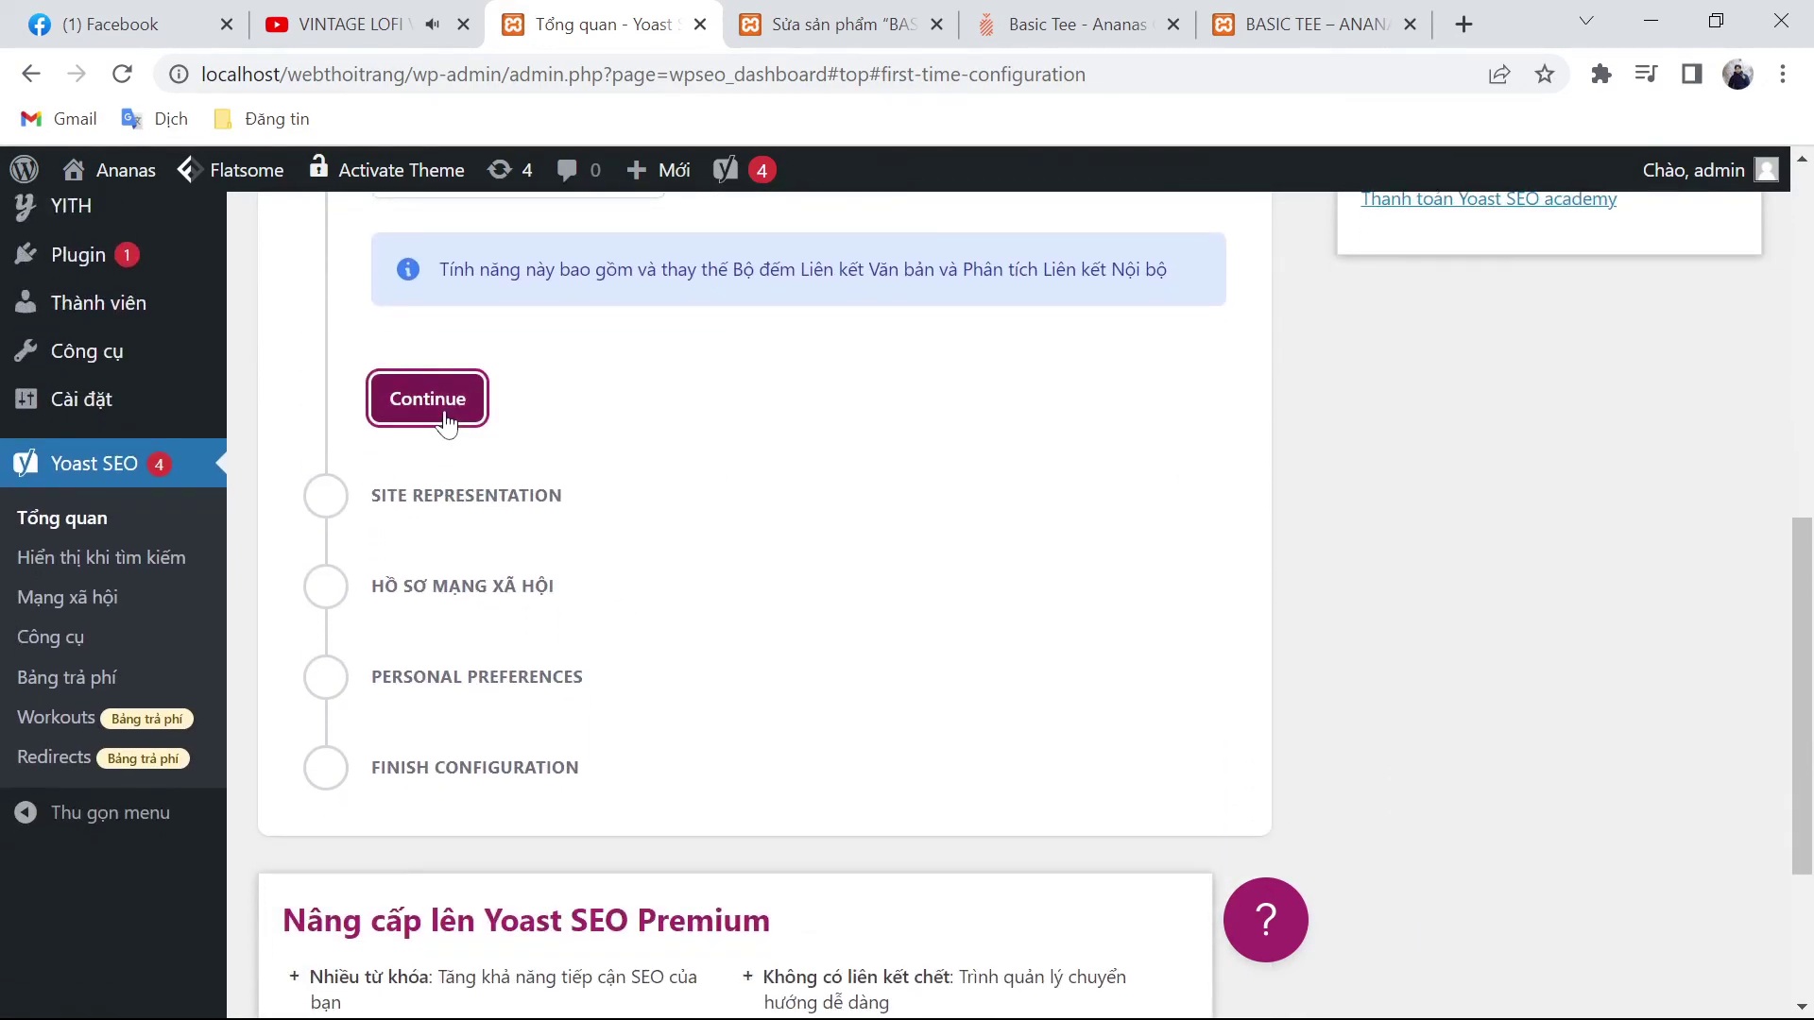
scroll(774, 586, up, 3)
scroll(774, 591, up, 3)
click(605, 742)
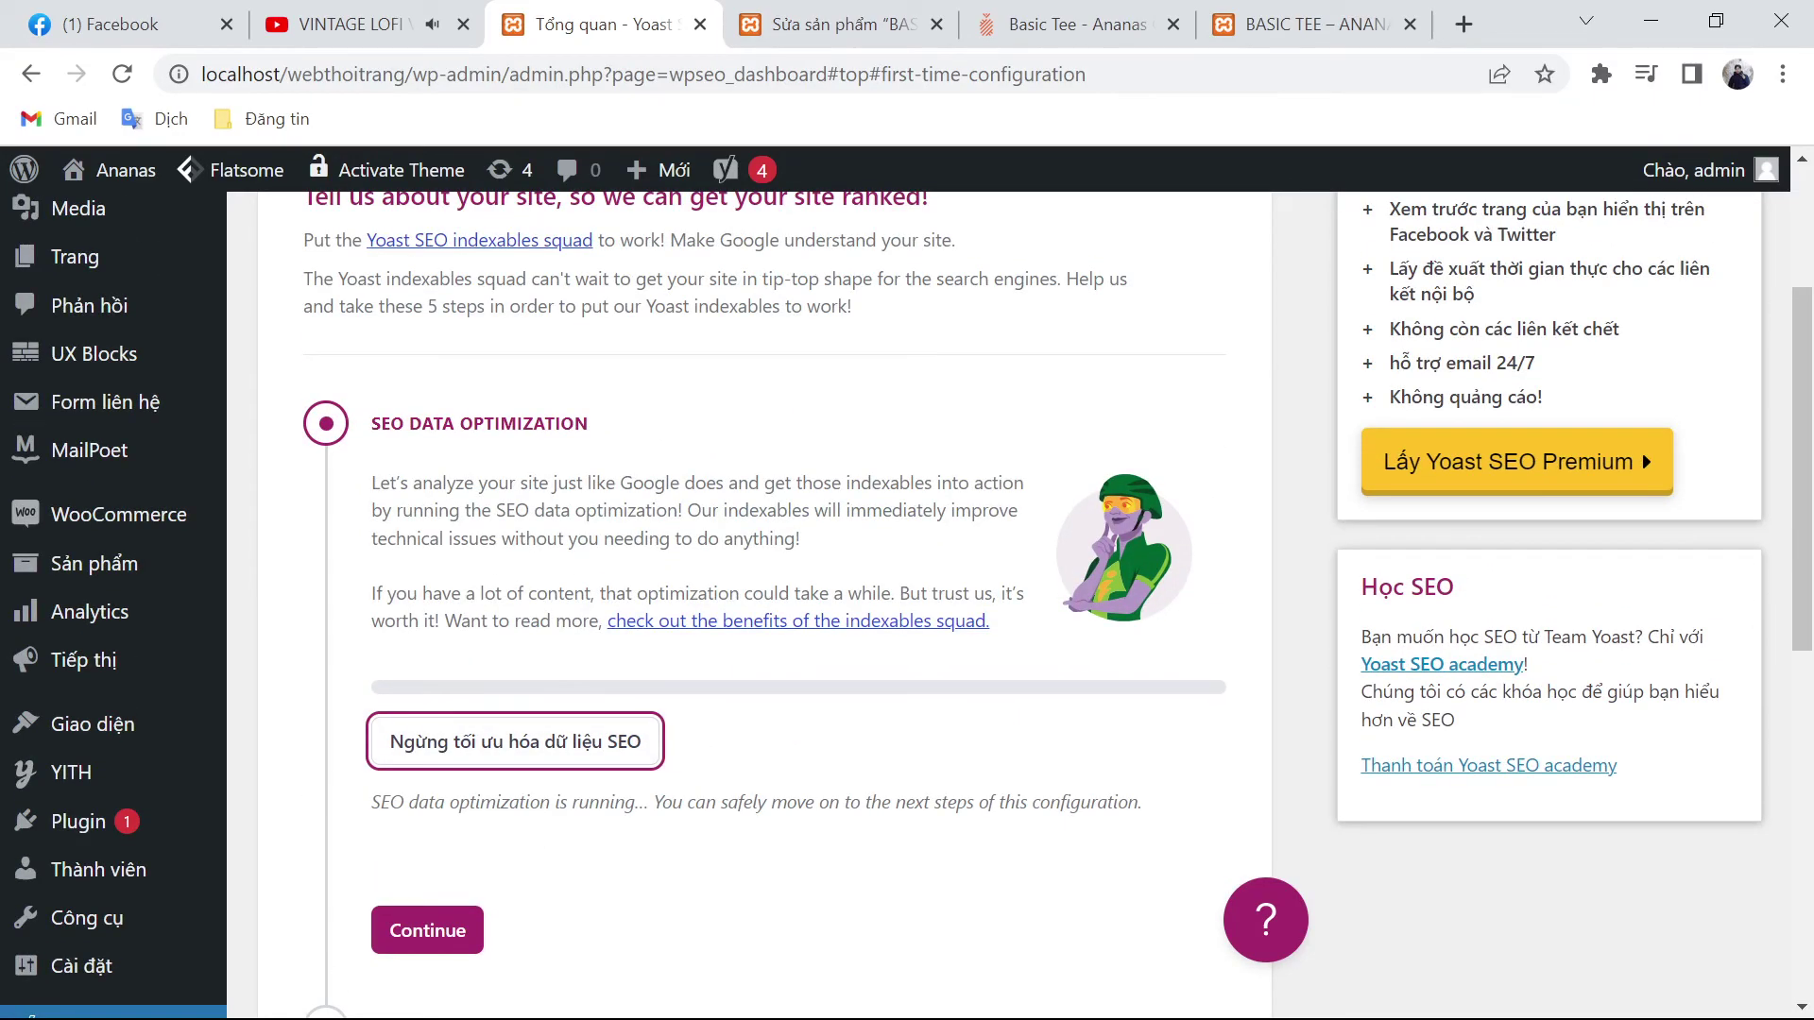
scroll(405, 792, down, 2)
click(406, 792)
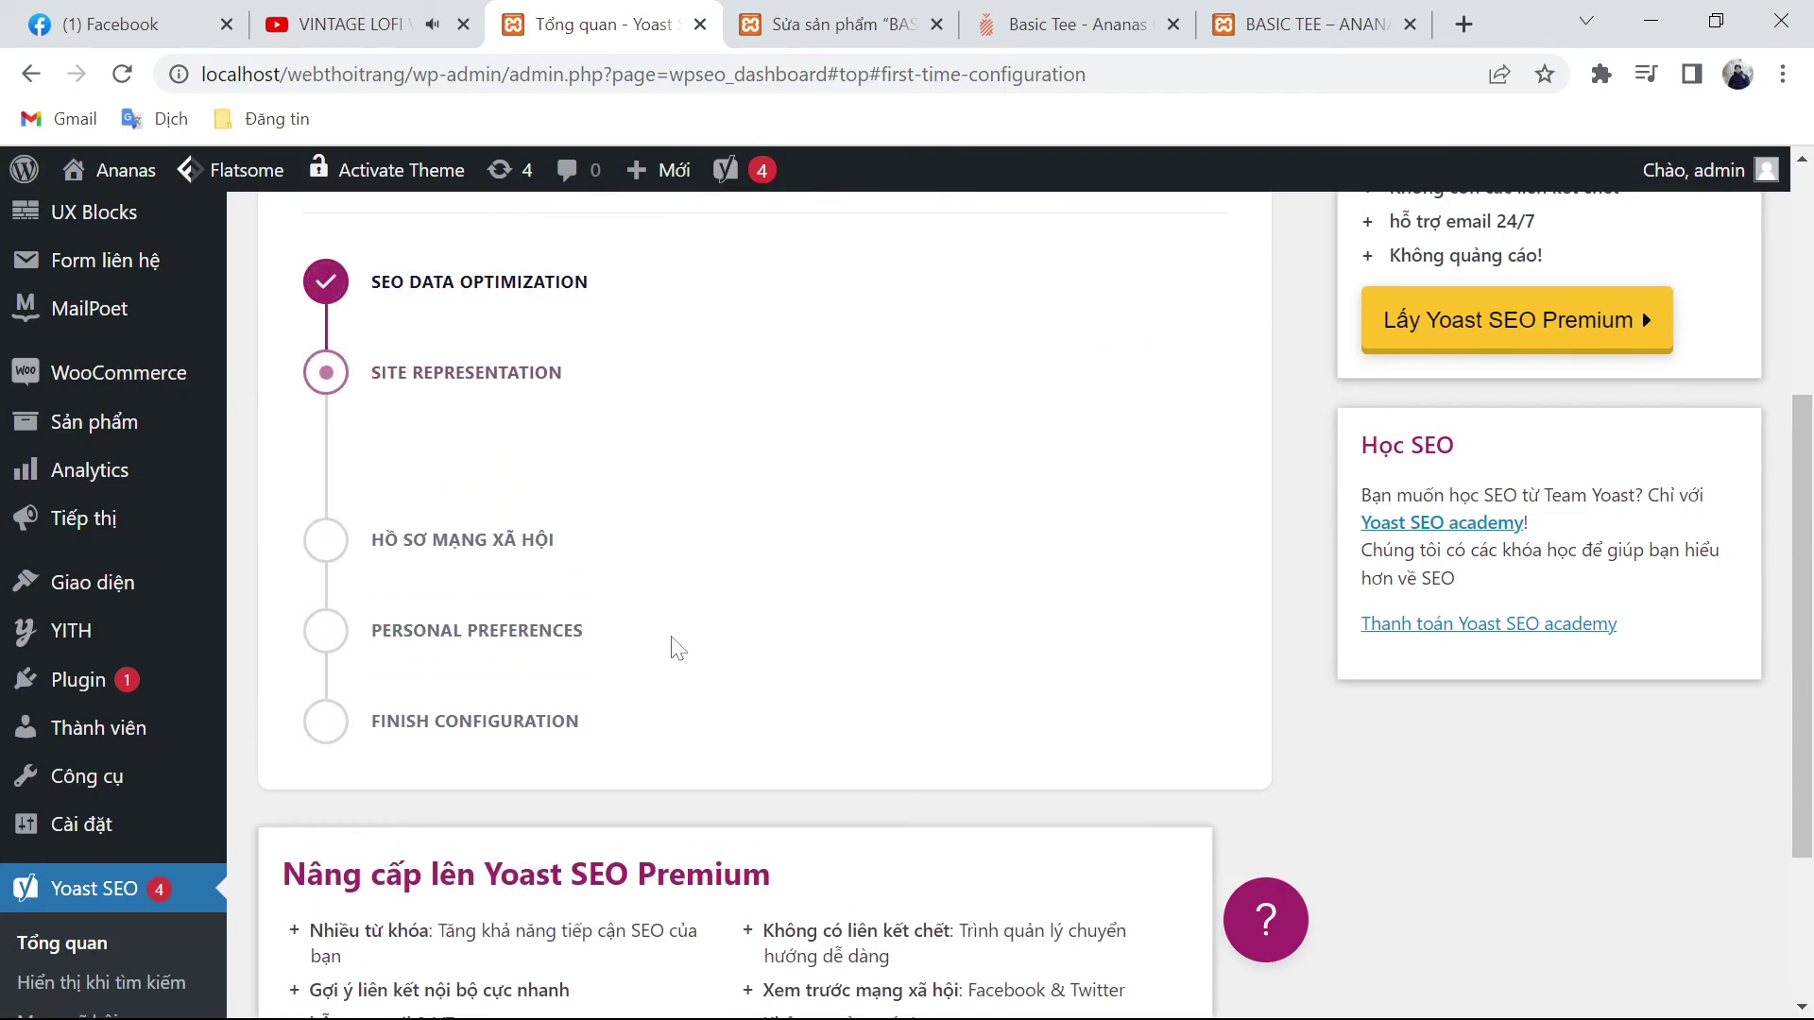
Step: Set the site to represent the organization (Tổ chức) named Ananas and choose a logo image
click(504, 571)
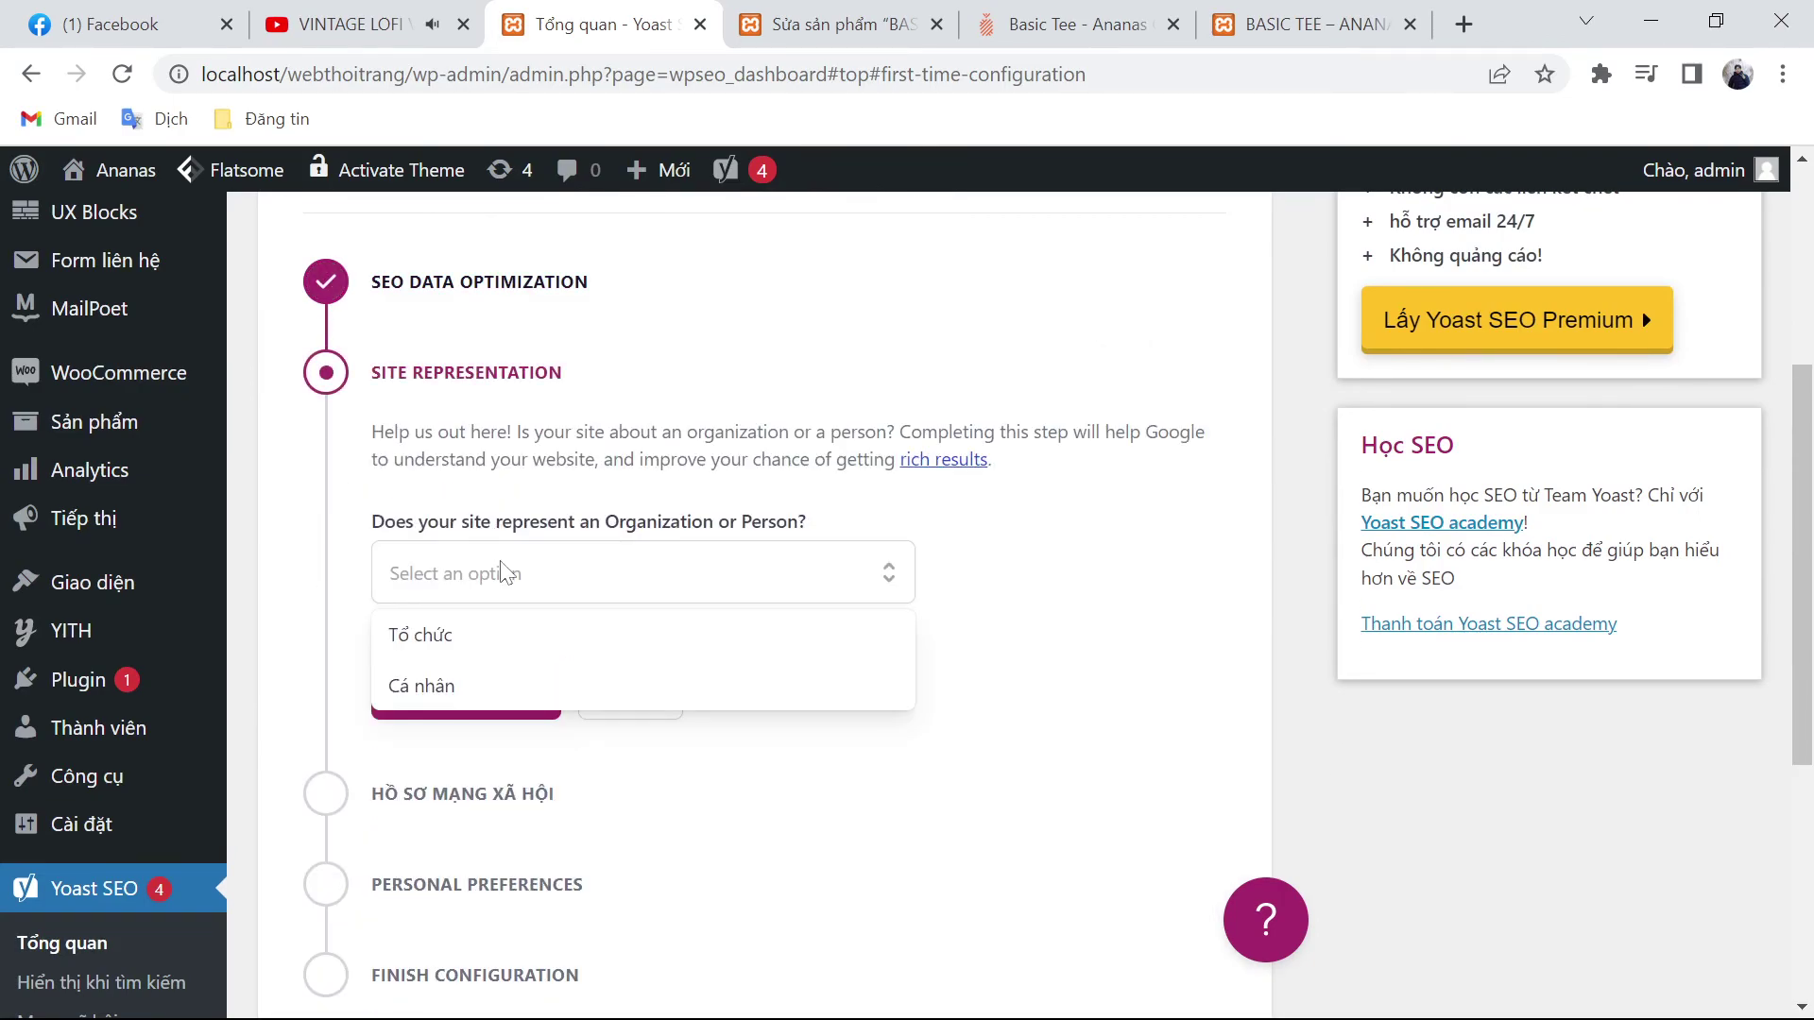
click(473, 647)
scroll(576, 614, down, 2)
click(577, 566)
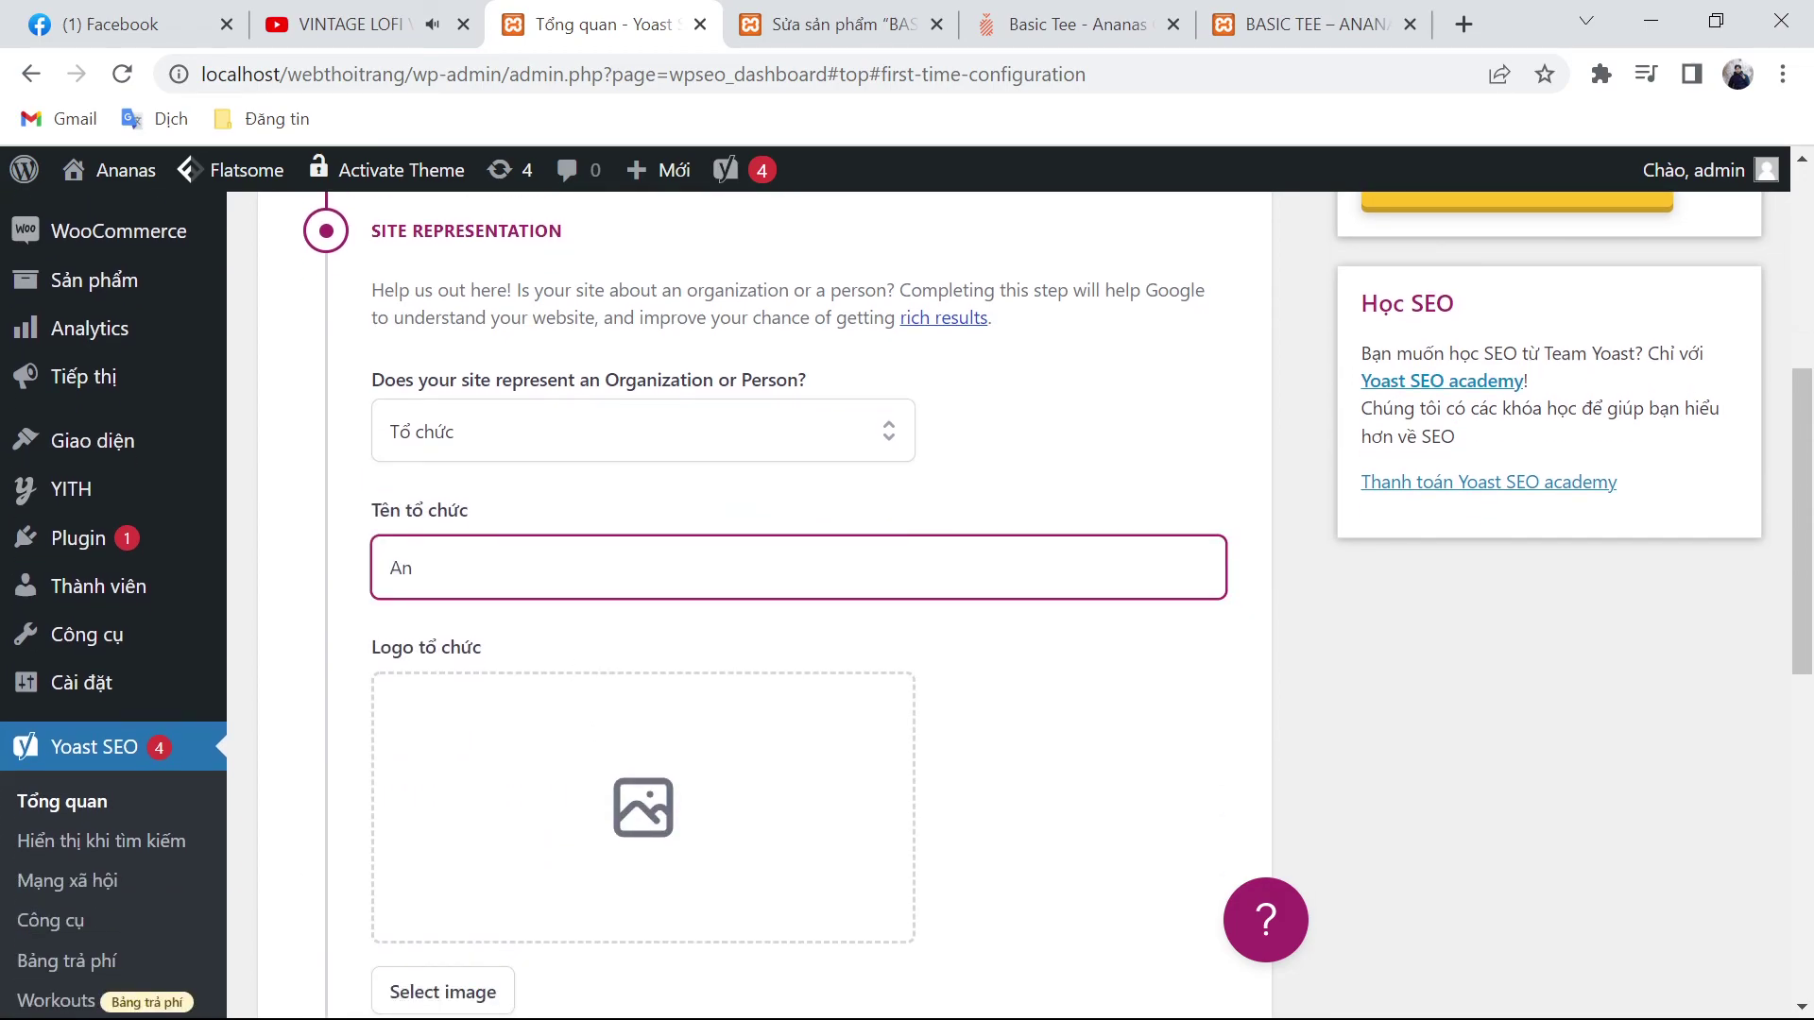
scroll(574, 574, down, 2)
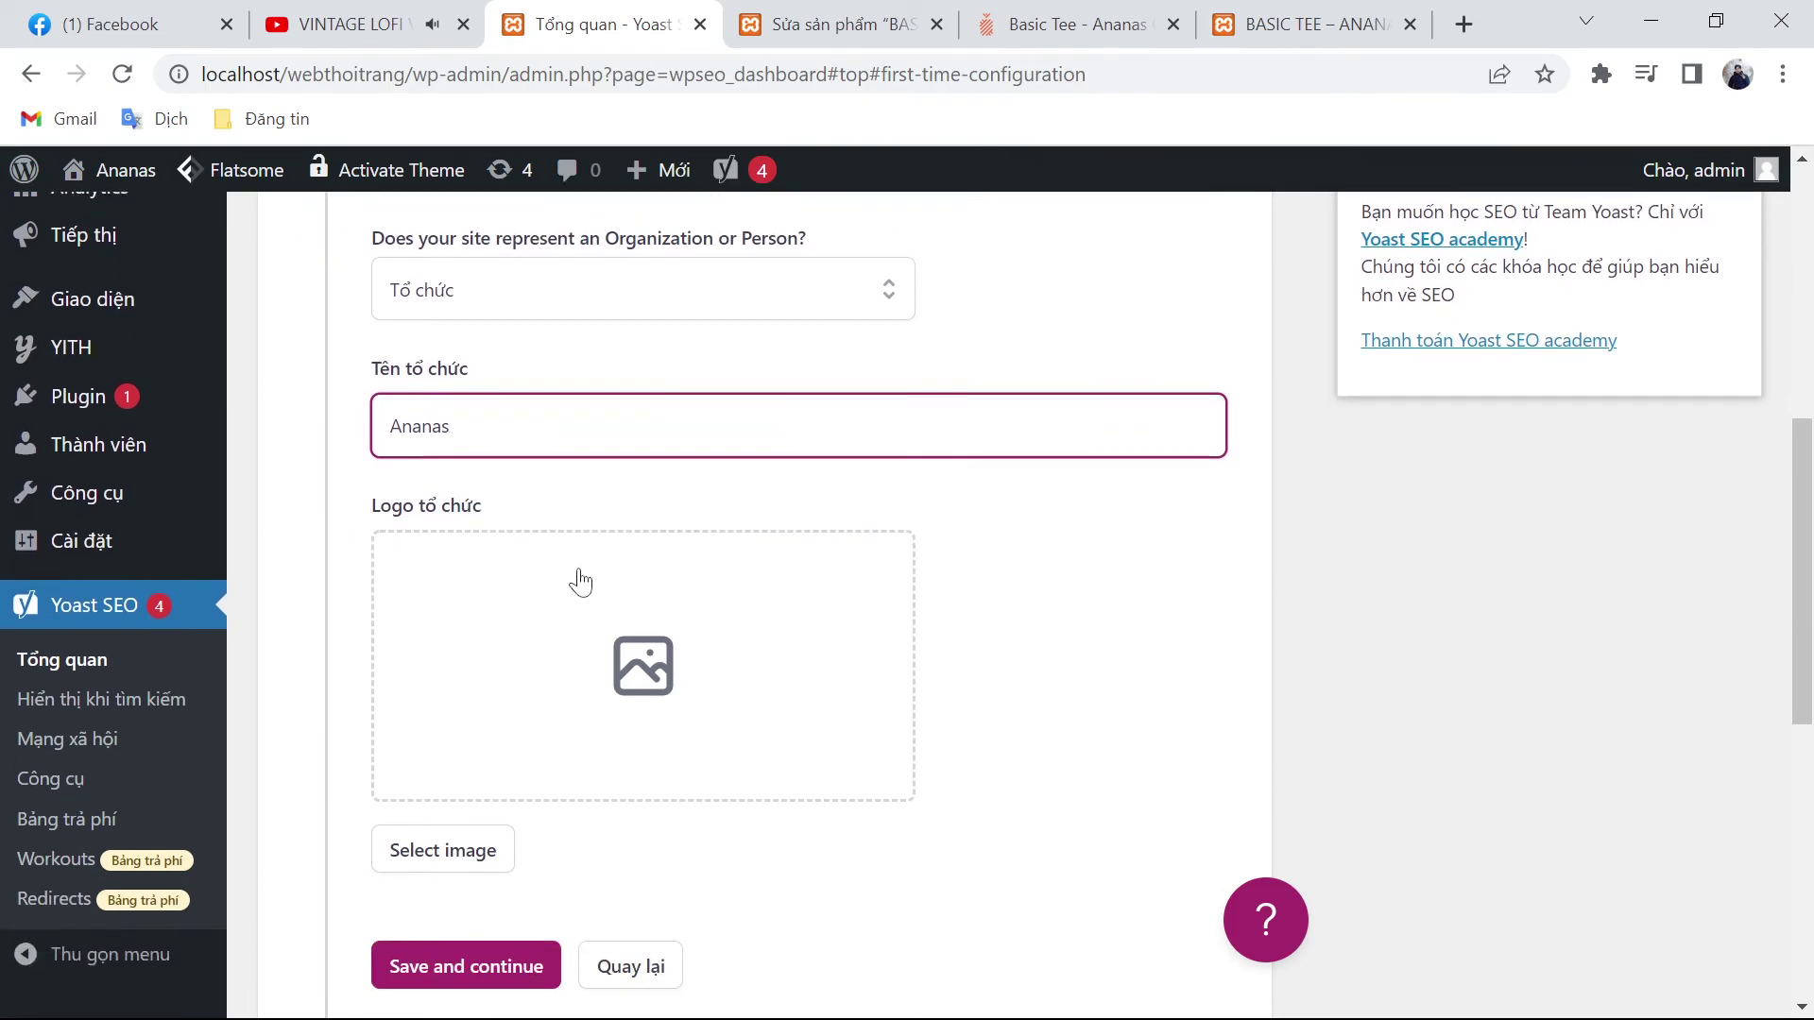
click(580, 582)
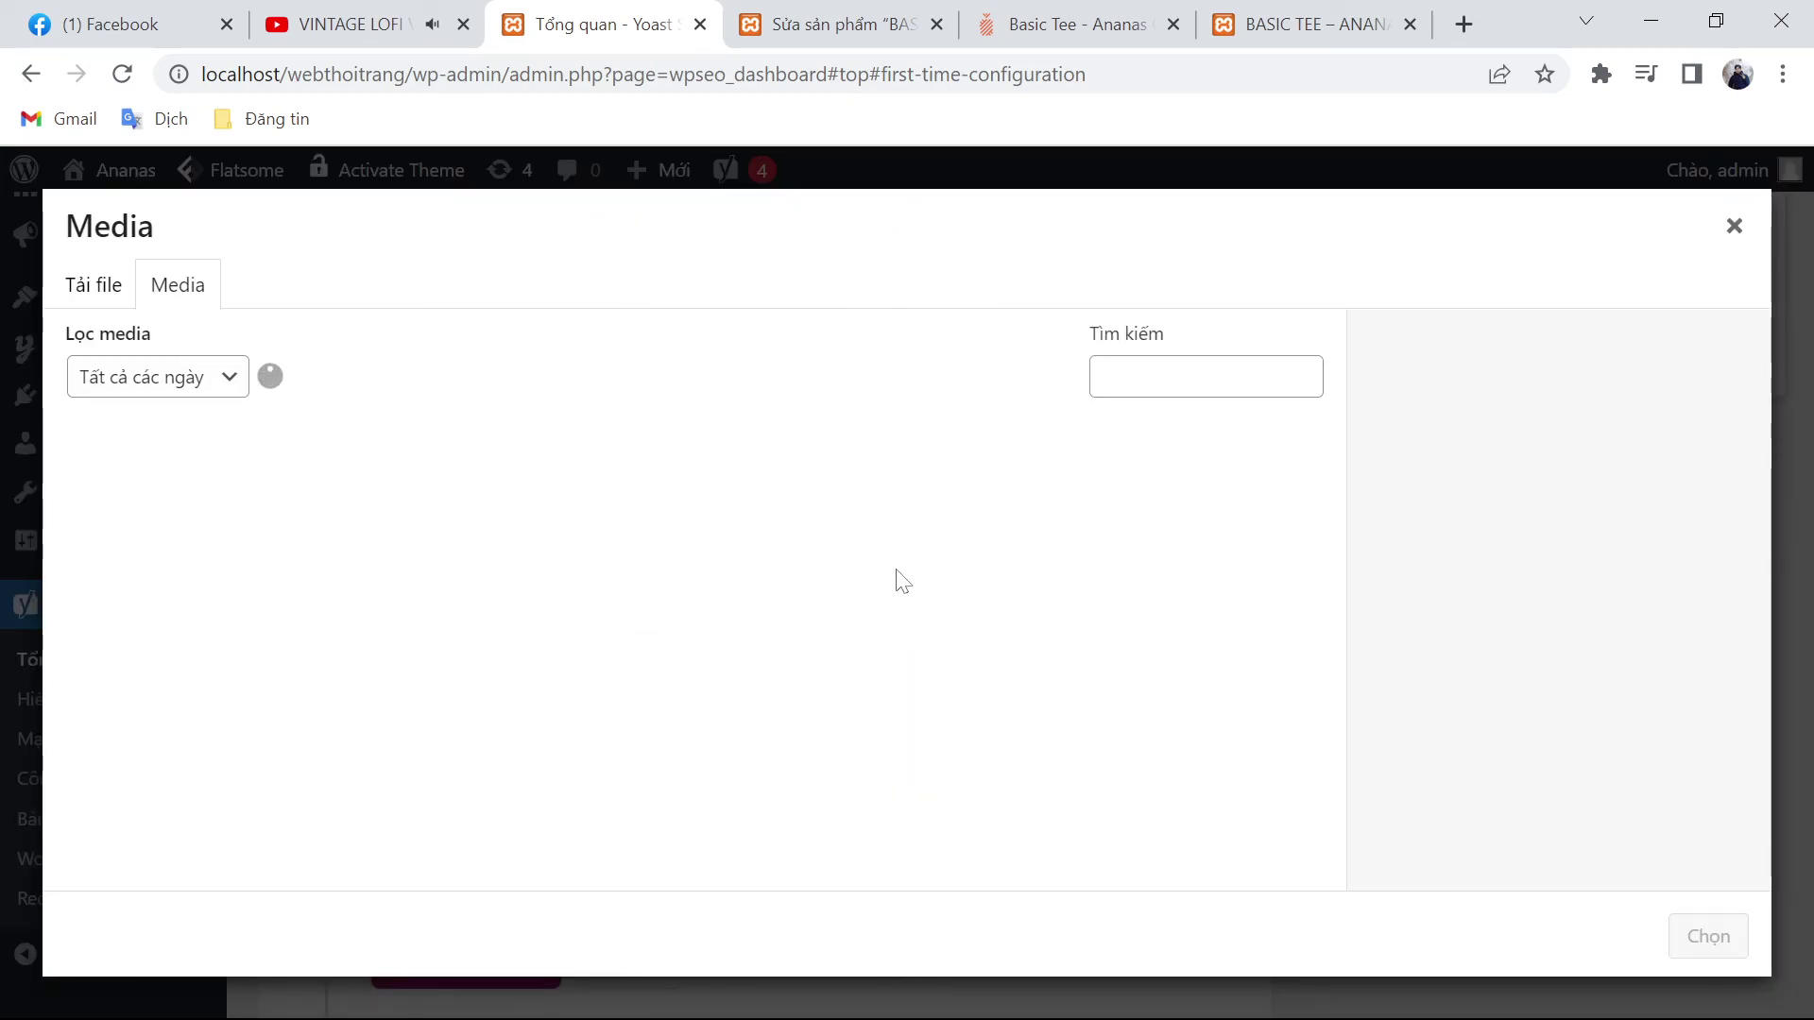
Step: Choose Logo_Ananas.png from the media library as the organization logo
scroll(899, 574, down, 10)
scroll(898, 573, down, 5)
click(699, 854)
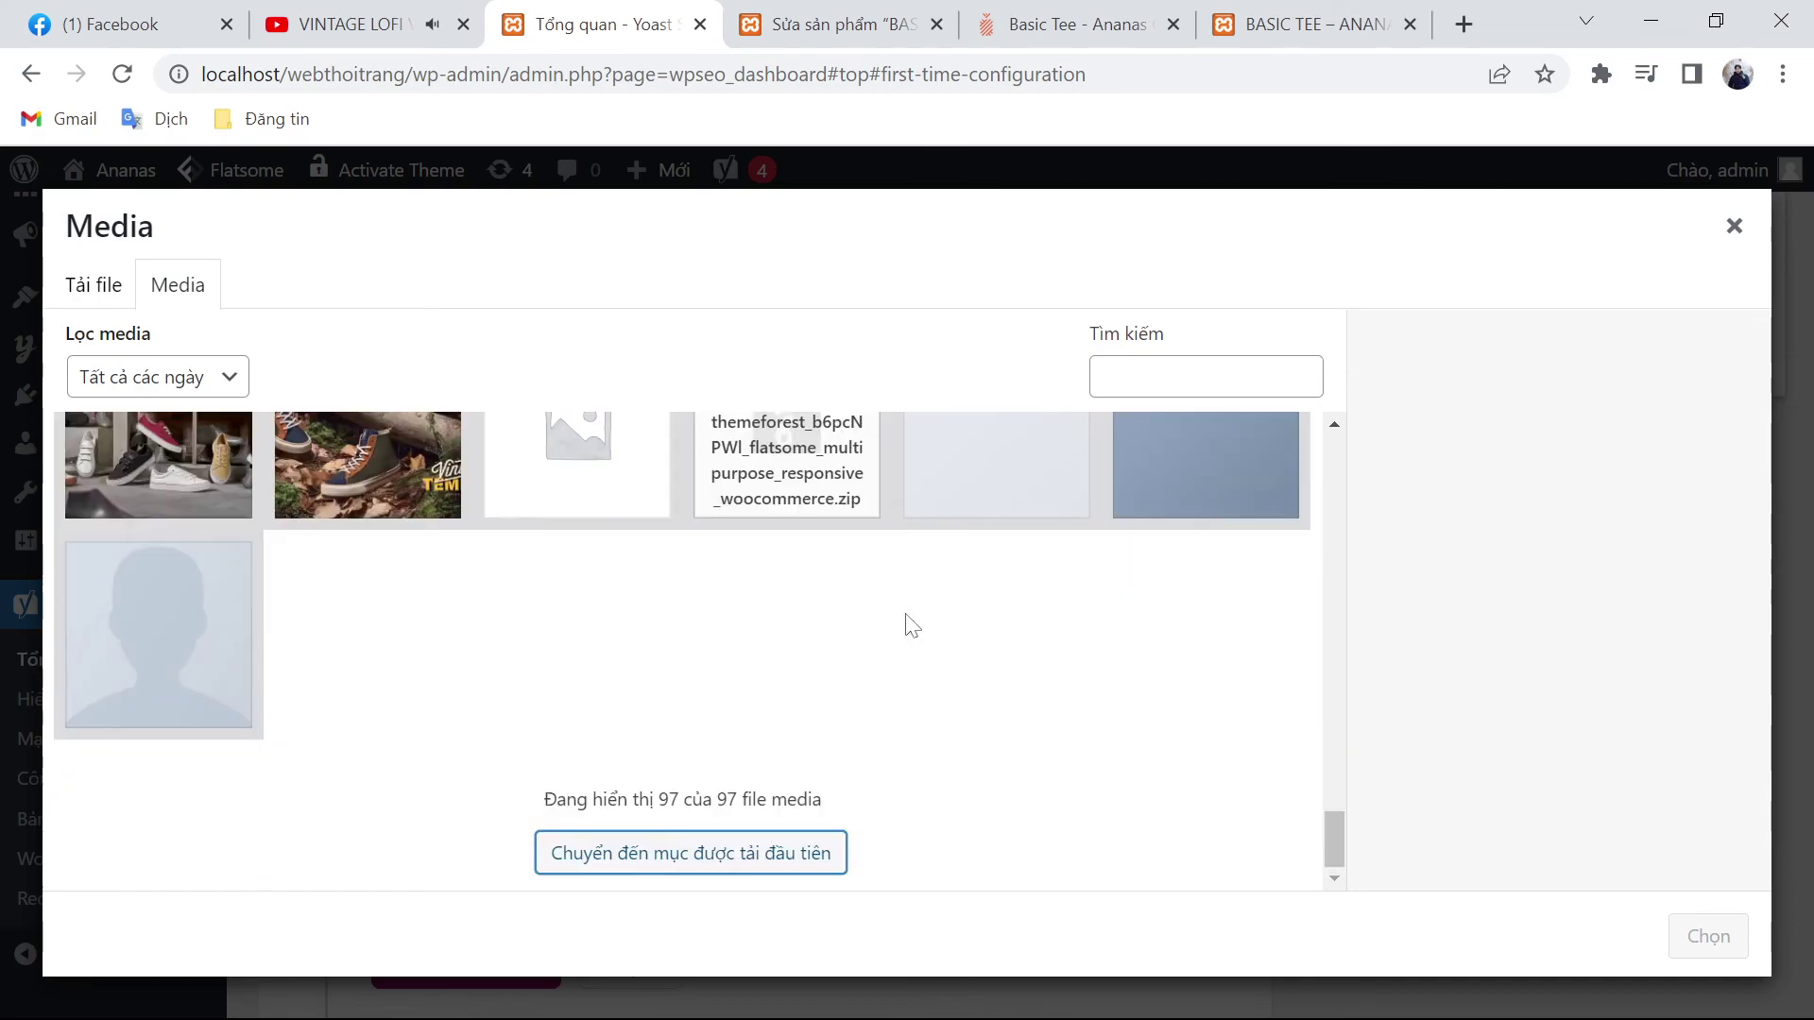
scroll(805, 699, up, 1)
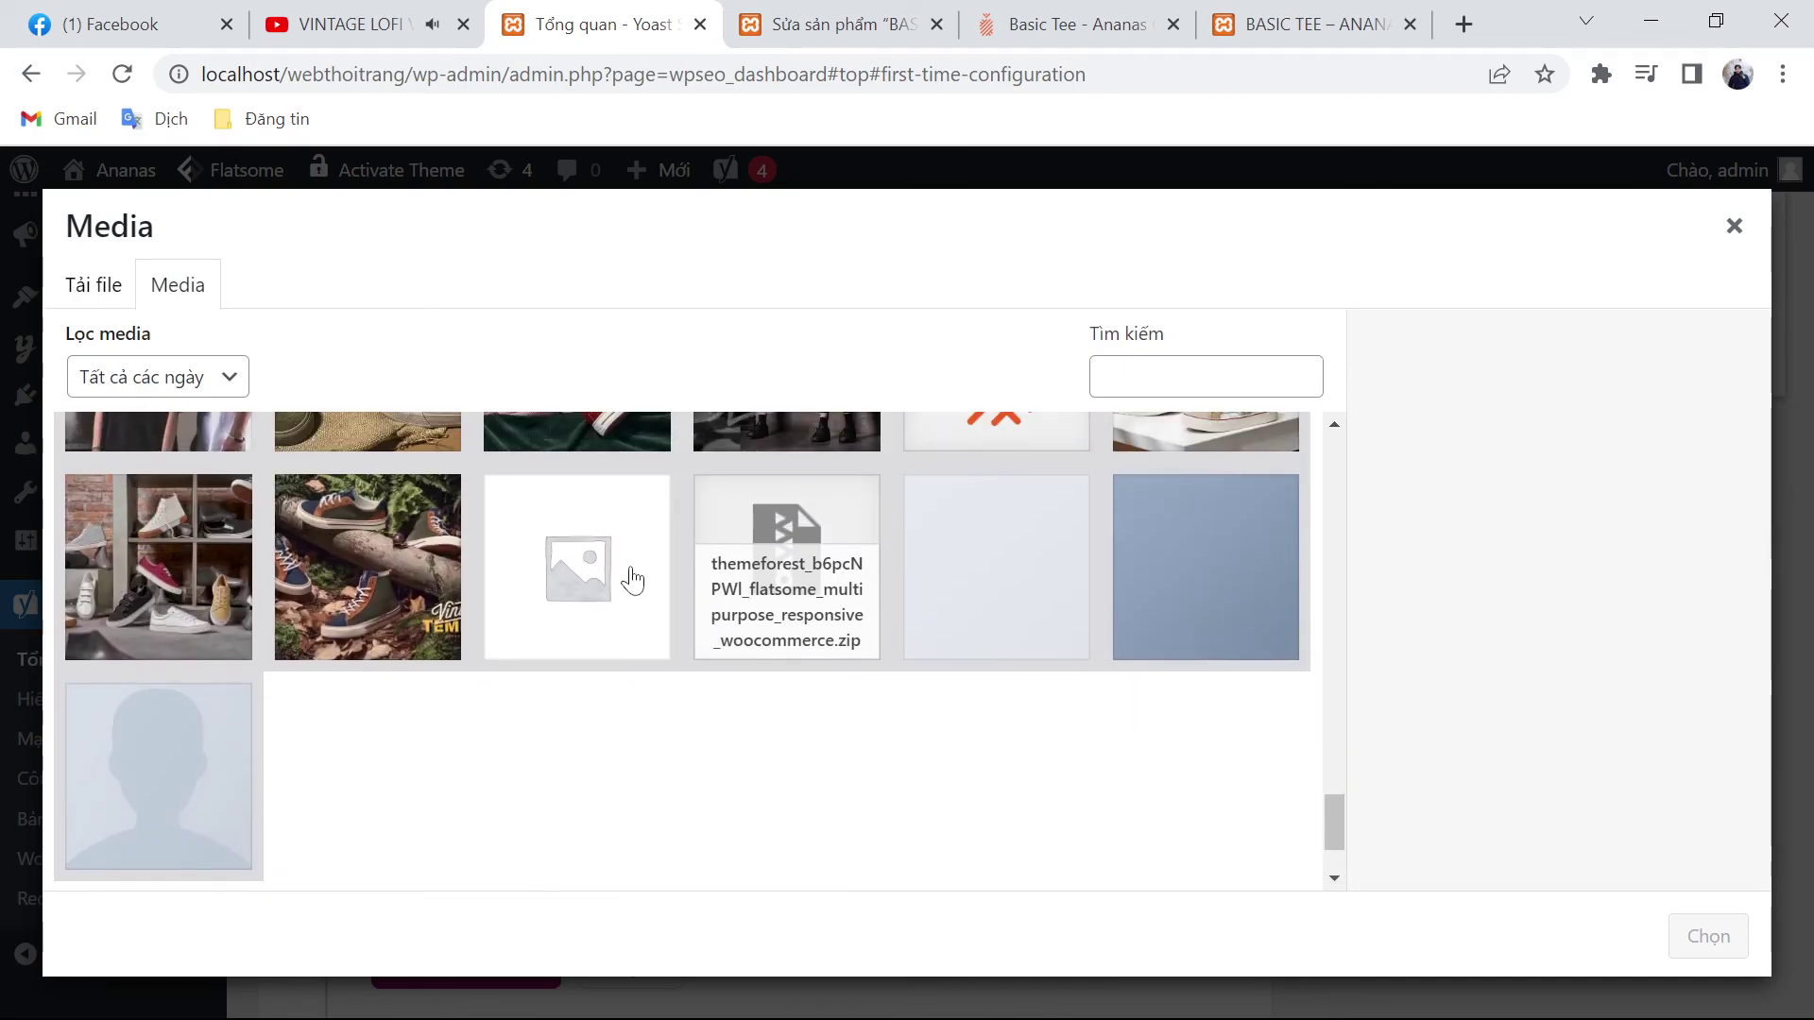
scroll(891, 720, up, 2)
click(989, 692)
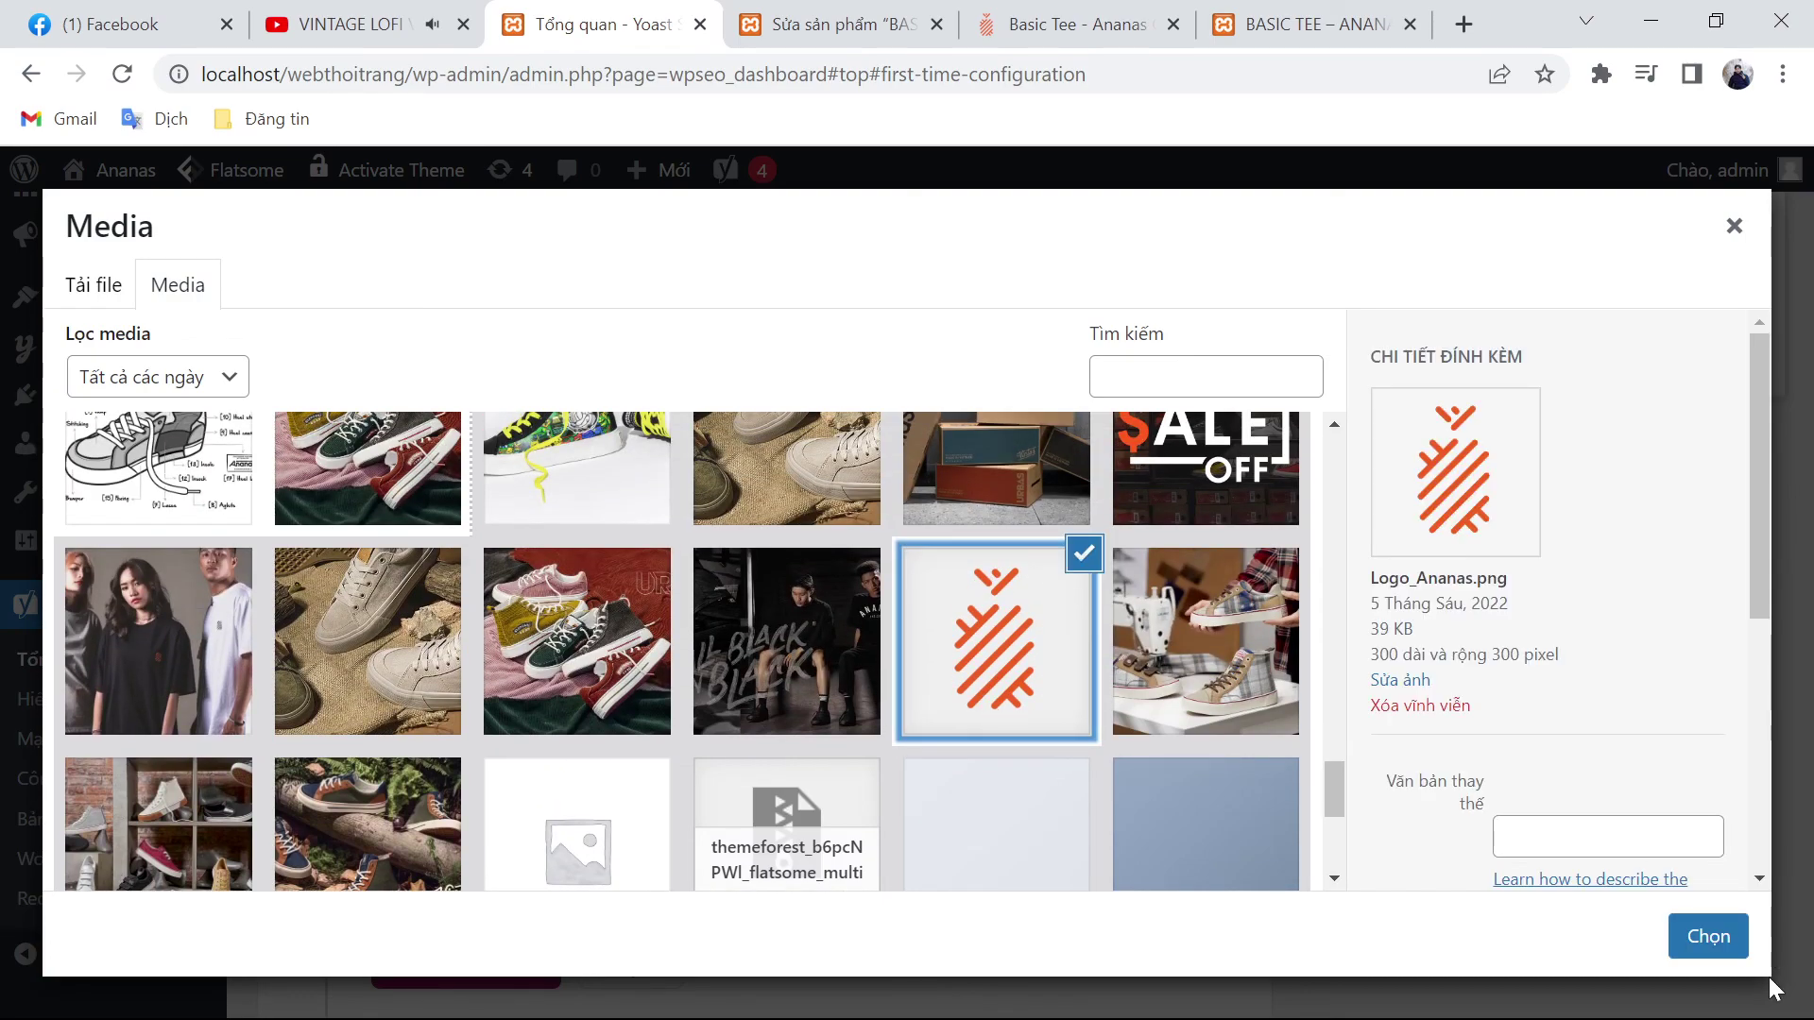
click(1708, 936)
Step: Save the site representation, then switch to Facebook for the social profile link
scroll(489, 722, down, 3)
click(486, 697)
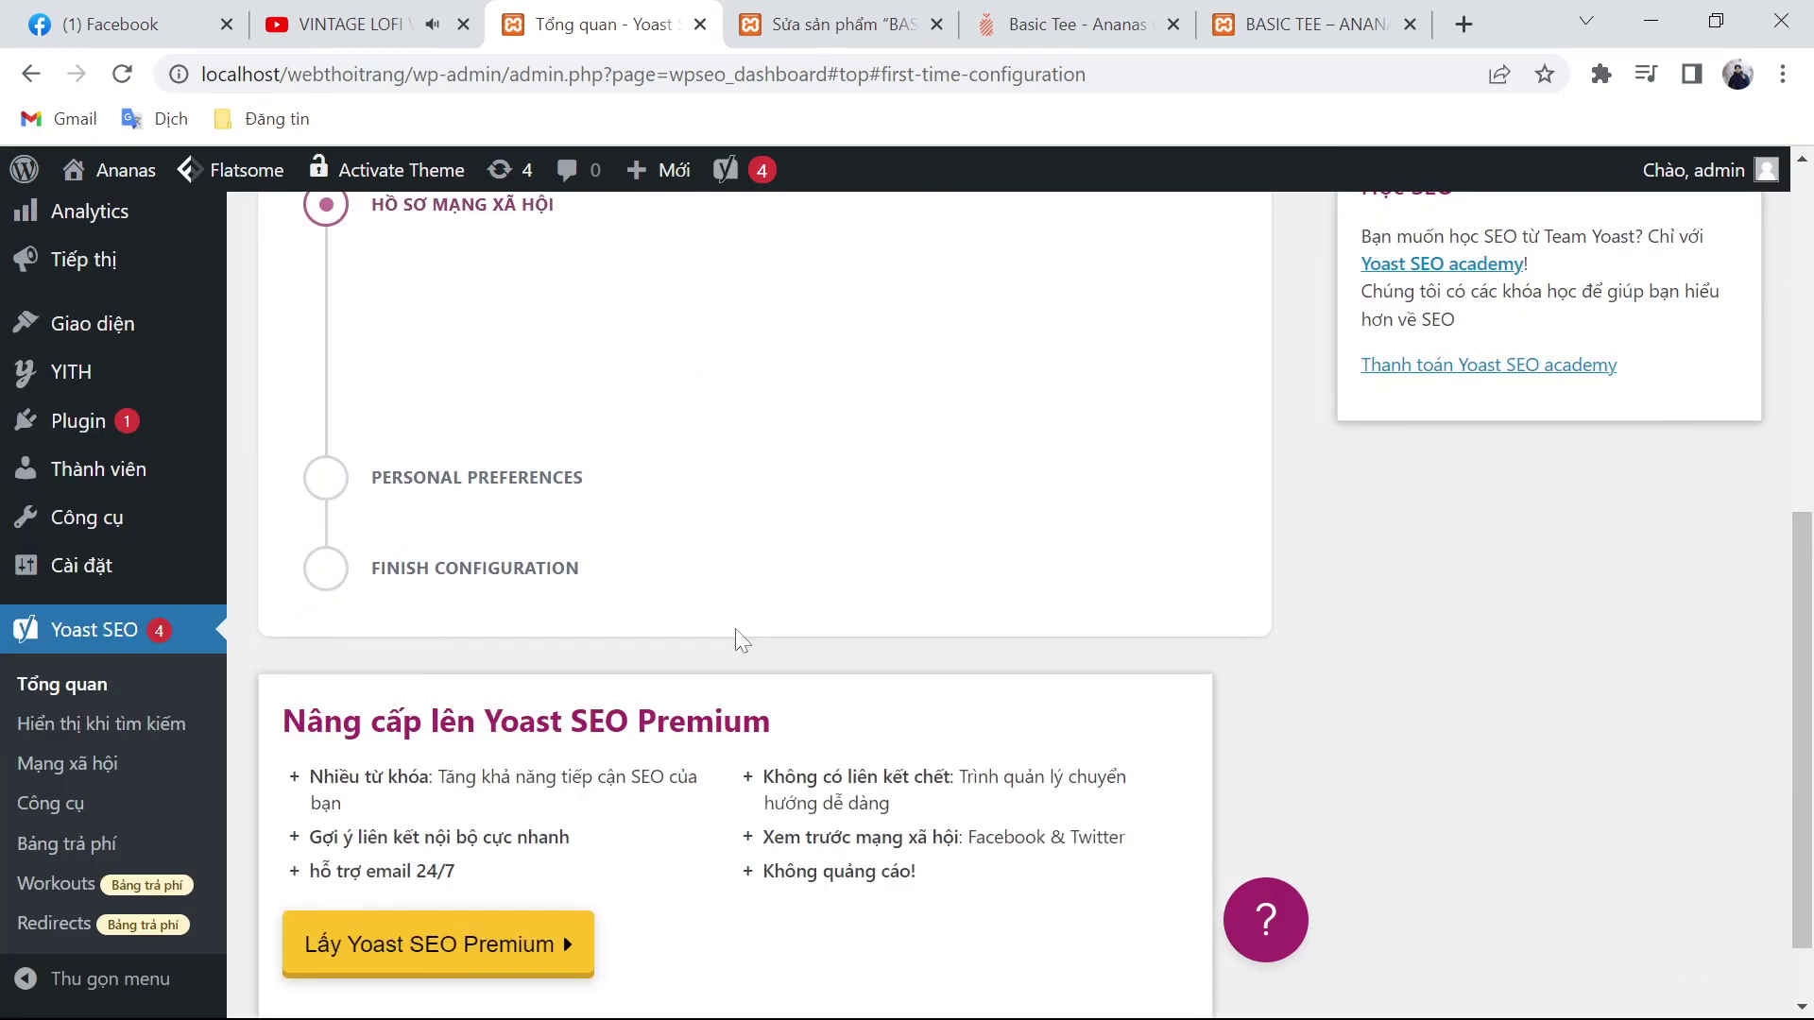
click(741, 681)
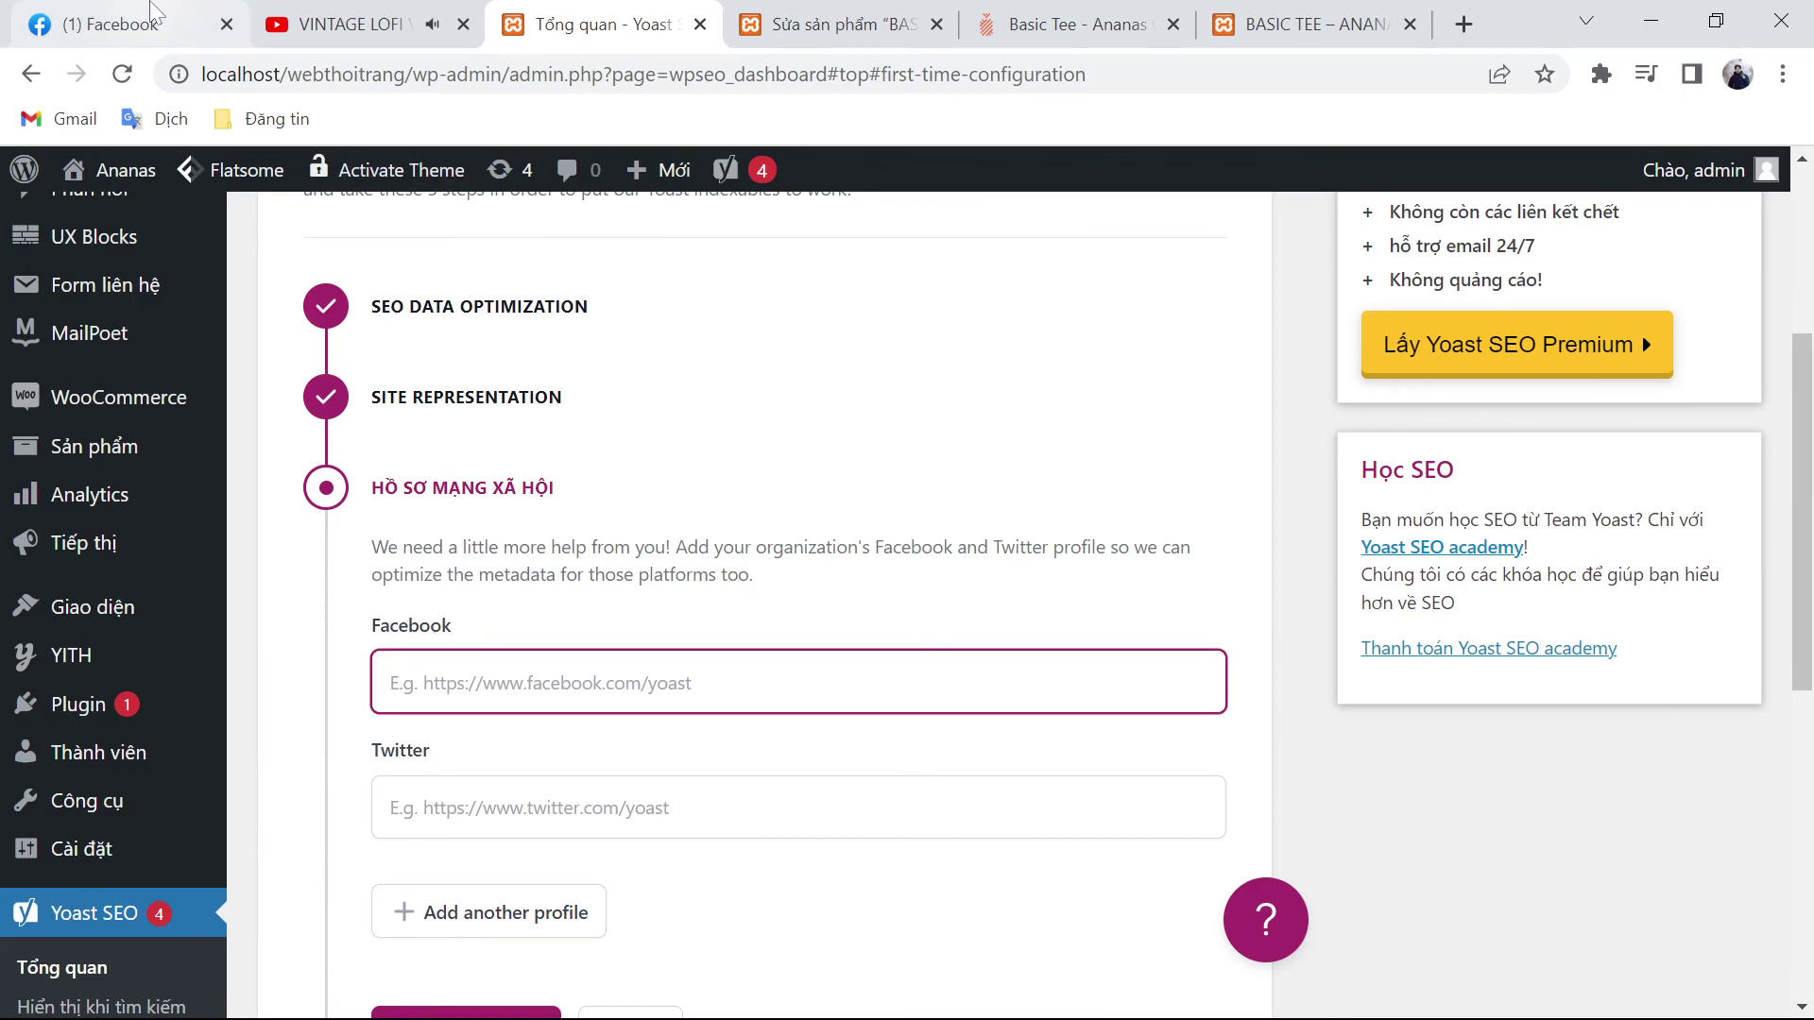
click(161, 36)
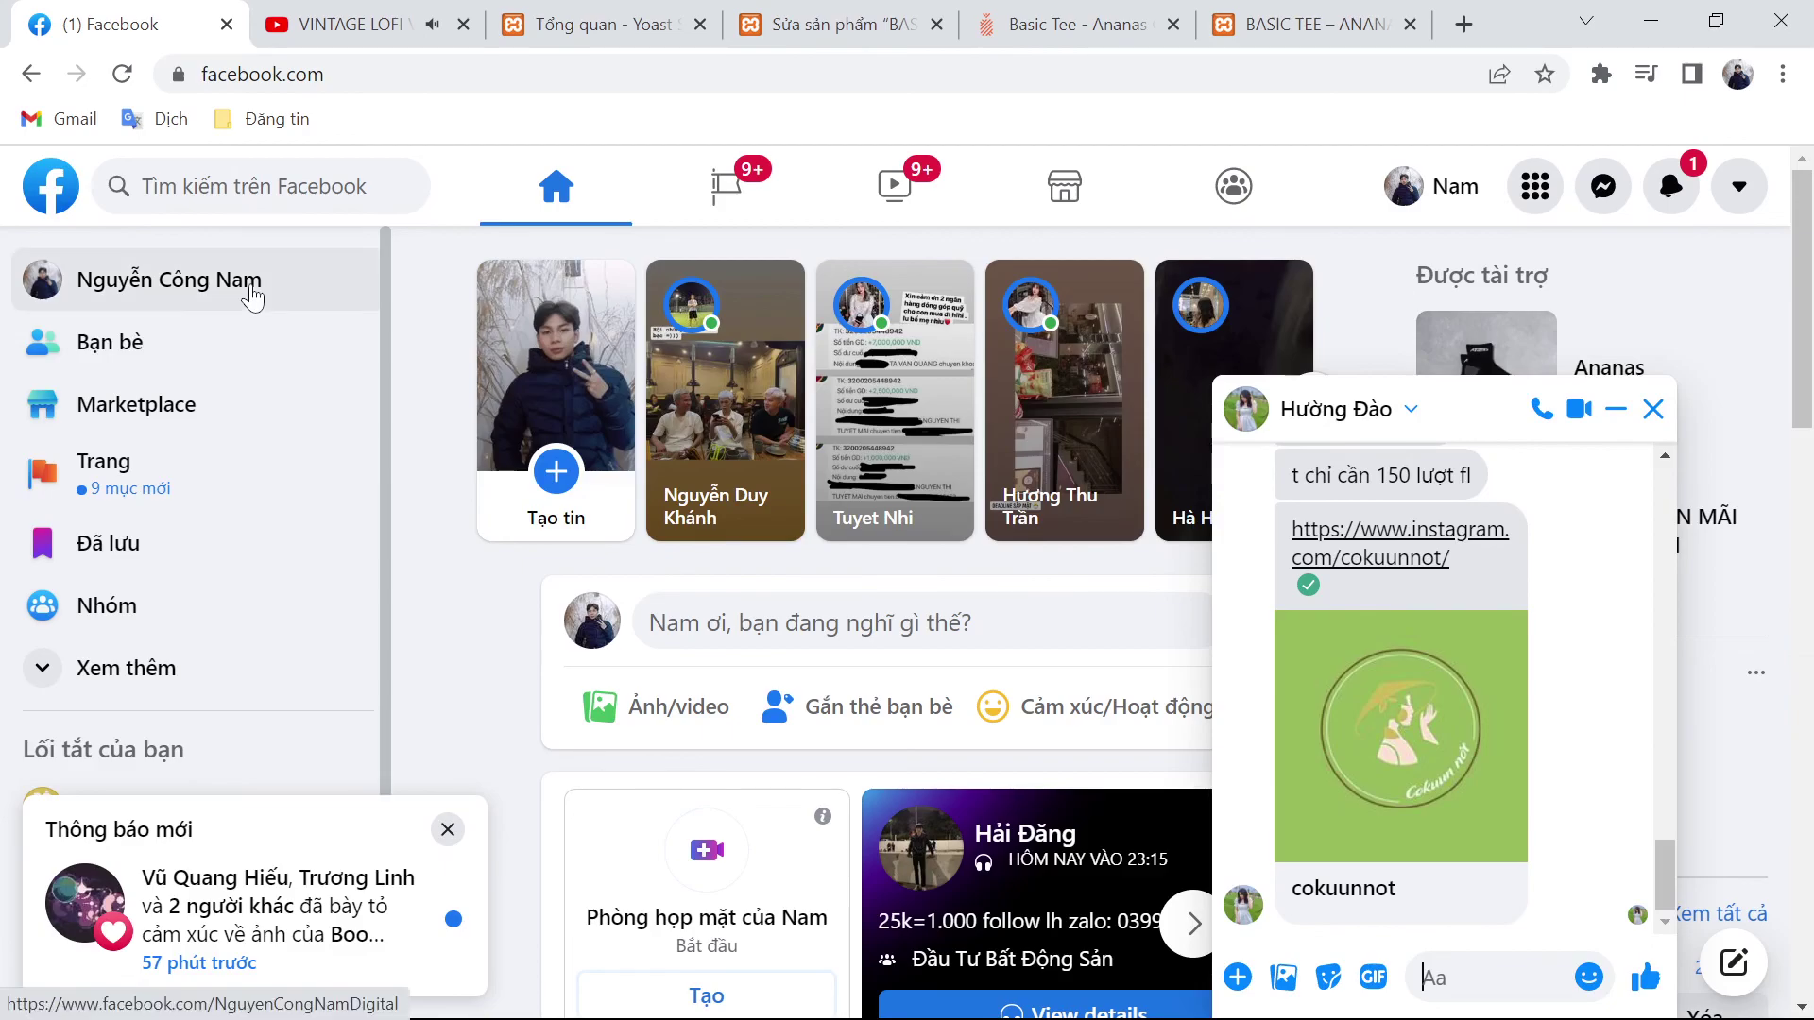
Step: Copy the Facebook profile's web address and paste it into Yoast's Facebook profile field
click(247, 288)
click(448, 830)
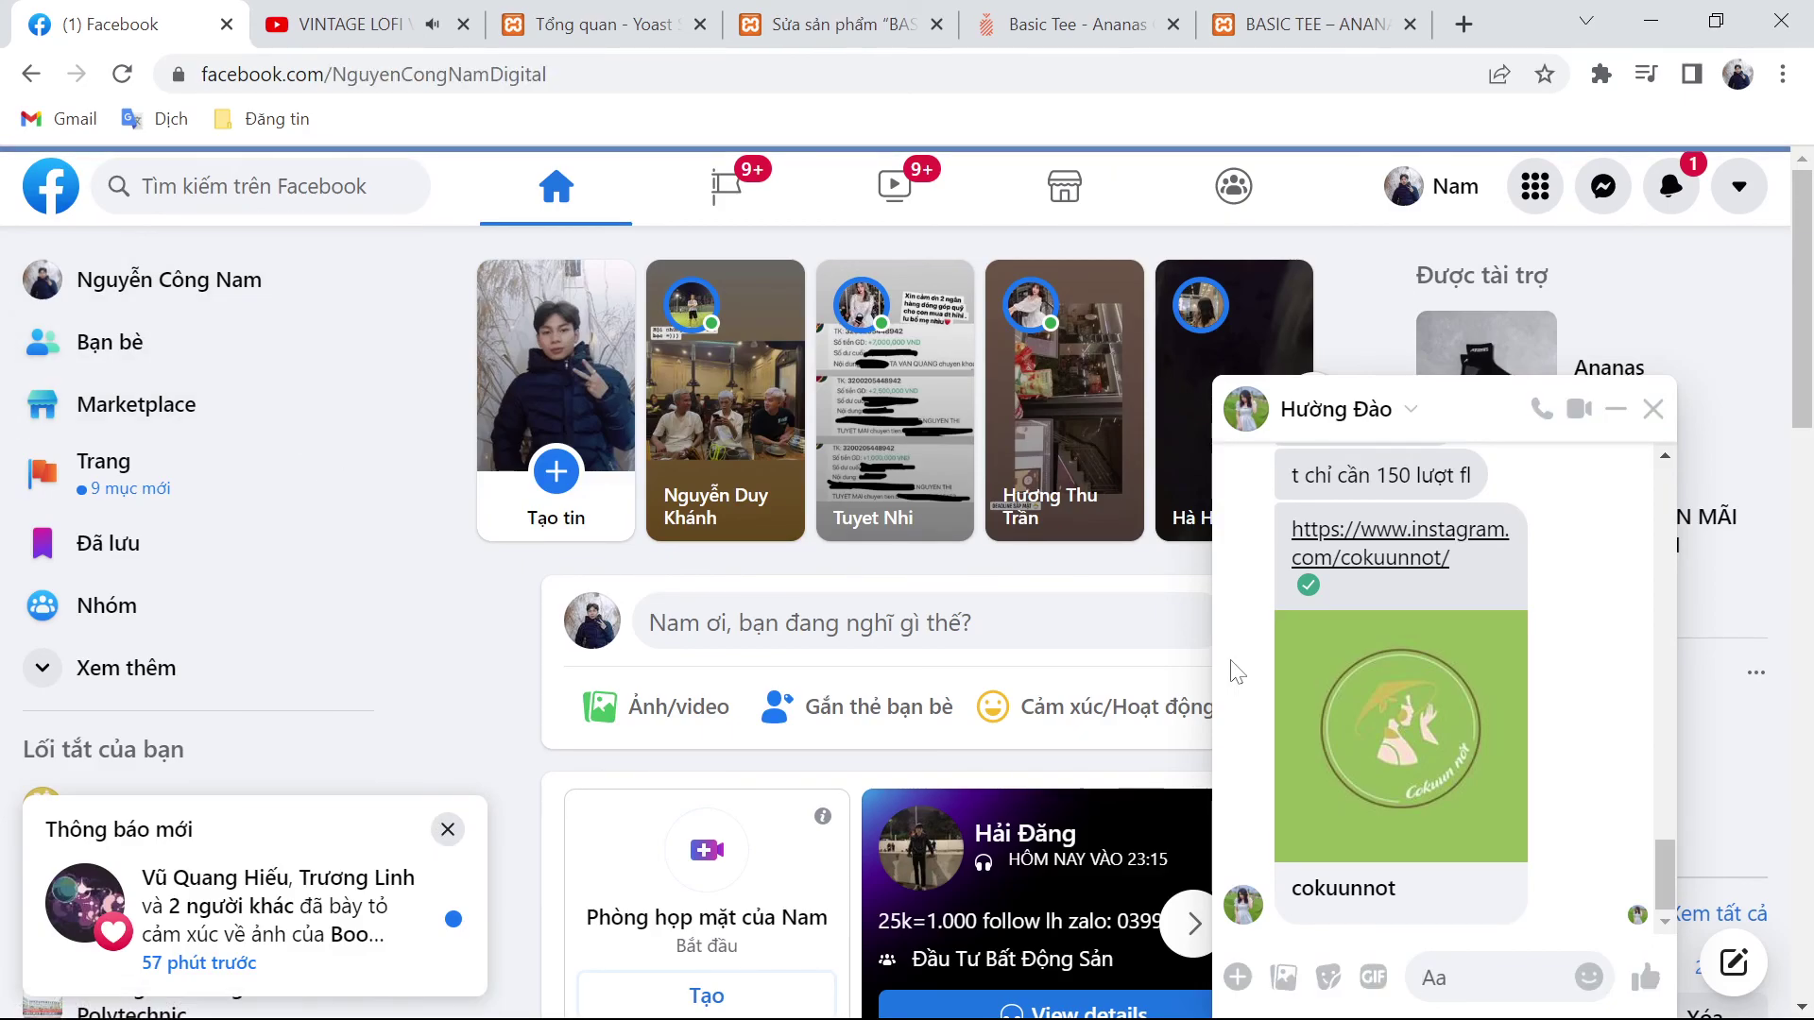
click(1655, 410)
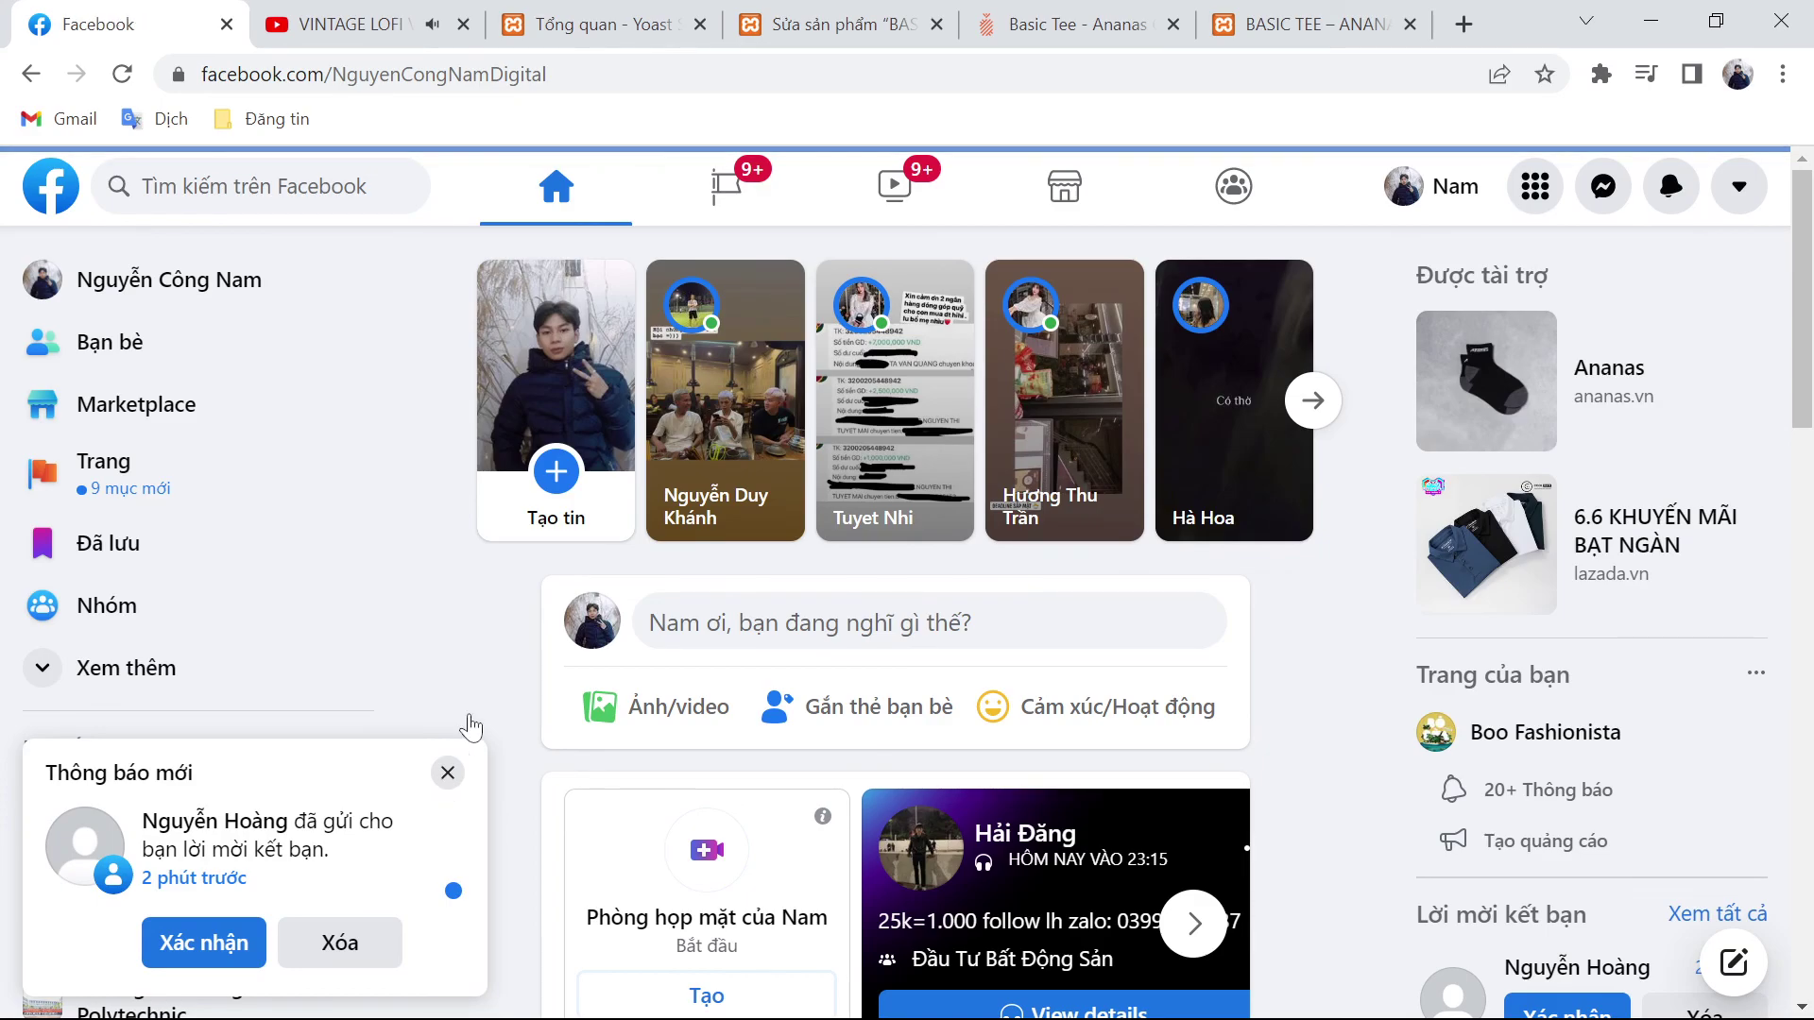
key(ctrl+l)
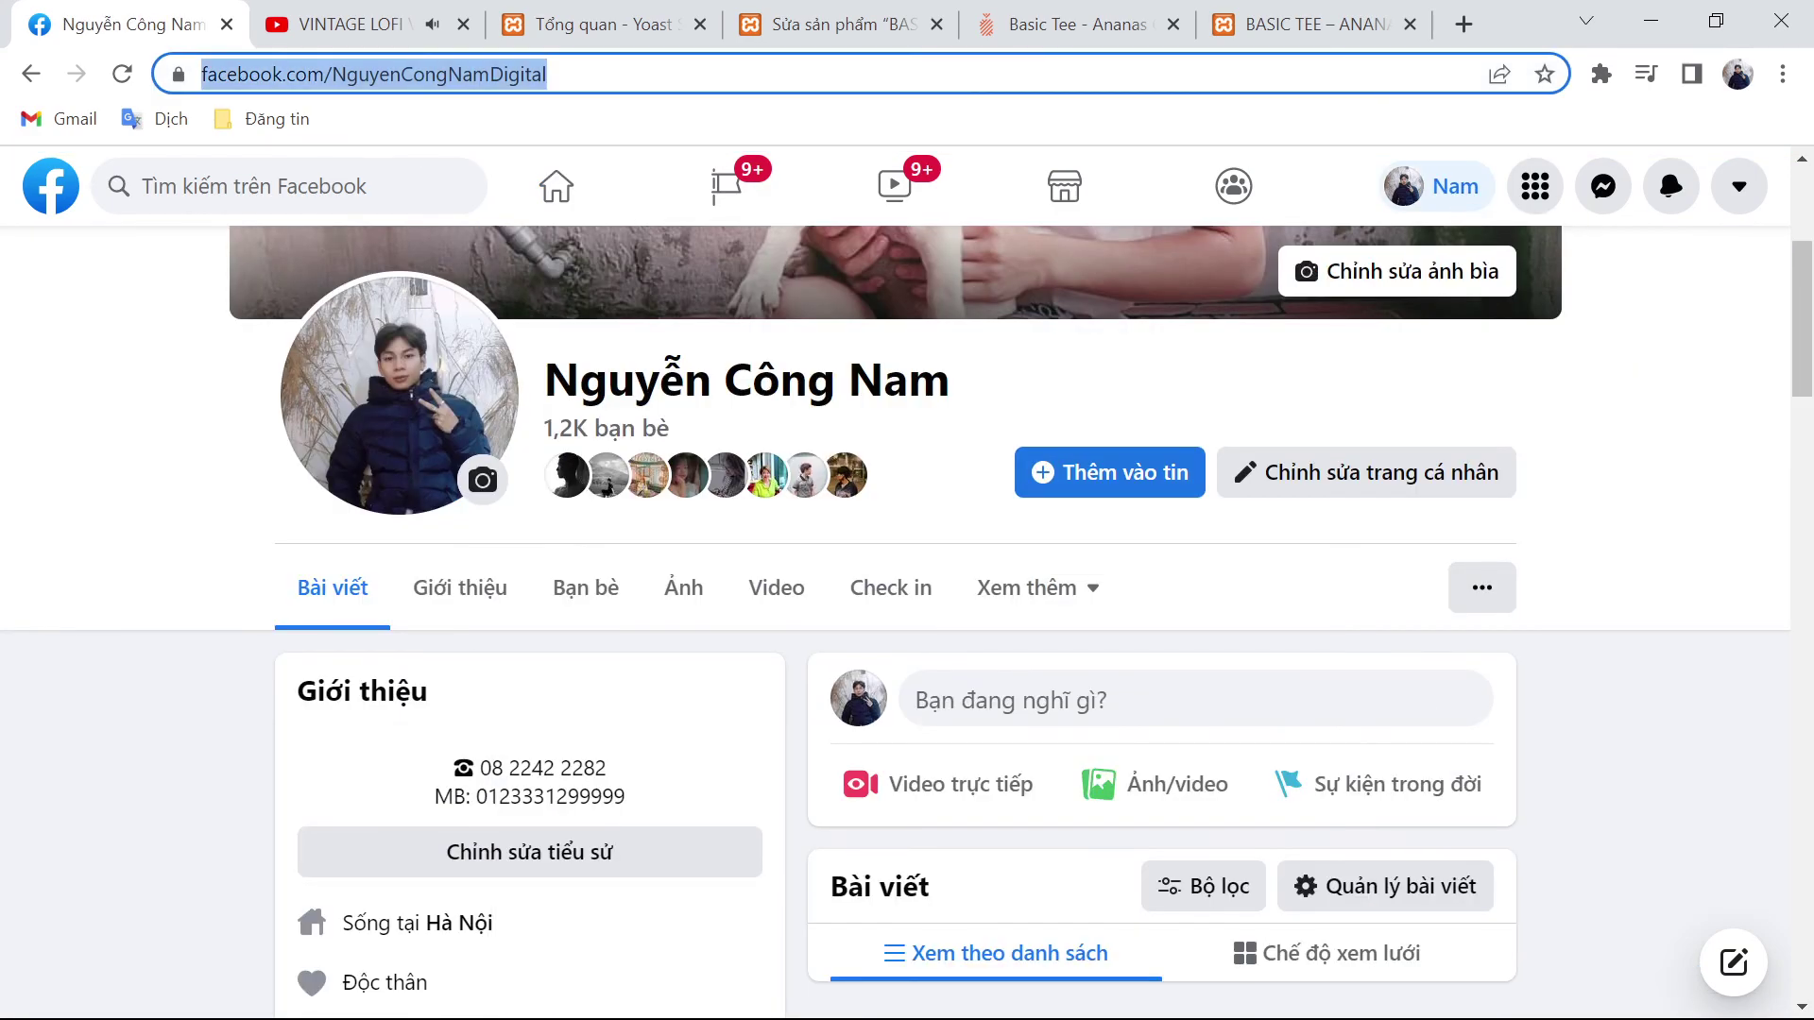
key(ctrl+c)
click(595, 24)
key(ctrl+v)
scroll(694, 661, down, 3)
Step: Save the social profile, sign up for the newsletter with an e-mail address, and finish configuration
click(466, 748)
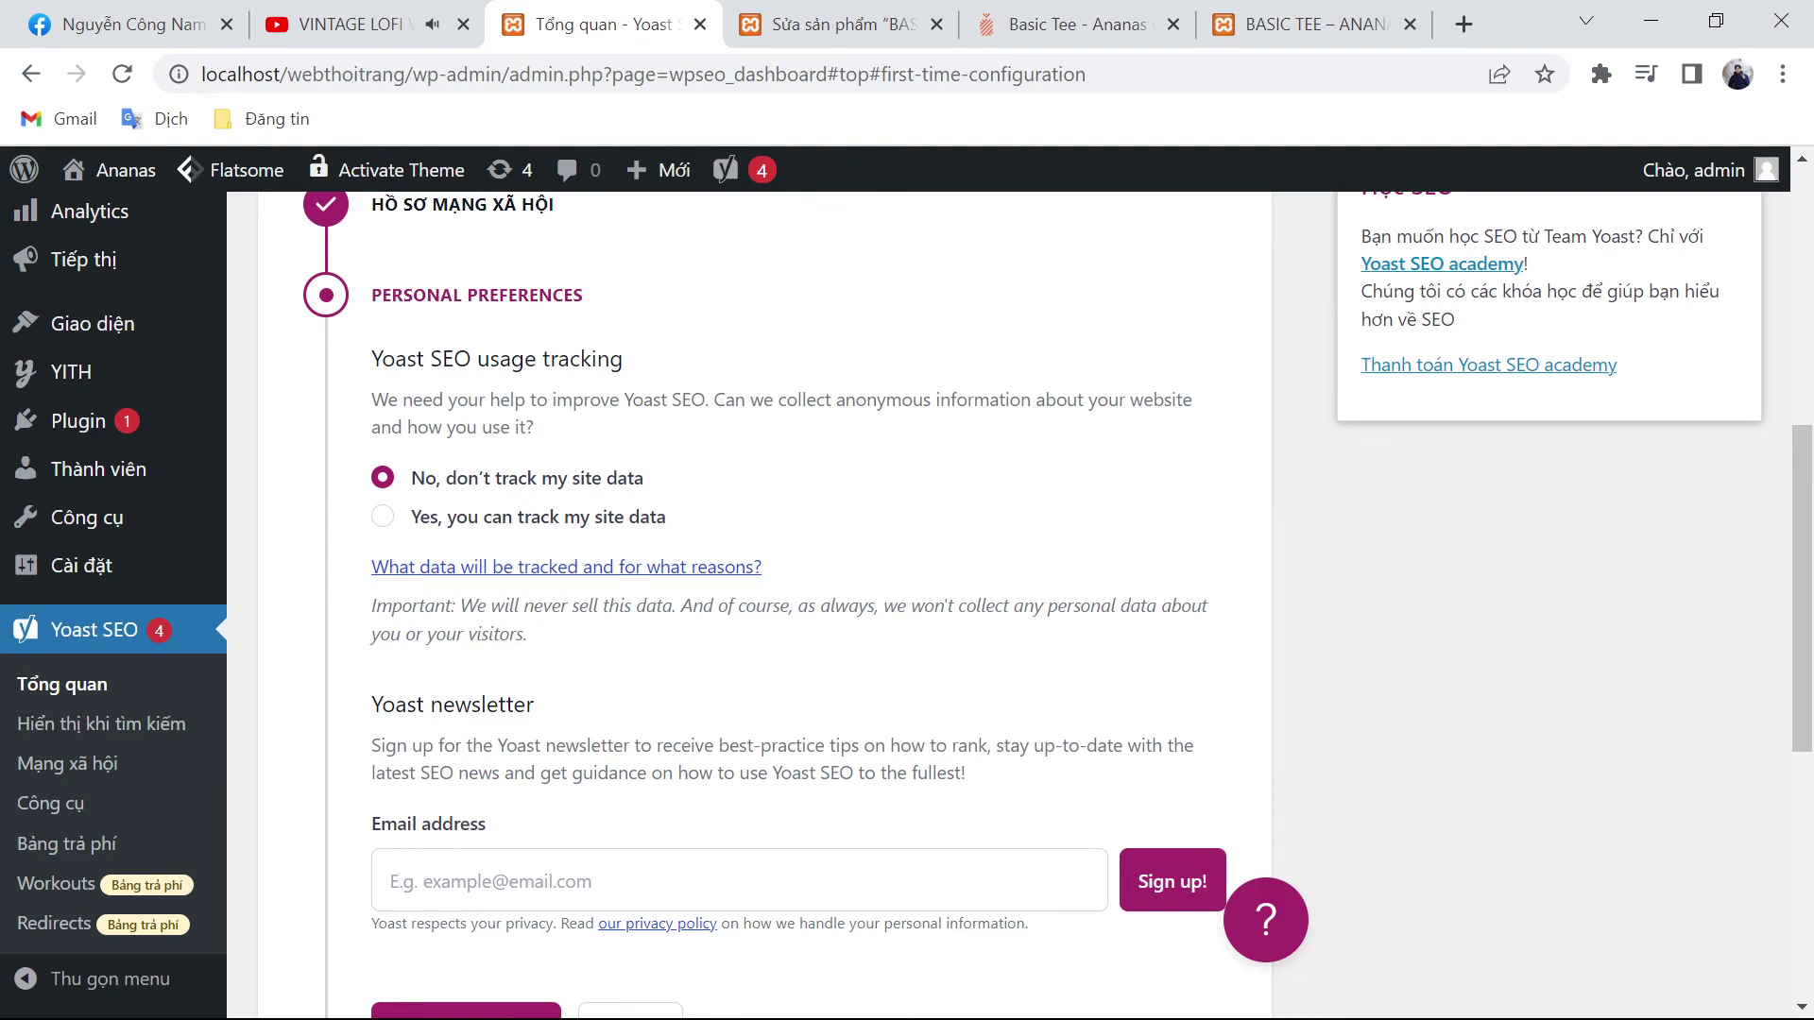
click(391, 881)
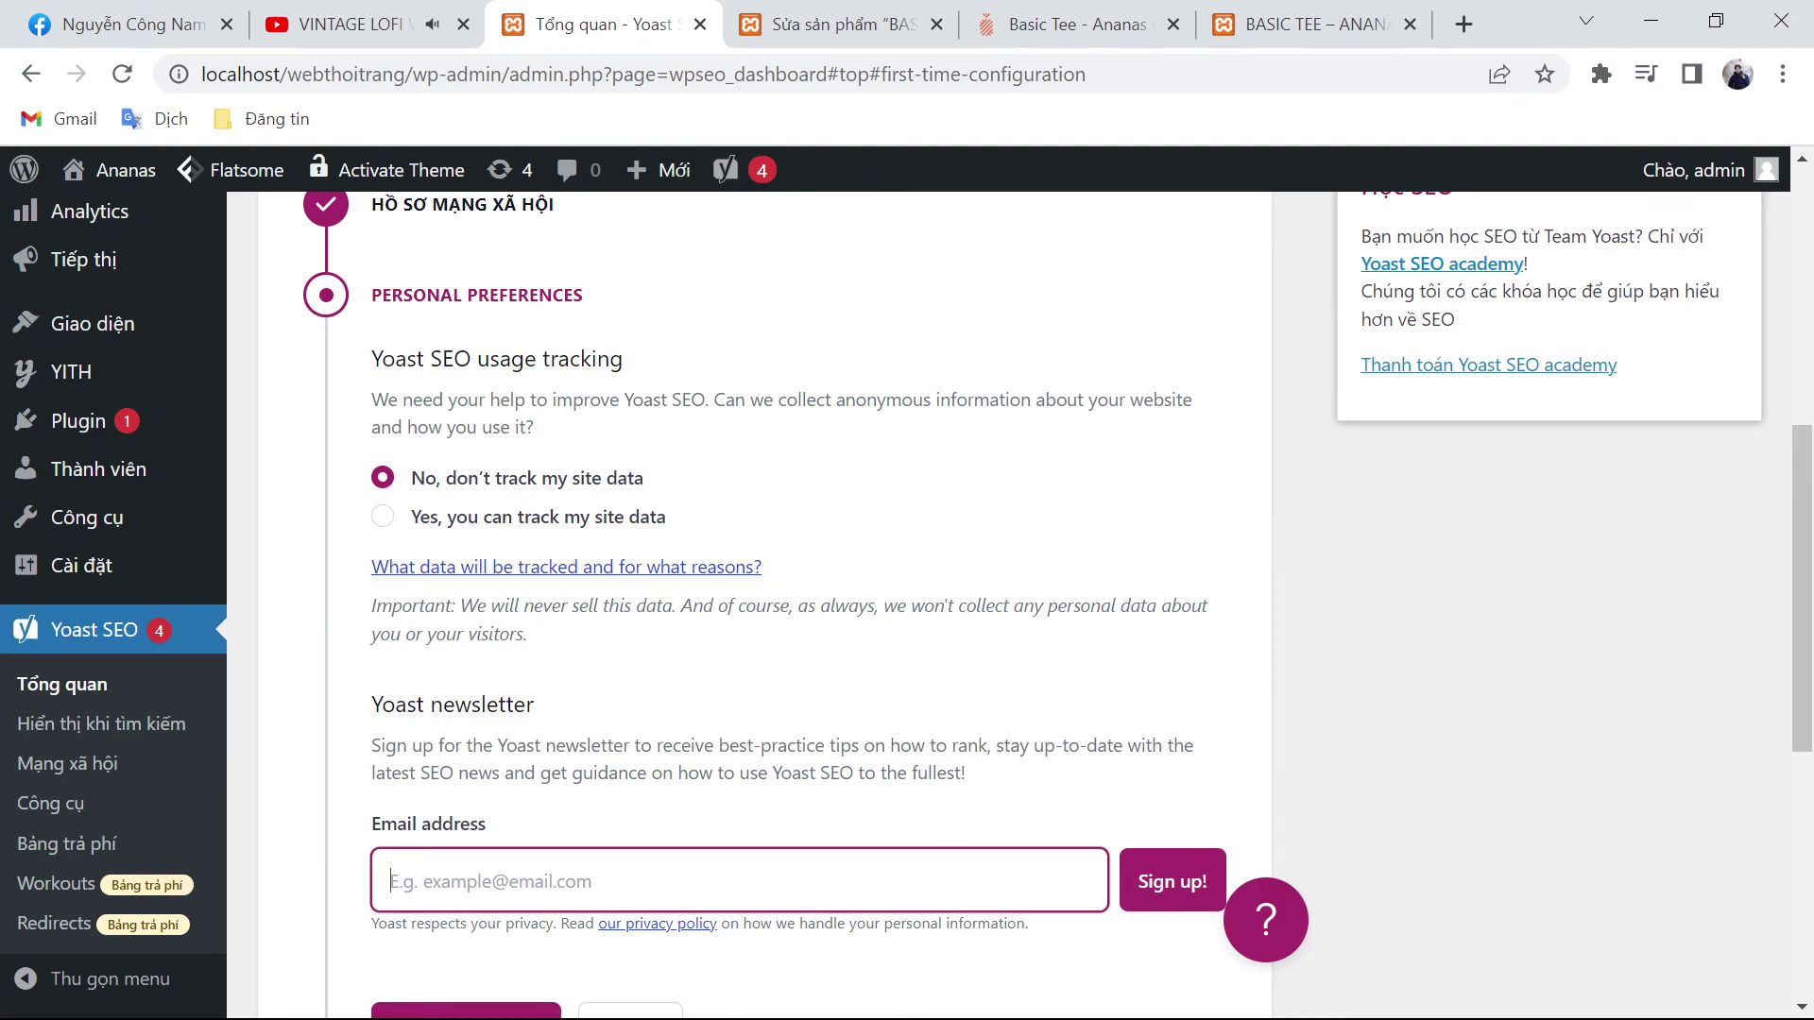
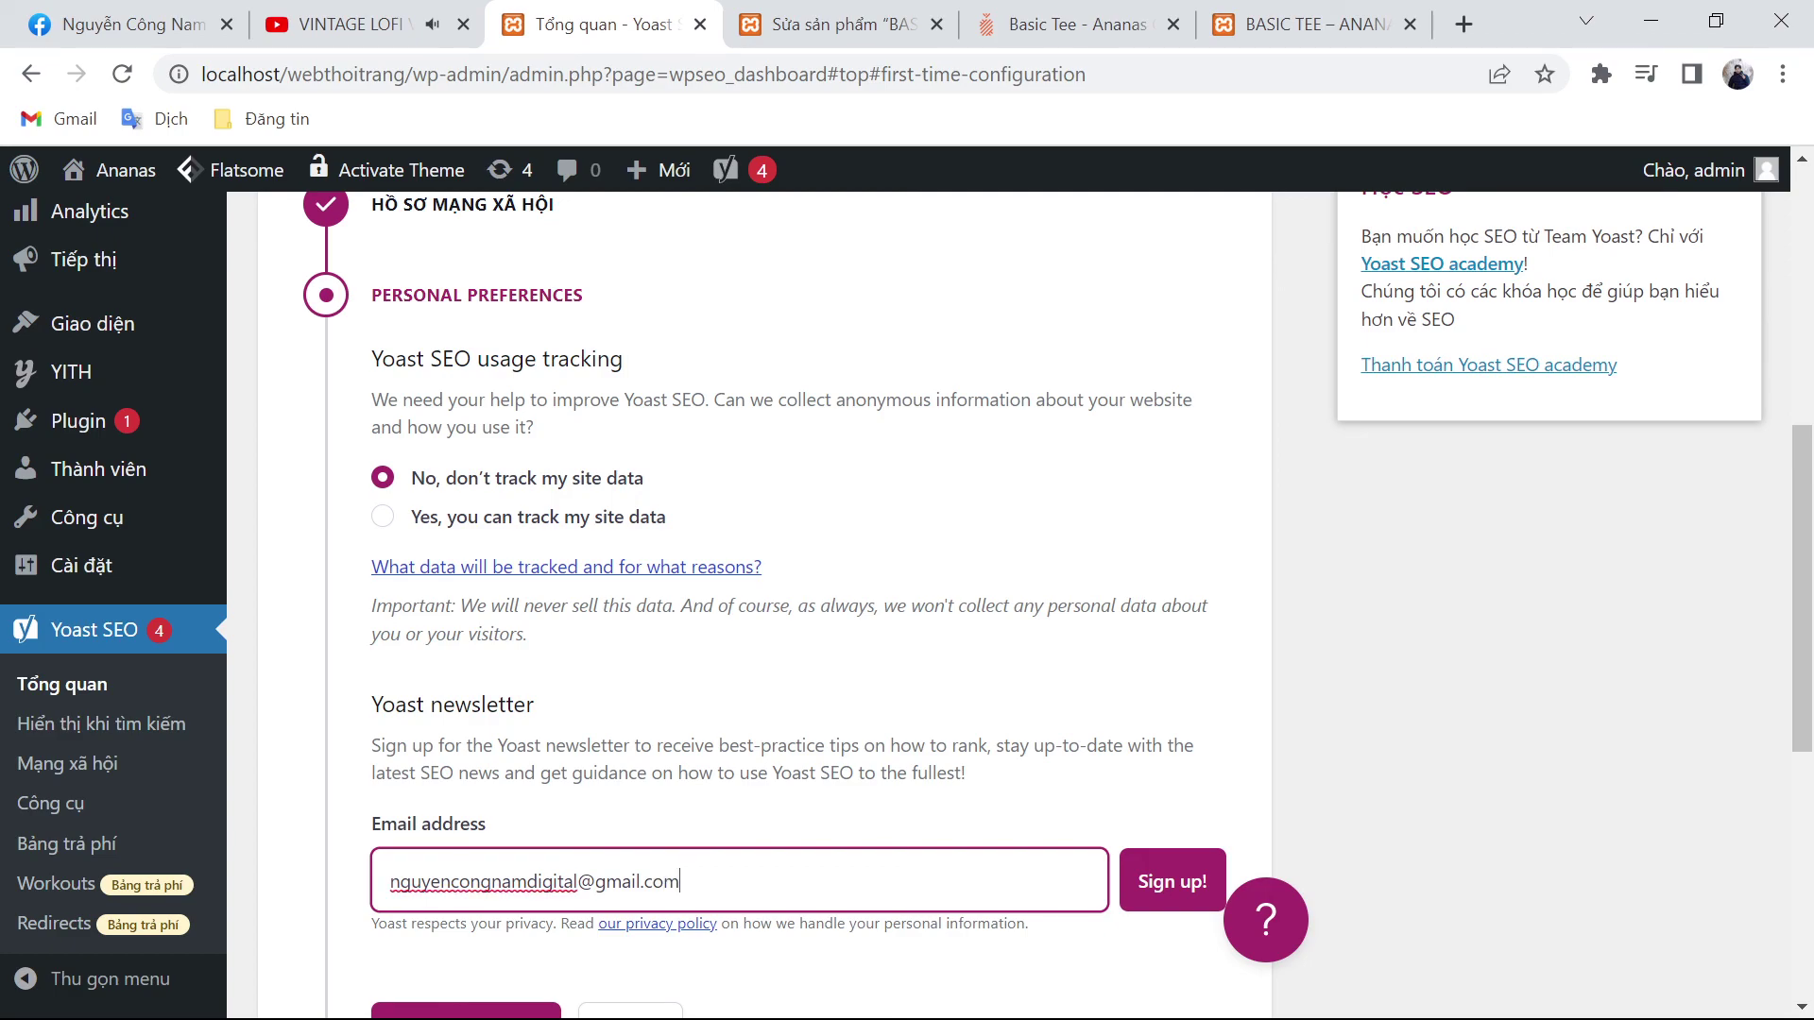
scroll(923, 782, down, 3)
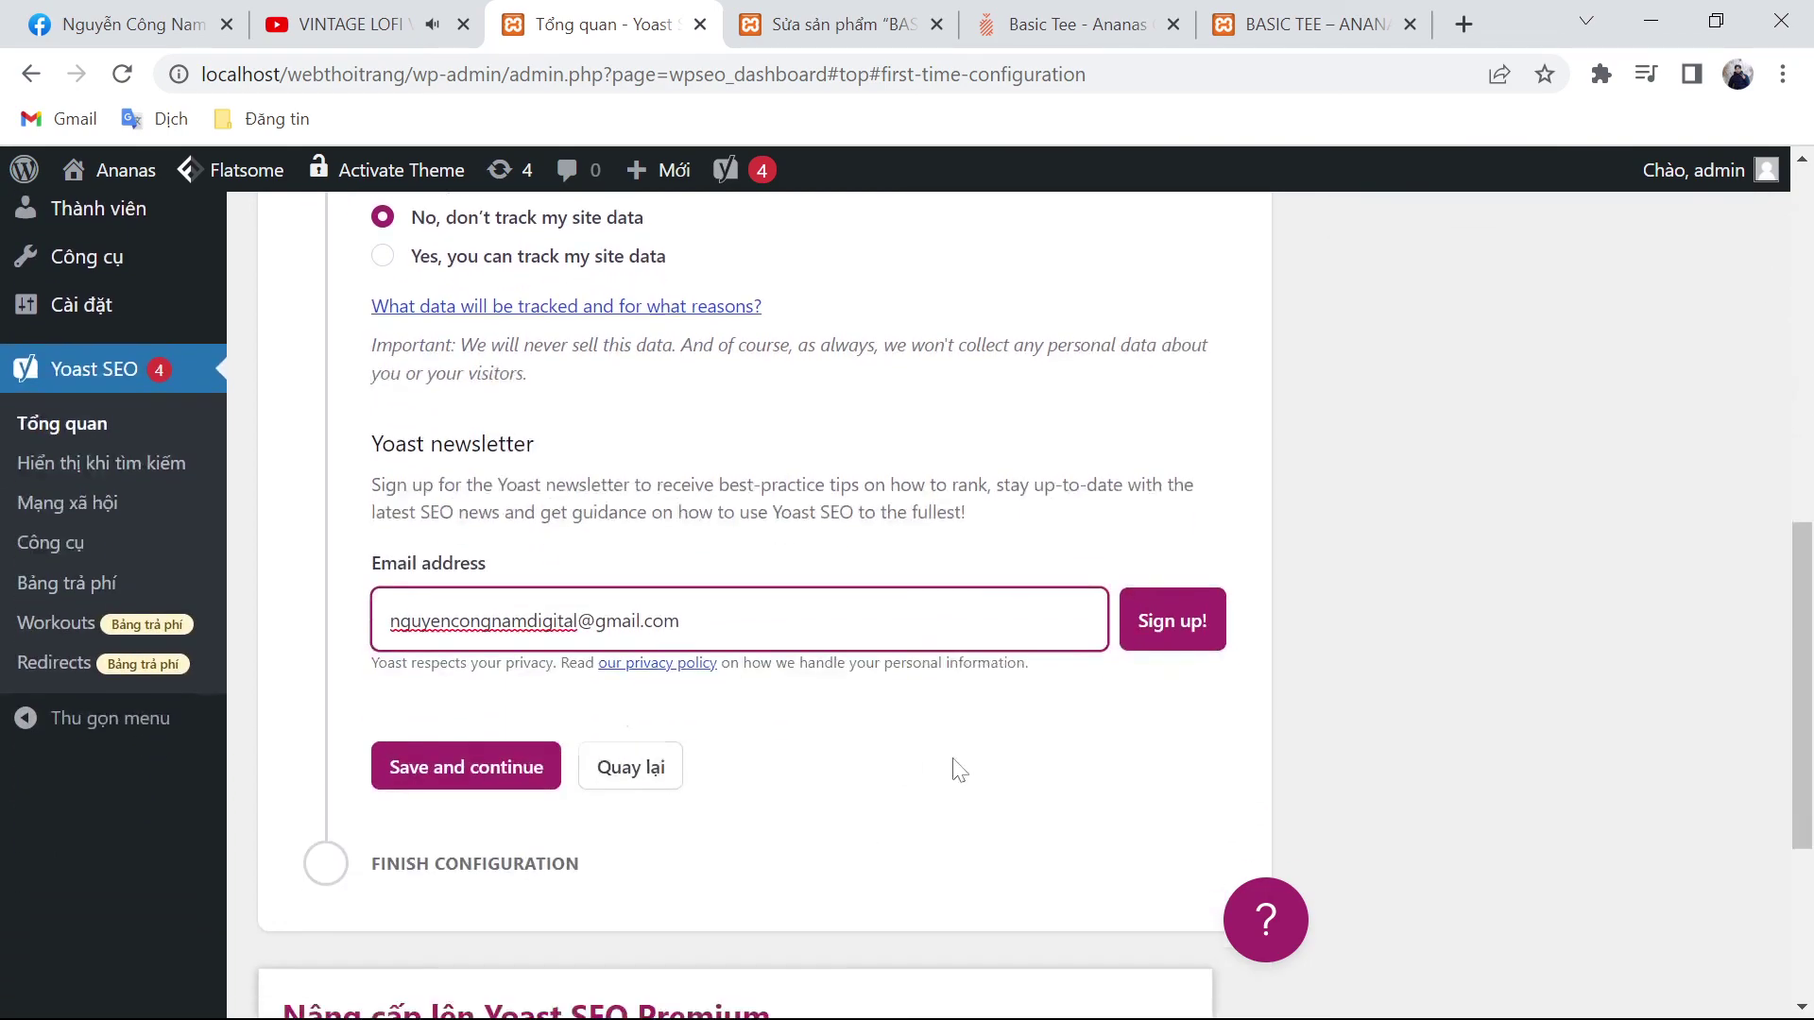
click(1157, 623)
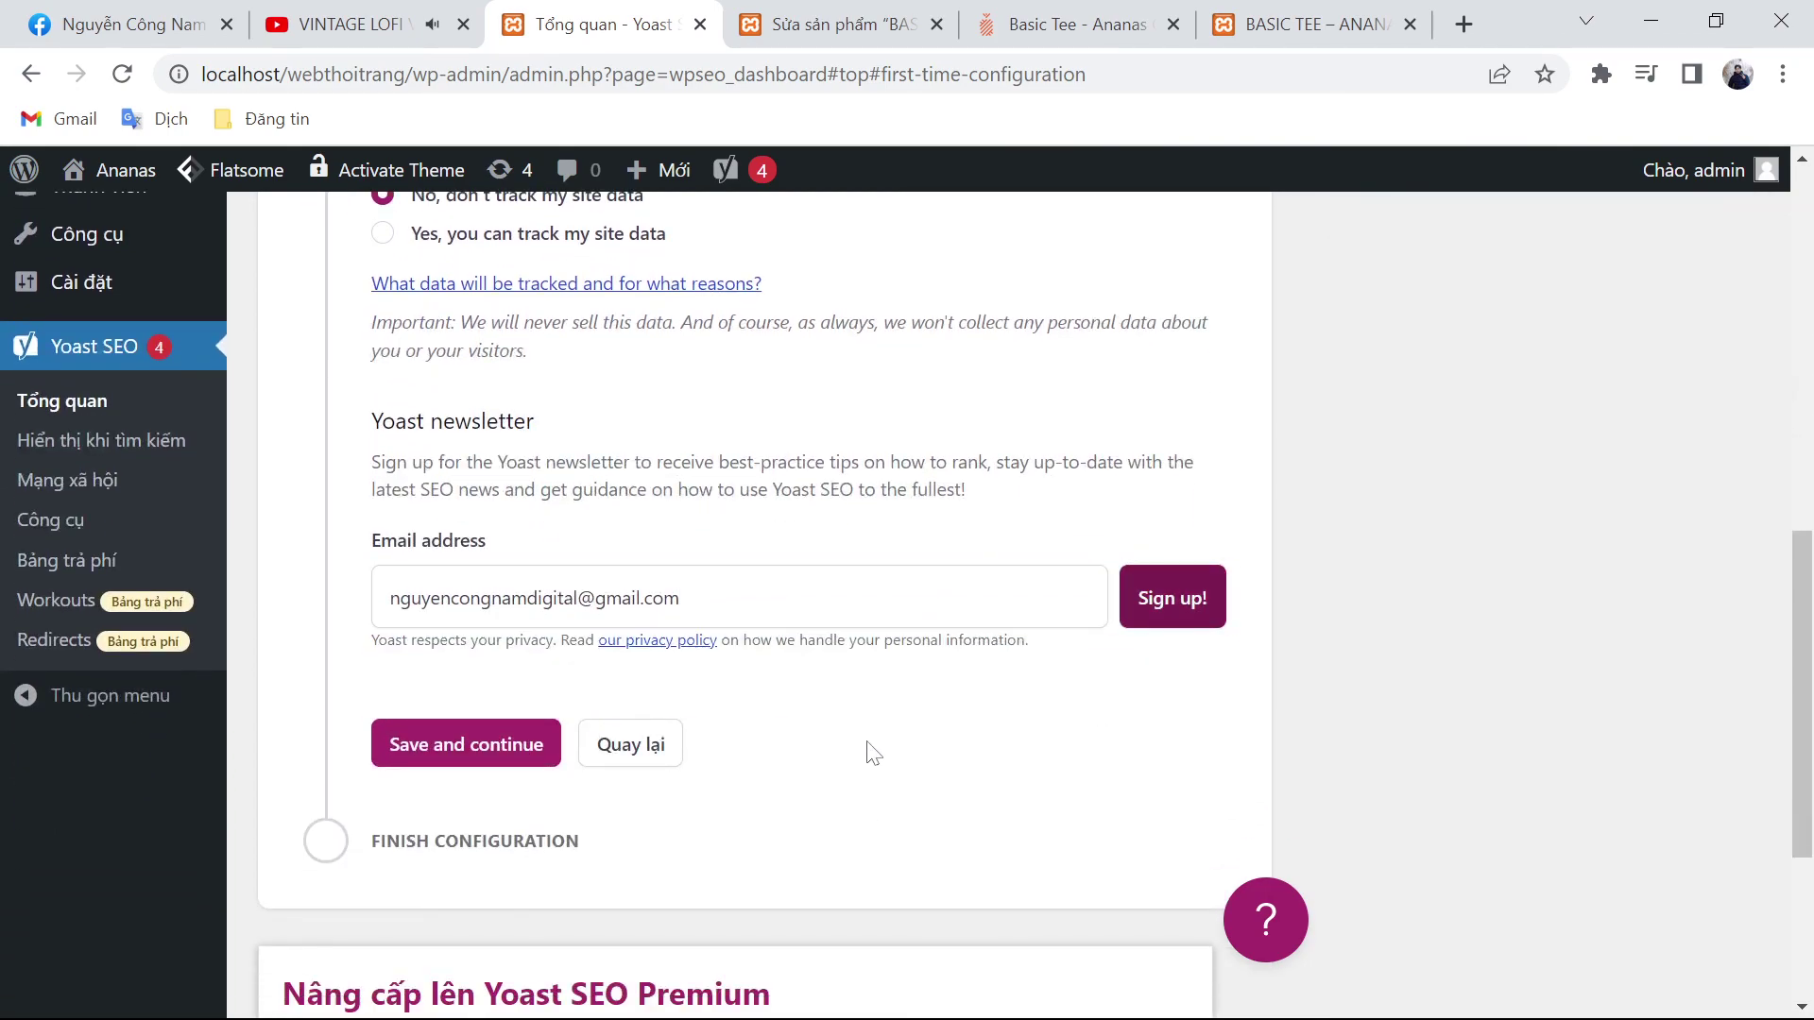
click(519, 781)
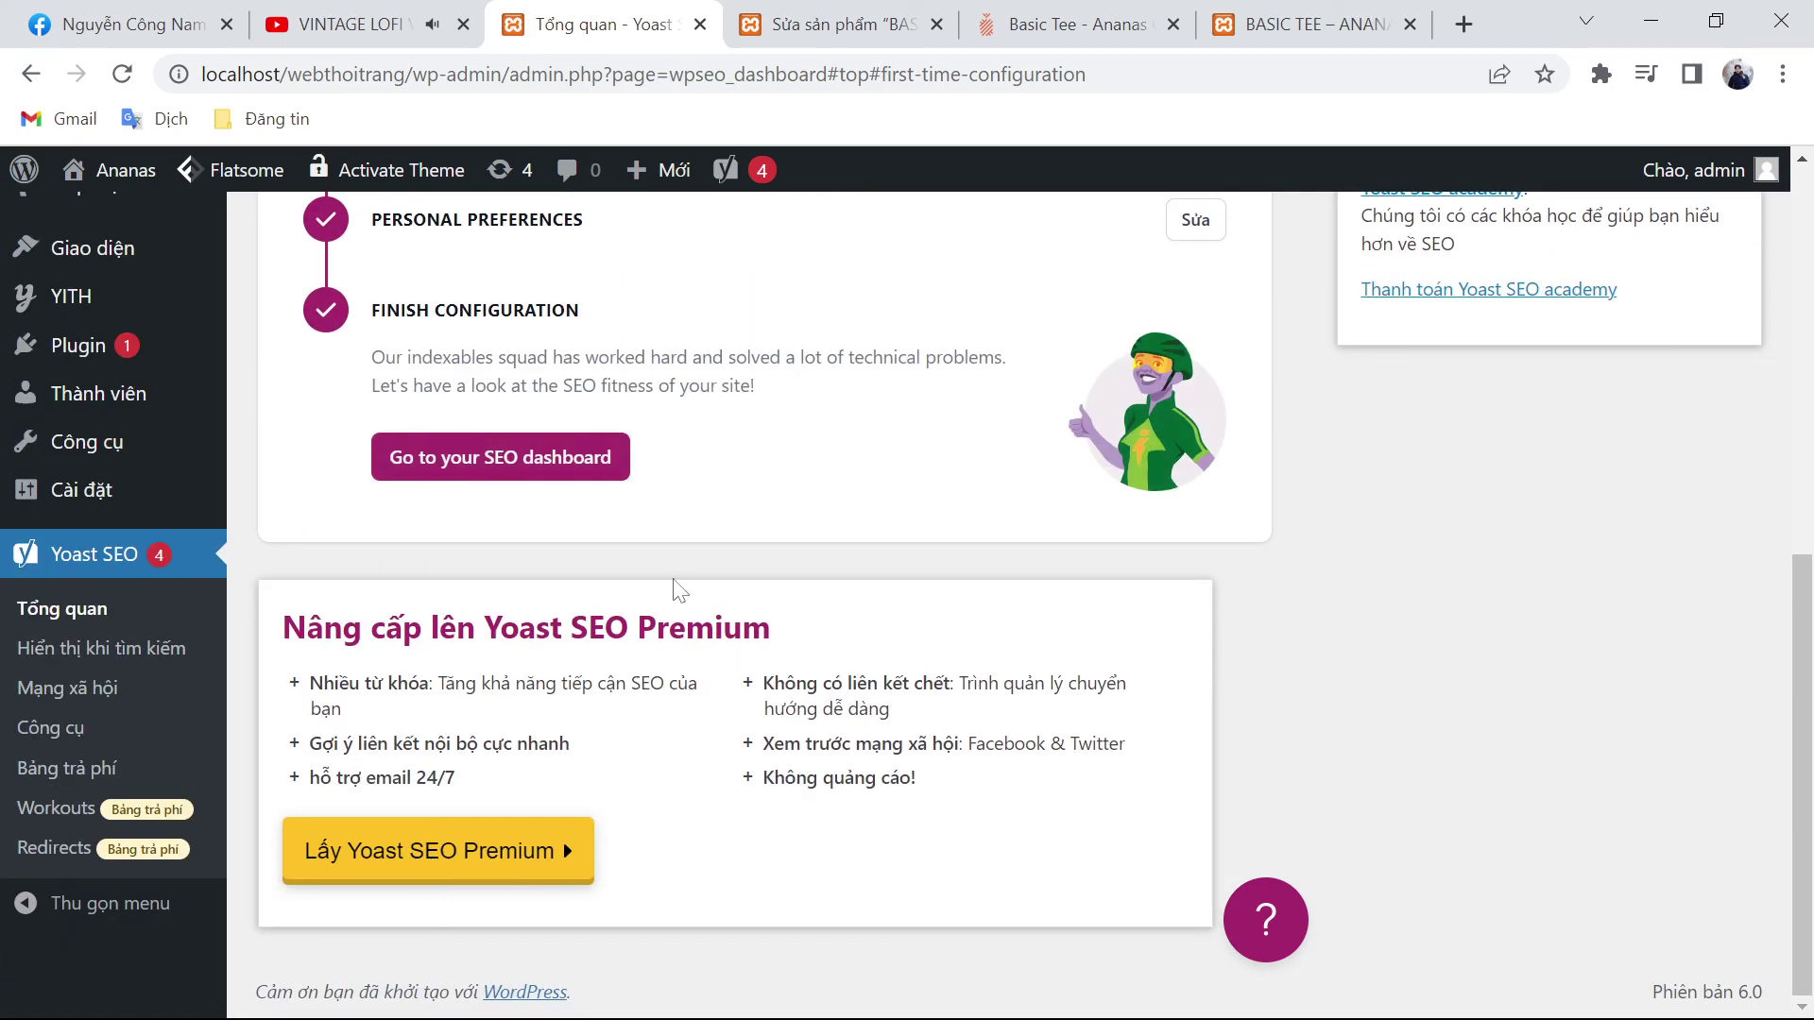
scroll(666, 586, up, 1)
Step: Open the Yoast SEO dashboard, then view the published Old Gold Basic Tee page at 269.000 ₫
click(604, 612)
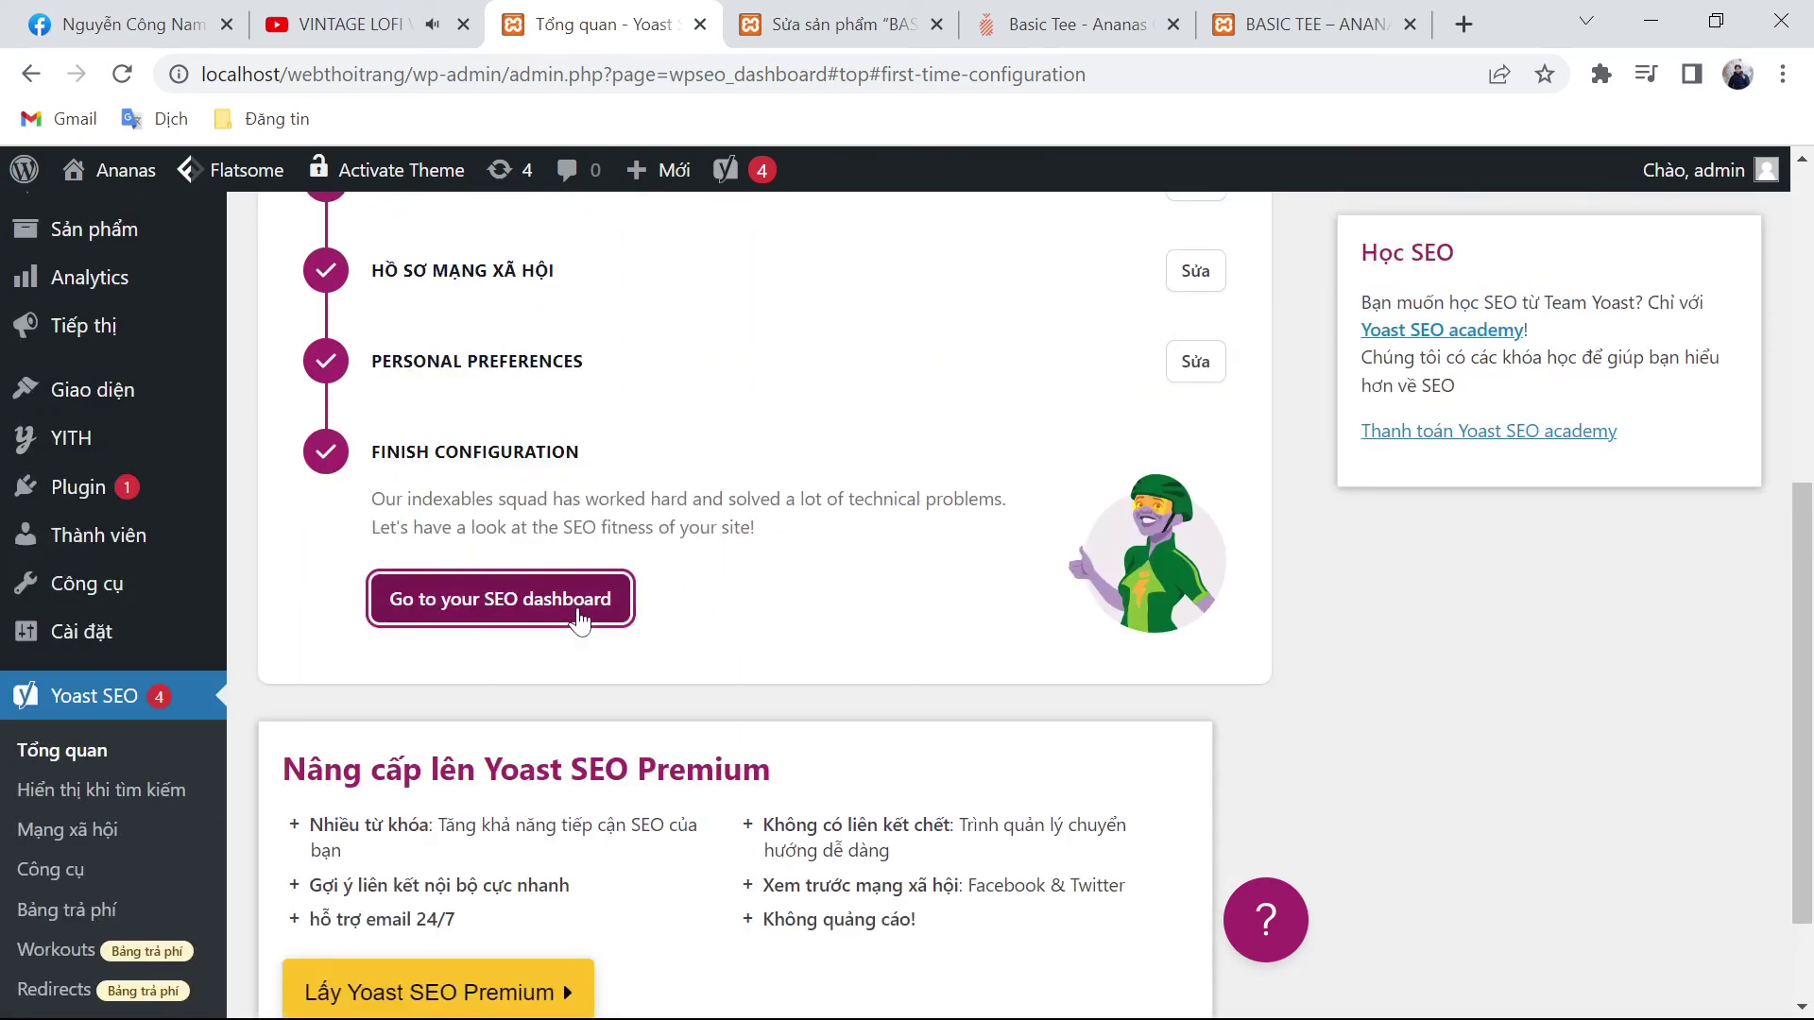
click(1050, 291)
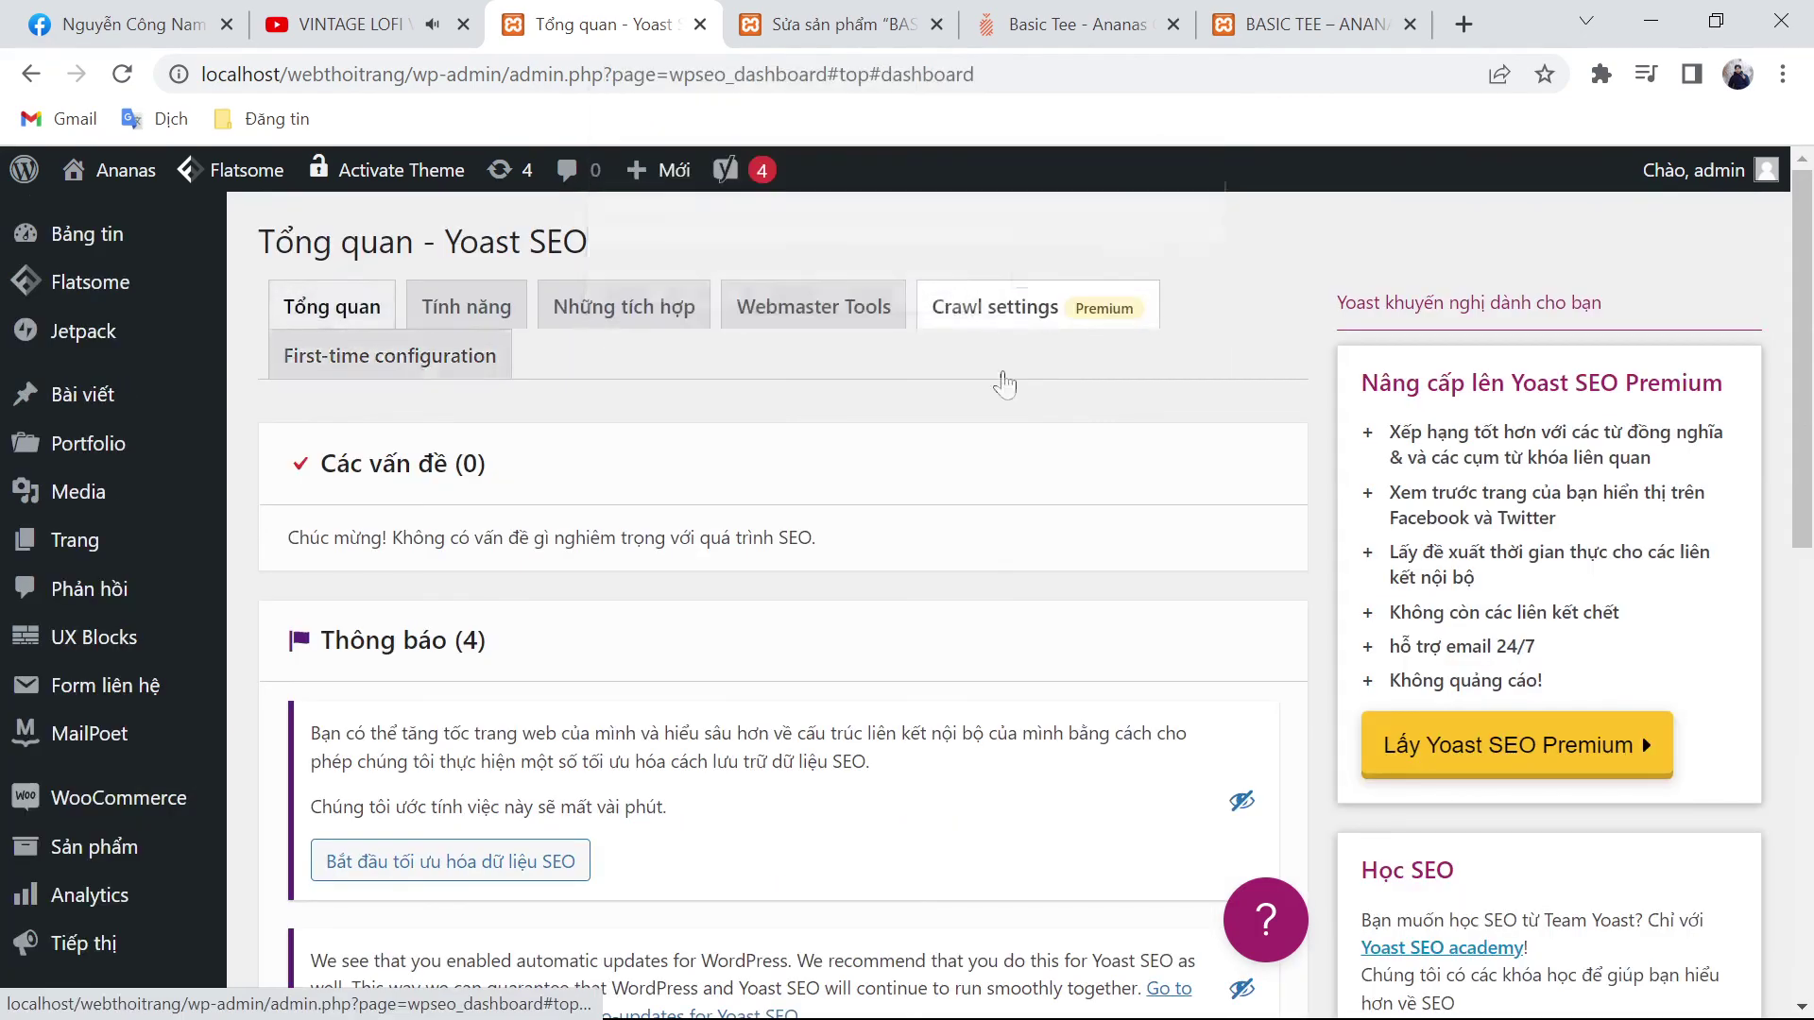
scroll(784, 605, down, 10)
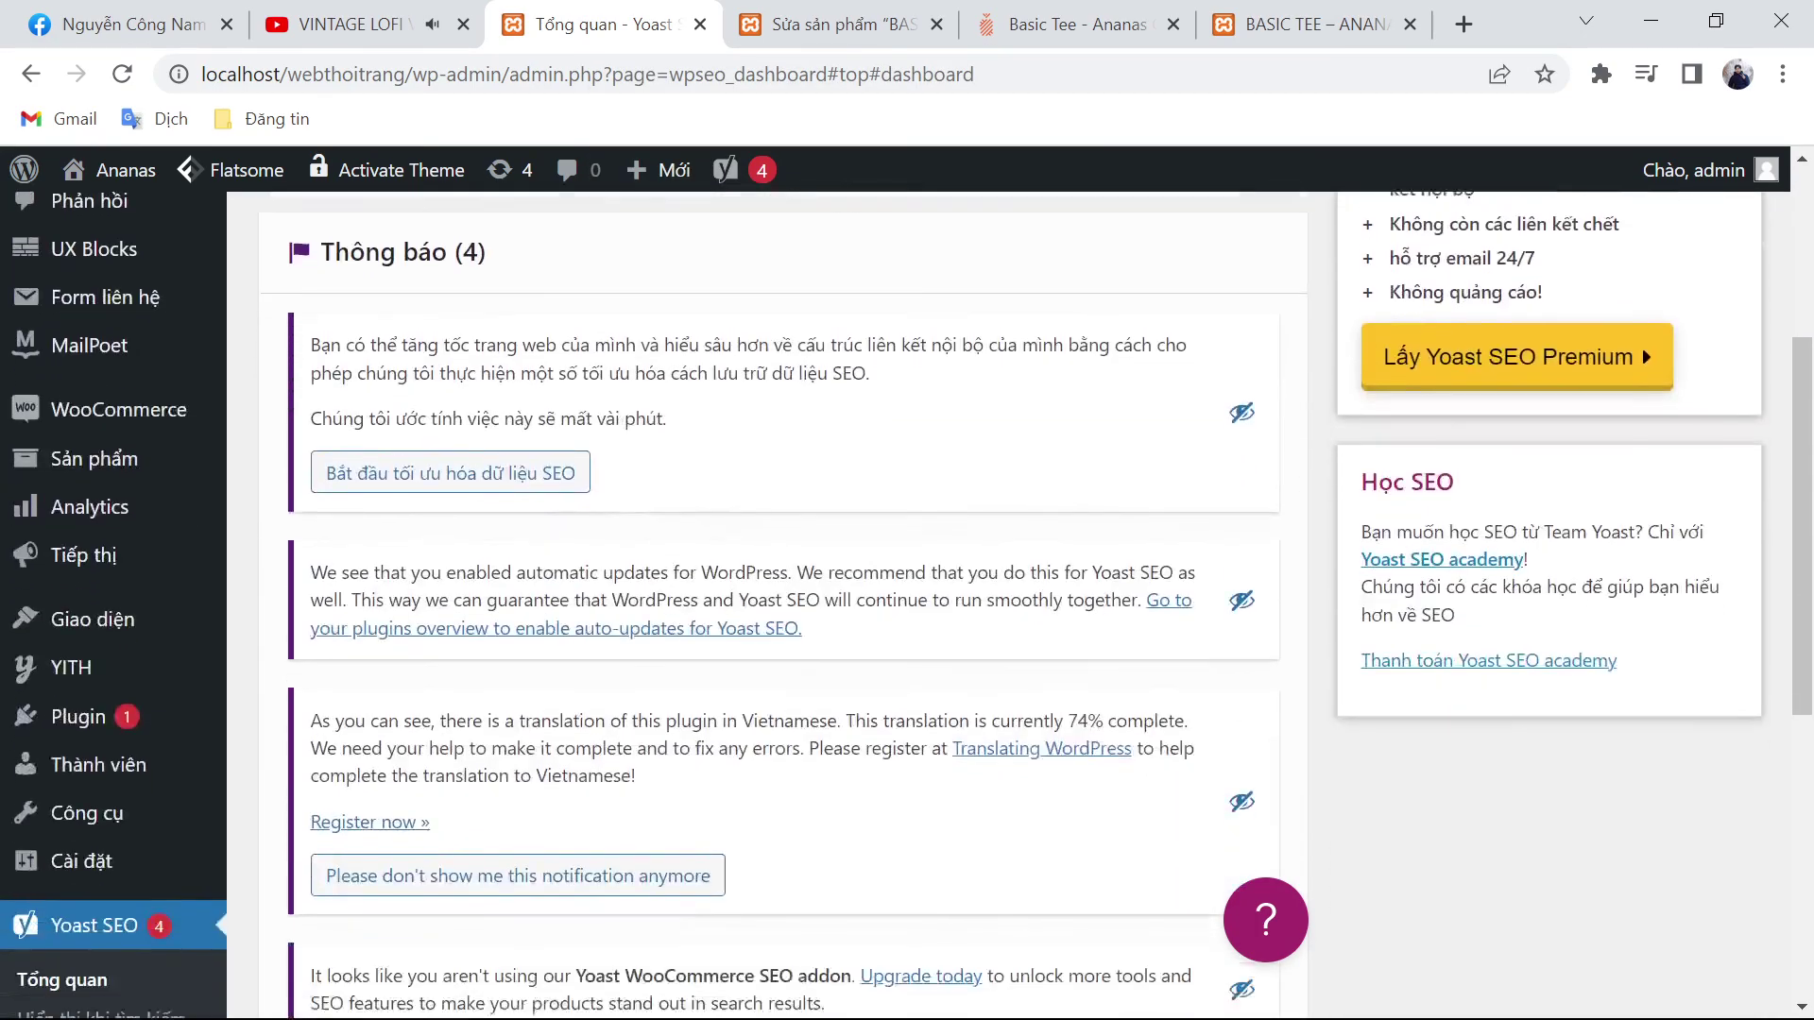
scroll(784, 605, up, 10)
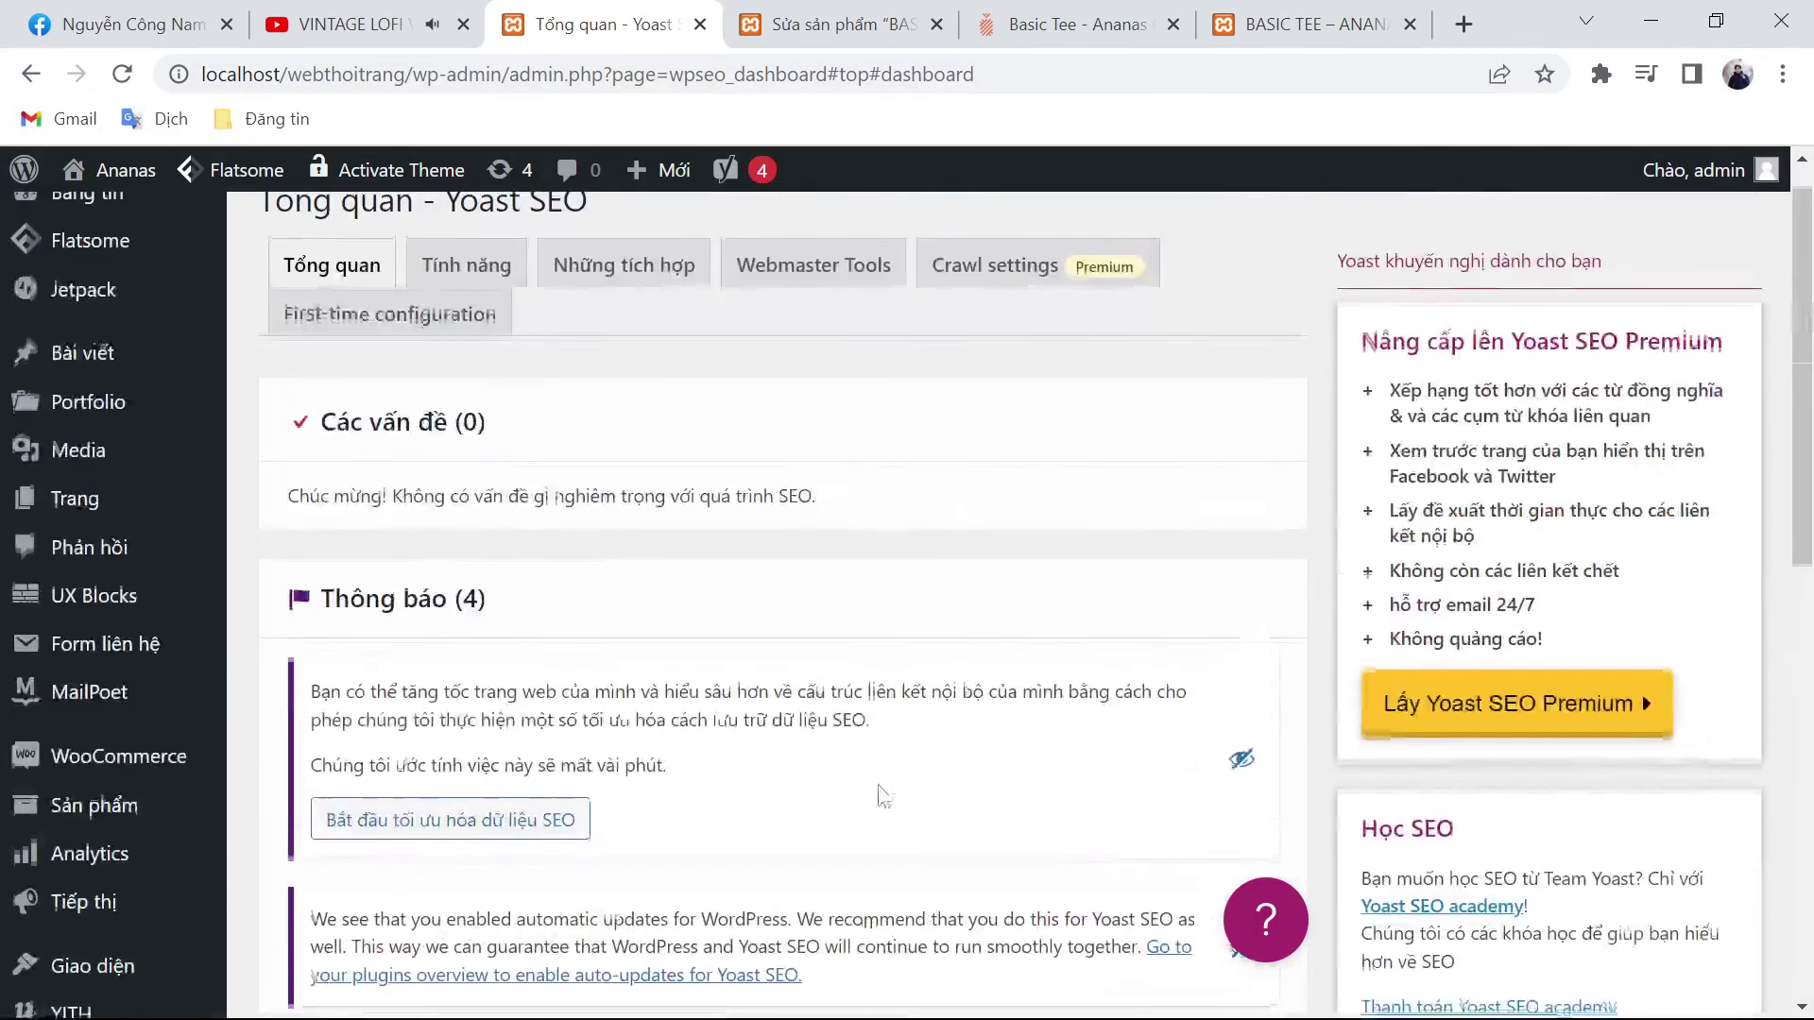
click(1313, 24)
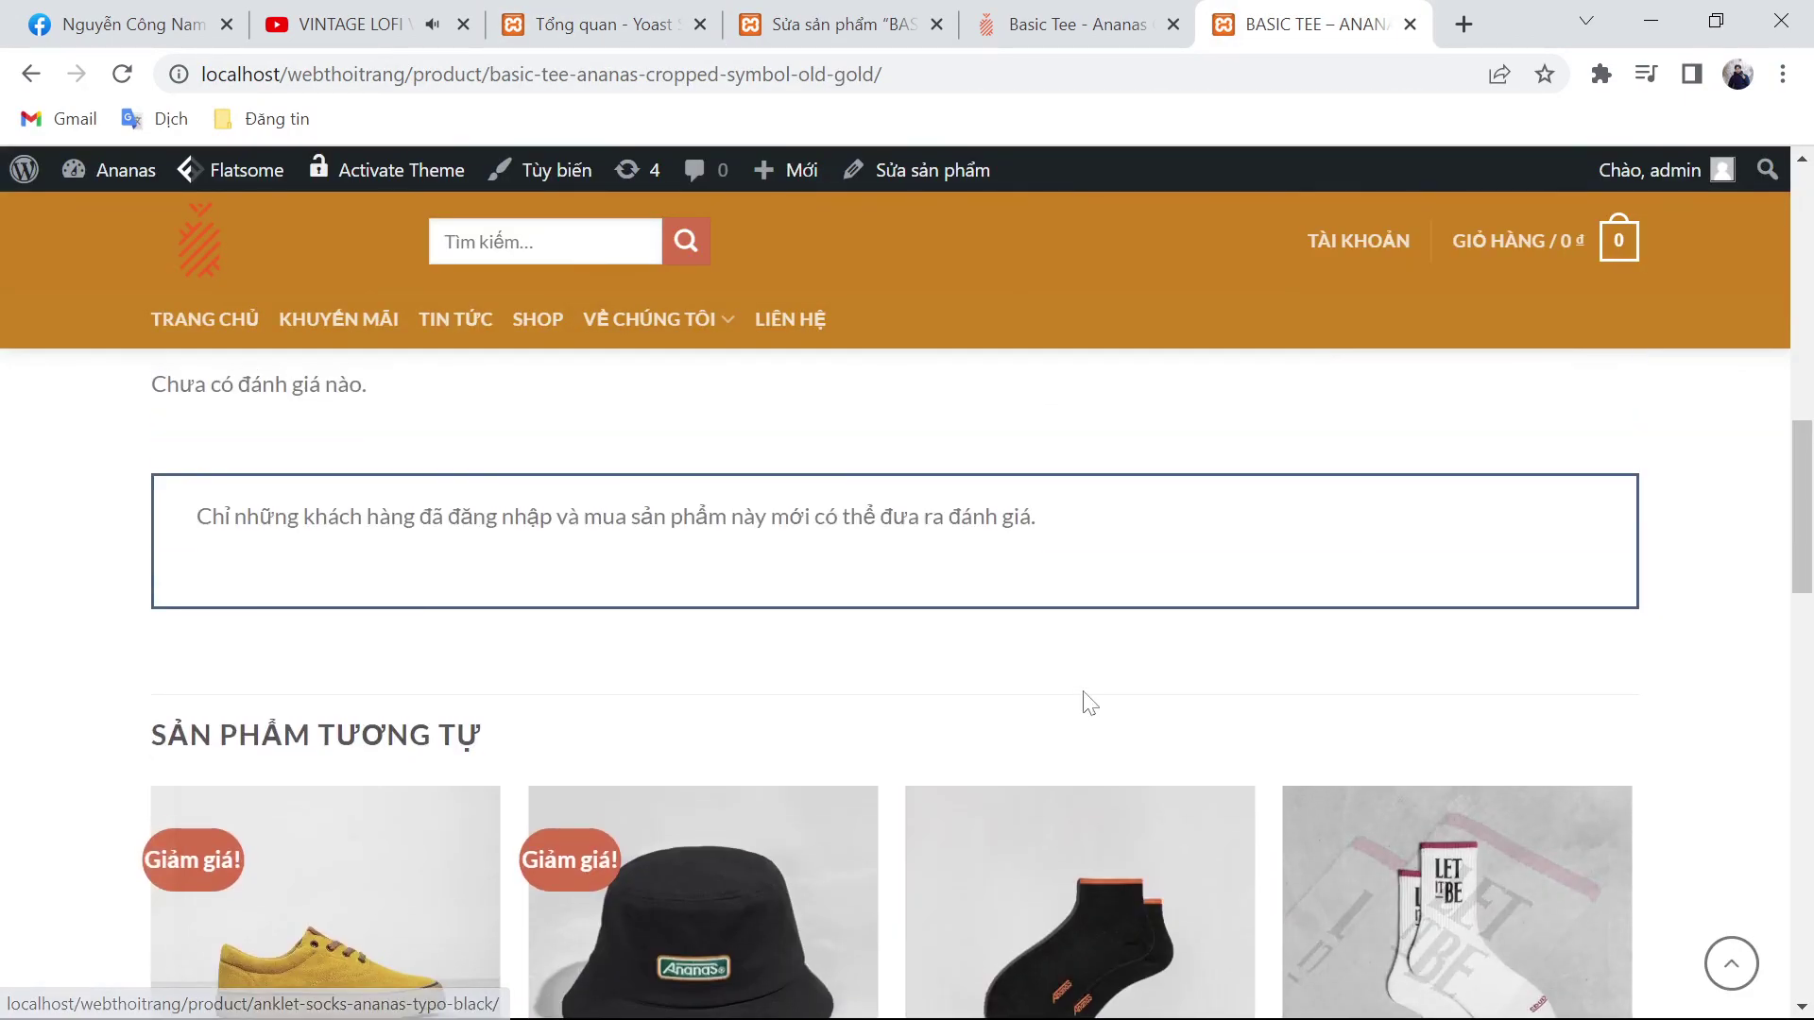
scroll(1079, 750, up, 10)
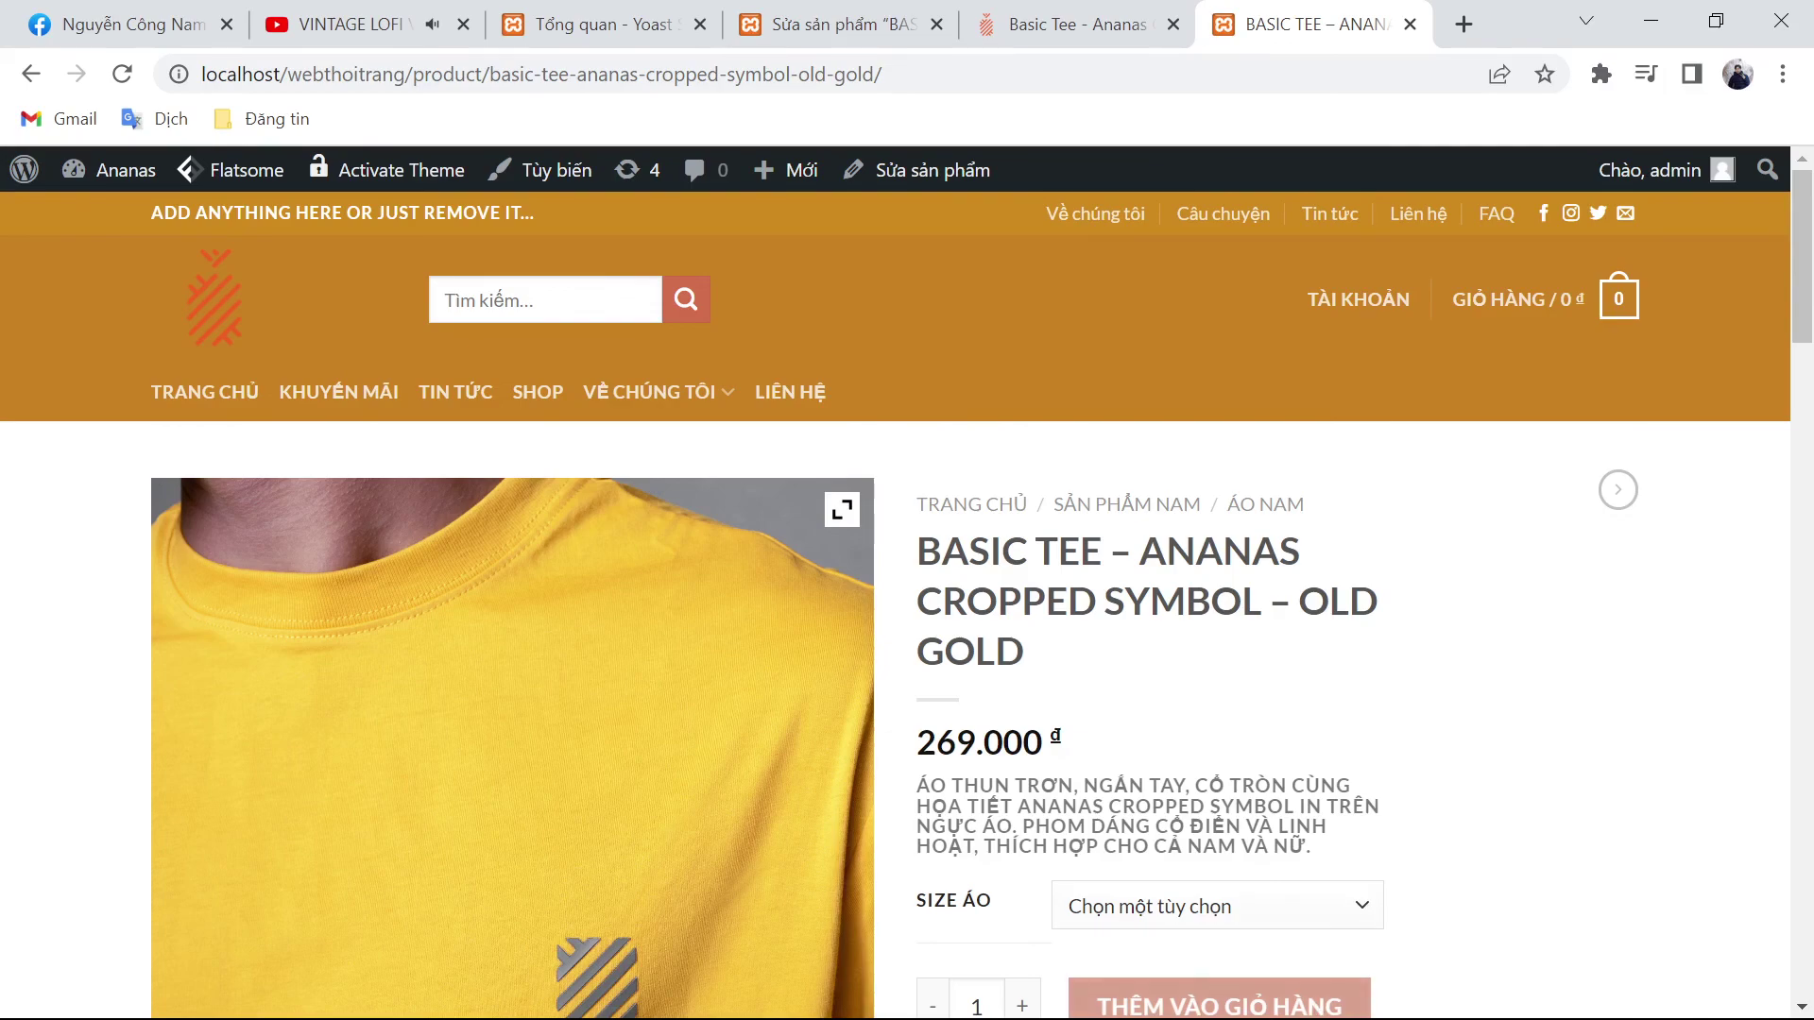
mouse_move(945, 1018)
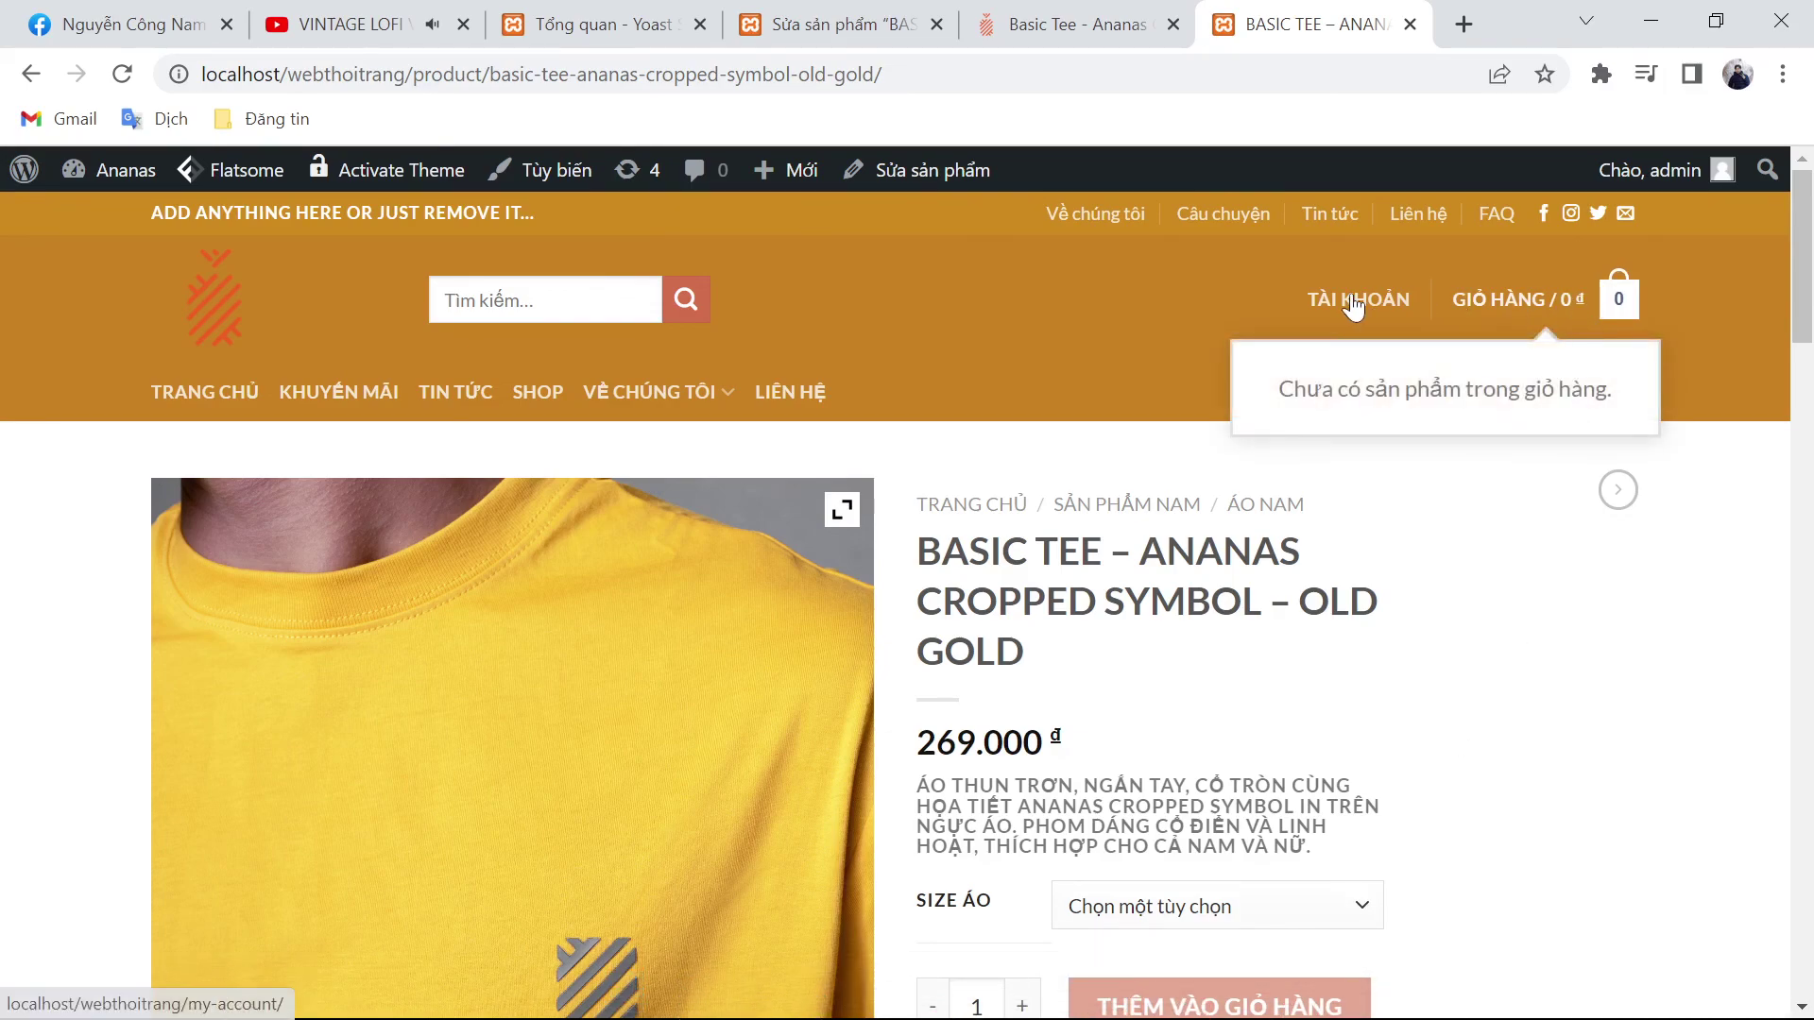
mouse_move(1360, 304)
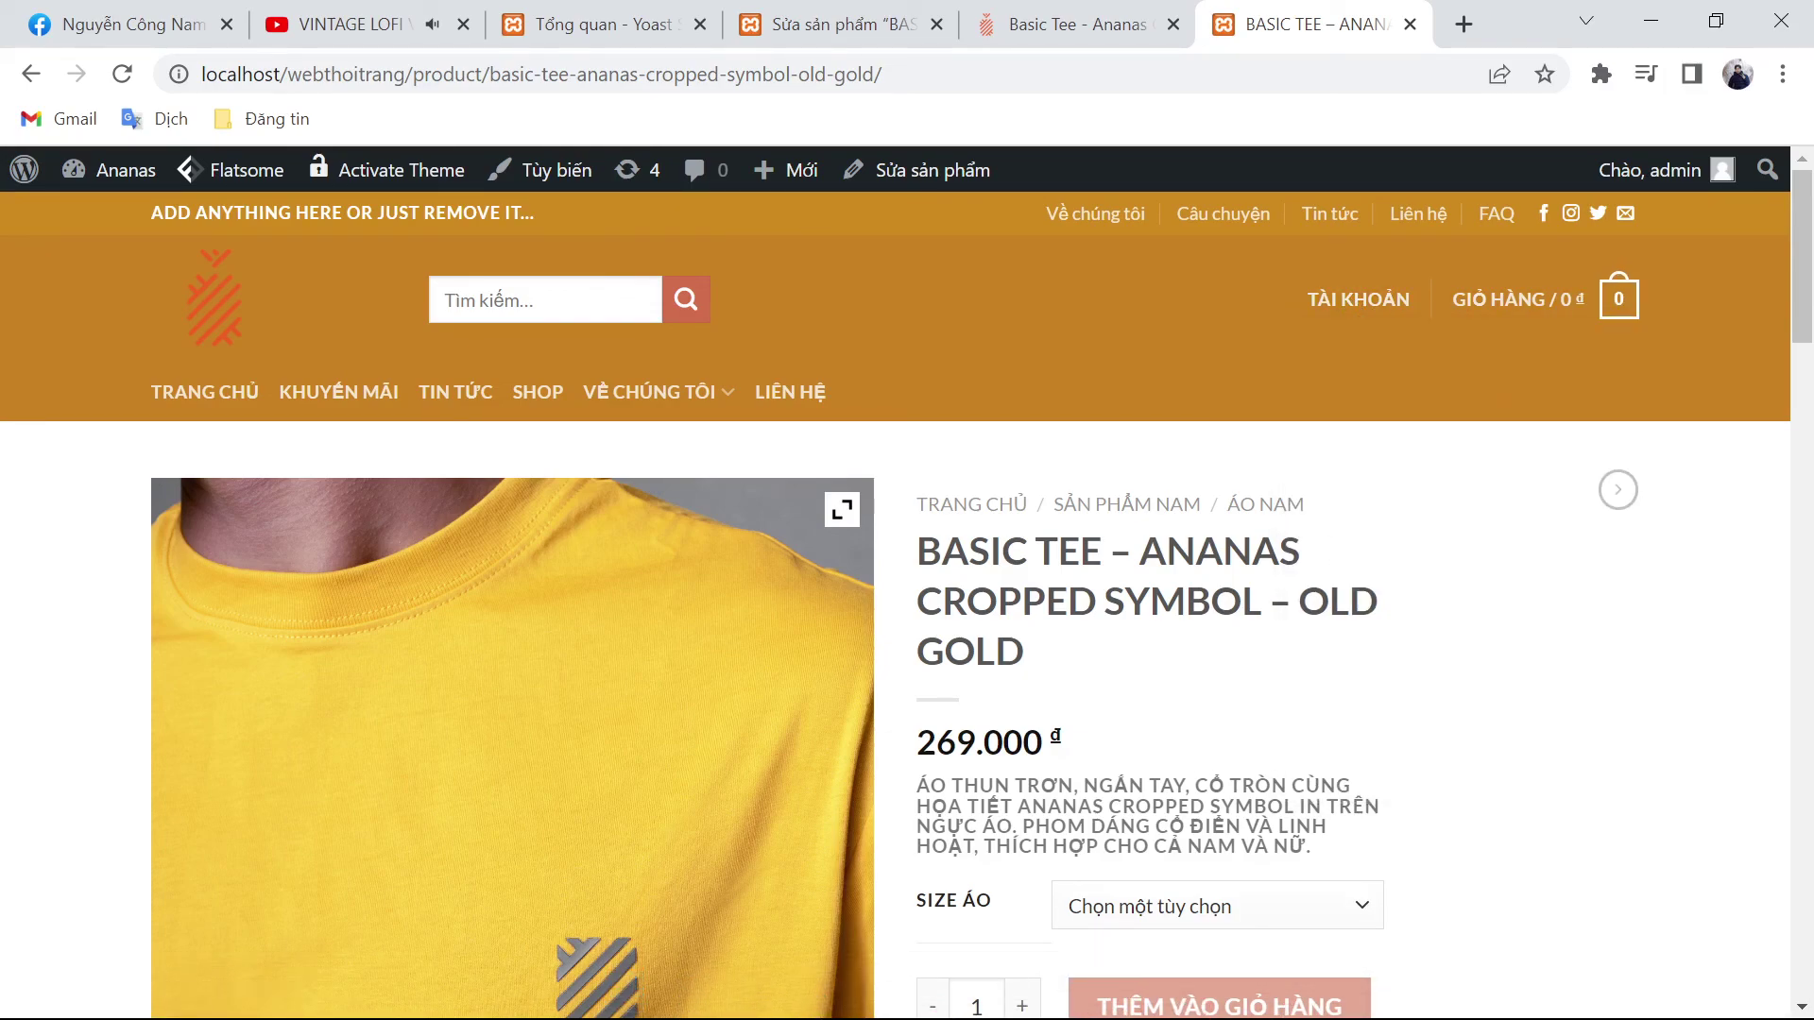